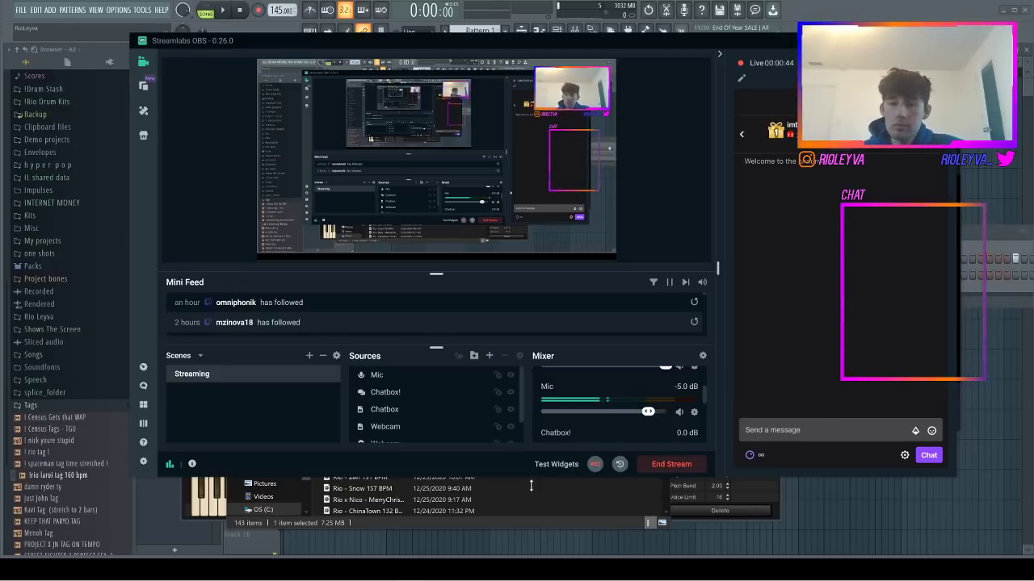
- Play the "Pixels 145 BPM" beat from the December MP3s folder and return to the Streamlabs OBS window
mouse_move(516, 580)
left_click(276, 571)
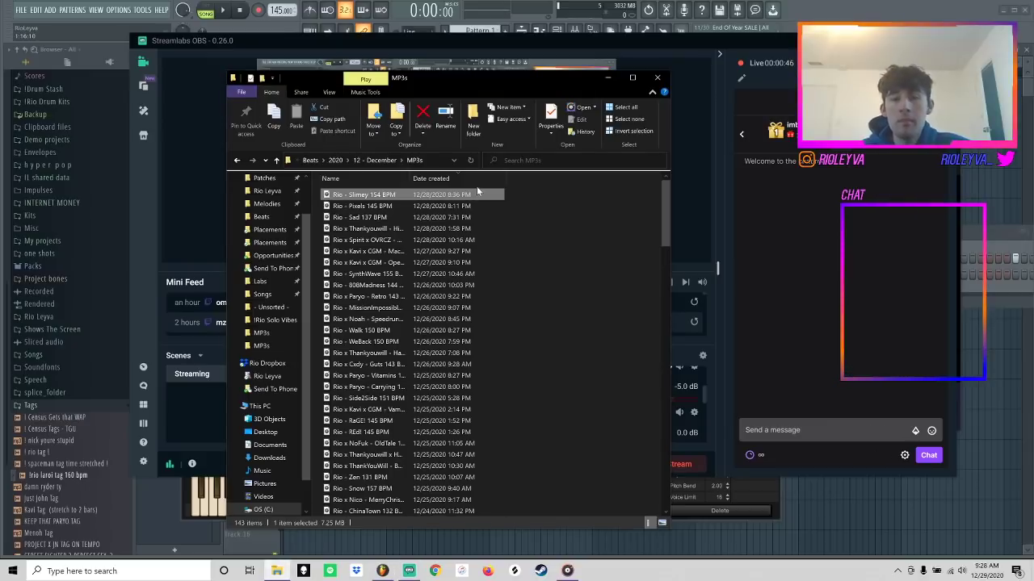
double_click(361, 206)
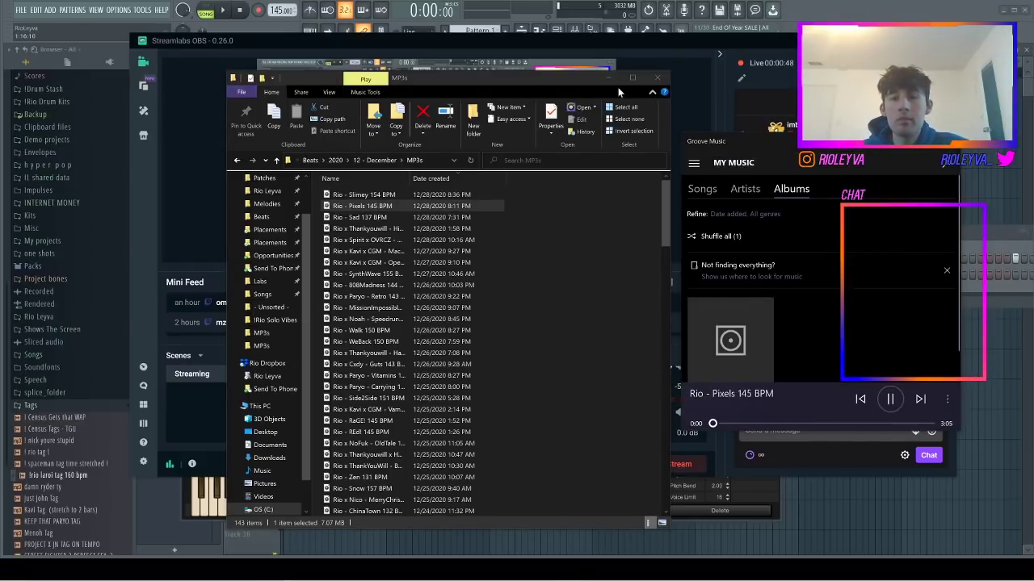
left_click(769, 39)
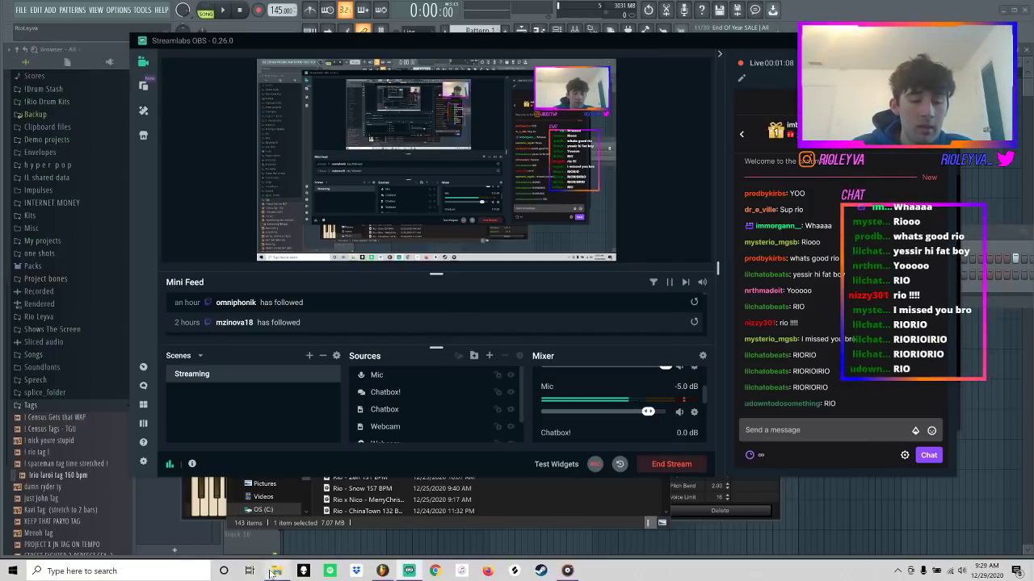
- Play the "Sad 137 BPM" beat from the MP3s folder, then close the music player and return to Streamlabs OBS
left_click(277, 572)
double_click(380, 217)
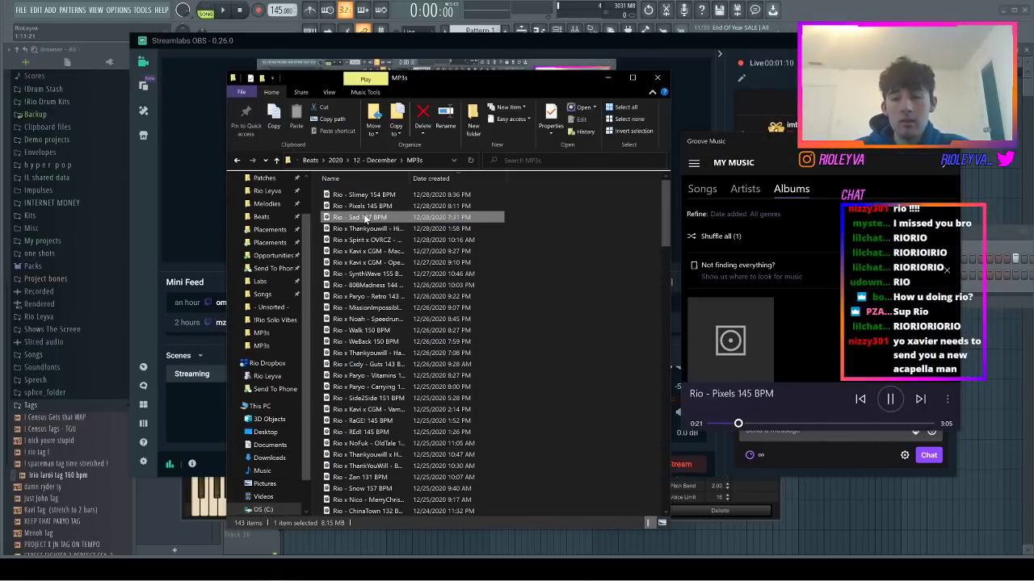
left_click_drag(793, 143, 483, 310)
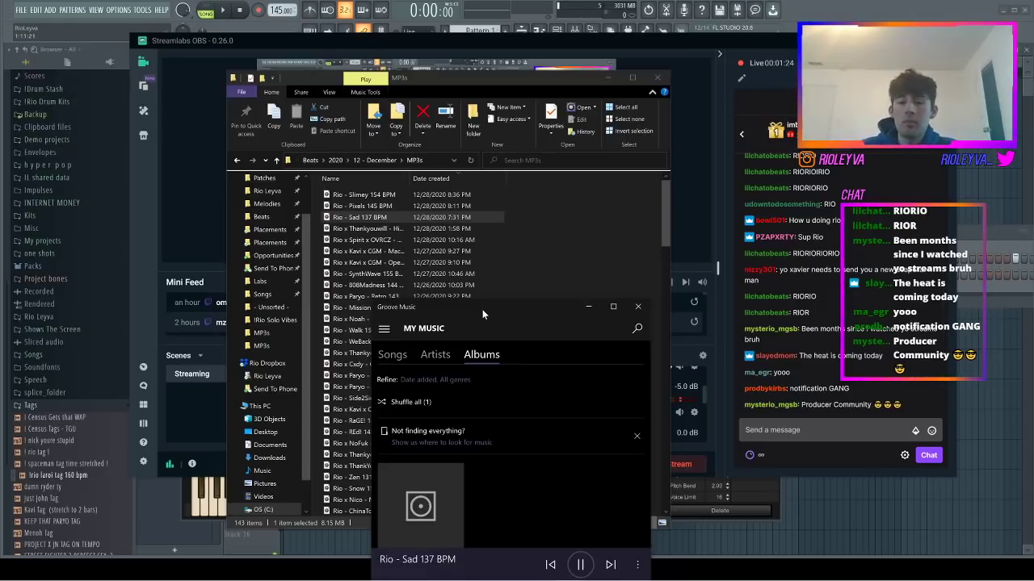
left_click(638, 306)
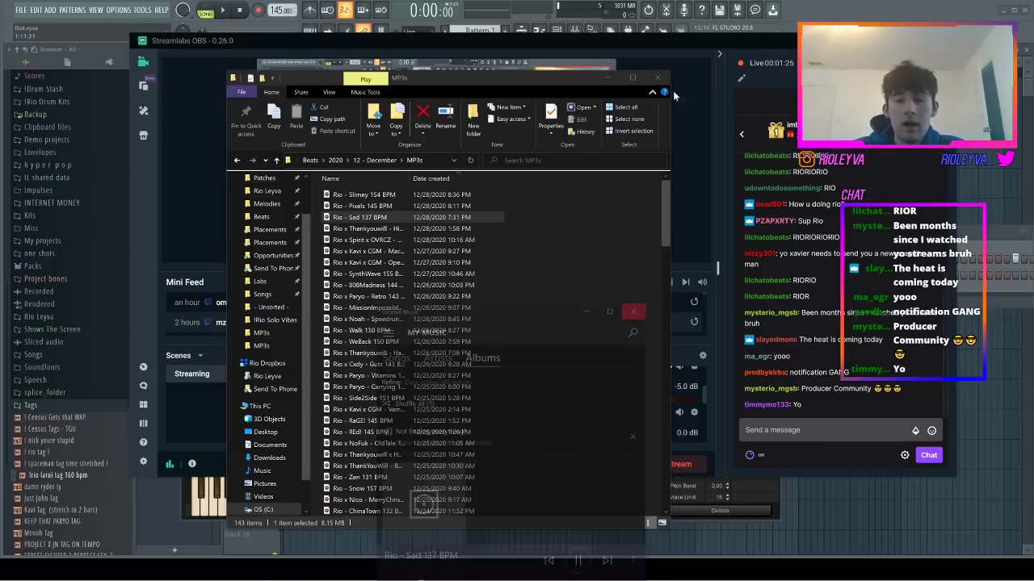
left_click(660, 71)
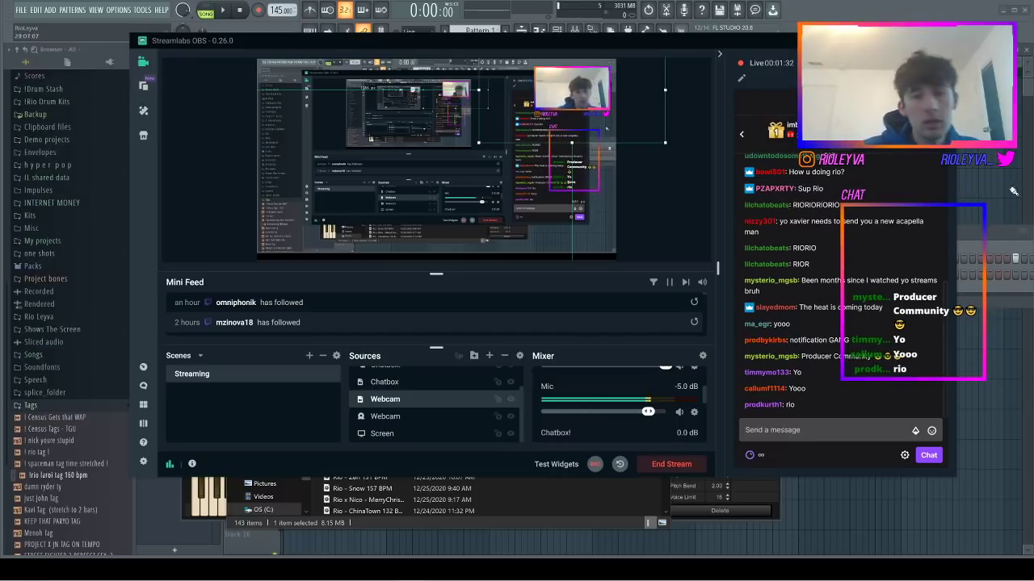
- Switch to FL Studio, open the Play channel's piano roll and set the tempo to 163 BPM
left_click(978, 243)
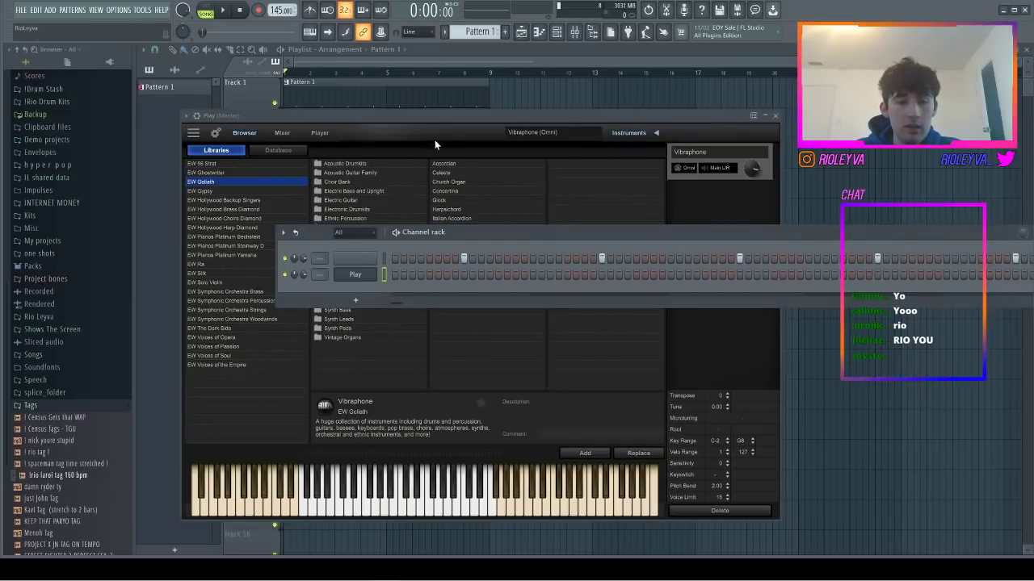
right_click(374, 272)
left_click(404, 275)
left_click_drag(279, 11, 279, 0)
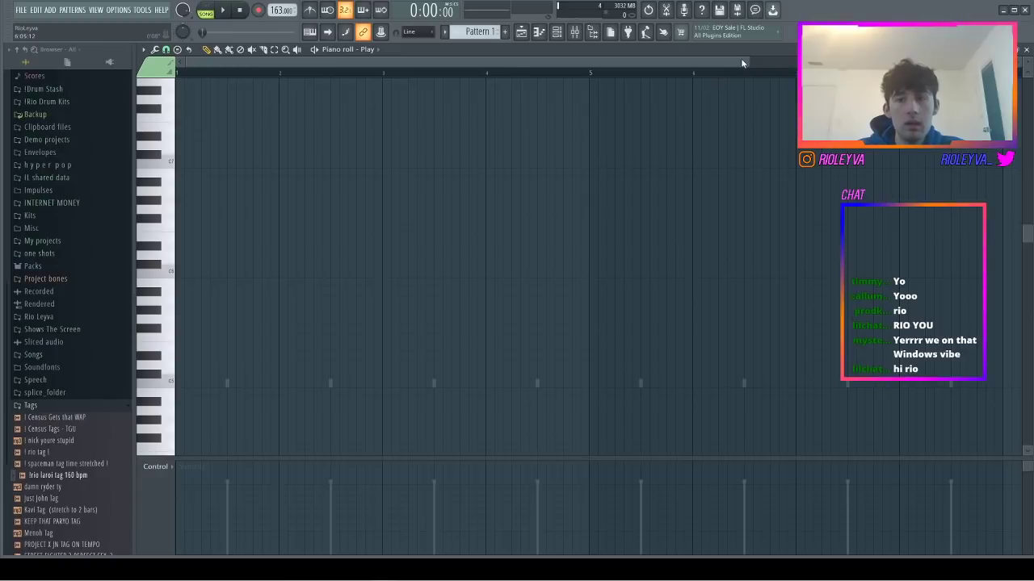
- Place a C5 note at the start of bar 1 and shorten it with the snap set to 1/2 step
left_click_drag(745, 60, 418, 60)
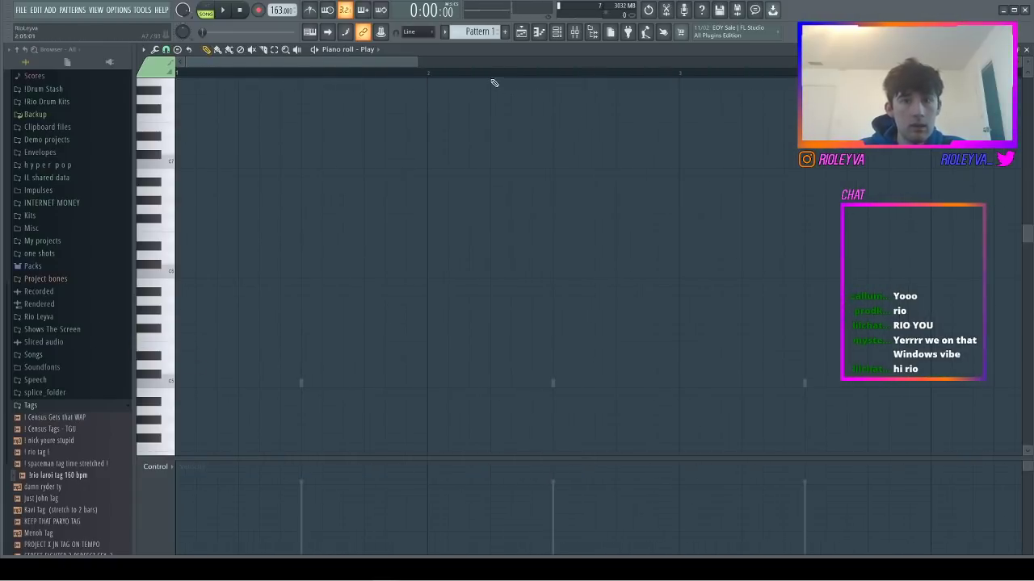
left_click(175, 382)
left_click(181, 382)
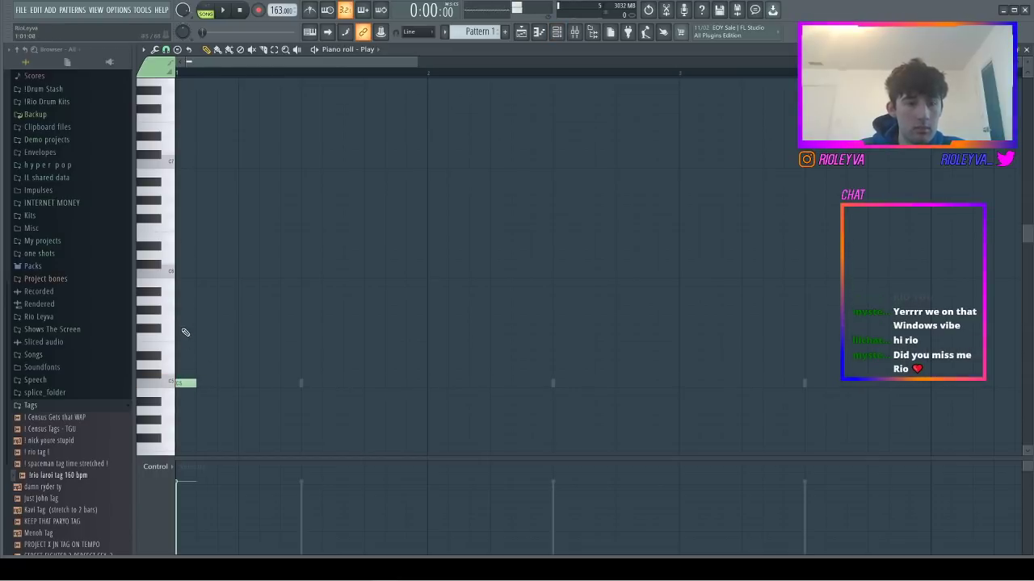
left_click(168, 51)
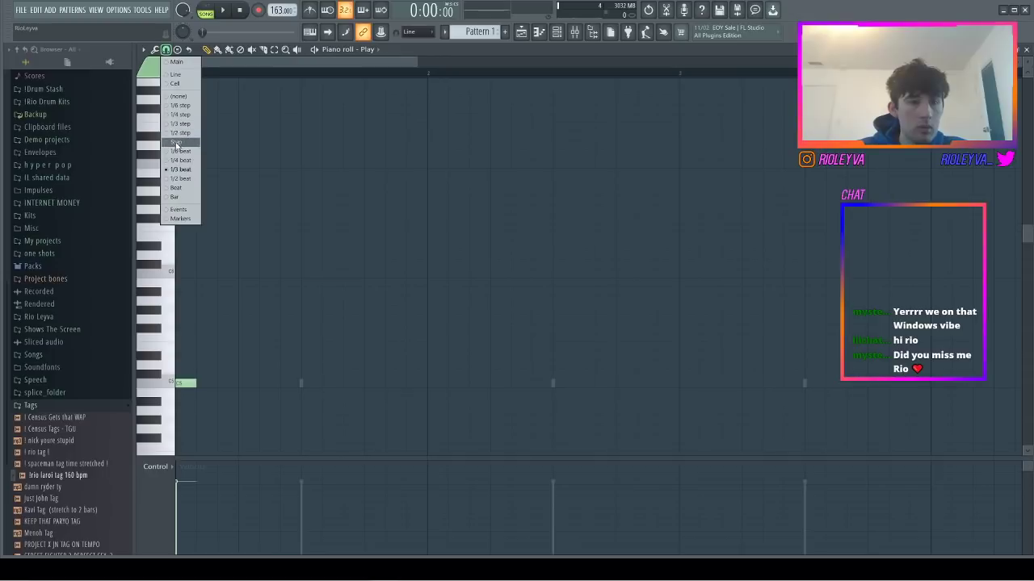
left_click(179, 134)
left_click_drag(195, 383, 183, 379)
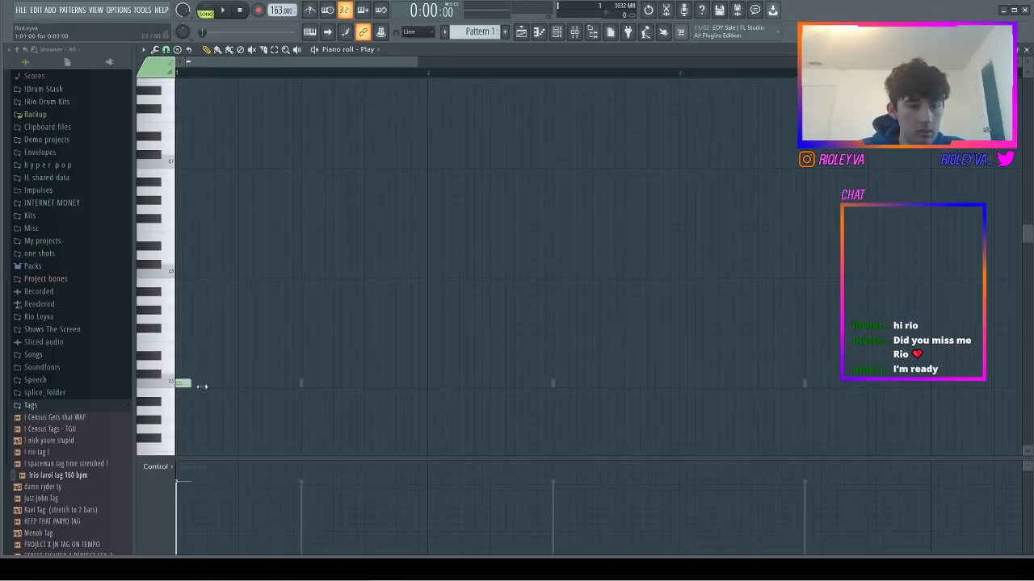
- Lengthen the C5 note to half a beat and follow it with half-beat G5, D#5, D#6 and D6 notes in bar 1
left_click(196, 376)
right_click(196, 377)
left_click(211, 319)
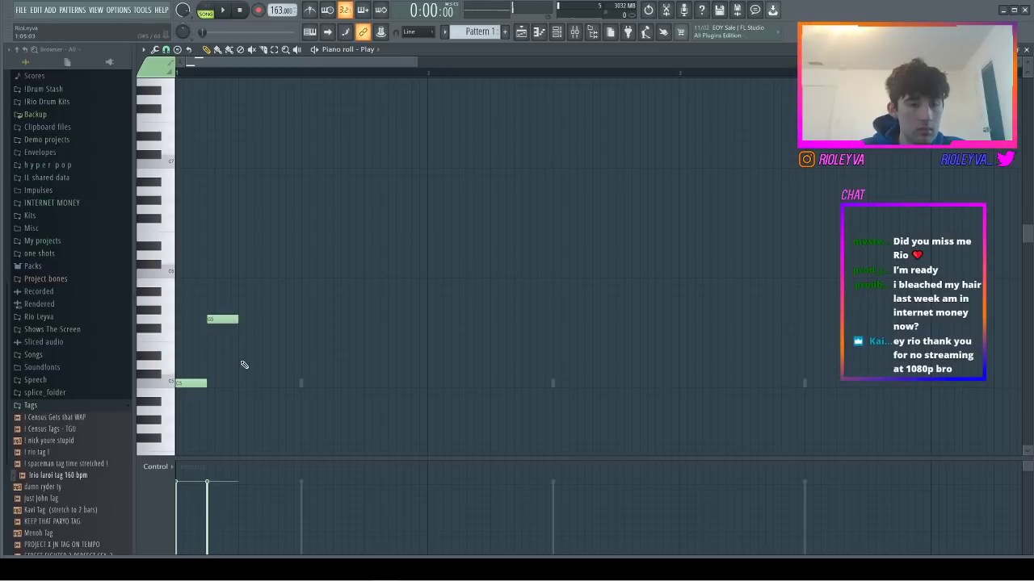
left_click(275, 239)
right_click(277, 238)
left_click(279, 246)
left_click(307, 255)
key("space")
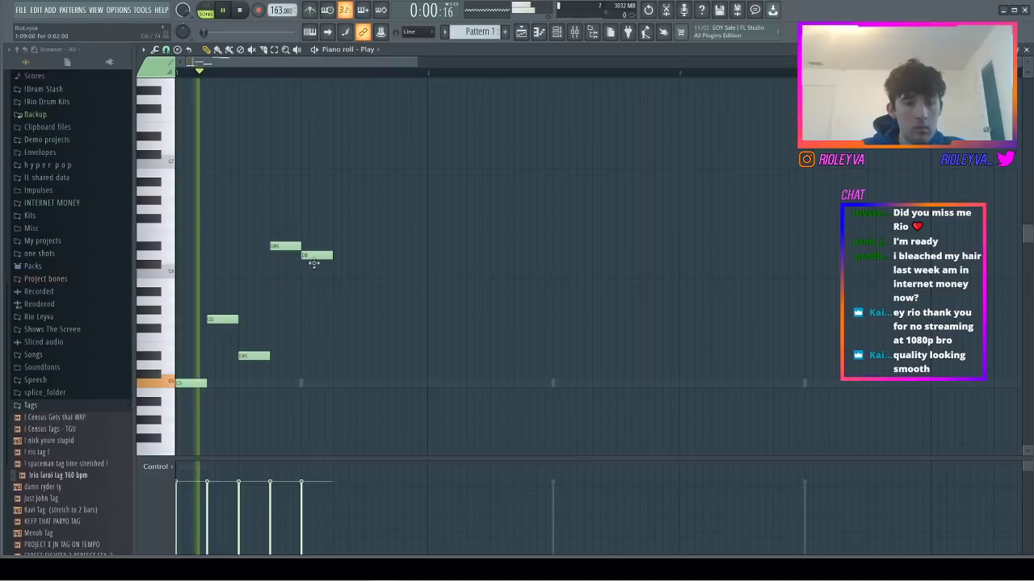
- Move the D6 note half a beat later and add G#4 and C6 notes together directly after it
right_click(315, 256)
left_click(339, 257)
key("space")
left_click(366, 420)
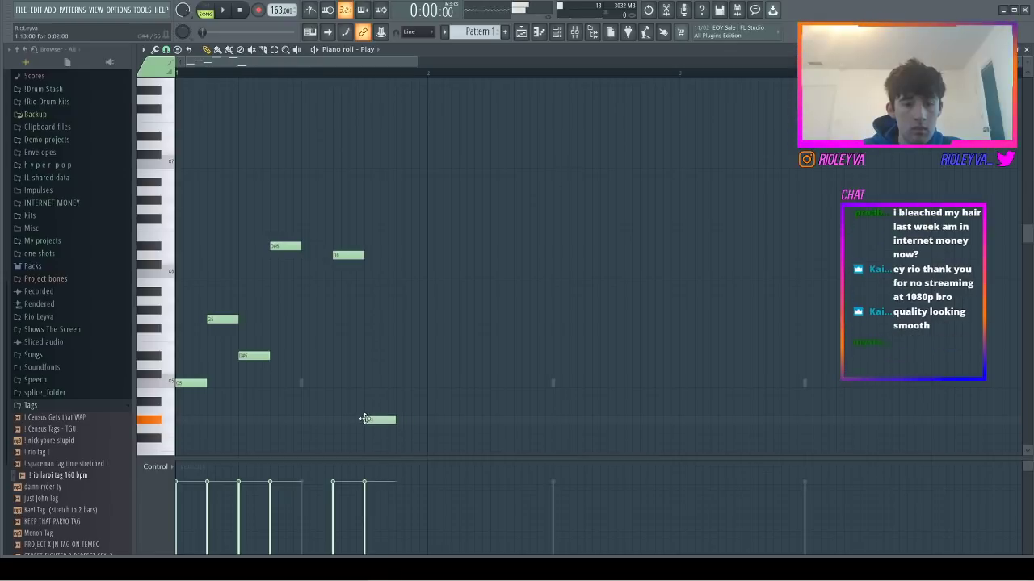
left_click(368, 272)
key("space")
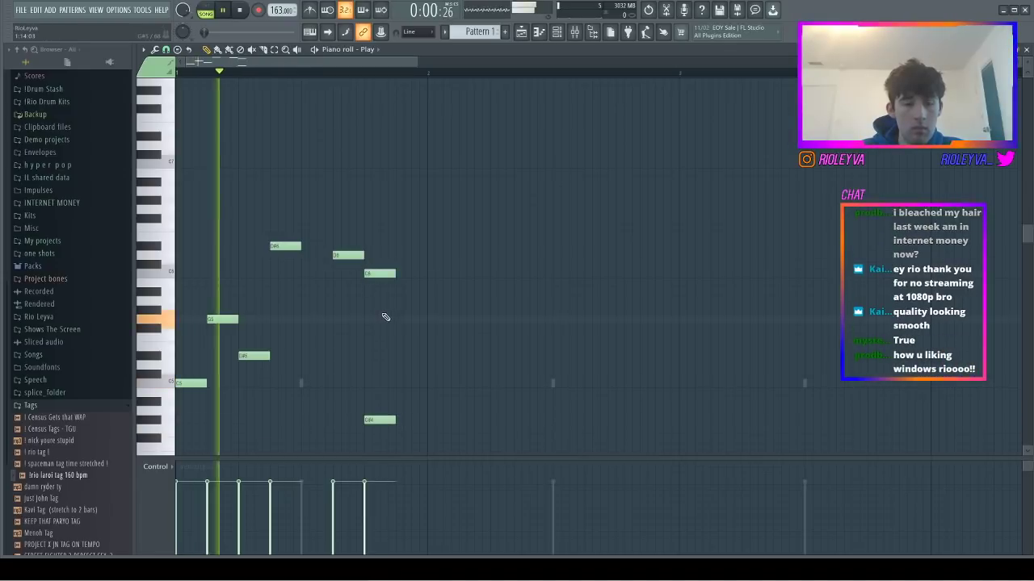
key("space")
- Add a descending G#5, G5 and F5 line in bar 2, with the notes spaced one beat apart
left_click(495, 304)
right_click(497, 304)
left_click(498, 311)
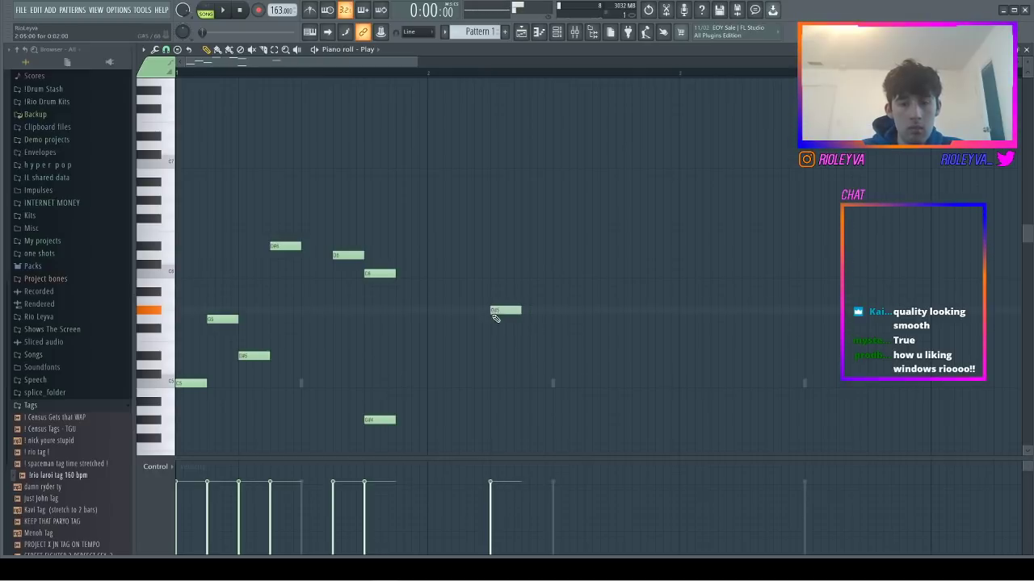
left_click(565, 329)
right_click(570, 328)
left_click(556, 321)
left_click(617, 340)
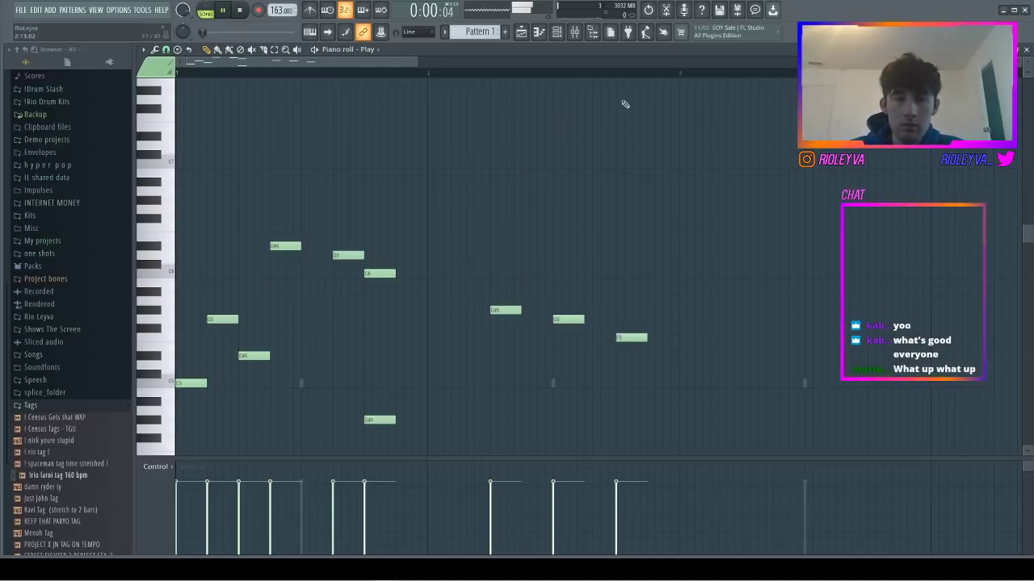
- Replace the Play instrument with Keyscape and load the first LA Custom C7 piano patch
left_click(556, 31)
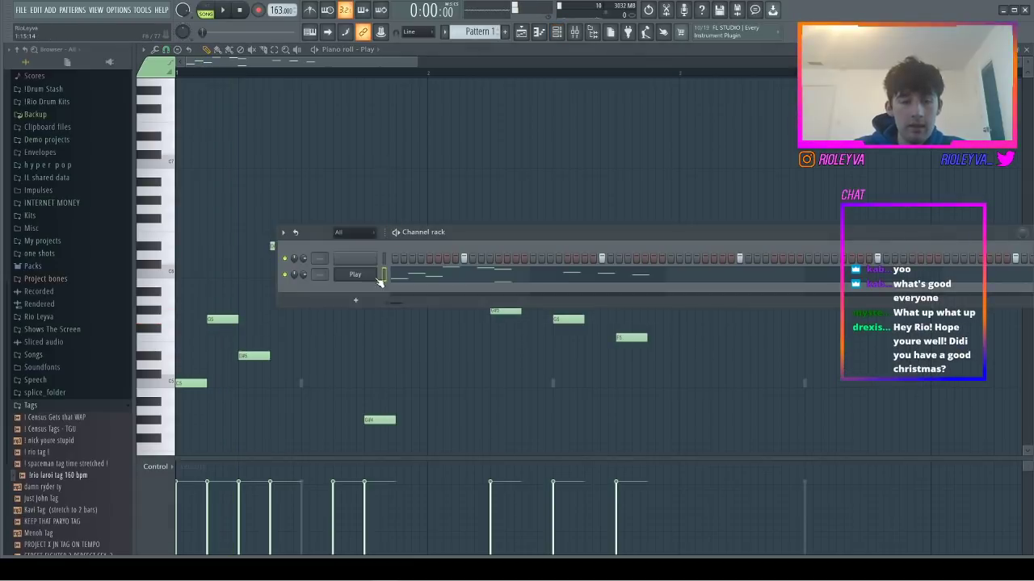
right_click(363, 277)
mouse_move(424, 349)
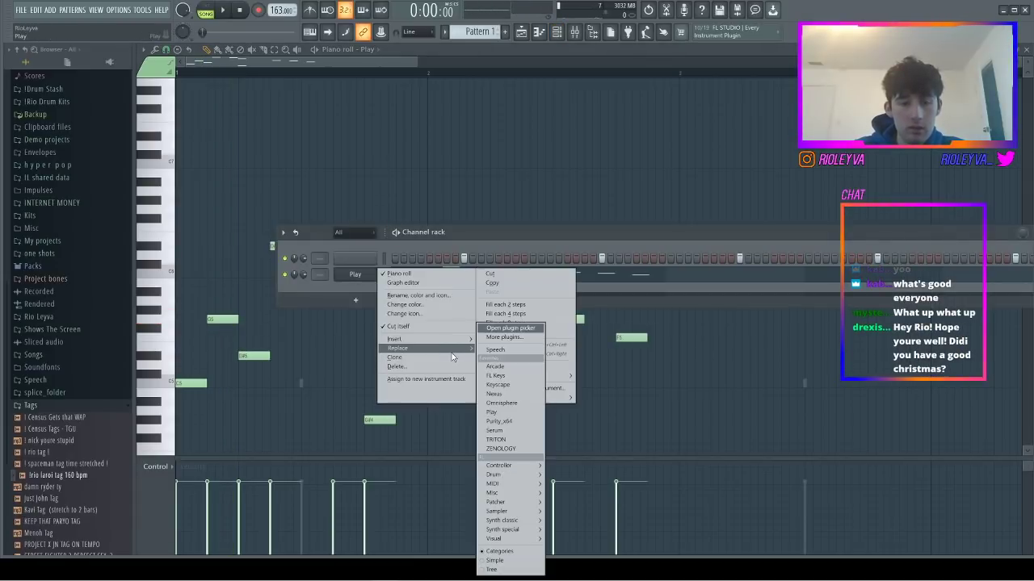
left_click(517, 385)
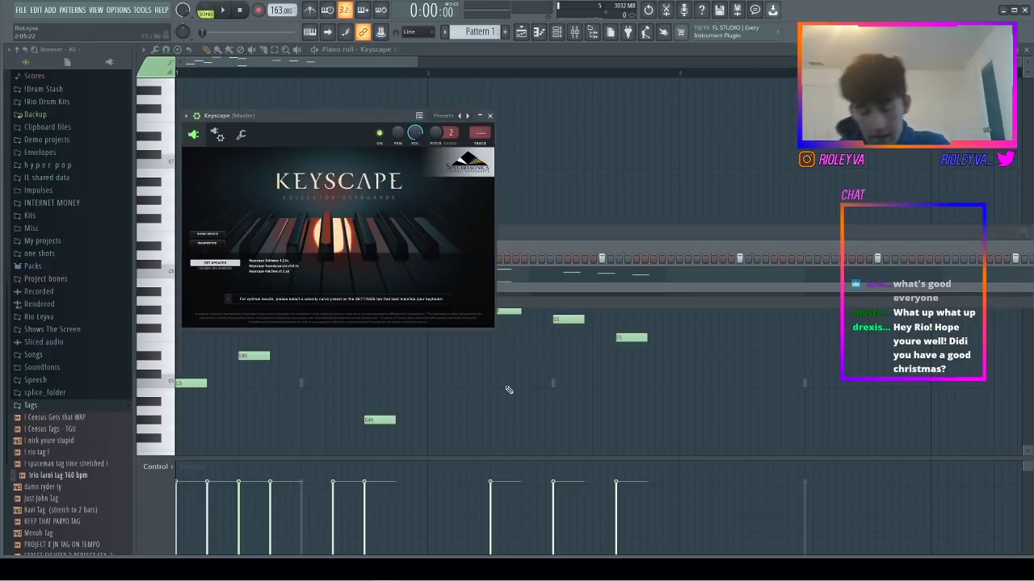
left_click(232, 237)
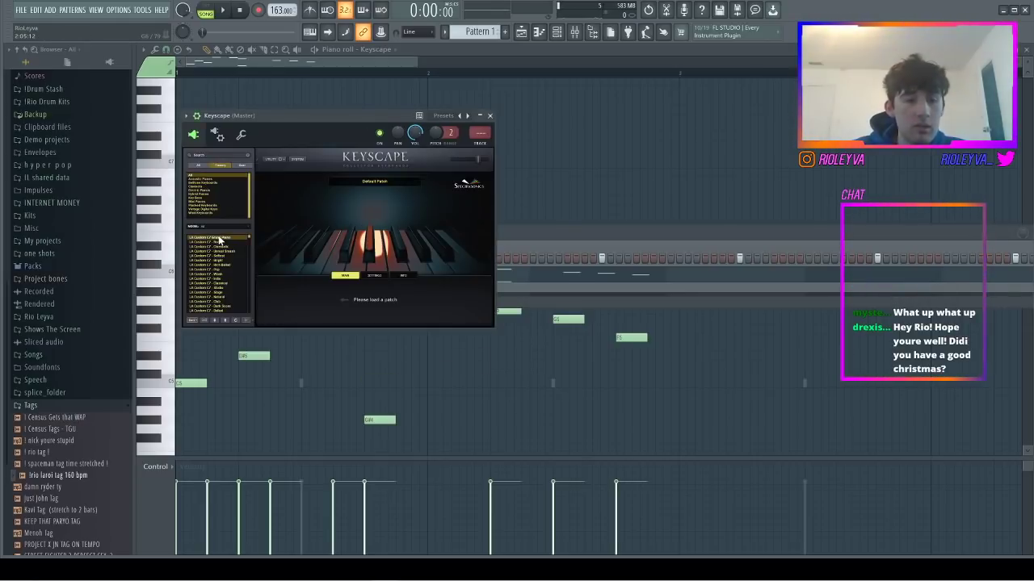
left_click(490, 115)
- Play back the melody to hear it with the Keyscape piano
key("space")
key("space")
key("space")
left_click(416, 272)
key("space")
key("space")
key("space")
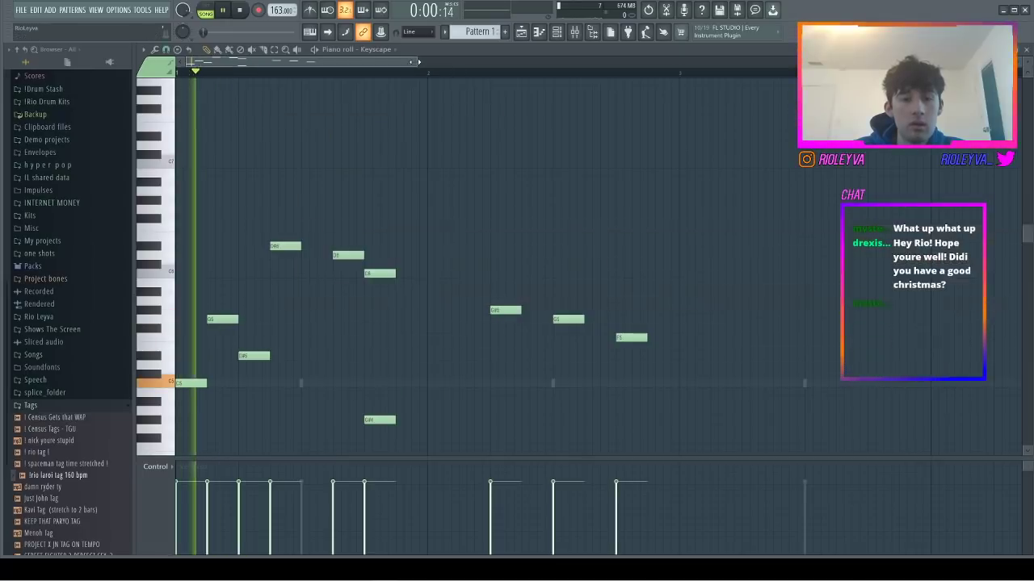
left_click(558, 33)
key("space")
key("space")
- Copy C5 and G#4 down an octave as bass notes, stretching C4 until G#3 starts and G#3 to the end of bar 2
left_click(420, 61)
left_click_drag(420, 60, 1017, 62)
scroll(222, 340, "down", 5)
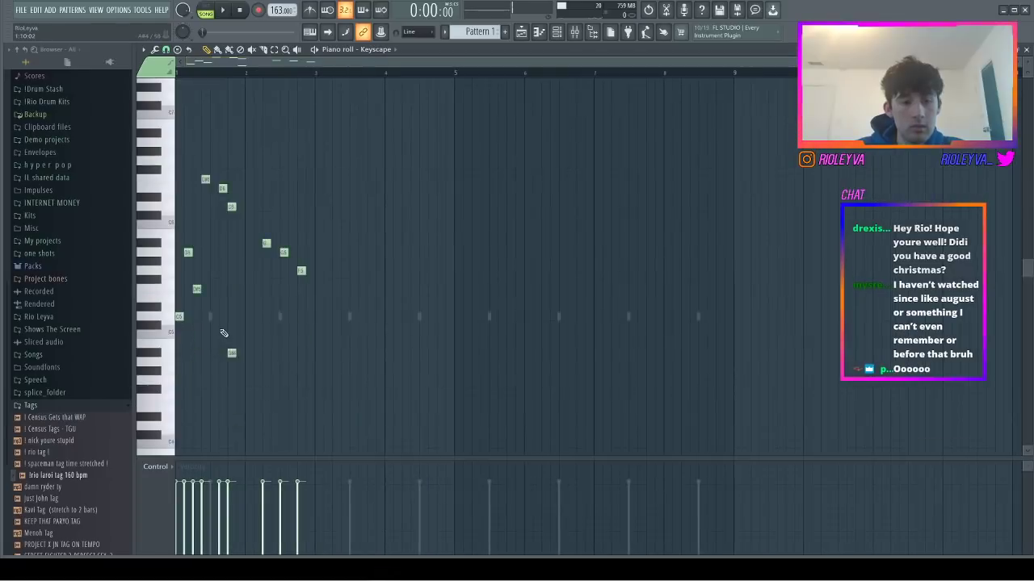
scroll(219, 317, "up", 2)
left_click_drag(244, 377, 179, 334)
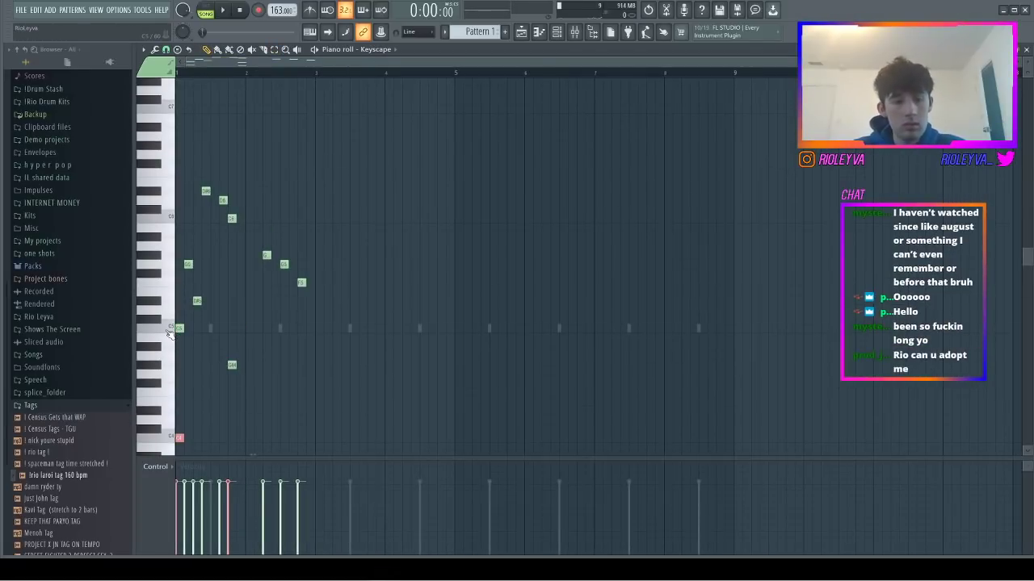
scroll(170, 333, "down", 4)
left_click_drag(221, 309, 228, 311)
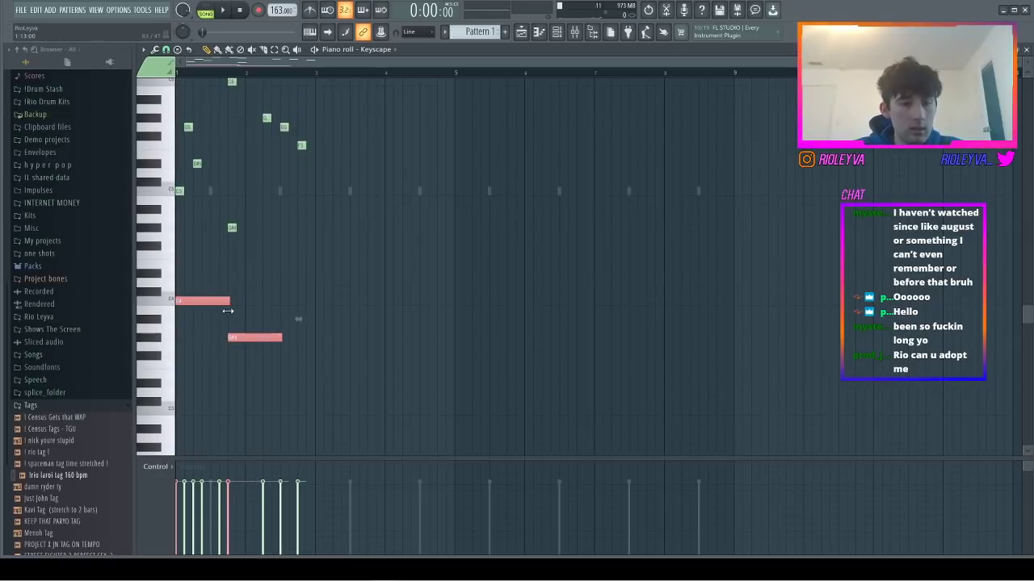
left_click(264, 298)
left_click_drag(279, 339, 315, 341)
key("space")
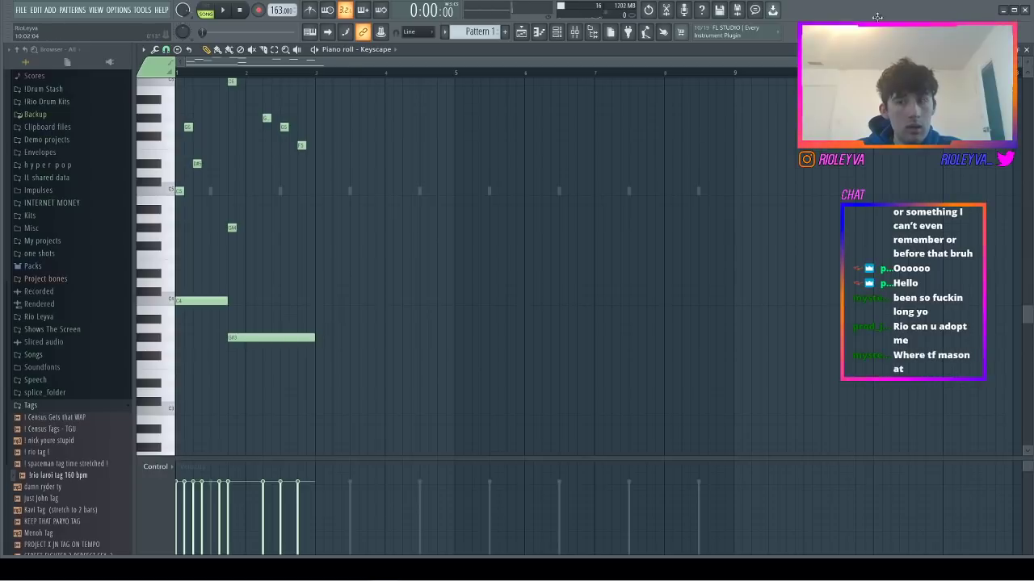
- Extend the C5, D#5 and G5 notes to the start of the G#3 bass note, and D#6 until D6 begins
left_click_drag(1017, 63, 505, 77)
scroll(303, 218, "up", 2)
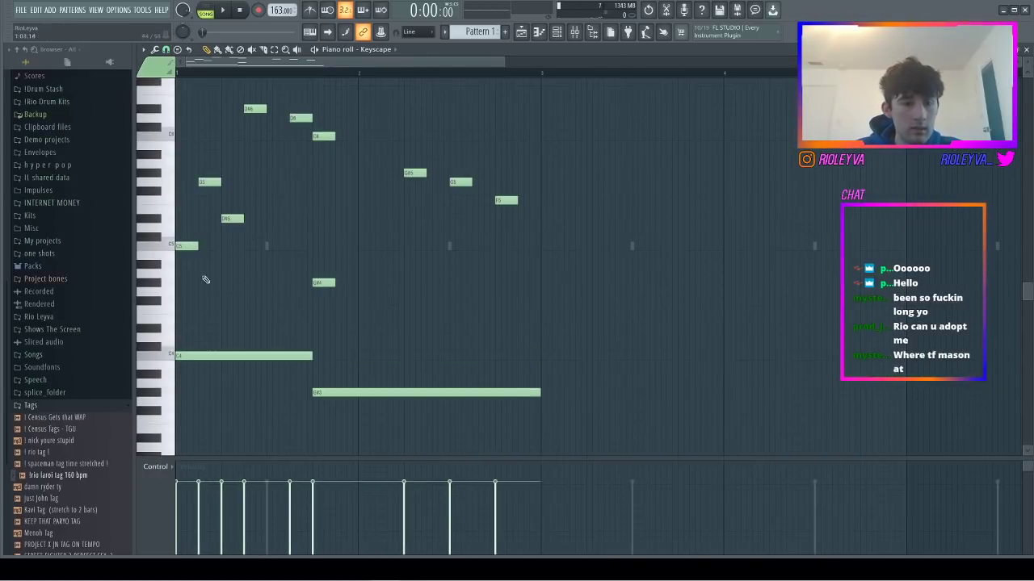
left_click_drag(200, 247, 321, 263)
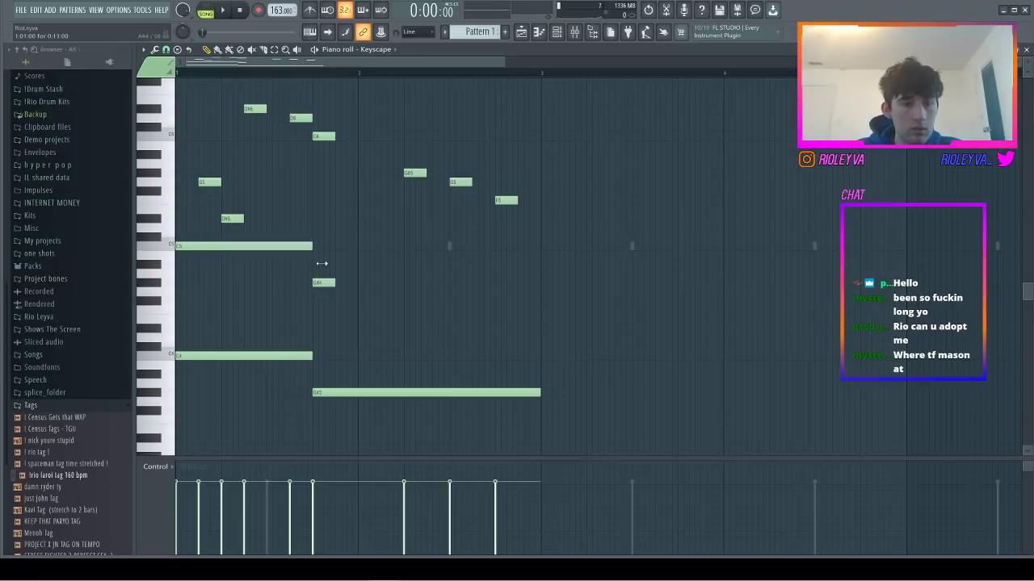
left_click_drag(243, 218, 329, 233)
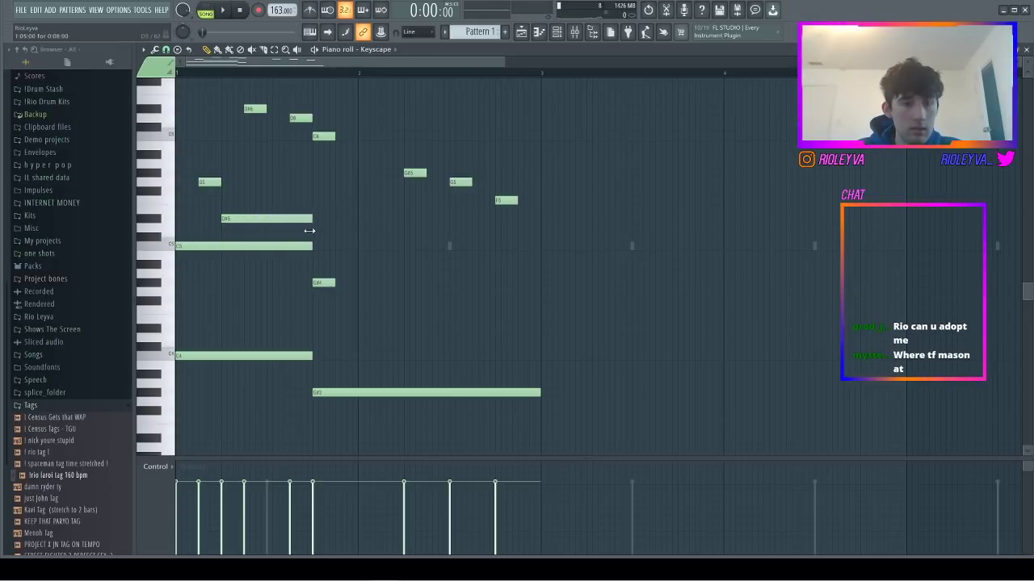
left_click_drag(222, 183, 320, 197)
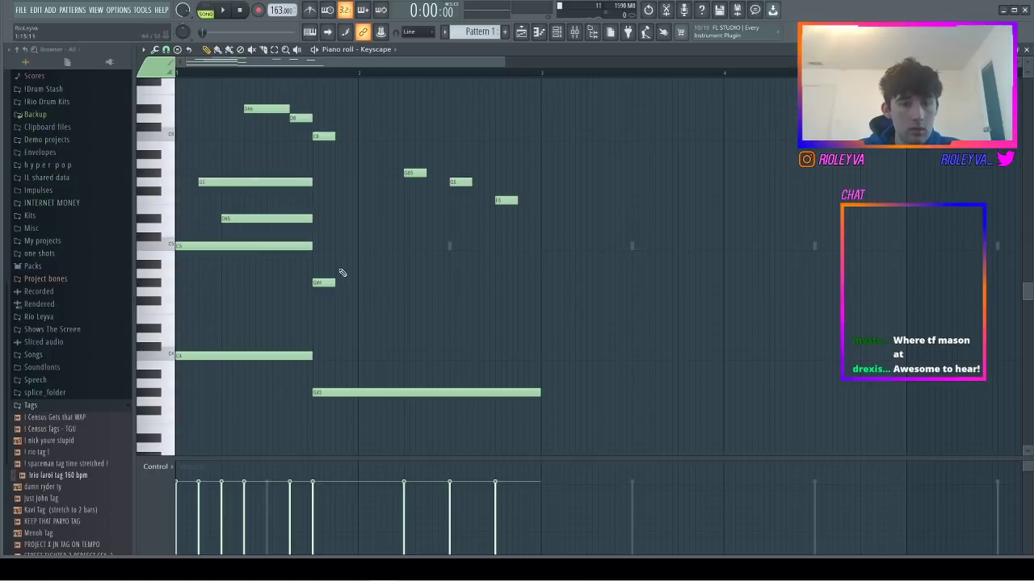
- Extend the G#4 and C6 notes together to the end of bar 2 and play the result
left_click_drag(335, 304, 327, 82)
left_click_drag(417, 137, 539, 137)
key("space")
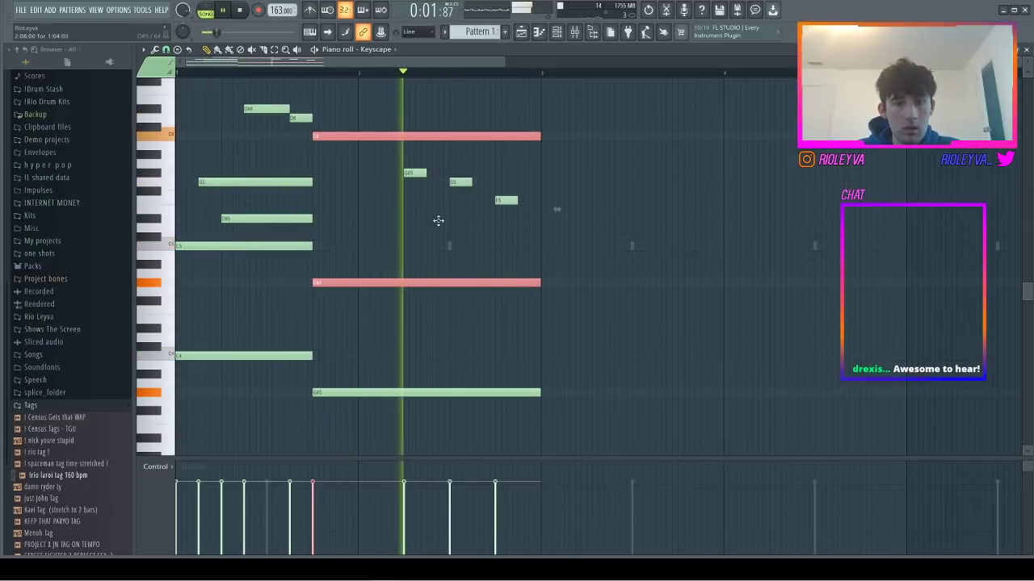
key("space")
- Lengthen the G#5, G5 and F5 melody notes in bar 2 so they connect without gaps up to the bar's end
left_click(444, 176)
left_click_drag(439, 174, 540, 200)
key("space")
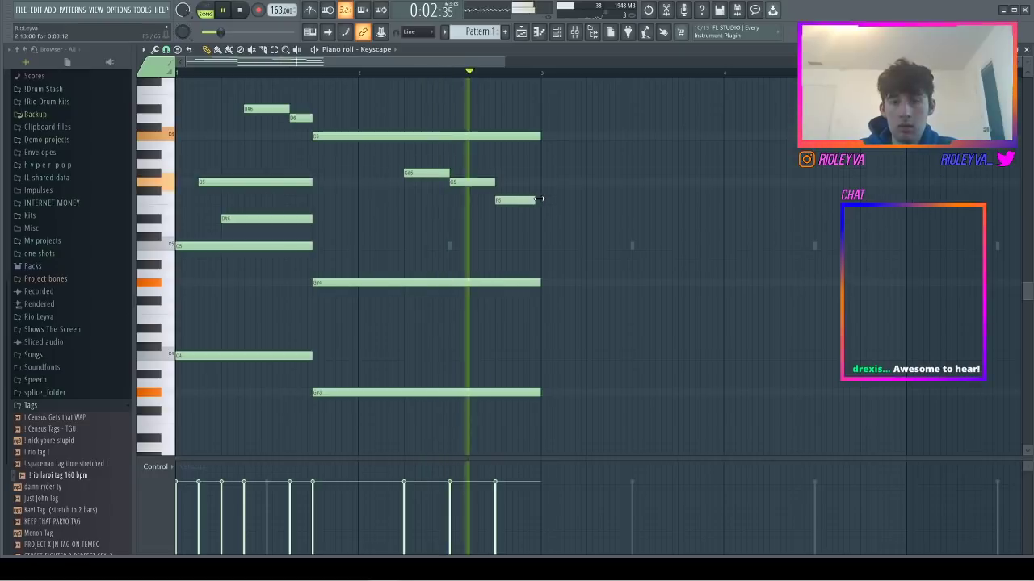
- Duplicate the two-bar phrase into bars 3 and 4 and move its bass notes to A#3 and G3
key("ctrl+b")
key("space")
left_click(575, 291)
right_click(575, 291)
mouse_move(565, 376)
left_mouse_down()
mouse_move(566, 436)
mouse_move(573, 377)
left_mouse_up()
mouse_move(697, 390)
left_mouse_down()
mouse_move(700, 410)
mouse_move(703, 395)
left_mouse_up()
left_click(573, 239)
right_click(588, 239)
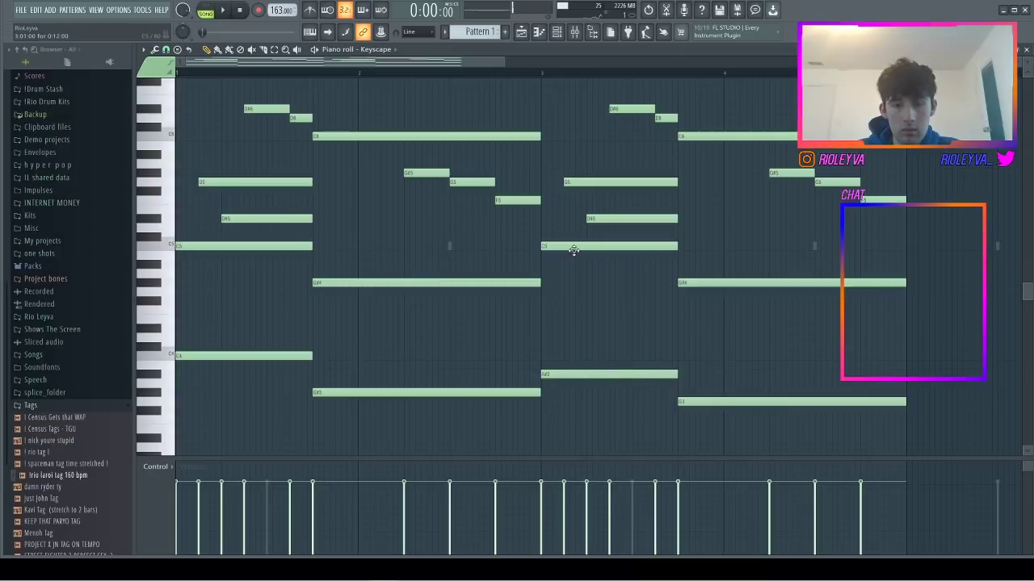
- Change the first chord in bar 3 by moving C5 to A#4, D#5 to D5 and G5 to F5
left_click_drag(571, 247, 570, 273)
left_click_drag(602, 223, 602, 234)
left_click_drag(593, 186, 592, 203)
left_click(662, 118)
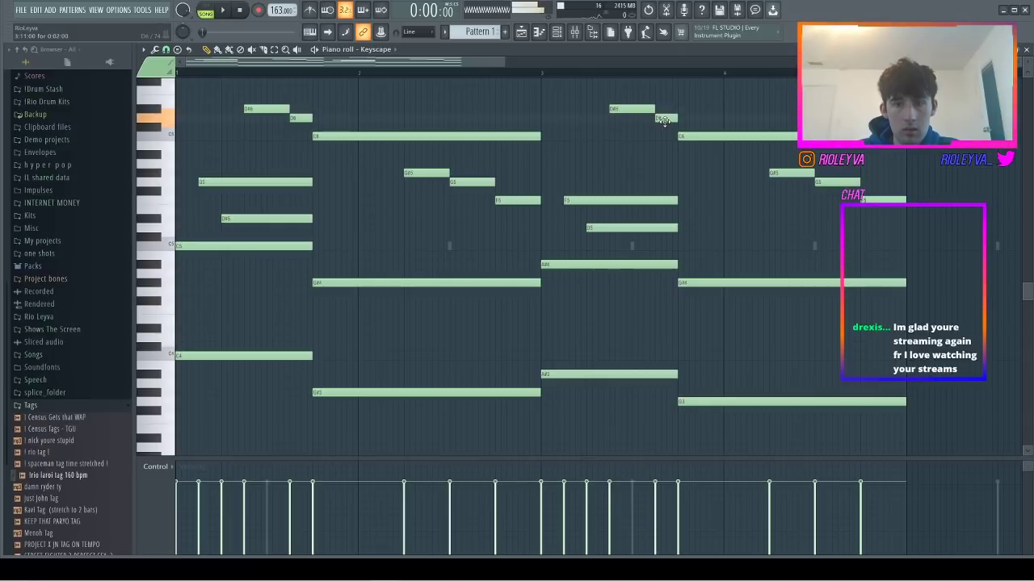
- Over the G3 bass note, move G#4 to G4, add D5 and B5 chord notes, and play the result
left_click_drag(696, 281, 723, 295)
left_click_drag(702, 247, 700, 258)
left_click_drag(725, 216, 724, 228)
left_click(732, 256, "ctrl")
key("ctrl+Up")
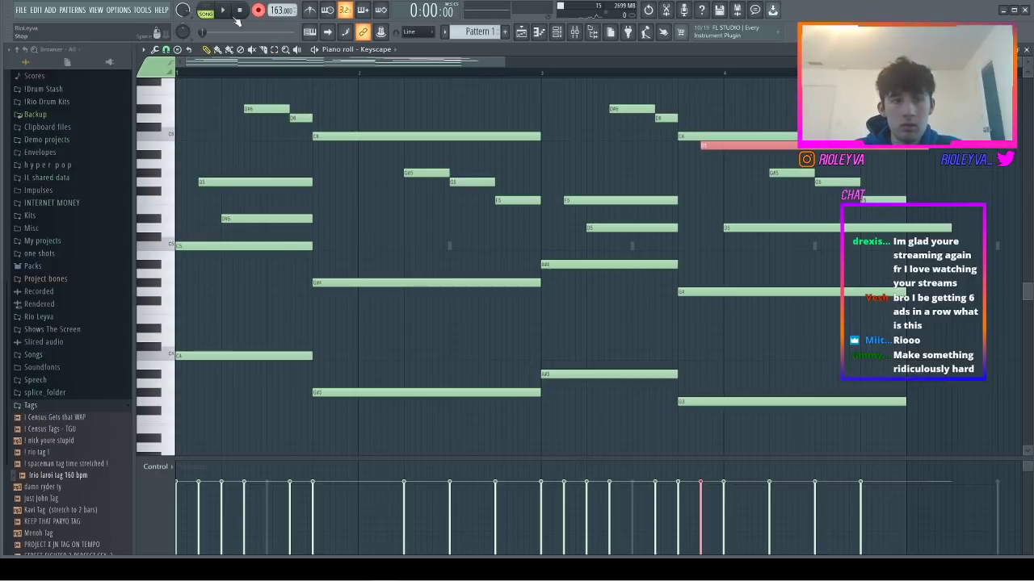
key("space")
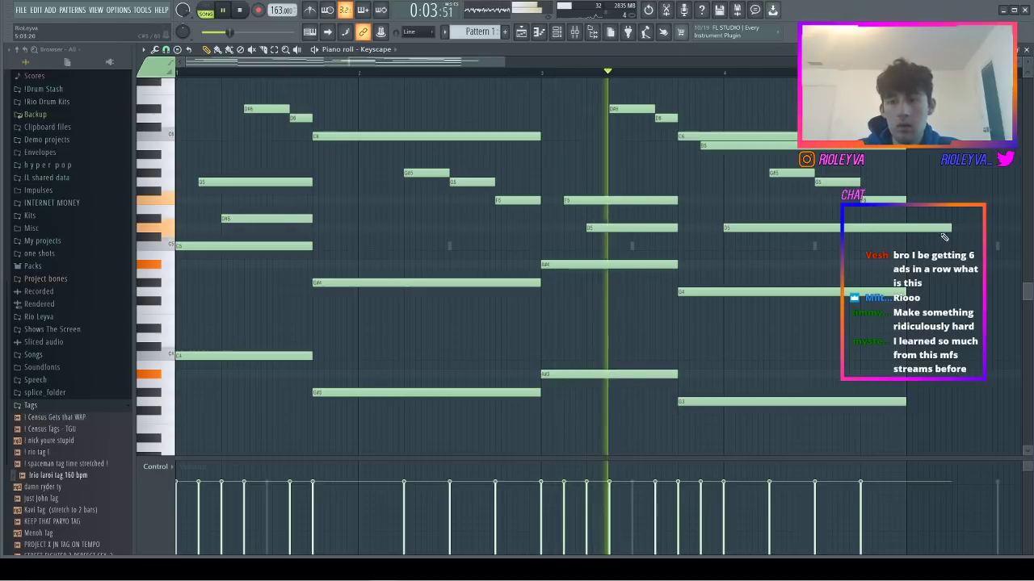
key("space")
key("space")
- Delete the C6 above the G3 bass and move B5 to G5 at the chord's start, ending it at the G#5 note
right_click(737, 137)
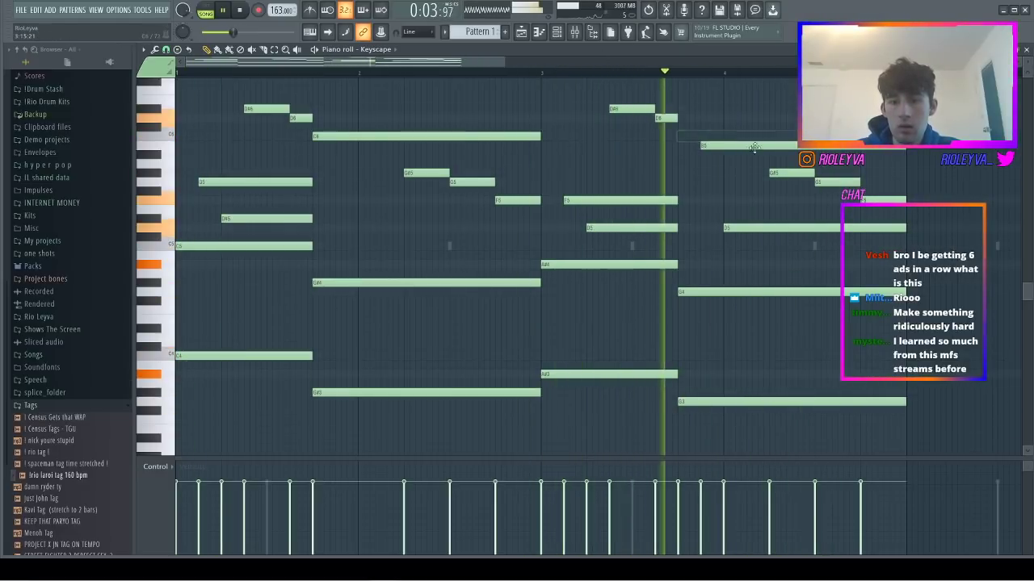
left_click_drag(717, 147, 689, 182)
key("space")
key("space")
left_click_drag(878, 182, 765, 185)
key("space")
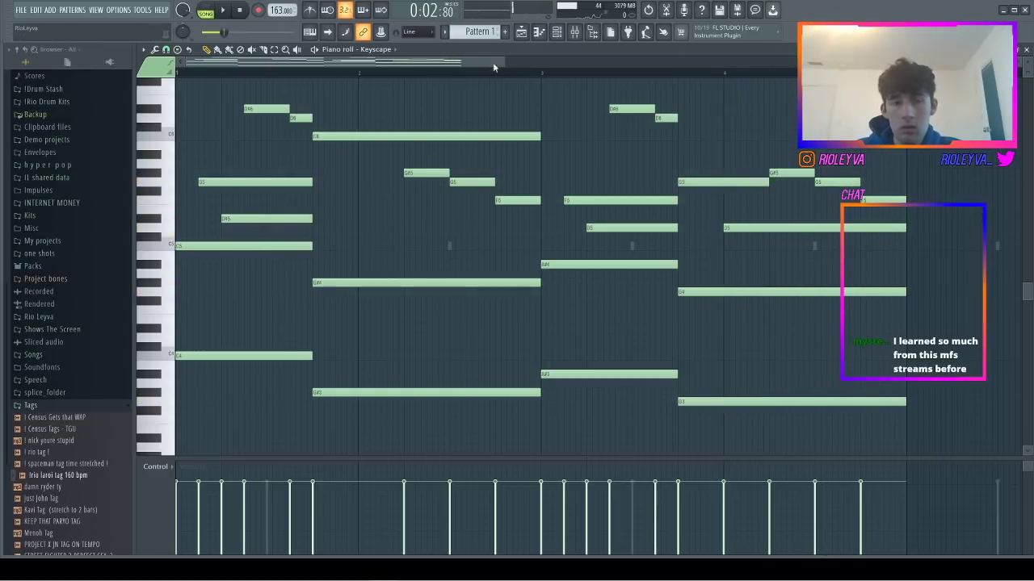
- Duplicate the four bass notes one octave lower, at C3, G#2, A#2 and G2, and play the result
left_click_drag(503, 61, 1009, 63)
scroll(438, 344, "down", 3)
left_click_drag(422, 332, 126, 231)
left_click(200, 246, "shift")
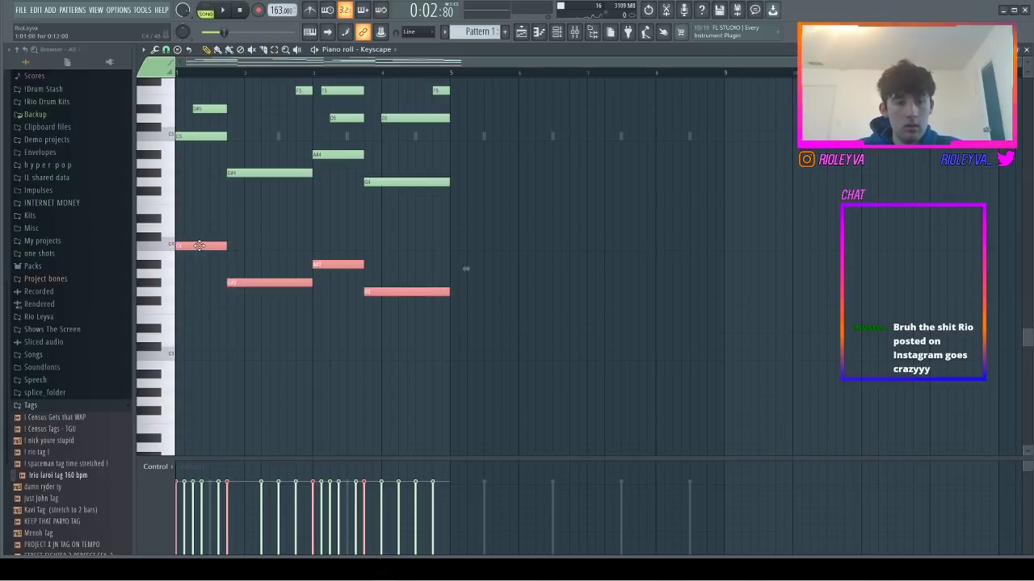
key("ctrl+Down")
key("space")
left_click(522, 256)
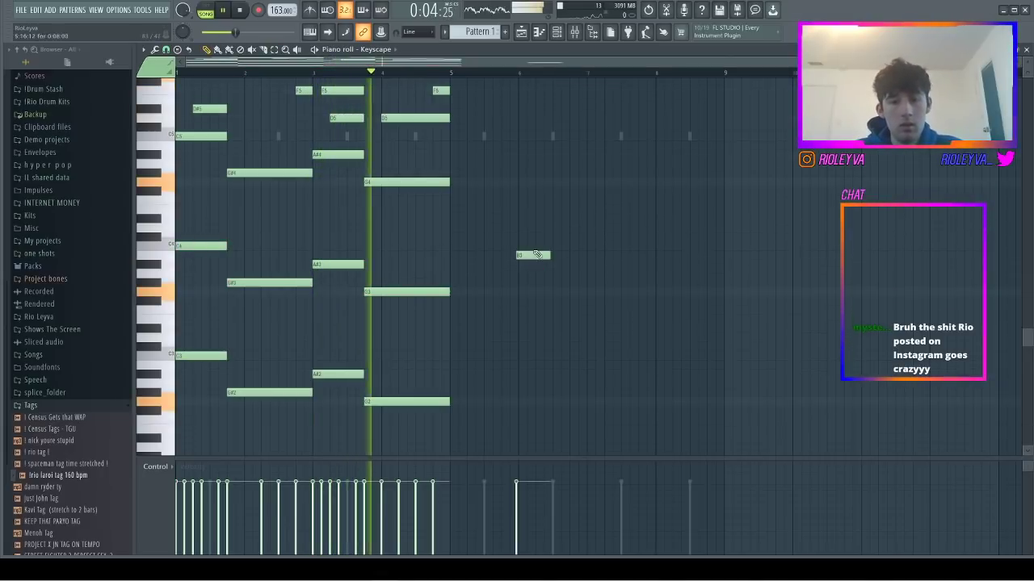
right_click(533, 255)
- Duplicate the whole four-bar phrase into bars 5 to 8 and listen to the repeat
key("ctrl+b")
scroll(525, 265, "up", 4)
scroll(517, 202, "up", 2)
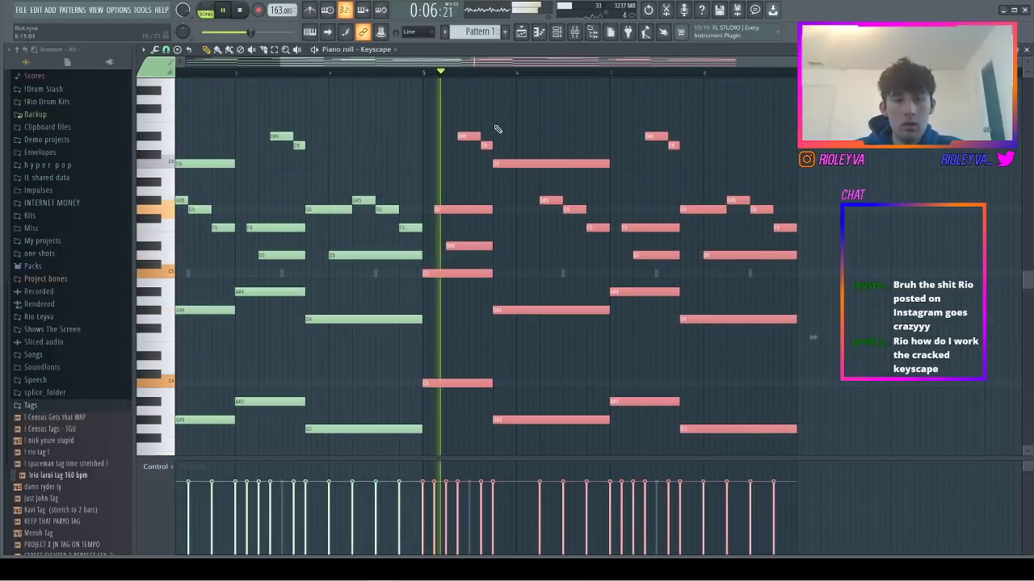
key("space")
- Raise bar 5's high melody by moving D#6 to G6, D6 to F6 and the long C6 to G6, and play it
left_click(470, 109)
right_click(470, 109)
left_click_drag(462, 137, 461, 100)
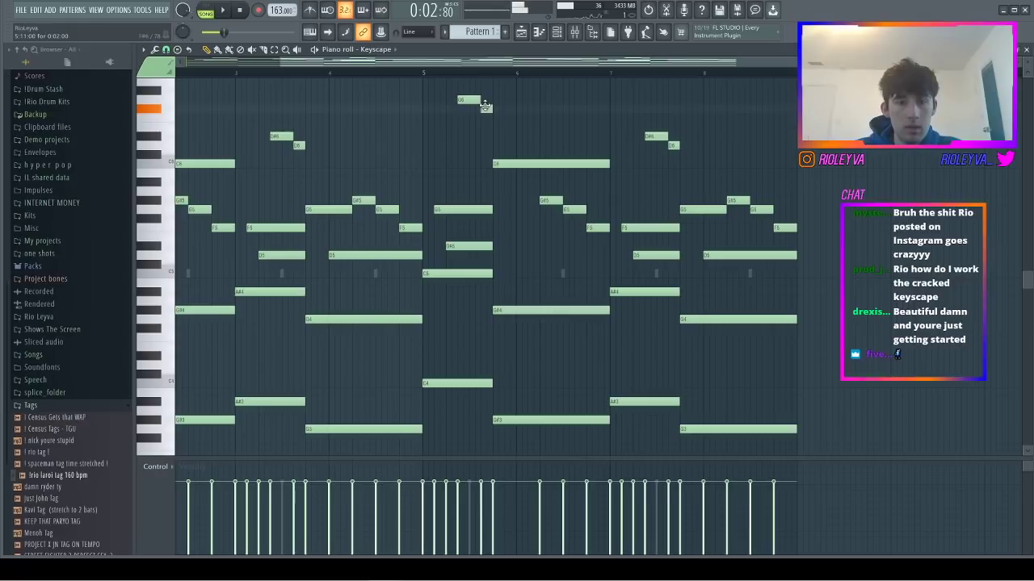
left_click_drag(517, 165, 517, 100)
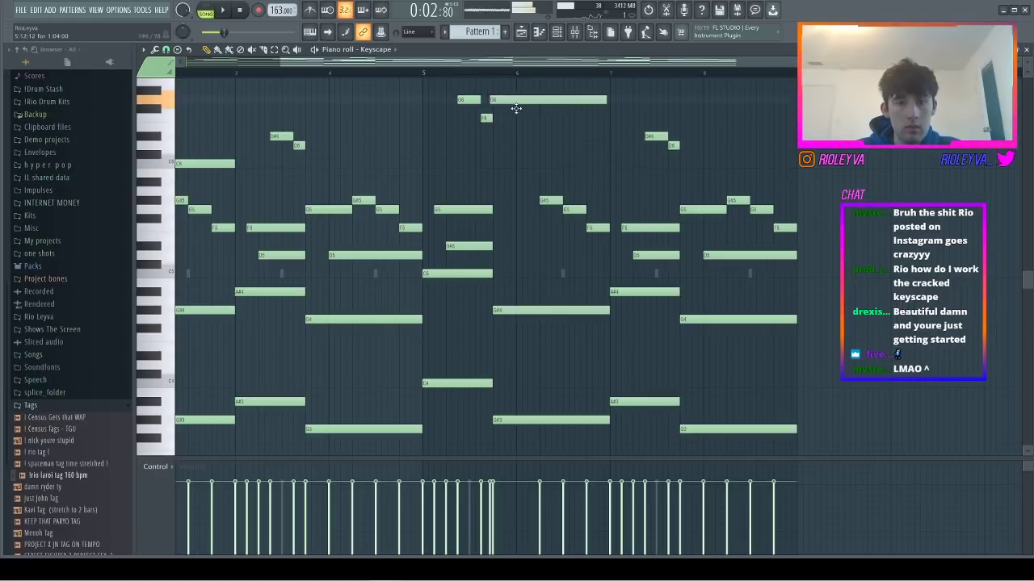
key("space")
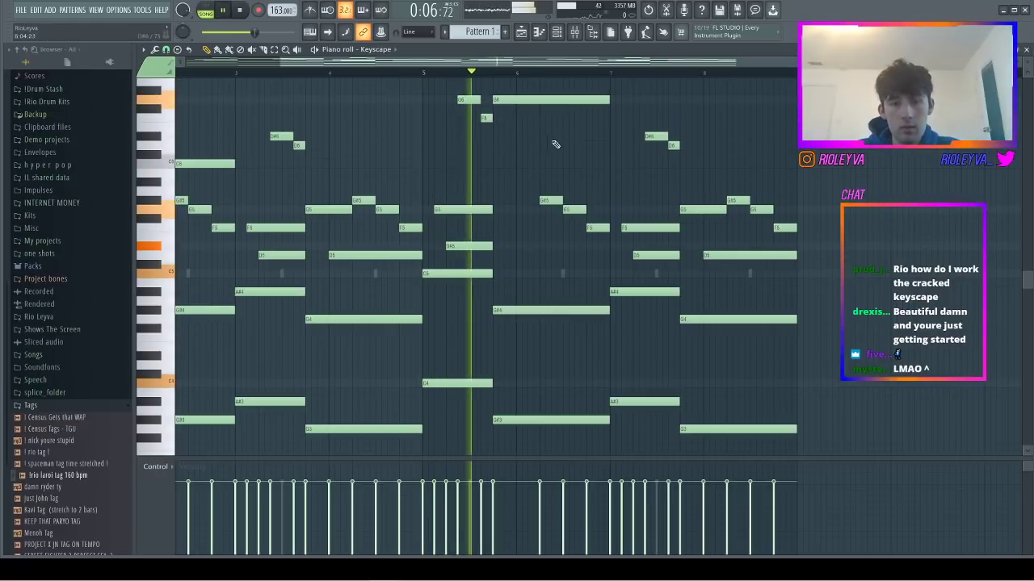
key("space")
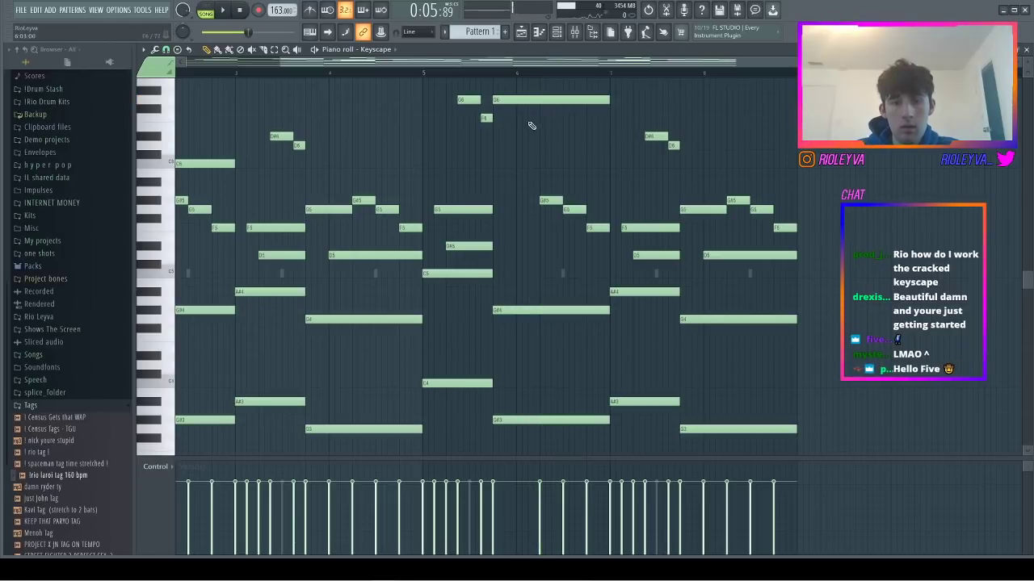
- Copy the G#5, G5 and F5 melody notes in bar 6 one octave higher and play the phrase
left_click(533, 119)
right_click(638, 118)
left_click_drag(614, 234, 539, 202)
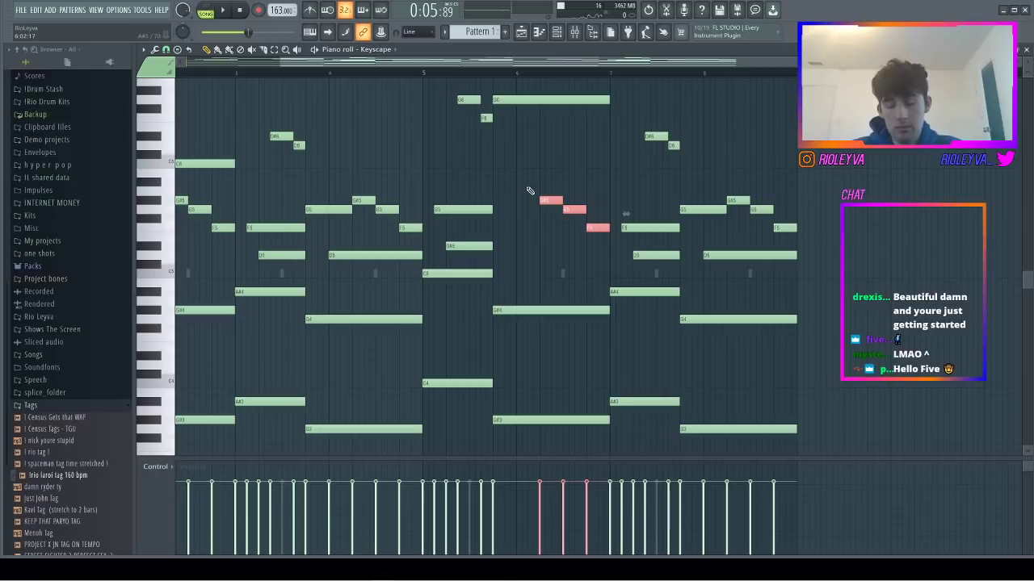
key("ctrl+Up")
key("space")
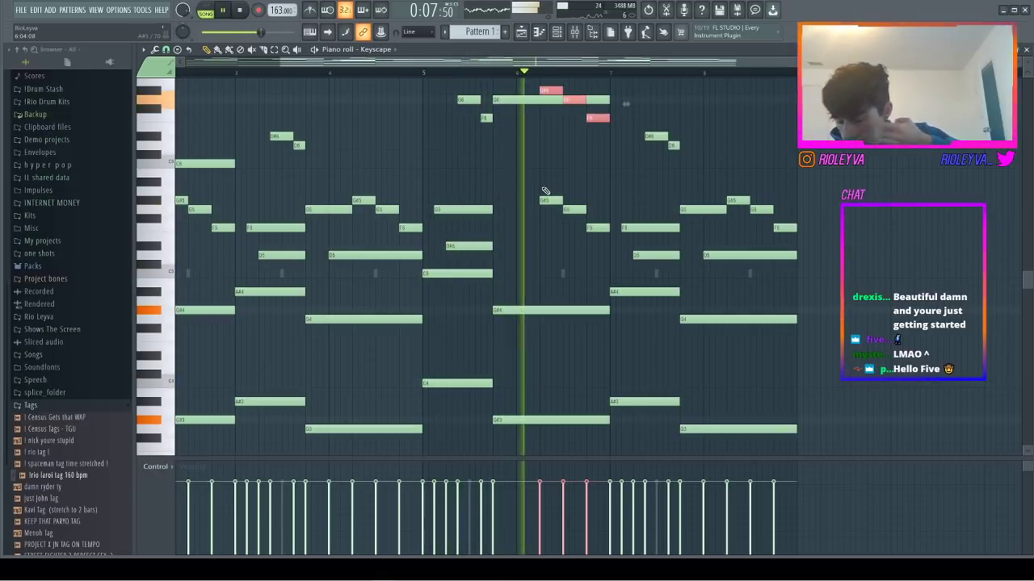
scroll(699, 159, "up", 3)
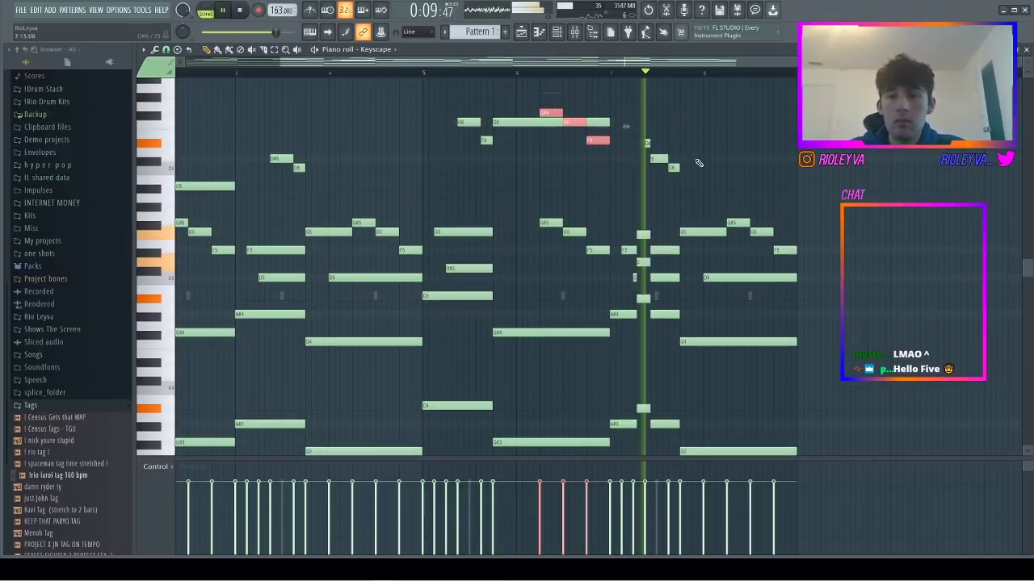
- In bar 7, raise D#6 to F6 and D6 to D#6, and add a D6 lasting until the G#5 in bar 8
key("space")
left_click_drag(649, 192, 679, 194)
left_click_drag(678, 198, 726, 210)
key("space")
- Copy the final G#5, G5 and F5 melody notes in bar 8 one octave higher
left_click_drag(798, 295, 728, 233)
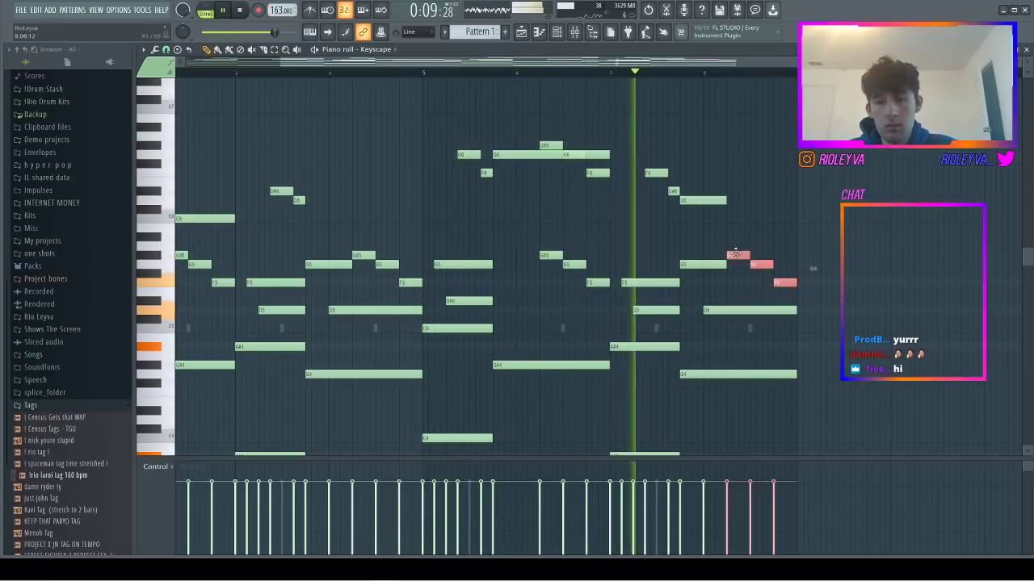
key("ctrl+Up")
key("space")
- Move the copied G#6 in bar 8 to C7 and follow it with A#6 and G#6 notes
left_click(763, 109)
right_click(763, 110)
left_click_drag(737, 145, 733, 107)
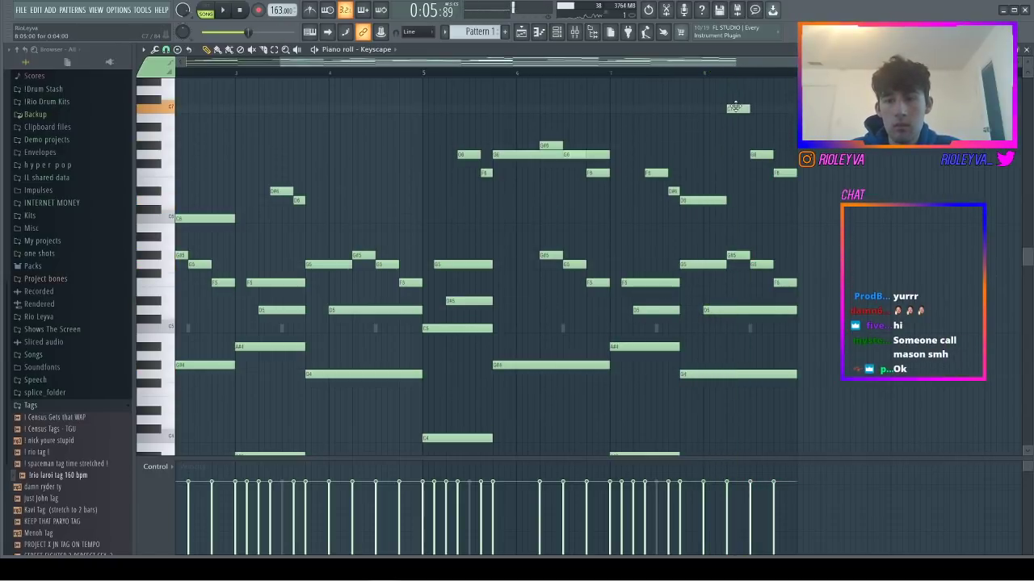
left_click(755, 128)
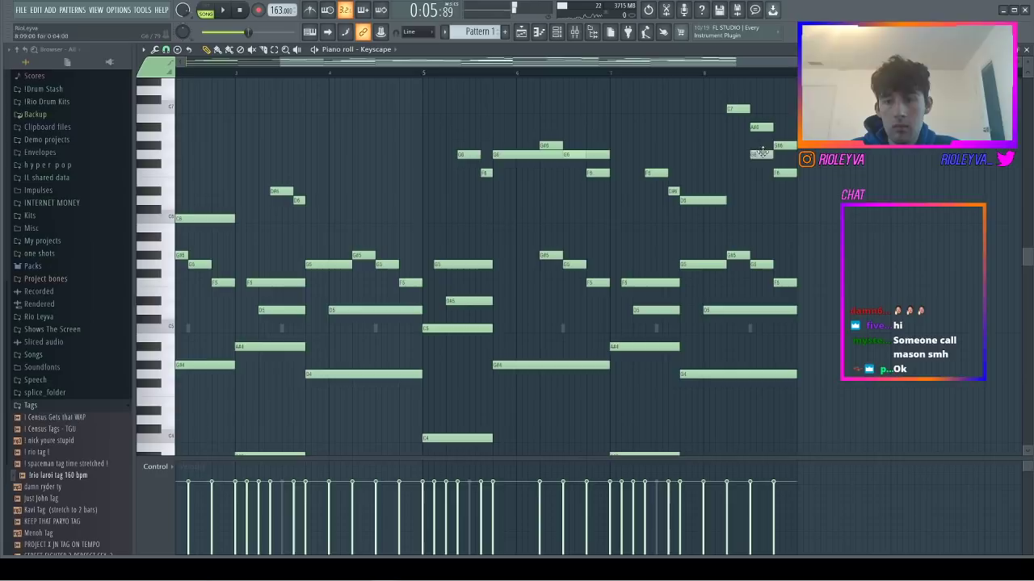
- Copy the C7, A#6 and G#6 run one octave lower in place of bar 8's previous melody notes
left_click_drag(795, 165, 723, 105)
key("ctrl+c")
key("ctrl+v")
key("ctrl+Down")
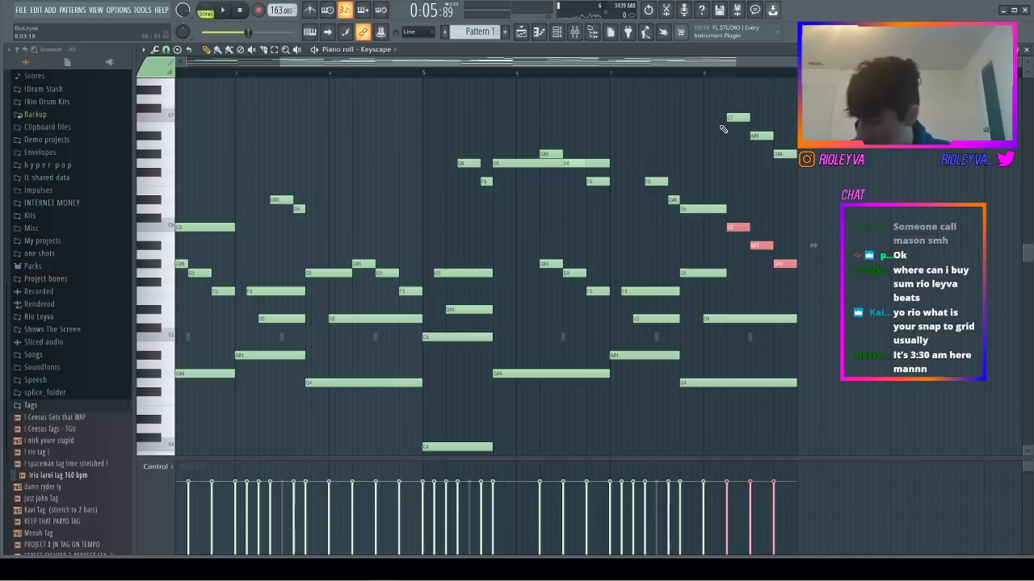
- Play the second half and add an A#6 note directly below the C7 in bar 8
key("space")
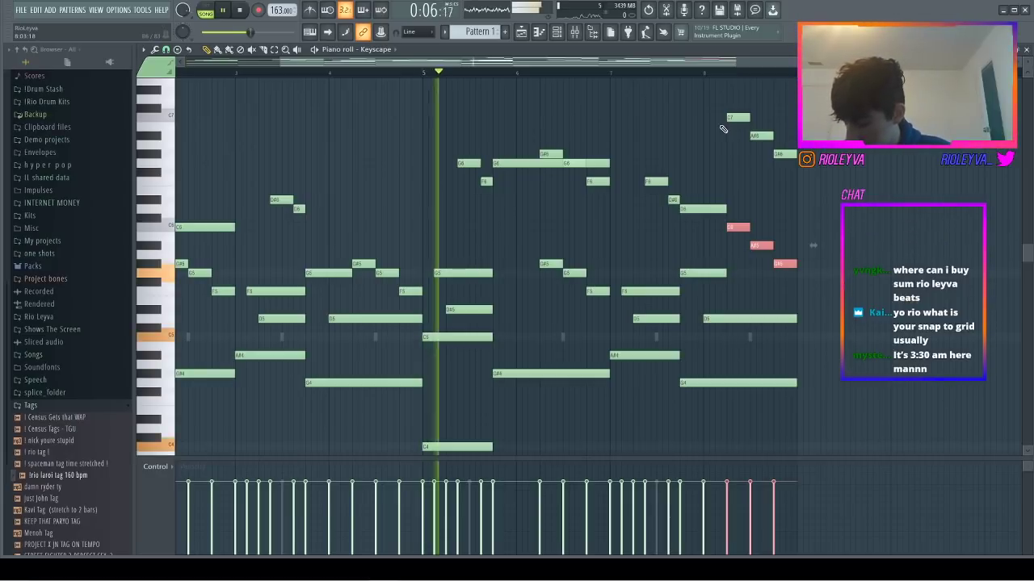
left_click(723, 128)
left_click_drag(721, 129, 721, 137)
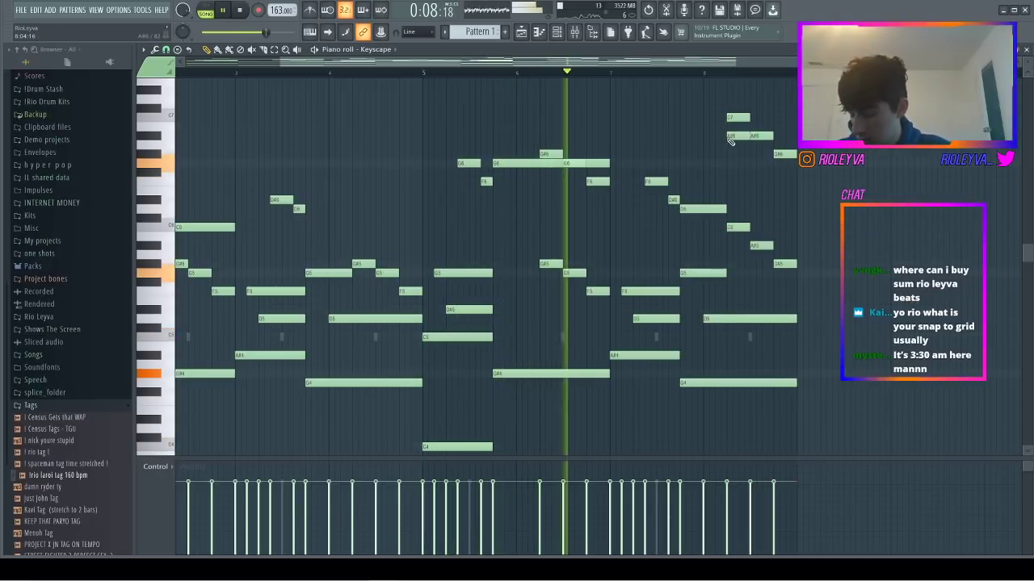
key("space")
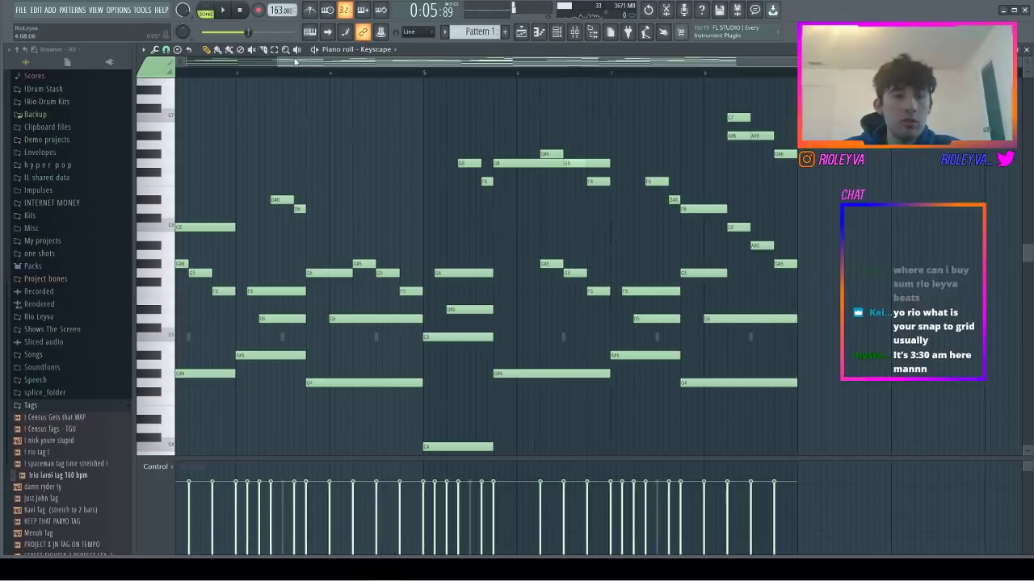
- Show the piano roll's snap options to check which grid setting is in use
left_click_drag(303, 63, 198, 62)
left_click(166, 50)
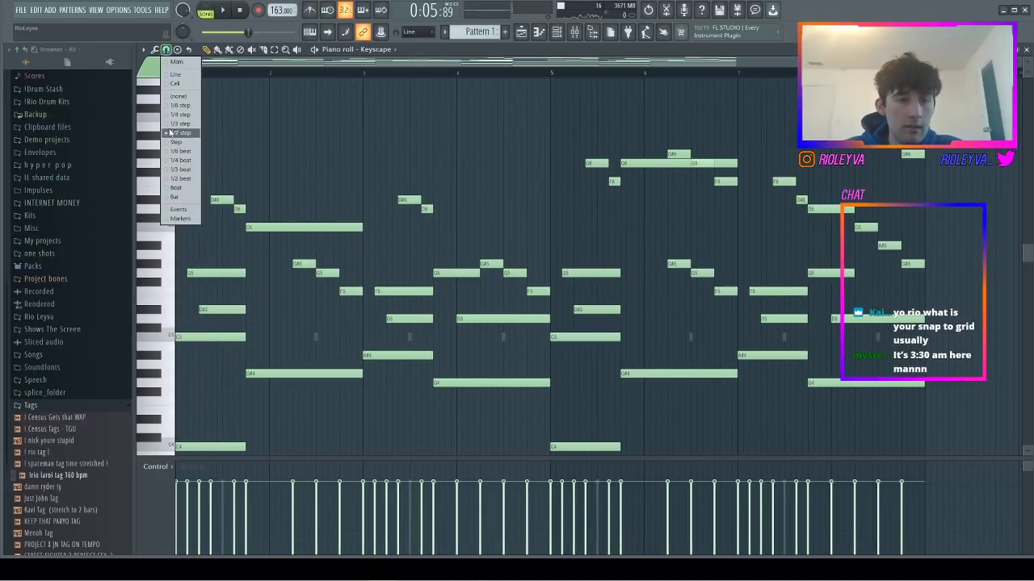
left_click(207, 51)
- Open the channel rack and replace the Keyscape instrument with Play
left_click(557, 32)
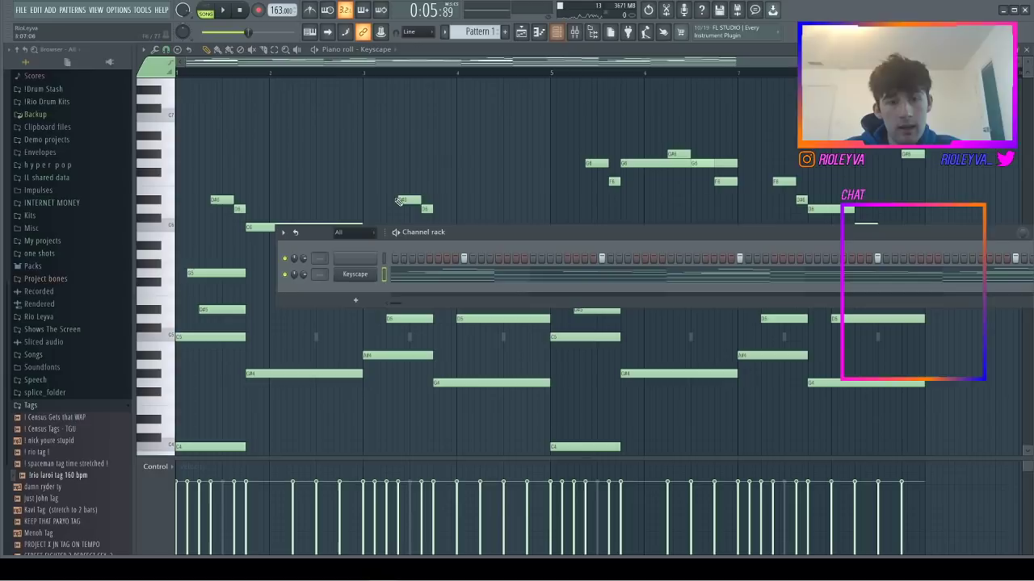
right_click(380, 276)
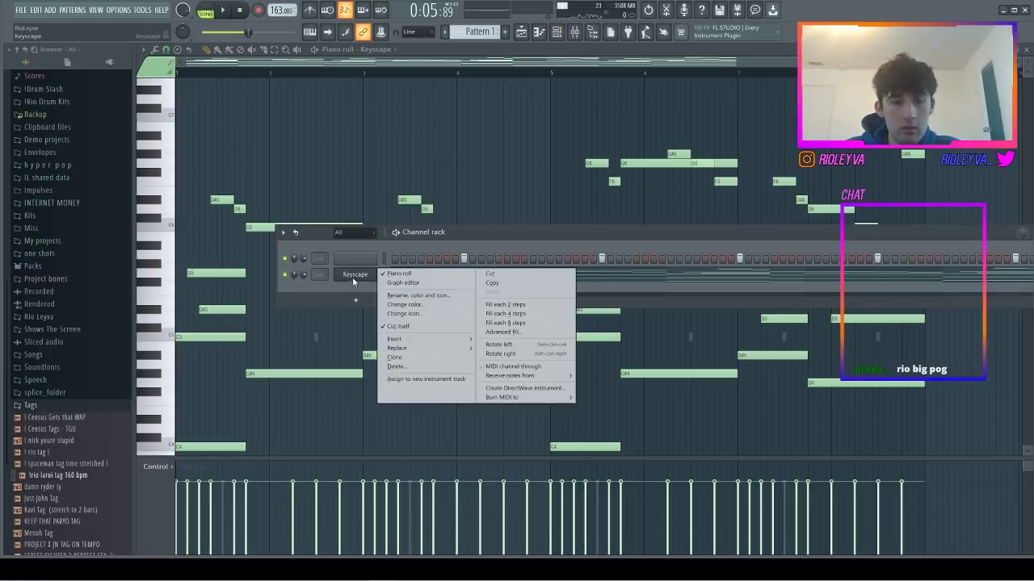
mouse_move(450, 348)
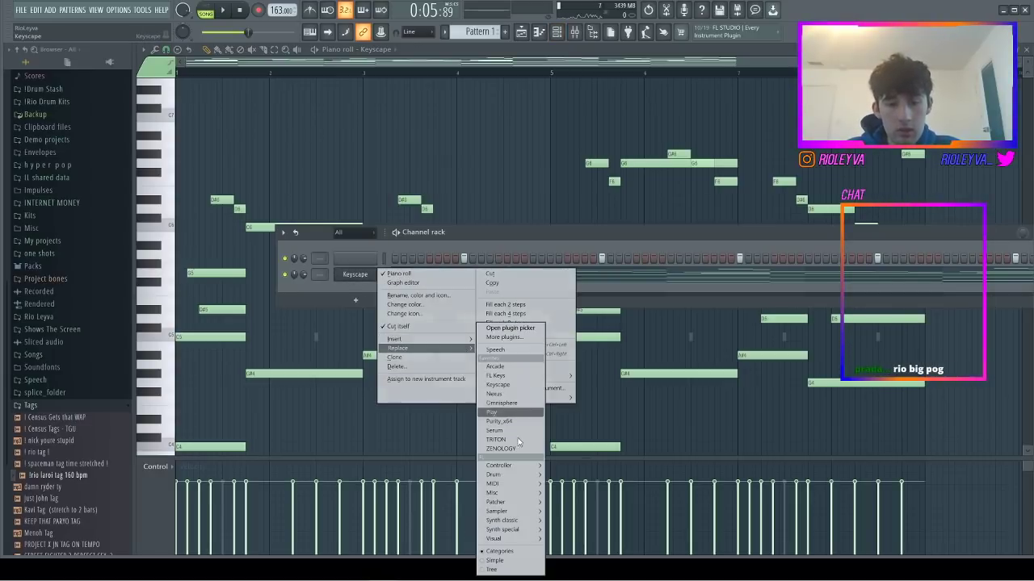
left_click(507, 414)
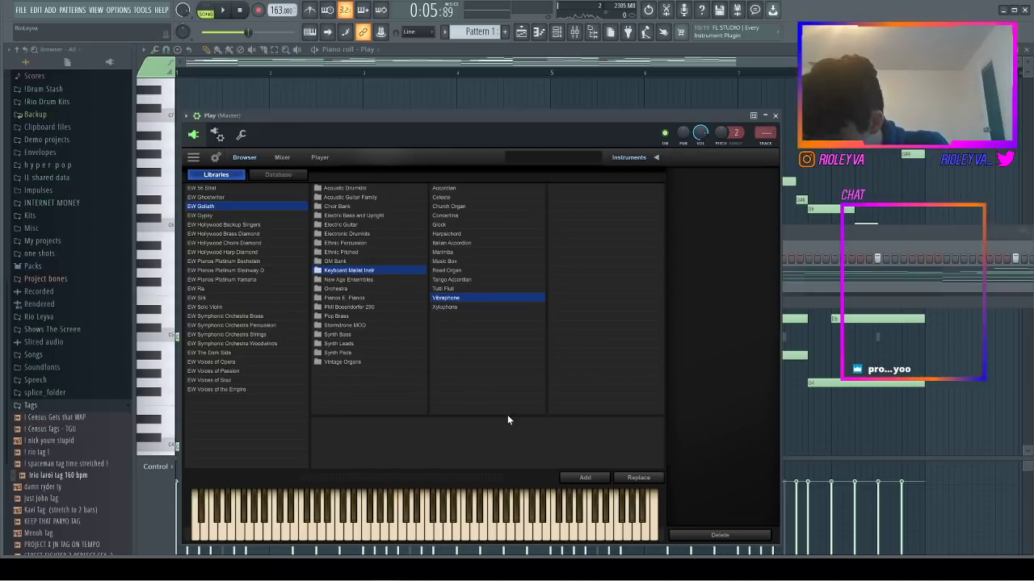
- Load the Music Box sound from the Keyboard Mallet Instr folder of the EW Goliath library
left_click(457, 280)
left_click(449, 272)
left_click(441, 262)
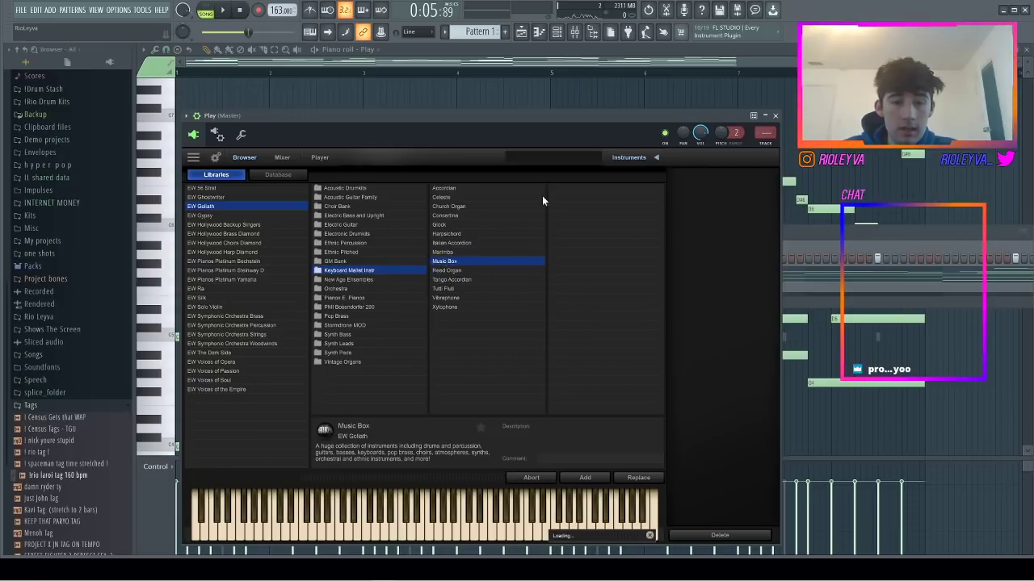
- Load the Marimba sound from the same folder, close the Play window and listen to the melody
left_click(440, 253)
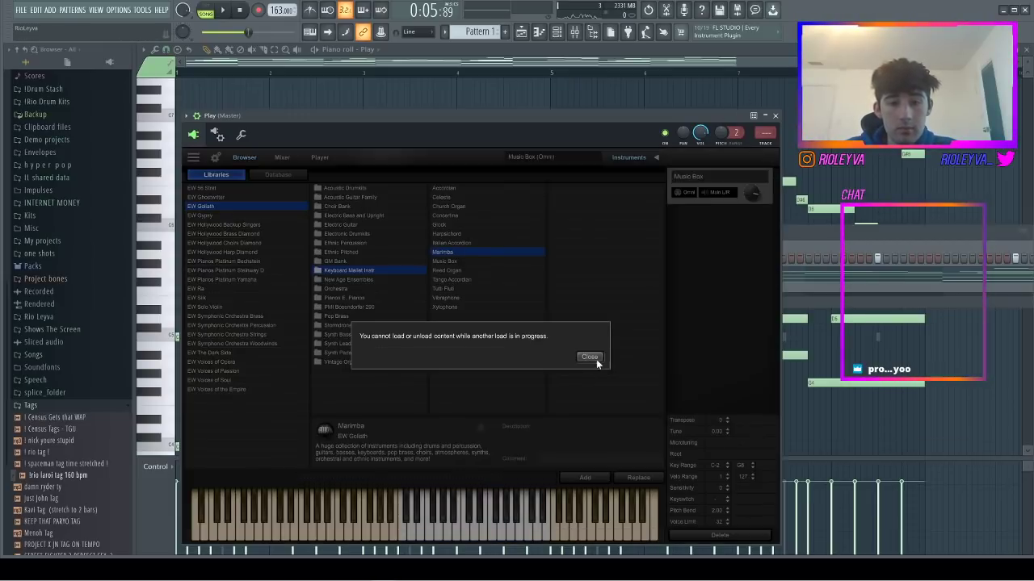
left_click(592, 357)
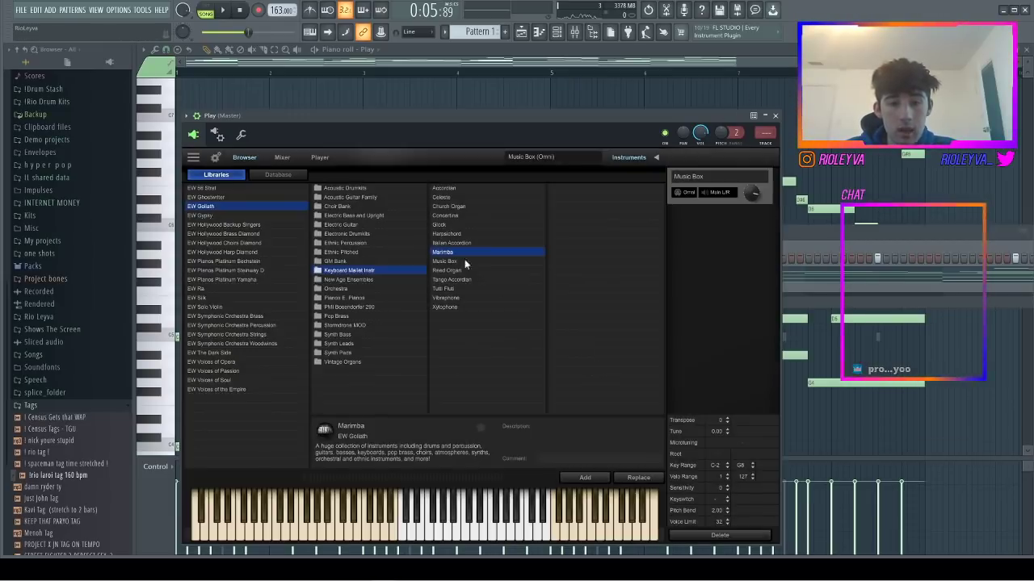
left_click(457, 255)
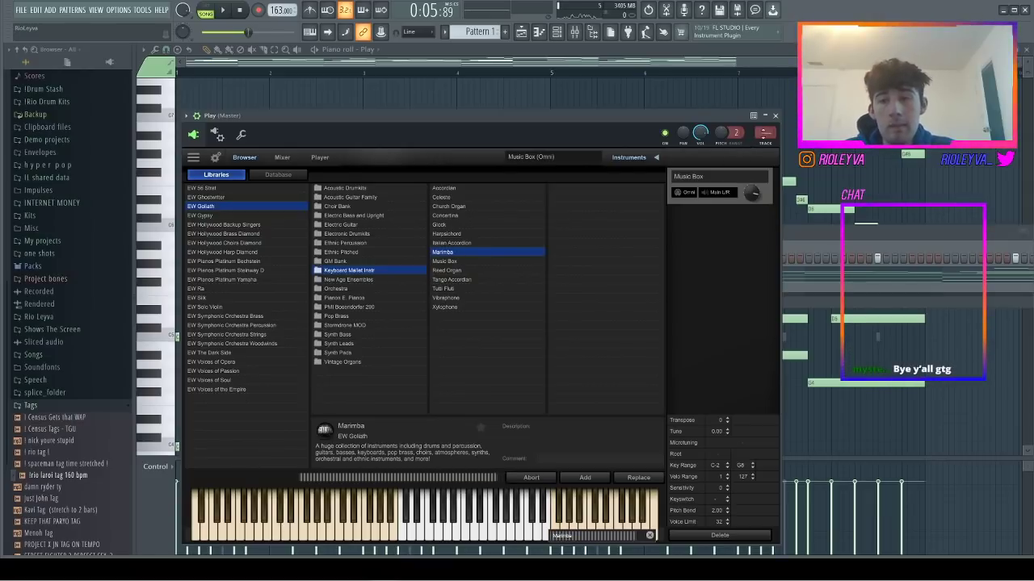
left_click(776, 116)
key("space")
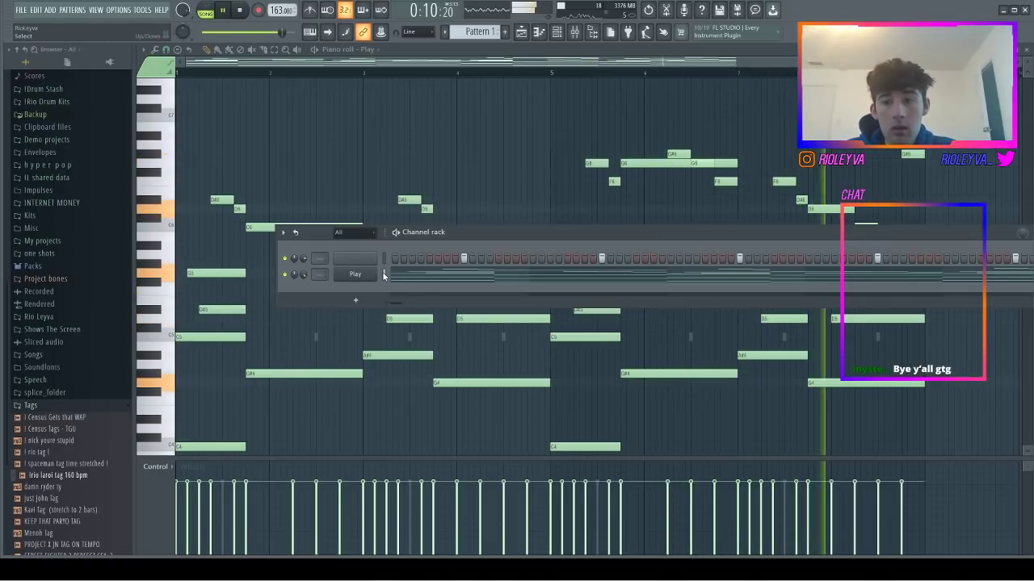
key("space")
- Hide the channel rack and add a G6 note from the start of bar 1 to the start of the G#4 note
key("F6")
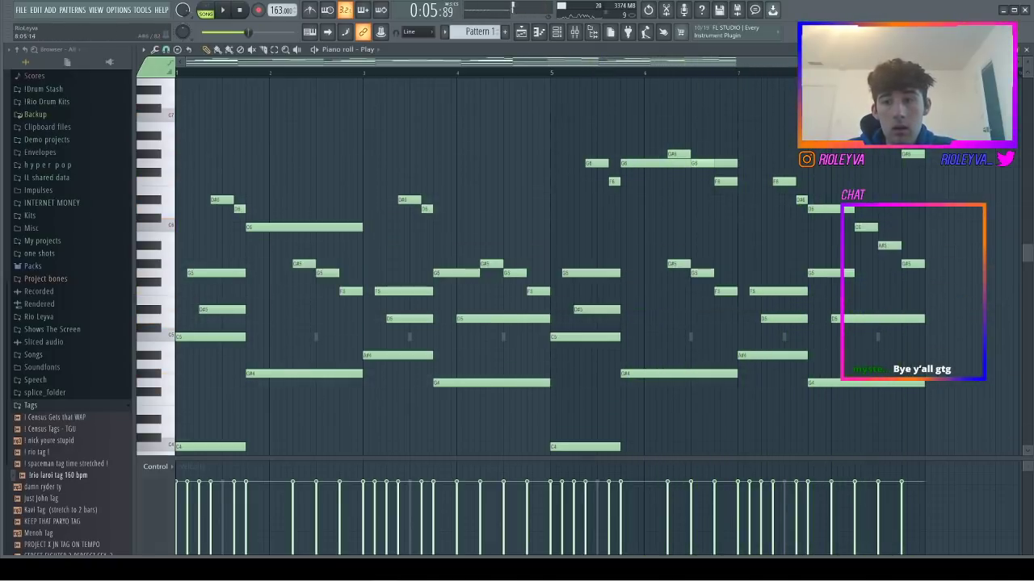
key("space")
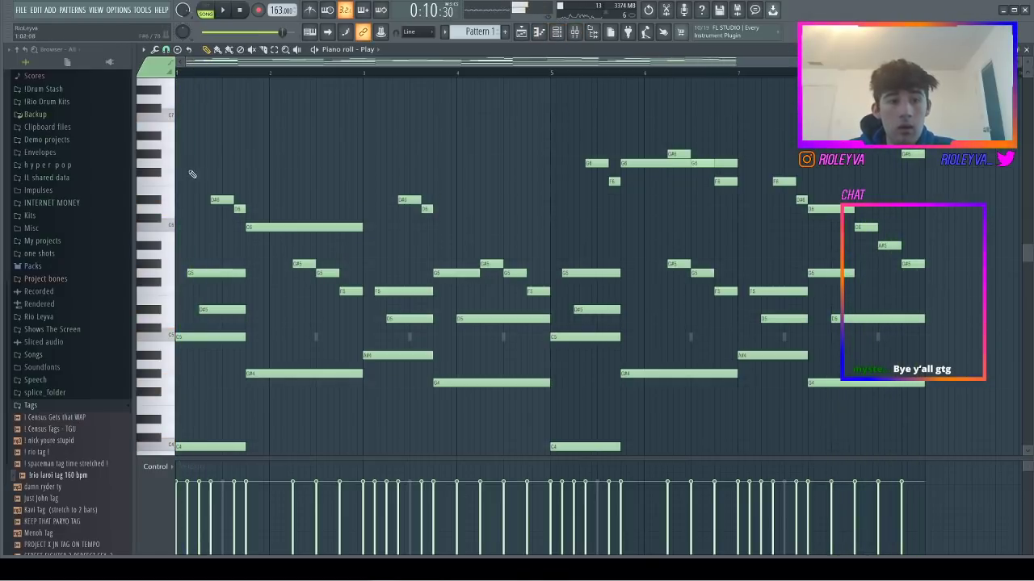
mouse_move(192, 181)
left_mouse_down()
mouse_move(195, 165)
mouse_move(244, 165)
left_mouse_up()
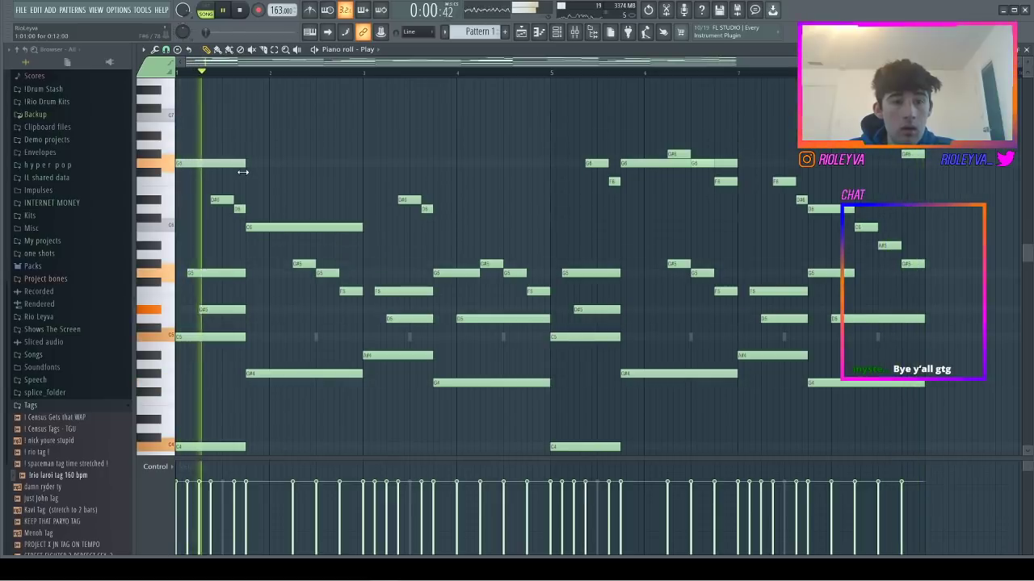
- Set the tempo to 177 BPM, raise the Play channel's volume and return to its piano roll
left_click(557, 33)
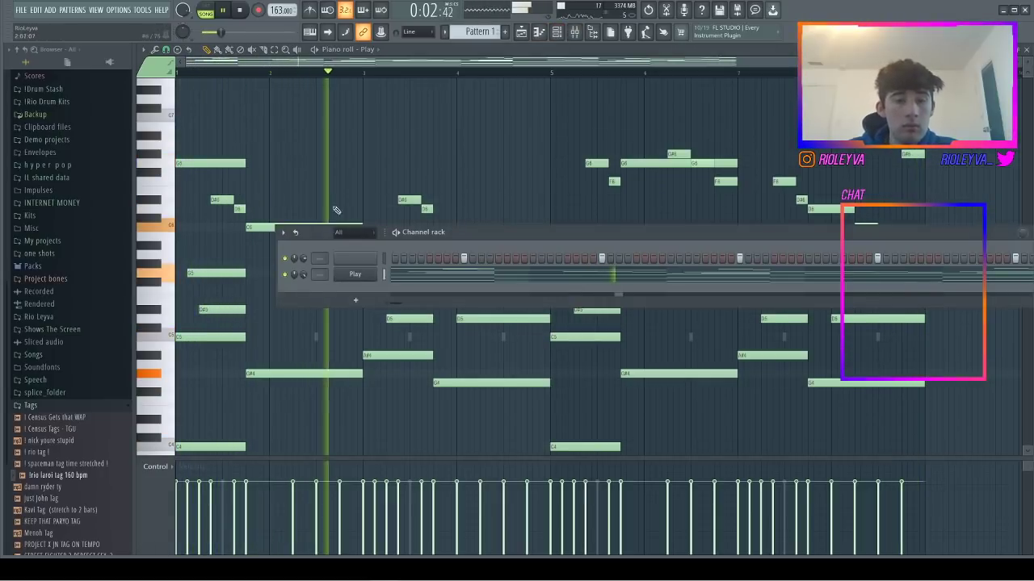
left_click_drag(282, 11, 282, 5)
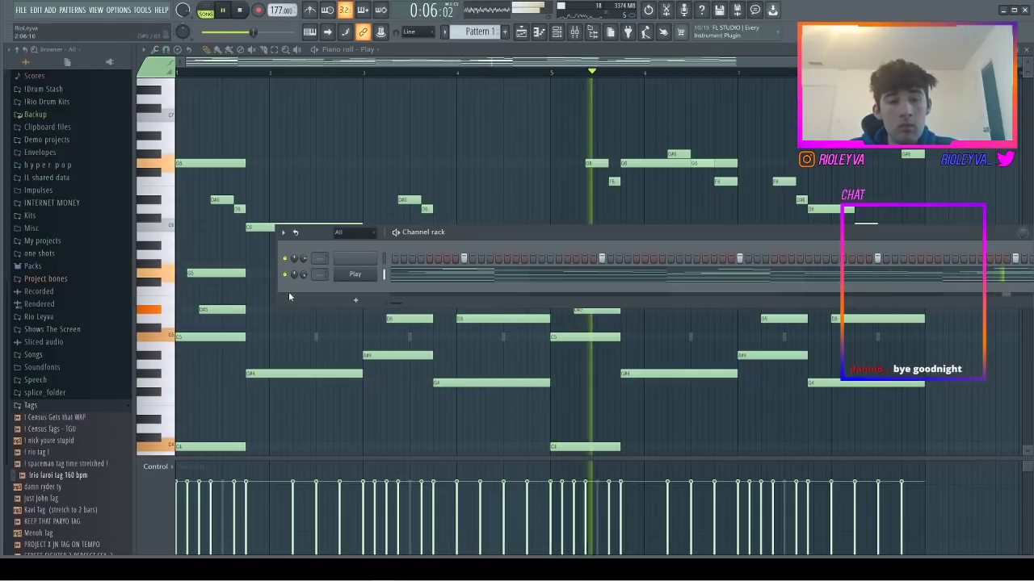
left_click_drag(304, 274, 304, 266)
right_click(357, 275)
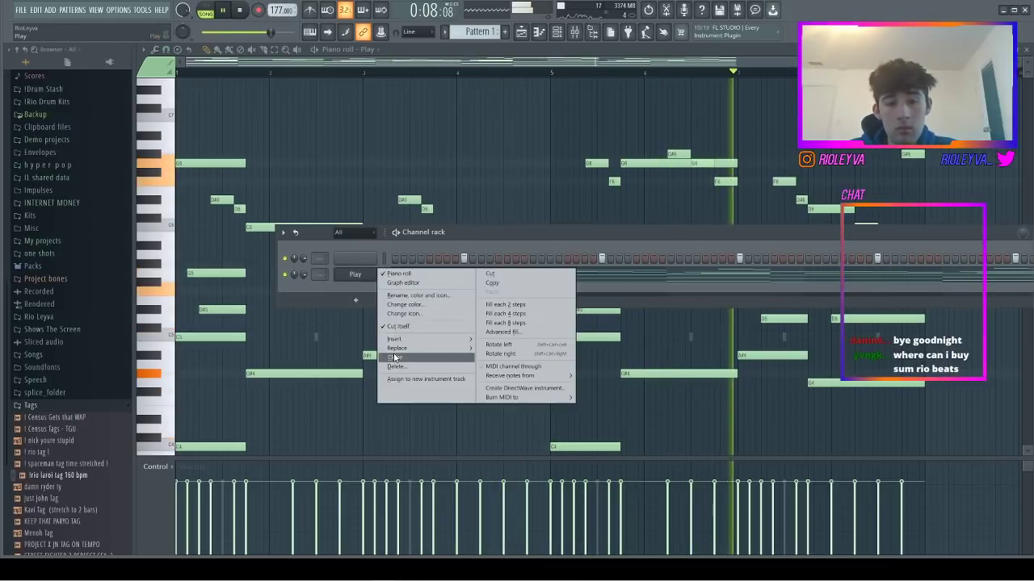
left_click(399, 273)
key("ctrl+shift+m")
left_click(284, 225)
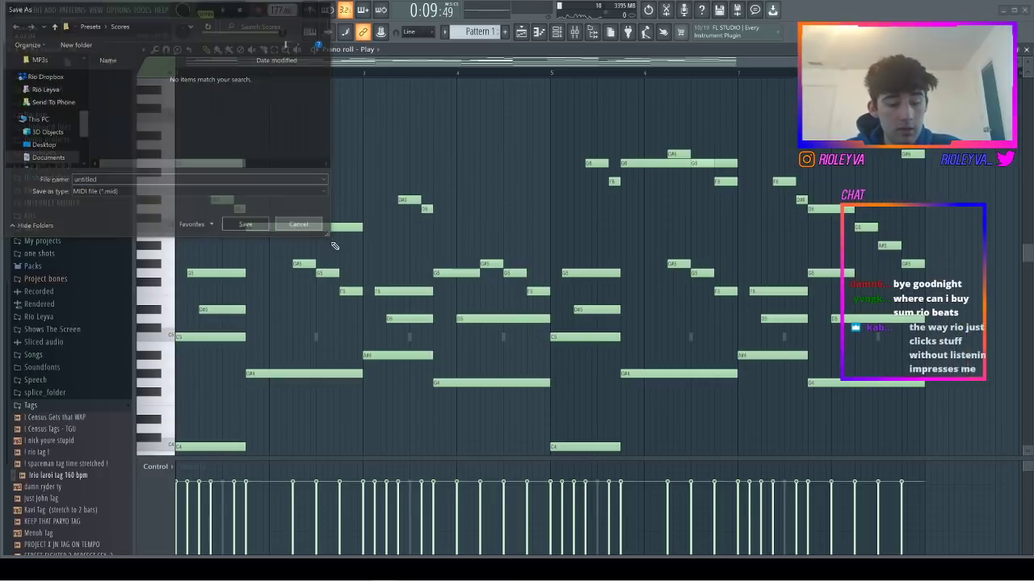
key("ctrl+s")
left_click(258, 227)
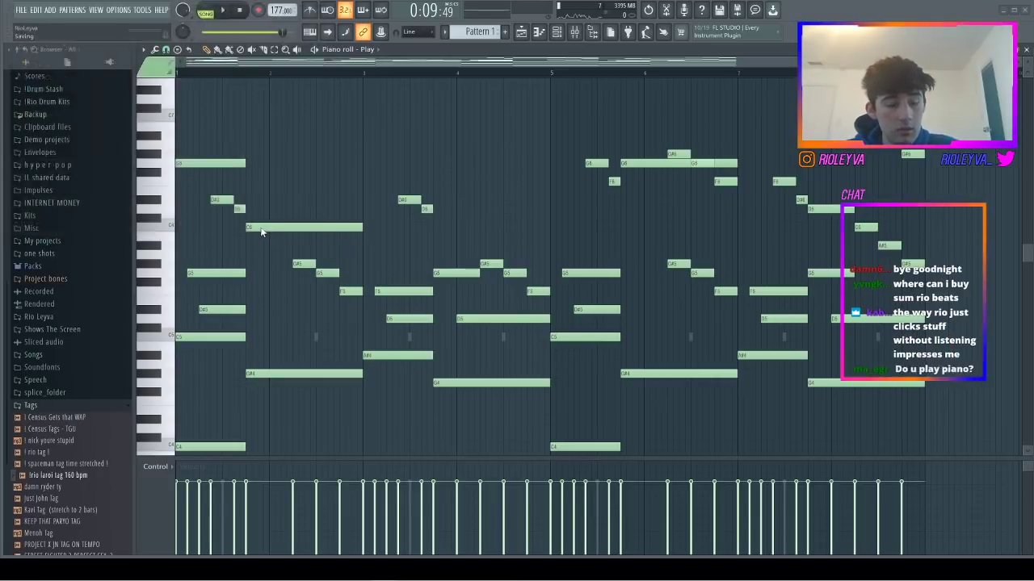
- Strum the melody's notes with a start time strength of 0:01
key("alt+s")
left_click_drag(483, 270, 484, 275)
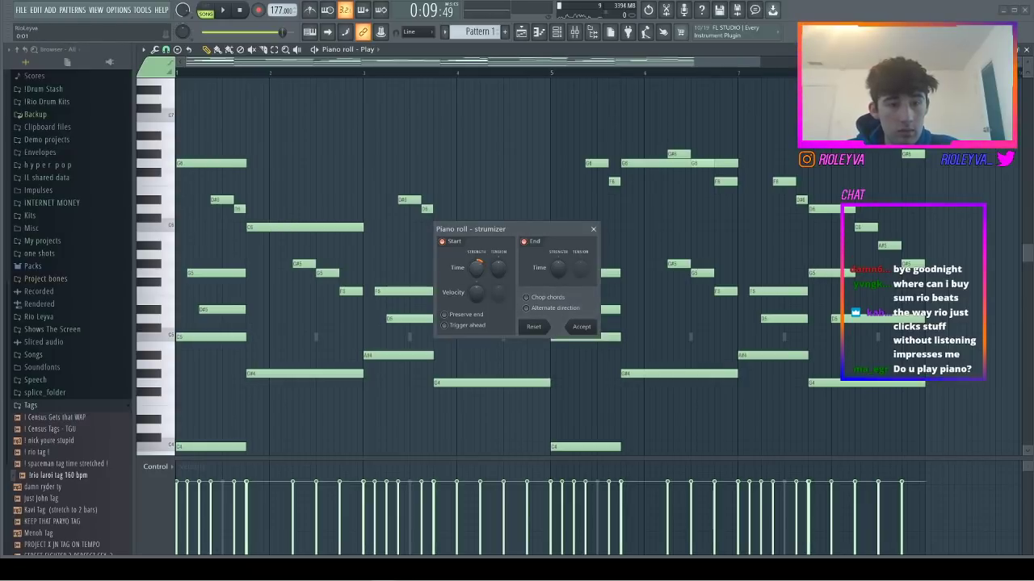
left_click(582, 326)
- Randomize the velocities of the melody's notes with a 7% volume level
key("alt+r")
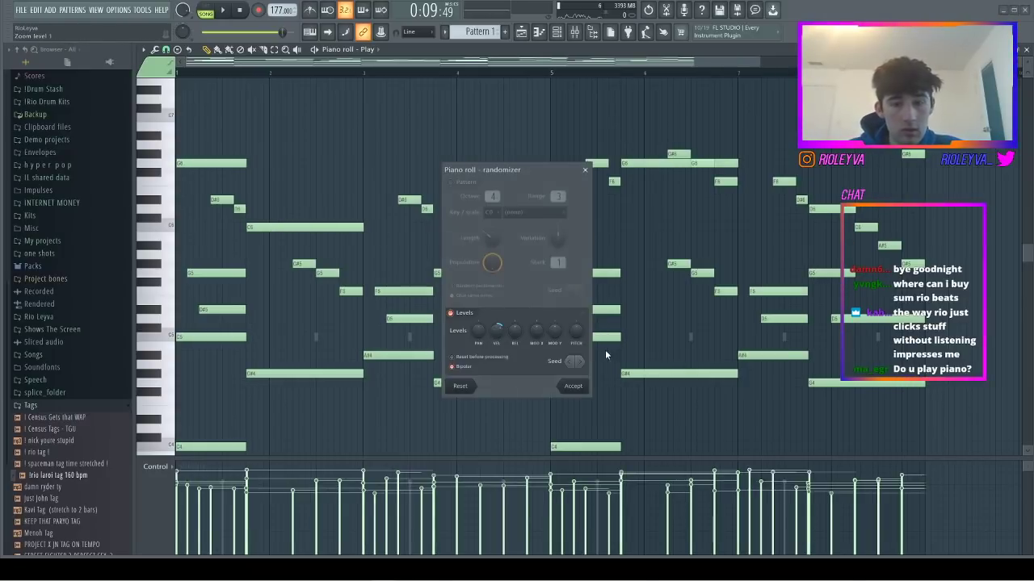
left_click_drag(495, 330, 495, 338)
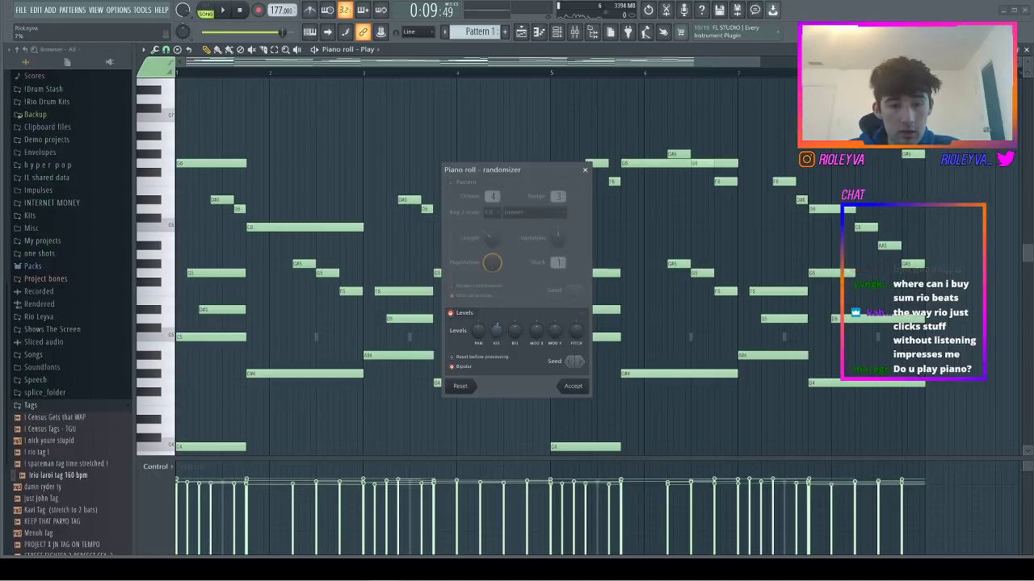
left_click(581, 386)
- Start exporting the melody as a MIDI file, clear the suggested name and open the - Unsorted - folder under Melodies, MIDIs
key("ctrl+shift+m")
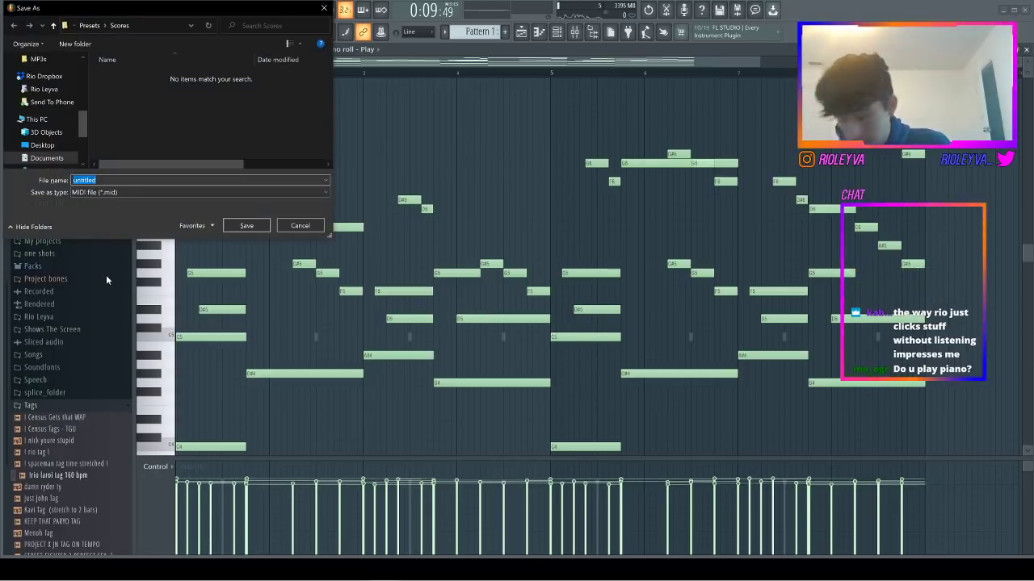
key("BackSpace")
scroll(48, 109, "up", 5)
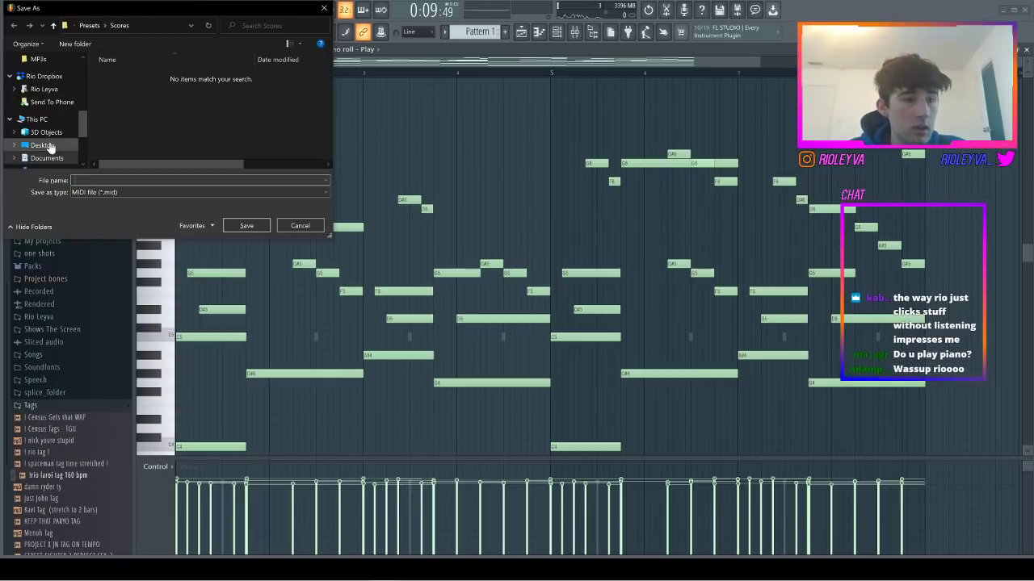
scroll(40, 88, "up", 3)
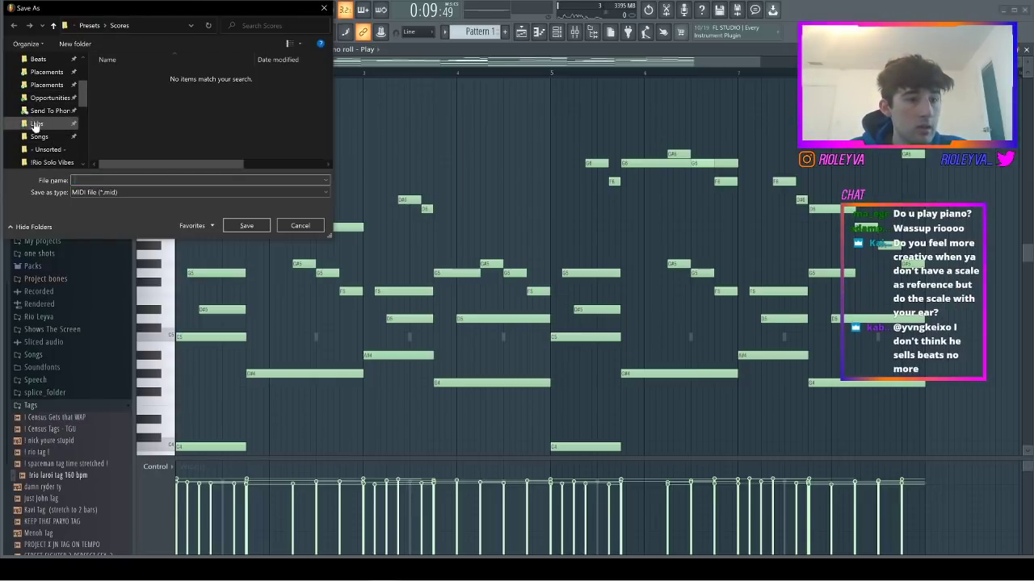
left_click(44, 98)
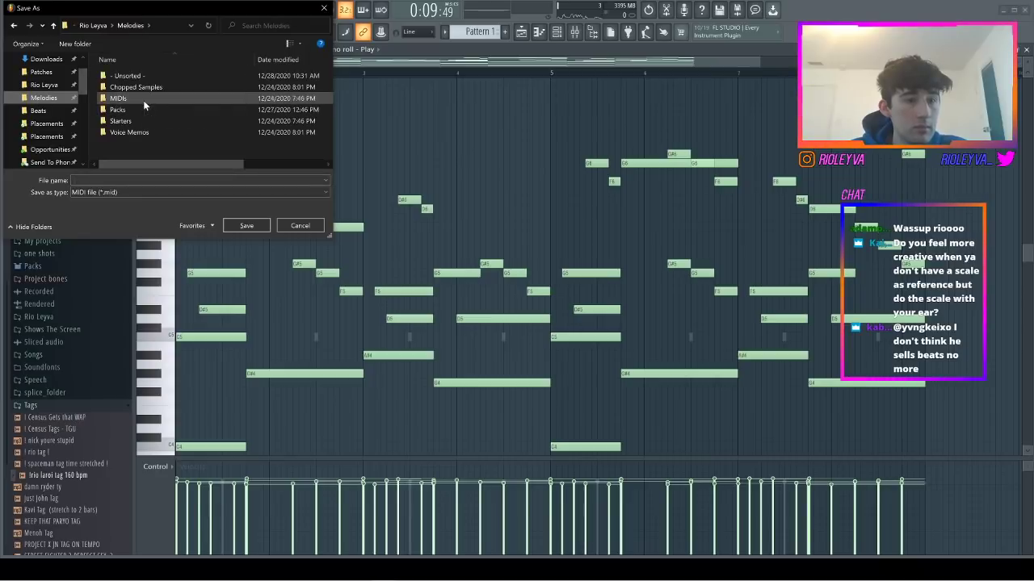
double_click(143, 100)
double_click(133, 75)
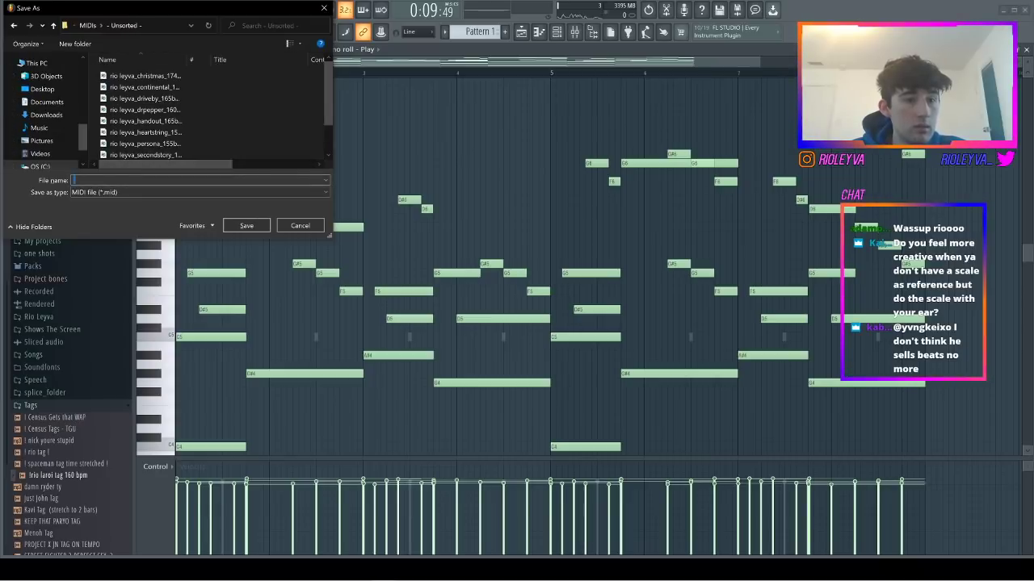
- Name the MIDI file with the producer's name followed by _onstream_175bpm and save it
type("rio leyv")
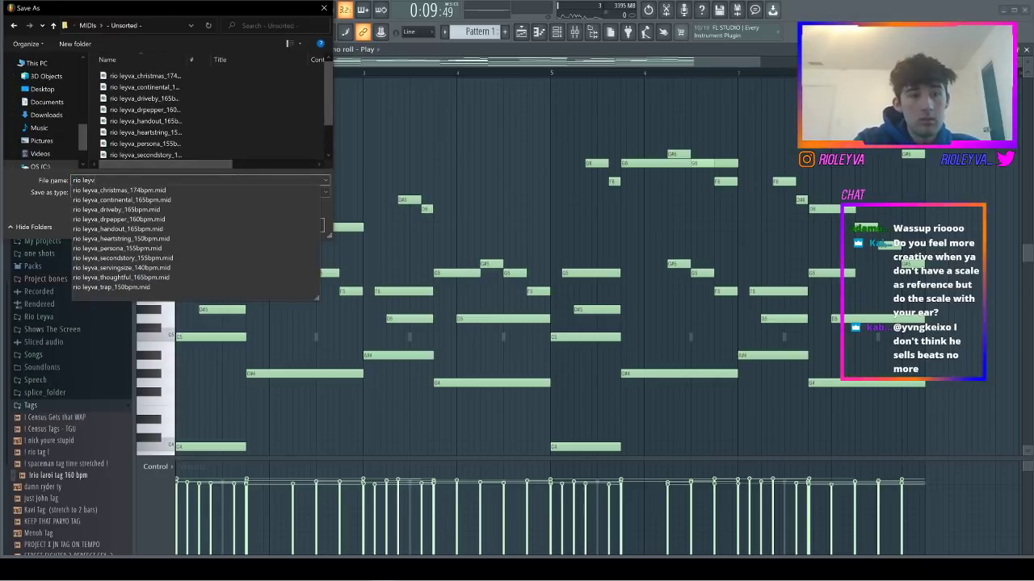
type("a_")
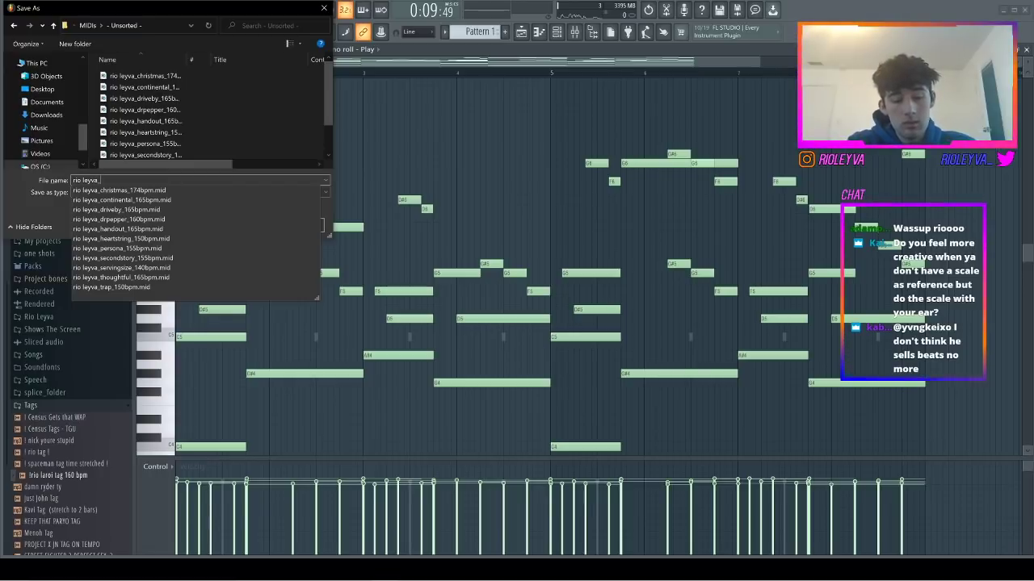
type("onstream")
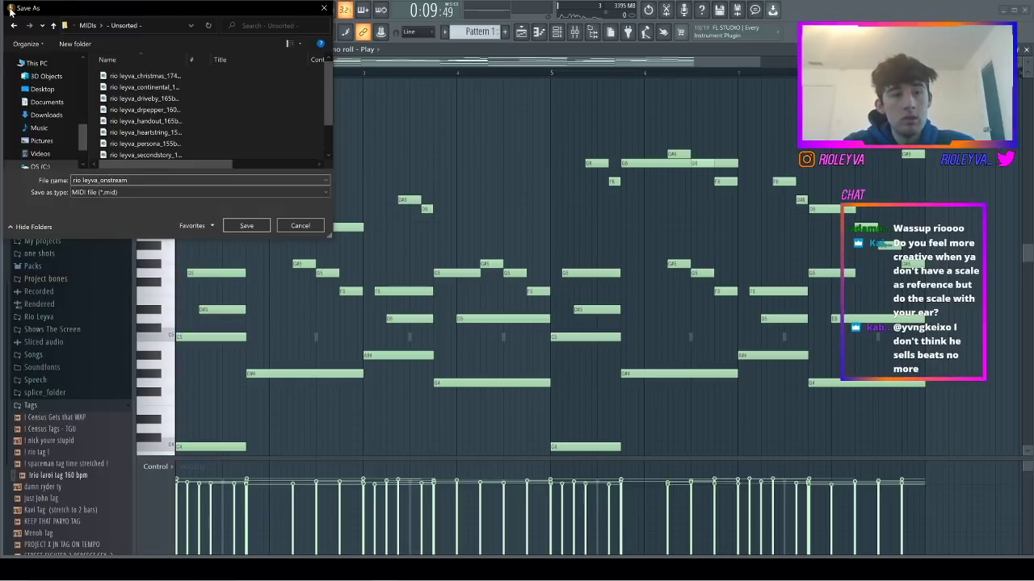
left_click_drag(69, 15, 264, 150)
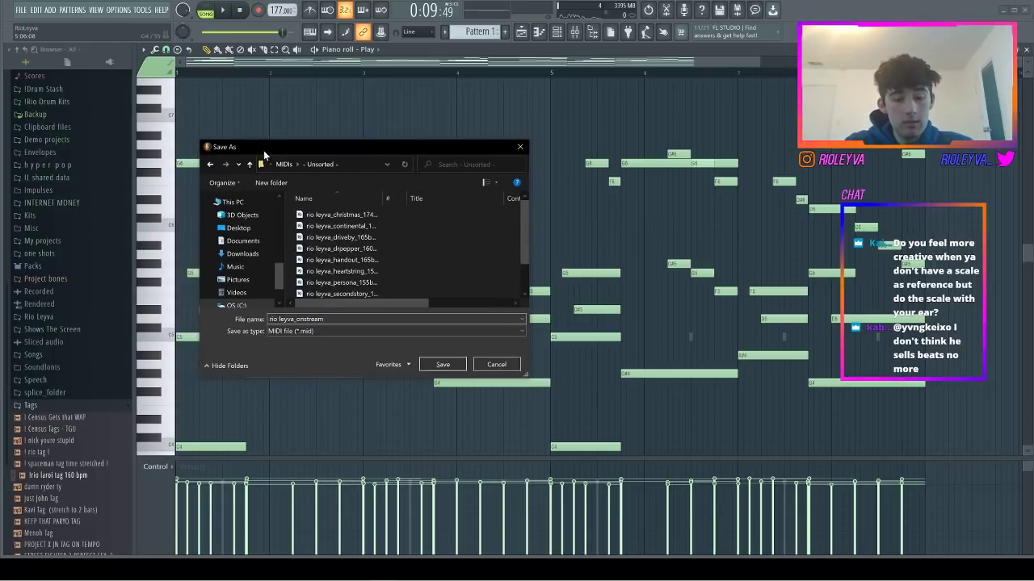
type("ream_175bpm")
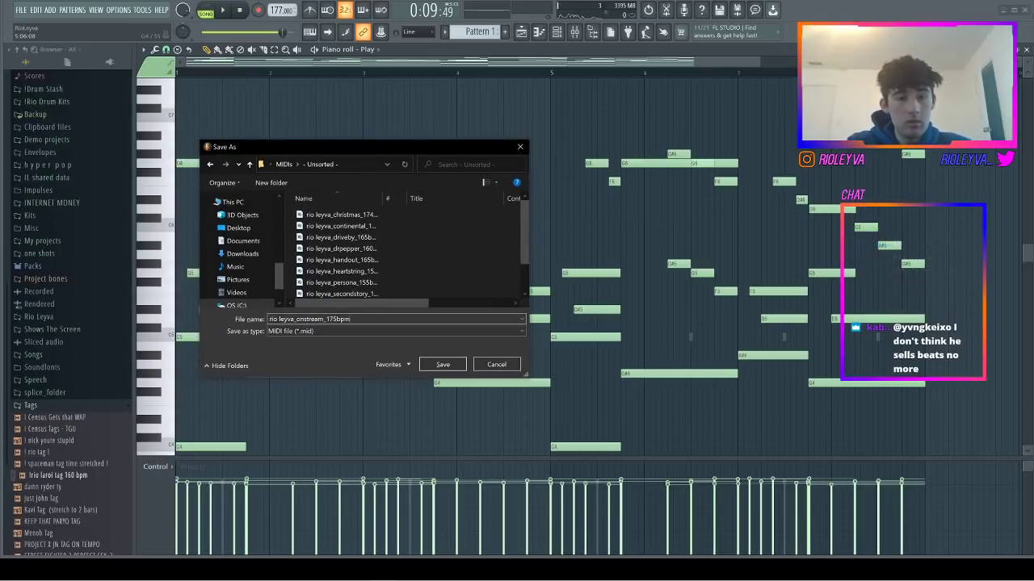
key("Return")
- Cut all notes from the piano roll, try a C5 note at the start of bar 1 and delete it
key("ctrl+x")
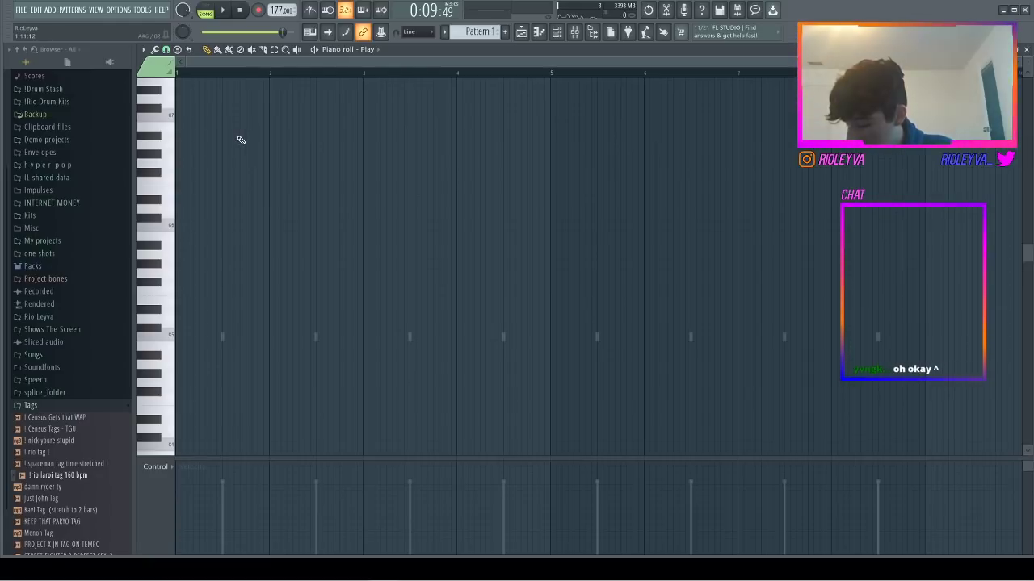
left_click_drag(807, 63, 517, 66)
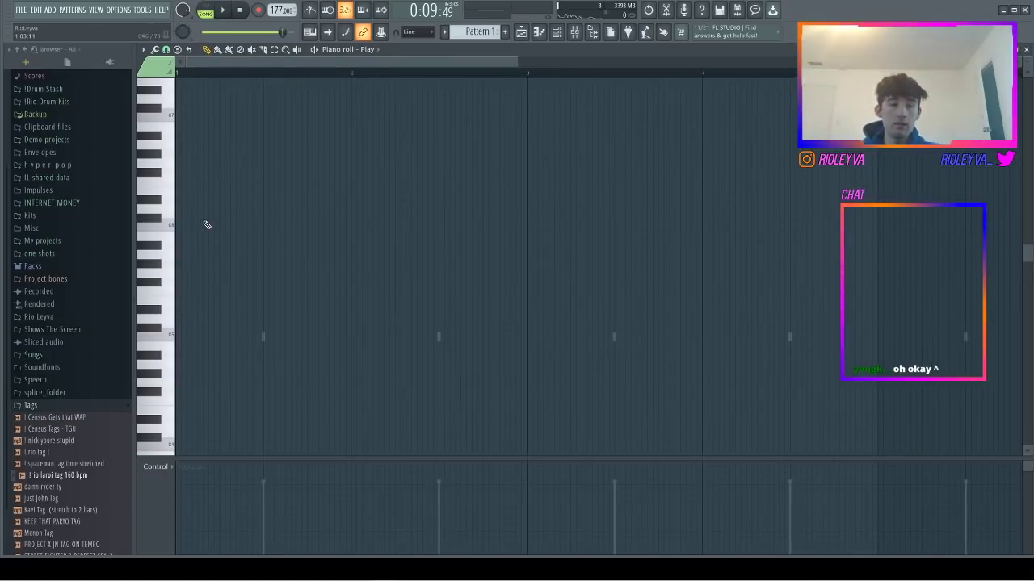
left_click(190, 338)
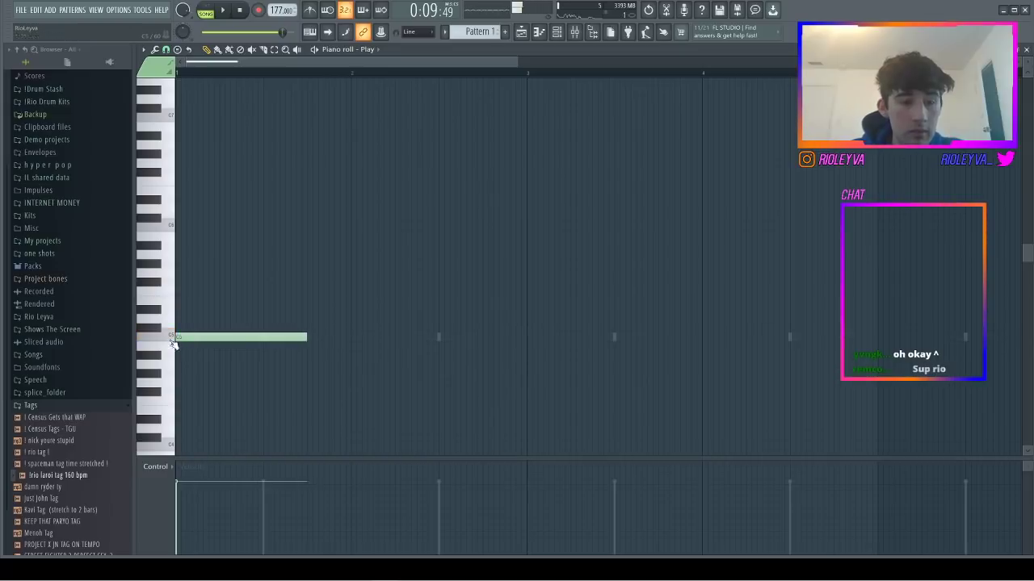
right_click(275, 336)
- Open the Play instrument from the channel rack and load the Concertina sound
left_click(556, 30)
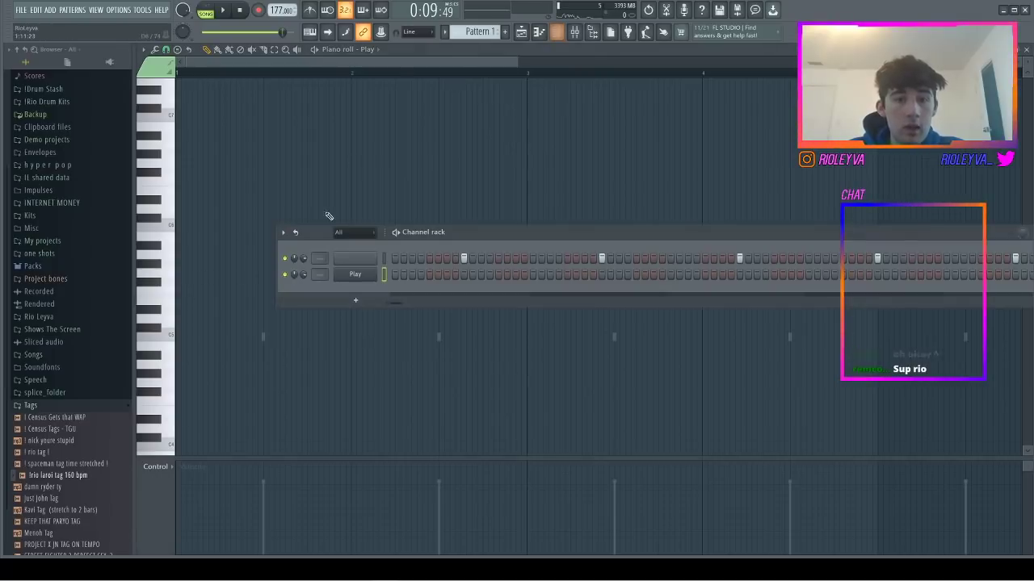
left_click(355, 274)
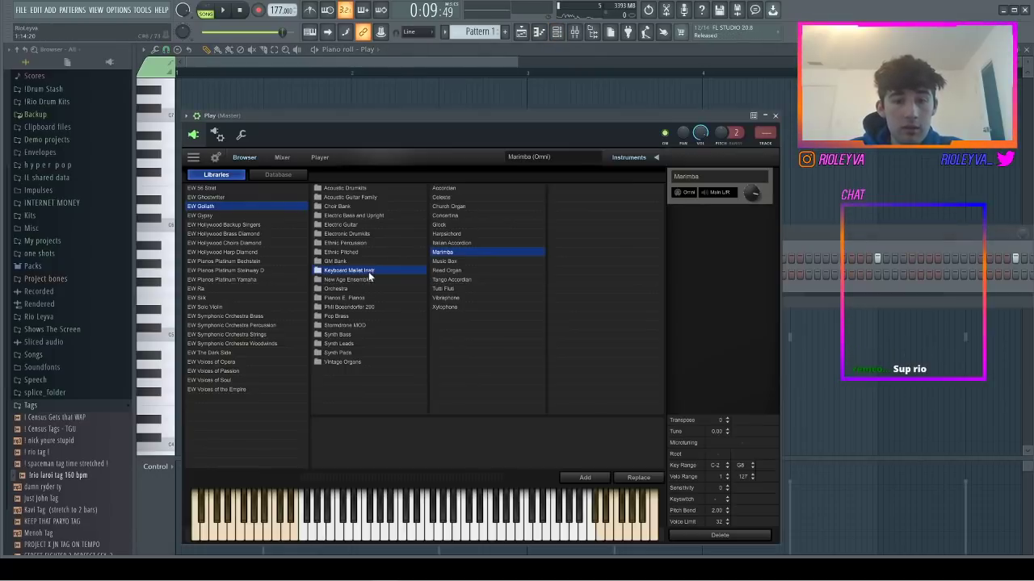
left_click(477, 215)
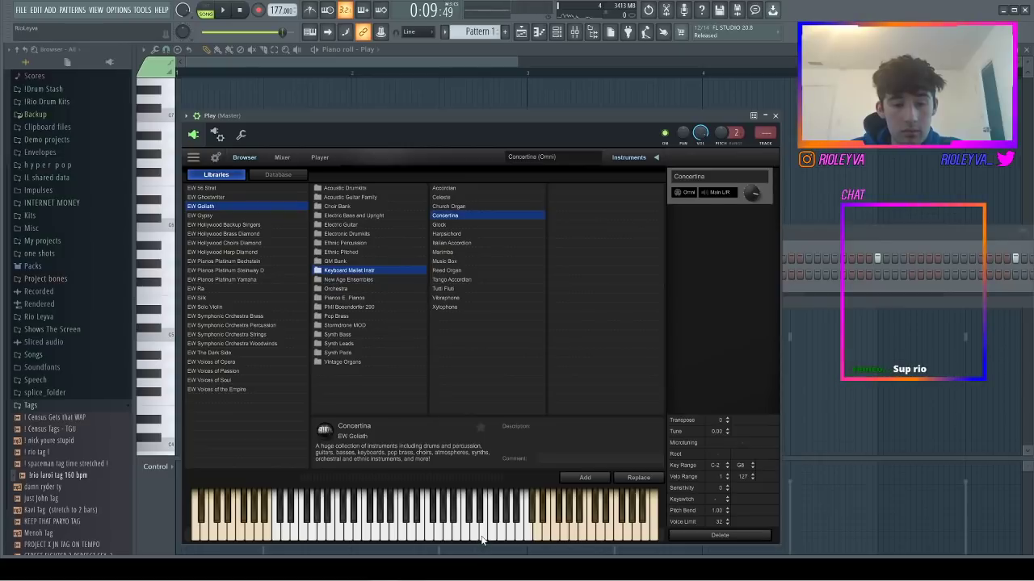
- Open the Ethnic Pitched folder of EW Goliath and try the Duduk sound on the instrument's keyboard
left_click(348, 254)
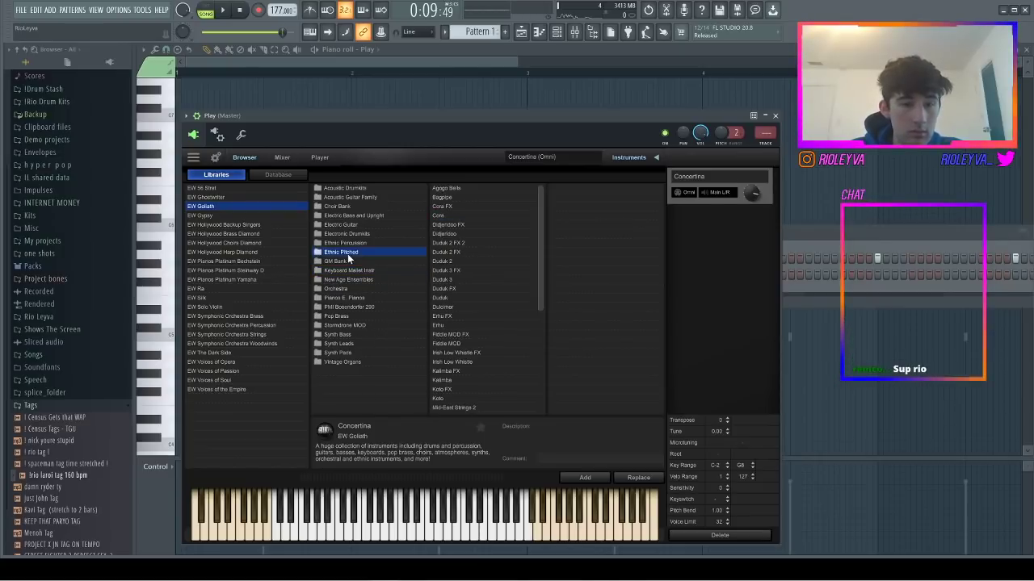
left_click(429, 524)
left_click(458, 288)
left_click(421, 534)
- Load the Irish Low Whistle sound from Ethnic Pitched, audition it on the keyboard and close the Play window
left_click(463, 343)
left_click(463, 353)
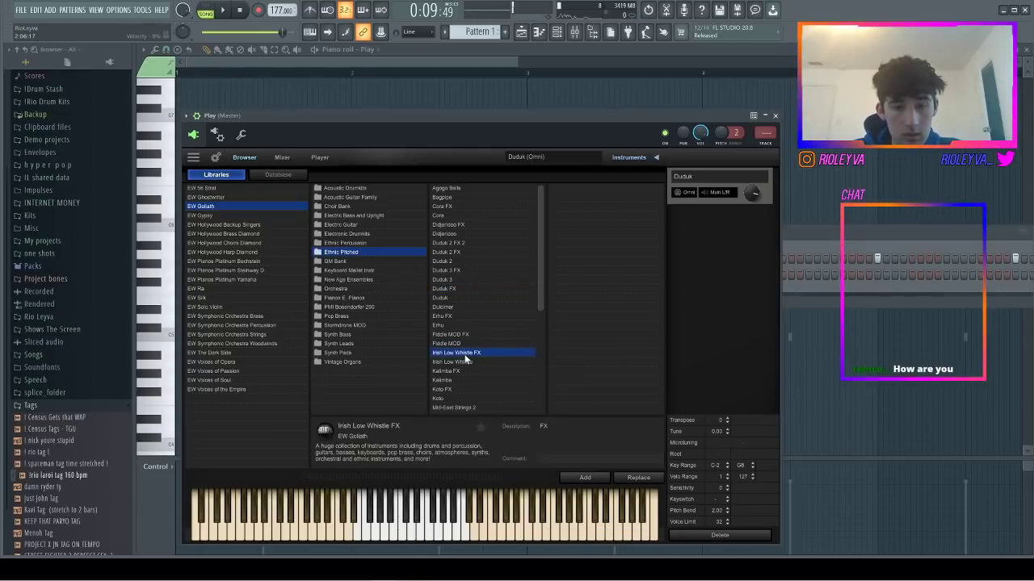
left_click(470, 361)
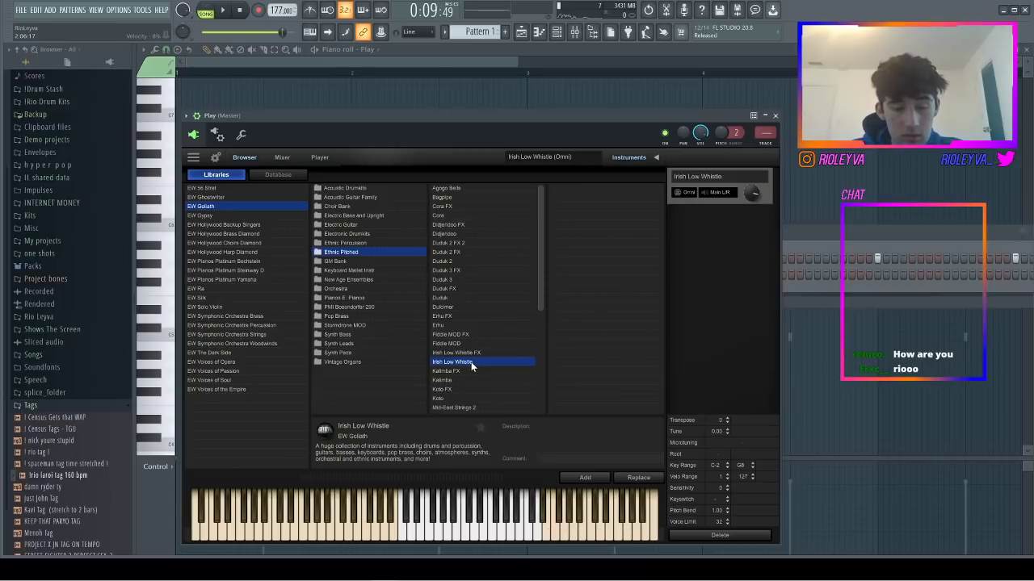
left_click(471, 523)
left_click(470, 525)
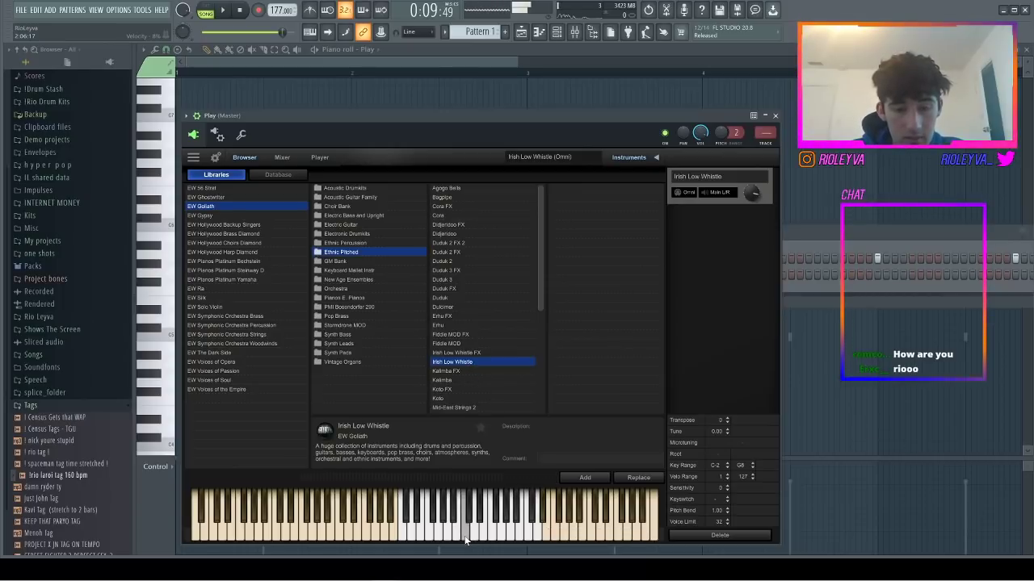
left_click(776, 116)
- Reopen the Play channel's piano roll and place a D#6 note at the start of bar 1
right_click(369, 277)
left_click(405, 276)
right_click(366, 279)
left_click(416, 276)
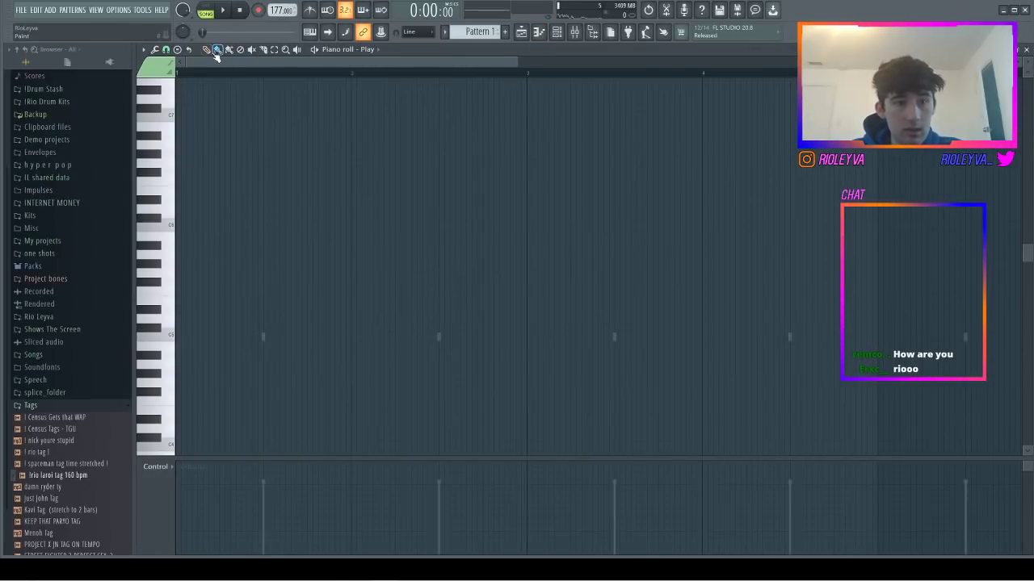
left_click(178, 191)
left_click_drag(178, 191, 178, 200)
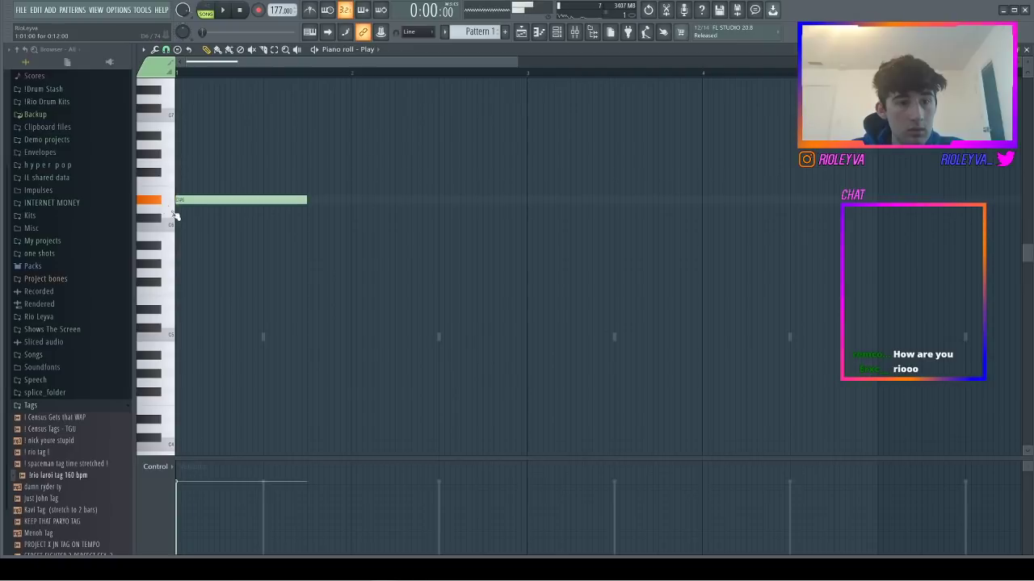
- Turn on the metronome and lengthen the D#6 note to fill bar 1 while listening
left_click(310, 11)
key("space")
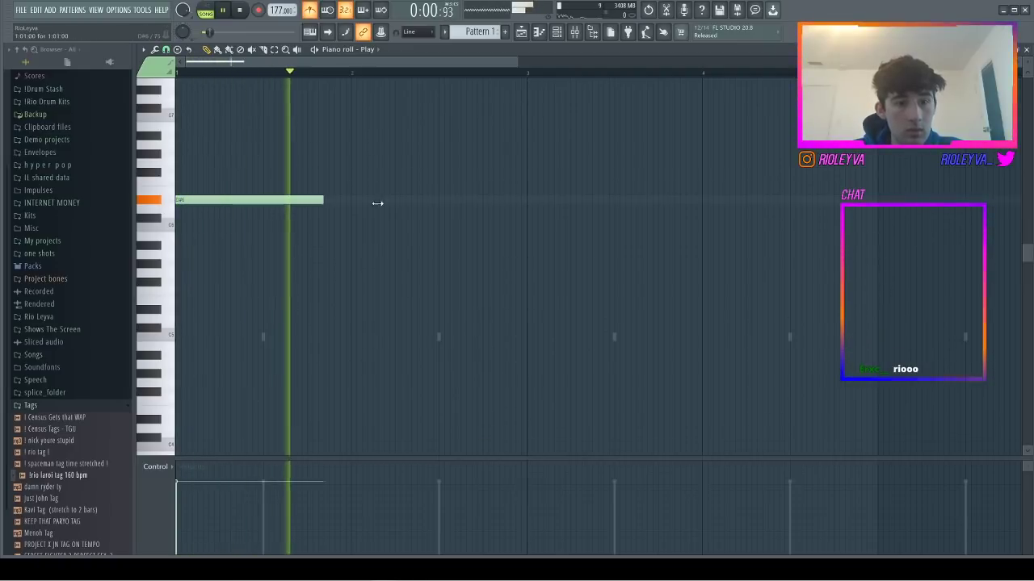
key("space")
- Add a half-bar D6 note at the start of bar 2 and a C6 note from the middle of bar 2
left_click(352, 208)
left_click(443, 228)
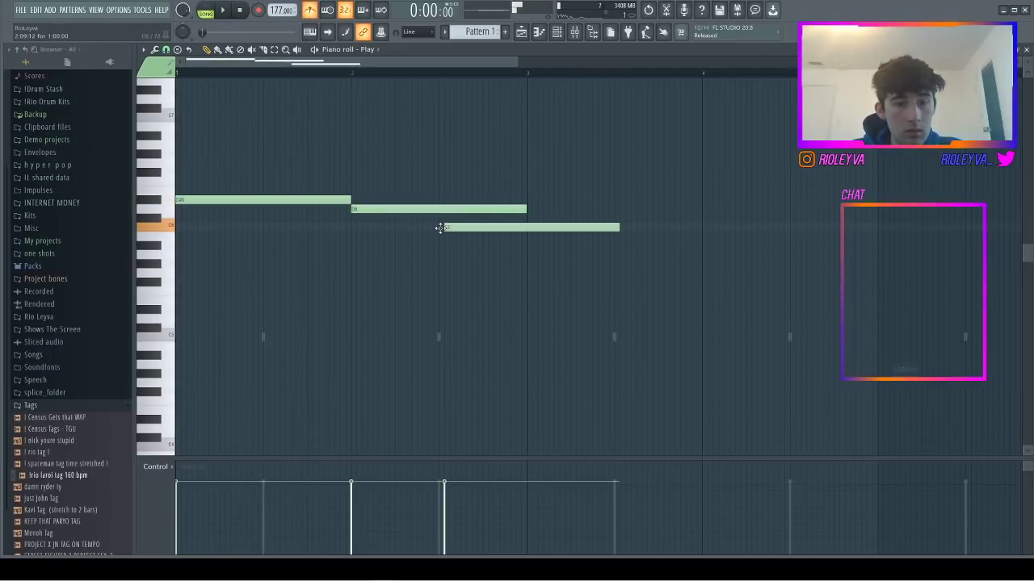
key("space")
left_click_drag(526, 207, 439, 208)
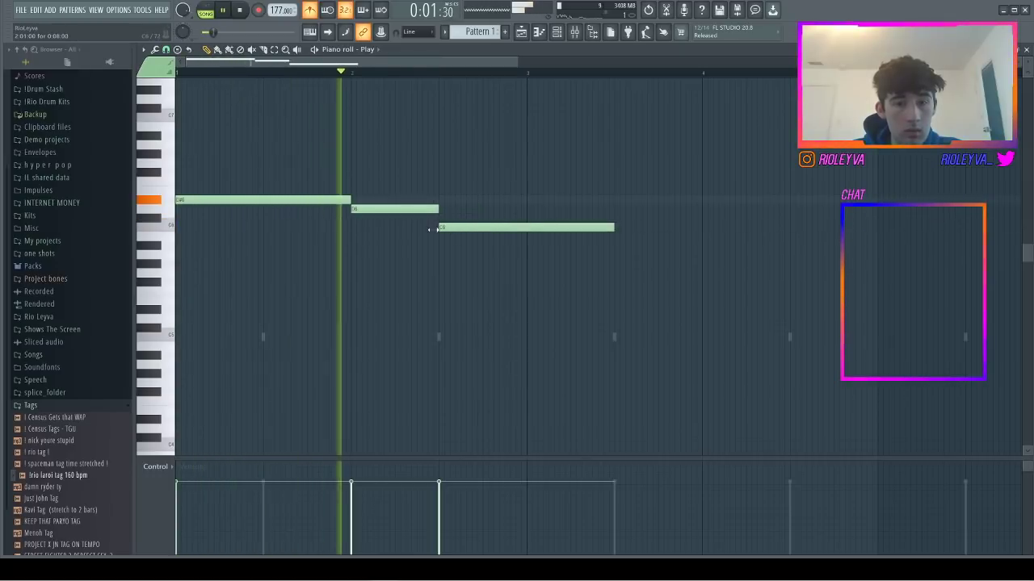
key("space")
- Shorten the C6 note to half a bar, duplicate the two-bar phrase into bars 3–4 and repitch the copies to G6, G#6 and F6
left_click_drag(608, 227, 546, 164)
key("ctrl+b")
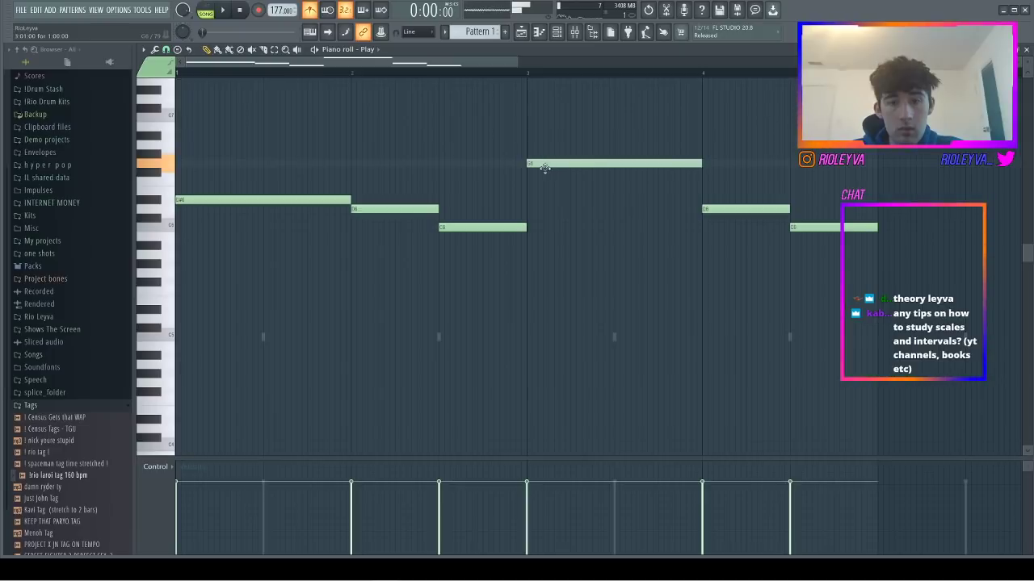
left_click_drag(715, 209, 715, 154)
left_click(806, 172)
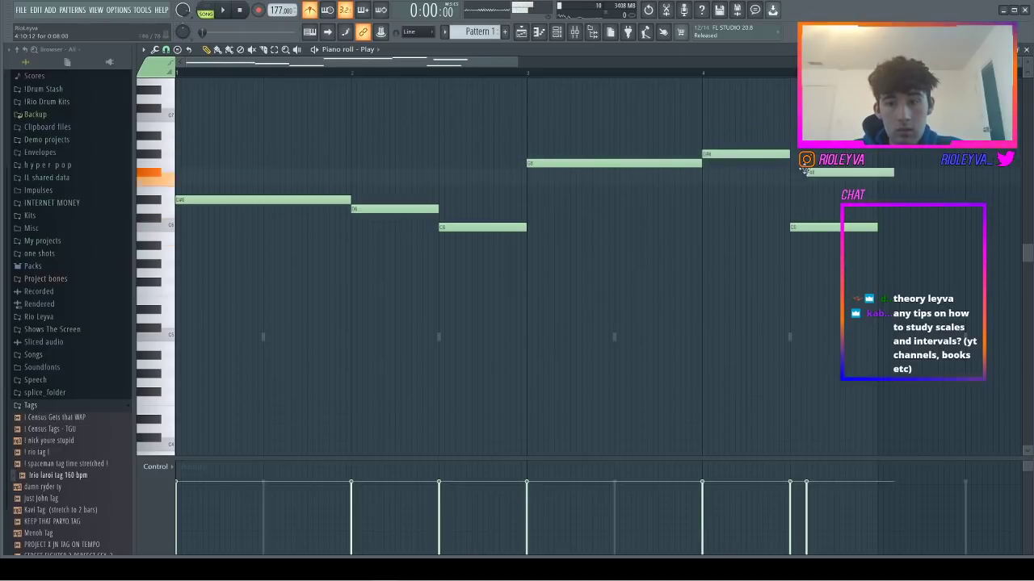
left_click_drag(806, 172, 789, 181)
- Play back the melody and duplicate the four-bar phrase into bars 5–8
key("space")
key("ctrl+b")
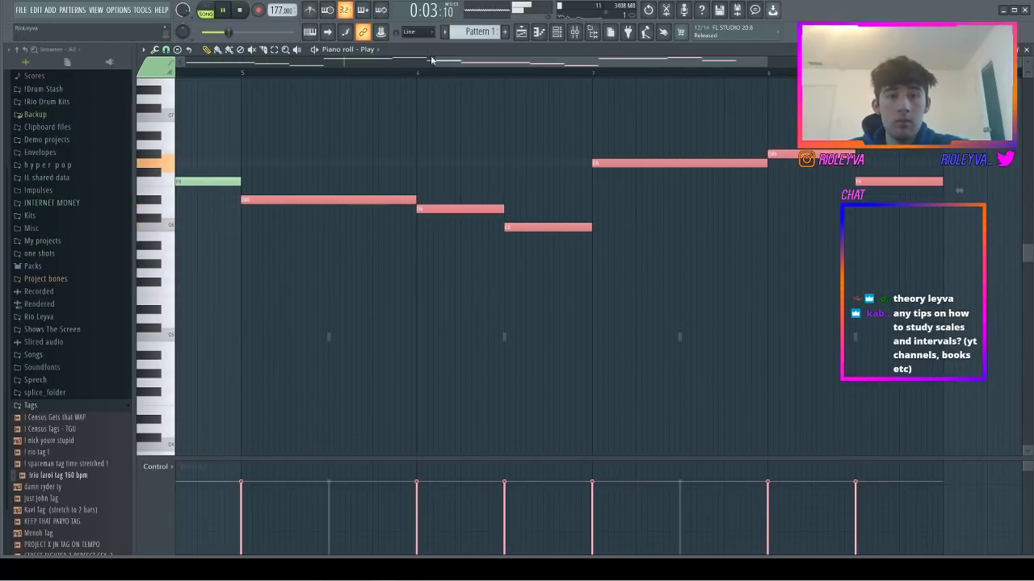
left_click_drag(433, 61, 182, 63)
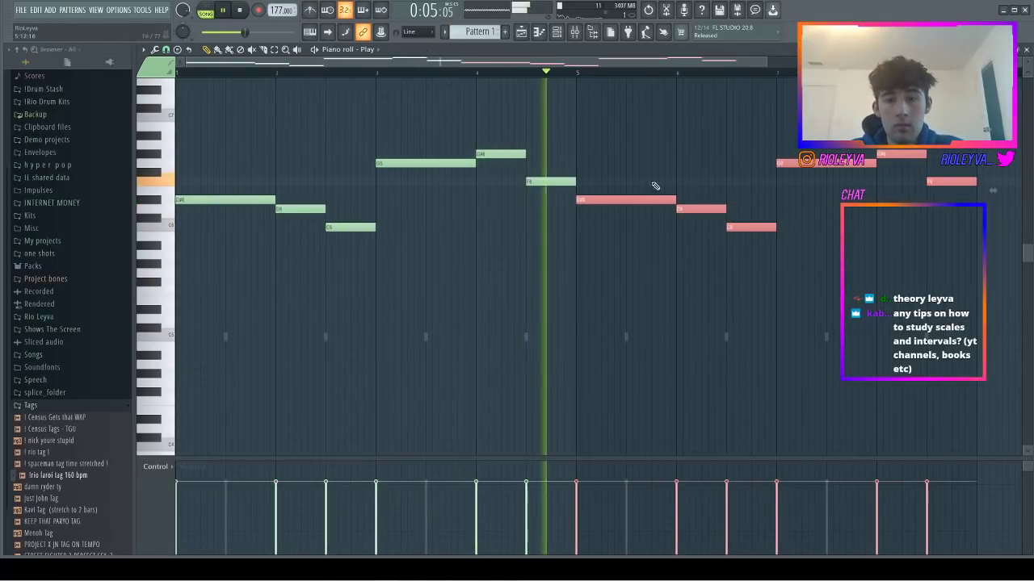
- Vary the ending of the duplicated phrase with G5 in bar 7, then C7 and G6 in bar 8
left_click(698, 164)
right_click(701, 164)
left_click_drag(791, 164, 792, 272)
key("space")
left_click_drag(906, 156, 907, 115)
left_click_drag(946, 184, 946, 164)
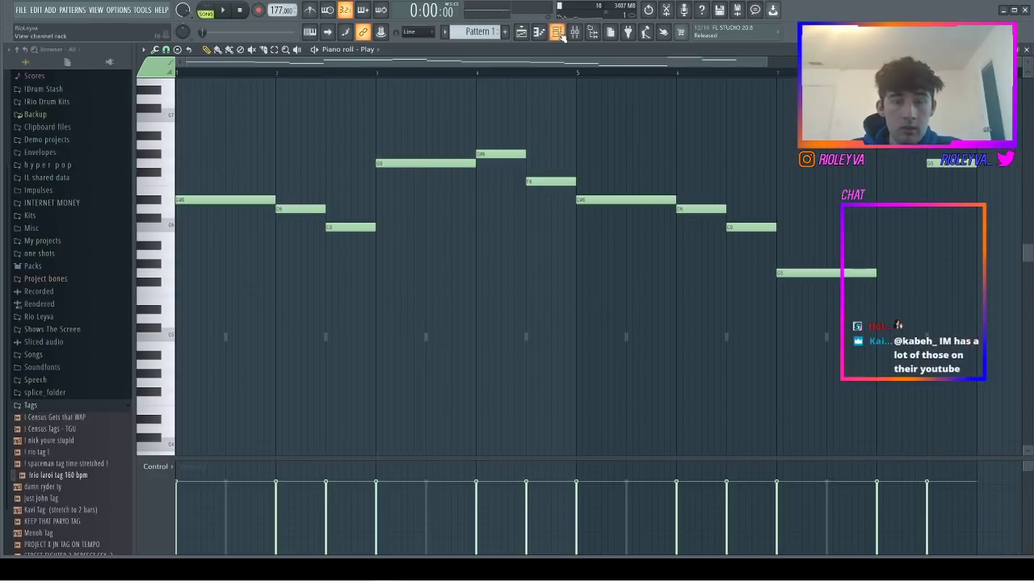
- Clone the Play channel in the channel rack
key("F6")
right_click(375, 271)
left_click(429, 360)
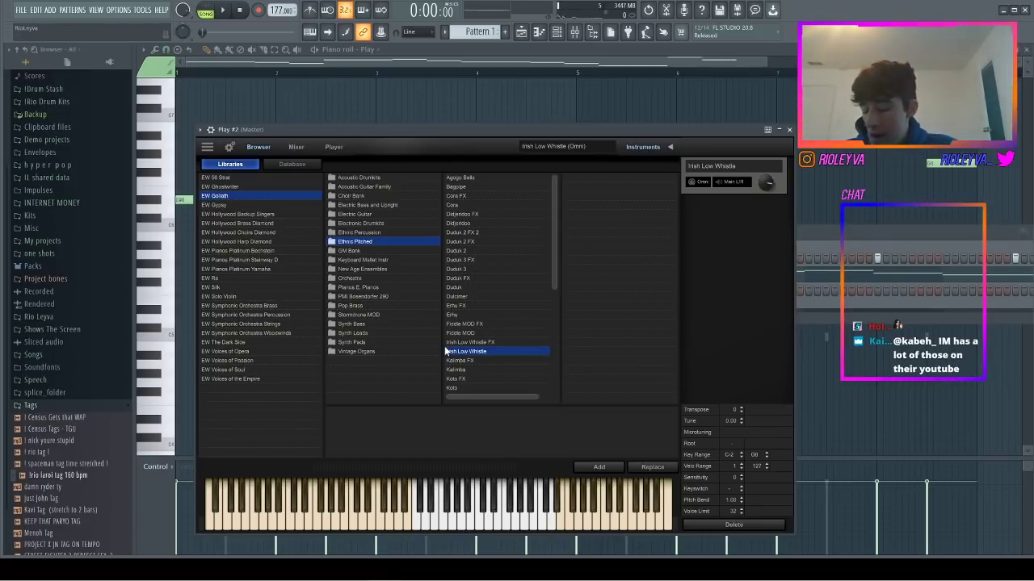
- Load bech master from the Full Patches of EW Pianos Platinum Bechstein, audition it and close the plugin window
left_click(243, 250)
left_click(375, 185)
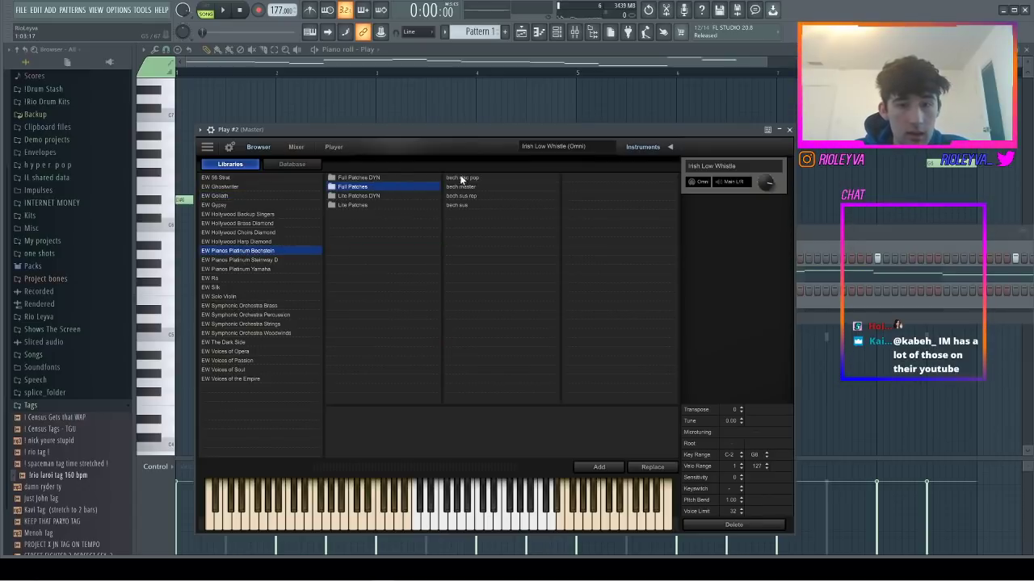
double_click(468, 186)
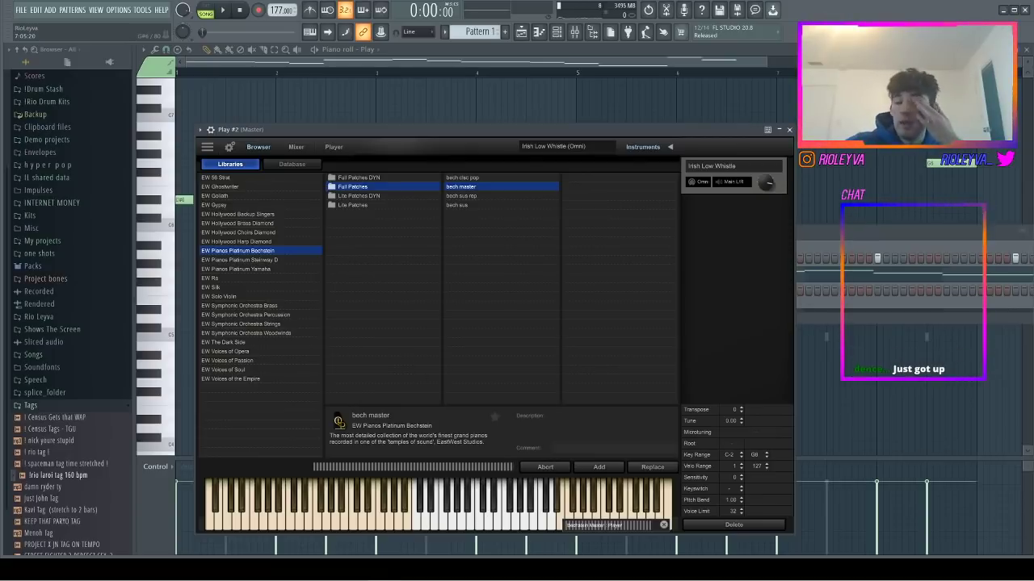
left_click(524, 527)
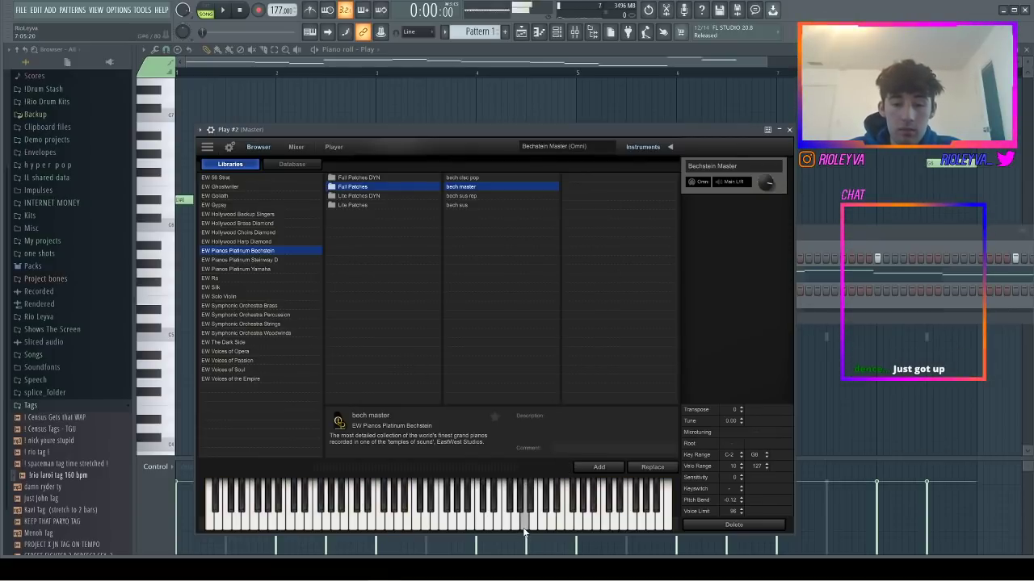
left_click(790, 130)
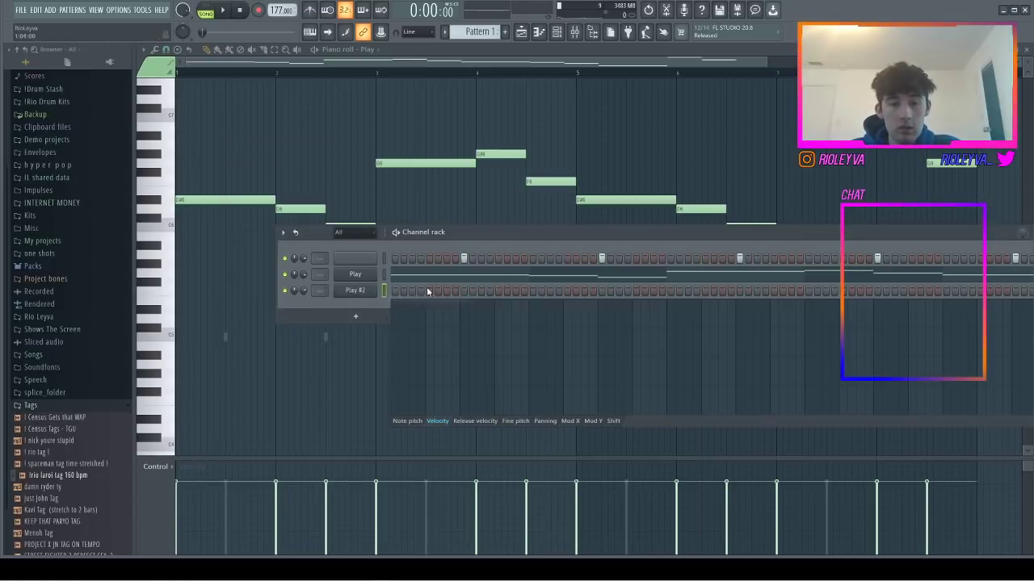
- Open the Play #2 channel's piano roll and place a C5 note one and a quarter bars long at the start of bar 1
right_click(364, 291)
left_click(404, 291)
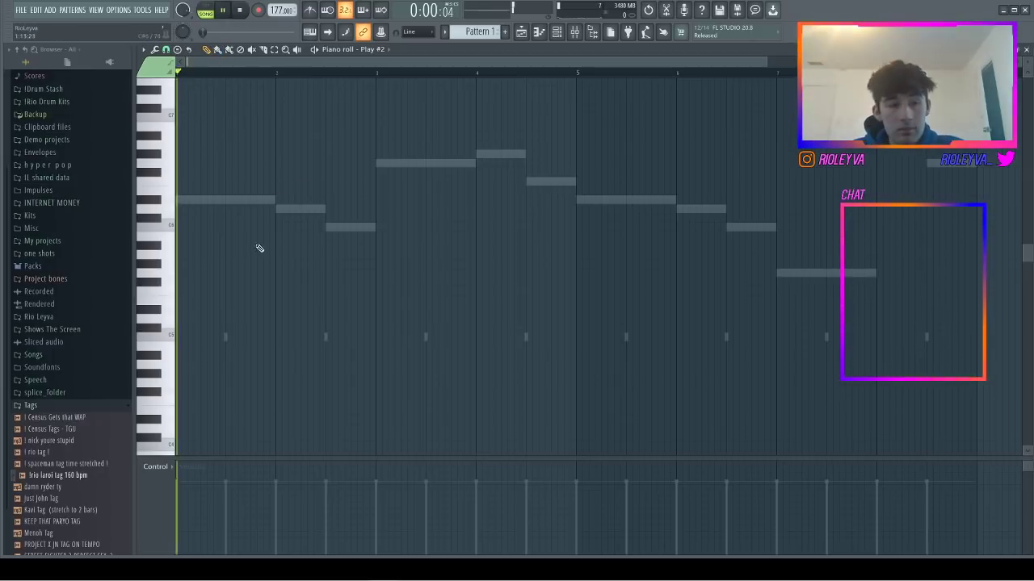
left_click(211, 274)
left_click_drag(208, 273, 301, 342)
key("space")
key("space")
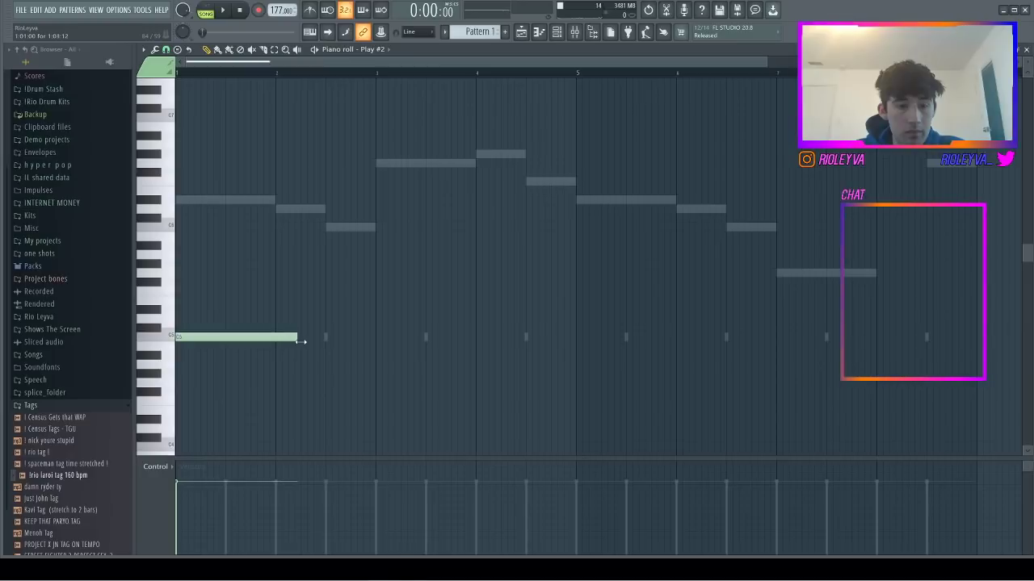
- Continue the bass line with G4 to the end of bar 2, G#4 for one and a quarter bars from bar 3, and A#4 filling bar 4
left_click(302, 374)
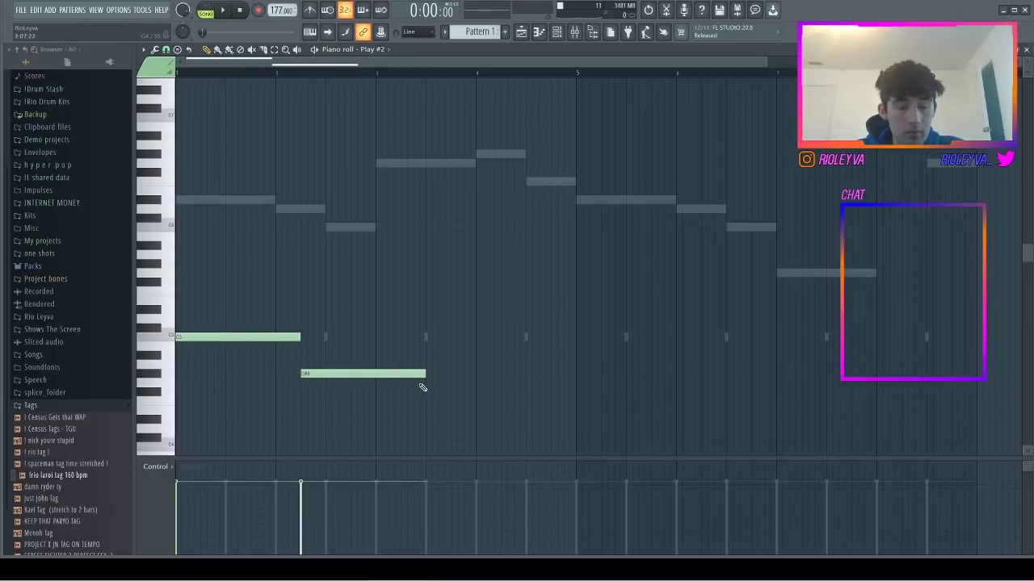
left_click_drag(424, 374, 356, 387)
left_click(355, 378)
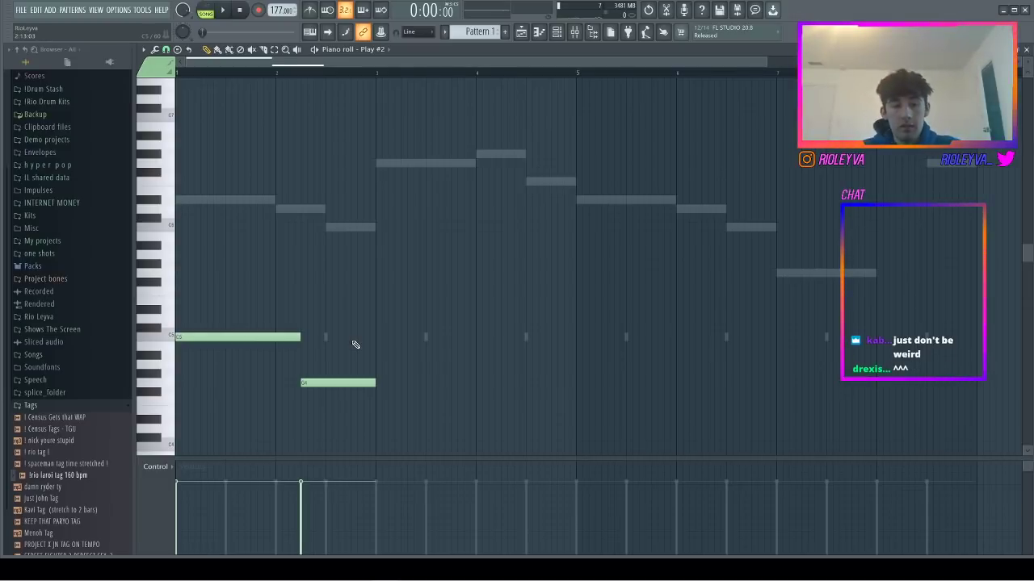
left_click(262, 336)
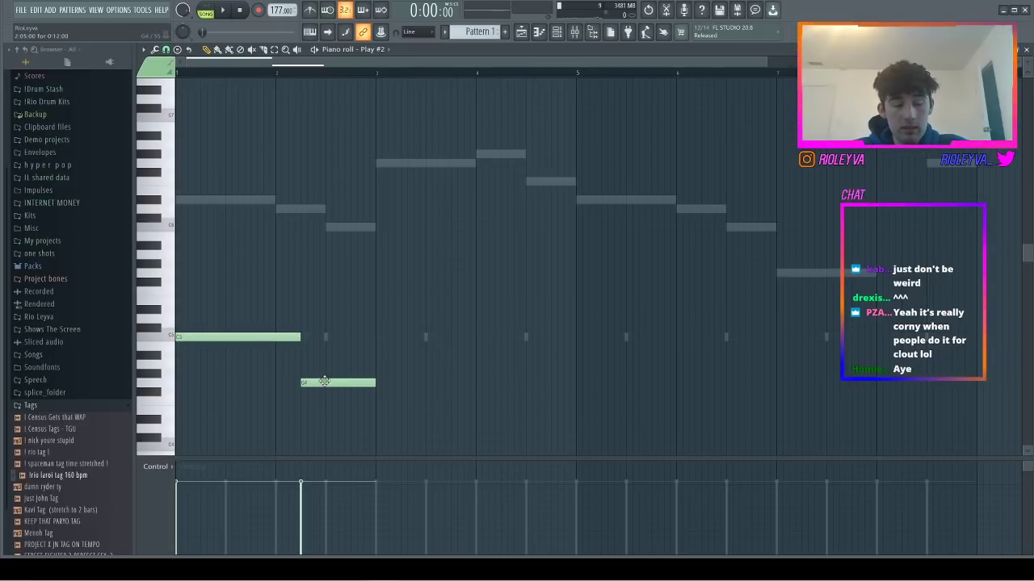
left_click(381, 374)
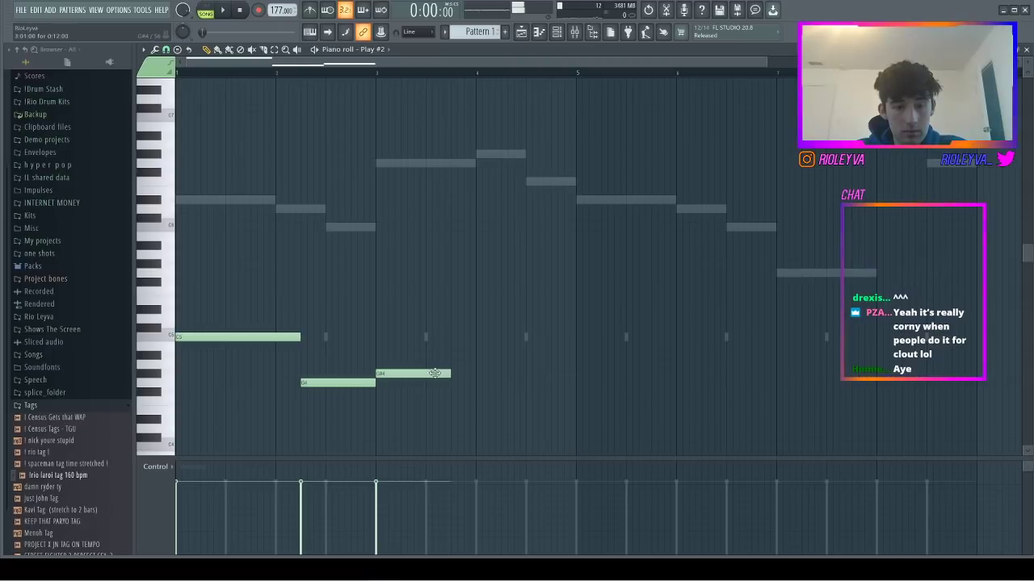
left_click_drag(444, 376, 502, 385)
left_click(504, 356)
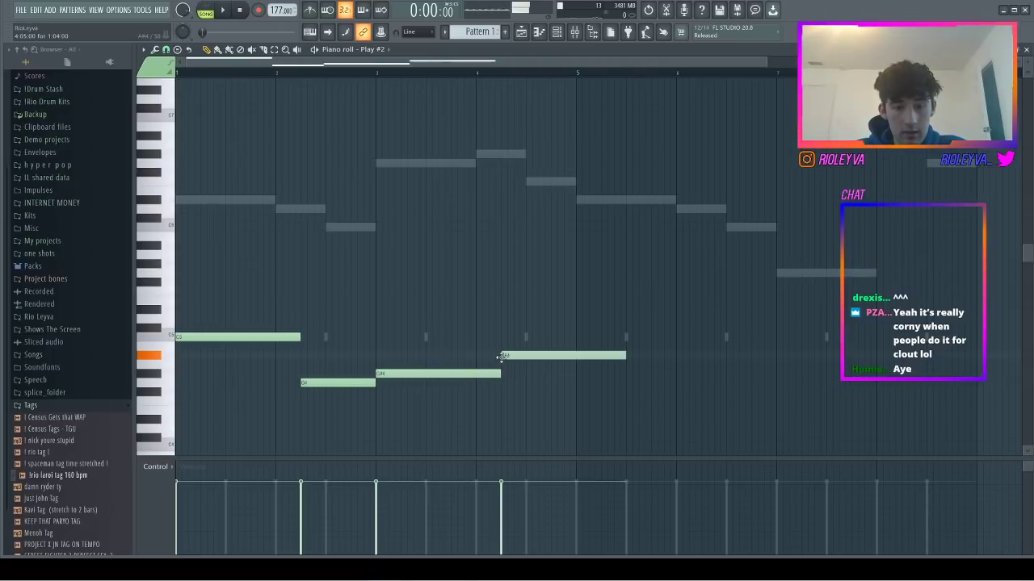
left_click_drag(626, 357, 576, 372)
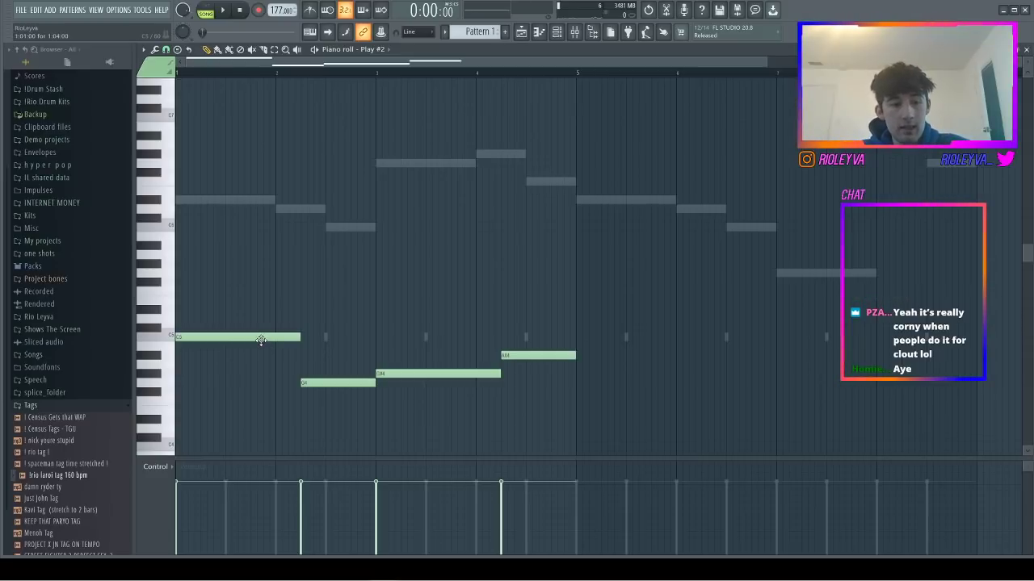
left_click(190, 310)
left_click_drag(192, 273, 173, 273)
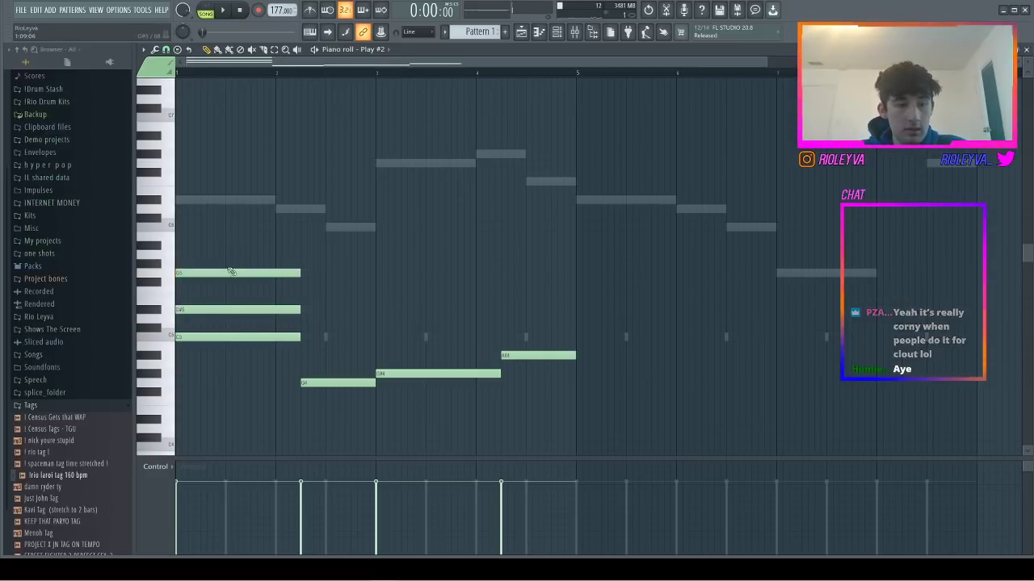
right_click(231, 273)
right_click(242, 310)
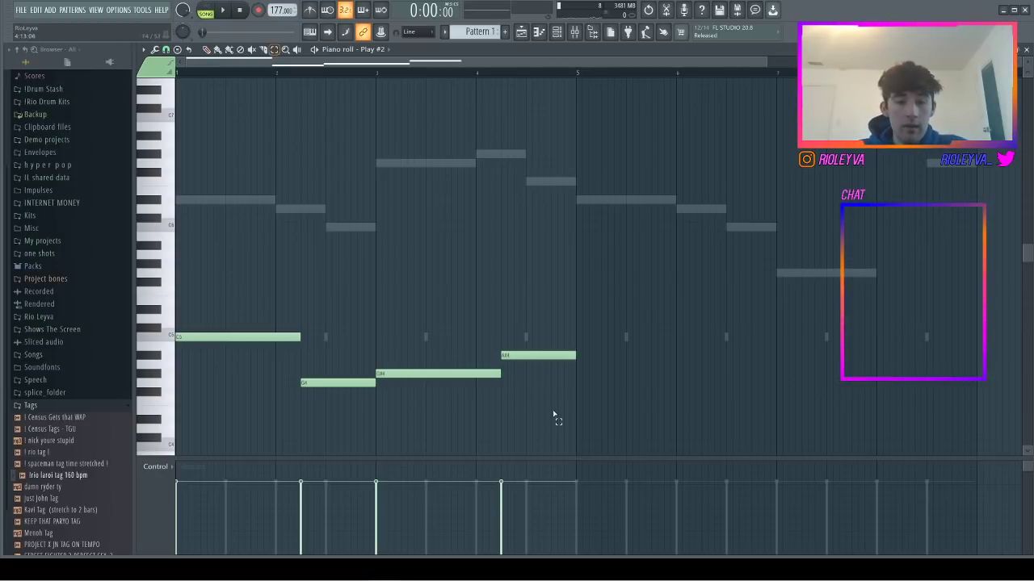
- Copy the four bass notes upward to form scale thirds at D#5, A#4, C5 and D5
mouse_move(553, 423)
left_mouse_down()
mouse_move(231, 300)
mouse_move(226, 318)
mouse_move(268, 323)
mouse_move(234, 303)
left_mouse_up()
left_click(416, 342, "ctrl")
left_click(416, 346, "ctrl")
left_click(508, 329, "ctrl")
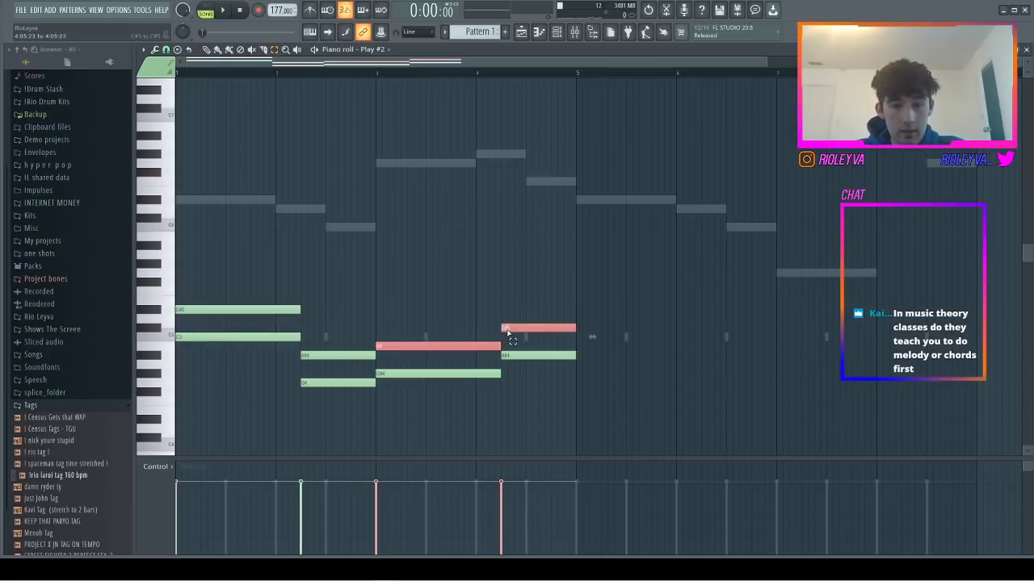
key("shift+Up")
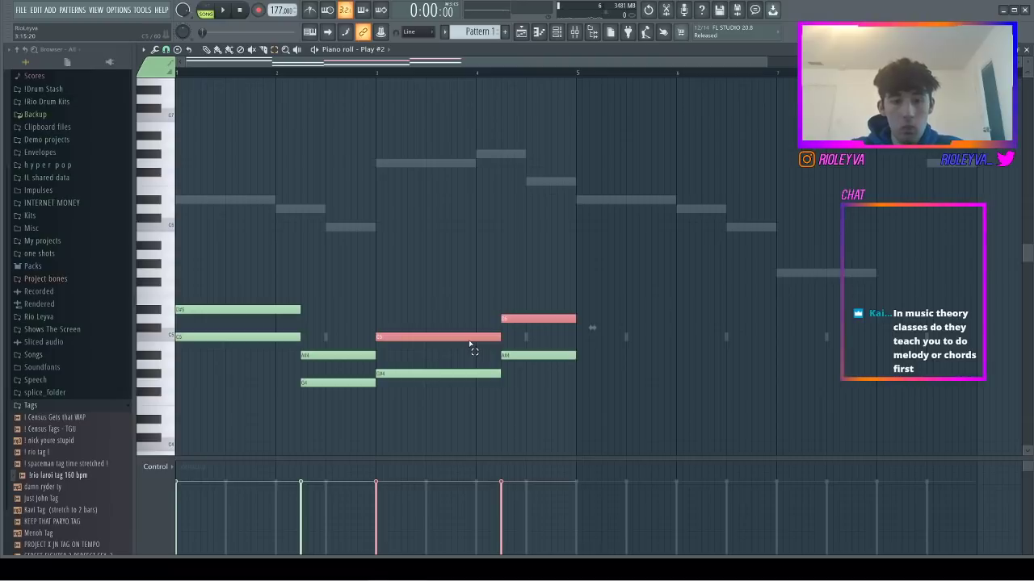
- Copy the four bass notes up a fifth to G5, D5, D#5 and F5
left_click_drag(539, 360, 332, 389)
left_click(260, 343, "ctrl")
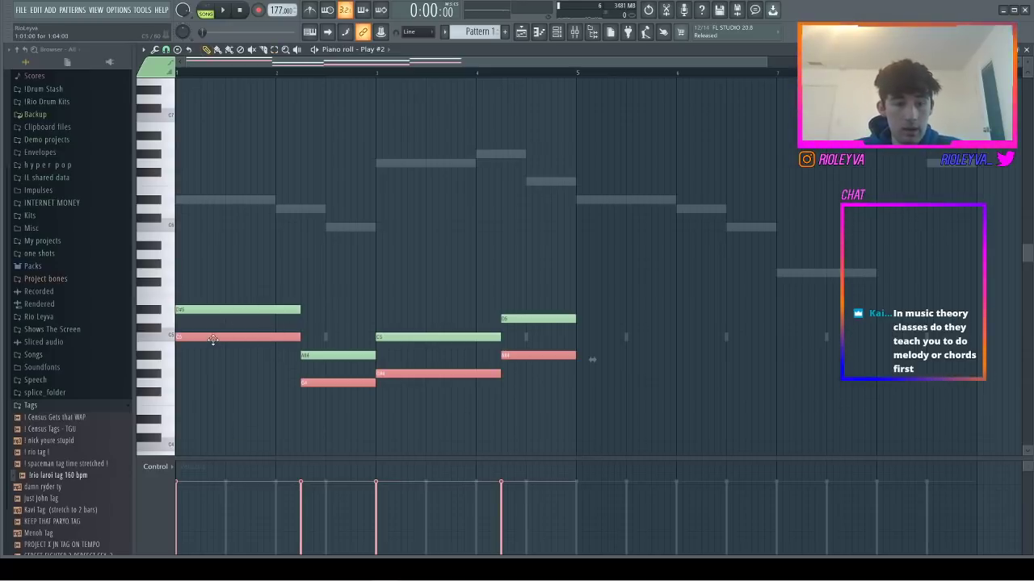
left_click_drag(213, 340, 215, 275)
- Raise the four third notes of the chords by one octave
left_click(239, 311)
left_click(315, 356, "ctrl")
left_click(477, 338, "ctrl")
left_click(540, 319, "ctrl")
key("ctrl+Up")
- Play the chords and transpose the whole progression down one octave
key("space")
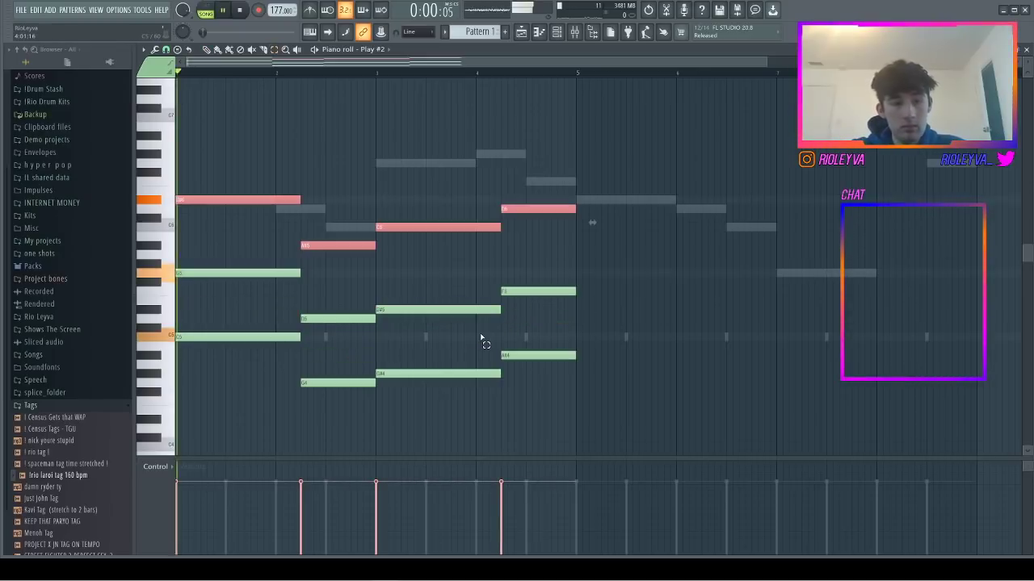
left_click(485, 341)
key("ctrl+Down")
scroll(466, 354, "down", 1)
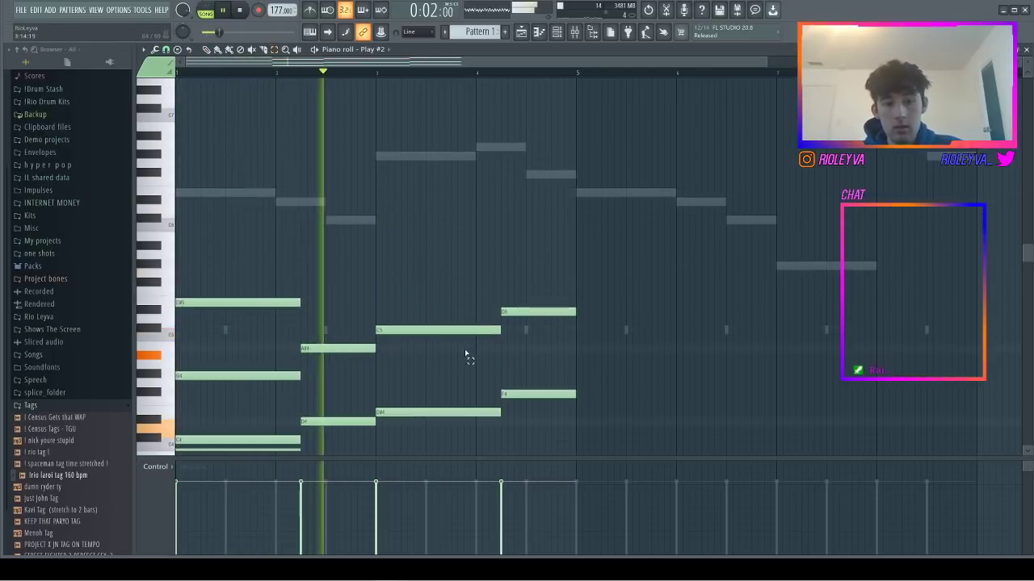
scroll(466, 354, "down", 4)
scroll(430, 207, "up", 2)
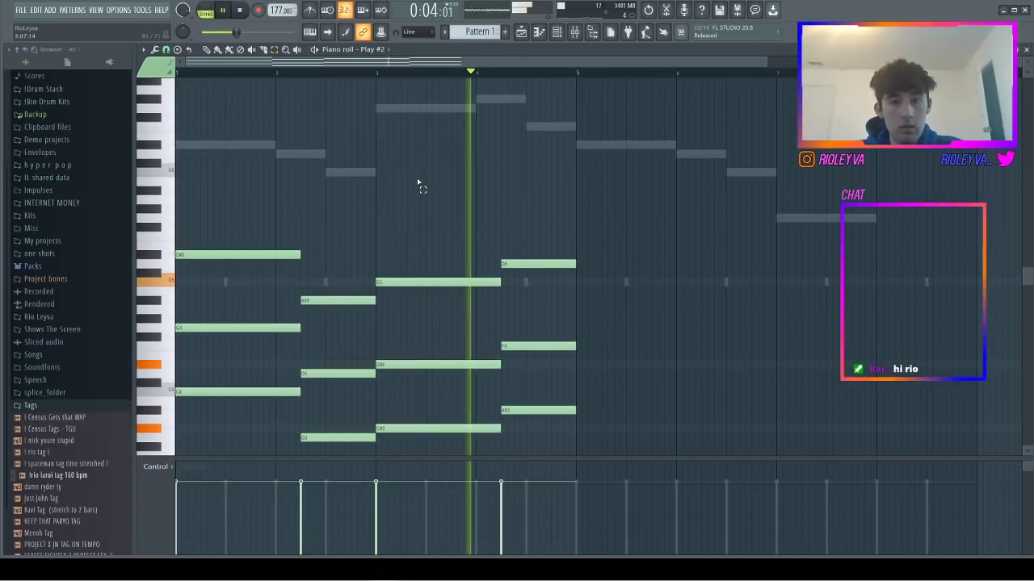
- Duplicate the four-bar chord progression into bars 5–8 and listen to it with the melody
key("ctrl+b")
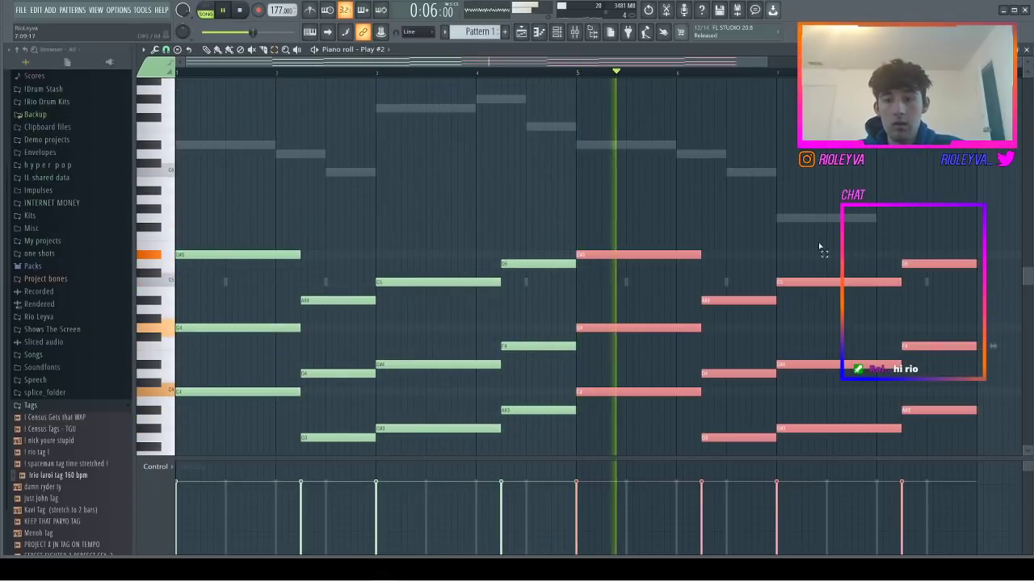
left_click(764, 279)
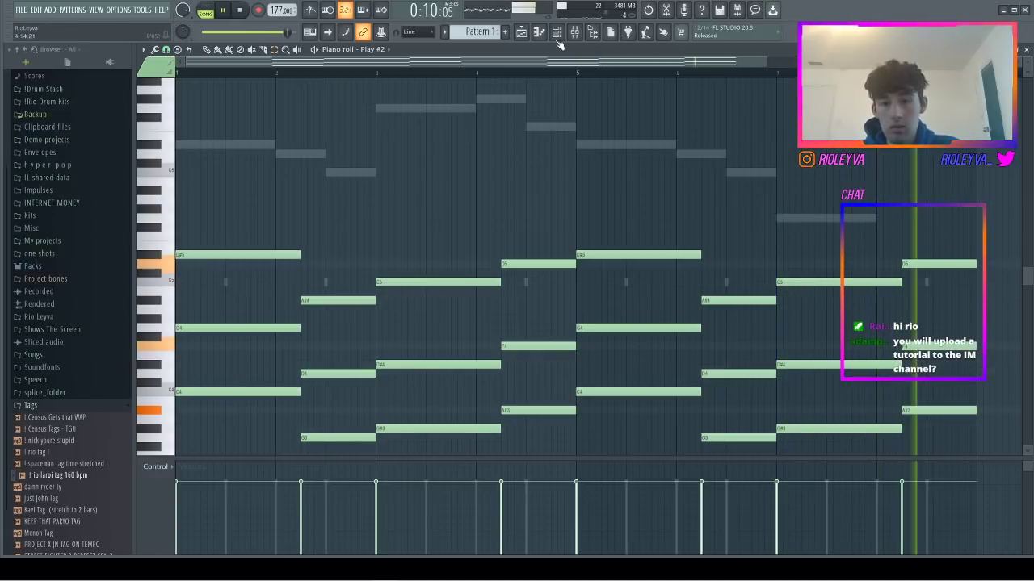
key("space")
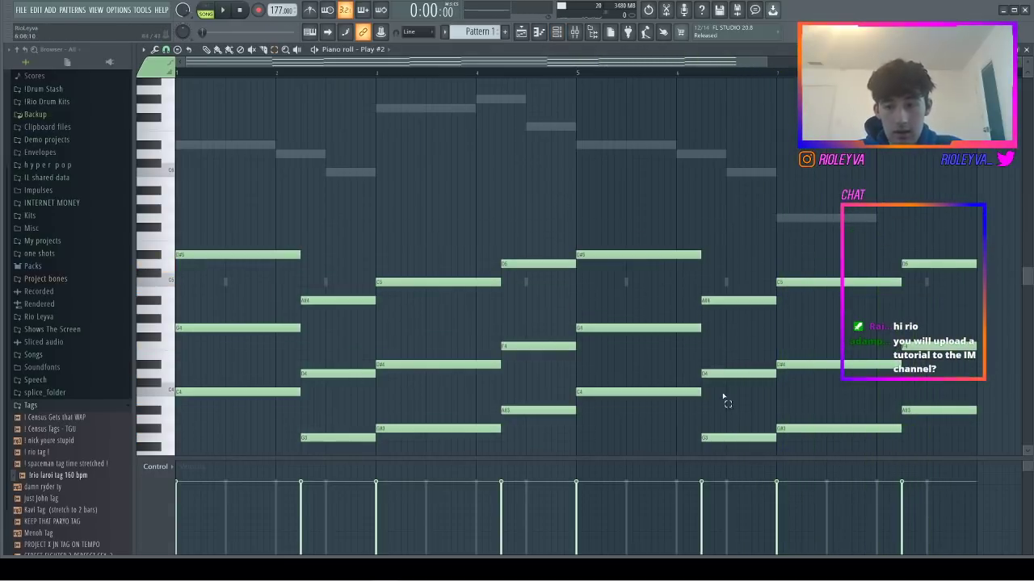
- Raise the short chord in bar 6 to D#4, A#4 and G5 and play back the result
left_click_drag(722, 301, 763, 199)
key("shift+Up")
key("shift+Up")
key("shift+Up")
key("shift+Up")
key("shift+Up")
key("shift+Up")
key("shift+Up")
key("shift+Up")
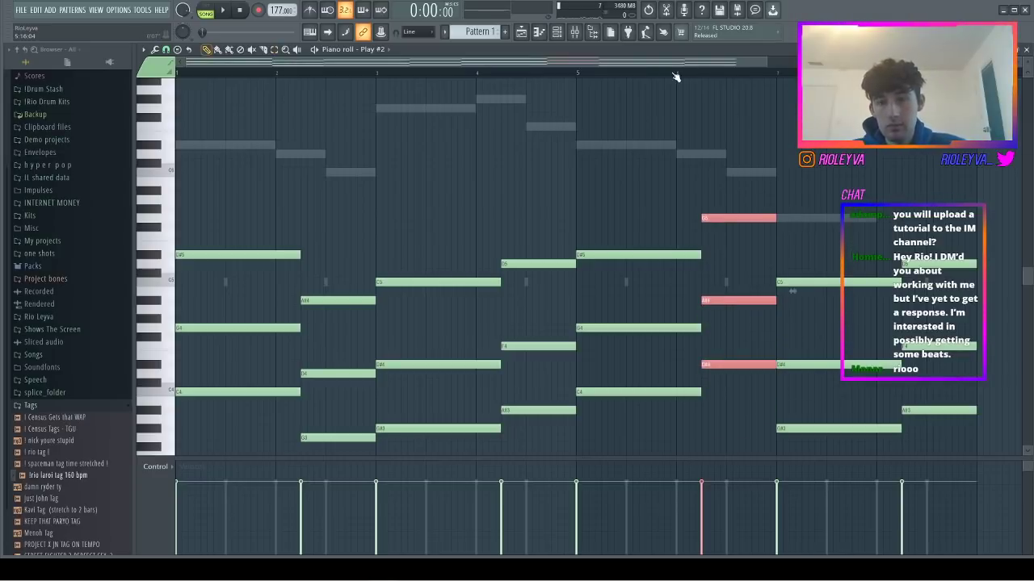
key("space")
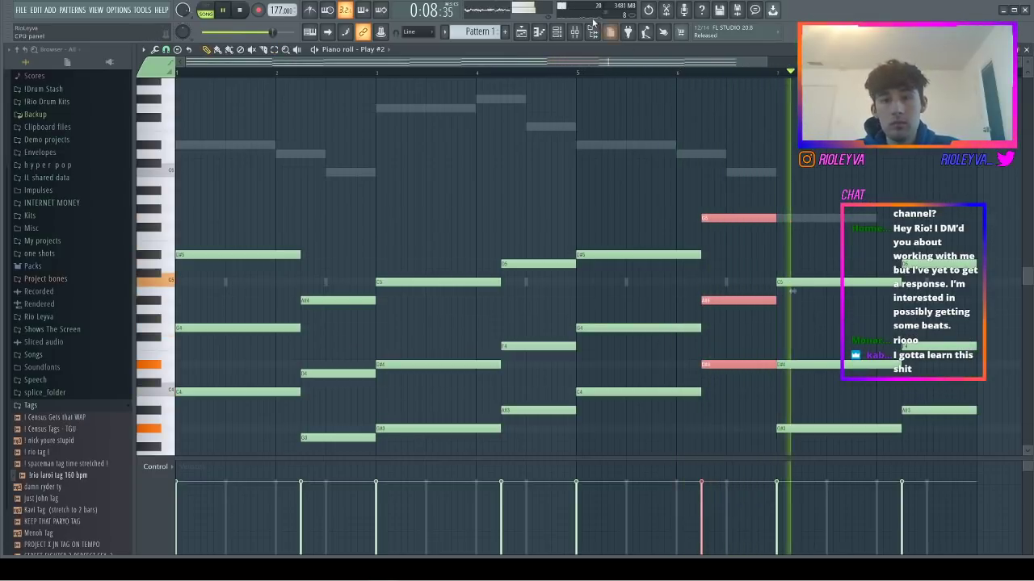
- Stop playback and clone the Play #2 channel in the channel rack
left_click(558, 33)
key("space")
right_click(362, 291)
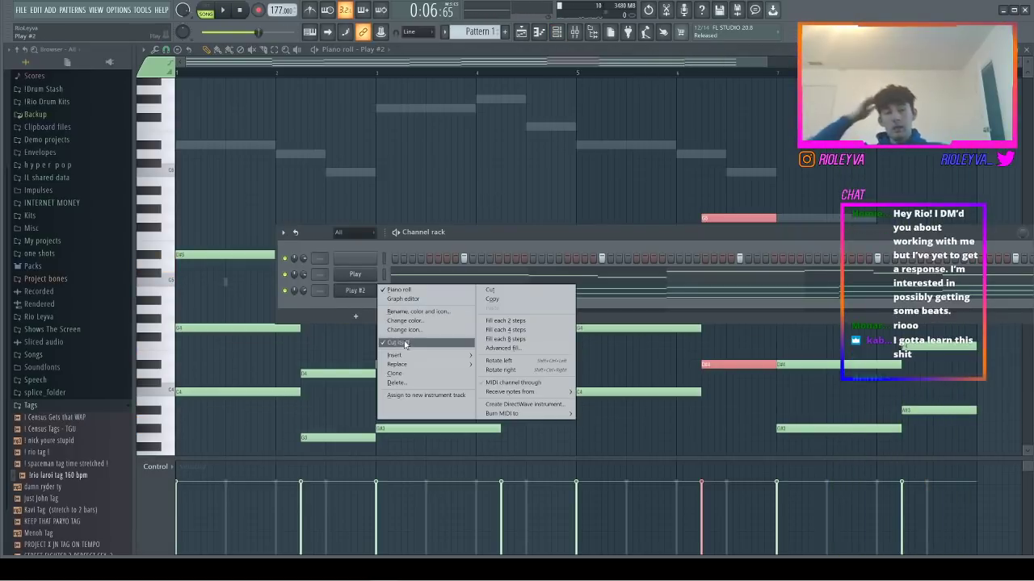
left_click(415, 373)
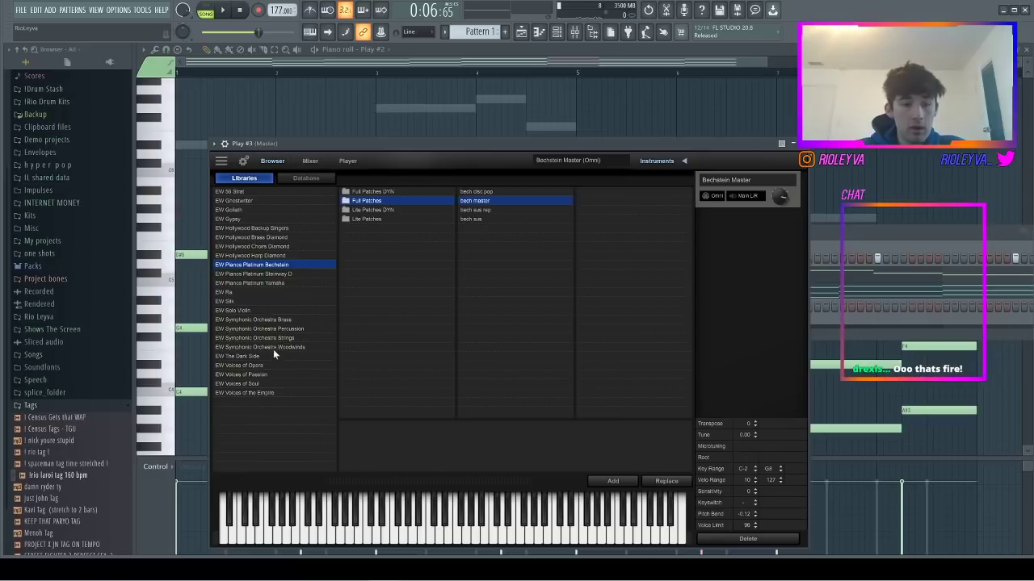
- Load the VOS Ee patch from the 1 Sustain folder of EW Voices of Soul into Play #3
left_click(268, 384)
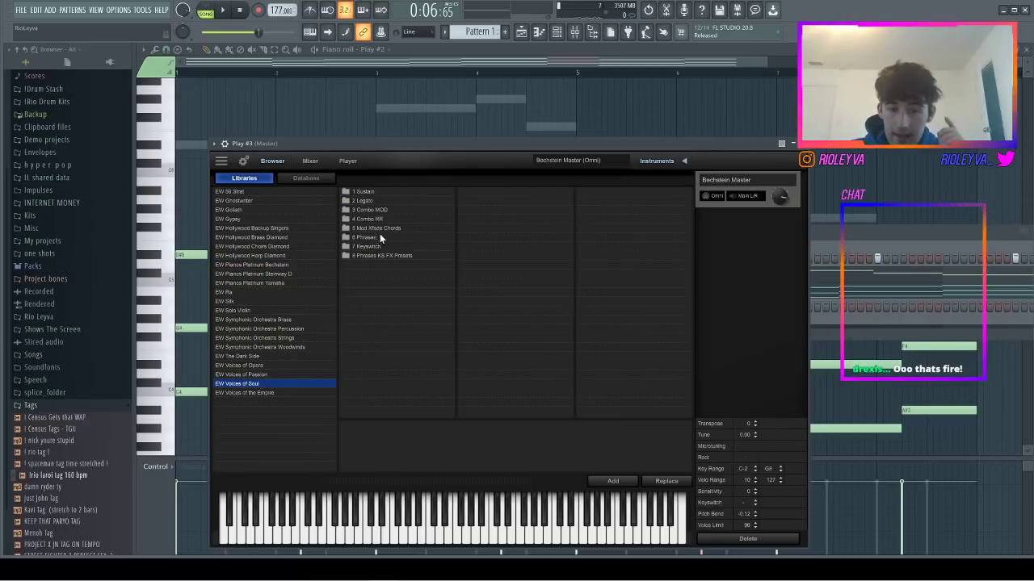
left_click(387, 192)
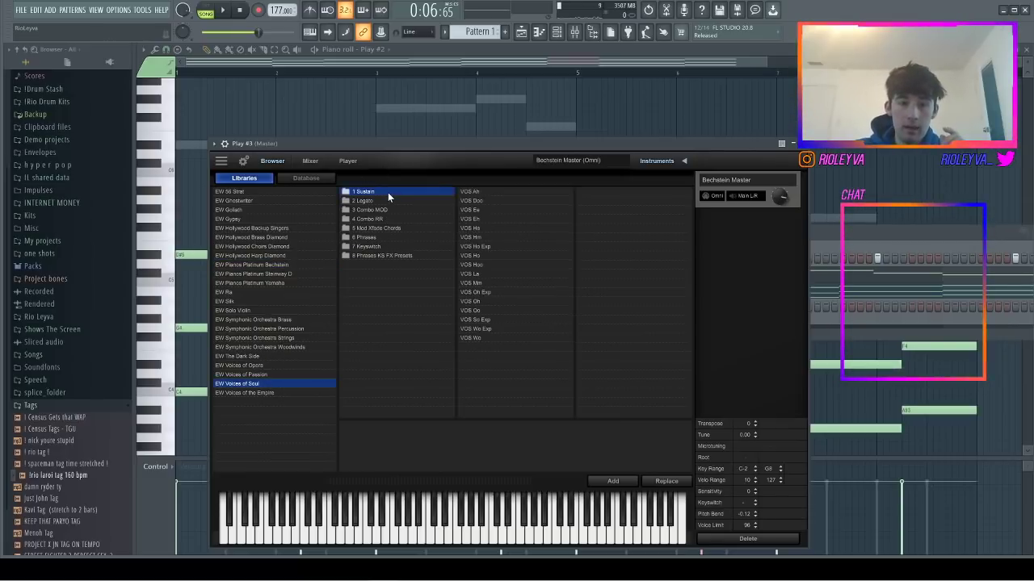
left_click(487, 211)
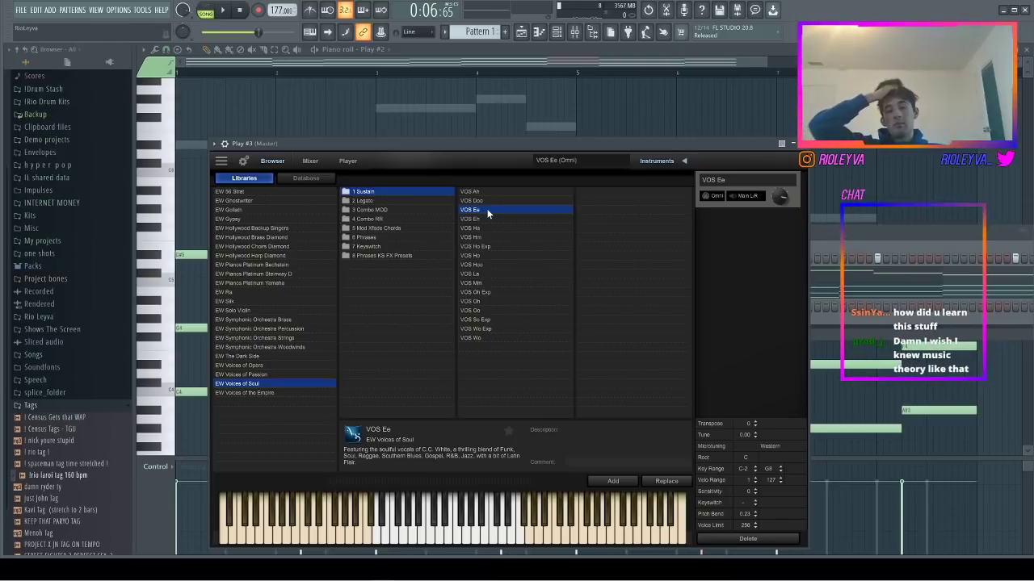
left_click(793, 143)
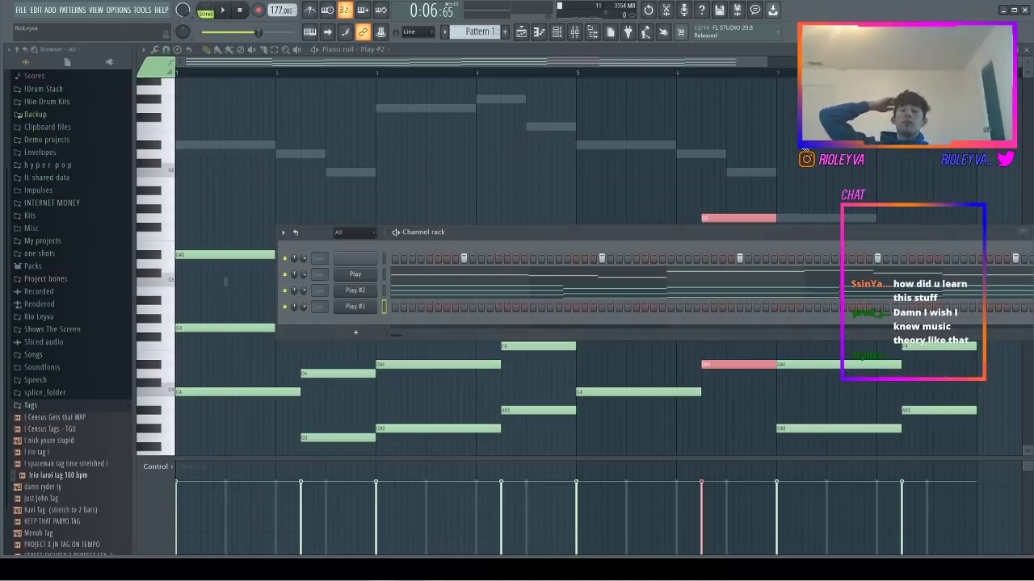
- Copy the Play #2 chords into Play #3 and play that layer with Play and Play #2 muted
left_click(384, 291)
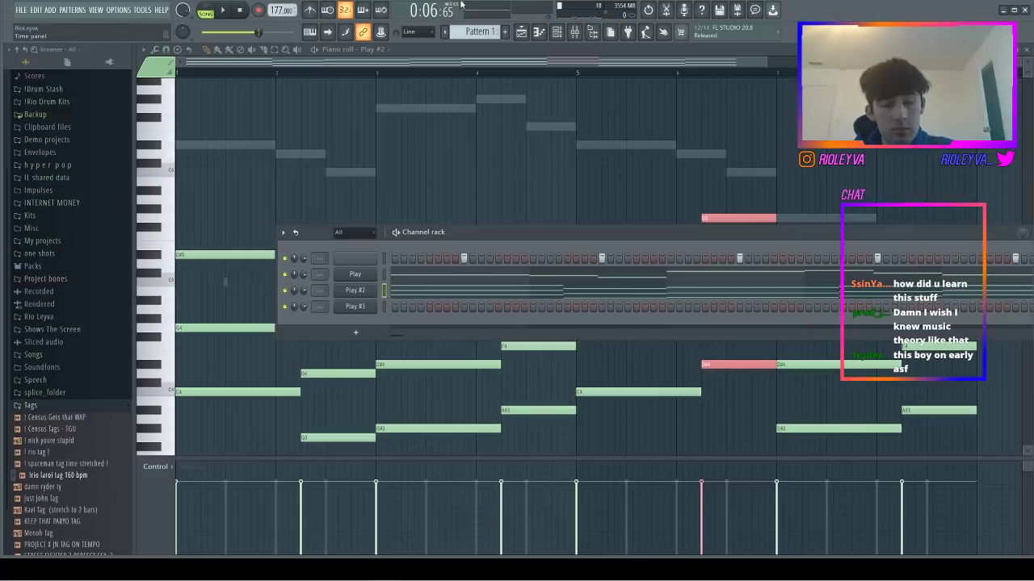
left_click(385, 306)
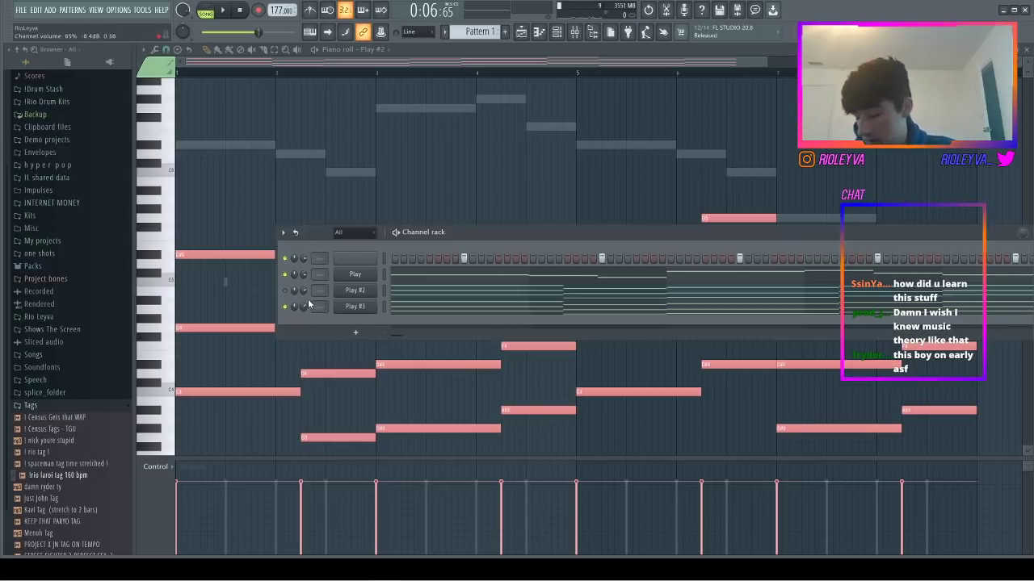
key("space")
key("space")
key("space")
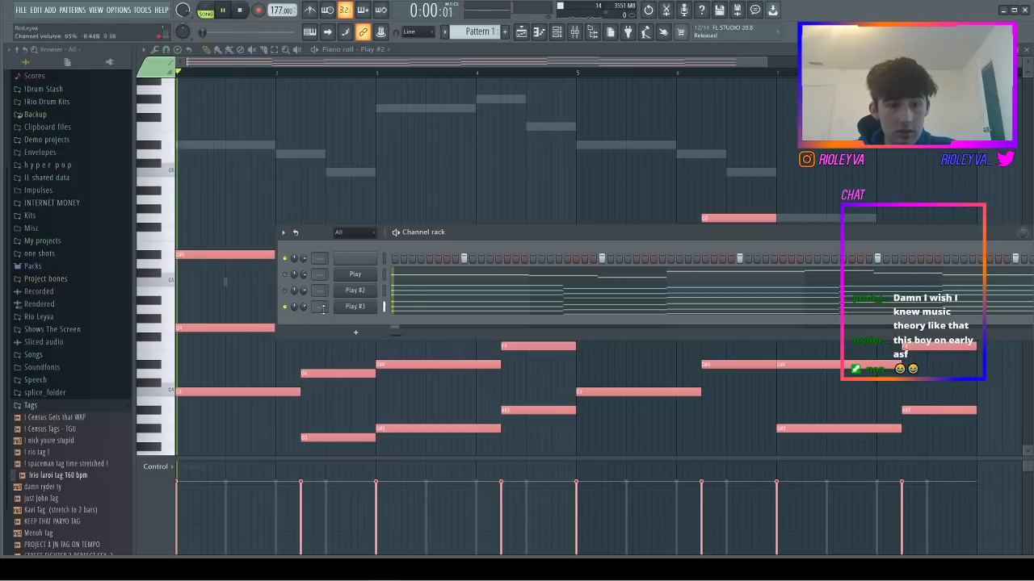
- Stop playback and browse the Wood patches of EW Symphonic Orchestra Percussion for the Play #3 layer
left_click(353, 312)
key("space")
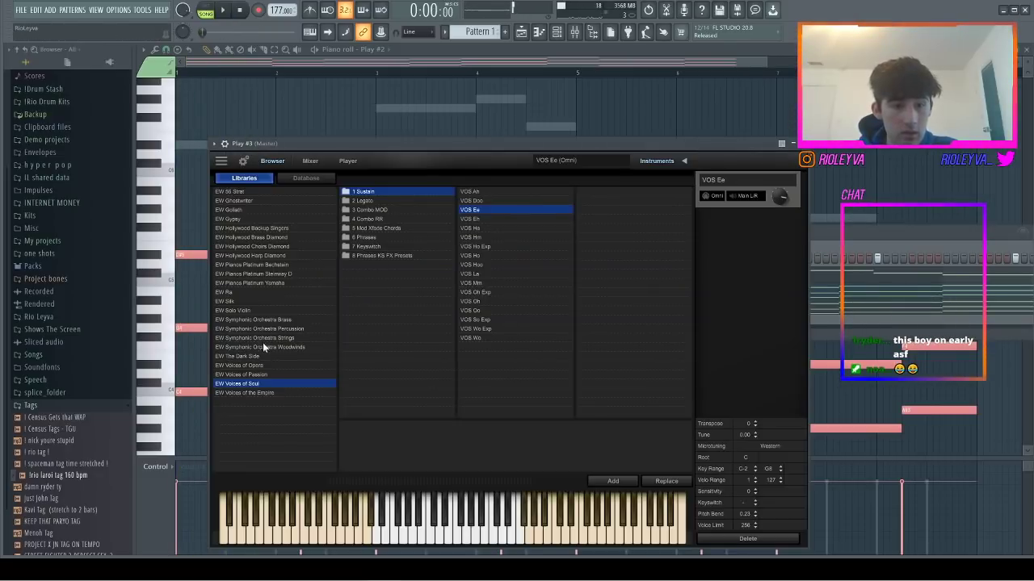
left_click(272, 329)
left_click(380, 220)
left_click(484, 246)
left_click(483, 255)
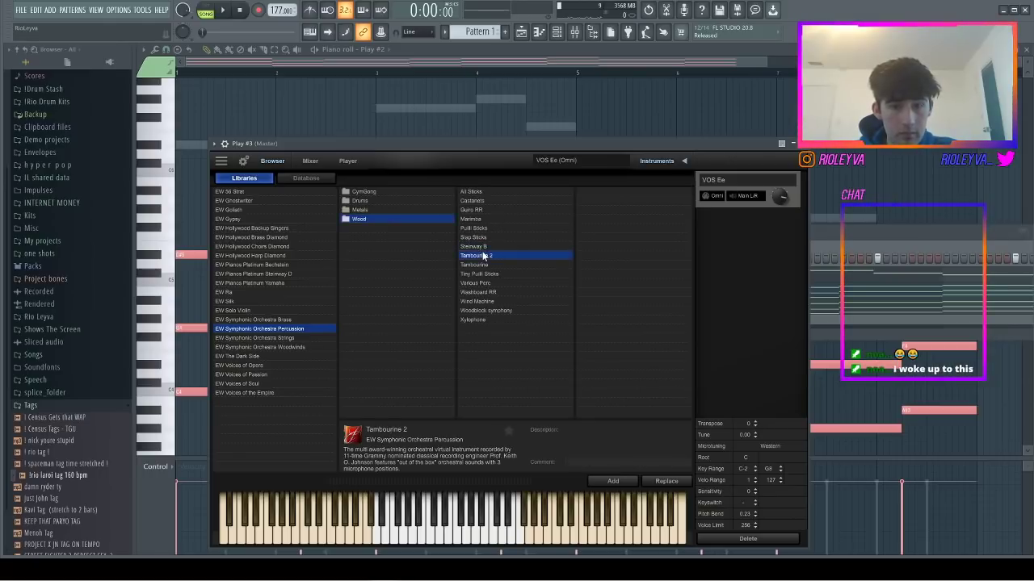
- Load the VAS Butter Leg patch from EW Symphonic Orchestra Strings, 10 Violas, 1 Long, into Play #3
left_click(258, 338)
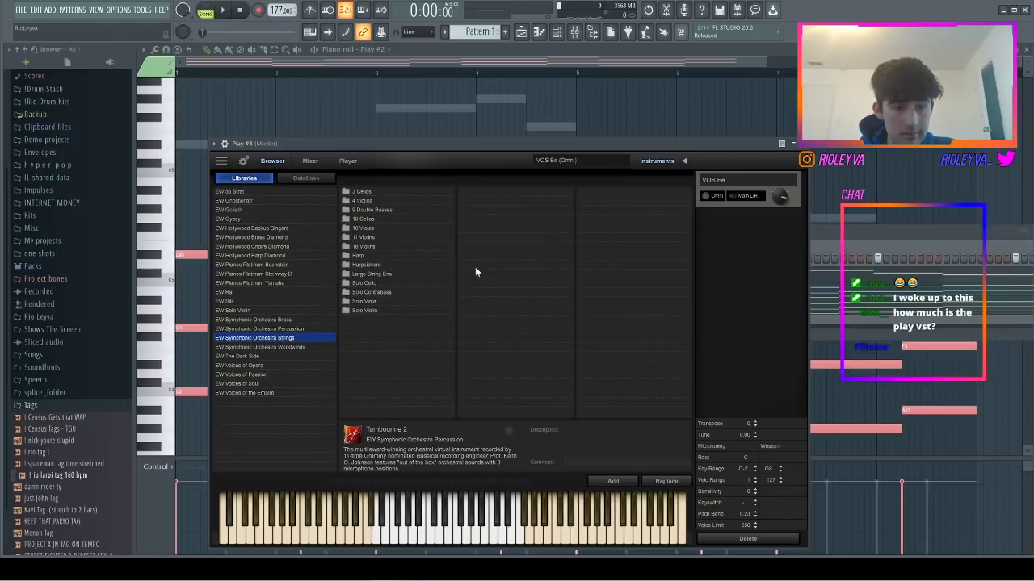
left_click(383, 264)
left_click(400, 220)
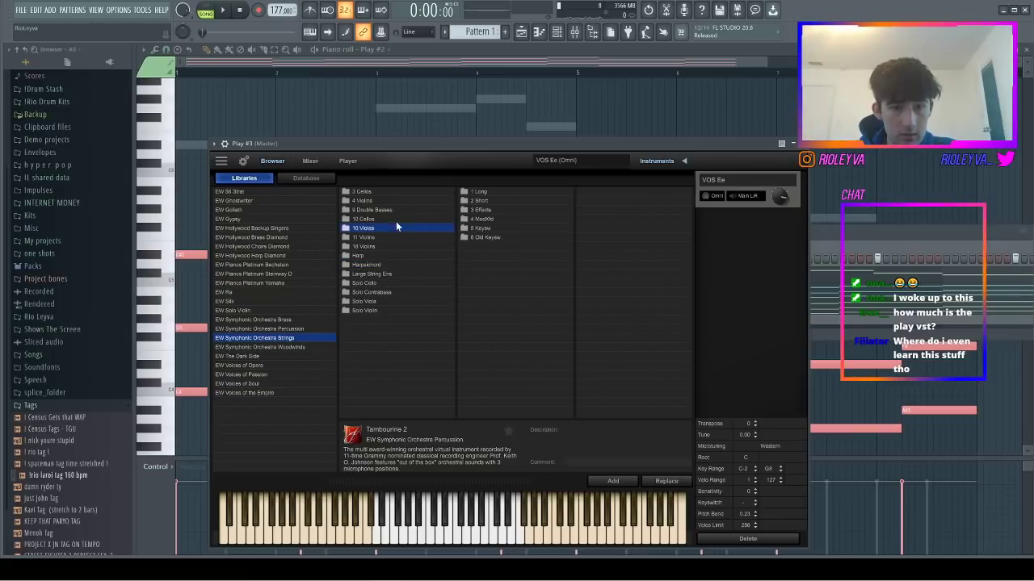
left_click(383, 229)
left_click(495, 194)
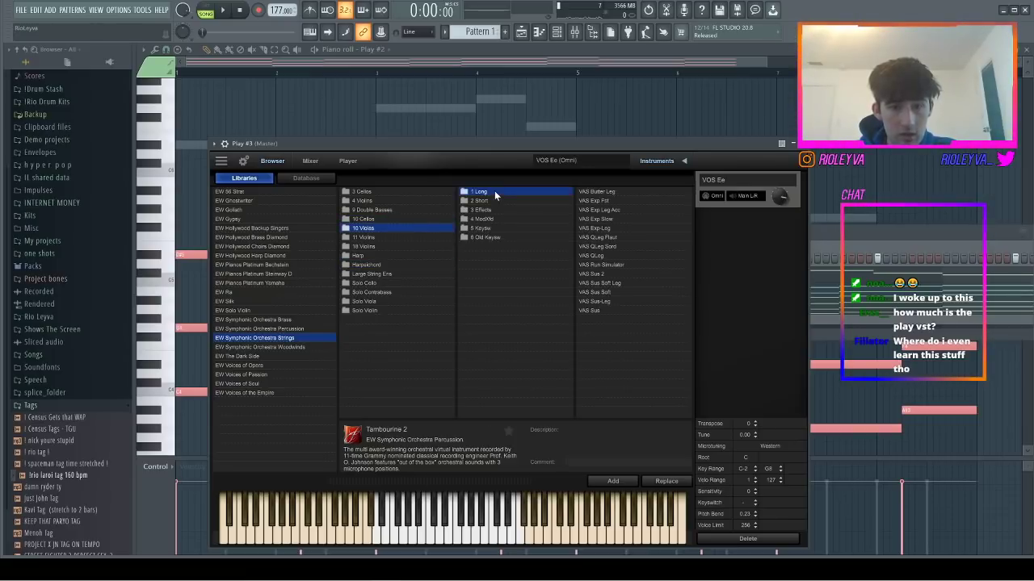
left_click(596, 192)
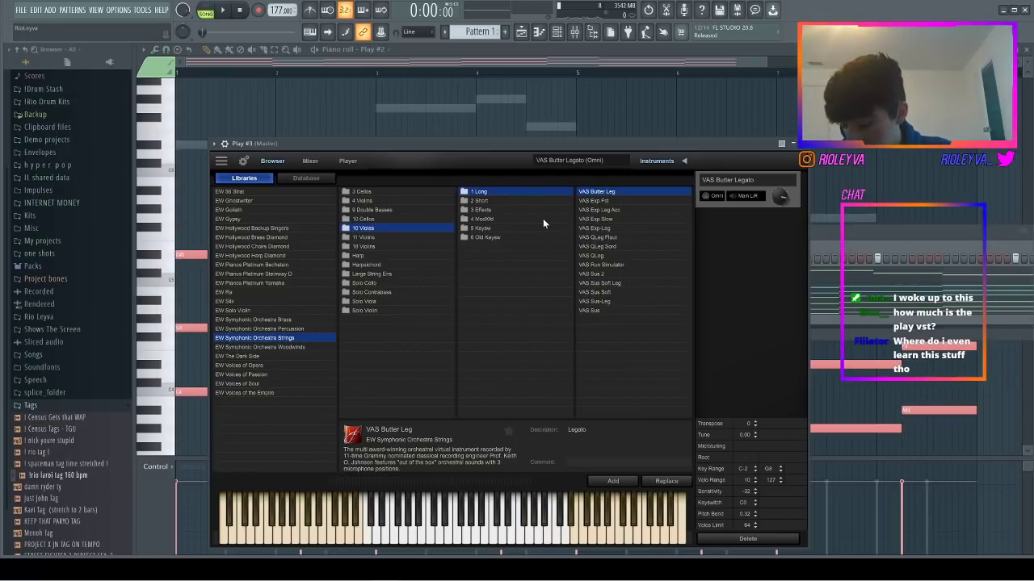
- Play the viola chords, set the Play #3 channel volume to 88% and unmute Play and Play #2
left_click(225, 11)
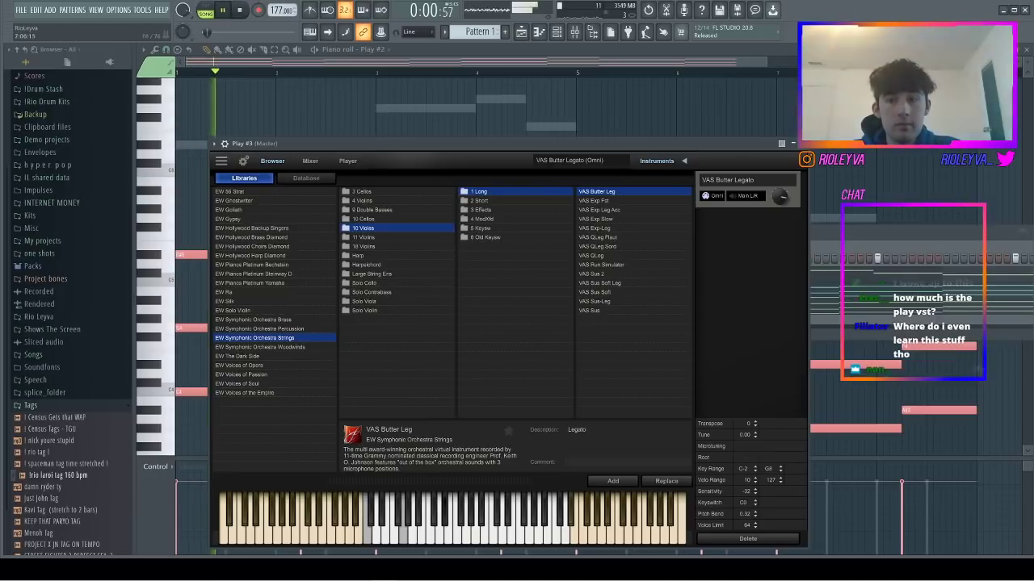
key("F6")
left_click(355, 307)
left_click_drag(304, 307, 304, 322)
left_click(285, 275)
left_click(285, 292)
mouse_move(304, 306)
left_mouse_down()
mouse_move(303, 335)
mouse_move(304, 303)
left_mouse_up()
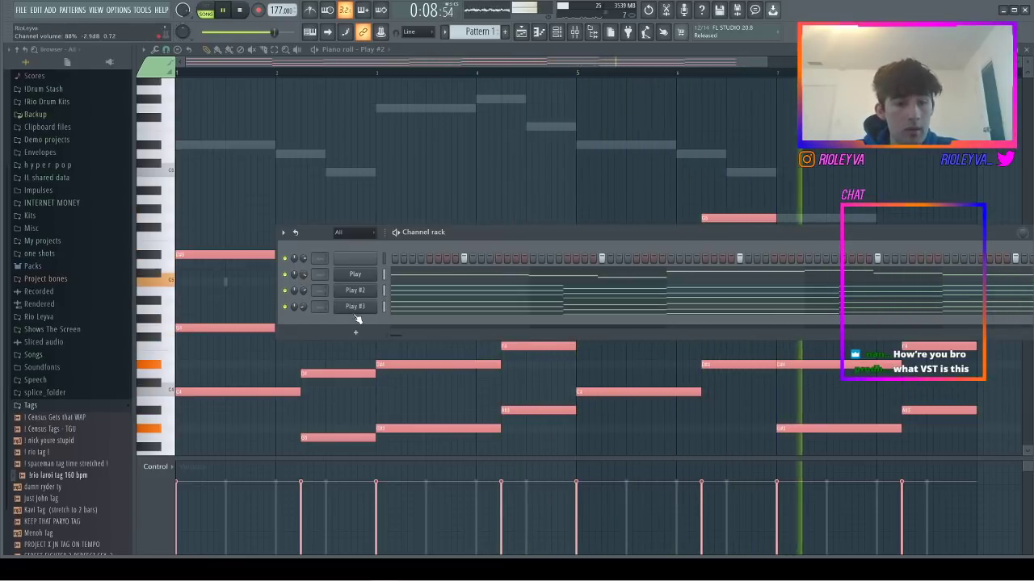
- Add a Purity_x64 channel, audition its presets and keep one as the sound for a counter-melody
left_click(356, 332)
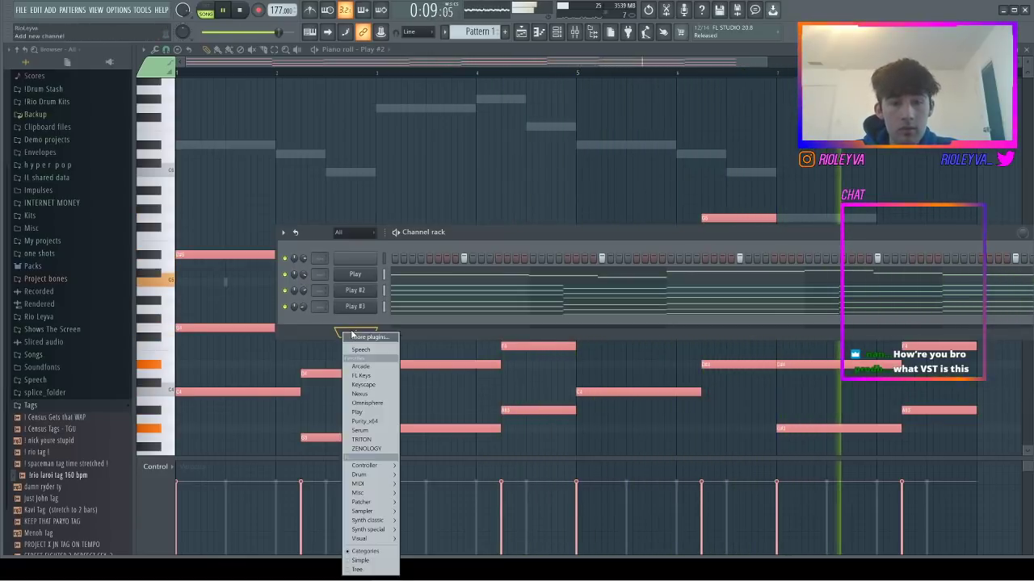
left_click(368, 421)
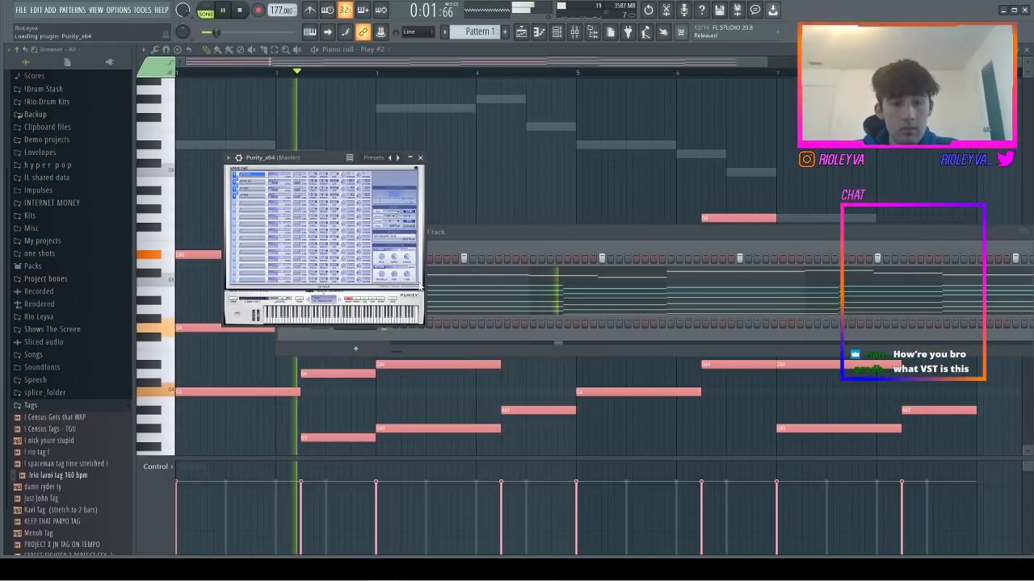
key("space")
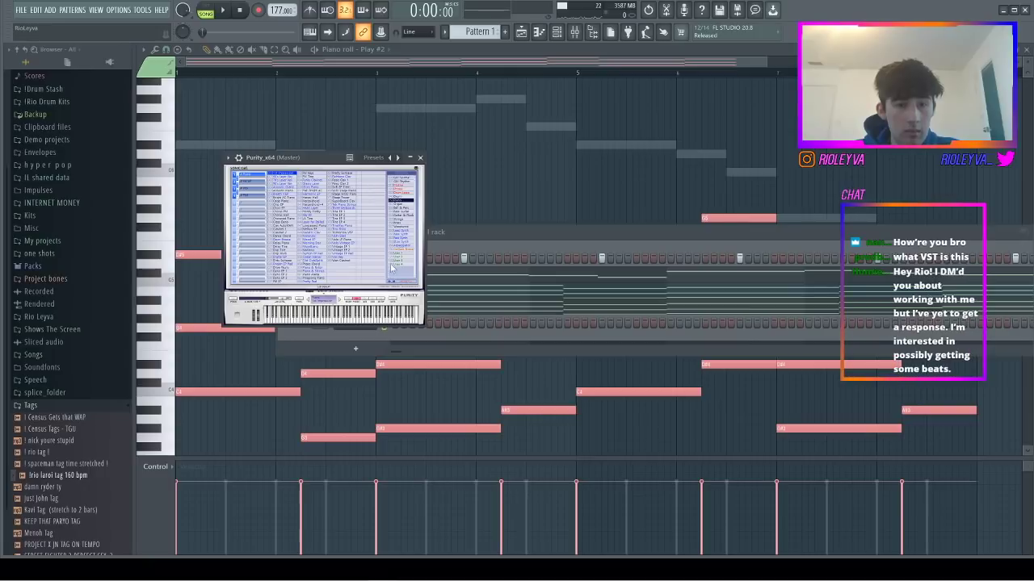
left_click(406, 210)
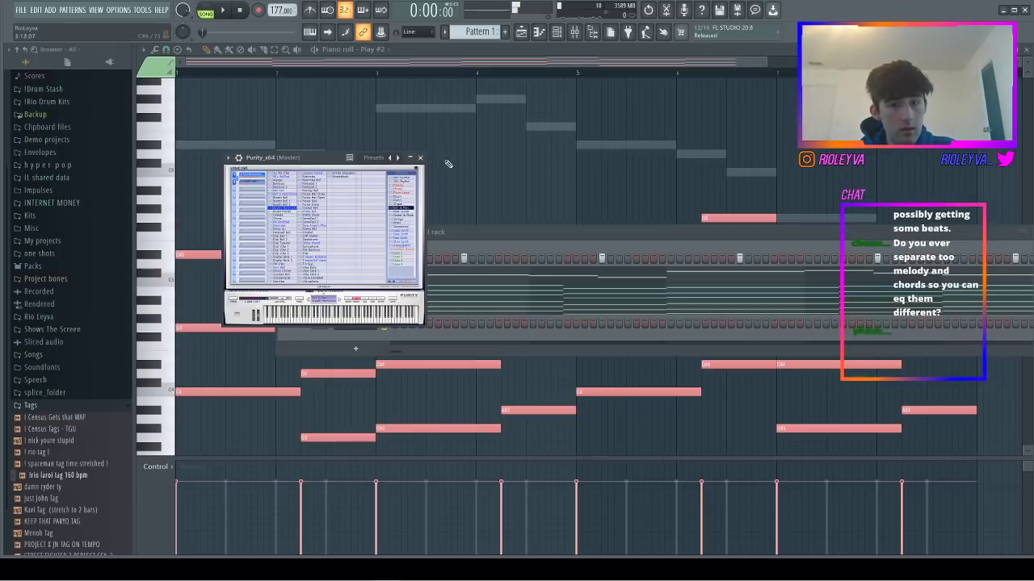
left_click(313, 227)
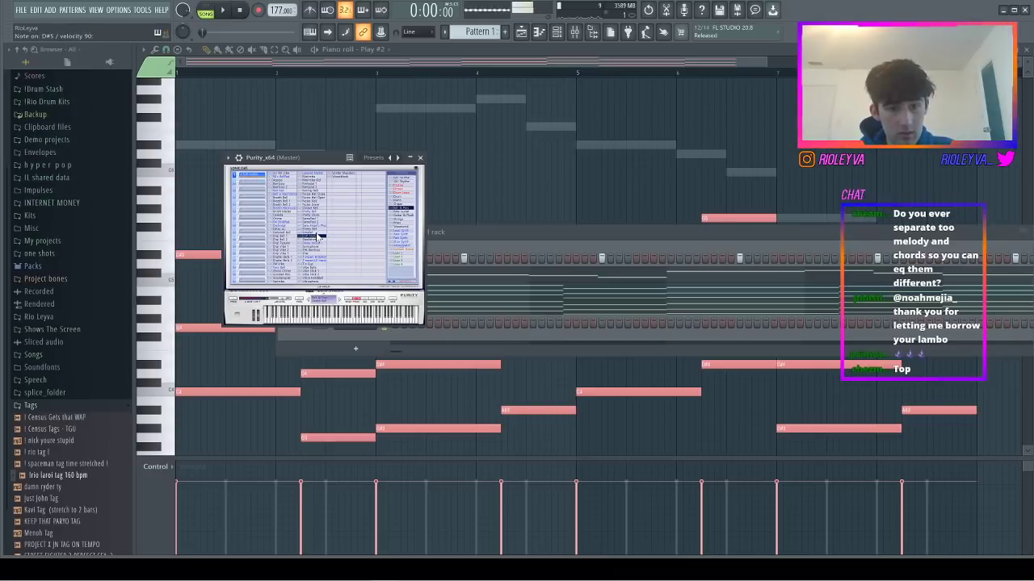
left_click(328, 175)
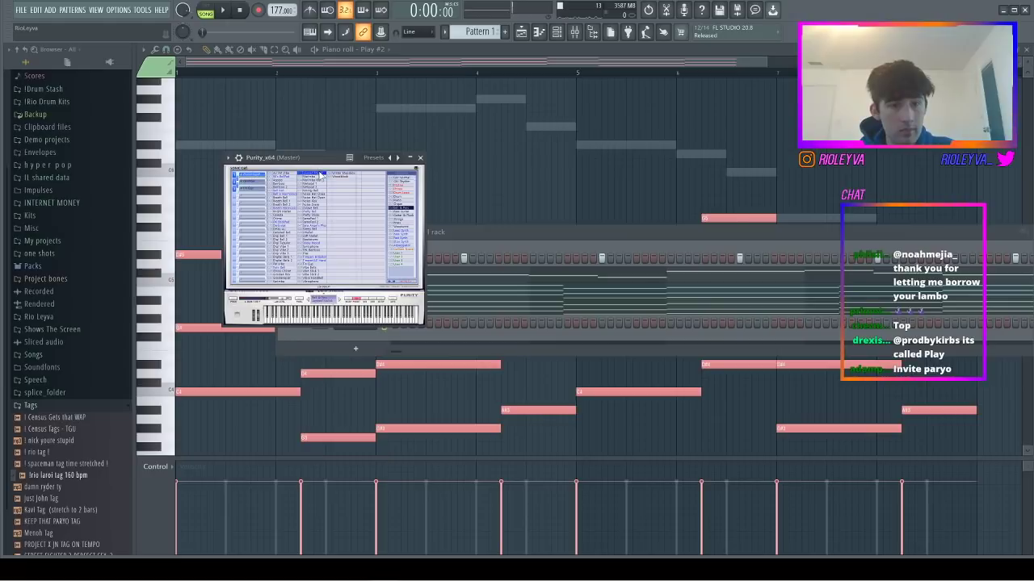
left_click(419, 158)
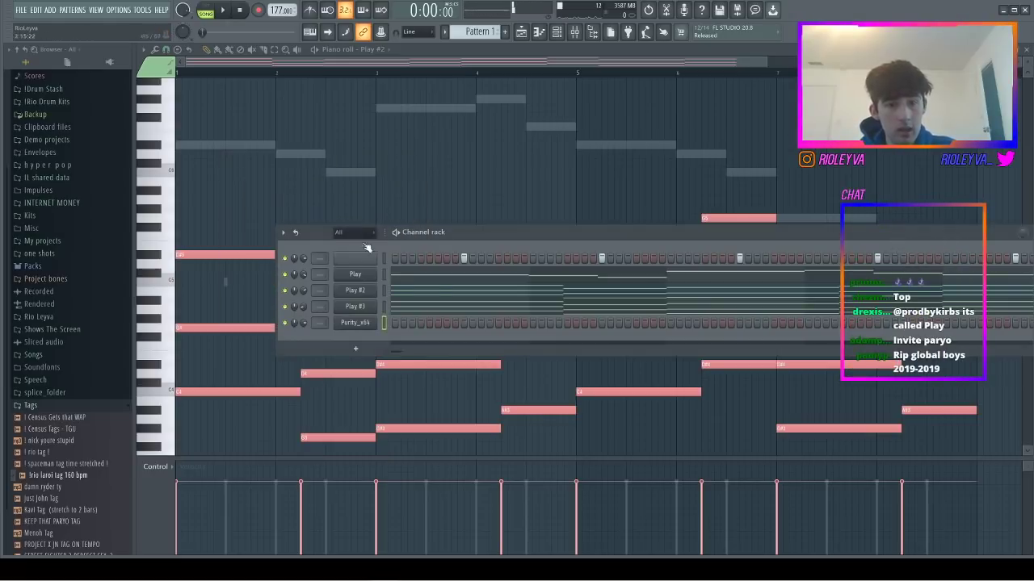
- Draw G6, D#6 and D6 as a descending line in bar 1 of the Purity_x64 piano roll and play it
right_click(377, 320)
left_click(397, 323)
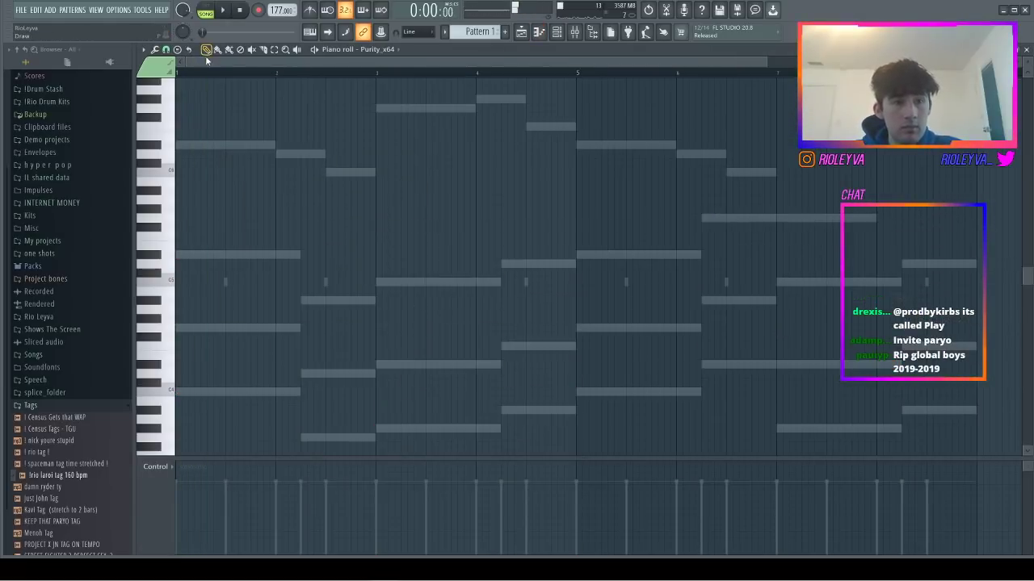
left_click(204, 128)
right_click(204, 128)
left_click(189, 107)
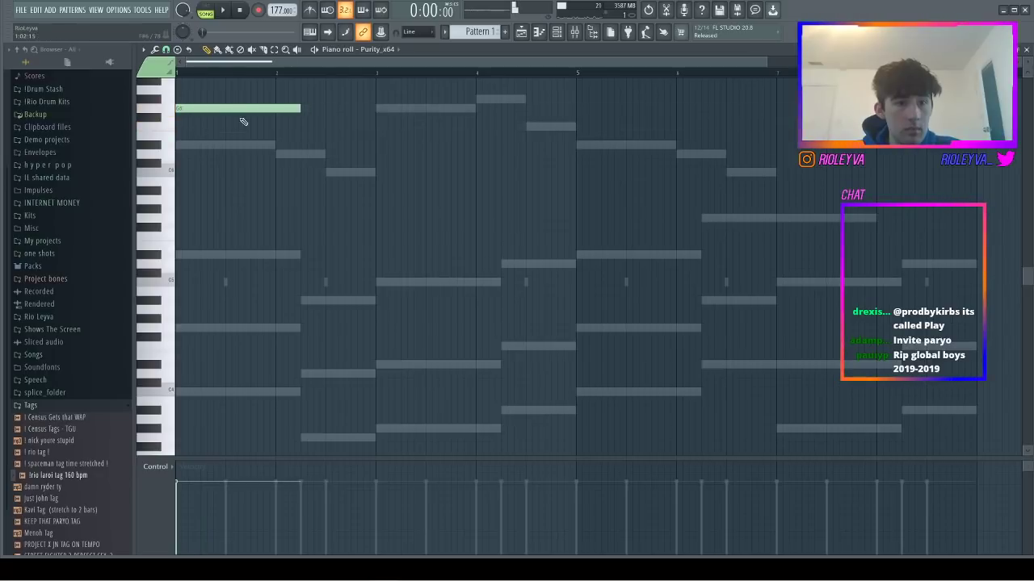
left_click_drag(299, 109, 191, 116)
left_click(216, 145)
left_click(252, 154)
key("space")
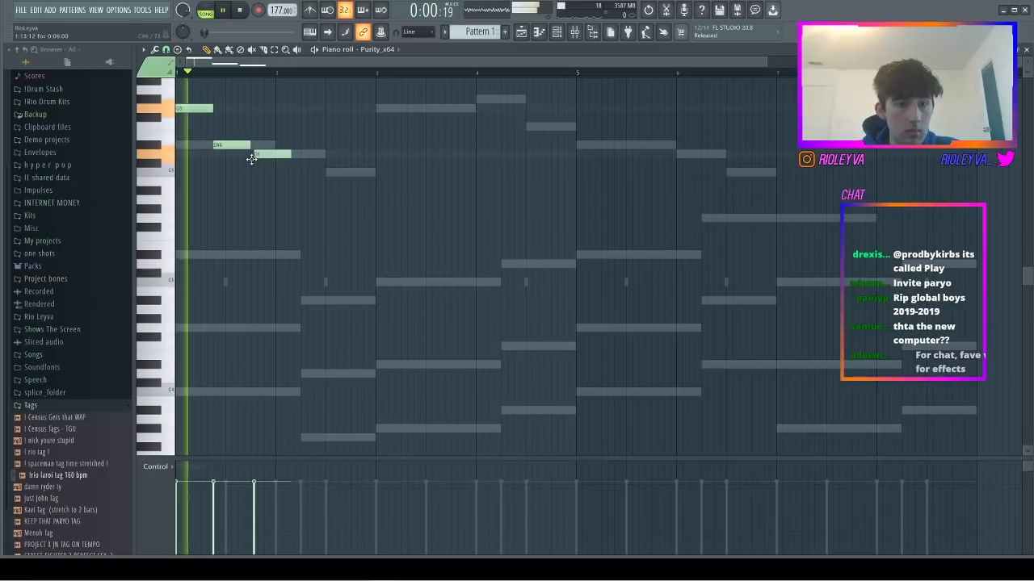
- Move the D6 note slightly earlier, add a C6 at the end of bar 1 and play the phrase
left_click_drag(247, 158, 239, 160)
key("space")
left_click(264, 173)
key("space")
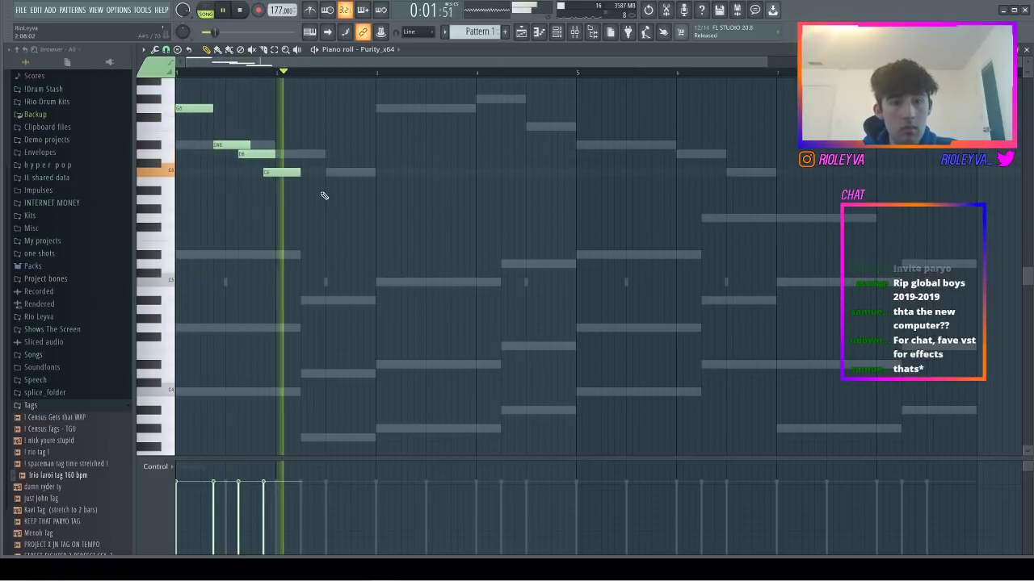
key("space")
- Add short G5 and G#5 notes ending bar 2, a half-bar G5 in bar 3, and move D6 directly after D#6
mouse_move(337, 212)
left_mouse_down()
mouse_move(358, 218)
mouse_move(351, 225)
left_mouse_up()
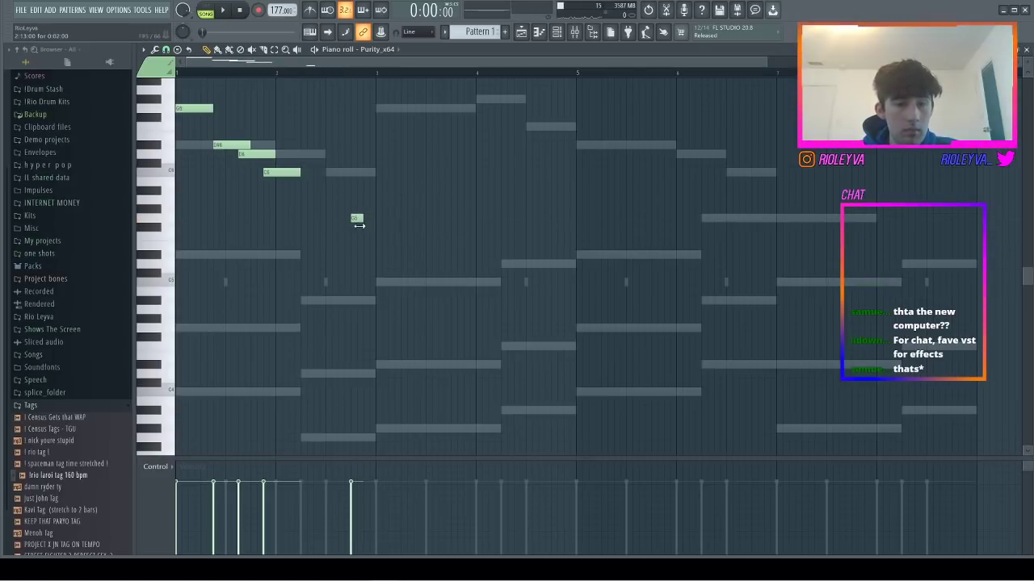
left_click(365, 209)
left_click(378, 218)
key("space")
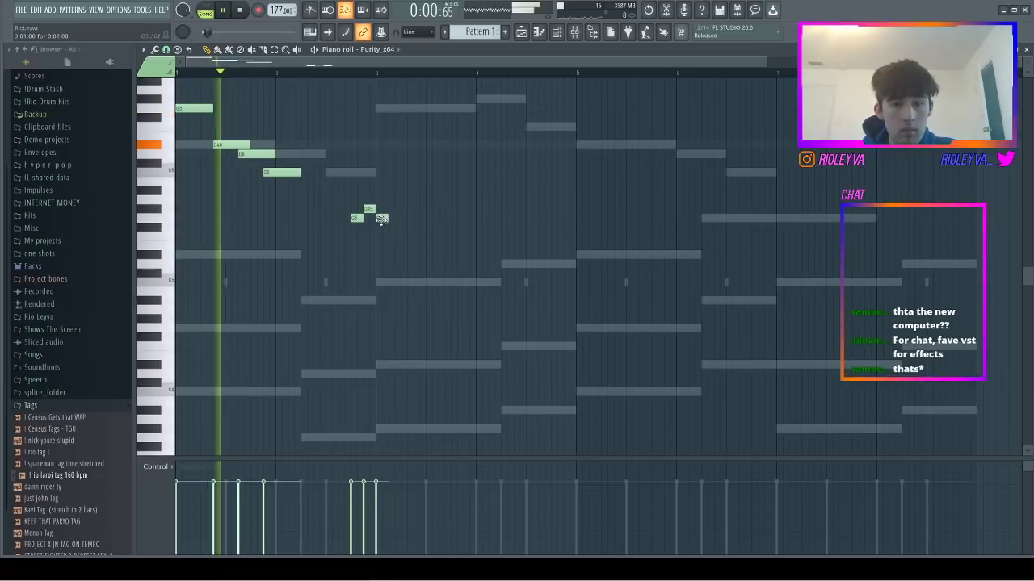
left_click_drag(386, 219, 425, 218)
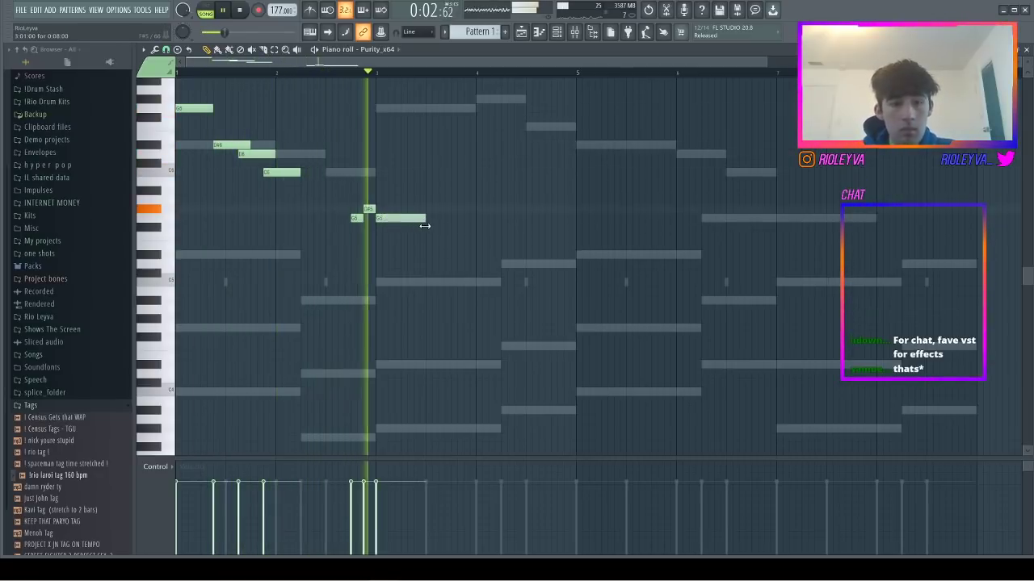
left_click_drag(256, 154, 269, 154)
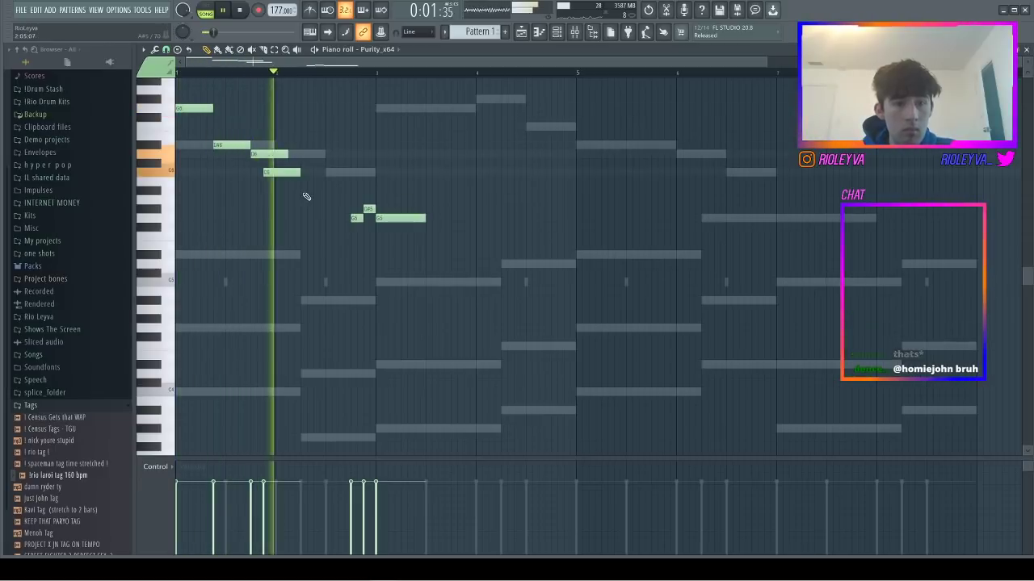
- Continue the line with F5 late in bar 3, D#5 and D5 in bar 4 and C5 opening bar 5, checking by playback
left_click(446, 238)
left_click_drag(445, 239, 451, 239)
key("space")
mouse_move(540, 263)
left_mouse_down()
mouse_move(541, 246)
mouse_move(550, 263)
mouse_move(537, 262)
left_mouse_up()
key("space")
key("space")
left_click(554, 265)
left_click(577, 282)
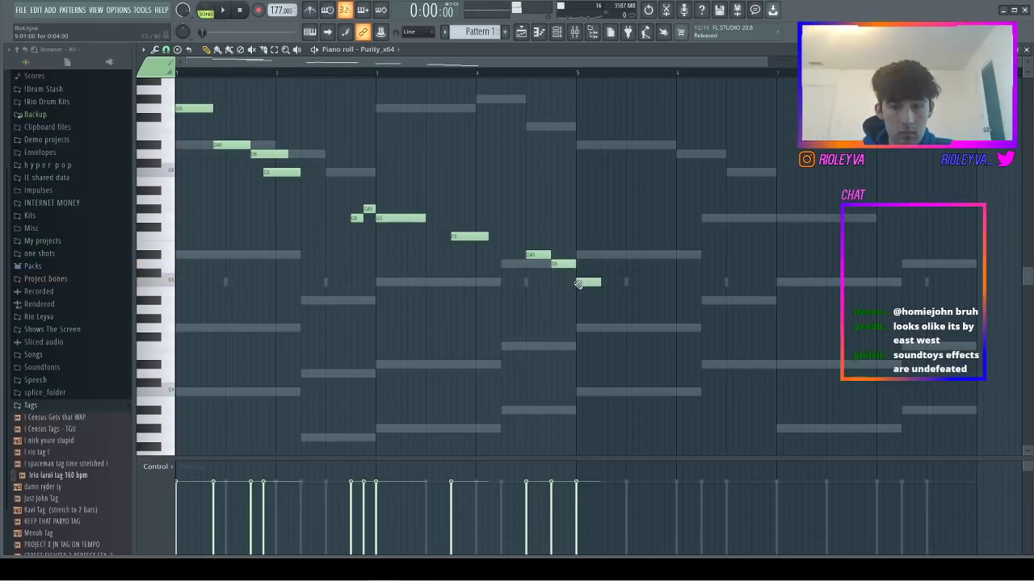
key("space")
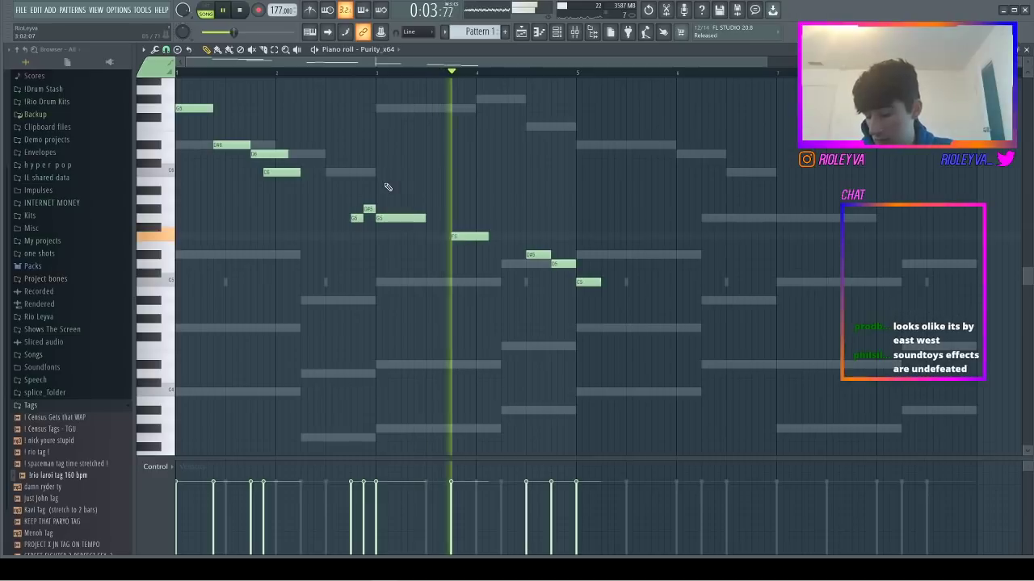
- Draw D#6 and D6 notes in the middle of bar 5 and play from the end of bar 4
key("space")
left_click(615, 145)
left_click(641, 154)
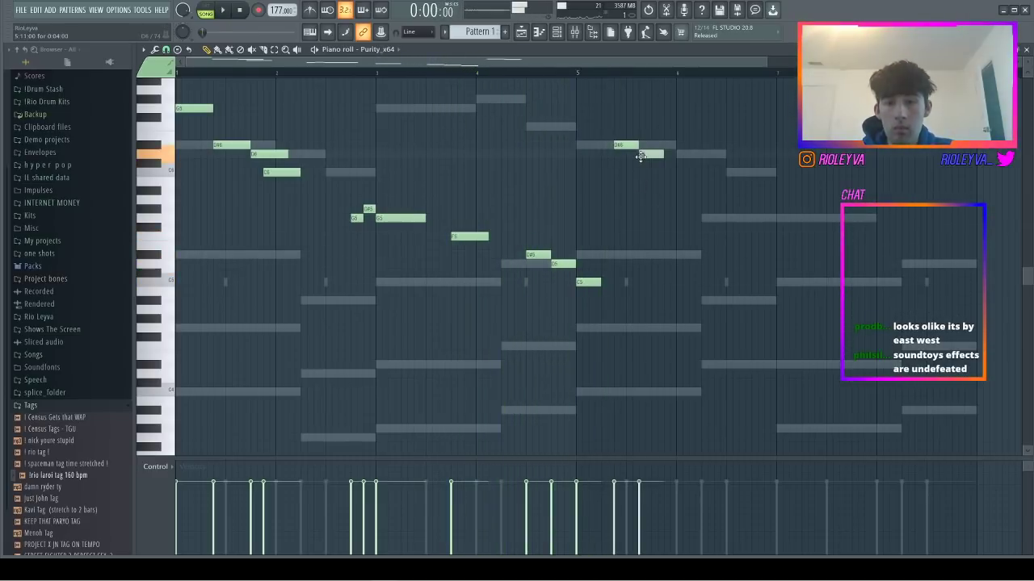
left_click(563, 74)
key("space")
- Extend the phrase with C6 at the end of bar 5 and G6 in bar 6, shifting D6 slightly later
left_click(664, 173)
key("space")
key("space")
left_click_drag(649, 155, 663, 155)
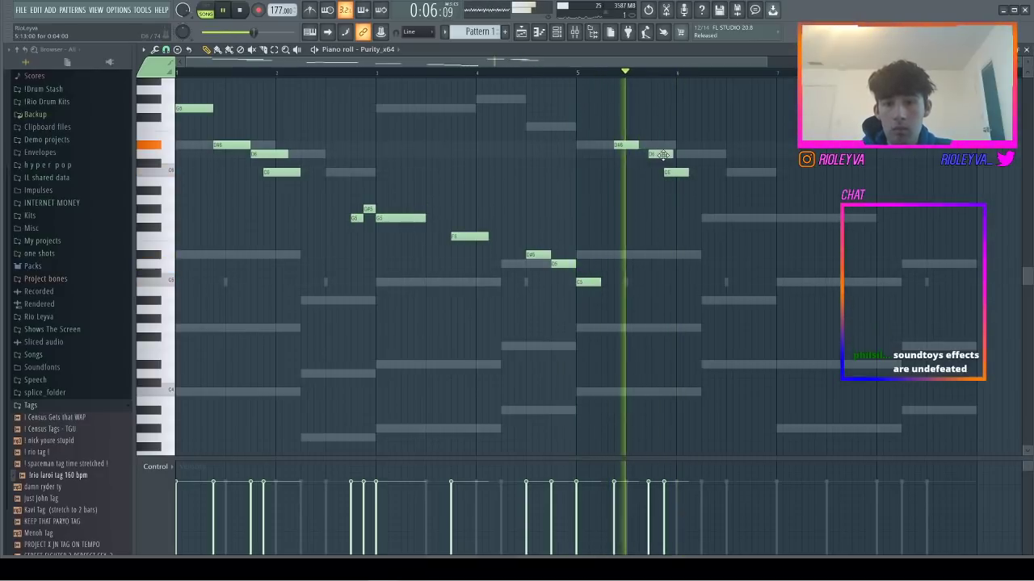
key("space")
left_click_drag(759, 101, 731, 107)
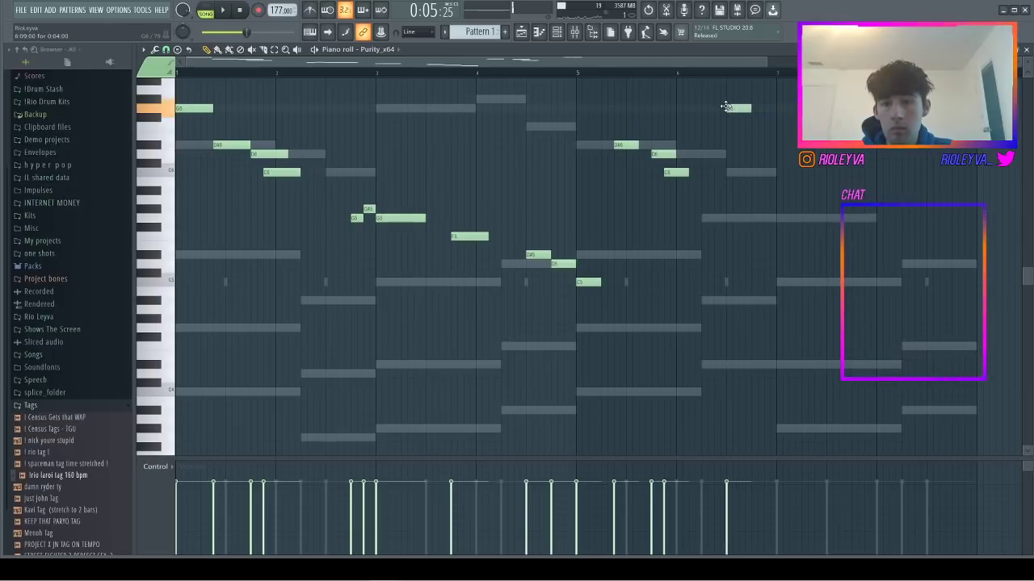
- Draw short G#6, G6 and F6 notes ending bar 6 and a G6 opening bar 7, checking them by playback
left_click(743, 99)
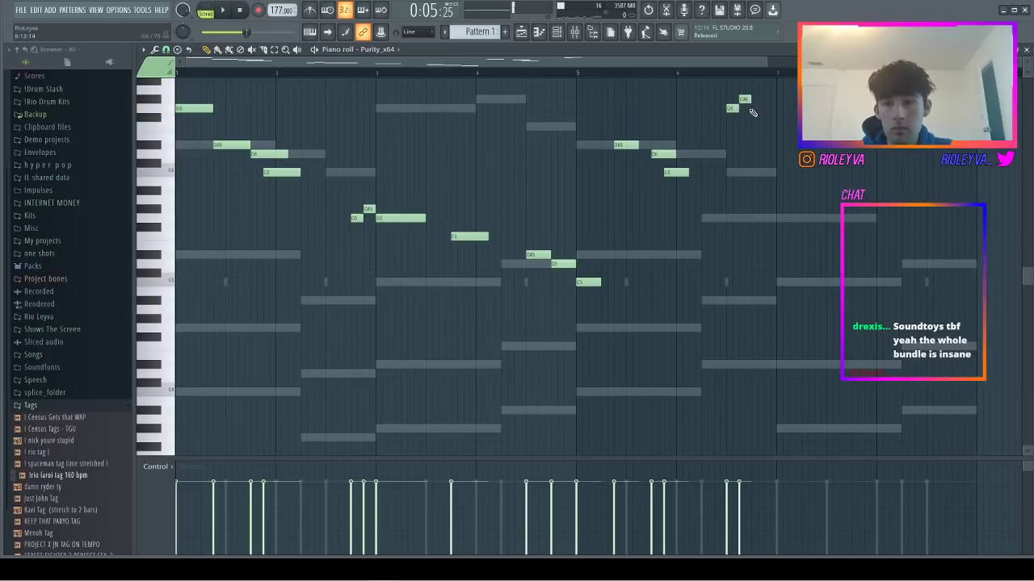
left_click(755, 109)
left_click(766, 125)
left_click(779, 108)
key("space")
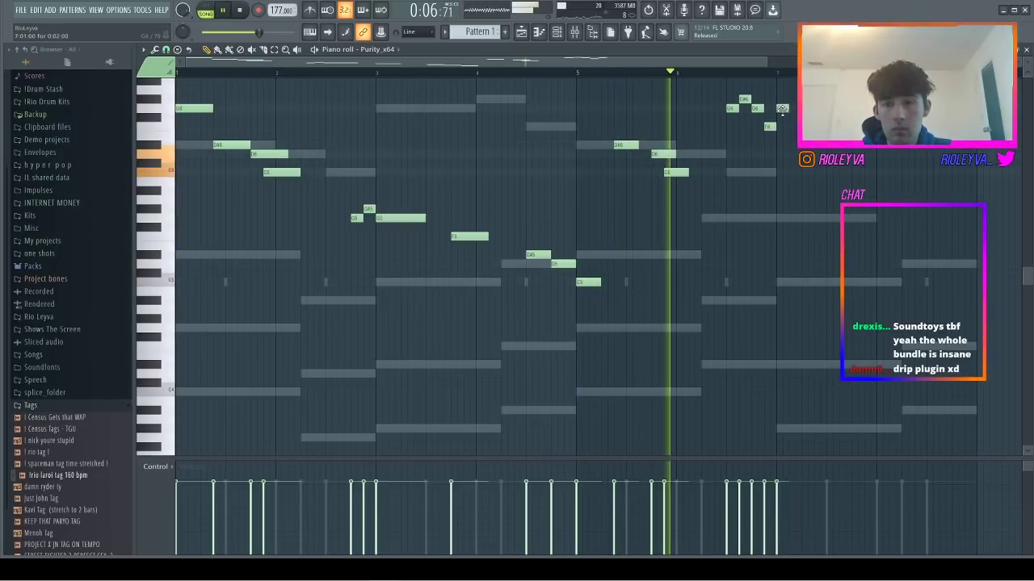
key("space")
- Extend the counter-melody through bar 8 with D#7 on beat two, D7 on beat three and a final note on beat four, and play it
scroll(842, 258, "up", 3)
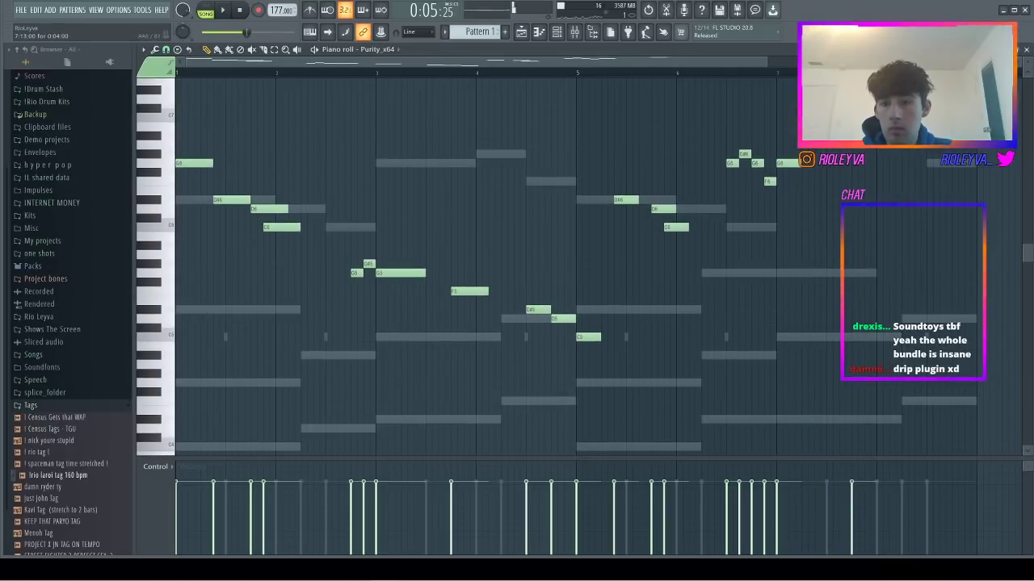
left_click(905, 90)
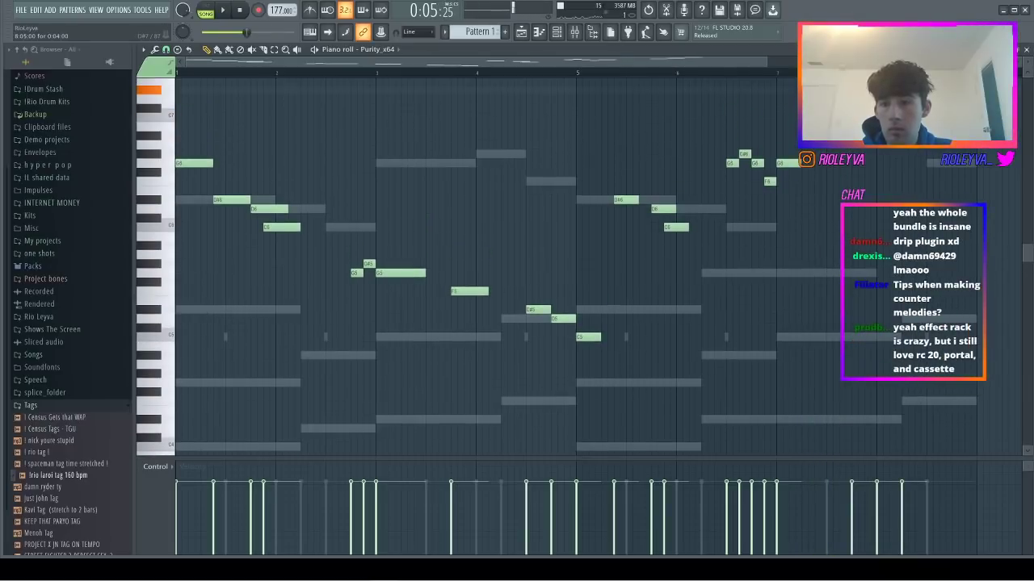
left_click(930, 99)
left_click(955, 145)
key("space")
left_click(556, 32)
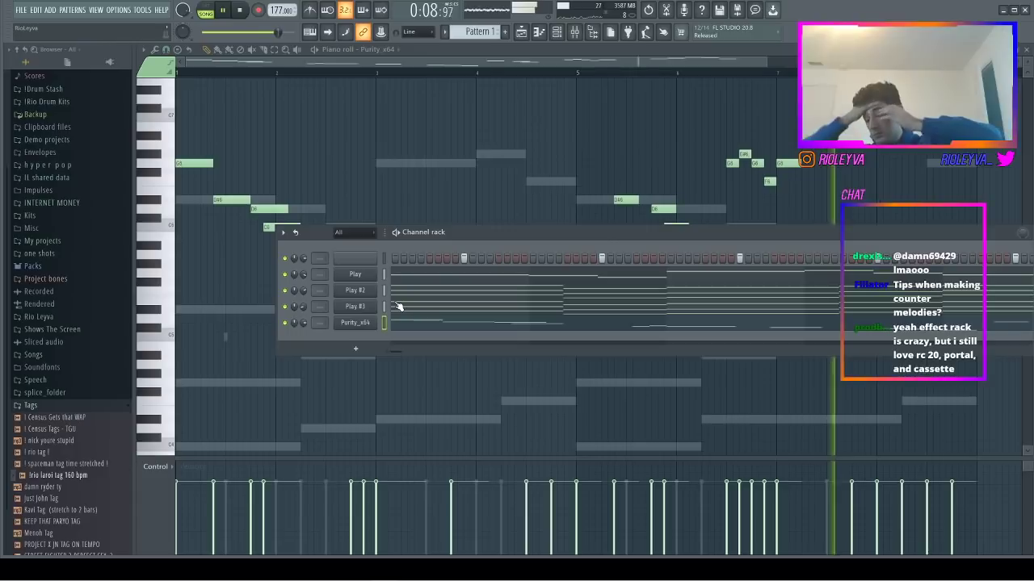
key("space")
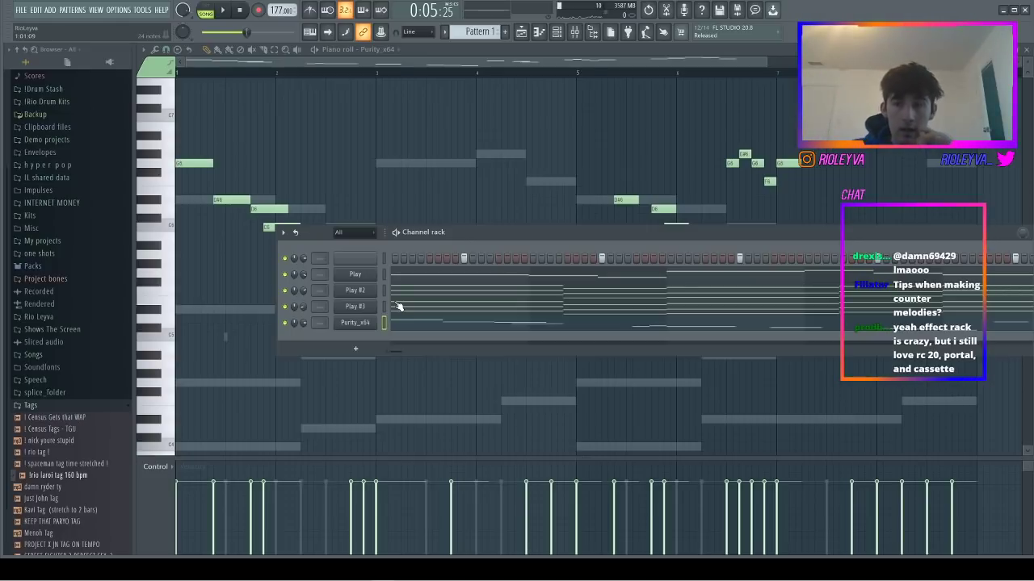
- Adjust the final three counter-melody notes in bar 8
left_click(586, 62)
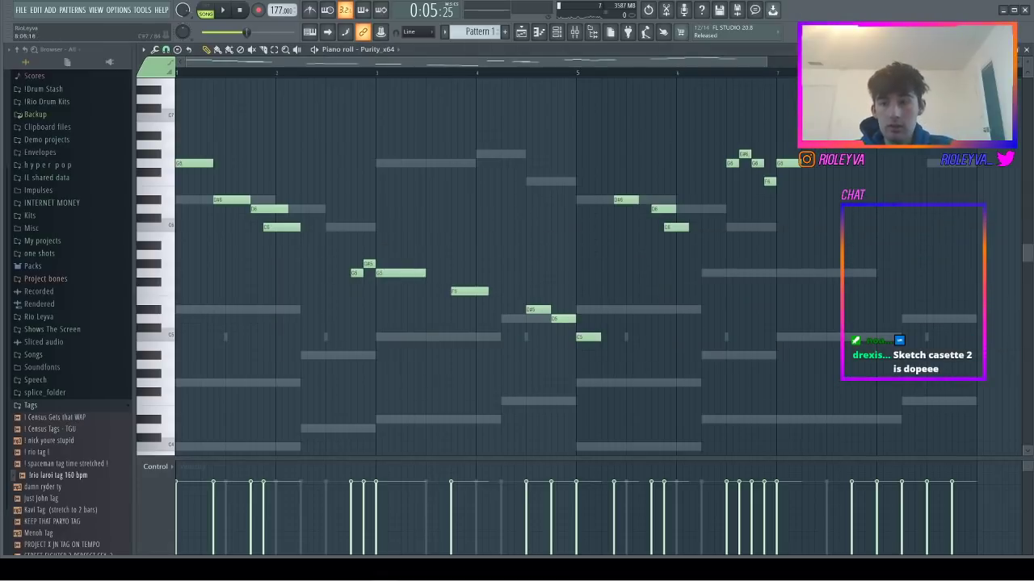
left_click(911, 91)
left_click(936, 99)
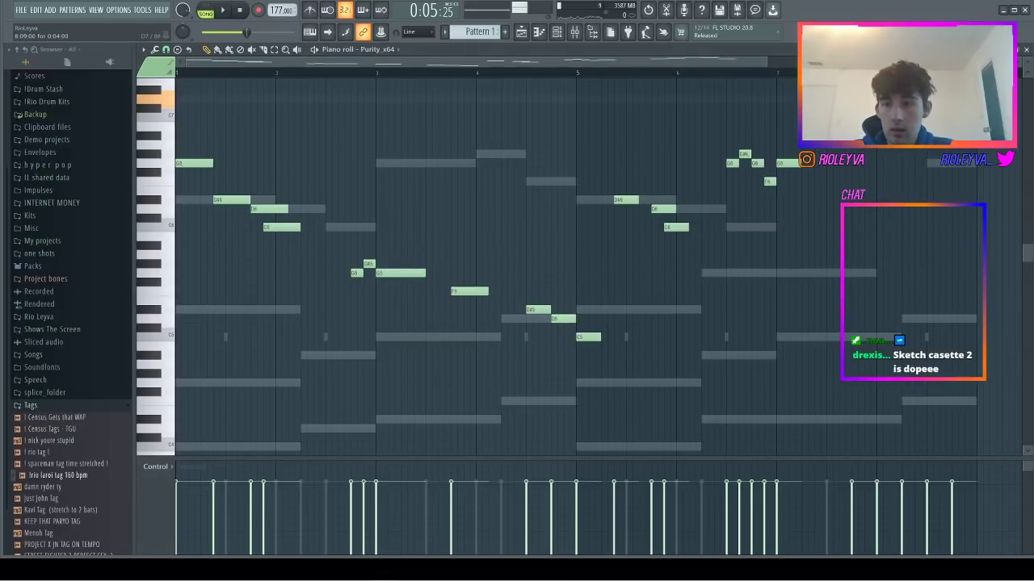
left_click(960, 135)
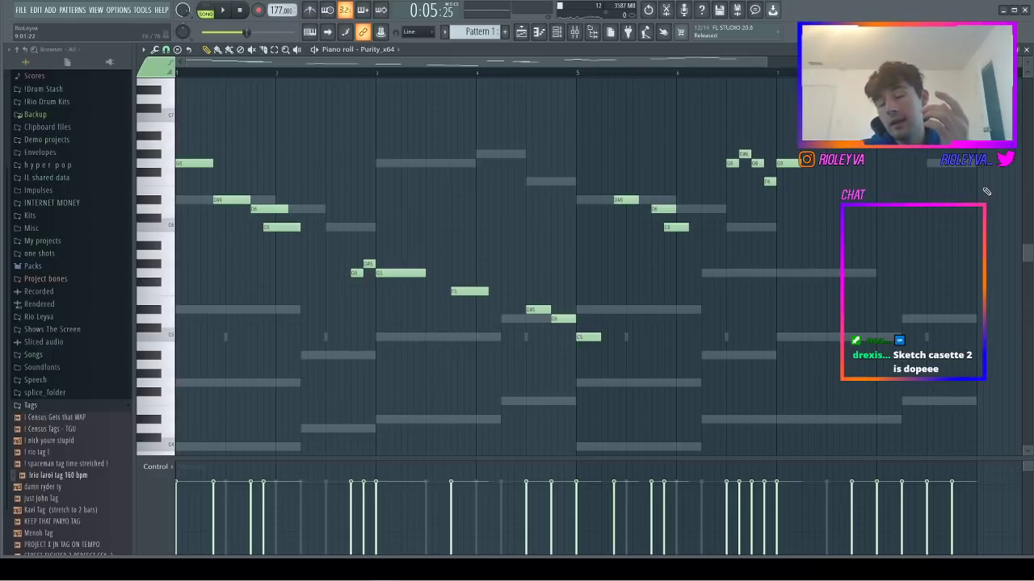
left_click(731, 163)
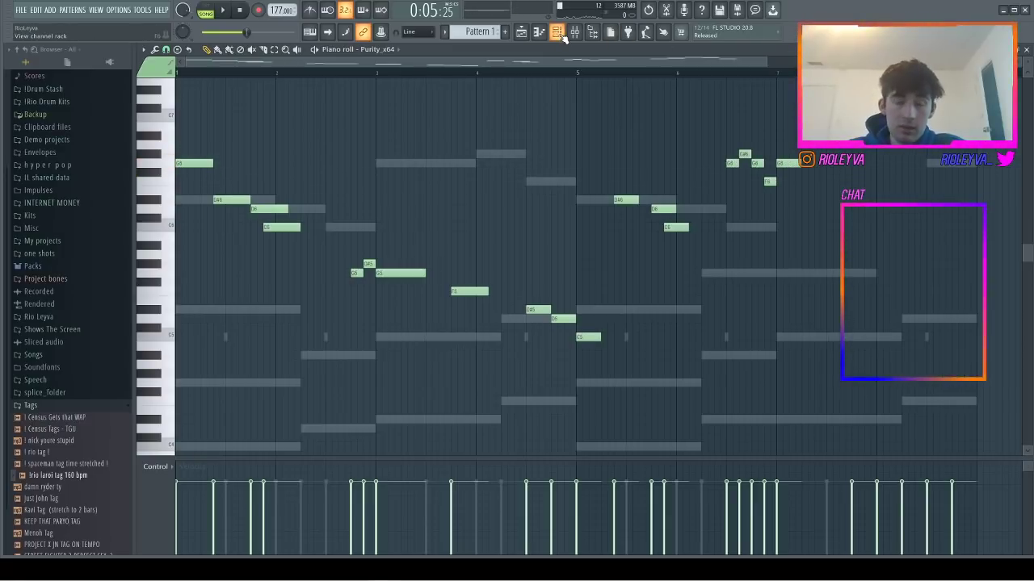
- Route the Play, Play #2, Play #3 and Purity_x64 channels to mixer tracks 1 to 4
left_click(559, 35)
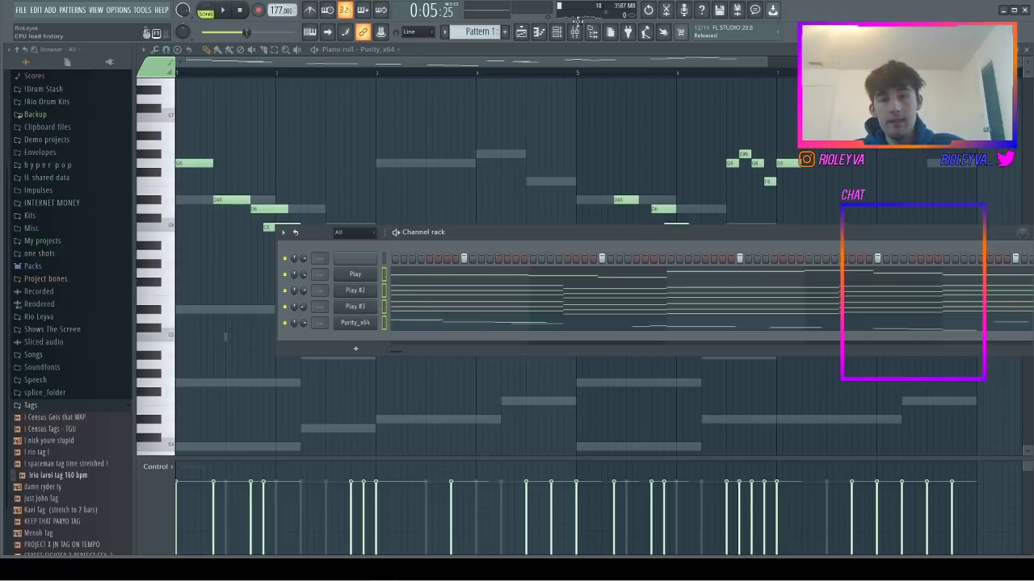
left_click(575, 33)
left_click(210, 183)
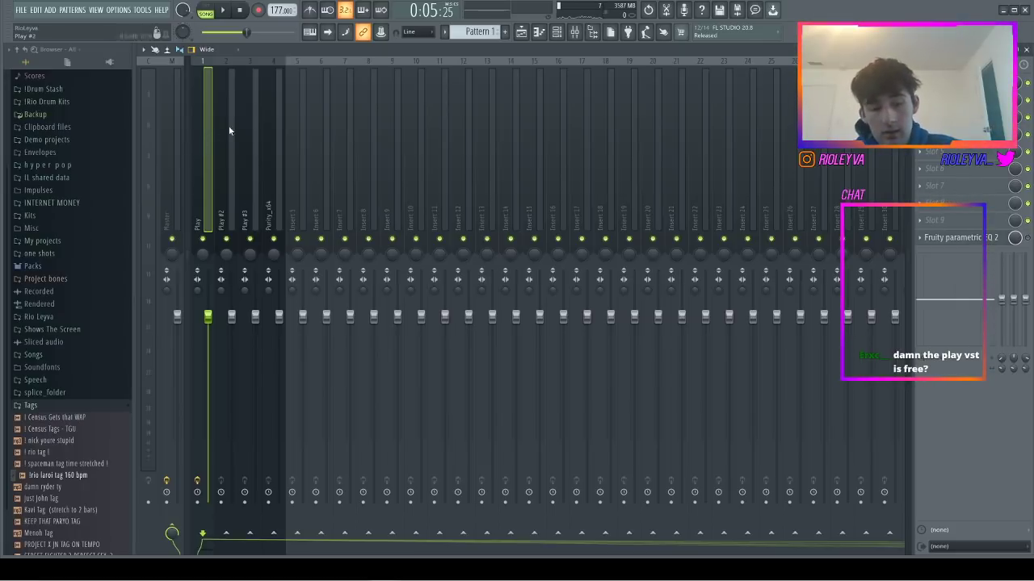
- Solo the Play mixer track during playback and check its Fruity parametric EQ 2 curve
right_click(204, 240)
key("space")
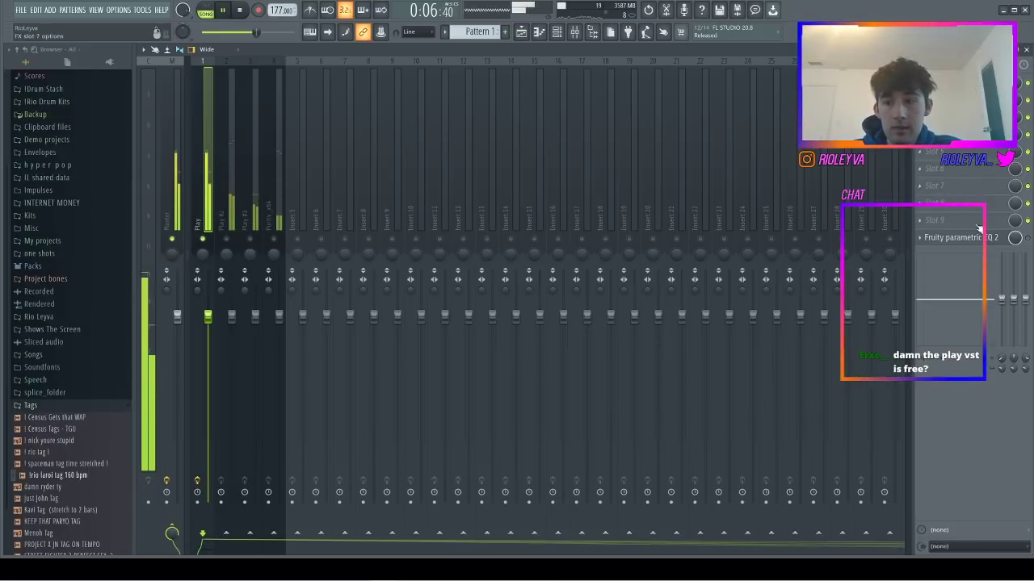
left_click(1027, 240)
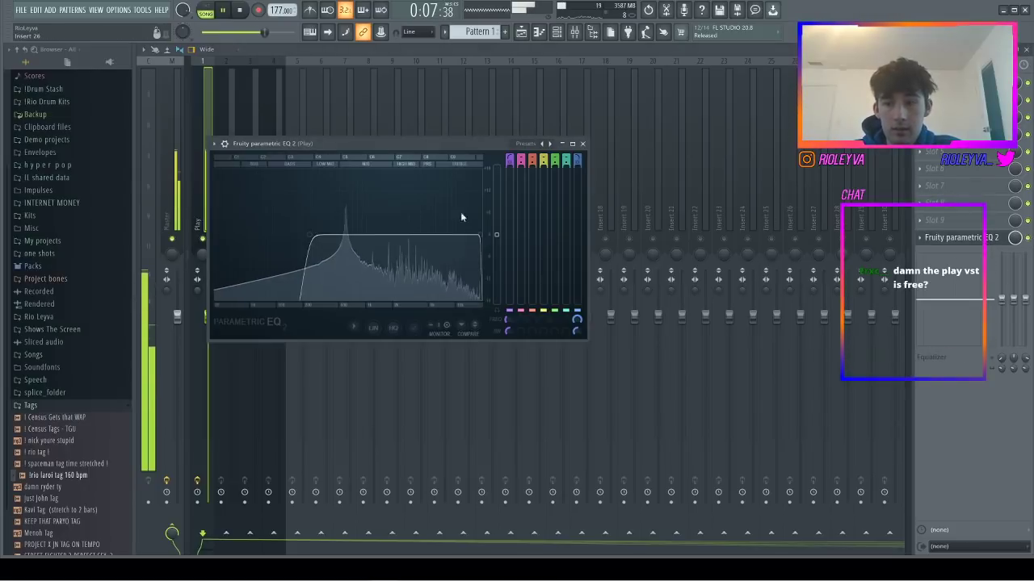
left_click(583, 144)
- Bring the Play #2 and Play #3 tracks back into the mix and raise their faders slightly
left_click(230, 214)
left_click_drag(231, 316, 232, 299)
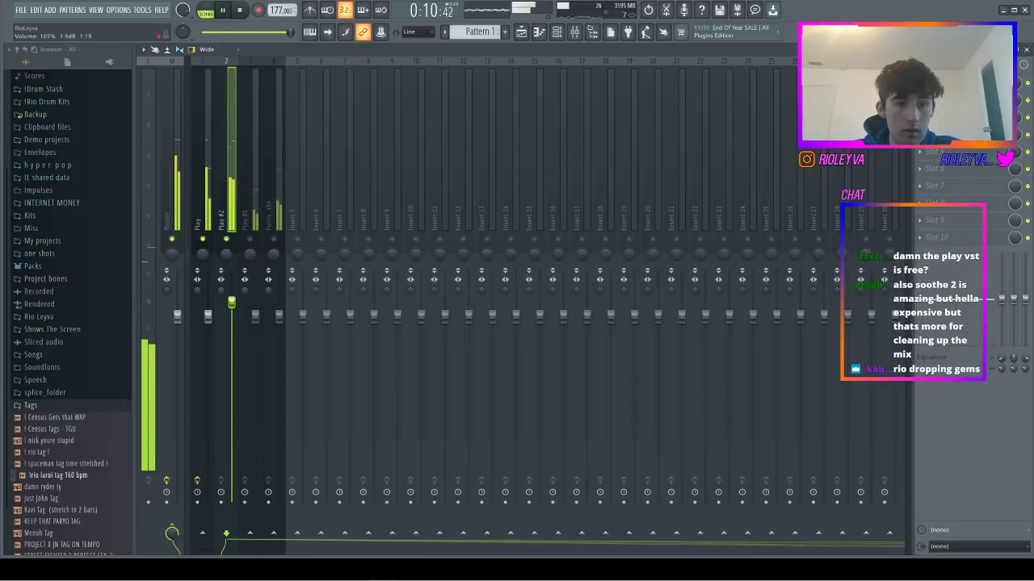
left_click(262, 215)
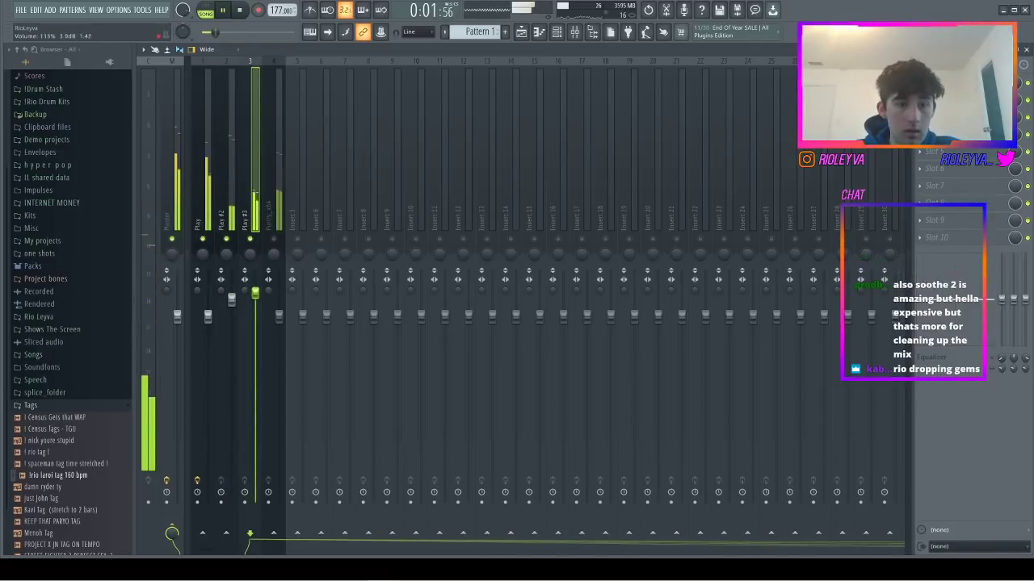
- Add Fruity parametric EQ 2 in slot 7 of the Play #3 track and adjust its curve
left_click(923, 185)
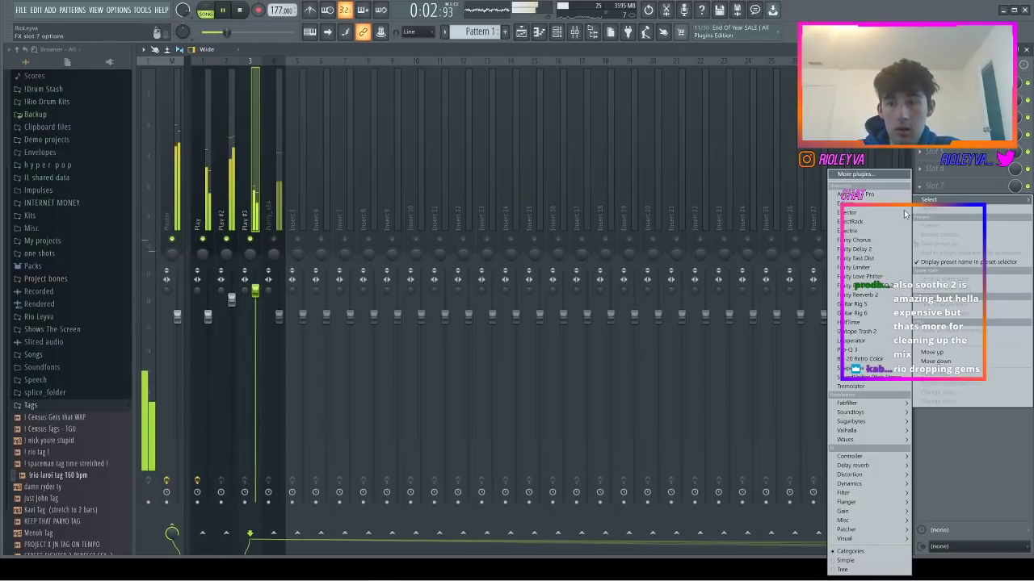
left_click(876, 288)
left_click_drag(362, 248, 445, 225)
left_click(597, 157)
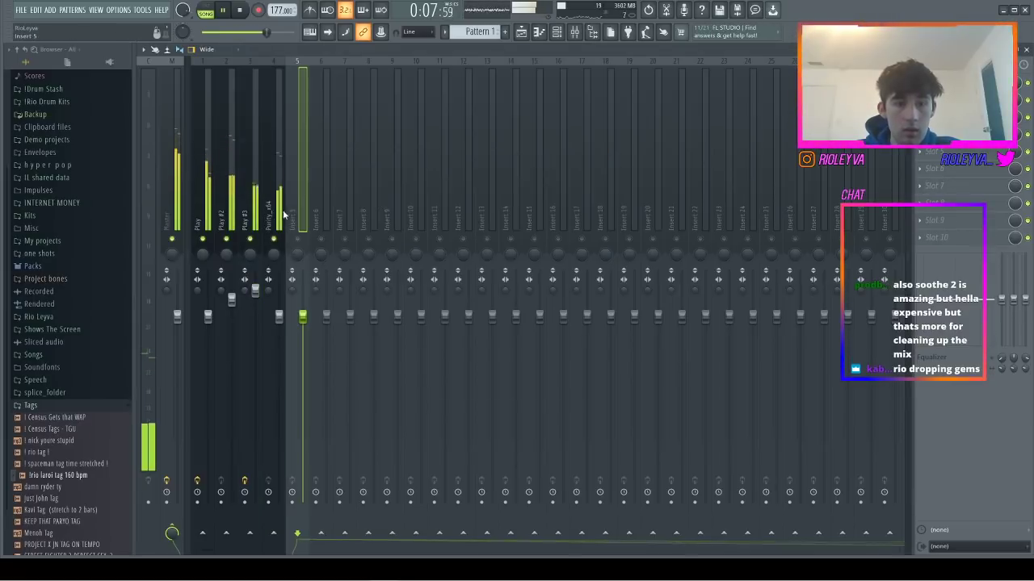
- Add Fruity Reeverb 2 in slot 6 of the Purity_x64 track with about 4.8 seconds of decay, and lower the track's fader
left_click(969, 166)
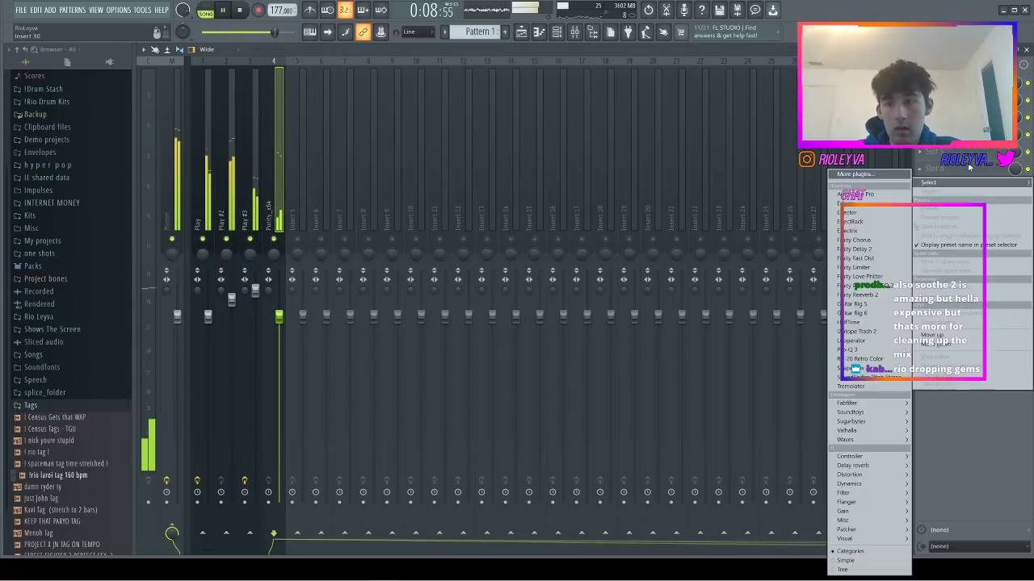
left_click(880, 295)
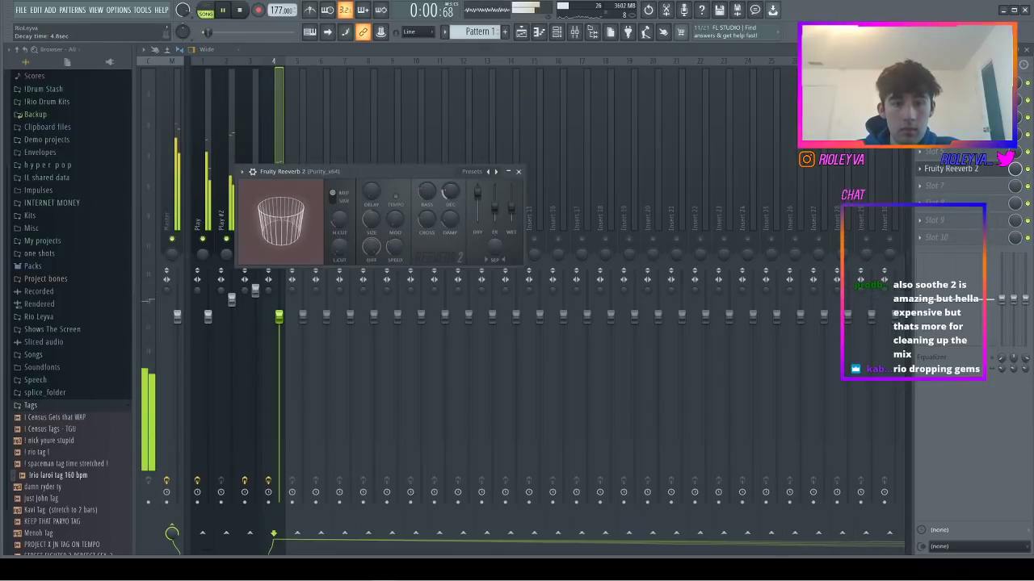
left_click(518, 172)
left_click_drag(279, 315, 279, 329)
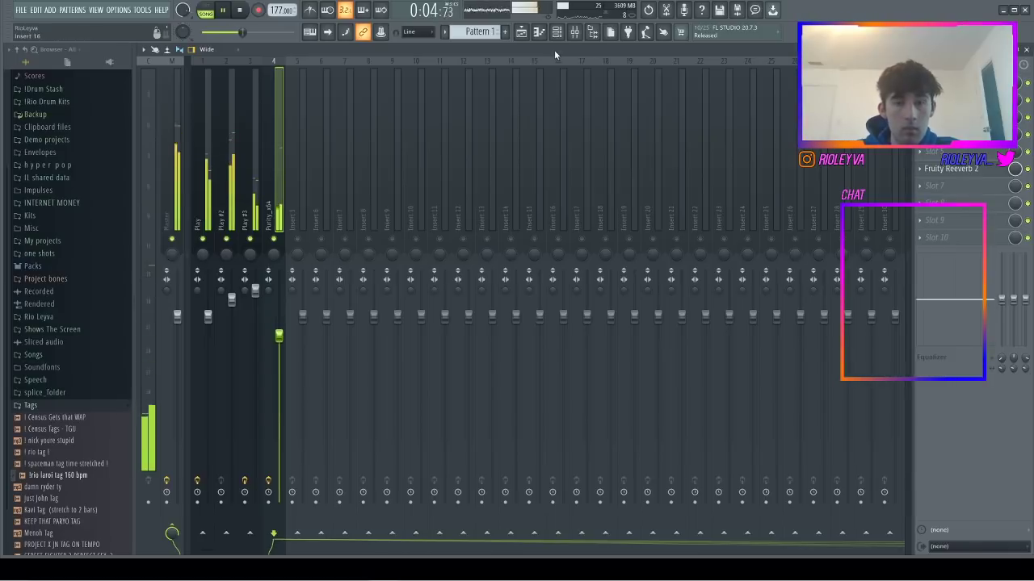
- Stop playback and add a Keyscape channel with a Rhodes - LA Custom patch
key("F6")
key("space")
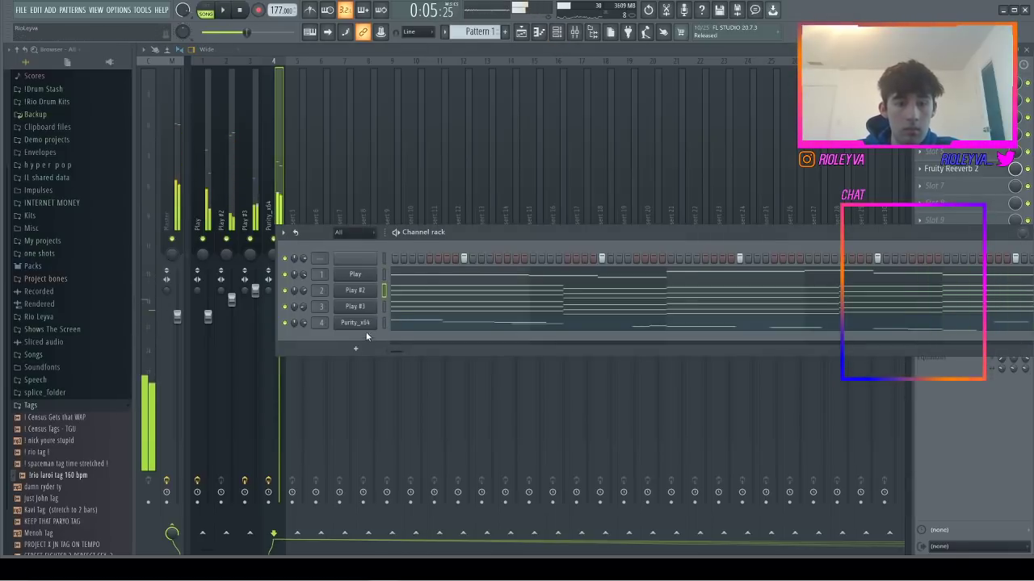
left_click(355, 348)
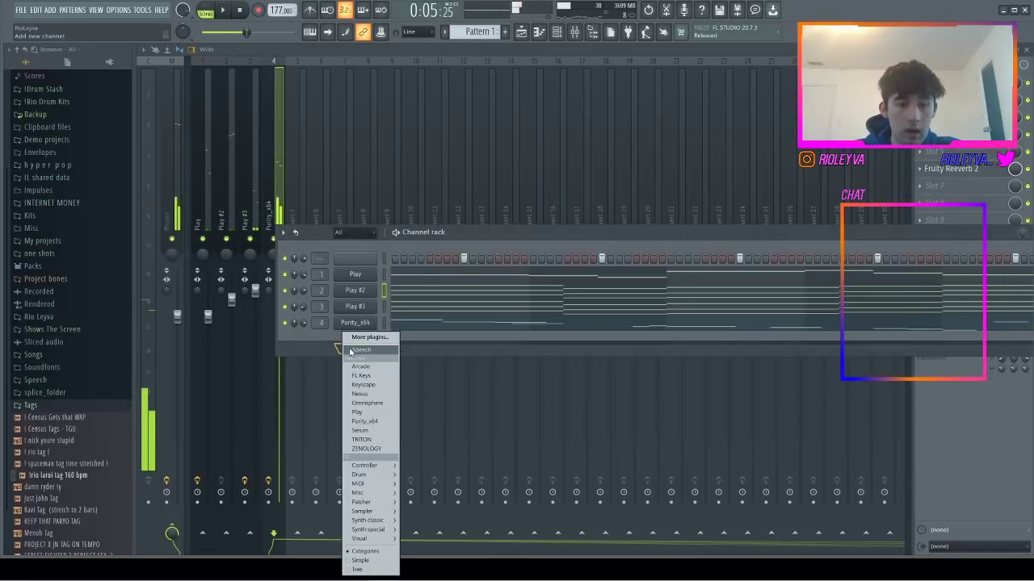
left_click(373, 386)
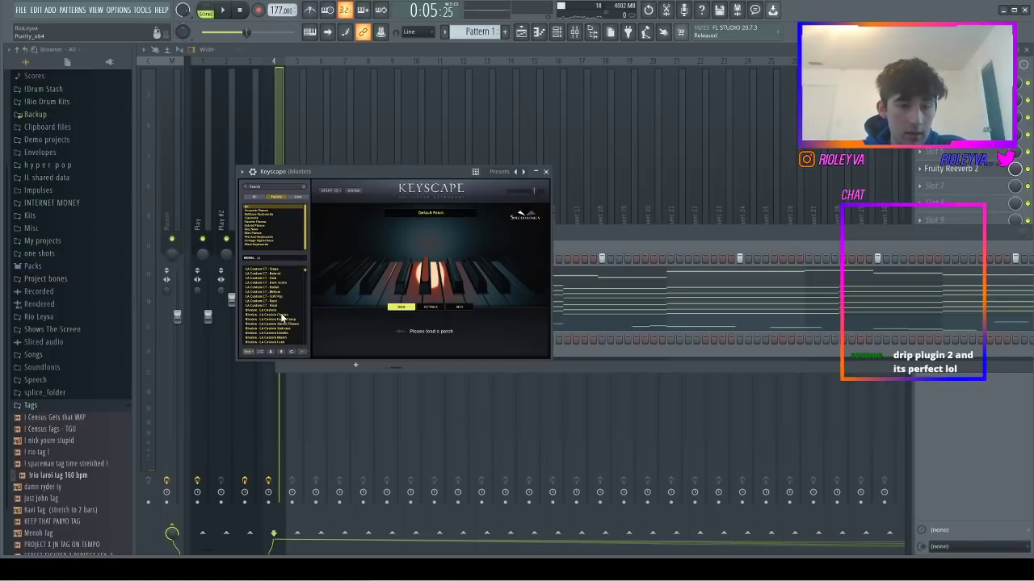
left_click(282, 316)
left_click(537, 172)
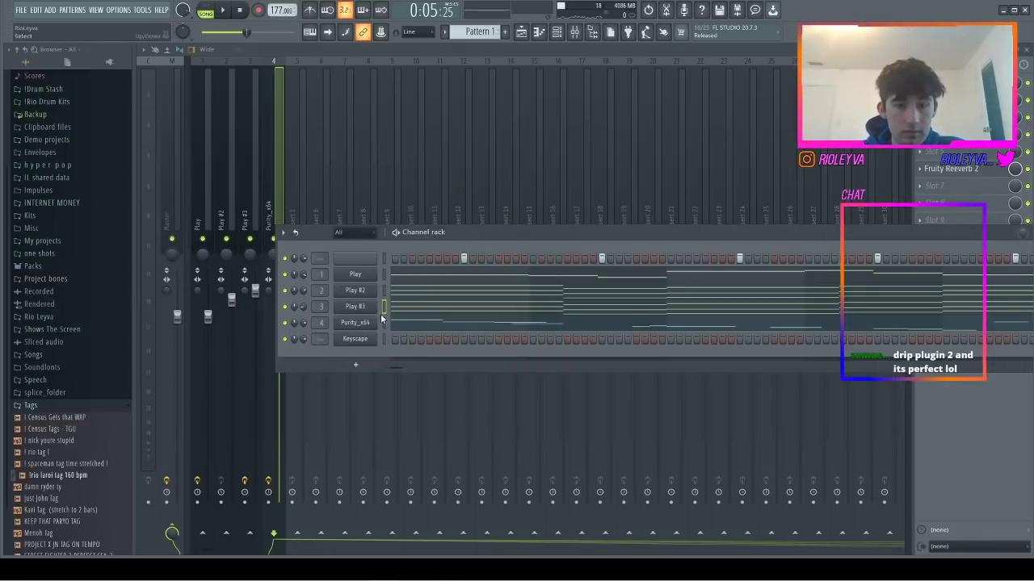
- Copy the chord notes of the Play #3 channel
left_click(385, 340)
left_click(386, 307)
key("ctrl+c")
left_click(383, 326)
key("ctrl+v")
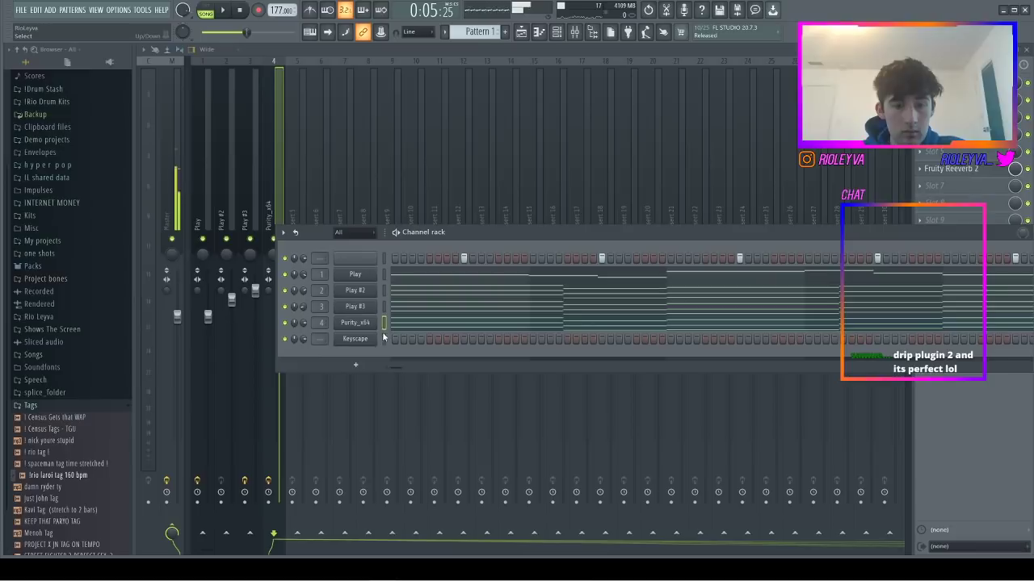
key("ctrl+z")
- Paste the copied chords into the Keyscape channel and route it to mixer track 5
left_click(382, 339)
key("ctrl+v")
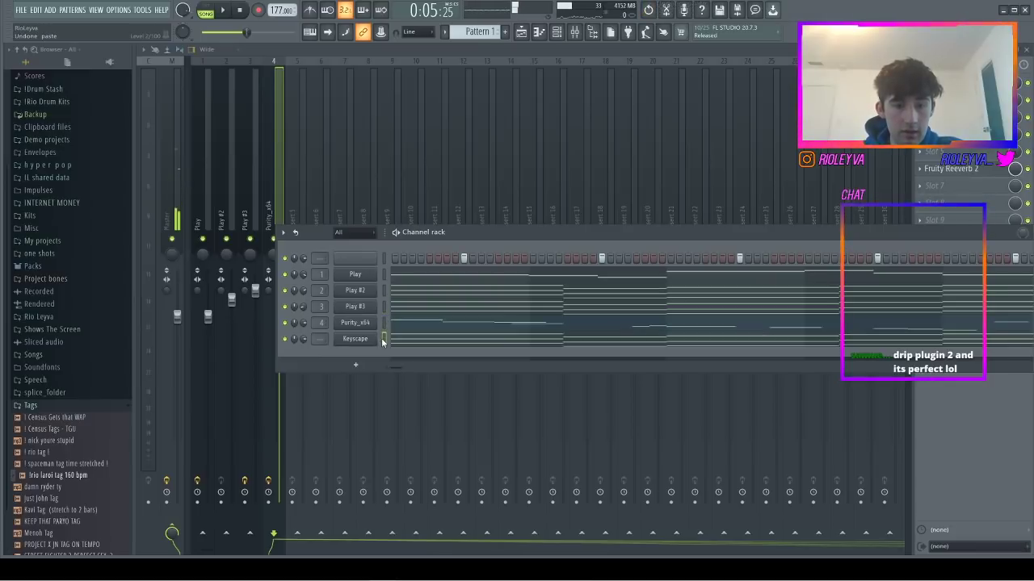
left_click(298, 174)
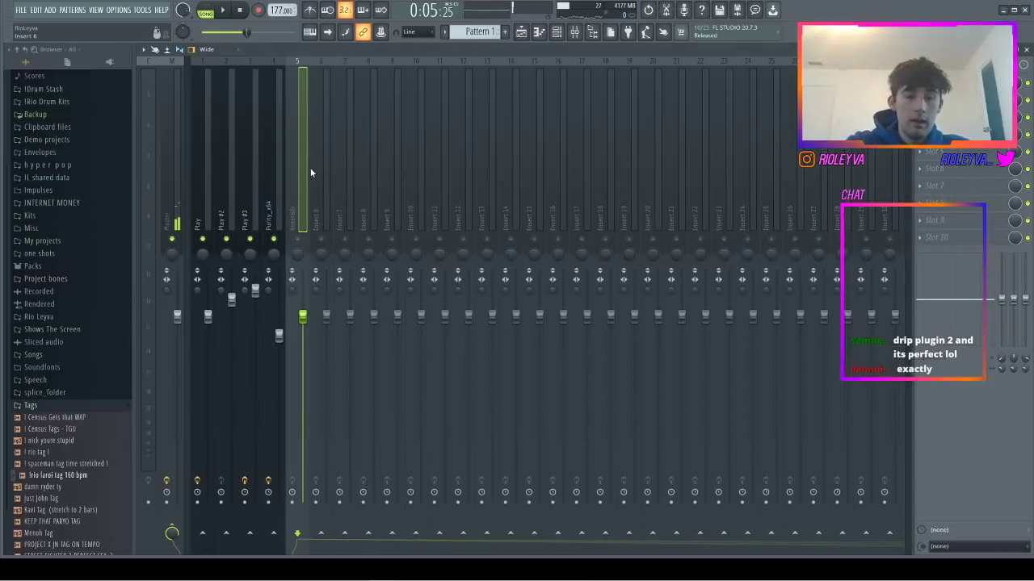
key("ctrl+l")
- Solo the Keyscape track during playback and lower its fader to about -6 dB
right_click(299, 240)
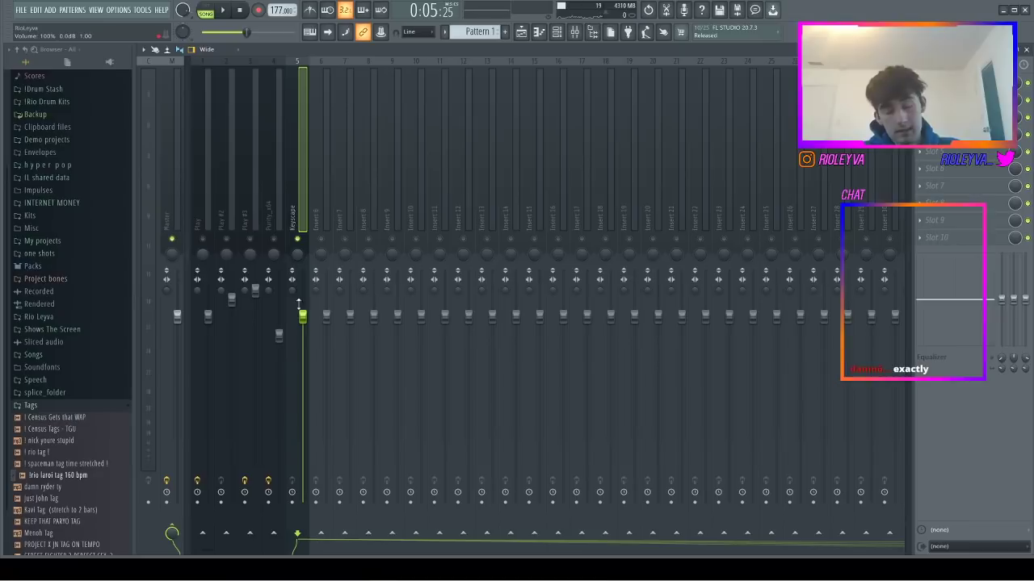
key("space")
left_click_drag(302, 334, 303, 343)
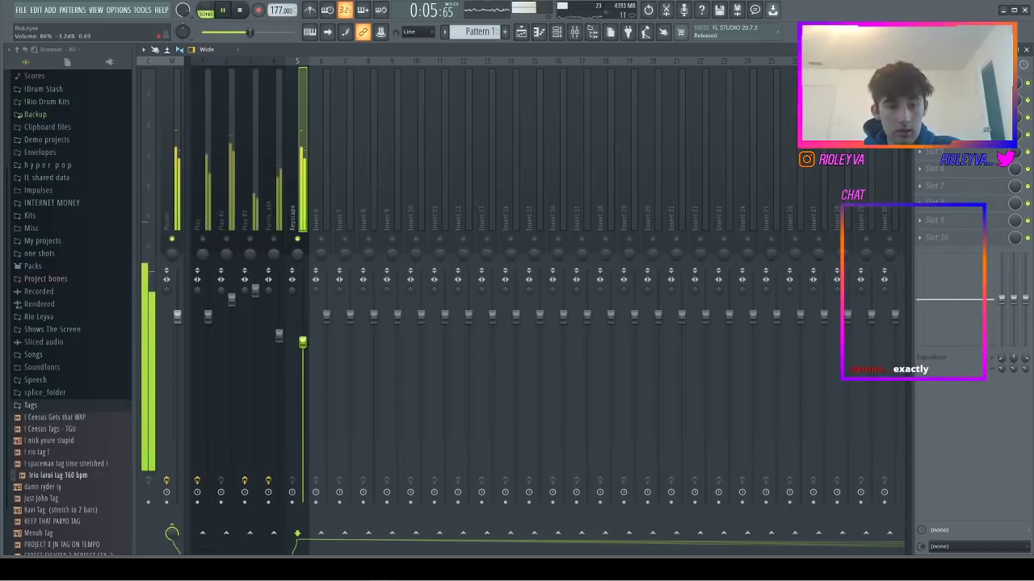
key("space")
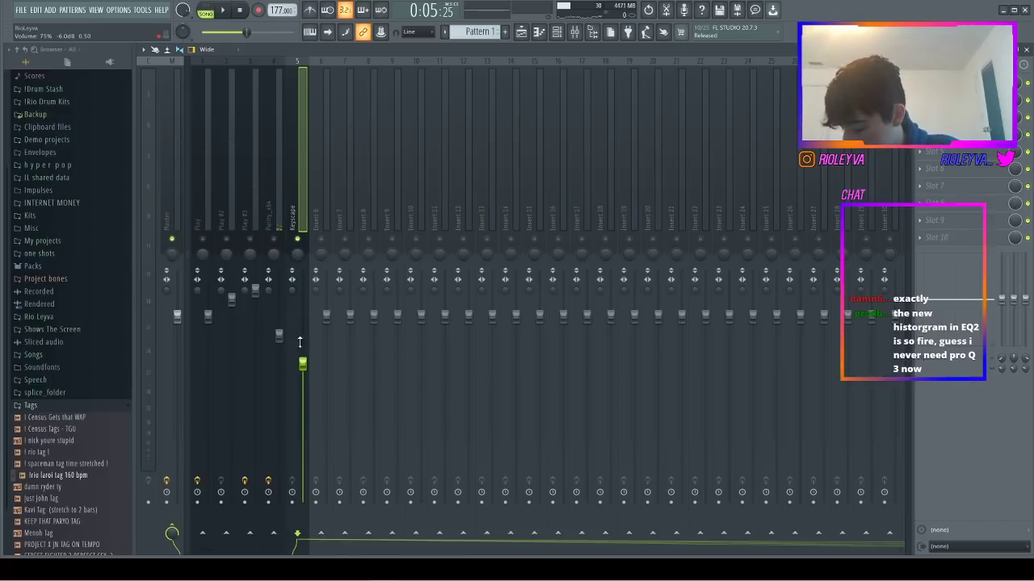
- Resume playback and bring Purity_x64, Play #3, Play #2 and Play back in one after another
key("space")
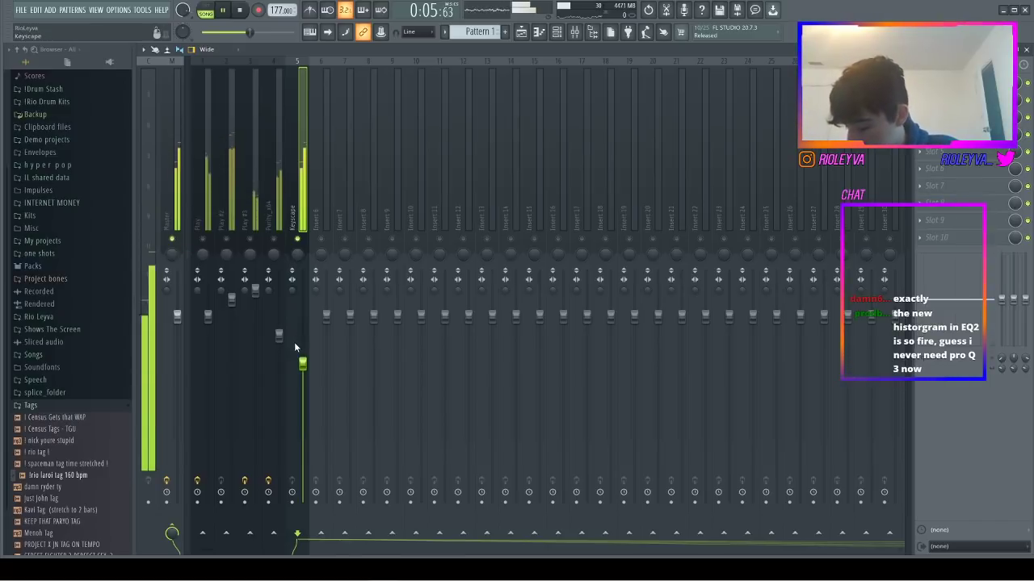
left_click(273, 239)
left_click(249, 239)
left_click(227, 240)
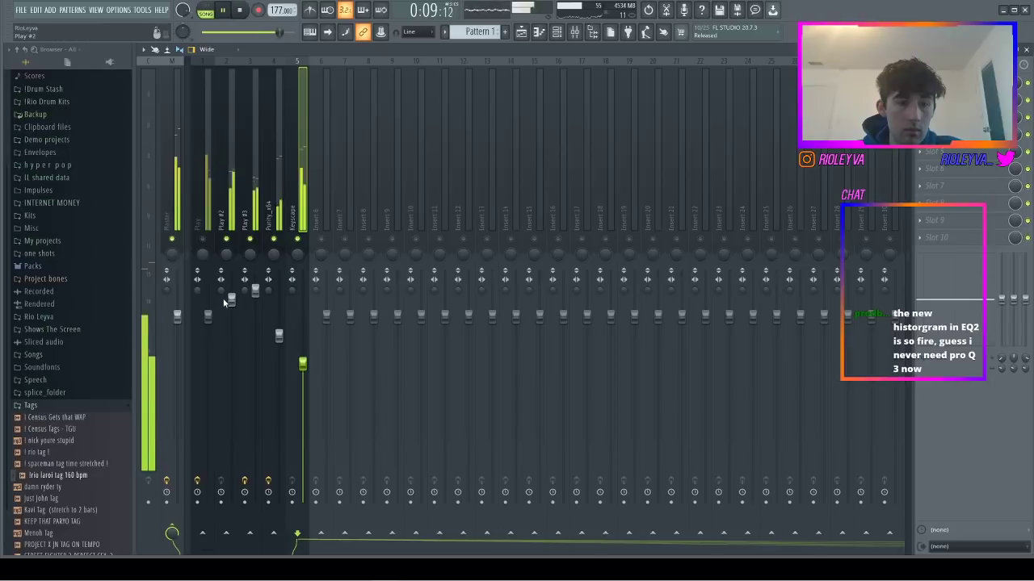
left_click(204, 240)
- Mute the Play #2 track and raise the Play track's fader slightly
left_click(226, 240)
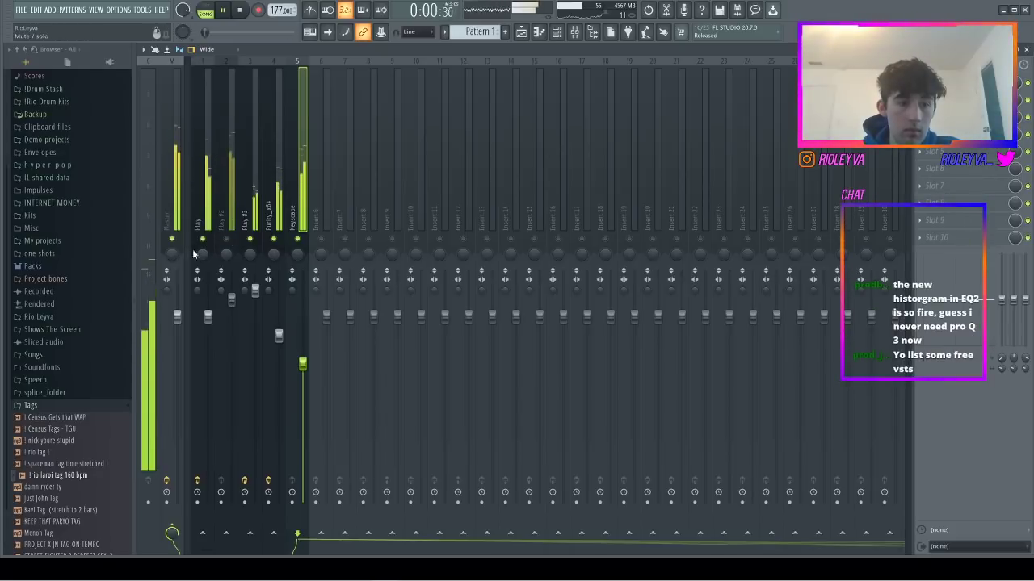
left_click_drag(207, 317, 208, 313)
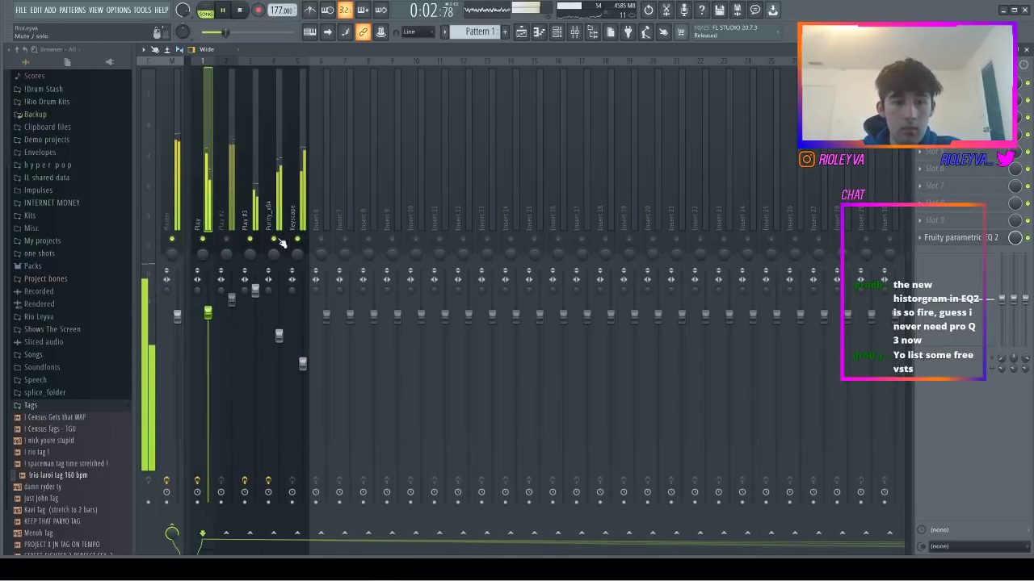
- Stop playback and re-enable every mixer track
key("space")
right_click(275, 239)
right_click(275, 240)
- Split Pattern 1 by channel in the playlist so each instrument gets its own clip on tracks 1 to 5
left_click(523, 34)
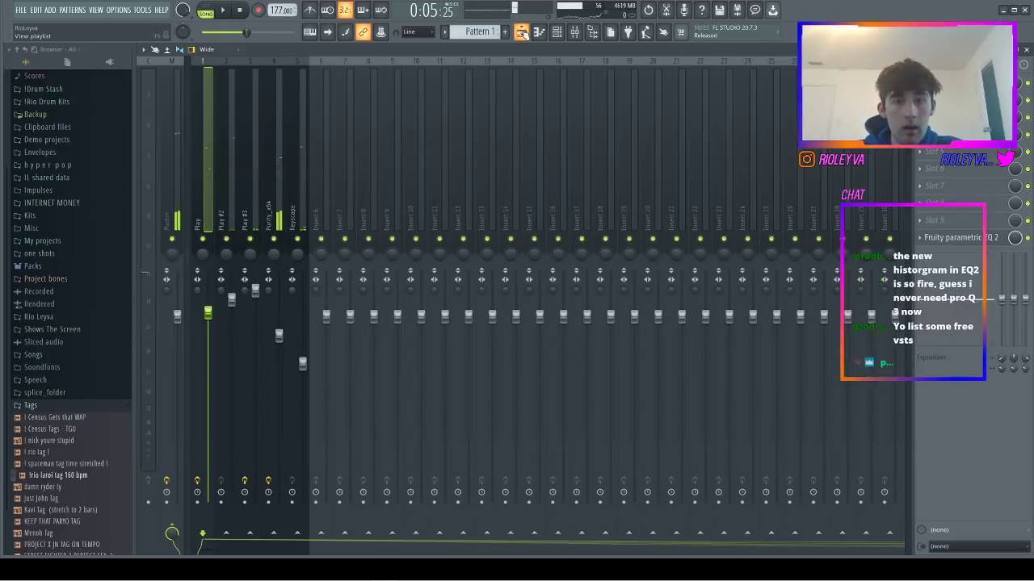
left_click(445, 32)
left_click(499, 186)
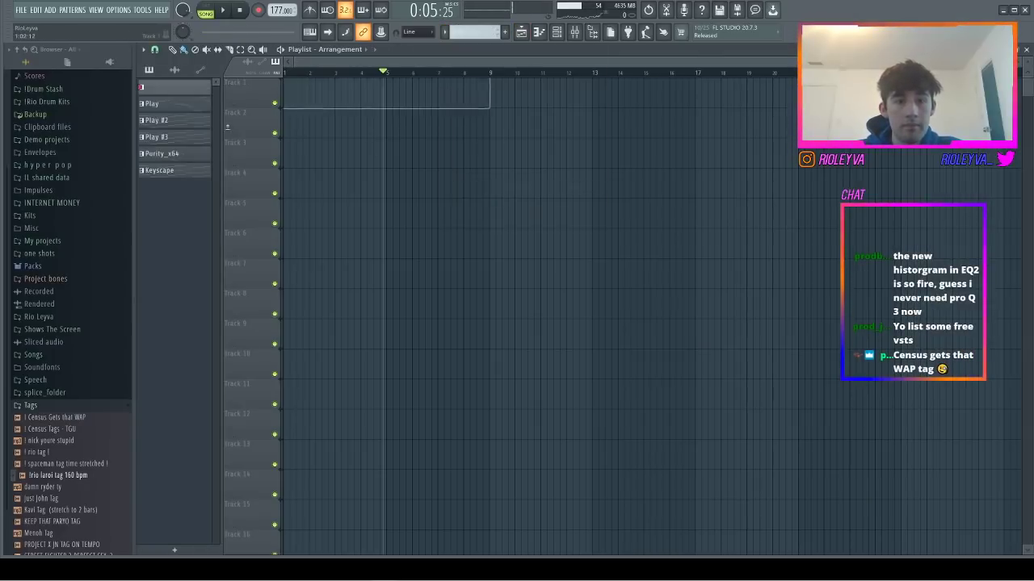
left_click_drag(296, 127, 286, 95)
- Duplicate the block of five instrument clips repeatedly along the playlist out to bar 65
key("ctrl+b")
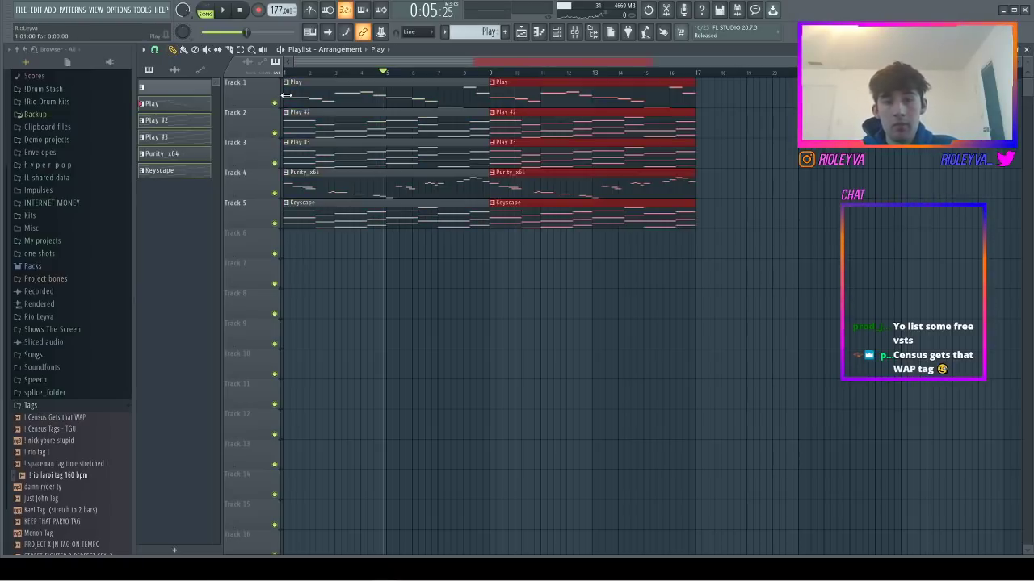
key("ctrl+b")
key("ctrl+b")
key("ctrl+b")
key("ctrl+b")
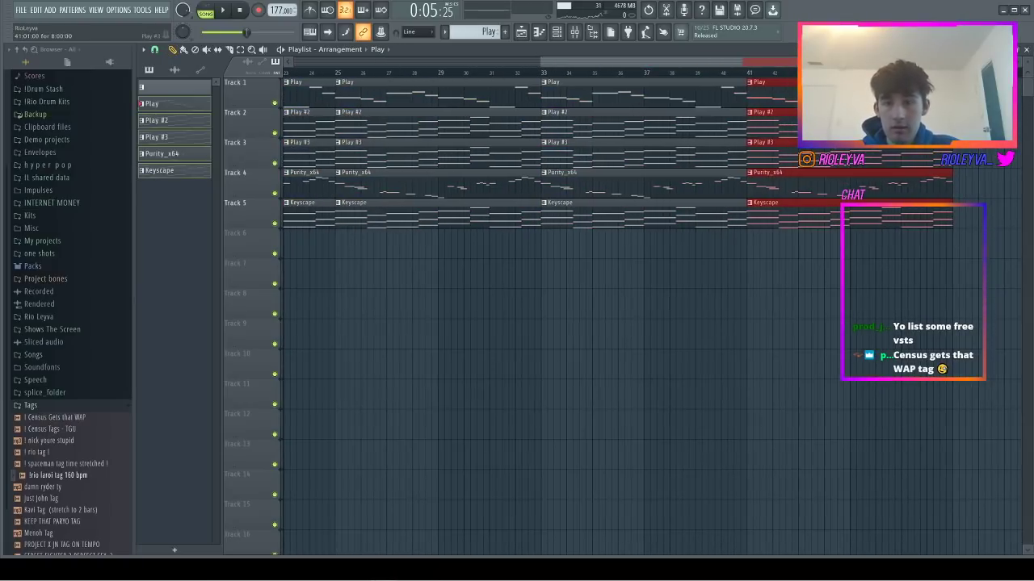
key("ctrl+b")
key("ctrl+b")
right_click(737, 295)
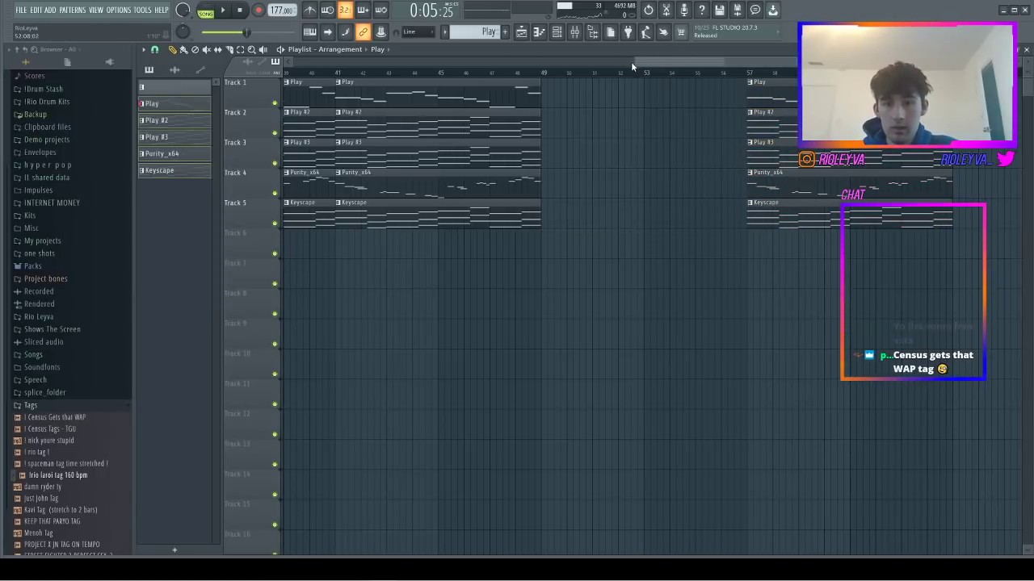
- Mark bars 25 to 41 as the playlist's time selection
left_click_drag(635, 60, 294, 60)
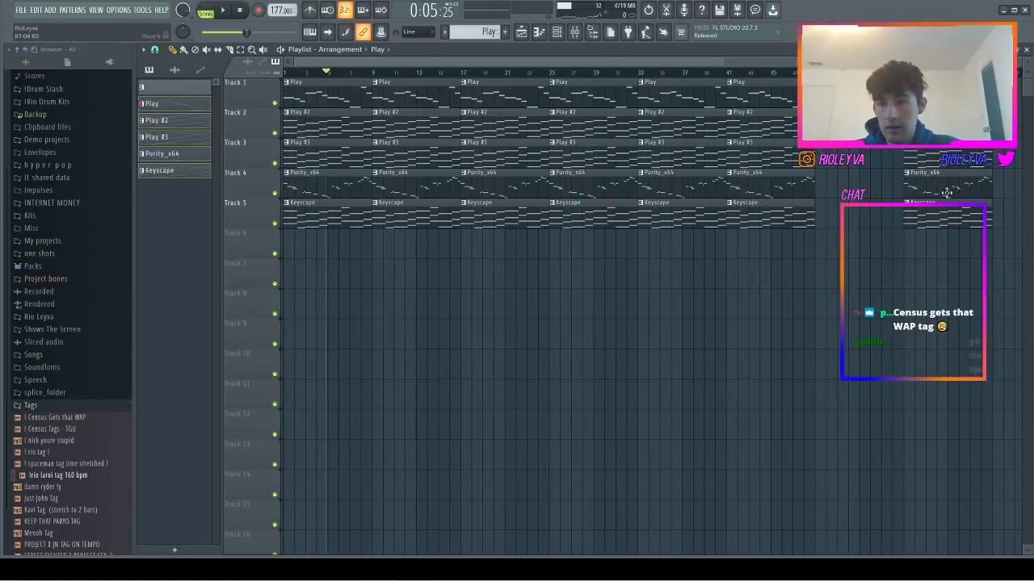
scroll(367, 74, "up", 3)
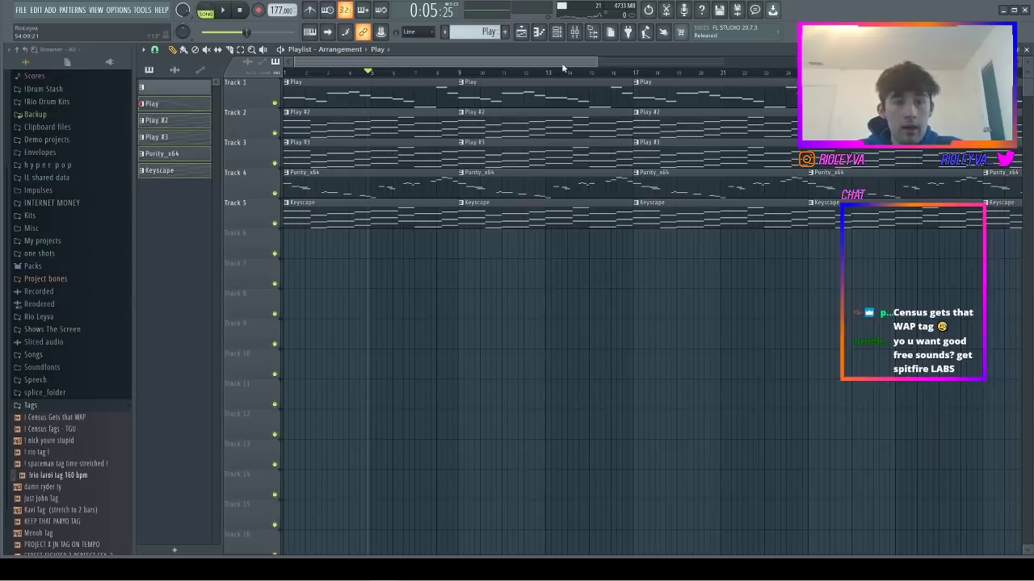
left_click_drag(458, 76, 284, 75)
left_click(449, 74, "ctrl")
left_click_drag(598, 62, 721, 64)
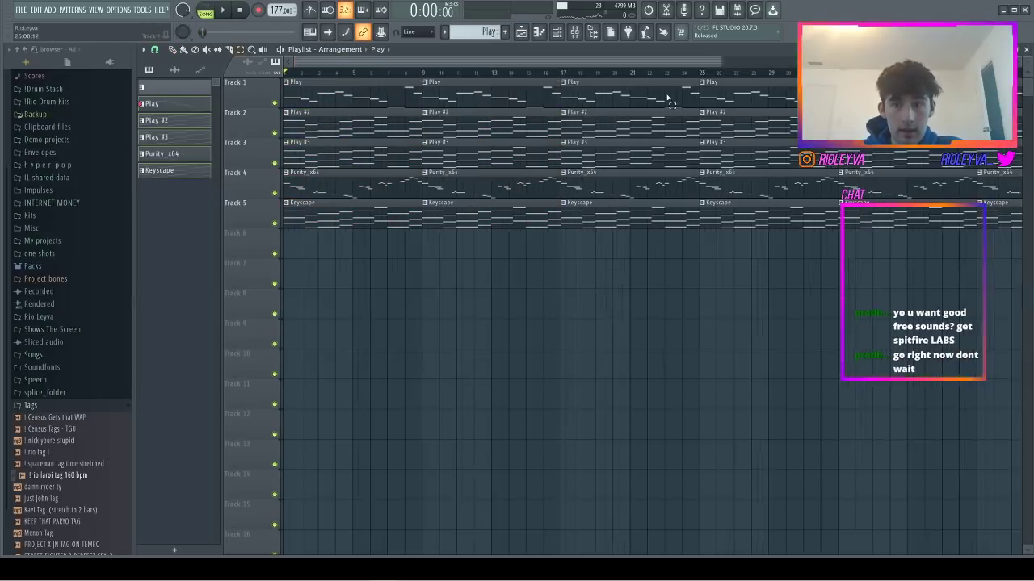
left_click_drag(655, 79, 409, 93)
left_click_drag(719, 60, 568, 83)
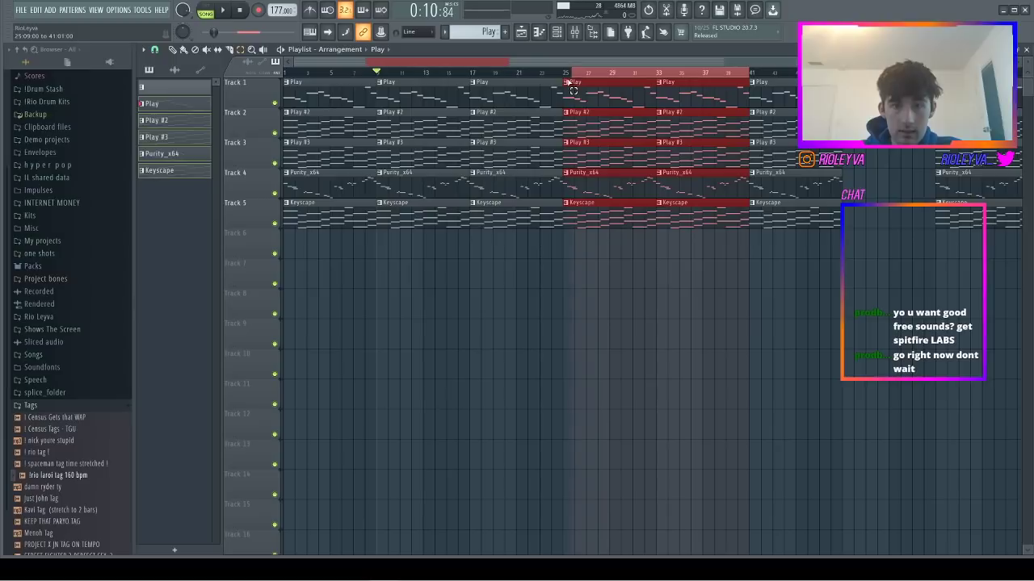
- Delete the clips in bars 41 to 49, move the last clip block to bar 49, and clear the time selection
left_click_drag(755, 91, 814, 223)
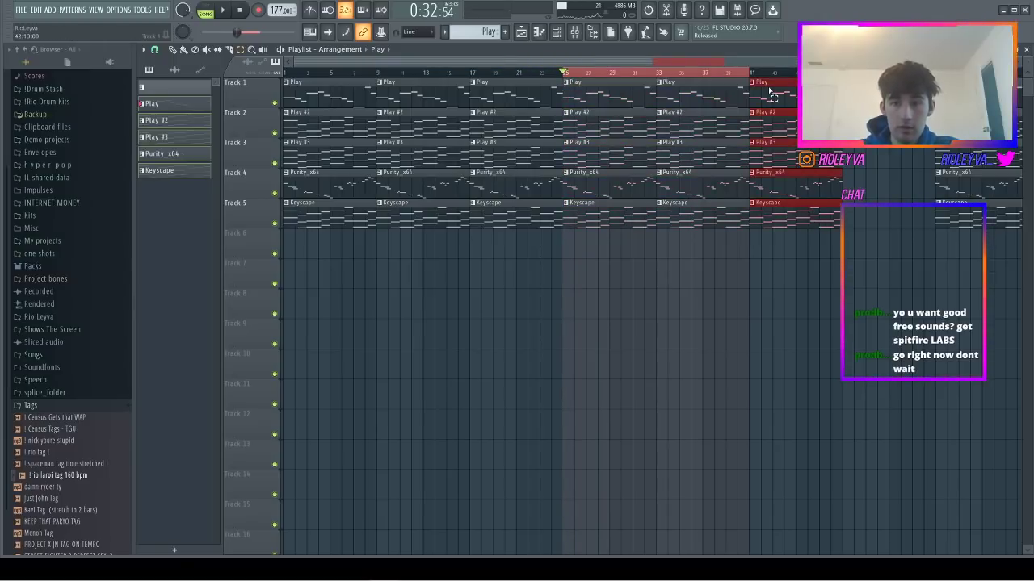
key("Delete")
left_click_drag(816, 61, 856, 67)
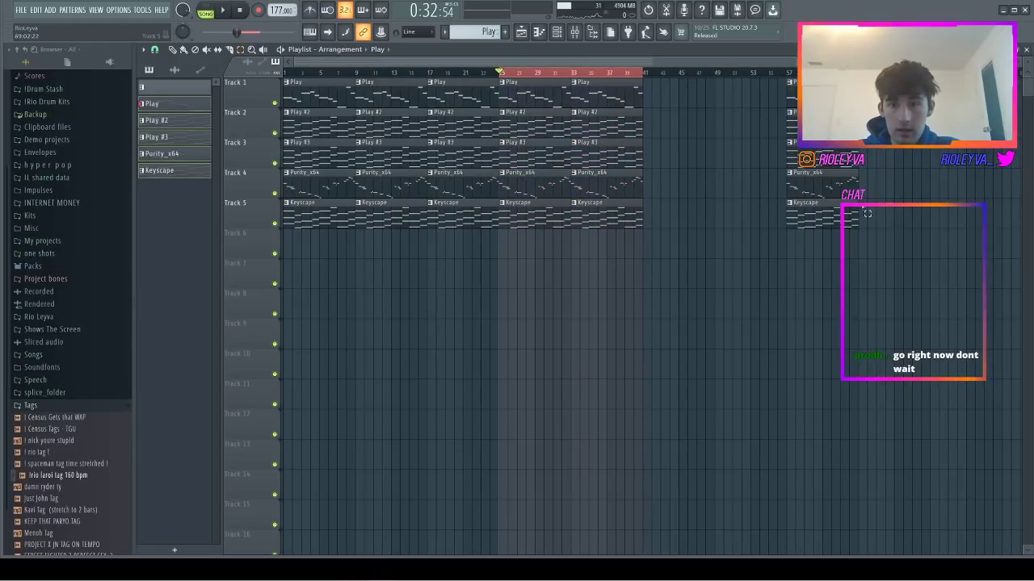
mouse_move(736, 96)
left_mouse_down()
mouse_move(681, 97)
mouse_move(747, 98)
left_mouse_up()
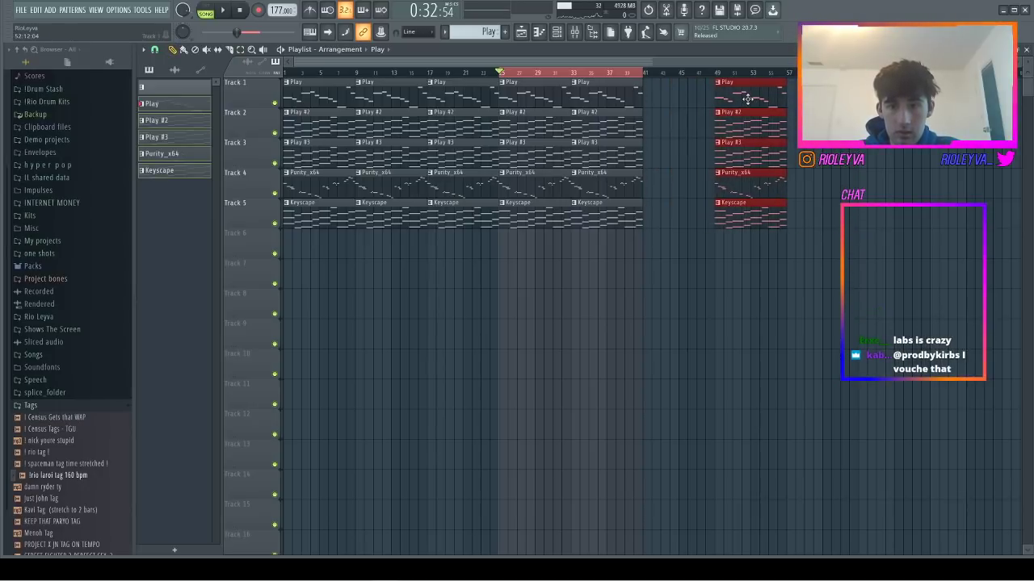
left_click_drag(1007, 62, 722, 61)
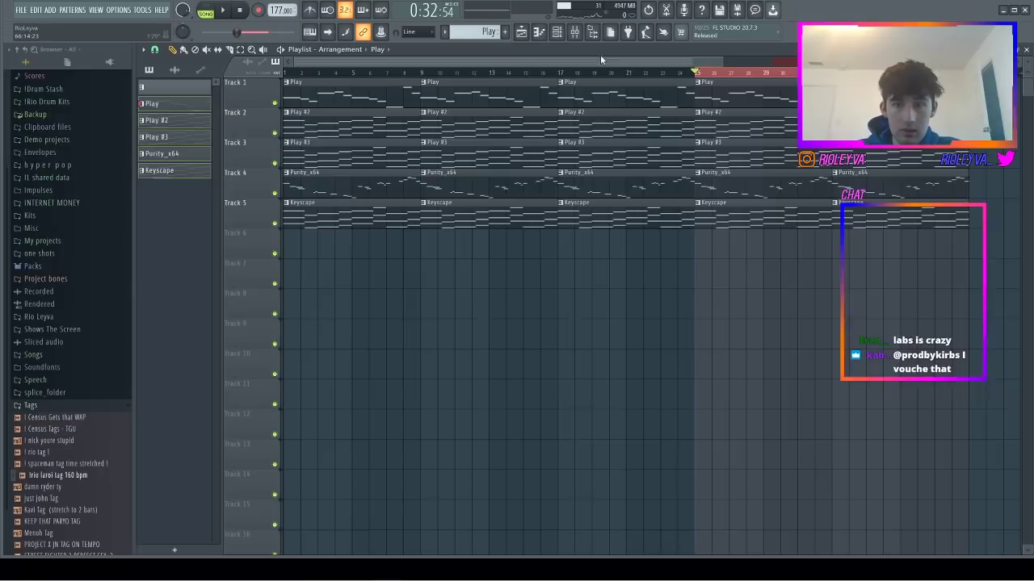
left_click(595, 74, "ctrl")
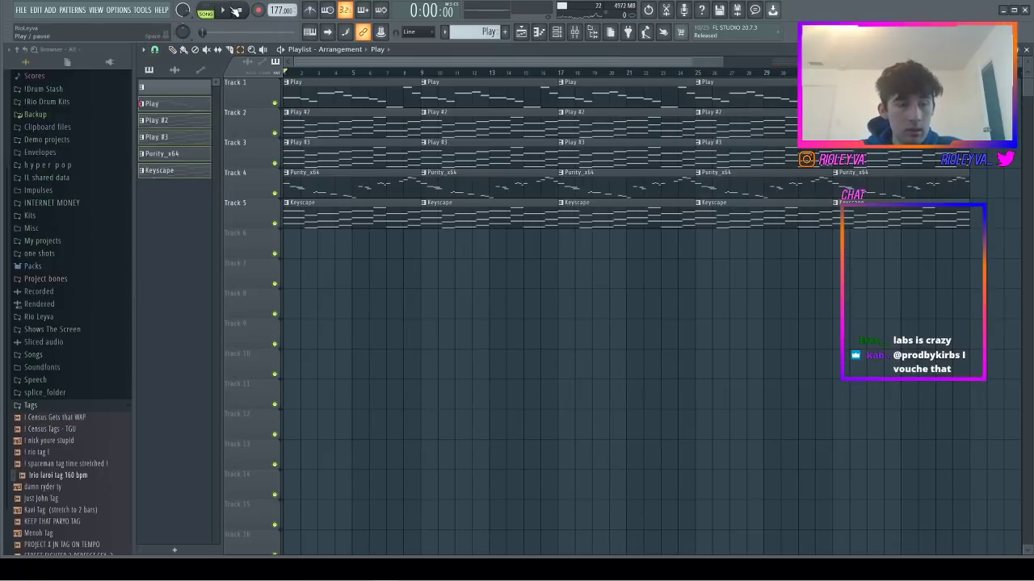
- Delete the Play #2, Play #3 and Purity_x64 clips from bars 1 to 9 and play the arrangement
right_click(338, 152)
right_click(335, 125)
right_click(353, 187)
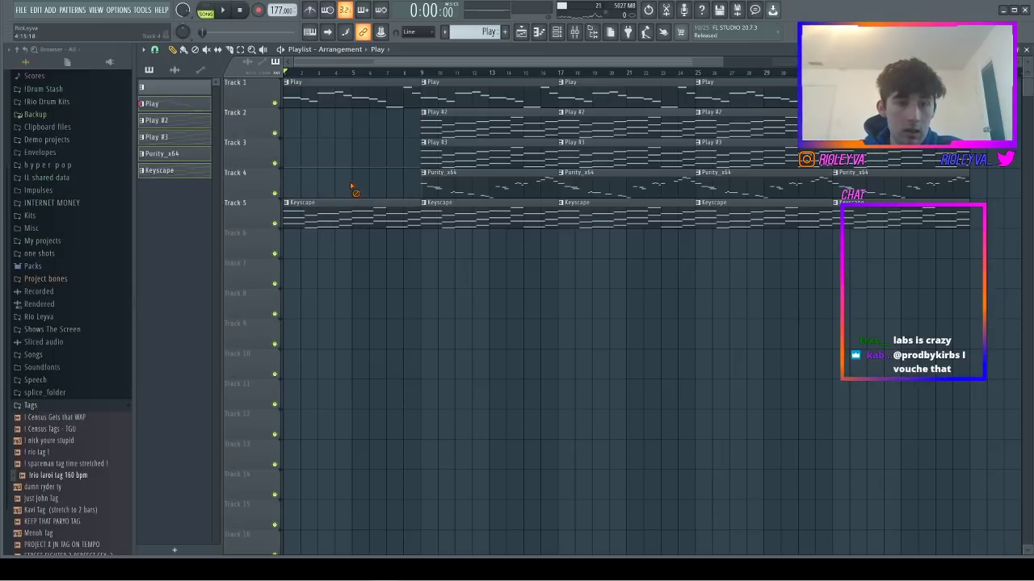
key("space")
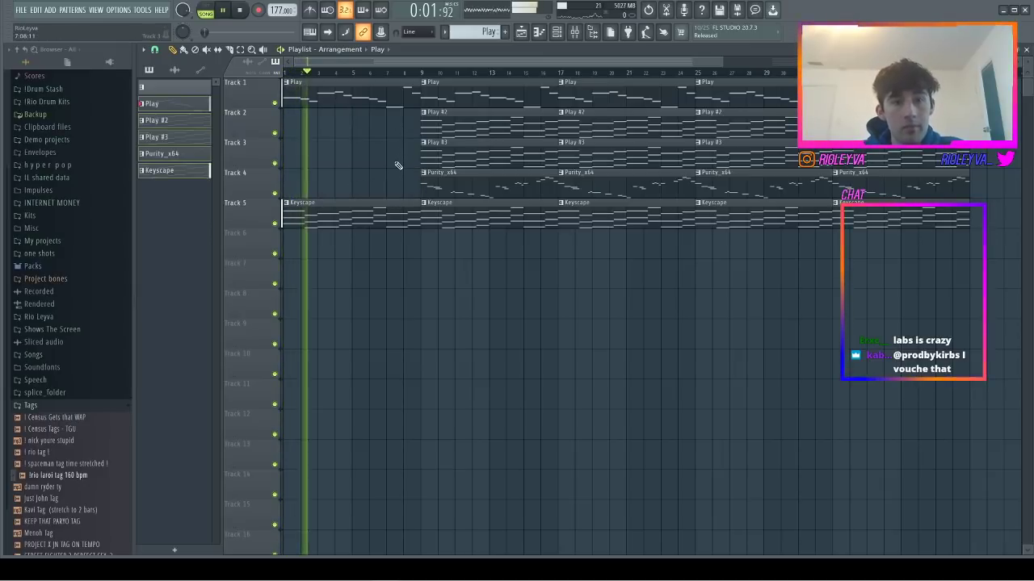
- Remove the Play clip from bars 1 to 9, place a Purity_x64 clip at bar 1 of track 4, and replay
right_click(394, 106)
left_click(452, 183)
left_click(292, 185)
key("space")
key("space")
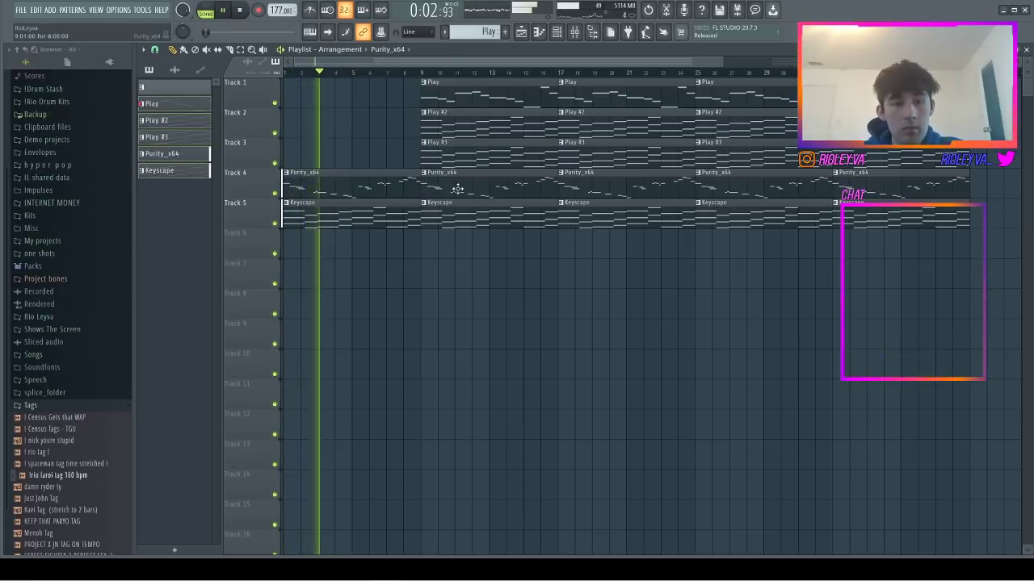
- Add Fruity Reeverb 2 to effect slot 4 of the Play mixer track and set its wet level to about 50%
left_click(585, 42)
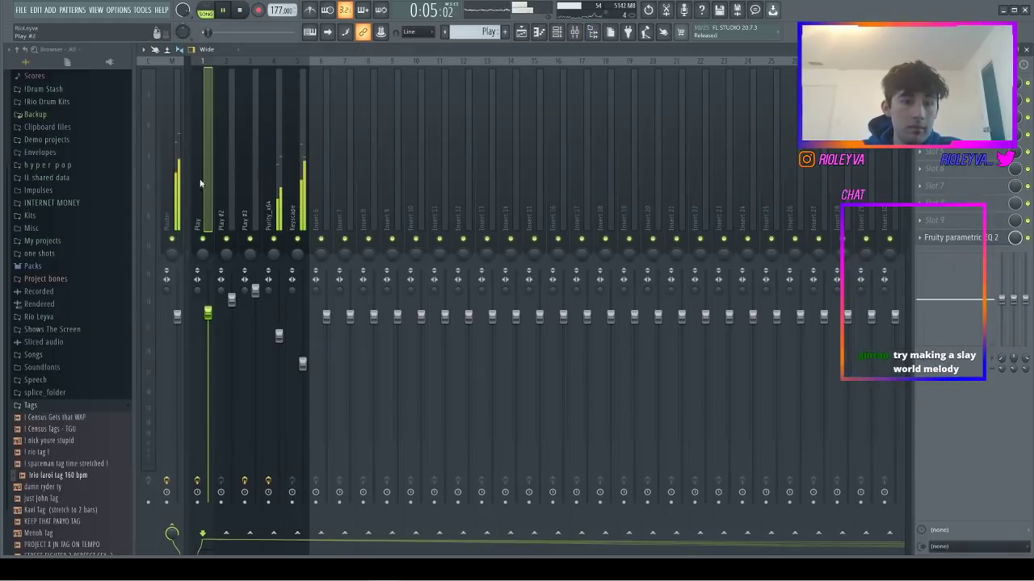
left_click(916, 150)
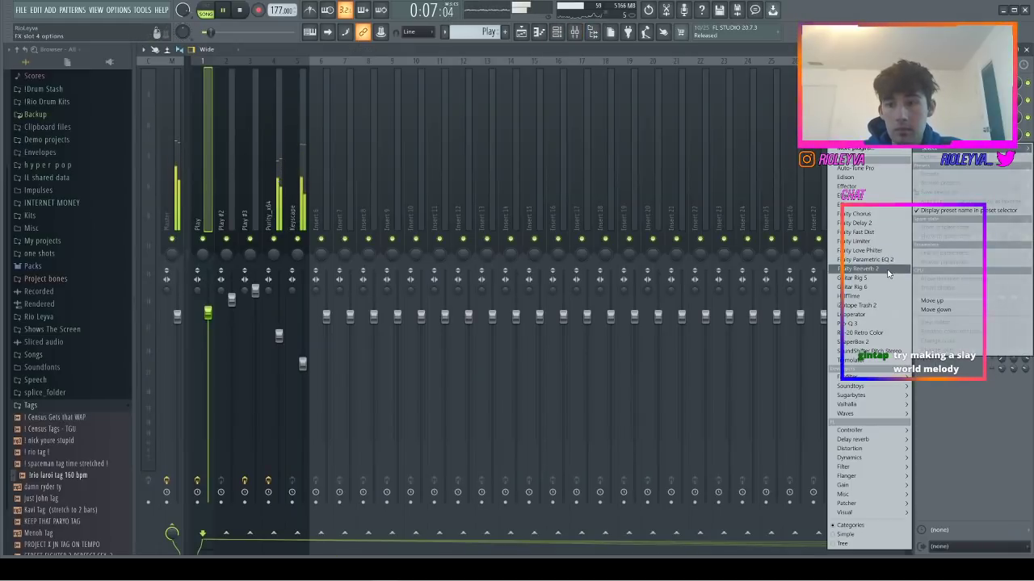
left_click(863, 268)
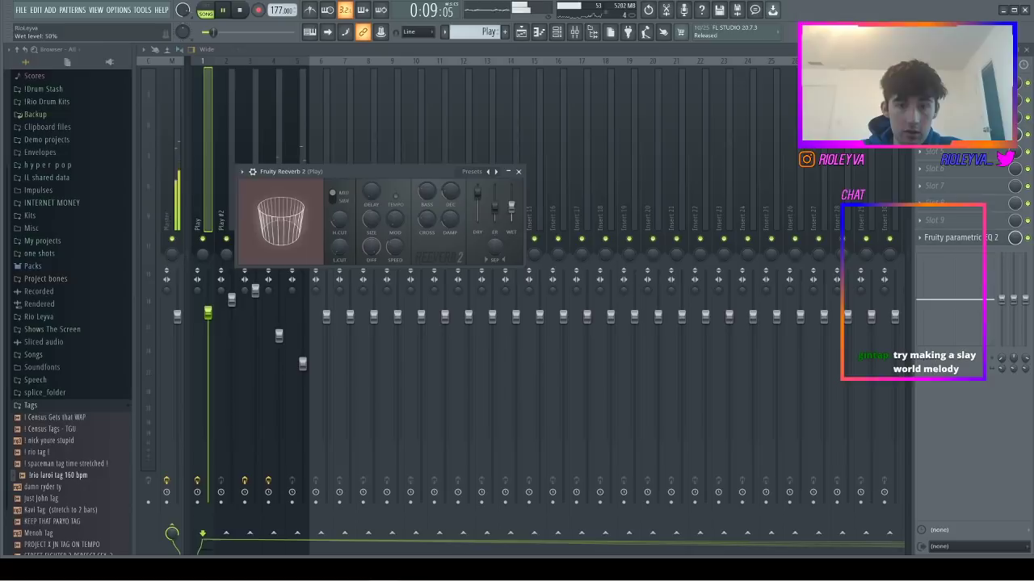
- Lower the Play track's mixer fader and stop playback
left_click(207, 313)
left_click_drag(208, 313, 207, 329)
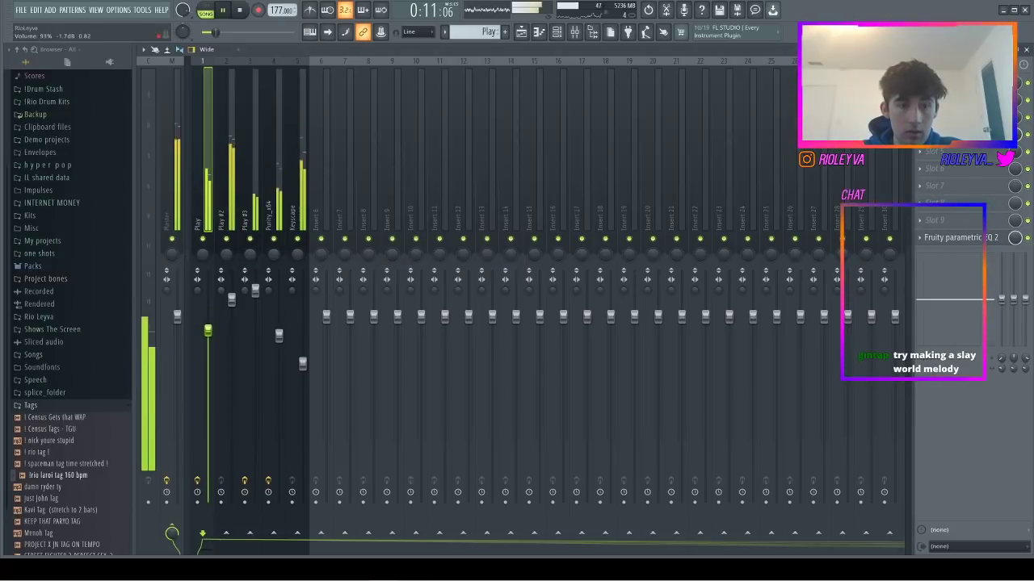
key("space")
left_click(521, 32)
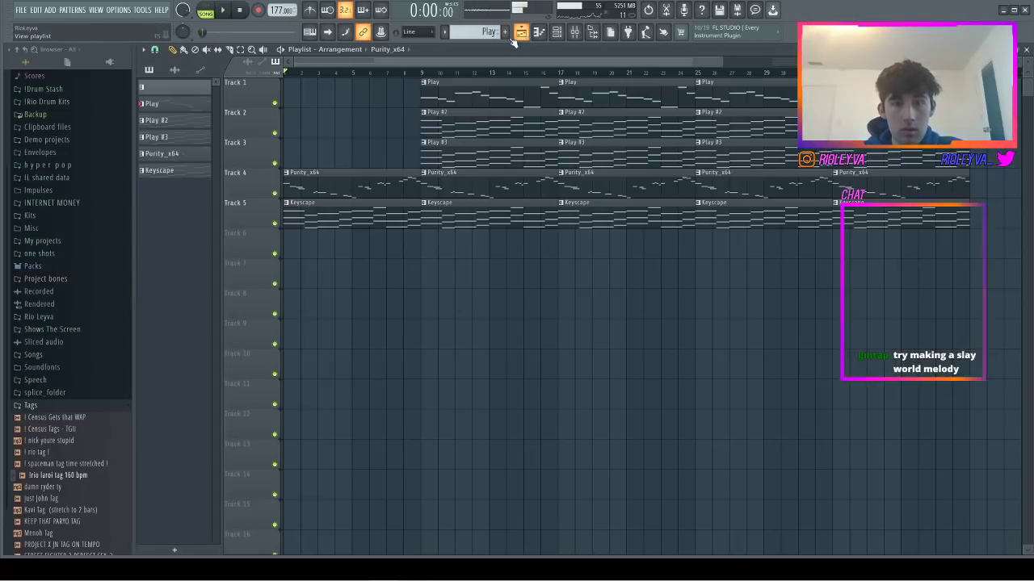
left_click(575, 33)
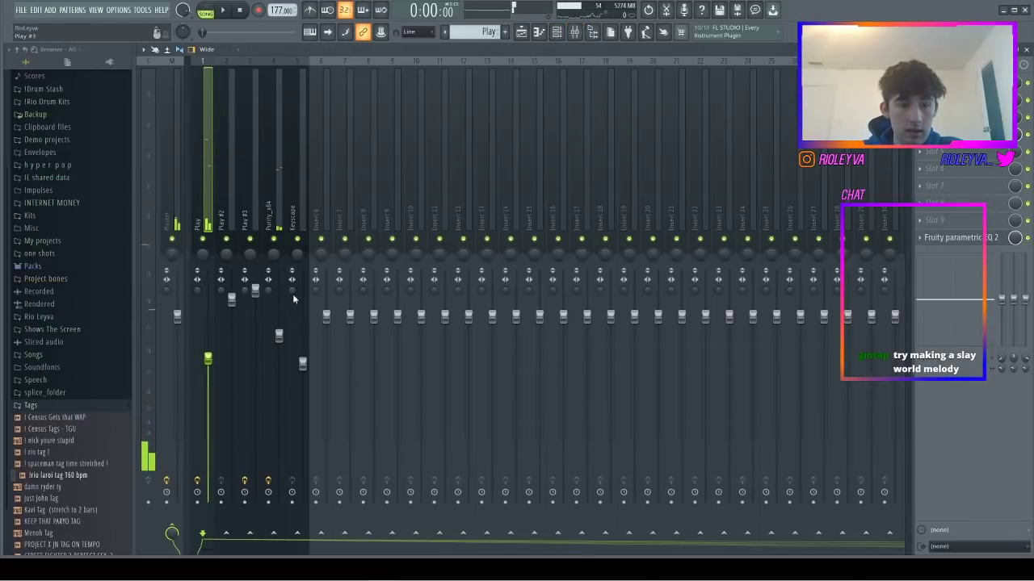
- Delete the Keyscape, Purity_x64 and Play #2 clips from bars 9 to 17 and listen from bar 9
left_click(522, 32)
left_click(422, 73)
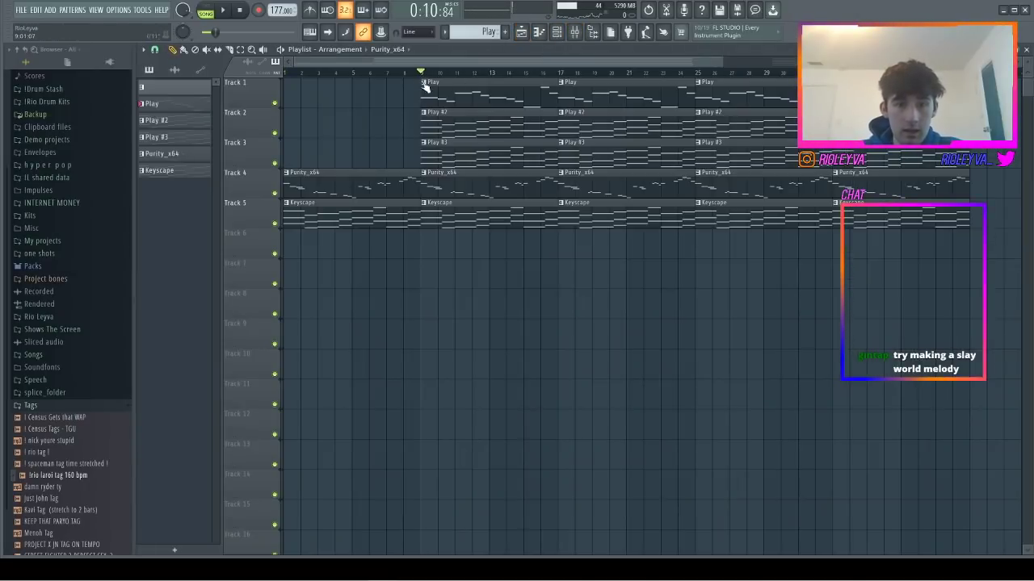
right_click(487, 211)
right_click(490, 186)
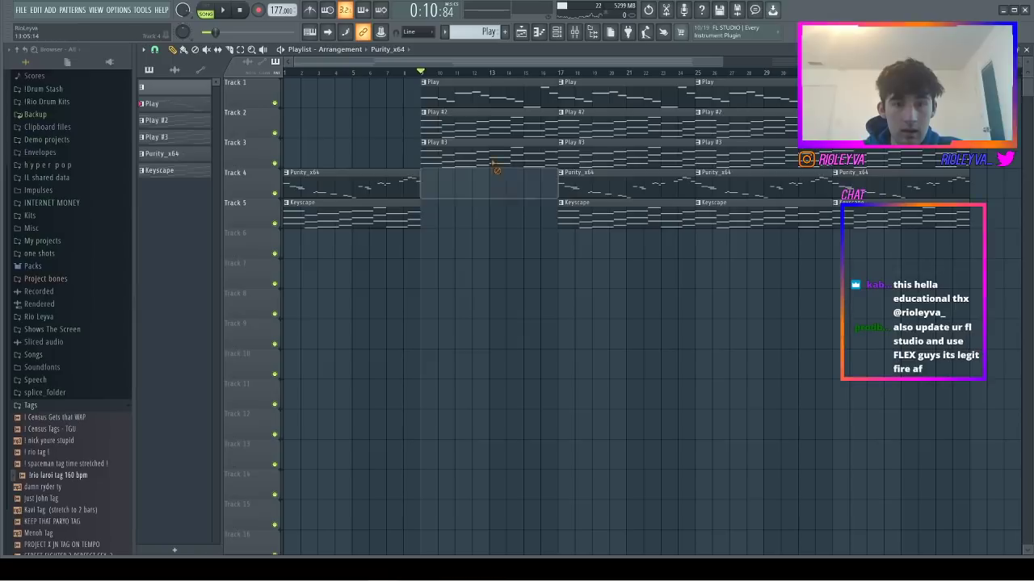
right_click(475, 120)
key("space")
key("space")
- Copy a Play #2 clip back to bar 9, remove the Play #3 clip from bars 9 to 17, and resume playback
left_click_drag(618, 116, 481, 125)
right_click(477, 156)
key("space")
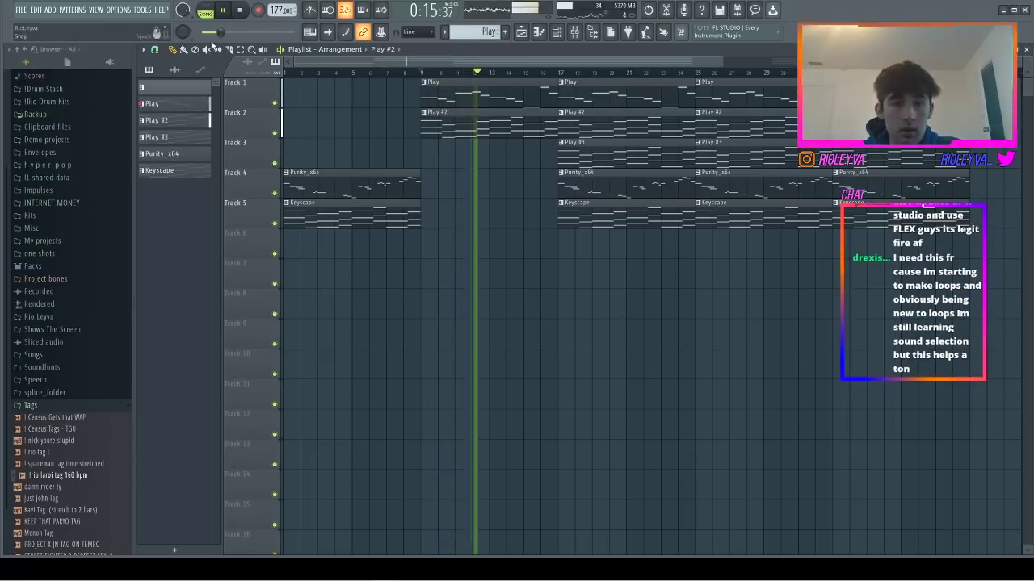
- Set the playlist snap to Bar and delete the Keyscape clip from bars 17 to 25
left_click(155, 51)
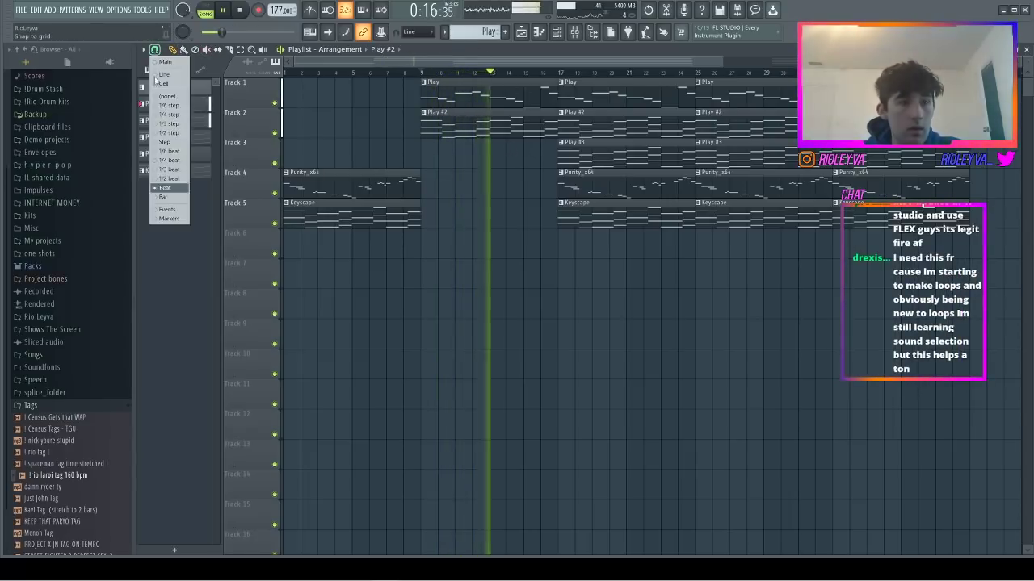
left_click(171, 197)
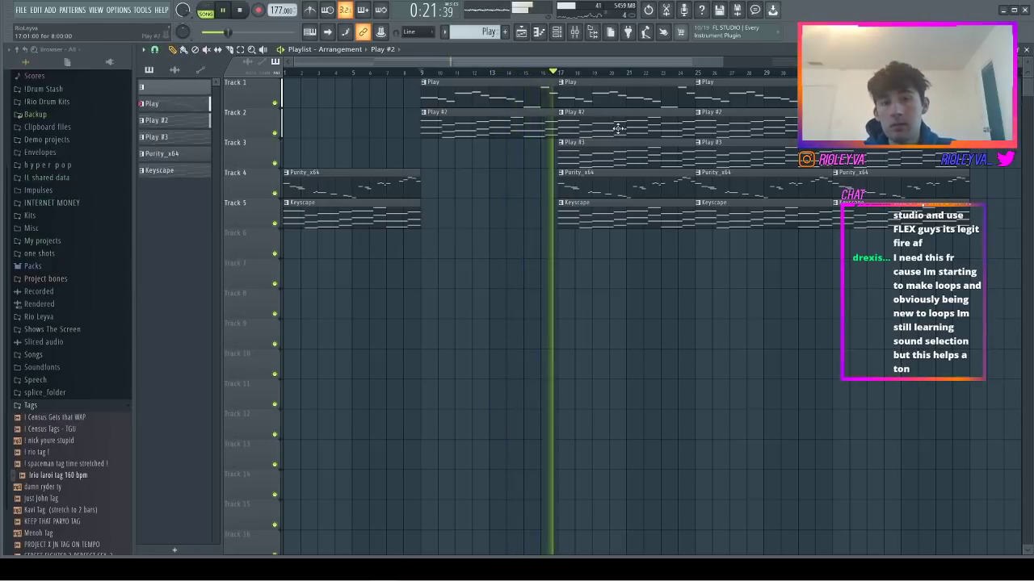
right_click(621, 221)
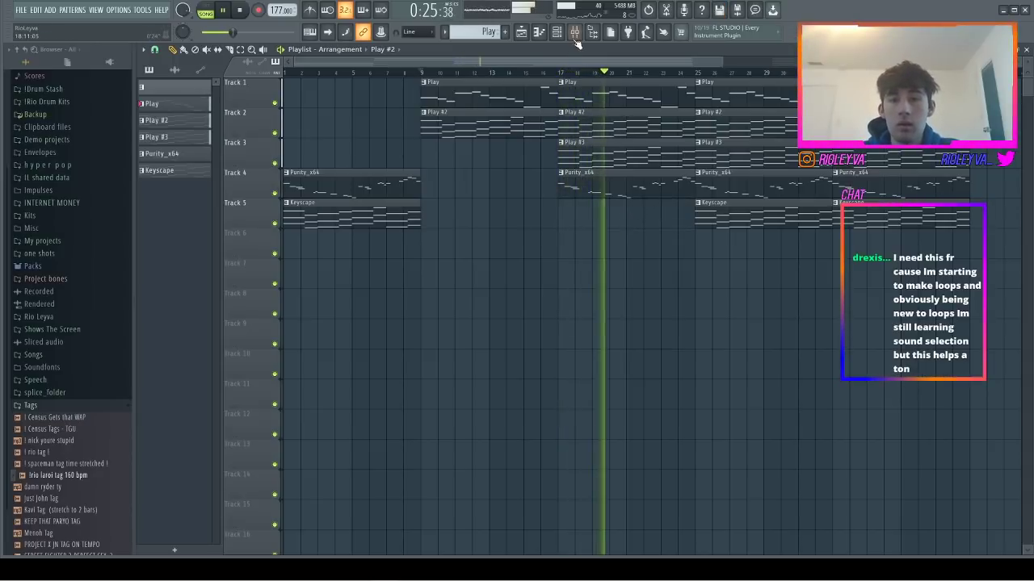
- Clear Play, Play #2 and Keyscape from bars 25 to 33, and duplicate the bar 17 Play #3 clip to bar 25
right_click(743, 153)
right_click(751, 128)
right_click(727, 97)
right_click(781, 219)
left_click(672, 156, "ctrl")
key("ctrl+b")
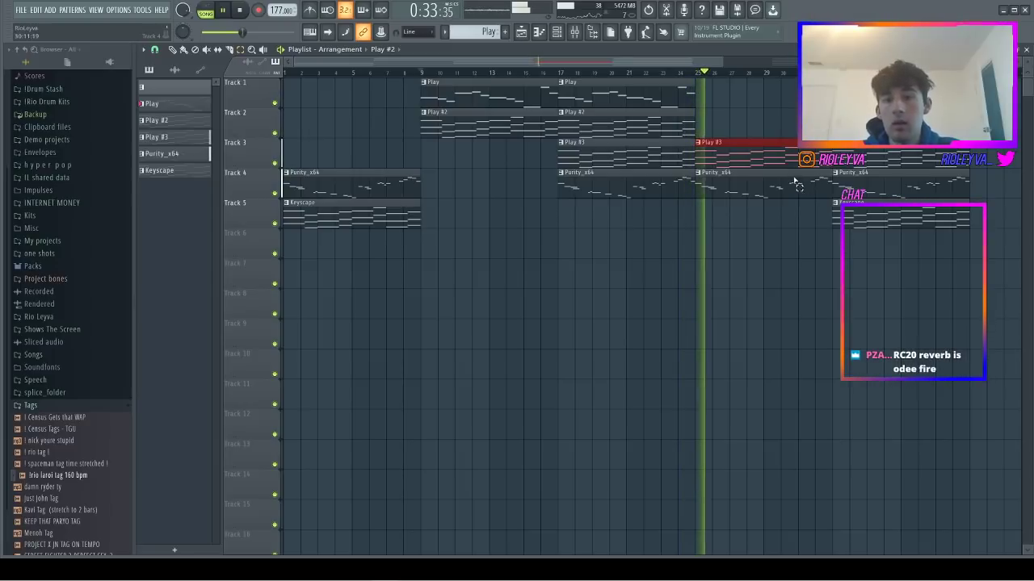
- Lower the Play #3 mixer fader slightly and thin bars 33 to 41 to just the Play and Keyscape clips
left_click(574, 32)
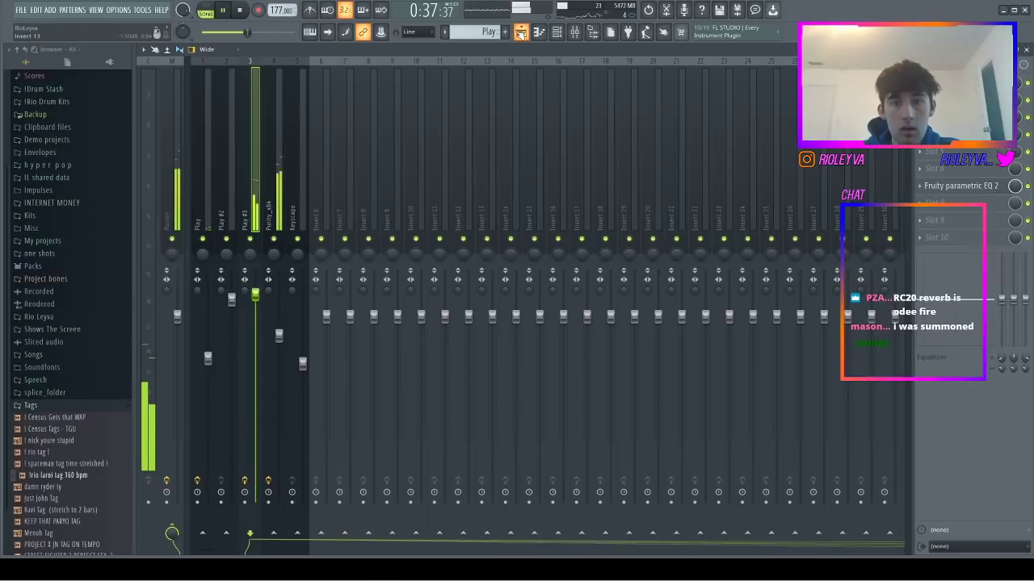
key("F9")
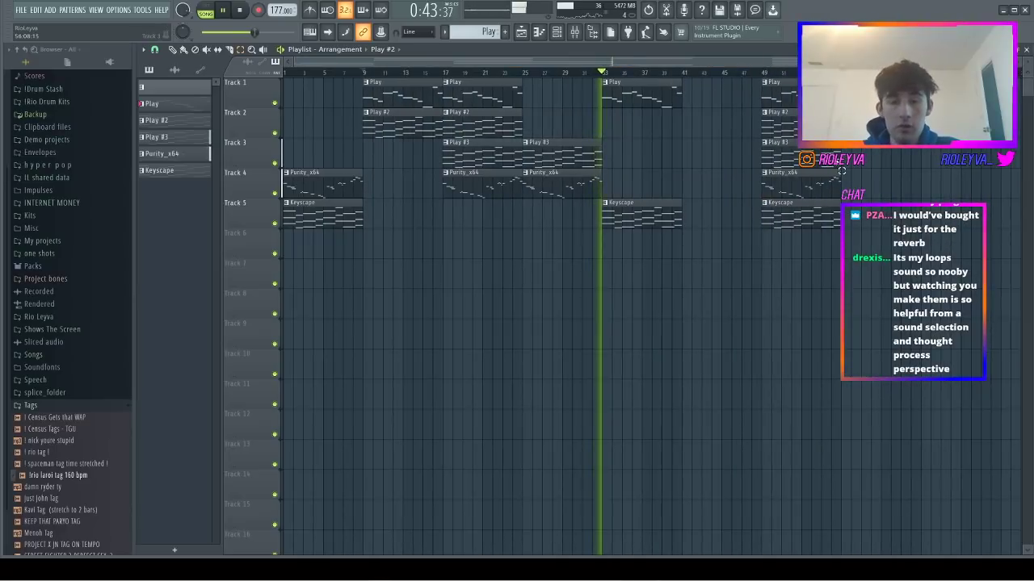
key("space")
- Save the project and duplicate the full clip block at bar 49 repeatedly out to bar 97
key("ctrl+s")
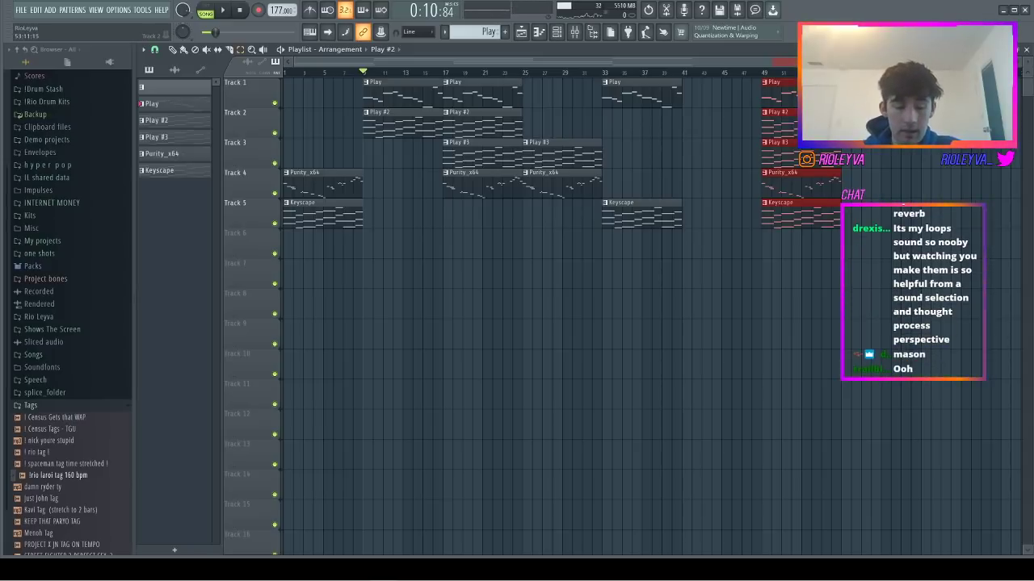
scroll(597, 94, "right", 6)
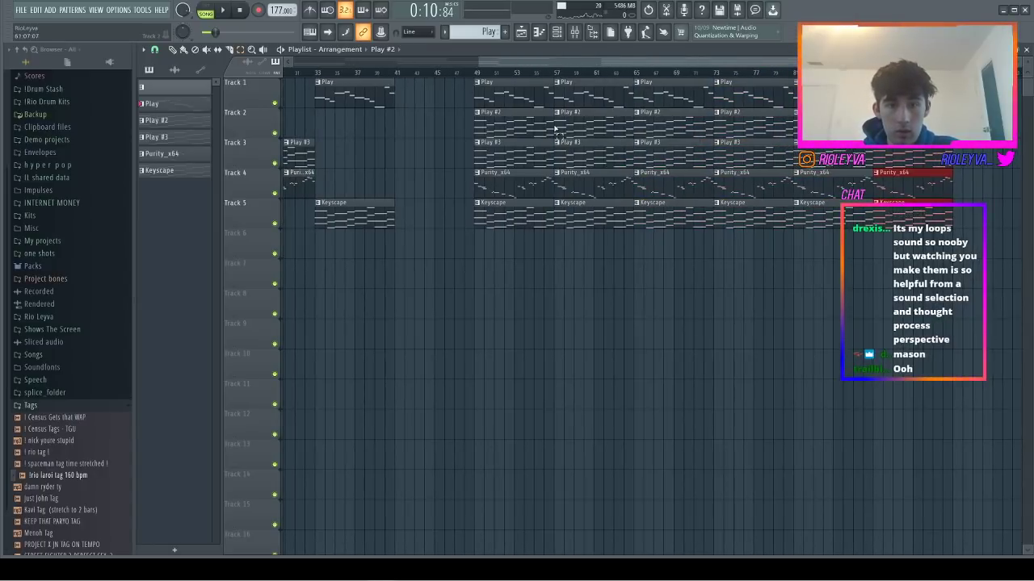
- Delete clips to leave only Play in bars 49 to 57 and only Play #2 in bars 57 to 65
left_click_drag(509, 117, 496, 237)
key("Delete")
left_click(591, 103)
key("Delete")
left_click_drag(596, 149, 589, 242)
key("Delete")
- Delete clips to leave only Play #3 in bars 65 to 73 and only Purity_x64 in bars 73 to 81
left_click_drag(662, 122, 671, 80)
key("Delete")
left_click_drag(669, 183, 665, 217)
key("Delete")
left_click_drag(734, 145, 740, 87)
key("Delete")
left_click_drag(745, 234, 755, 214)
key("Delete")
- Try to delete the clips above Keyscape at bar 81 together with the Purity_x64 clip at bar 73
left_click_drag(832, 196, 714, 169)
key("Delete")
key("ctrl+z")
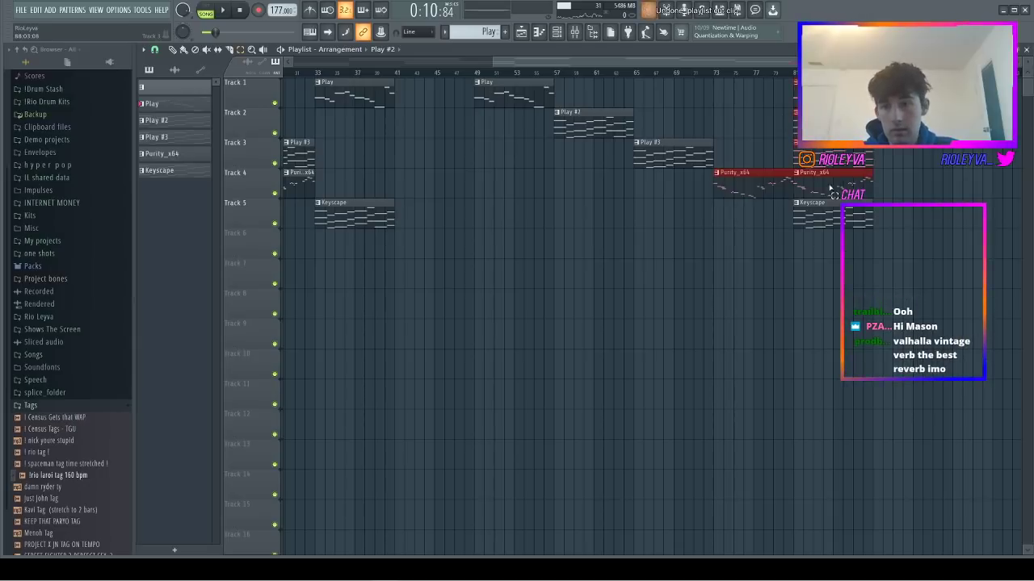
- Remove the extra clips above Keyscape at bar 81 and render the full song from the Master mixer track to 32Bit float WAV
right_click(839, 174)
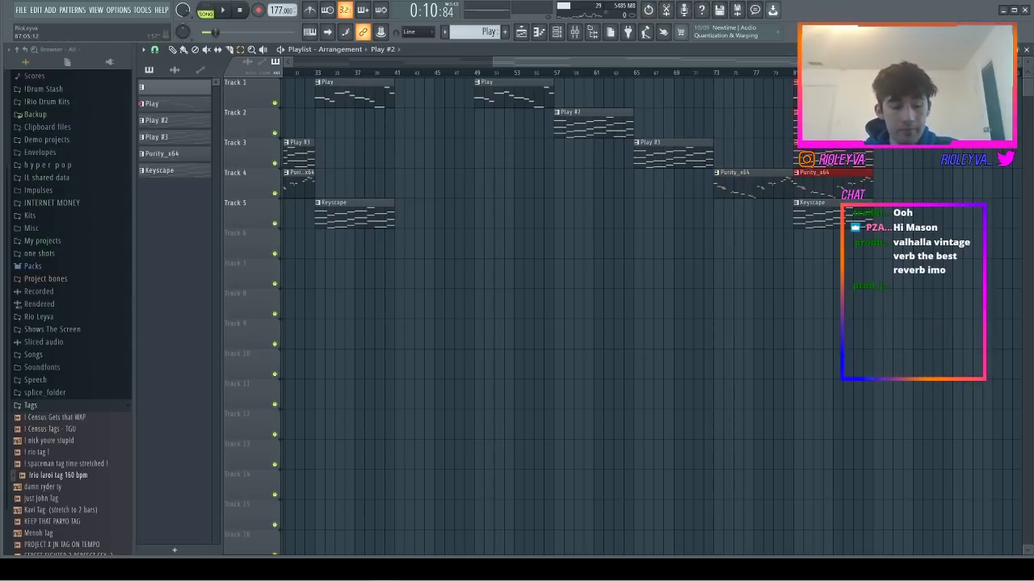
left_click(576, 31)
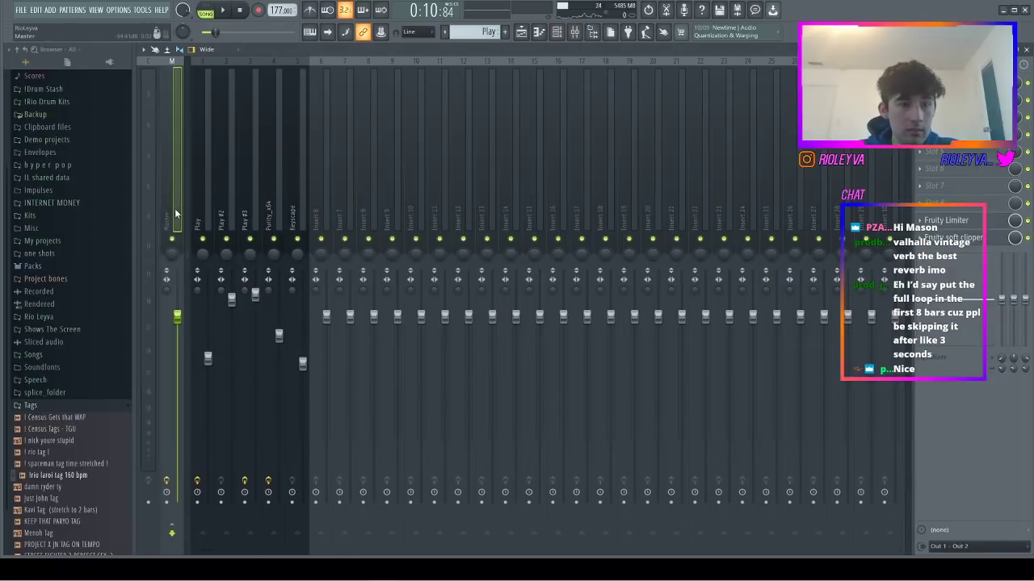
left_click(167, 501)
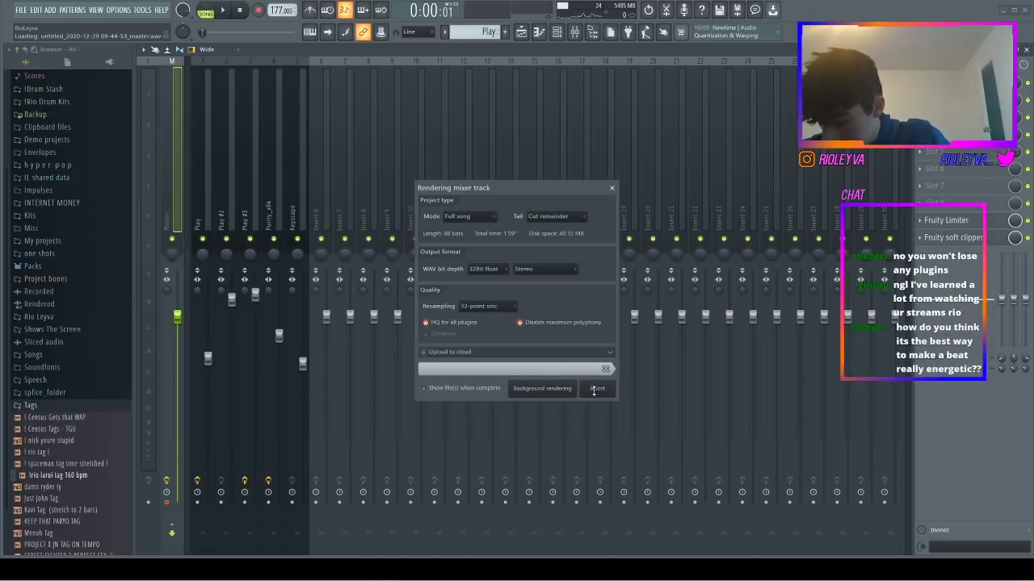
left_click(595, 388)
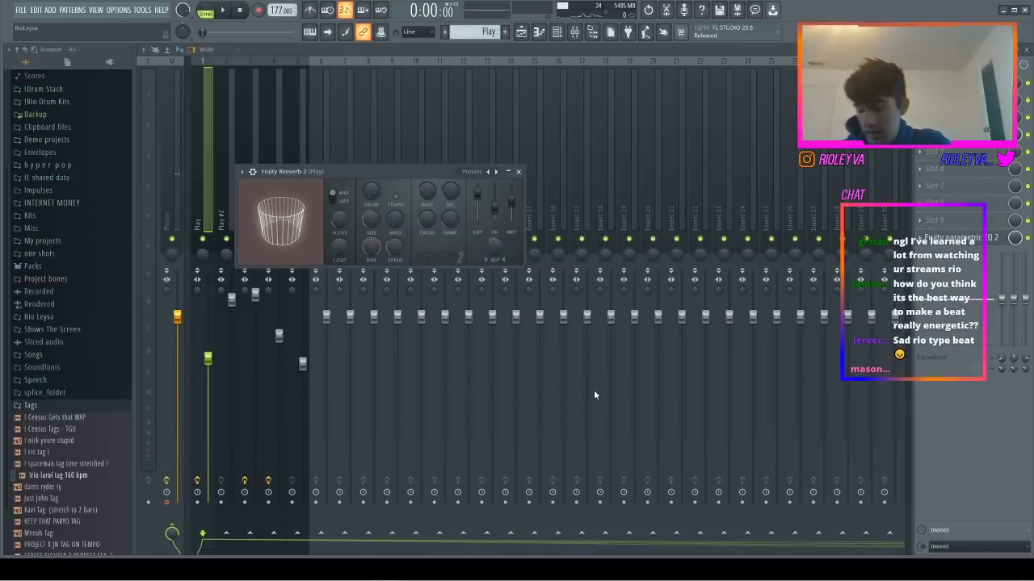
- Solo the rendered Master audio on Track 6 in the playlist, audition its opening bars, and unsolo it
left_click(521, 31)
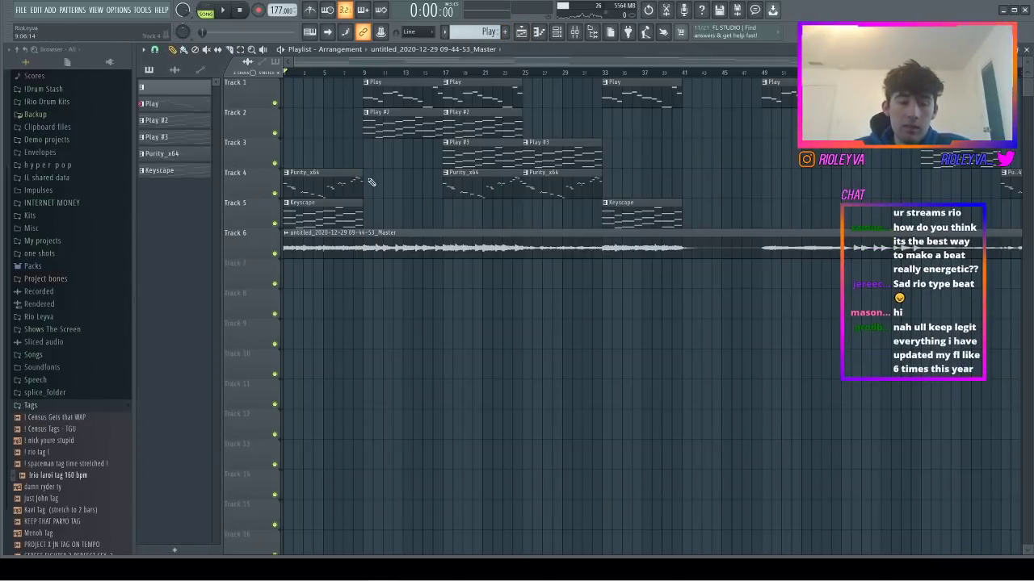
scroll(556, 112, "up", 5)
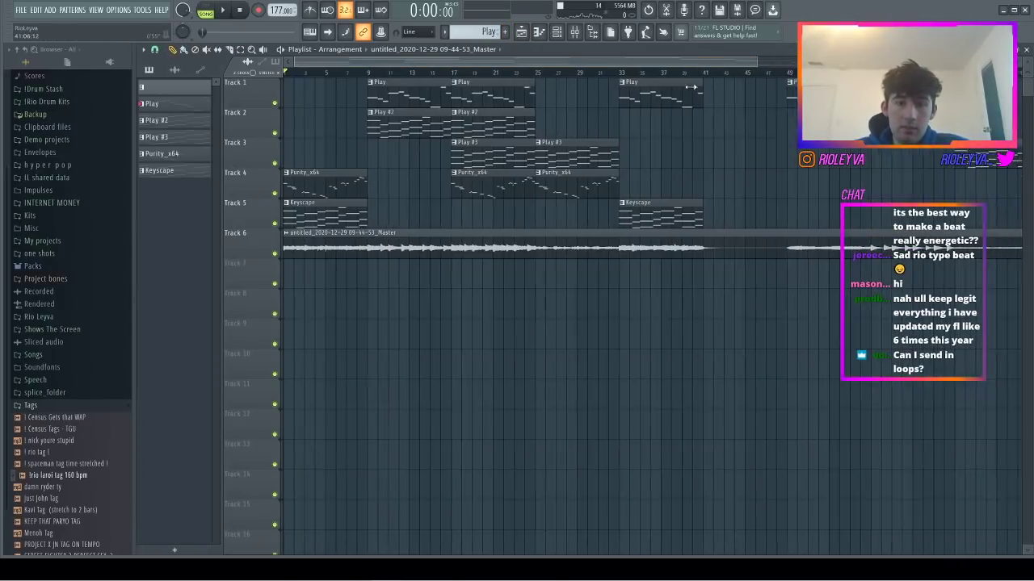
scroll(556, 112, "up", 3)
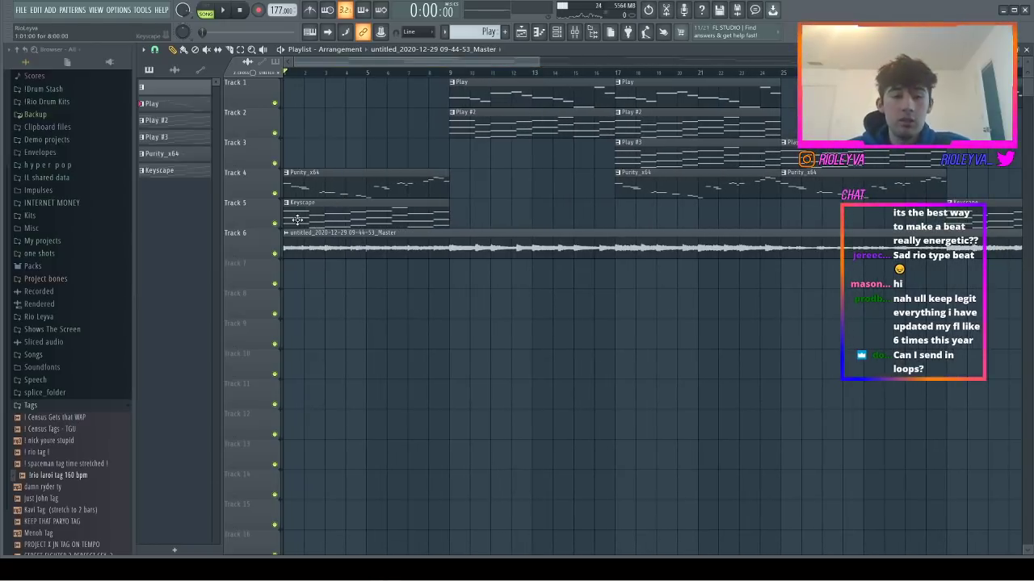
right_click(276, 254)
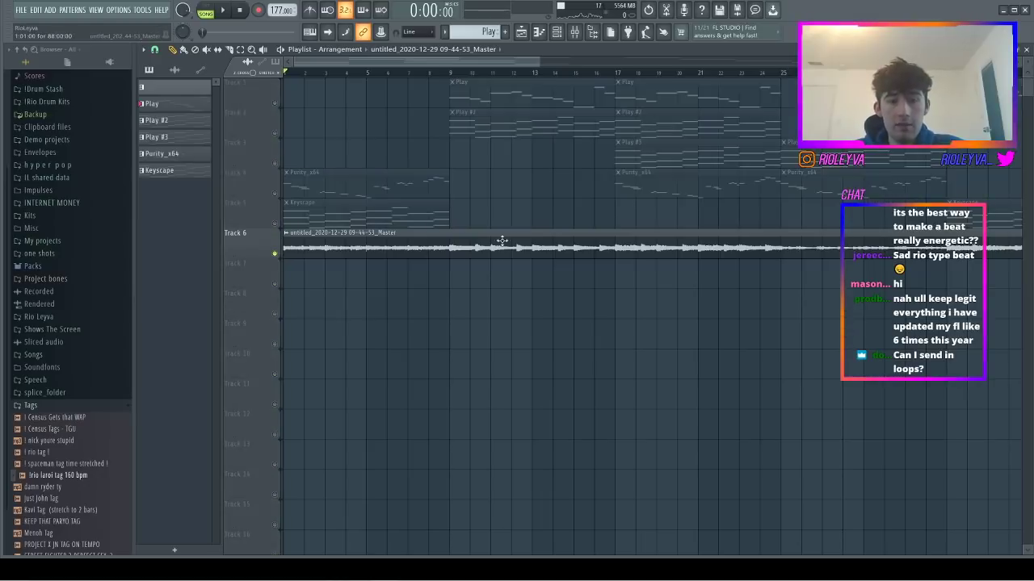
key("space")
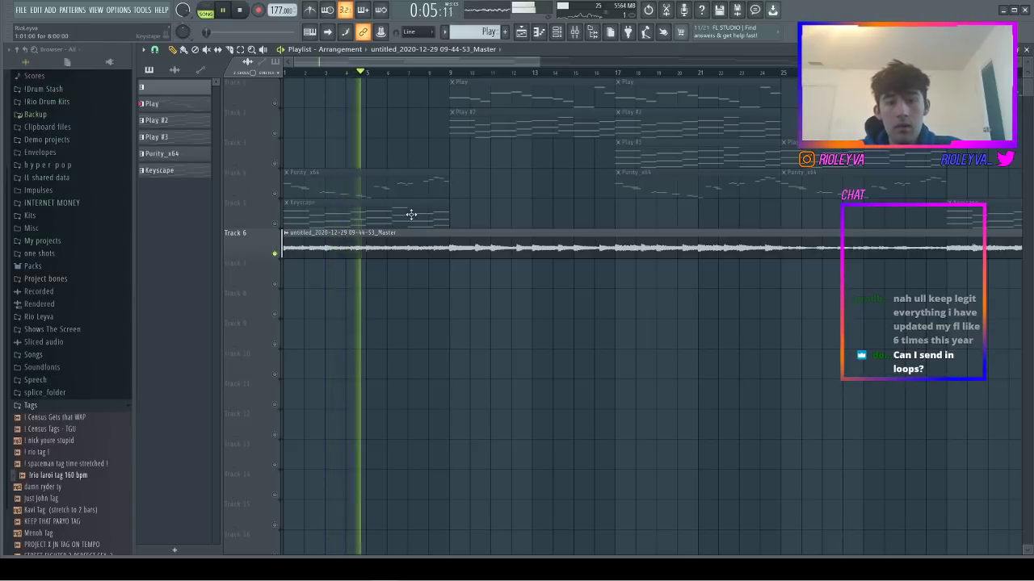
key("space")
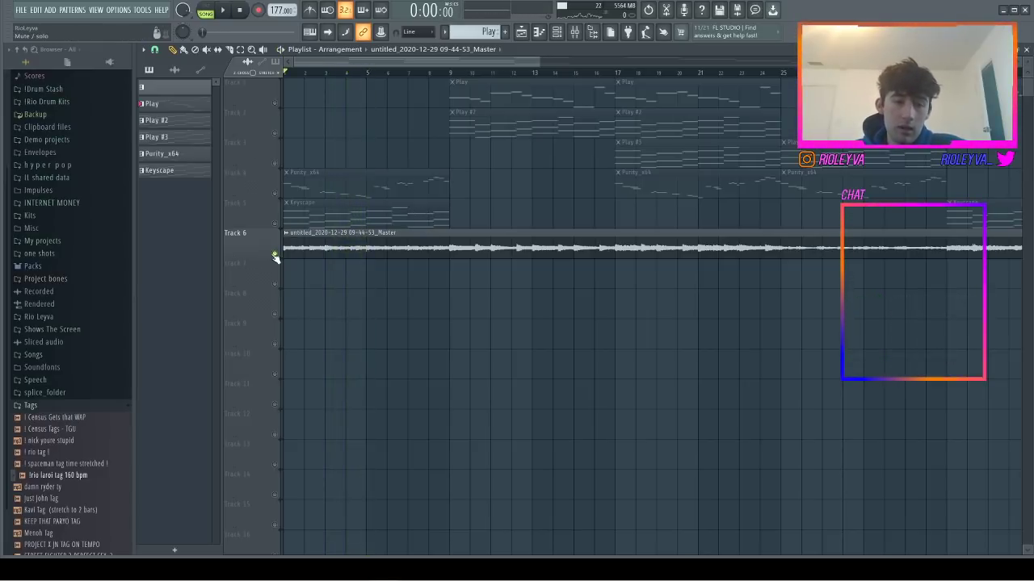
left_click(274, 253, "ctrl")
- Place Play #3, Play #2 and Play clips at bar 1 alongside Purity_x64 and Keyscape and audition the full loop
left_click(685, 147)
left_click_drag(388, 150, 259, 166)
left_click(701, 117)
left_click_drag(416, 124, 289, 131)
left_click(628, 84)
left_click_drag(416, 94, 289, 94)
key("space")
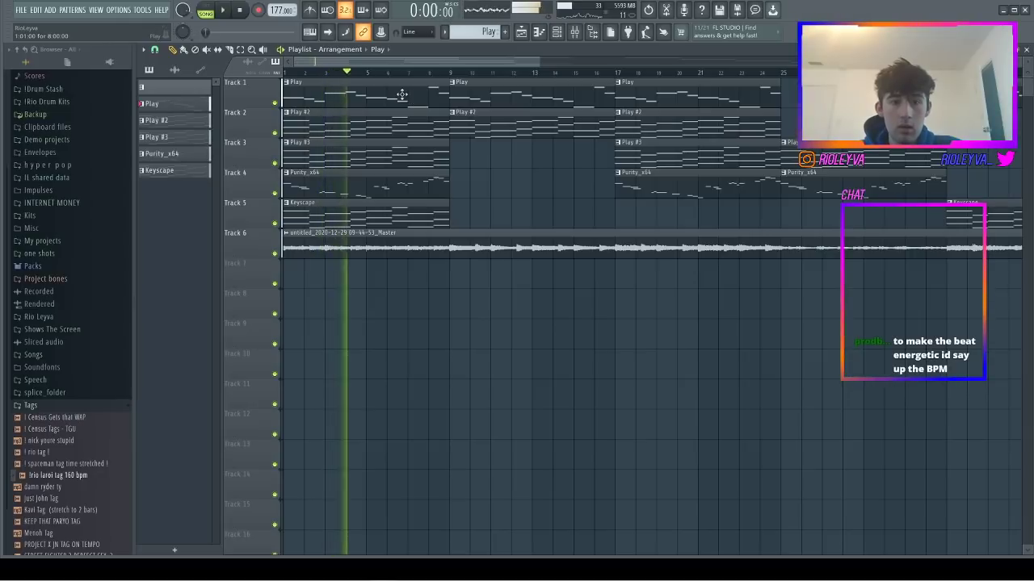
key("space")
- Delete the Play, Play #2 and Play #3 clips from bars 1 to 9
right_click(404, 99)
right_click(398, 118)
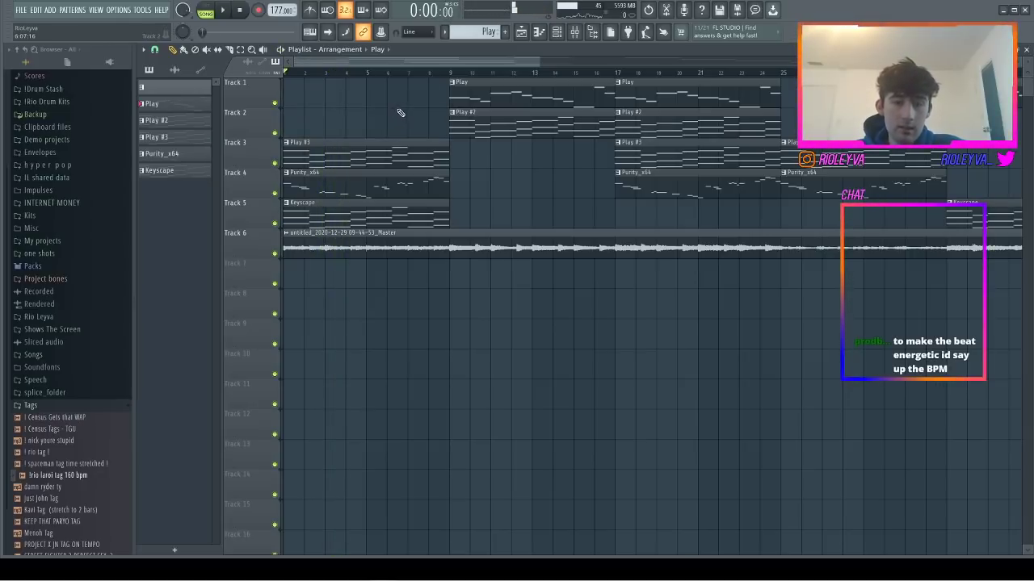
right_click(393, 157)
- Open the rendered Master clip in the Edison audio editor, widen the editor, and normalize and play the sample
double_click(406, 234)
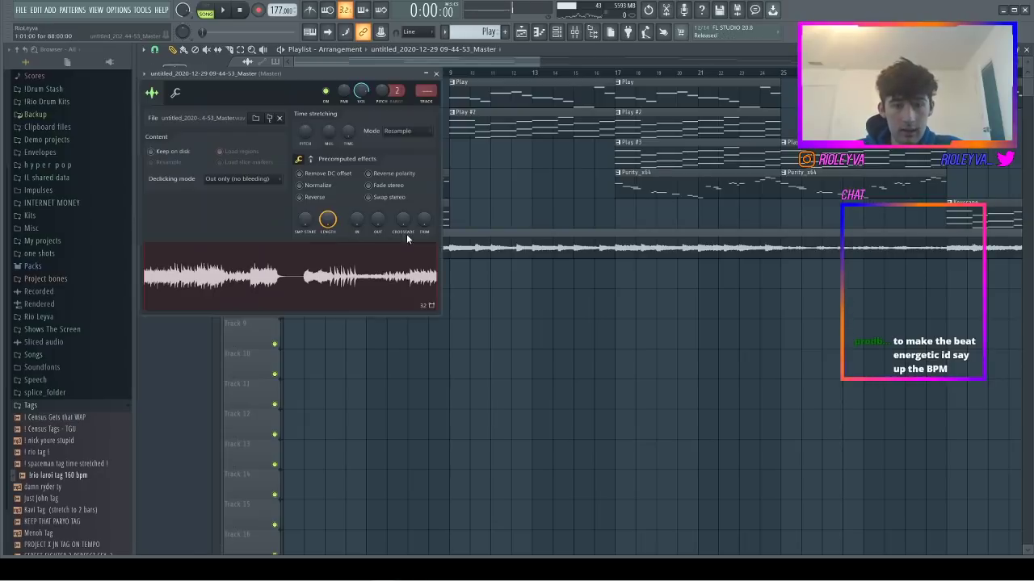
right_click(341, 273)
left_click(392, 313)
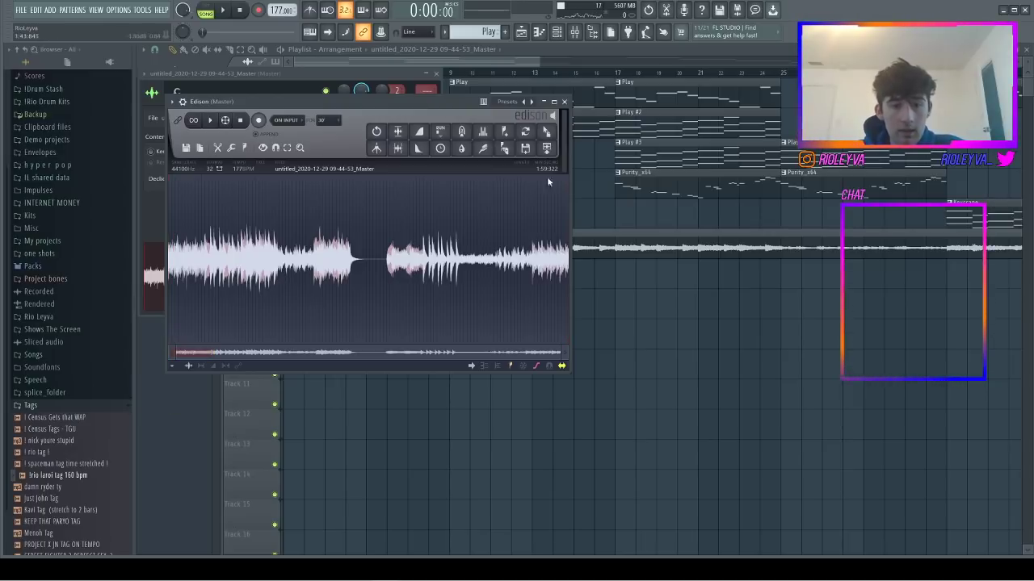
left_click_drag(569, 155, 795, 156)
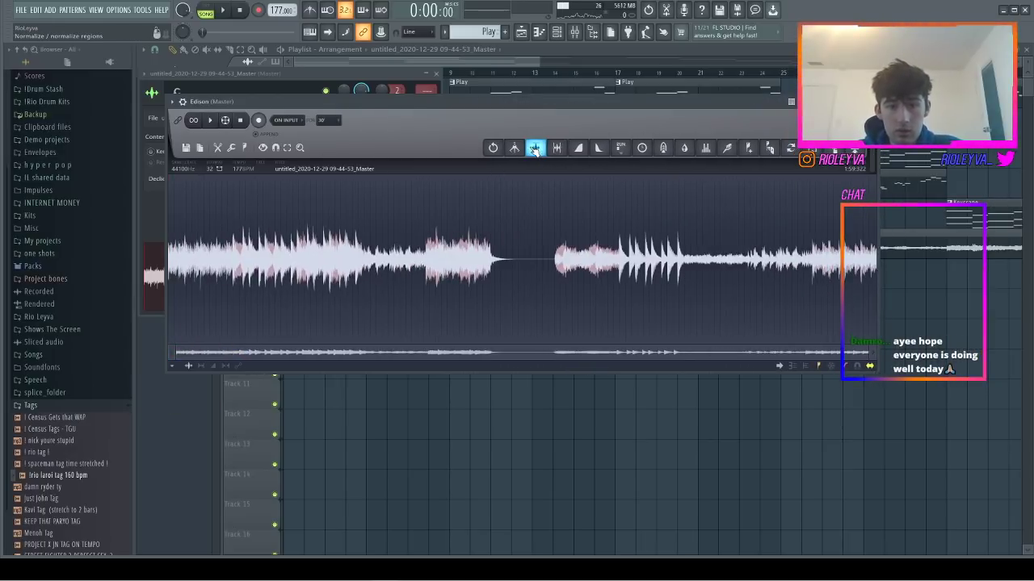
key("space")
- In the sample properties, title the sample with the artist name followed by "_wallet_177bpm"
left_click(344, 171)
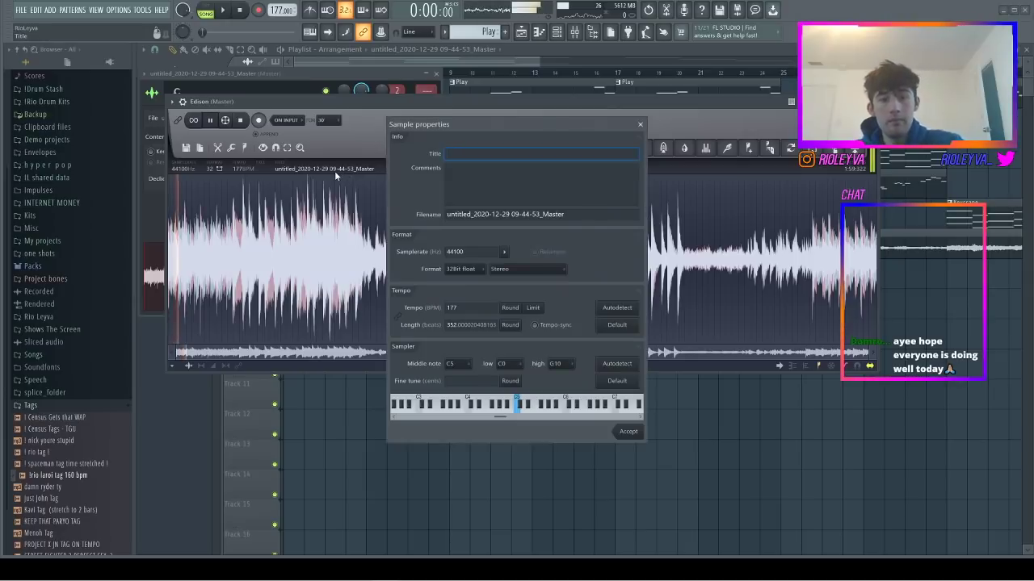
type("rio ley")
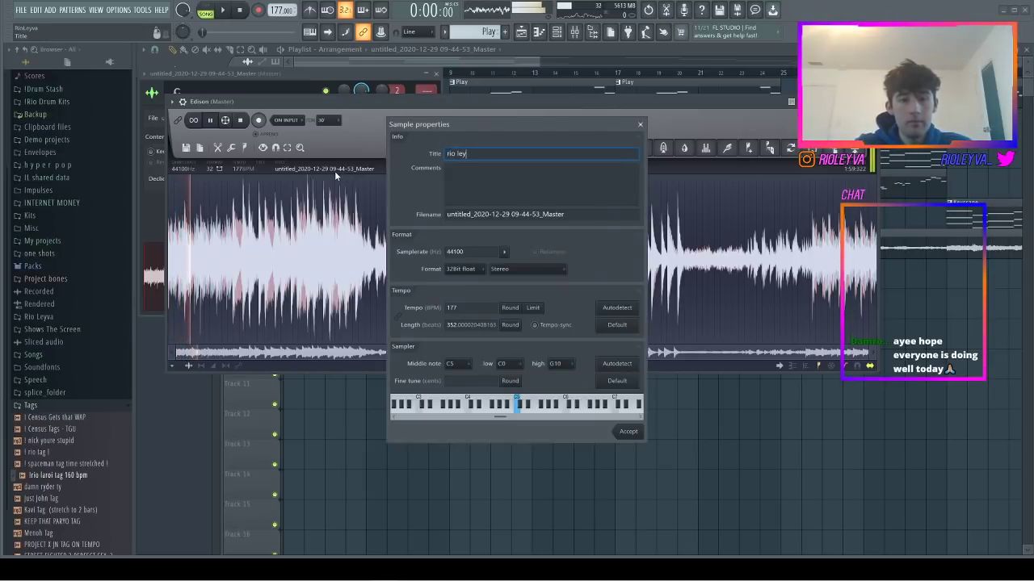
type("va_")
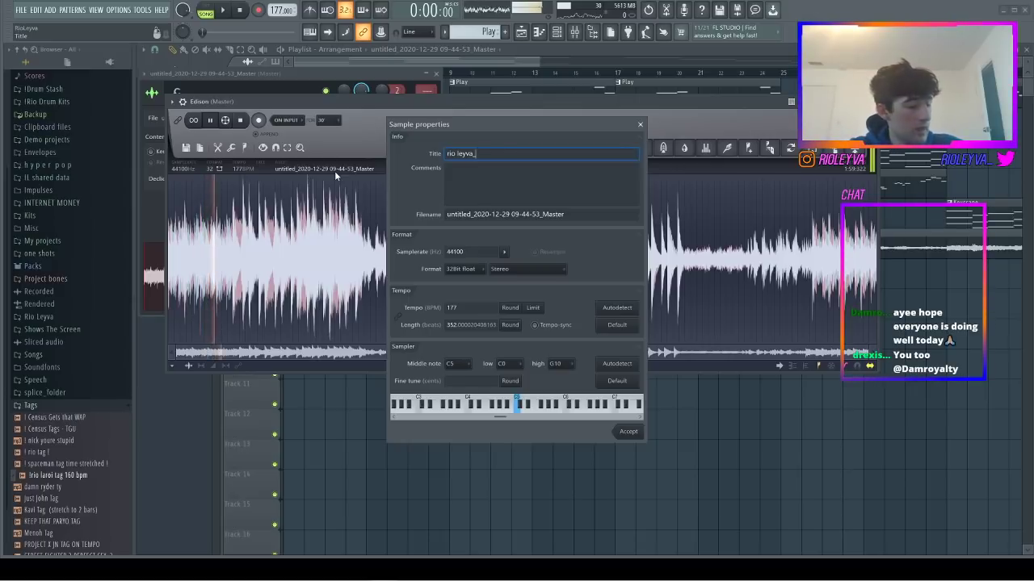
type("wal")
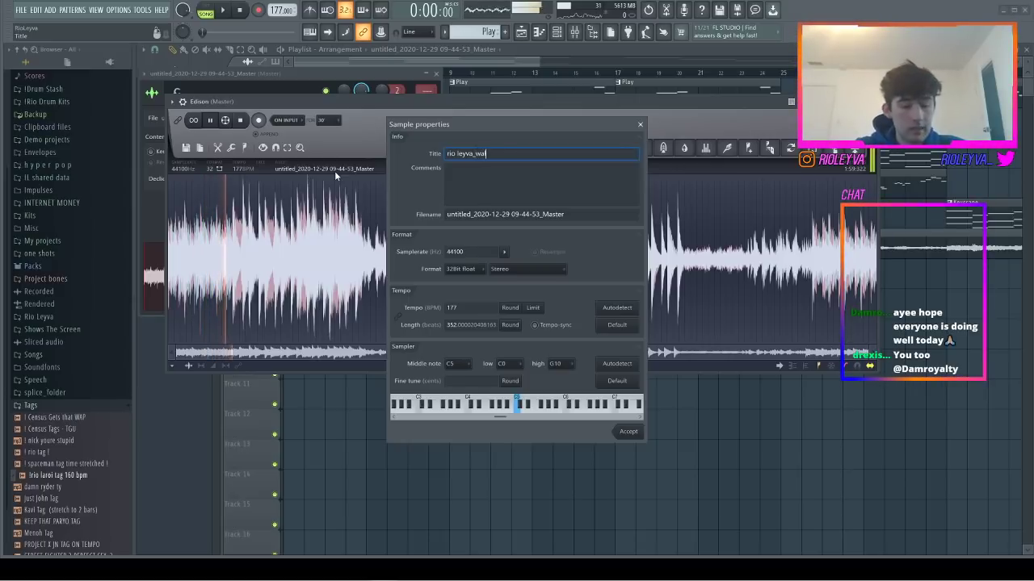
type("let_177npm")
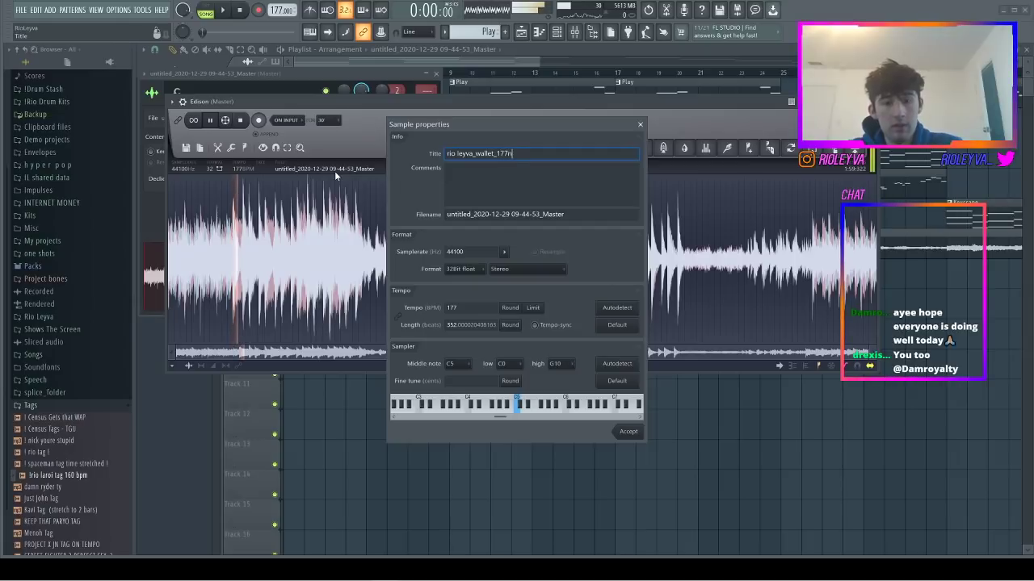
key("BackSpace")
key("BackSpace")
key("BackSpace")
type("bpm")
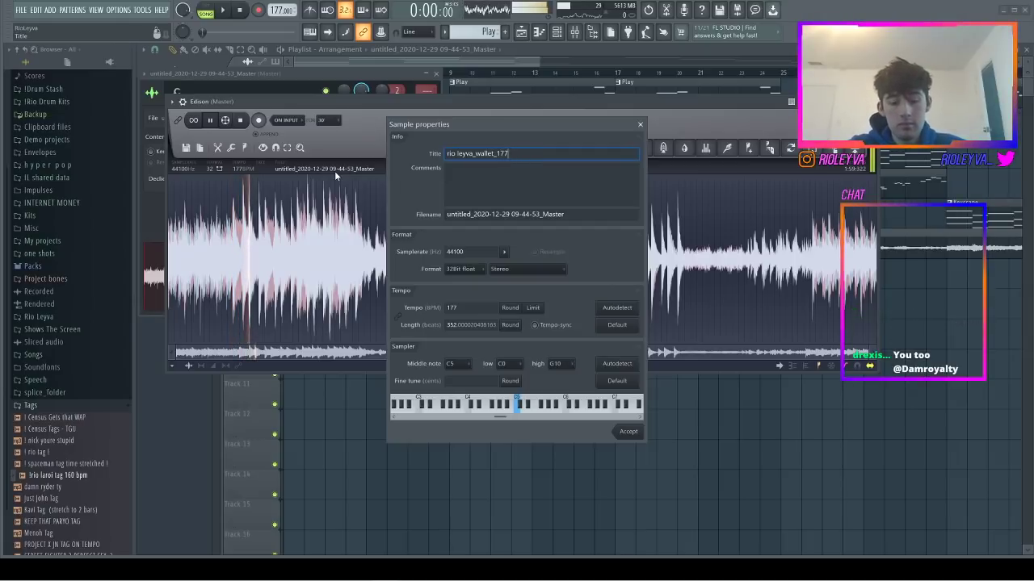
- Copy the sample's title and use it to replace the filename
key("ctrl+a")
key("ctrl+c")
left_click(581, 215)
key("ctrl+a")
key("ctrl+v")
- Add the artist's Instagram handle as the sample comment and accept the sample properties
left_click(541, 184)
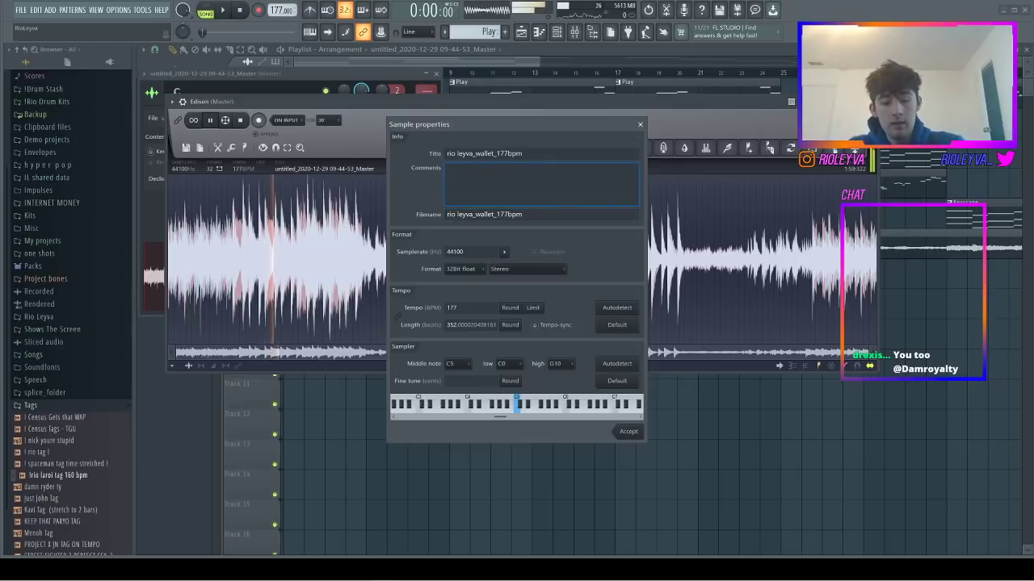
type("instagram: @rioleyva")
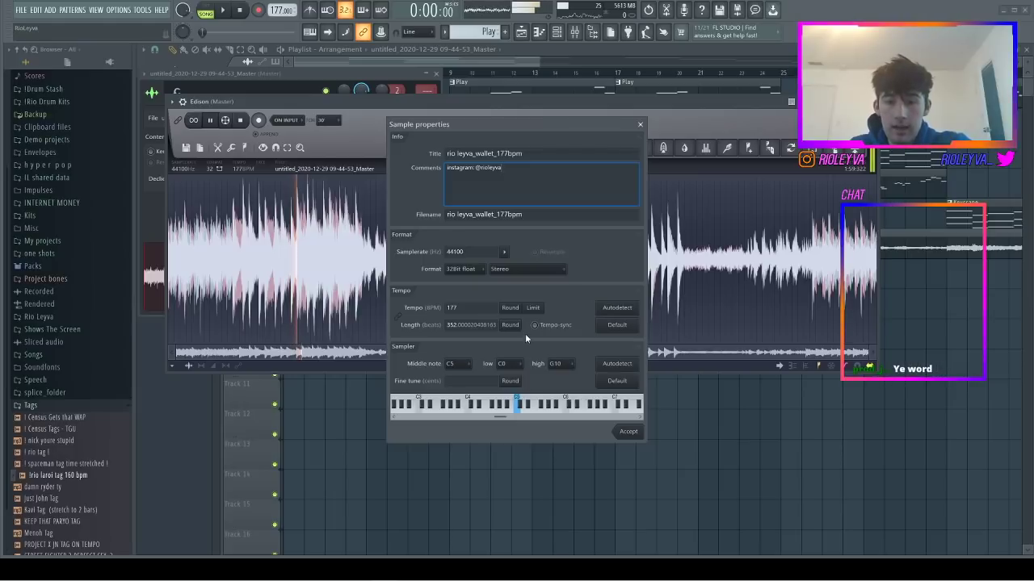
left_click(626, 430)
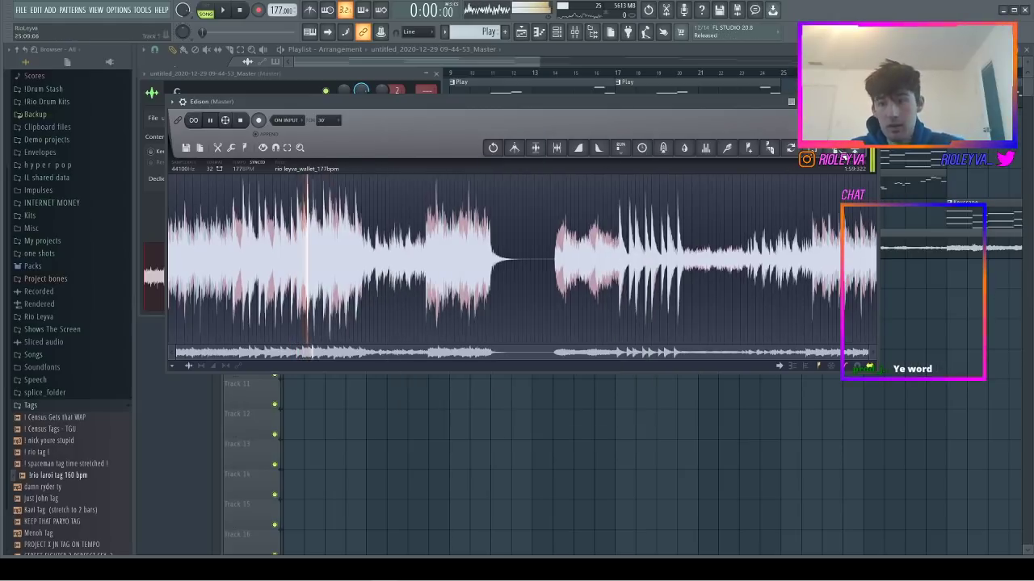
- Save the normalized sample as a WAV file in the "- Unsorted -" folder under Melodies
left_click(185, 148)
scroll(242, 251, "down", 5)
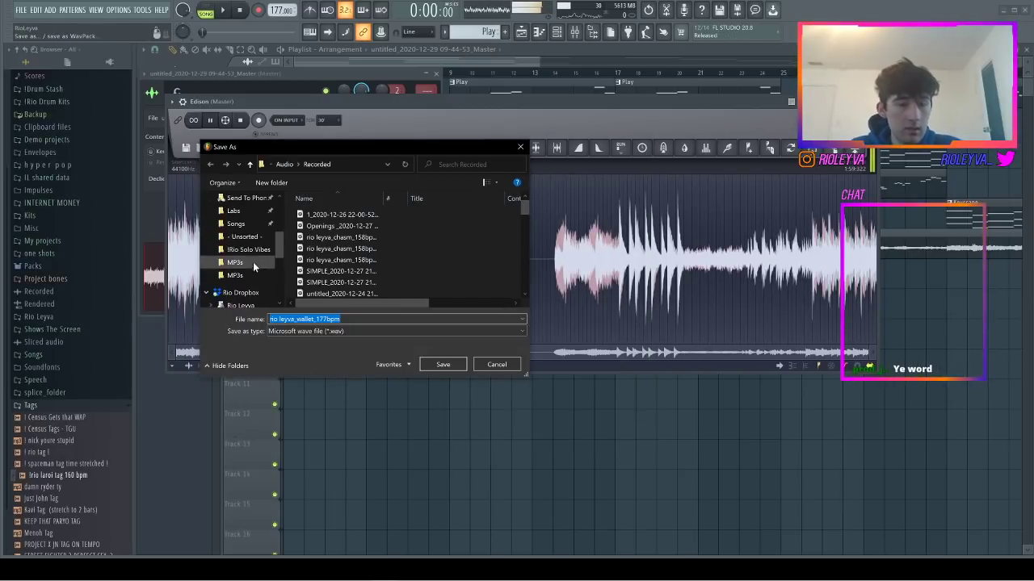
scroll(247, 255, "up", 1)
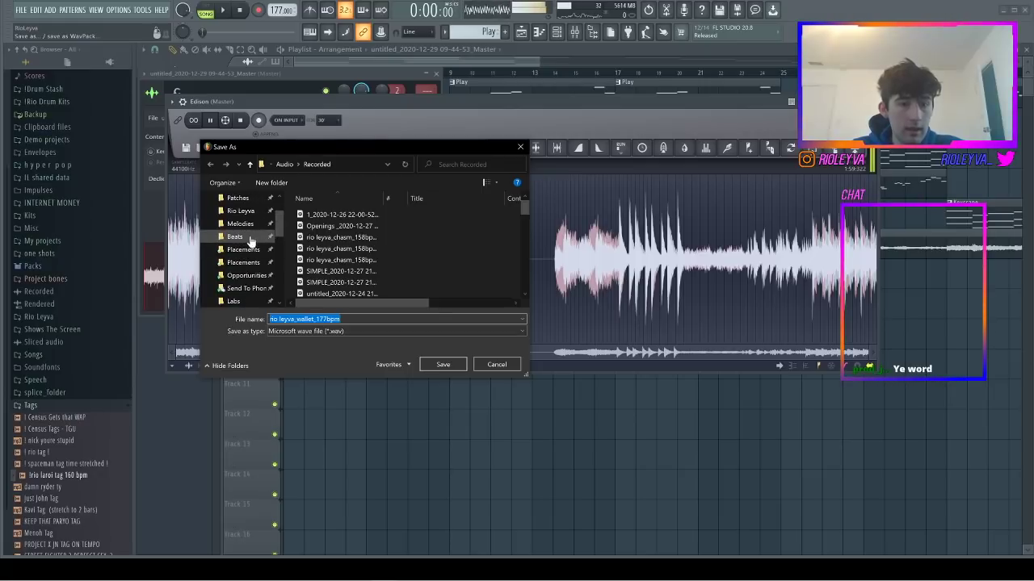
left_click(240, 224)
double_click(334, 215)
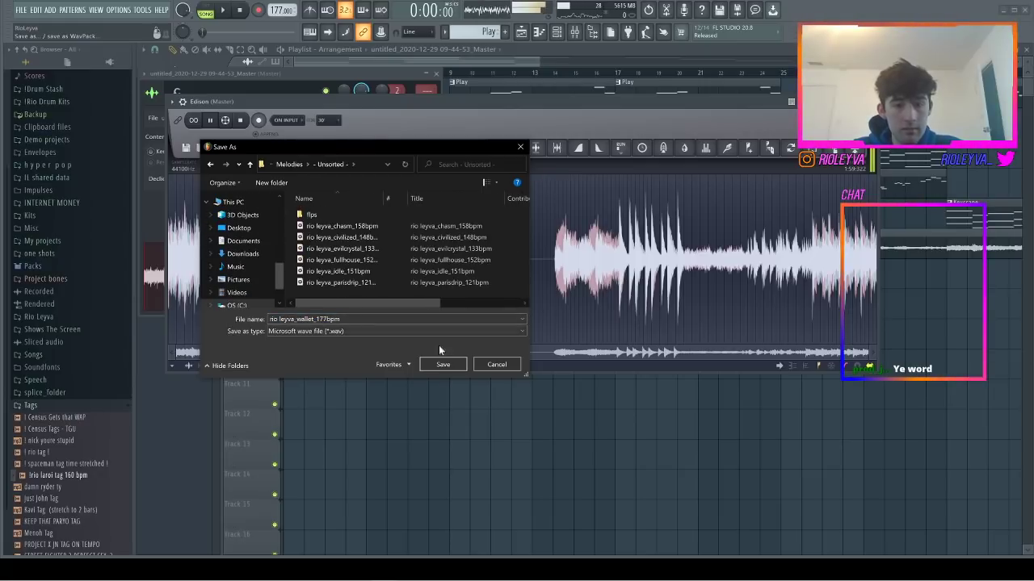
left_click(441, 365)
- Save the project under the copied sample name in the flps folder inside Melodies, "- Unsorted -"
left_click(21, 9)
left_click(33, 23)
left_click(493, 325)
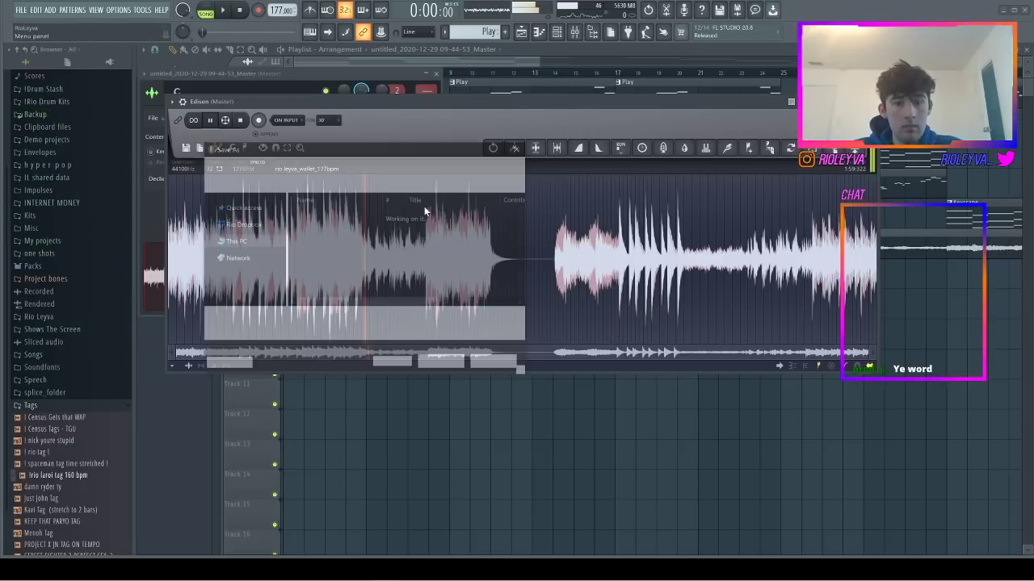
scroll(240, 248, "up", 5)
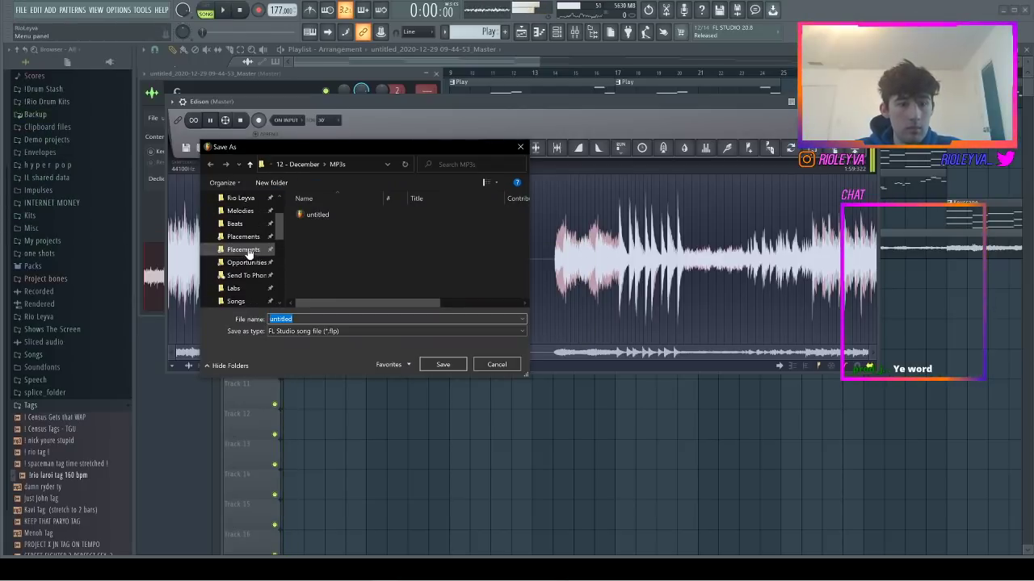
left_click(239, 272)
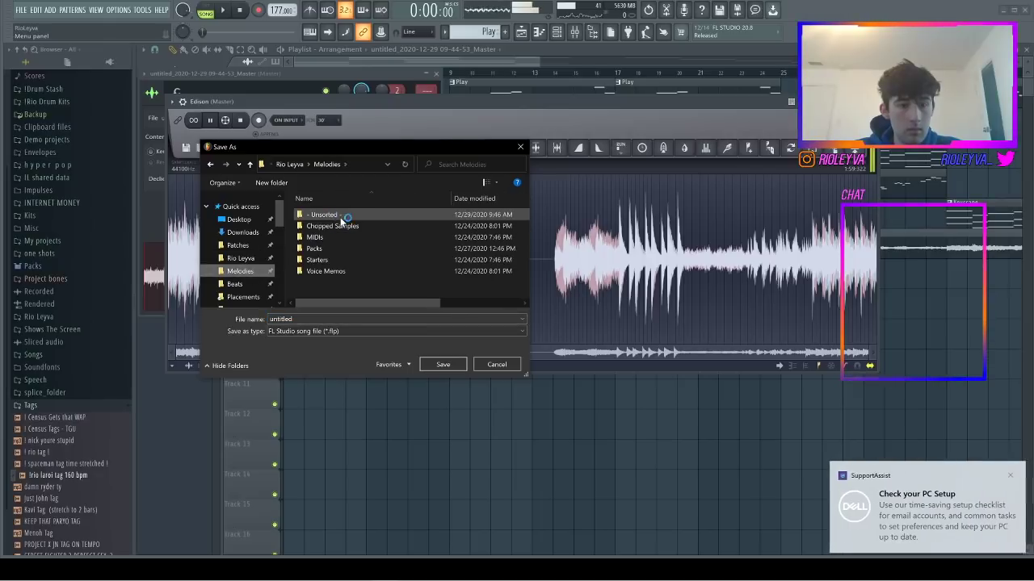
double_click(323, 214)
double_click(339, 215)
left_click(322, 318)
key("ctrl+v")
left_click(458, 364)
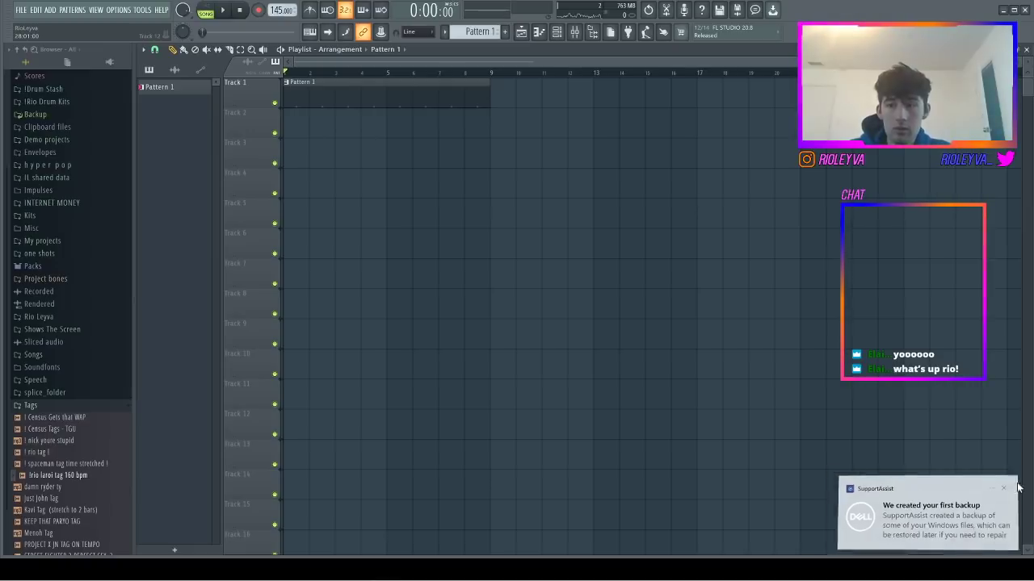
- Dismiss the SupportAssist notifications and expand the FL Studio window over the taskbar
left_click(928, 517)
left_click(677, 43)
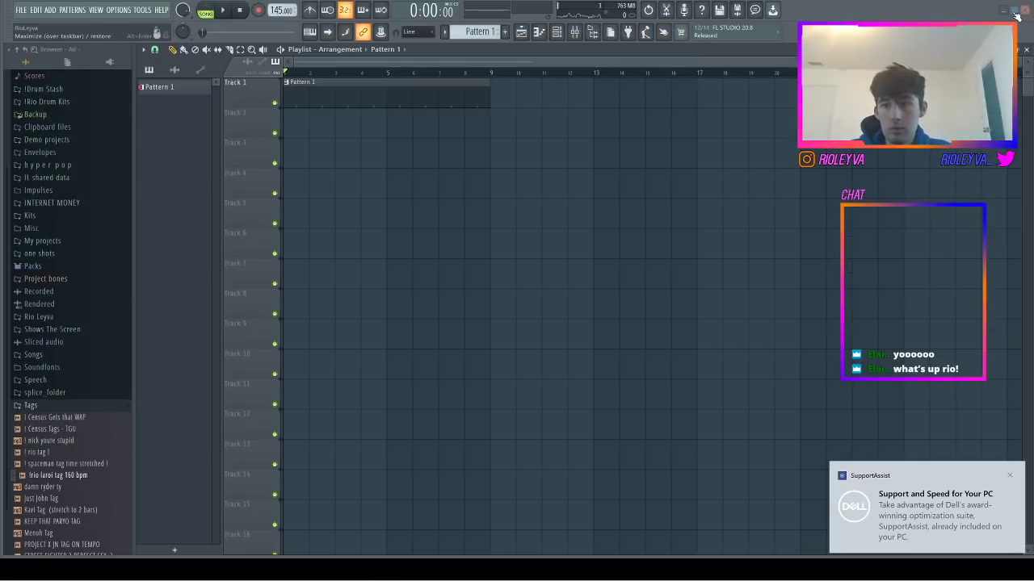
left_click(1015, 12)
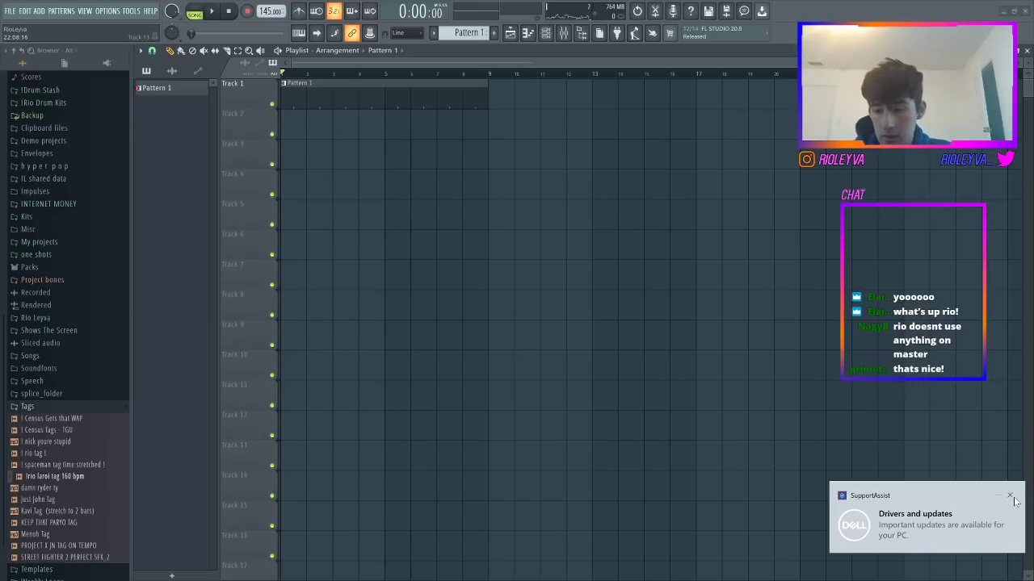
left_click(1010, 496)
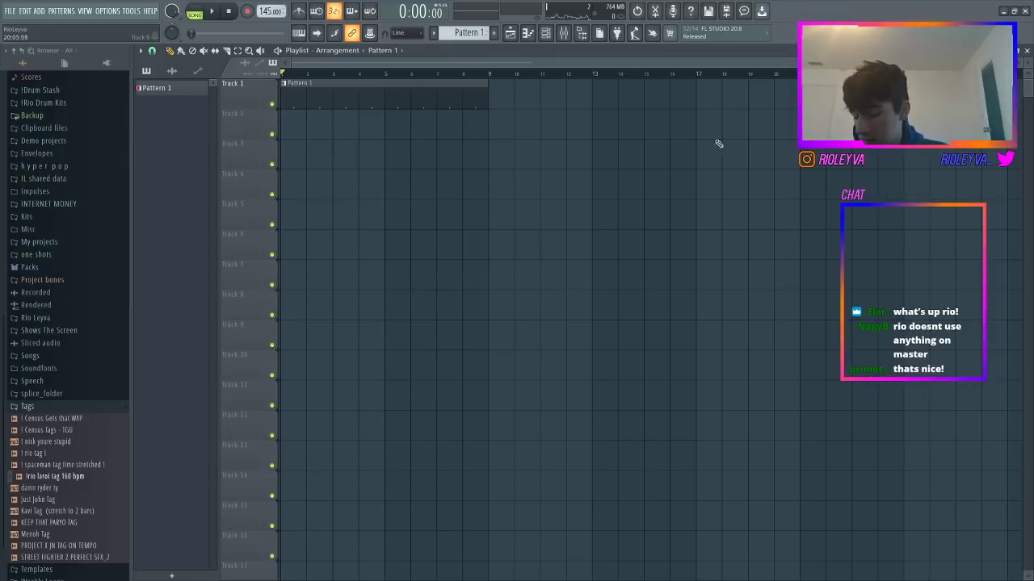
- Add a Play instrument channel to the channel rack
key("F6")
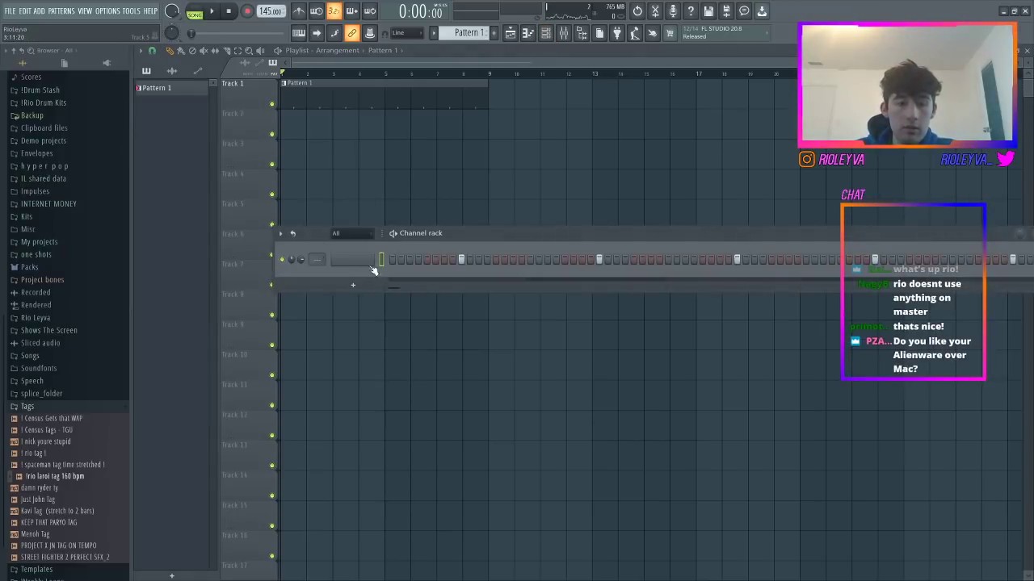
left_click(353, 285)
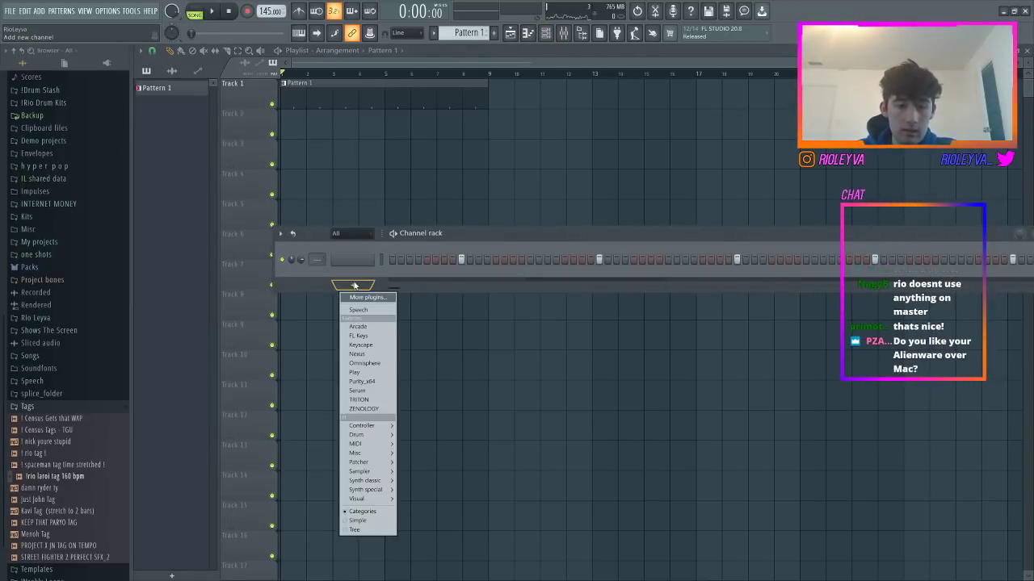
left_click(362, 374)
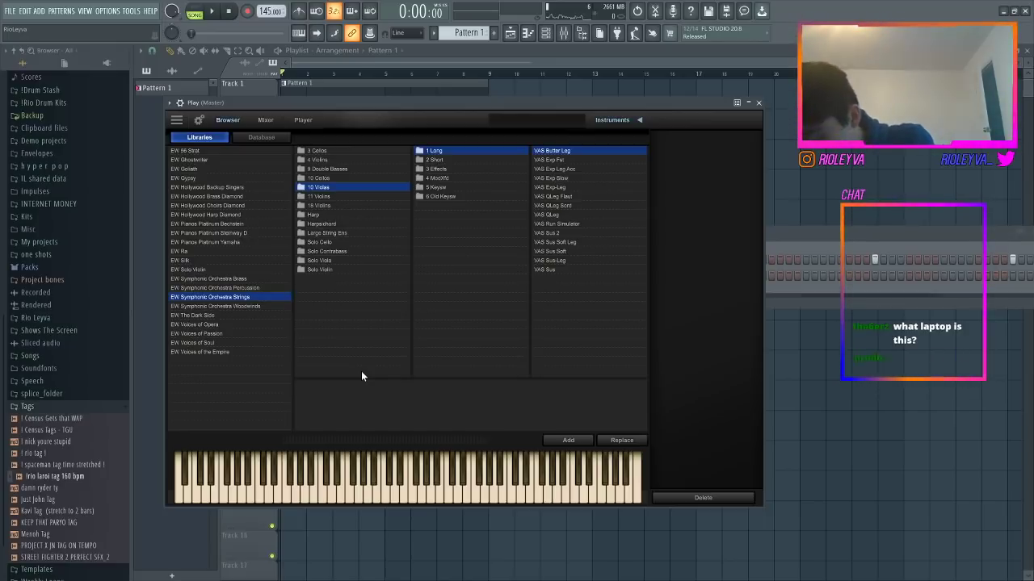
- View the Fruity Limiter settings on the mixer's master track and close the mixer
left_click(563, 36)
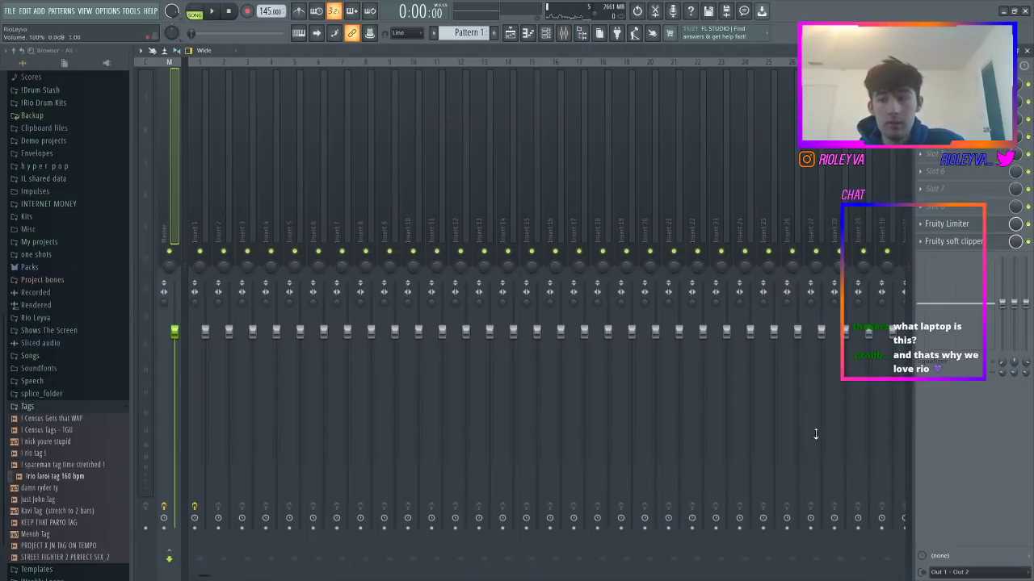
left_click(961, 225)
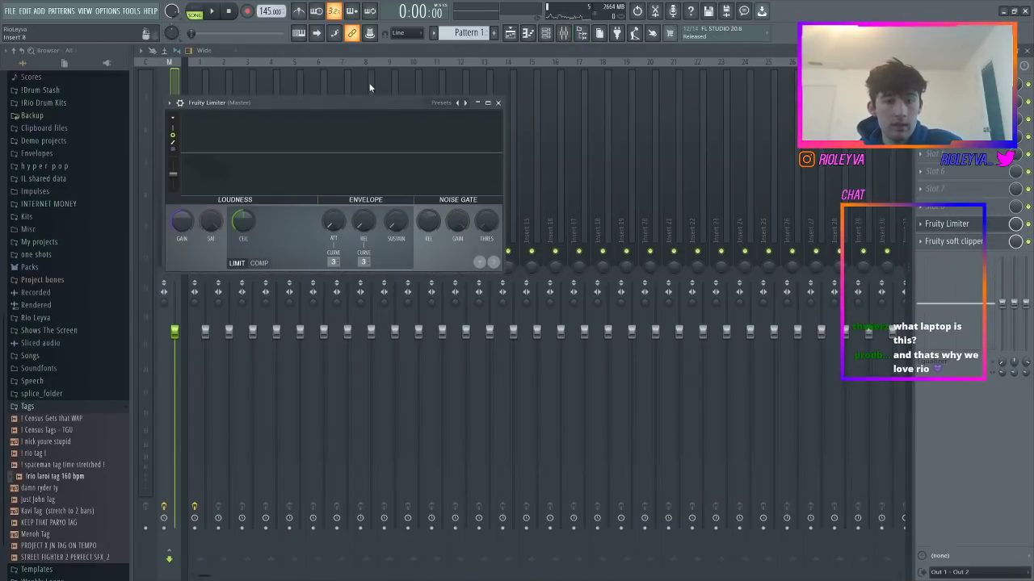
left_click(498, 104)
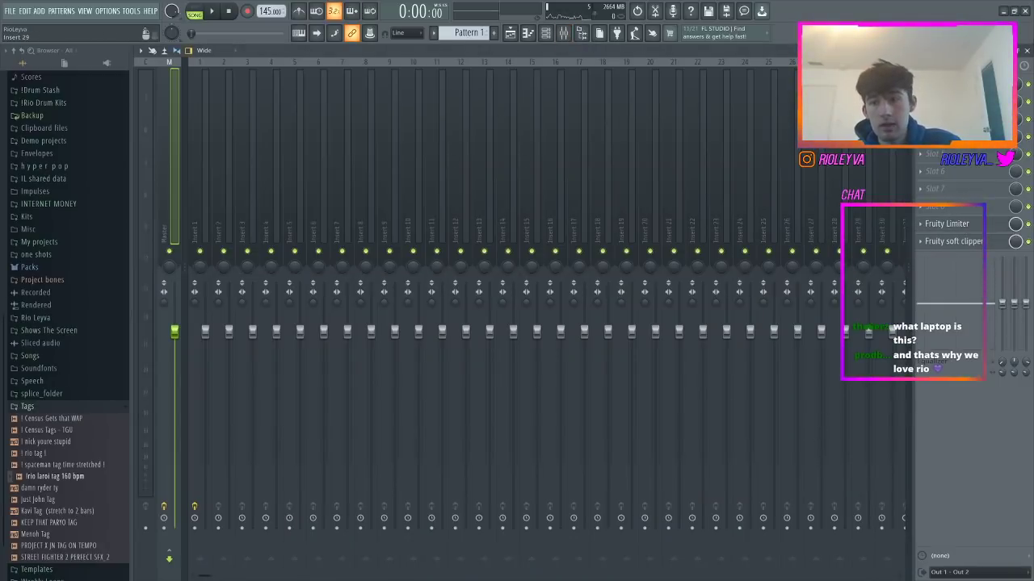
left_click(1027, 51)
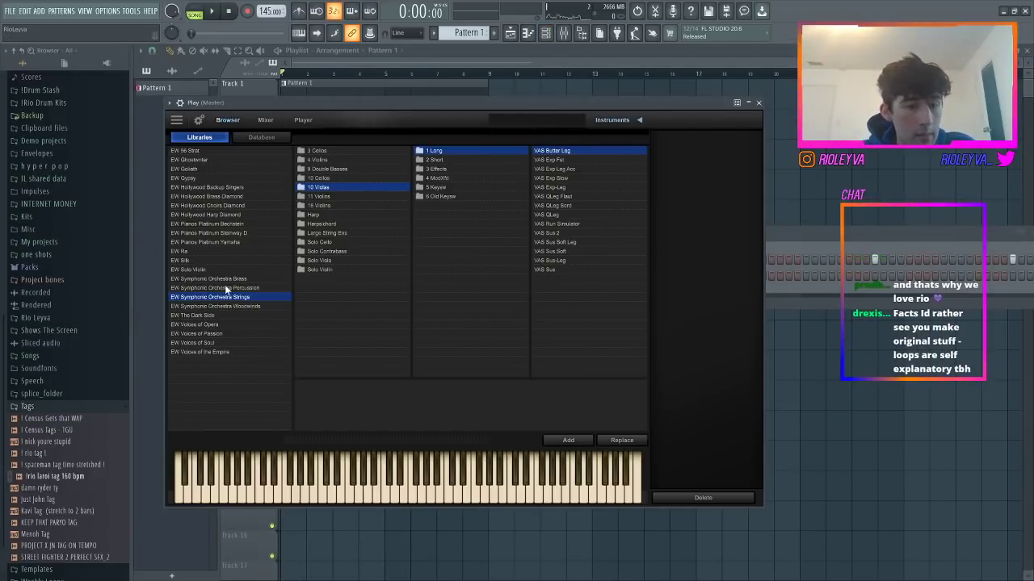
- Load the Harp KS Master C0-G#0 patch from the Maestro Patches of EW Hollywood Harp Diamond
left_click(221, 241)
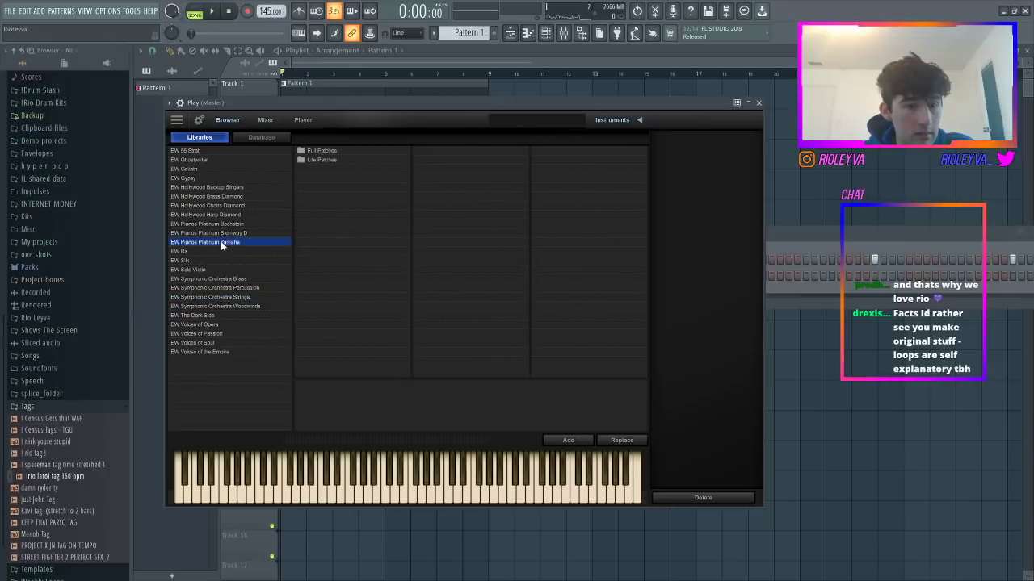
left_click(221, 215)
left_click(340, 151)
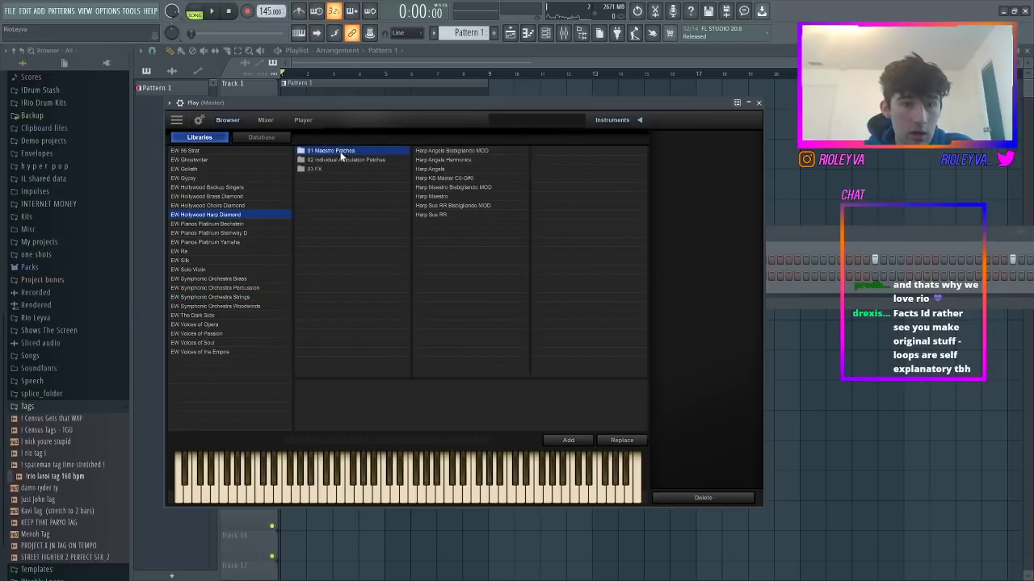
double_click(462, 177)
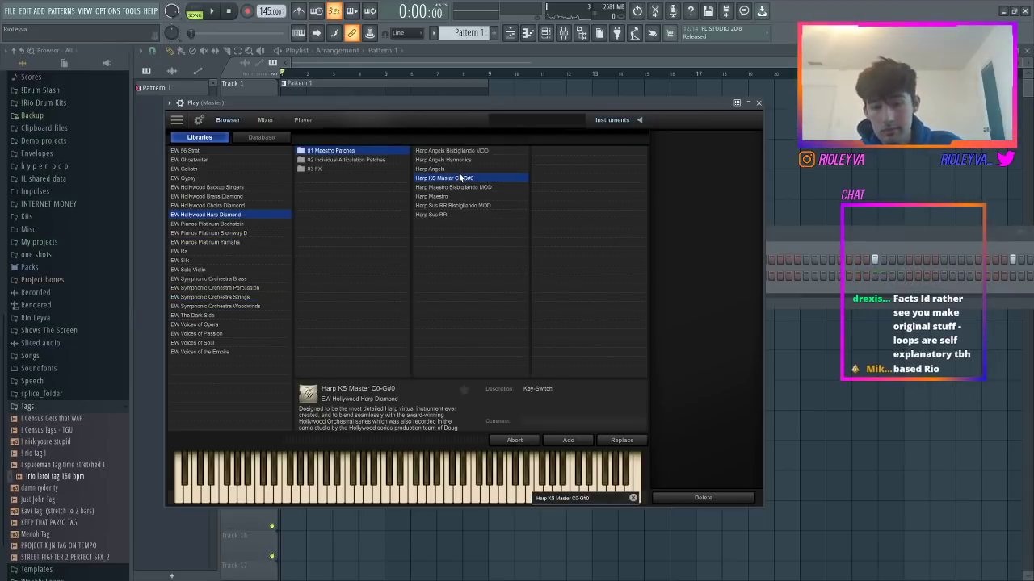
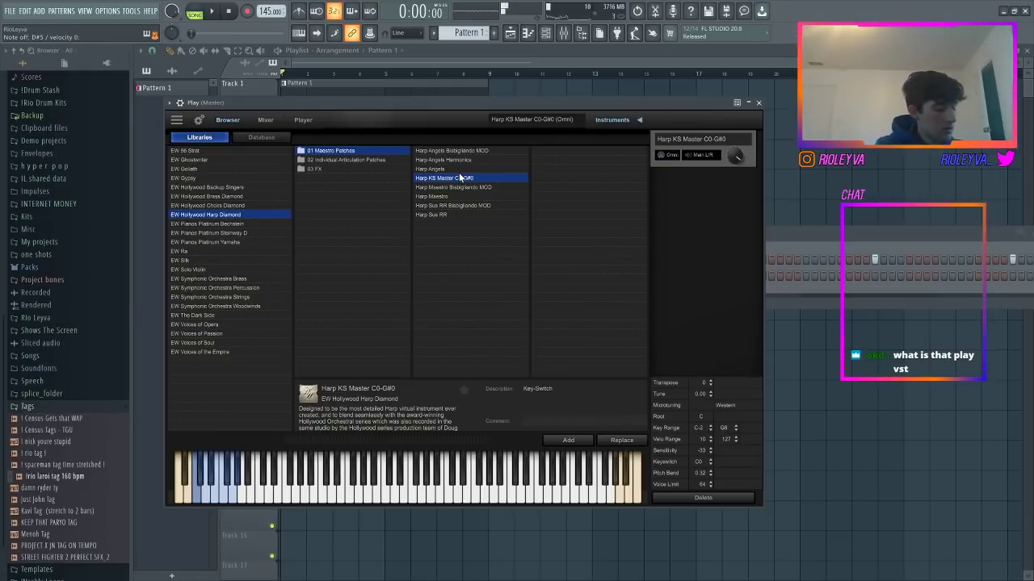
- Close the Play instrument window and open the piano roll of the Play channel
left_click(758, 103)
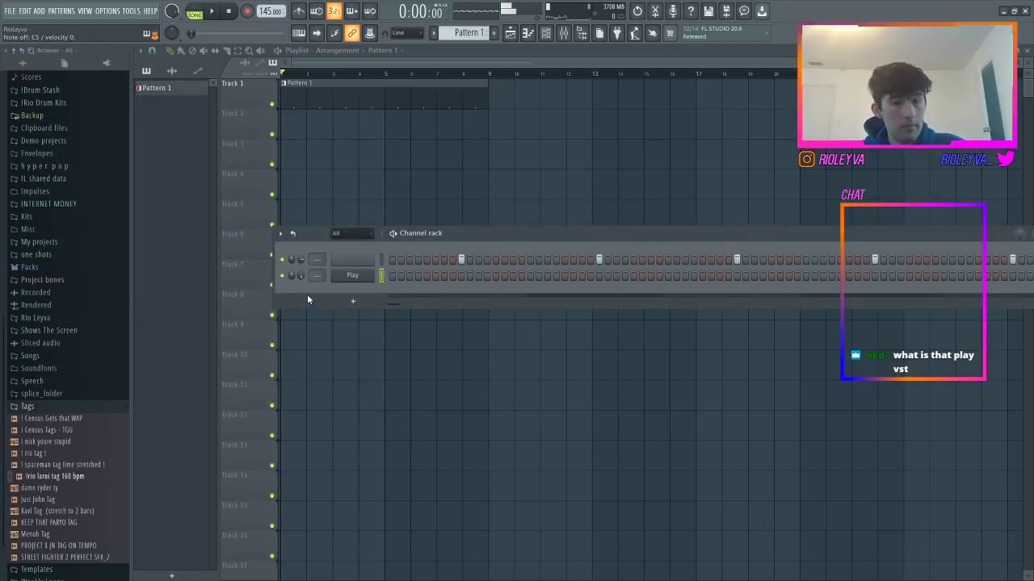
right_click(373, 271)
left_click(393, 284)
right_click(379, 274)
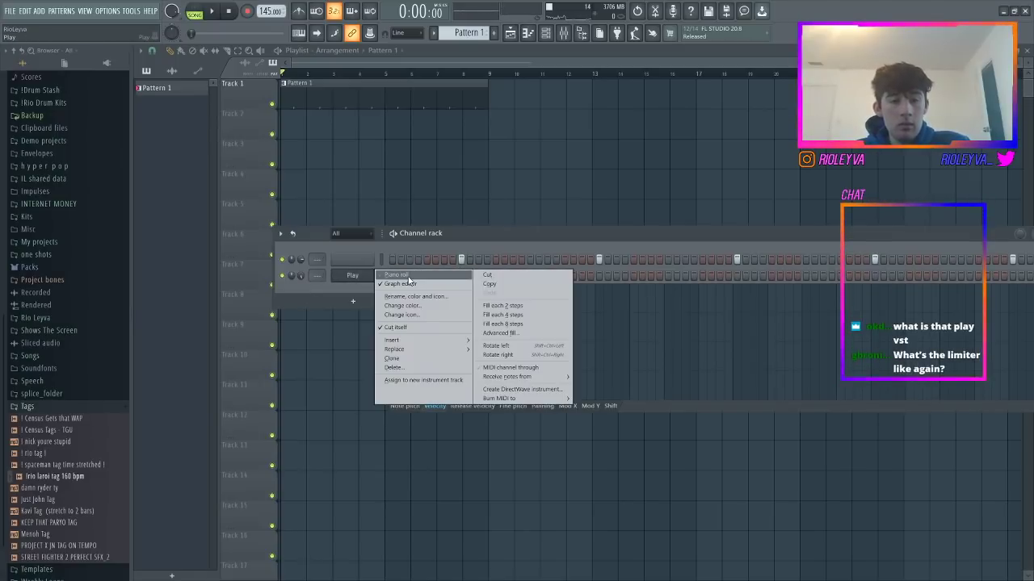
left_click(412, 282)
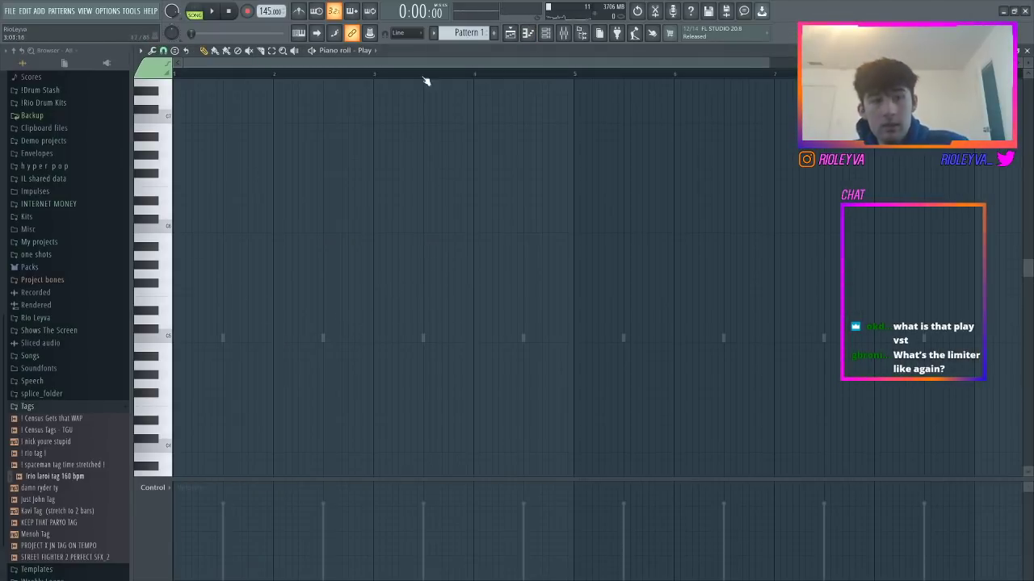
- Set the piano roll snap to 1/2 step and draw a C5 note about 1.25 bars long at the start of bar 1
left_click_drag(770, 64, 496, 64)
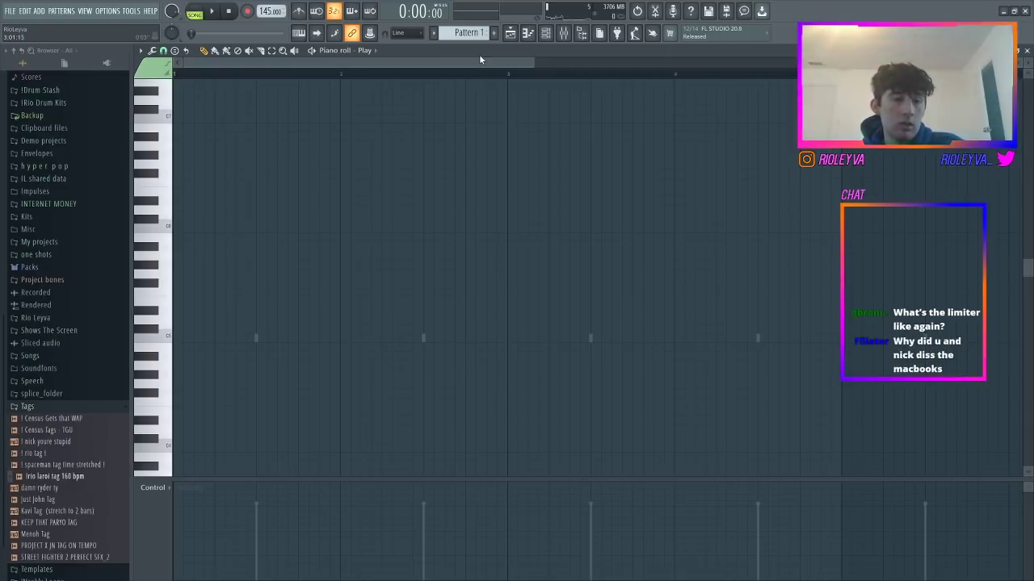
left_click(163, 50)
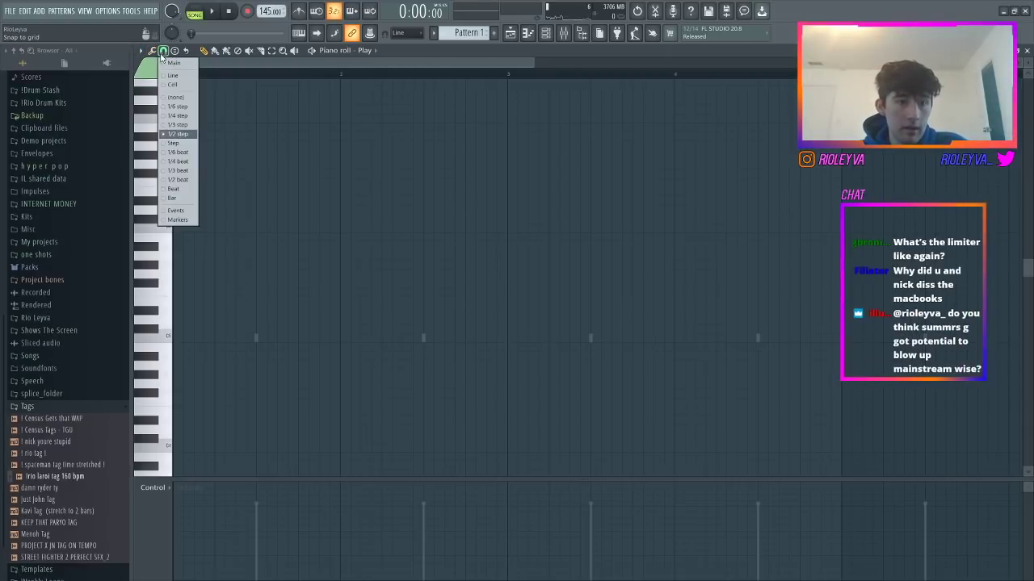
left_click(179, 134)
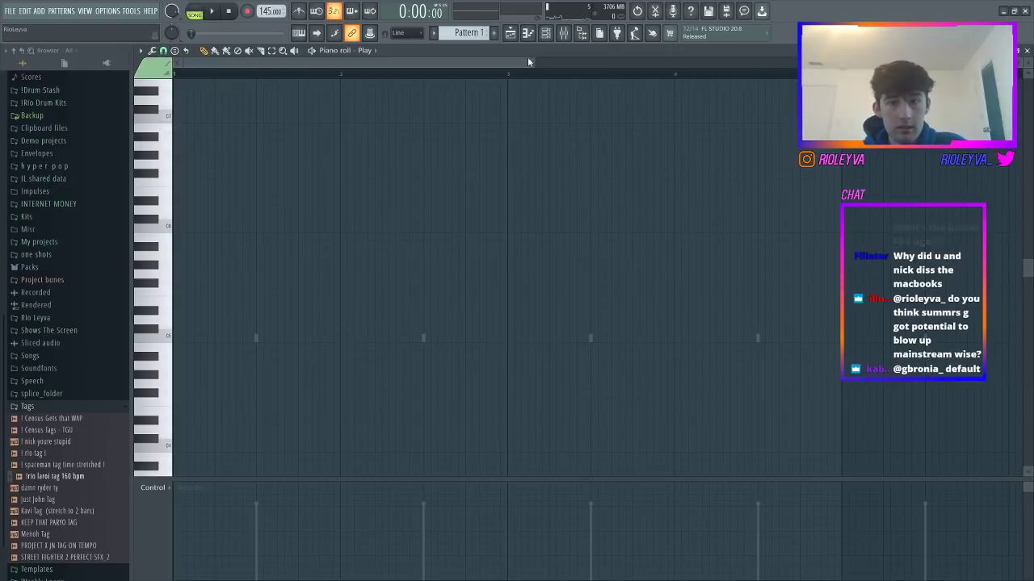
left_click_drag(531, 58, 428, 58)
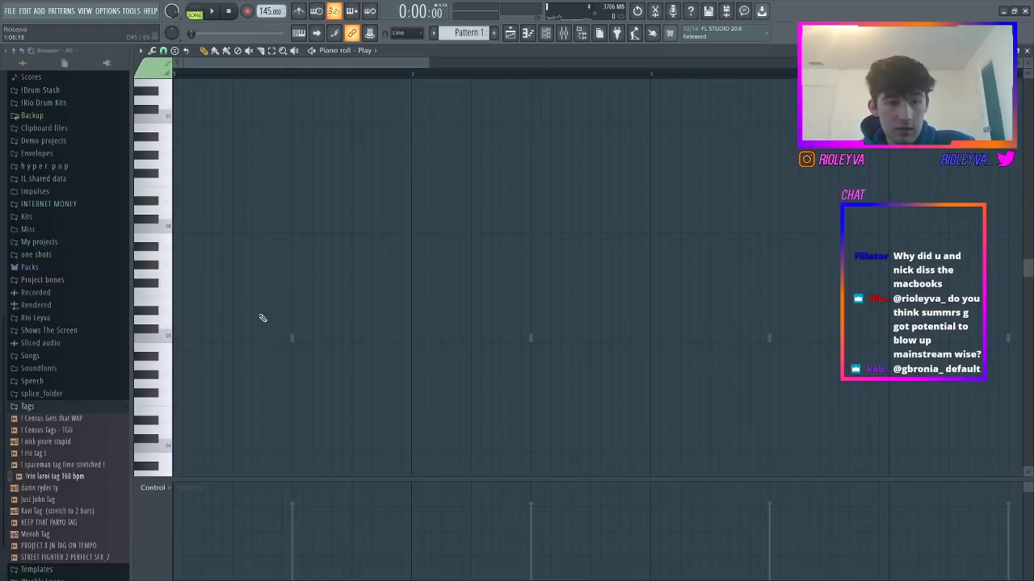
left_click(226, 339)
left_click_drag(239, 338, 480, 347)
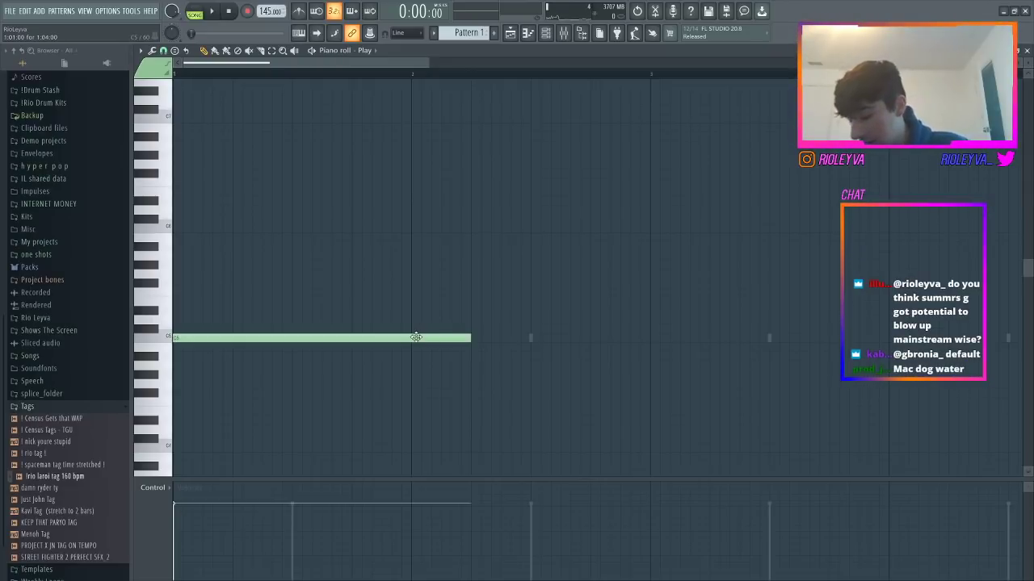
- Add D#5 and G5 notes of the same length above the C5 note to form a chord
left_click(189, 310)
left_click(188, 281)
right_click(192, 283)
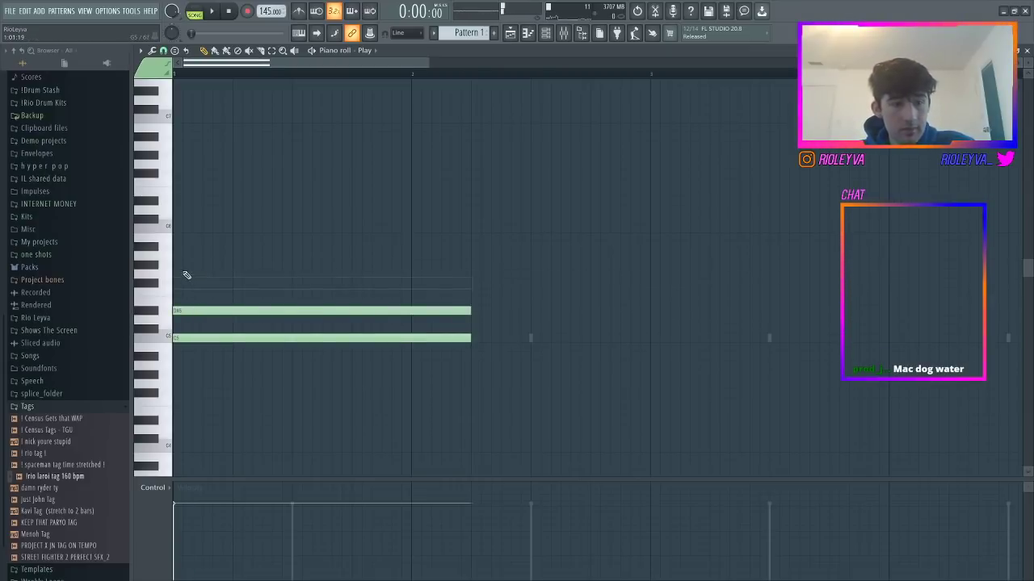
left_click_drag(185, 266, 172, 276)
- Try the D#5 note an octave higher, return it to D#5 and play the chord
left_click(250, 313, "ctrl")
key("ctrl+Up")
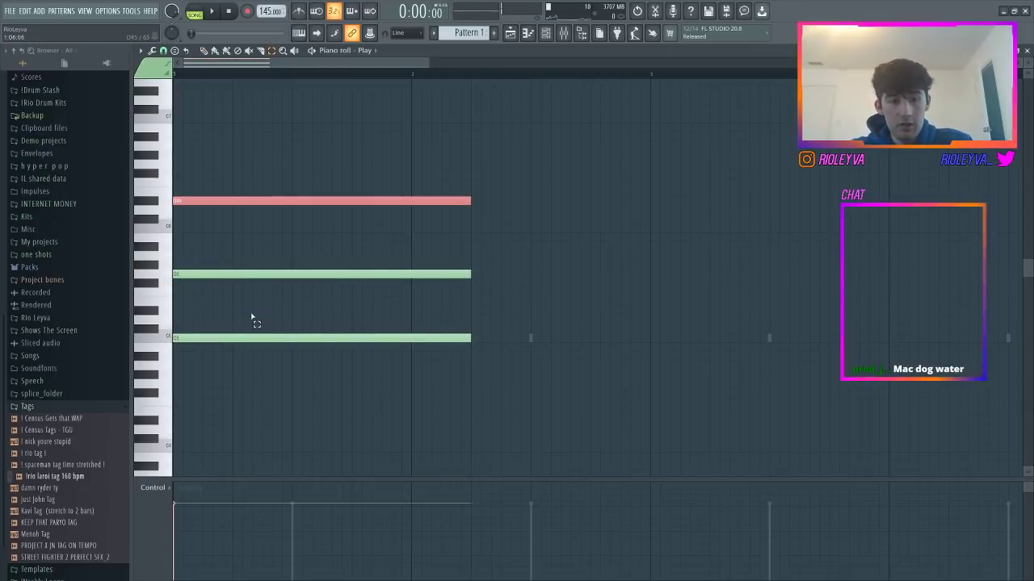
key("ctrl+Down")
key("space")
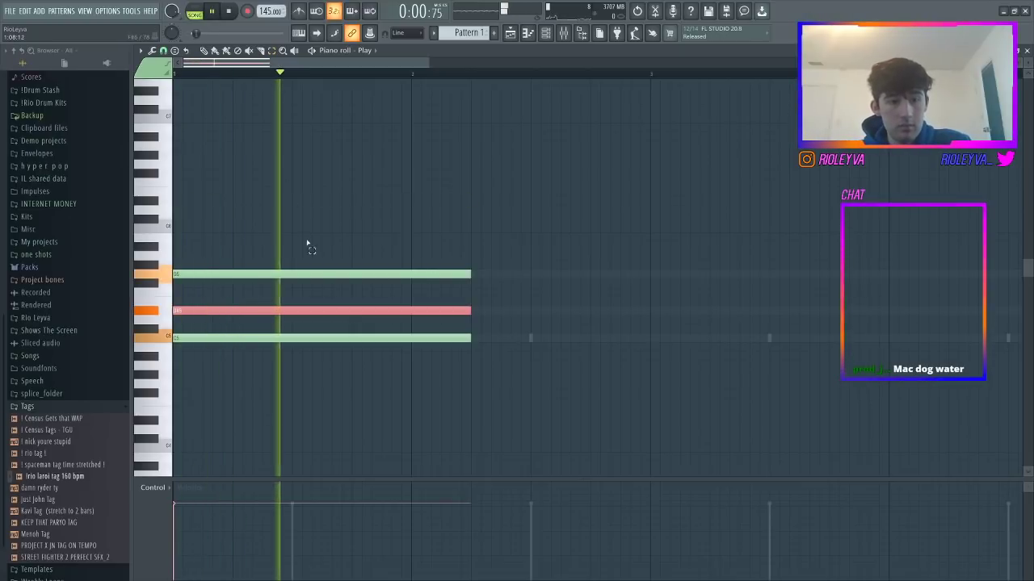
key("space")
- Raise the D#5 note one octave, lower the whole chord one octave and play it back
left_click(386, 377, "ctrl")
left_click(337, 311, "ctrl")
key("ctrl+Up")
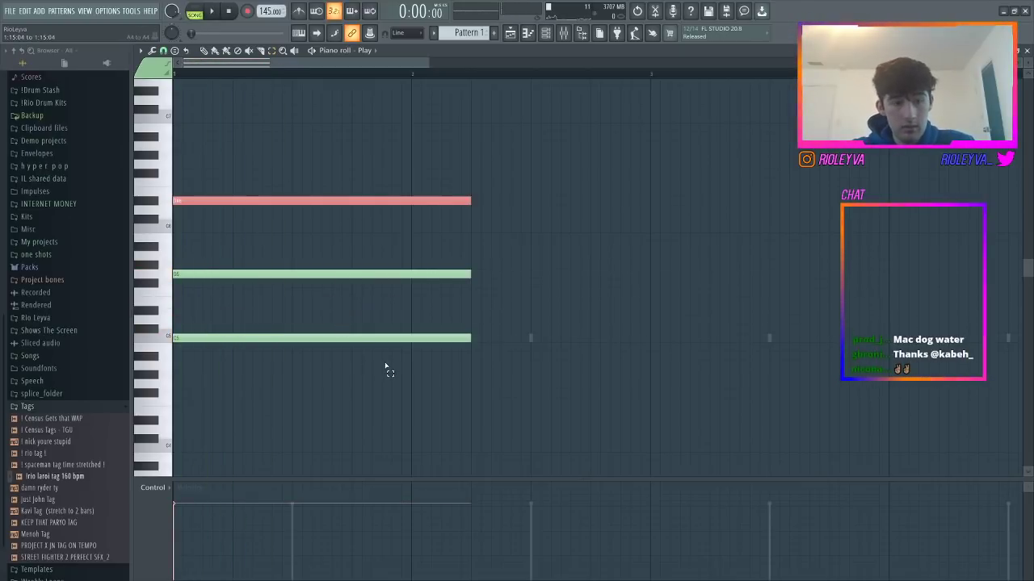
left_click(388, 369, "ctrl")
key("ctrl+Down")
key("space")
scroll(411, 340, "down", 3)
key("space")
- Turn on the metronome, set the tempo to 155 BPM and play the chord against it
left_click(299, 11)
left_click_drag(265, 12, 265, 1)
key("space")
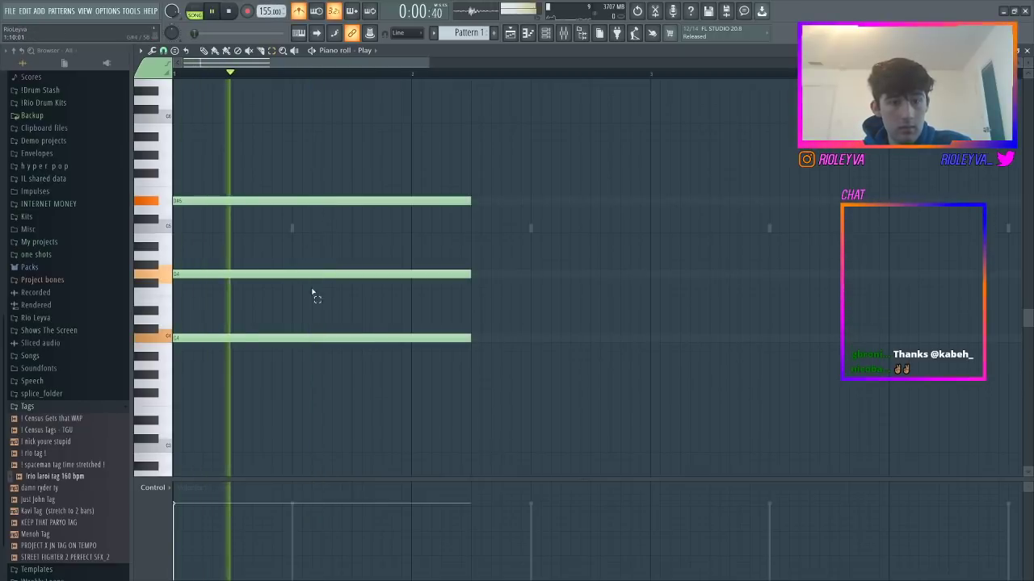
key("space")
- Slice the chord at the fourth beat of bar 1 and shift the second part to A#3, F4 and D5
left_click_drag(350, 181, 355, 178)
key("e")
left_click_drag(402, 458, 413, 122)
key("shift+Down")
key("shift+Down")
left_click_drag(392, 249, 411, 184)
key("shift+Up")
- Play both chords and extend the second chord to the start of bar 3
key("space")
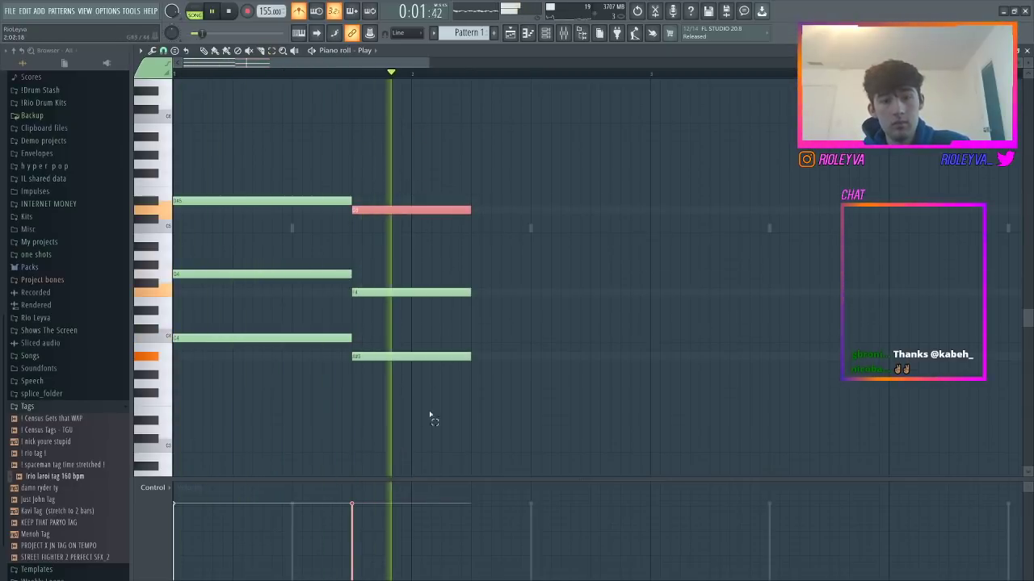
left_click_drag(433, 396, 423, 143)
key("space")
left_click_drag(472, 210, 651, 209)
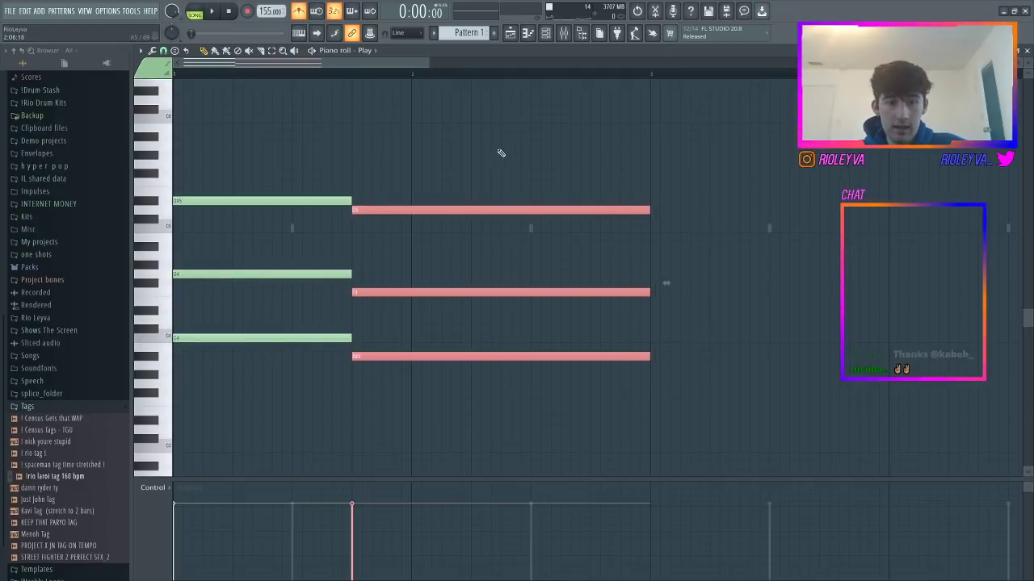
key("ctrl+d")
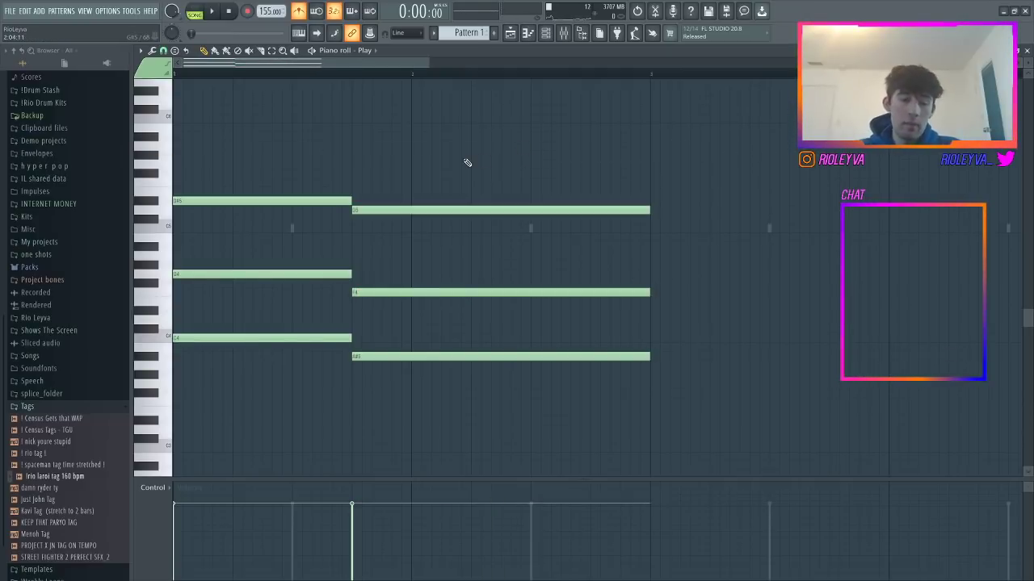
- Audition the chord notes and replace the second chord with a duplicate of the first lowered two semitones
left_click(206, 340)
left_click(213, 274)
left_click(214, 201)
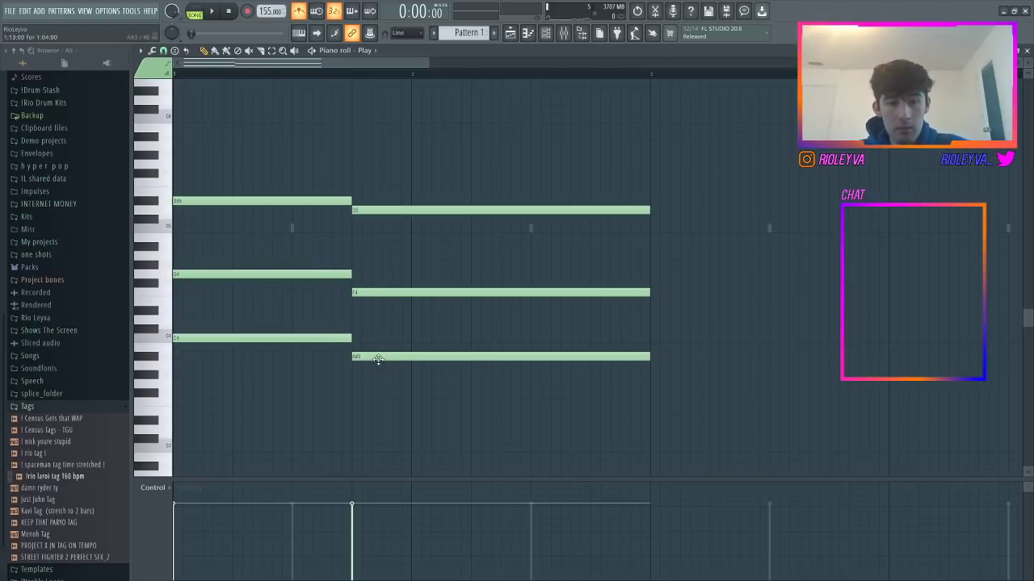
left_click(376, 292)
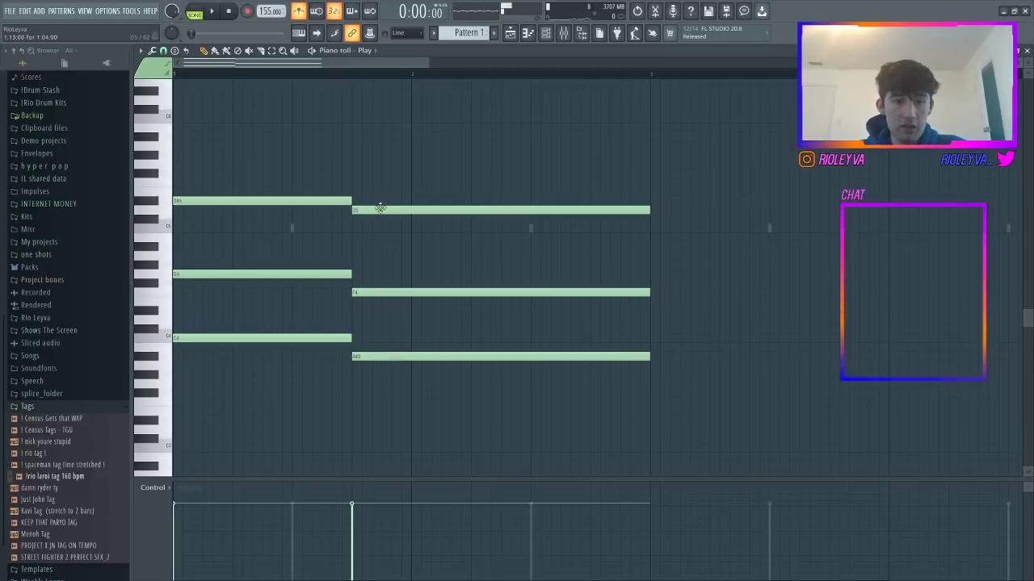
left_click_drag(422, 199, 458, 395)
key("Delete")
left_click_drag(352, 360, 318, 197)
key("ctrl+b")
key("Down")
key("Down")
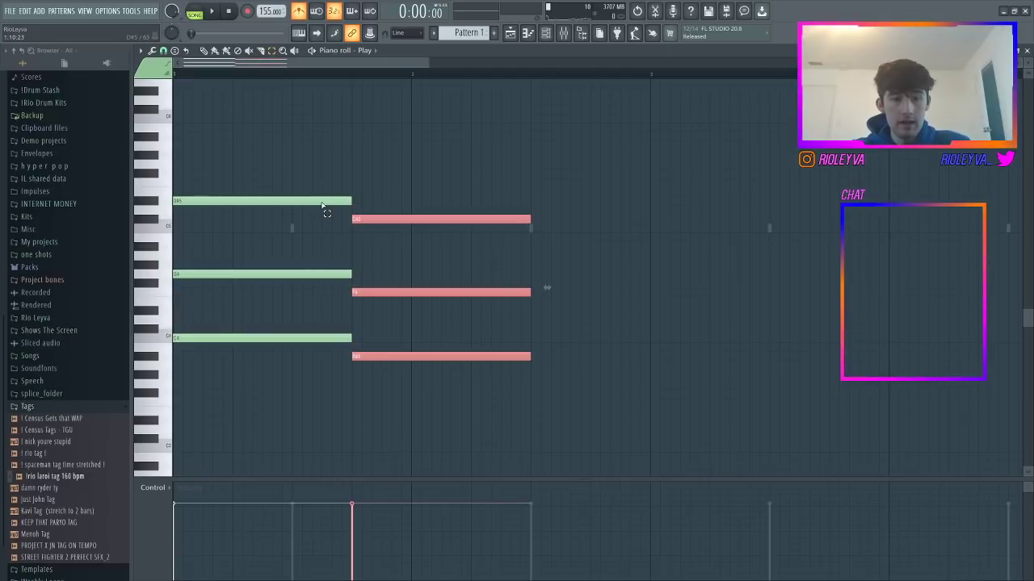
- Raise the second chord's top note one semitone to D5 and extend the chord to the start of bar 3
left_click(389, 240)
left_click(400, 218)
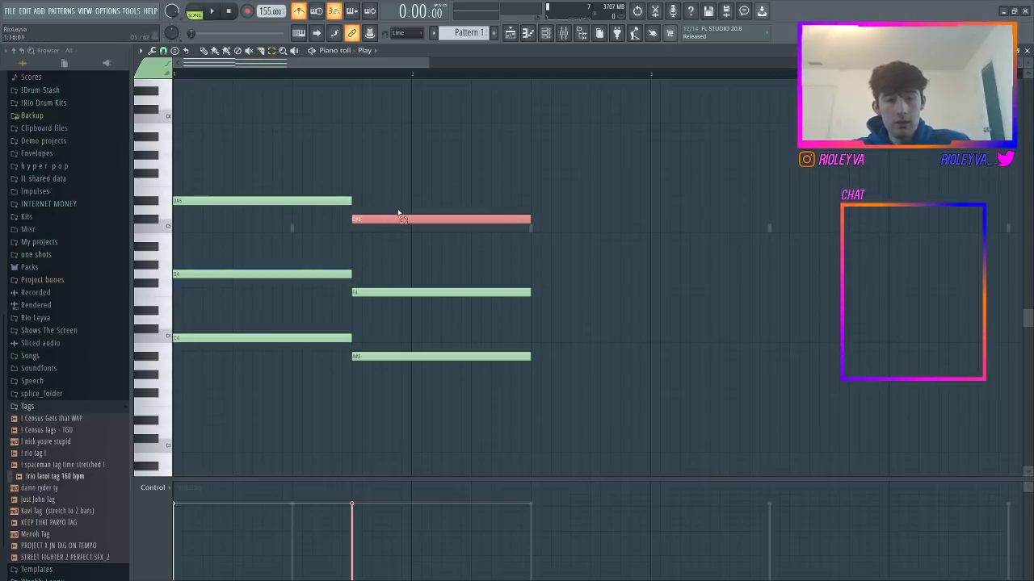
key("Up")
left_click_drag(447, 417, 449, 212)
key("space")
left_click_drag(549, 206, 651, 218)
key("space")
- Transpose both chords up four semitones and play the progression
left_click(485, 156)
right_click(502, 157)
key("Up")
key("Up")
key("Up")
key("Up")
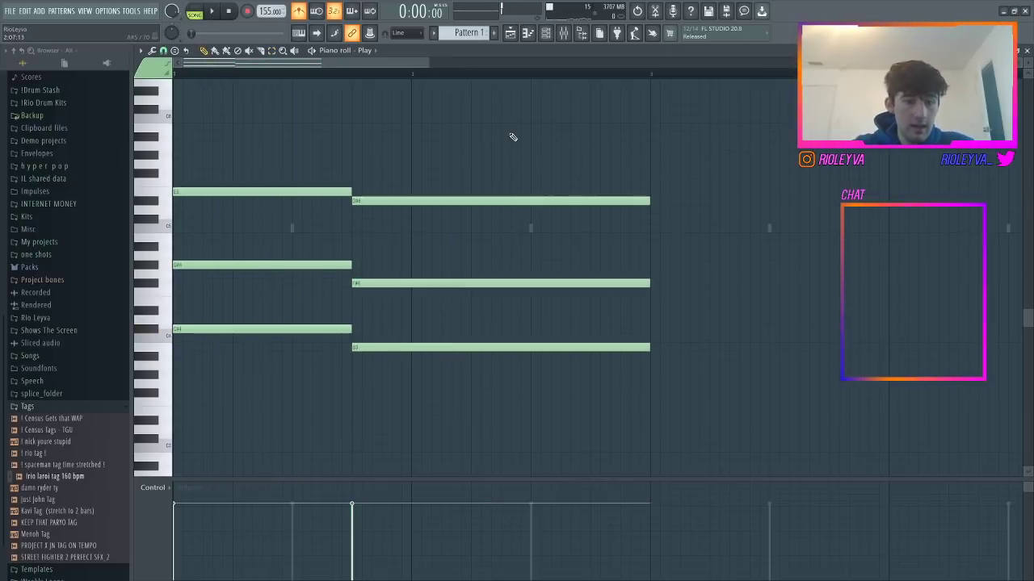
key("Down")
key("Up")
key("space")
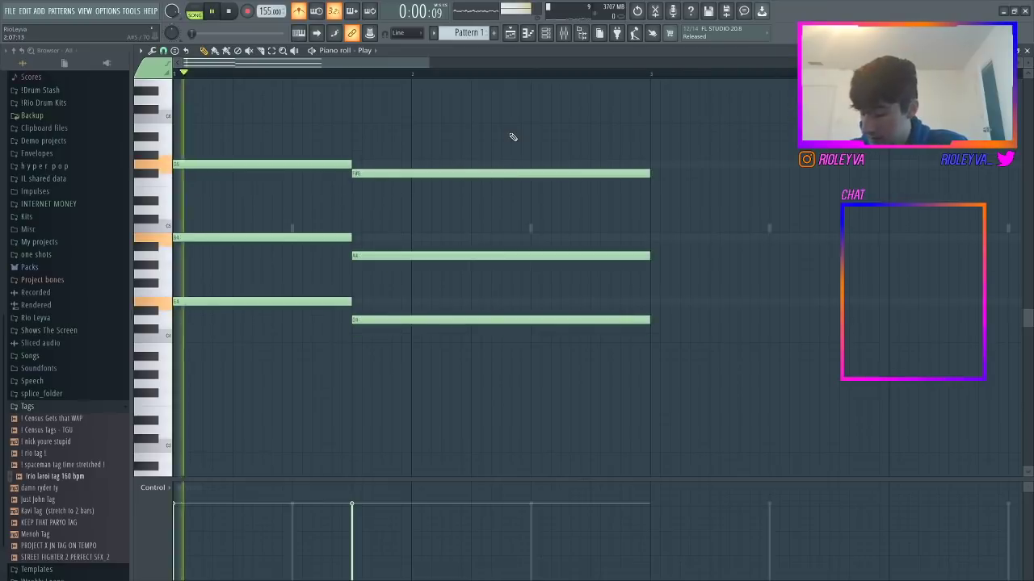
- Turn off the metronome, set the tempo to 174 BPM and stop playback
left_click(299, 12)
left_click_drag(263, 13, 263, 0)
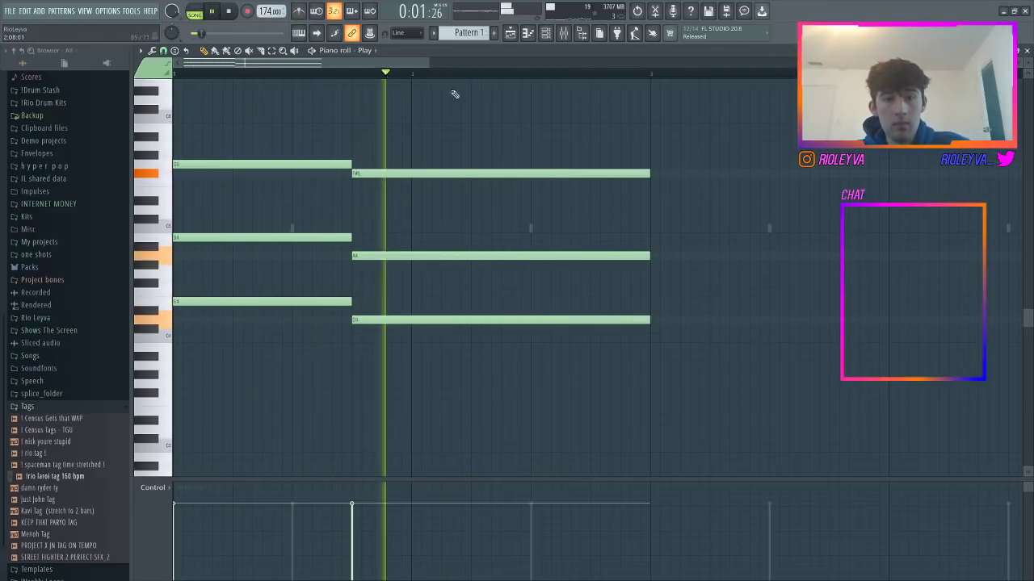
left_click_drag(421, 63, 567, 67)
key("space")
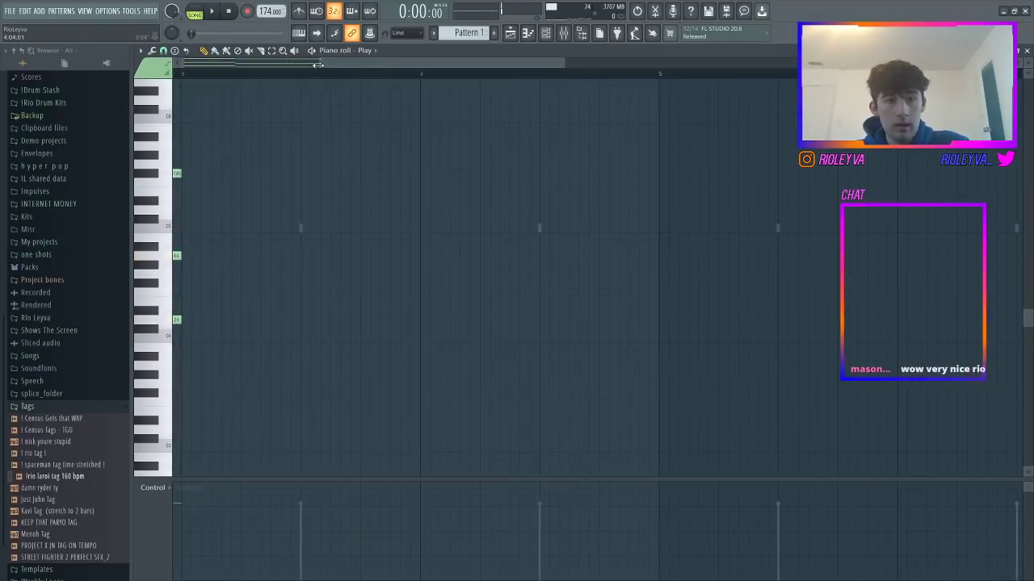
- Duplicate the two-chord progression into bars 3 and 4 and move the third chord's bottom note up to G4
left_click_drag(317, 65, 181, 65)
key("ctrl+b")
left_click(559, 130)
right_click(581, 130)
left_click(450, 320)
left_click_drag(497, 301, 495, 275)
- Replace the third chord's G5 with D5 and raise its B4 one octave to B5
left_click(484, 201)
right_click(489, 202)
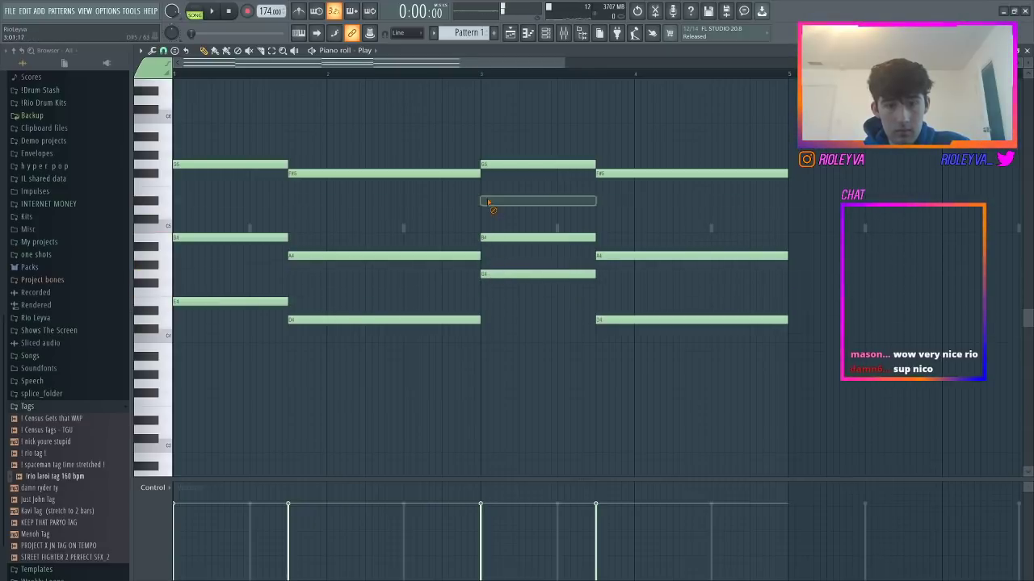
left_click(490, 210)
right_click(493, 165)
left_click(528, 239)
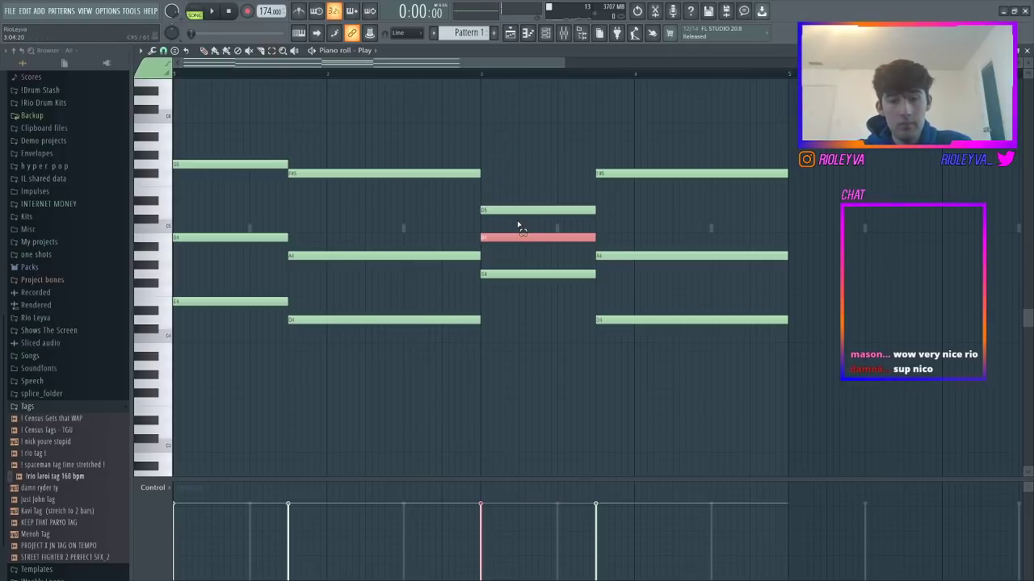
key("ctrl+Up")
left_click(546, 334)
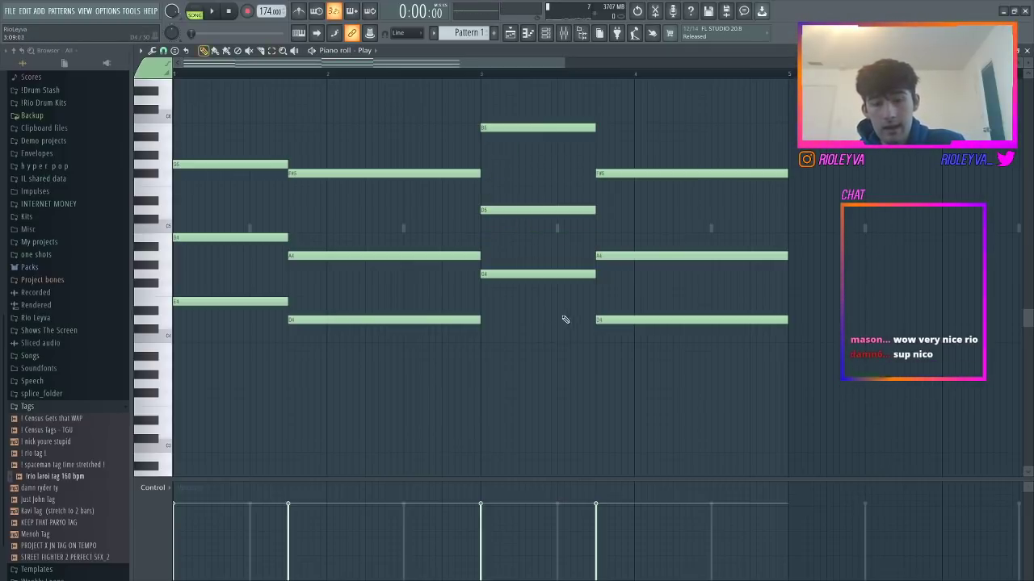
- Rebuild the fourth chord from the notes C4, G4 and E5, removing its previous notes
left_click(598, 339)
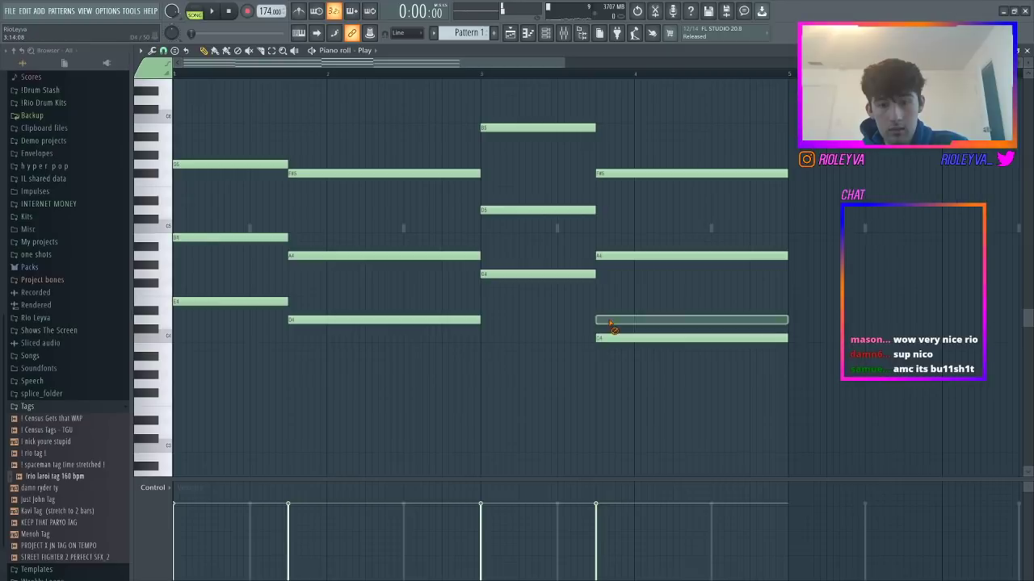
left_click_drag(611, 327, 602, 307)
left_click(606, 274)
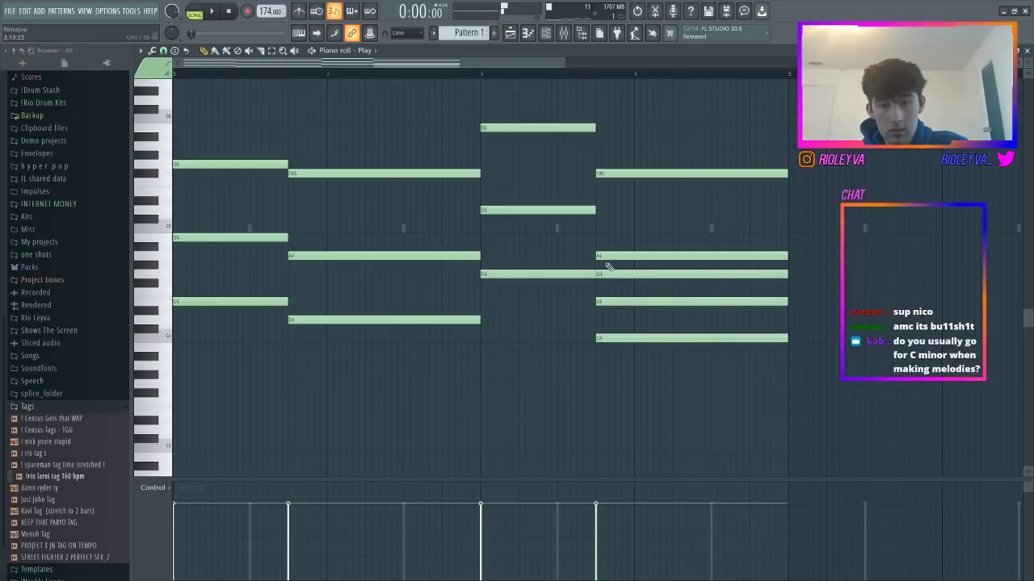
right_click(609, 257)
right_click(614, 173)
left_click(628, 300, "ctrl")
key("ctrl+Up")
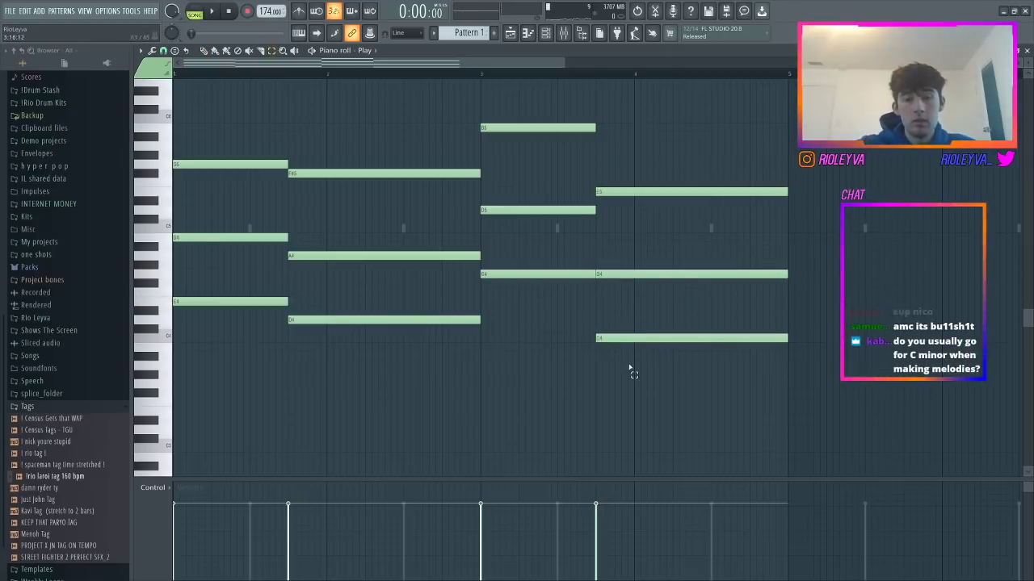
- Select the whole four-chord progression and duplicate it into bars 5 to 8
key("ctrl+a")
key("ctrl+b")
left_click(497, 141)
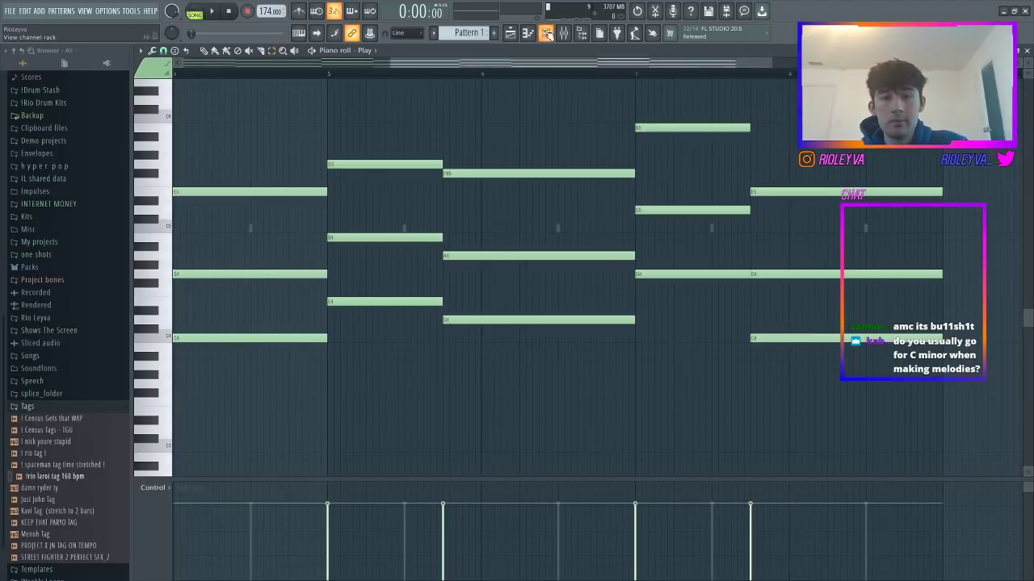
- Route the Play channel to mixer insert 1 and load Tremolator in effect slot 5
left_click(563, 34)
left_click(563, 34)
left_click(198, 211)
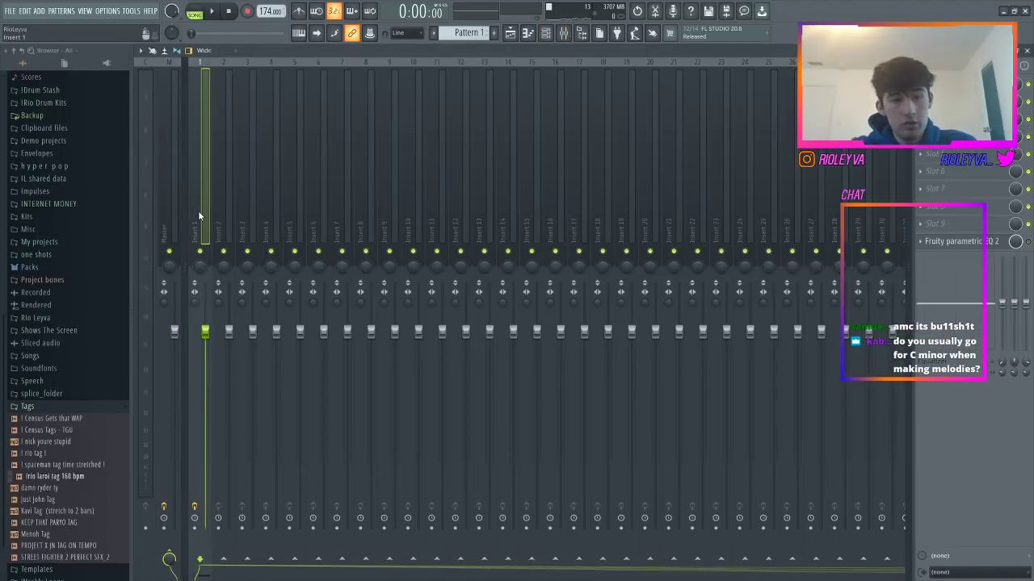
key("ctrl+l")
left_click(967, 154)
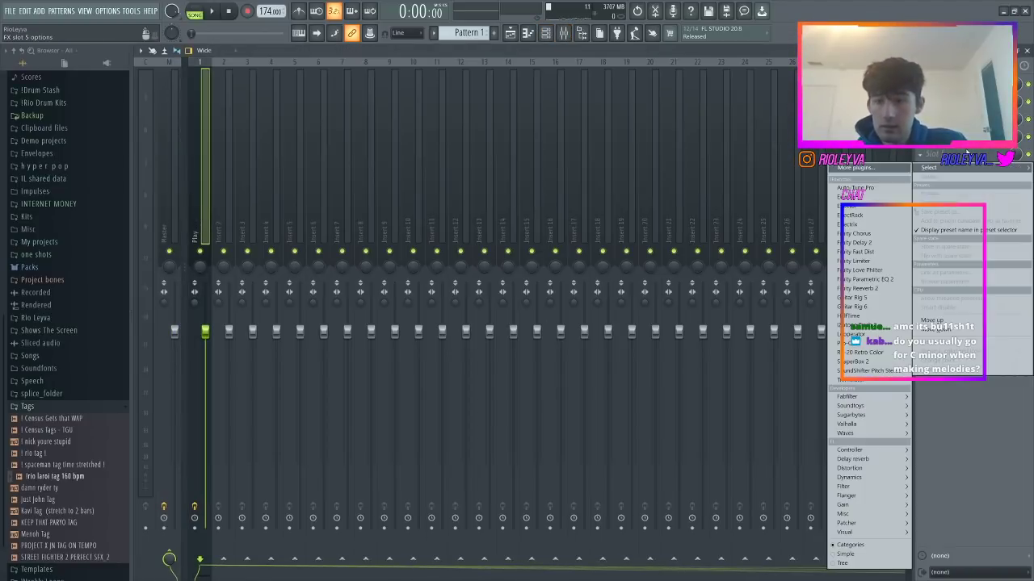
left_click(889, 381)
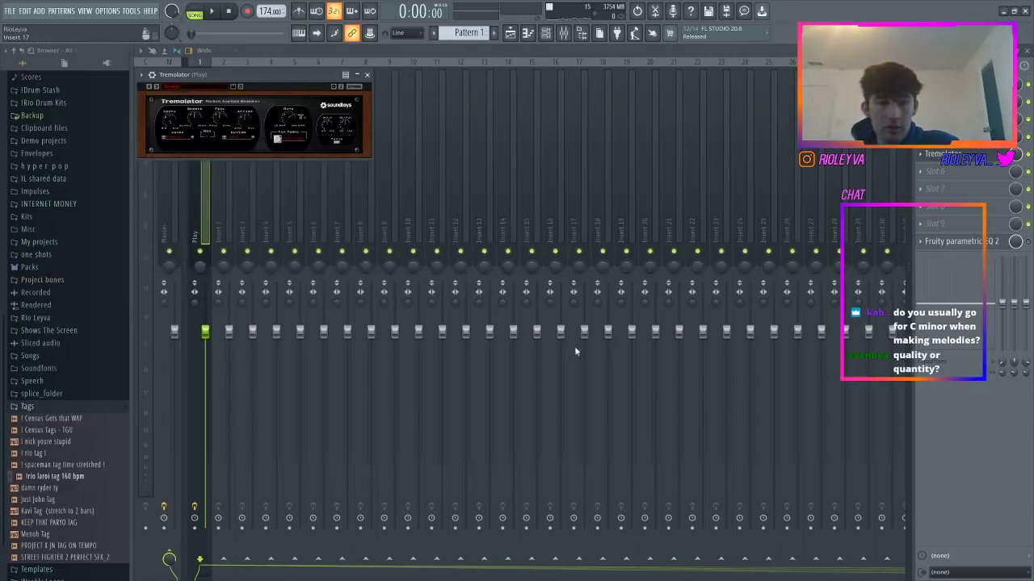
left_click(237, 139)
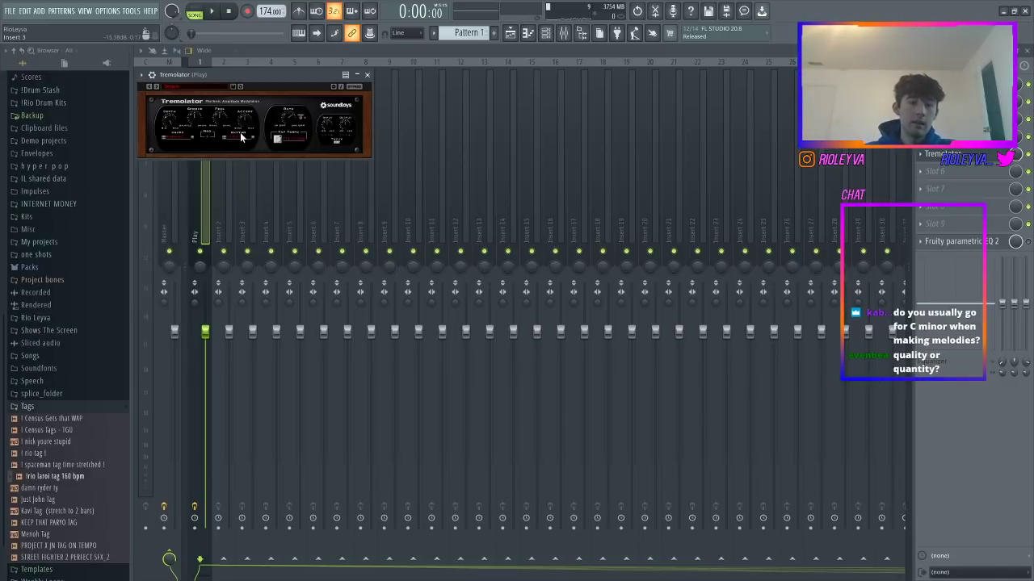
mouse_move(239, 141)
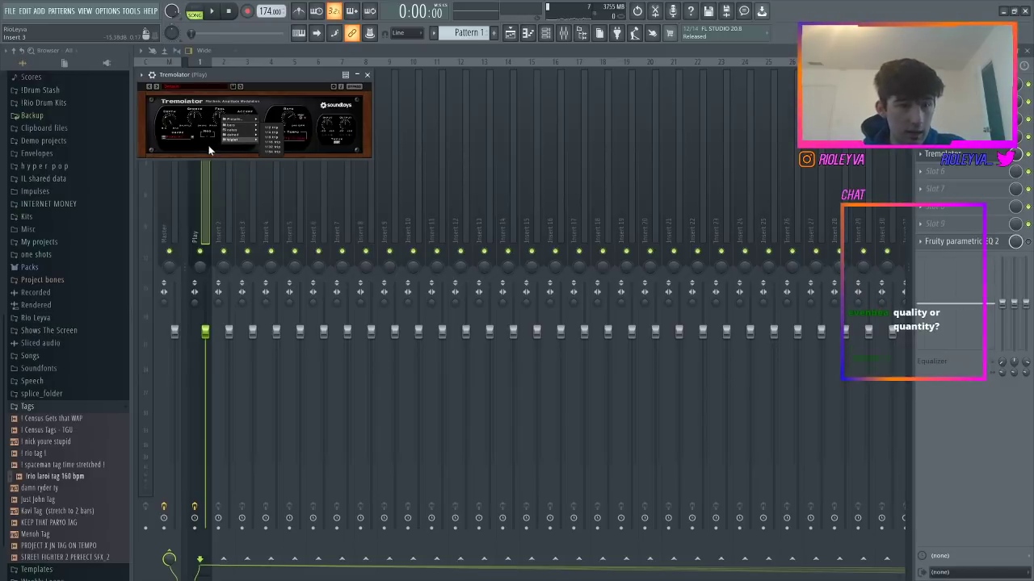
left_click(208, 148)
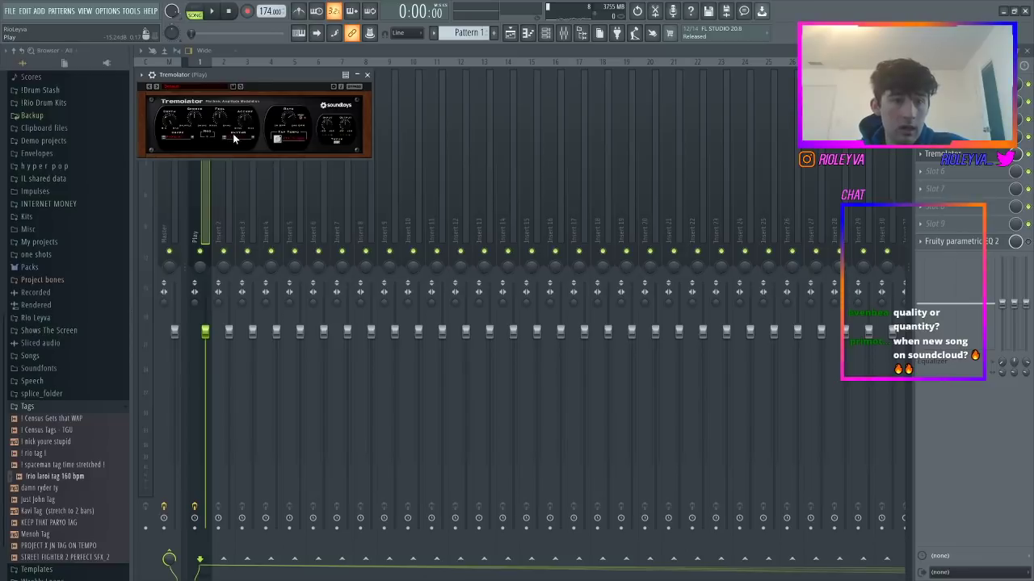
left_click(232, 138)
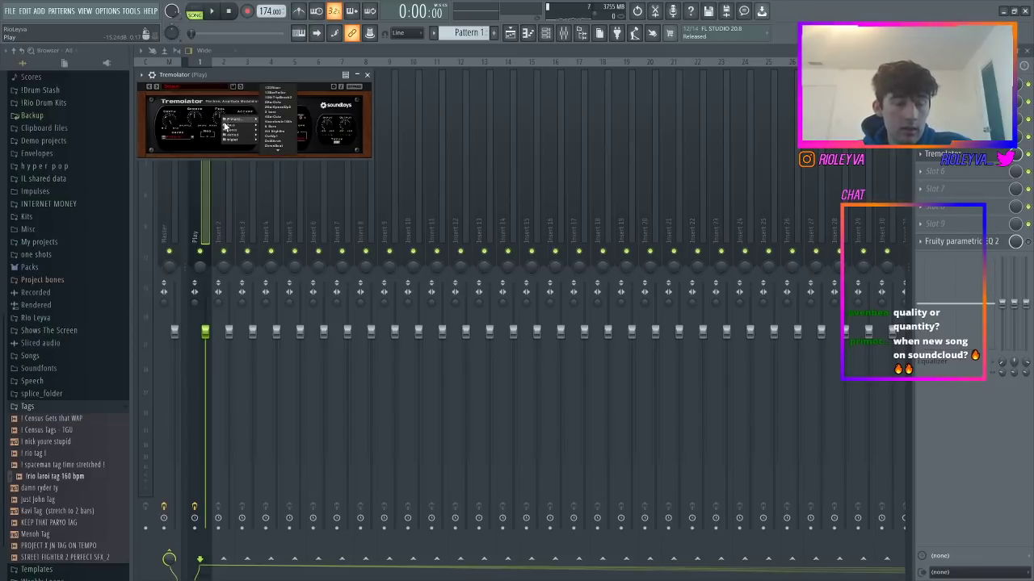
left_click(202, 154)
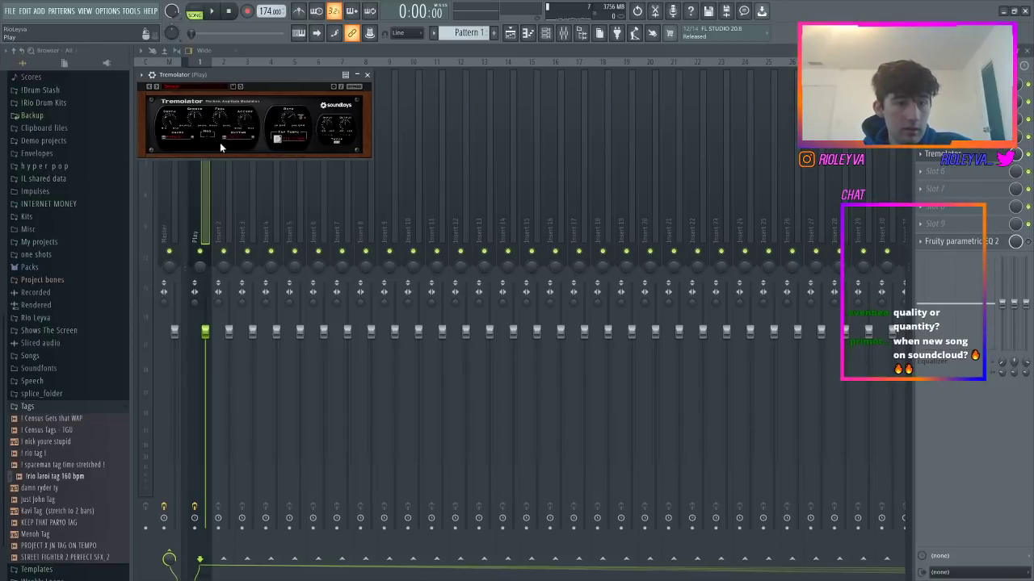
- Choose a waveform shape for Tremolator and close its window
left_click(173, 136)
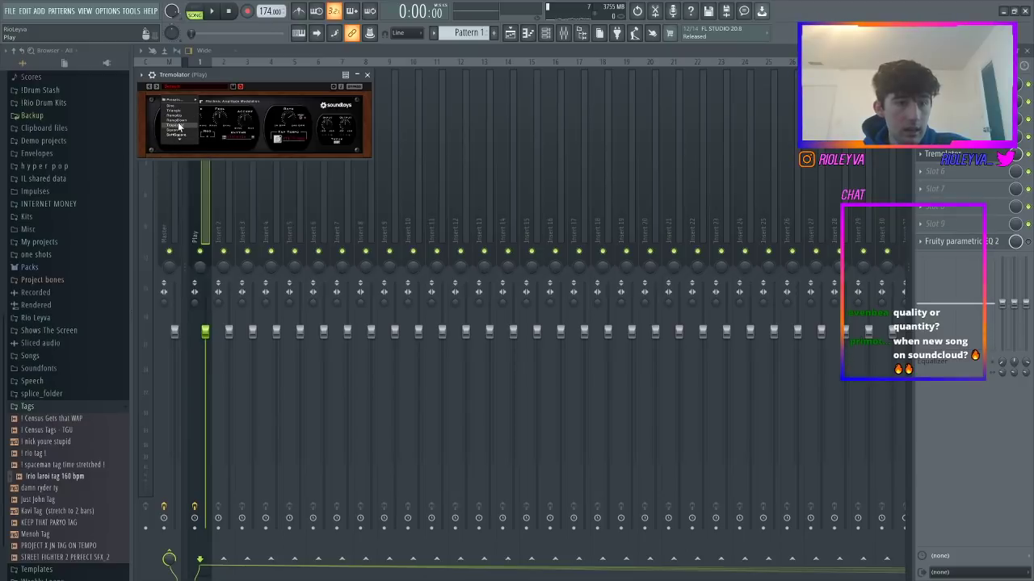
left_click(191, 121)
left_click(366, 74)
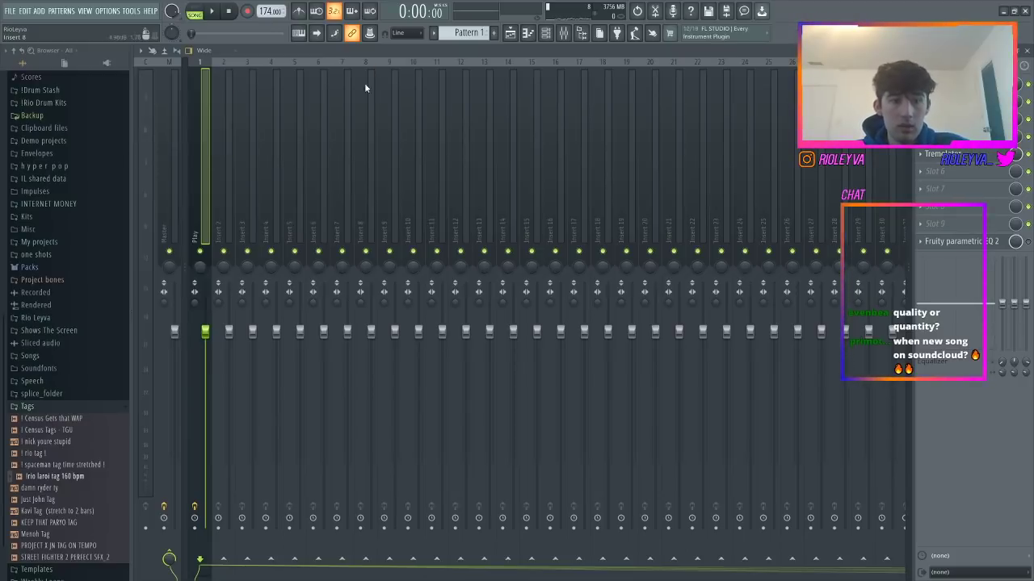
- Play the loop with the Play track's fader raised and add Fruity Parametric EQ 2 in slot 8, boosting bands 5 and 6
key("space")
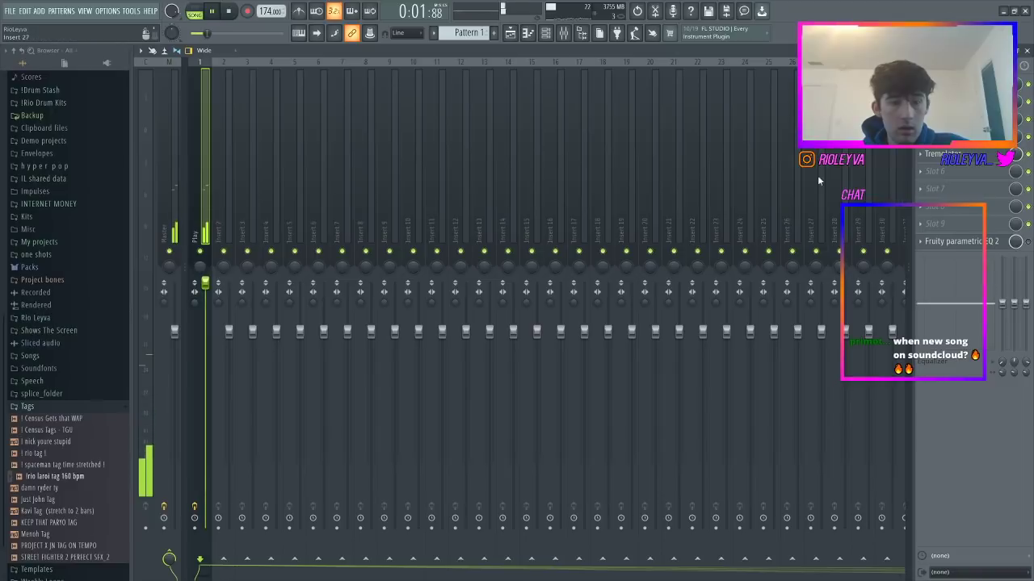
left_click(920, 207)
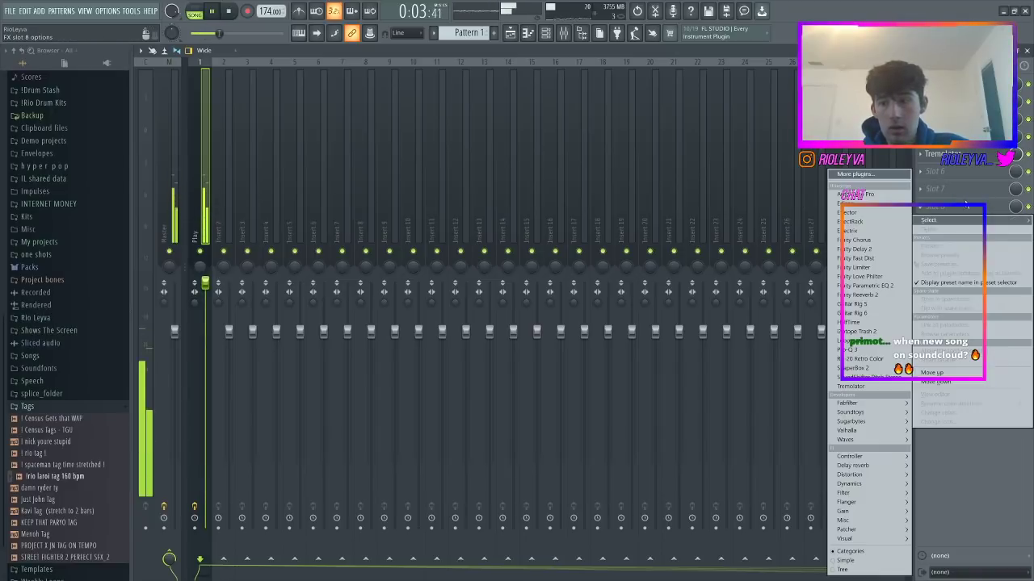
left_click(877, 286)
left_click_drag(347, 208, 399, 187)
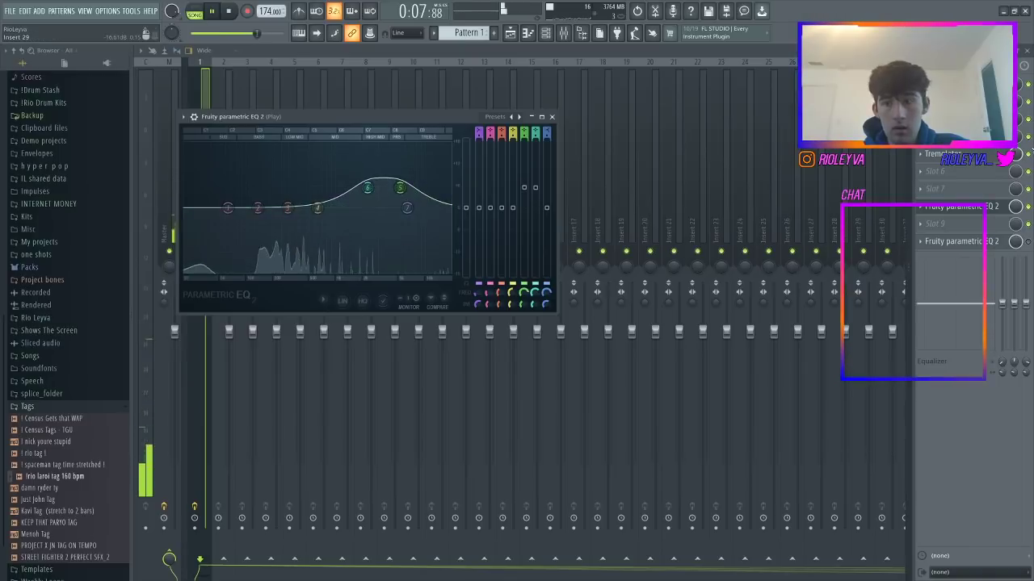
- Add Fruity Reeverb 2 in slot 4, check the parametric EQ in slot 10, and move the reverb up one slot
left_click(921, 136)
left_click(870, 272)
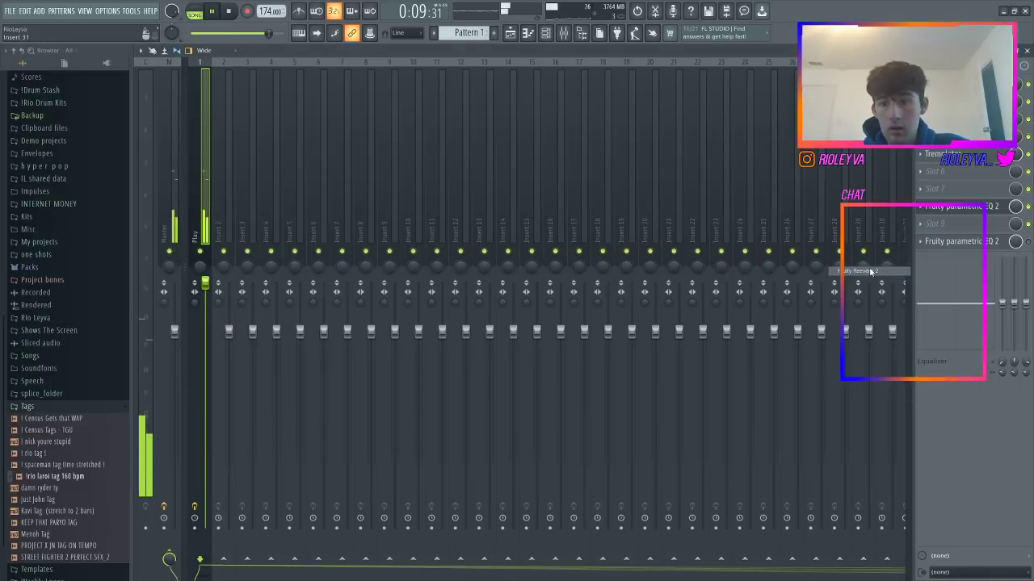
left_click(961, 241)
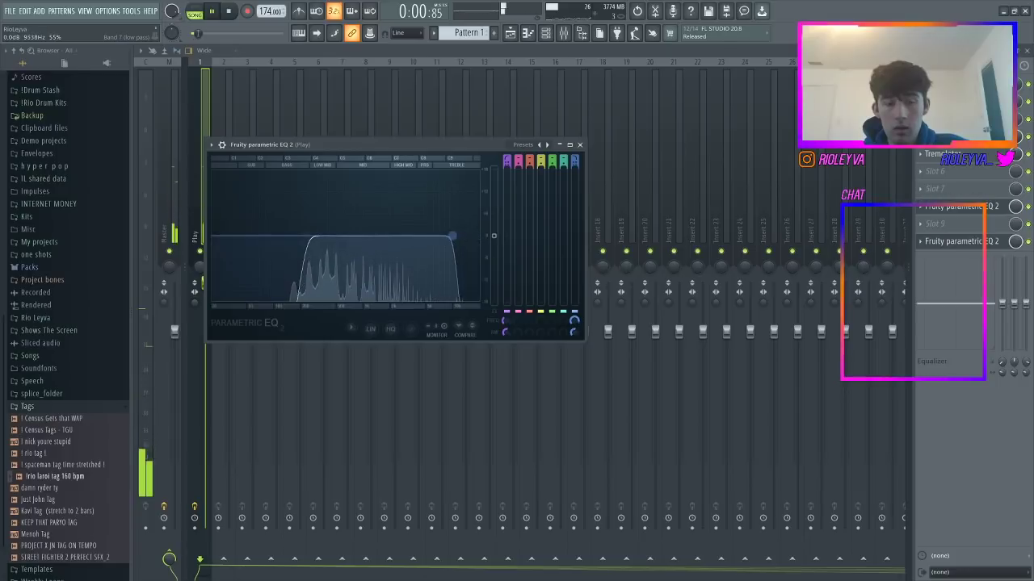
left_click(579, 144)
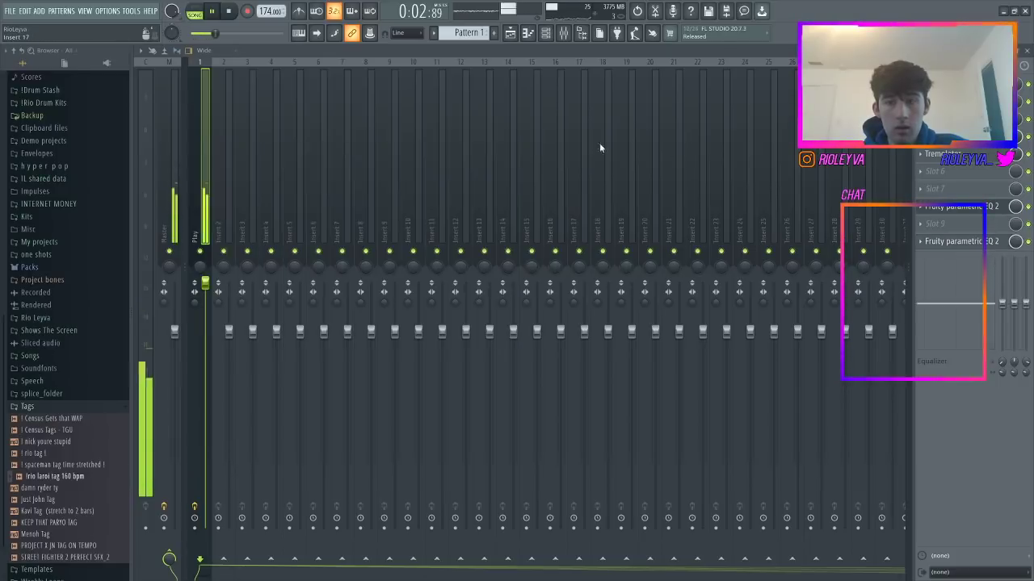
left_click(920, 136)
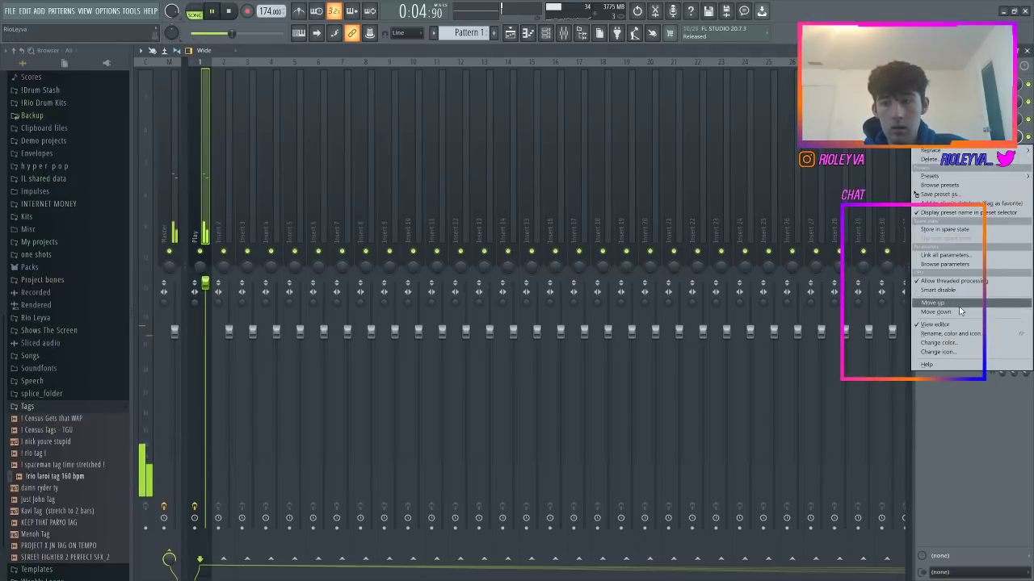
left_click(960, 310)
- Stop playback and add a ZENOLOGY instrument channel, keeping its window clear of the channel rack
key("F6")
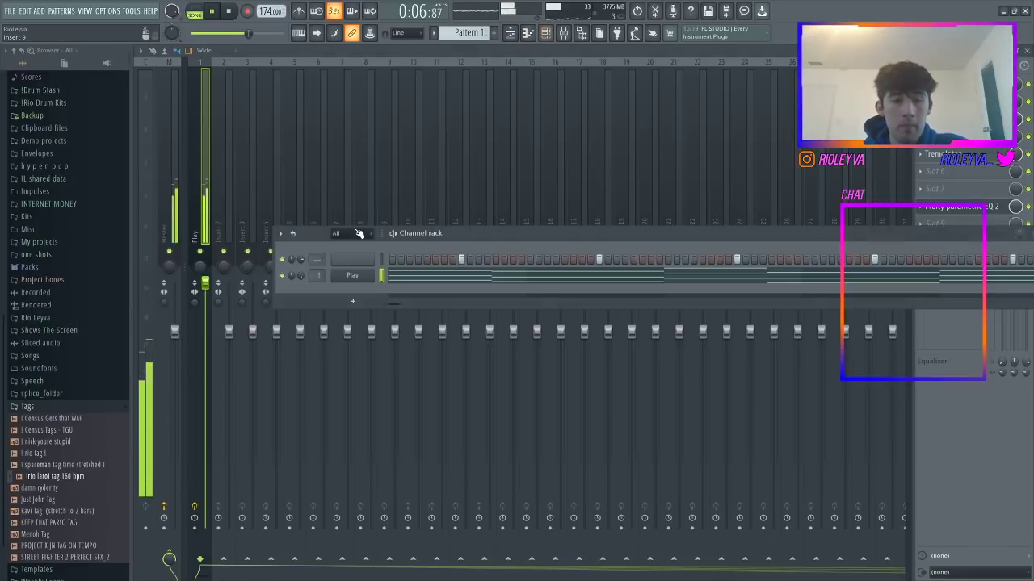
key("space")
left_click(353, 301)
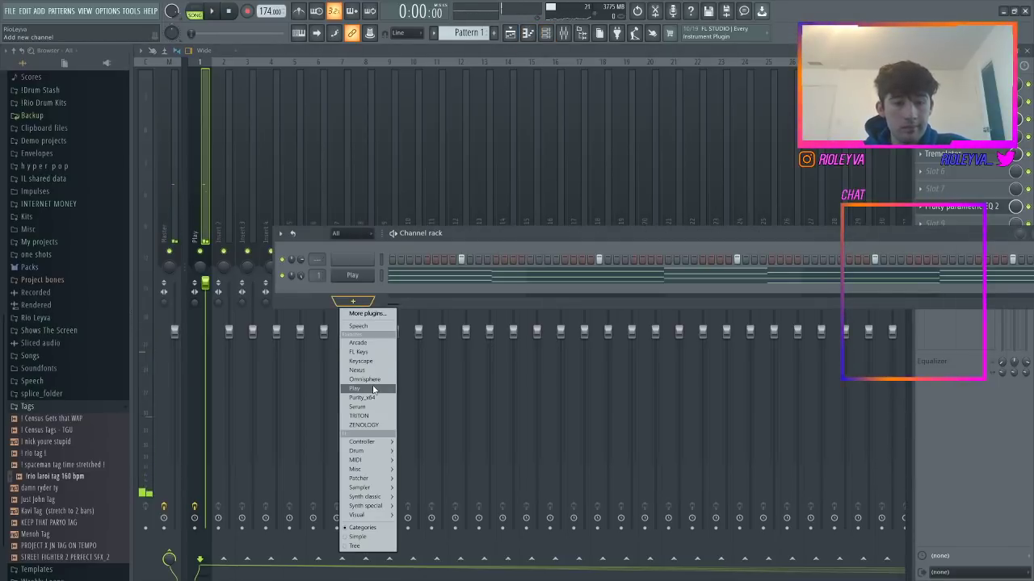
left_click(365, 425)
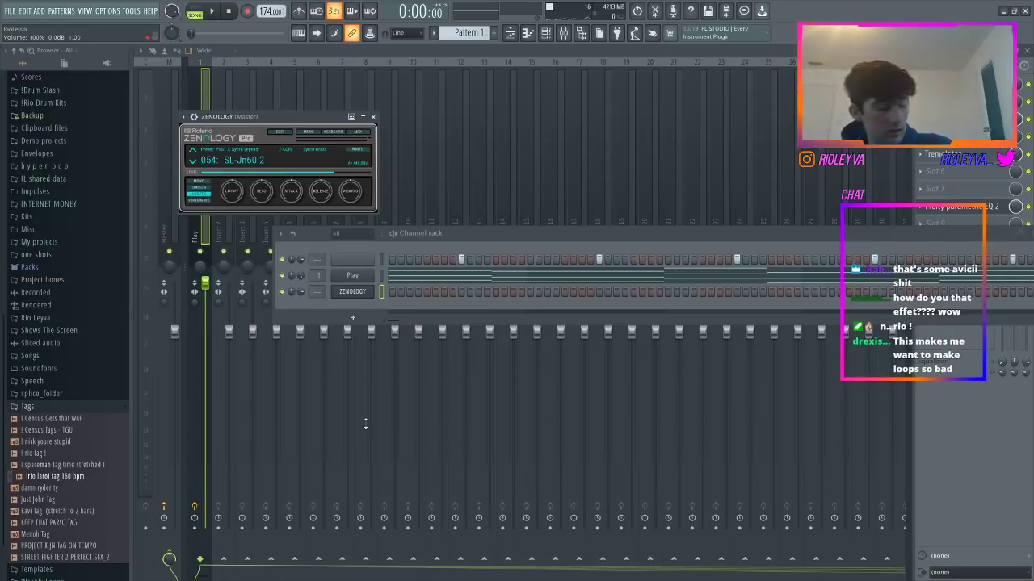
left_click_drag(305, 117, 508, 97)
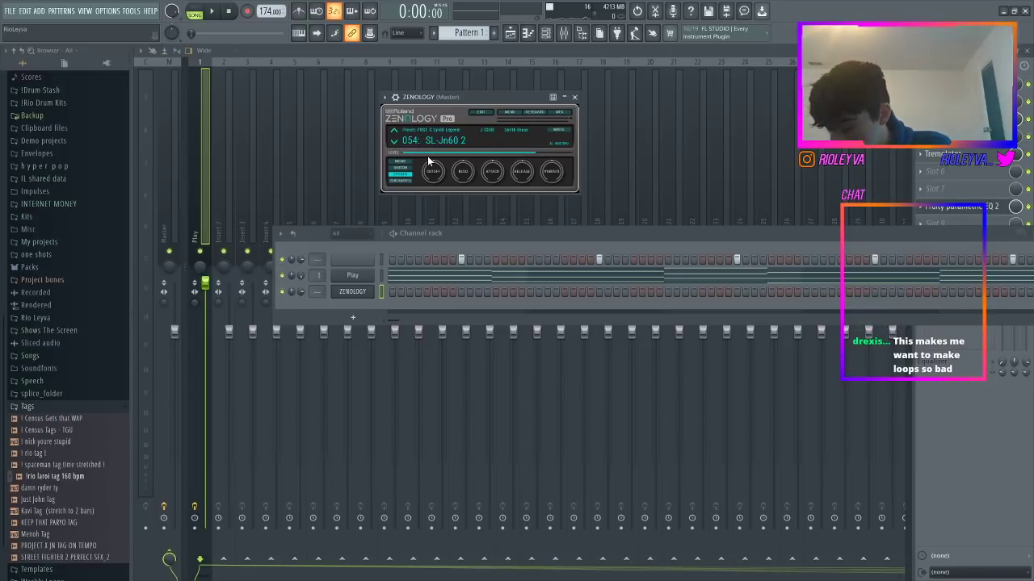
- Step through the ZENOLOGY presets to 057: SL-Jn60 5 and close the instrument window
left_click(394, 141)
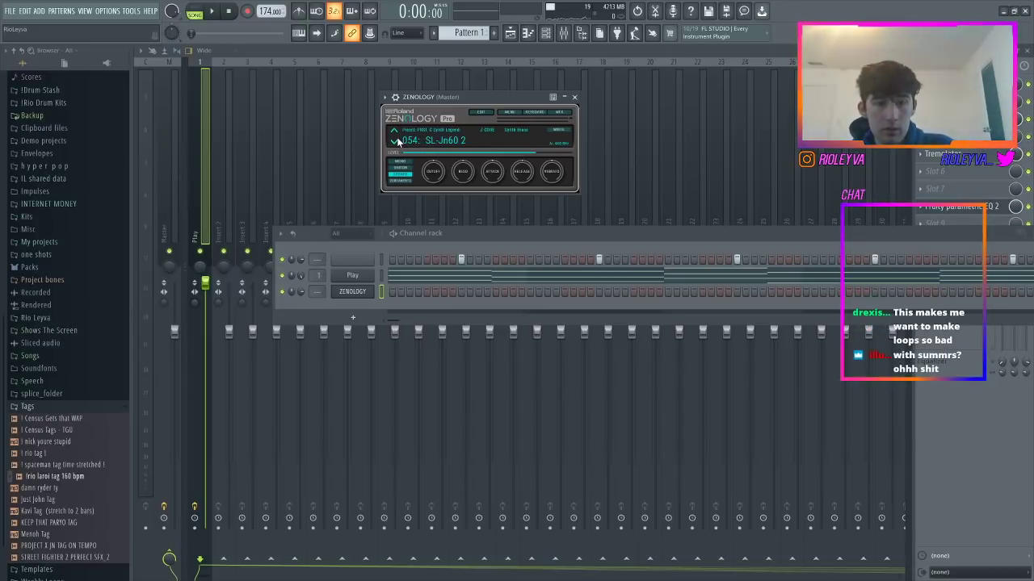
left_click(395, 141)
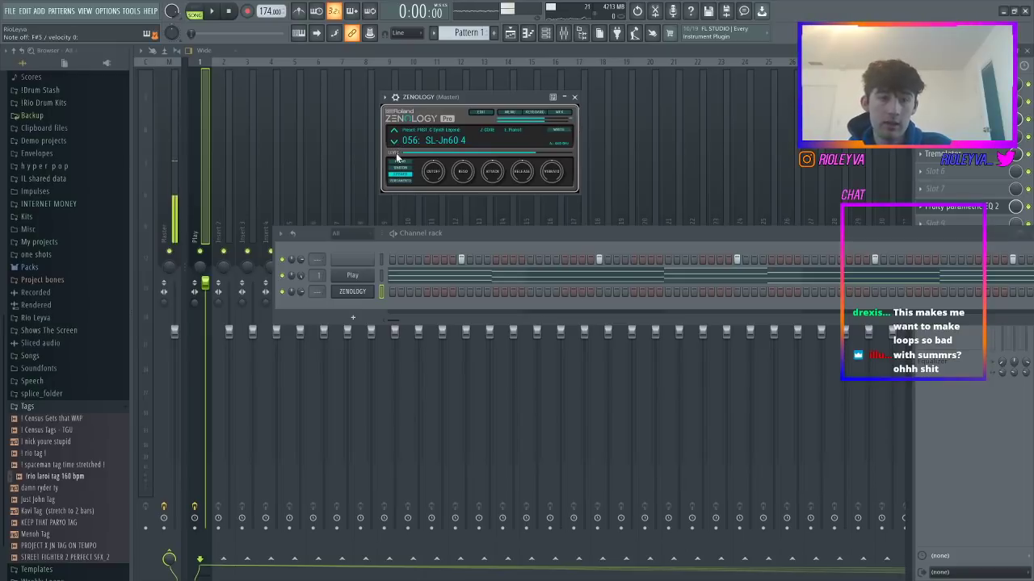
left_click(395, 141)
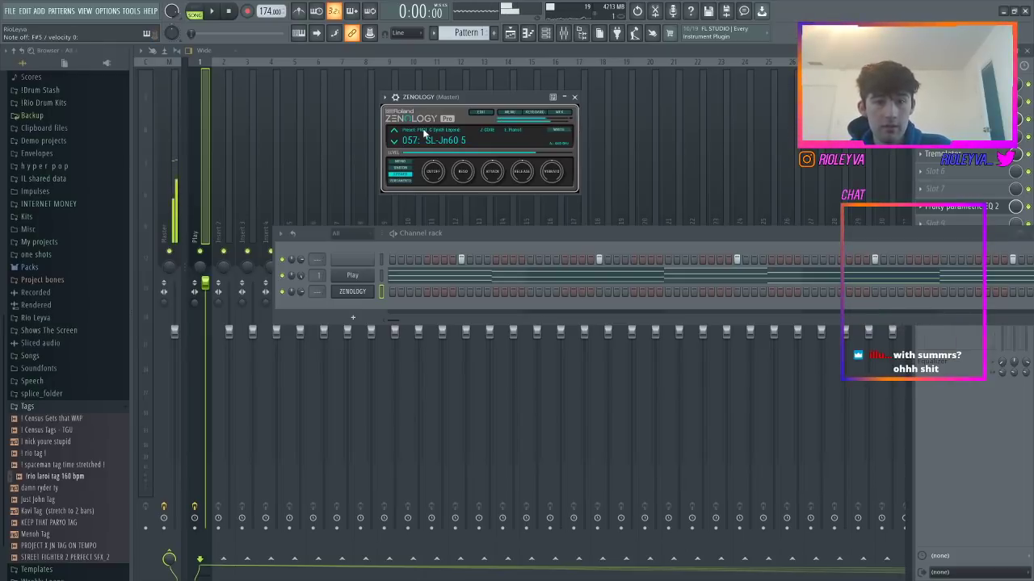
left_click(575, 97)
left_click(365, 277)
right_click(365, 277)
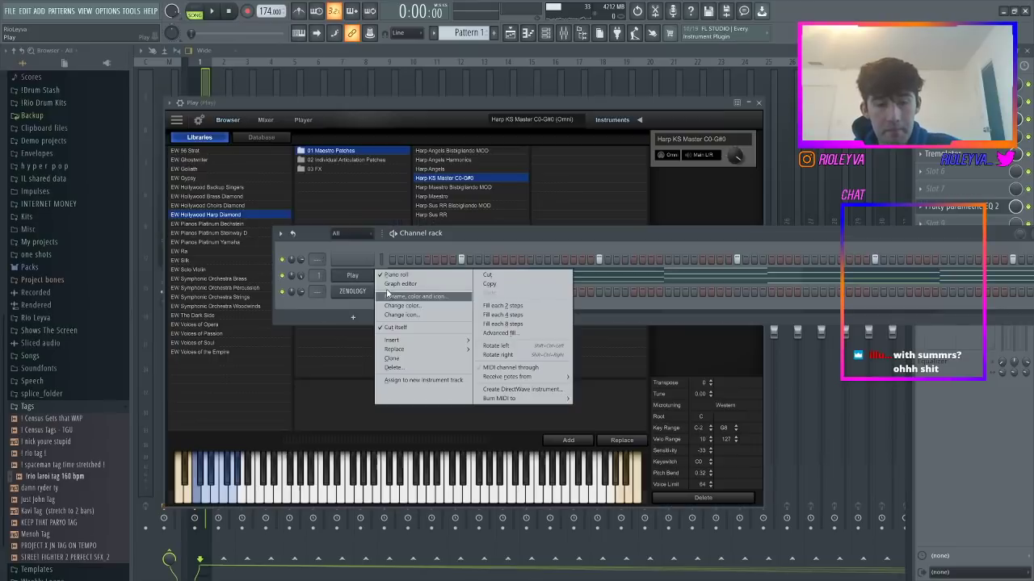
left_click(355, 294)
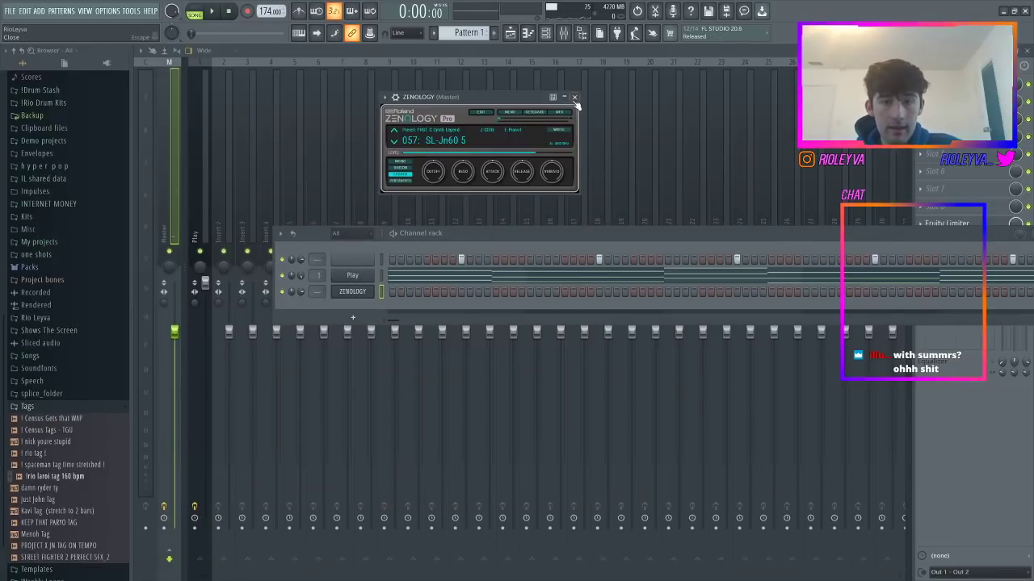
left_click(575, 98)
- Open the ZENOLOGY channel's piano roll at the beginning of bar 1
right_click(370, 289)
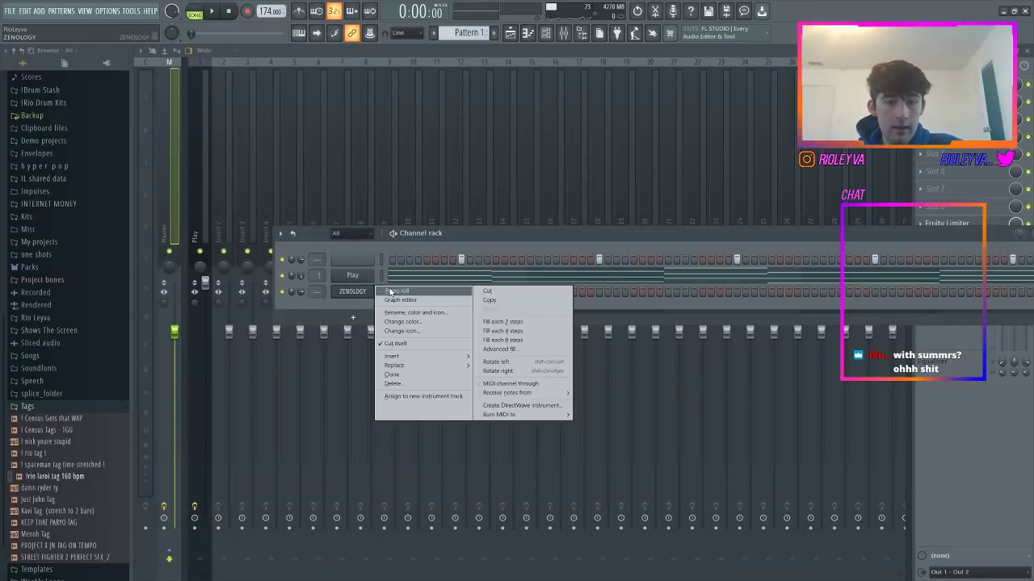
left_click(394, 292)
left_click_drag(741, 58, 174, 63)
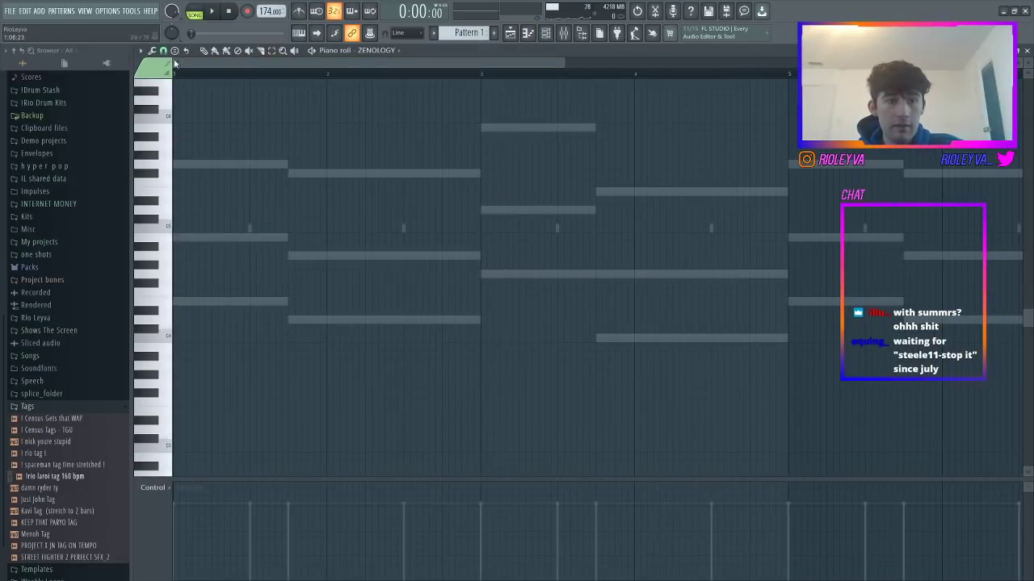
- Place a one-beat B5 note on beat 2 of bar 1 in the ZENOLOGY piano roll, using 1/2 step snap
left_click(164, 52)
left_click(167, 131)
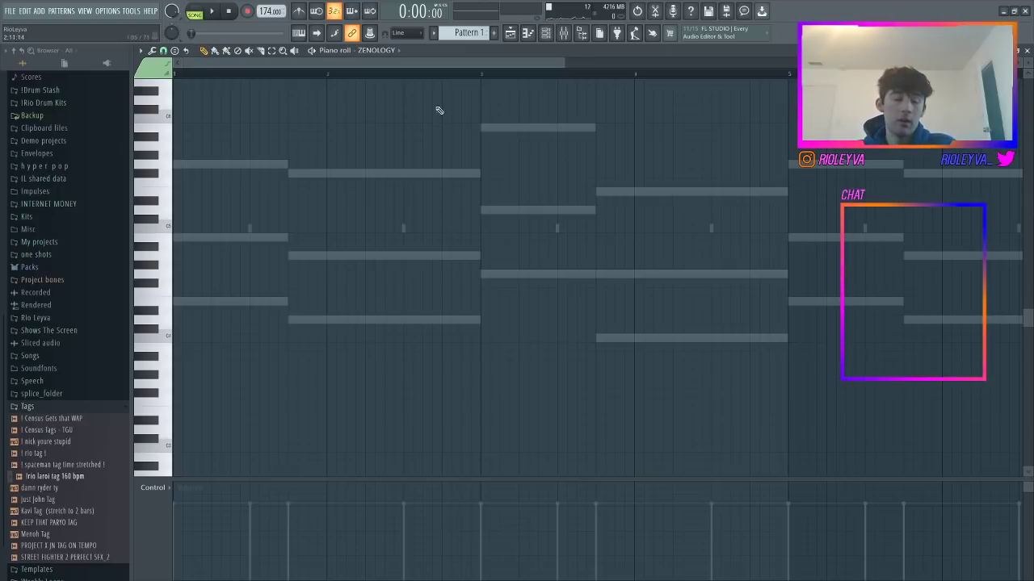
mouse_move(565, 62)
left_mouse_down()
mouse_move(517, 81)
mouse_move(663, 82)
left_mouse_up()
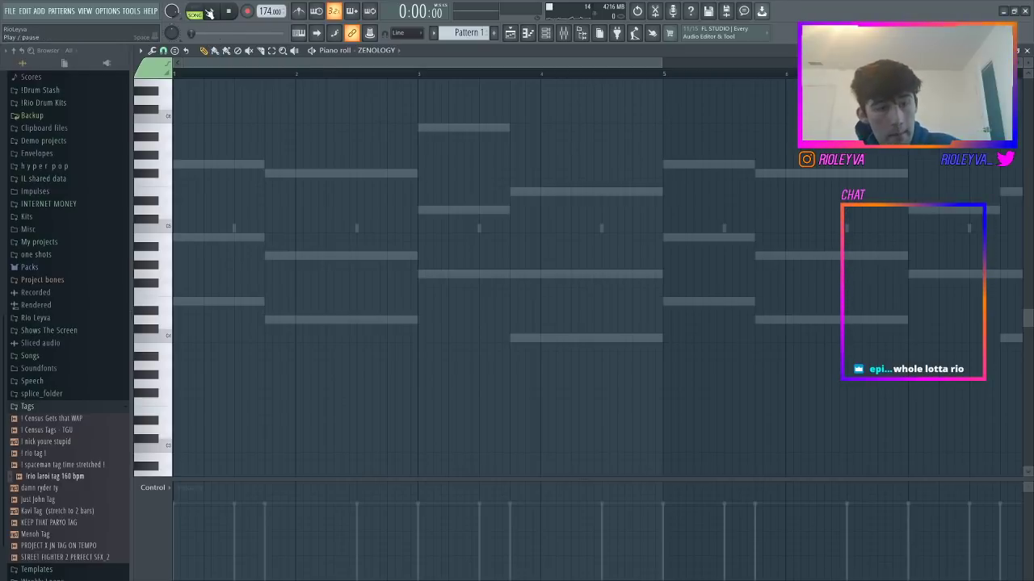
left_click(236, 118)
right_click(355, 123)
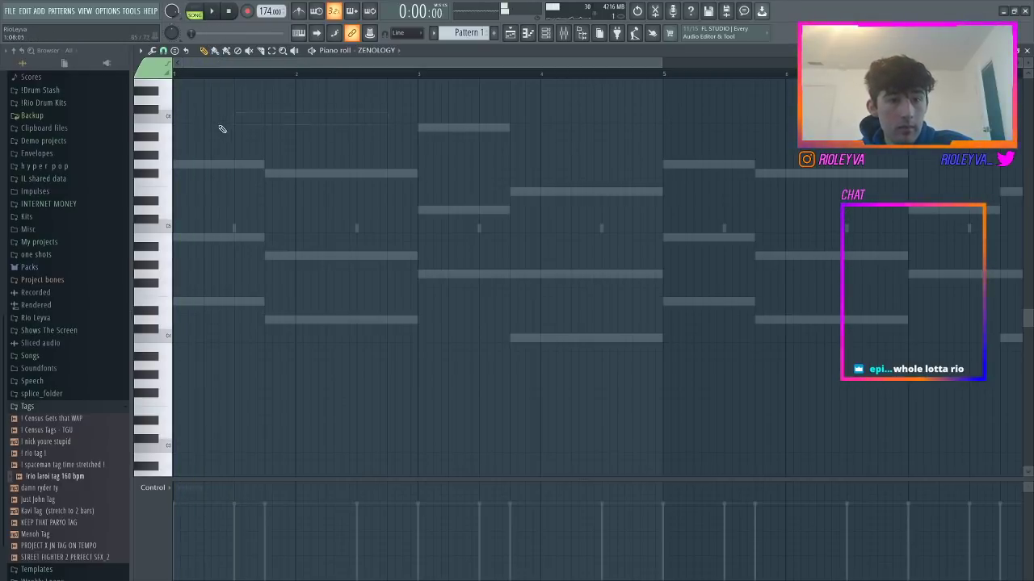
left_click(203, 128)
left_click_drag(355, 127, 234, 129)
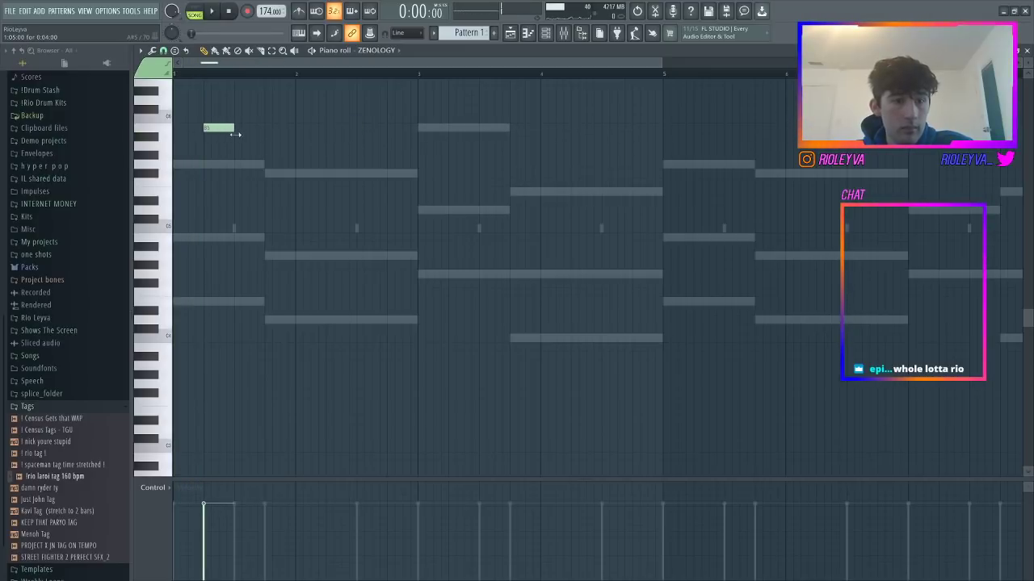
- Set the snap to 1/4 beat and continue the melody with one-beat A5 and F#5 notes on beats 3 and 4 of bar 1
left_click(163, 50)
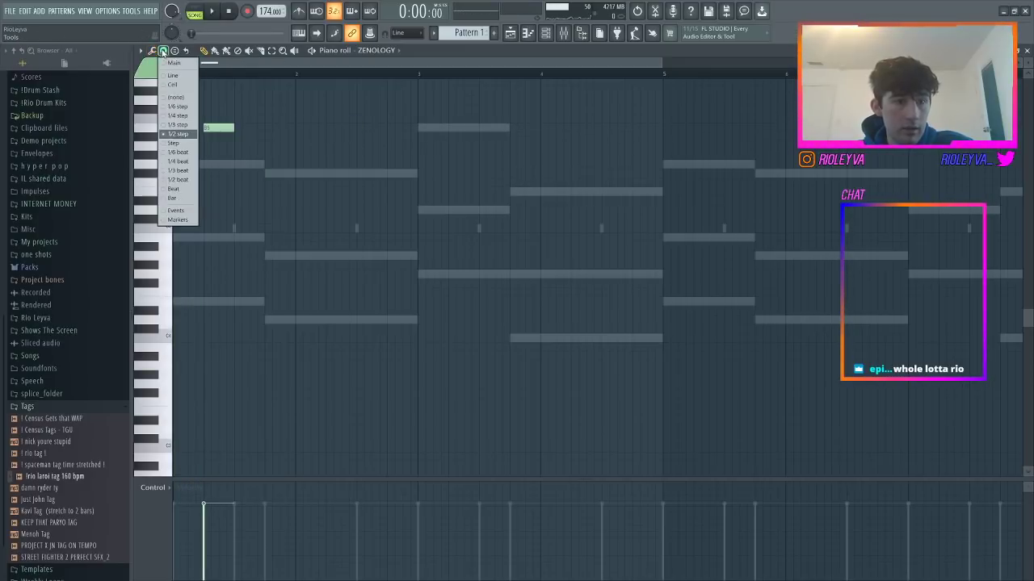
left_click(176, 161)
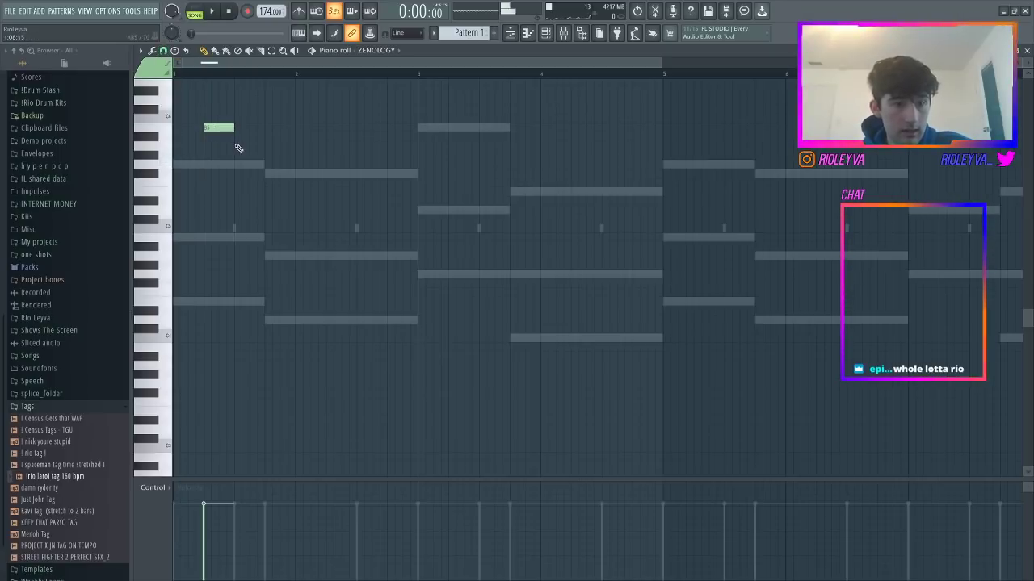
left_click(242, 146)
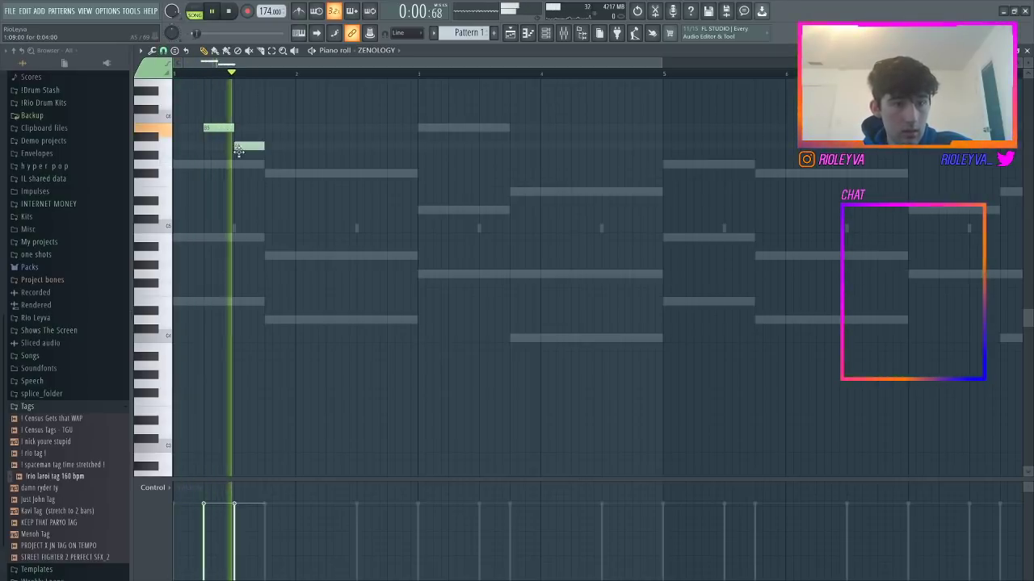
left_click(269, 173)
right_click(271, 173)
key("space")
key("space")
mouse_move(266, 146)
left_mouse_down()
mouse_move(246, 149)
mouse_move(263, 148)
left_mouse_up()
key("space")
left_click(267, 173)
key("space")
- Add G5 and F#5 on beats 3 and 4 of bar 2, then D5, E5 and B5 notes across bar 3
left_click(368, 164)
left_click(391, 173)
left_click(427, 210)
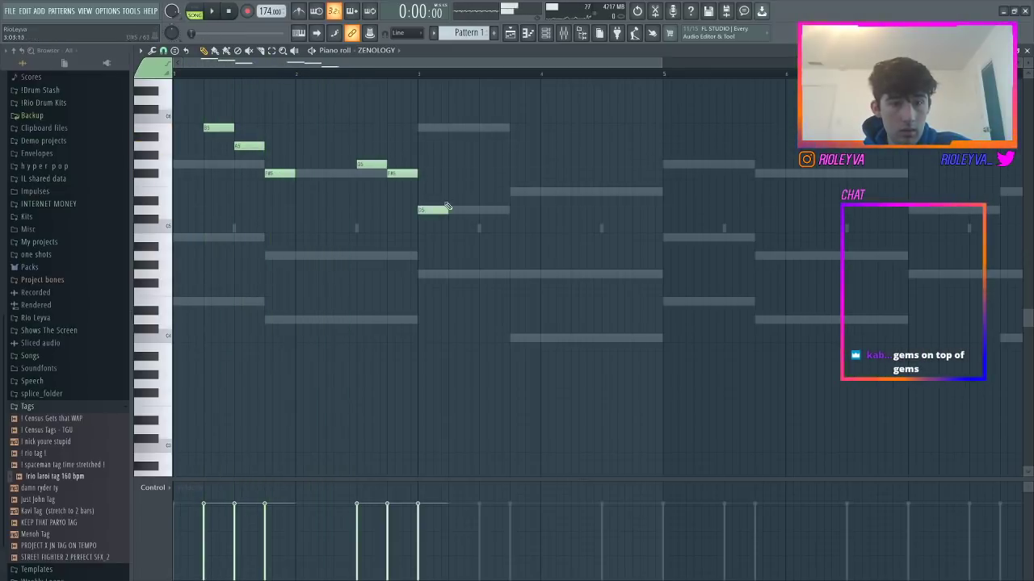
left_click(470, 192)
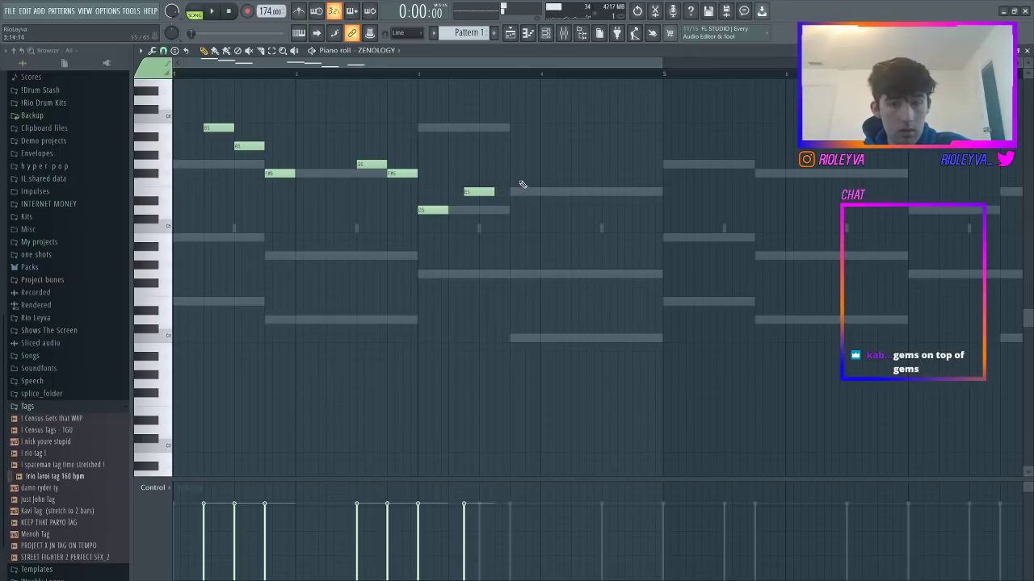
left_click(516, 129)
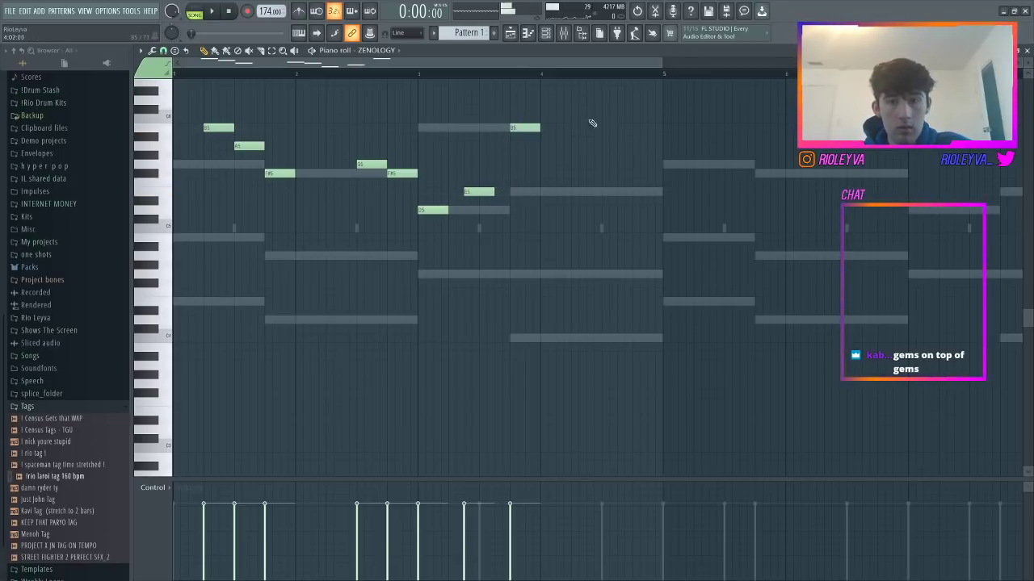
- Add E6, G6 and F#6 on beats 2 to 4 of bar 4, duplicate the phrase into bars 5 to 8, and start bar 5 with E6
left_click(577, 82)
scroll(605, 104, "up", 2)
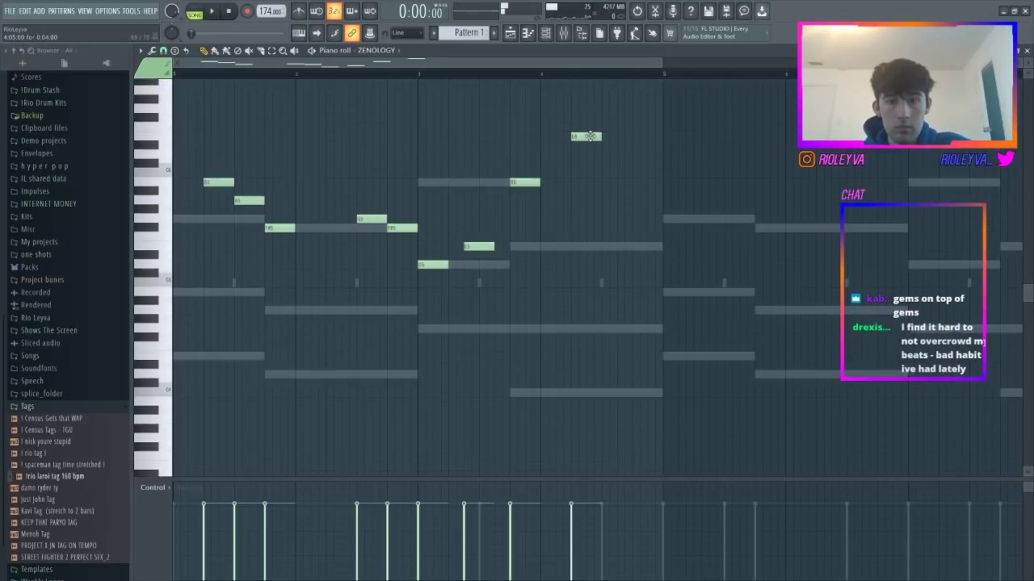
left_click(612, 110)
left_click(642, 117)
key("space")
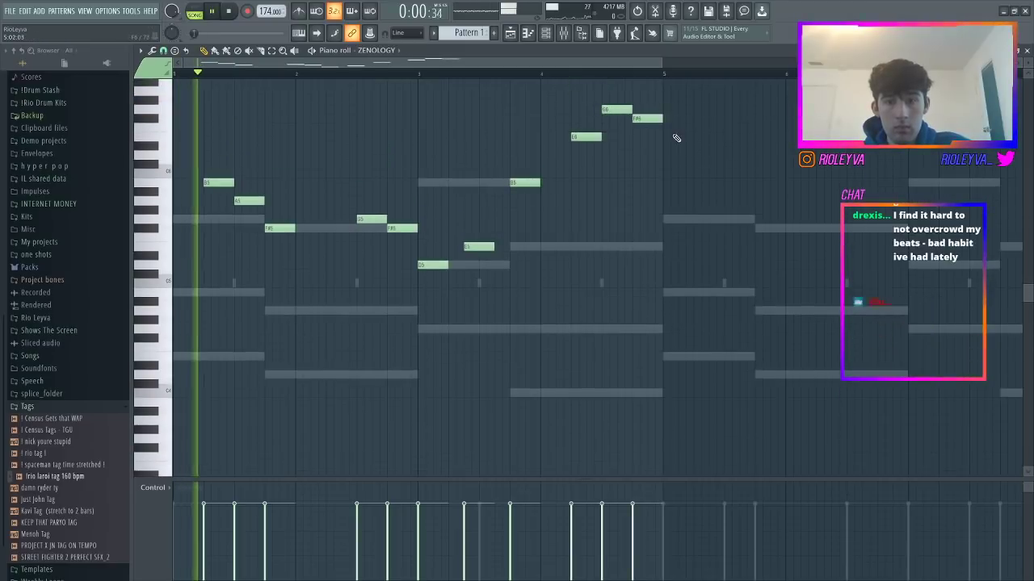
left_click(675, 137)
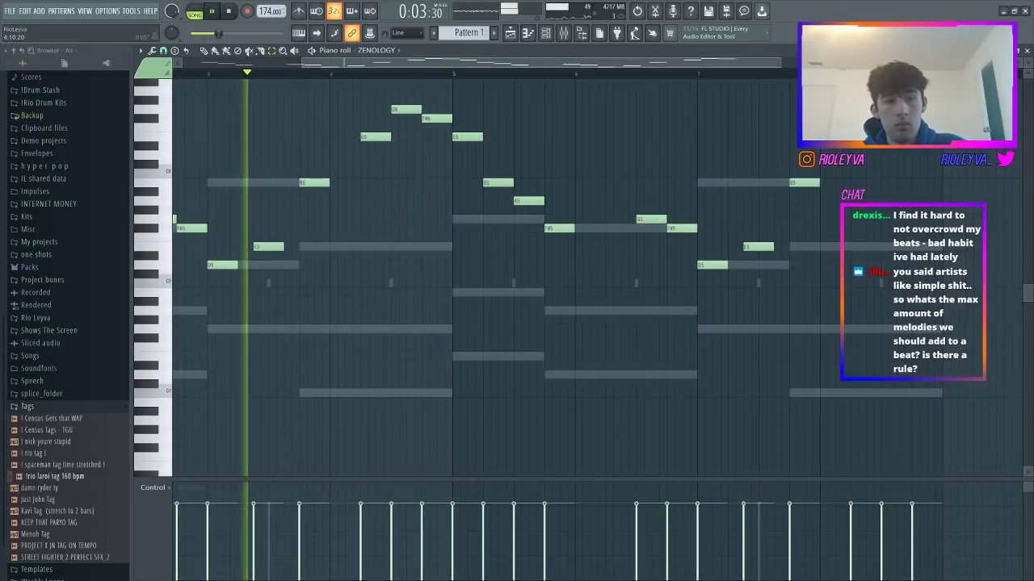
- Rework bar 3 of the melody to G5 at the start, F#5 midway between beats 2 and 3, and E5 on beat 4
left_click_drag(300, 63, 182, 63)
key("space")
left_click(334, 75)
key("space")
right_click(380, 265)
key("space")
left_click(375, 220)
left_click(410, 229)
right_click(417, 247)
left_click(445, 247)
key("space")
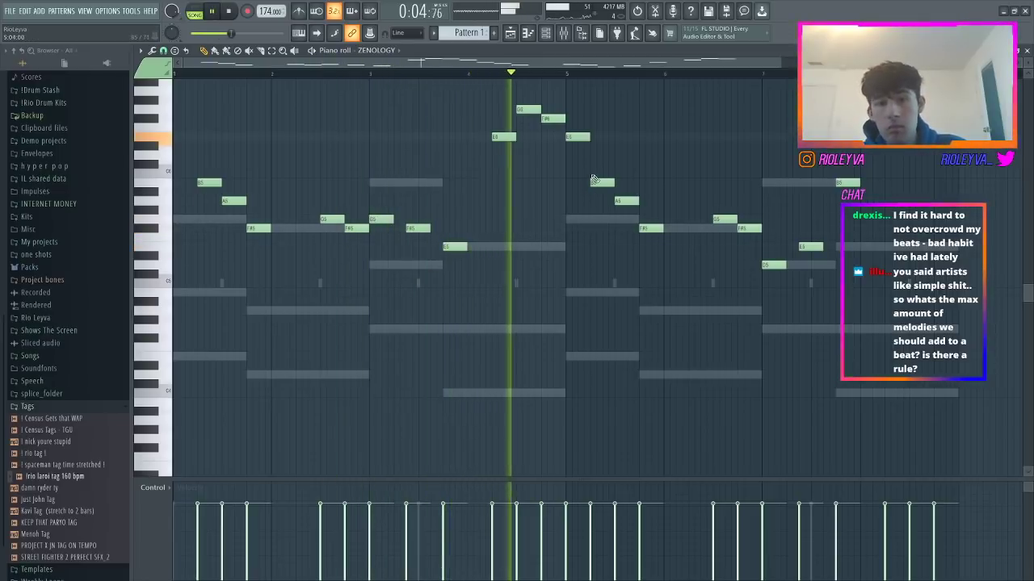
- Tighten bar 5's descending run by moving the A5 note half a beat earlier, overlapping the B5 note on beat 2
key("space")
left_click(557, 76)
key("space")
key("space")
mouse_move(603, 183)
left_mouse_down()
mouse_move(590, 184)
mouse_move(612, 201)
mouse_move(600, 201)
left_mouse_up()
left_click(619, 229)
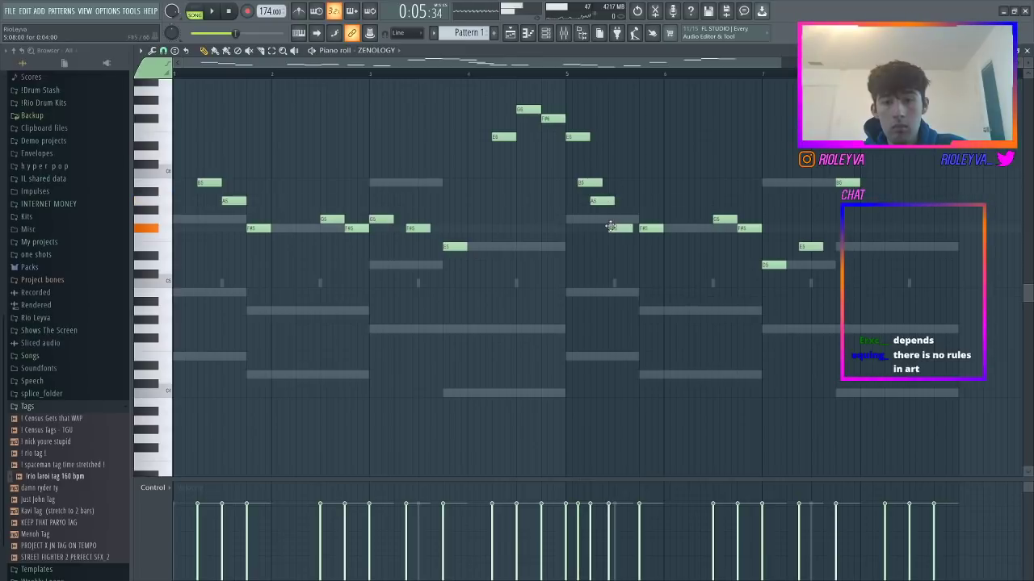
key("space")
key("space")
left_click_drag(590, 183, 615, 201)
right_click(626, 229)
key("space")
- Raise the D5 note at the start of bar 7 by one octave and place a D6 note on beat 3 of bar 8
left_click(775, 262, "ctrl")
key("ctrl+Up")
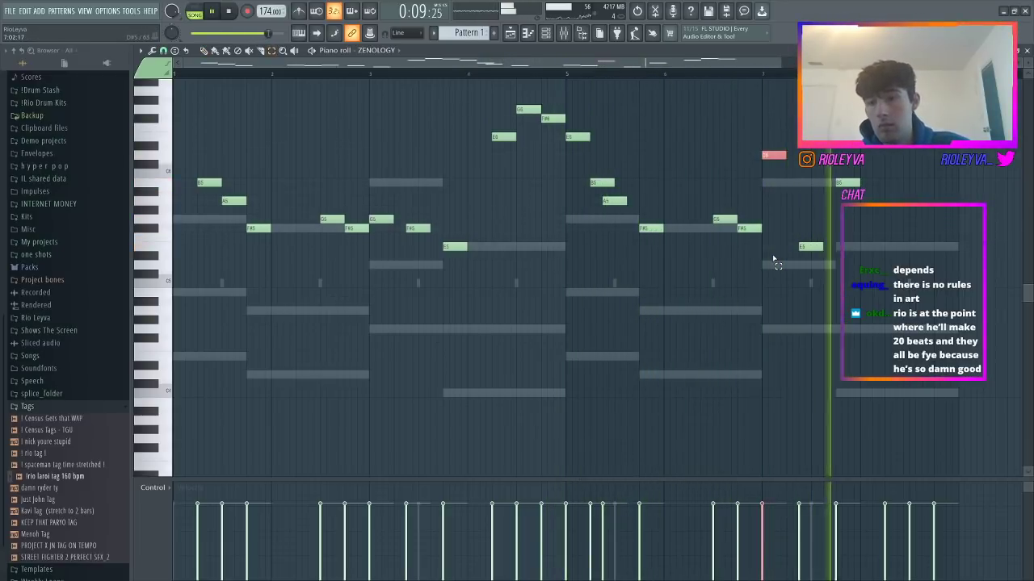
key("space")
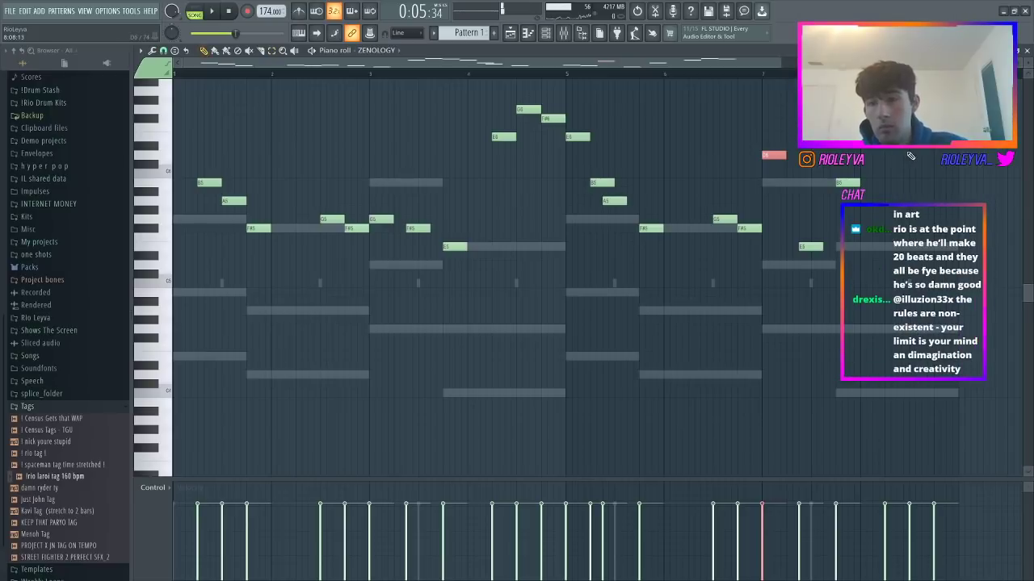
left_click(912, 156)
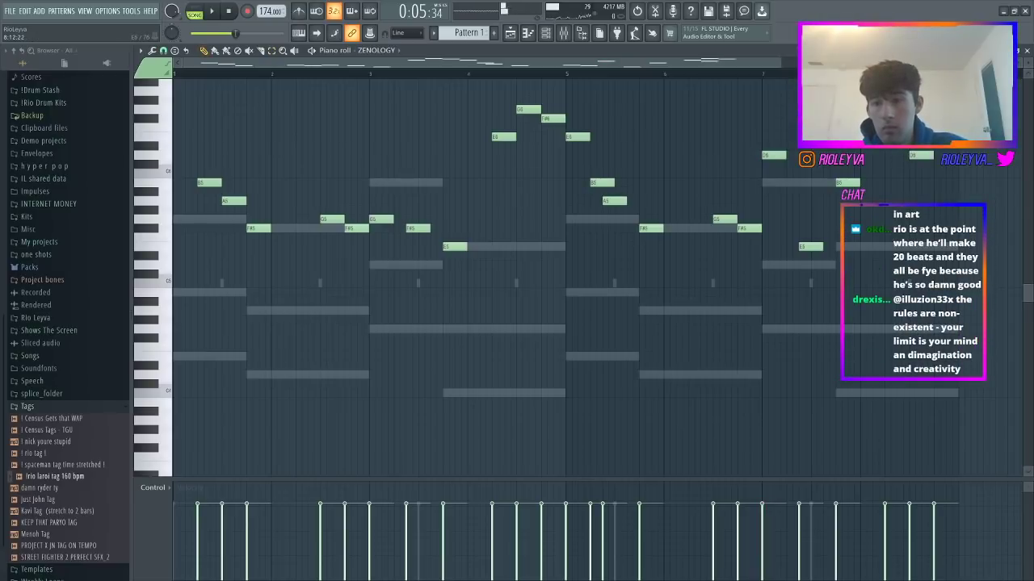
- Route the ZENOLOGY channel to mixer track 2 and play the loop
left_click(530, 33)
left_click(563, 33)
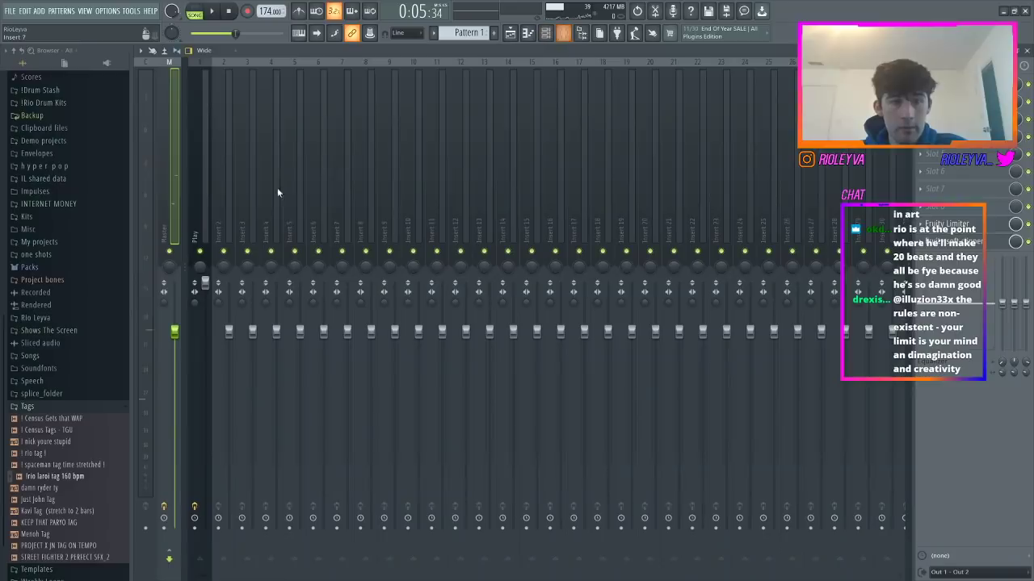
left_click(230, 202)
key("ctrl+l")
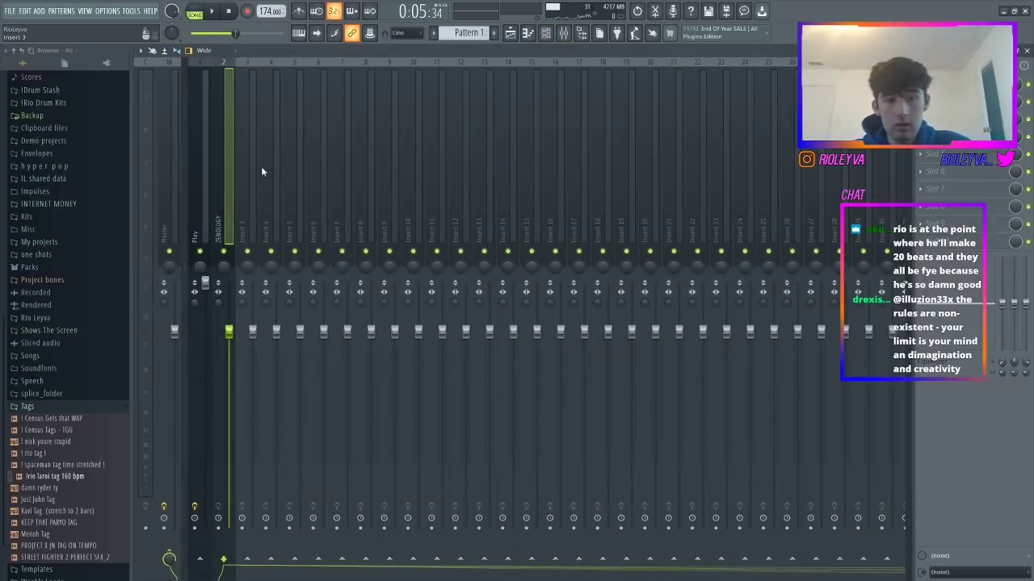
key("space")
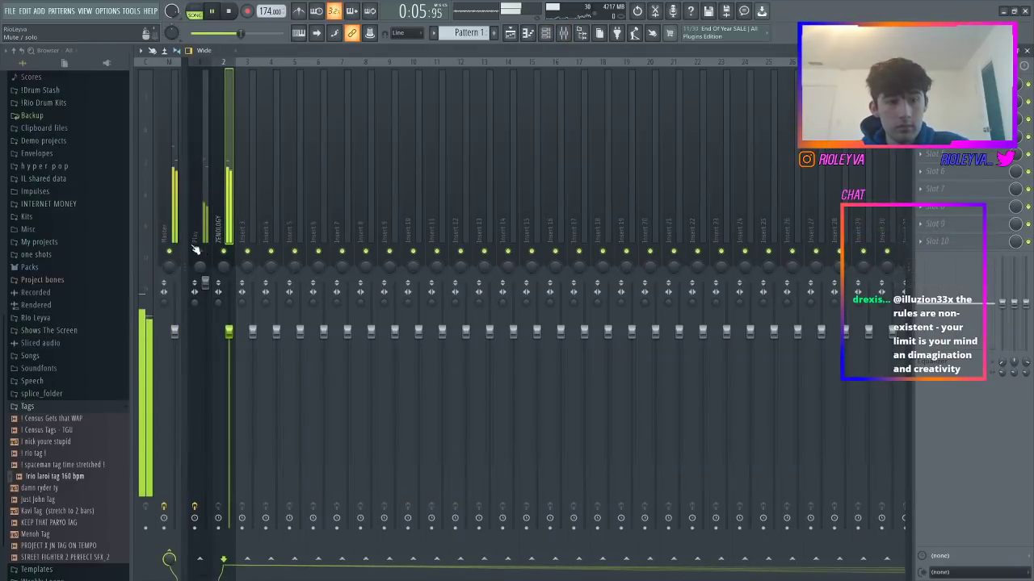
- Add Fruity parametric EQ 2 in slot 6 of the ZENOLOGY track, switch its preset, and raise the lowest band's frequency
left_click(928, 171)
left_click(873, 287)
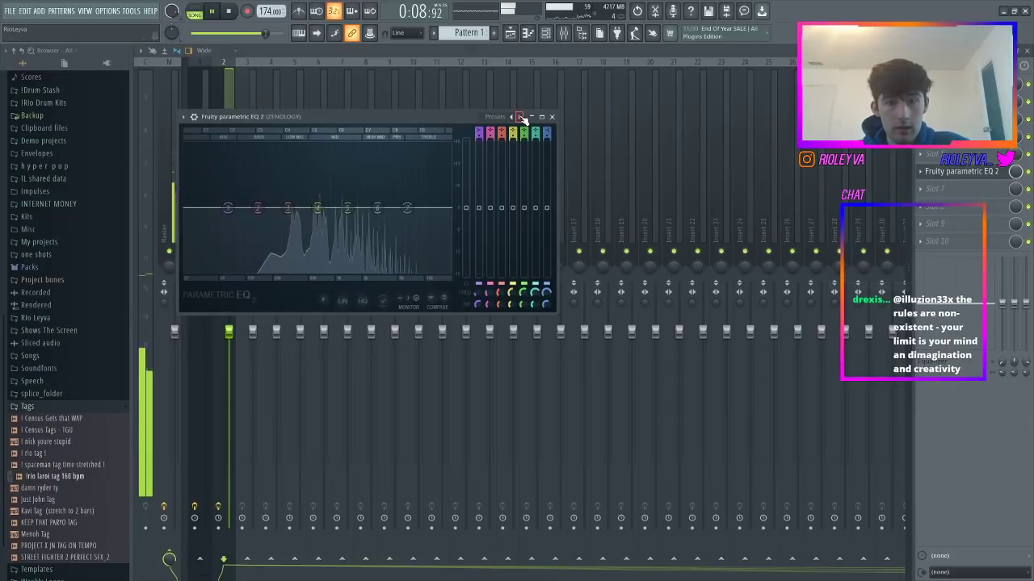
left_click(511, 117)
left_click_drag(193, 209, 304, 208)
- Lower the ZENOLOGY mixer track's volume fader to balance it against the Play track, and stop playback
left_click(204, 72)
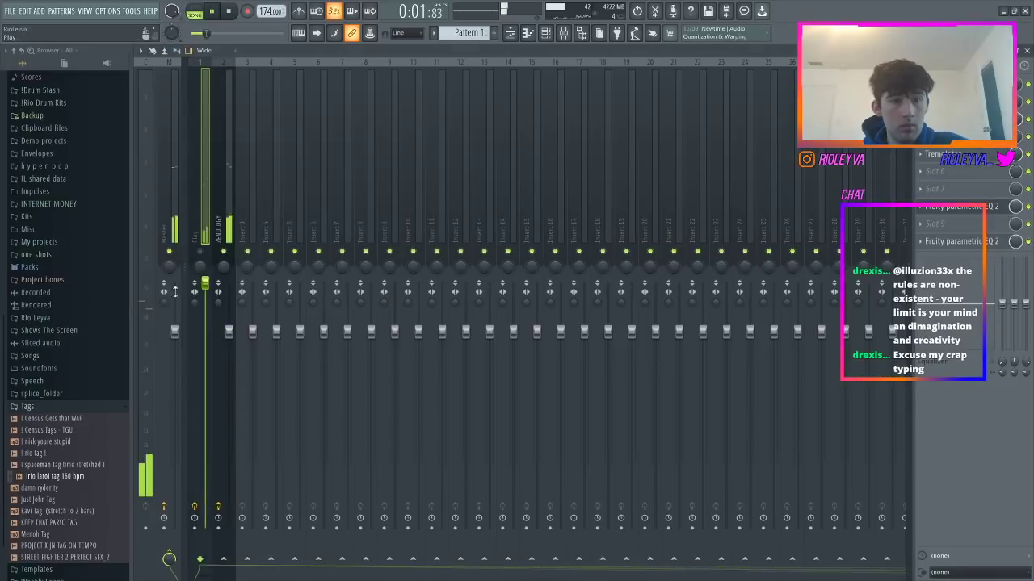
left_click_drag(230, 331, 230, 363)
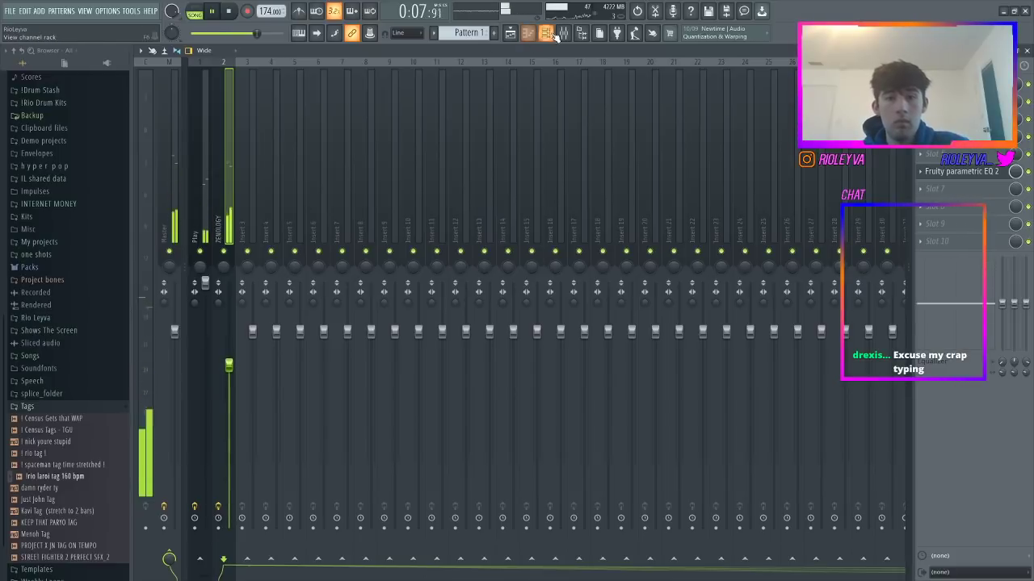
key("space")
- Add a second ZENOLOGY instrument channel to the channel rack
key("F6")
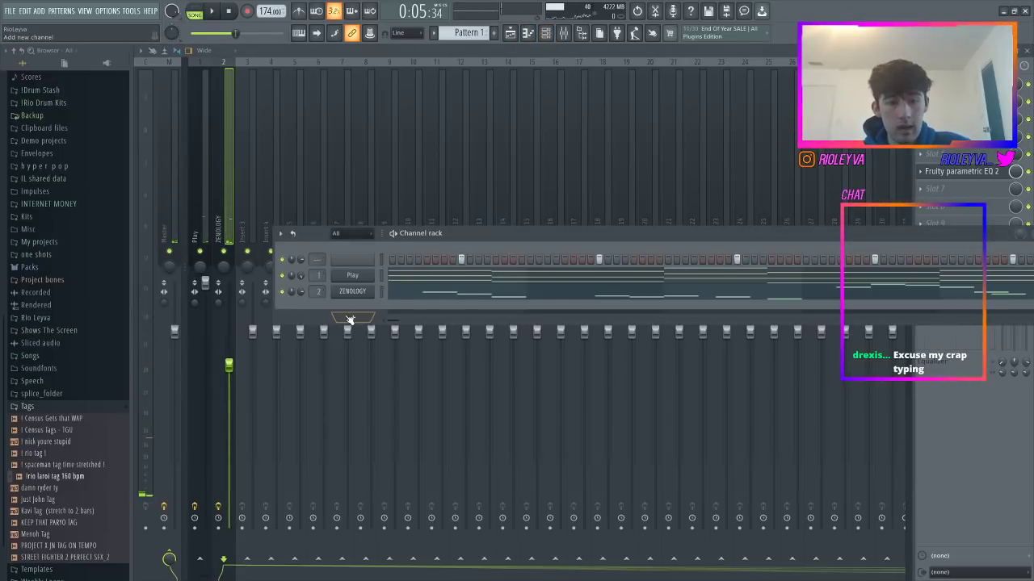
left_click(349, 319)
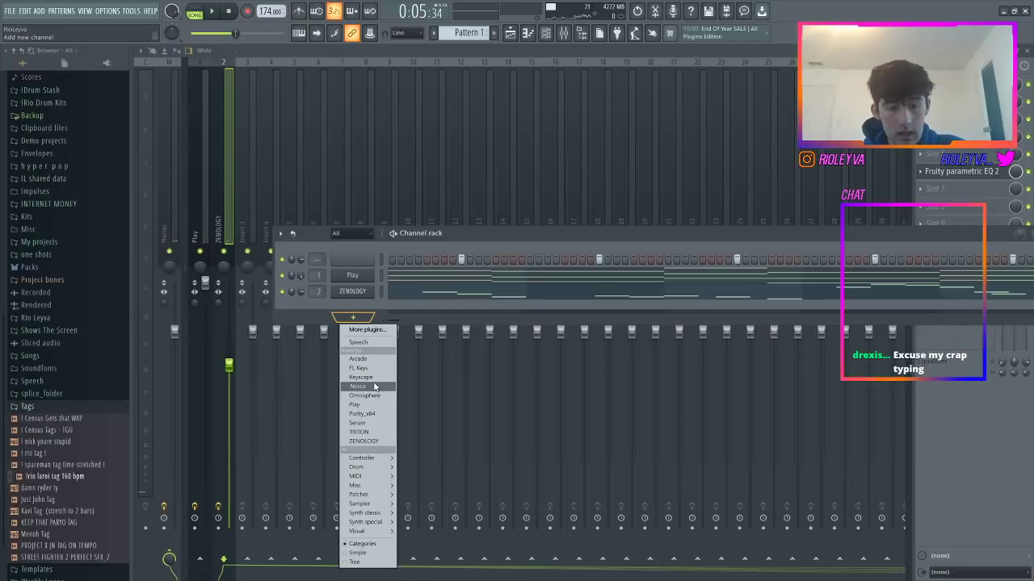
left_click(361, 441)
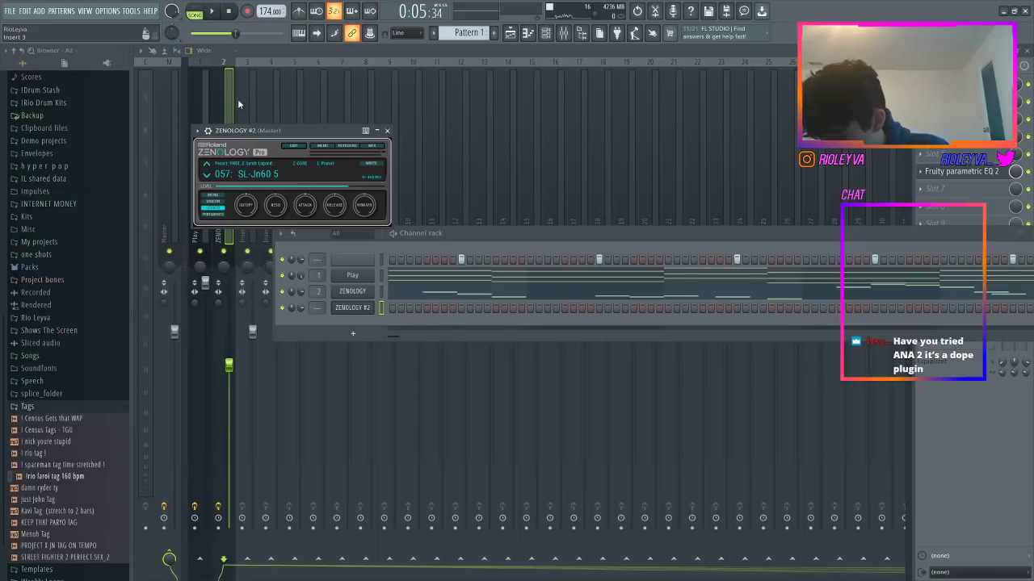
- Audition the second ZENOLOGY's presets one by one up to 066: SL-Jn60sub3
left_click(208, 175)
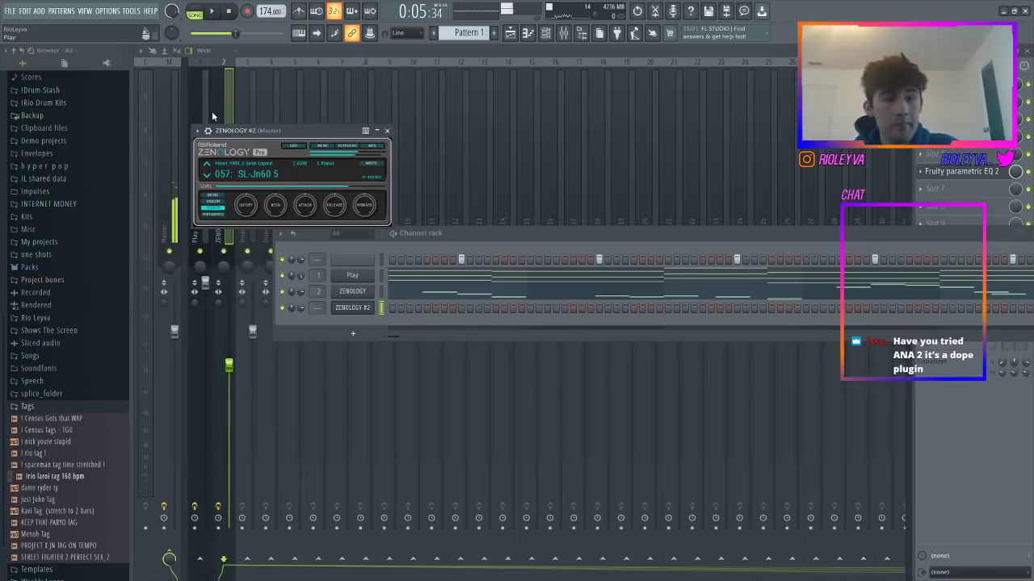
left_click(209, 175)
left_click(208, 175)
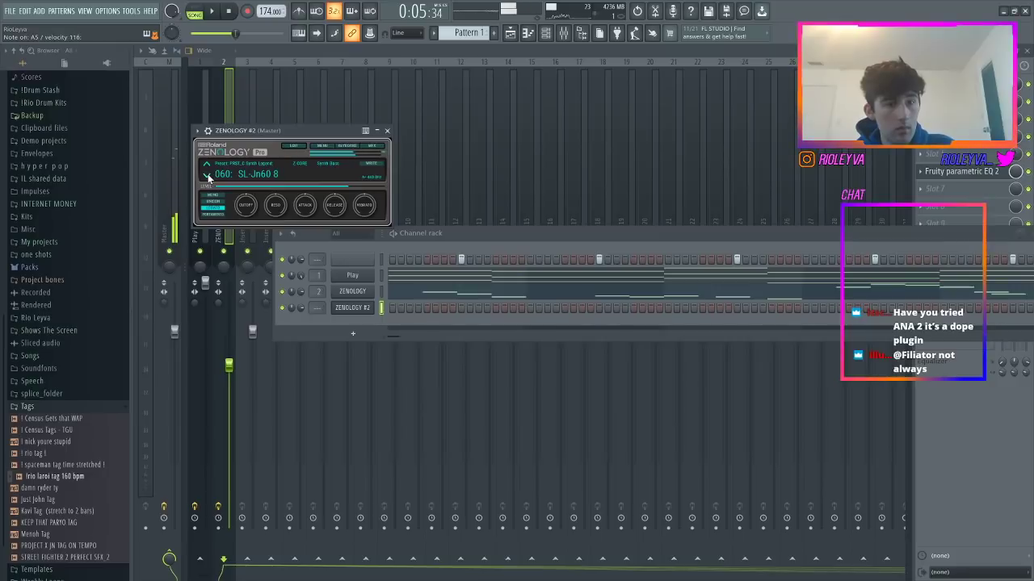
left_click(208, 175)
left_click(208, 175)
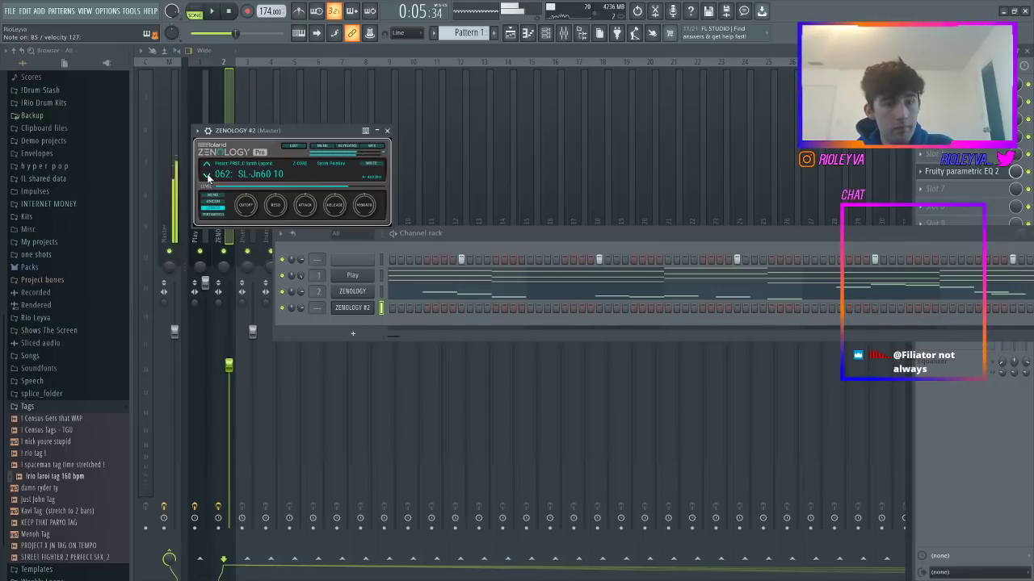
left_click(208, 175)
left_click(208, 176)
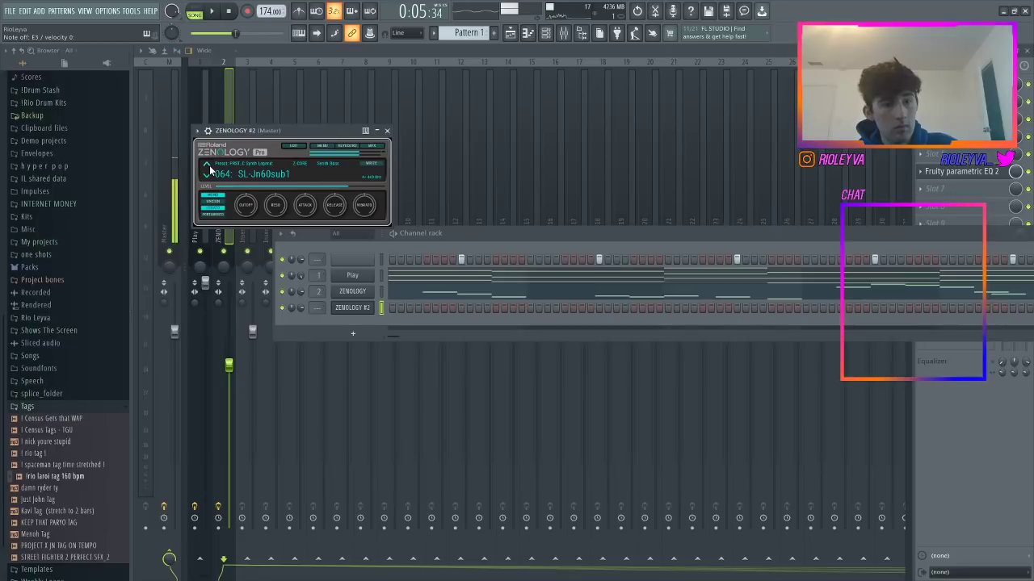
left_click(207, 177)
left_click(207, 177)
- Open the second ZENOLOGY's tone browser and load preset 101: SL-TB Sqr 4
left_click(209, 177)
scroll(528, 354, "down", 7)
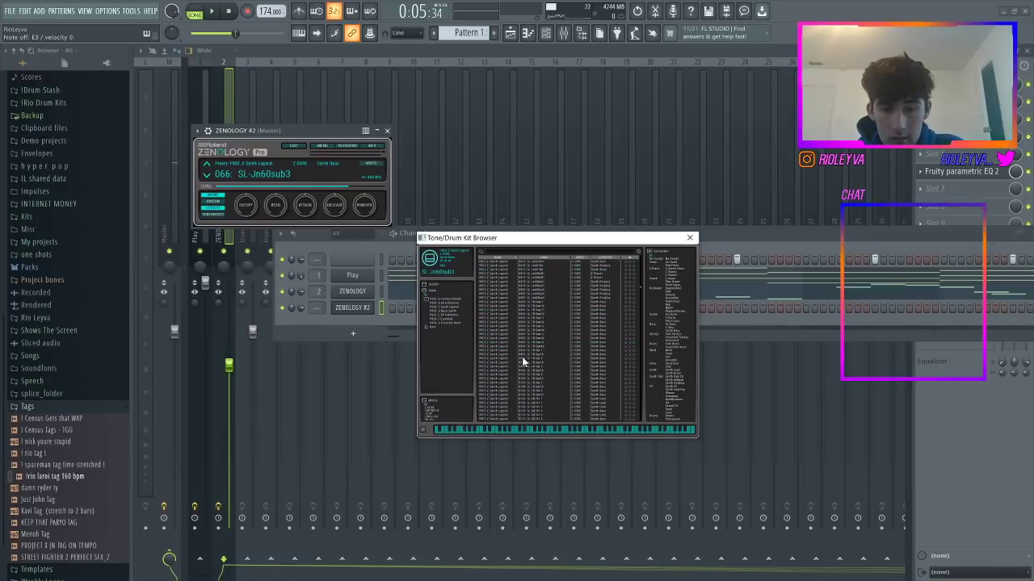
left_click(529, 339)
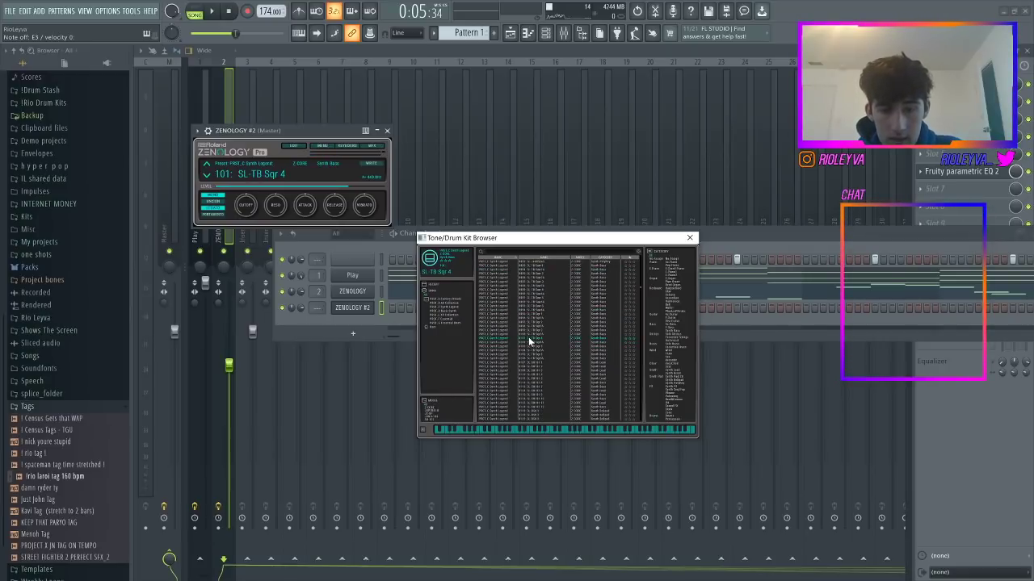
- Audition the second ZENOLOGY's next SL-TB Sqr presets, and switch to 0058: Soft Pad 17 using the tone browser
left_click(692, 239)
left_click(209, 176)
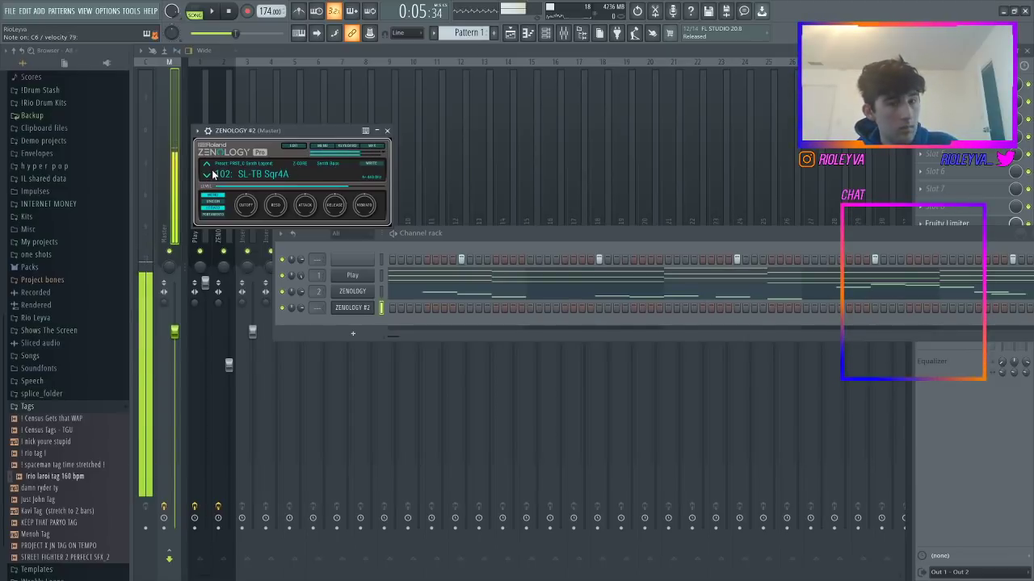
left_click(270, 176)
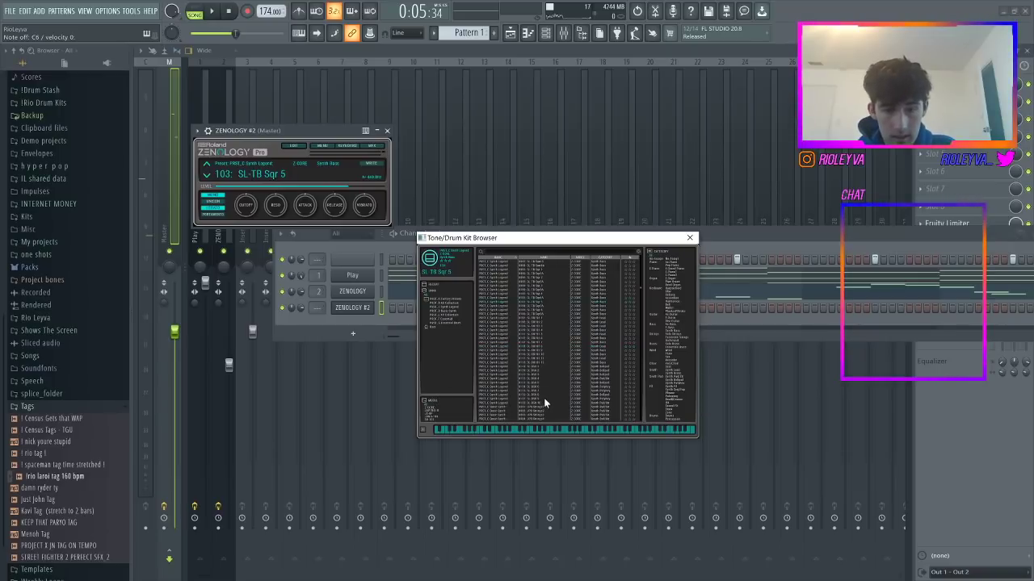
scroll(542, 382, "down", 10)
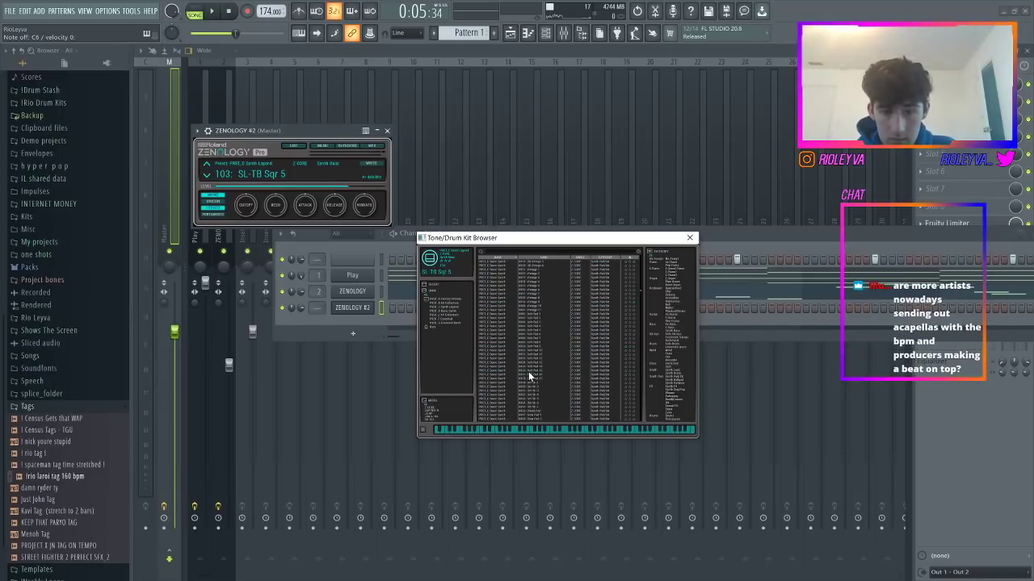
left_click(690, 238)
left_click(208, 176)
left_click(208, 176)
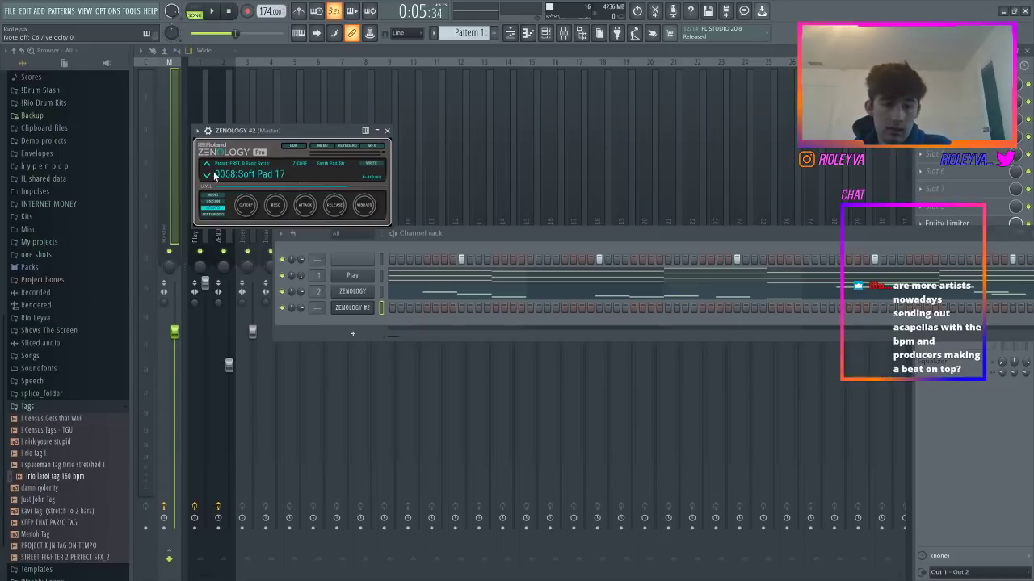
- Step through the second ZENOLOGY's pad presets to 0066: Cloud Pad, and close the plugin window
left_click(208, 177)
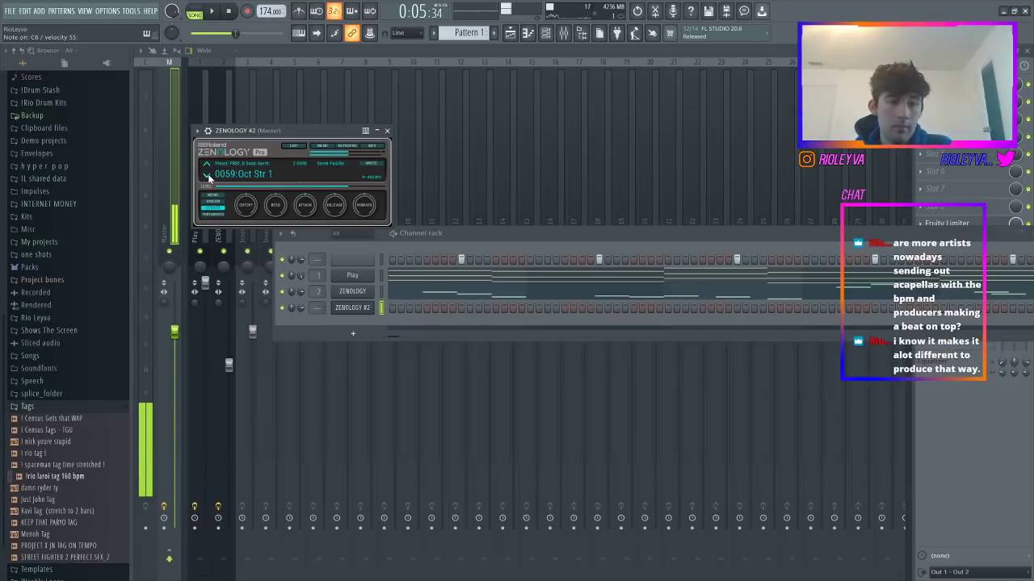
left_click(208, 177)
left_click(208, 177)
left_click(208, 177)
left_click(208, 176)
left_click(208, 177)
left_click(207, 177)
left_click(207, 177)
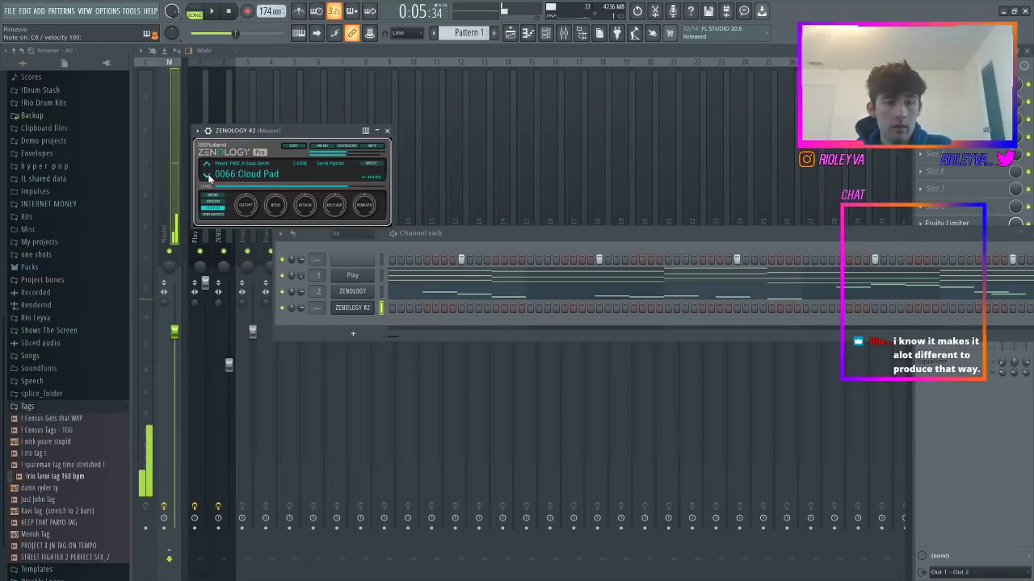
left_click(386, 130)
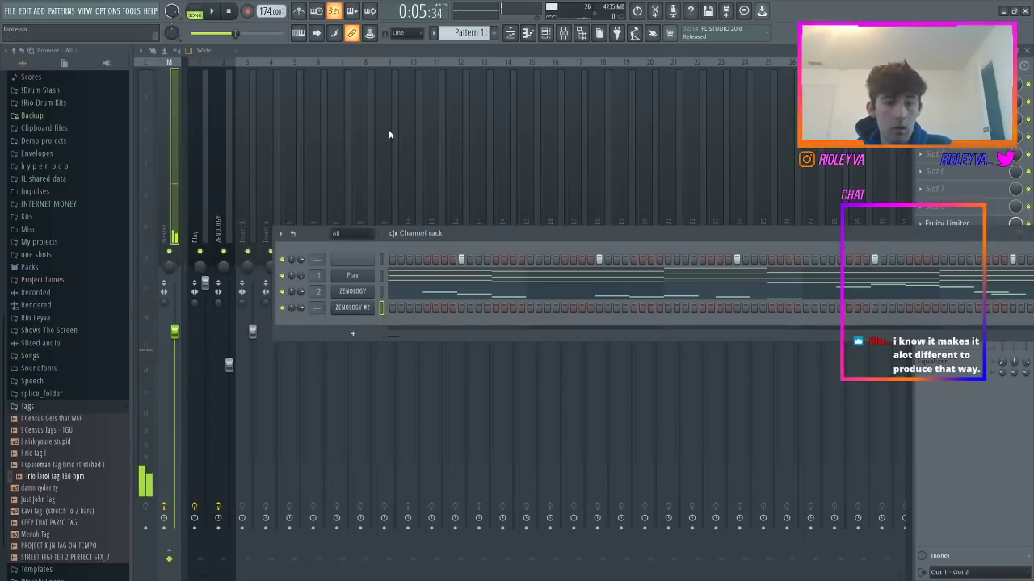
- Copy the Play channel's chord notes into the ZENOLOGY #2 channel
left_click(381, 275)
left_click(382, 308)
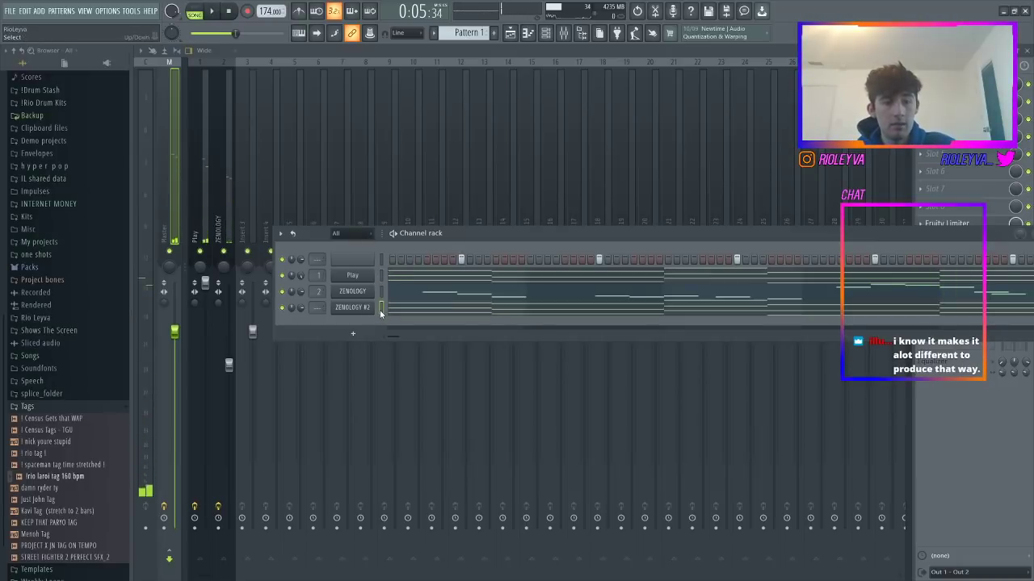
- Route ZENOLOGY #2 to mixer insert 3, lower its volume to about -4.6 dB, and start playback
left_click(255, 194)
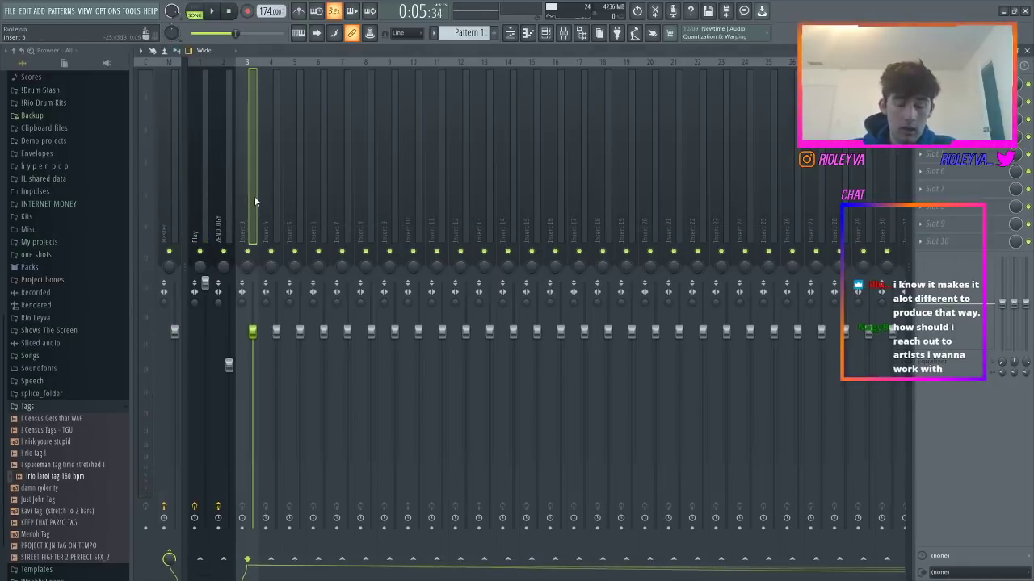
right_click(251, 254)
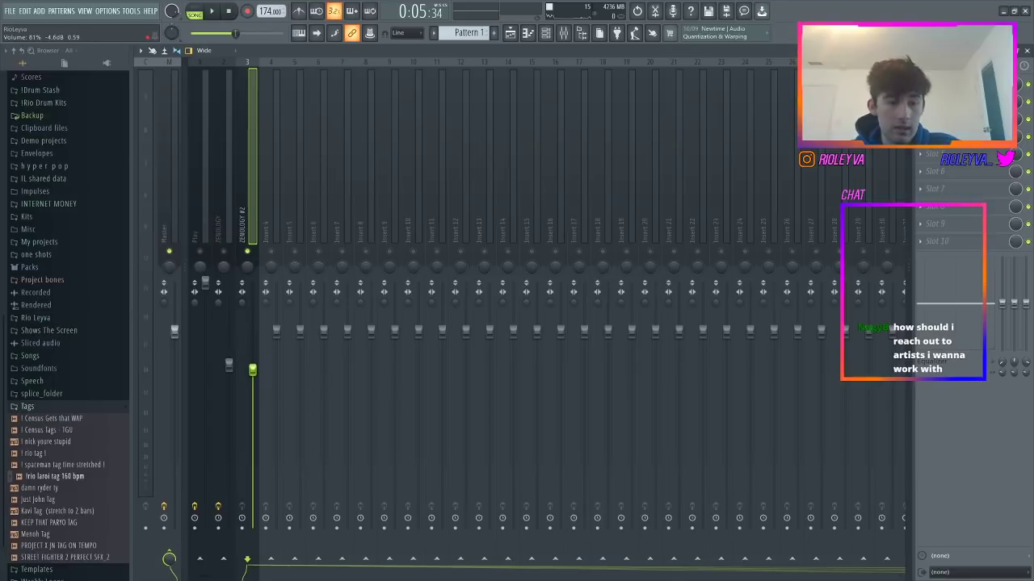
key("space")
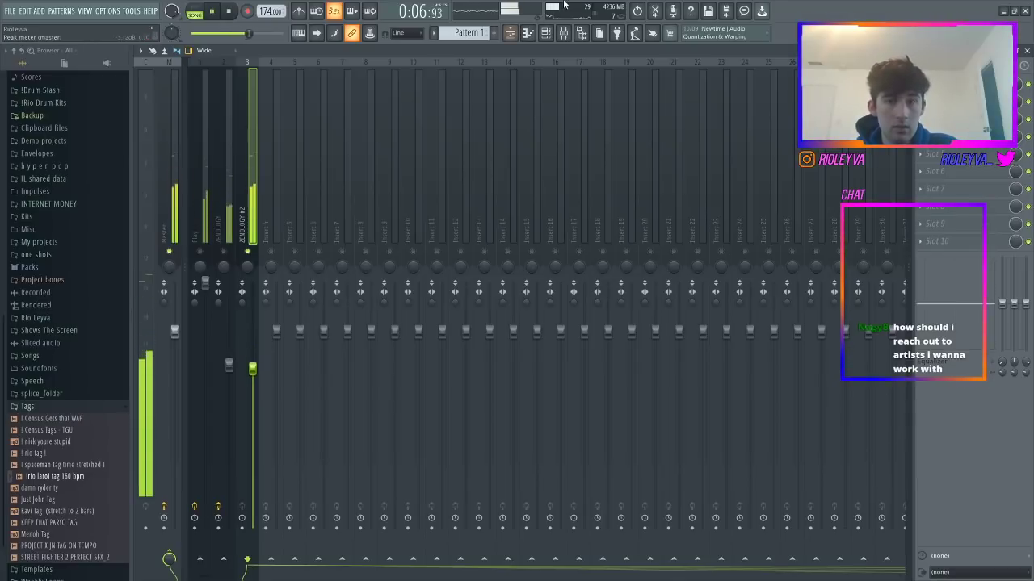
- Switch the ZENOLOGY #2 instrument to preset 0071:Brite Str 3 and play the pattern to audition it
left_click(546, 33)
key("space")
left_click(343, 309)
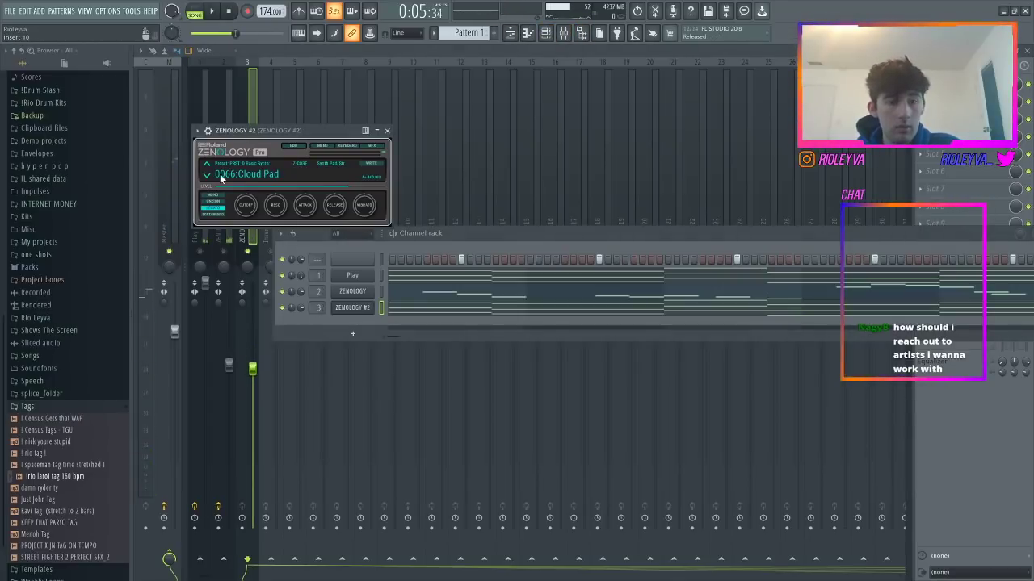
left_click(227, 10)
left_click(207, 174)
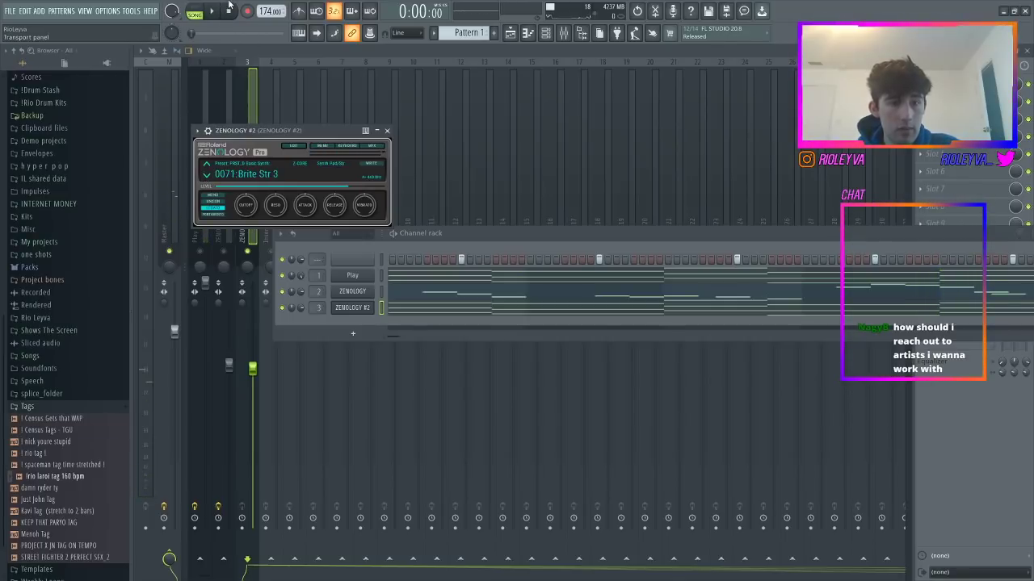
key("space")
left_click(387, 131)
- Lower the ZENOLOGY #2 mixer track's volume and load Looperator in its effect slot 7
left_click_drag(252, 370, 252, 397)
left_click(937, 191)
mouse_move(930, 203)
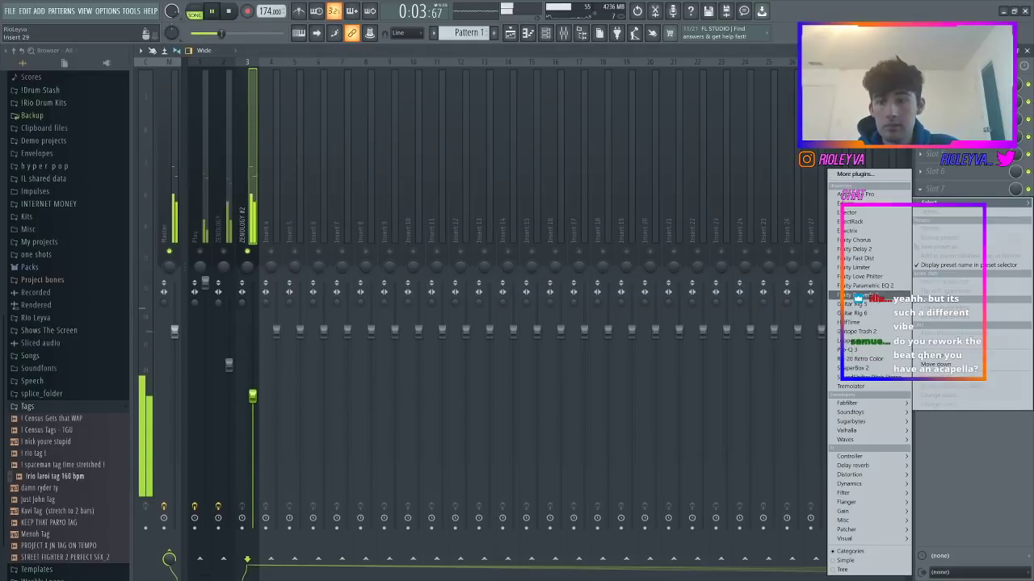
left_click(883, 343)
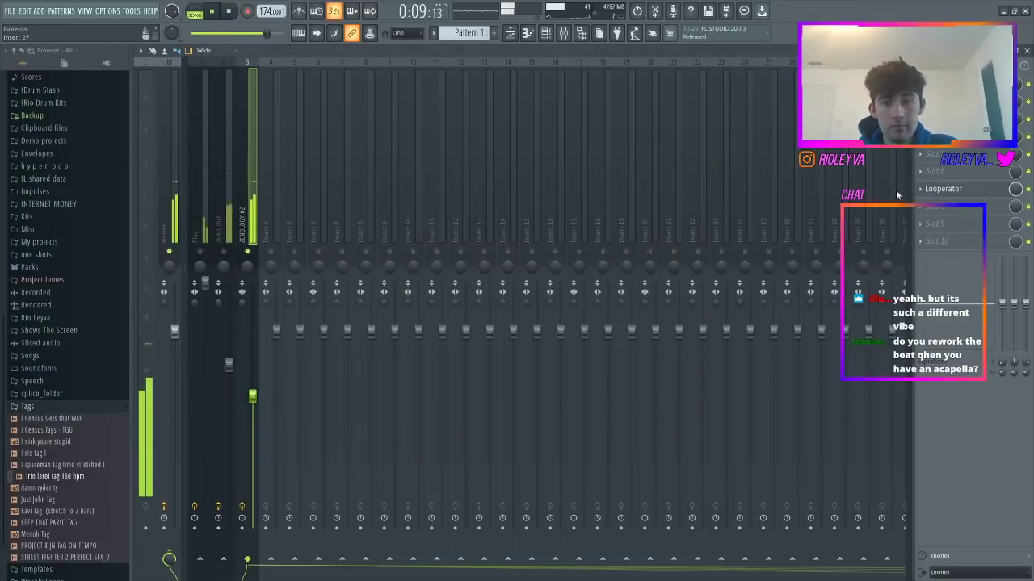
- Add Fruity Parametric EQ 2 in slot 8 with the 20Hz + 18kHz cut preset, raising its low cut to about 450 Hz and lowering its high cut
left_click(939, 207)
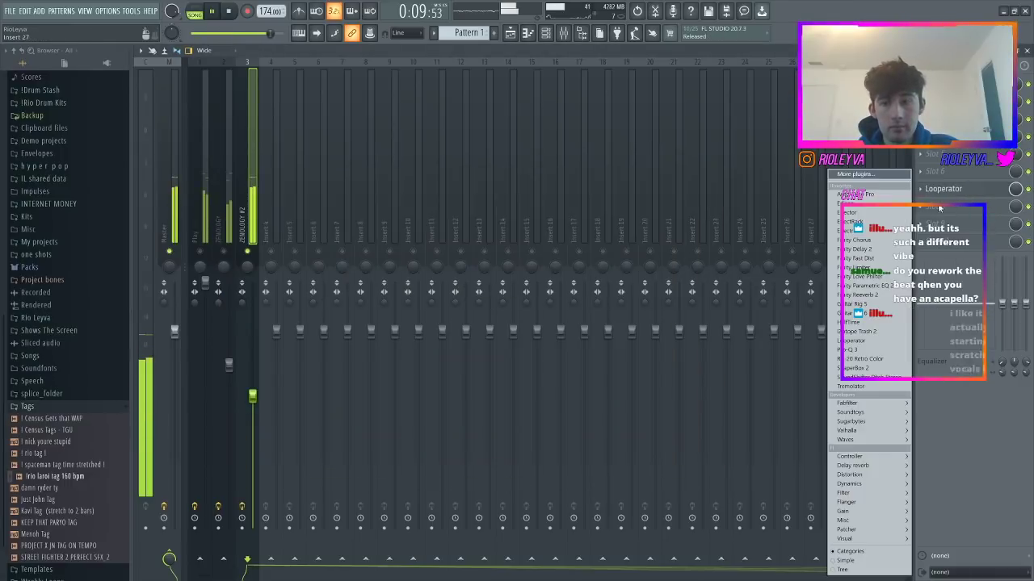
left_click(863, 286)
left_click(575, 173)
left_click(575, 173)
left_click(575, 173)
left_click(575, 173)
left_click_drag(485, 264, 464, 263)
left_click_drag(243, 265, 361, 264)
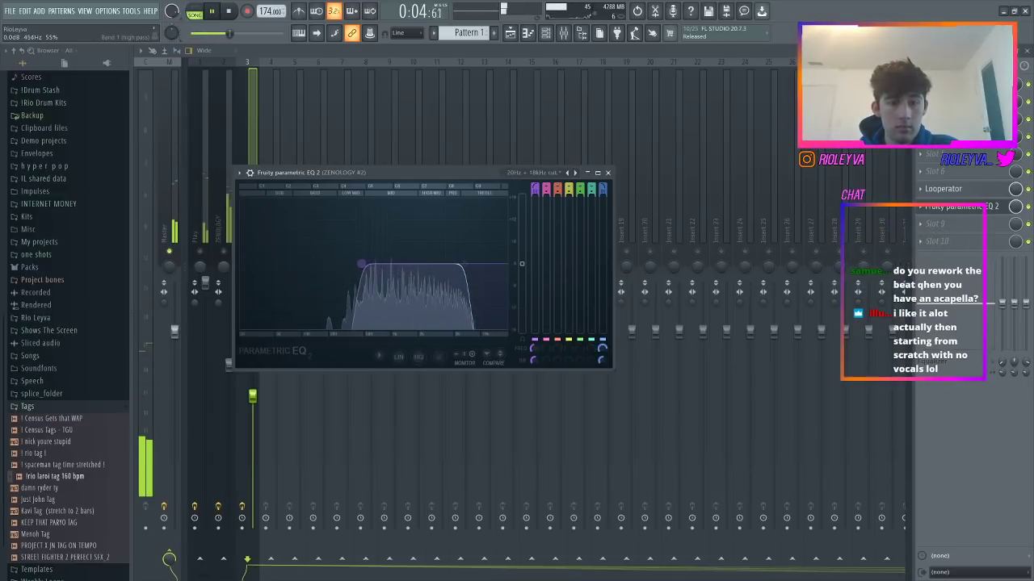
left_click(607, 172)
- Bring the silenced Play and ZENOLOGY tracks back in and lower the ZENOLOGY #2 track to about 57% volume
left_click(224, 251)
left_click_drag(252, 396, 252, 416)
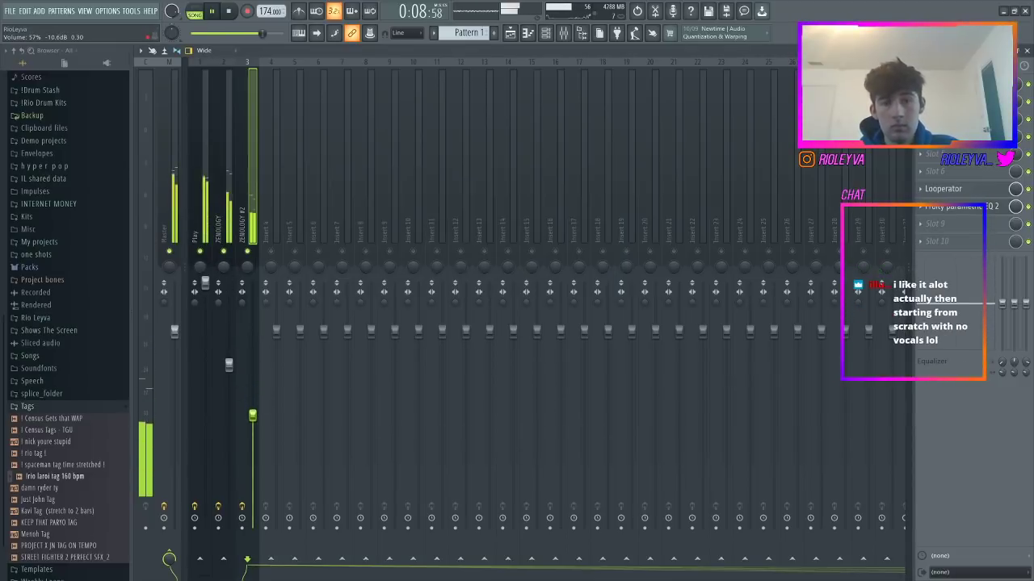
- Add a new Purity_x64 instrument channel to the pattern
key("F6")
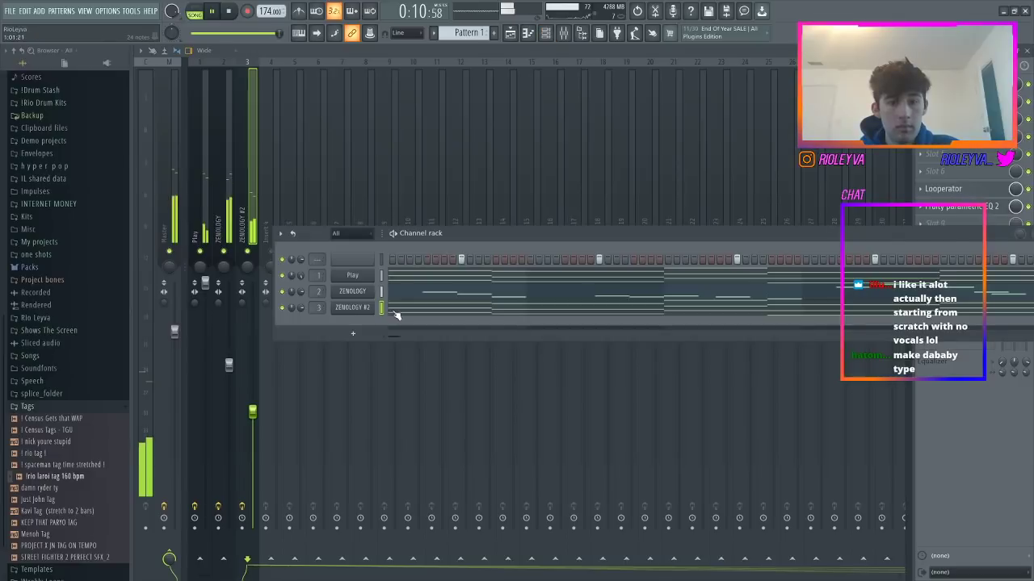
left_click(352, 333)
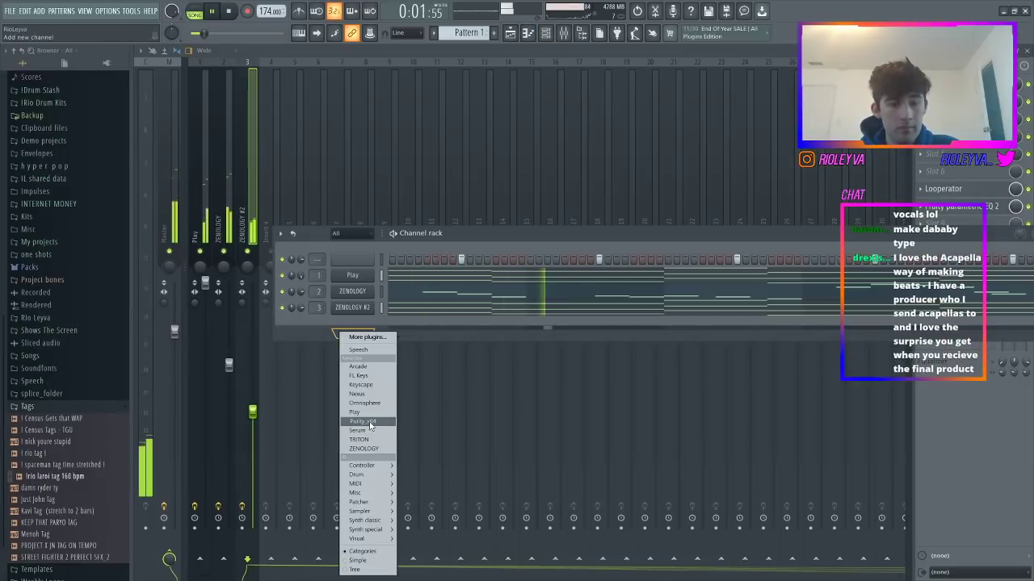
left_click(369, 422)
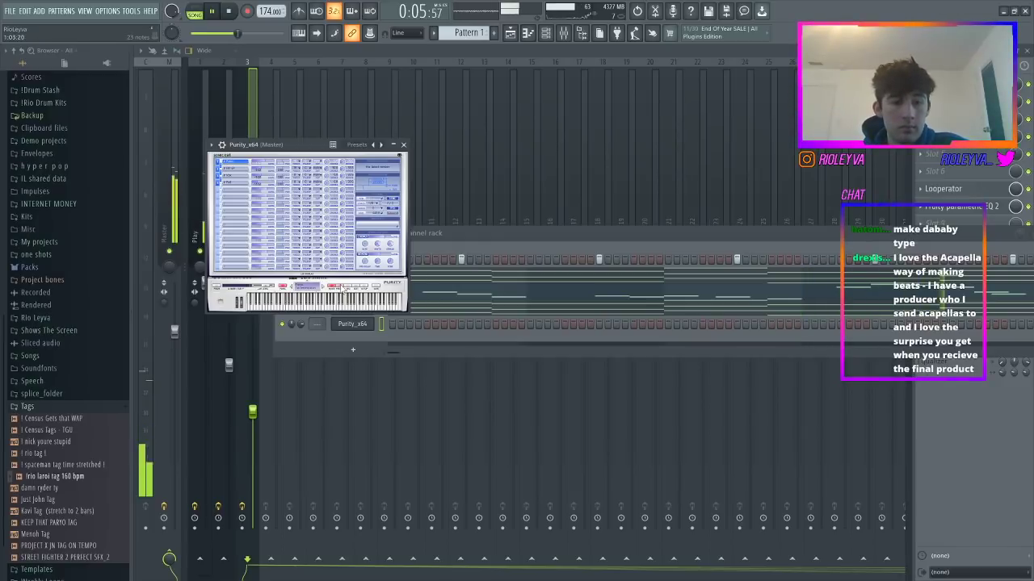
- Load a different sound from Purity's preset list, close the plugin window and stop playback
left_click(344, 289)
left_click(386, 215)
left_click(385, 218)
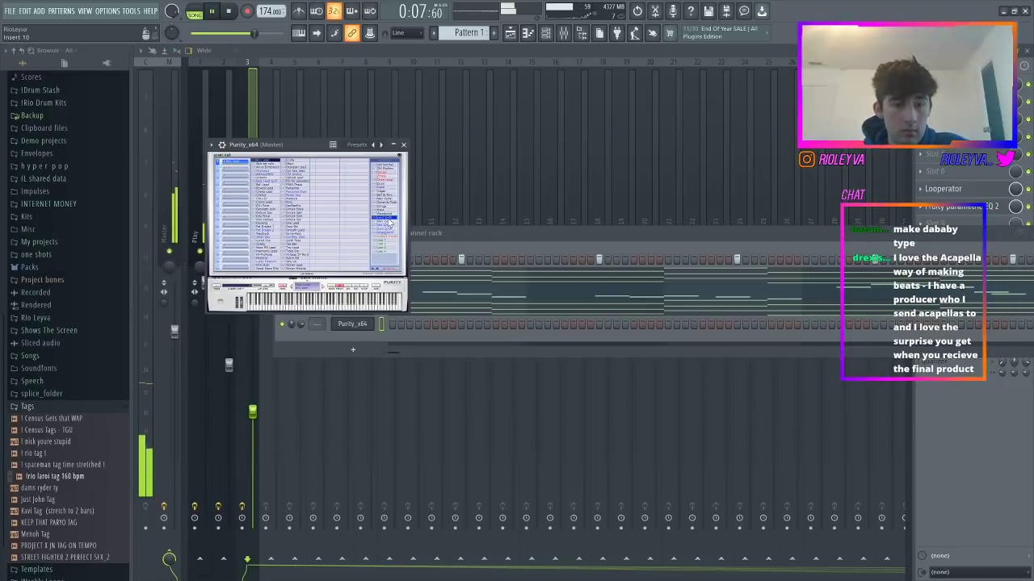
left_click(297, 219)
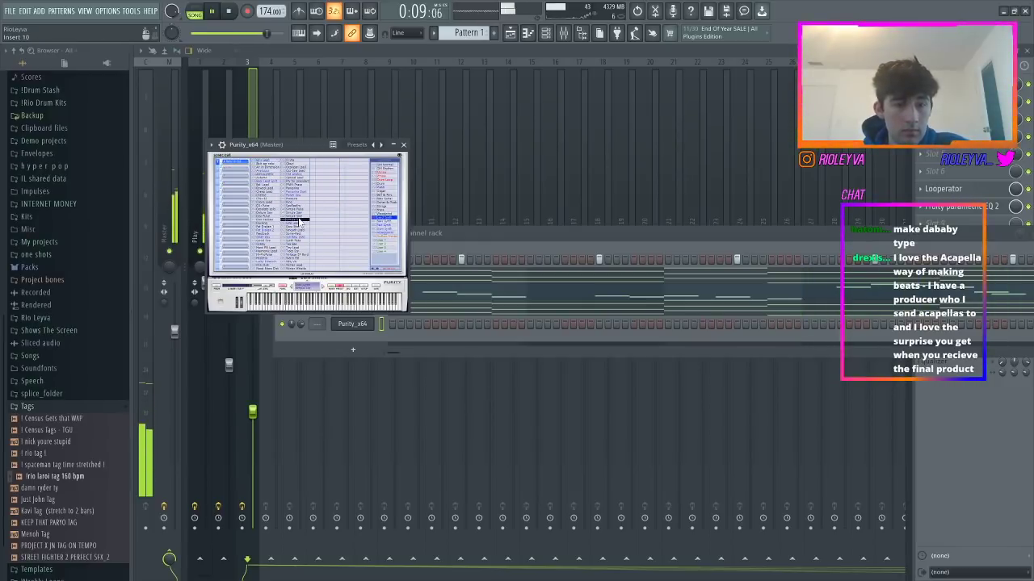
left_click(403, 145)
key("space")
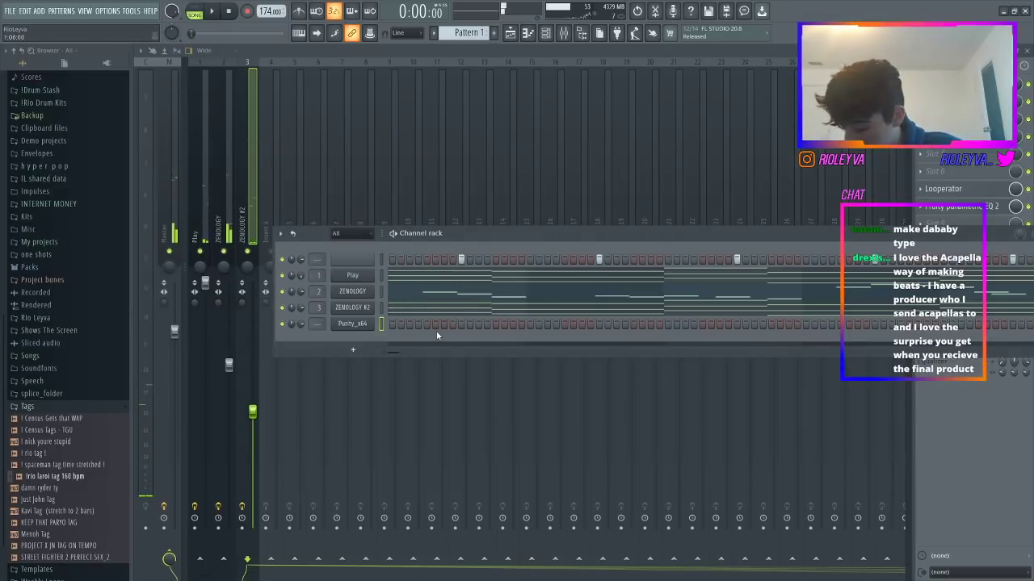
- Open the piano roll for Purity_x64, place a B5 note on beat 2 of bar 2 and audition it
right_click(363, 323)
left_click(396, 324)
key("space")
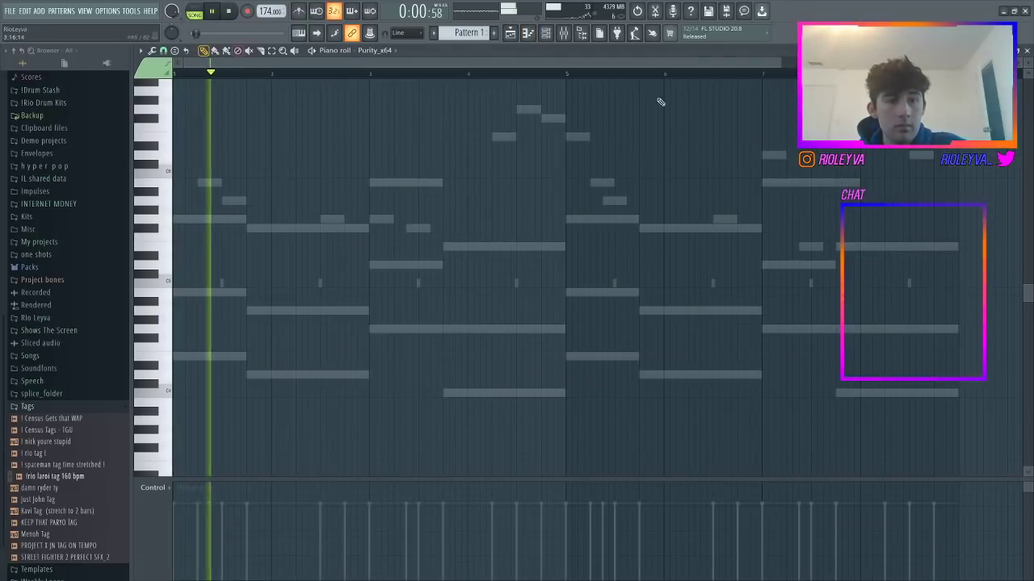
key("space")
scroll(443, 167, "up", 2)
left_click(395, 182)
left_click(601, 30)
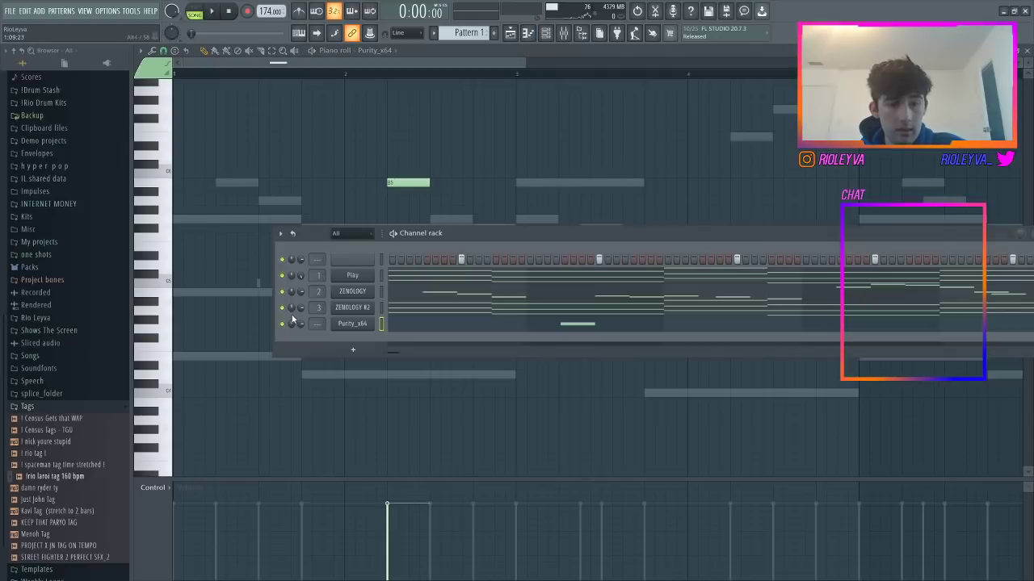
key("space")
key("F6")
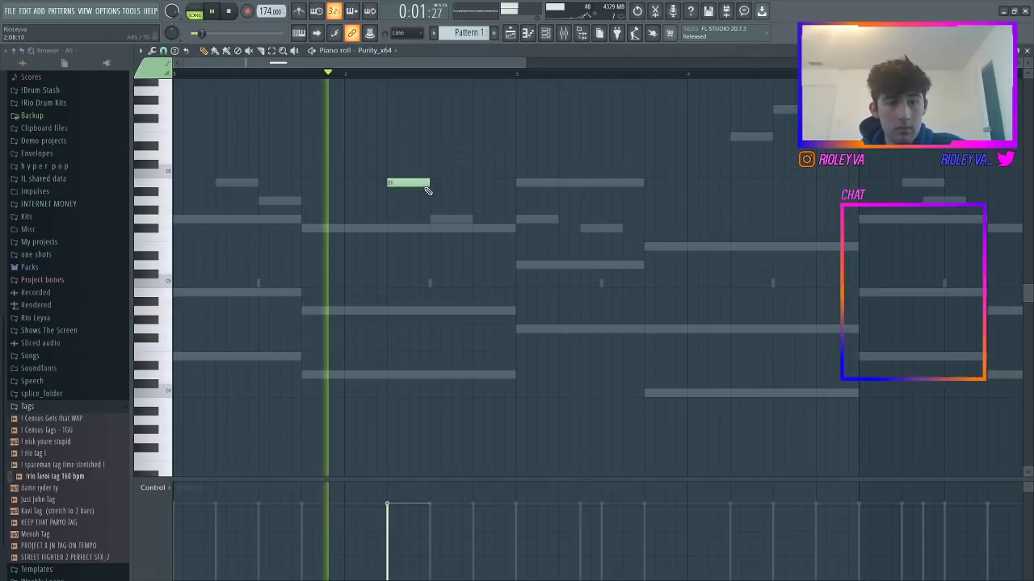
key("space")
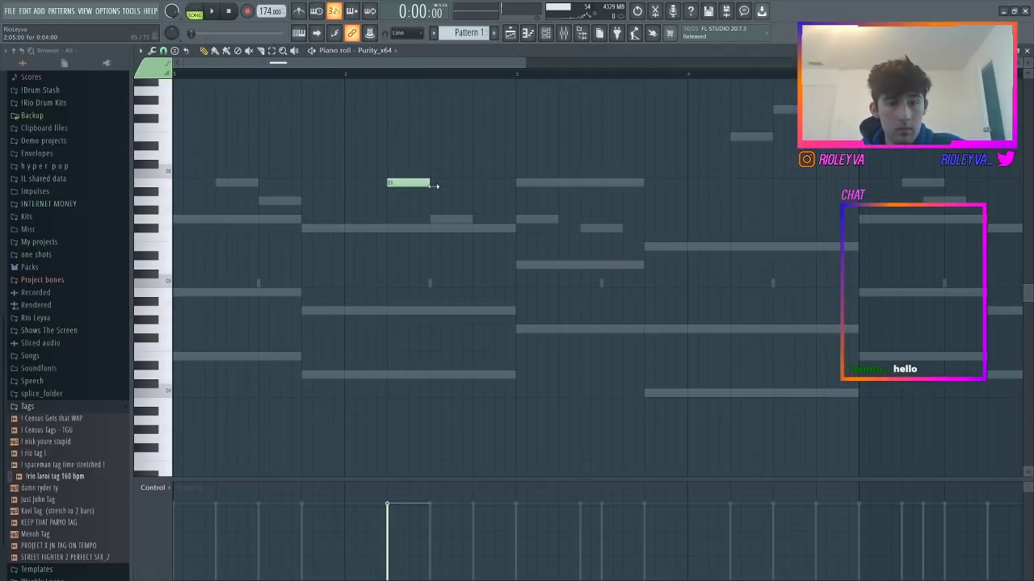
- Continue the bar 2 phrase with overlapping A5 and D6 notes on beats 3 and 4, and play it back
left_click(436, 200)
left_click(475, 164)
left_click_drag(475, 164, 476, 157)
key("F6")
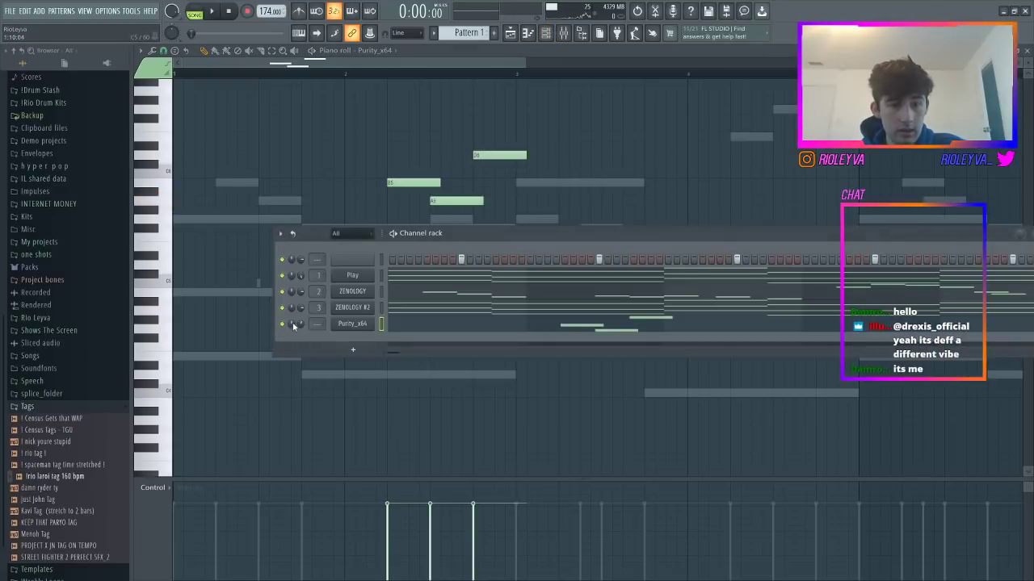
key("space")
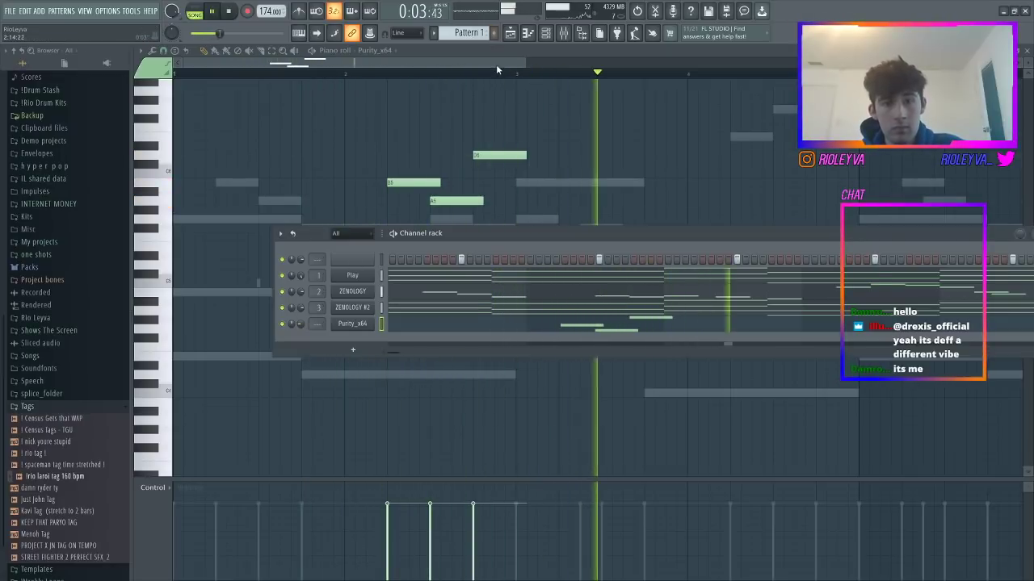
- Add short G6 and F#6 notes on beat 4 of bar 3, discarding a trial note in bar 4, and play from bar 3
left_click_drag(496, 64, 543, 64)
key("space")
left_click(601, 109)
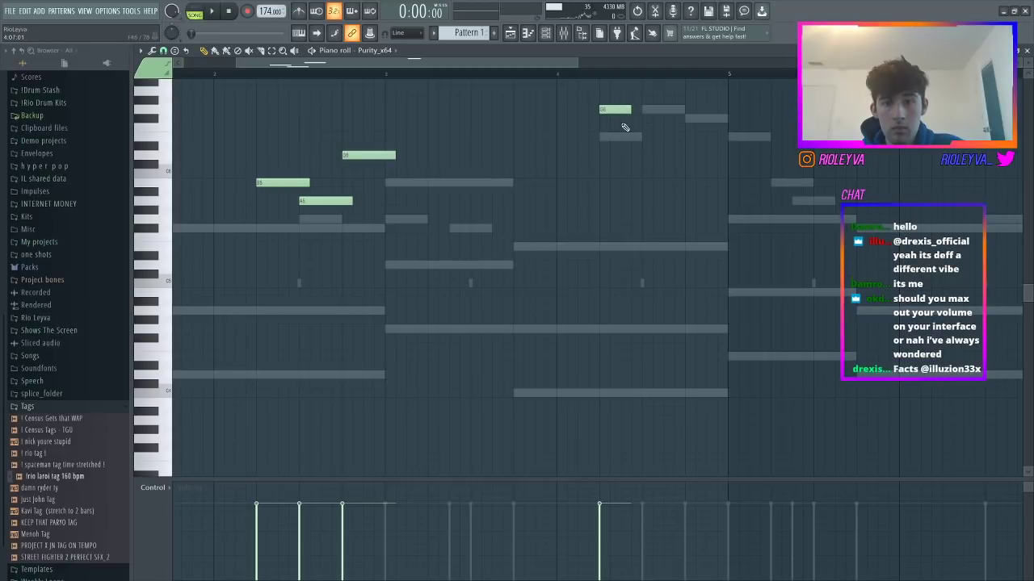
right_click(619, 107)
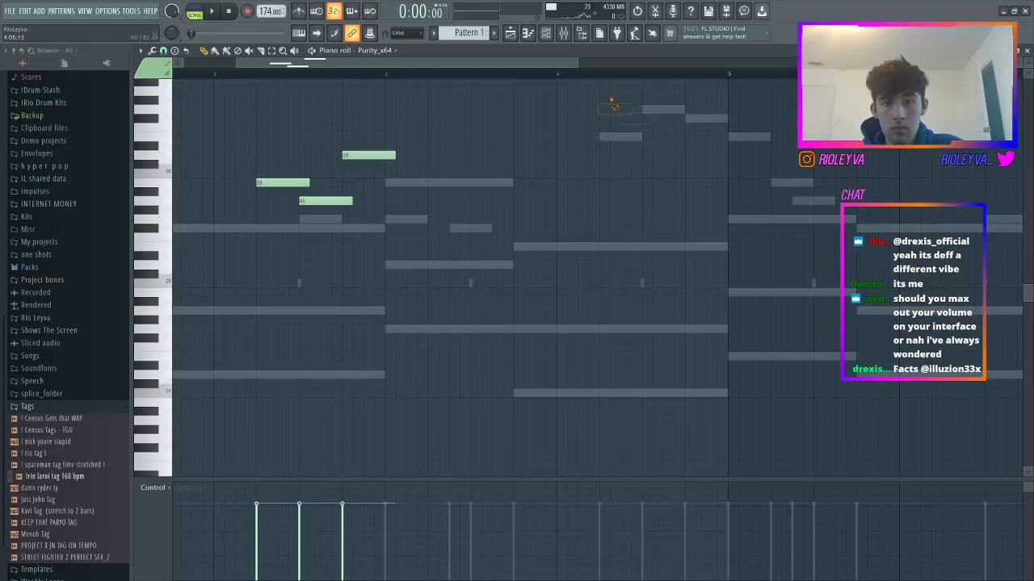
left_click(517, 110)
left_click(539, 119)
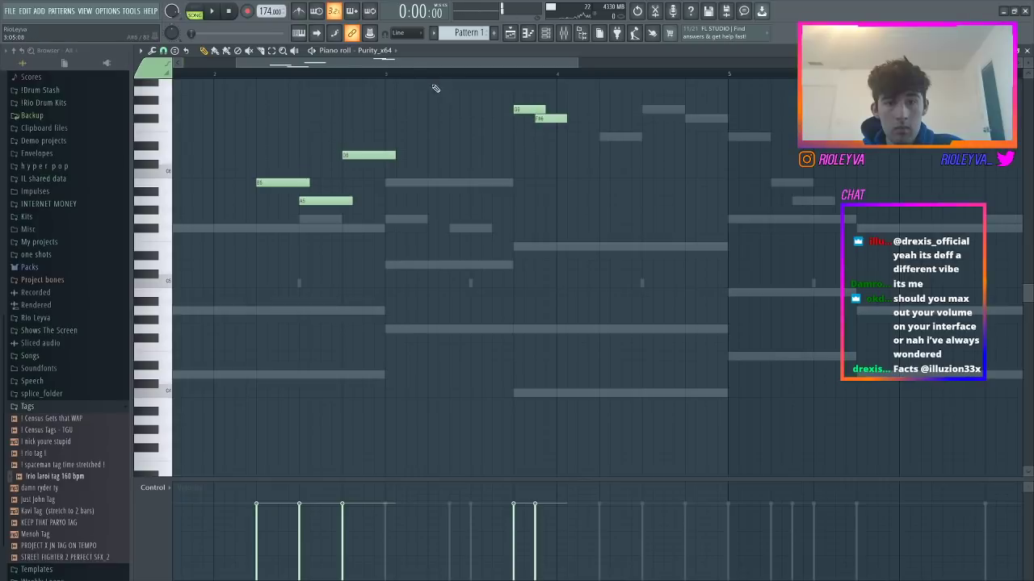
left_click(391, 76)
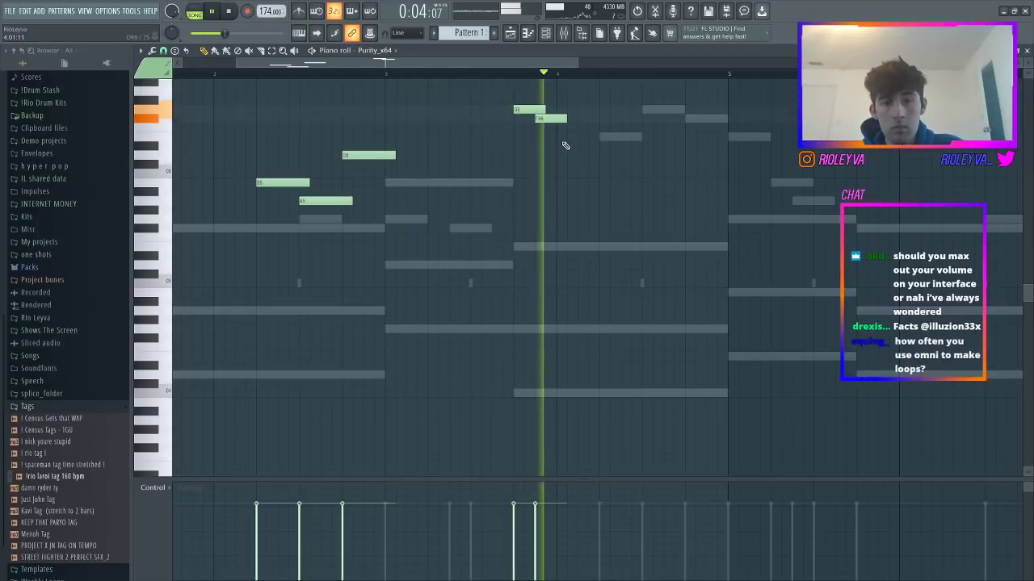
- Place short E6 and D6 notes from beat 2 of bar 4, followed by a second E6 extended to the bar's end
left_click(602, 137)
left_click(624, 155)
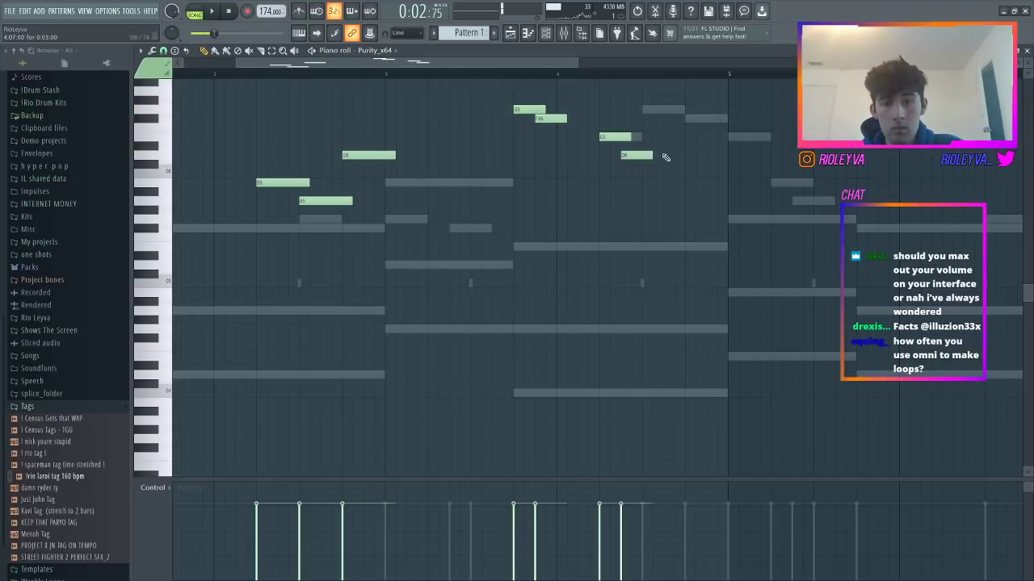
left_click(668, 141)
key("space")
left_click_drag(694, 137, 728, 145)
key("space")
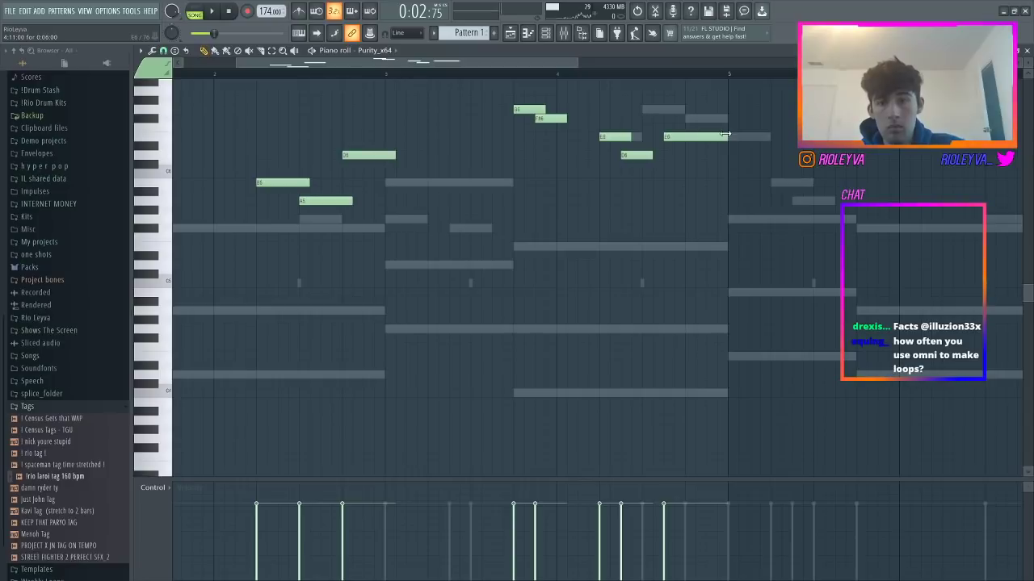
- Add a B5 note near the end of bar 4 and shorten it slightly
left_click(711, 183)
key("space")
left_click_drag(755, 183, 744, 183)
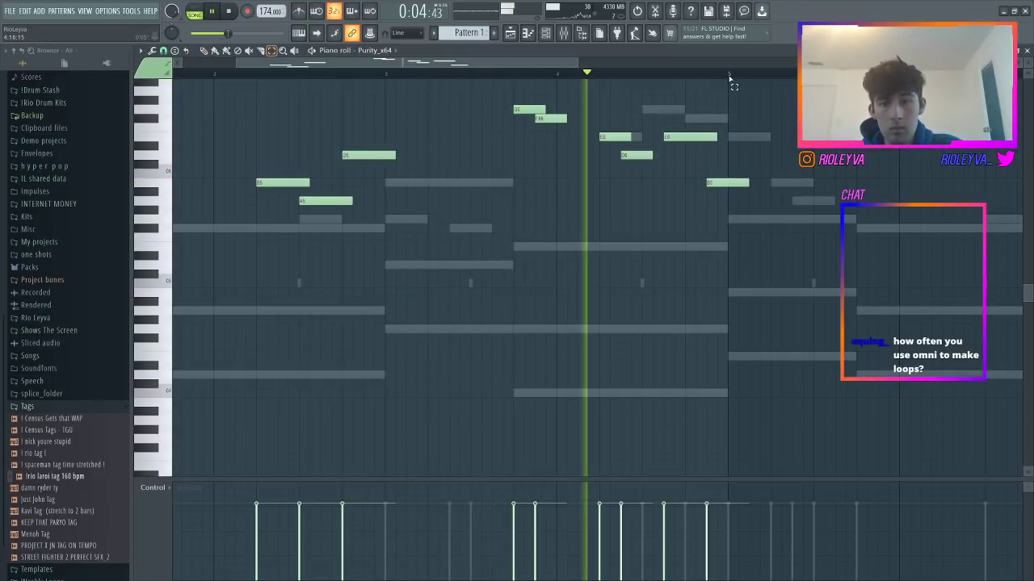
- Duplicate the whole four-bar Purity melody into bars 5 to 8 and audition it from the start
key("ctrl+a")
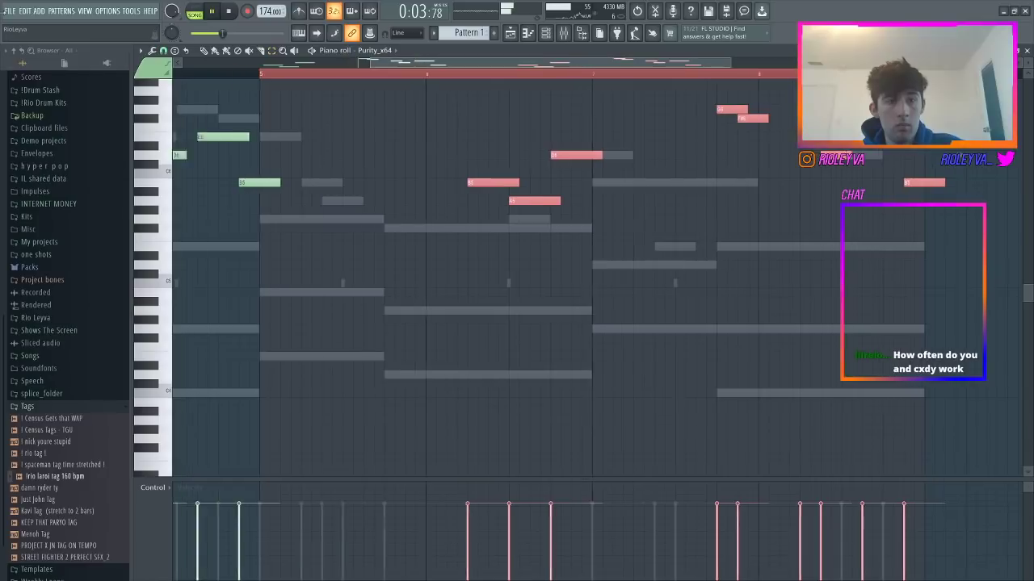
left_click_drag(413, 64, 276, 40)
key("space")
left_click(482, 81, "ctrl")
key("space")
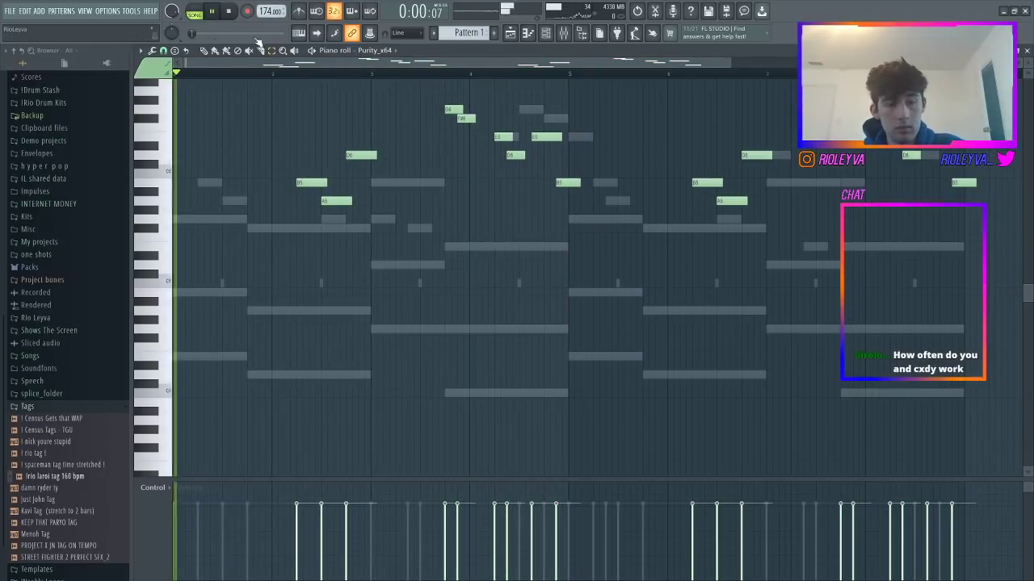
key("space")
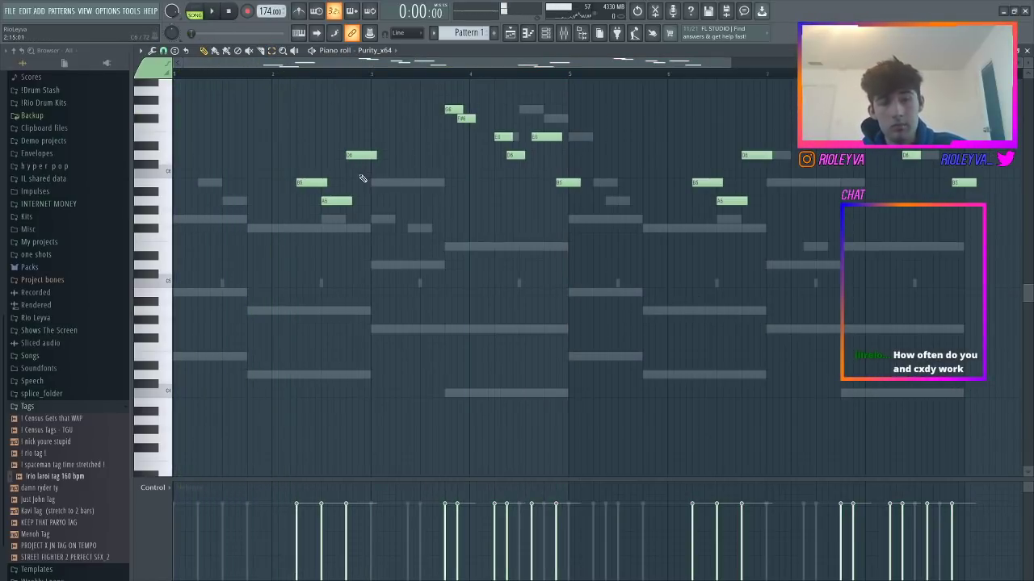
- Try the whole Purity melody one octave lower during playback, and shift it back up
key("ctrl+Down")
key("space")
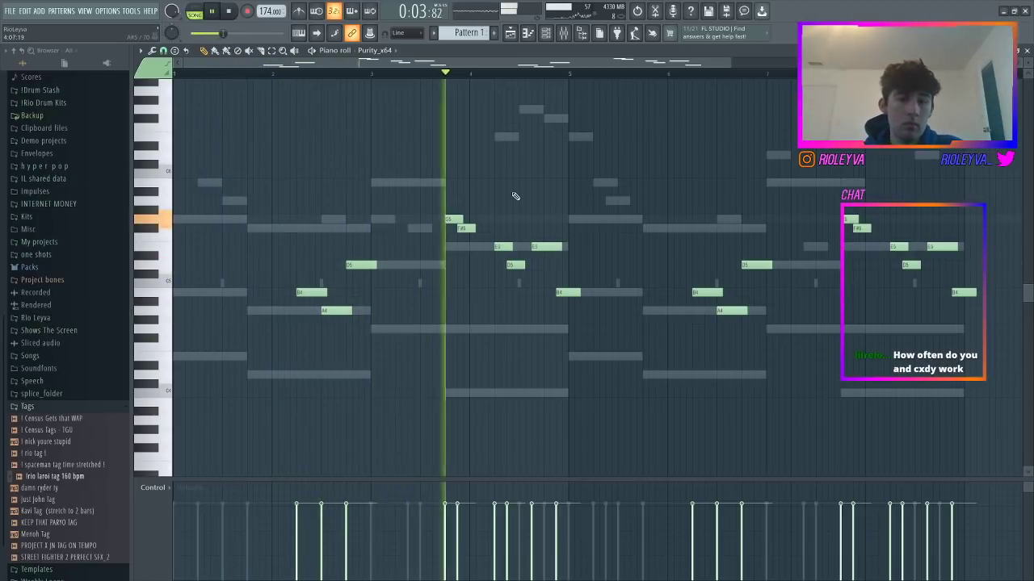
key("ctrl+Up")
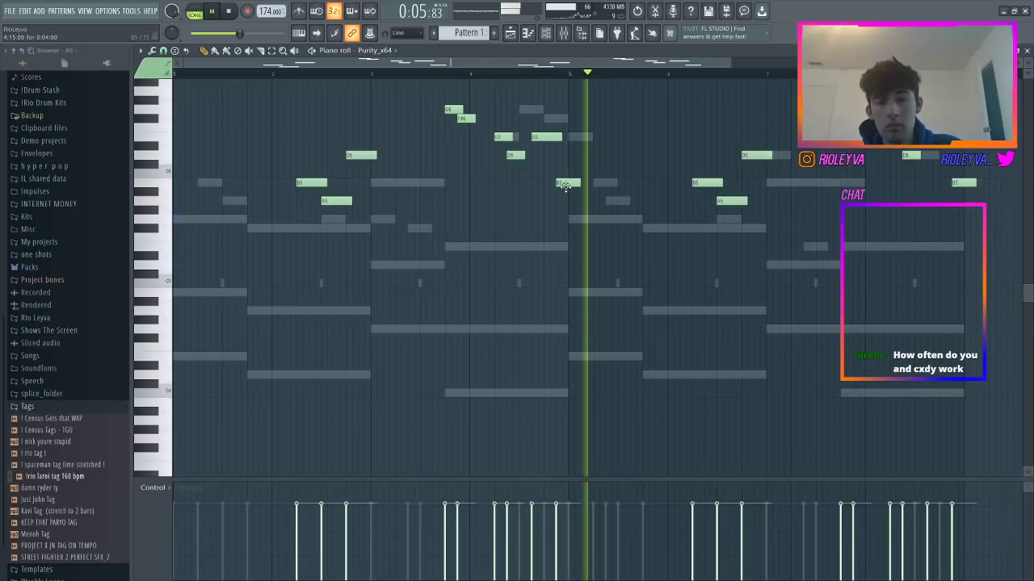
- Change the three bar 6 notes to a descending G5, F#5, E5 and add a D5 at the start of bar 7
left_click_drag(705, 183, 705, 223)
key("space")
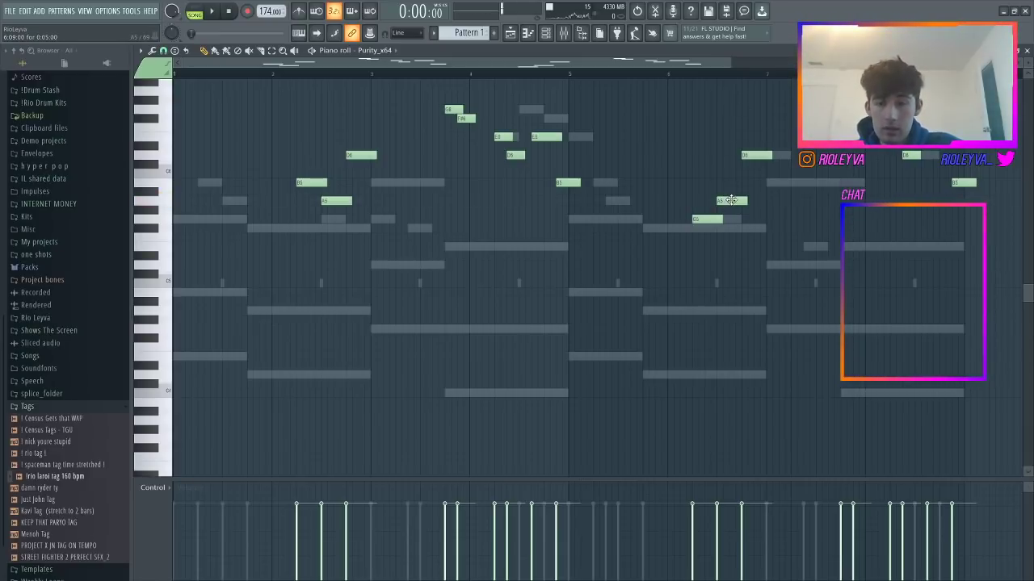
left_click(717, 229)
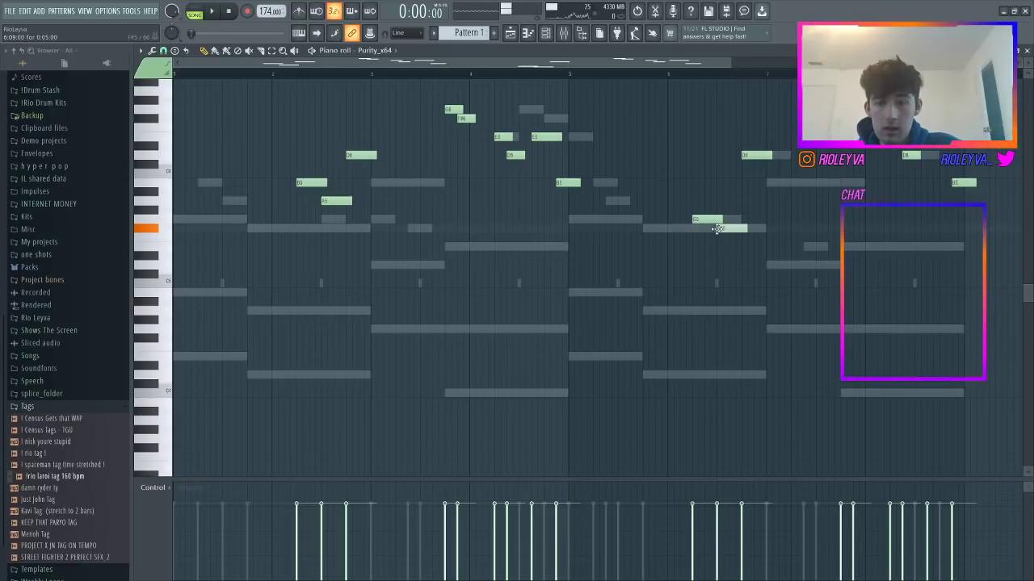
left_click(743, 247)
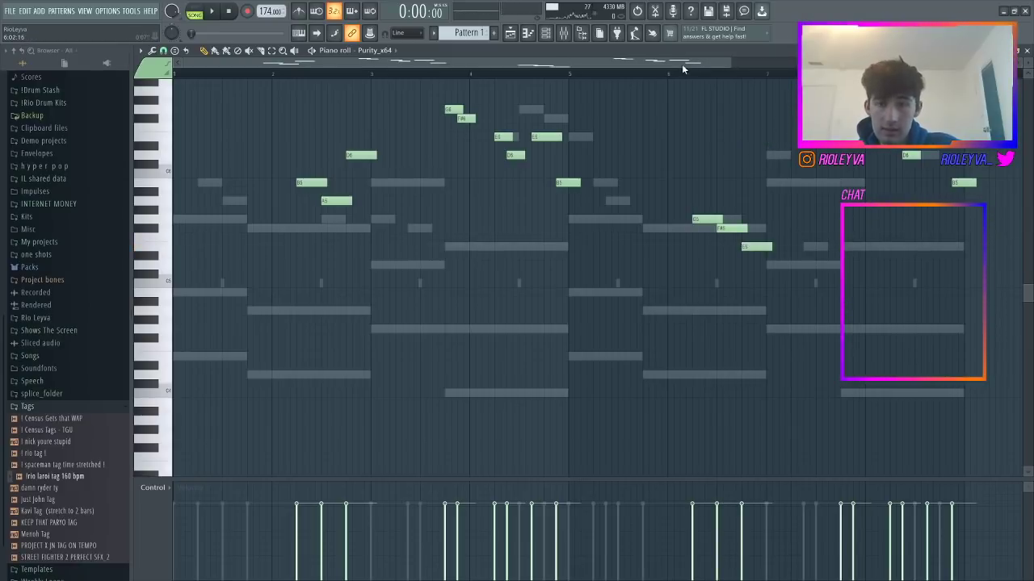
key("space")
left_click(767, 264)
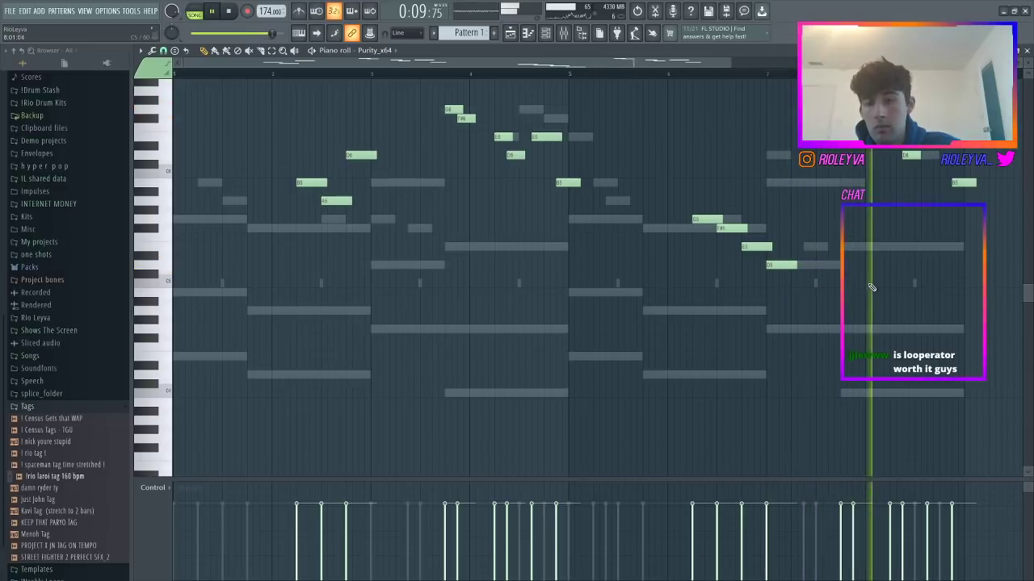
- Remove the closing B5 note in bar 8 and raise the E6 before it to G6
key("space")
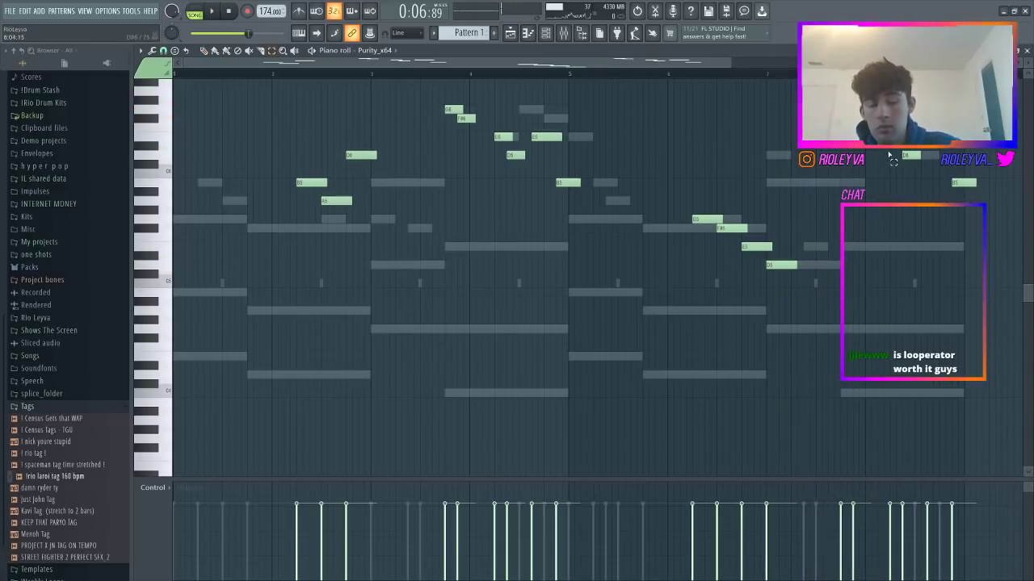
scroll(892, 153, "up", 3)
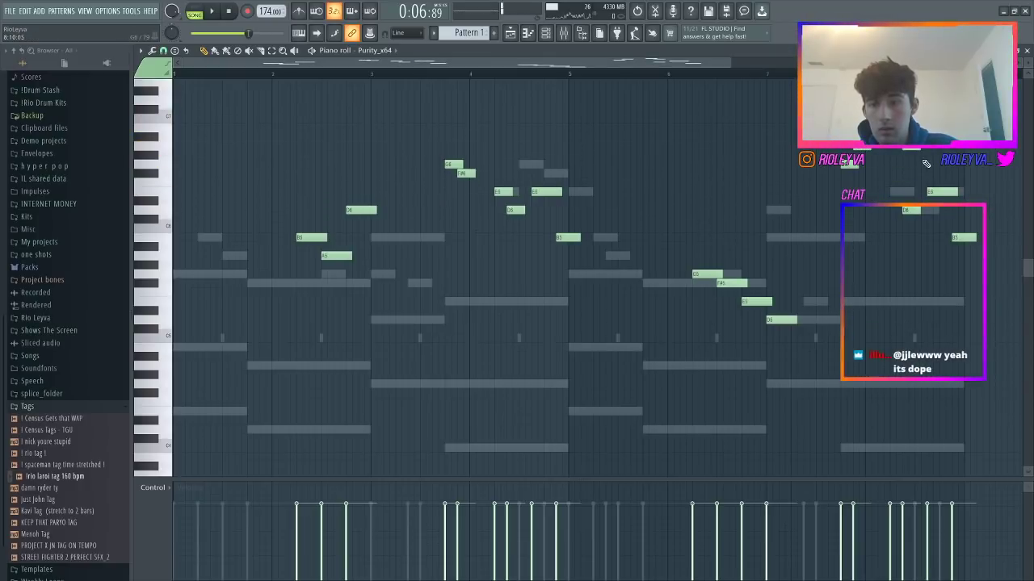
key("space")
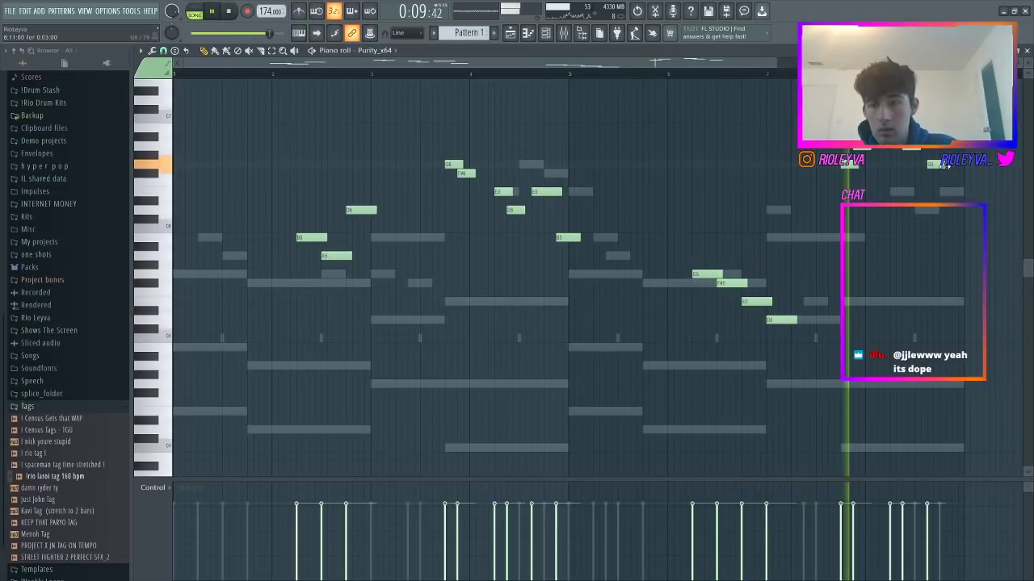
- Raise the four descending Purity notes in bars 6 and 7 by one octave
left_click_drag(777, 355, 711, 247)
key("space")
key("ctrl+Up")
key("space")
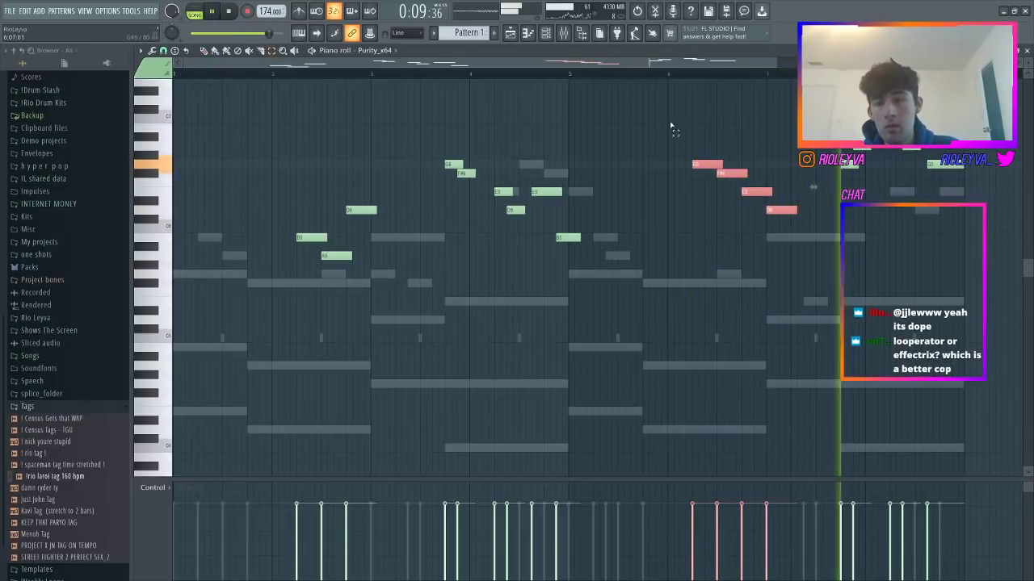
- Route the Purity_x64 channel to mixer insert 4 and lower its fader slightly during playback
key("F6")
key("space")
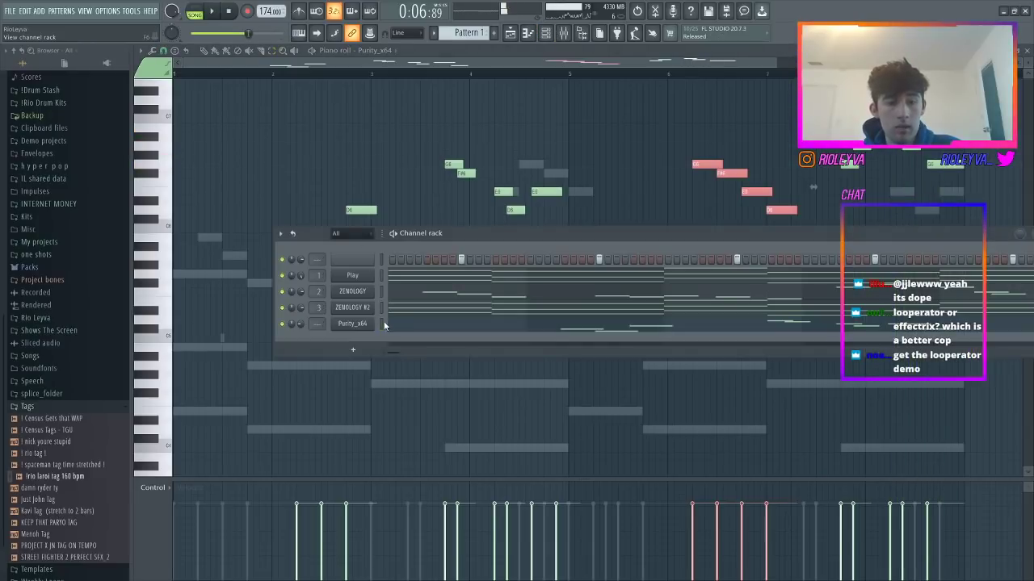
left_click(546, 34)
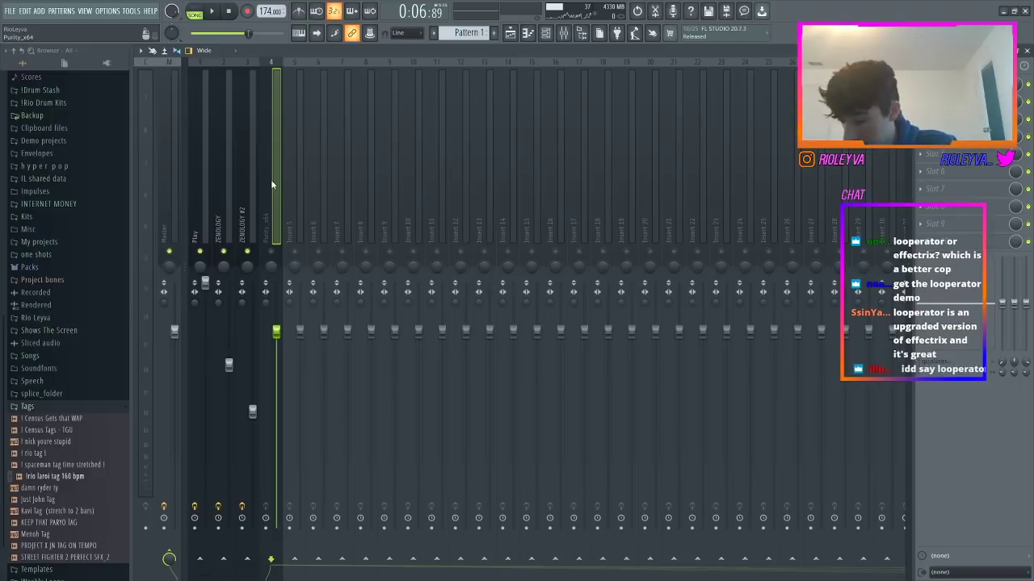
left_click(295, 176)
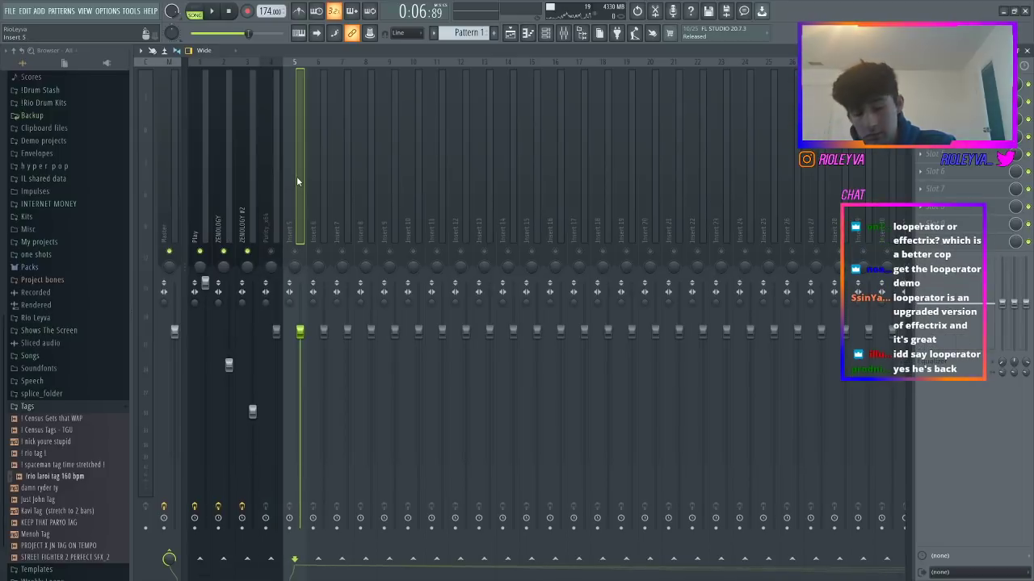
left_click(273, 229)
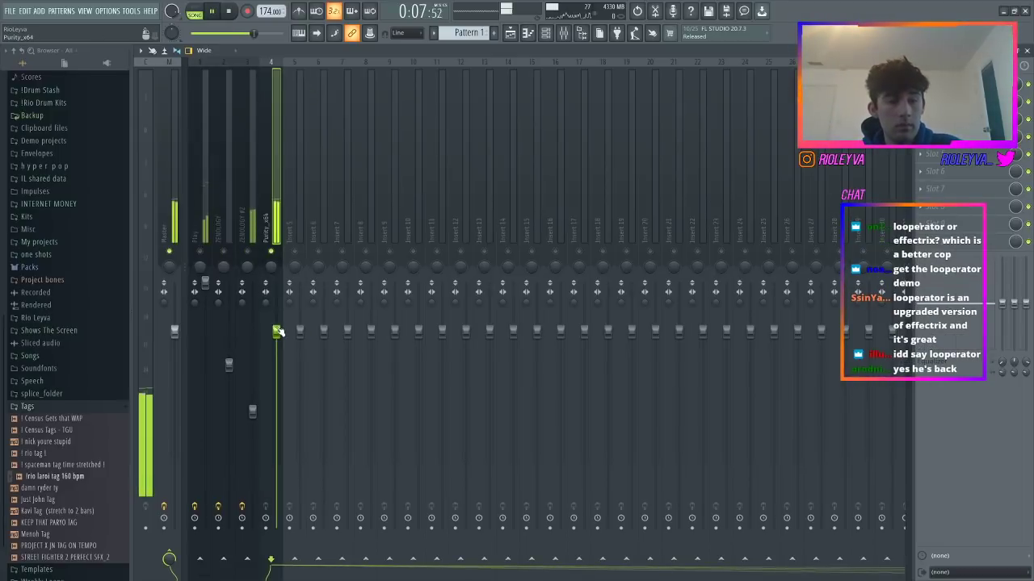
left_click_drag(277, 332, 277, 359)
- Add Fruity Reeverb 2 to the Purity_x64 mixer insert
left_click(920, 136)
mouse_move(927, 150)
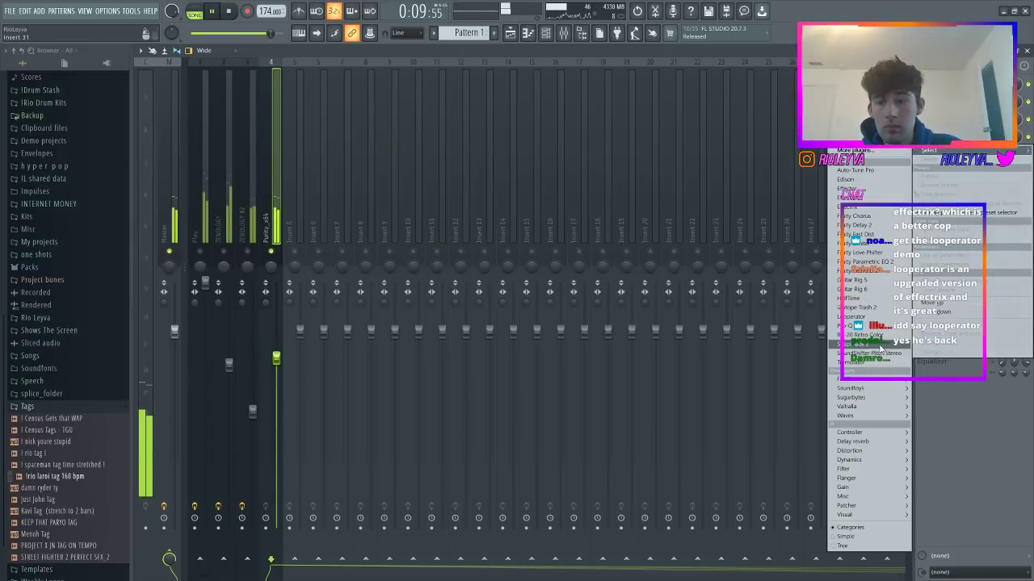
left_click(864, 271)
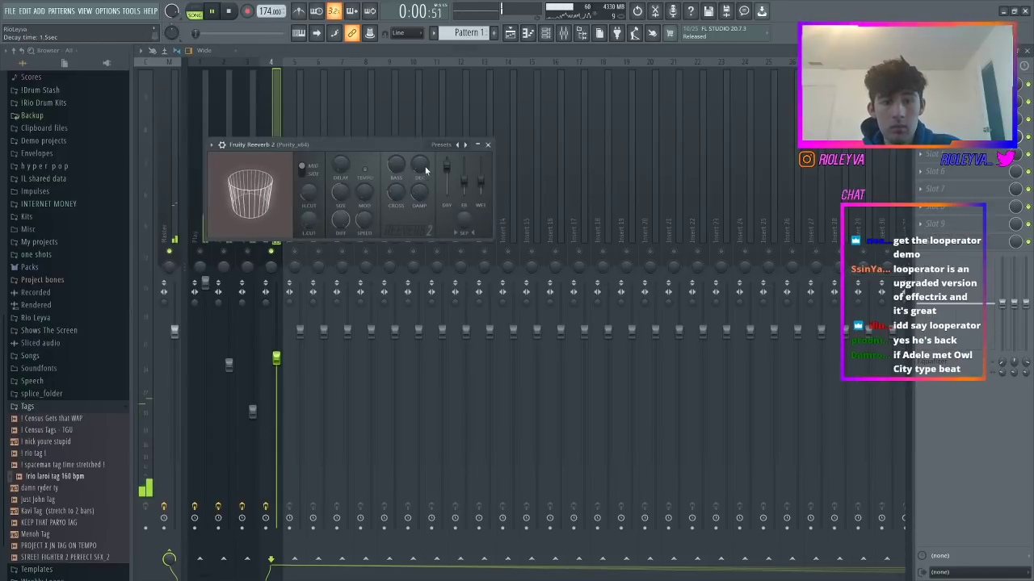
left_click(488, 145)
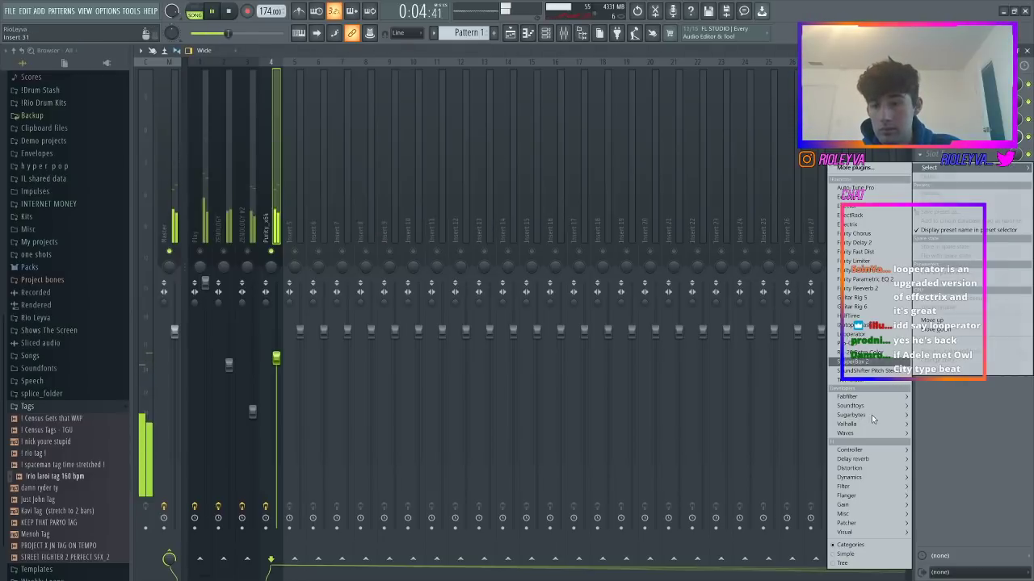
- Add Tremolator to the Purity_x64 insert, choose another modulation shape, and raise the insert's fader
left_click(868, 381)
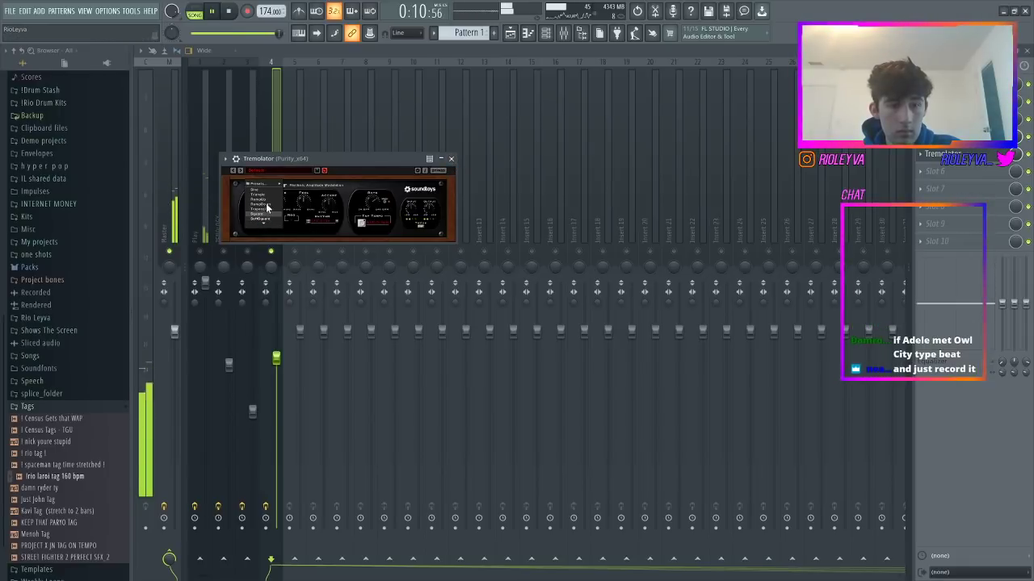
left_click(258, 198)
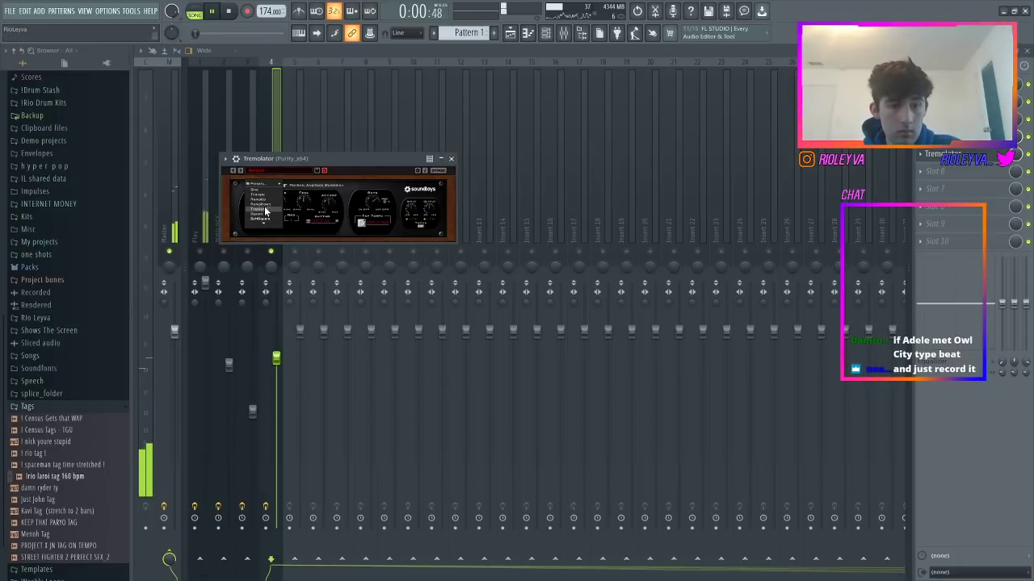
left_click(451, 159)
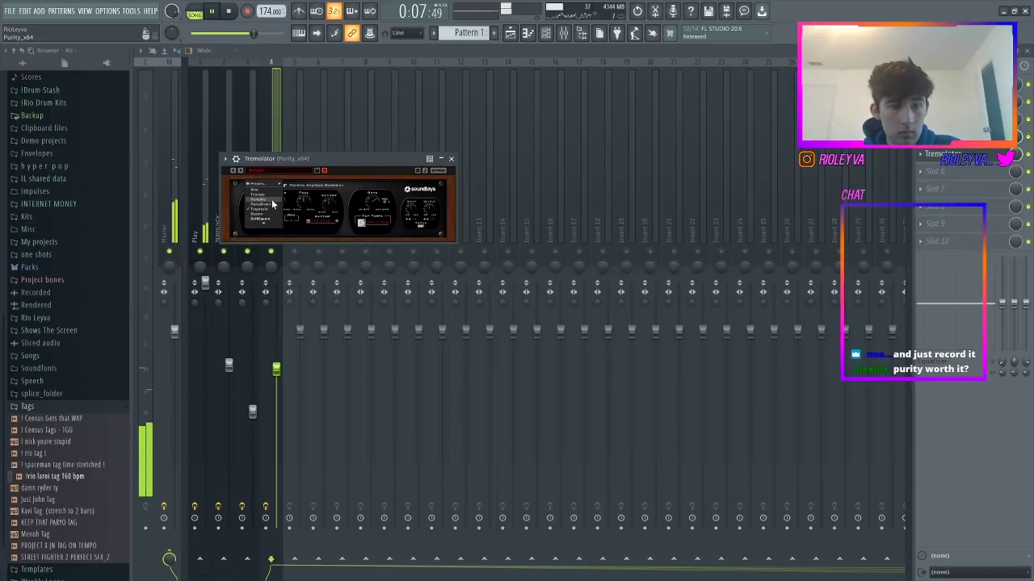
left_click(451, 159)
left_click_drag(276, 369, 276, 339)
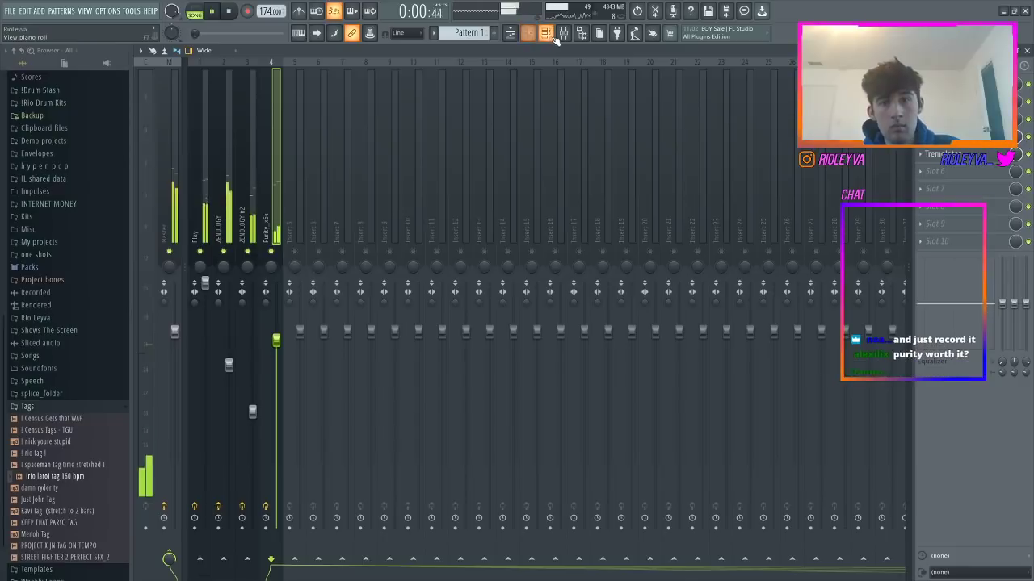
- Stop playback and add a new Serum channel to the project
left_click(549, 34)
key("space")
left_click(352, 350)
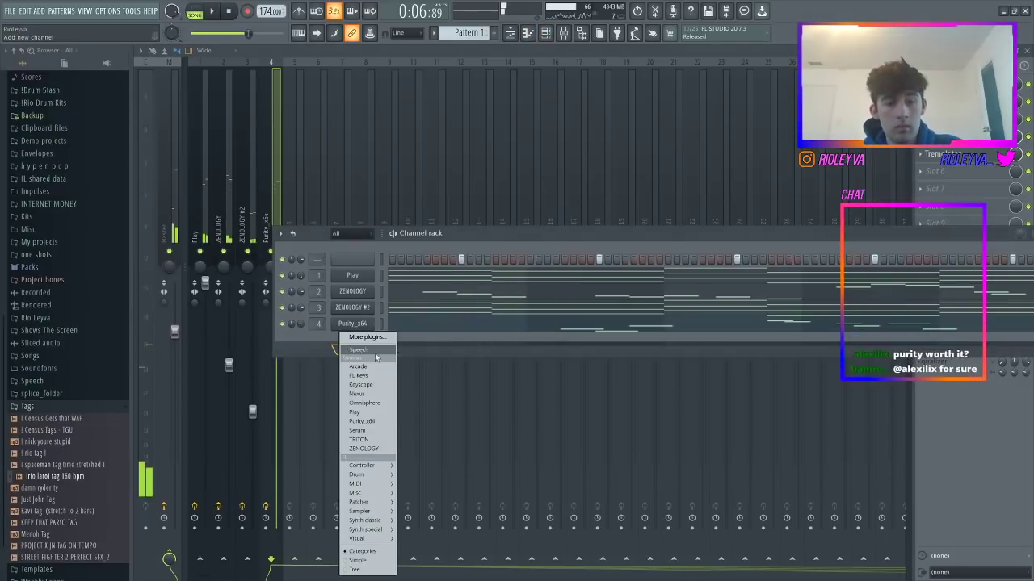
left_click(357, 430)
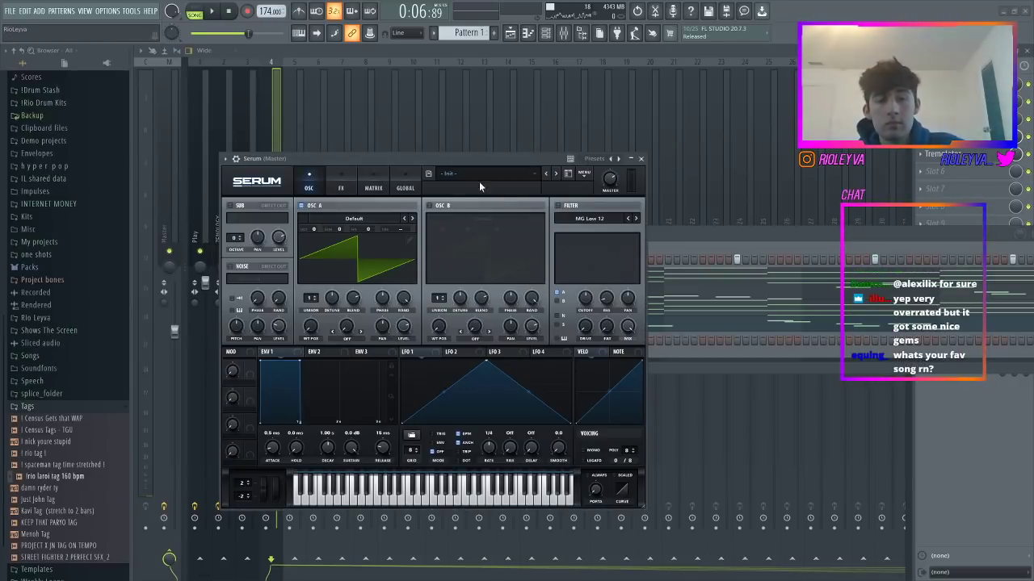
left_click(479, 184)
mouse_move(496, 187)
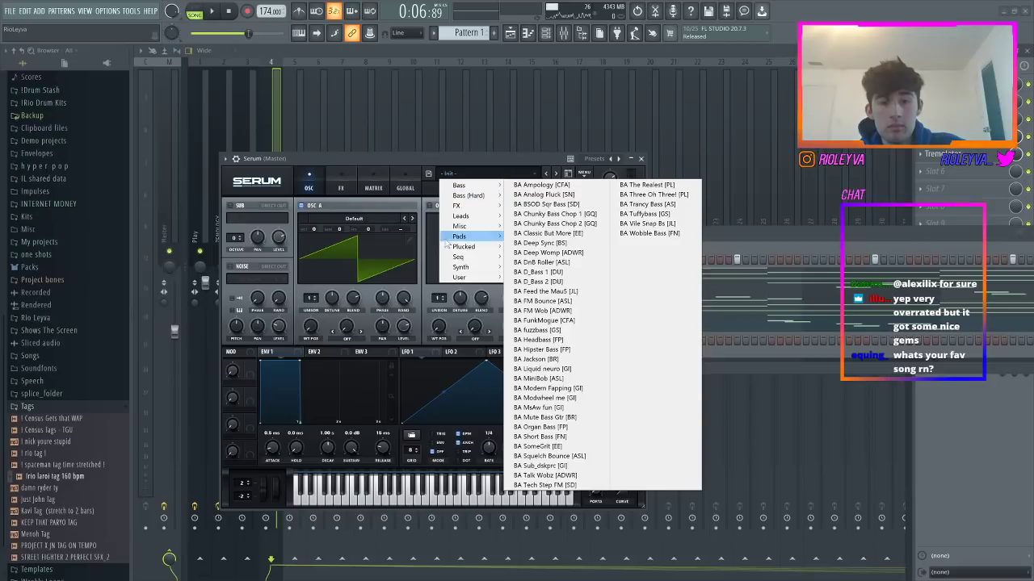
mouse_move(460, 277)
mouse_move(126, 569)
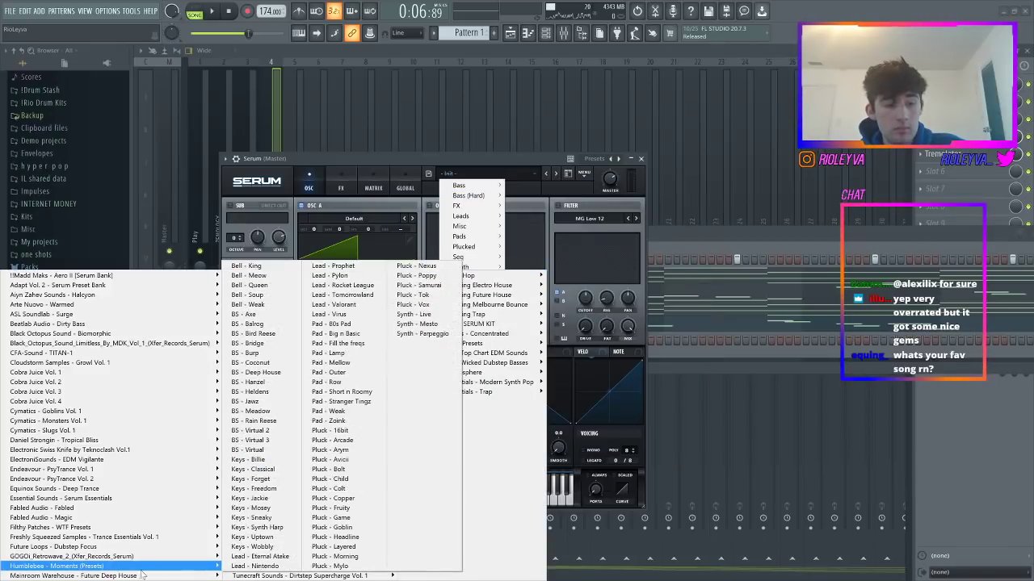
left_click(279, 333)
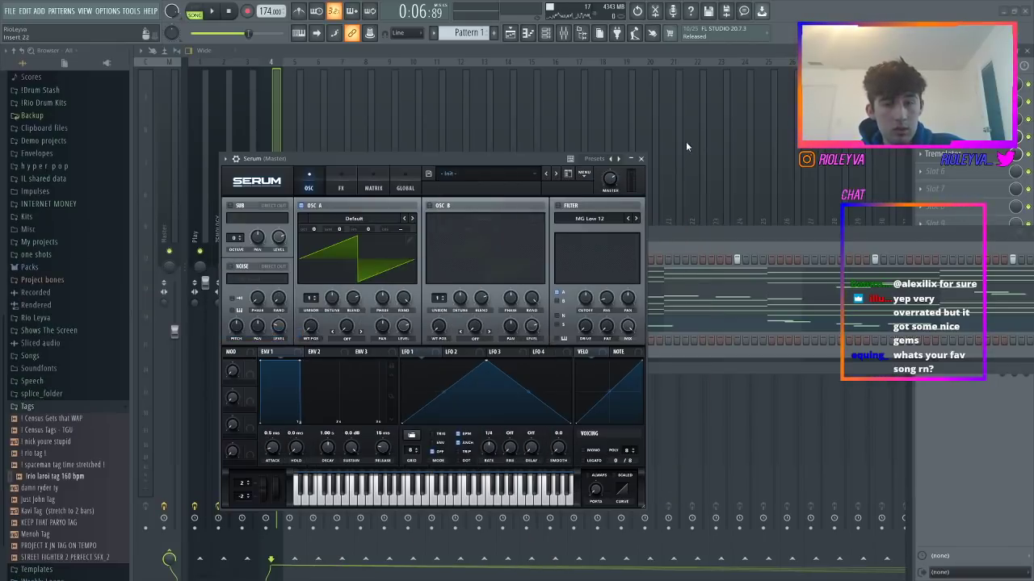
- Copy the eight-bar chord notes into the Serum channel and open them in its piano roll
left_click(643, 159)
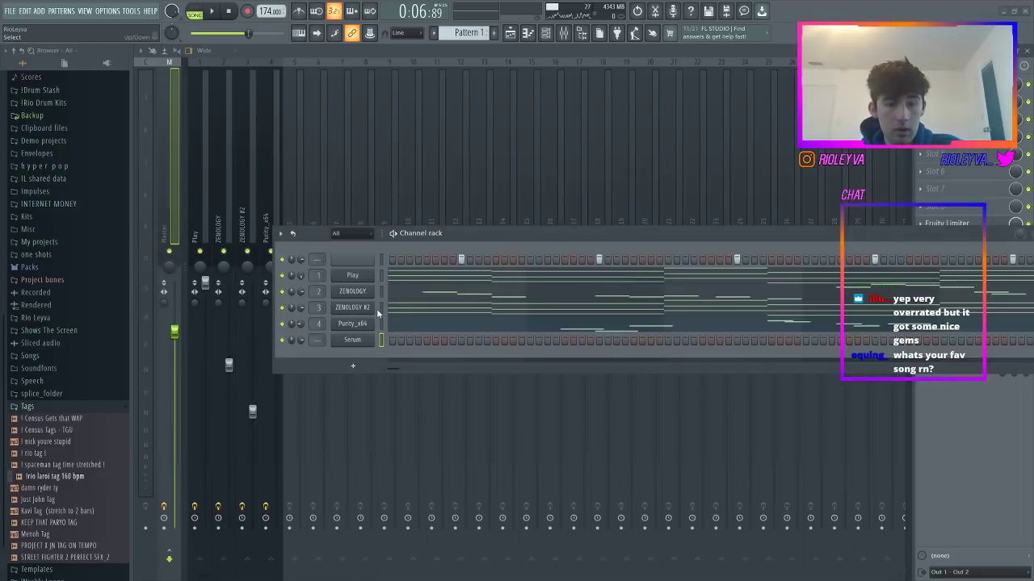
left_click(382, 340)
key("ctrl+v")
left_click(403, 342)
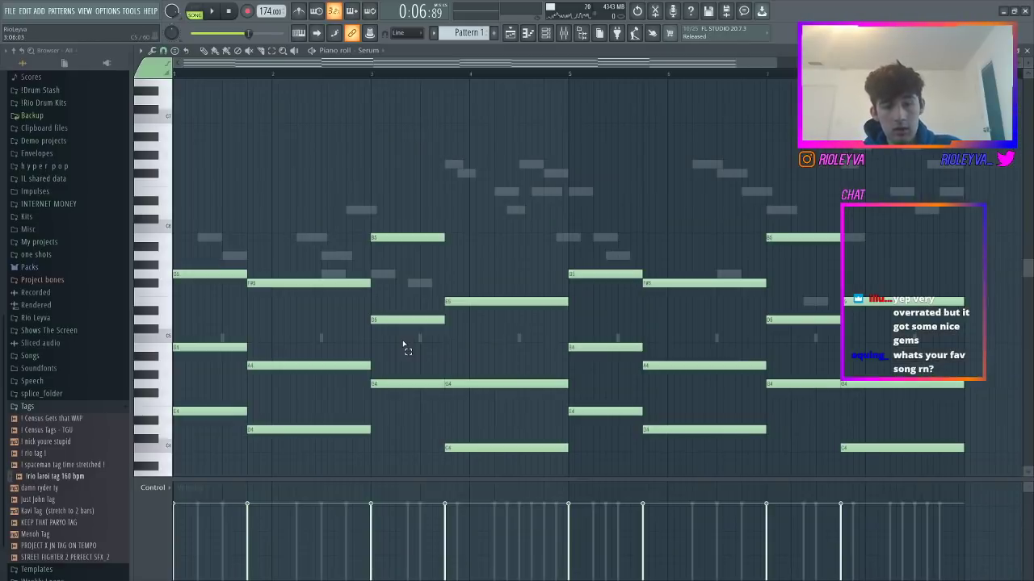
- Delete the upper notes of every Serum chord across the eight bars, keeping only the lowest note of each
scroll(583, 340, "down", 3)
left_click_drag(800, 291, 753, 142)
key("Delete")
left_click_drag(695, 361, 570, 206)
left_click_drag(685, 314, 585, 186)
key("Delete")
left_click_drag(531, 339, 520, 228)
key("Delete")
left_click_drag(438, 277, 369, 154)
key("Delete")
left_click_drag(319, 334, 234, 216)
key("Delete")
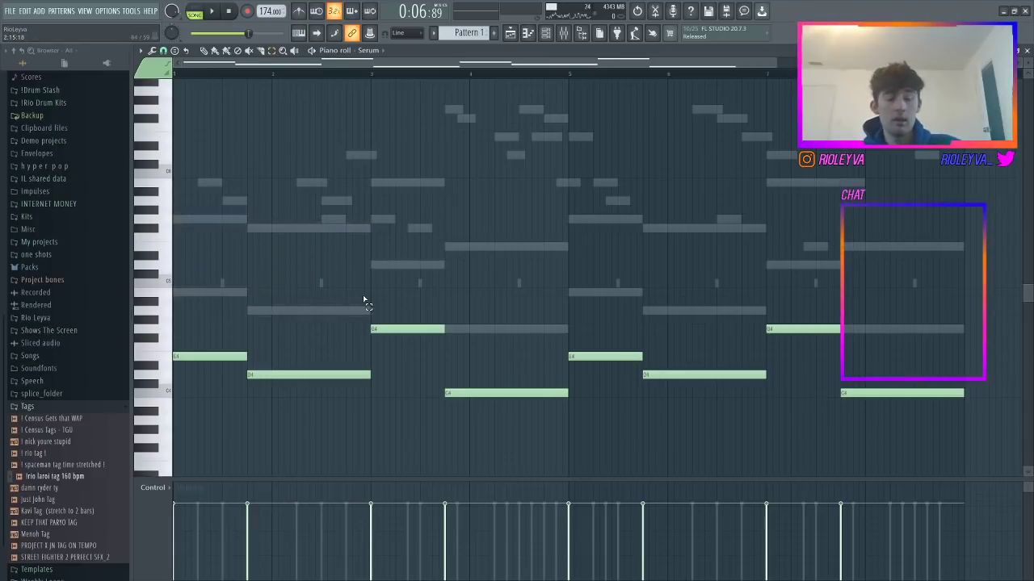
- Transpose the Serum bass notes down one octave during playback and set the Serum channel volume to 52%
key("space")
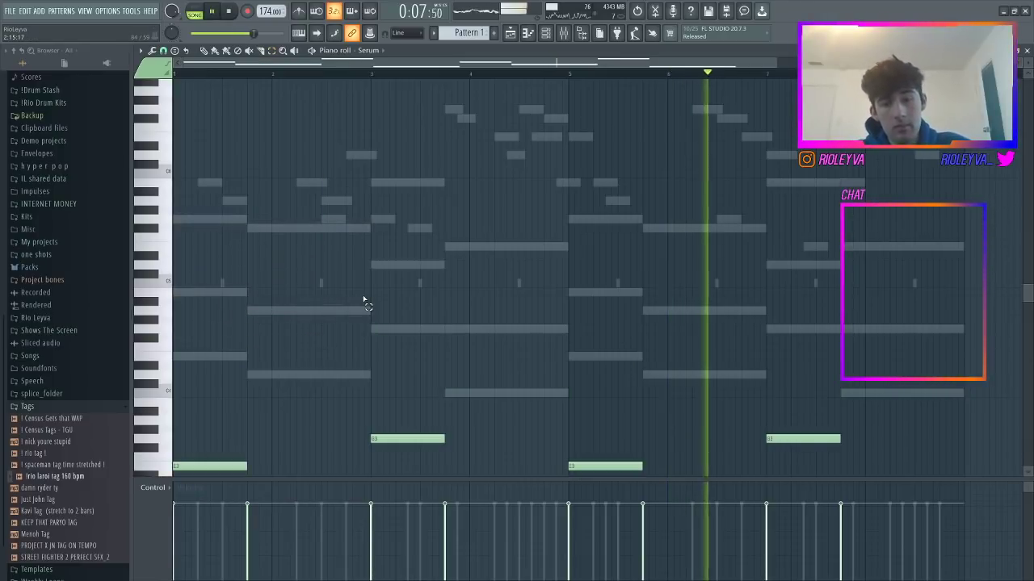
scroll(436, 223, "down", 2)
left_click(546, 33)
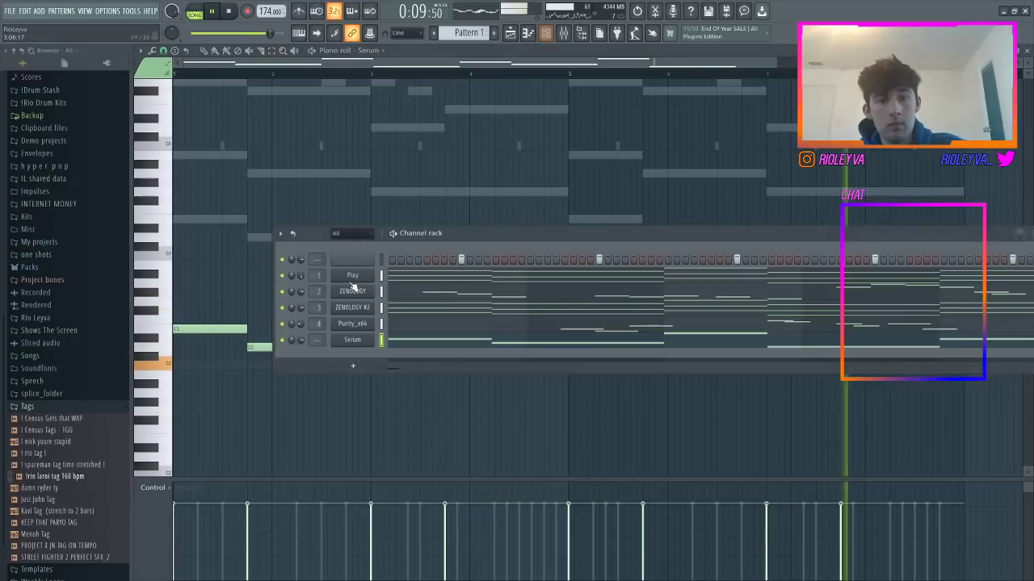
left_click_drag(301, 340, 301, 351)
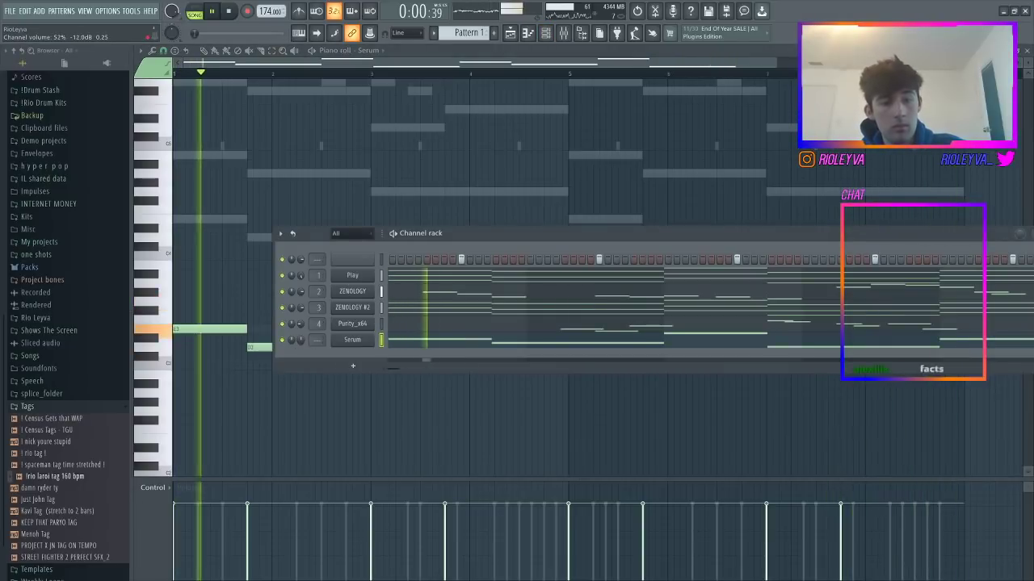
- Route the Serum channel to mixer insert 5 and audition the balance of the five instrument inserts
key("F9")
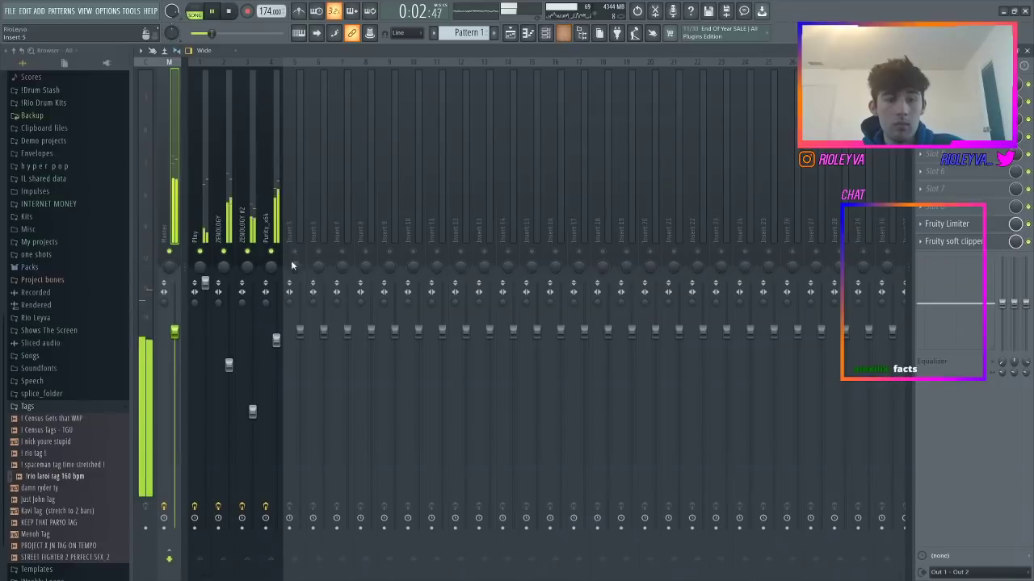
left_click(298, 214)
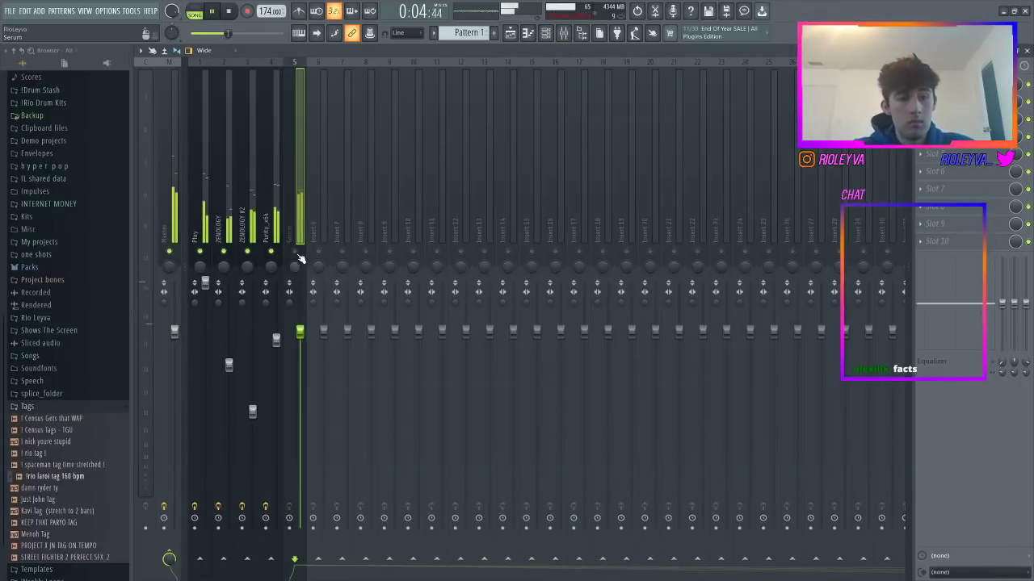
left_click_drag(269, 214, 203, 230)
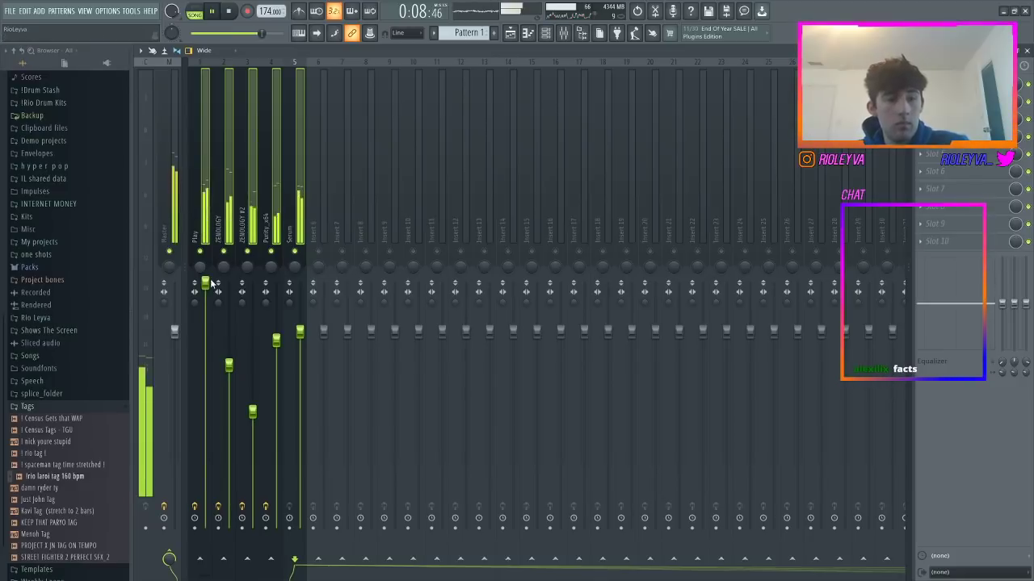
left_click(318, 173)
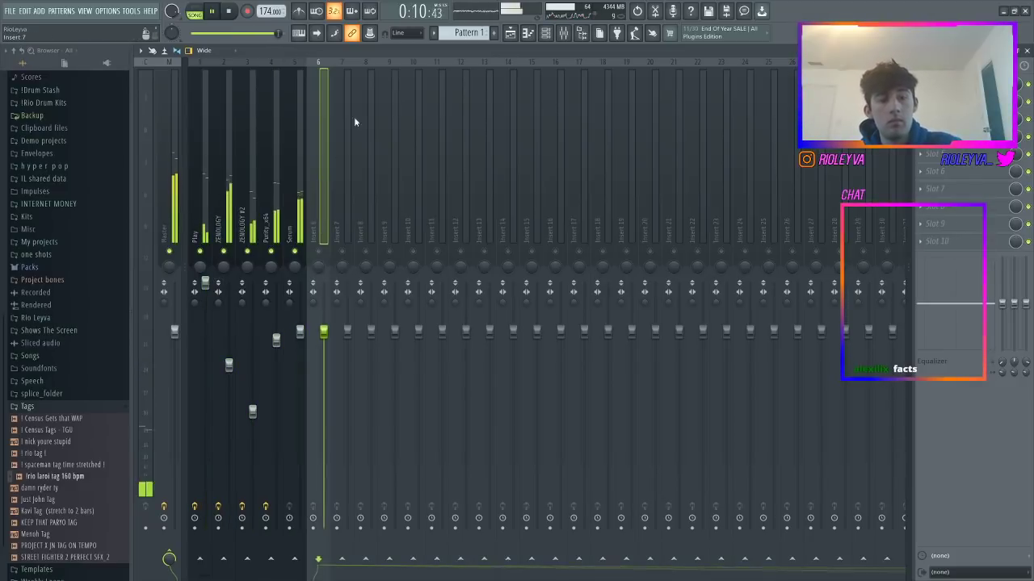
key("space")
- Split Pattern 1 by channel and place the Play, ZENOLOGY, ZENOLOGY #2, Purity_x64 and Serum patterns on playlist tracks 1 to 5
left_click(510, 32)
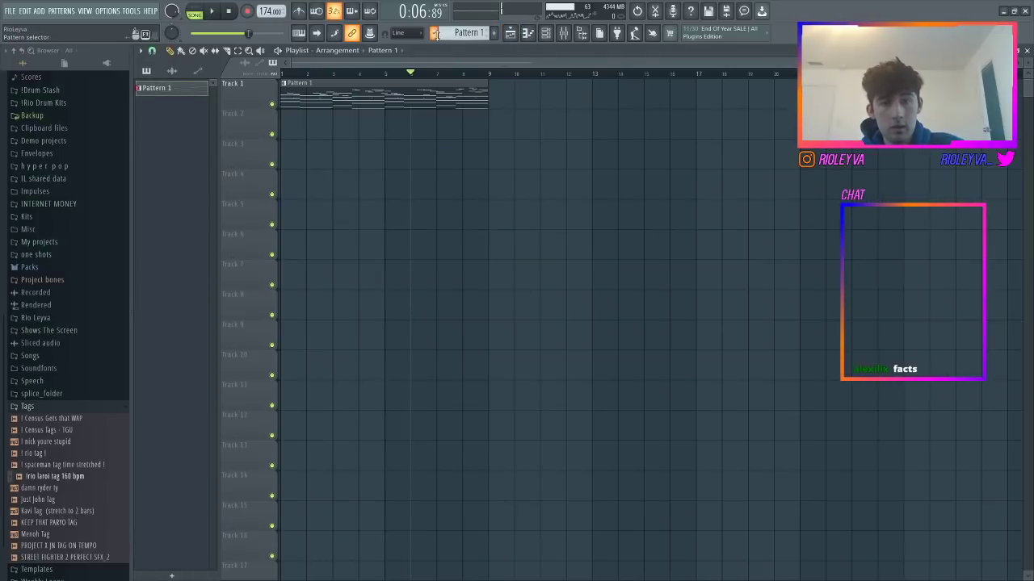
left_click(436, 33)
left_click(493, 193)
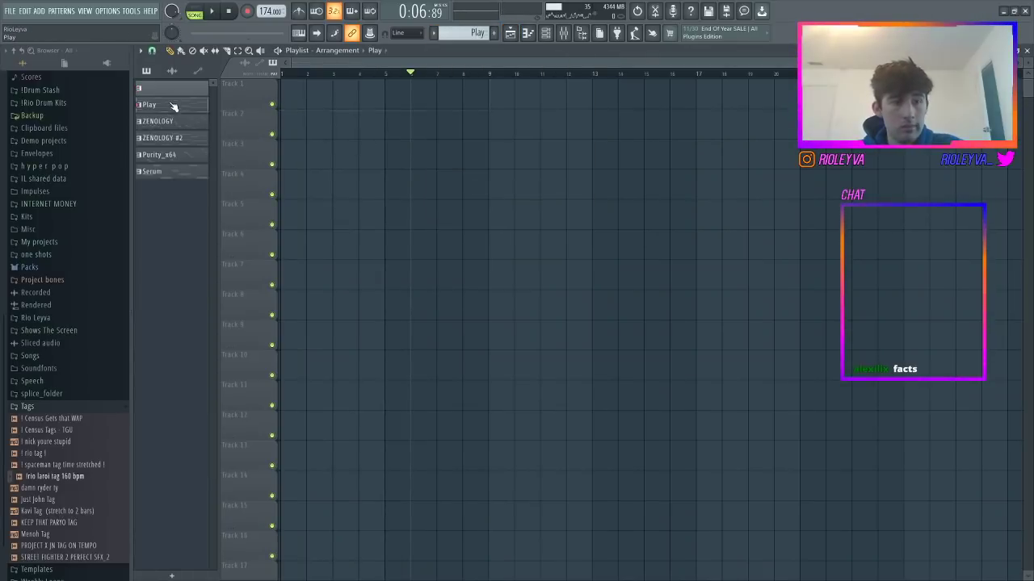
left_click_drag(168, 179, 295, 94)
- Duplicate the five-track, eight-bar clip stack six times along the playlist and delete the repeat at bar 41
key("ctrl+b")
key("ctrl+b")
key("ctrl+b")
key("ctrl+b")
key("ctrl+b")
key("ctrl+b")
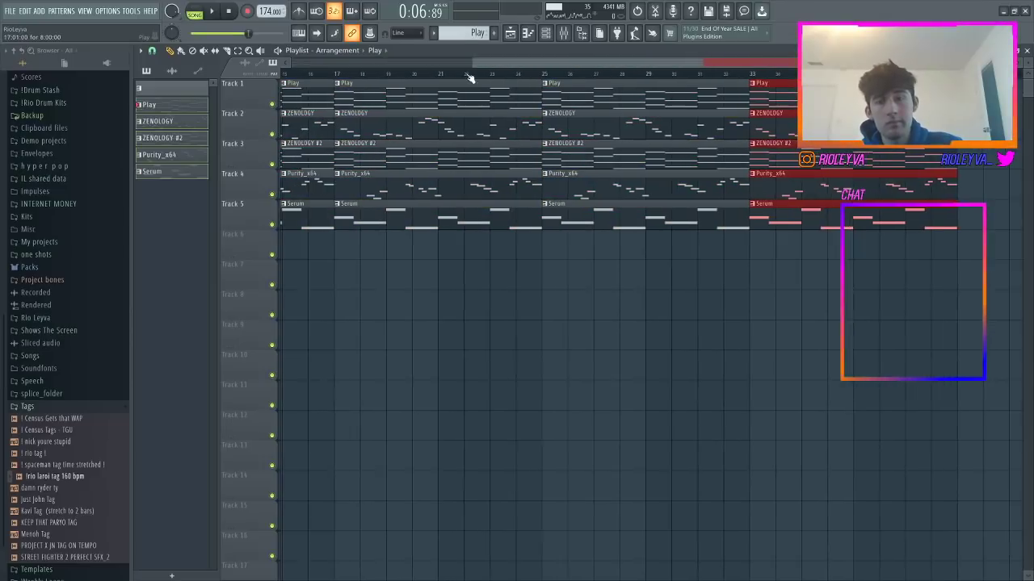
key("Delete")
- Remove the Purity_x64 and Serum clips from the first eight bars, taking out and restoring the ZENOLOGY clip there
left_click_drag(671, 237, 4, 46)
right_click(328, 130)
right_click(333, 216)
right_click(339, 187)
left_click(427, 123)
left_click(290, 126)
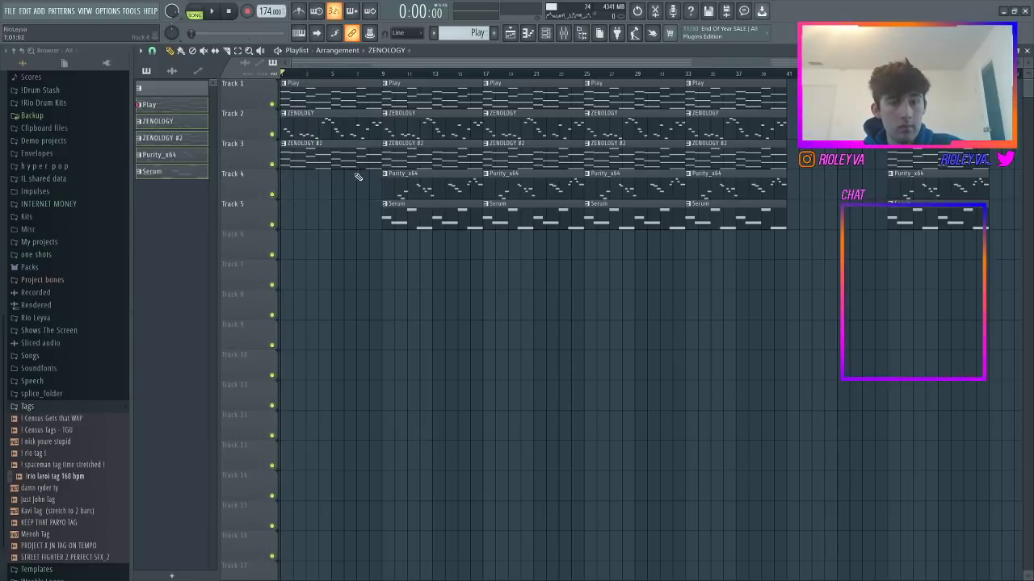
- Remove the Play clip from the first eight bars, and take out and restore the ZENOLOGY #2 clip while auditioning
right_click(339, 158)
key("space")
right_click(362, 101)
key("space")
left_click(396, 155)
left_click_drag(336, 157, 271, 158)
key("space")
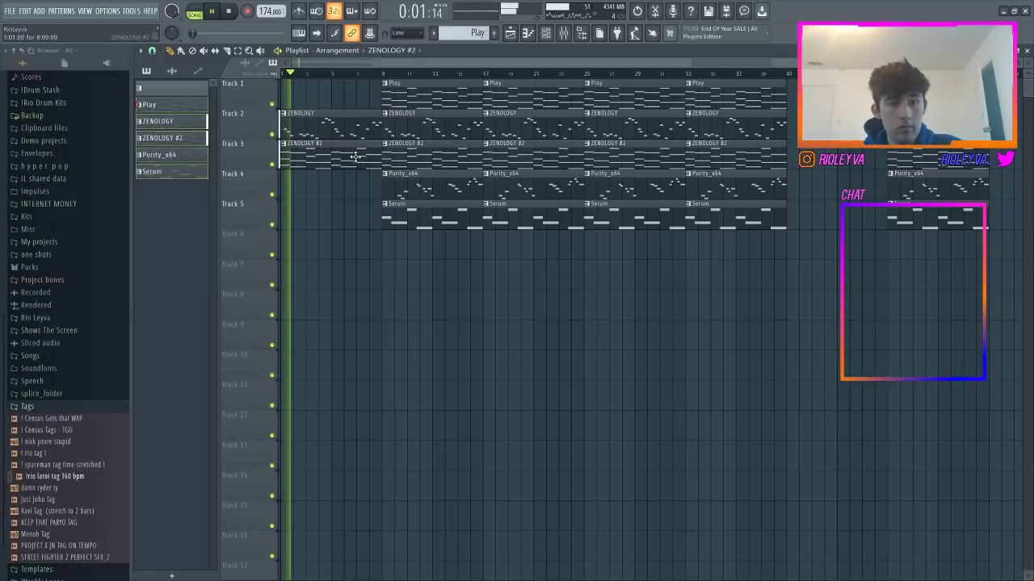
- In the first eight bars, remove the ZENOLOGY #2 clip and place Play and Serum clips on tracks 1 and 5
right_click(365, 158)
left_click(416, 89)
left_click(323, 96)
key("space")
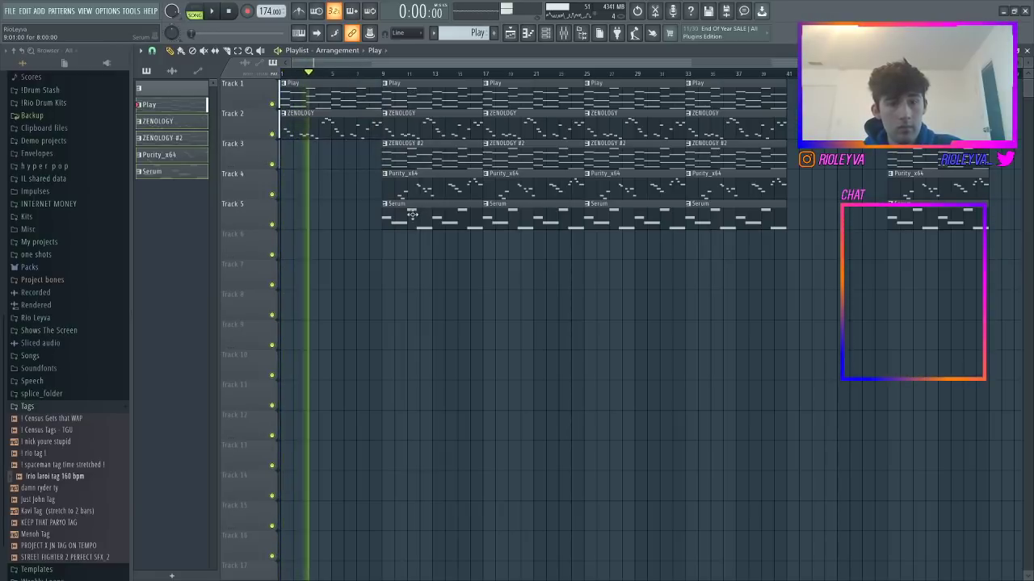
left_click(410, 212)
left_click(316, 215)
key("space")
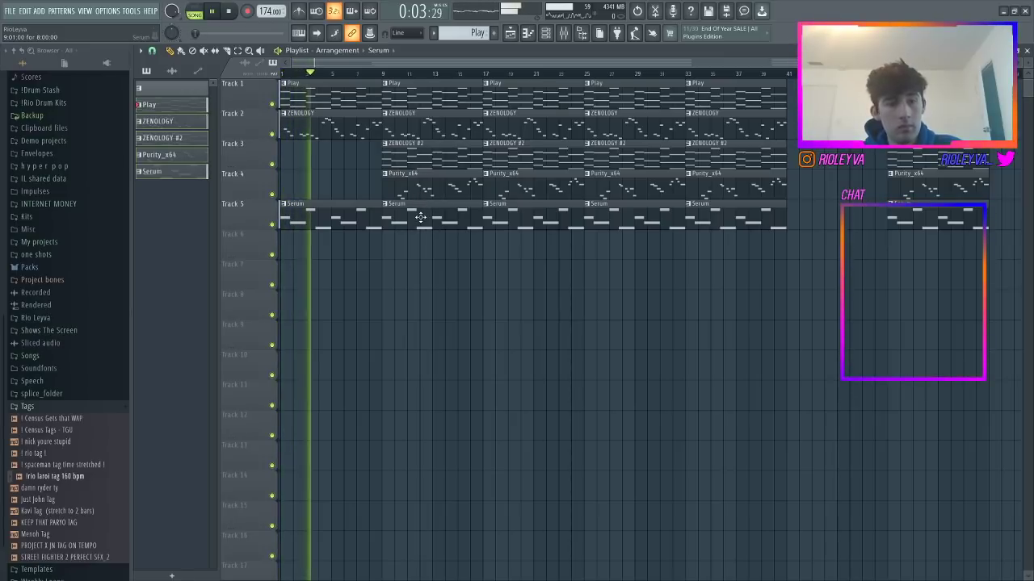
- Remove the ZENOLOGY, ZENOLOGY #2 and Serum clips from bars 9 to 16
right_click(412, 123)
right_click(416, 158)
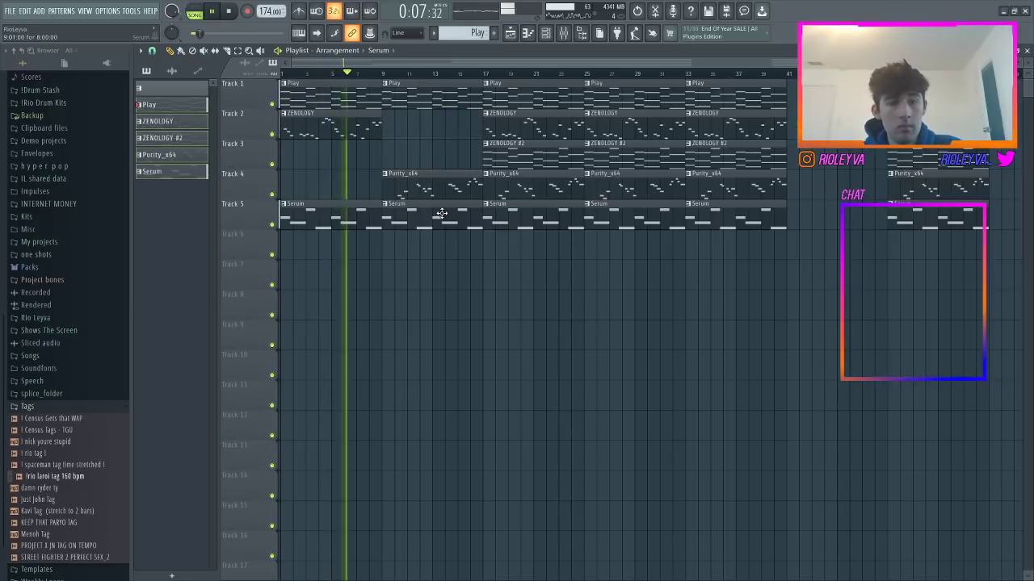
right_click(436, 214)
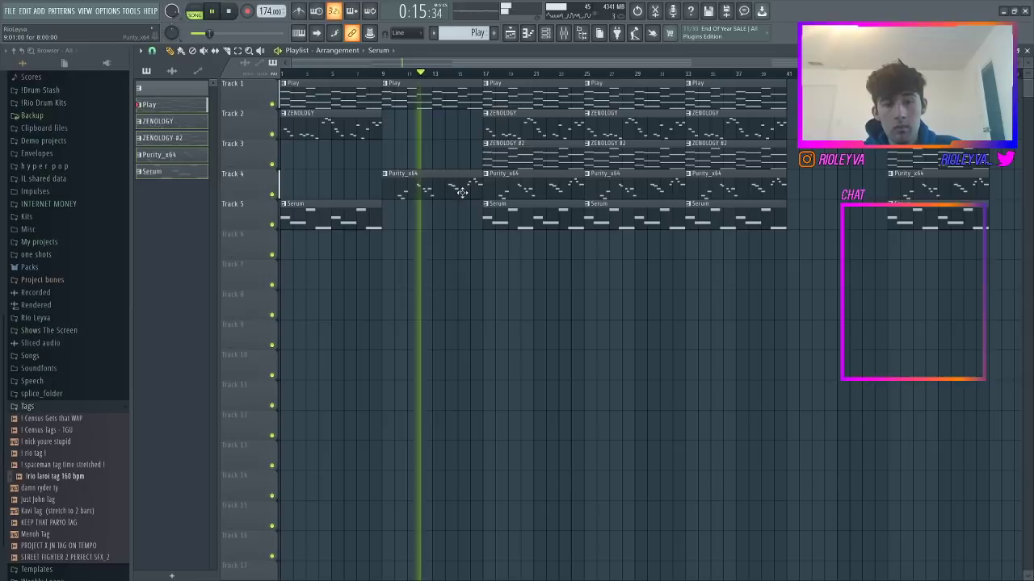
- Remove the Serum and Purity_x64 clips from bars 17 to 32
right_click(531, 207)
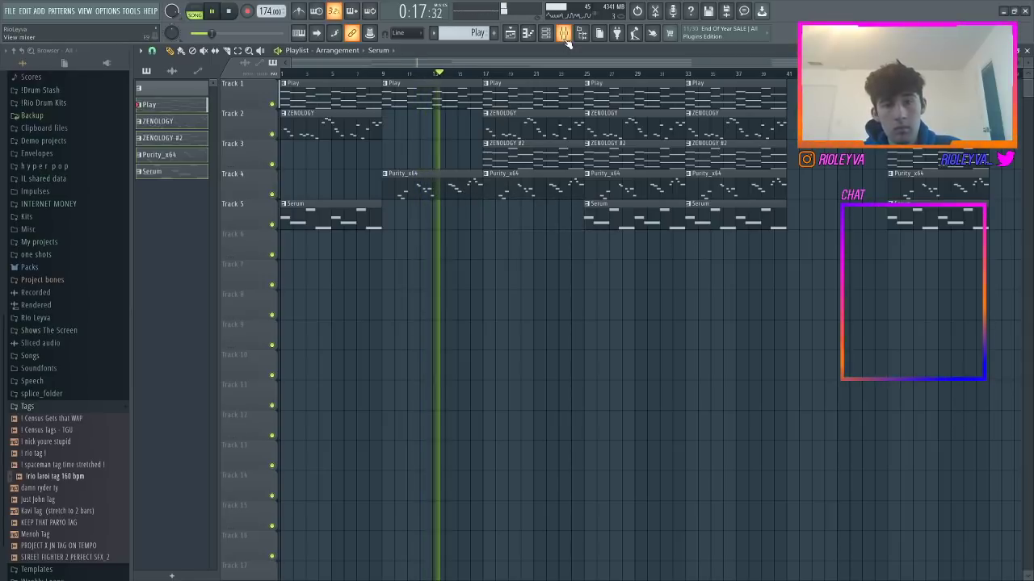
right_click(636, 190)
right_click(639, 210)
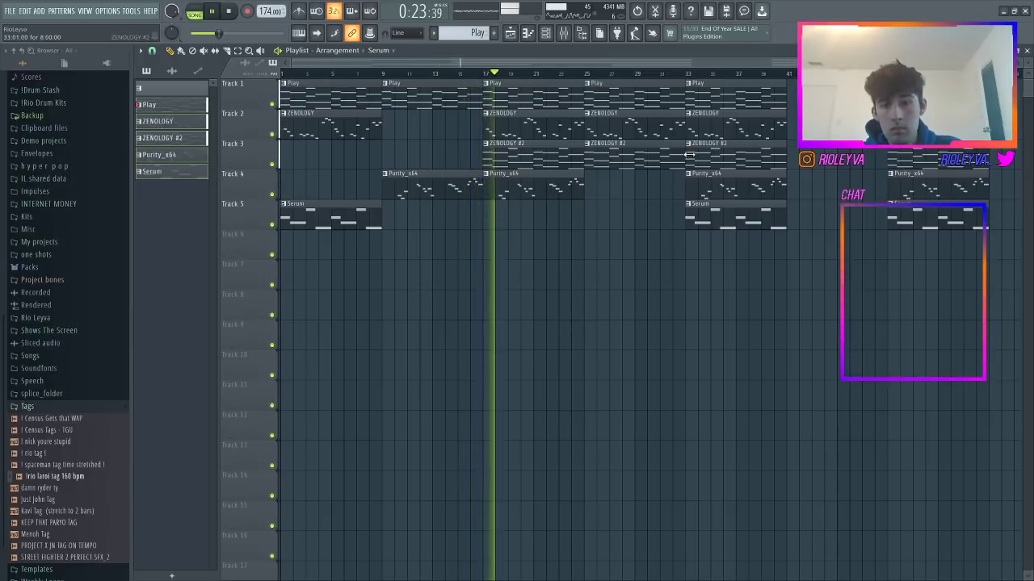
right_click(570, 181)
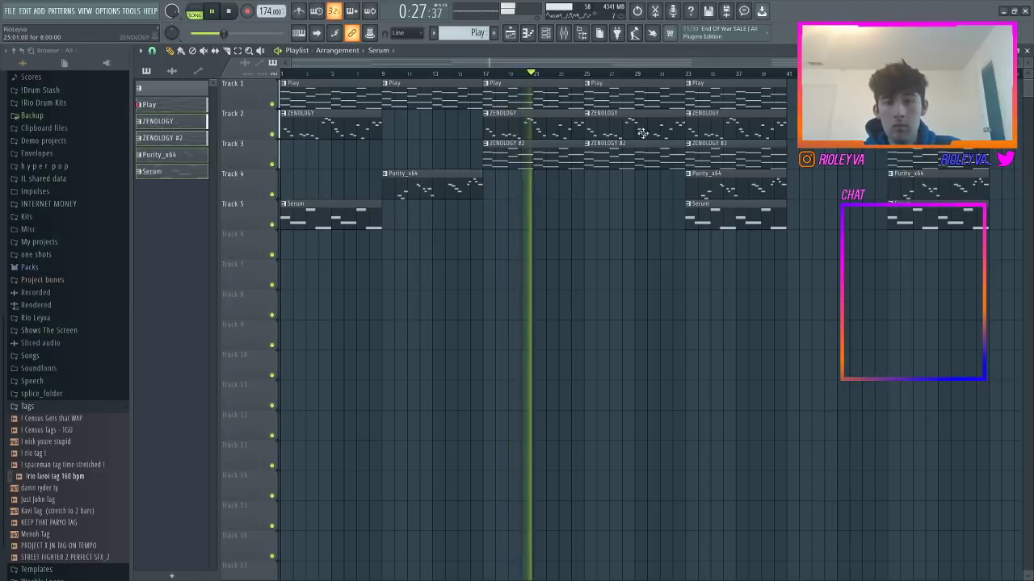
- Copy the Purity_x64 and Serum clips to bar 25 and remove the ZENOLOGY #2 and Play clips there
left_click_drag(414, 183, 617, 185)
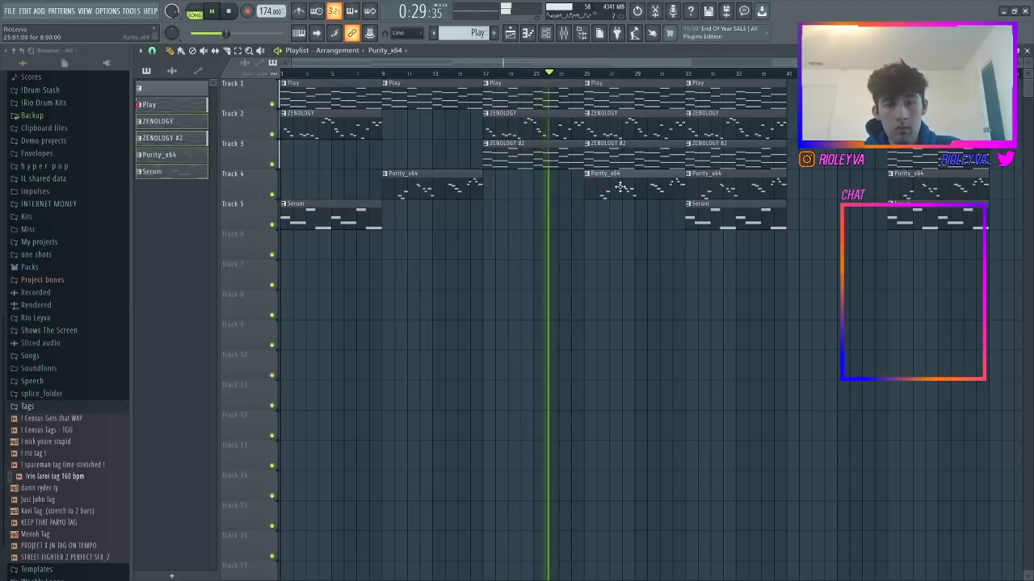
left_click_drag(709, 215, 609, 215)
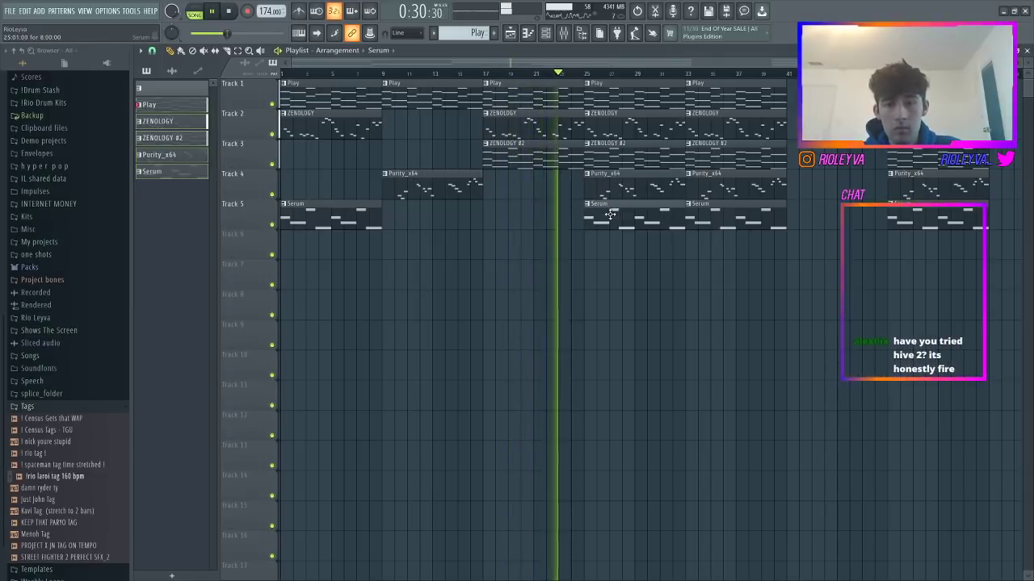
right_click(623, 154)
right_click(633, 95)
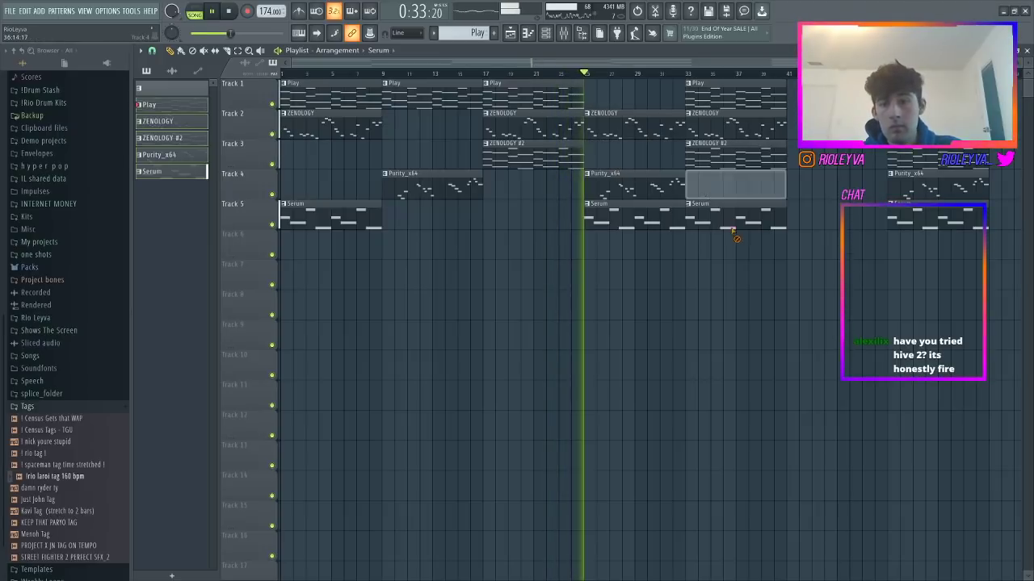
- Strip bars 33 to 40 down to the ZENOLOGY #2 clip by removing the Purity_x64, Serum, ZENOLOGY and Play clips
right_click(735, 184)
right_click(733, 215)
right_click(727, 122)
right_click(724, 92)
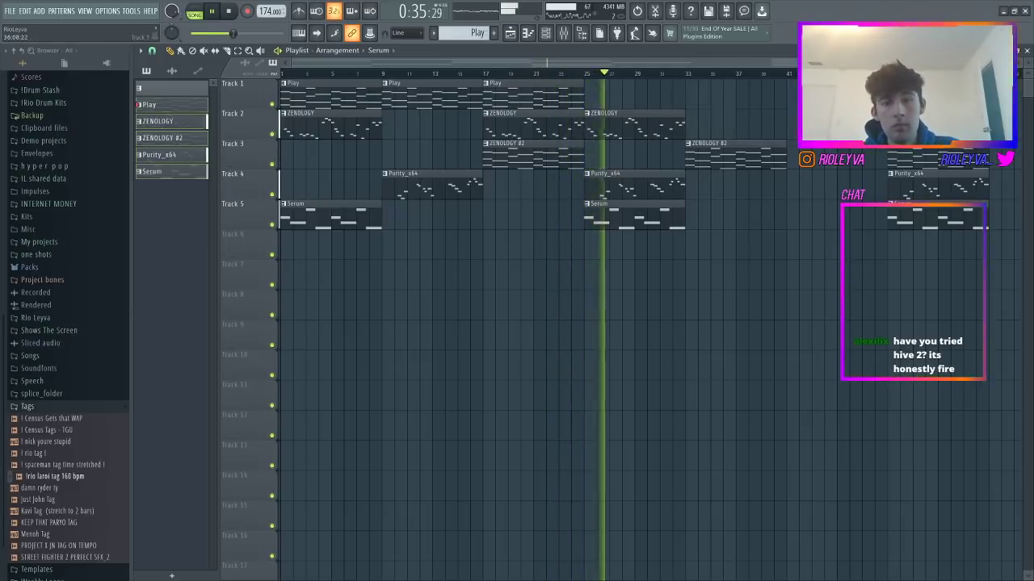
- Duplicate the five-track clip stack at bar 49 four times in a row along the playlist
scroll(878, 229, "down", 2)
left_click_drag(752, 259, 801, 96)
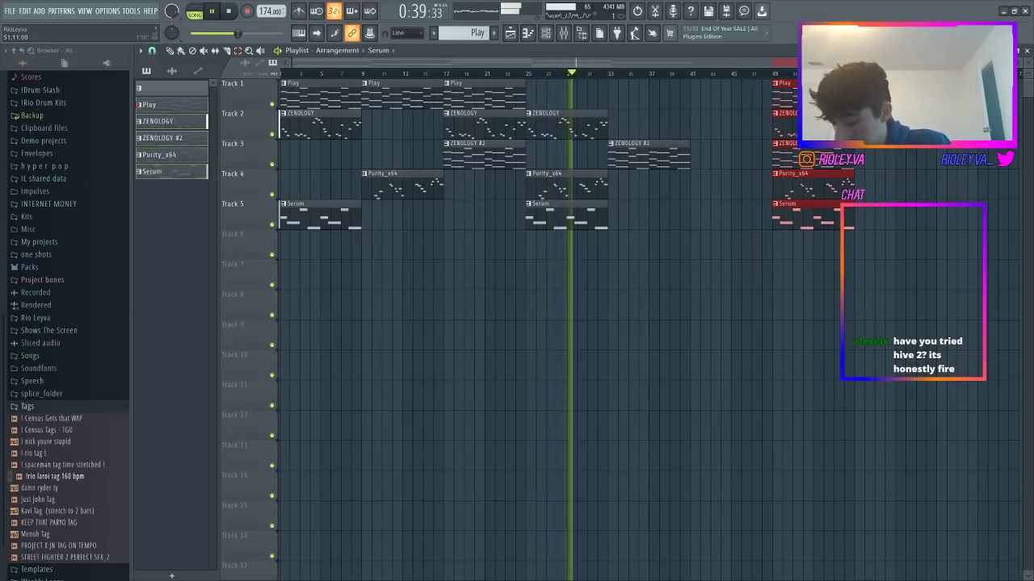
key("ctrl+b")
key("ctrl+b")
key("ctrl+b")
key("ctrl+b")
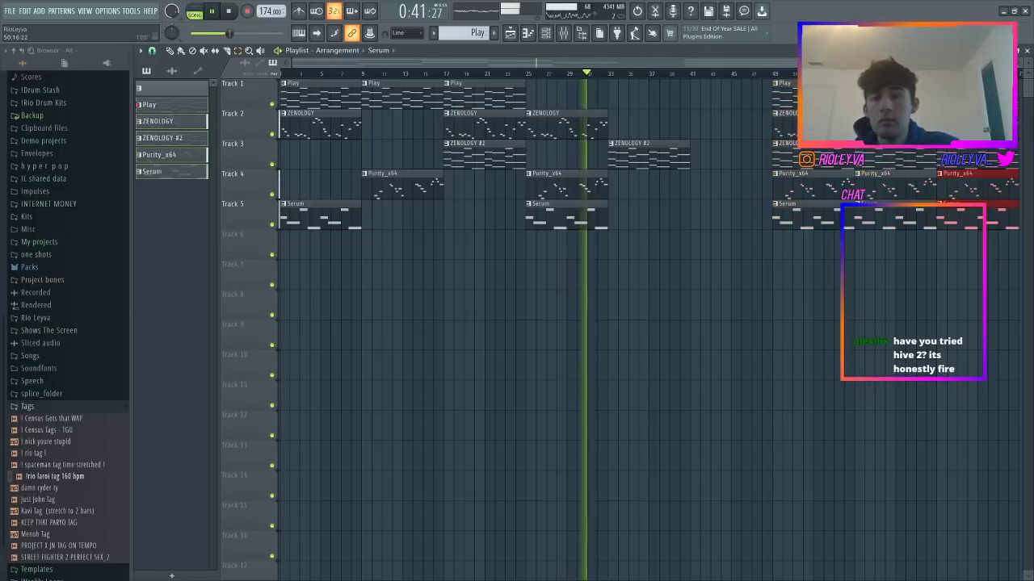
- Keep only Play in bars 49 to 56 and only ZENOLOGY in bars 57 to 64, and remove Play and ZENOLOGY at bar 65
scroll(775, 121, "right", 3)
left_click_drag(594, 126, 583, 218)
key("Delete")
left_click(666, 96)
key("Delete")
left_click_drag(671, 152, 670, 222)
key("Delete")
left_click_drag(733, 131, 726, 87)
key("Delete")
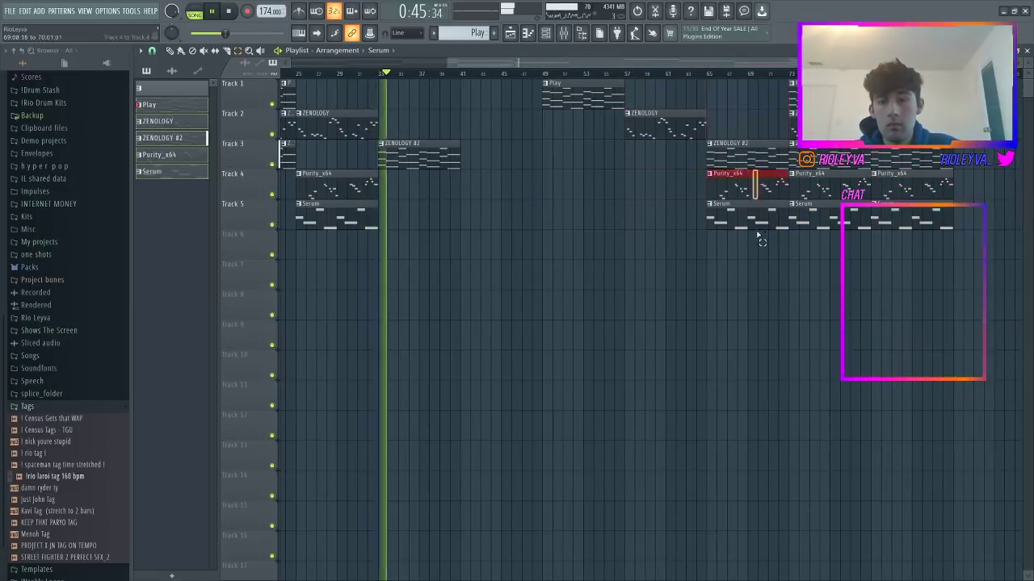
- Remove the Purity_x64 and Serum clips at bar 65 and thin out the clip stacks at bars 73 and 81
left_click_drag(761, 238, 727, 174)
key("Delete")
key("Delete")
left_click(823, 219)
key("Delete")
left_click_drag(889, 197, 891, 163)
key("Delete")
- Stop playback, render the armed Master mixer track to an audio clip and show it in the playlist
key("space")
key("F9")
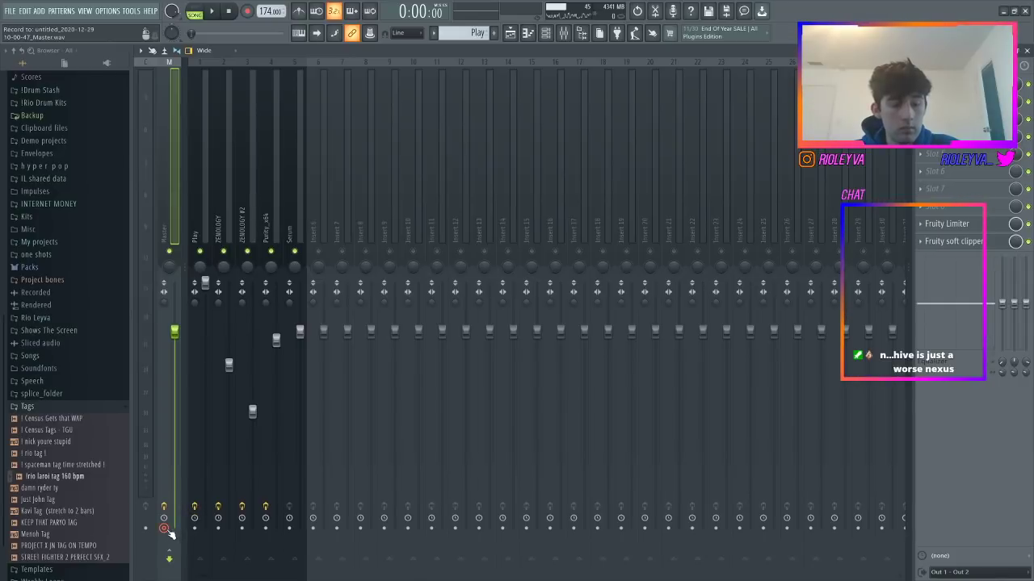
key("ctrl+r")
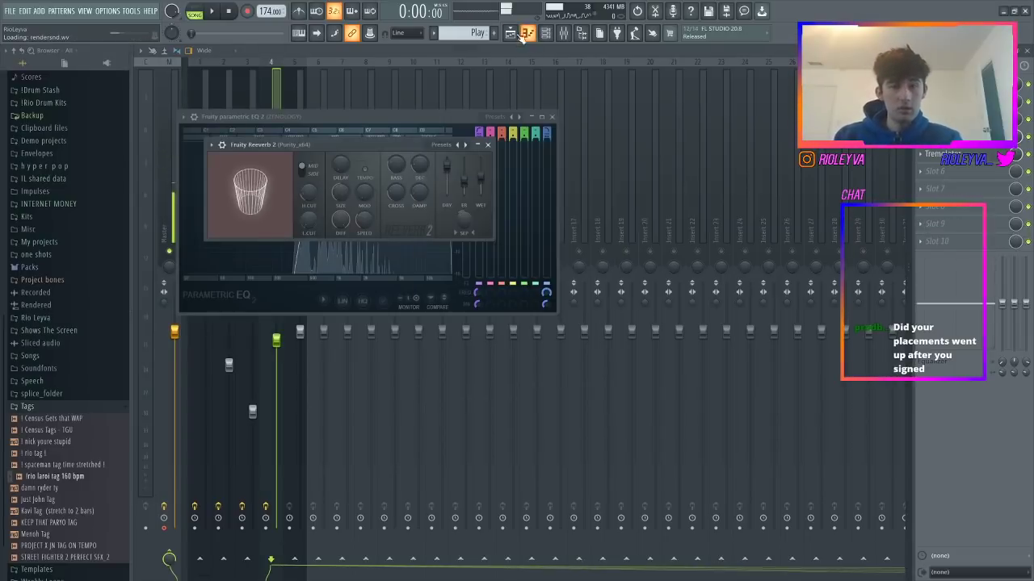
left_click(510, 33)
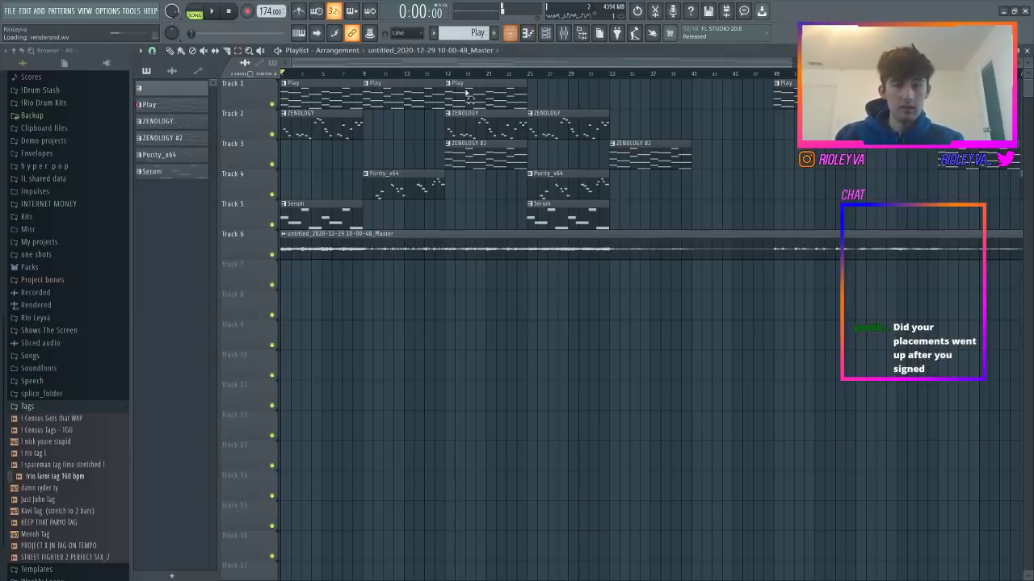
- Open the rendered Master clip in the Edison audio editor and normalize its waveform
double_click(381, 247)
right_click(378, 375)
left_click(396, 417)
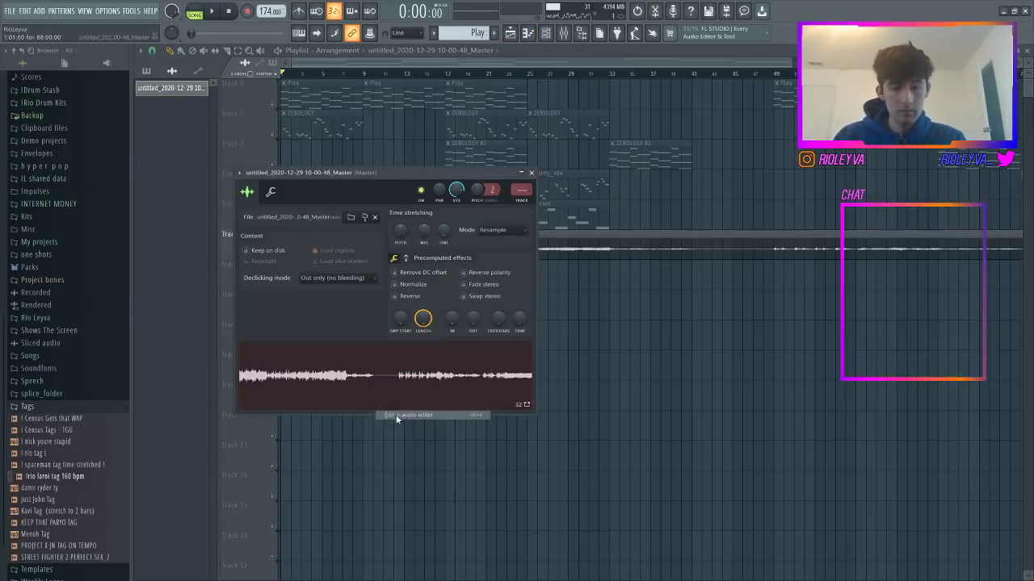
right_click(169, 343)
left_click(184, 352)
left_click_drag(563, 156, 736, 156)
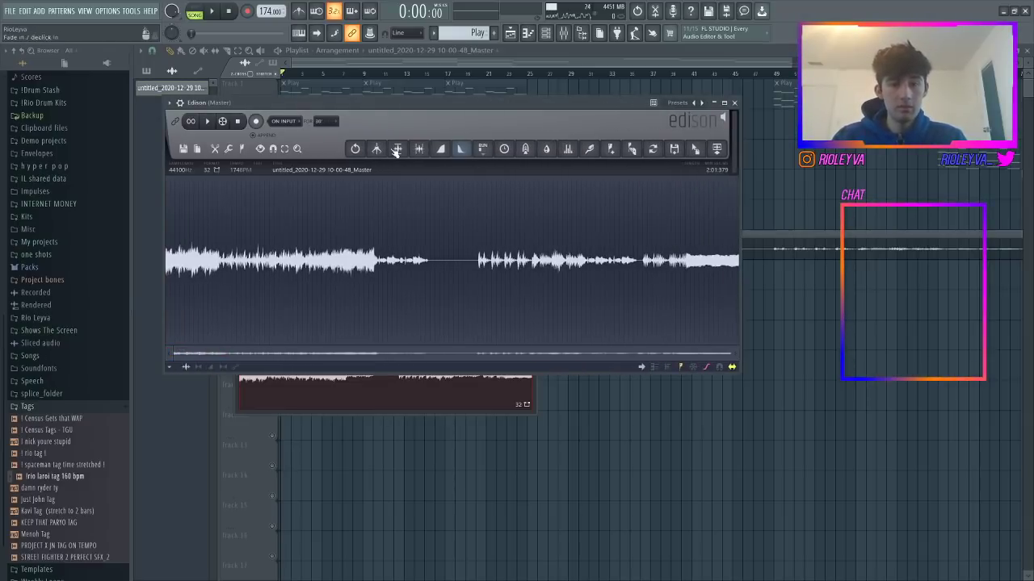
left_click(376, 149)
- Set the sample's title and filename to the artist name followed by _adele_174bpm, and enter the Instagram handle as the comment
left_click(334, 170)
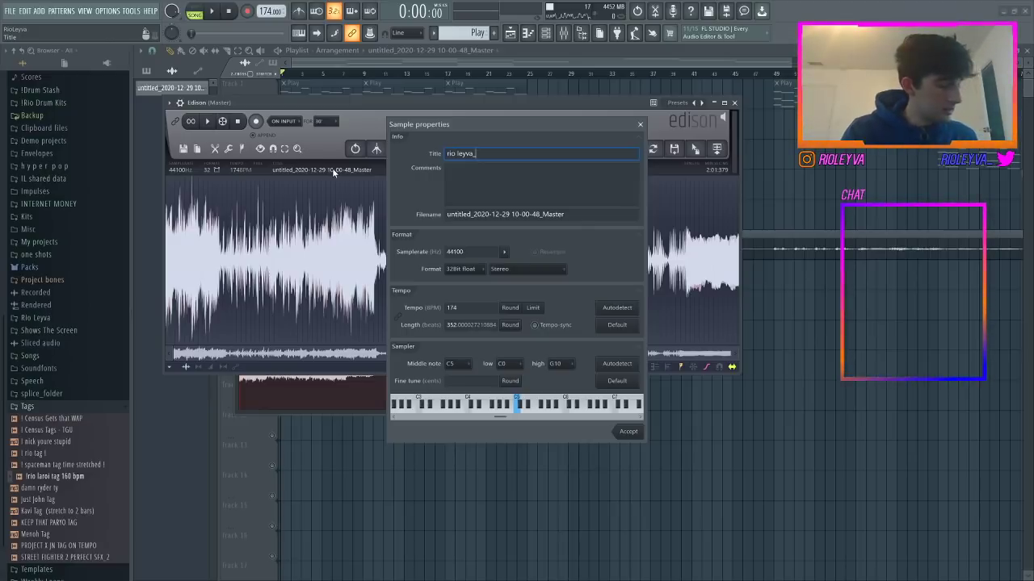
type("rio leyva_adele_174bpm")
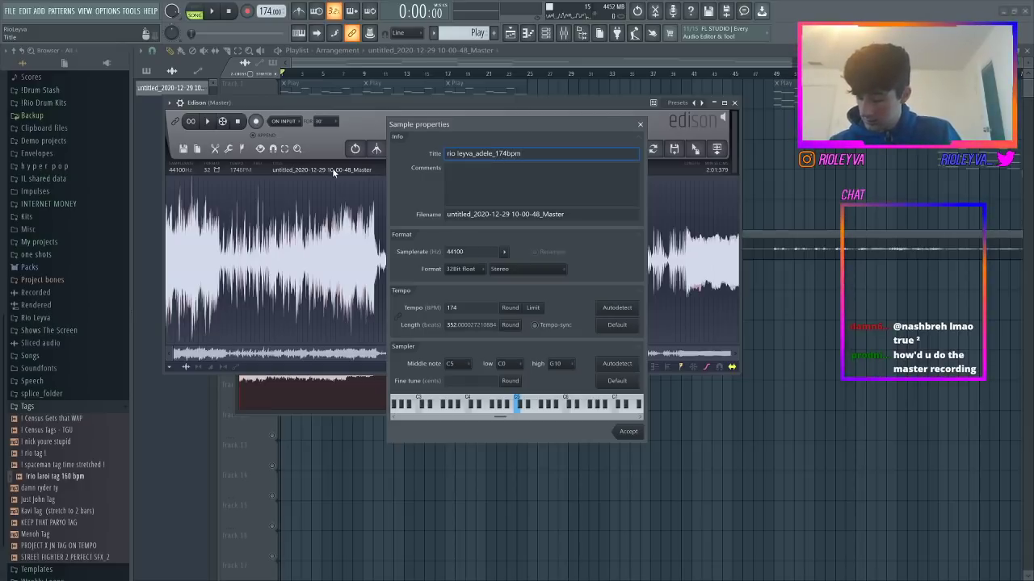
left_click_drag(526, 153, 436, 154)
key("ctrl+c")
left_click(485, 154)
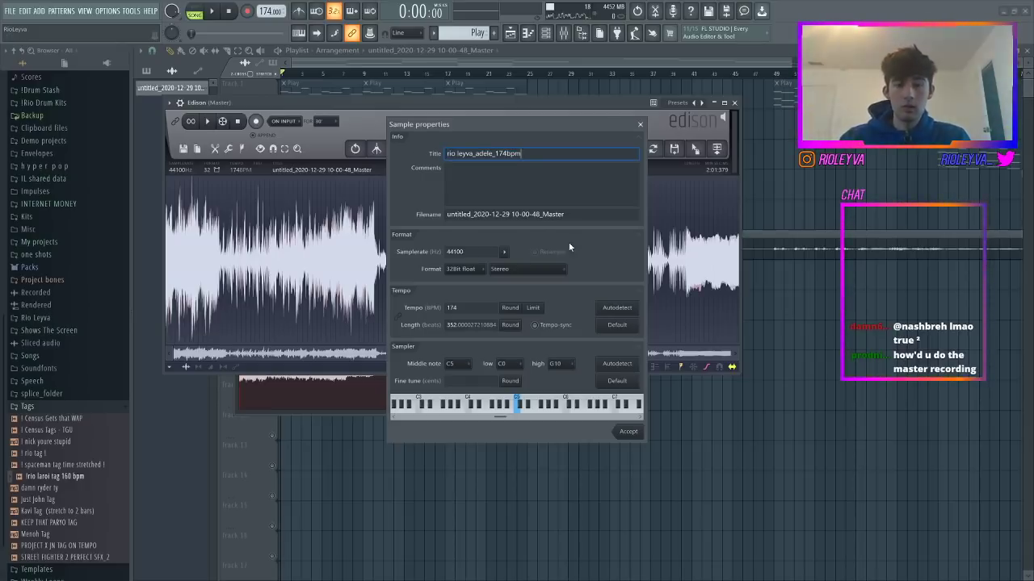
left_click_drag(578, 219, 445, 215)
key("ctrl+v")
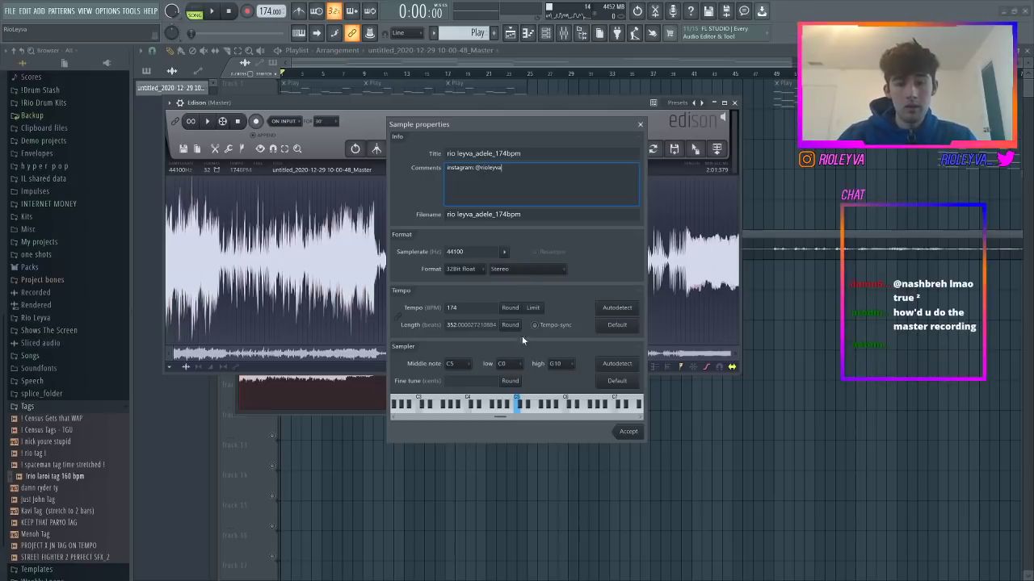
left_click(627, 431)
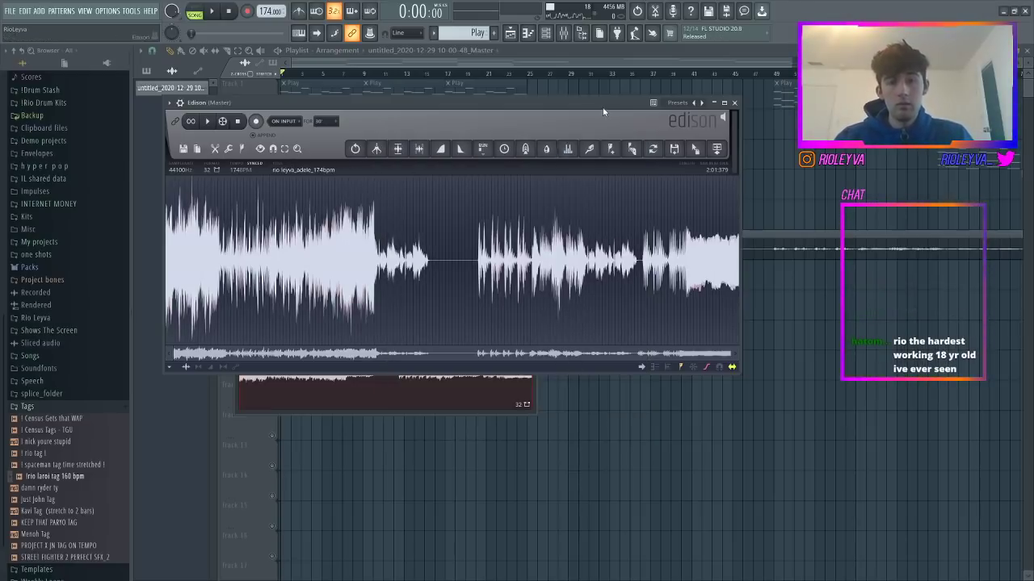
- Save the normalized sample from the Master's Edison as a WAV file in the - Unsorted - folder inside Melodies
left_click_drag(533, 103, 732, 366)
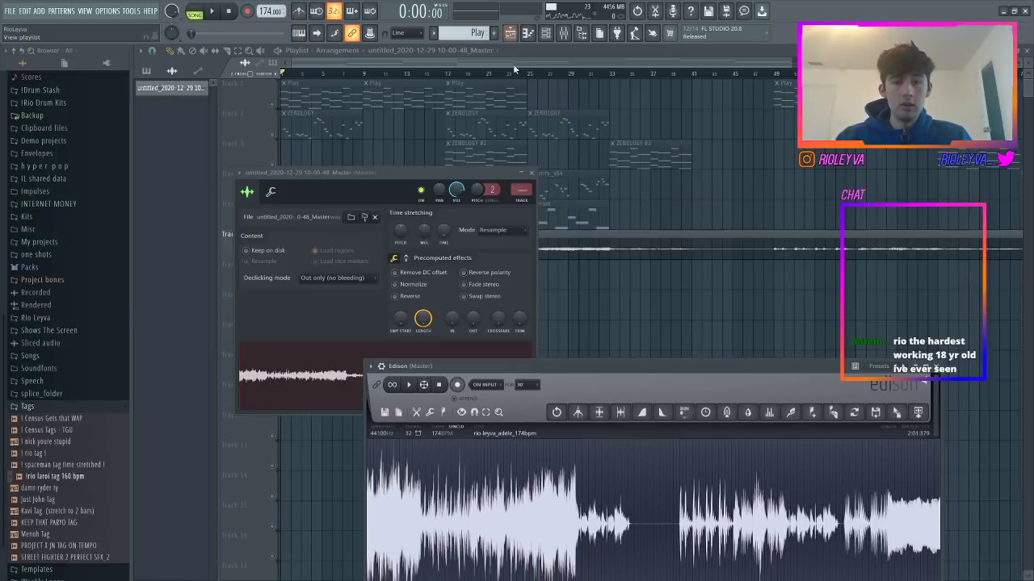
left_click(564, 33)
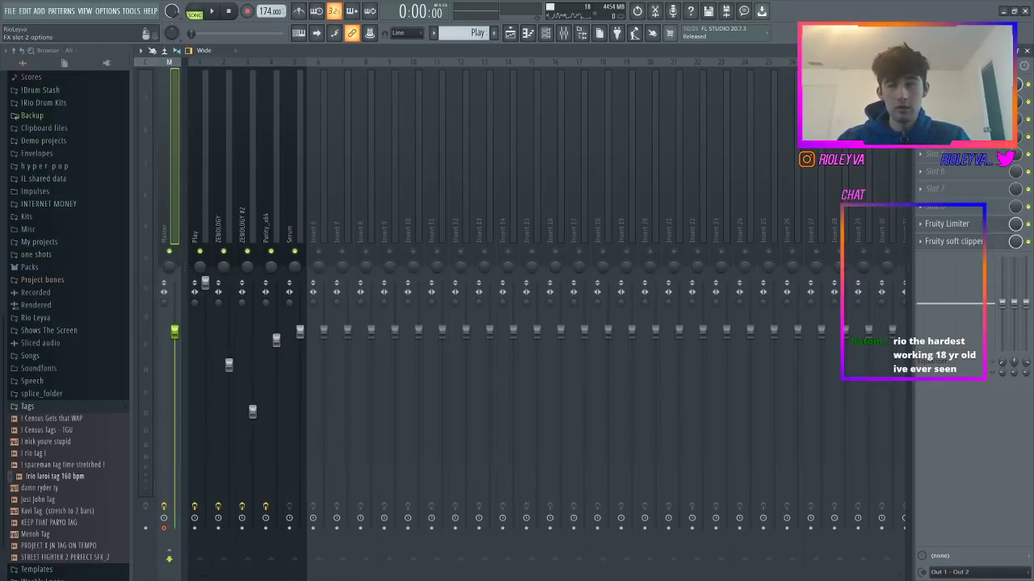
left_click(941, 94)
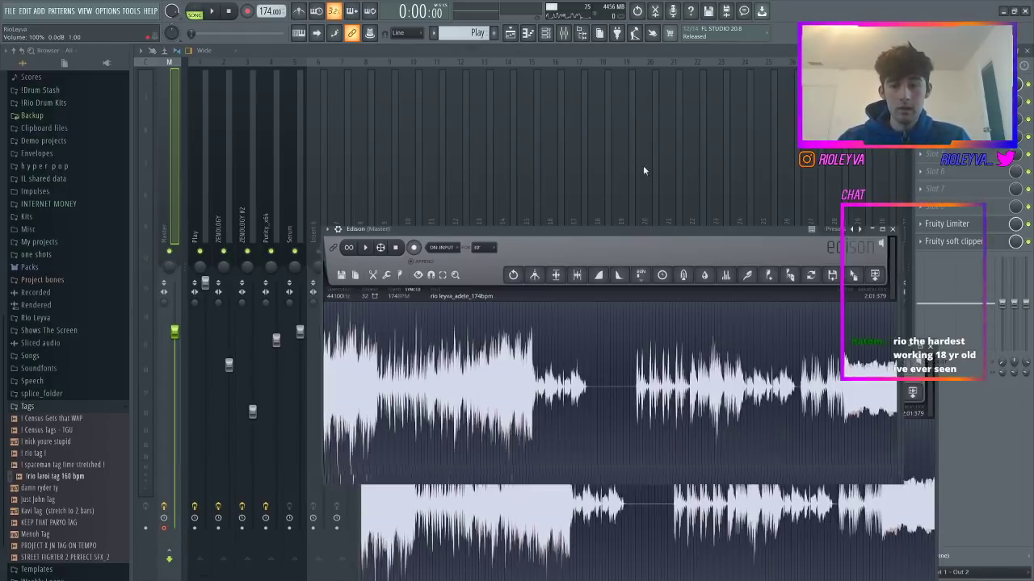
left_click(811, 180)
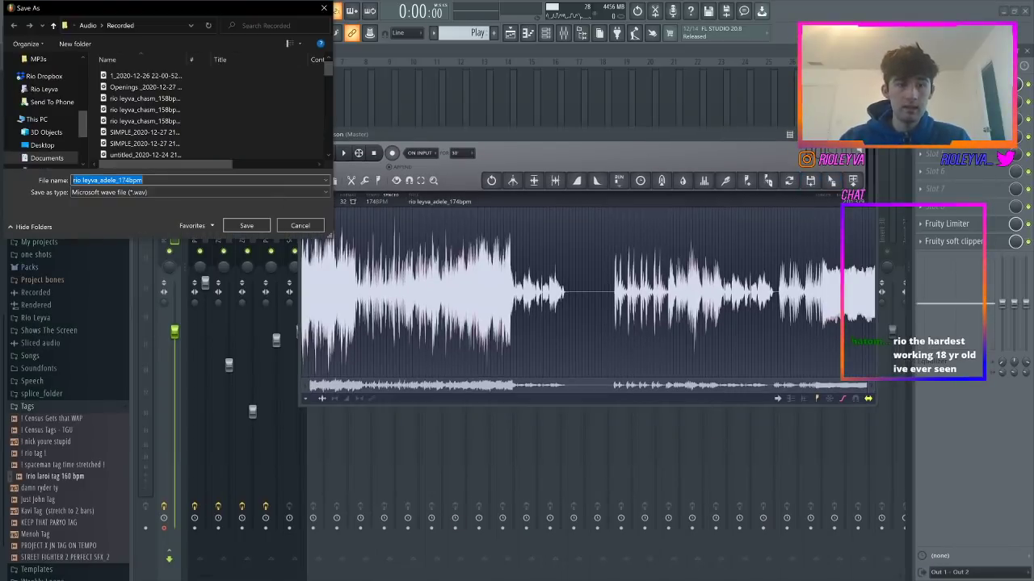
scroll(45, 119, "up", 5)
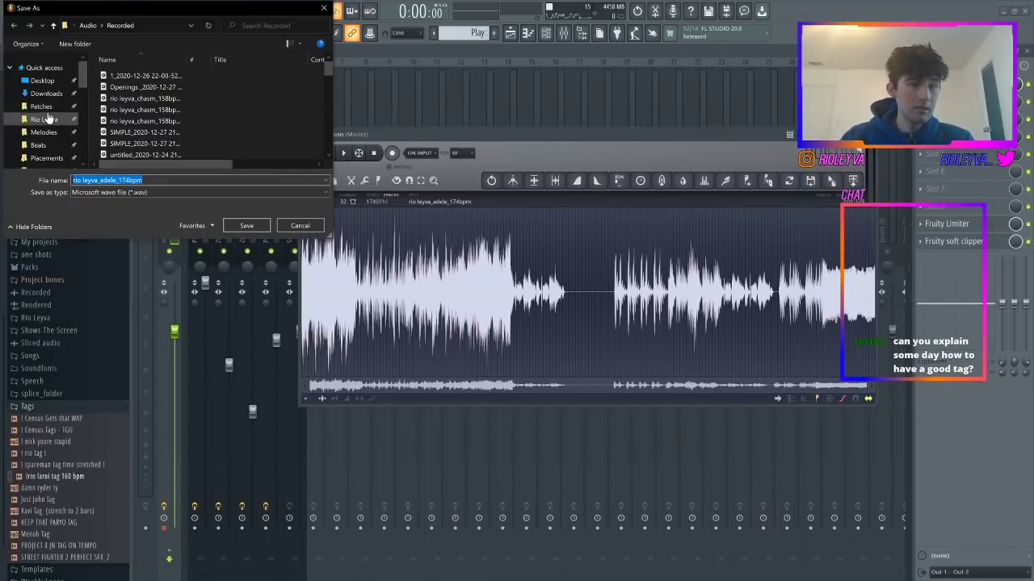
left_click(43, 131)
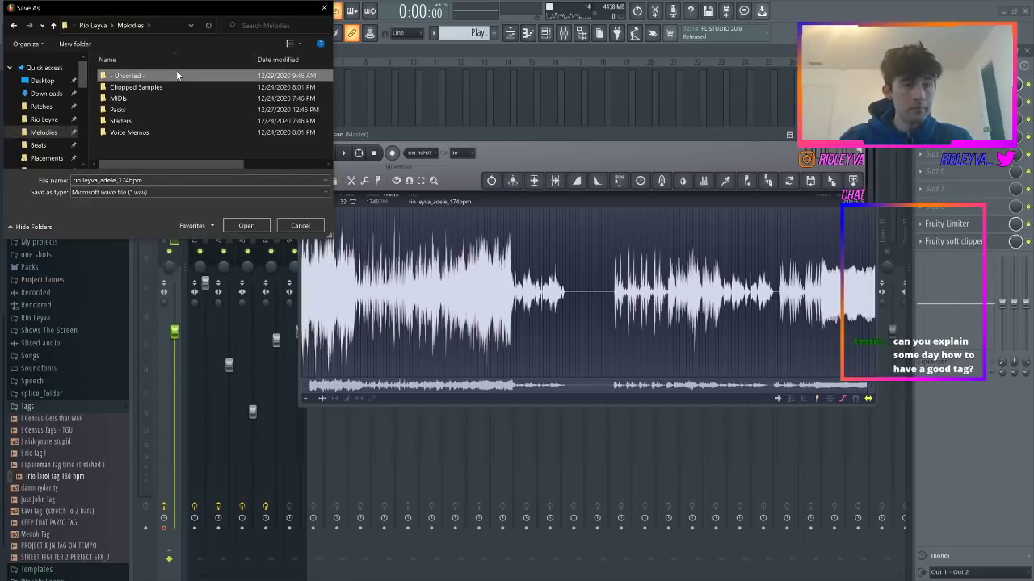
double_click(178, 75)
left_click(246, 225)
- Start a new default project, saving the current project first
left_click(10, 10)
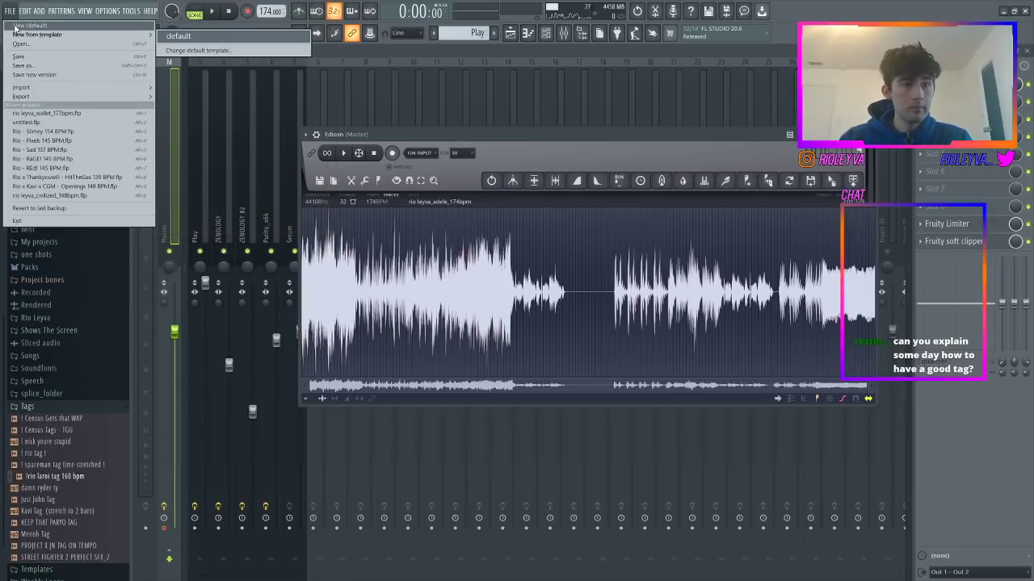
left_click(14, 26)
left_click(490, 326)
left_click(174, 86)
left_click(246, 226)
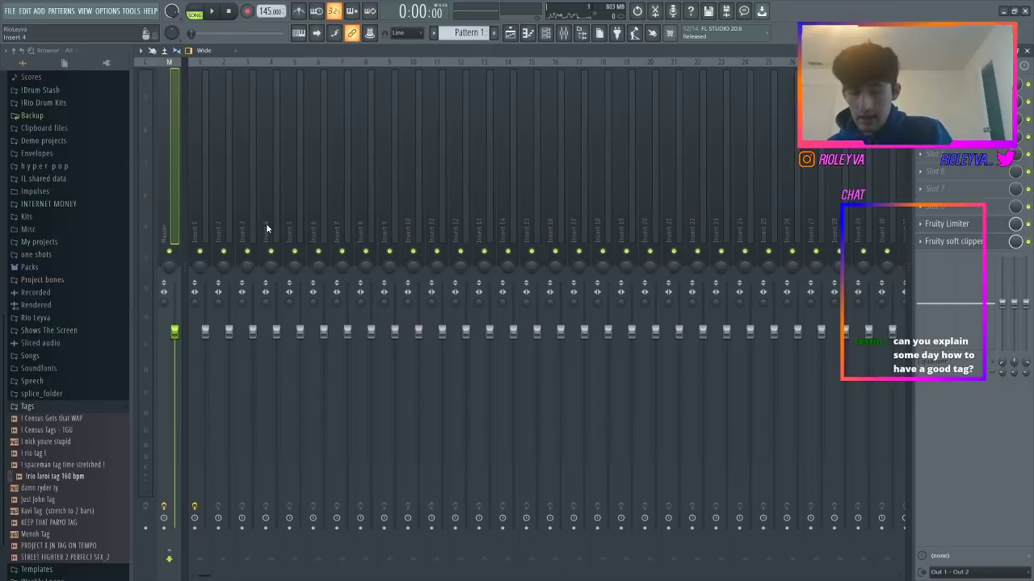
- Show the empty playlist, expand the Tags folder in the browser and preview the "! rio tag !" sample
left_click(510, 33)
left_click(36, 280)
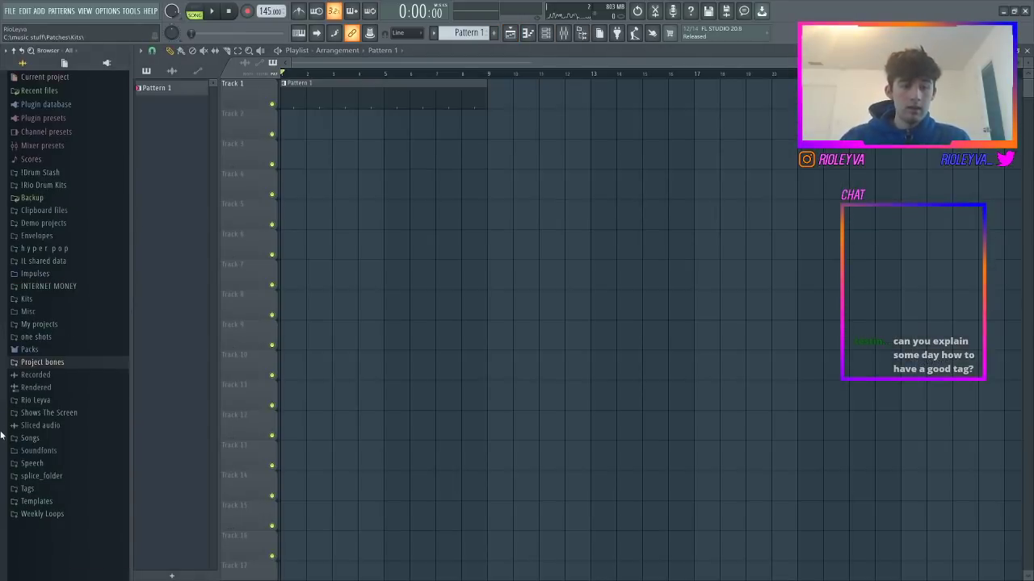
left_click(49, 489)
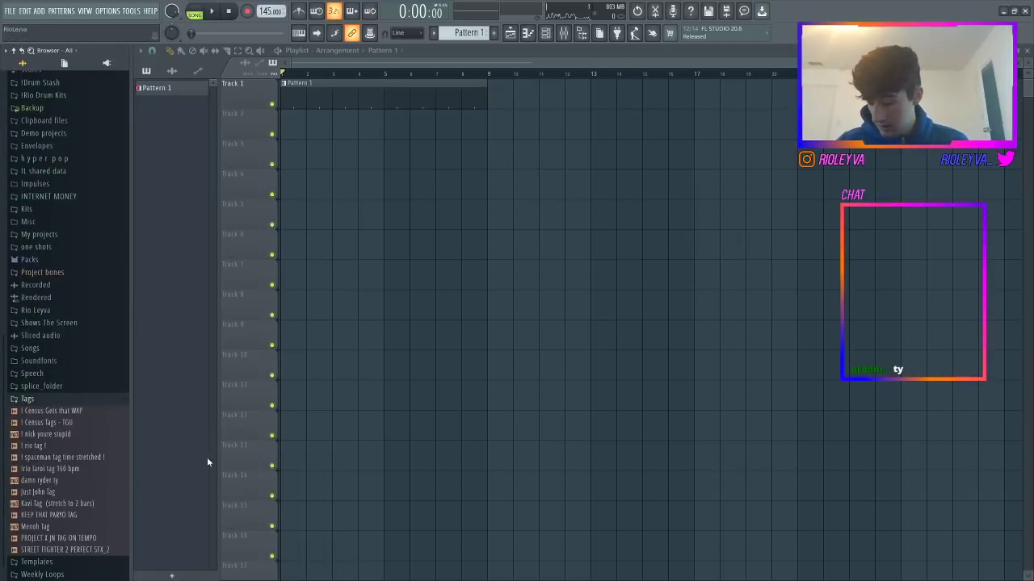
left_click(56, 447)
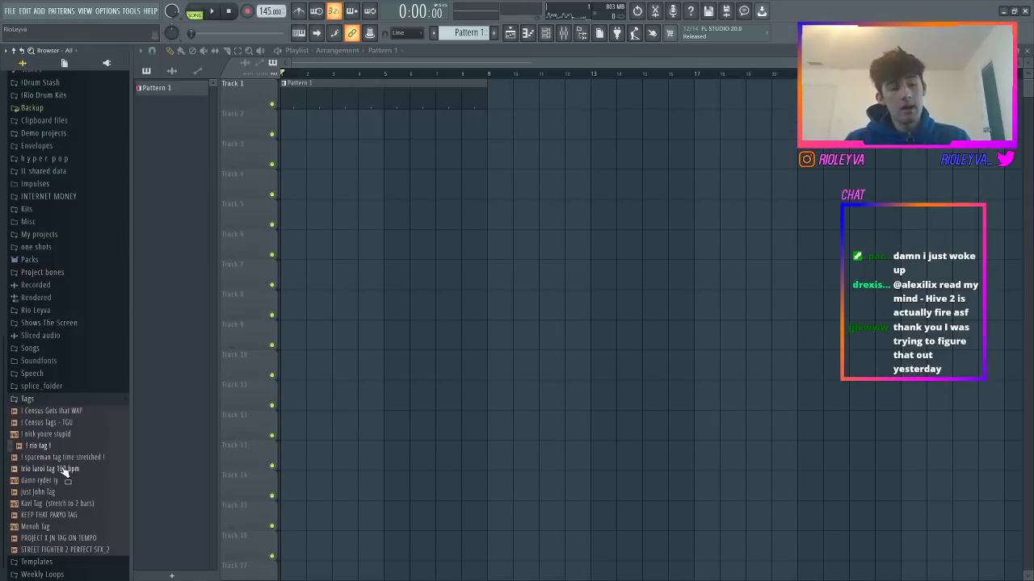
- Preview the "!rio laroi tag 160 bpm" sample in the Tags folder
left_click(65, 469)
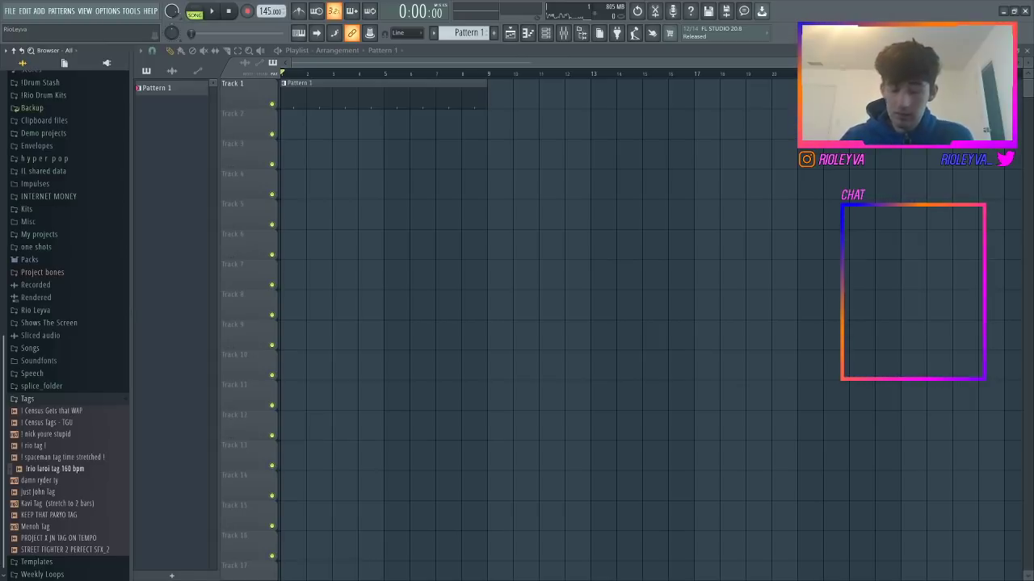
- Add a Keyscape channel in the channel rack and load its Wing Upright patch
left_click(546, 33)
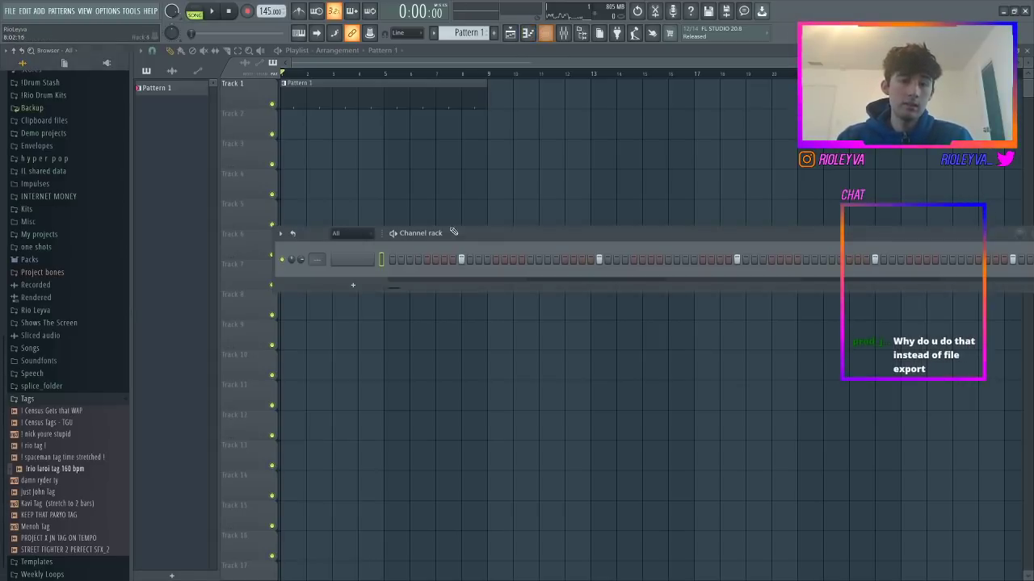
left_click(353, 285)
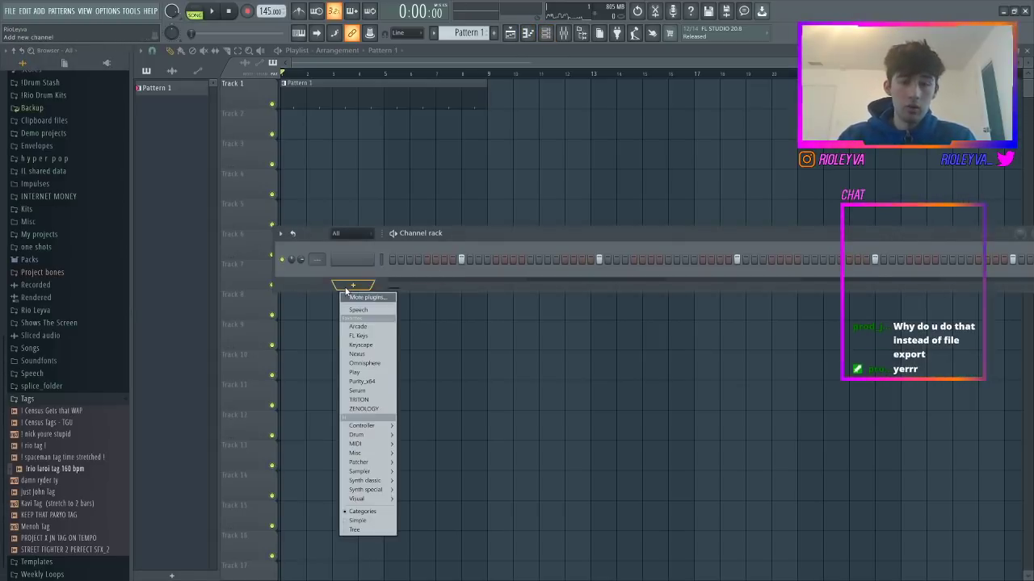
left_click(362, 345)
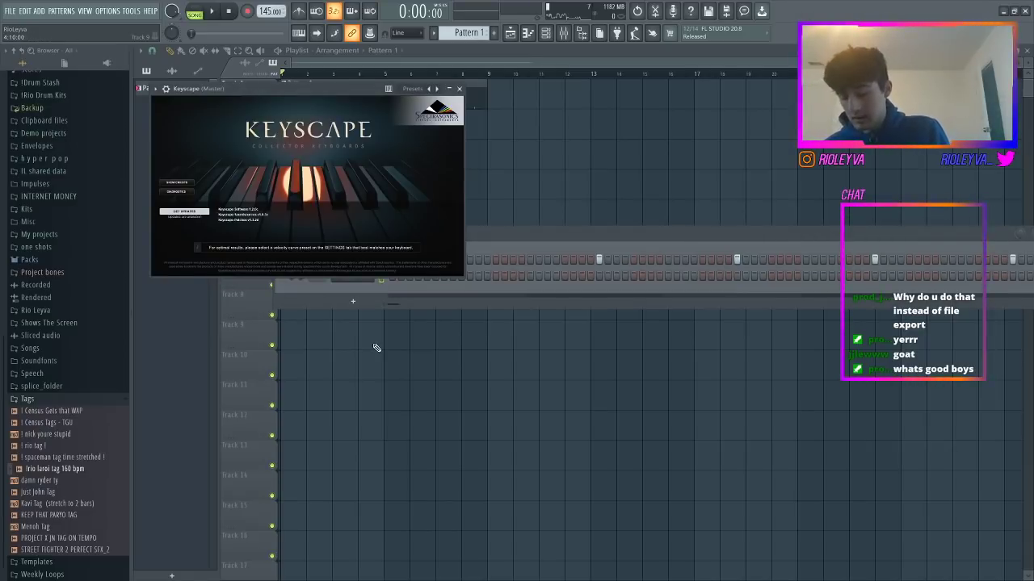
left_click(323, 180)
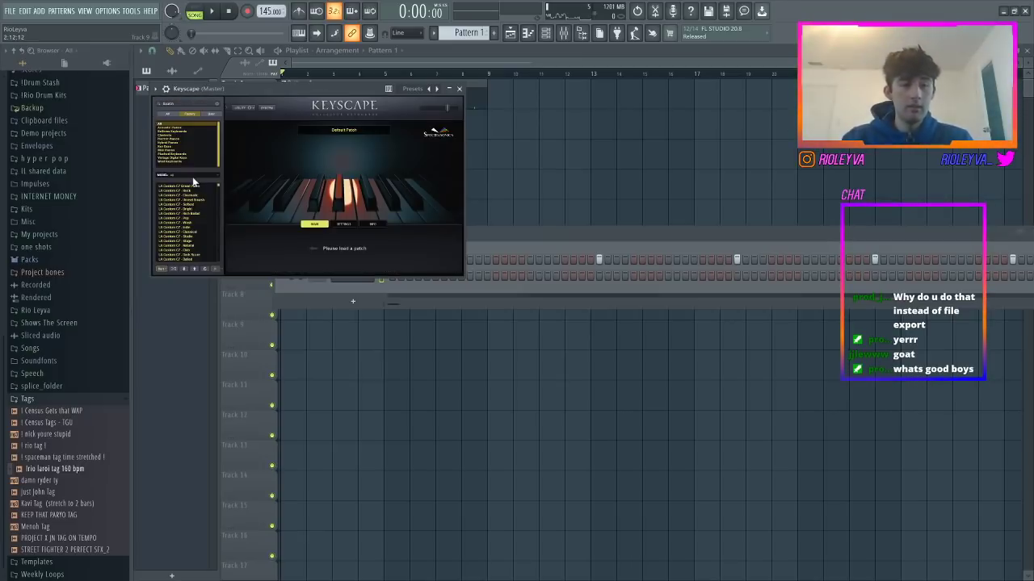
scroll(190, 189, "down", 10)
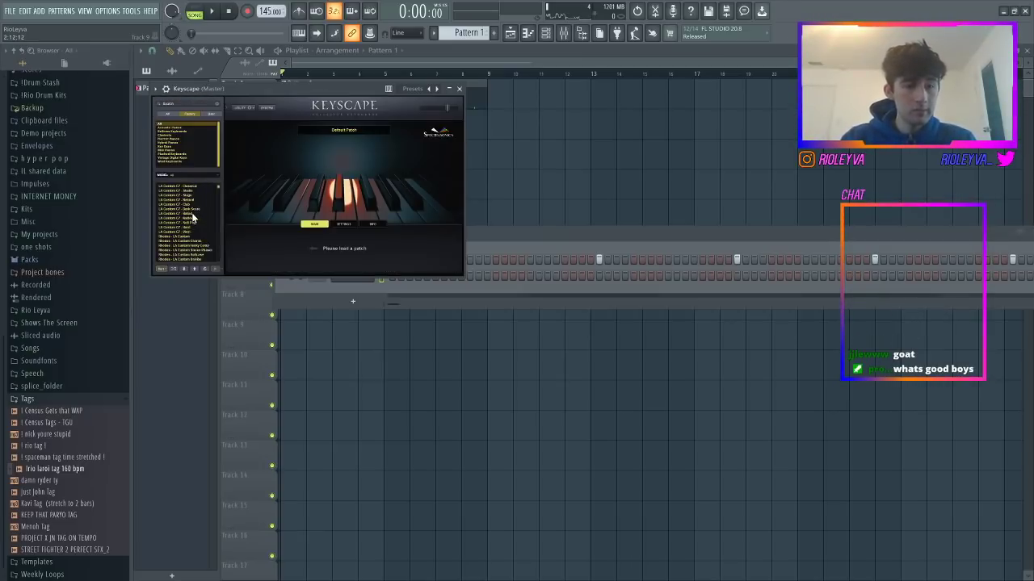
scroll(192, 216, "down", 5)
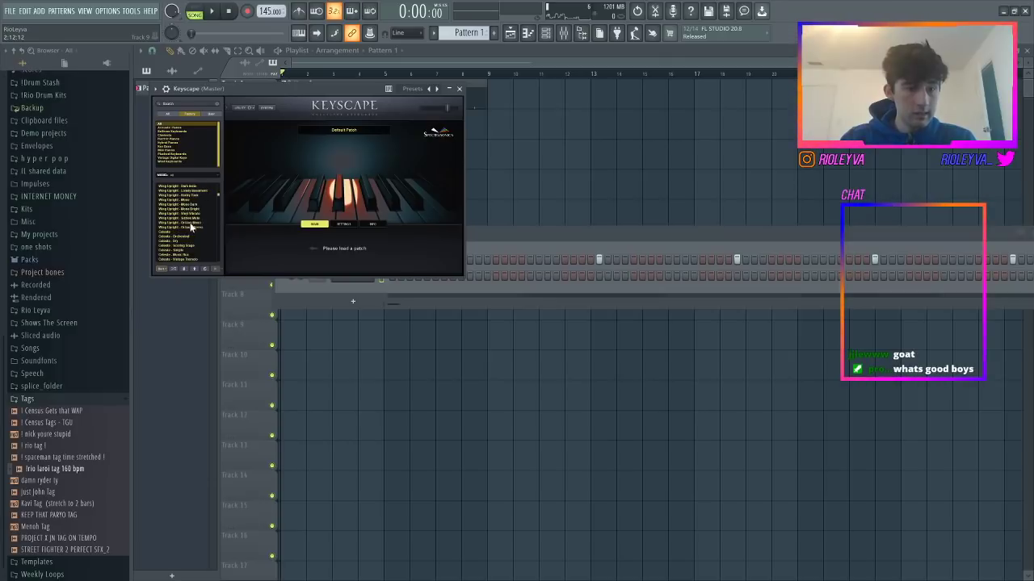
left_click(198, 223)
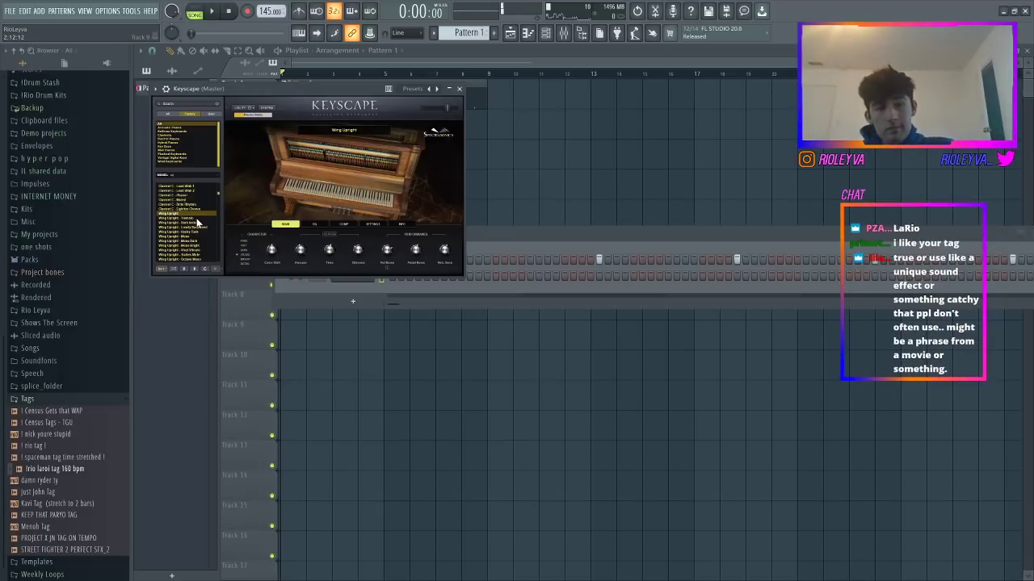
left_click(459, 88)
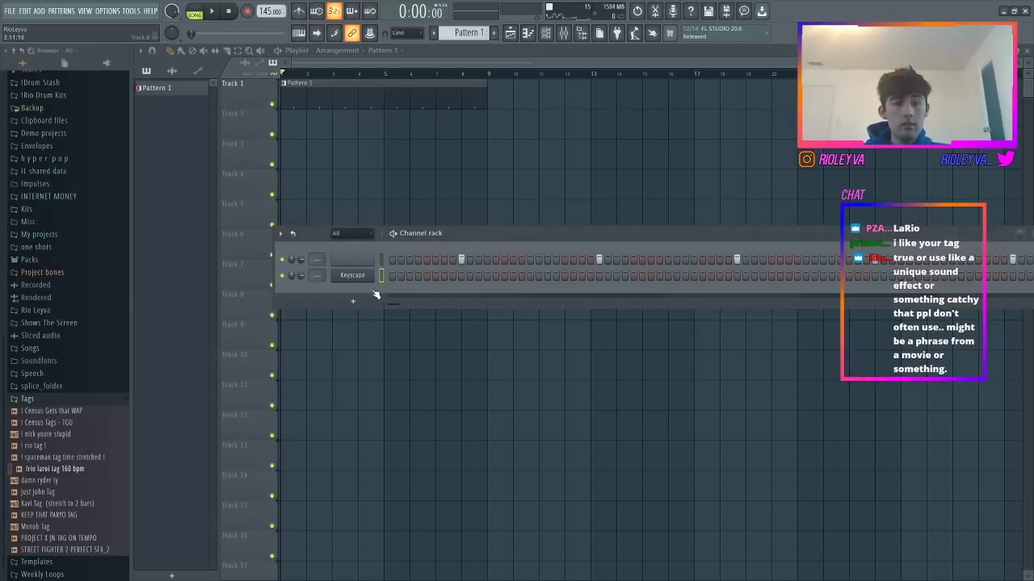
- Set the project tempo to 135 BPM and open the Keyscape channel's piano roll
left_click_drag(266, 12, 265, 21)
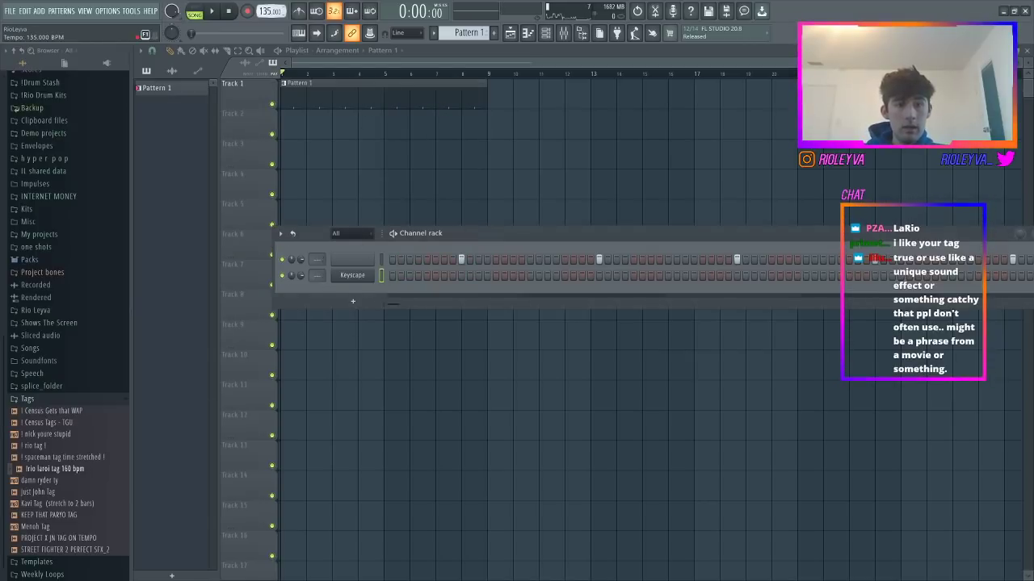
right_click(356, 275)
left_click(383, 277)
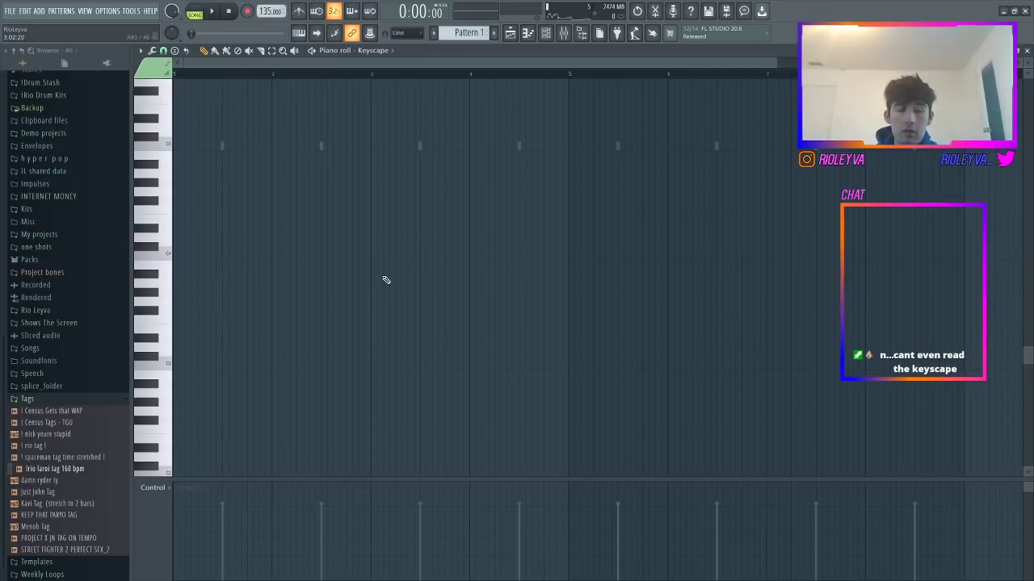
scroll(331, 231, "up", 3)
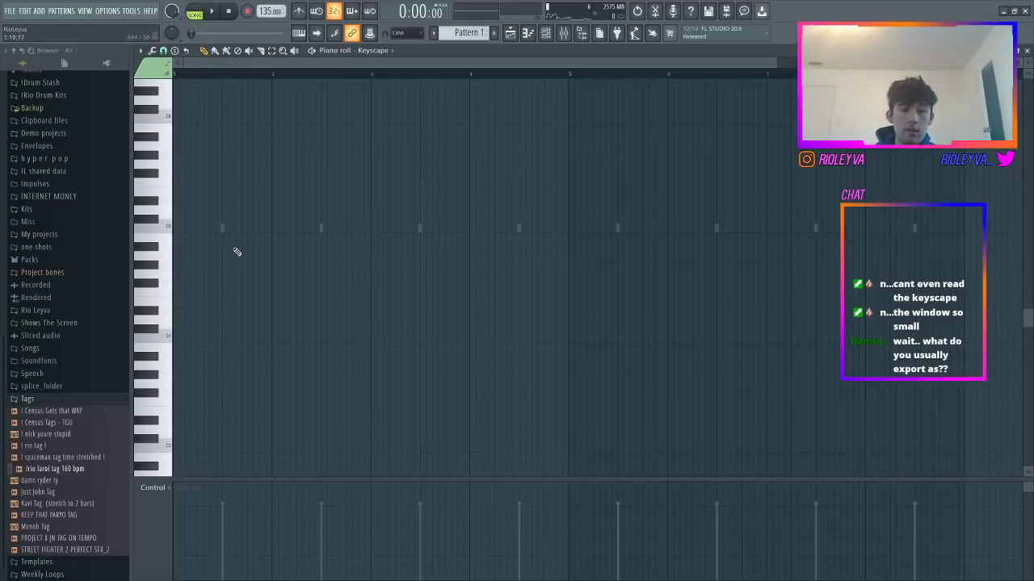
left_click(193, 228)
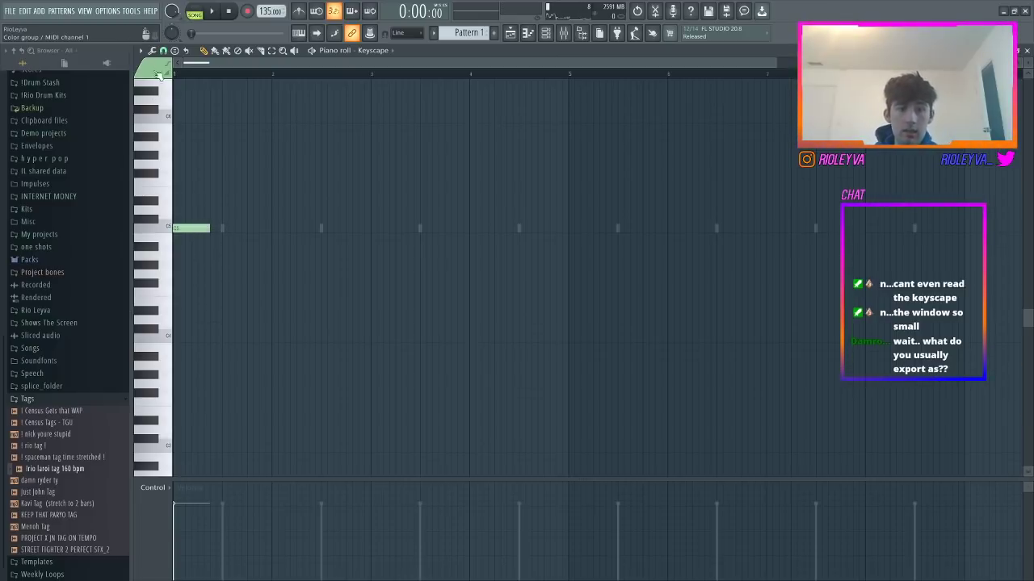
left_click_drag(208, 228, 375, 240)
left_click(325, 247)
right_click(326, 247)
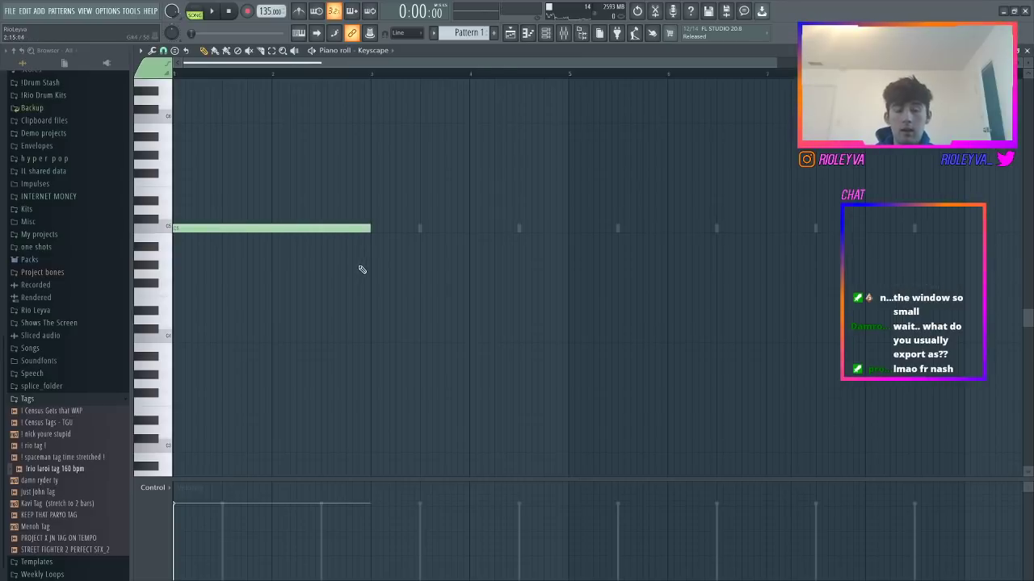
left_click(314, 231)
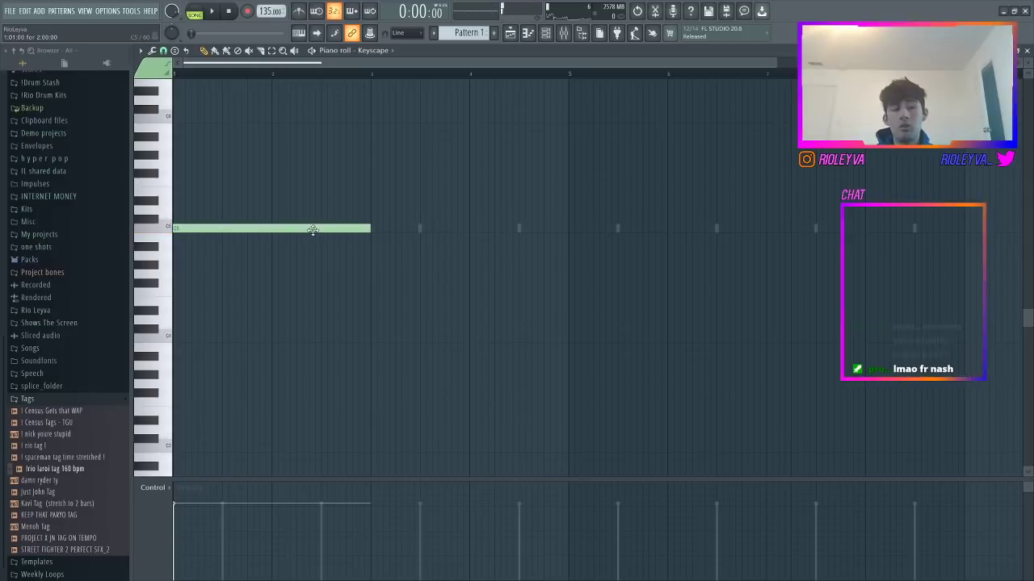
left_click(214, 201)
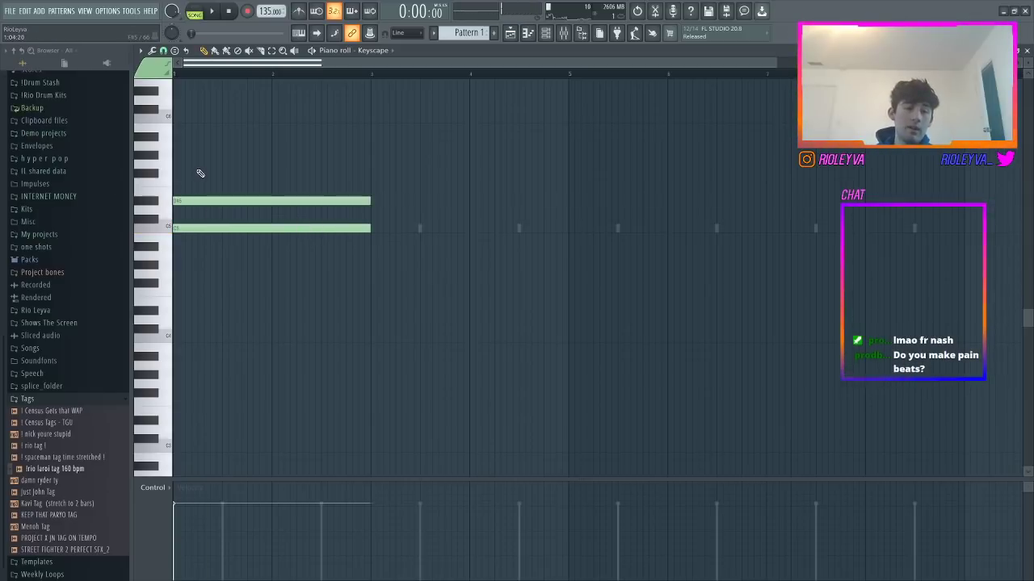
left_click(226, 164)
right_click(229, 165)
right_click(227, 201)
right_click(214, 228)
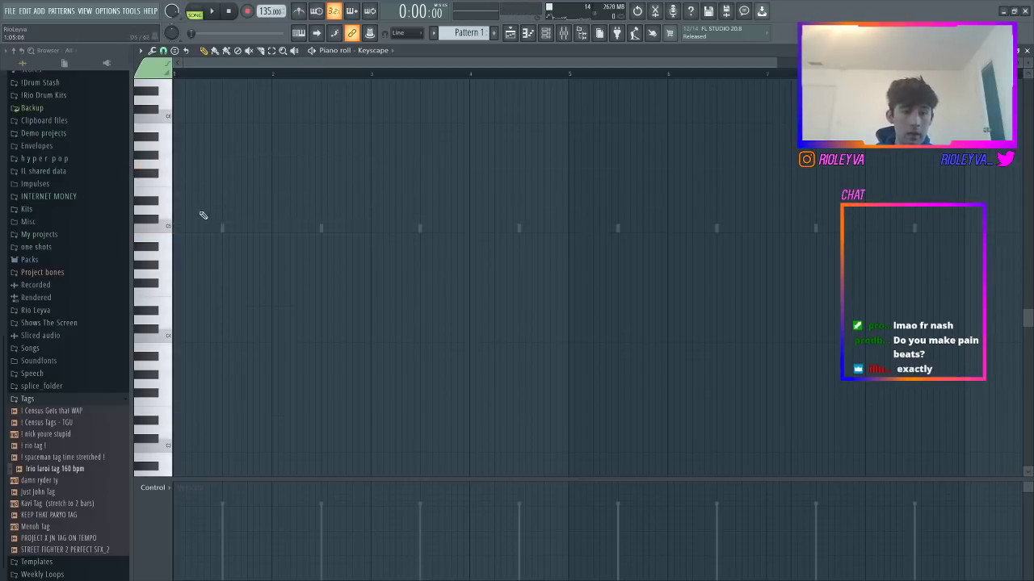
- Draw a descending run of two-step notes B5, A5, G5 and F#5 from the start of bar 1
scroll(193, 242, "up", 2)
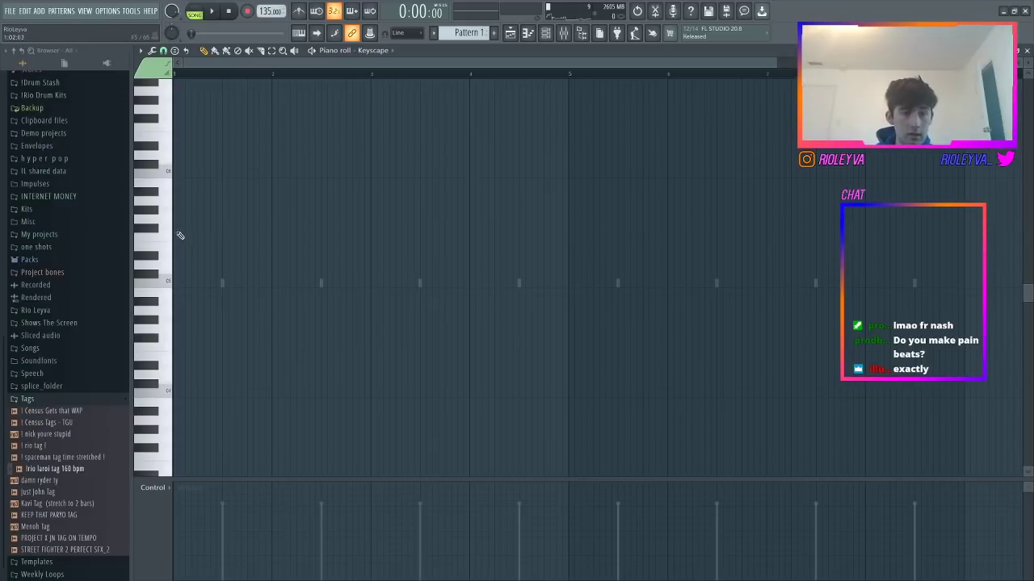
left_click(186, 187)
left_click_drag(374, 185, 180, 191)
left_click(187, 209)
right_click(192, 210)
left_click(188, 201)
left_click(175, 184)
left_click(188, 201)
left_click(200, 220)
left_click(212, 229)
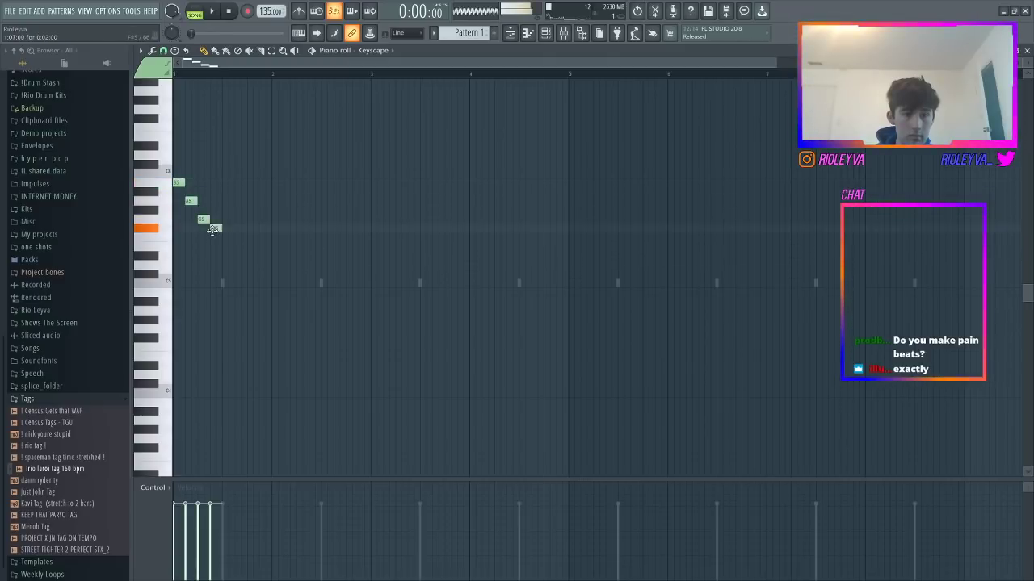
- Complete bar 1 with four-step notes C5 and B4, and play the phrase back
left_click(227, 282)
left_click_drag(232, 284, 243, 283)
left_click(250, 294)
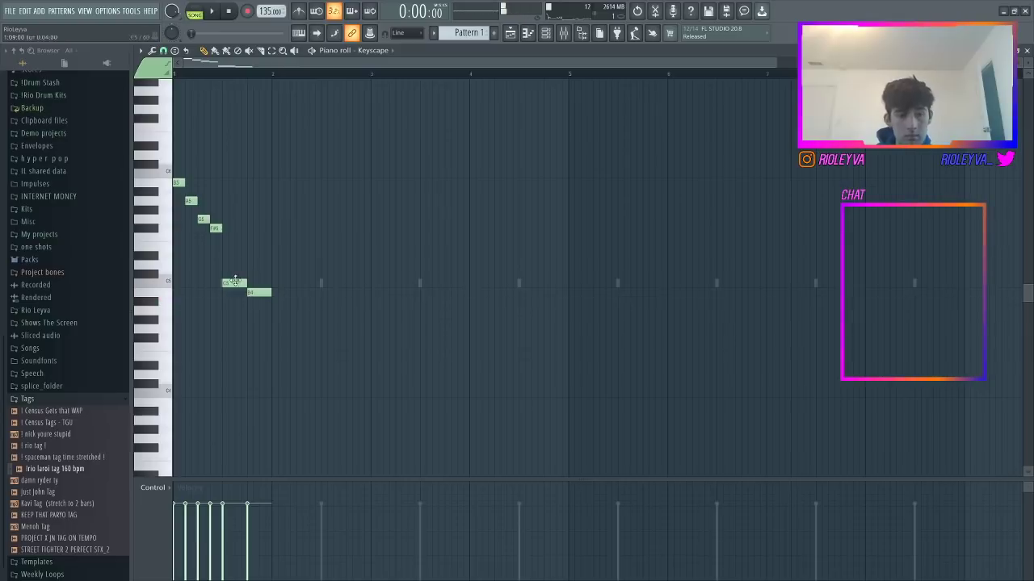
key("space")
scroll(275, 266, "down", 2)
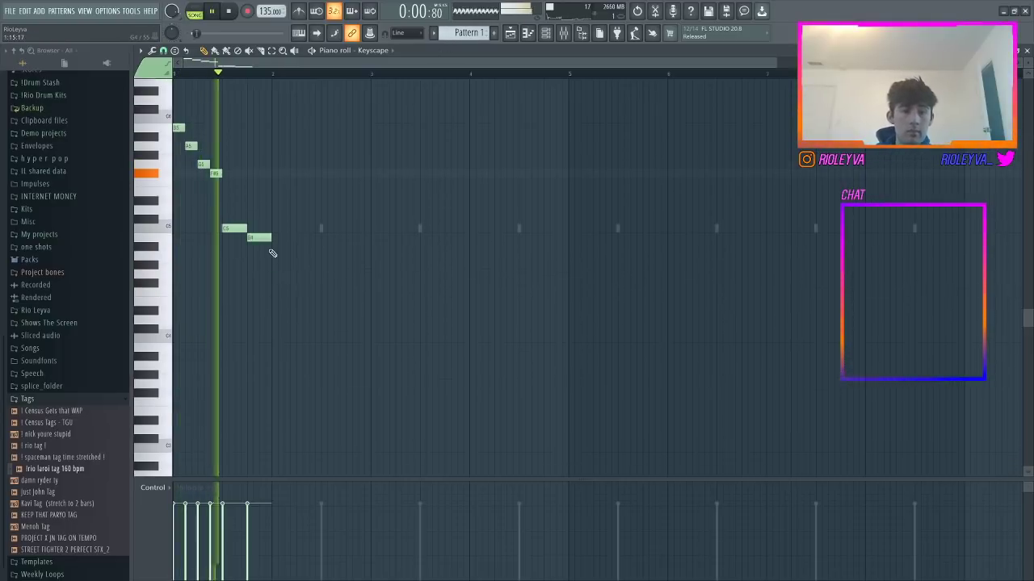
key("space")
- Fill bar 2 with two-step notes E5, G5, F#5, E5, B4 and A4, ending on a four-step B4
left_click(282, 264)
left_click_drag(286, 261, 279, 199)
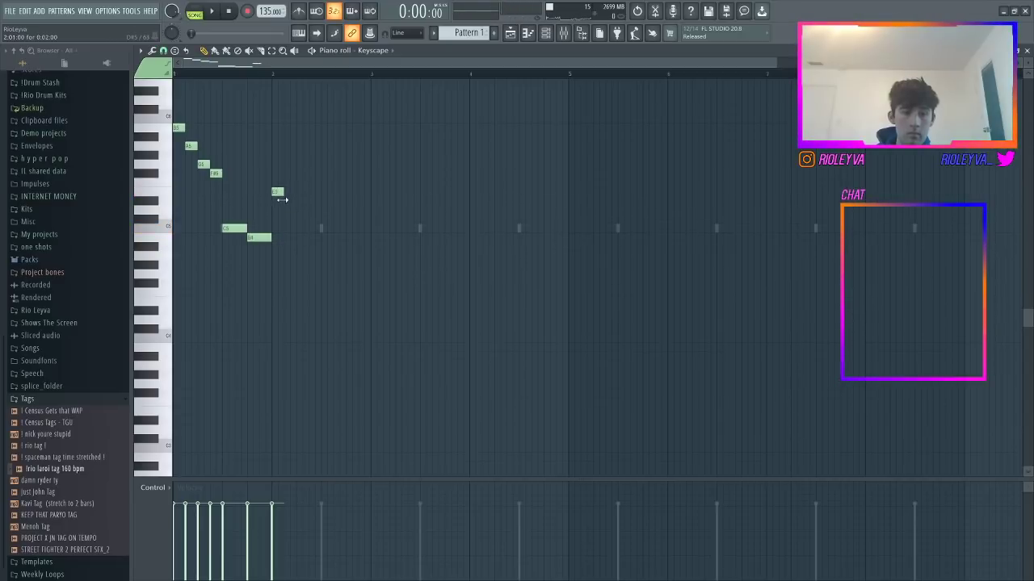
left_click(287, 164)
left_click(298, 173)
left_click(308, 191)
left_click(322, 210)
left_click_drag(323, 209, 336, 238)
left_click(336, 255)
left_click(350, 238)
left_click_drag(356, 239, 369, 239)
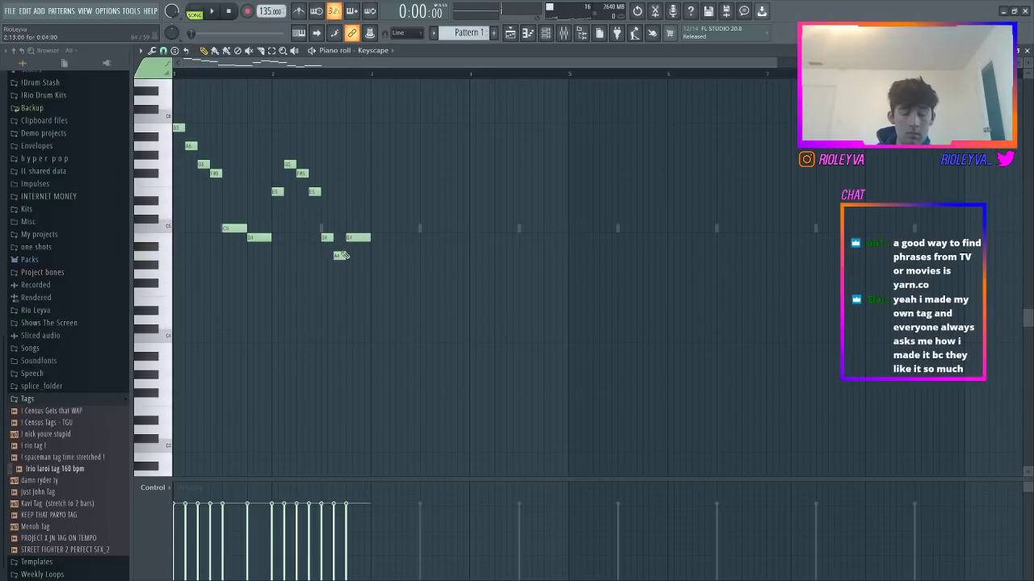
- Transpose the whole two-bar melody up one octave and play it back
scroll(327, 264, "down", 3)
left_click_drag(198, 220, 168, 197)
right_click(185, 200)
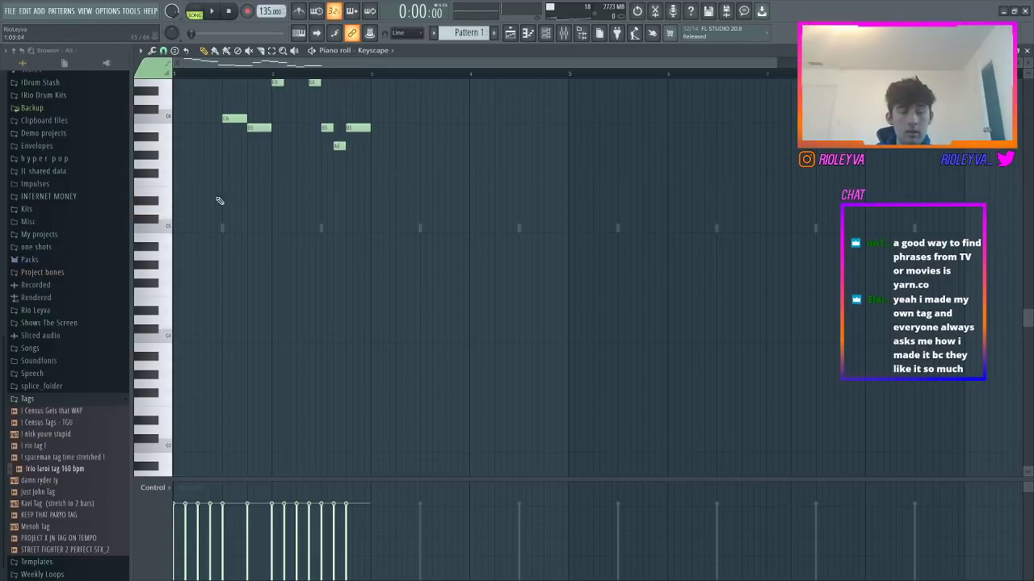
scroll(222, 206, "up", 3)
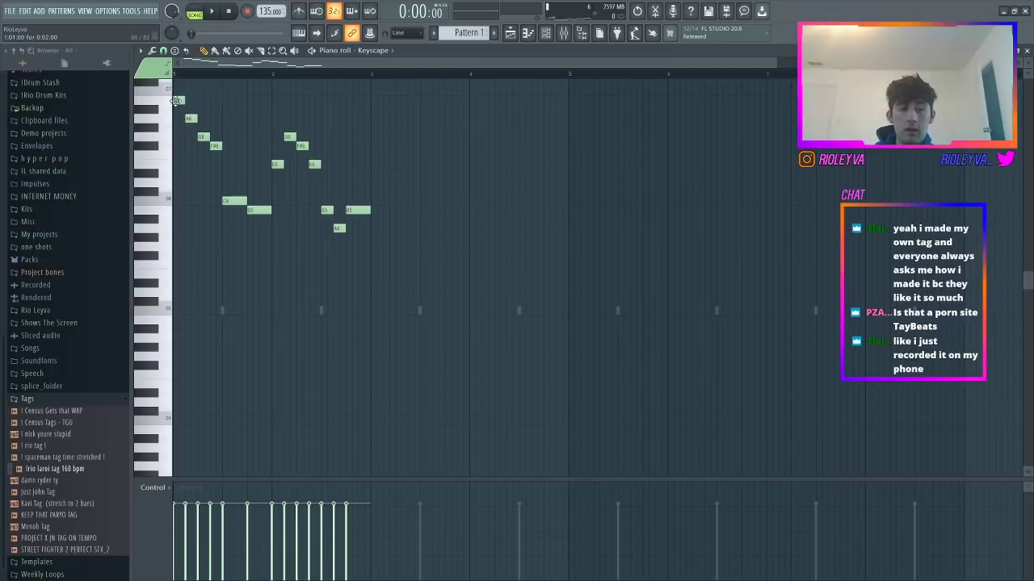
key("space")
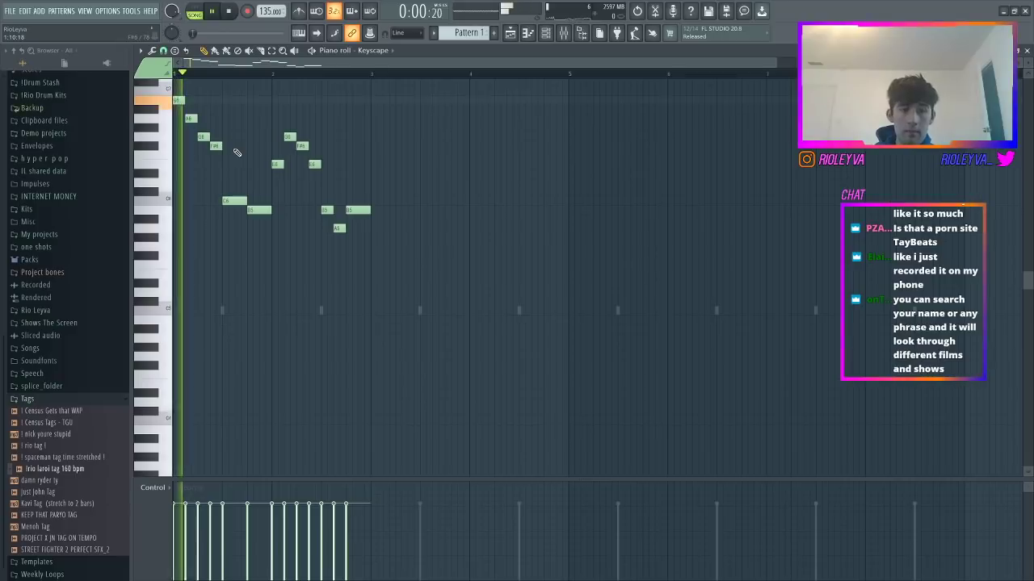
key("space")
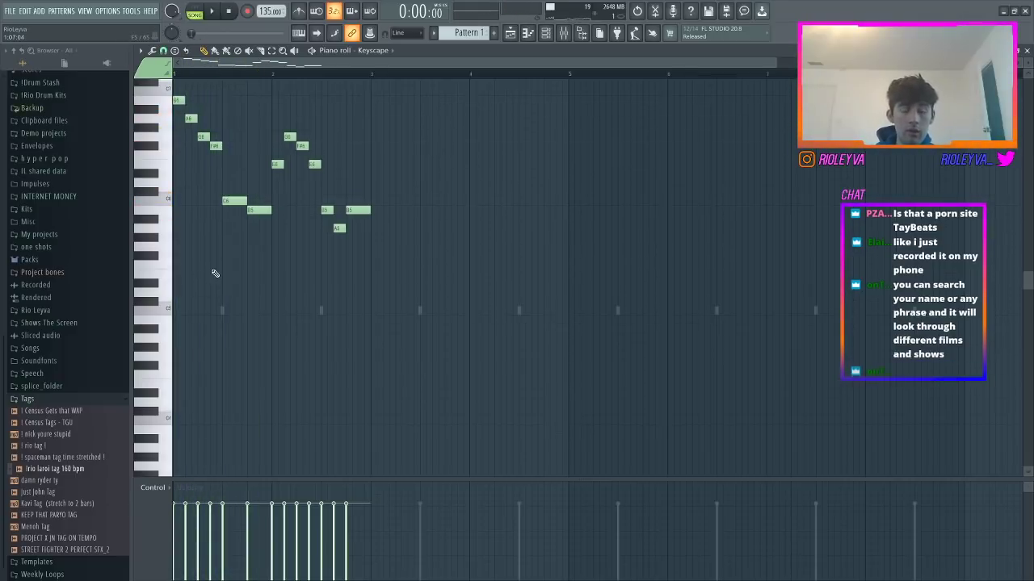
- Add a 12-step E4 bass note at the start of bar 1 and play it with the melody
left_click(184, 275)
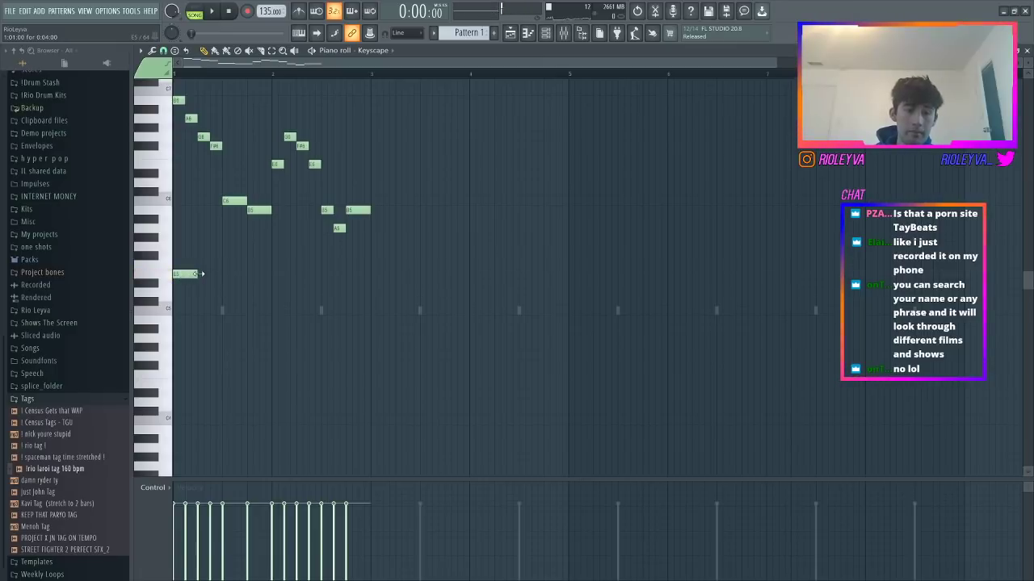
left_click_drag(195, 276, 271, 276)
left_click(259, 275, "ctrl")
key("ctrl+Down")
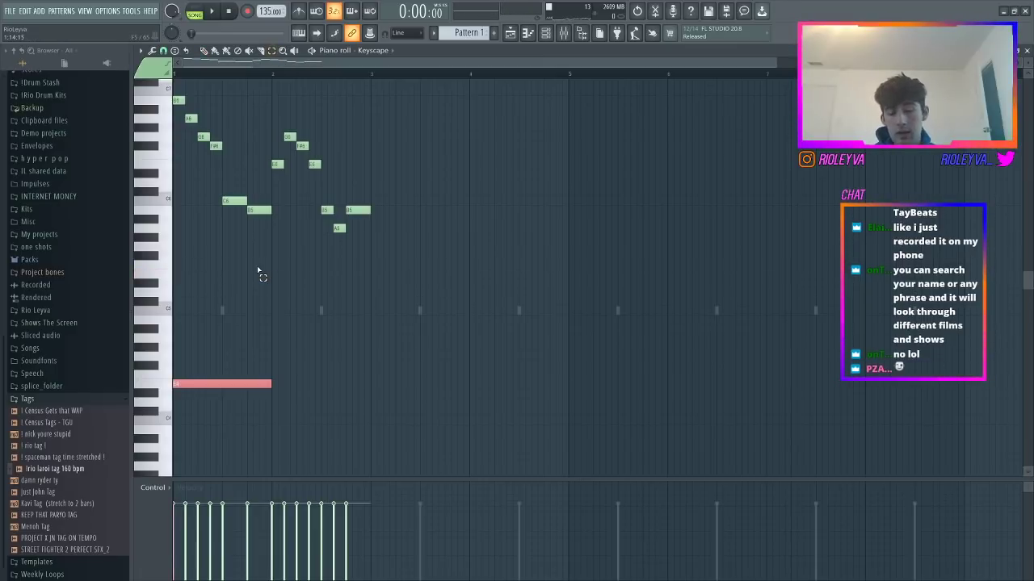
scroll(227, 341, "down", 3)
scroll(239, 319, "up", 2)
left_click(263, 339)
right_click(264, 340)
key("space")
left_click_drag(271, 357, 248, 357)
key("space")
key("space")
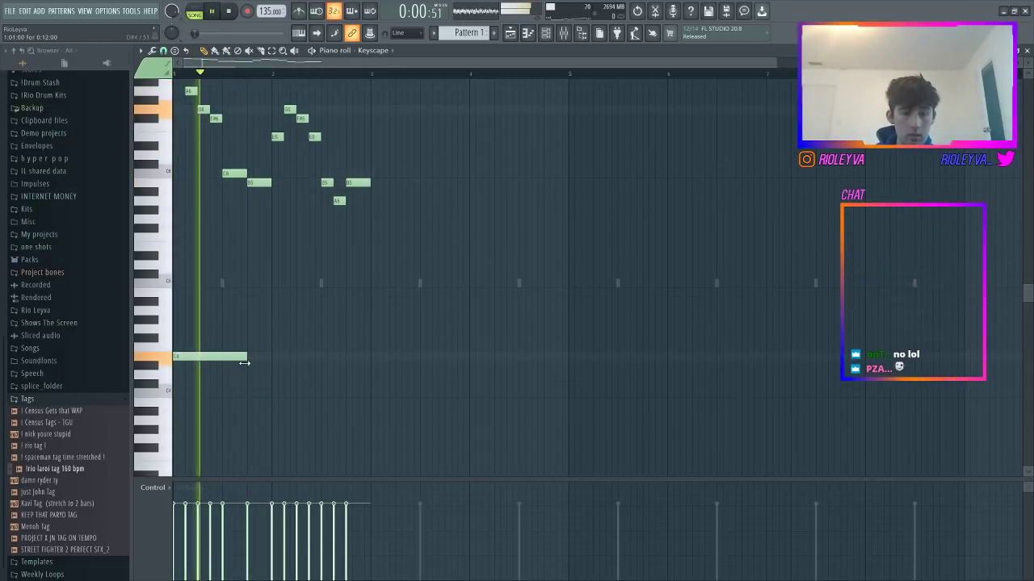
- Add a C4 bass note from the end of the E4 note to the end of bar 2 and audition it
left_click(253, 394)
left_click_drag(320, 394, 364, 394)
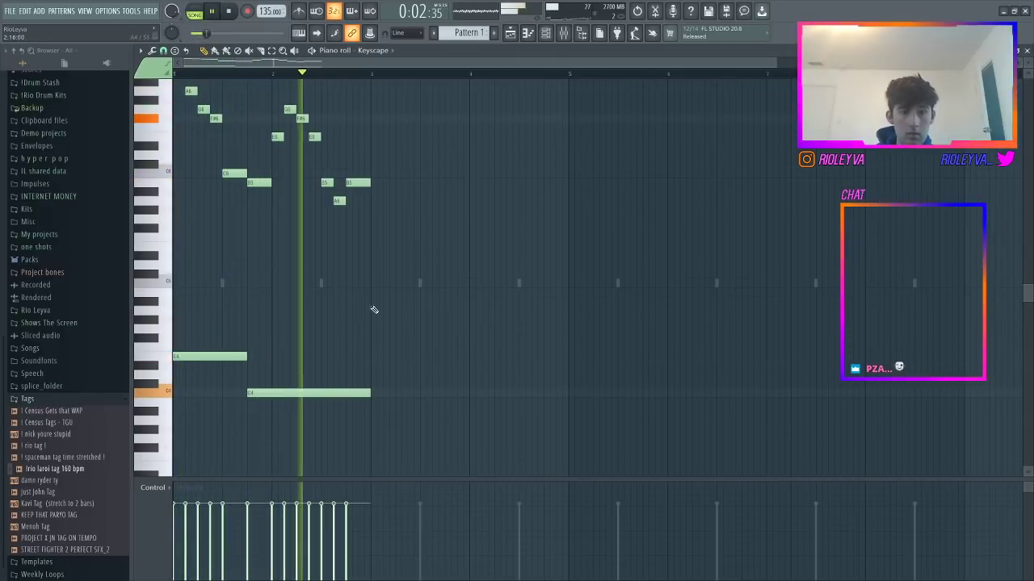
key("space")
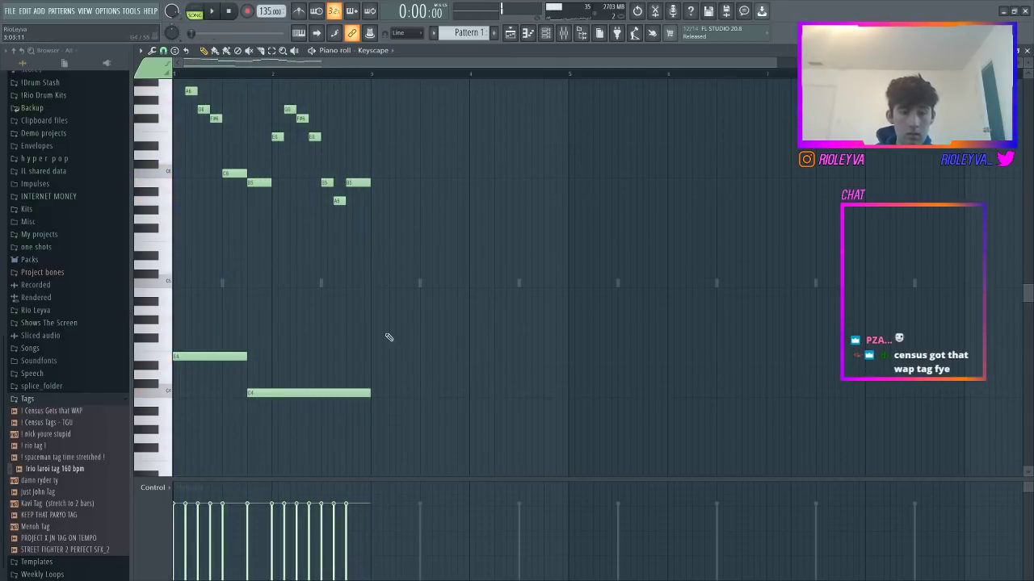
- Continue the bass line with a 12-step A3 from bar 3 and a B3 held to the end of bar 4
left_click(371, 420)
key("space")
left_click_drag(491, 429, 446, 428)
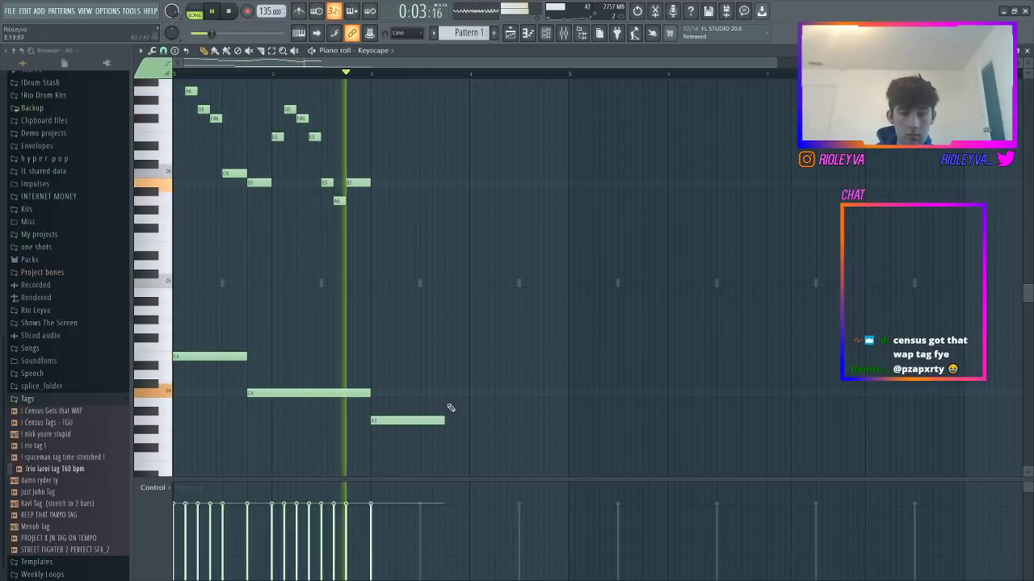
left_click(449, 403)
left_click(521, 411)
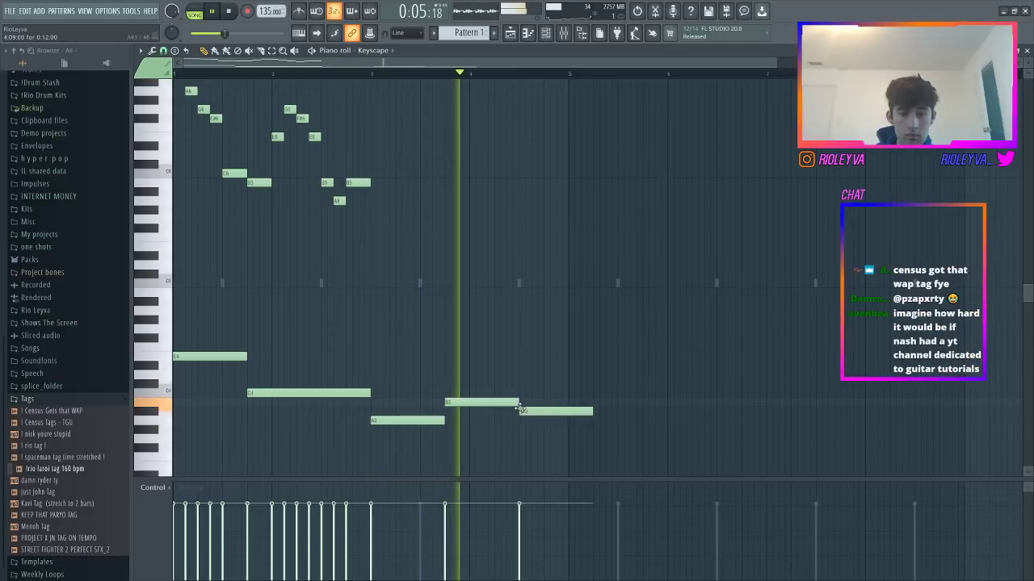
key("space")
right_click(521, 411)
left_click_drag(518, 405, 566, 407)
scroll(341, 326, "up", 3)
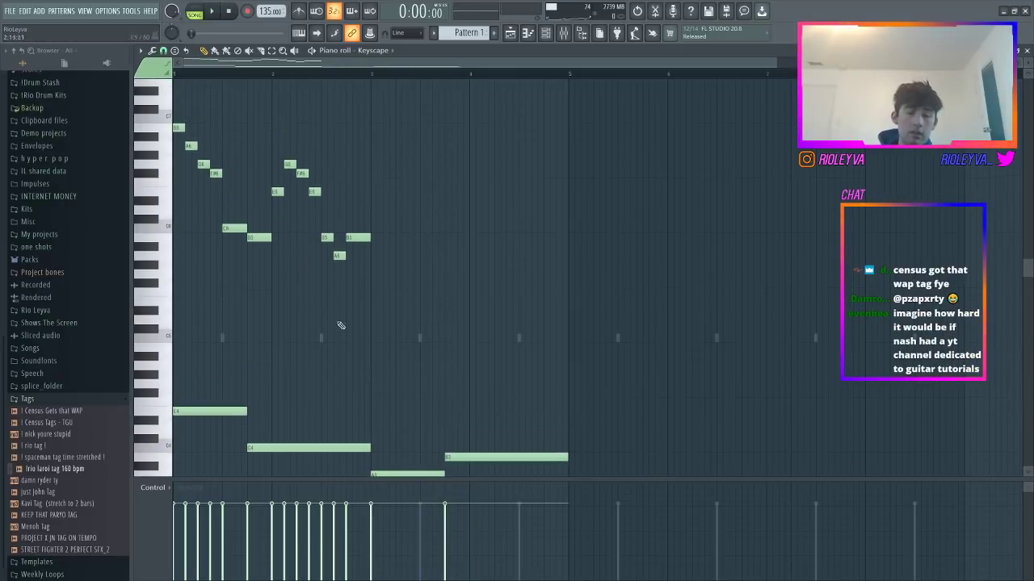
- Delete the E6 and first G6 notes of bar 2, extend the preceding B5 to eight steps, and play the melody
scroll(595, 97, "up", 6)
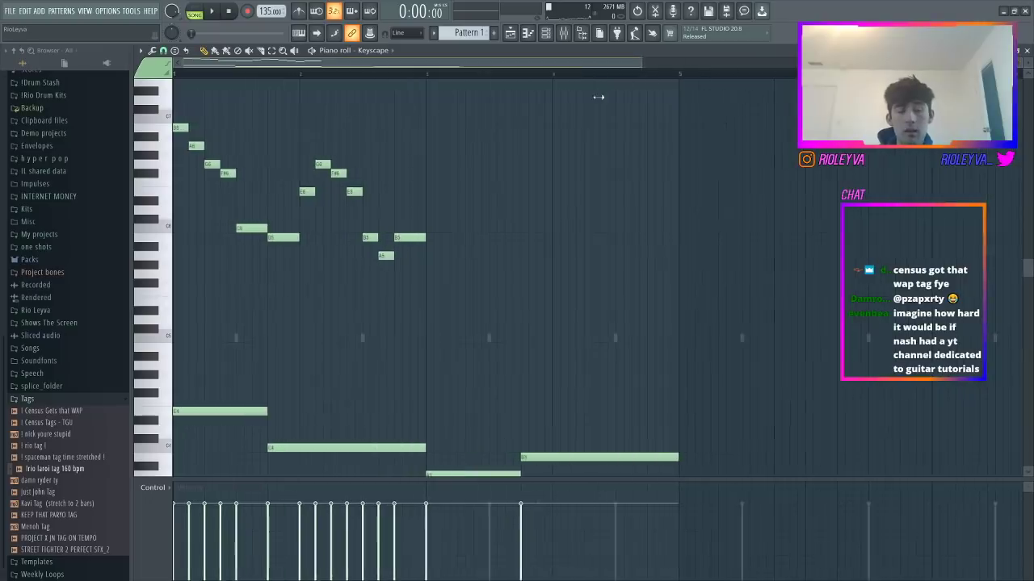
key("space")
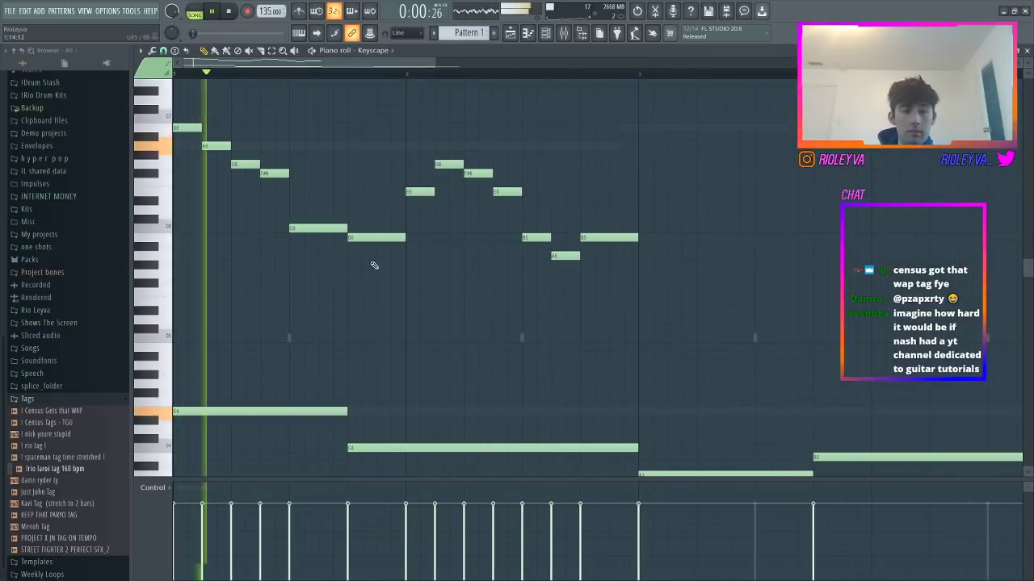
right_click(417, 192)
right_click(450, 164)
key("space")
left_click_drag(405, 237, 464, 238)
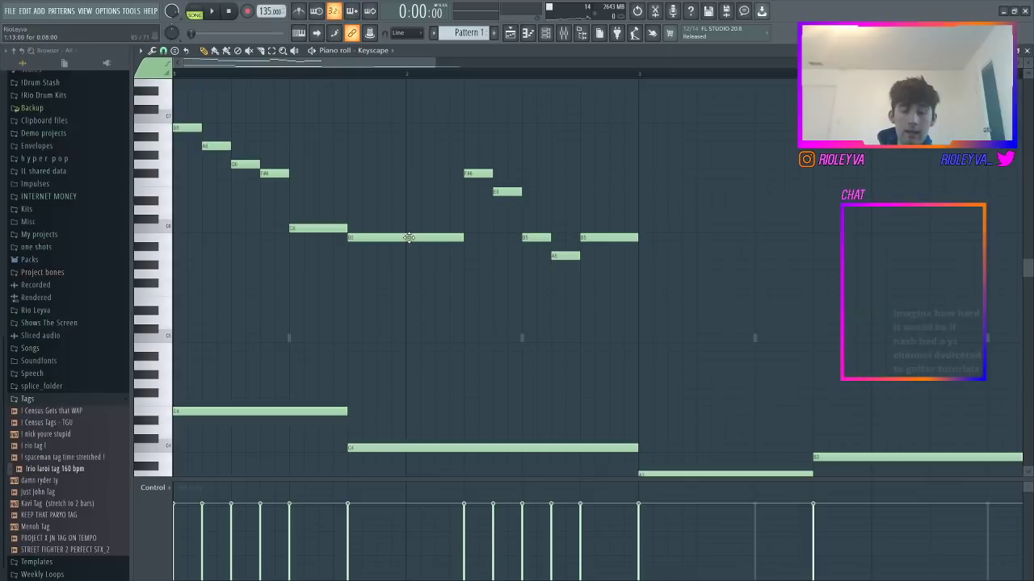
key("space")
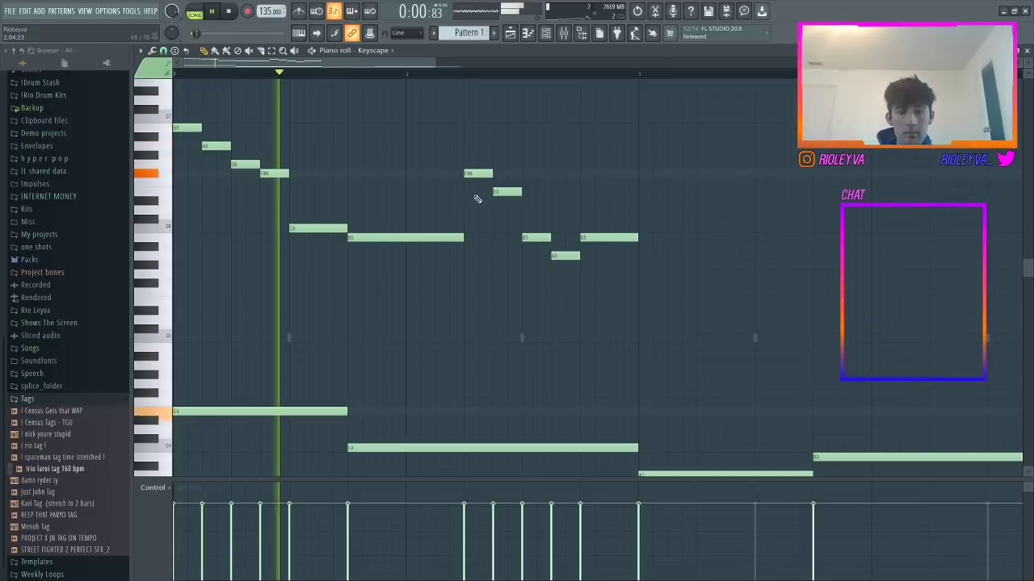
- Raise bar 2's E6 to G6, continue with two-step F#6, G6, F#6 and E6 notes, and play the phrase
key("space")
left_click_drag(501, 190, 506, 160)
left_click(526, 175)
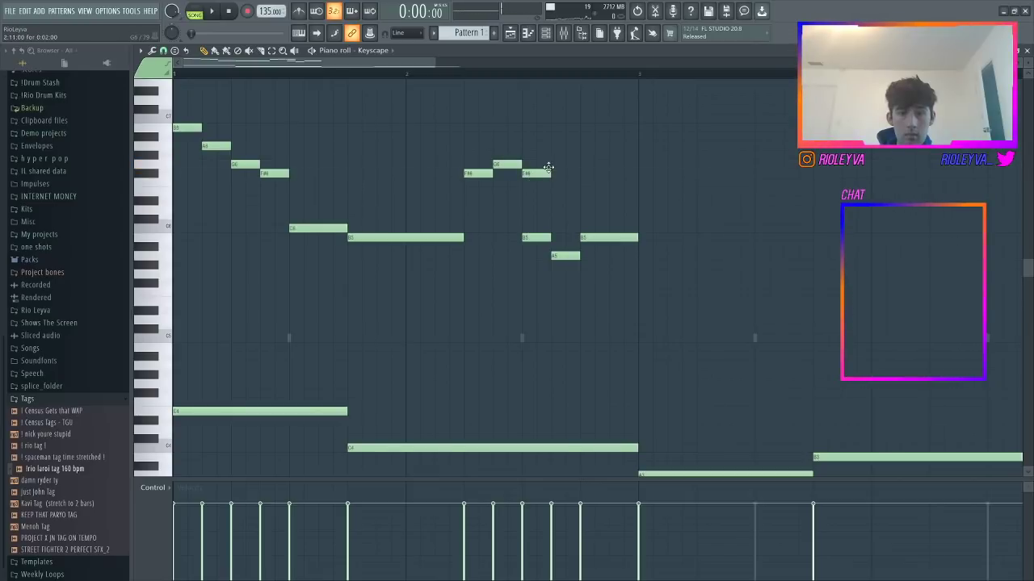
left_click(590, 176)
left_click_drag(611, 200, 608, 190)
key("space")
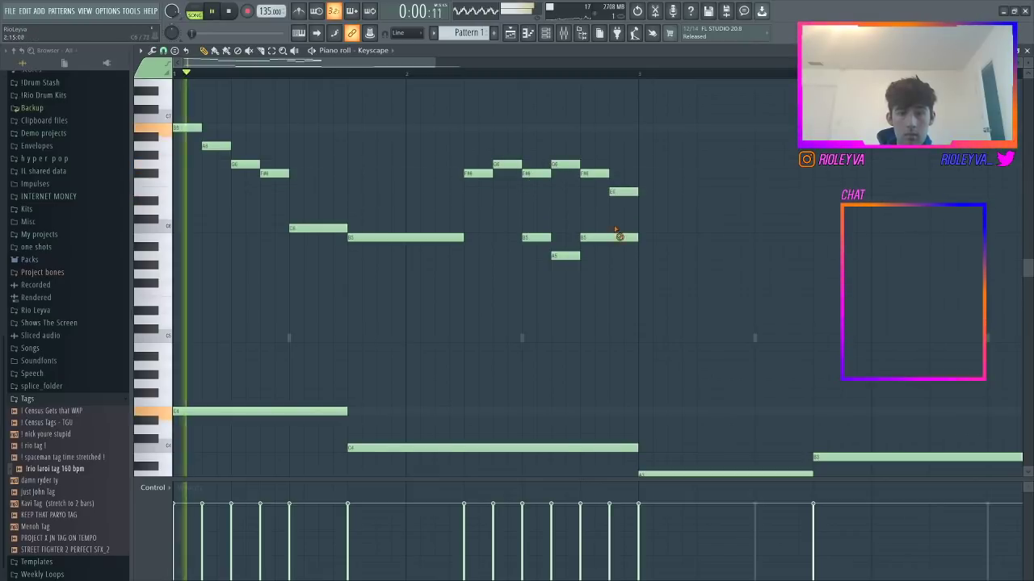
- Delete the old B5, A5 and B5 notes beneath the new phrase at the end of bar 2
right_click(607, 238)
right_click(565, 255)
right_click(545, 241)
scroll(457, 404, "down", 5)
key("space")
scroll(455, 129, "up", 3)
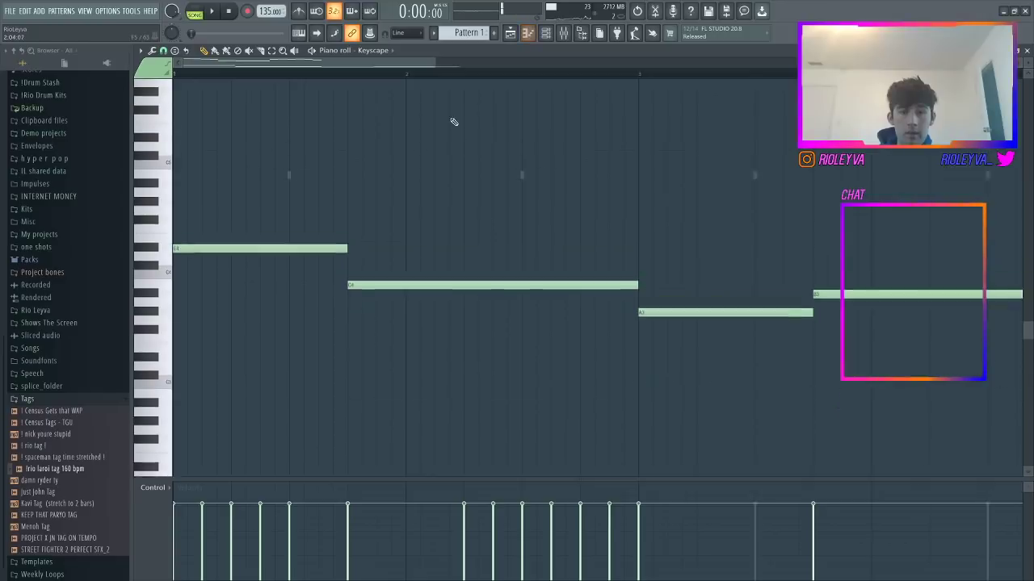
- Copy the four bass notes up three semitones as a second voice and play the result
left_click_drag(434, 64, 848, 64)
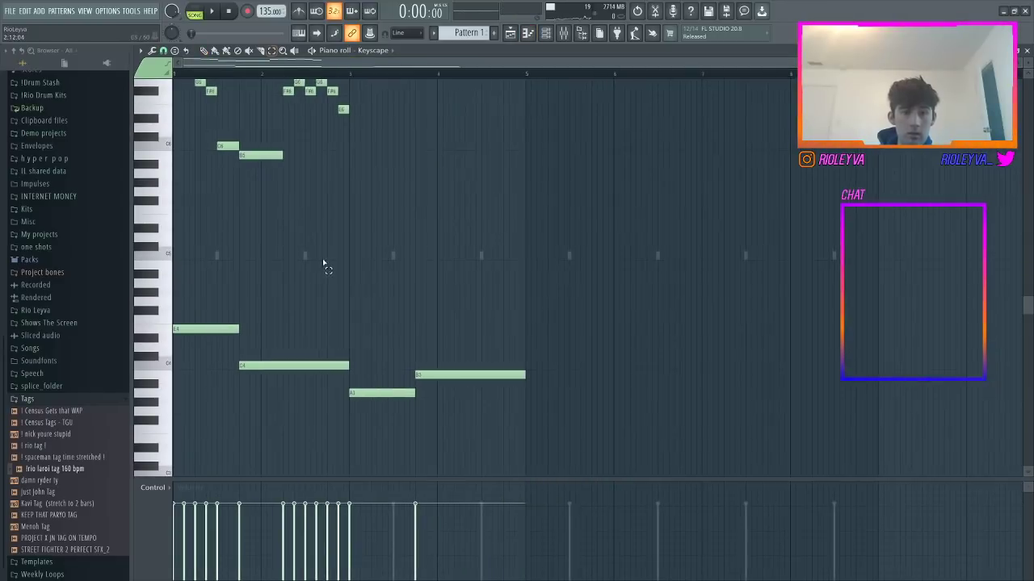
scroll(326, 266, "up", 1)
left_click_drag(447, 433, 120, 324)
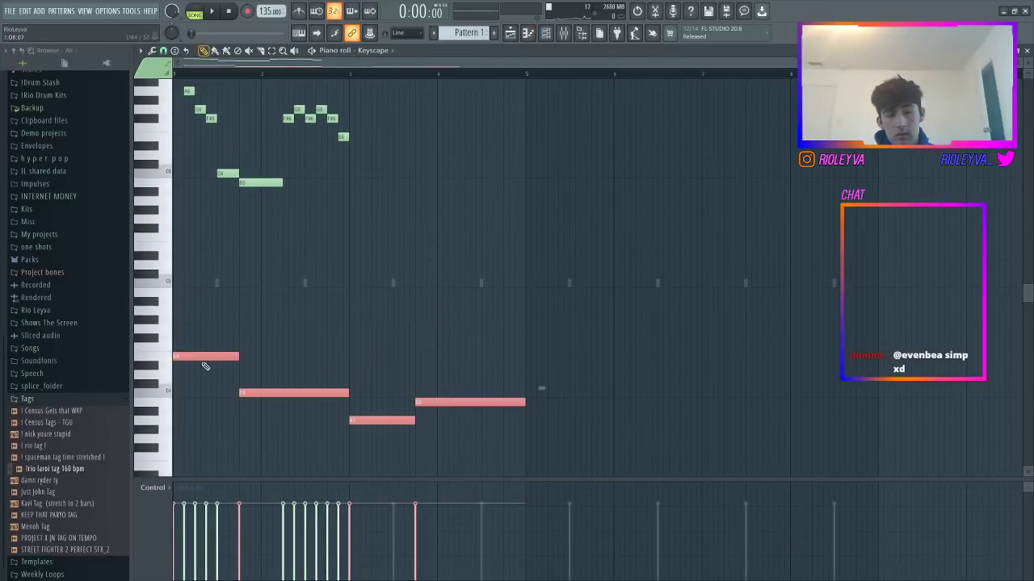
left_click_drag(194, 358, 189, 326, "shift")
key("space")
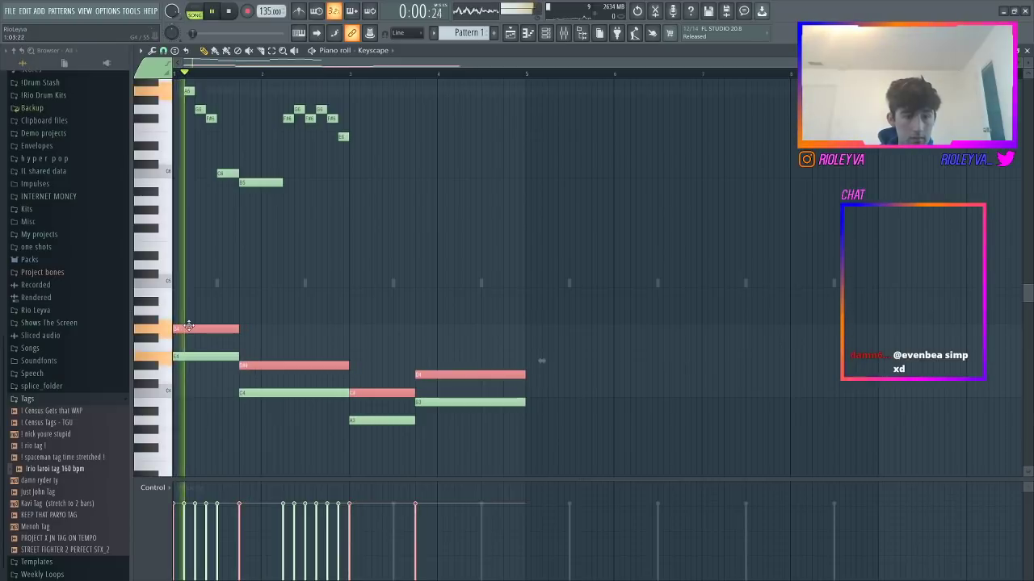
key("space")
- Raise the copied notes above the C4 and B3 bass notes by one semitone, to E4 and D#4
left_click(277, 347)
left_click(287, 370, "ctrl")
left_click(385, 397, "ctrl")
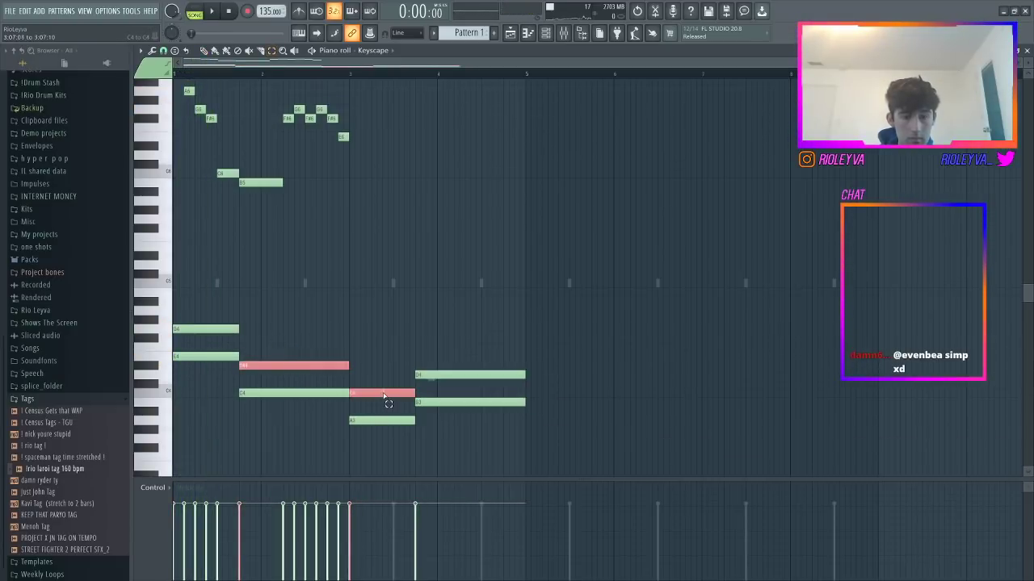
left_click(410, 392, "ctrl")
left_click(449, 375, "ctrl")
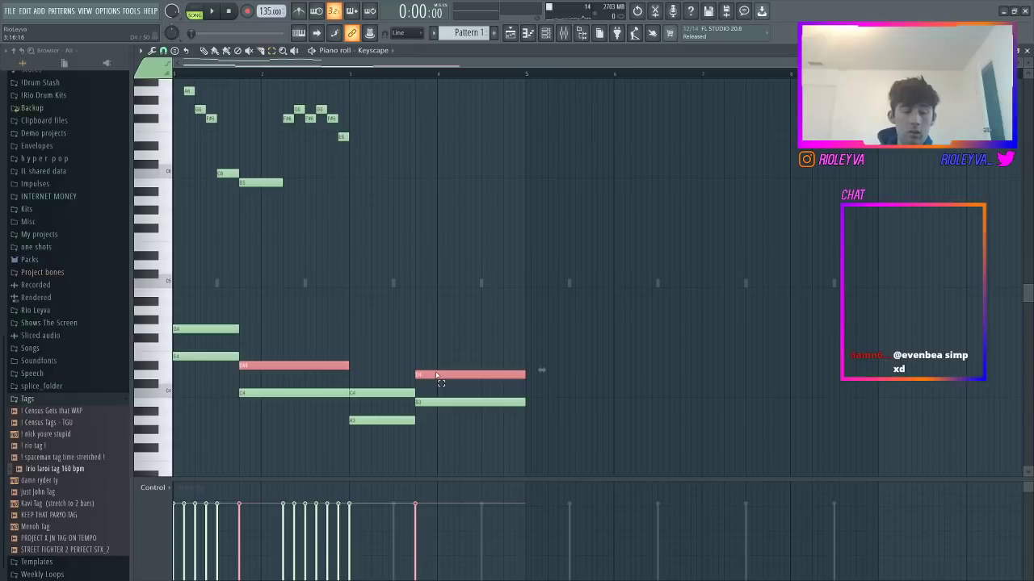
key("shift+Up")
left_click_drag(450, 418, 361, 409)
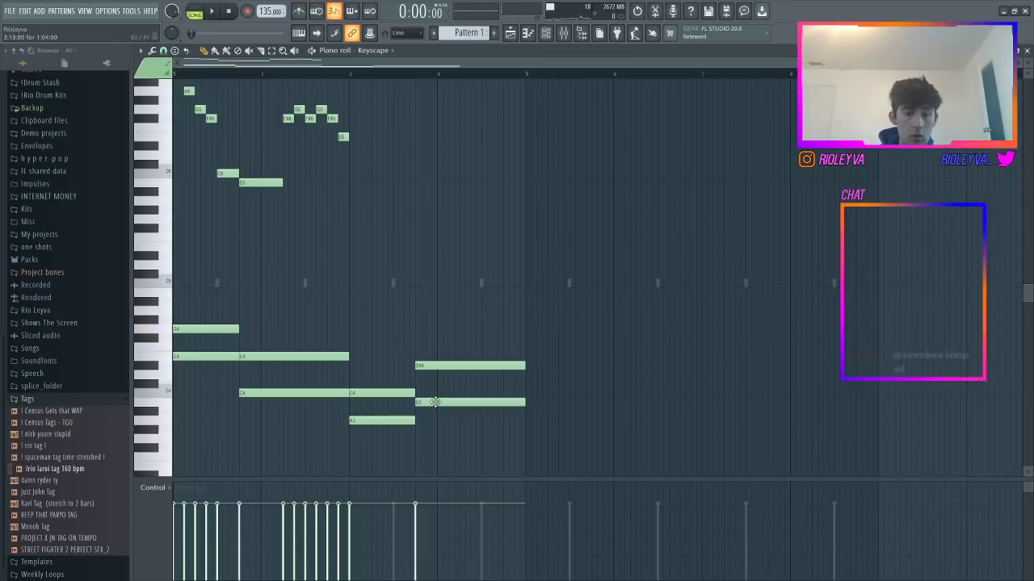
- Try D4 in place of D#4 and an F#4 fifth above the final B3 bass note
left_click(418, 338)
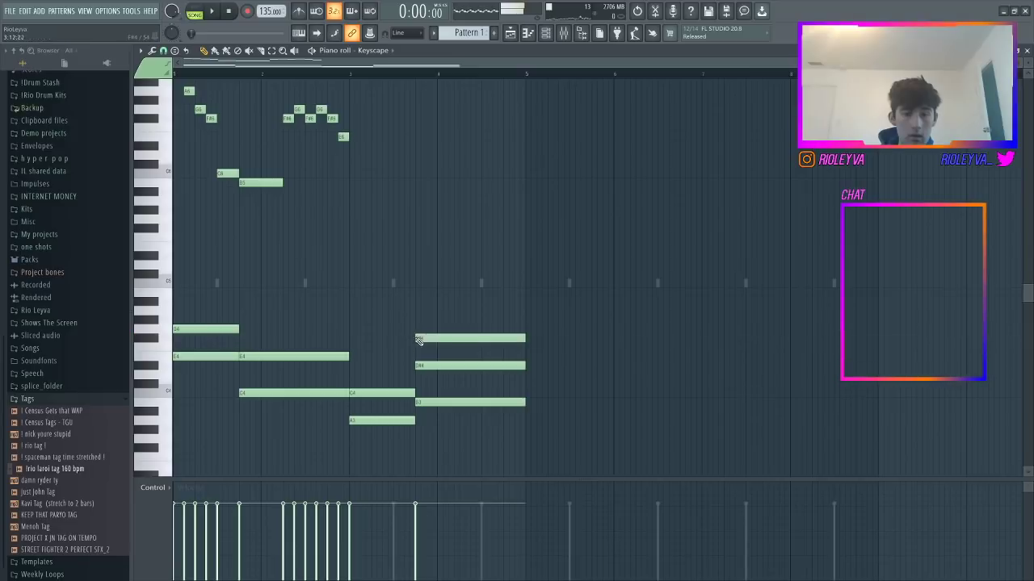
right_click(435, 337)
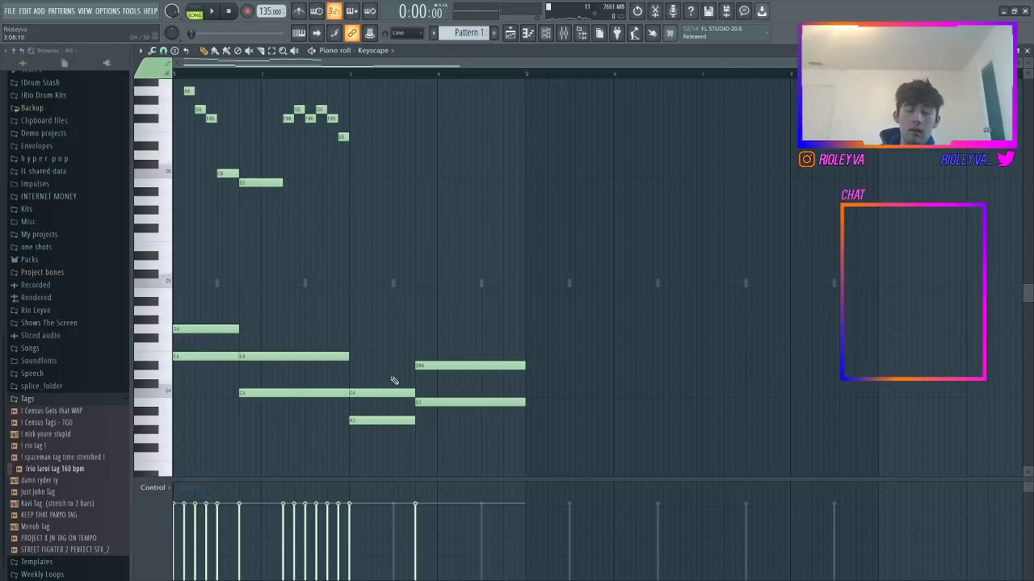
left_click(443, 365)
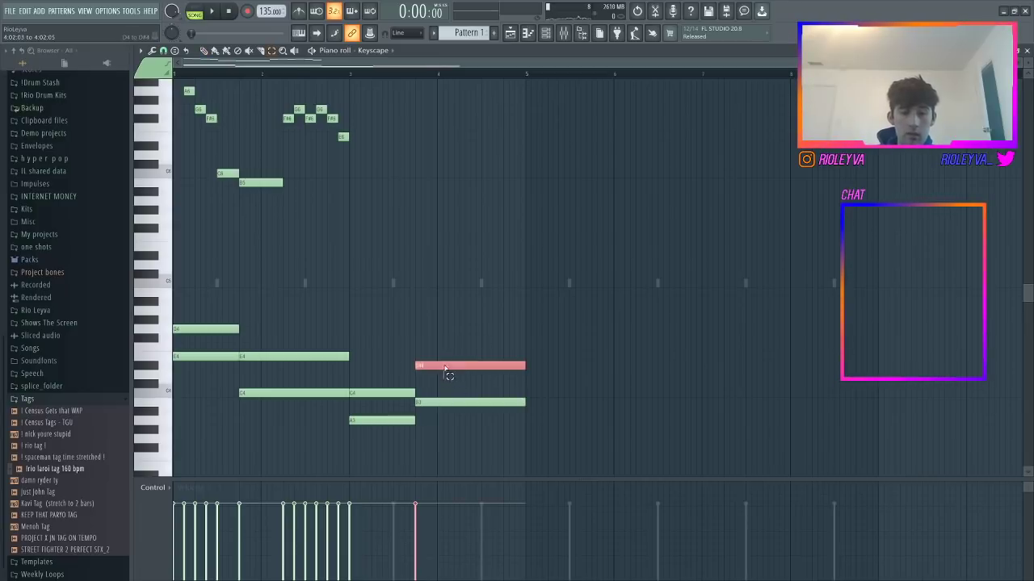
key("shift+Down")
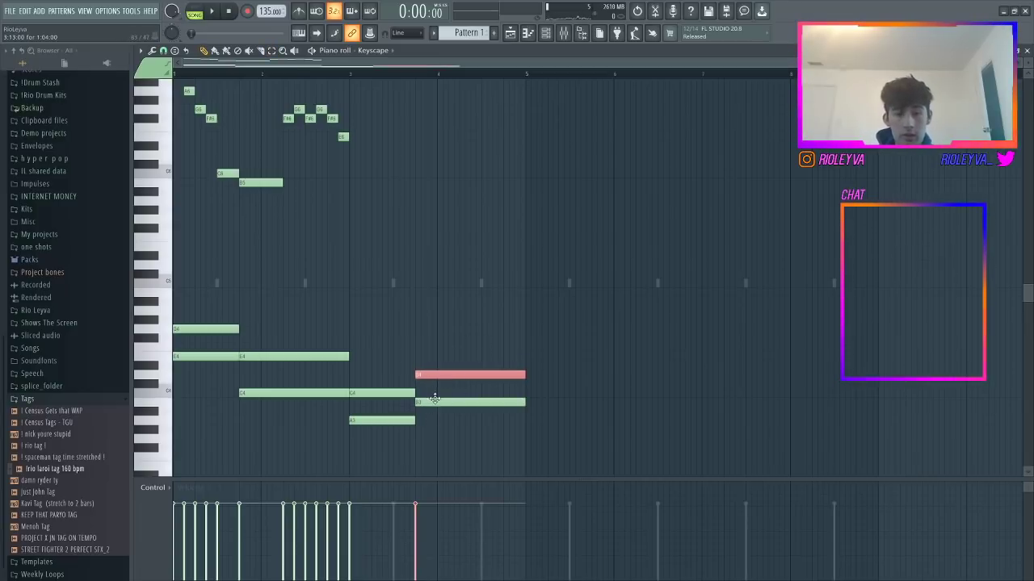
left_click(433, 401)
left_click(419, 374)
left_click(416, 338)
right_click(437, 339)
left_click_drag(424, 374, 423, 365)
left_click(419, 338)
right_click(420, 337)
- Copy the four bass notes up seven semitones as fifths to complete the triads, and audition them
left_click(446, 402, "ctrl")
left_click(372, 420, "ctrl")
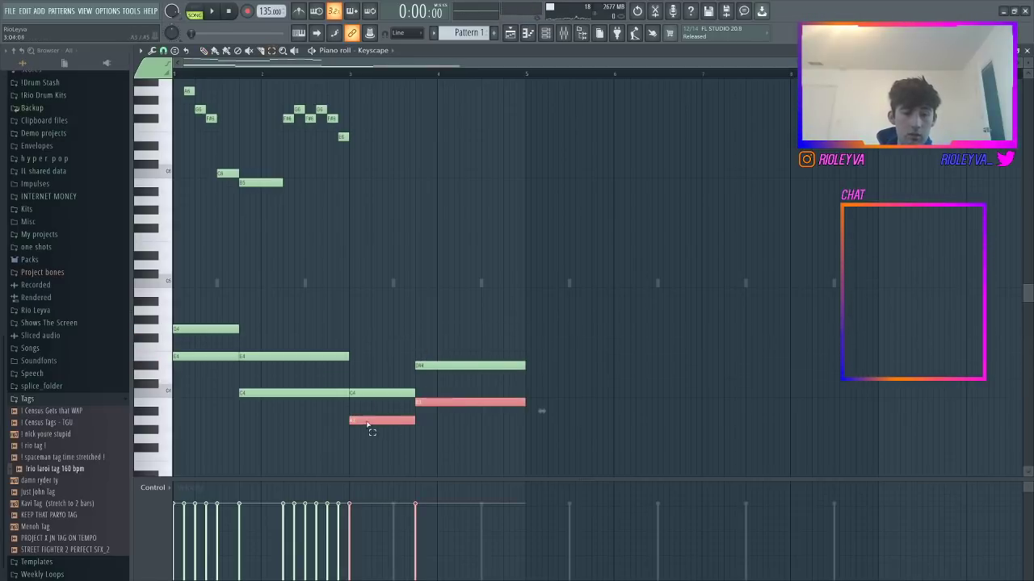
left_click(299, 393, "ctrl")
left_click(213, 357, "ctrl")
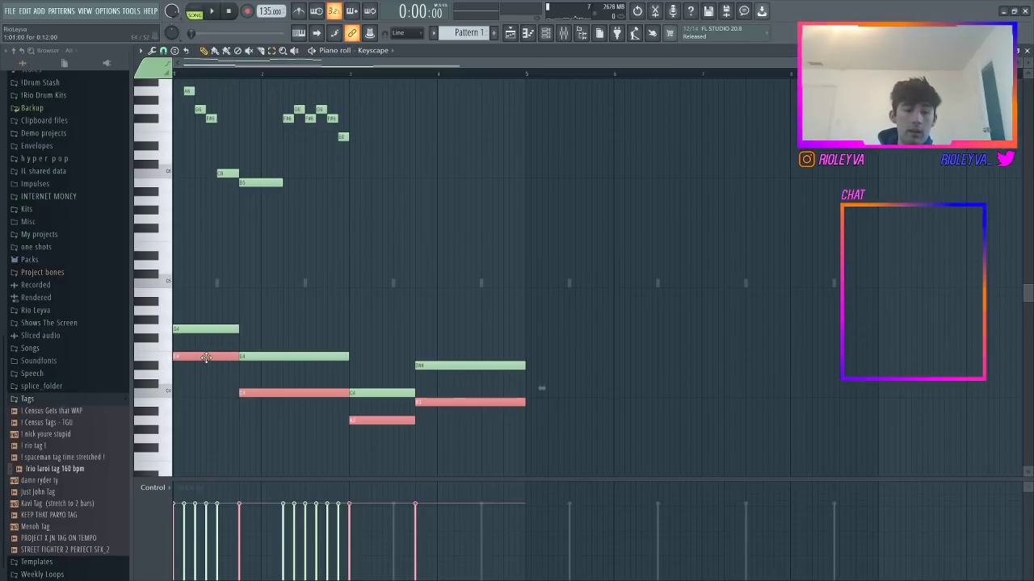
left_click_drag(206, 357, 182, 306)
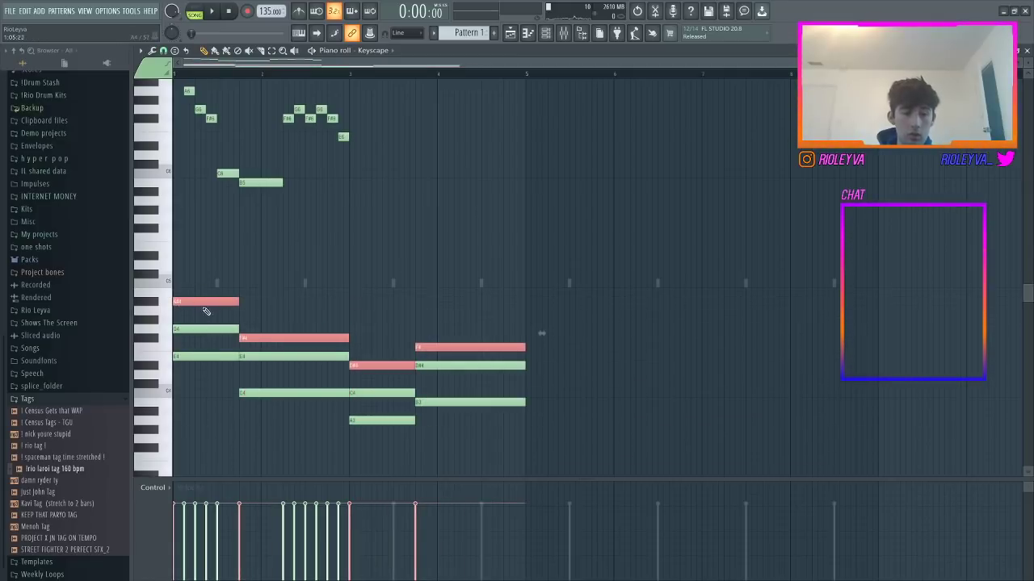
left_click_drag(199, 293, 198, 291)
key("space")
key("space")
key("space")
- Transpose the middle note of each of the four chords up one octave and play the progression
left_click(218, 332, "ctrl")
key("space")
left_click(283, 357, "ctrl")
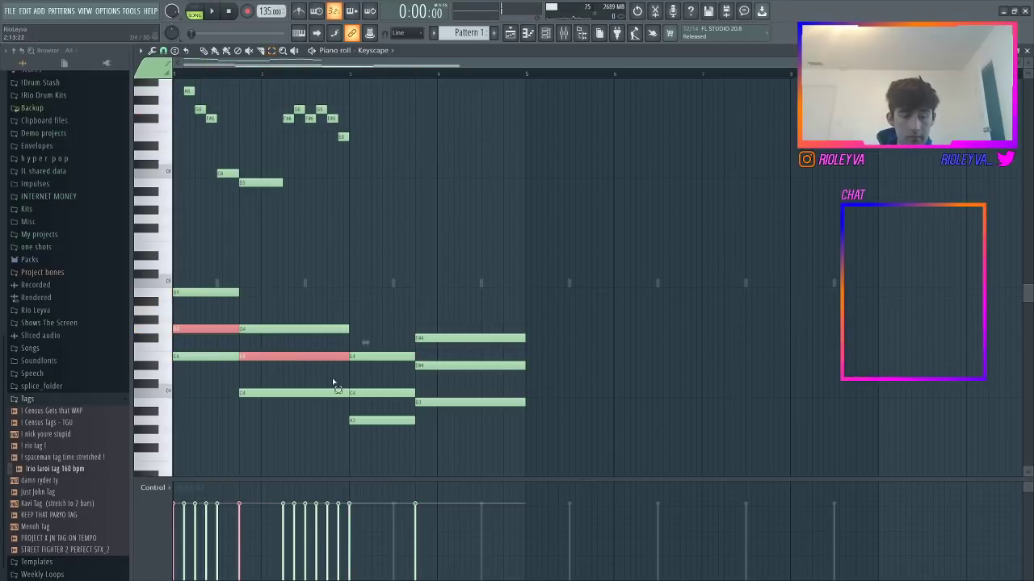
key("space")
key("space")
left_click(370, 394, "ctrl")
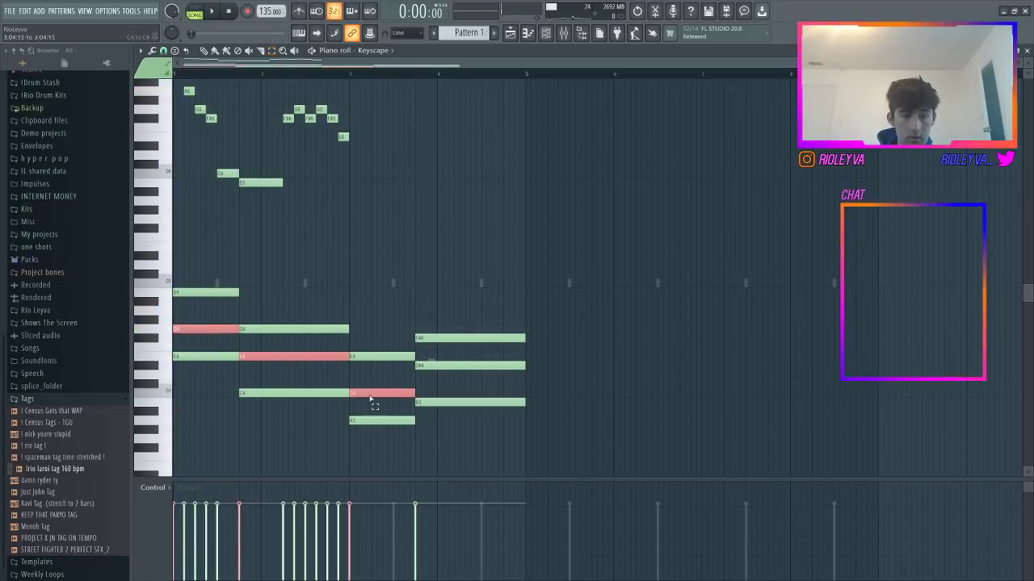
left_click(428, 365, "ctrl")
key("ctrl+Up")
key("space")
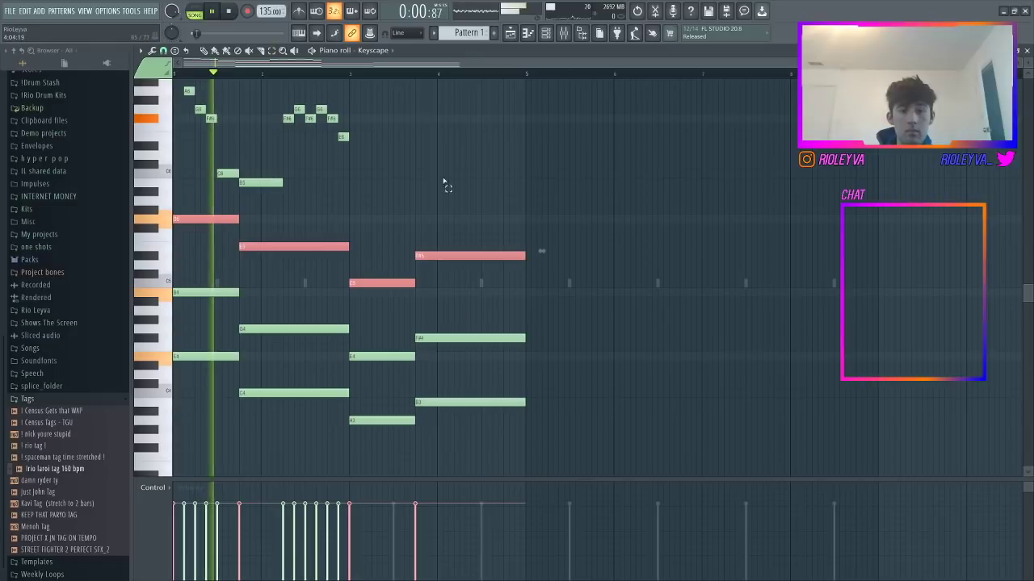
key("ctrl+d")
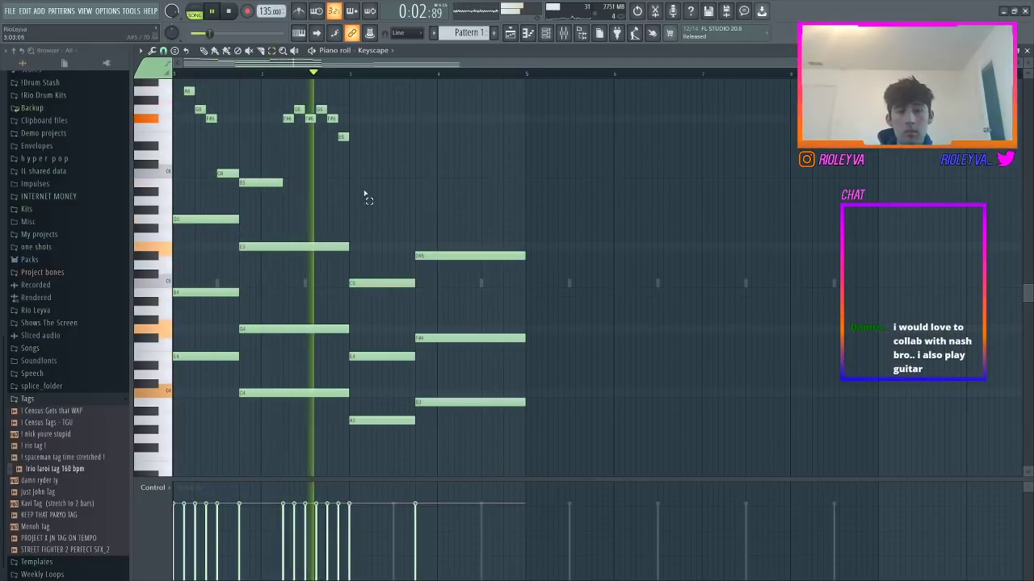
key("space")
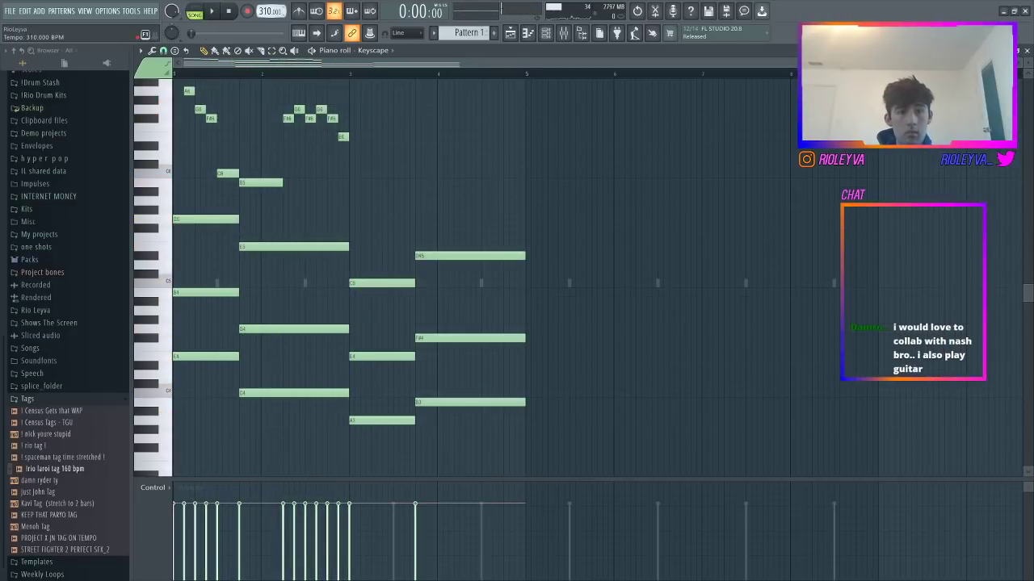
- Audition the pattern at faster tempos and set the project tempo to 154 BPM
left_click_drag(264, 12, 264, 38)
key("space")
key("space")
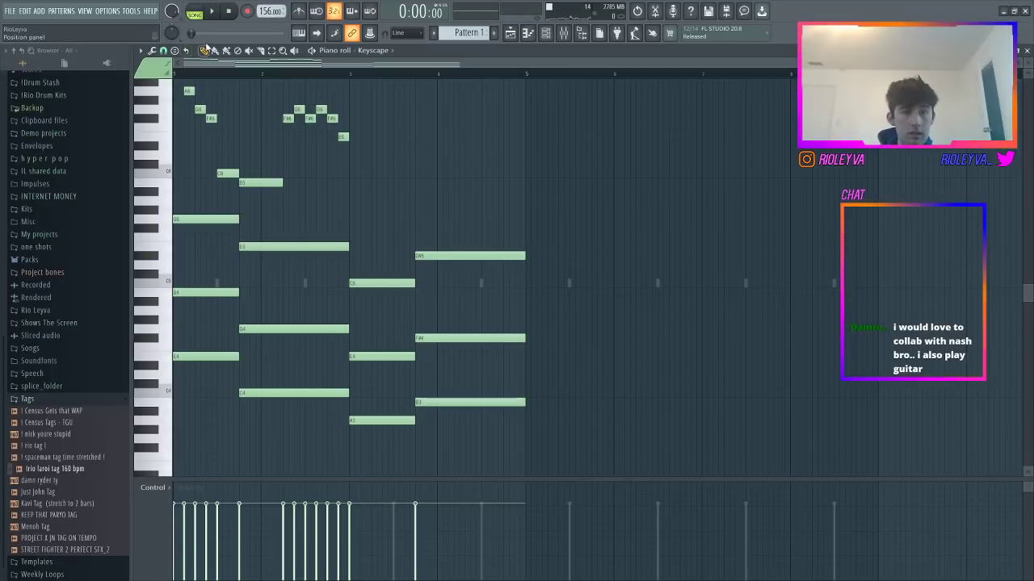
key("space")
key("space")
left_click_drag(263, 11, 263, 13)
key("space")
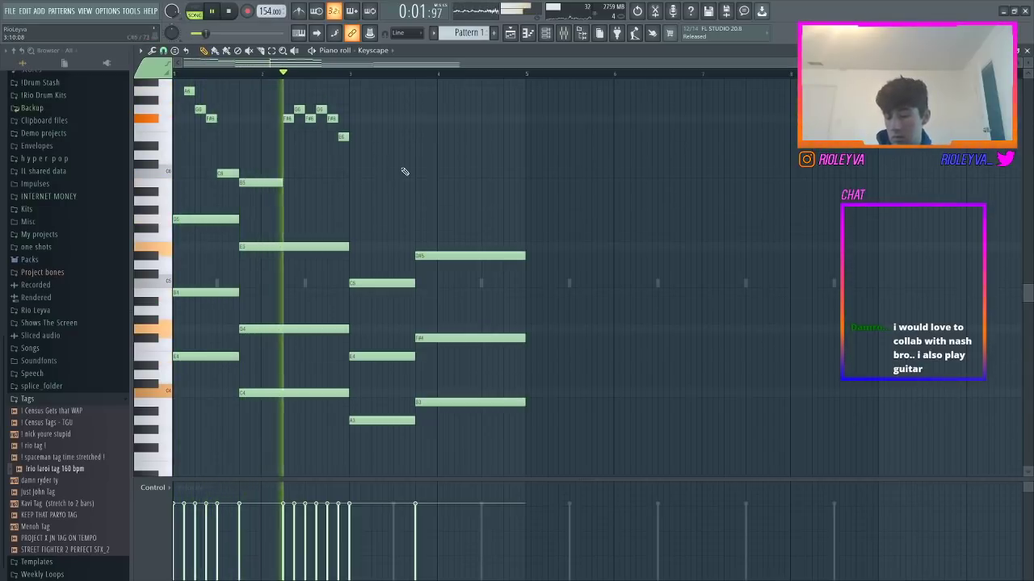
- Add two-step melody notes B5, A5, G5, A5, B5, C6 and B5 from the start of bar 3 and play them
key("space")
mouse_move(347, 174)
left_mouse_down()
mouse_move(349, 192)
mouse_move(351, 179)
left_mouse_up()
key("space")
key("space")
left_click_drag(458, 184, 361, 193)
left_click(362, 200)
left_click(385, 200)
left_click(396, 182)
left_click(419, 183)
key("space")
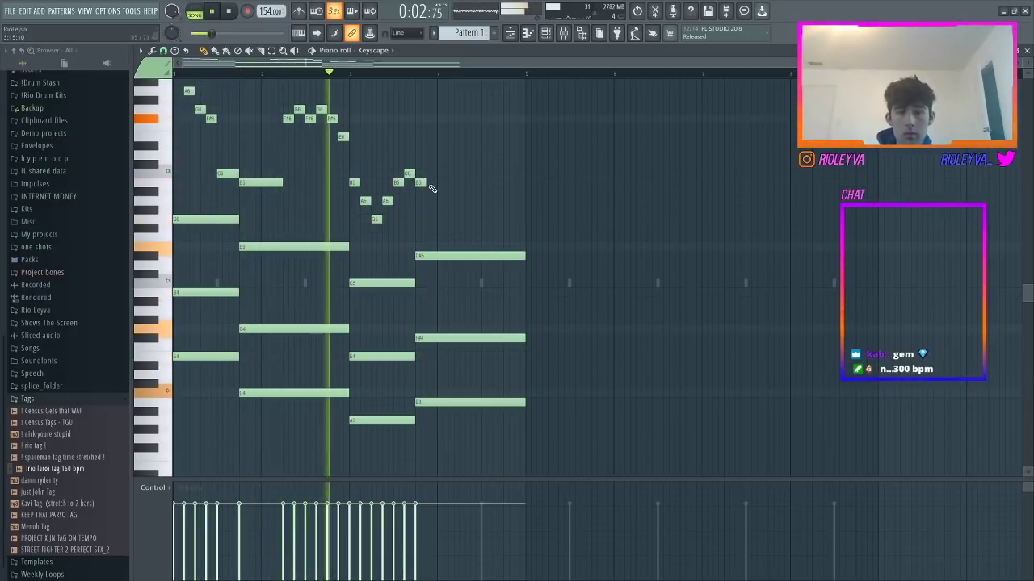
- Extend the last B5 melody note to eight steps, add a two-step C6 after it, and play the melody
left_click_drag(425, 184, 462, 204)
key("space")
left_click(459, 174)
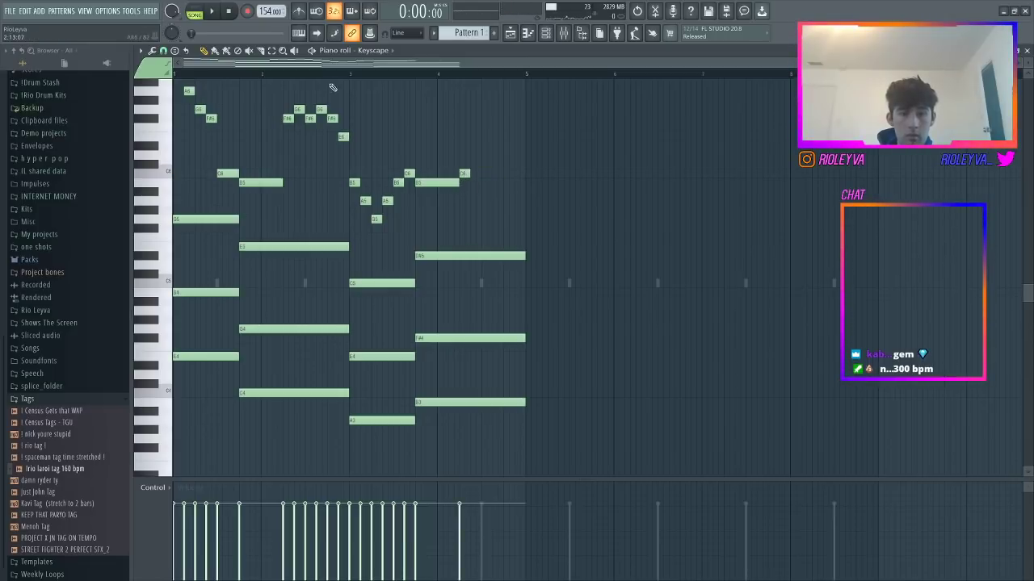
key("space")
- Try bar 3 of the melody without the A5 that follows the G5
right_click(387, 200)
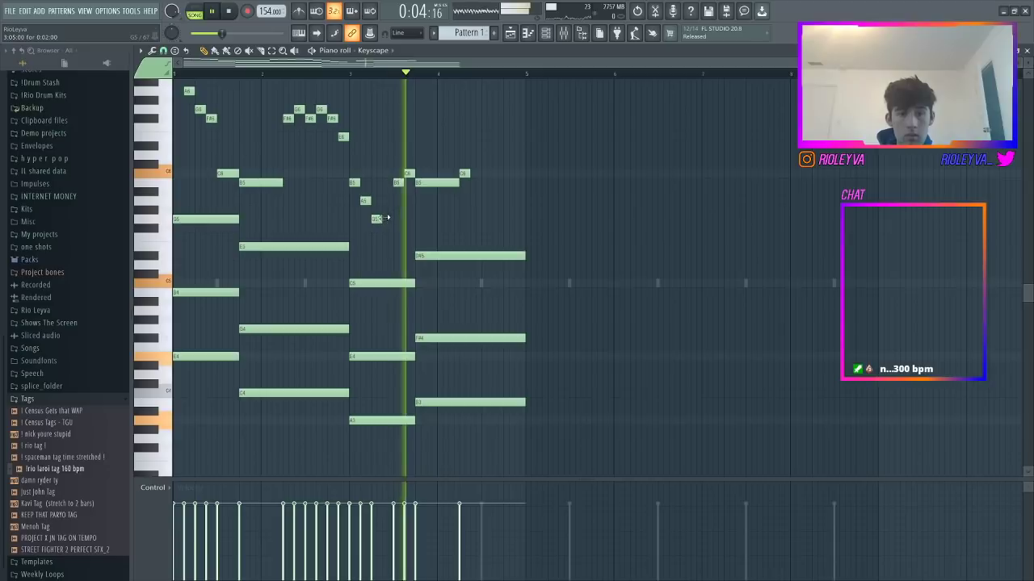
key("space")
left_click(387, 201)
key("space")
key("space")
- Shorten the first B5 and A5 notes of bar 3 to one step each and play the melody
left_click(376, 219)
left_click_drag(369, 210, 355, 185)
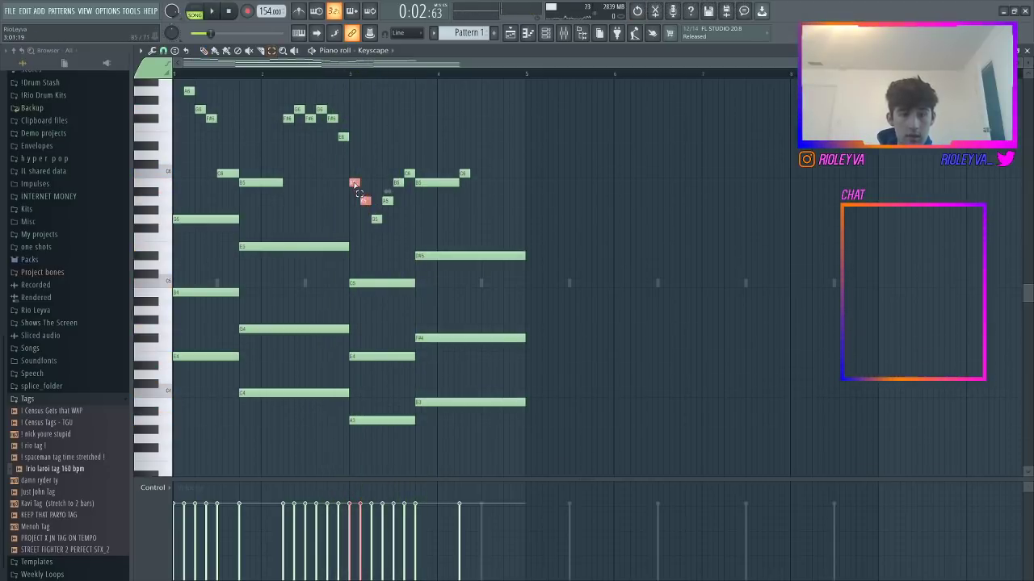
key("space")
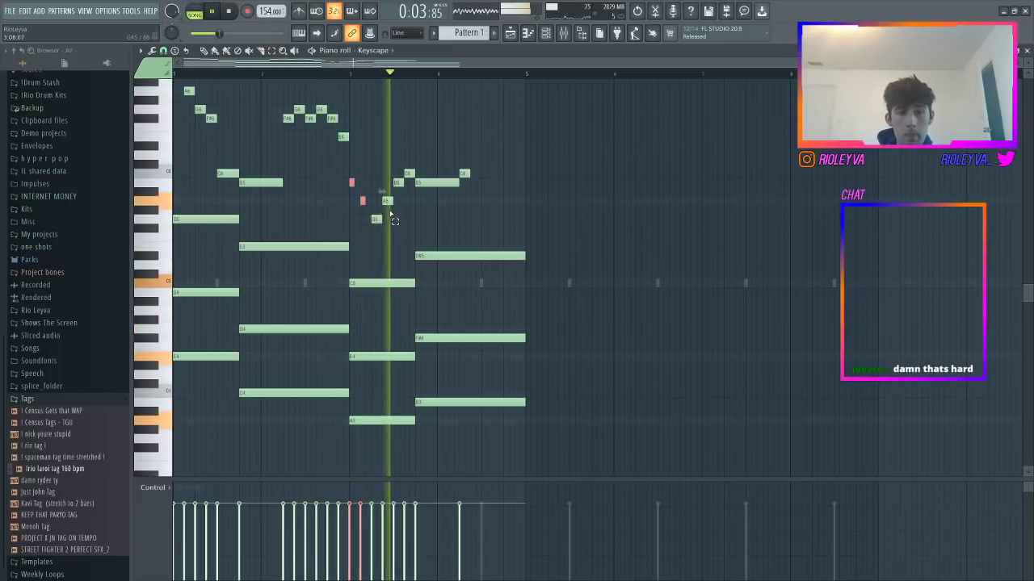
key("space")
- Lengthen bar 4's C6 to four steps and finish the bar with four-step B5 and F#5 notes
left_click_drag(469, 174, 477, 175)
left_click(482, 182)
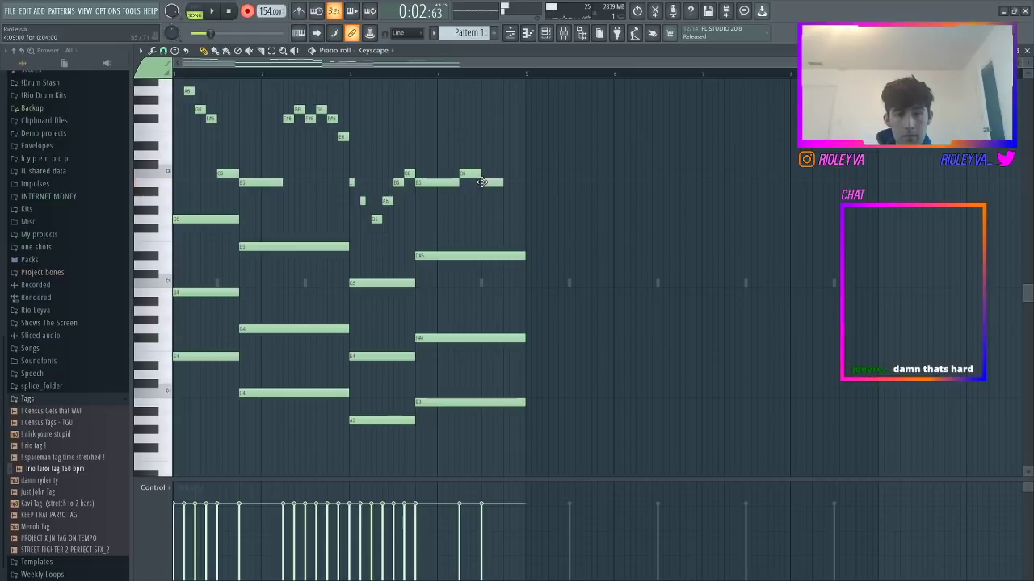
left_click(503, 219)
left_click_drag(517, 219, 538, 235)
key("space")
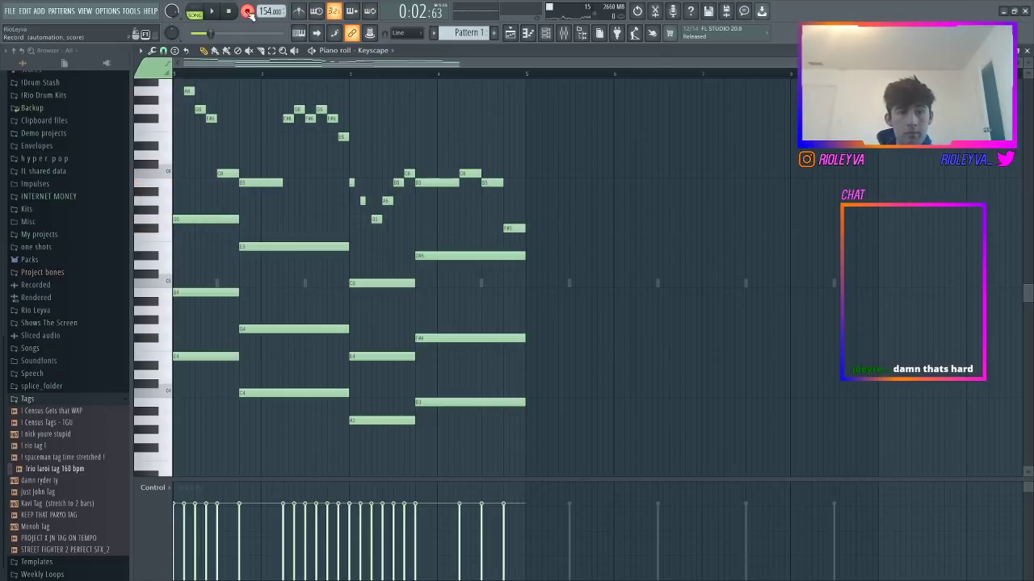
- Duplicate the four-bar melody and chords into bars 5 to 8 and play the pattern
key("ctrl+b")
key("ctrl+d")
key("space")
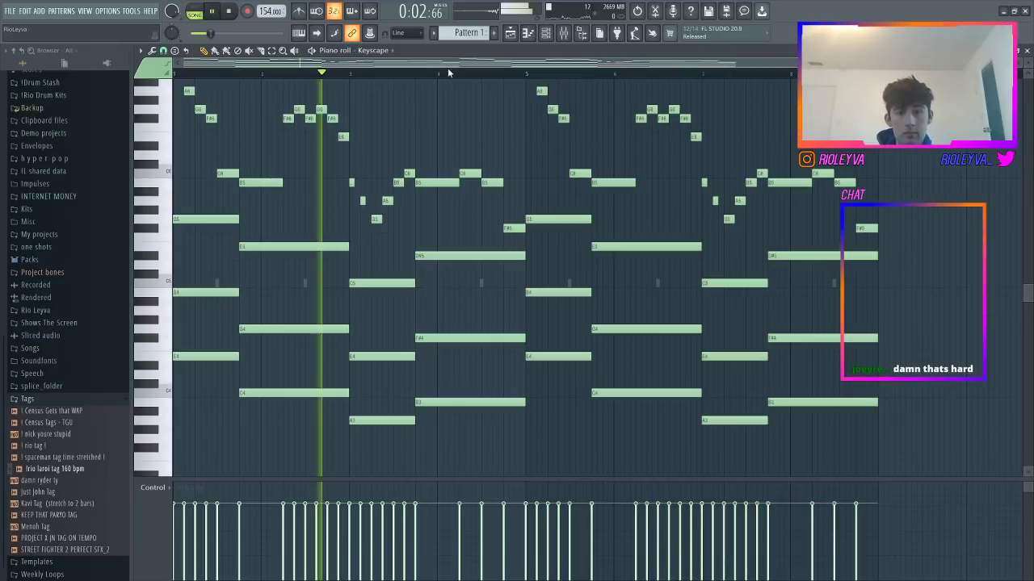
- Turn the chord running from the end of bar 5 through bar 6 into G4, B4 and D5
scroll(565, 202, "up", 2)
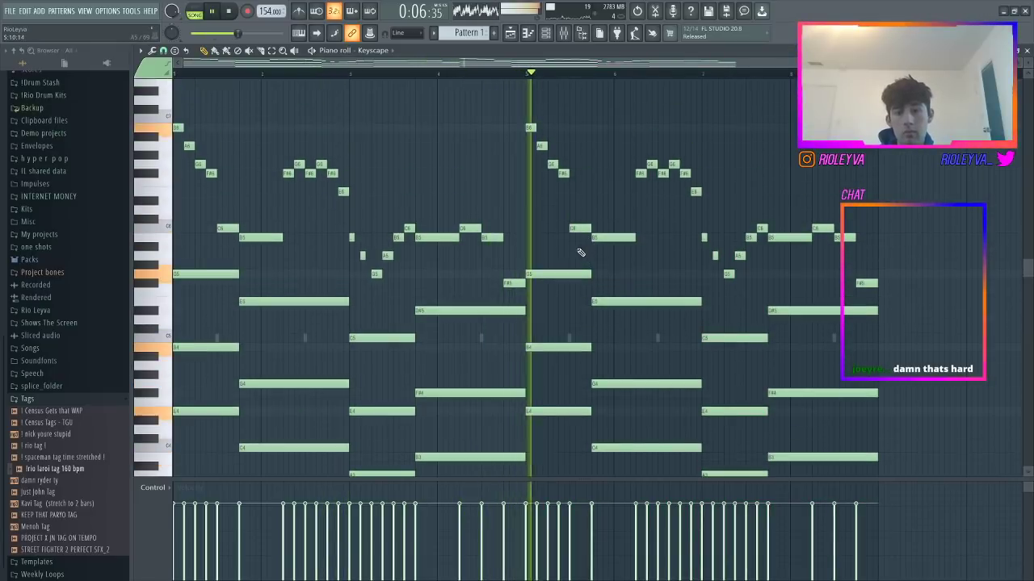
scroll(581, 216, "up", 1)
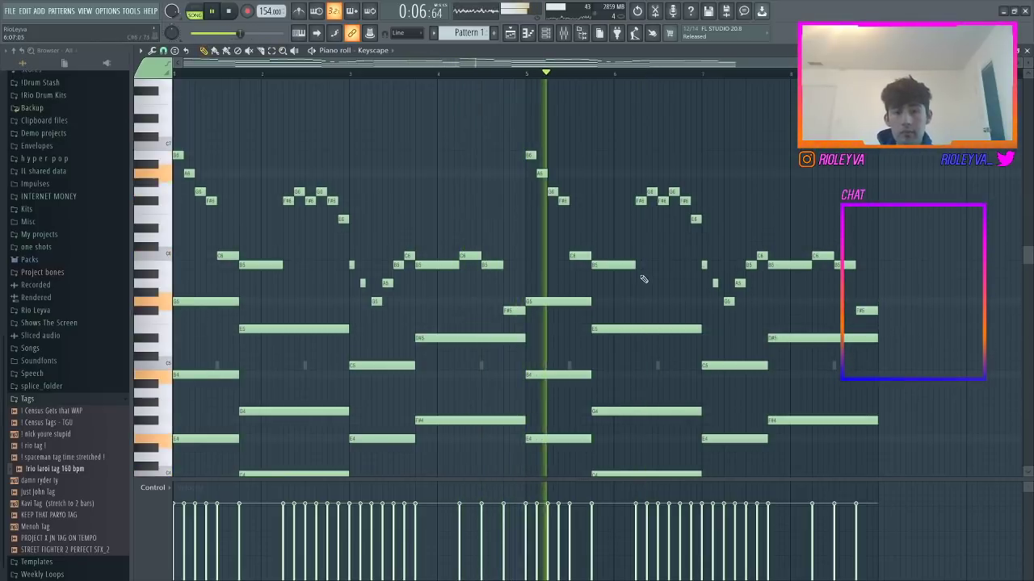
scroll(640, 286, "down", 4)
left_click(599, 368)
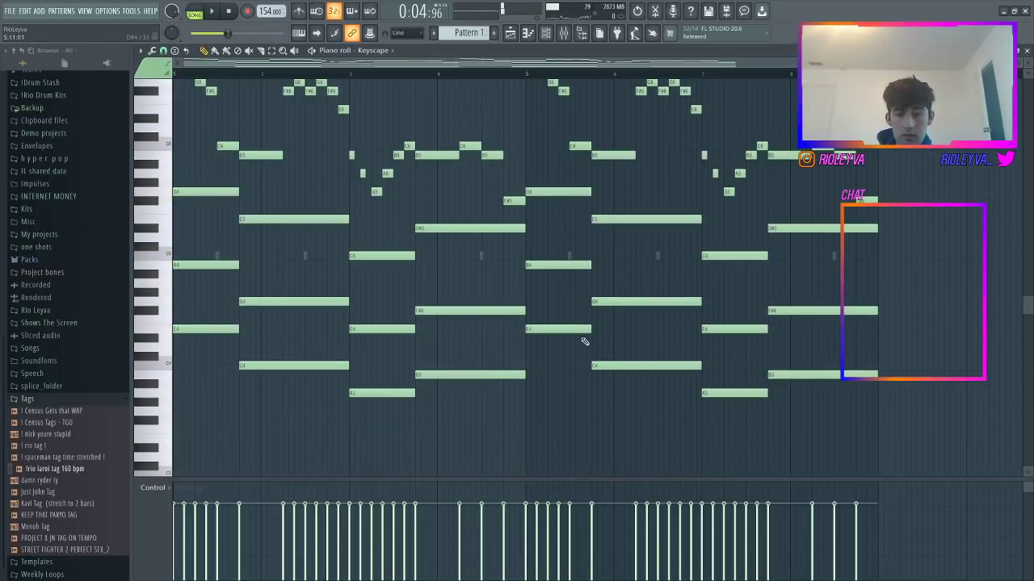
left_click(583, 338)
right_click(588, 336)
left_click(583, 329)
right_click(611, 367)
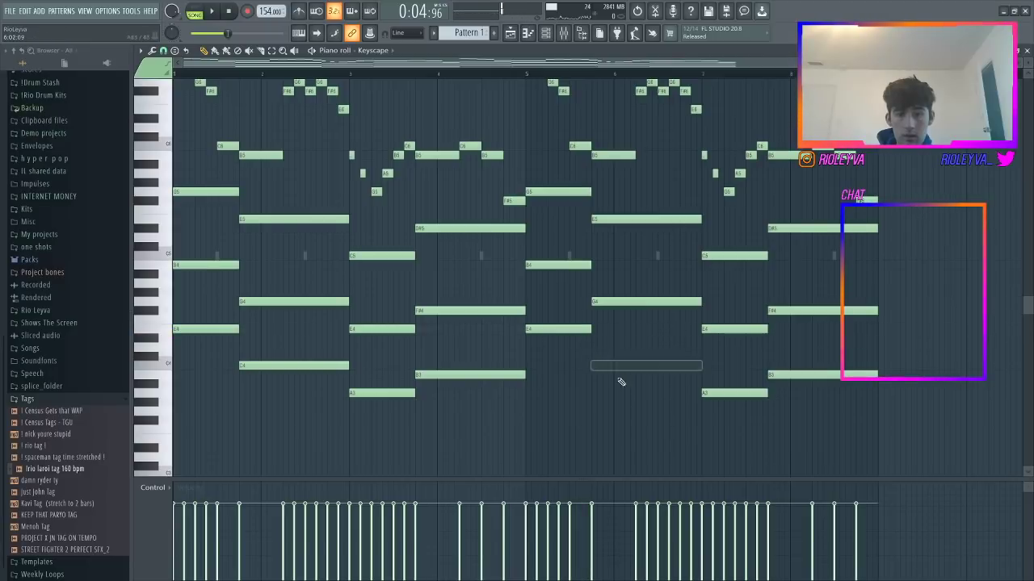
left_click(604, 299)
left_click(596, 267)
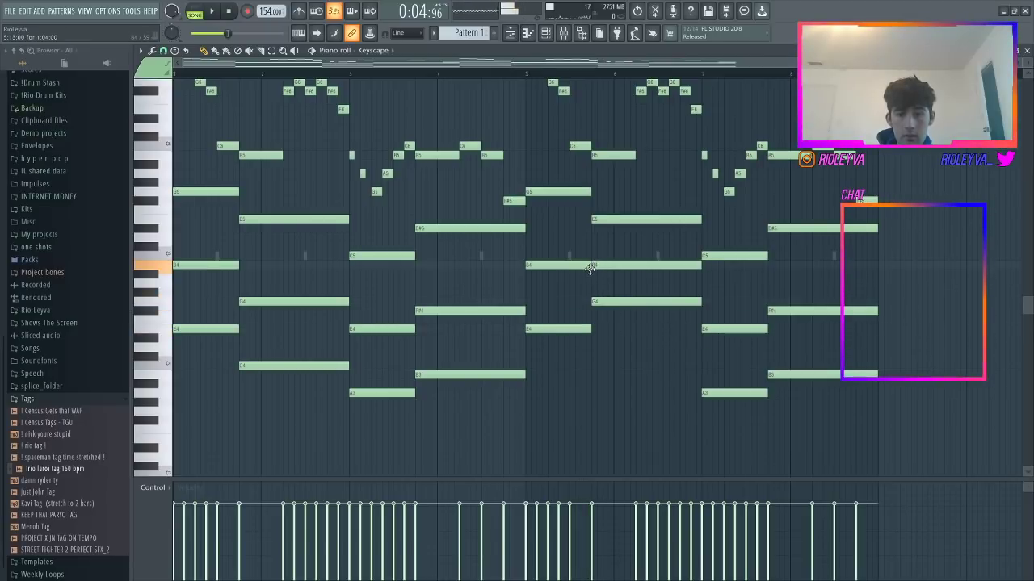
left_click_drag(606, 221, 607, 239)
- Raise the B4 of the bar 5–6 chord an octave to B5 and play the pattern
left_click(624, 269, "ctrl")
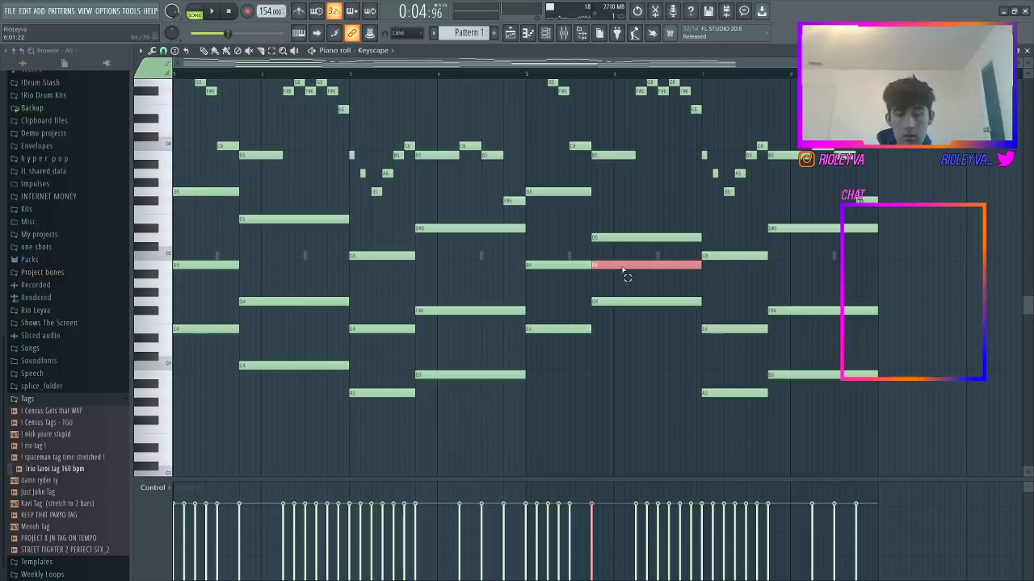
key("ctrl+Up")
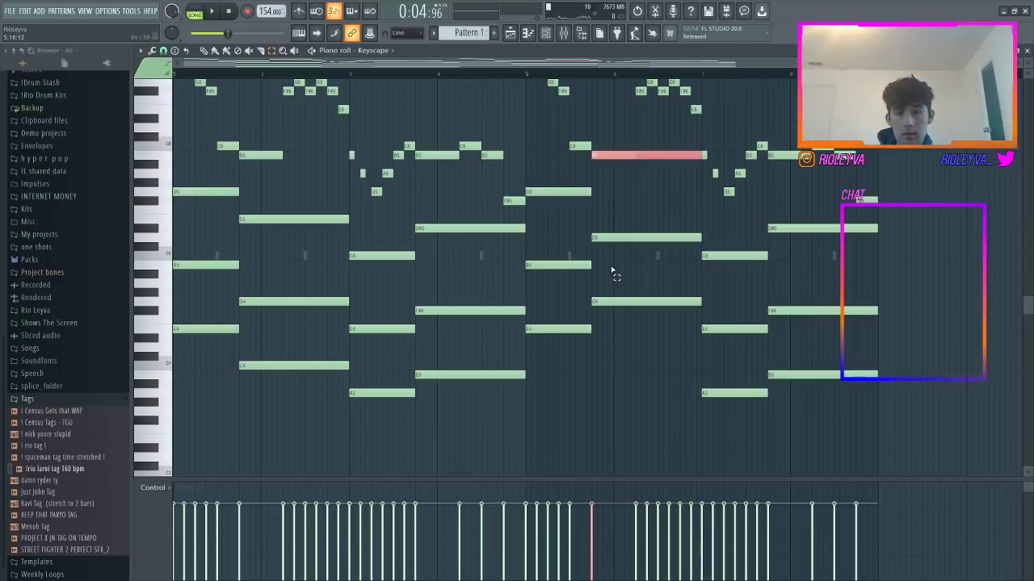
key("ctrl+Down")
left_click(622, 154, "ctrl")
key("ctrl+Down")
key("ctrl+Up")
key("space")
scroll(686, 266, "up", 2)
scroll(701, 230, "down", 1)
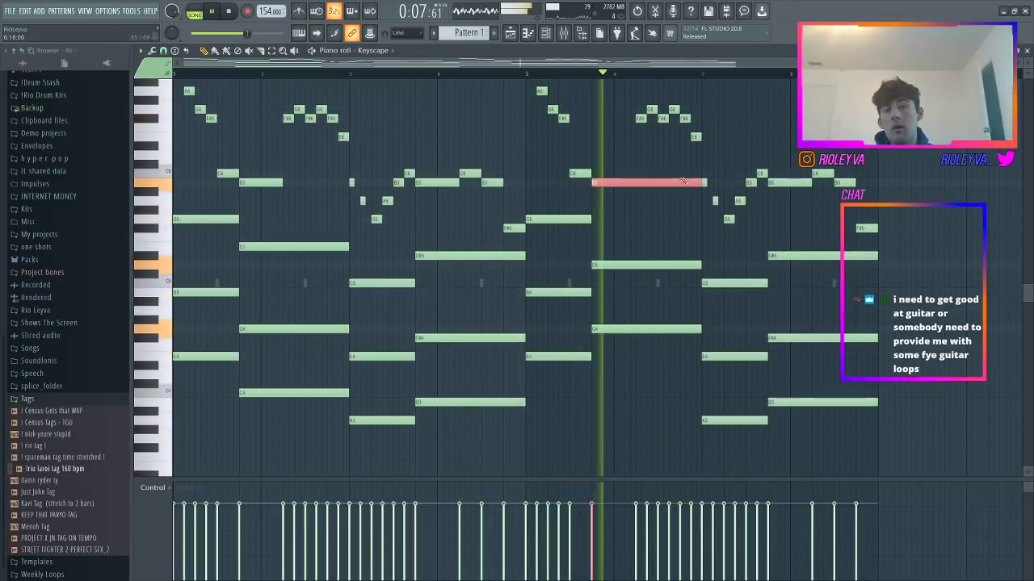
- Rewrite the end of bar 6's melody as A6, B6 and A6, and play it from bar 6
scroll(690, 142, "up", 3)
key("space")
left_click(662, 120)
right_click(664, 121)
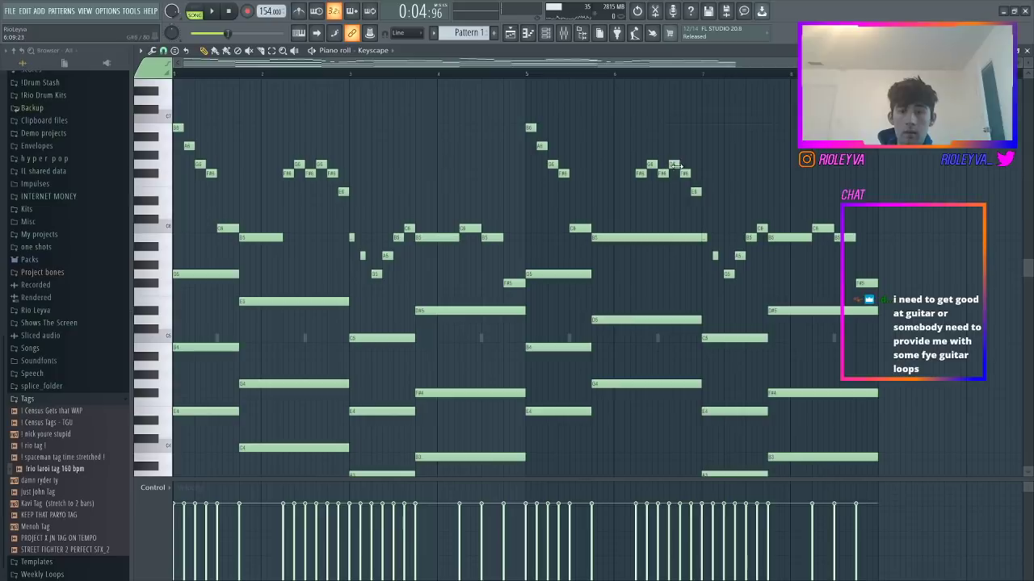
left_click_drag(673, 138, 673, 146)
left_click(695, 146)
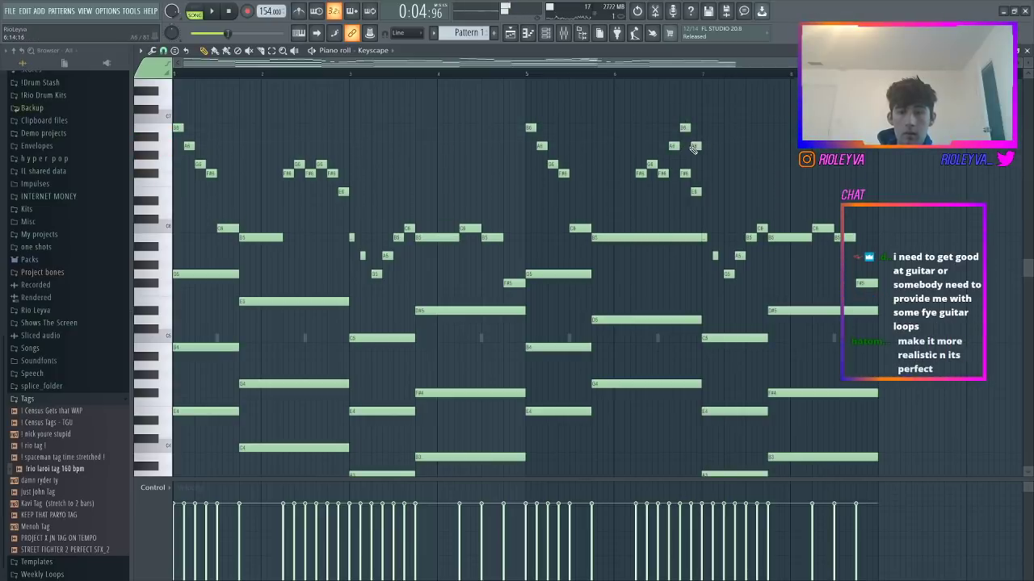
left_click(615, 77)
key("space")
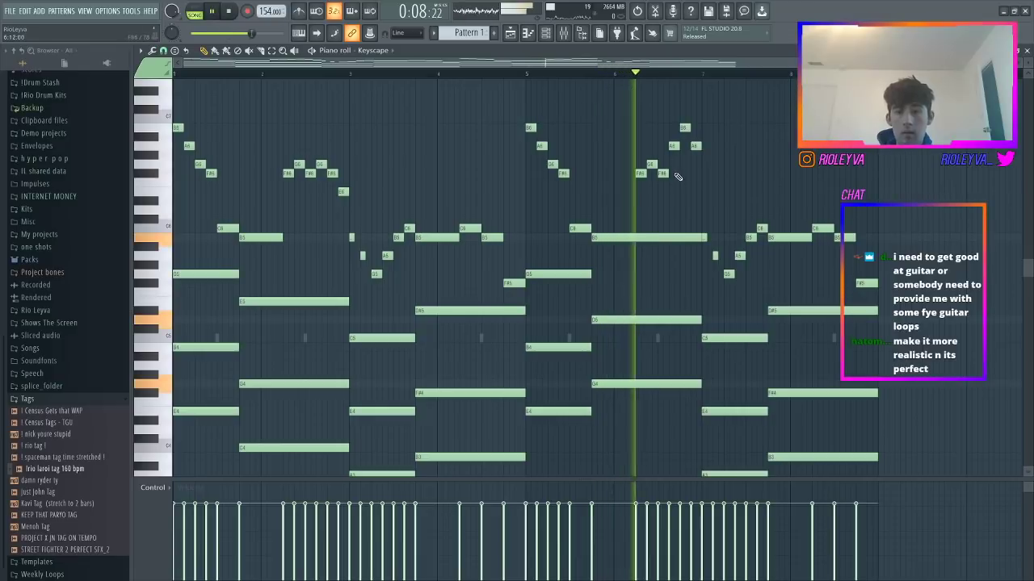
key("space")
- Change bar 6's run to G6, A6, B6, A6 and B6, ending on a long D7 that reaches into bar 7
left_click(595, 74)
right_click(662, 172)
left_click_drag(638, 173, 651, 146)
left_click(659, 126)
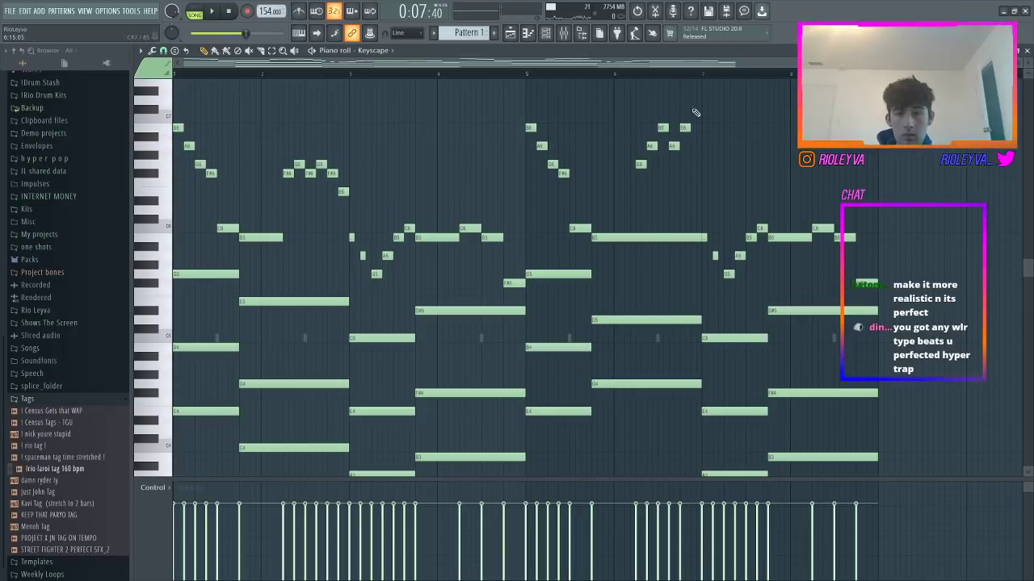
left_click(692, 100)
key("space")
left_click_drag(704, 100, 764, 109)
key("space")
- Raise the melody notes of bars 7 and 8 by an octave and play them from the end of bar 6
left_click_drag(879, 310, 708, 198)
key("space")
key("ctrl+Up")
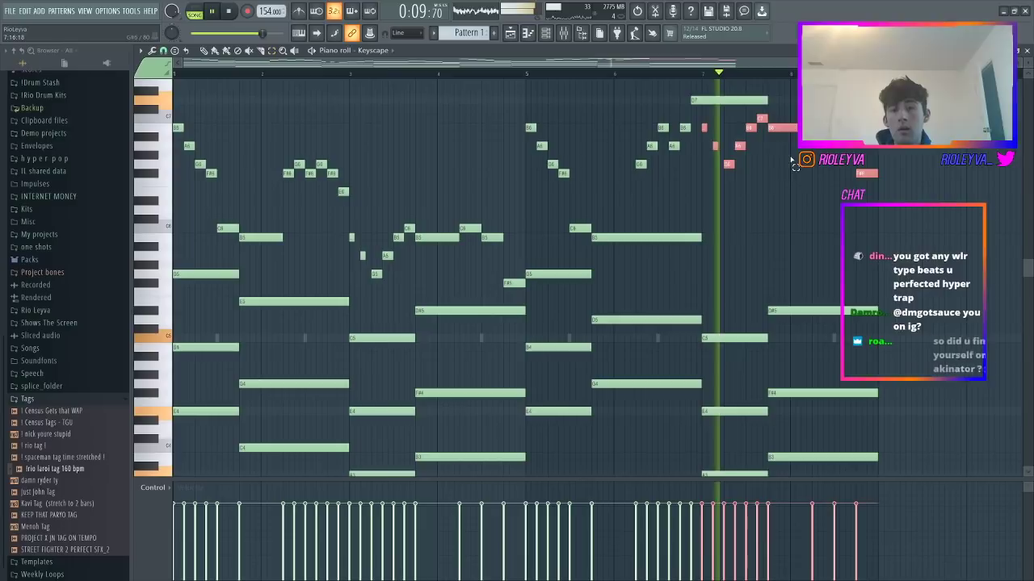
left_click(829, 168, "ctrl")
key("space")
left_click(684, 75)
key("space")
key("space")
- Continue bar 7's descending run with F#6, E6 and F#6, leading into a B5, and play it
left_click_drag(739, 147, 740, 170)
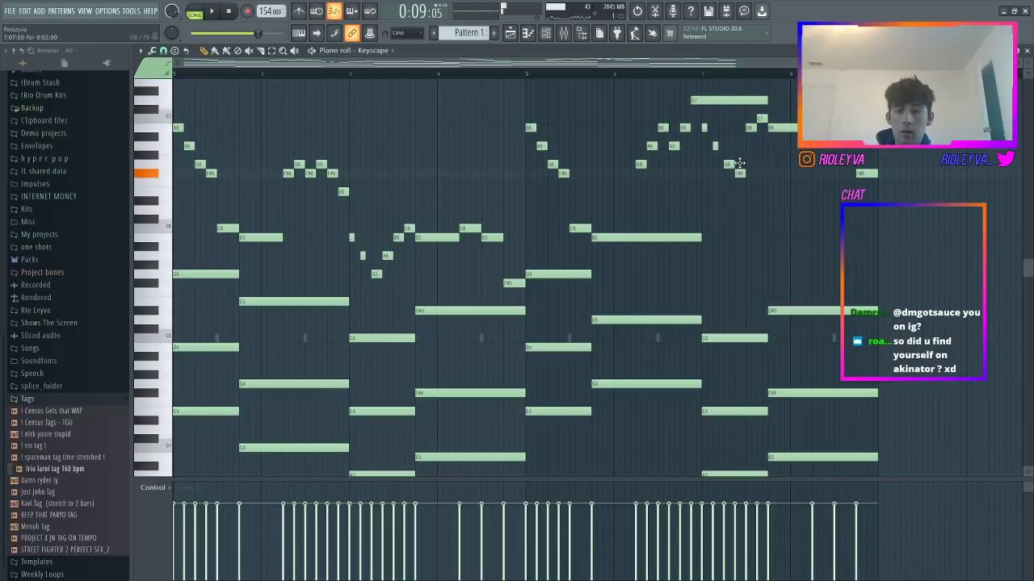
left_click(751, 192)
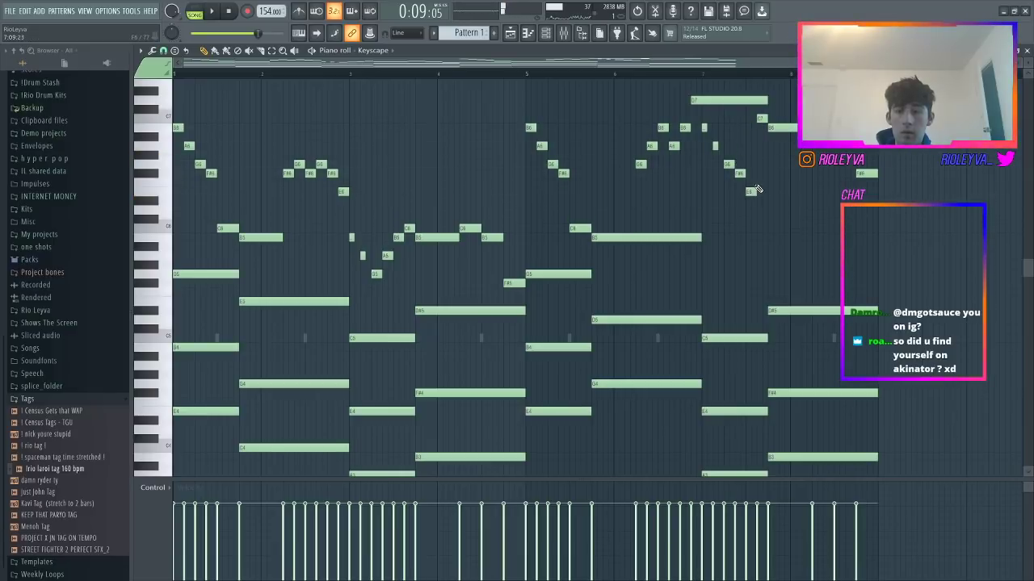
left_click_drag(773, 219, 768, 237)
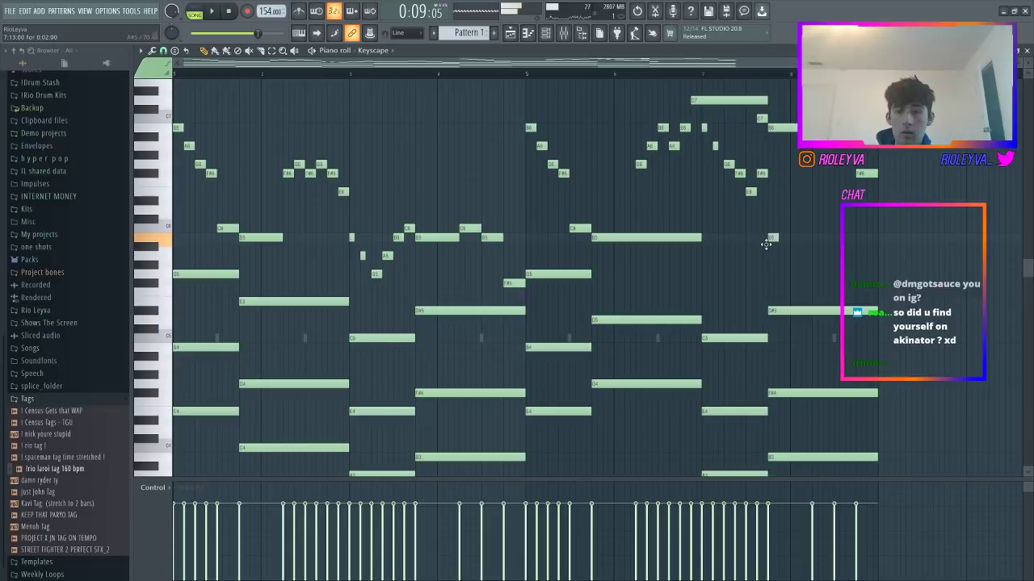
key("space")
- Remove the long B6, lengthen the B5 to eight steps, follow it with a four-step G6, and remove bar 8's last F#6
right_click(773, 128)
left_click_drag(777, 237, 814, 209)
key("space")
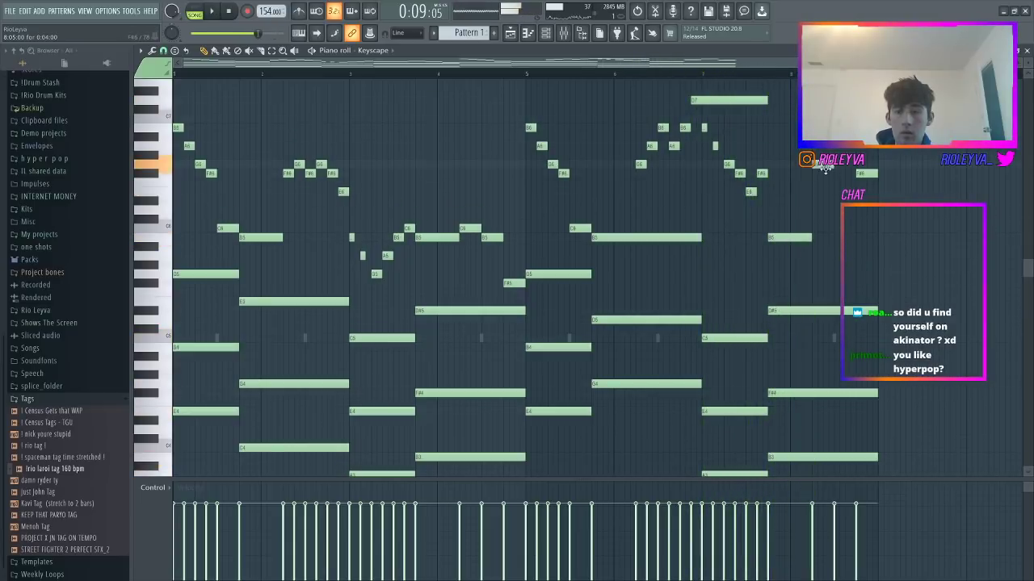
right_click(860, 175)
- Show the channel rack and add a Play instrument channel
left_click(549, 32)
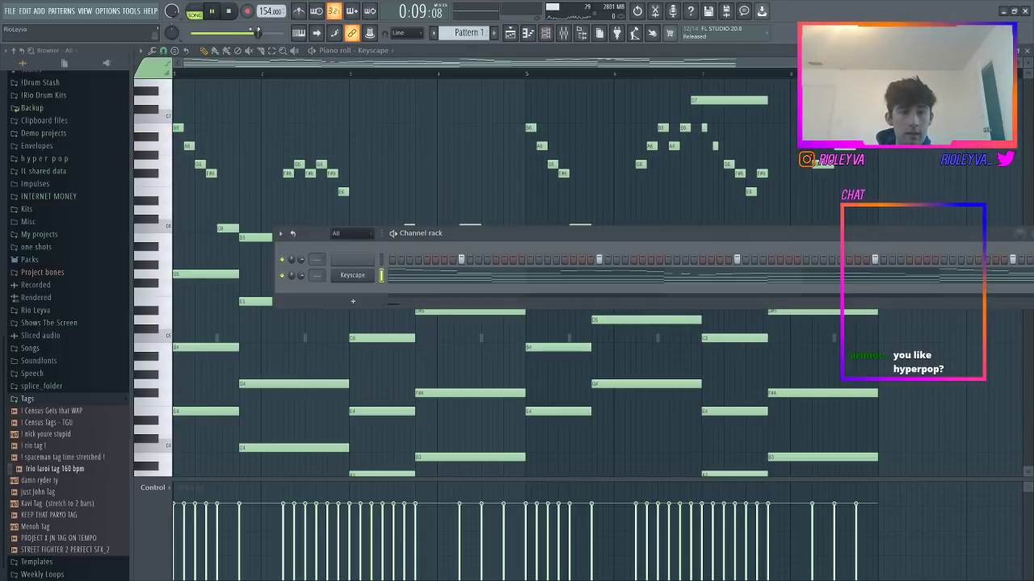
key("space")
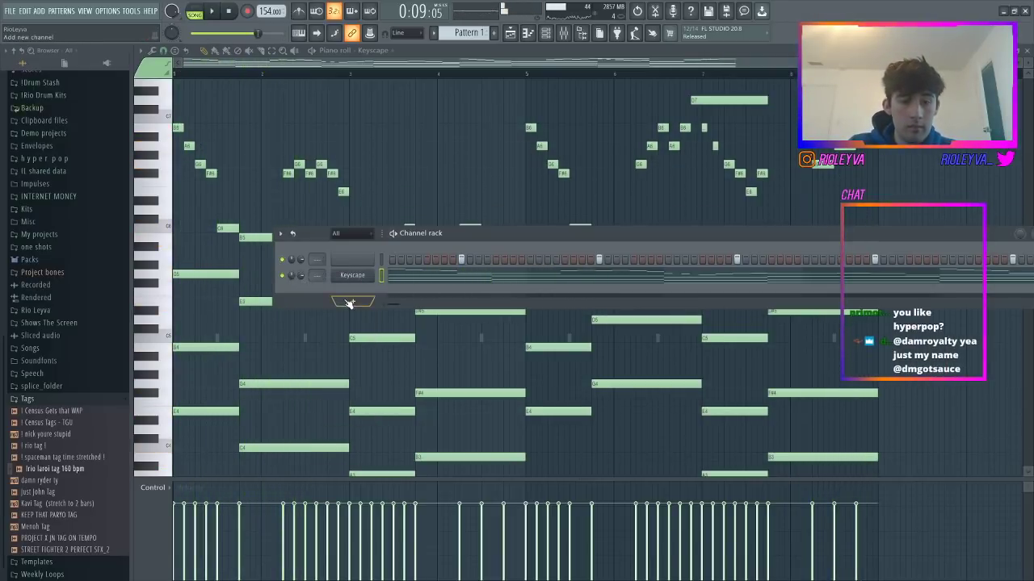
left_click(353, 301)
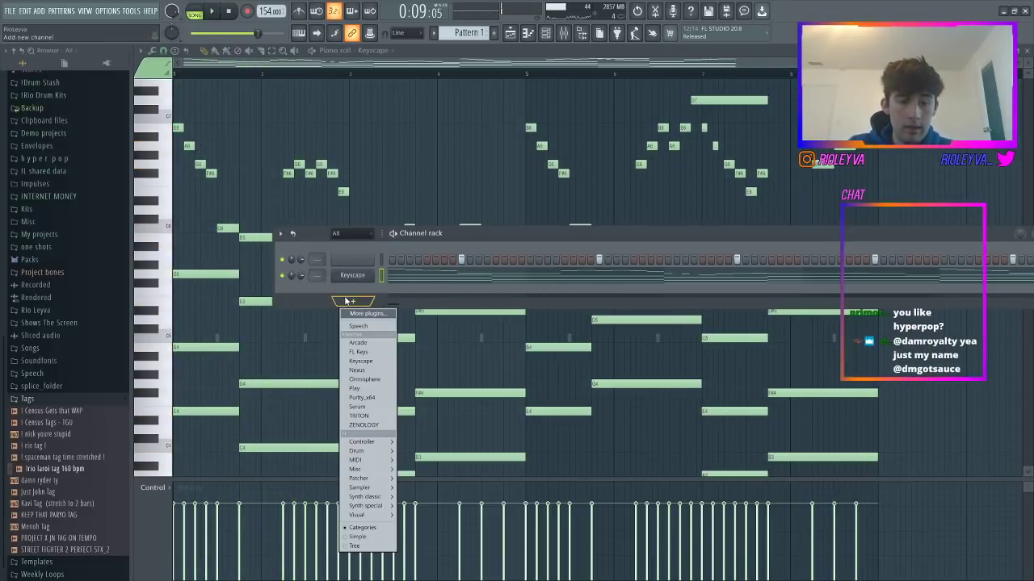
left_click(366, 388)
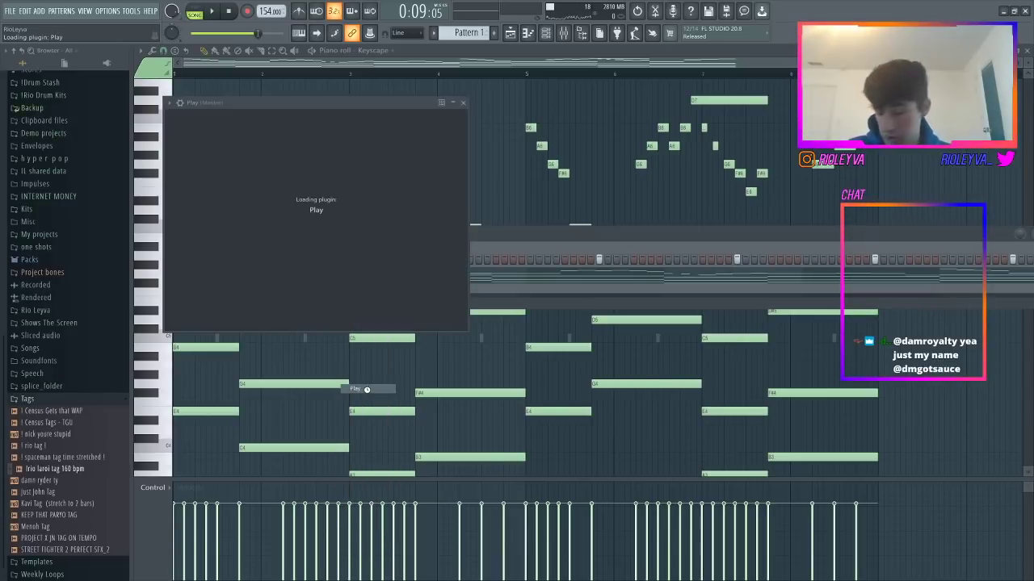
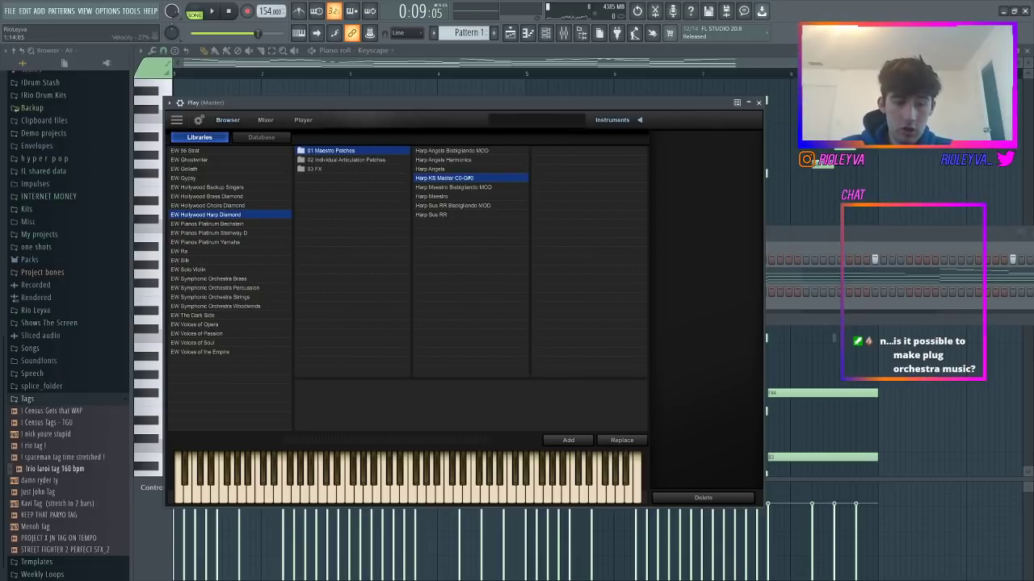
left_click(1014, 12)
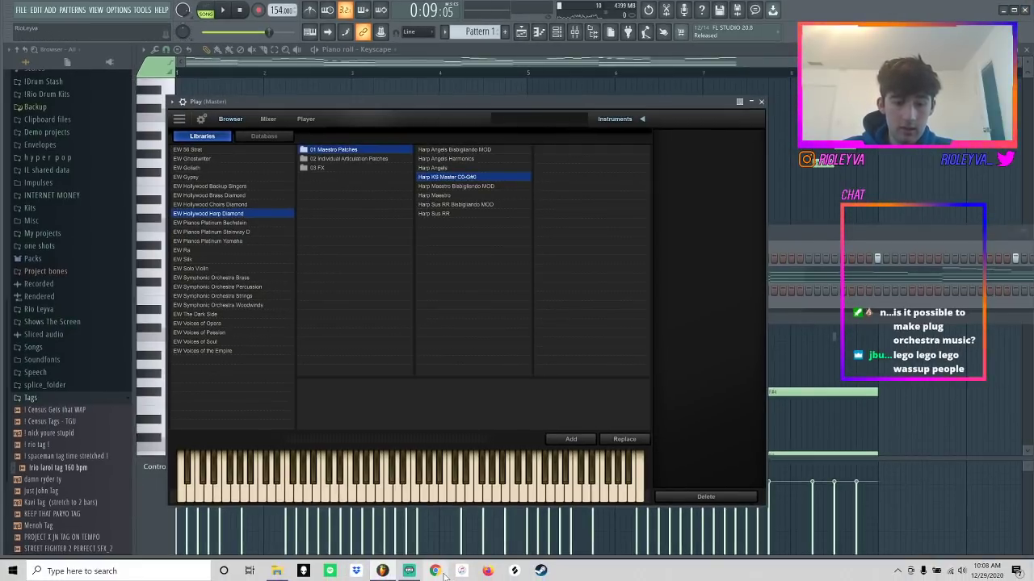
left_click(1014, 11)
left_click(1015, 11)
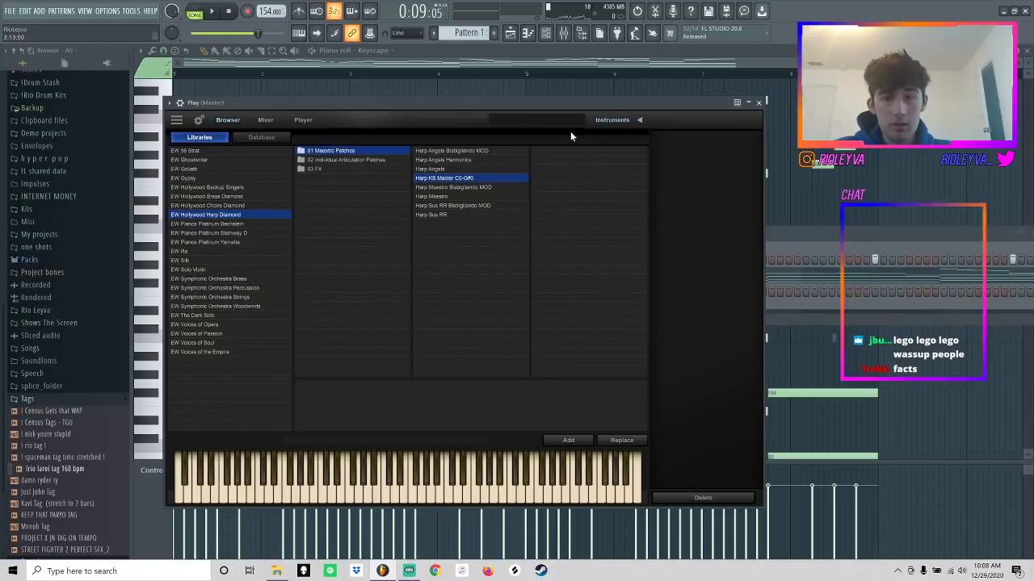
- Load the QLSV Exp Fst patch from EW Solo Violin's 01 Long folder into Play and close the plugin window
left_click_drag(525, 101, 740, 109)
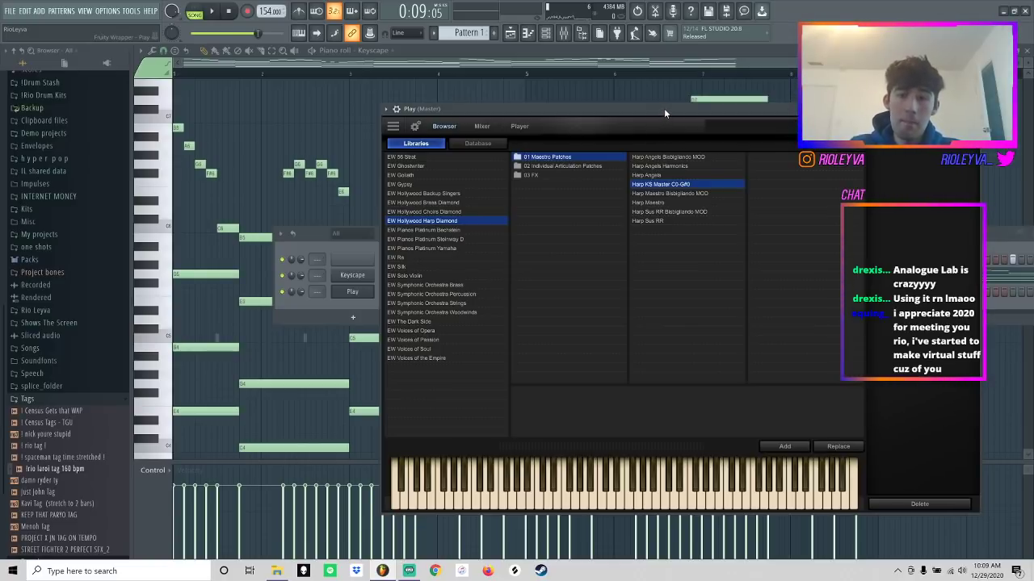
left_click_drag(663, 108, 662, 117)
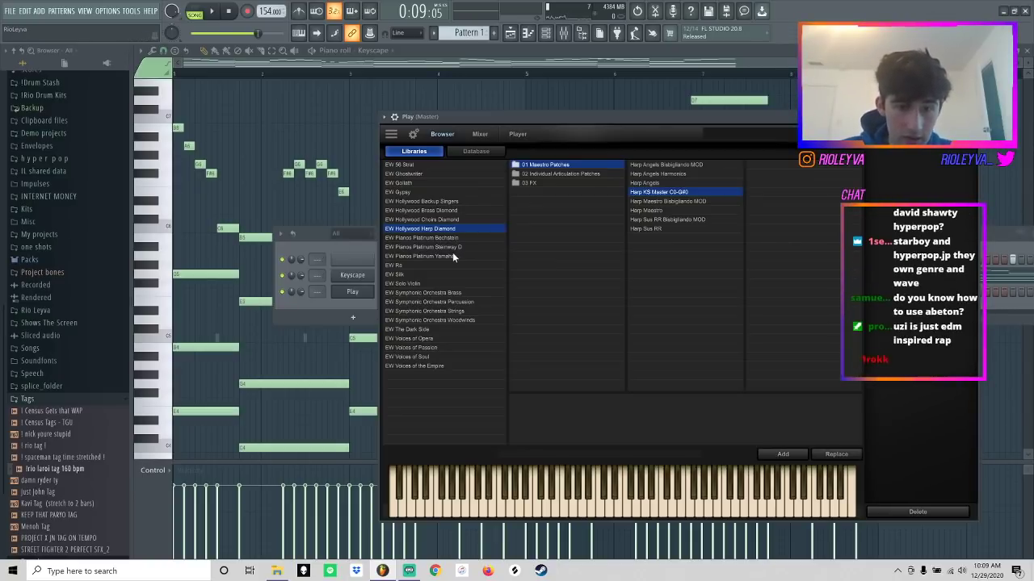
left_click(426, 283)
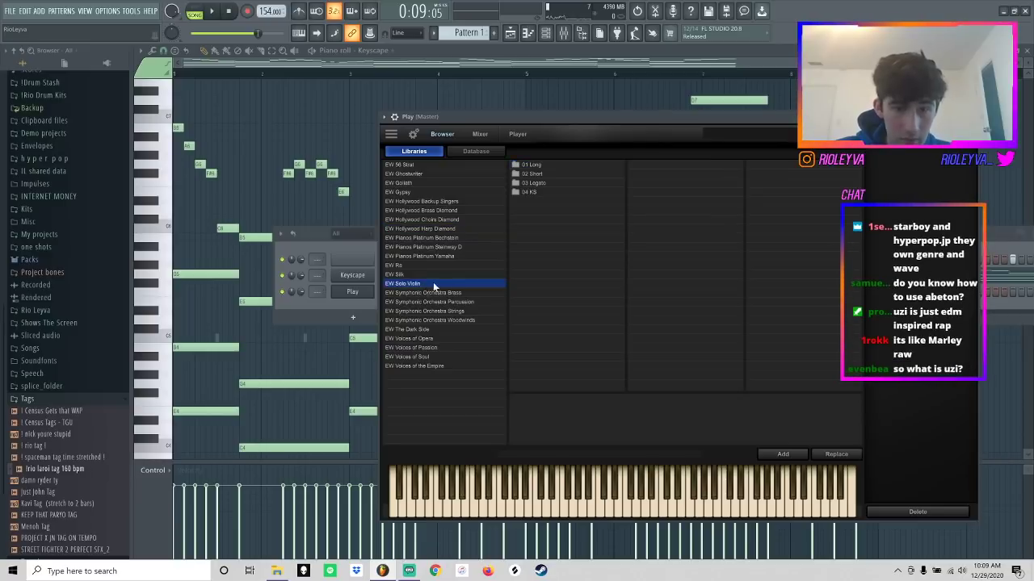
left_click(546, 164)
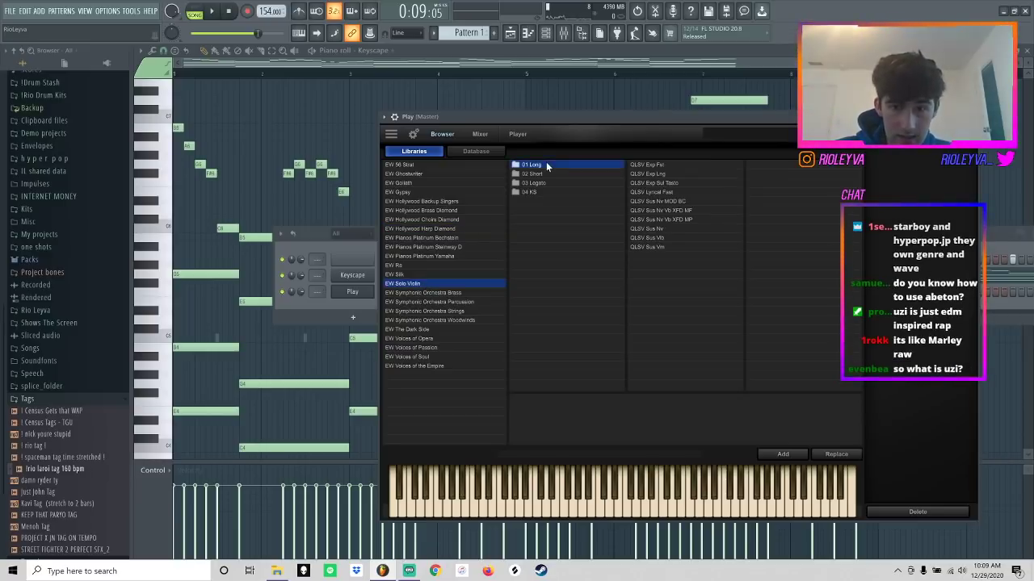
left_click(673, 164)
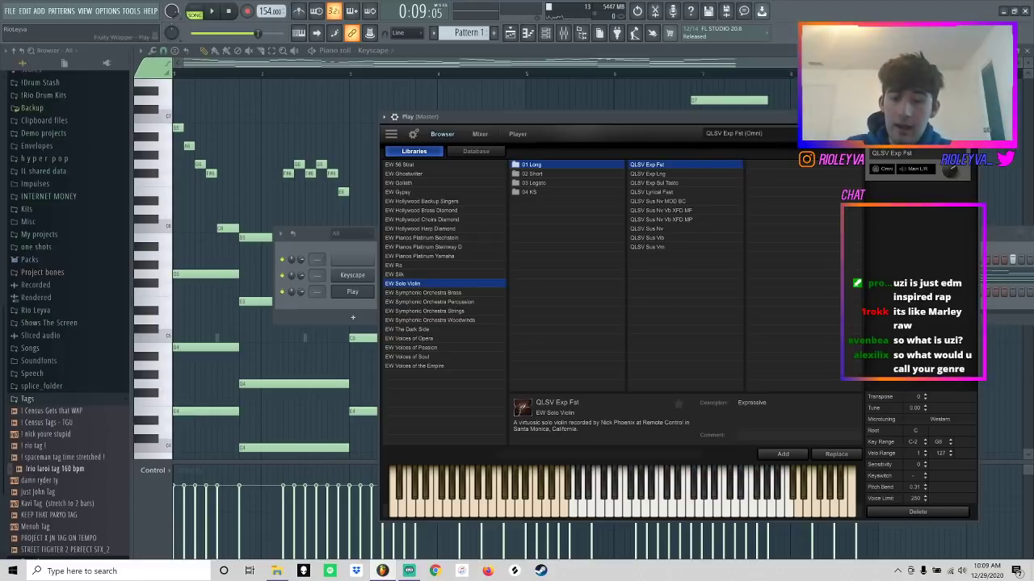
left_click(970, 117)
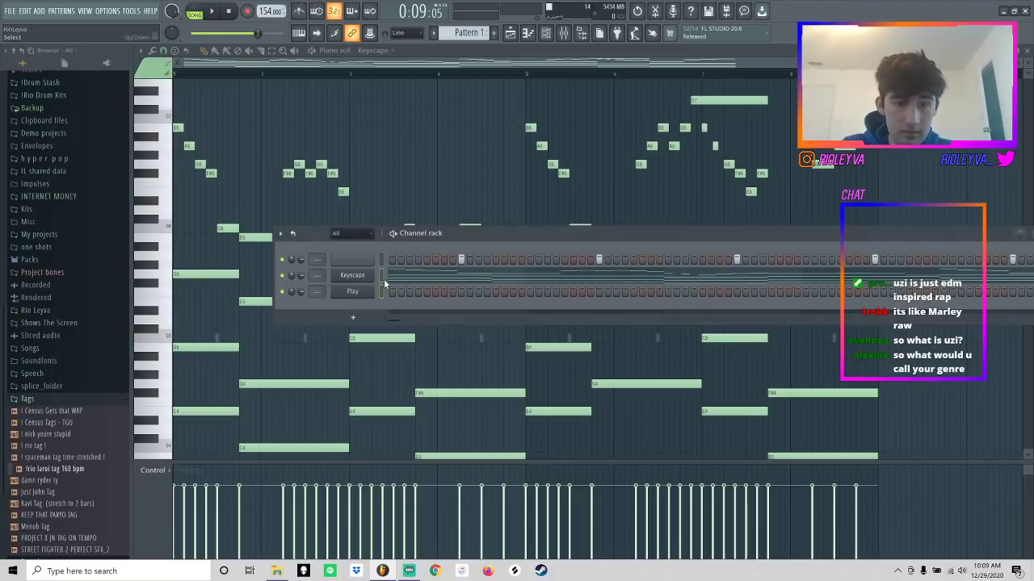
- Copy the Keyscape notes to the Play channel, mute Keyscape, and open Play's piano roll
left_click(382, 291)
left_click(281, 276)
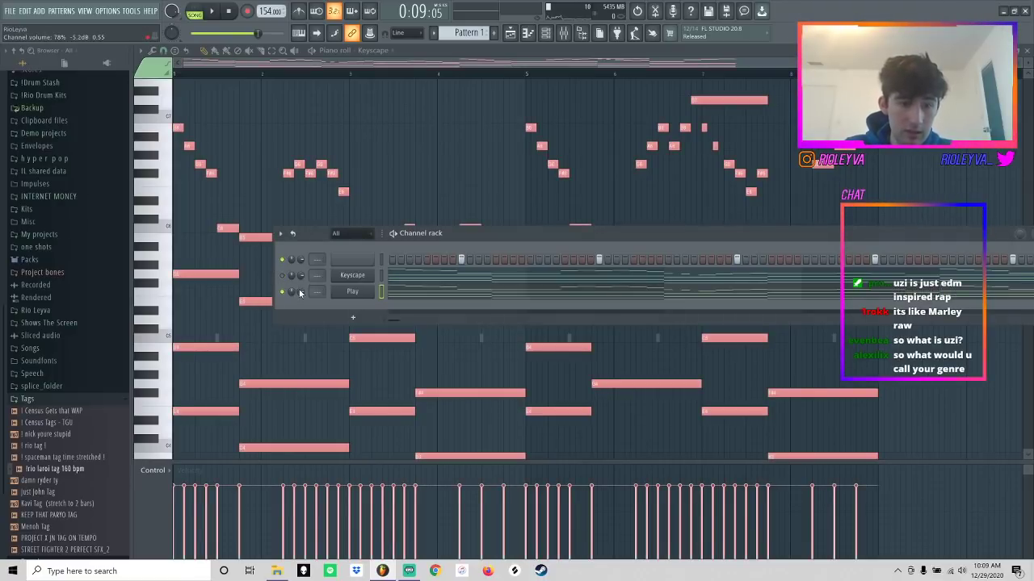
left_click(454, 296)
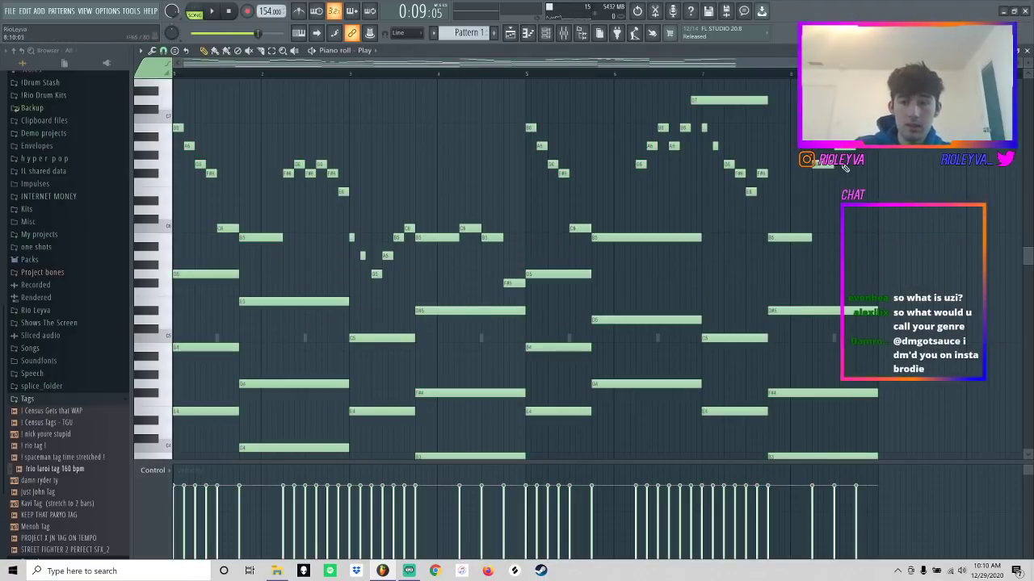
- Mute the upper melody notes across bars 1 to 8 of the Play channel and play back the remaining chords
scroll(511, 238, "down", 2)
left_click_drag(513, 268, 264, 125)
key("alt+m")
left_click_drag(255, 220, 139, 78)
key("alt+m")
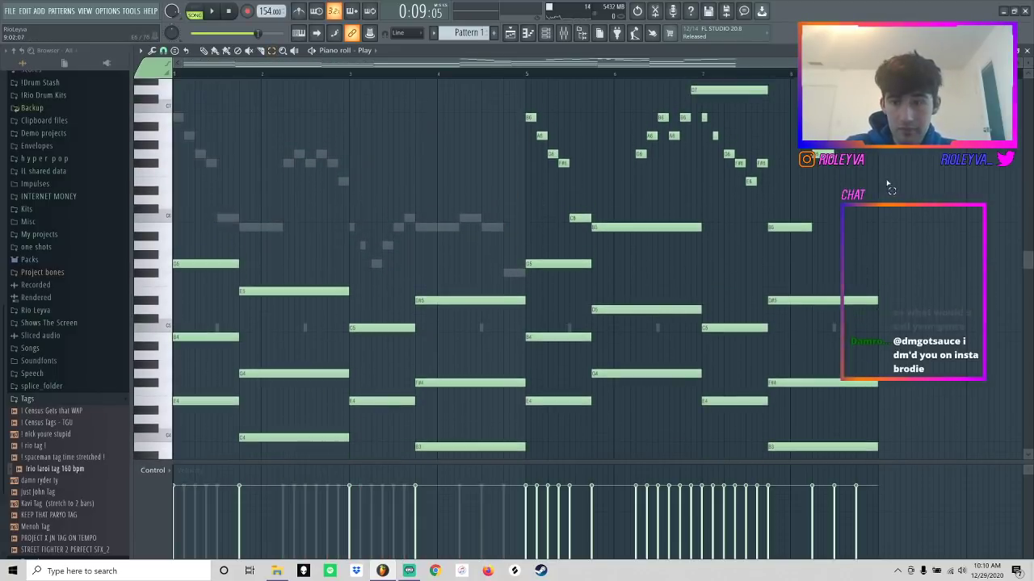
left_click_drag(800, 203, 399, 79)
key("alt+m")
scroll(582, 97, "down", 6)
key("space")
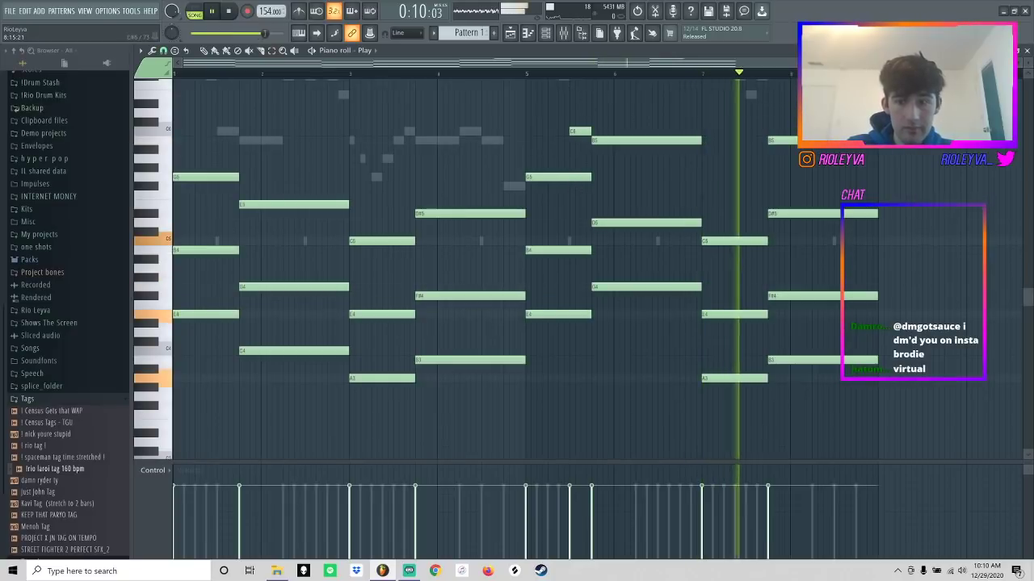
key("F6")
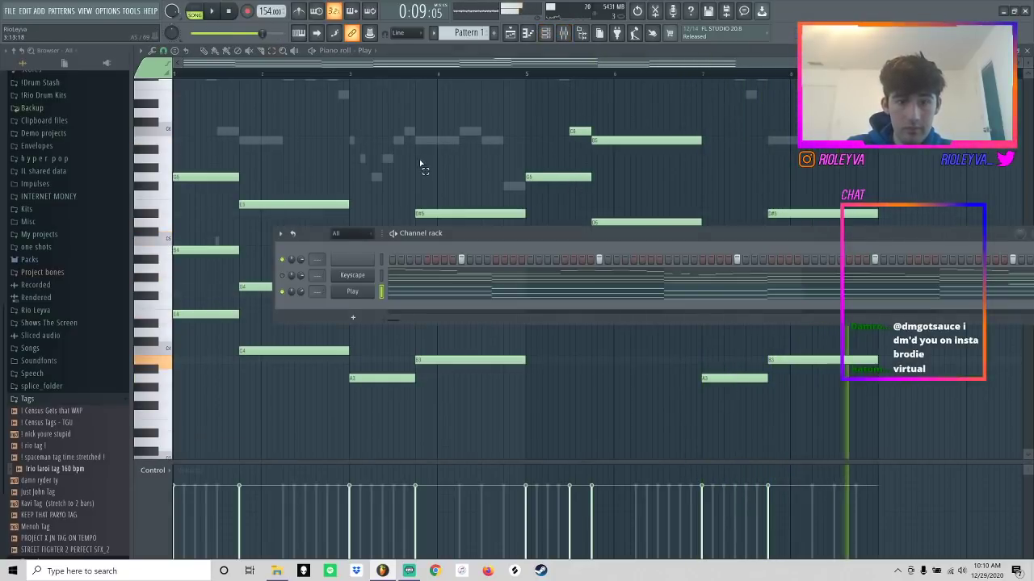
- Transpose the Play channel's chords up one octave, play them back together with Keyscape, and lower the Play channel's volume
key("F6")
key("ctrl+Up")
key("space")
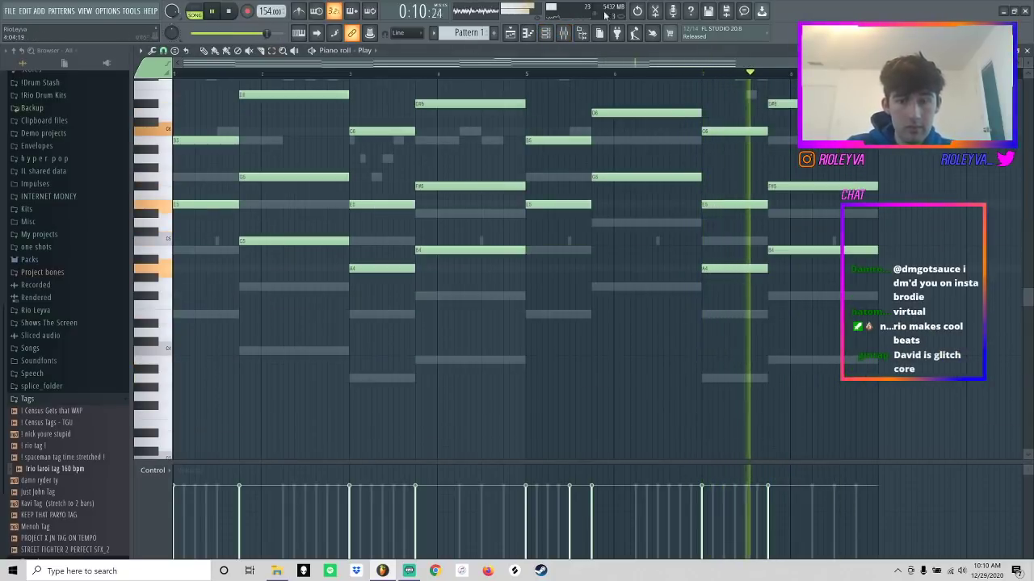
key("F6")
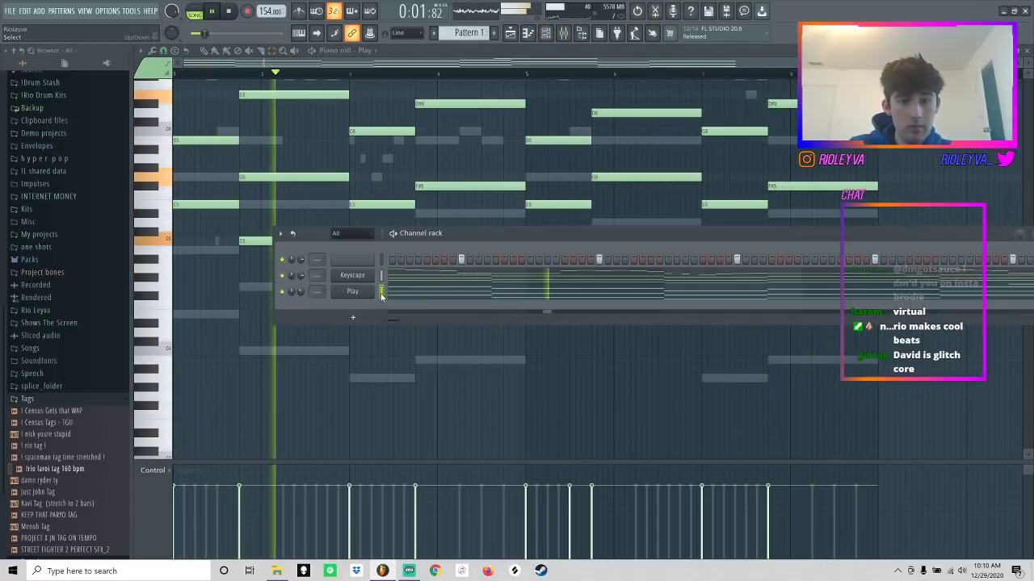
left_click_drag(301, 292, 301, 317)
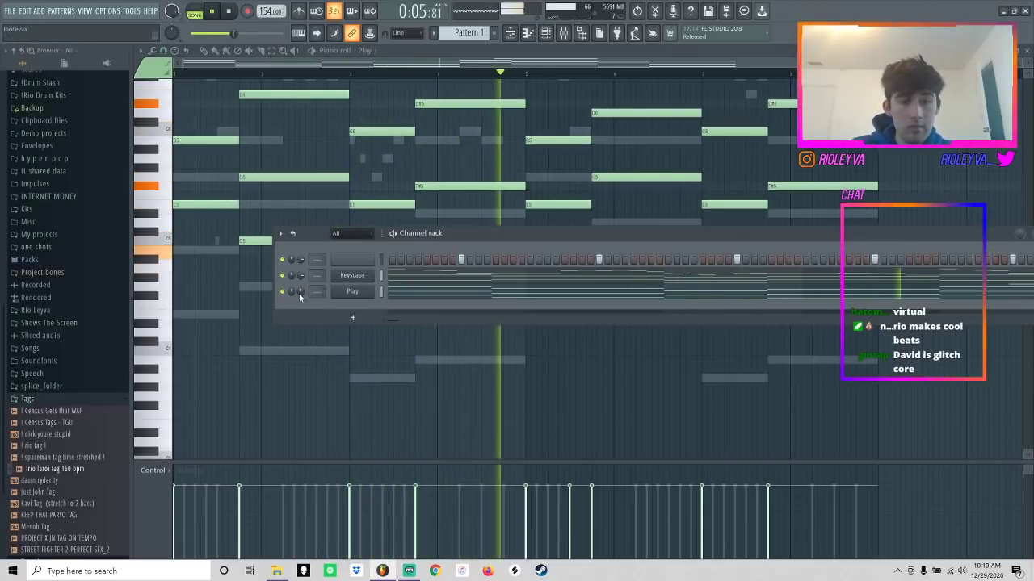
- Clone the Play channel, load 3FL Legato from EW Symphonic Orchestra Woodwinds' 3 Flutes, 1 Long folder into the copy, and audition it
right_click(353, 292)
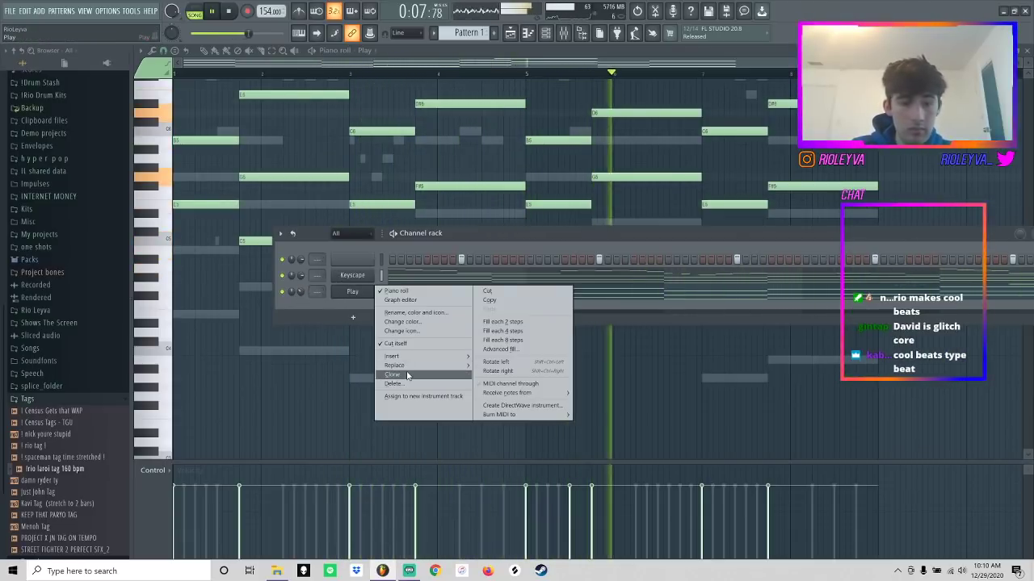
left_click(408, 376)
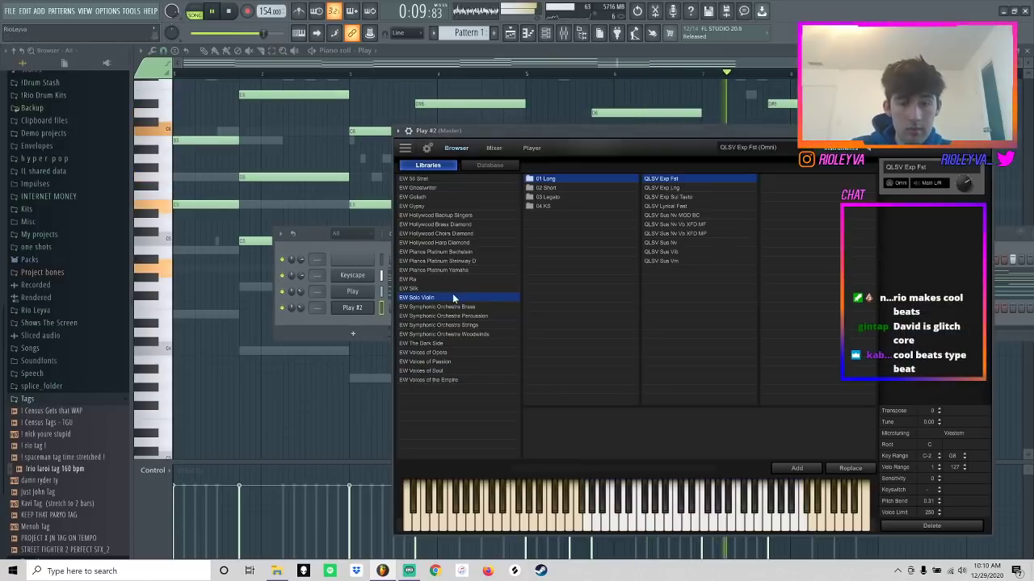
left_click(475, 334)
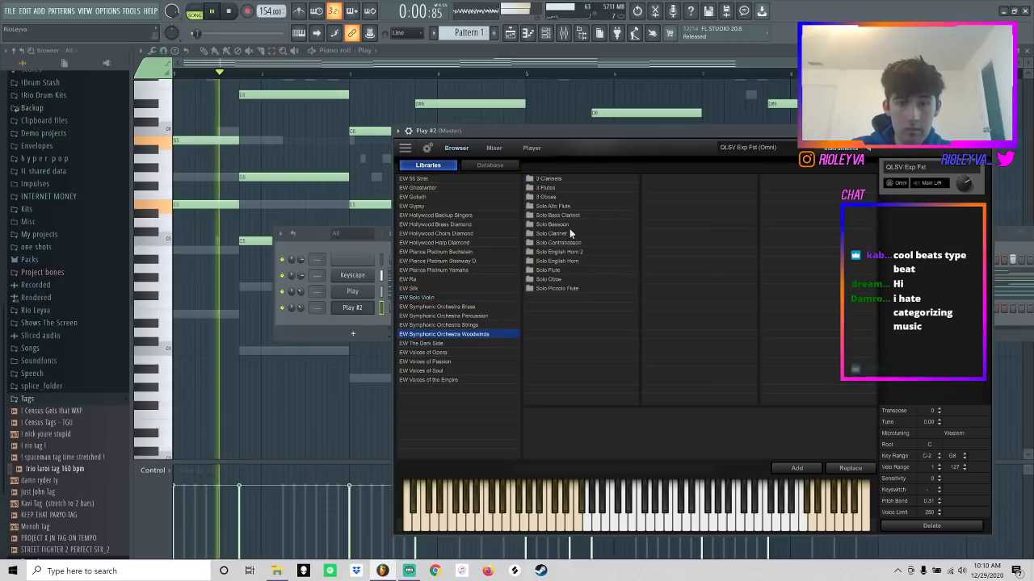
left_click(569, 188)
left_click(687, 179)
left_click(769, 188)
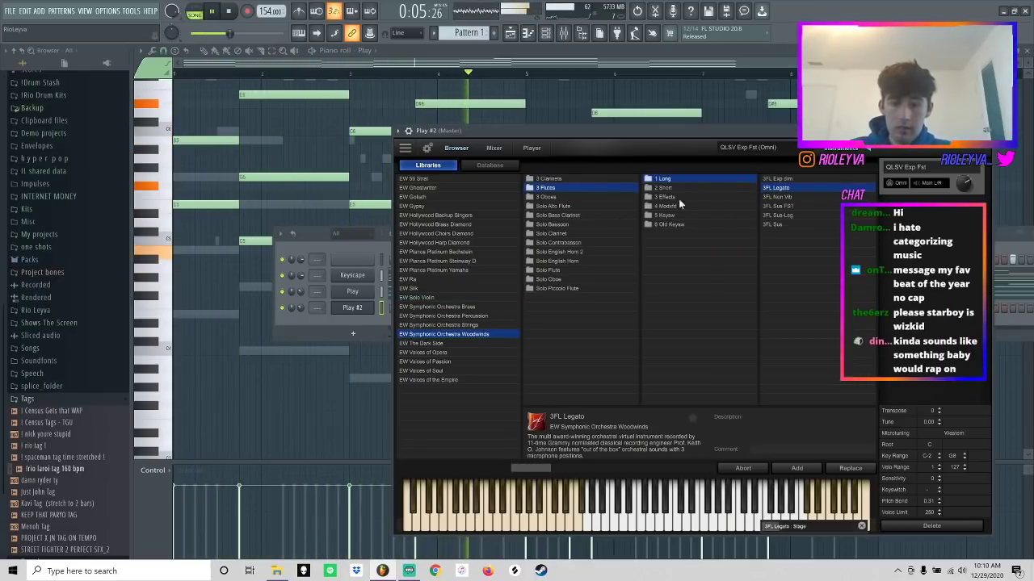
left_click(330, 323)
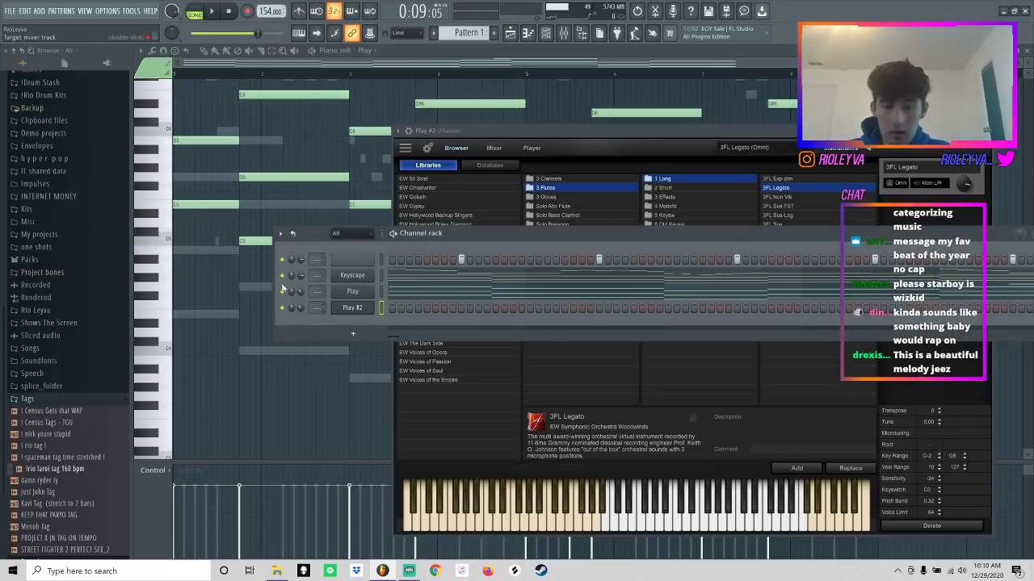
left_click(686, 525)
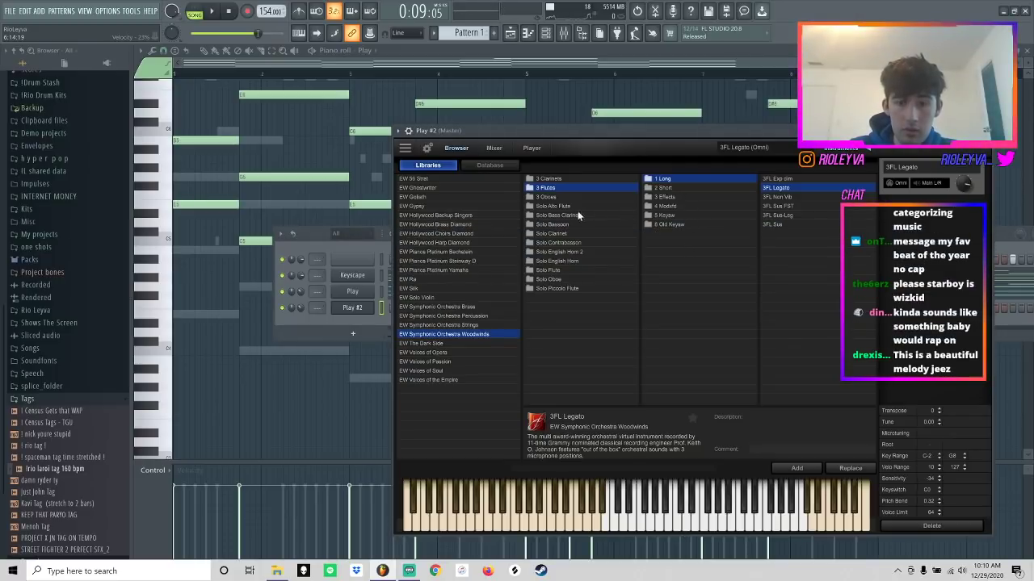
- Try the SFL Lyrical, SFL Slow exp 2 and SFL Sus vib patches from the Solo Flute's 1 Long folder
left_click(565, 271)
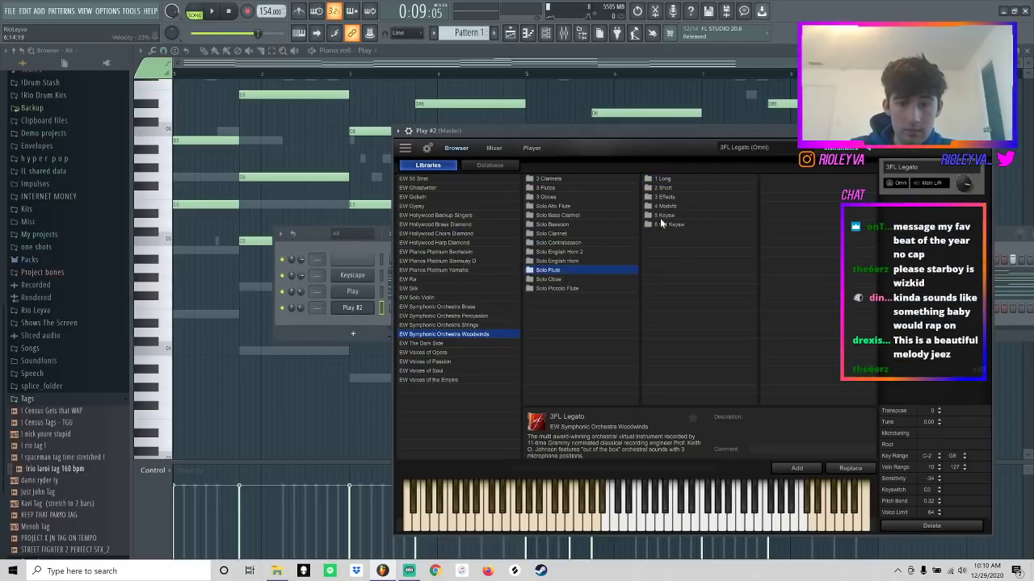
left_click(680, 178)
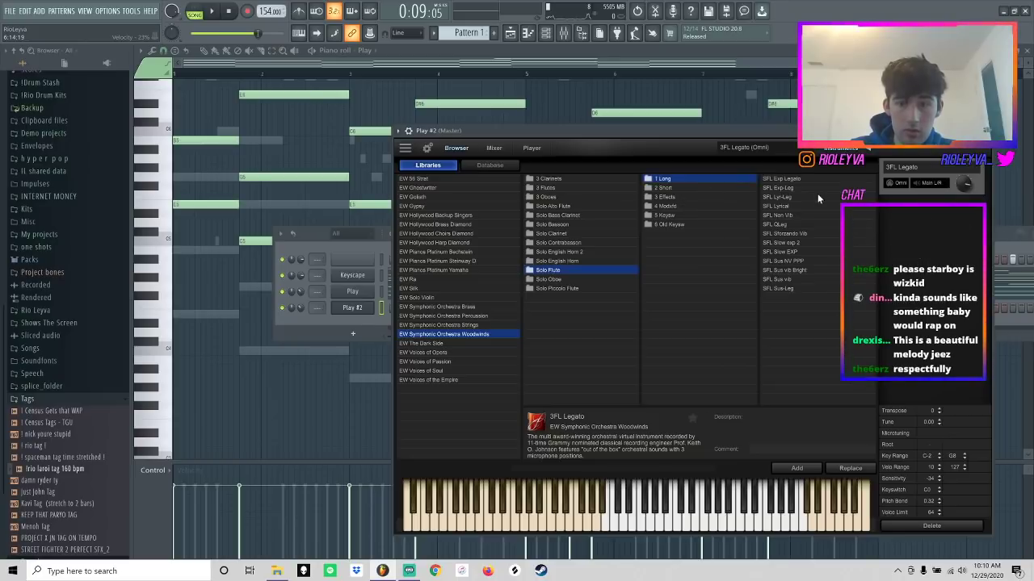
left_click(777, 206)
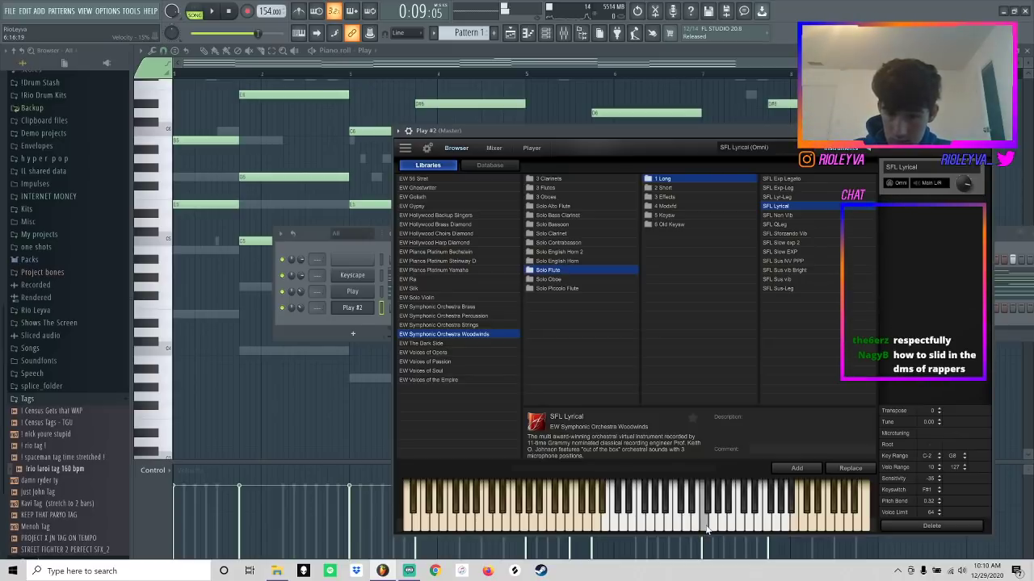
left_click(792, 243)
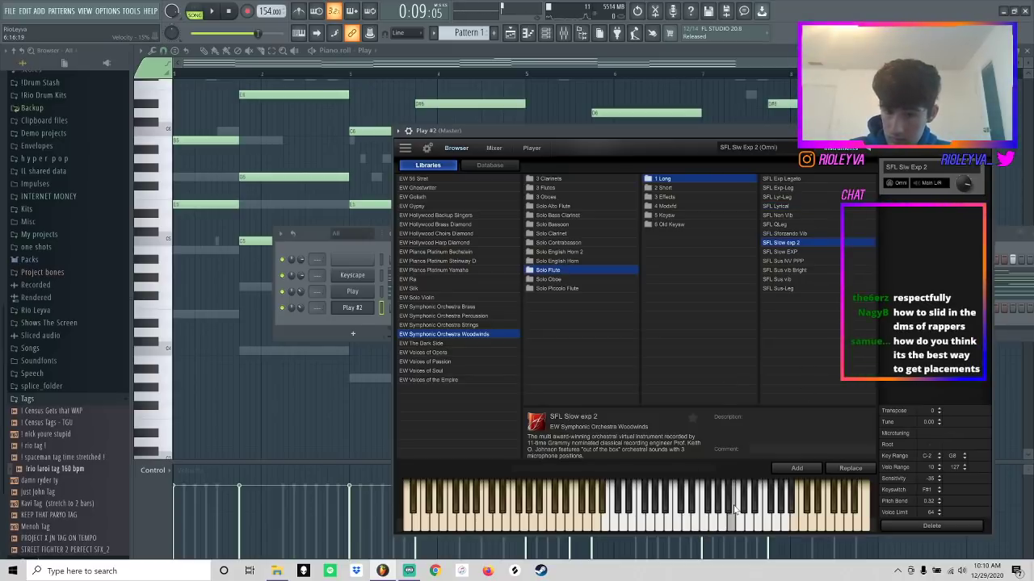
left_click(795, 279)
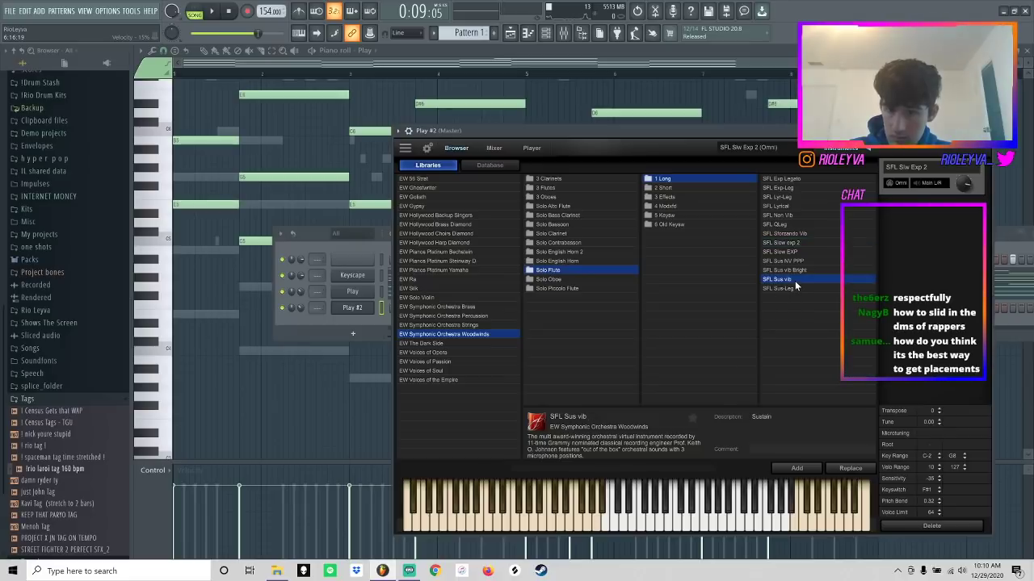
left_click(659, 490)
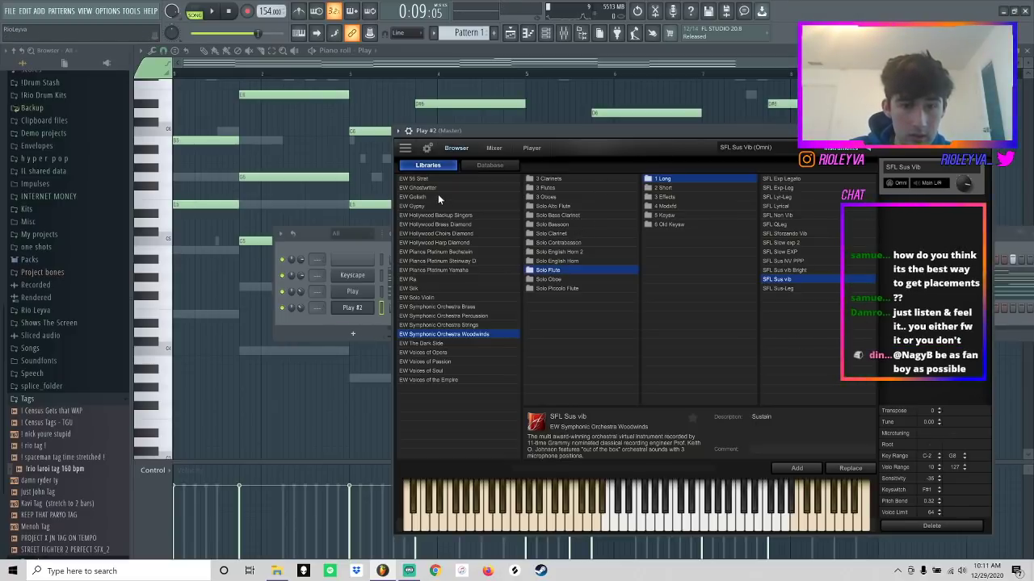
- Try the Bawu Exp and Dizi Lrg Fltr patches from the Elements folders of EW Silk's Chinese wind instruments
left_click(442, 288)
left_click(576, 178)
left_click(693, 180)
left_click(792, 178)
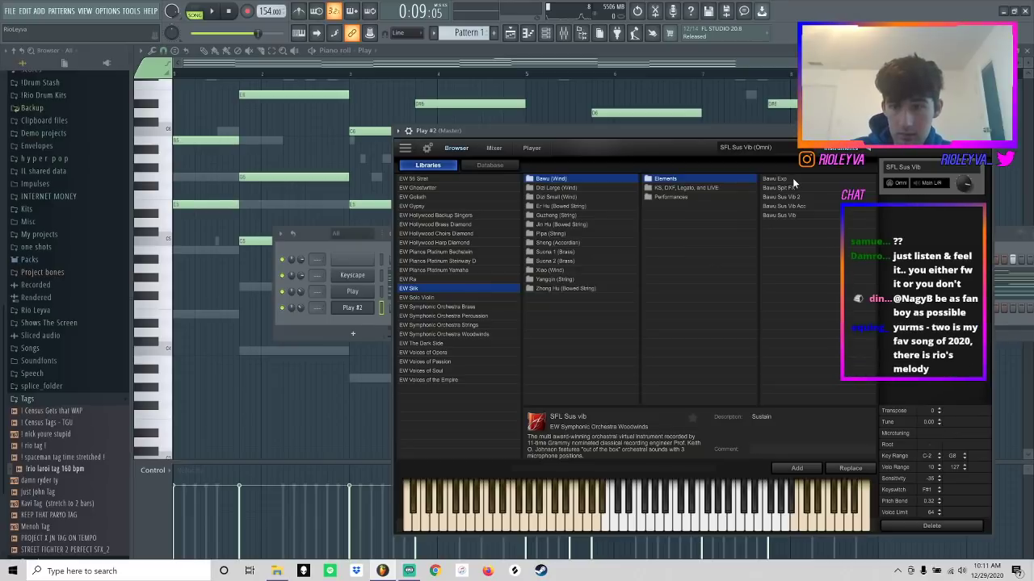
left_click(792, 179)
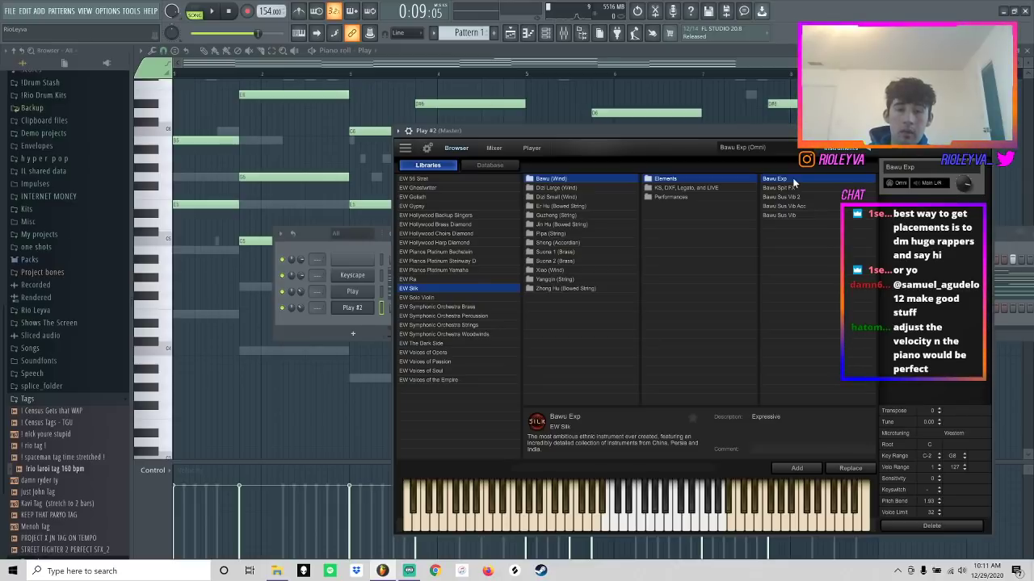
left_click(681, 527)
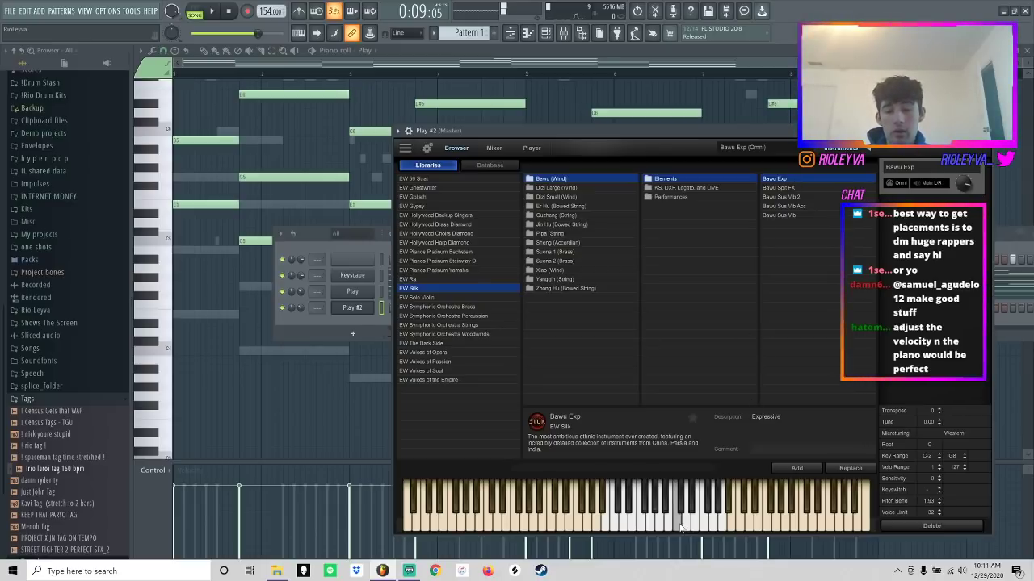
left_click(589, 190)
left_click(781, 180)
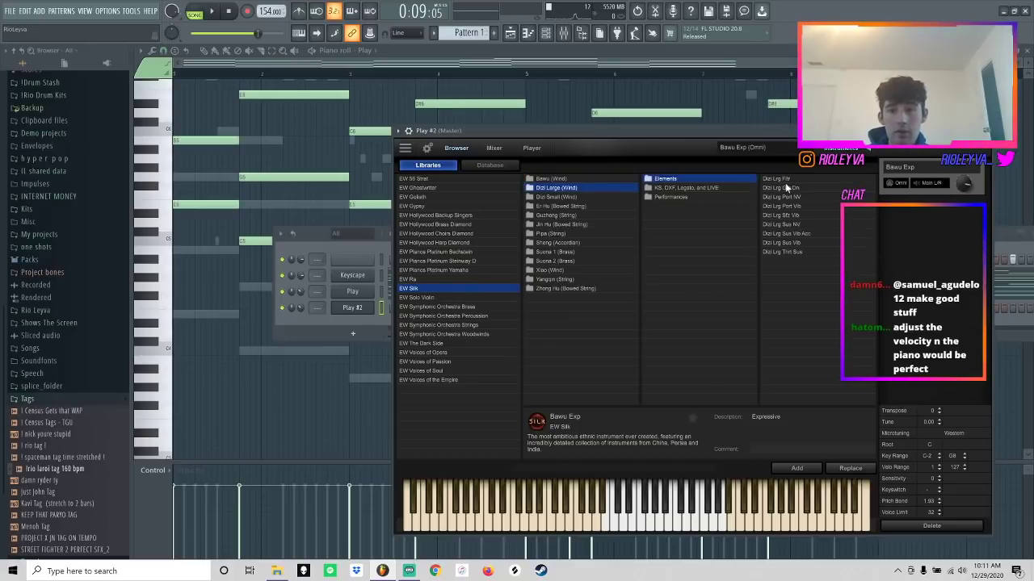
left_click(792, 180)
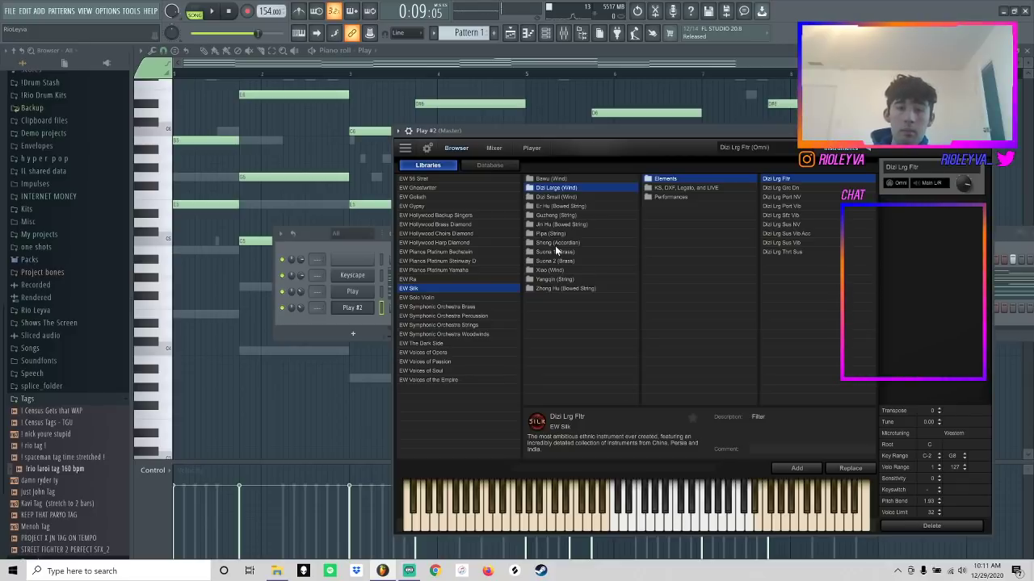
- Load Dizi Sml Exp from the Elements folder of EW Silk's Dizi Small (Wind), audition it, and close the plugin window
left_click(575, 197)
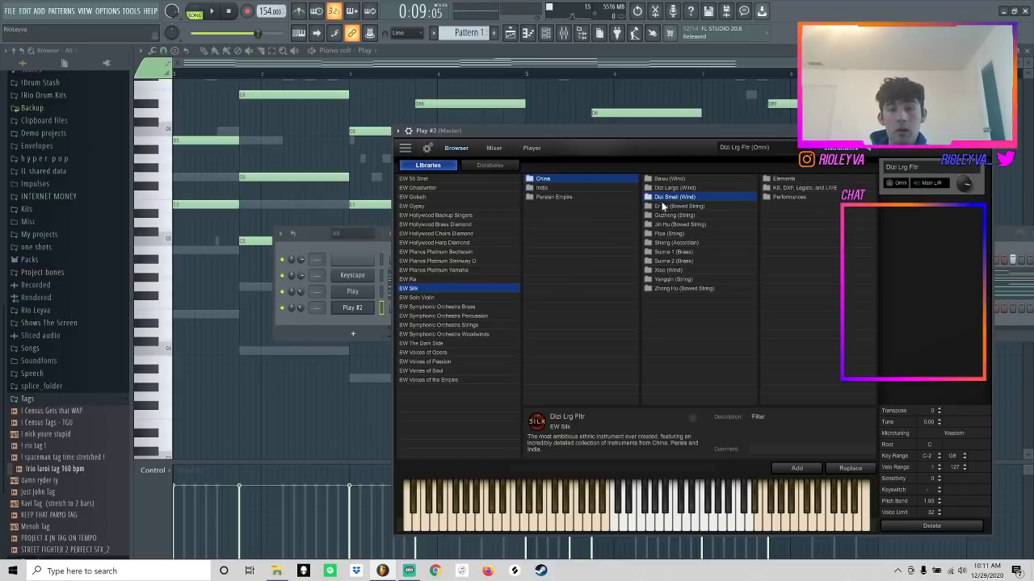
left_click(792, 178)
left_click(803, 178)
double_click(803, 178)
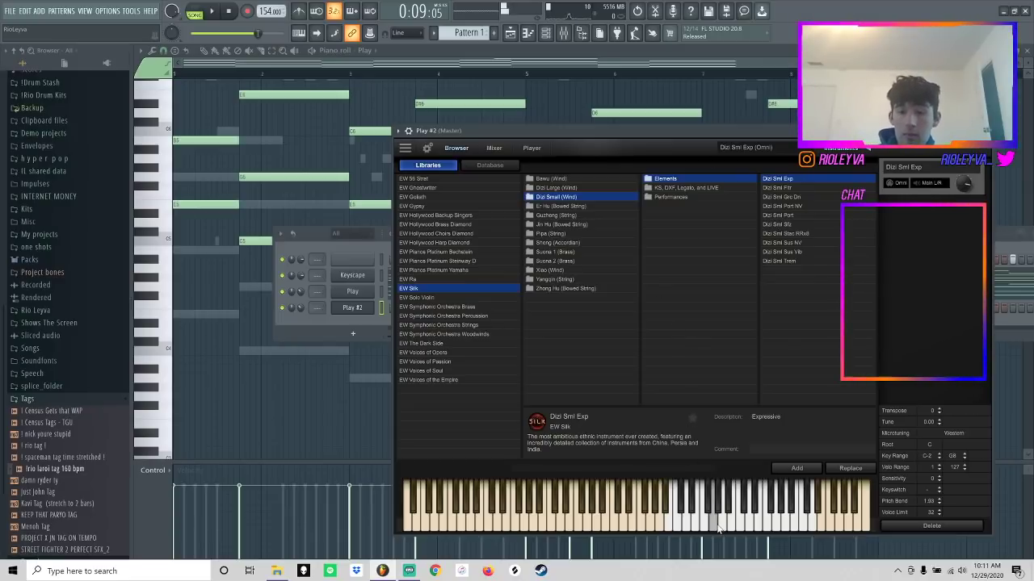
left_click(984, 130)
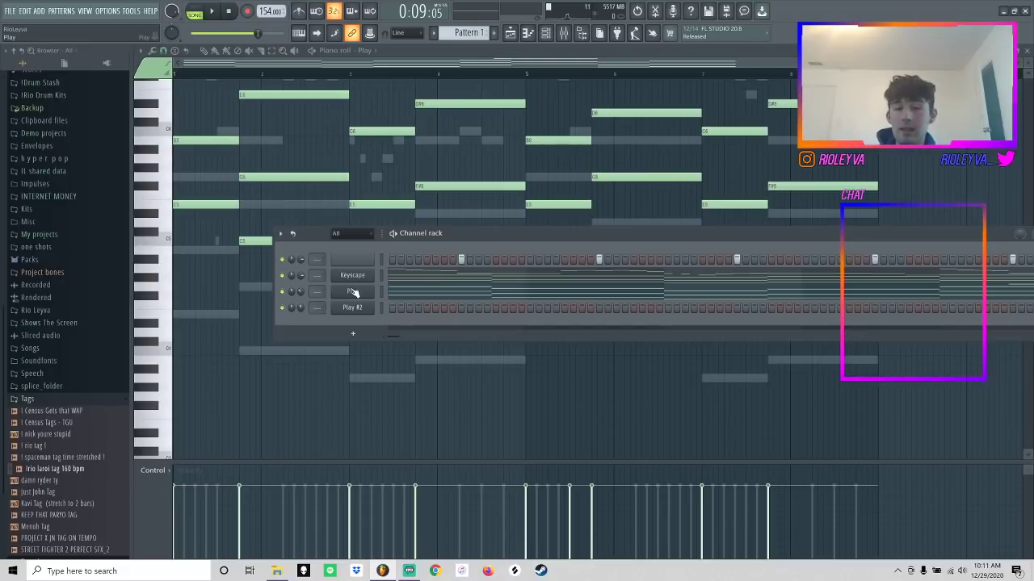
- Open the piano roll of the Play #2 channel and reset the playback position to the start
right_click(368, 314)
left_click(396, 309)
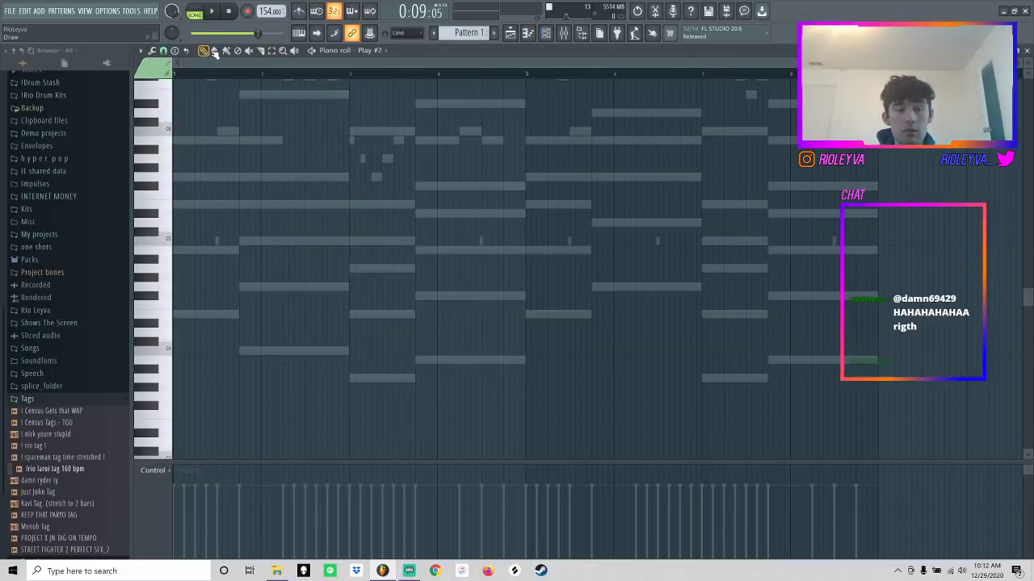
left_click(228, 13)
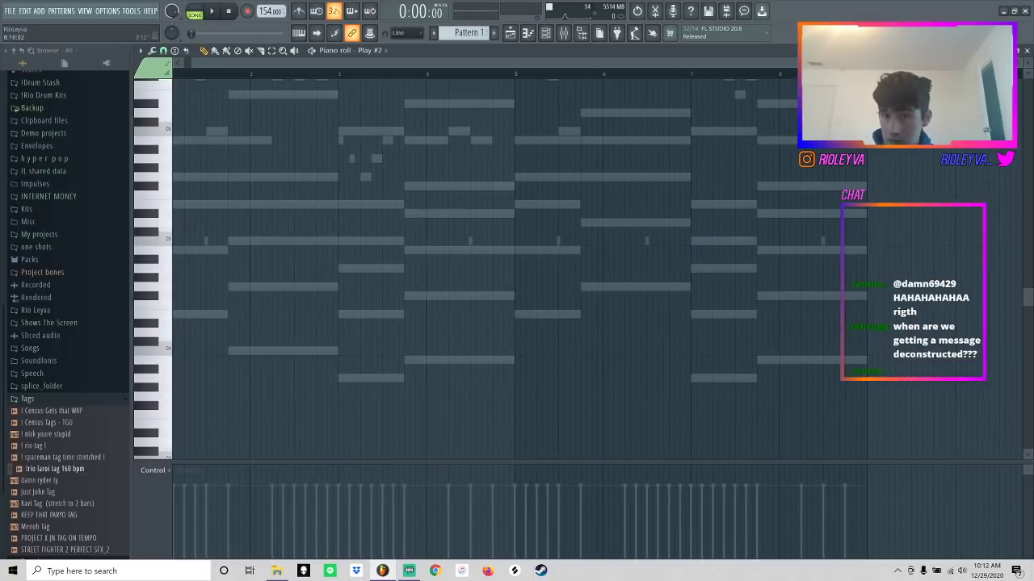
- Draw an E6 note at the start of bar 1 in Play #2, extending it to about three quarters of the bar
left_click_drag(848, 62, 424, 117)
scroll(287, 186, "up", 3)
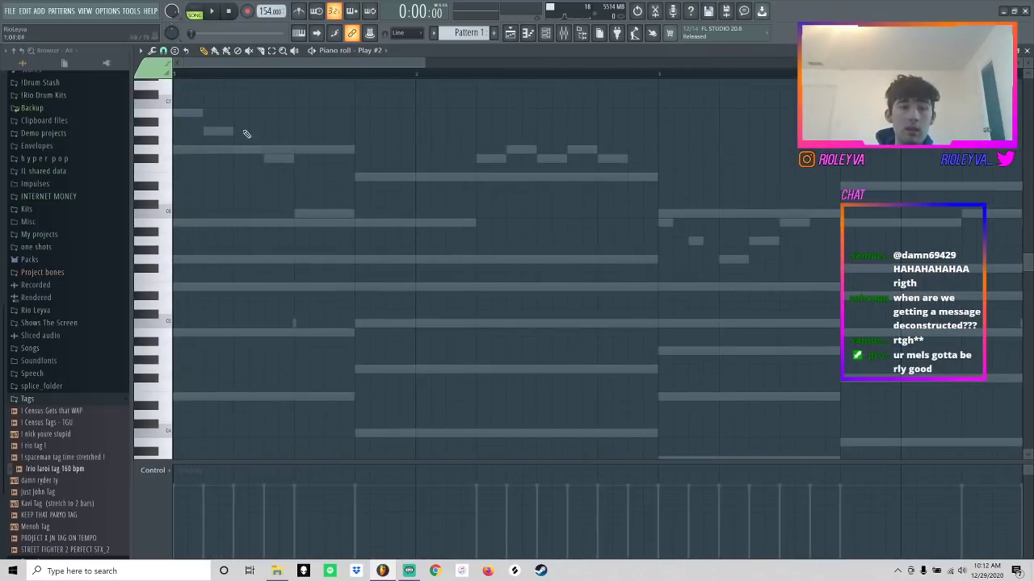
left_click(215, 52)
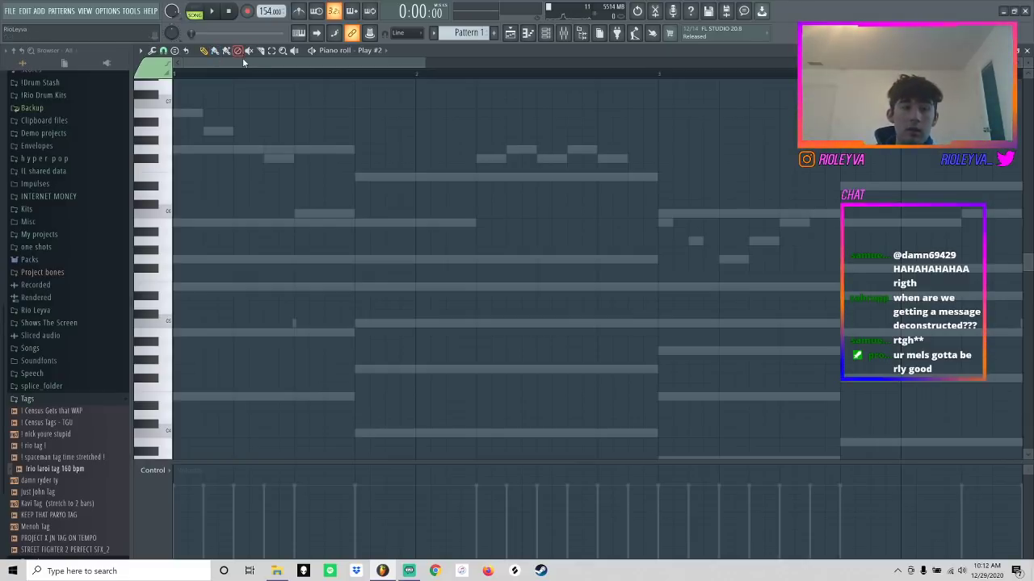
scroll(202, 139, "up", 4)
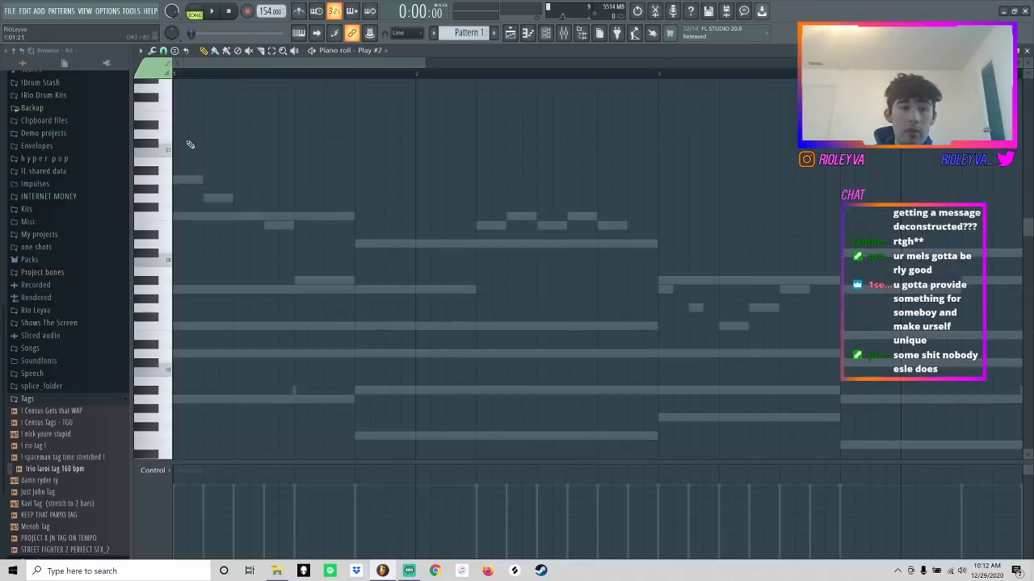
left_click(191, 168)
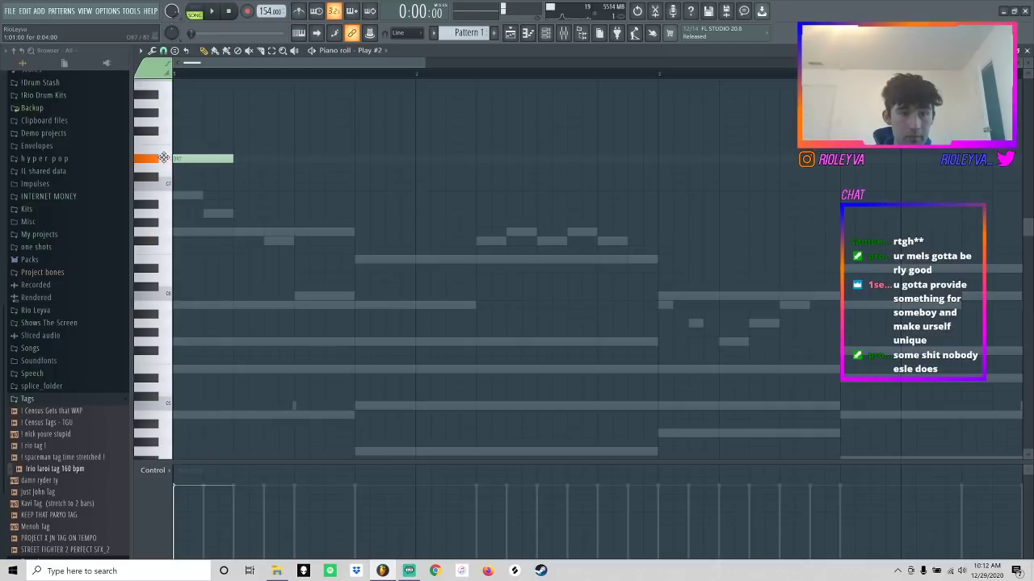
left_click_drag(163, 187, 162, 244)
key("space")
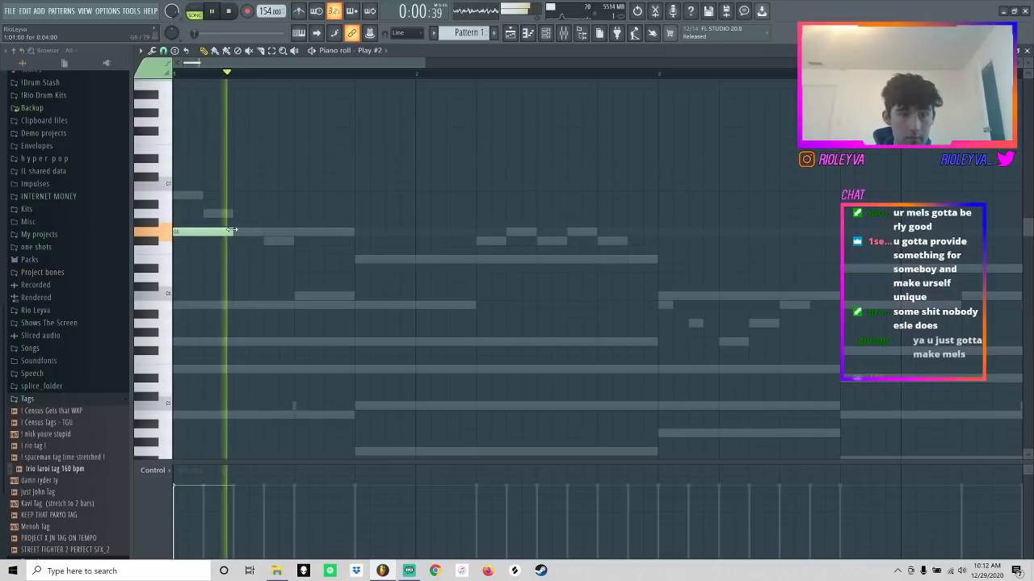
key("space")
left_click_drag(232, 232, 353, 252)
- Play back the opening note, mute Keyscape in the channel rack, and remove the stray note above the melody
key("space")
key("space")
left_click(546, 32)
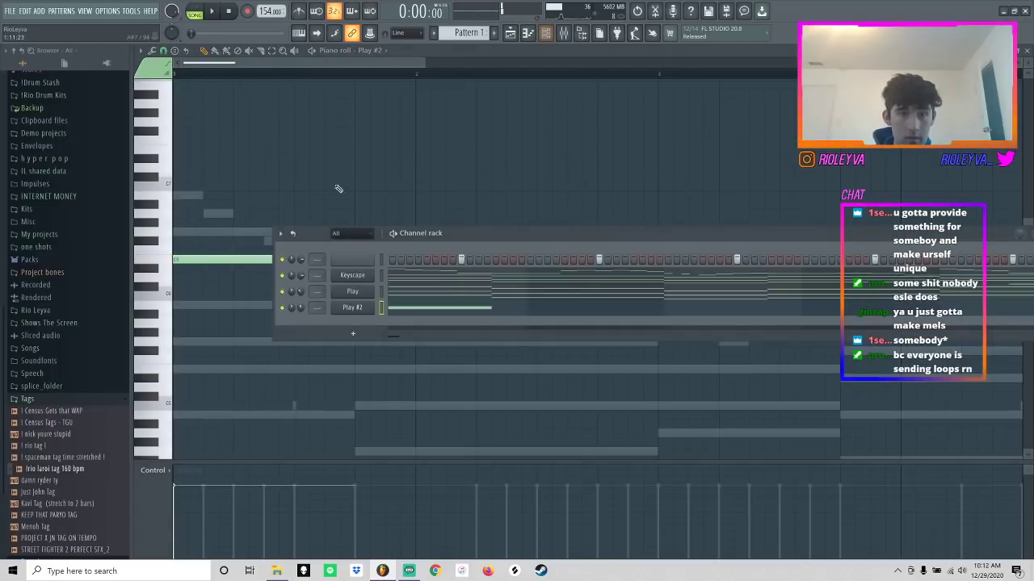
left_click(282, 275)
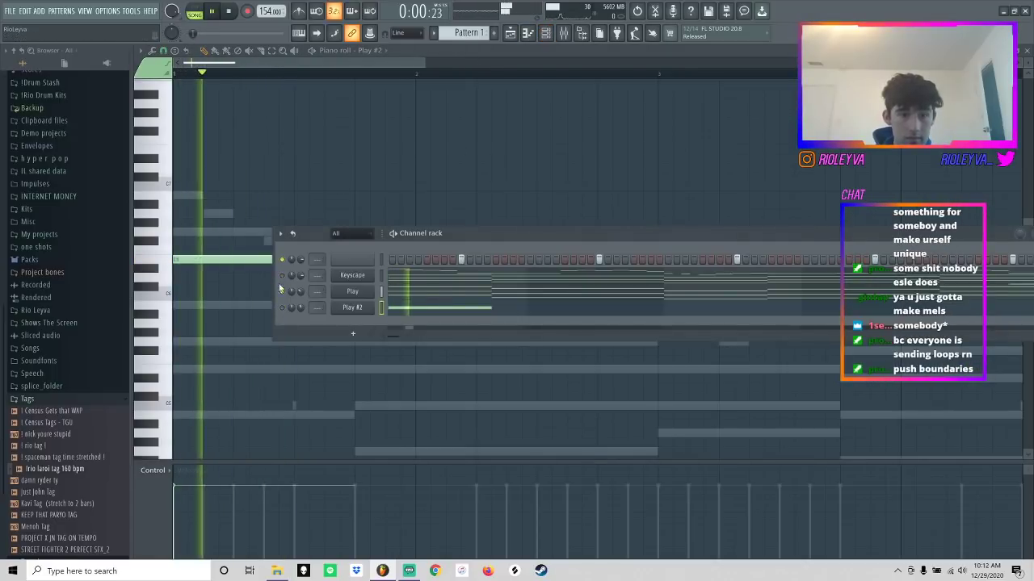
key("space")
left_click(372, 152)
key("space")
right_click(373, 152)
- Continue the Play #2 melody with a G6 note on beat 3 and a B5 note on beat 4 of bar 1
left_click(298, 234)
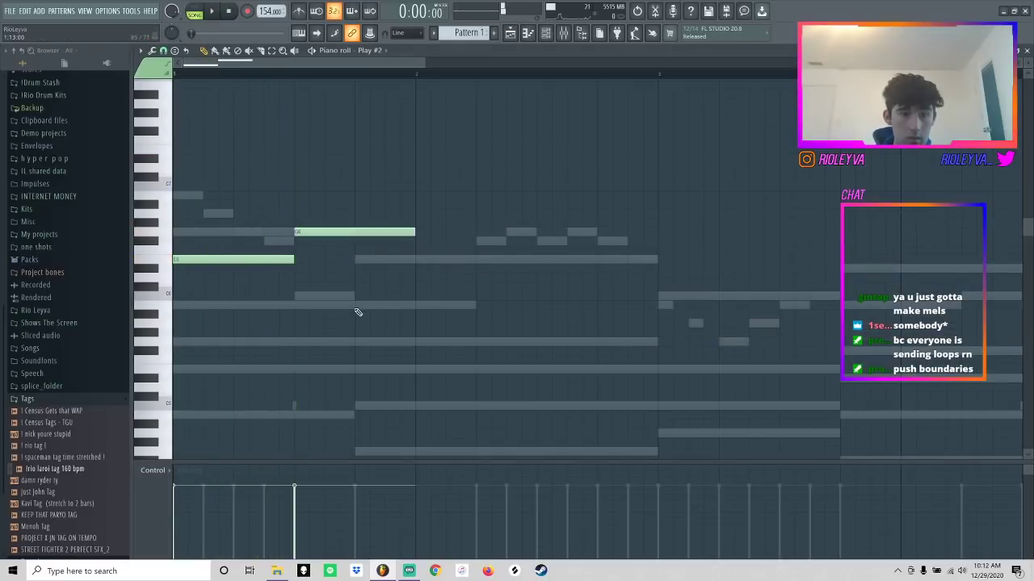
left_click(359, 305)
key("space")
left_click_drag(475, 305, 672, 306)
key("space")
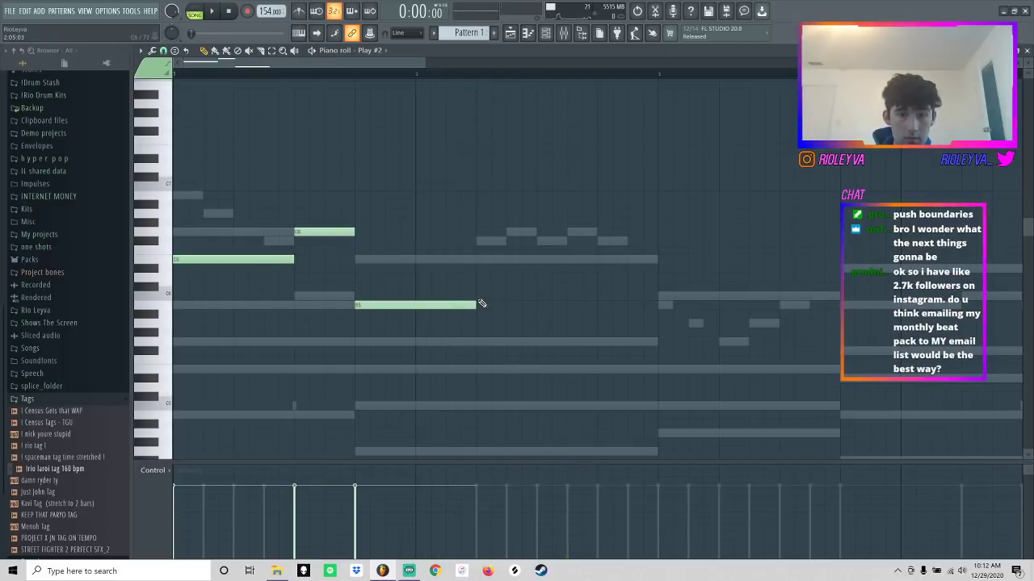
- Add C6, B5 and A5 notes on beats 2, 3 and 4 of bar 2 and play back the phrase
left_click(481, 297)
left_click(558, 307)
left_click(599, 324)
key("space")
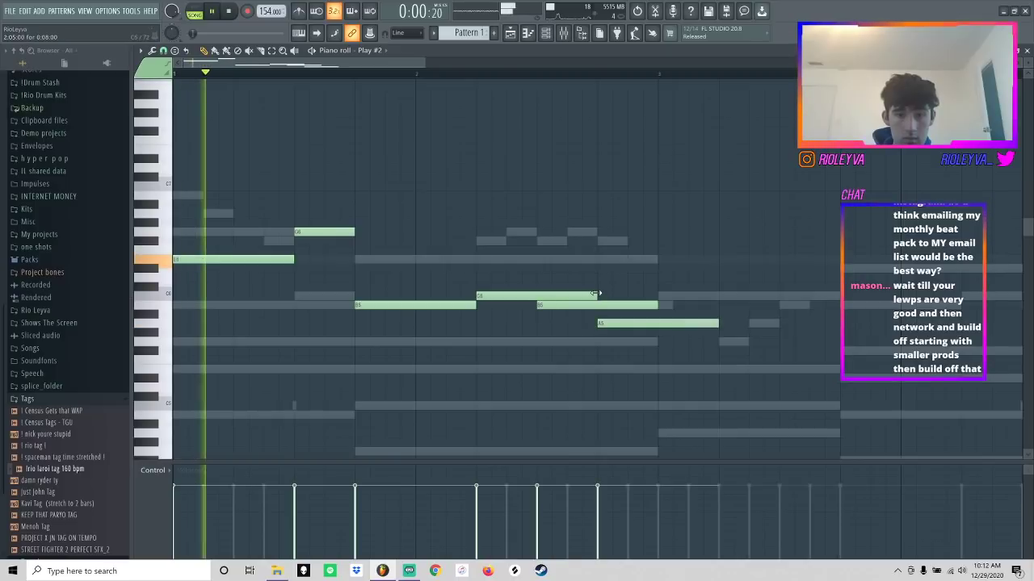
- Raise the C6, B5 and A5 notes of bar 2 in Play #2 by one octave
key("space")
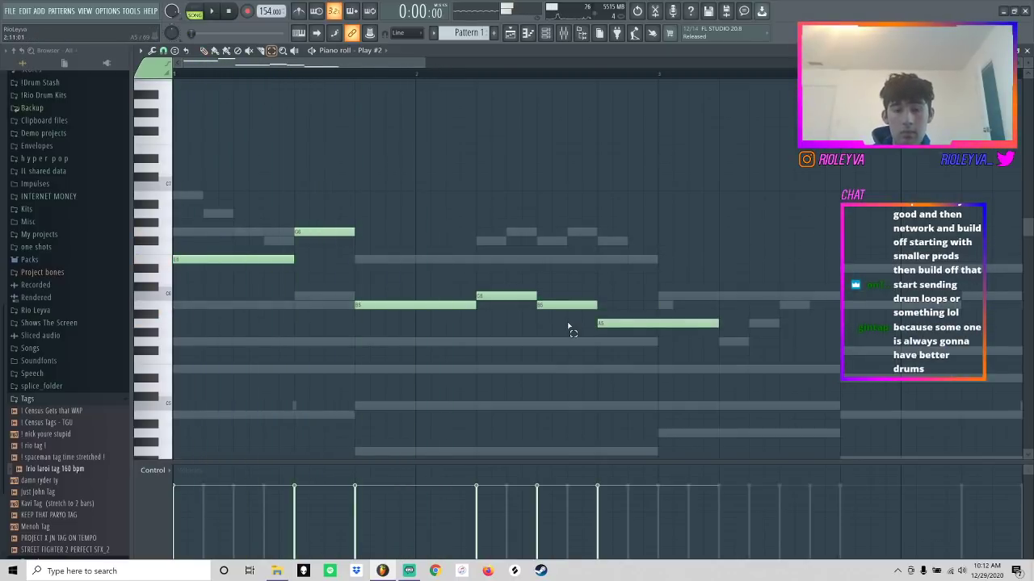
left_click_drag(624, 319, 491, 235)
key("space")
key("ctrl+Up")
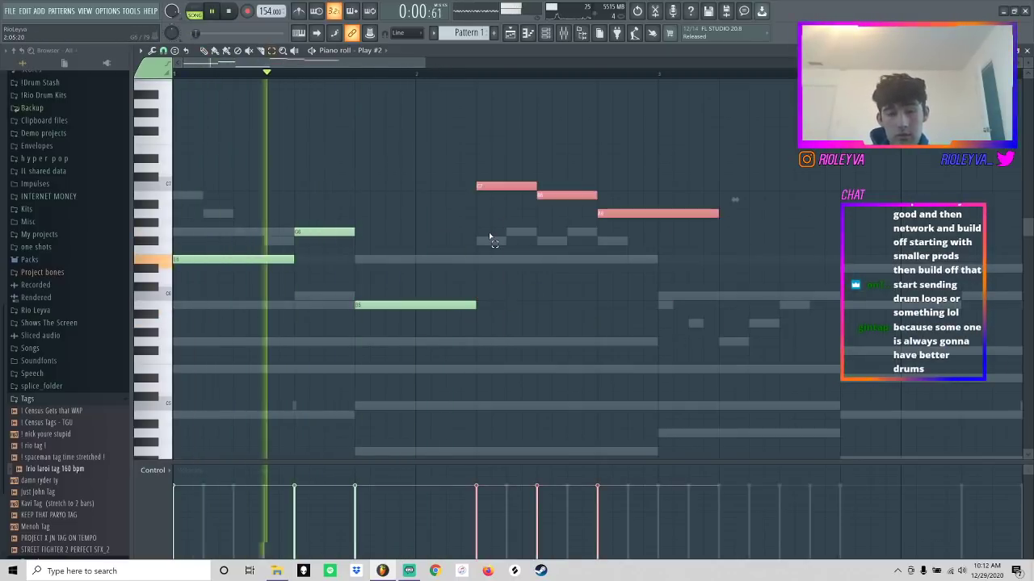
left_click(512, 240)
right_click(604, 241)
- Play back the raised phrase and shorten its last A6 note to one beat, ending at bar 3
key("space")
key("space")
left_click_drag(718, 213, 659, 215)
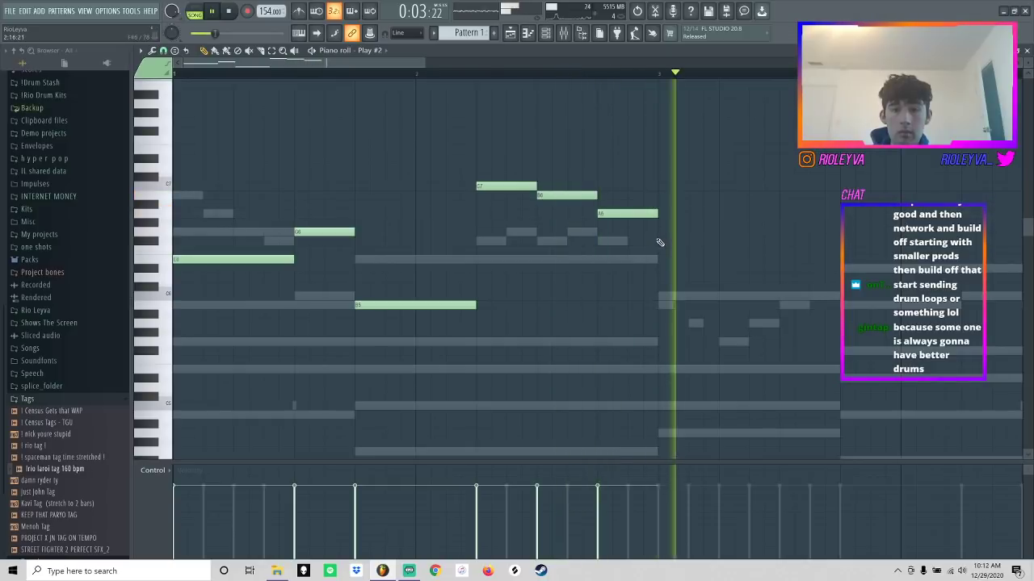
- Add a G6 note at the start of bar 3, lasting two beats, and play back the melody
key("space")
left_click(660, 240)
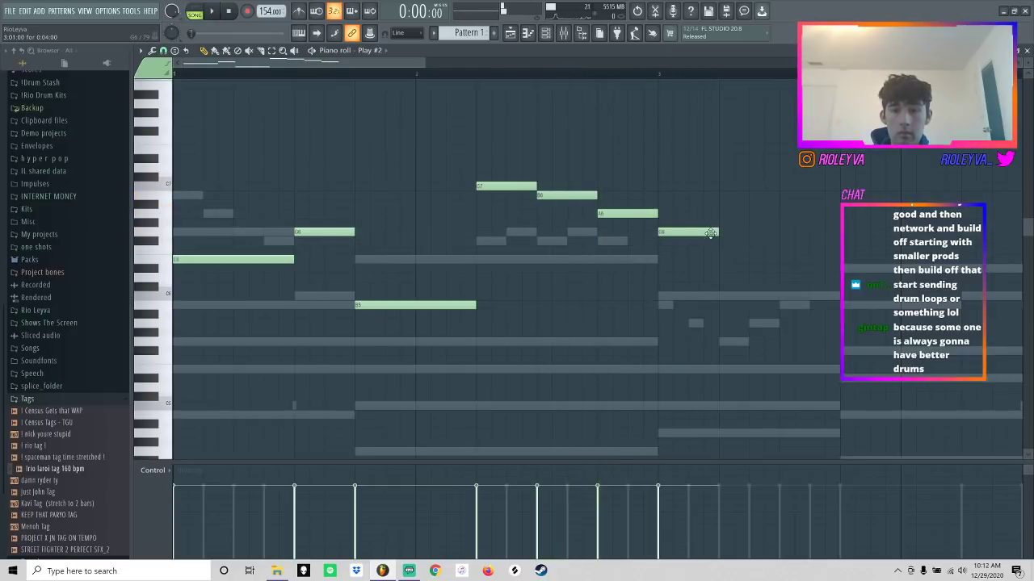
left_click_drag(765, 233, 779, 233)
key("space")
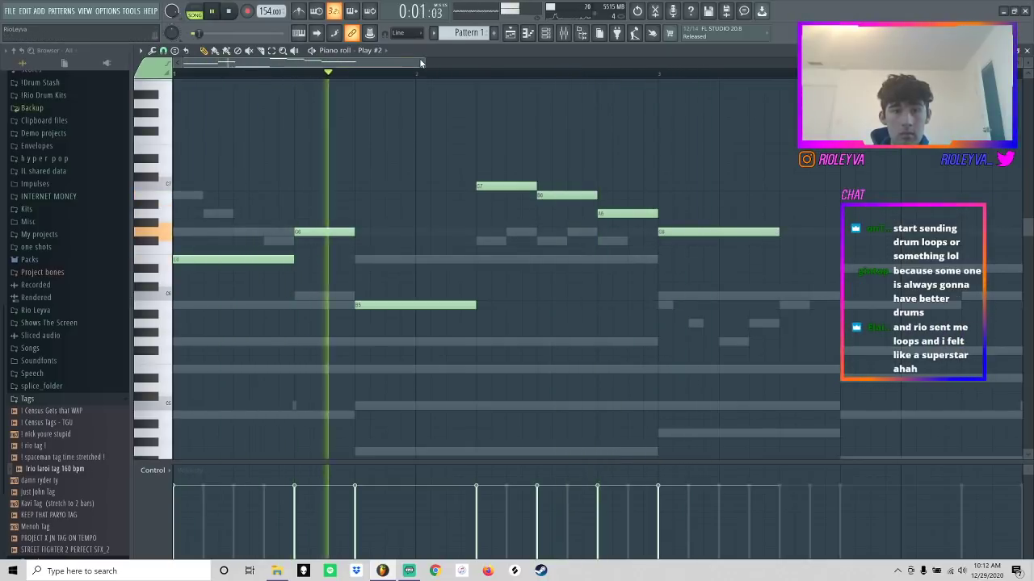
- Add an F#6 note on beat 3 of bar 3, trimmed to one beat, while playing back the melody
left_click_drag(422, 58, 579, 99)
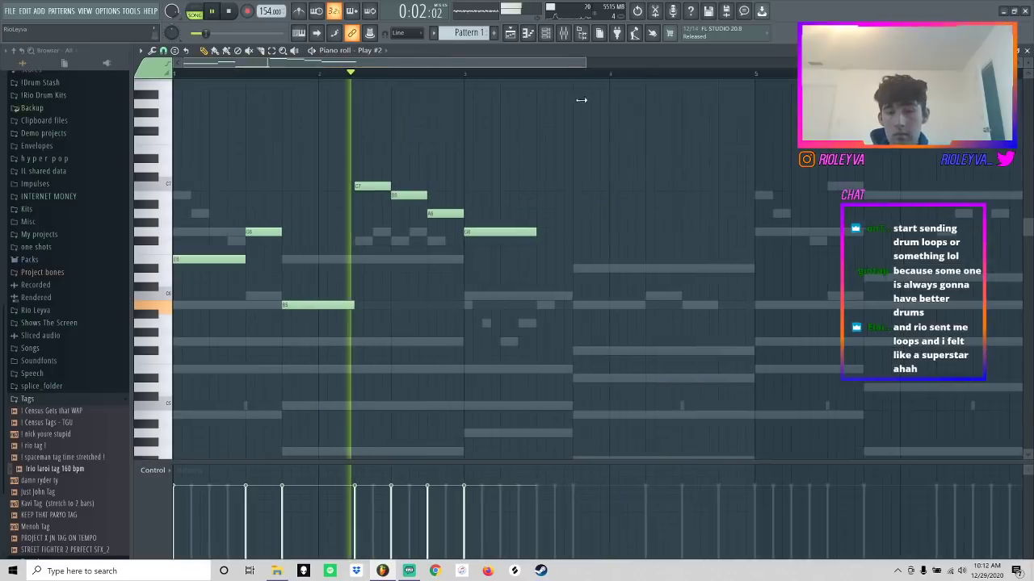
left_click(553, 248)
key("space")
left_click_drag(574, 248, 573, 214)
mouse_move(512, 233)
left_mouse_down()
mouse_move(511, 247)
mouse_move(492, 232)
left_mouse_up()
key("space")
left_click_drag(550, 214, 550, 242)
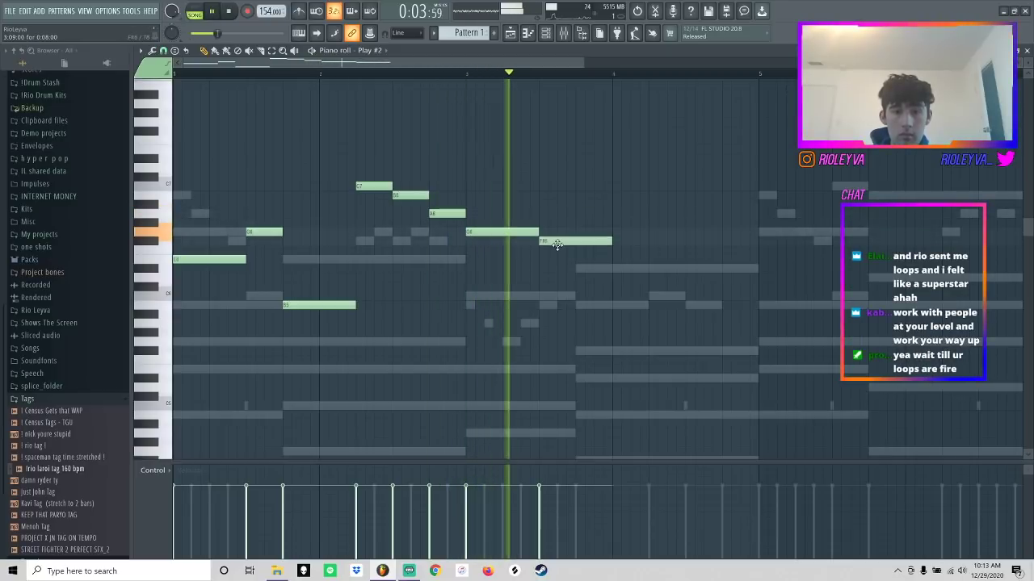
left_click_drag(612, 242, 685, 299)
- Add a three-beat C6 from beat 4 of bar 3 and a two-beat B5 on beat 3 of bar 4, and raise both one octave
left_click(687, 305)
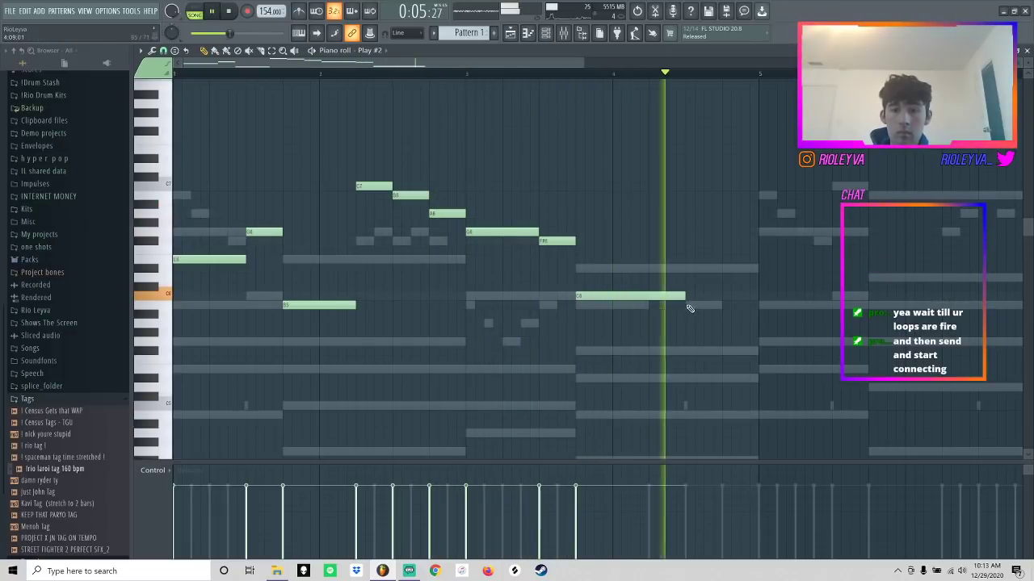
key("space")
left_click_drag(783, 306, 663, 294)
key("ctrl+Up")
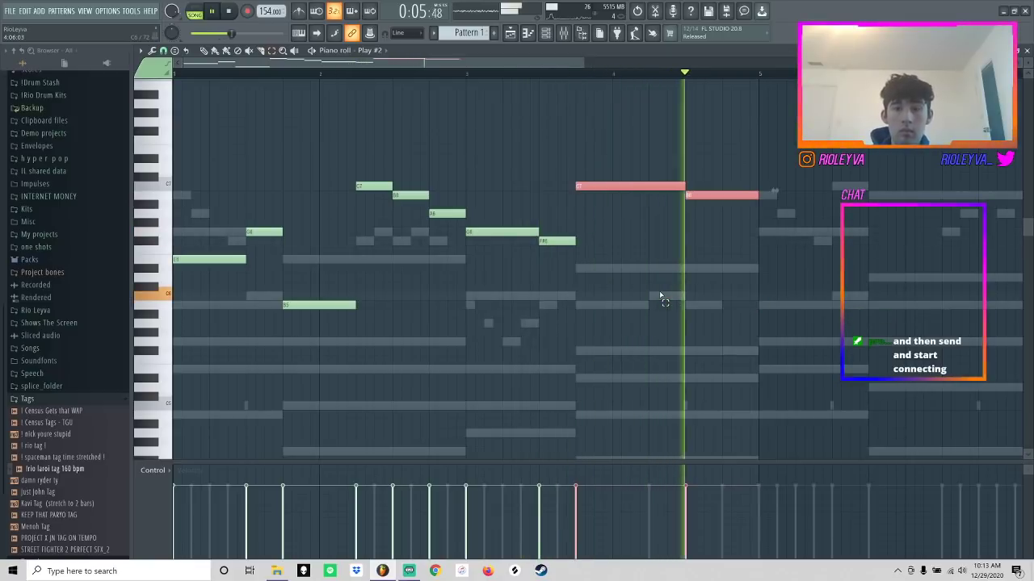
left_click(695, 134)
right_click(711, 130)
key("space")
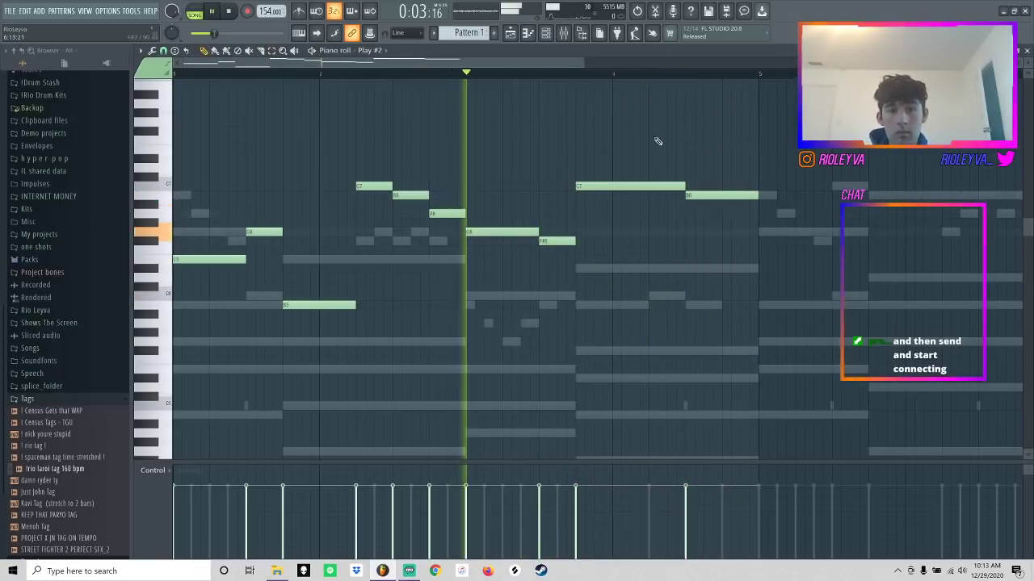
- Duplicate the four-bar melody into bars 5 to 8 and raise the E6 and B5 notes of bar 5 by one octave
key("ctrl+b")
left_click(395, 151)
key("ctrl+z")
left_click_drag(499, 337, 397, 260)
key("ctrl+Up")
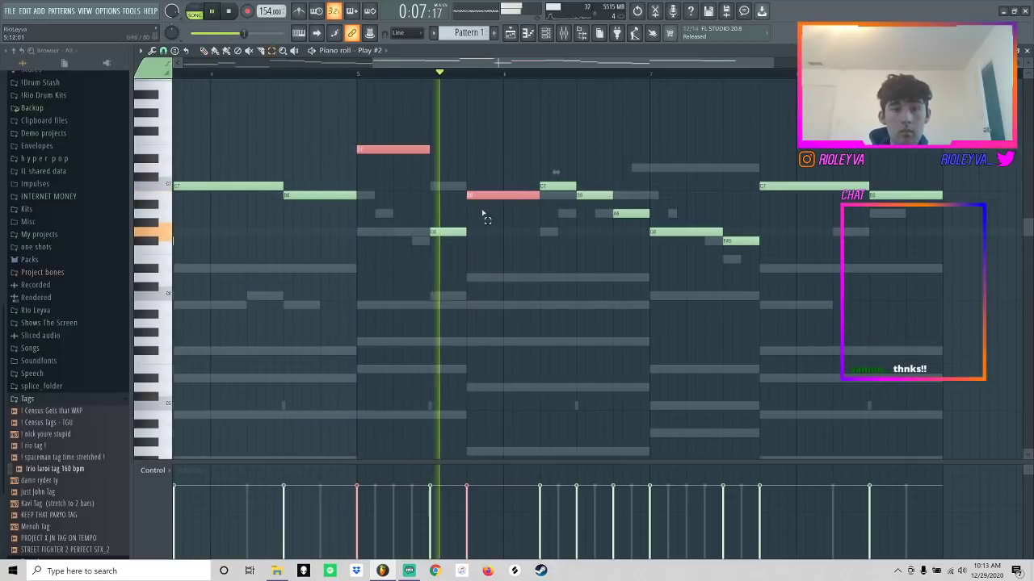
- Change the F#6 note on beat 3 of bar 7 to A6 and play back the melody
left_click(741, 241)
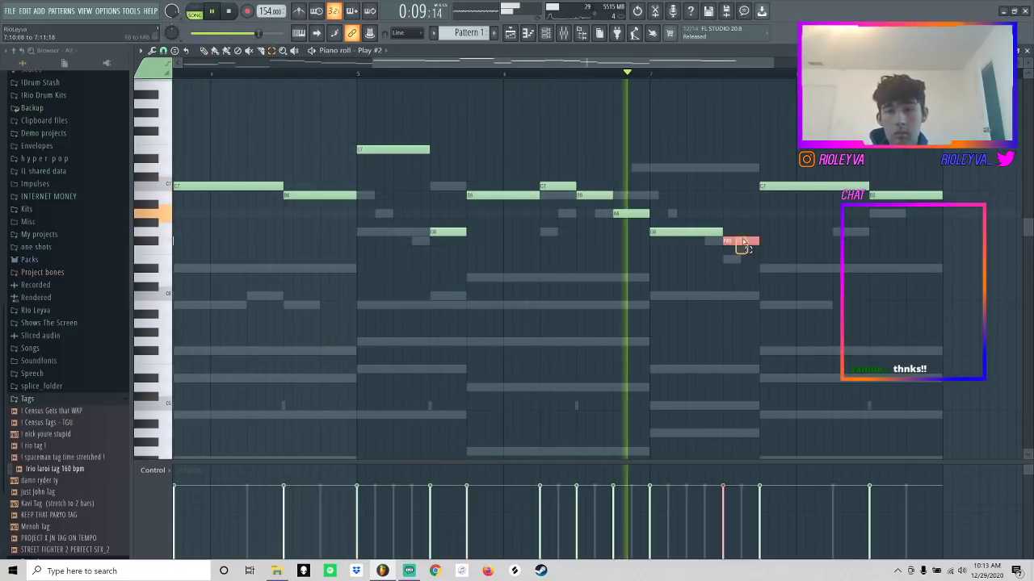
key("ctrl+Up")
key("space")
key("space")
left_click_drag(733, 131, 731, 212)
key("space")
key("space")
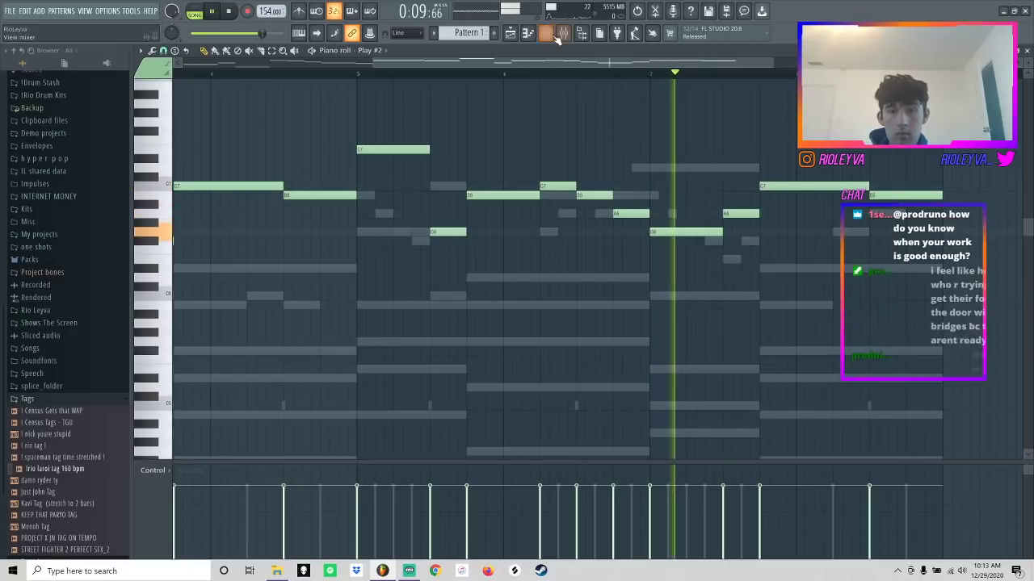
- Unmute the Keyscape channel in the channel rack and lower its volume to about 68%
key("F6")
left_click(284, 276)
right_click(374, 306)
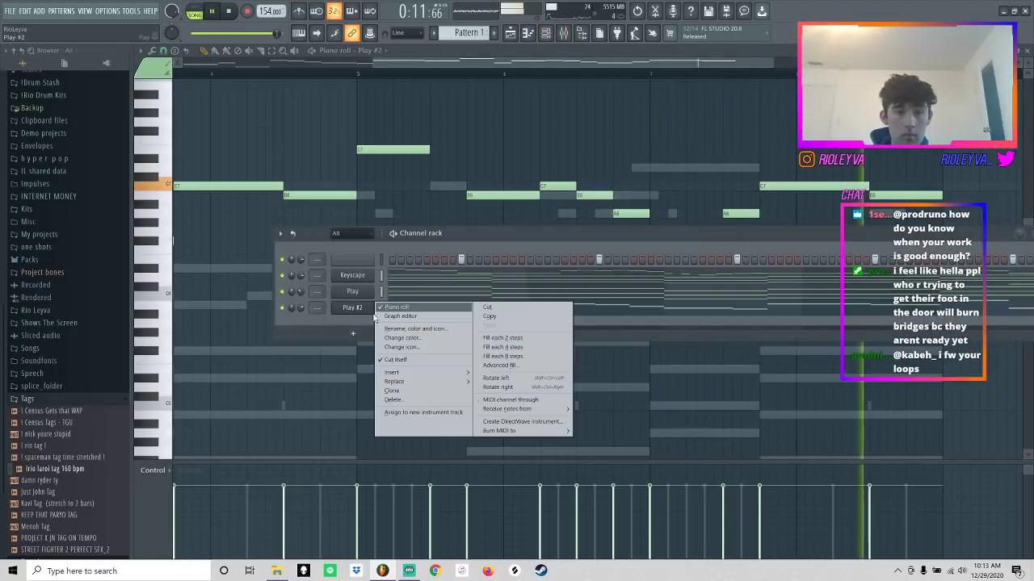
left_click(359, 308)
left_click_drag(300, 276, 301, 286)
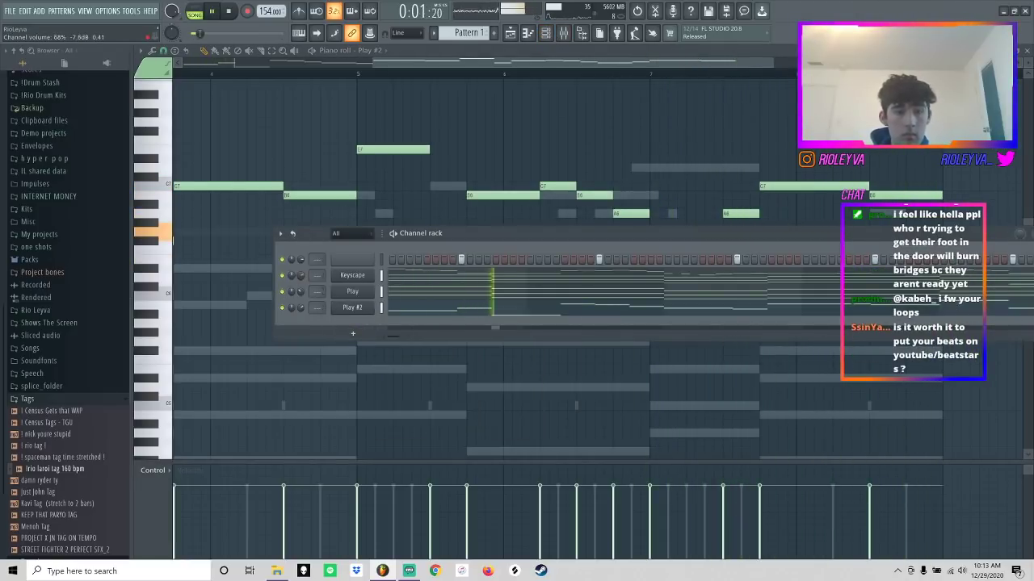
- Add a second Keyscape channel and load the Rhodes - LA Custom patch
left_click(347, 327)
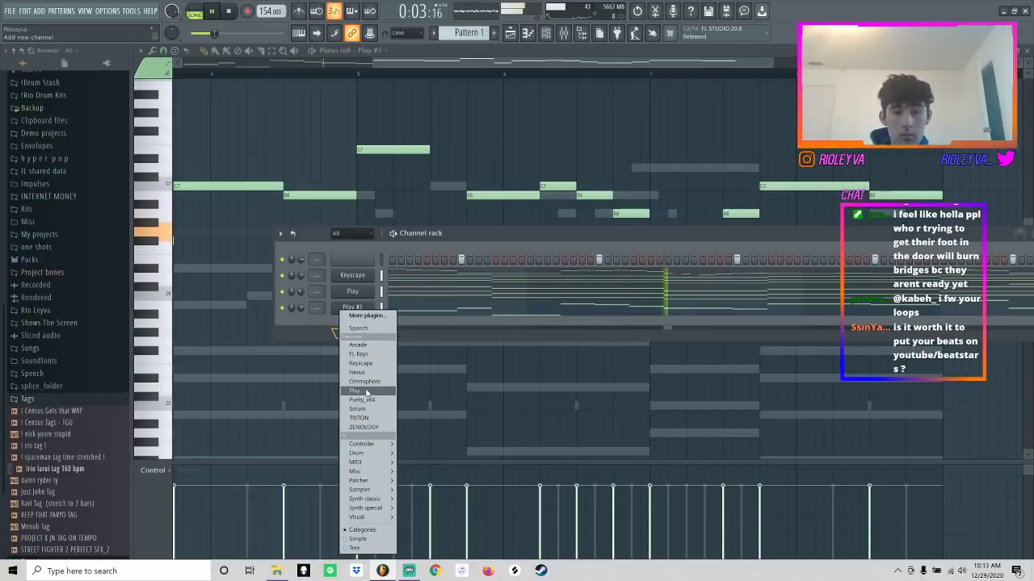
left_click(374, 367)
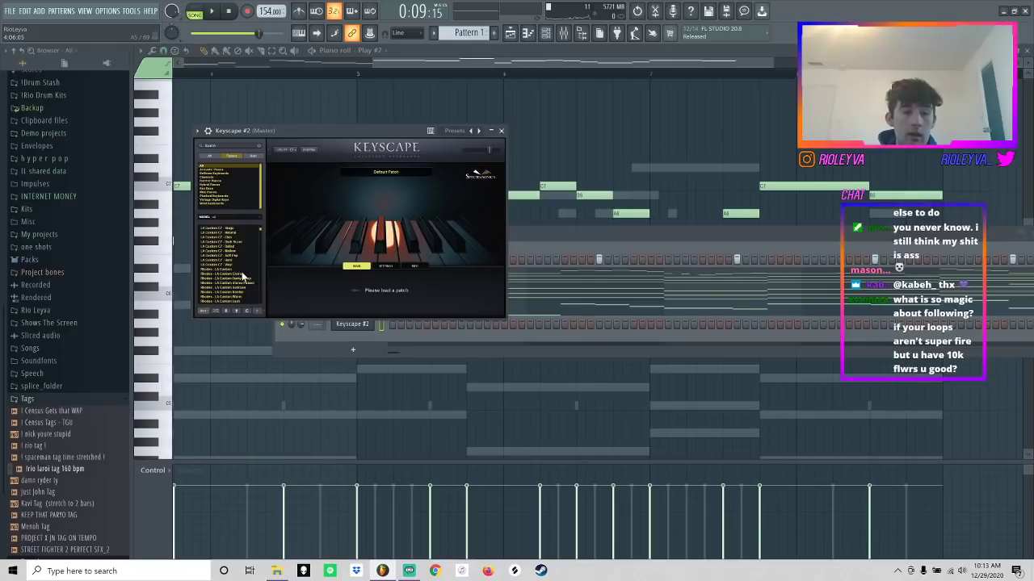
left_click(238, 275)
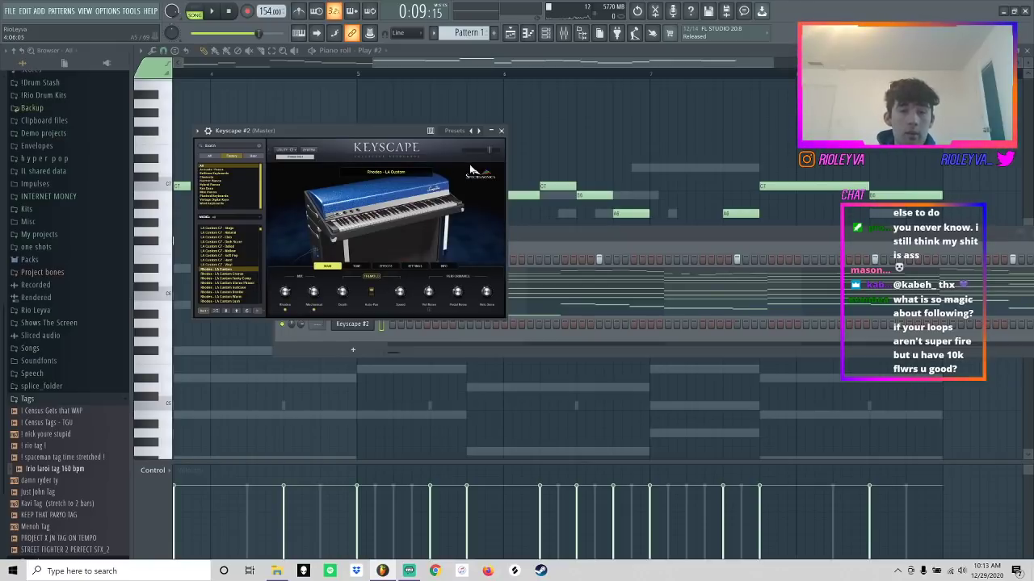
left_click(501, 131)
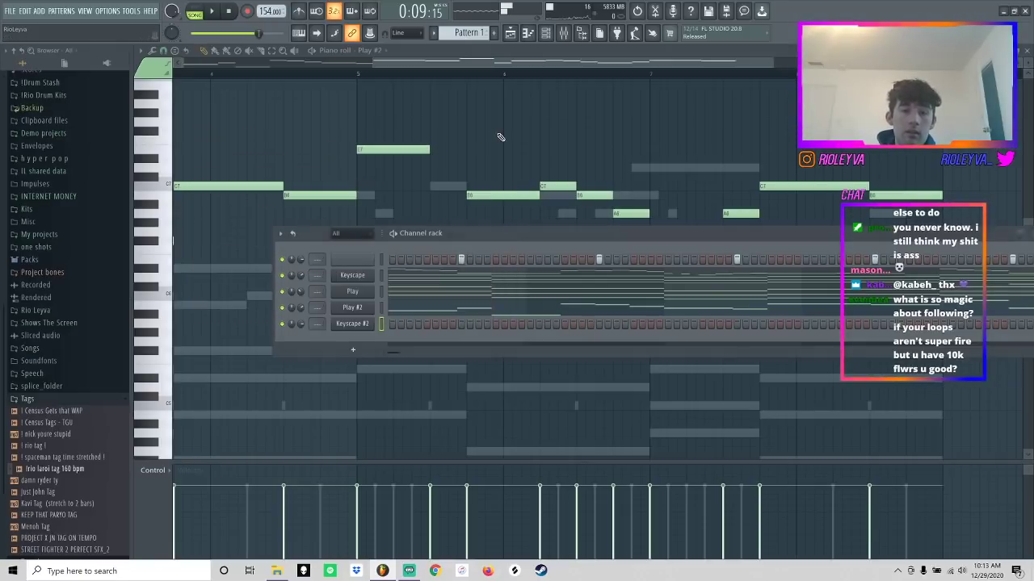
- Copy the Play chords into Keyscape #2 and delete the short C7 note above bar 5
left_click(381, 326)
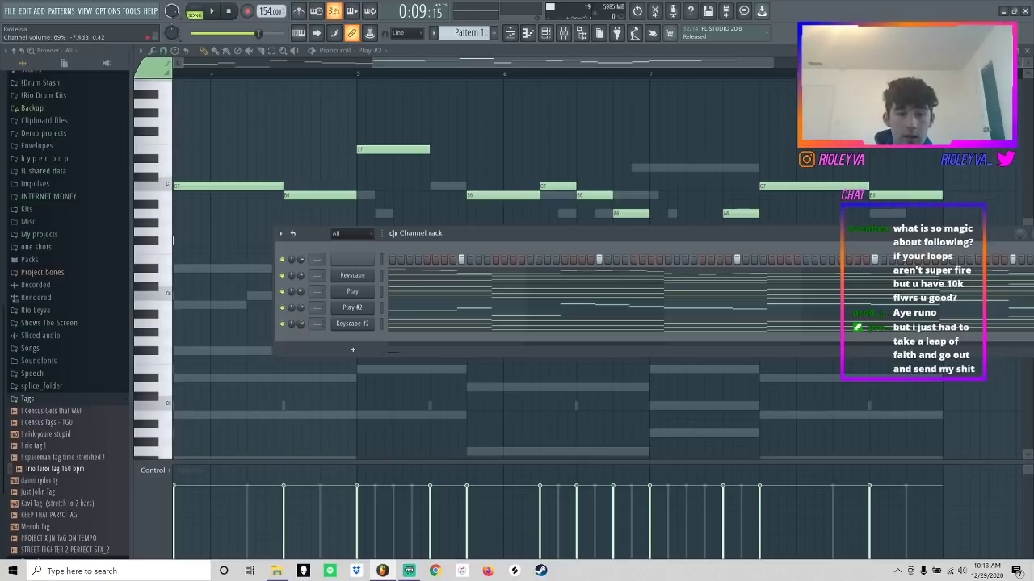
left_click(431, 331)
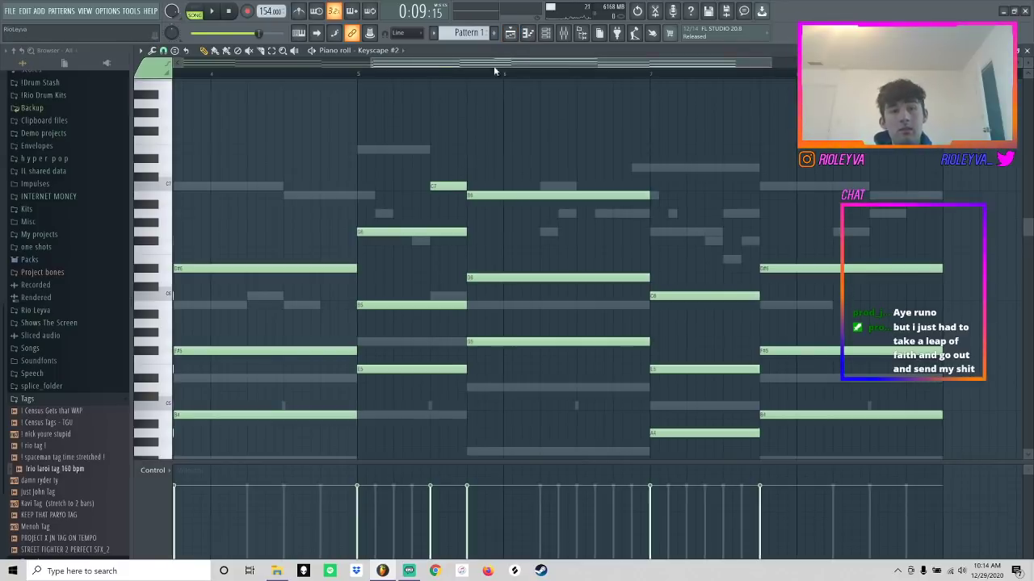
left_click_drag(519, 68, 236, 100)
left_click_drag(583, 63, 749, 64)
right_click(579, 192)
- Delete the matching short C7 note in bar 5 of the Play channel
left_click(387, 51)
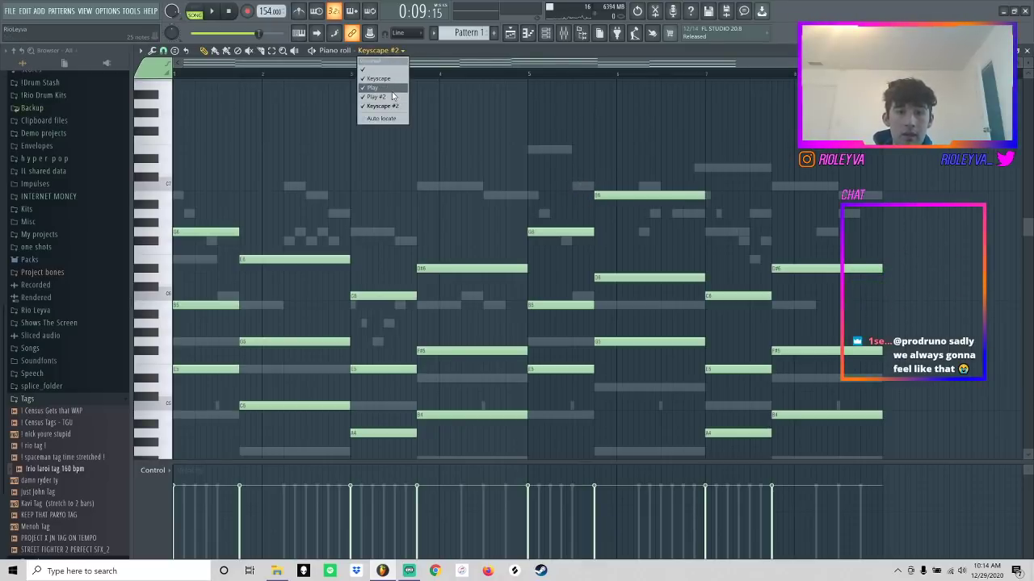
left_click(391, 88)
right_click(574, 185)
- Solo Keyscape #2 in the channel rack and play back its chords in the piano roll
left_click(547, 35)
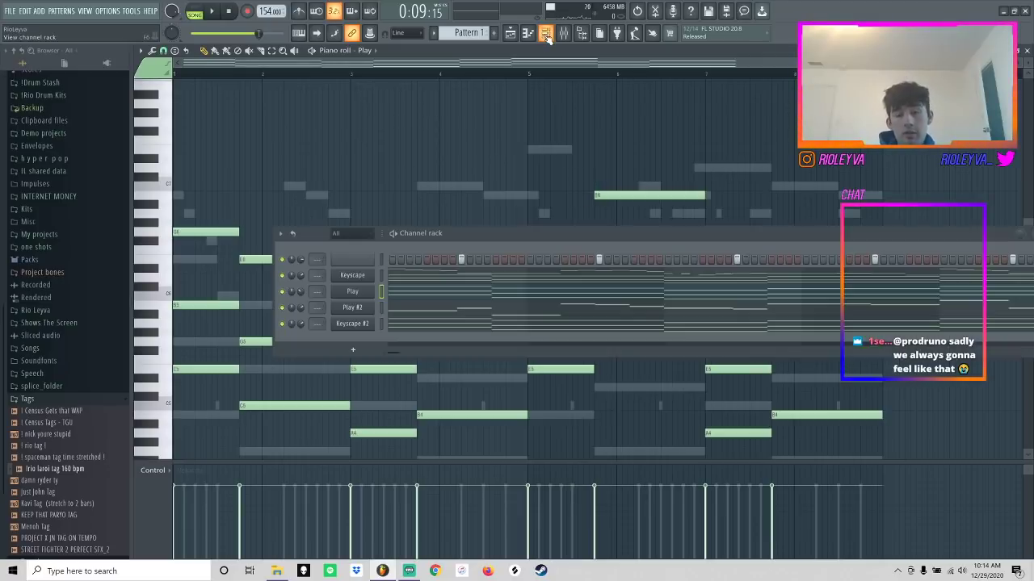
left_click(387, 294)
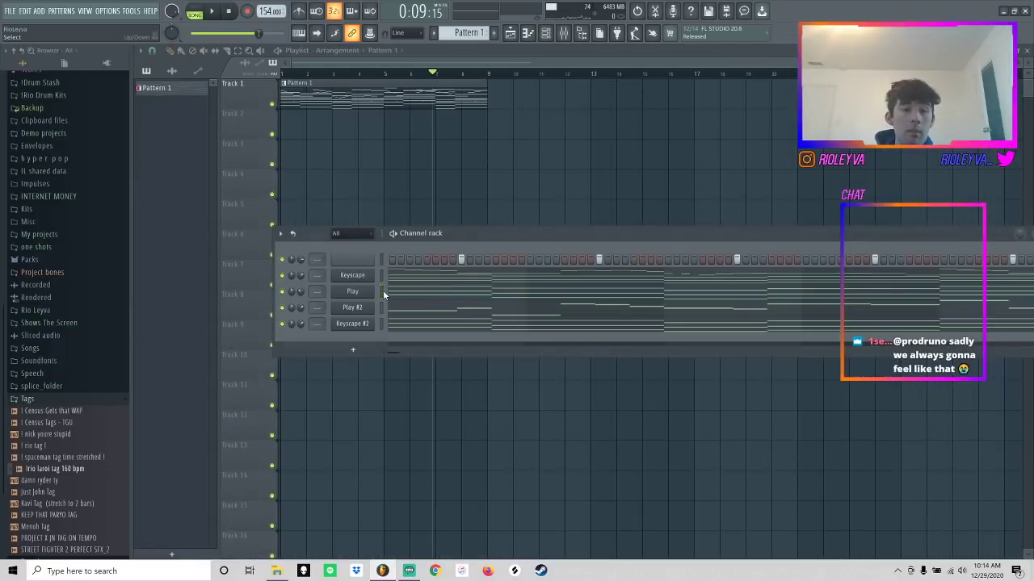
right_click(282, 325)
left_click(285, 328)
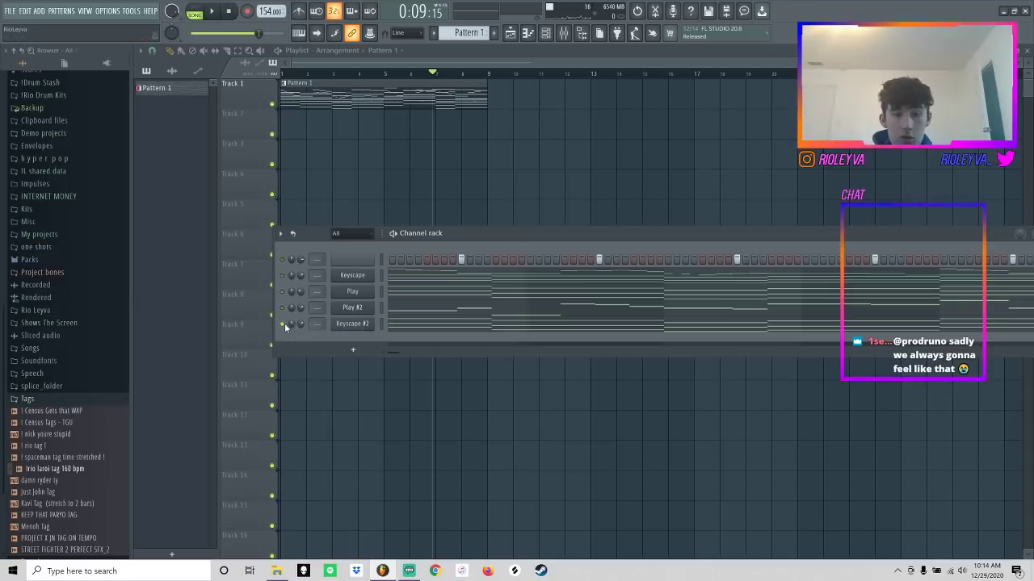
key("space")
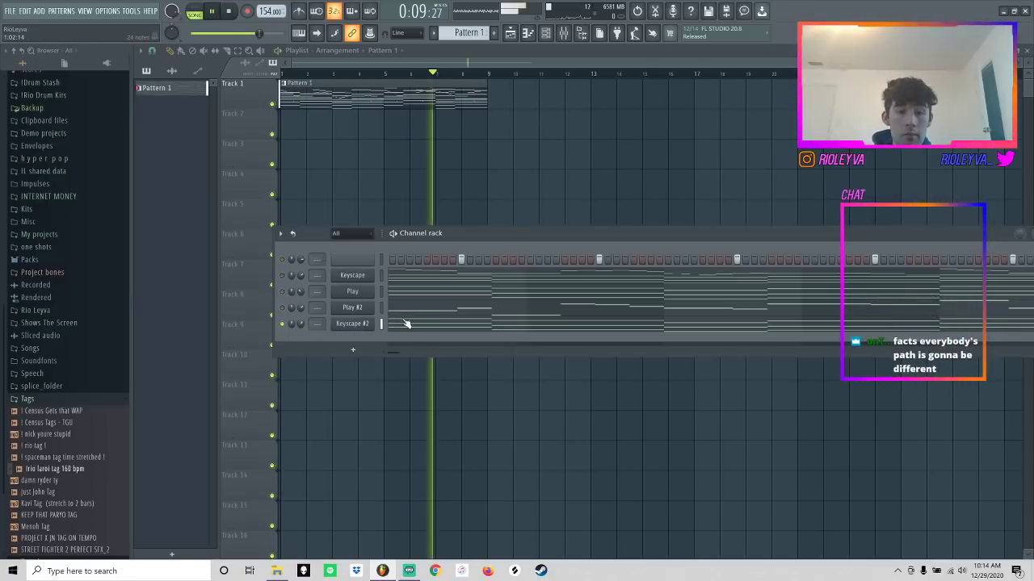
left_click(416, 324)
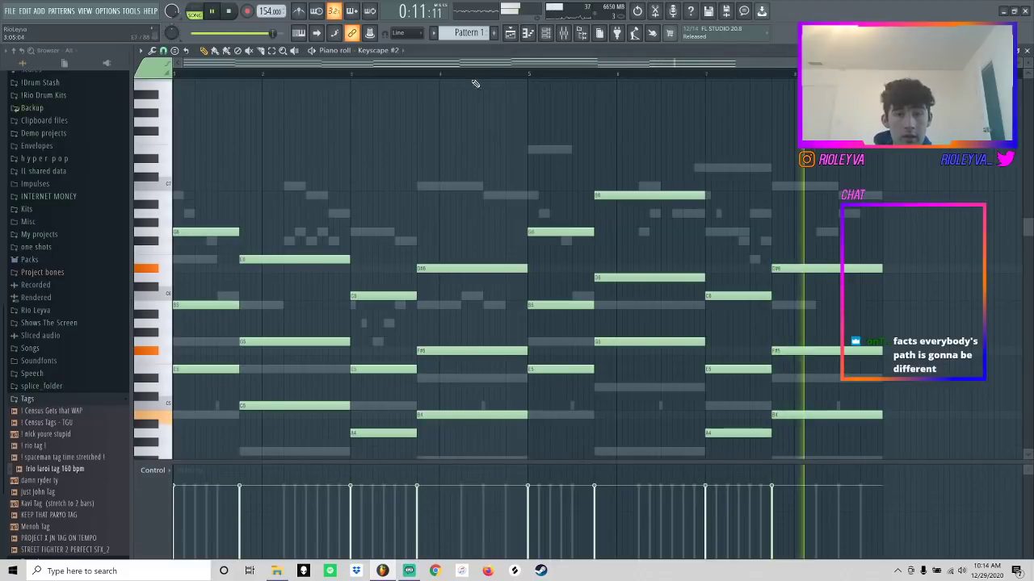
- Audition a Clavinet C patch and the Harmochord - Chamber patch in Keyscape #2, and load MKS-20 - E Piano 2 Pop
left_click(361, 324)
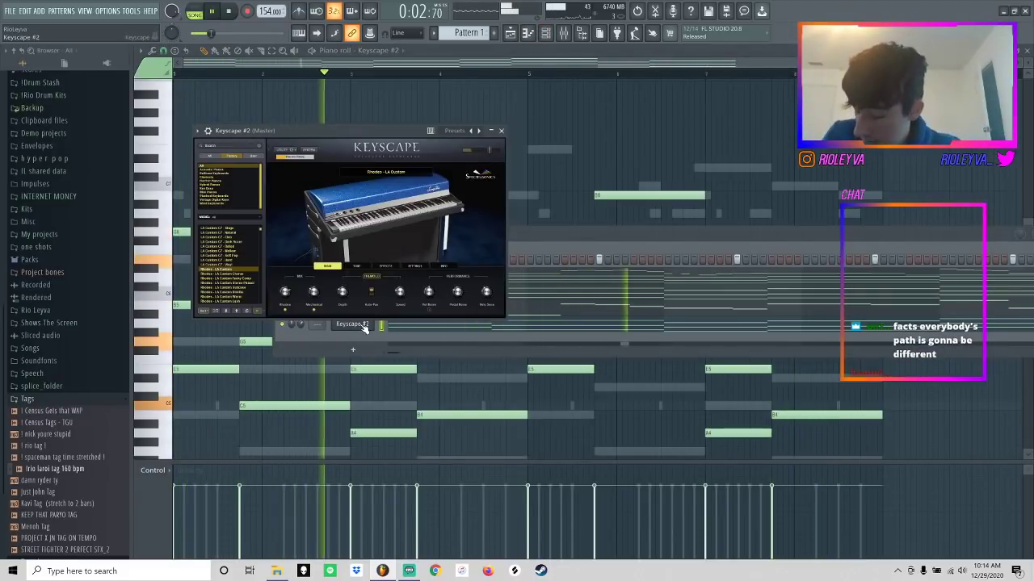
scroll(242, 262, "down", 4)
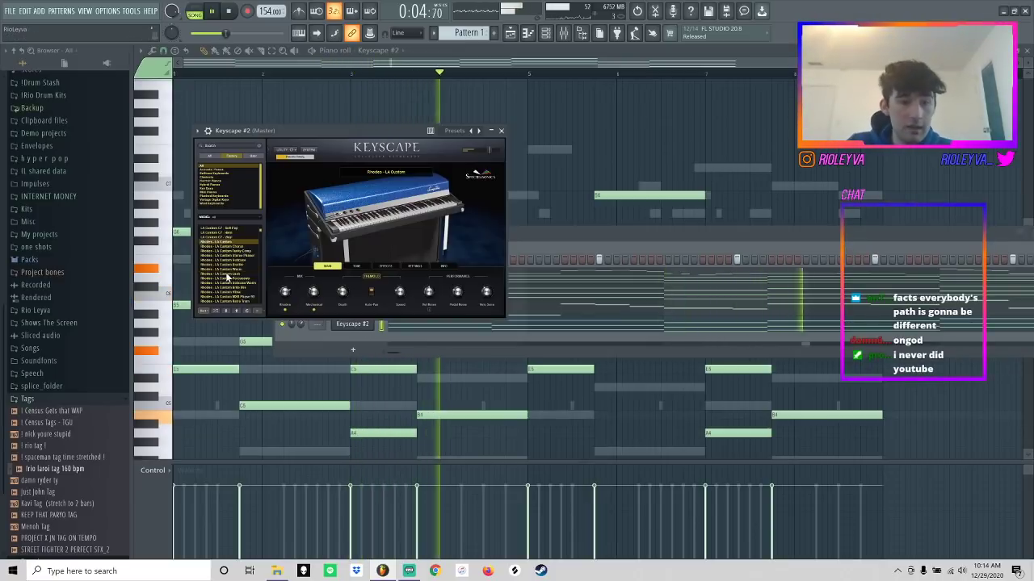
scroll(242, 263, "down", 1)
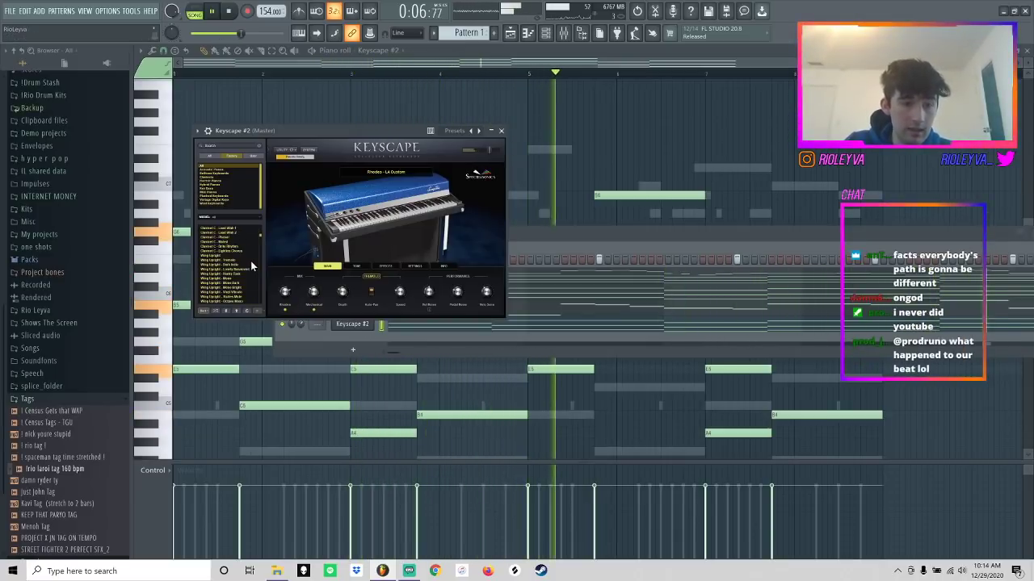
left_click(250, 262)
scroll(240, 289, "down", 3)
left_click_drag(259, 239, 261, 273)
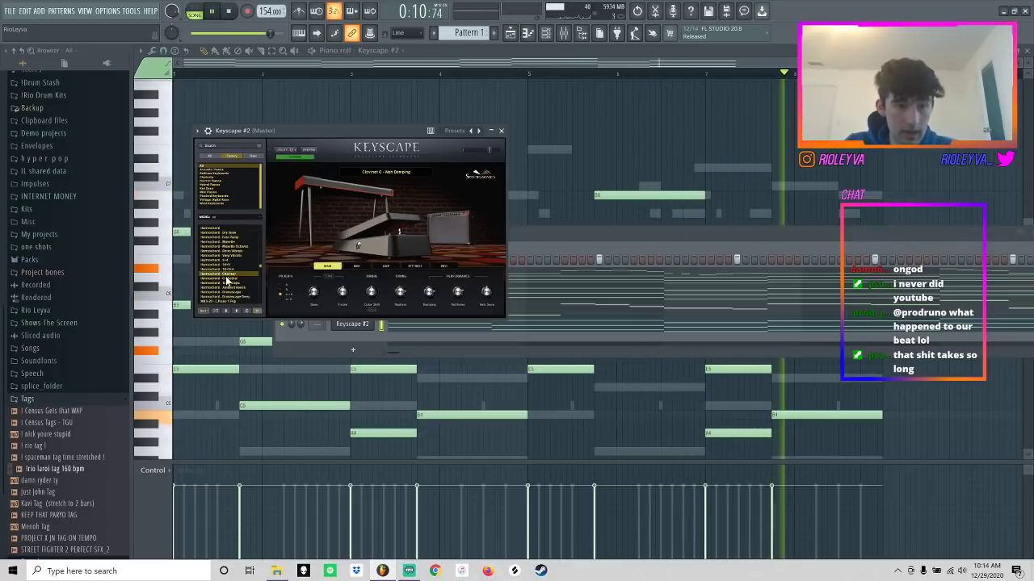
left_click(227, 275)
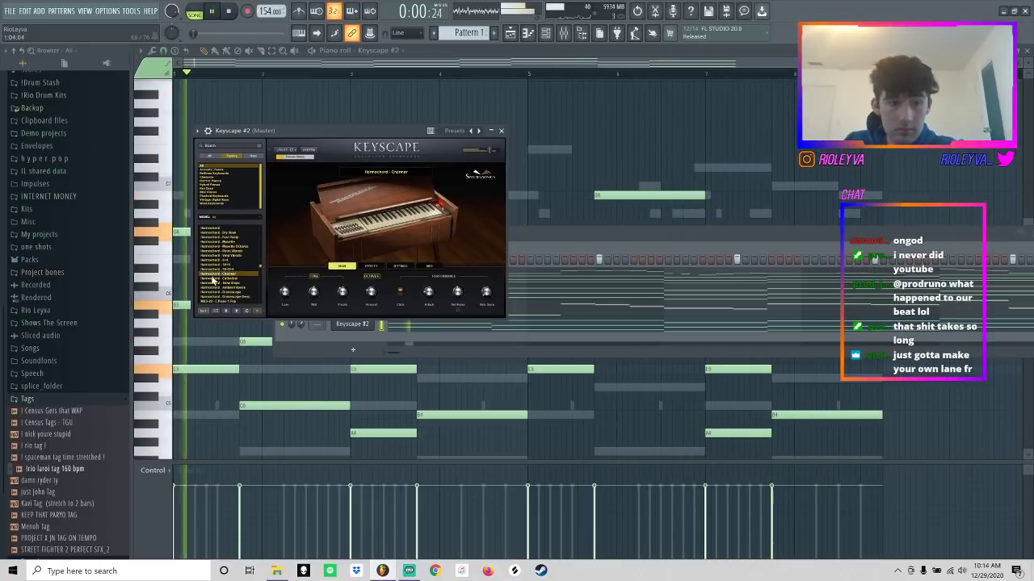
scroll(227, 276, "down", 2)
left_click(226, 278)
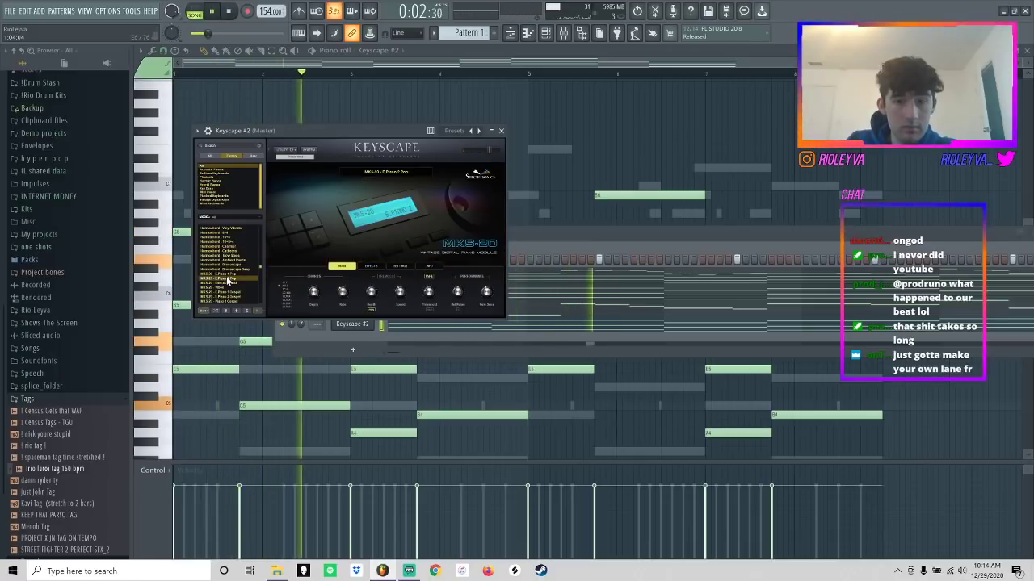
left_click(502, 131)
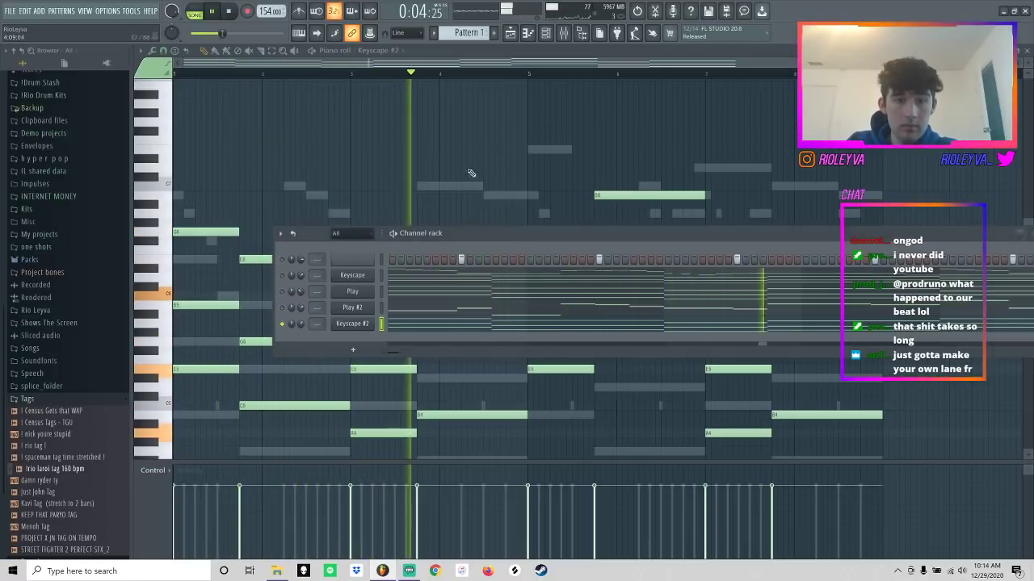
- Open the Keyscape #2 chords in the piano roll while they play
left_click(442, 327)
left_click(443, 327)
scroll(460, 310, "down", 5)
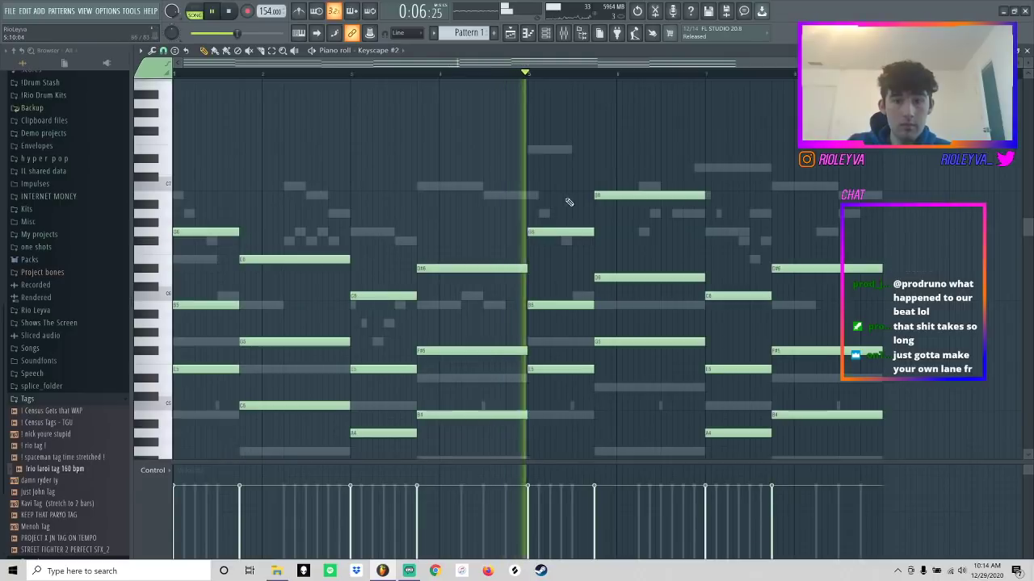
- Review the Keyscape #2 chords during playback, stop playback, and unmute the Keyscape and Play channels
scroll(471, 262, "down", 3)
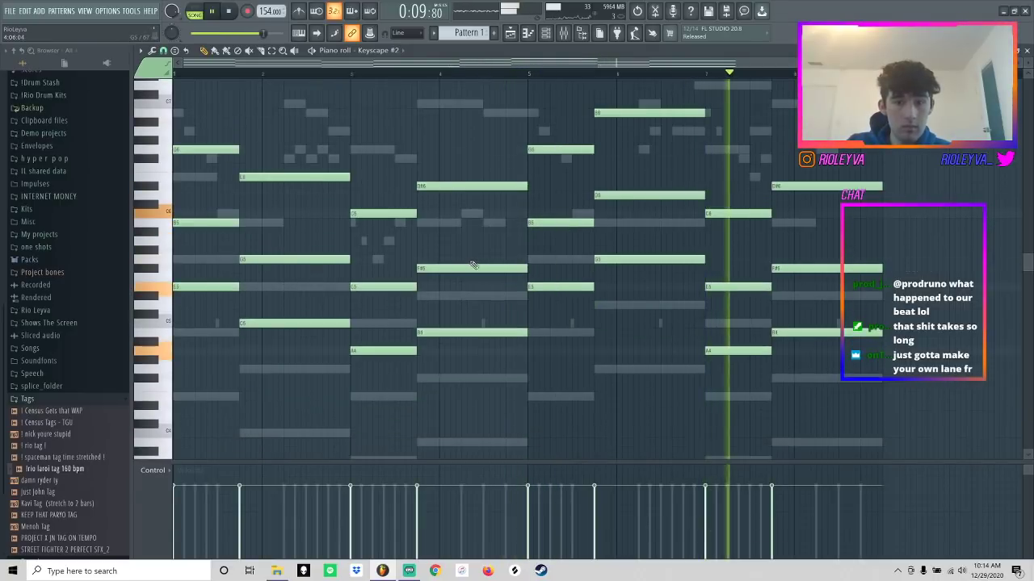
scroll(485, 269, "up", 3)
scroll(485, 269, "down", 3)
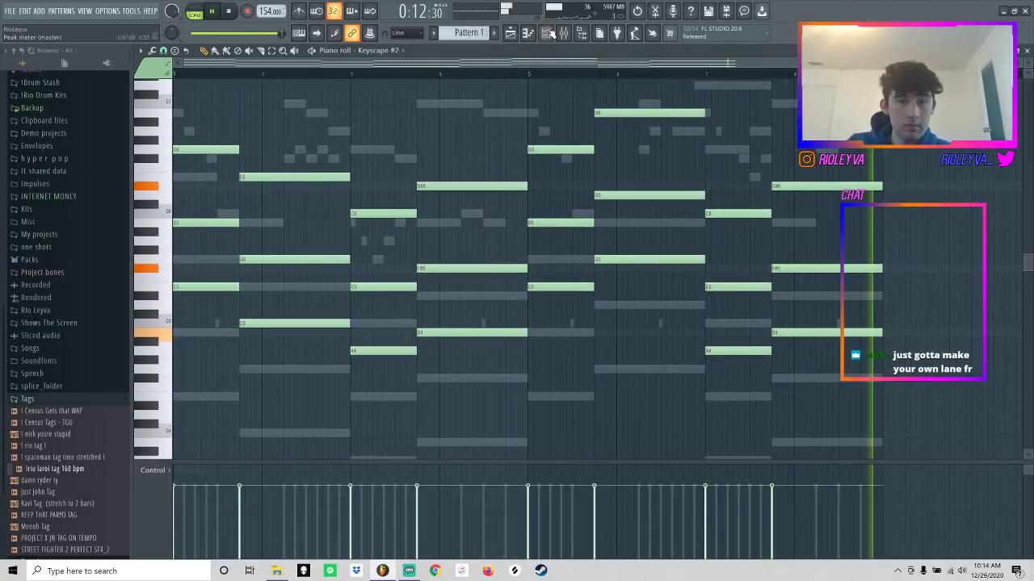
key("F6")
key("space")
left_click(283, 276)
key("space")
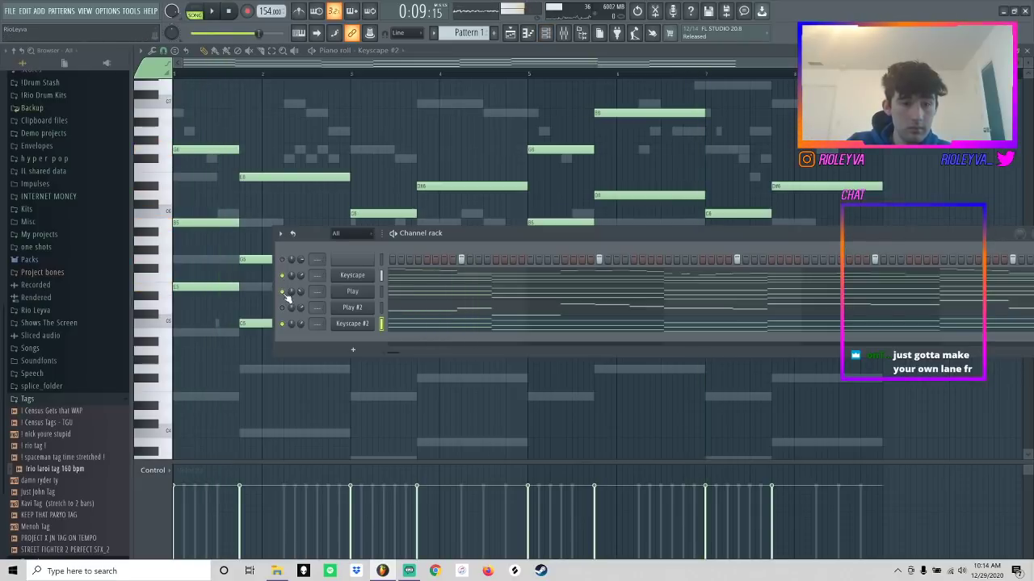
- Clone the Keyscape channel and copy all of Keyscape's notes into the clone
right_click(361, 279)
left_click(408, 357)
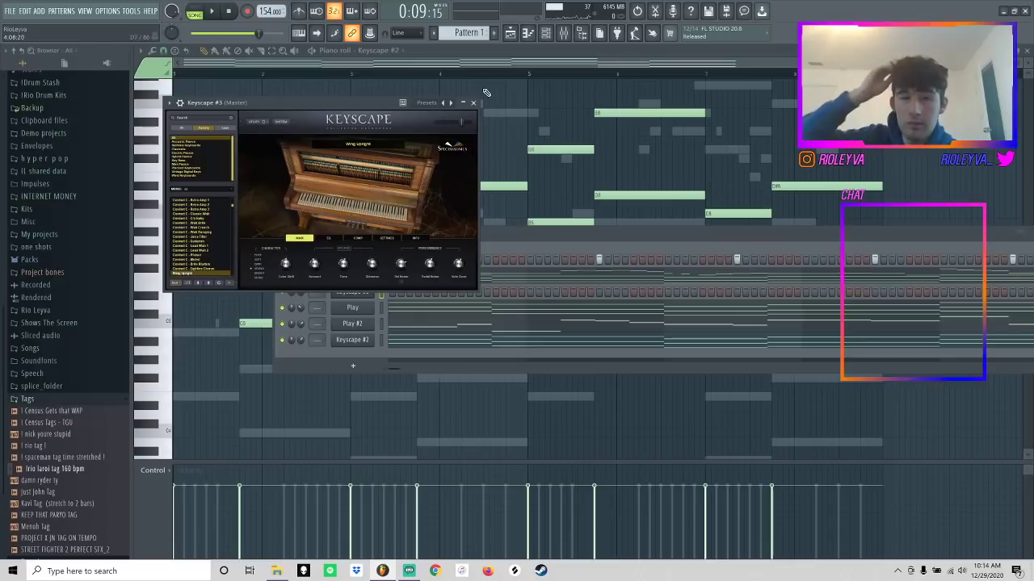
left_click(474, 104)
left_click(380, 277)
key("ctrl+c")
left_click(380, 295)
key("ctrl+v")
- Delete the short melody notes above the held chords in Keyscape #3's piano roll
left_click(416, 296)
left_click_drag(881, 171, 168, 76)
key("Delete")
left_click_drag(516, 308, 340, 192)
key("Delete")
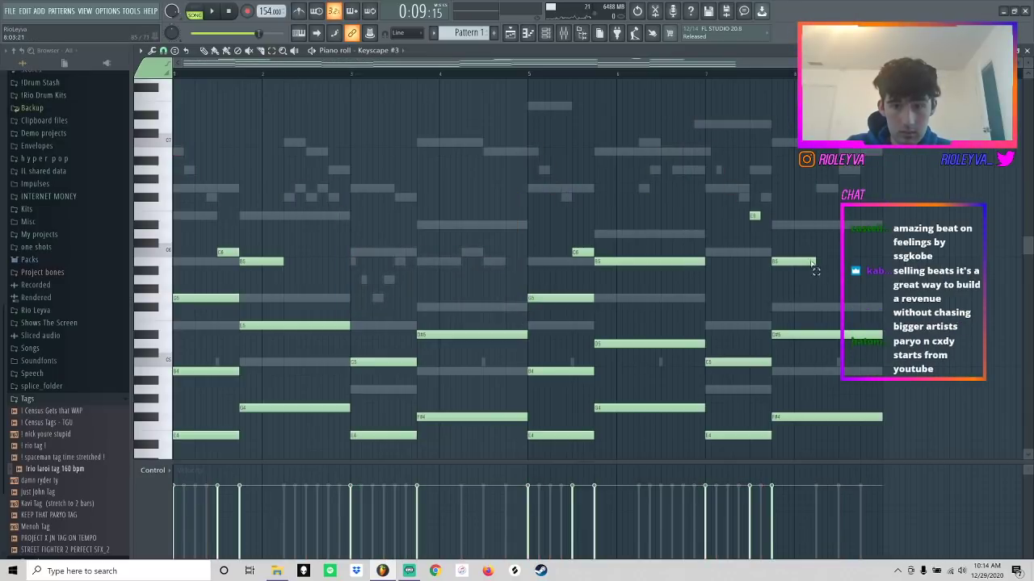
left_click_drag(802, 260, 735, 184)
key("Delete")
left_click_drag(576, 254, 575, 254)
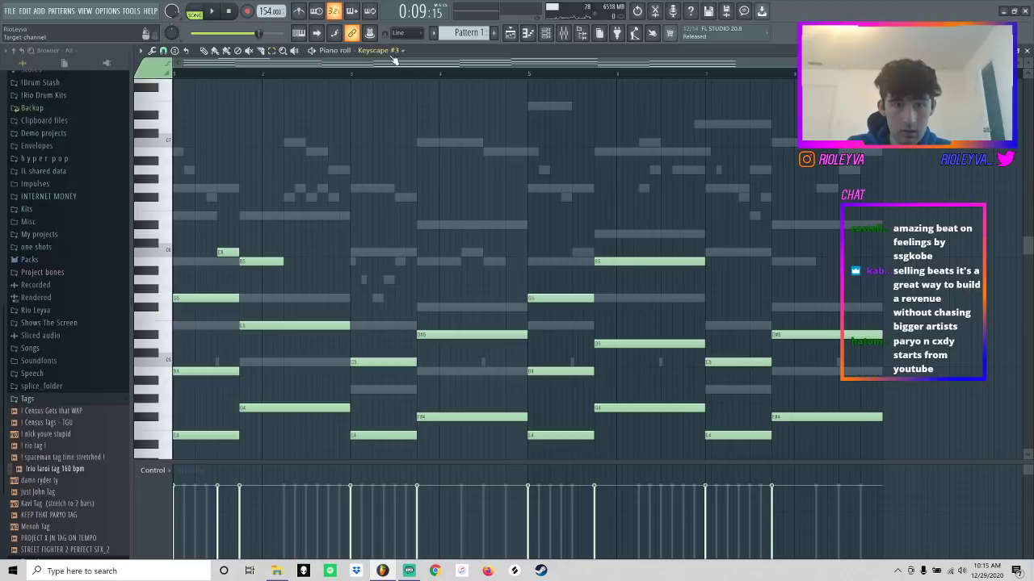
- Delete the held chord notes from the Keyscape channel in bars 1 to 8, keeping only its melody
left_click(391, 52)
left_click(372, 78)
scroll(717, 274, "down", 3)
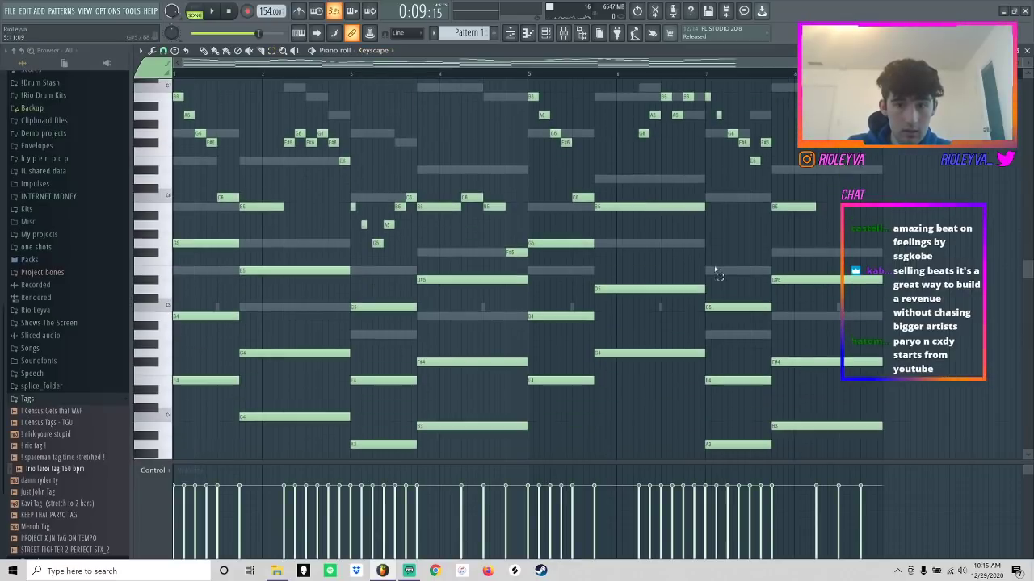
left_click_drag(848, 446, 596, 198)
key("Delete")
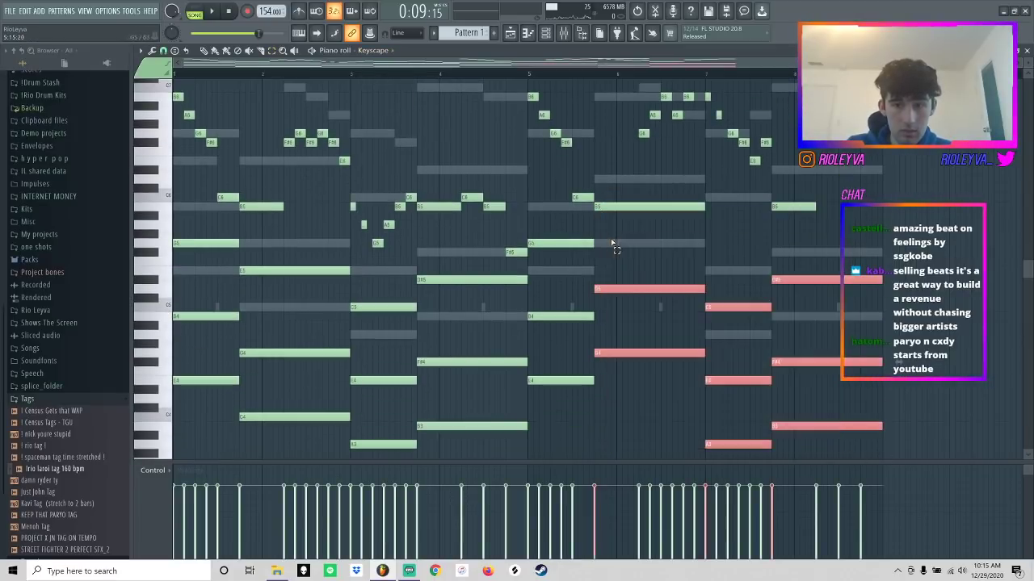
left_click_drag(558, 232, 559, 406)
left_click_drag(457, 428, 404, 307)
left_click(441, 84)
left_click_drag(434, 457, 248, 268)
key("Delete")
left_click_drag(219, 402, 217, 233)
key("Delete")
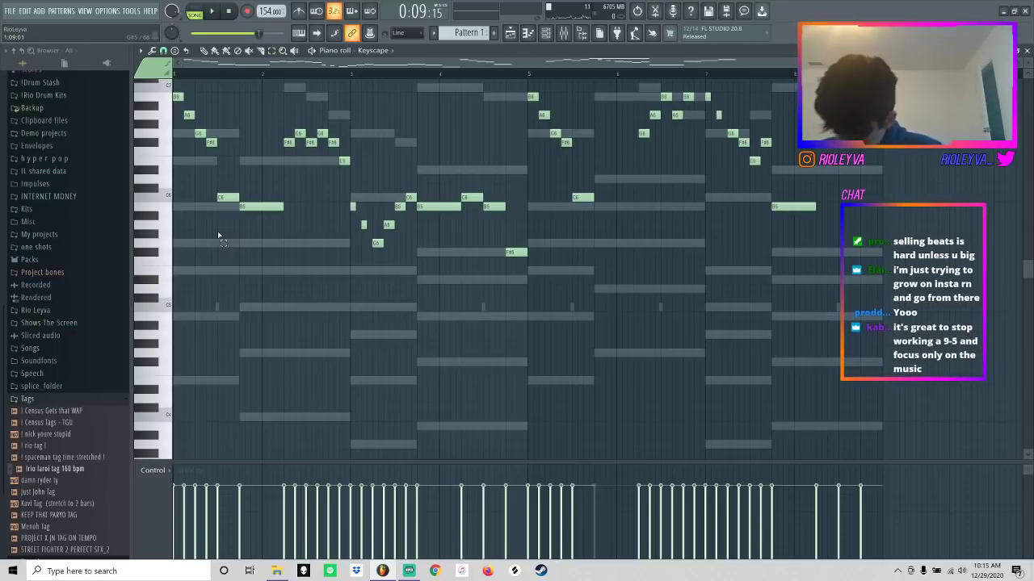
- Clone the Keyscape #2 channel and copy the Keyscape melody notes into the clone
key("p")
left_click(546, 33)
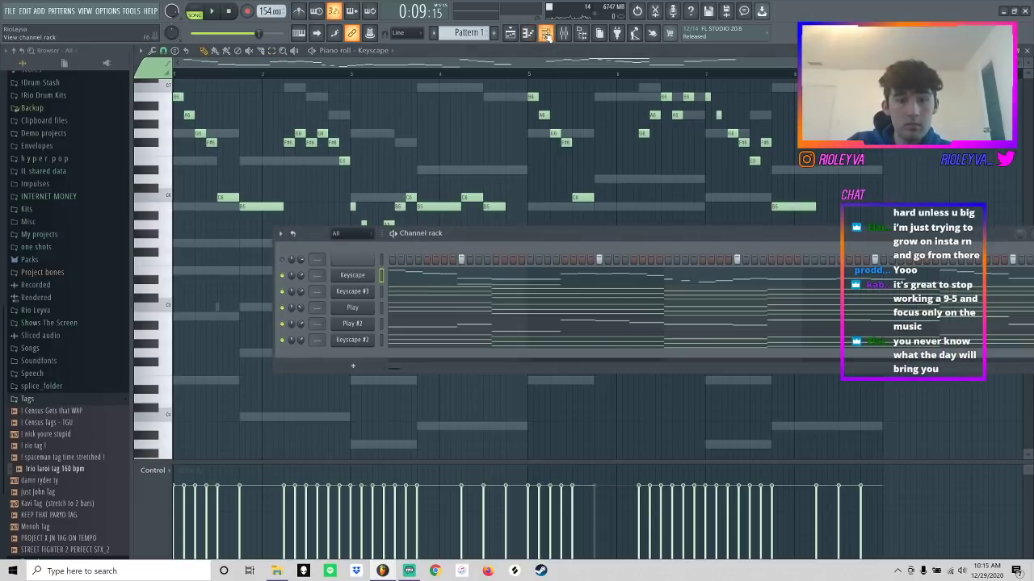
right_click(371, 338)
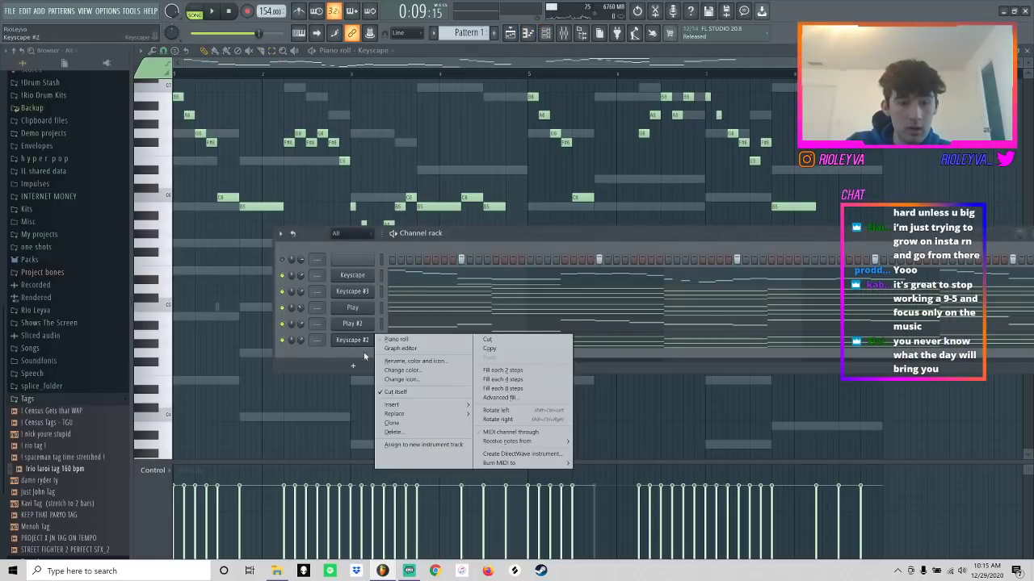
left_click(393, 423)
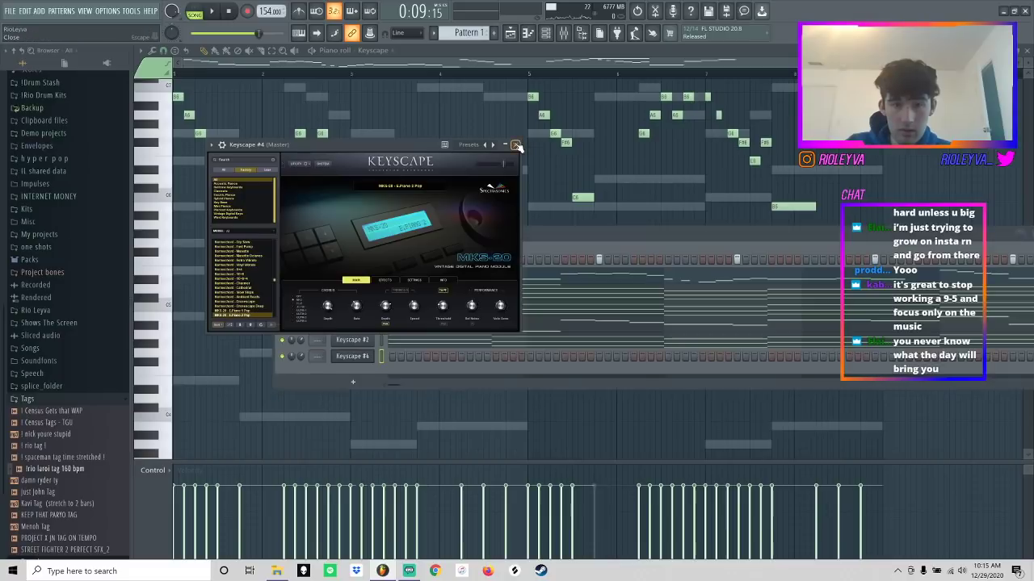
left_click(519, 145)
left_click(374, 276)
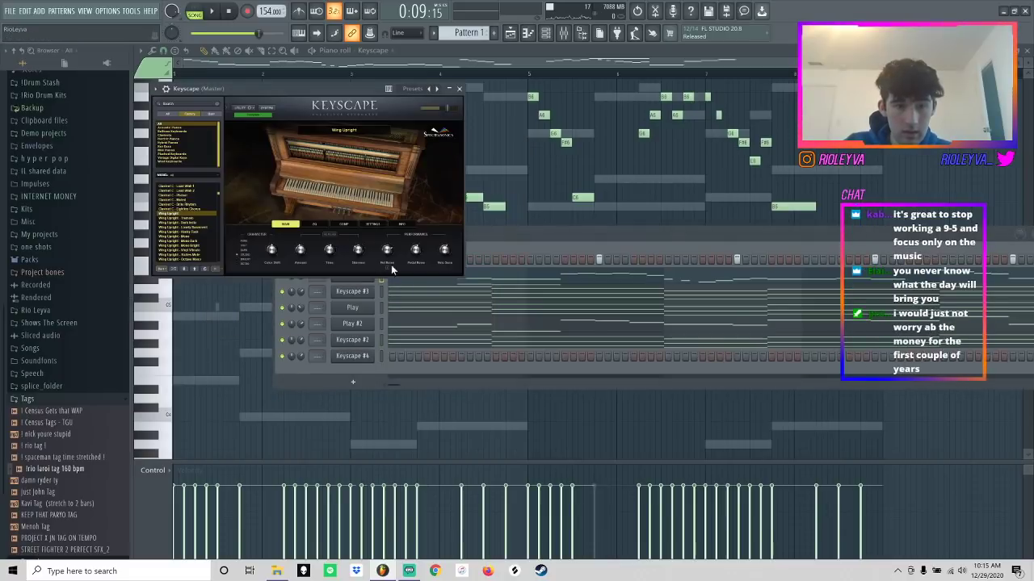
left_click(464, 95)
left_click(381, 355)
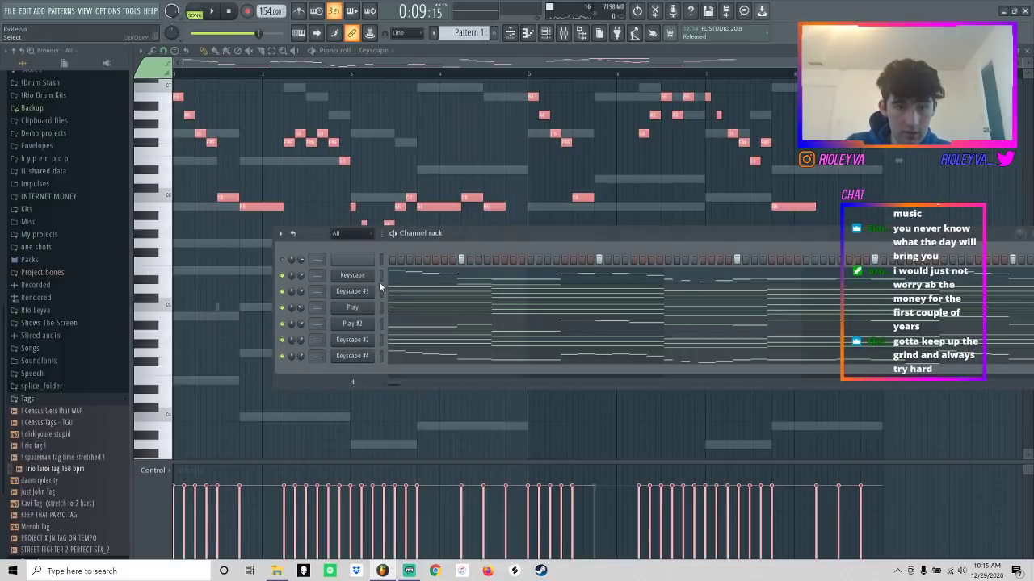
- Route the six channels to mixer tracks 1 to 6 and play the Keyscape and Keyscape #3 tracks soloed
left_click(563, 34)
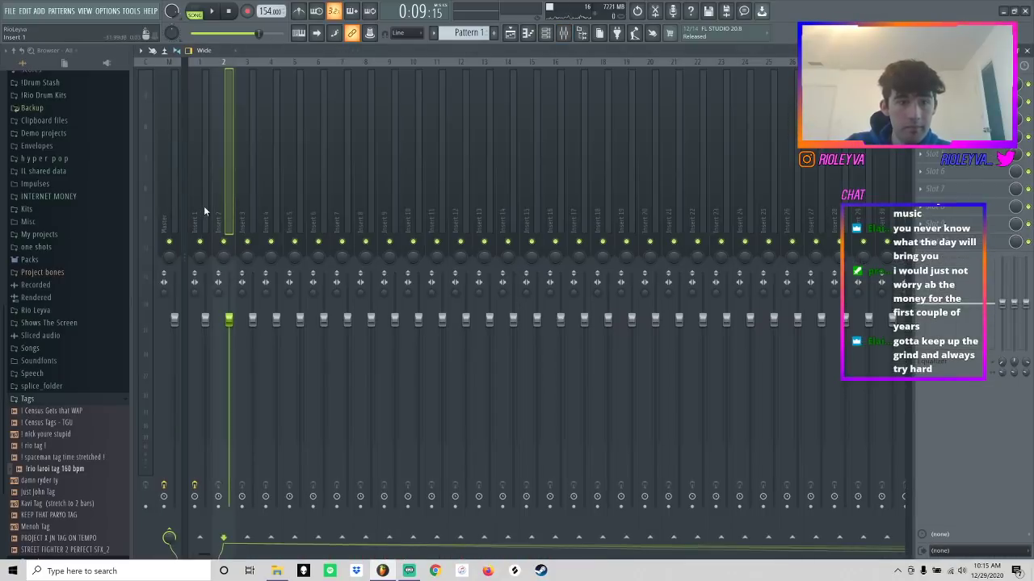
left_click(202, 205)
right_click(201, 242)
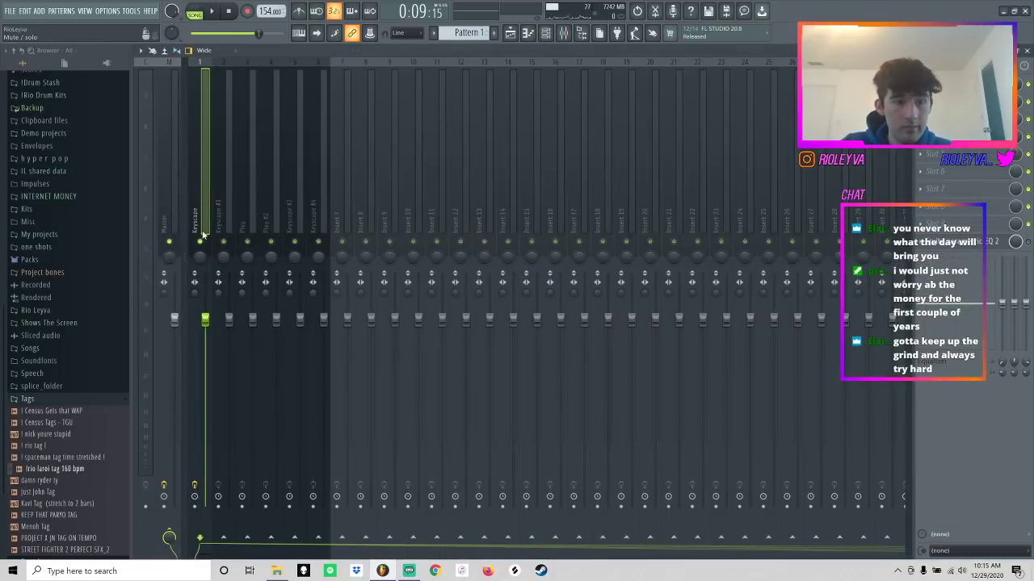
key("space")
left_click(224, 242)
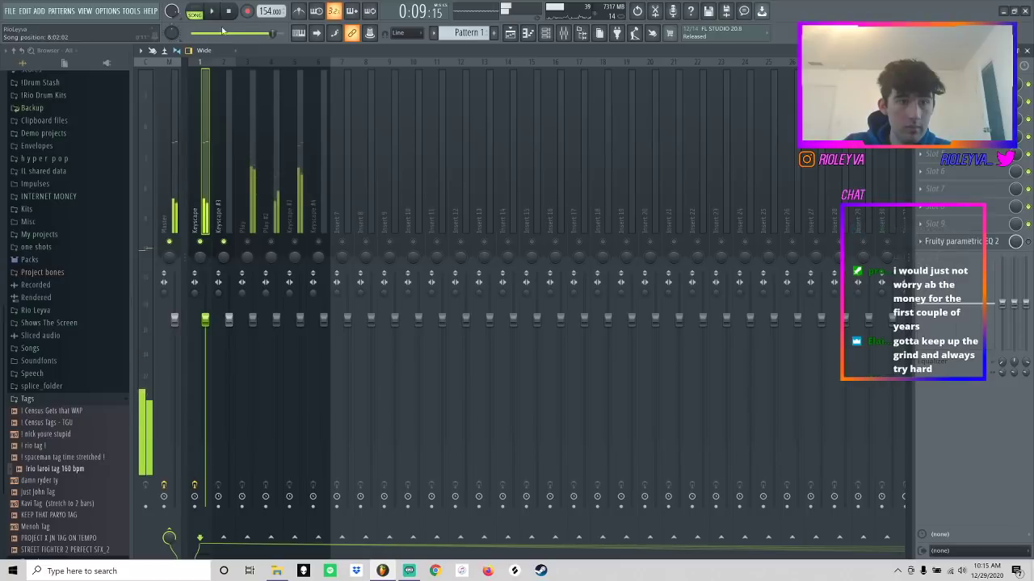
key("space")
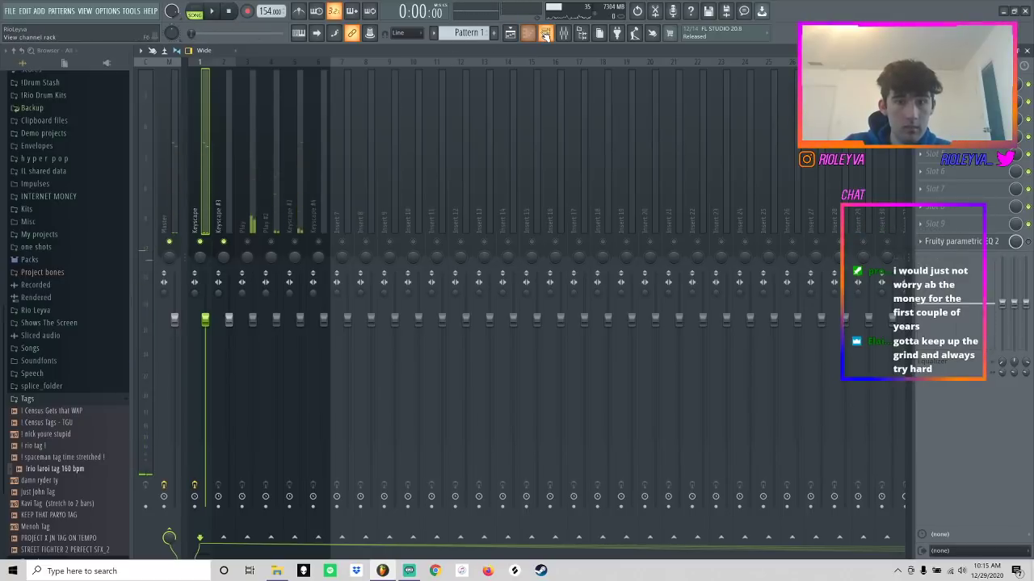
- Check which patches are loaded in the Keyscape #3 and Keyscape #4 channels
left_click(527, 33)
left_click(362, 293)
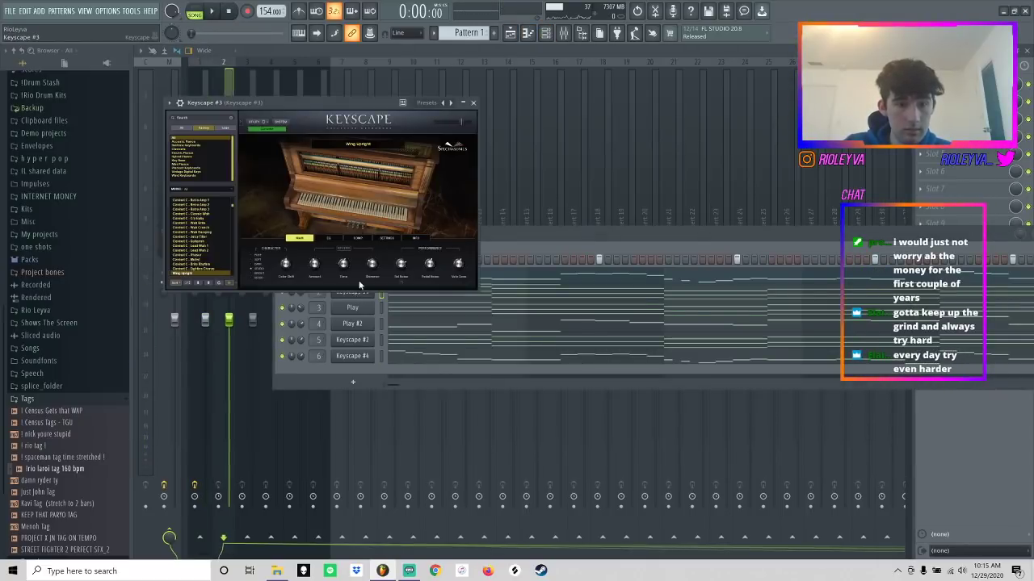
left_click(473, 102)
left_click(352, 357)
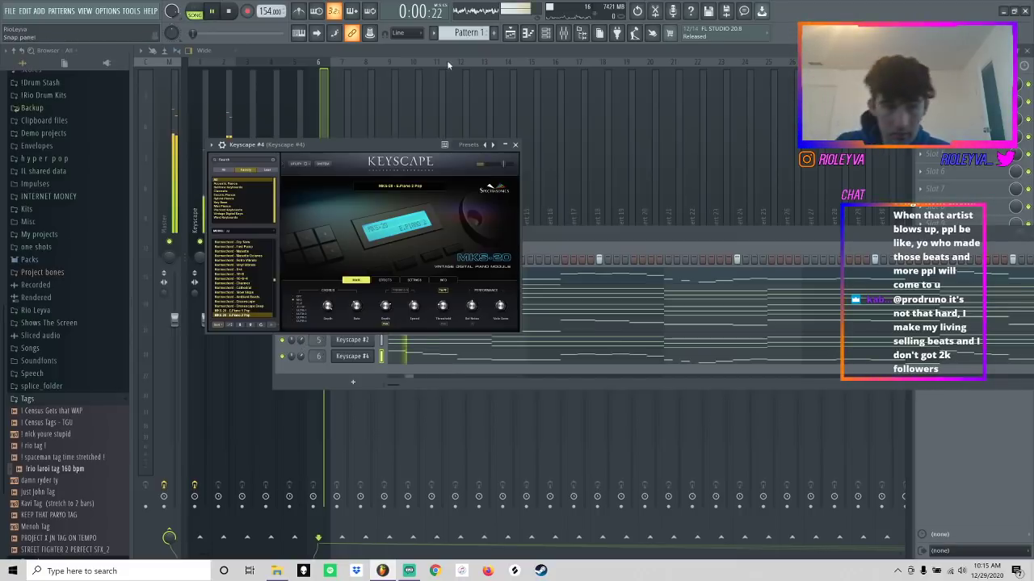
- Lower the mixer levels of the Keyscape, Keyscape #3 and Play tracks during playback
left_click(226, 100)
key("space")
left_click_drag(229, 322, 252, 353)
- Add Fruity Reeverb 2 to the Play mixer track
left_click(921, 84)
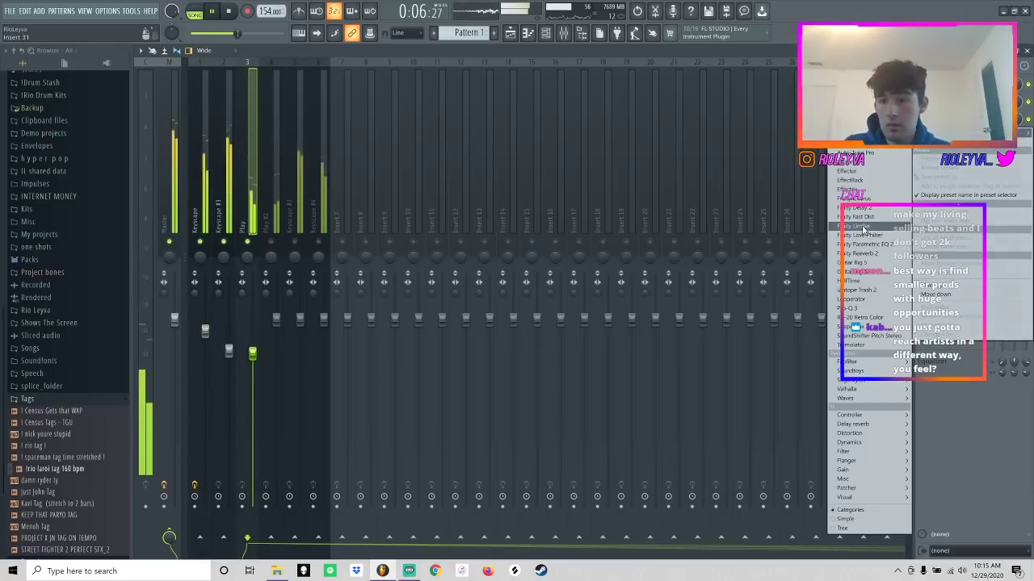
left_click(859, 253)
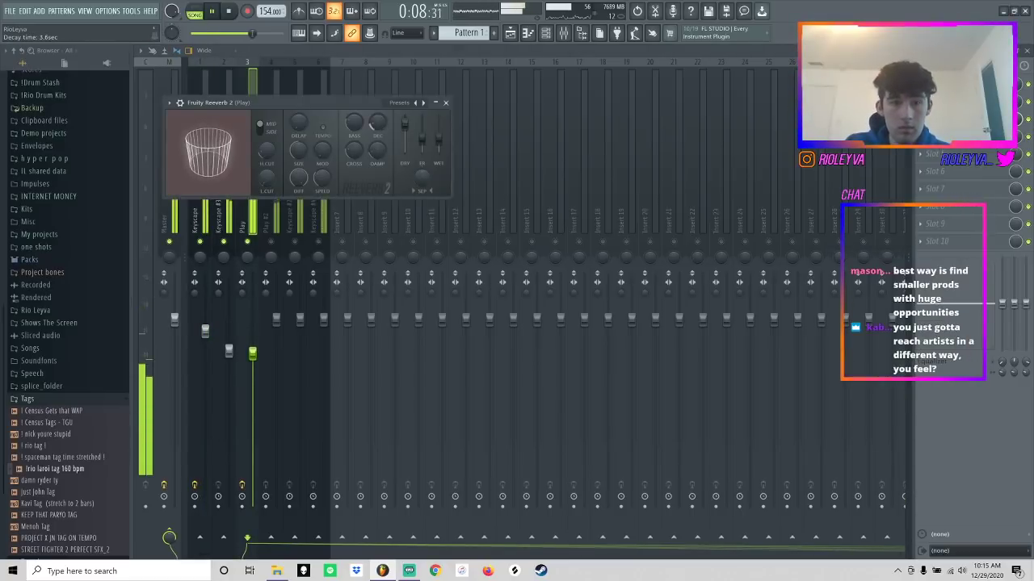
left_click(445, 102)
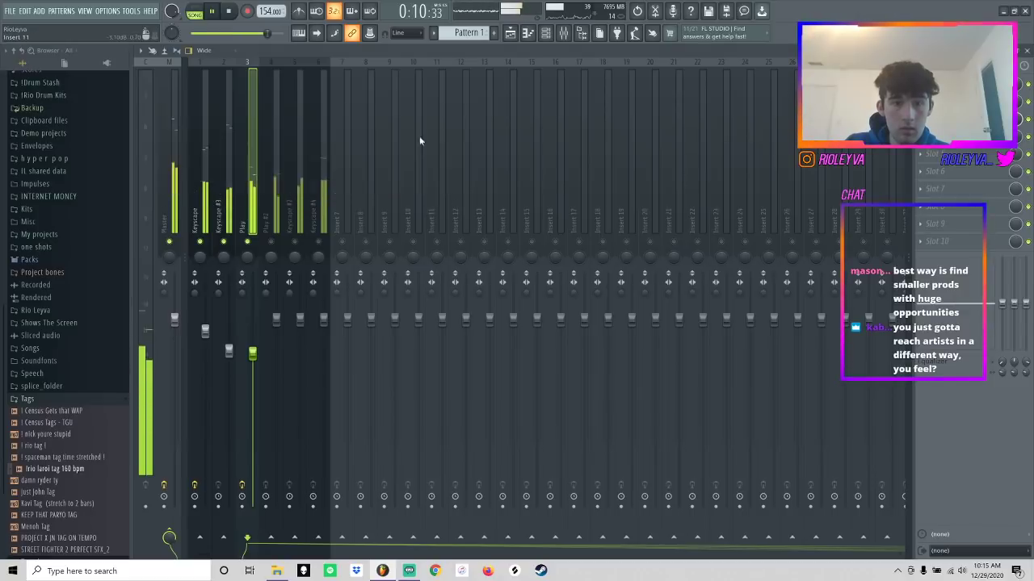
- Add Fruity Reeverb 2 to the Play #2 mixer track
left_click(277, 220)
left_click(920, 84)
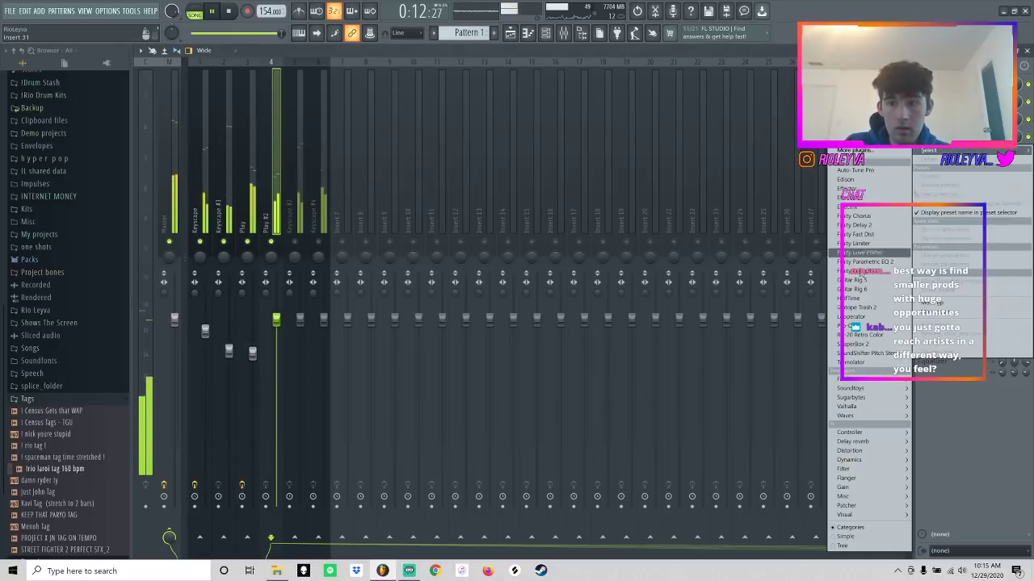
left_click(859, 272)
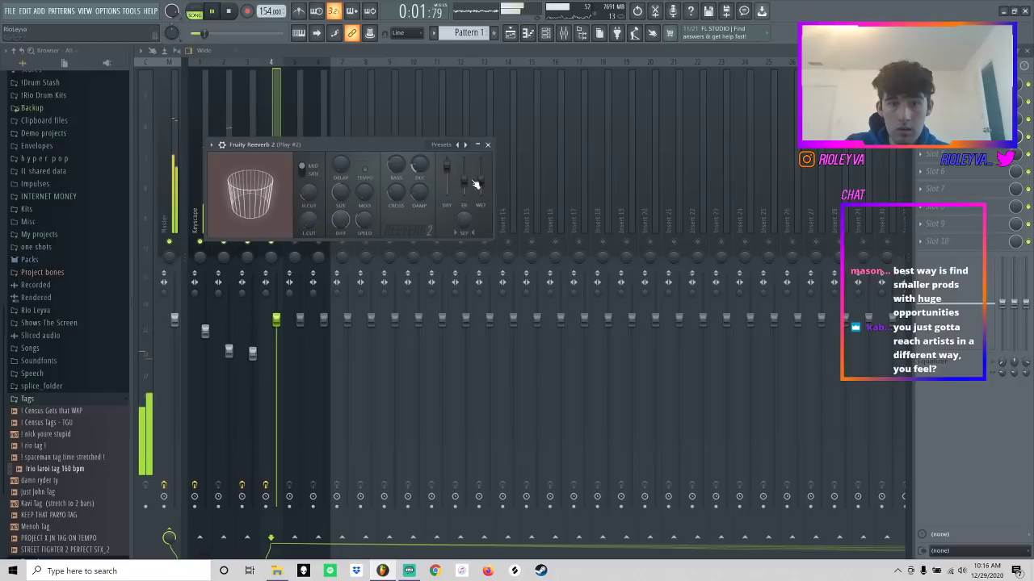
- Add Fruity Parametric EQ 2 to the Play #2 track and boost band 5 by about 3.8 dB near 6255 Hz
left_click(975, 151)
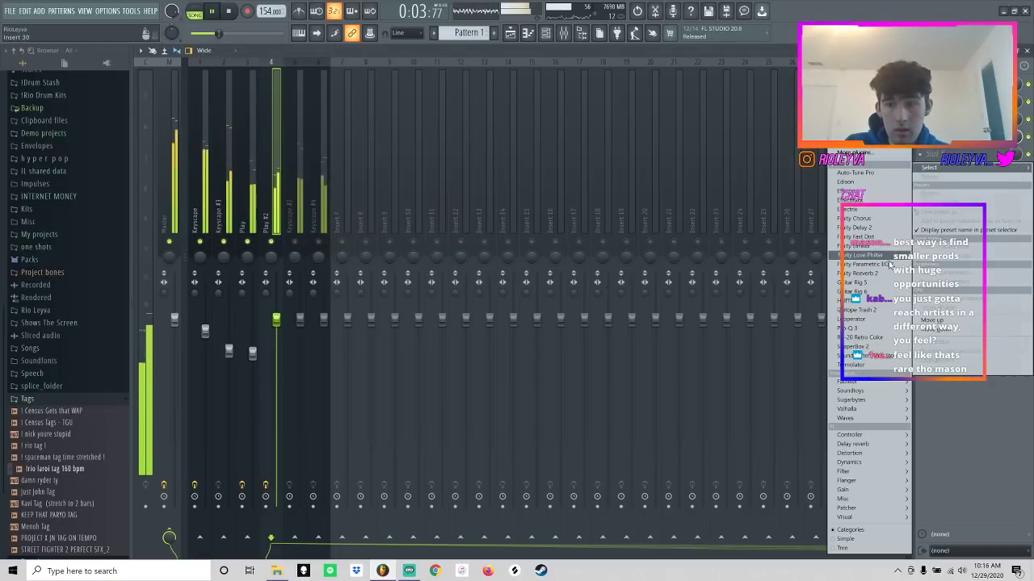
left_click(893, 260)
left_click_drag(419, 250, 450, 238)
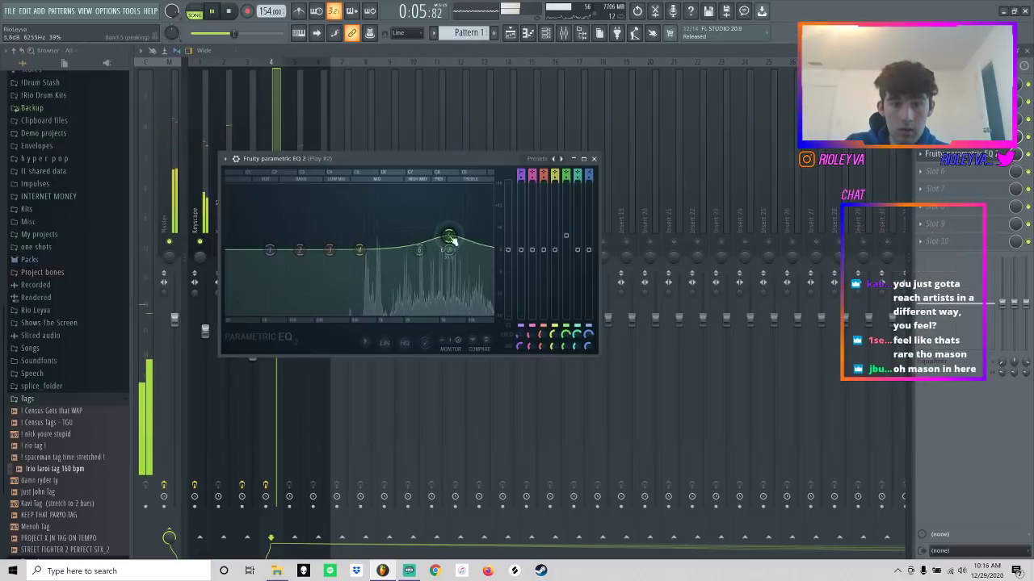
left_click(595, 159)
- Enable the Keyscape #2 mixer track and lower its level
left_click(295, 242)
left_click(302, 278)
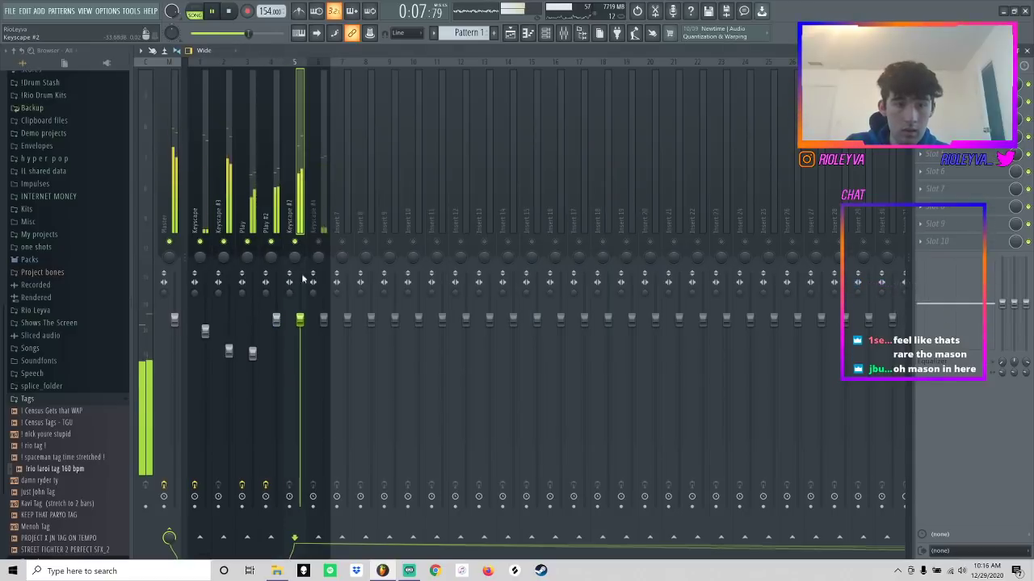
left_click_drag(299, 320, 300, 340)
- Transpose the Keyscape #2 chords down one octave in the piano roll
left_click(546, 32)
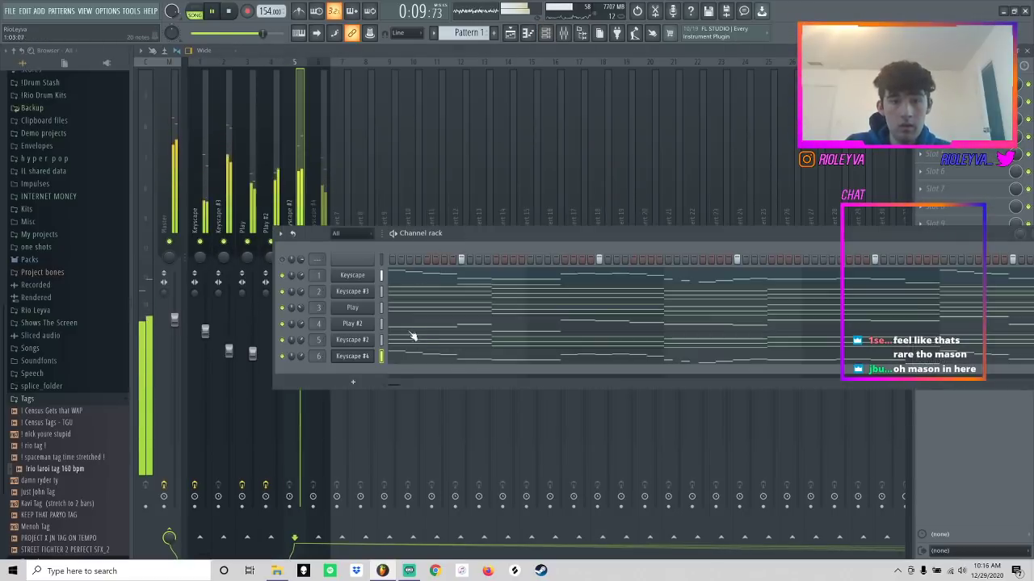
left_click(701, 378)
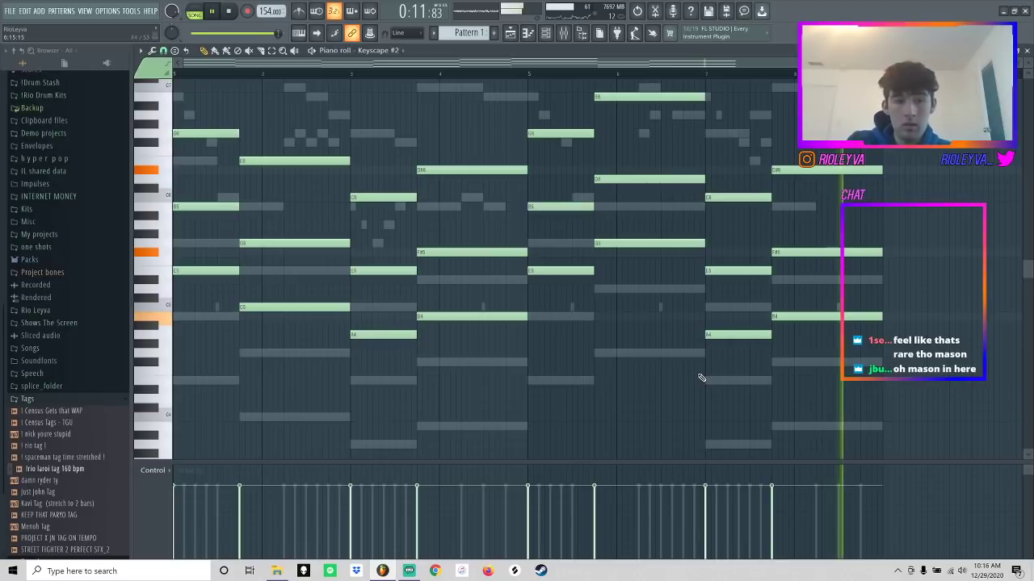
scroll(701, 378, "up", 3)
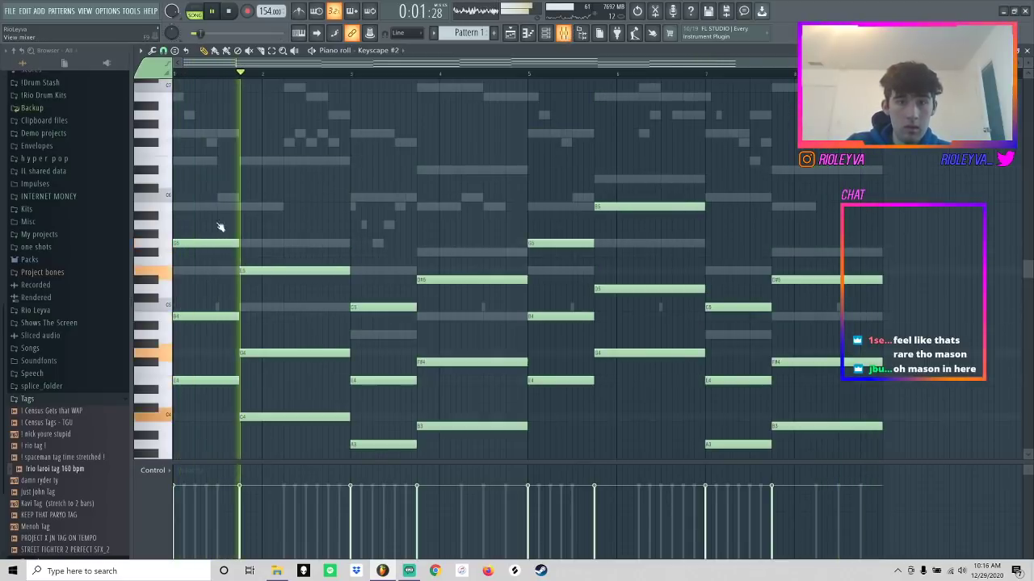
- Enable the Keyscape #4 mixer track, lower its level slightly, and add Fruity Reeverb 2 to it
left_click(565, 32)
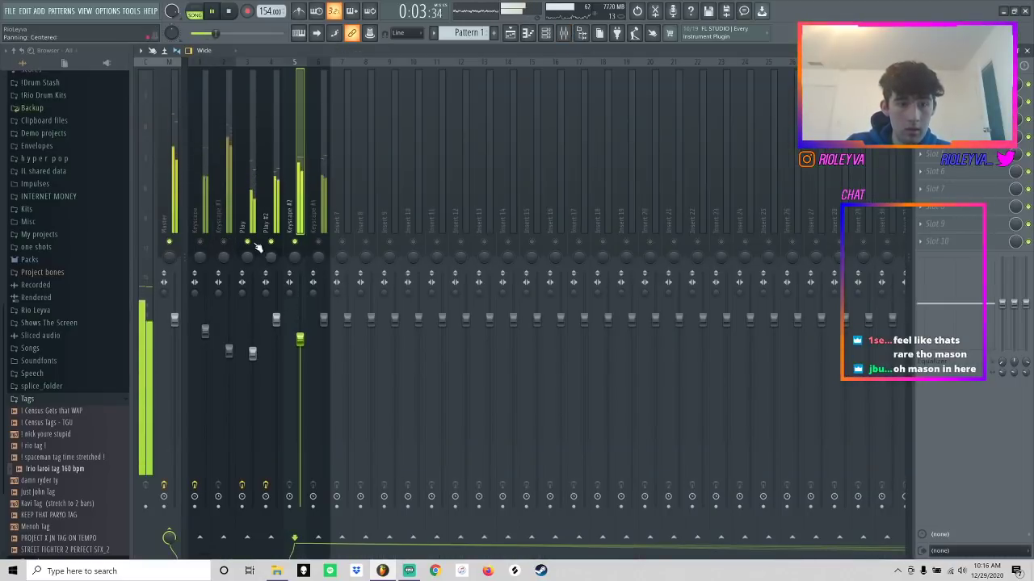
left_click(318, 236)
left_click(921, 84)
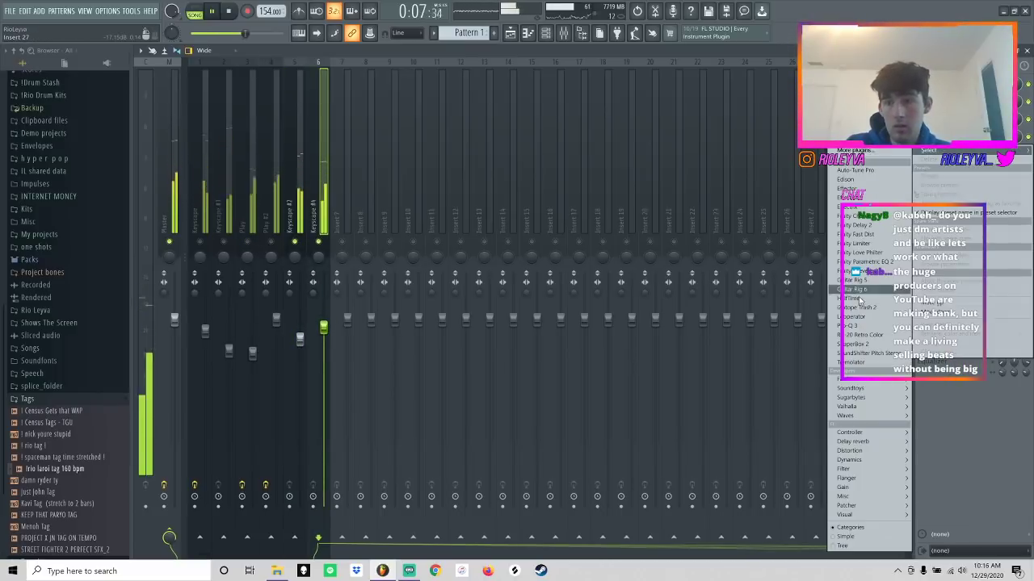
left_click(872, 263)
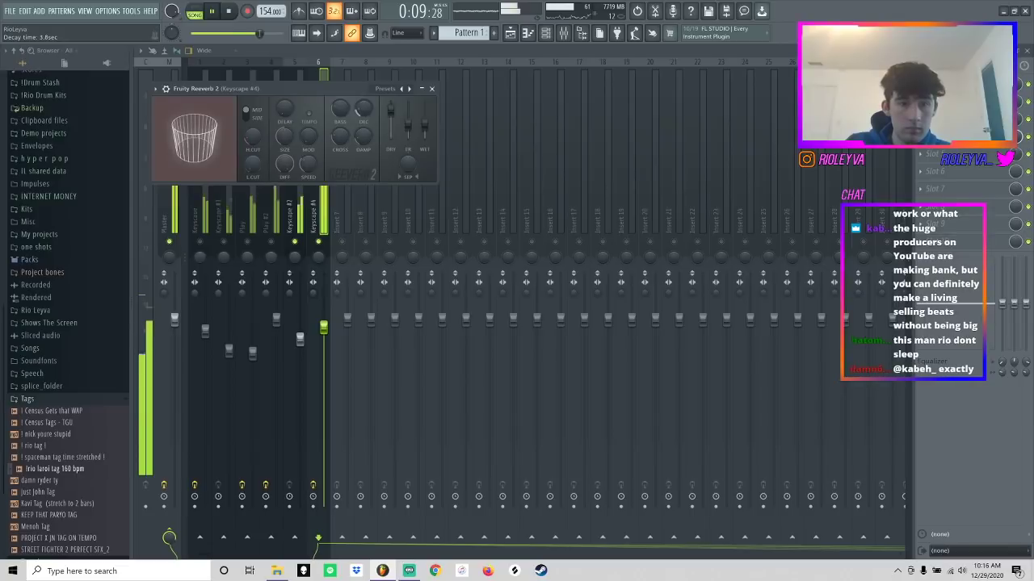
left_click(431, 88)
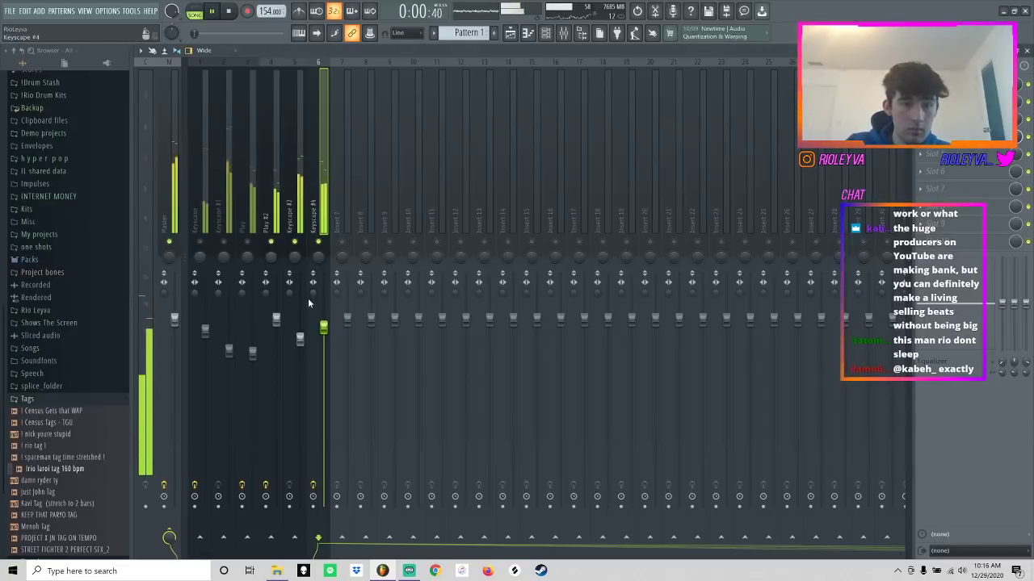
- Re-enable all mixer tracks and stop playback
right_click(271, 242)
right_click(270, 242)
key("space")
- Split Pattern 1 by channel into separate instrument patterns in the playlist
left_click(510, 33)
left_click(433, 33)
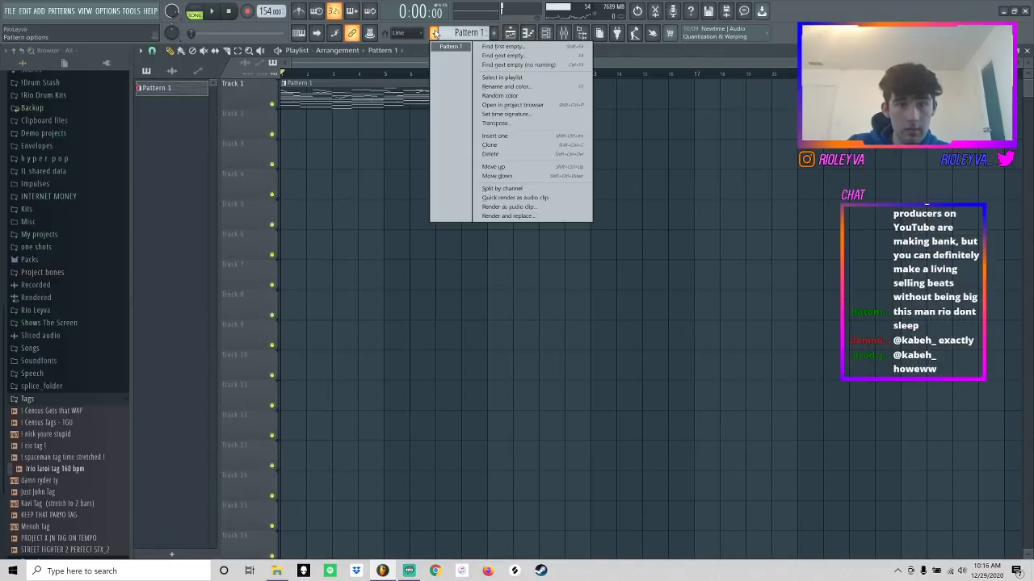
left_click(496, 188)
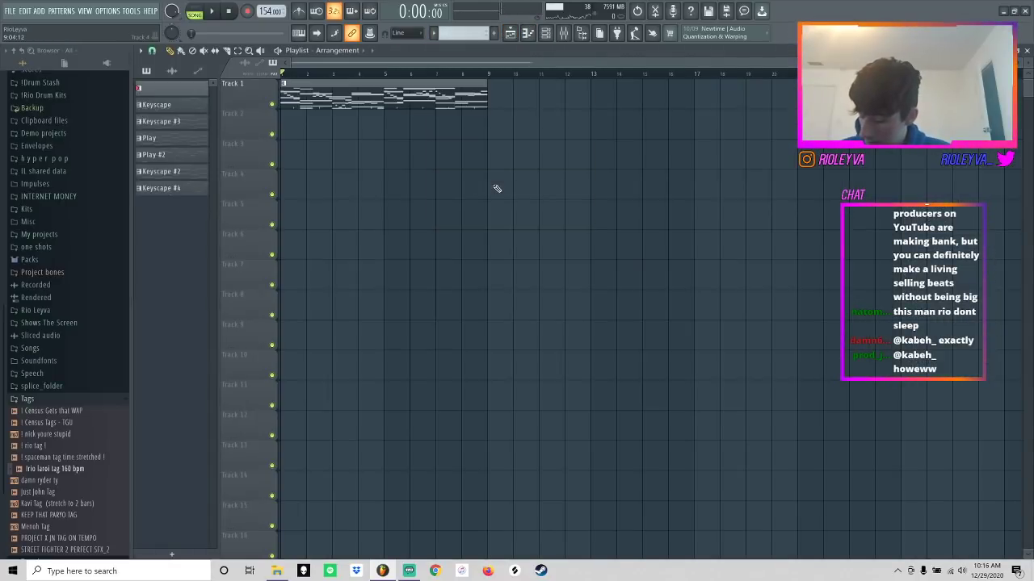
- Duplicate the six split pattern clips four times in a row, filling the playlist from bar 1 to bar 41
left_click(180, 188)
left_click_drag(180, 190, 289, 90)
key("ctrl+b")
key("ctrl+b")
key("ctrl+b")
key("ctrl+b")
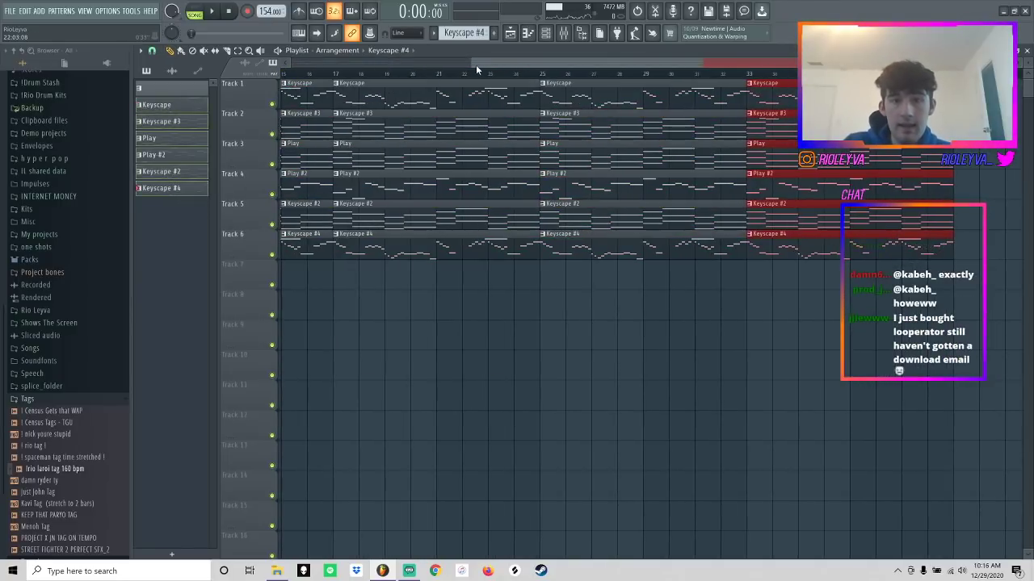
left_click_drag(464, 63, 121, 155)
left_click(610, 334)
right_click(615, 334)
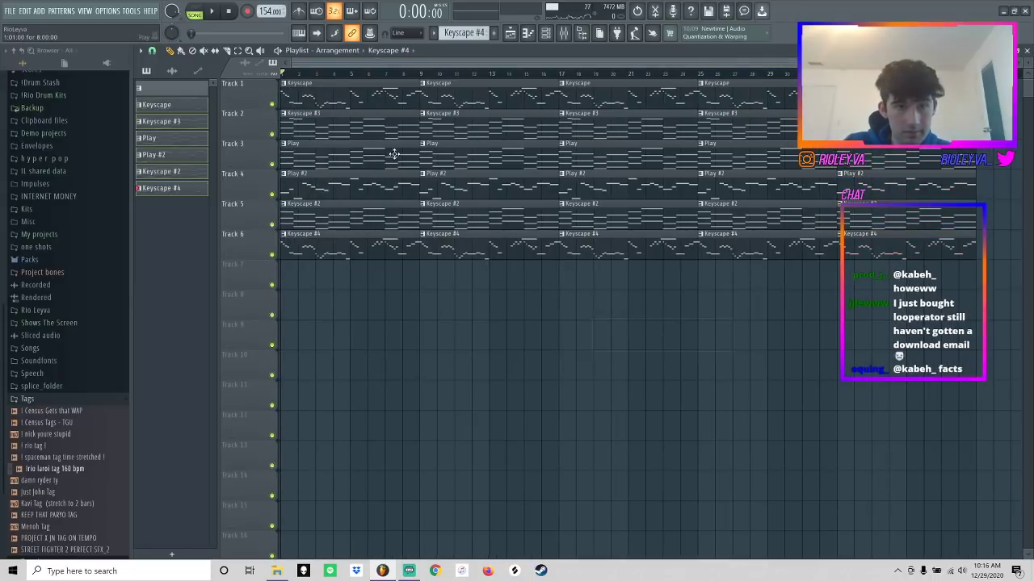
- Duplicate the last full block twice and delete the copy at bar 41, leaving an eight-bar gap before bar 49
left_click_drag(918, 277, 951, 93)
key("ctrl+b")
key("ctrl+b")
left_click_drag(739, 283, 10, 100)
key("Delete")
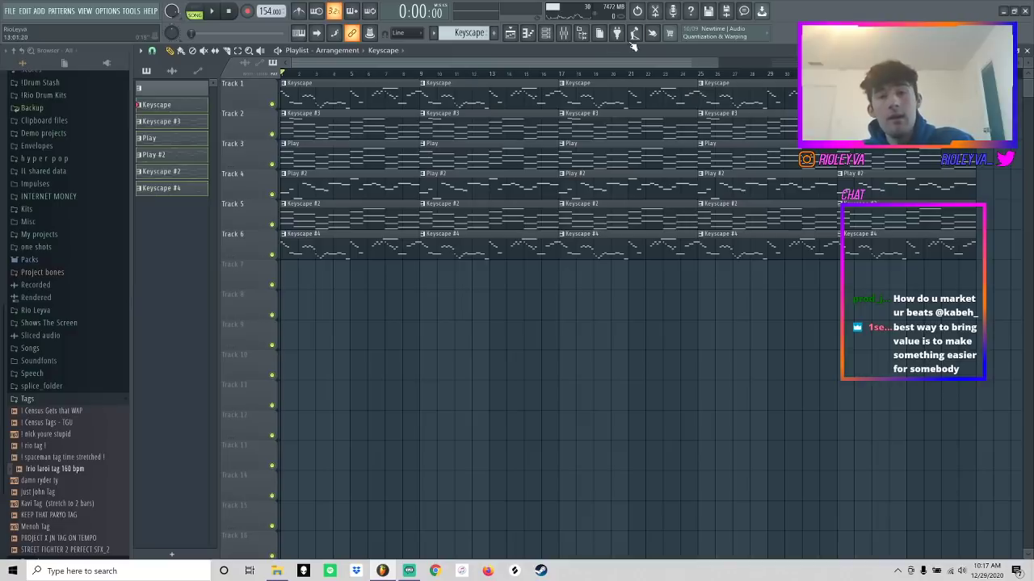
left_click_drag(717, 63, 826, 63)
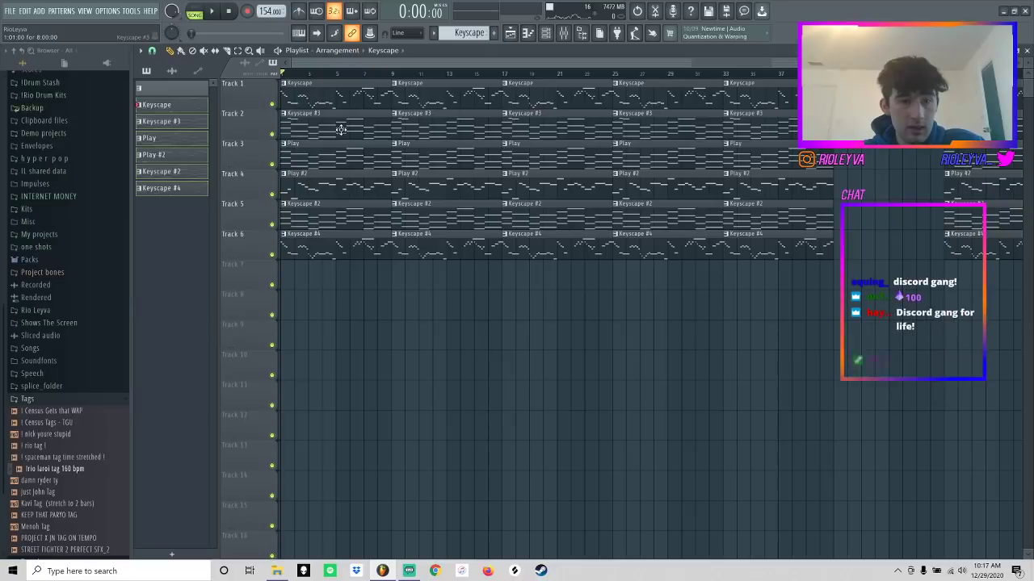
- Delete the Play, Play #2, Keyscape #3 and Keyscape clips from the first eight bars and play the arrangement
right_click(343, 160)
right_click(337, 186)
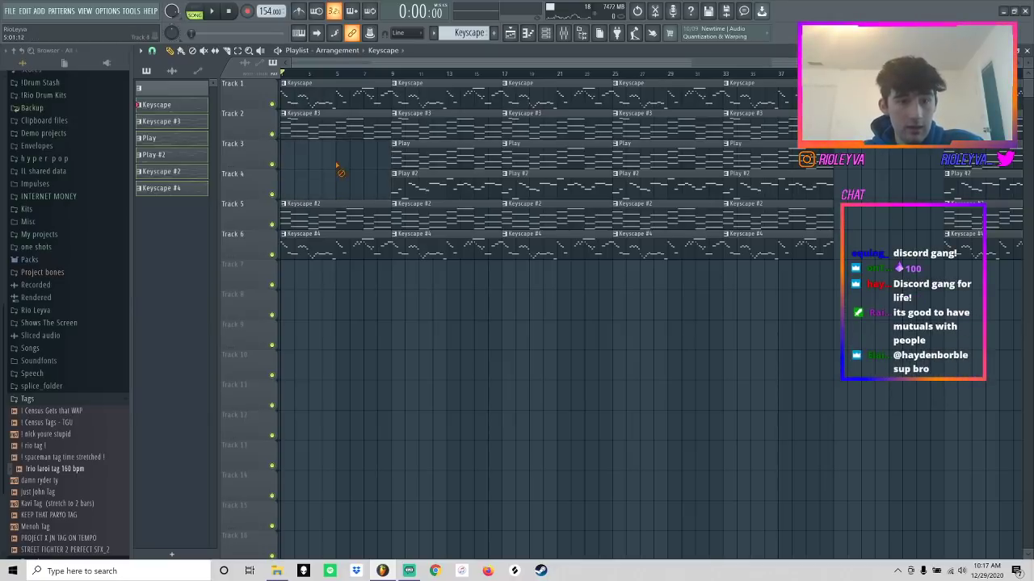
right_click(334, 127)
right_click(334, 97)
left_click_drag(828, 64, 688, 69)
key("space")
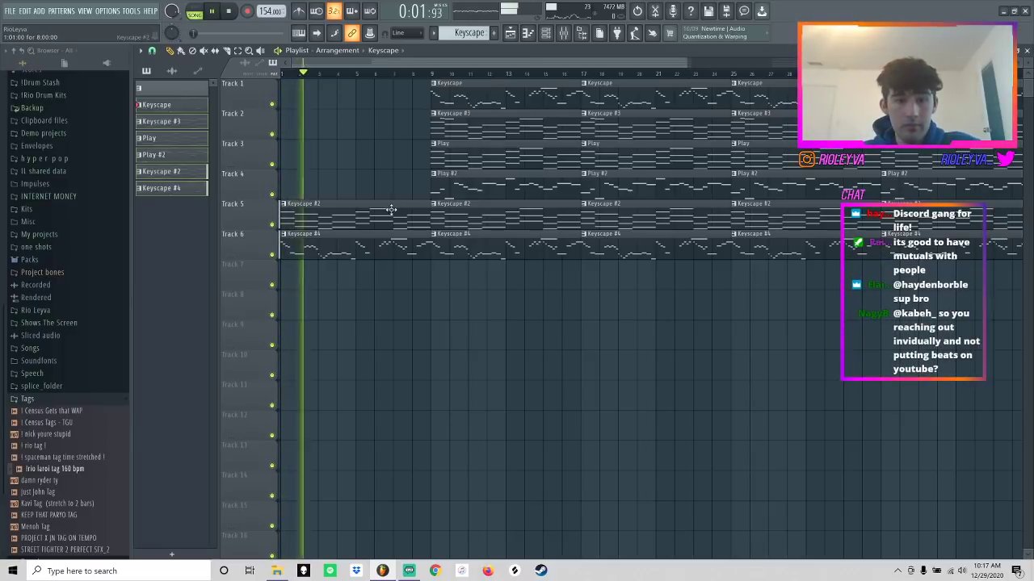
- Delete the Keyscape #2, Keyscape #4, Keyscape and Play #2 clips starting at bar 9 while checking the mixer levels
left_click(564, 38)
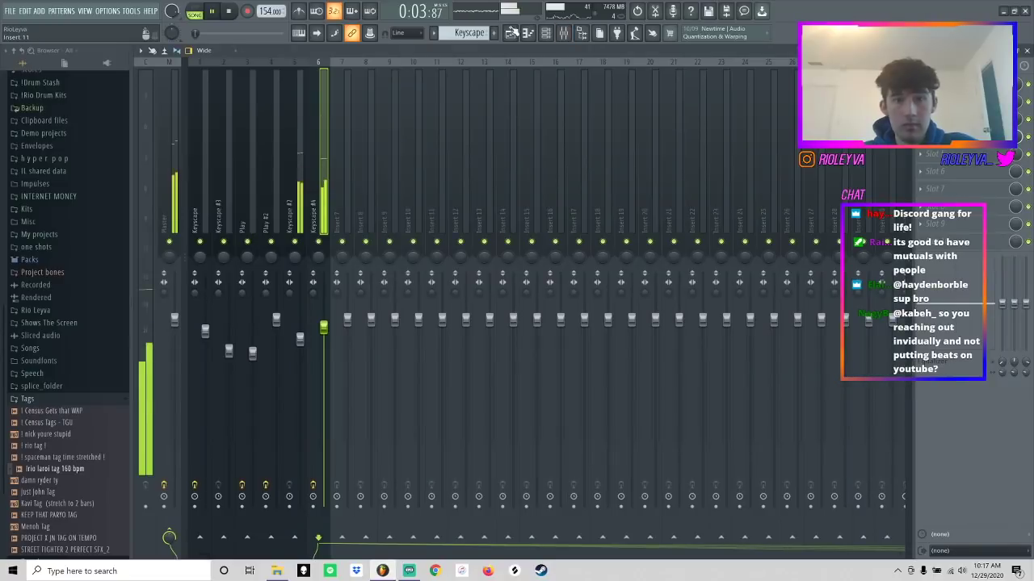
left_click(513, 37)
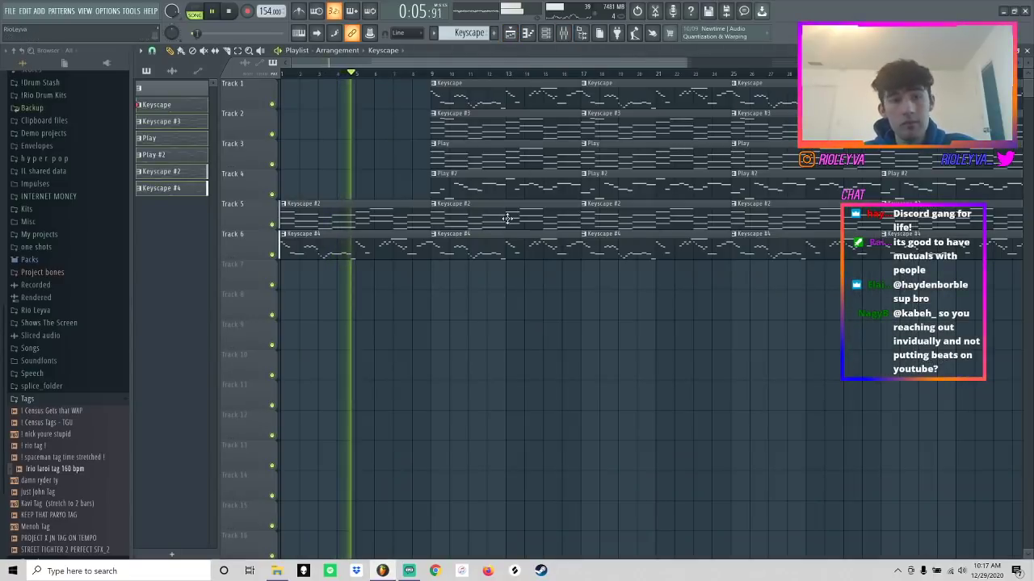
right_click(509, 219)
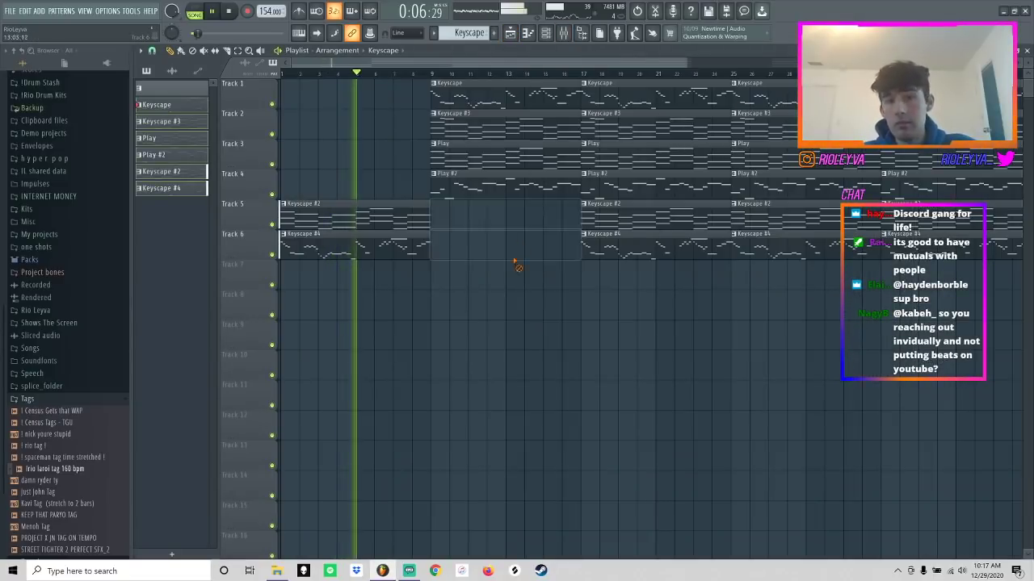
right_click(504, 97)
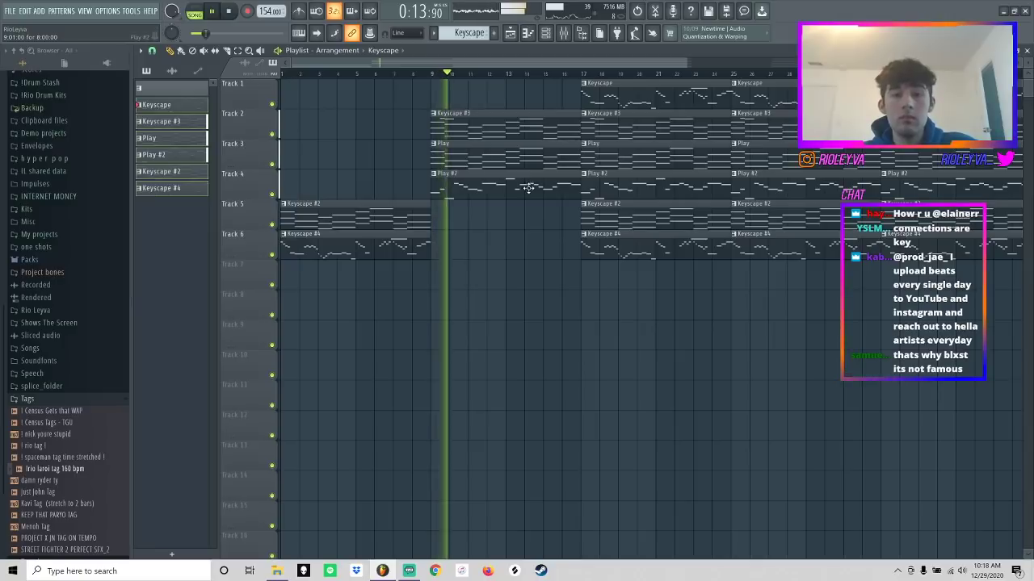
key("F9")
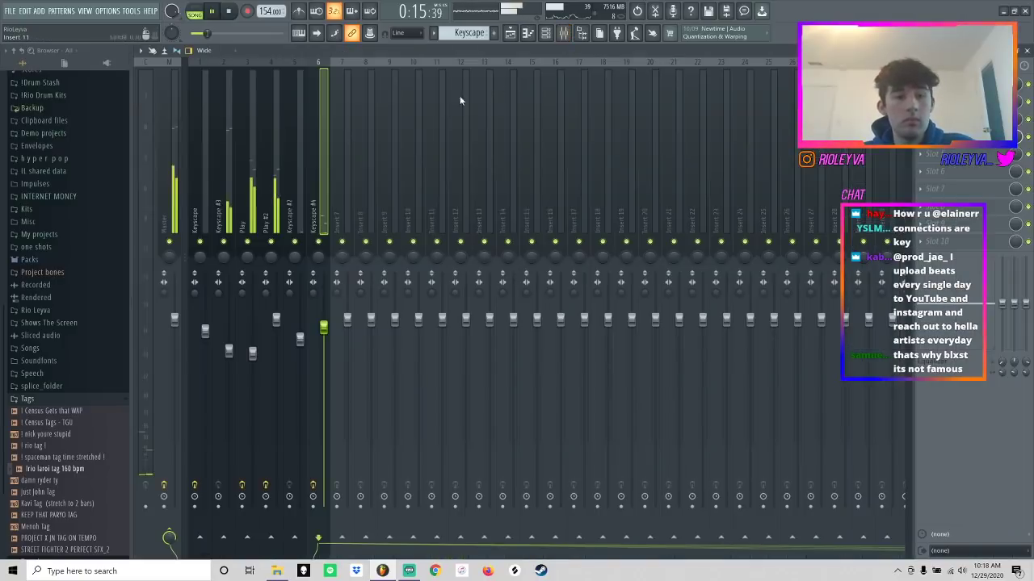
left_click(510, 34)
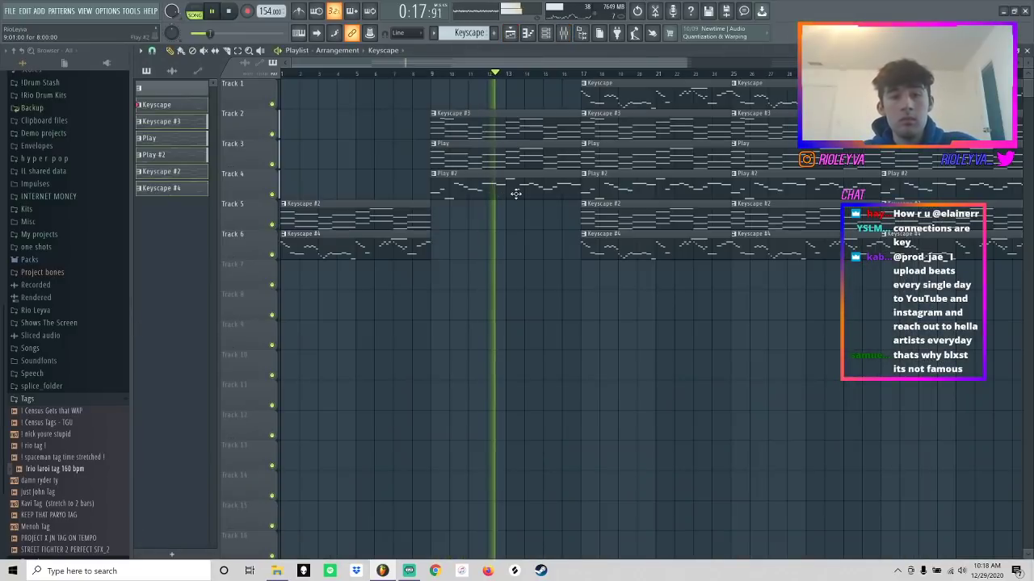
left_click_drag(685, 62, 803, 62)
right_click(479, 185)
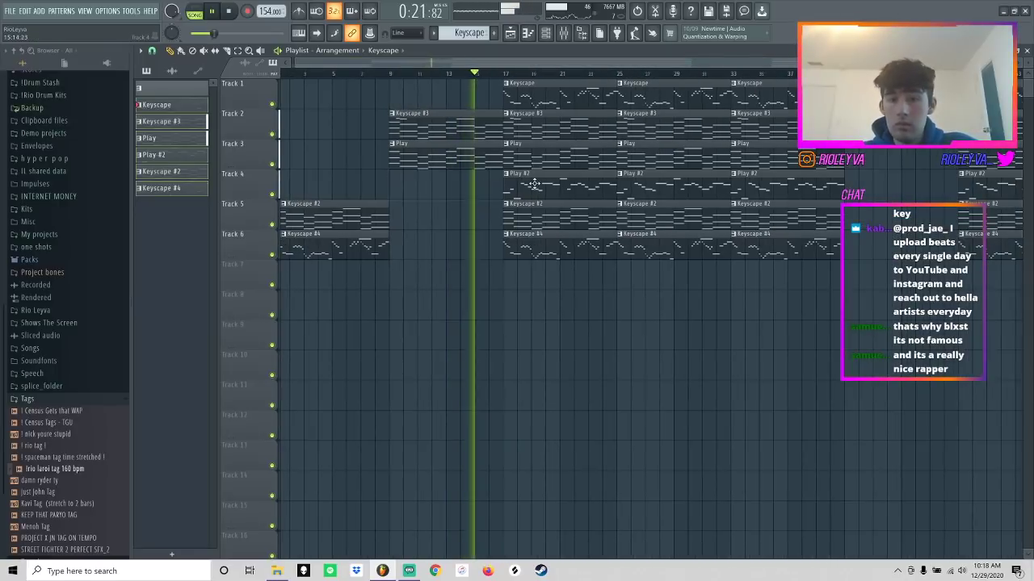
- Delete the Play #2, Keyscape #2 and Keyscape #4 clips that start at bar 17
right_click(536, 186)
right_click(545, 212)
right_click(544, 242)
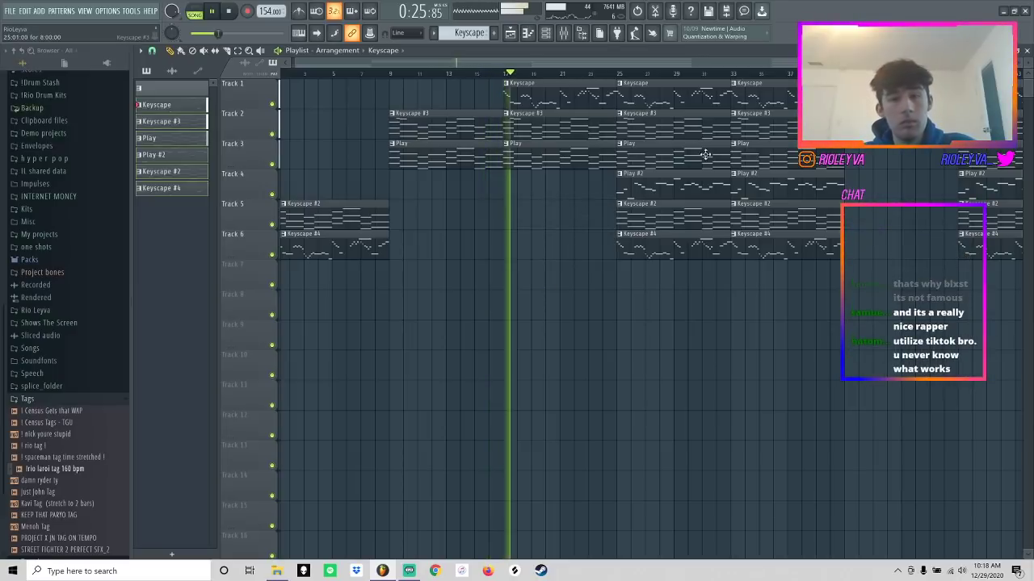
- Delete the Keyscape, Keyscape #3, Play and Keyscape #4 clips that start at bar 25
right_click(675, 101)
right_click(676, 118)
right_click(680, 152)
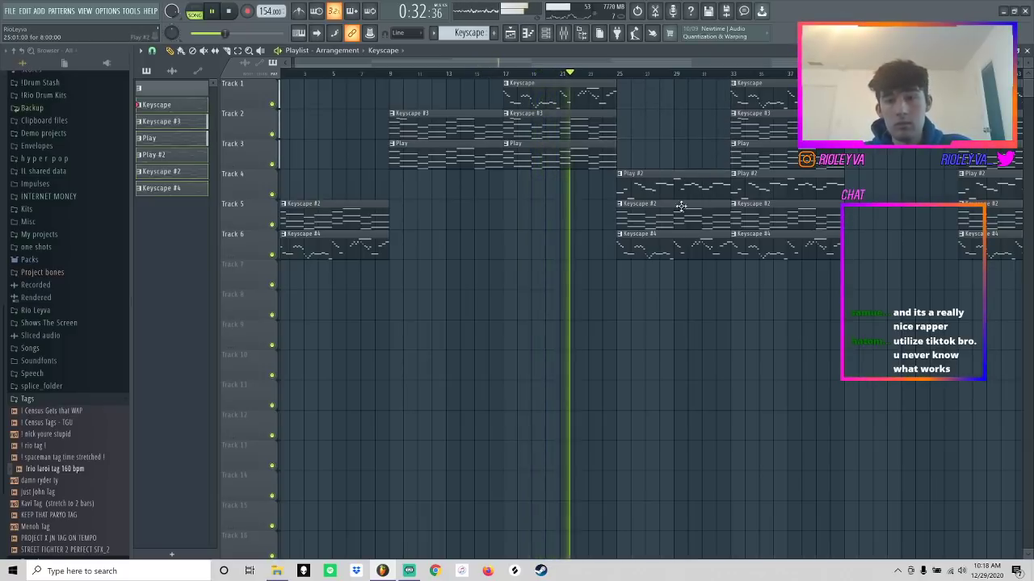
right_click(682, 249)
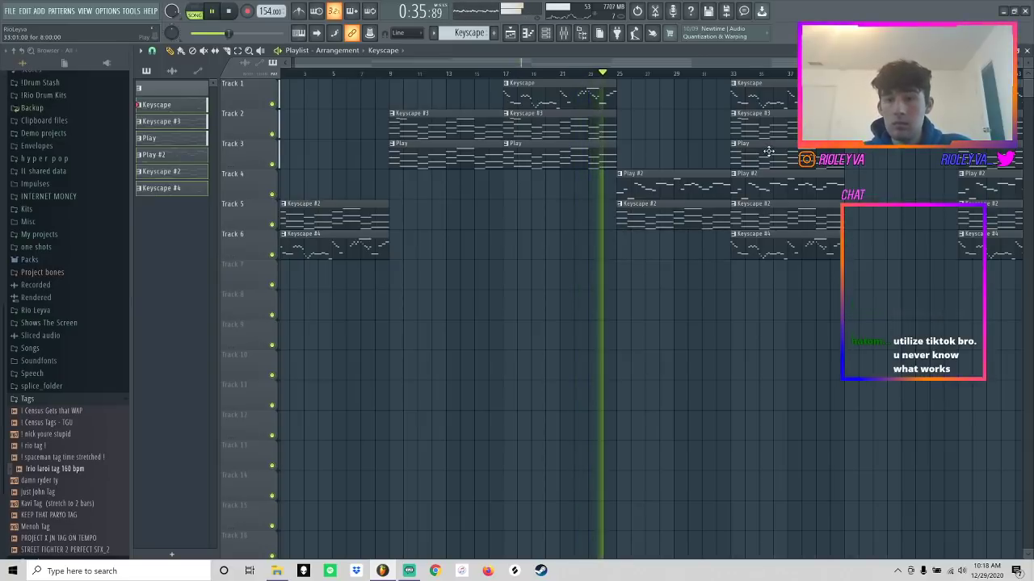
- Reduce the block starting at bar 33 to Keyscape, Play and Keyscape #4 by deleting the other clips and placing Play there
right_click(763, 190)
right_click(765, 215)
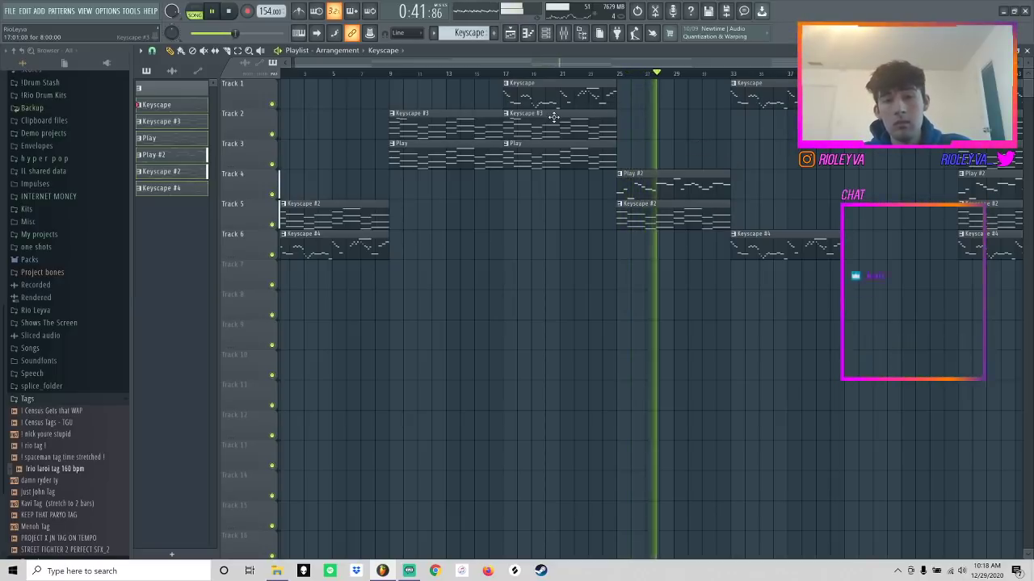
left_click(546, 149)
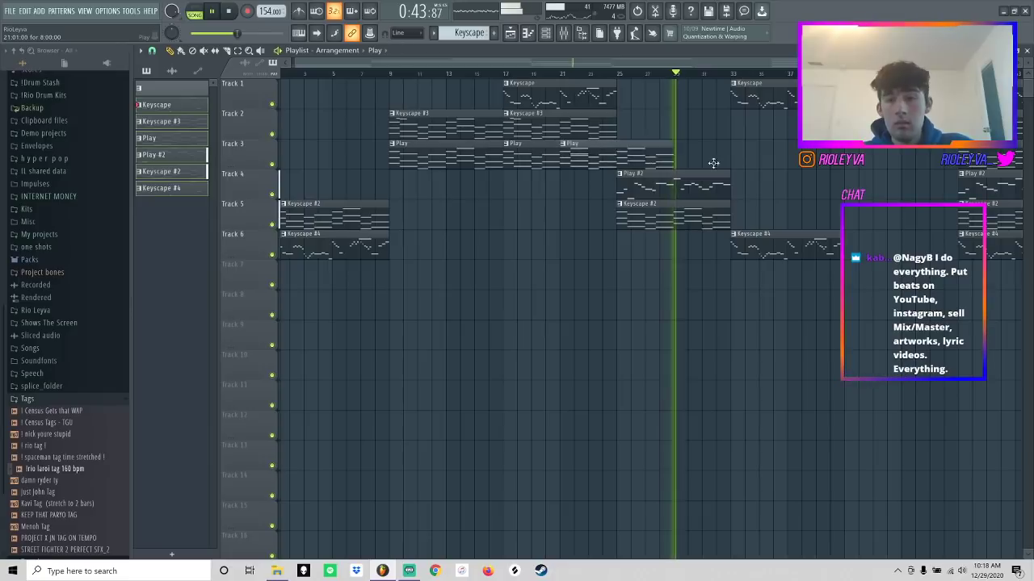
left_click(738, 156)
left_click_drag(818, 62, 1010, 62)
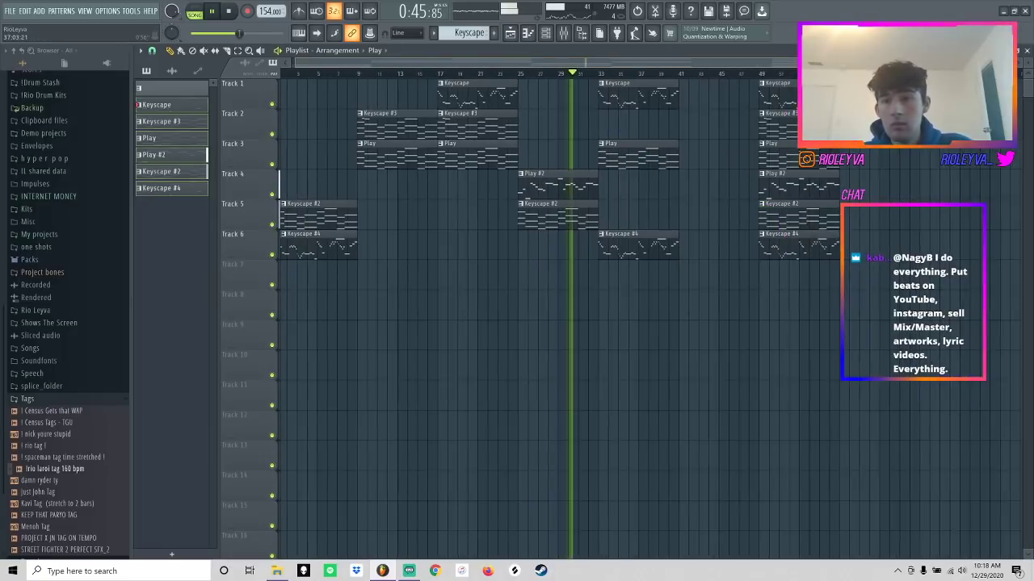
- Duplicate the full six-layer block at bar 49 five times, extending the arrangement to bar 97
left_click_drag(823, 296, 779, 93)
key("ctrl+b")
key("ctrl+b")
key("ctrl+b")
key("ctrl+b")
left_click_drag(612, 255, 591, 120)
left_click_drag(940, 278, 941, 93)
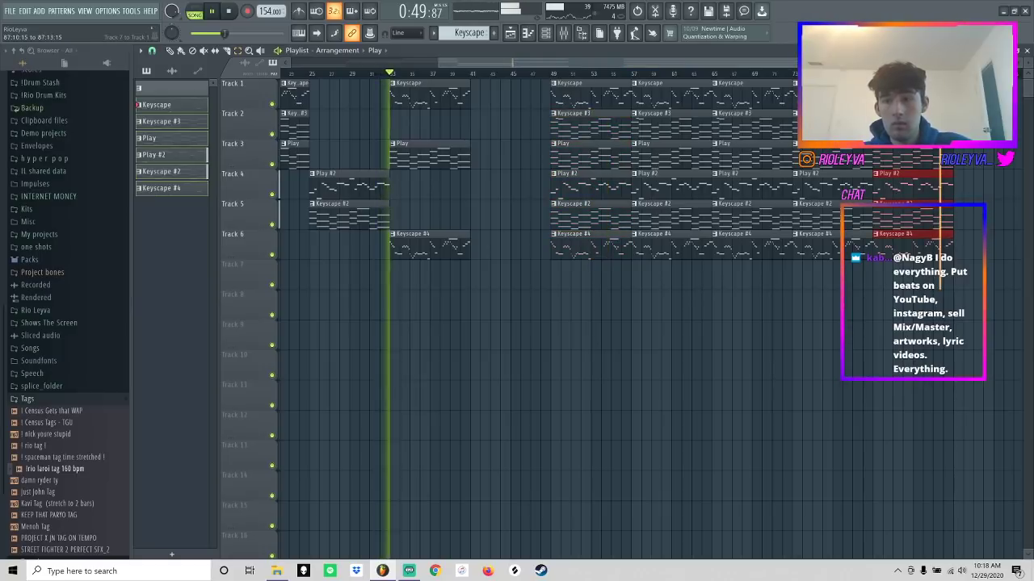
key("ctrl+b")
- Delete Keyscape #4 at bar 33, then leave only Keyscape at bar 49 and only Keyscape #3 at bar 57
right_click(360, 245)
left_click_drag(495, 277, 522, 128)
key("Delete")
right_click(593, 94)
left_click(588, 155)
left_click_drag(594, 269, 595, 258)
key("Delete")
- Reduce the block at bar 65 to Play alone and the block at bar 73 to Play #2 alone, then stop playback
left_click_drag(664, 124, 667, 94)
key("Delete")
left_click_drag(670, 191, 671, 300)
key("Delete")
left_click_drag(732, 155, 745, 92)
key("Delete")
left_click_drag(740, 213, 742, 277)
key("Delete")
key("space")
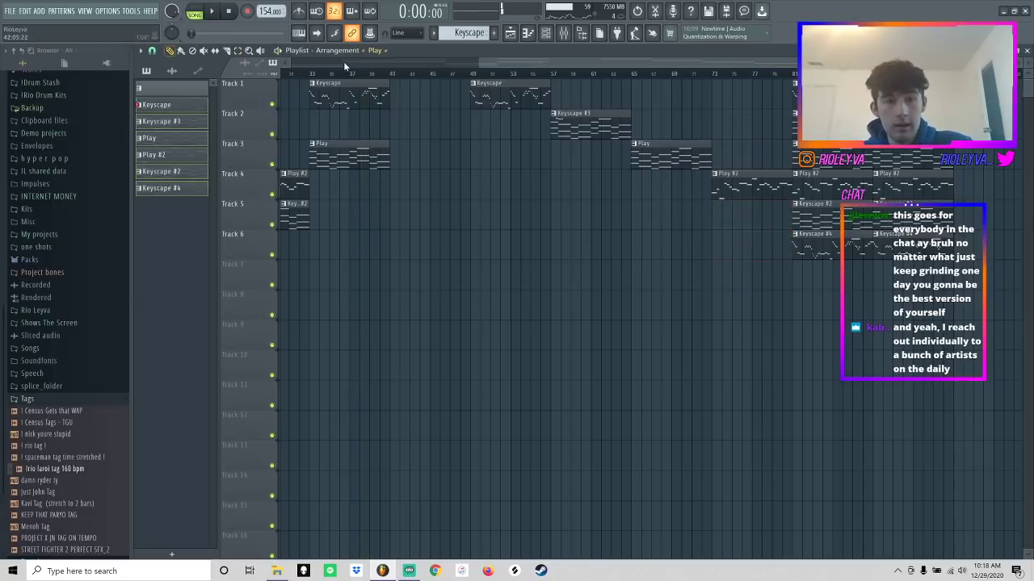
- Make the Keyscape clip at bar 33 unique so it can be edited separately
left_click(342, 74)
double_click(350, 94)
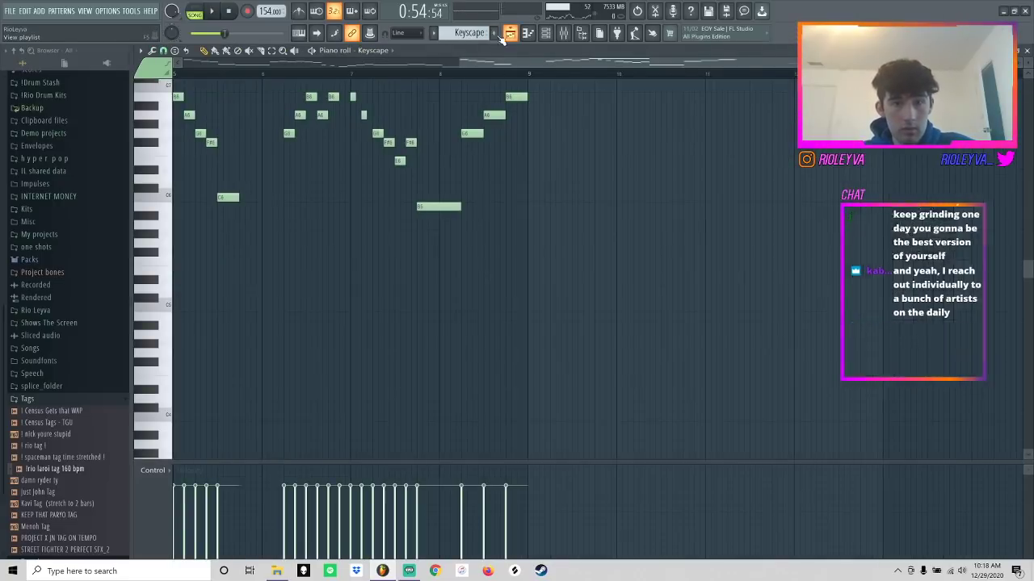
left_click(509, 32)
left_click(311, 83)
left_click(344, 149)
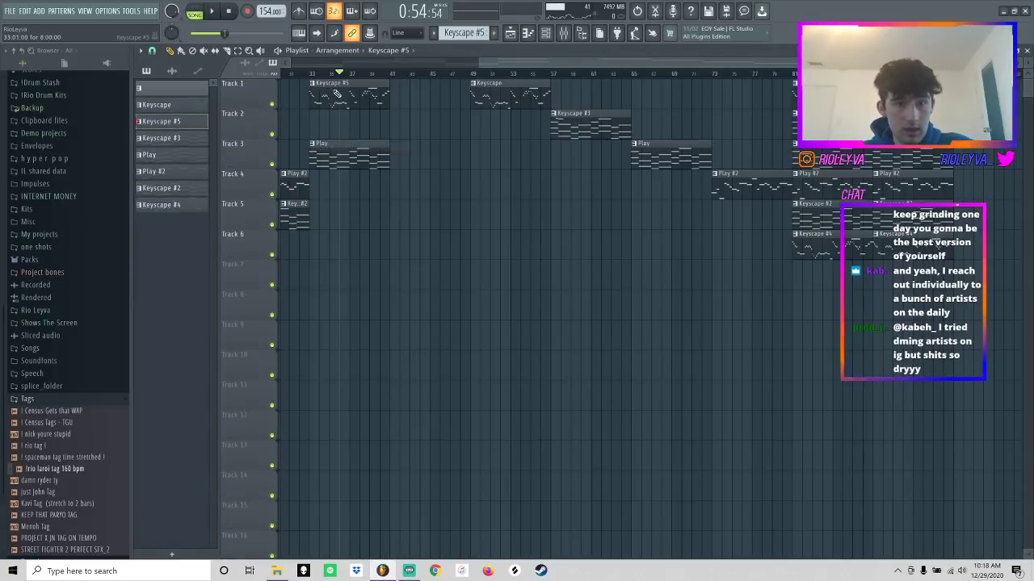
- Add a half-bar B5 note right after the C6 note in bar 5 of Keyscape #5 and play it
double_click(336, 93)
left_click(486, 192)
right_click(487, 189)
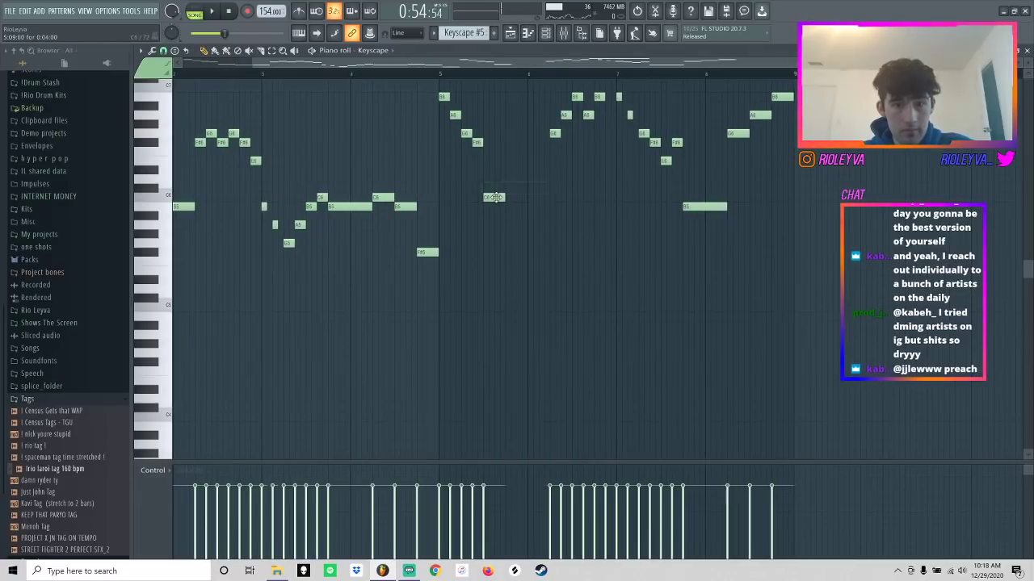
left_click(509, 207)
key("space")
left_click_drag(550, 210, 551, 212)
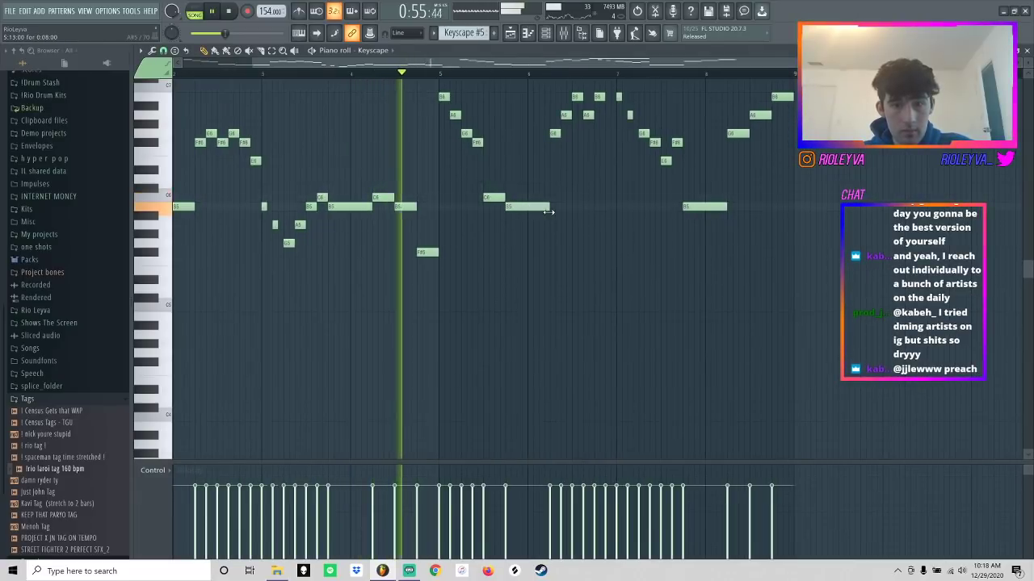
- Replace the Keyscape clip at bar 49 with Keyscape #5
left_click(509, 33)
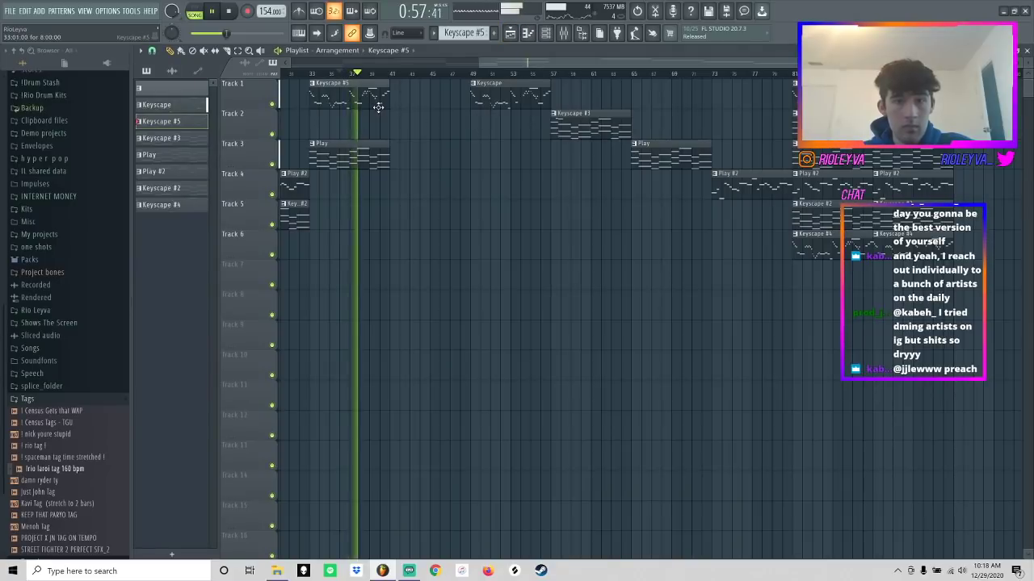
right_click(495, 104)
left_click(473, 102)
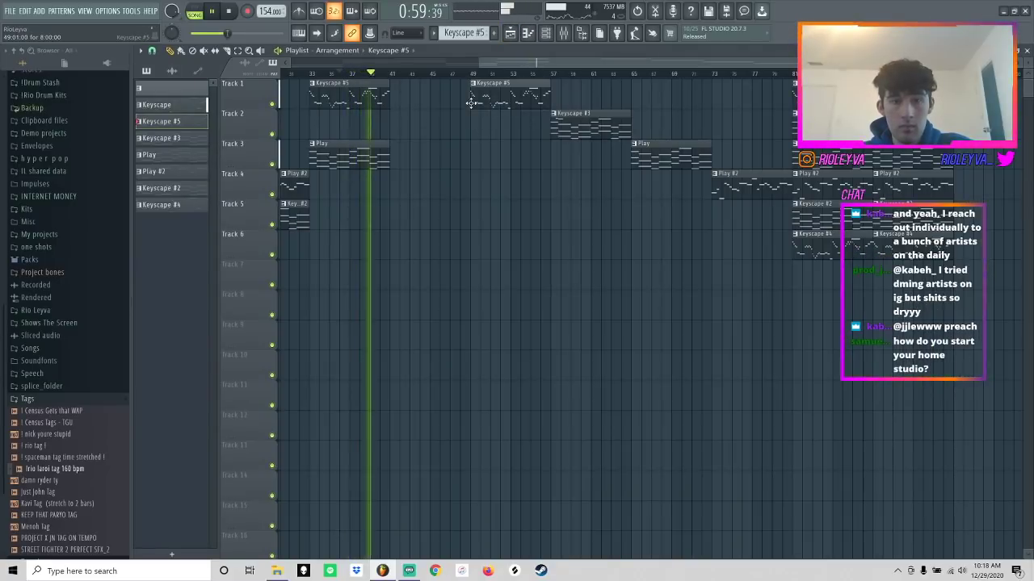
- Leave only Keyscape #2 in the block at bar 81 and only Keyscape #4 at bar 89, then stop playback
right_click(826, 165)
left_click(816, 188, "ctrl")
key("Delete")
left_click(816, 247, "ctrl")
key("Delete")
left_click_drag(889, 220, 906, 101)
key("space")
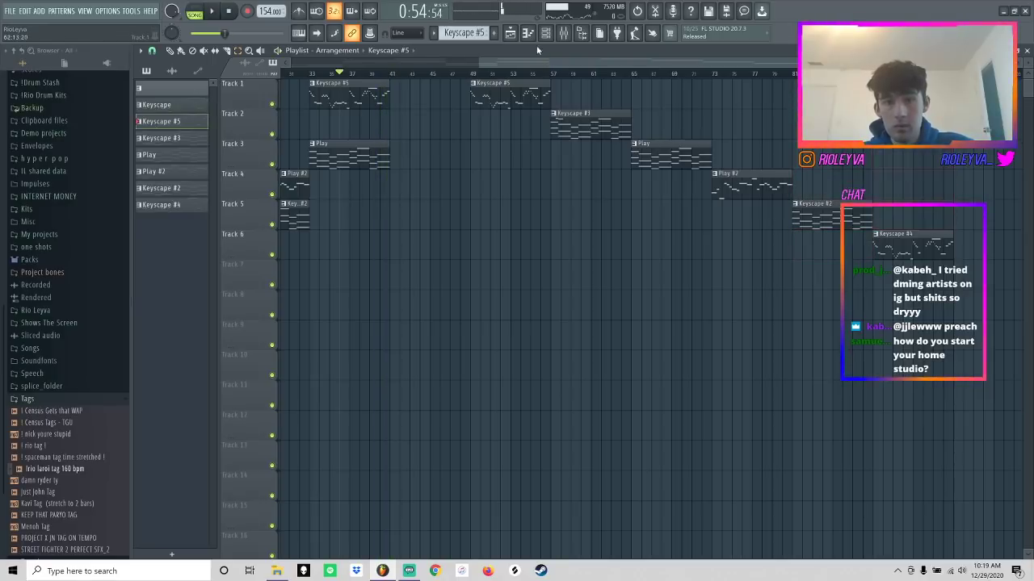
- Arm the Master mixer track for recording and render it to an audio clip
left_click(563, 32)
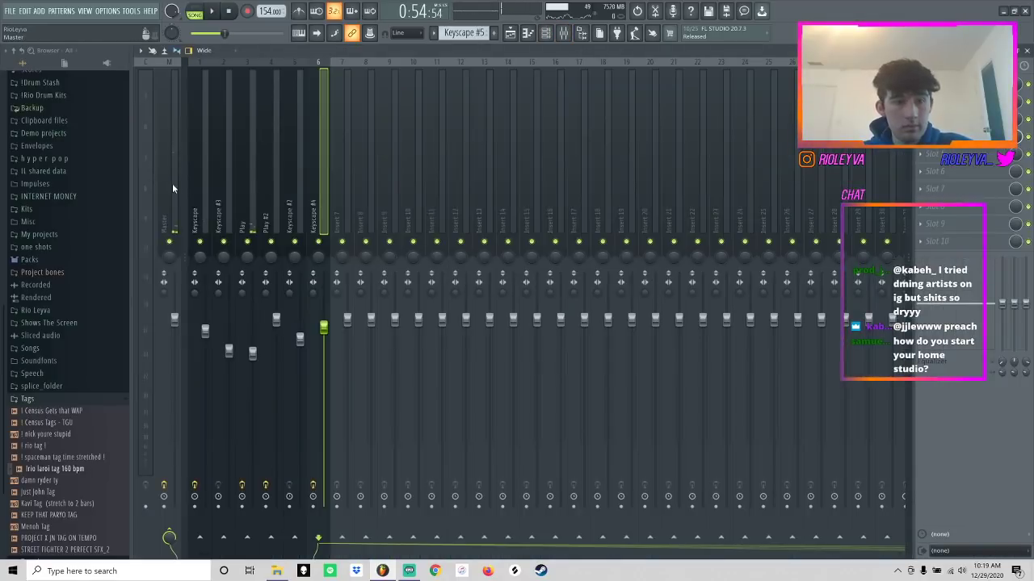
left_click(164, 508)
key("alt+r")
left_click(596, 382)
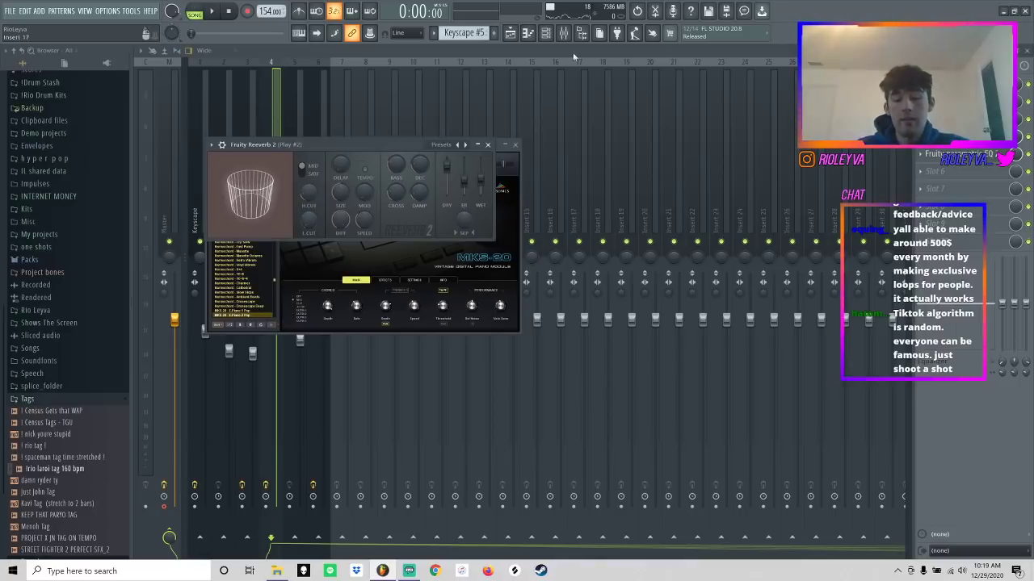
- Solo playlist Track 7 and open the rendered Master clip in the Edison audio editor
left_click(509, 32)
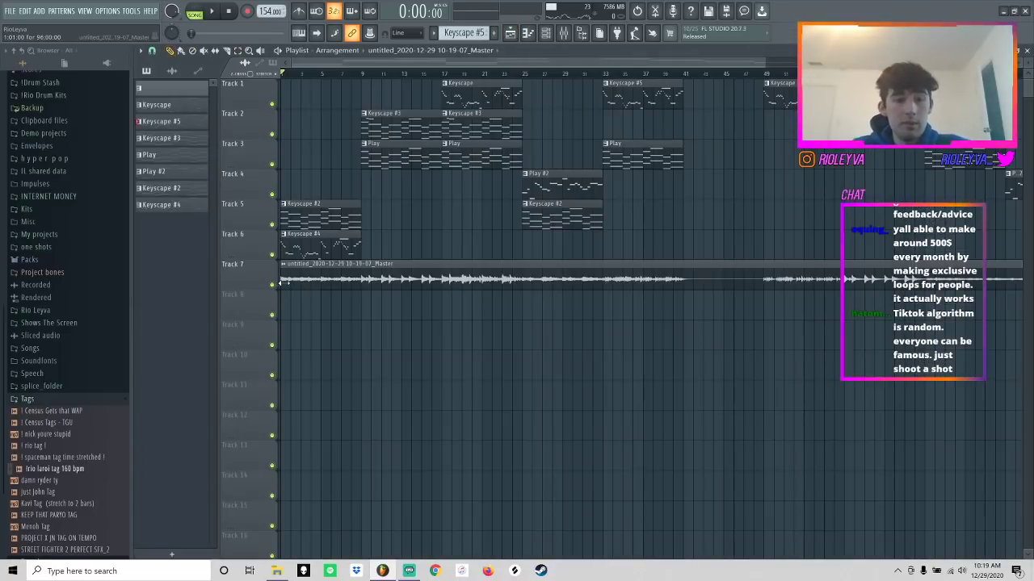
right_click(273, 285)
double_click(319, 281)
right_click(353, 378)
left_click(367, 416)
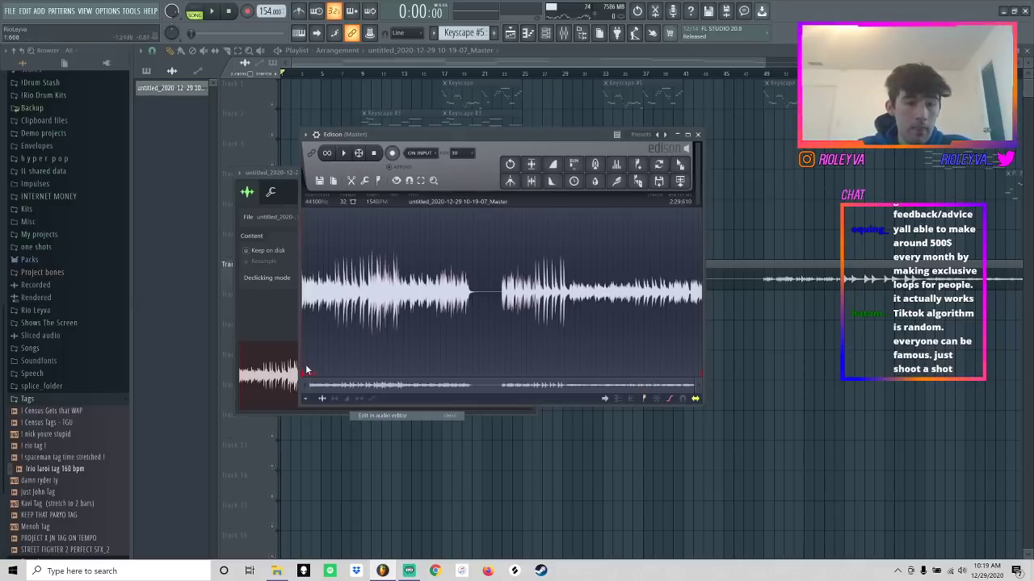
- Remove the marker at the start of the waveform and widen the Edison window
right_click(305, 376)
left_click(315, 385)
left_click_drag(699, 168, 814, 167)
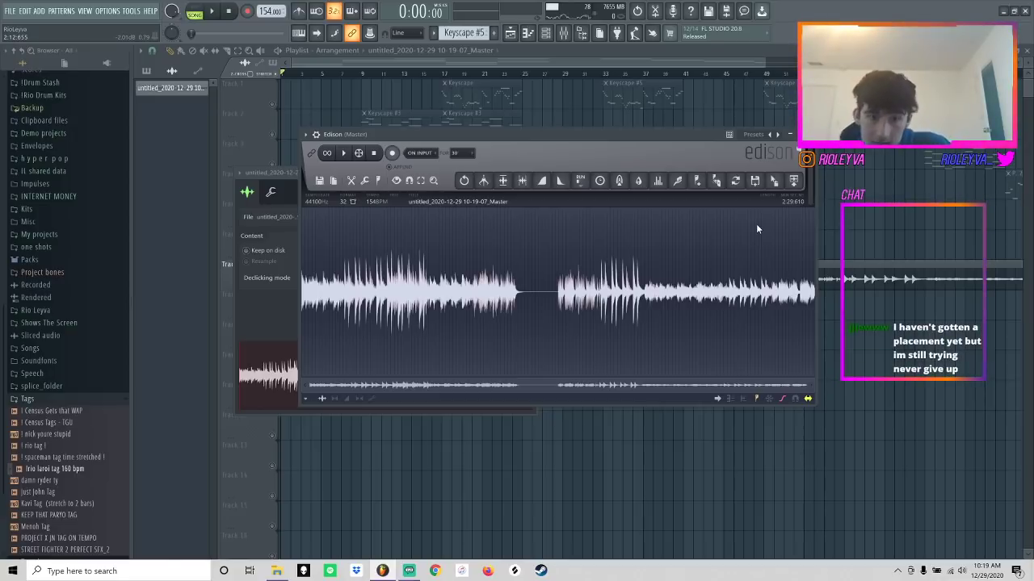
- Normalize the rendered Master recording in Edison
left_click(502, 180)
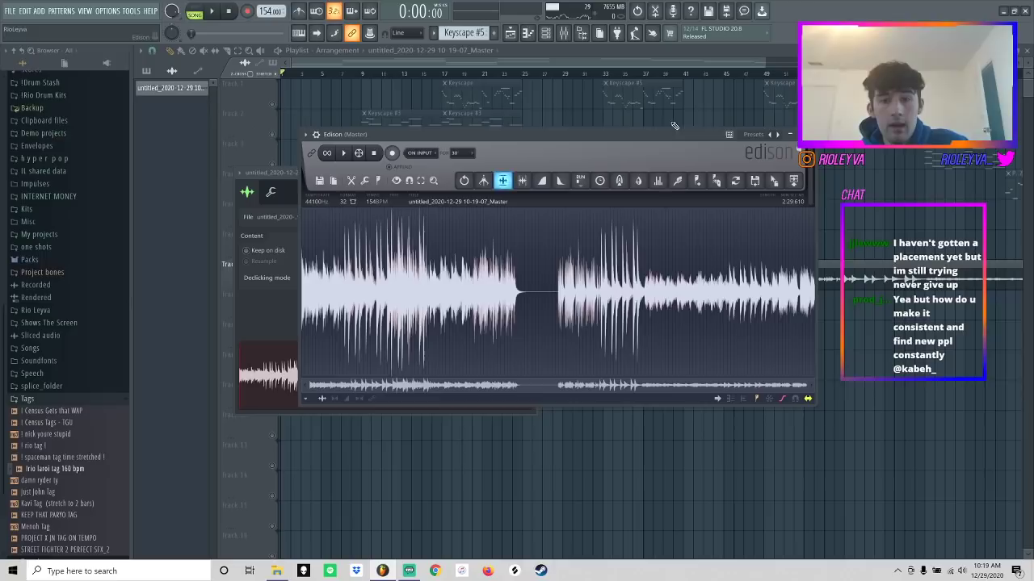
left_click(755, 180)
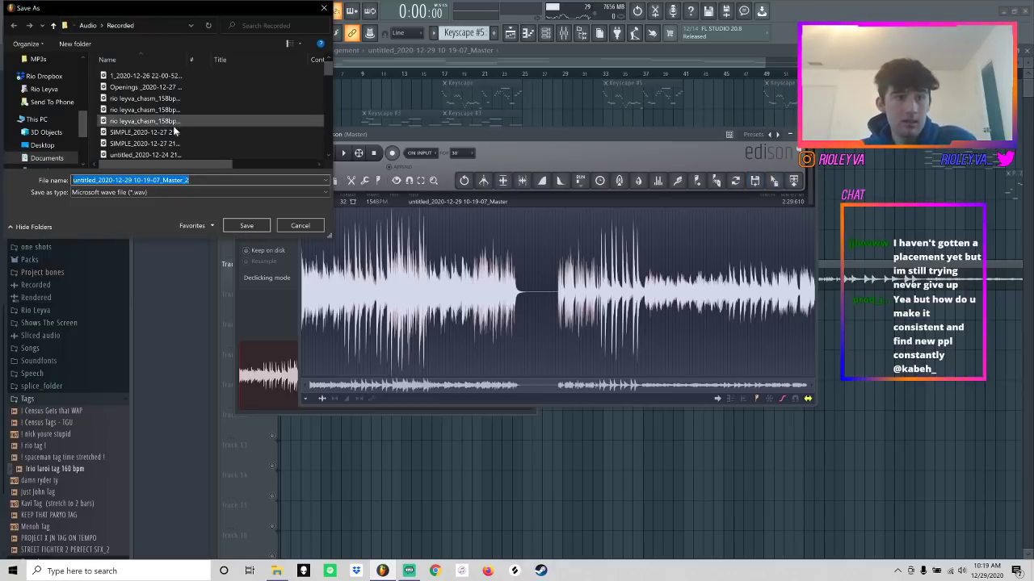
scroll(51, 121, "up", 3)
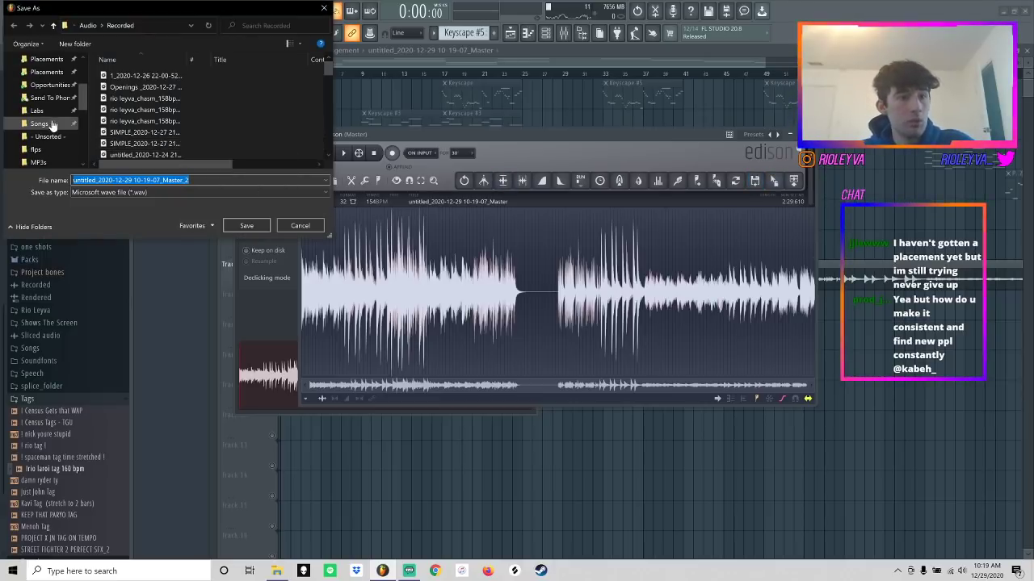
left_click(45, 136)
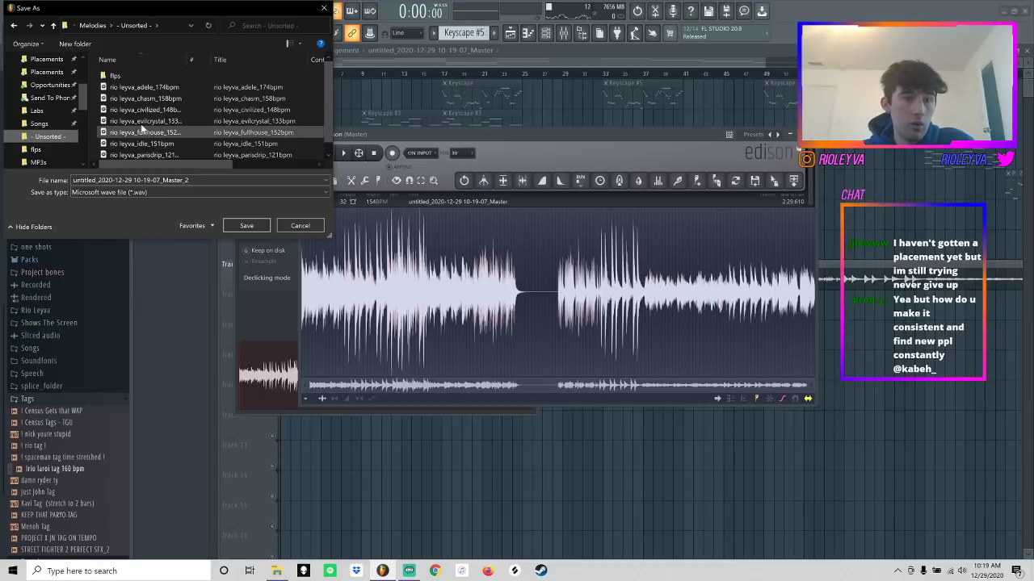
left_click(324, 8)
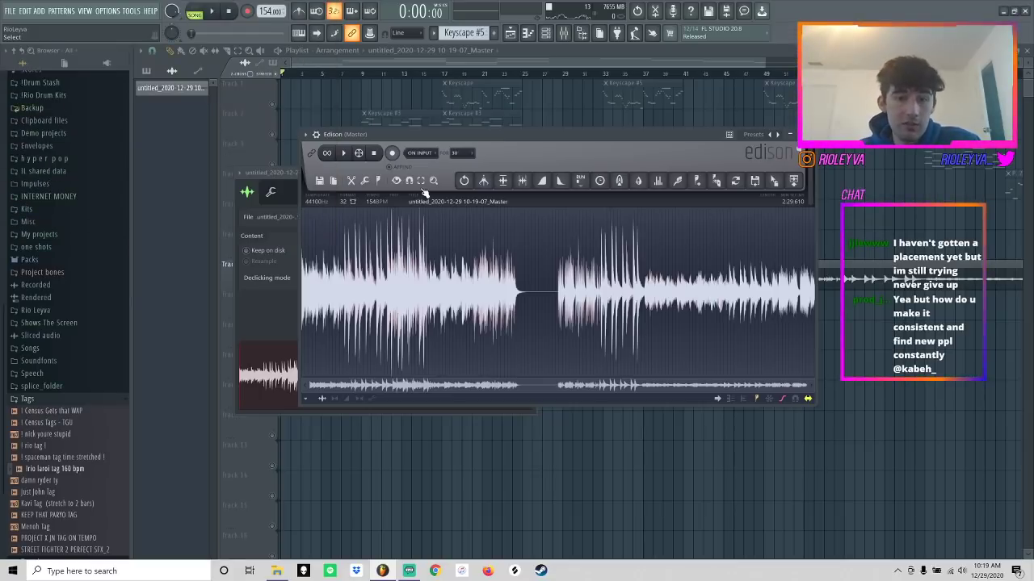
- Set the sample's title to the artist's name followed by "_airforce_154bpm" in the sample properties
left_click(437, 200)
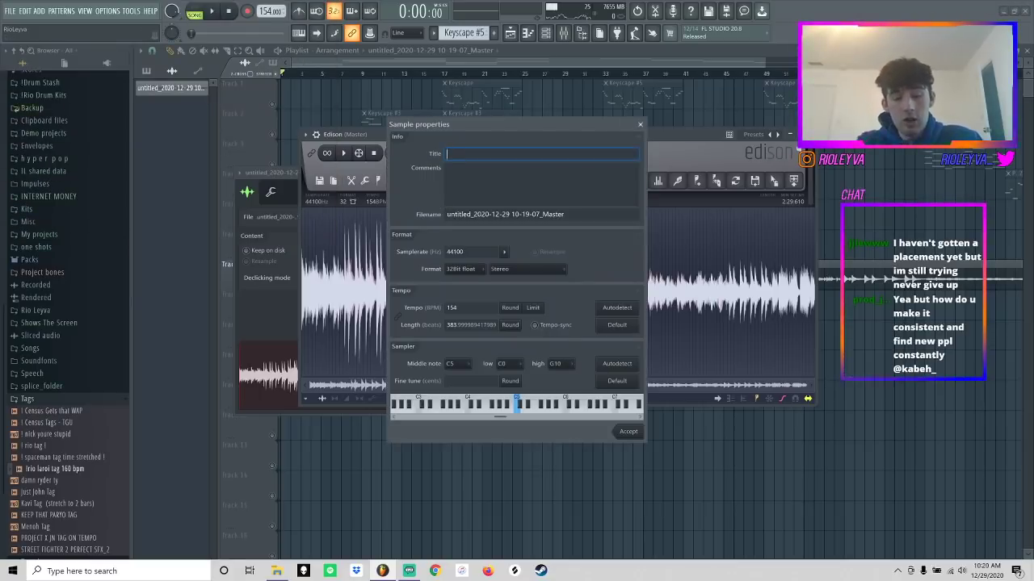
type("rio leyva_")
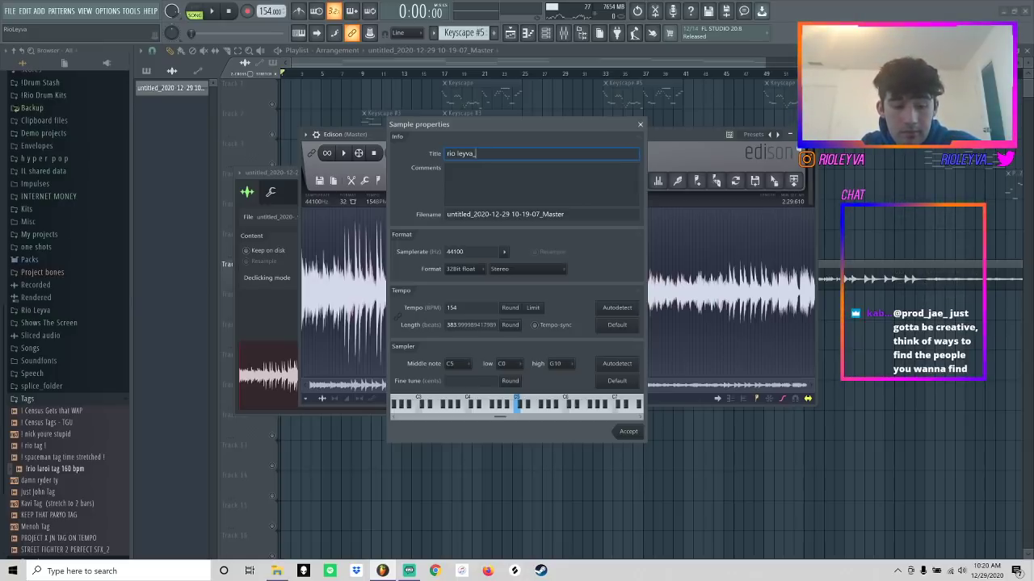
type("erse")
key("BackSpace")
key("BackSpace")
key("BackSpace")
key("BackSpace")
key("BackSpace")
key("BackSpace")
key("BackSpace")
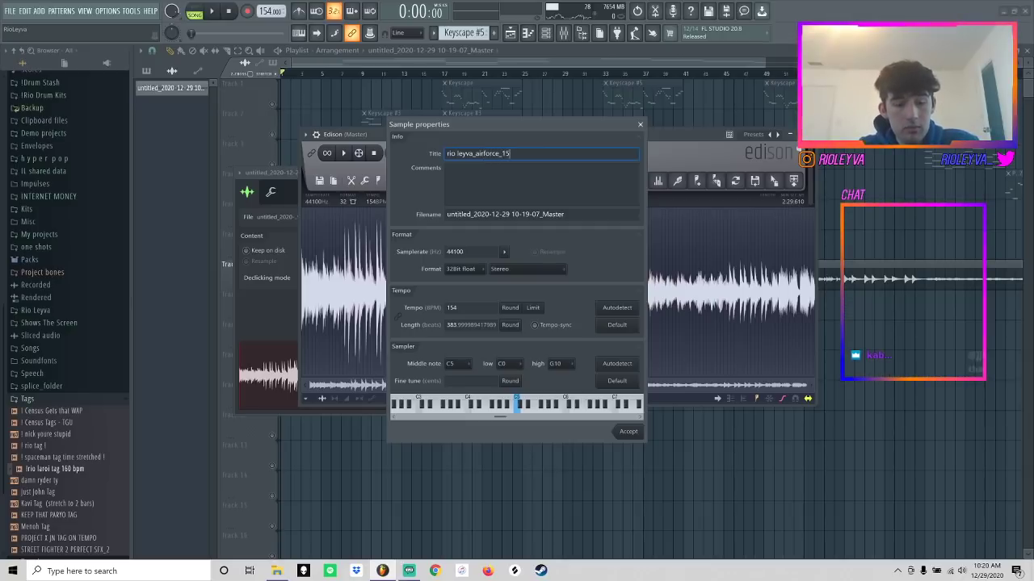
type("airforce_154bpm")
- Copy the sample's title into its filename and enter the artist's Instagram handle as the comment
key("ctrl+a")
key("ctrl+c")
key("Tab")
key("Tab")
key("ctrl+v")
key("shift+Tab")
type("instagram")
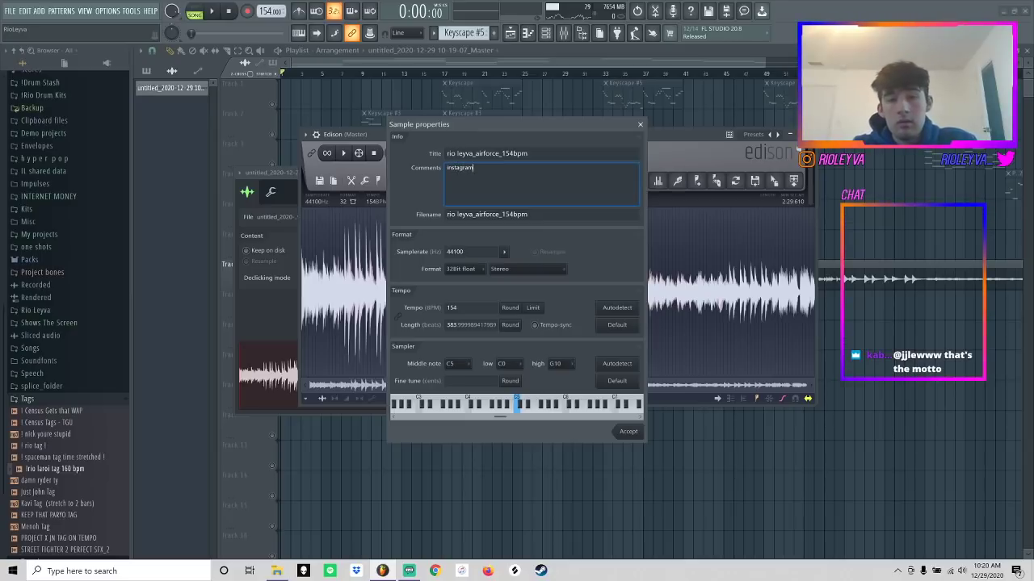
type(": @rioleyva")
left_click(632, 432)
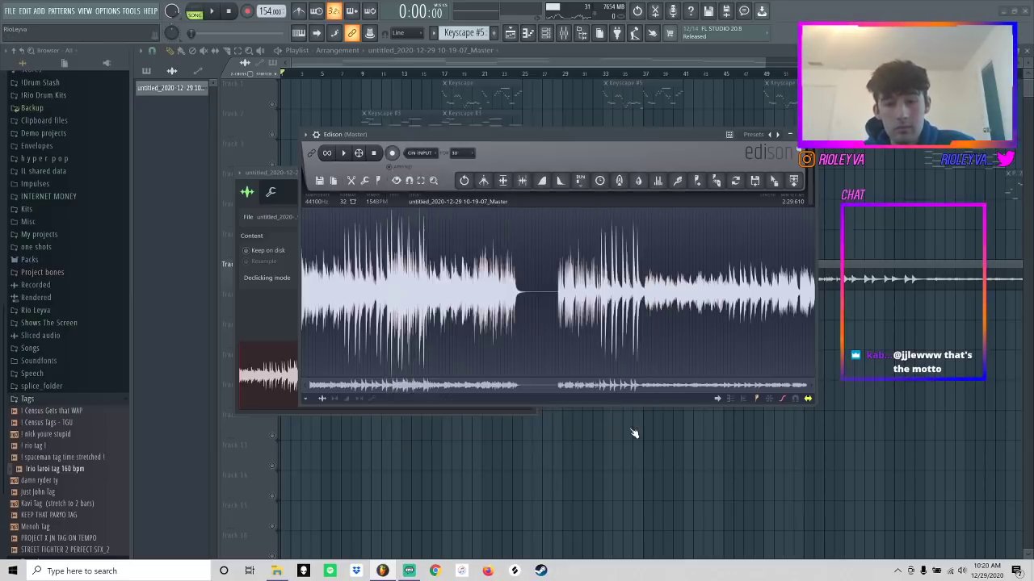
- Save the edited sample as a WAV file in the "- Unsorted" folder inside Melodies
left_click(755, 181)
scroll(40, 113, "down", 3)
scroll(40, 113, "up", 5)
left_click(44, 131)
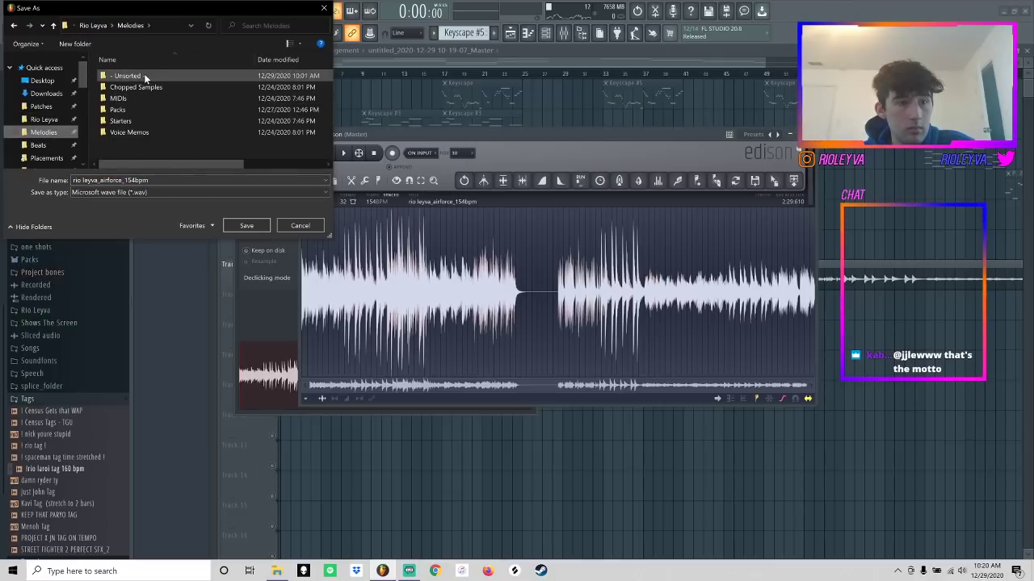
double_click(143, 75)
left_click(233, 226)
- Start a new default project, saving the current project first
left_click(9, 11)
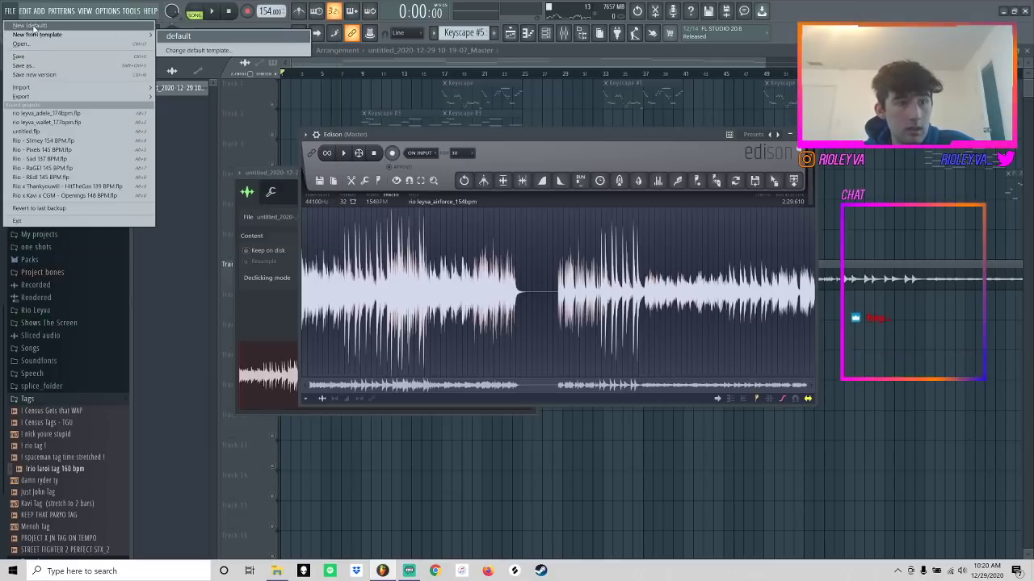
left_click(28, 26)
left_click(491, 312)
left_click(125, 116)
left_click(248, 226)
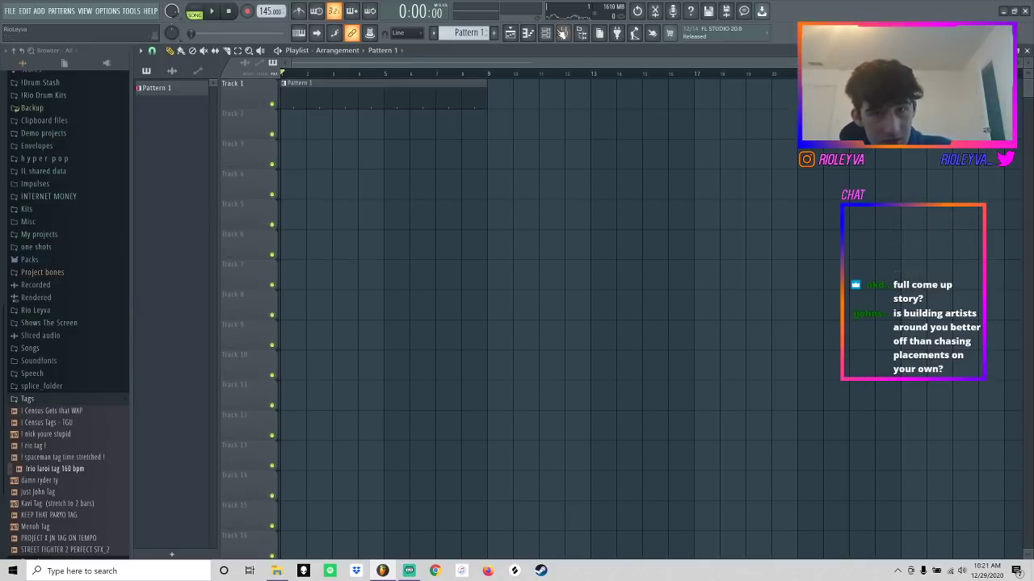
- Add a Purity_x64 channel in the channel rack and replace its instrument with Play
left_click(554, 32)
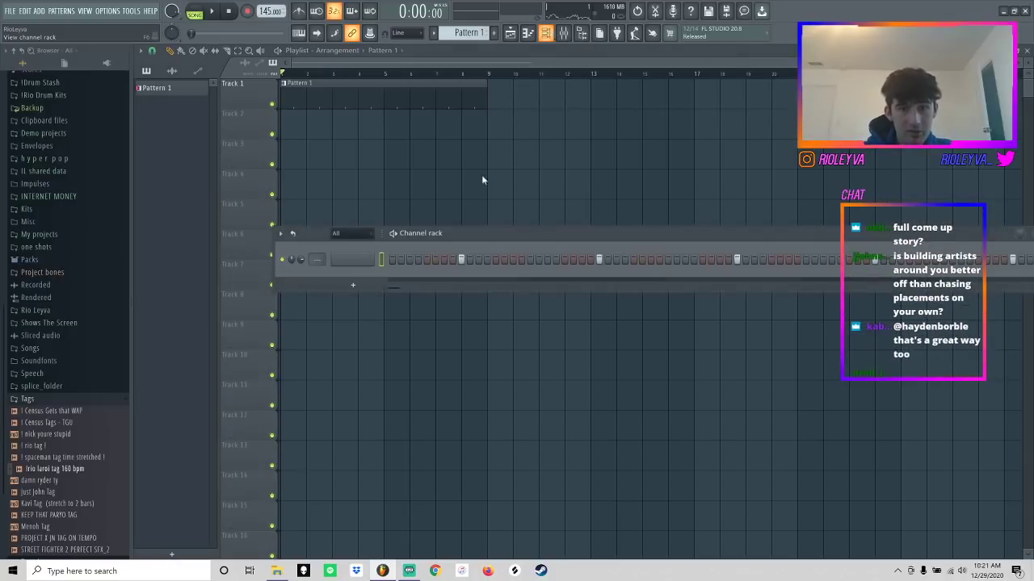
left_click(352, 285)
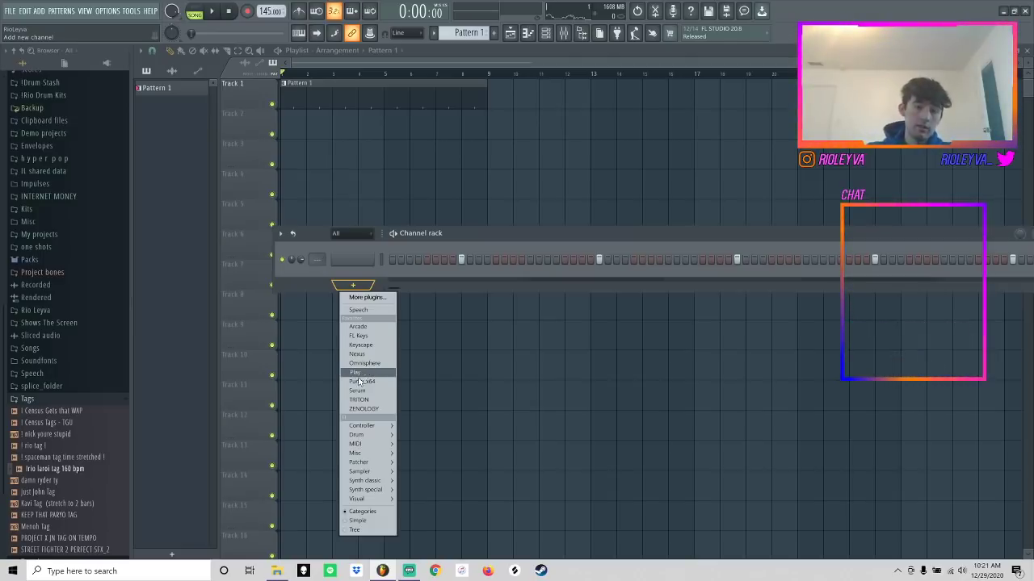
left_click(362, 381)
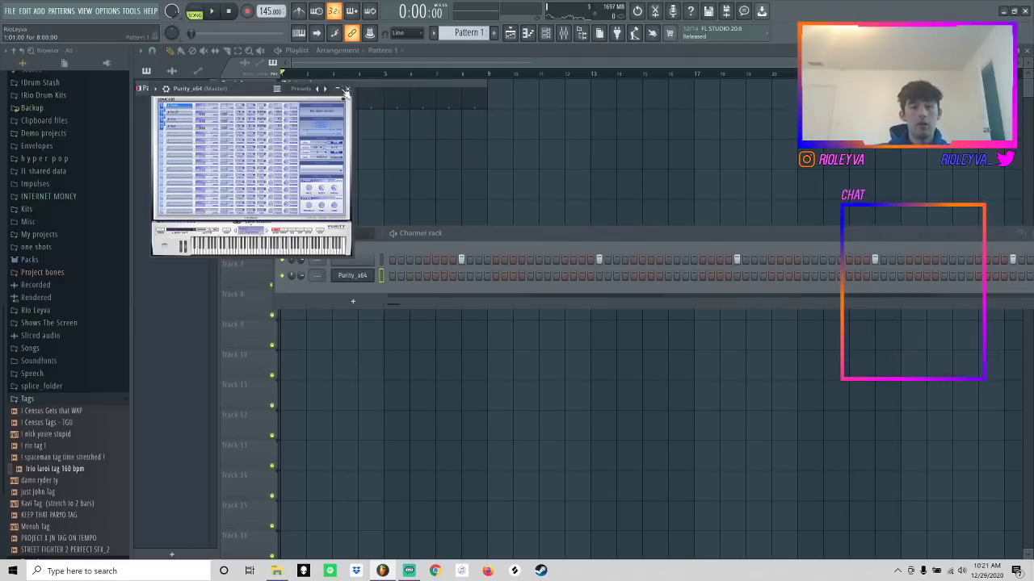
left_click(347, 89)
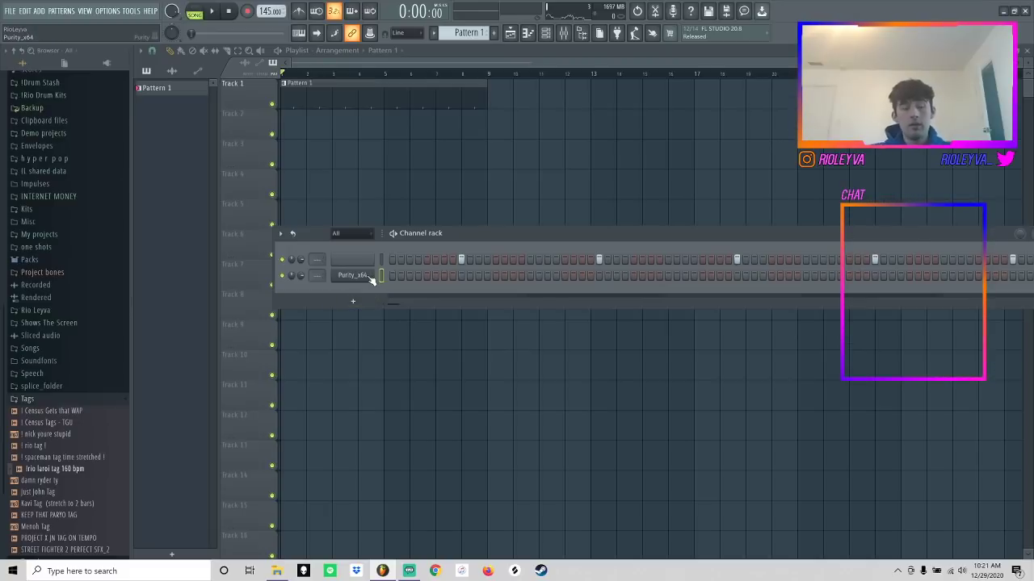
right_click(367, 275)
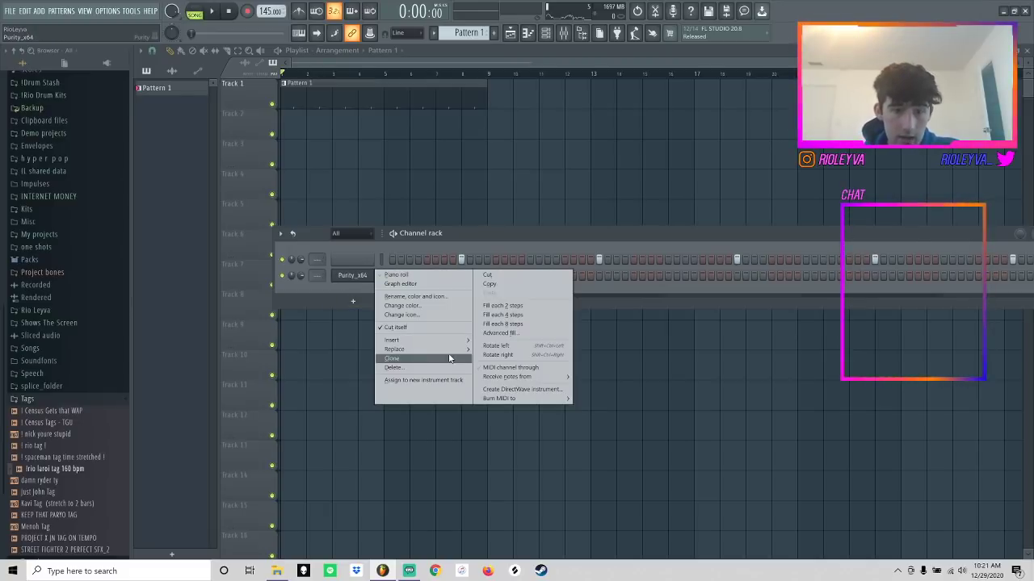
mouse_move(462, 353)
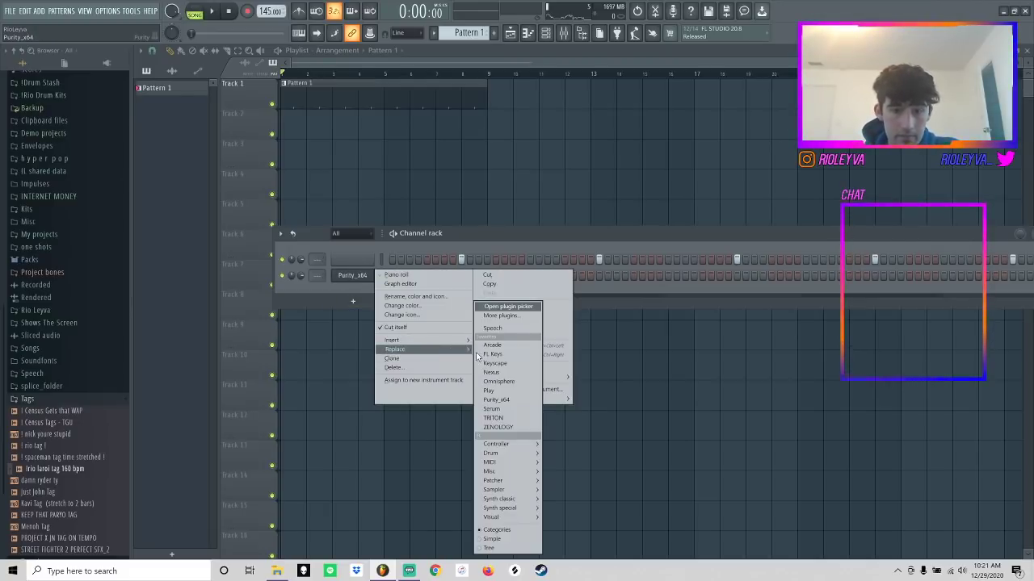
left_click(519, 391)
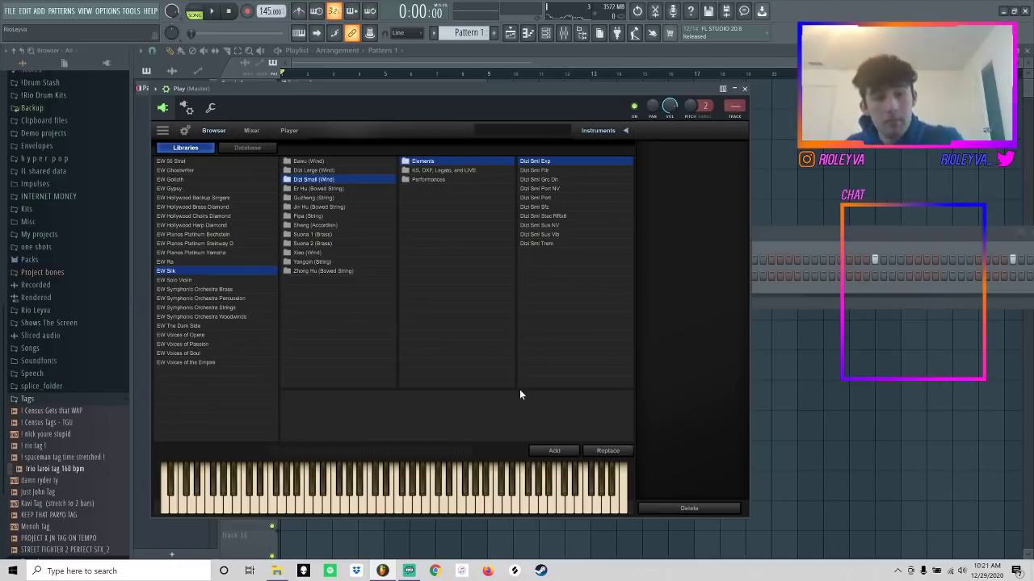
- Load the Sheng Sus NV Acc patch from the Sheng elements in EW Silk's China folder
left_click(327, 225)
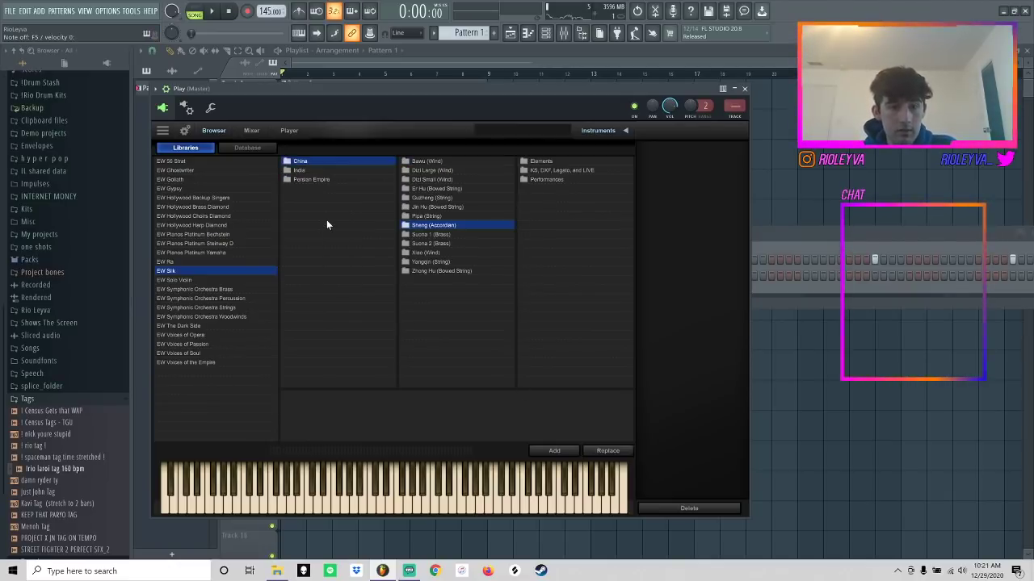
left_click(562, 161)
left_click(554, 180)
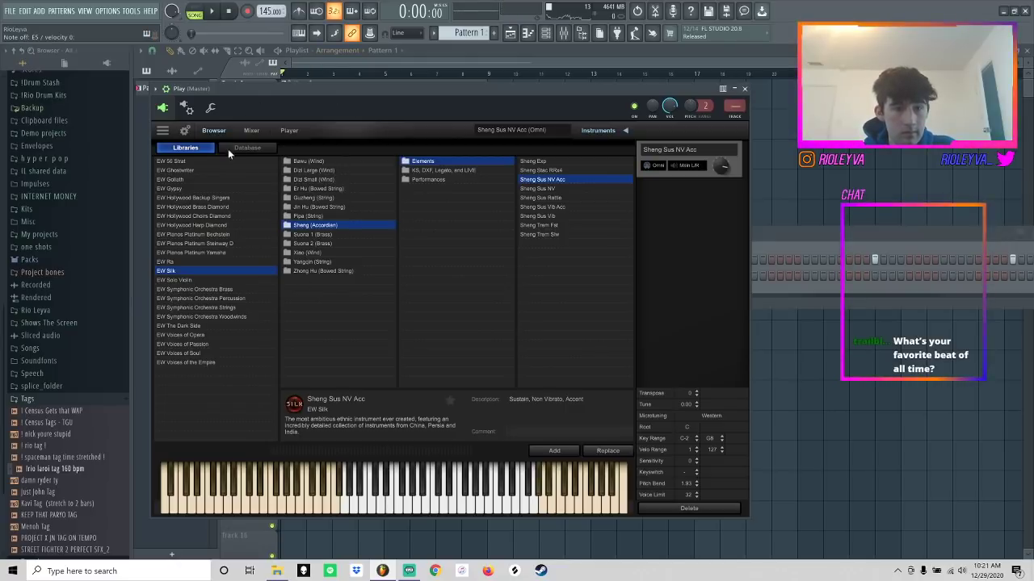
- Load the Zhong Hu KS Master patch from the Zhong Hu KS, DXF, Legato, and LIVE folder
left_click(316, 271)
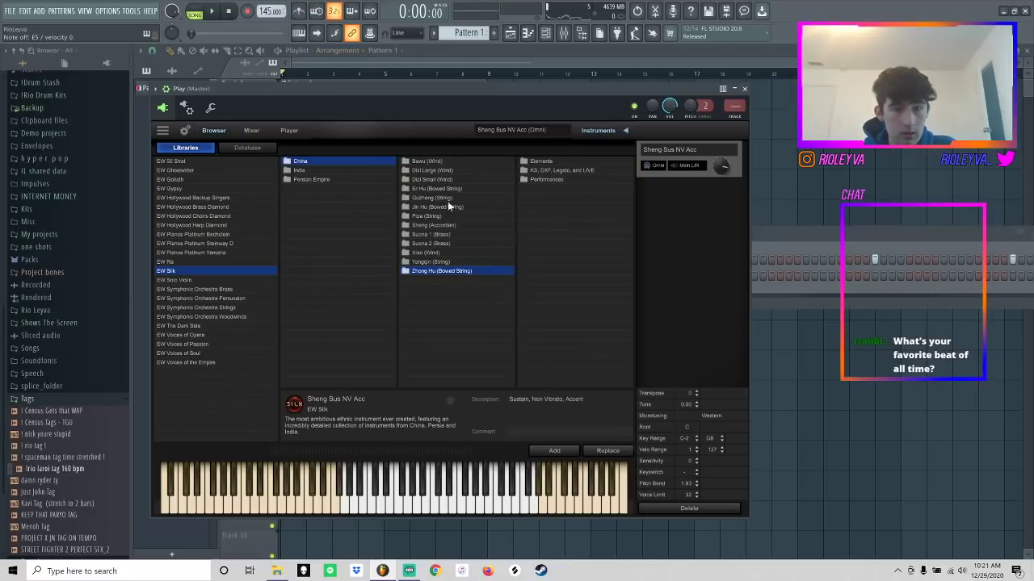
left_click(569, 167)
left_click(564, 162)
double_click(563, 170)
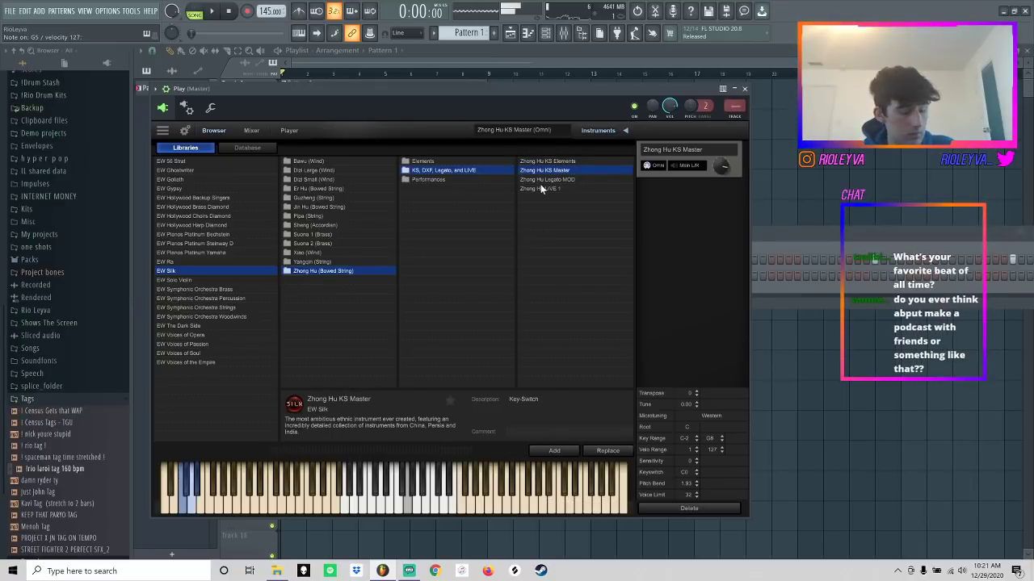
- Close the Play window and open the Play channel's piano roll
left_click(747, 90)
right_click(374, 271)
left_click(396, 275)
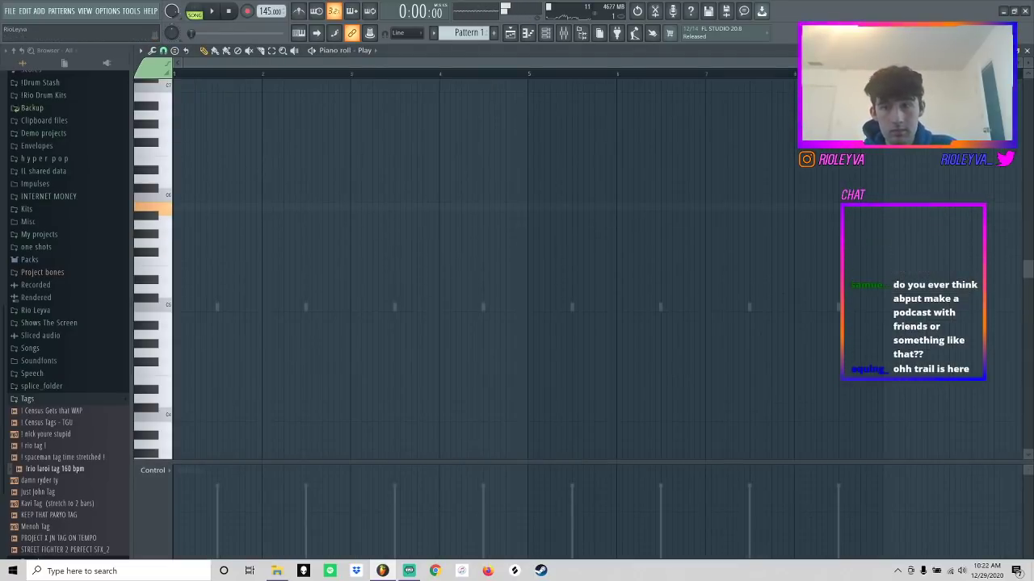
- Reopen Play and load the Dilruba Bnd patch from the Dilruba elements in EW Silk's India folder
key("F6")
left_click(358, 277)
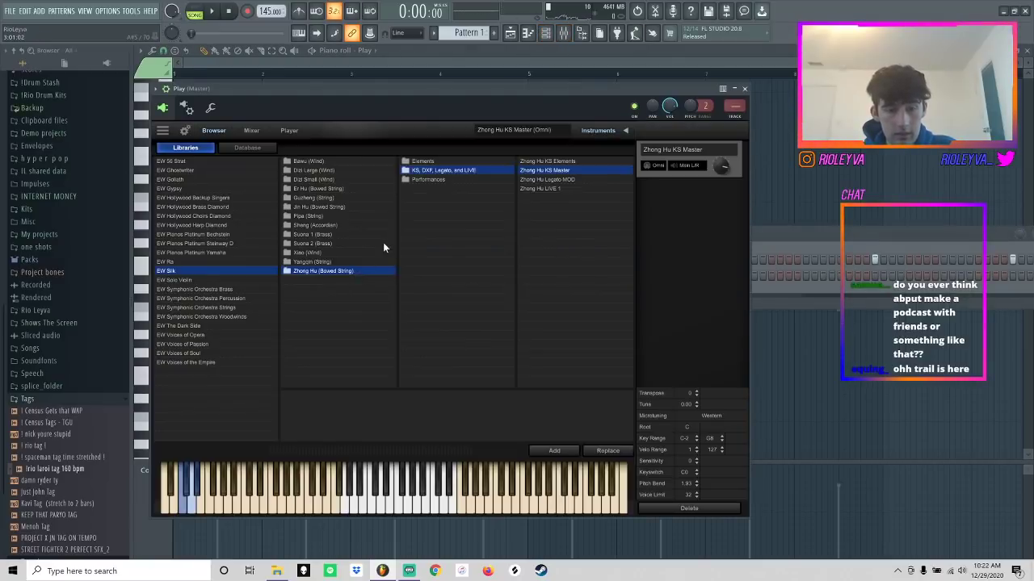
left_click(307, 261)
left_click(300, 170)
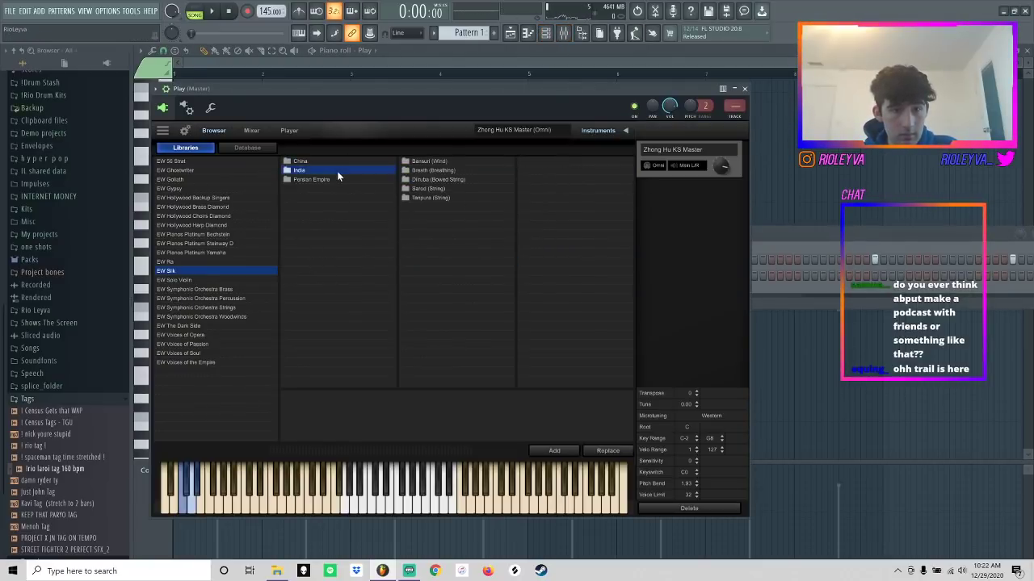
left_click(466, 178)
left_click(549, 162)
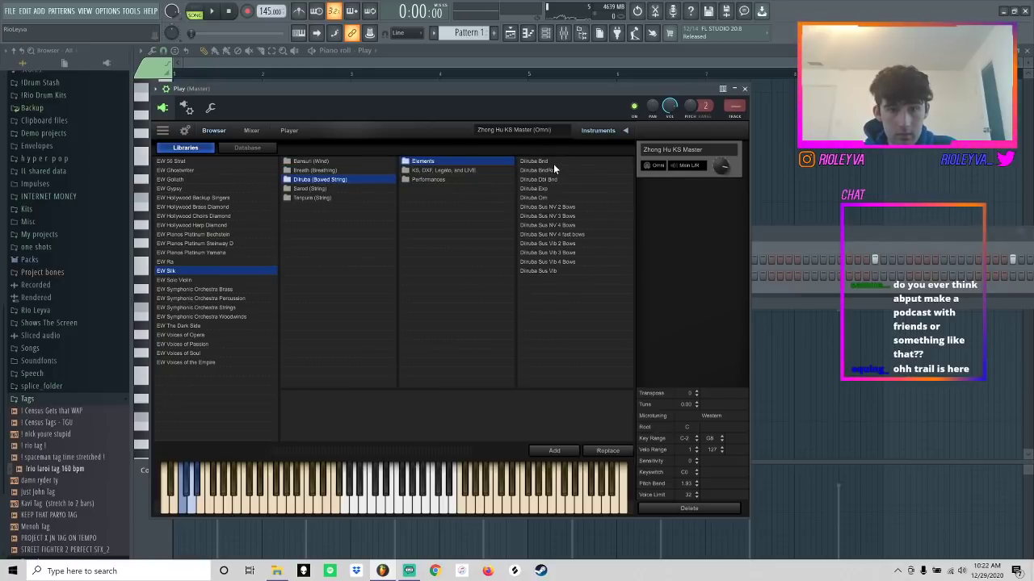
left_click(551, 163)
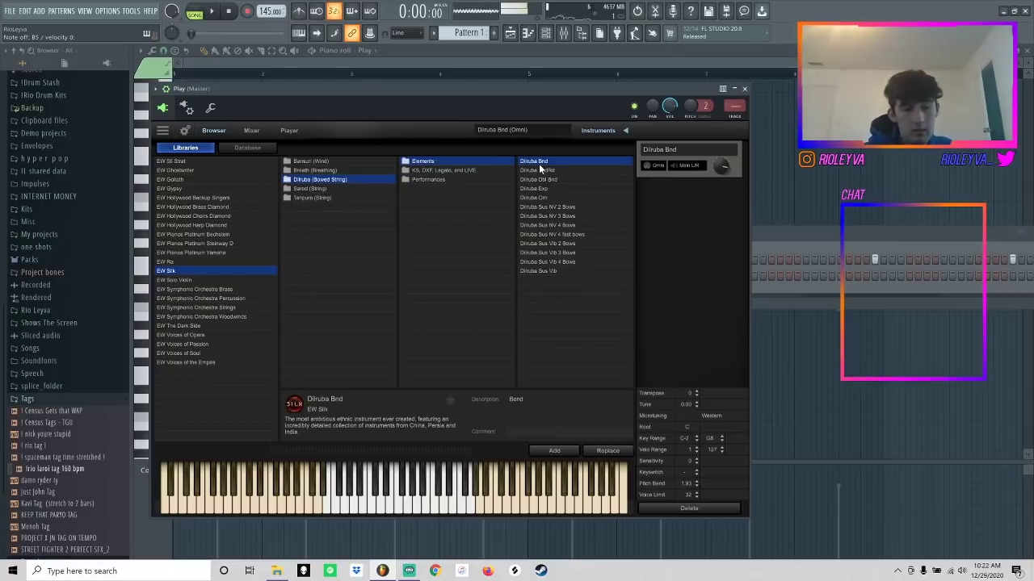
- Browse EW Silk's Dilruba, Sarod, Zhong Hu, Jin Hu and Er Hu folders for another sound
left_click(565, 189)
left_click(338, 189)
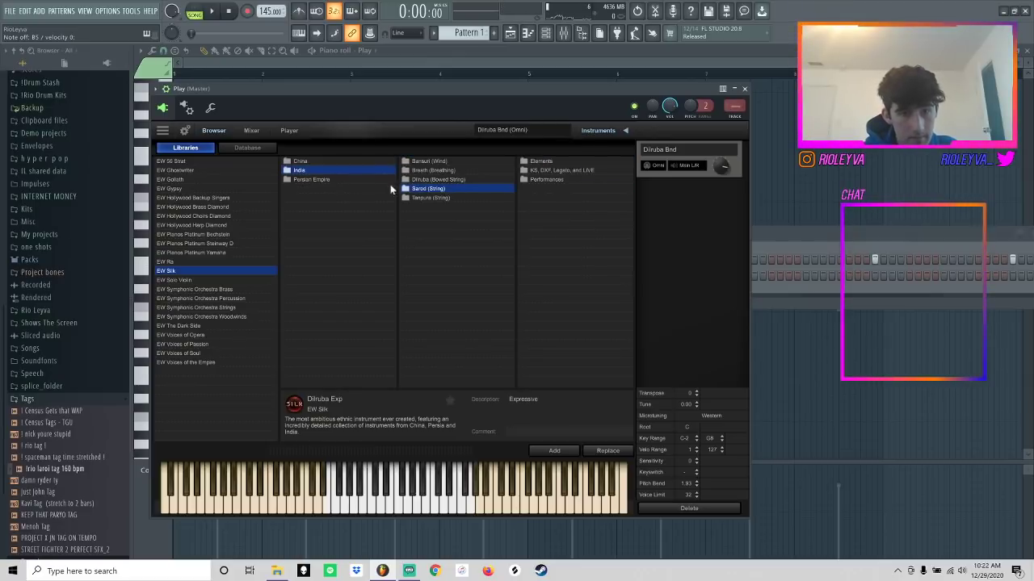
left_click(562, 160)
left_click(565, 162)
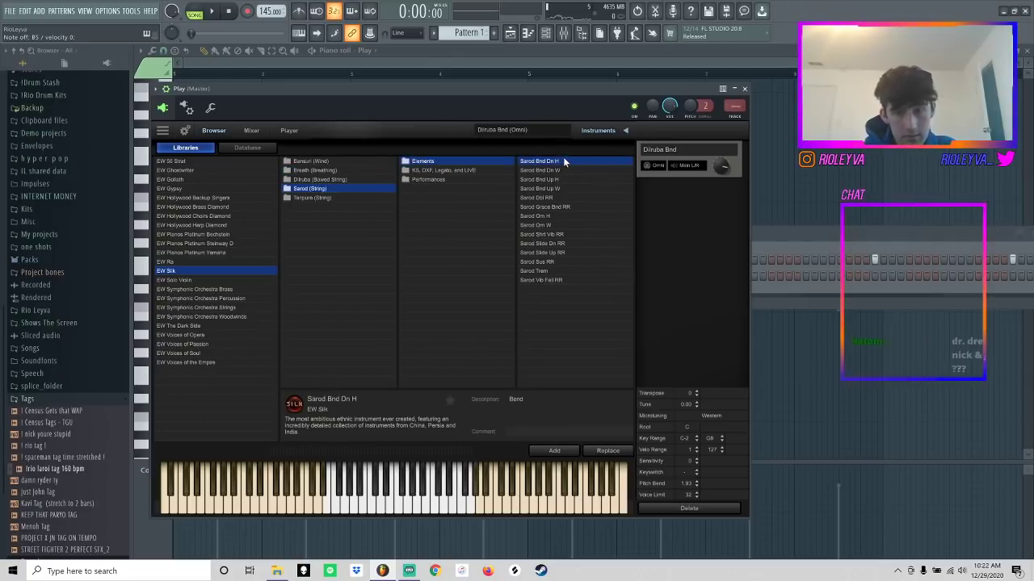
left_click(309, 171)
left_click(317, 161)
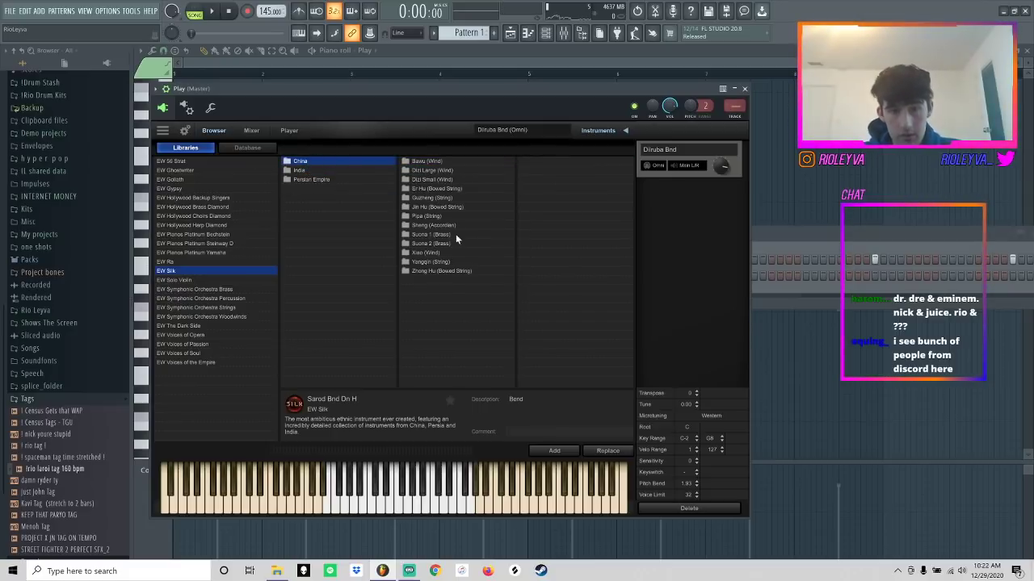
left_click(450, 270)
left_click(579, 161)
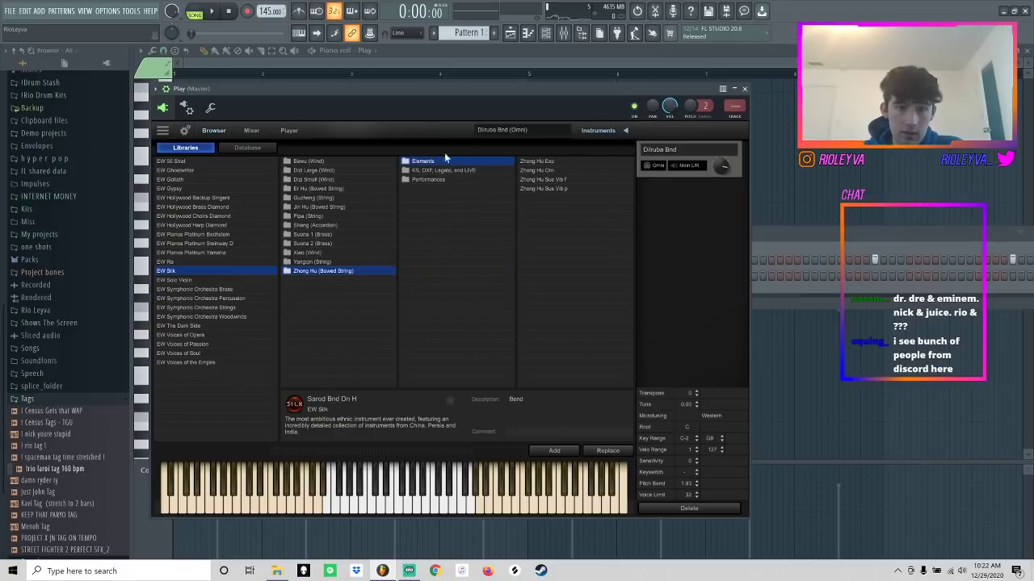
left_click(358, 207)
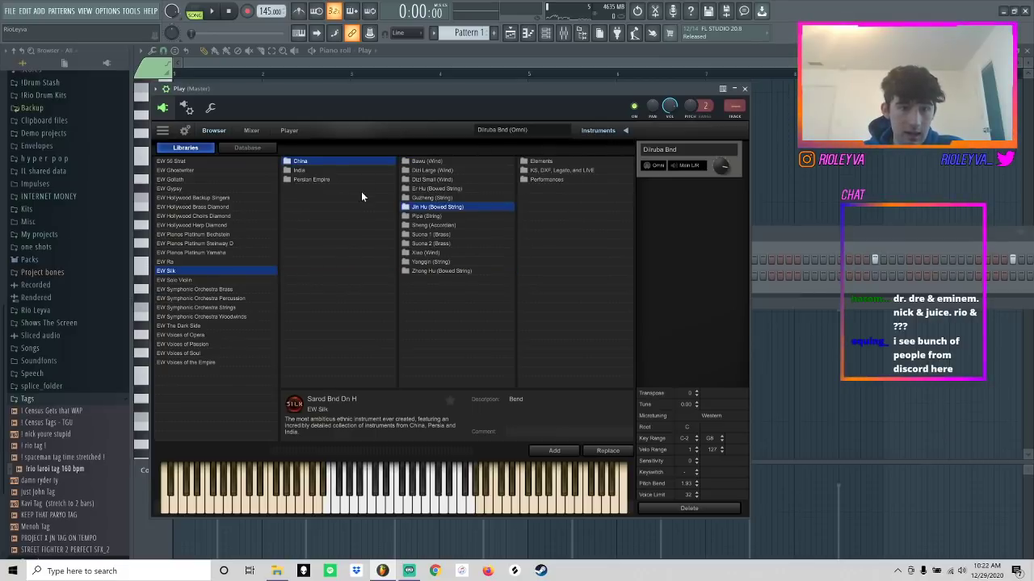
left_click(568, 164)
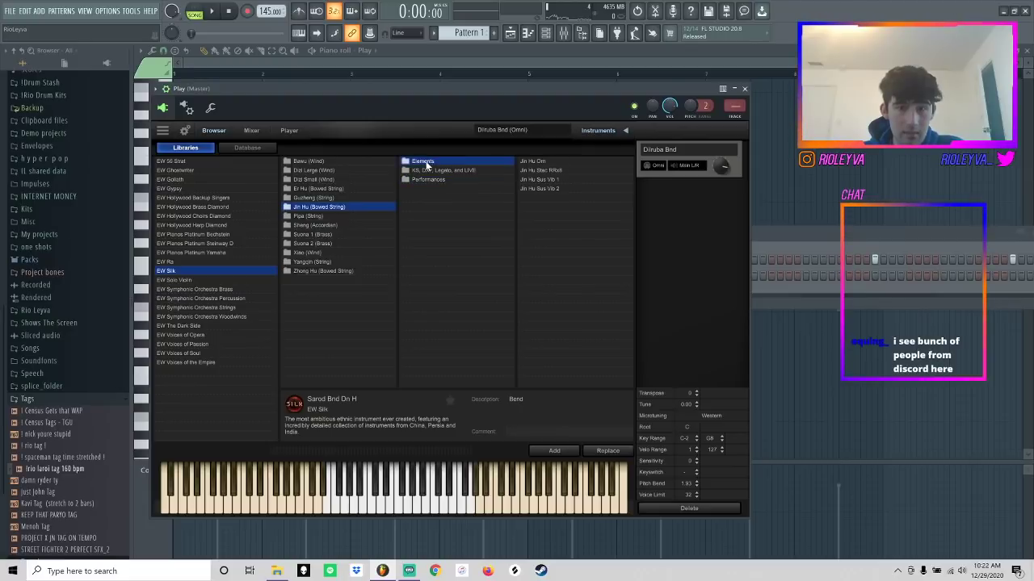
left_click(351, 188)
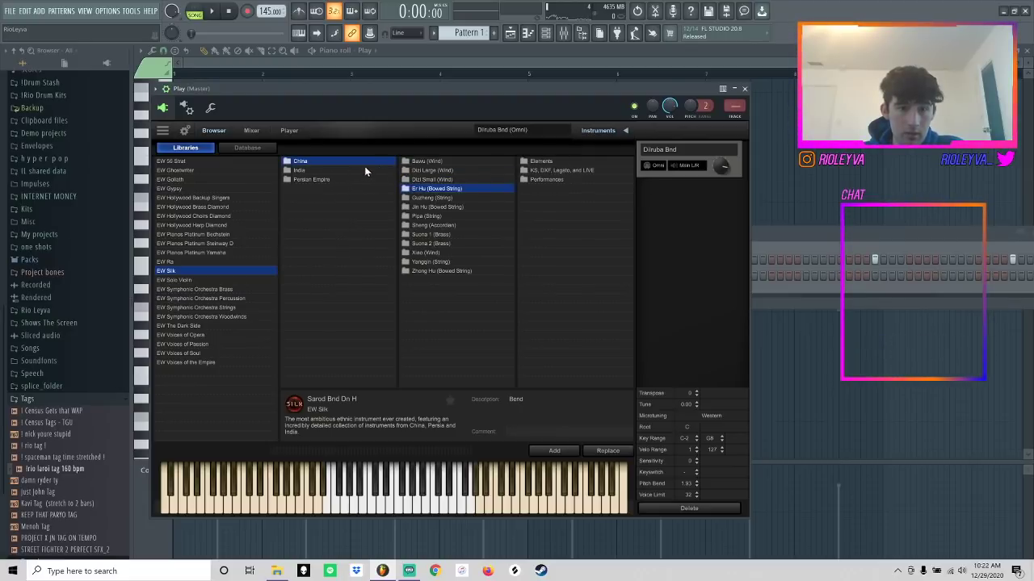
- Load the Pipa Luan Fst patch from EW Silk's Pipa elements and close the Play window
left_click(450, 218)
left_click(548, 165)
left_click(555, 208)
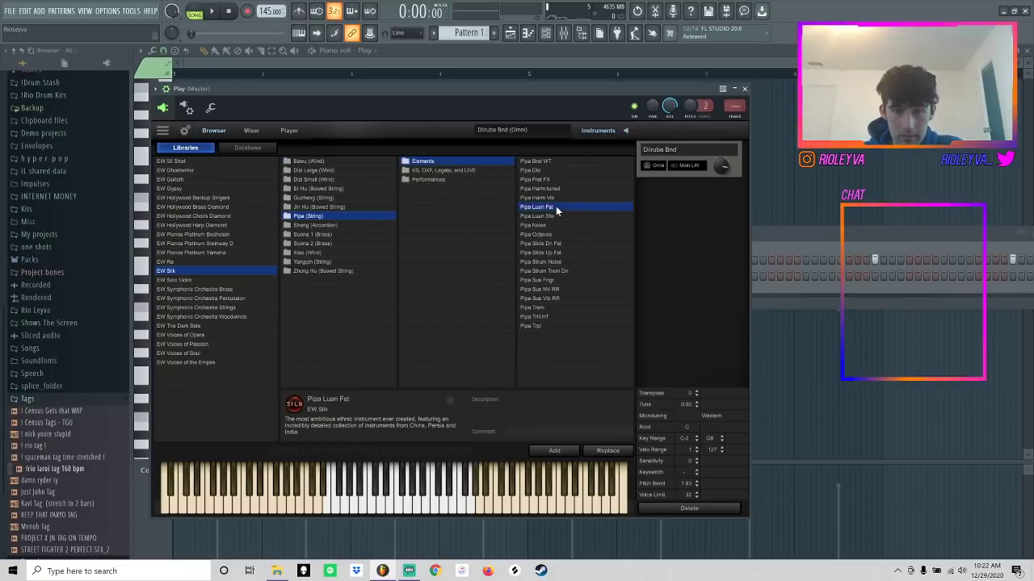
double_click(556, 207)
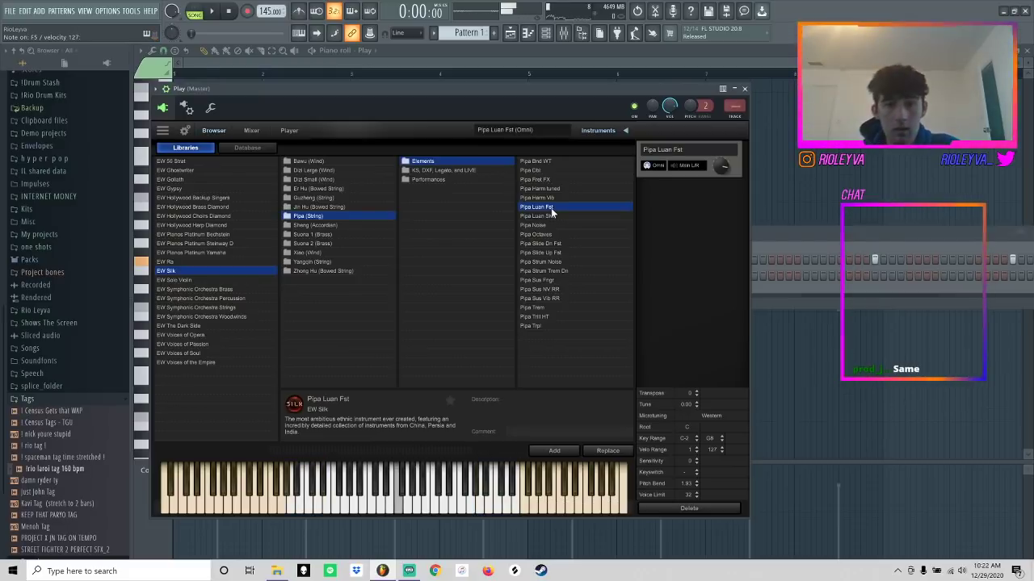
left_click(745, 88)
- Open the list of instruments for adding another channel to the channel rack
right_click(352, 281)
left_click(352, 302)
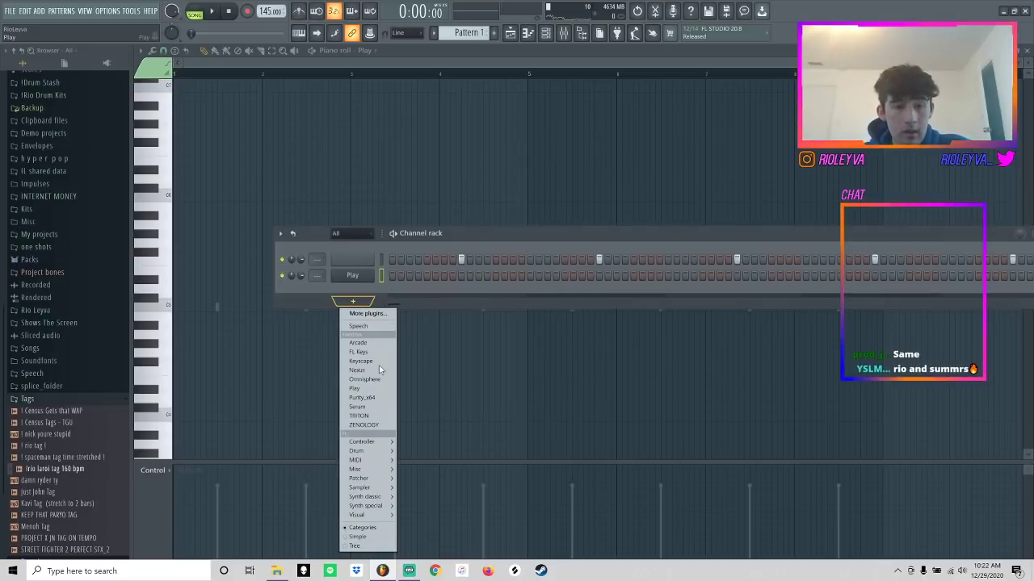
- Add a second Play instrument channel and browse the China instruments of its EW Silk library
left_click(370, 389)
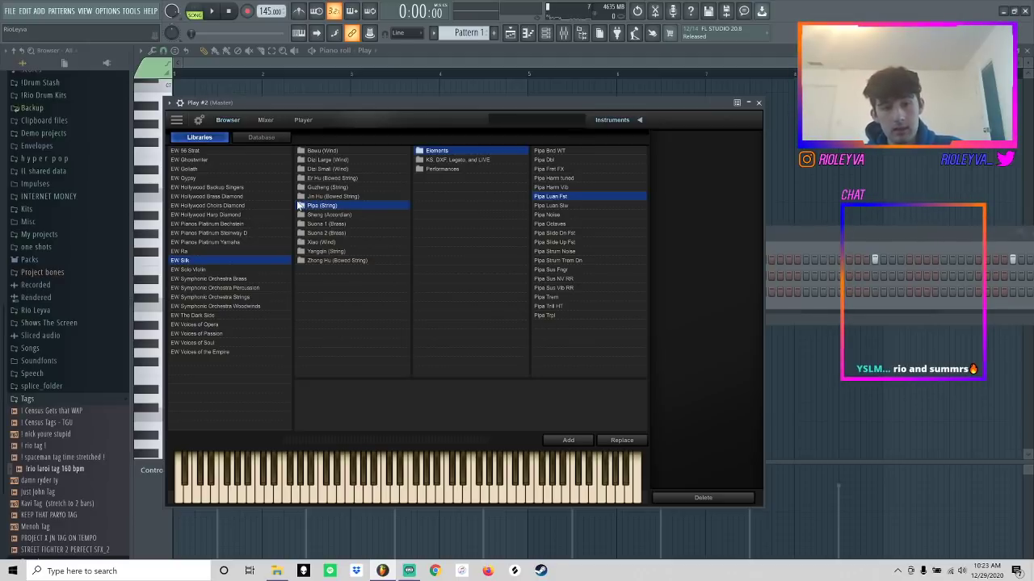
left_click(368, 197)
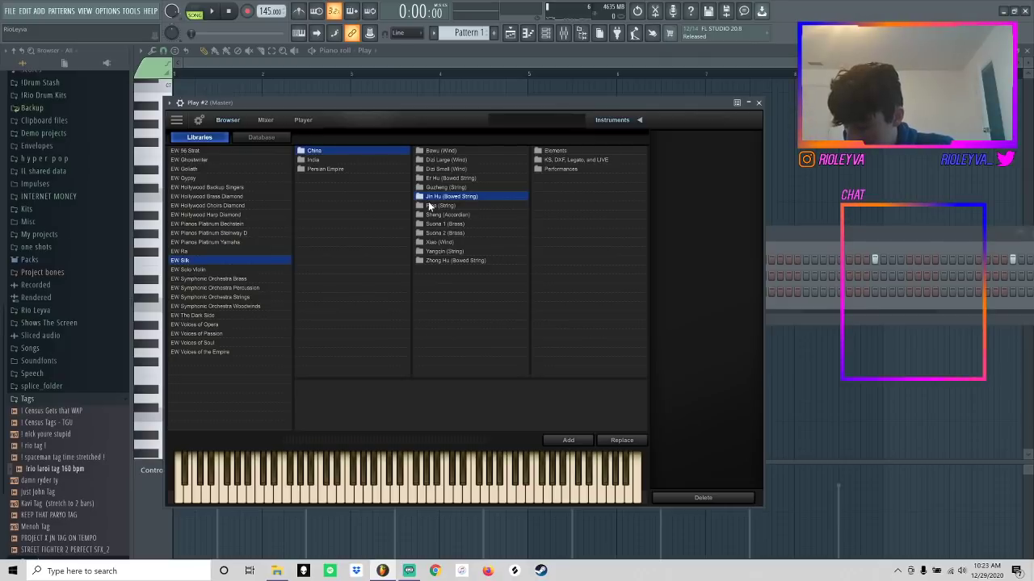
left_click(448, 170)
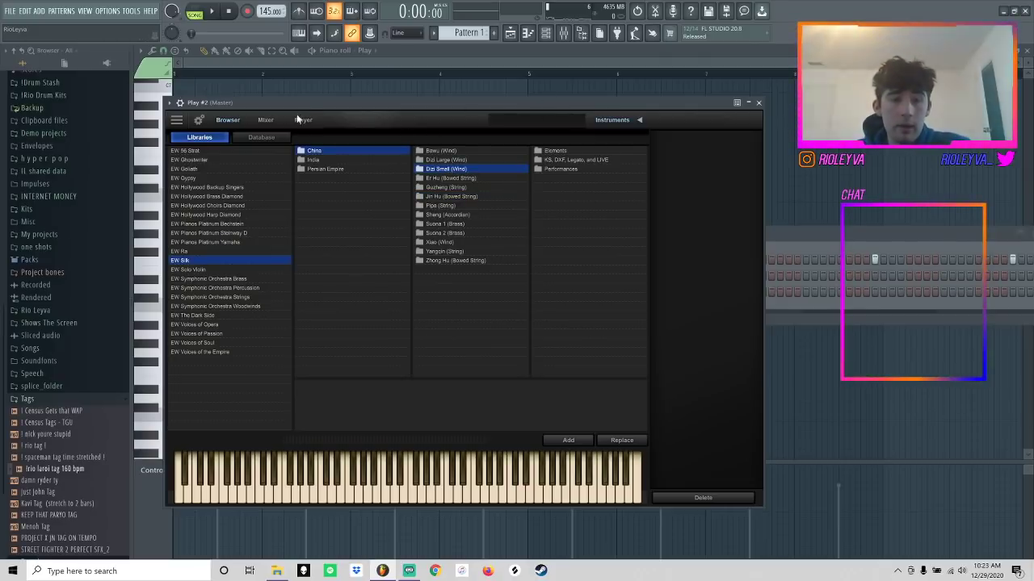
left_click_drag(319, 102, 460, 84)
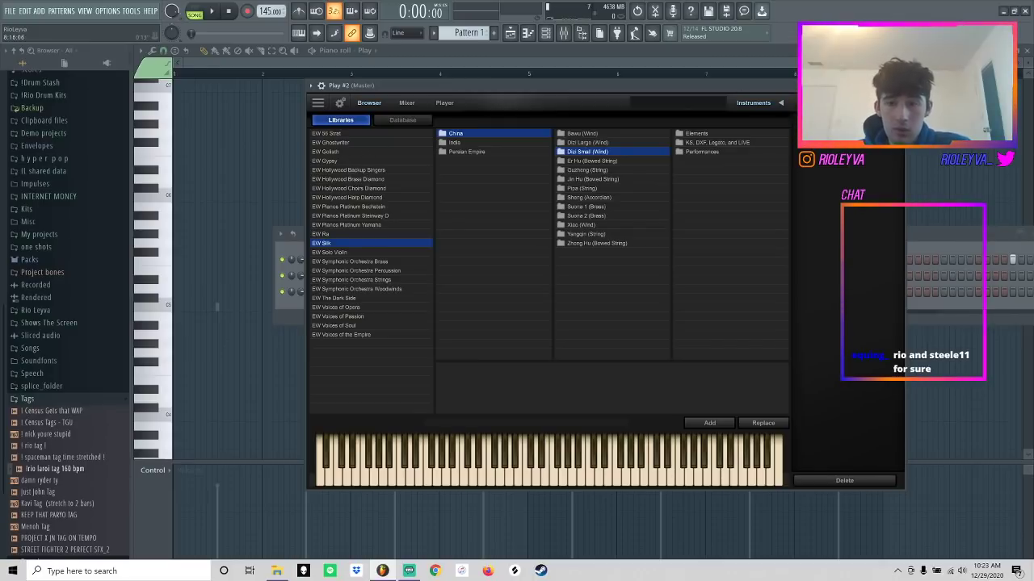
left_click_drag(713, 87, 662, 48)
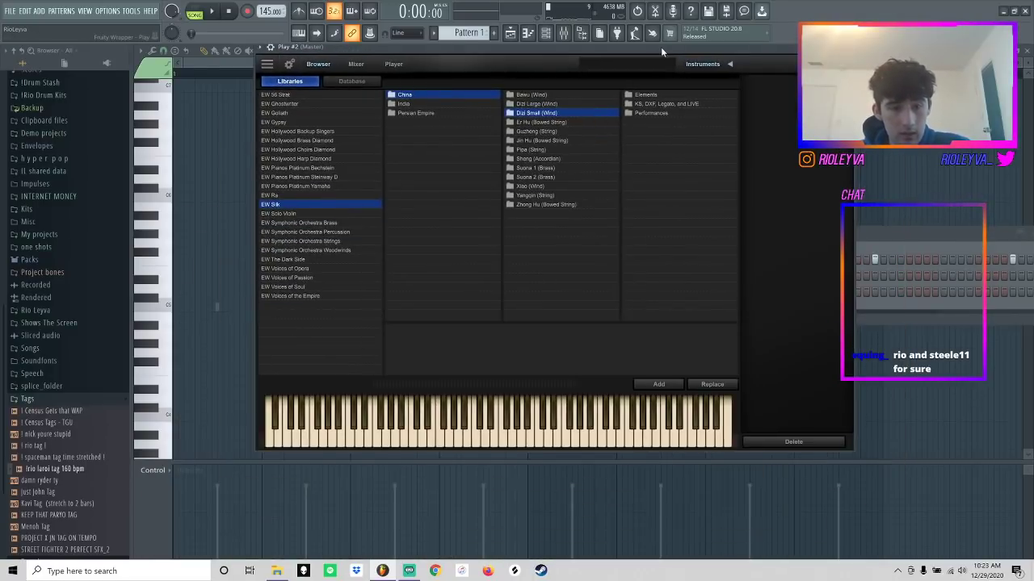
- Load the bech master patch from the Full Patches of EW Pianos Platinum Bechstein and close the plugin
left_click(310, 168)
left_click(431, 105)
double_click(555, 104)
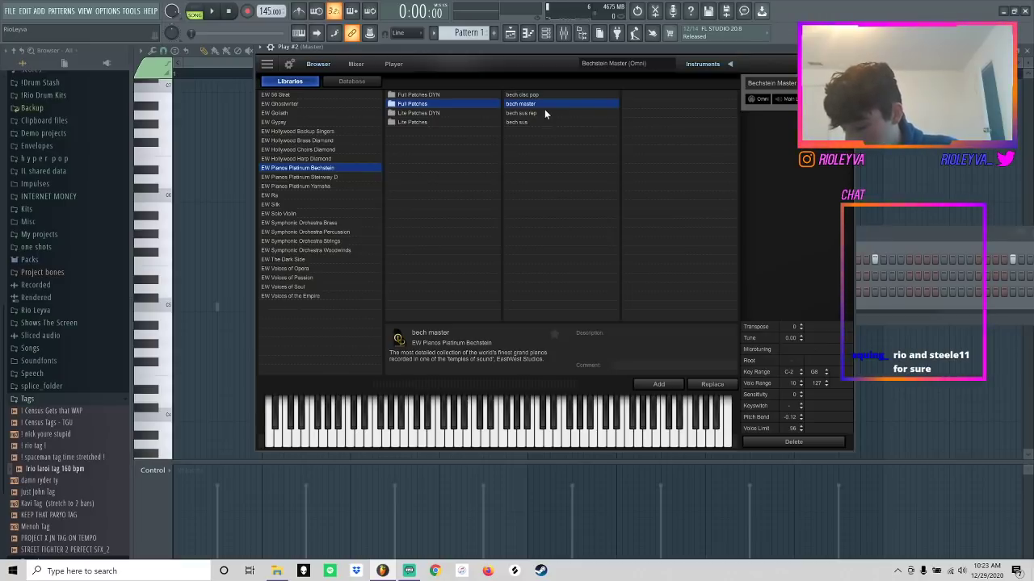
left_click(548, 442)
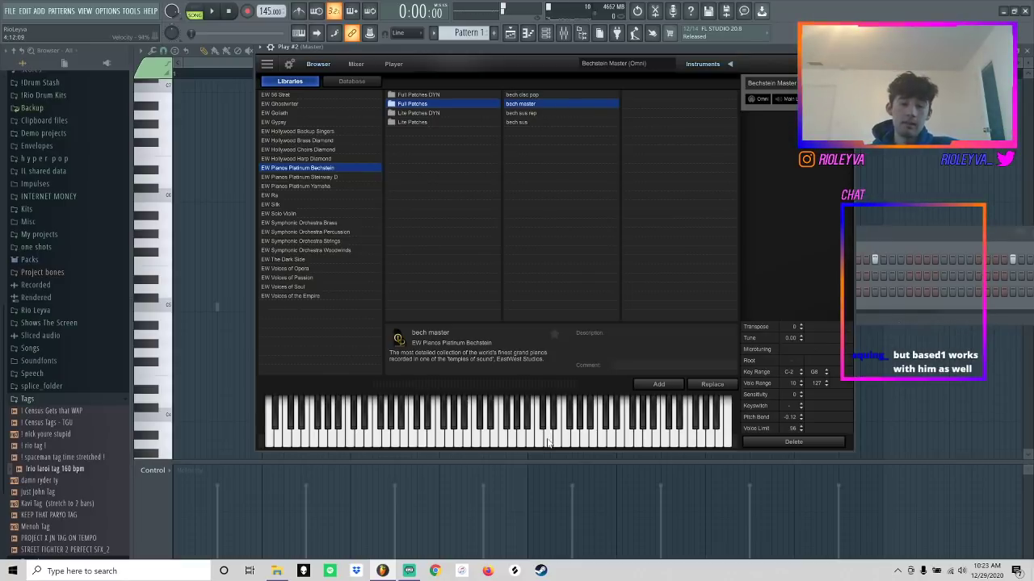
left_click(848, 47)
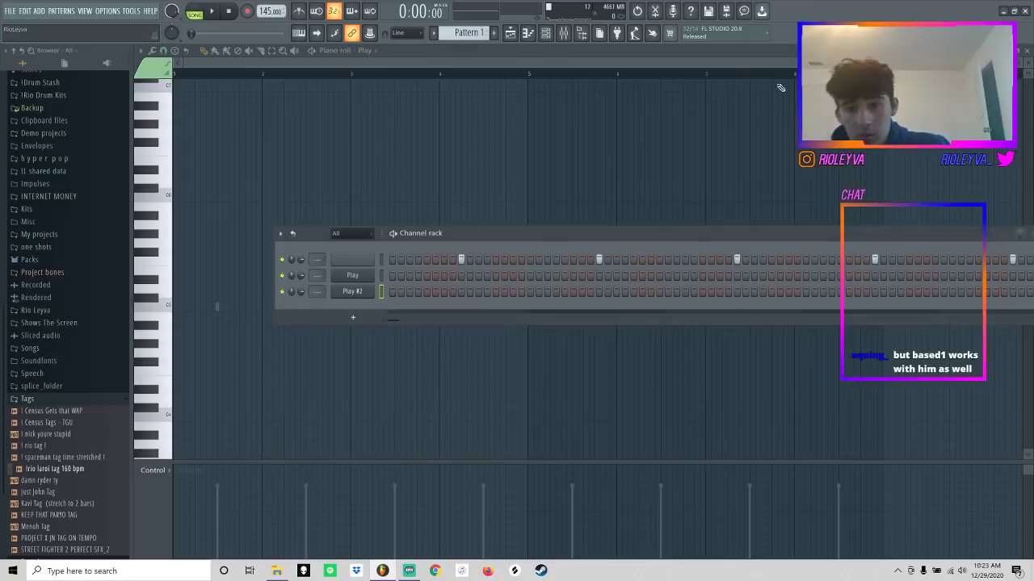
- Open the piano roll of the Play #2 channel and draw a two-bar C5 note from bar 1
right_click(358, 293)
left_click(396, 297)
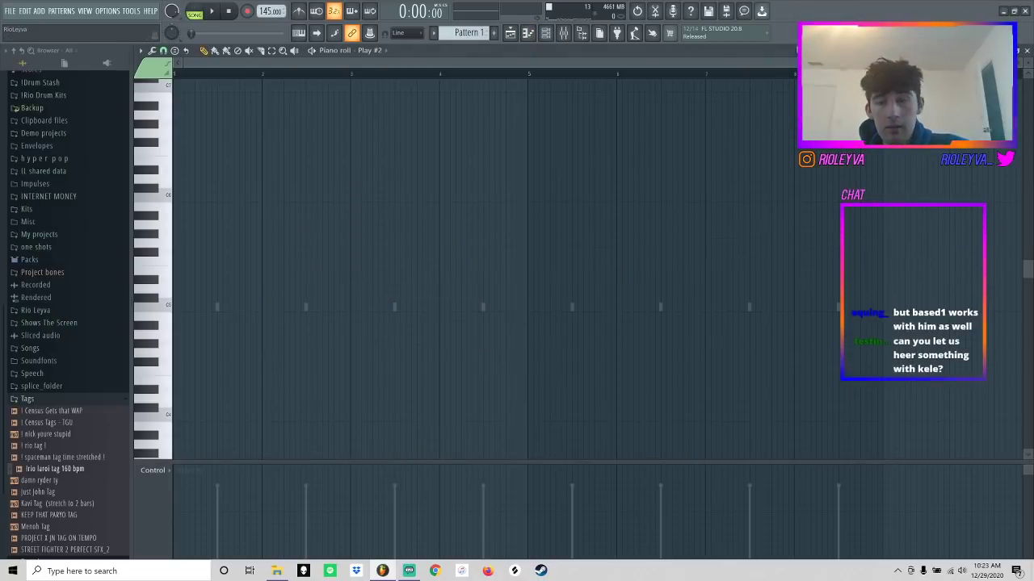
left_click_drag(844, 62, 585, 61)
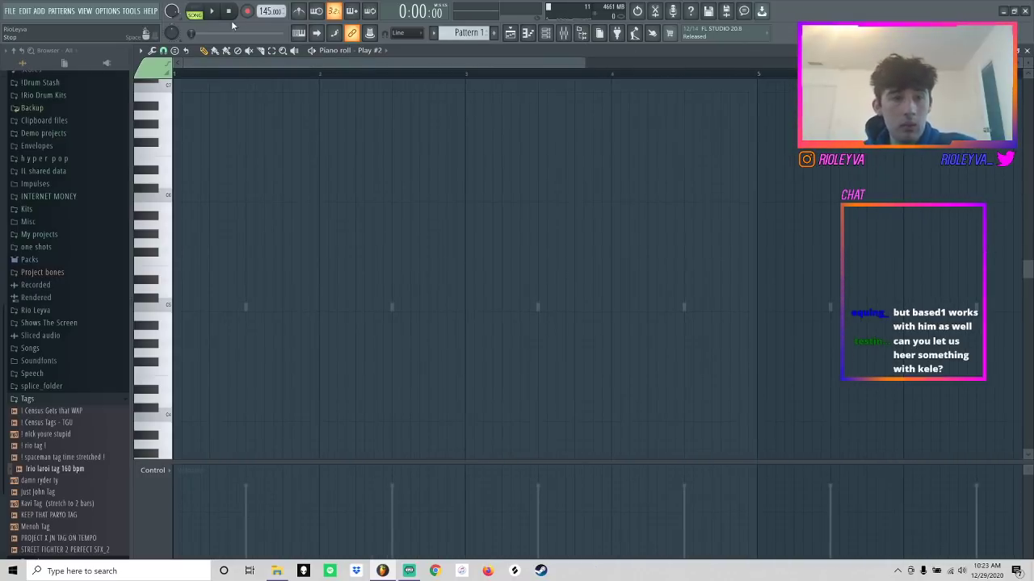
mouse_move(221, 306)
left_mouse_down()
mouse_move(184, 306)
mouse_move(456, 318)
left_mouse_up()
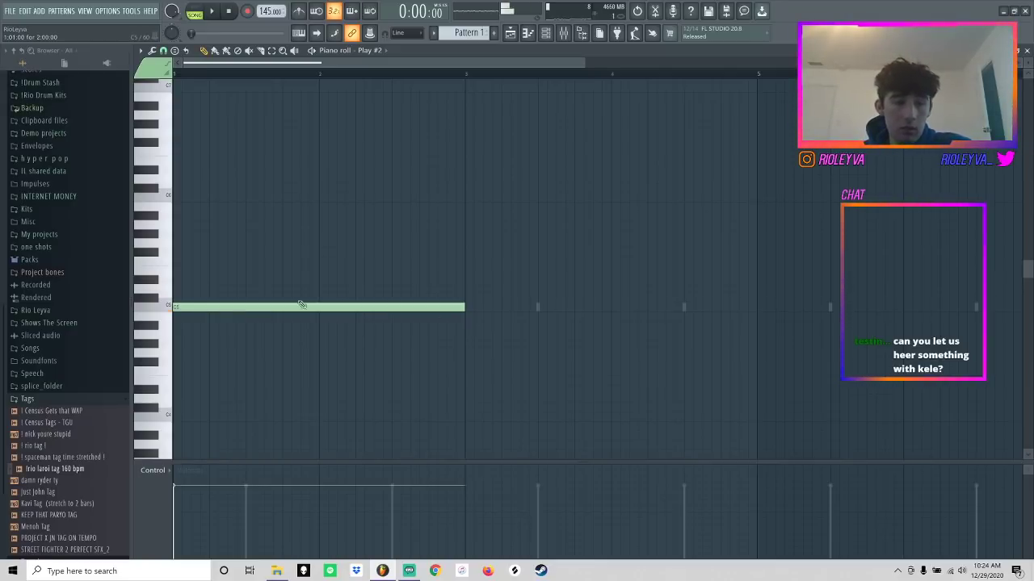
left_click(192, 281)
left_click(191, 244)
left_click_drag(192, 244, 176, 244)
right_click(287, 280)
right_click(279, 244)
right_click(263, 307)
left_click(192, 280)
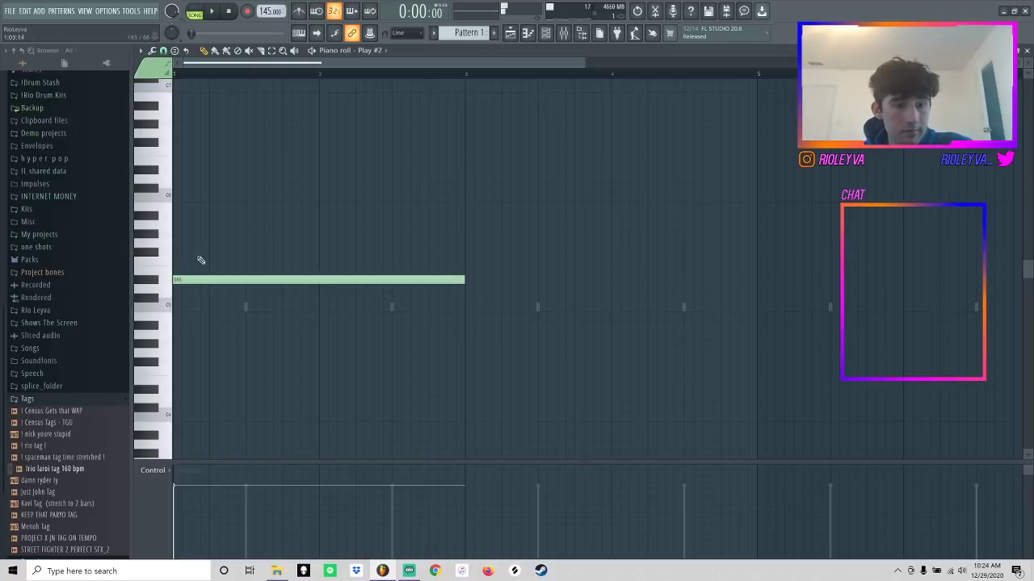
left_click(186, 252)
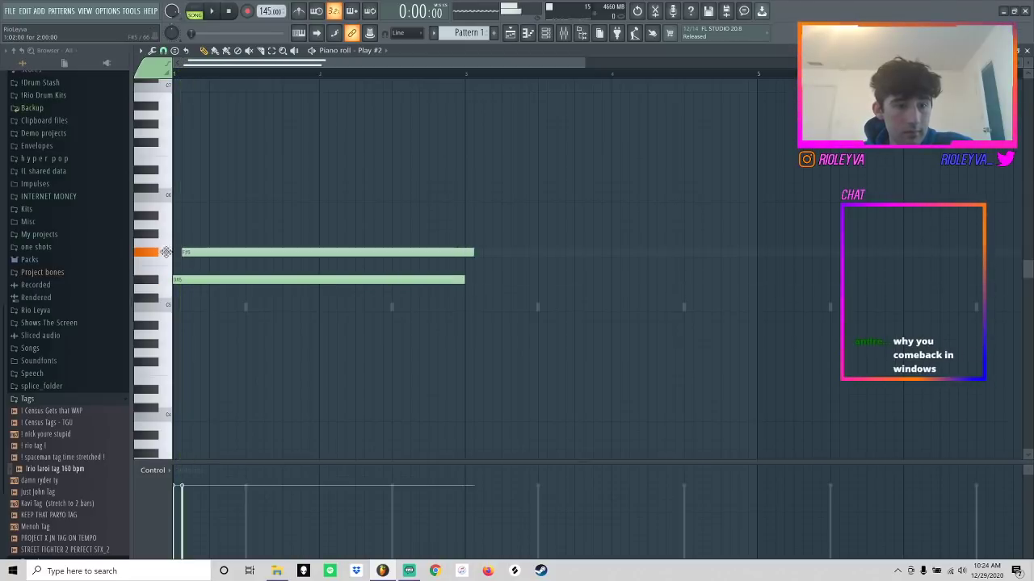
right_click(206, 251)
left_click(164, 51)
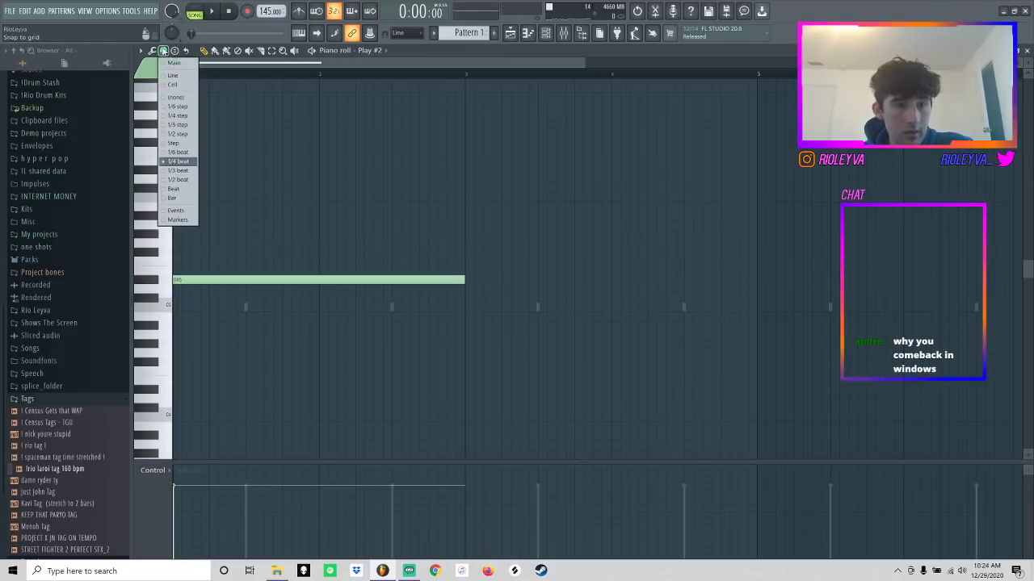
left_click(180, 163)
key("ctrl+z")
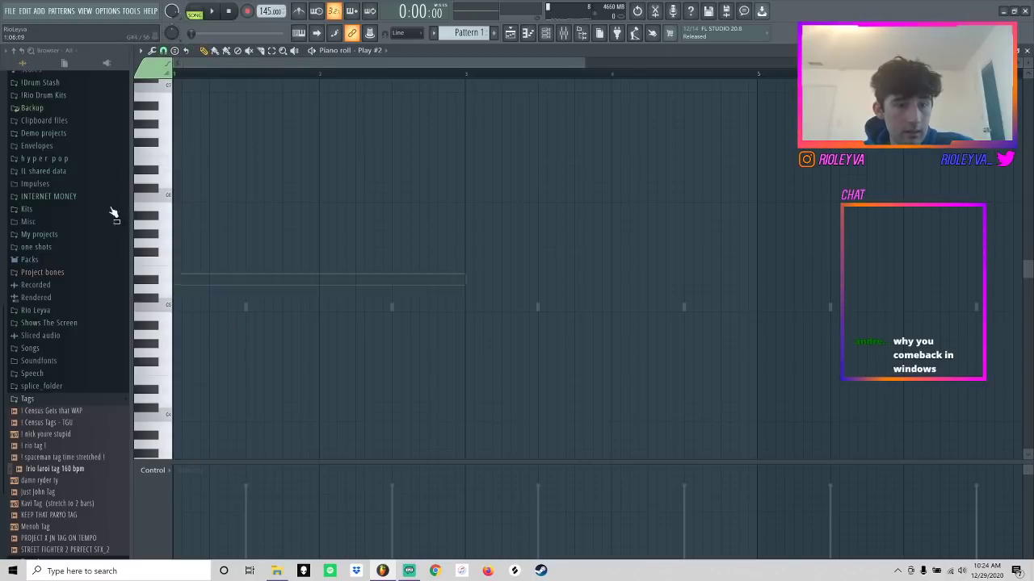
- Draw a two-bar D#6 note at bar 1 and a two-bar C6 note starting half a beat after it
left_click(185, 171)
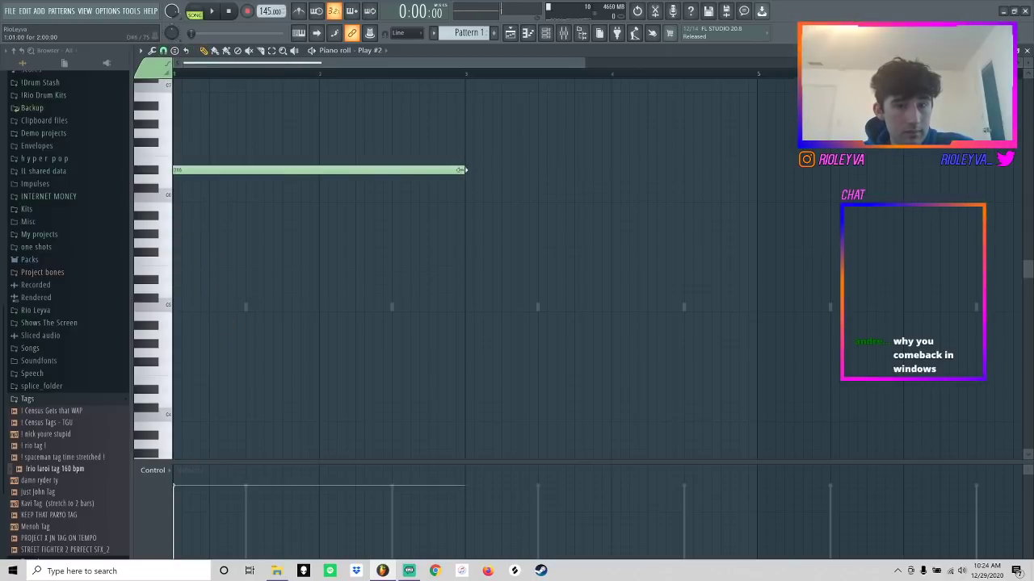
left_click(193, 214)
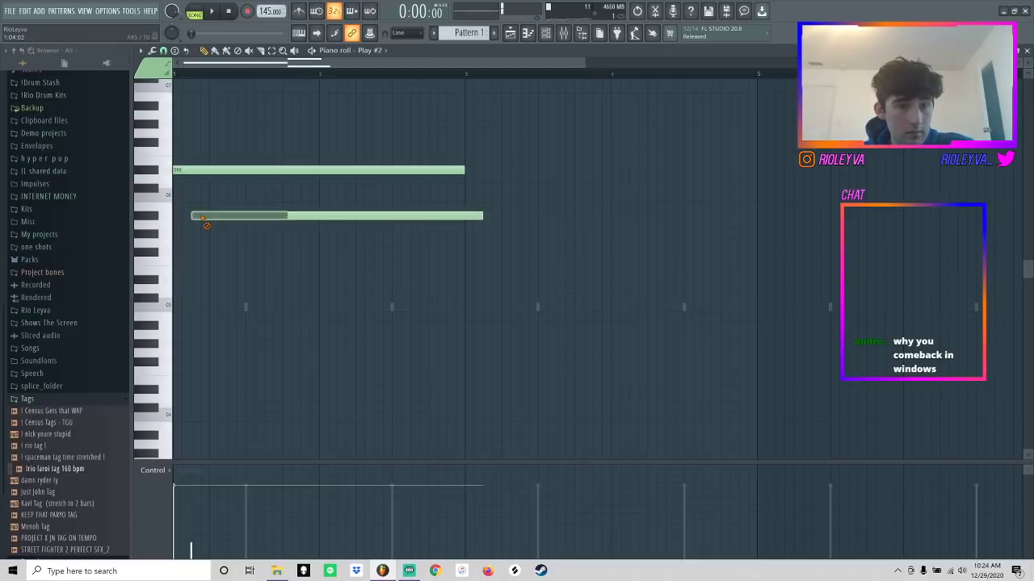
right_click(194, 214)
left_click(197, 199)
left_click(209, 226)
right_click(211, 226)
left_click(212, 235)
right_click(218, 234)
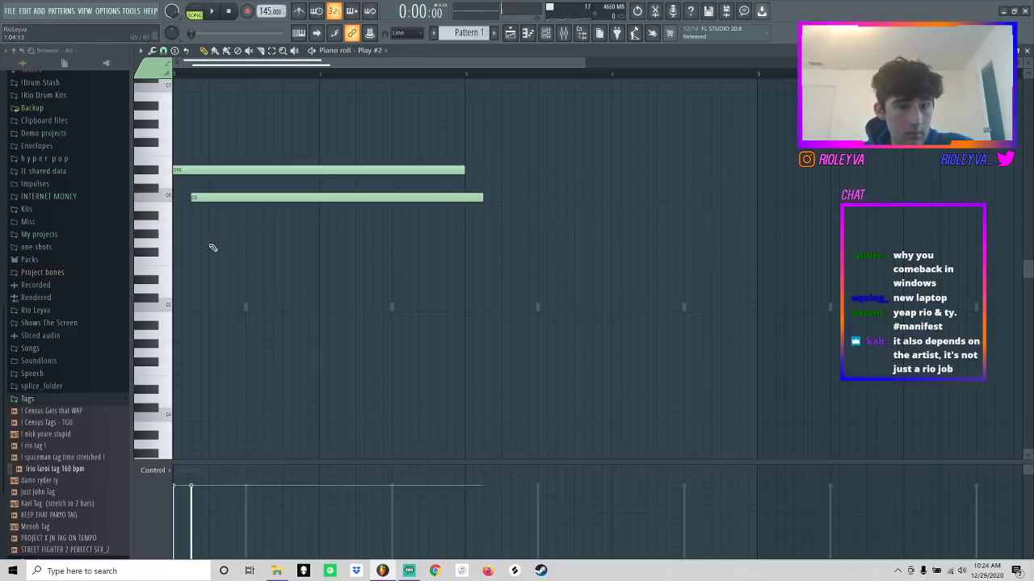
- Continue the descending cascade with two-bar notes G5, F5, D#5, D5 and C5, each starting half a beat after the previous one
left_click(211, 243)
left_click(229, 261)
left_click(248, 280)
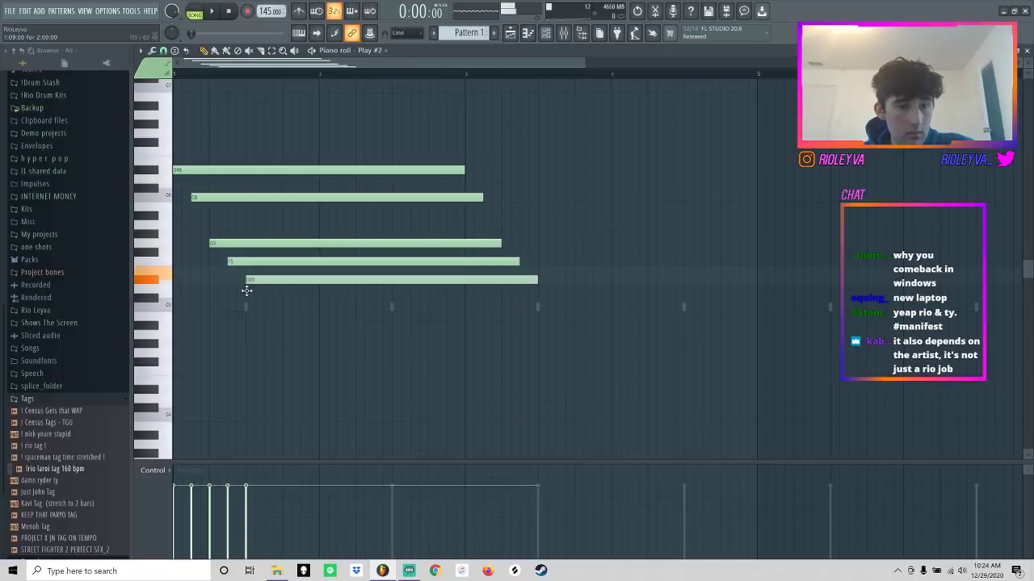
left_click(266, 289)
left_click(284, 307)
- Set the project tempo to 117 BPM and play back the cascade
left_click_drag(265, 11, 265, 34)
key("space")
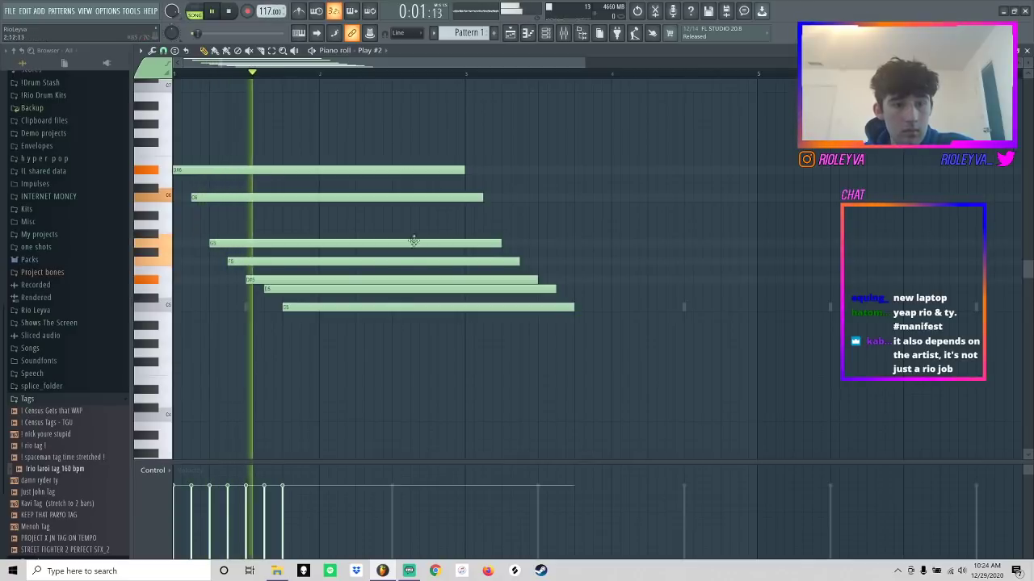
key("space")
- Slice the cascade notes at the start of bar 3, delete the overhanging parts and audition the phrase
key("c")
left_click_drag(471, 332, 467, 181)
left_click_drag(471, 185, 503, 372)
key("Delete")
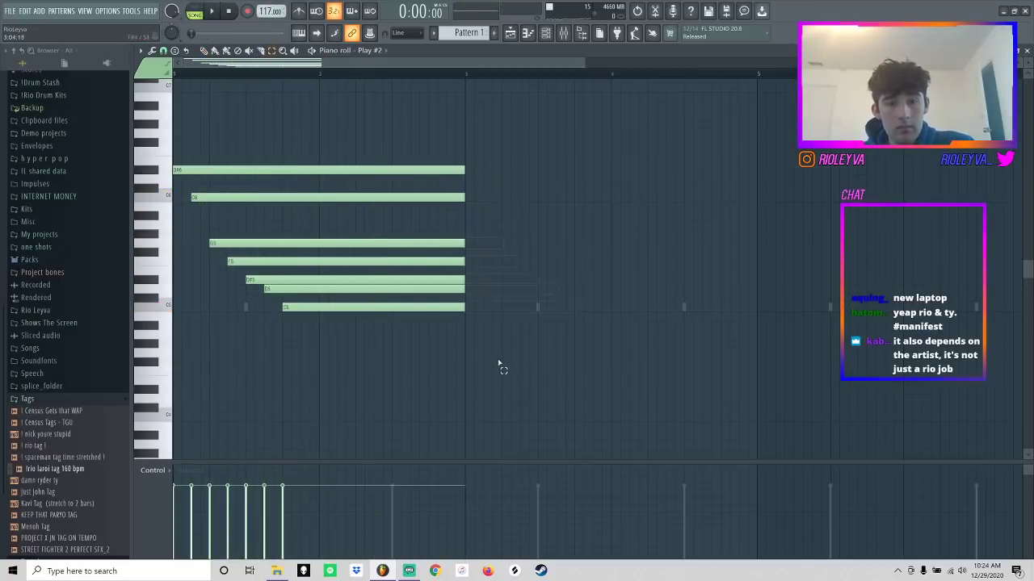
key("space")
key("p")
key("space")
- Try the cascade's D5 note at G#5 with playback and return it to D5
left_click_drag(272, 289, 273, 234)
key("space")
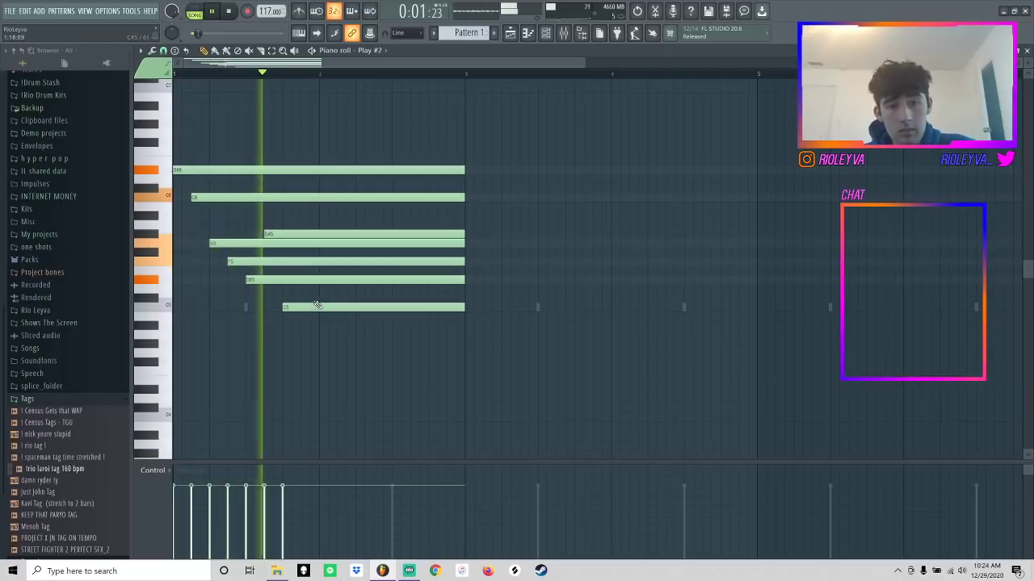
key("space")
left_click_drag(320, 231, 319, 289)
key("space")
- Draw a descending run of half-beat notes C7, A#6, G#6, G6, F6 and D#6 in bar 2, ending near bar 3
scroll(382, 265, "up", 3)
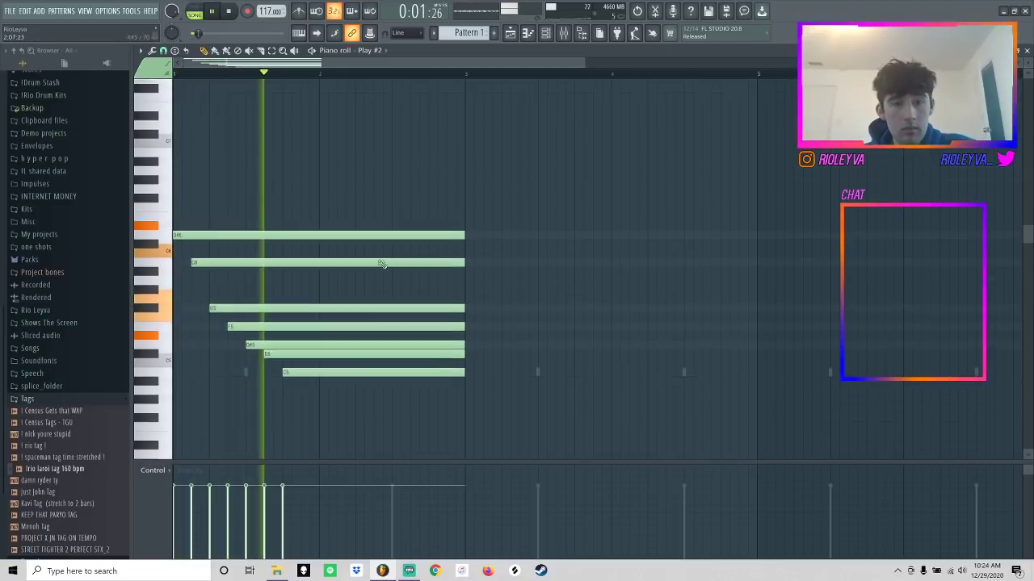
left_click(358, 163)
key("space")
left_click_drag(446, 162, 474, 171)
left_click_drag(552, 170, 378, 179)
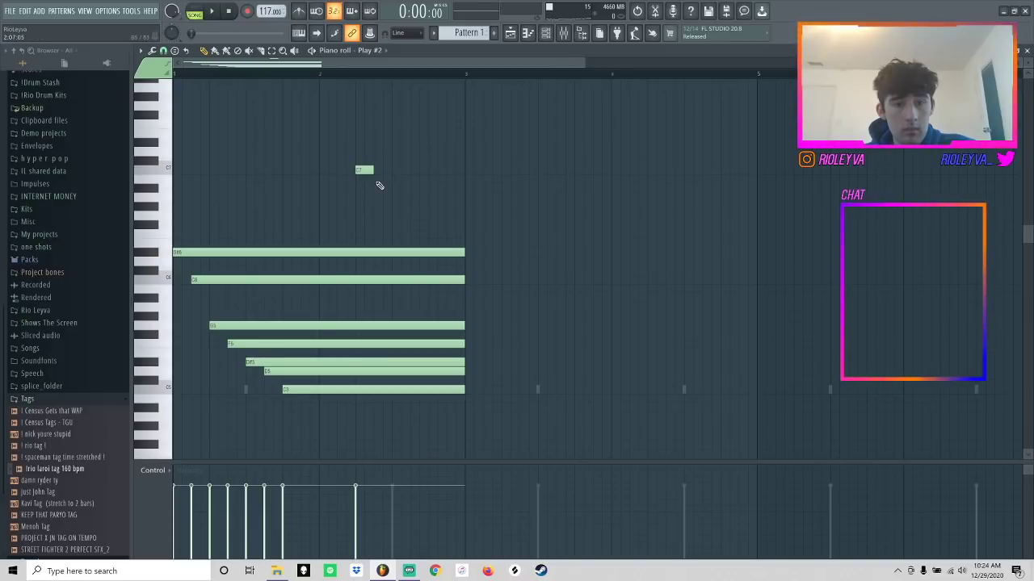
left_click(378, 189)
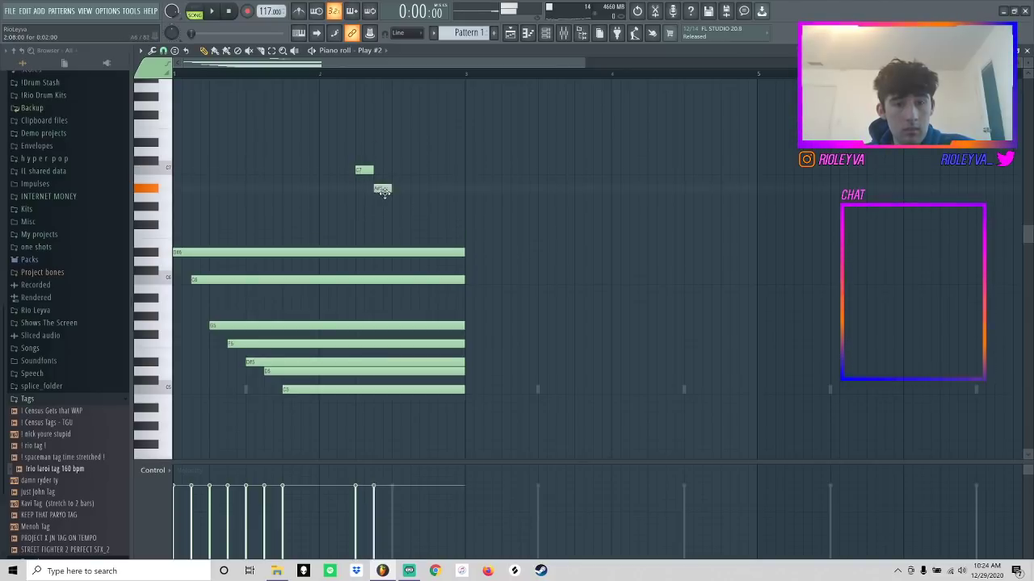
left_click(393, 207)
left_click(411, 225)
left_click_drag(413, 226, 451, 259)
left_click(430, 225)
- Duplicate the two-bar phrase into bars 3 and 4, and lower the copy's last two cascade notes to C5 and G#4
key("ctrl+b")
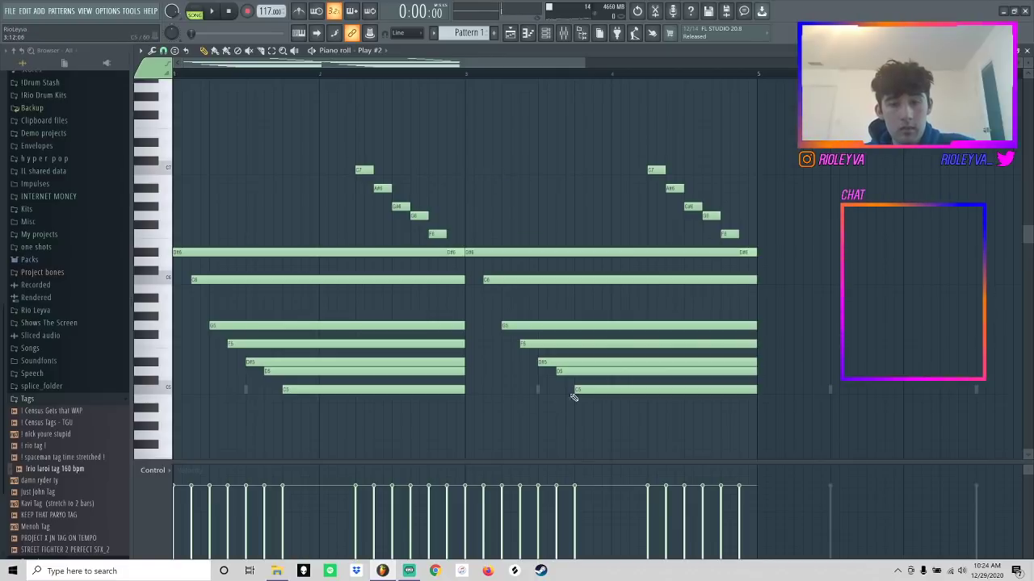
left_click_drag(576, 390, 583, 426)
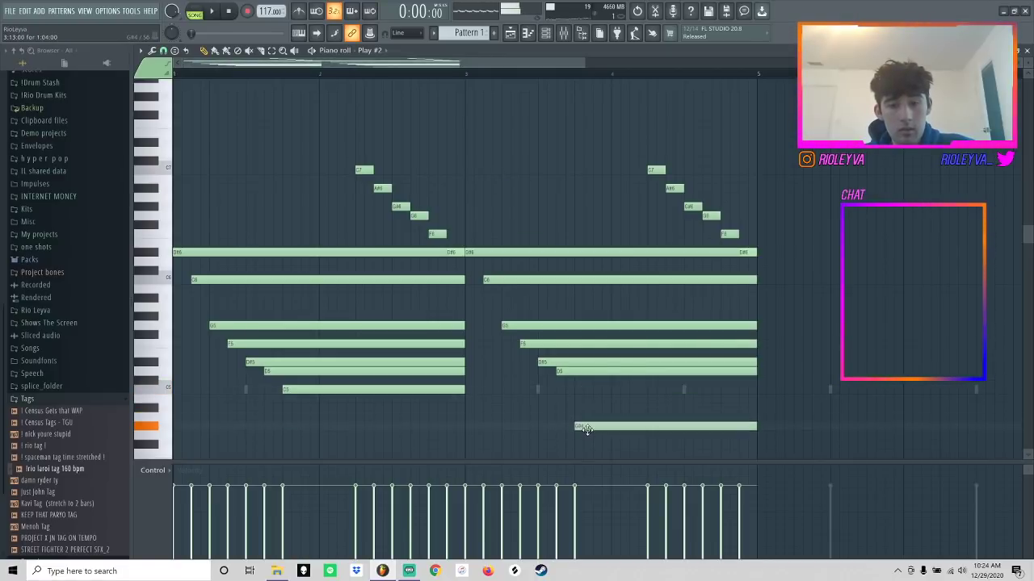
mouse_move(568, 371)
left_mouse_down()
mouse_move(567, 408)
mouse_move(569, 387)
left_mouse_up()
left_click(540, 341)
left_click(539, 335)
right_click(544, 338)
key("space")
key("space")
- Raise the first three cascade notes of the bar 3 copy to G#6, D#6 and G#5
left_click(517, 278)
left_click_drag(488, 249, 491, 201)
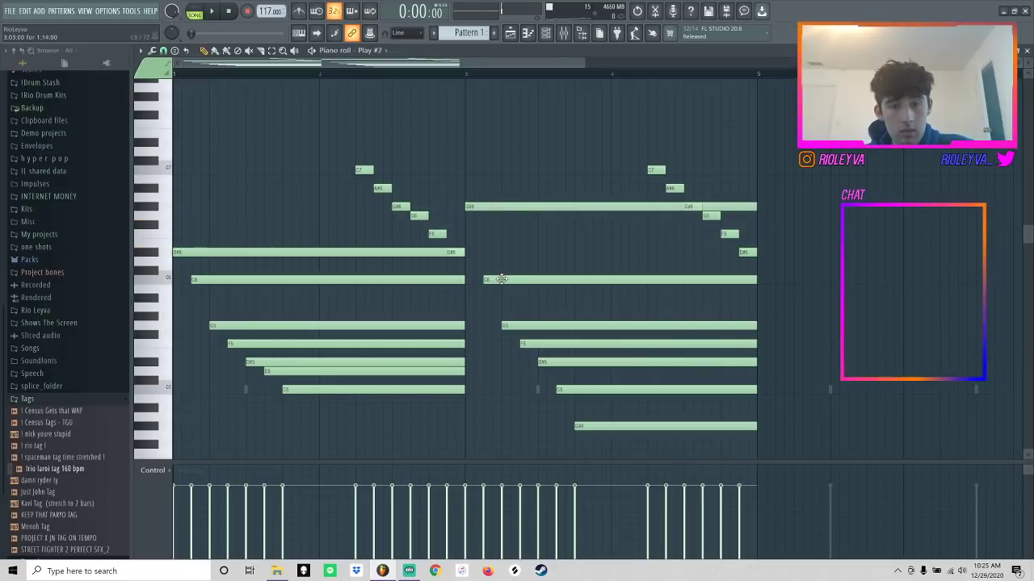
left_click_drag(500, 279, 525, 256)
mouse_move(508, 326)
left_mouse_down()
mouse_move(517, 277)
mouse_move(512, 321)
left_mouse_up()
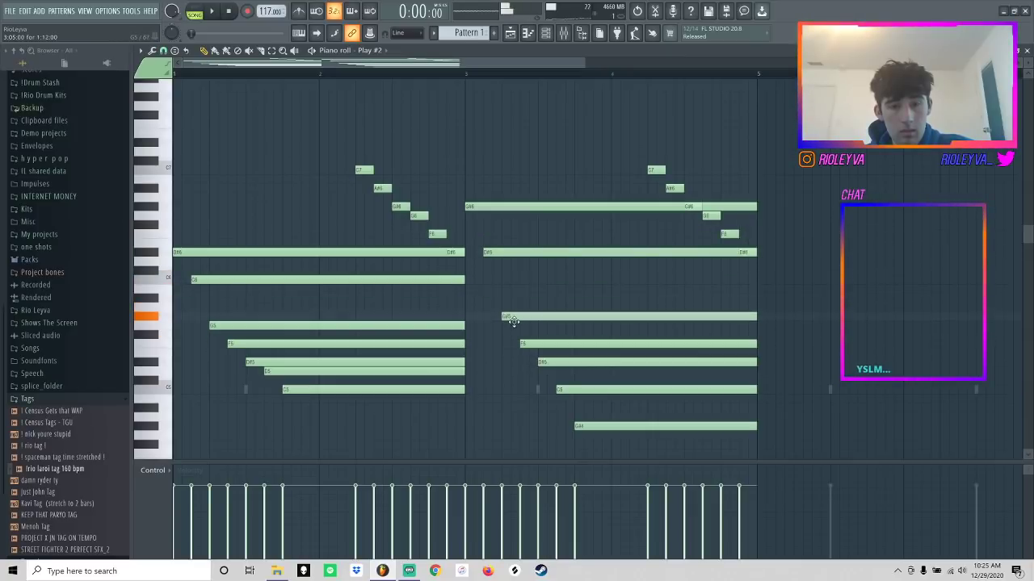
- Audition the phrase and lower the descending run in bar 4 to G#6, G6, F6, D#6, C6 and G#5
key("space")
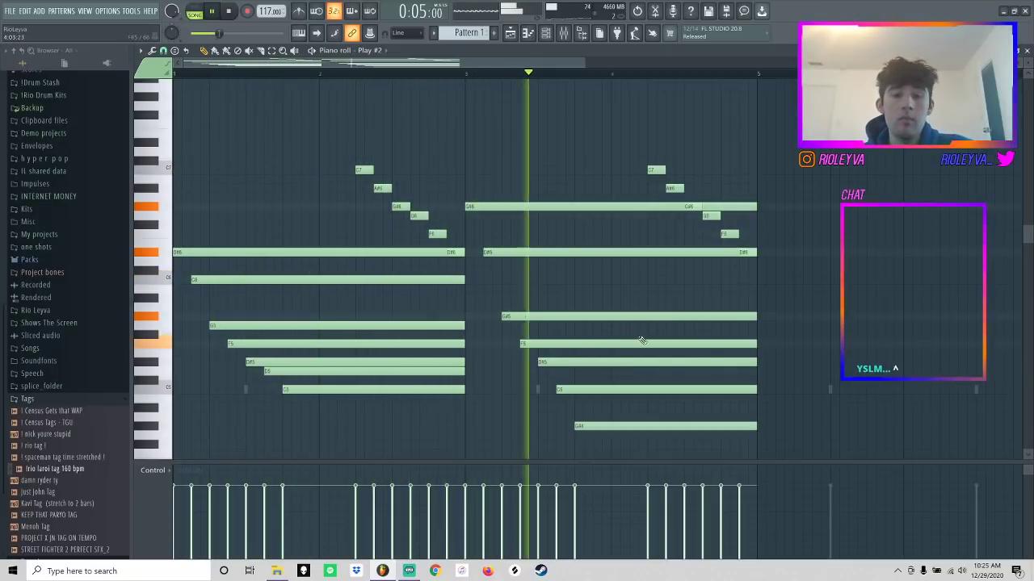
key("space")
left_click_drag(656, 169, 659, 204)
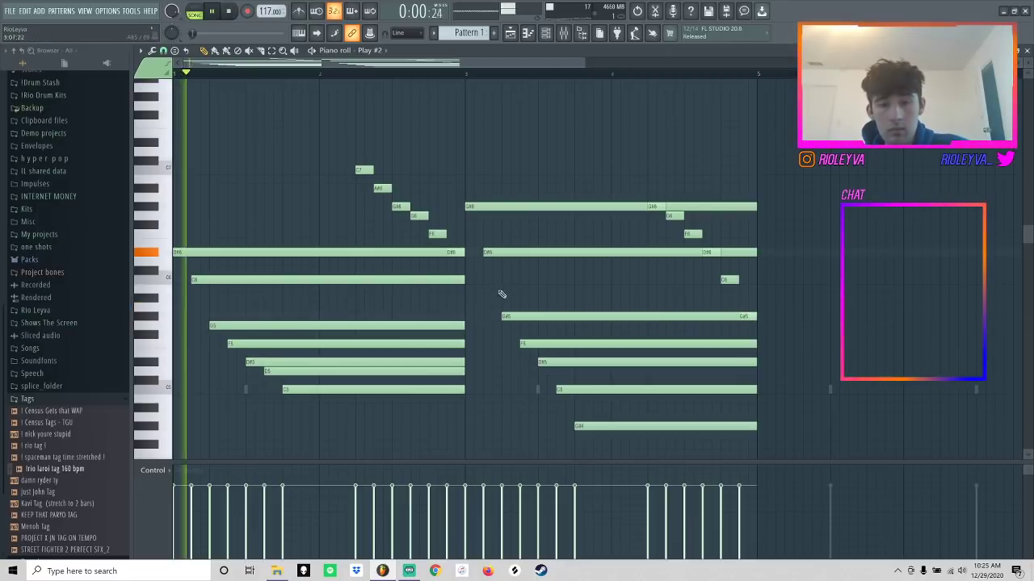
- Draw a C4 bass note at bar 1 and extend it across two bars, up to bar 3
scroll(223, 420, "down", 3)
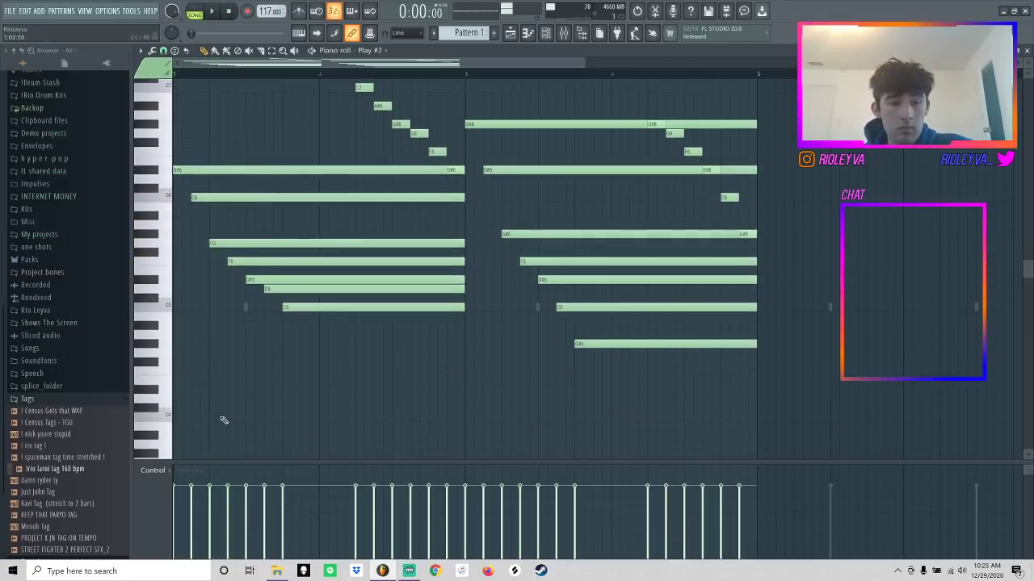
left_click(554, 37)
left_click(337, 374)
right_click(339, 372)
scroll(213, 331, "down", 4)
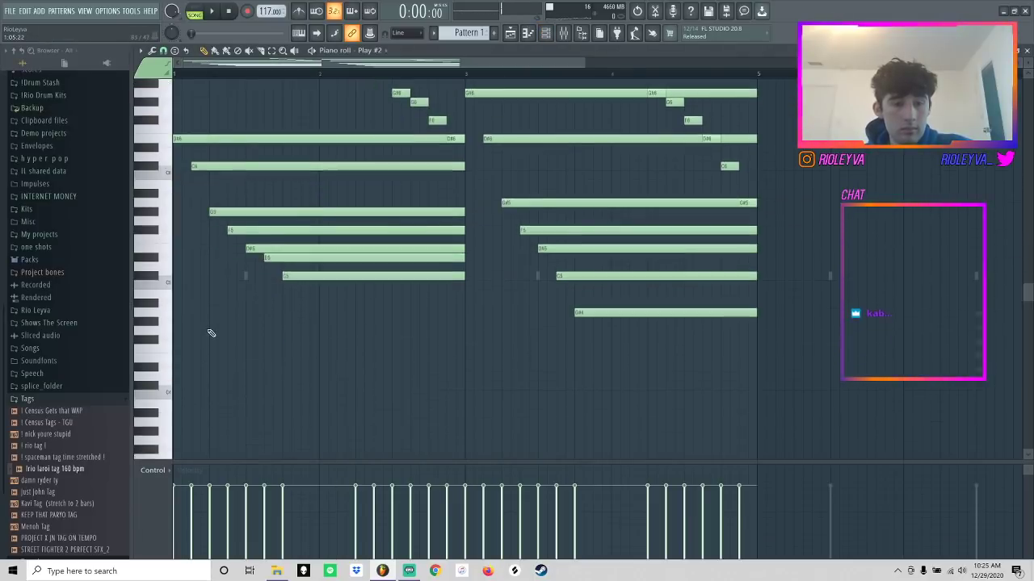
left_click_drag(221, 354, 182, 308)
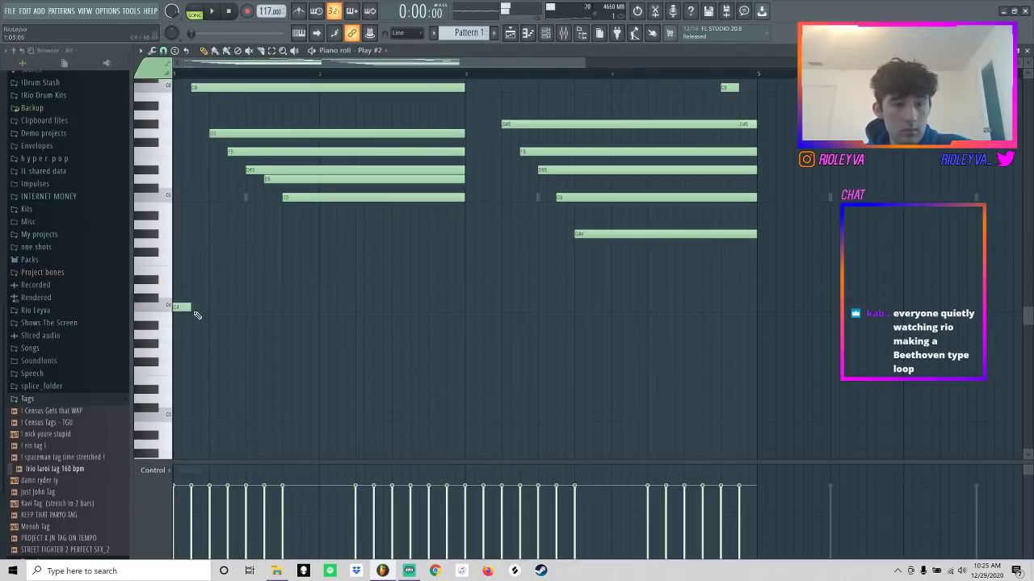
left_click_drag(339, 323, 463, 323)
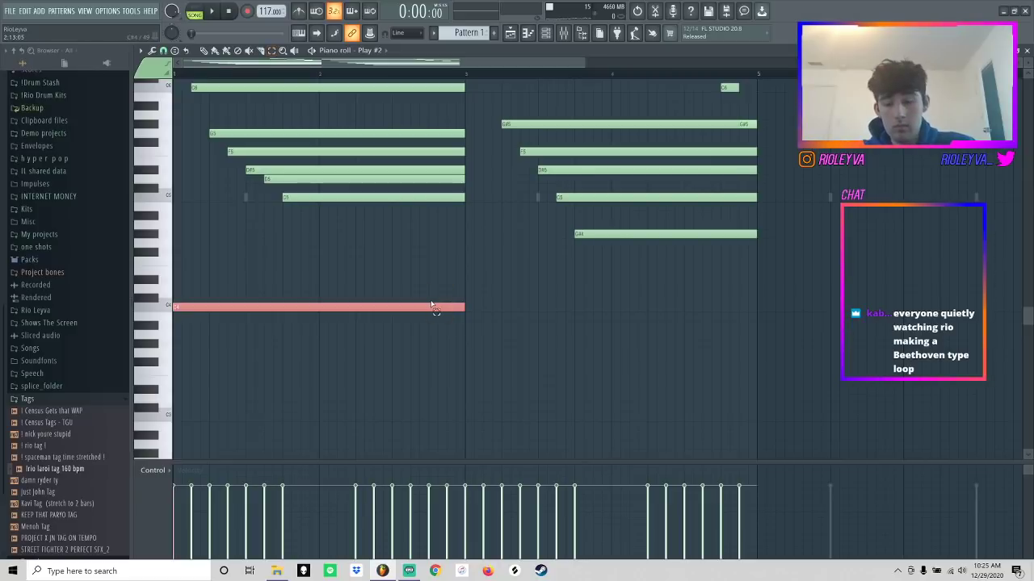
- Lower the bass note to C3, duplicate it into bars 3 and 4, and set the copy to G#2
key("ctrl+Down")
key("space")
key("ctrl+b")
key("Down")
key("Down")
key("Down")
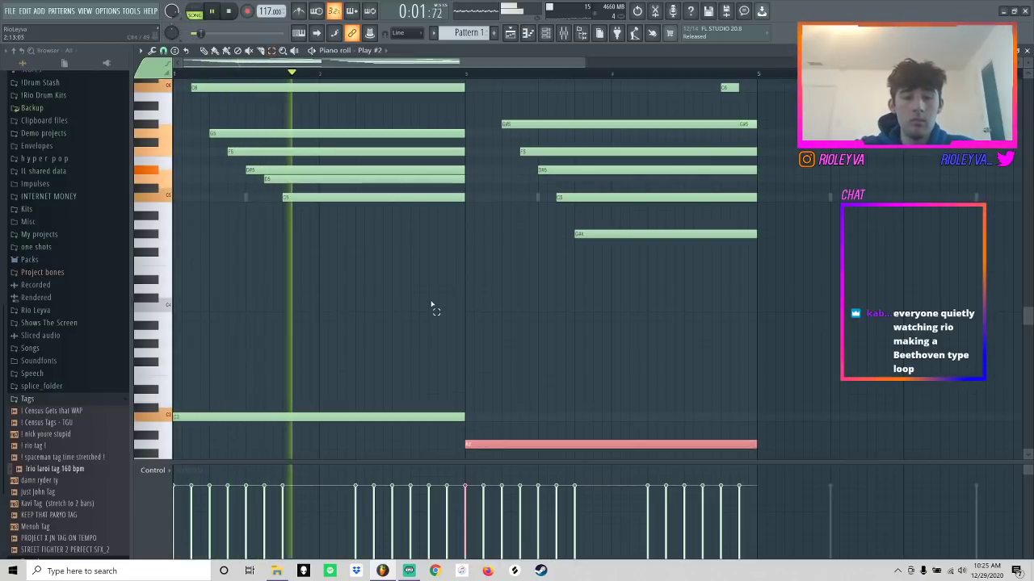
key("Down")
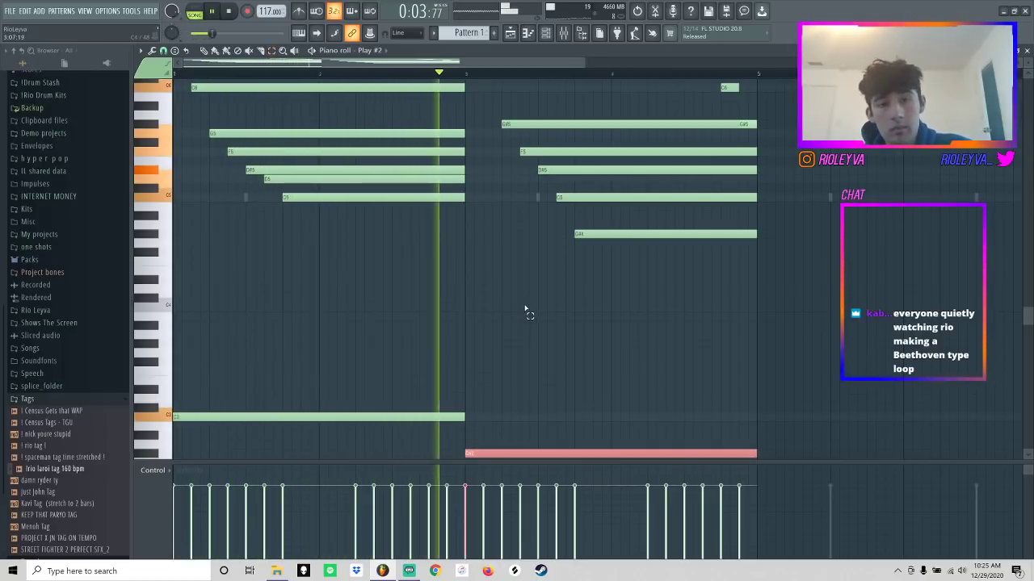
scroll(593, 286, "down", 2)
left_click(649, 268)
- Audition the phrase and change the third and fourth cascade notes of bar 3 to C6 and G#5
scroll(640, 263, "up", 1)
scroll(639, 264, "up", 4)
key("space")
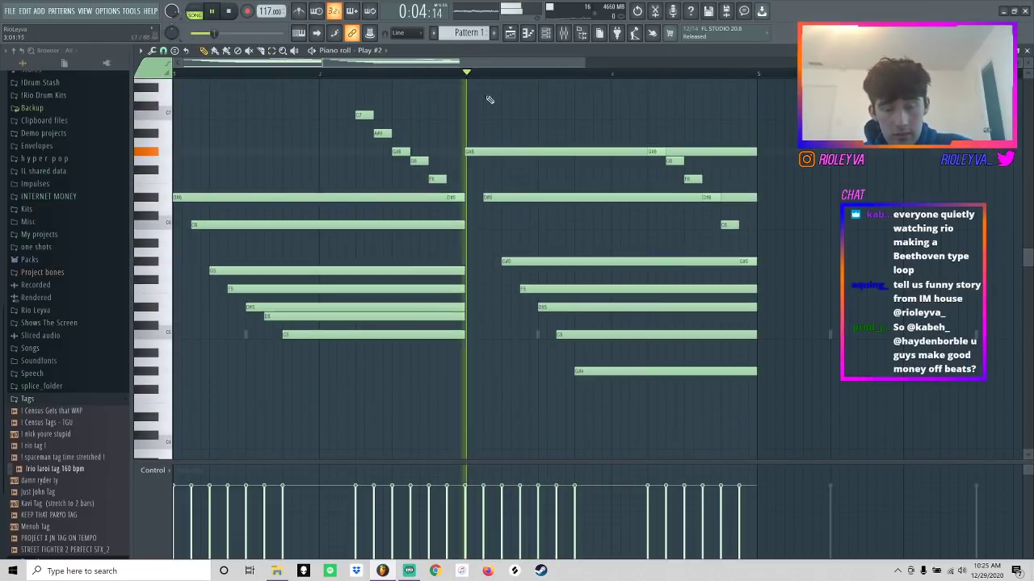
key("space")
left_click_drag(522, 261, 540, 310)
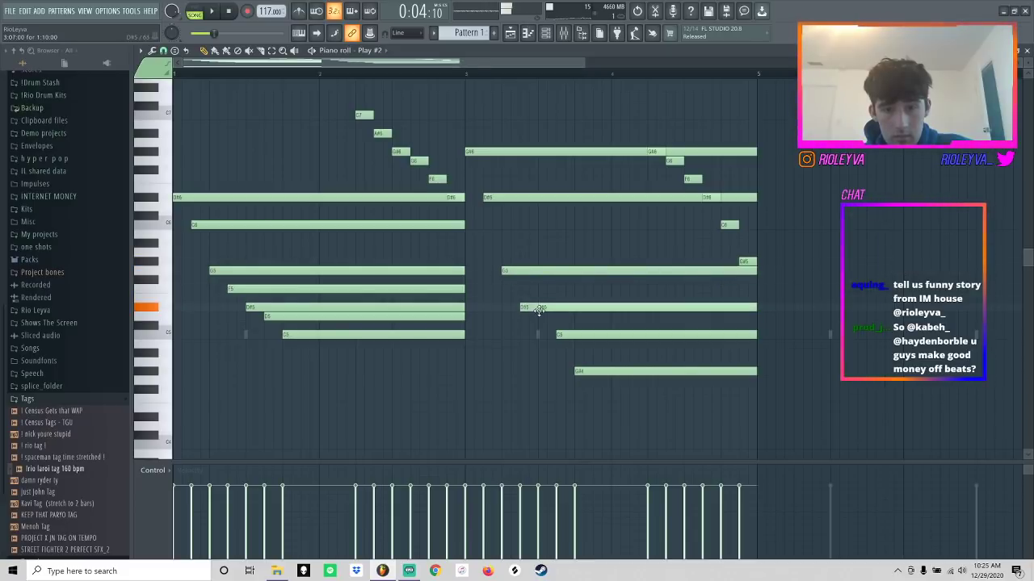
left_click_drag(515, 272, 517, 224)
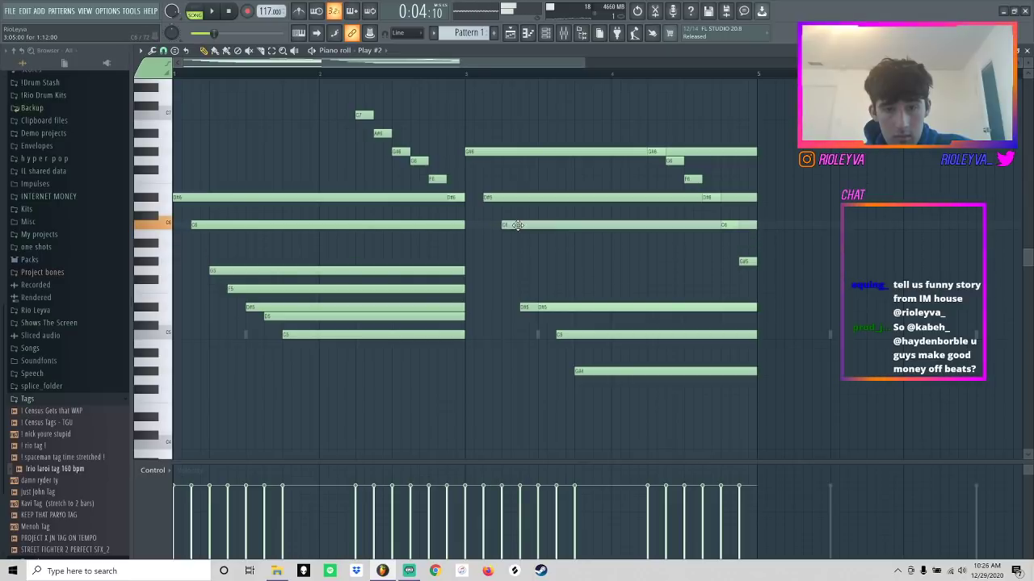
left_click_drag(521, 304, 546, 261)
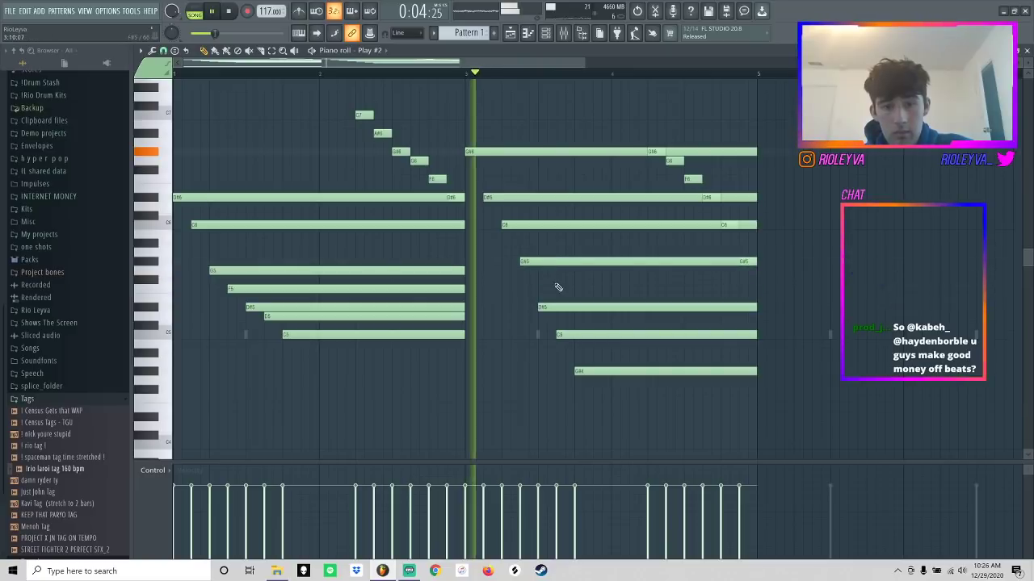
key("space")
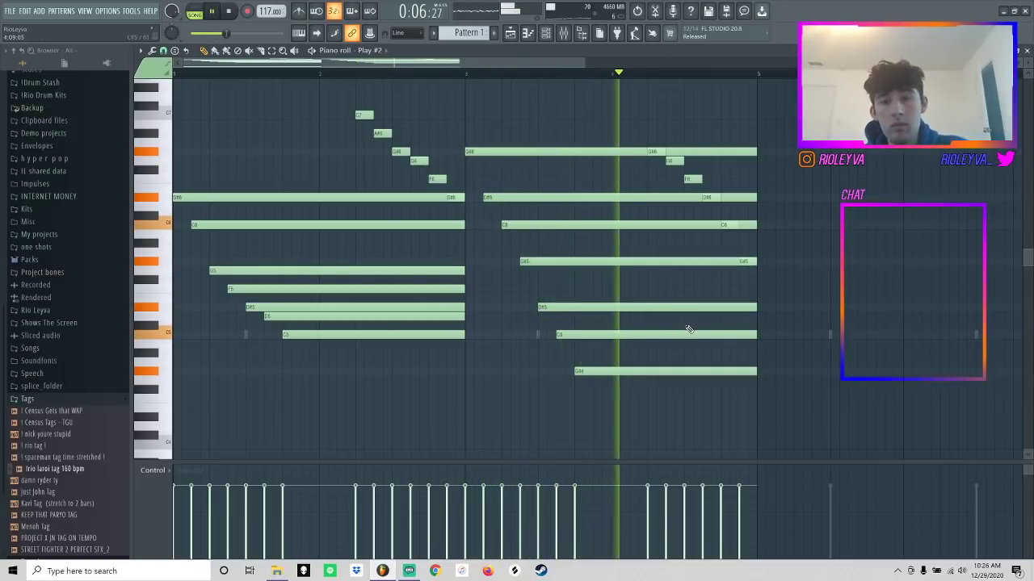
- Duplicate the four-bar phrase into bars 5 to 8 and lower the bar 5 bass note to F2
key("ctrl+b")
scroll(579, 388, "down", 4)
scroll(351, 347, "down", 2)
key("space")
left_click(419, 263)
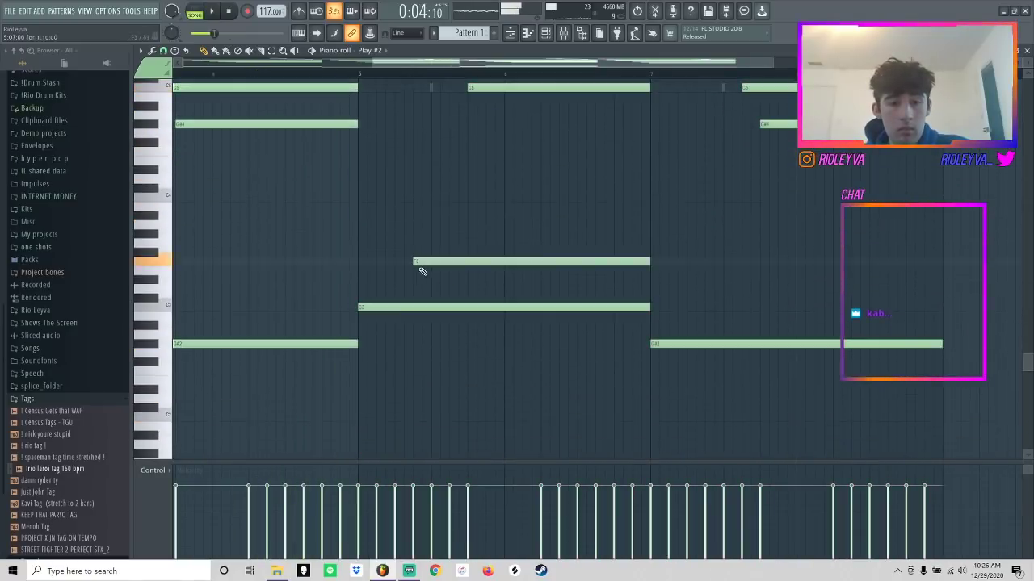
right_click(427, 263)
left_click_drag(379, 309, 383, 370)
- Raise the first cascade note of bar 5 to F6 and the third to G#5, auditioning the change
scroll(387, 344, "up", 3)
scroll(387, 345, "up", 4)
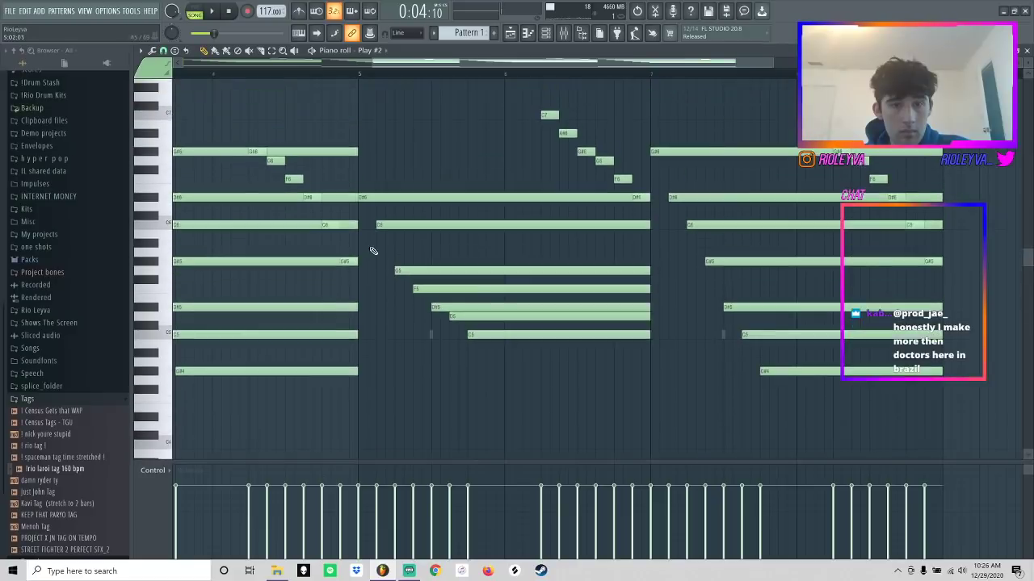
mouse_move(371, 198)
left_mouse_down()
mouse_move(371, 170)
mouse_move(371, 179)
left_mouse_up()
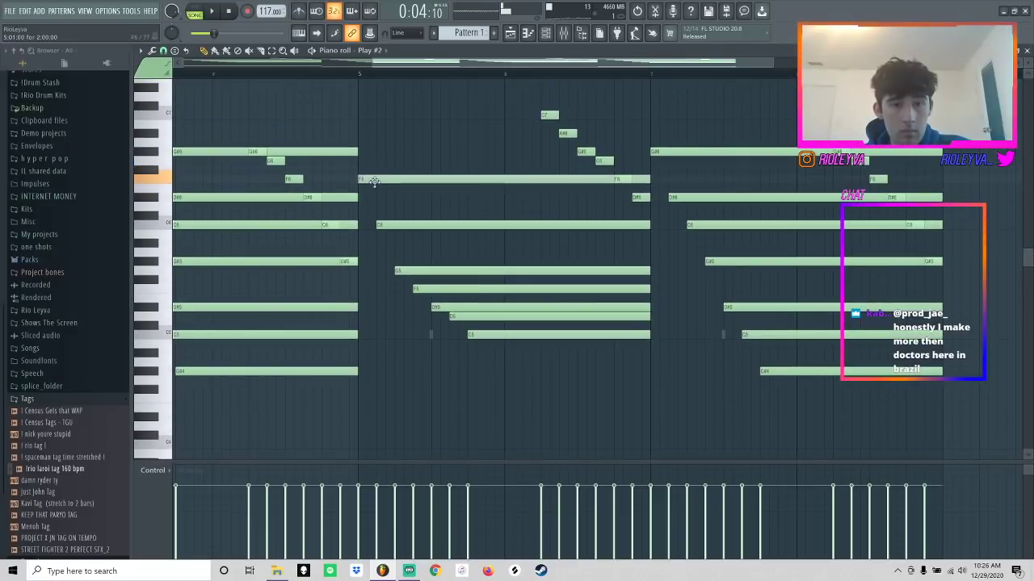
mouse_move(401, 226)
left_mouse_down()
mouse_move(396, 199)
mouse_move(396, 225)
left_mouse_up()
key("space")
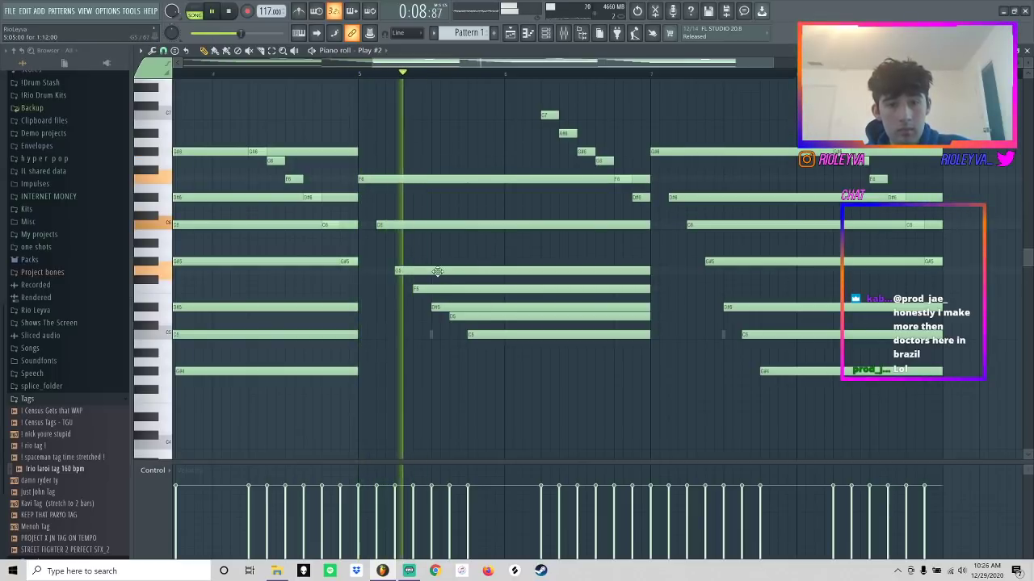
key("space")
left_click_drag(438, 271, 437, 260)
key("space")
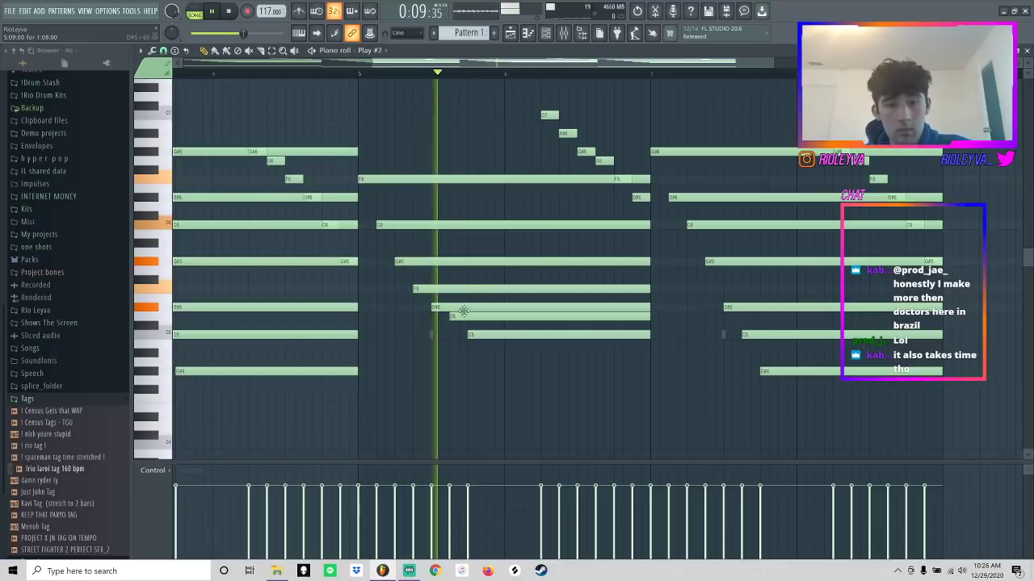
- Set the last three cascade notes of bar 5 to C5, G#4 and G4, all ending at bar 7
key("space")
left_click_drag(458, 308, 458, 373)
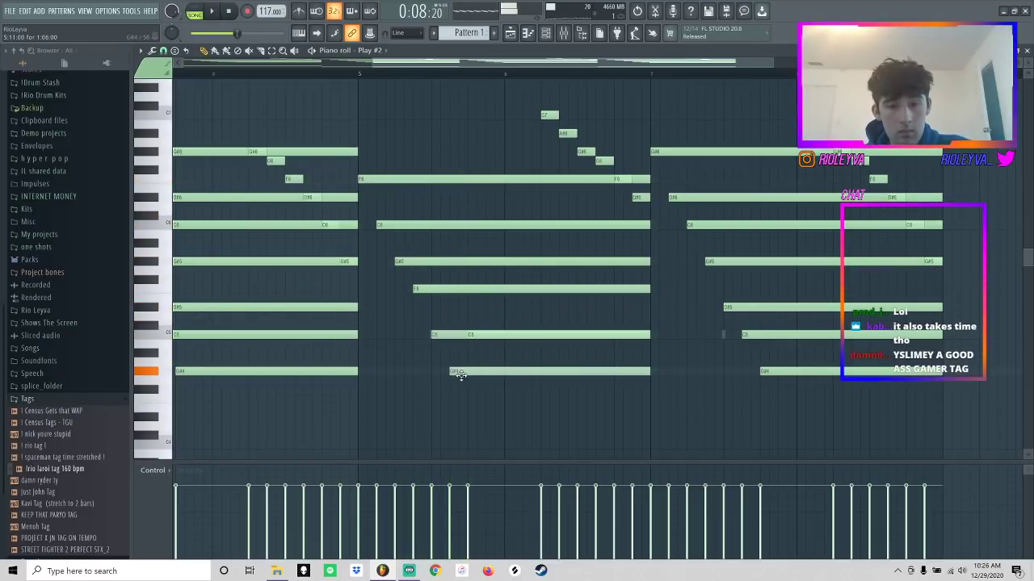
left_click_drag(476, 333, 472, 382)
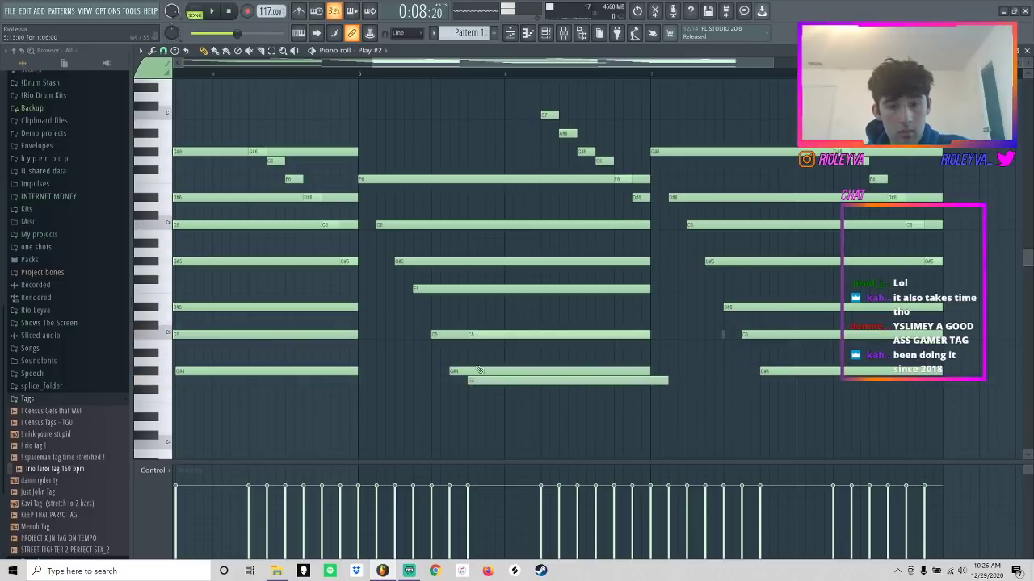
key("space")
left_click_drag(668, 383, 650, 384)
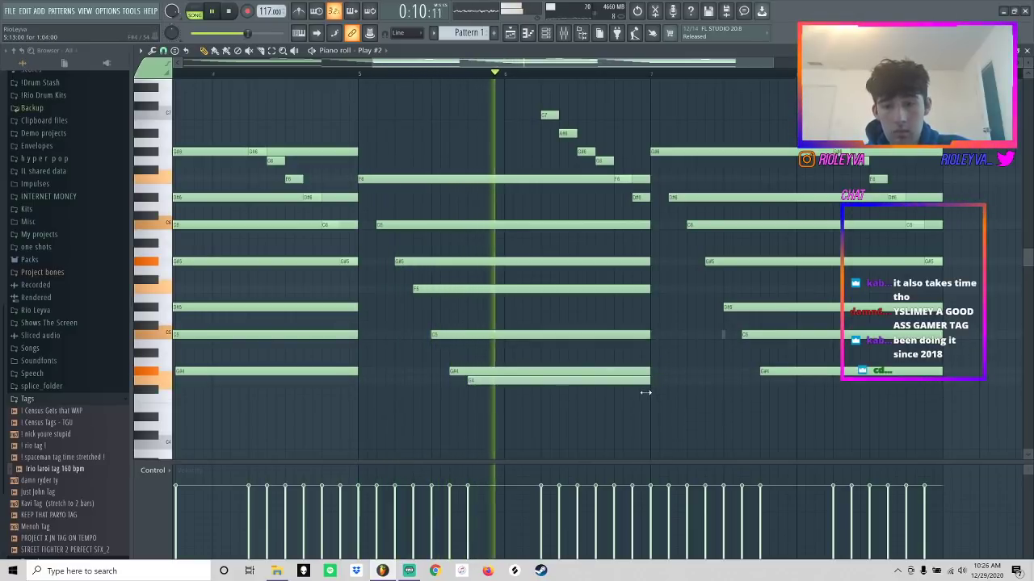
- Rework the short run in bar 6 to G6, F6, G6, F6, D#6 and D6
key("space")
left_click_drag(568, 133, 568, 184)
left_click_drag(558, 162, 549, 161)
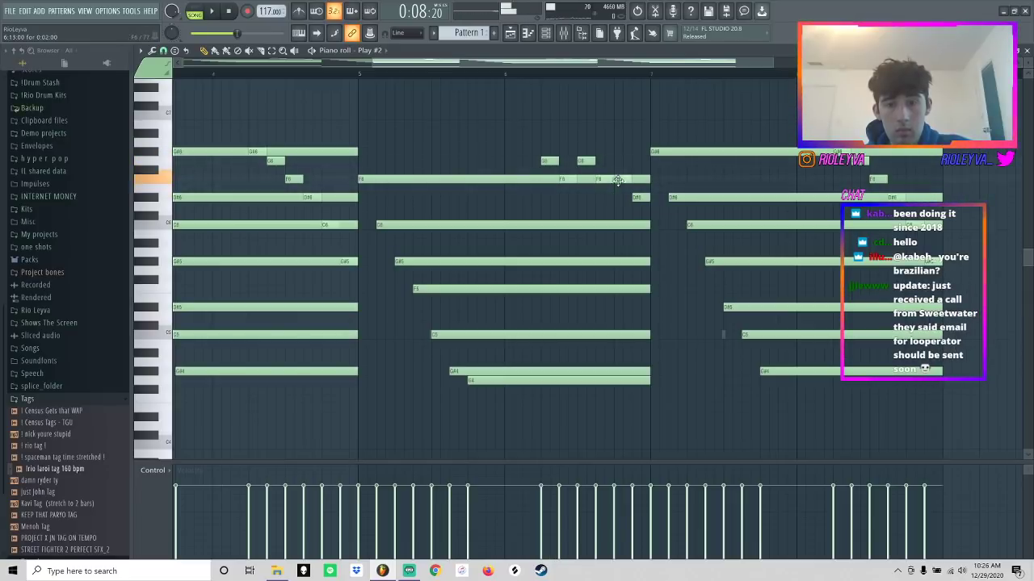
- Split the last bass note at bar 8, with G#2 in bar 7 and G2 in bar 8
scroll(743, 295, "down", 5)
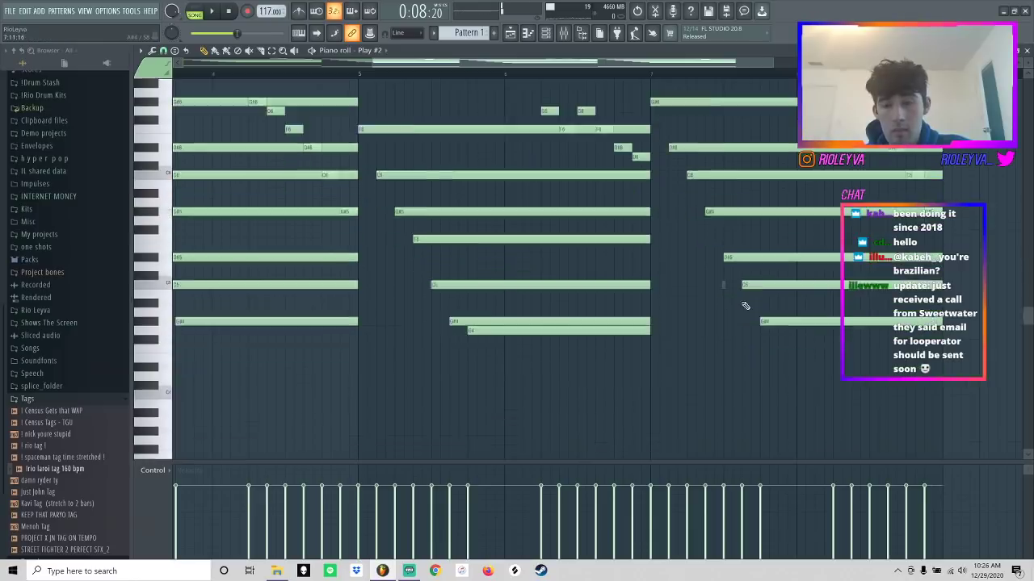
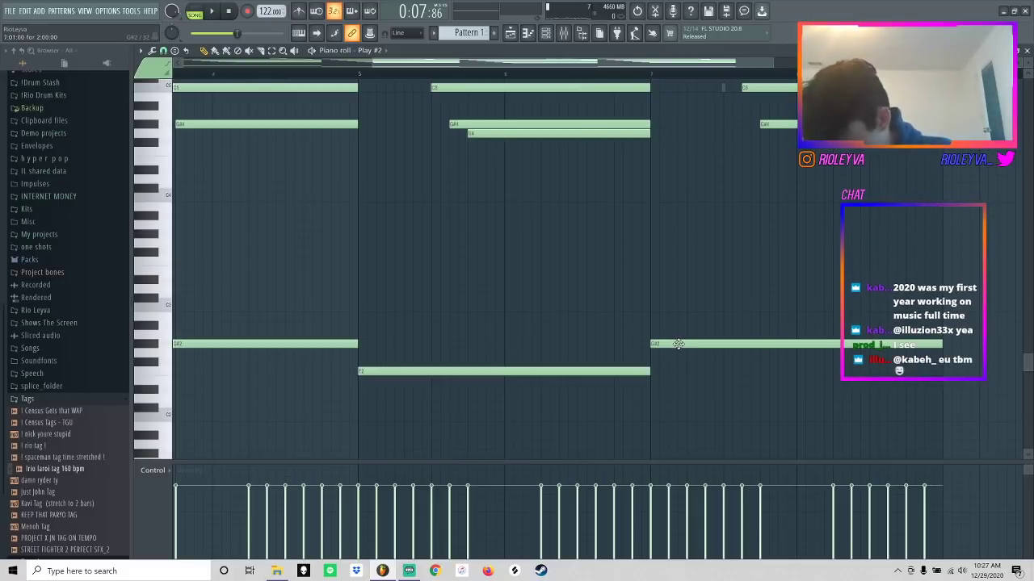
key("space")
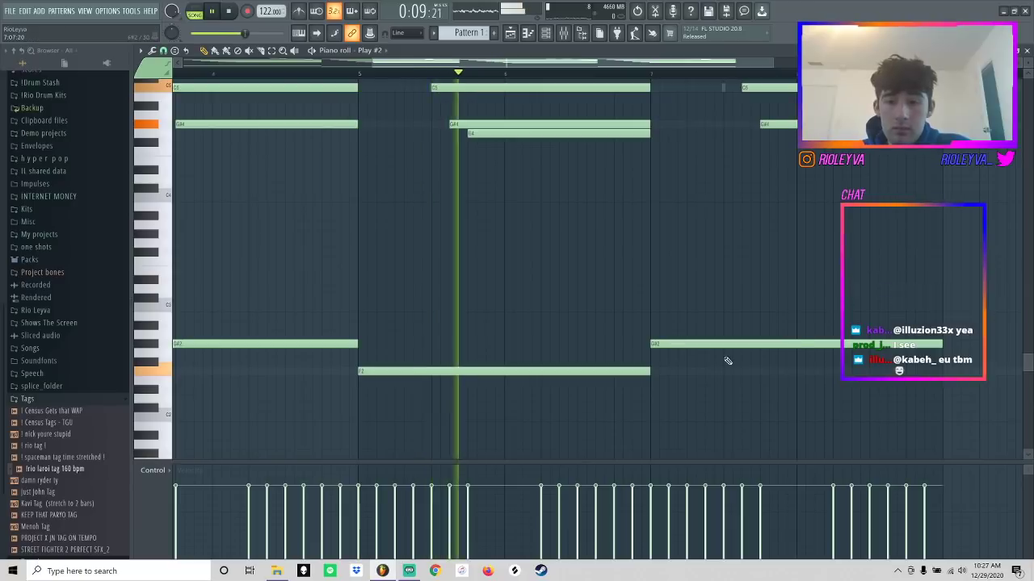
left_click_drag(792, 344, 792, 353)
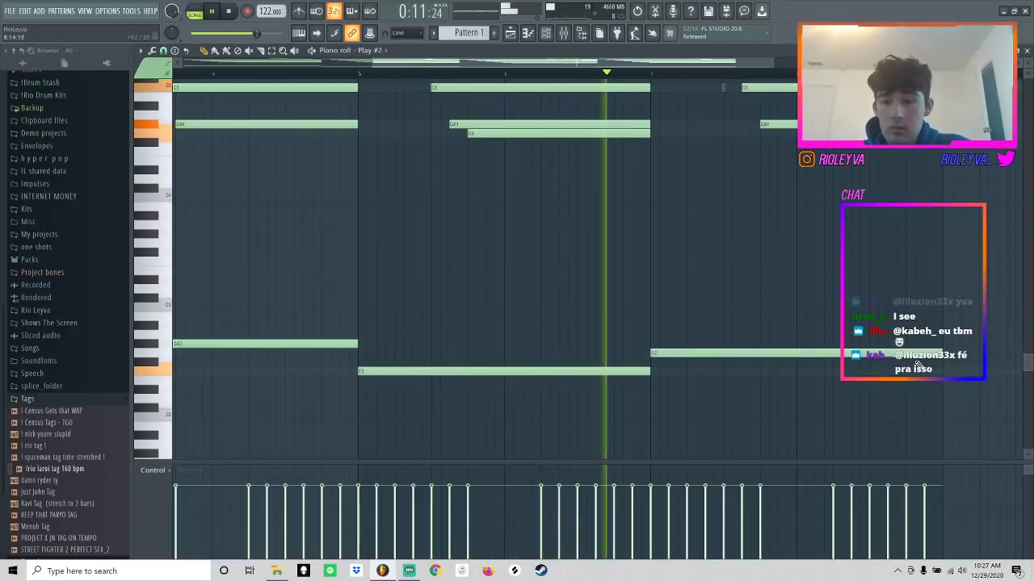
key("space")
left_click_drag(768, 353, 768, 343)
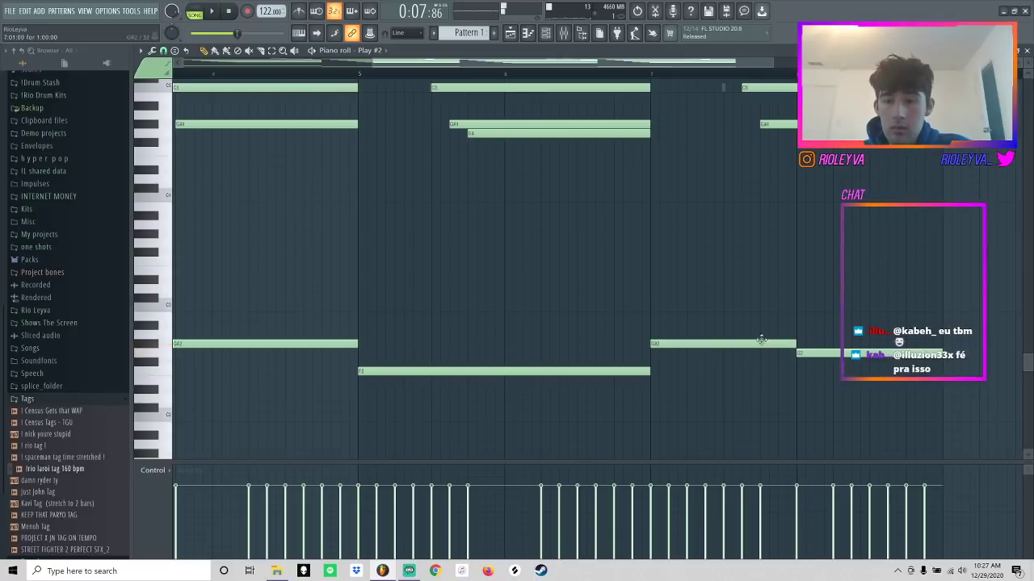
- Move the bass change to step 13 of bar 7, ending G#2 there and running G2 up to bar 9
scroll(761, 340, "up", 8)
key("space")
scroll(727, 202, "down", 7)
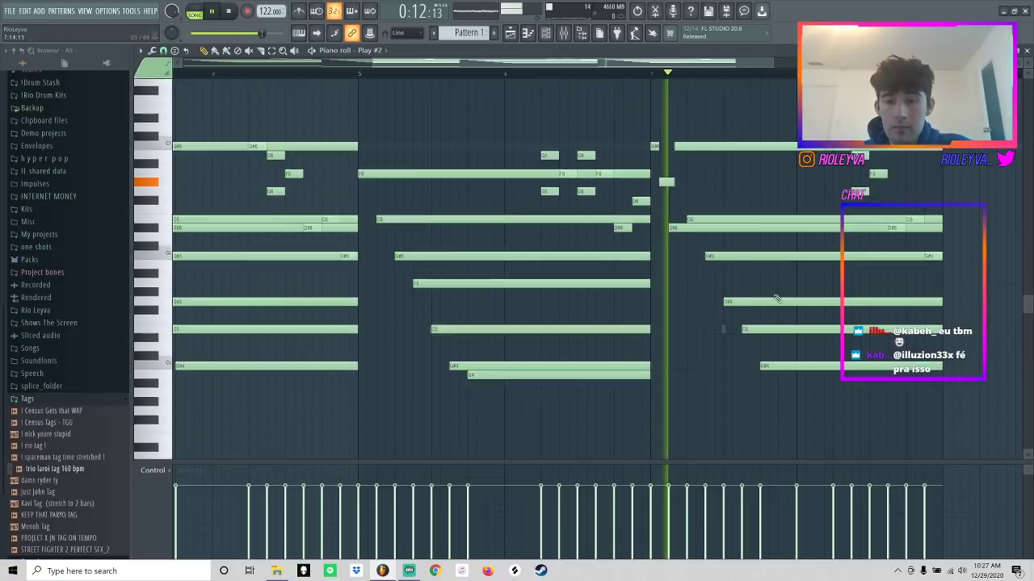
key("space")
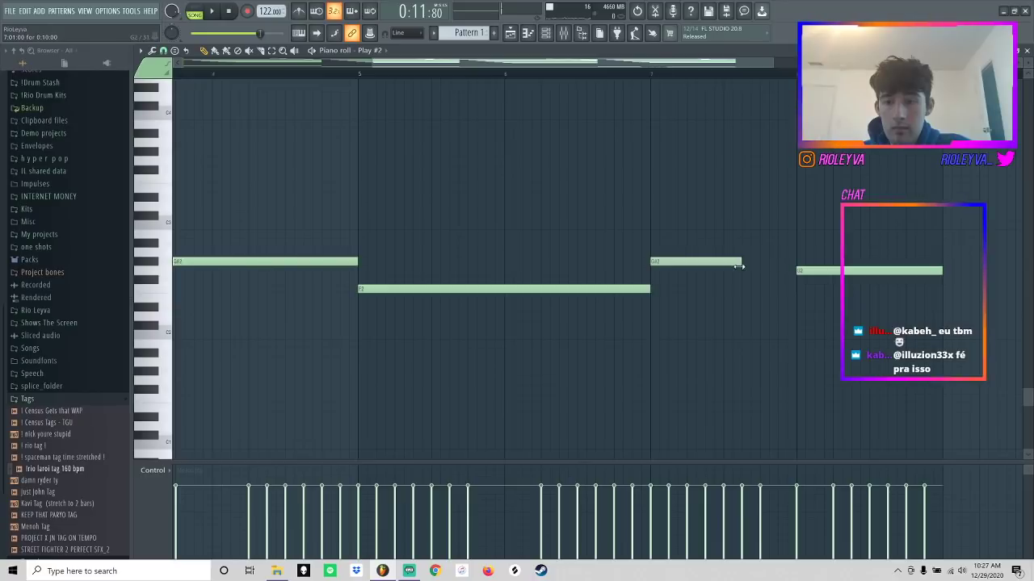
key("space")
left_click_drag(797, 270, 760, 271)
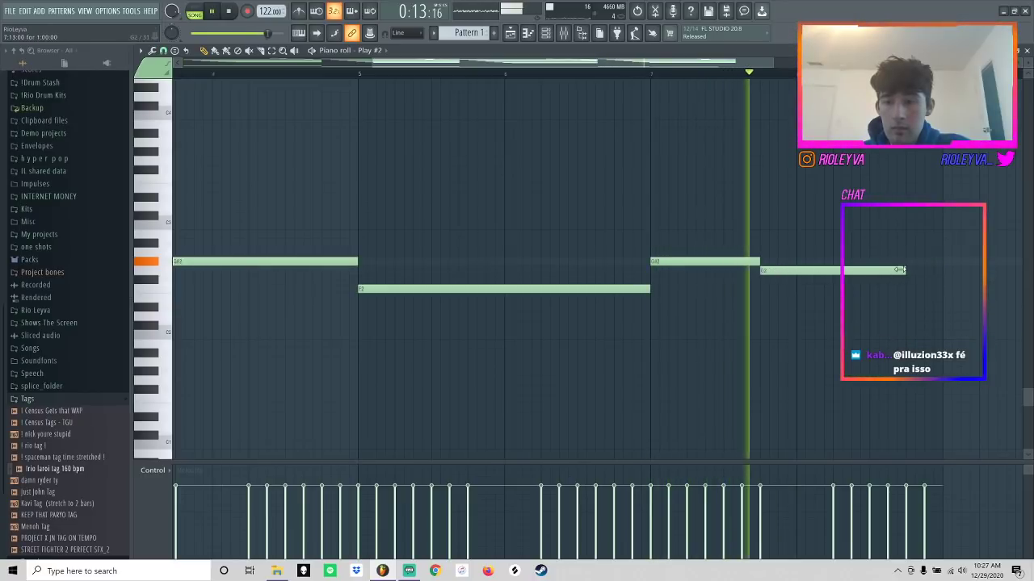
- Slice the sustained cascade notes of bar 7 where the G2 bass starts and delete their tails
scroll(851, 288, "up", 8)
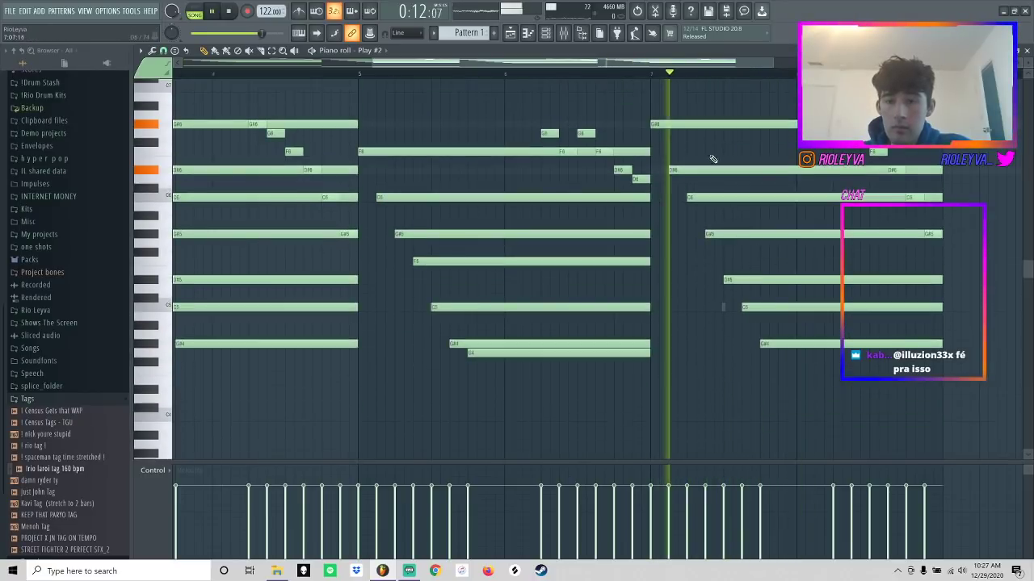
key("space")
scroll(776, 291, "down", 4)
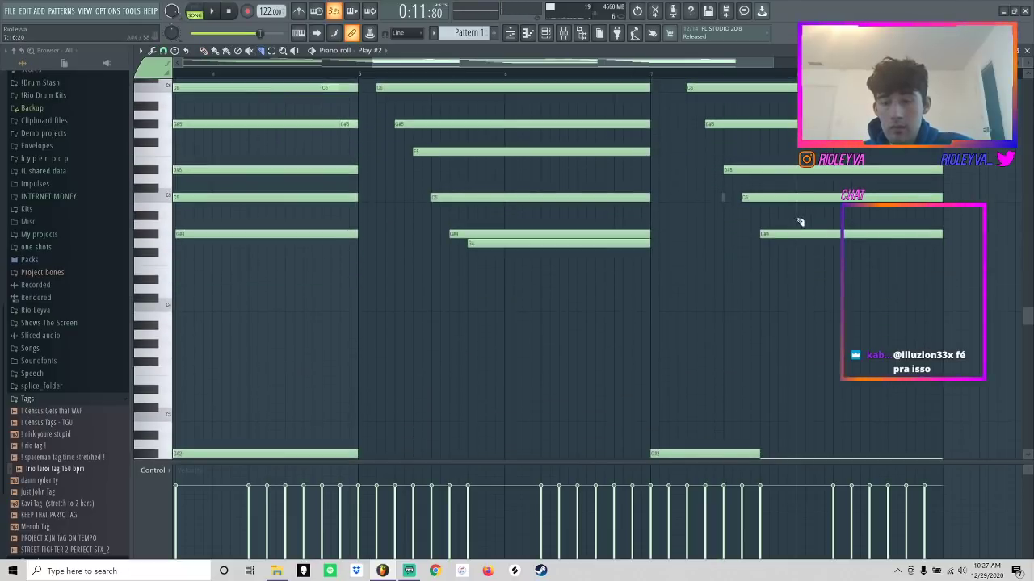
scroll(788, 223, "up", 4)
left_click_drag(764, 108, 766, 110)
key("e")
left_click_drag(771, 111, 814, 309)
key("Delete")
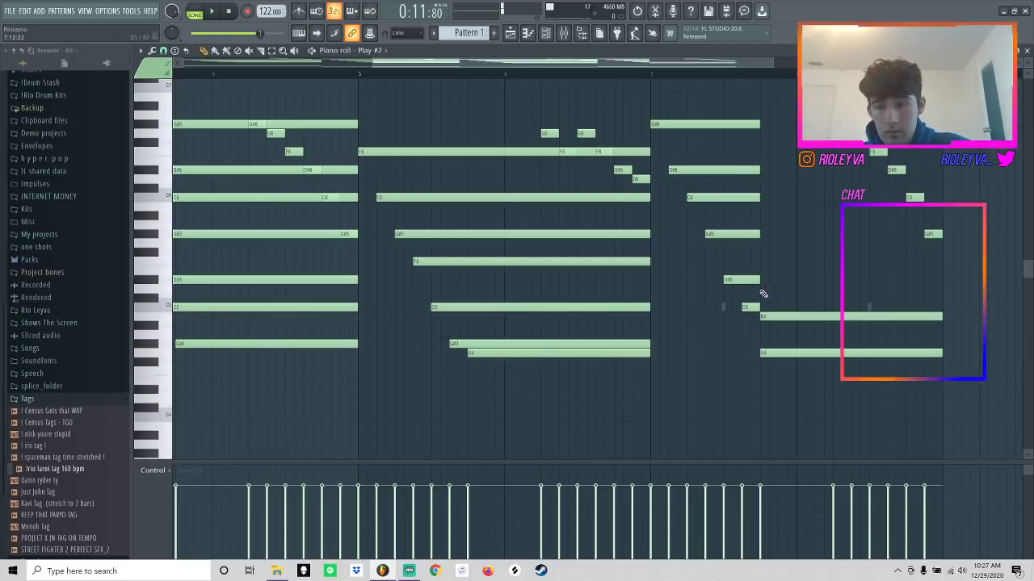
- Build a rising cascade of G4, B4, D5 and F5 from step 13 of bar 7, staggered two steps apart
left_click(761, 289)
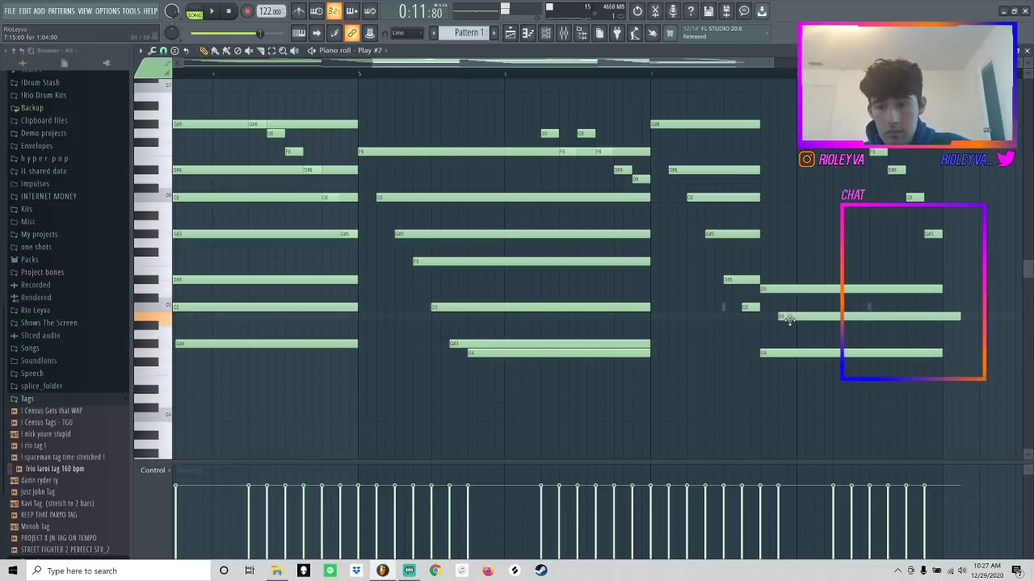
left_click_drag(783, 288, 821, 288)
key("space")
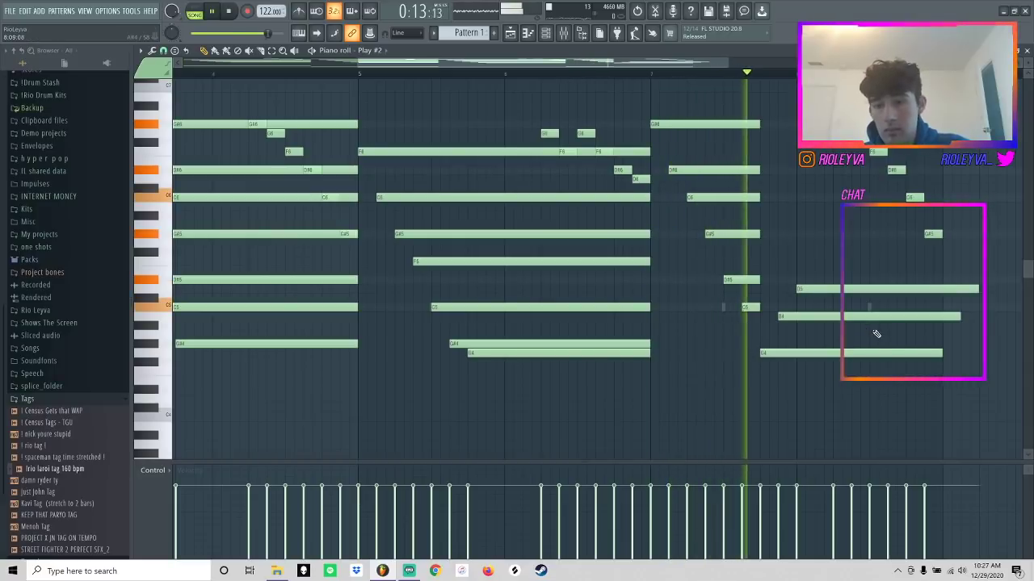
key("space")
mouse_move(824, 265)
left_mouse_down()
mouse_move(810, 239)
mouse_move(809, 270)
left_mouse_up()
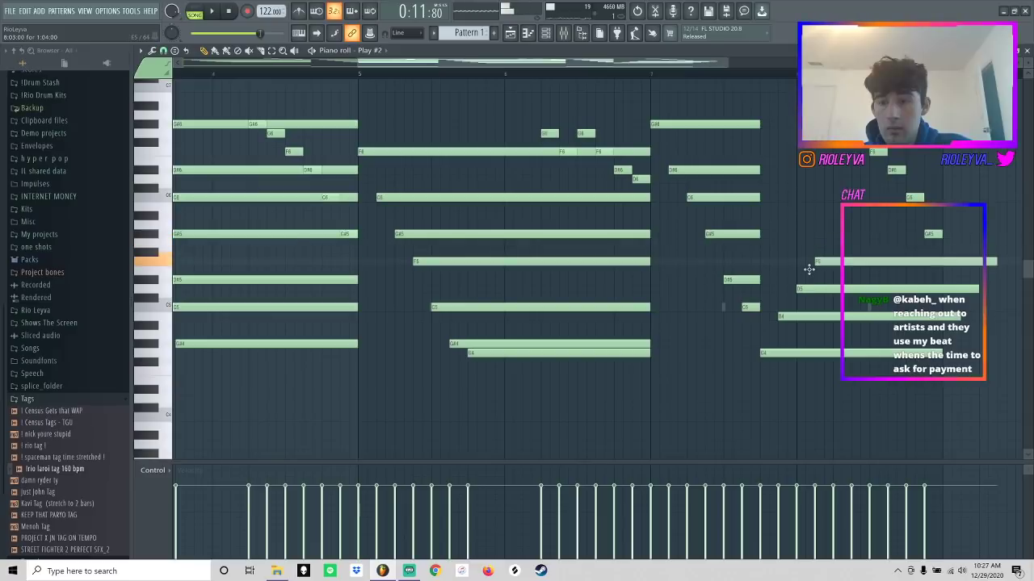
- Trim the rising cascade at bar 9 and set the closing run's last notes to D6 and C6
key("space")
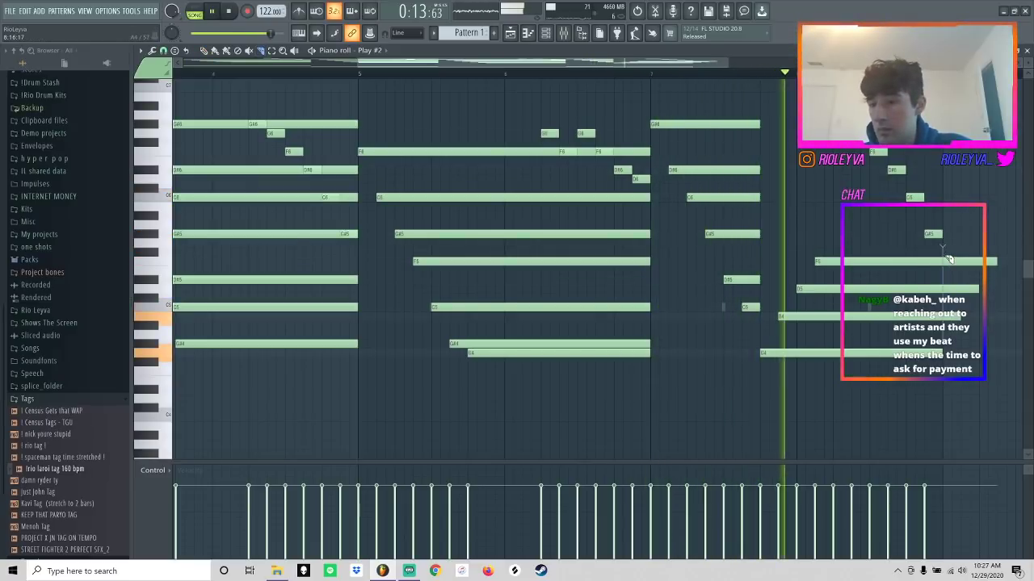
scroll(863, 316, "down", 1)
scroll(863, 317, "up", 5)
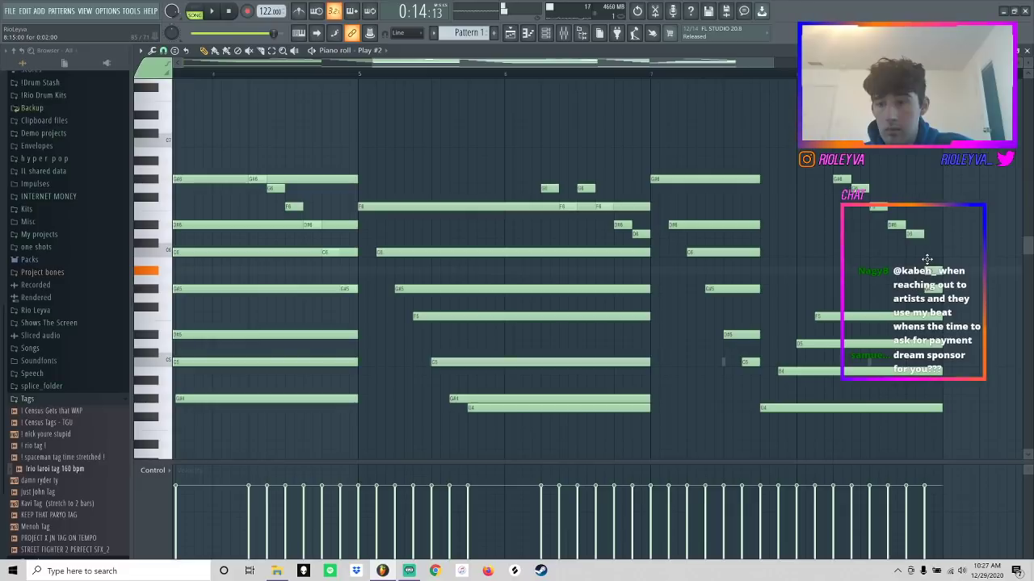
key("space")
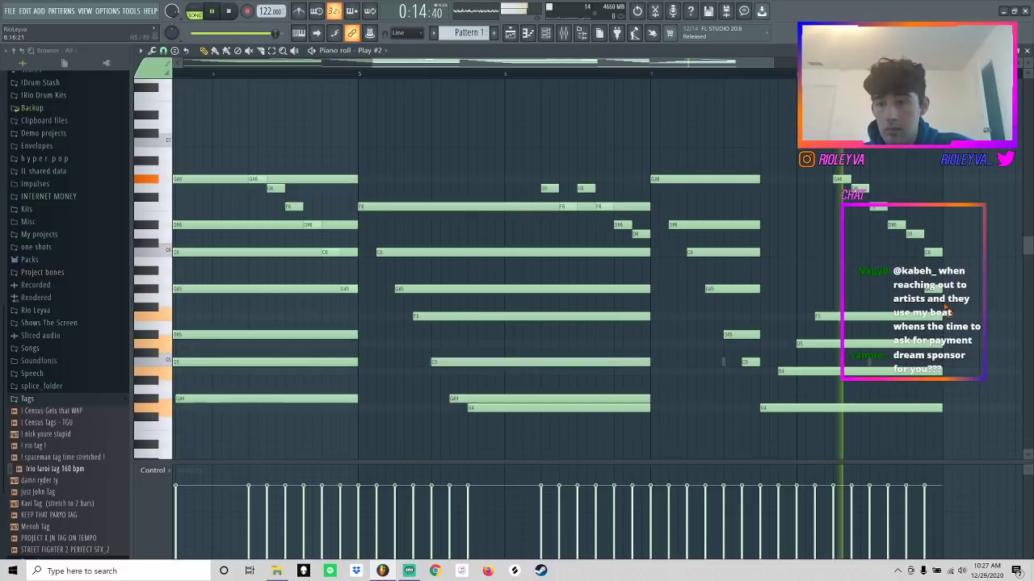
- Open the Play channel's piano roll and place an eight-step C6 note at the start of bar 1
left_click(548, 34)
key("space")
right_click(357, 277)
left_click(395, 276)
left_click_drag(386, 61, 2, 74)
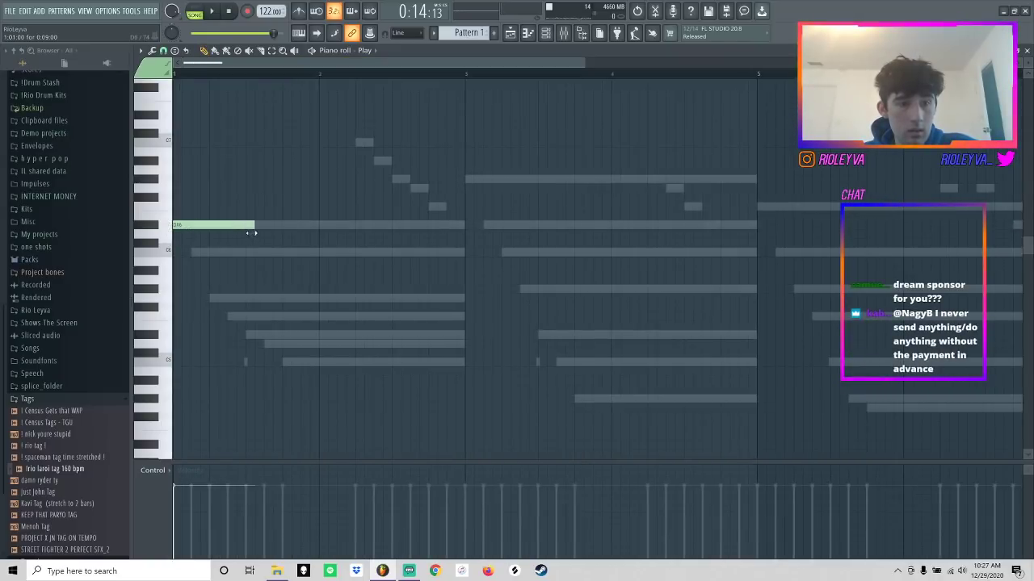
left_click_drag(240, 231, 231, 260)
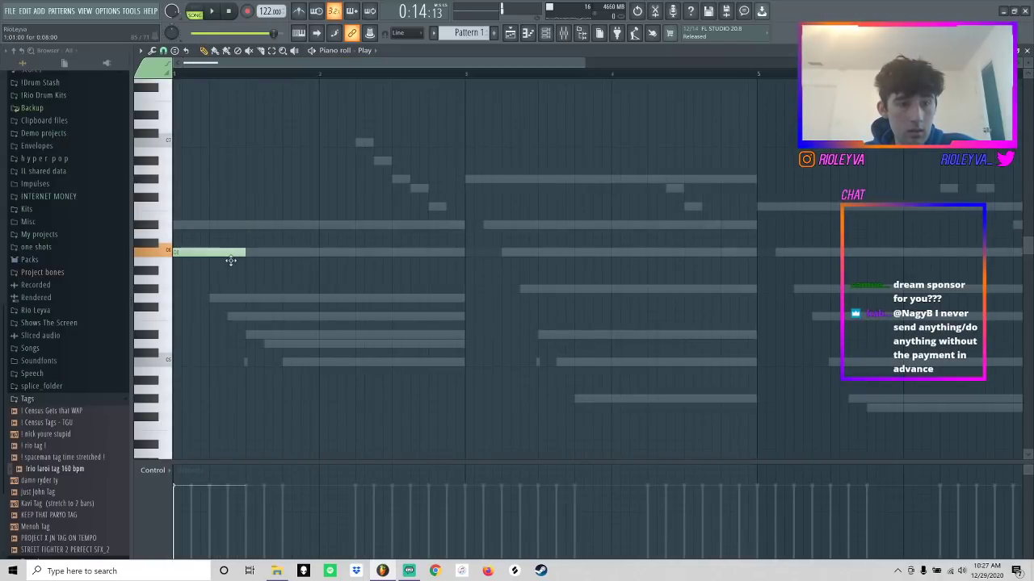
- Lengthen the C6 note on the Play channel to one full bar
left_click(546, 34)
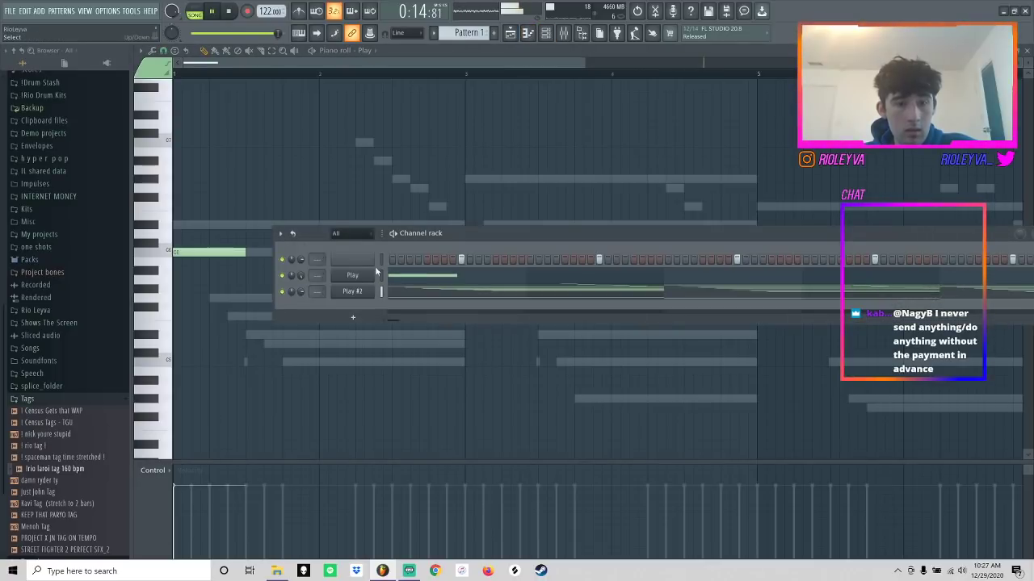
left_click_drag(232, 253, 321, 256)
key("space")
- Transpose the notes of the Play and Play #2 channels by -1 semitone and play the loop
key("F6")
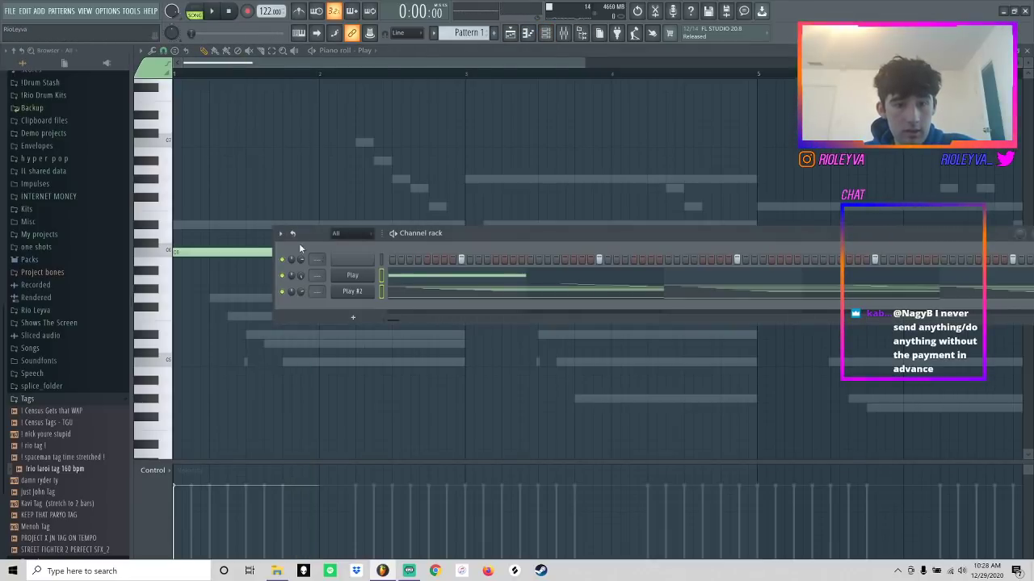
left_click(280, 233)
left_click(334, 354)
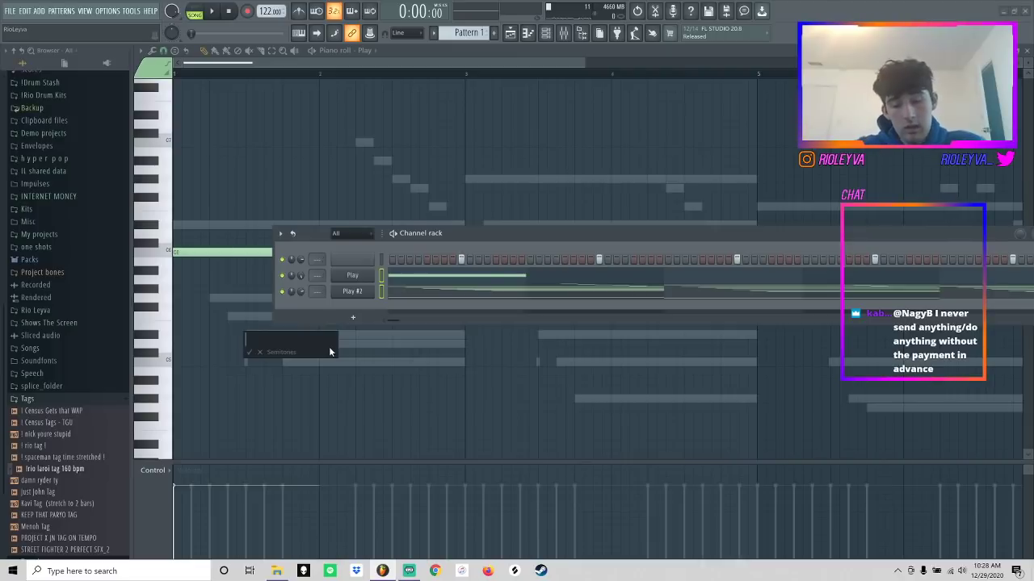
type("-1")
key("Return")
key("space")
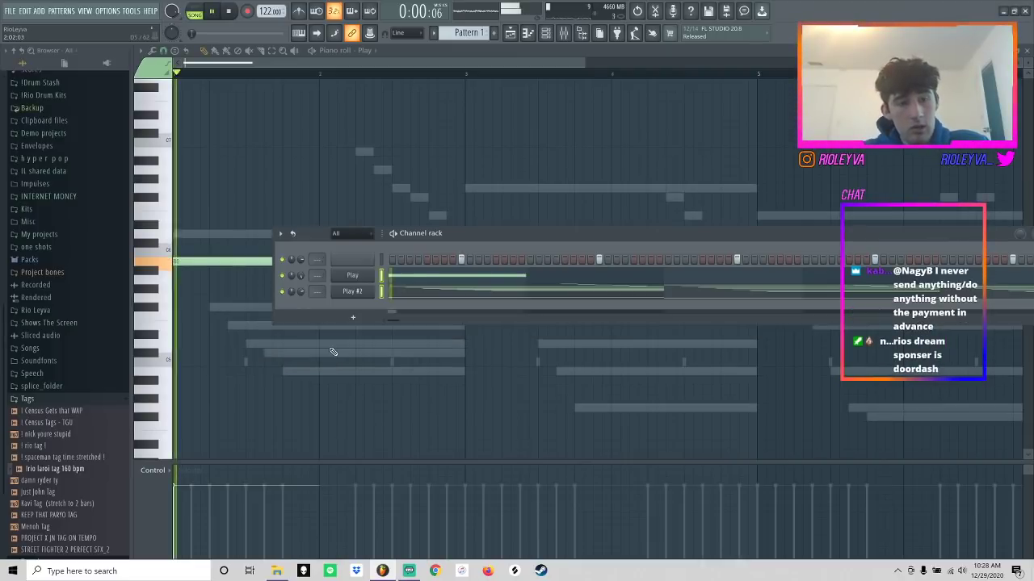
- Add one-bar F#5 and E5 notes to the Play channel, starting at step 9 of bars 2 and 4 respectively
left_click(387, 353)
right_click(396, 361)
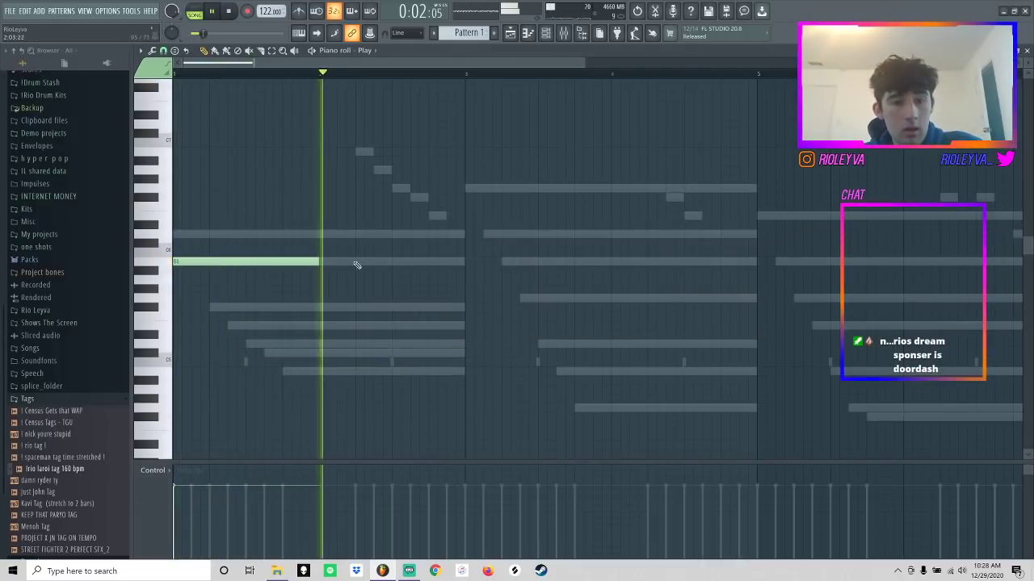
left_click(394, 310)
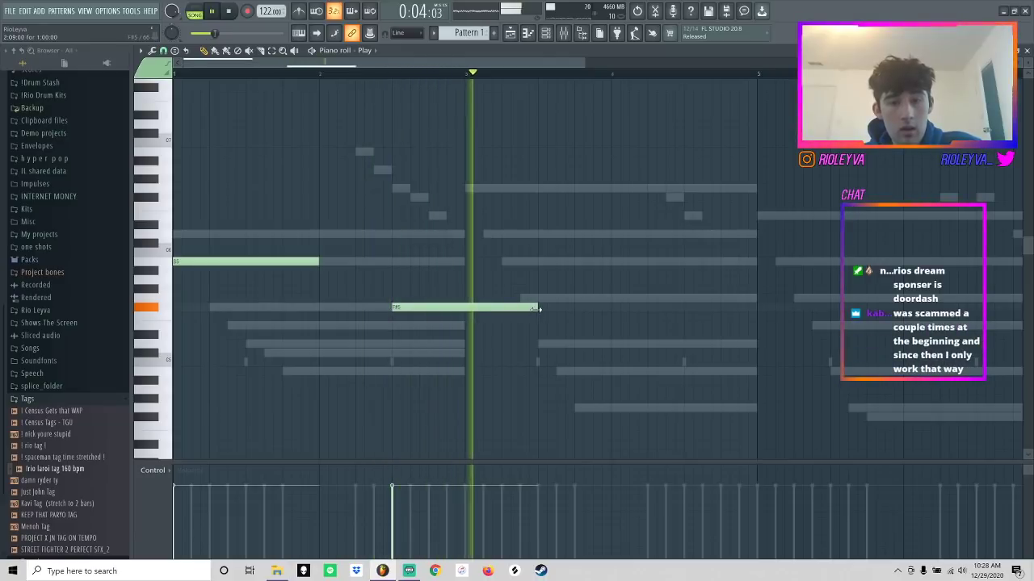
left_click(686, 327)
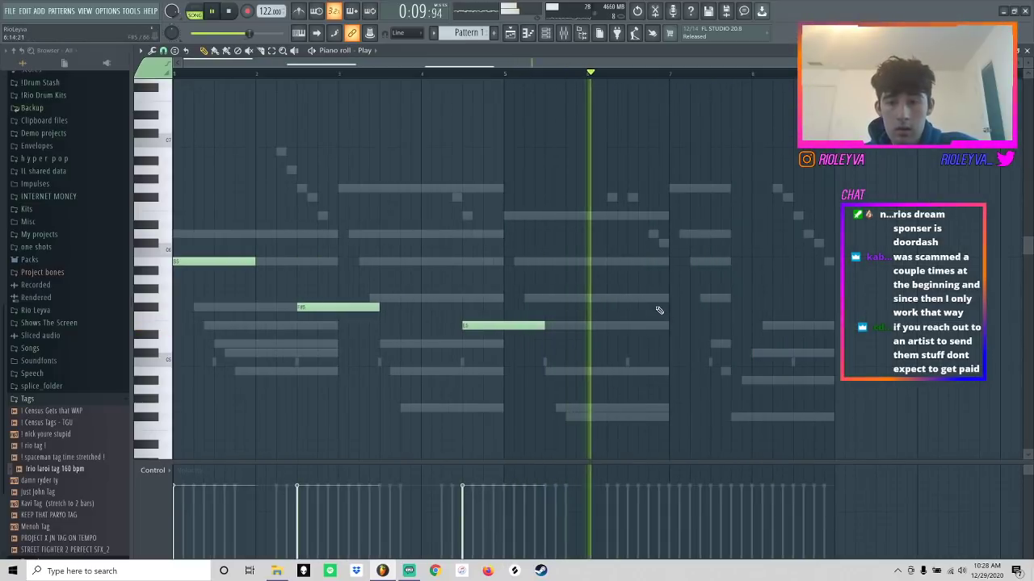
- Add a one-bar G5 note from step 9 of bar 6 and a one-bar F#5 note at the start of bar 8
left_click(625, 289)
left_click_drag(624, 291, 671, 301)
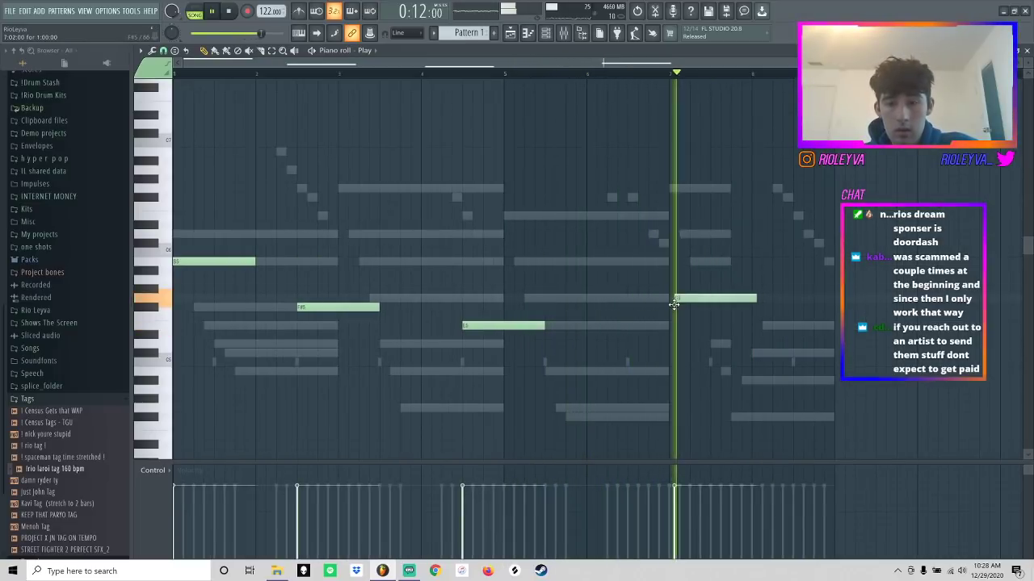
left_click(756, 308)
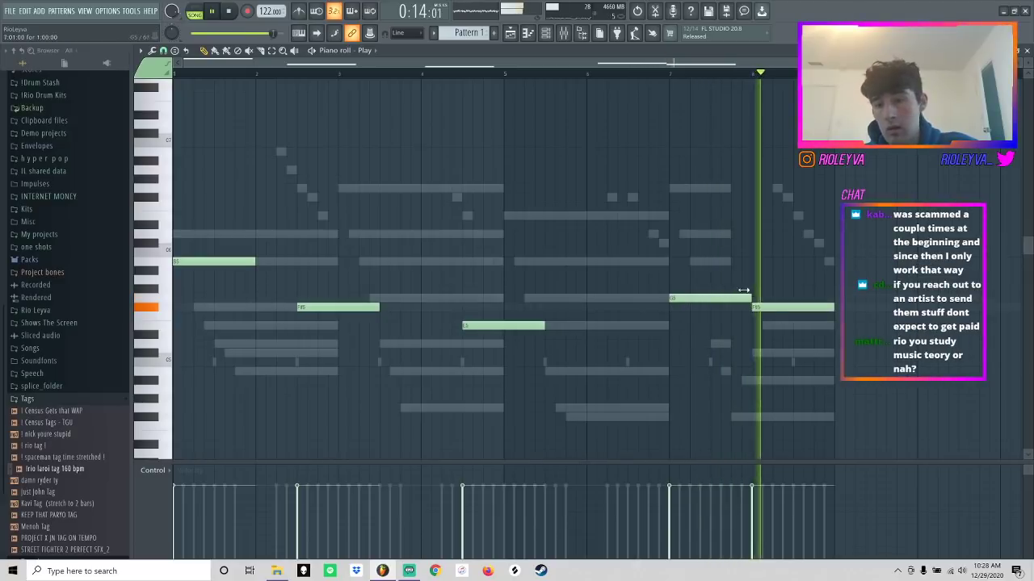
left_click_drag(732, 298, 692, 301)
left_click_drag(758, 306, 738, 306)
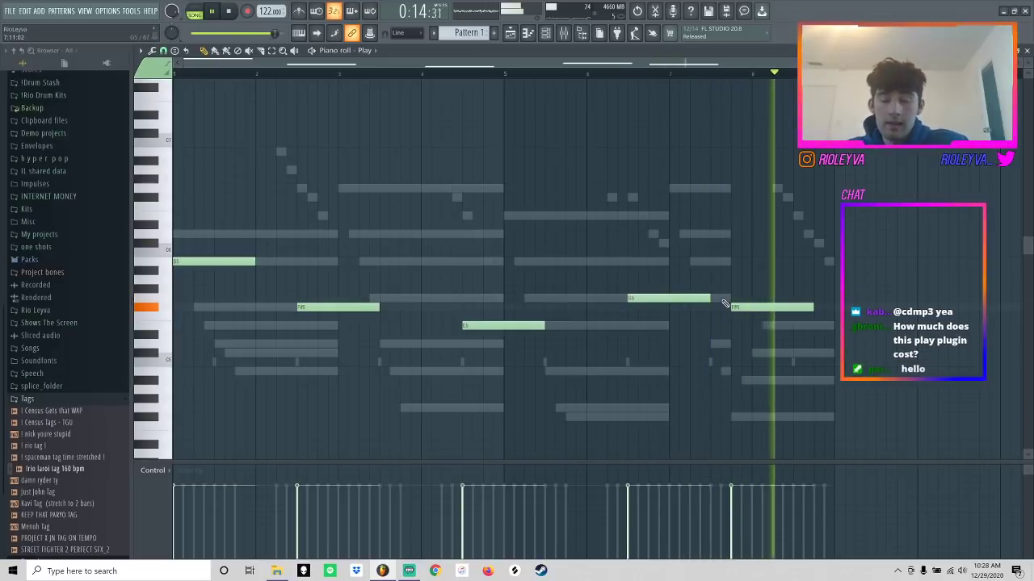
key("space")
left_click_drag(765, 307, 791, 309)
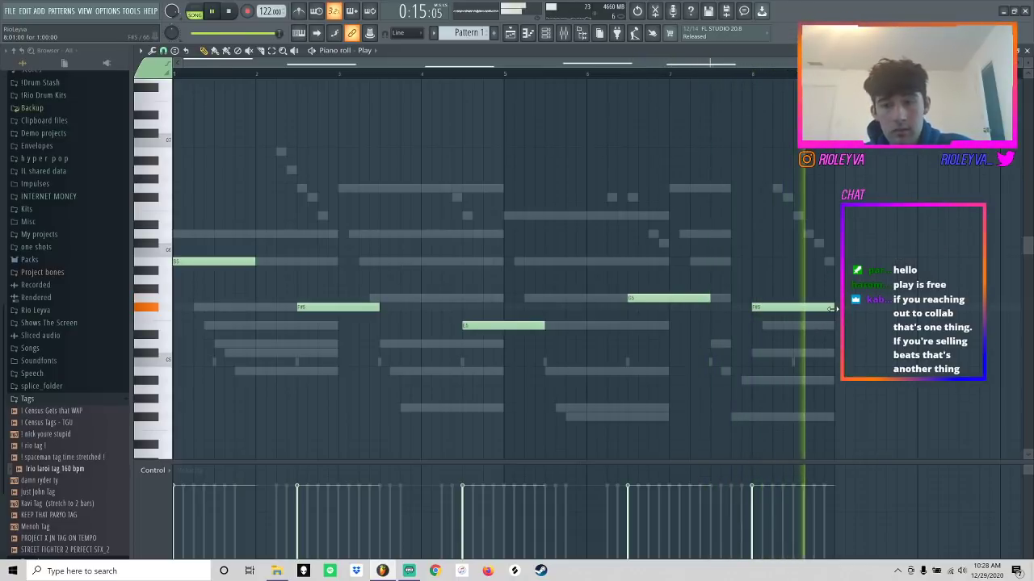
- Route the Play and Play #2 channels to mixer inserts 1 and 2
left_click(546, 34)
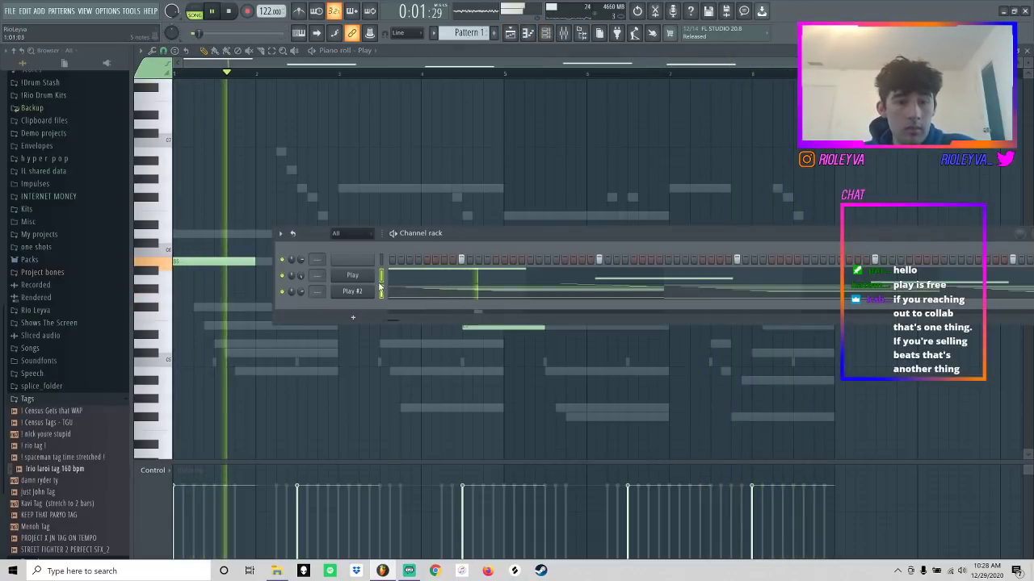
key("space")
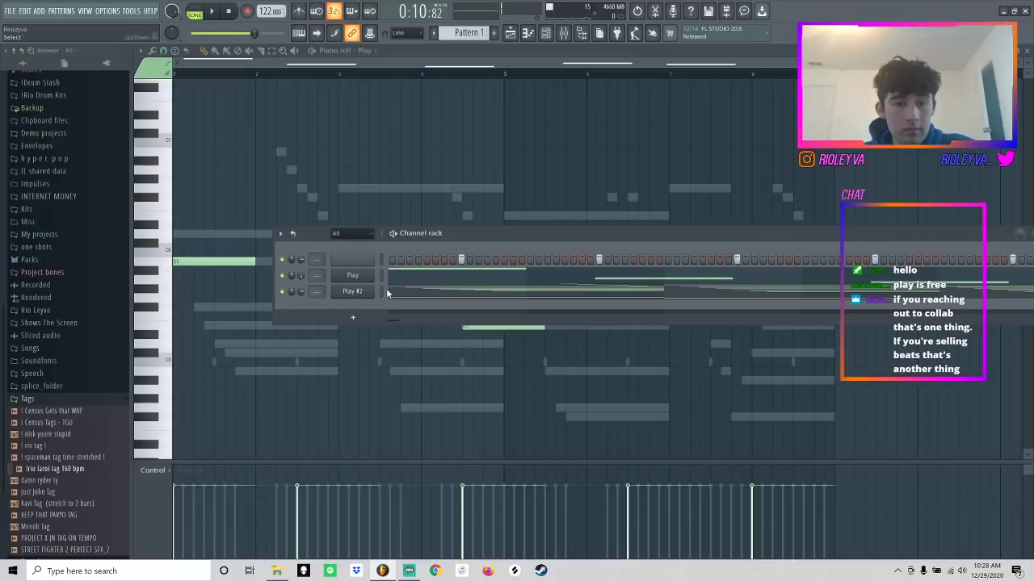
left_click(563, 33)
left_click(196, 205)
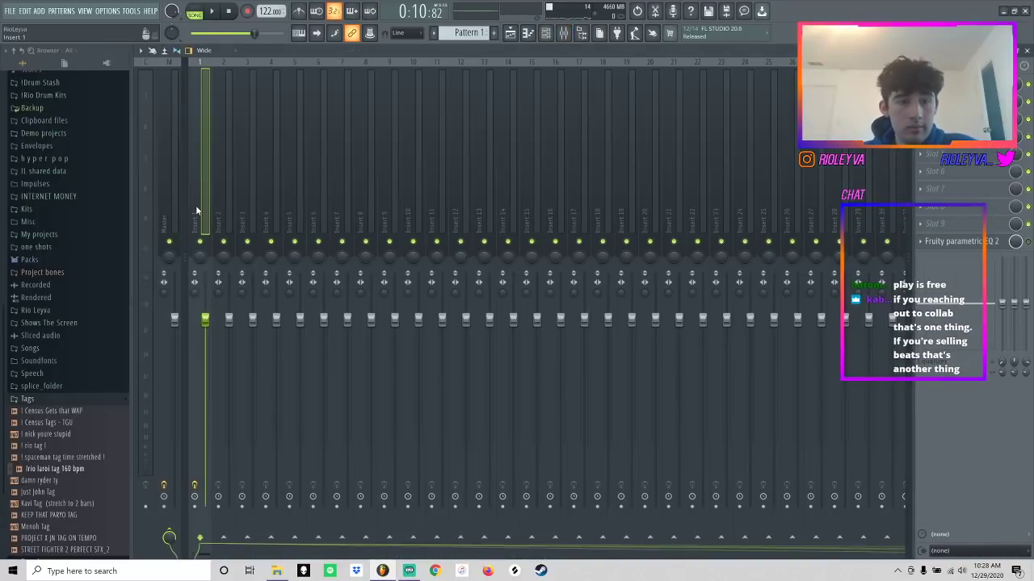
left_click(563, 33)
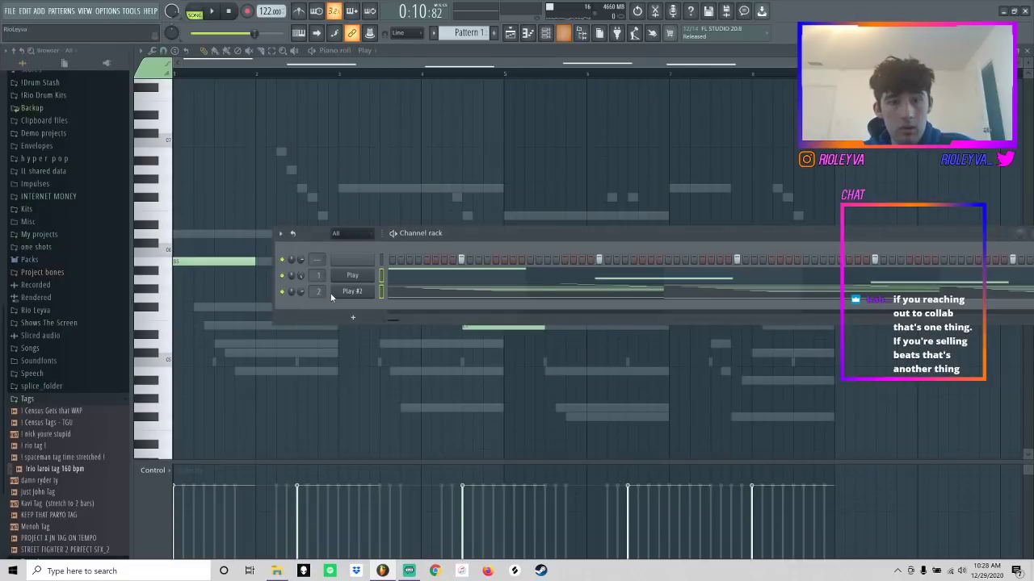
- Play the loop and solo the Play #2 insert in the mixer
key("space")
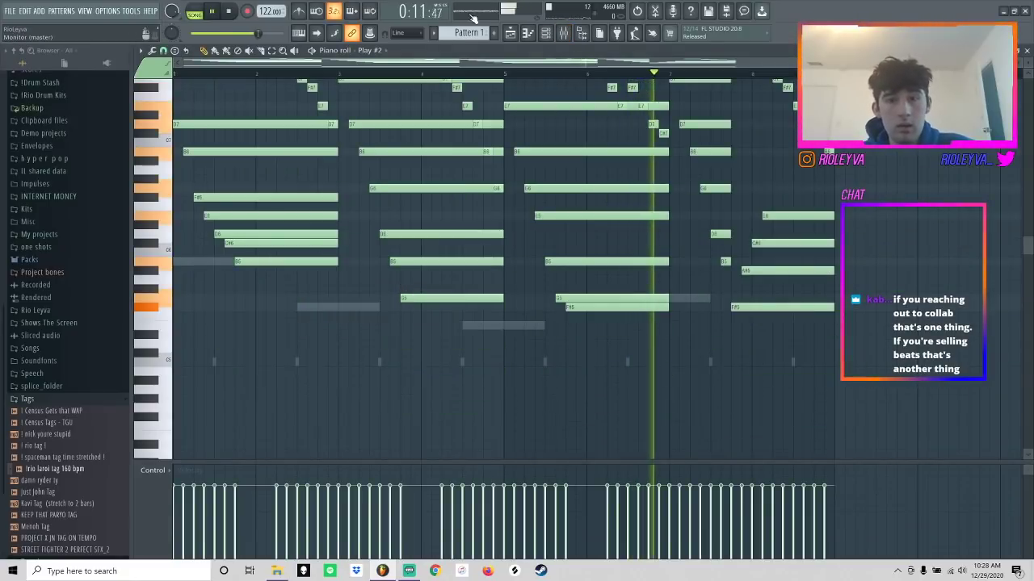
key("F9")
right_click(223, 242)
left_click(229, 229)
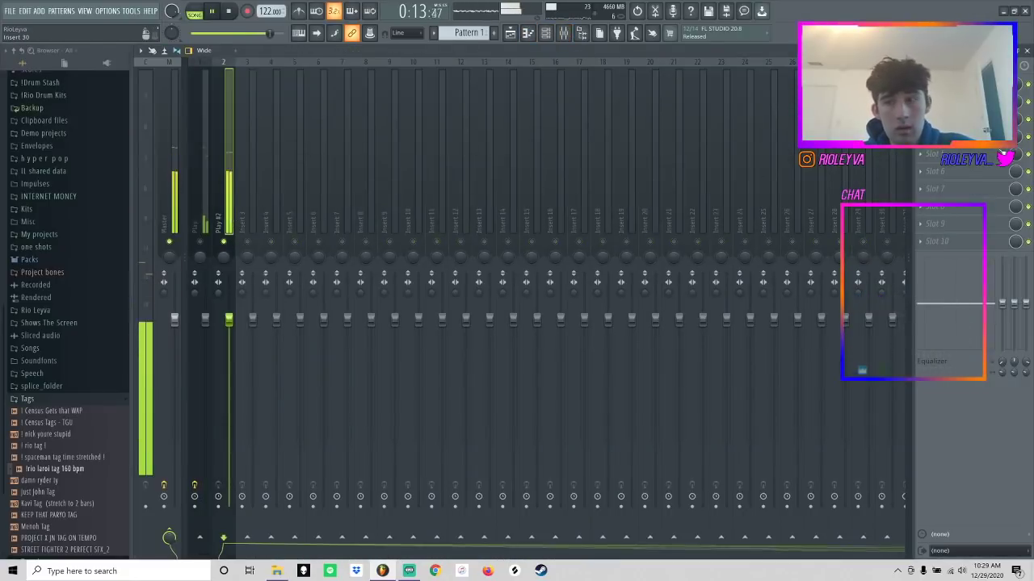
- Add the HalfTime effect to the Play #2 mixer insert, audition it and close its window
key("space")
left_click(921, 137)
mouse_move(929, 150)
left_click(849, 298)
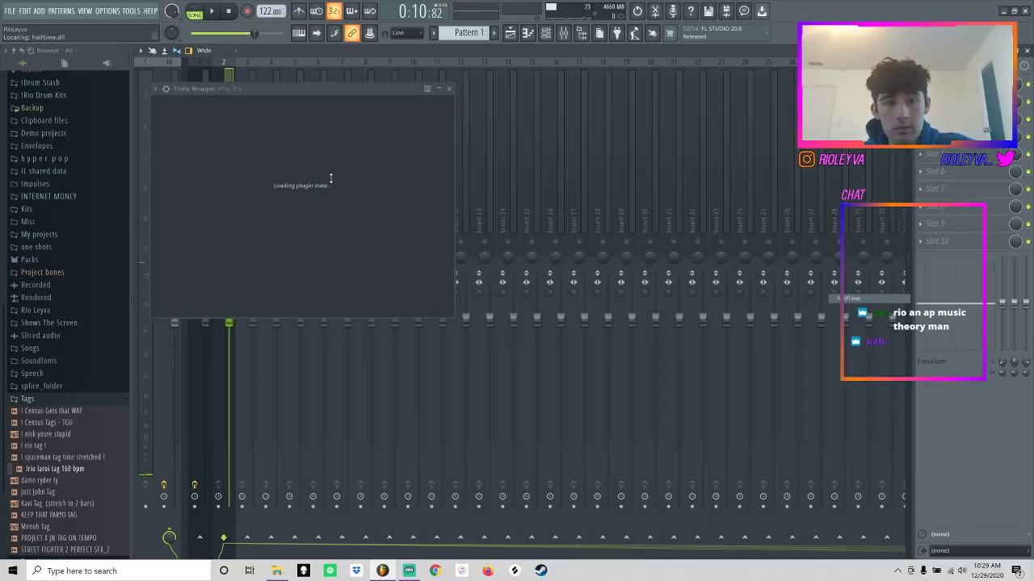
key("space")
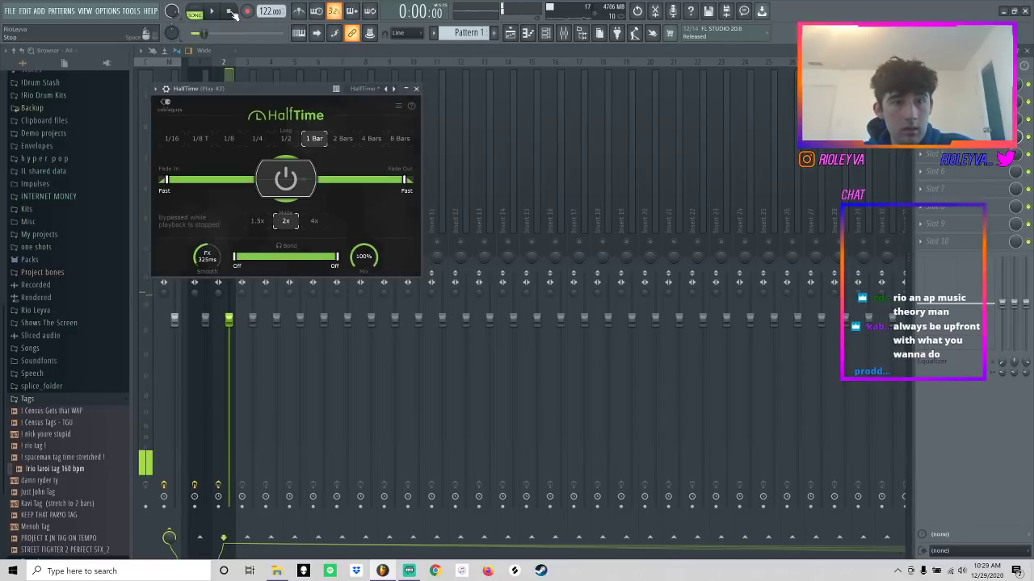
left_click(417, 90)
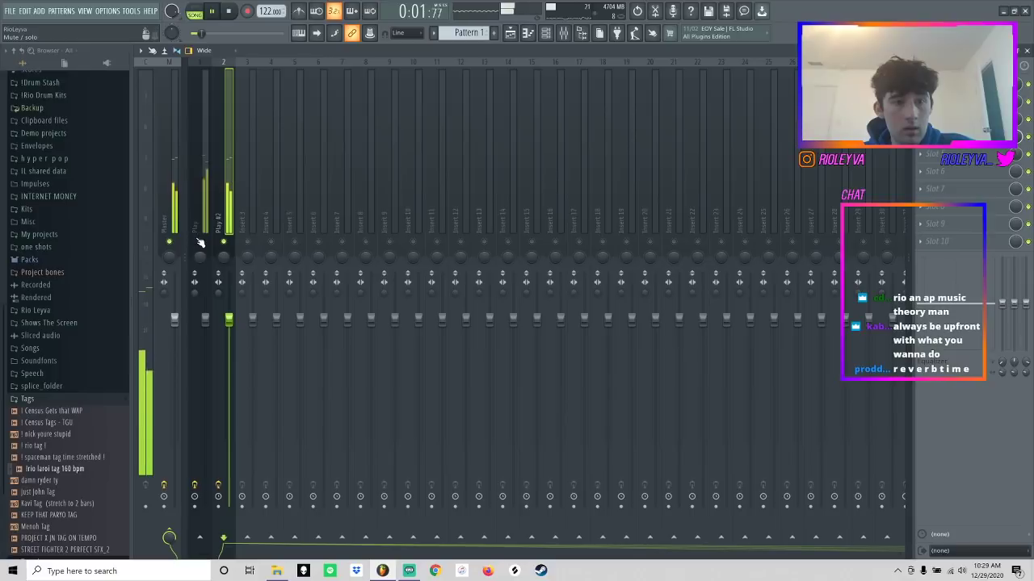
- Unsolo the mixer inserts and raise the Play insert's volume fader slightly
left_click(202, 266)
left_click_drag(206, 317, 206, 312)
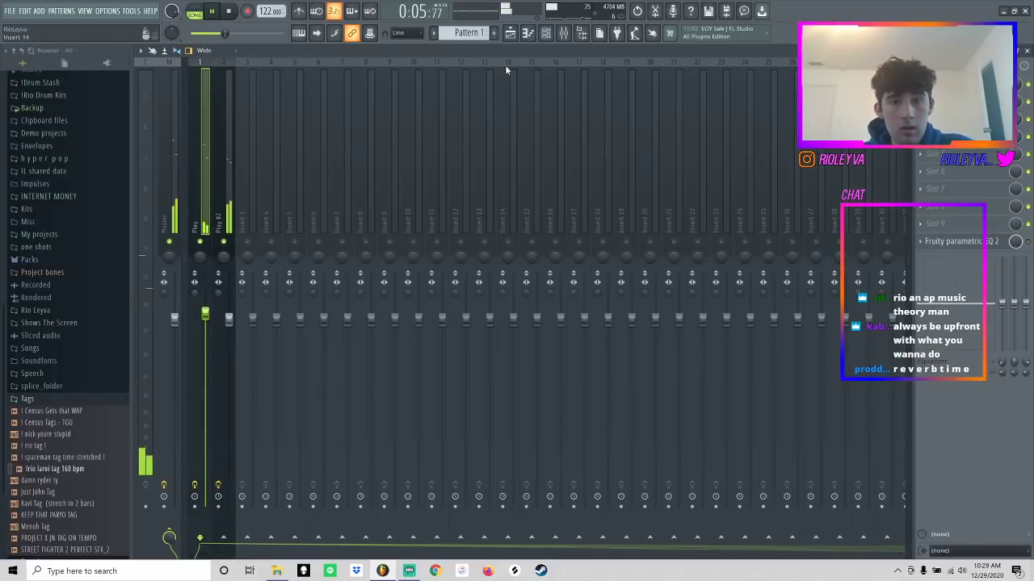
- Add a third Play instrument channel to the channel rack
left_click(547, 34)
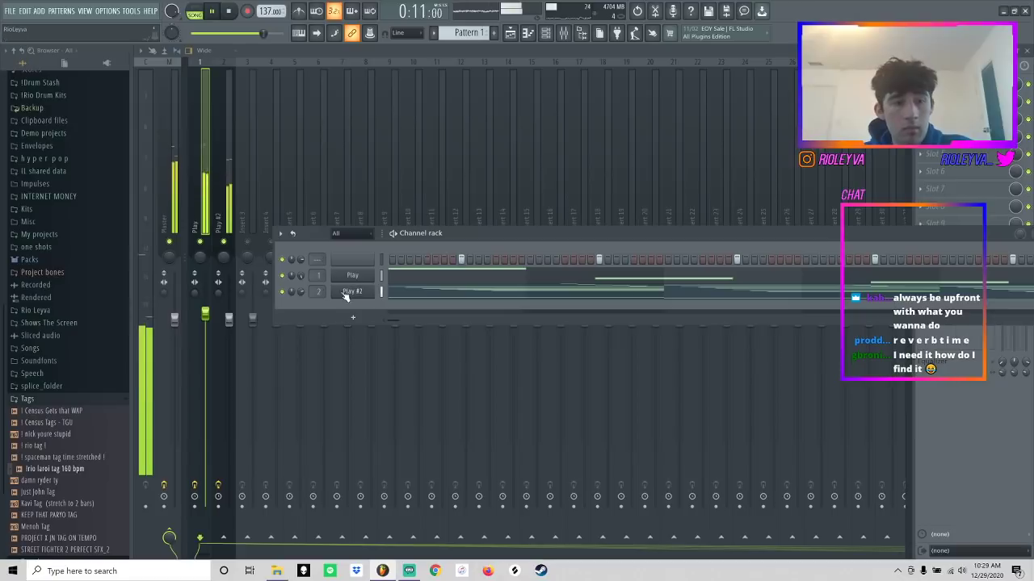
left_click(347, 324)
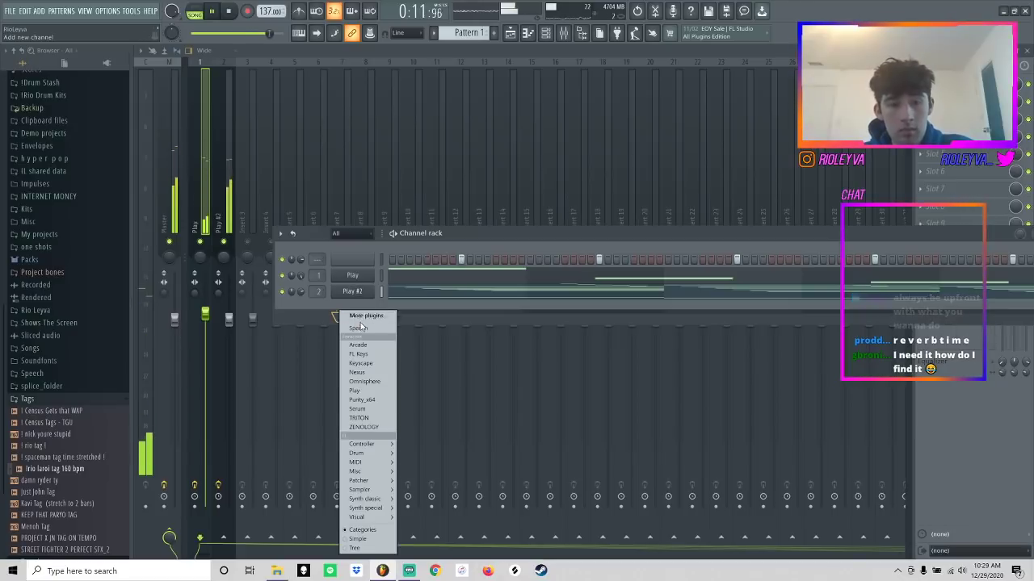
left_click(376, 391)
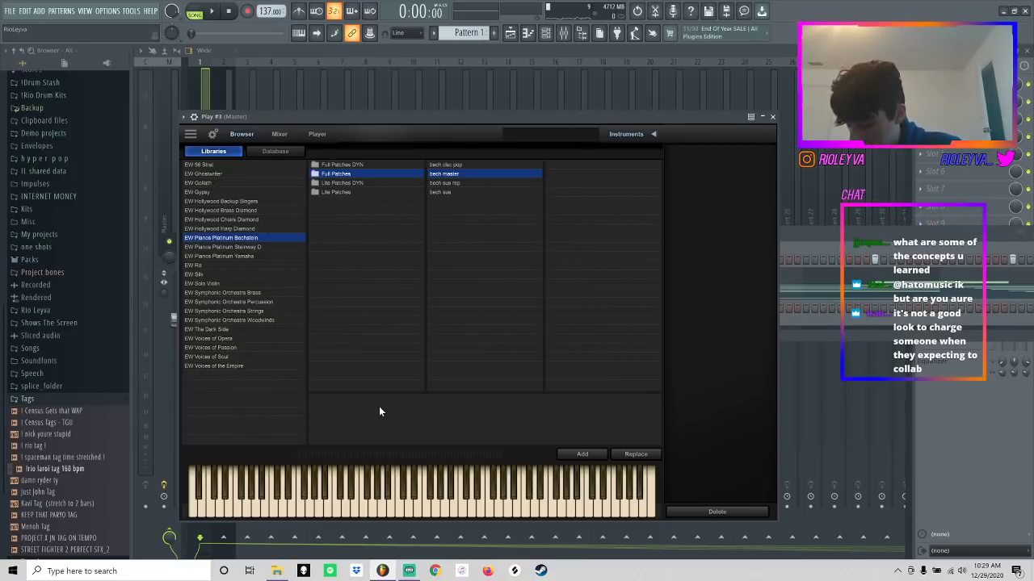
- Load the Jin Hu Orn patch in Play #3 from the EW Silk library's China, Jin Hu (Bowed String), Elements folder
left_click(240, 275)
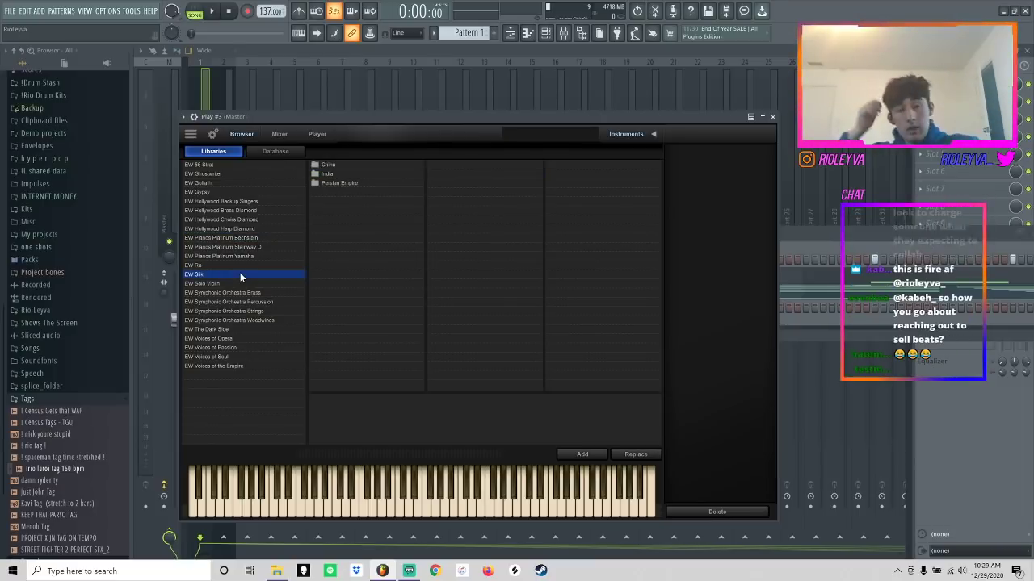
left_click(367, 165)
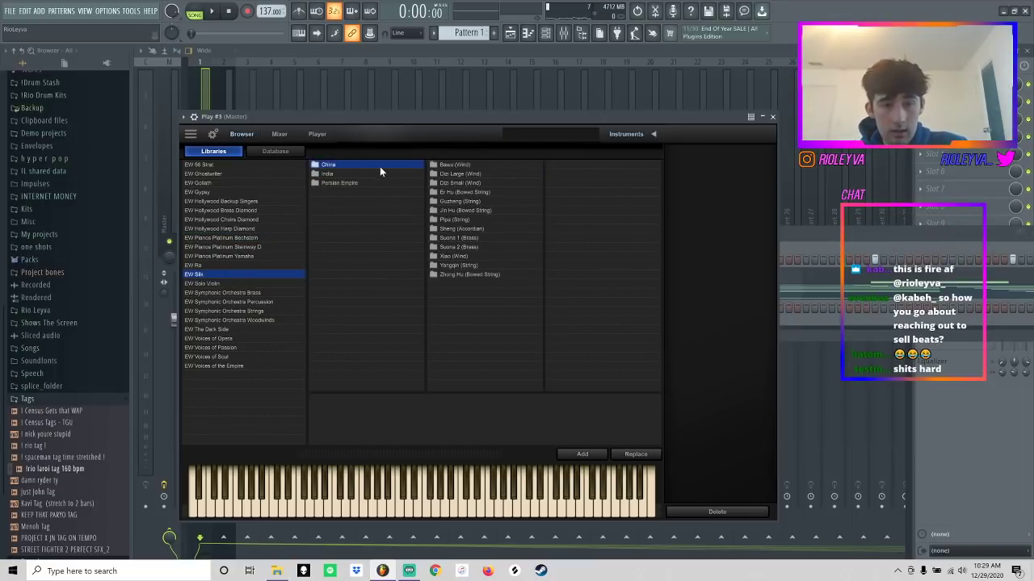
left_click(491, 211)
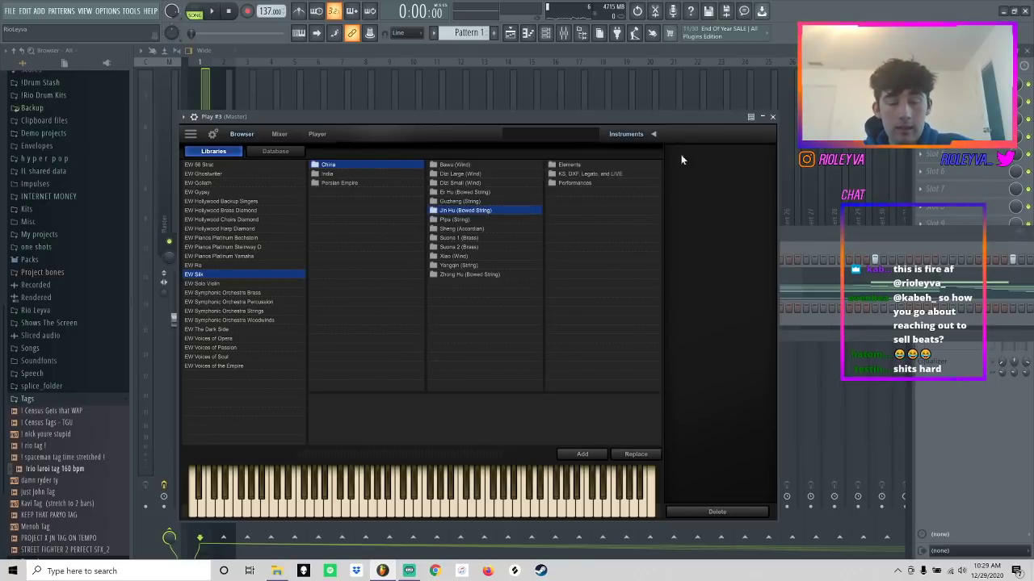
left_click(772, 118)
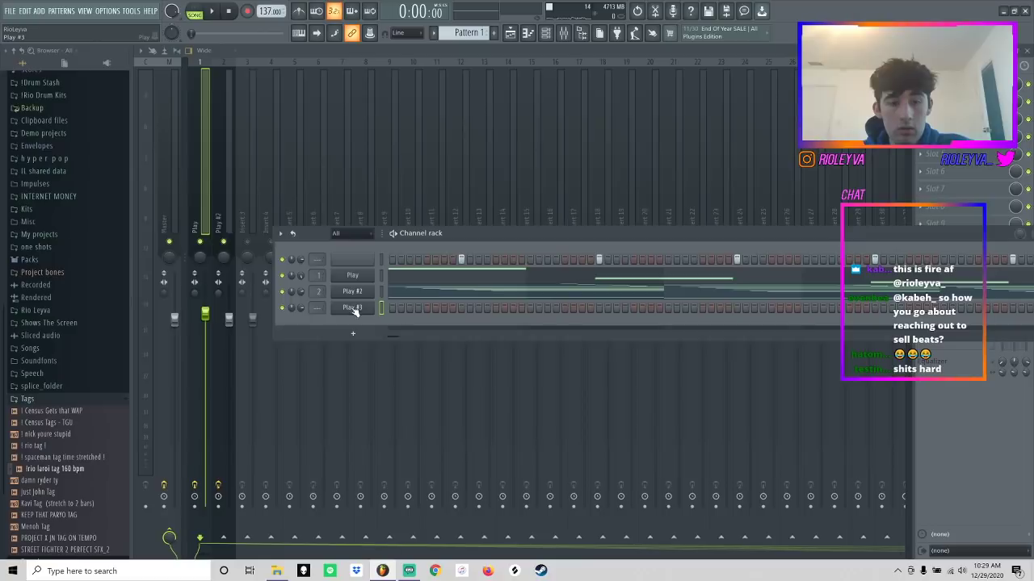
left_click(354, 311)
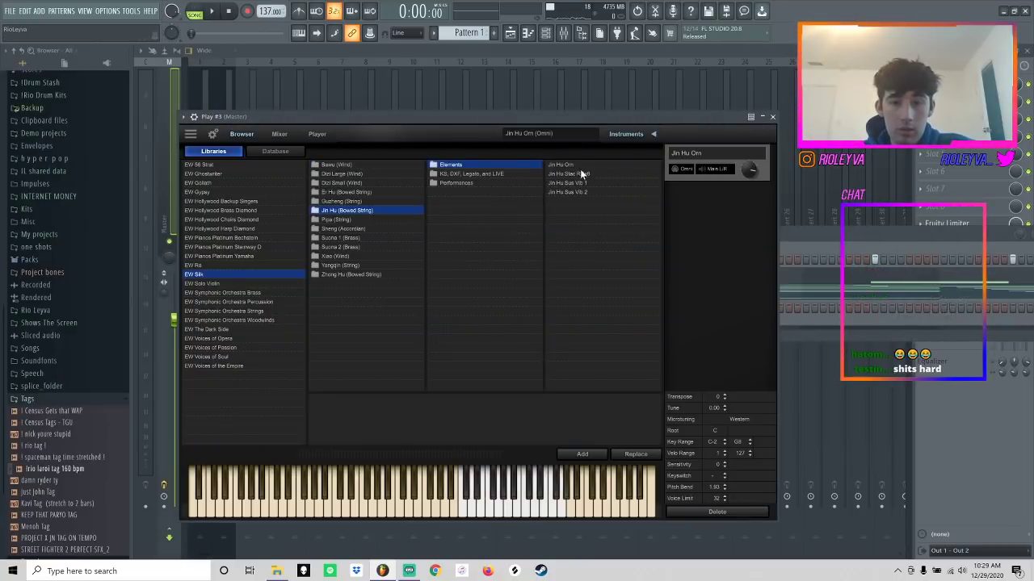
left_click(579, 166)
left_click(772, 117)
- Open Play #3's piano roll and place a one-bar B6 note at the start of bar 1
right_click(376, 295)
left_click(395, 306)
left_click(193, 152)
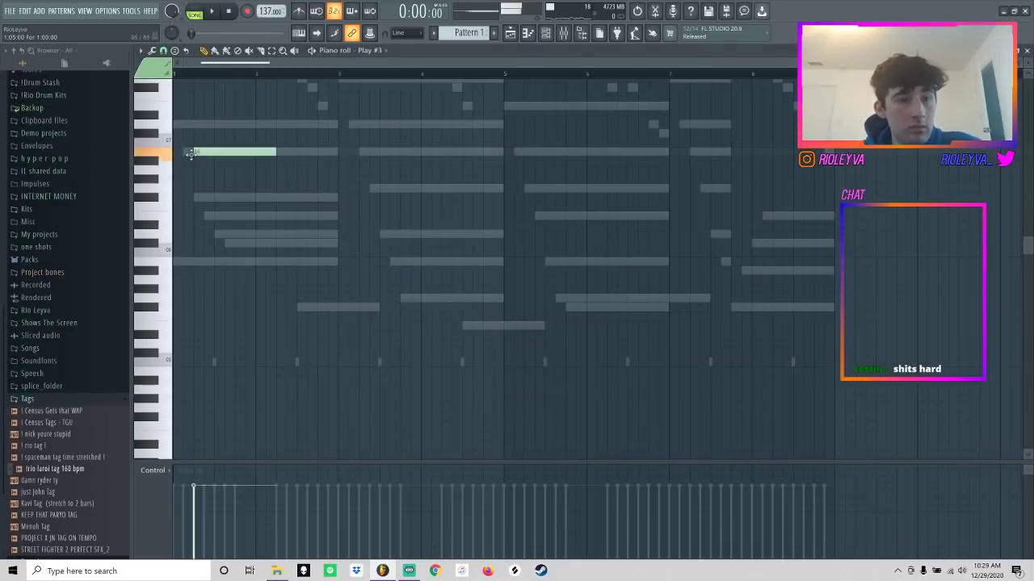
- Add one-bar F#7 notes at bars 3 and 5 and a half-bar G7 note from step 9 of bar 4 on Play #3
key("space")
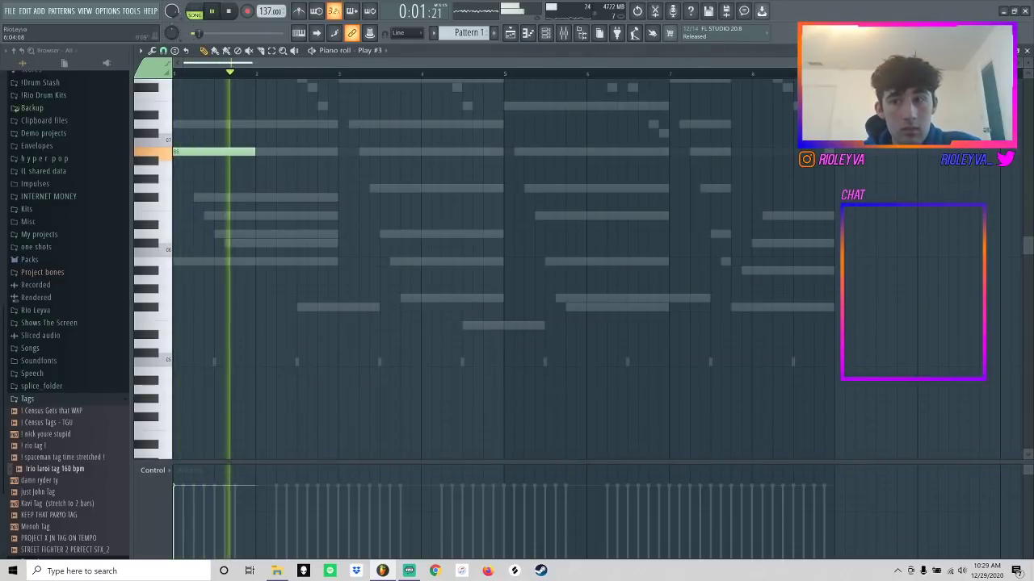
scroll(541, 131, "up", 1)
scroll(541, 131, "up", 1)
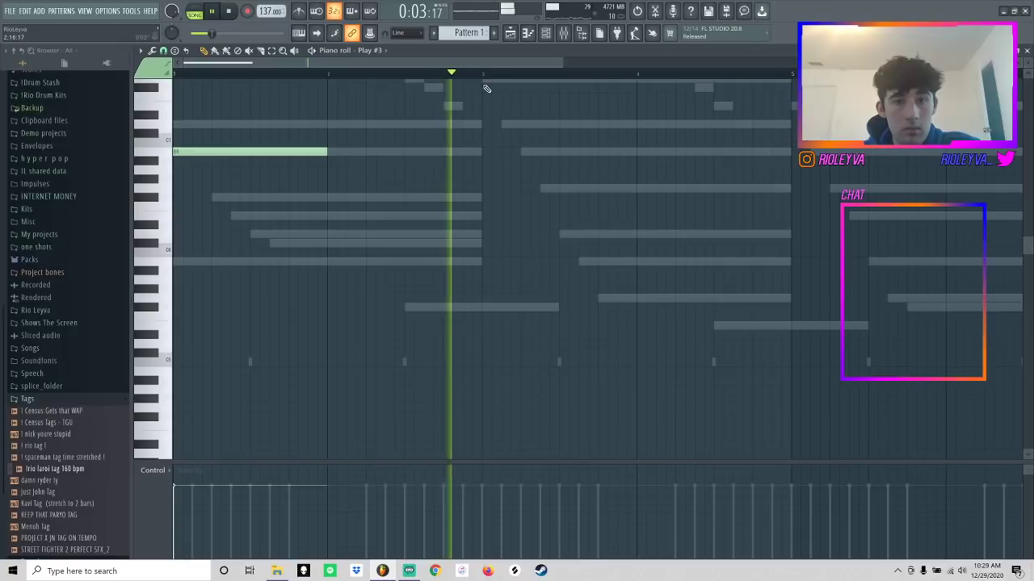
left_click(482, 86)
scroll(627, 169, "up", 3)
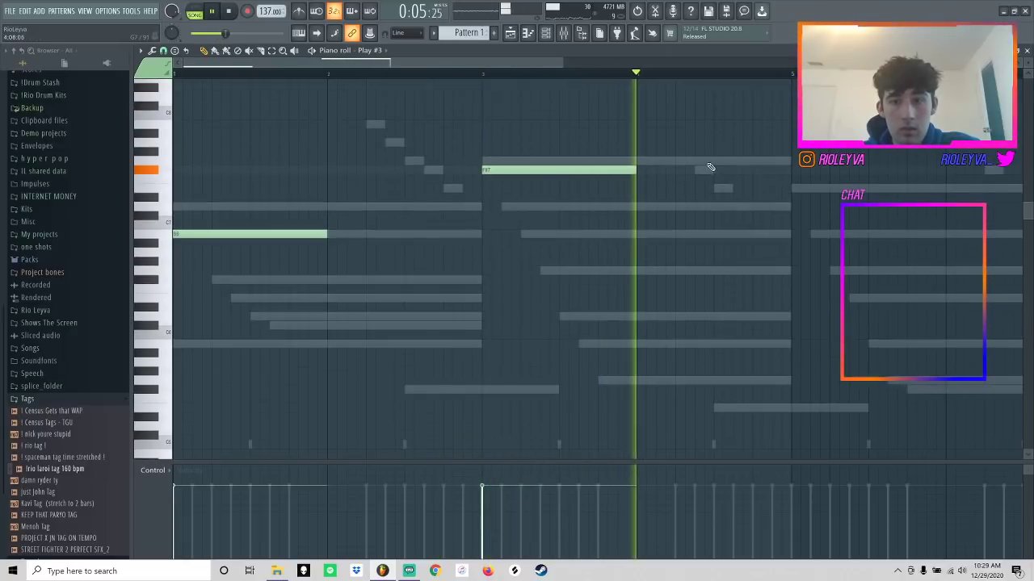
left_click(714, 163)
key("space")
key("space")
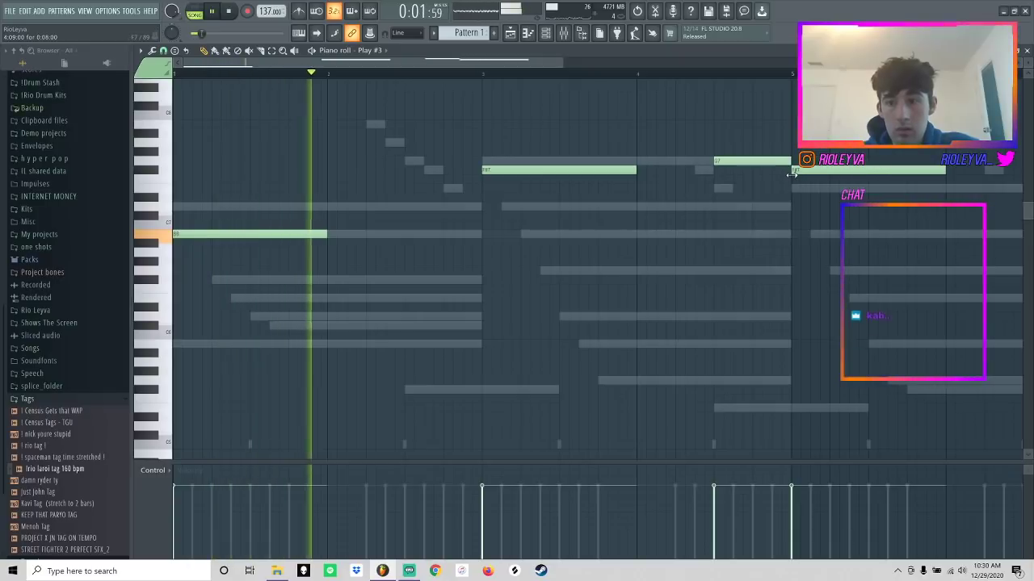
scroll(698, 166, "down", 4)
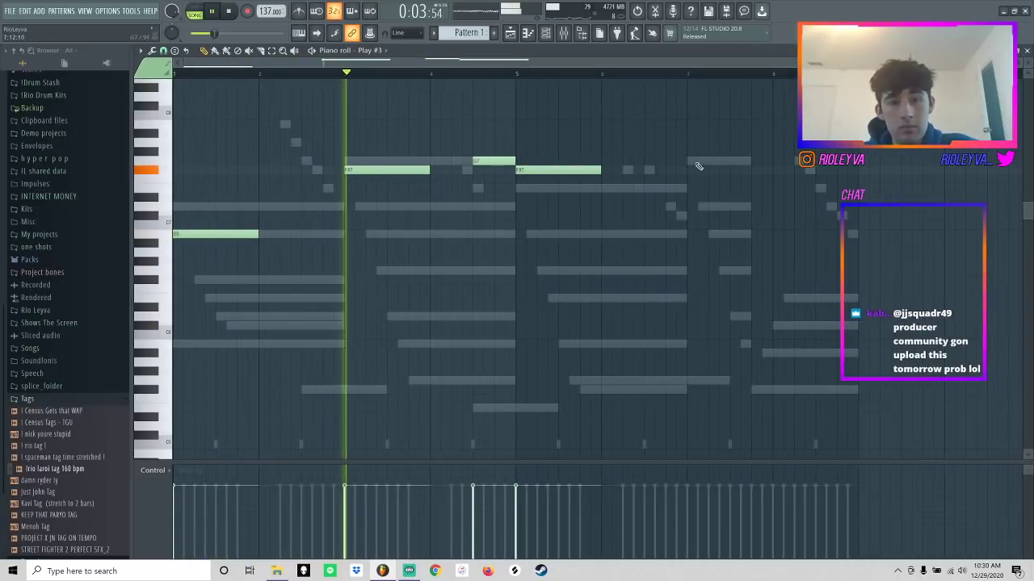
- Extend Play #3's B6 and bar 5 F#7 notes to two bars each, and add one-bar D7 and C#7 notes at bars 7 and 8
left_click_drag(601, 170, 686, 171)
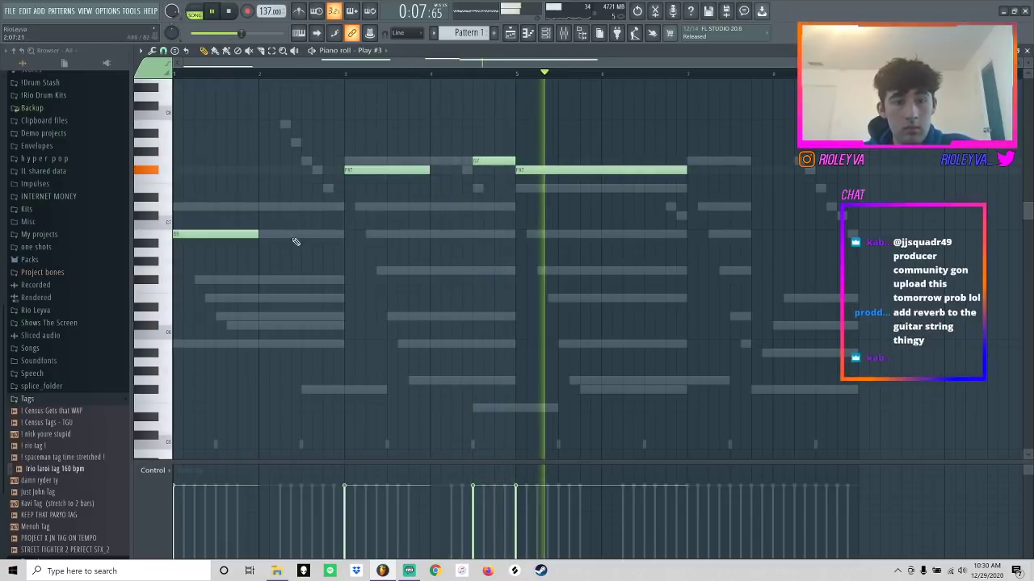
left_click_drag(259, 235, 343, 234)
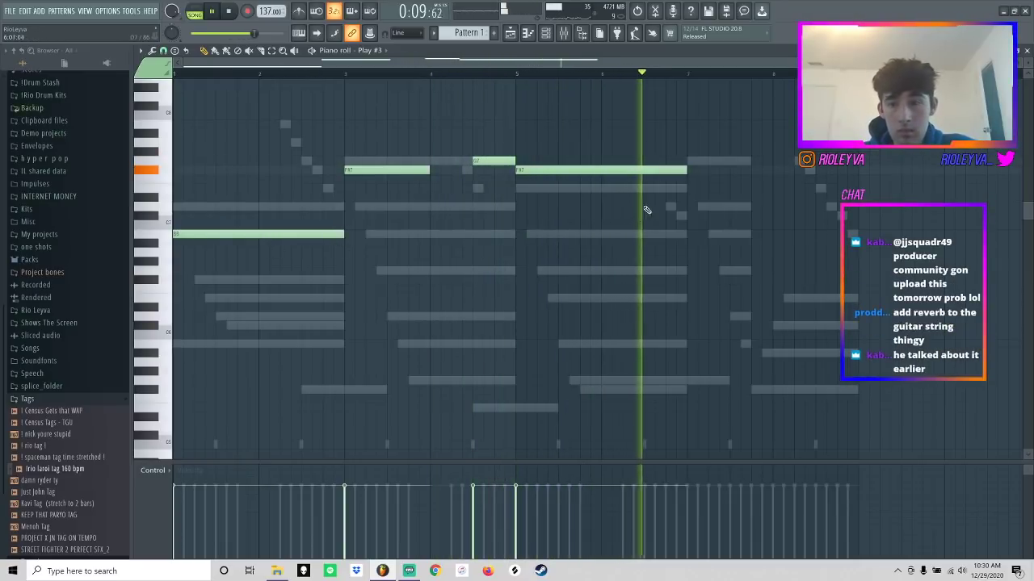
left_click(692, 208)
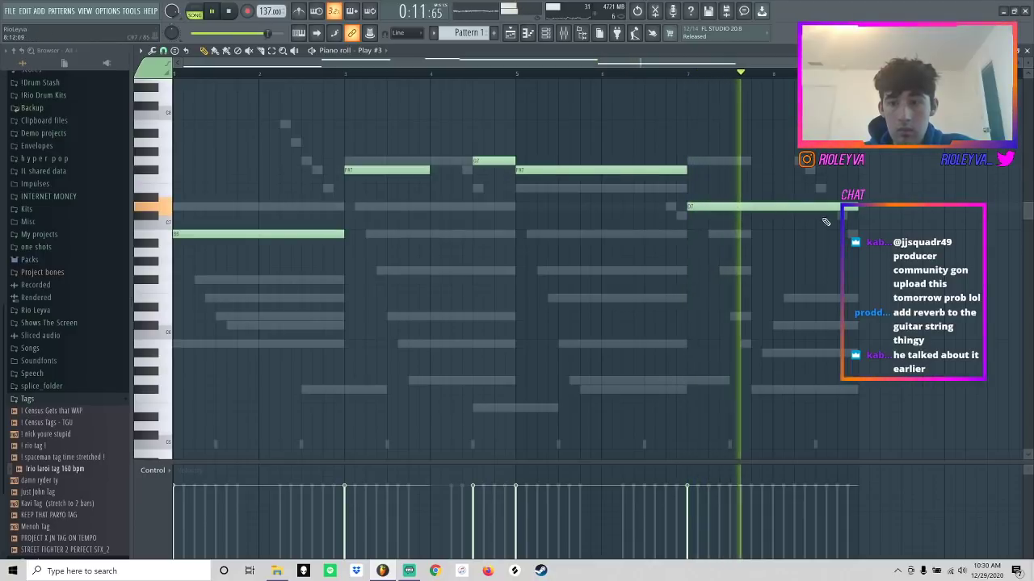
key("space")
left_click(774, 217)
key("space")
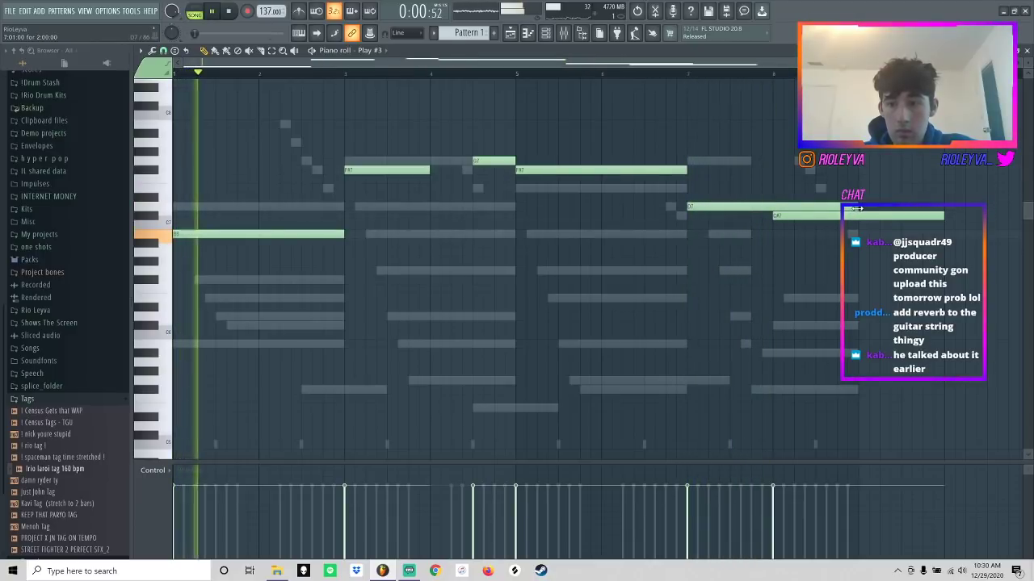
left_click_drag(855, 208, 772, 209)
left_click_drag(943, 218, 858, 217)
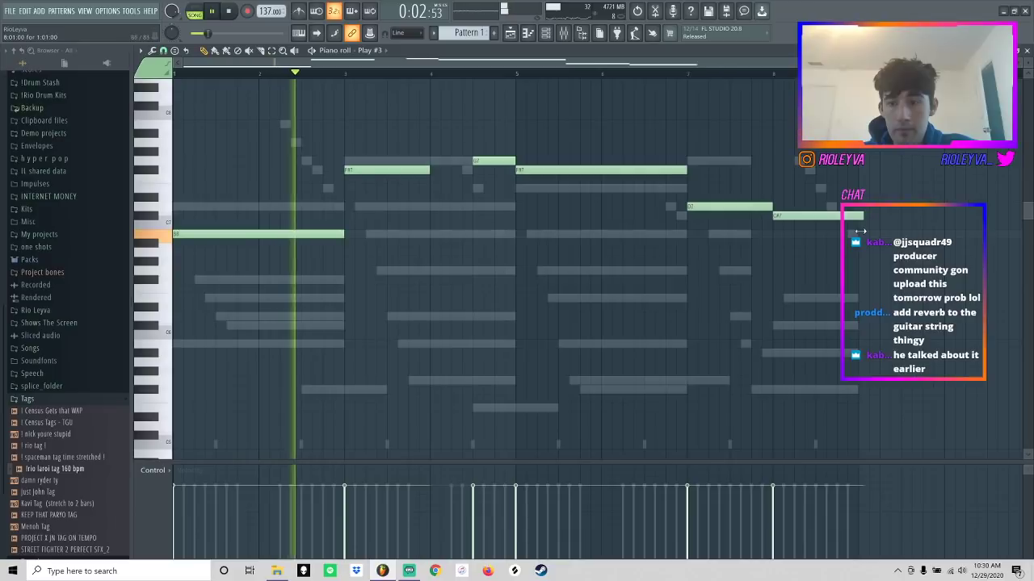
- Clone the Play #3 channel in the channel rack as a fourth Play instrument
left_click(546, 34)
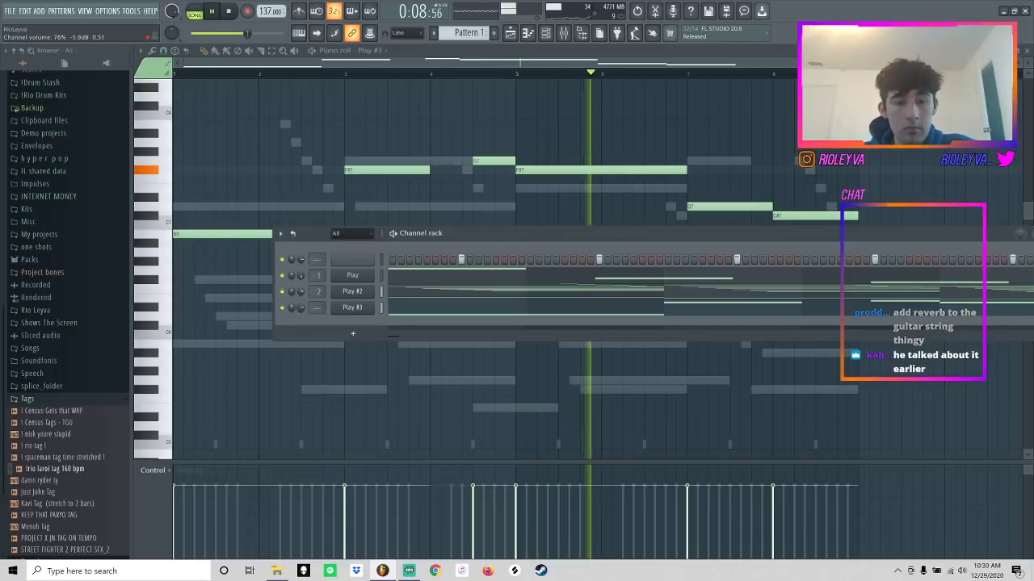
right_click(352, 307)
left_click(392, 391)
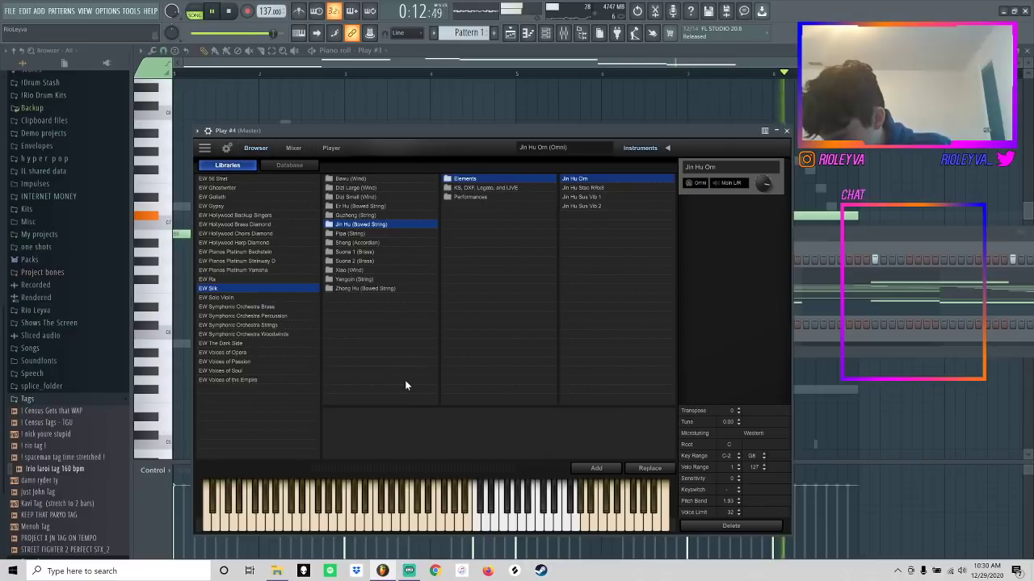
key("space")
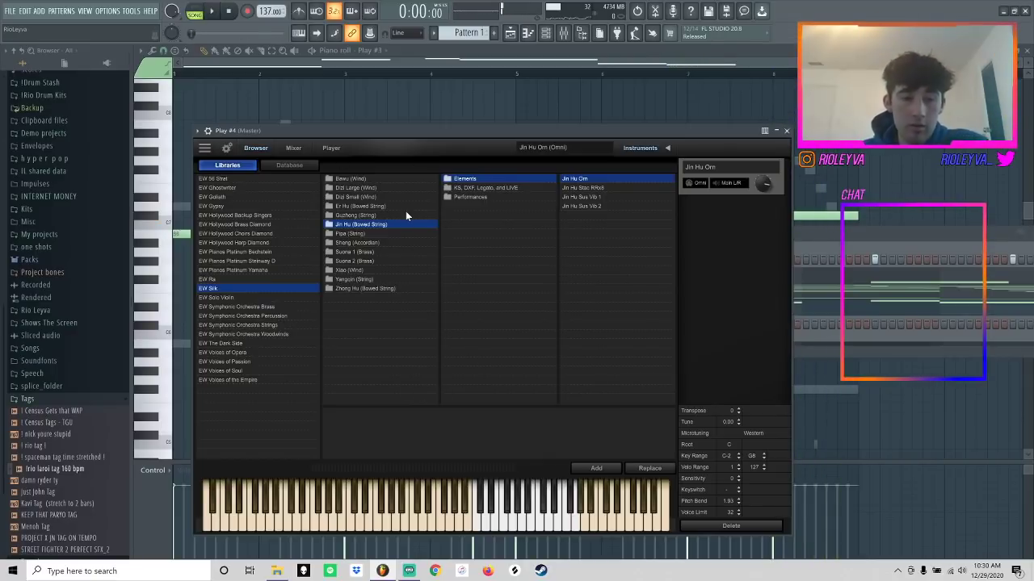
- Load the Xiao Port NV patch in Play #4 from EW Silk's China, Xiao (Wind), Elements folder
left_click(382, 270)
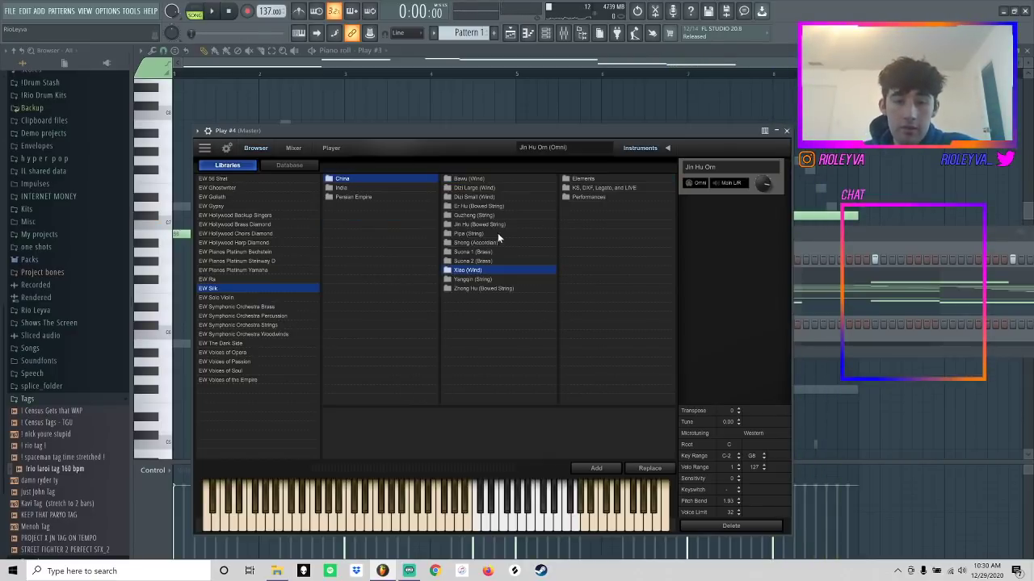
left_click(598, 178)
left_click(600, 188)
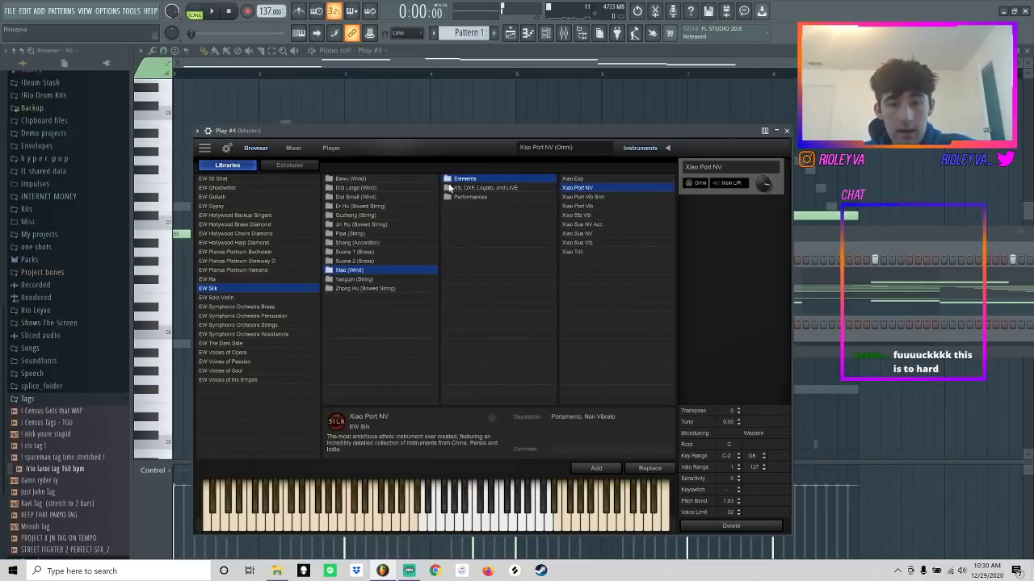
- Audition the Dilruba Sus NV 4 fast bows, Sus Vib 2 Bows and Sus Vib patches from EW Silk's India folder in Play #4
left_click(334, 179)
left_click(341, 187)
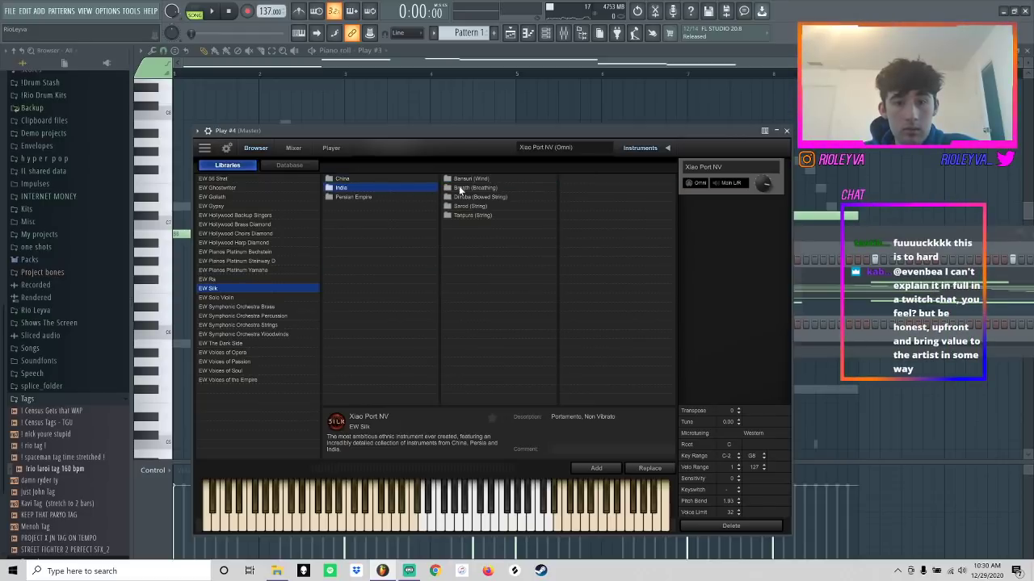
left_click(587, 178)
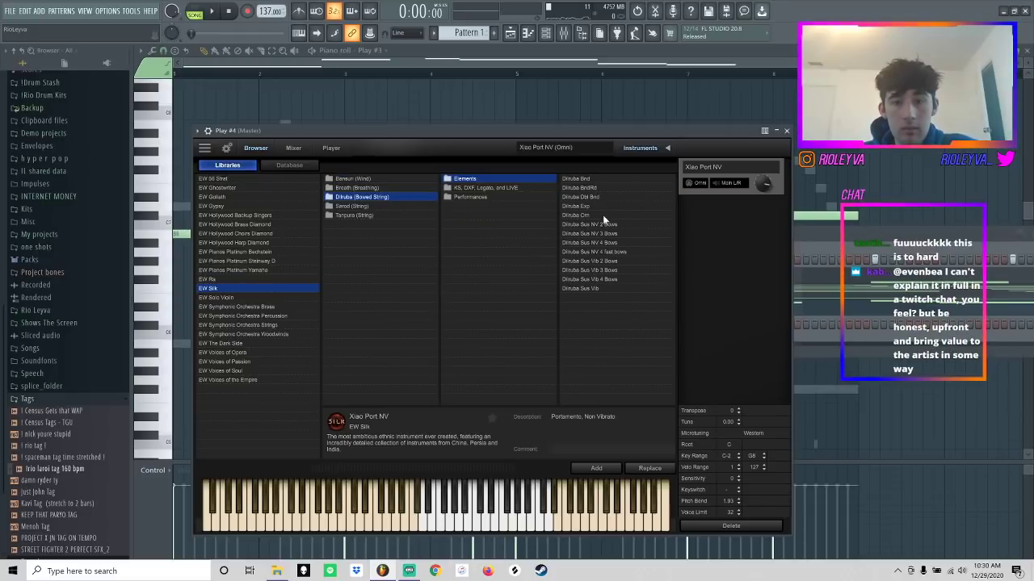
left_click(613, 253)
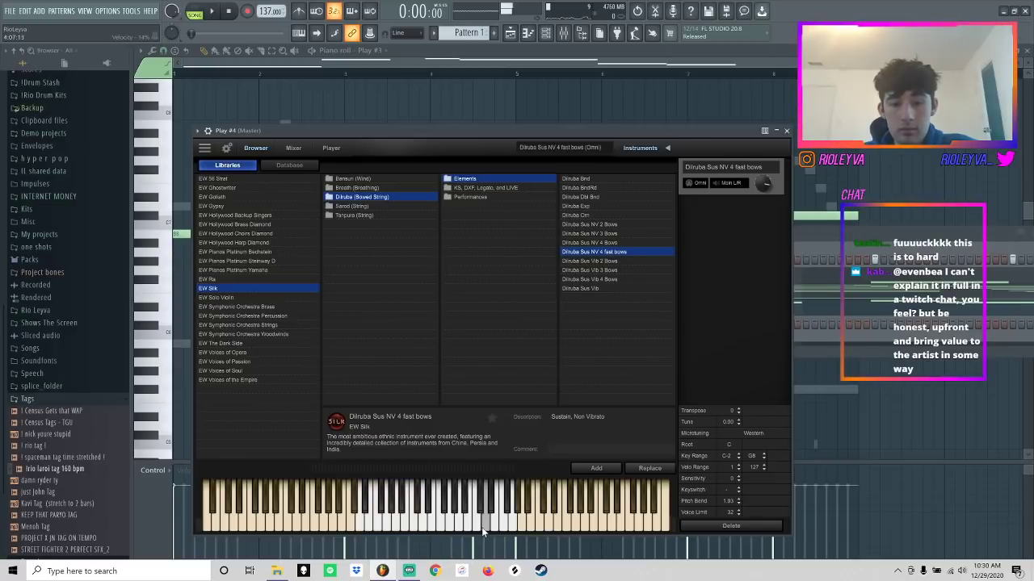
key("Down")
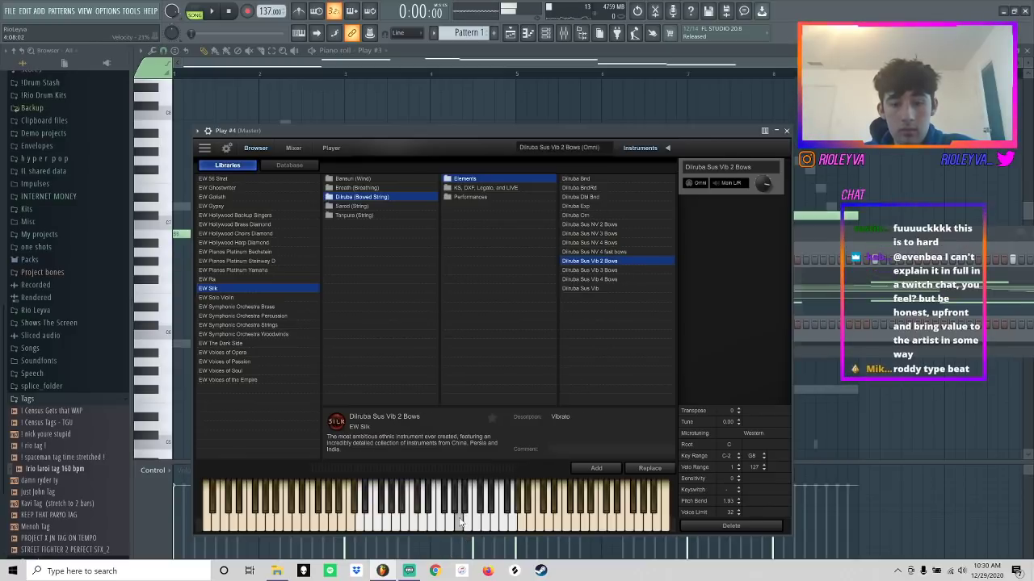
left_click(584, 288)
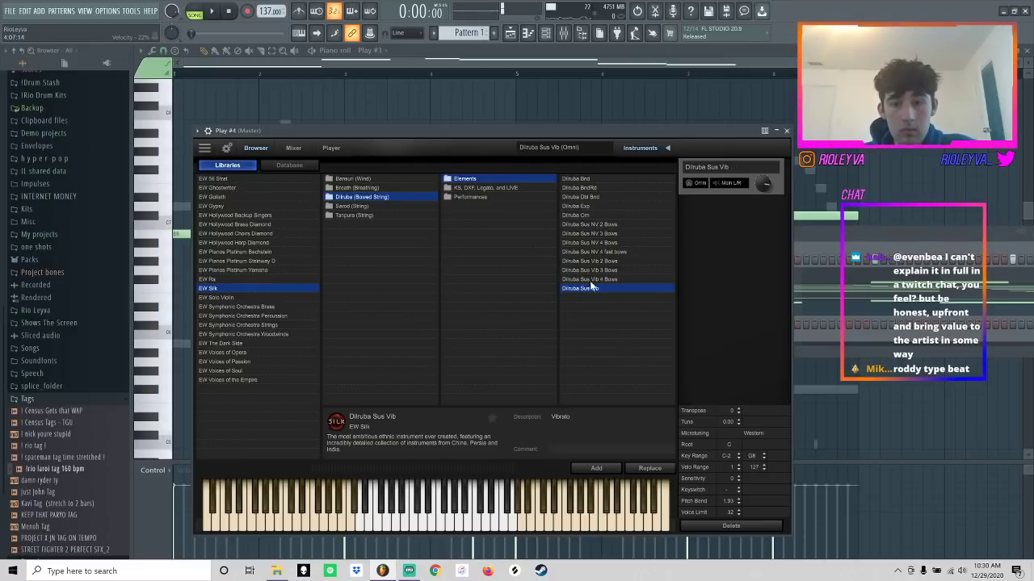
left_click(512, 190)
left_click(504, 197)
- Load the Sarod Bnd Up H patch in Play #4 from the Sarod (String) Elements folder and close the instrument window
left_click(372, 207)
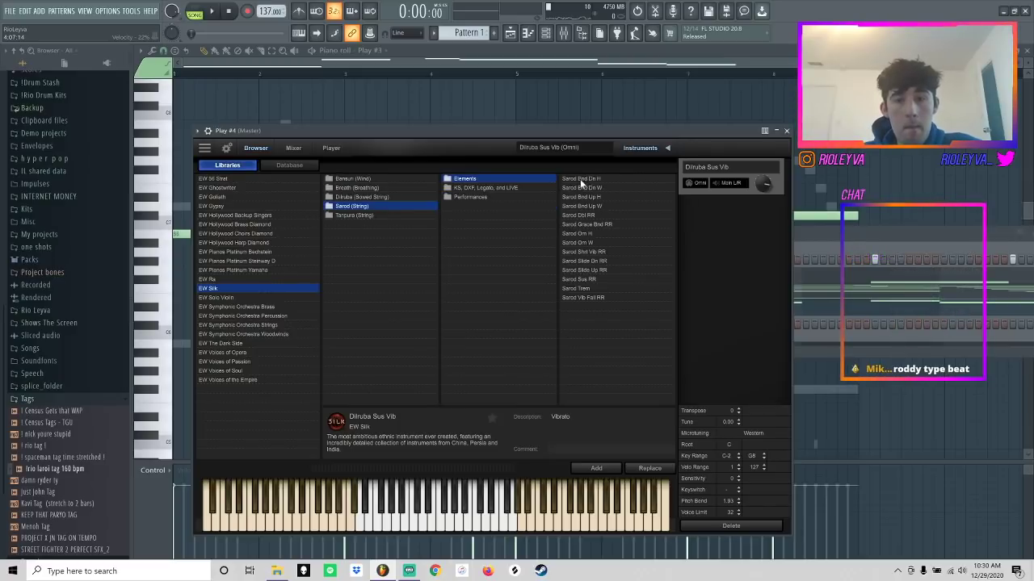
left_click(585, 196)
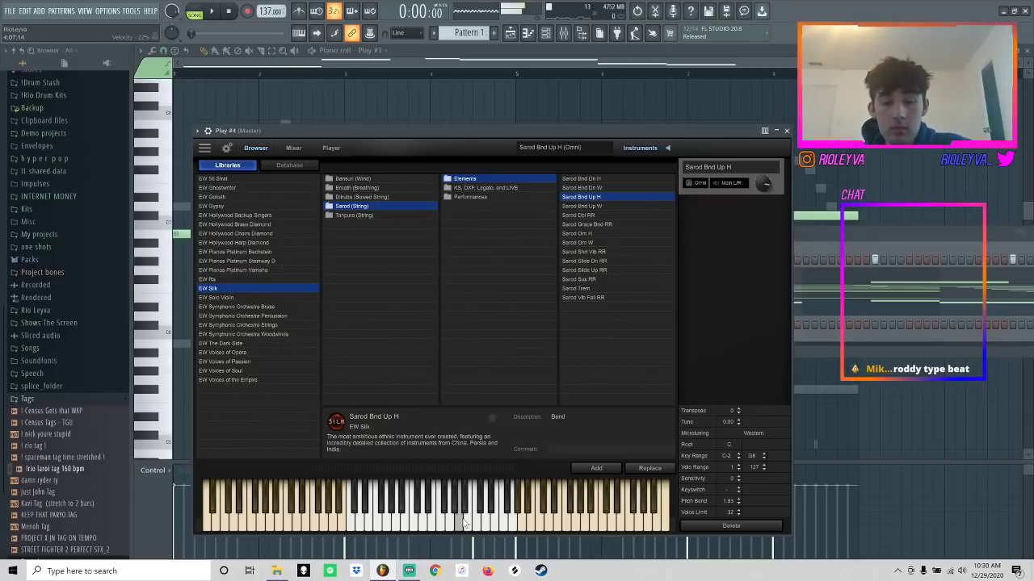
left_click(789, 130)
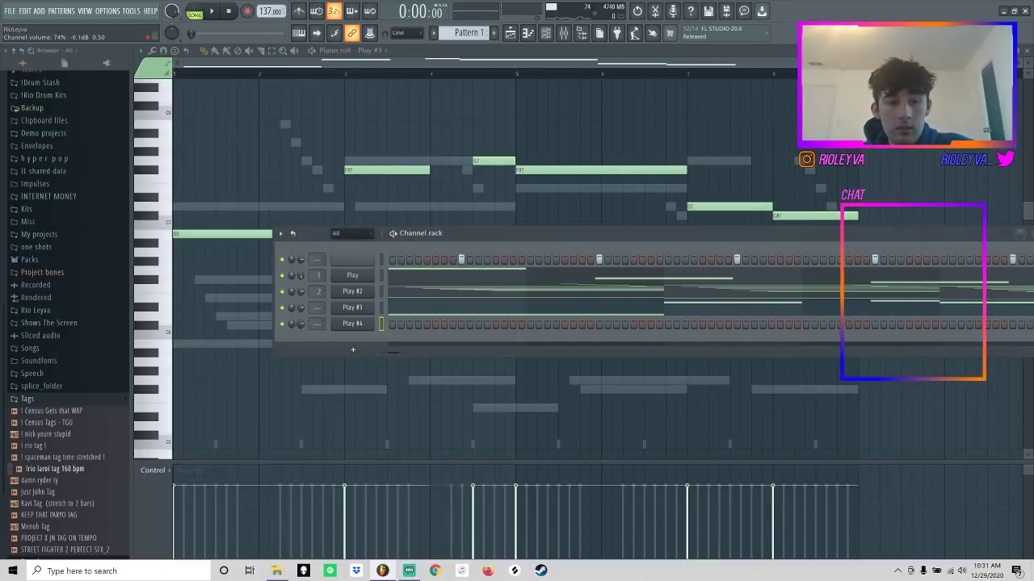
- Open Play #4's piano roll and fill bar 1 with a two-step F#6, a two-step G6 and a 12-step F#6
key("space")
right_click(371, 322)
left_click(396, 325)
key("space")
left_click_drag(747, 62, 540, 87)
left_click(178, 205)
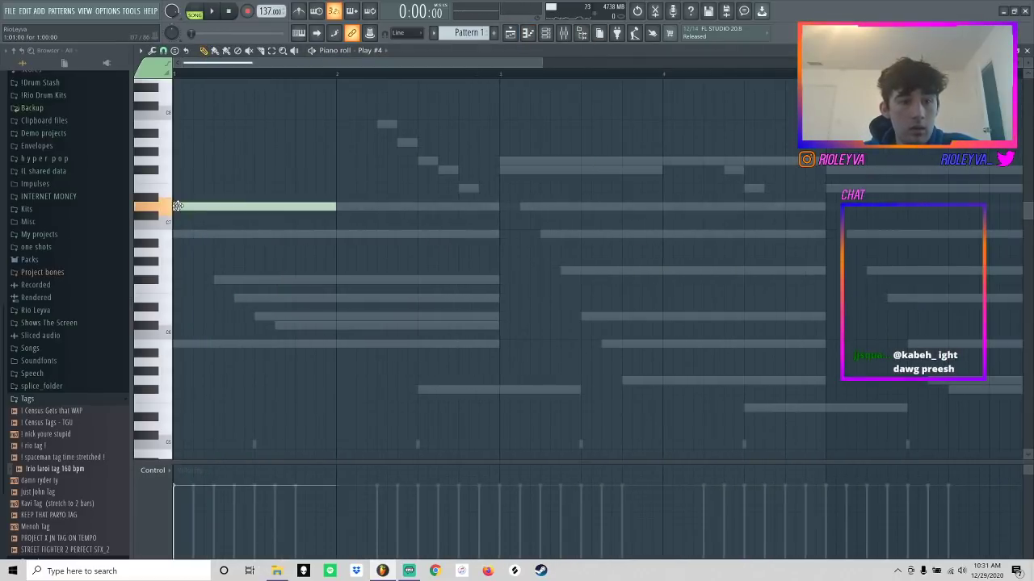
left_click_drag(209, 211, 196, 280)
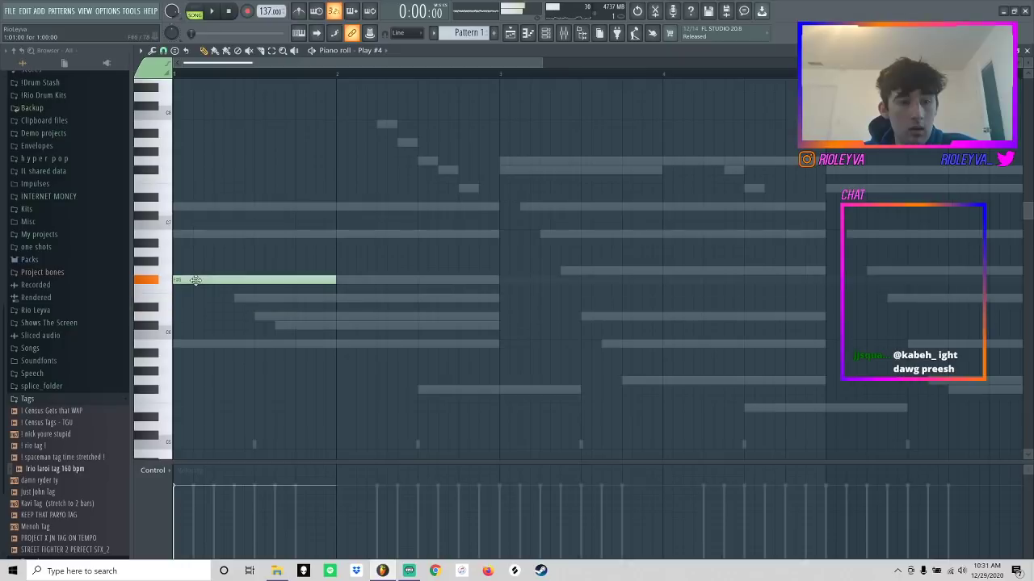
mouse_move(328, 287)
left_mouse_down()
mouse_move(214, 282)
mouse_move(336, 290)
left_mouse_up()
left_click(217, 282)
key("space")
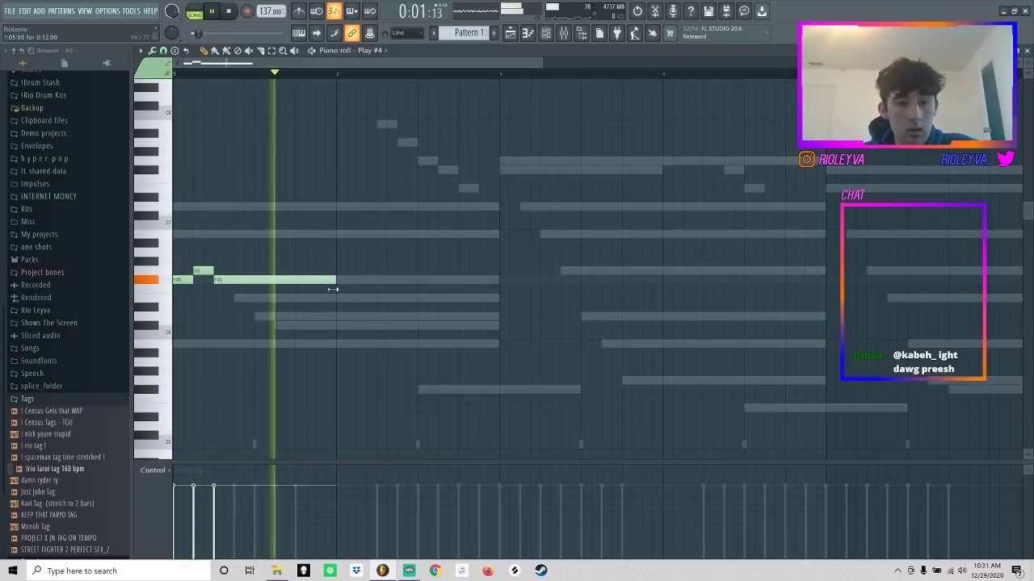
- Add a four-step E6 from step 9 of bar 2, followed by one-step D6 and C#6 notes and a ten-step B5
left_click(420, 298)
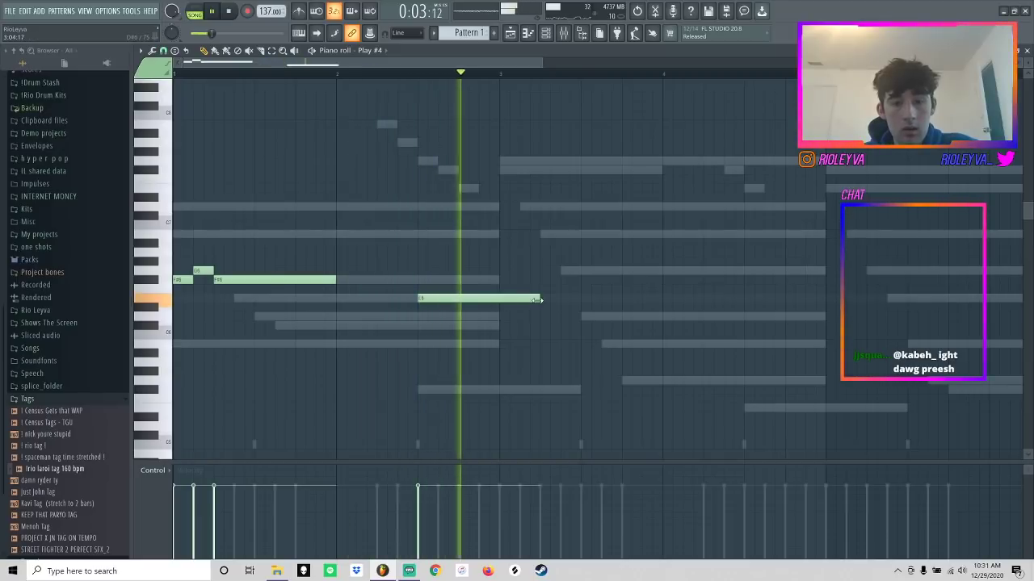
key("space")
left_click_drag(539, 298, 468, 299)
left_click(464, 316)
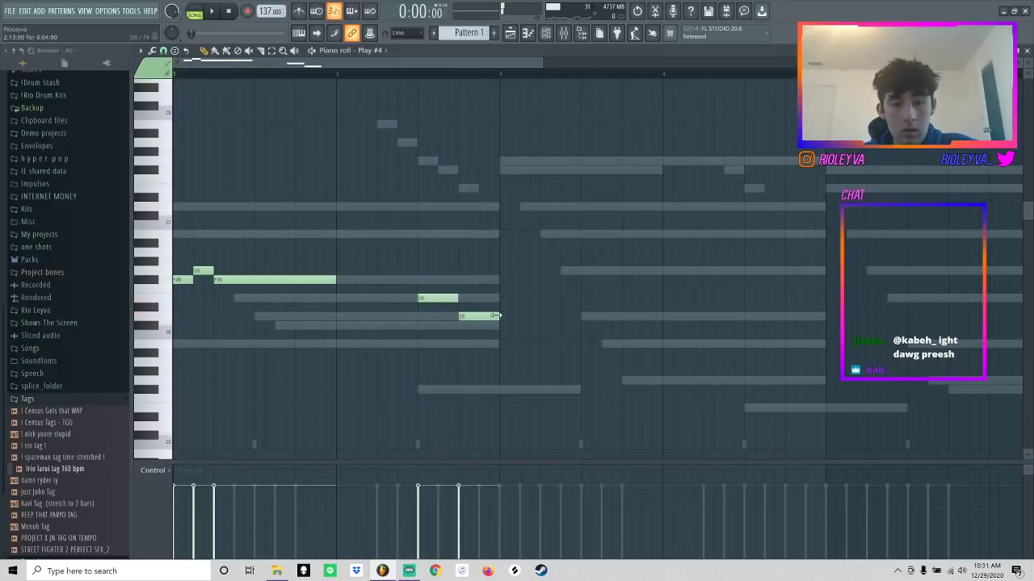
left_click(471, 325)
left_click(483, 343)
key("space")
left_click_drag(490, 344, 581, 348)
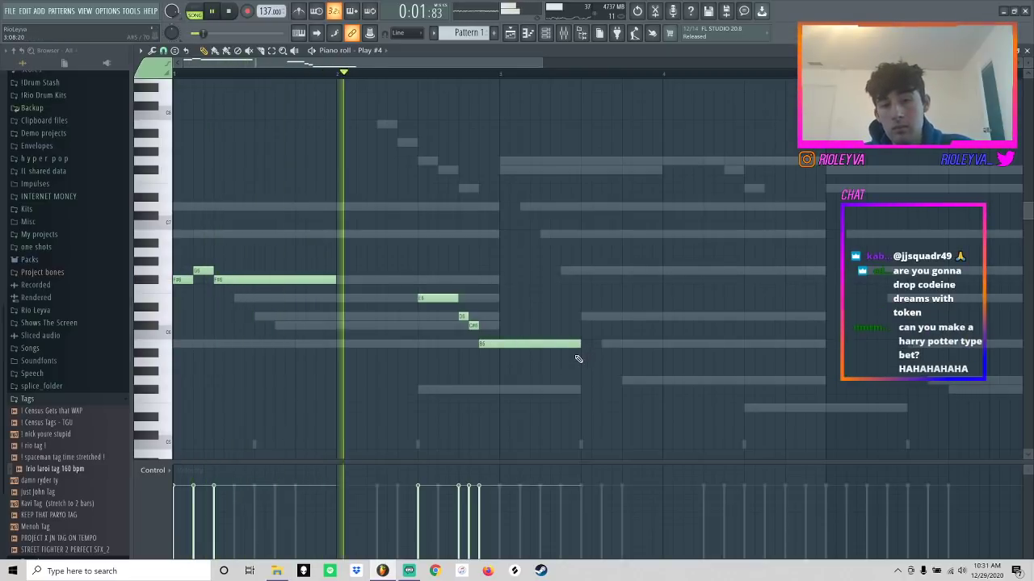
- Shift the D6, C#6 and B5 notes two steps later so the B5 starts at bar 3
key("space")
key("space")
key("space")
left_click_drag(499, 357, 482, 315)
key("space")
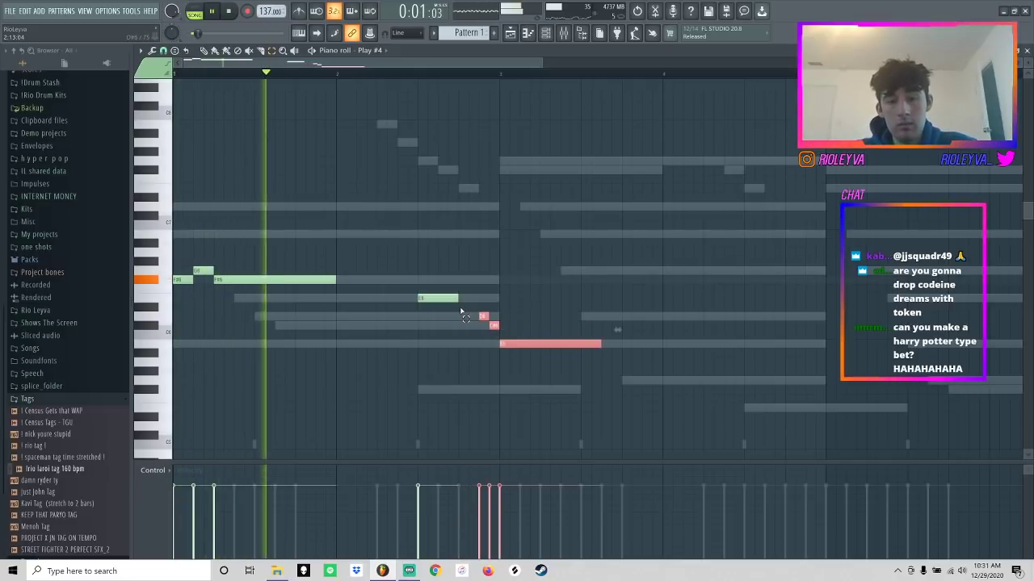
left_click(465, 328)
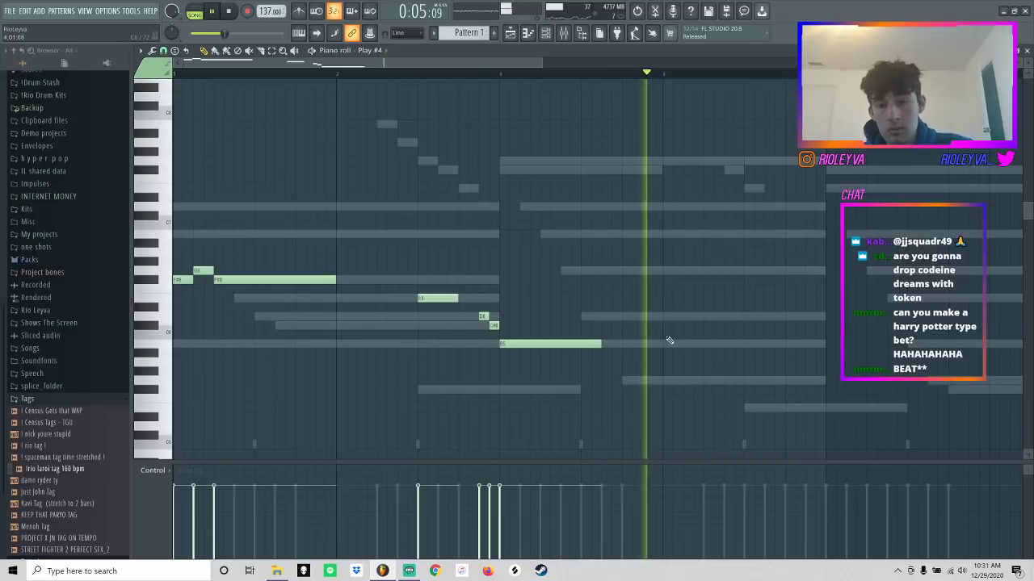
- Add two-step F#6, G6, F#6 and E6 notes from step 9 of bar 4 and repeat the four-bar phrase in bars 5 to 8
left_click(745, 316)
key("space")
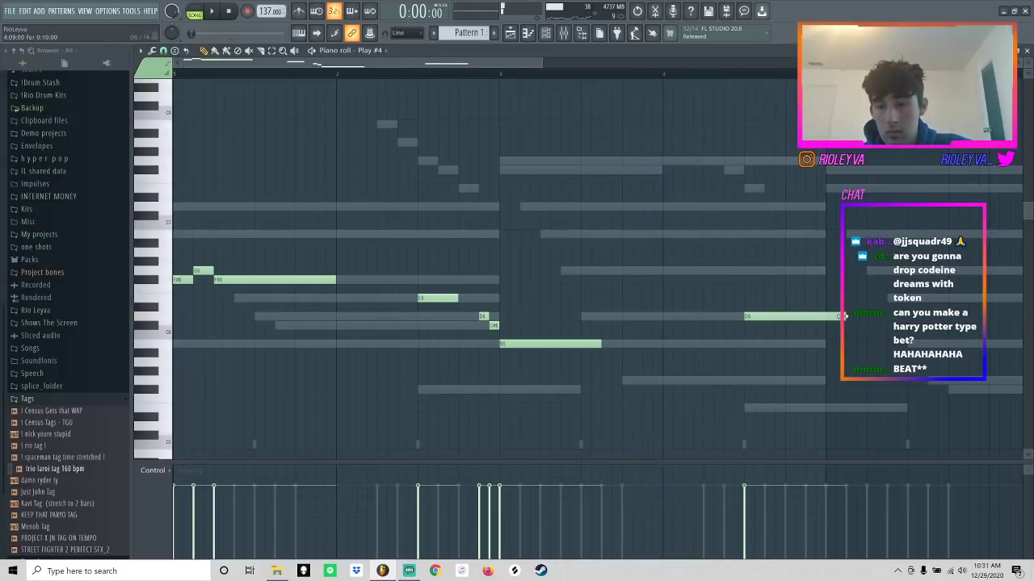
left_click(744, 234)
left_click_drag(750, 252, 754, 273)
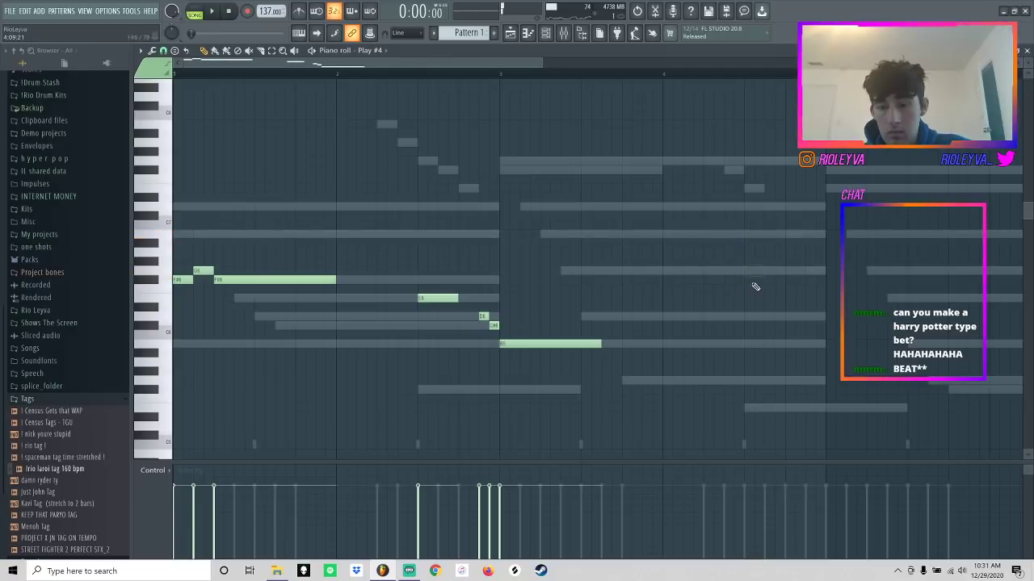
key("space")
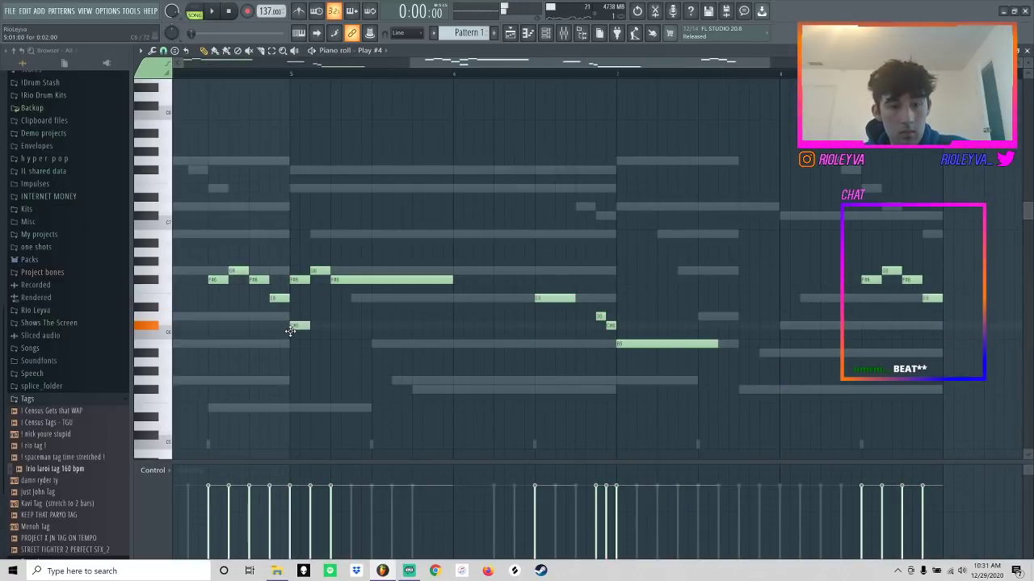
- Replace the copied opening notes in bar 5 of Play #4 with a single one-bar D6 note
key("space")
right_click(300, 280)
right_click(355, 281)
right_click(297, 326)
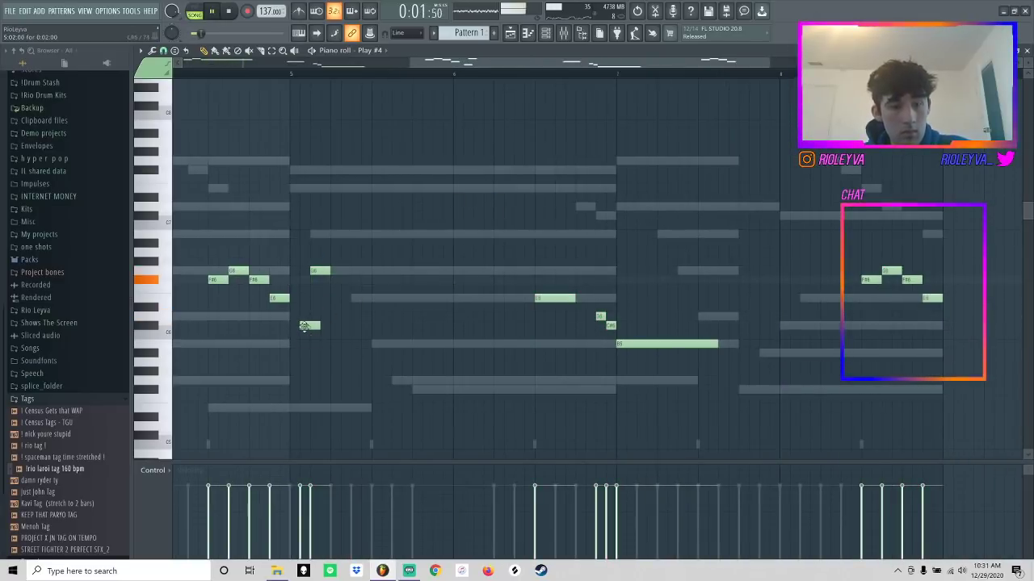
right_click(321, 272)
left_click_drag(308, 316, 434, 327)
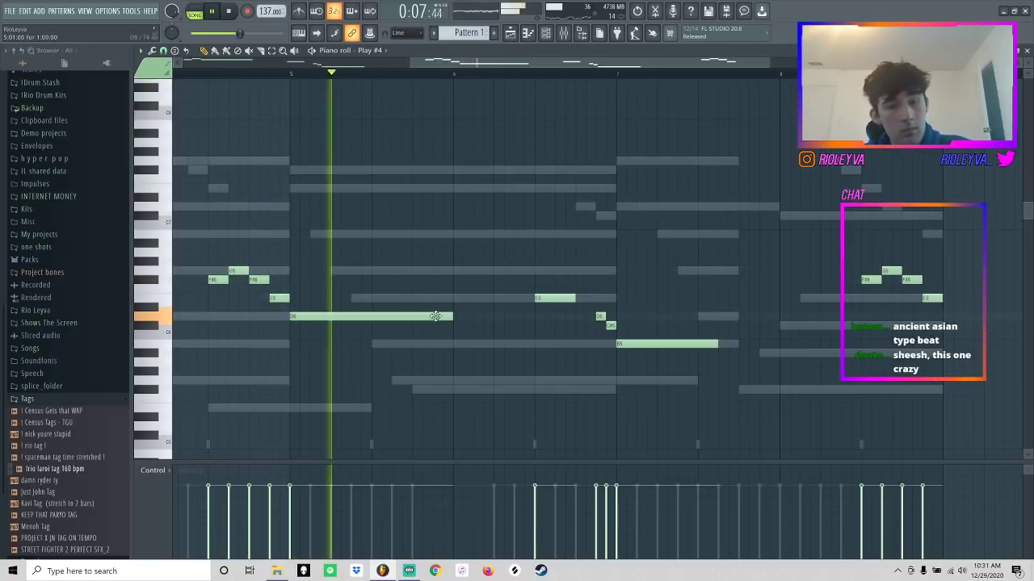
- Raise the one-bar note in bar 5 to E6 and lower the last note of bar 4 to D6
key("space")
left_click_drag(393, 316, 385, 295)
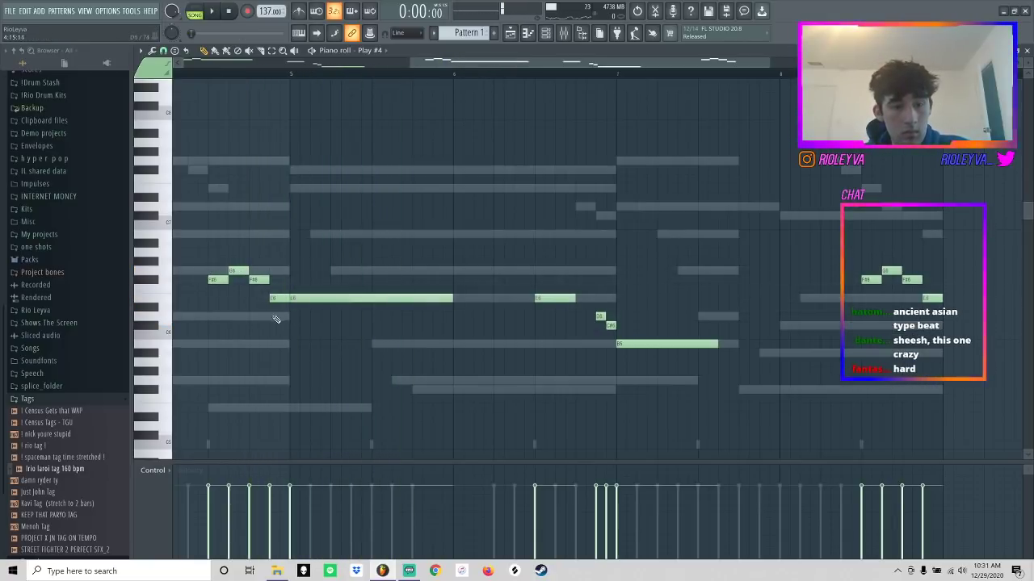
key("space")
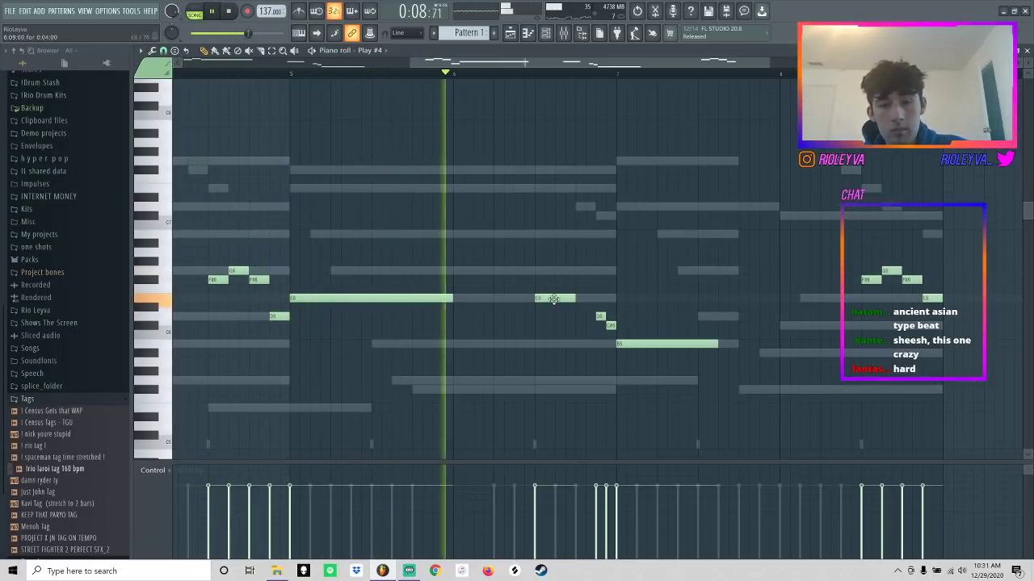
- Change bar 6's closing notes to G6, F#6 and G6, and replace the B5 in bar 7 with a 12-step F#6
left_click_drag(555, 298, 555, 270)
key("space")
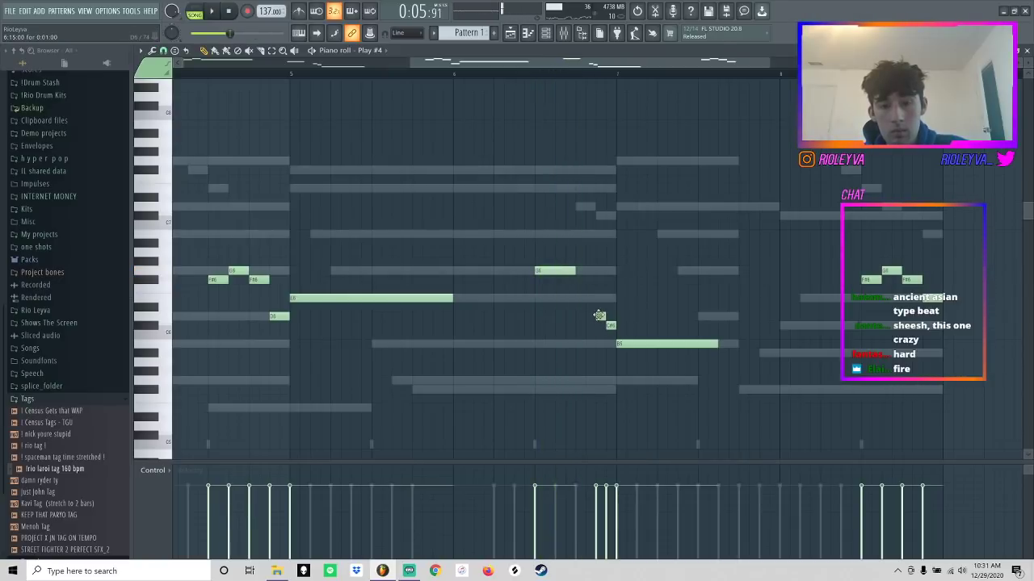
left_click(619, 281)
key("space")
right_click(612, 326)
right_click(637, 345)
left_click_drag(625, 282, 741, 283)
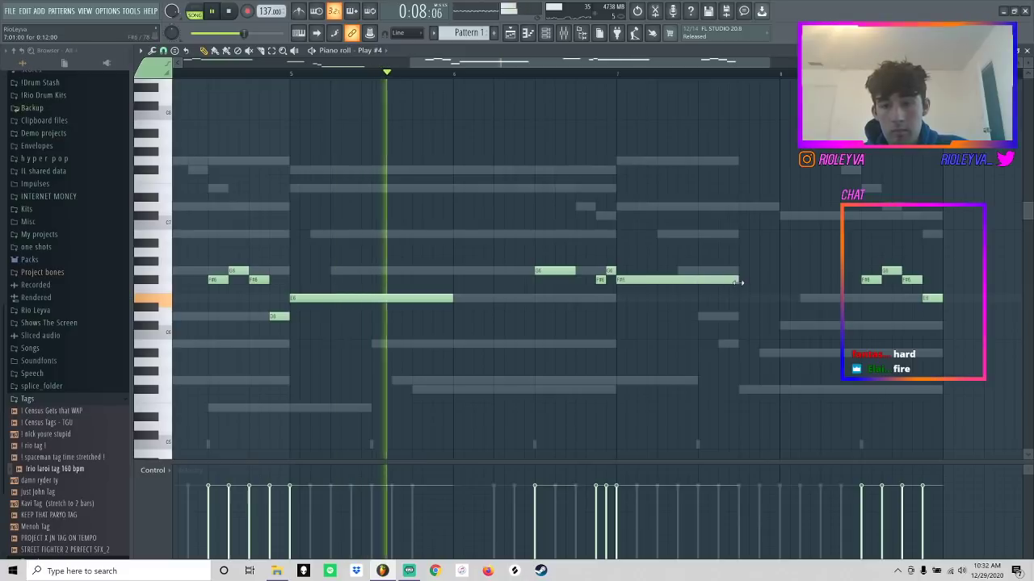
- Replace the copied closing notes in bar 8 with four-step D6, C#6 and F#5 notes starting at step 5
left_click(821, 299)
key("space")
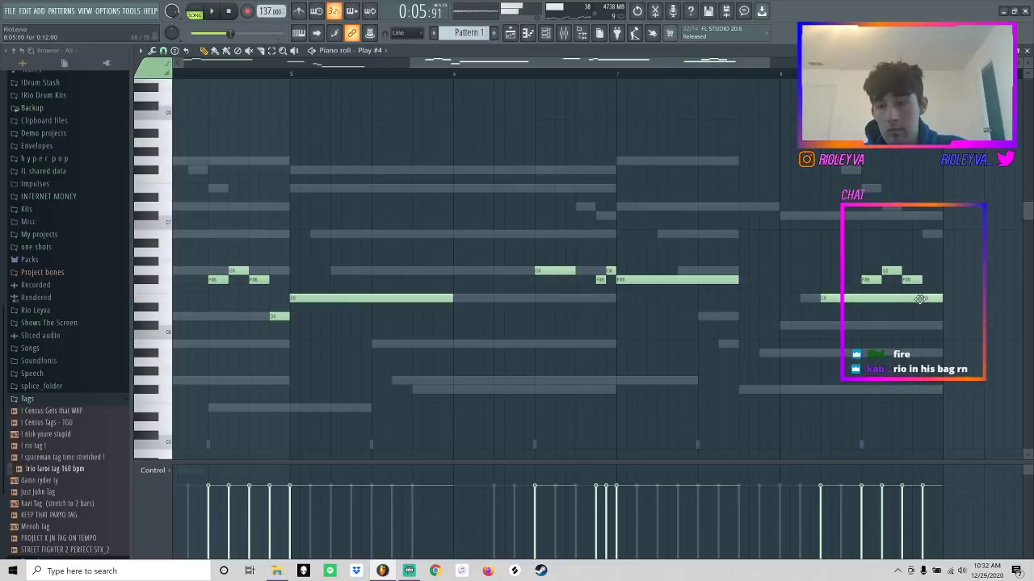
left_click_drag(910, 299, 929, 315)
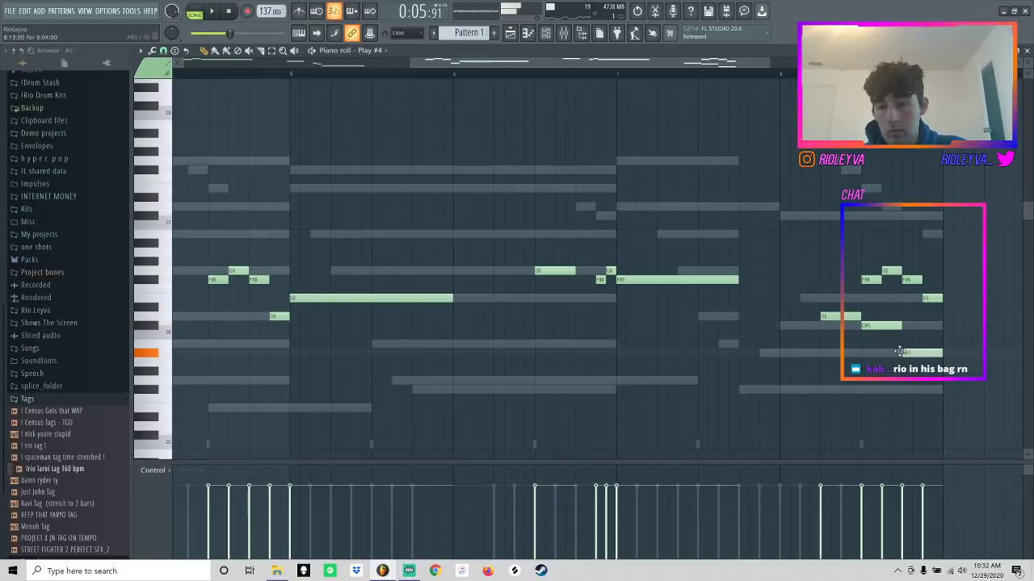
left_click(791, 75)
key("space")
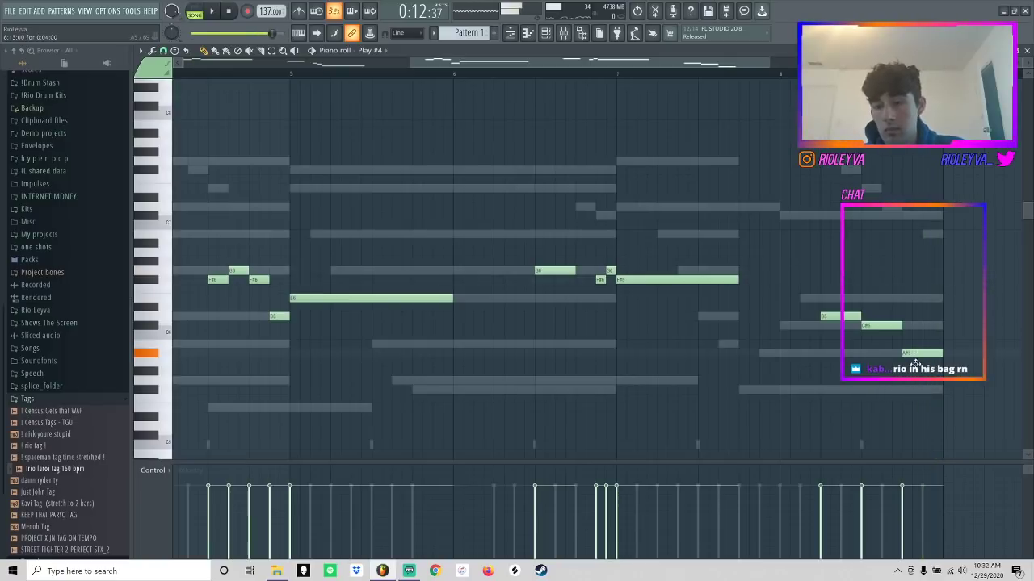
left_click_drag(914, 361, 915, 397)
key("space")
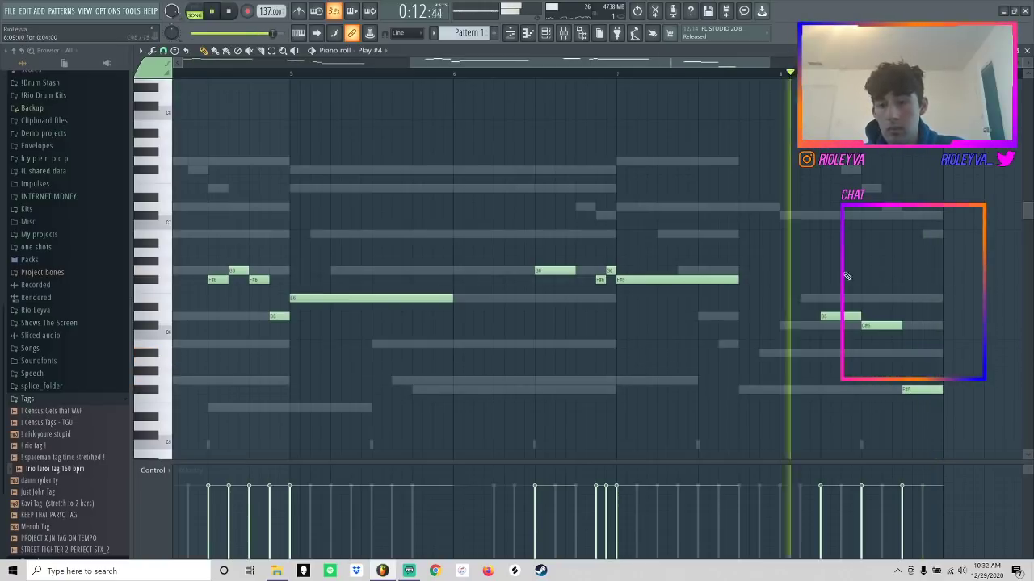
- Add another Play instrument channel to the pattern
left_click(549, 35)
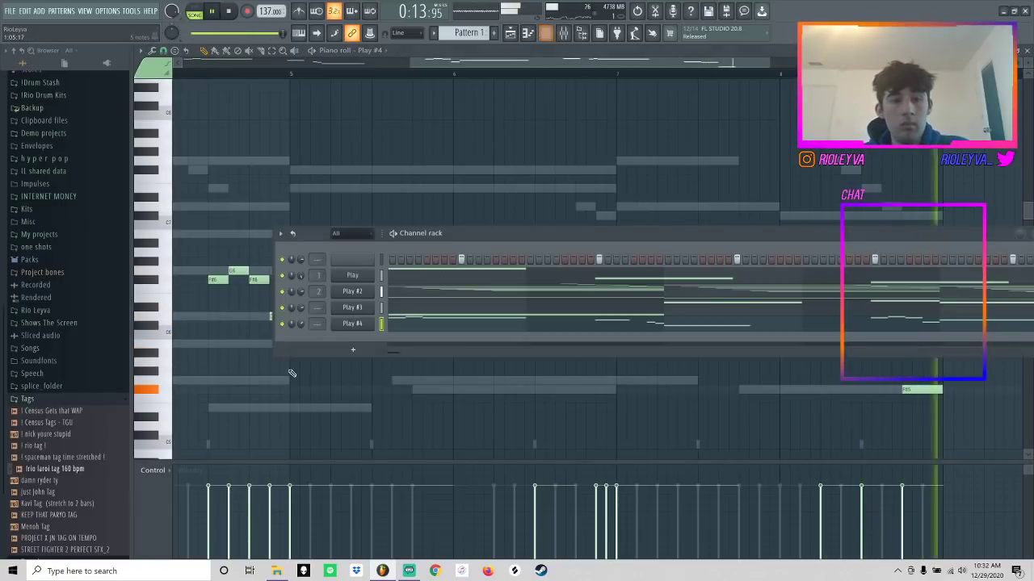
left_click(355, 352)
left_click(373, 392)
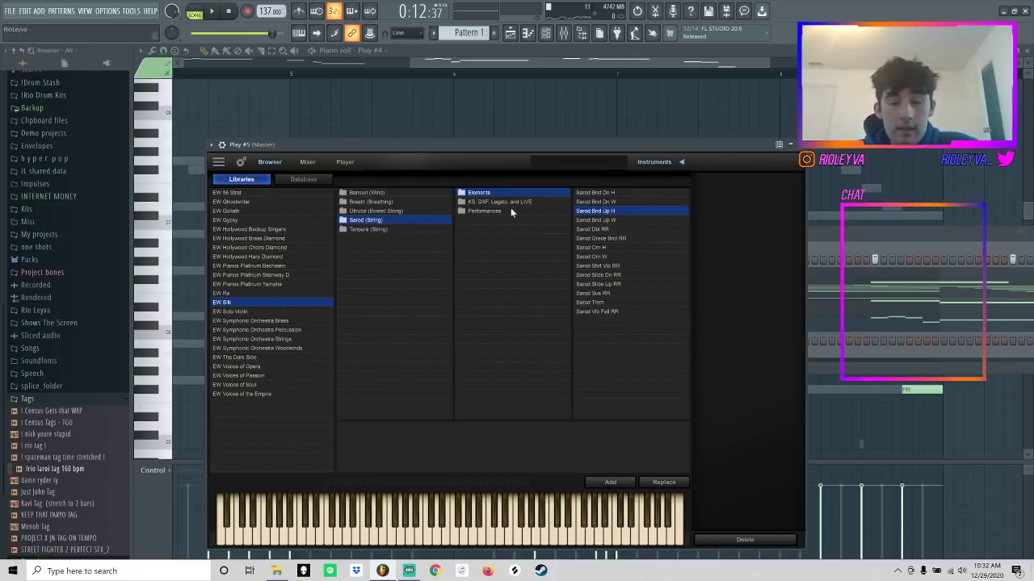
- Browse the Play libraries and load Harp Angels Harmonics from the EW Hollywood Harp Diamond maestro patches
left_click(238, 305)
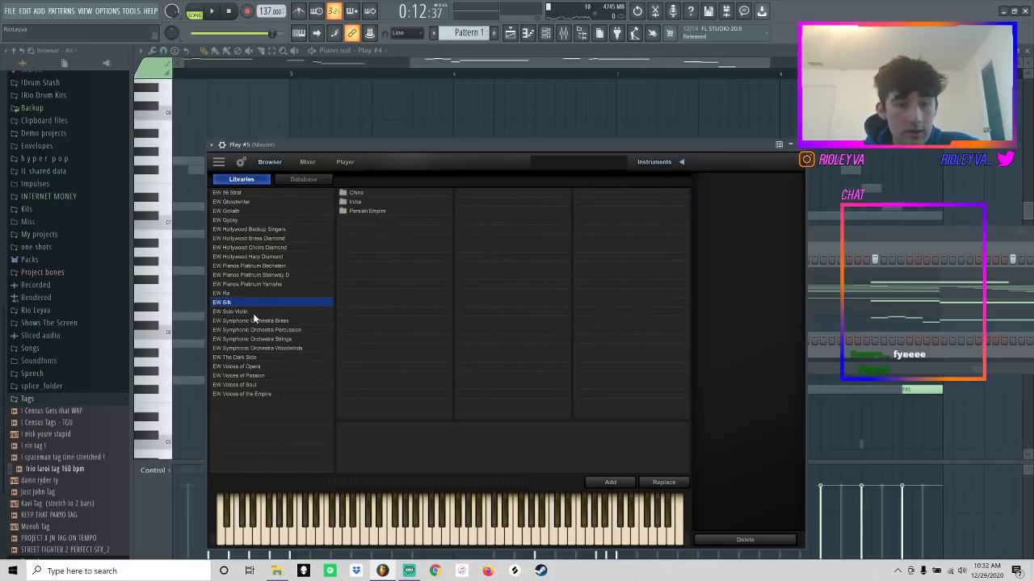
left_click(243, 312)
left_click(265, 321)
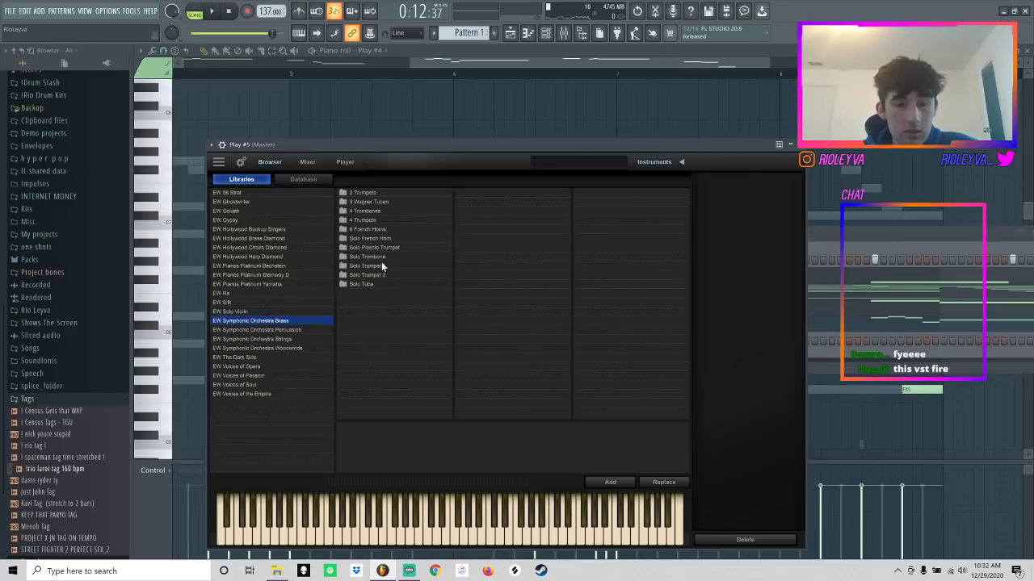
left_click(275, 331)
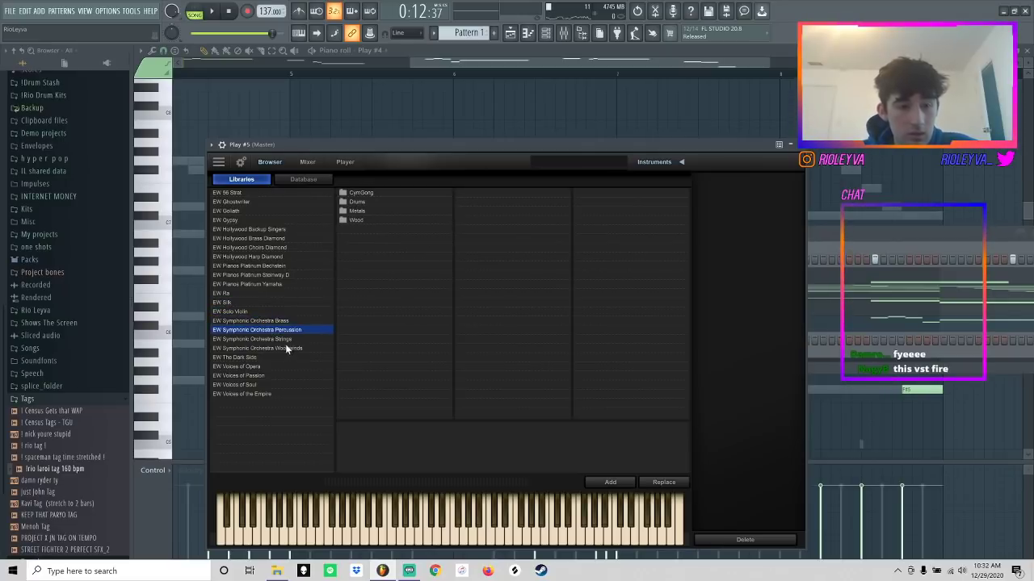
left_click(277, 257)
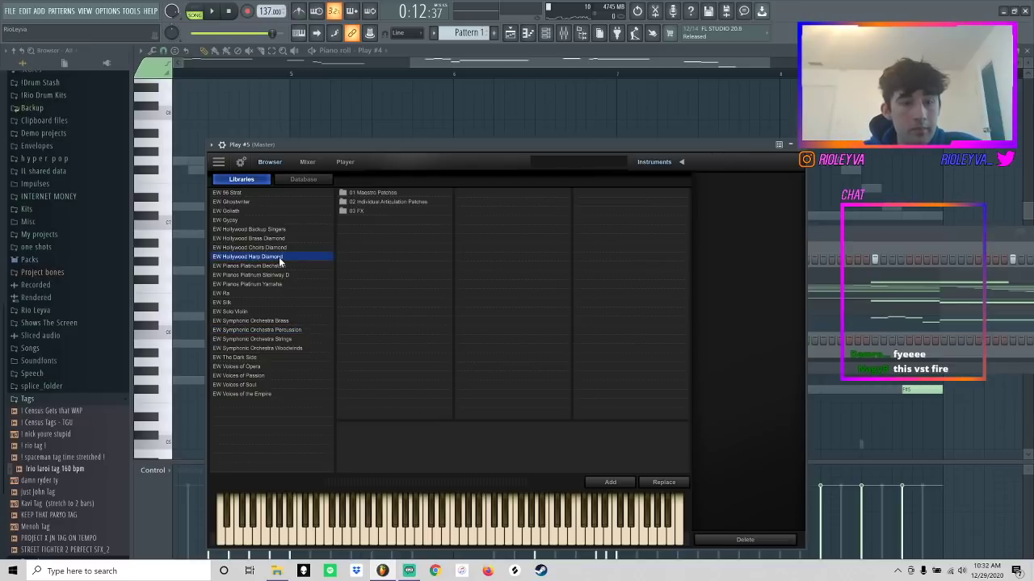
left_click(373, 193)
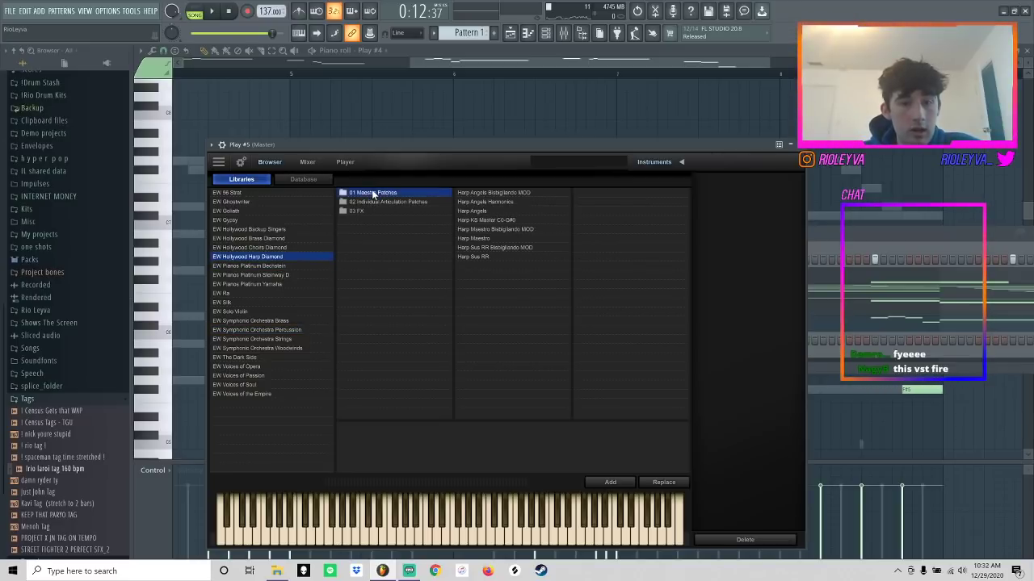
double_click(503, 202)
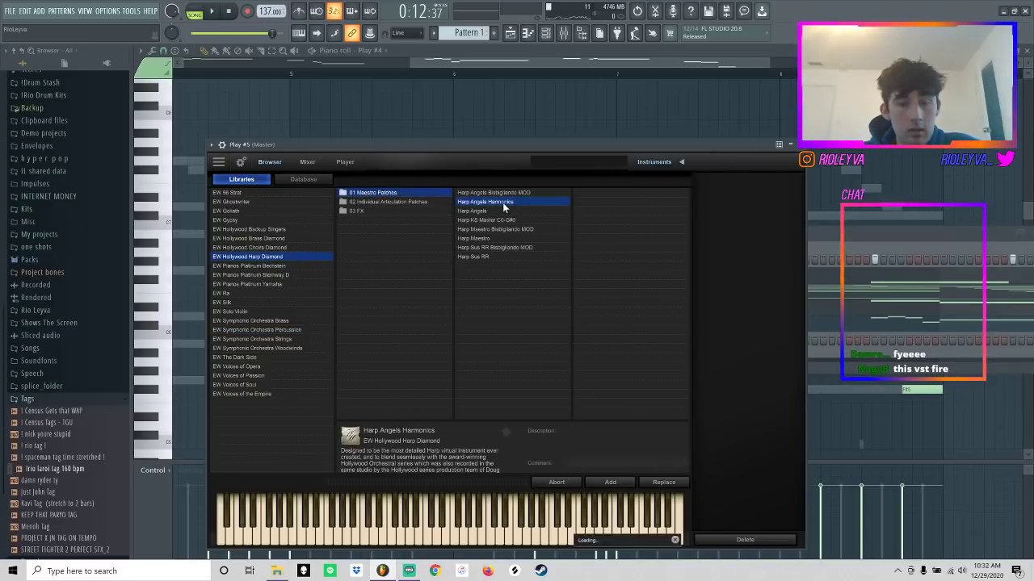
left_click(791, 144)
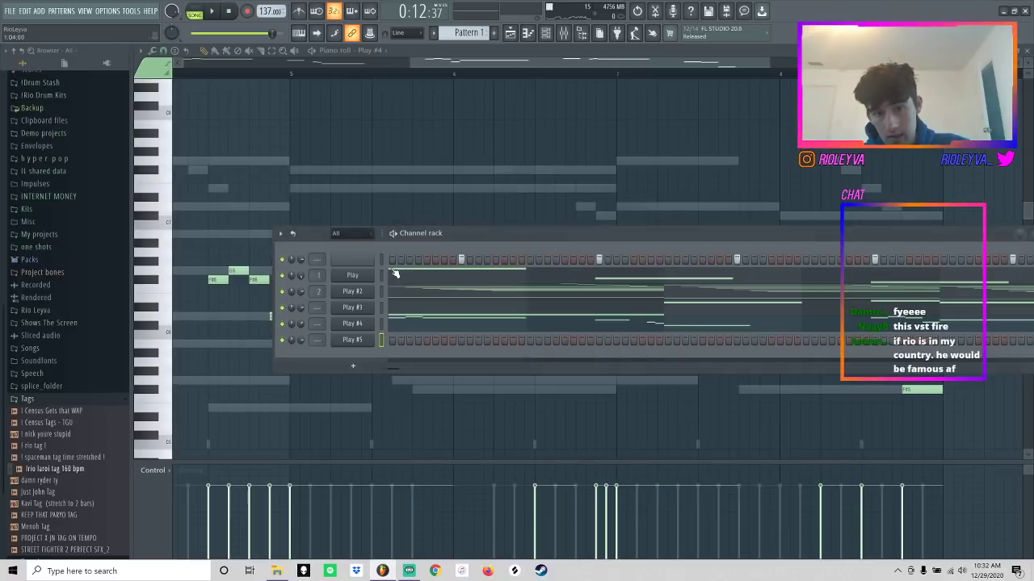
- Paste the copied cascade notes into the new harp channel and solo it for playback
left_click(380, 340)
key("ctrl+v")
right_click(281, 340)
left_click(297, 347)
key("space")
left_click_drag(300, 341, 300, 352)
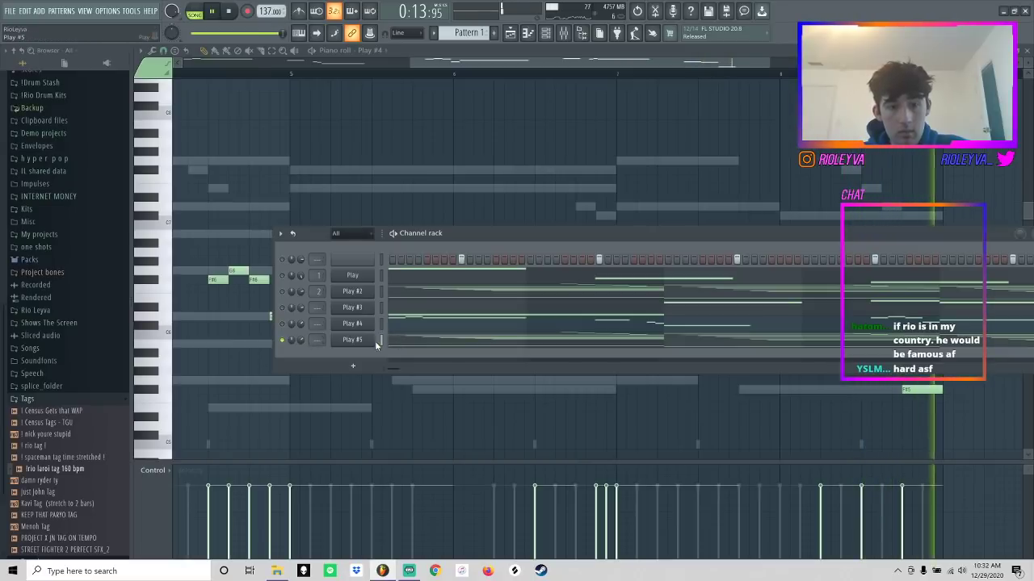
- Raise the harp's five long bass notes by one octave
left_click(420, 344)
scroll(442, 290, "down", 1)
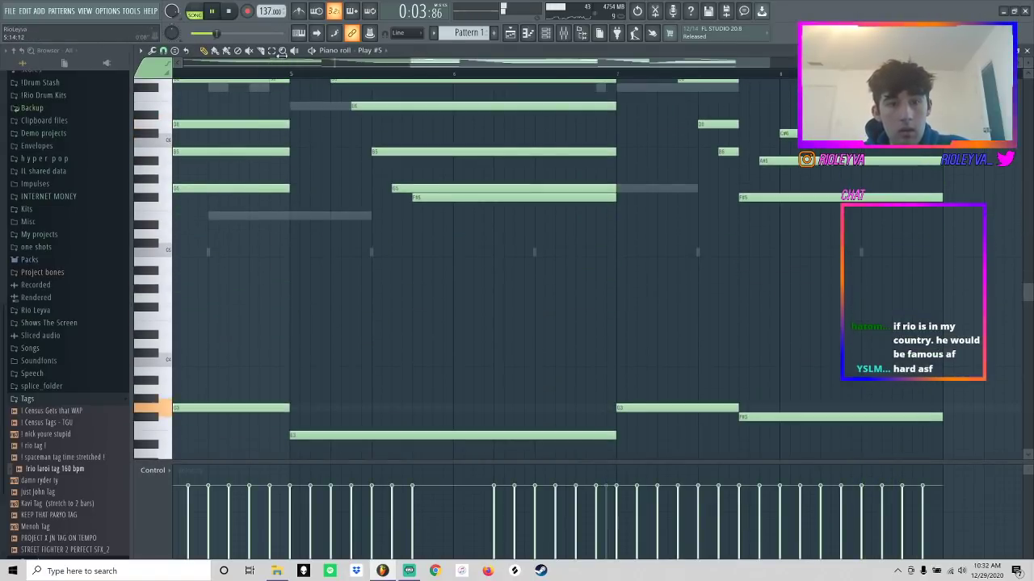
left_click_drag(281, 54, 28, 103)
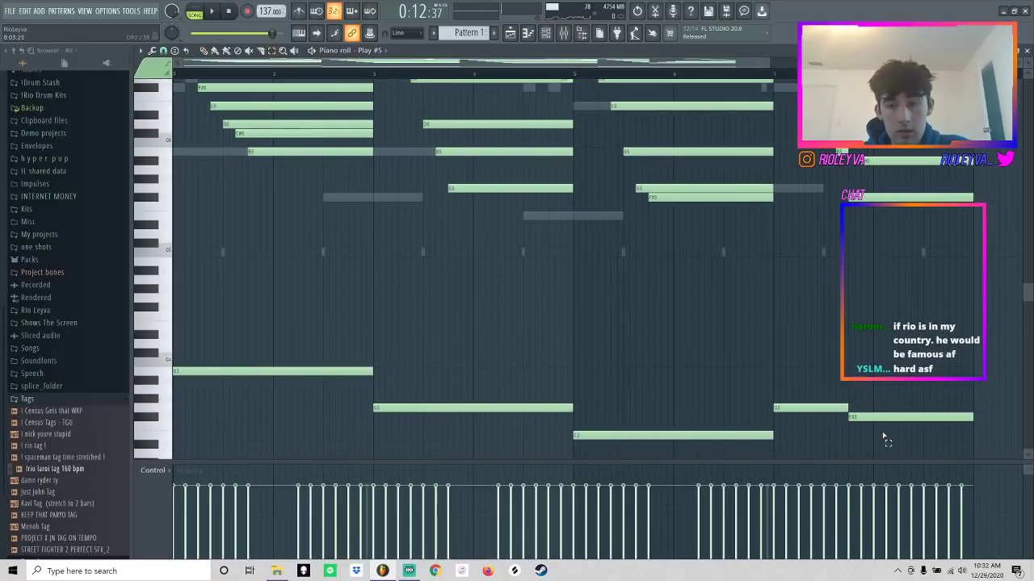
left_click_drag(886, 440, 363, 348)
key("ctrl+Up")
key("space")
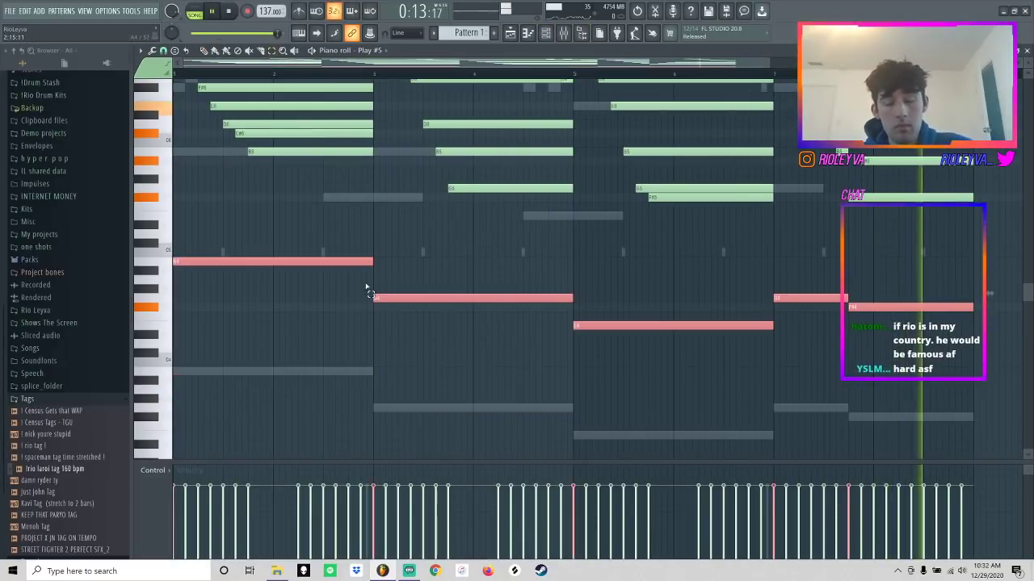
- Duplicate the harp's five long bass notes four semitones higher to start building chords
key("space")
left_click_drag(254, 261, 219, 219)
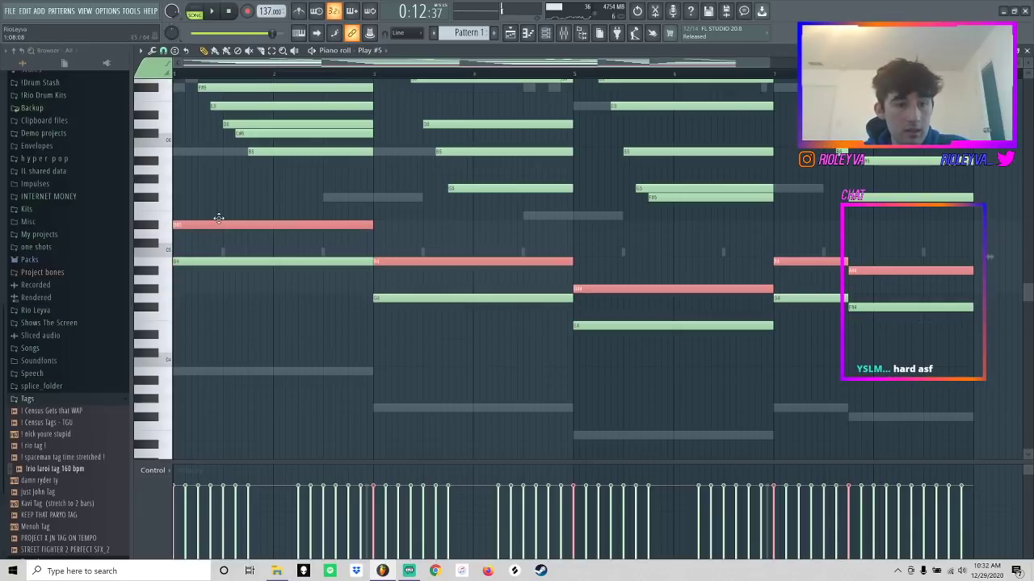
key("space")
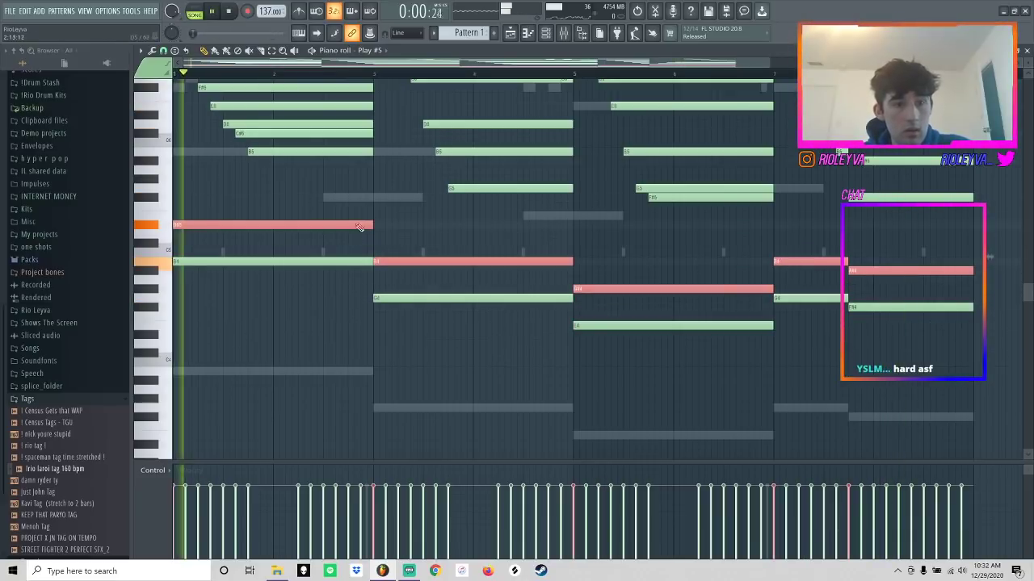
- Lower the duplicated harmony note in bar 1 to D5 and the one in bar 5 to G4
left_click(387, 204)
left_click_drag(332, 225, 326, 236)
key("space")
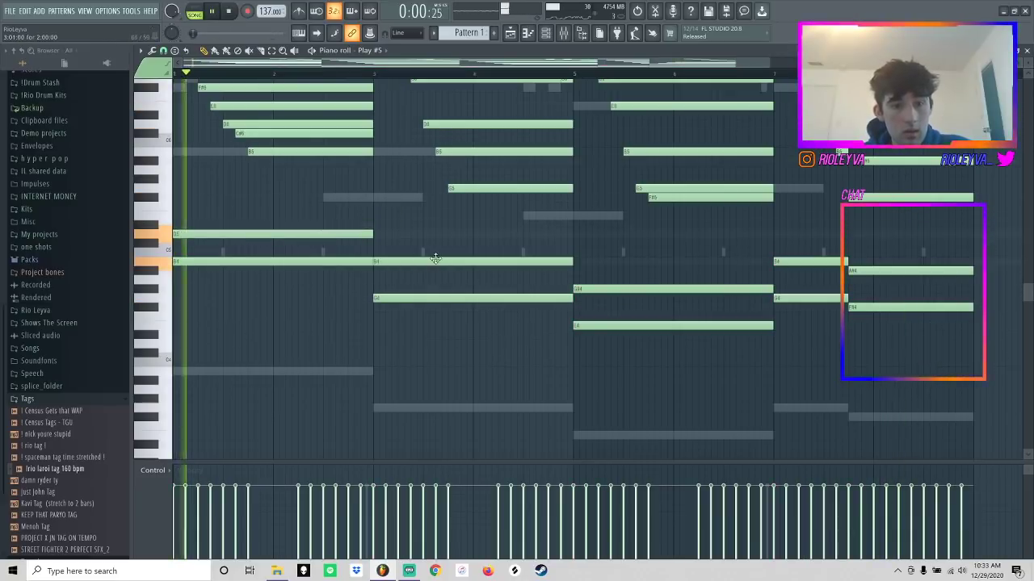
left_click(615, 293, "ctrl")
left_click_drag(582, 292, 581, 299)
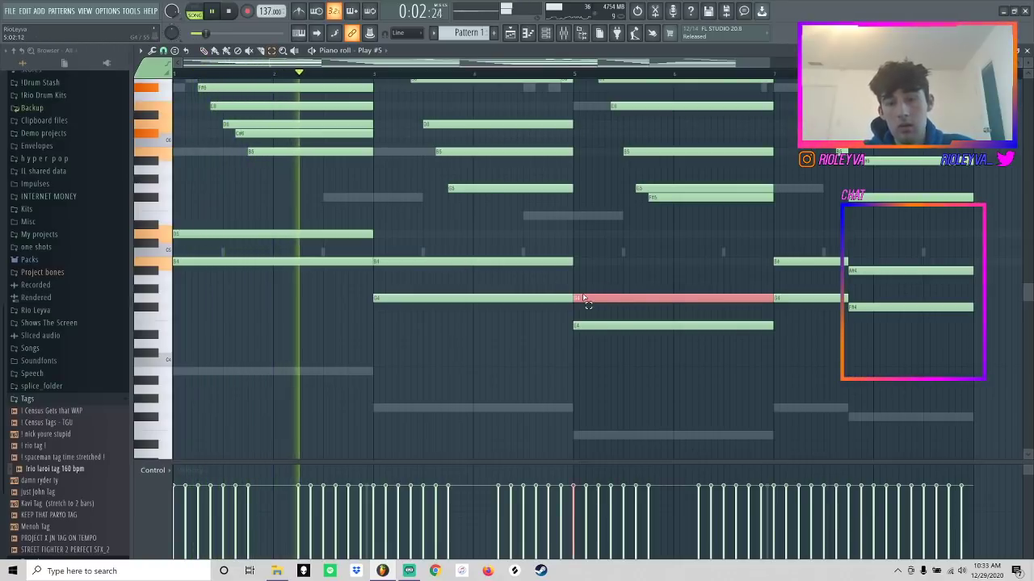
left_click(620, 286)
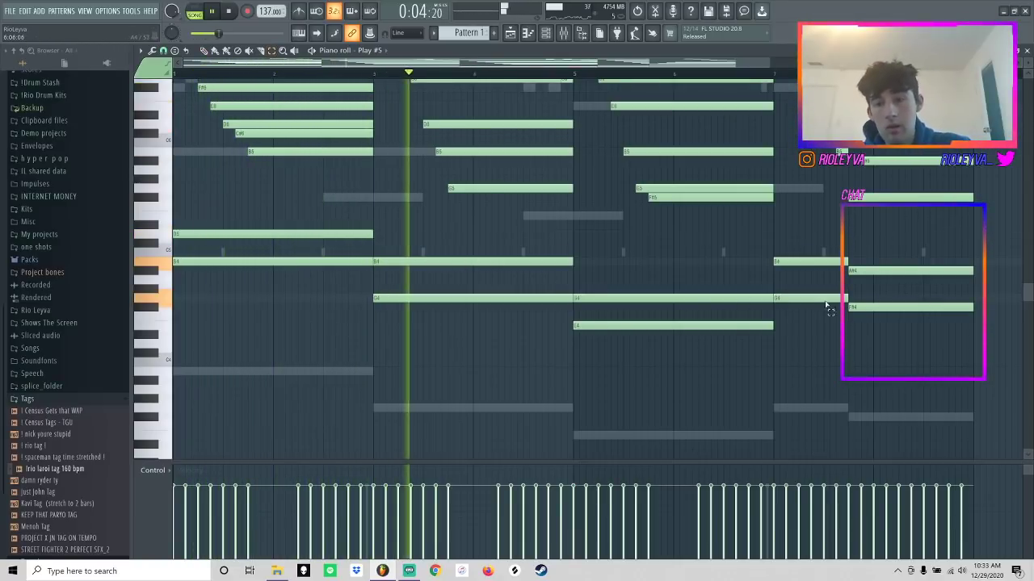
- Duplicate the five long bass notes again six semitones higher as a third chord voice
left_click_drag(887, 315, 813, 300)
left_click(712, 326, "ctrl+shift")
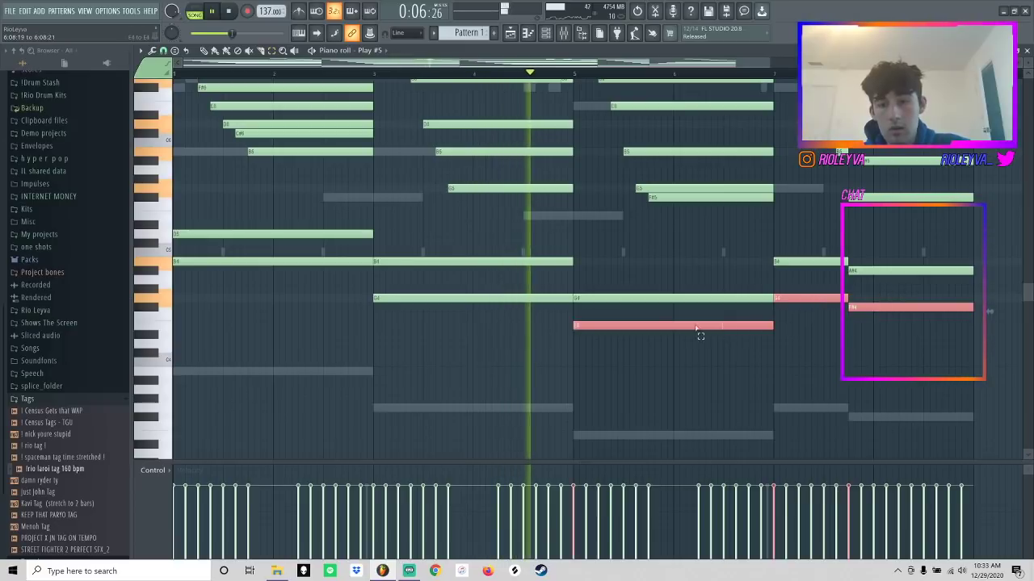
left_click(499, 300, "ctrl+shift")
left_click(323, 261, "ctrl+shift")
left_click_drag(327, 261, 275, 203)
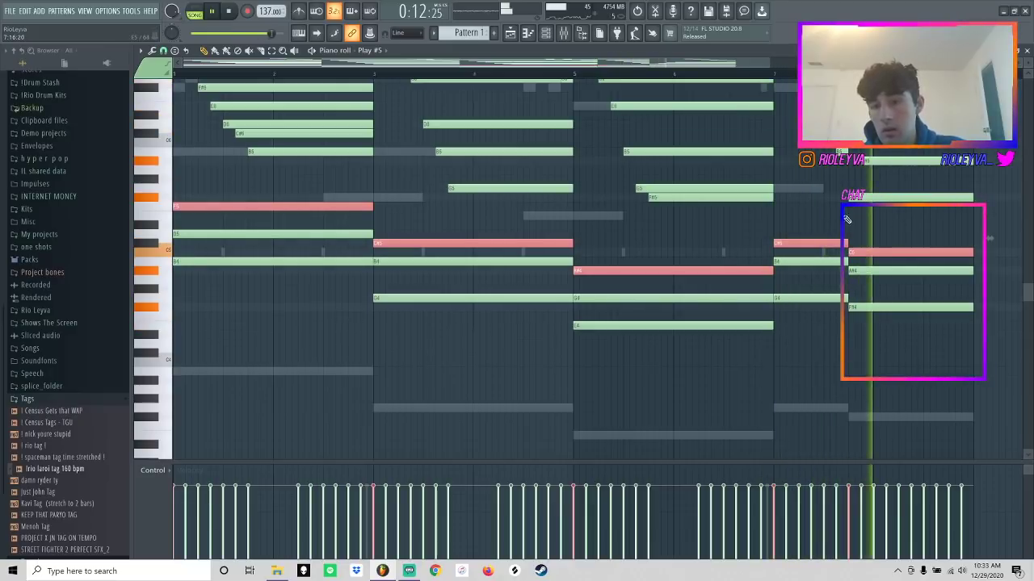
key("space")
key("ctrl+d")
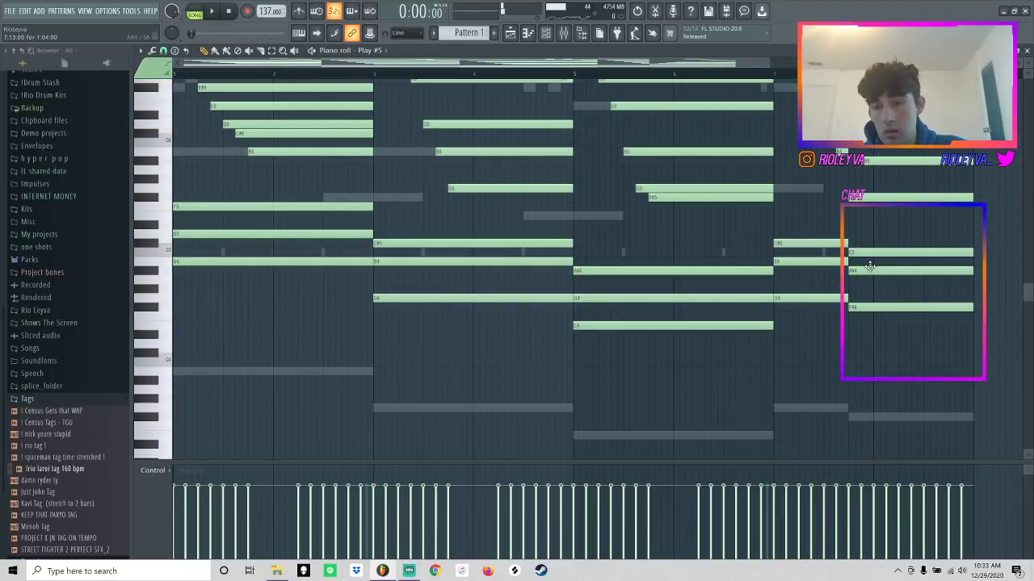
- Raise the top voice of the final chord to C#5 and play back from bar 7
left_click_drag(866, 252, 866, 239)
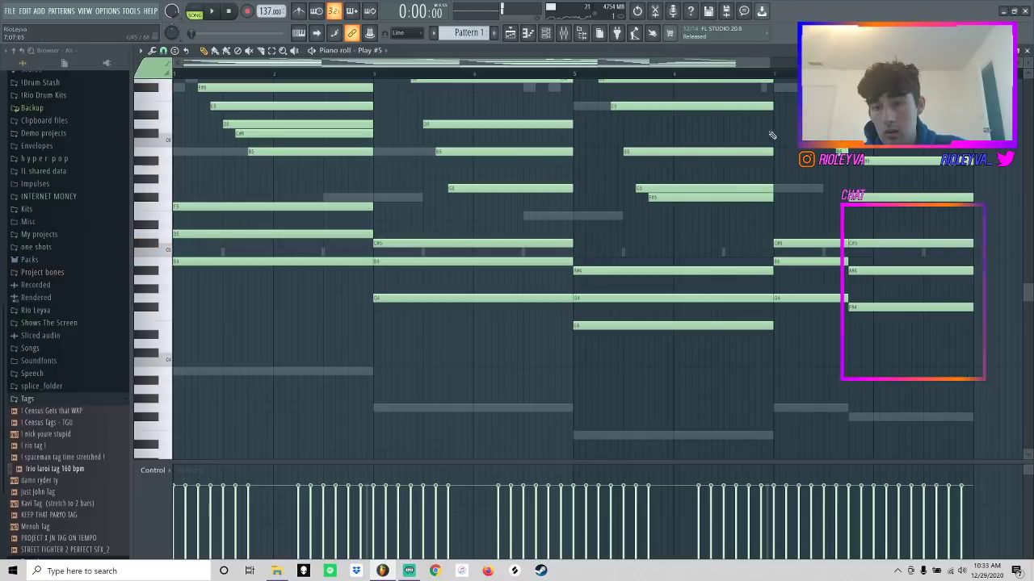
left_click(776, 76)
key("space")
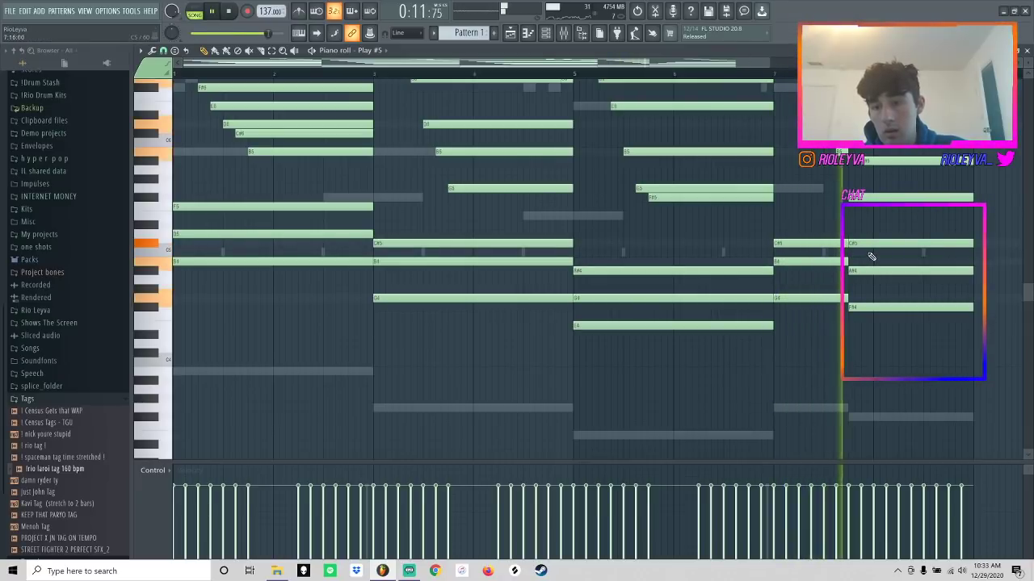
- Audition the harp together with the Play #2 channel, and solo the harp channel again
key("F6")
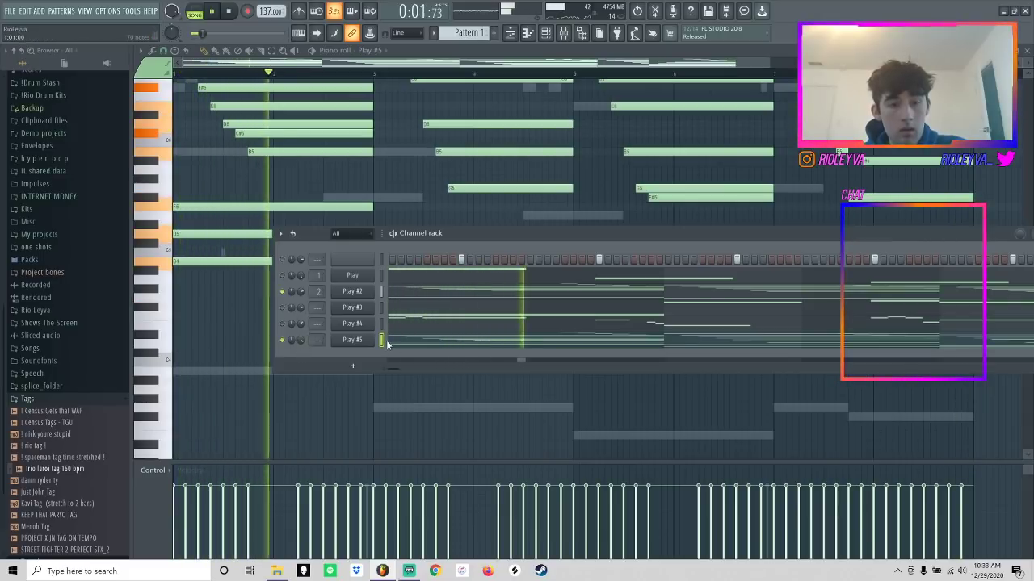
left_click(229, 11)
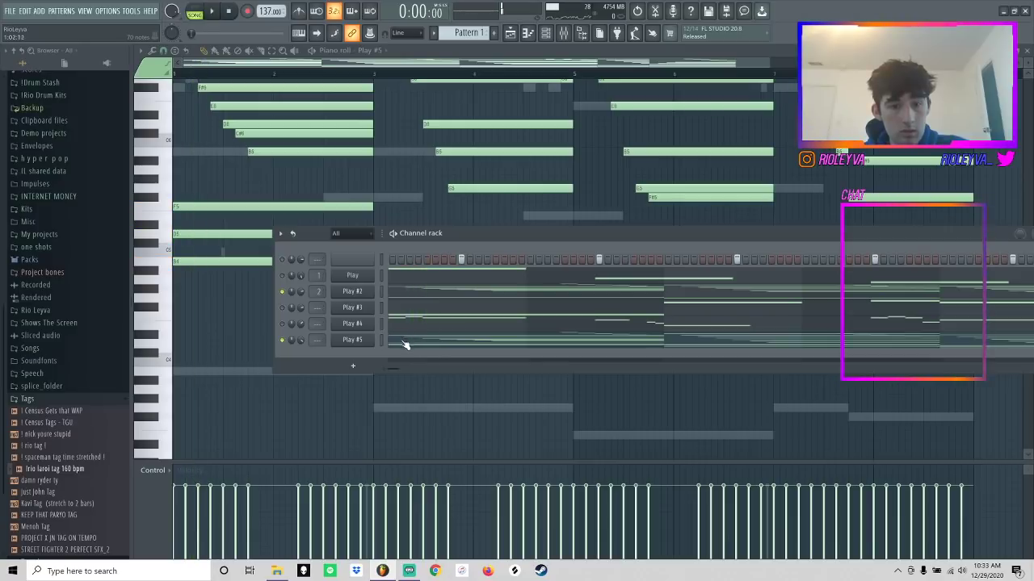
right_click(280, 342)
left_click(289, 351)
key("space")
key("space")
- Raise the harp chords' top notes to F#5 in bar 1, D5 in bar 3 and B4 in bar 5
left_click(406, 343)
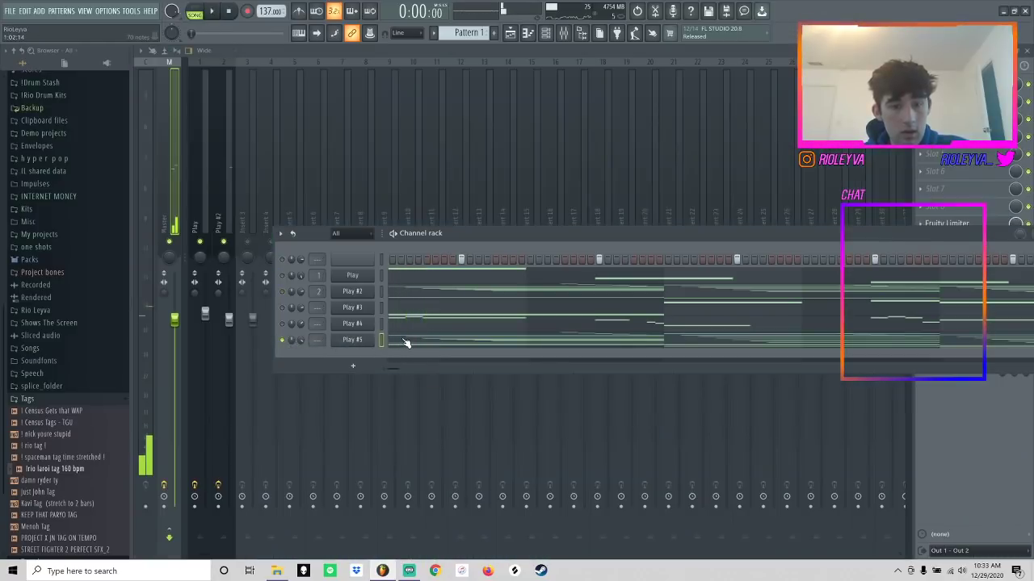
left_click(407, 344)
scroll(289, 296, "down", 5)
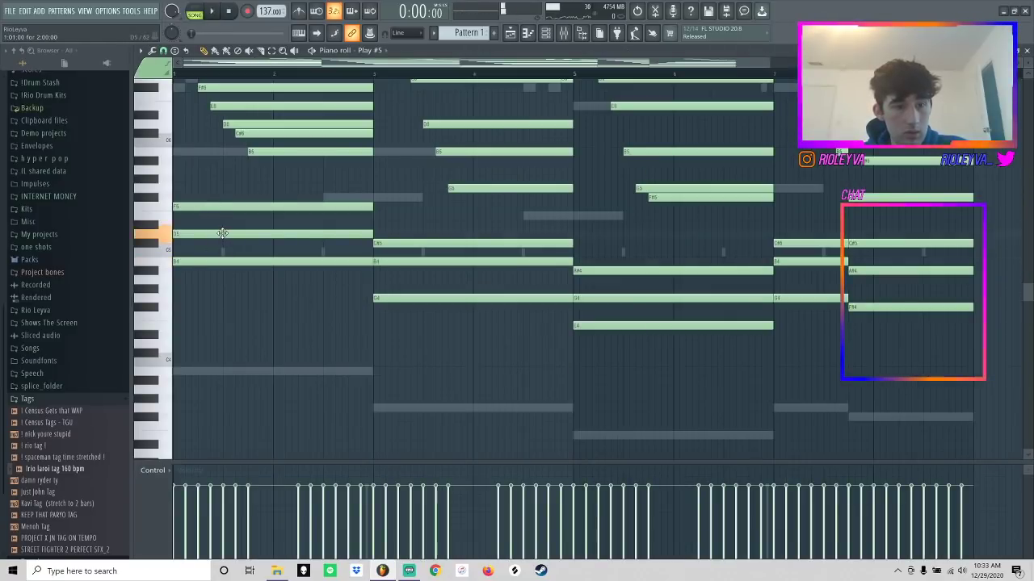
left_click(226, 234)
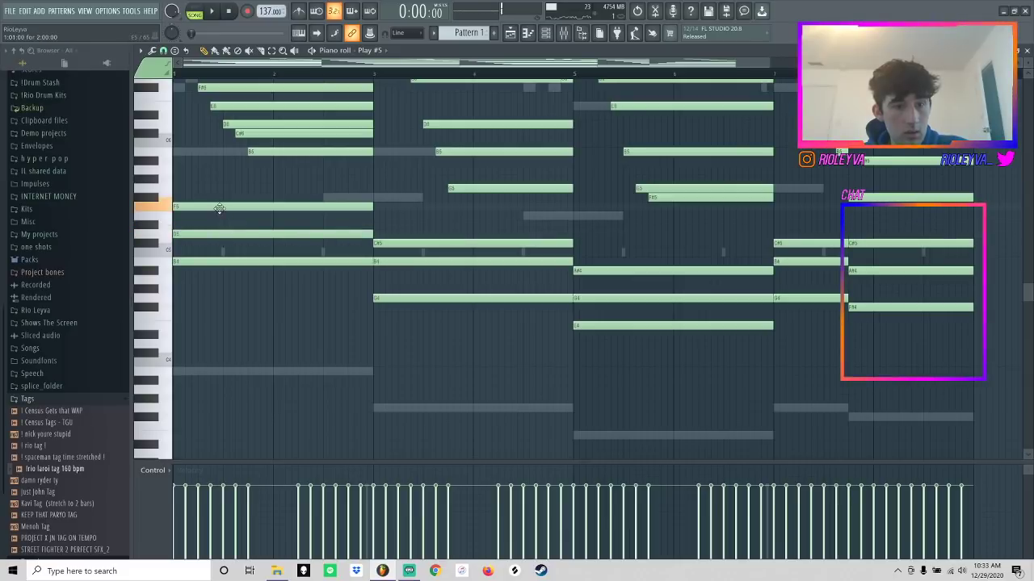
left_click_drag(219, 208, 219, 196)
left_click_drag(377, 244, 380, 233)
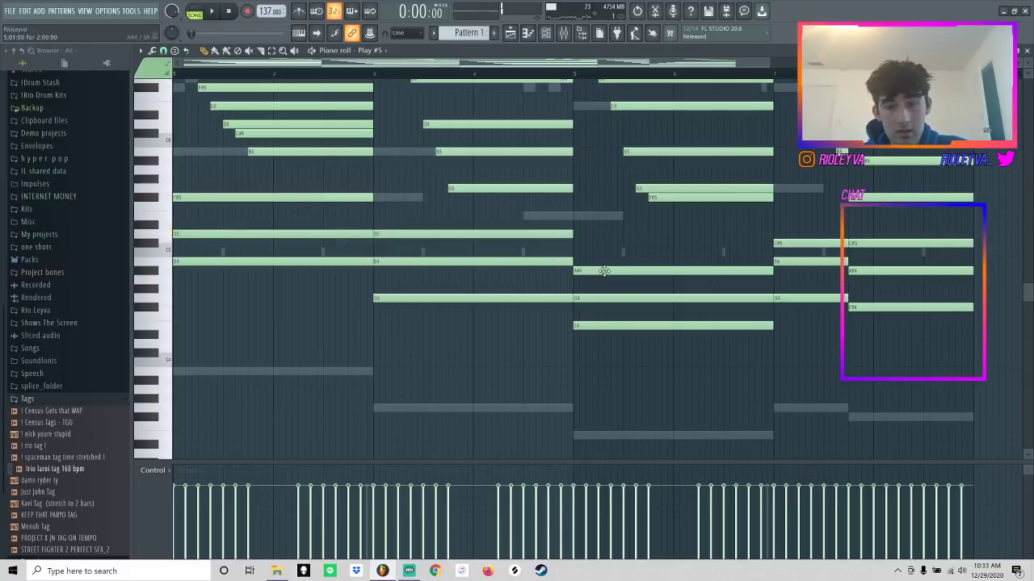
left_click_drag(607, 275, 606, 266)
- Raise the top note of the bar 7 harp chord to D5 during playback and unmute all the Play channels
key("space")
scroll(638, 242, "up", 3)
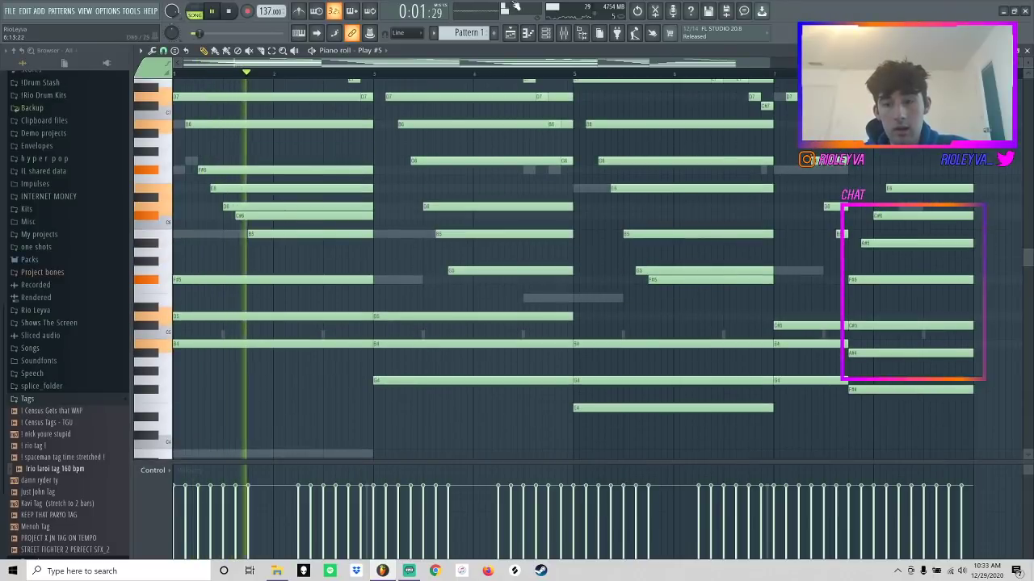
key("F6")
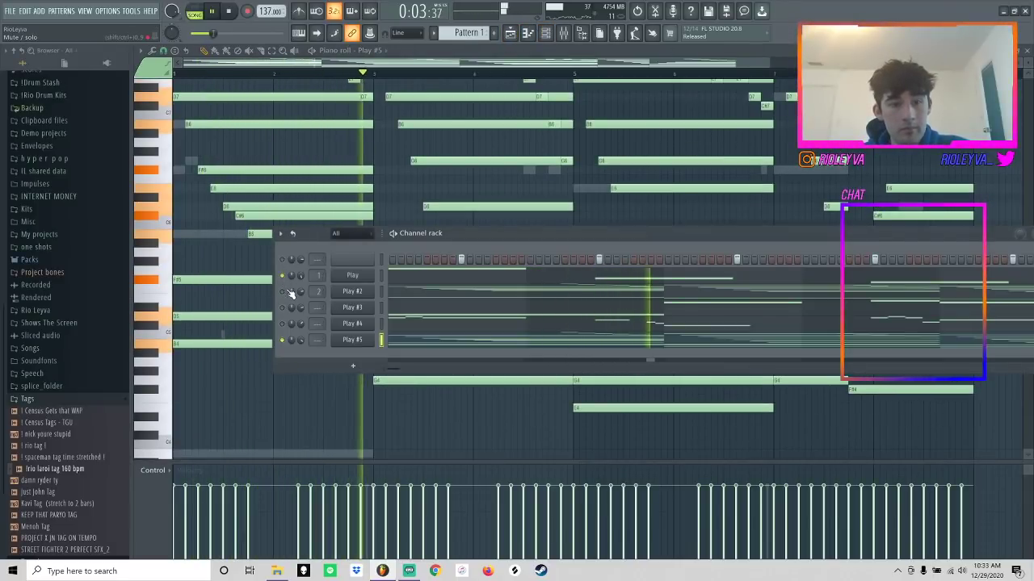
key("F6")
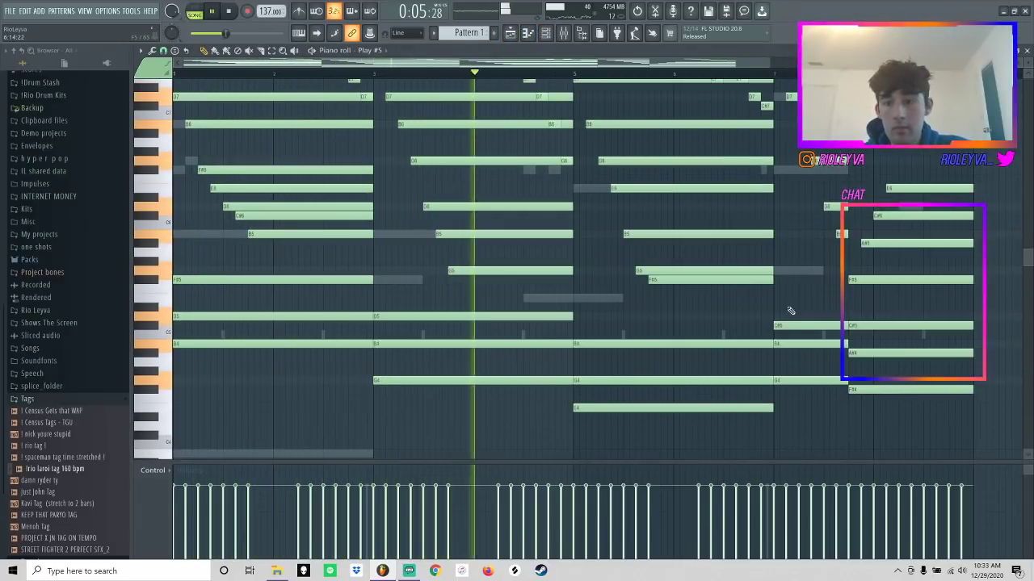
left_click_drag(789, 325, 788, 317)
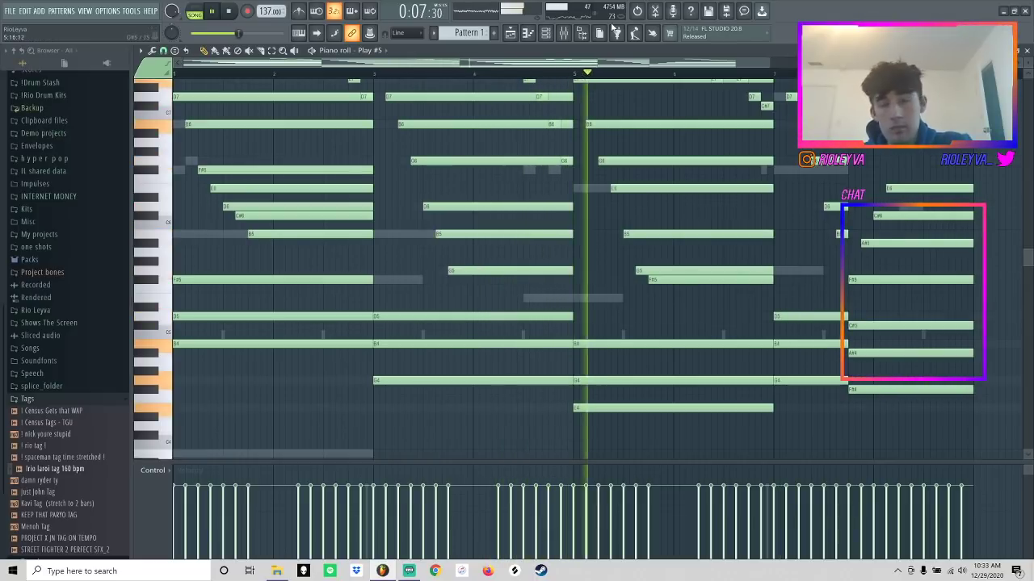
key("F6")
key("space")
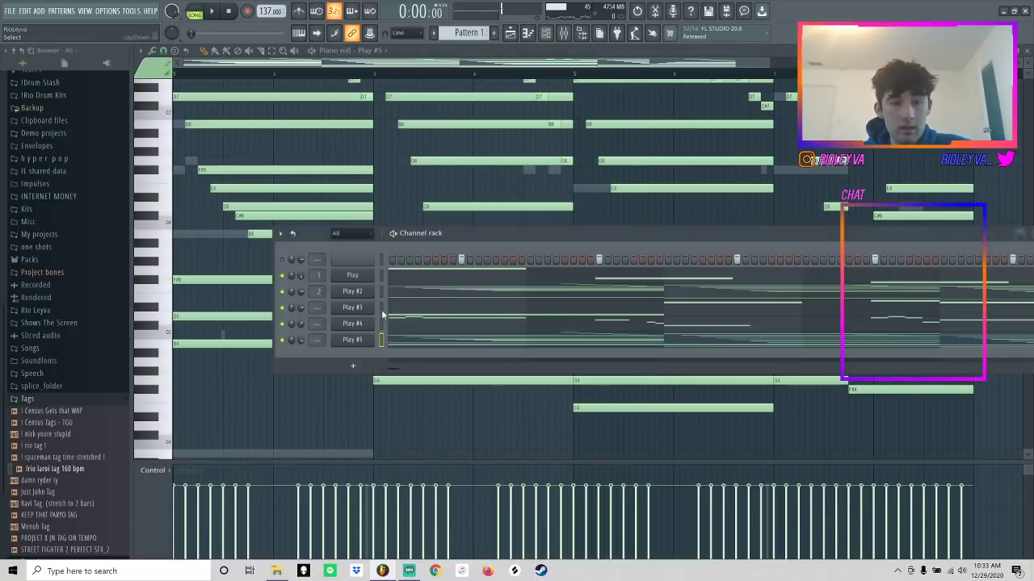
- Route the Play #3, Play #4 and Play #5 channels to mixer tracks 3, 4 and 5
left_click(578, 37)
left_click(248, 210)
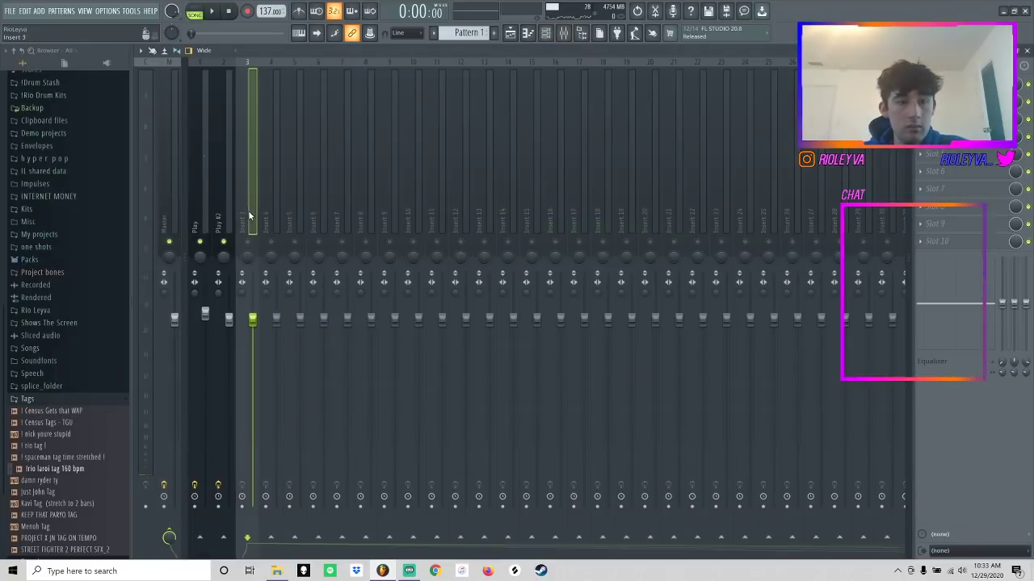
key("ctrl+l")
right_click(248, 241)
right_click(272, 241)
right_click(296, 242)
right_click(298, 241)
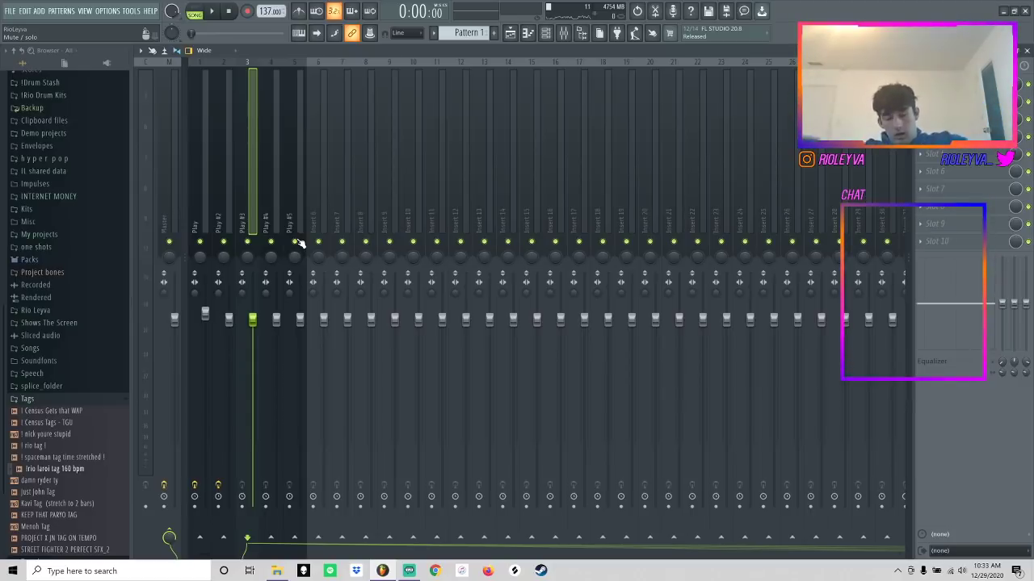
- Play the loop with the Play mixer track isolated and add Fruity Reeverb 2 to that track
key("space")
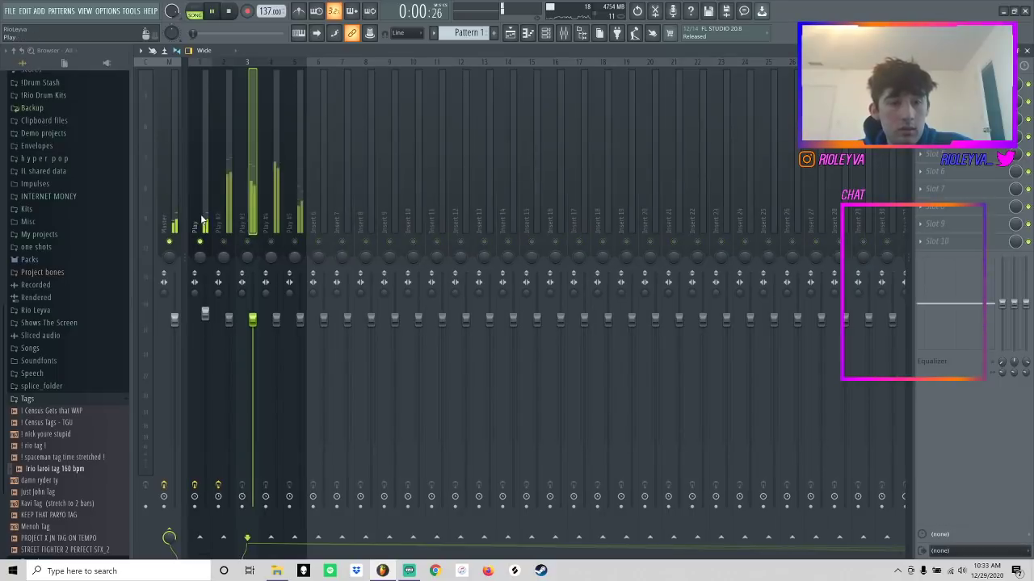
right_click(199, 241)
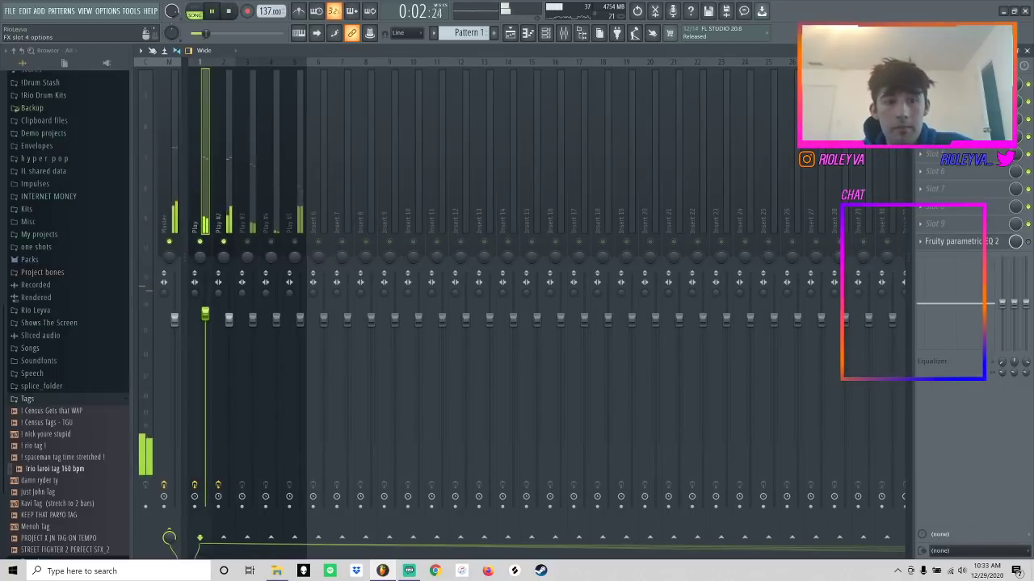
left_click(920, 119)
left_click(864, 254)
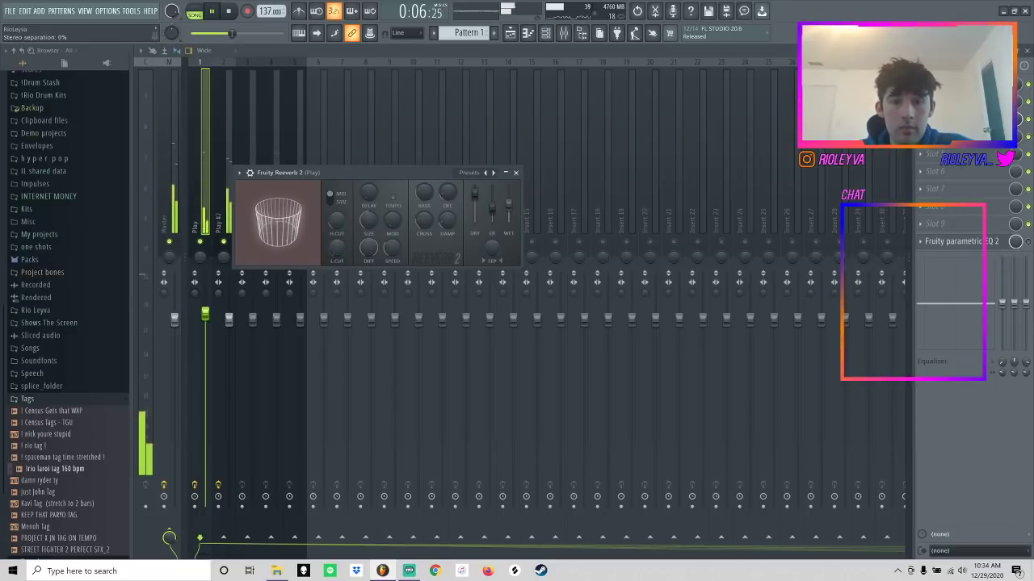
left_click(516, 174)
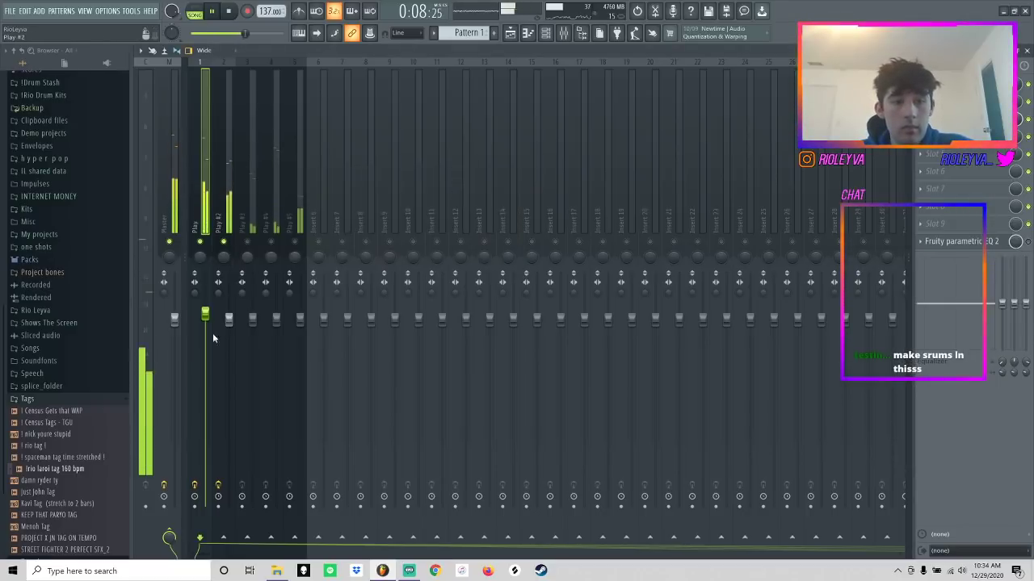
- Add Fruity Reeverb 2 to the first effect slot of the Play #3 mixer track
left_click(249, 218)
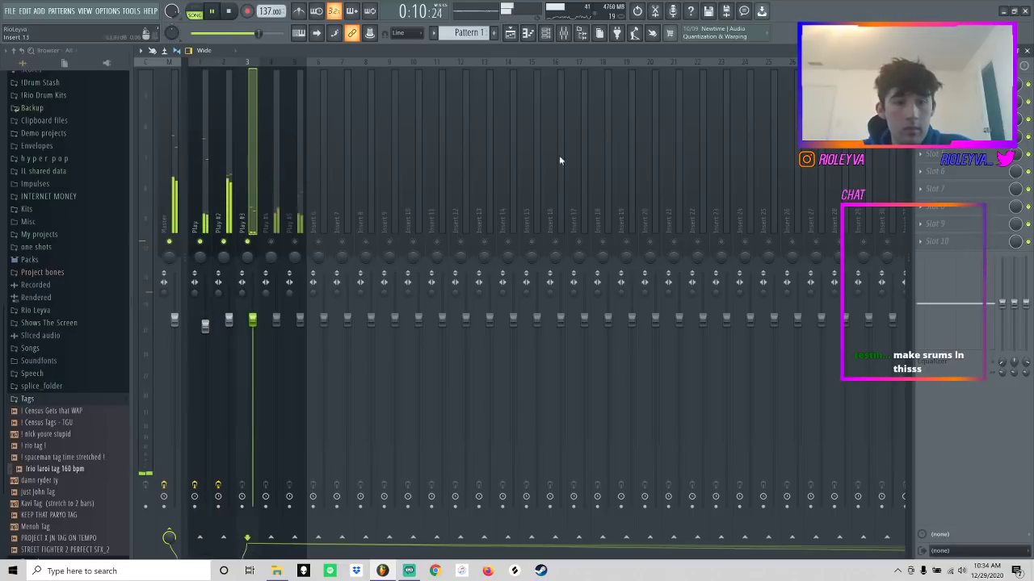
left_click(920, 85)
left_click(871, 255)
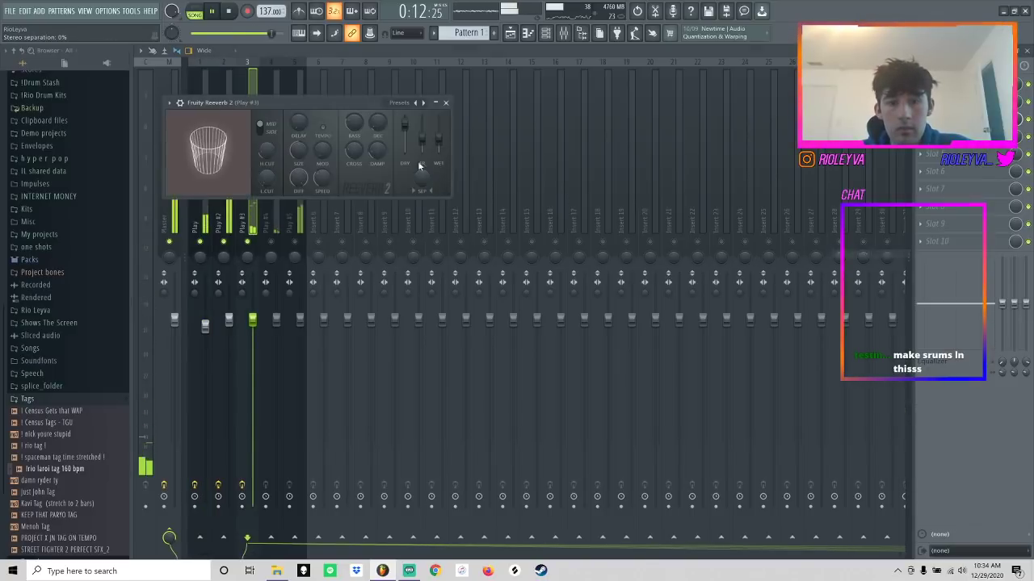
left_click(446, 103)
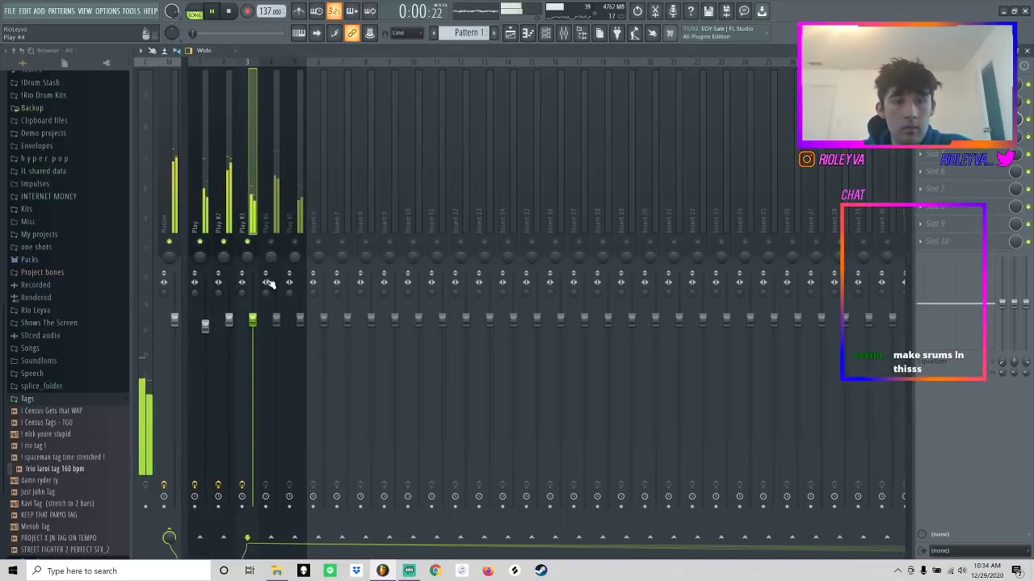
- Lower the Play #4 mixer fader well below unity and add Fruity Parametric EQ 2 with its highs rolled off
left_click(273, 216)
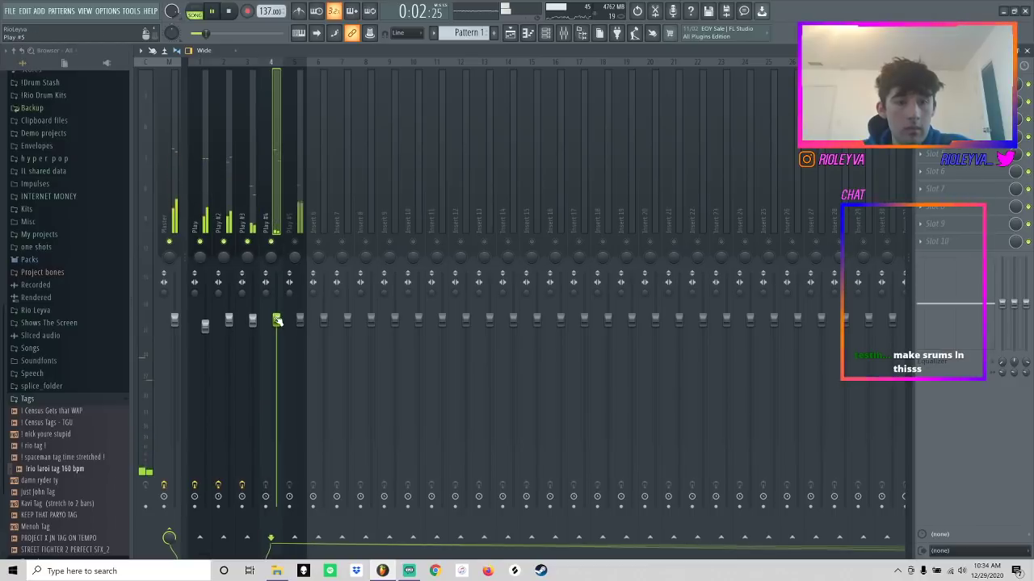
left_click_drag(276, 338, 276, 368)
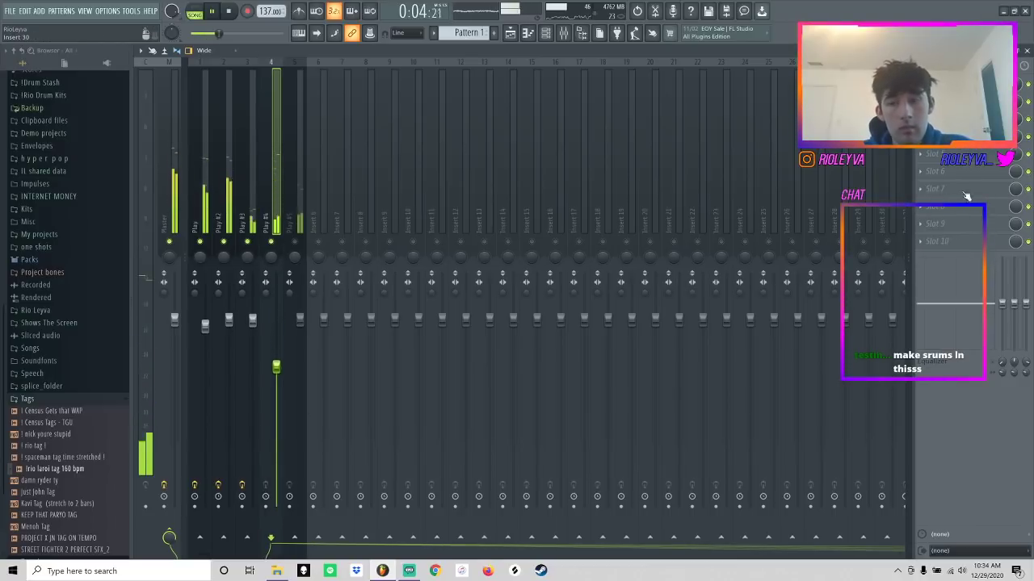
left_click(976, 151)
left_click(891, 268)
left_click_drag(449, 250, 455, 292)
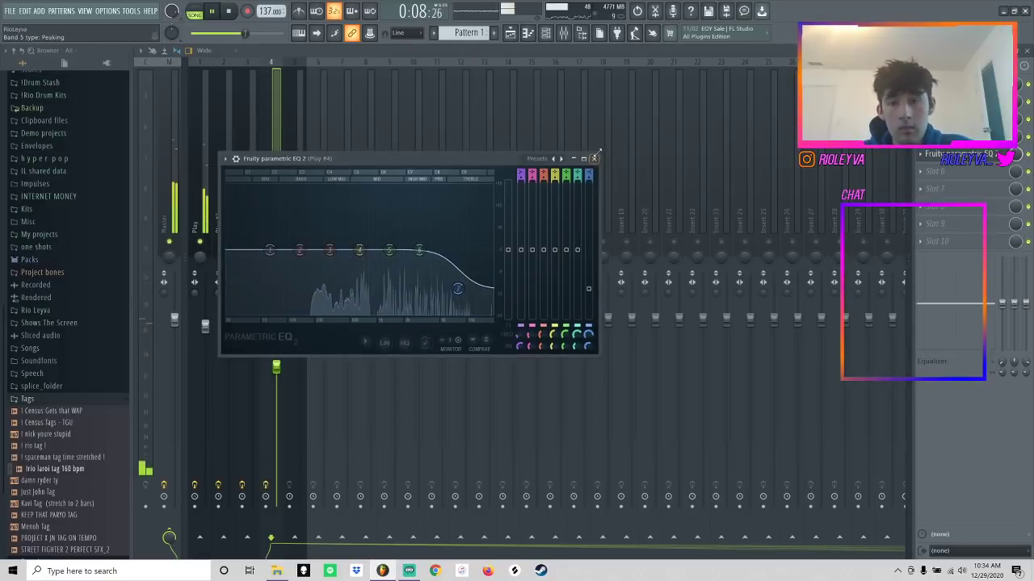
left_click(594, 159)
- Lower the Play mixer track to about -2.8 dB and raise the Play #5 track above unity
left_click_drag(205, 326, 205, 340)
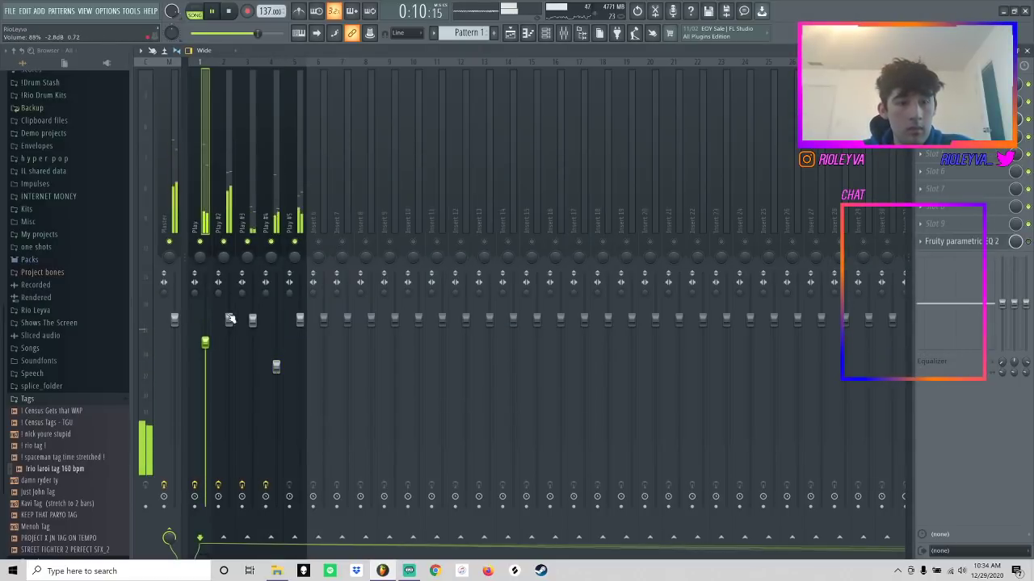
left_click_drag(300, 319, 299, 287)
- Add Fruity Parametric EQ 2 to Play #5 with a low cut and treble boost, and raise its fader to 5.6 dB
left_click(957, 153)
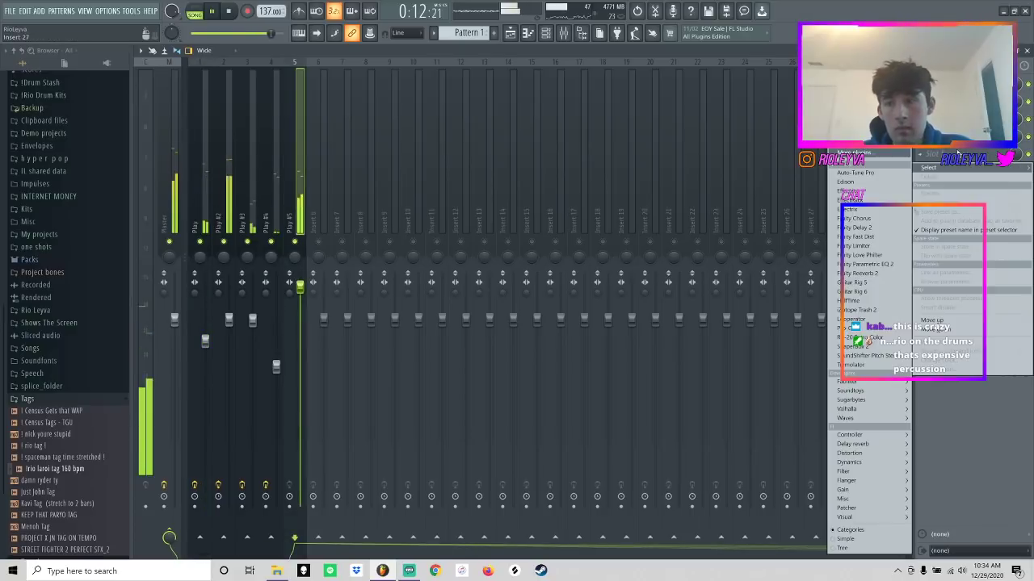
left_click(864, 264)
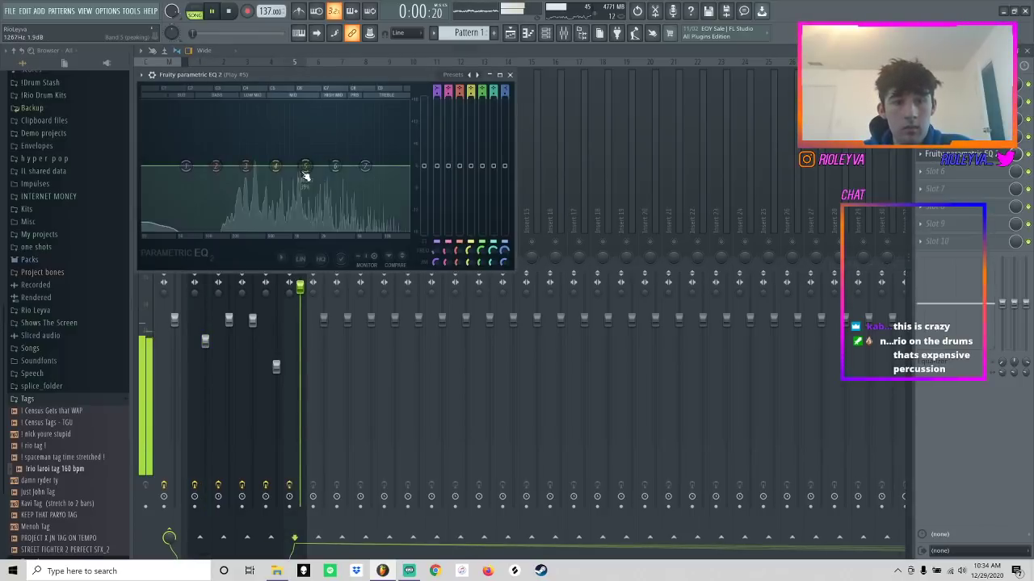
left_click_drag(186, 166, 173, 227)
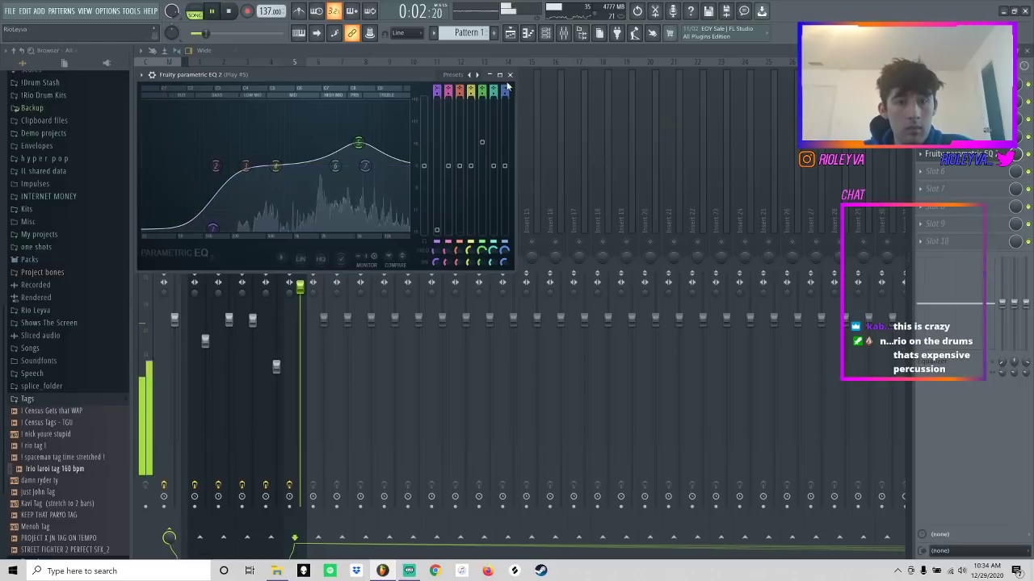
left_click(510, 74)
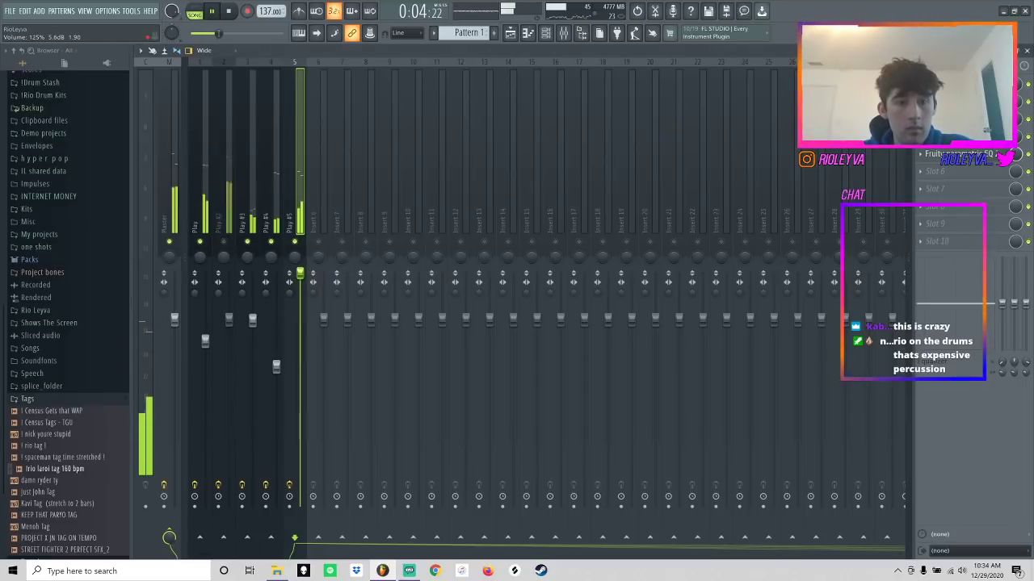
- Soften the Play #5 EQ's low cut, flatten its treble boost and pull down the high shelf, and stop playback
left_click(953, 154)
left_click_drag(202, 223, 211, 179)
left_click_drag(359, 143, 361, 191)
left_click(509, 75)
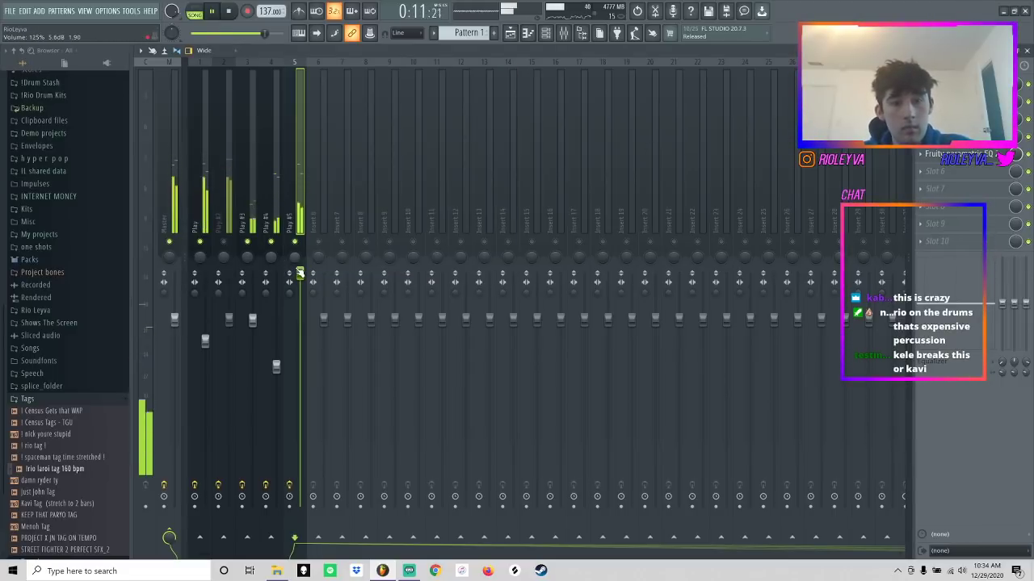
left_click(953, 153)
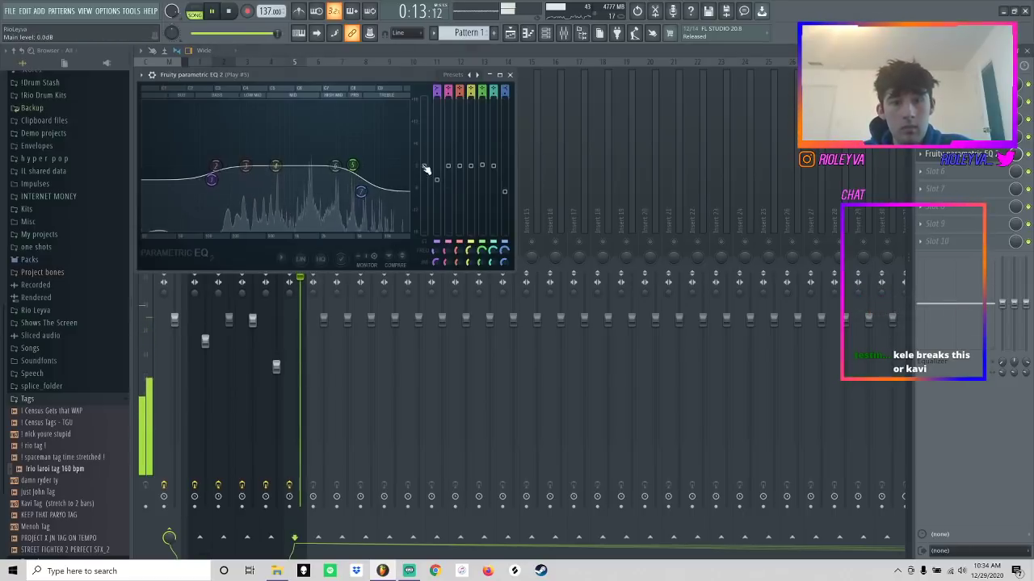
left_click(510, 74)
key("space")
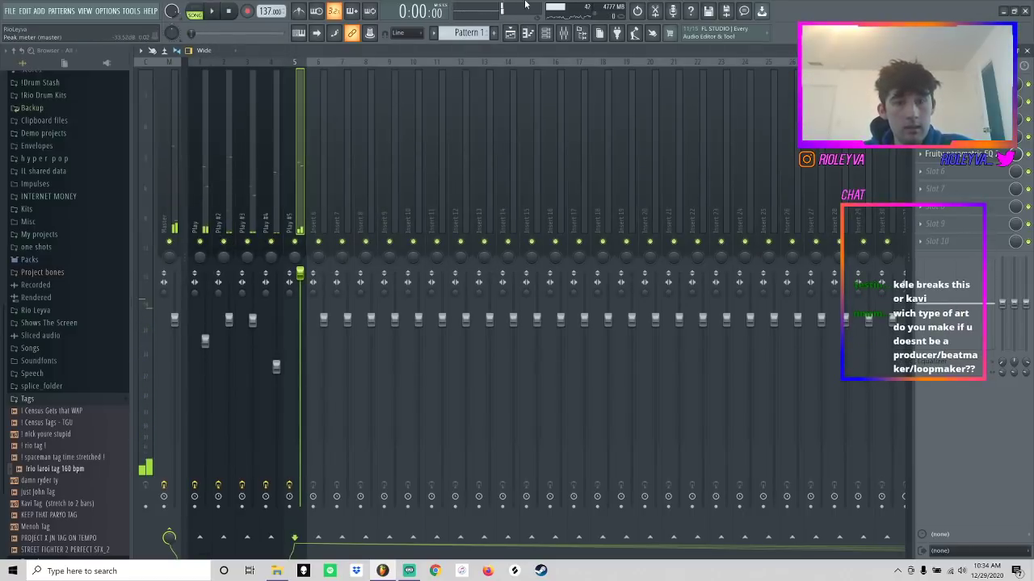
- Split Pattern 1 by channel and place the five resulting patterns on playlist tracks 1 to 5 from bar 1
left_click(510, 33)
left_click(435, 33)
left_click(504, 189)
right_click(323, 102)
left_click(181, 172, "shift")
left_click_drag(181, 172, 285, 90)
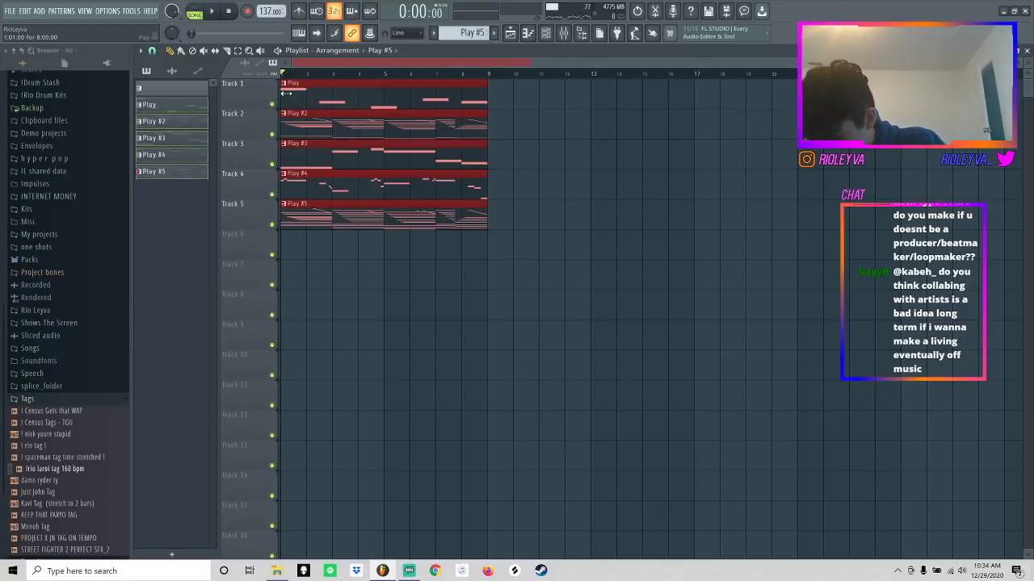
- Repeat the five playlist clips six times through bar 56 and delete the block in bars 41 to 48
key("ctrl+b")
key("ctrl+b")
key("ctrl+b")
key("ctrl+b")
key("ctrl+b")
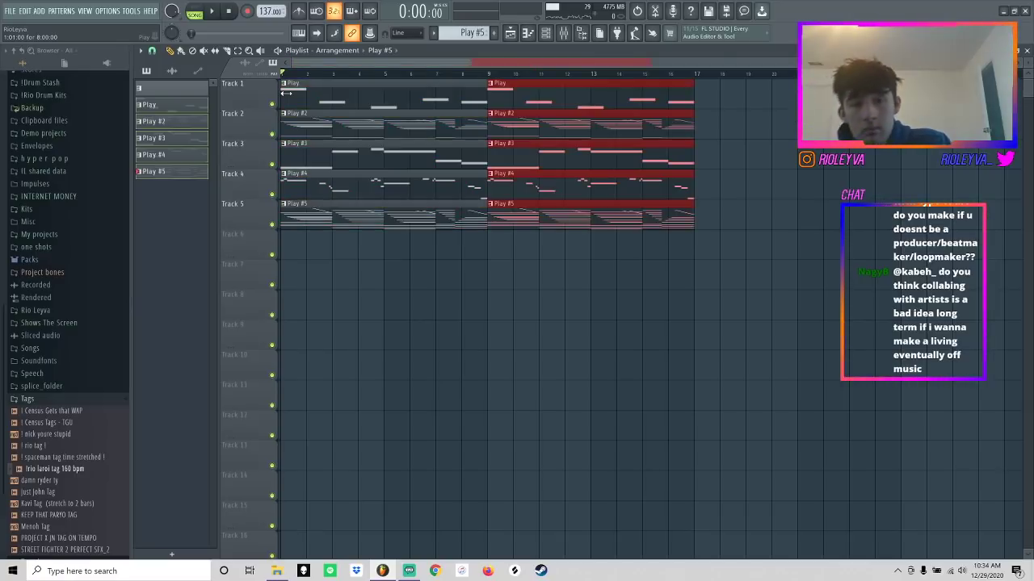
key("ctrl+b")
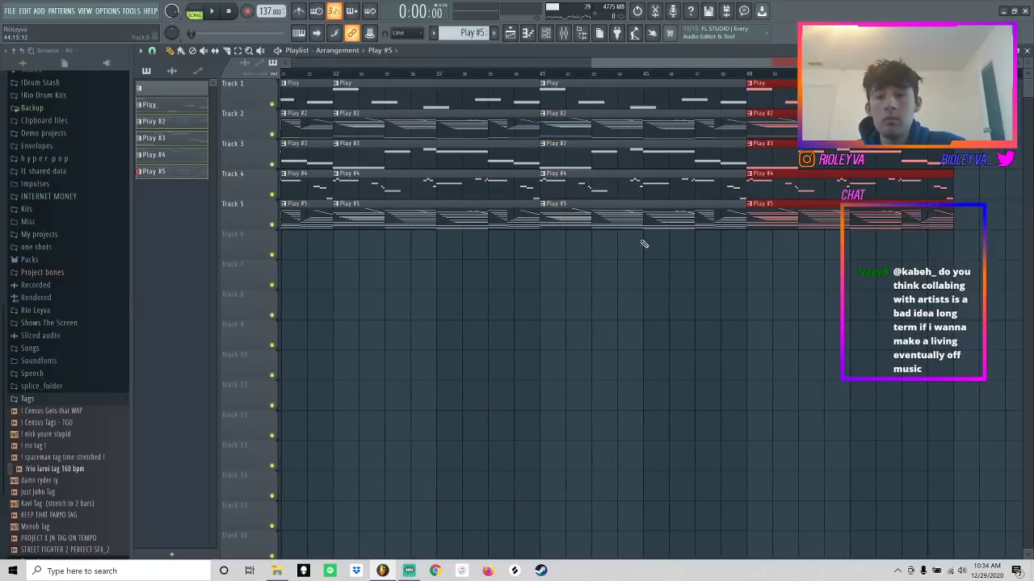
right_click(634, 218)
left_click_drag(339, 53, 4, 79)
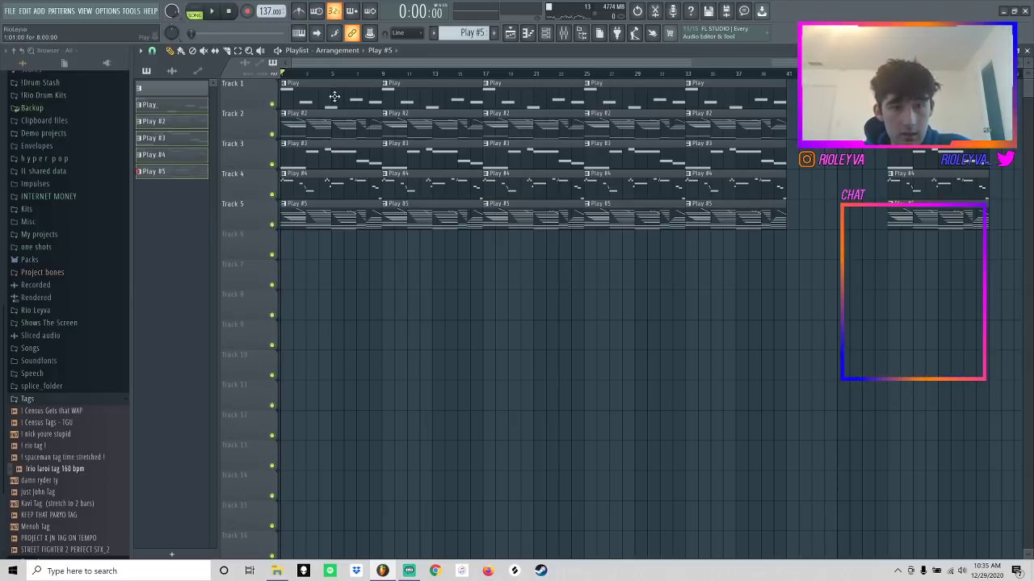
- Delete the Play #3, Play #4 and Play #5 clips from bars 1 to 8 and play the arrangement
right_click(340, 217)
right_click(319, 185)
right_click(323, 155)
key("space")
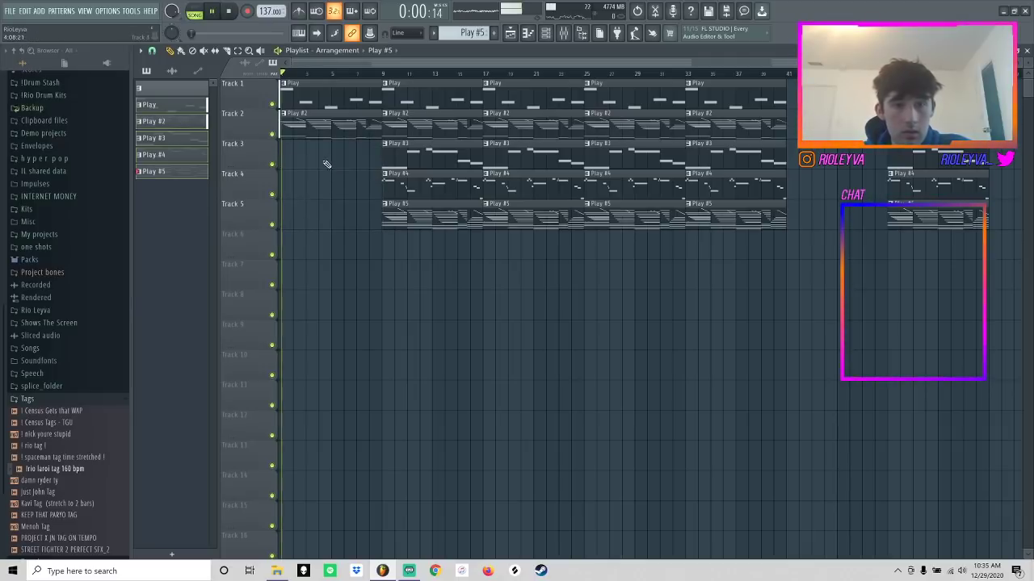
- Delete the Play, Play #2 and Play #4 clips from bars 9 to 16
right_click(449, 127)
right_click(442, 101)
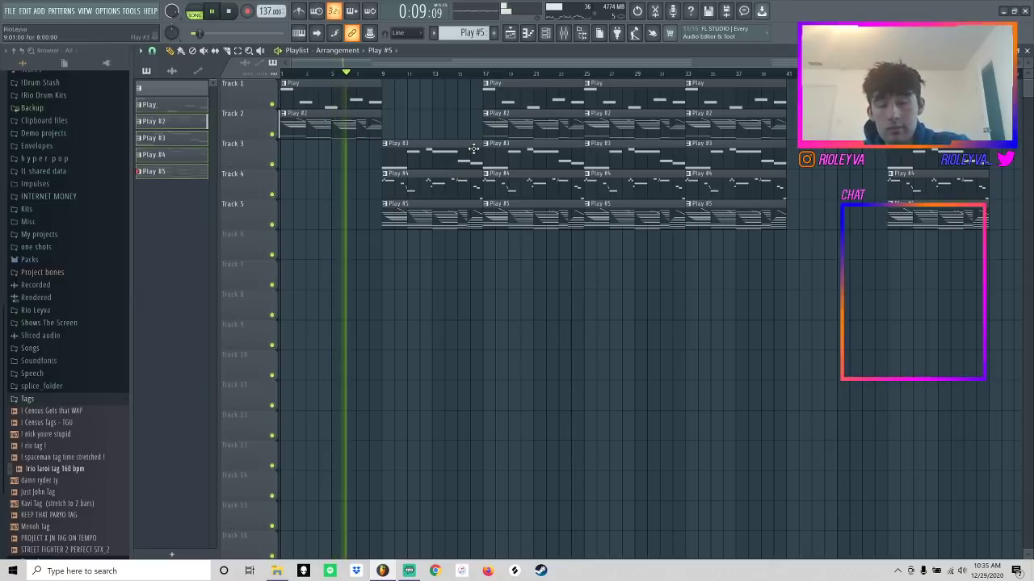
right_click(444, 185)
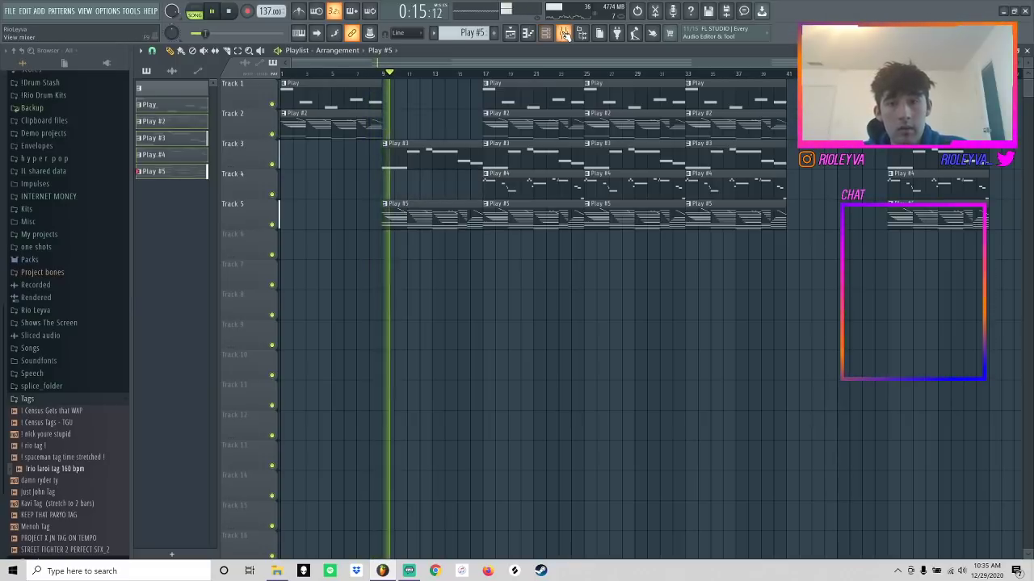
- Lower the Play #3 mixer fader slightly and replay the arrangement from bar 9
key("F9")
left_click_drag(252, 320, 253, 331)
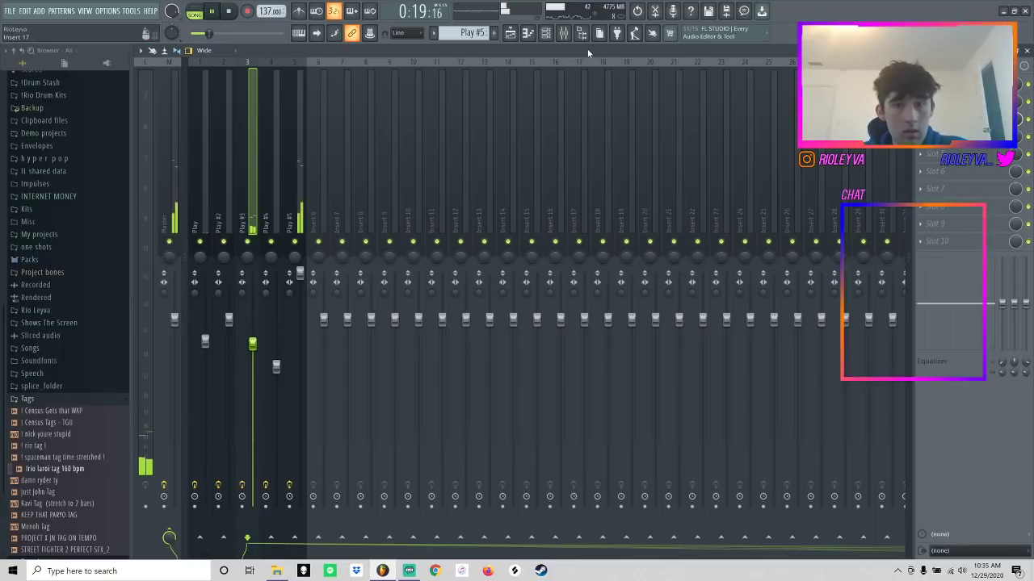
left_click(510, 32)
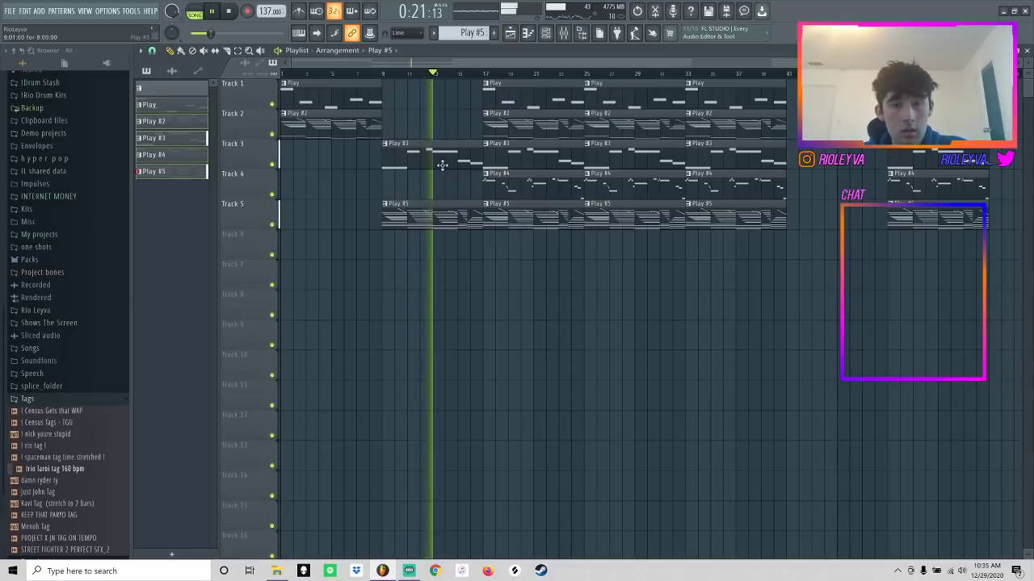
left_click(385, 74)
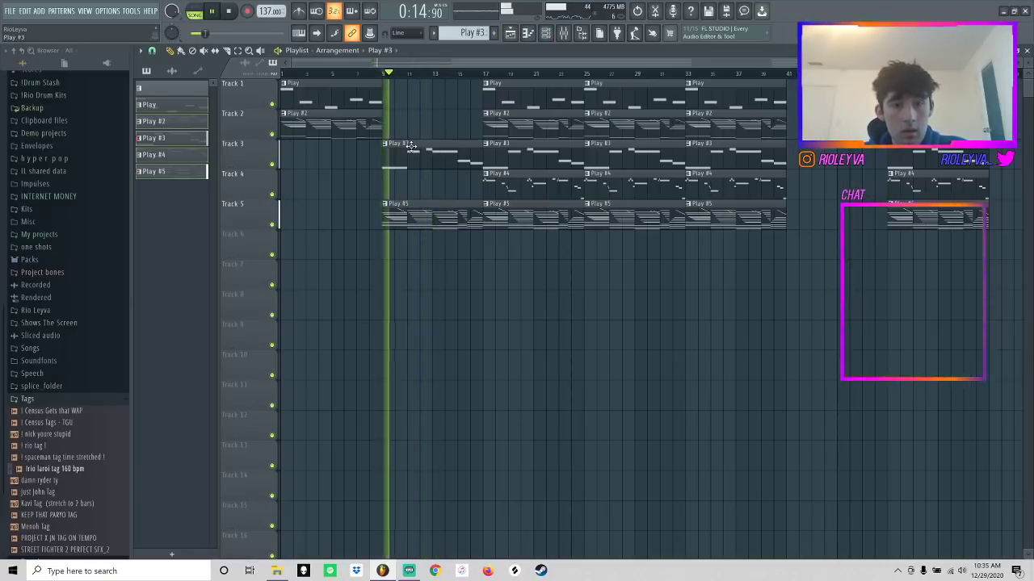
- Open the Play #3 pattern in the piano roll, shorten all its notes slightly and play it
double_click(408, 145)
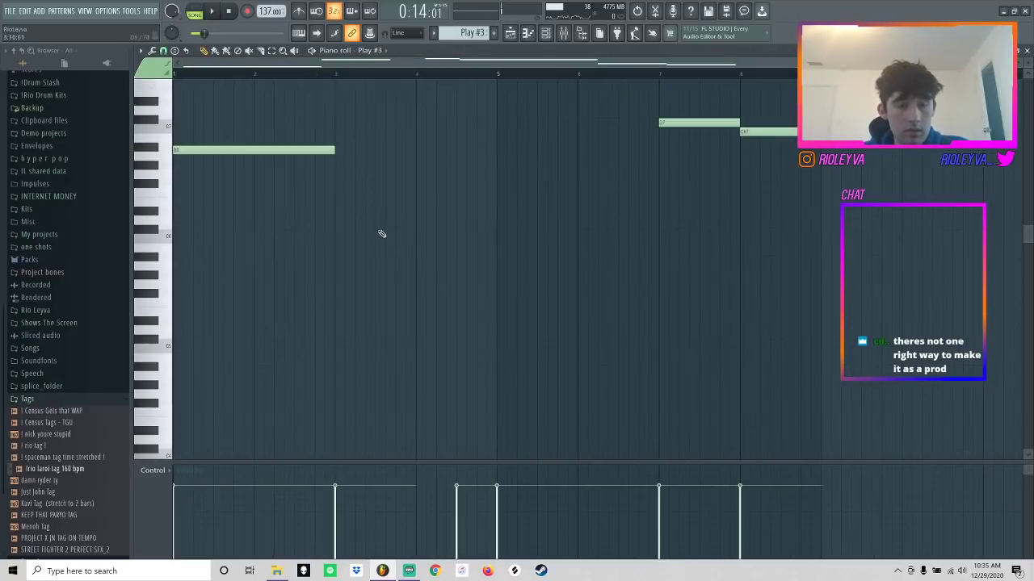
key("ctrl+a")
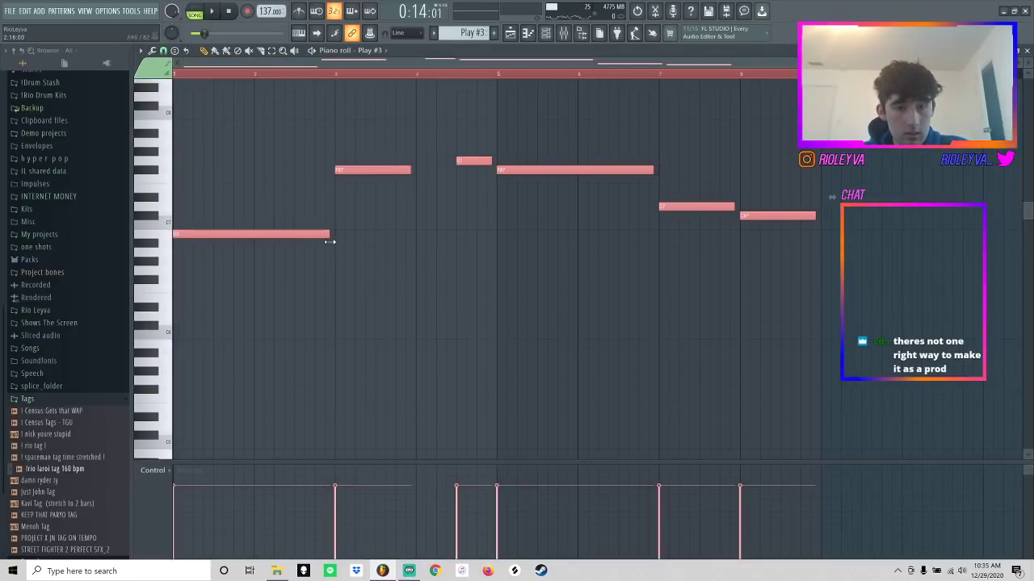
key("space")
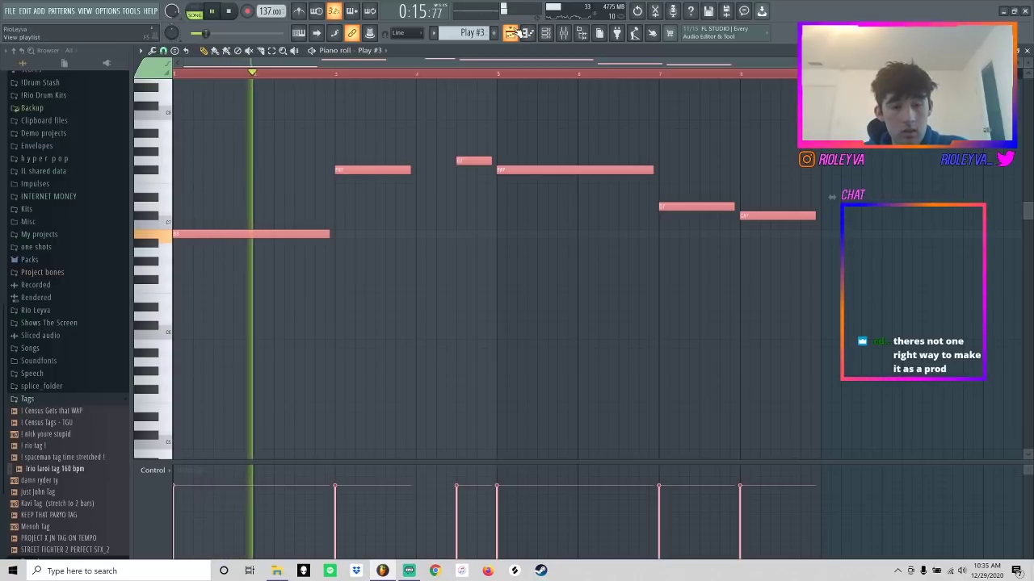
- Lower the velocity of the first Play #3 note well below the others, replaying between adjustments
key("space")
left_click(197, 521)
key("space")
key("space")
left_click_drag(196, 523, 191, 559)
key("space")
key("space")
left_click(185, 538)
key("space")
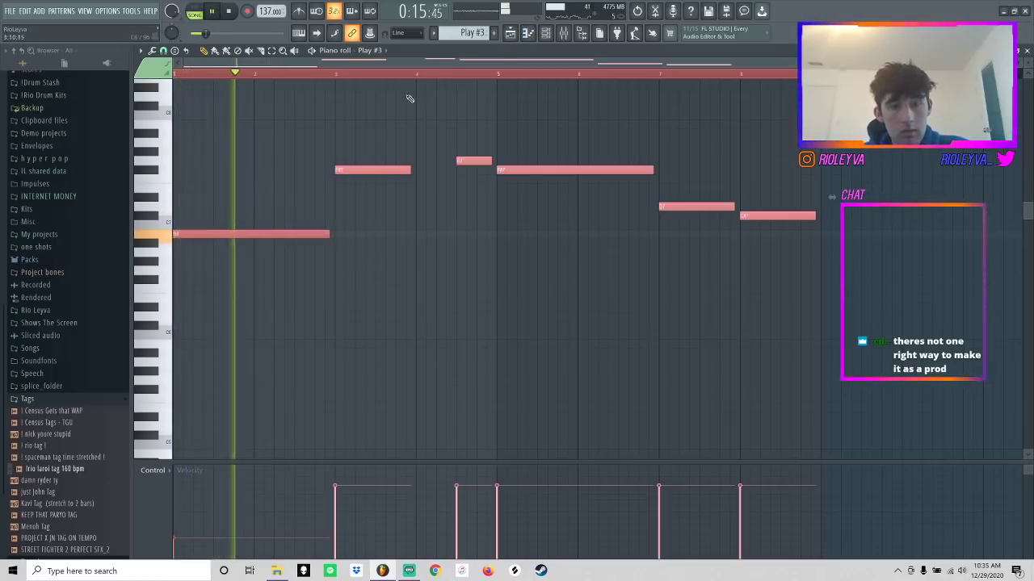
- Extend all Play #3 notes back to full length and return to the playlist
left_click(431, 113)
right_click(433, 114)
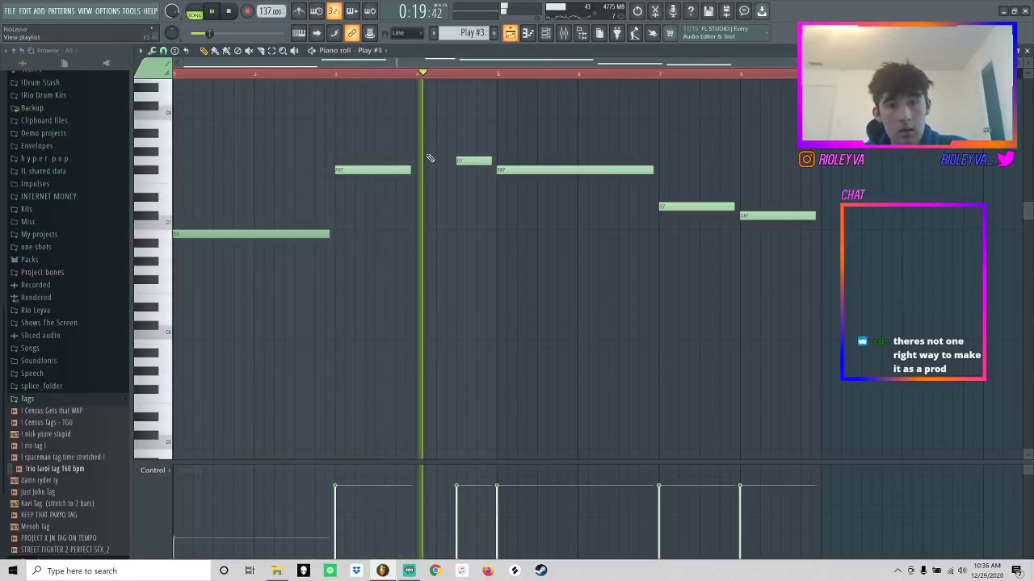
key("ctrl+a")
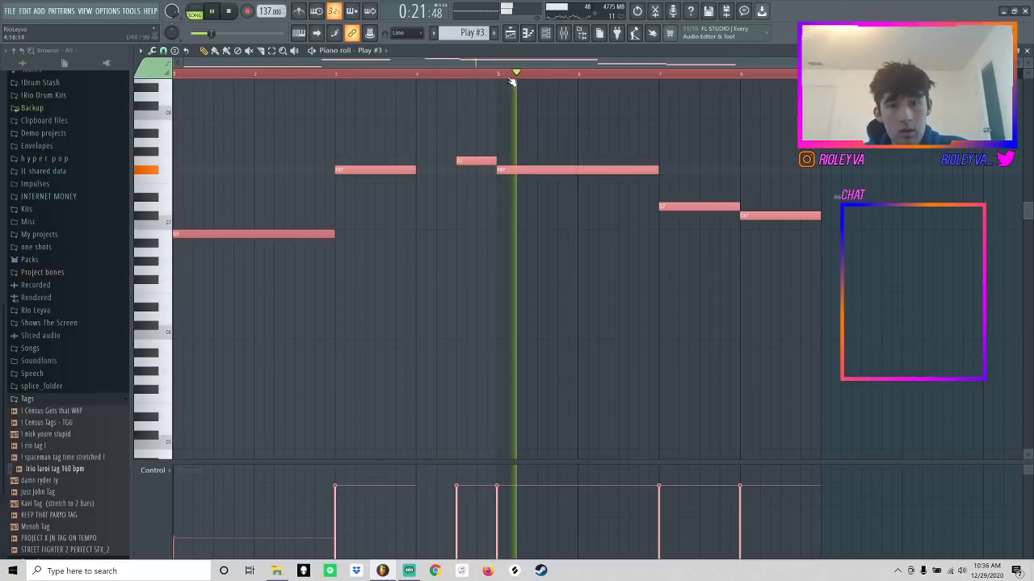
key("F5")
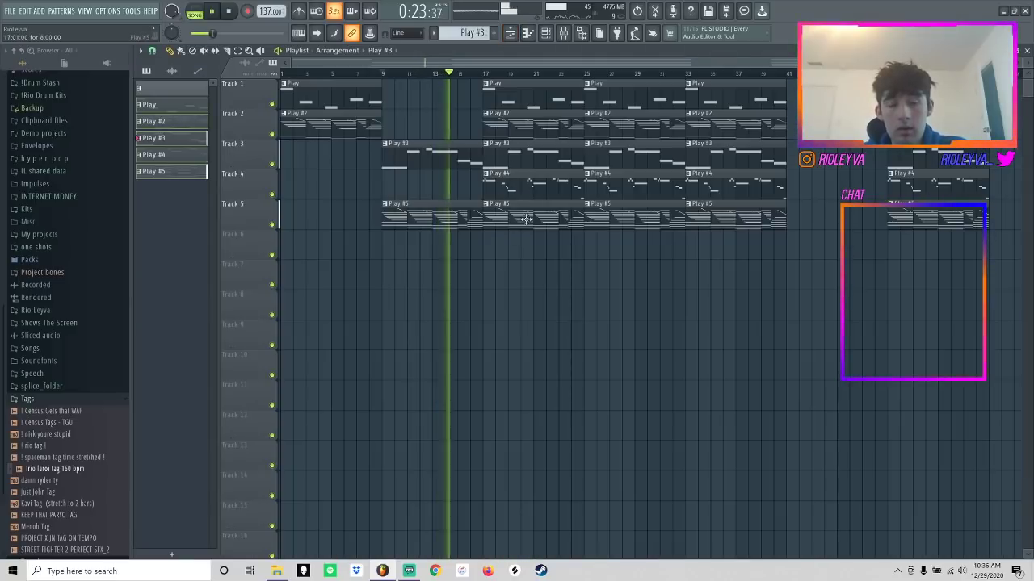
key("space")
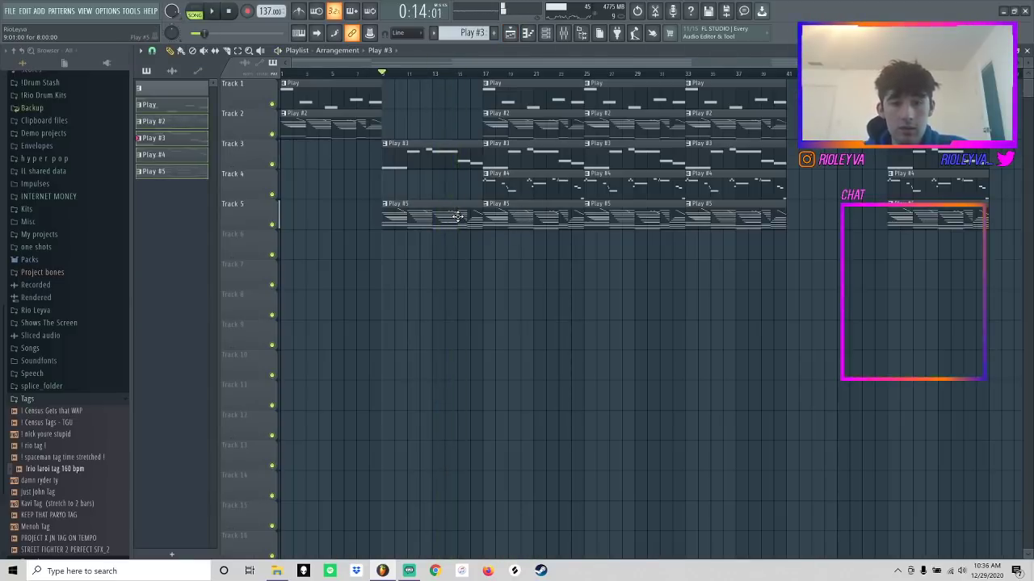
- Replace the Play #3 and Play #5 clips in bars 9 to 16 with a duplicate of the Play #2 clip
right_click(457, 217)
right_click(415, 159)
left_click(370, 134, "ctrl")
key("ctrl+b")
left_click(394, 150, "ctrl")
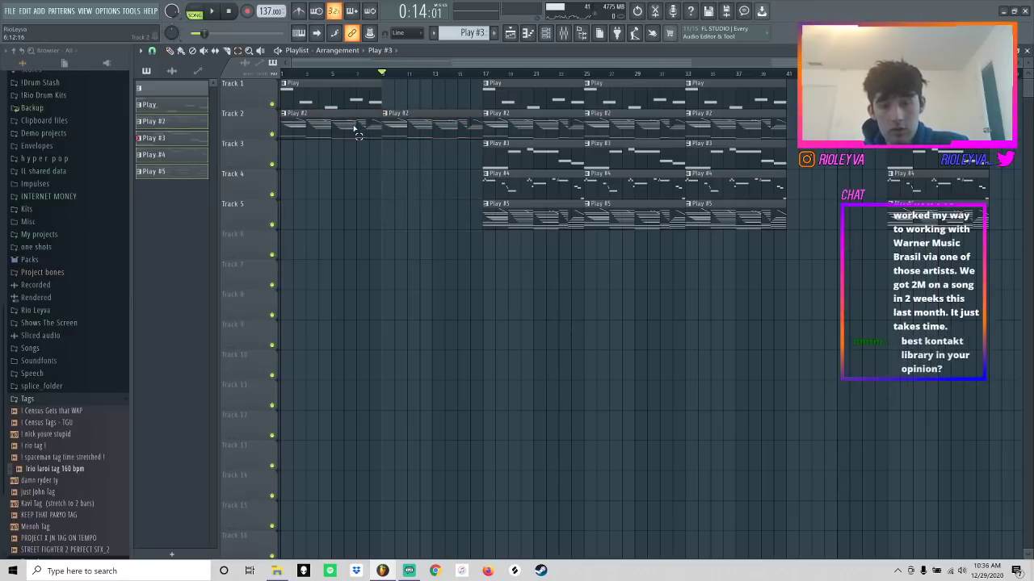
- Add the Play #4 and Play #3 clips to bars 9 to 16 while playing the arrangement
key("space")
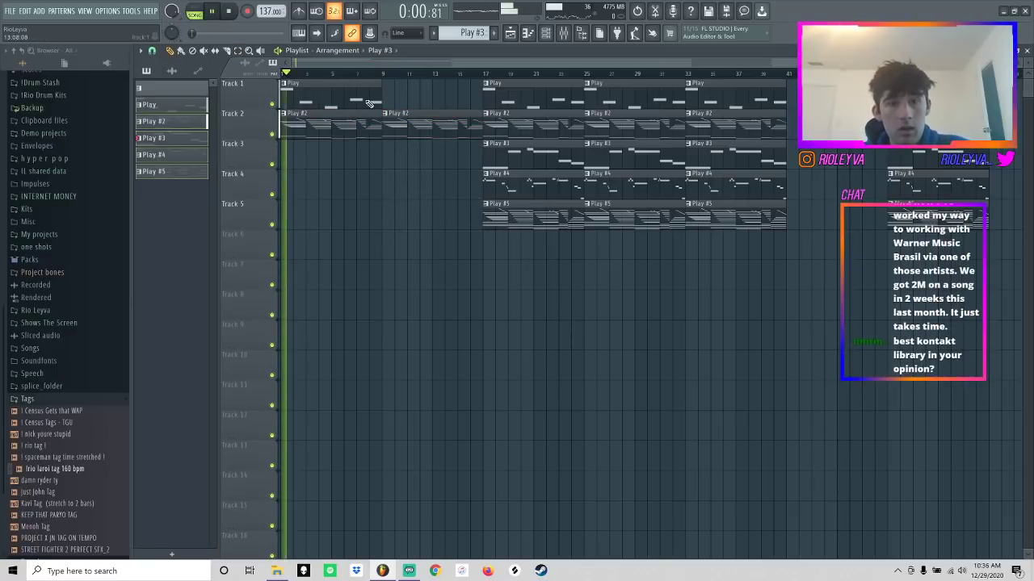
left_click_drag(408, 194, 398, 192)
left_click(384, 74)
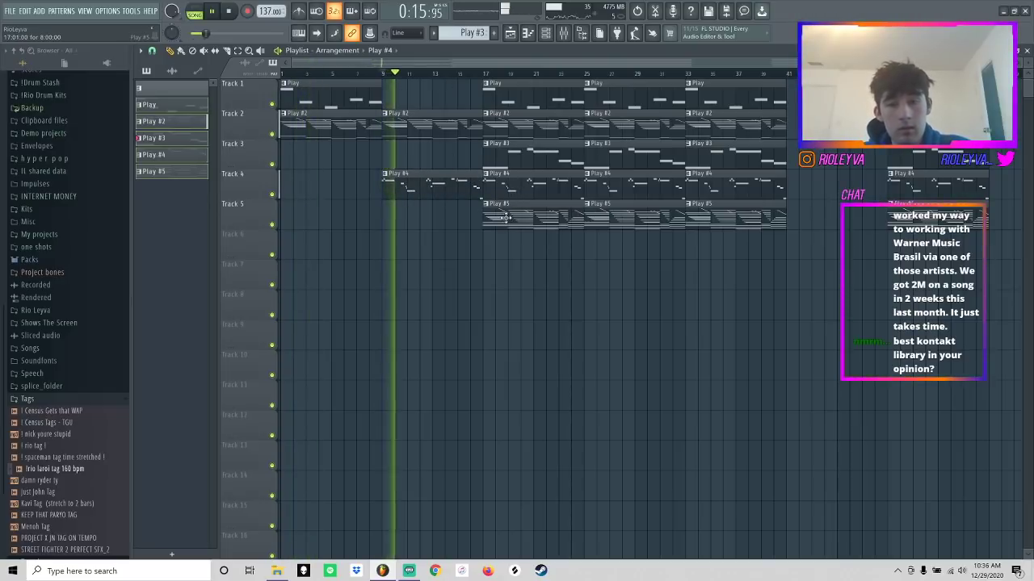
left_click_drag(479, 159, 423, 159)
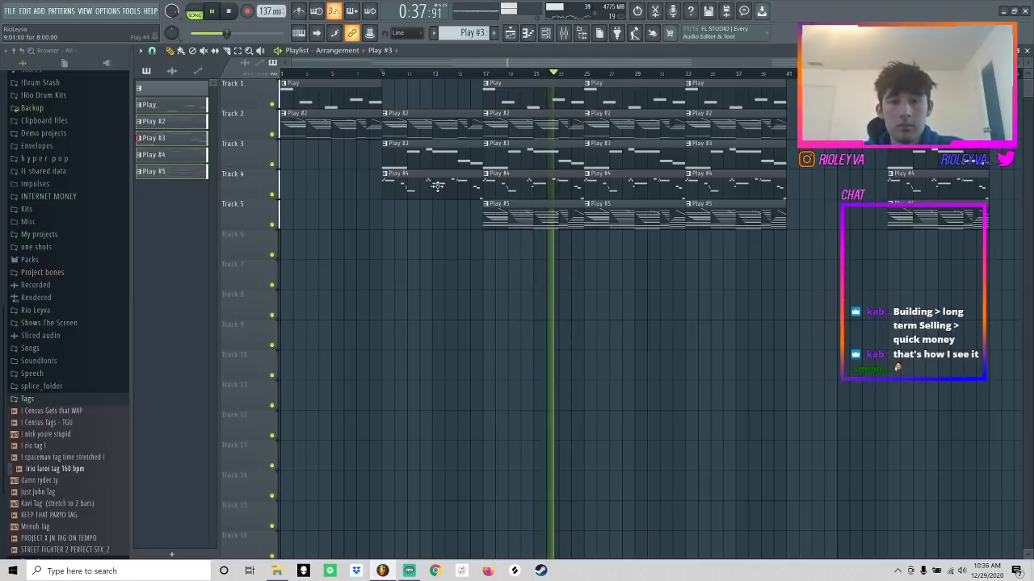
- Delete the Play #2, #3 and #4 clips from bars 25 to 32 and Play, Play #2 and Play #5 from bars 33 to 40
right_click(623, 176)
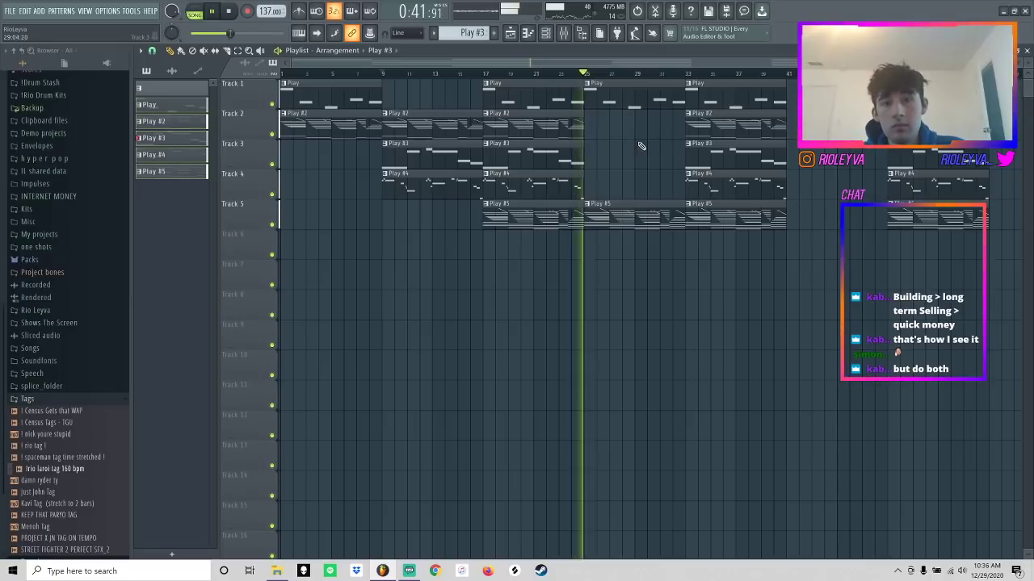
right_click(731, 126)
right_click(630, 101)
key("ctrl+z")
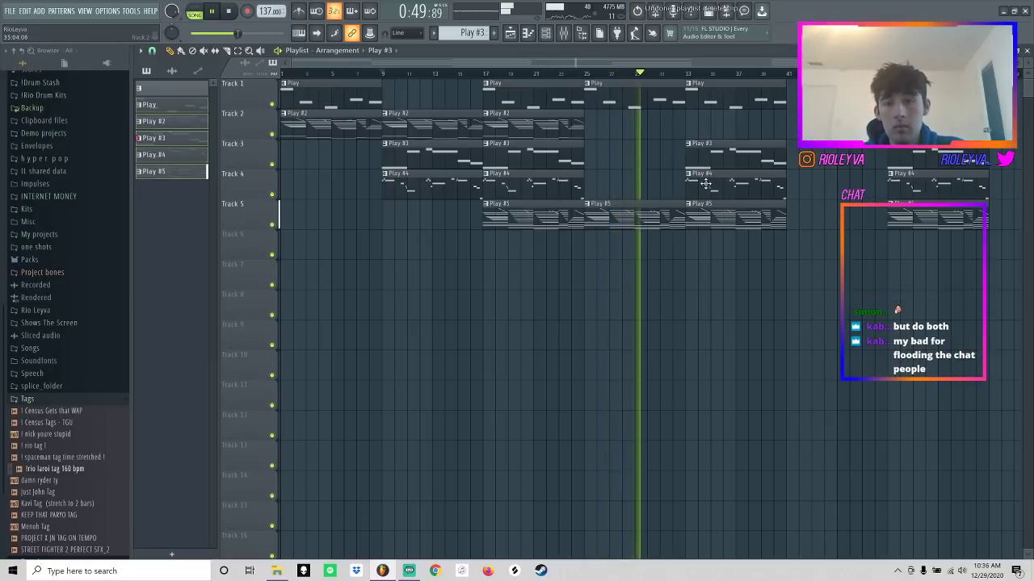
right_click(726, 98)
left_click(689, 206)
left_click(714, 204)
right_click(724, 214)
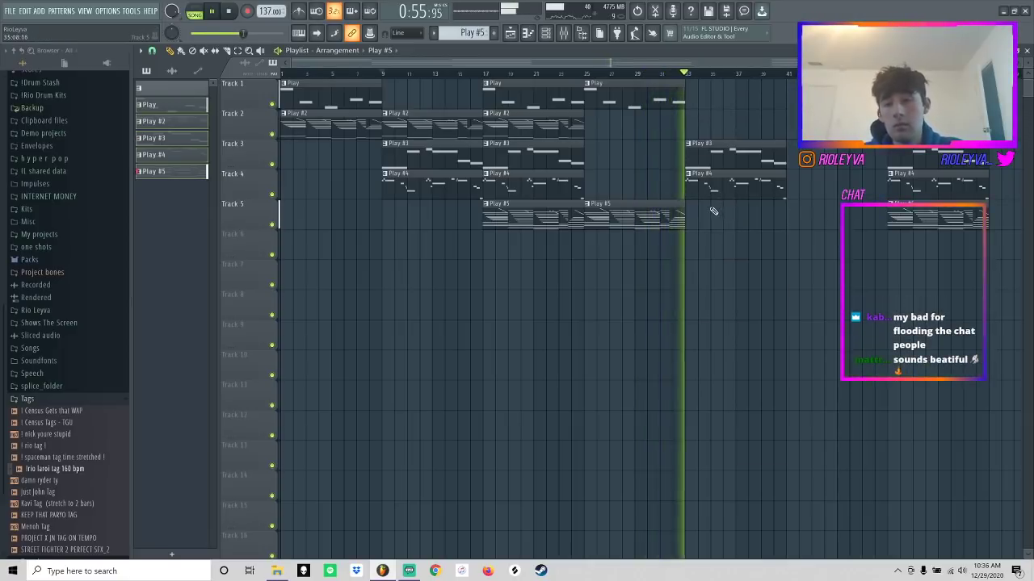
- Duplicate the five-clip block at bars 49 to 56 repeatedly through bar 88
scroll(861, 75, "down", 2)
left_click_drag(847, 259, 785, 93)
key("ctrl+b")
key("ctrl+b")
scroll(848, 162, "right", 3)
- Delete clips so only Play remains in bars 49 to 56 and only Play #2 in bars 57 to 64
left_click_drag(586, 118, 577, 275)
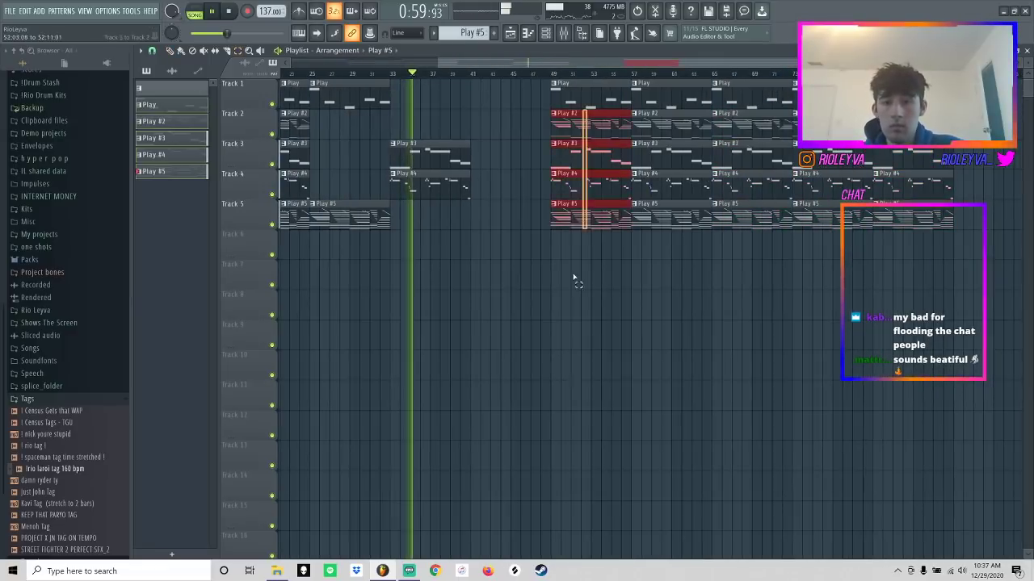
key("Delete")
left_click(670, 96)
key("Delete")
left_click_drag(677, 155, 667, 242)
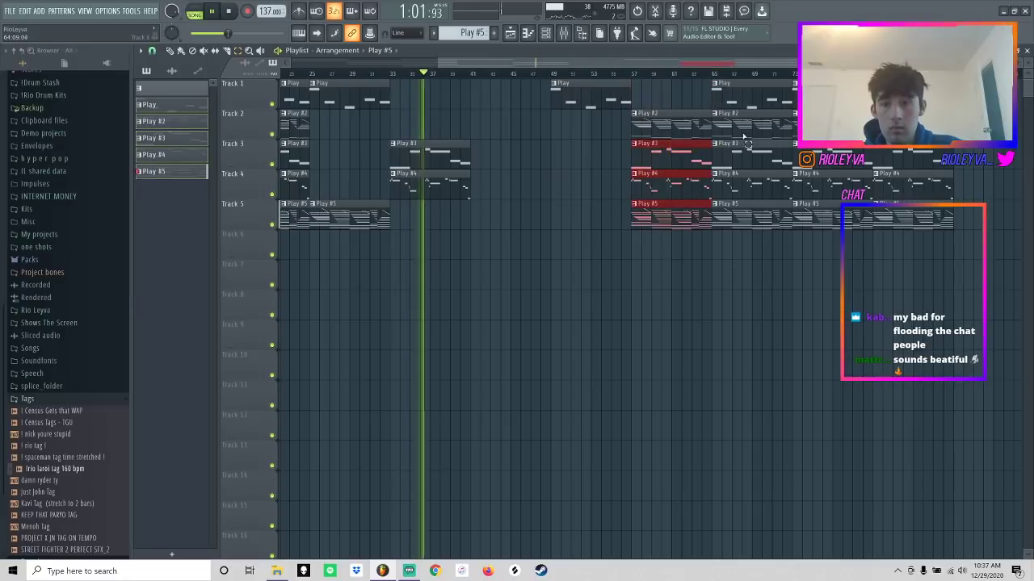
key("Delete")
- Delete clips to leave only Play #3 in bars 65 to 72, Play #4 in bars 73 to 80 and Play #5 in bars 81 to 88
left_click_drag(743, 95, 749, 126)
key("Delete")
left_click_drag(747, 184, 752, 245)
key("Delete")
left_click_drag(832, 158, 832, 96)
key("Delete")
left_click_drag(831, 223, 836, 218)
key("Delete")
left_click_drag(904, 189, 906, 96)
key("Delete")
key("space")
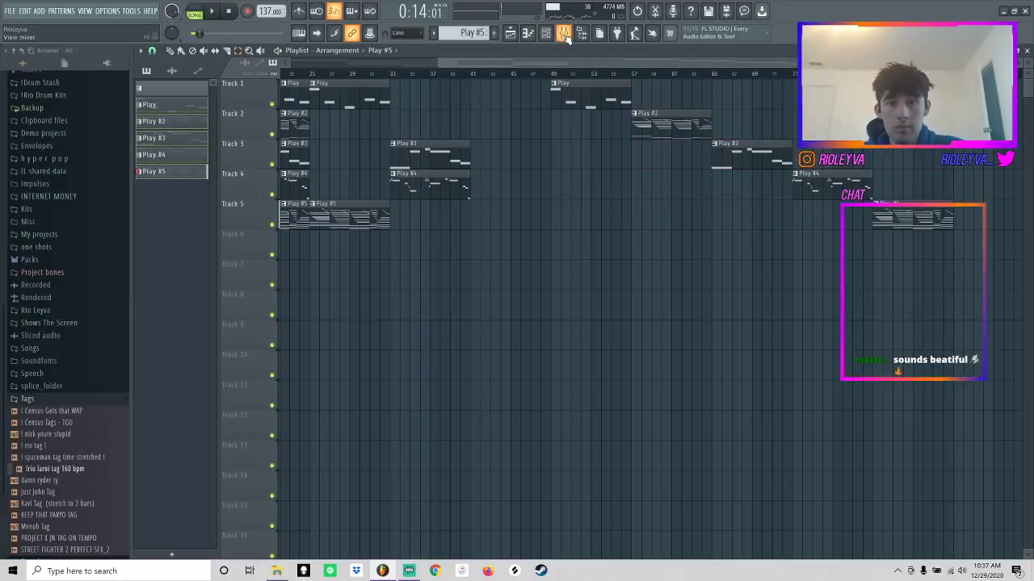
- Arm the Master mixer track for recording and render it to an audio clip
key("F9")
left_click(167, 501)
left_click(164, 508)
key("super")
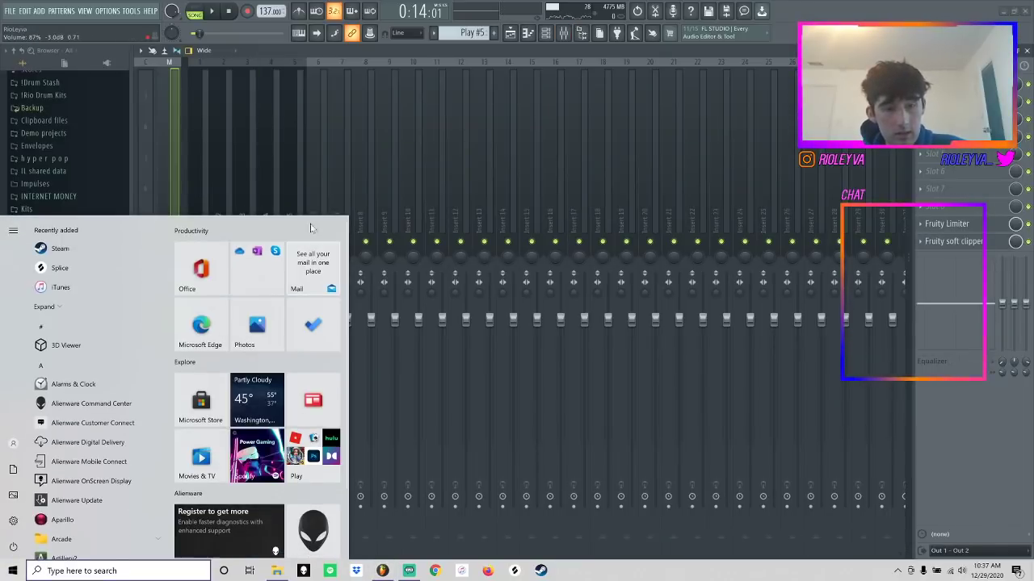
left_click(322, 194)
key("ctrl+alt+r")
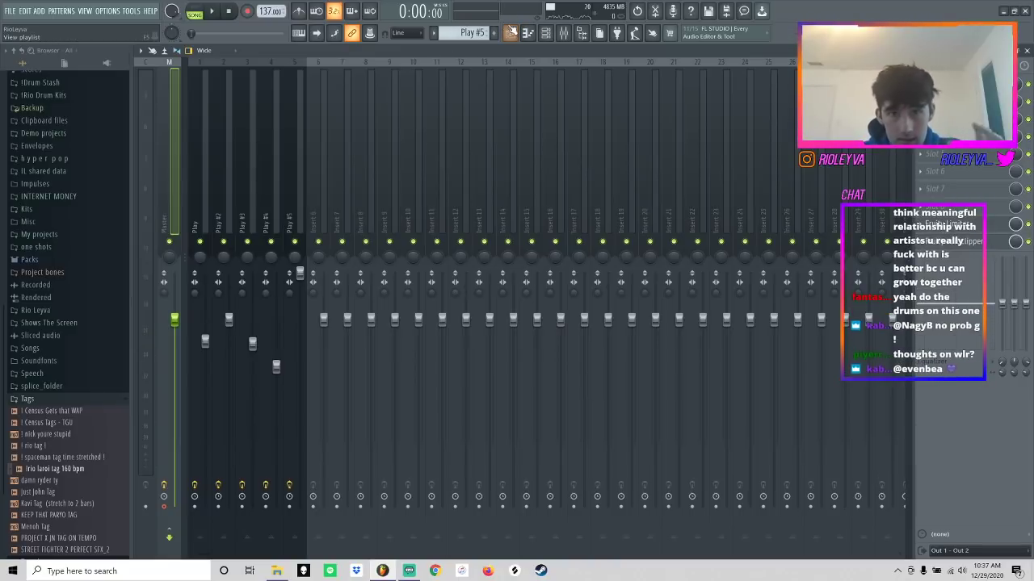
- Open the rendered Master clip from playlist track 6 in Edison and normalize its audio
left_click(510, 31)
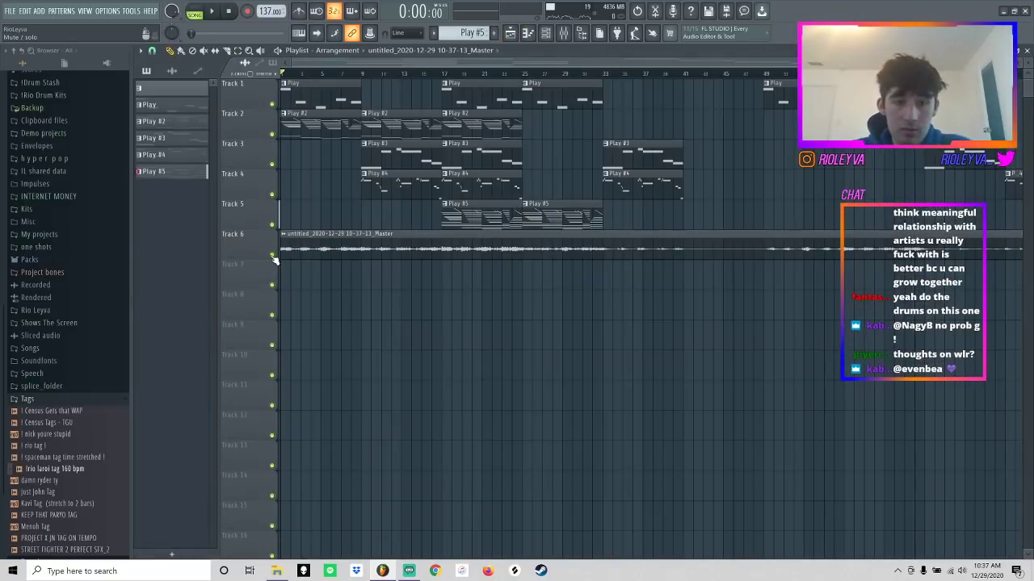
double_click(388, 252)
right_click(392, 341)
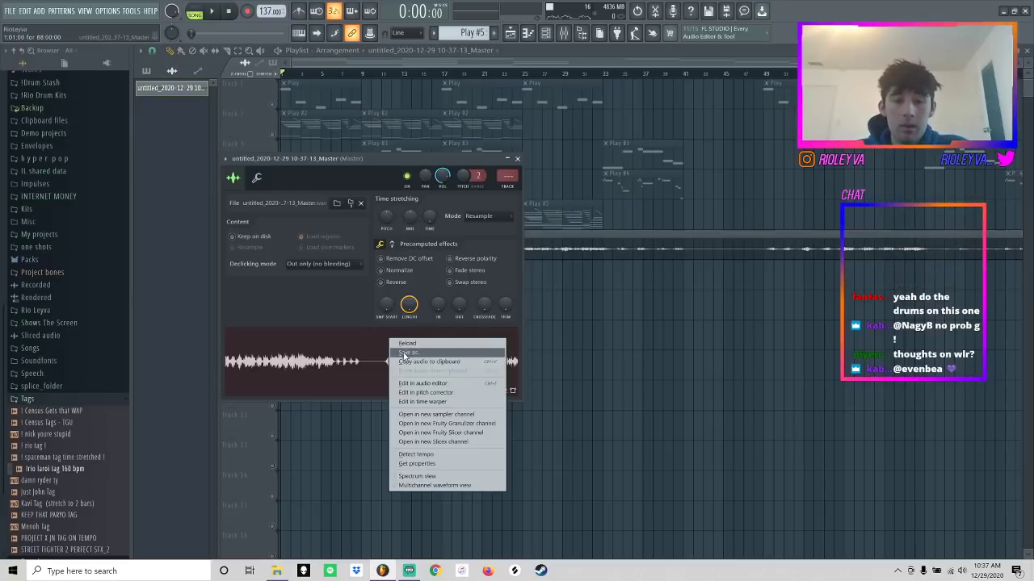
left_click(414, 384)
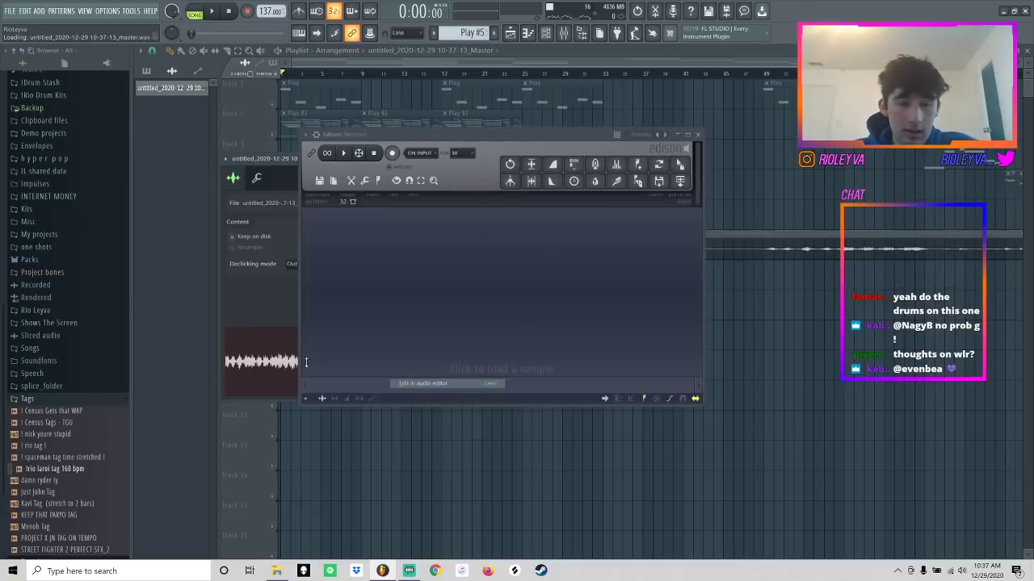
right_click(305, 374)
left_click(322, 391)
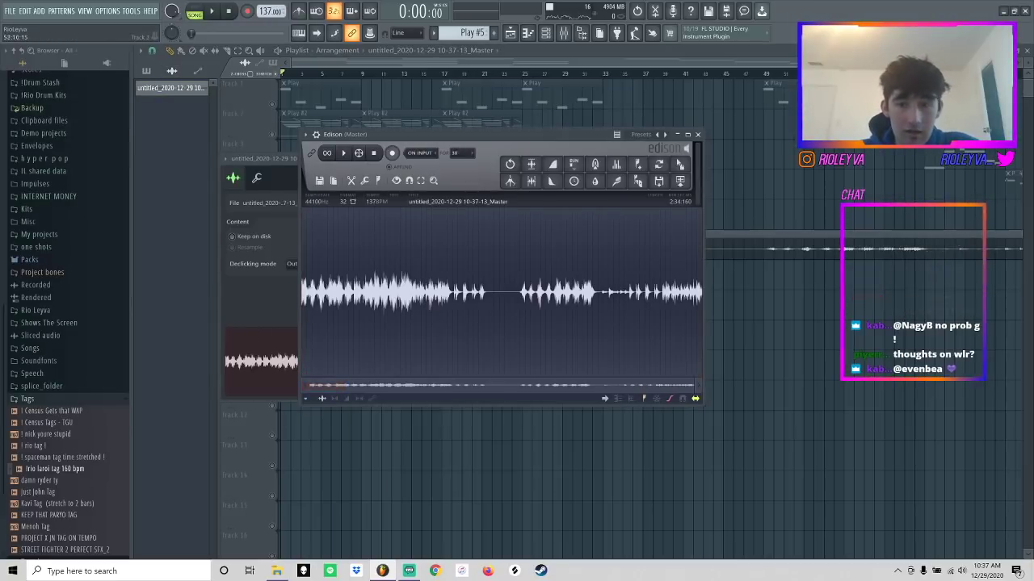
left_click_drag(705, 170, 822, 171)
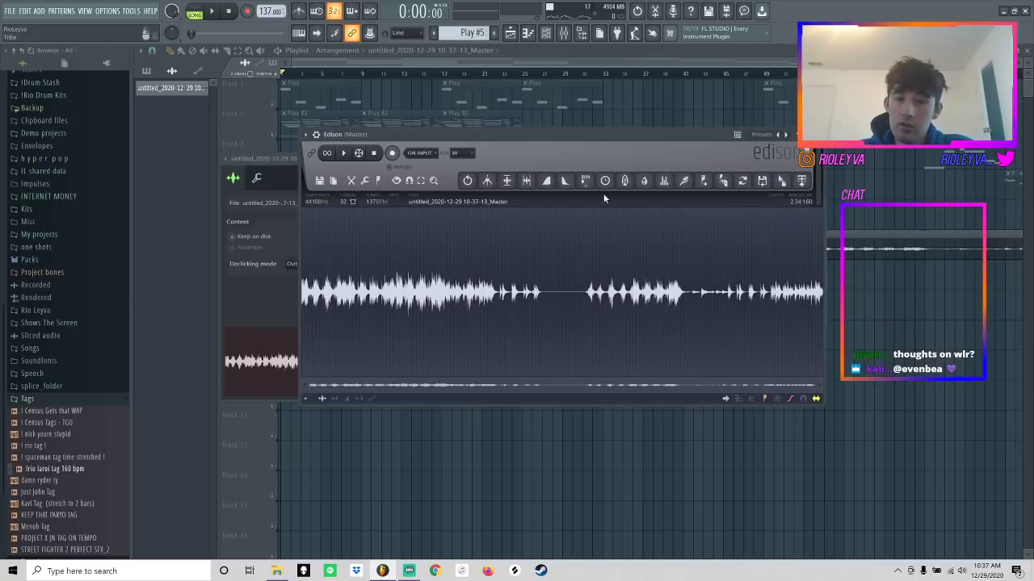
left_click(505, 180)
- Set the sample's title and filename to the producer's name followed by "_flask_137bpm"
left_click(478, 201)
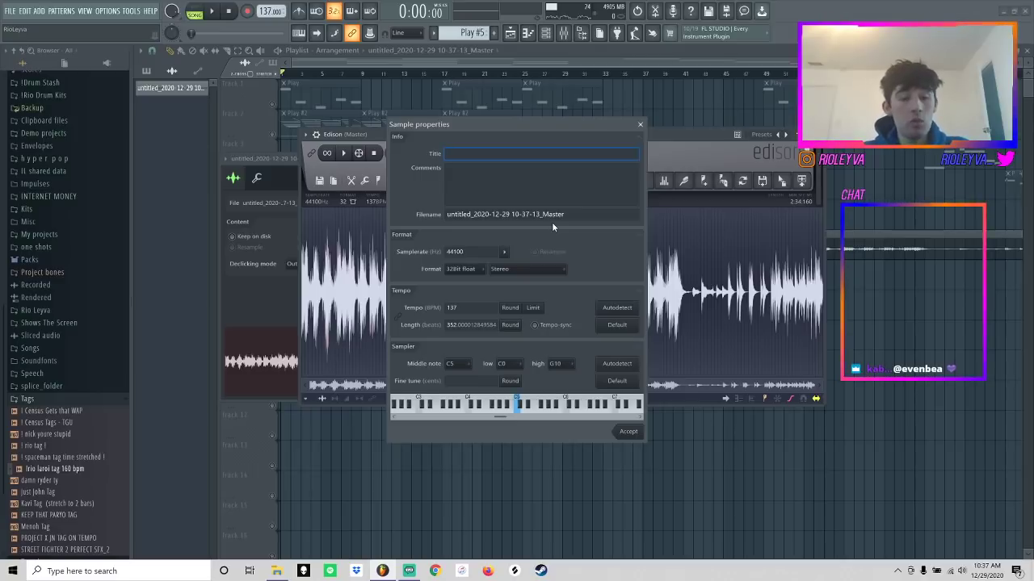
type("rio leyva_")
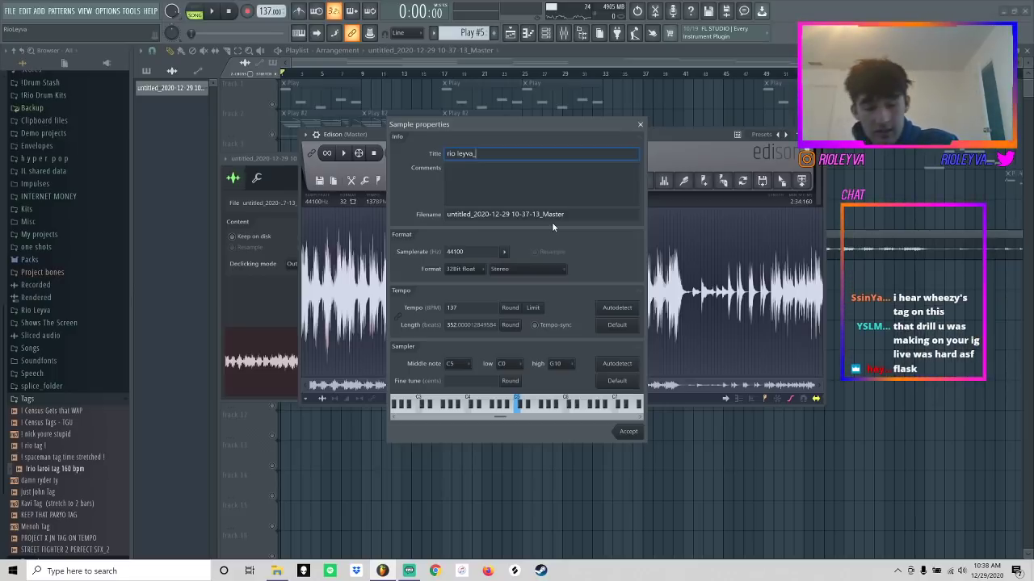
type("flask_137bpm")
key("ctrl+a")
key("ctrl+c")
key("Tab")
key("Tab")
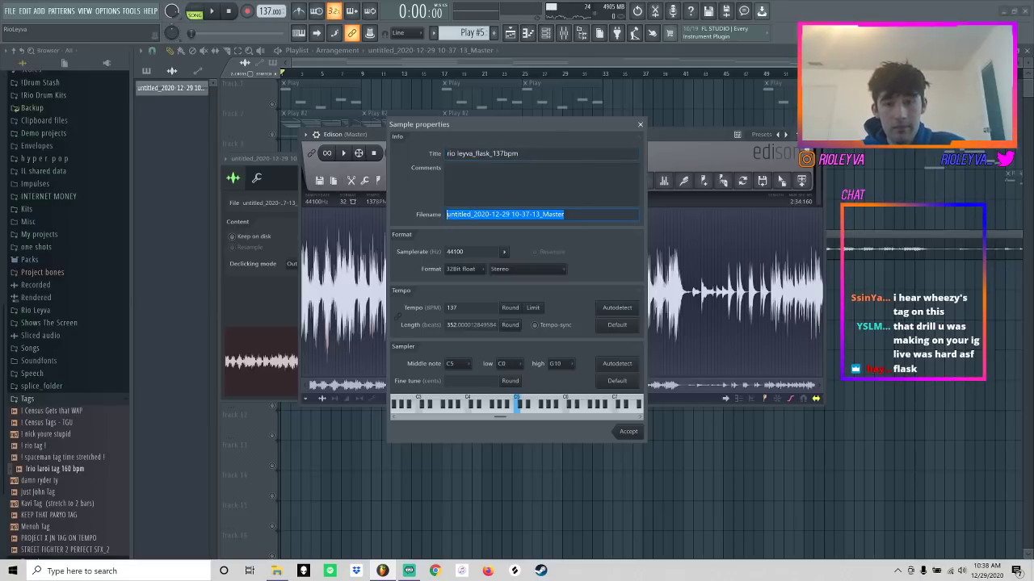
key("ctrl+v")
- Enter the producer's Instagram handle as the sample comment, enable Tempo-sync and accept the properties
key("shift+Tab")
type("instagram: @R")
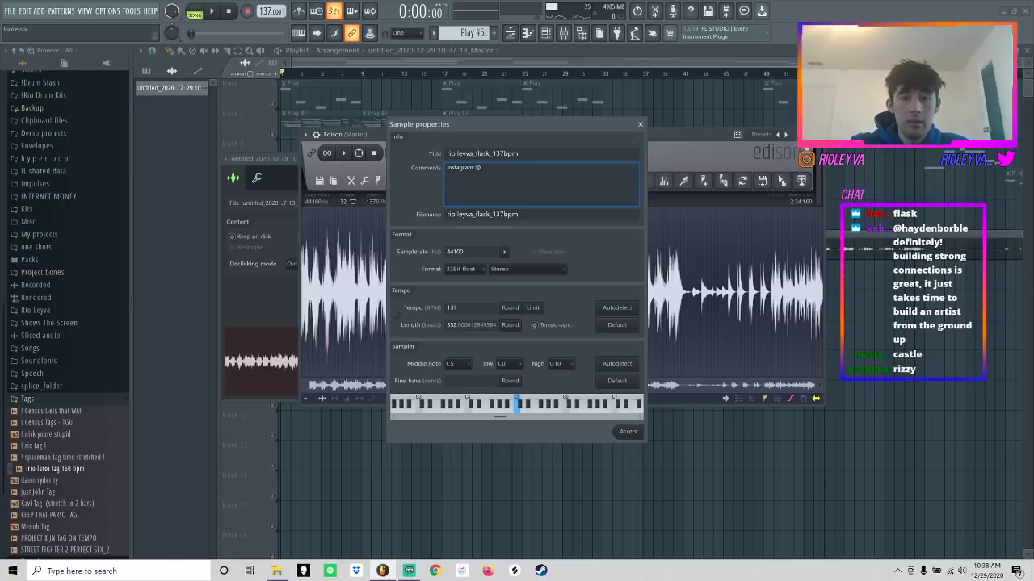
left_click(535, 325)
left_click(630, 432)
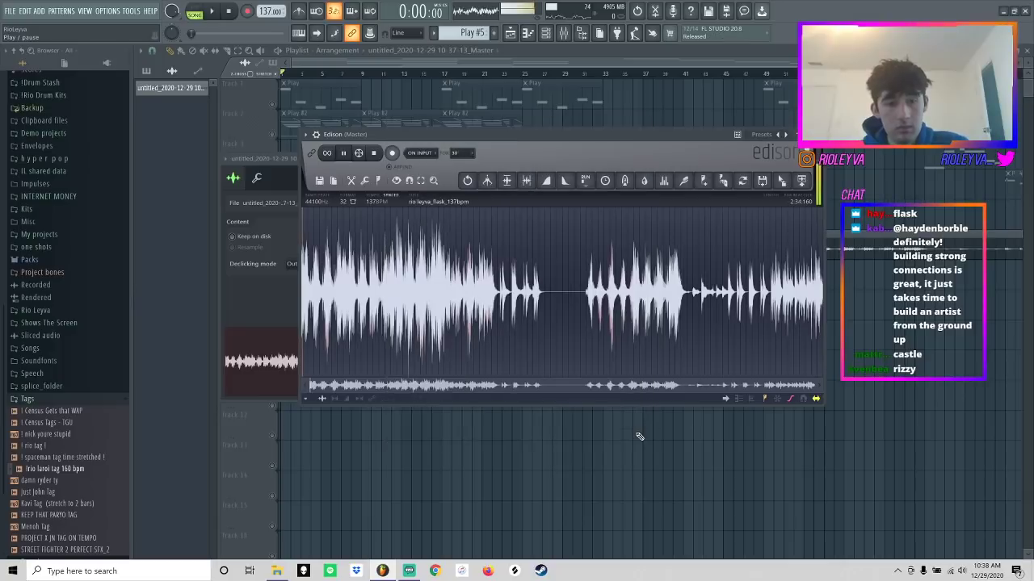
- Save the sample as a WAV file in the "- Unsorted -" folder inside Melodies
left_click(763, 180)
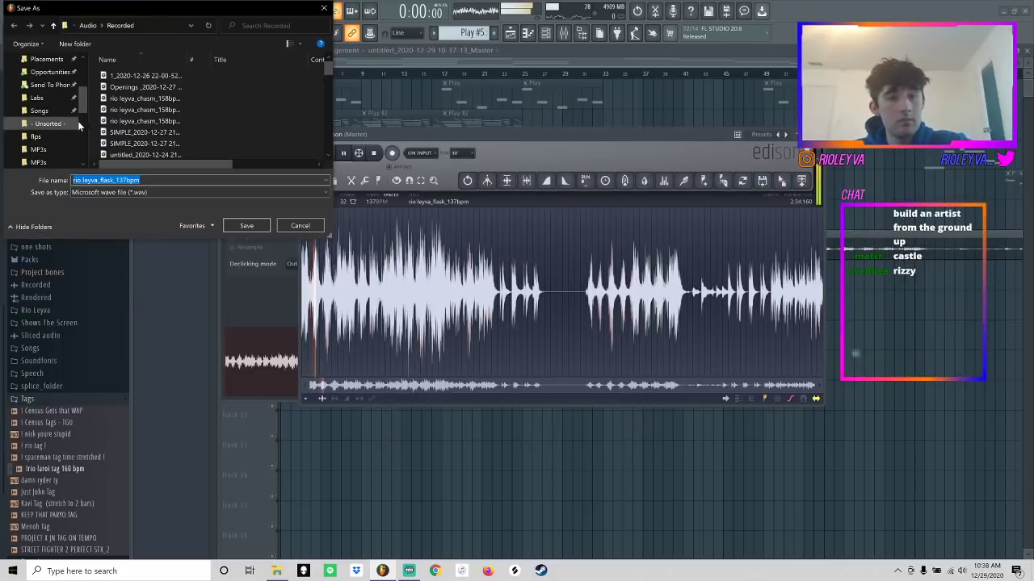
left_click(299, 225)
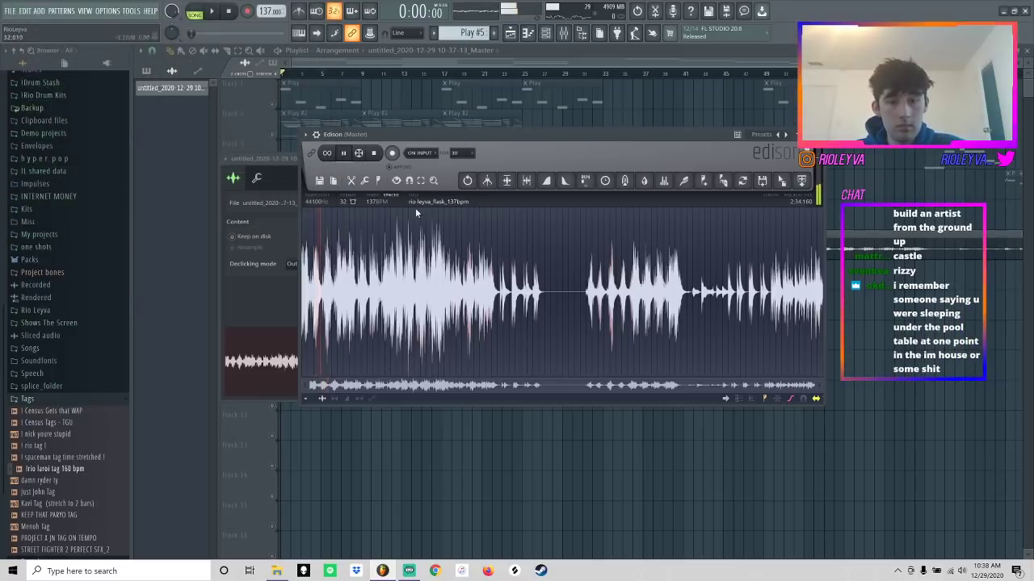
left_click(762, 180)
scroll(24, 109, "up", 5)
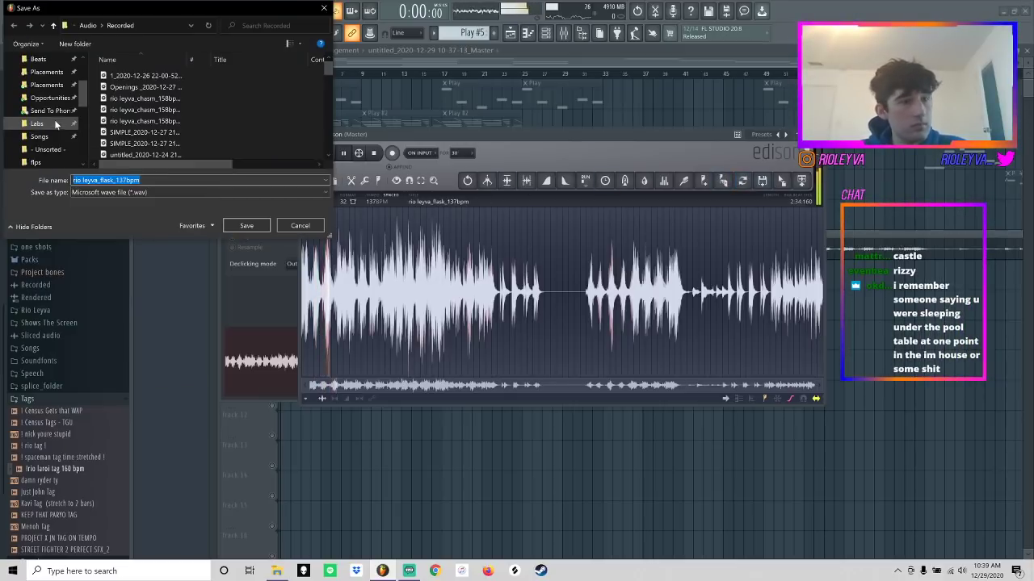
left_click(44, 132)
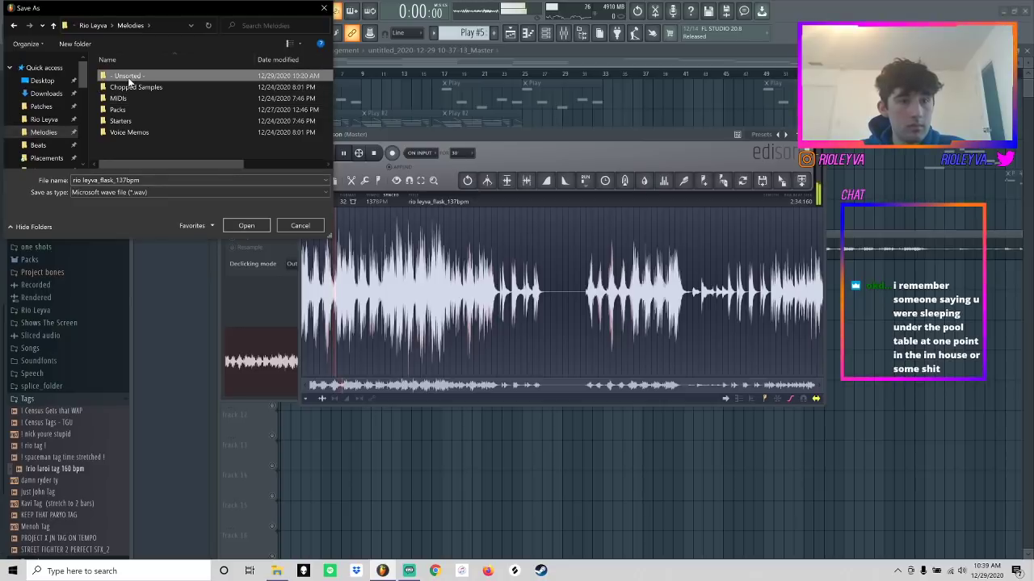
double_click(126, 76)
left_click(250, 225)
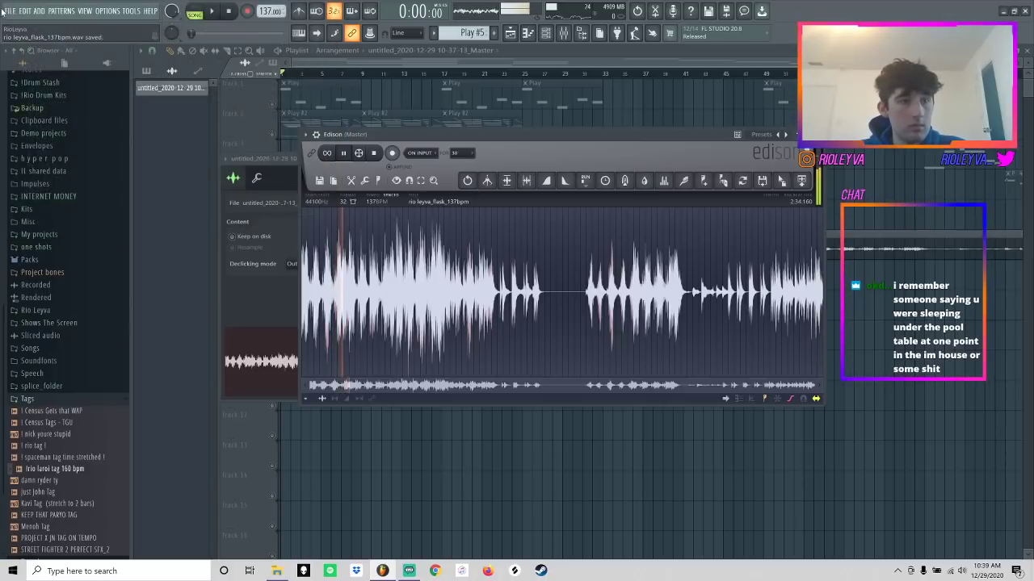
- Start a new project in place of the finished melody project
left_click(14, 11)
left_click(32, 25)
left_click(488, 314)
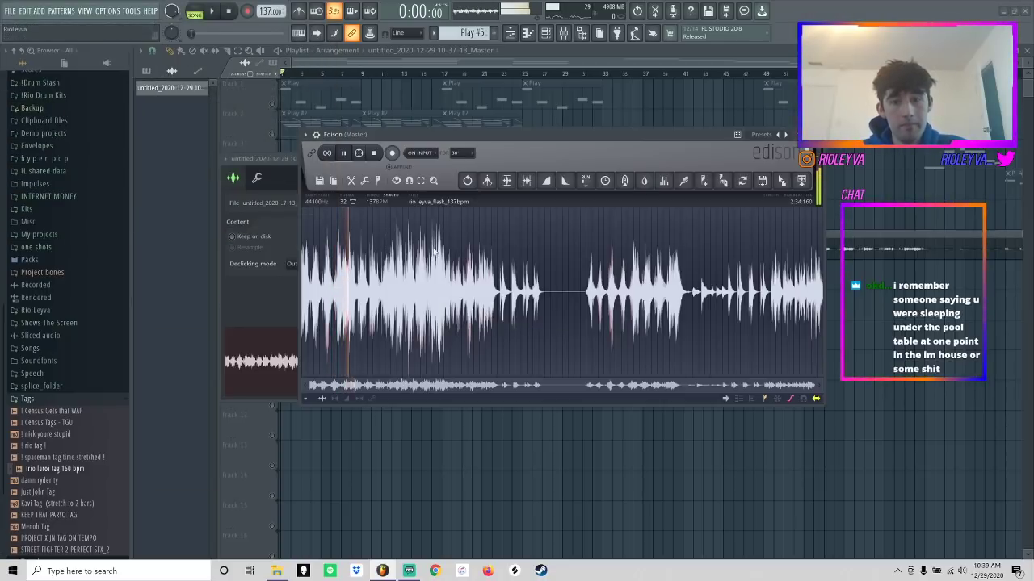
left_click(245, 227)
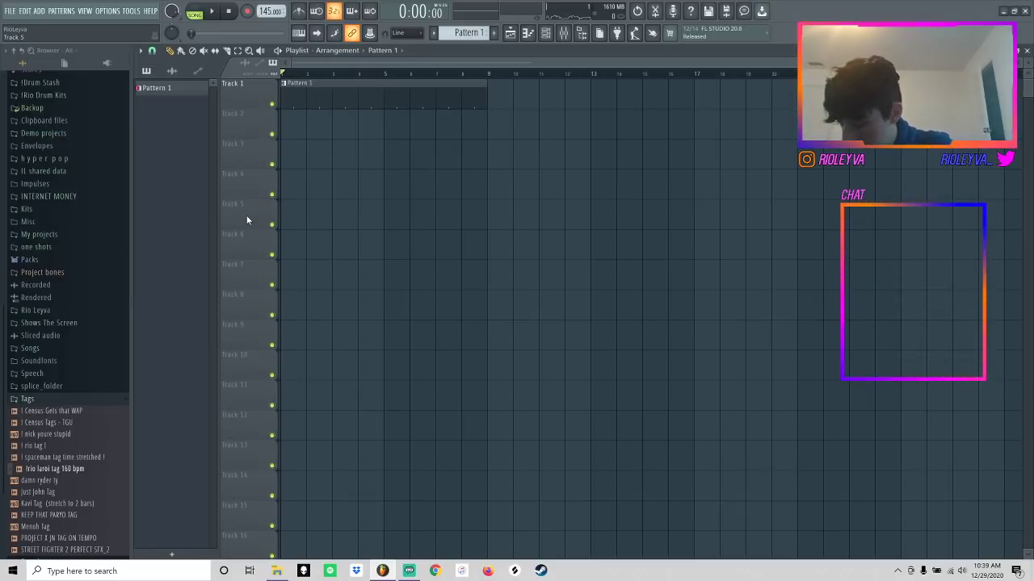
left_click(13, 12)
left_click(13, 11)
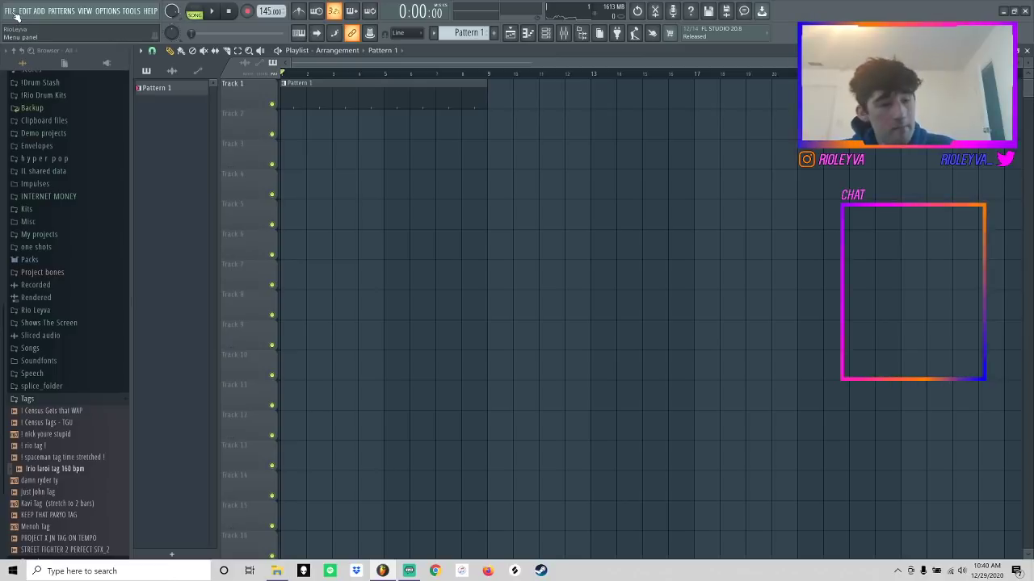
- Collapse the Tags folder and open the "- Unsorted -" melodies inside the producer's own browser folder
left_click(86, 399)
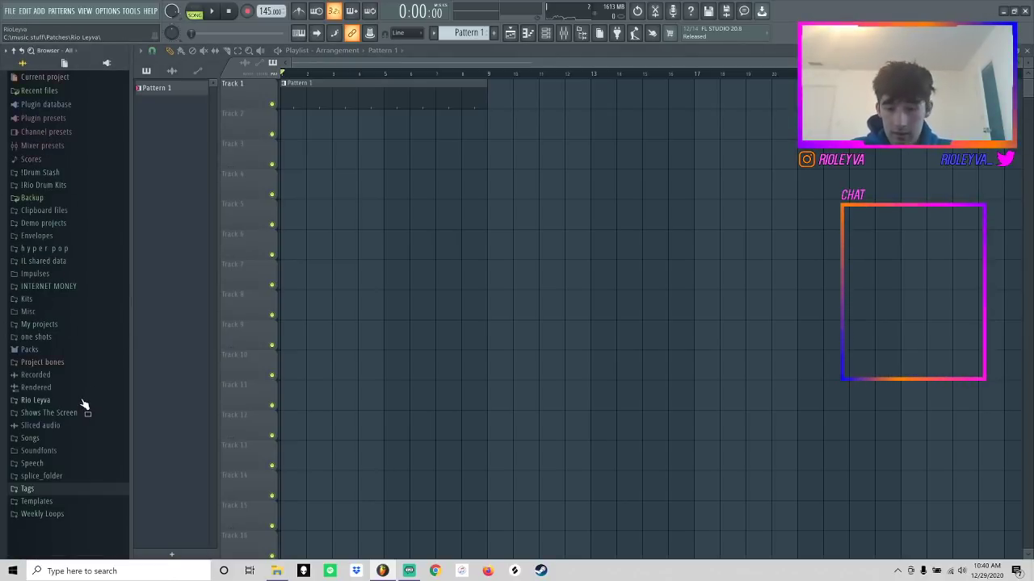
left_click(81, 402)
left_click(81, 403)
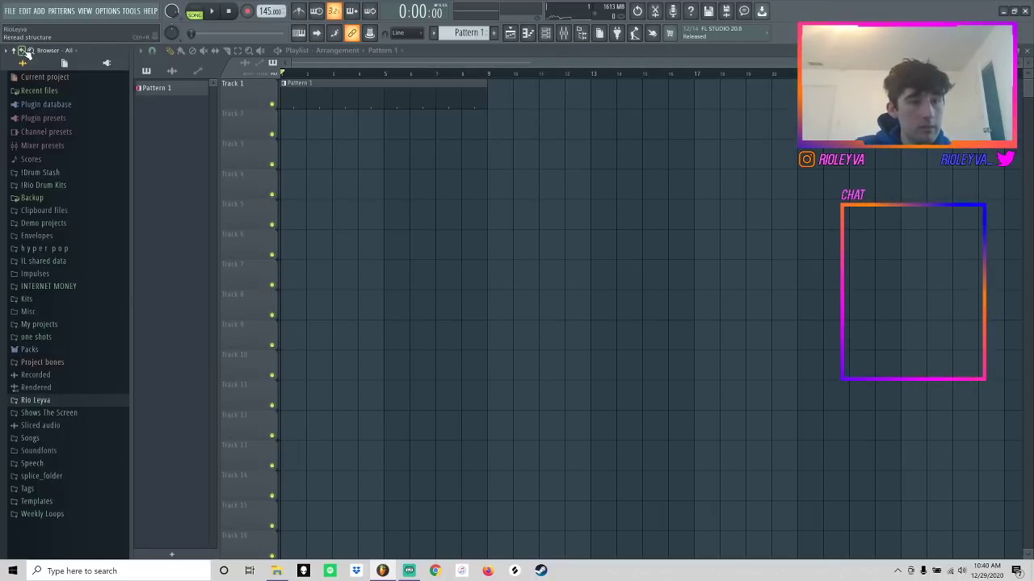
left_click(56, 402)
left_click(57, 475)
left_click(55, 464)
left_click(64, 477)
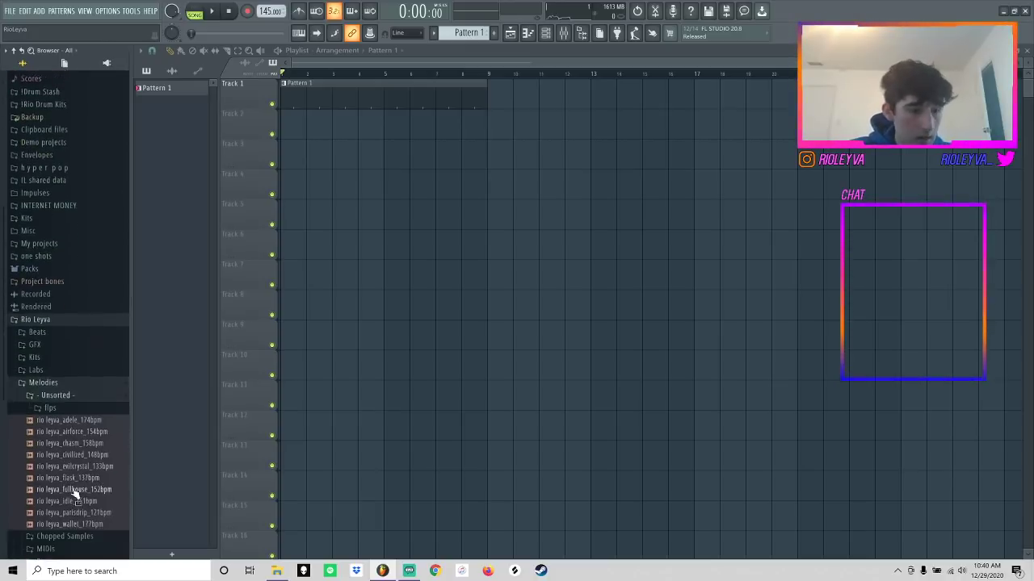
scroll(76, 485, "down", 7)
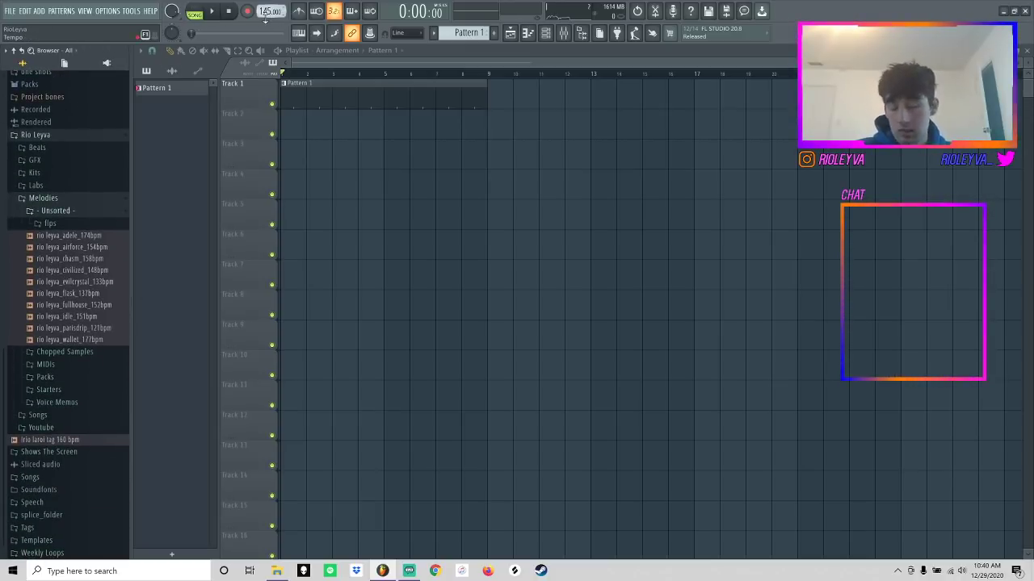
- Preview several unsorted melodies, including the flask_137bpm file, and set the project tempo to 137 BPM
left_click(22, 51)
left_click(90, 253)
left_click(95, 276)
left_click(100, 288)
left_click(99, 299)
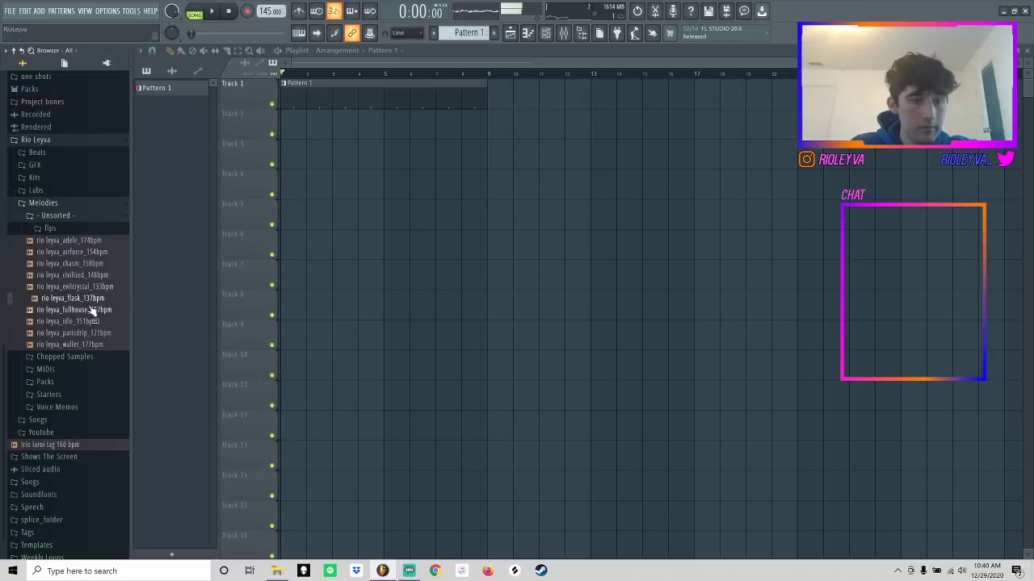
left_click_drag(266, 11, 266, 21)
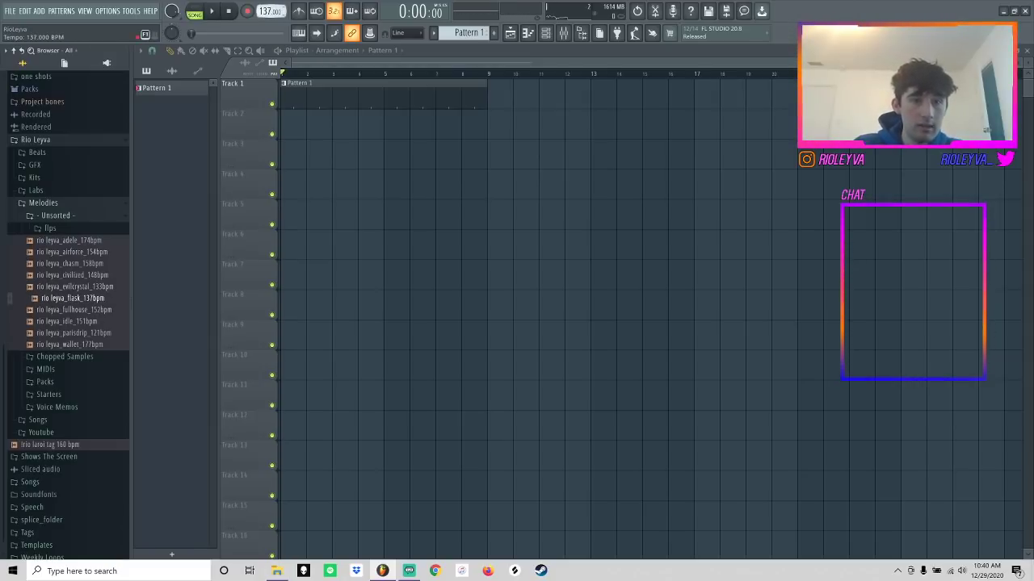
- Place the flask_137bpm melody at the start of playlist track 2 and repeat Pattern 1 along track 1 up to bar 41
left_click_drag(72, 299, 288, 127)
left_click_drag(492, 62, 795, 62)
left_click(316, 101, "ctrl")
key("ctrl+b")
key("ctrl+b")
key("ctrl+b")
key("ctrl+b")
key("ctrl+b")
key("Delete")
- Slice the melody clip at bar 41 and delete the part after the cut
key("c")
left_click_drag(563, 130, 563, 143)
key("e")
left_click(583, 136)
key("Delete")
- Play the song and lower the fader of the melody's mixer track
left_click(547, 34)
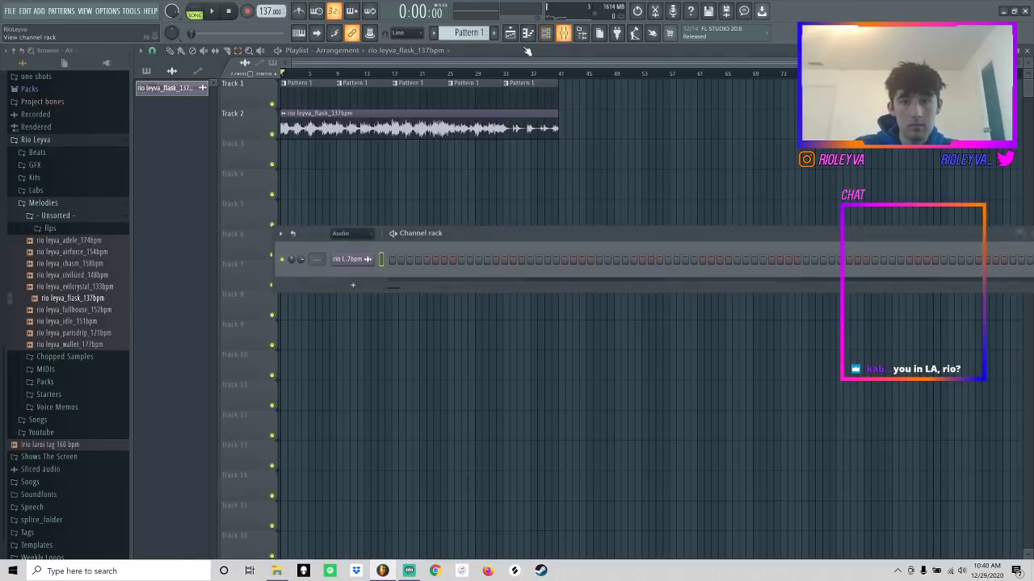
left_click(563, 34)
key("space")
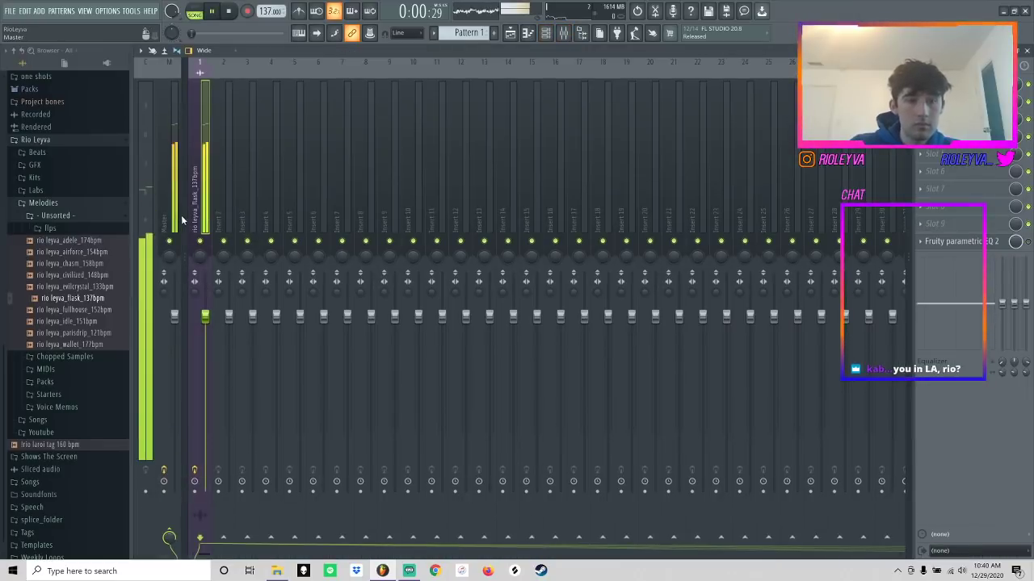
left_click_drag(206, 317, 247, 348)
left_click(1028, 242)
left_click(987, 243)
left_click(196, 124)
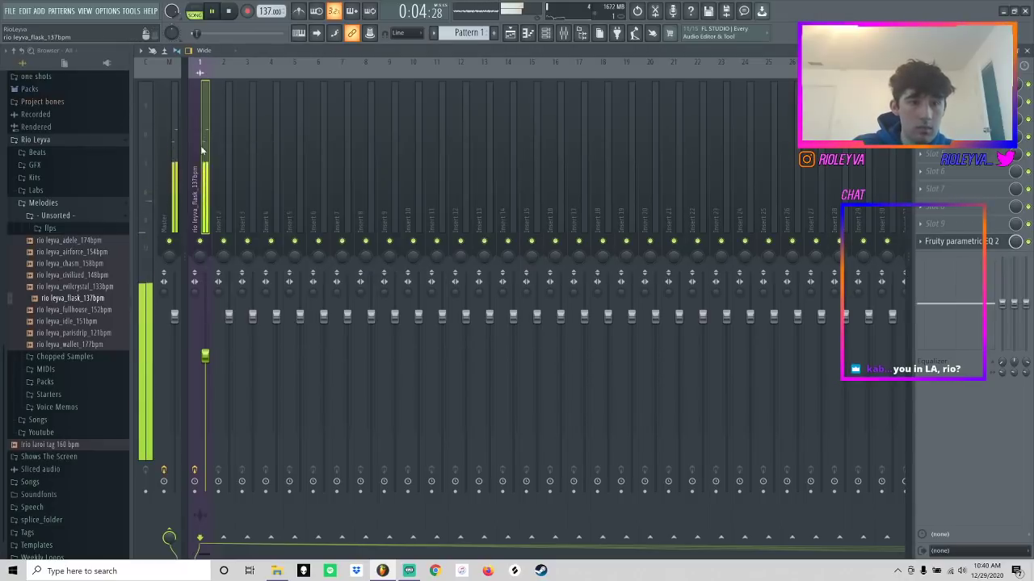
- Show all channels in the channel rack instead of only audio clips and stop playback
left_click(545, 32)
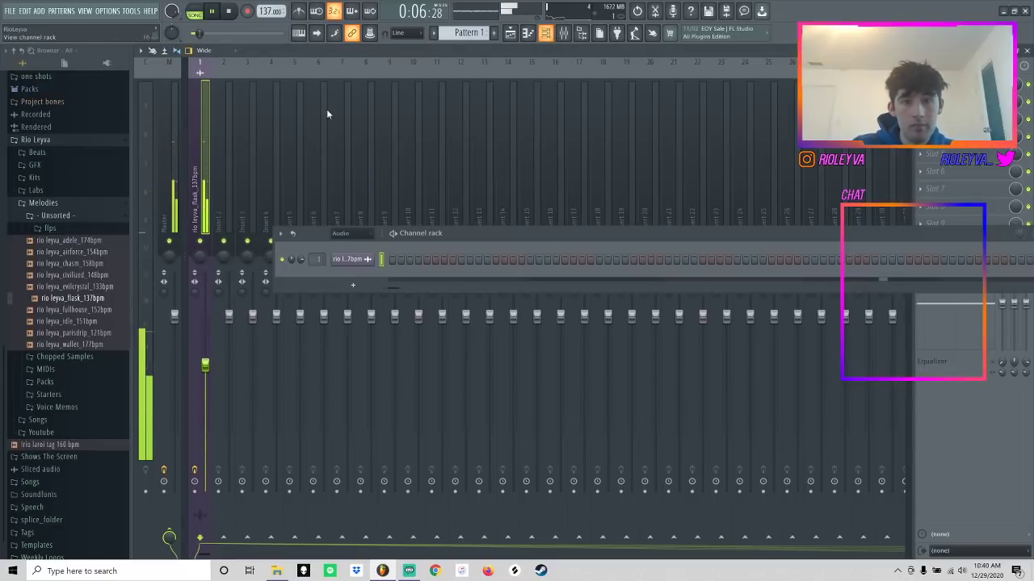
left_click(343, 234)
left_click(340, 245)
scroll(45, 307, "up", 6)
key("space")
- Add the lil clap sample from the 10k Drumkit as a channel with the same steps as the unnamed channel
left_click(50, 186)
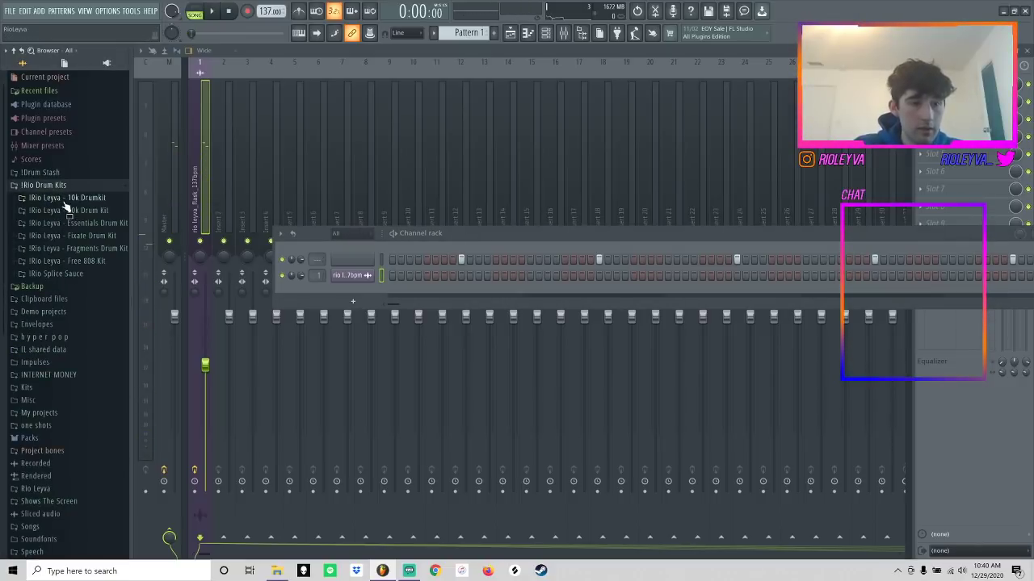
left_click(66, 200)
left_click(55, 226)
scroll(69, 274, "down", 5)
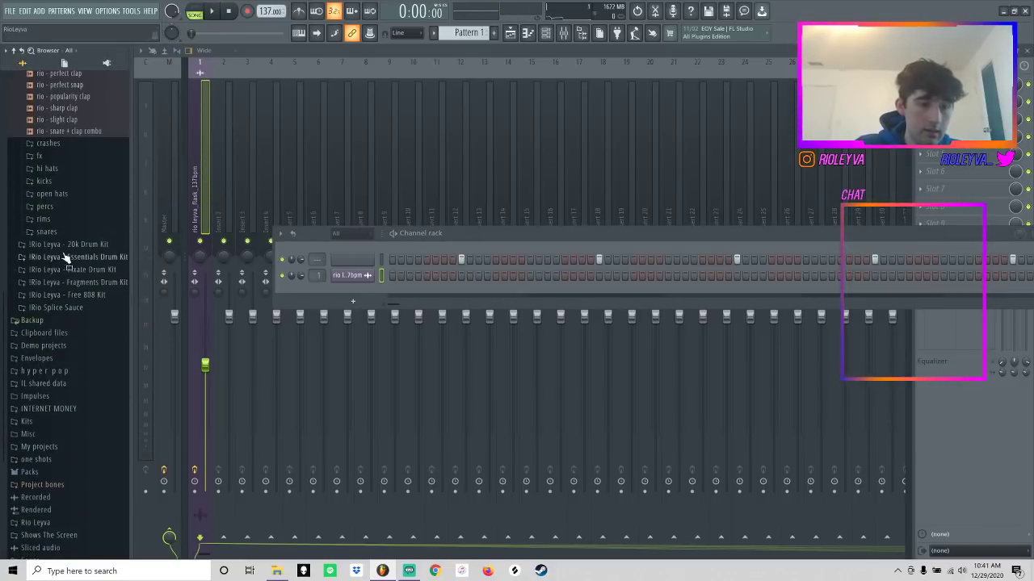
scroll(56, 235, "up", 5)
left_click_drag(58, 259, 375, 275)
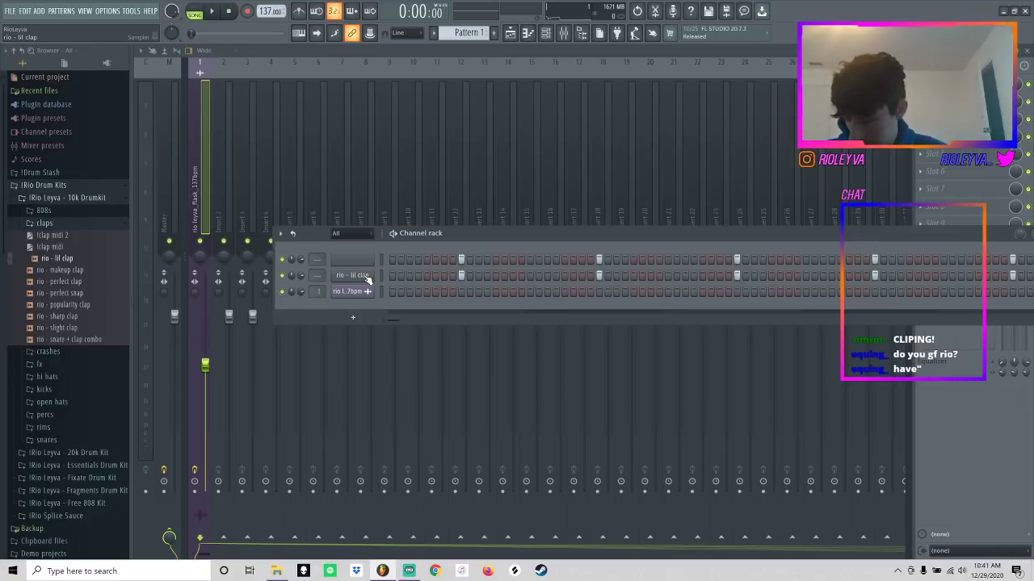
- Play the song and delete the unnamed channel above the lil clap
key("space")
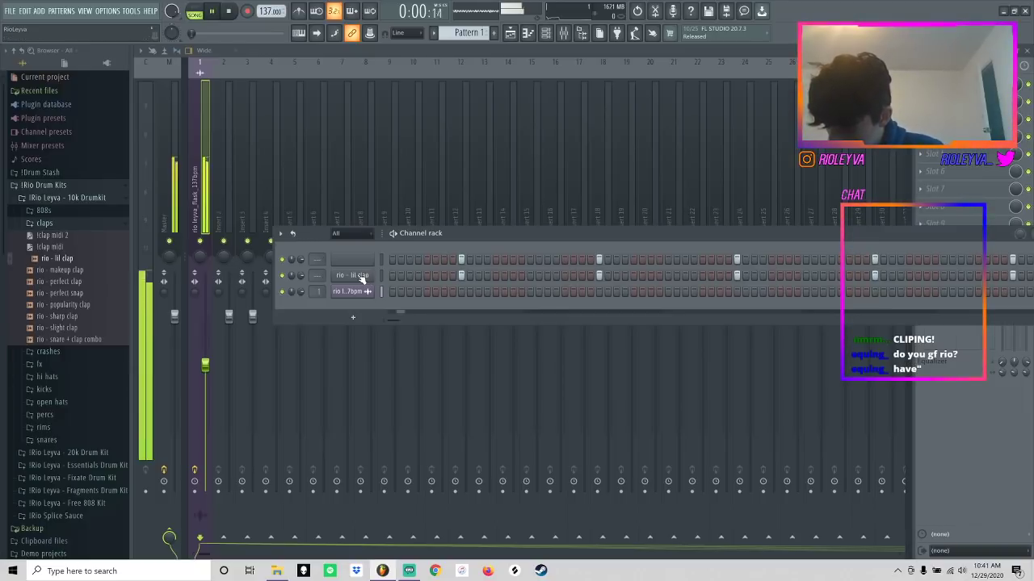
right_click(364, 257)
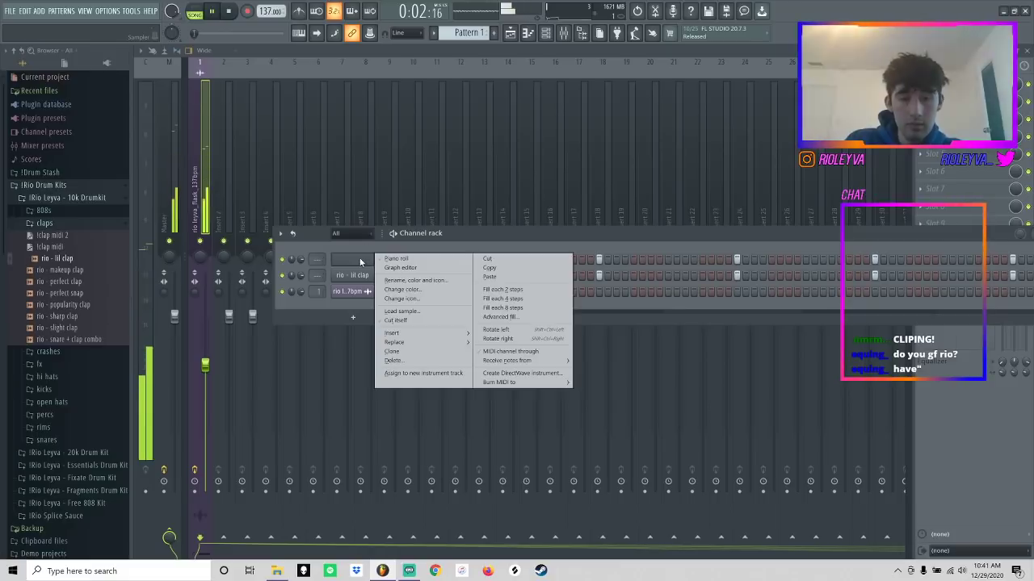
left_click(404, 364)
left_click(583, 322)
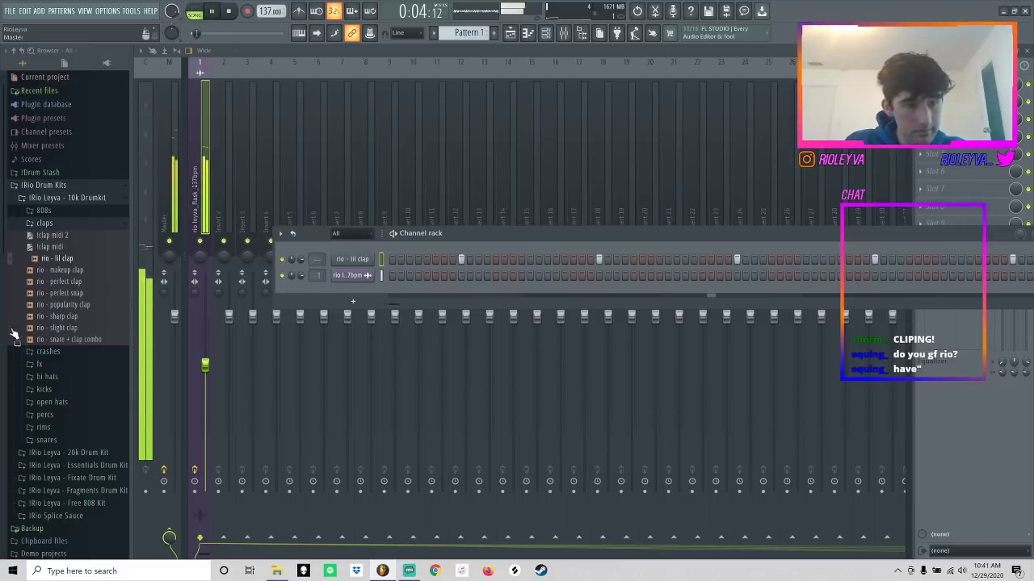
- Add the hit hi hat sample from the 10k Drumkit's hi hats to the channel rack and stop playback
left_click(47, 377)
left_click(89, 286)
left_click_drag(95, 286, 356, 292)
key("space")
- Program an irregular four-bar hit hi hat rhythm during playback, with three-step bursts on steps 13–15 and 61–63
left_click(425, 291)
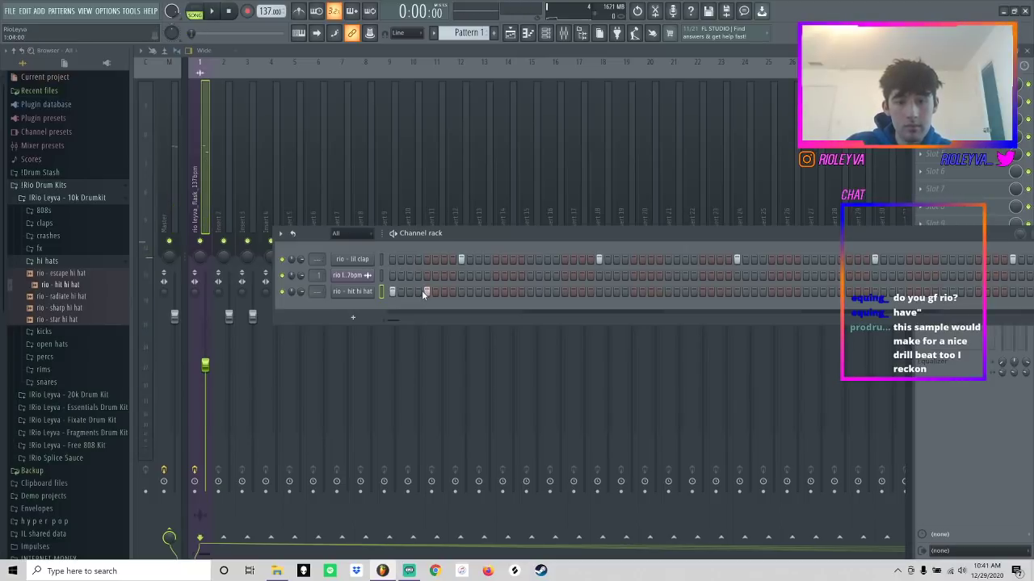
key("space")
left_click(443, 291)
left_click_drag(495, 292, 512, 291)
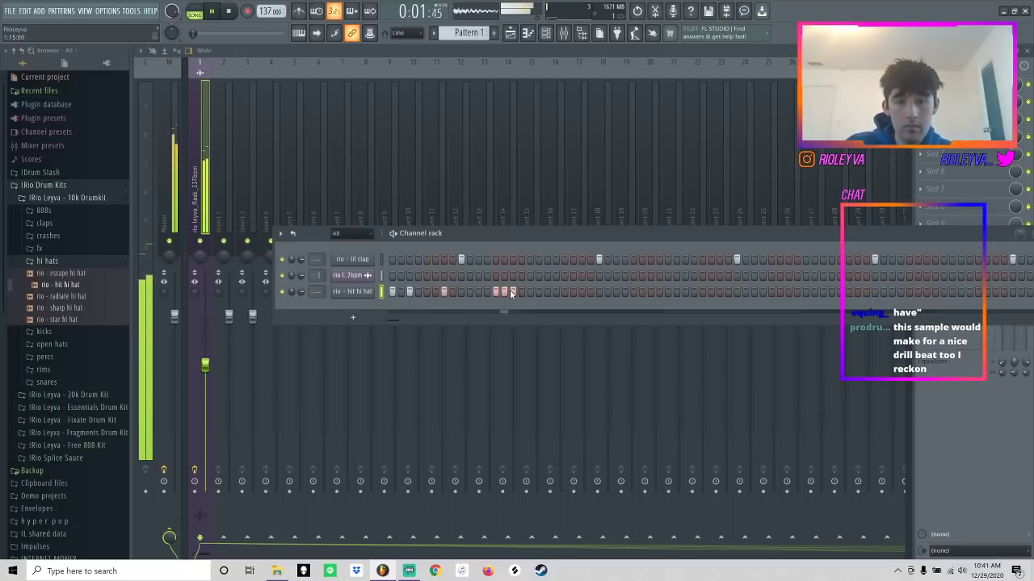
left_click(581, 291)
left_click(616, 291)
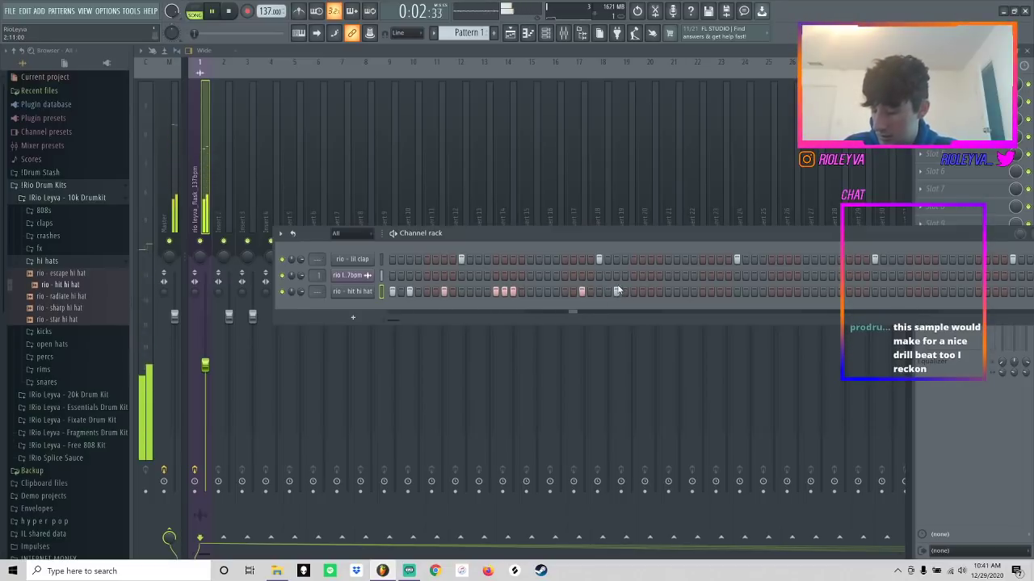
left_click(668, 291)
left_click(720, 291)
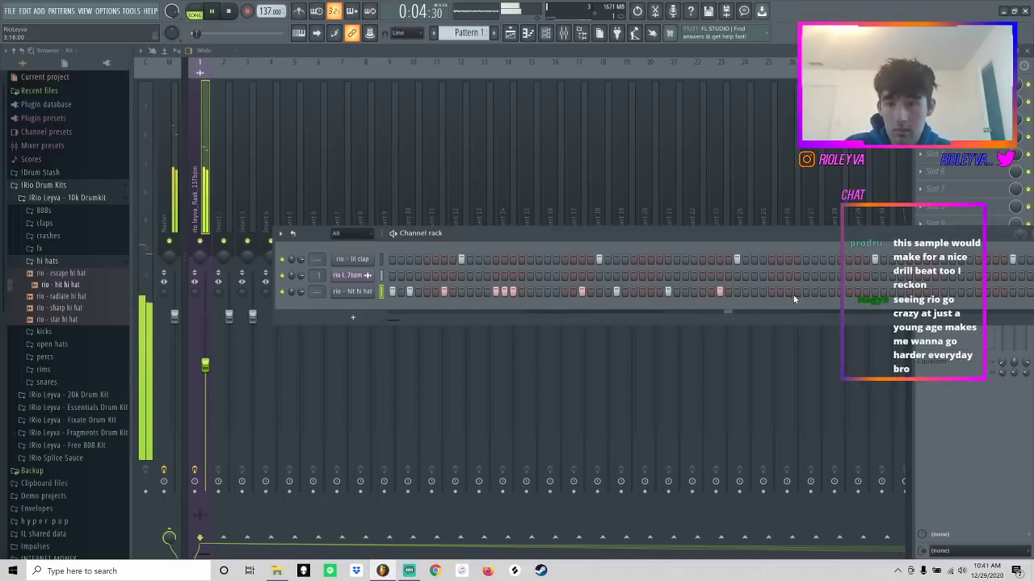
left_click(771, 292)
left_click(754, 291)
left_click(858, 291)
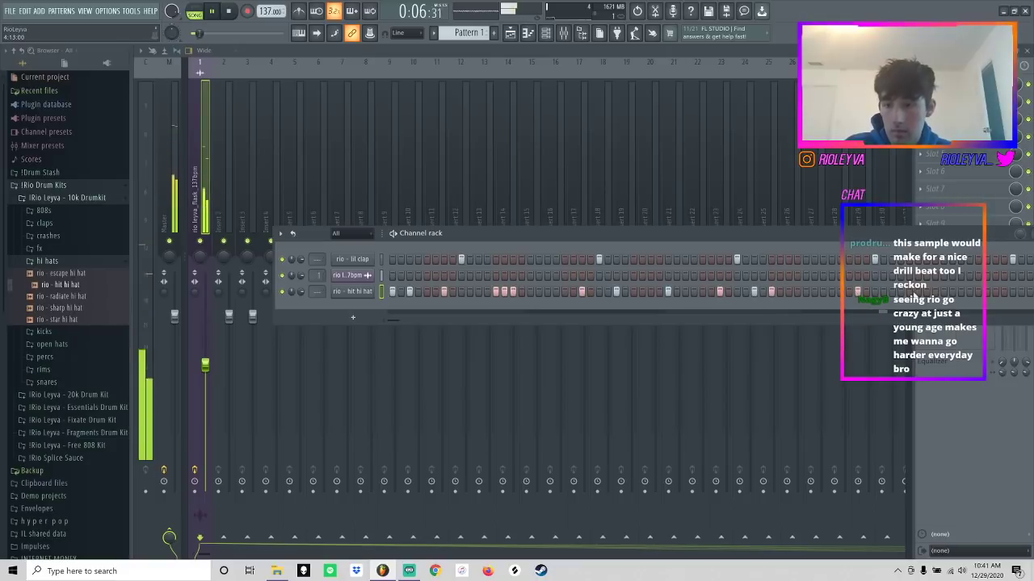
left_click_drag(910, 292, 927, 291)
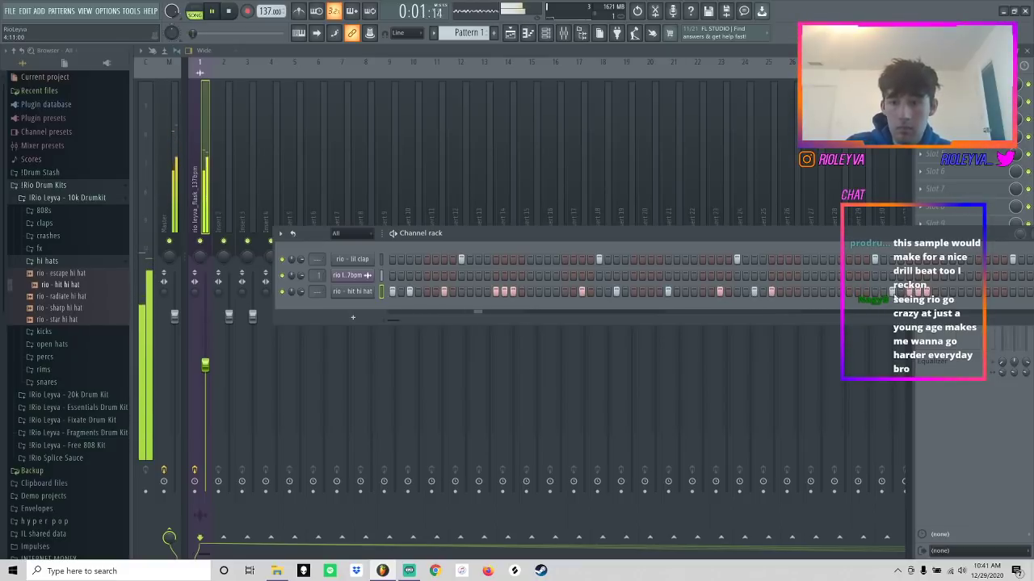
- Open the hit hi hat in the piano roll and duplicate its four-bar pattern into bars 5–8
right_click(353, 289)
left_click(404, 293)
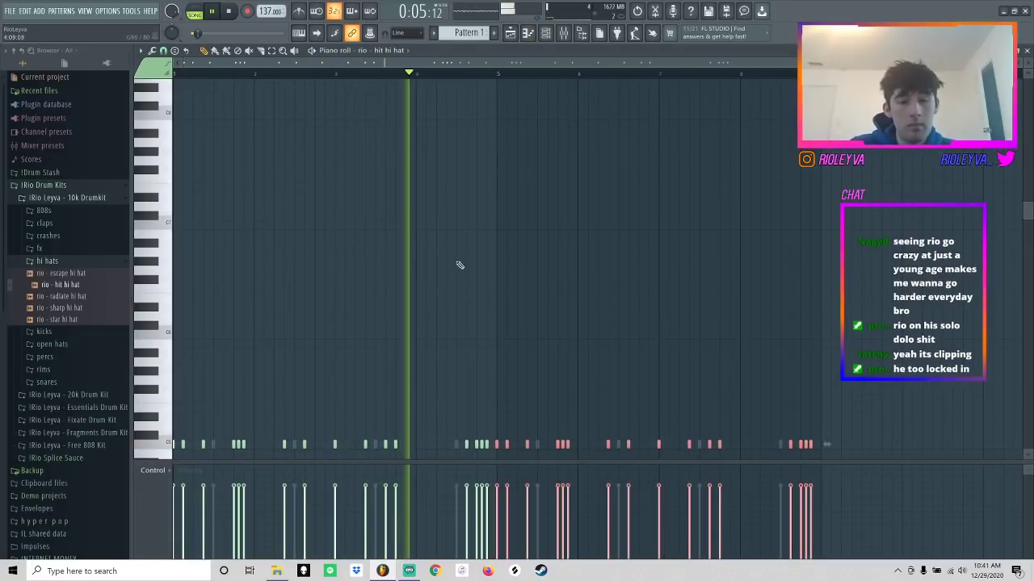
scroll(477, 272, "down", 2)
left_click_drag(534, 248, 544, 260)
left_click(548, 35)
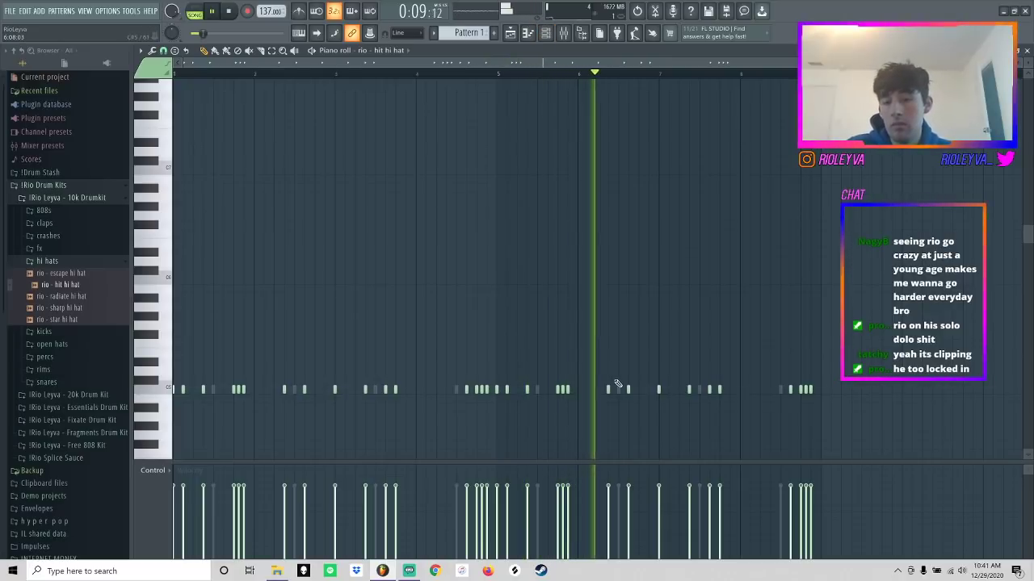
- Delete the hi hat note on step 11 of bar 7 and bring back the channel rack
left_click(685, 391)
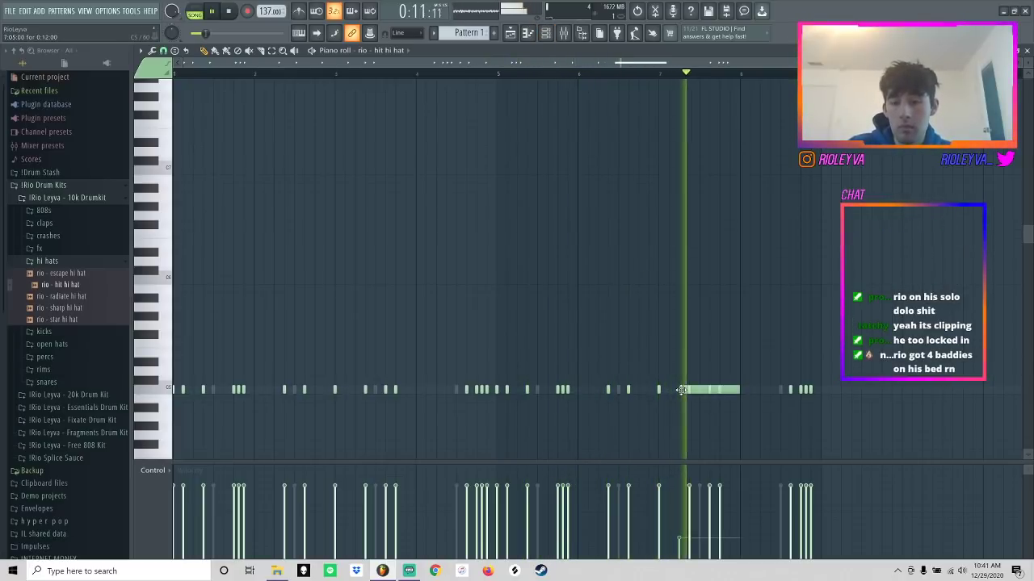
right_click(693, 392)
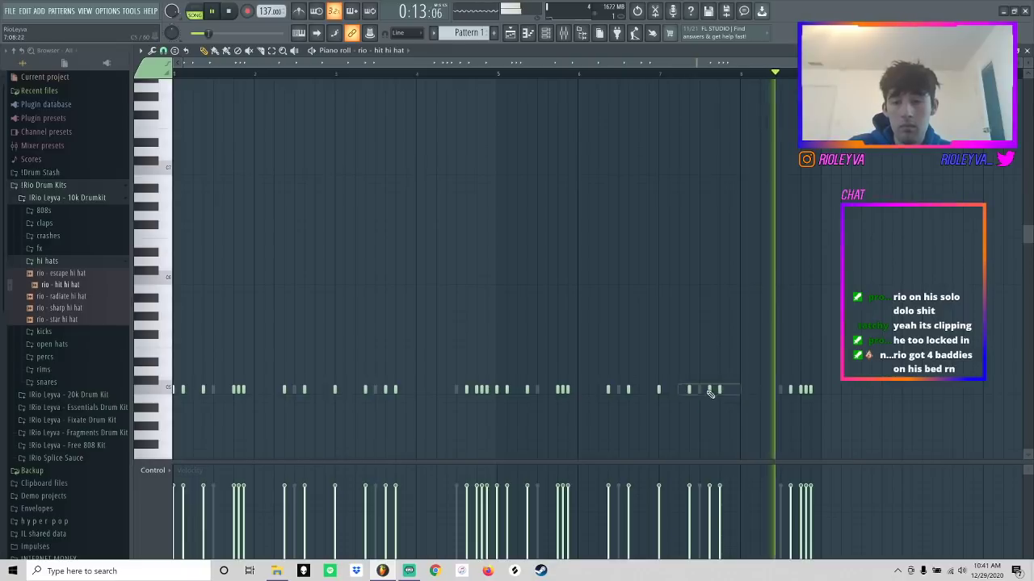
right_click(710, 392)
left_click(566, 34)
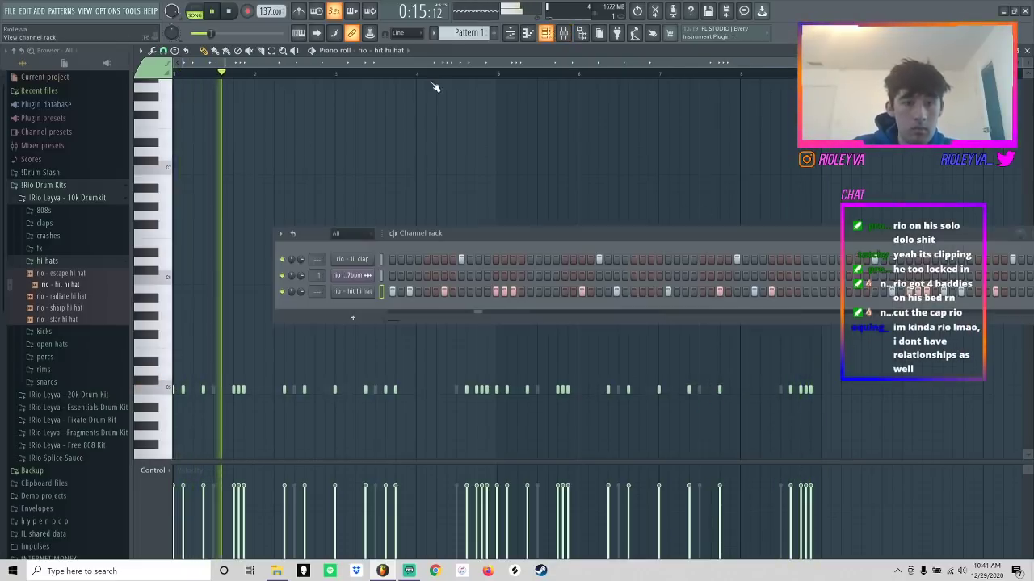
- Add the rayspinz1 808 from the Fixate Drum Kit's 808s as a new channel and open its sampler settings
scroll(76, 282, "down", 6)
left_click(81, 187)
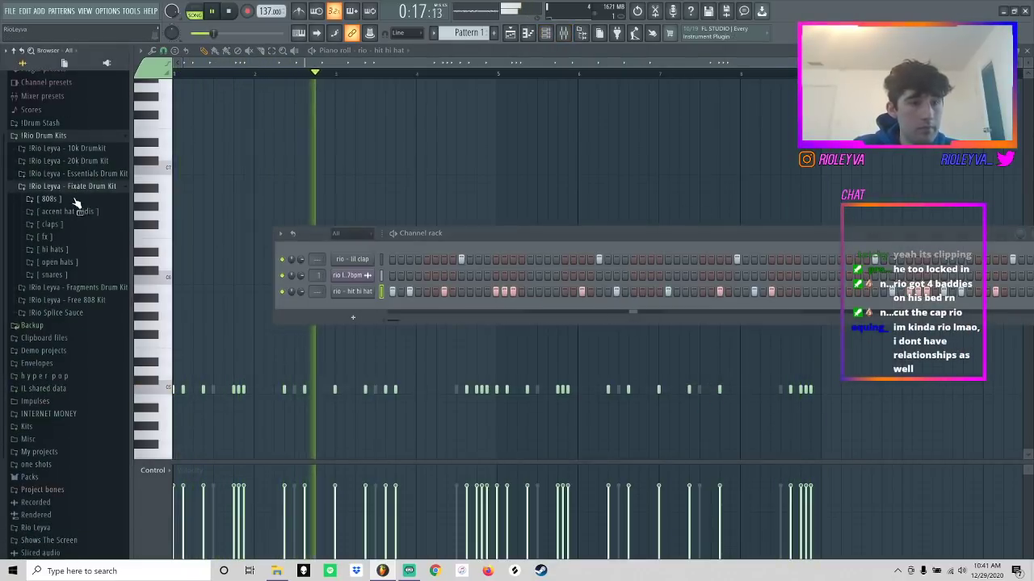
left_click(74, 200)
key("space")
scroll(71, 323, "down", 4)
scroll(87, 258, "up", 1)
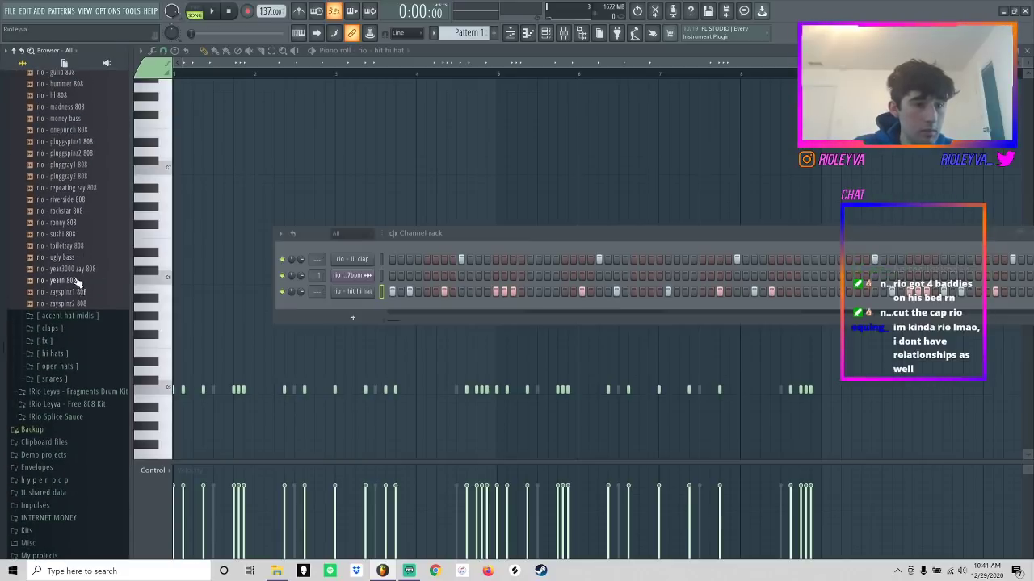
scroll(80, 289, "up", 6)
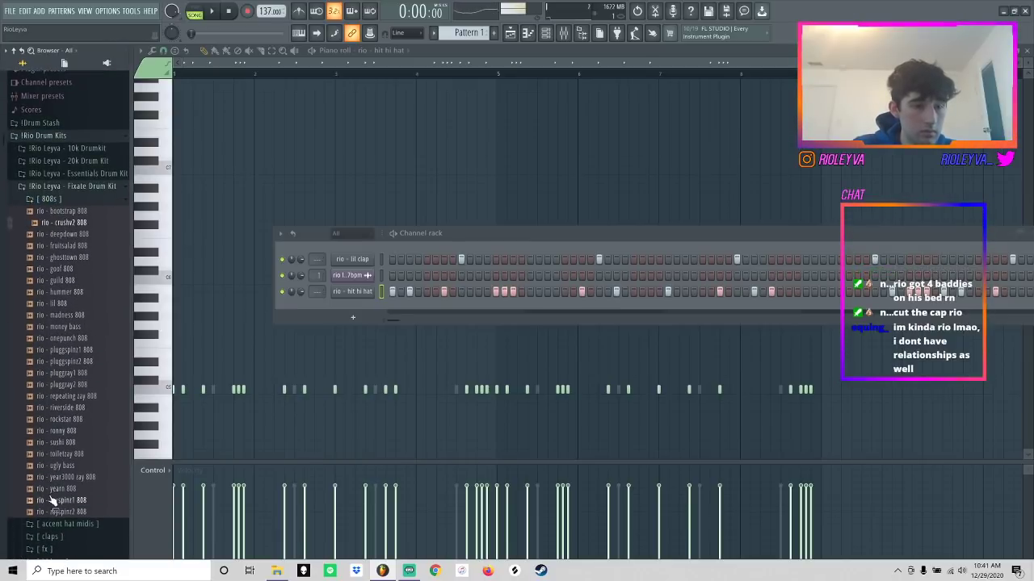
left_click_drag(353, 299, 358, 307)
left_click(358, 308)
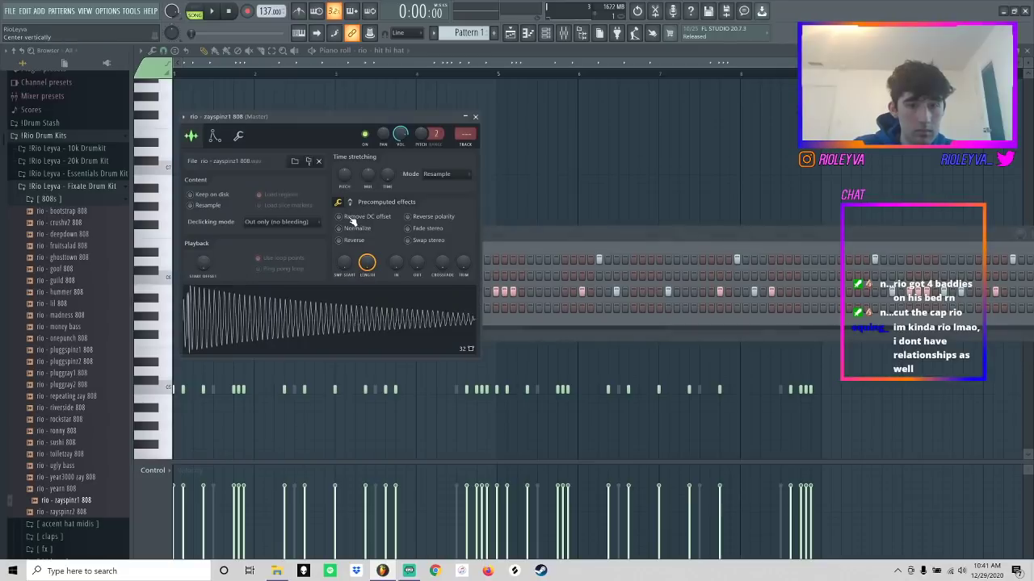
- Enable a volume envelope on the rayspinz1 808 and make the sample cut itself when retriggered
left_click_drag(343, 218, 343, 207)
left_click(215, 135)
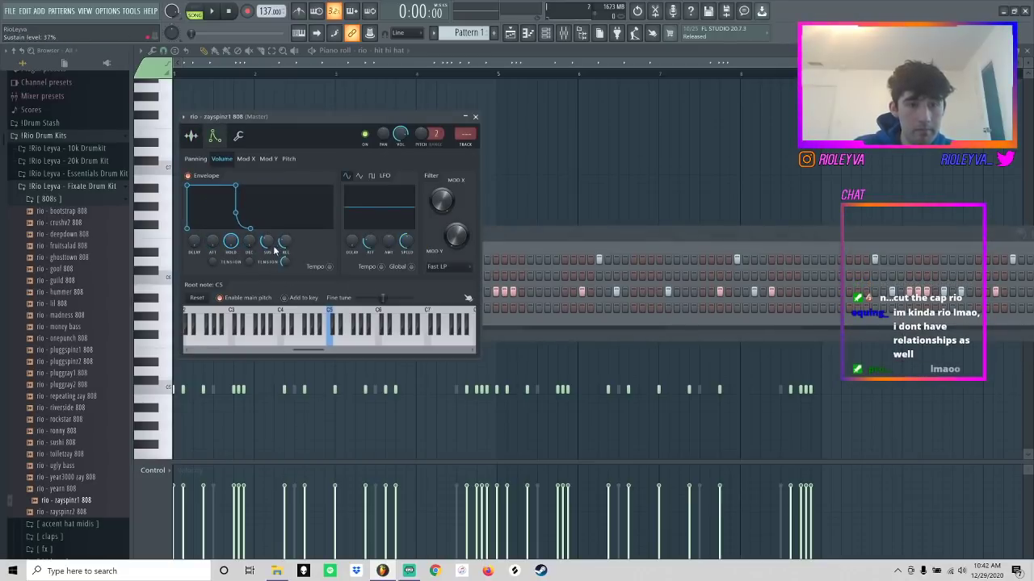
left_click(239, 137)
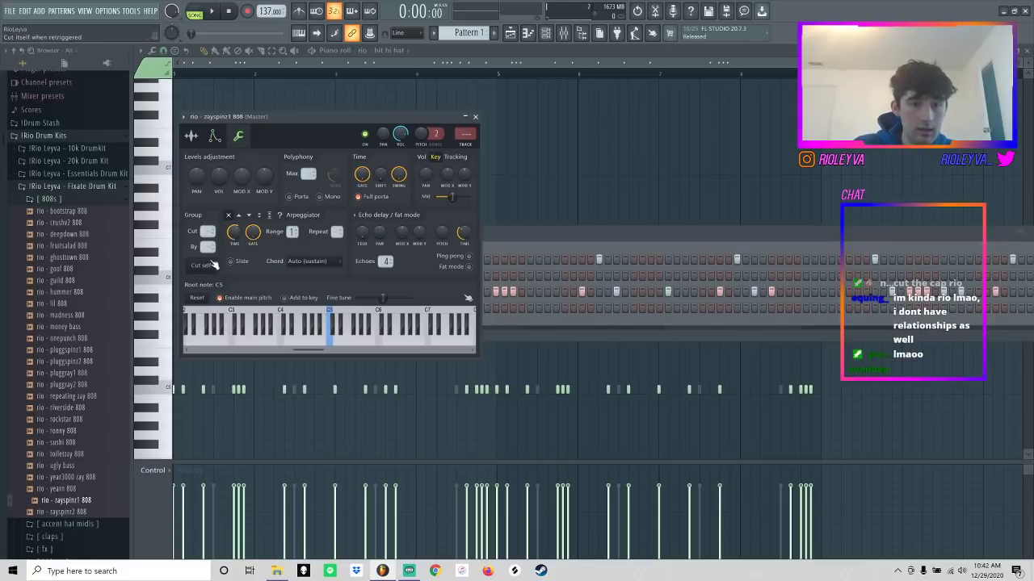
- Lengthen the 808 sample's fade-out and boost its gain to 16%
left_click(198, 143)
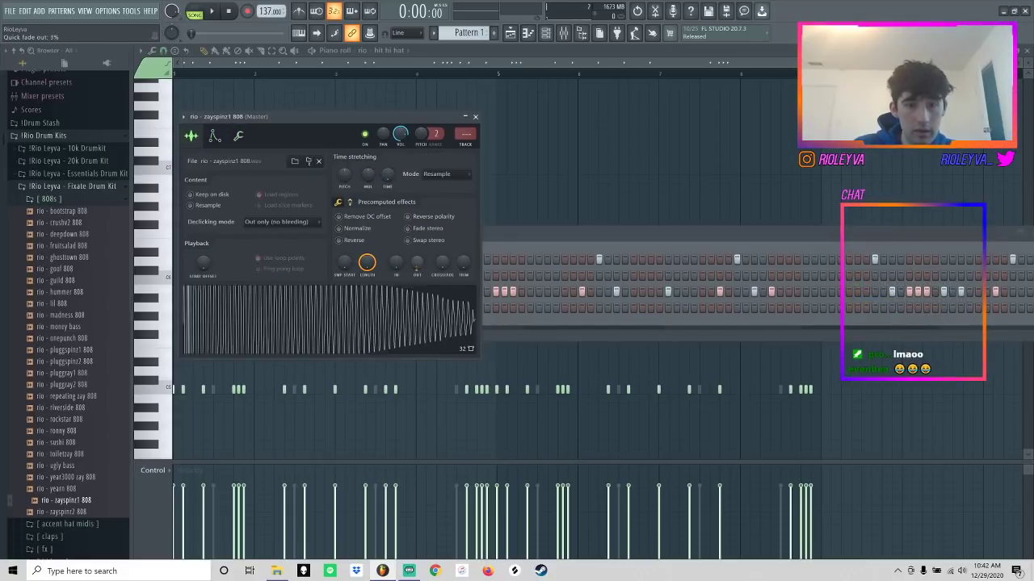
left_click_drag(416, 262, 417, 242)
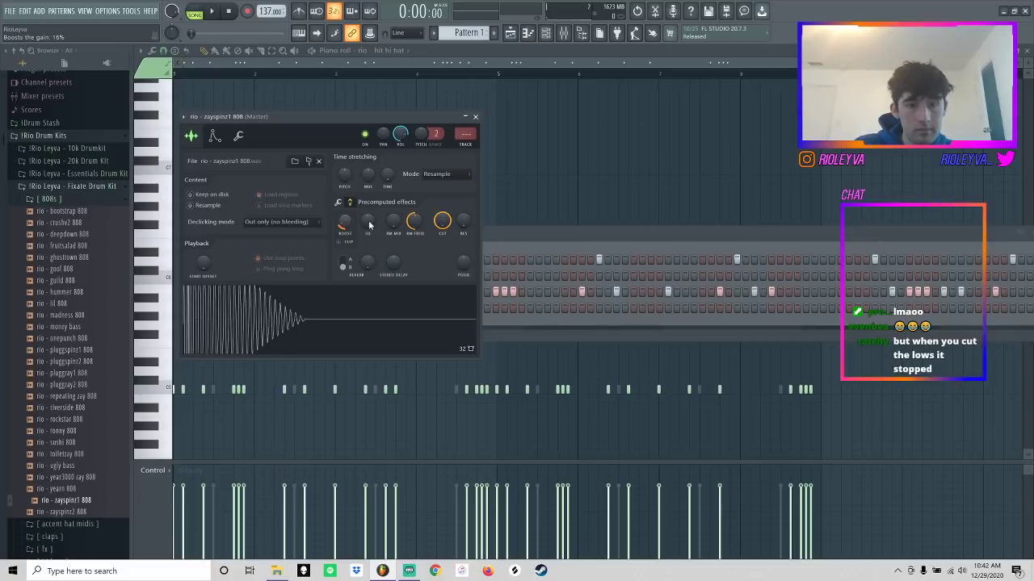
- Place 808 hits on steps 1, 21 and 27 of the pattern in the channel rack during playback
left_click(511, 250)
left_click(564, 308)
left_click(546, 308)
left_click(618, 308)
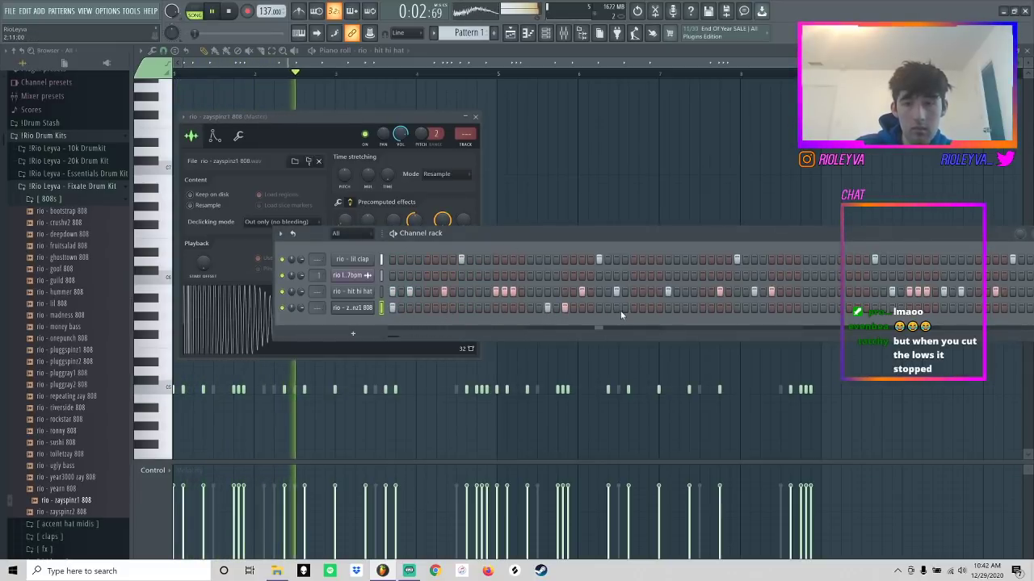
key("space")
- Open the rayspinz1 808 in the piano roll and lower its notes to B4
right_click(383, 311)
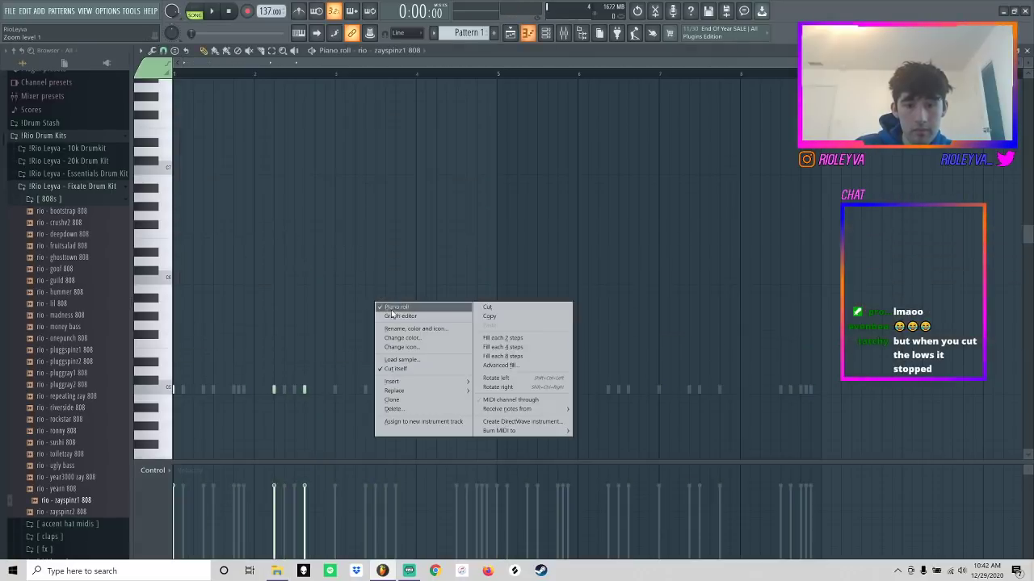
left_click(375, 320)
right_click(376, 310)
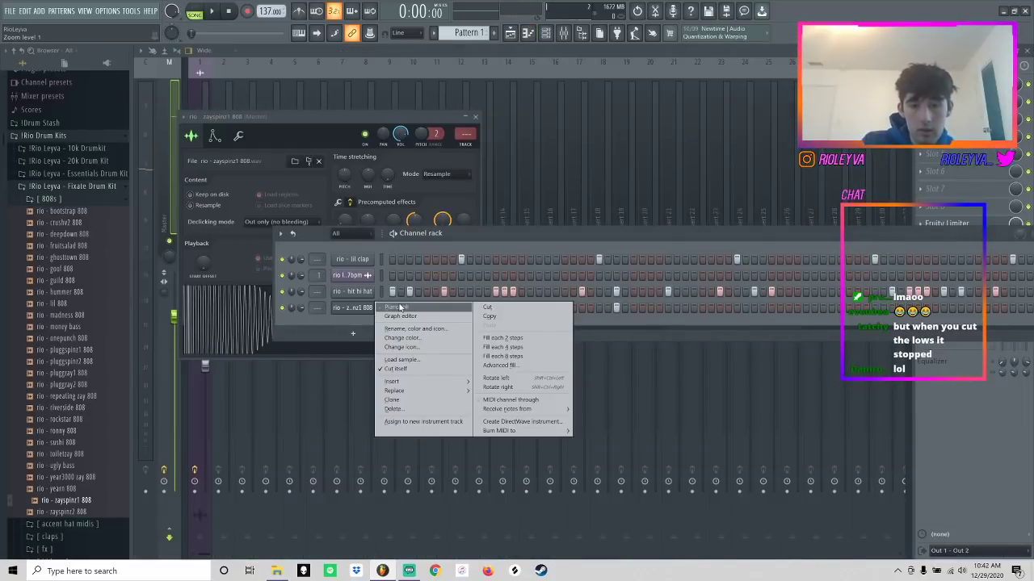
left_click(398, 308)
key("space")
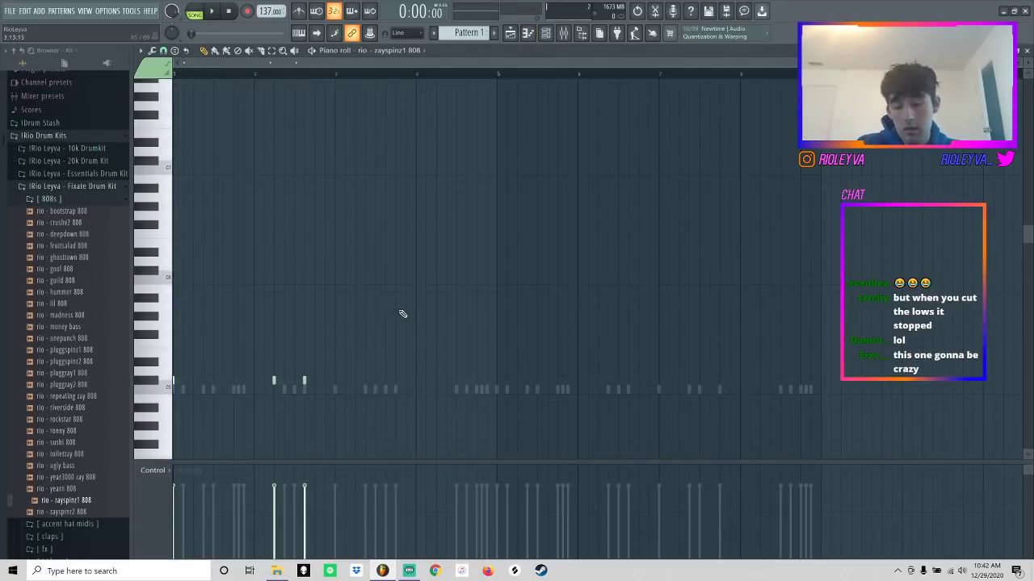
key("space")
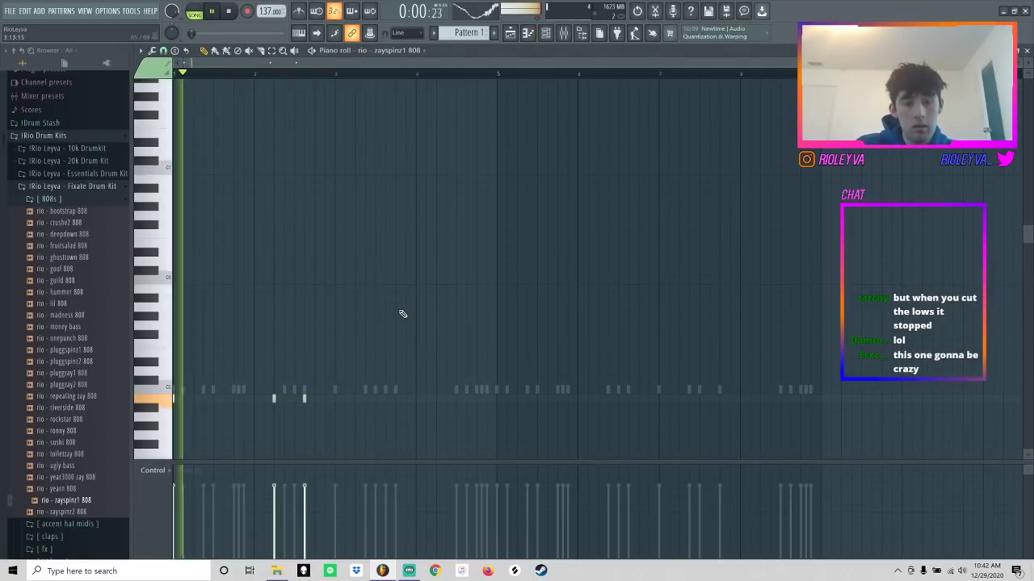
- Set the piano roll snap to 1/2 step and delete the 808 note on step 5 of bar 2
left_click(163, 50)
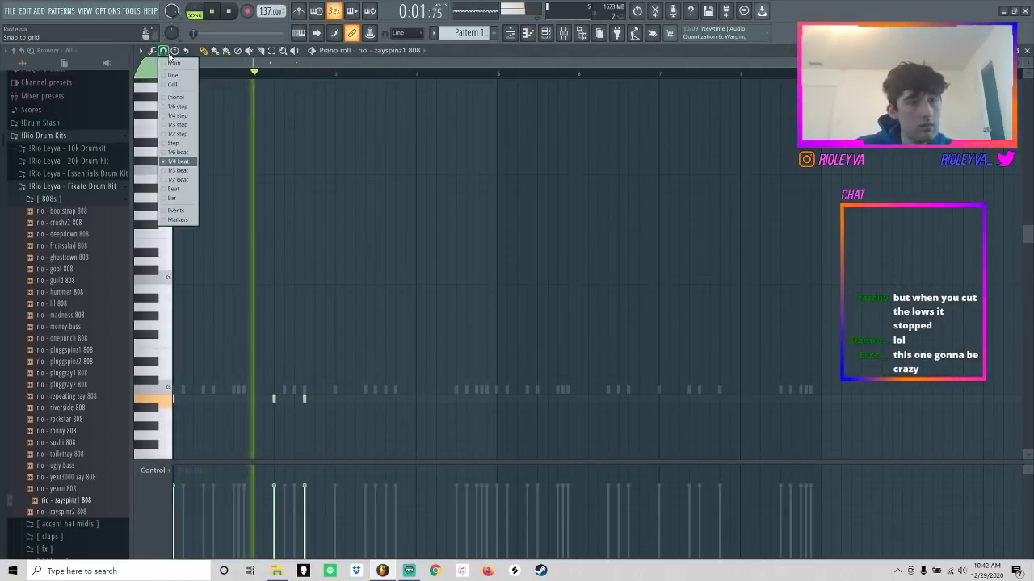
left_click(192, 129)
right_click(276, 398)
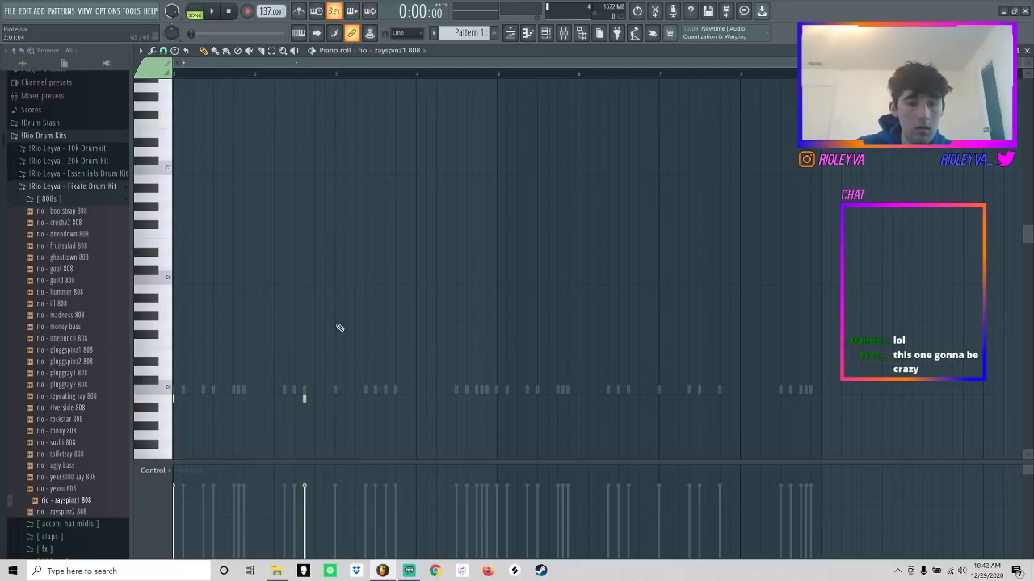
- Add G5 808 notes on steps 1, 5, 7 and 13 of bar 3, with reduced velocity on step 5
key("space")
left_click(364, 327)
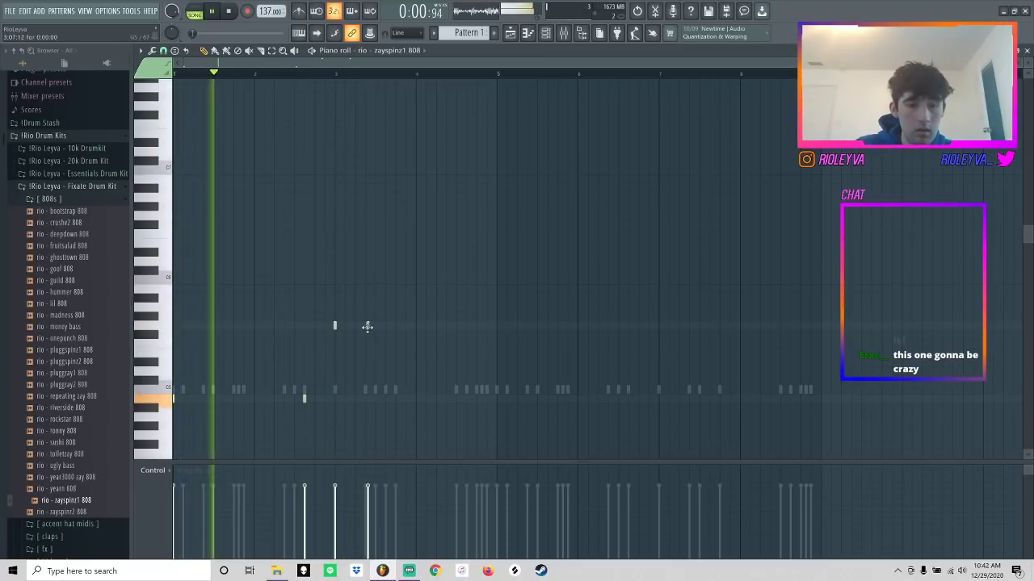
left_click(357, 326)
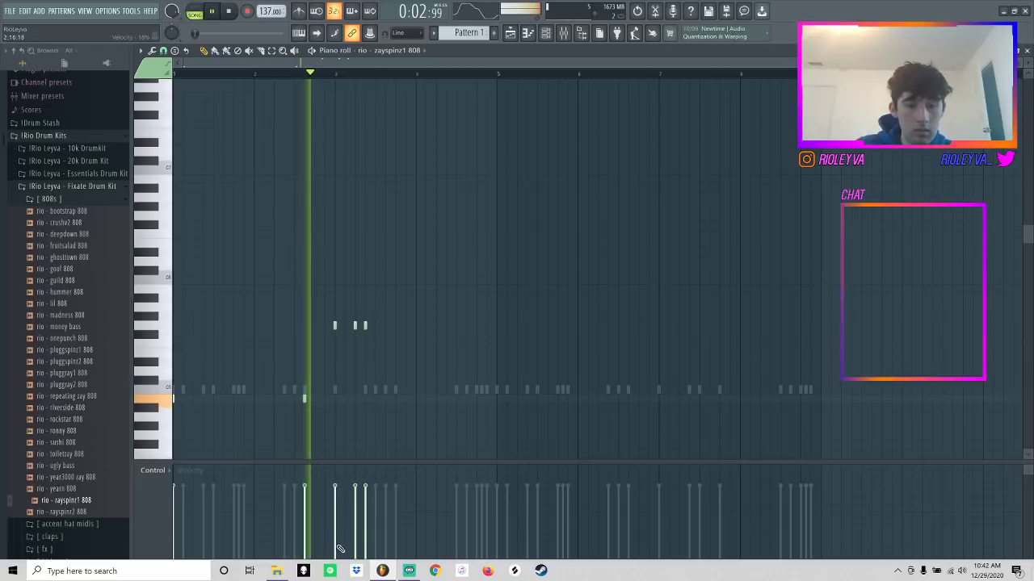
left_click(395, 325)
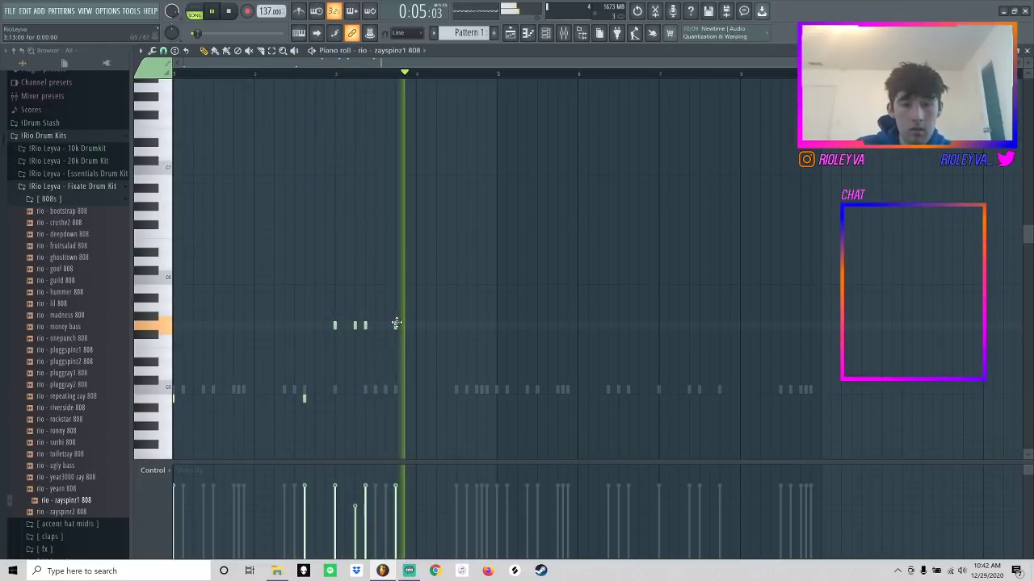
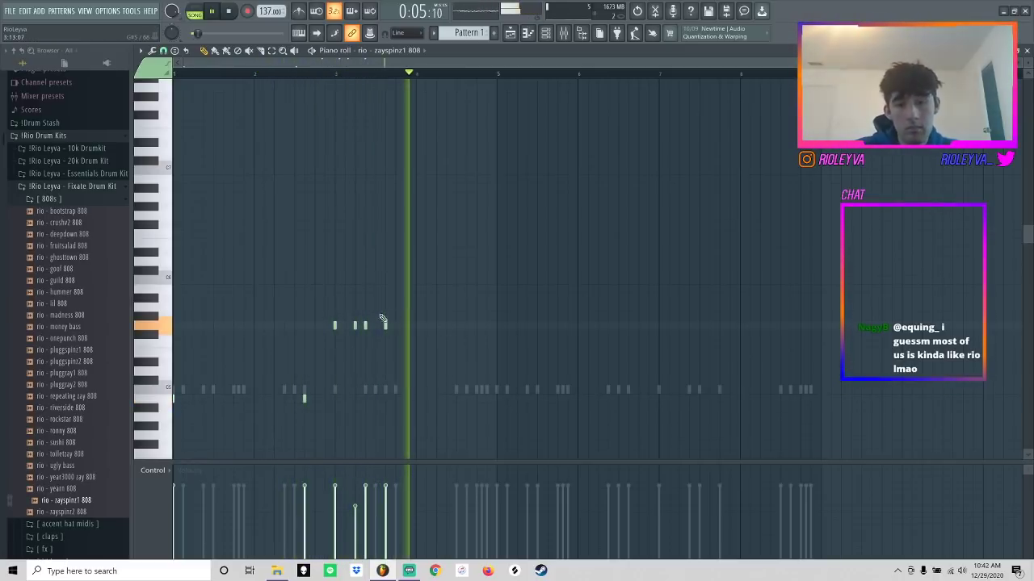
right_click(387, 326)
left_click(395, 326)
left_click(395, 325)
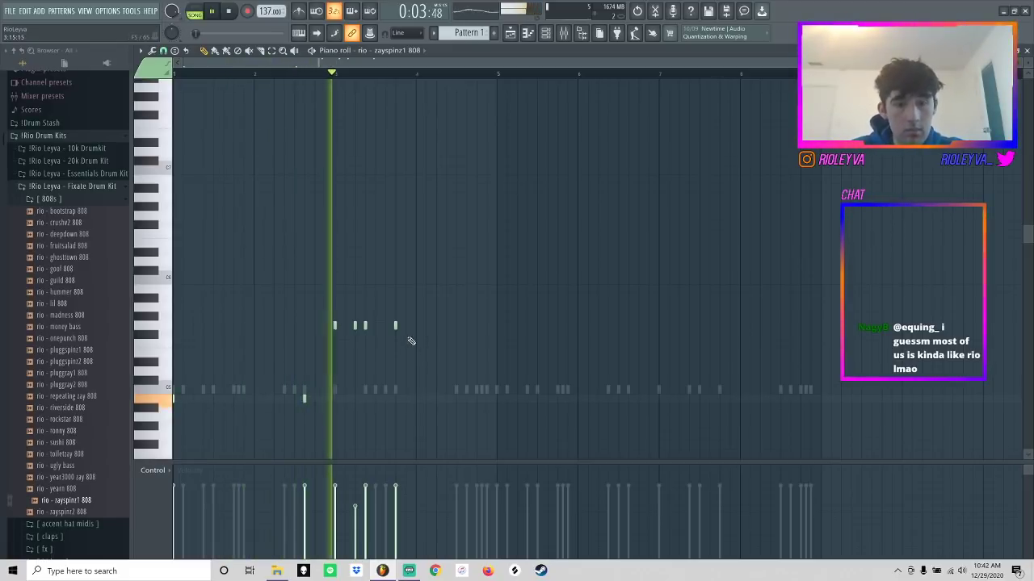
- Continue the 808 line with a G5 note in bar 4, E5 notes in bars 5 and 6, and G5 notes in bar 7
left_click(466, 326)
key("space")
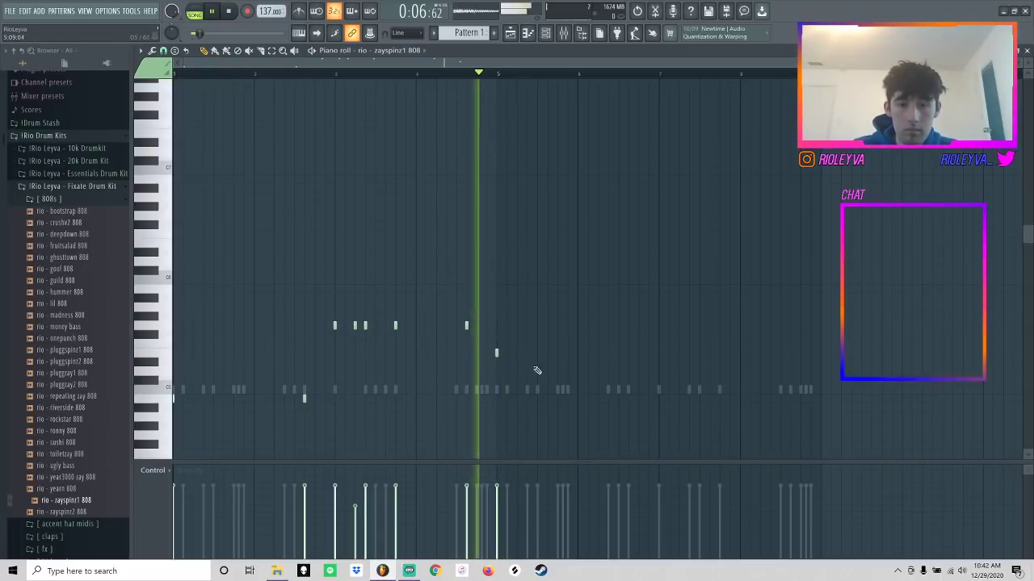
left_click(526, 353)
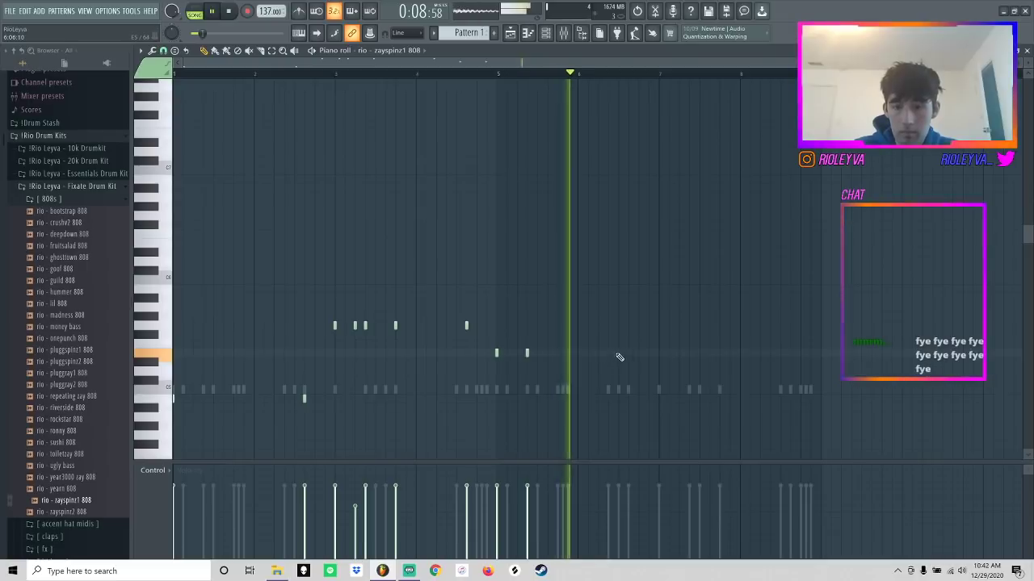
left_click(628, 353)
left_click(661, 336)
- Try reduced velocities on the extra E5 notes on steps 3 and 5 of bar 5, and delete both notes
key("space")
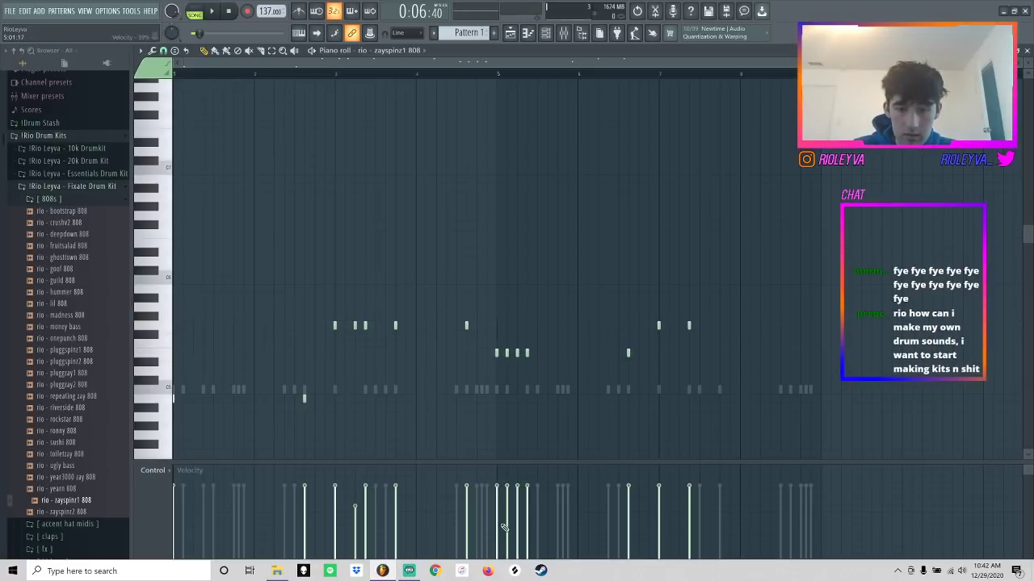
left_click(517, 508)
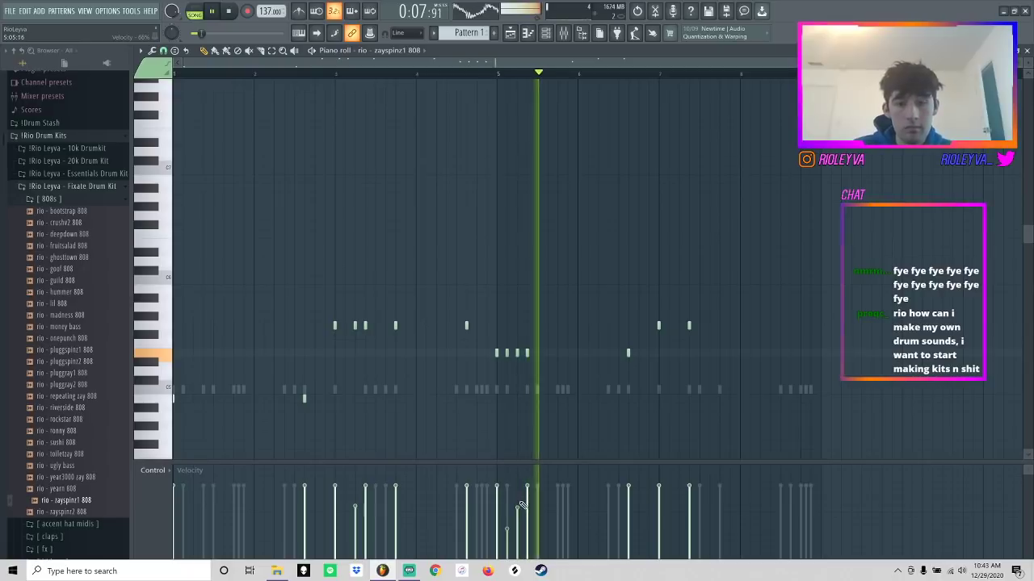
right_click(517, 353)
right_click(506, 353)
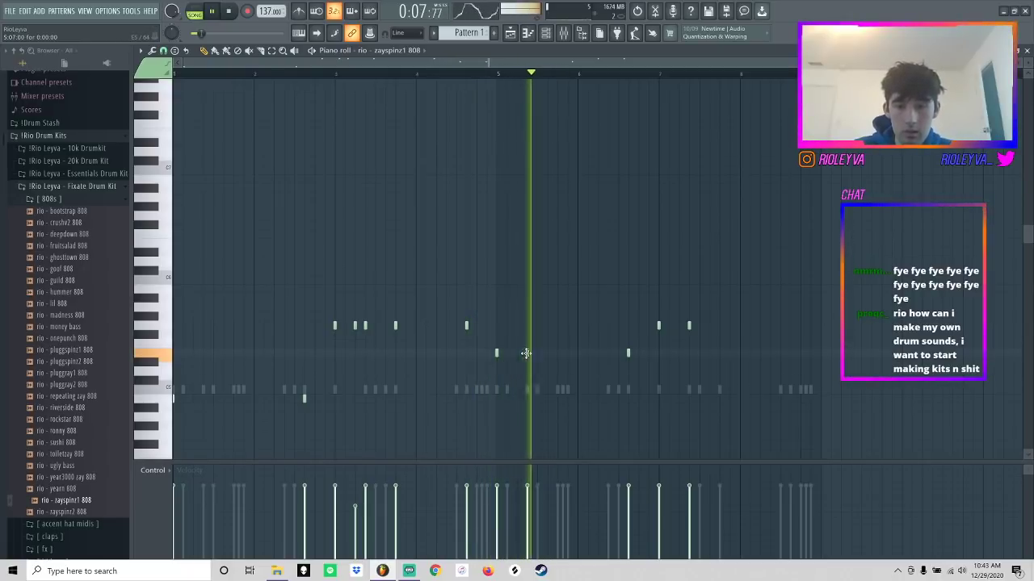
- Add an E5 note on step 7 of bar 6 and F#5 notes in bar 8, and apply legato to the whole 808 line
left_click(608, 353)
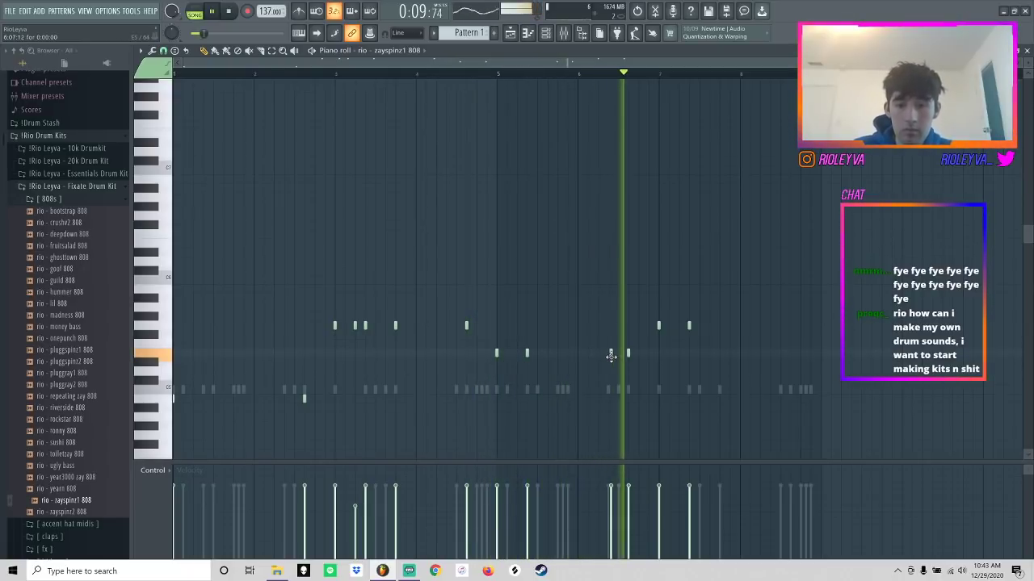
left_click(760, 335)
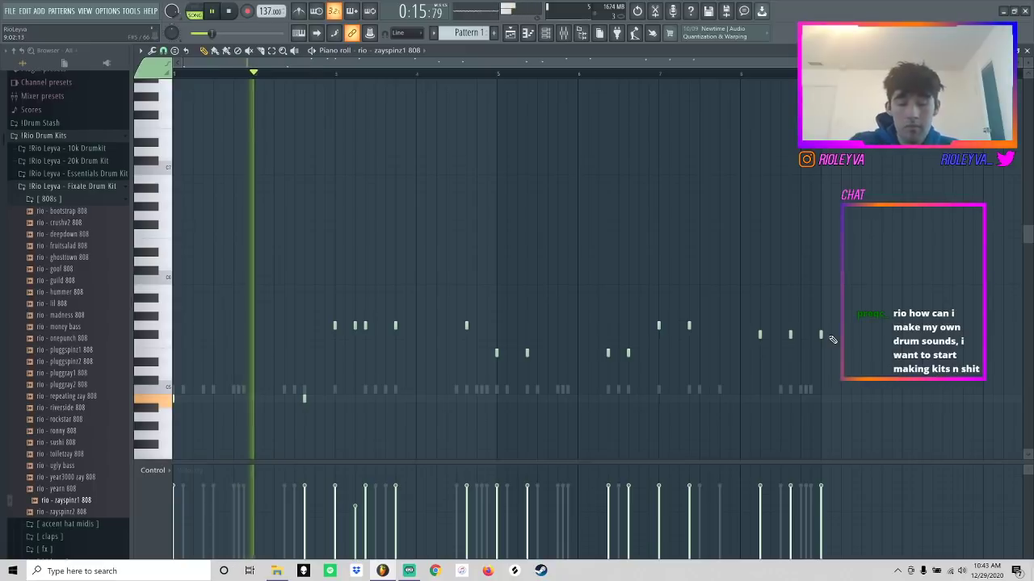
key("ctrl+l")
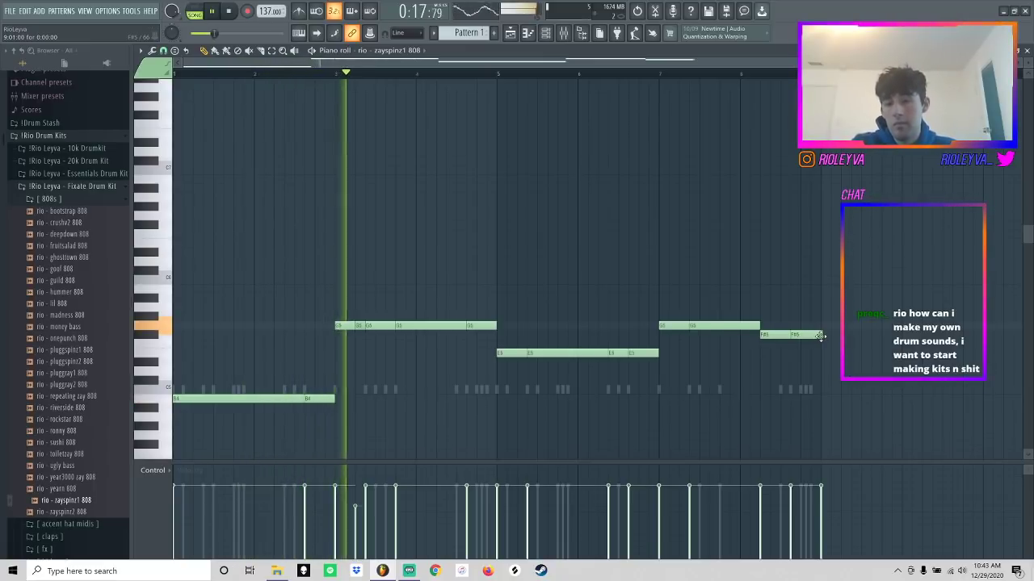
key("space")
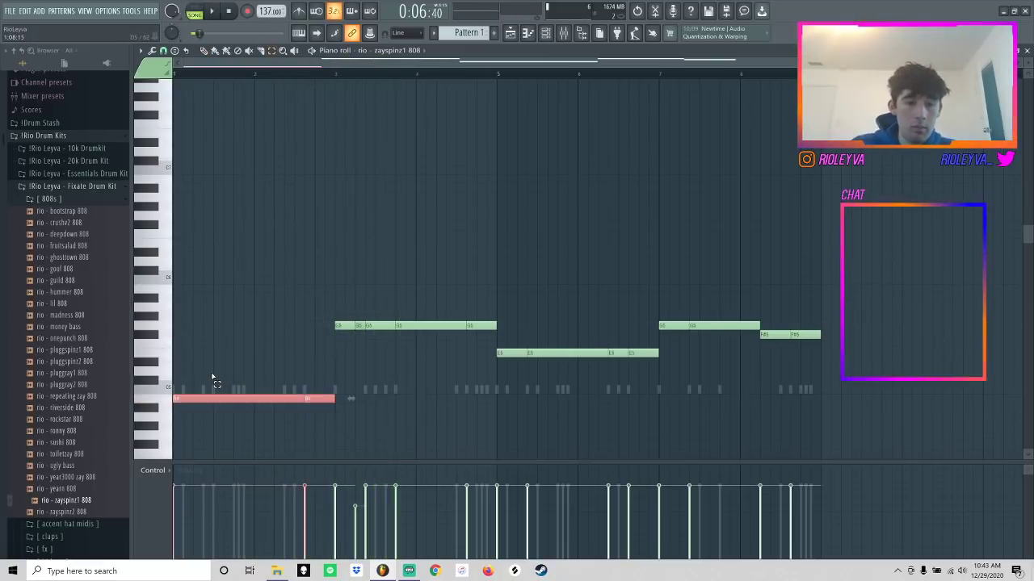
- Raise the B4 notes in bars 1–2 by an octave and transpose the whole 808 line down five semitones
key("ctrl+Up")
key("Down")
key("Down")
key("Down")
key("Down")
key("Down")
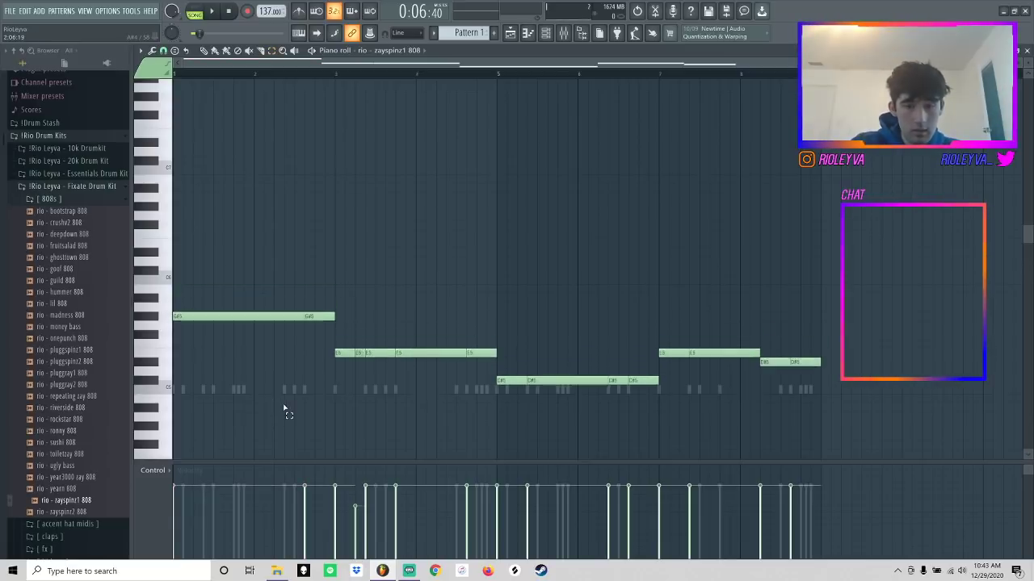
- Set the melody loop's time stretching mode to Stretch and its pitch shift to -500 cents
left_click(547, 32)
left_click(353, 276)
left_click(400, 132)
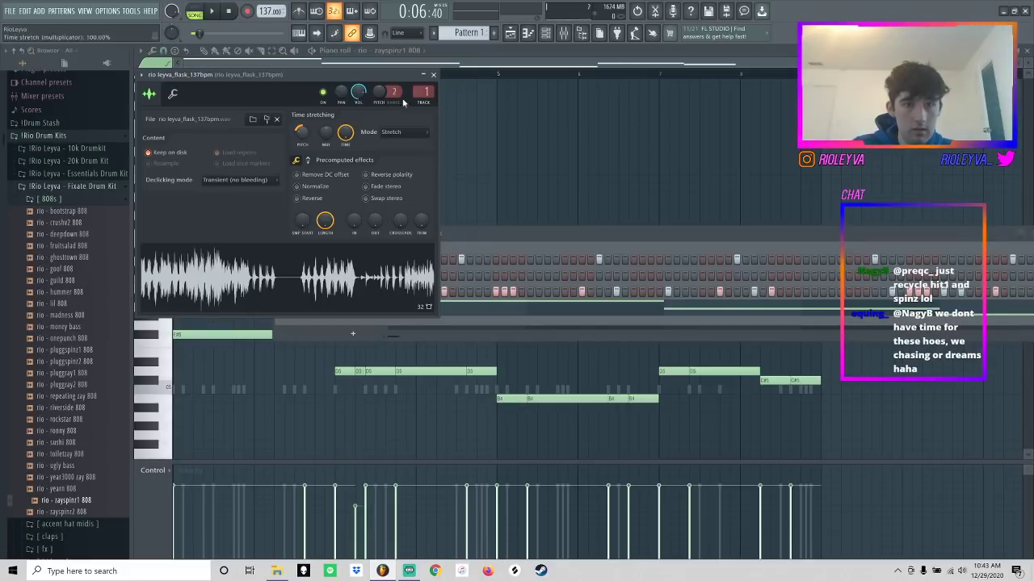
left_click(432, 74)
- Raise the two B4 808 notes in bar 6 by an octave during playback
key("space")
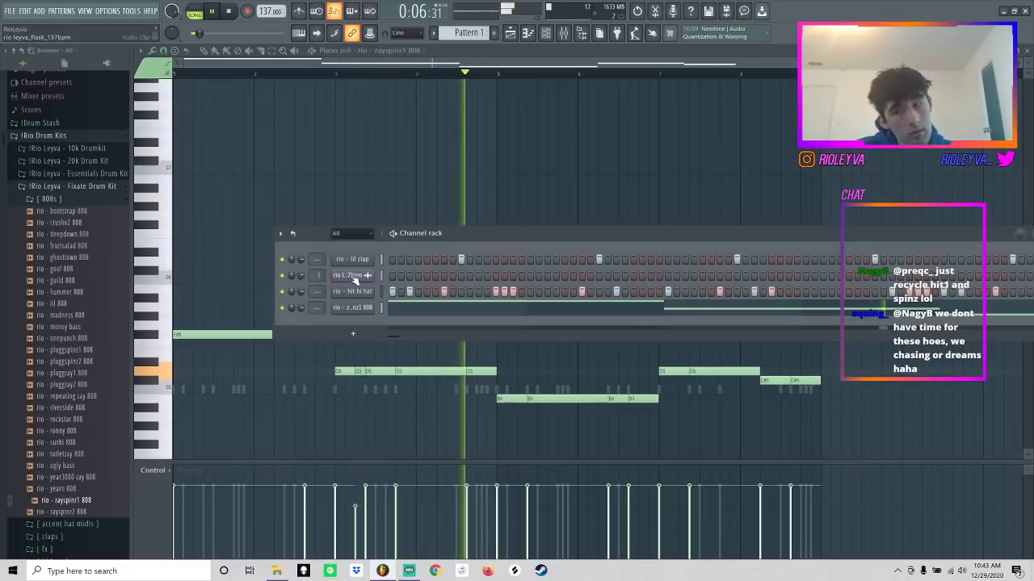
left_click_drag(634, 403, 620, 402)
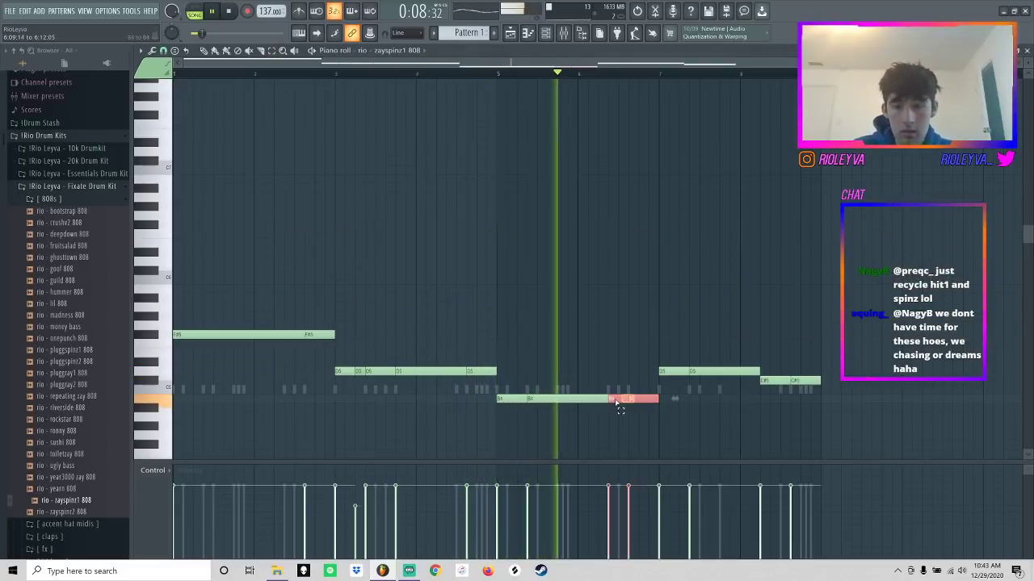
key("ctrl+Up")
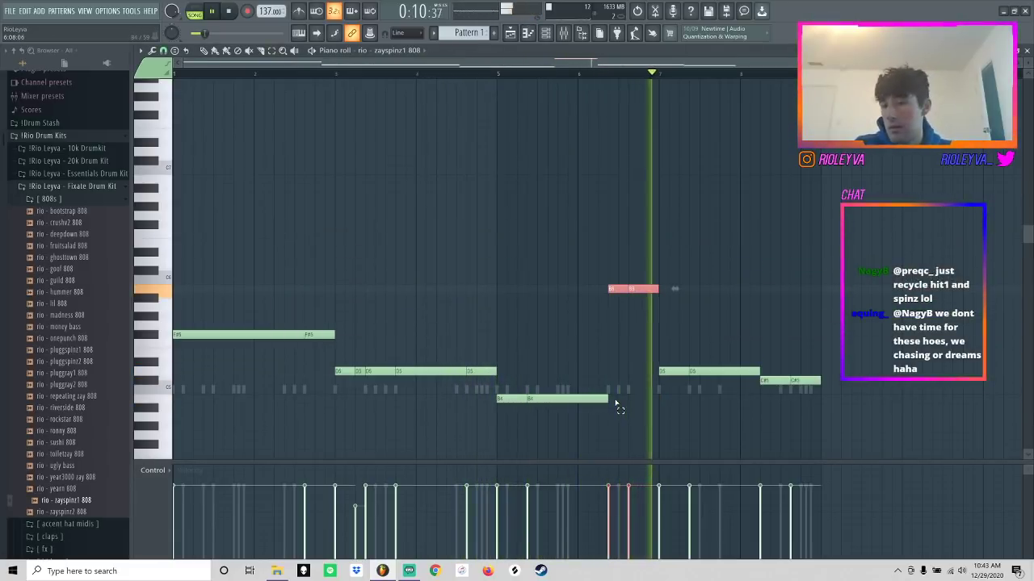
left_click(793, 403)
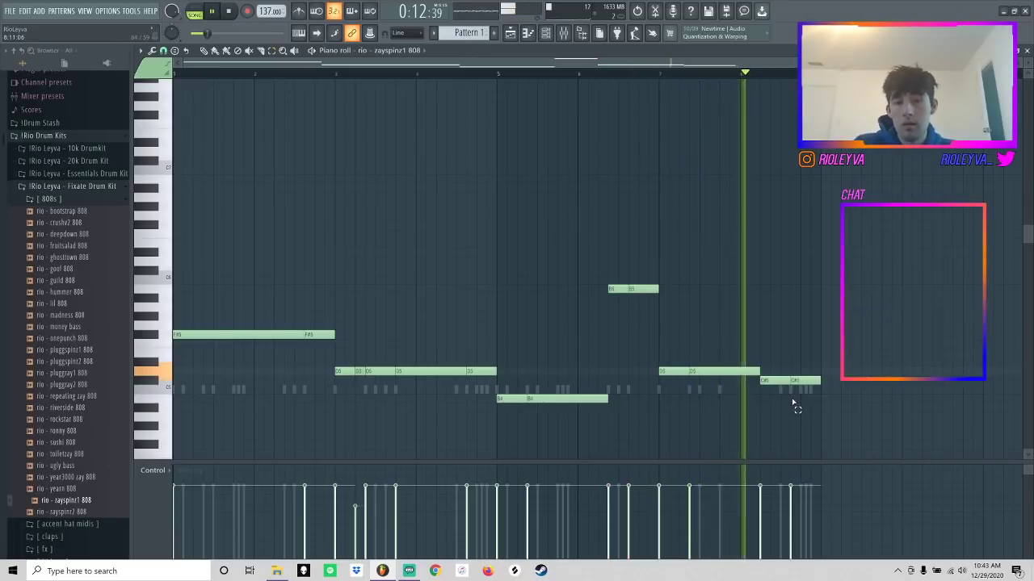
- Transpose the whole 808 line up two semitones
key("shift+Up")
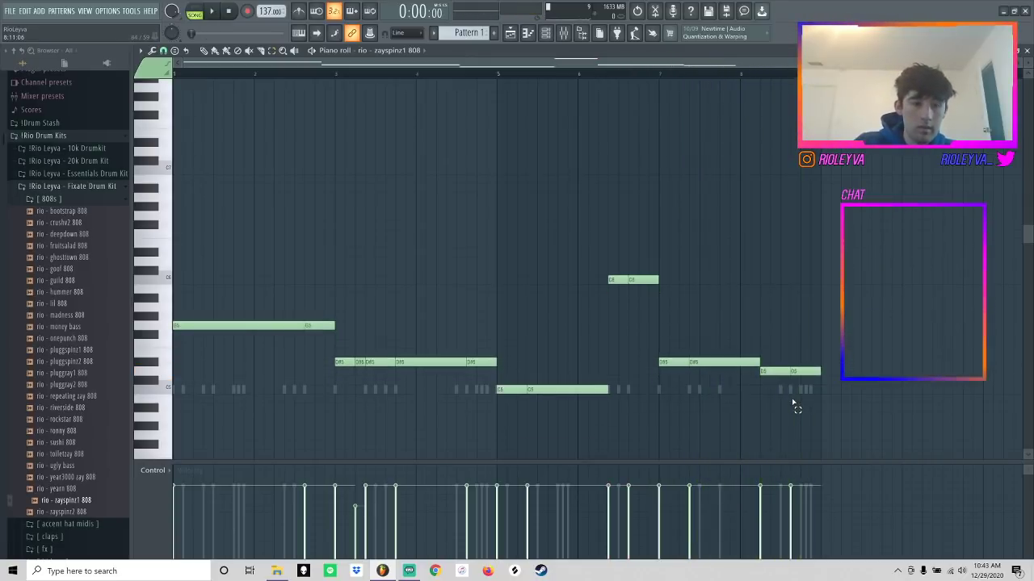
key("shift+Up")
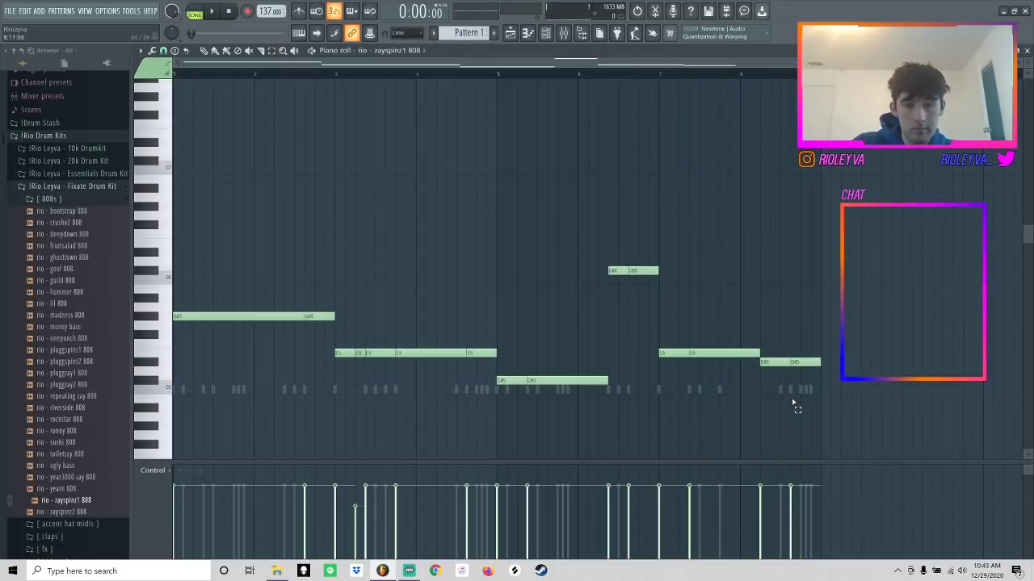
- Adjust the melody loop's pitch shift in its sampler settings and return to the 808 piano roll
left_click(548, 36)
left_click(353, 275)
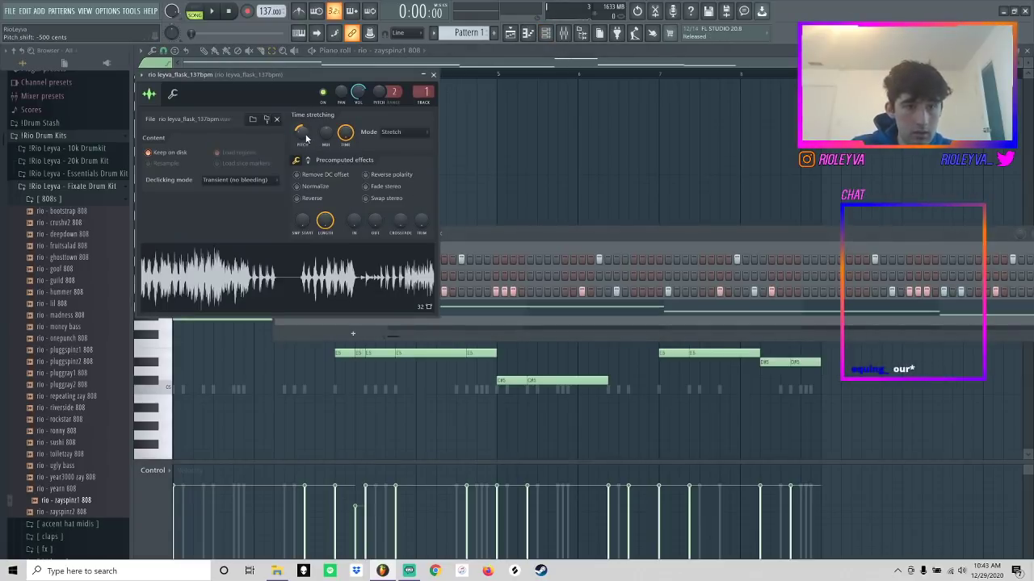
left_click(434, 75)
key("F6")
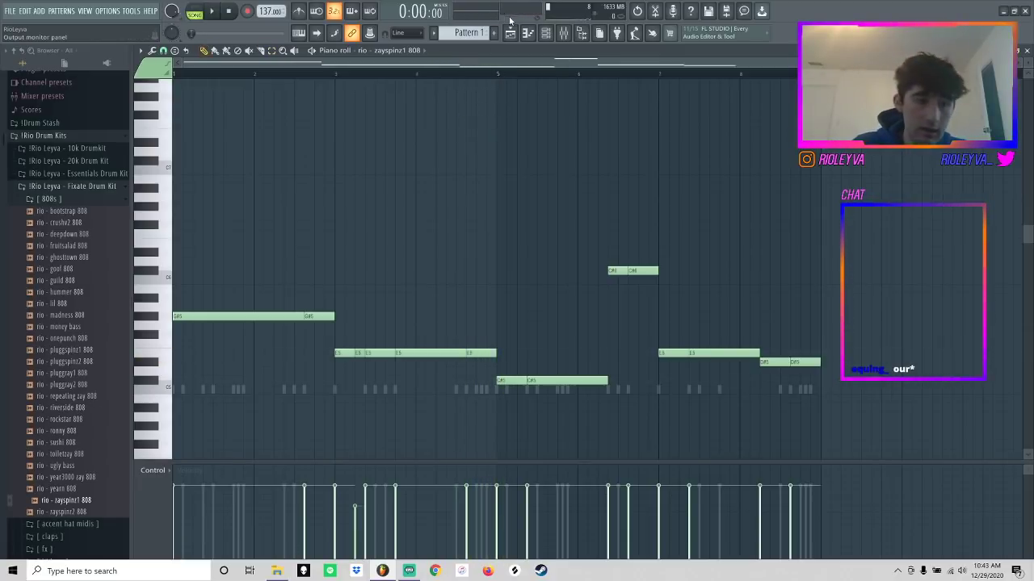
- Adjust the fade-out of the rayspinz1 808 sample in its sampler settings and play the beat back with its notes shown
left_click(555, 33)
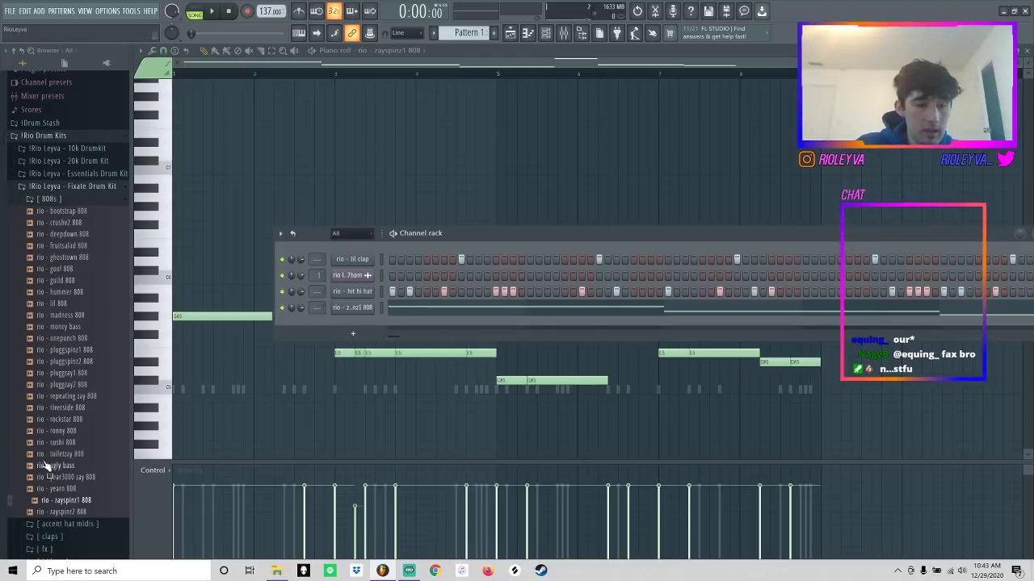
left_click(354, 309)
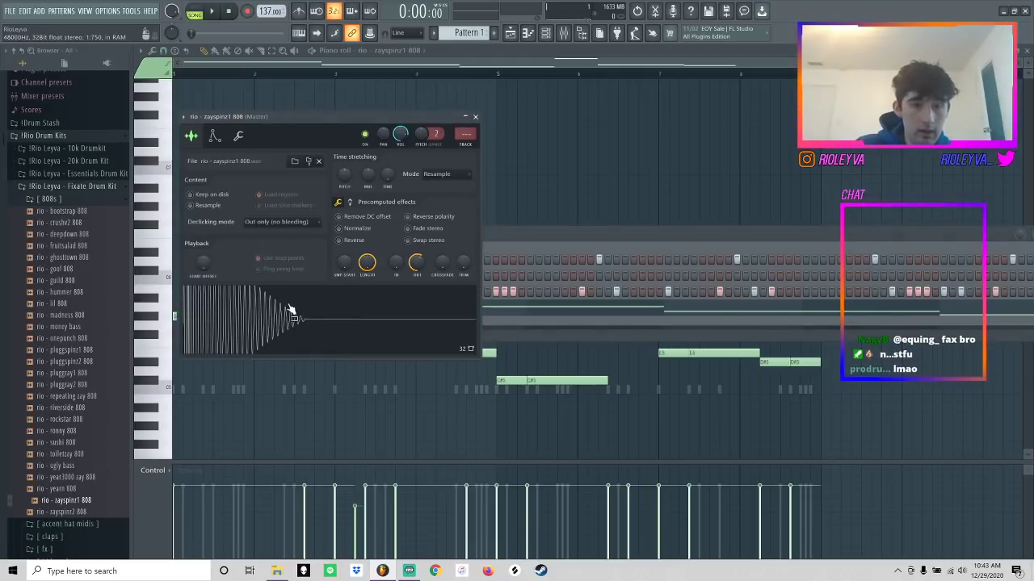
key("F6")
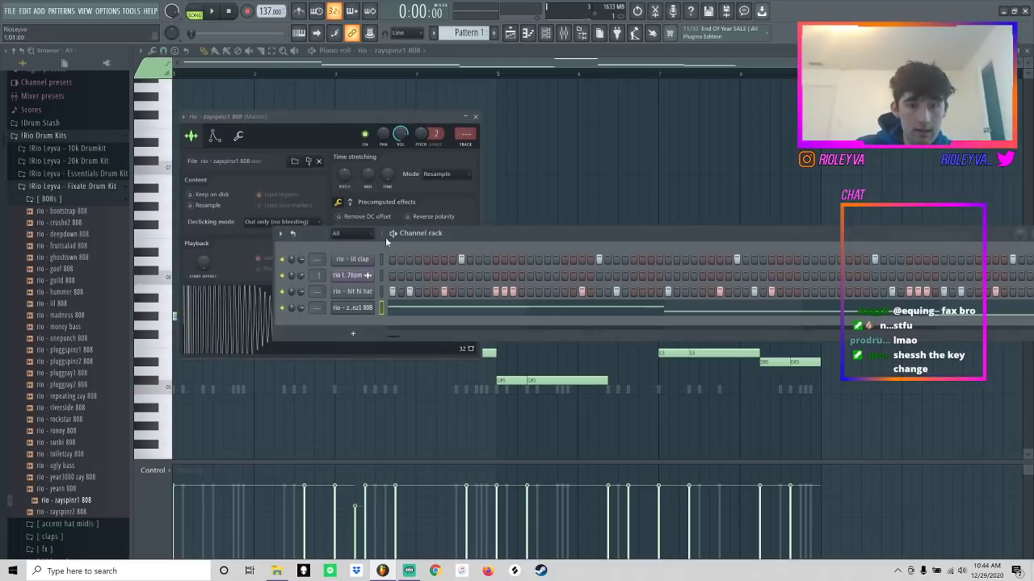
left_click(337, 129)
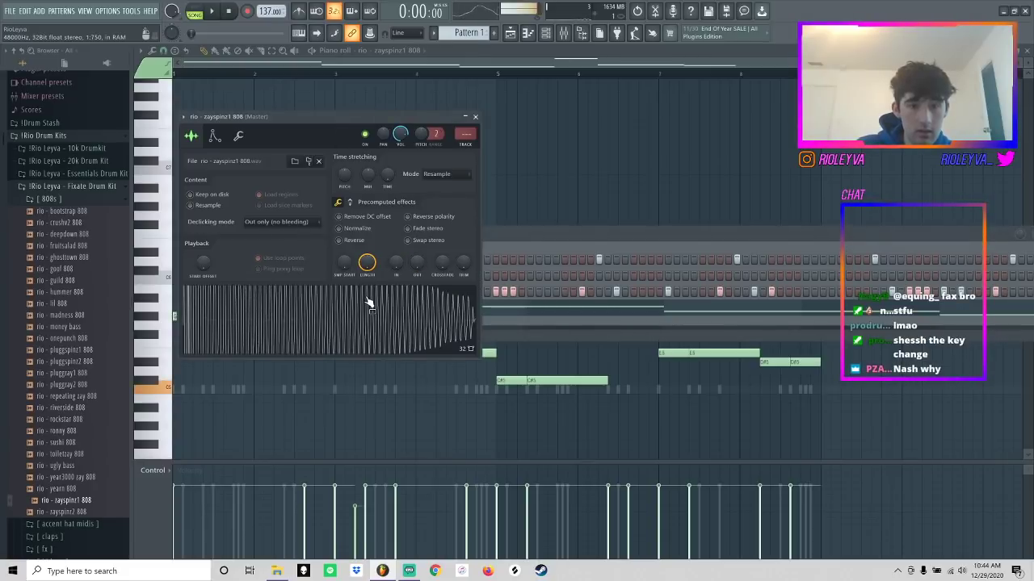
left_click_drag(417, 262, 417, 242)
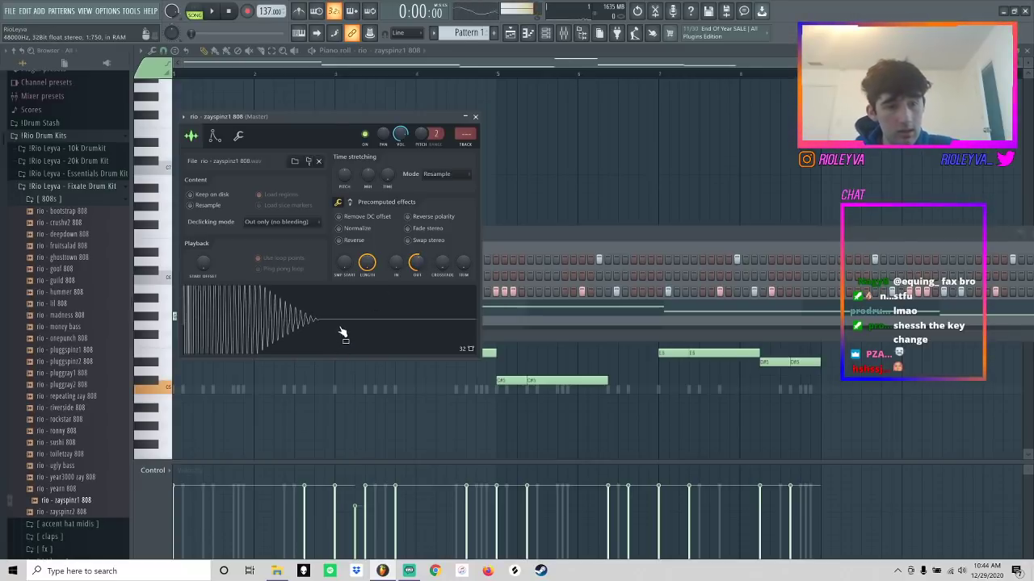
left_click(476, 117)
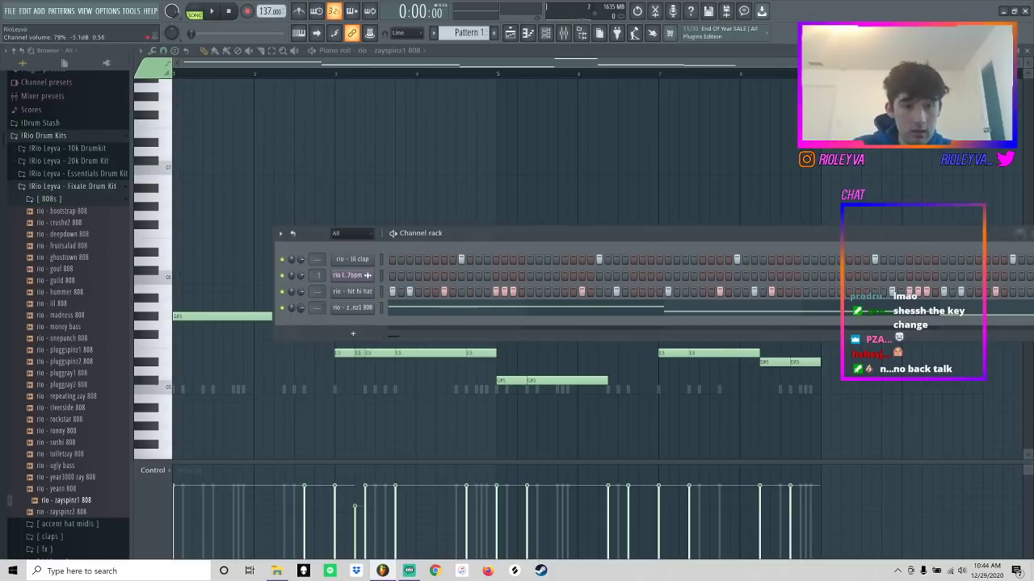
key("space")
key("F6")
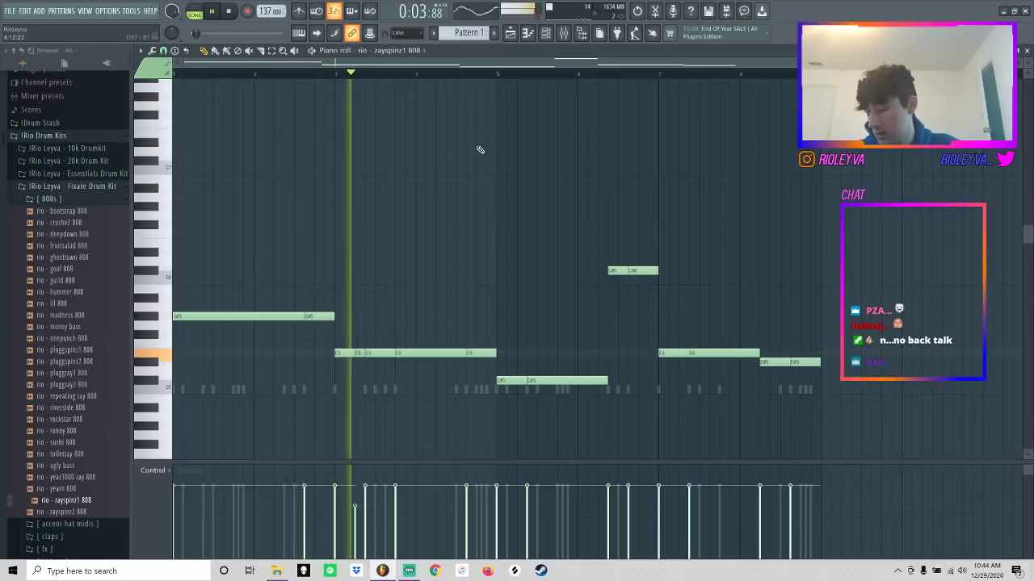
- Add the metalic snare from the Fixate kit with the lil clap's pattern copied onto it, and clone the snare channel
key("F6")
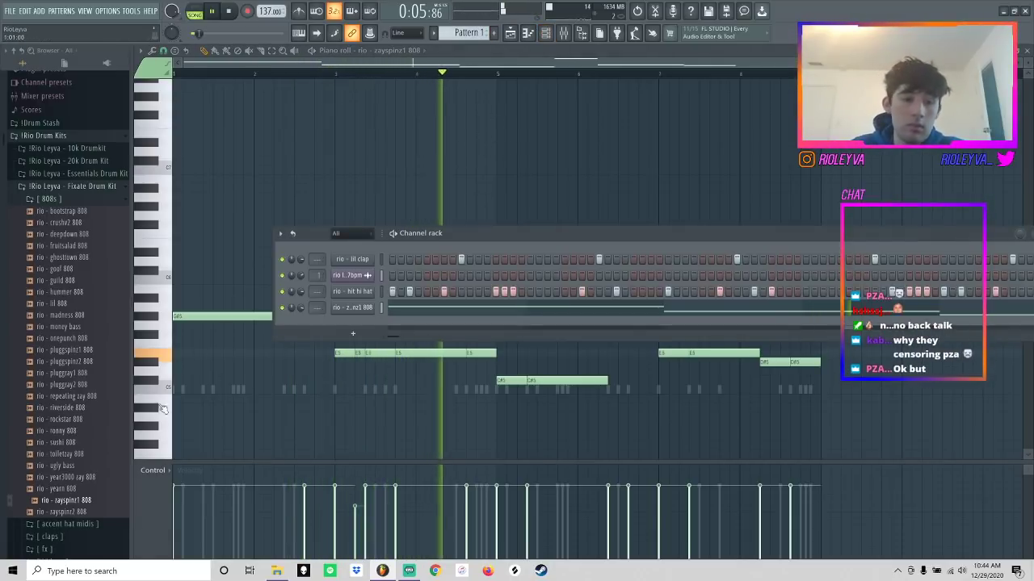
scroll(88, 410, "down", 6)
left_click(70, 393)
left_click_drag(63, 349, 388, 266)
left_click(382, 260)
key("ctrl+c")
left_click(382, 325)
key("ctrl+v")
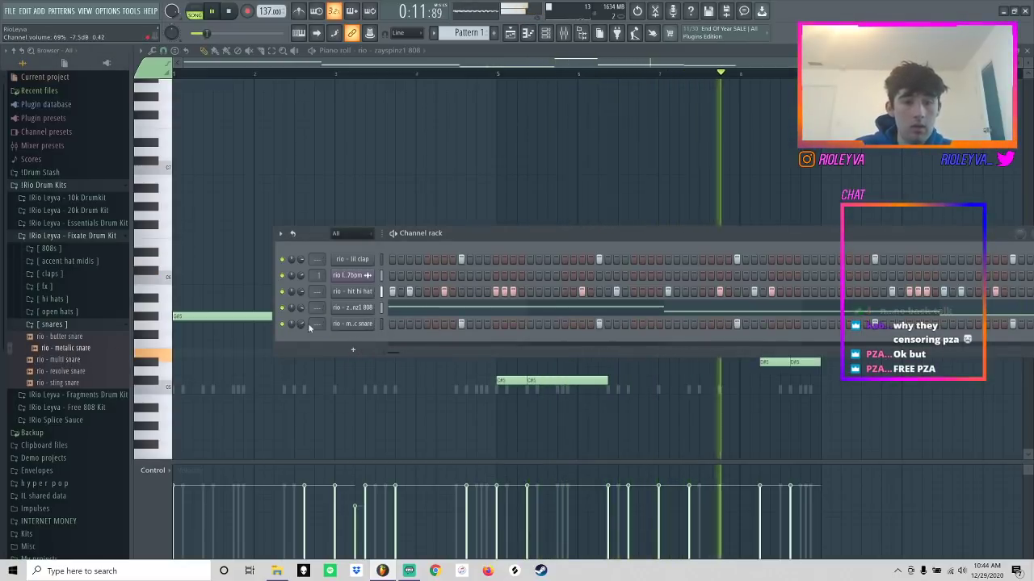
right_click(331, 323)
left_click(396, 414)
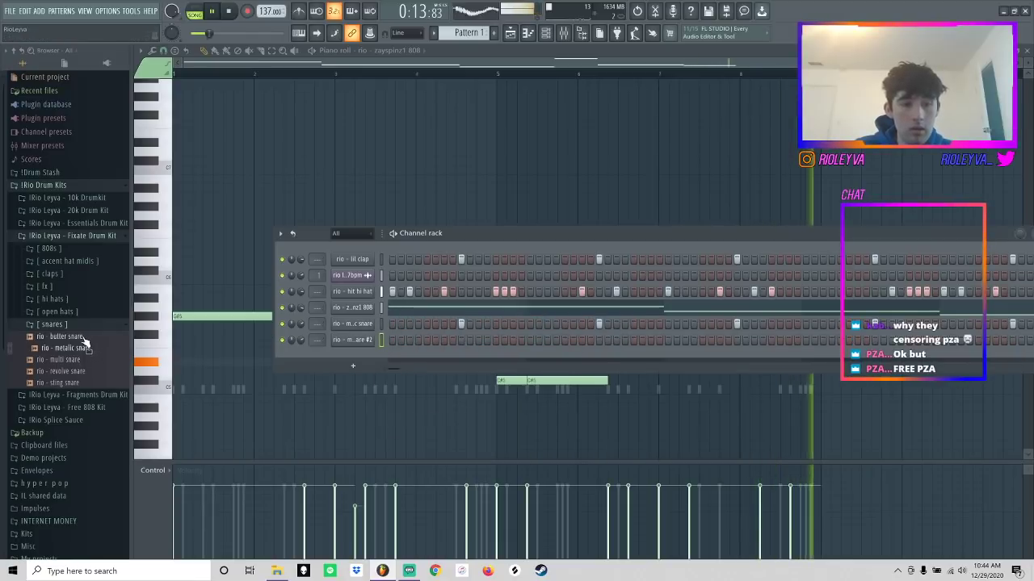
- Add the butter snare as a new channel with hits on step 3 of bars 1 and 3
left_click_drag(371, 356, 371, 357)
left_click(547, 356)
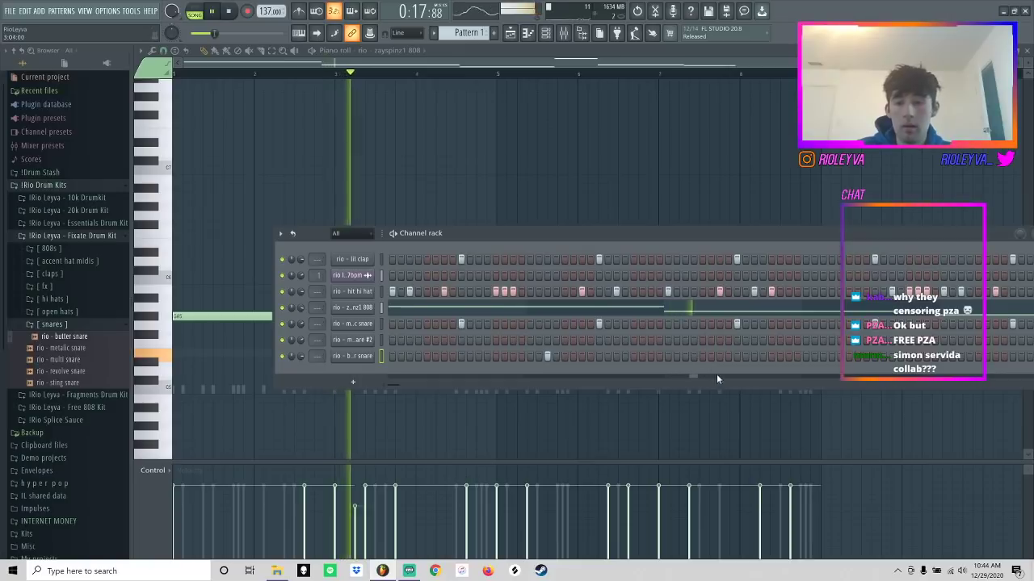
left_click(821, 356)
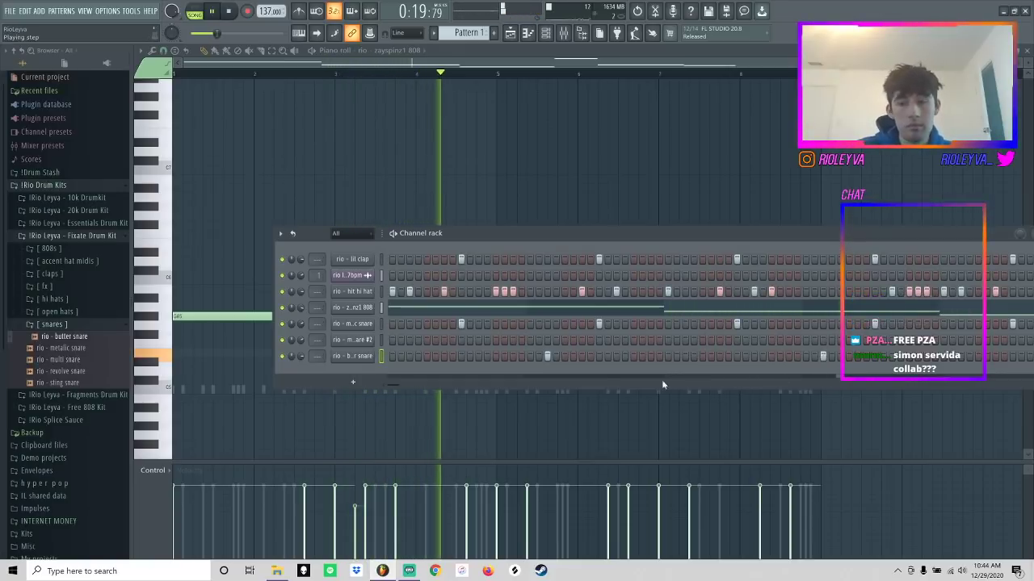
key("space")
left_click(409, 352)
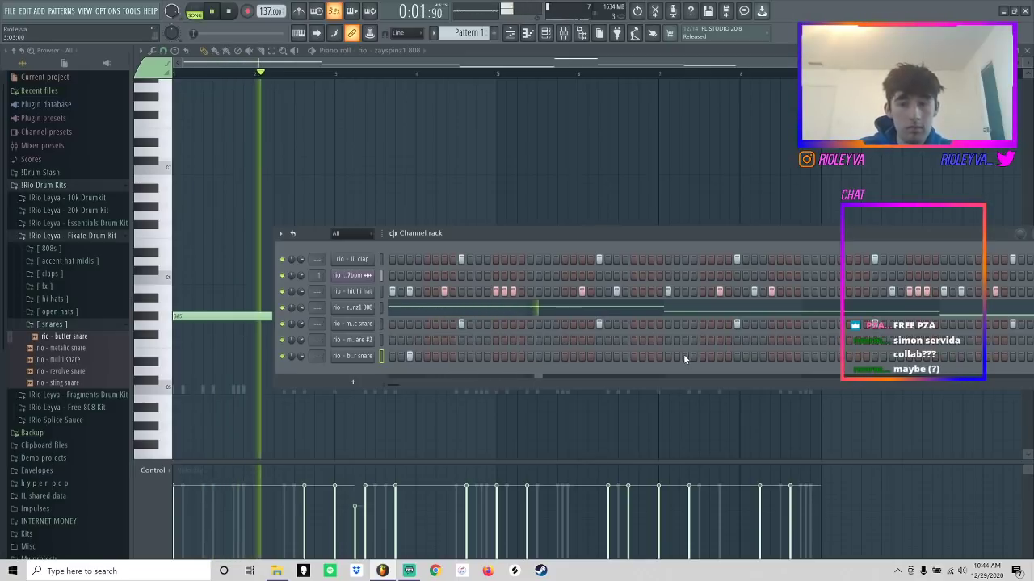
left_click(684, 356)
- Duplicate the butter snare's first four bars into bars 5 to 8 in the piano roll
right_click(370, 353)
left_click(394, 357)
right_click(368, 358)
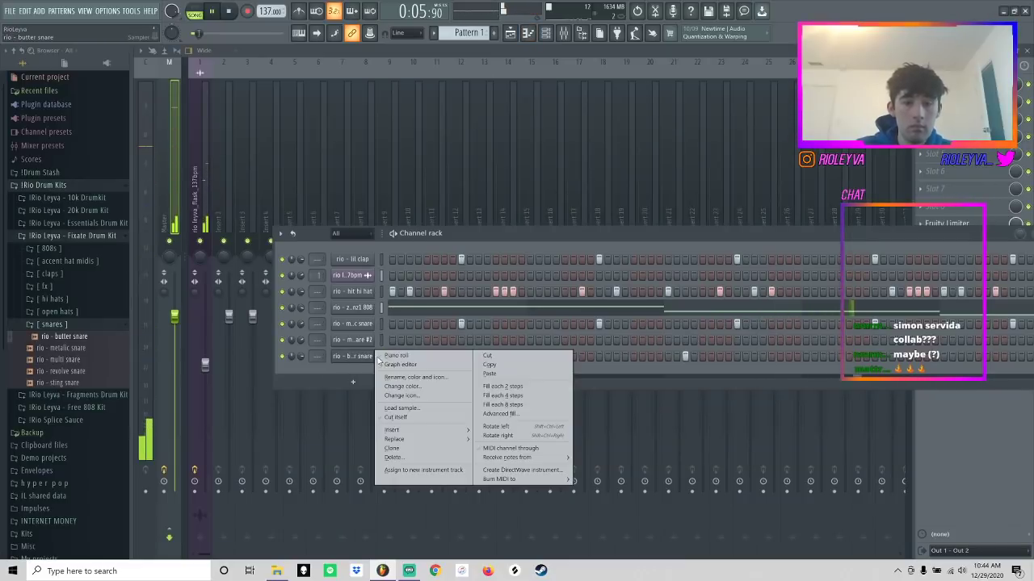
left_click(396, 357)
scroll(478, 125, "down", 5)
left_click_drag(499, 75, 30, 114, "ctrl")
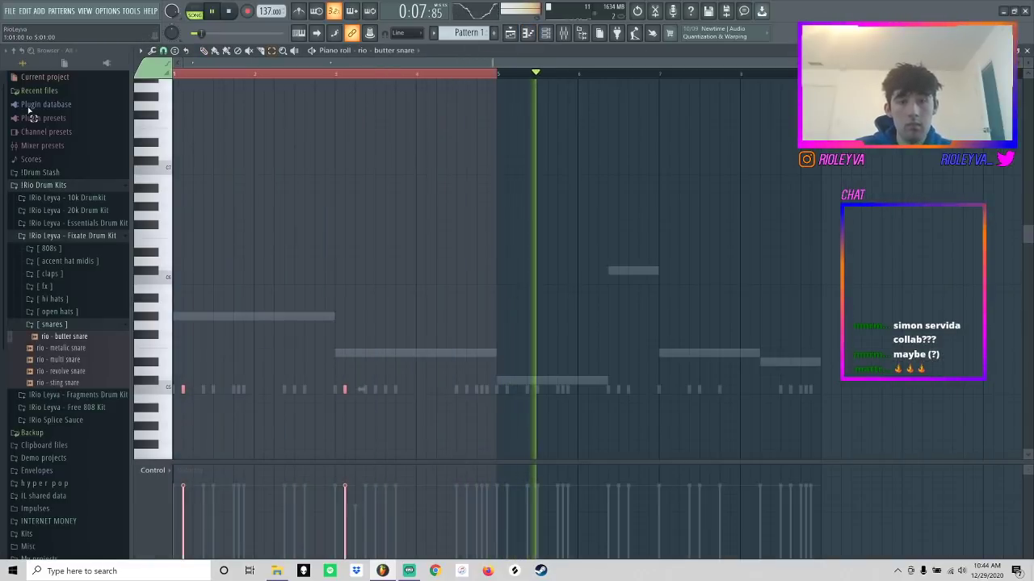
key("ctrl+b")
left_click(525, 73, "ctrl")
left_click(548, 34)
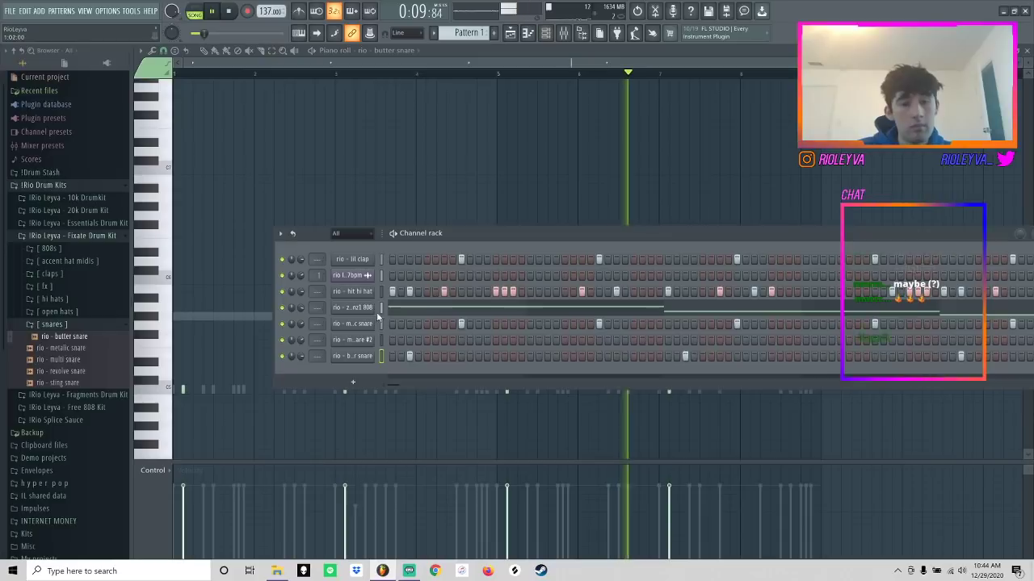
- Add the comrade open hat from the Fixate kit with hits on steps 1 and 5 of bar 1
left_click(58, 312)
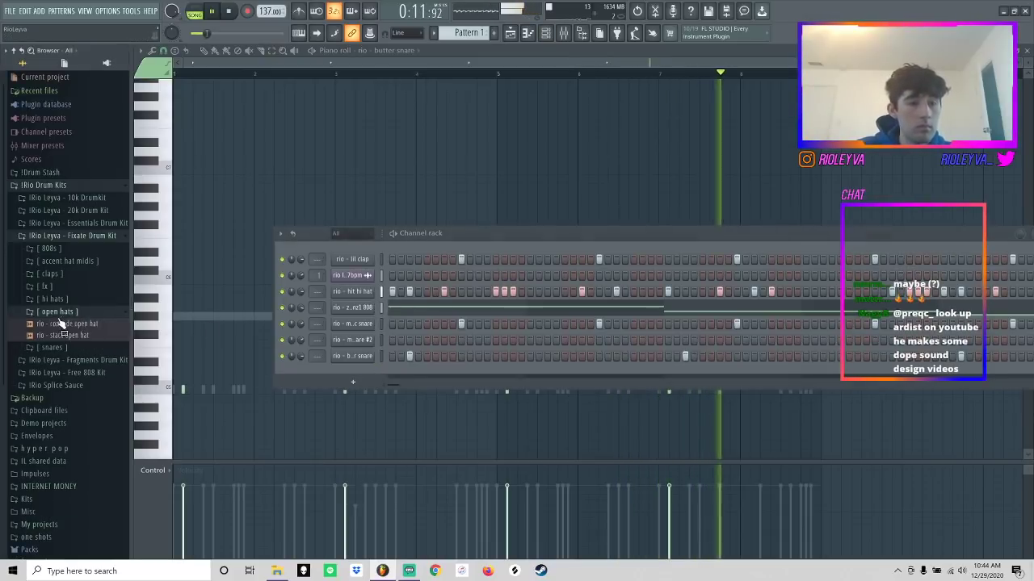
left_click_drag(352, 383, 353, 379)
left_click(428, 372)
- Add the stack open hat with hits on step 5 of bar 2 and steps 5 and 13 of bar 4
left_click_drag(68, 335, 562, 388)
left_click(565, 388)
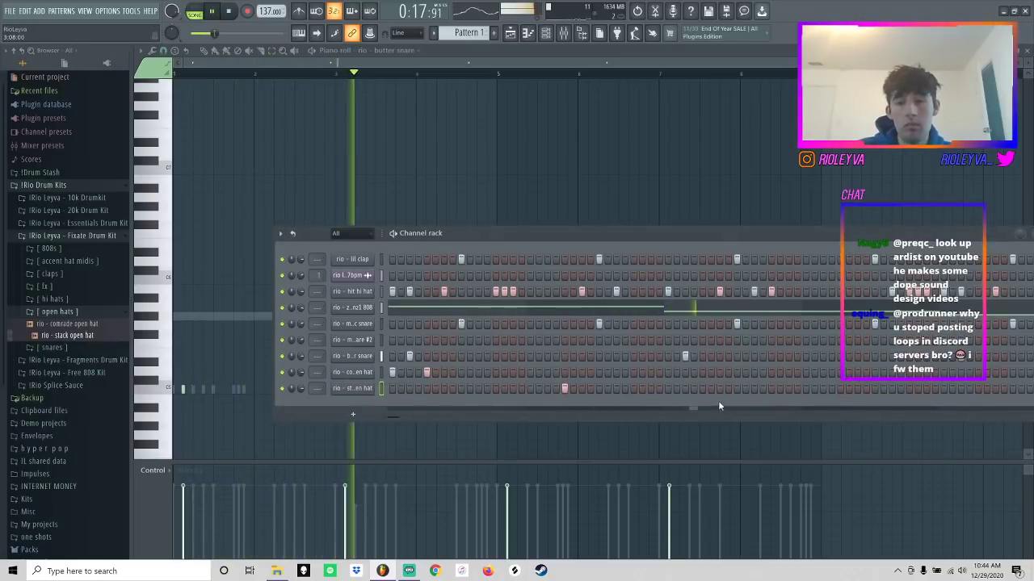
left_click(840, 388)
left_click(909, 388)
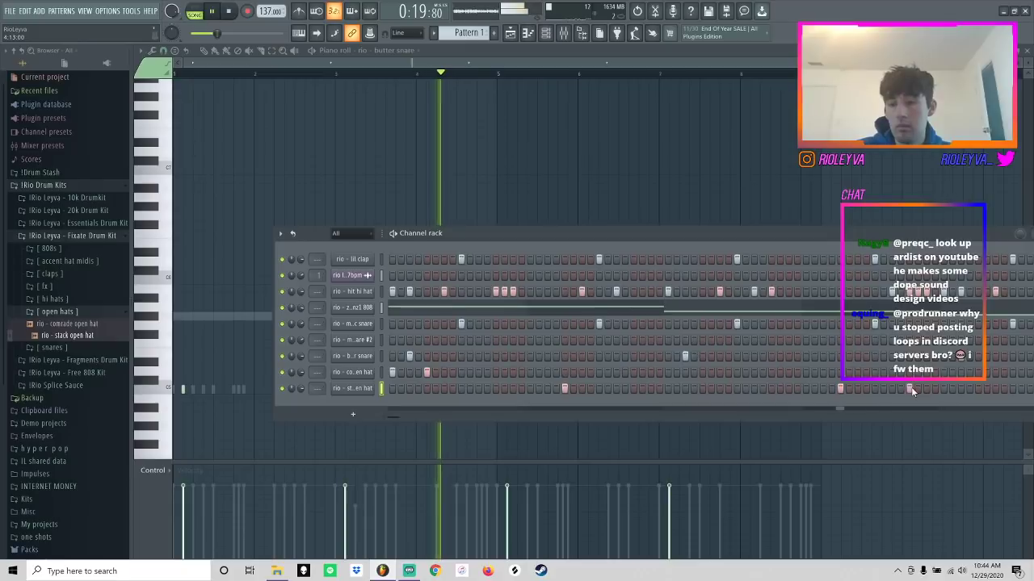
- Duplicate the stack open hat's first four bars into bars 5 to 8 and return to the channel rack
right_click(368, 388)
left_click(400, 389)
left_click_drag(499, 74, 4, 85)
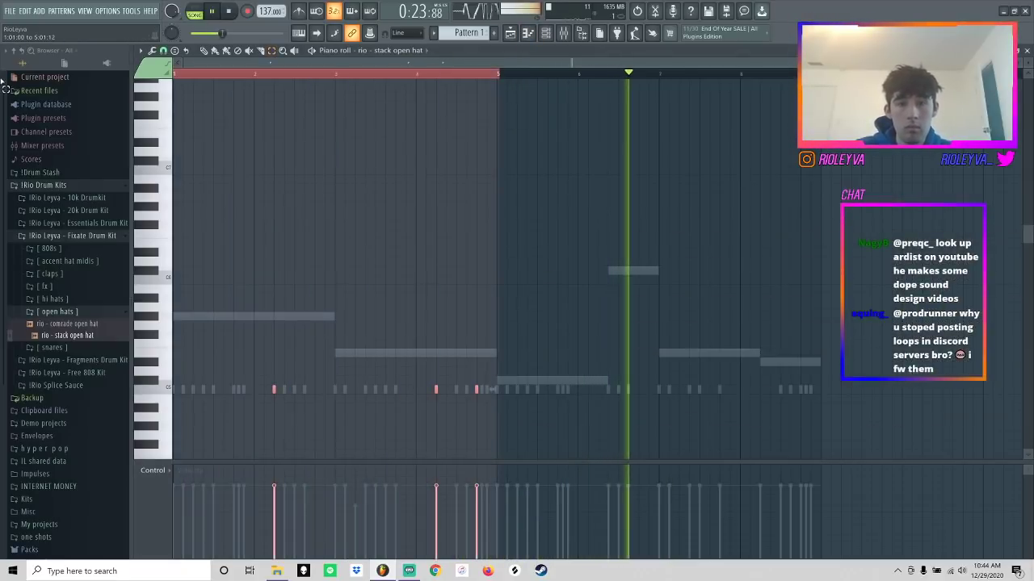
key("ctrl+b")
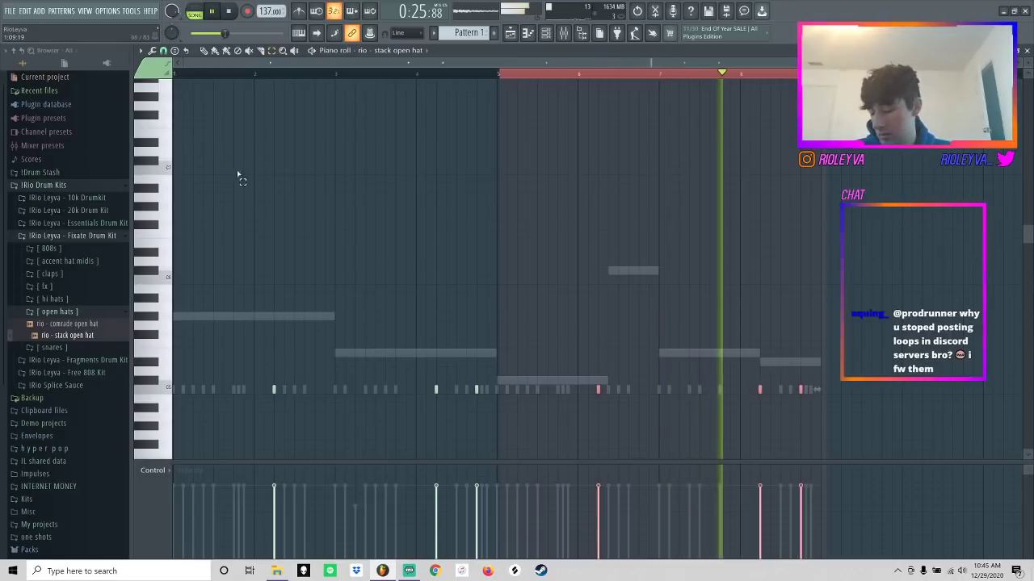
left_click(596, 77, "ctrl")
left_click(547, 34)
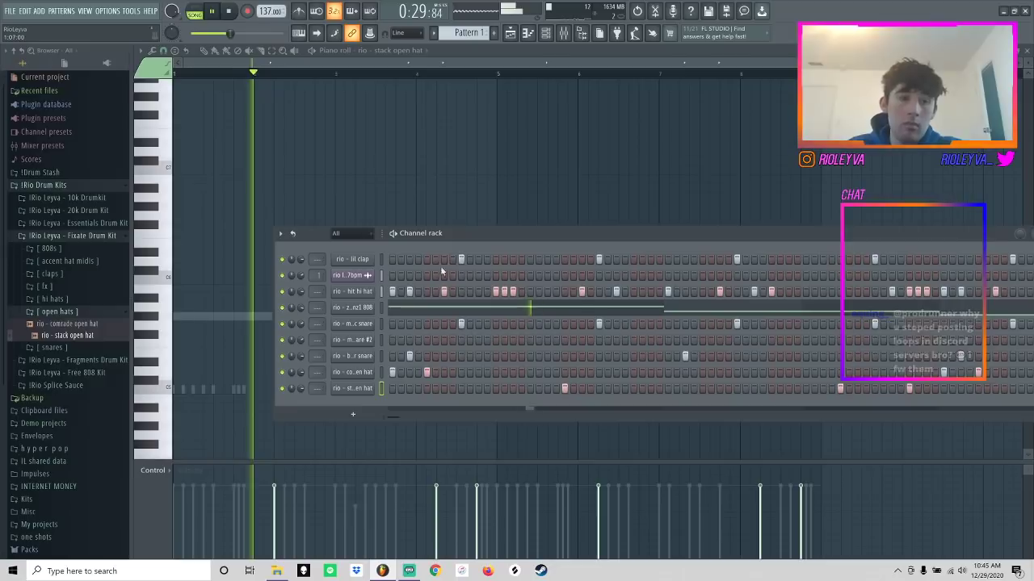
- Clone the rayspinz1 808 channel, replace its sample with the 10k Drumkit's spinz 808, and paste the 808 notes into it
right_click(363, 308)
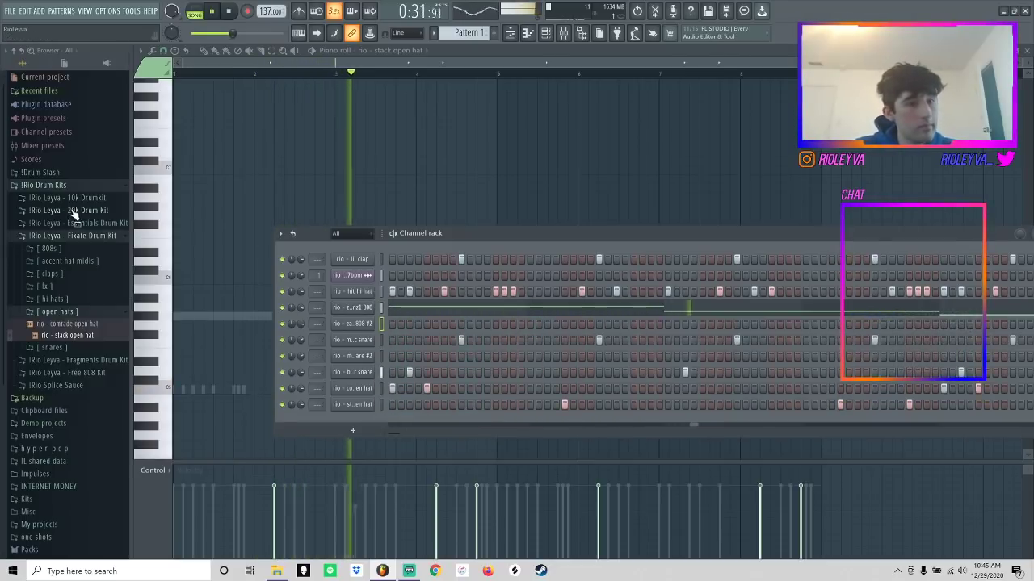
left_click(67, 198)
left_click(43, 210)
left_click_drag(50, 331, 382, 326)
left_click(382, 325)
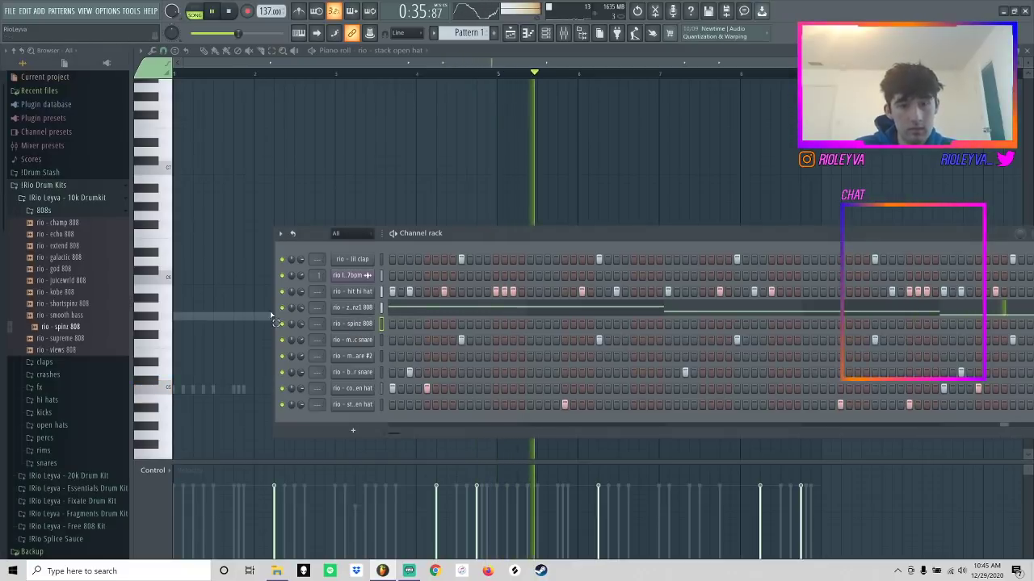
key("ctrl+v")
- Mute the rayspinz1 808 channel and set the spinz 808 channel volume to 85%
left_click(282, 307)
left_click_drag(300, 325, 300, 317)
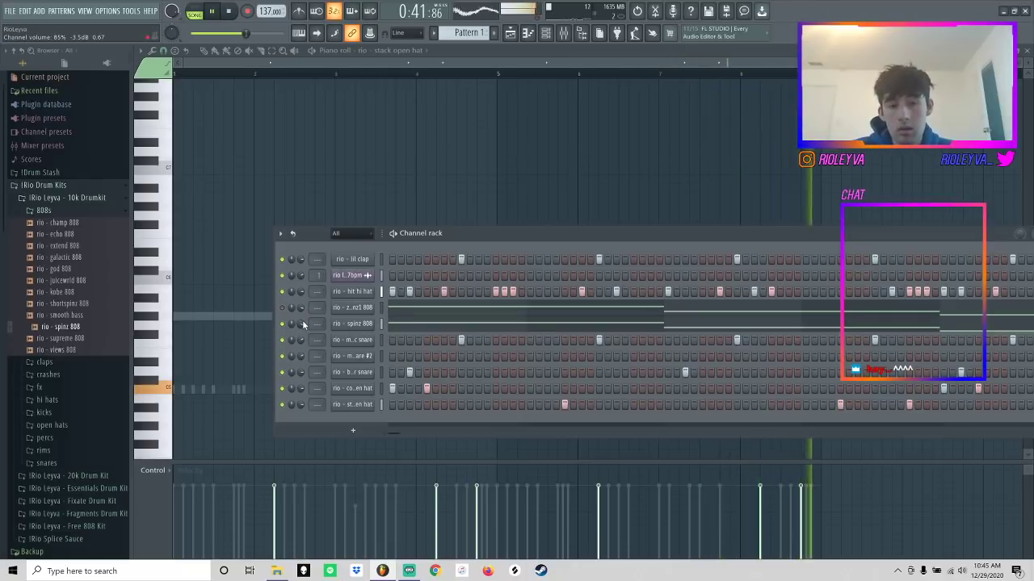
- Clone the hit hi hat channel and set the snap to 1/3 step in the clone's piano roll
right_click(370, 291)
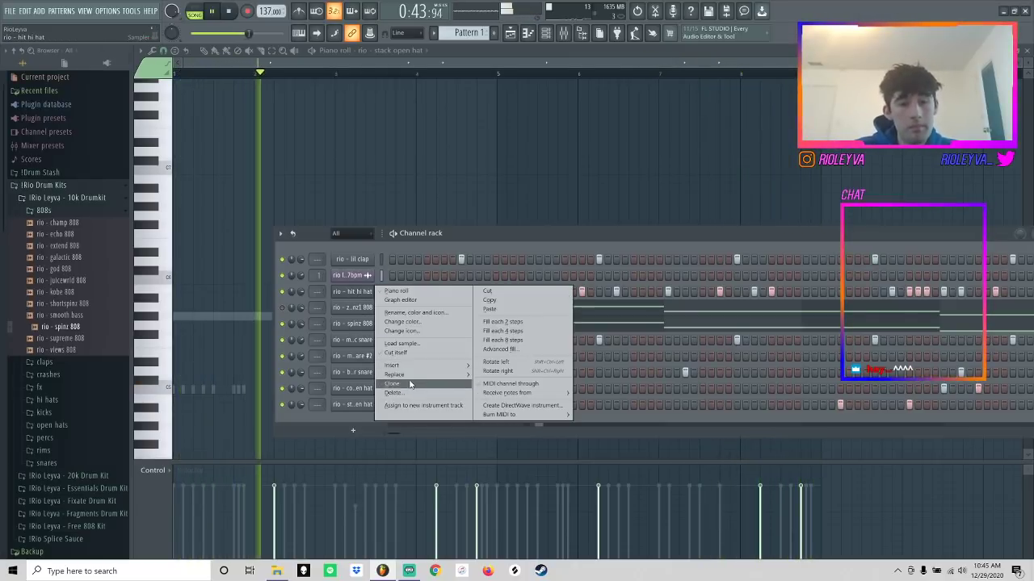
left_click(410, 384)
right_click(364, 306)
left_click(396, 307)
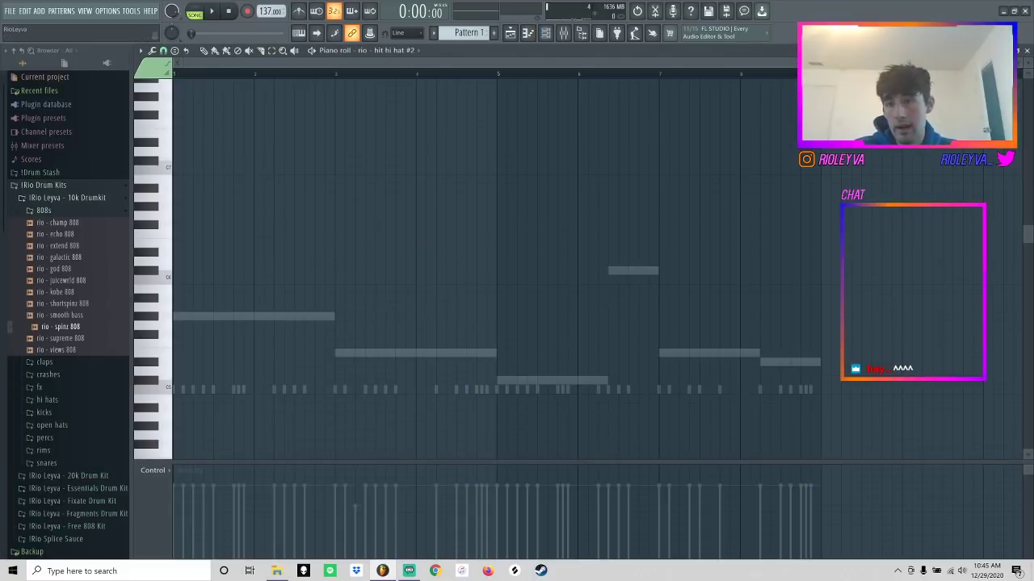
scroll(396, 106, "up", 3)
left_click(164, 51)
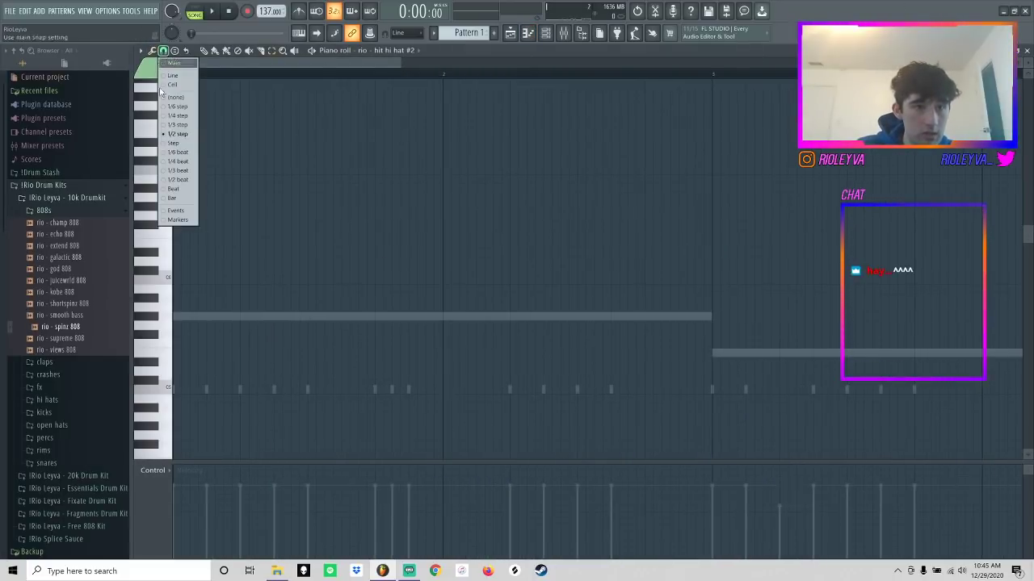
left_click(176, 126)
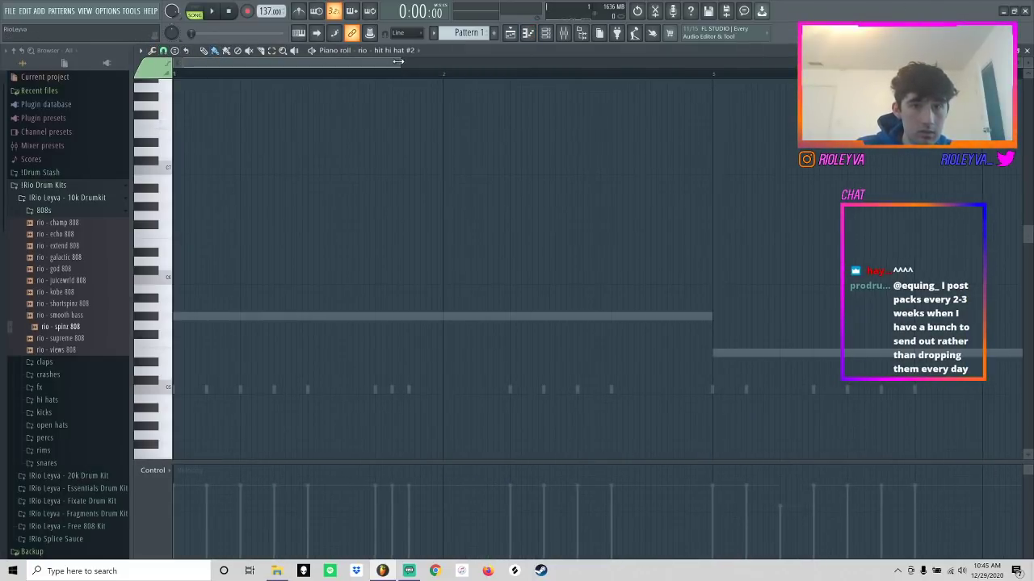
- Clone the hit hi hat #2 channel to get a third hi hat channel
left_click_drag(398, 62, 300, 63)
scroll(289, 234, "down", 2)
left_click(547, 34)
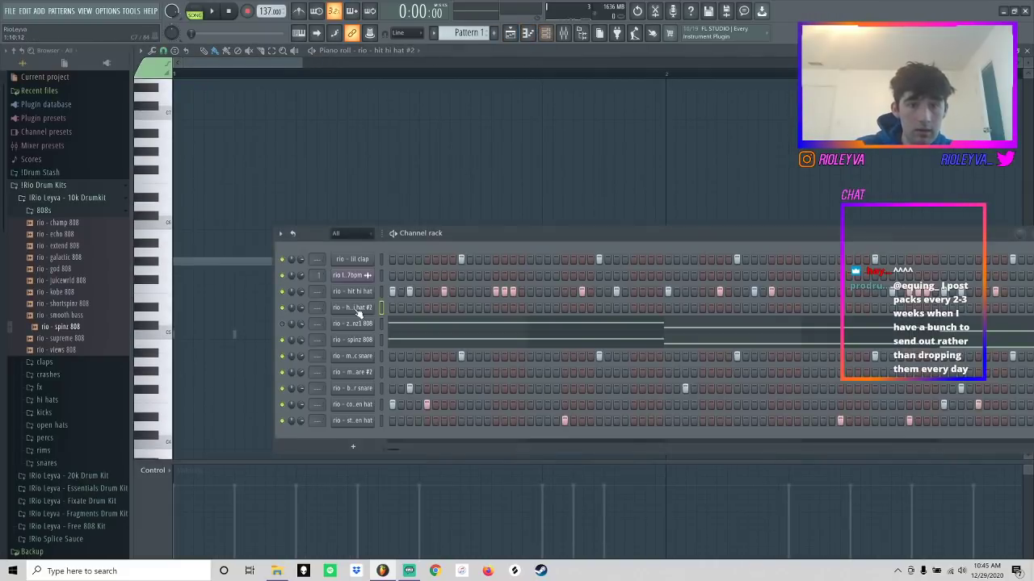
right_click(368, 308)
left_click(398, 400)
- Open the hit hi hat #2 piano roll and place five C4 notes across bars 1 and 2
right_click(372, 303)
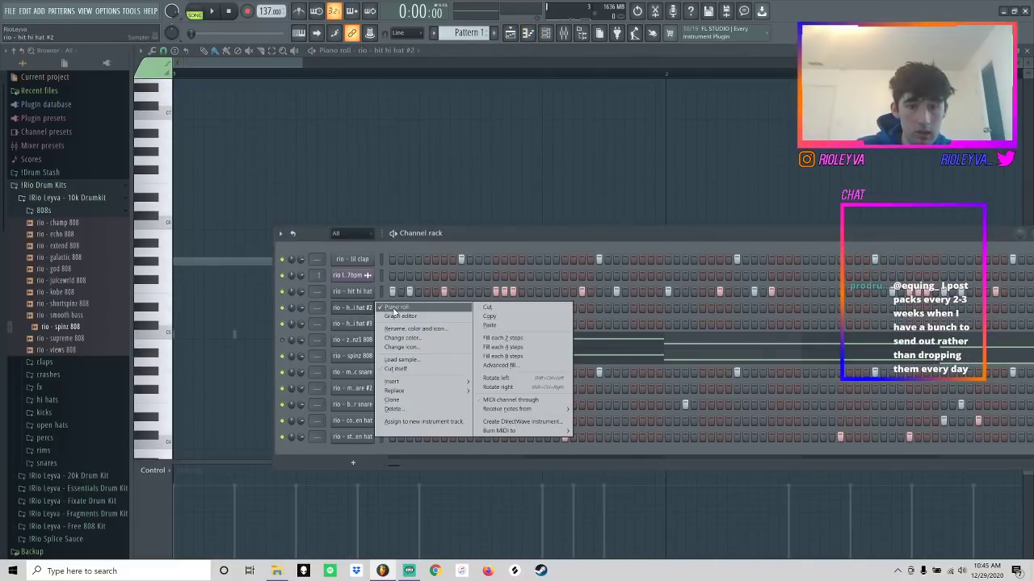
left_click(390, 307)
right_click(370, 311)
left_click(388, 313)
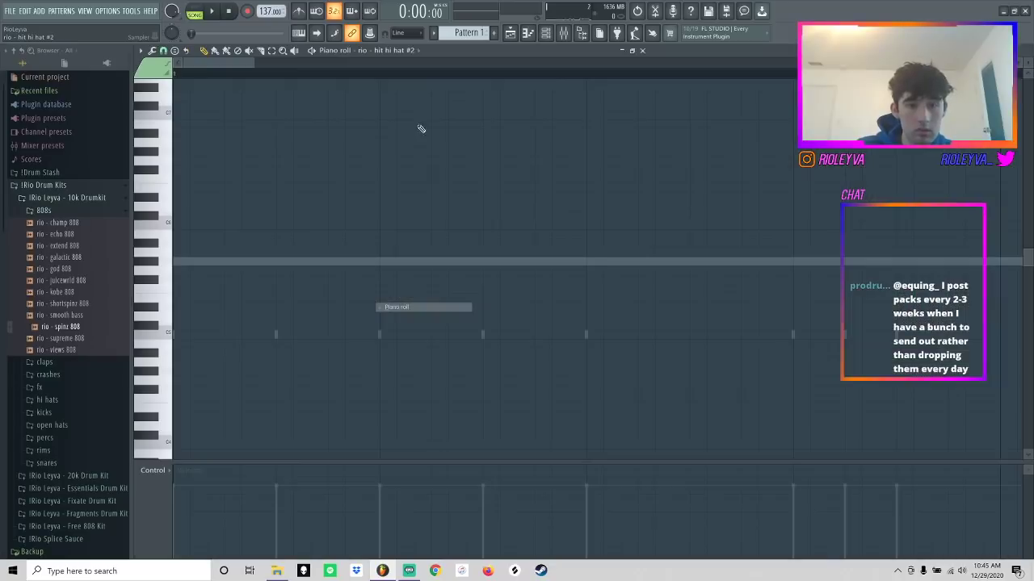
scroll(185, 240, "down", 5)
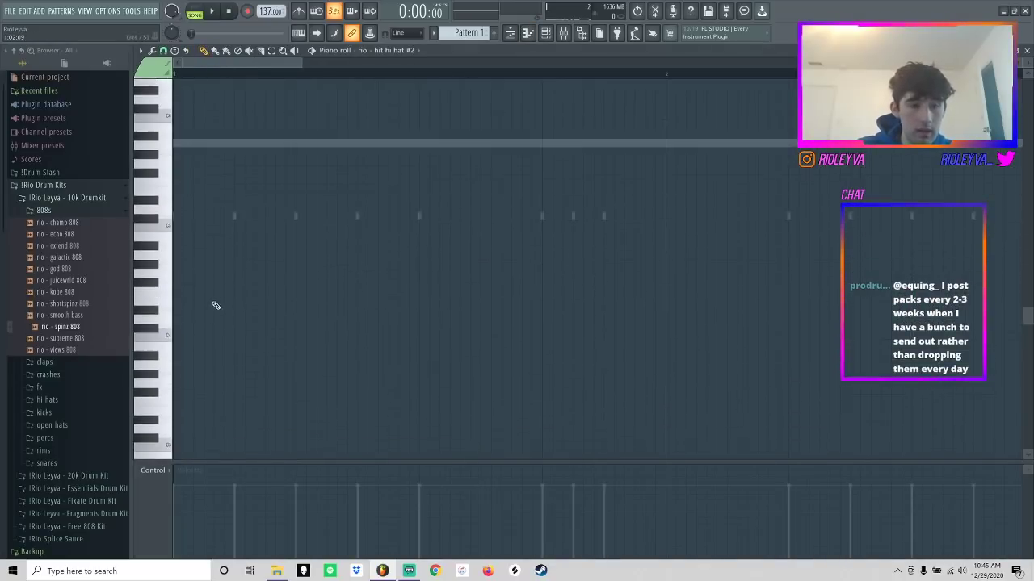
left_click(296, 307)
left_click(542, 307)
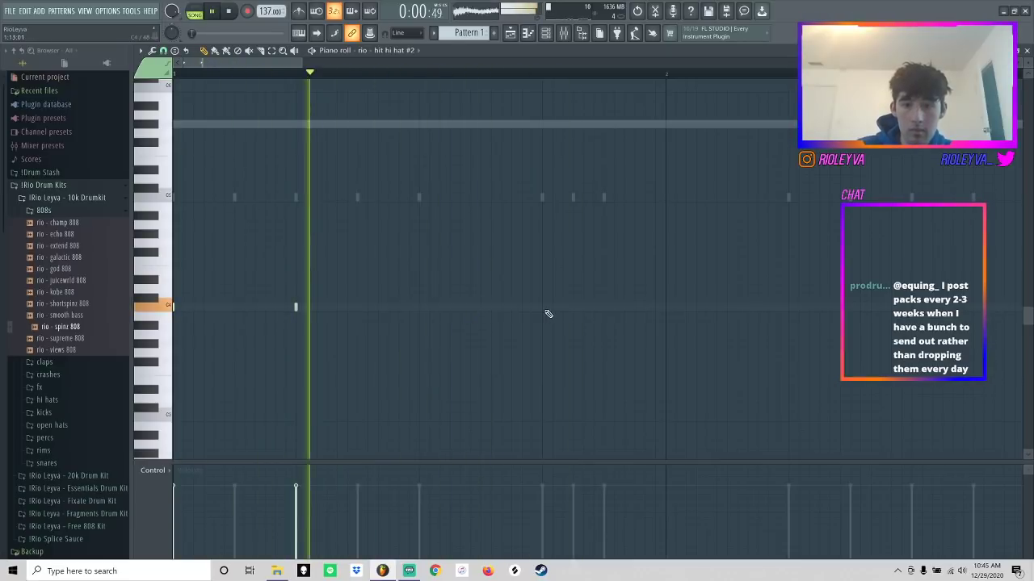
left_click(665, 307)
left_click(848, 307)
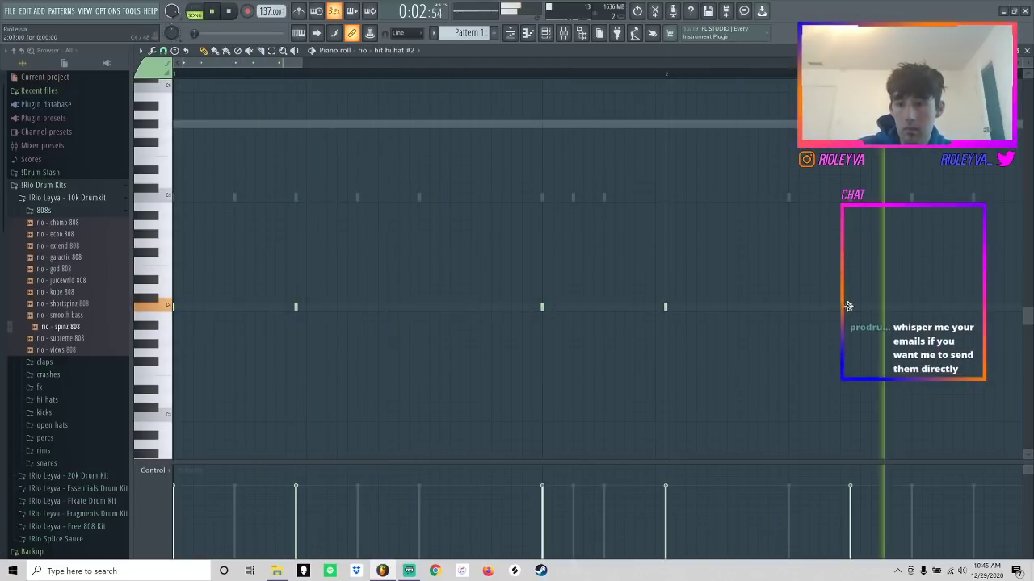
left_click_drag(301, 63, 502, 89)
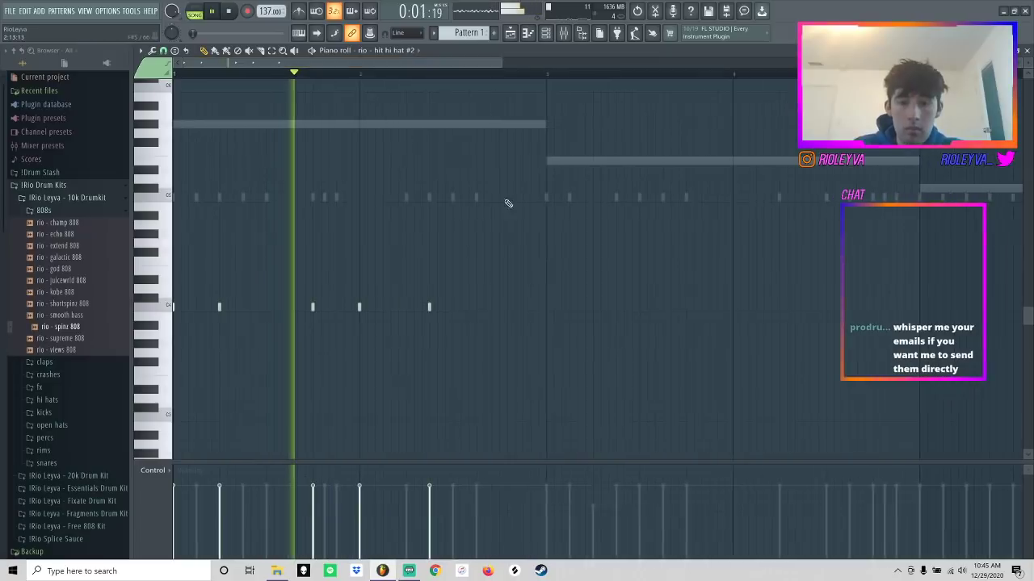
left_click(497, 309)
left_click(511, 310)
right_click(514, 310)
right_click(510, 309)
left_click(504, 309)
right_click(503, 310)
right_click(496, 309)
- Set the snap to 1/2 step and add three consecutive C4 notes on the last beat of bar 2
key("space")
left_click(163, 51)
left_click(186, 135)
key("space")
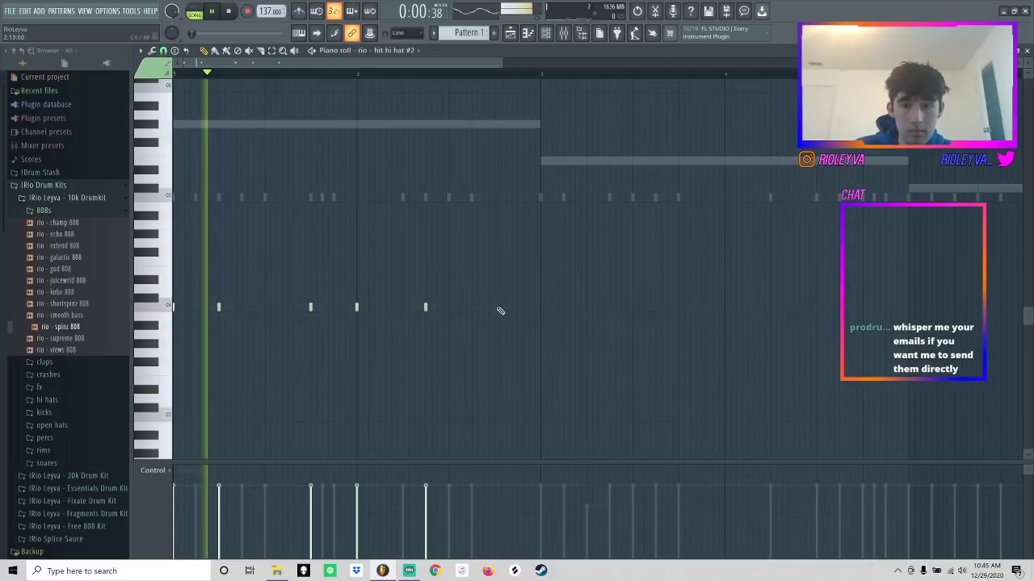
left_click(494, 308)
left_click(506, 307)
left_click(518, 308)
- Repeat the two-bar hi hat pattern through bar 8, cutting the rolls at the ends of bars 4 and 6 to one note
key("ctrl+b")
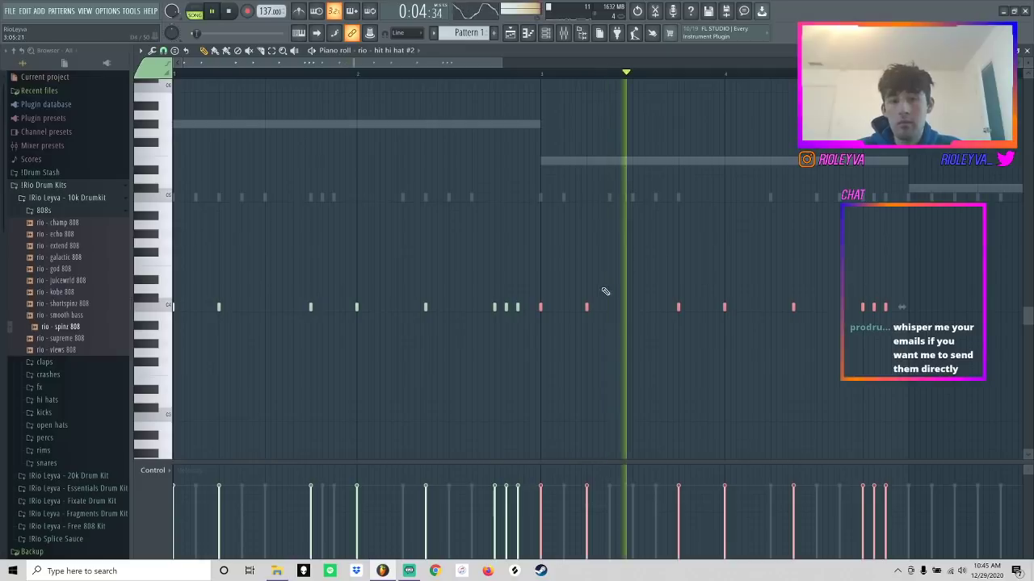
right_click(886, 309)
right_click(874, 309)
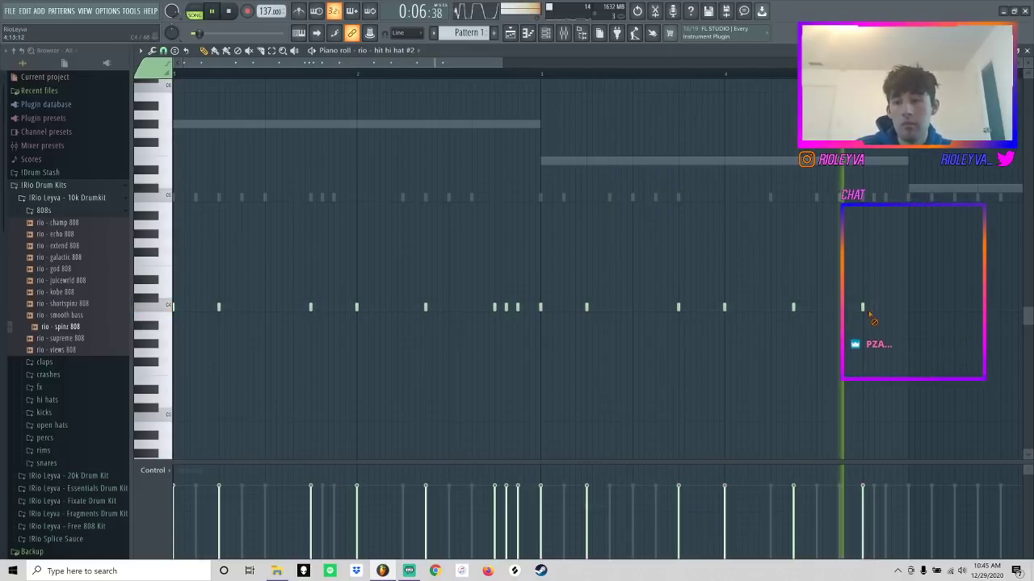
key("ctrl+b")
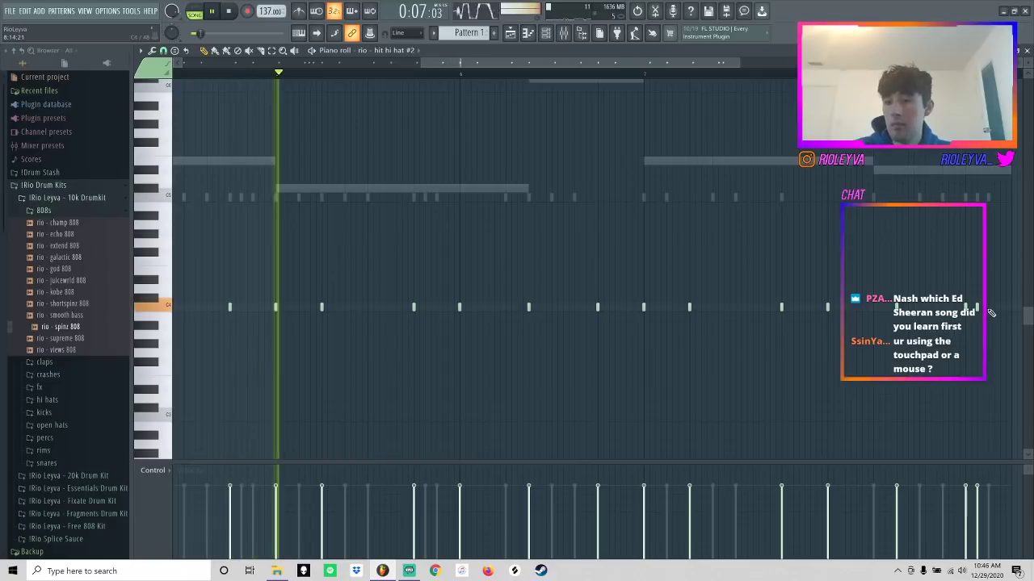
- Route the drum and 808 channels to their own mixer tracks, starting at track 2
left_click(554, 34)
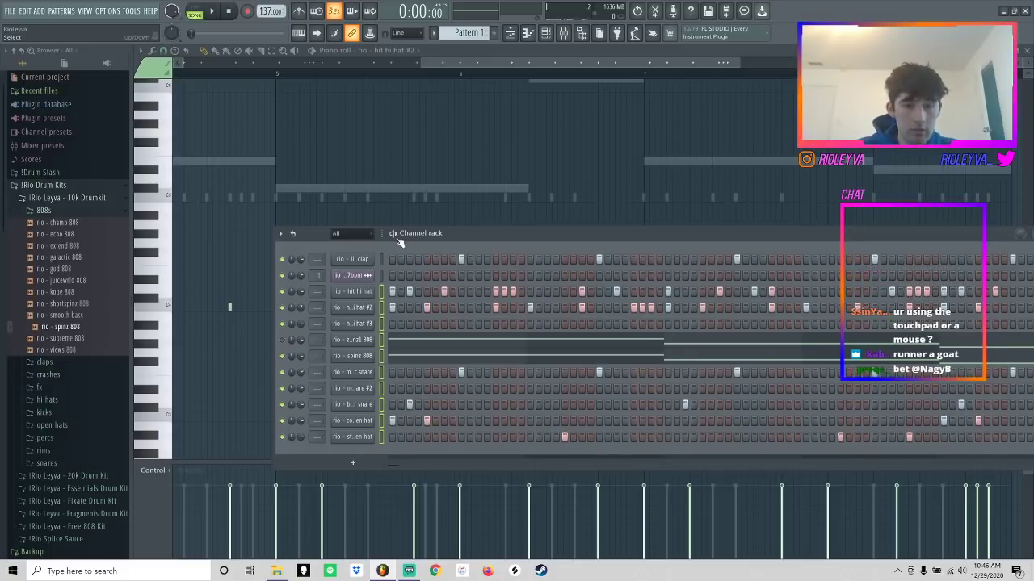
left_click(564, 34)
left_click(228, 216)
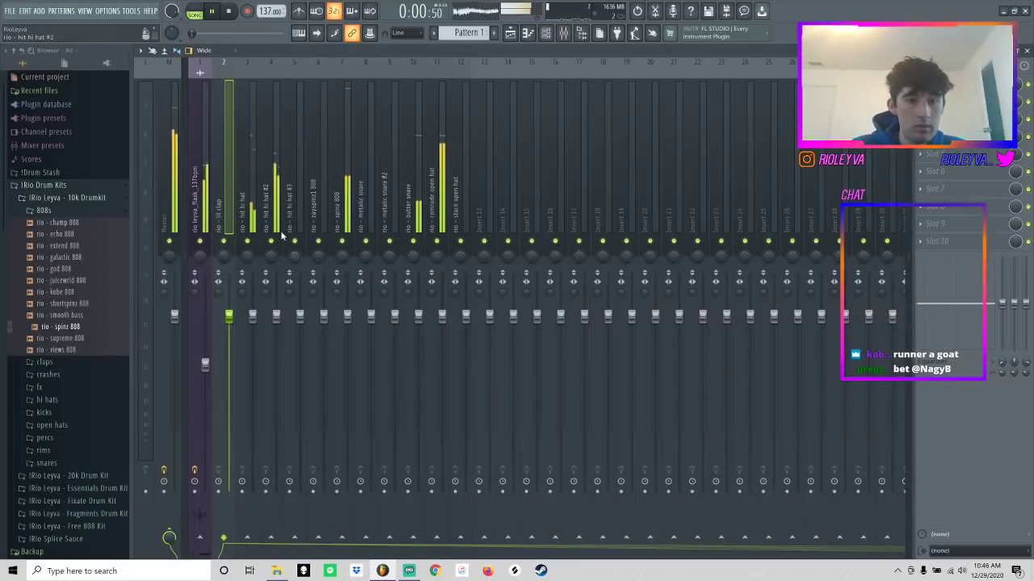
- Insert Looperator on the hit hi hat #2 mixer track, close its window, and lower that track's volume slightly
left_click(281, 234)
left_click(920, 136)
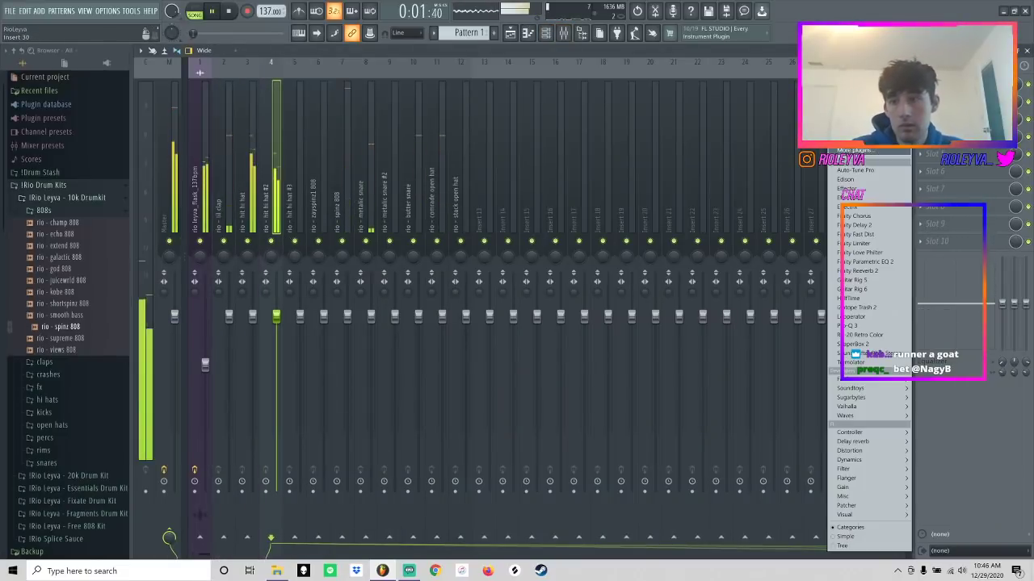
left_click(890, 322)
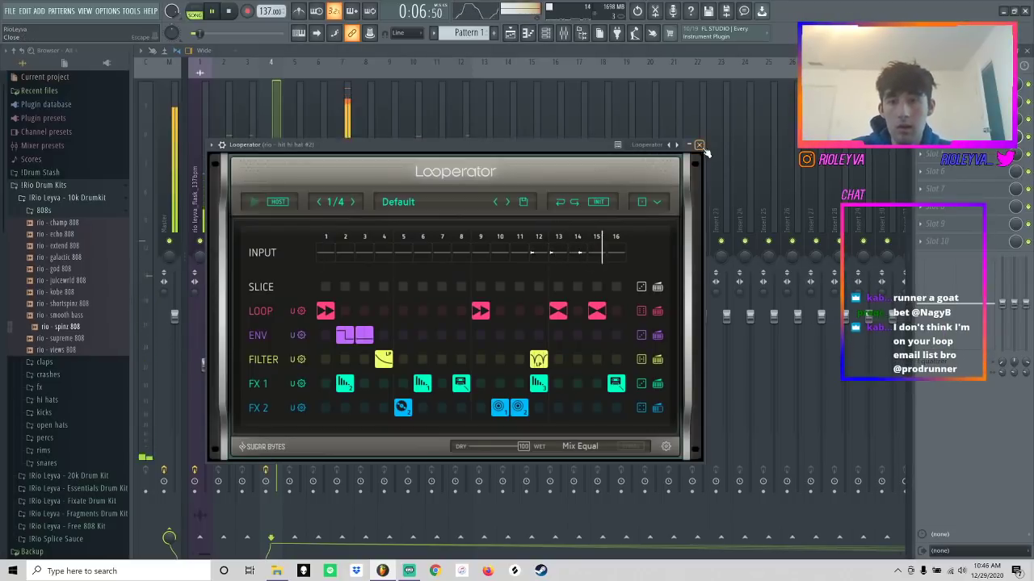
left_click(699, 146)
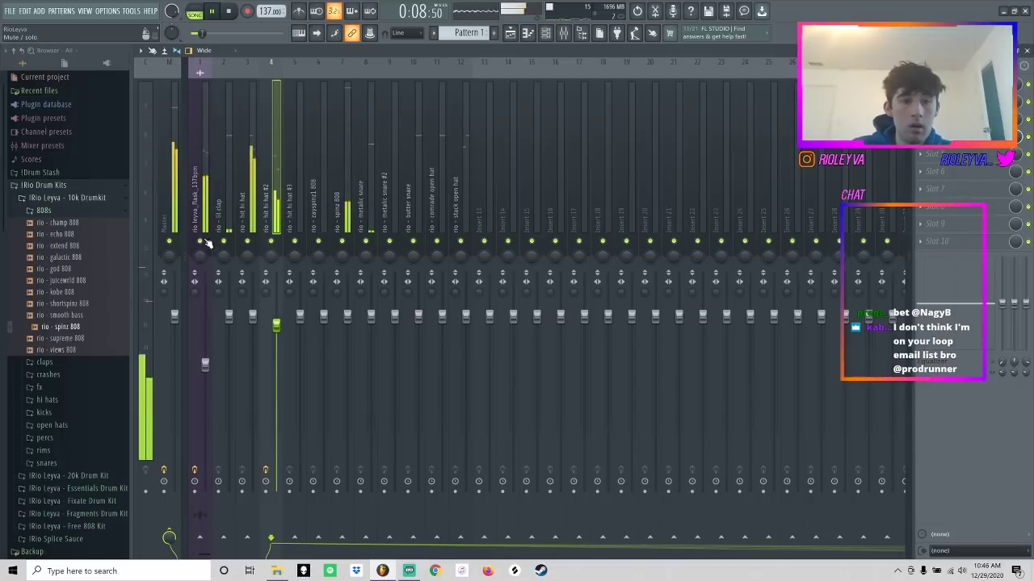
left_click(208, 243)
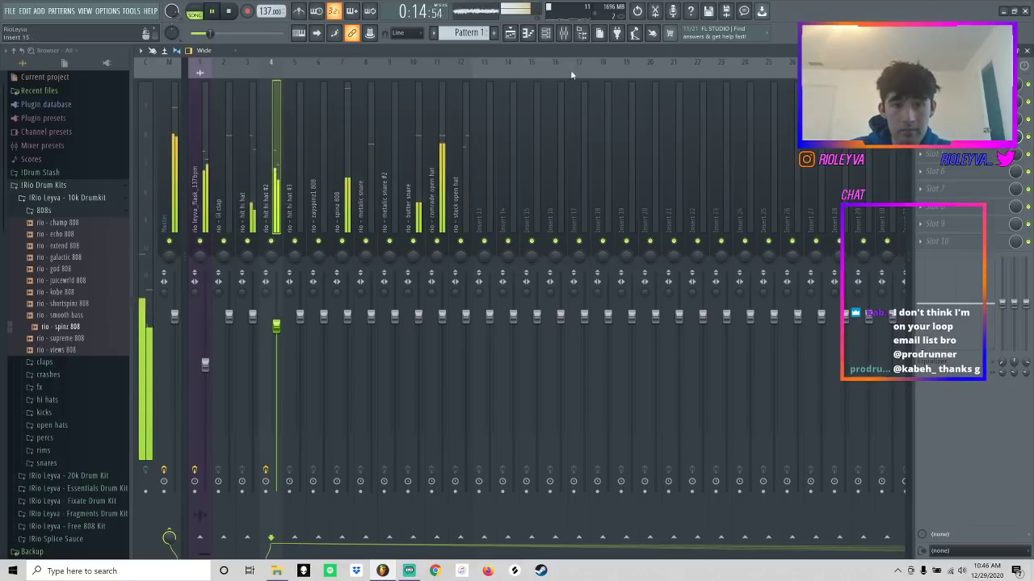
- Reduce the three-note rolls at the ends of bars 2 and 8 in hit hi hat #2 to single notes
left_click(545, 32)
right_click(366, 325)
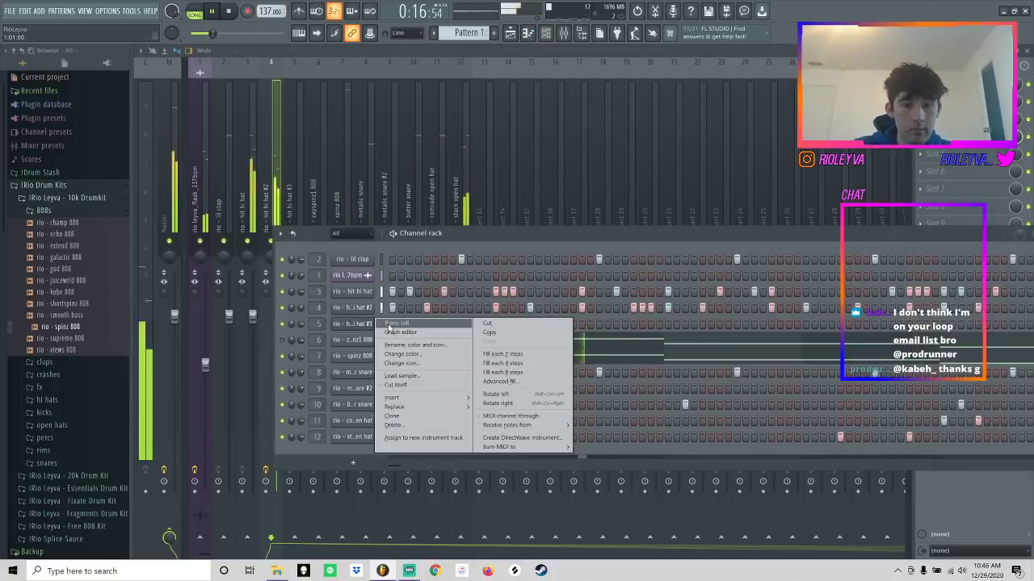
left_click(404, 323)
left_click_drag(700, 64, 432, 72)
left_click(396, 50)
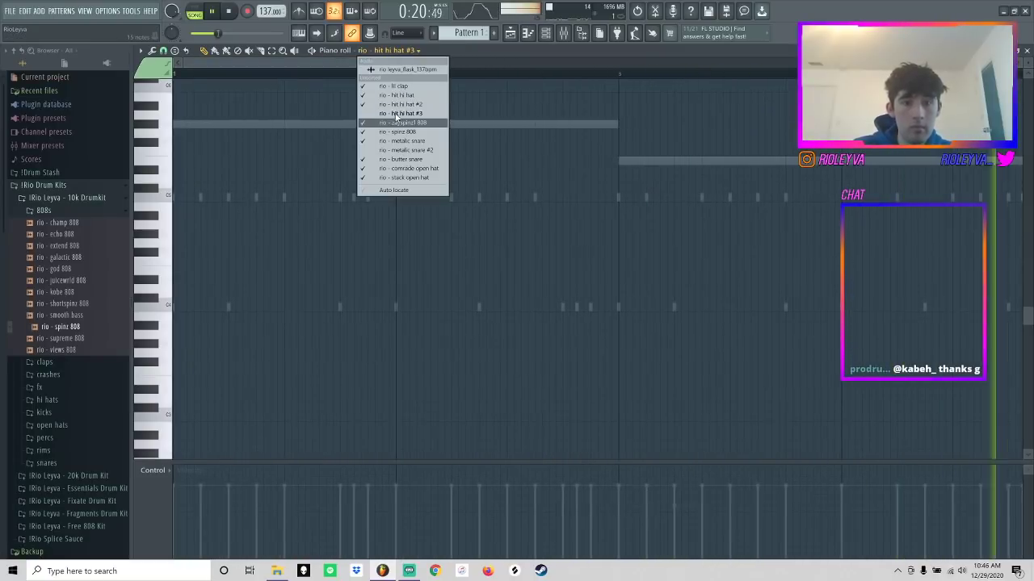
left_click(399, 105)
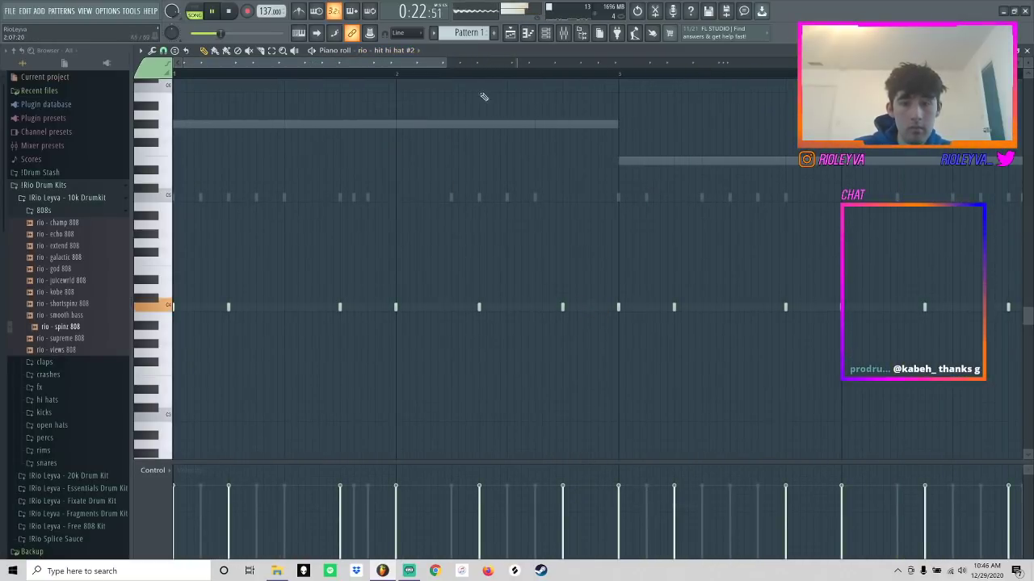
left_click_drag(443, 62, 767, 65)
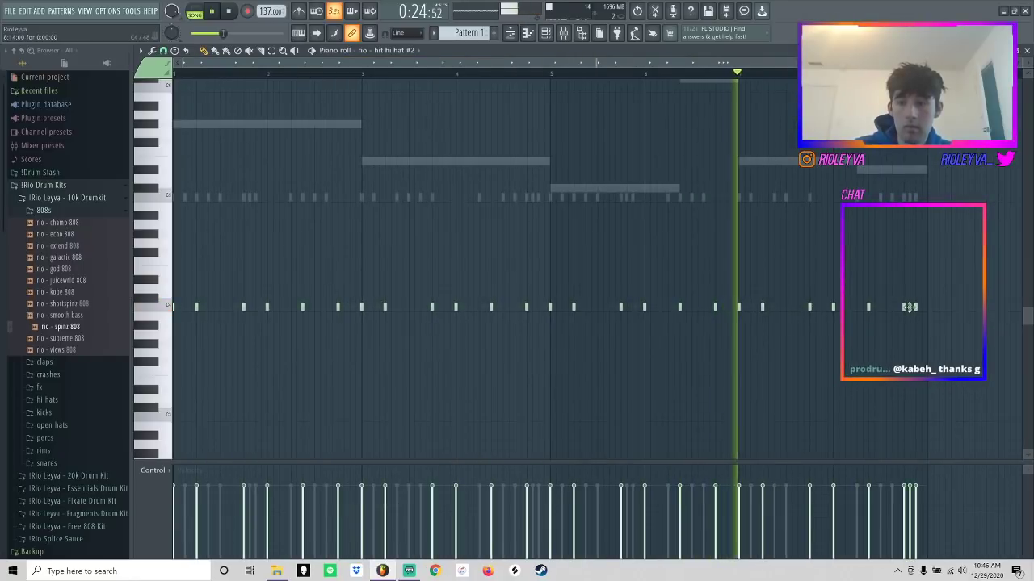
- Switch to the hit hi hat #3 piano roll and paint a 1/6-step run from G#5 down to C#4 over bar 1's last beat
left_click(395, 50)
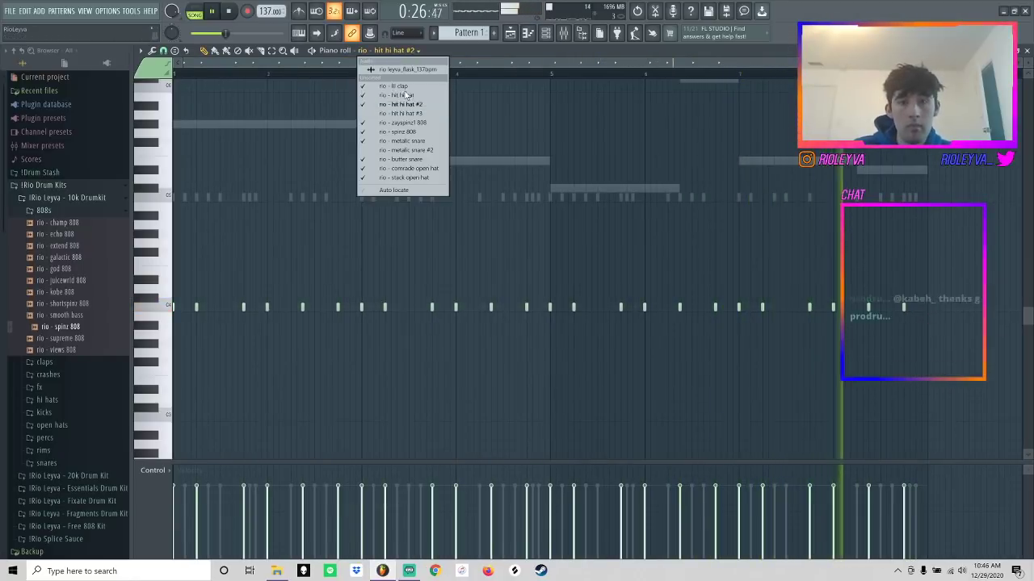
left_click(414, 115)
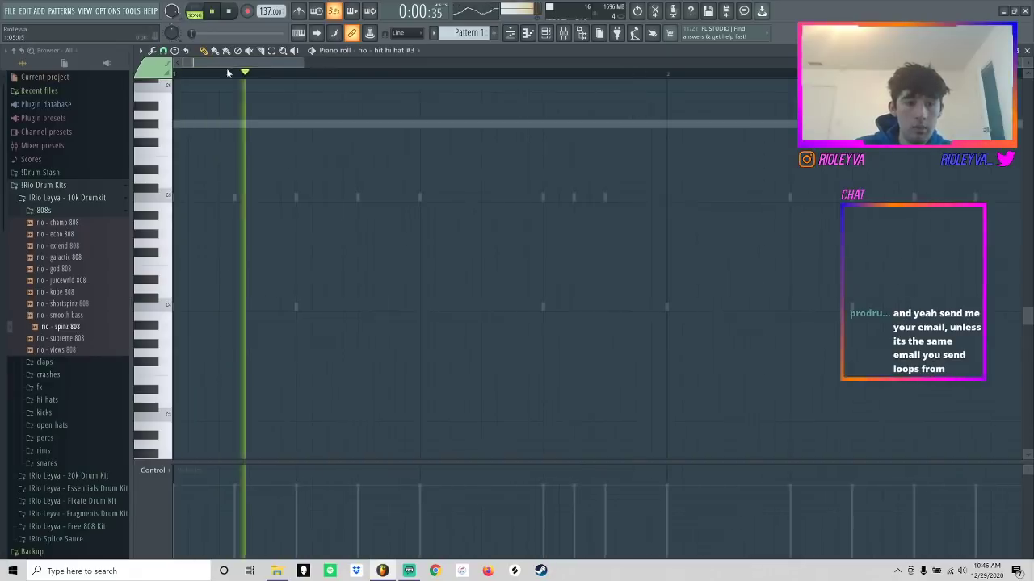
key("space")
left_click(163, 51)
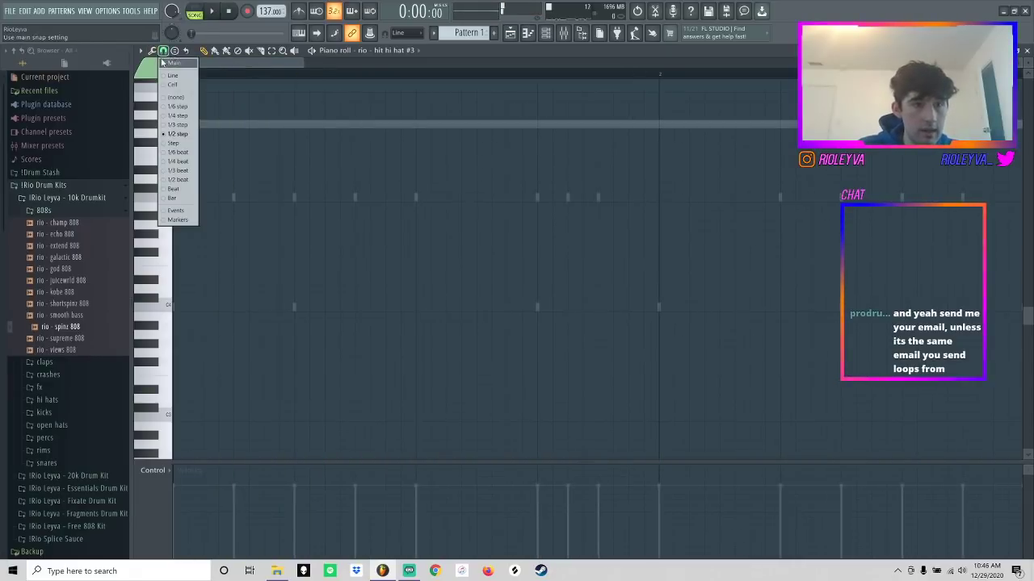
left_click(181, 107)
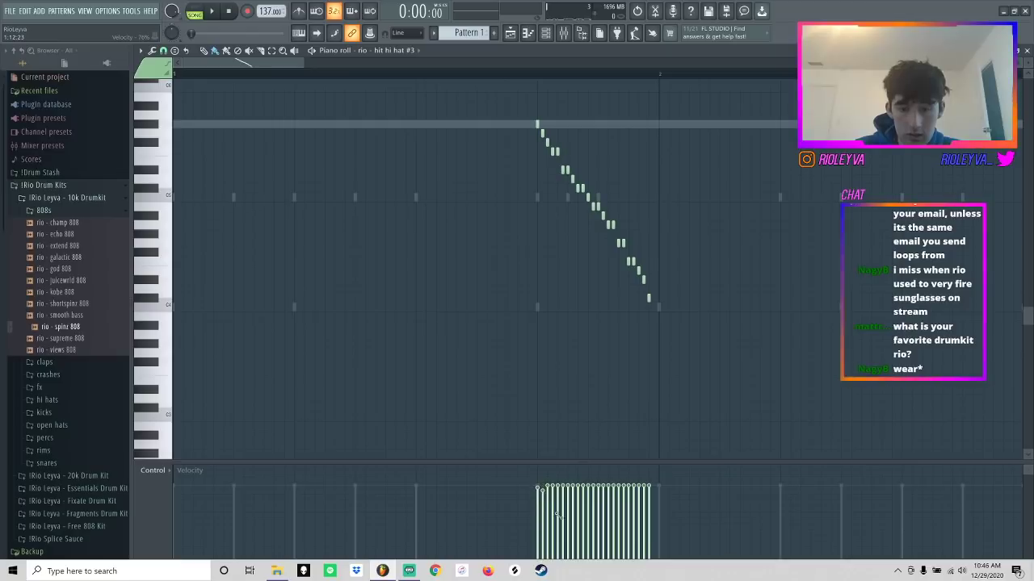
- Shape the velocities of the bar 1 run into two falling ramps and play the pattern back
key("space")
left_click_drag(598, 488, 656, 556)
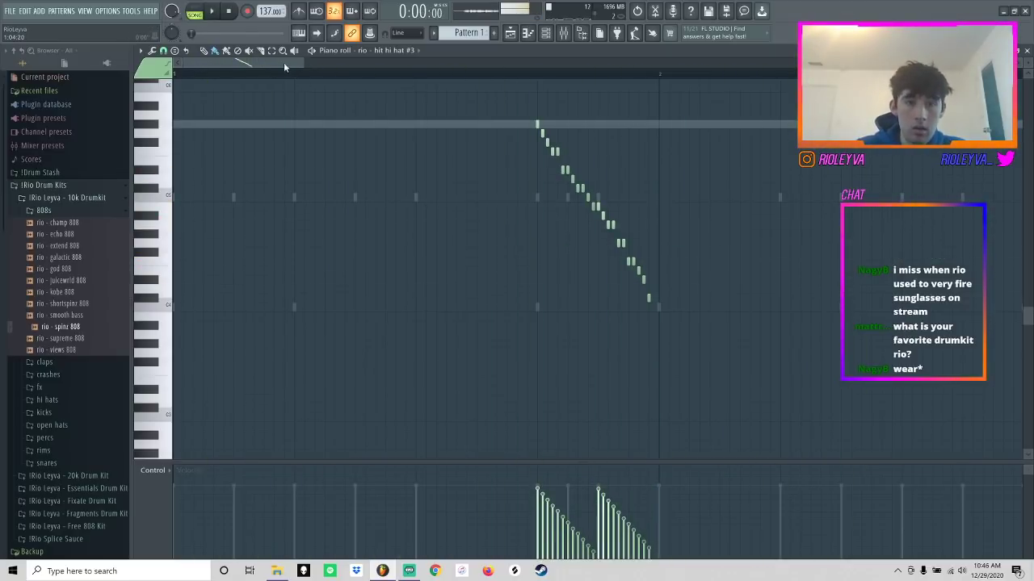
key("space")
- Set the snap to 1/3 beat and paint a rising run from F4 to E5 across the second half of bar 2
left_click_drag(356, 62, 424, 62)
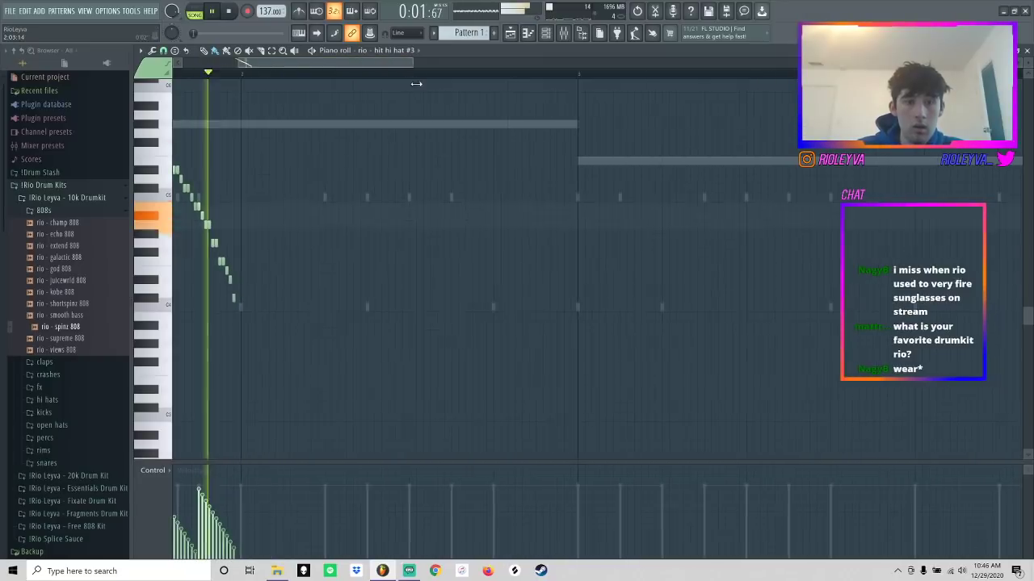
left_click(164, 50)
left_click(181, 166)
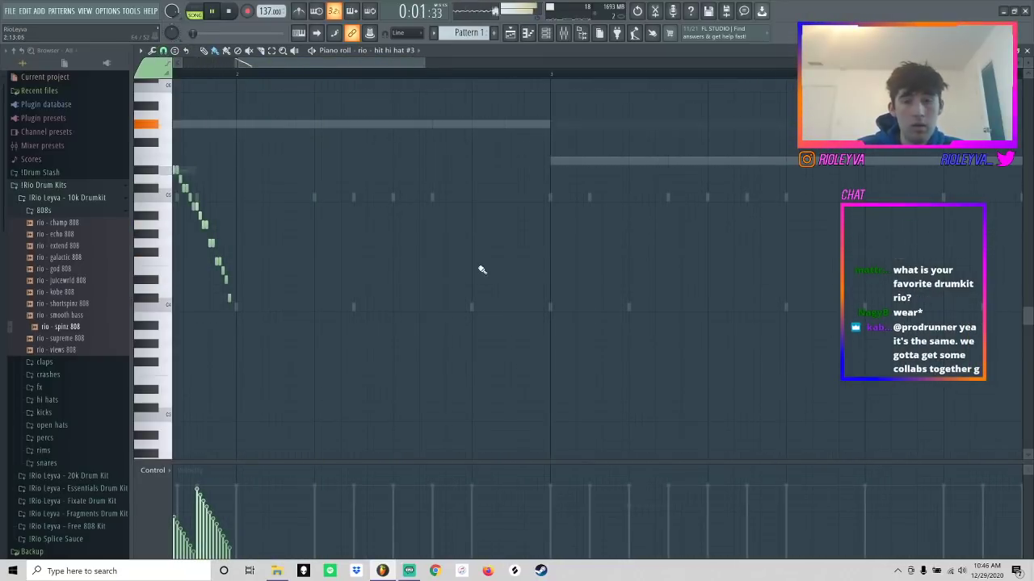
mouse_move(393, 261)
left_mouse_down()
mouse_move(434, 260)
mouse_move(557, 169)
left_mouse_up()
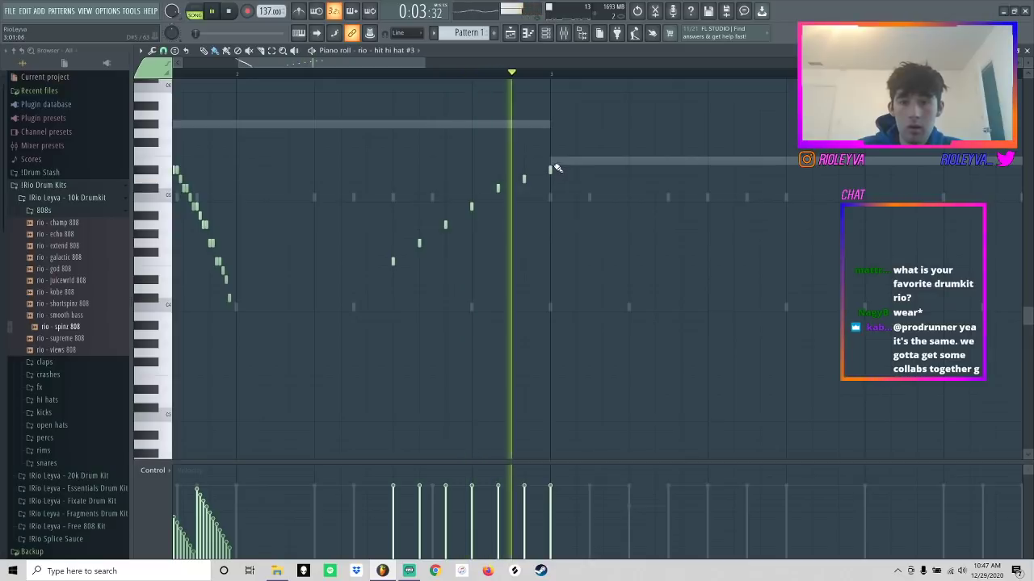
- Paint four F4 notes at 1/3-beat spacing from bar 3's last beat to the start of bar 4, with rising velocities
left_click_drag(426, 63, 473, 63)
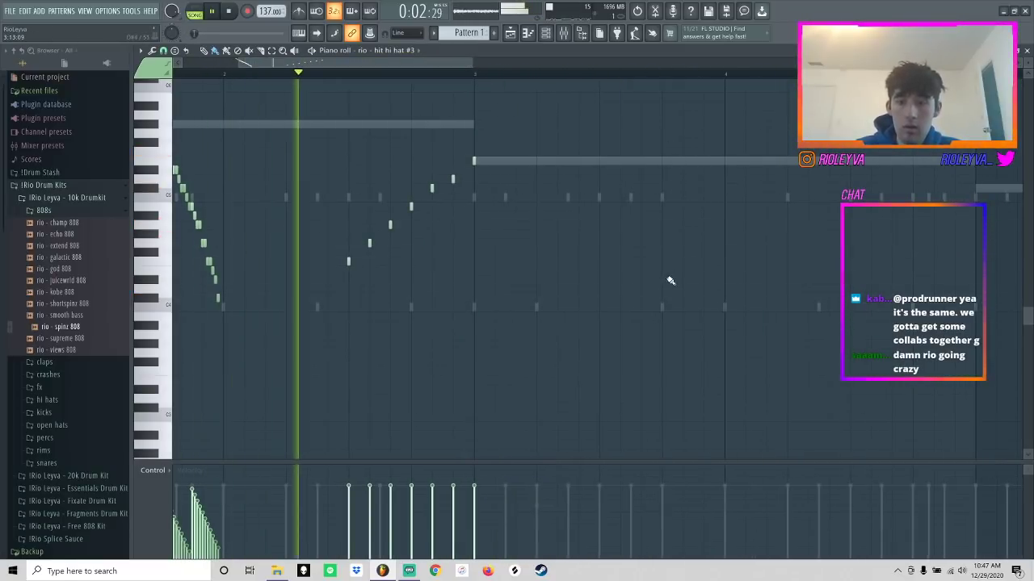
mouse_move(669, 304)
left_mouse_down()
mouse_move(691, 312)
mouse_move(678, 270)
mouse_move(725, 264)
left_mouse_up()
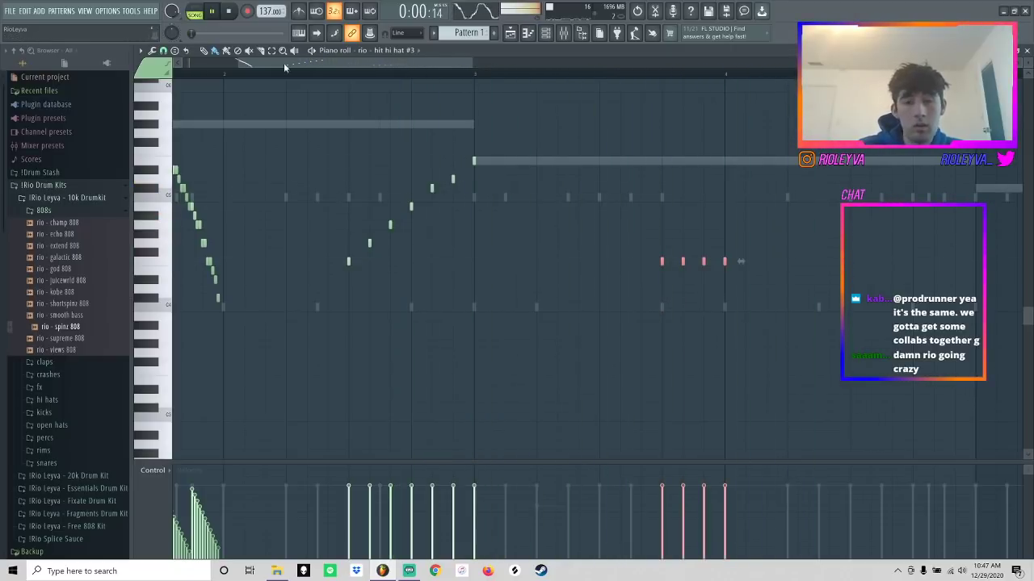
left_click_drag(725, 490, 659, 533)
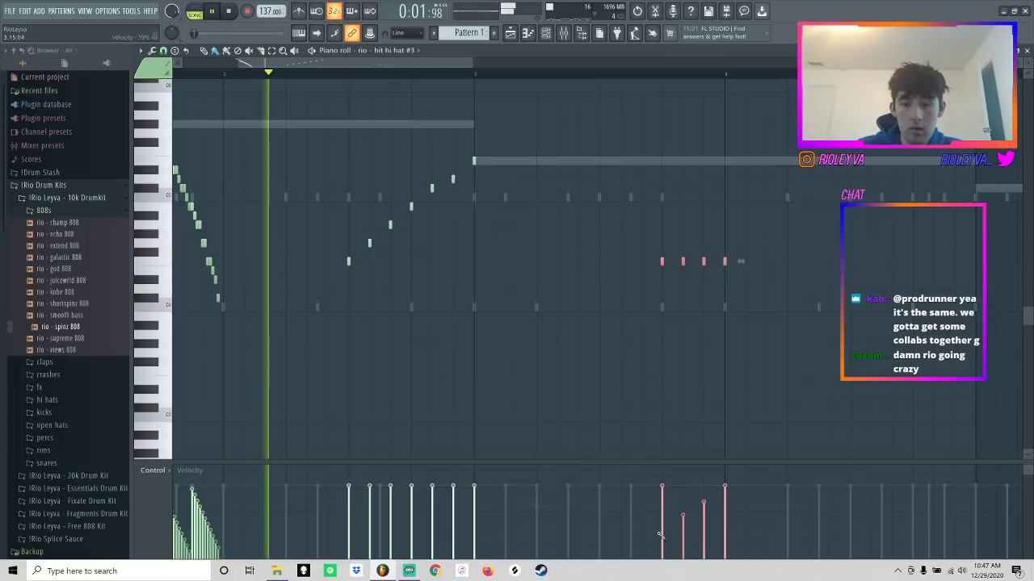
- Set the snap to 1/6 step and paint two descending runs in the second half of bar 4, each with falling velocities
left_click(163, 51)
left_click(179, 108)
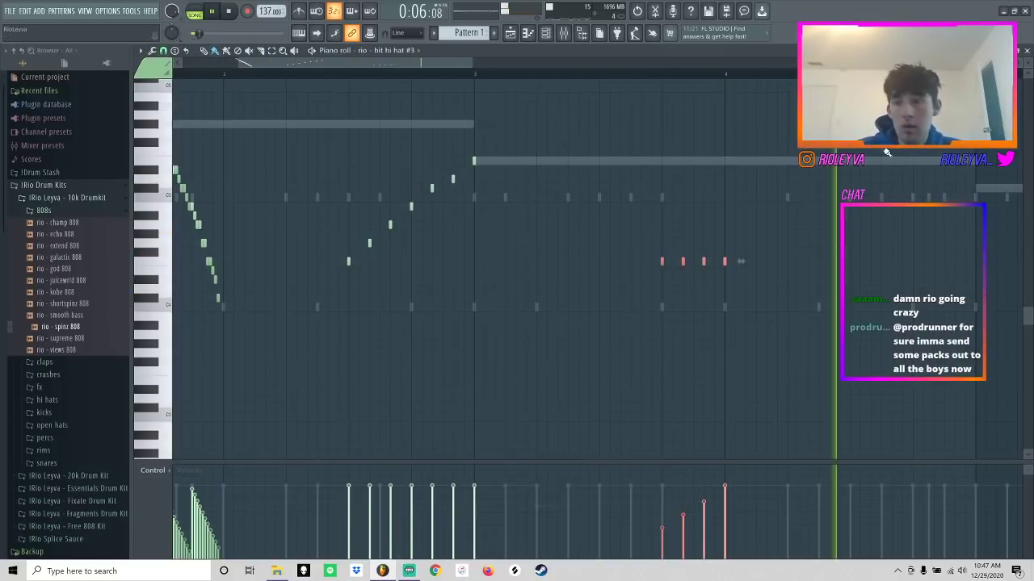
left_click_drag(944, 252, 972, 307)
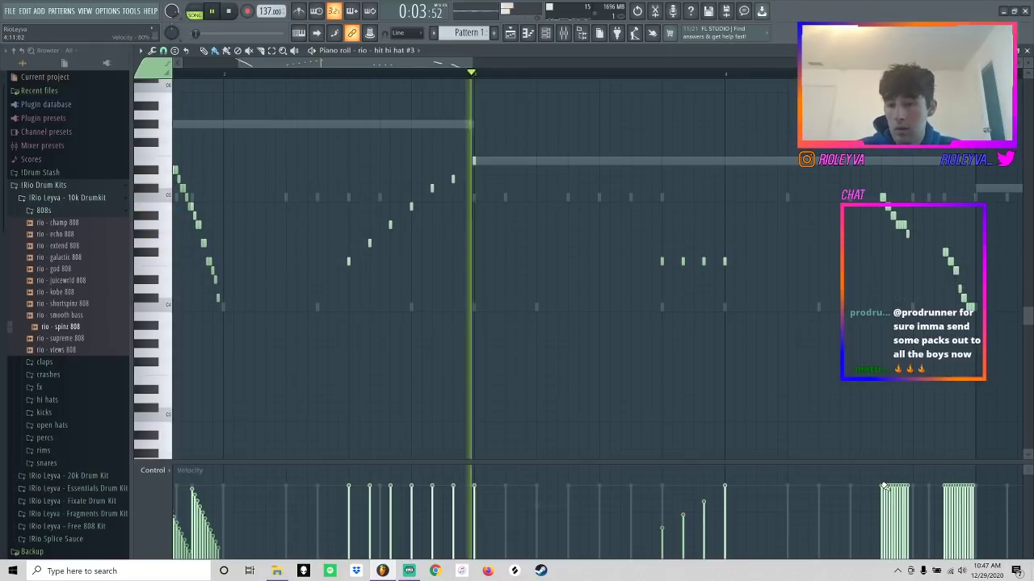
left_click_drag(881, 485, 909, 540)
left_click_drag(945, 488, 984, 542)
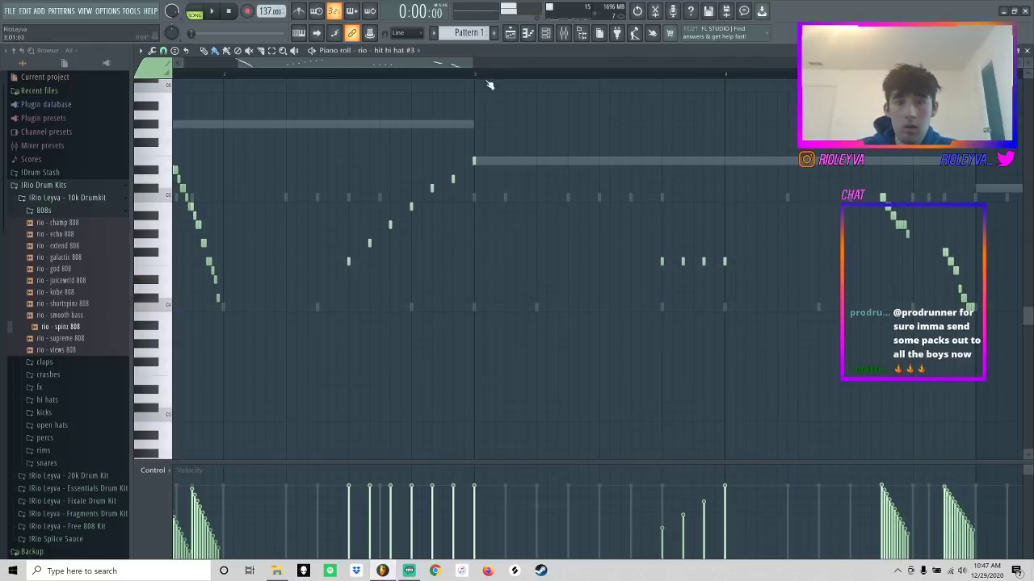
- Select the first four bars of hit hi hat #3 notes and duplicate them into bars 5 to 8
left_click_drag(473, 64, 683, 112)
left_click_drag(597, 74, 4, 85)
key("ctrl+b")
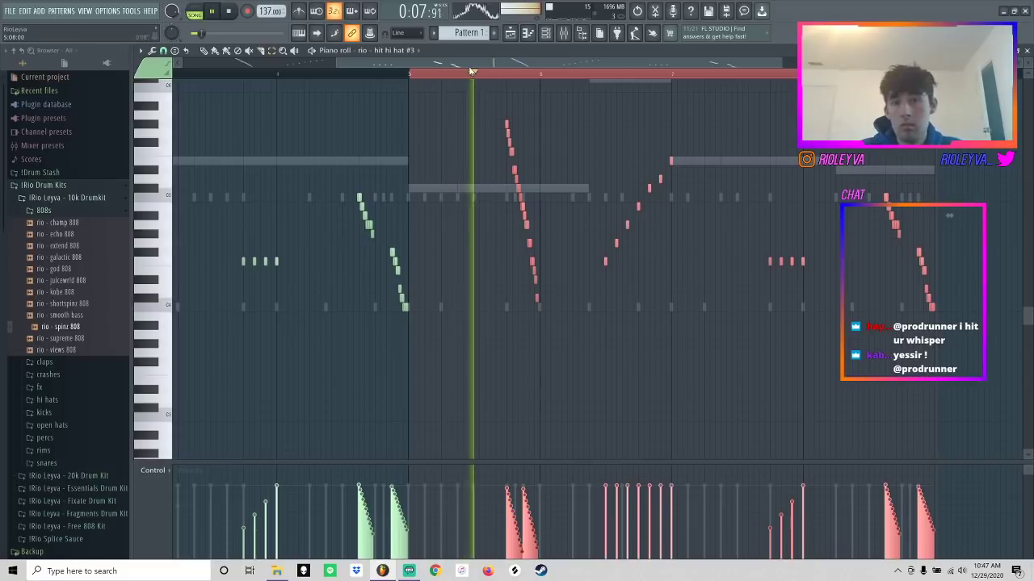
- Select the two descending runs at the end of bar 8 and transpose them down one octave
key("ctrl+d")
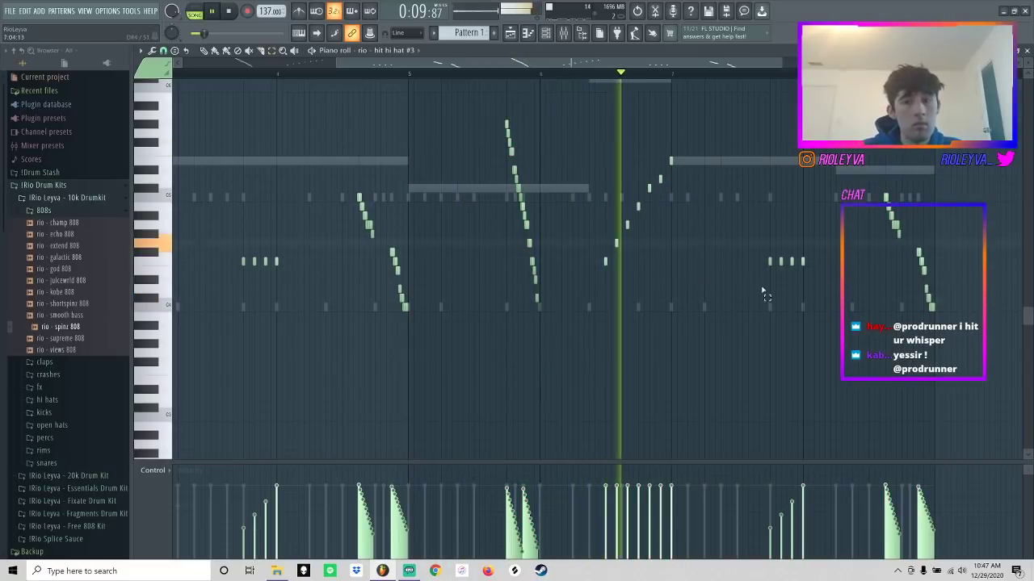
left_click_drag(943, 329, 861, 178)
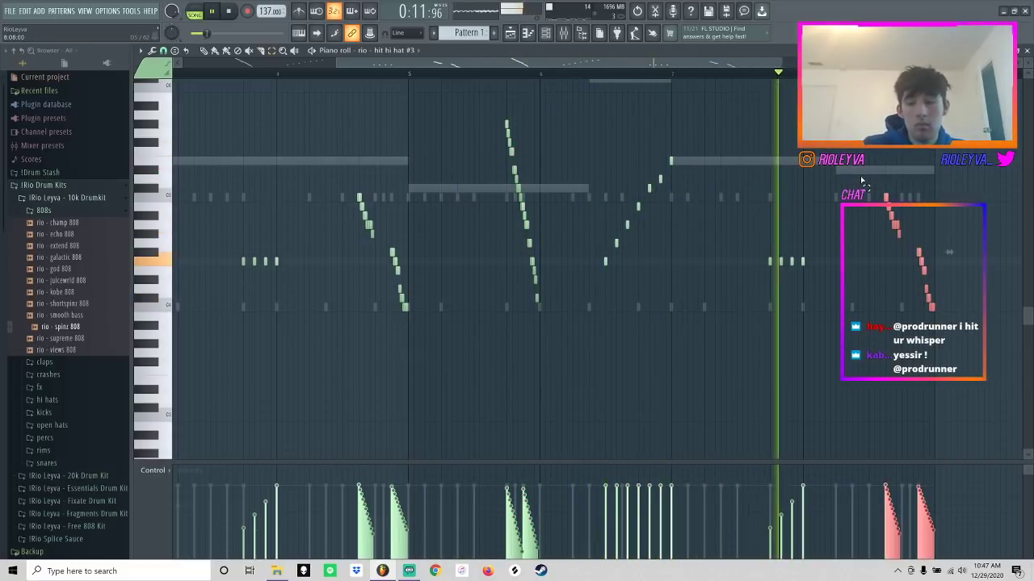
key("ctrl+Down")
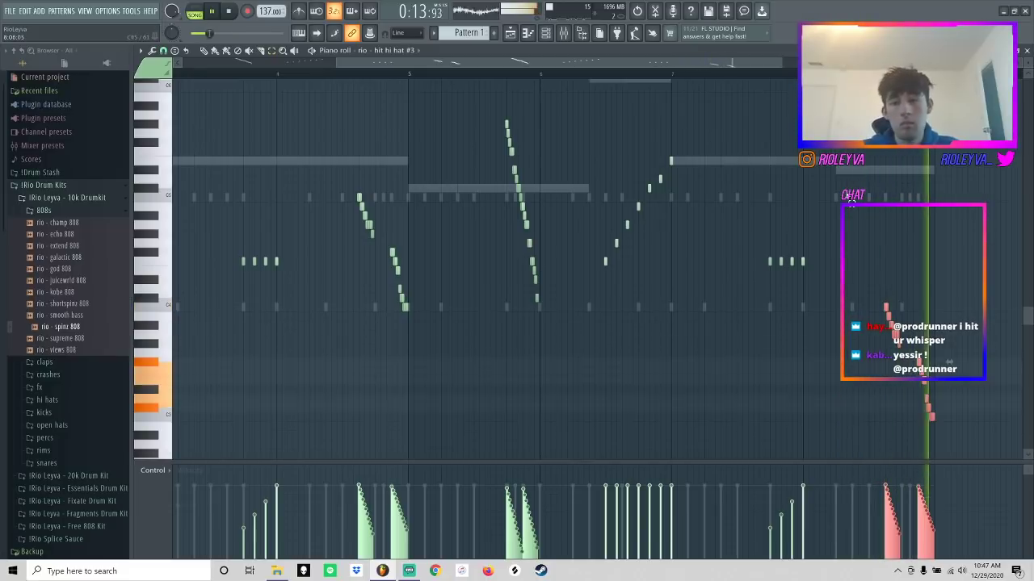
- Lower the mixer levels of hit hi hat #2 and hit hi hat #3 during playback, and mute hit hi hat #2
left_click(545, 32)
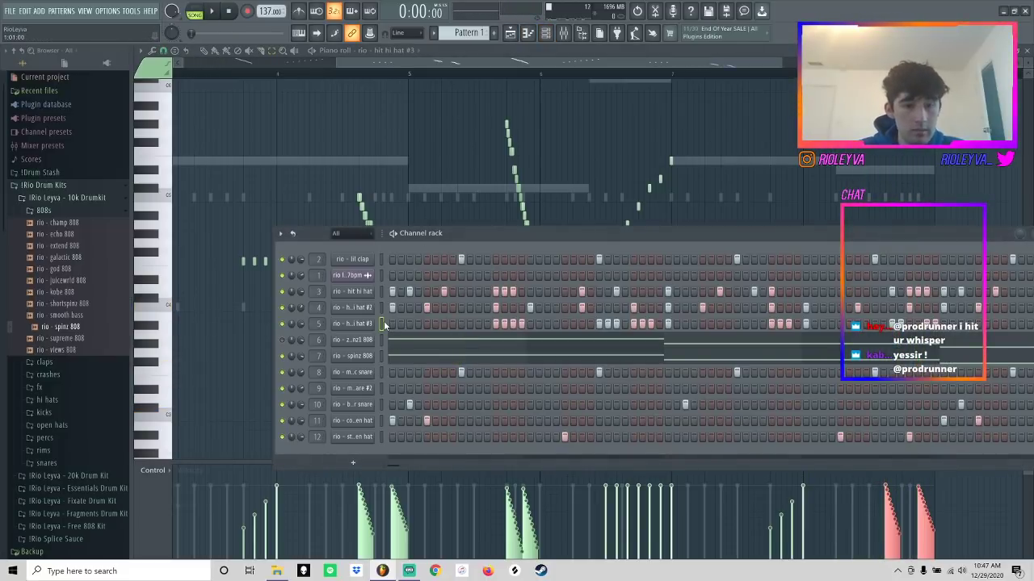
left_click(564, 37)
left_click(297, 233)
key("space")
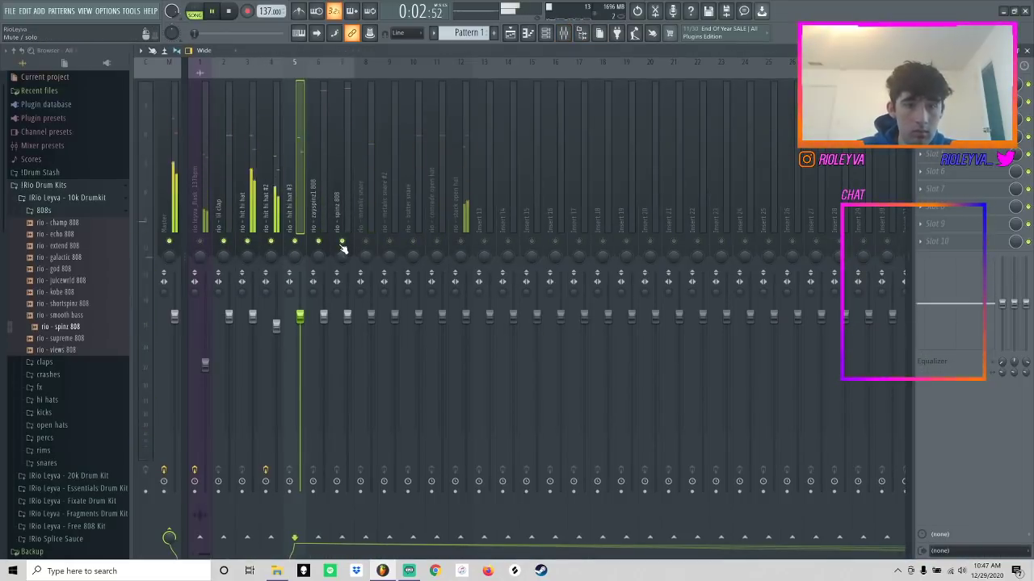
left_click_drag(323, 315, 277, 352)
left_click(292, 267)
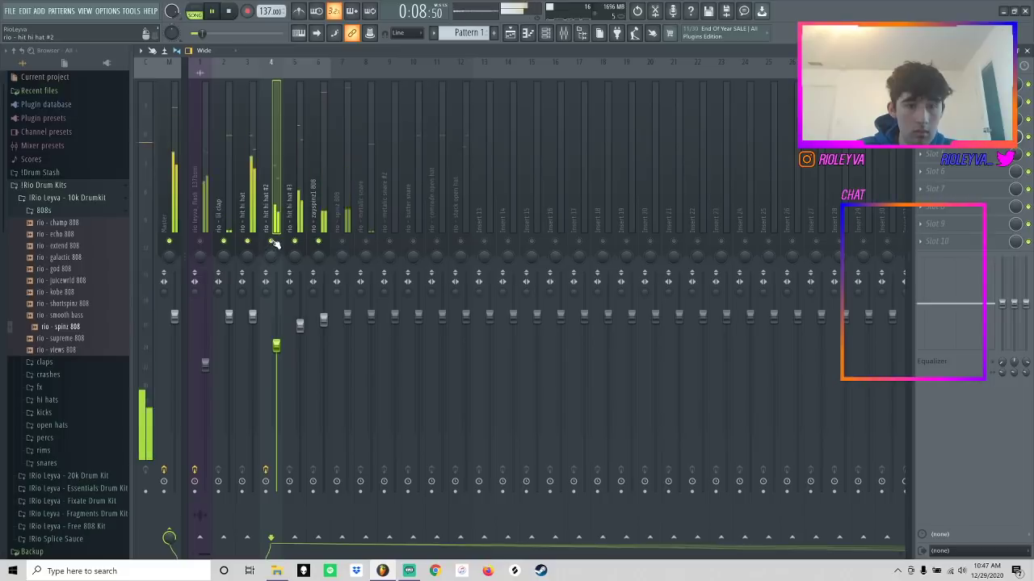
left_click(301, 202)
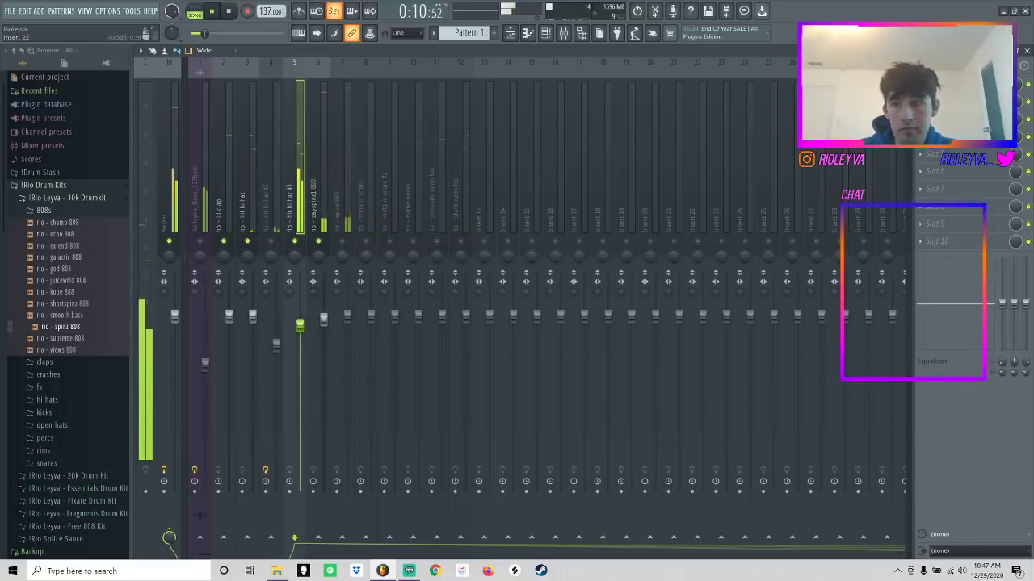
- Load ValhallaUberMod with its default preset into effect slot 4 of the hit hi hat #3 mixer track and audition it
key("space")
right_click(931, 159)
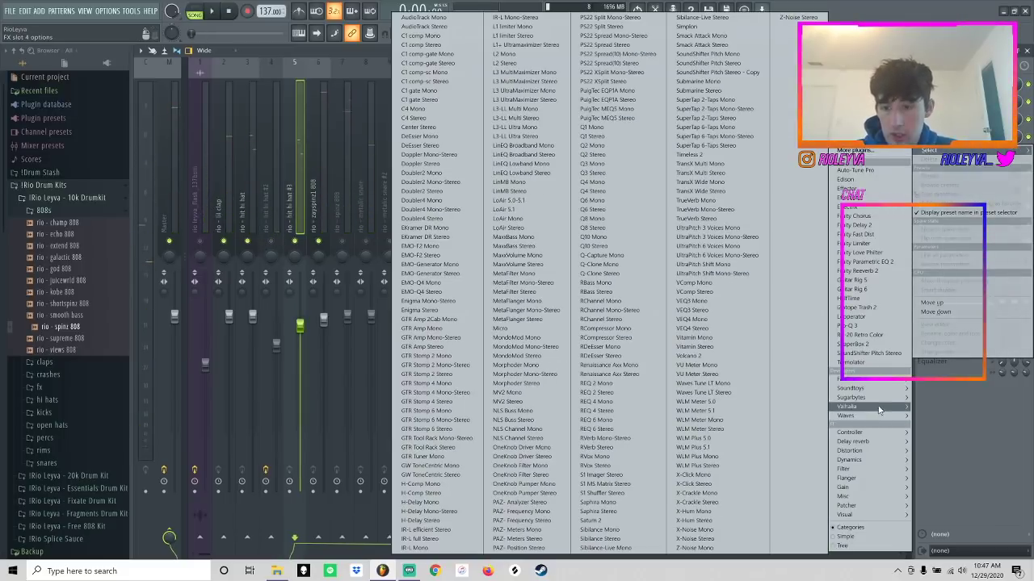
mouse_move(864, 406)
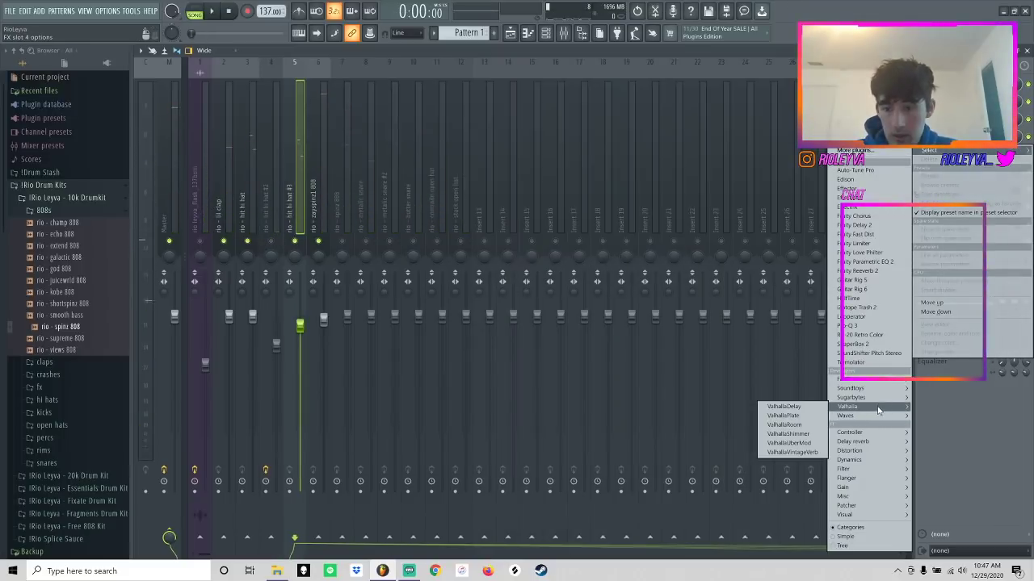
left_click(805, 444)
key("space")
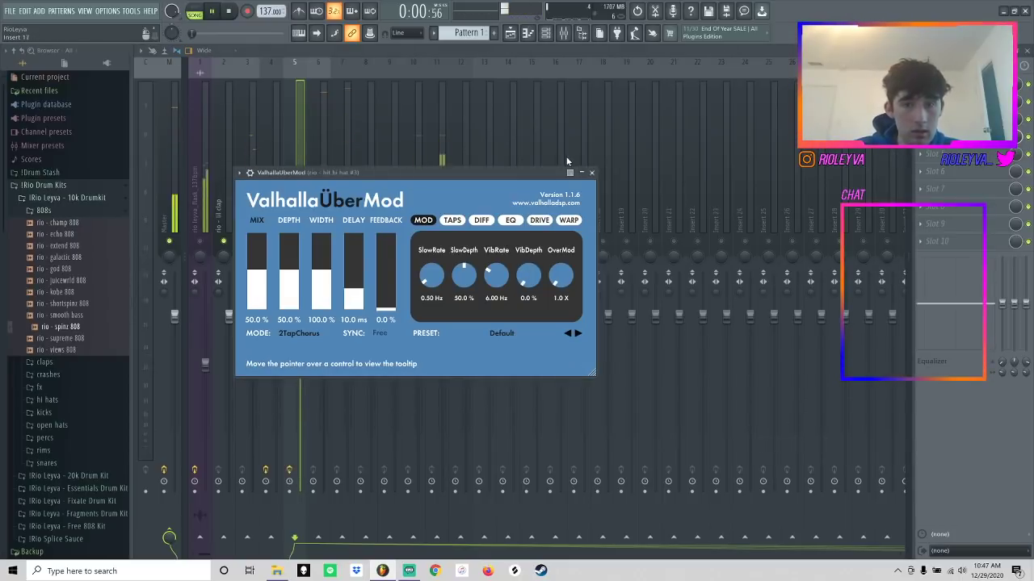
left_click(590, 174)
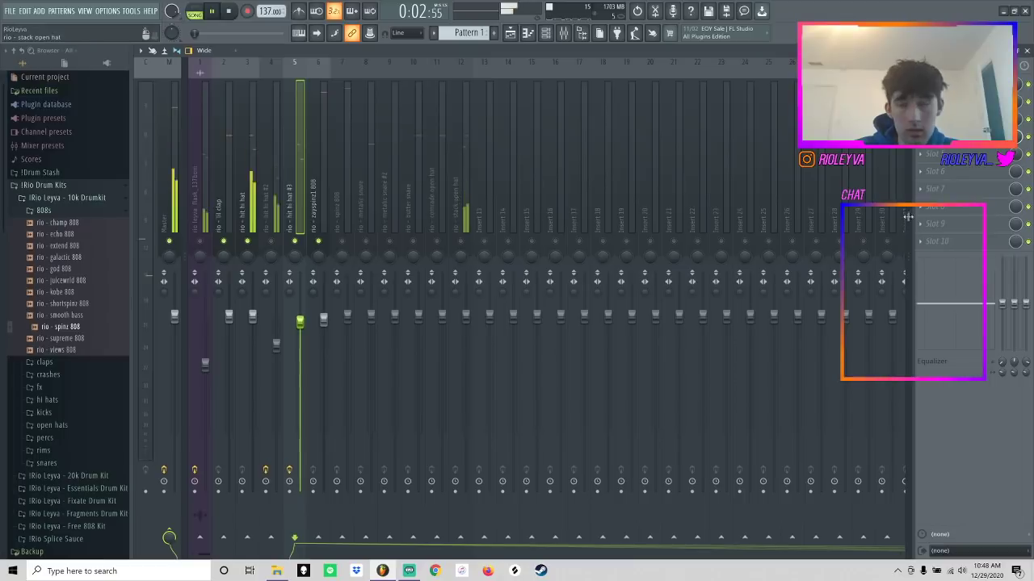
- Load Looperator into effect slot 5 of the hit hi hat #3 mixer track
left_click(973, 156)
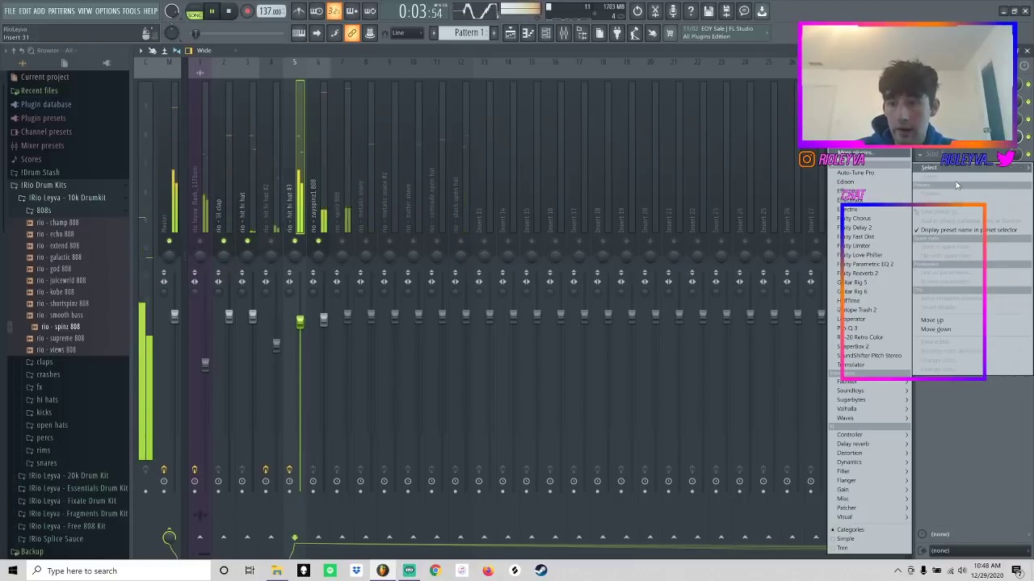
left_click(892, 320)
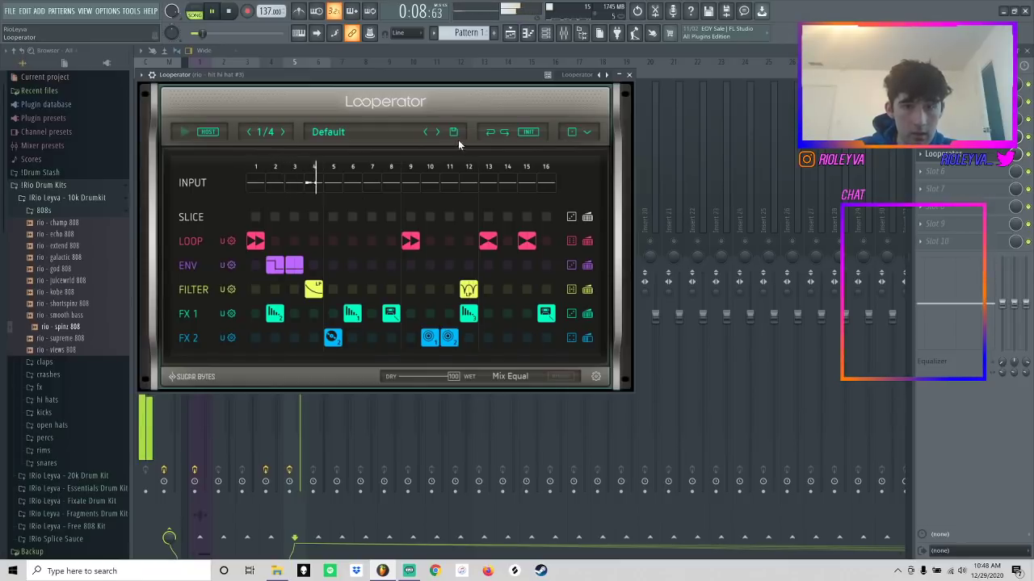
- Load the Arcane Mystery preset in Looperator on the third hi hat's mixer track and close the plugin
left_click(437, 132)
left_click(437, 132)
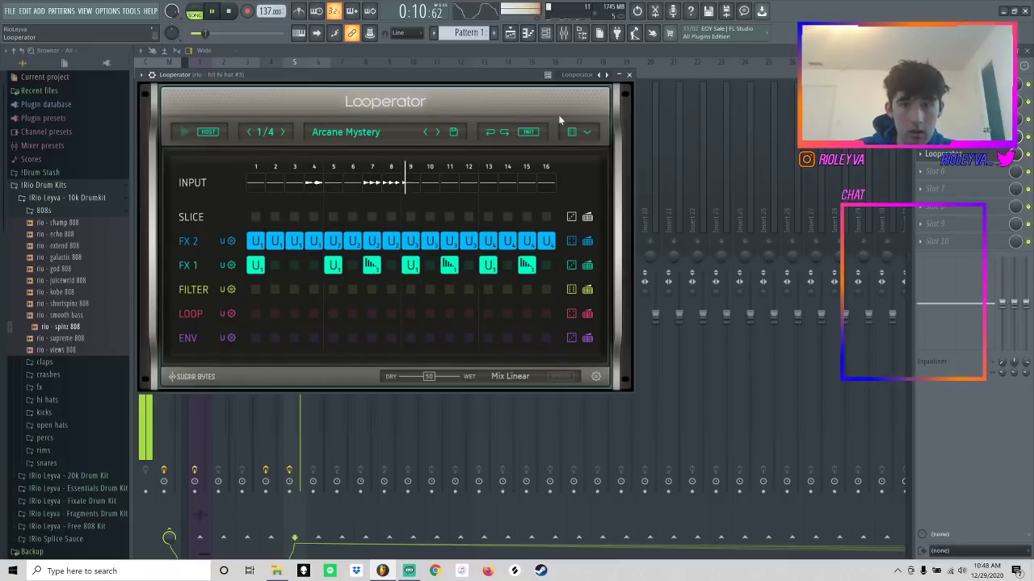
left_click(630, 75)
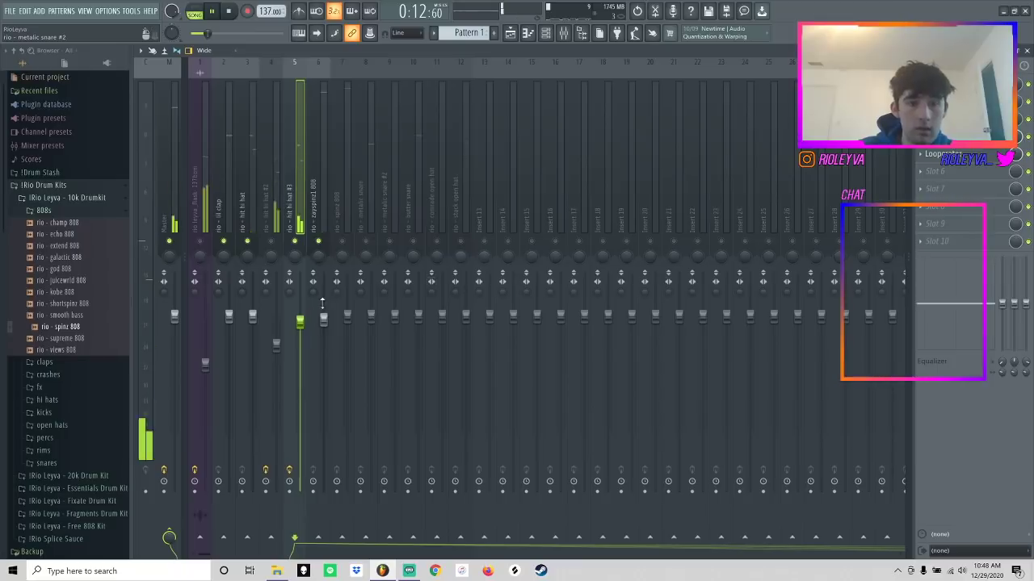
- Lower the third hi hat's mixer volume to about 67% (-8.0 dB) and add Fruity Parametric EQ 2 in effect slot 6
left_click_drag(303, 321, 303, 322)
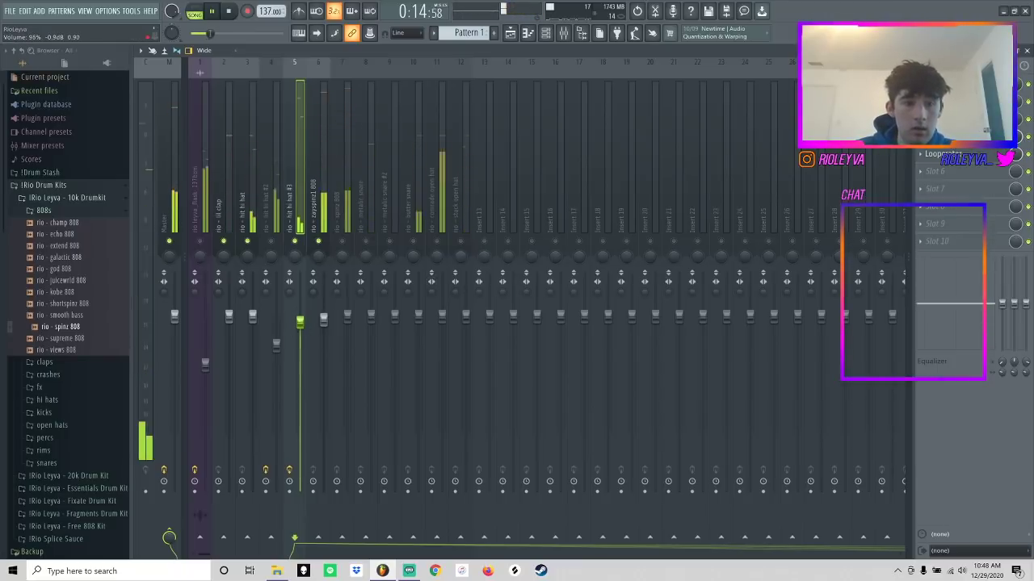
left_click_drag(299, 392, 300, 373)
left_click(938, 171)
mouse_move(947, 184)
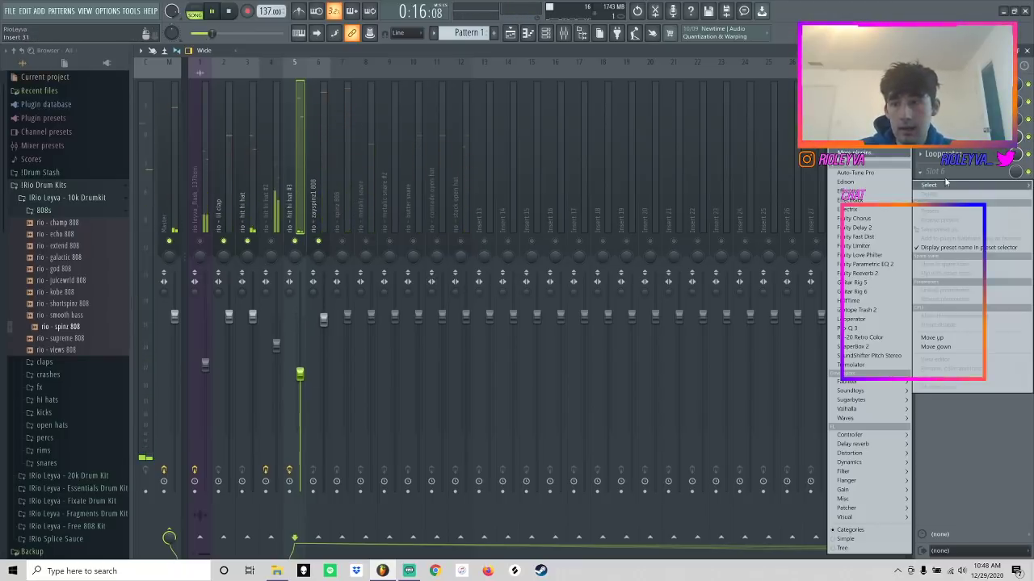
left_click(881, 265)
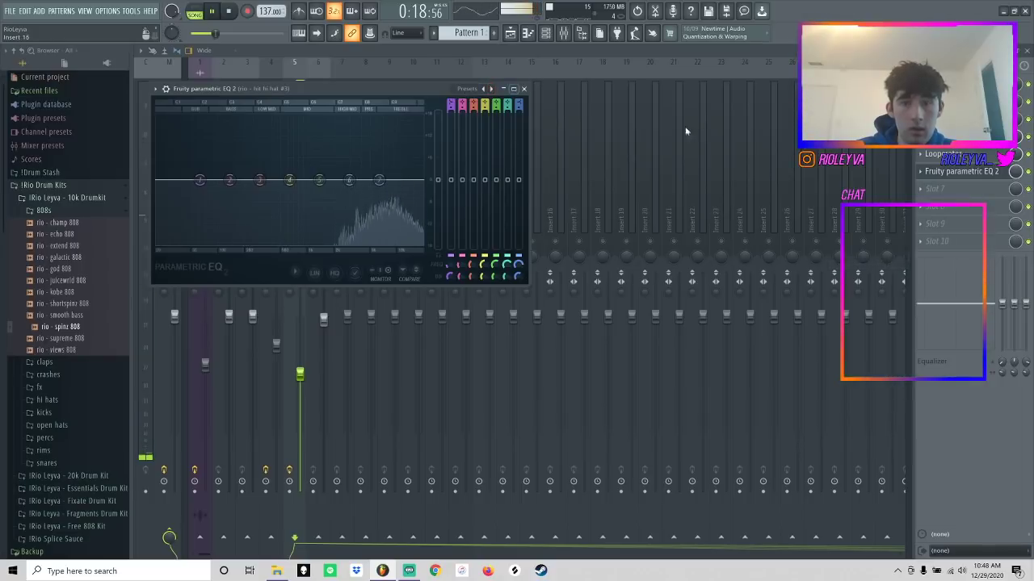
- Reopen Looperator and assign the User 1 effect to steps 5 through 8 of the FX 2 row
left_click(950, 153)
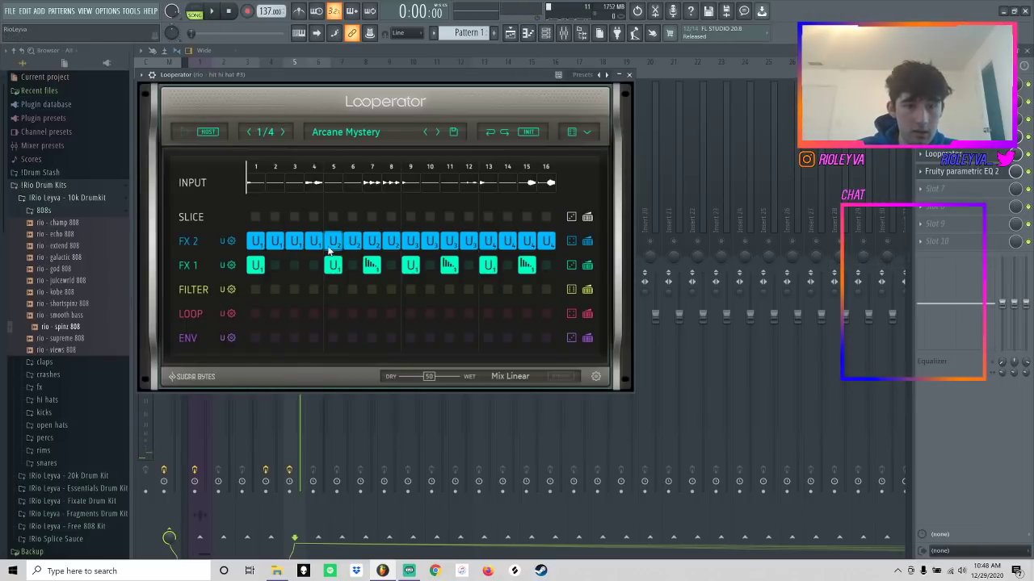
left_click(337, 244)
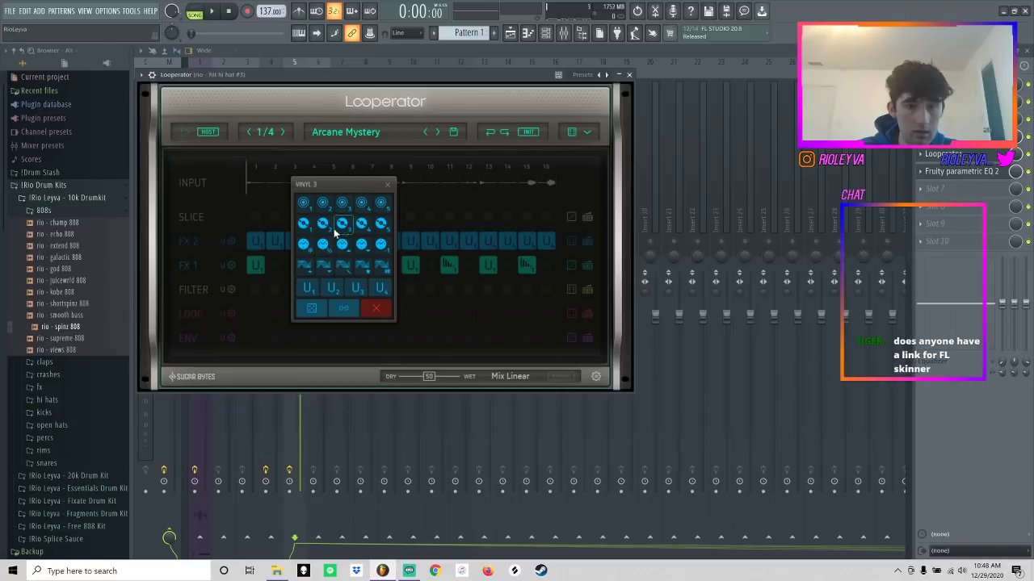
left_click(278, 311)
left_click(335, 241)
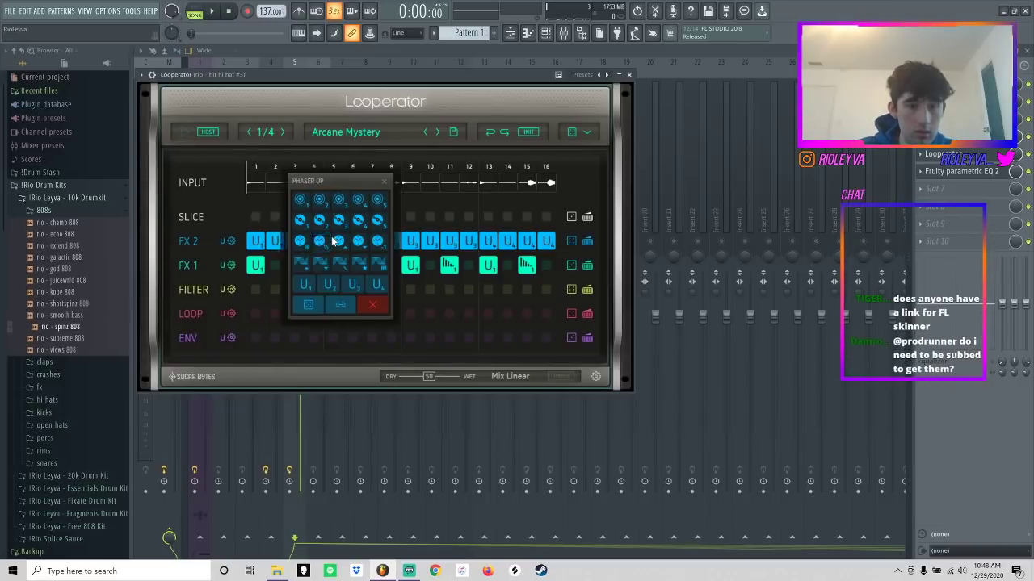
left_click(303, 288)
left_click(352, 241)
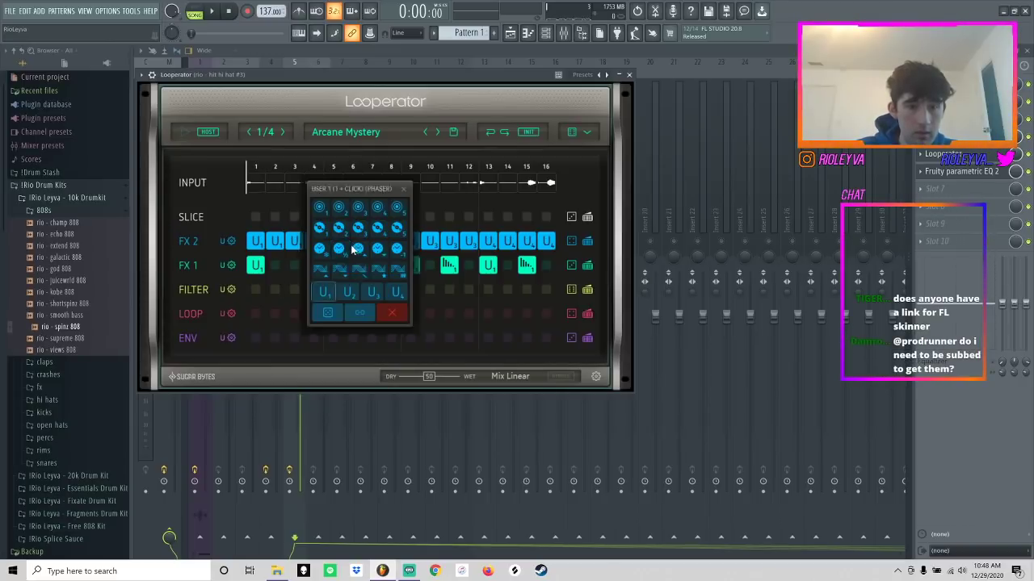
left_click(320, 292)
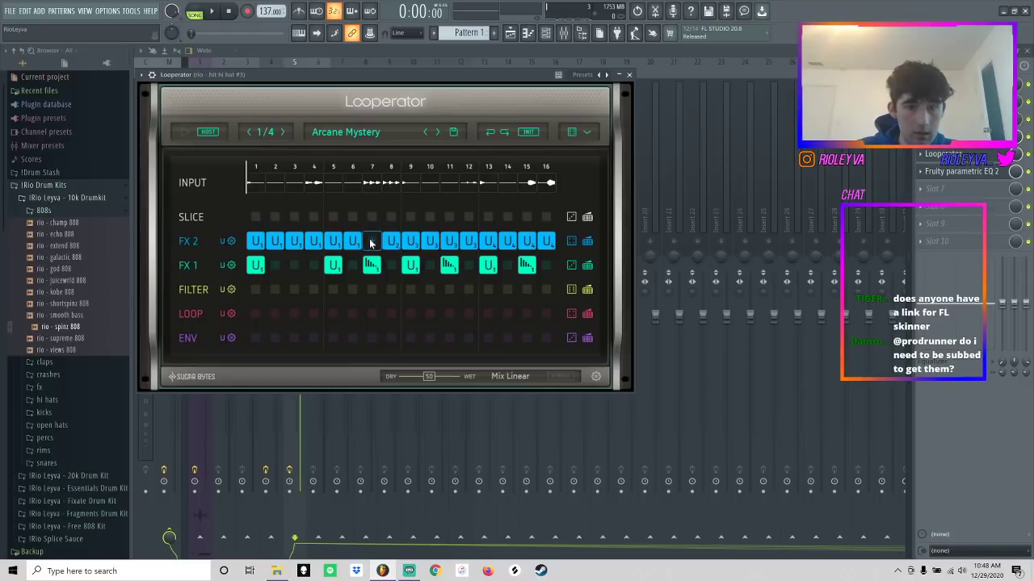
left_click(371, 244)
left_click(349, 296)
left_click(390, 242)
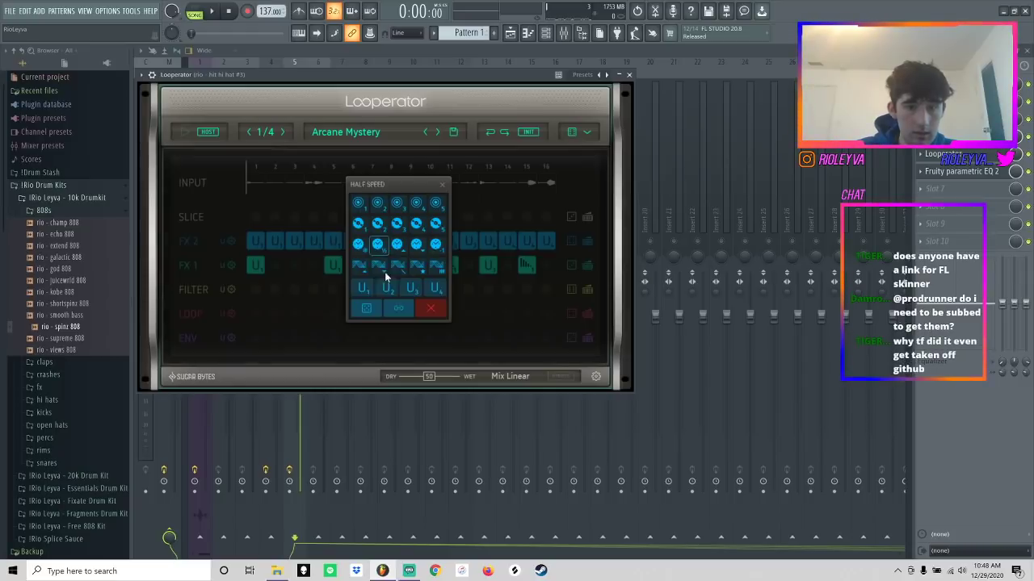
left_click(356, 290)
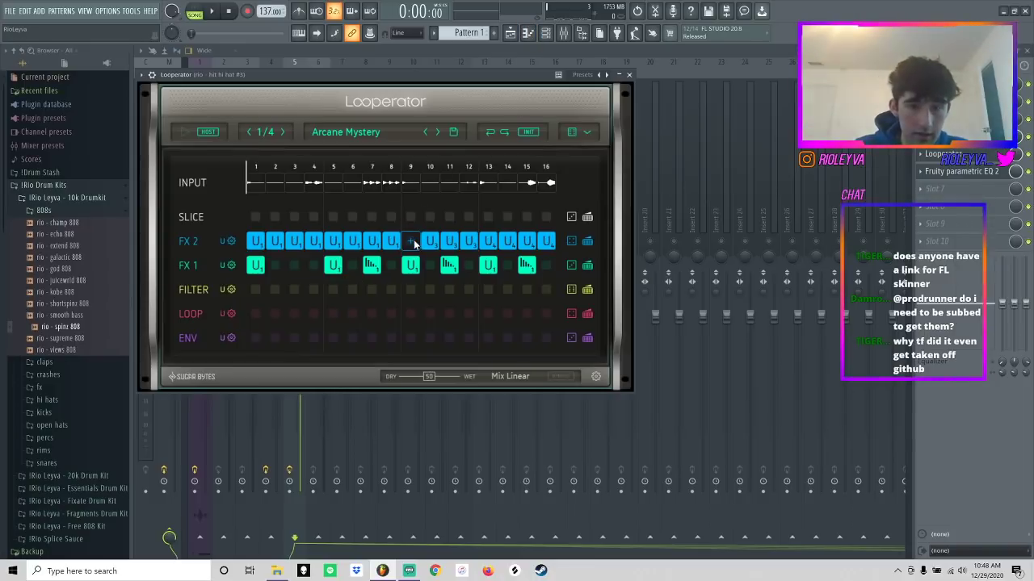
- Assign the User 1 effect to steps 9 through 12 of Looperator's FX 2 row
left_click(412, 242)
left_click(387, 291)
left_click(430, 242)
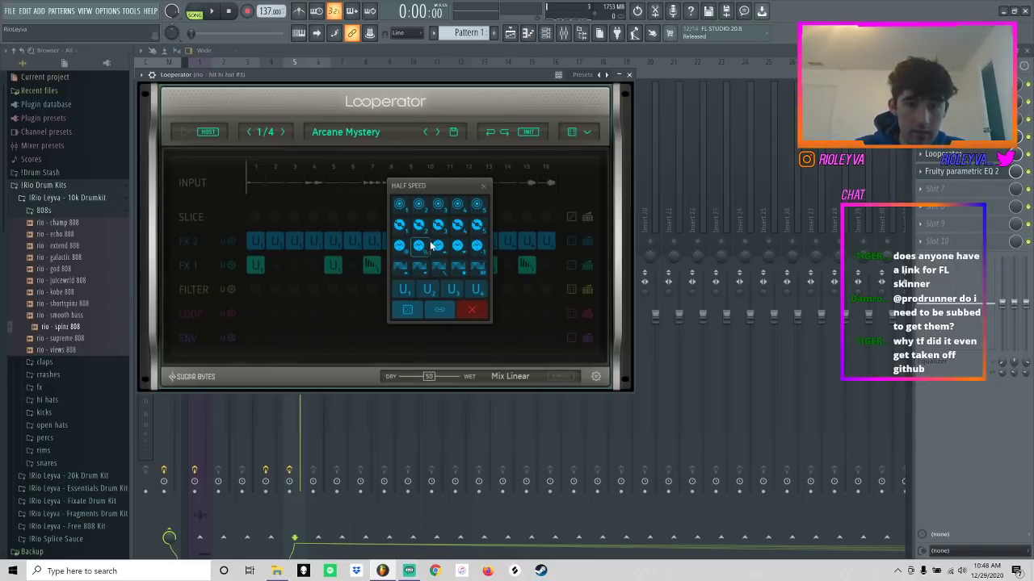
left_click(411, 289)
left_click(450, 242)
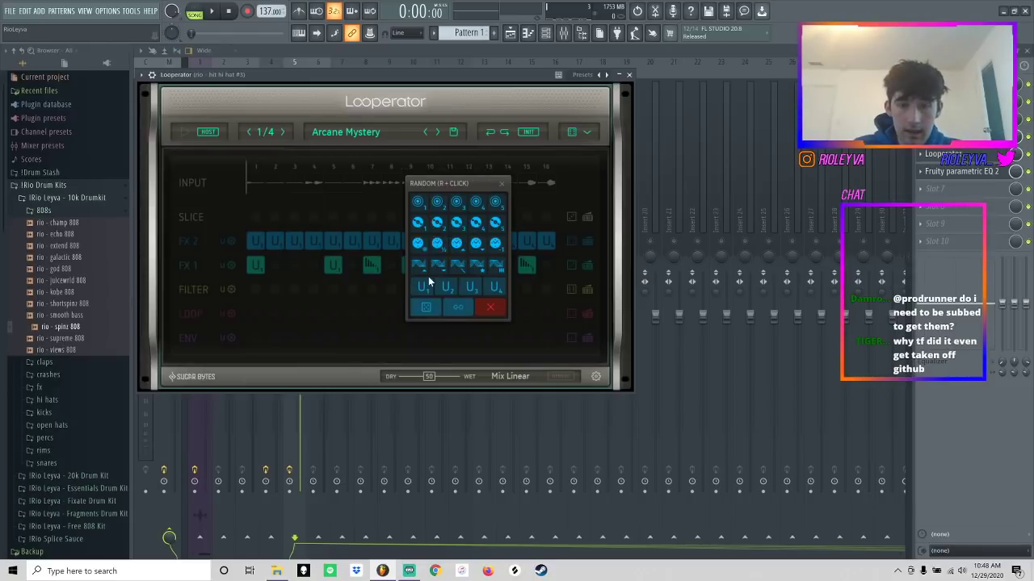
left_click(428, 288)
left_click(468, 242)
left_click(445, 294)
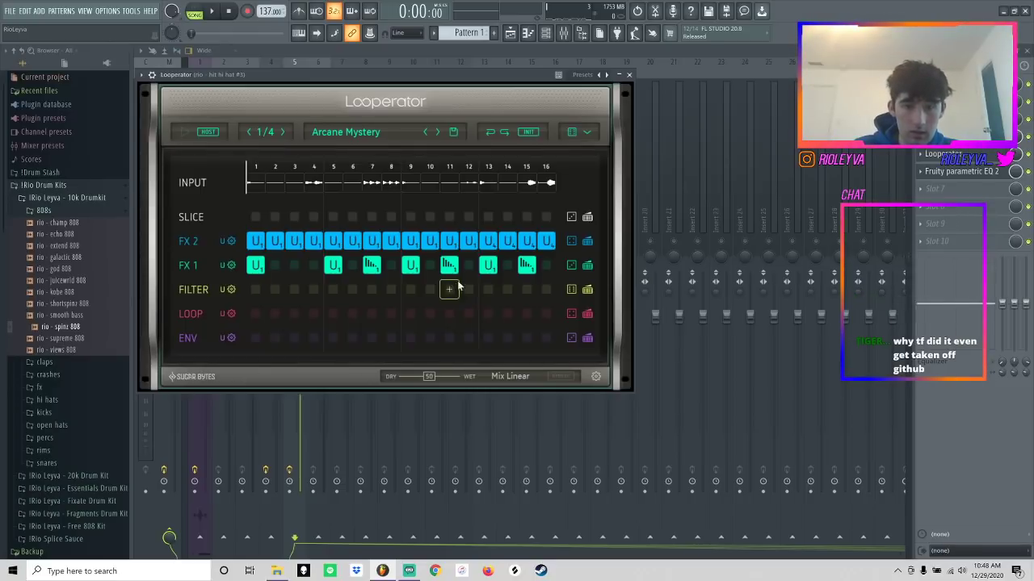
- Change steps 13 through 16 of Looperator's FX 2 row to the User 1 effect
left_click(493, 242)
left_click(475, 291)
left_click(506, 241)
left_click(488, 291)
left_click(541, 246)
left_click(515, 292)
left_click(526, 242)
left_click(500, 289)
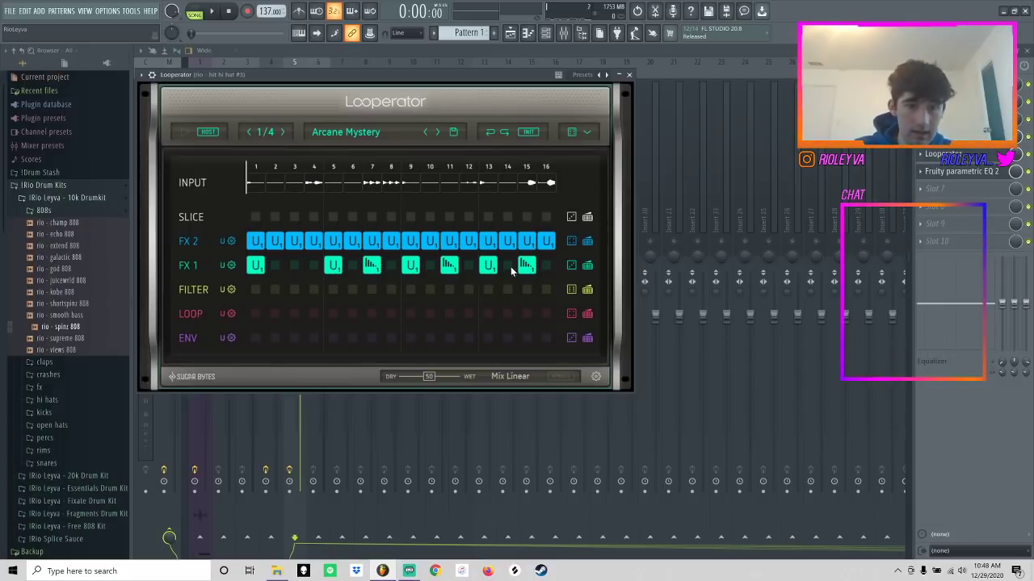
- Assign User 1 to steps 9 and 13 of the FX 1 row, close Looperator and play the song
left_click(409, 266)
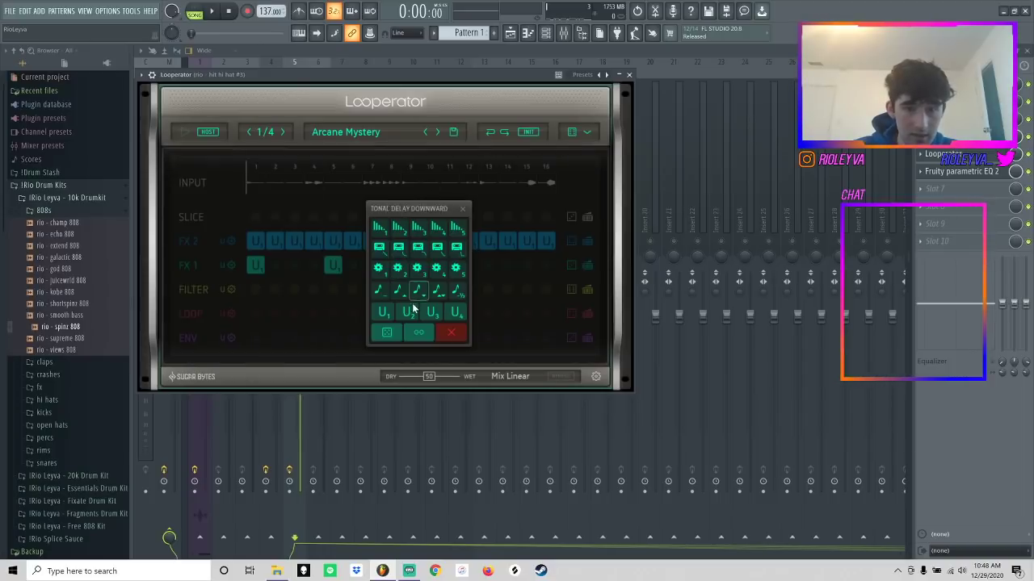
left_click(383, 313)
left_click(488, 265)
left_click(462, 312)
left_click(629, 75)
key("space")
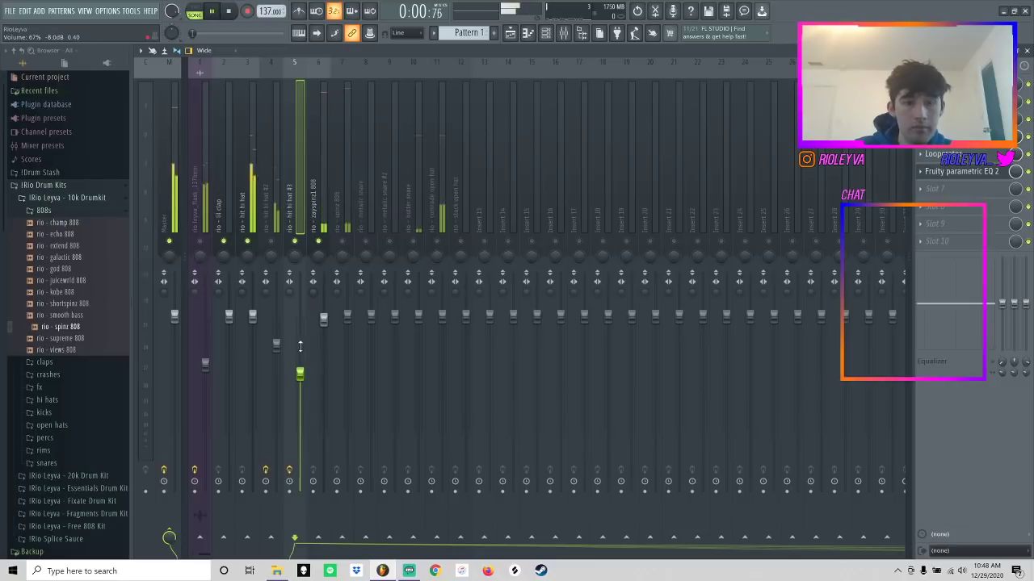
- Raise the third hi hat's volume slightly and add Fruity Delay 2 in effect slot 7 with its delay 1 preset
left_click_drag(305, 375, 305, 365)
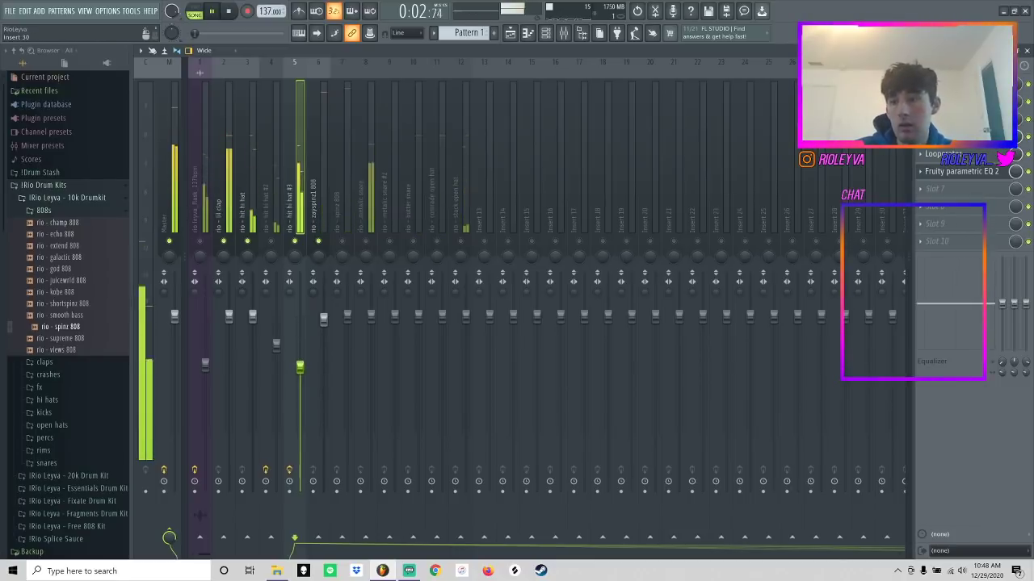
left_click(962, 191)
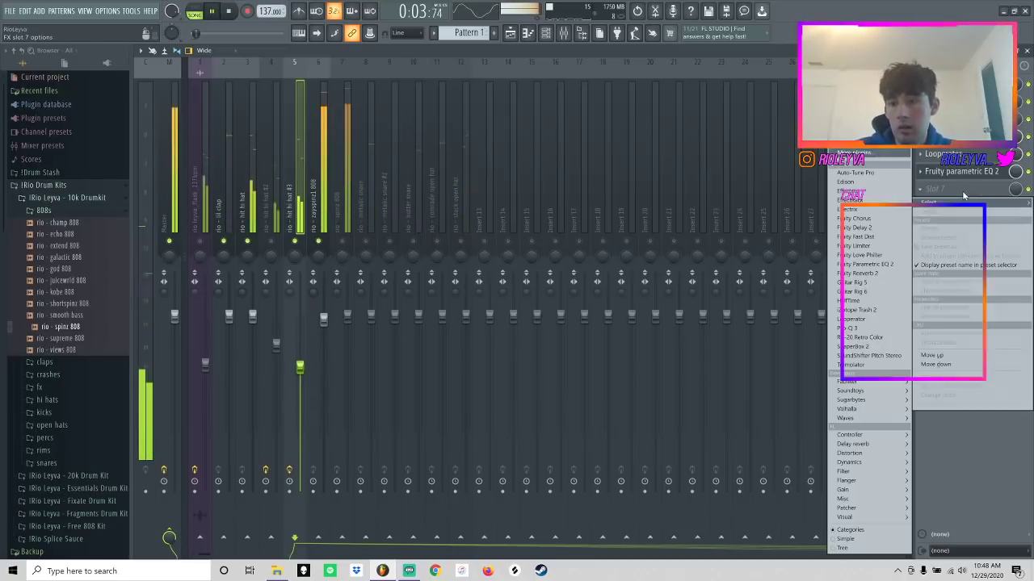
left_click(875, 229)
left_click(171, 104)
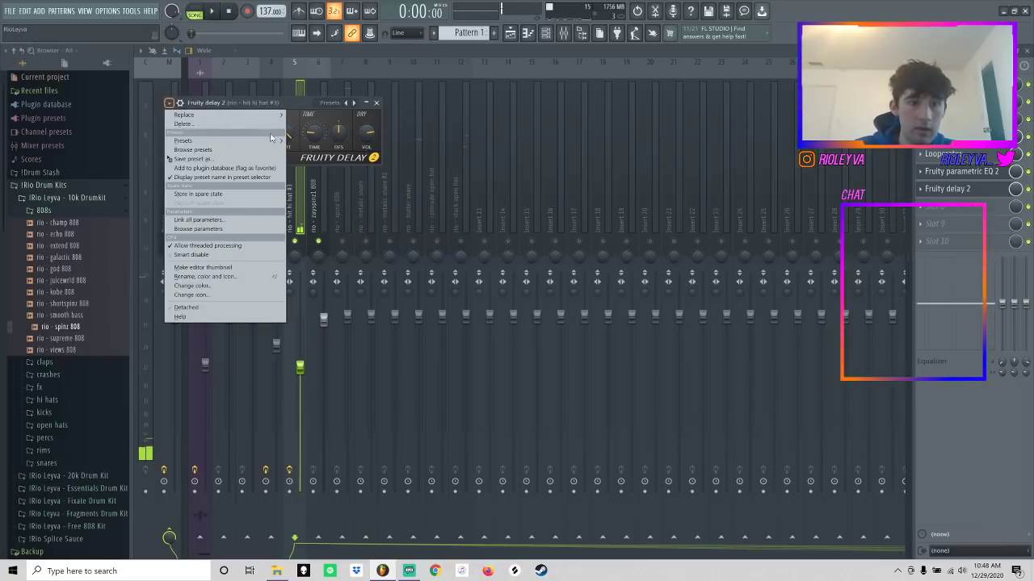
mouse_move(242, 141)
left_click(324, 142)
- Play the song, close the delay window and lower the third hi hat's mixer volume to 59% (-10.0 dB)
key("space")
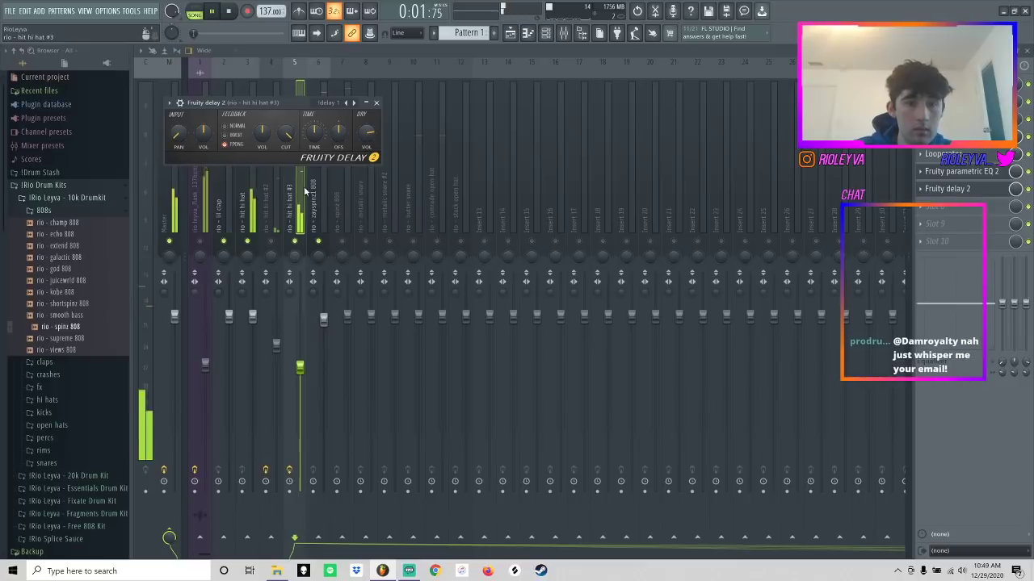
left_click(376, 103)
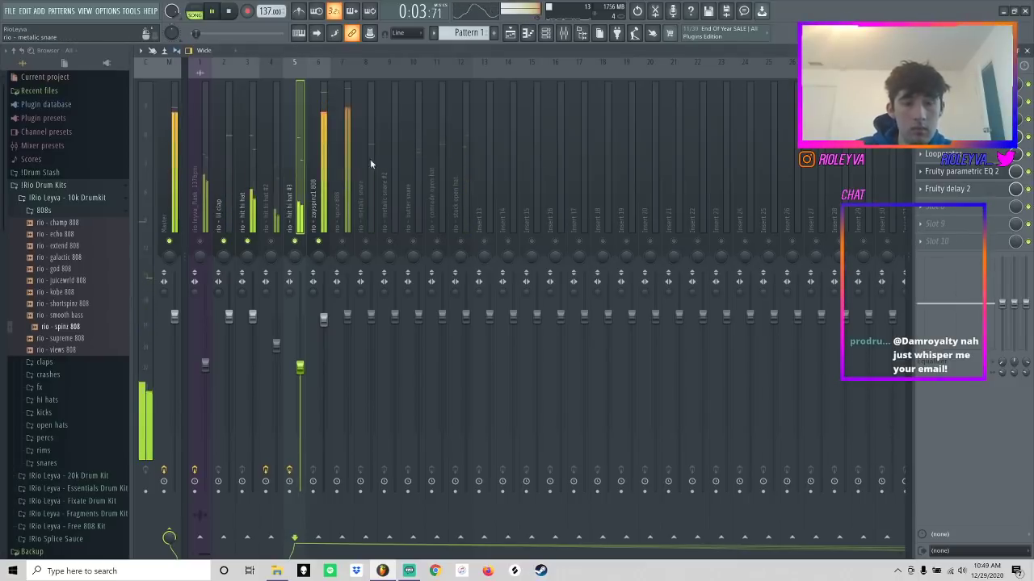
left_click(953, 189)
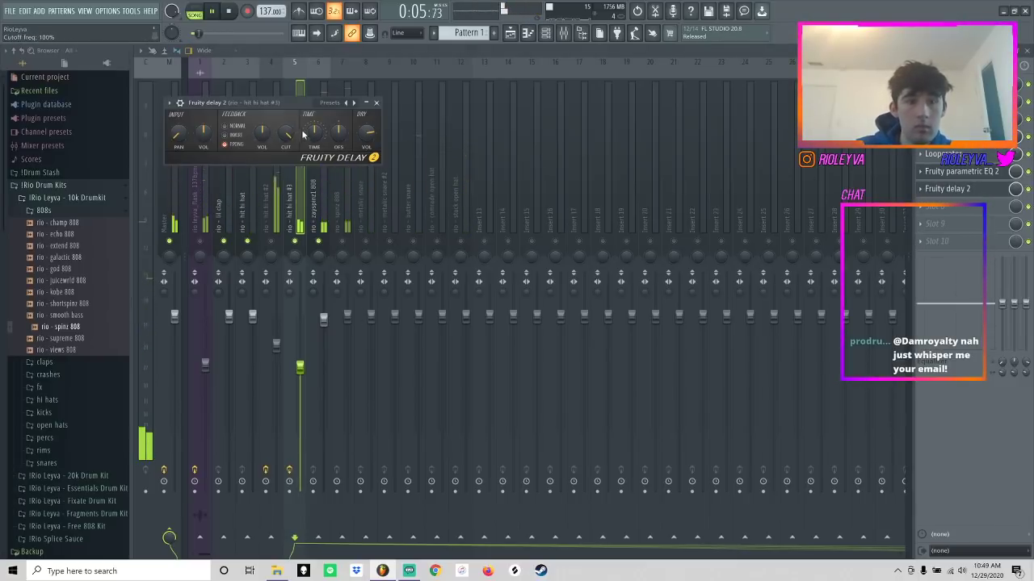
left_click(376, 104)
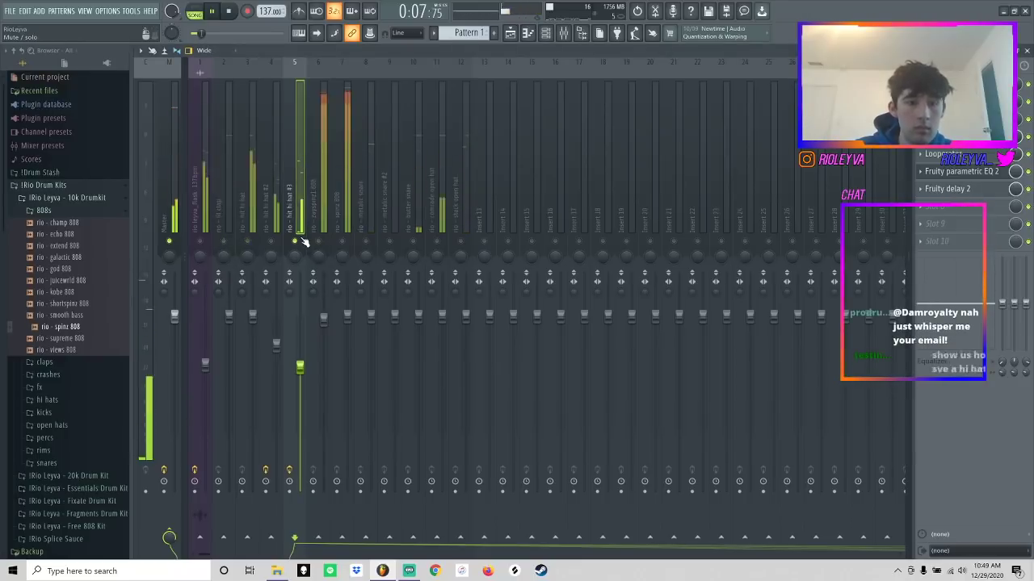
left_click_drag(300, 367, 300, 388)
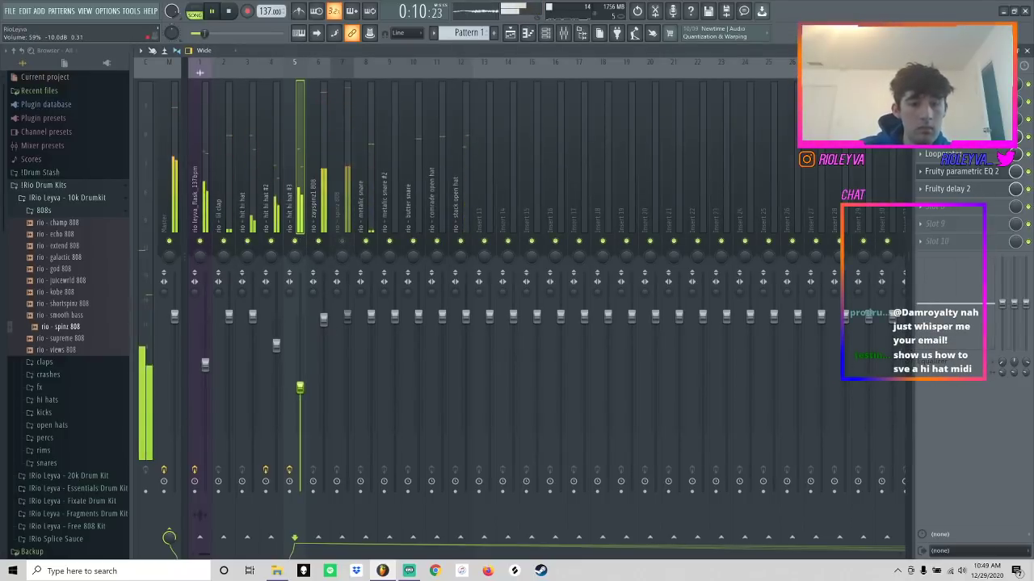
- Rename the mixer track "rio - hit hi hat #3" to "hi hat sauce"
right_click(304, 225)
left_click(367, 77)
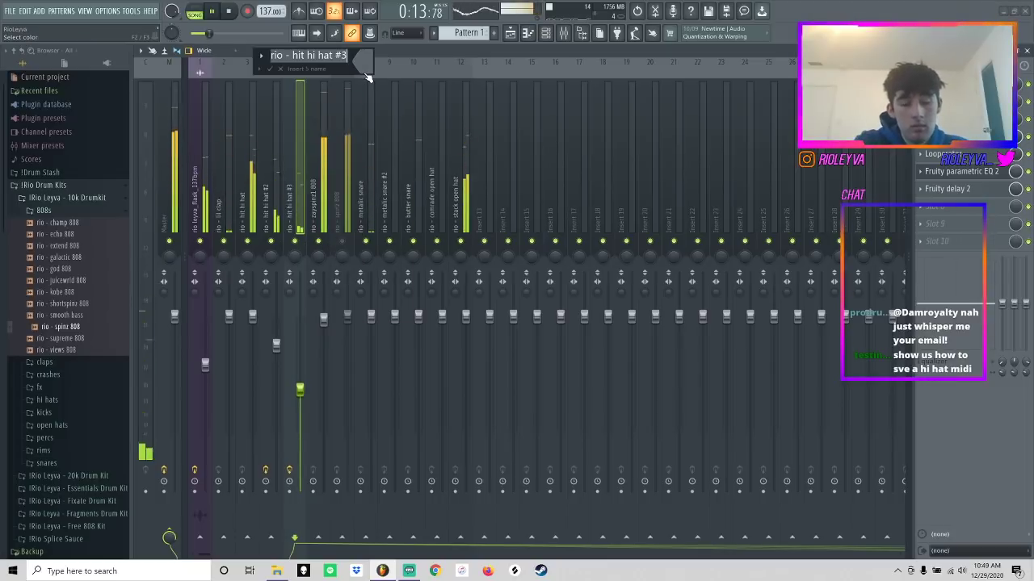
type("hi hat sauce")
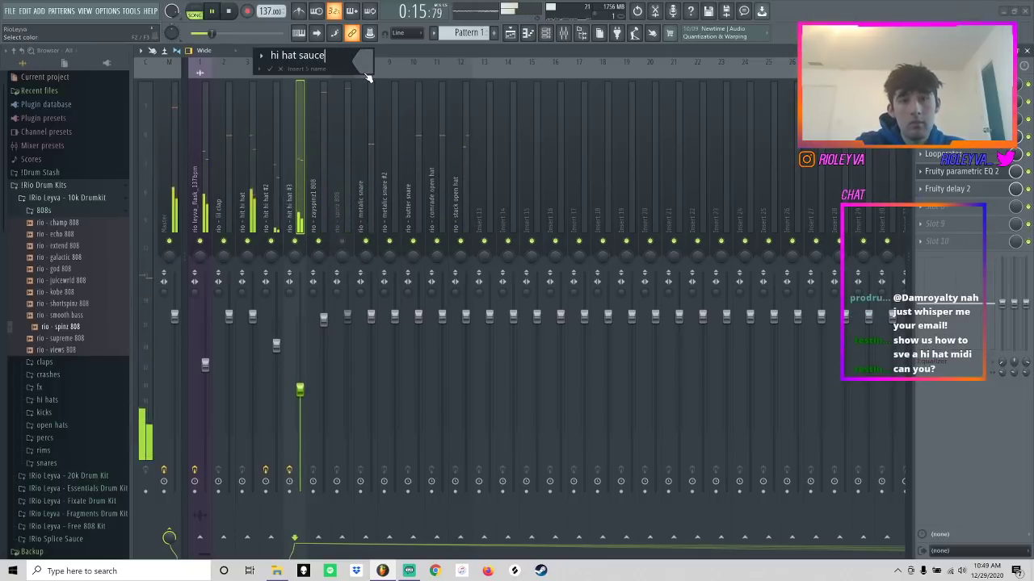
key("Return")
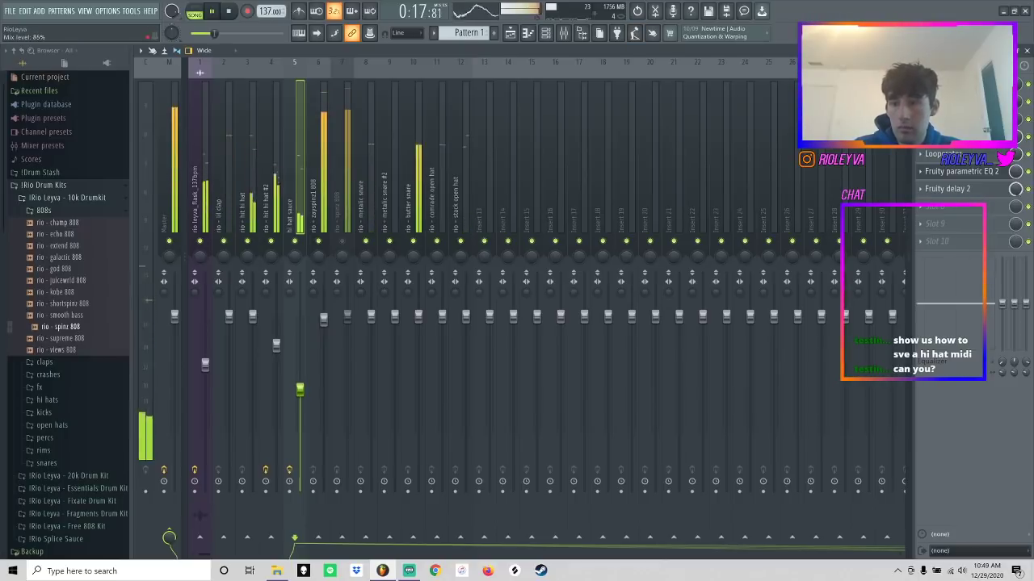
- Save the hi hat sauce mixer track's state as "Hi Hat Sauce 3" in the Hi Hat preset folder
right_click(298, 187)
mouse_move(364, 110)
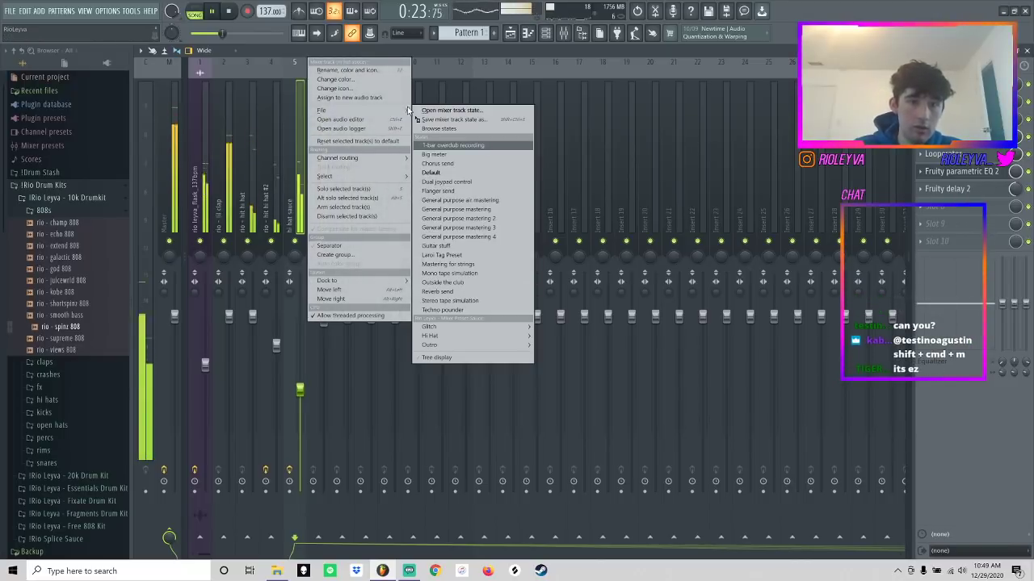
left_click(455, 120)
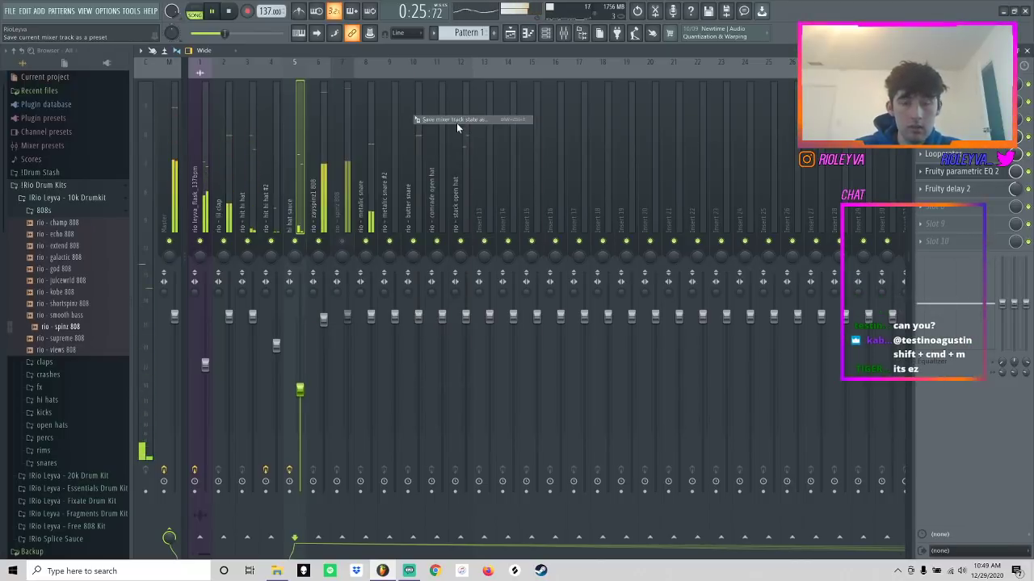
double_click(178, 76)
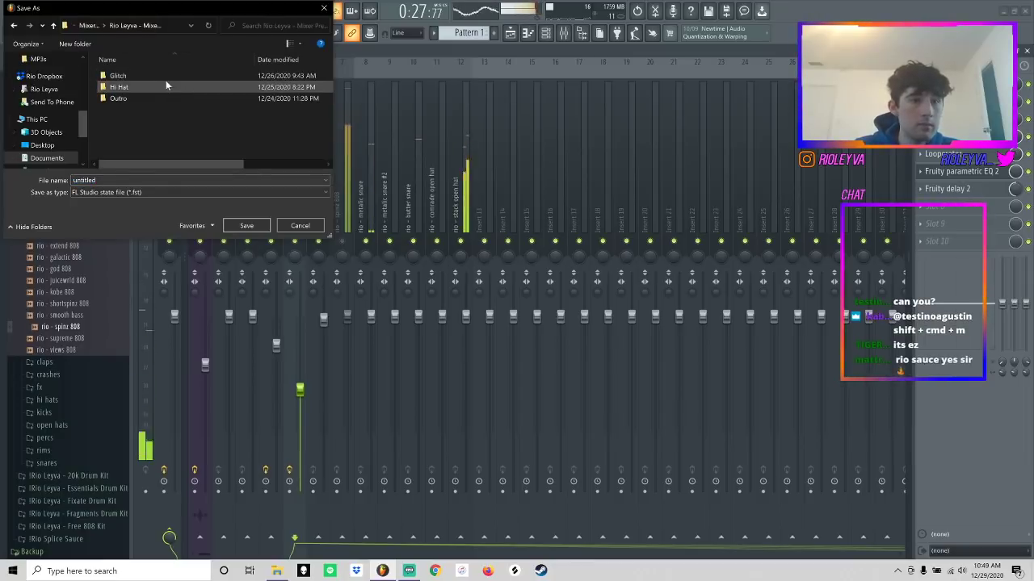
double_click(164, 88)
left_click(141, 86)
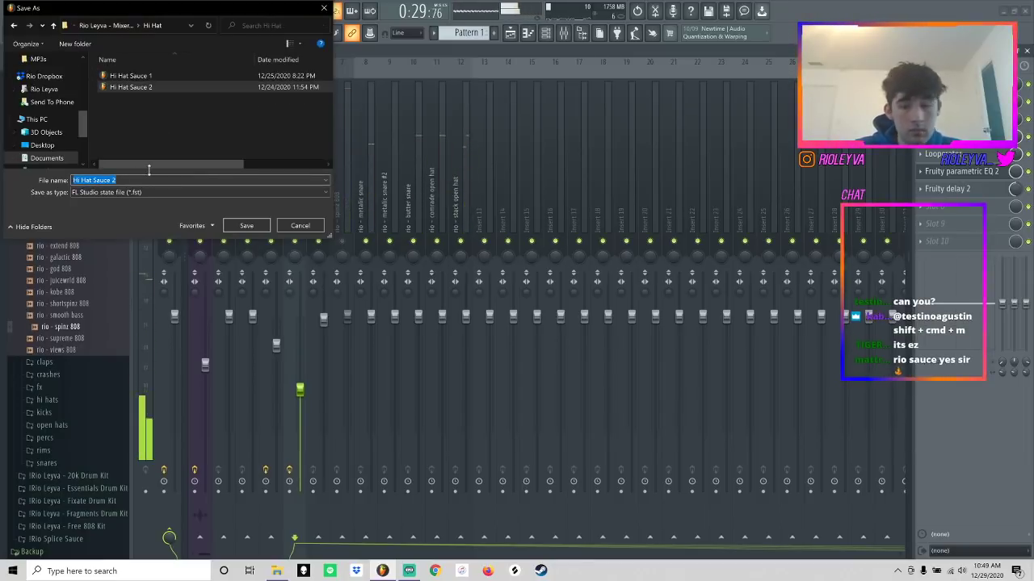
key("End")
key("BackSpace")
key("BackSpace")
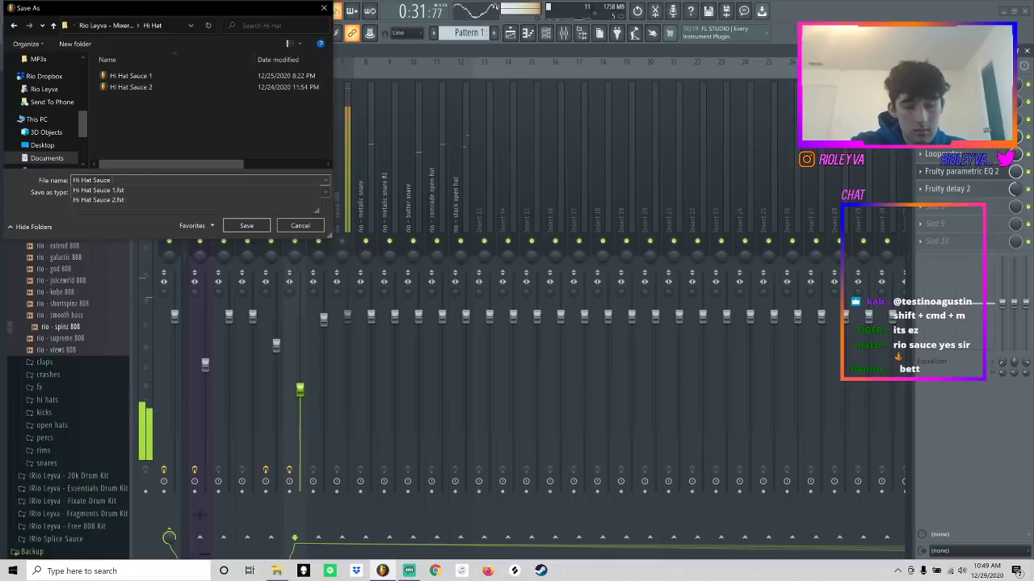
type("3")
key("Return")
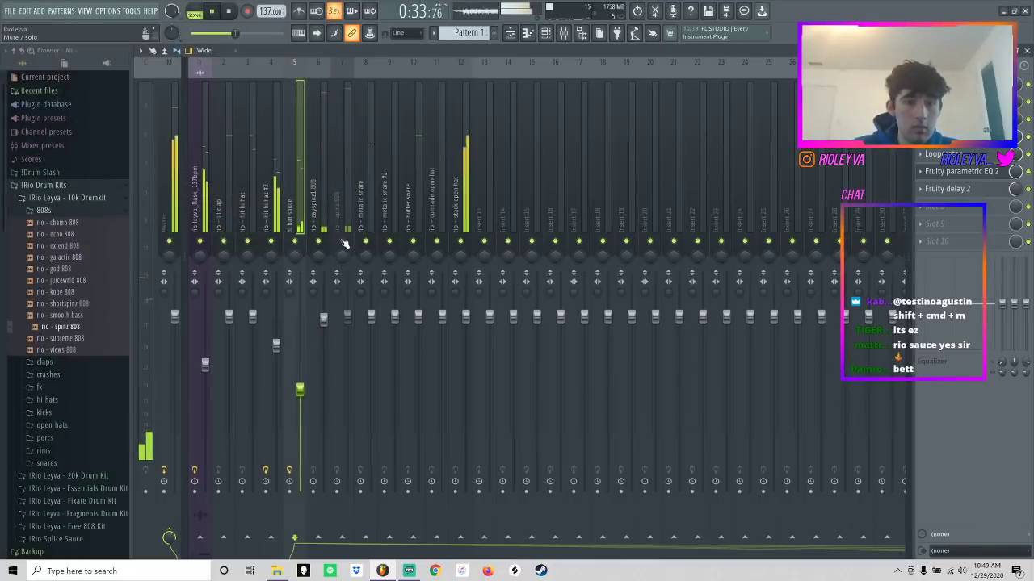
- Raise the melody sample's mixer volume slightly and lower the spinz 808, metalic snare #2, butter snare and both open hat tracks slightly
left_click_drag(205, 364, 205, 357)
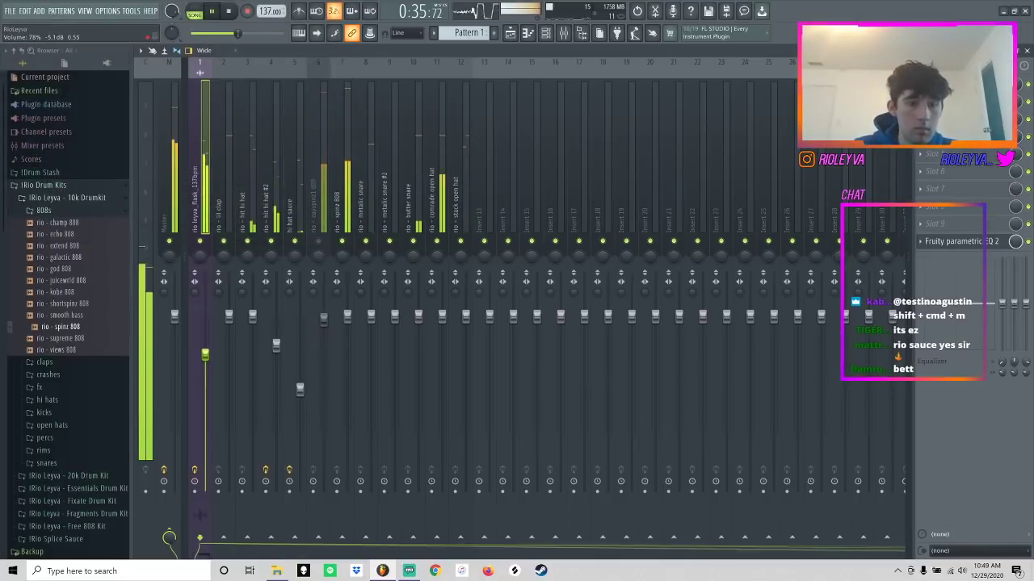
left_click_drag(347, 316, 347, 326)
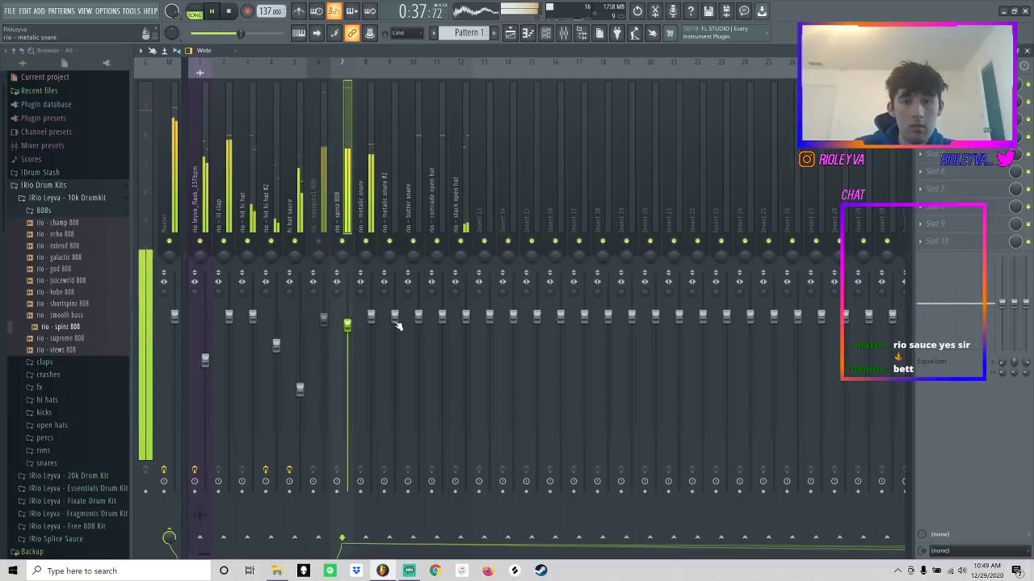
left_click_drag(465, 316, 394, 328)
left_click(419, 316)
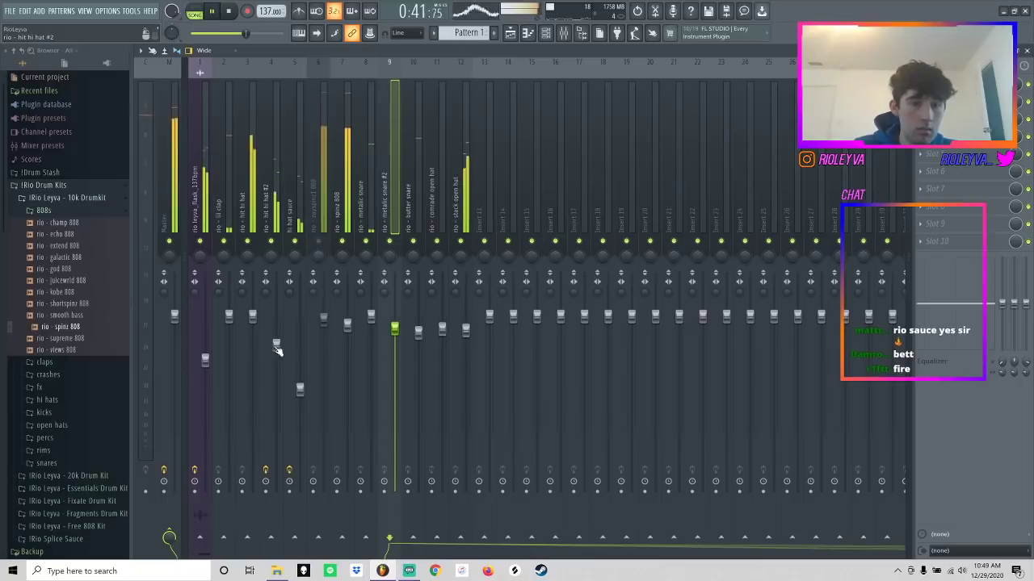
- Lower the hit hi hat #2 and zayspinz1 808 mixer volumes slightly and stop playback
left_click_drag(276, 344, 276, 364)
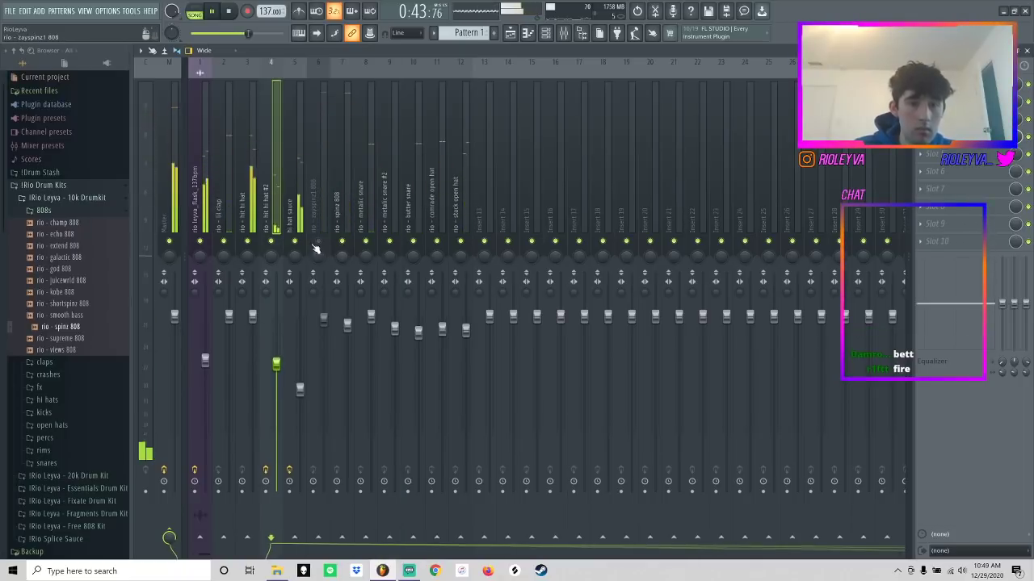
left_click_drag(323, 319, 323, 325)
key("space")
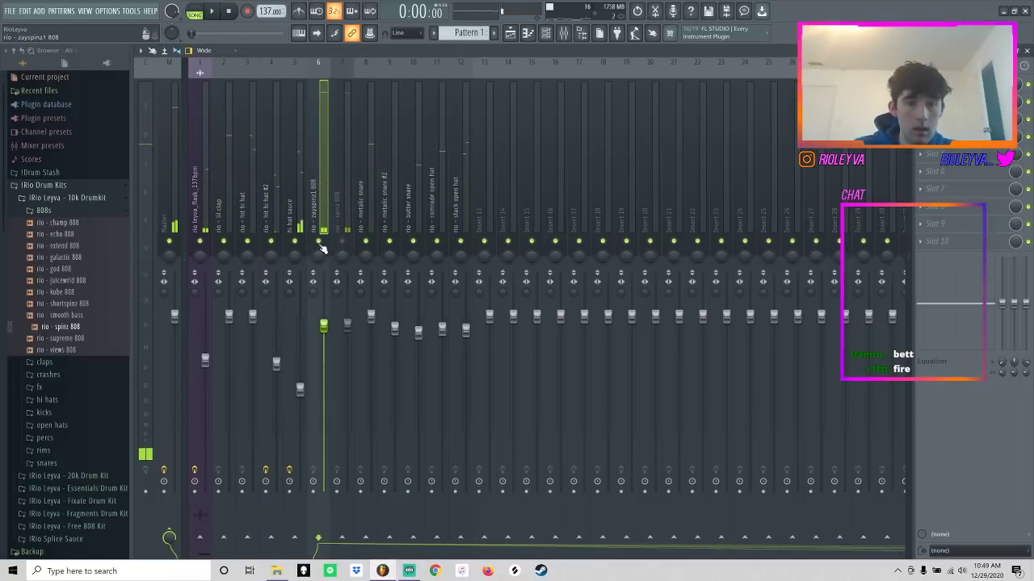
- Split Pattern 1 by channel and delete all the Pattern 1 clips from playlist track 1
left_click(512, 35)
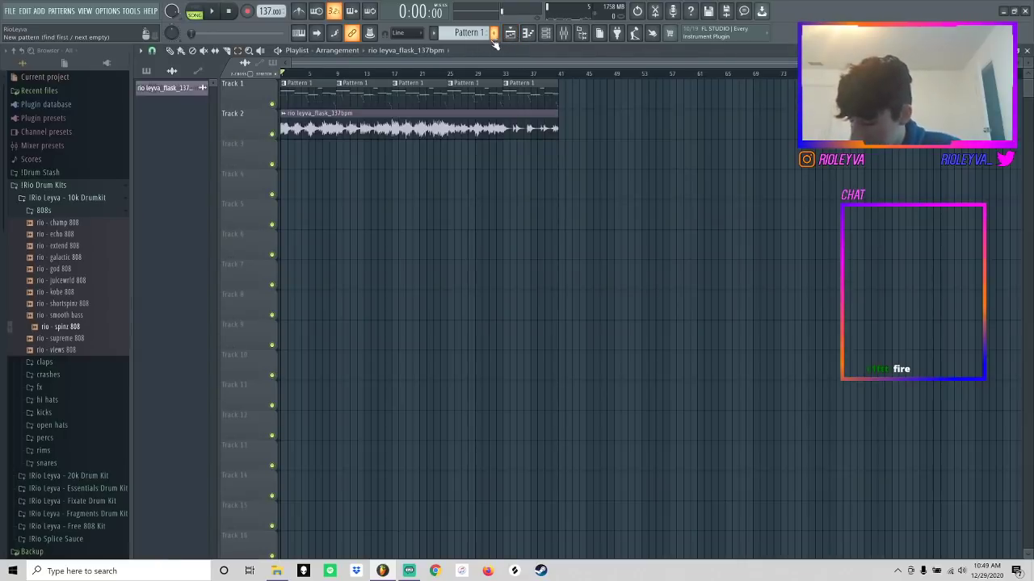
left_click(437, 34)
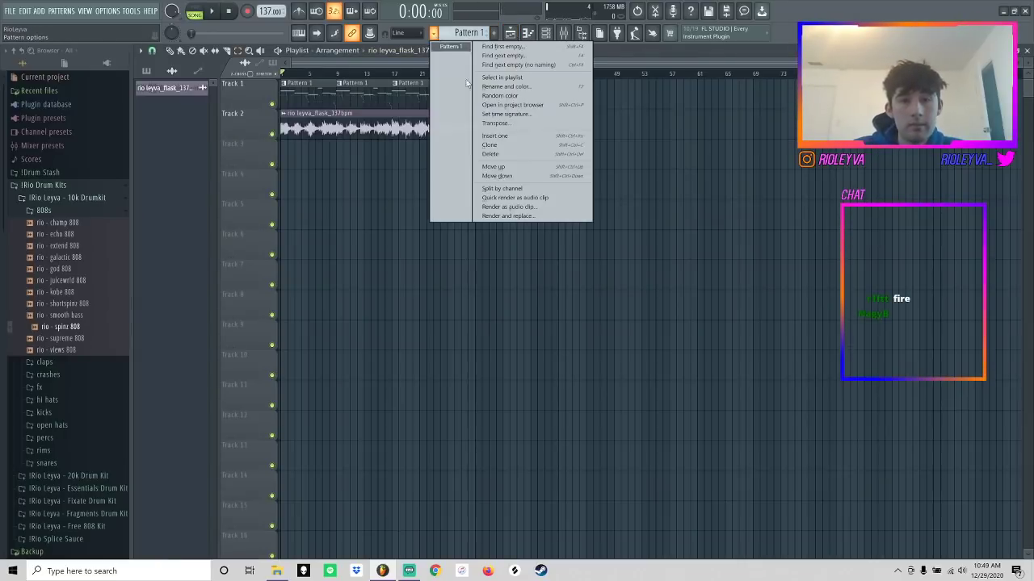
left_click(501, 190)
left_click_drag(305, 95, 273, 89)
key("Delete")
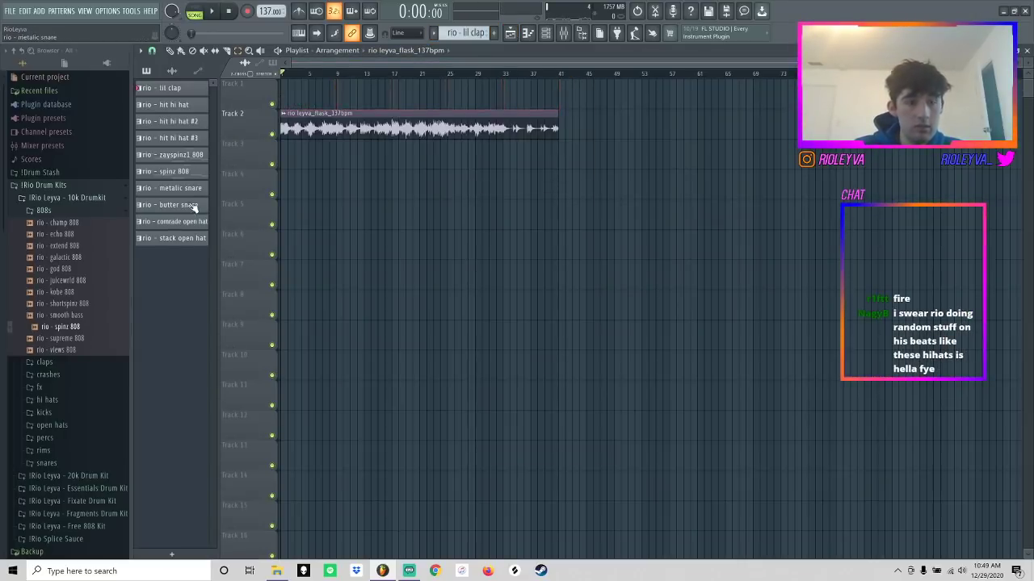
- Place the split channel patterns on playlist tracks 3 to 12 from bar 1 and duplicate them four times up to bar 41
left_click(171, 241)
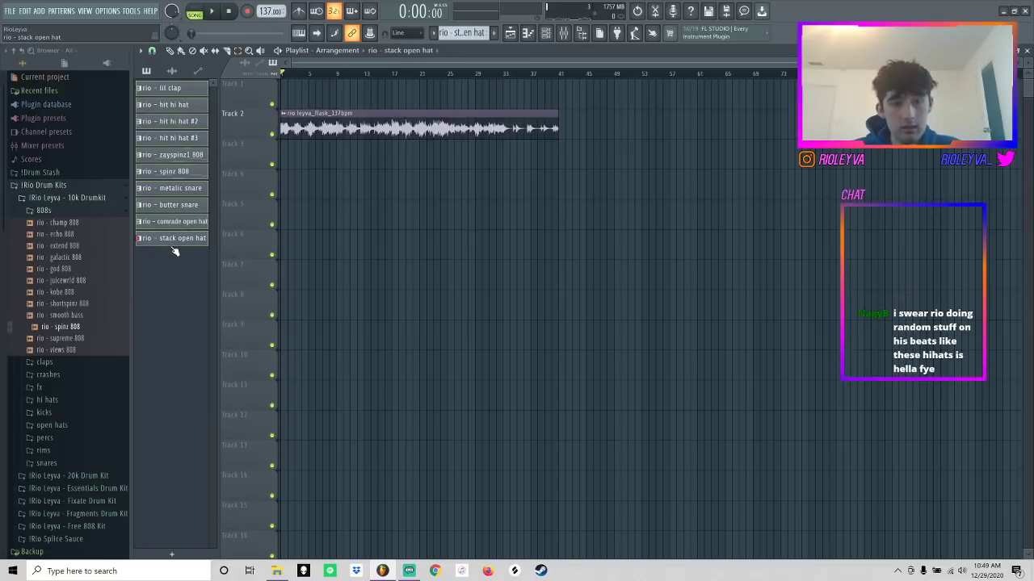
left_click_drag(179, 244, 284, 161)
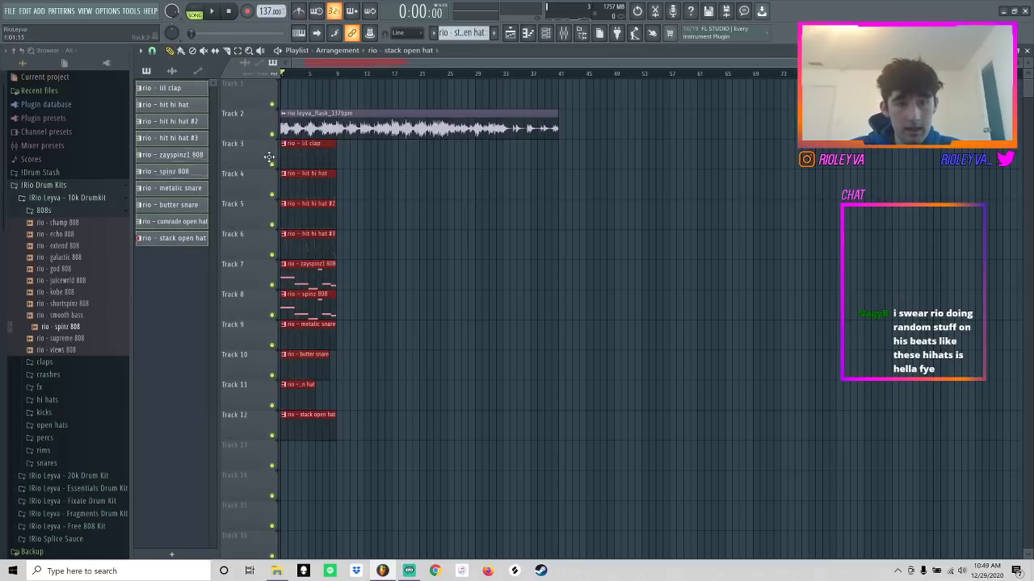
key("ctrl+b")
key("ctrl+b")
key("ctrl+b")
key("ctrl+b")
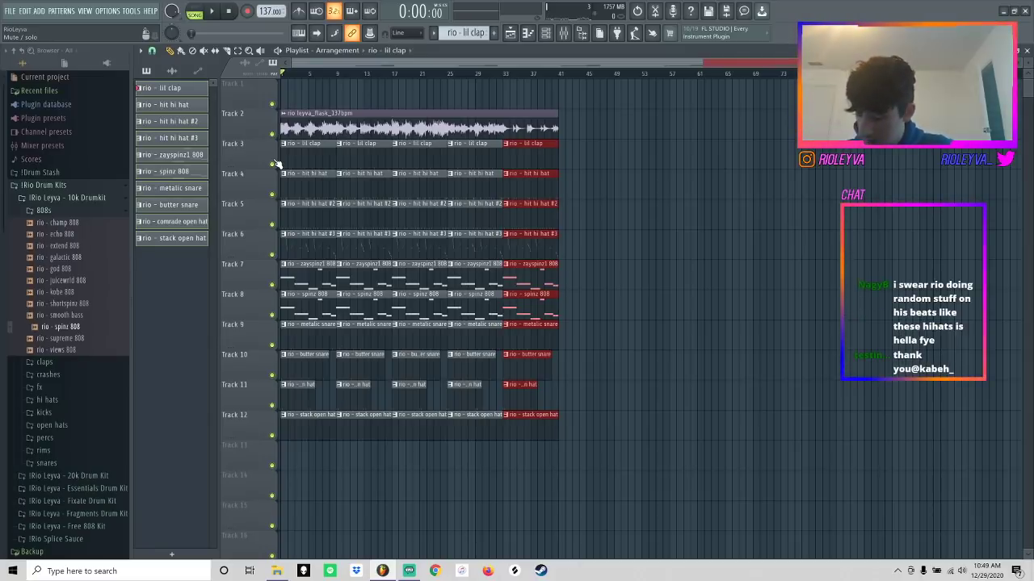
- Open the hit hi hat #3 pattern's notes in the piano roll and start exporting them as a MIDI file
double_click(300, 239)
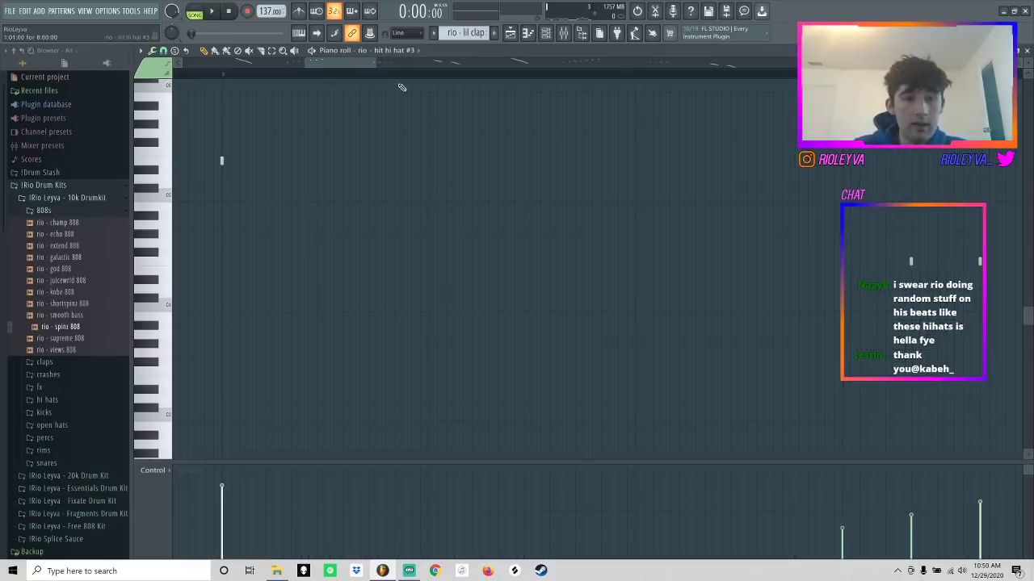
left_click_drag(320, 63, 170, 70)
key("ctrl+shift+m")
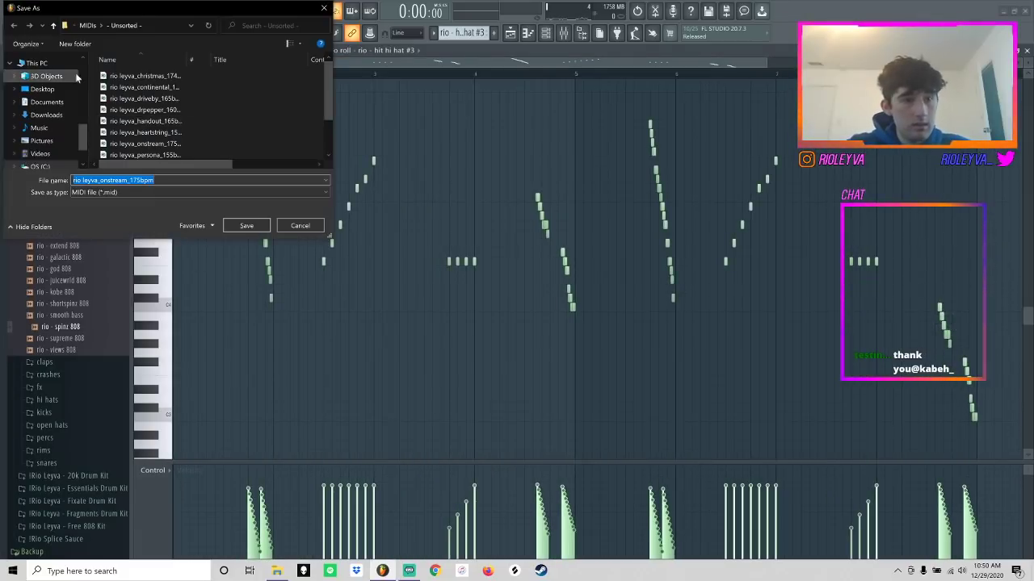
- Choose the accent hat midis folder within !Rio Drum Kits as the destination for the MIDI file
left_click(88, 25)
left_click(91, 25)
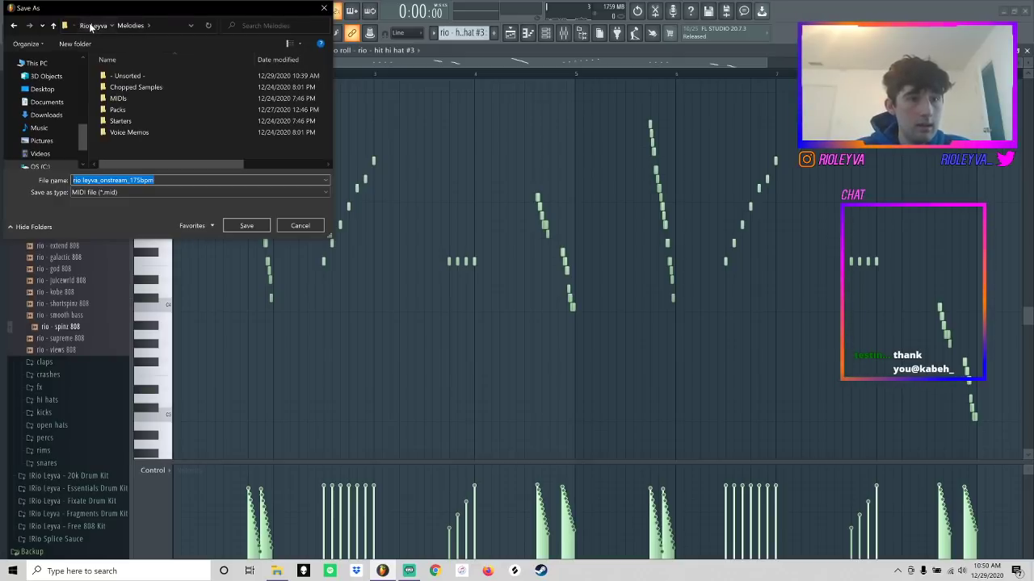
double_click(121, 98)
left_click(145, 87)
double_click(145, 86)
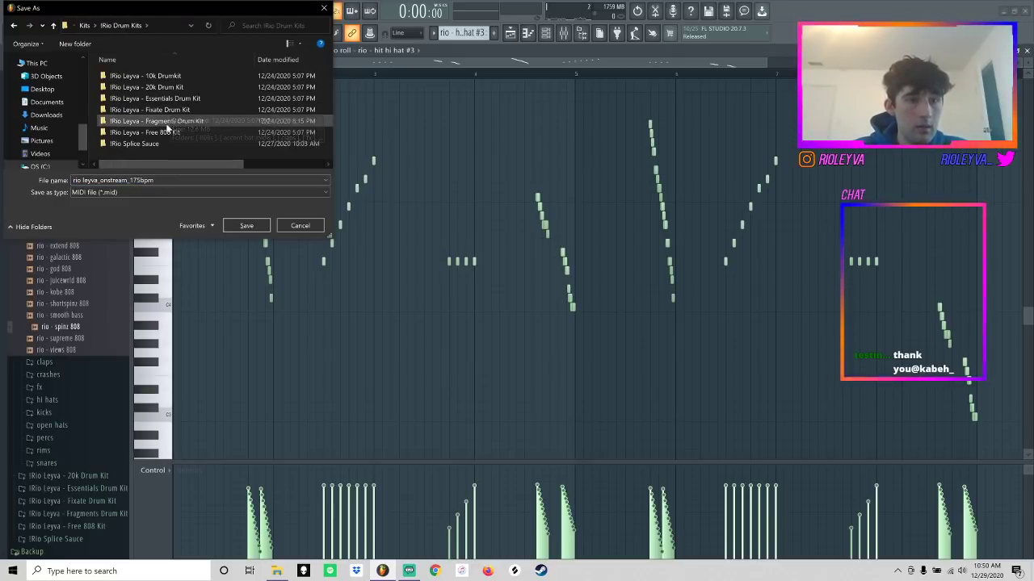
double_click(166, 121)
left_click(87, 25)
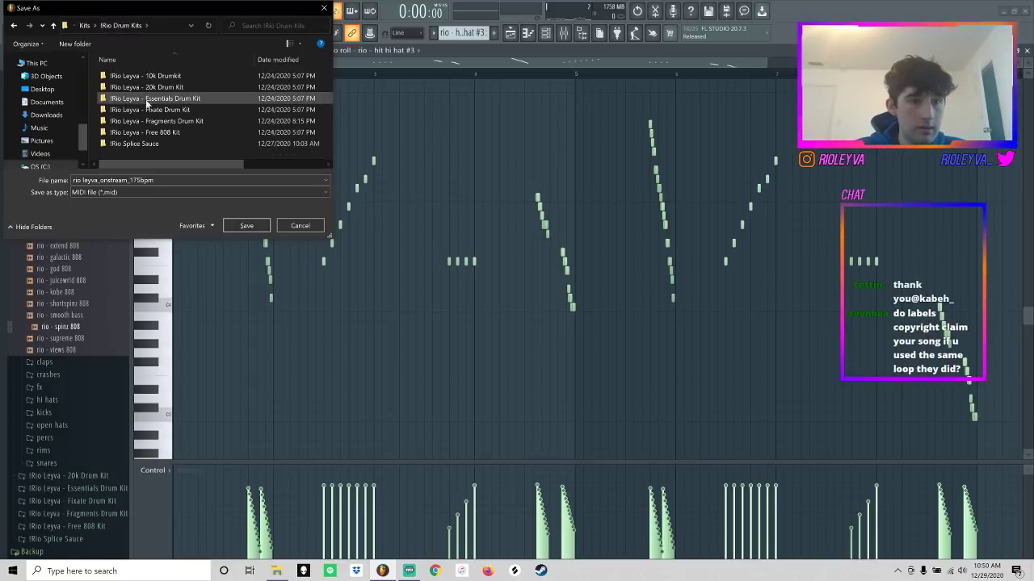
double_click(133, 107)
double_click(143, 87)
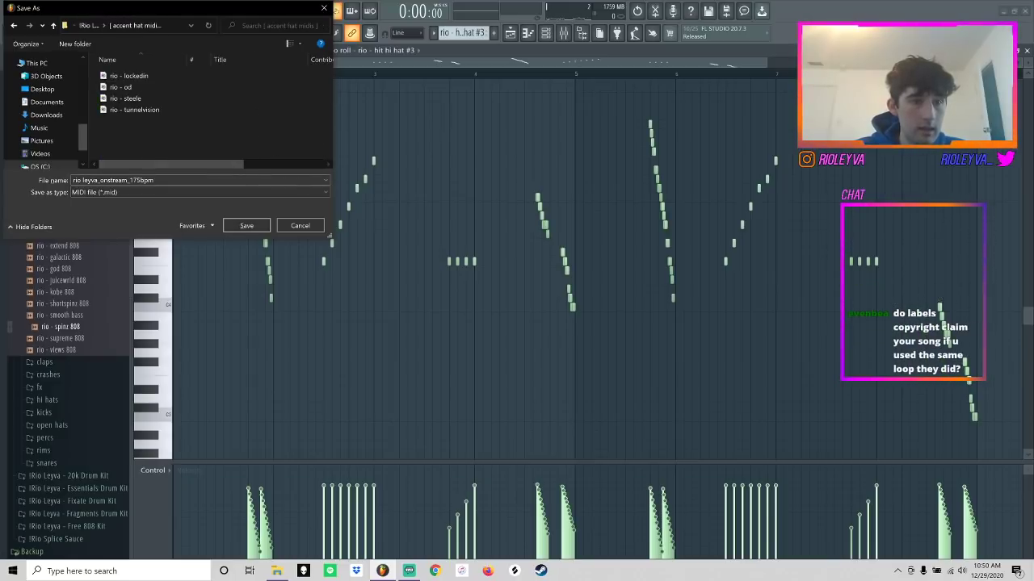
- Save the hi hat MIDI file as "rio - baby"
left_click(146, 180)
type("rio - baby")
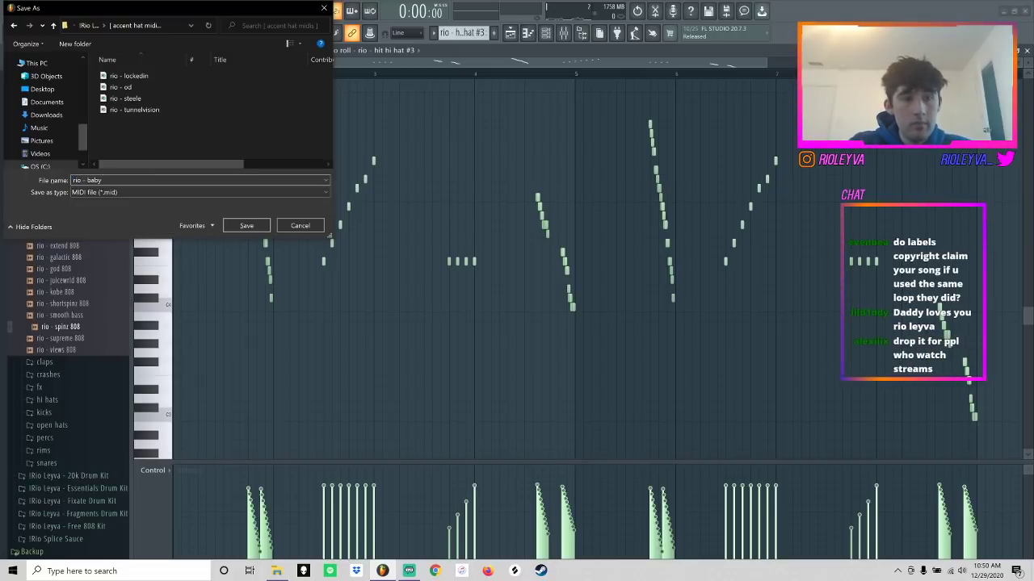
key("Return")
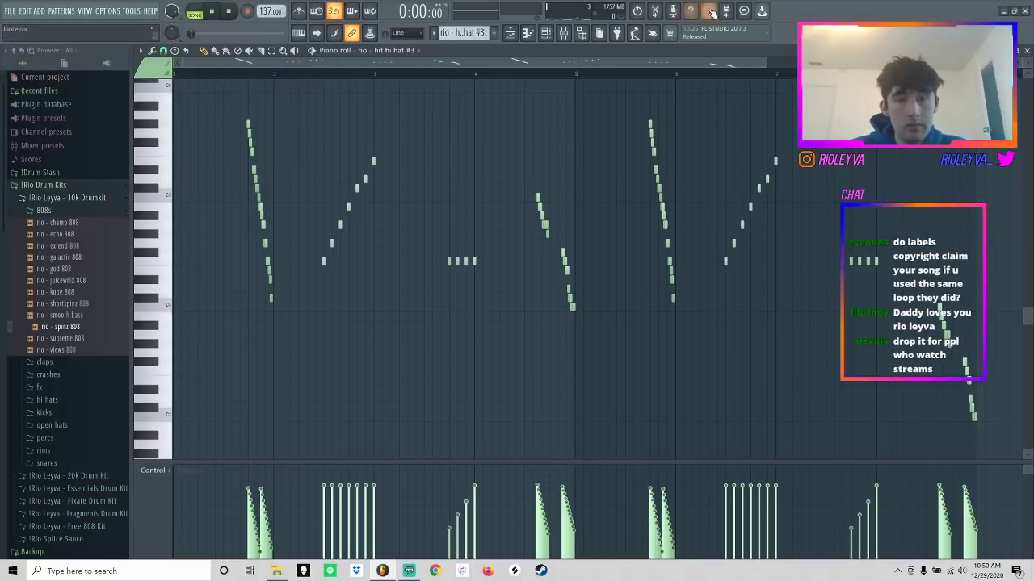
- Create an automation clip for the melody track's Fruity parametric EQ 2 mix level and shape it with a level change at bar 9
left_click(508, 32)
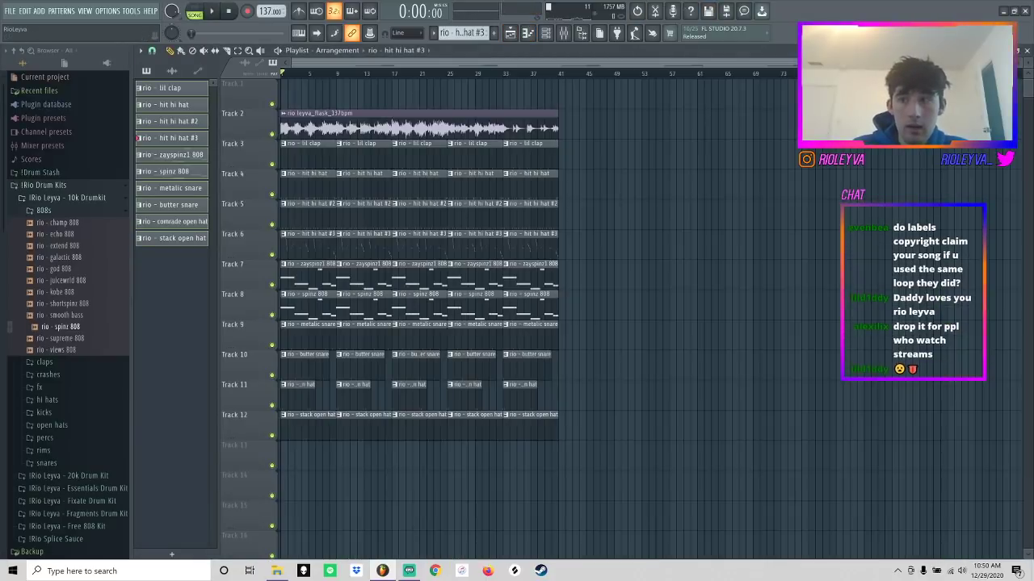
key("F9")
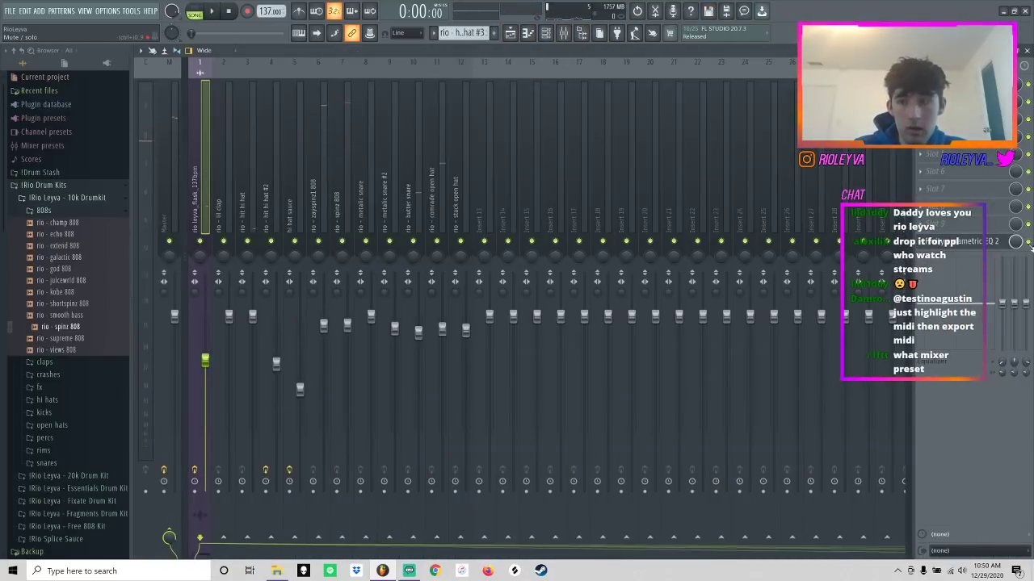
left_click(511, 34)
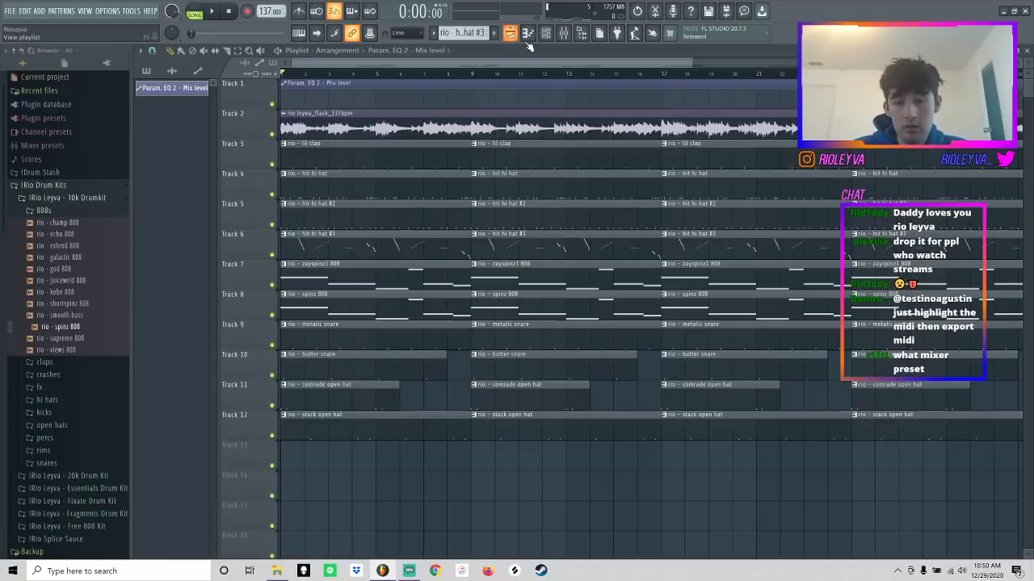
left_click_drag(283, 89, 452, 103)
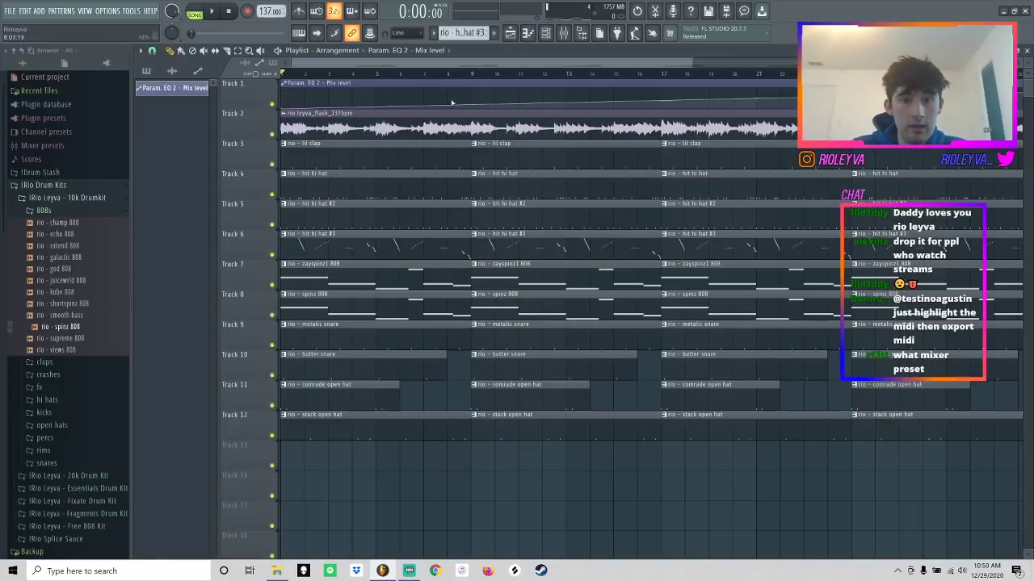
- Set the playlist snap to Beat, slice the drum clips on tracks 3 to 12 midway through bar 4, delete the opening pieces and play
left_click(152, 51)
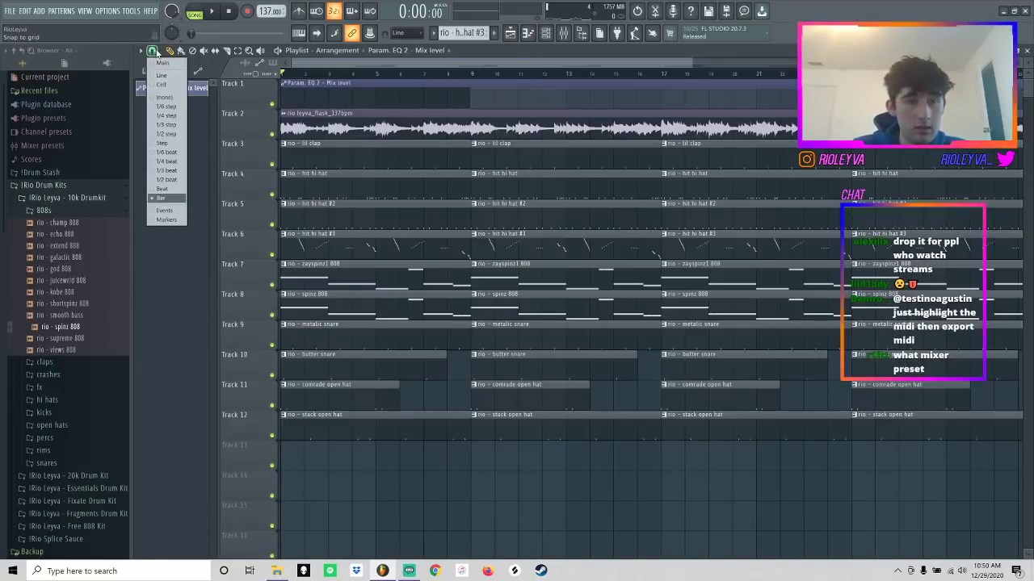
left_click(162, 188)
left_click_drag(349, 165, 281, 469)
key("e")
key("Delete")
key("space")
- Delete the 808, snare, open hat and hit hi hat #2 clips that lie before bar 9
left_click_drag(389, 284, 402, 302)
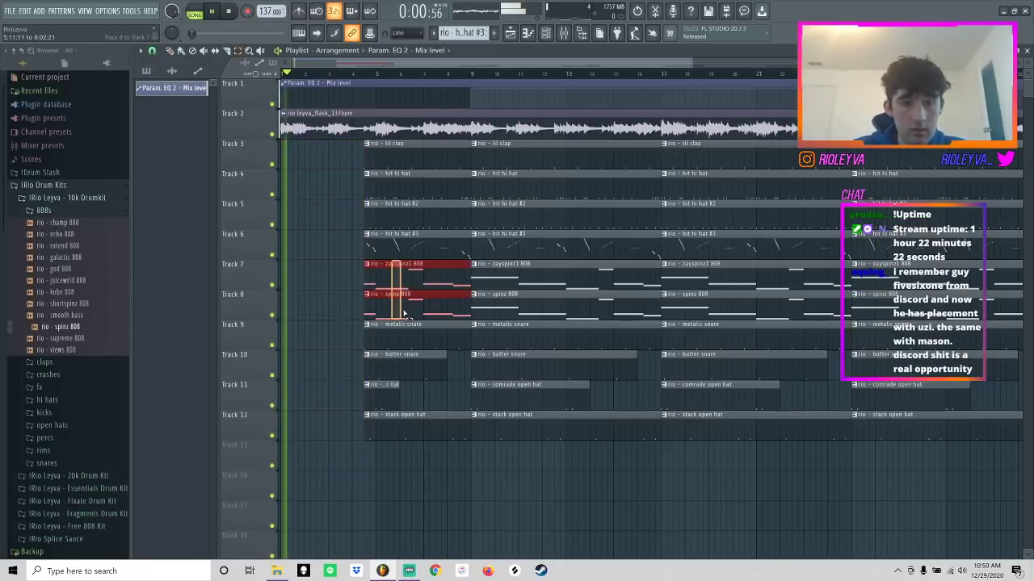
key("Delete")
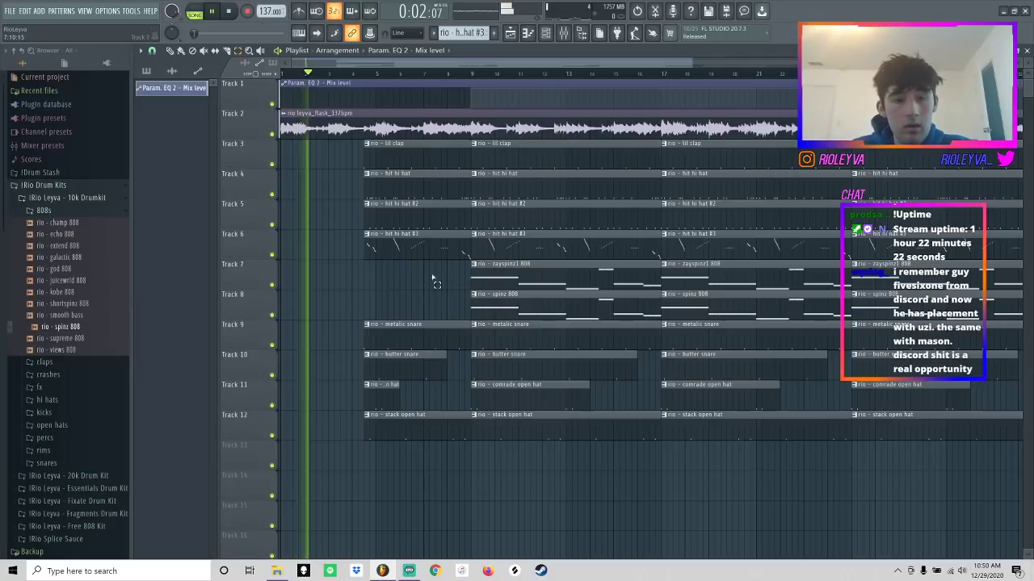
left_click(428, 339)
key("Delete")
left_click(412, 365)
key("Delete")
left_click(381, 395)
key("Delete")
left_click(404, 422)
key("Delete")
left_click(404, 217)
key("Delete")
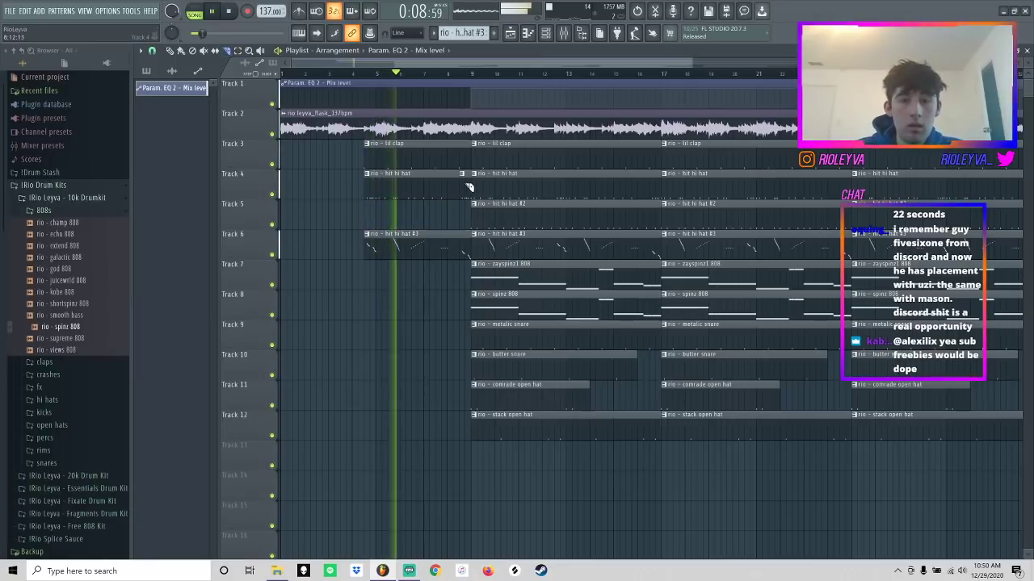
- Delete the hit hi hat #3, spinz 808 and stack open hat clips between bars 9 and 17
left_click(514, 243)
key("Delete")
left_click(529, 307)
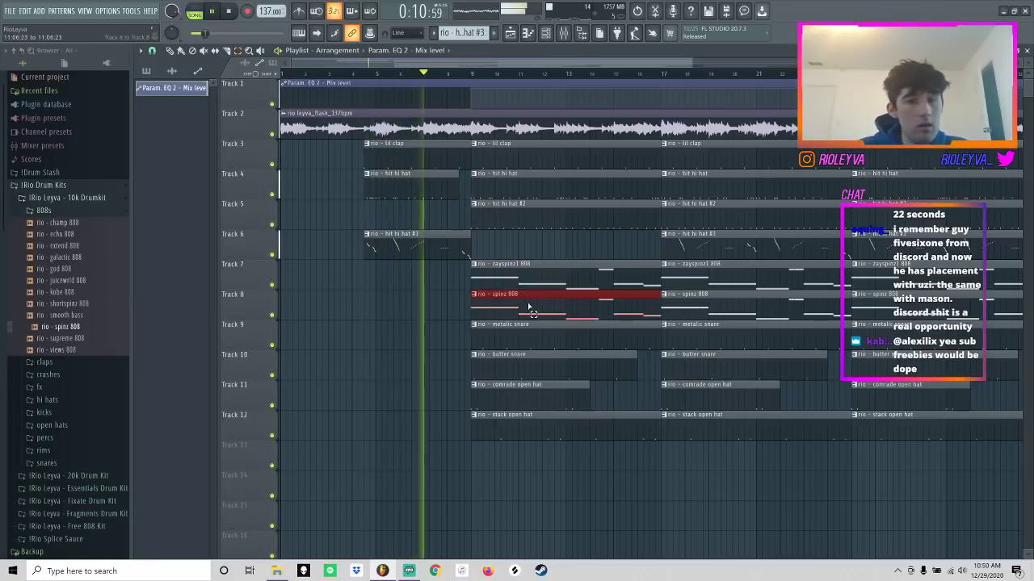
key("Delete")
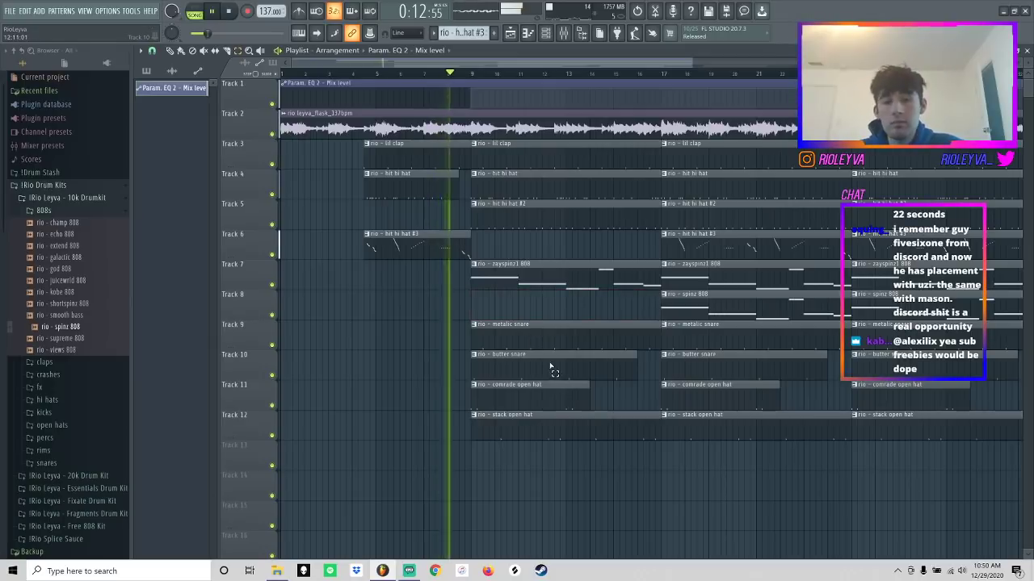
left_click(549, 421)
key("Delete")
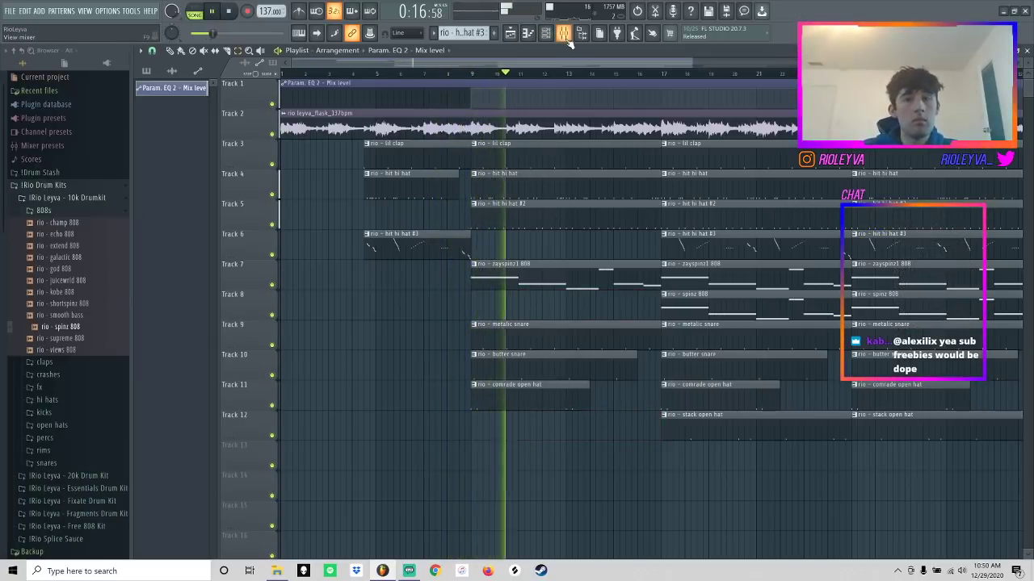
- Lower the hit hi hat #2 track's mixer volume to about -11.9 dB and return to the playlist
key("F9")
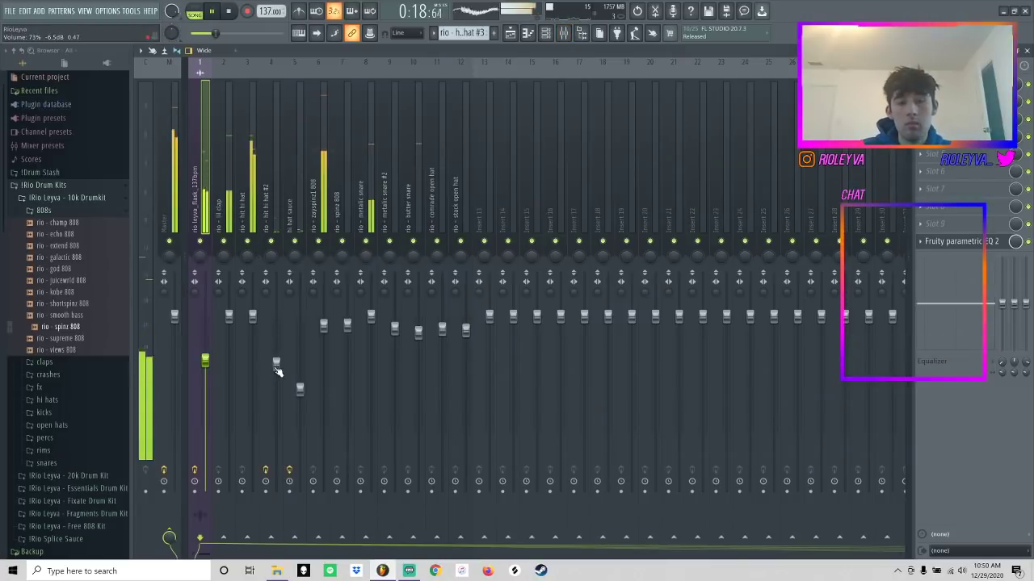
left_click_drag(275, 368, 276, 407)
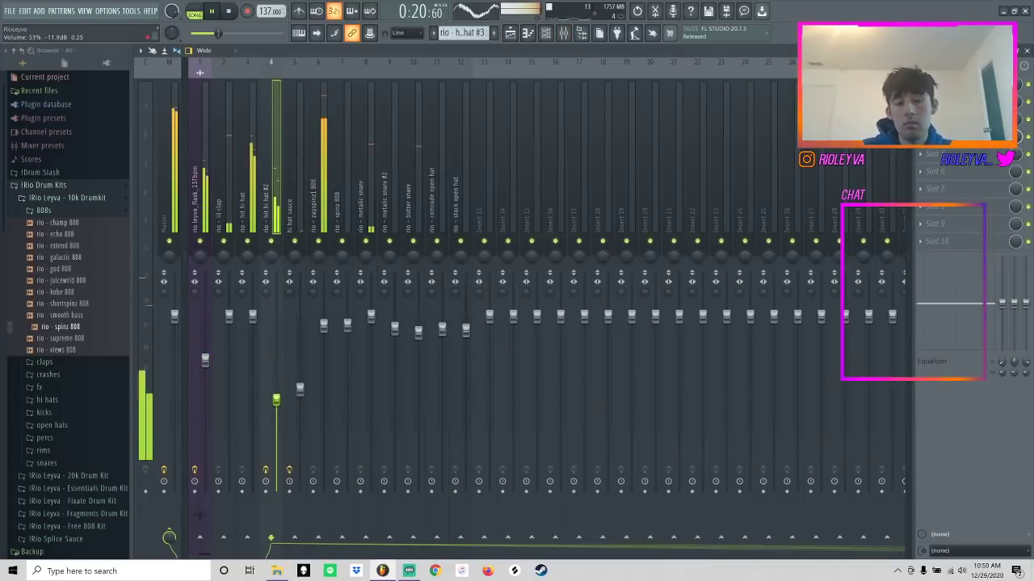
left_click(510, 34)
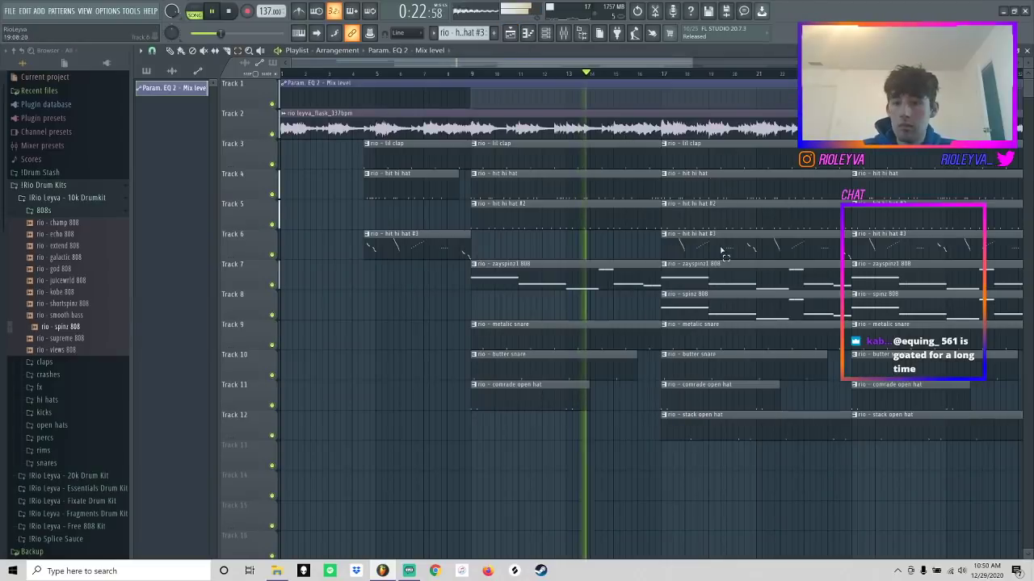
- Delete the zayspinz1 808 clip at bar 17, the spinz 808 clip at bar 25, and the zayspinz1 808 portion between bars 25 and 27
left_click(699, 267, "ctrl")
key("Delete")
left_click_drag(692, 62, 1007, 65)
left_click(650, 303, "ctrl")
key("Delete")
left_click_drag(631, 270, 628, 282)
left_click(618, 266, "ctrl")
key("Delete")
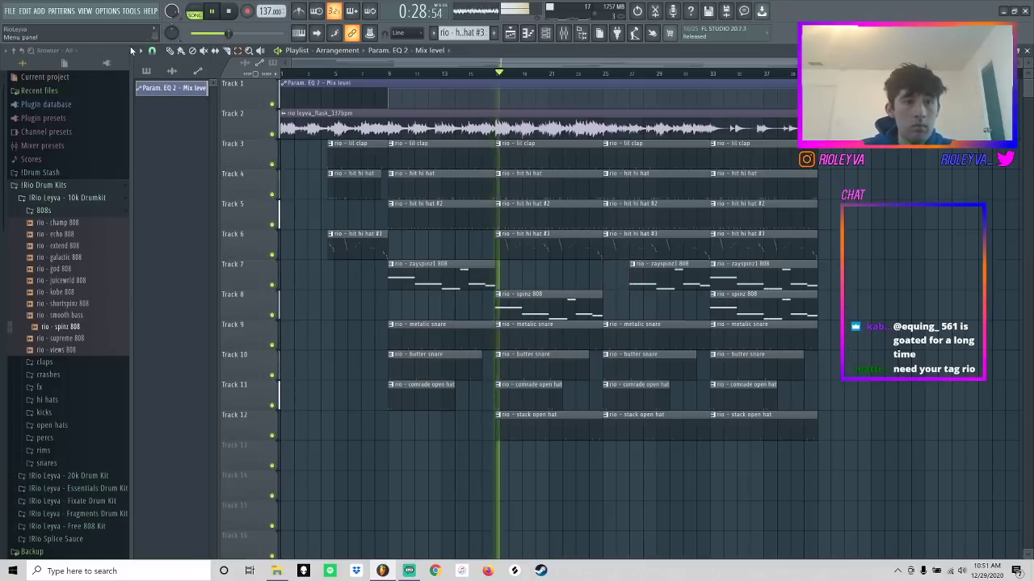
- With snap set to Beat, slice the clap and hi hat clips before bar 27 and delete the short clap and hit hi hat pieces
left_click(152, 51)
left_click(162, 189)
left_click_drag(634, 265, 631, 194)
left_click(627, 184, "ctrl")
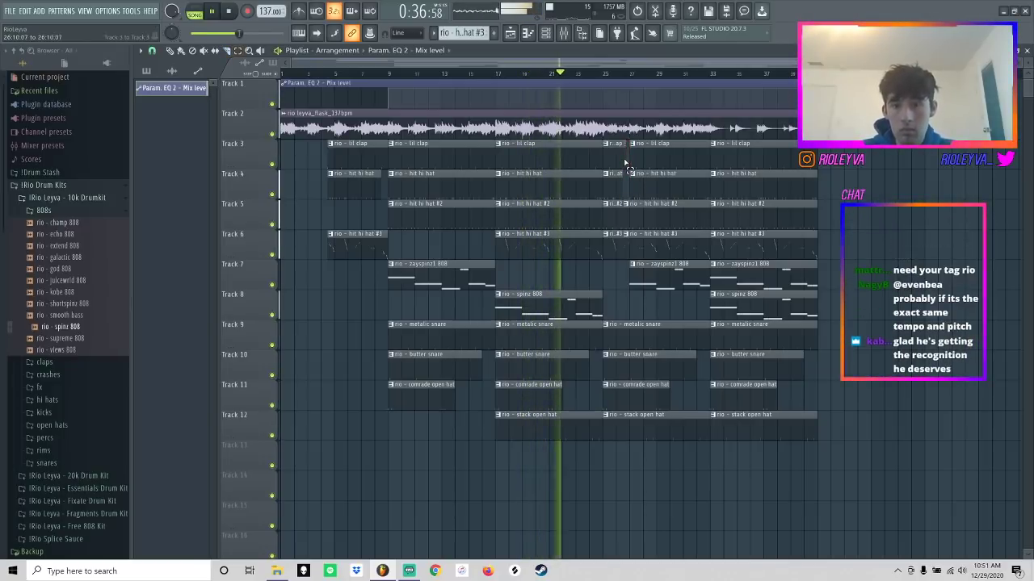
- Delete the butter snare, stack open hat and hit hi hat #2 clips between bars 25 and 33, and start hit hi hat #3 at bar 25
right_click(638, 357)
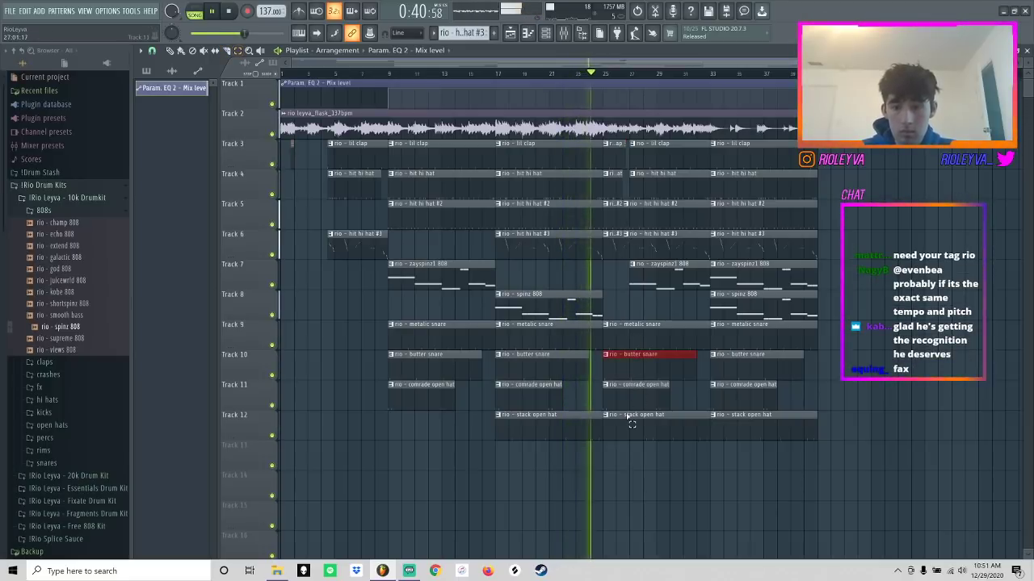
right_click(638, 417)
right_click(619, 244)
right_click(627, 242)
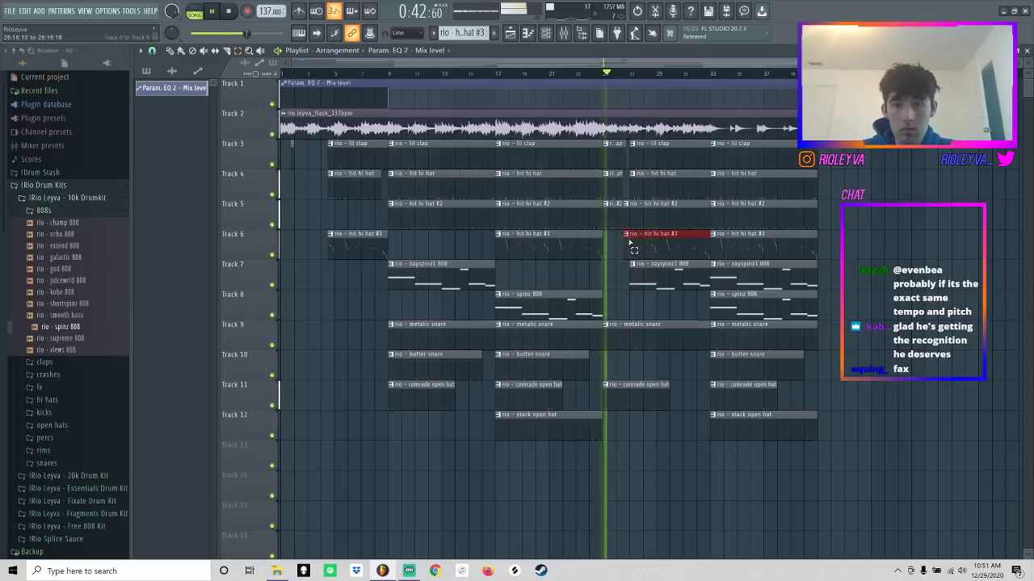
right_click(627, 220)
right_click(617, 220)
left_click(601, 250)
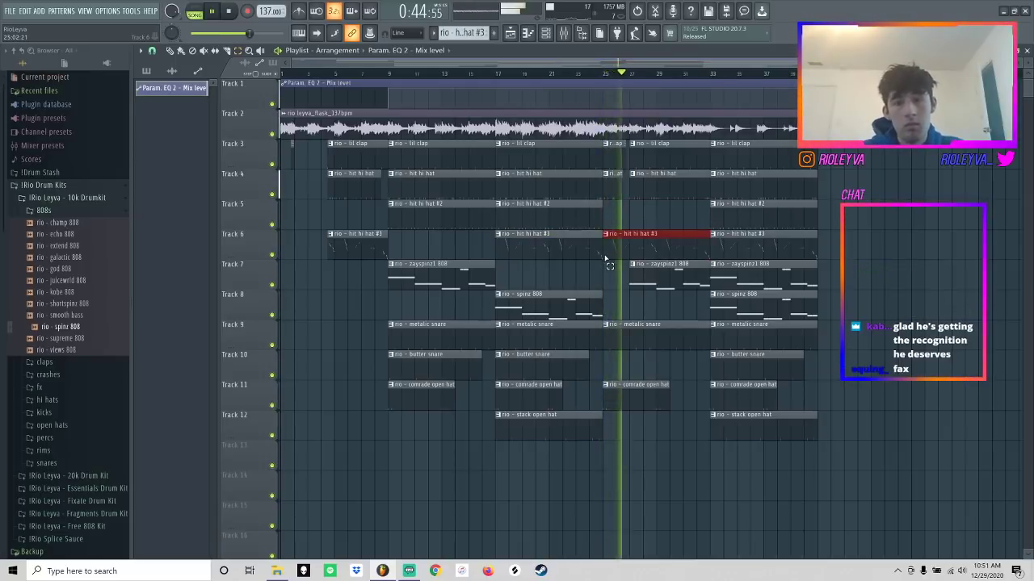
- Delete the zayspinz1 808 clip at bar 33 and the clap and hi hat portions from bar 33 to about bar 34.5
left_click(751, 273)
key("Delete")
key("c")
mouse_move(732, 250)
left_mouse_down()
mouse_move(732, 157)
mouse_move(725, 261)
left_mouse_up()
key("Delete")
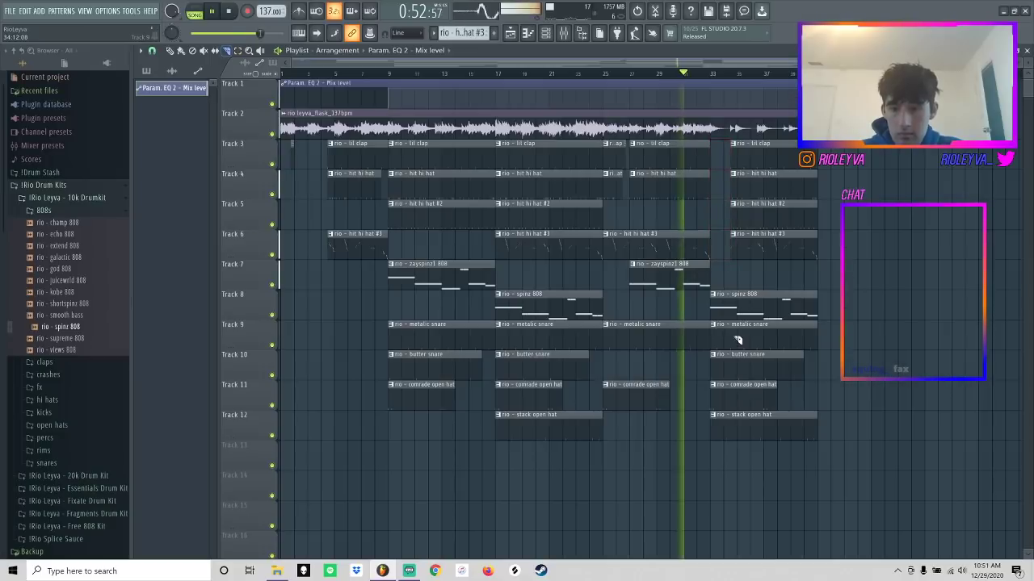
- Slice the metalic snare clip at about bar 34.5 and delete its portion starting at bar 33
left_click(732, 340)
key("e")
left_click(721, 337)
key("Delete")
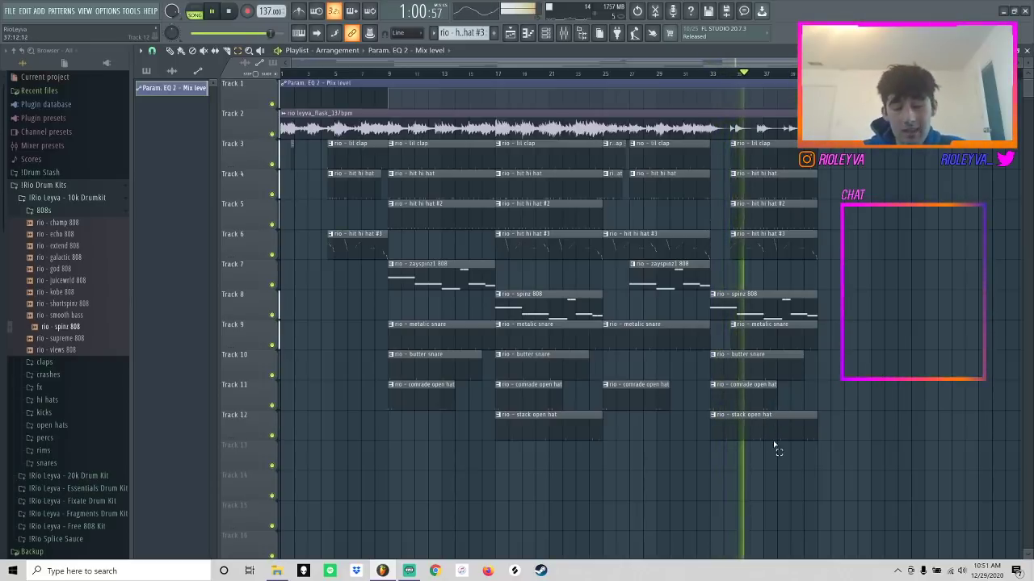
- Duplicate the whole arrangement so it repeats from bar 41, and copy a comrade open hat clip to bar 41
left_click_drag(482, 227, 288, 99)
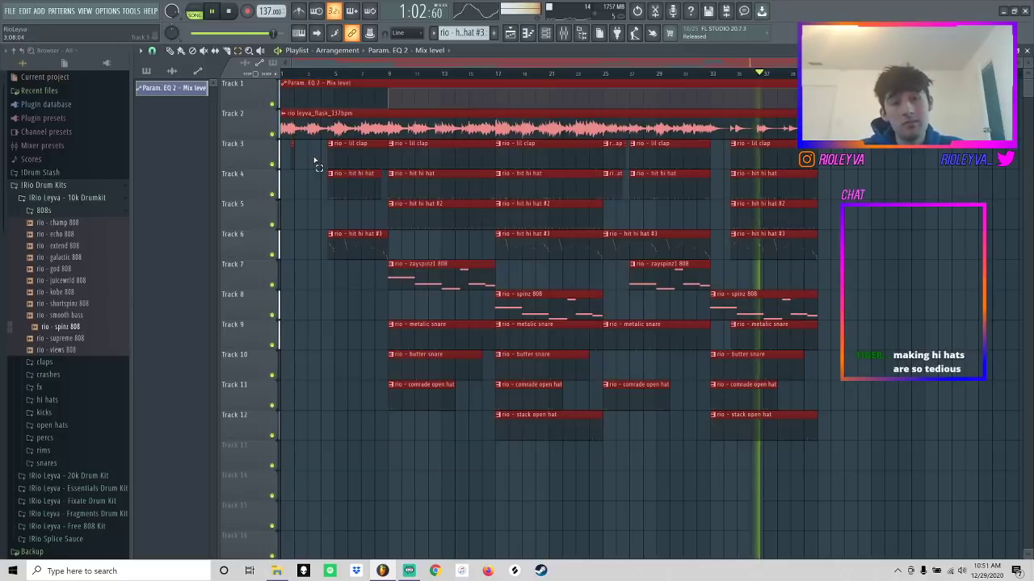
left_click_drag(311, 159, 286, 164)
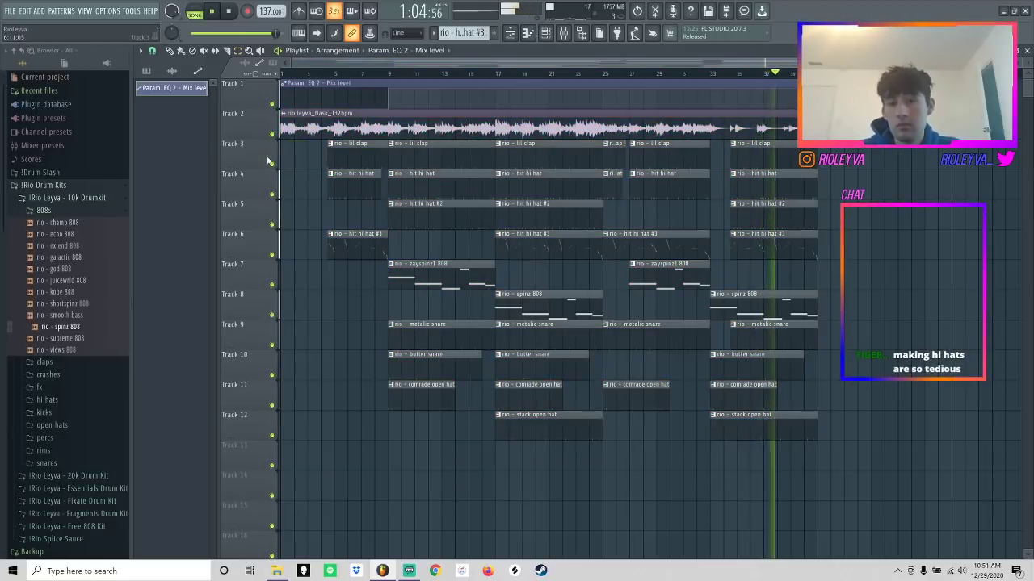
left_click_drag(602, 337, 257, 100)
key("ctrl+b")
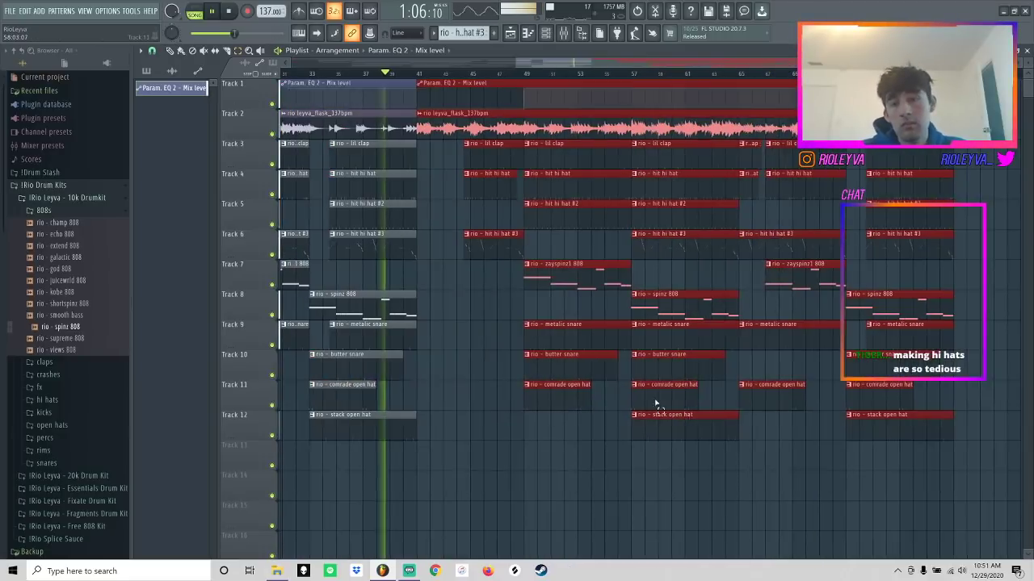
left_click(564, 466)
left_click_drag(545, 404, 430, 393)
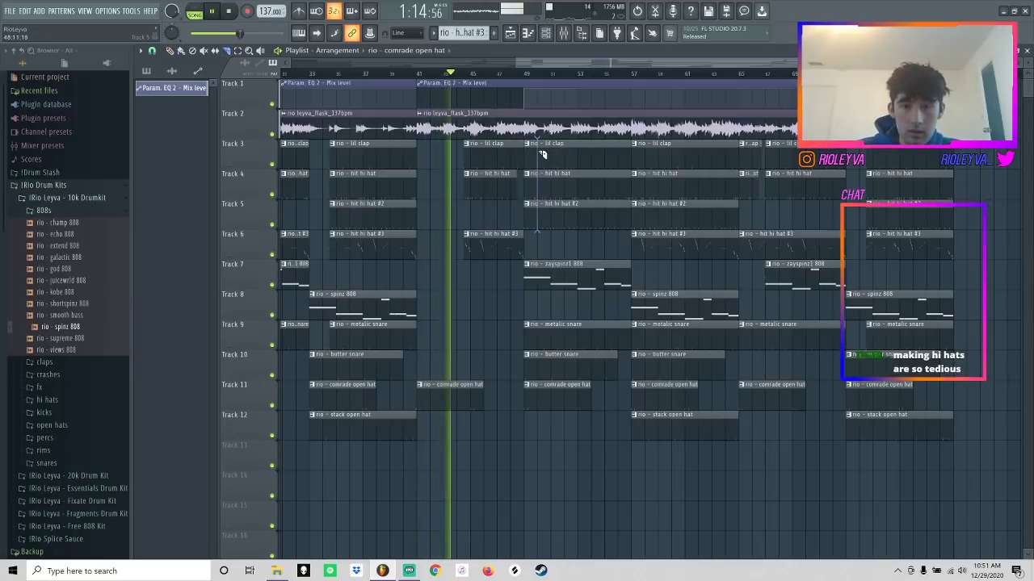
- Cut a one-bar pause between bars 50 and 51 out of the clap, hi hat, zayspinz1 808 and metalic snare clips
mouse_move(556, 154)
left_mouse_down()
mouse_move(554, 238)
mouse_move(544, 160)
left_mouse_up()
key("Delete")
mouse_move(542, 269)
left_mouse_down()
mouse_move(541, 291)
mouse_move(554, 286)
left_mouse_up()
left_click(544, 279, "ctrl")
key("Delete")
mouse_move(541, 324)
left_mouse_down()
mouse_move(543, 341)
mouse_move(551, 336)
left_mouse_up()
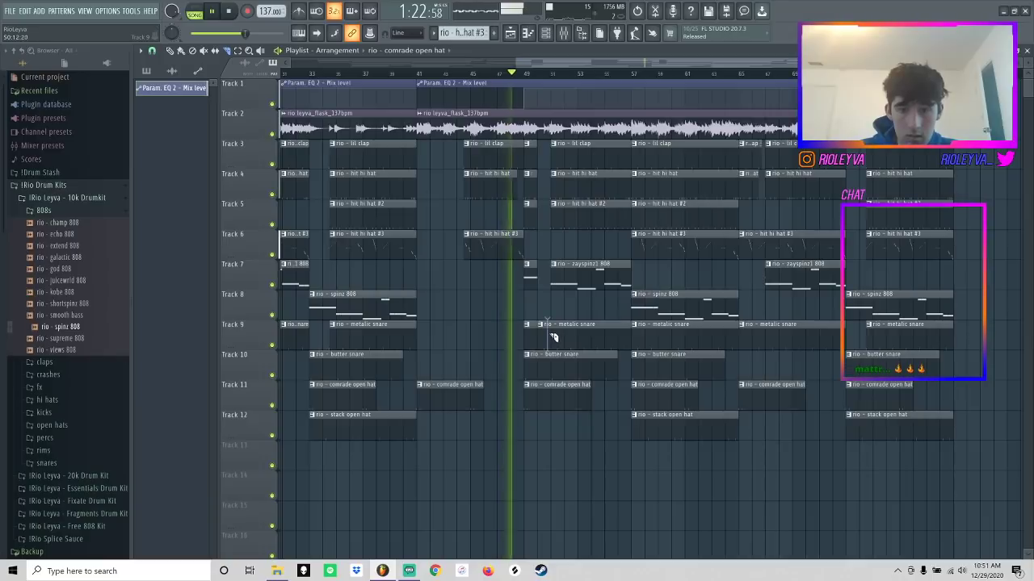
left_click(545, 332, "ctrl")
key("Delete")
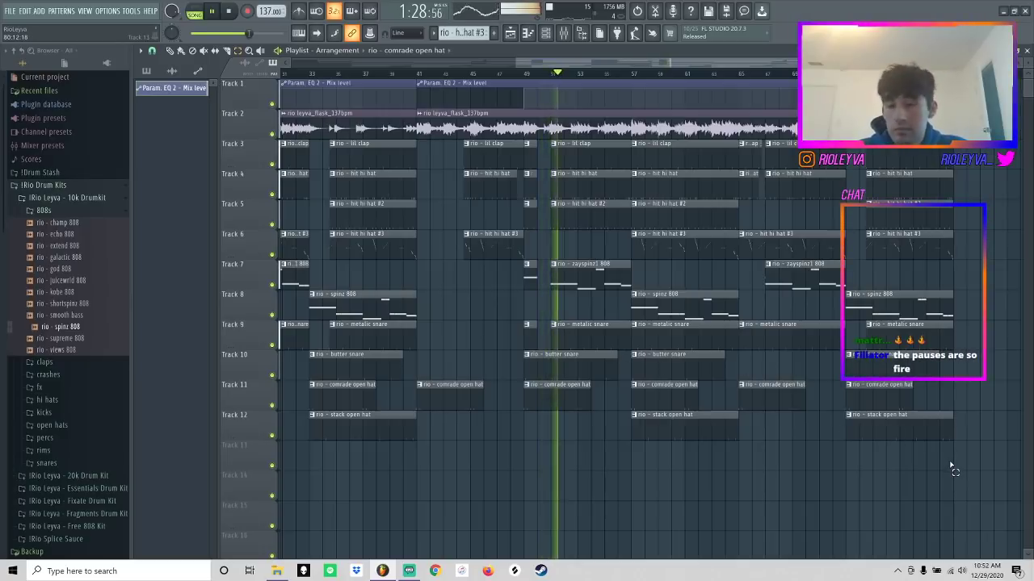
- Duplicate the section starting at bar 41 to bar 81 and delete the copied drum and 808 clips after bar 113
left_click_drag(950, 469, 450, 73)
key("ctrl+b")
left_click_drag(942, 469, 877, 166)
key("Delete")
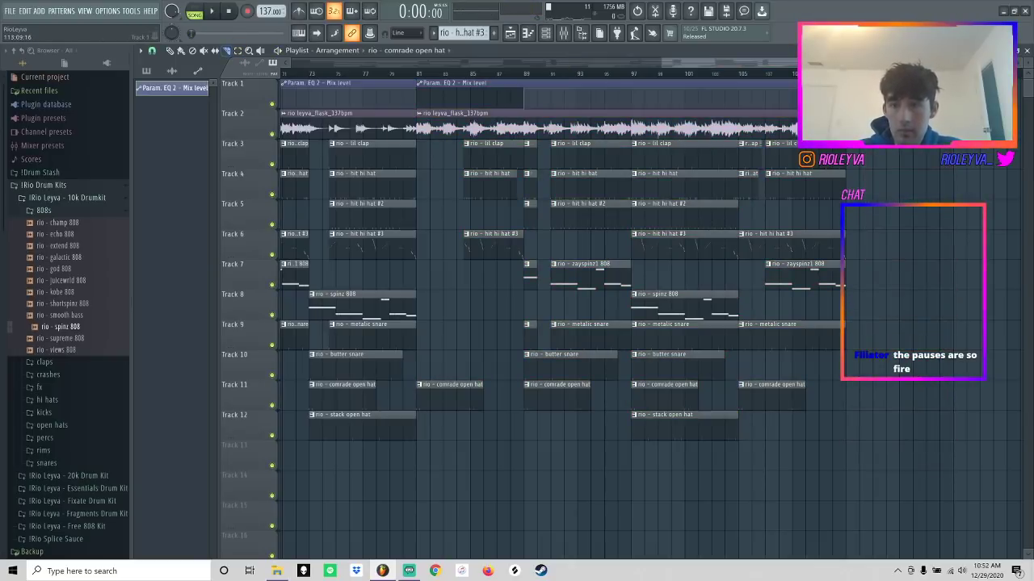
- Try rendering bars 105 to 113 of the armed master track to an audio clip, and delete that clip from the playlist
mouse_move(846, 74)
left_mouse_down()
mouse_move(742, 97)
mouse_move(775, 76)
mouse_move(836, 76)
left_mouse_up()
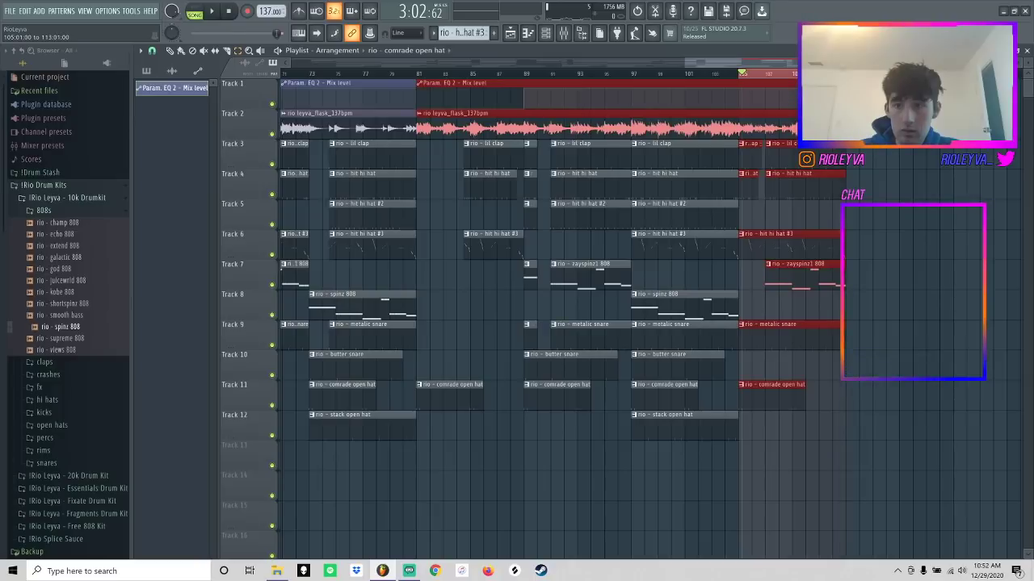
left_click(563, 32)
scroll(170, 206, "right", 2)
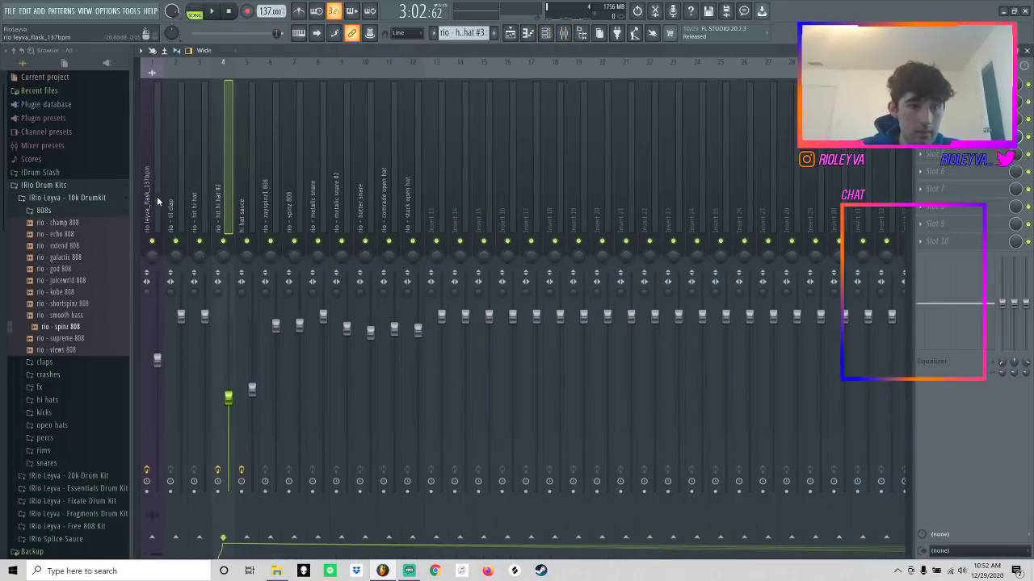
scroll(161, 206, "left", 3)
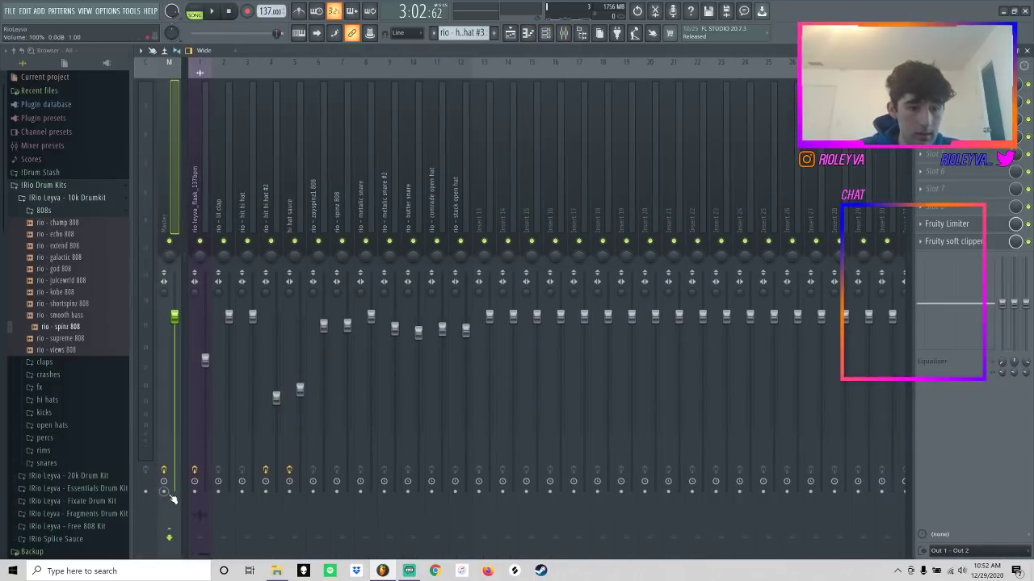
key("alt+r")
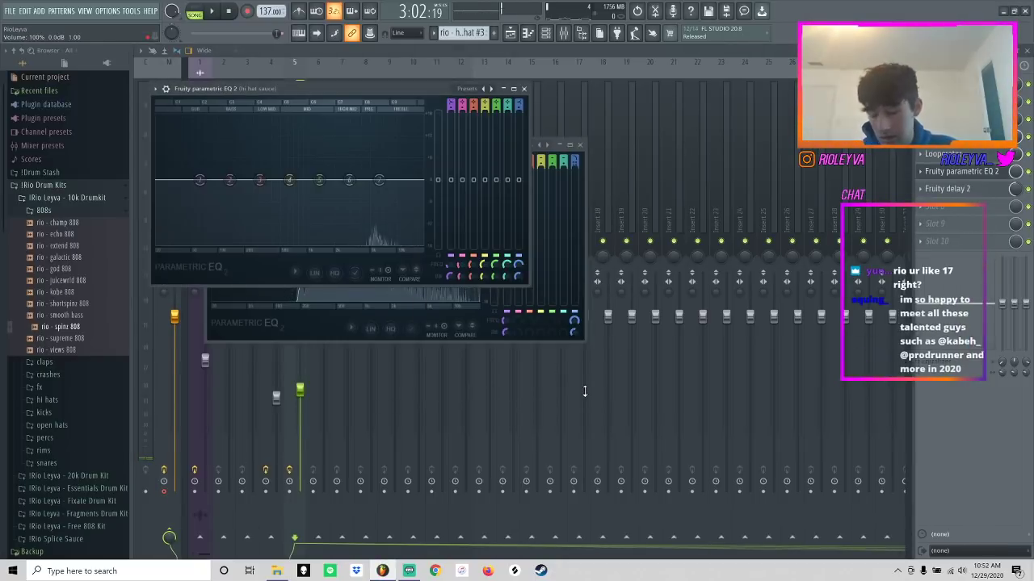
left_click(510, 32)
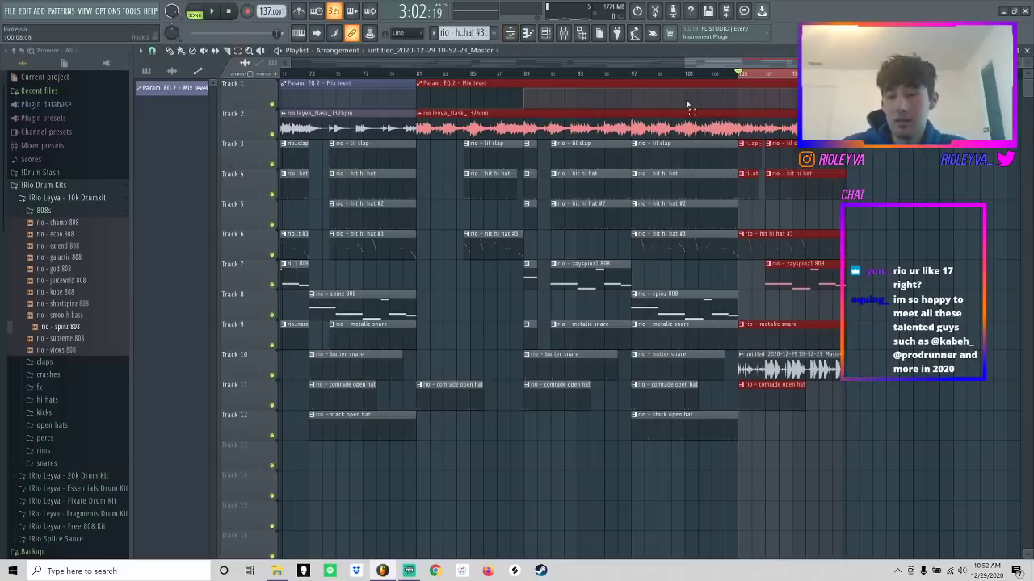
right_click(800, 359)
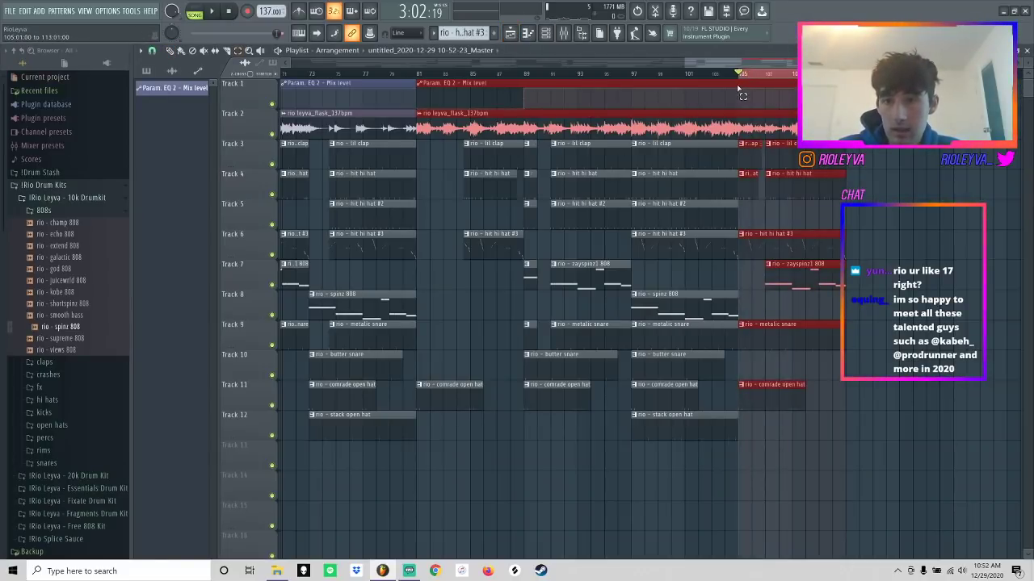
- Reselect bars 105 to 113 and record the master output to a new audio clip in the playlist
left_click(743, 82)
left_click_drag(739, 77, 852, 76)
left_click(564, 32)
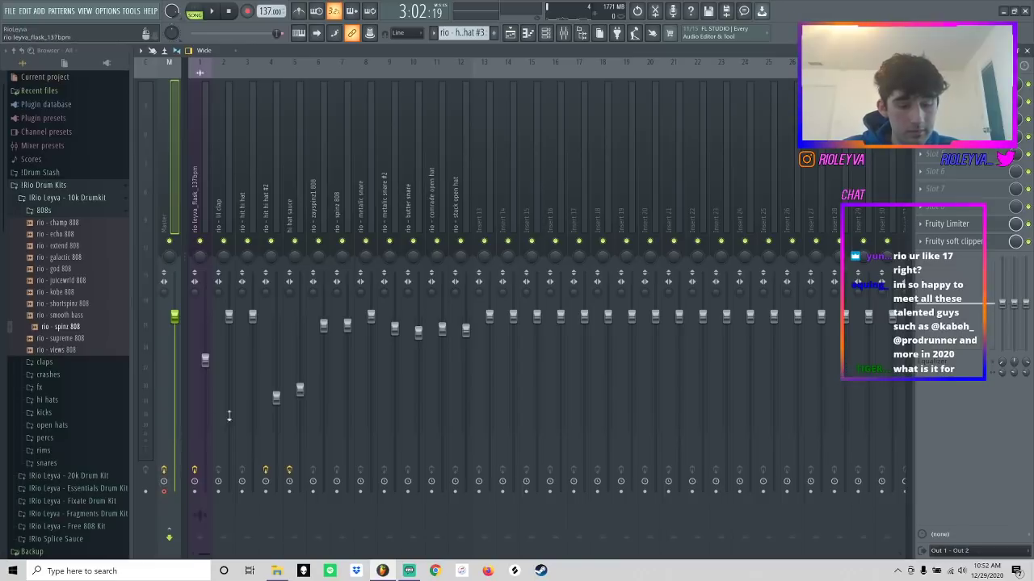
key("ctrl+alt+r")
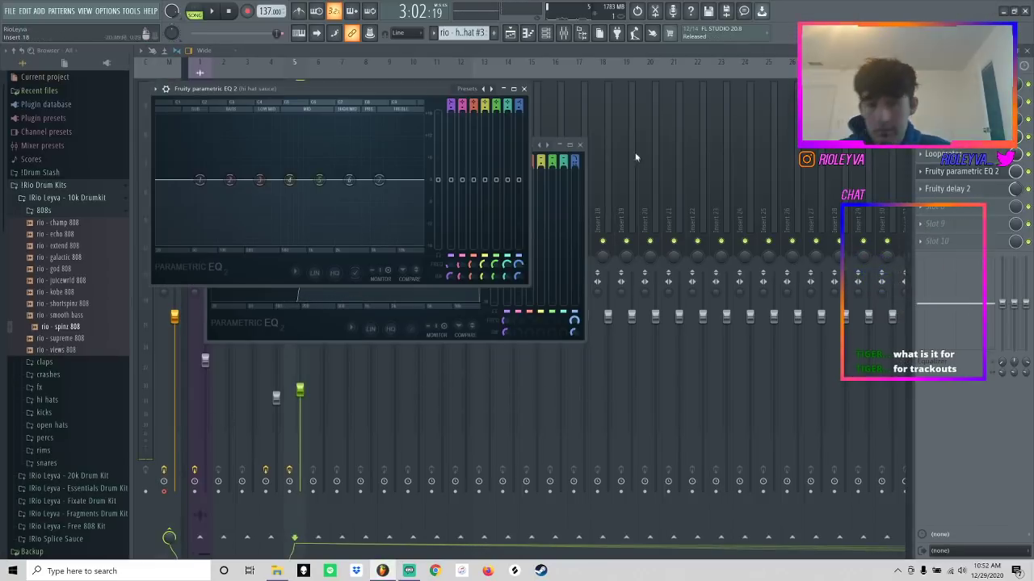
left_click(509, 33)
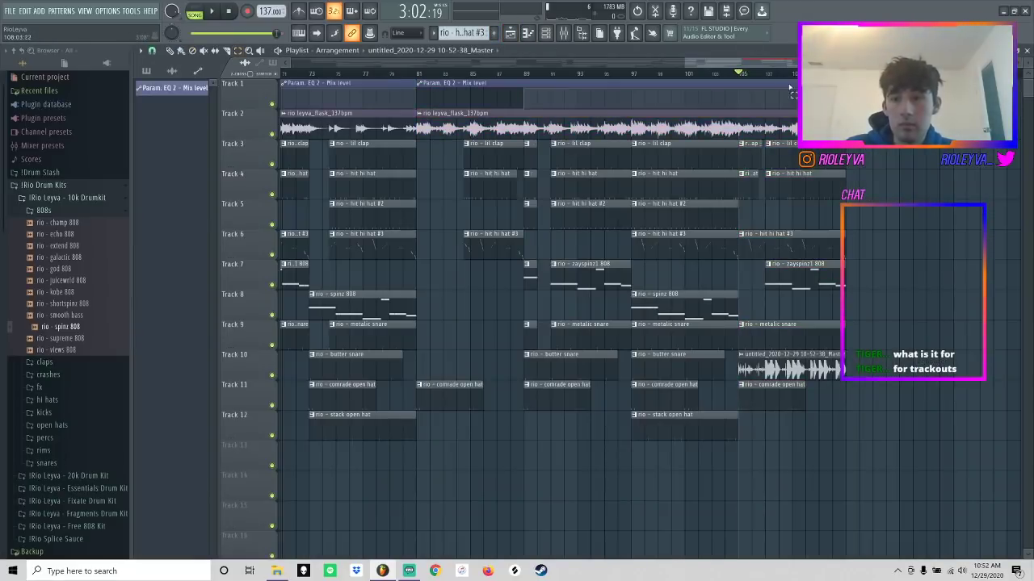
- Delete the original drum, 808 and flask sample portions from bar 105 onward, keeping the rendered master clip
left_click_drag(847, 346, 738, 139)
key("Delete")
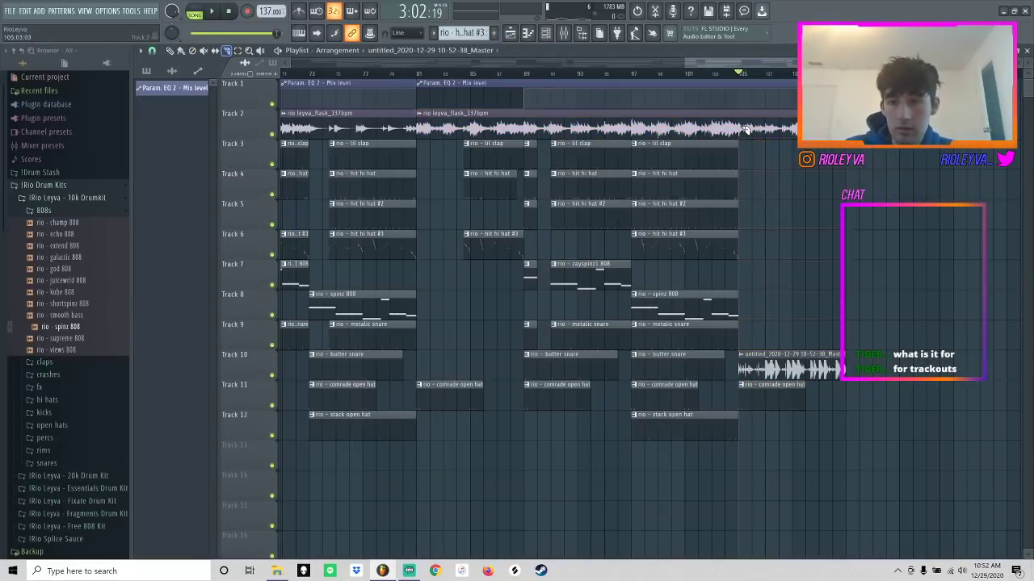
key("Delete")
left_click_drag(763, 410, 767, 384)
key("Delete")
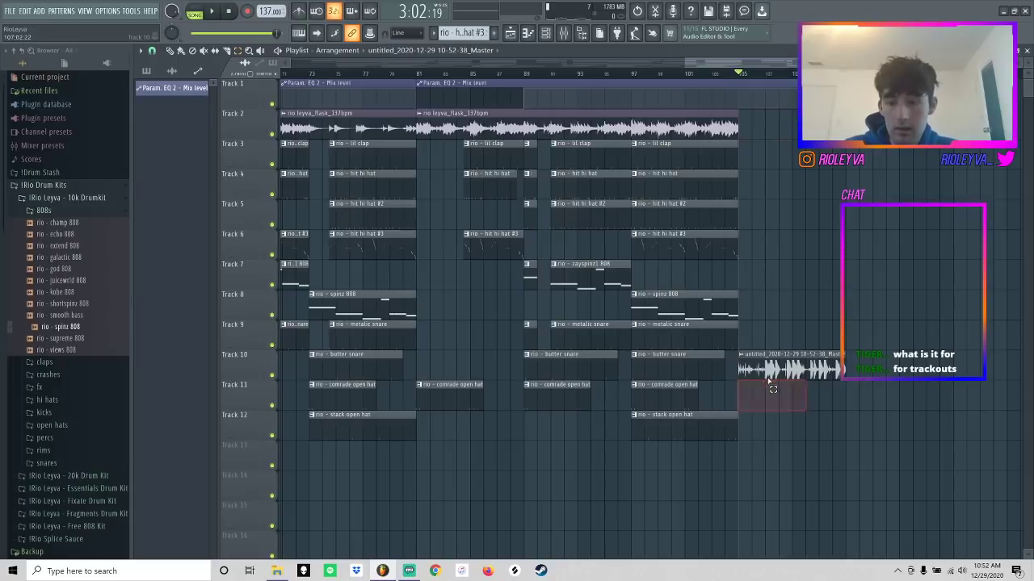
- Route the rendered master clip to mixer insert 18 and load the saved Outro mixer track preset on it
left_click(764, 373)
left_click(546, 33)
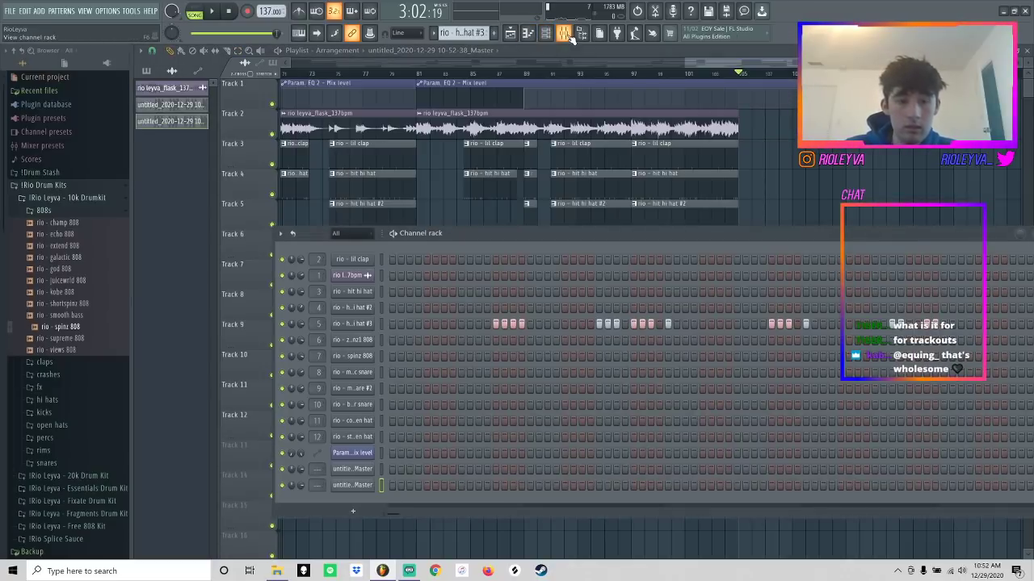
left_click(564, 34)
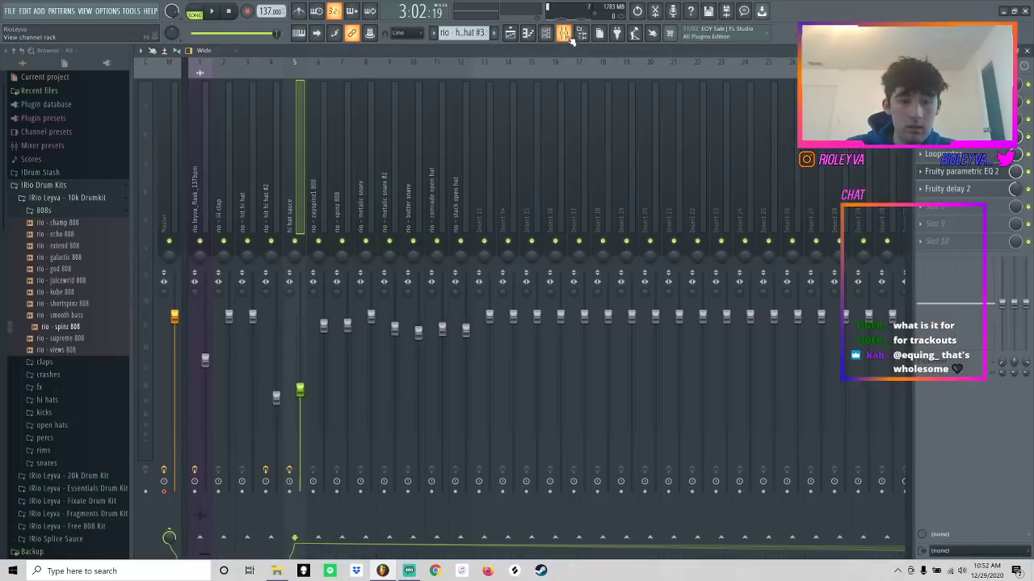
right_click(602, 149)
mouse_move(672, 111)
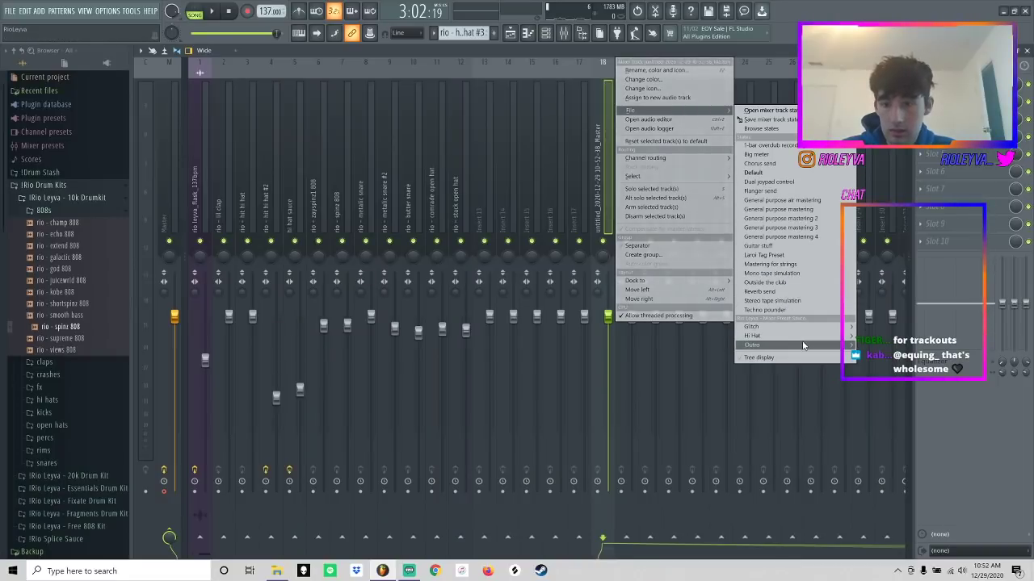
left_click(886, 344)
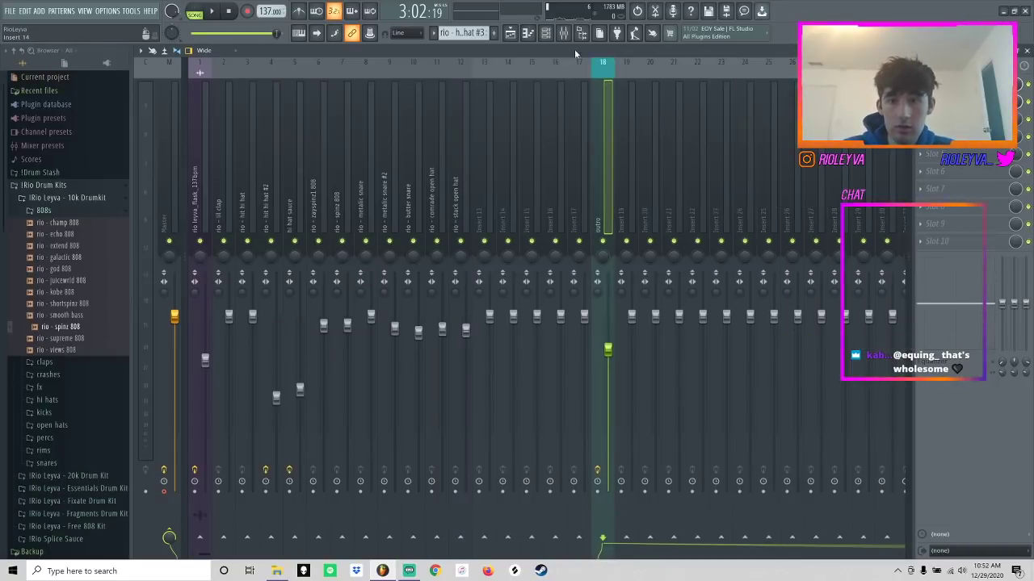
- Play the outro and adjust its Pro-Q 3 filter, setting the high cut to about 3770 Hz and raising the low cut
left_click(514, 33)
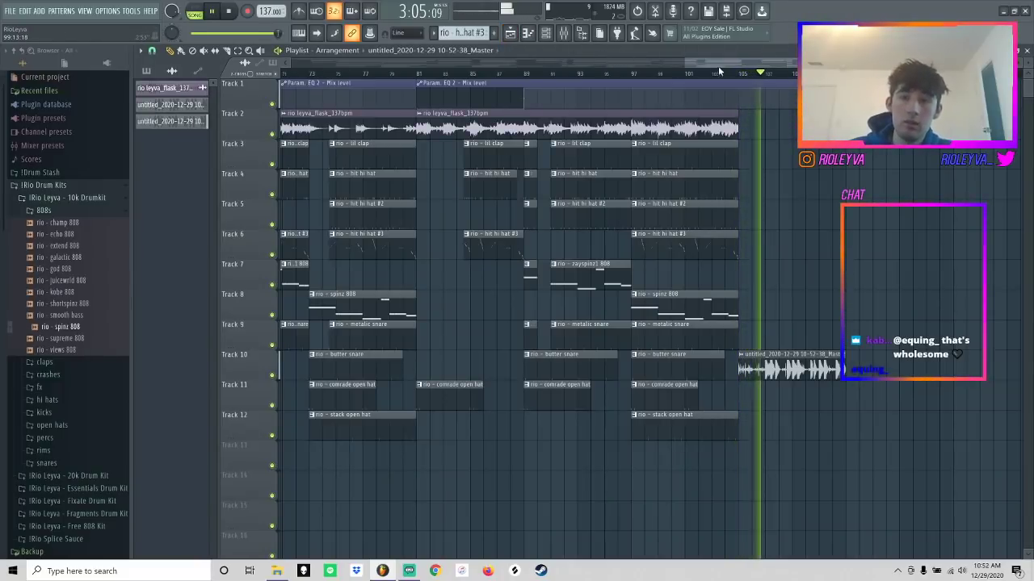
left_click_drag(684, 62, 290, 62)
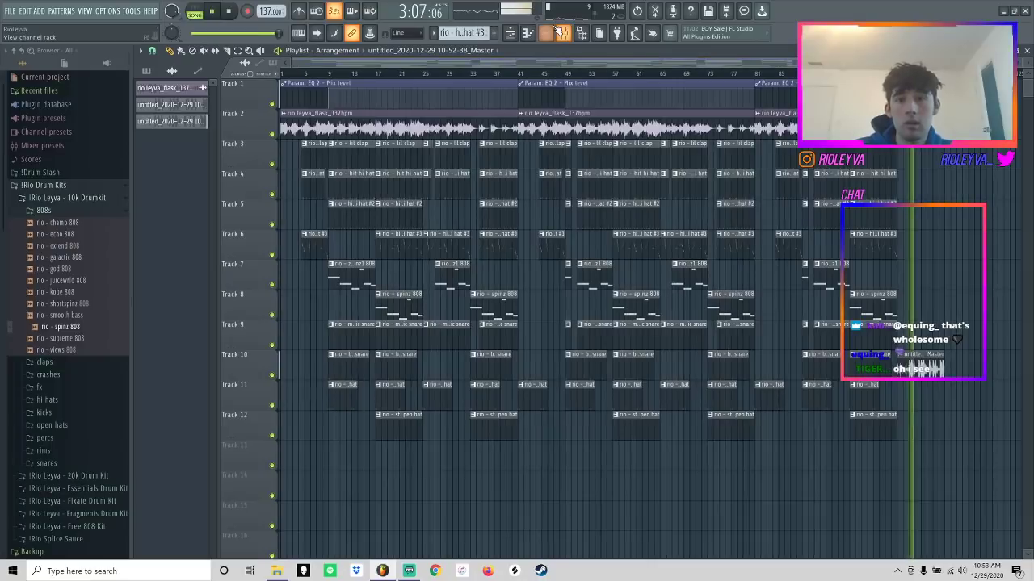
left_click(564, 34)
key("F9")
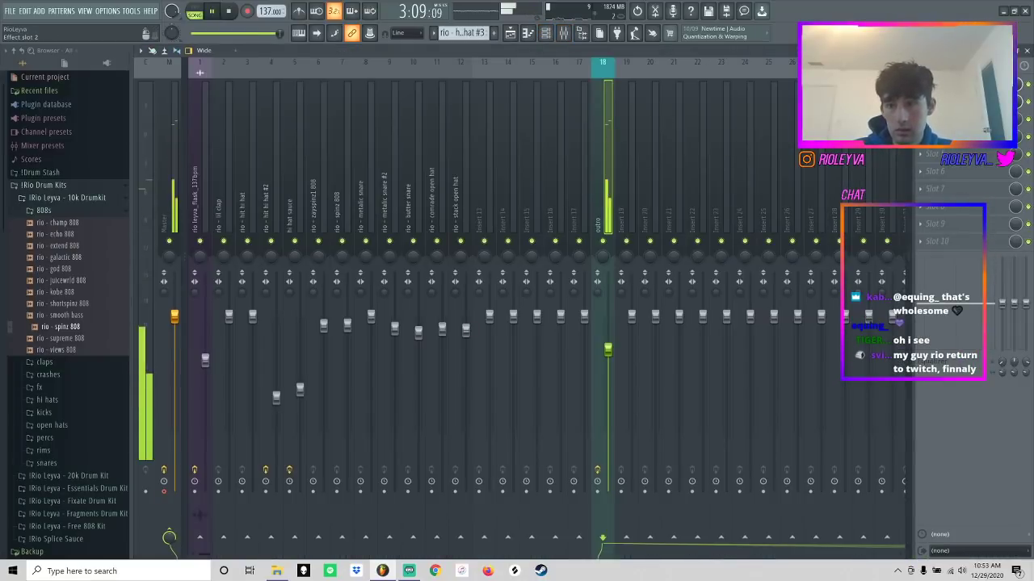
left_click_drag(529, 265, 550, 267)
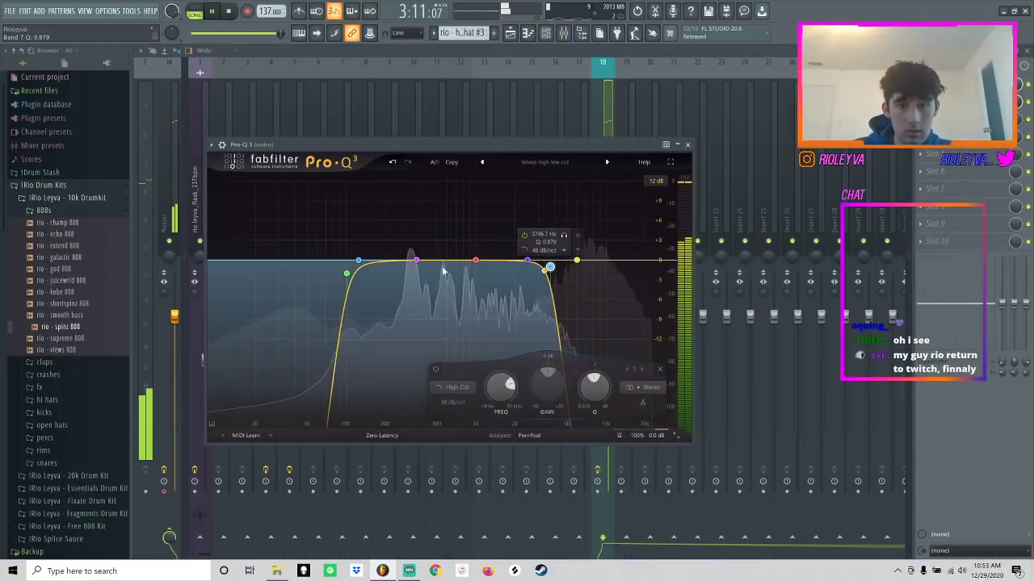
left_click_drag(343, 274, 368, 269)
key("F5")
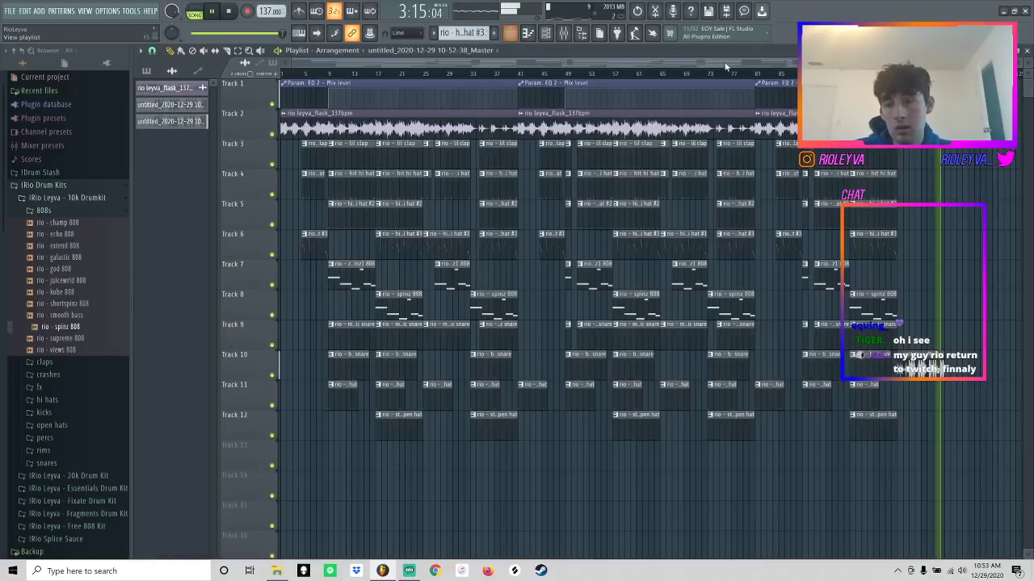
- Stop playback and set the playlist's snap to Beat at the start of the arrangement
key("space")
left_click_drag(995, 63, 420, 86)
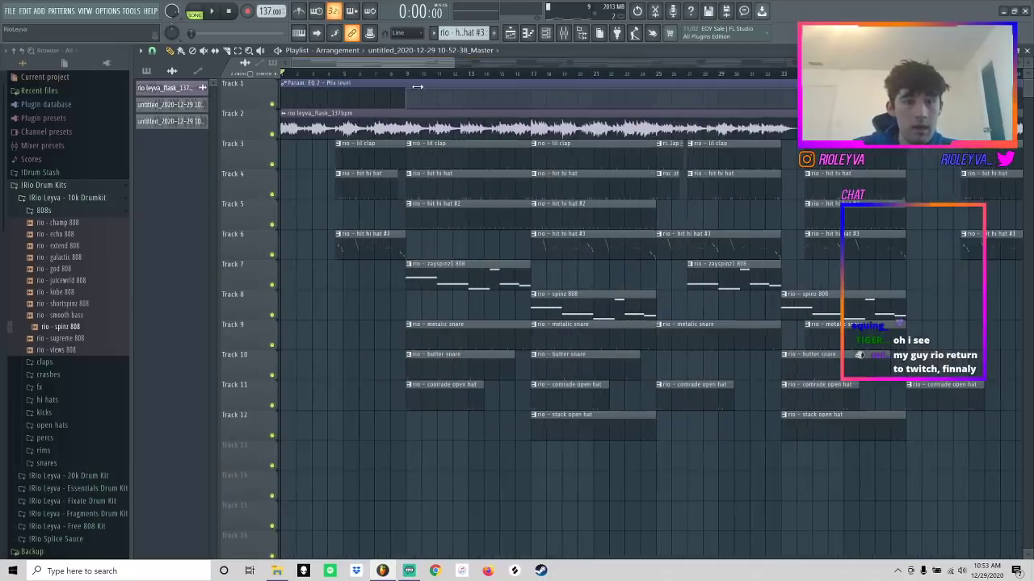
left_click(152, 52)
left_click(175, 185)
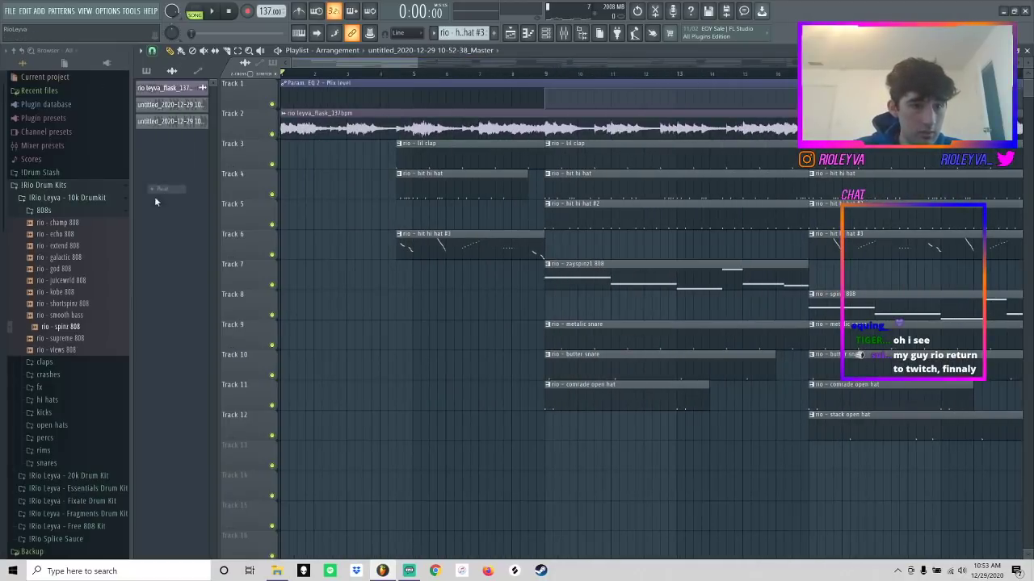
- Place the "!rio laroi tag 160 bpm" sample from the Tags folder at the start of Track 7 and play the arrangement
scroll(45, 505, "down", 10)
left_click(33, 527)
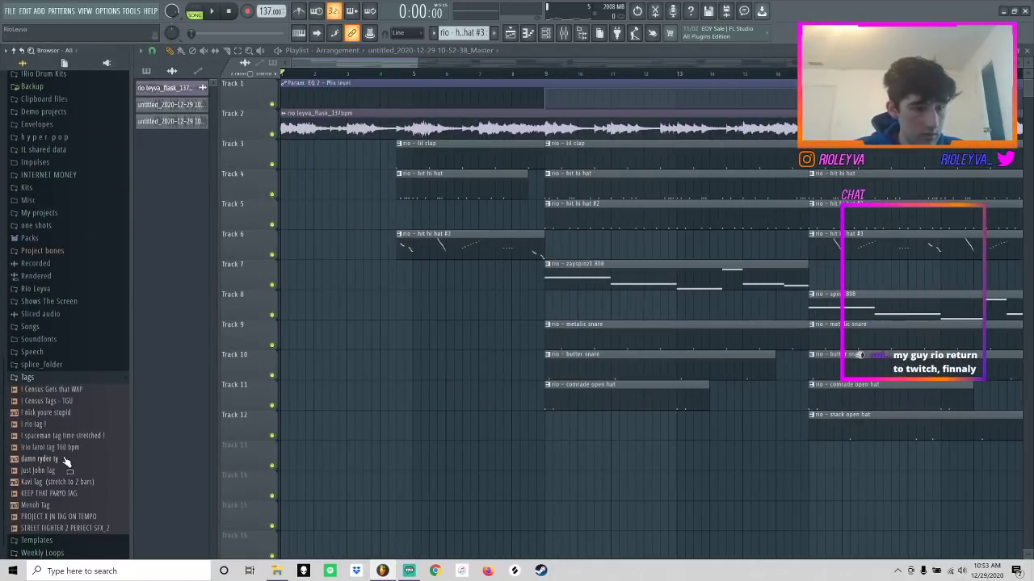
left_click_drag(46, 449, 321, 268)
key("space")
- Set the laroi tag sample's time stretching mode to Stretch and audition it with the beat
double_click(350, 278)
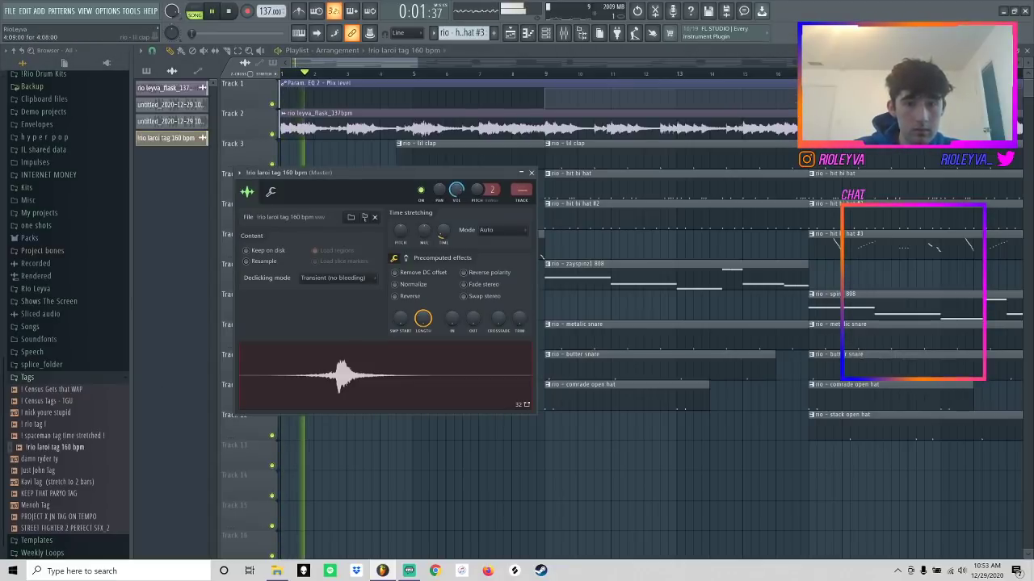
key("space")
left_click(495, 230)
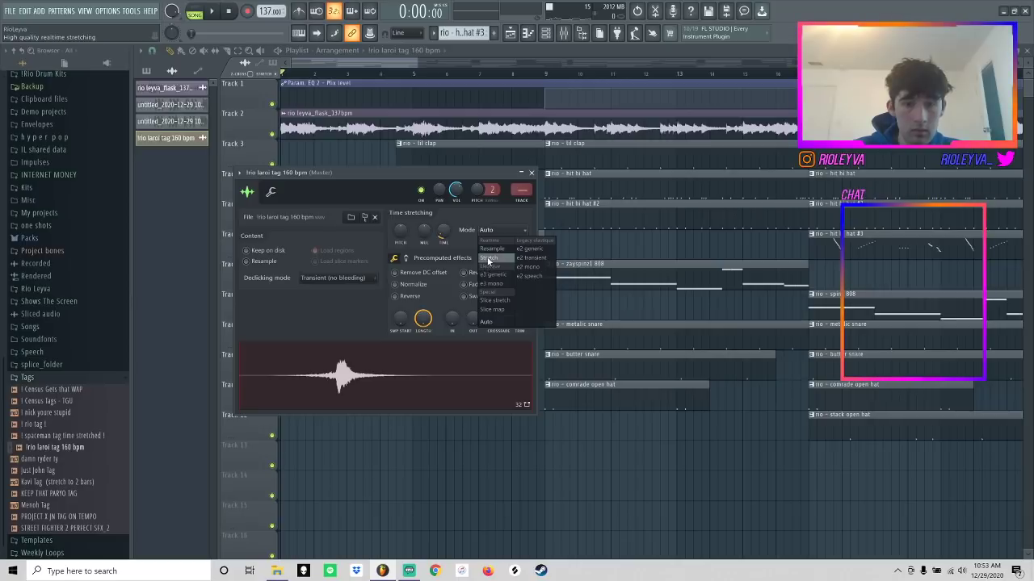
left_click(488, 257)
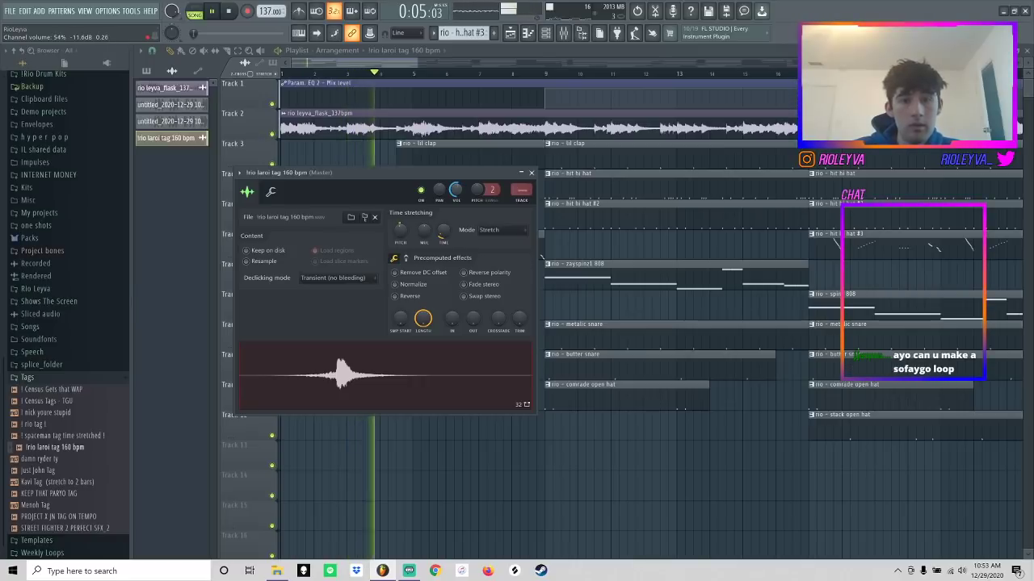
key("space")
- Route the laroi tag channel to mixer insert 21 and show that insert in the mixer
left_click(562, 36)
left_click(364, 308)
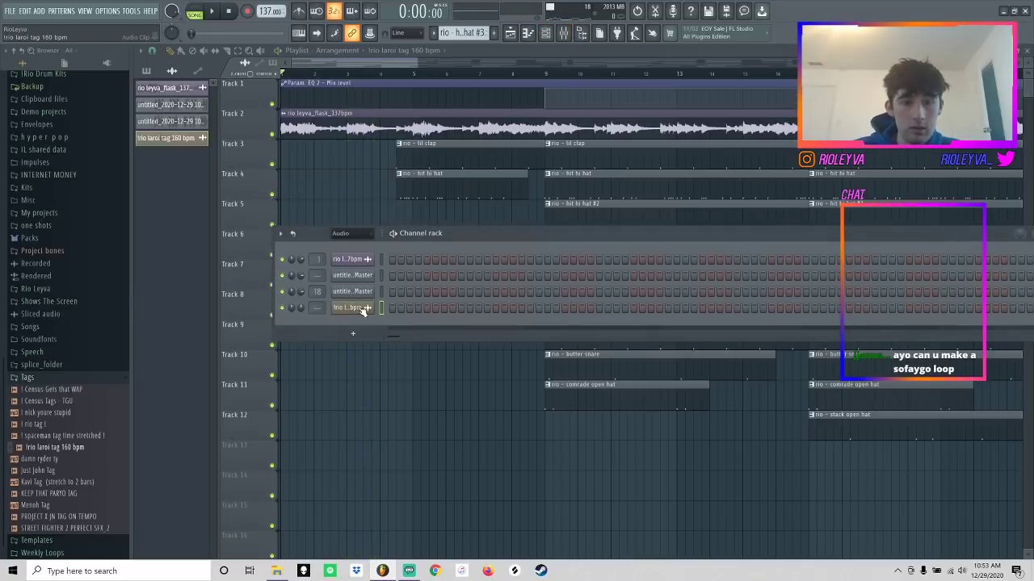
left_click(363, 308)
right_click(458, 190)
left_click(474, 197)
left_click(583, 246)
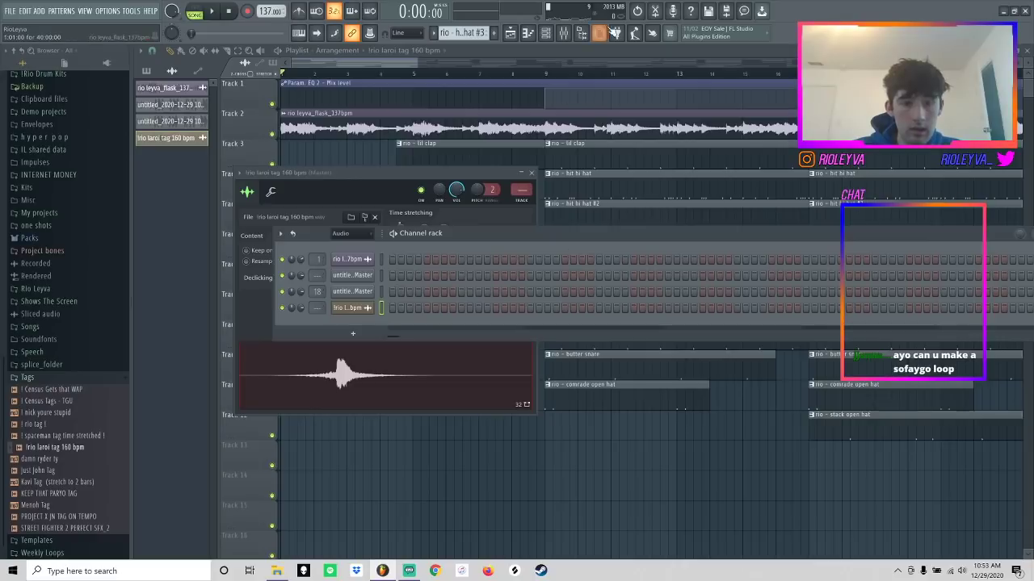
left_click(563, 34)
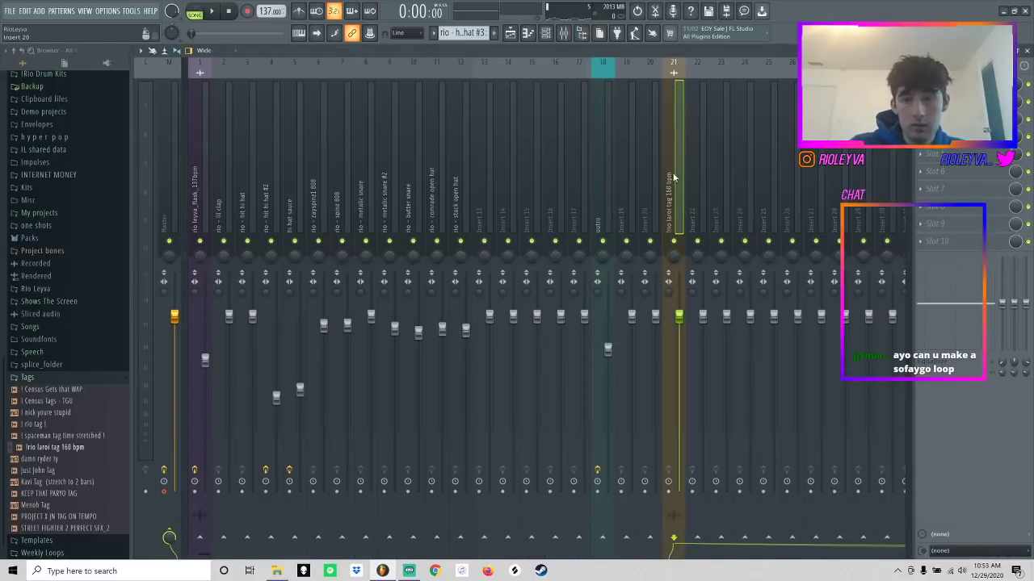
- Load the saved Laroi Tag Preset on mixer insert 21 and return to the playlist
right_click(681, 191)
mouse_move(768, 113)
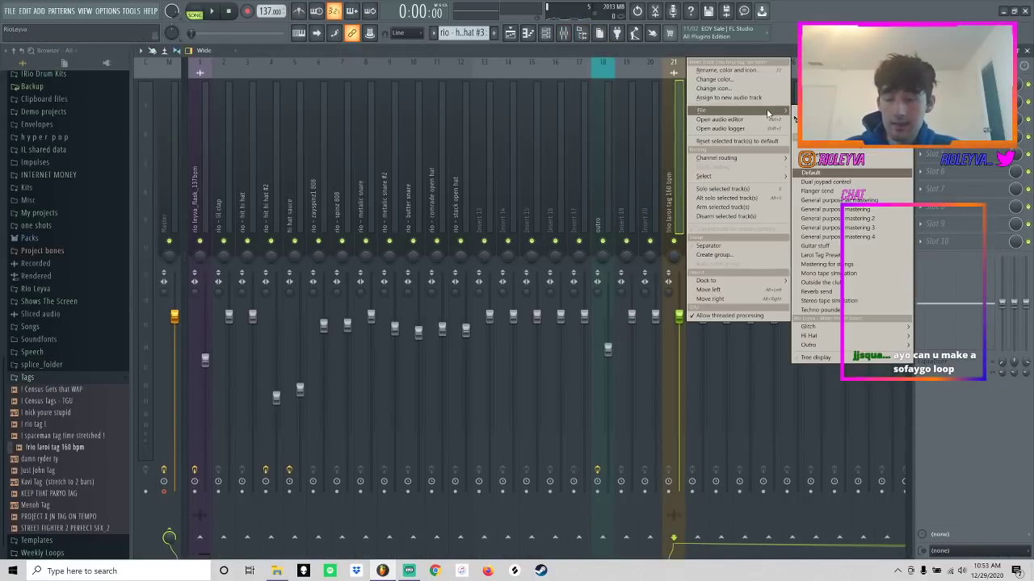
left_click(845, 256)
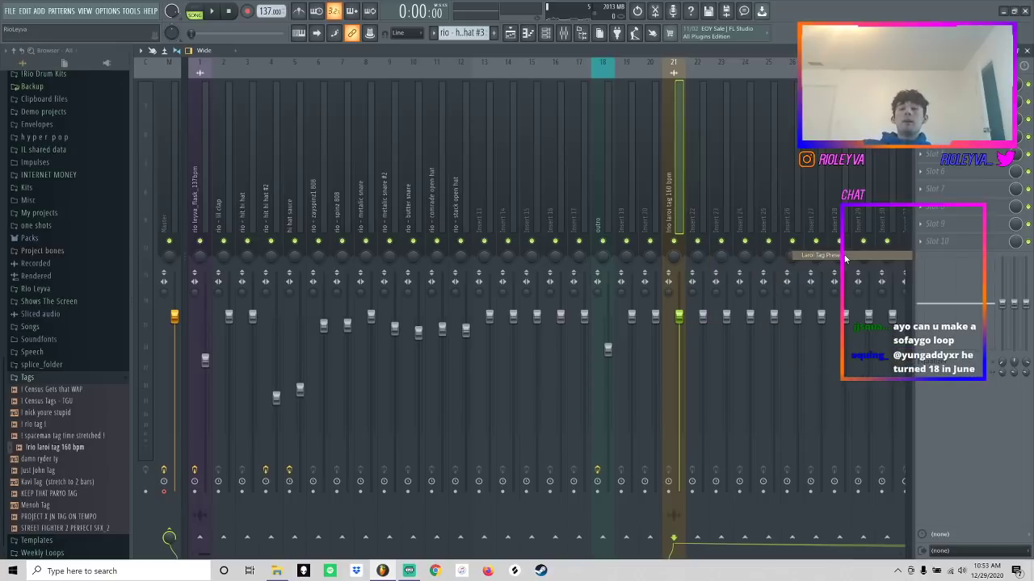
left_click(517, 35)
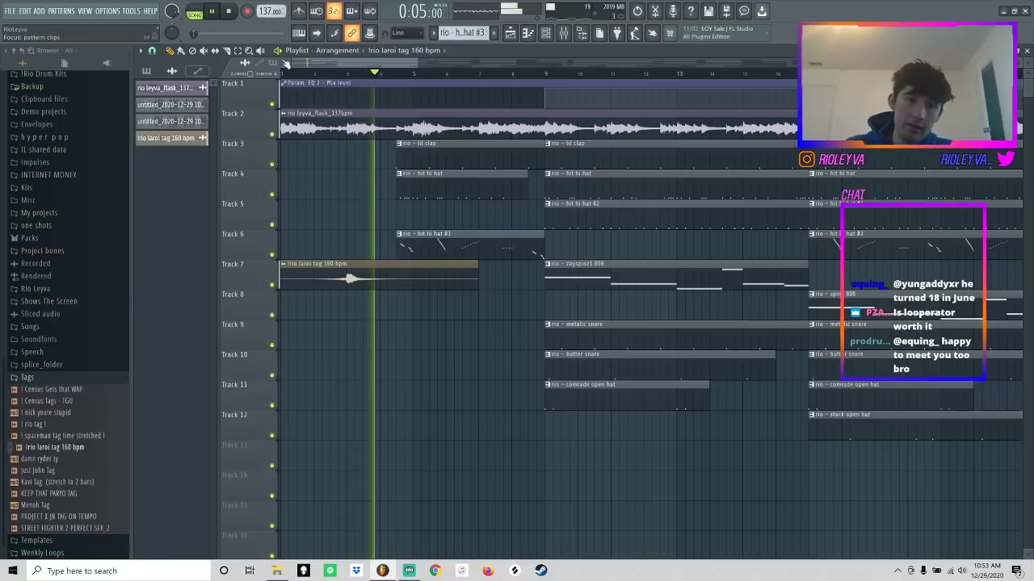
- During playback, lower the mixer fader of the first hit hi hat and slightly raise the flask sample's fader
scroll(567, 102, "down", 5)
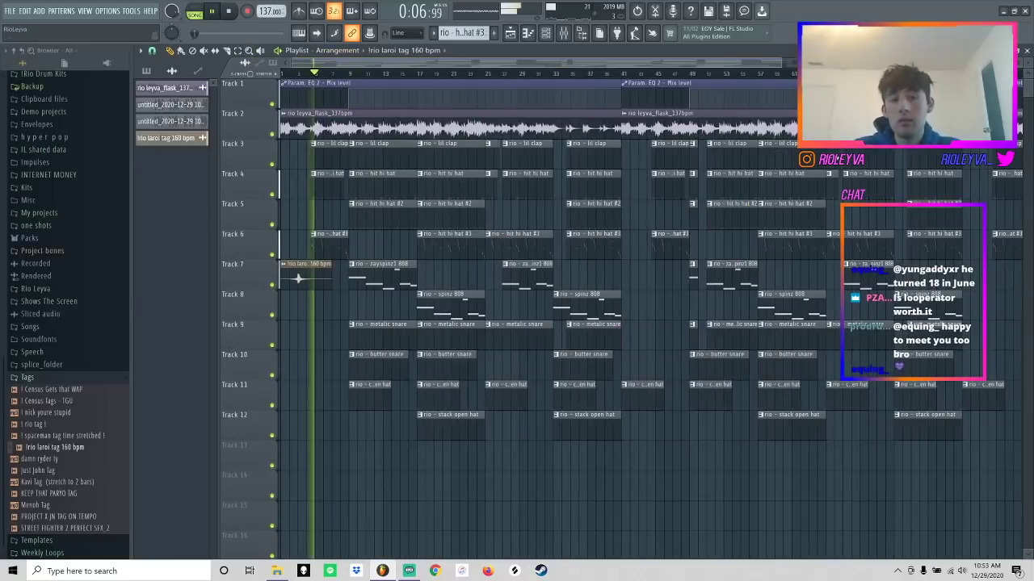
left_click(562, 34)
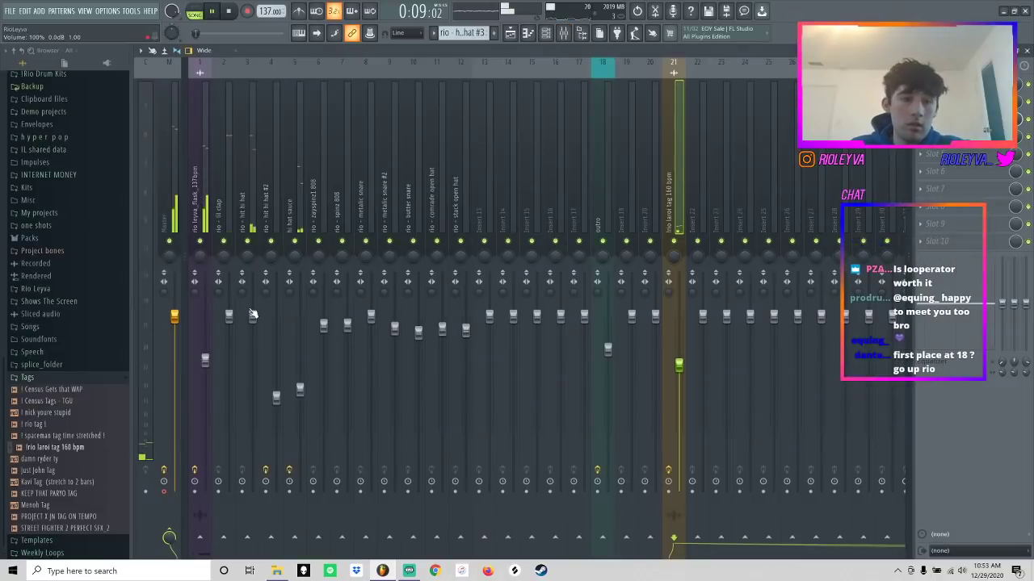
left_click_drag(253, 315, 253, 339)
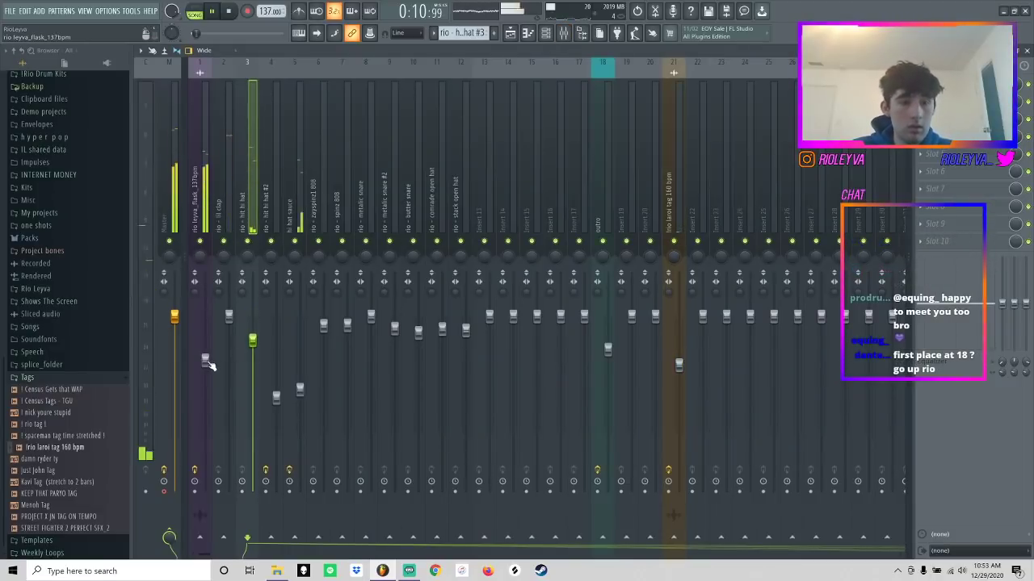
left_click_drag(208, 365, 210, 359)
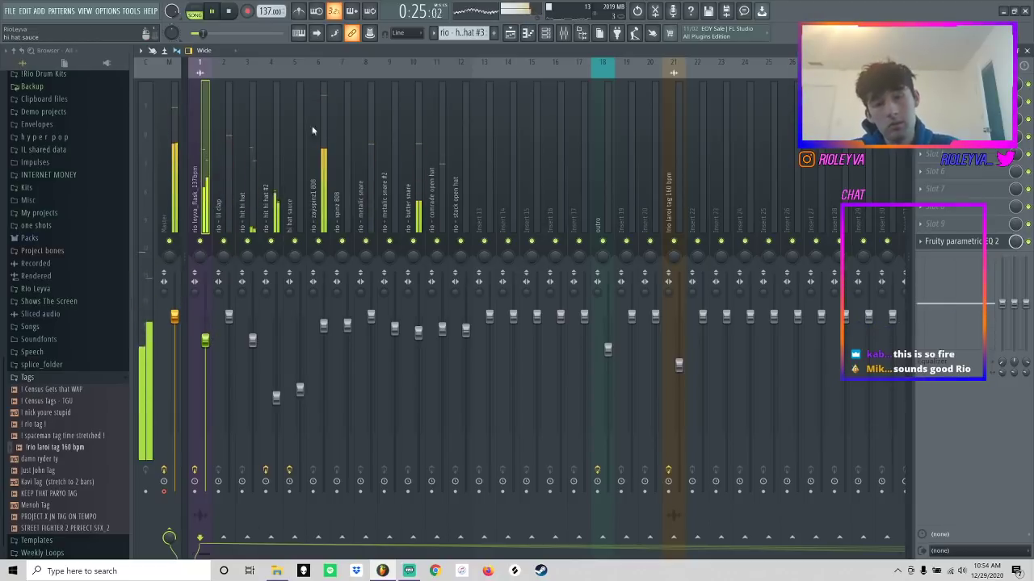
- Play the arrangement around the pause near bars 25 to 27 and examine the lil clap clips there
left_click(509, 34)
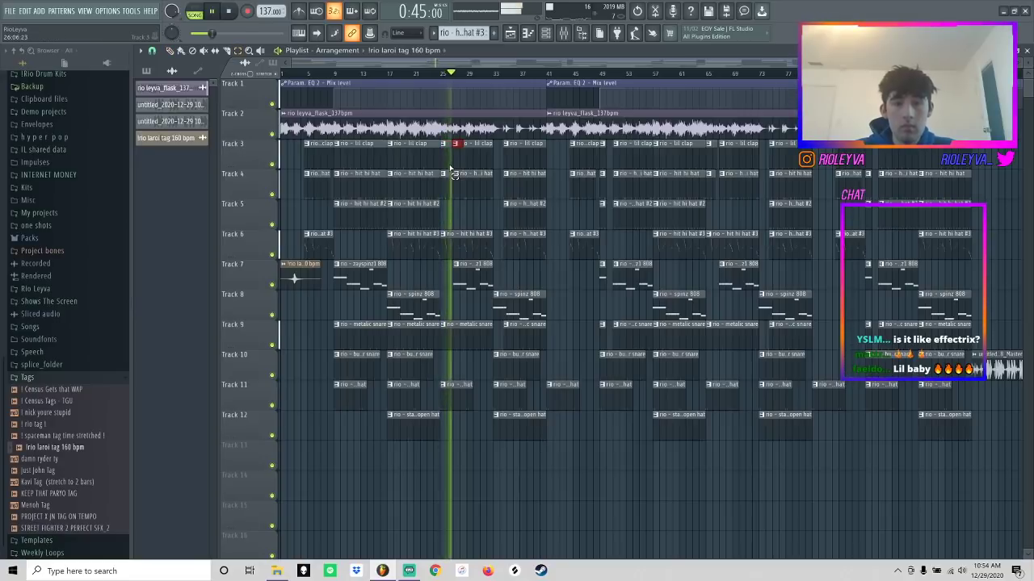
key("space")
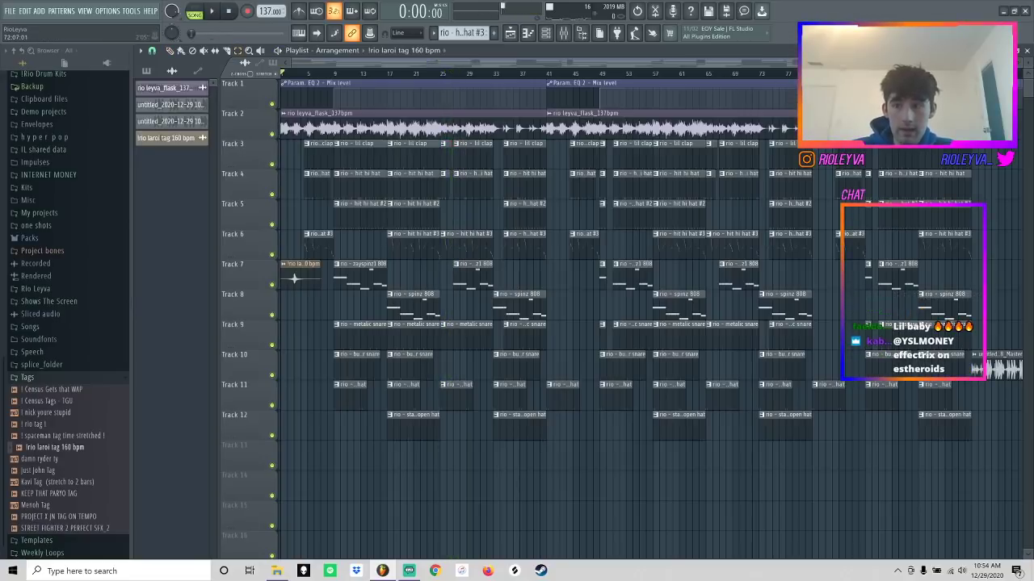
scroll(295, 278, "up", 6)
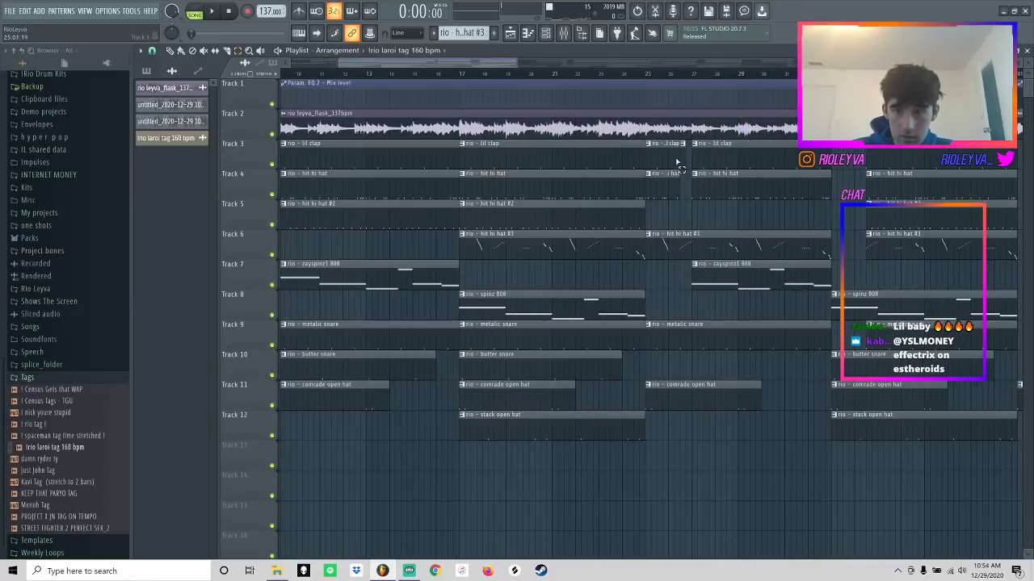
key("space")
left_click_drag(514, 62, 459, 106)
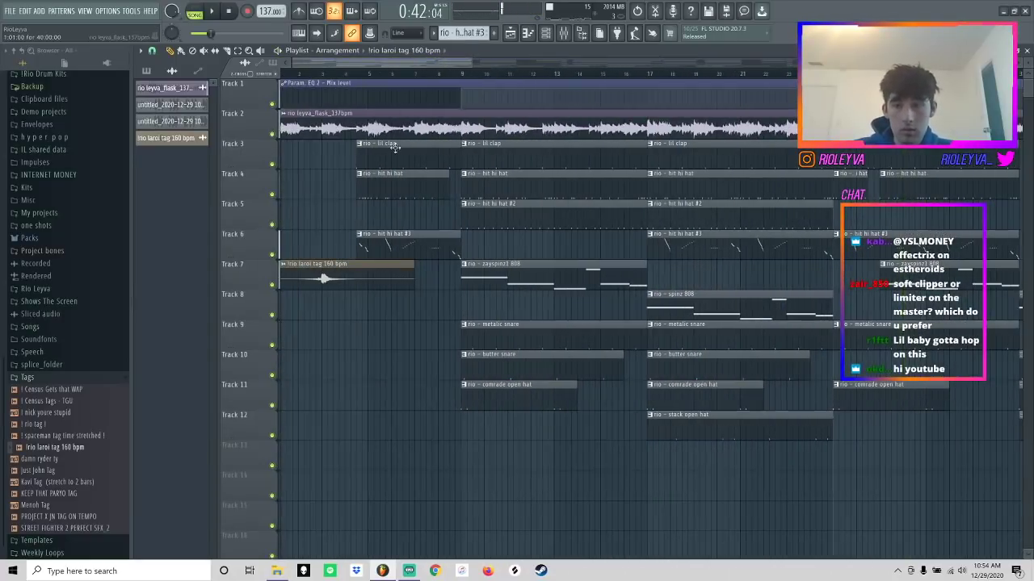
- Switch the playlist snap while checking the lil clap clips after the repeated pause near bar 67, and stop playback
left_click(152, 52)
left_click(175, 179)
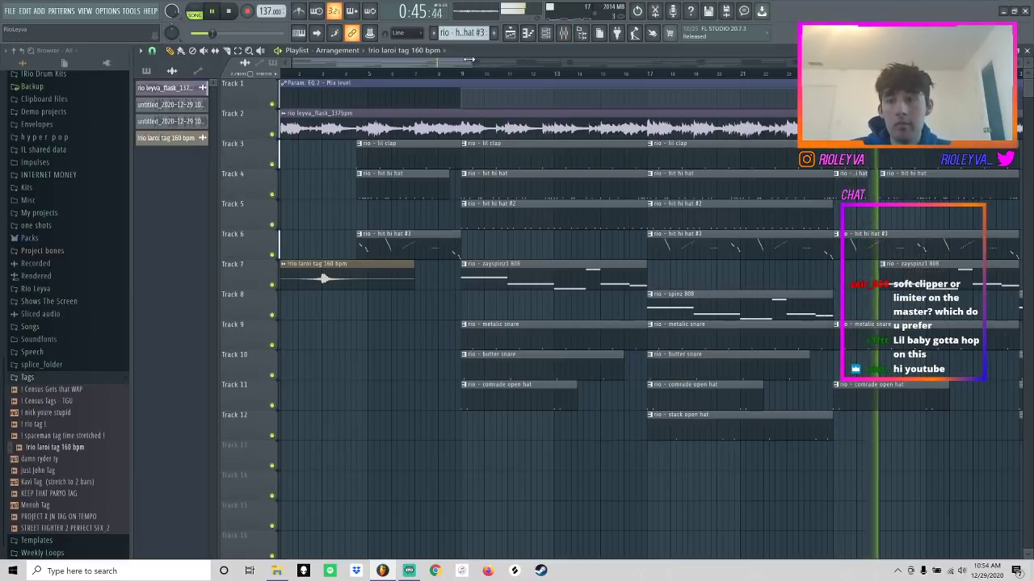
left_click_drag(437, 56, 755, 83)
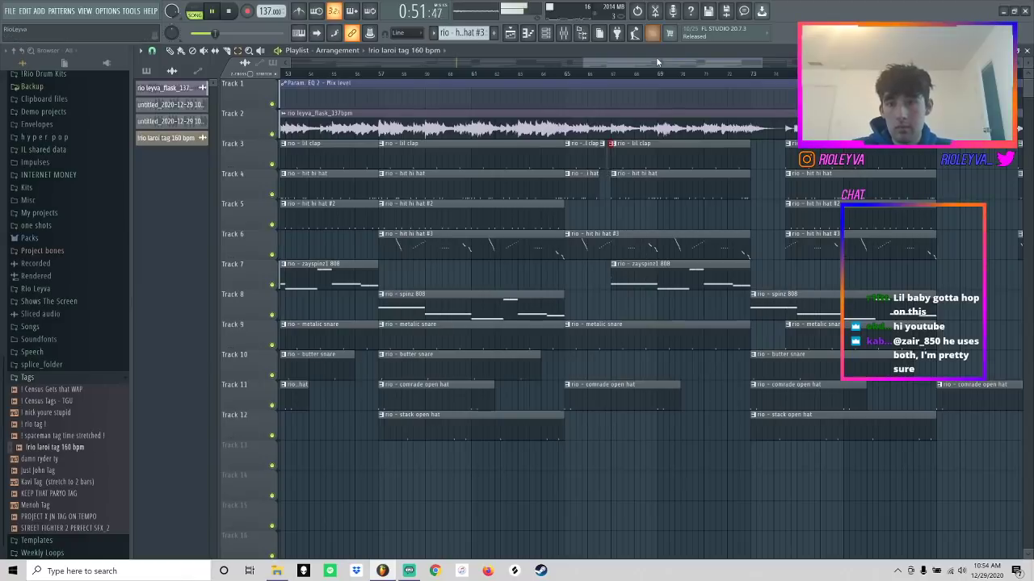
left_click_drag(674, 61, 833, 66)
left_click_drag(634, 70, 286, 71)
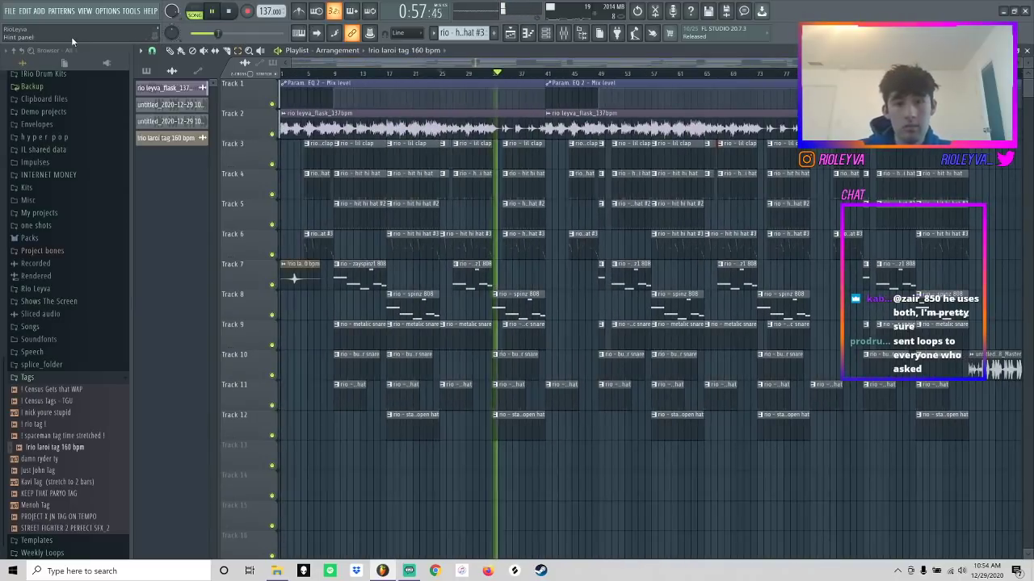
left_click(153, 53)
left_click(168, 198)
key("space")
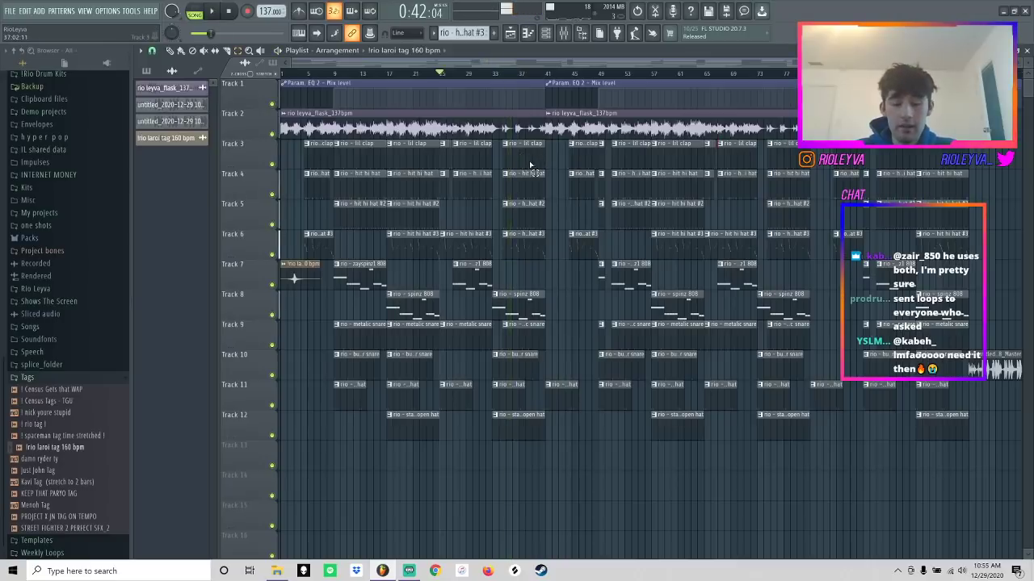
- Start saving the project and browse to the Stems folder under Beats, 2020, 12 - December
key("ctrl+s")
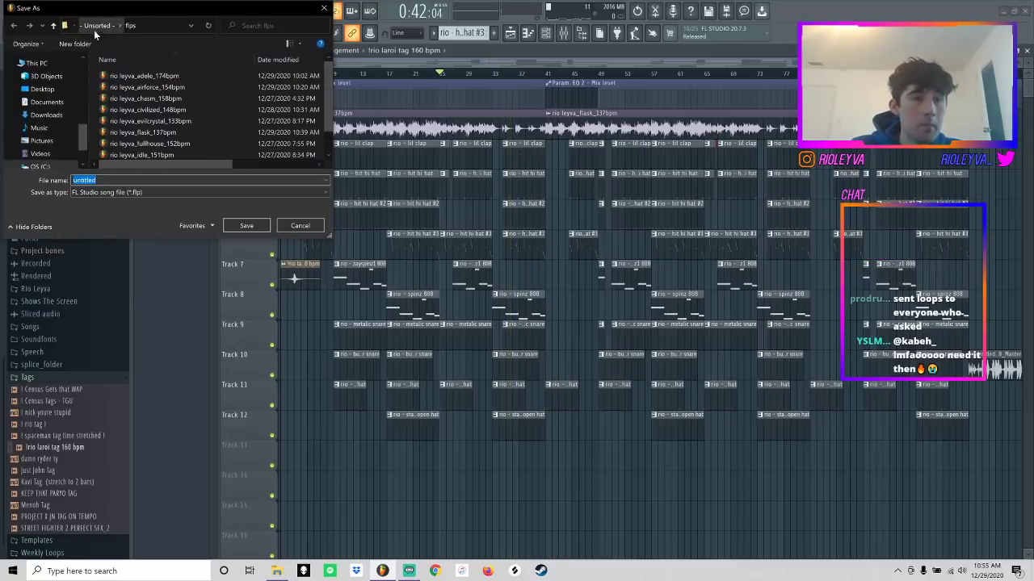
left_click(94, 29)
left_click(102, 28)
left_click(107, 30)
double_click(133, 78)
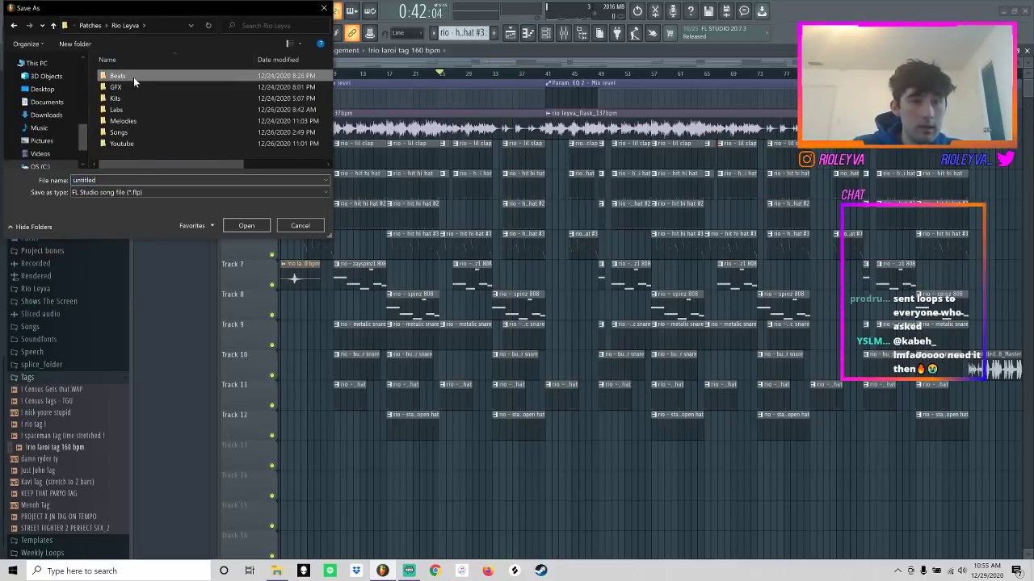
scroll(150, 151, "down", 2)
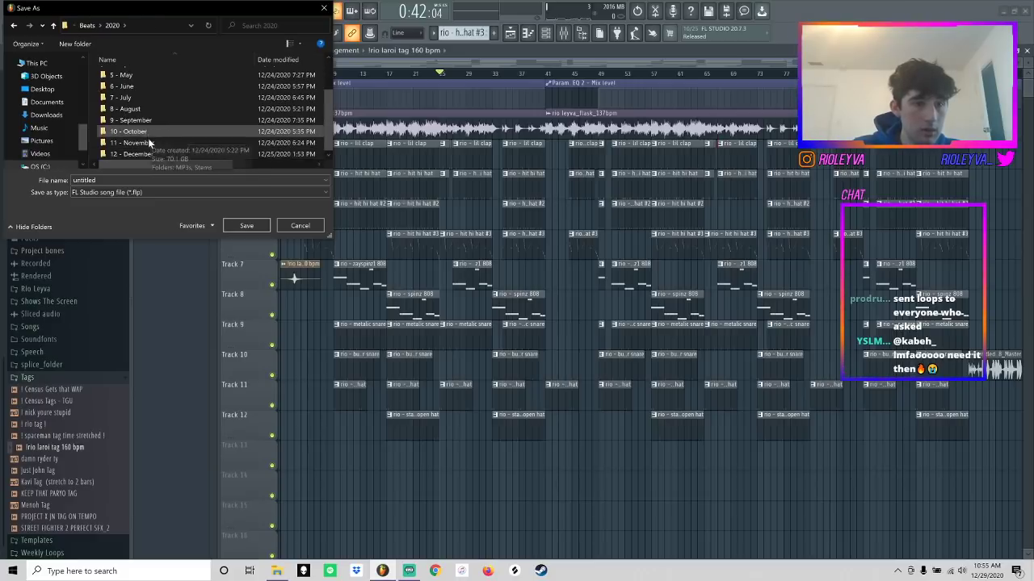
double_click(154, 154)
double_click(156, 87)
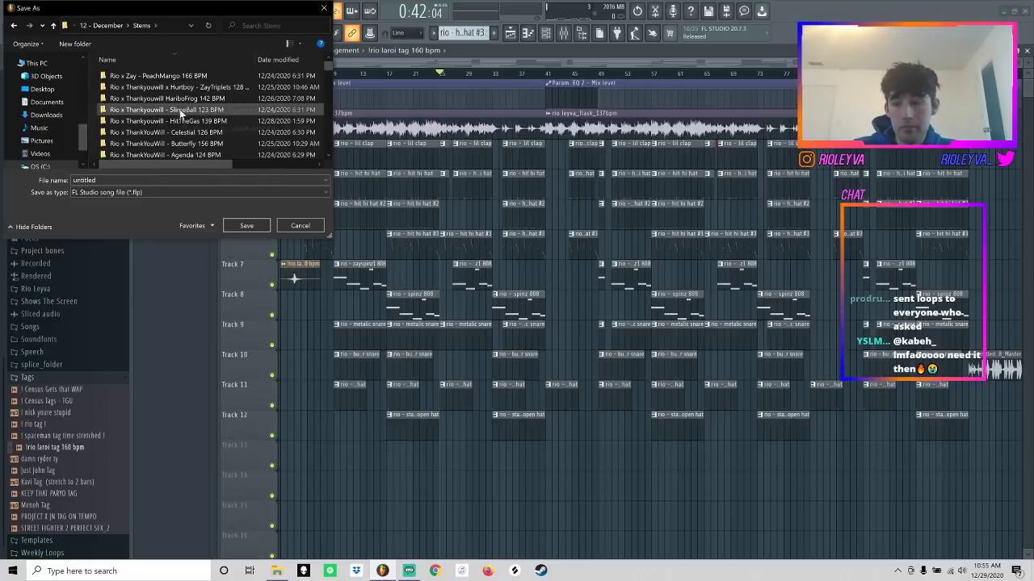
- Create a folder named "Rio - Flask 137 BPM" and save the project inside it under the same name
key("ctrl+shift+n")
type("R")
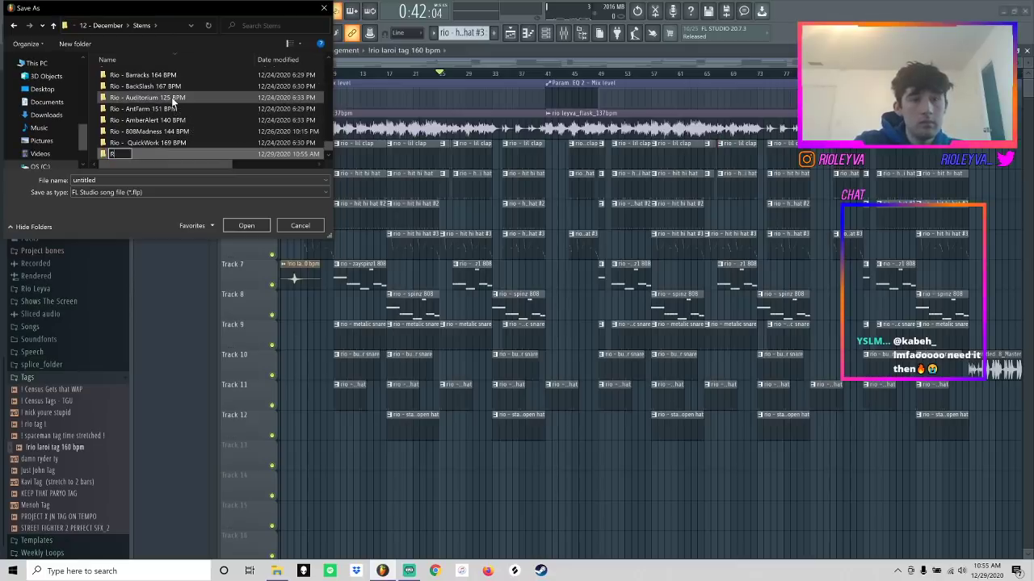
type("io - Flask")
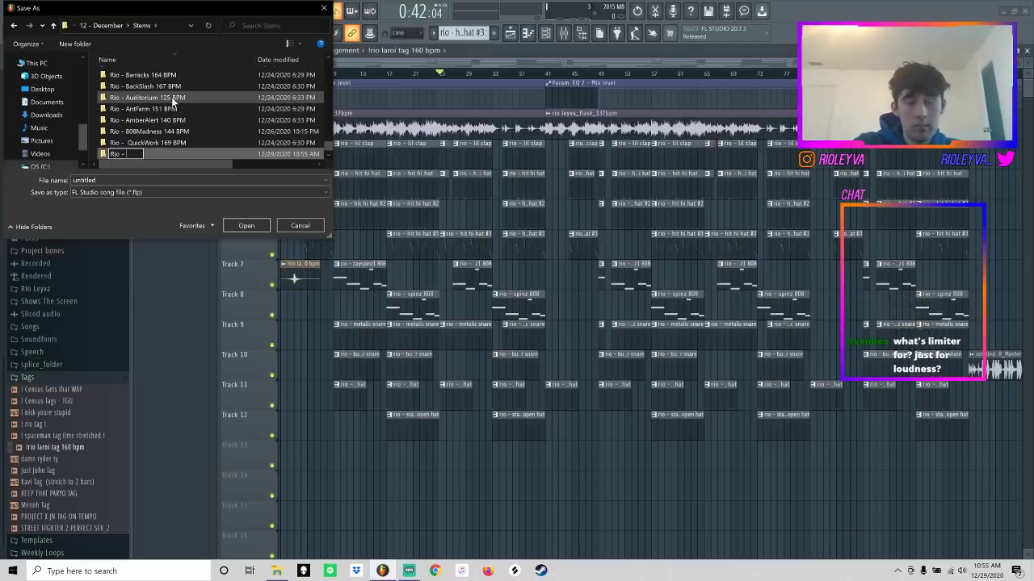
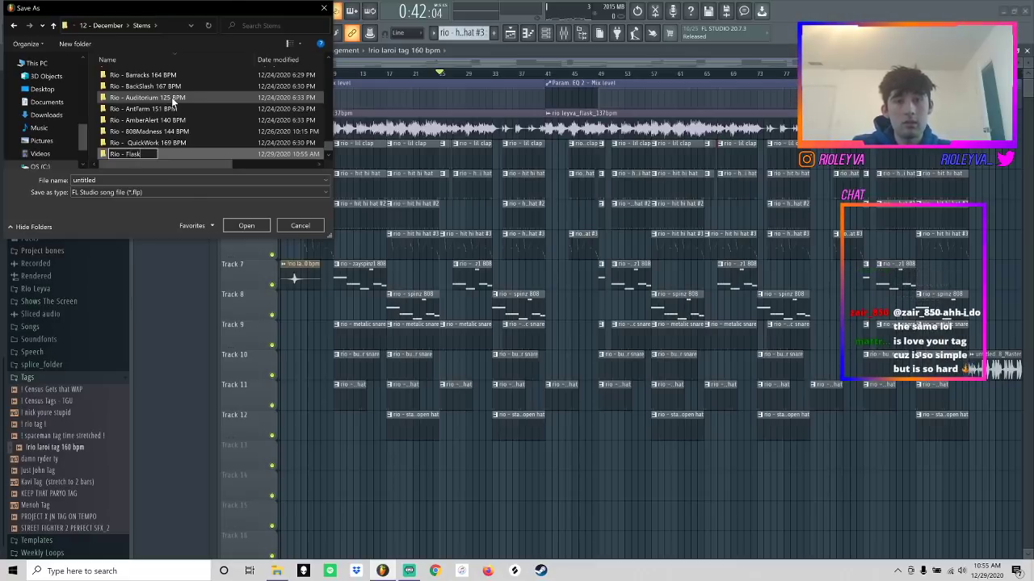
left_click_drag(226, 11, 421, 92)
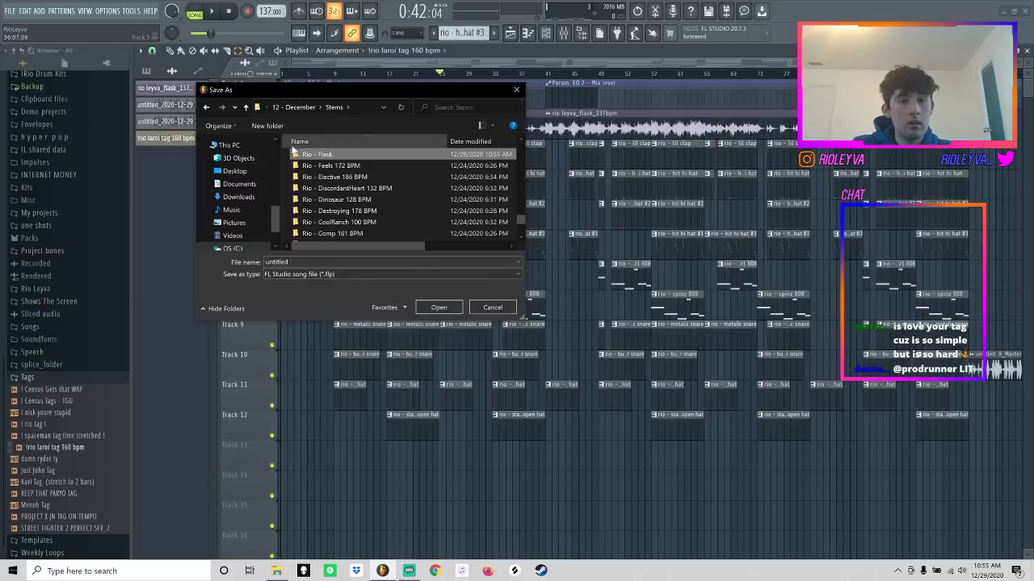
left_click(345, 156)
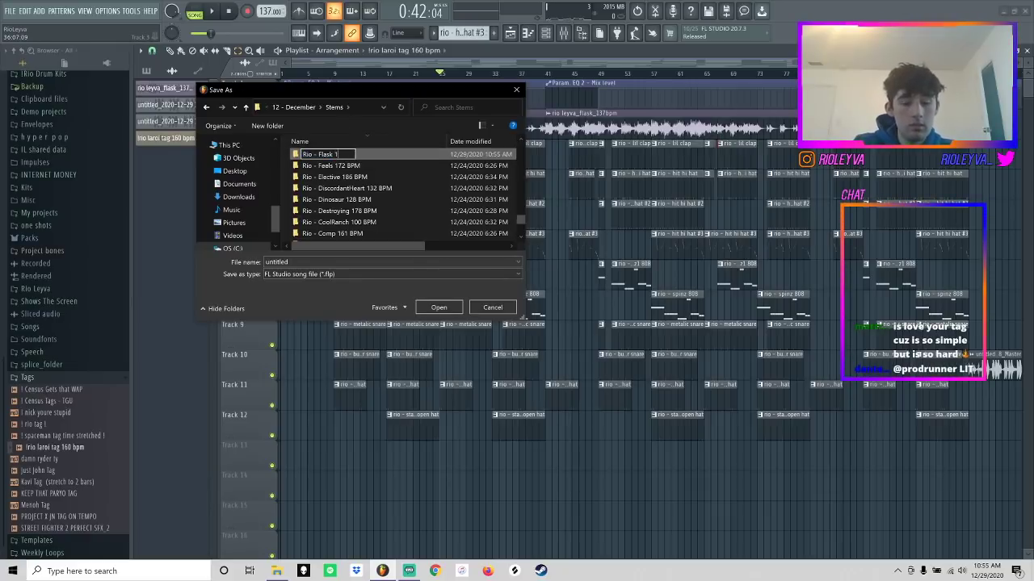
left_click(401, 135)
double_click(342, 236)
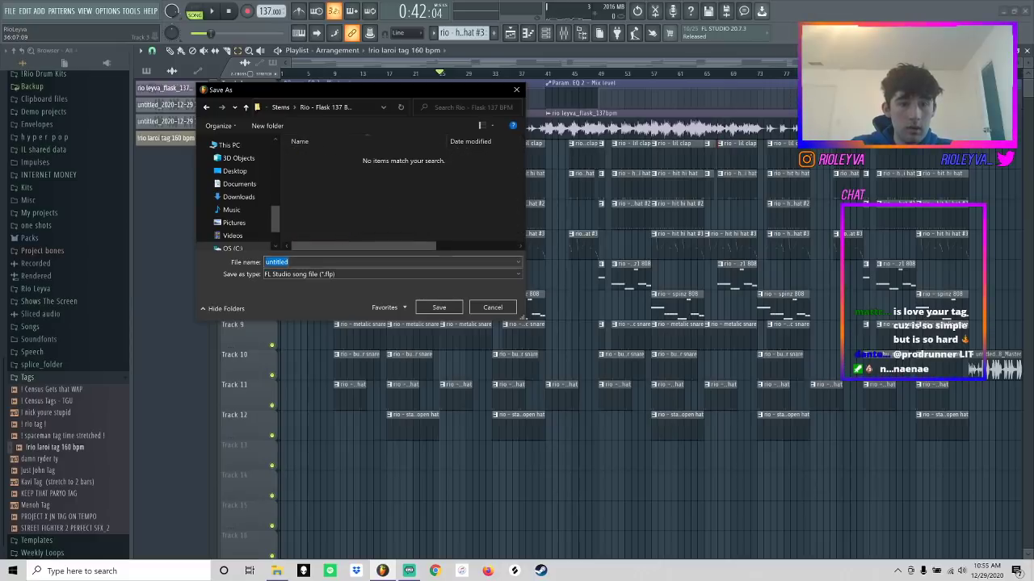
key("Return")
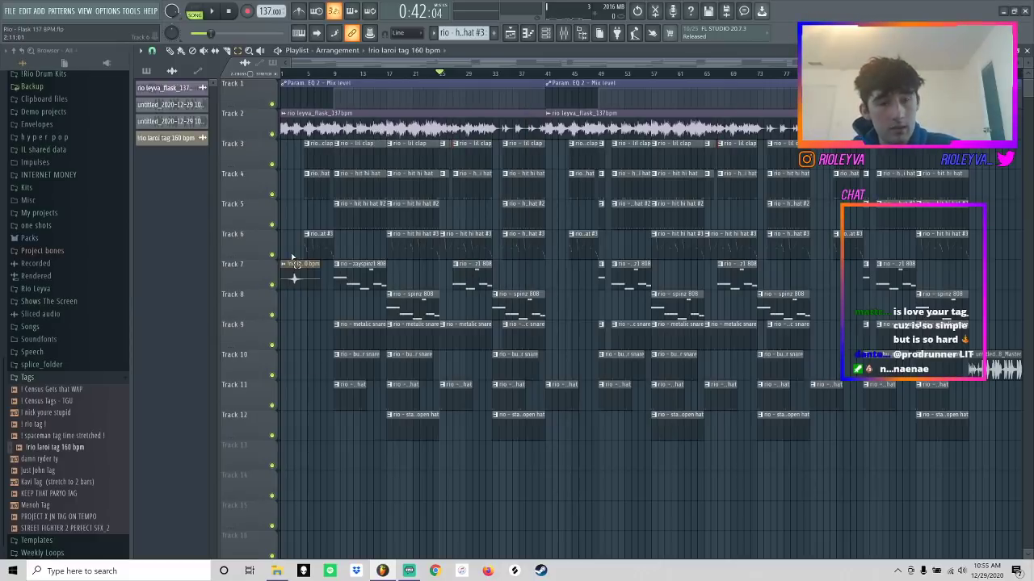
- Export the full song as 24-bit WAV with split mixer tracks into the "Rio - Flask 137 BPM" folder
key("ctrl+r")
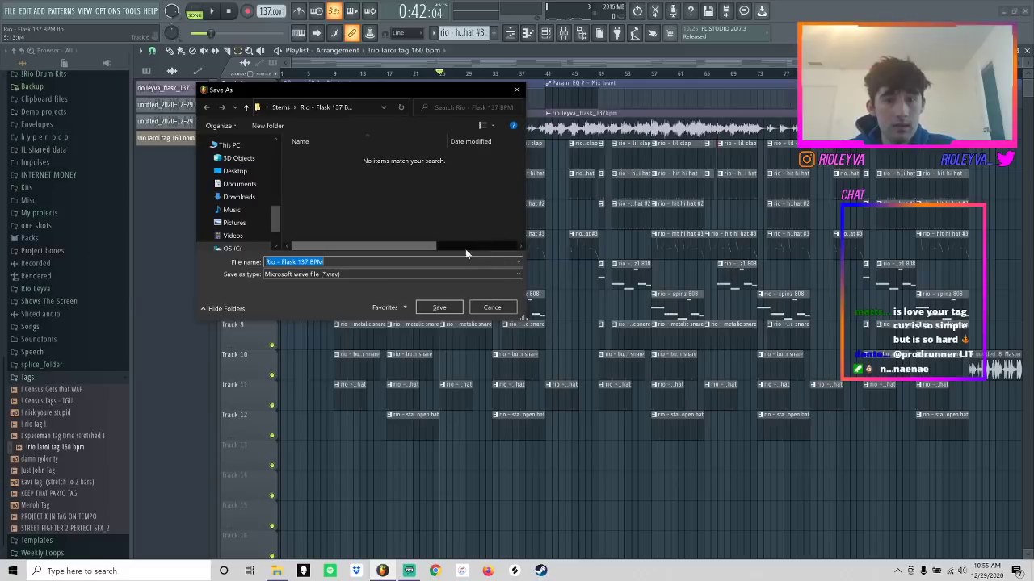
left_click(438, 306)
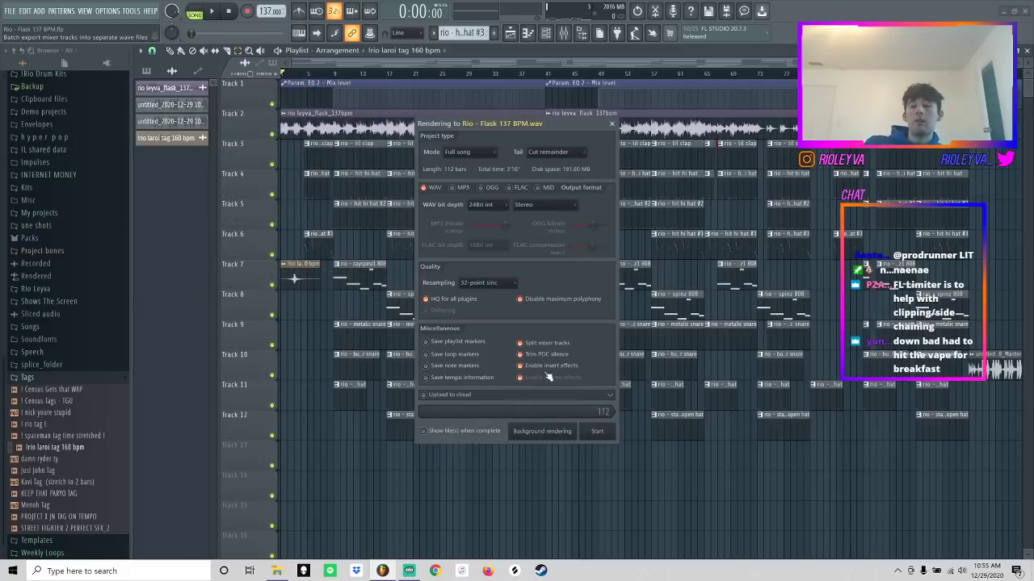
left_click(597, 431)
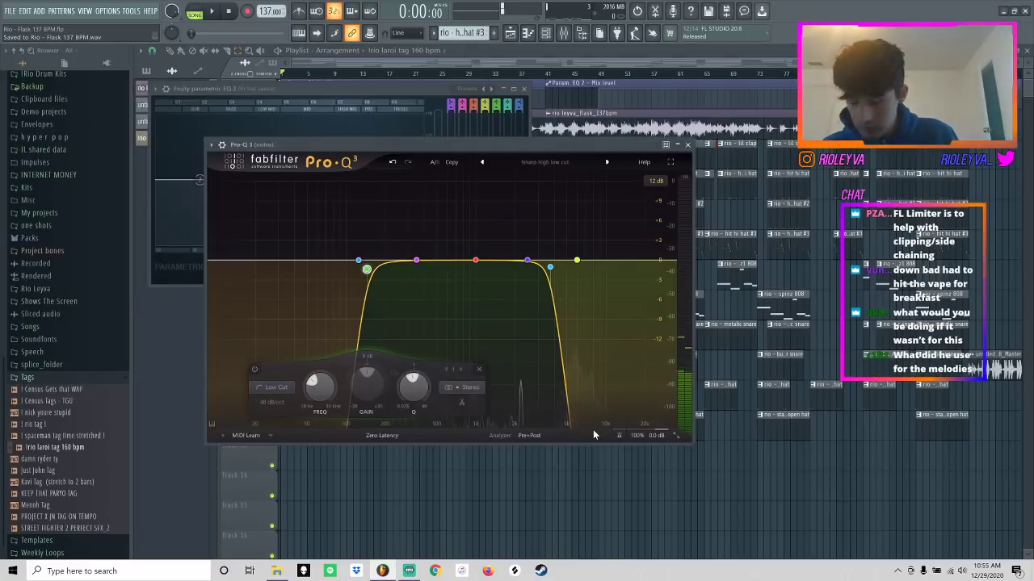
- Export the full song as "Rio - Flask 137 BPM" MP3 into the 12 - December MP3 folder, with split mixer tracks off
key("ctrl+r")
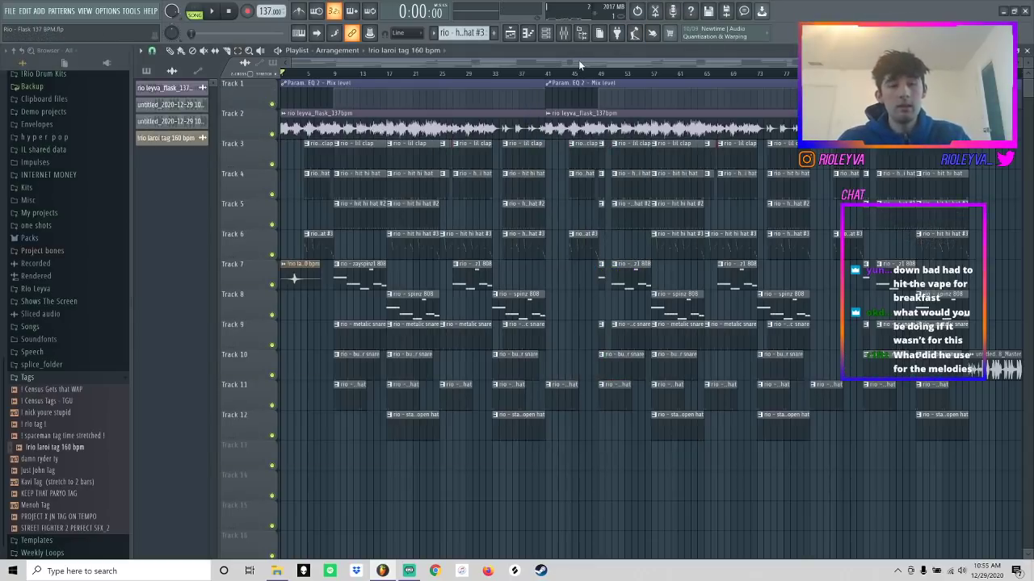
left_click(286, 106)
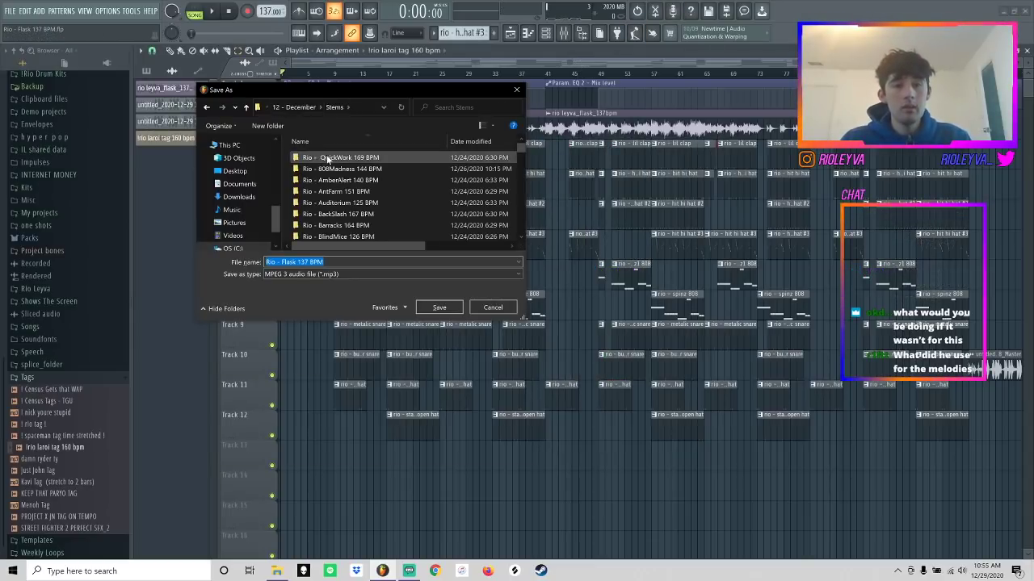
left_click(294, 107)
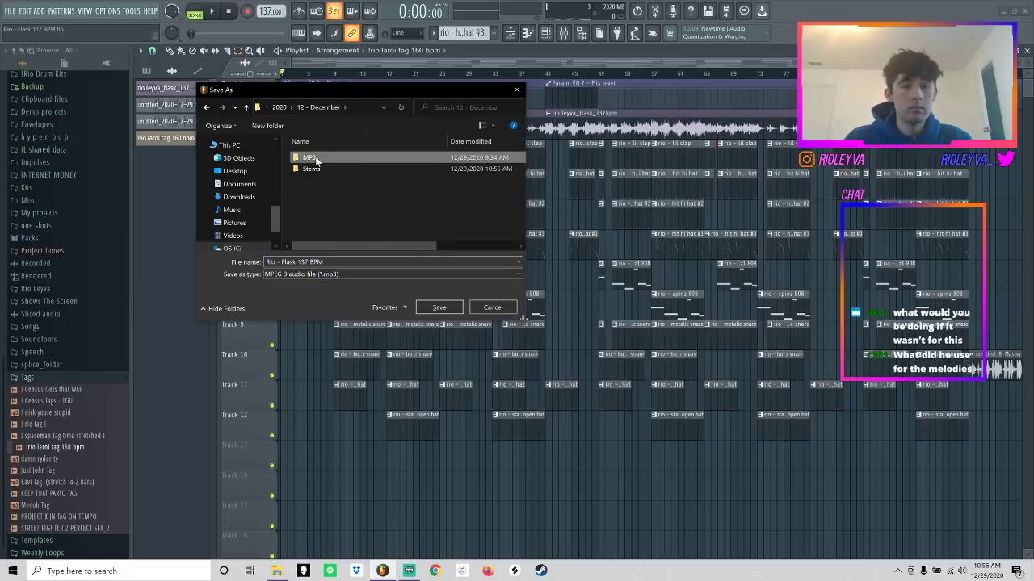
double_click(311, 156)
left_click(440, 308)
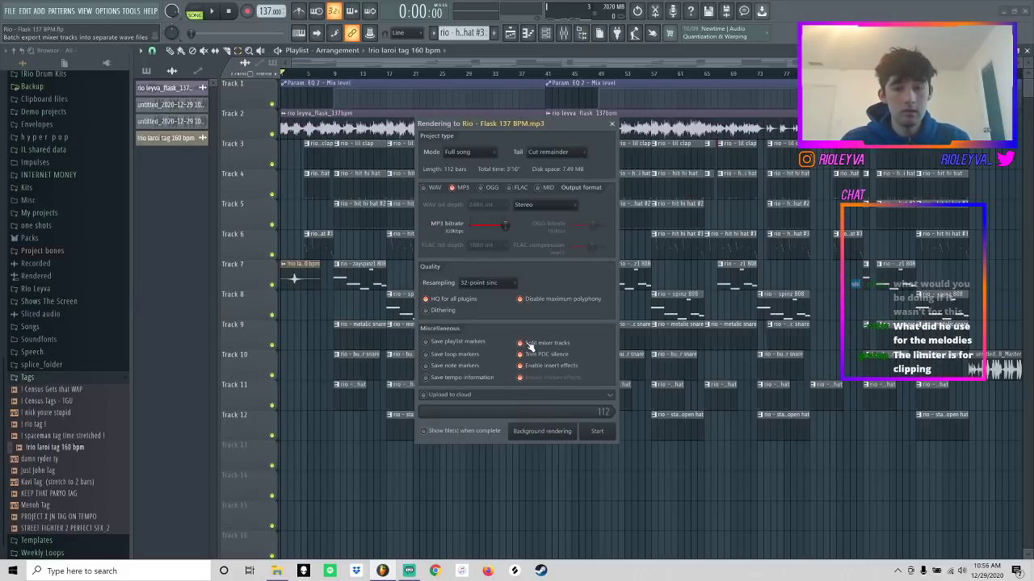
left_click(598, 433)
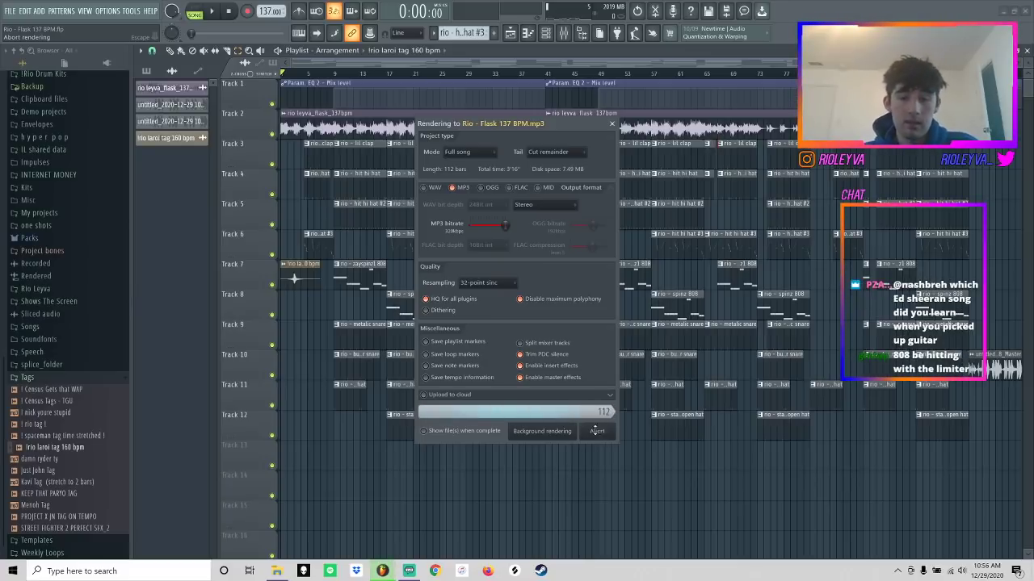
- Play the arrangement from bar 16 and examine the Fruity Limiter on the Master track, stopping playback at the end
left_click(562, 32)
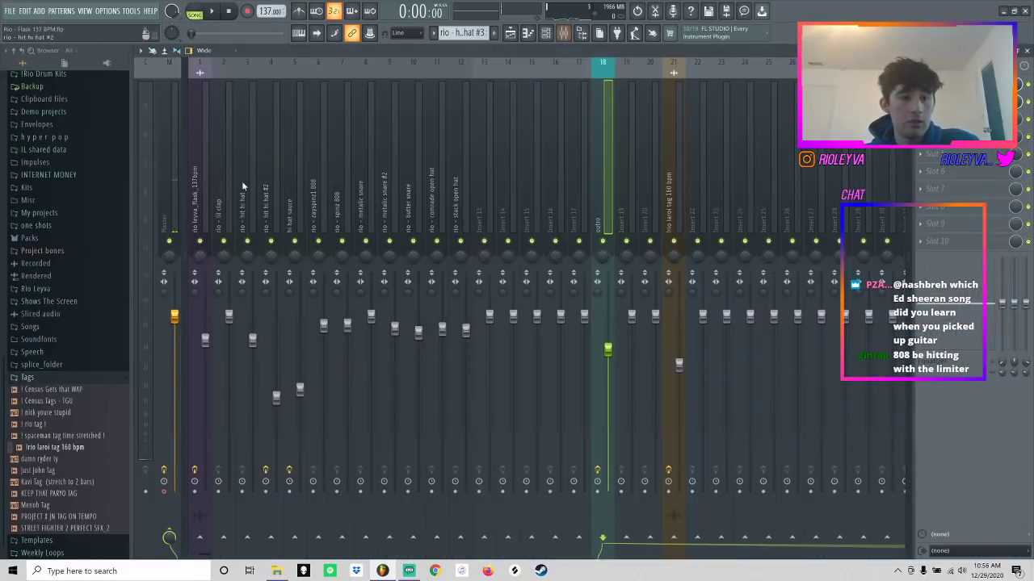
left_click(172, 217)
left_click(510, 34)
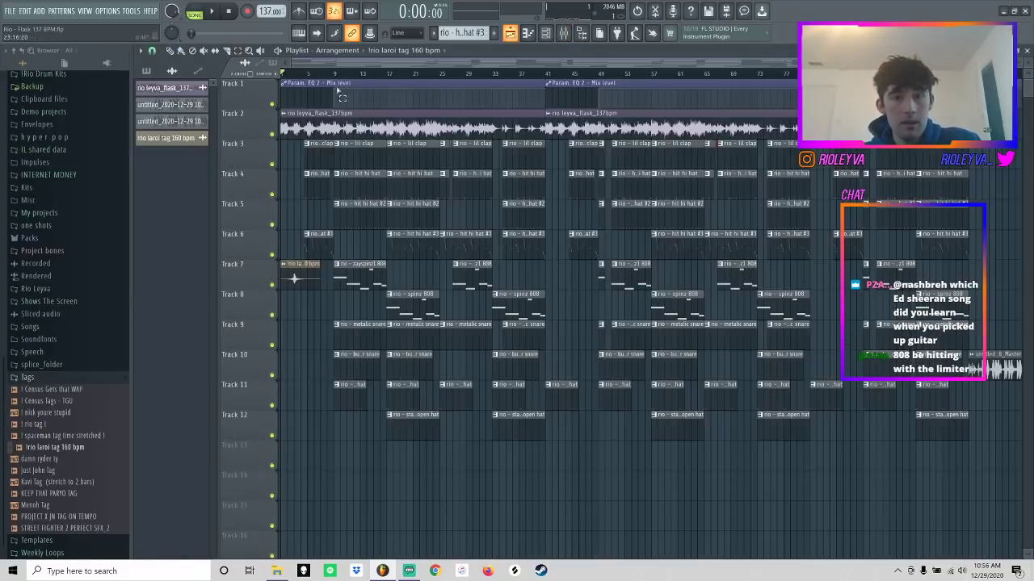
left_click(381, 75)
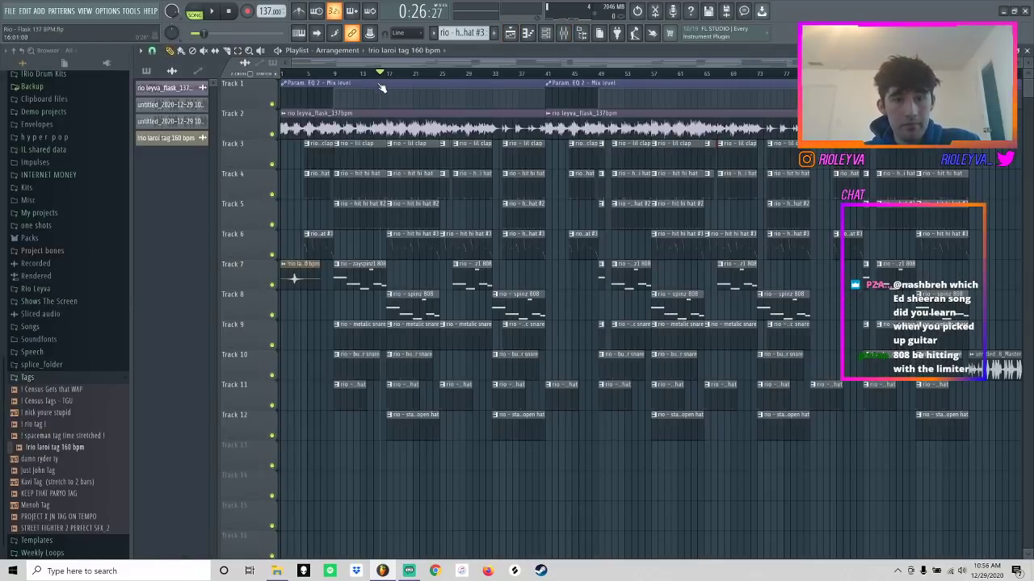
key("space")
left_click(563, 33)
left_click(945, 223)
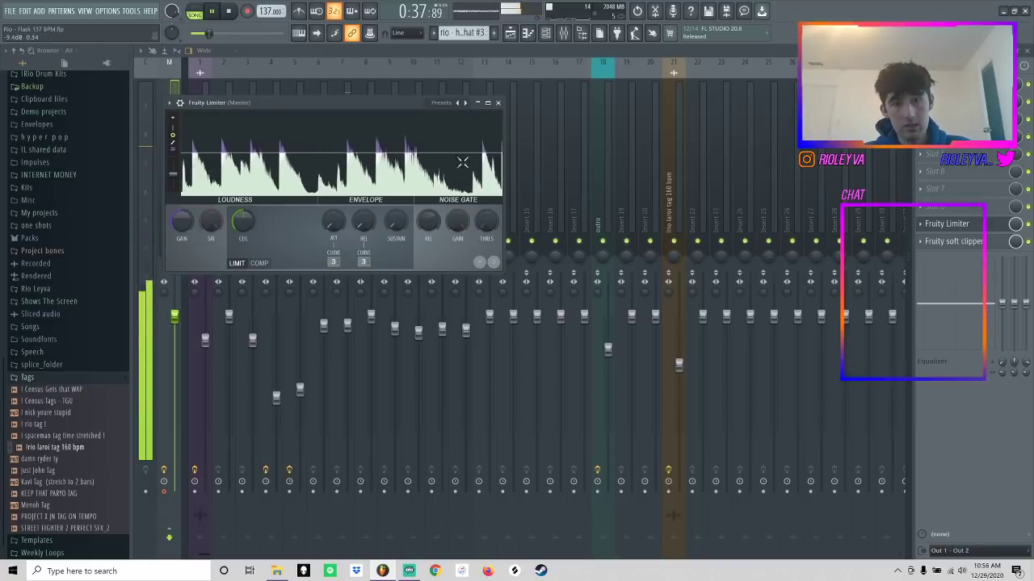
left_click(498, 102)
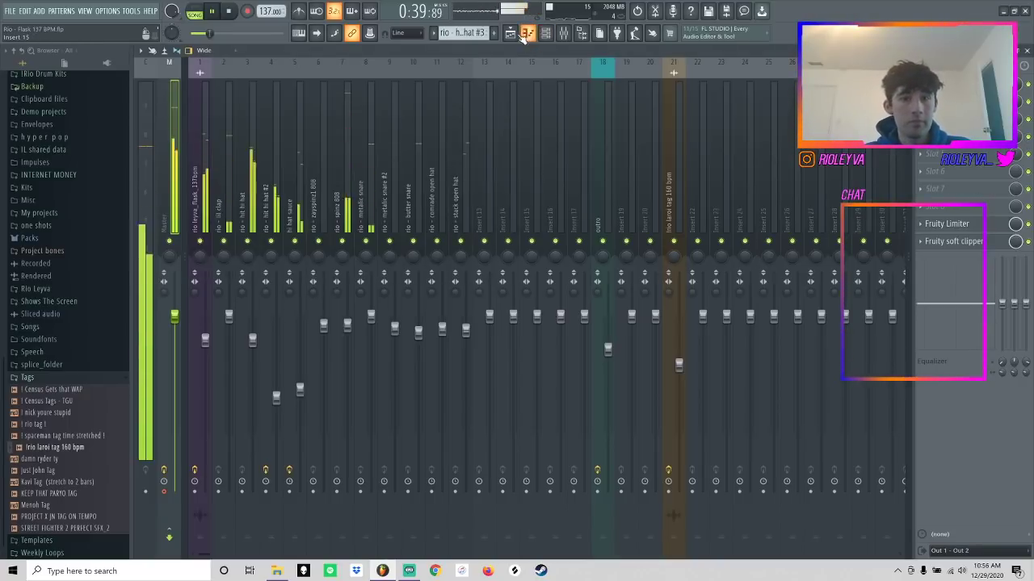
left_click(510, 32)
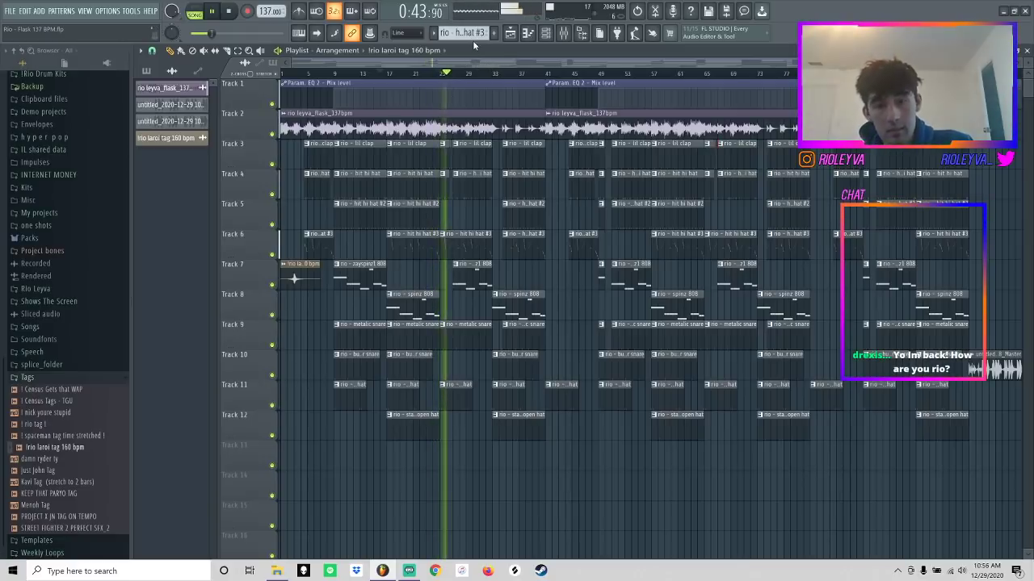
key("space")
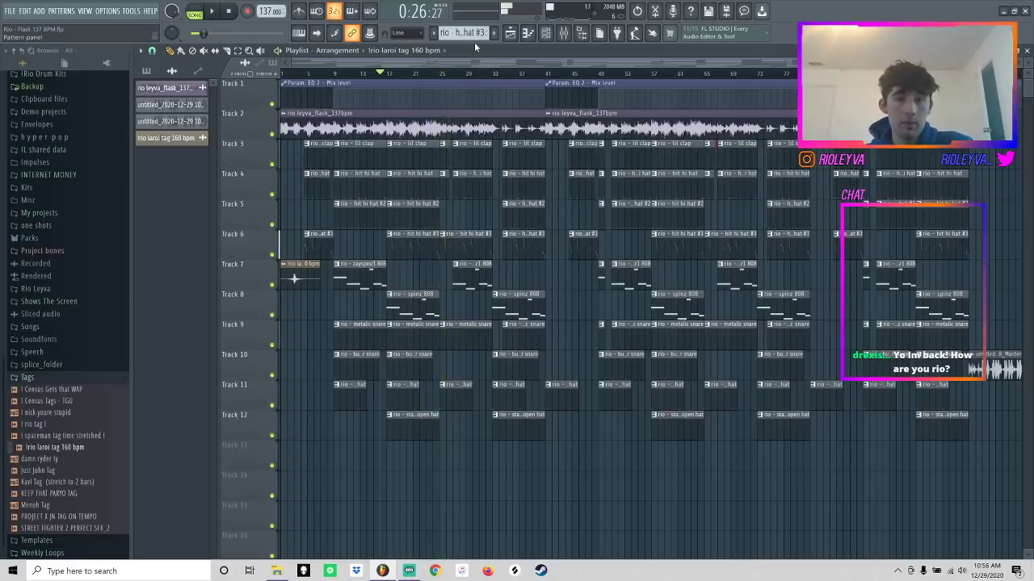
- Open the recent project rio leyva_flask_137bpm and listen to its melody patterns with track 6 muted
left_click(10, 10)
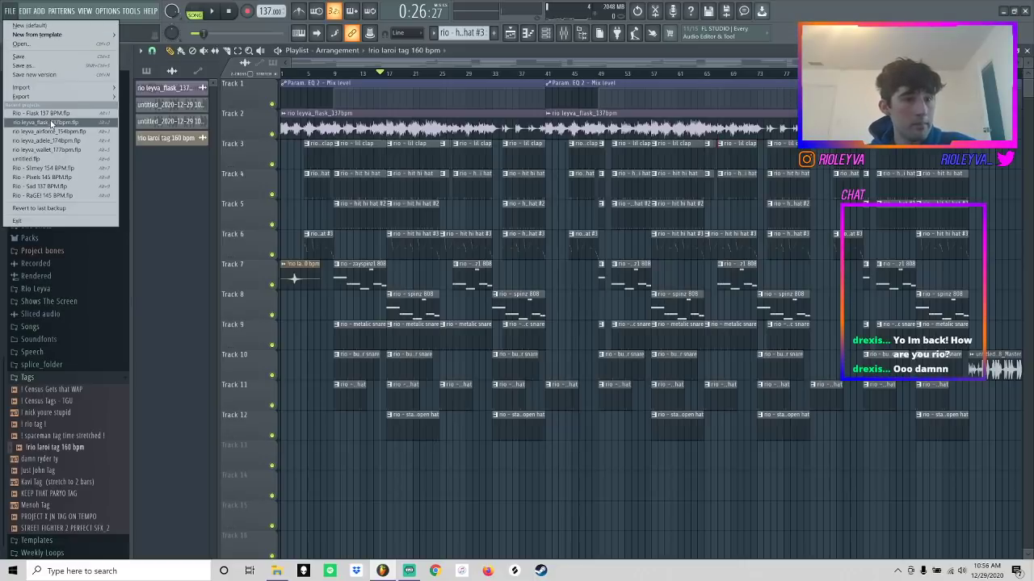
left_click(50, 120)
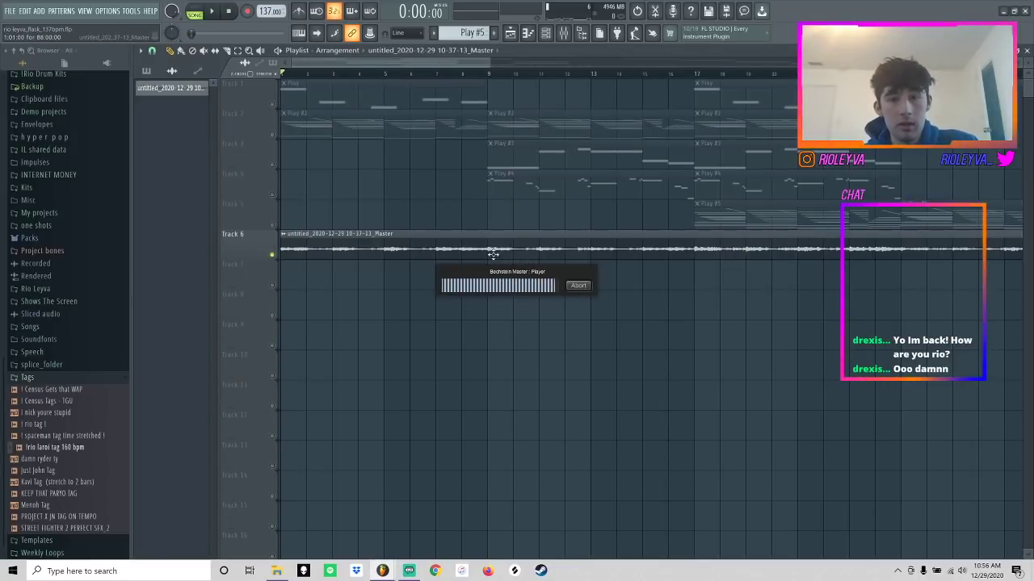
left_click(272, 255)
key("space")
left_click_drag(564, 68, 990, 68)
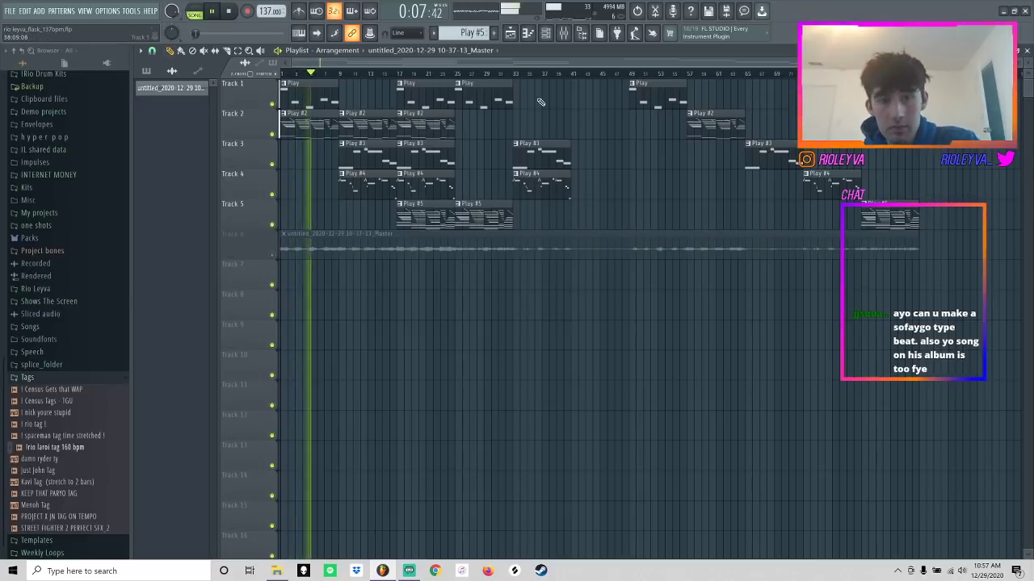
left_click(400, 74)
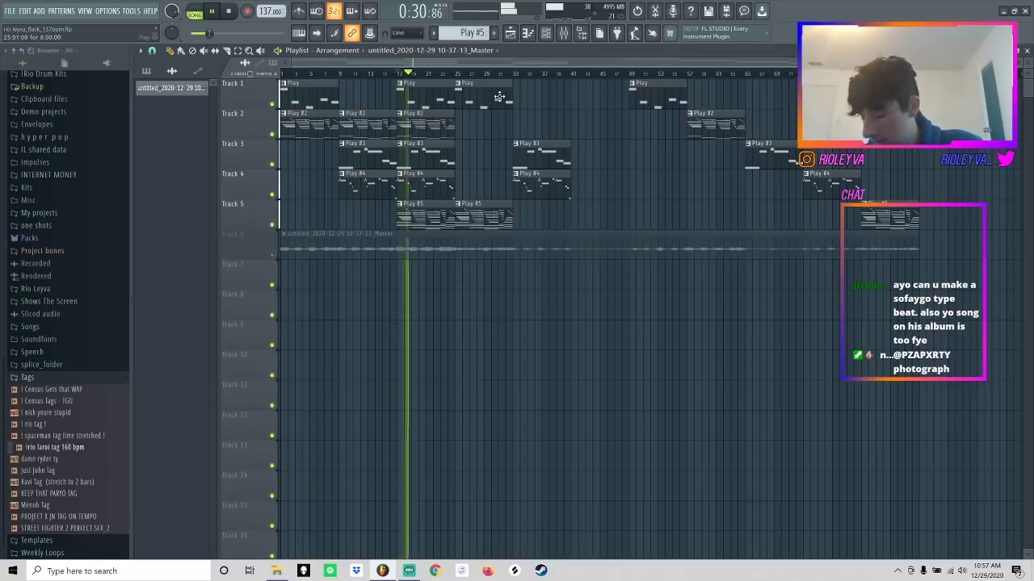
key("space")
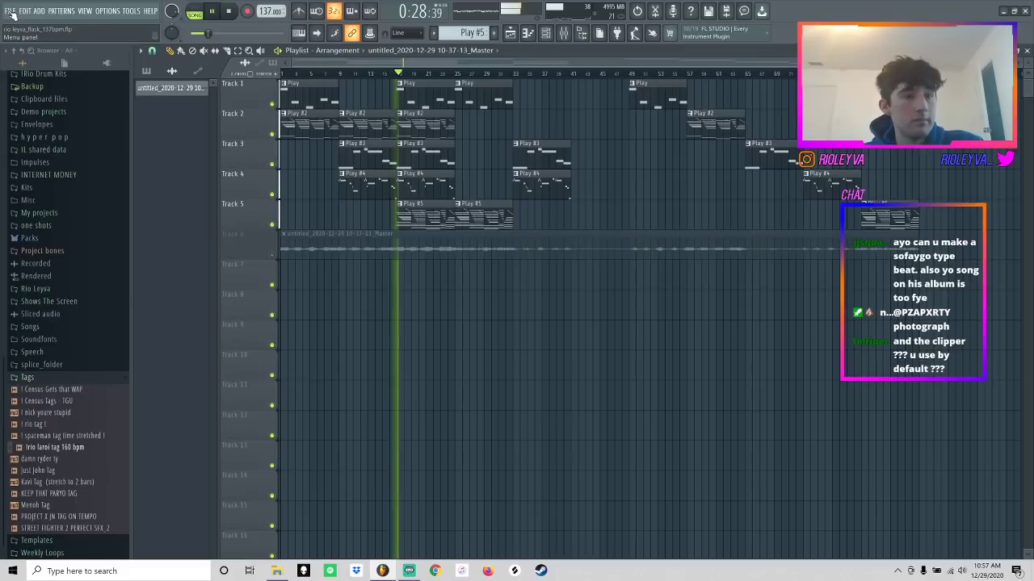
- Start a new default project without saving the changes, and set the playlist snap to Beat
left_click(10, 11)
left_click(22, 29)
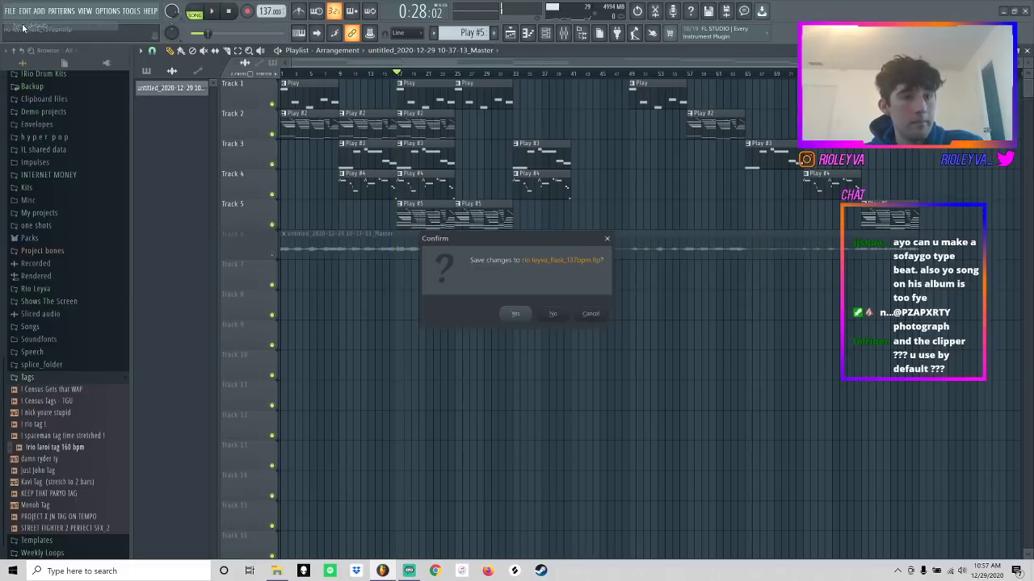
left_click(552, 313)
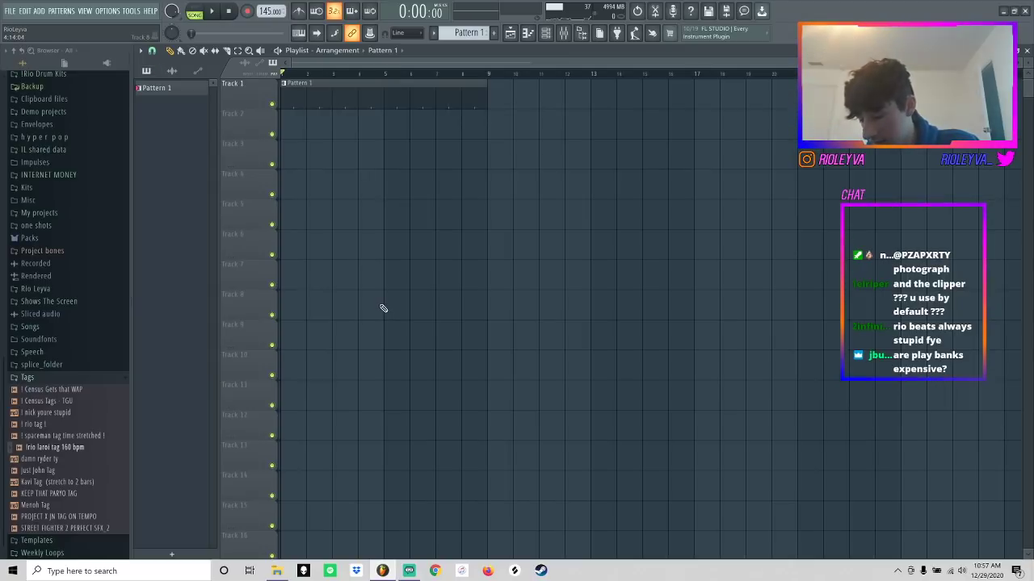
left_click(152, 51)
left_click(160, 189)
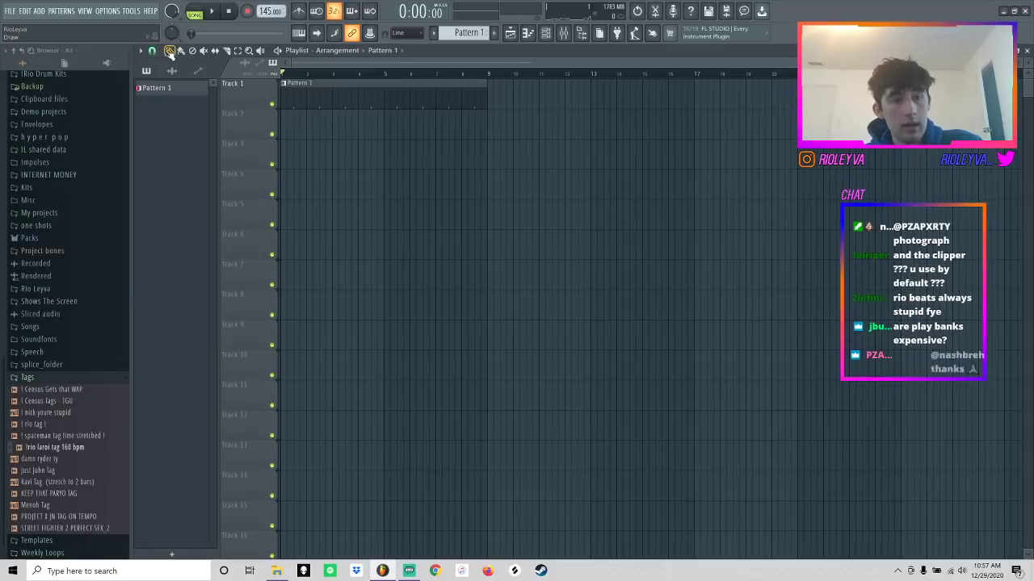
- Browse to the Unsorted folder under Rio Leyva, Melodies, and preview rio leyva_airforce_154bpm
left_click(40, 379)
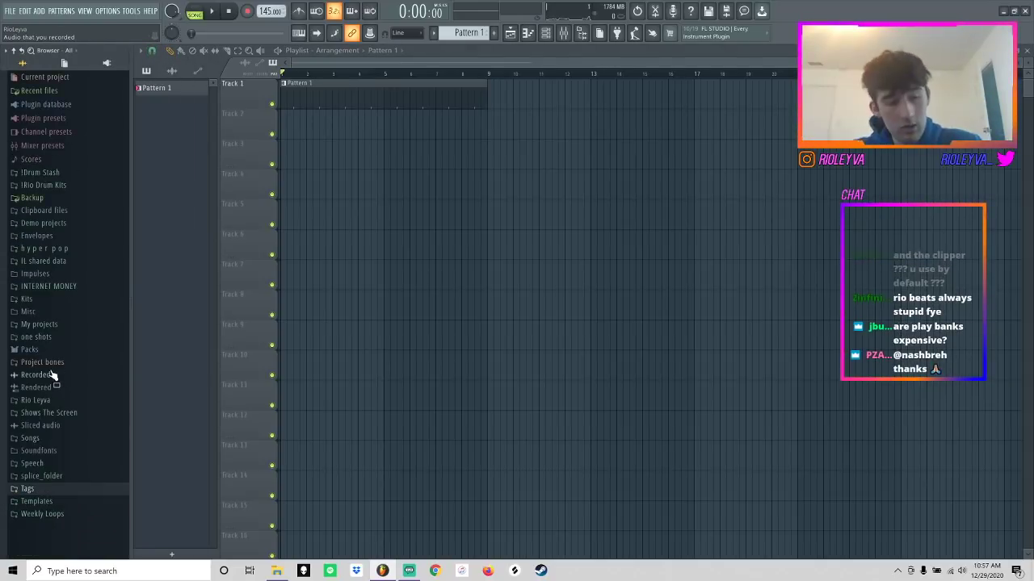
left_click(69, 401)
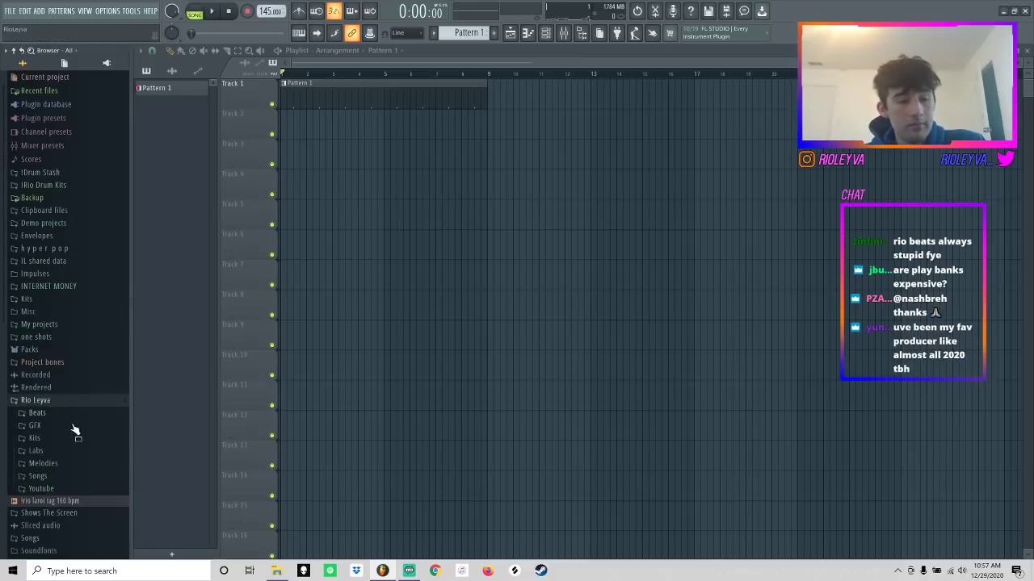
left_click(69, 463)
left_click(71, 478)
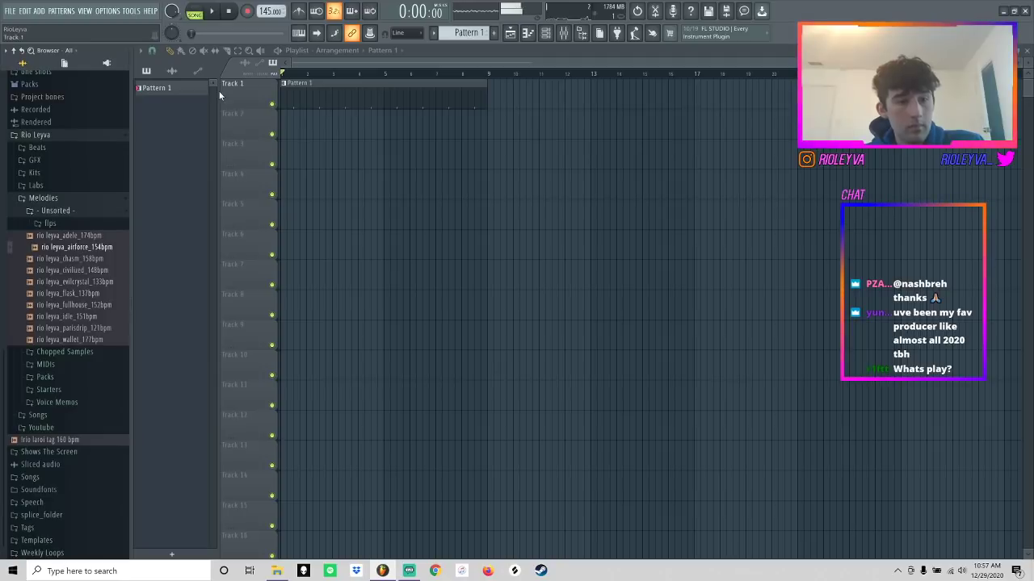
- Set the project tempo to 154 BPM and place the rio leyva_airforce_154bpm melody at the start of track 2
left_click_drag(262, 10, 262, 4)
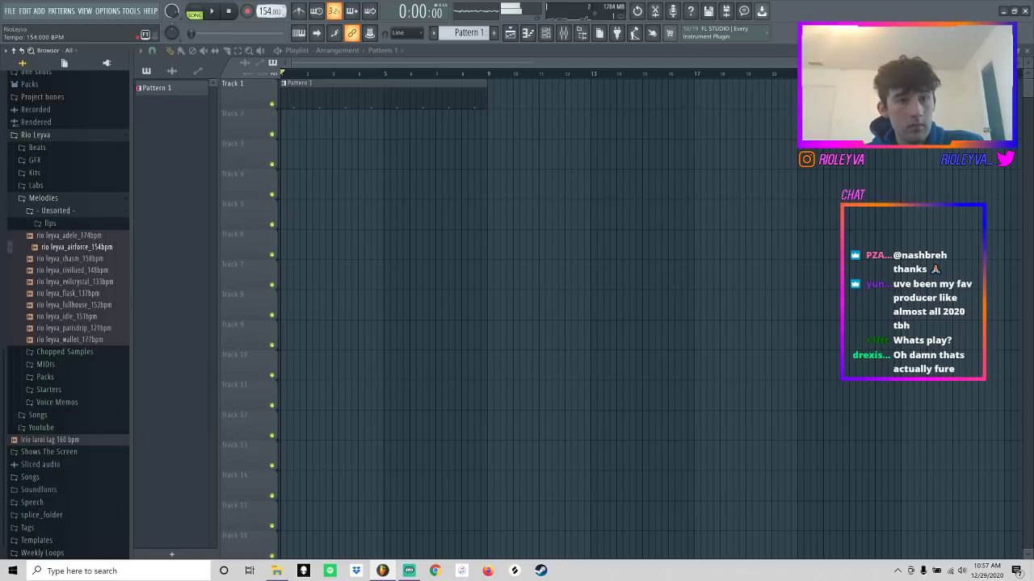
left_click_drag(87, 246, 366, 127)
left_click_drag(467, 63, 960, 63)
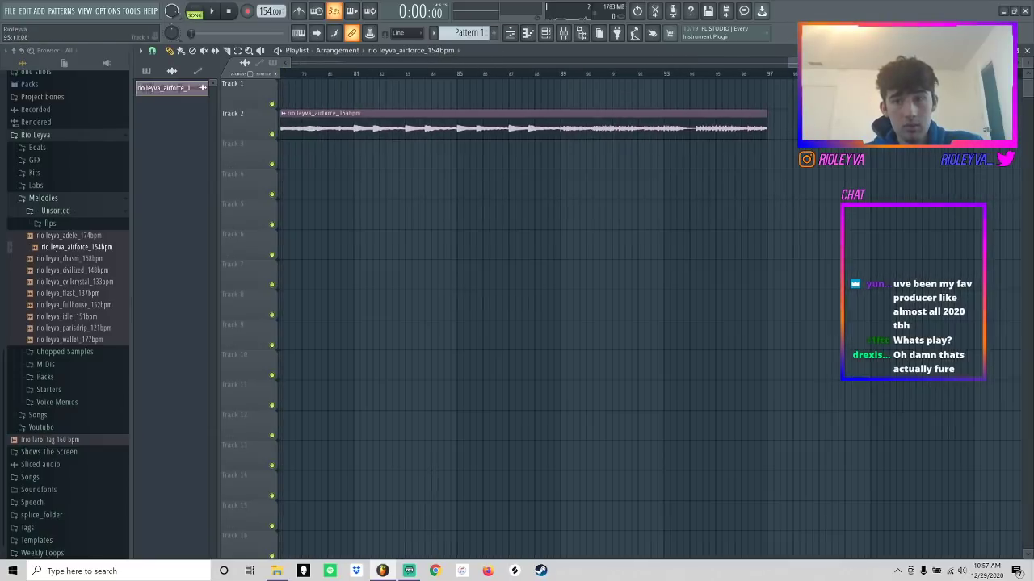
- Duplicate the Pattern 1 clip four times along track 1 so the copies reach bar 41
left_click_drag(790, 65, 289, 65)
left_click(317, 94, "ctrl")
key("ctrl+b")
key("ctrl+b")
key("ctrl+b")
key("ctrl+b")
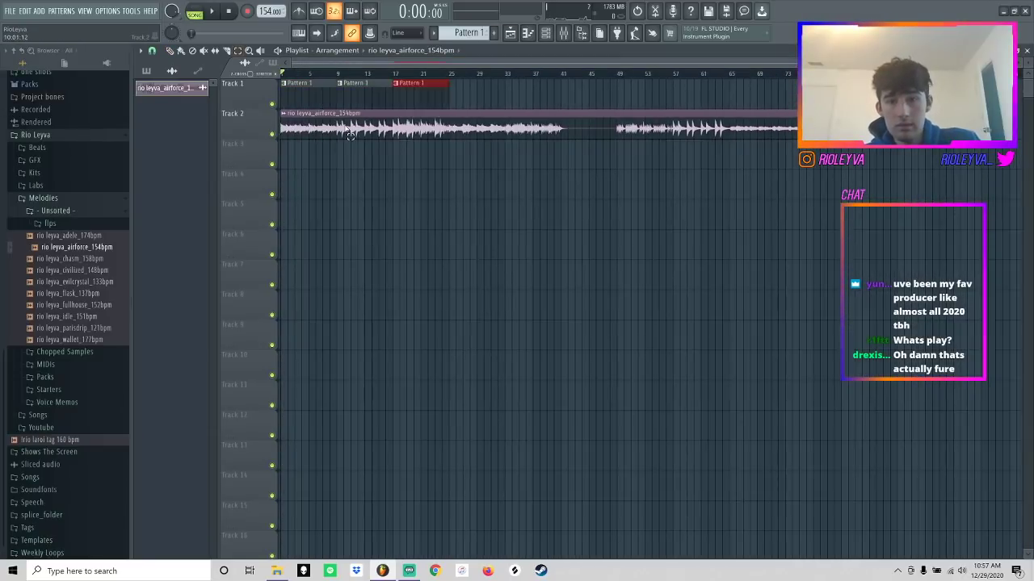
- Set the playlist snap to Bar, then slice the airforce melody at bar 41 and delete the remainder
left_click(153, 53)
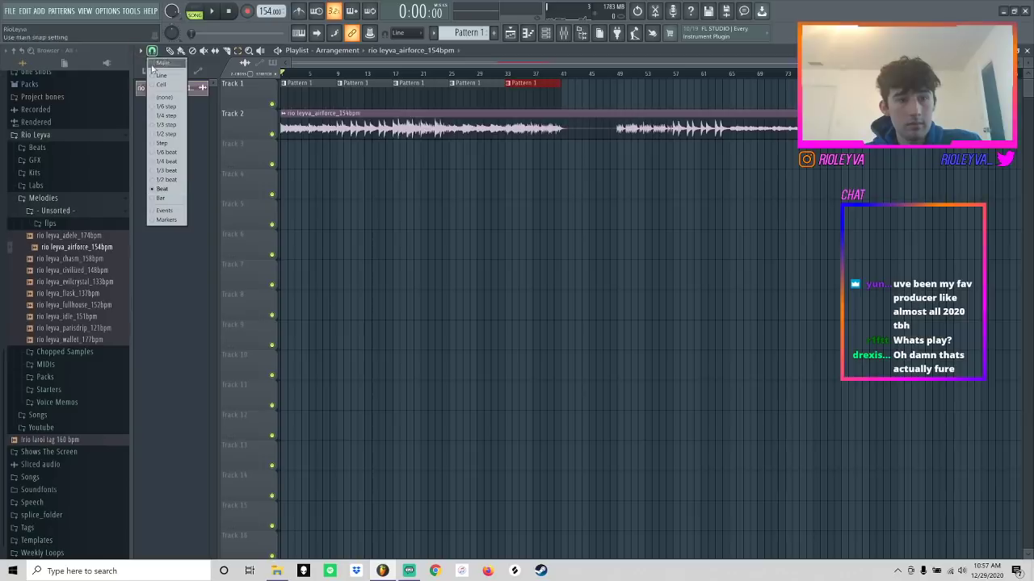
left_click(172, 201)
key("c")
left_click(567, 131)
right_click(575, 131)
- Play the song and lower the fader of the airforce melody's mixer track
left_click(546, 33)
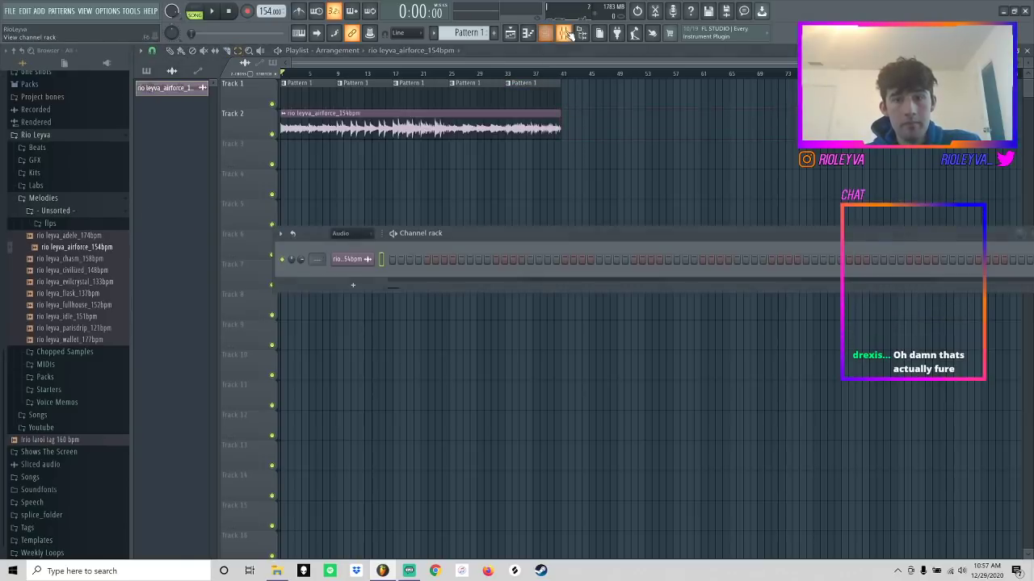
left_click(564, 33)
left_click(203, 184)
key("space")
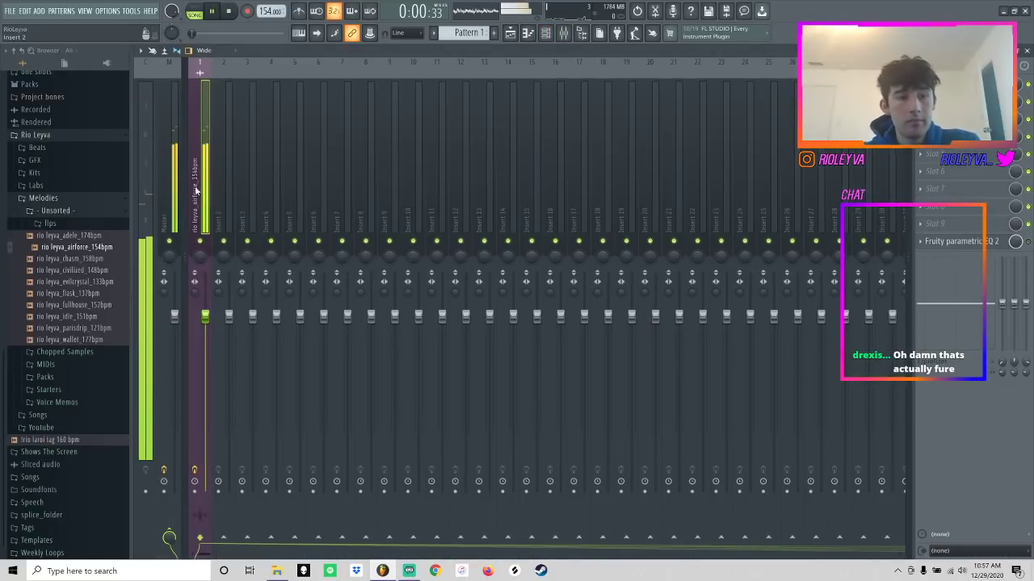
left_click_drag(205, 321, 205, 362)
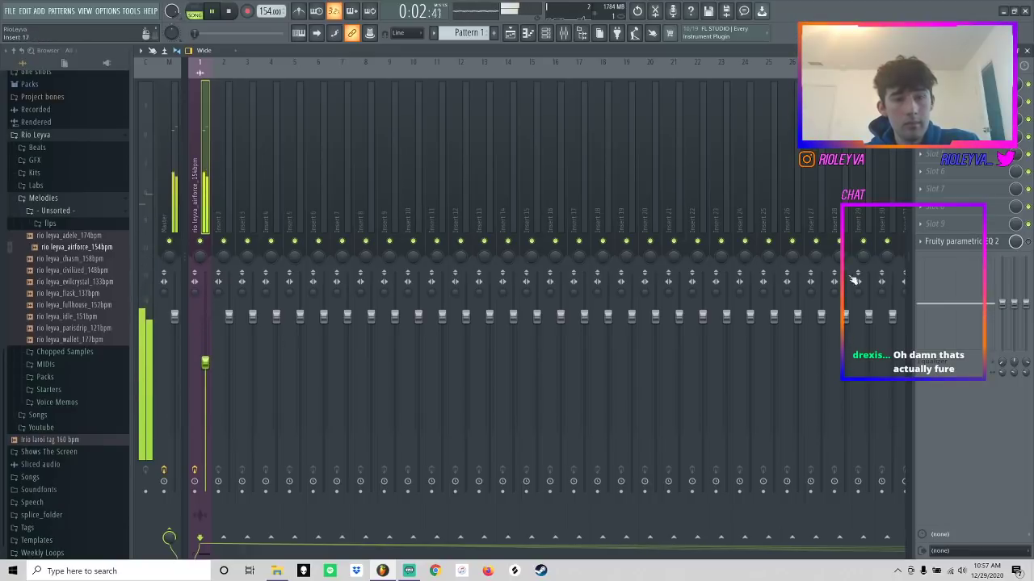
- Enable Fruity parametric EQ 2 on the airforce melody's mixer track and open the plugin
left_click(1028, 242)
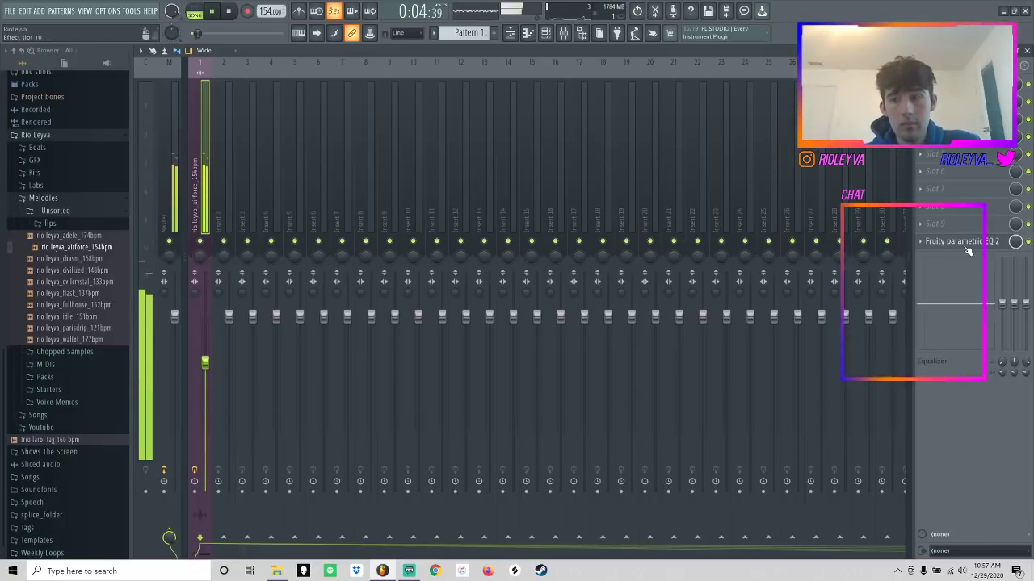
left_click(967, 245)
left_click(206, 100)
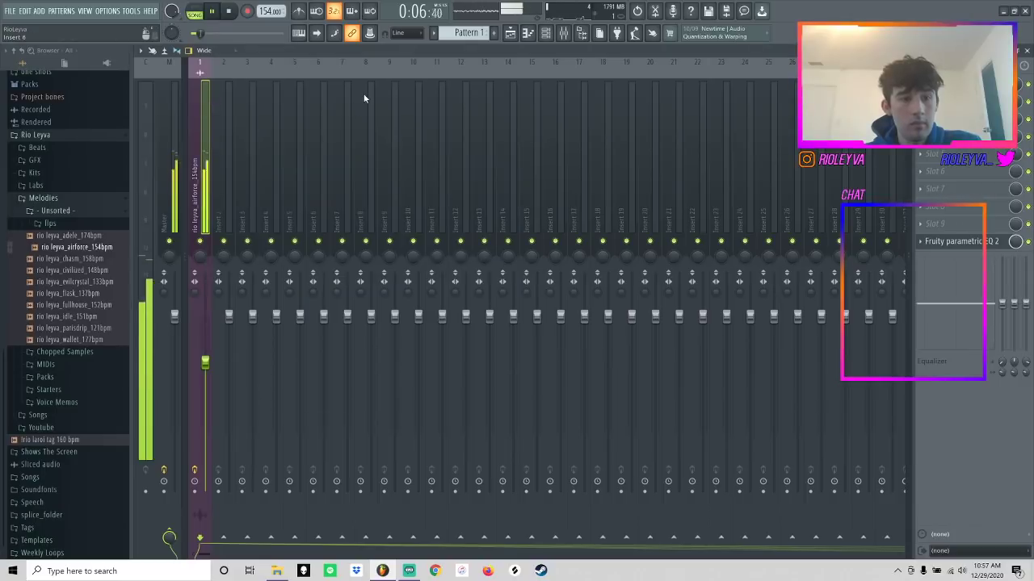
- Stop playback and set the airforce melody's time-stretching mode to Stretch with a pitch shift of +142 cents
left_click(509, 32)
key("space")
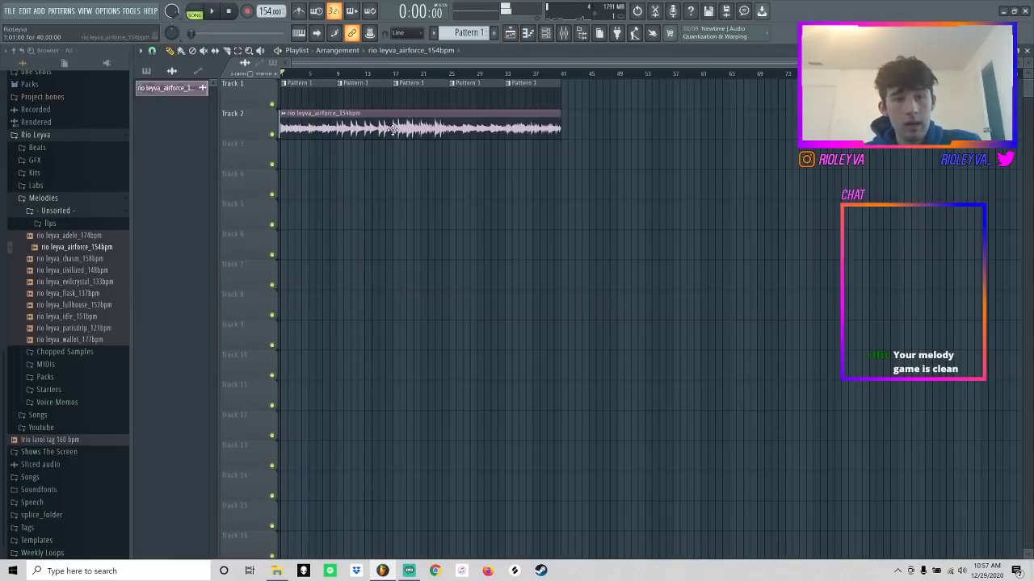
double_click(416, 114)
left_click(399, 131)
left_click(392, 160)
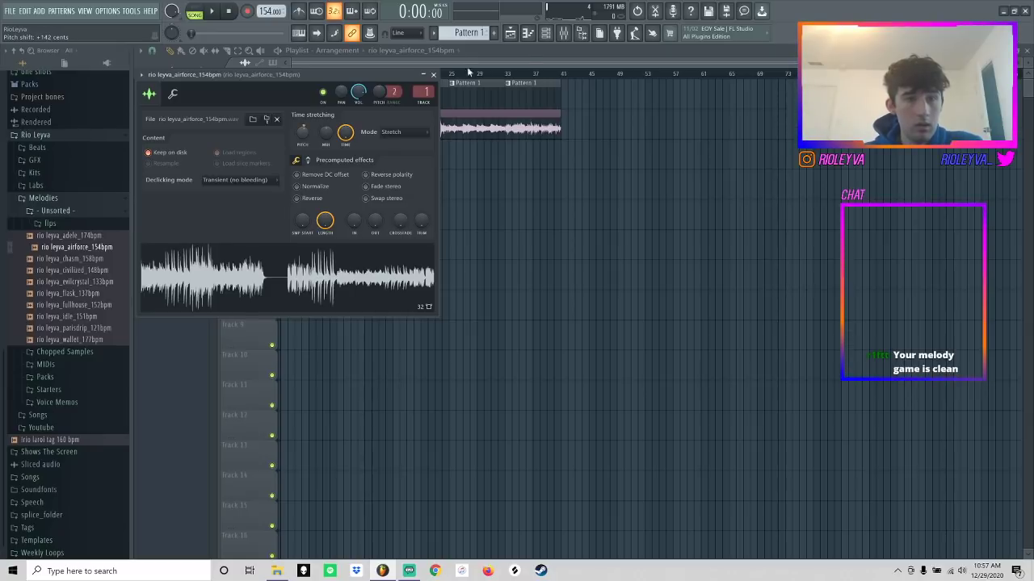
- Load ShaperBox 2 on the airforce melody's mixer track and add its Time shaper with the Half-time preset
left_click(563, 32)
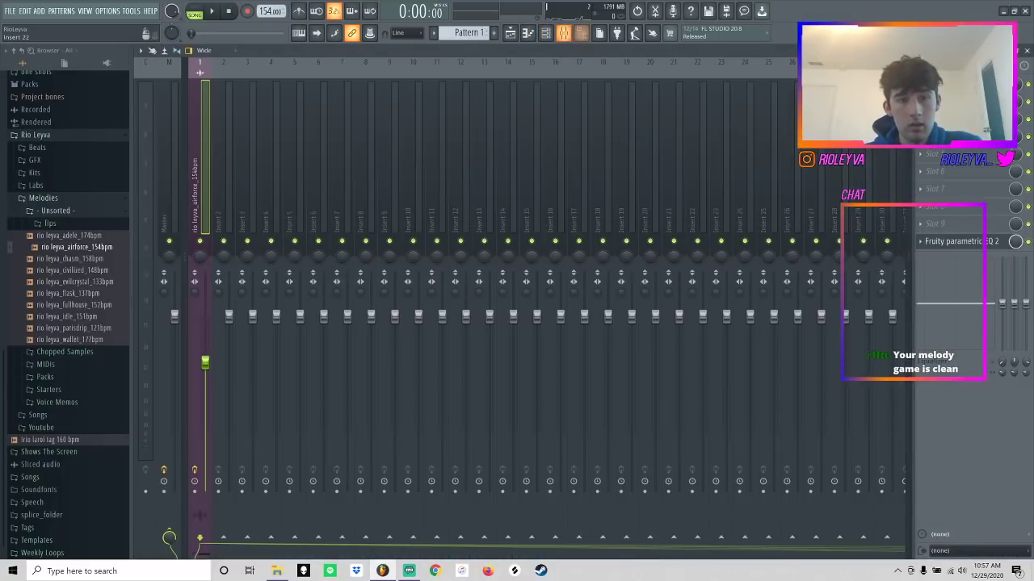
left_click(915, 198)
left_click(867, 345)
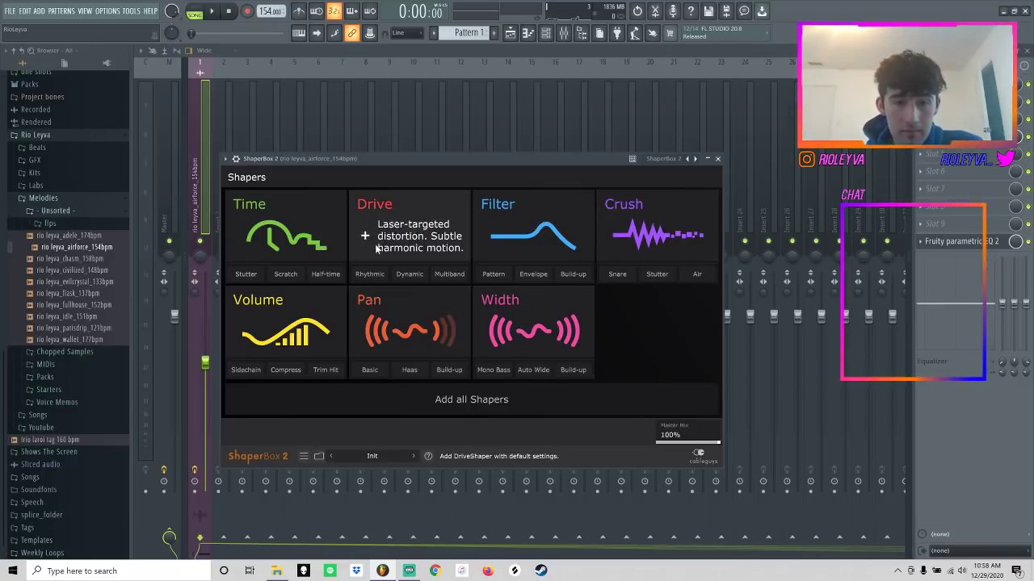
left_click(321, 273)
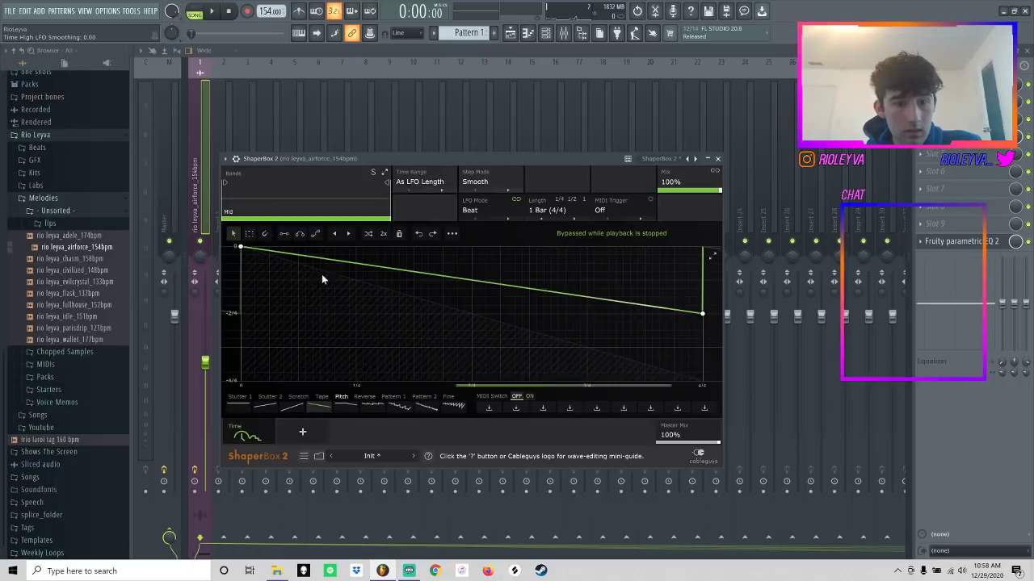
- Try the Multipitch down pattern in the Time shaper with its dips after the first beat flattened to zero
key("space")
left_click(376, 405)
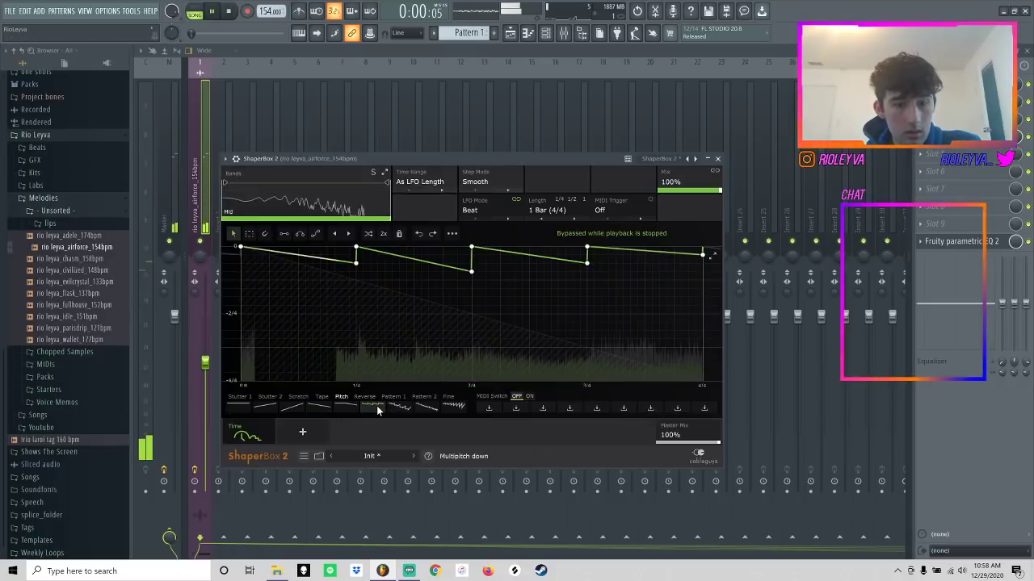
double_click(472, 271)
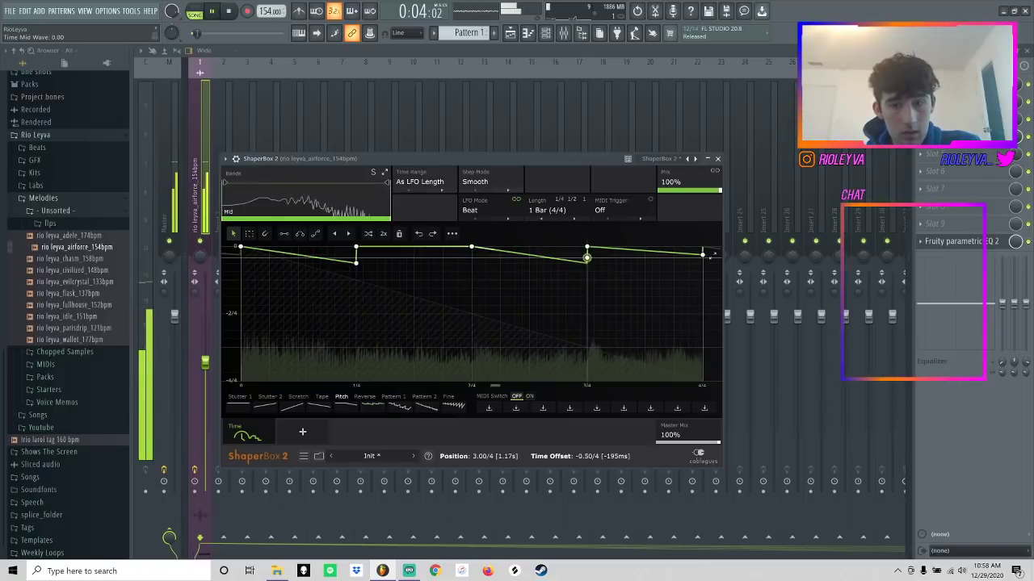
double_click(586, 263)
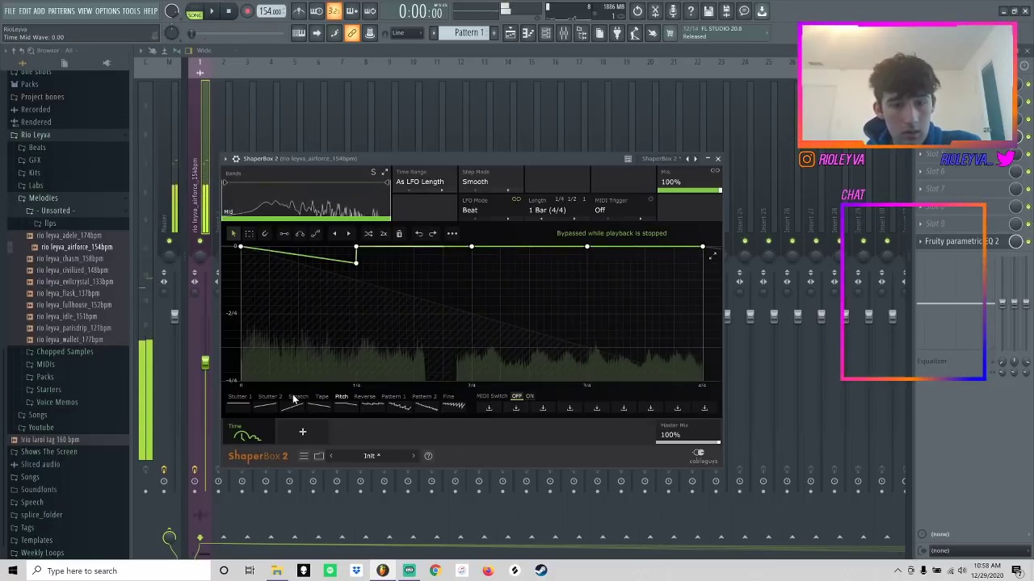
key("space")
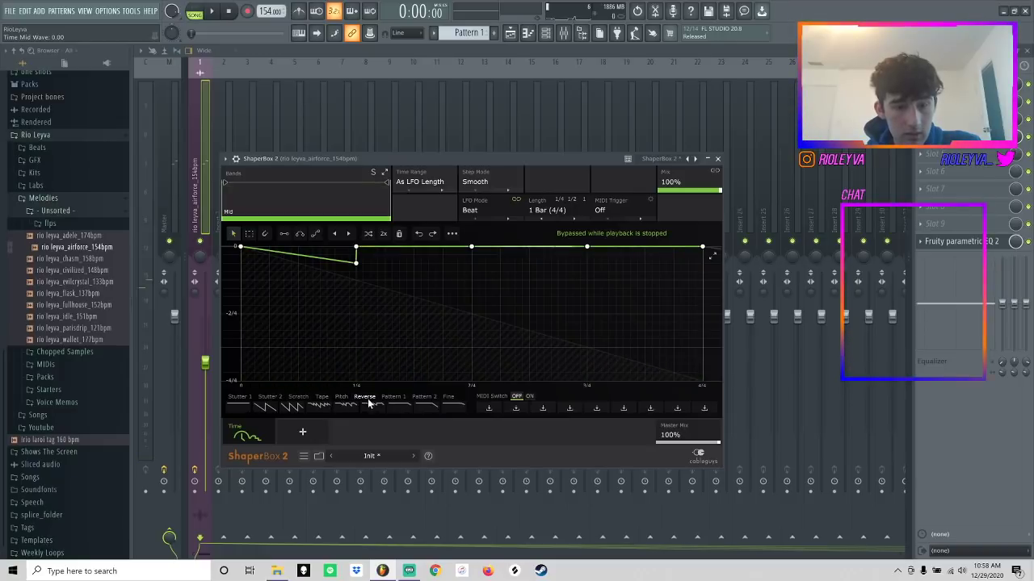
- Try a two-dip Reverse pattern during playback, flattening the first dip and starting the last one earlier
left_click(371, 407)
key("space")
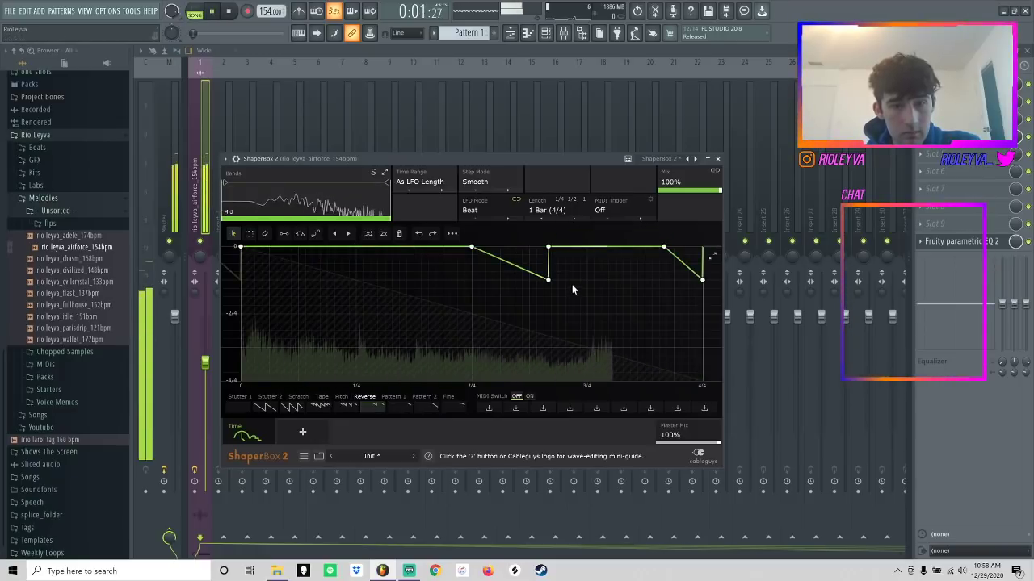
left_click_drag(548, 280, 550, 254)
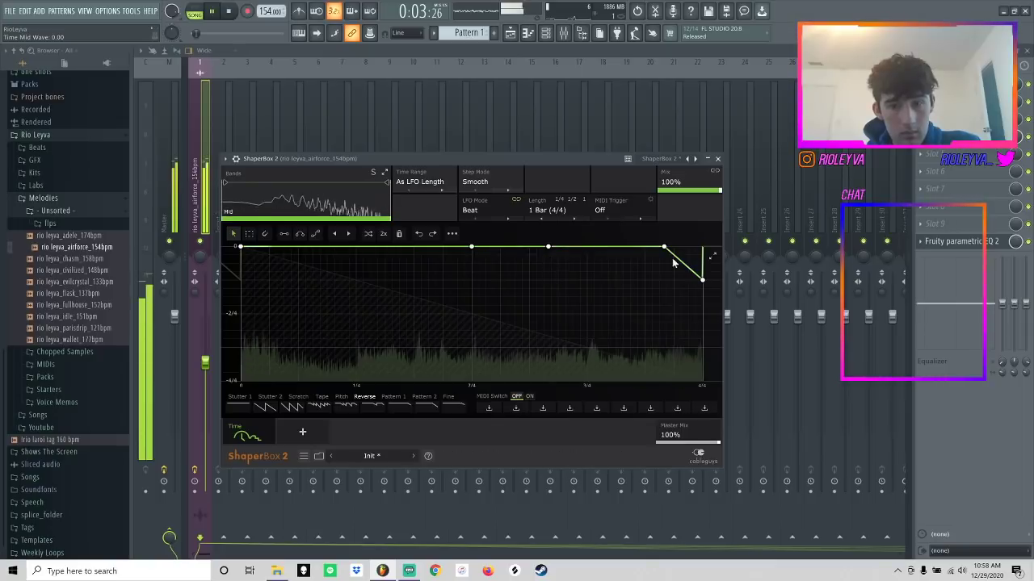
mouse_move(664, 246)
left_mouse_down()
mouse_move(622, 246)
mouse_move(644, 247)
left_mouse_up()
key("space")
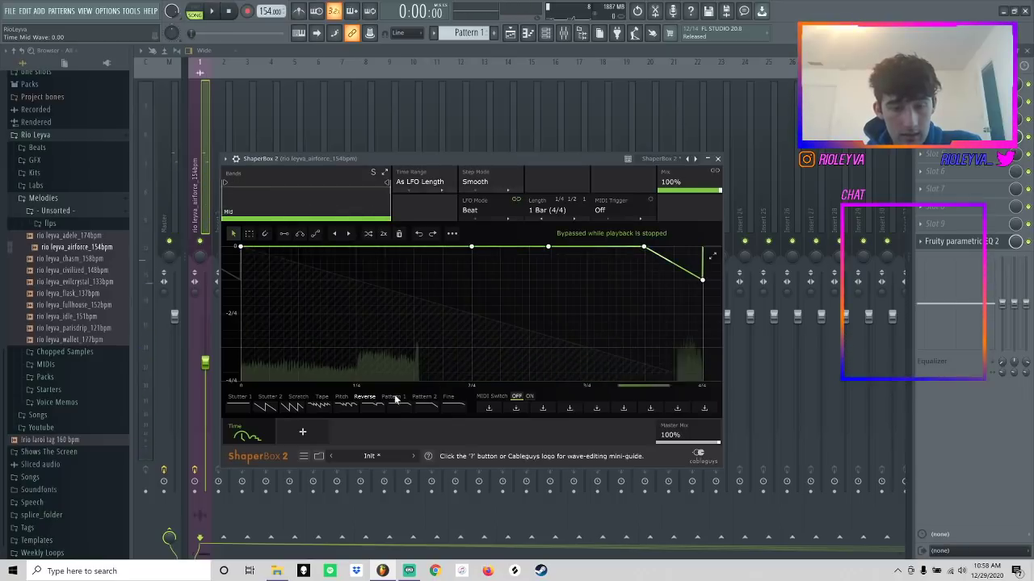
- Apply the Reverse pattern that dips only on the last beat, play it, and close ShaperBox 2
left_click(428, 409)
key("space")
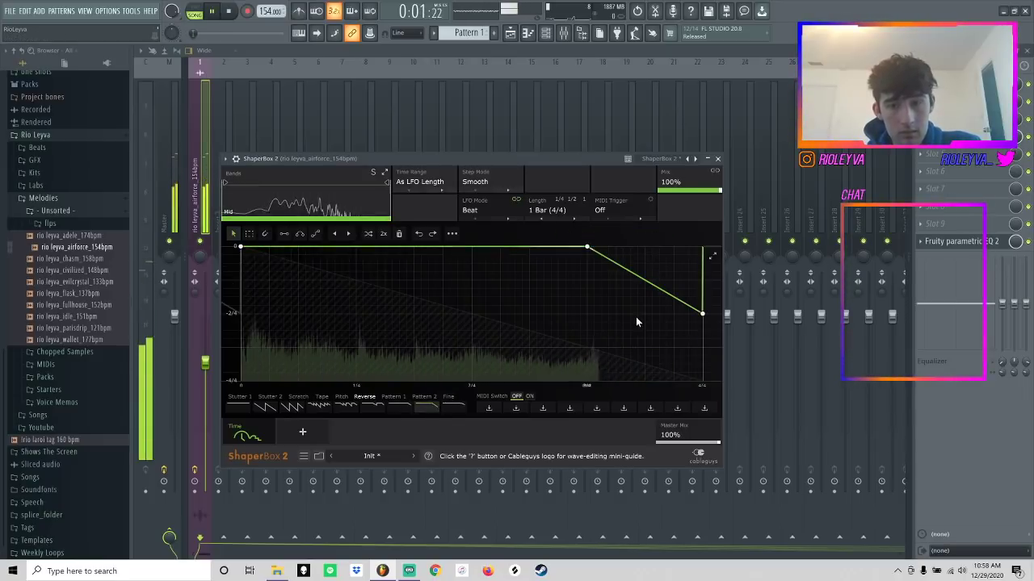
left_click(718, 158)
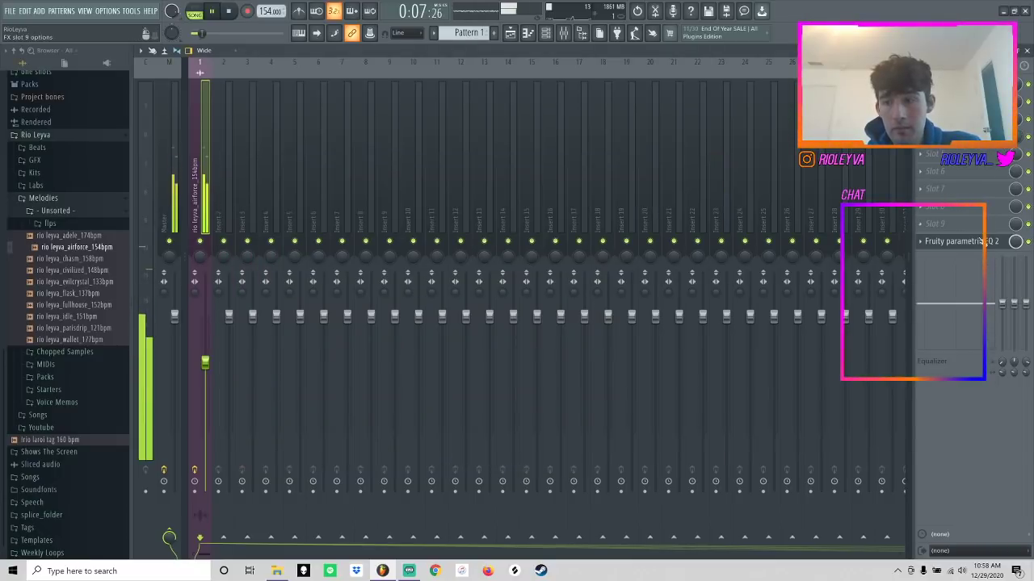
- Show the channel rack and set its display filter to All
left_click(545, 32)
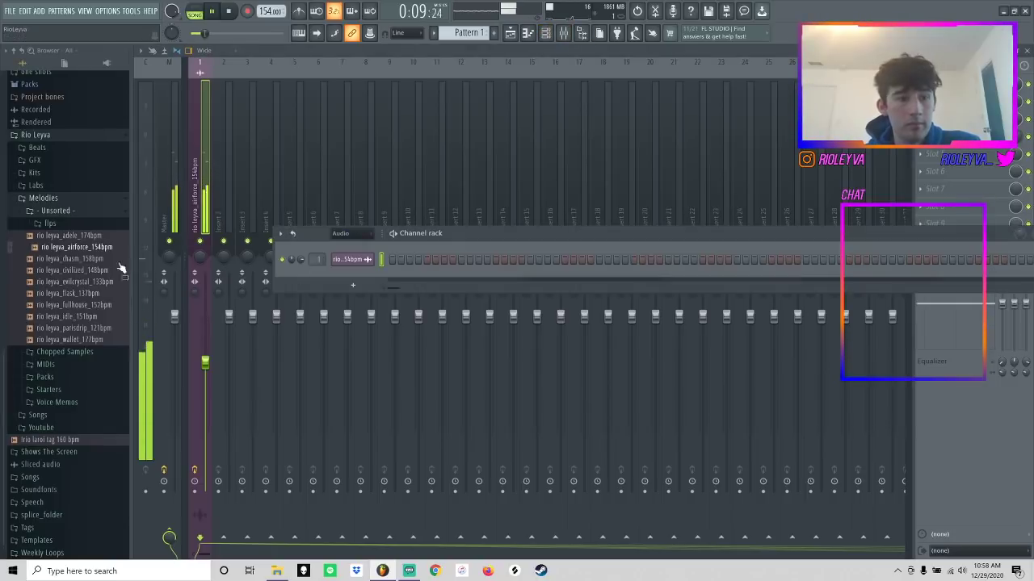
scroll(117, 263, "up", 7)
left_click(340, 234)
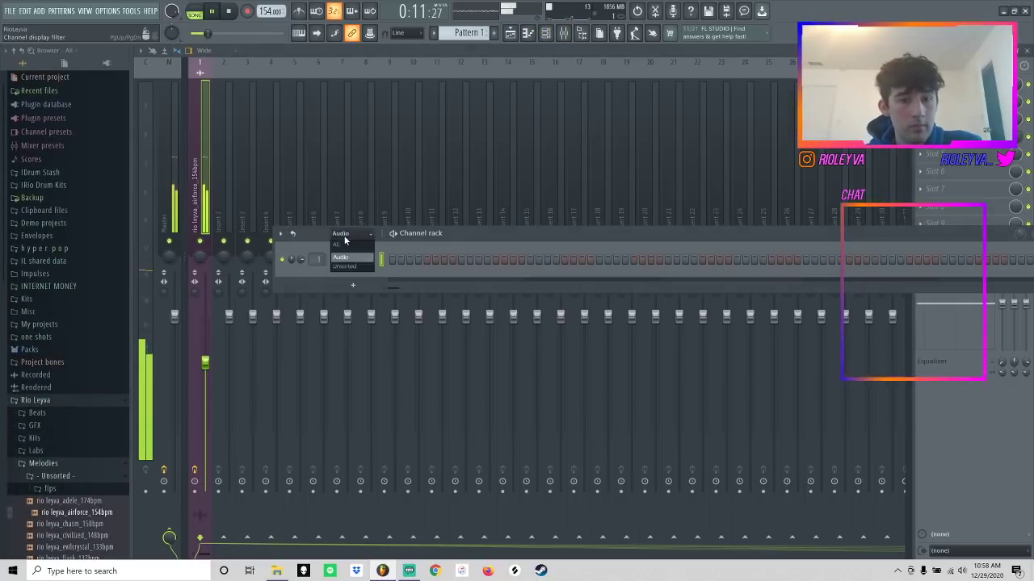
left_click(342, 239)
- Load rio - lil clap from the !Rio Leyva - 10k Drumkit claps folder onto the unnamed channel with the existing steps
scroll(97, 375, "down", 7)
scroll(54, 242, "up", 4)
scroll(57, 249, "down", 4)
left_click(63, 198)
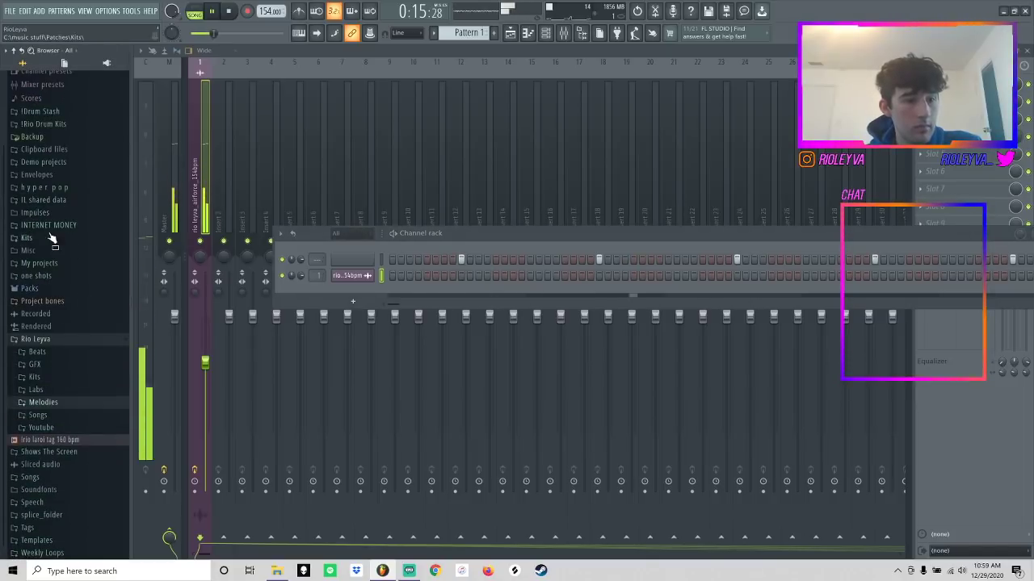
left_click(44, 123)
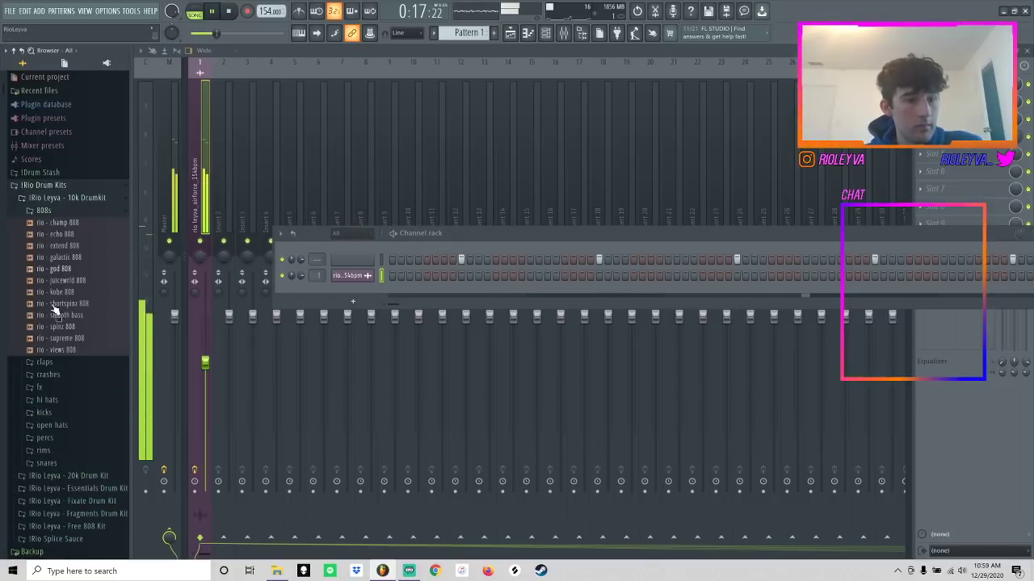
left_click(44, 363)
key("space")
left_click(50, 280)
left_click_drag(233, 255, 360, 263)
left_click(1028, 233)
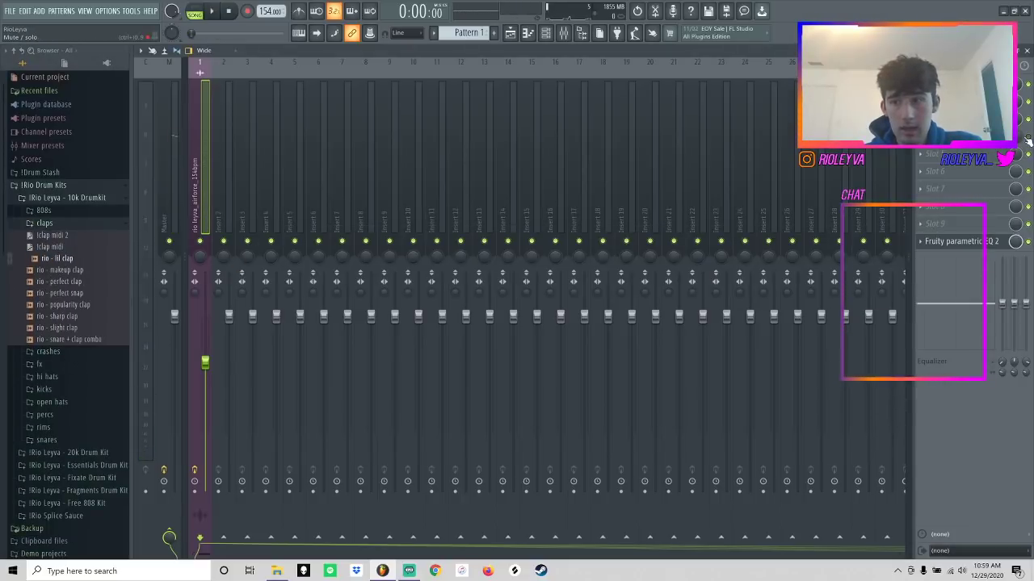
- Add rio - escape hi hat from the hi hats folder as a new channel and fill each 2 steps
key("space")
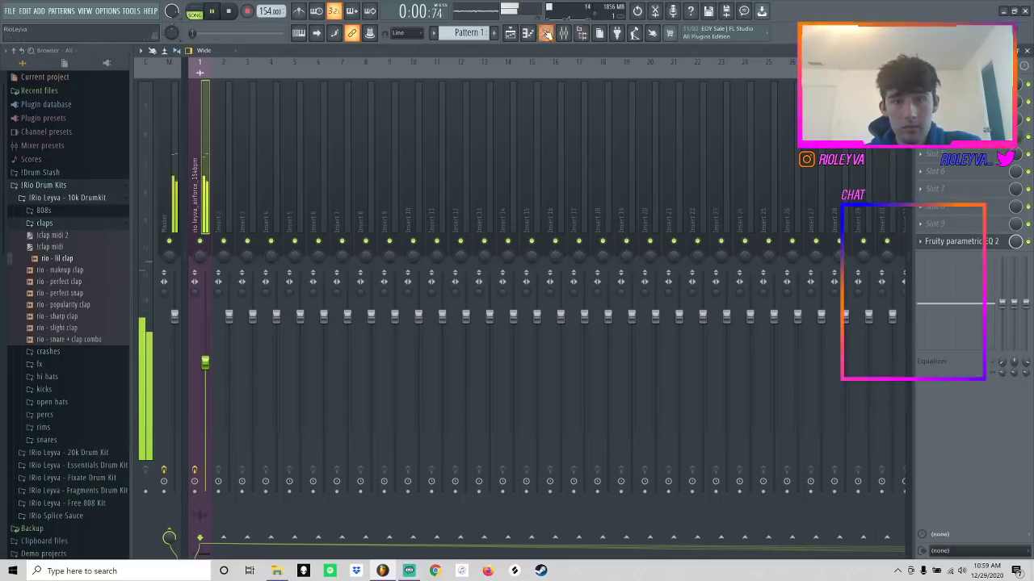
left_click(547, 34)
left_click(546, 33)
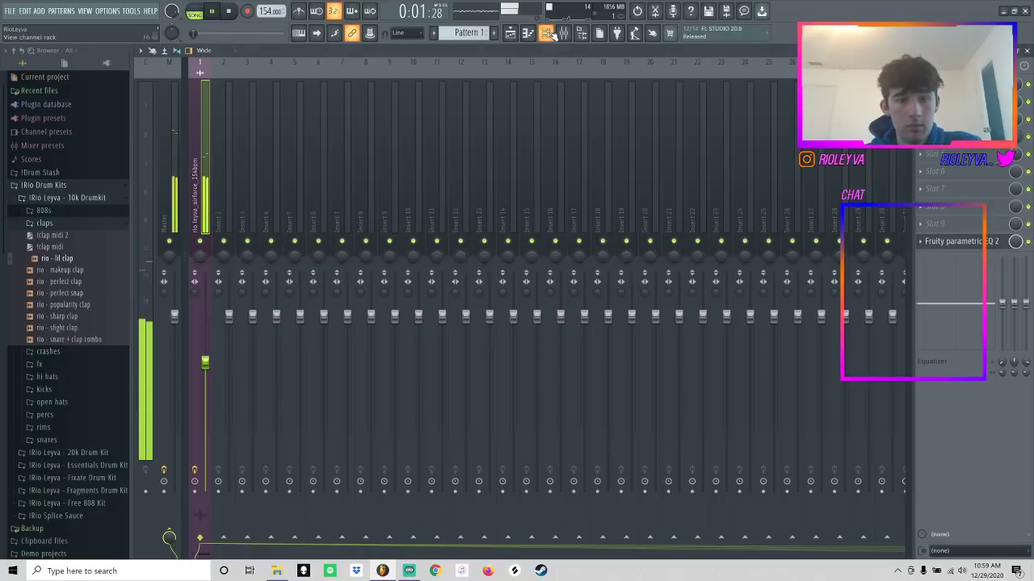
left_click(546, 33)
left_click(52, 377)
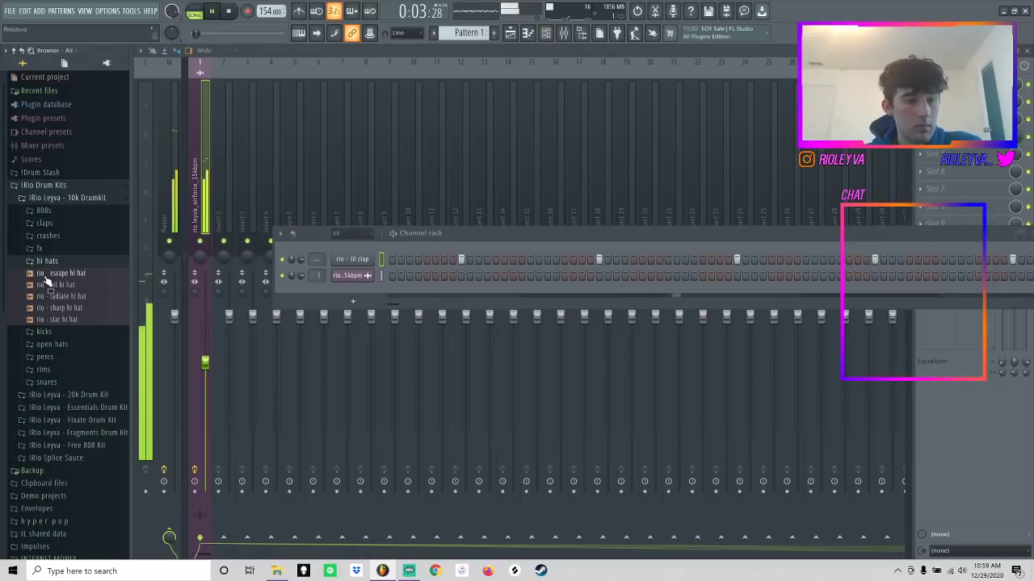
left_click_drag(386, 293, 362, 293)
right_click(362, 292)
right_click(396, 292)
left_click(494, 323)
key("space")
left_click(546, 34)
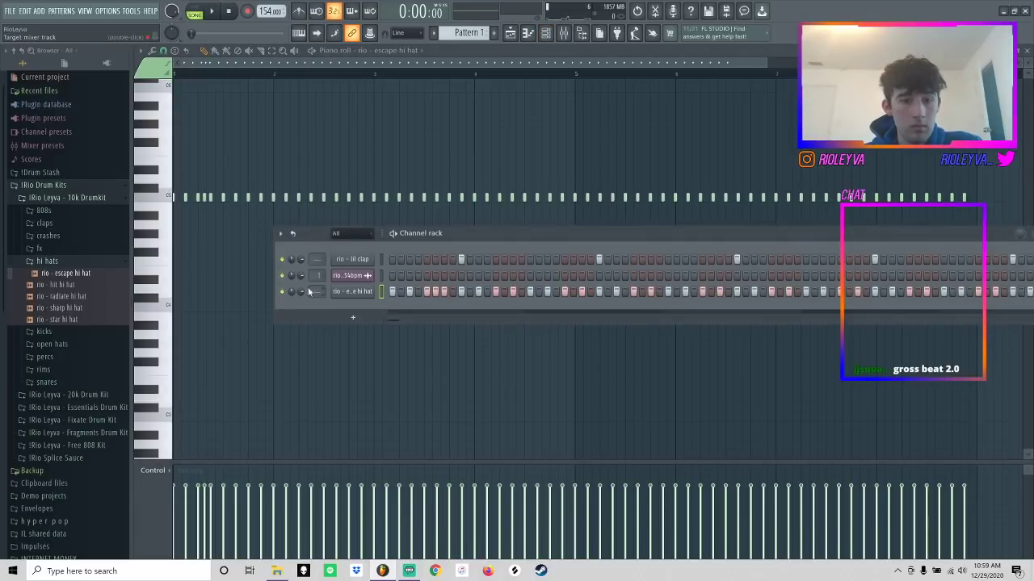
- Open the piano roll of the rio - escape hi hat channel and stop playback
right_click(365, 293)
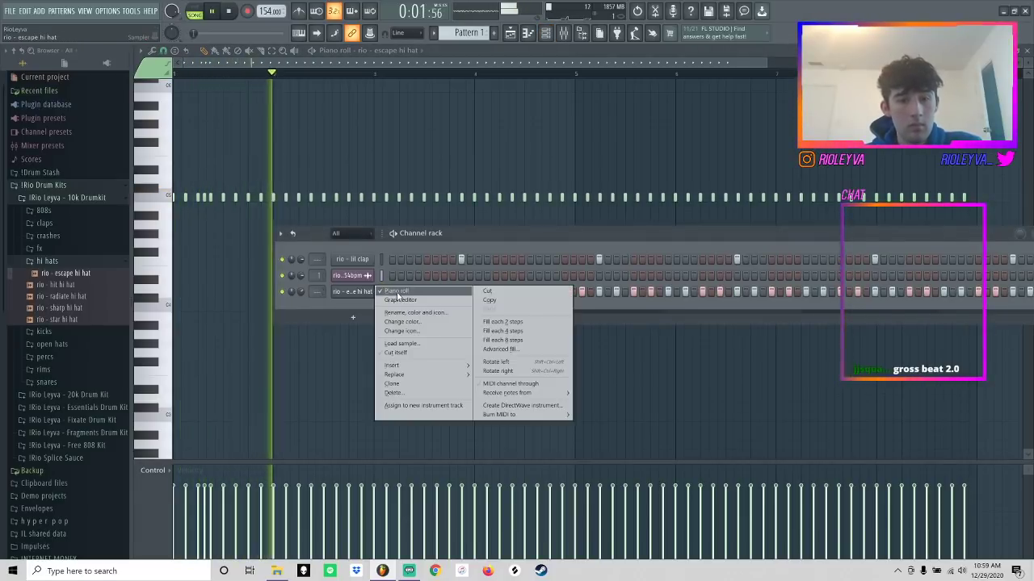
left_click(387, 292)
right_click(369, 291)
left_click(390, 290)
scroll(429, 134, "down", 5)
key("space")
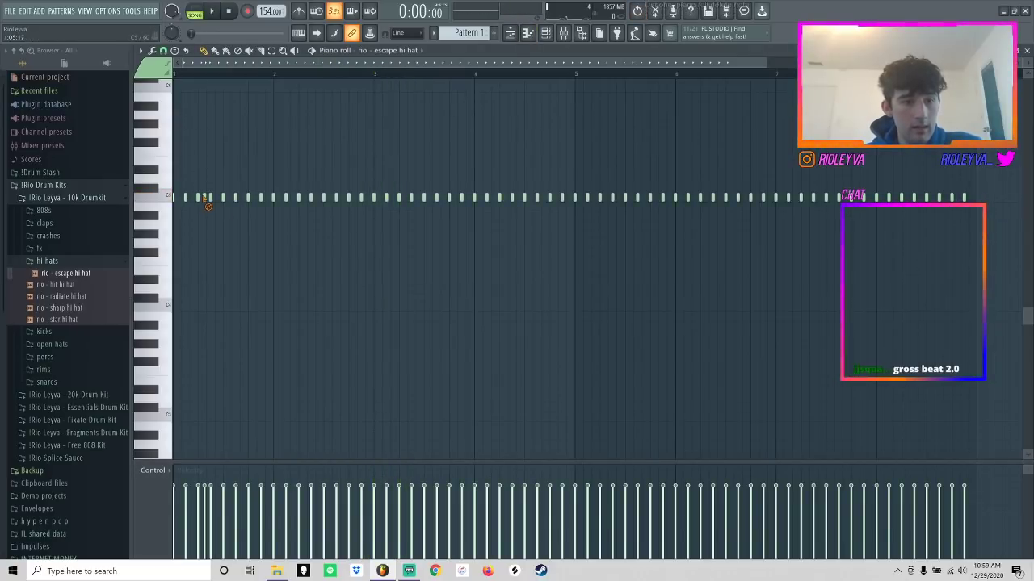
- Change the piano roll snap and paint a fast hi-hat roll on beat 2 of bar 1
left_click(163, 50)
left_click(167, 146)
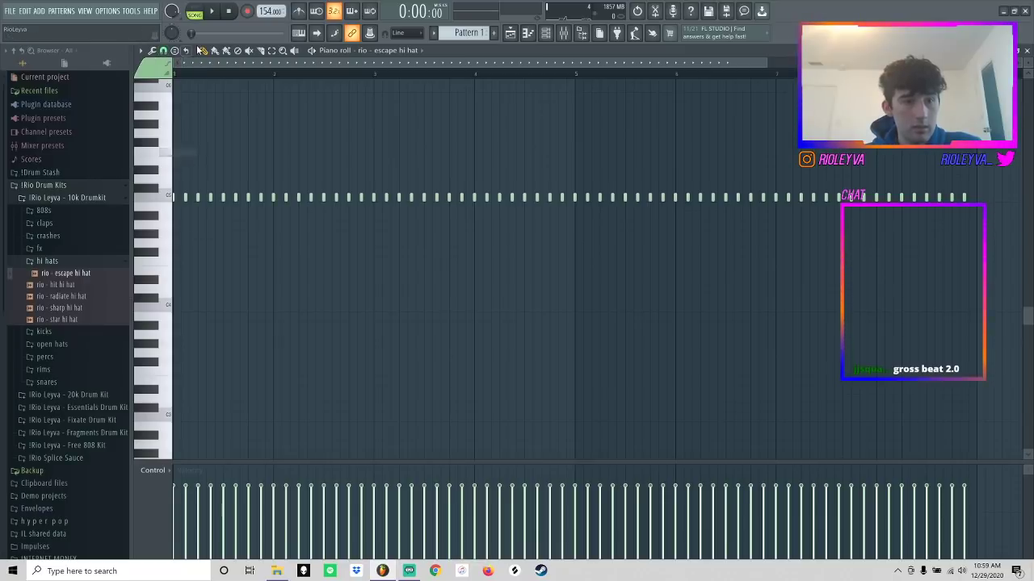
key("space")
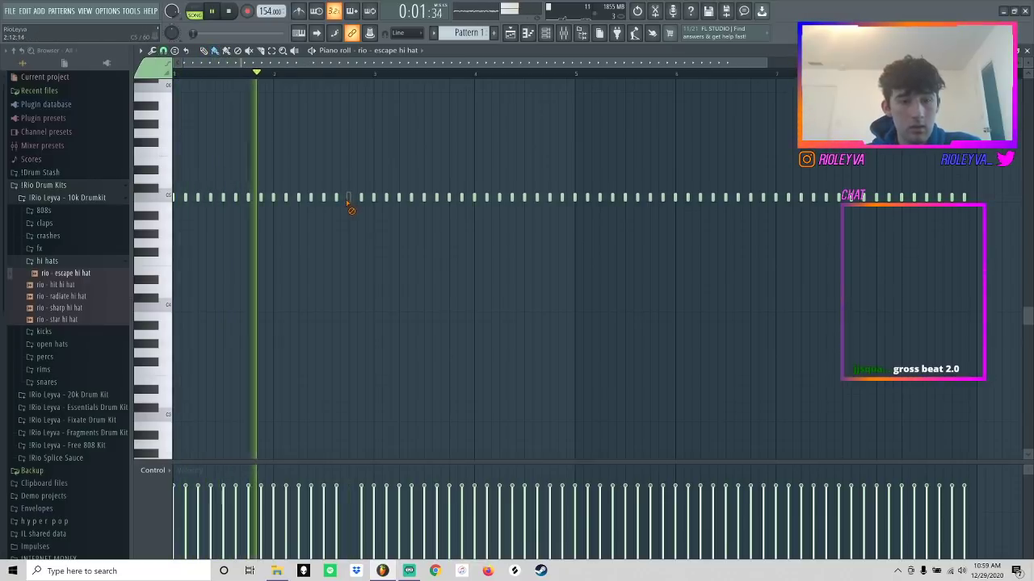
key("space")
left_click_drag(200, 198, 209, 198)
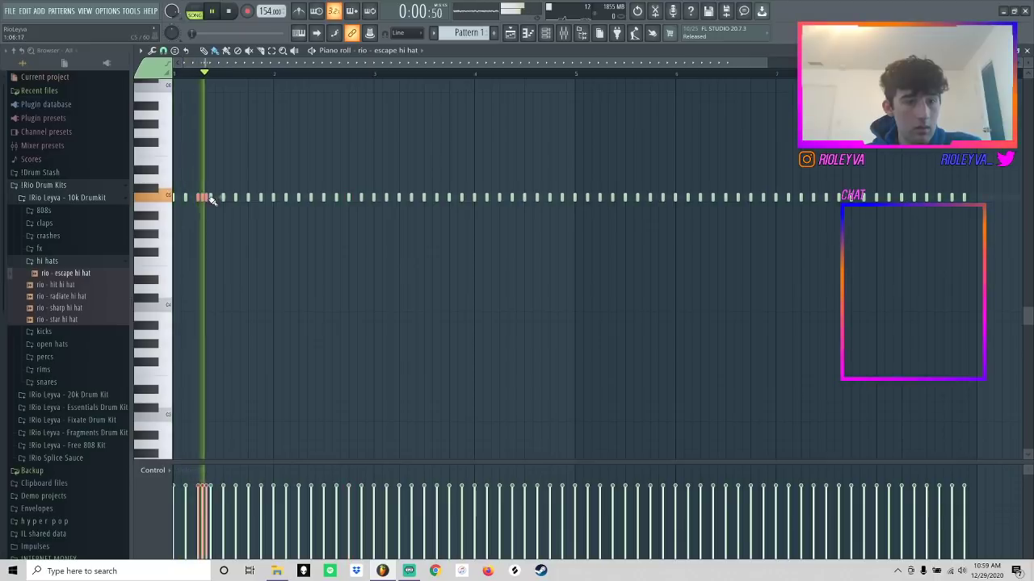
- Add three hi-hat notes two semitones below C5 across bar 3 and paint a fast C5 roll at the end of bar 4
left_click(373, 216)
left_click(411, 216)
left_click(449, 216)
left_click_drag(551, 198, 574, 203)
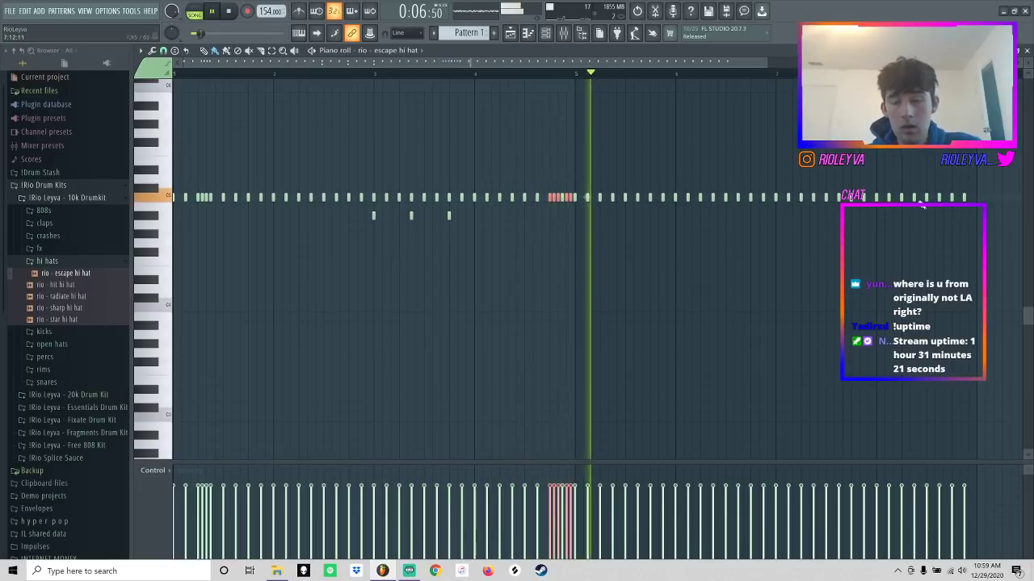
- Delete the hi-hat notes from bar 5 onward and duplicate the first four bars into bars 5 to 8
left_click_drag(987, 228, 576, 117)
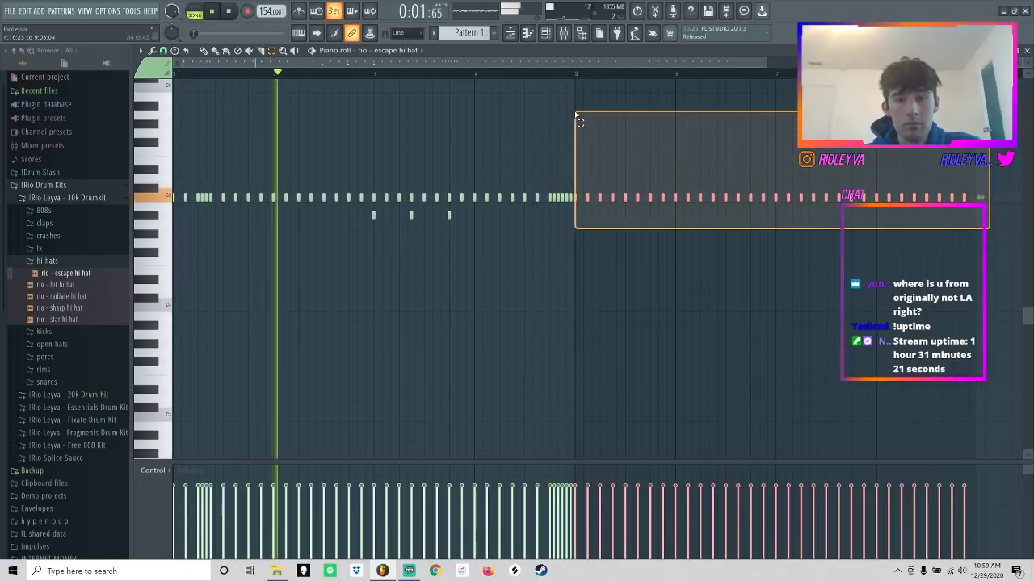
key("Delete")
left_click_drag(60, 84, 122, 81)
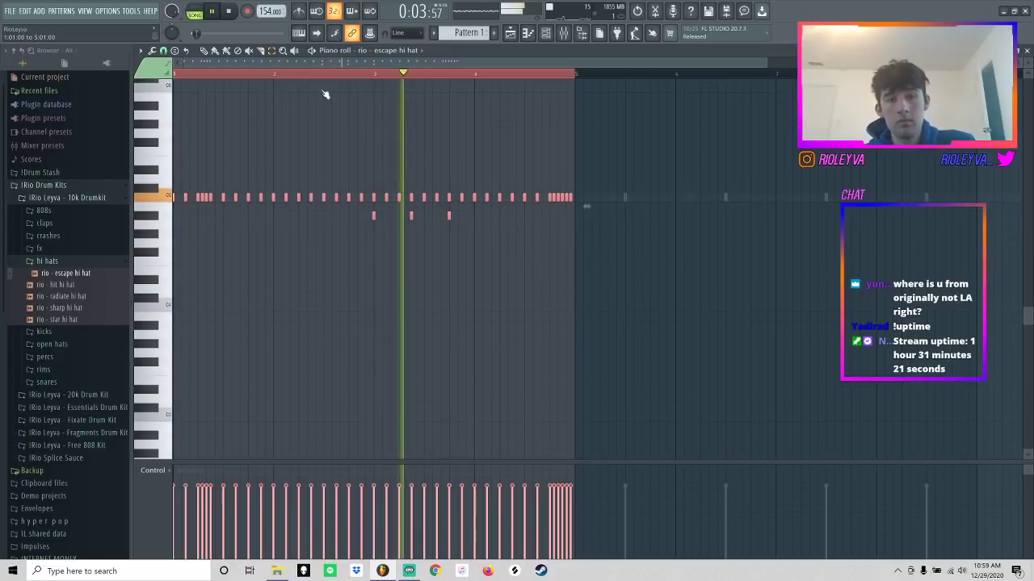
key("ctrl+b")
left_click(623, 83)
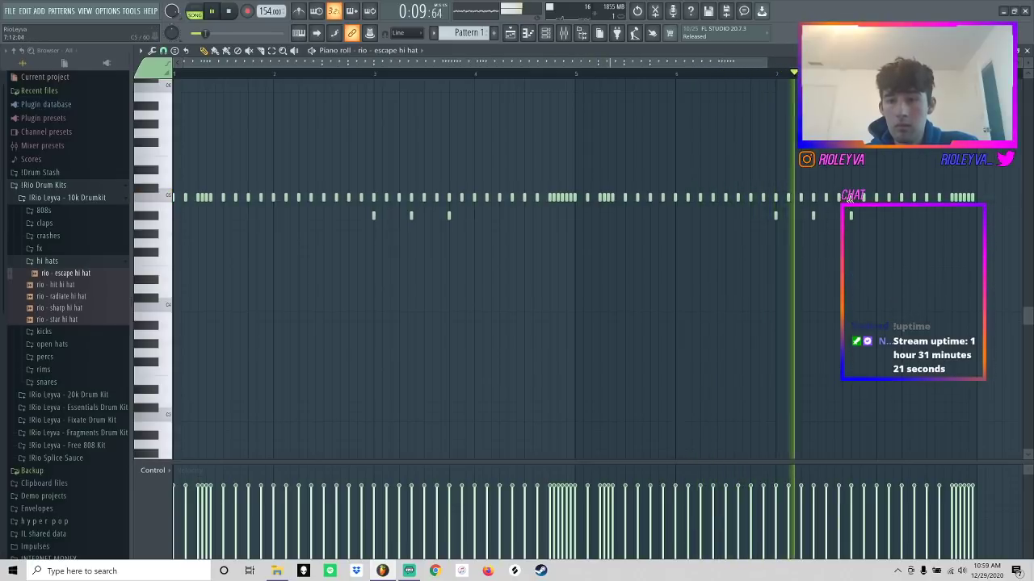
- Add a fast C5 hi-hat roll on beat 2 of bar 7 and play the song
key("space")
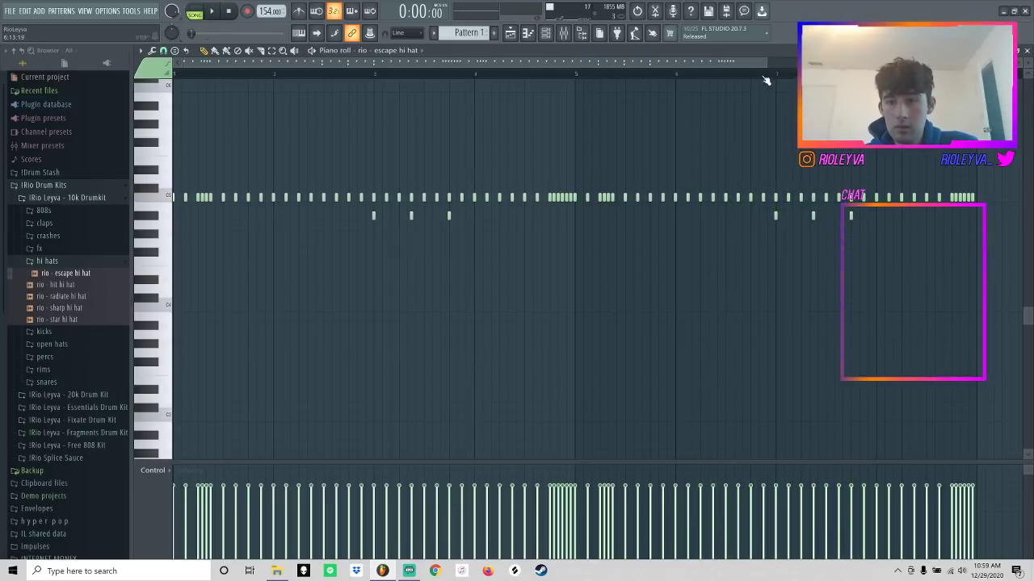
key("space")
right_click(801, 197)
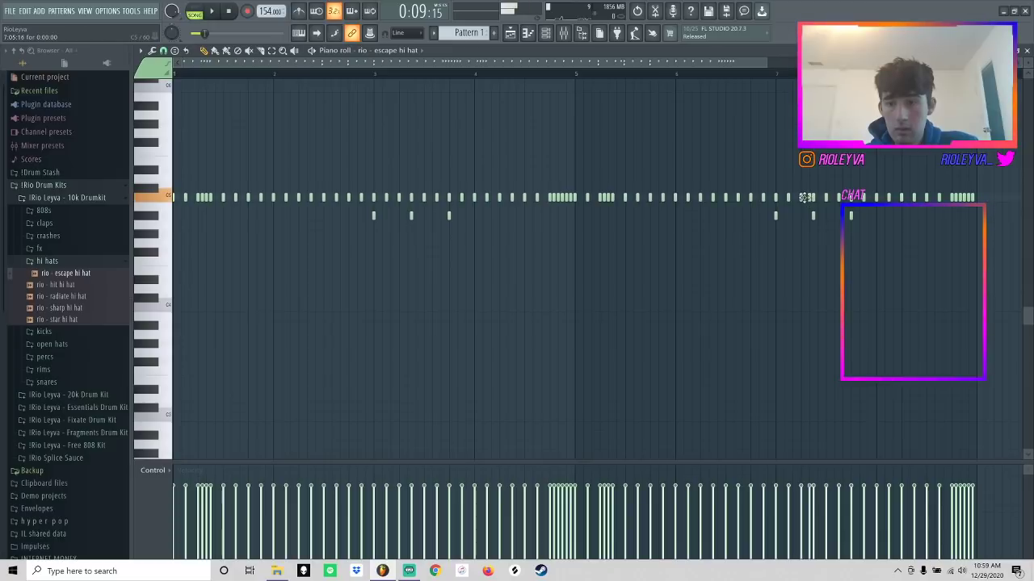
key("space")
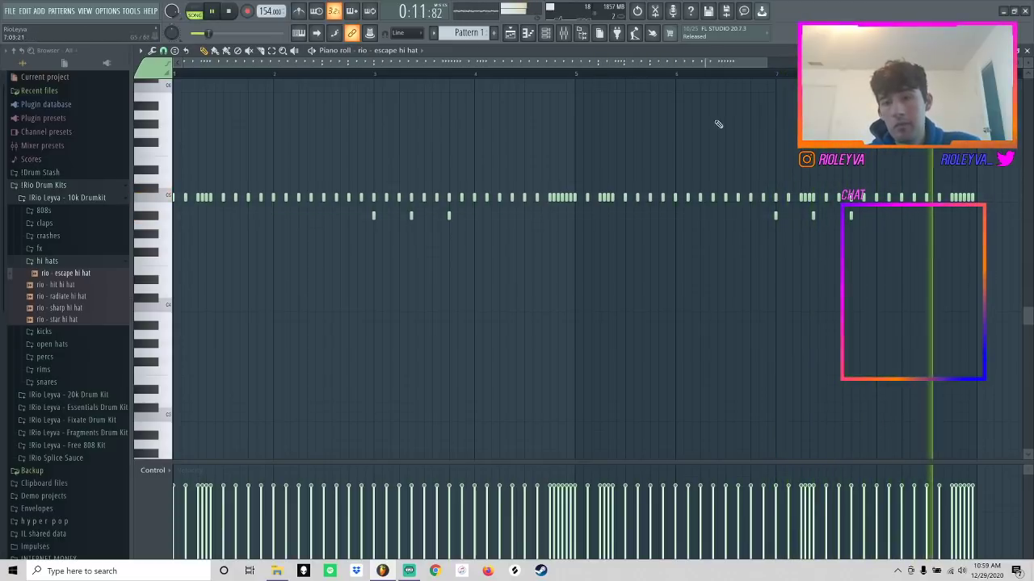
- Find the rio - zayspinz1 808 sample in the drum kit folders and load it as a new channel
left_click(547, 33)
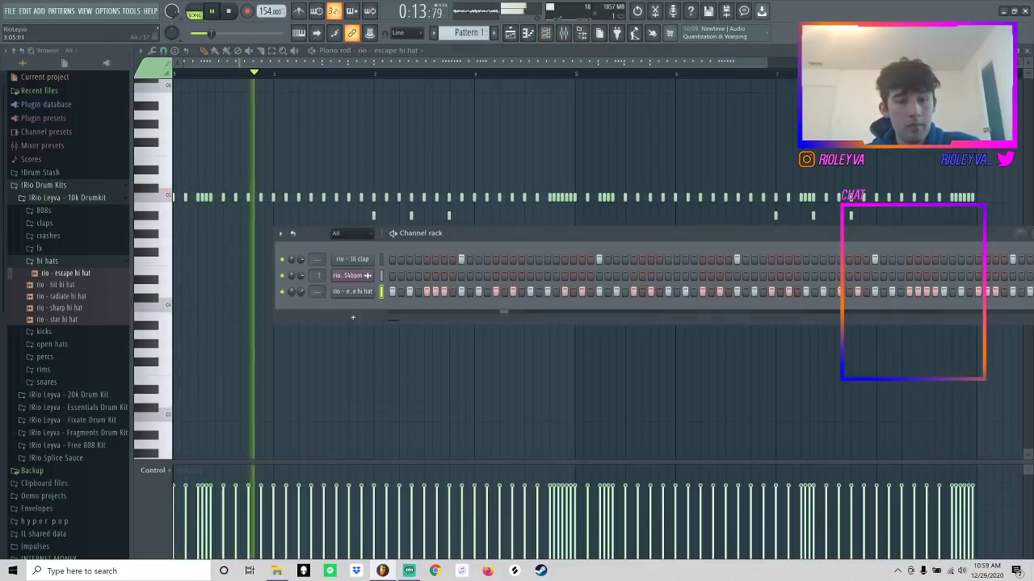
scroll(81, 318, "down", 5)
left_click(71, 281)
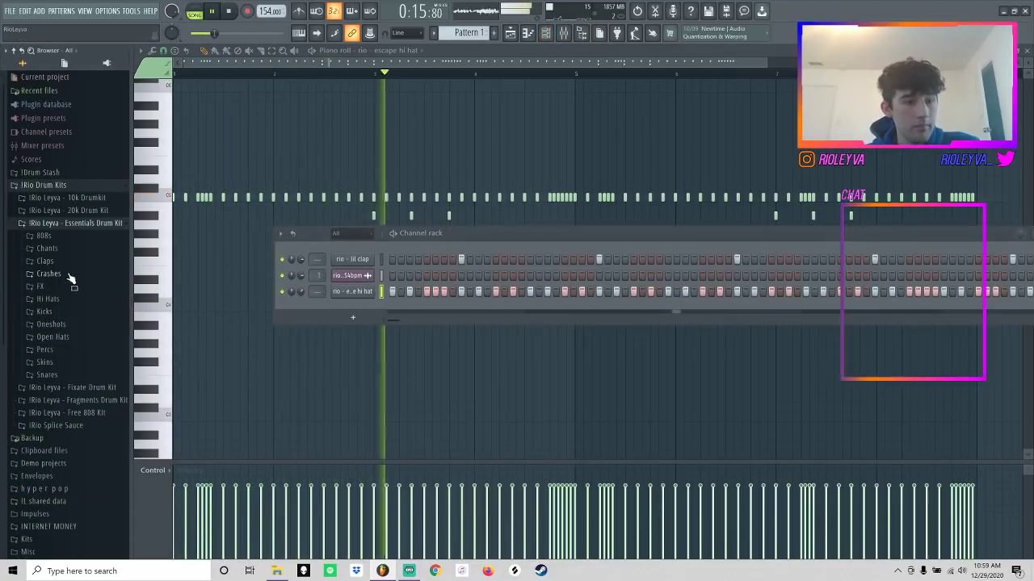
left_click(49, 248)
scroll(79, 138, "down", 10)
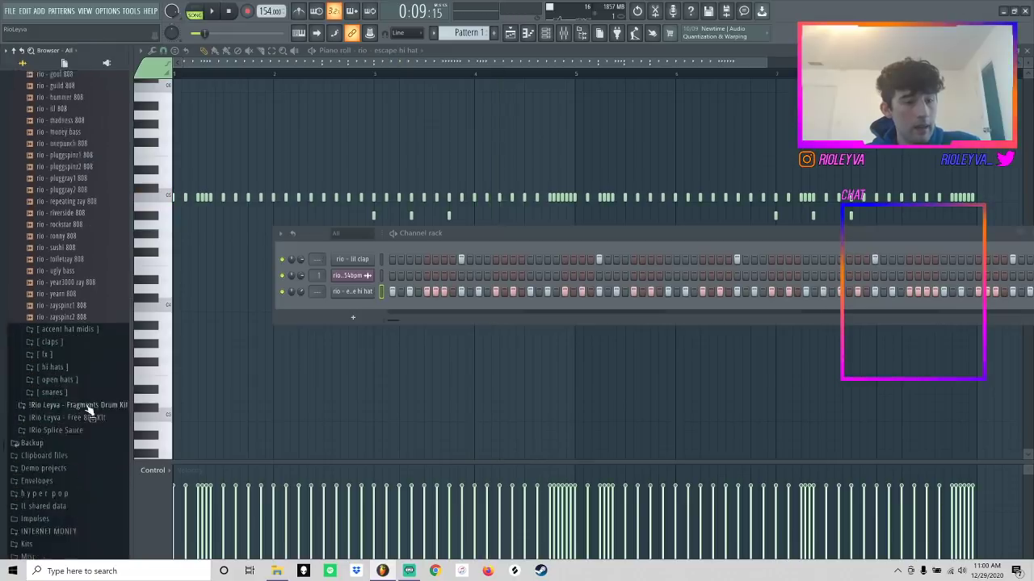
left_click_drag(371, 306, 369, 306)
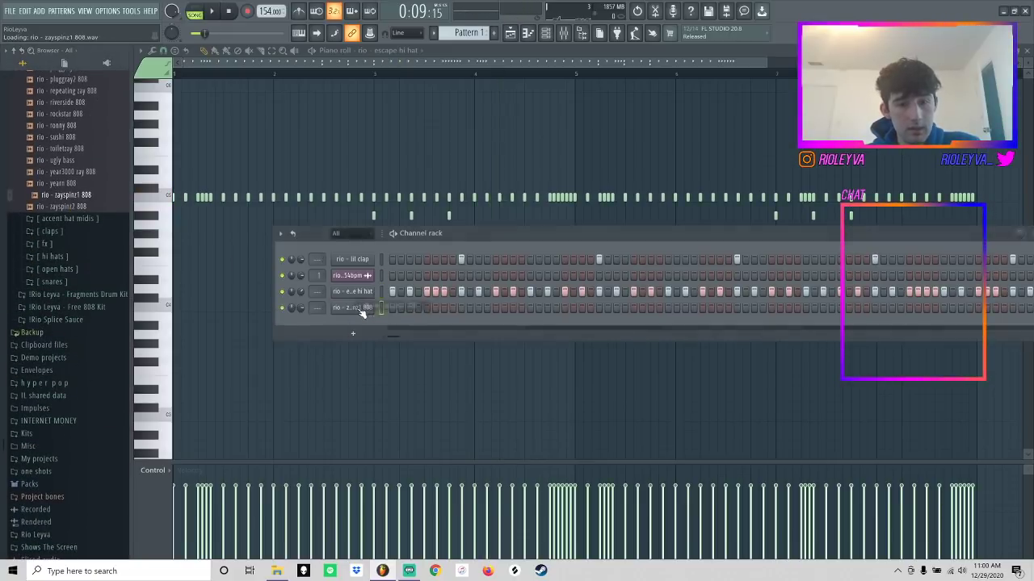
- Open the zayspinz1 808 channel's settings and enable its volume envelope
left_click(361, 309)
left_click(200, 122)
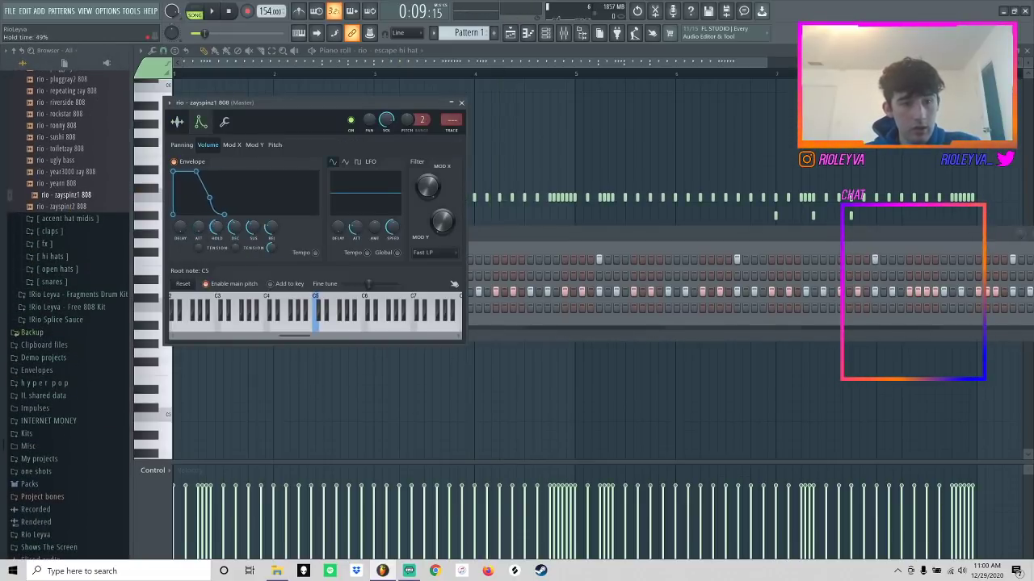
left_click(225, 122)
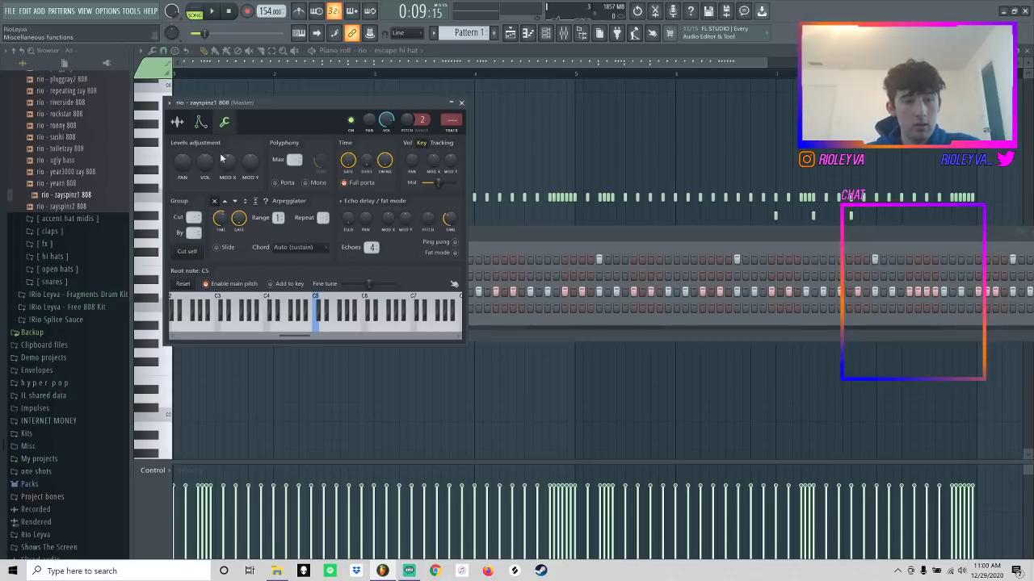
- Raise the boost on the zayspinz1 808 sample and make the channel cut itself with group 1 by 1
left_click(177, 122)
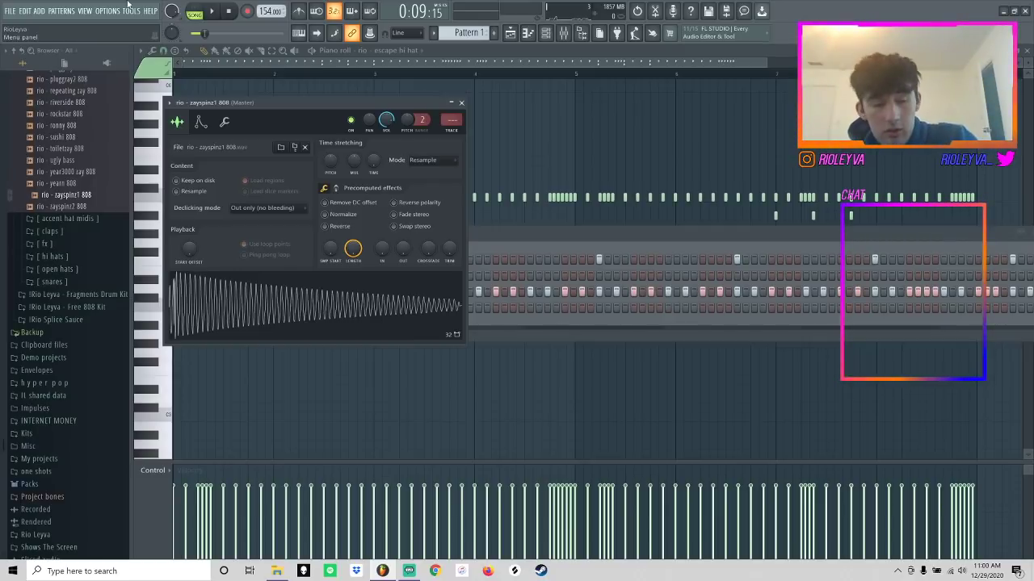
left_click(337, 188)
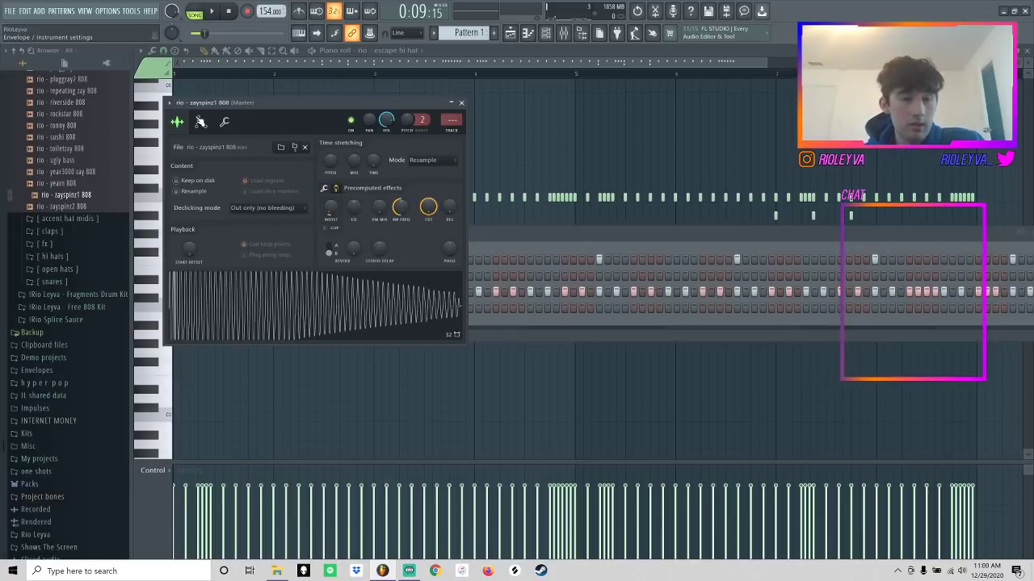
left_click(200, 122)
left_click(224, 123)
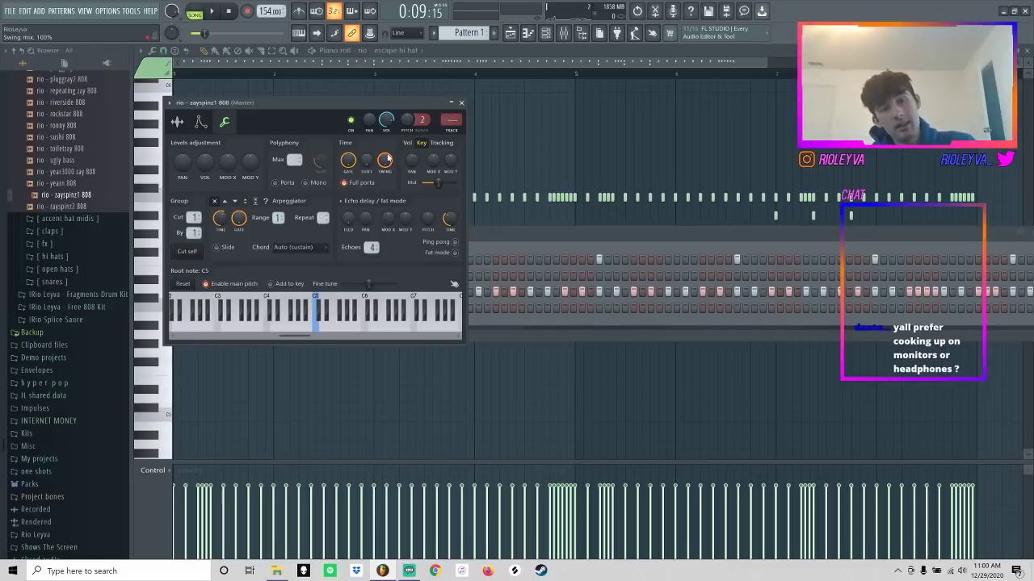
left_click(453, 104)
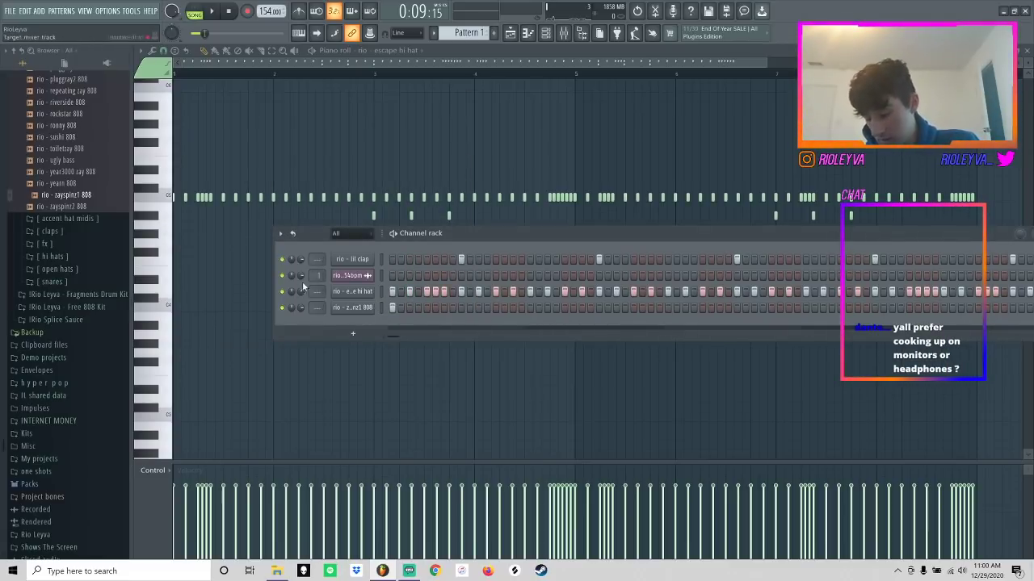
- Set the opening 808 note to F5 at the start of bar 1 in the piano roll and play it against the song
key("space")
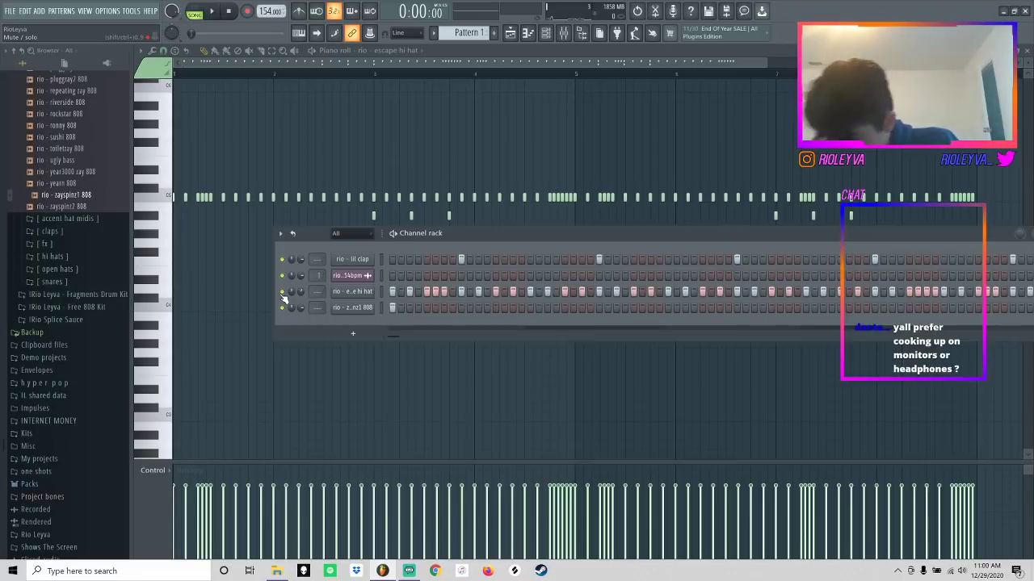
key("space")
key("space")
right_click(350, 310)
left_click(389, 307)
key("space")
key("space")
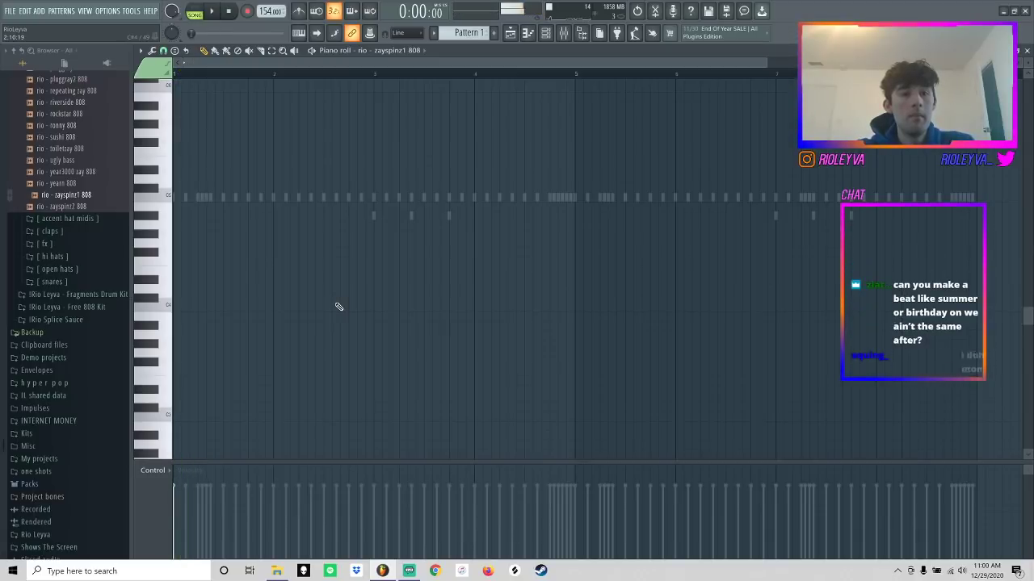
key("space")
key("space")
key("space")
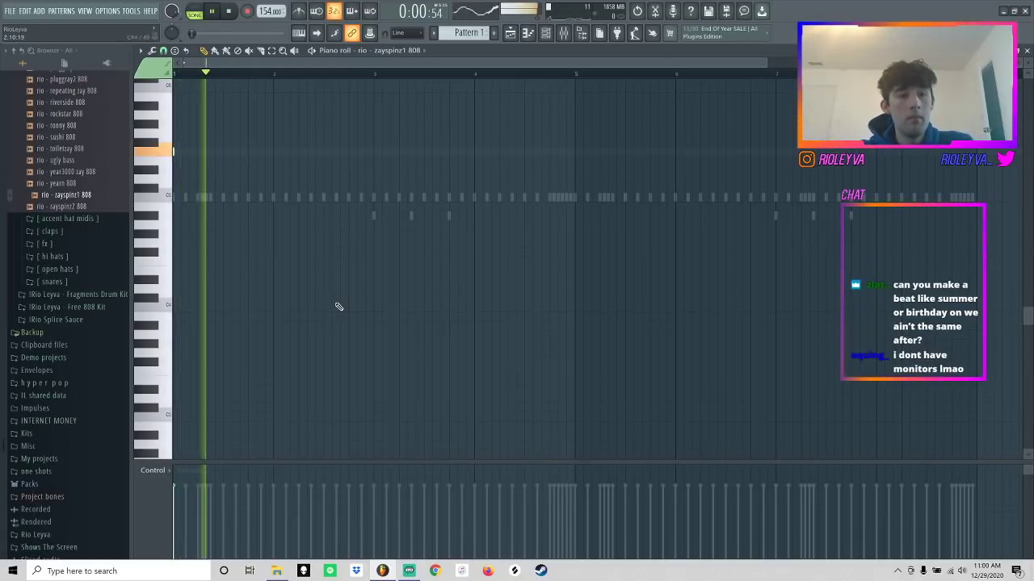
key("space")
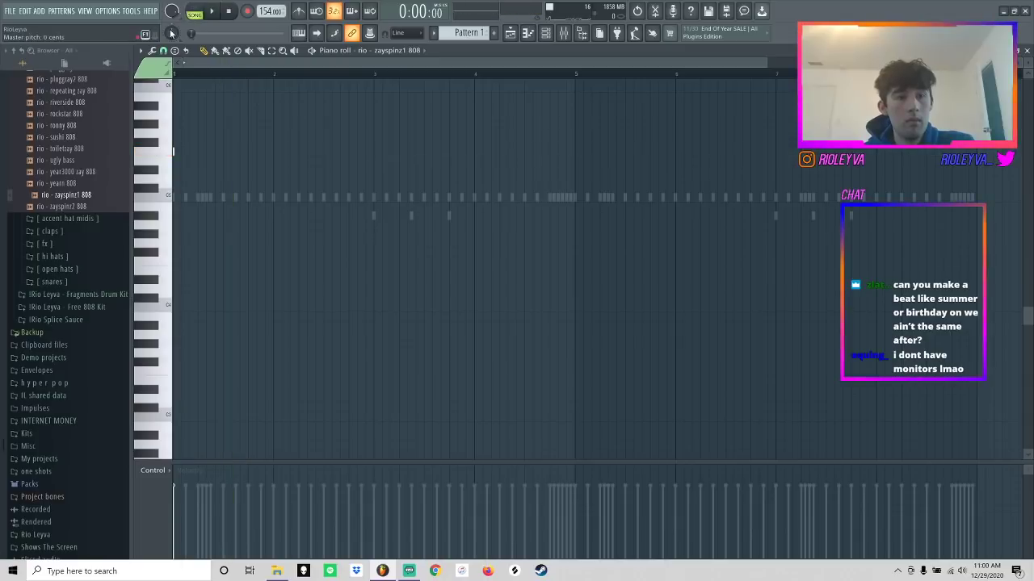
- Change the piano roll snap and replay the start of the song
left_click(164, 52)
left_click(176, 143)
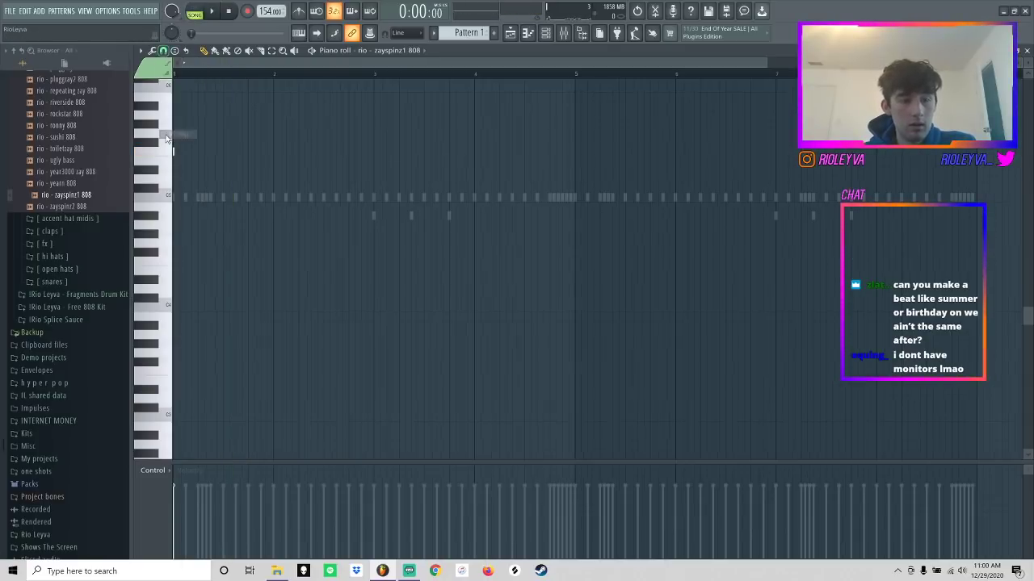
key("space")
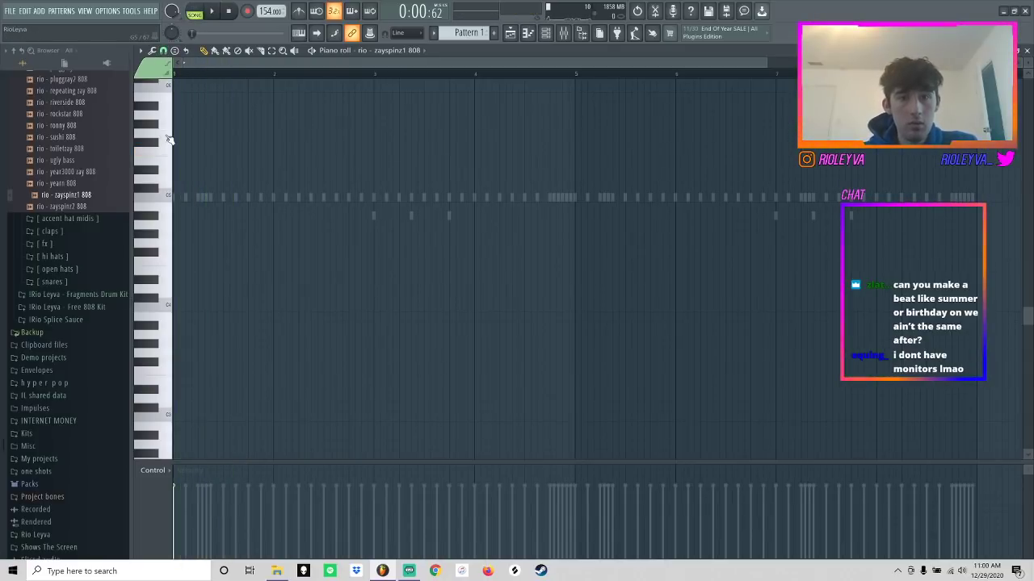
- Adjust the channel pitch of the airforce melody sample while playing it with the opening 808 note
left_click(565, 33)
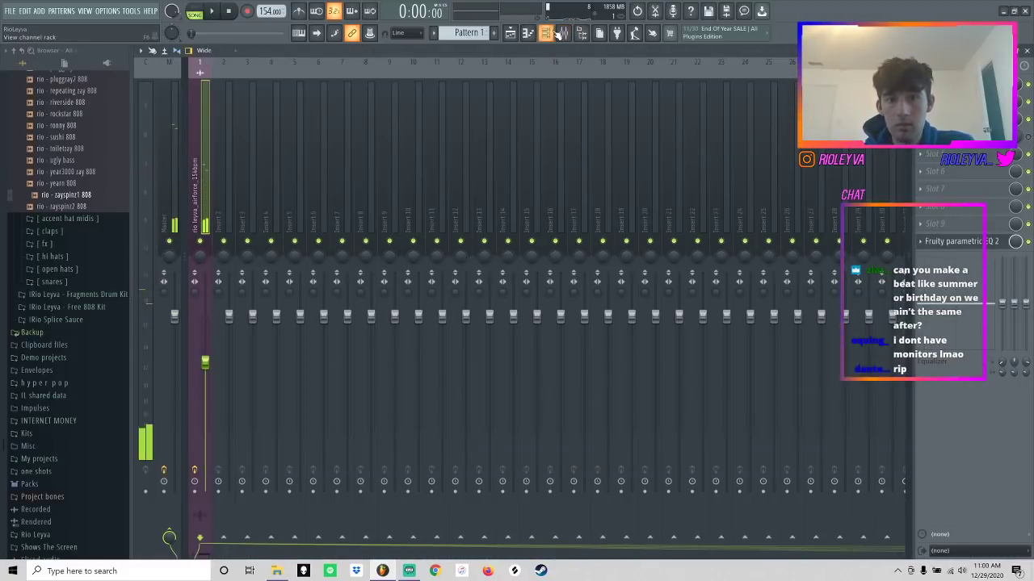
left_click(557, 33)
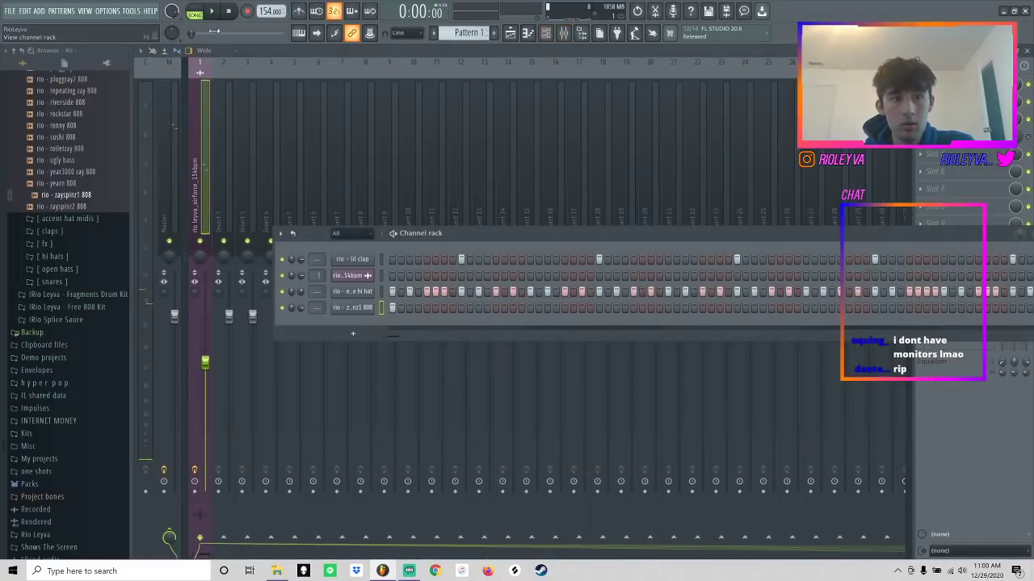
left_click(348, 276)
key("space")
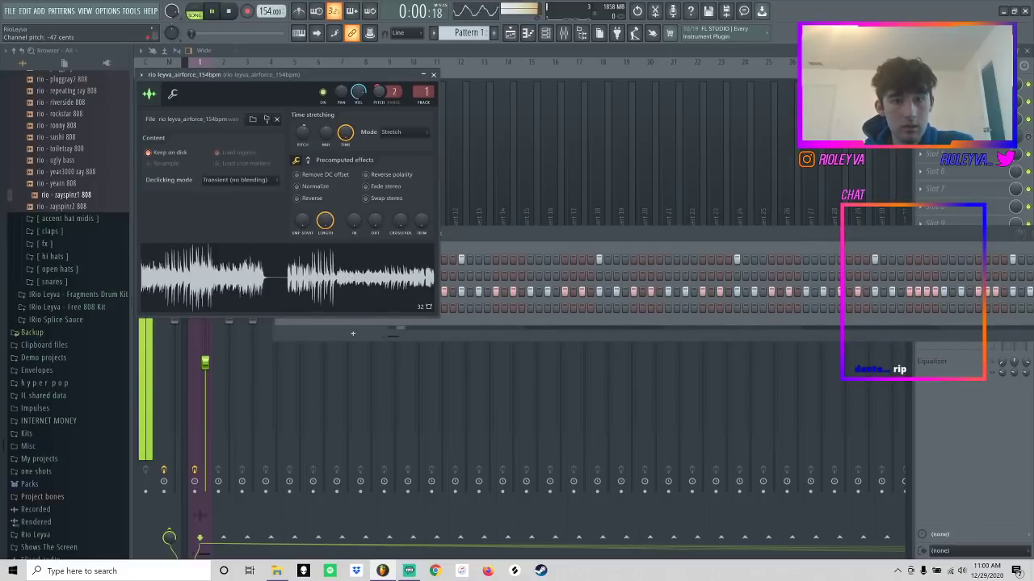
key("space")
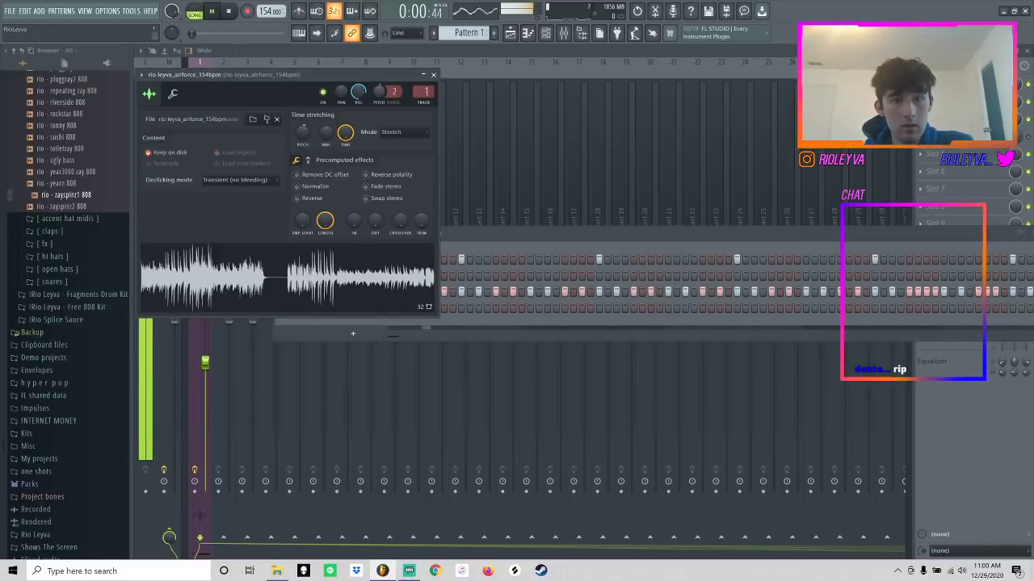
key("space")
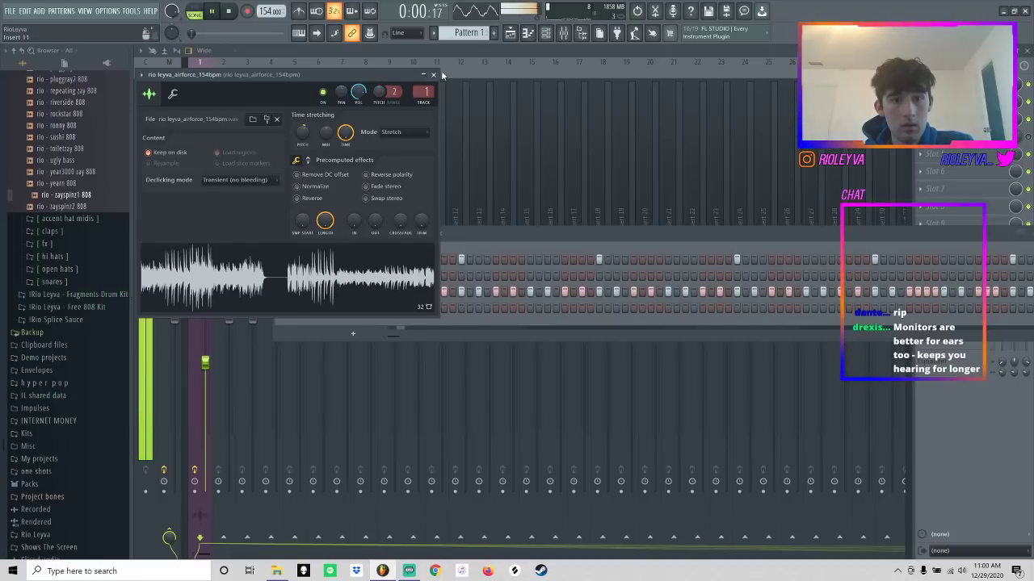
left_click(433, 74)
key("space")
- Change the snap in the 808's piano roll and add an F5 note on step 7 of bar 1
right_click(359, 309)
left_click(387, 307)
right_click(365, 308)
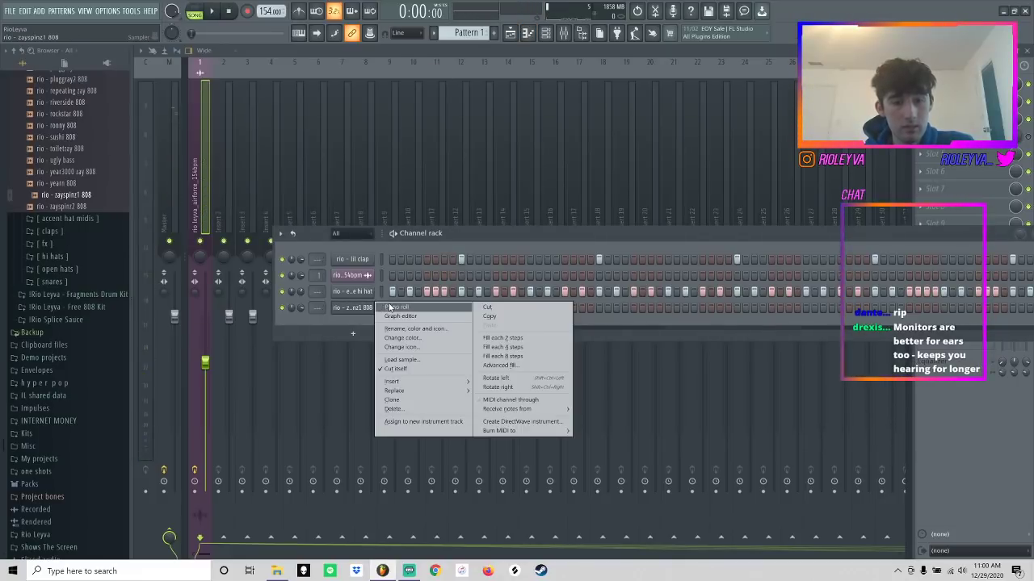
left_click(387, 307)
key("space")
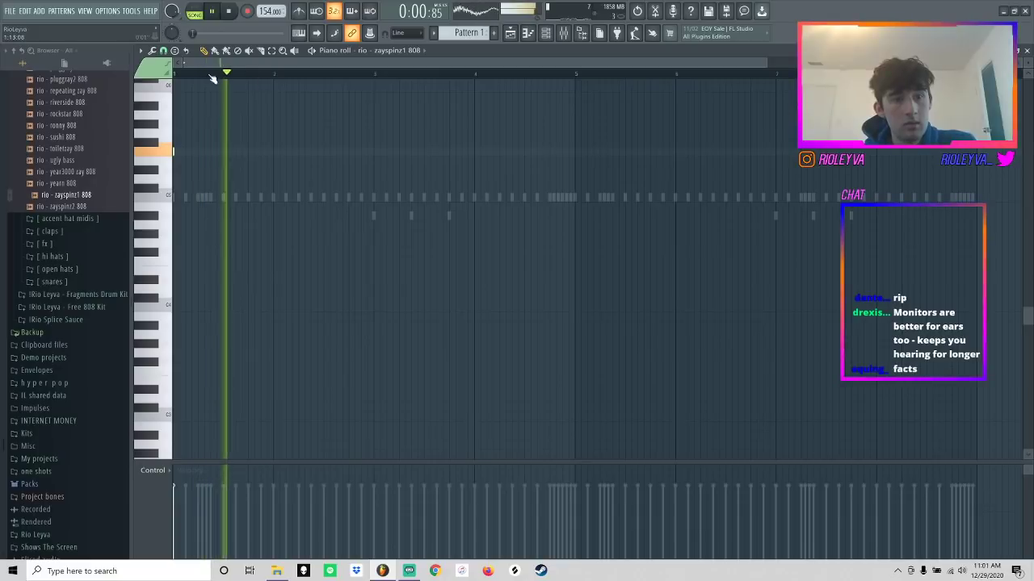
key("space")
left_click(164, 50)
left_click(187, 85)
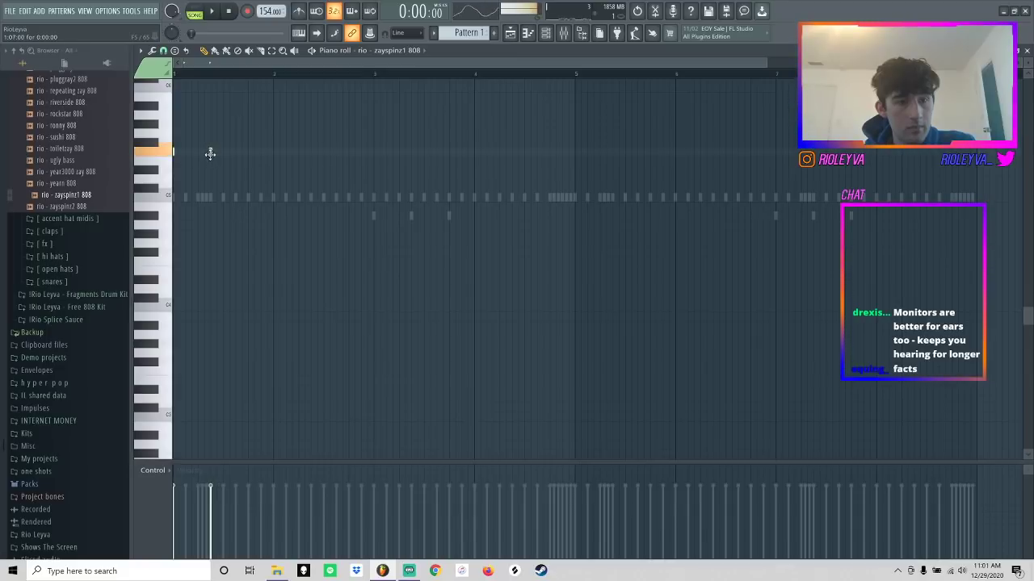
key("space")
key("space")
- Add C#5 808 notes on step 13 of bar 1 and step 11 of bar 2
left_click(248, 198)
key("space")
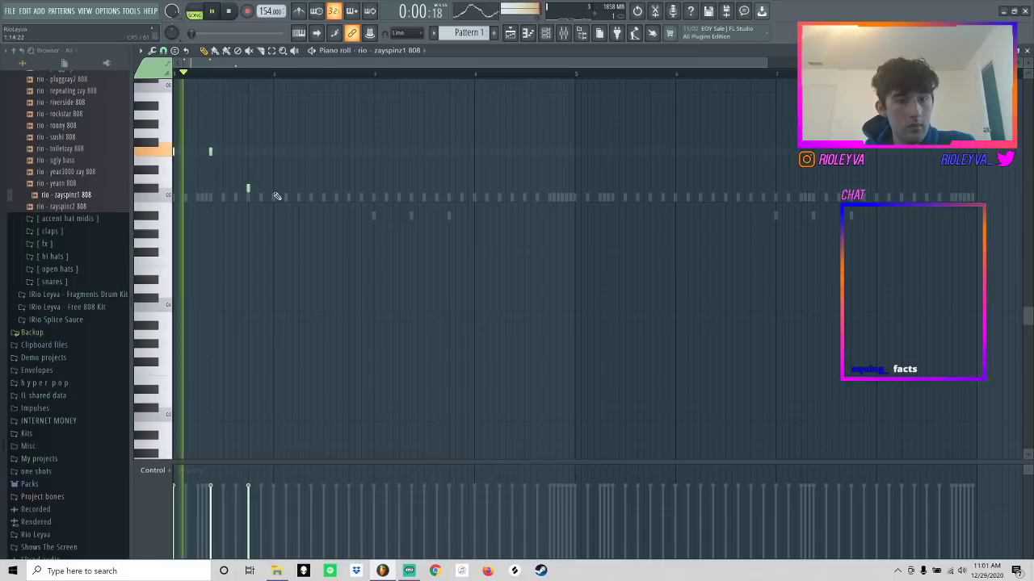
left_click(336, 189)
left_click(374, 170)
left_click(412, 170)
key("space")
right_click(374, 171)
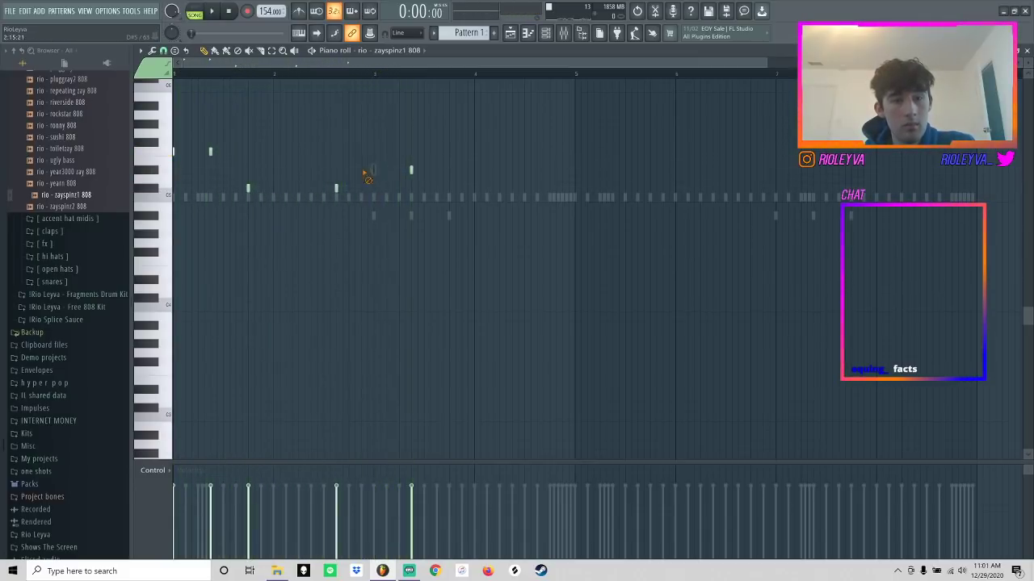
right_click(412, 170)
- Add 808 notes at A#4 on steps 1 and 7 of bar 3, and at C5 on step 13 of bar 3 and step 11 of bar 4
key("space")
left_click(411, 216)
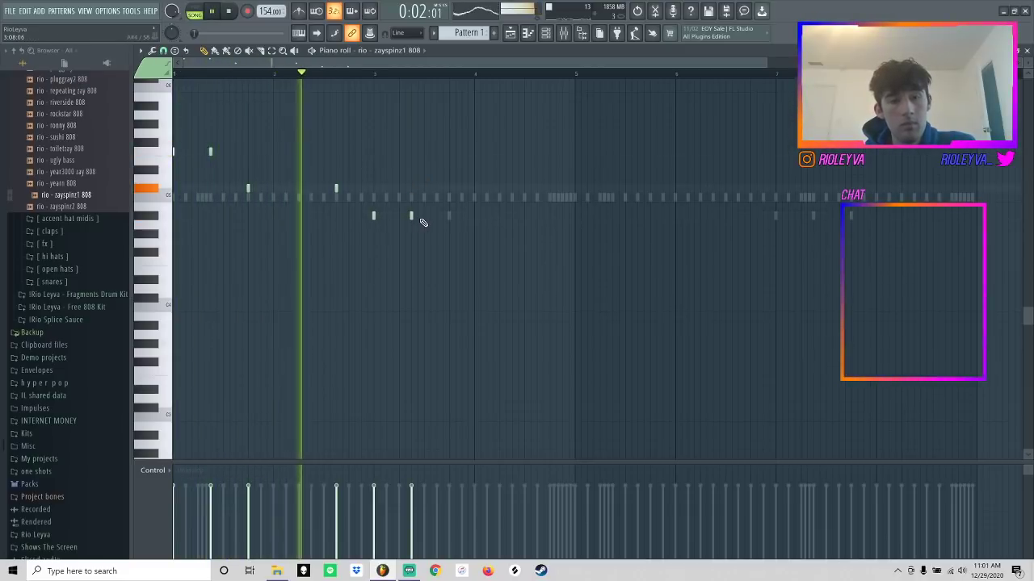
left_click(449, 197)
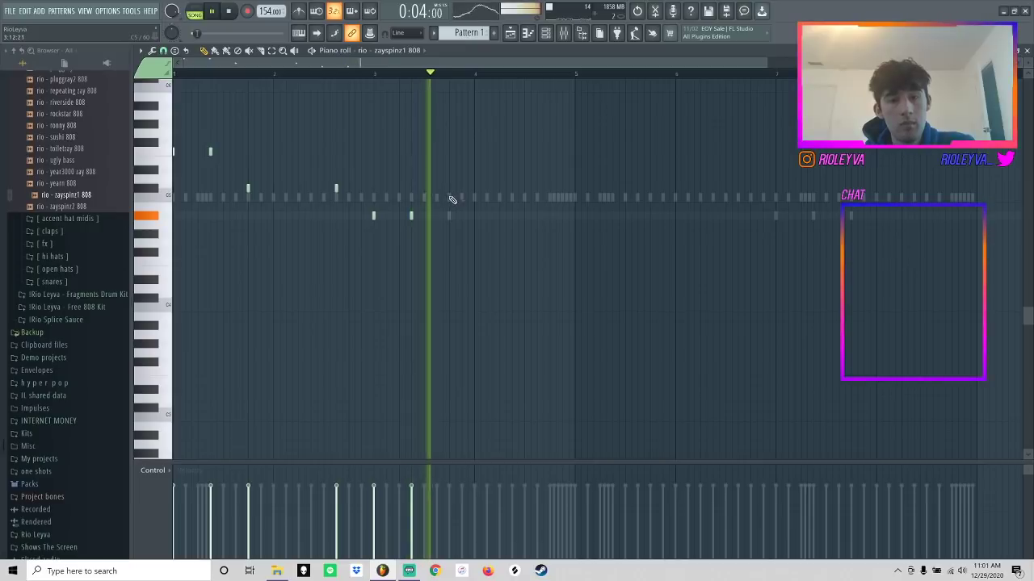
left_click(536, 197)
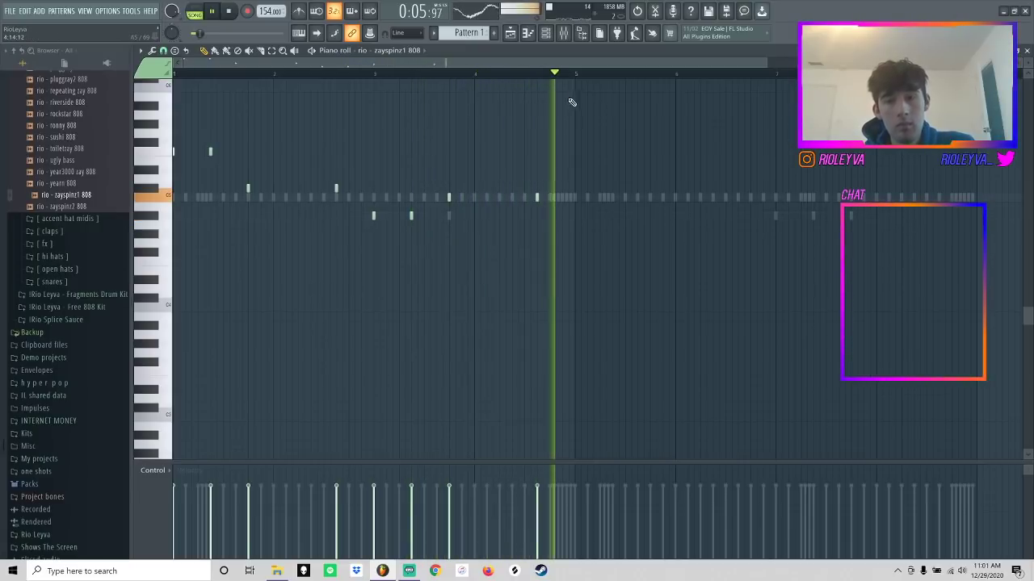
- Duplicate the first four bars of 808 notes into bars 5 to 8 and add an F5 note on step 5 of bar 5
left_click_drag(570, 74, 20, 94)
key("ctrl+b")
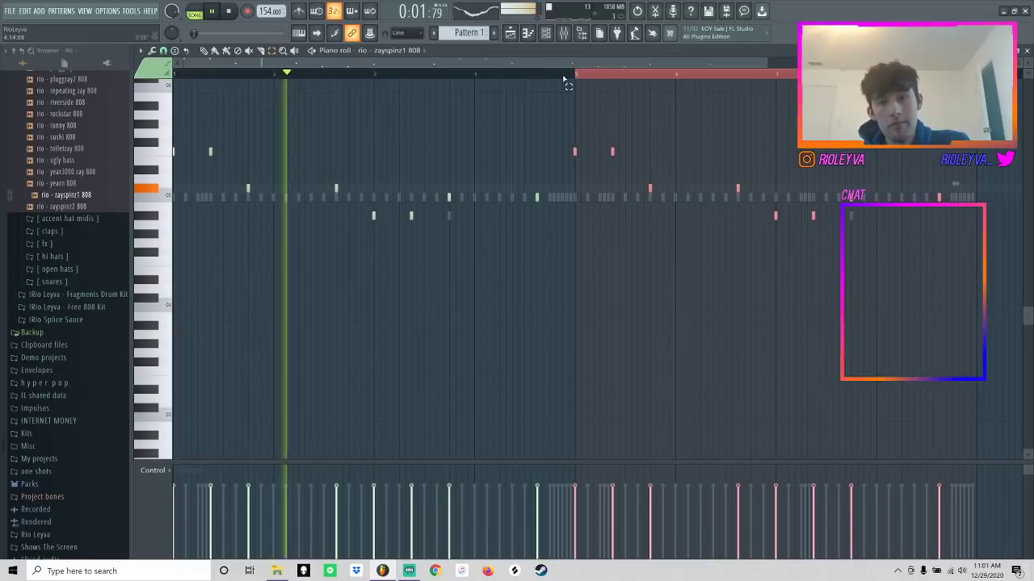
key("ctrl+d")
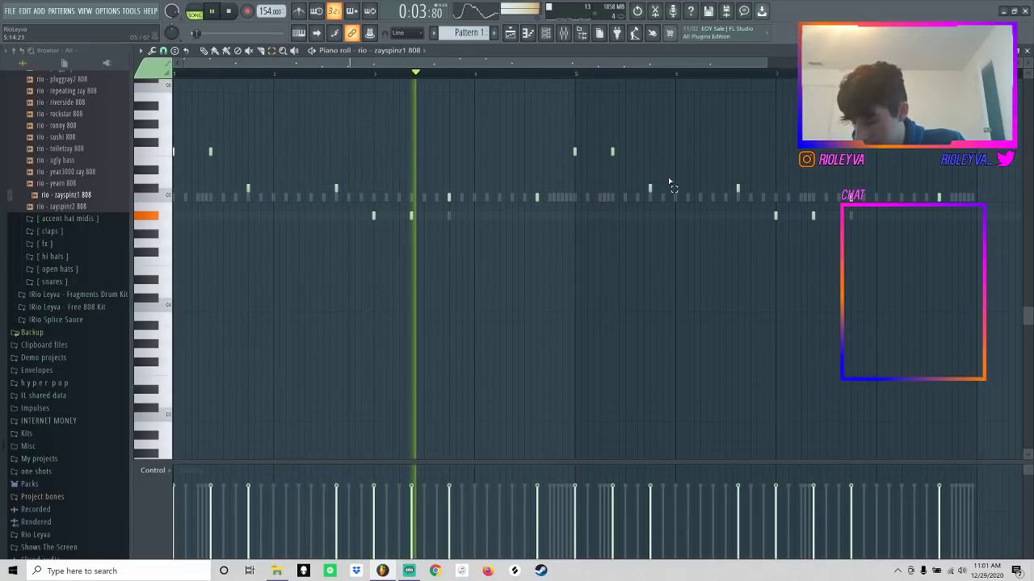
key("space")
left_click(600, 152)
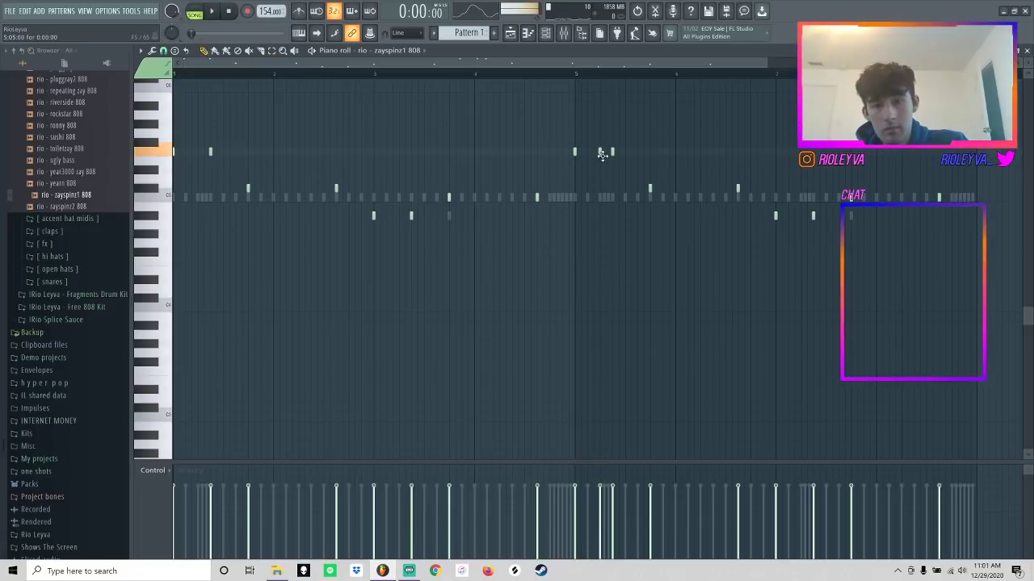
- Play the airforce melody on its own in the playlist and restore the other tracks
left_click(546, 33)
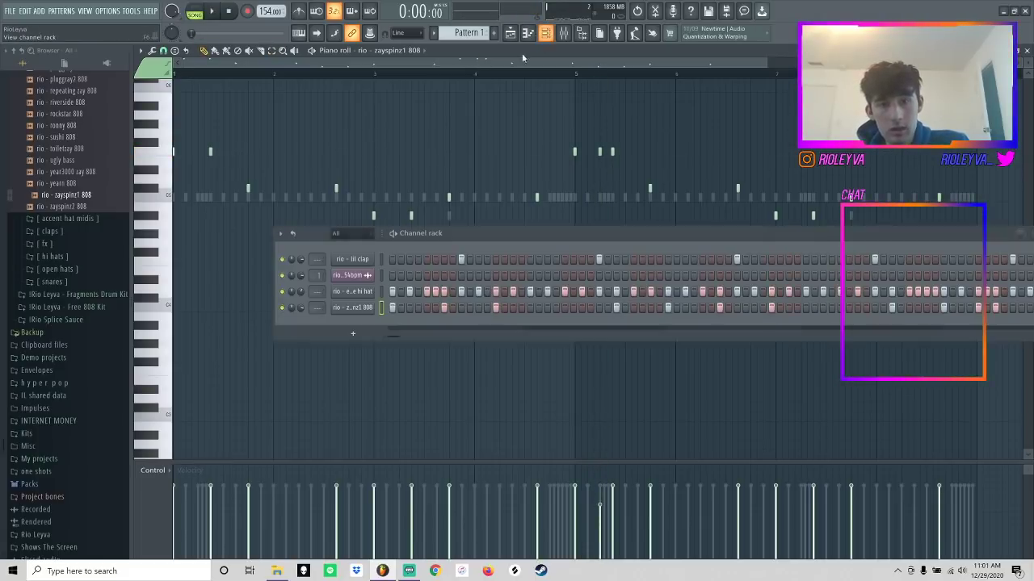
left_click(514, 34)
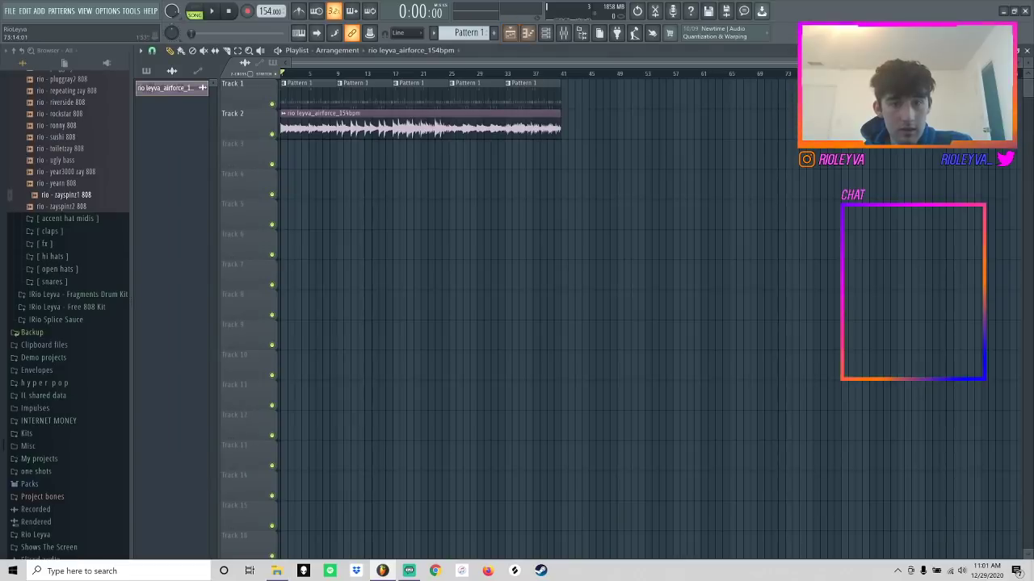
scroll(304, 143, "up", 5)
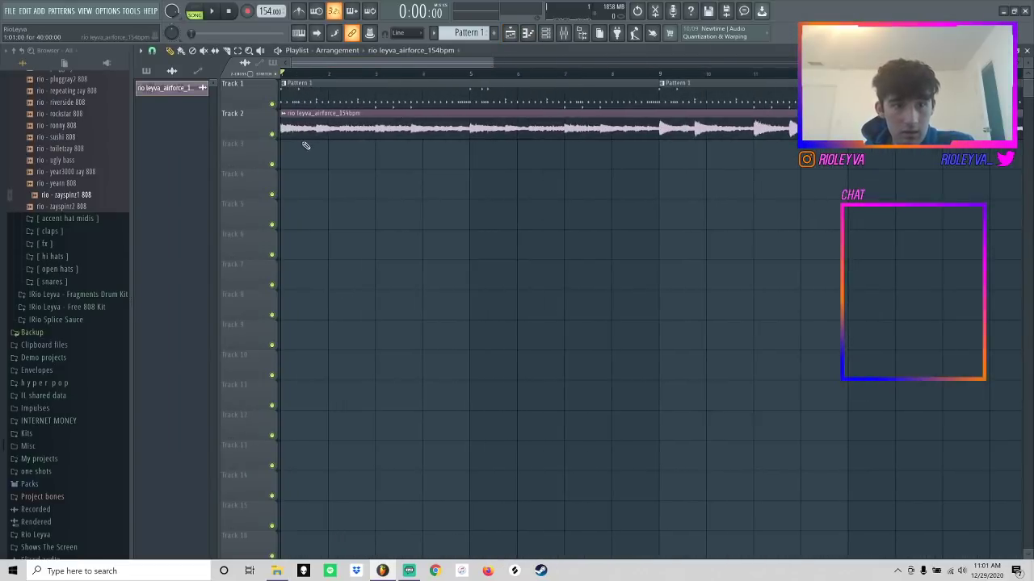
key("space")
key("space")
left_click(547, 34)
left_click(276, 103)
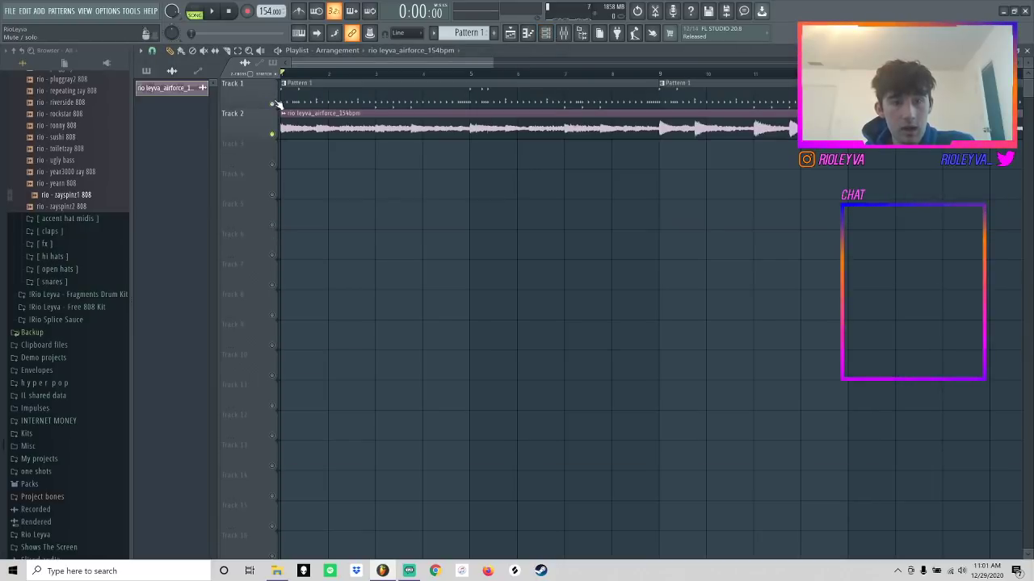
left_click(547, 34)
key("space")
key("space")
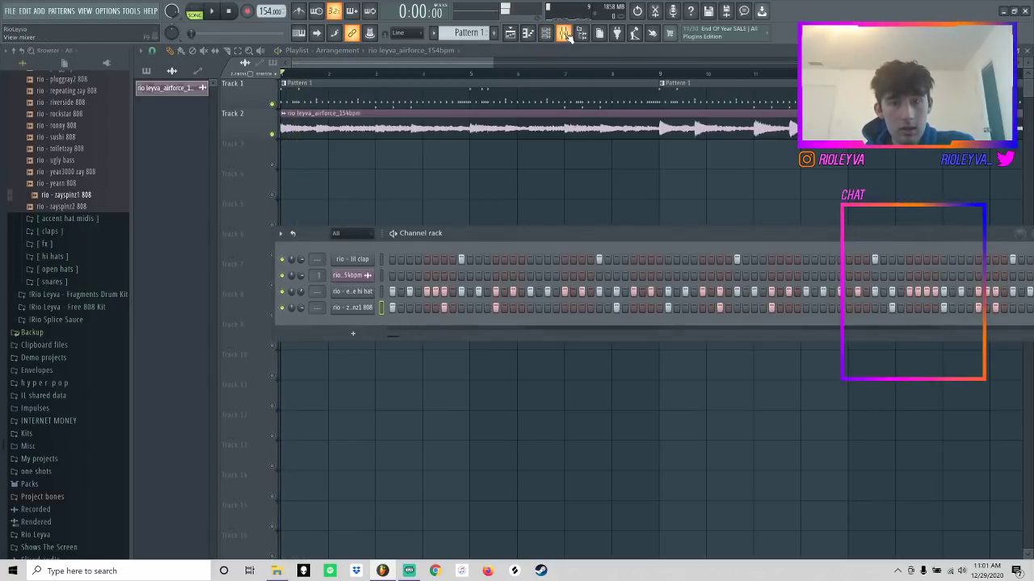
- Remove the disabled effect from slot 4 of the airforce melody's mixer track
left_click(564, 35)
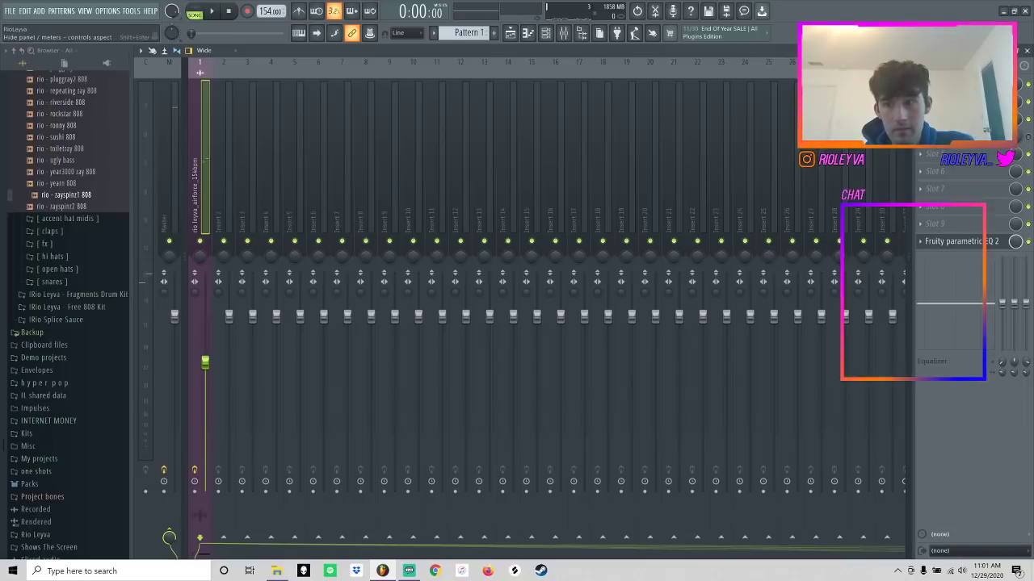
left_click(920, 136)
left_click(565, 322)
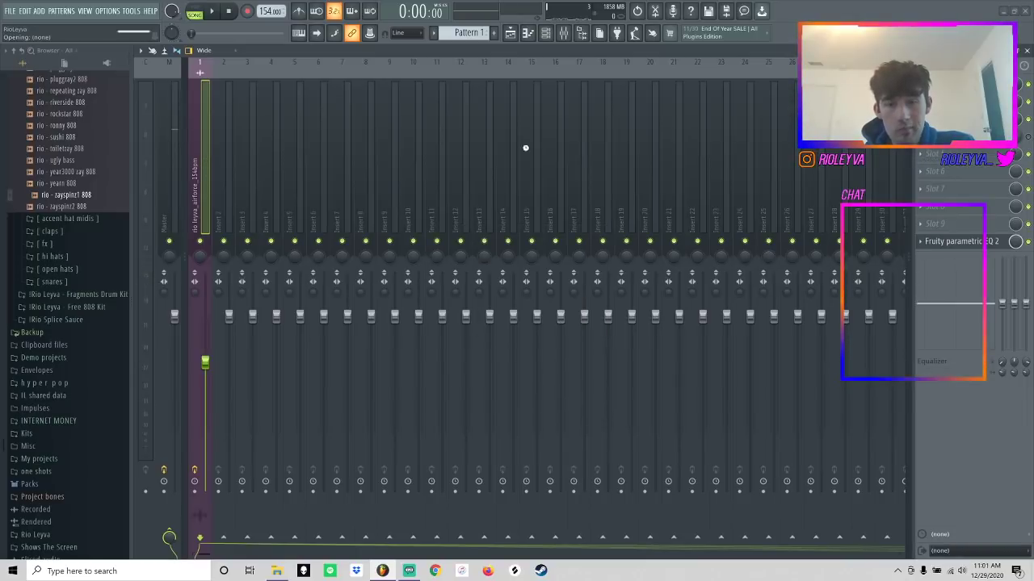
- Raise all of the zayspinz1 808's notes by two octaves in its piano roll and play them back
left_click(509, 34)
left_click(544, 37)
right_click(362, 307)
left_click(396, 310)
right_click(363, 308)
left_click(398, 307)
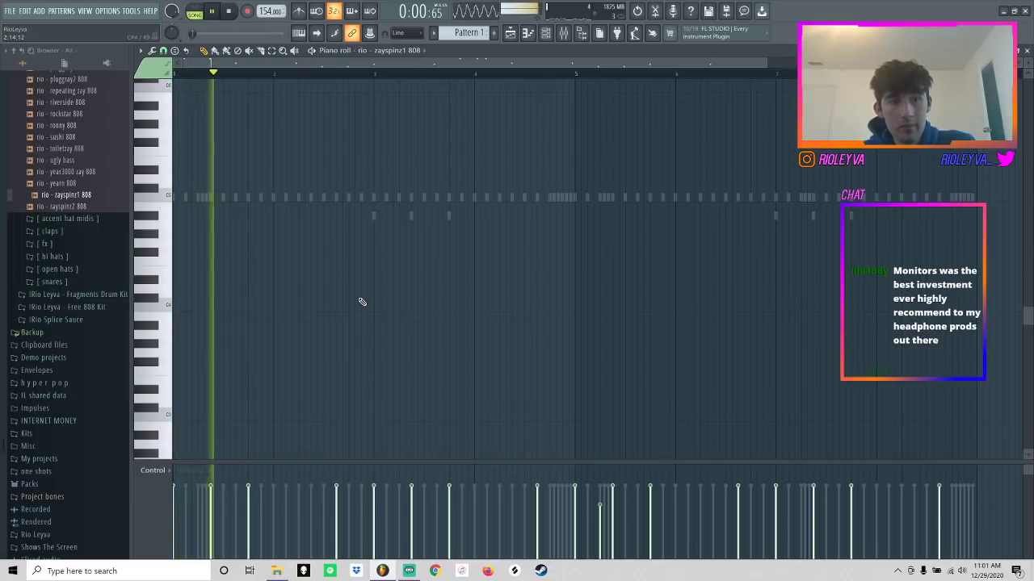
scroll(426, 124, "up", 5)
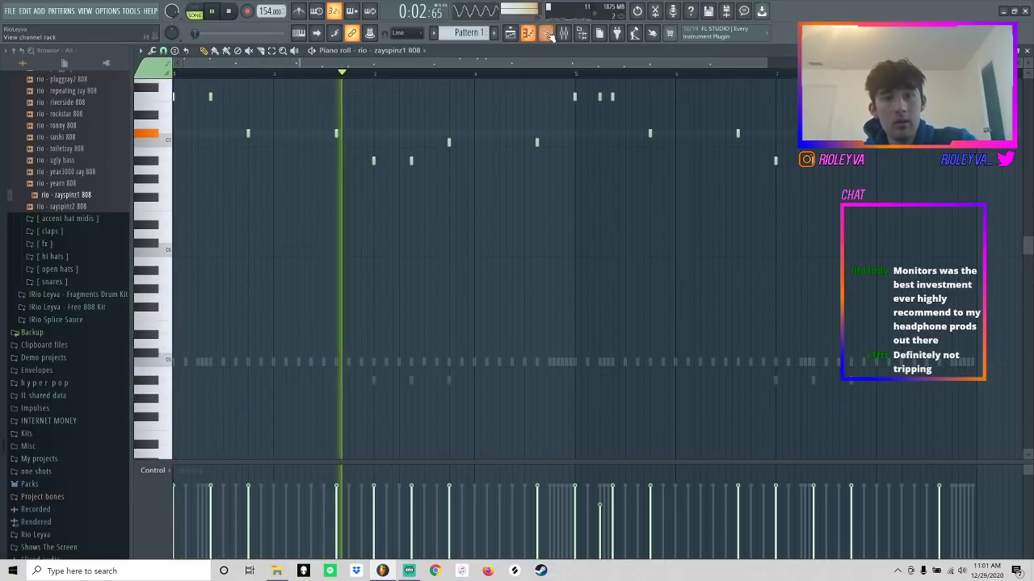
- Replace the 808 channel's sample with rio - echo 808 from the 10k Drumkit and play the beat
key("F6")
scroll(76, 203, "up", 8)
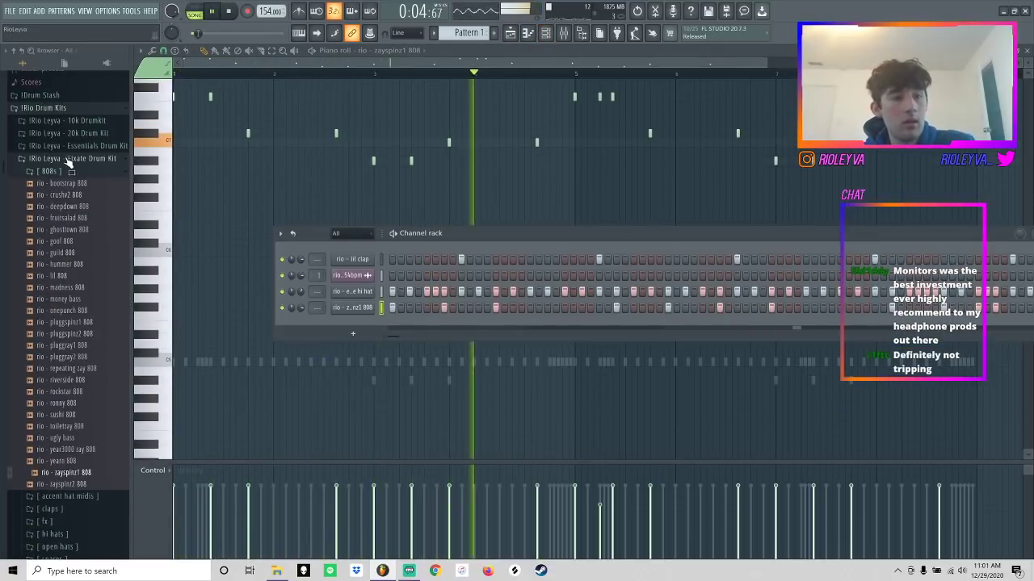
left_click(71, 123)
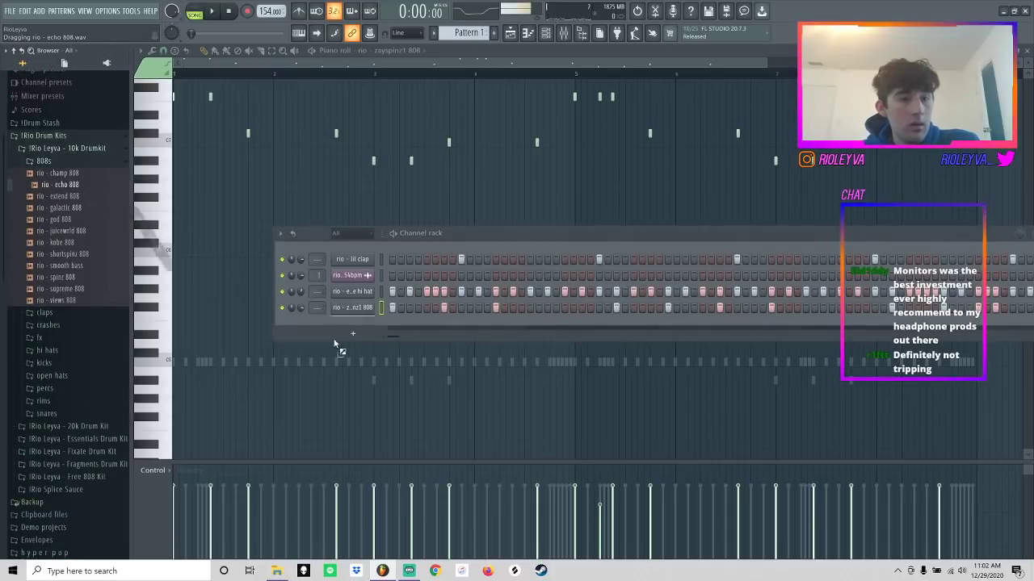
left_click_drag(358, 311, 363, 310)
key("space")
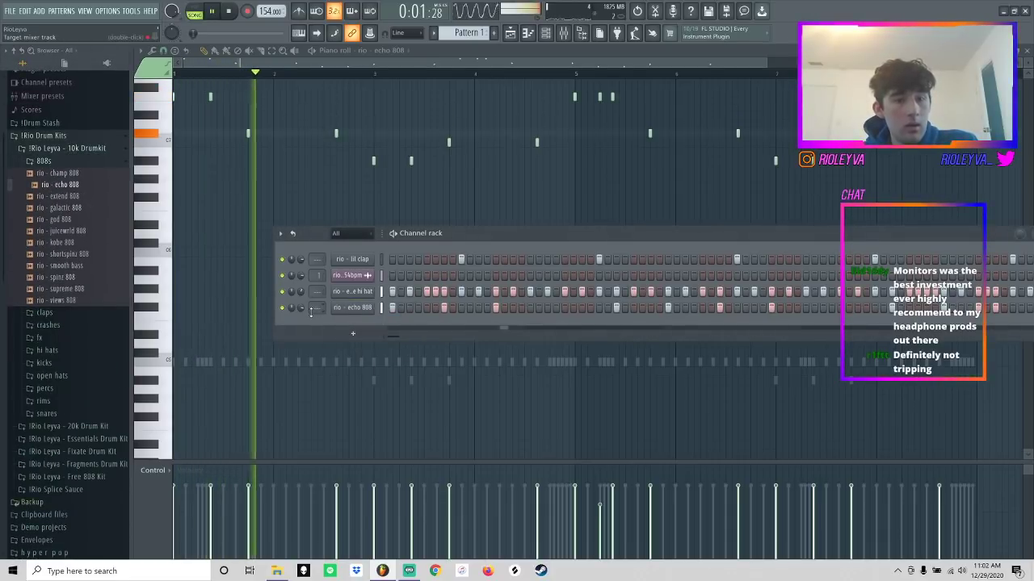
- Lower all the echo 808 notes by one octave and stop playback
left_click(497, 197)
right_click(496, 197)
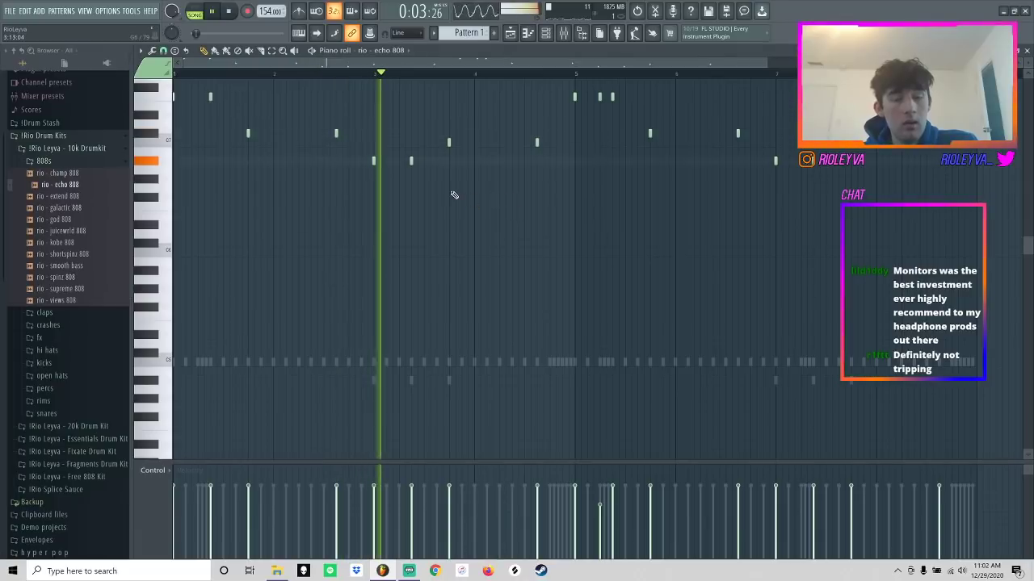
key("ctrl+Down")
key("space")
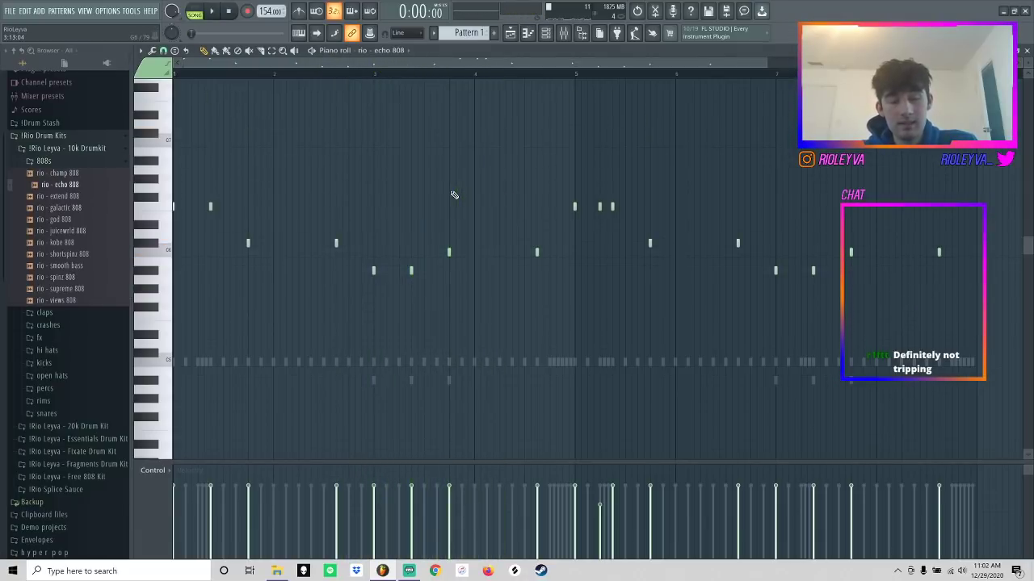
- Load rio - zayspinz1 808 from the Fixate Drum Kit back into the 808 channel and play the beat
left_click(546, 36)
scroll(73, 323, "down", 5)
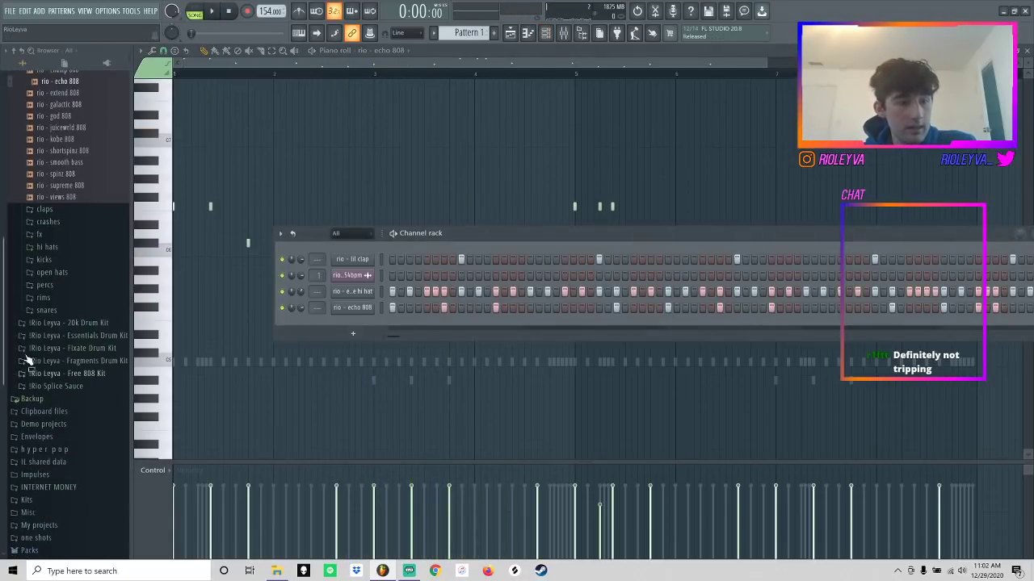
left_click(80, 348)
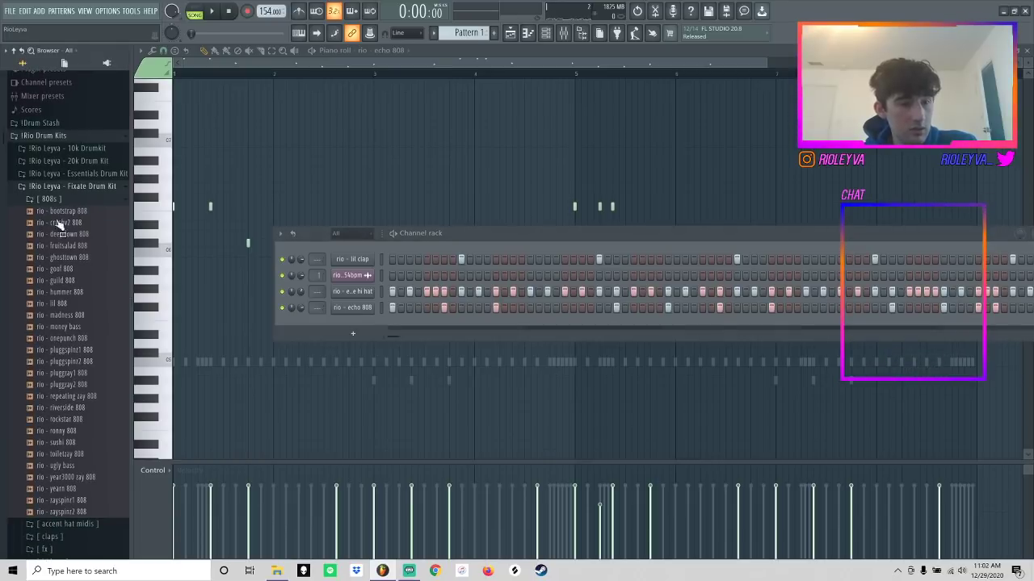
left_click_drag(361, 319, 361, 315)
key("space")
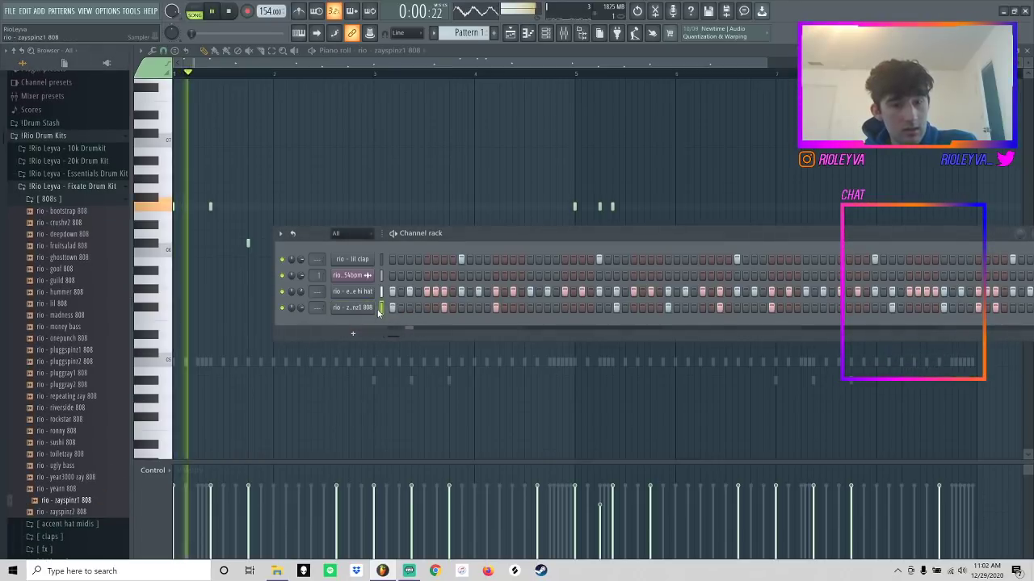
- Open the airforce melody's channel settings and add an FL Keys channel to the channel rack
left_click(355, 275)
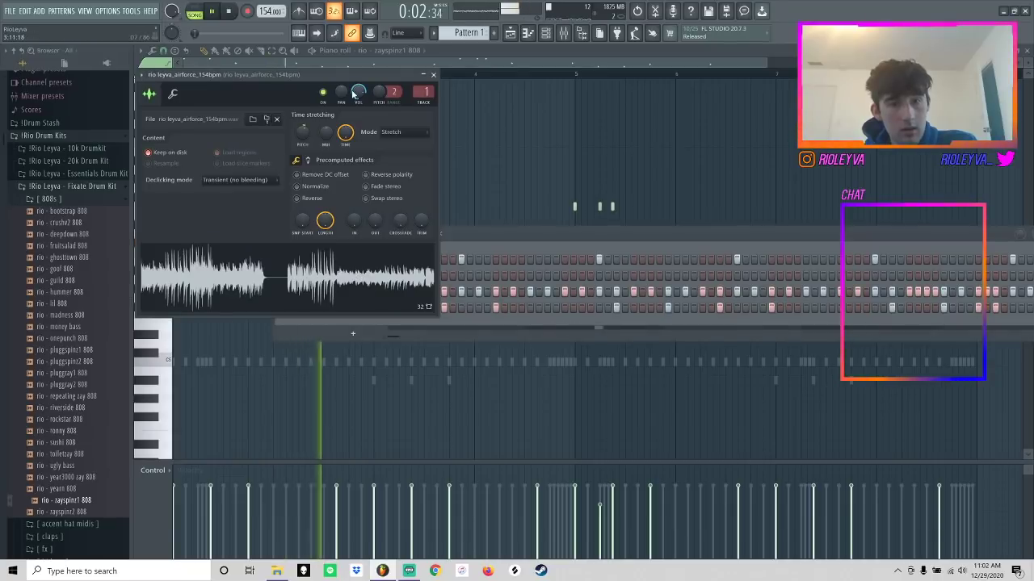
left_click(501, 243)
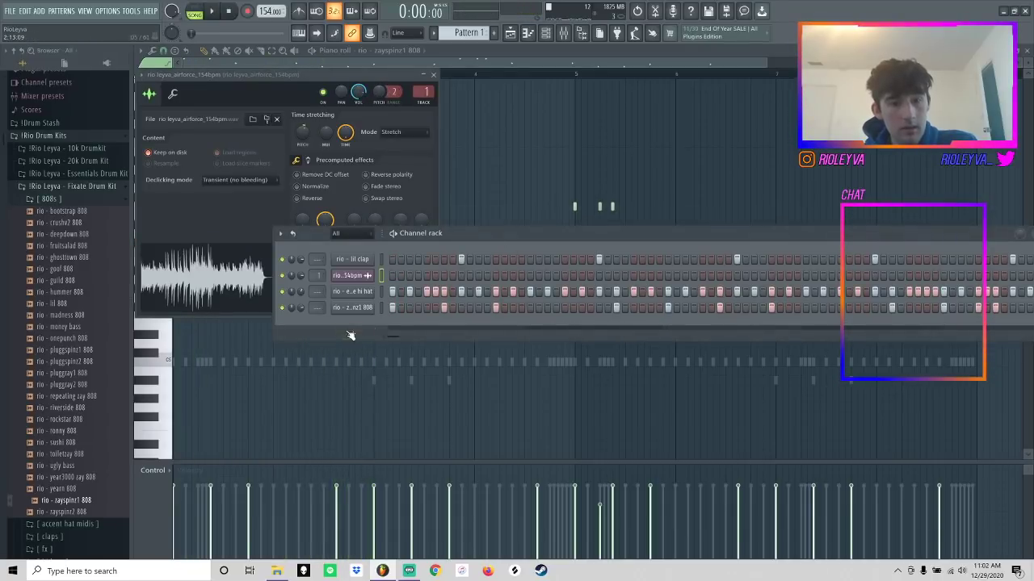
left_click(352, 333)
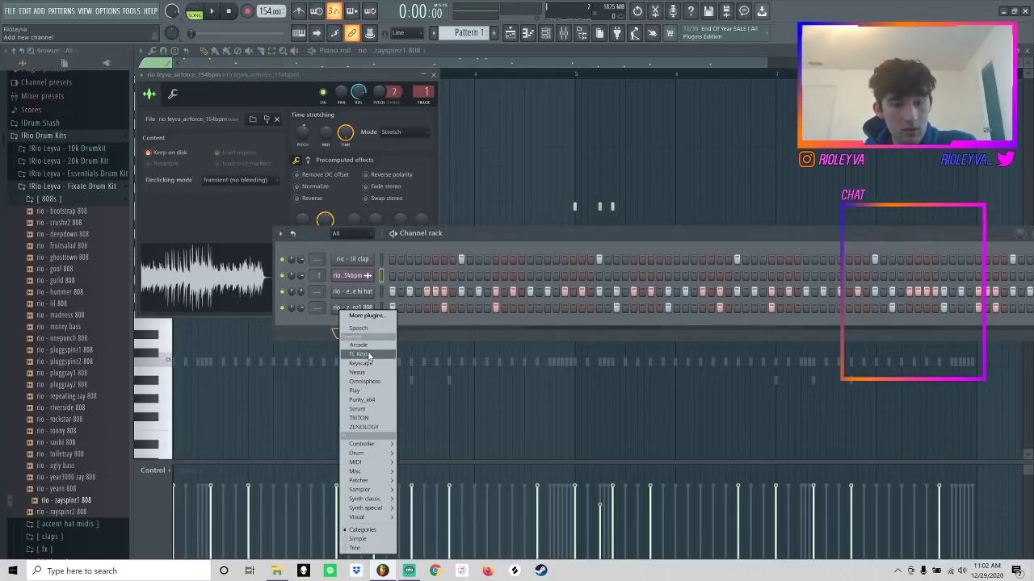
left_click(368, 355)
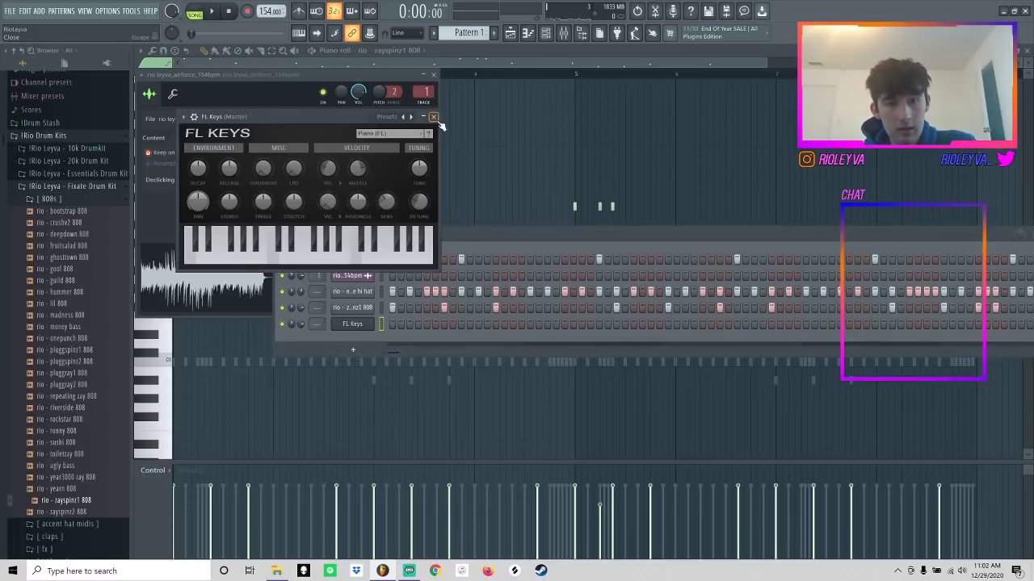
left_click(434, 118)
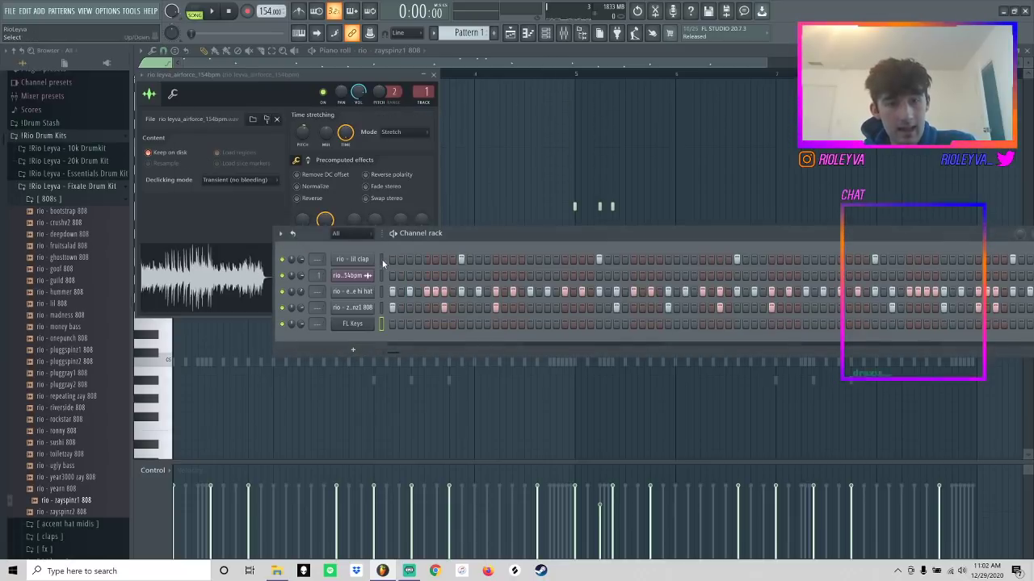
- Add FL Keys notes matching the bass at F6 and C#6 in bar 1 and A#5 and C6 in bar 3, and audition them
right_click(374, 322)
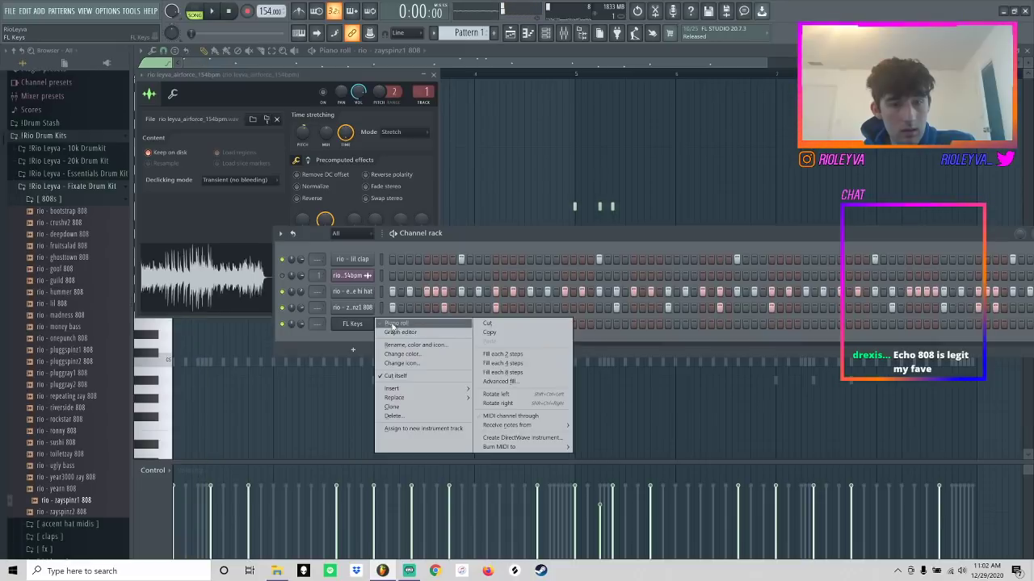
left_click(390, 326)
key("space")
key("space")
key("space")
key("space")
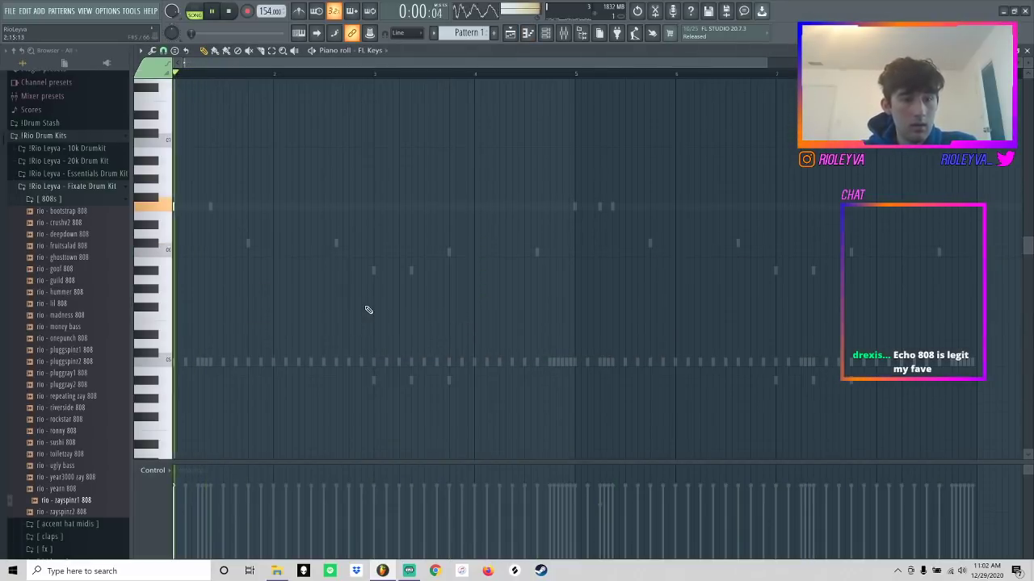
key("space")
key("space")
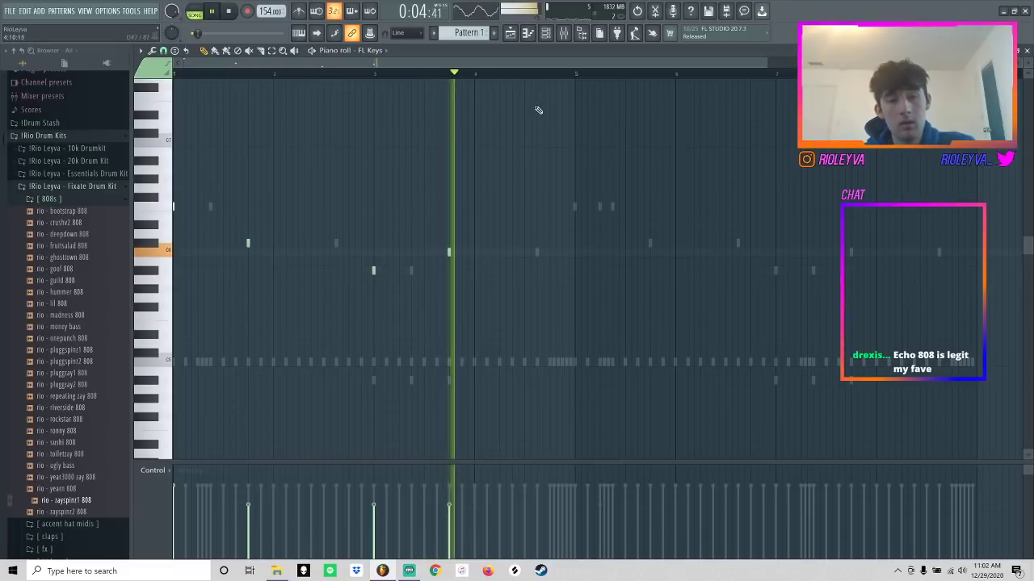
key("space")
- Delete the FL Keys channel from the channel rack
key("F6")
right_click(353, 326)
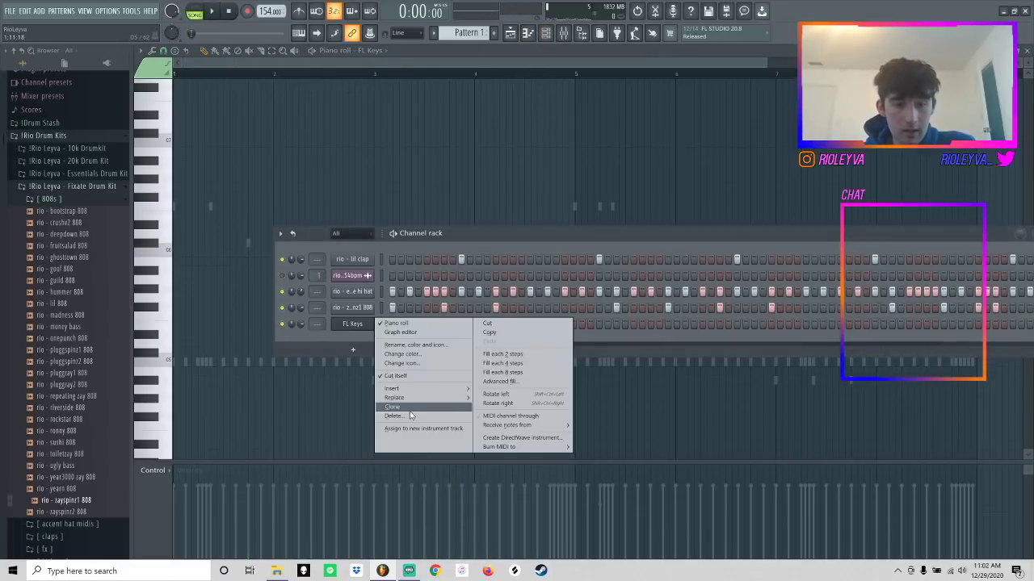
left_click(408, 416)
left_click(570, 321)
- Reset the airforce melody's channel pitch to its default and close its channel settings
key("space")
left_click(358, 121)
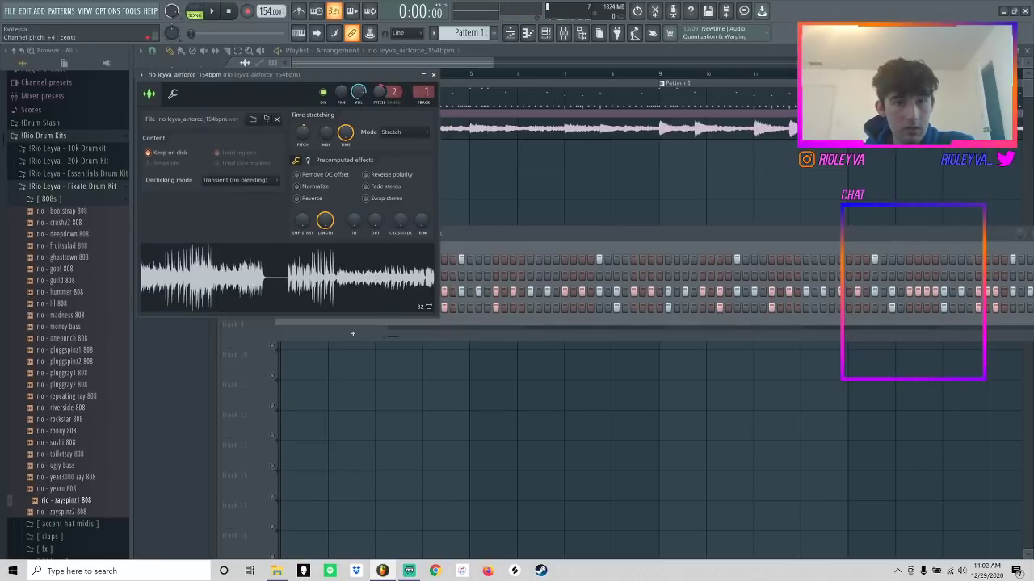
right_click(380, 95)
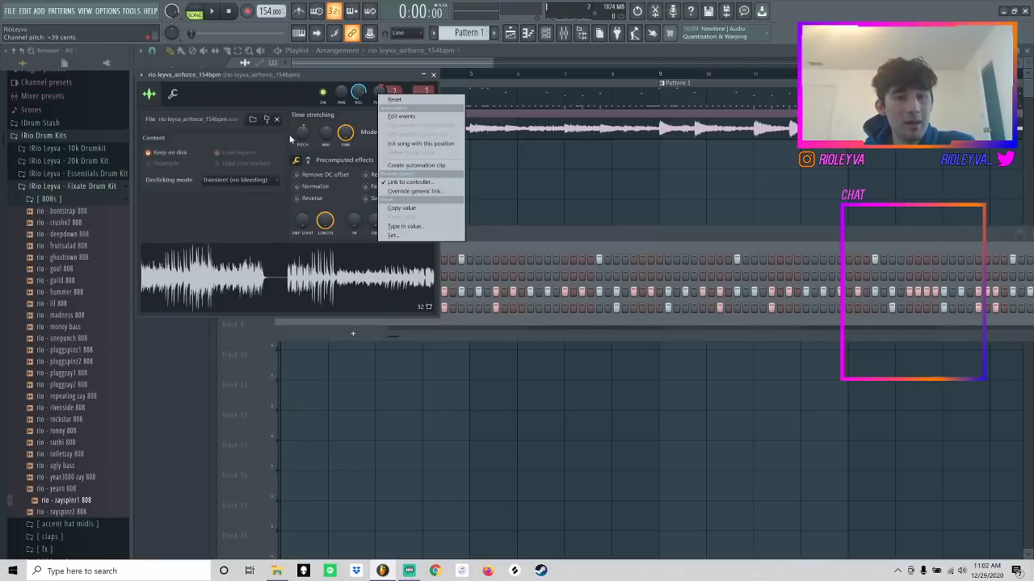
left_click(412, 100)
left_click(433, 74)
- Lower all the zayspinz1 808 notes by one octave during playback
key("space")
right_click(365, 309)
left_click(355, 307)
key("ctrl+Down")
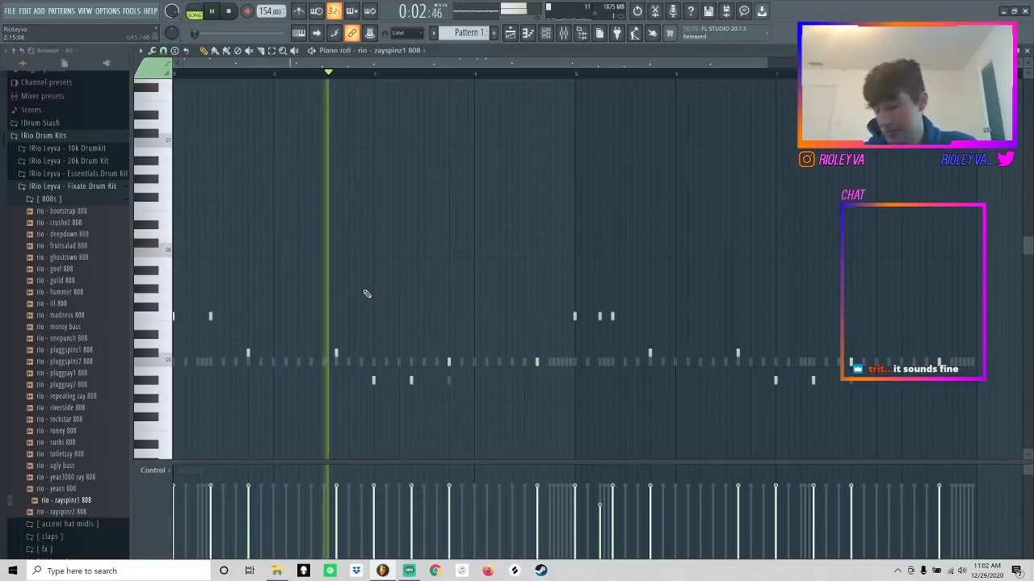
key("space")
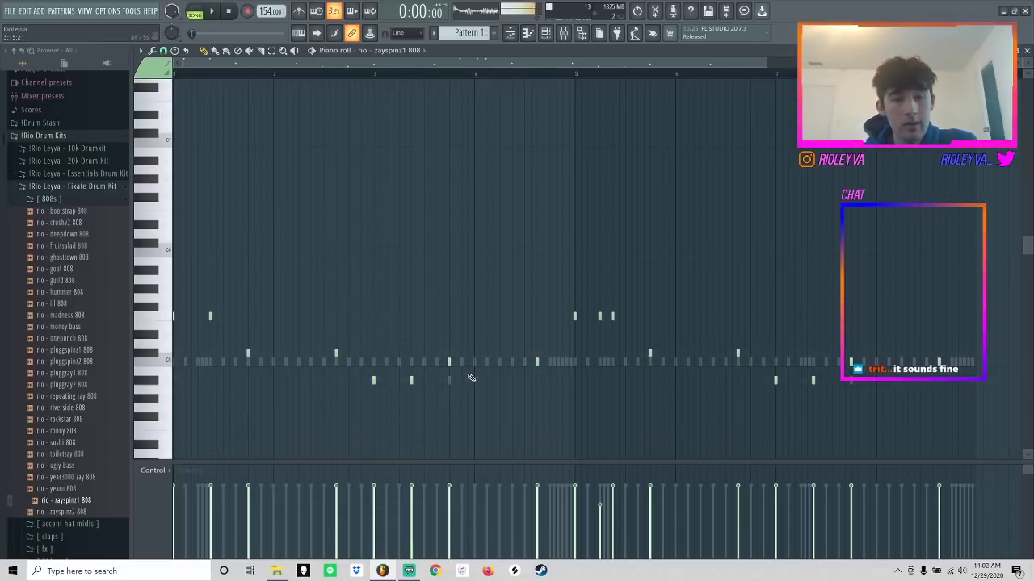
- Check the pitch shift in the airforce melody's channel settings
left_click(546, 33)
left_click(359, 276)
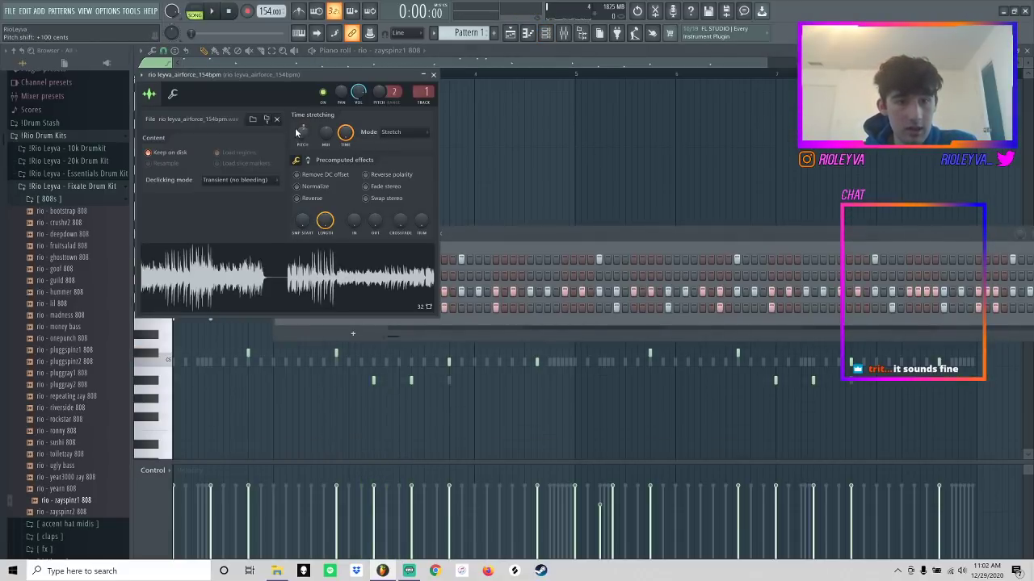
left_click(474, 176)
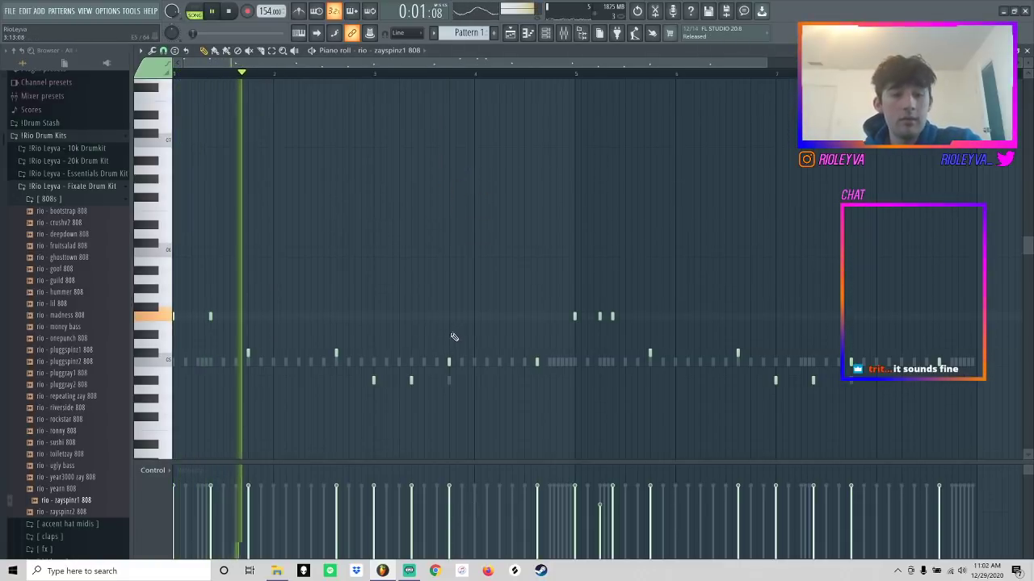
- Raise the 808 note on step 1 of bar 3 to A#5 and move those on step 13 of bar 5 and step 11 of bar 6 to G#5
left_click_drag(383, 386, 333, 366)
key("ctrl+Up")
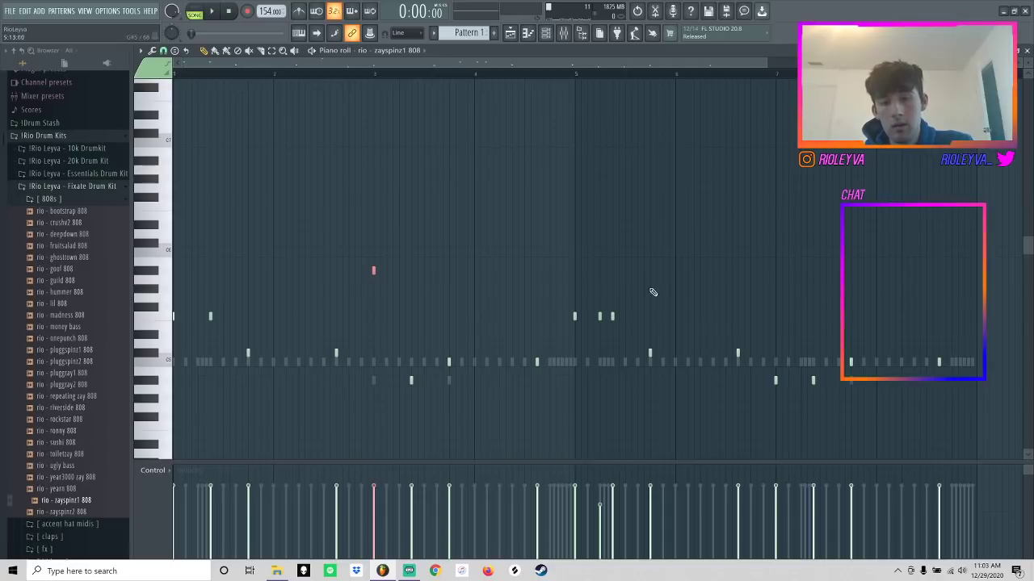
key("space")
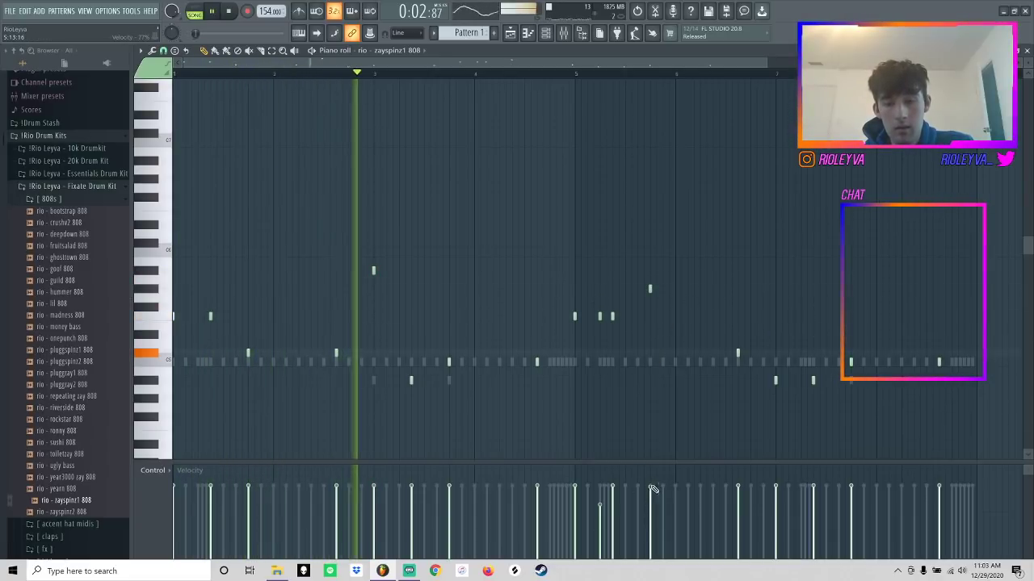
left_click(739, 290)
right_click(739, 353)
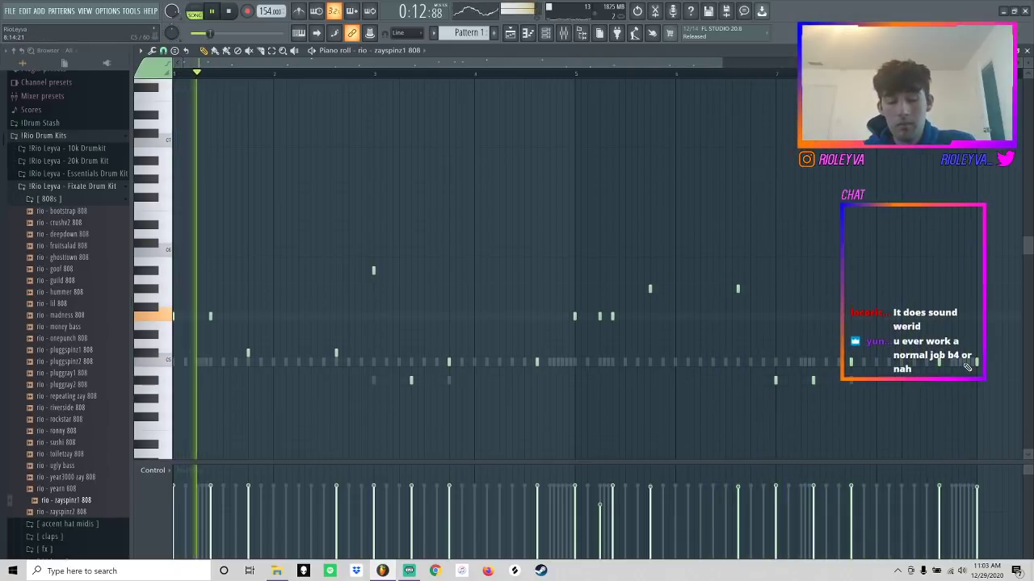
- Extend the zayspinz1 808 notes so each reaches the next, and clone the zayspinz1 808 channel
key("ctrl+l")
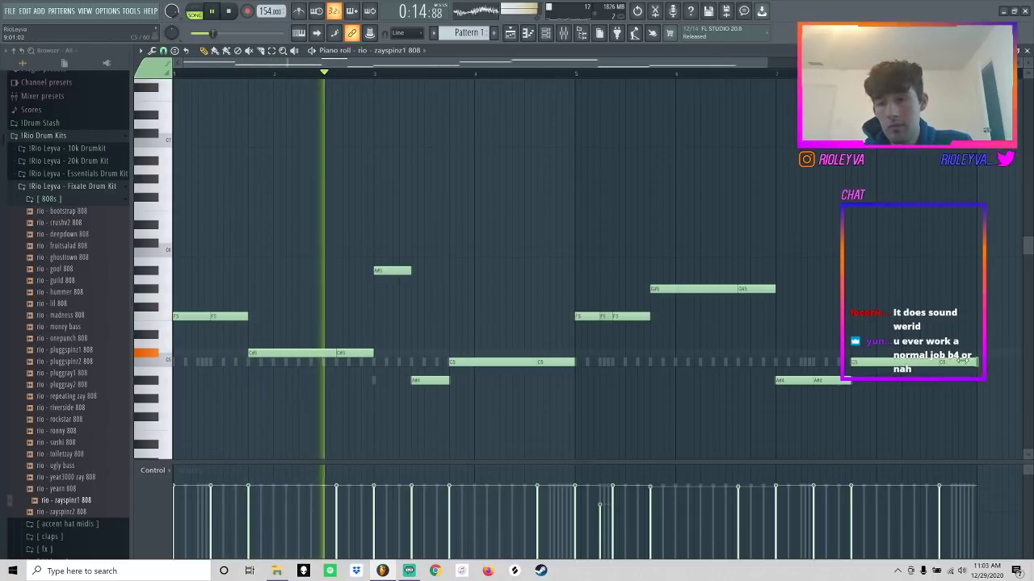
key("F6")
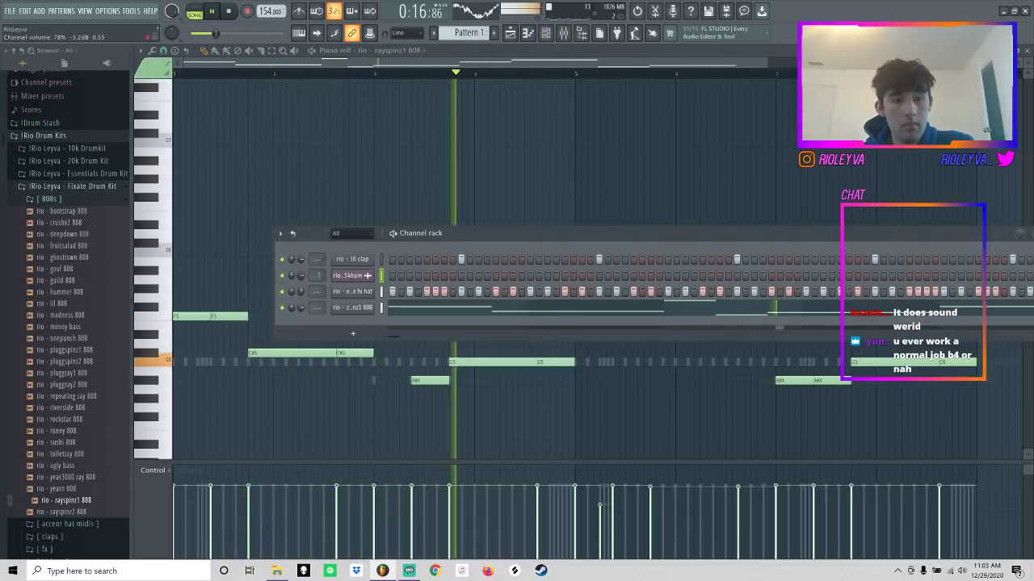
right_click(358, 307)
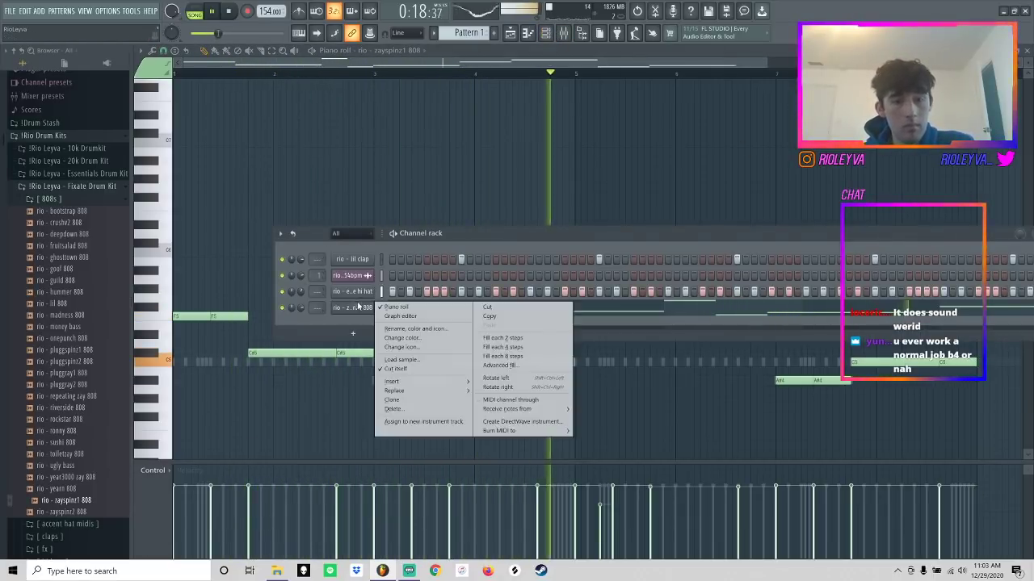
left_click(392, 400)
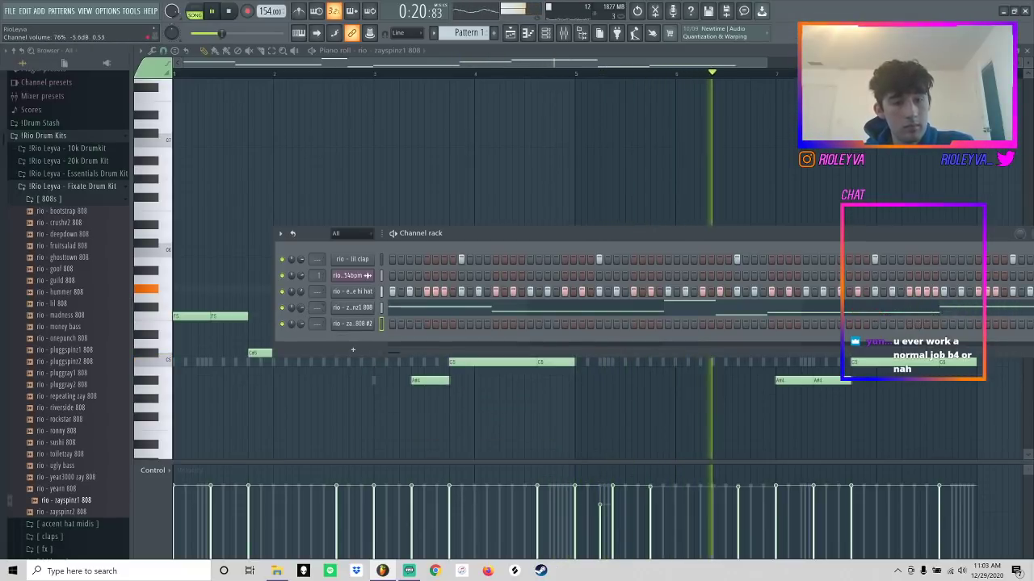
- Load the fruitsalad 808 into the cloned channel with the zayspinz1 808's notes, mute the zayspinz1 channel, and lower the new channel's volume to 66%
left_click_drag(75, 250, 370, 323)
left_click(381, 324)
key("ctrl+v")
left_click(281, 308)
left_click_drag(301, 325, 302, 335)
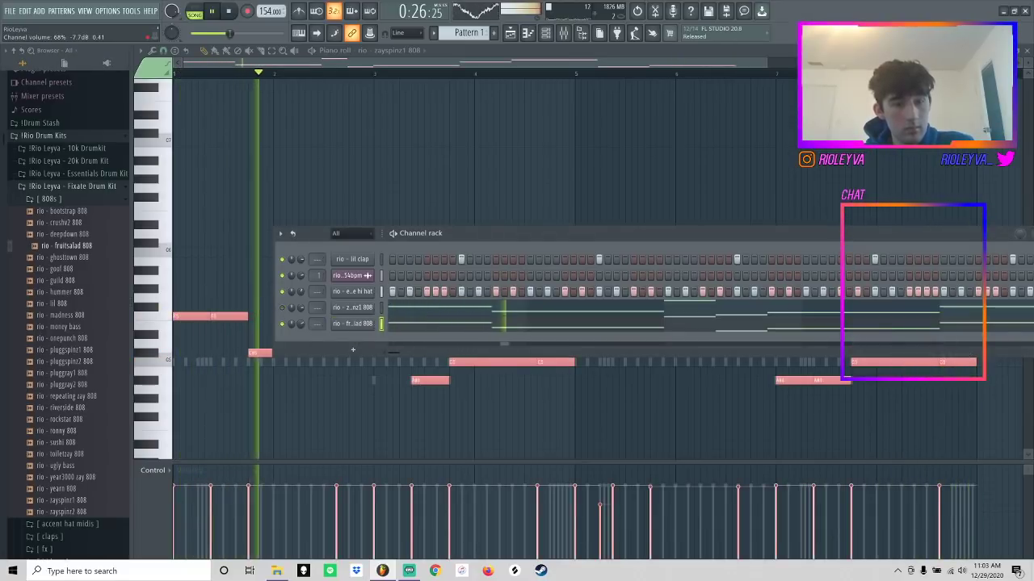
- Set the fruitsalad 808's quick fade out to 34% and its channel volume to 77%
left_click(352, 323)
left_click_drag(415, 267, 415, 260)
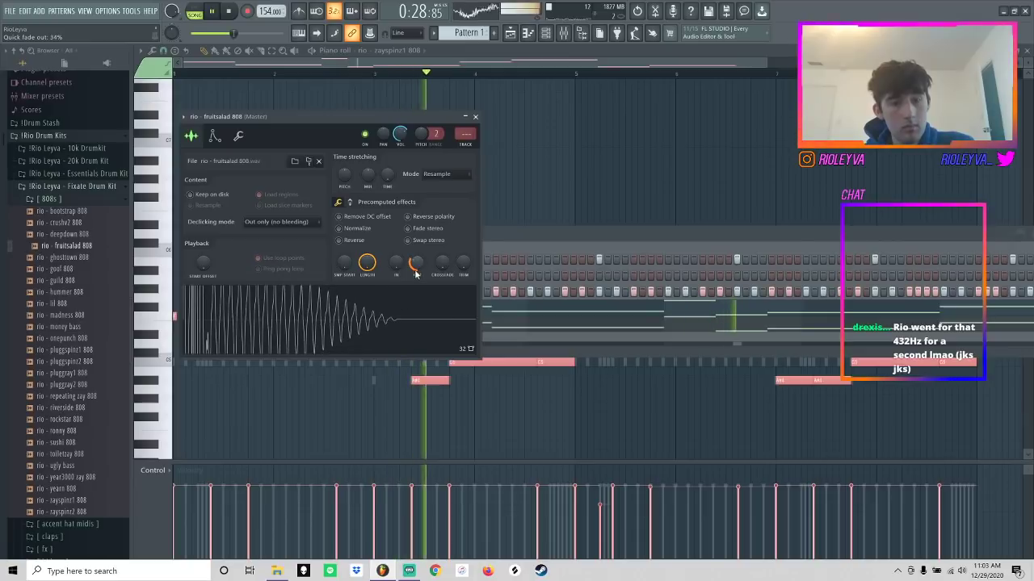
left_click_drag(400, 144, 401, 140)
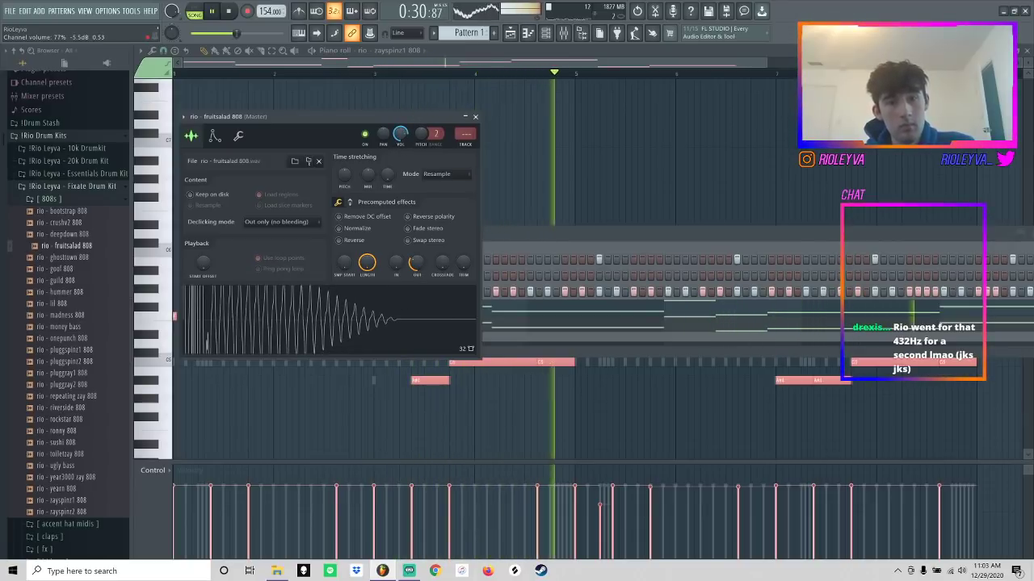
left_click(476, 117)
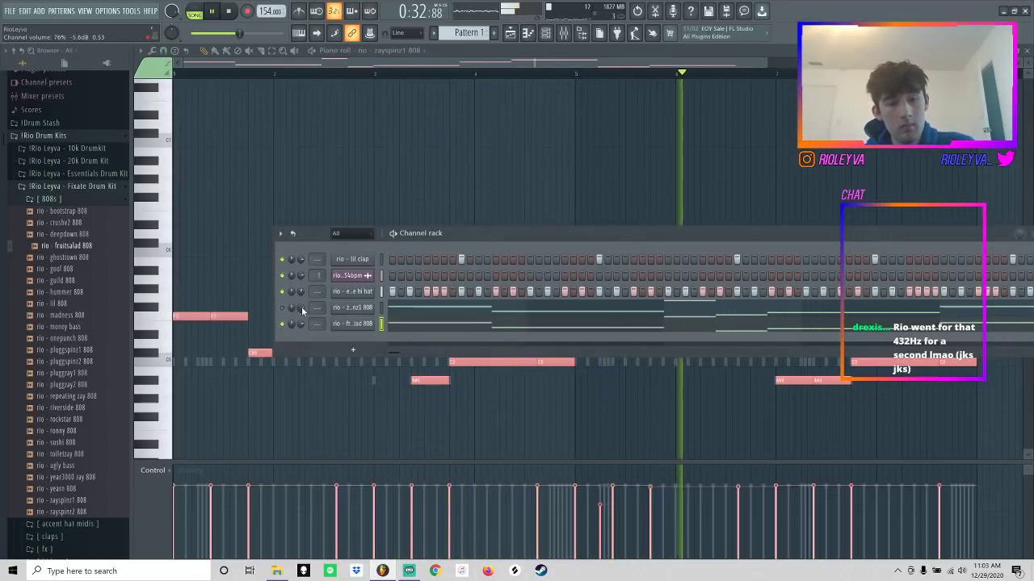
- Add the killer open hat from the 10k Drumkit and place hits on step 1 of bars 1 and 5
key("space")
scroll(64, 313, "down", 5)
left_click(50, 311)
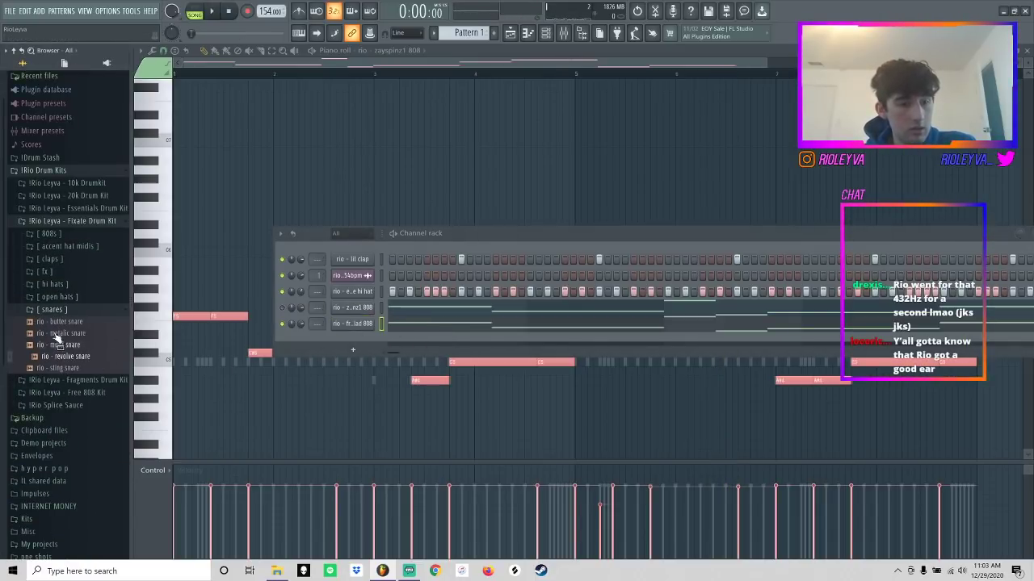
left_click(68, 311)
left_click(57, 299)
scroll(54, 291, "up", 2)
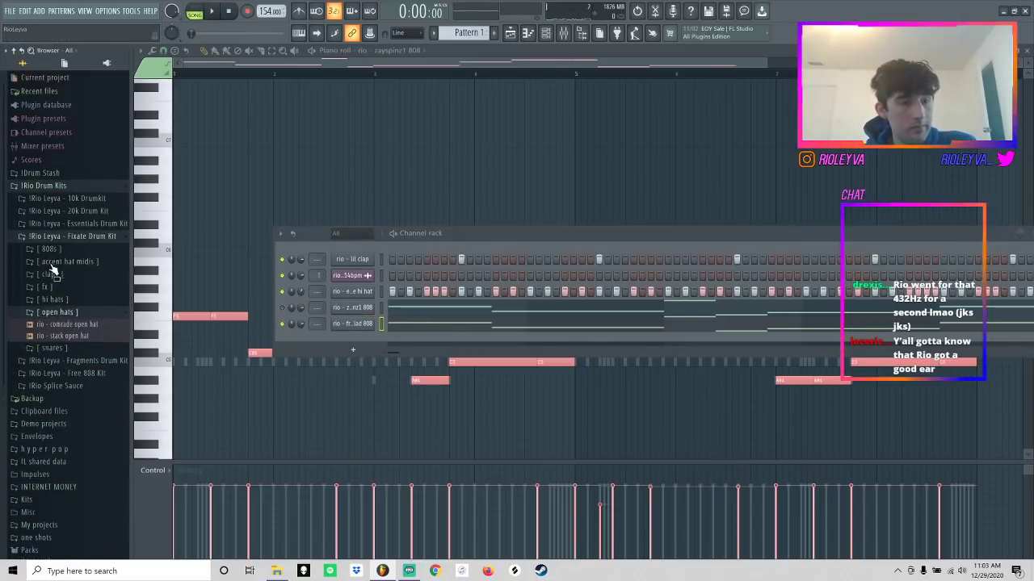
left_click(59, 200)
left_click(71, 425)
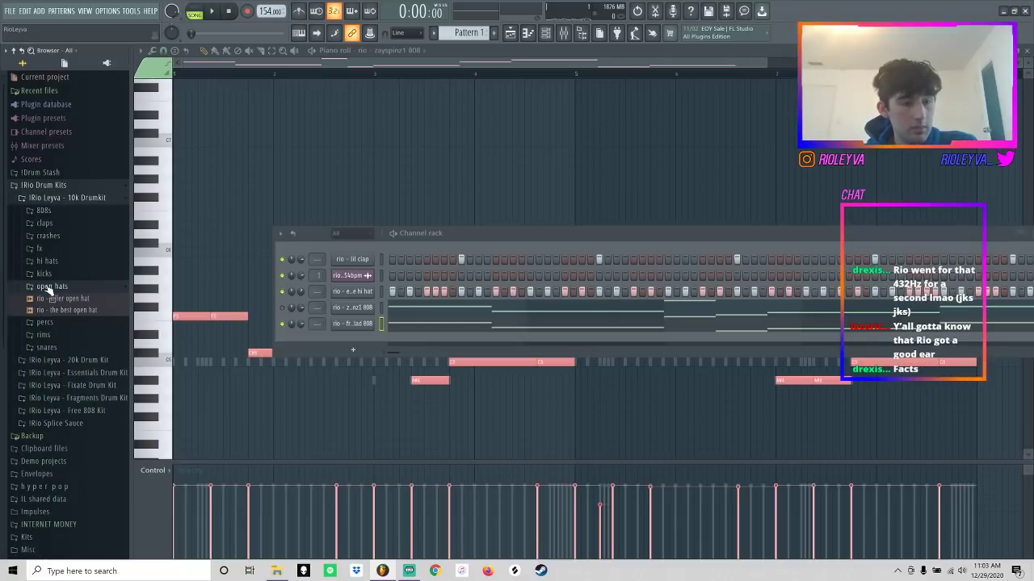
left_click_drag(392, 351, 390, 340)
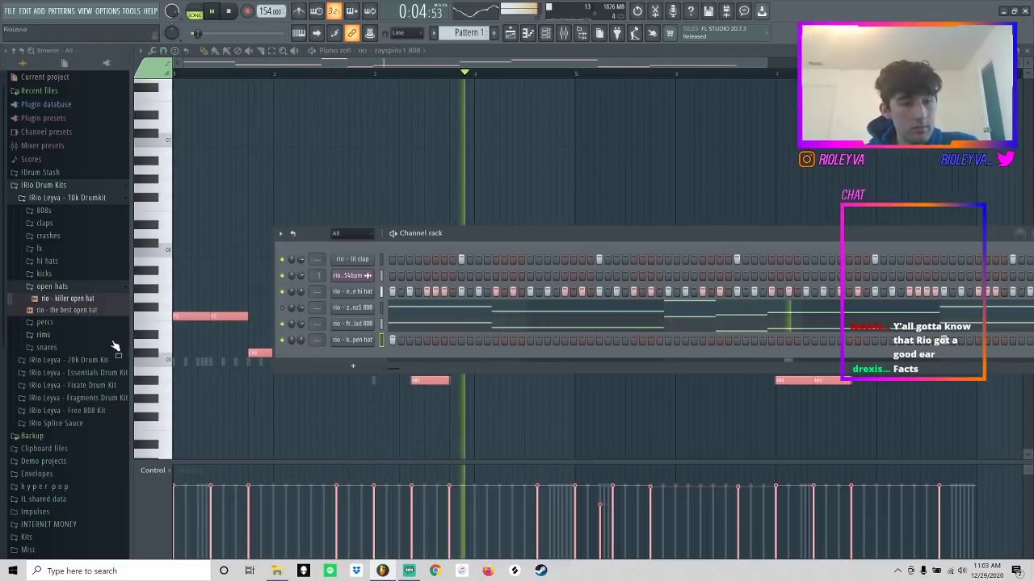
- Add the accent snare and light snare from the 10k Drumkit as new channels
left_click(48, 348)
left_click_drag(67, 336, 355, 361)
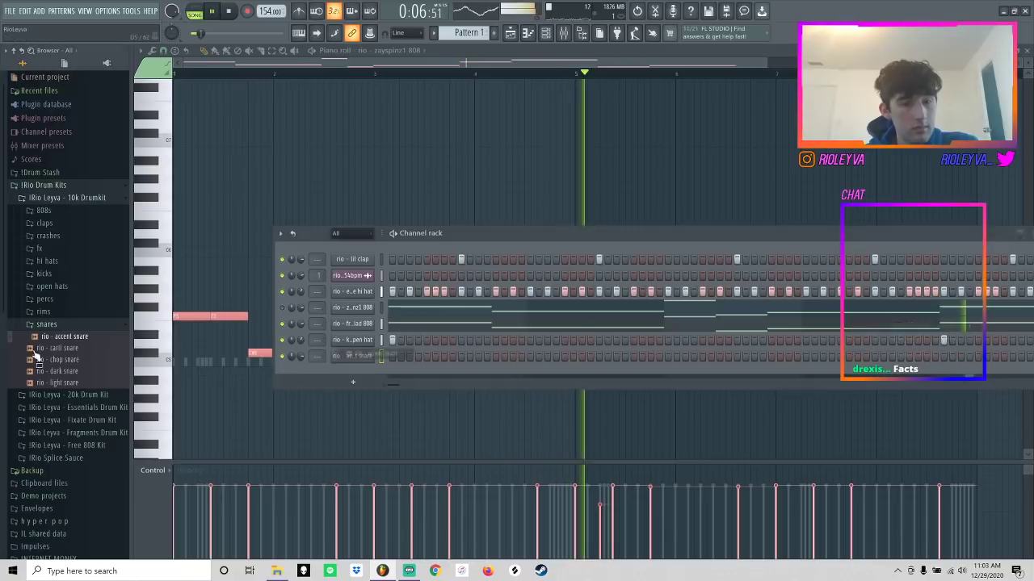
left_click_drag(62, 383, 381, 374)
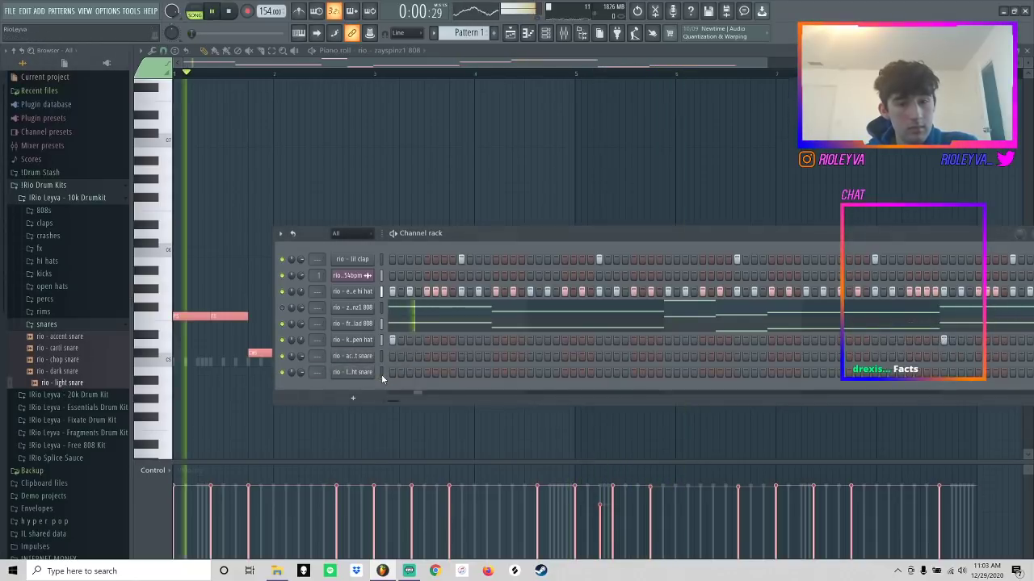
- Place accent snare hits on bar 2 step 3, bar 4 step 15 and bar 5 step 3, and light snares on bar 2 step 15 and bar 3 step 3
left_click(547, 356)
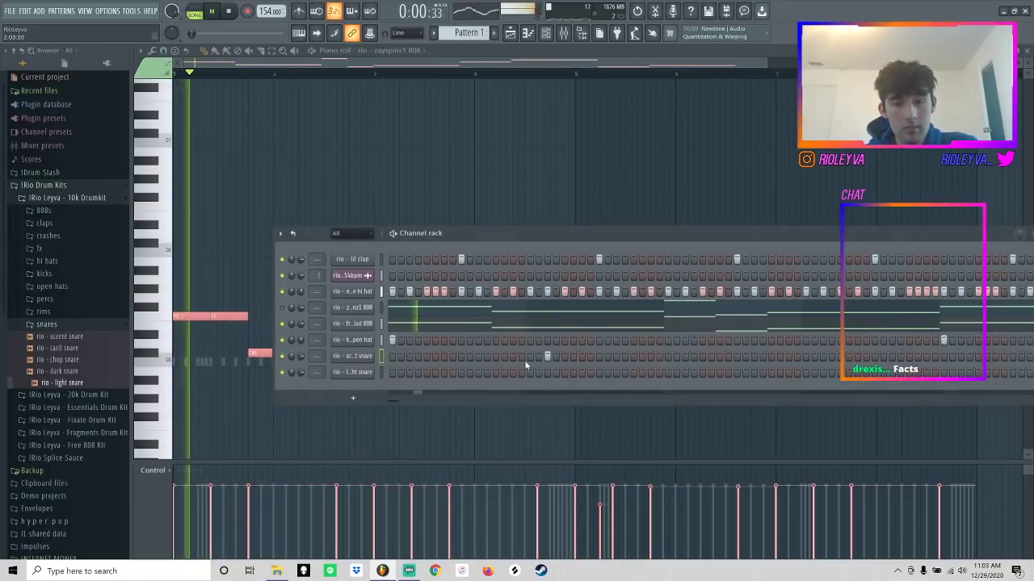
left_click(650, 372)
left_click(684, 373)
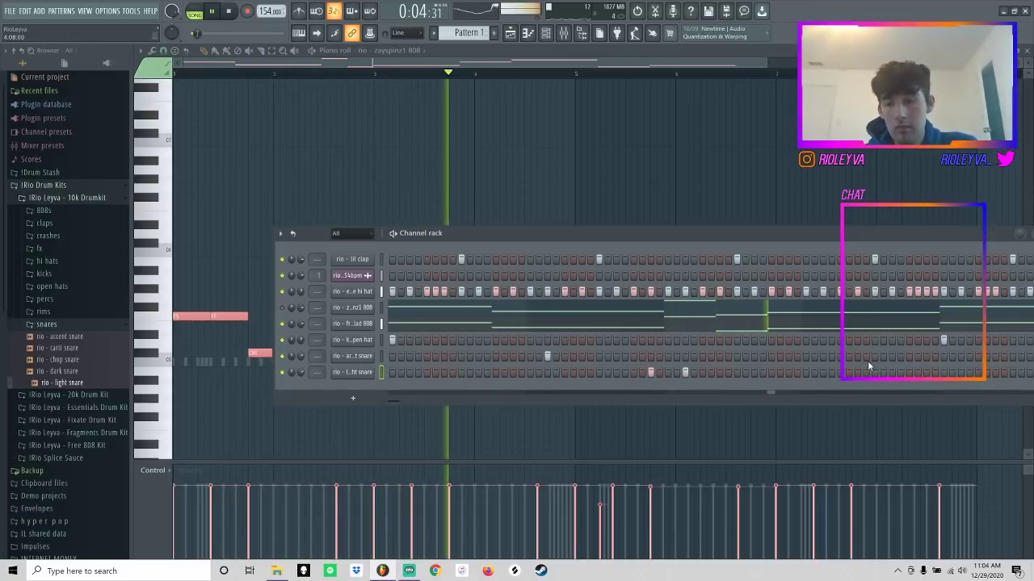
left_click(891, 357)
left_click(961, 356)
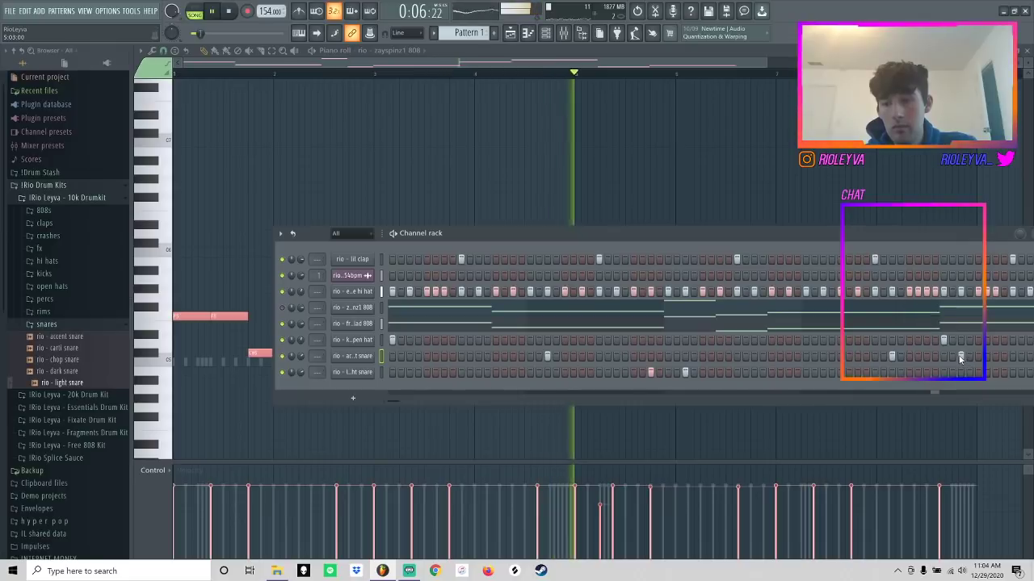
left_click(892, 356)
left_click(926, 357)
- Duplicate the accent snare hits from bars 1 to 4 into bars 5 to 8 in the piano roll
right_click(374, 356)
left_click(395, 356)
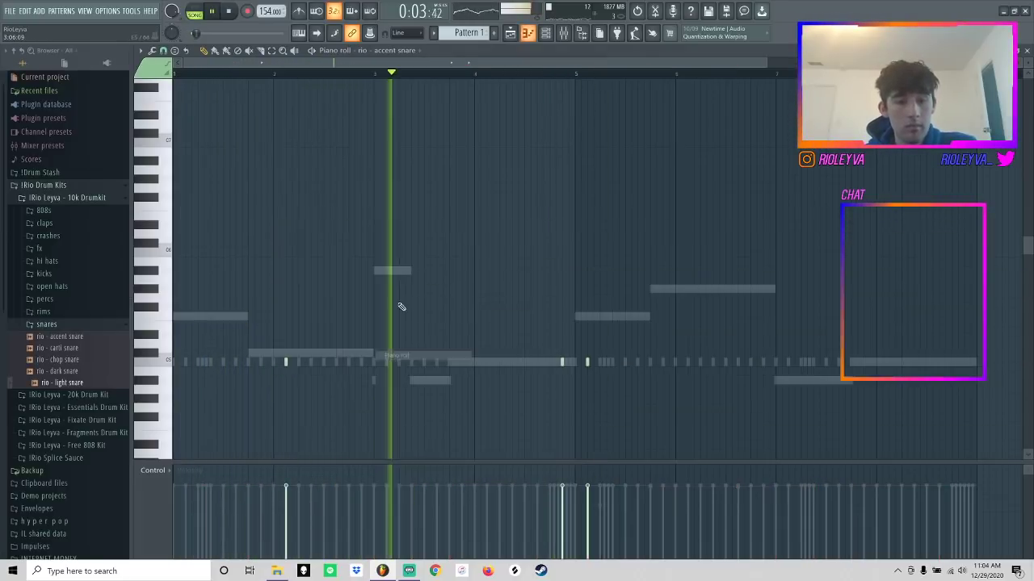
left_click_drag(575, 74, 286, 74)
left_click_drag(50, 115, 89, 117)
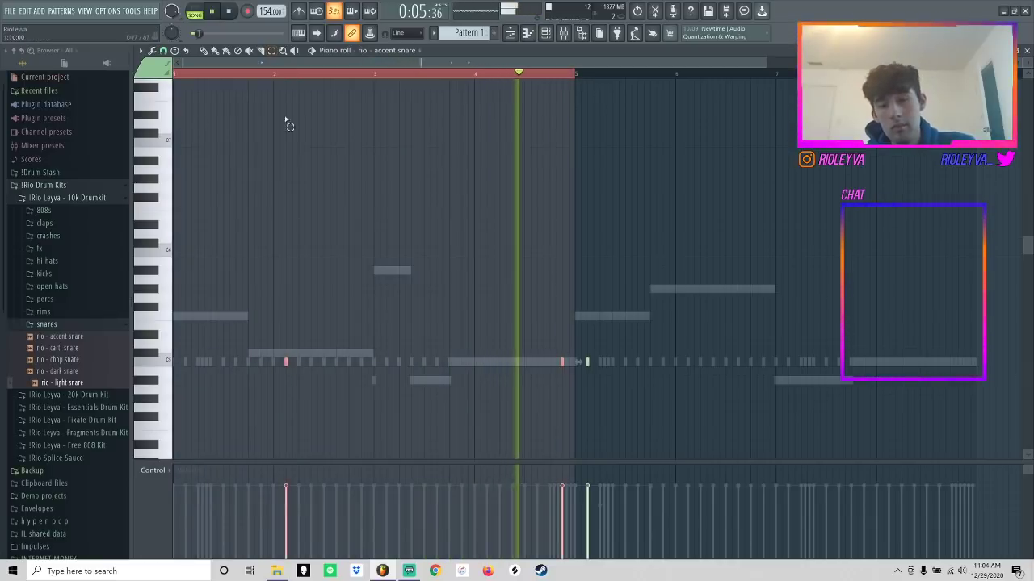
key("ctrl+b")
left_click(607, 77, "ctrl")
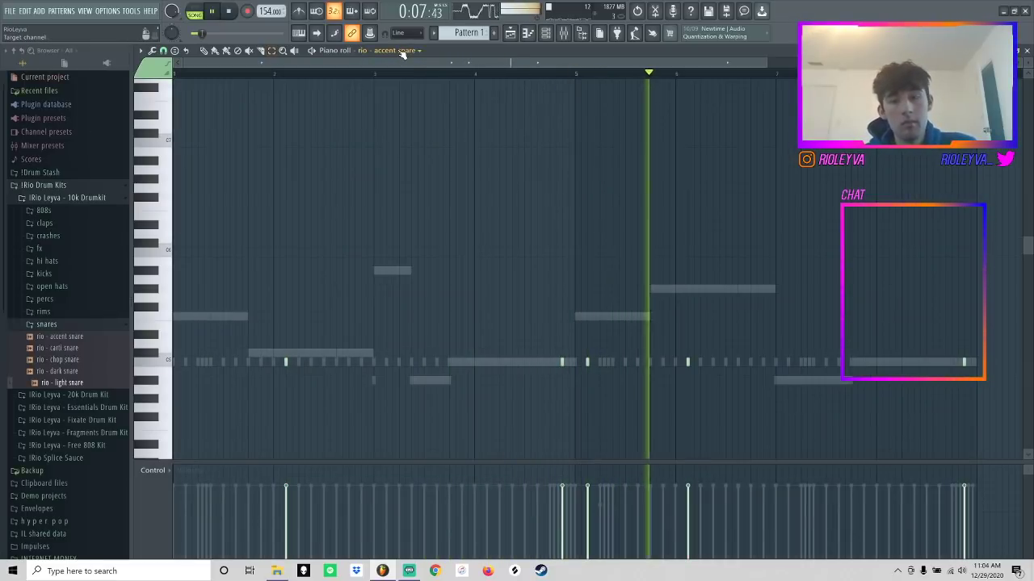
- Duplicate both light snare notes four bars ahead so they repeat in bars 5 to 8
left_click(402, 52)
left_click(413, 142)
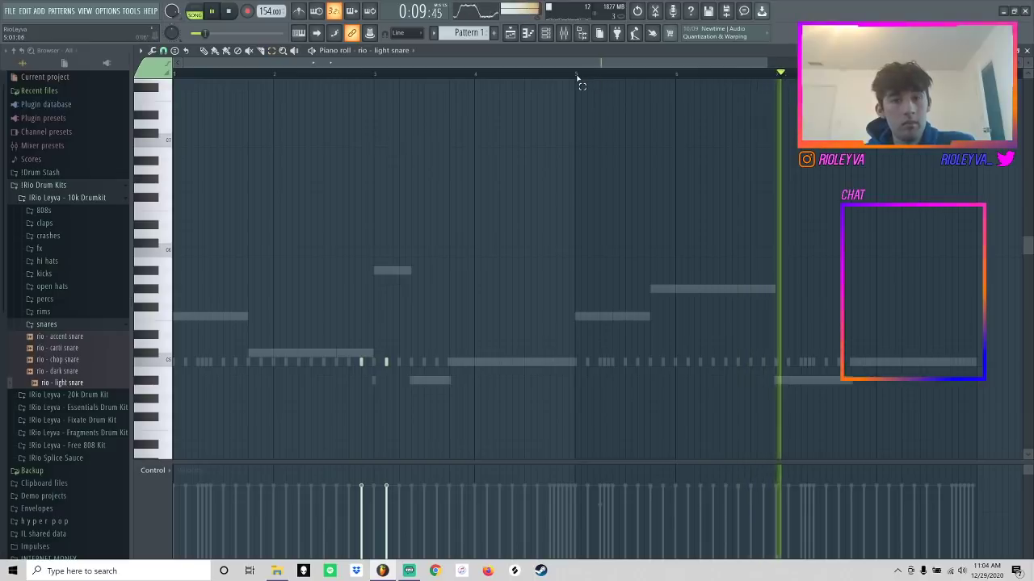
key("ctrl+a")
key("ctrl+b")
left_click(592, 82, "ctrl")
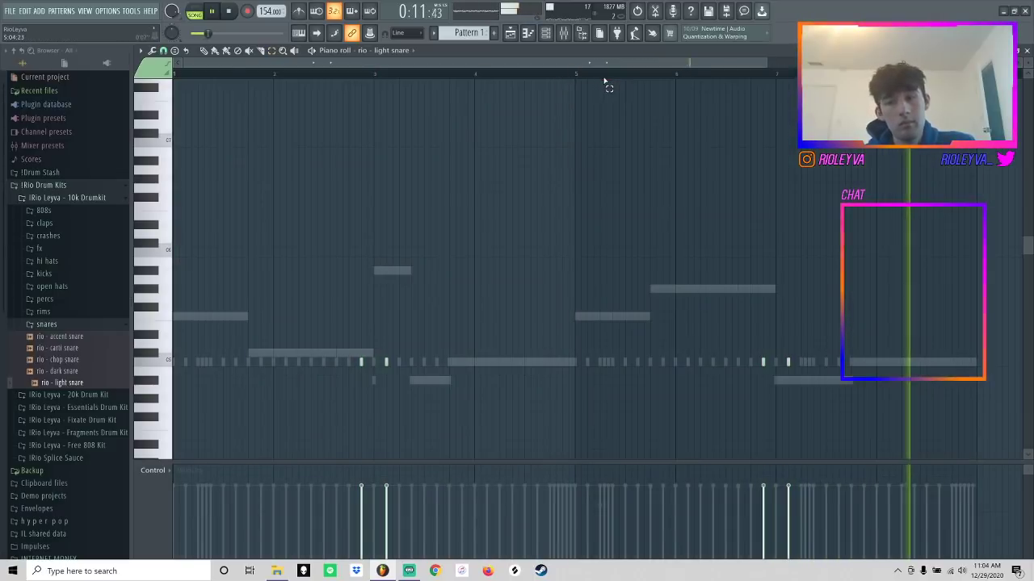
- Route the clap, hi-hat, both 808s, open hat and both snares to mixer tracks 2 to 8
key("F6")
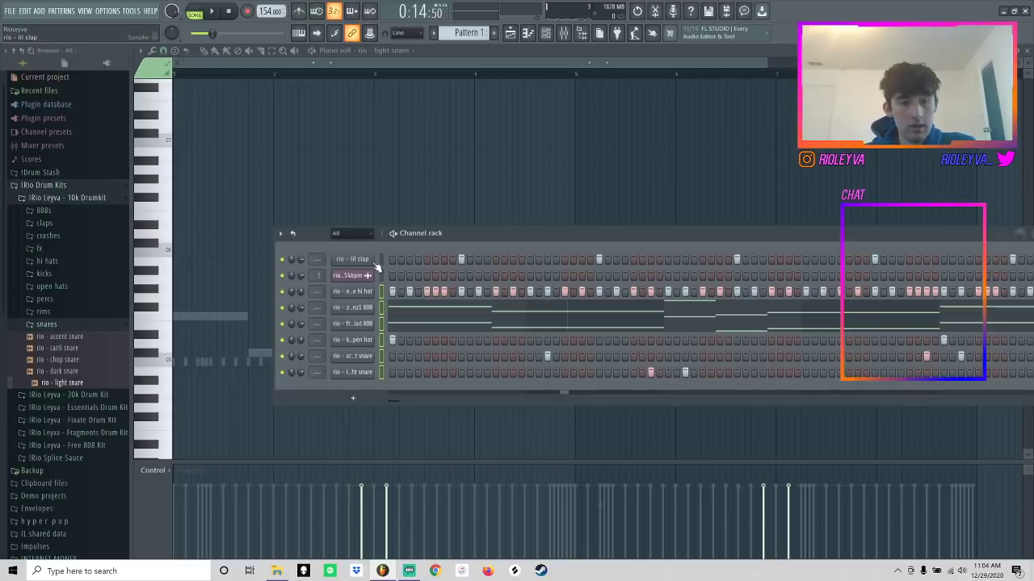
left_click(567, 32)
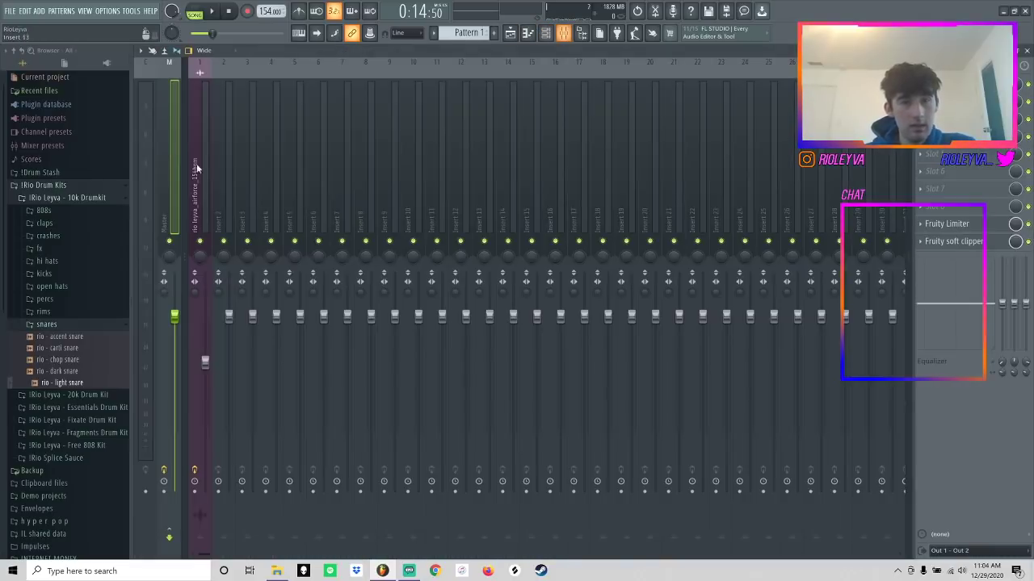
left_click(226, 201)
key("ctrl+l")
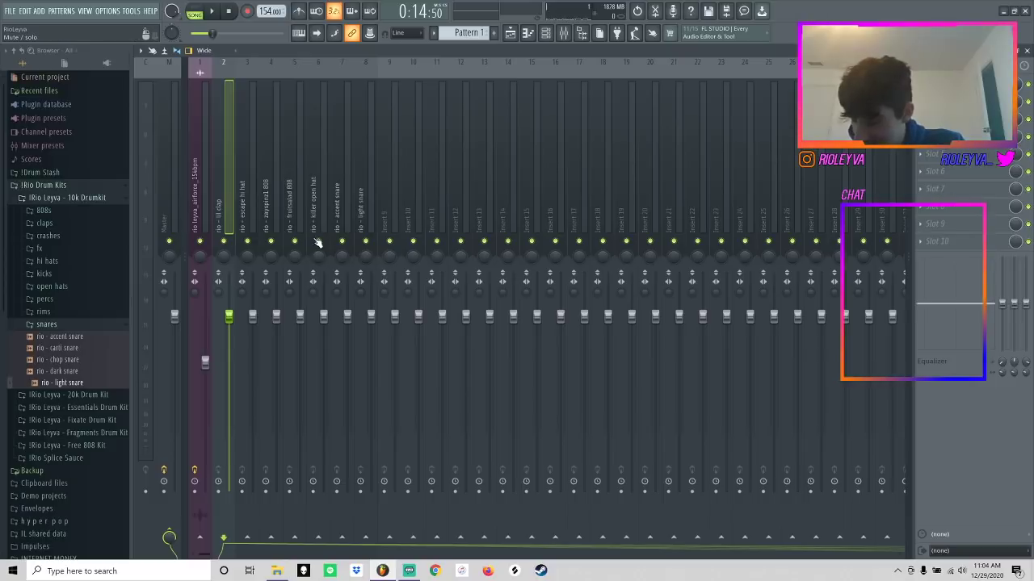
- Check the pitch shift in the airforce melody's channel settings from the channel rack
left_click(546, 33)
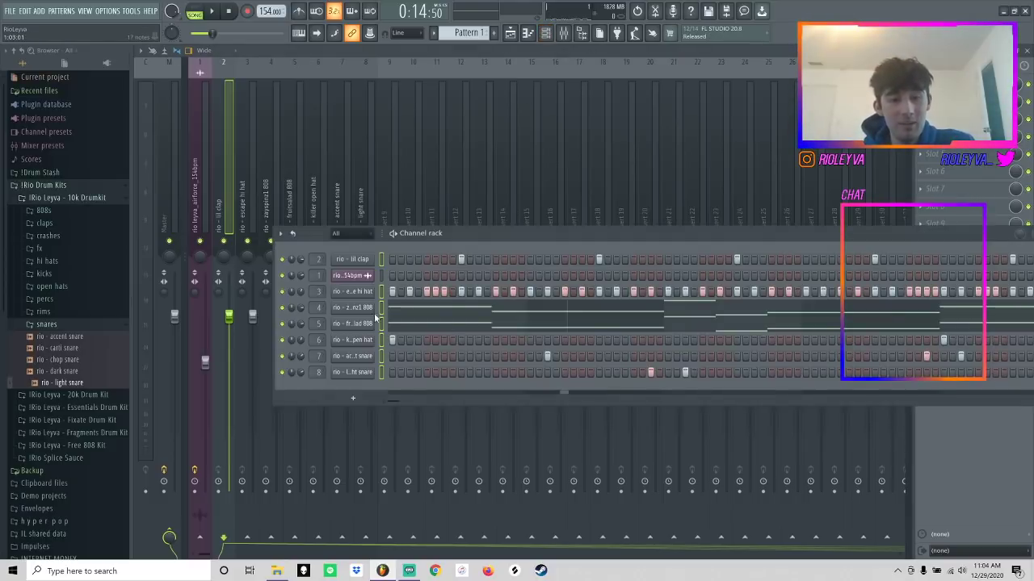
left_click(350, 276)
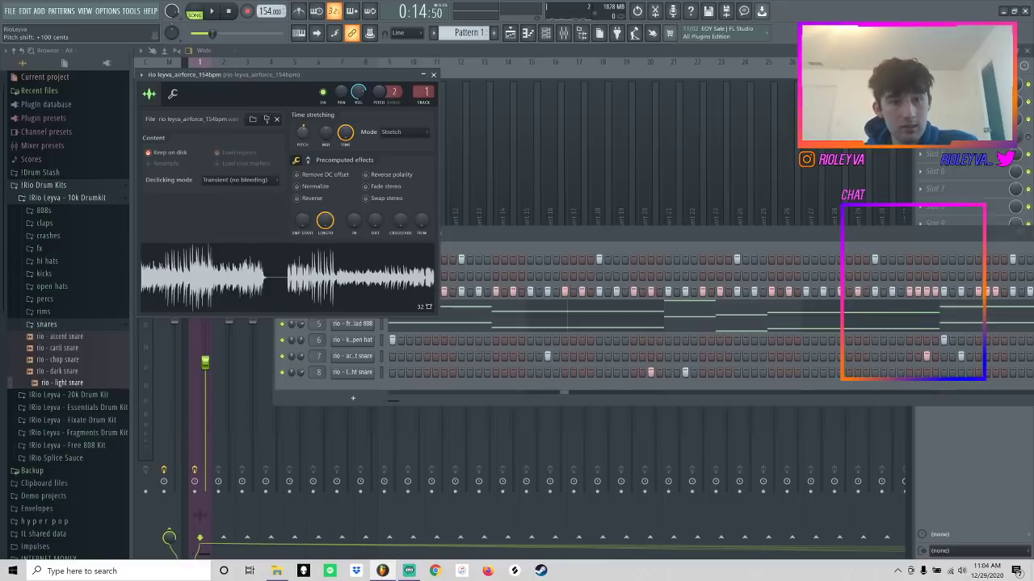
left_click(434, 75)
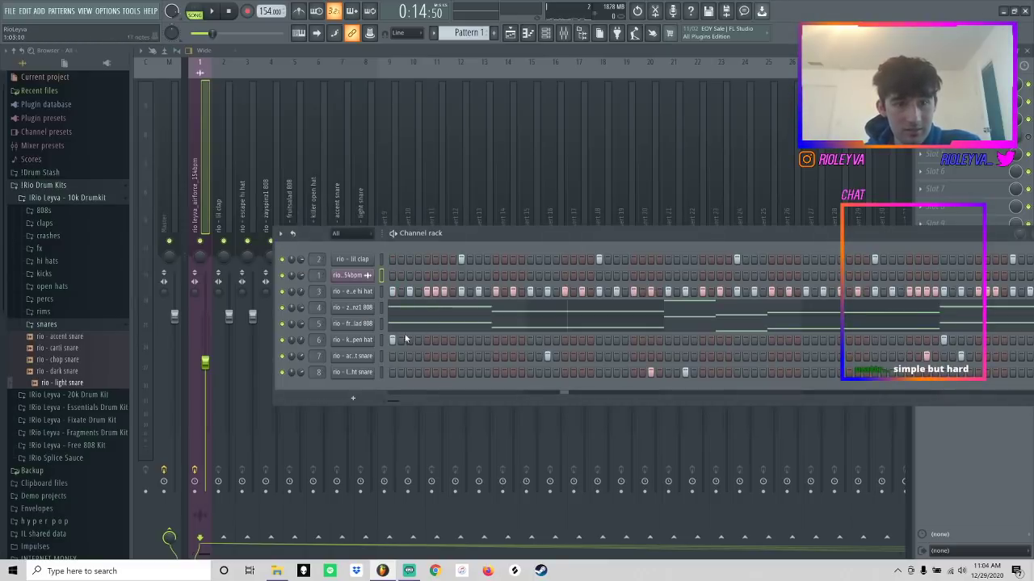
- Split Pattern 1 by channel and lay out the resulting drum and 808 clips on playlist Tracks 3 to 9 from bar 1
left_click(510, 34)
left_click(467, 32)
left_click(505, 204)
left_click(260, 97)
key("Delete")
left_click_drag(277, 162, 283, 162)
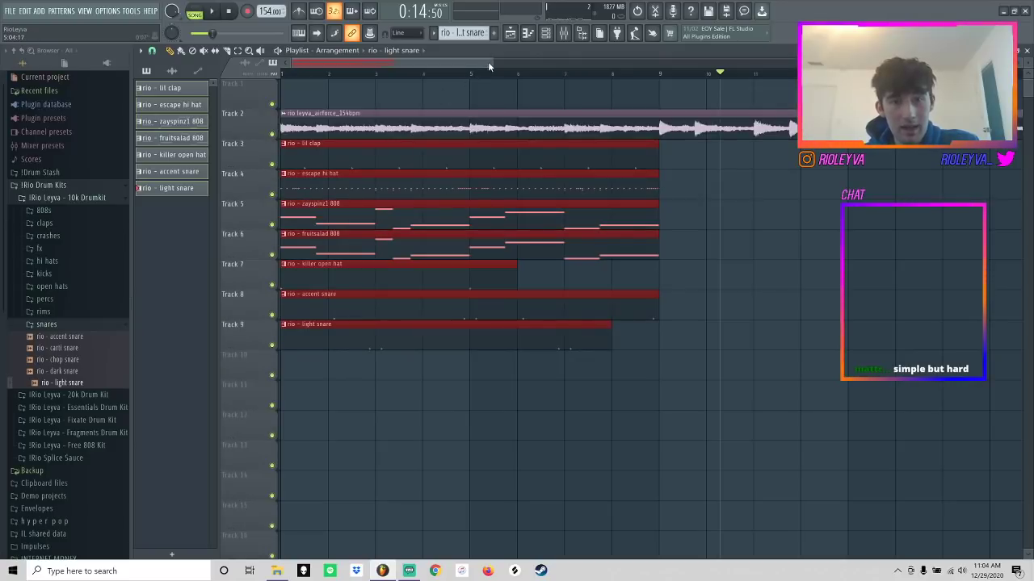
- Duplicate the eight-bar block of drum and 808 clips four times so it repeats through bar 40
left_click_drag(490, 61, 711, 63)
key("ctrl+b")
key("ctrl+b")
key("ctrl+b")
key("ctrl+b")
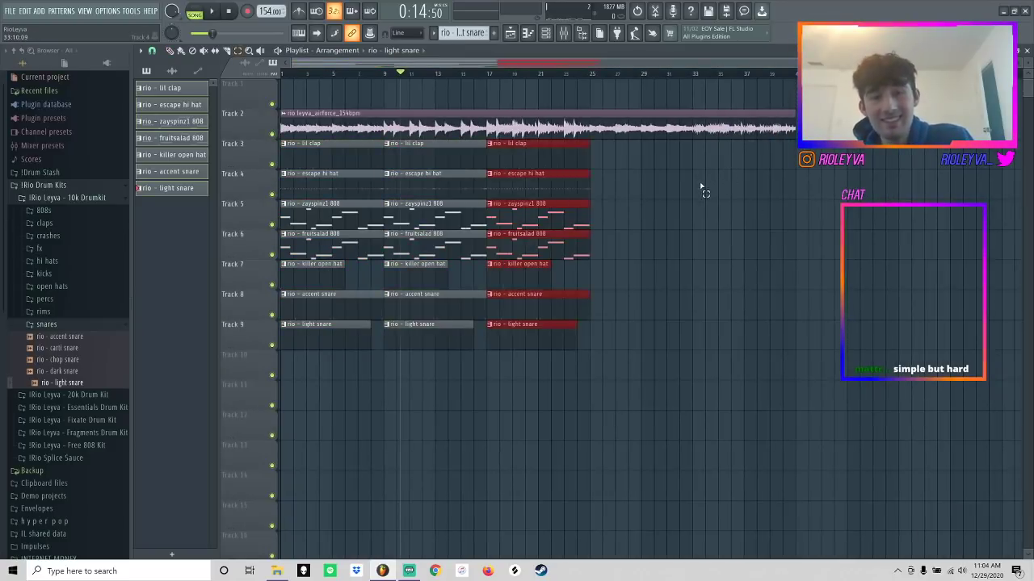
- Automate the mix level of the melody track's Fruity Parametric EQ 2 on Track 1, with the level changing at bar 9
left_click(564, 33)
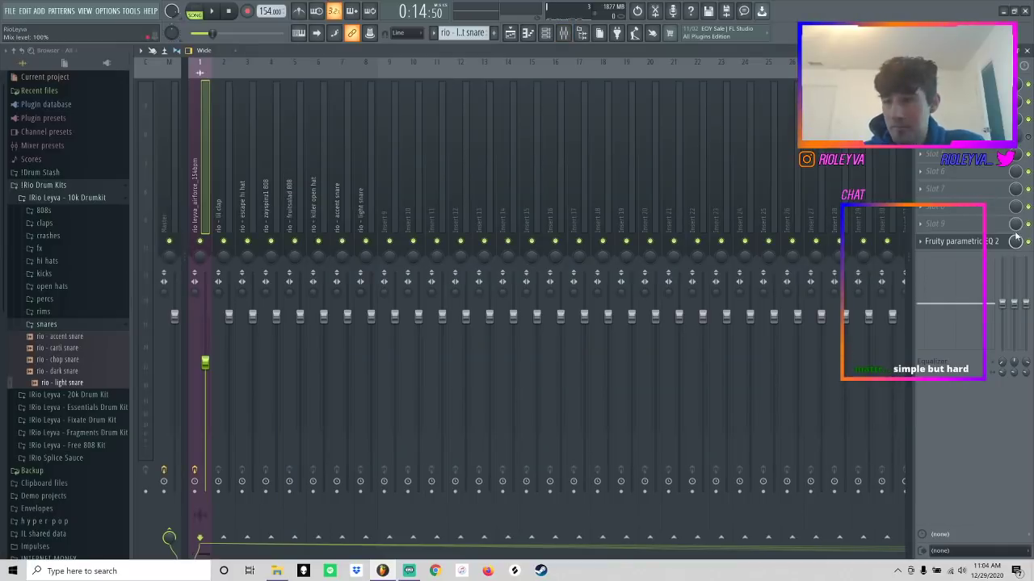
left_click(512, 34)
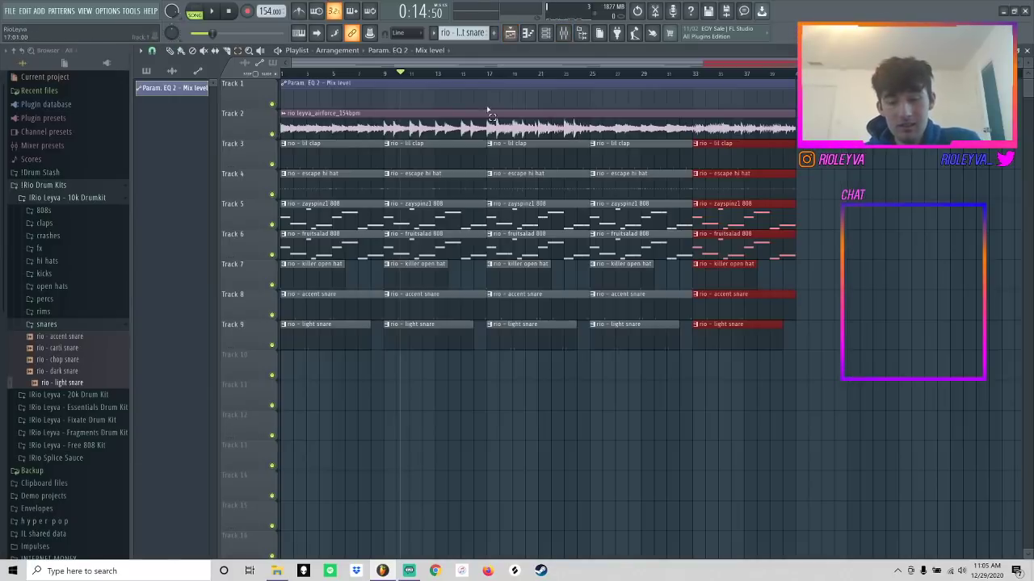
left_click(282, 95)
left_click_drag(283, 95, 355, 63)
- Set the playlist snap to Bar and cut the drum and 808 clips out of the opening, up to about mid-bar 4
left_click(151, 50)
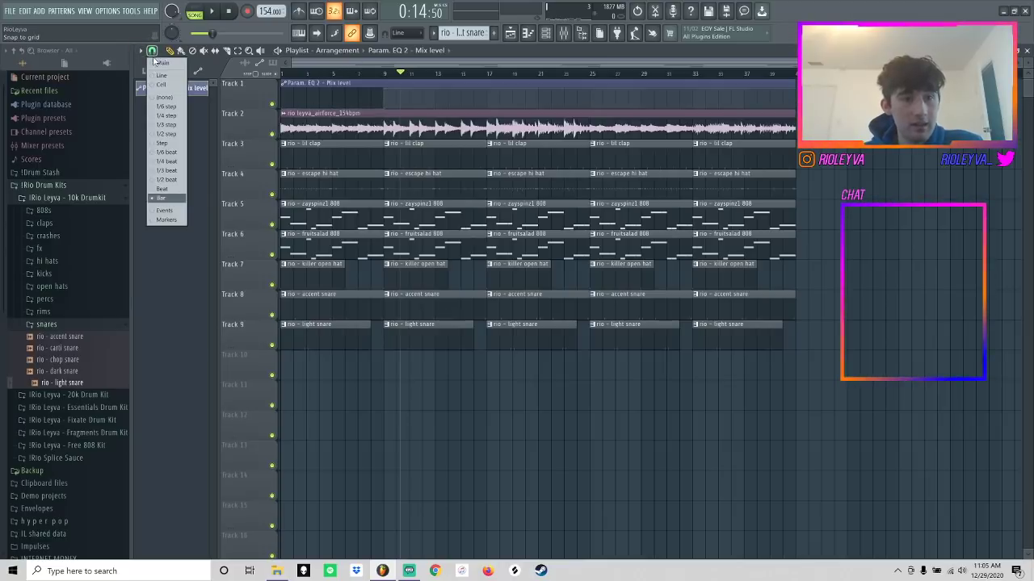
left_click(166, 198)
left_click_drag(332, 159, 310, 368)
key("Delete")
- Strip the intro before bar 9 by deleting its 808, accent snare and light snare clips and trimming the end of its hi-hat clip
key("space")
left_click_drag(353, 243, 381, 180)
key("s")
key("space")
key("Delete")
key("c")
key("e")
left_click(382, 185)
key("Delete")
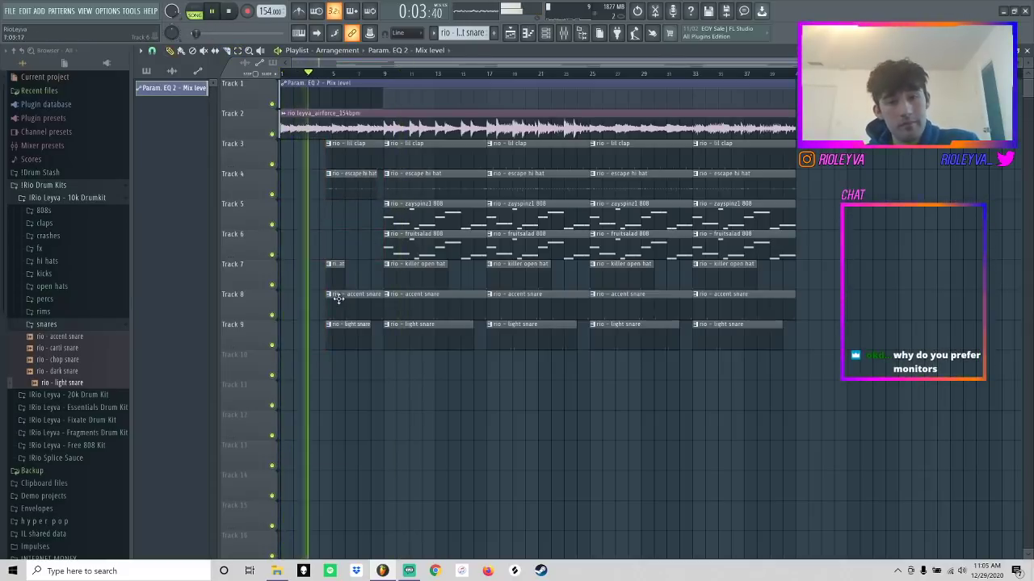
right_click(347, 296)
right_click(348, 328)
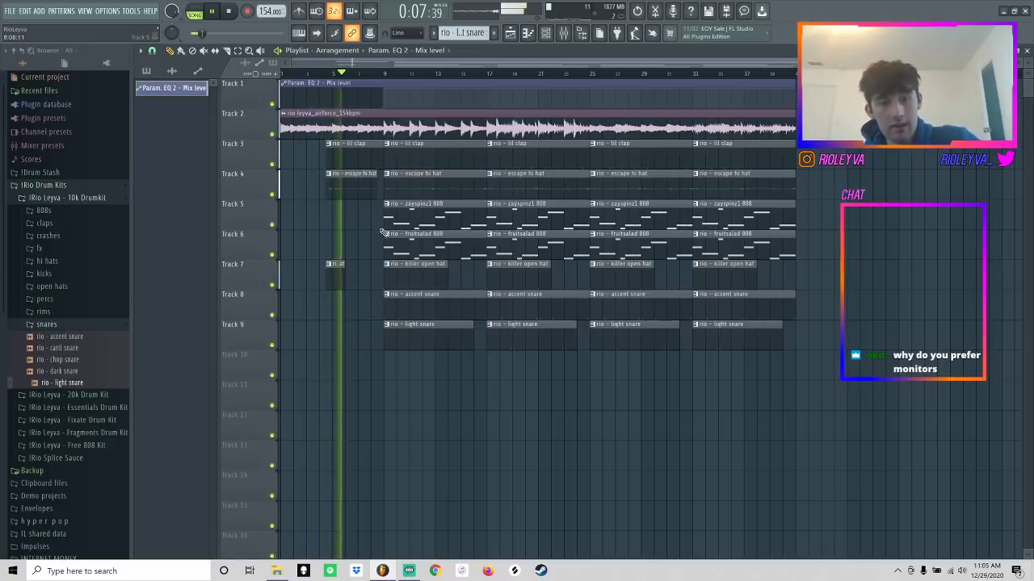
- Thin out the drop by deleting the accent snare, light snare and zayspinz1 808 clips at bar 9 and the fruitsalad 808 clip at bar 17
right_click(410, 300)
right_click(420, 331)
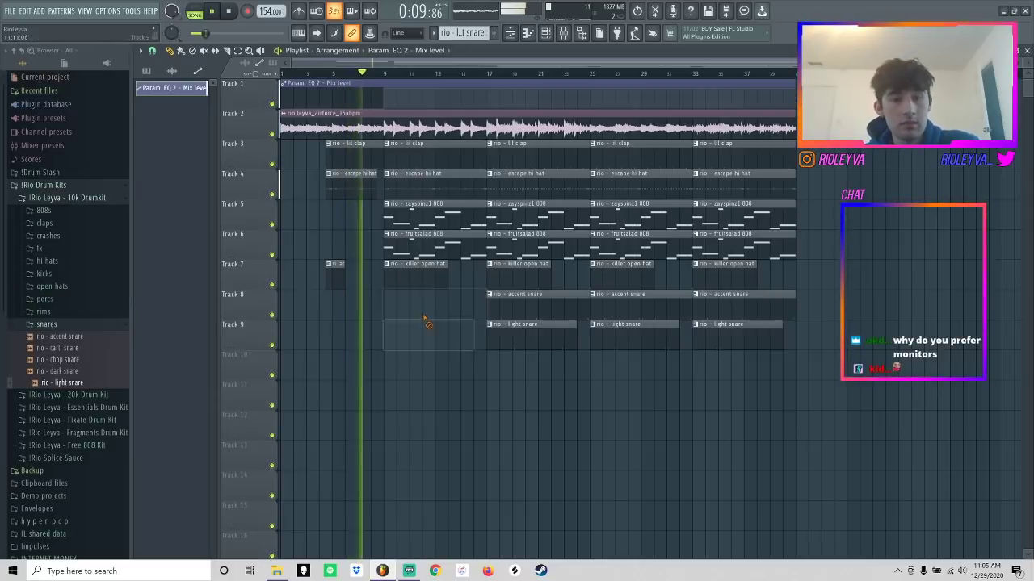
right_click(417, 220)
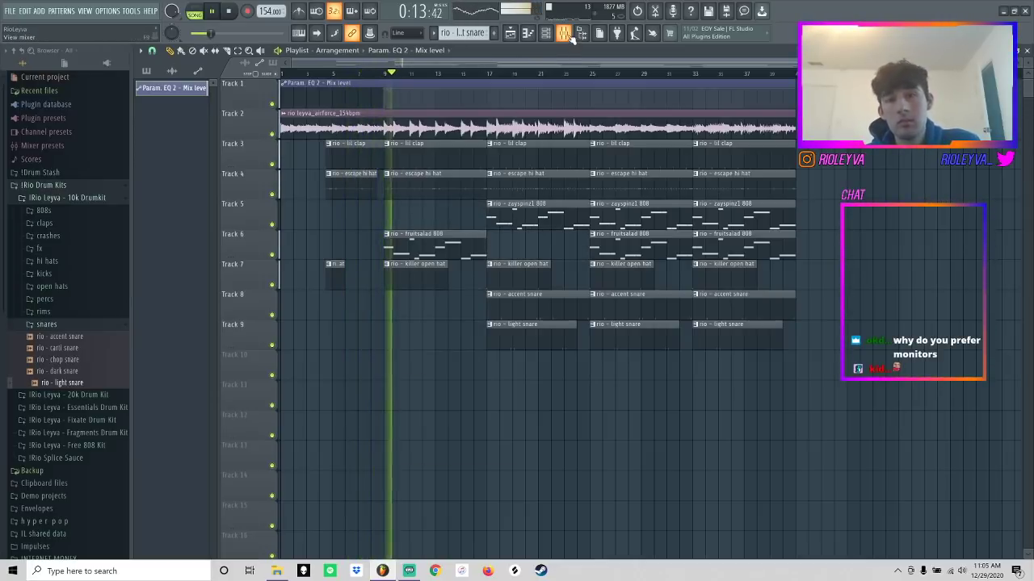
- Lower the mixer levels of the fruitsalad 808 and escape hi hat tracks slightly
key("F9")
left_click_drag(303, 321, 303, 324)
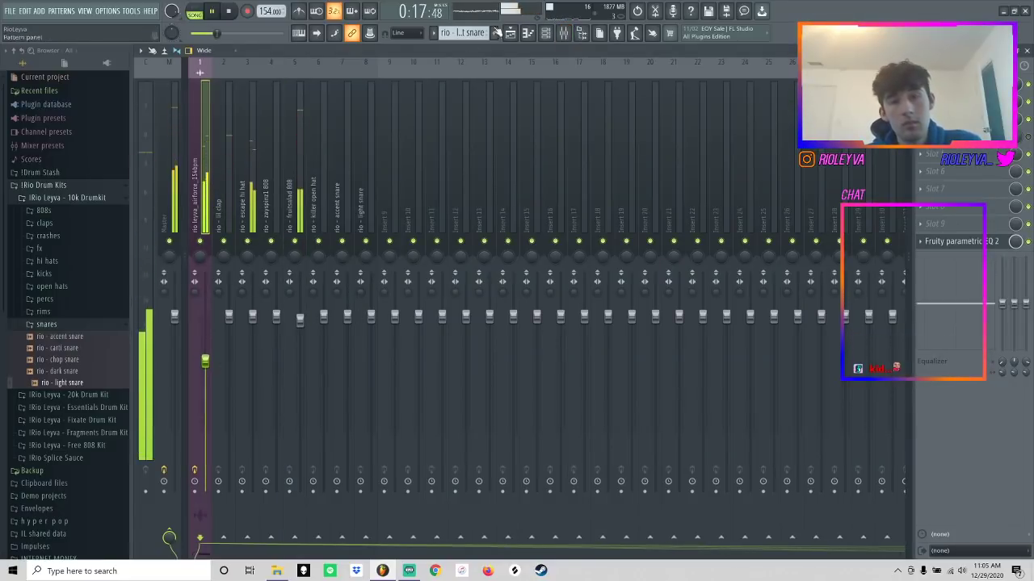
left_click_drag(253, 316, 253, 323)
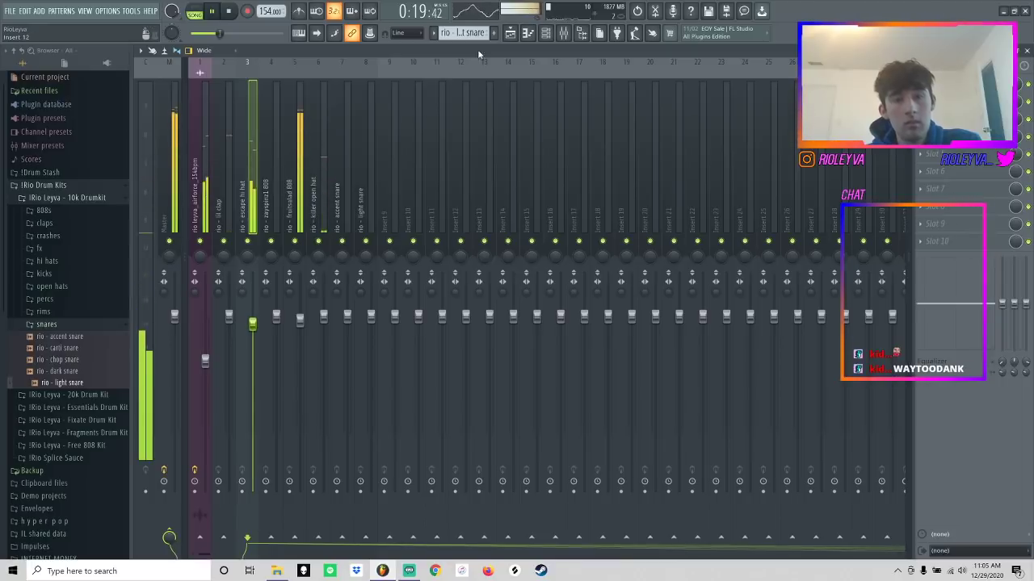
- Cut off the end of the escape hi hat clip just before bar 17 and raise the zayspinz1 808 mixer level to 104%
key("F5")
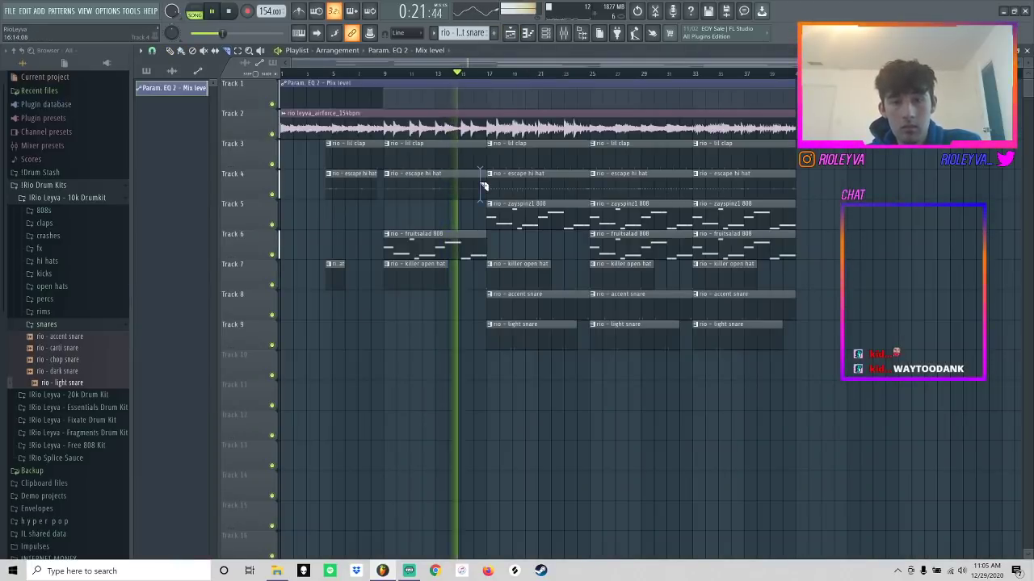
key("F9")
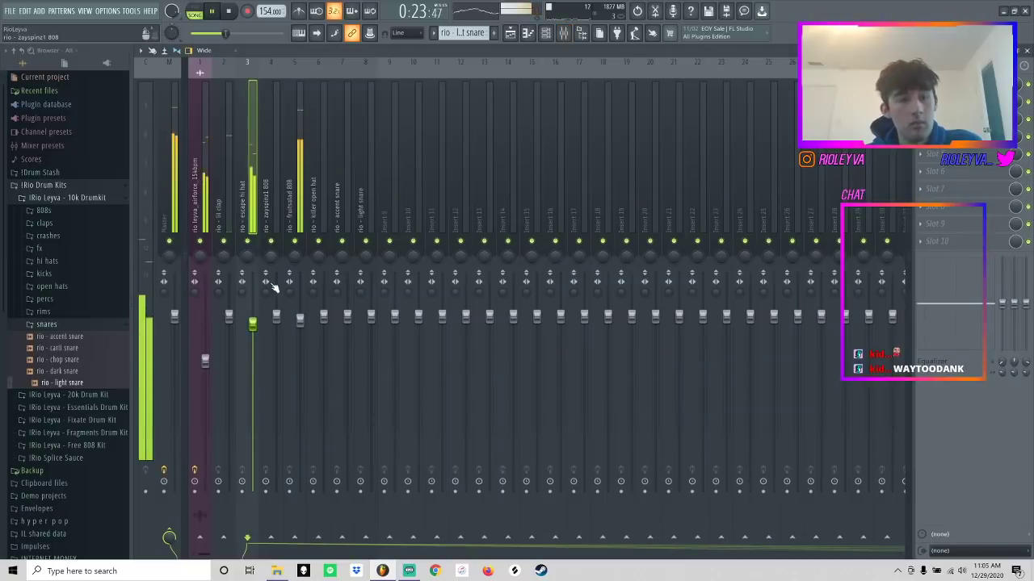
left_click_drag(277, 316, 277, 310)
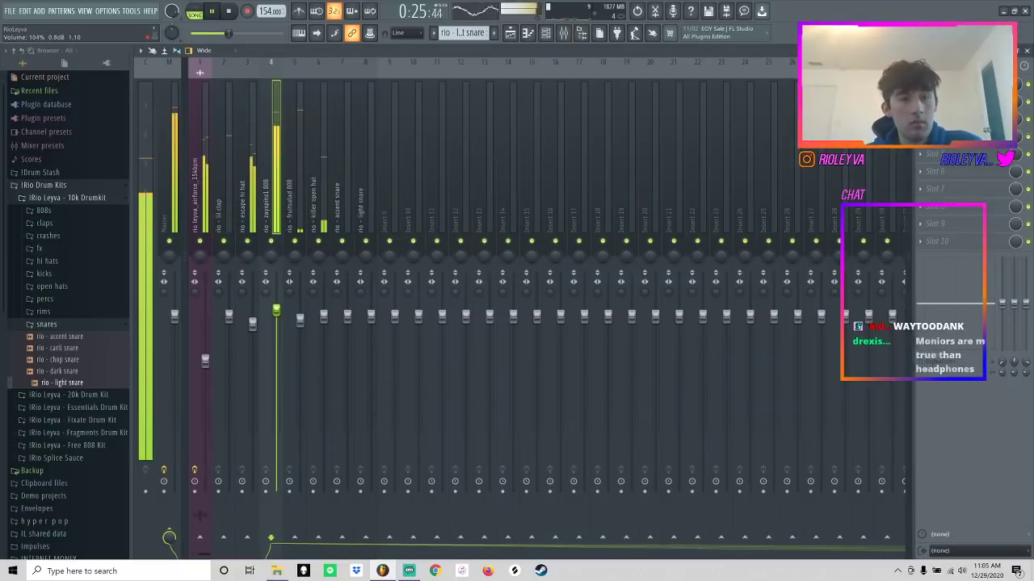
- Delete the fruitsalad 808 clip at bar 25 and remove the first two bars of the zayspinz1 808 clip so it starts at bar 27
left_click(510, 32)
right_click(616, 234)
key("space")
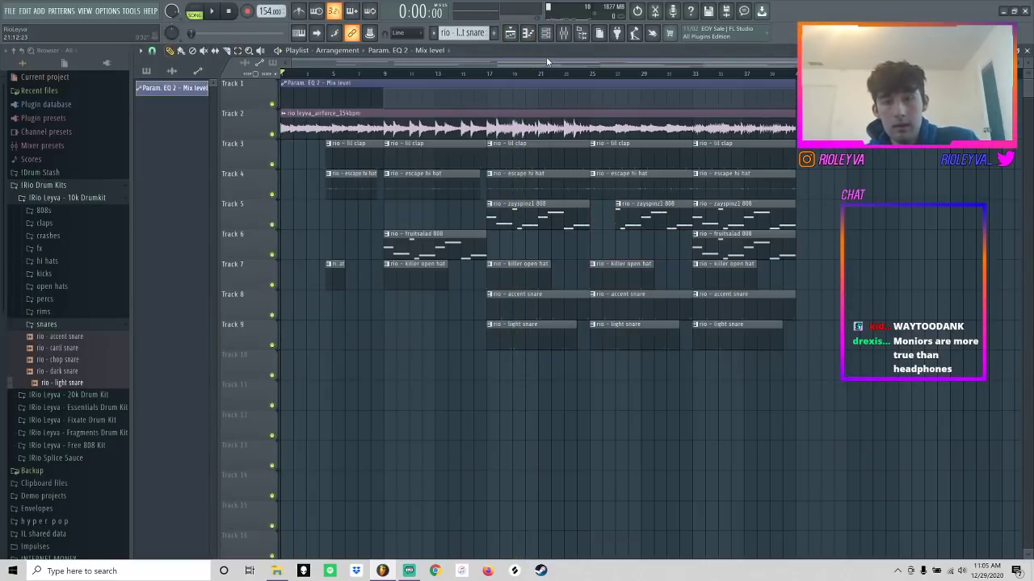
- Slice out and delete a short piece of the escape hi hat before bar 27, and delete the accent snare clip at bar 25
key("space")
key("c")
left_click(609, 184)
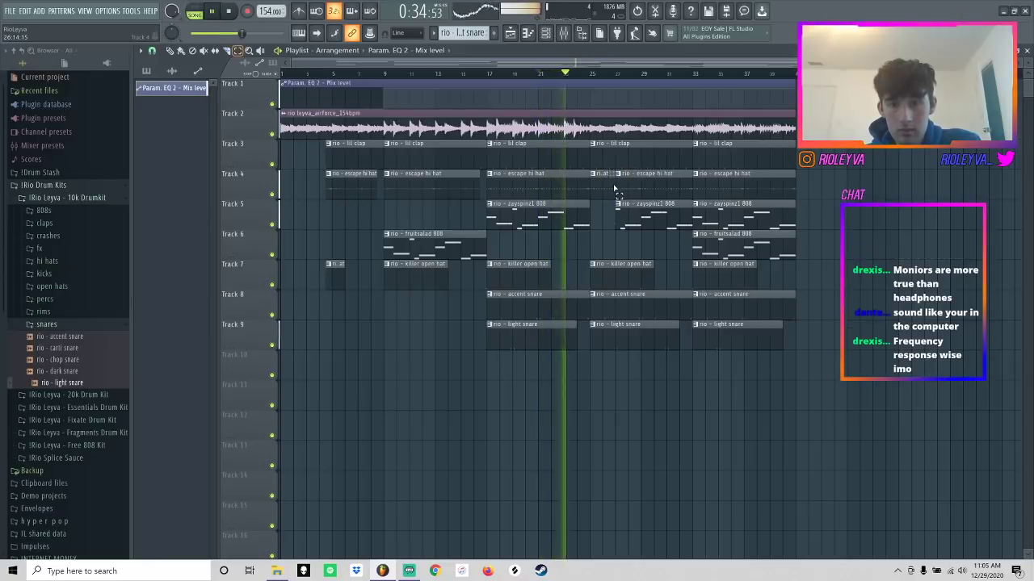
left_click_drag(612, 194, 613, 197)
key("Delete")
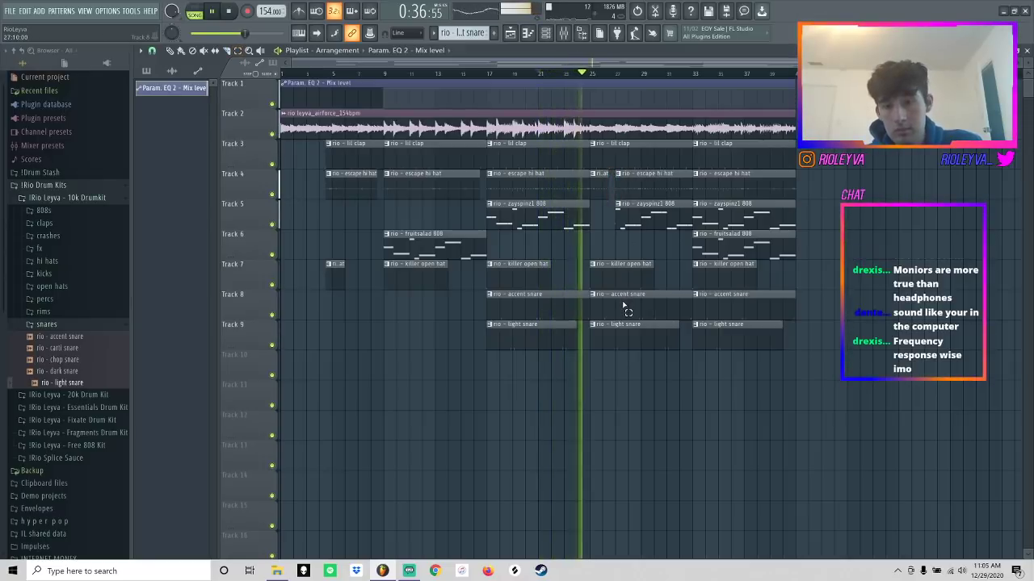
left_click(623, 312)
key("Delete")
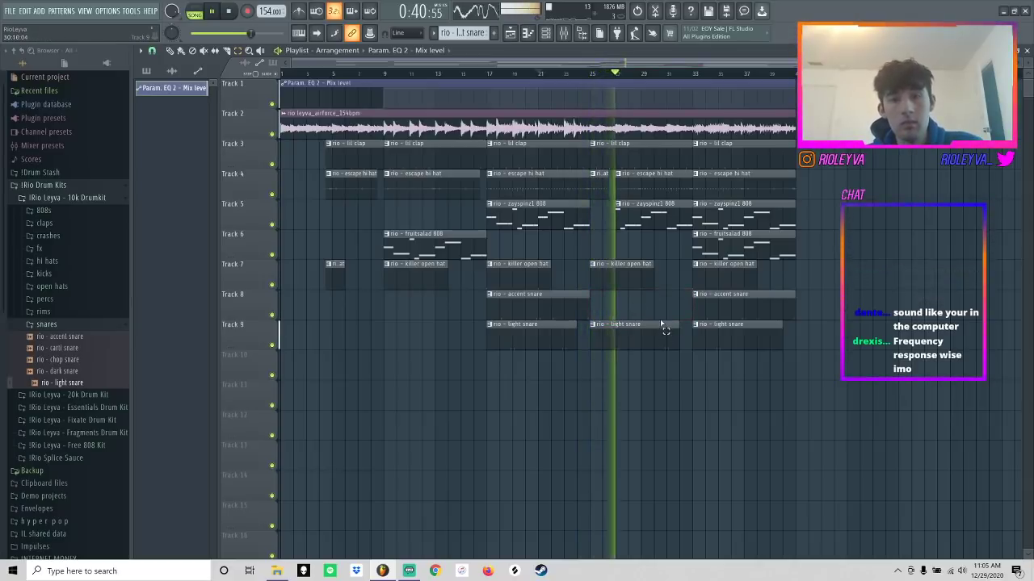
key("space")
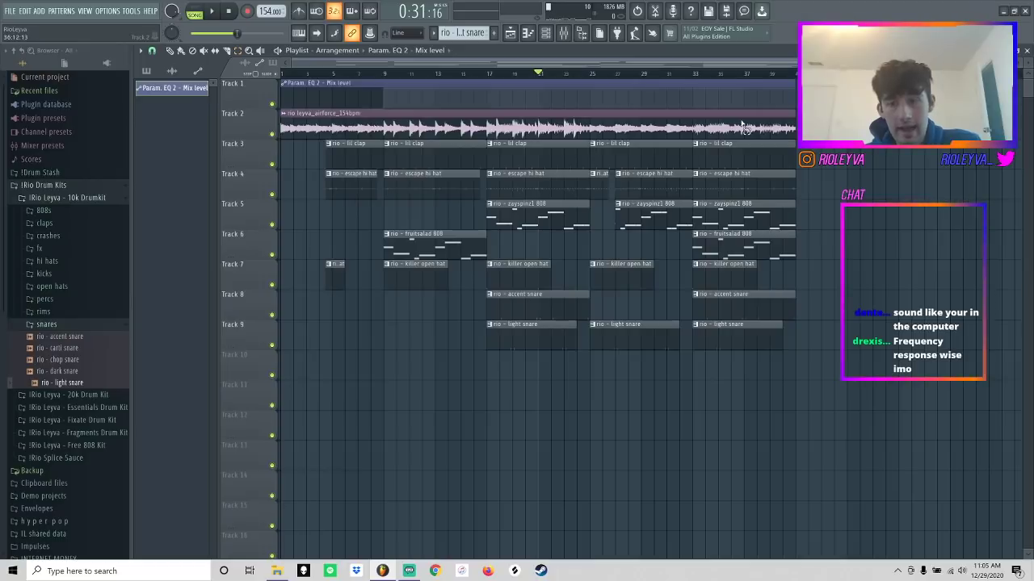
- Set the playlist snap to Bar and extend the airforce melody clip on Track 2 well past bar 41 to audition its later sections
left_click_drag(799, 127, 1017, 129)
key("ctrl+alt+z")
left_click(152, 53)
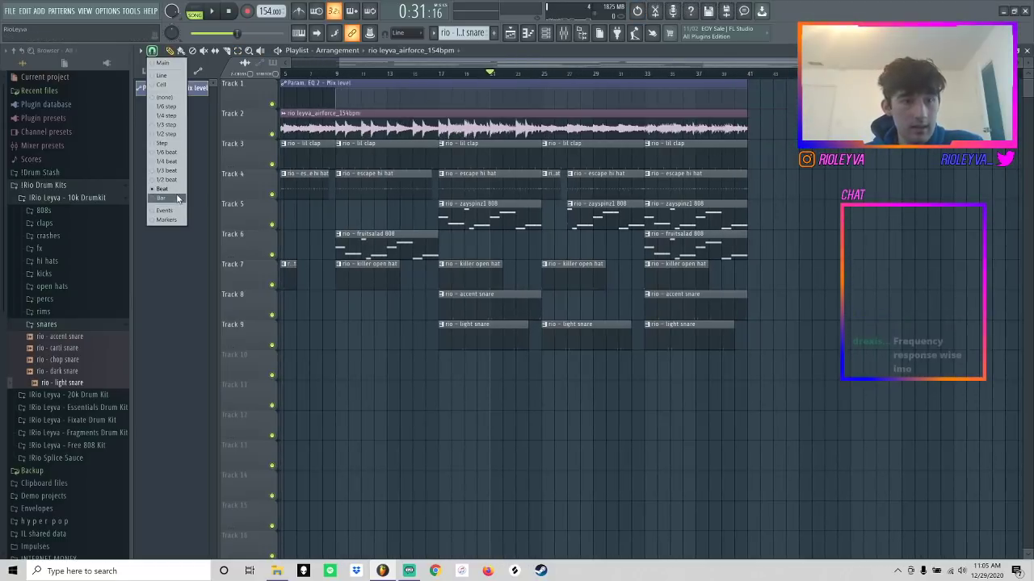
left_click_drag(714, 69, 743, 69)
left_click_drag(718, 126, 1017, 147)
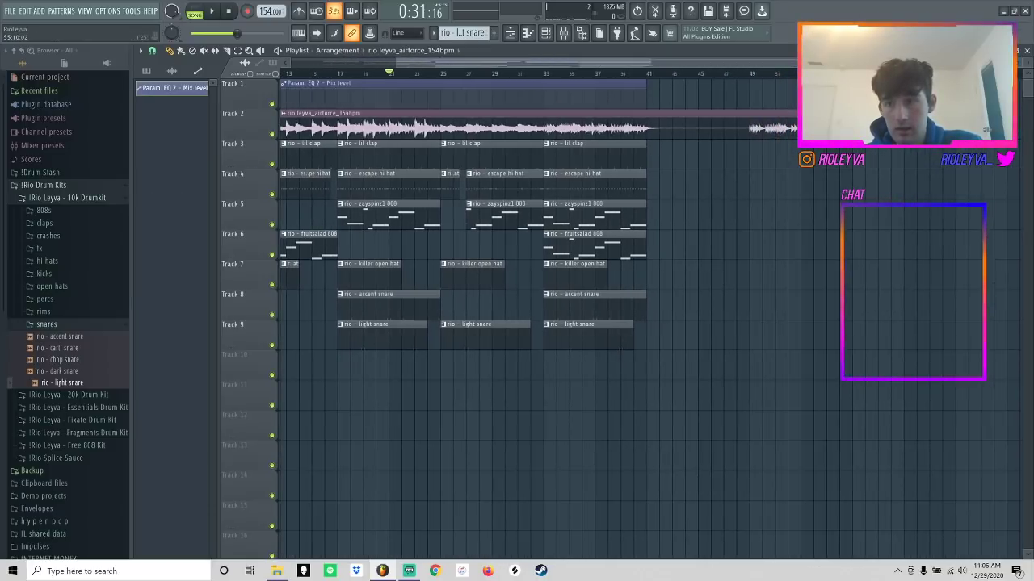
left_click_drag(929, 63, 1018, 63)
left_click_drag(913, 130, 987, 129)
key("space")
key("space")
- Layer a melody section on Track 1 over bars 25 to 33 and move the Parametric EQ 2 mix level automation clip to Track 10
left_click_drag(548, 63, 13, 54)
key("c")
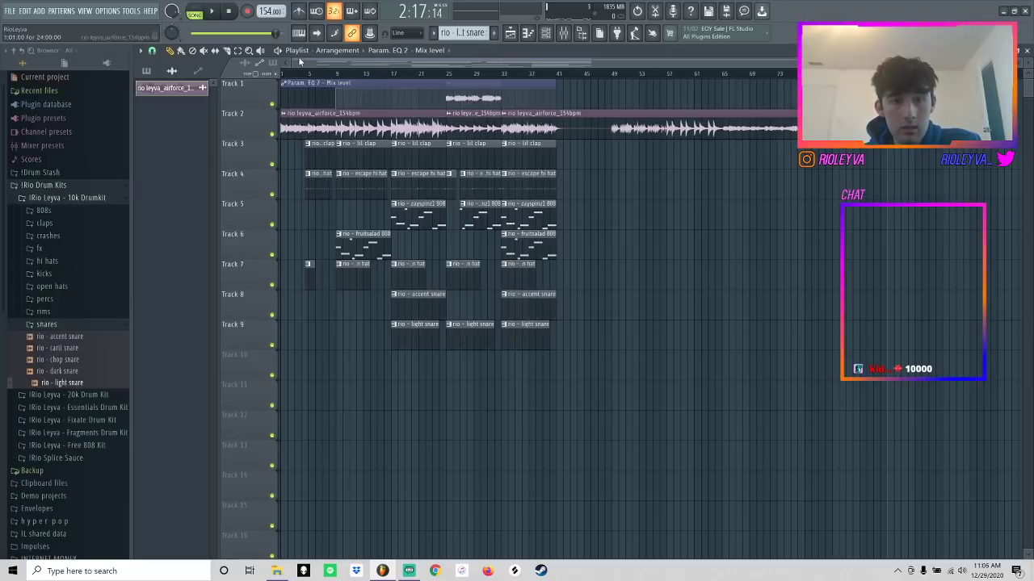
left_click_drag(307, 108, 326, 366)
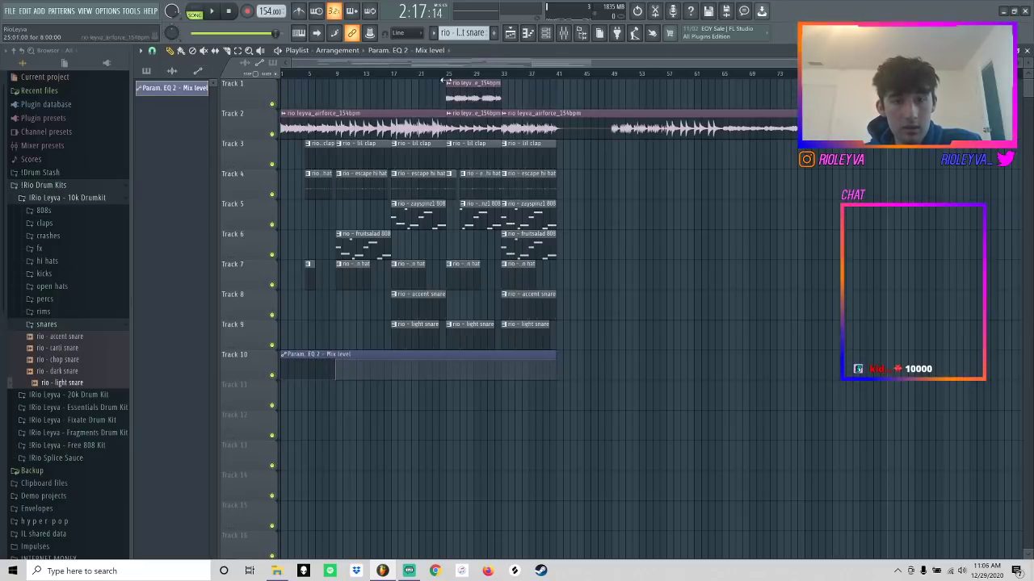
key("space")
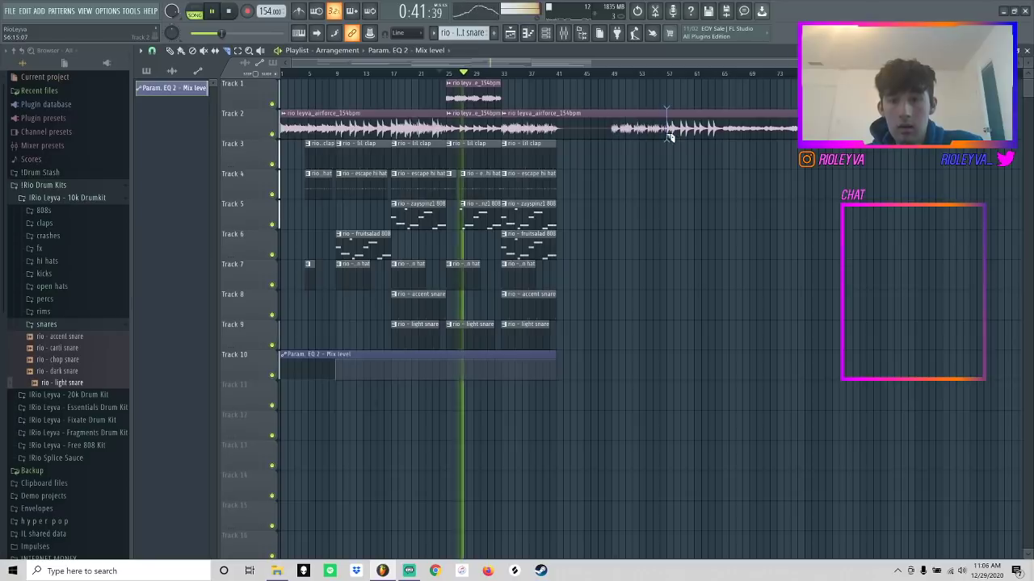
- Slice the Track 2 melody at bar 41 and delete everything after it
left_click(565, 135)
left_click(576, 134)
key("Delete")
left_click_drag(796, 140, 633, 81)
key("Delete")
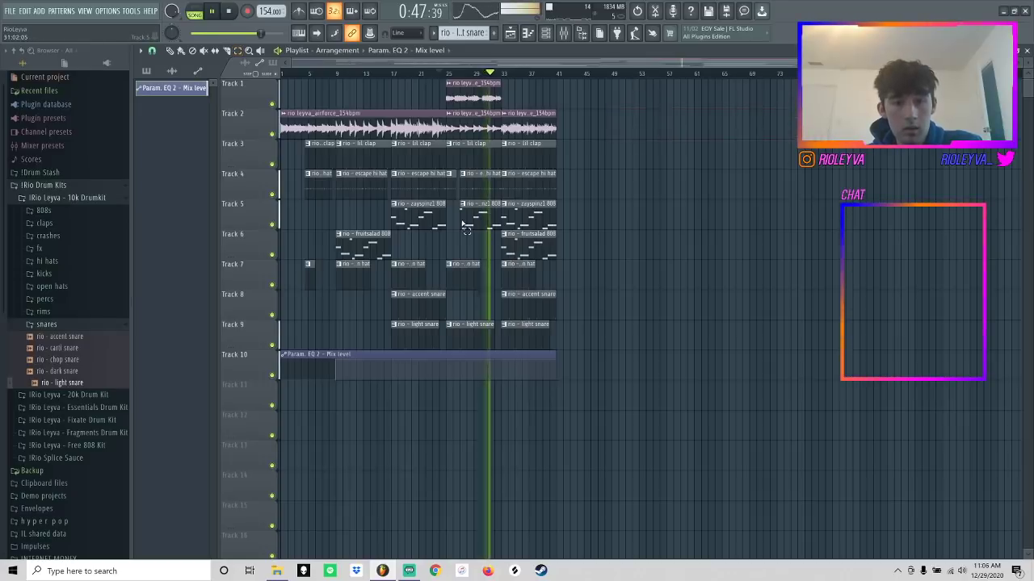
- Replace the zayspinz1 808 clip at bar 27 with a fruitsalad 808 copy trimmed to start there, and delete the fruitsalad 808 at bar 33
key("space")
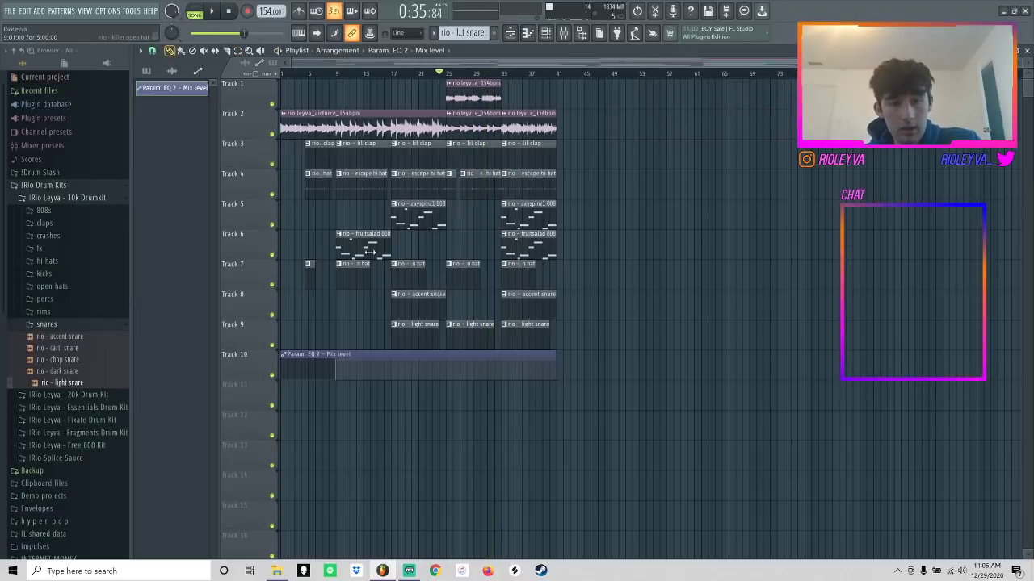
left_click_drag(368, 252, 471, 249)
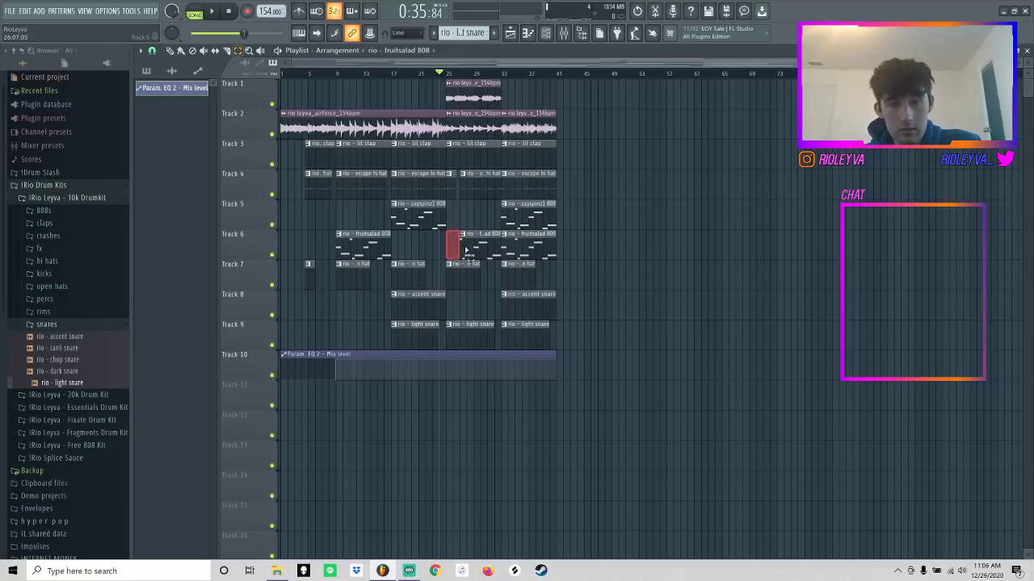
key("space")
left_click(538, 252)
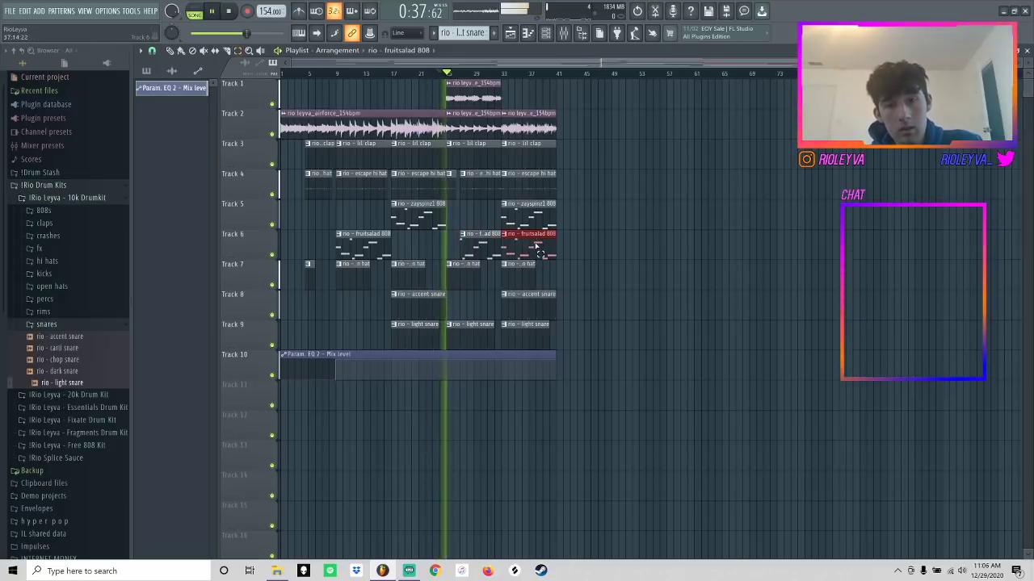
key("Delete")
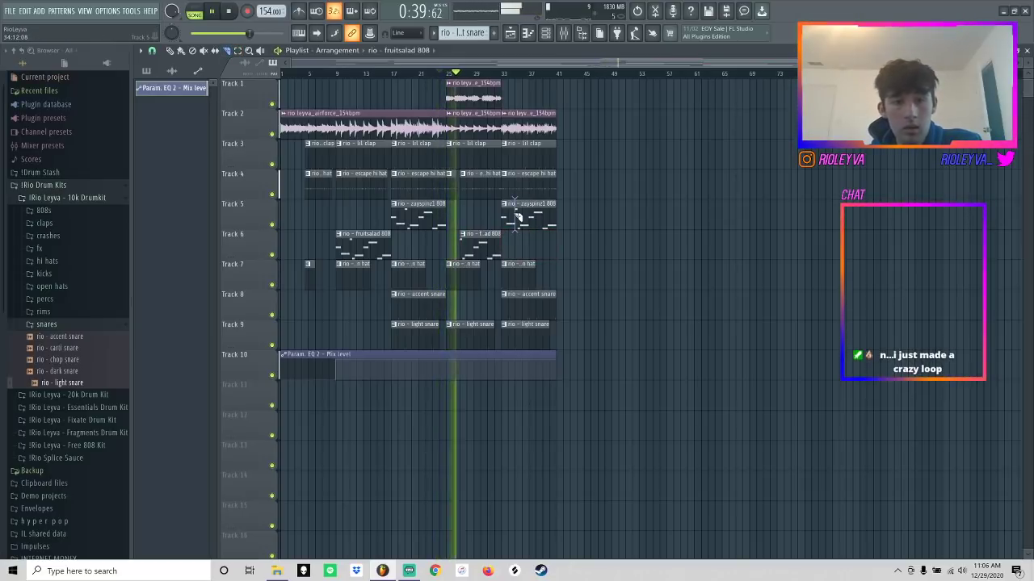
key("p")
right_click(506, 220)
left_click_drag(516, 216, 494, 221)
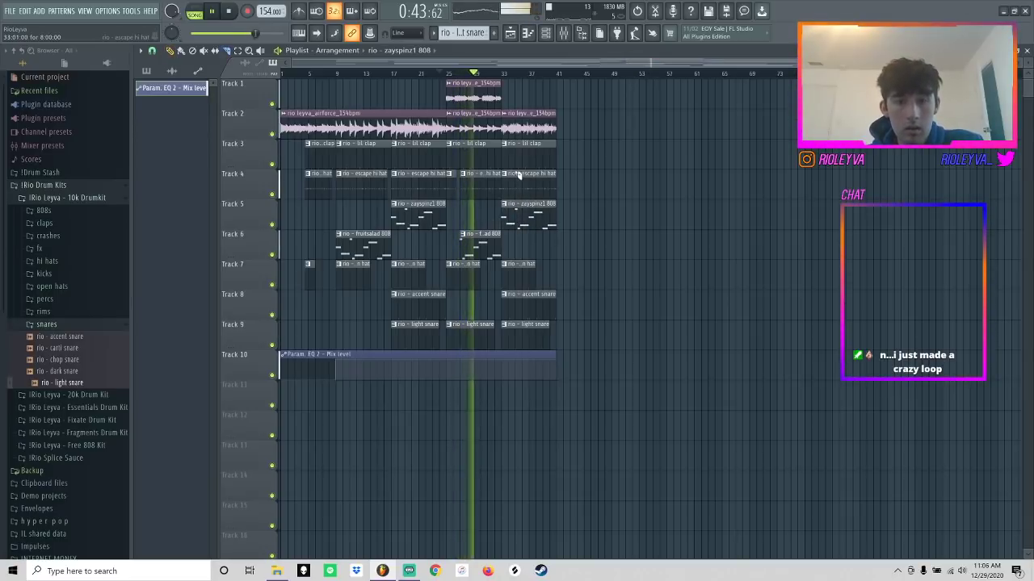
- Slice the lil clap clip near bar 34 and delete the piece that starts at bar 33
left_click_drag(512, 159, 512, 165)
key("e")
left_click(504, 167)
key("Delete")
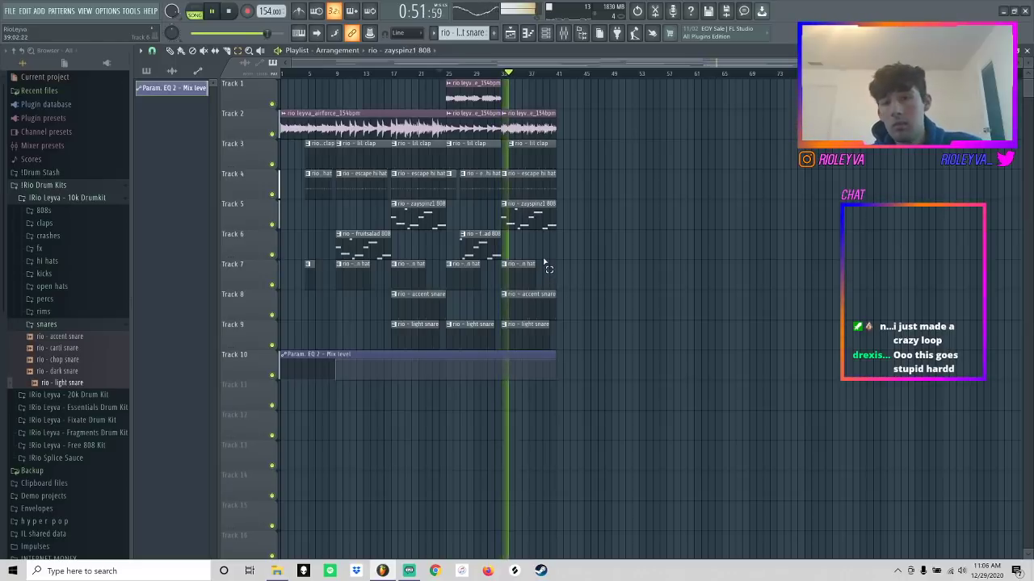
- Select every clip in the playlist and duplicate the whole arrangement from bar 41 onward
key("ctrl+a")
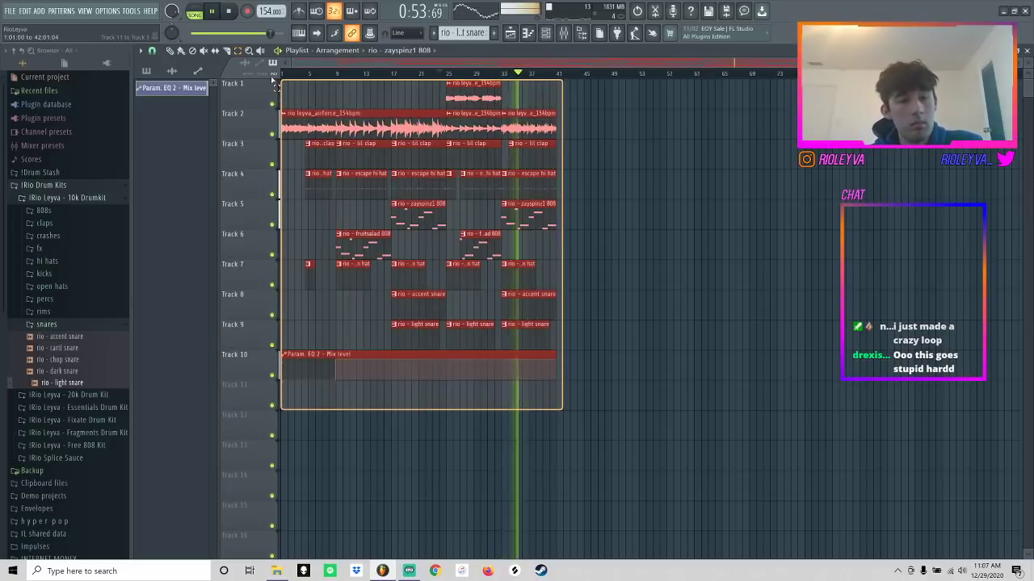
key("ctrl+b")
key("ctrl+d")
- Extend the killer open hat clip at bar 45 back to bar 41, and duplicate the entire second section from bar 81
left_click(582, 278)
right_click(585, 280)
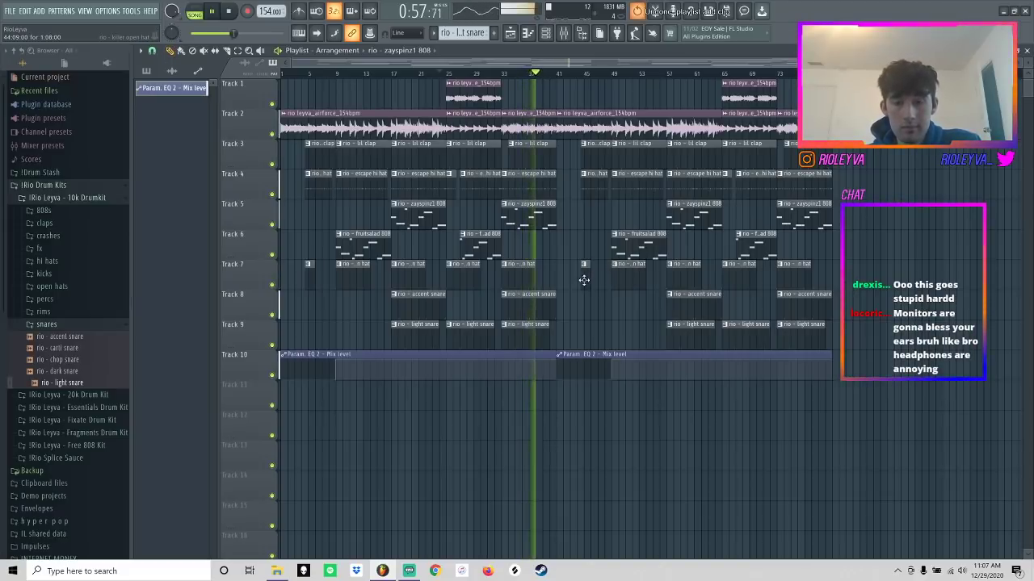
left_click_drag(580, 279, 553, 287)
left_click_drag(885, 410, 572, 72)
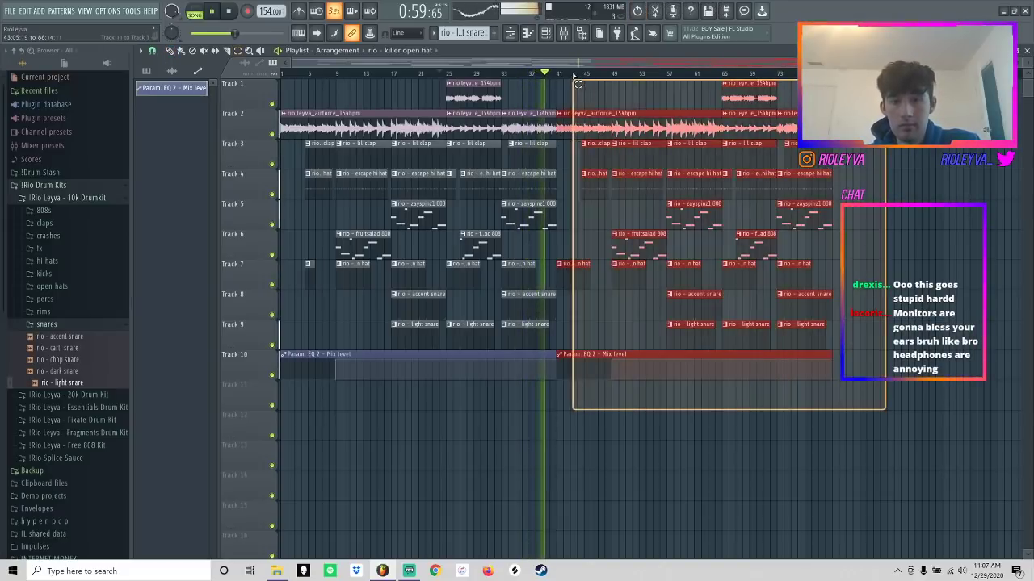
key("ctrl+b")
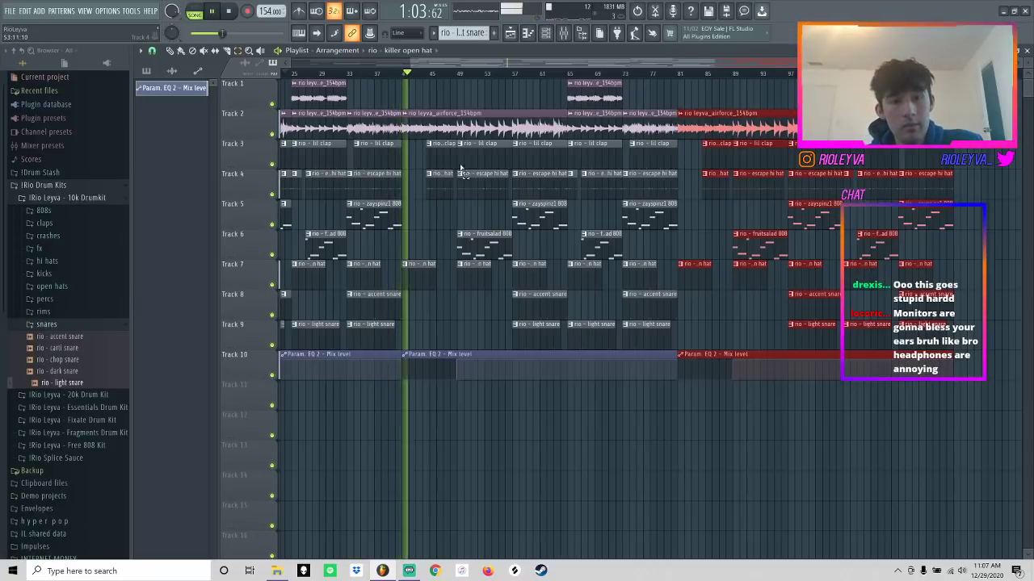
- With the playlist snap set to Bar, replace the melody's opening at bars 41 and 81 with separate eight-bar melody clips
left_click(151, 51)
left_click(163, 199)
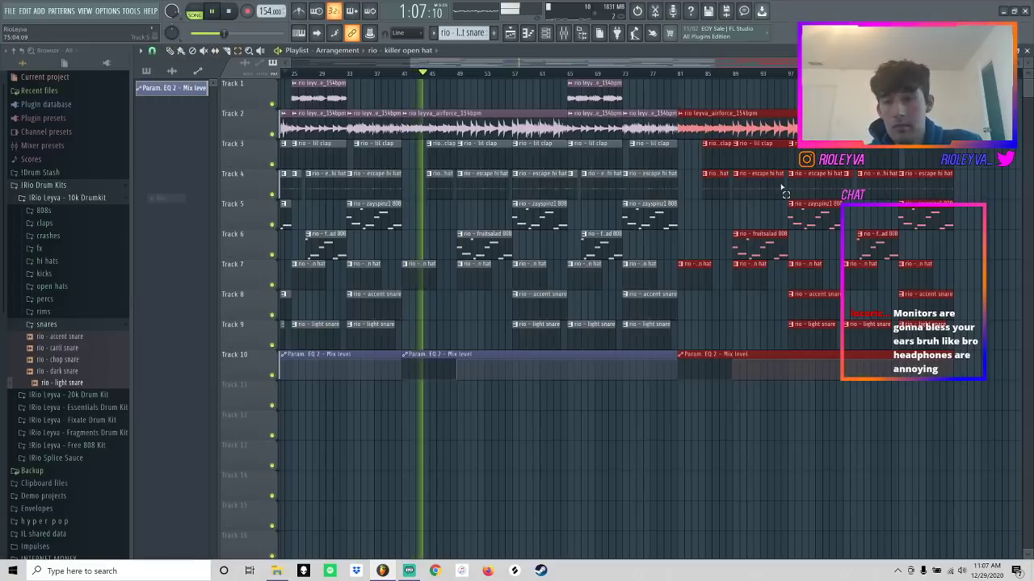
left_click(698, 214)
key("space")
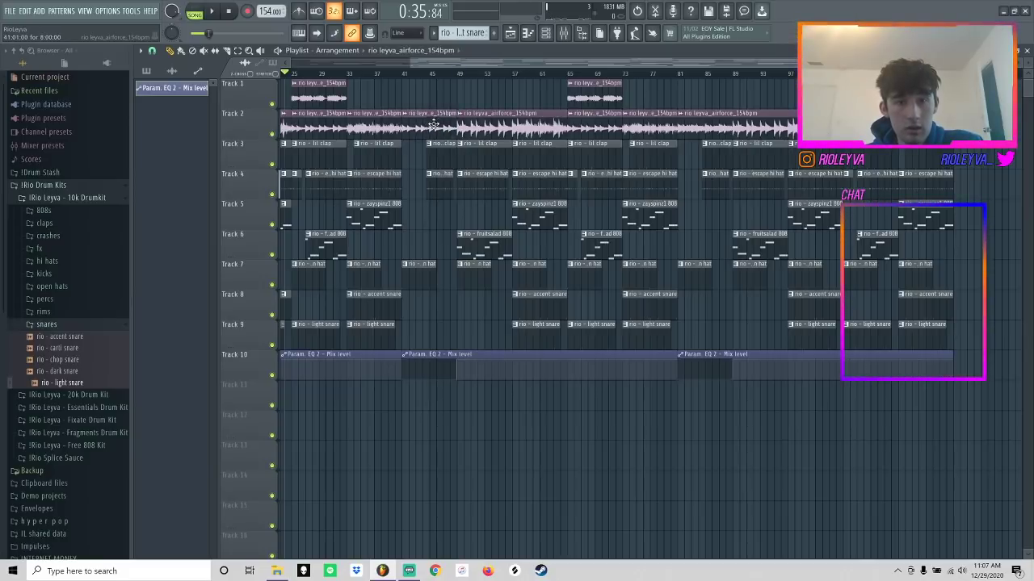
left_click(407, 74)
key("space")
left_click_drag(411, 62, 245, 63)
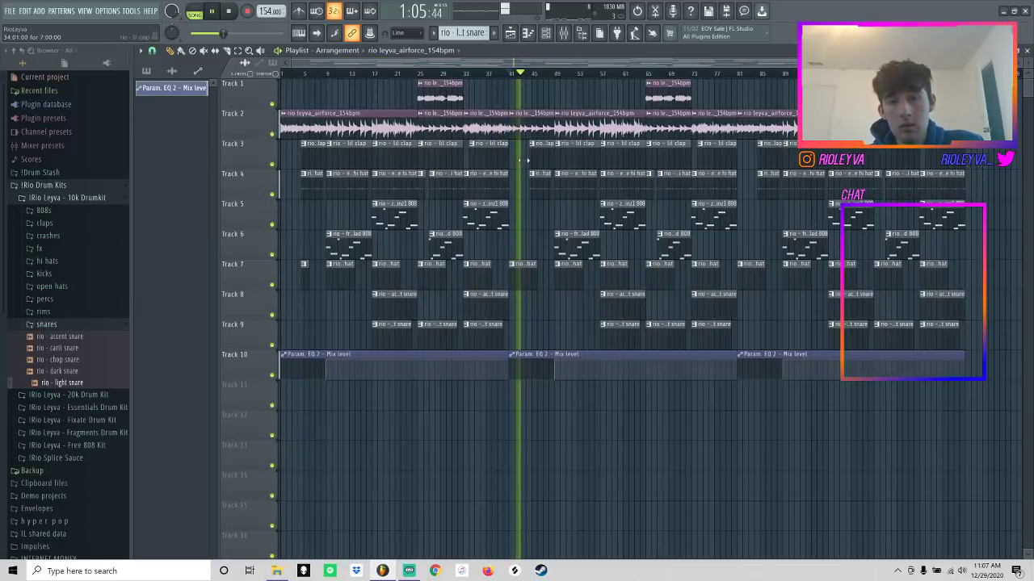
left_click_drag(741, 134, 783, 135)
left_click(740, 124)
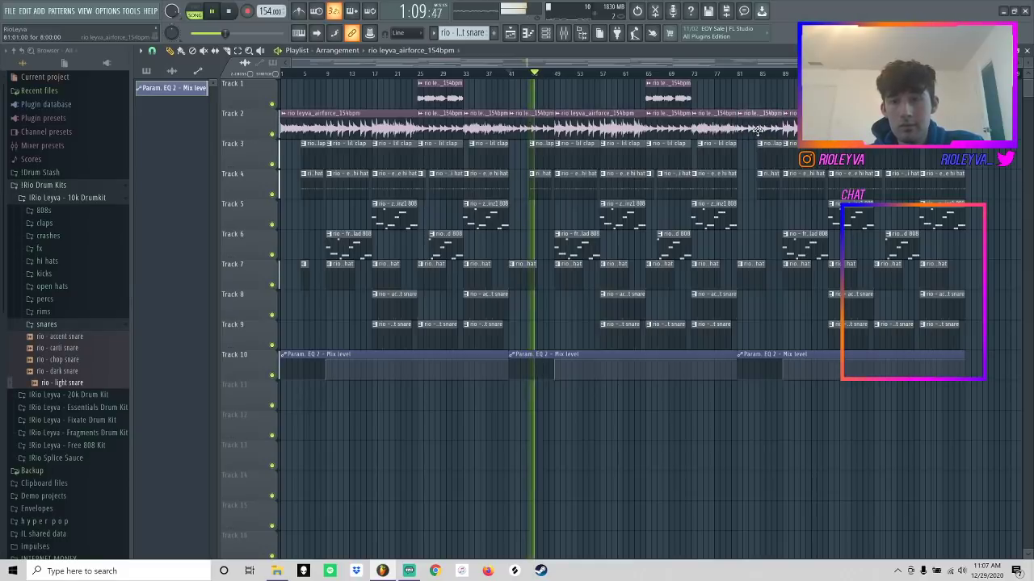
- Delete the drum and 808 clips in the final eight bars from bar 113 and cut the mix level automation clip there
left_click_drag(970, 349, 934, 157)
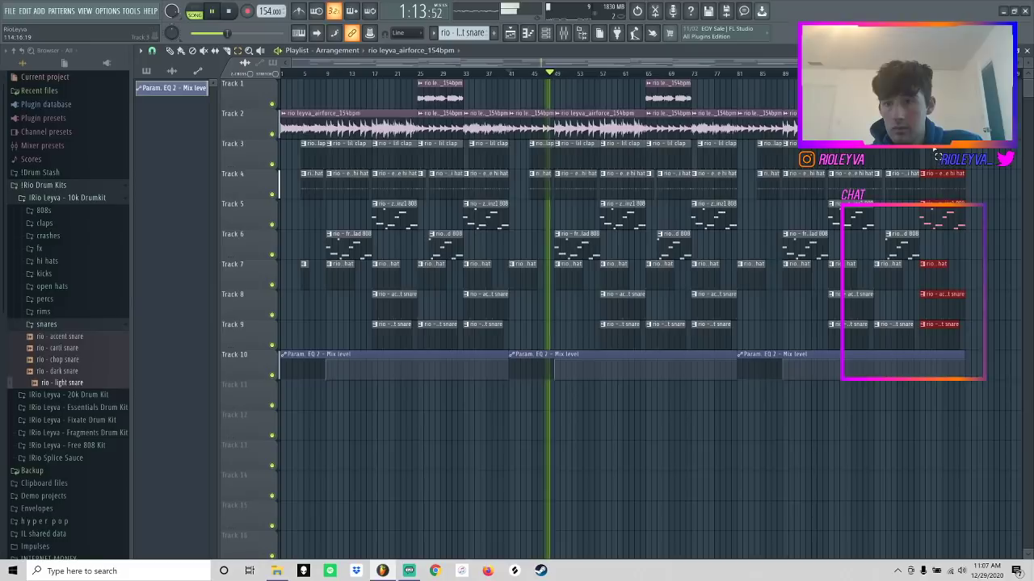
key("Delete")
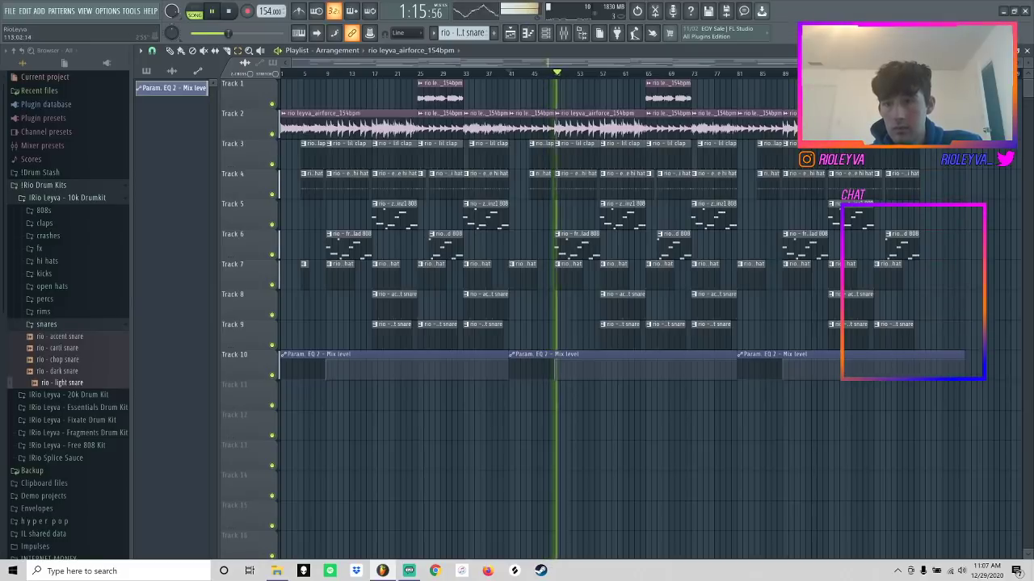
left_click_drag(925, 371, 924, 375)
key("Delete")
- Set the fruitsalad 808 track's mixer level to 96%
left_click(564, 33)
left_click(298, 319)
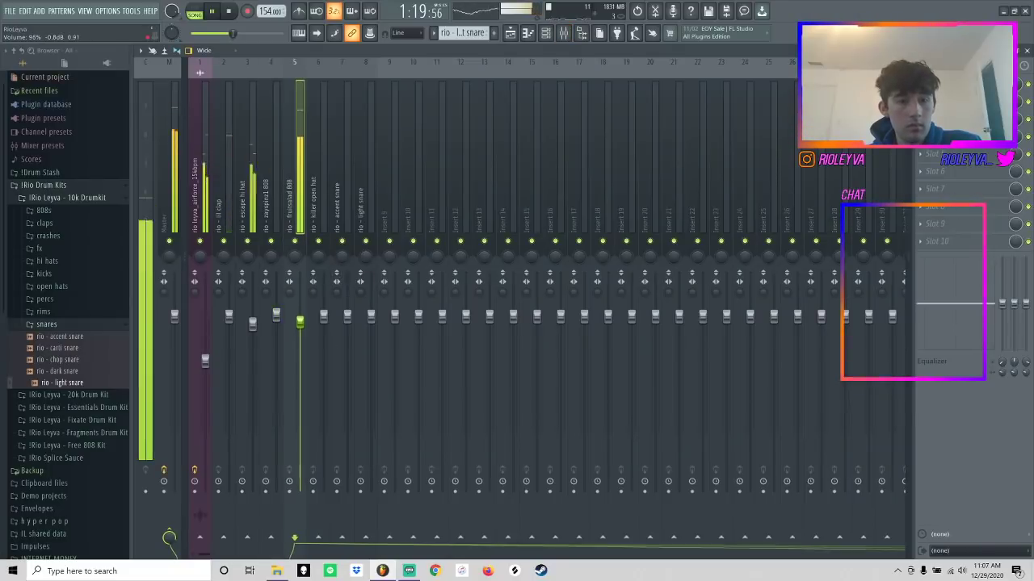
- Render bars 105 to 113 of the Master mixer track to an audio clip in the playlist
left_click(510, 33)
key("space")
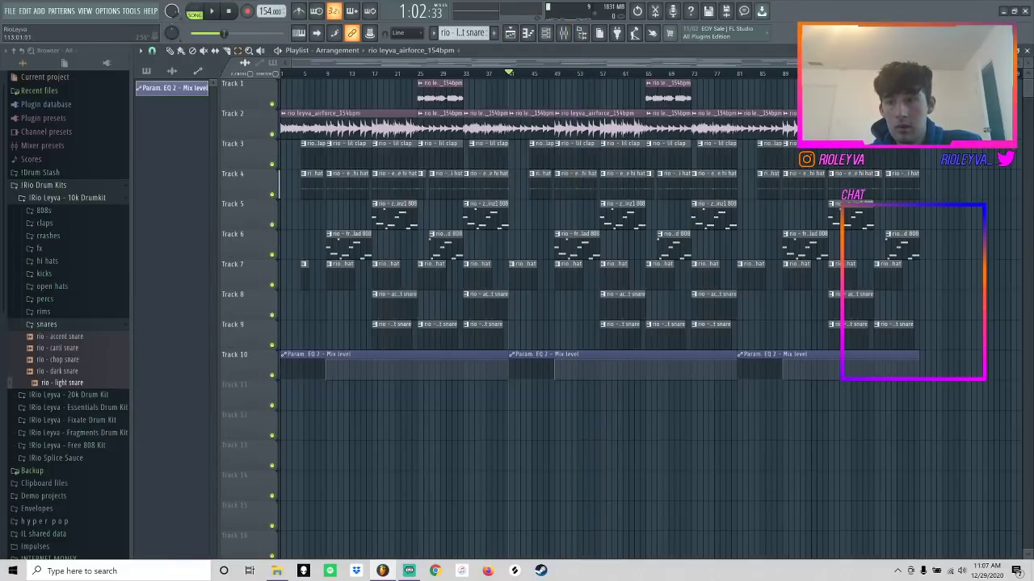
left_click_drag(918, 73, 874, 73)
left_click(566, 33)
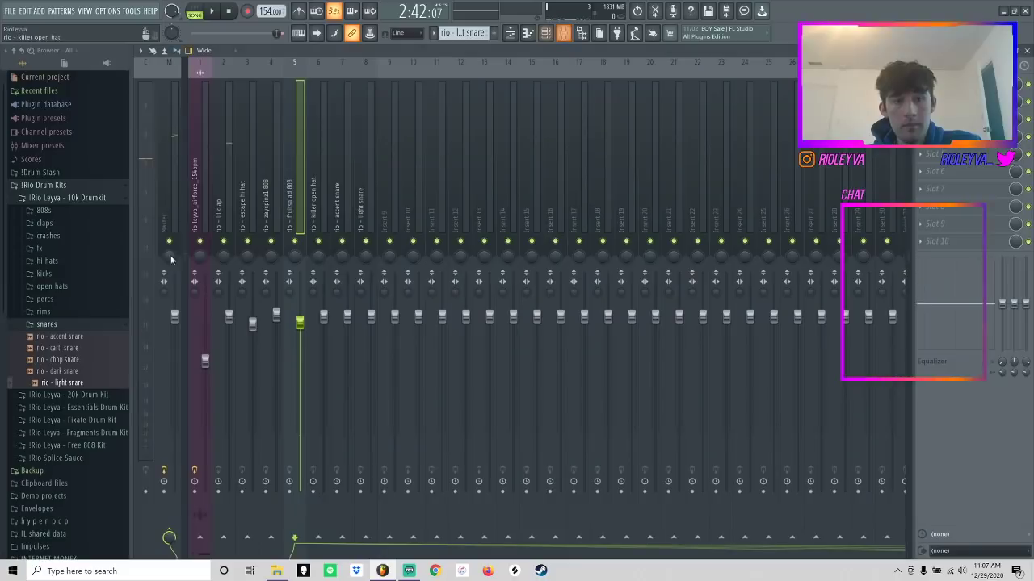
left_click(181, 494)
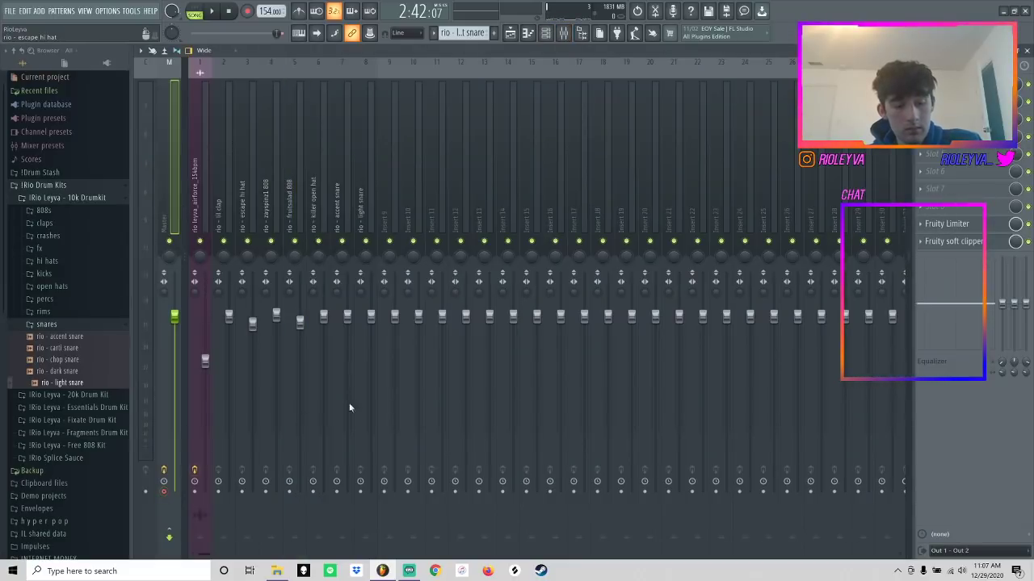
key("ctrl+r")
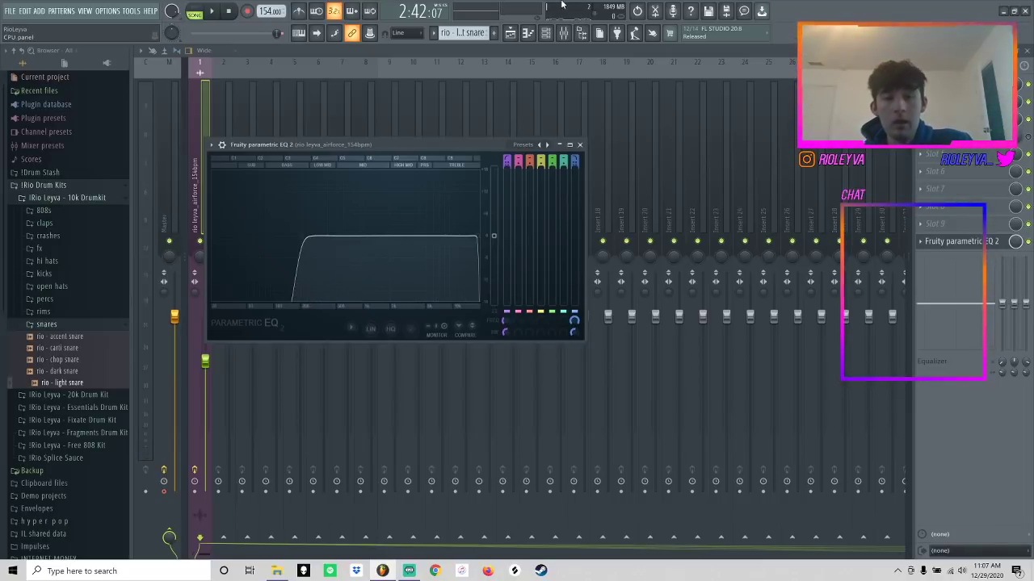
- Clear the time selection and delete the original drum and 808 clips in the final eight bars from bar 105
left_click(510, 33)
left_click(880, 74, "ctrl")
left_click_drag(889, 150, 923, 339)
key("Delete")
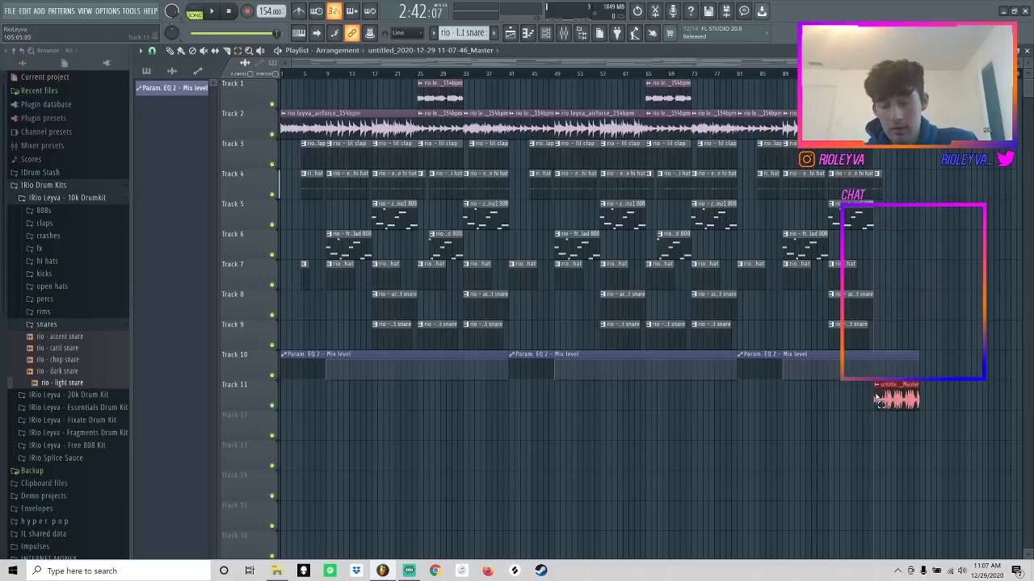
- Move the rendered Master audio clip at bar 105 from Track 11 up to Track 5
key("shift+Up")
key("shift+Up")
key("shift+Up")
key("shift+Up")
key("shift+Up")
key("shift+Up")
key("shift+Up")
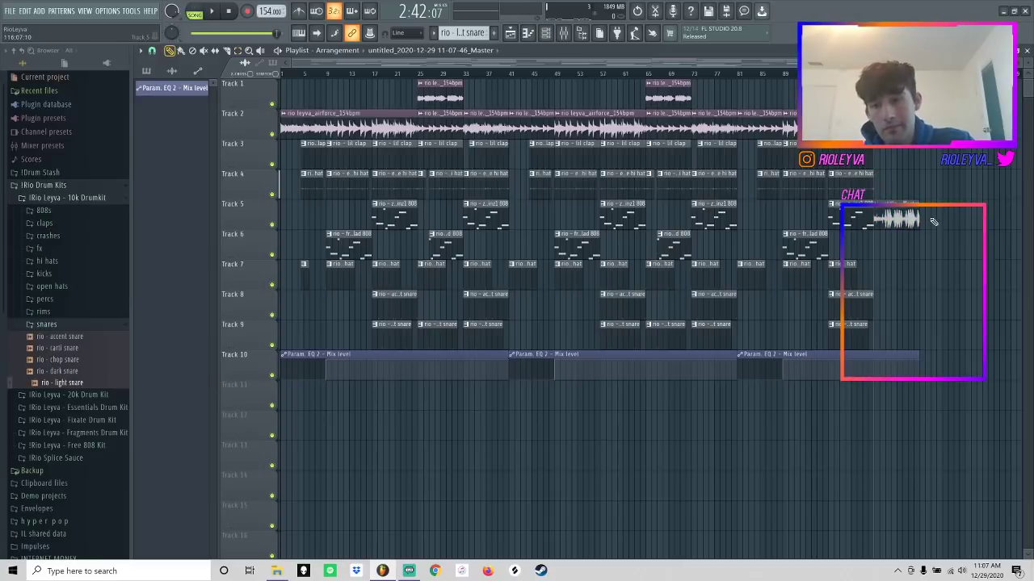
- Route the rendered Master audio clip to mixer insert 17
left_click(903, 214)
left_click(546, 32)
left_click(563, 32)
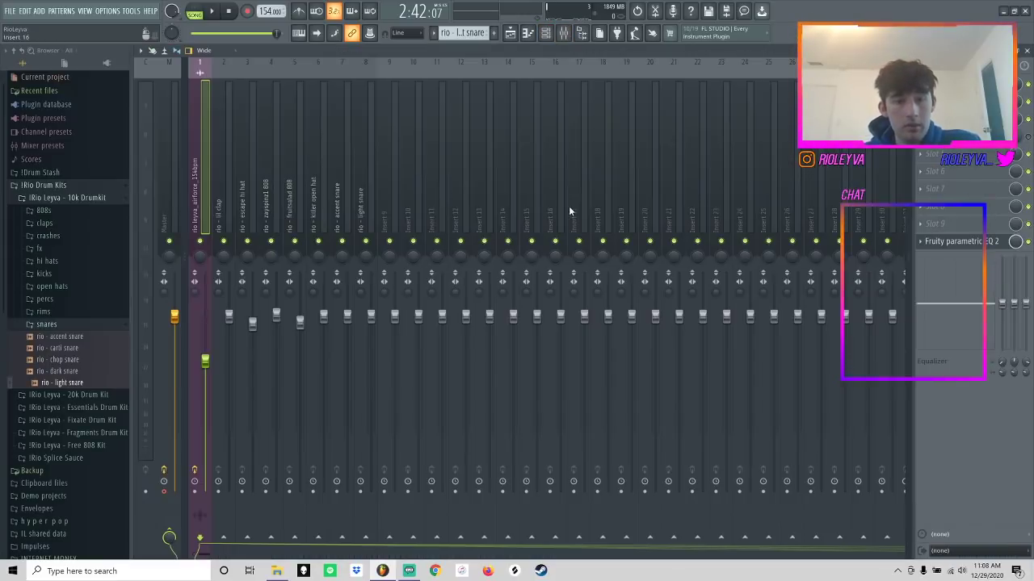
left_click(569, 210)
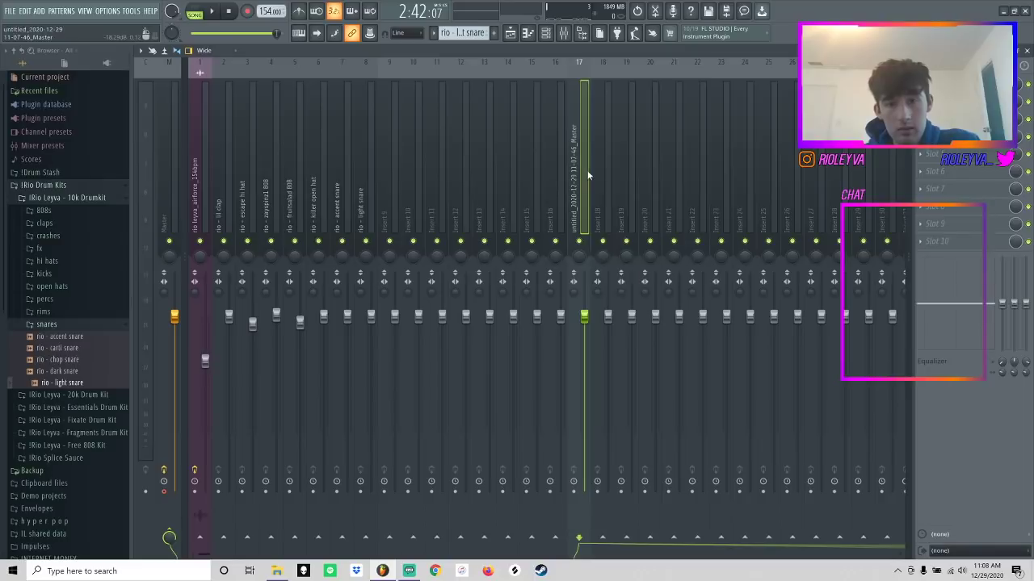
- Load the Outro Sauce 1 mixer track preset onto insert 17
right_click(587, 174)
mouse_move(646, 110)
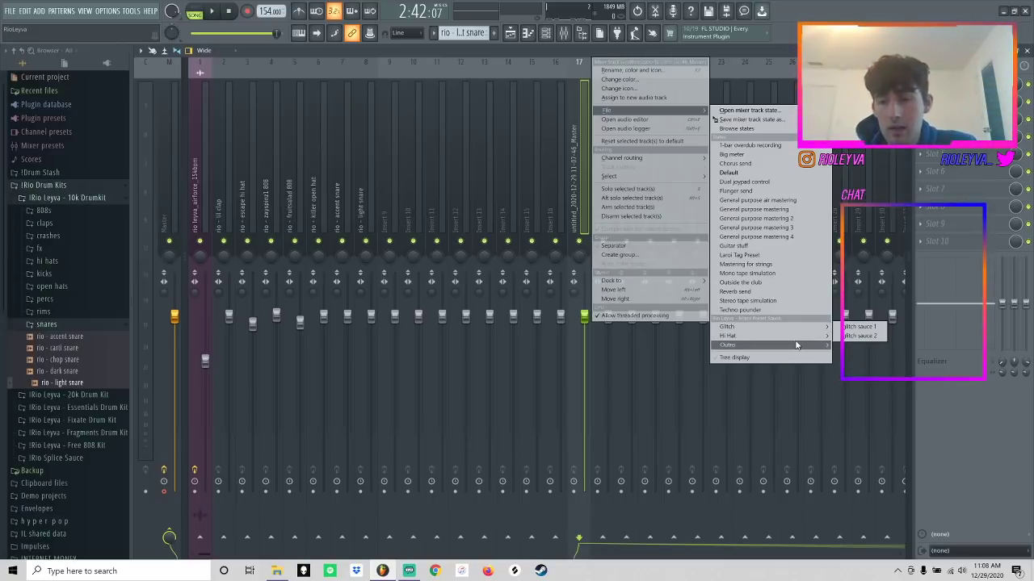
left_click(836, 345)
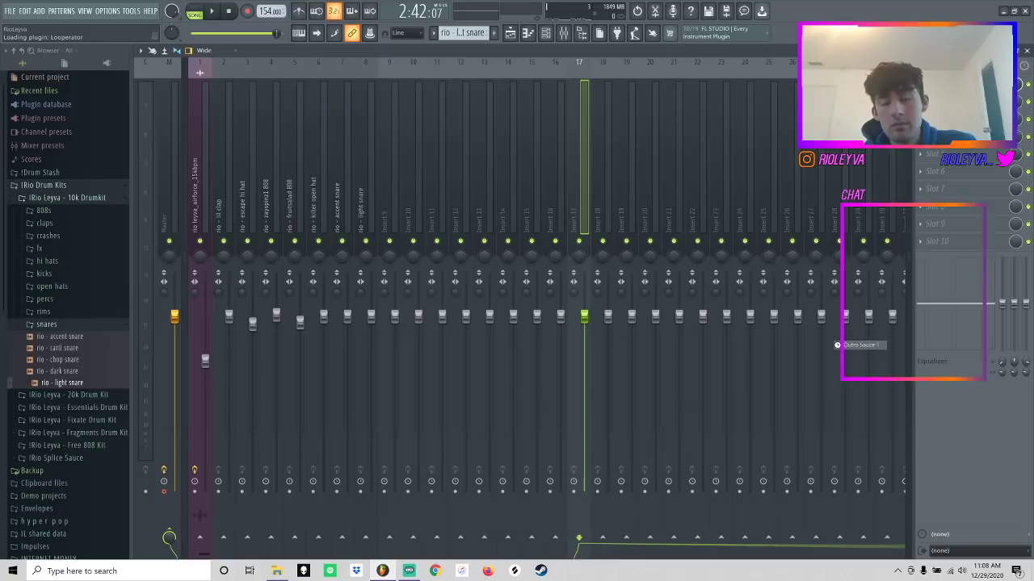
- Play the outro and raise the low cut frequency in the outro track's Pro-Q 3
key("space")
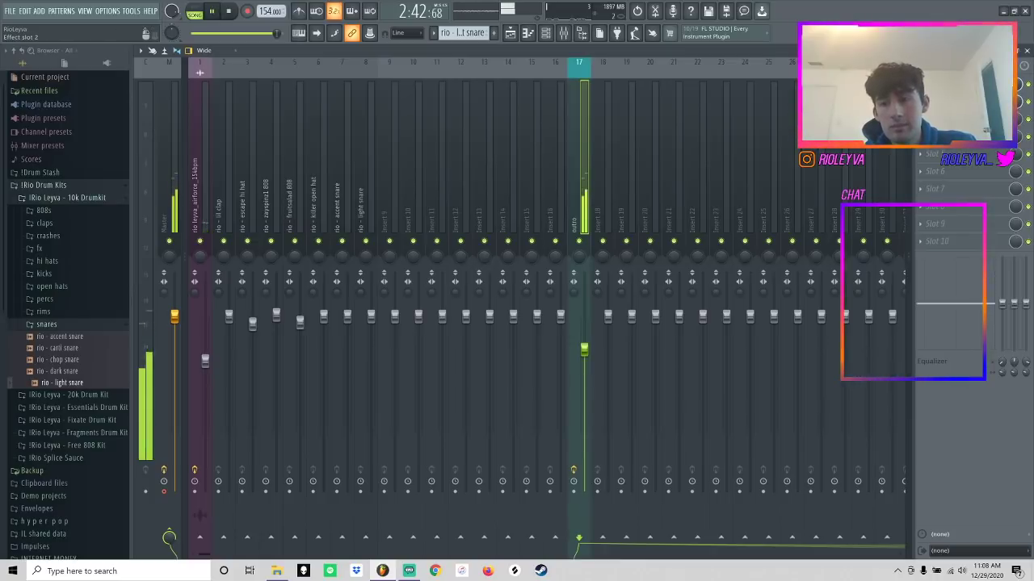
left_click(945, 101)
left_click_drag(349, 275, 375, 278)
- Change the playlist snap and place the !rio laroi tag 160 bpm sample from the Tags folder on Track 5 at bar 3
left_click(511, 33)
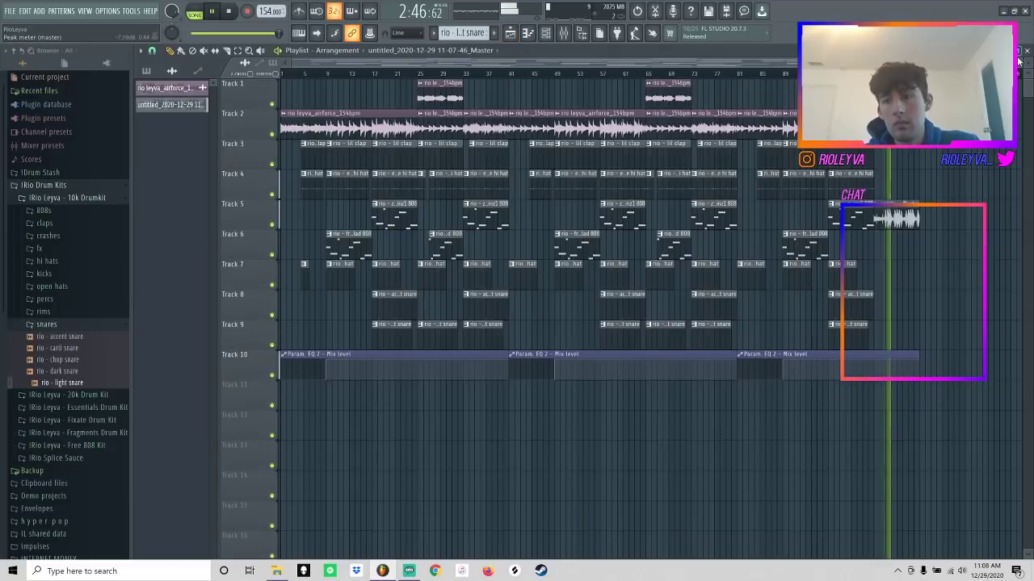
scroll(284, 94, "up", 8)
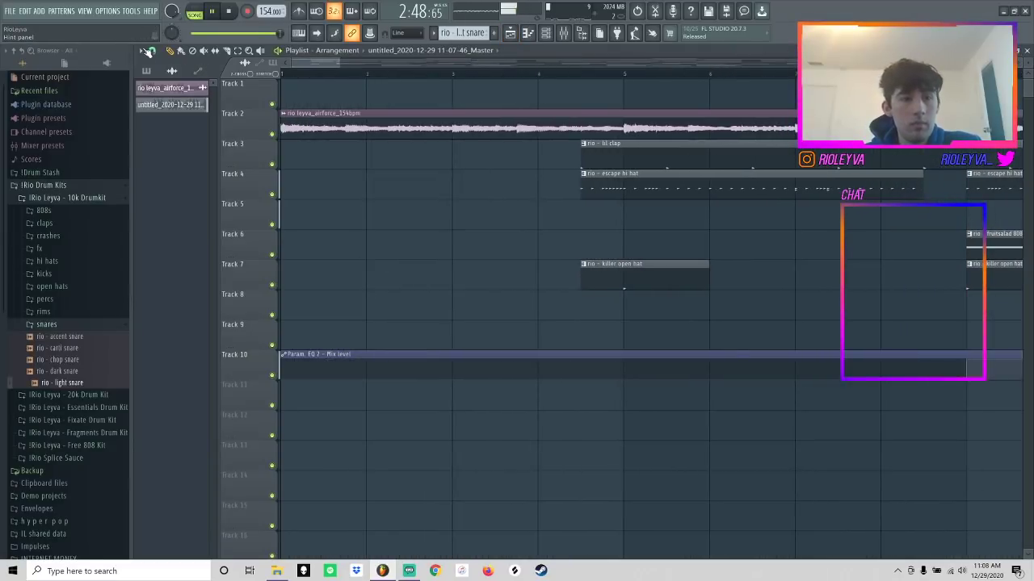
left_click(150, 51)
left_click(164, 189)
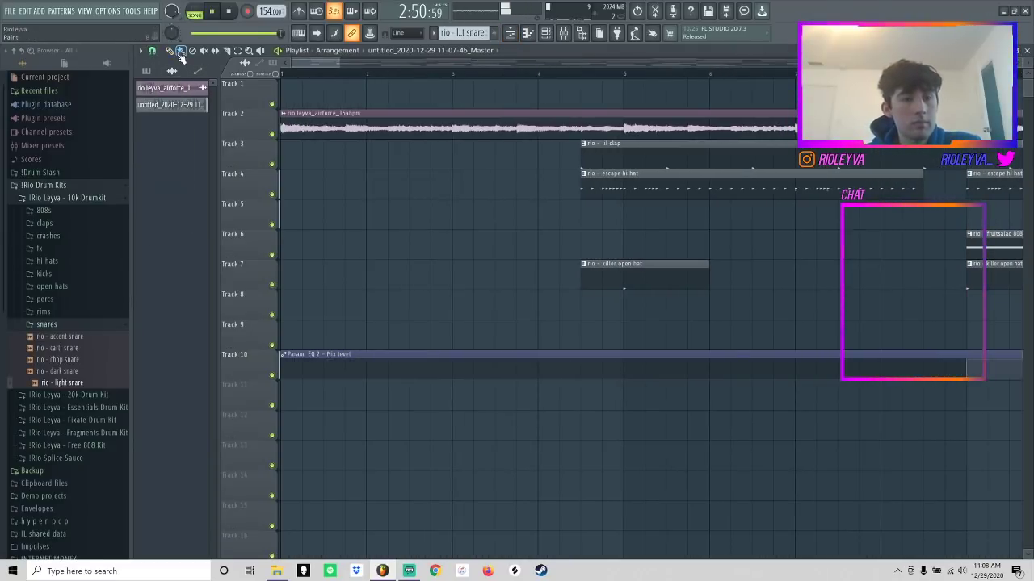
scroll(44, 485, "down", 6)
left_click(39, 528)
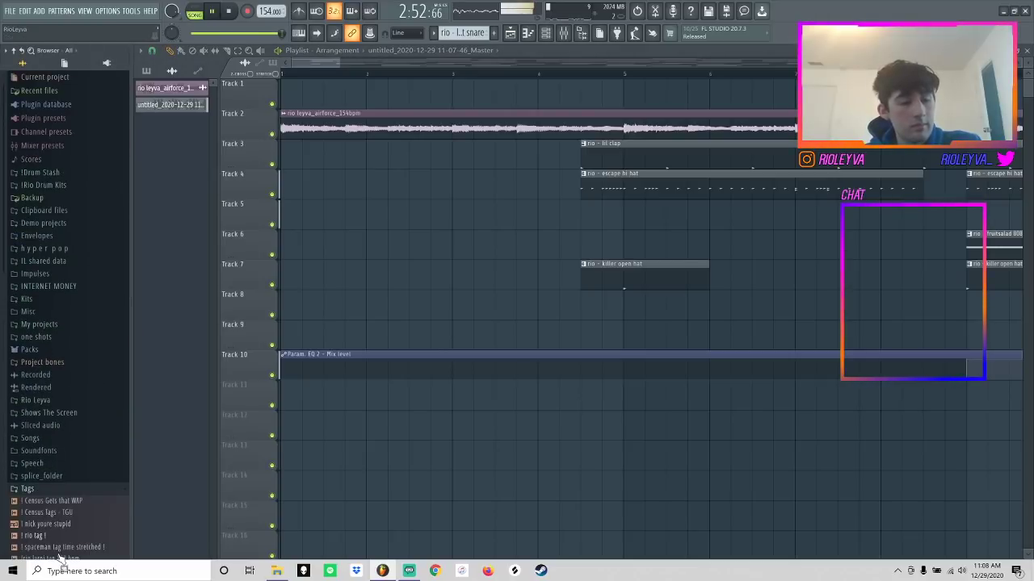
scroll(61, 542, "down", 3)
mouse_move(54, 457)
left_mouse_down()
mouse_move(447, 159)
mouse_move(316, 231)
mouse_move(392, 213)
mouse_move(719, 226)
mouse_move(604, 219)
left_mouse_up()
- Set the tag sample to Stretch mode with +100 cents pitch shift and 54% volume, and route it to mixer insert 20
key("space")
left_click(582, 74)
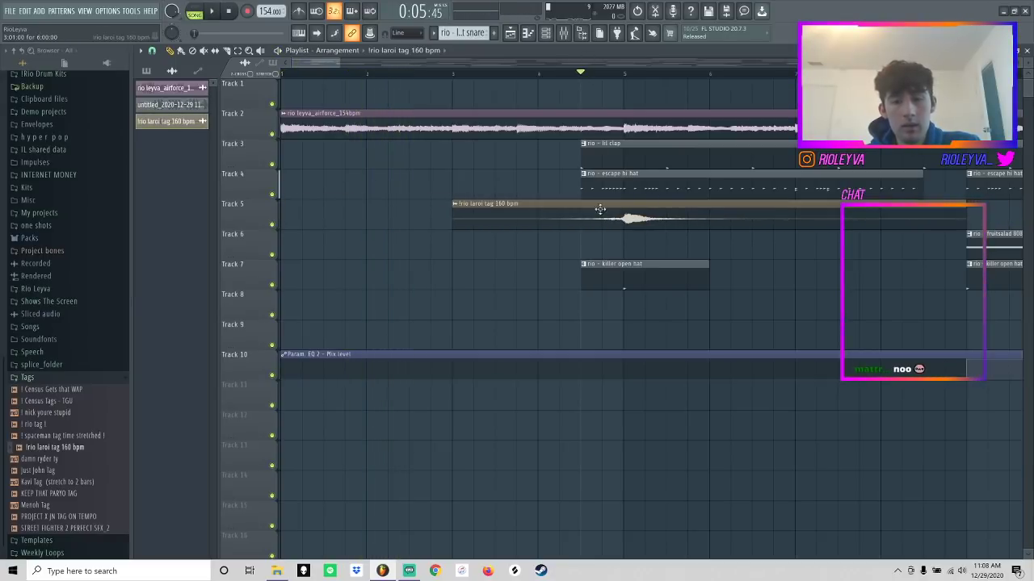
double_click(633, 214)
left_click(416, 161)
left_click(426, 189)
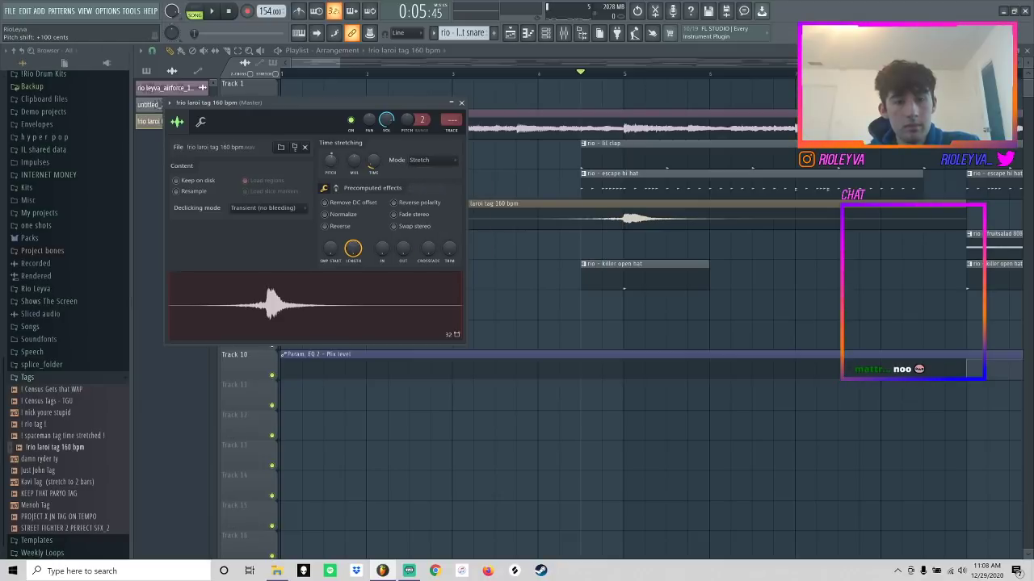
key("space")
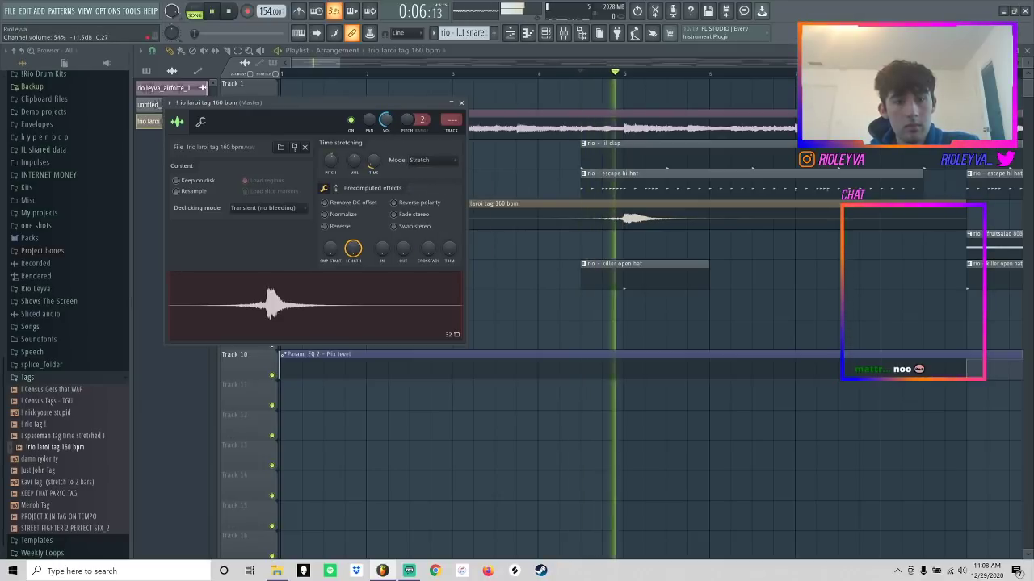
left_click(546, 32)
left_click(563, 33)
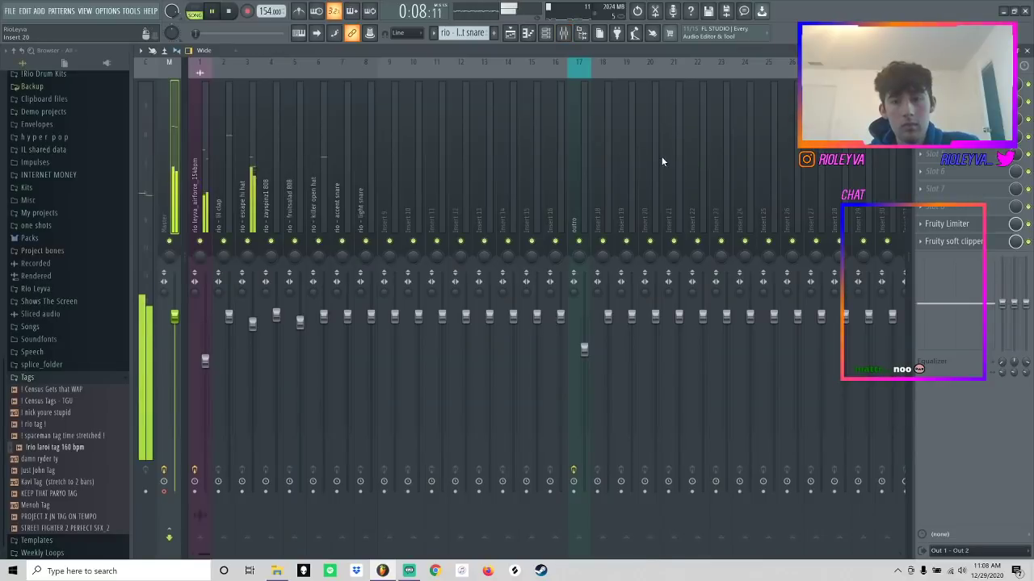
key("ctrl+s")
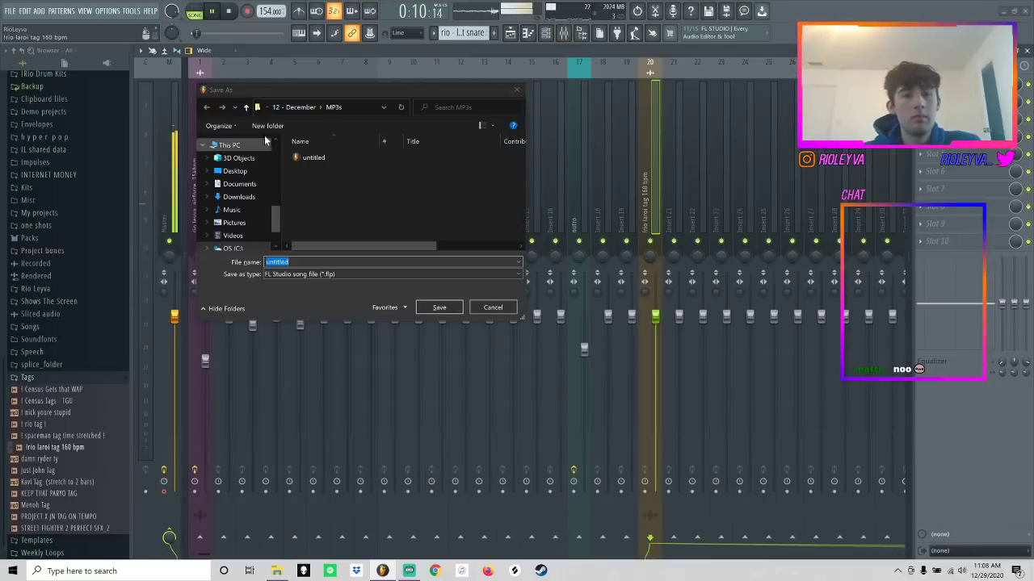
left_click(288, 109)
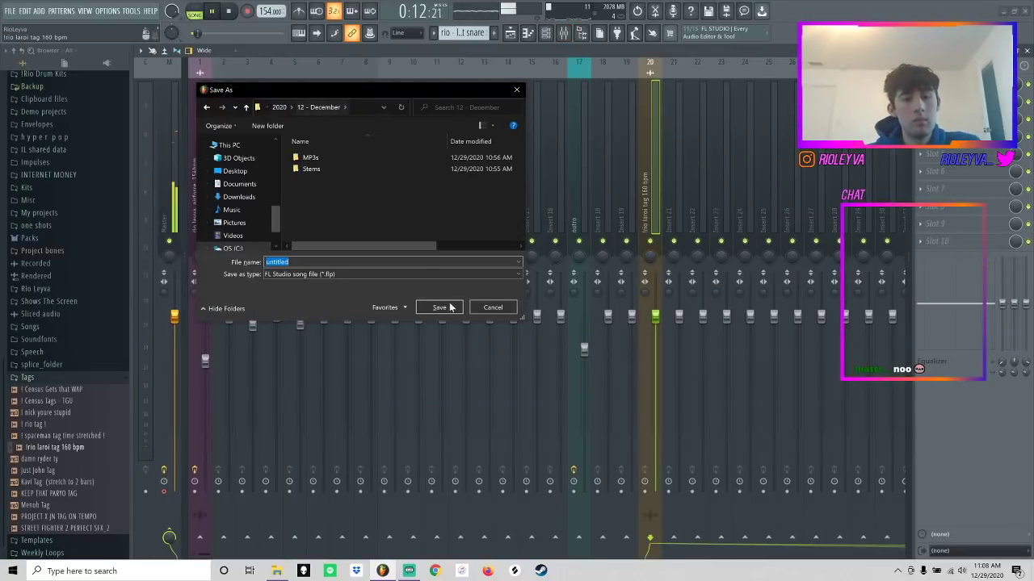
left_click(492, 307)
- Raise the gain of the Fruity Limiter on the Master track
left_click(174, 177)
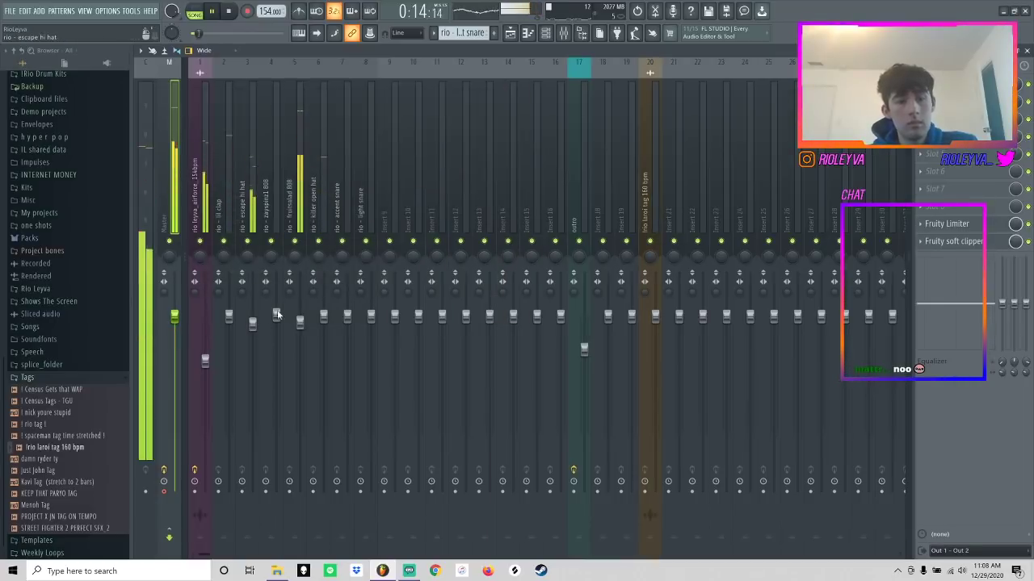
left_click(937, 223)
left_click_drag(181, 221, 182, 200)
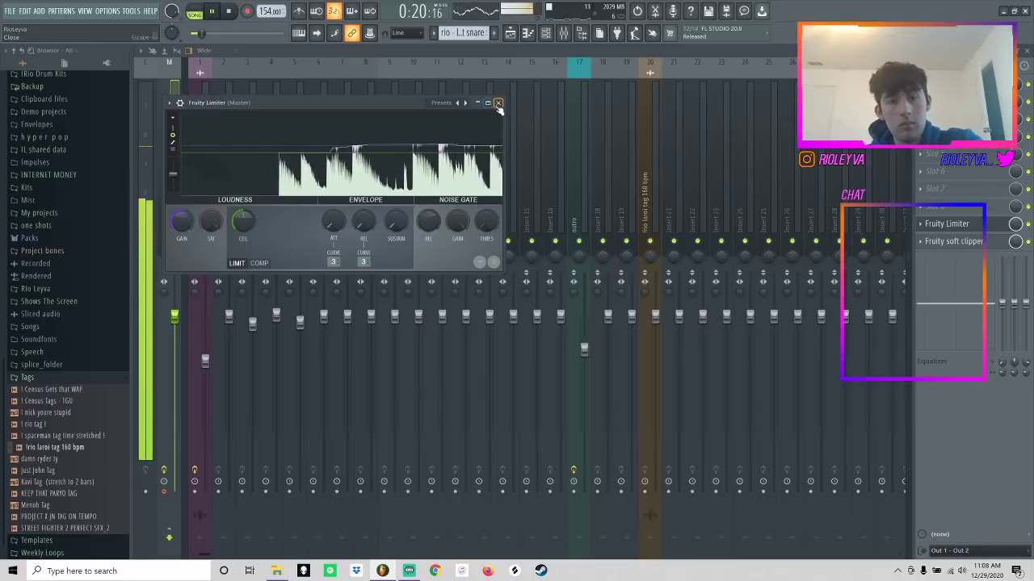
left_click(497, 103)
- Start saving the project and create a folder named Rio - Airforce 154 BPM inside the 12 - December Stems folder
scroll(196, 372, "down", 1)
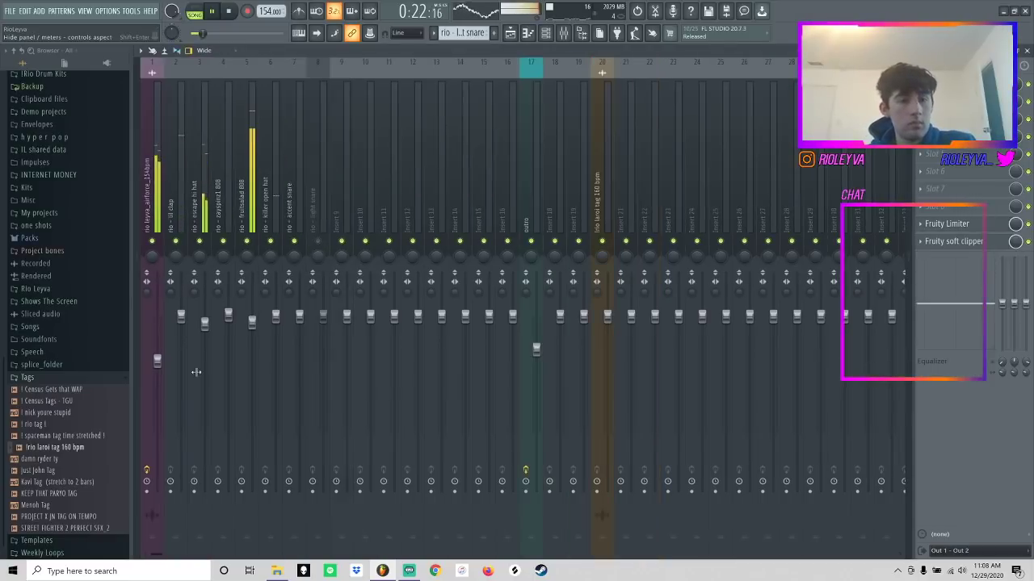
key("ctrl+s")
left_click(292, 106)
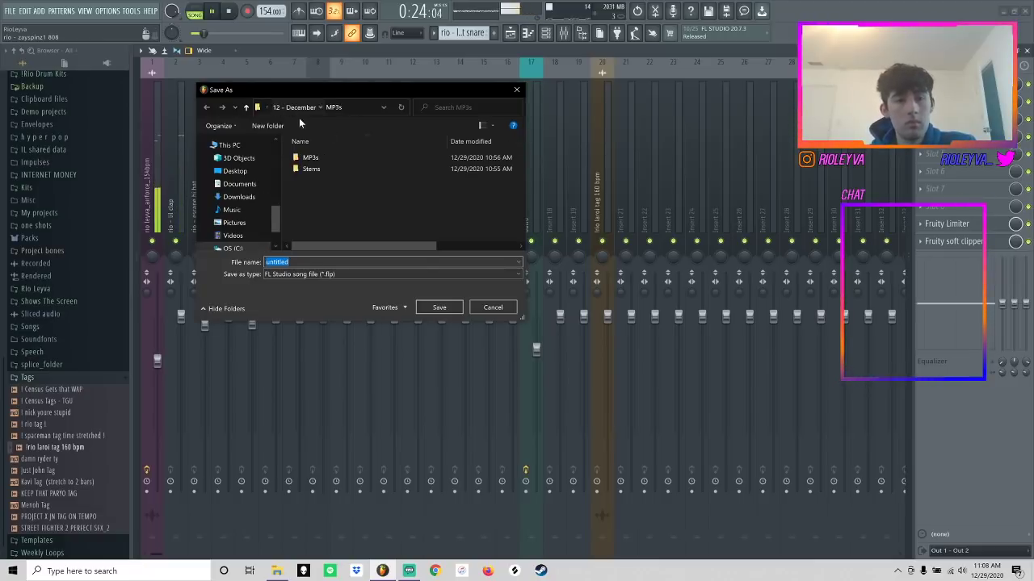
double_click(320, 169)
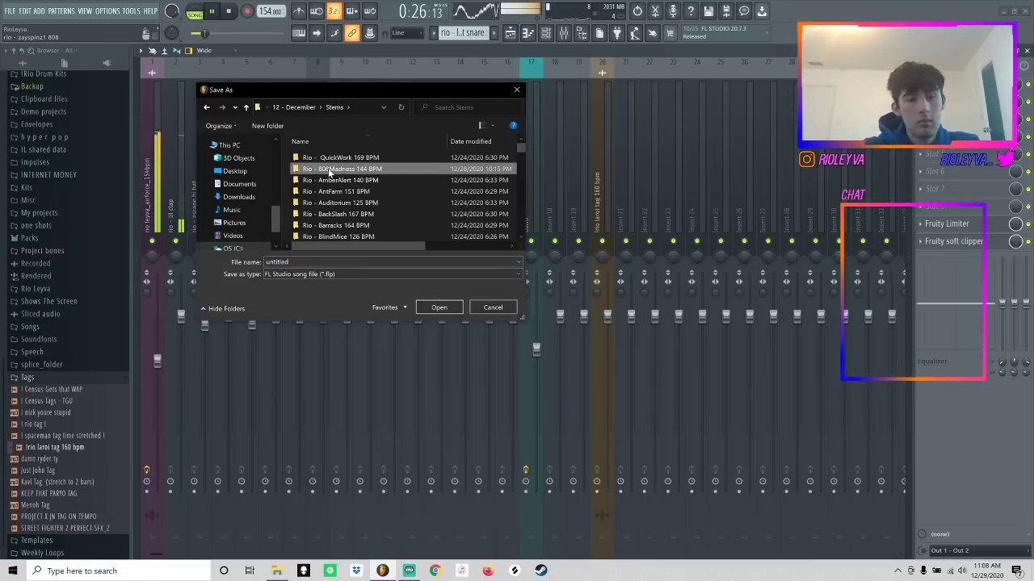
key("ctrl+shift+n")
type("Rio")
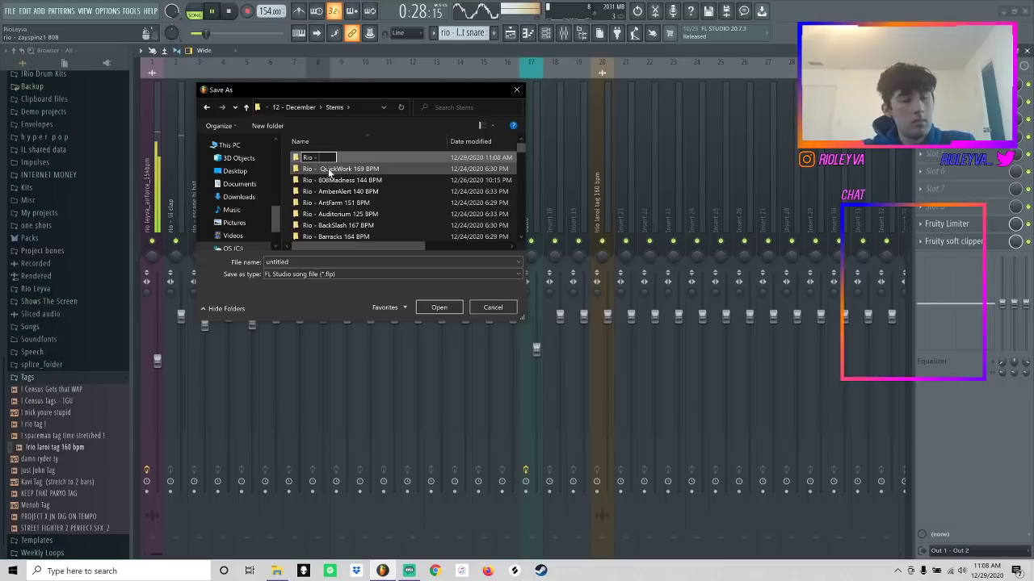
type(" - Airfo")
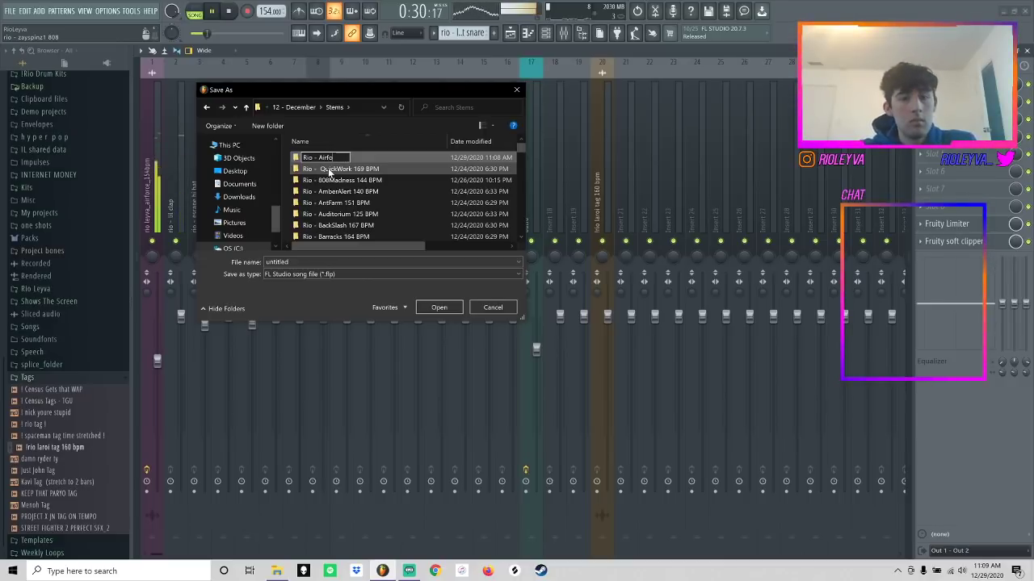
type("rce 154 BPM")
- Save the project as Rio - Airforce 154 BPM inside the matching new Stems folder
left_click(427, 141)
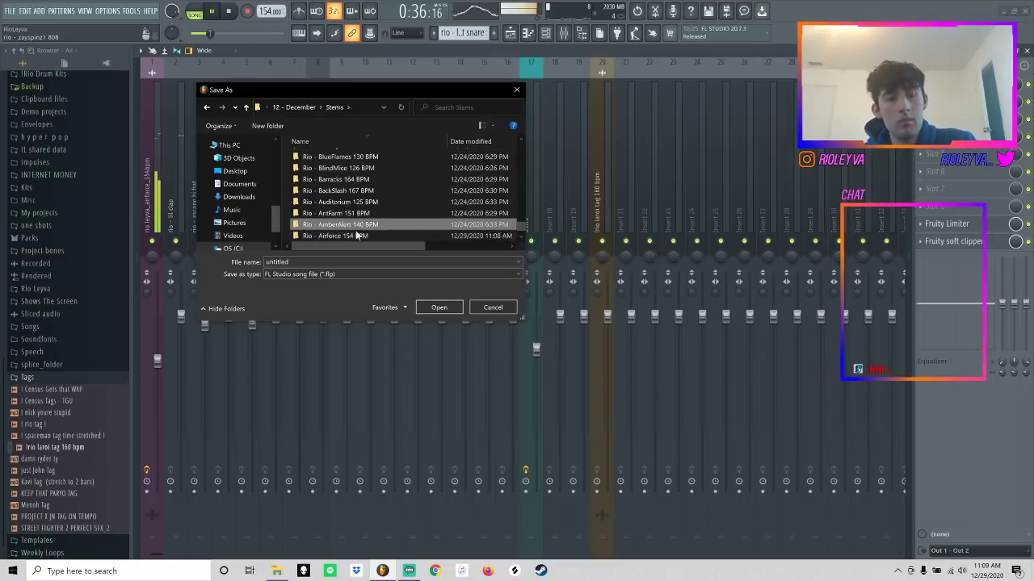
double_click(357, 235)
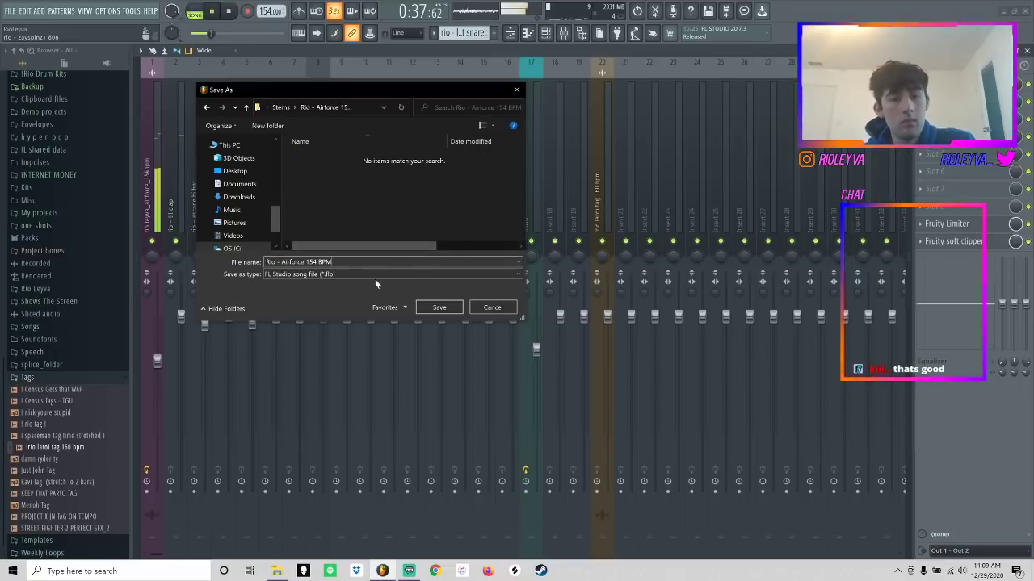
left_click(439, 307)
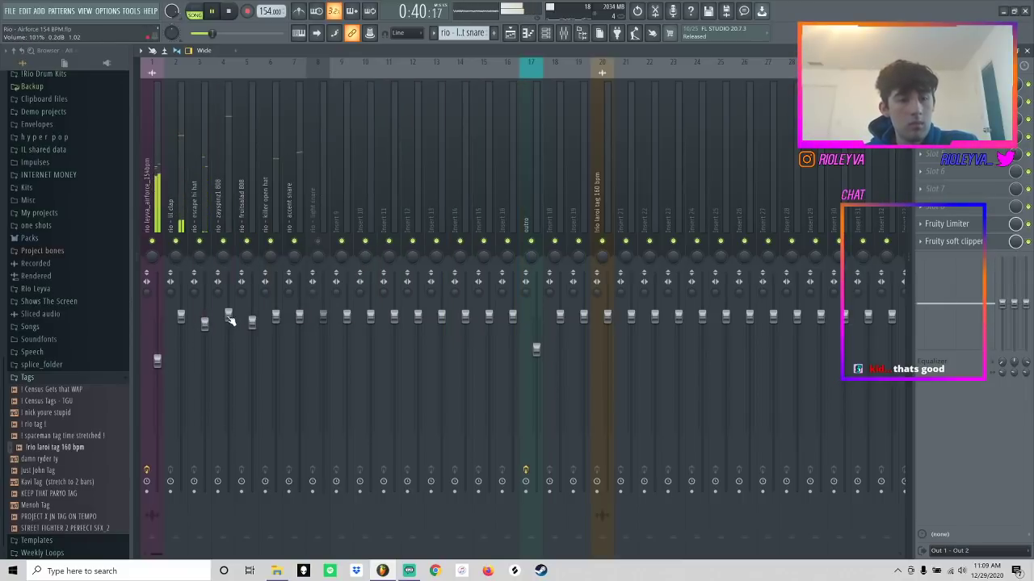
- Set the zayspinz1 808 track's mixer level to 97% and render the full song as 24Bit WAV with split mixer tracks
left_click(228, 319)
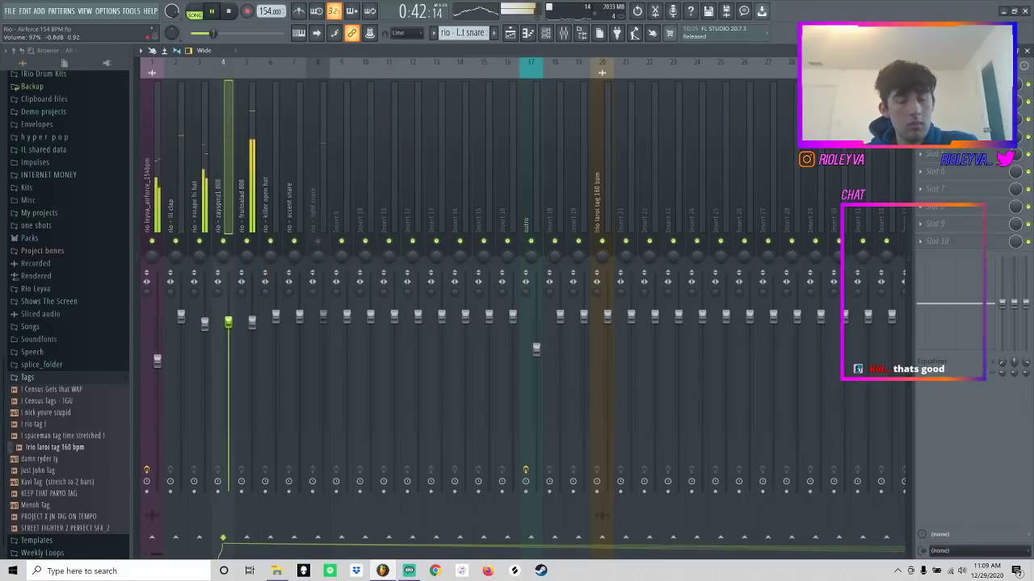
key("ctrl+r")
key("Return")
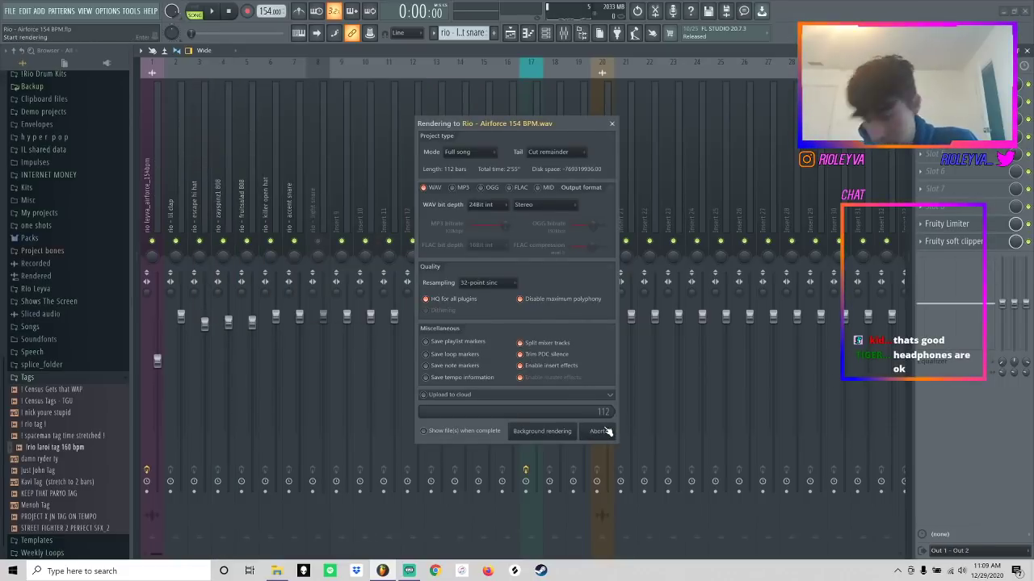
left_click(598, 431)
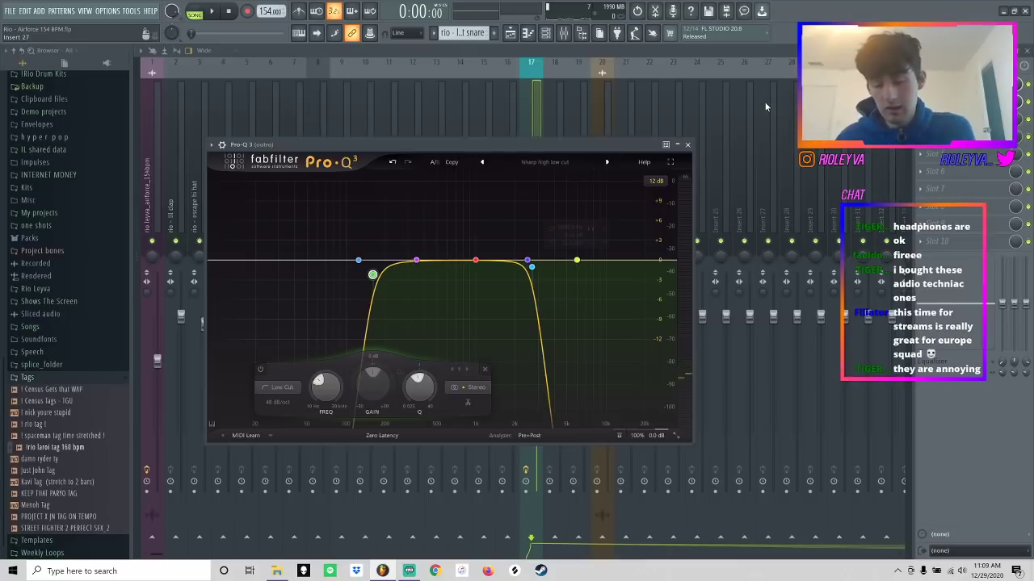
- Render the full song as the MP3 Rio - Airforce 154 BPM in the 12 - December MP3s folder, with split mixer tracks turned off
key("ctrl+shift+r")
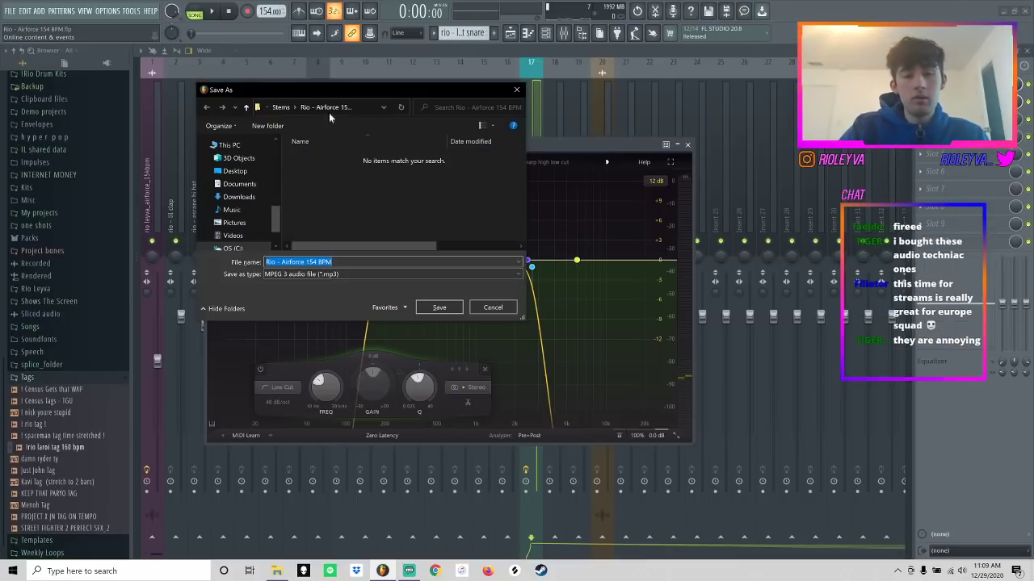
left_click(281, 108)
left_click(299, 106)
left_click(317, 158)
left_click(431, 311)
left_click(440, 308)
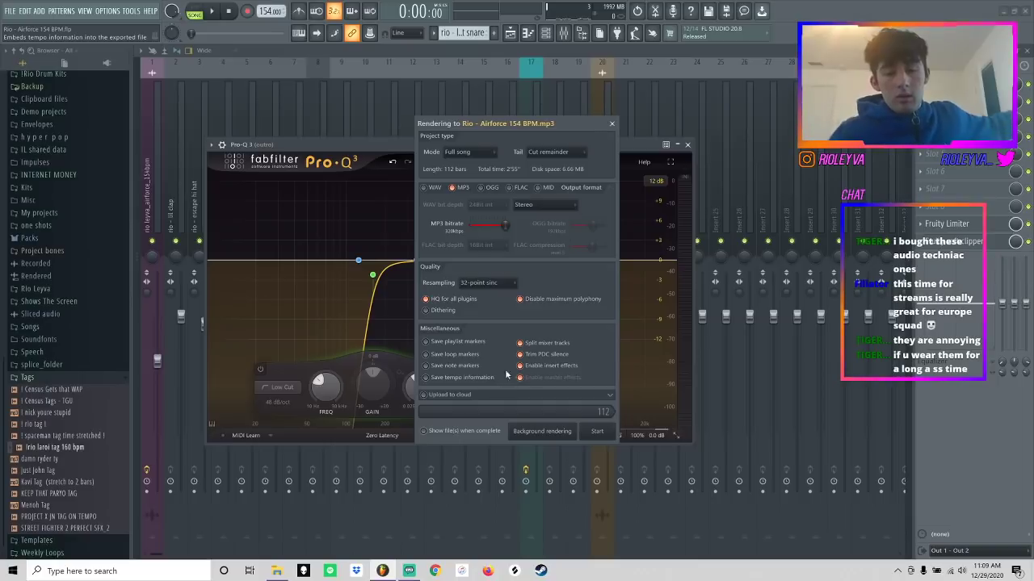
left_click(521, 342)
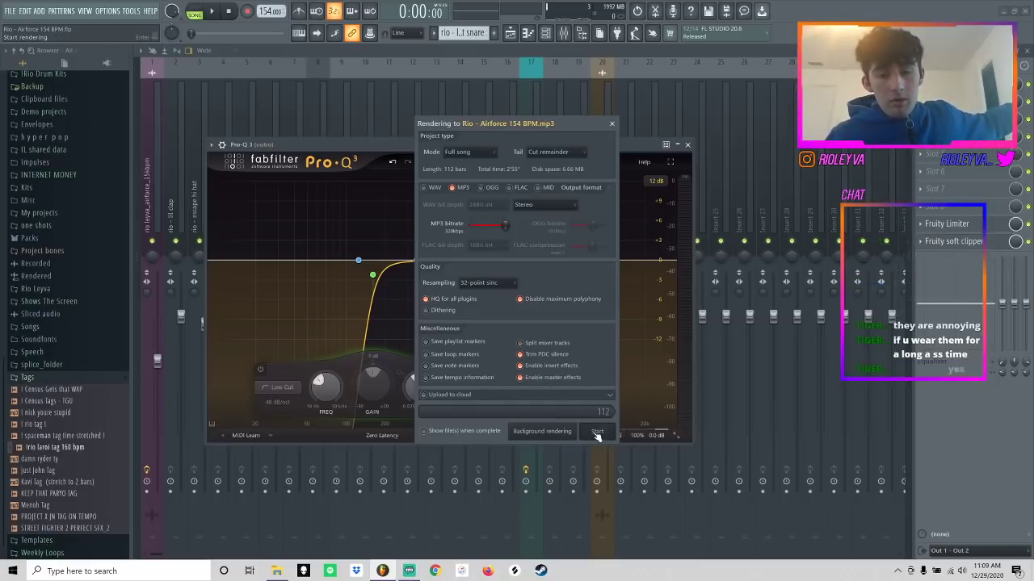
- Switch to File Explorer and delete the untitled FL Studio project file from the MP3s folder
left_click(276, 571)
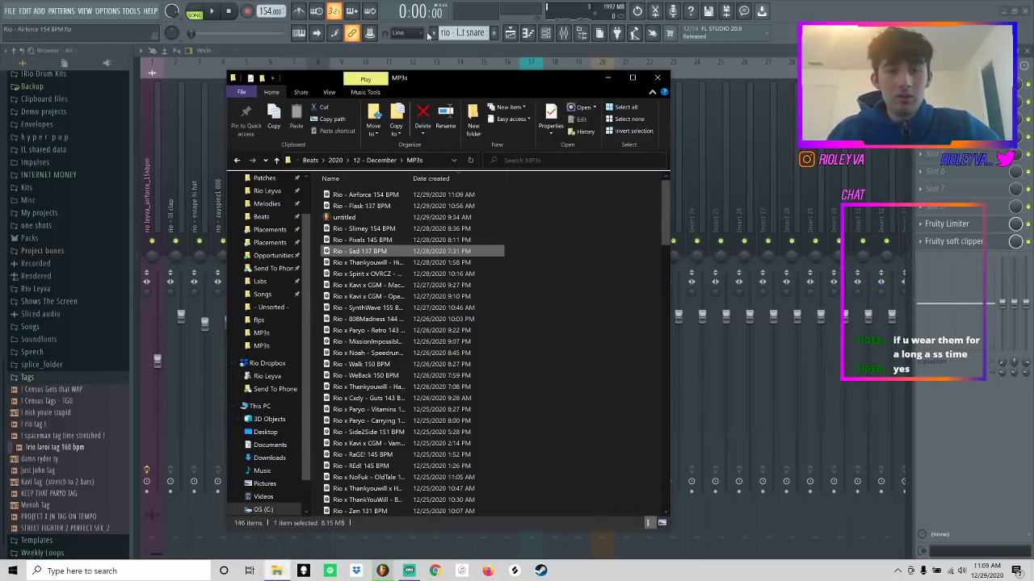
left_click(395, 228)
left_click(399, 217)
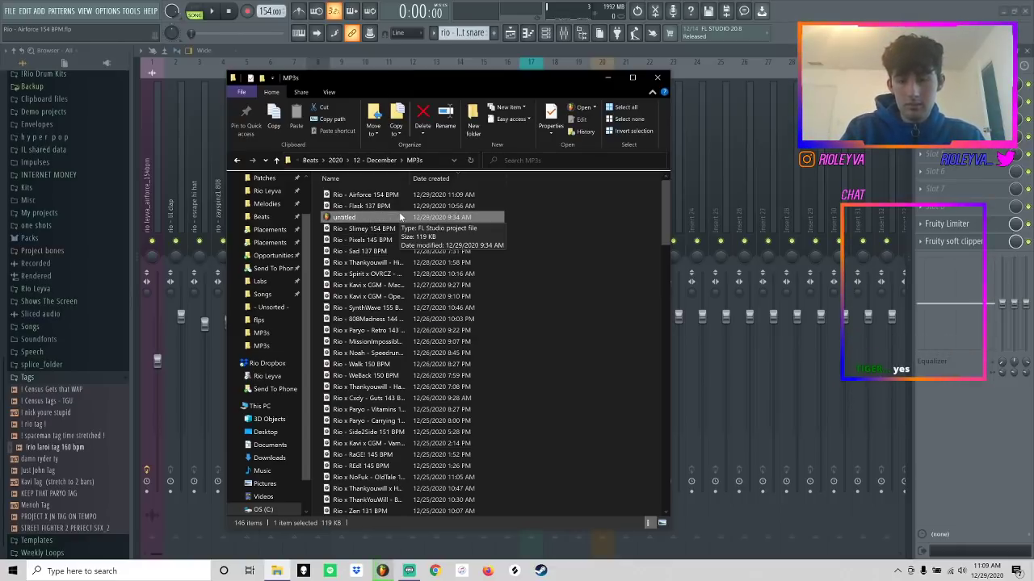
key("Delete")
- Play Rio - Flask 137 BPM from the MP3s folder in Groove Music, move the player window up, and return to the FL Studio mixer
left_click(349, 208)
double_click(349, 208)
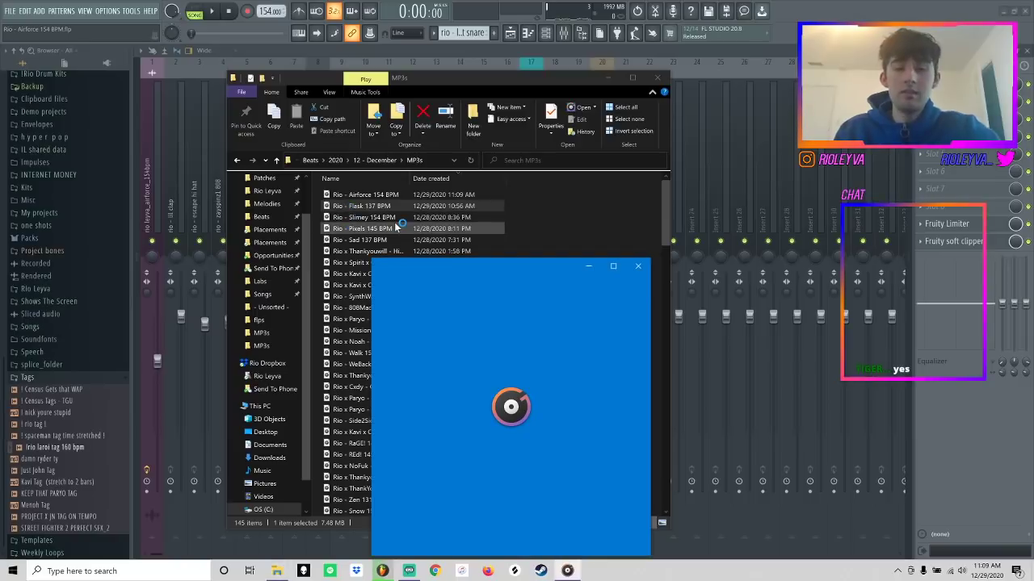
left_click_drag(511, 272, 566, 171)
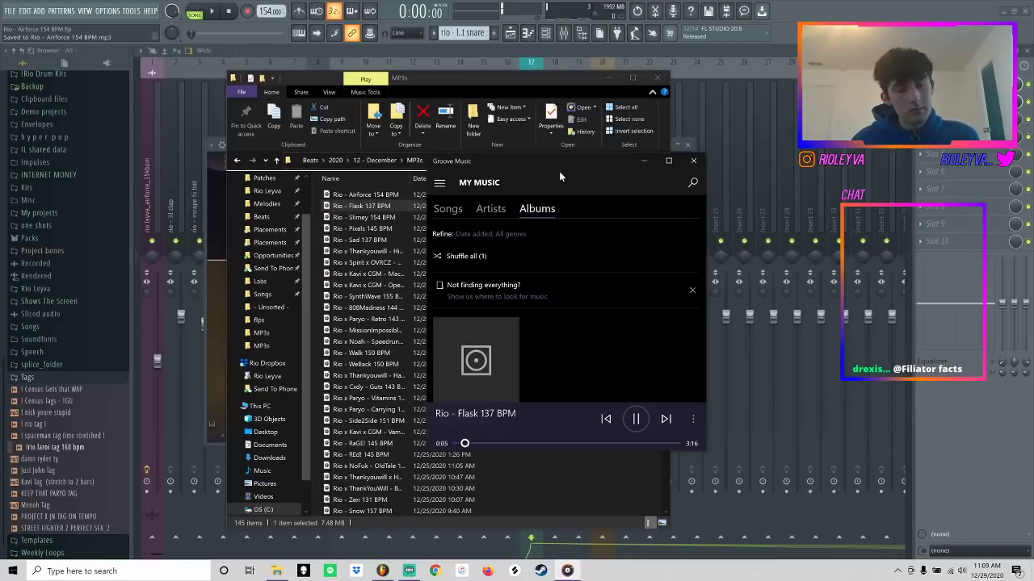
left_click(637, 55)
left_click(637, 55)
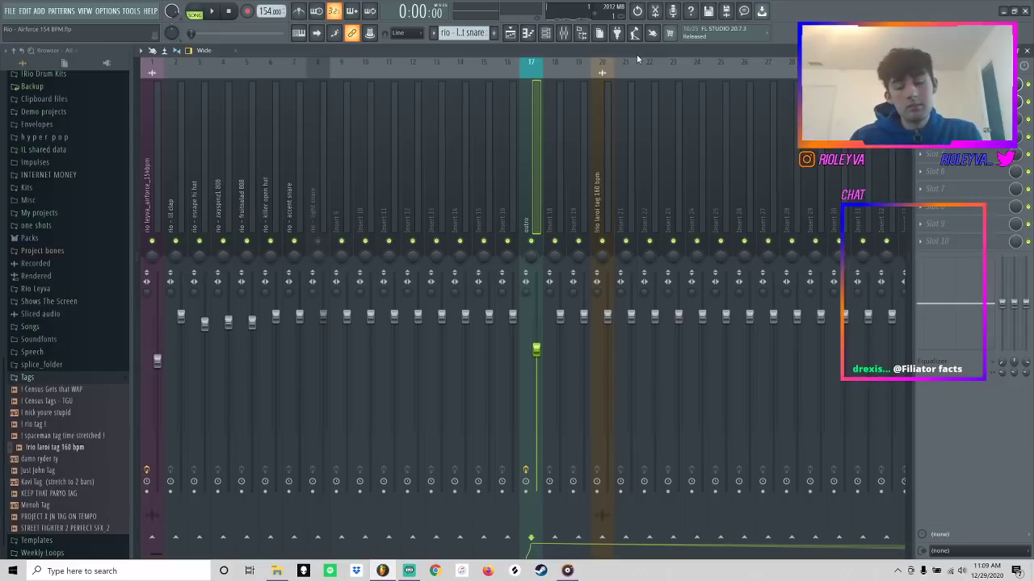
key("ctrl+shift+r")
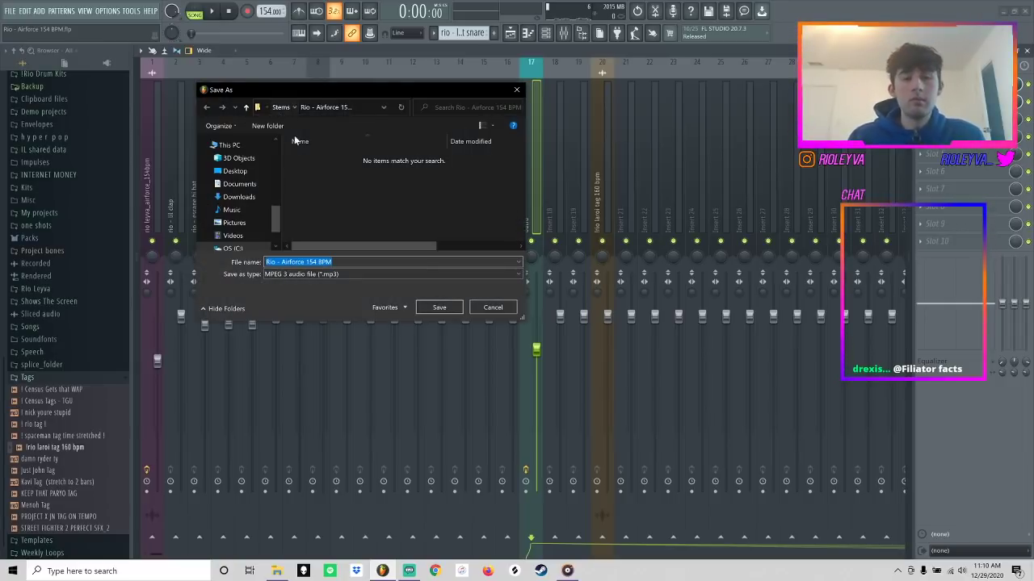
left_click(281, 107)
left_click(298, 108)
double_click(326, 158)
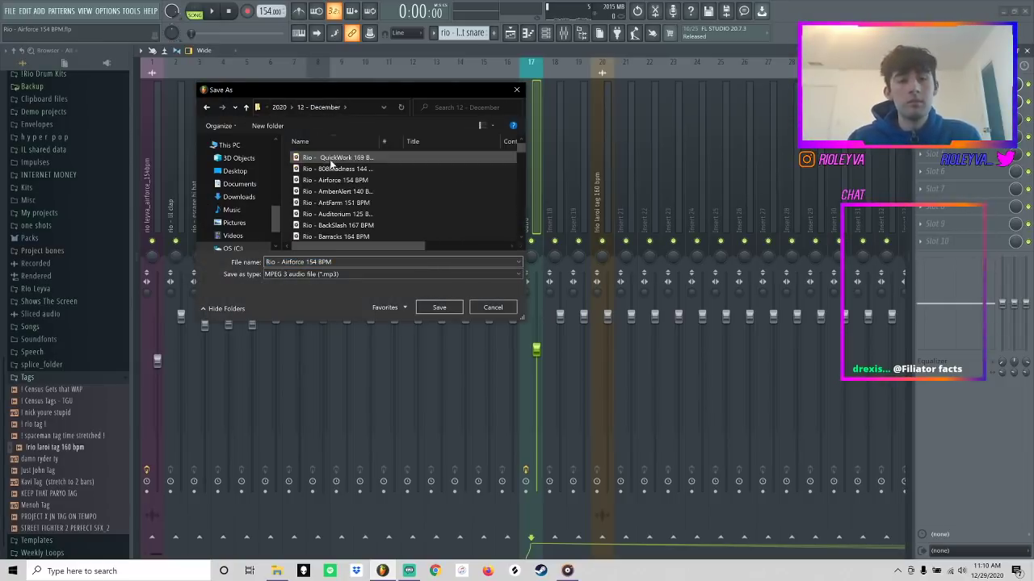
left_click(491, 310)
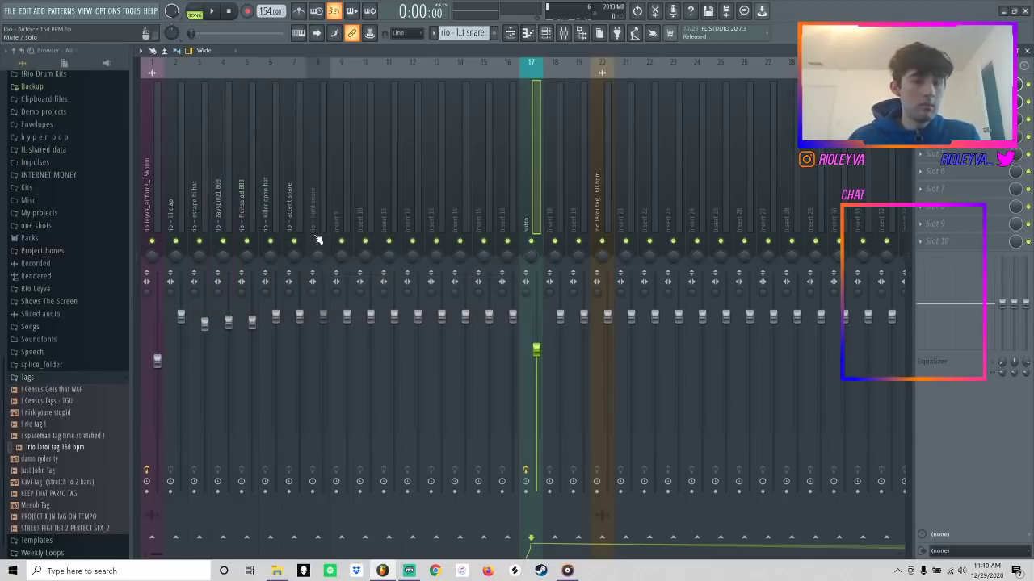
- Lower the accent snare and light snare mixer levels, and export the song over Rio - Airforce 154 BPM.mp3 in the MP3s folder
left_click_drag(323, 316, 305, 329)
key("ctrl+shift+r")
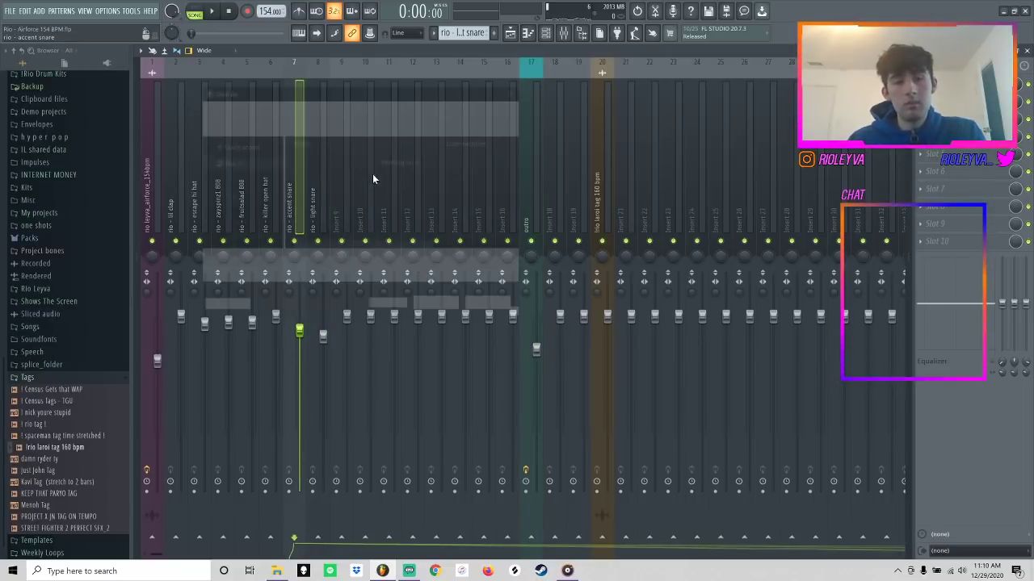
left_click(282, 108)
left_click(302, 109)
double_click(327, 159)
left_click(437, 306)
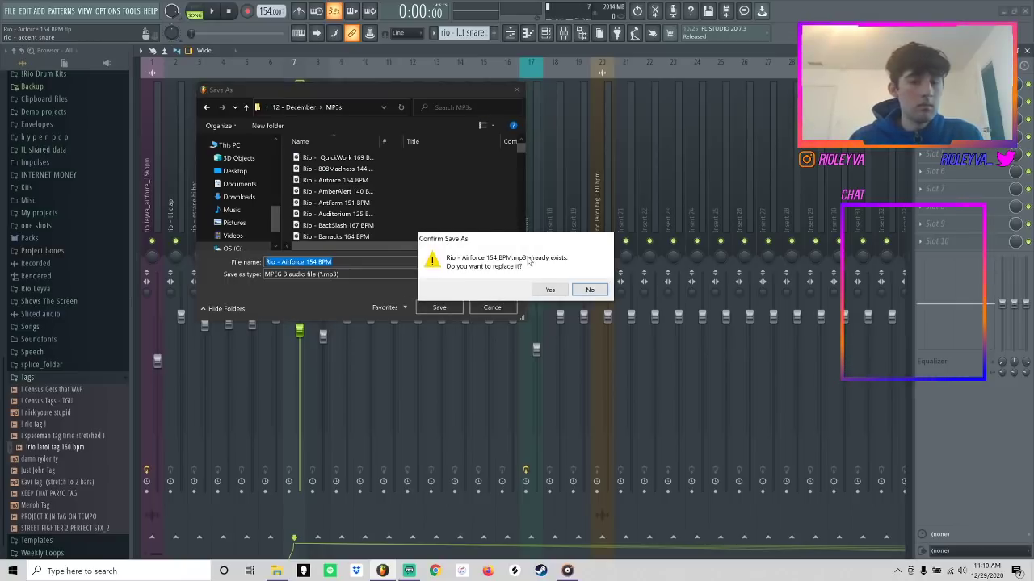
left_click(549, 290)
left_click(598, 431)
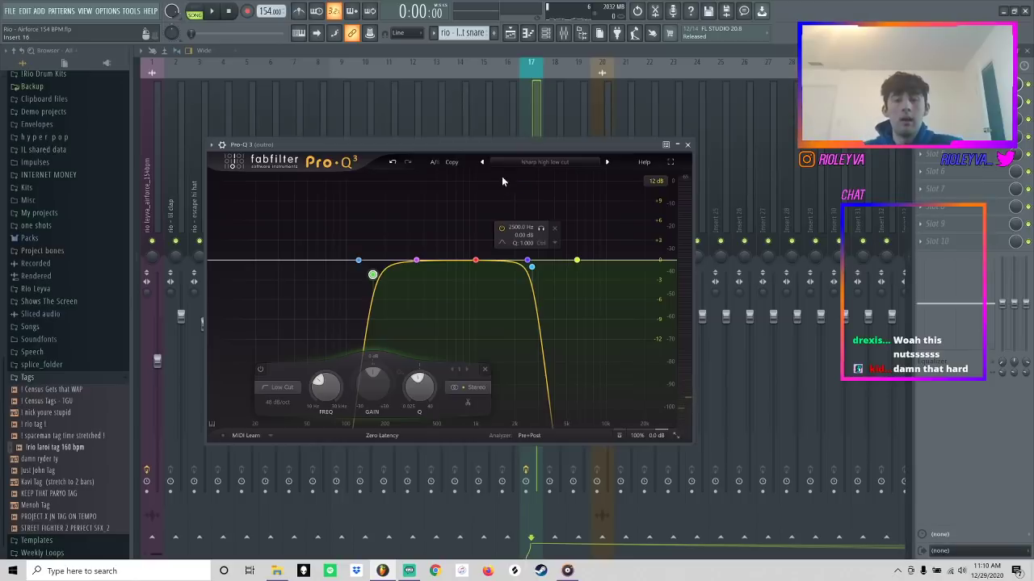
- Export the song's stems as WAV files named Rio - Airforce 154 BPM, with Split mixer tracks enabled
key("ctrl+r")
left_click(438, 306)
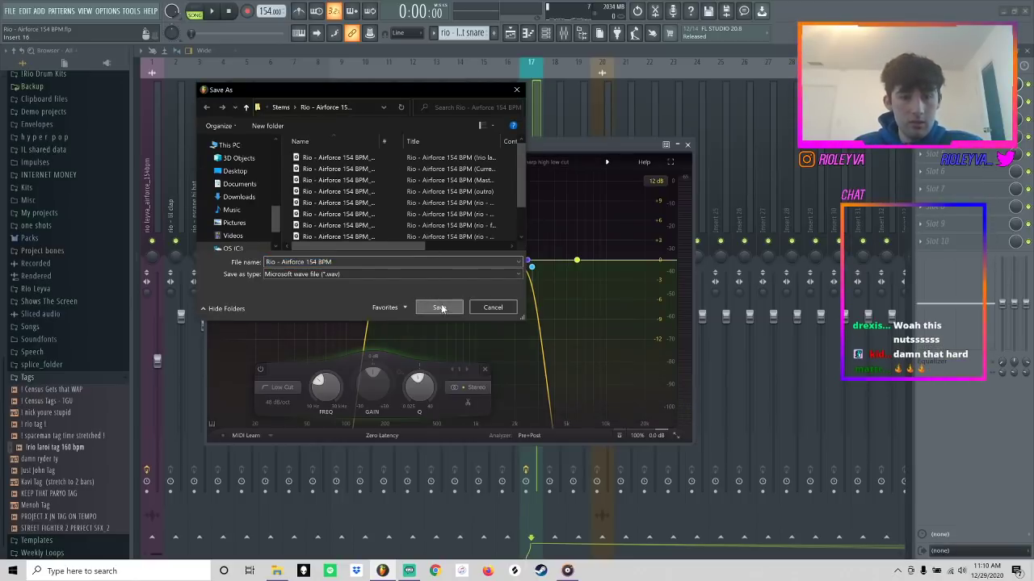
left_click(520, 343)
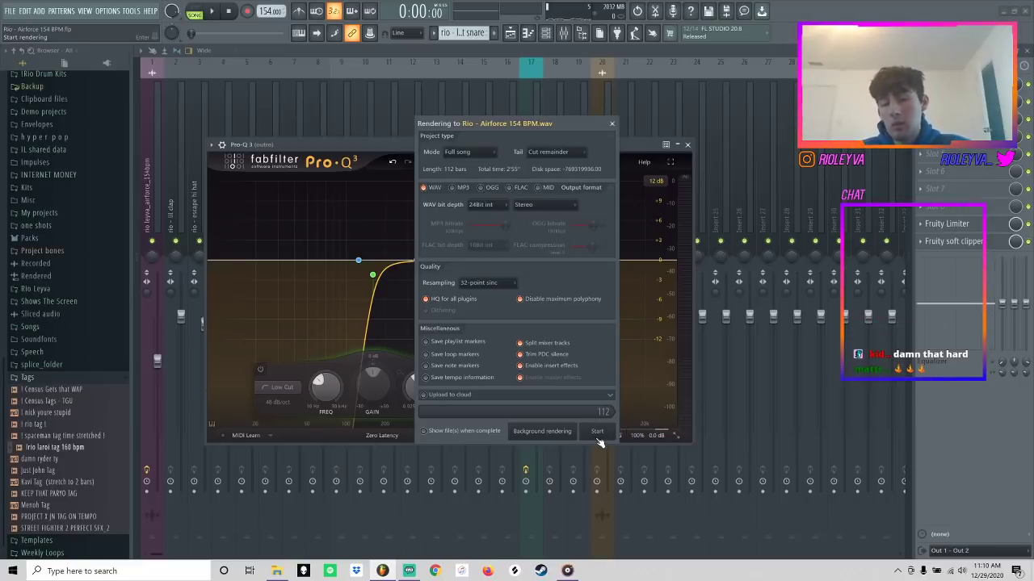
left_click(597, 432)
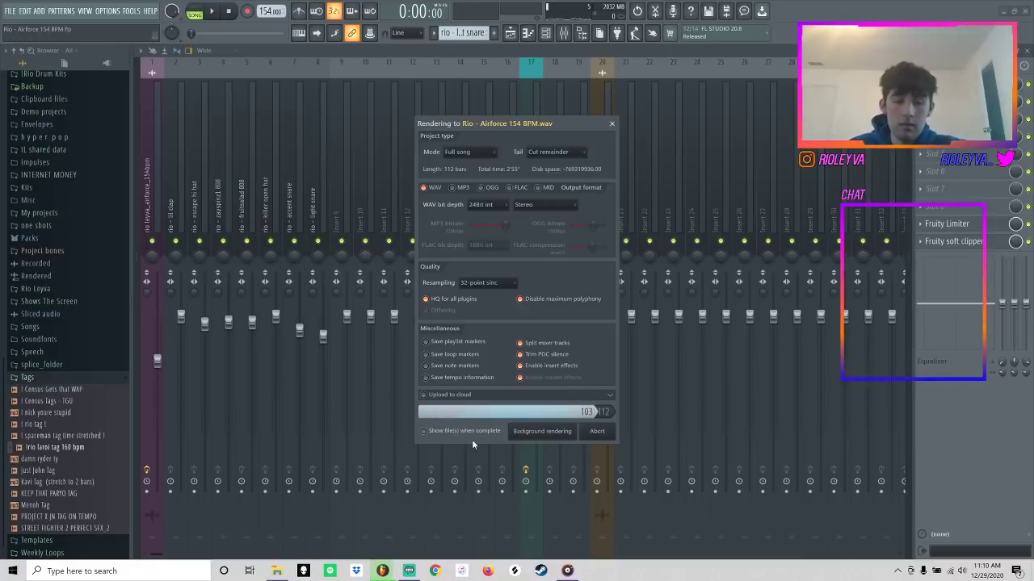
- Switch to File Explorer and play Rio - Flask 137 BPM from the MP3s folder, closing the music player when done
left_click(275, 571)
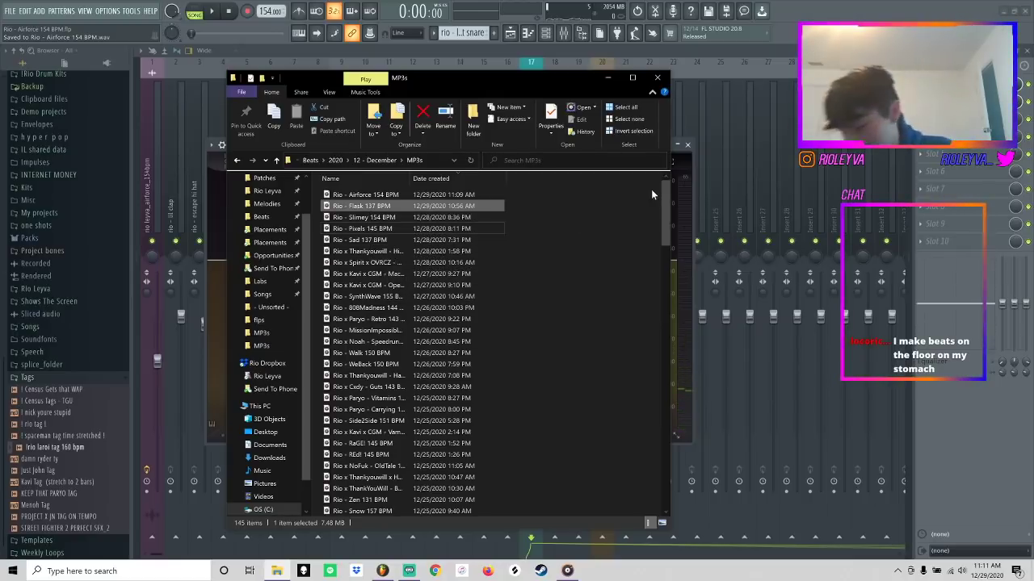
double_click(361, 206)
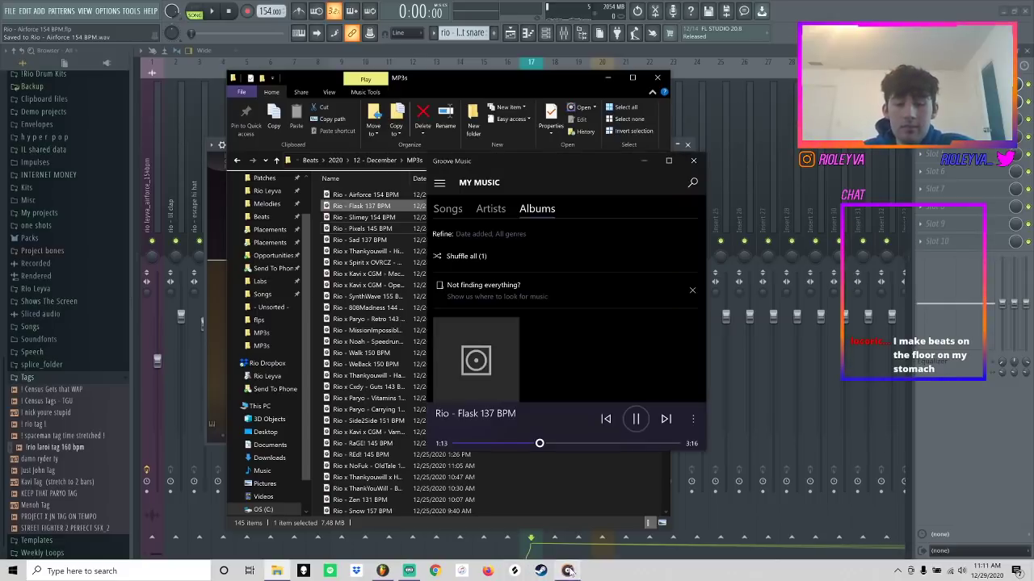
left_click(693, 162)
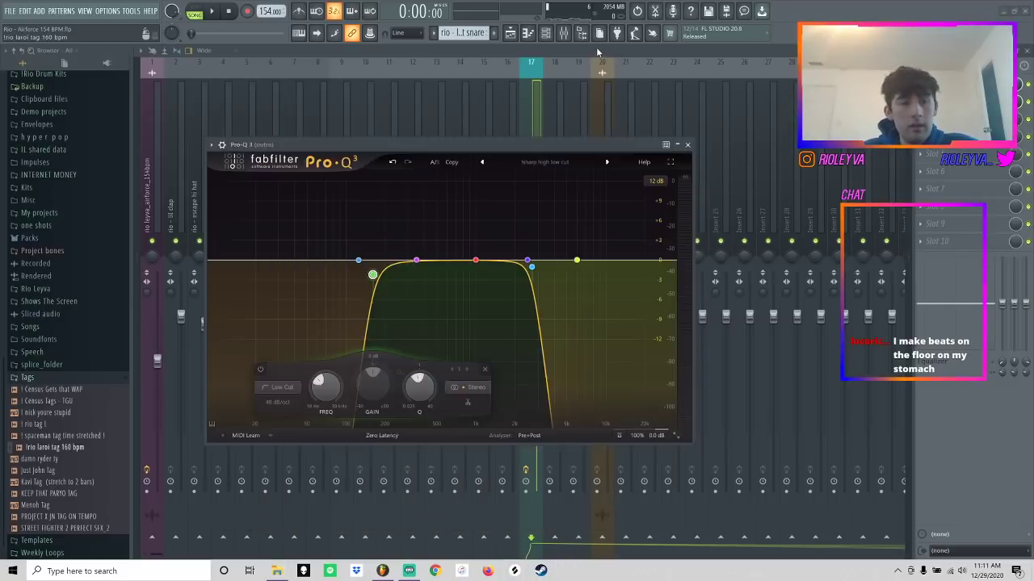
- Start a new project, saving the changes to Rio - Airforce 154 BPM.flp, and show the empty project's playlist
left_click(10, 15)
left_click(15, 24)
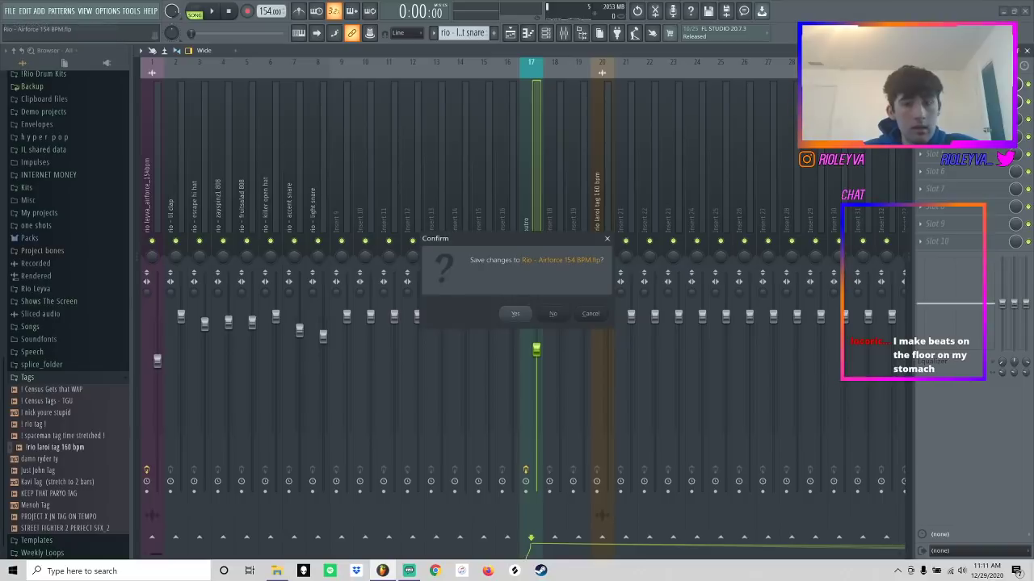
left_click(522, 315)
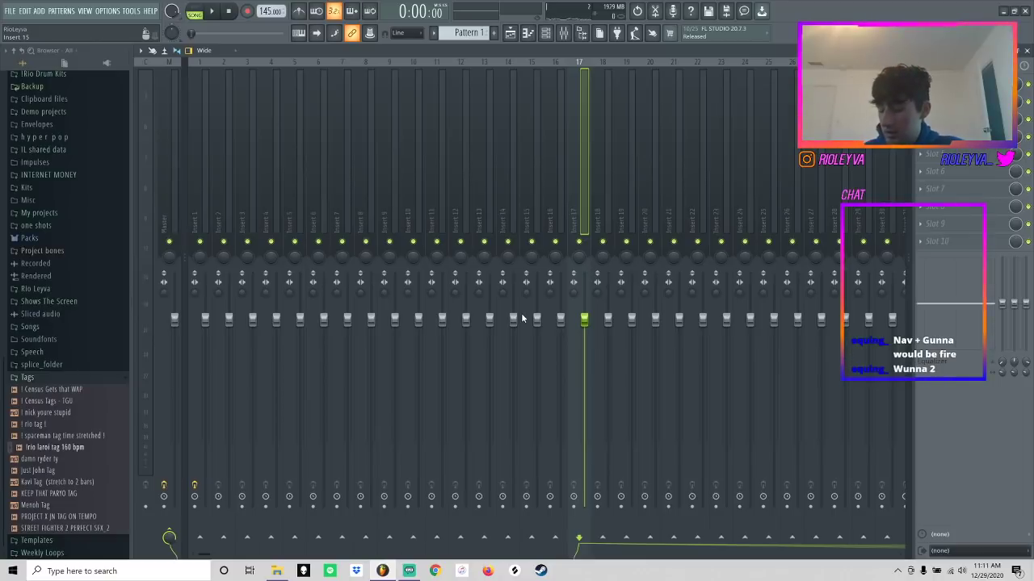
left_click(515, 35)
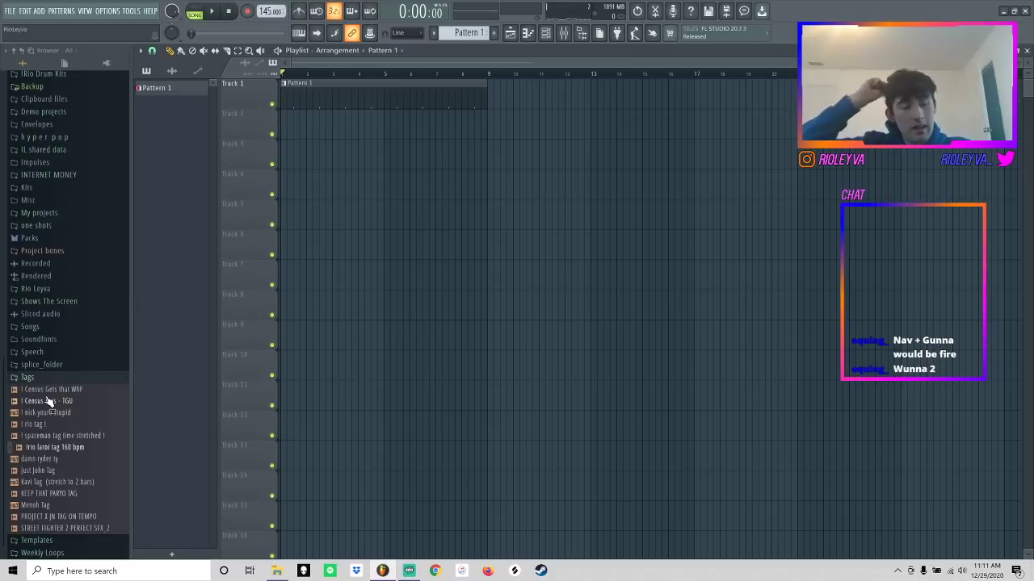
- Browse the sample folders to the unsorted melodies and audition the fullhouse, parisdrip and wallet loops
left_click(21, 378)
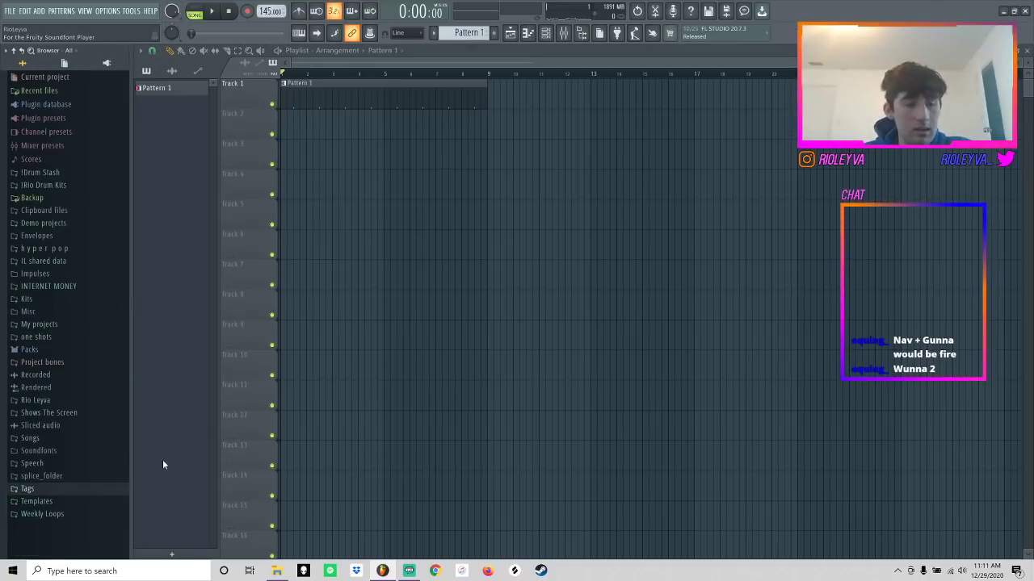
left_click(85, 515)
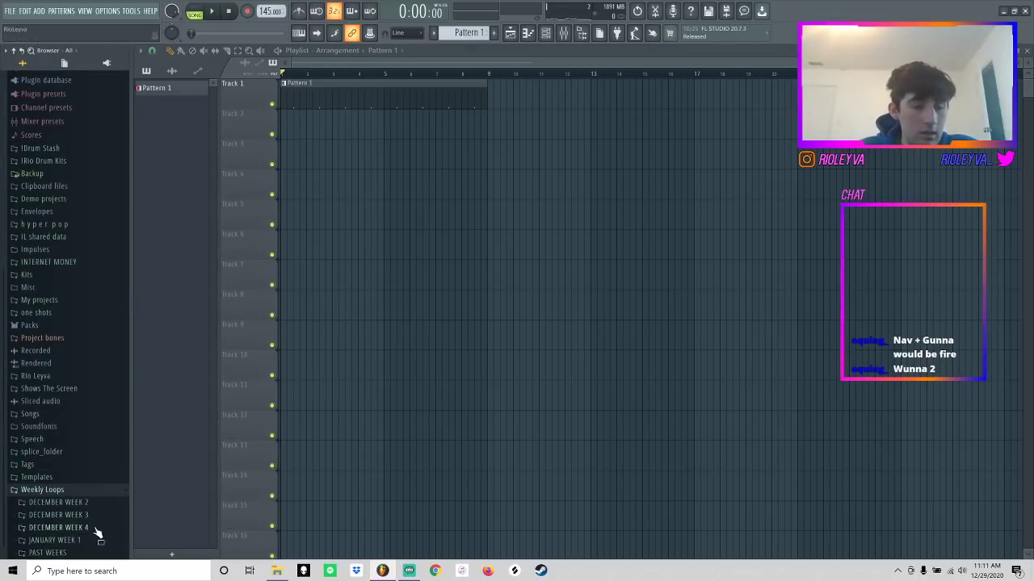
left_click(91, 491)
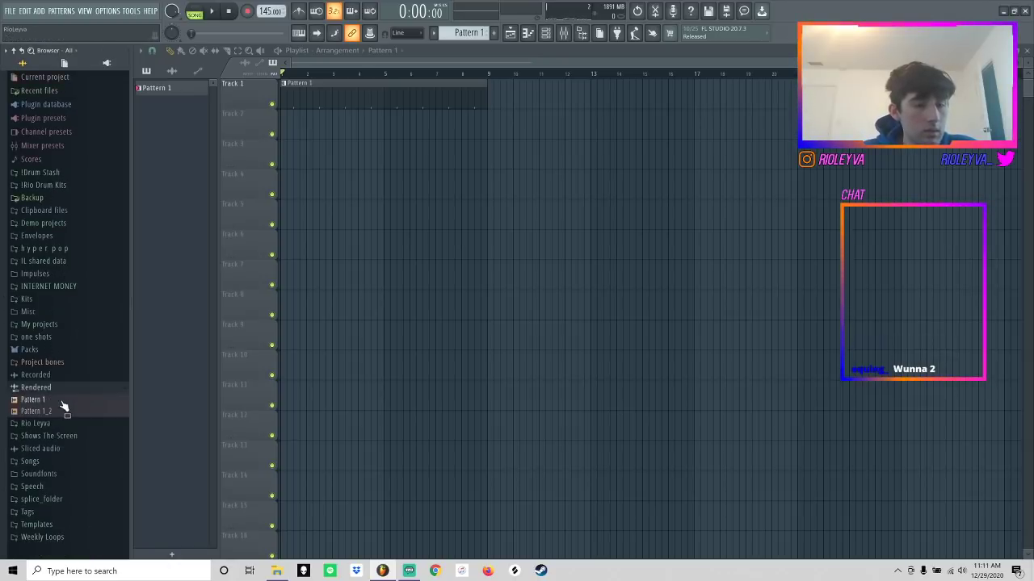
left_click(55, 402)
left_click(56, 464)
scroll(65, 473, "down", 3)
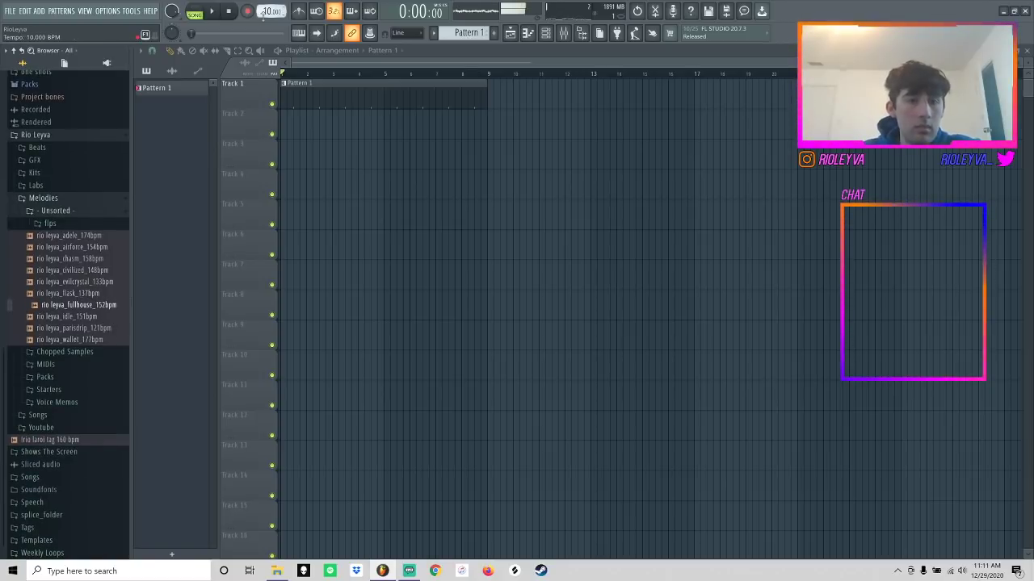
left_click(81, 329)
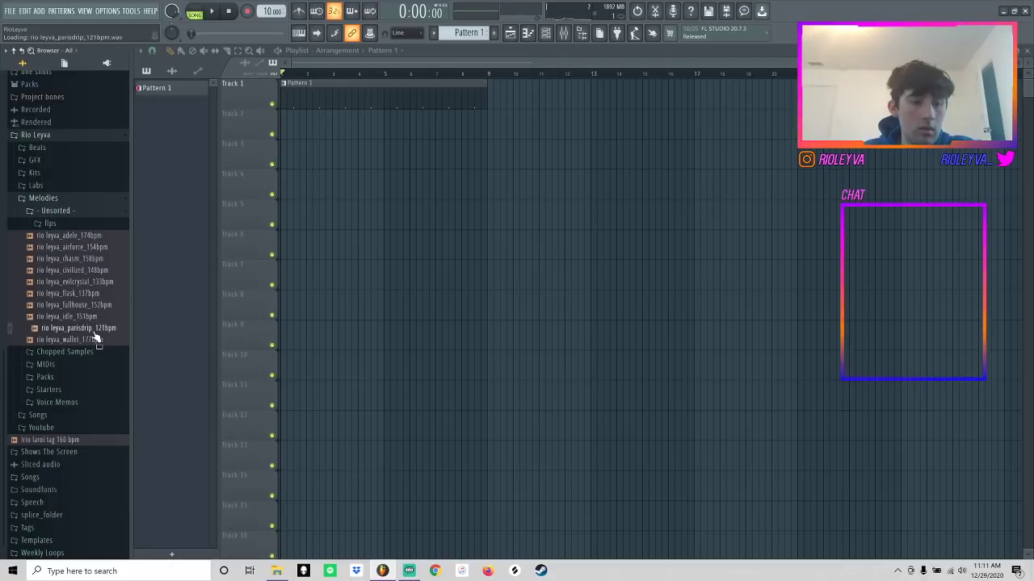
left_click(81, 340)
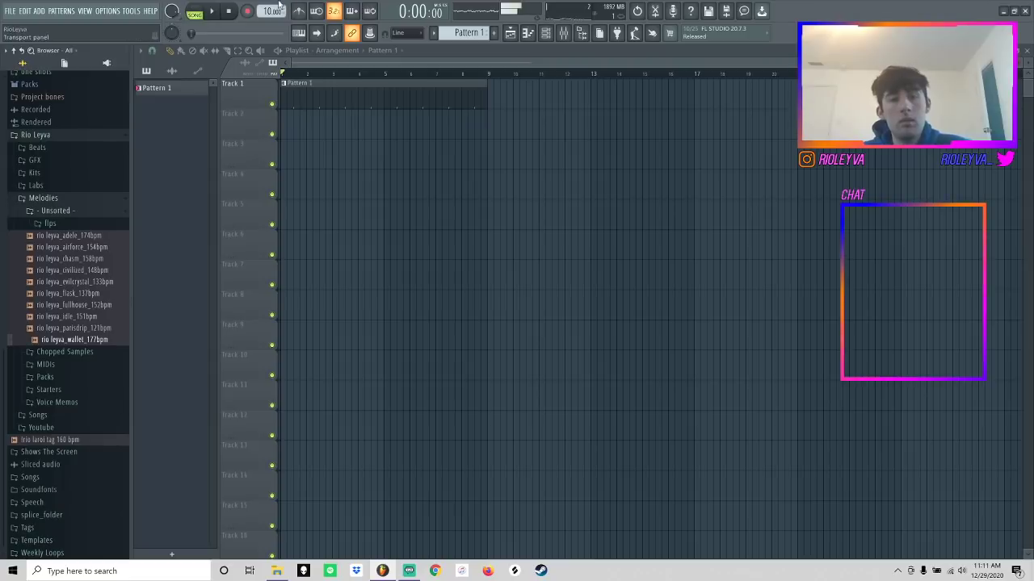
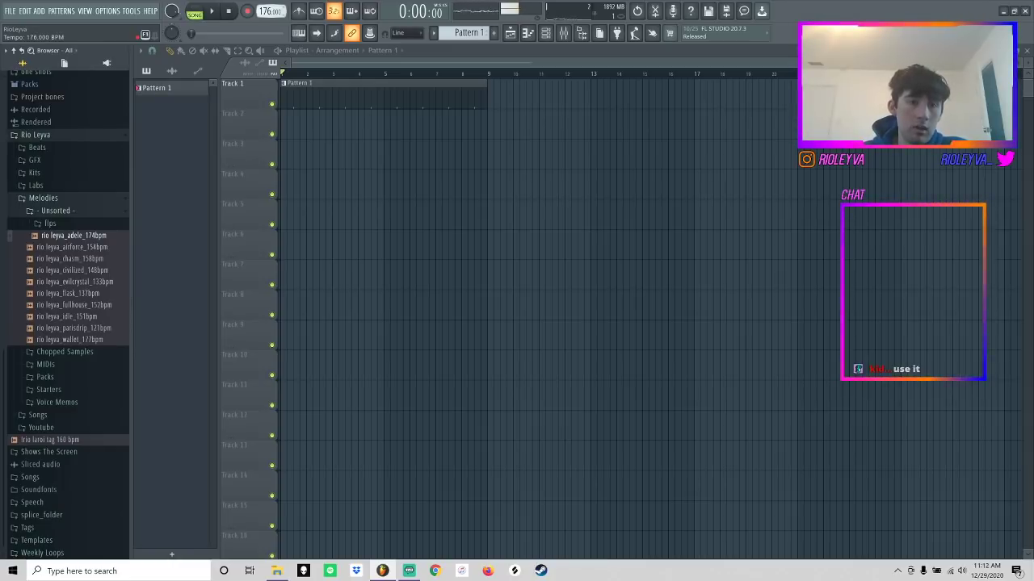
- Place the adele_174bpm melody loop on Track 2 at the song start and set the playlist snap to Bar
left_click_drag(90, 241, 311, 115)
left_click_drag(486, 63, 1006, 104)
left_click(151, 50)
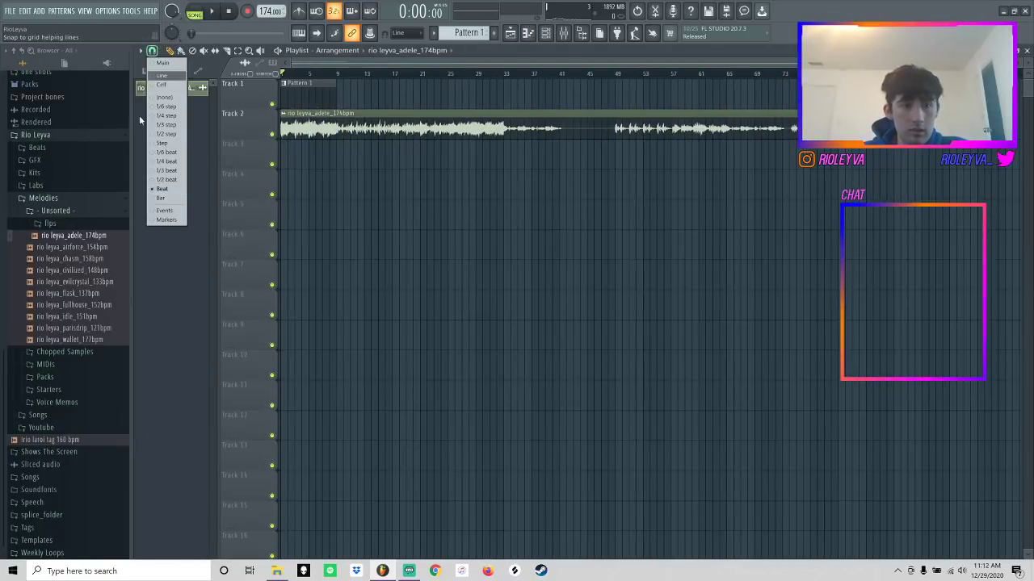
left_click(165, 199)
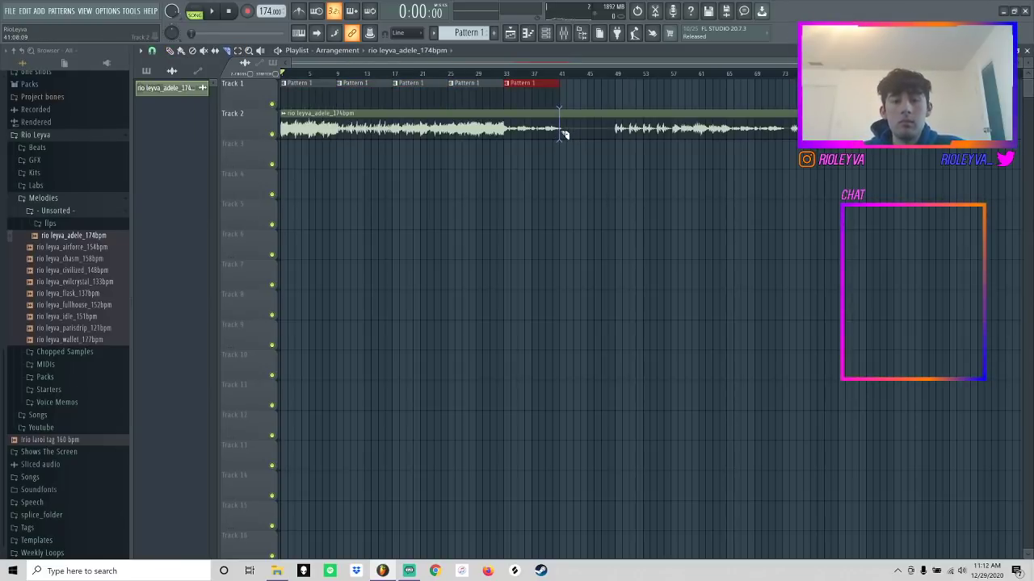
- Delete the part of the melody past bar 41 and play the arrangement from about bar 25
key("Delete")
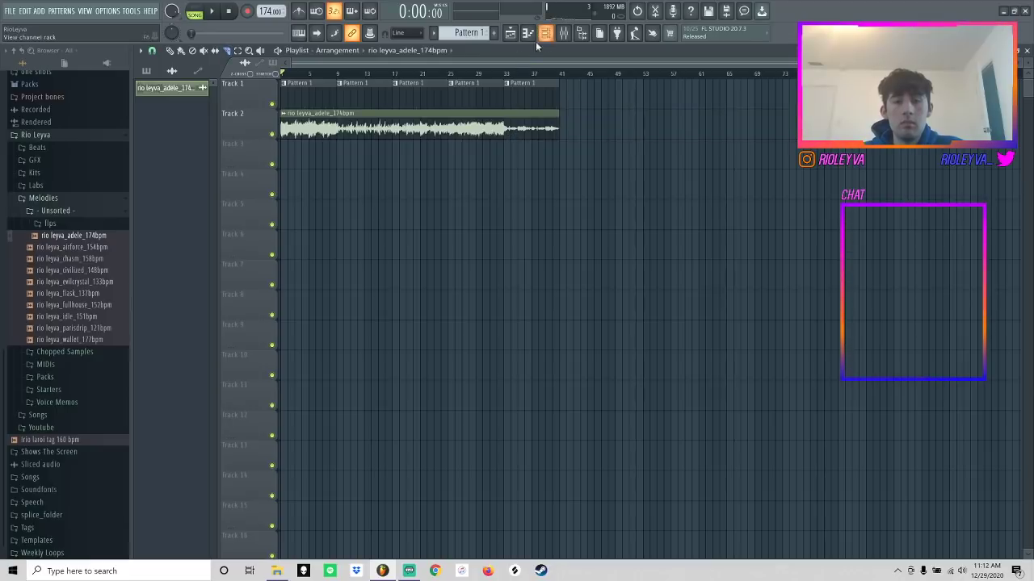
left_click(448, 73)
key("space")
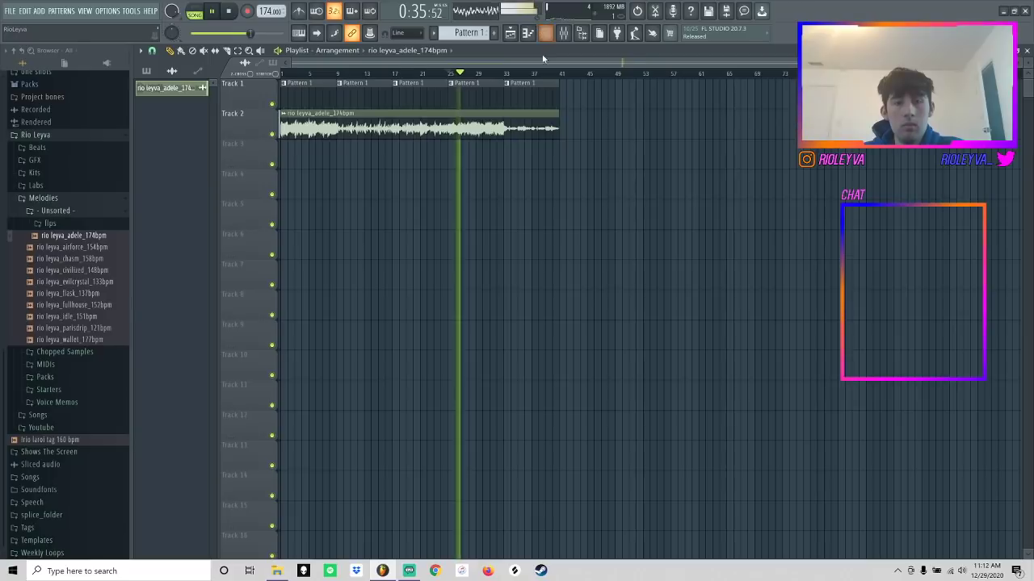
- Route the melody to mixer insert 1 and lower that track's level while the song plays
left_click(546, 32)
left_click(564, 32)
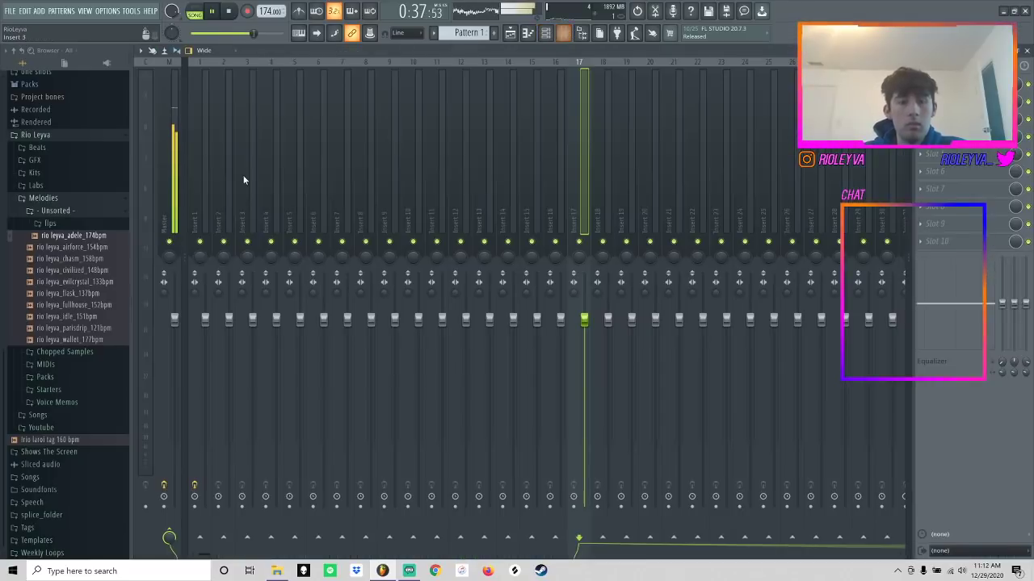
left_click(208, 198)
key("space")
key("ctrl+l")
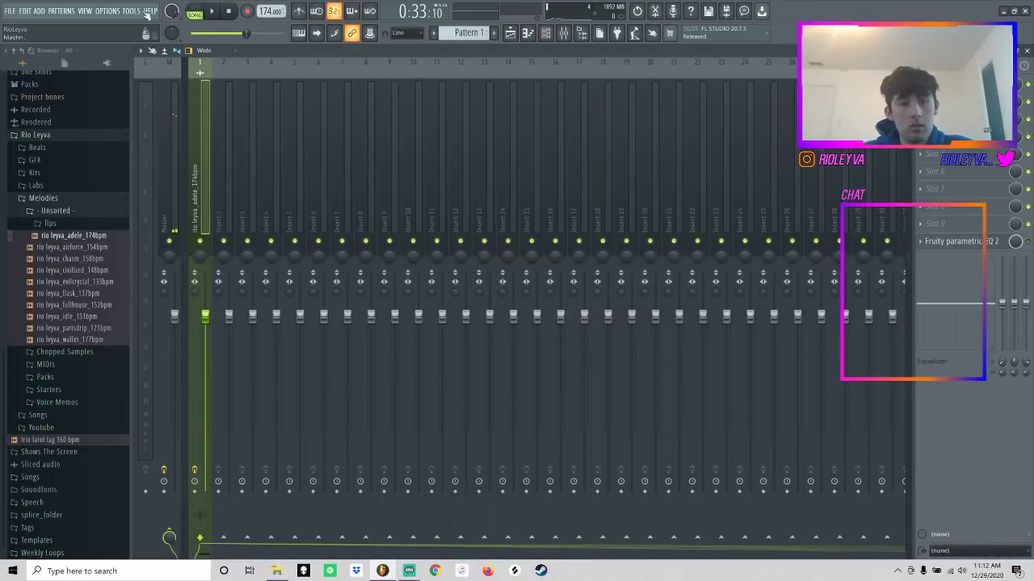
key("space")
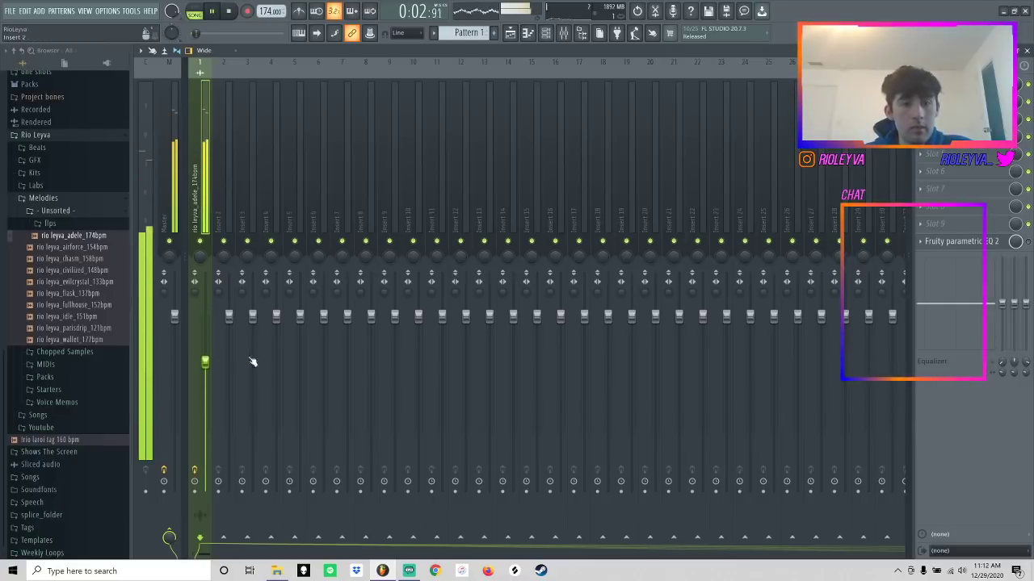
- Enable Fruity parametric EQ 2 on the melody's mixer track and create an automation clip for its mix level
left_click(987, 245)
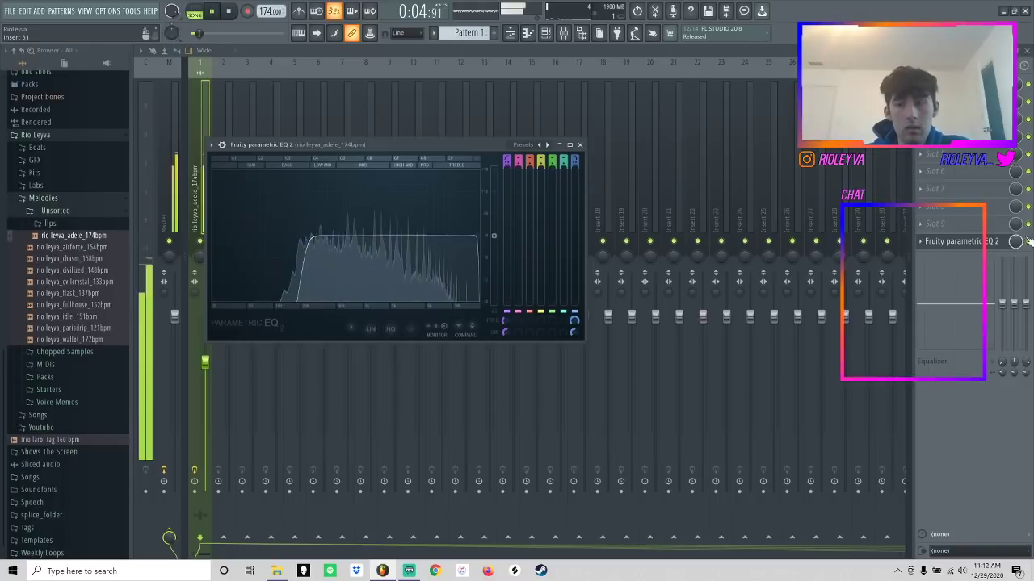
left_click(987, 243)
right_click(1015, 242)
left_click(1004, 314)
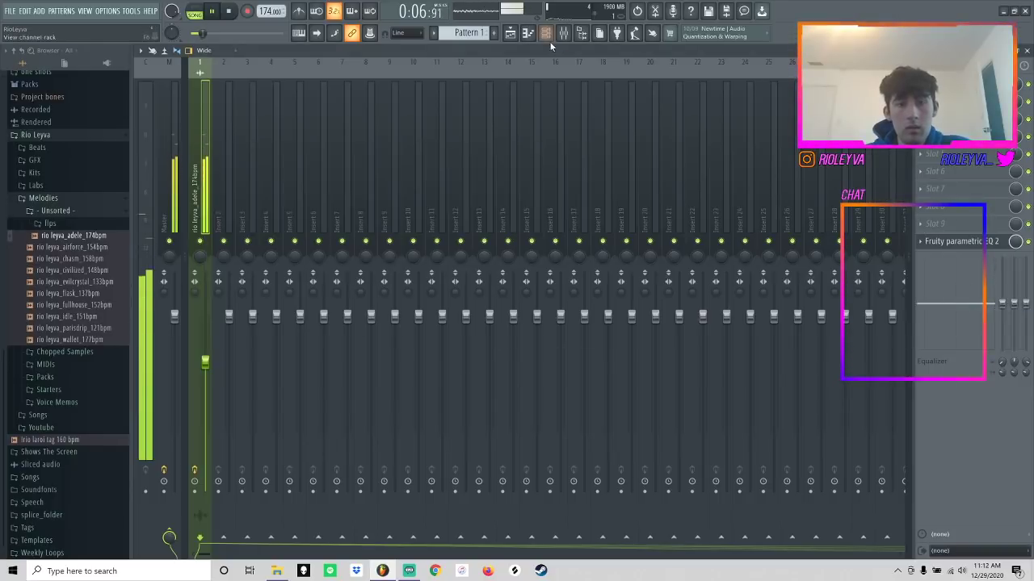
- Shape the EQ mix level automation clip on Track 3 so that its value steps at bar 9
left_click(512, 33)
left_click_drag(284, 150, 332, 121)
right_click(338, 170)
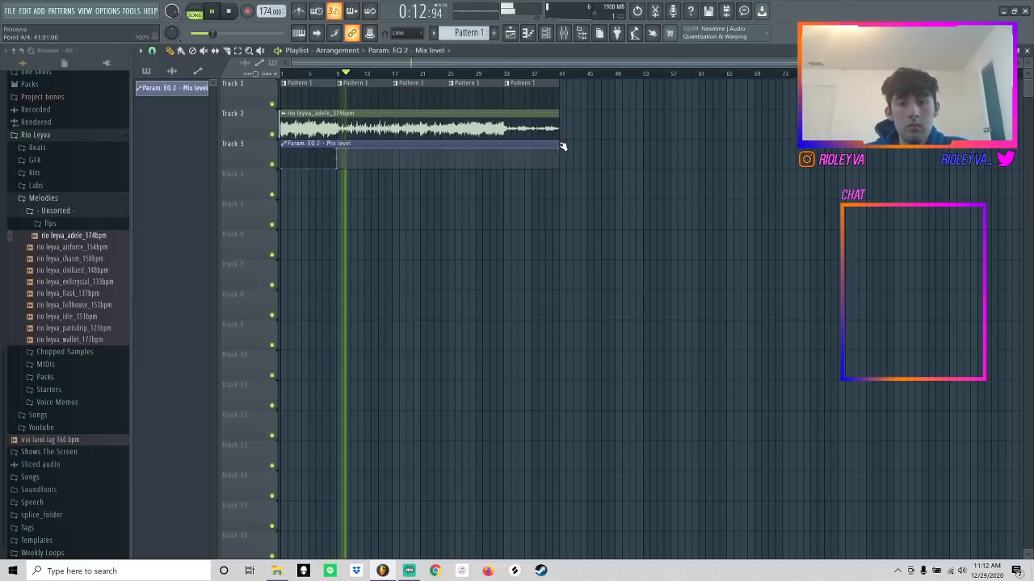
- Select bars 9 to 41 as the loop region and play it with the channel rack shown
key("space")
mouse_move(339, 76)
left_mouse_down()
mouse_move(565, 93)
mouse_move(561, 79)
mouse_move(326, 85)
mouse_move(342, 84)
left_mouse_up()
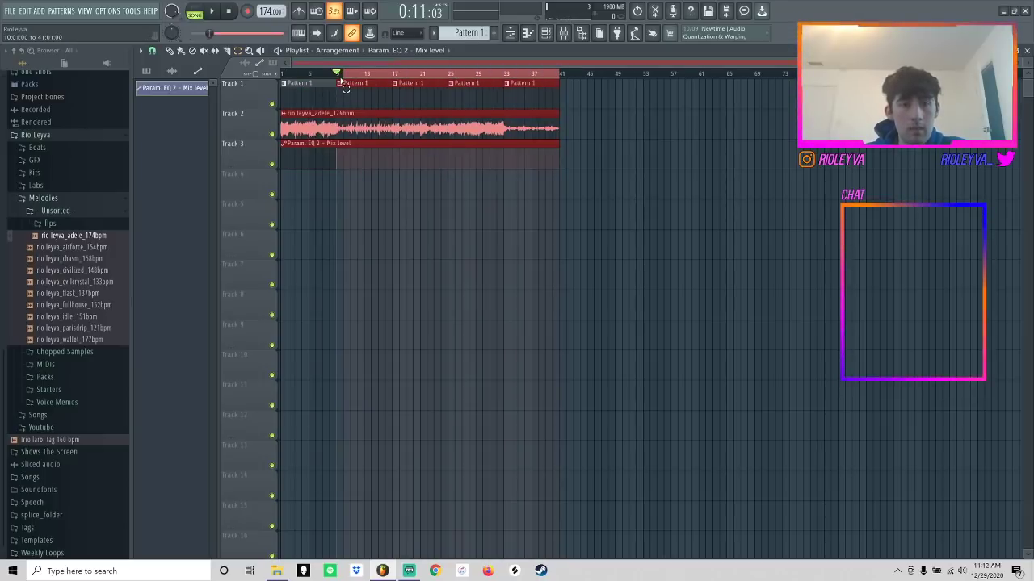
key("F6")
scroll(81, 318, "up", 5)
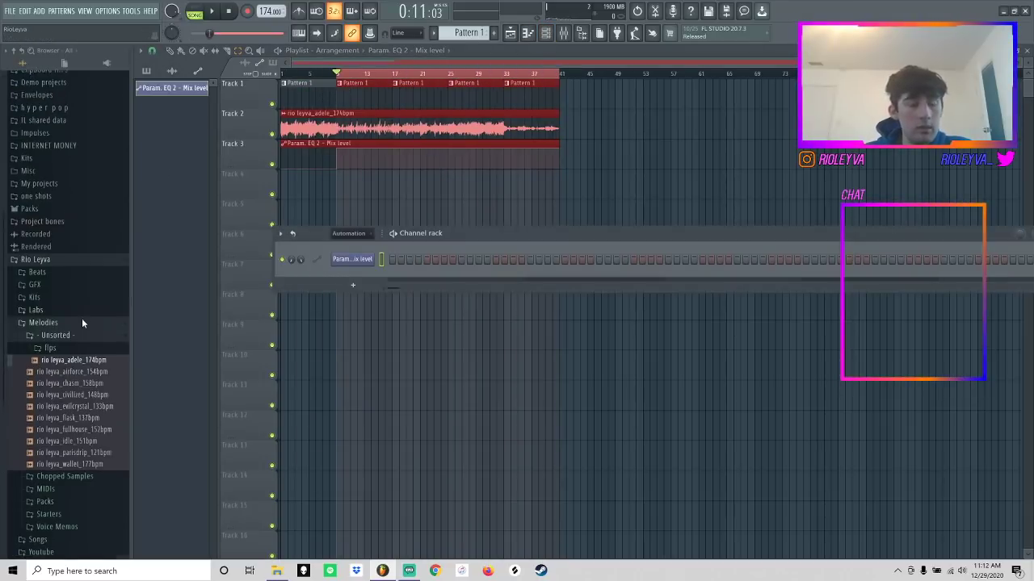
key("space")
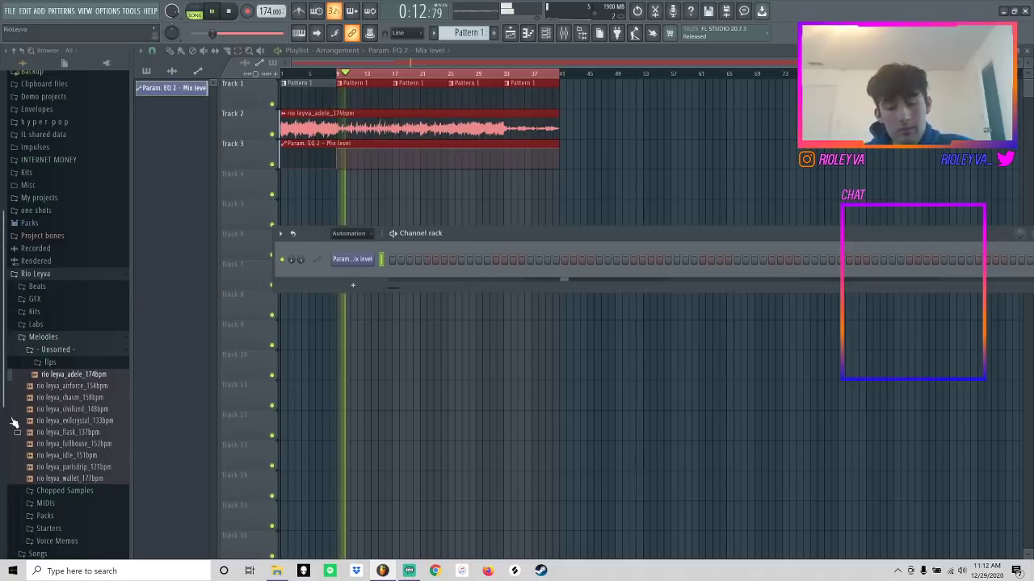
- Add rio - lil clap from the 10k Drumkit's claps folder to the channel rack and import the !clap midi pattern
scroll(61, 275, "up", 3)
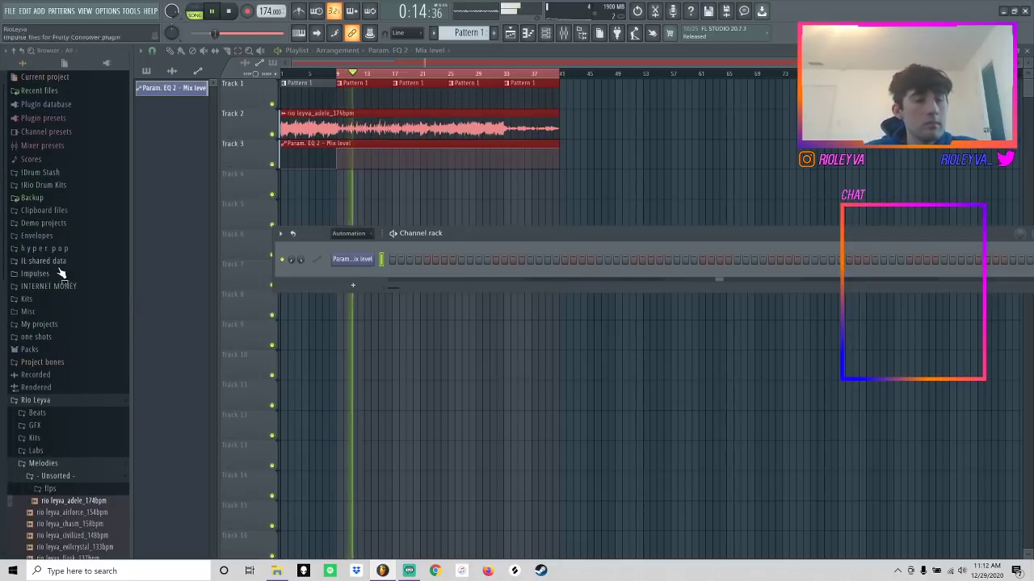
left_click(49, 186)
left_click(64, 223)
left_click_drag(64, 267, 334, 279)
left_click_drag(50, 246, 357, 269)
left_click(384, 277)
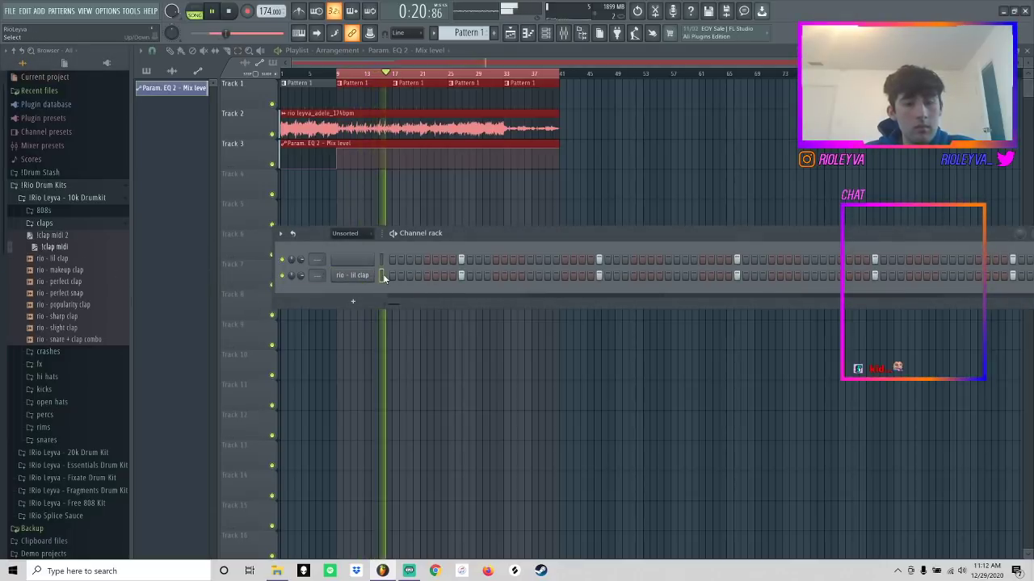
- Add rio - hit hi hat from the 10k Drumkit's hi hats folder to the channel rack and fill every second step
left_click(45, 376)
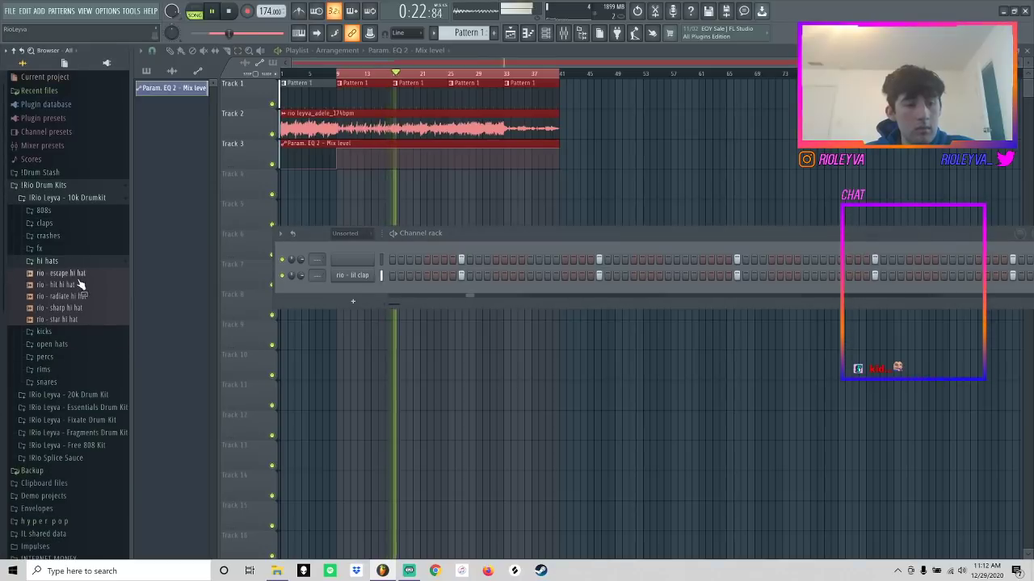
left_click_drag(347, 292, 349, 292)
right_click(350, 293)
left_click(502, 322)
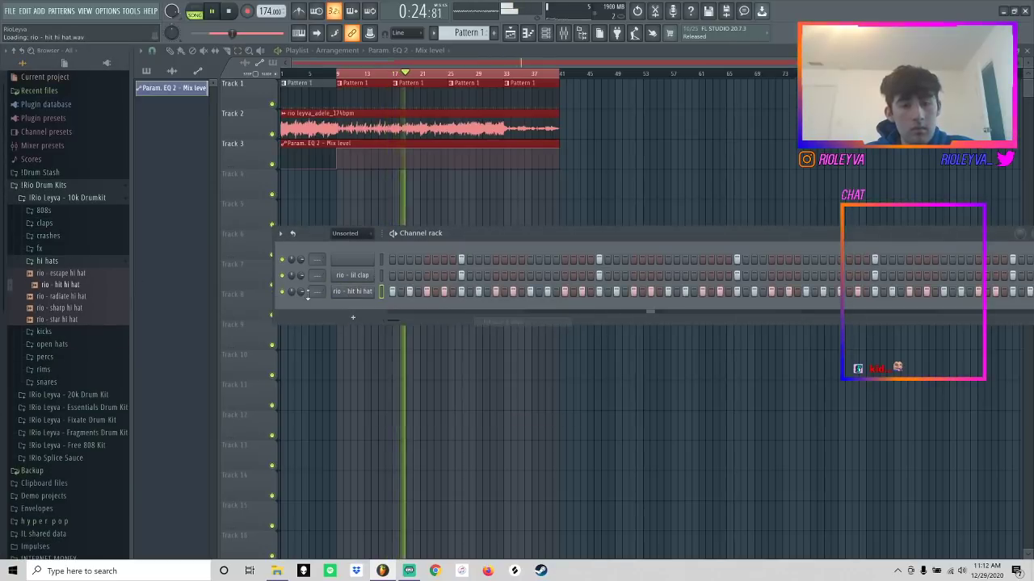
- Set the quick fade out of the rio - hit hi hat sample to 25%
left_click(352, 292)
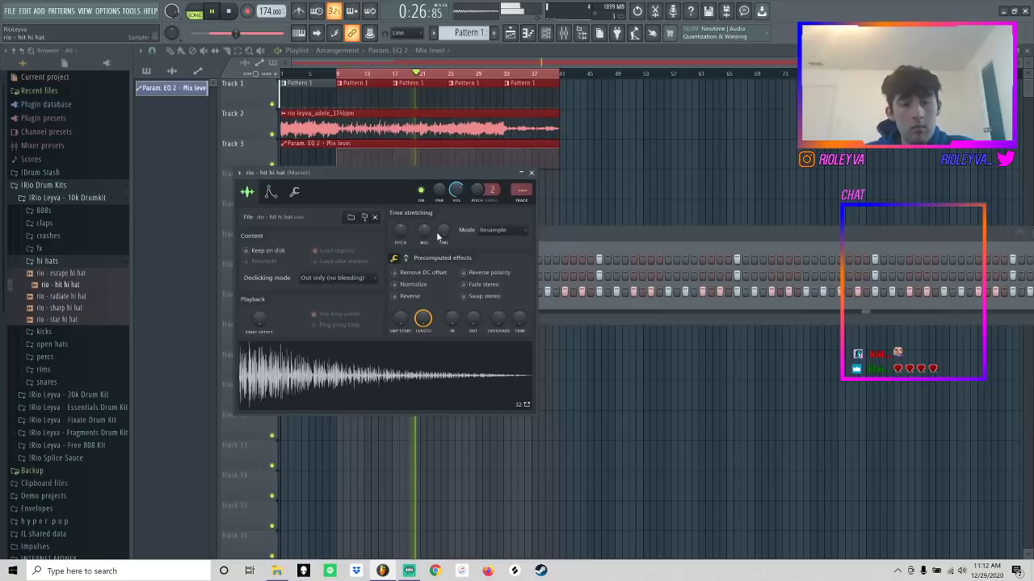
left_click_drag(472, 318, 472, 307)
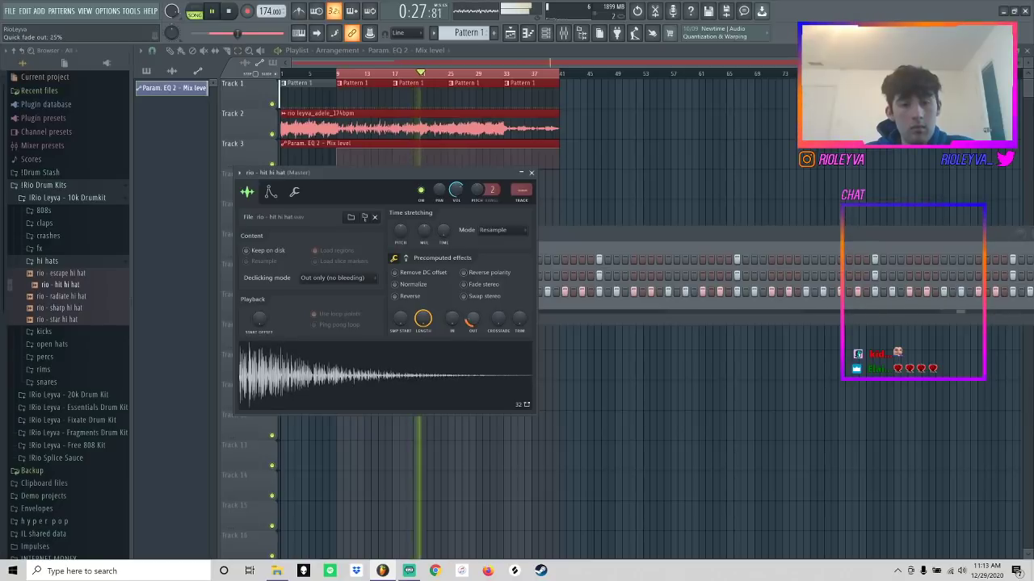
left_click(531, 174)
- Lower the adele melody's mixer track volume to 70%, then show the channel rack again
right_click(373, 294)
left_click(384, 293)
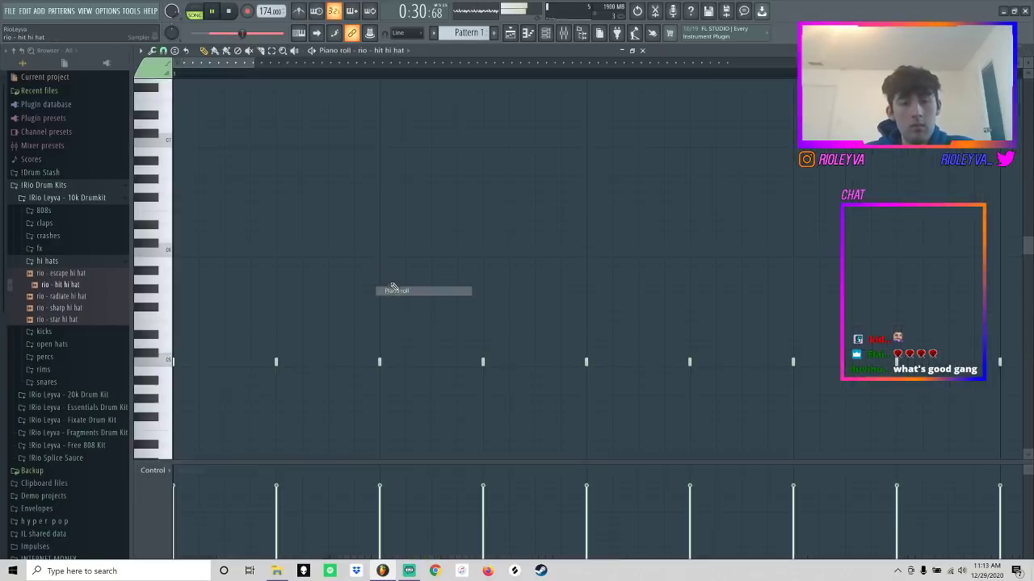
key("F9")
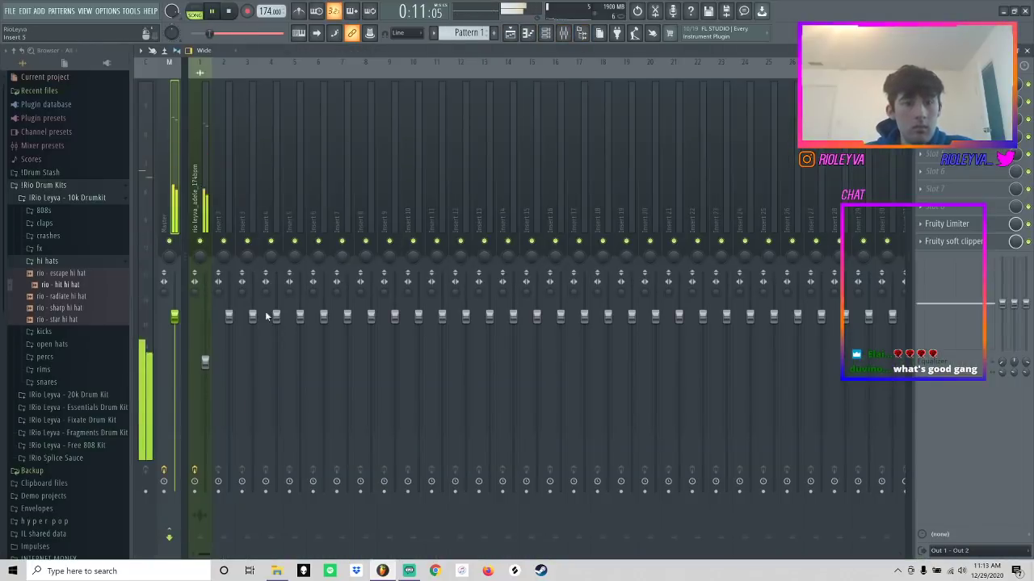
left_click_drag(202, 362, 204, 370)
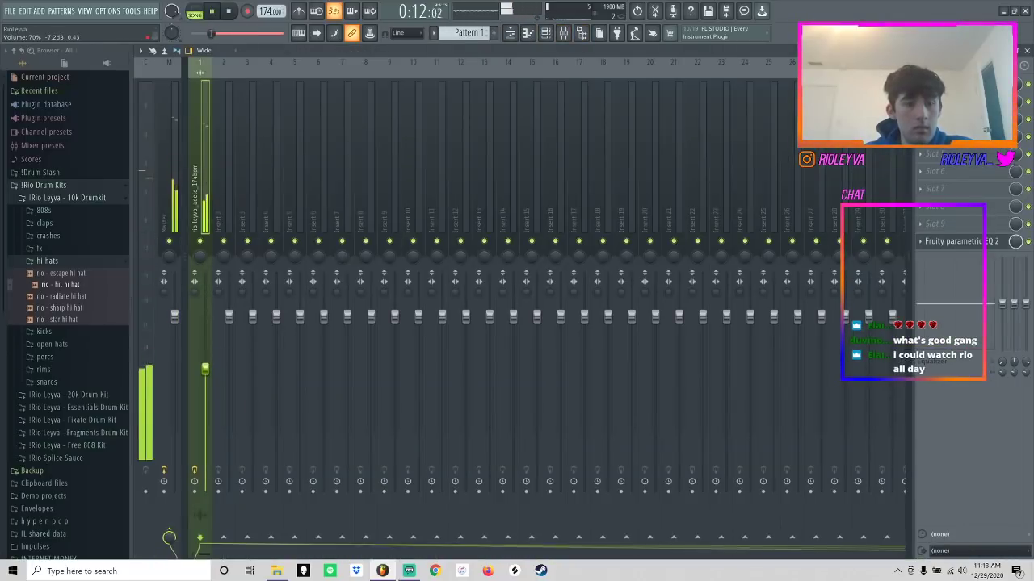
left_click(547, 33)
- Open the hit hi hat channel in the piano roll and set its snap to 1/3 beat
right_click(374, 283)
left_click(386, 289)
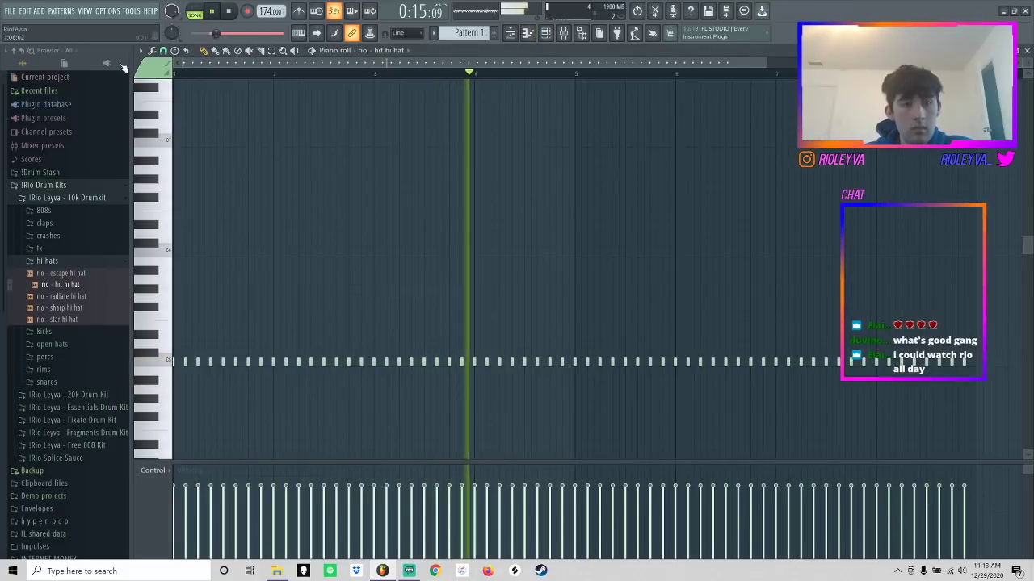
key("space")
left_click(164, 51)
left_click(174, 171)
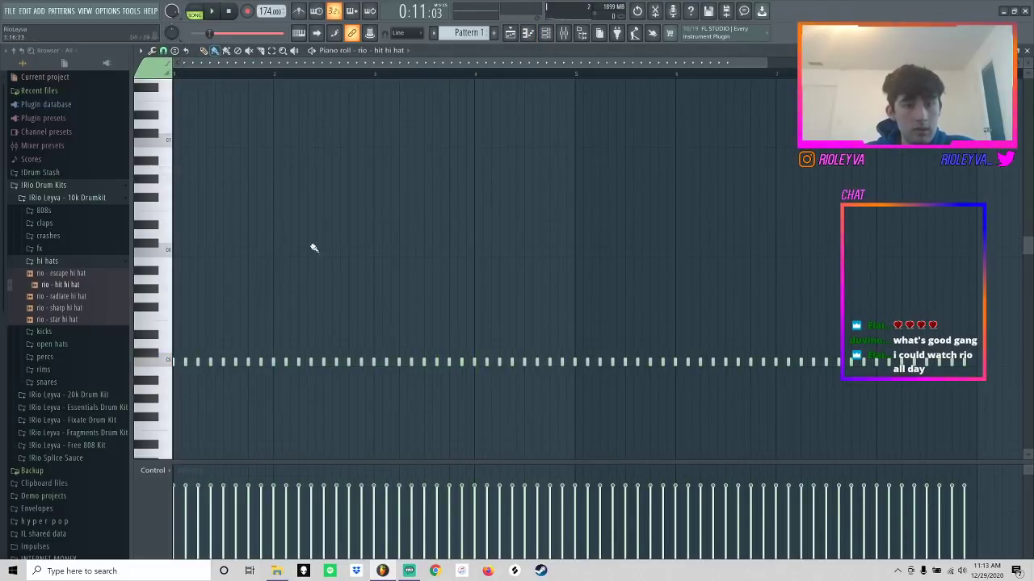
scroll(382, 384, "down", 3)
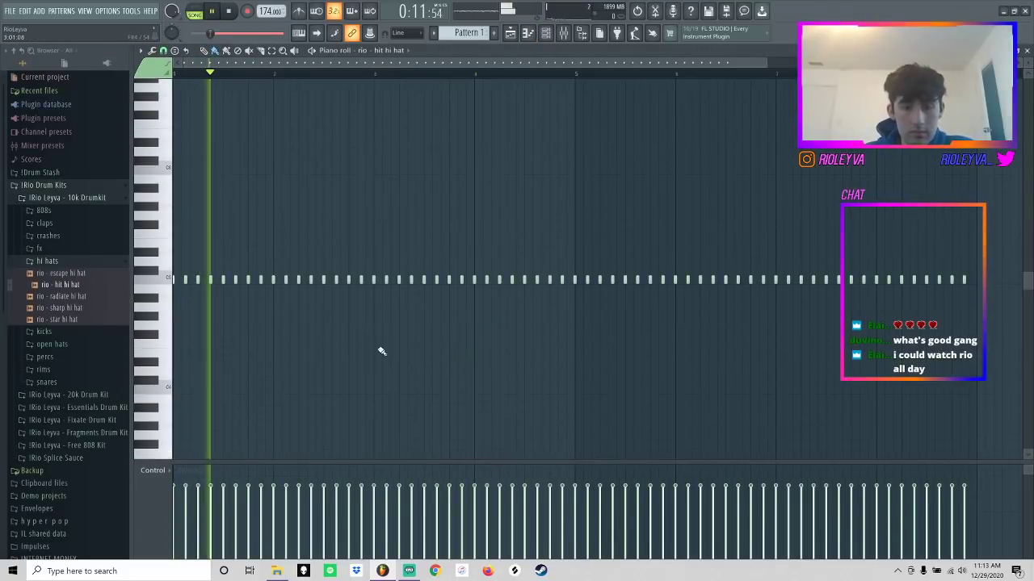
left_click_drag(377, 334, 398, 336)
left_click(413, 341)
key("space")
key("space")
right_click(399, 335)
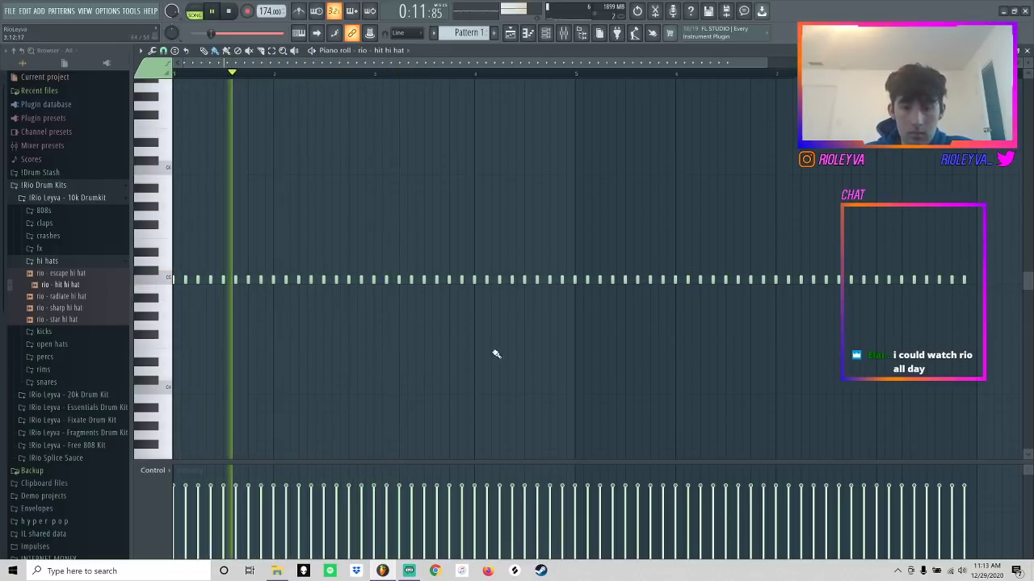
- Paint lower-velocity F#4 hi-hat notes: a four-note roll followed by two single notes in bar 4, and a six-note roll ending bar 8
left_click_drag(498, 335, 529, 334)
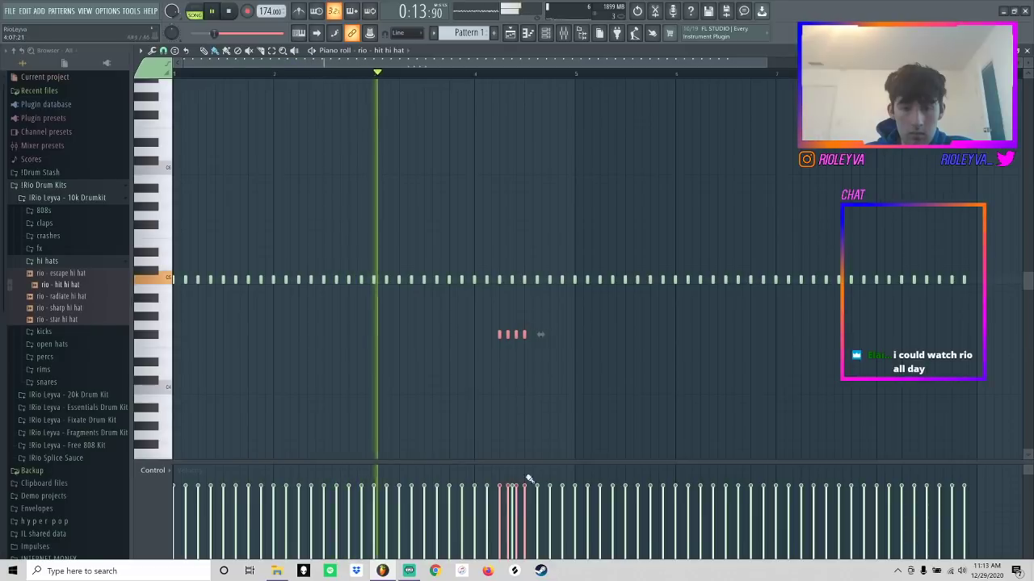
left_click_drag(491, 515, 526, 518)
left_click(545, 335)
left_click(557, 335)
left_click(574, 335)
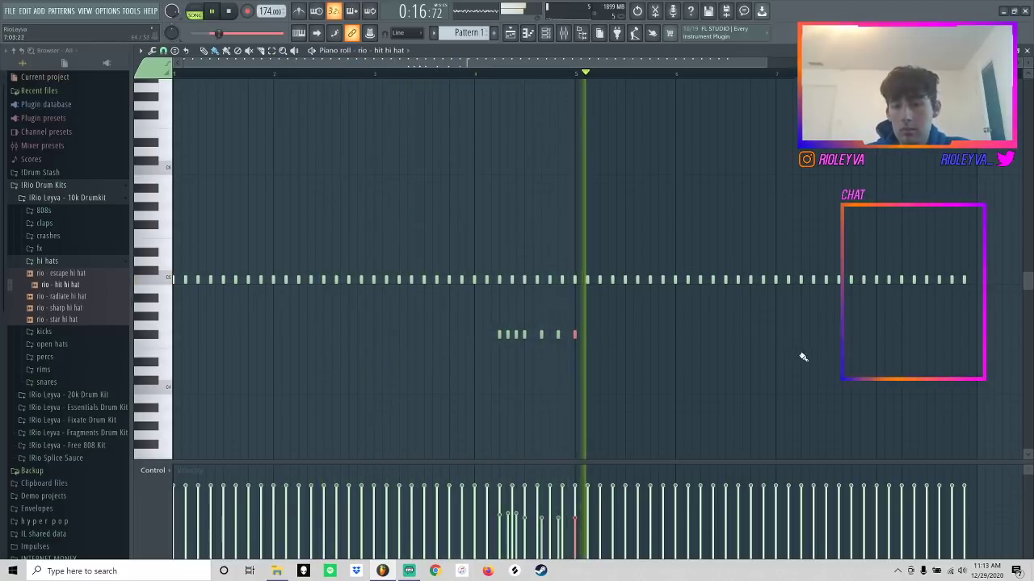
right_click(542, 334)
right_click(558, 335)
left_click(553, 334)
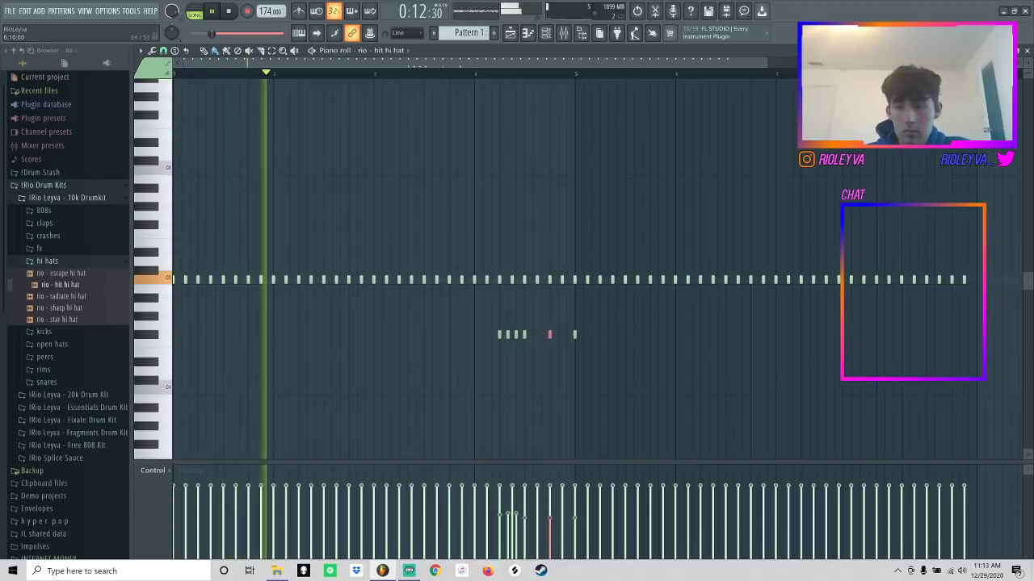
left_click_drag(929, 336, 974, 335)
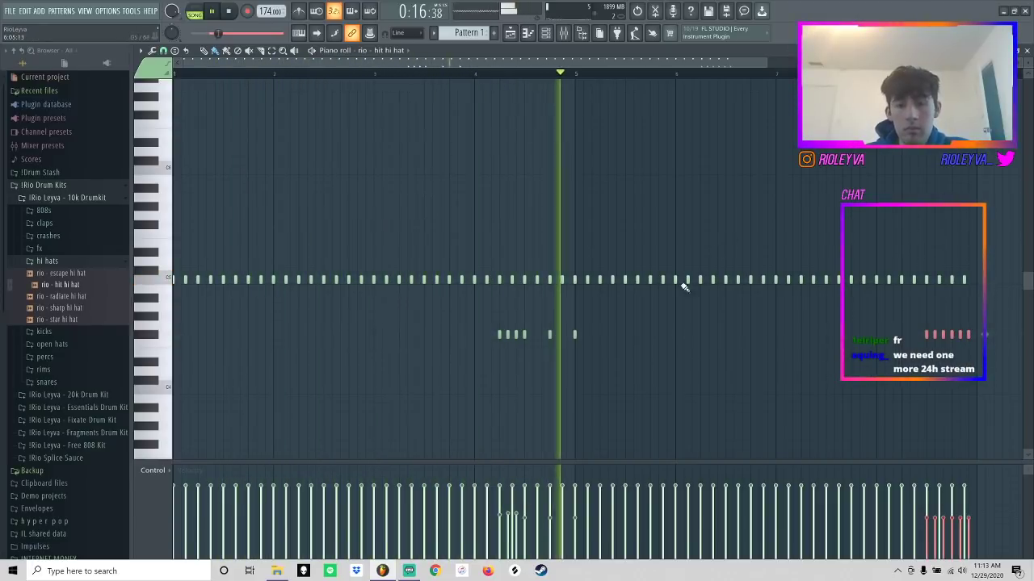
- Set the piano roll's snap to 1/6 beat
left_click(164, 50)
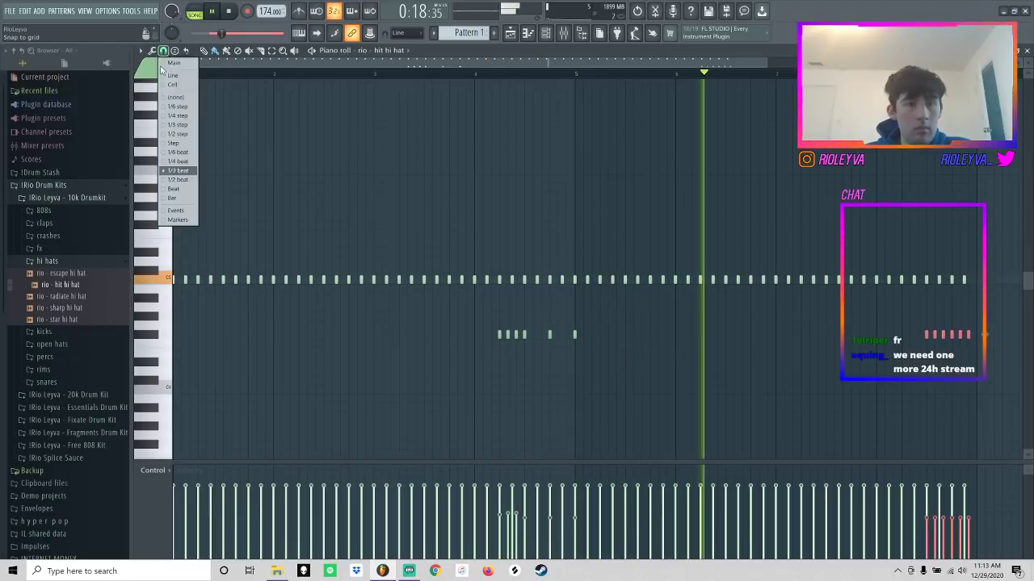
left_click(179, 153)
left_click_drag(247, 281, 252, 281)
key("space")
key("space")
key("space")
right_click(257, 281)
right_click(253, 281)
key("space")
- Replace regular C5 hi-hat notes with 1/6 beat rolls, a long one in bar 2 and a short one near the end of bar 4
right_click(298, 281)
left_click_drag(299, 281, 325, 281)
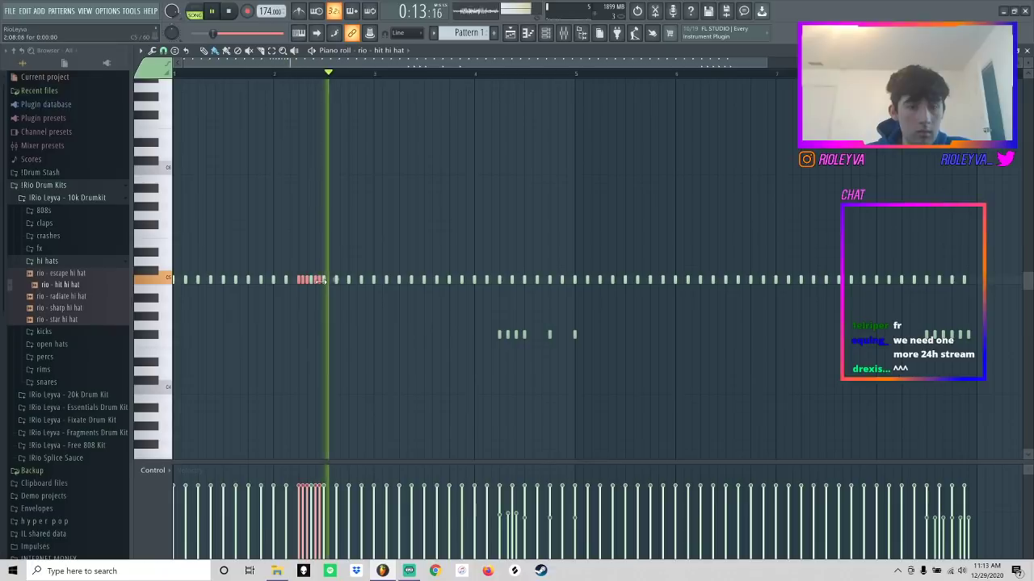
right_click(551, 282)
left_click_drag(551, 281, 558, 282)
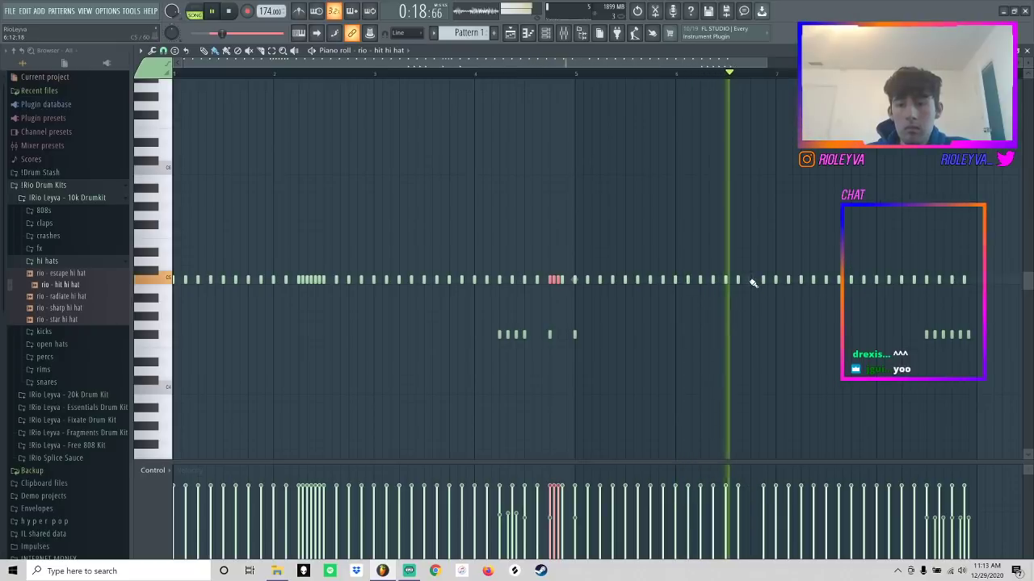
- Paint two more C5 hi-hat rolls at 1/6 beat spacing, one late in bar 6 and one early in bar 8
left_click_drag(751, 281, 773, 282)
right_click(900, 284)
left_click_drag(902, 281, 911, 282)
right_click(910, 281)
right_click(903, 282)
left_click_drag(902, 282, 926, 284)
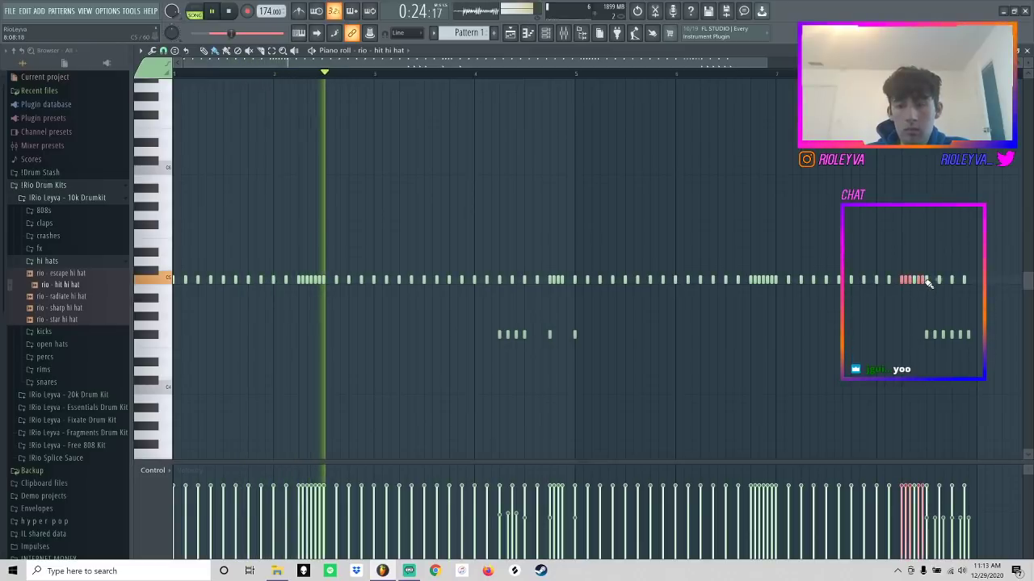
- Add rio - rockstar 808 from the Fixate Drum Kit's 808s folder as a new channel in the channel rack
left_click(546, 33)
scroll(39, 355, "down", 5)
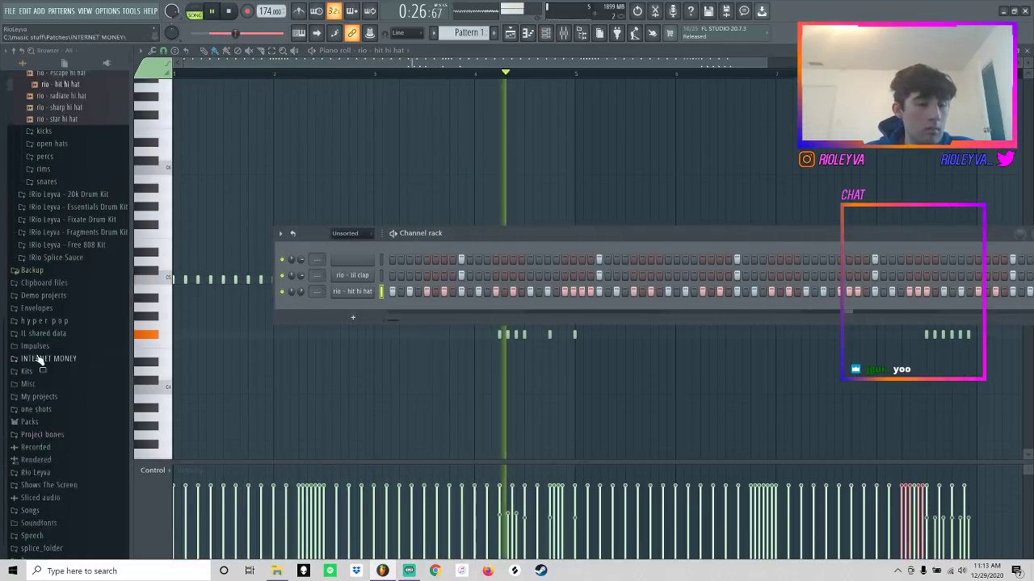
scroll(38, 359, "down", 1)
left_click(76, 189)
left_click(64, 200)
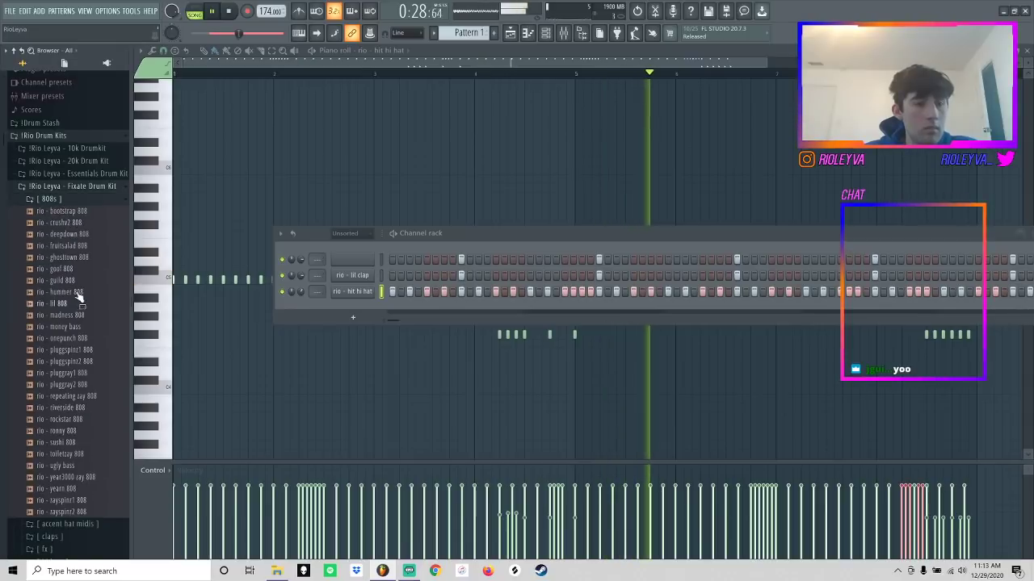
scroll(53, 142, "down", 4)
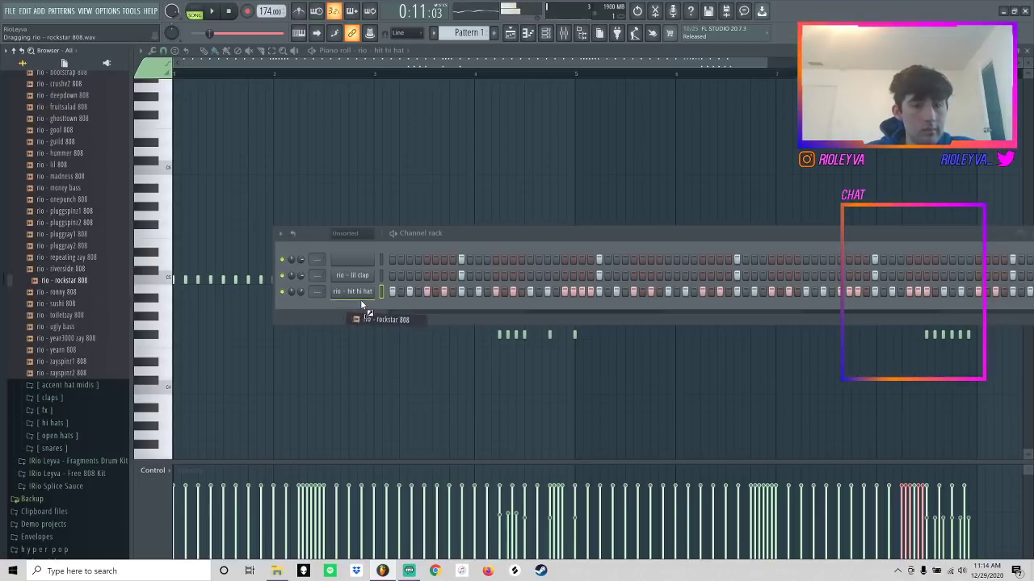
left_click_drag(361, 303, 360, 306)
- Configure the rockstar 808 with a volume envelope at 0% sustain, cut group 1 by 1 and 83% channel volume
left_click(171, 94)
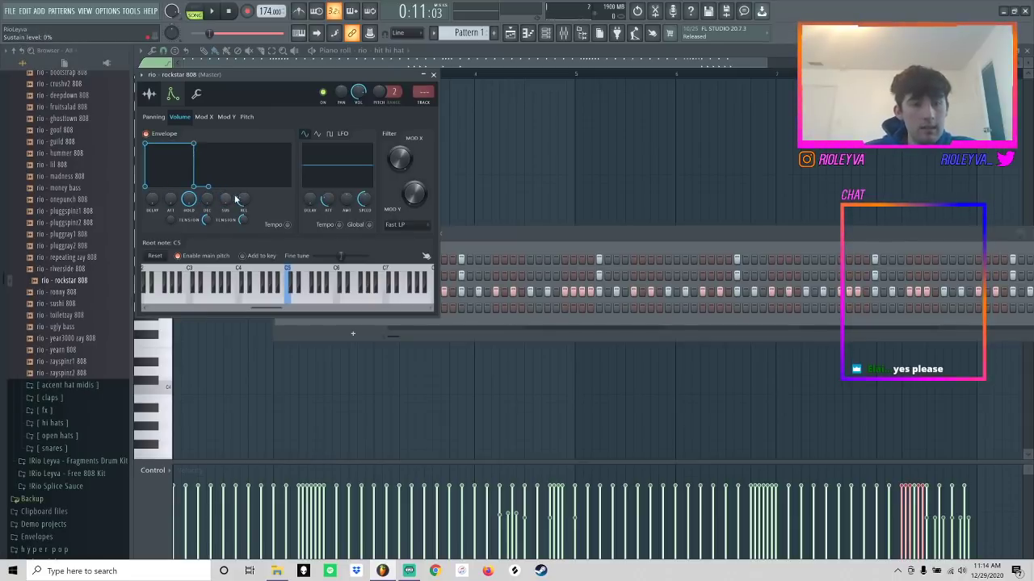
left_click(196, 93)
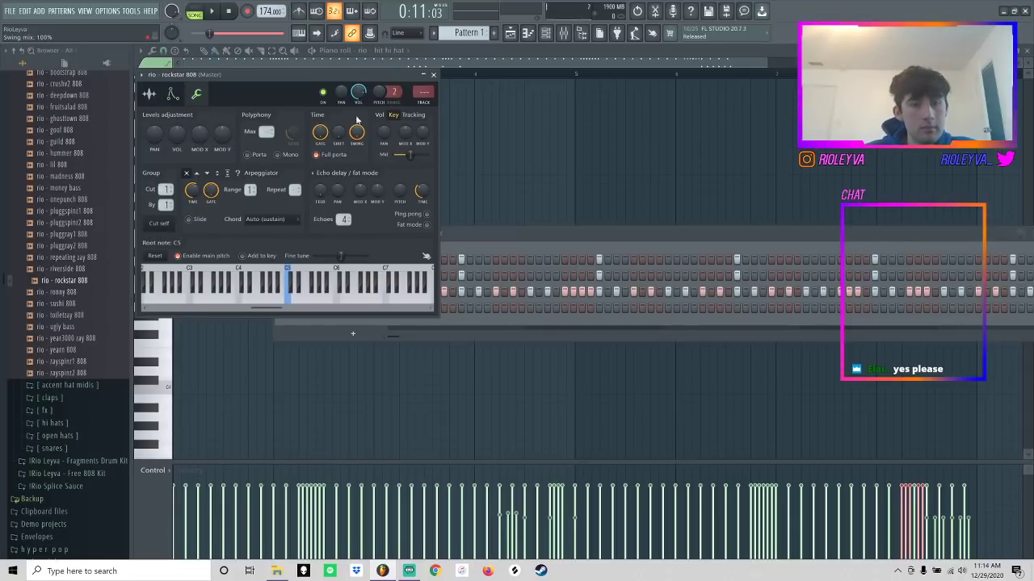
left_click(149, 95)
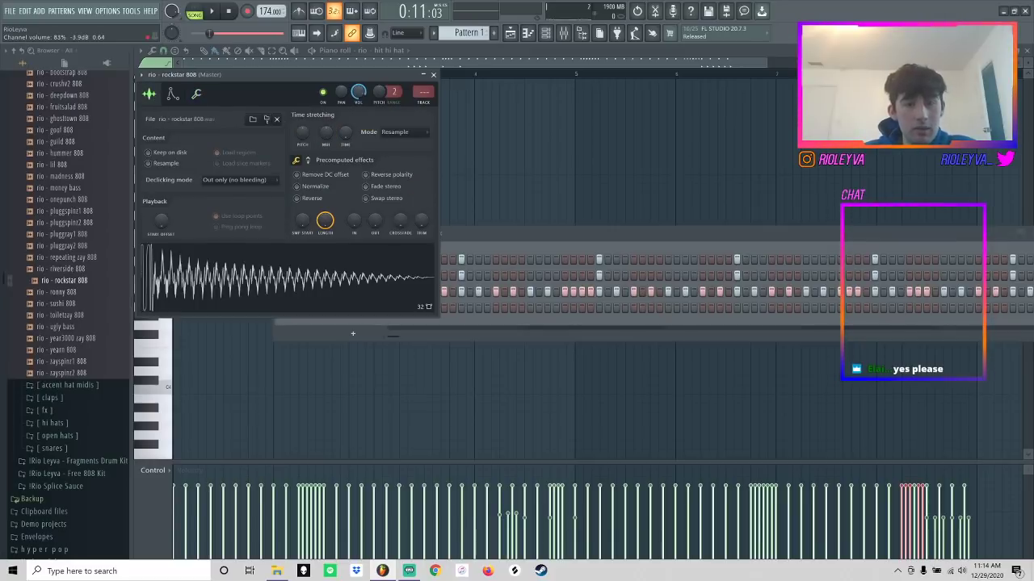
- Enter rockstar 808 hits on steps 1 and 7, and shift them to E5 in the piano roll with snap at 1/2 step
left_click(490, 269)
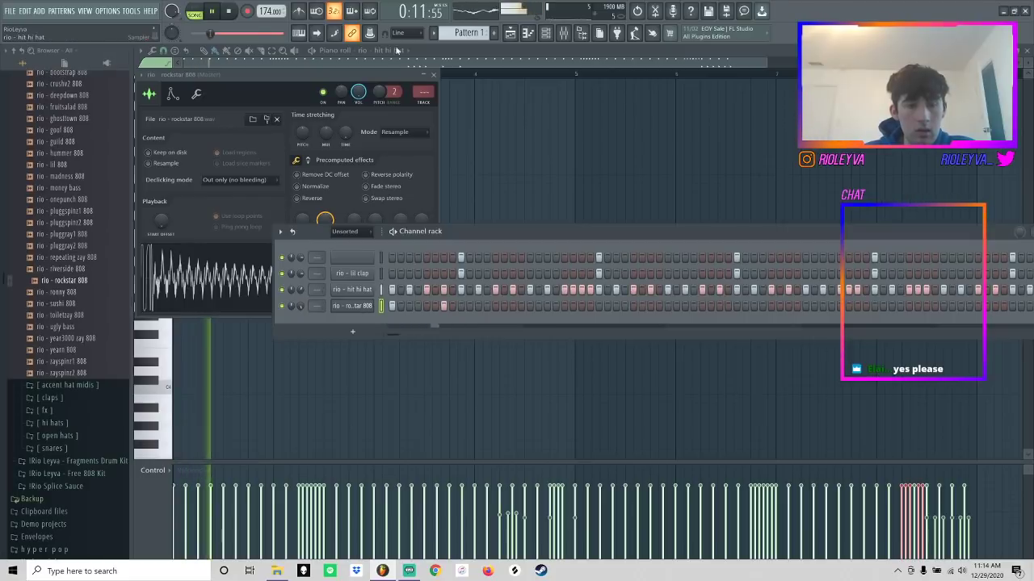
right_click(367, 310)
left_click(369, 304)
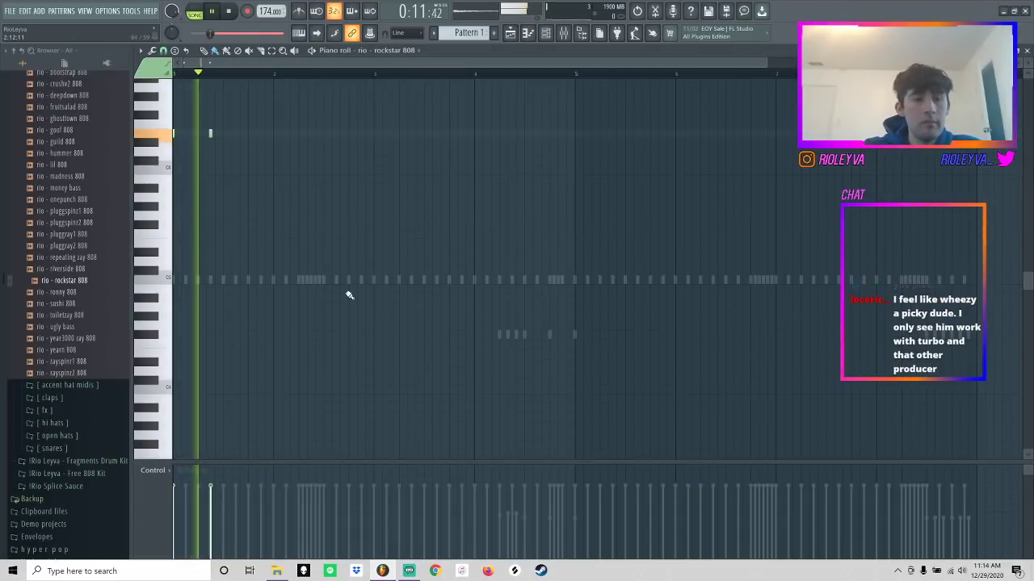
key("space")
left_click(163, 51)
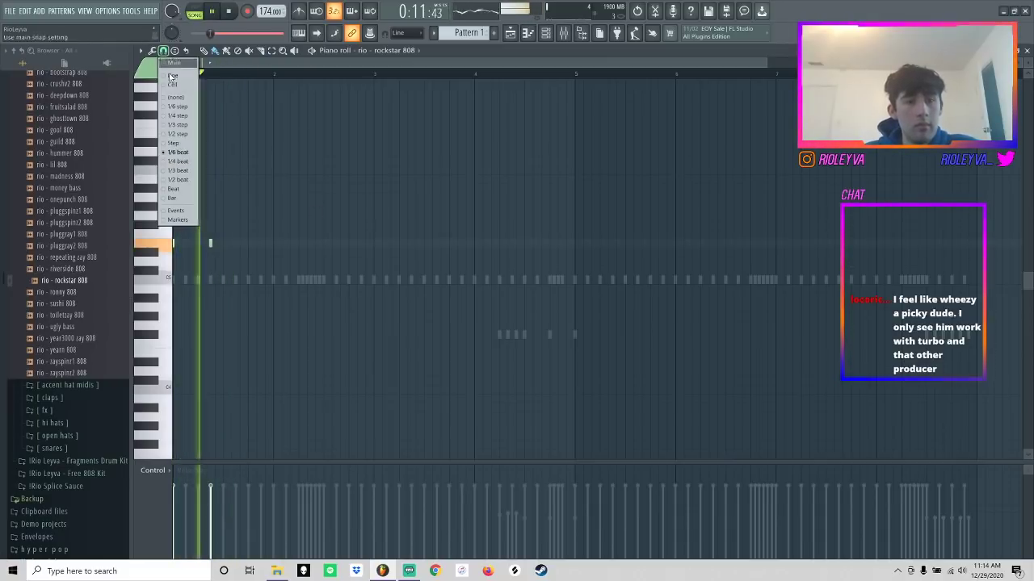
left_click(174, 135)
key("space")
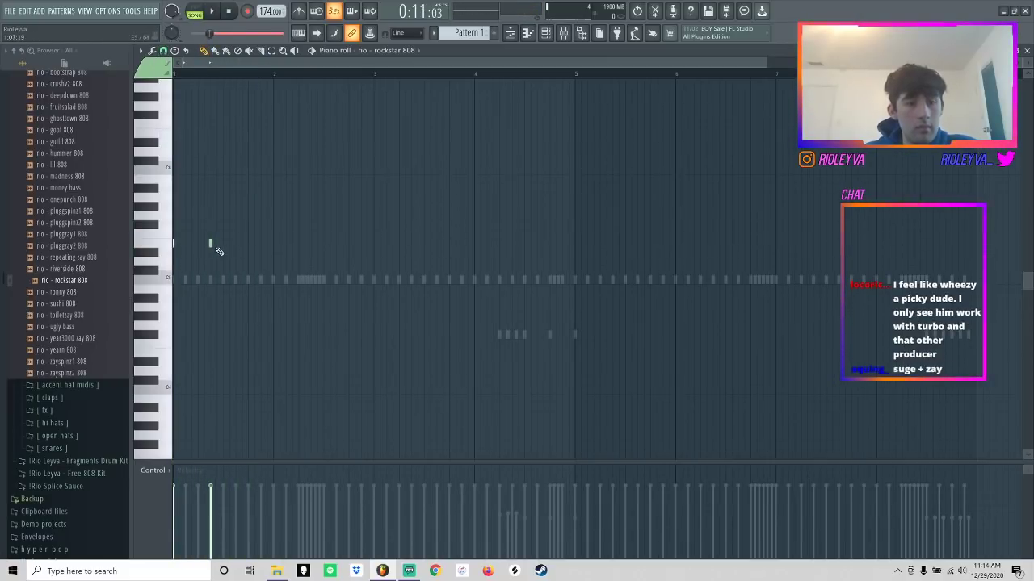
- Add 808 notes on D5 late in bars 1 and 2, B4 at the start of bar 3 and C#5 late in bar 3
left_click(248, 261)
key("space")
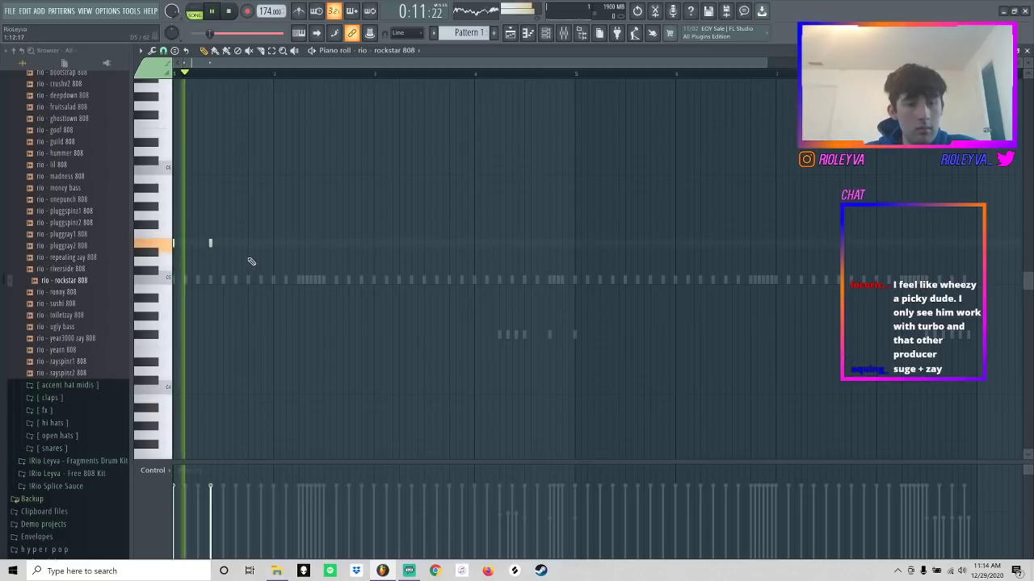
left_click(337, 263)
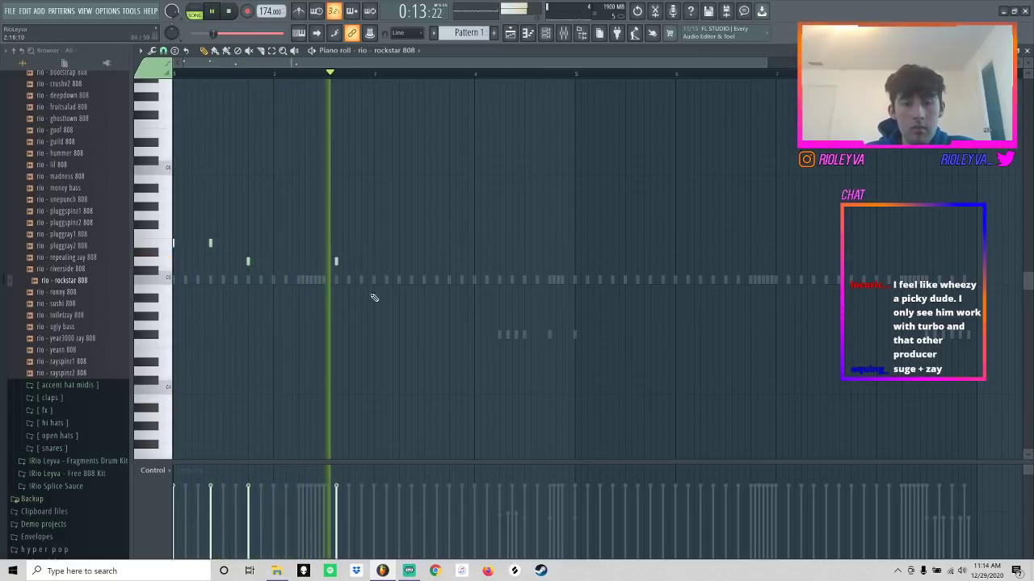
key("space")
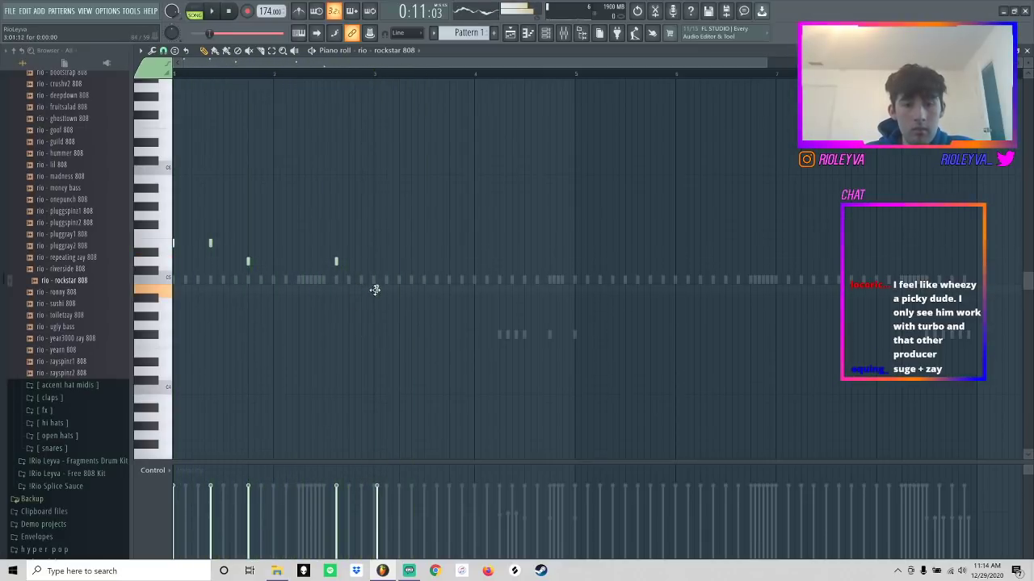
key("space")
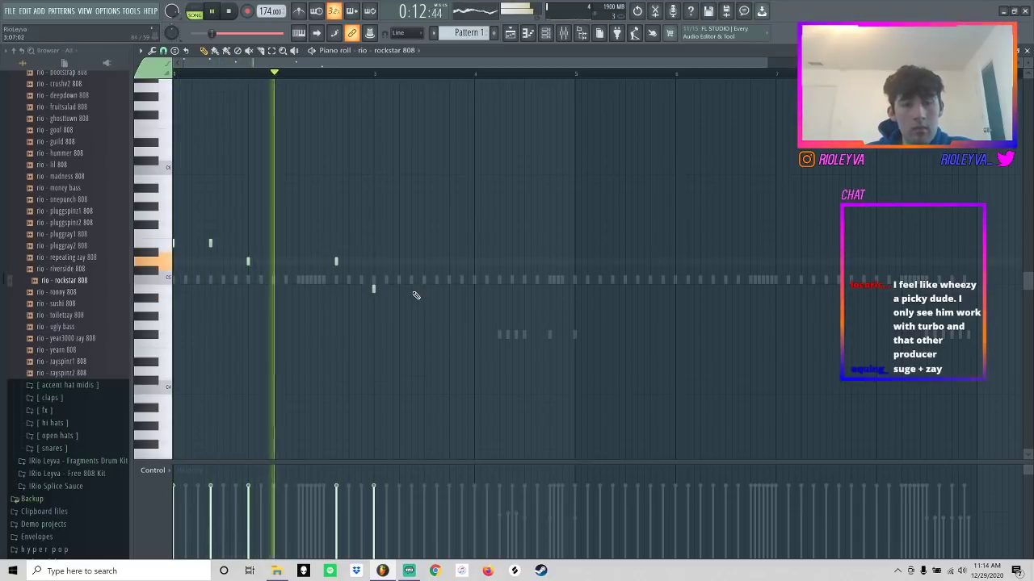
left_click(449, 271)
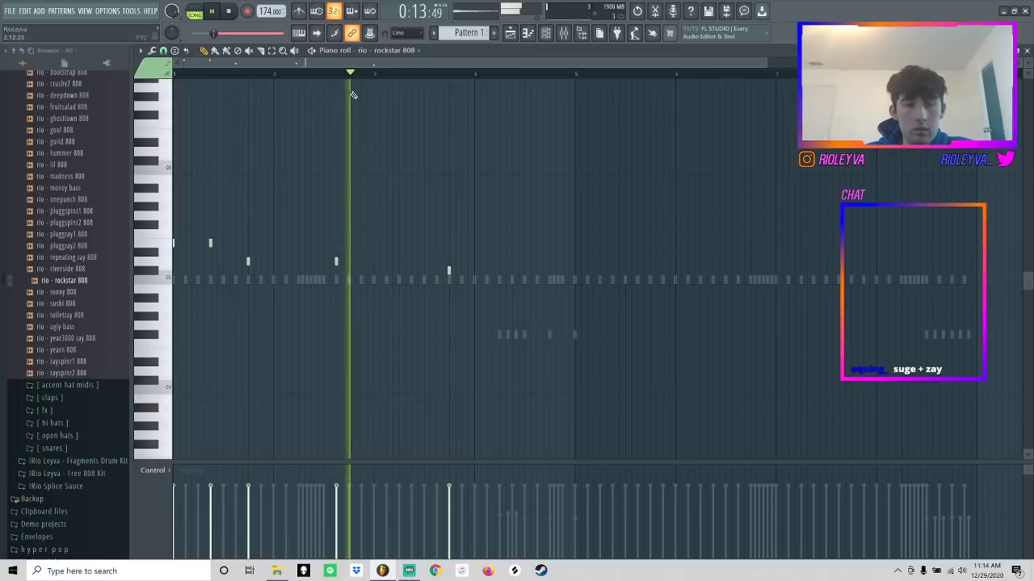
- Replace the 808 note at the start of bar 3 with a G5 note and play the pattern
left_click(372, 209)
key("space")
left_click_drag(373, 220, 373, 216)
key("space")
key("space")
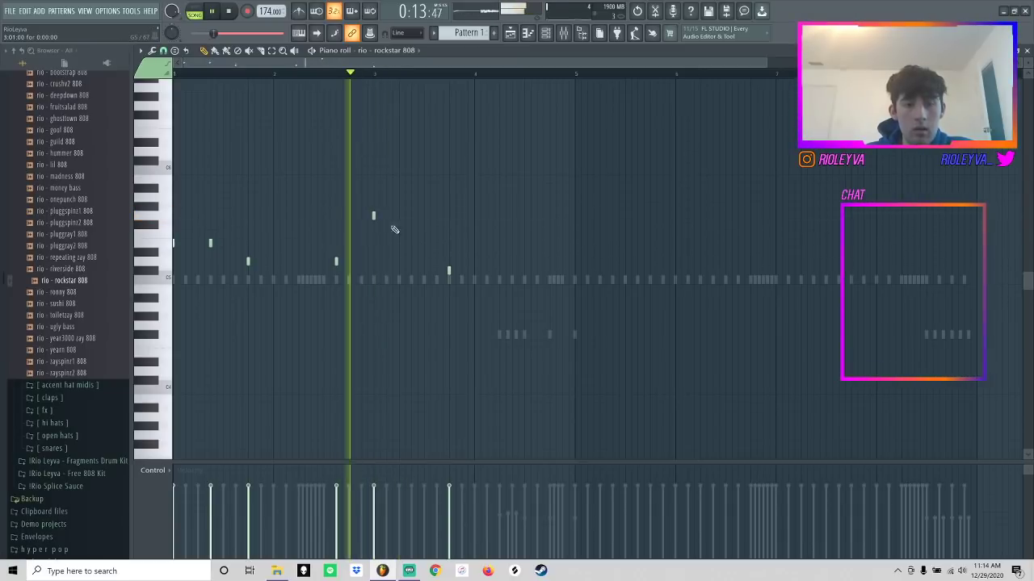
- Replace the C#5 808 note late in bar 3 with a C5 note and add another C5 late in bar 4
left_click(437, 273)
key("space")
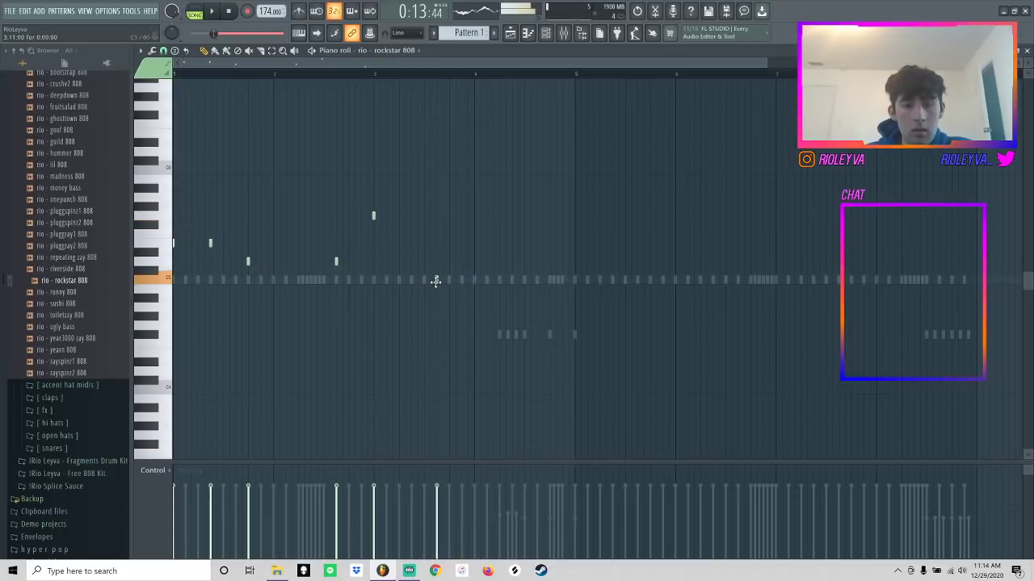
left_click_drag(451, 283, 449, 282)
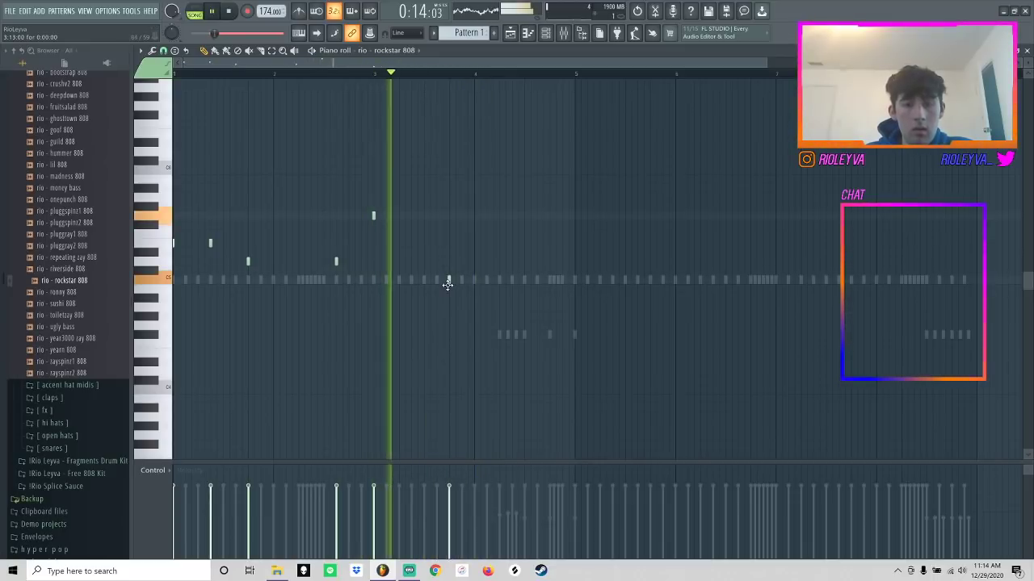
left_click(539, 282)
- Duplicate the four-bar 808 phrase into bars 5 to 8 and lengthen the notes legato up to the end of bar 8
left_click_drag(576, 79, 2, 103)
key("ctrl+b")
key("ctrl+d")
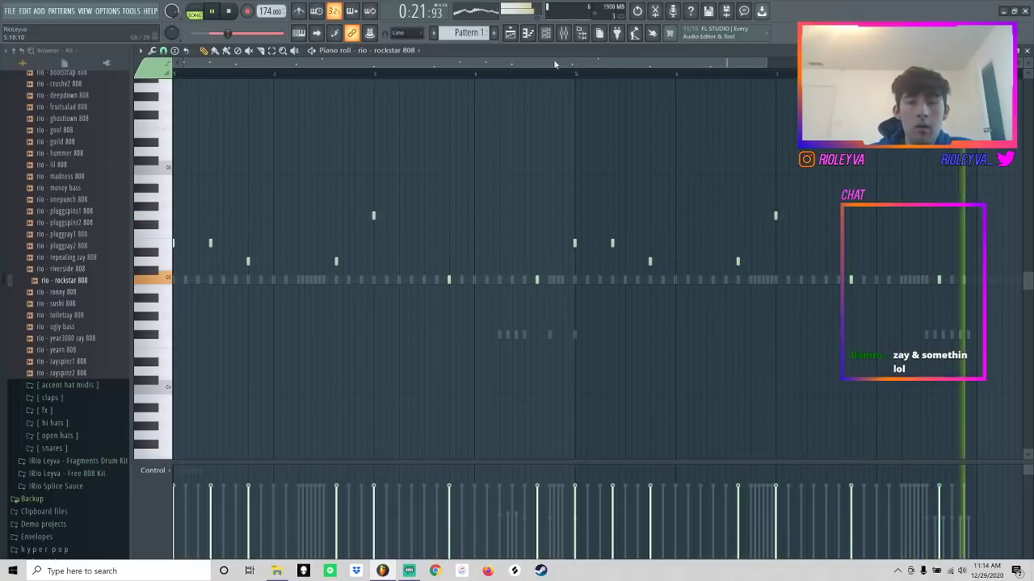
left_click(976, 280)
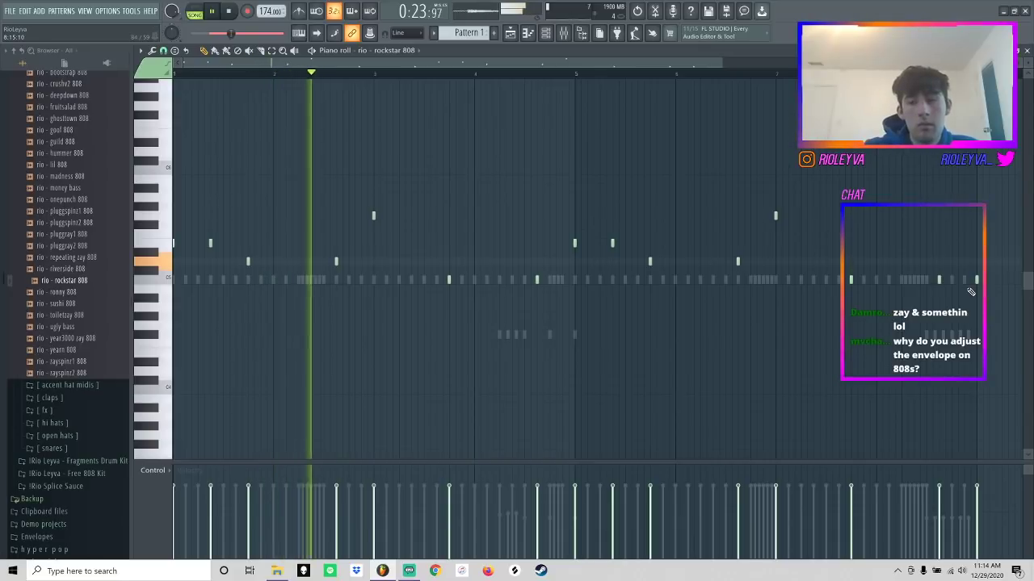
key("ctrl+l")
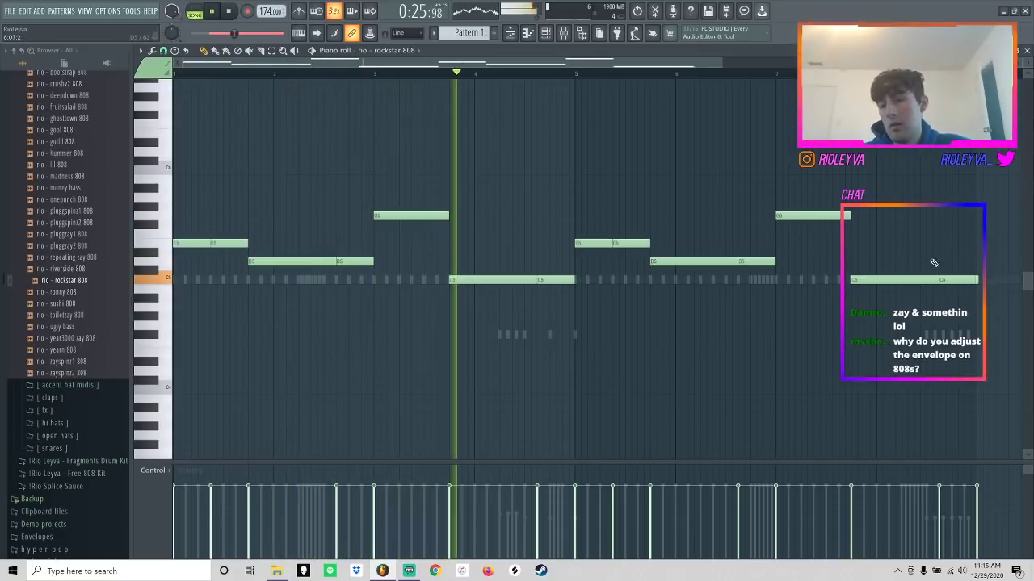
right_click(978, 279)
- Try the comrade open hat from the Fixate Drum Kit as a new channel and delete that channel
left_click(547, 33)
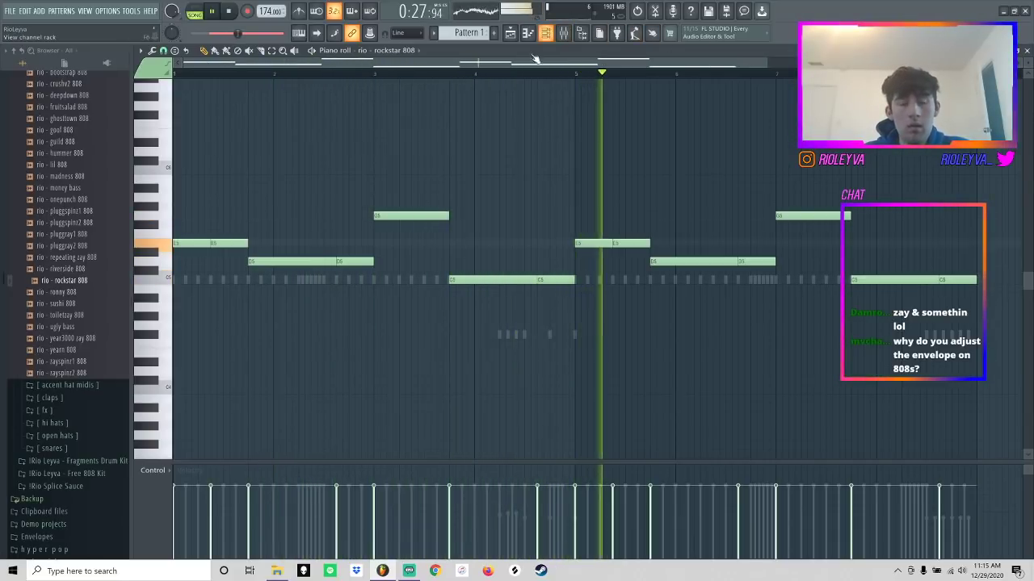
right_click(360, 290)
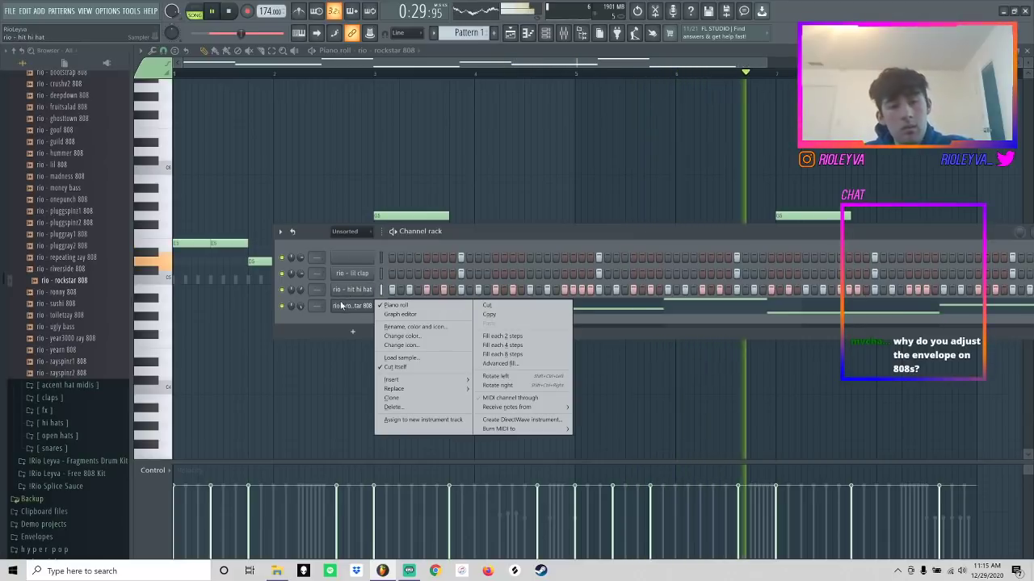
left_click(67, 435)
left_click_drag(65, 336, 359, 327)
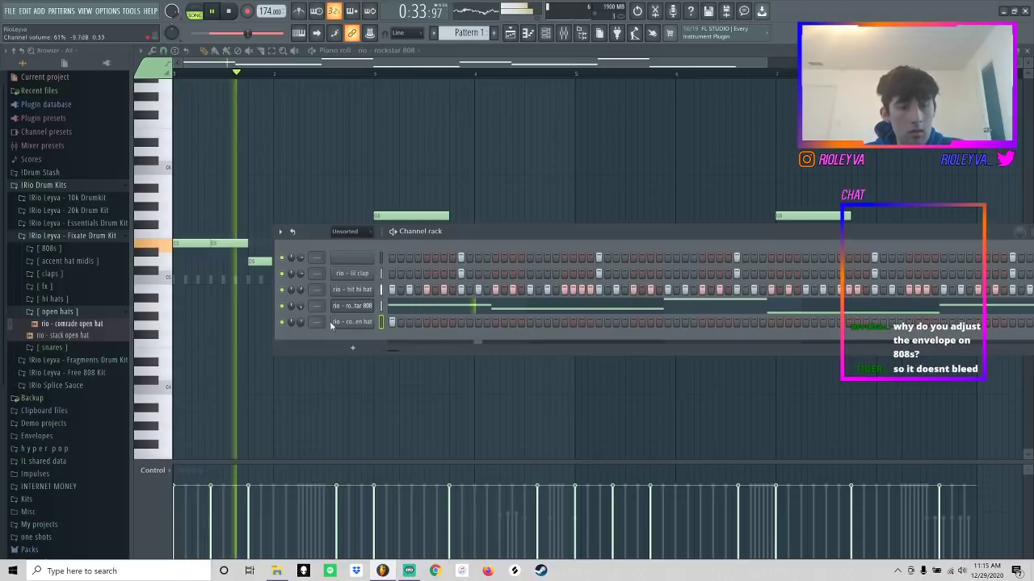
right_click(356, 324)
left_click(408, 426)
left_click(569, 320)
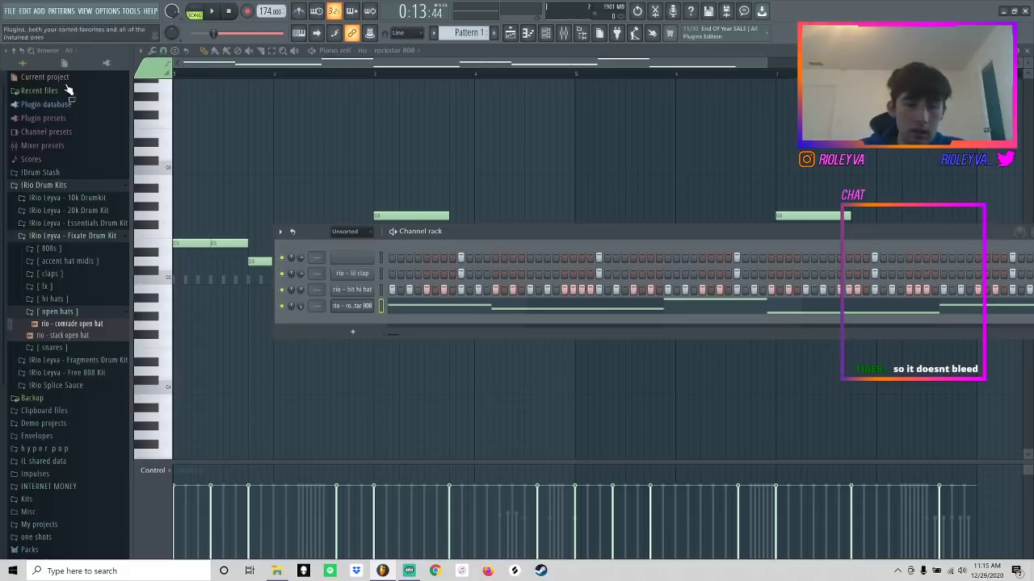
- Load the killer open hat from the 10k Drumkit open hats as a new channel below the rockstar 808
left_click(44, 198)
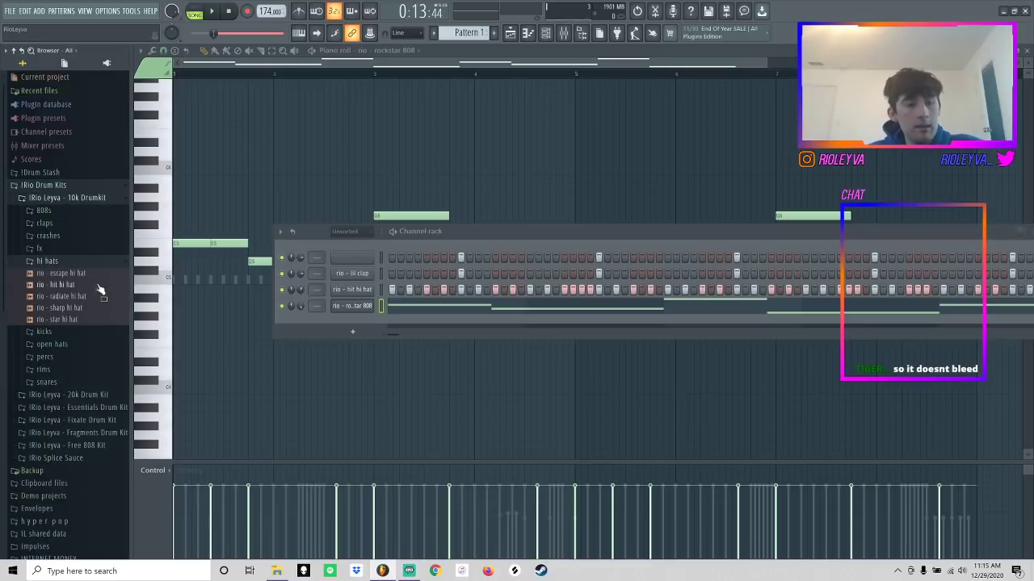
left_click(68, 357)
left_click(54, 288)
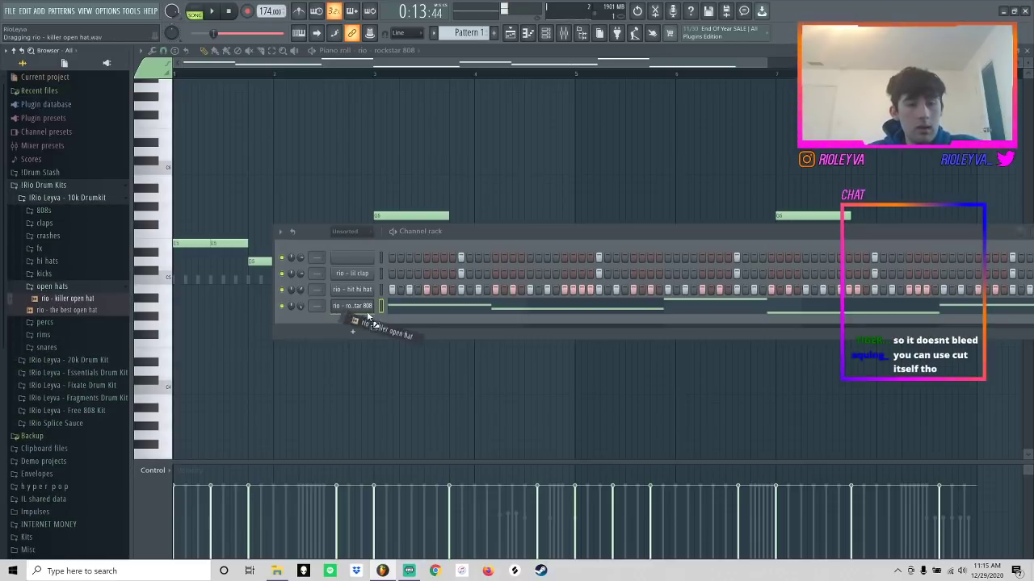
left_click_drag(375, 326, 377, 326)
- Shorten the first E5 808 notes of bars 1 and 5 to leave a gap before the following E5 note
left_click(413, 310)
scroll(374, 159, "down", 5)
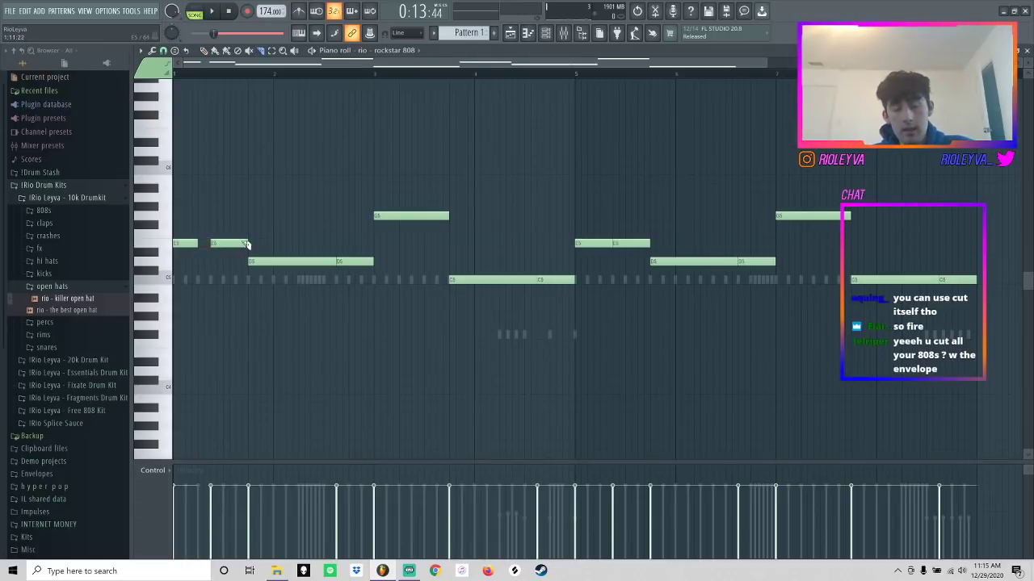
key("space")
key("space")
left_click(230, 11)
key("space")
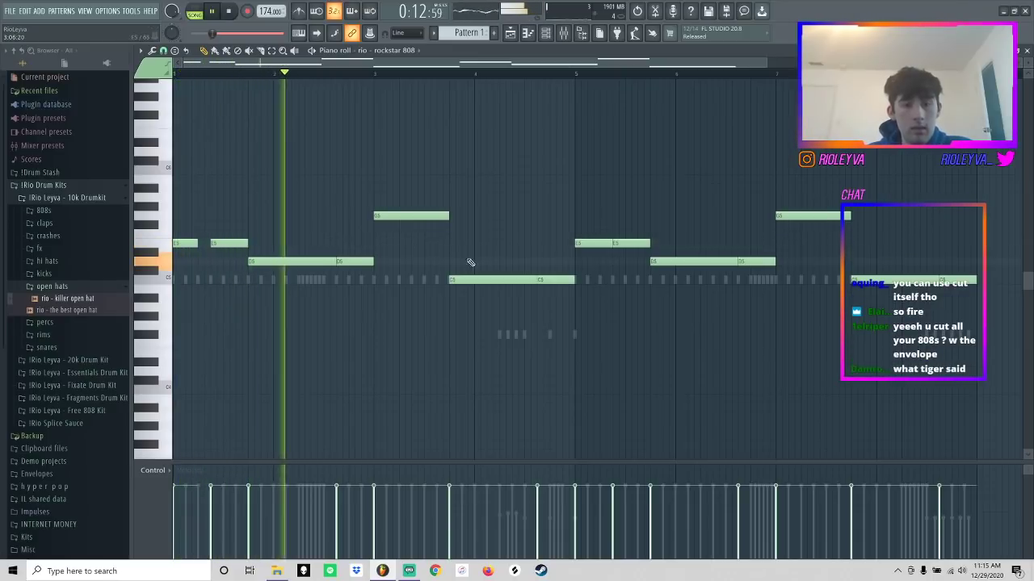
left_click(605, 244)
right_click(605, 247)
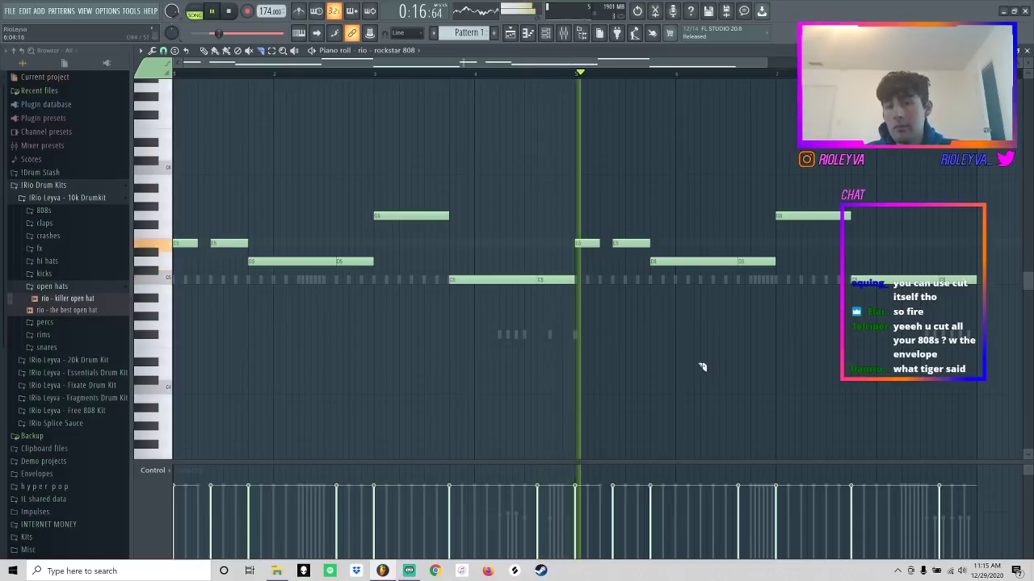
key("space")
- Enter a killer open hat hit on step 1 and play the pattern
left_click(546, 33)
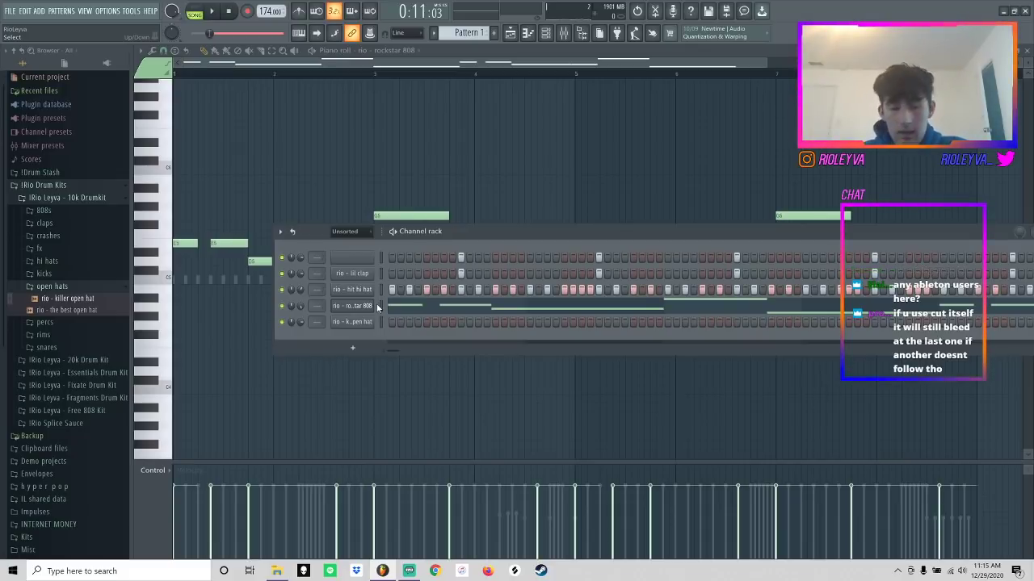
key("F6")
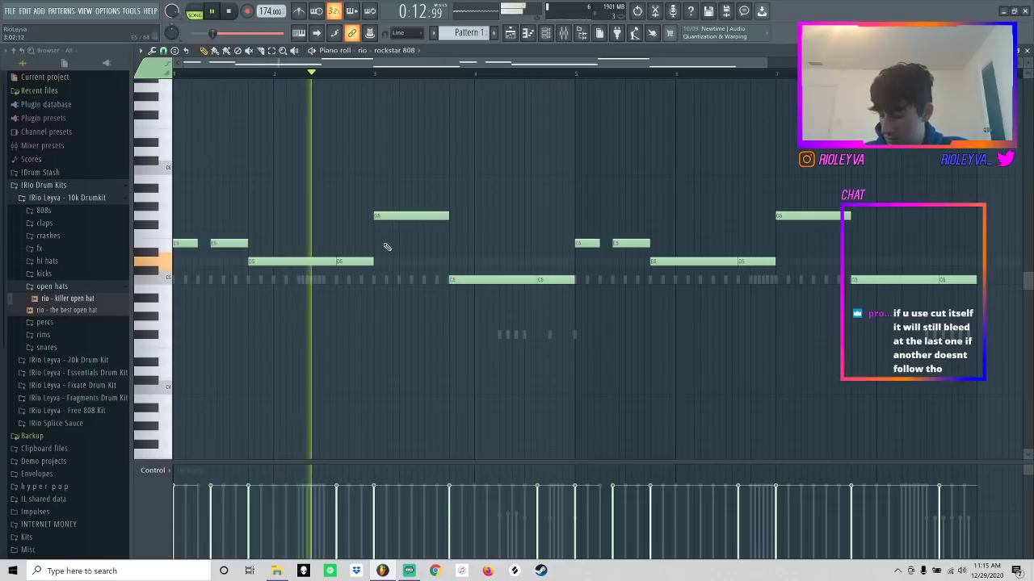
key("F6")
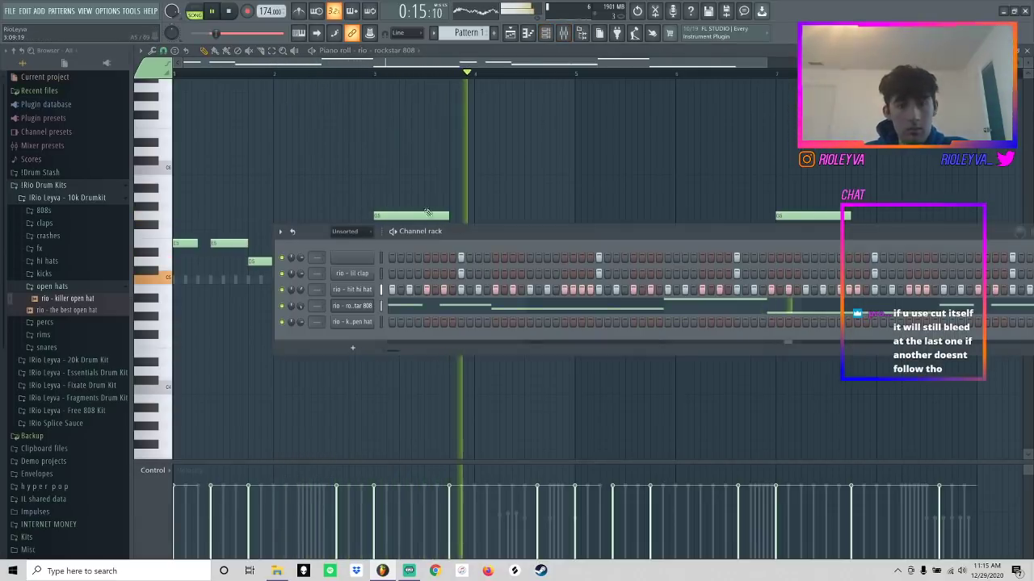
key("space")
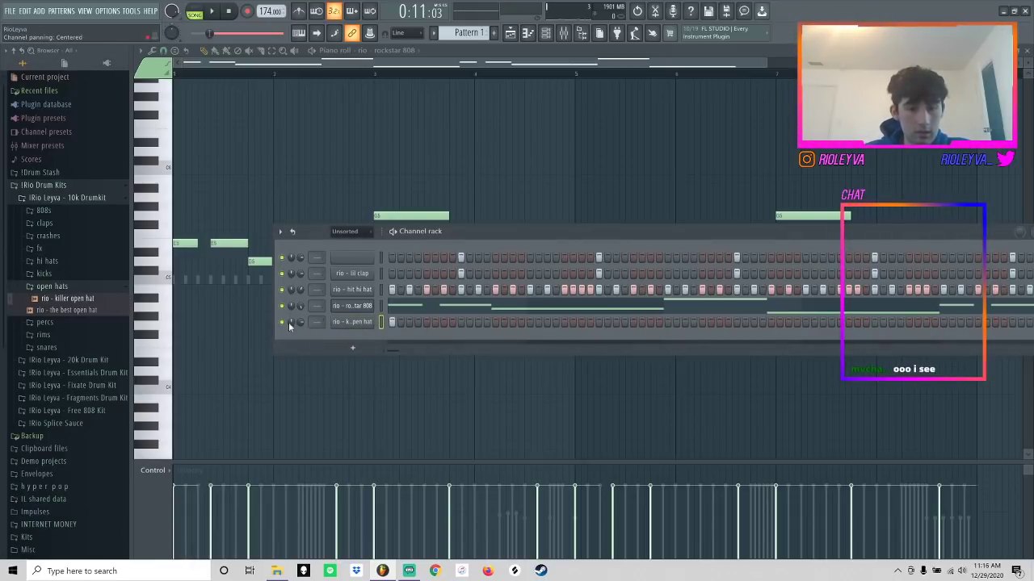
key("space")
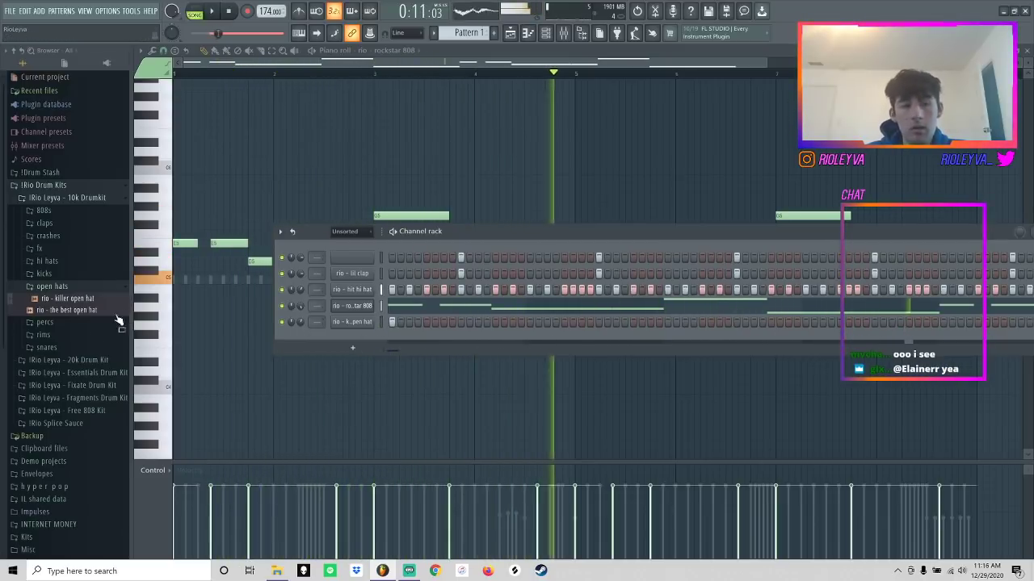
- Load the westcoast crash from the 10k Drumkit as a new channel and enter hits on steps 61 and 65
key("space")
left_click(71, 361)
left_click(48, 249)
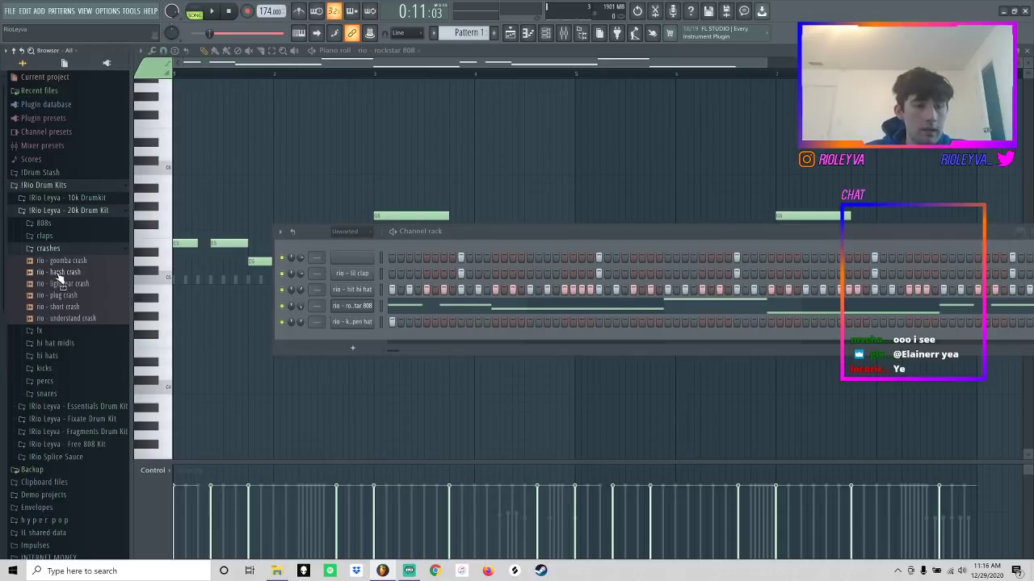
left_click(55, 198)
left_click(48, 236)
left_click_drag(66, 259, 363, 332)
key("space")
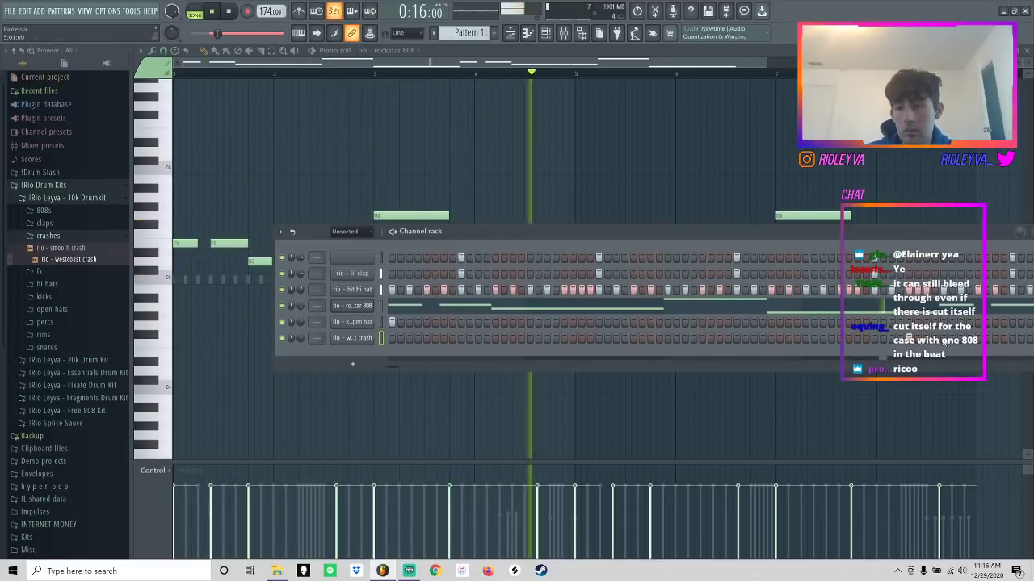
- Add two short C5 killer open hat notes in bar 8, on its steps 5 and 11
right_click(372, 322)
left_click(410, 323)
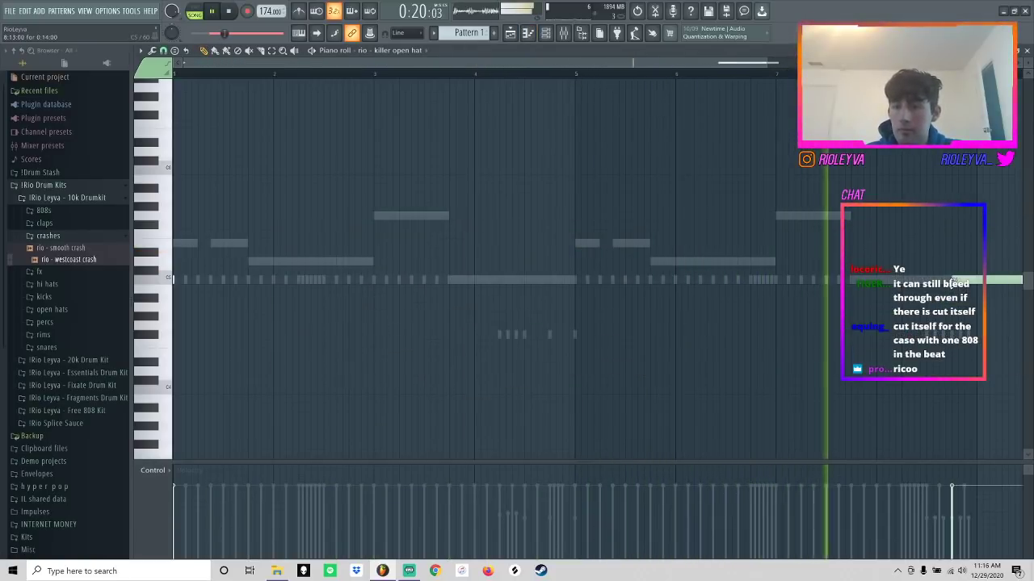
left_click_drag(943, 281, 979, 277)
right_click(979, 277)
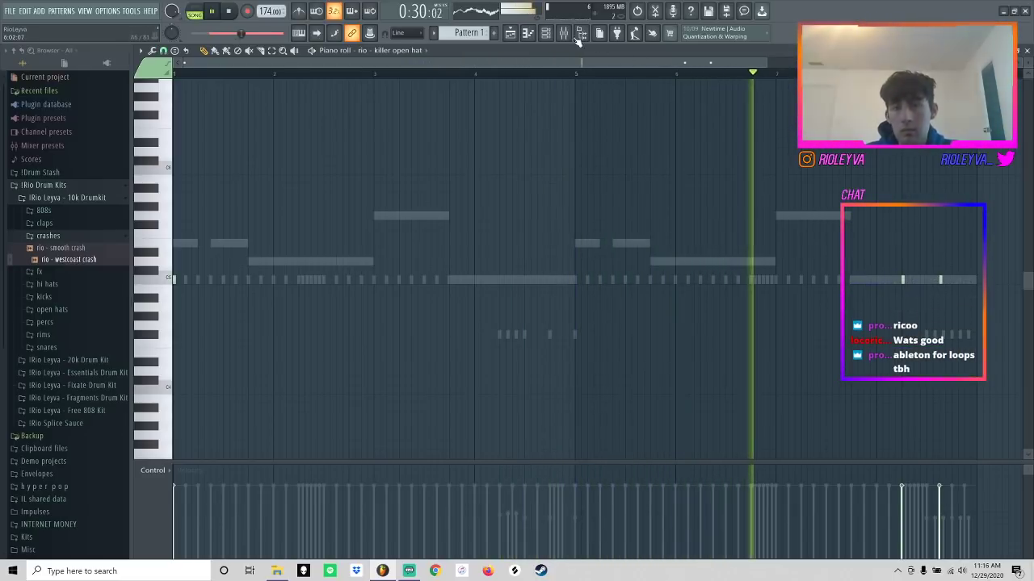
- Clone the rockstar 808 channel with its notes, swap the clone's sample for the god 808, and mute the rockstar 808
left_click(547, 34)
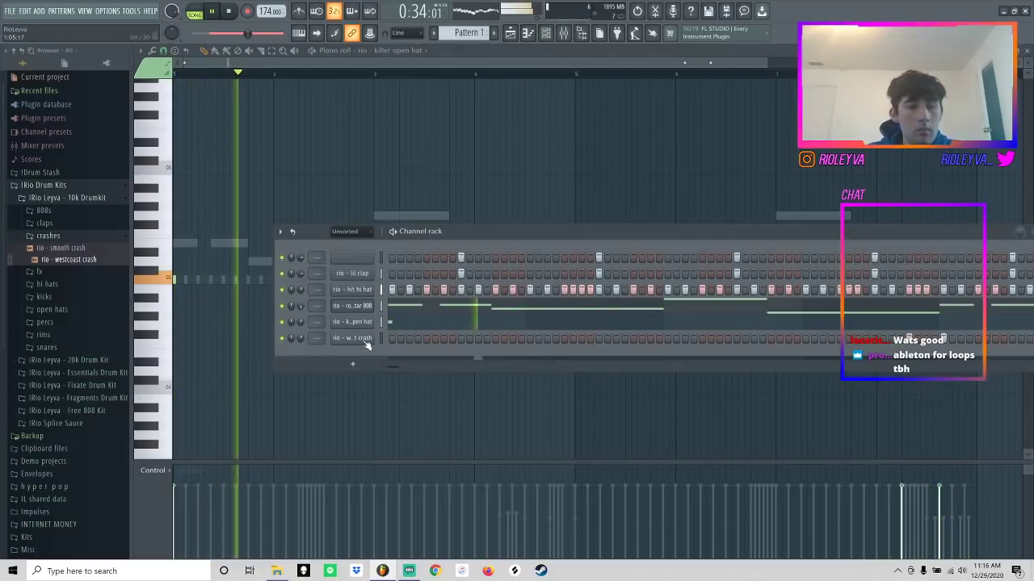
right_click(363, 305)
left_click(392, 397)
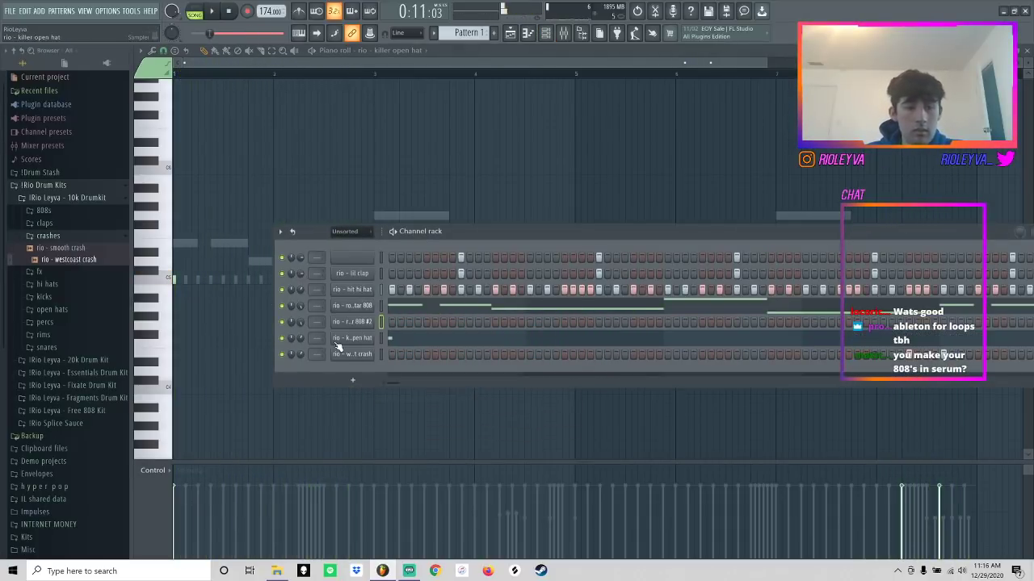
left_click(38, 211)
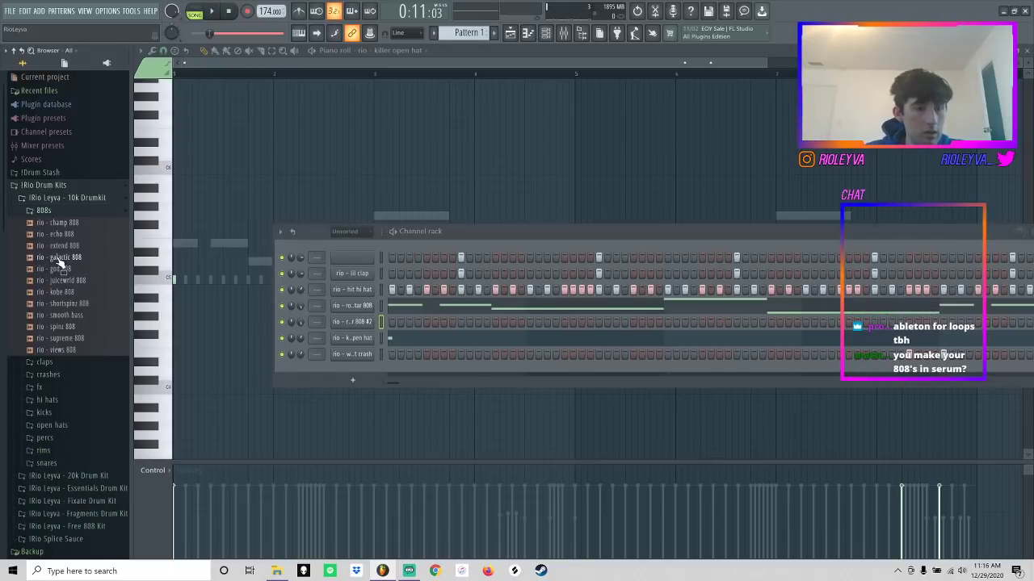
scroll(69, 323, "down", 3)
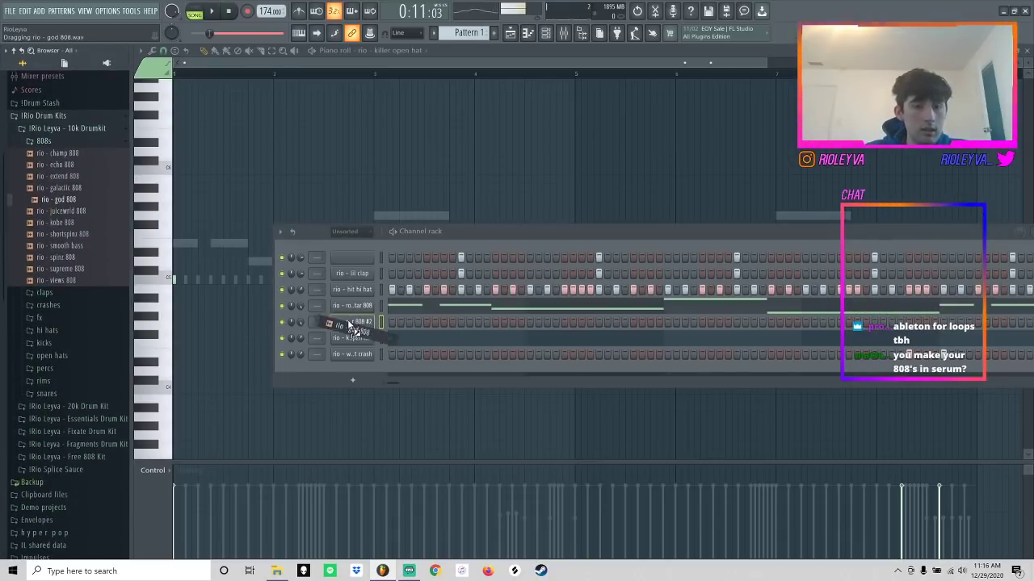
key("ctrl+v")
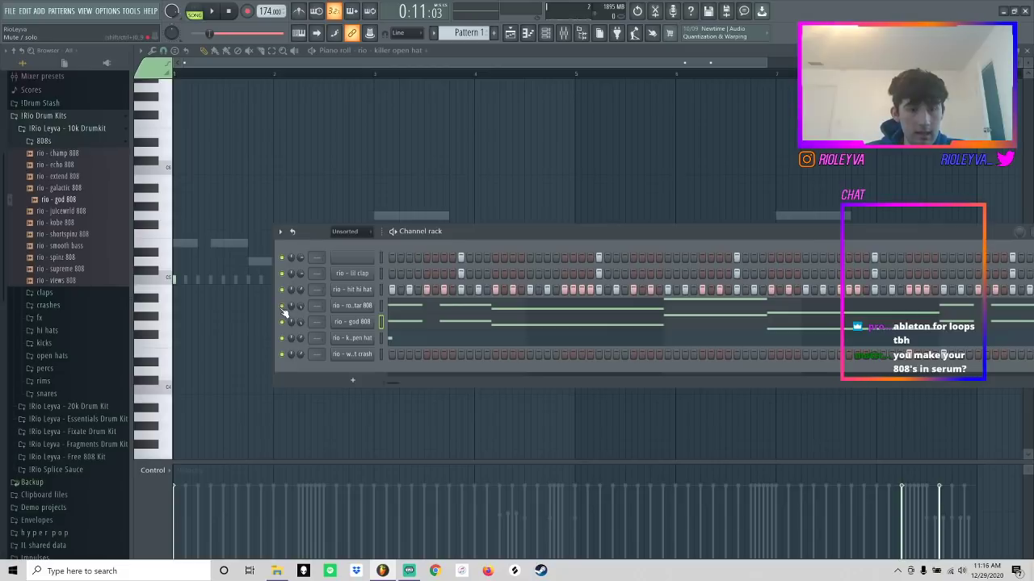
key("space")
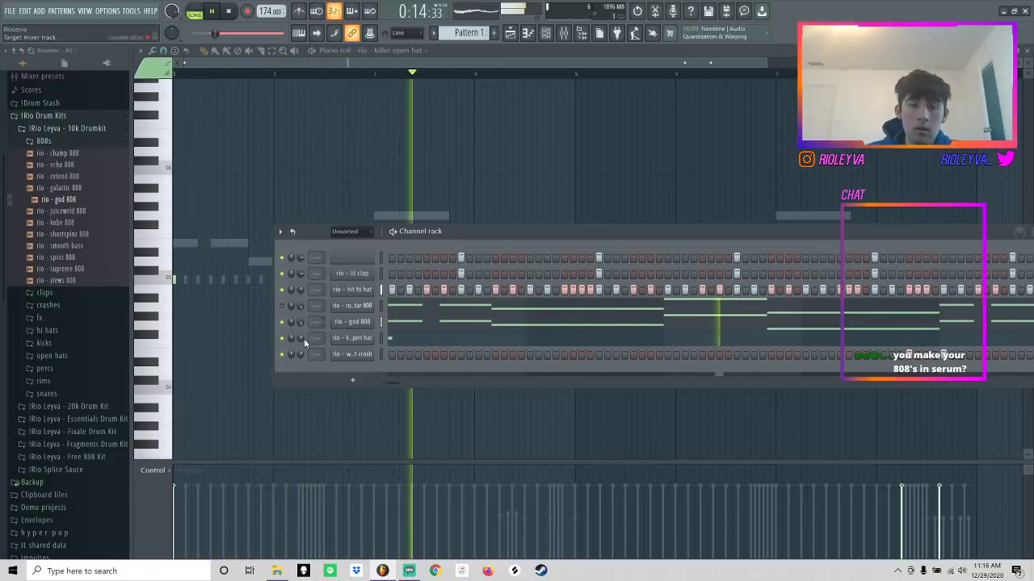
- Load the accent snare and dark snare from the 10k Drumkit as two new channels
left_click(76, 393)
key("space")
left_click_drag(53, 337, 260, 373)
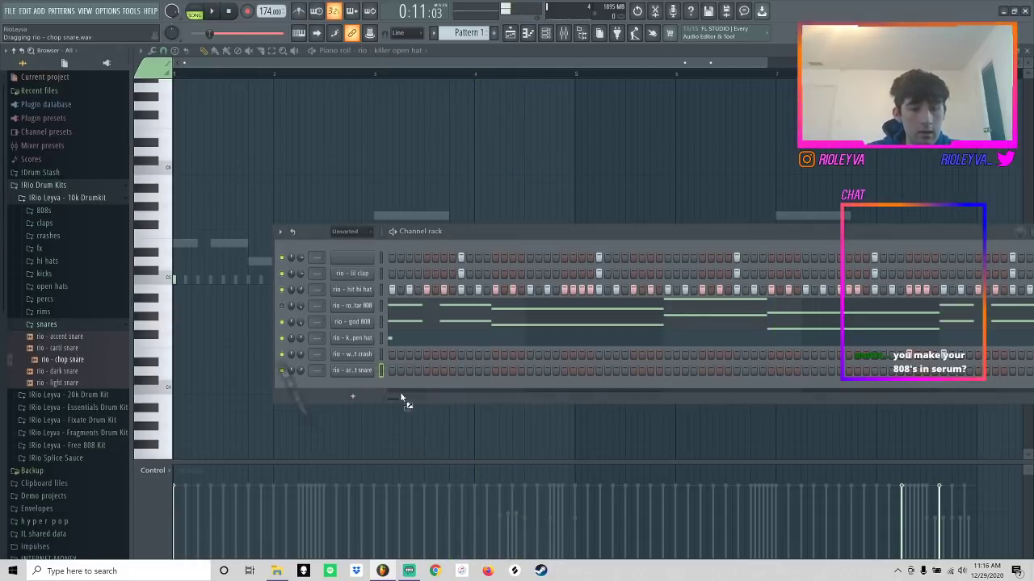
left_click_drag(374, 392, 374, 387)
- Enter an accent snare hit on step 19 and dark snare hits on steps 35, 63 and 67 while the pattern plays
key("space")
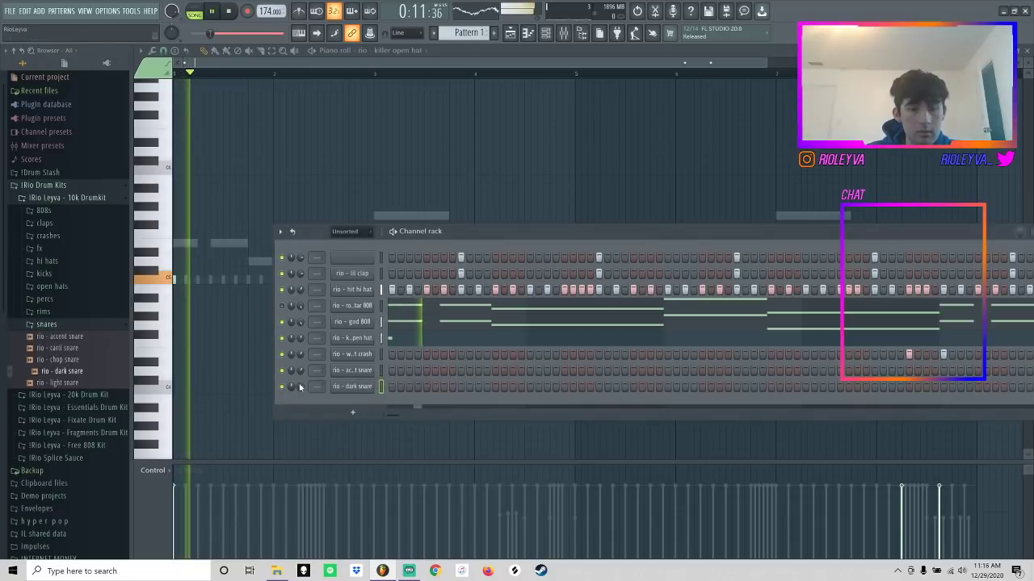
left_click(547, 370)
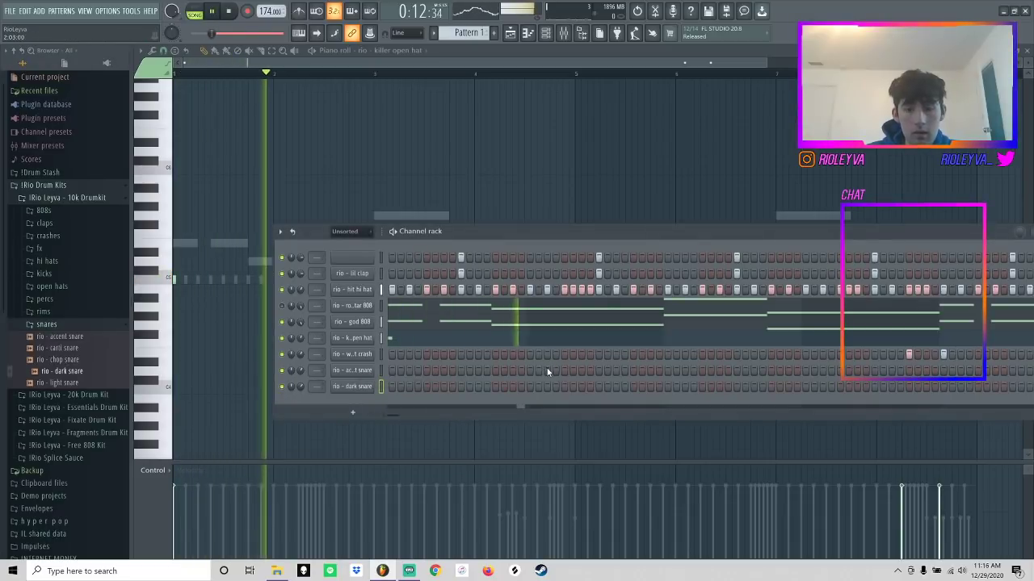
left_click(684, 386)
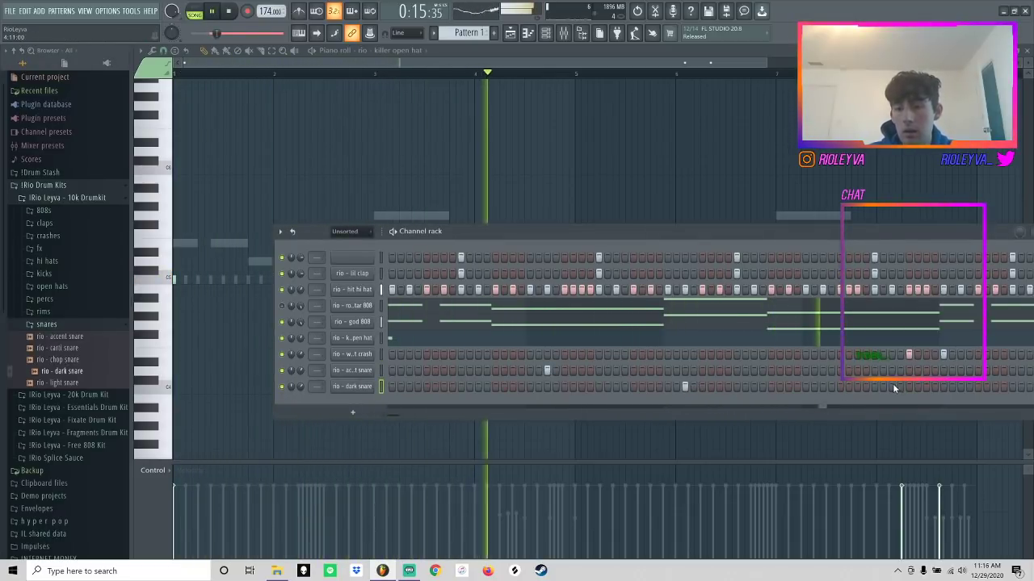
left_click(927, 386)
left_click(960, 386)
- Duplicate the first four bars of the accent snare and dark snare patterns into bars 5 to 8
right_click(357, 372)
left_click(389, 371)
left_click_drag(577, 76, 174, 74)
key("ctrl+b")
left_click(681, 76, "ctrl")
left_click(435, 51)
left_click(404, 175)
left_click_drag(204, 54, 16, 80)
key("ctrl+b")
left_click(568, 75, "ctrl")
key("space")
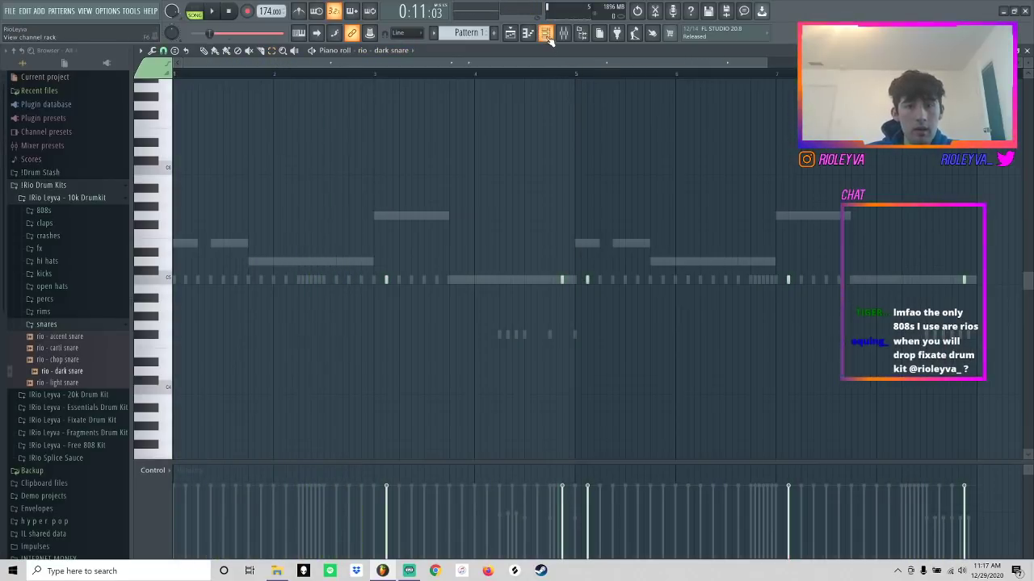
left_click(547, 37)
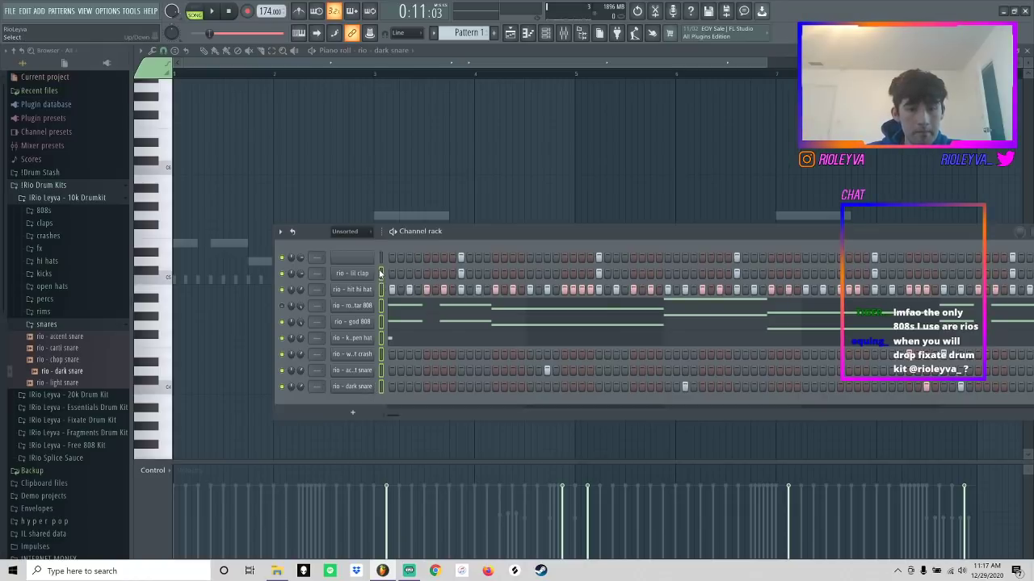
- Route the drum and 808 channels to mixer tracks 2 to 9 and lower the hit hi hat's level during playback
left_click(563, 33)
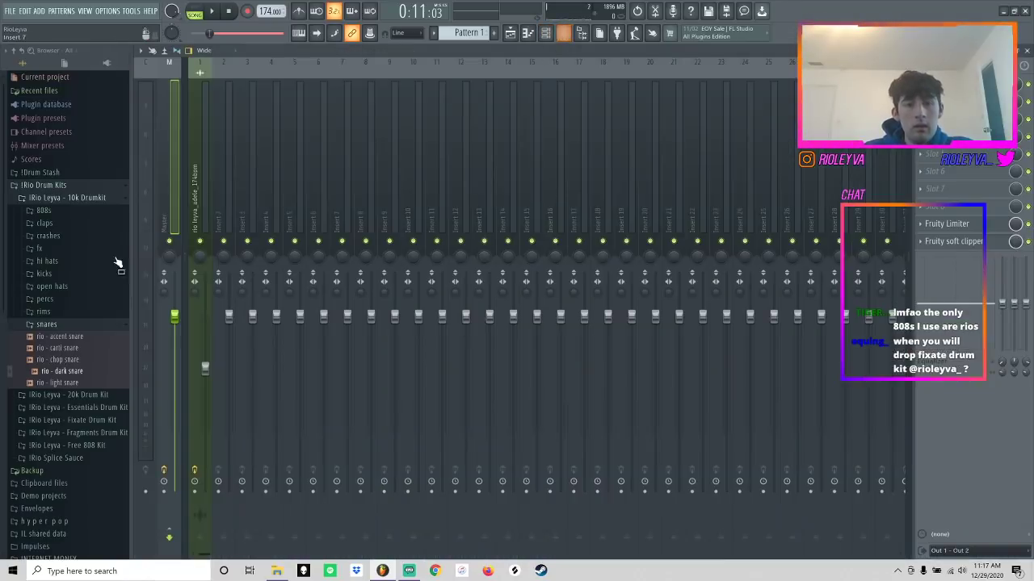
left_click(231, 199)
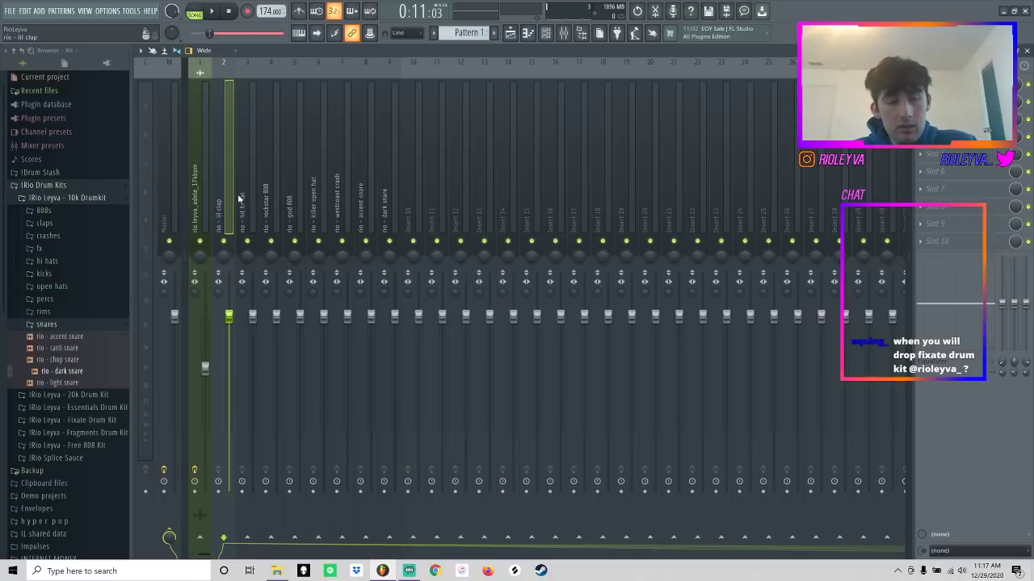
key("space")
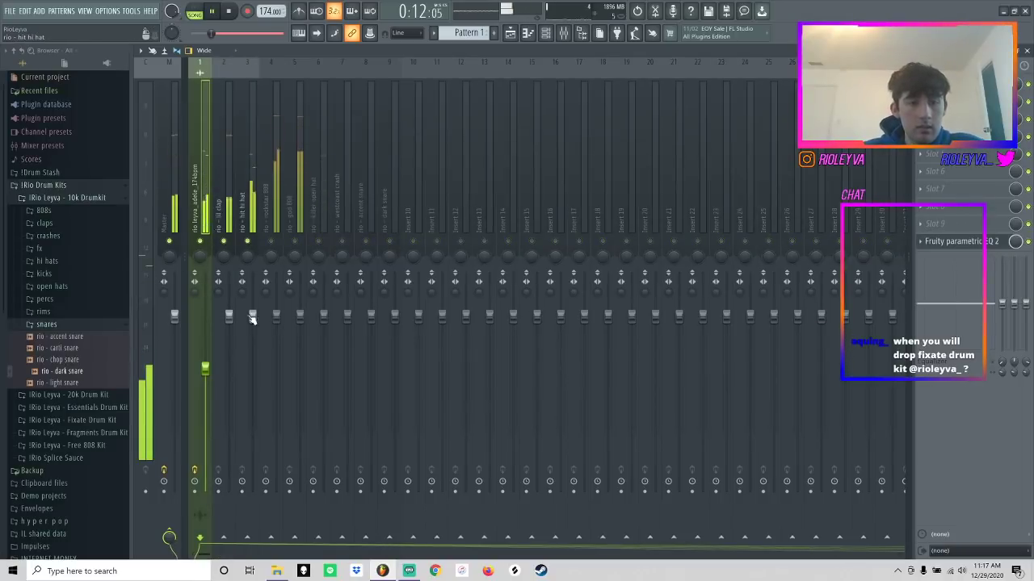
left_click_drag(251, 316, 253, 328)
key("space")
- Create an automation clip for the mix level of Fruity parametric EQ 2 on the adele melody's mixer track
left_click(194, 191)
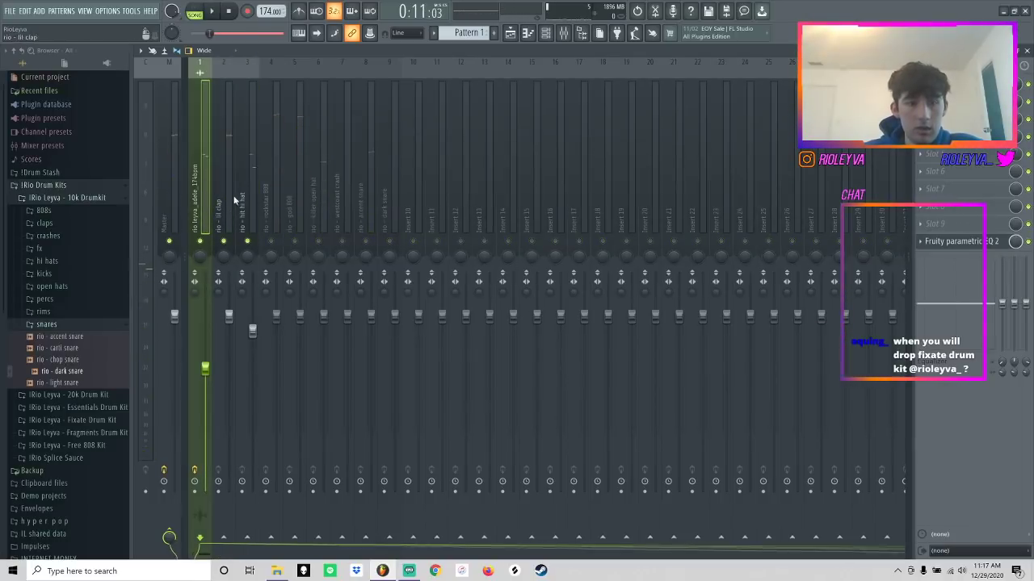
key("space")
right_click(1016, 244)
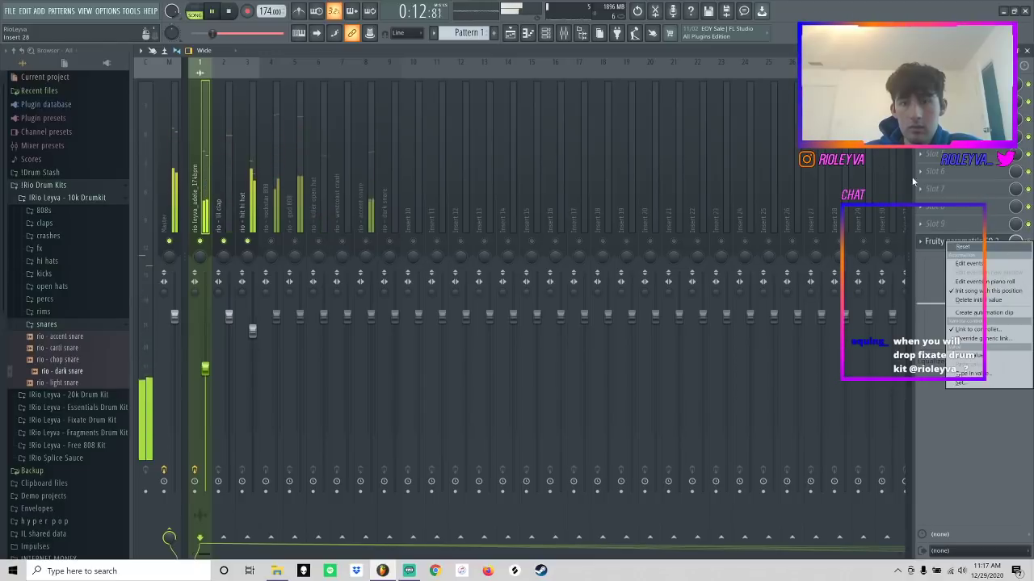
key("Escape")
- Lower the mixer levels of the rockstar 808 to 96%, the dark snare slightly, and the accent snare to 95%
left_click(276, 323)
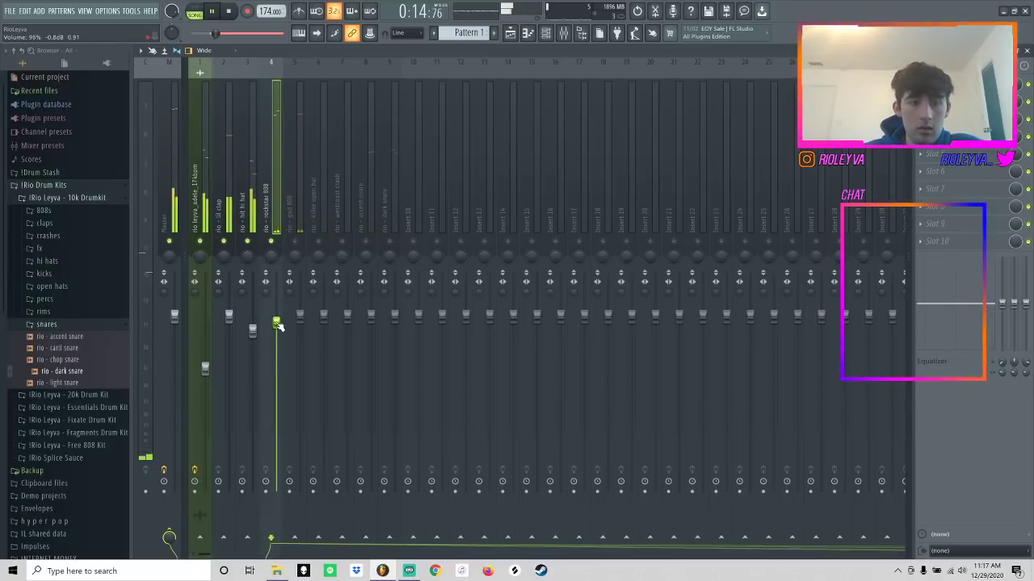
left_click(321, 245)
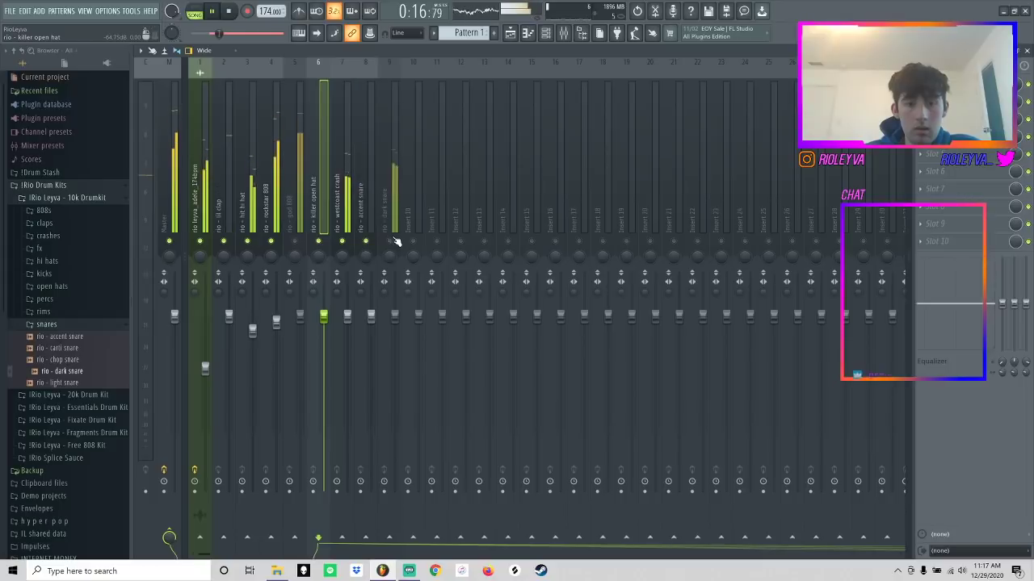
left_click(394, 317)
left_click_drag(374, 317, 359, 328)
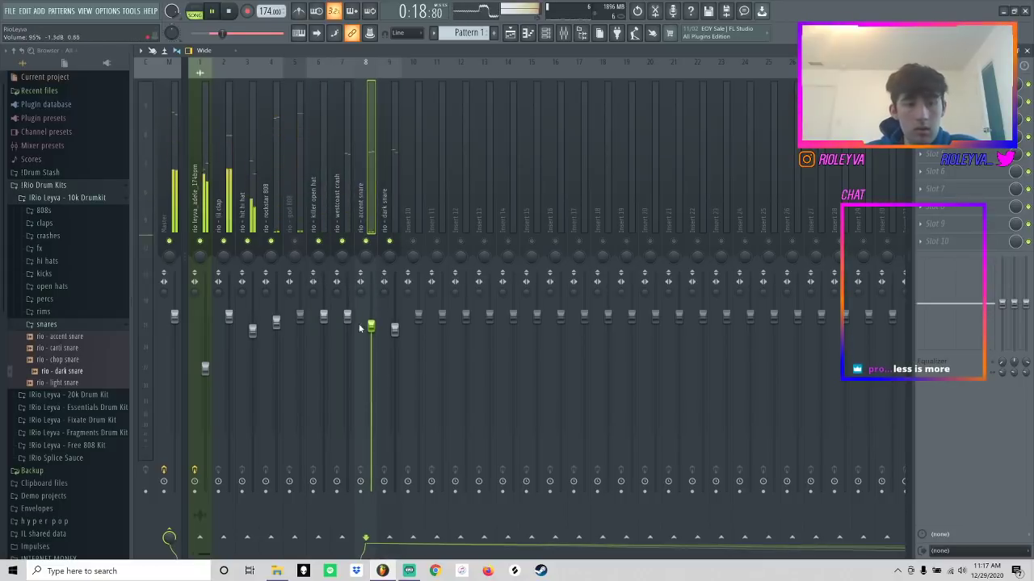
- Raise the gain of the Fruity Limiter on the Master track slightly
scroll(182, 197, "down", 2)
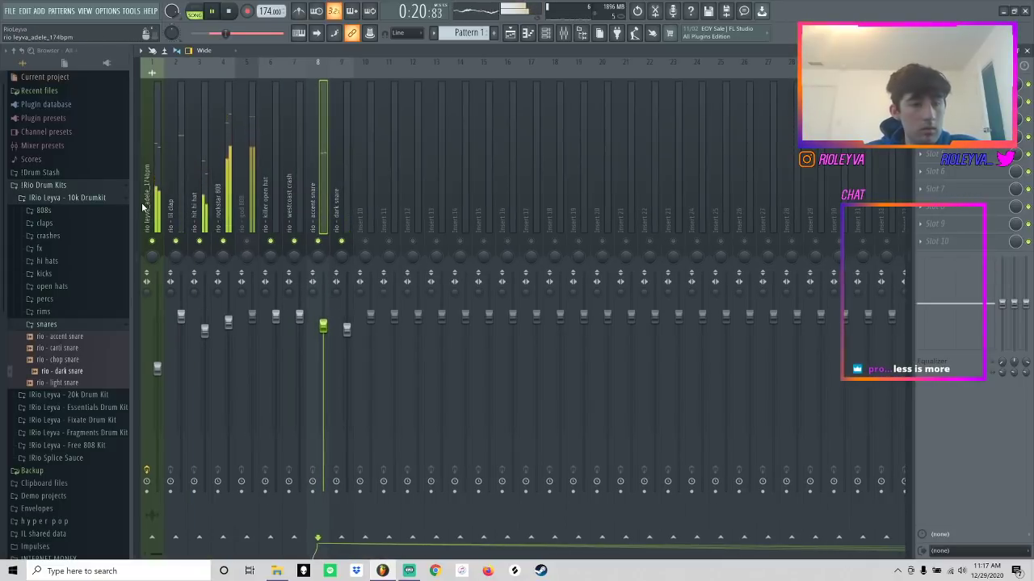
left_click(137, 205)
left_click(169, 206)
left_click(942, 224)
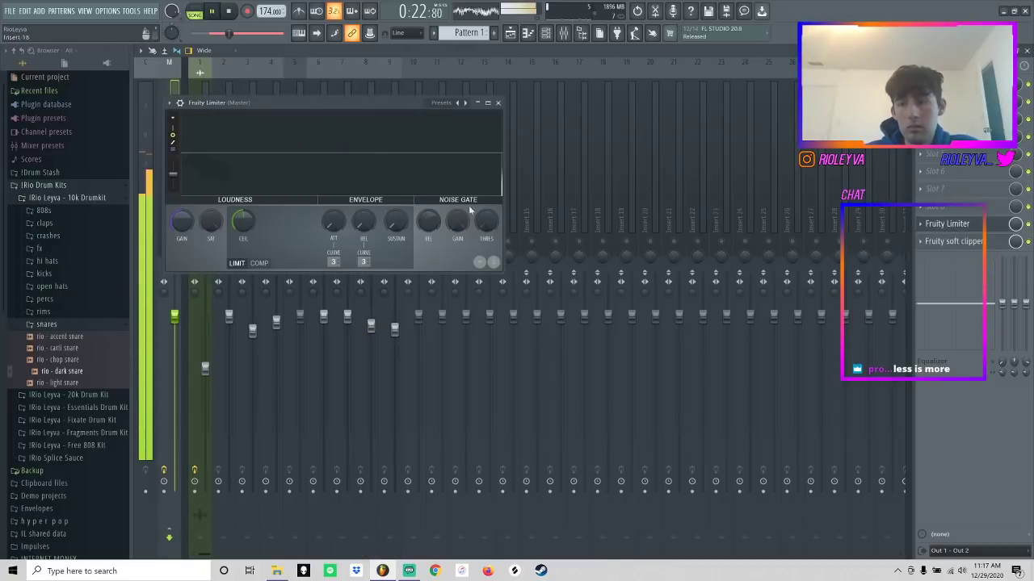
left_click_drag(181, 220, 182, 210)
left_click(497, 105)
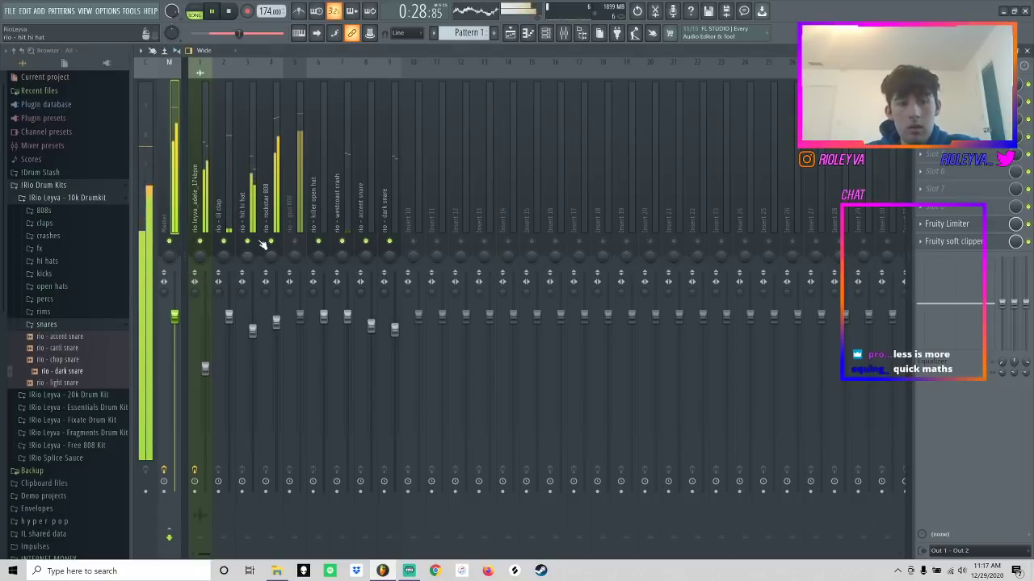
- Set the rockstar 808's mixer level to 99%, raise the god 808 slightly, and stop playback
left_click(269, 313)
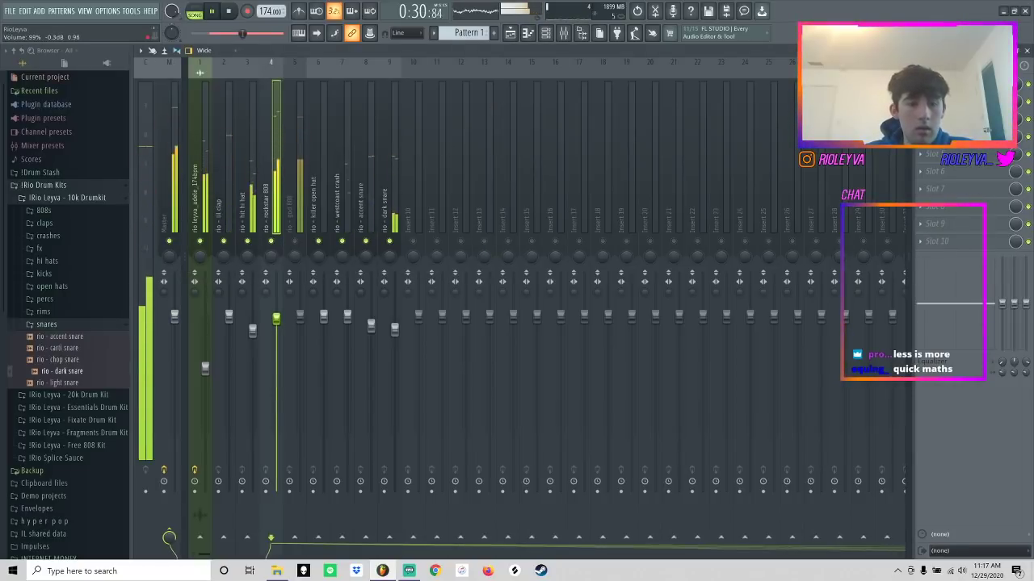
left_click_drag(300, 317, 300, 313)
key("space")
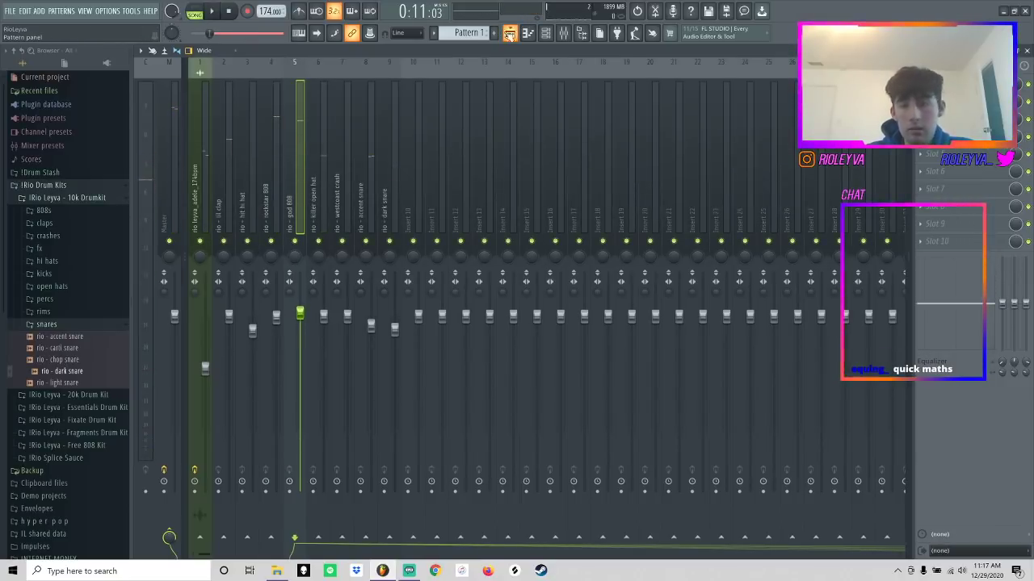
- Split Pattern 1 by channel in the playlist and place the resulting clips on tracks 4 to 11 from bar 1
left_click(509, 32)
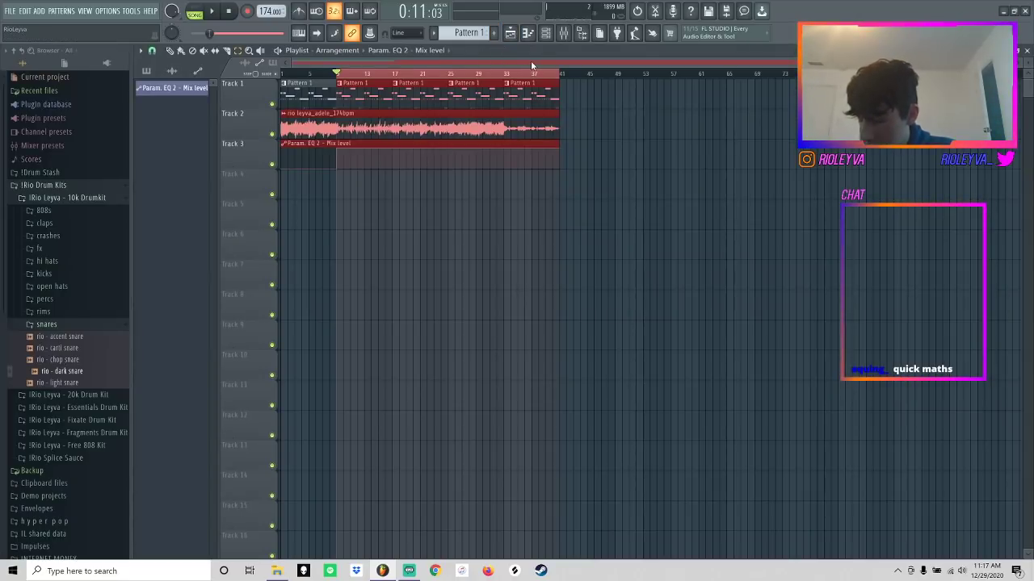
left_click(425, 33)
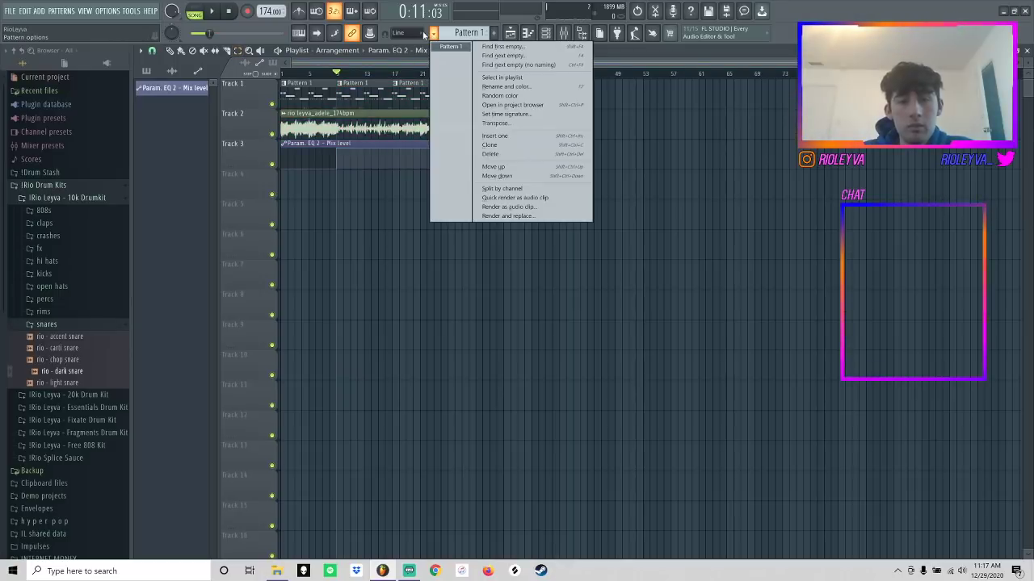
left_click(511, 187)
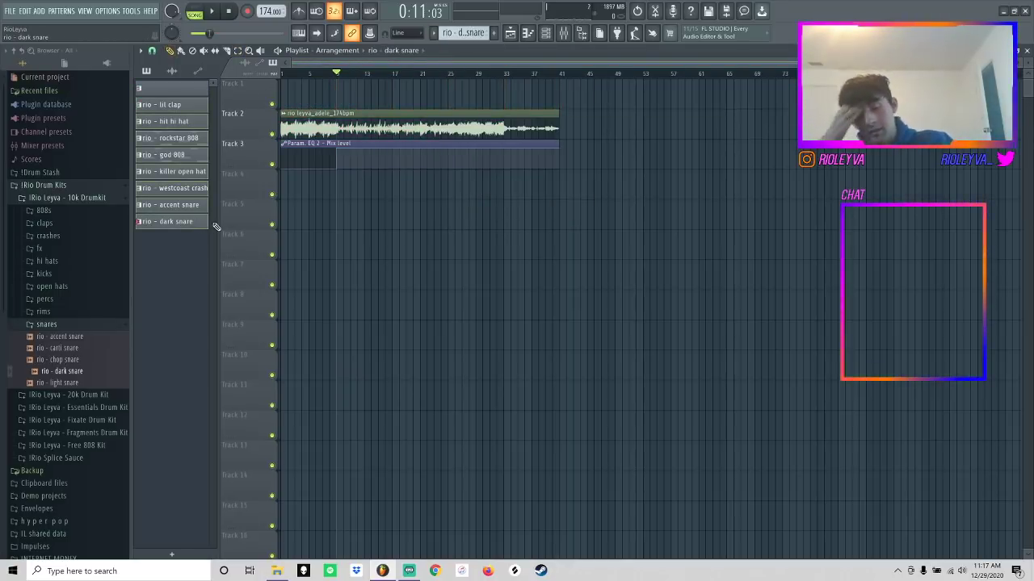
left_click_drag(179, 114, 282, 186)
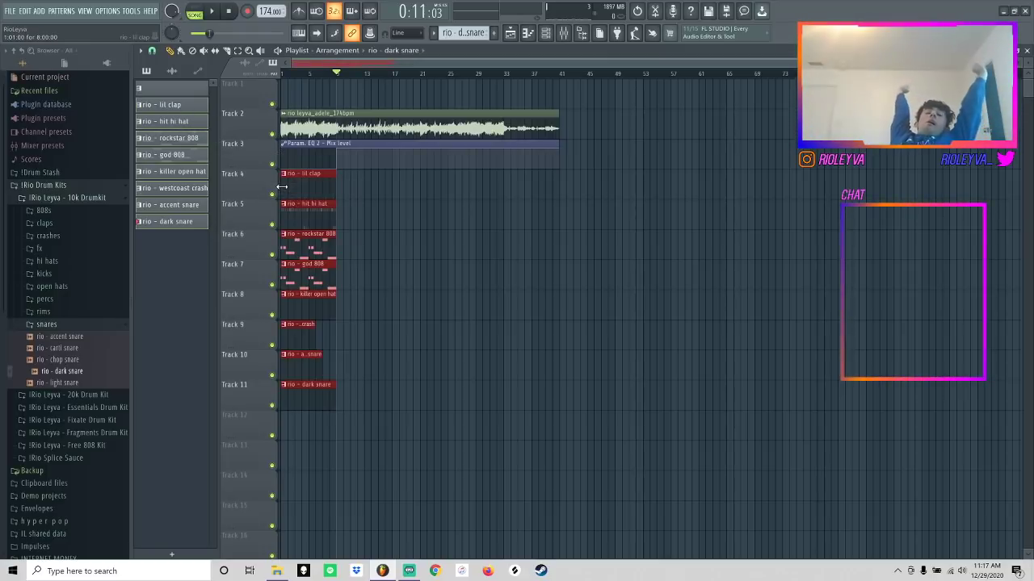
left_click(282, 186)
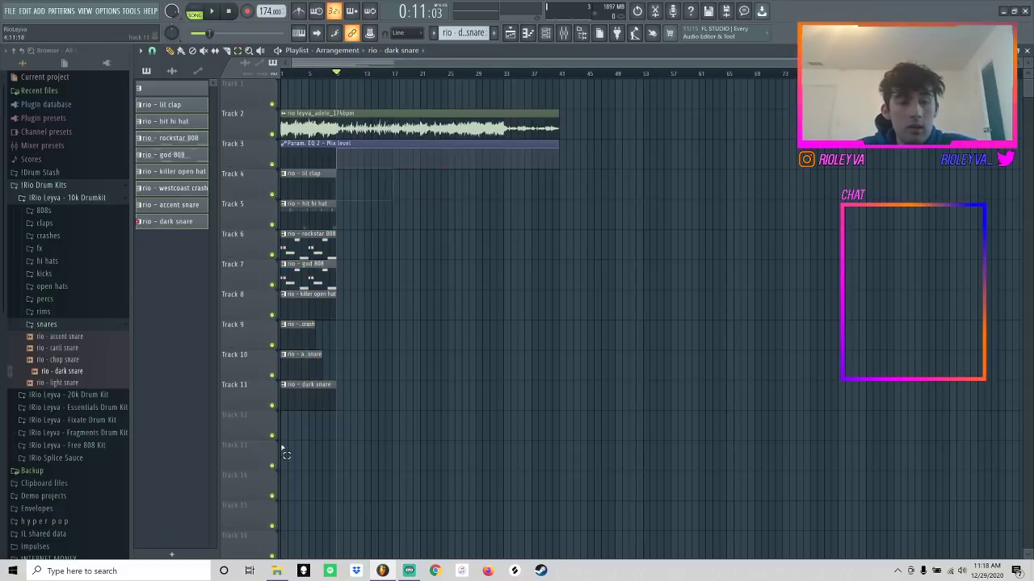
- Duplicate the eight-bar drum and 808 clips on tracks 4 to 11 four times, filling the arrangement through bar 40
left_click_drag(290, 429, 248, 182)
key("ctrl+b")
key("ctrl+b")
key("ctrl+b")
key("ctrl+b")
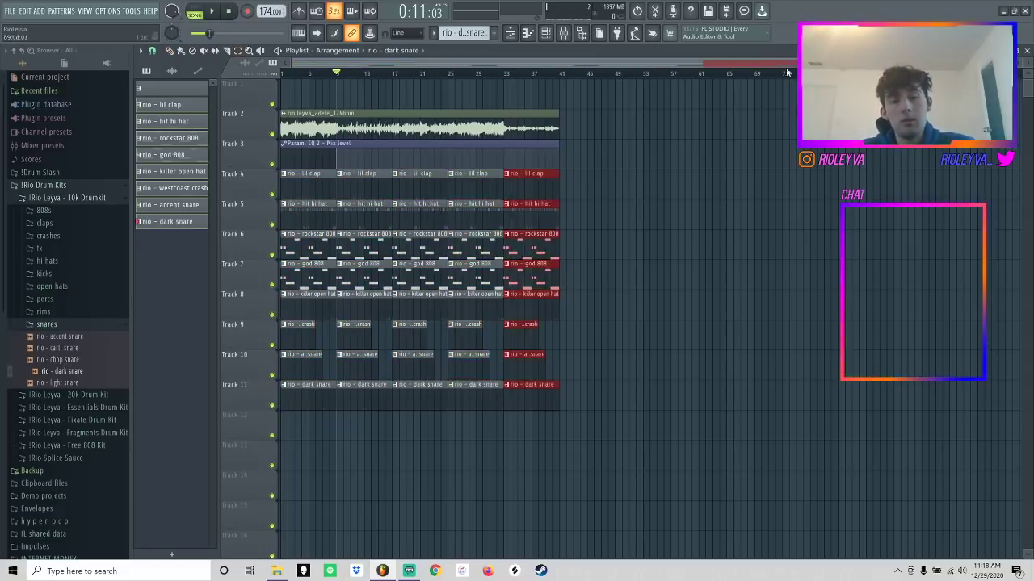
- Change the playlist's snap setting for slicing the clips
scroll(565, 154, "up", 5)
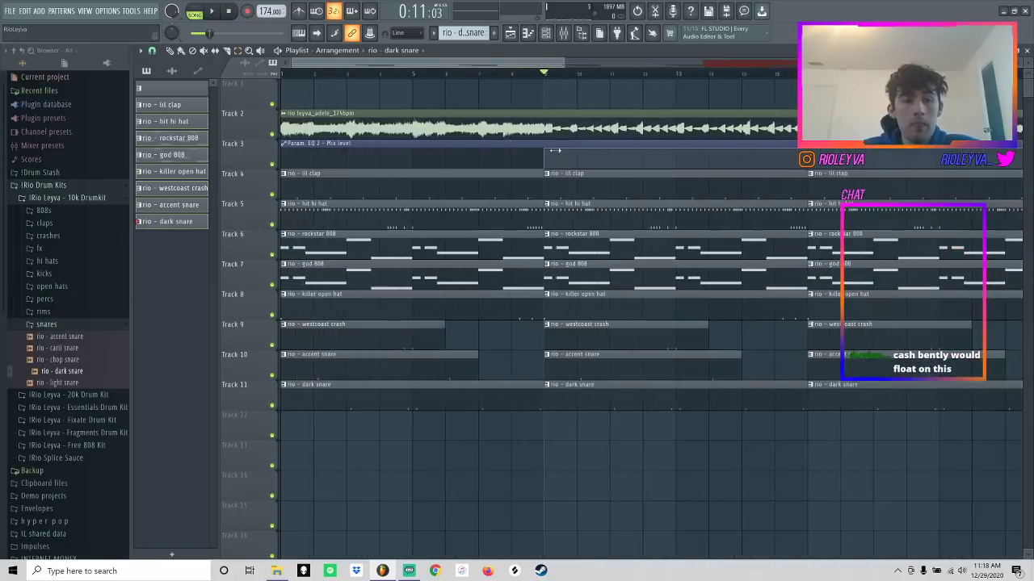
left_click(152, 51)
left_click(164, 190)
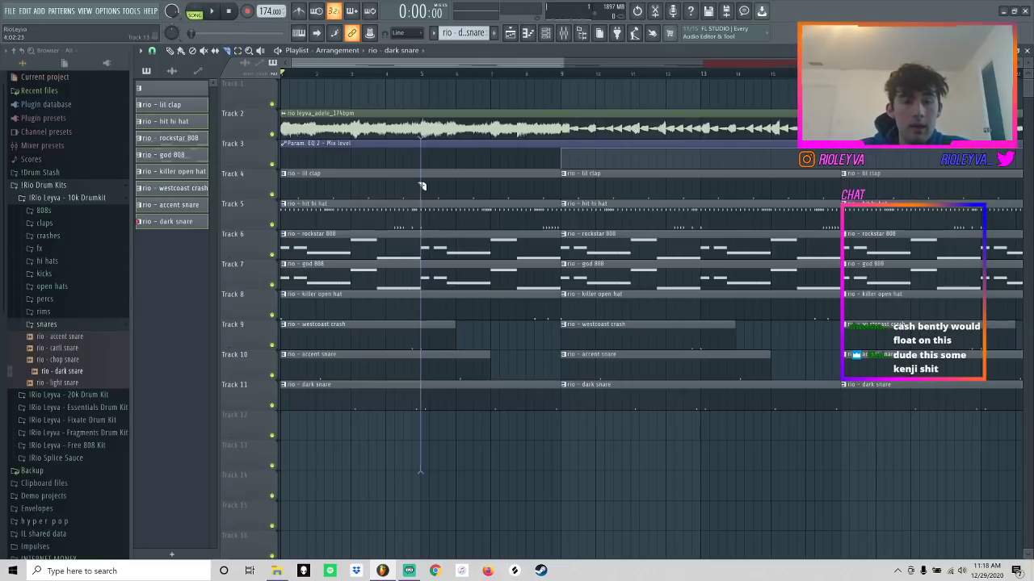
left_click_drag(502, 173, 506, 208)
key("ctrl+z")
left_click(27, 11)
left_click(35, 29)
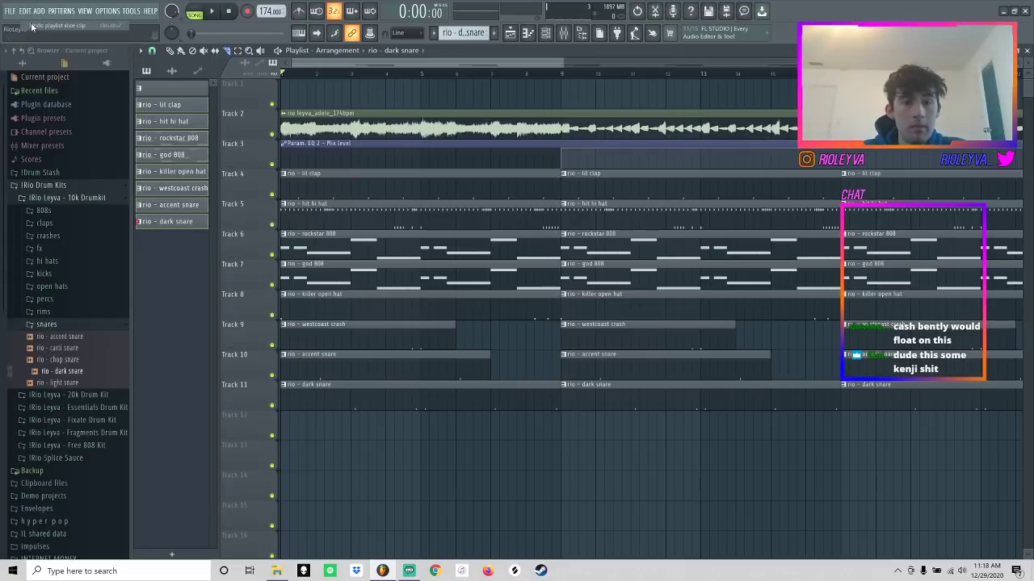
- Slice the drum and 808 clips halfway through bar 8, remove everything before the cut, and remove the leftover 808 slices before bar 9
left_click_drag(542, 186, 359, 422)
key("ctrl+x")
key("space")
left_click_drag(547, 279, 556, 230)
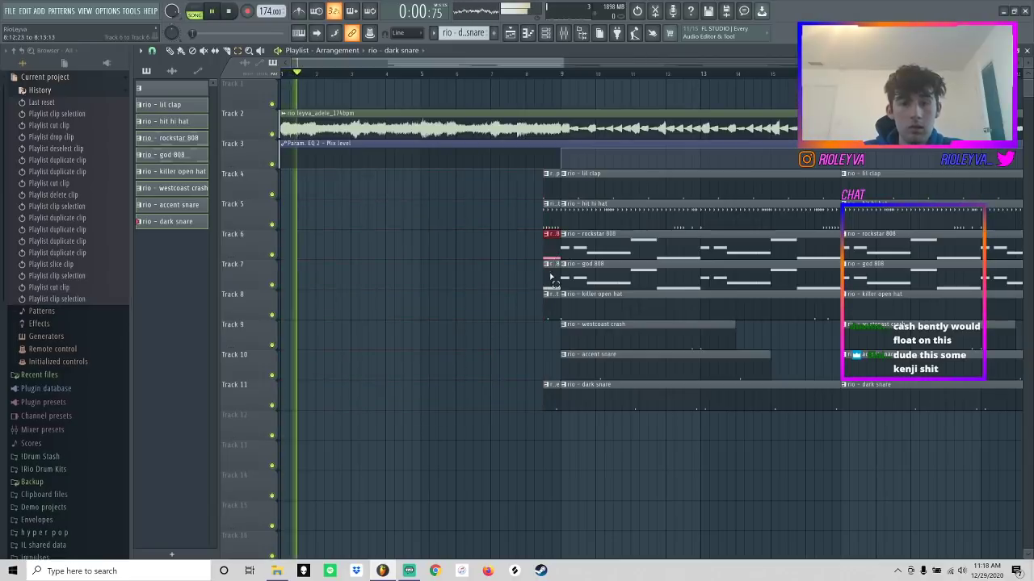
key("ctrl+x")
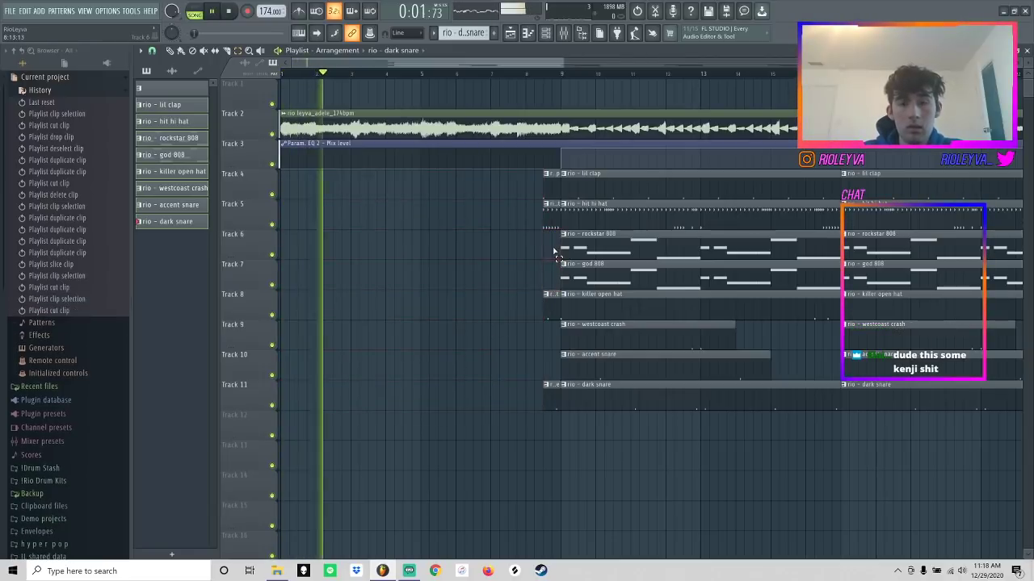
- Cut the rockstar 808 out of bars 9 and 10 and the hit hi hat out of the second half of bar 10
left_click(616, 254)
key("ctrl+x")
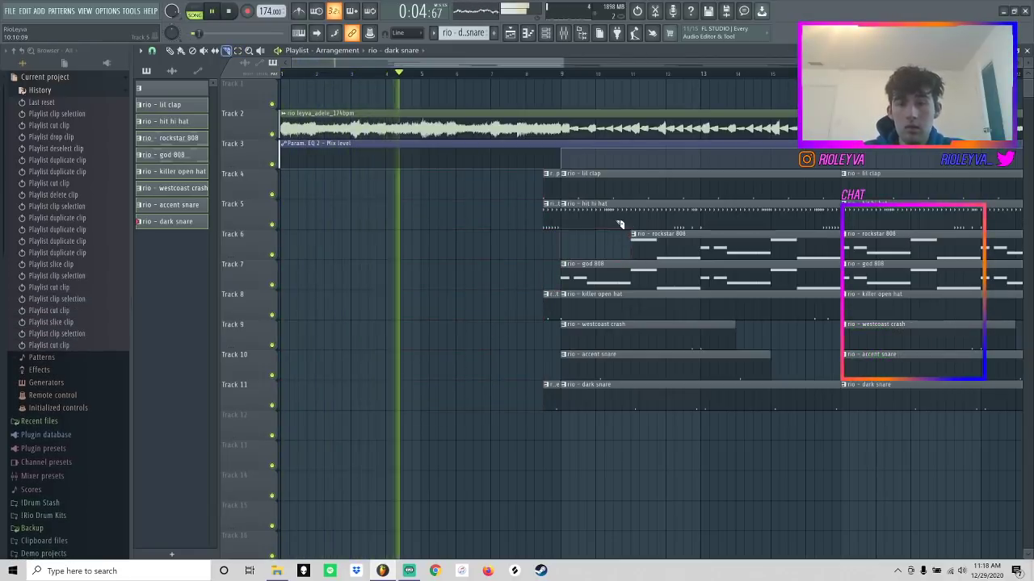
left_click(618, 223)
left_click(626, 221)
left_click(621, 221, "ctrl")
key("ctrl+x")
- Delete the god 808, accent snare and dark snare clips in bars 9 to 16 and the short open hat slice before bar 9
left_click(622, 275, "ctrl")
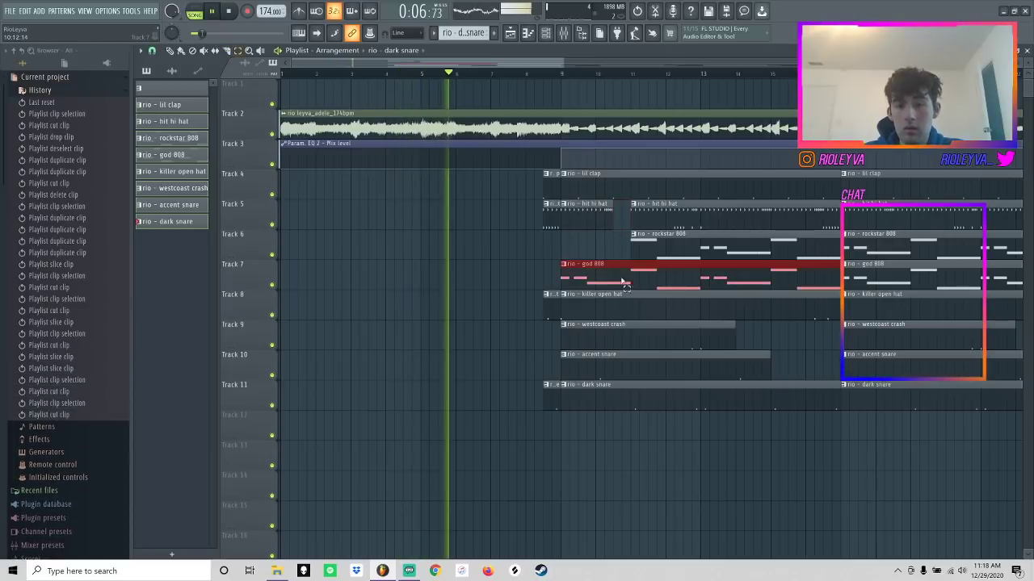
key("ctrl+x")
left_click(636, 365, "ctrl")
right_click(646, 394)
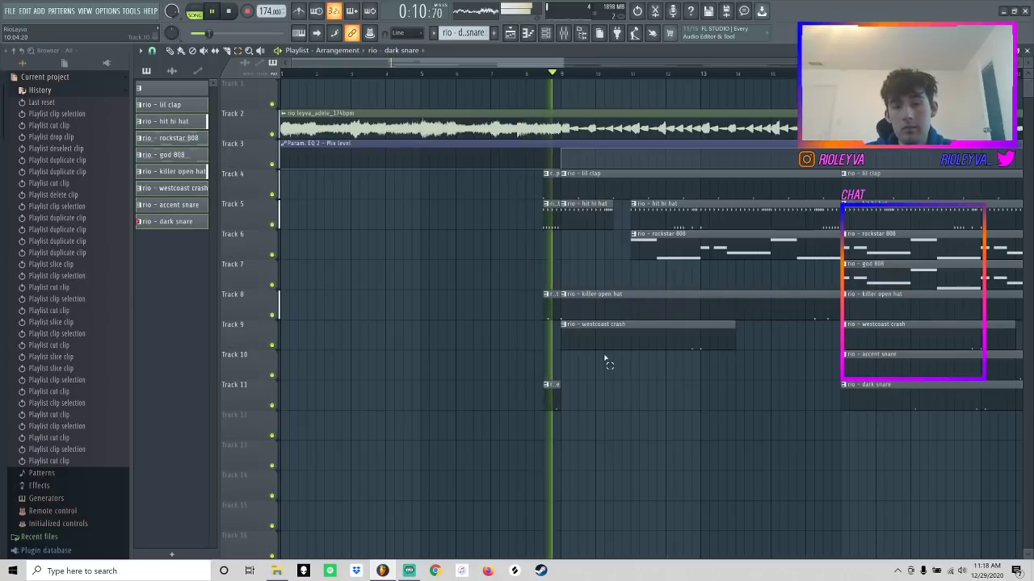
left_click(556, 311)
right_click(556, 311)
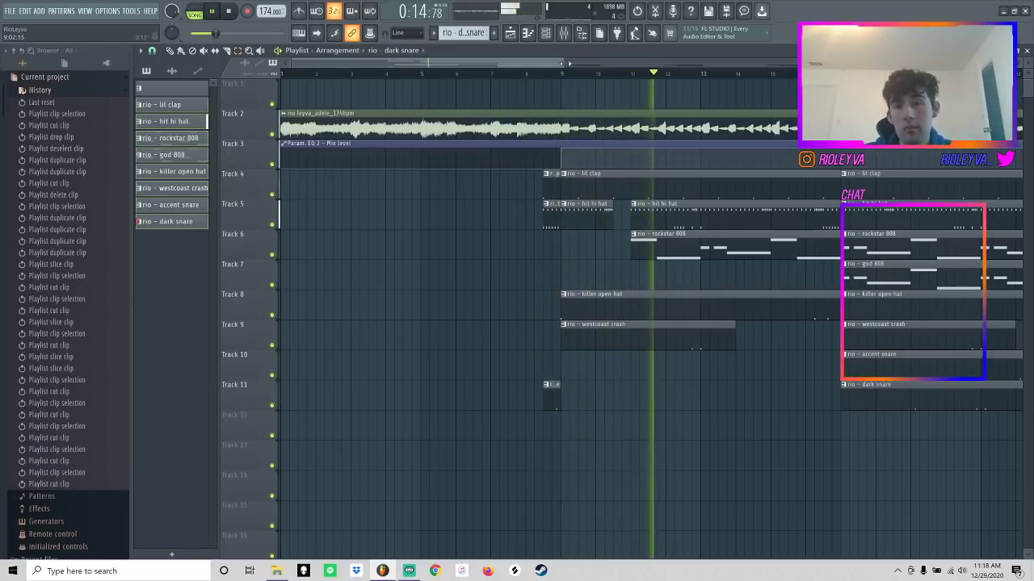
- Remove the rockstar 808 clips from bars 17 to 32 and the god 808 clip from bars 25 to 32
left_click_drag(563, 63, 932, 63)
left_click(677, 244)
key("ctrl+x")
left_click(709, 273)
key("ctrl+x")
left_click(709, 251)
key("ctrl+x")
- Add automation points at bars 25 and 33 so the EQ mix level over bars 25 to 32 matches the intro
right_click(638, 160)
left_click_drag(638, 160, 625, 197)
right_click(754, 165)
left_click_drag(755, 165, 760, 140)
right_click(756, 162)
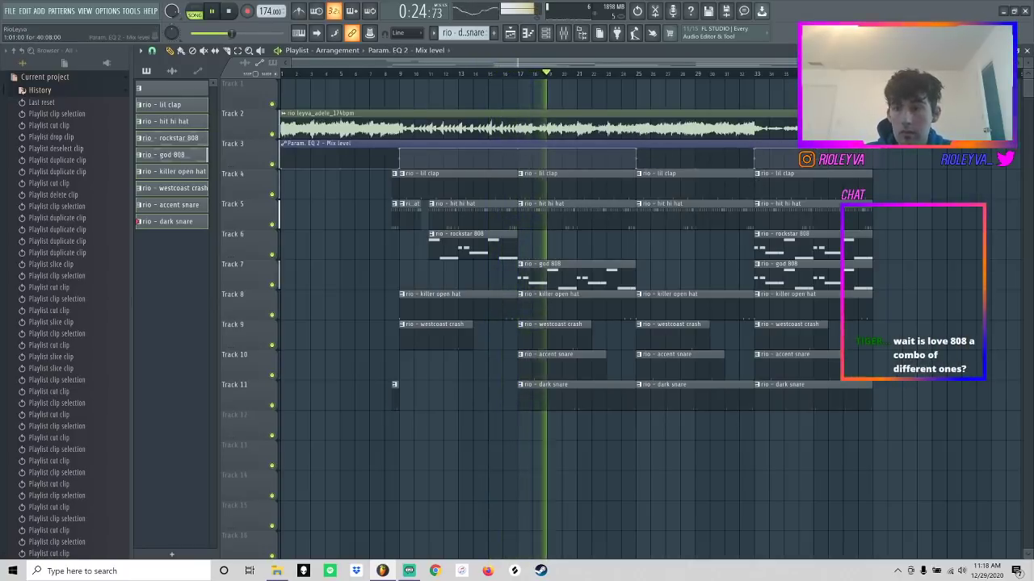
- Slice both final 808 clips at bar 37, keeping the rockstar 808 for bars 33 to 36 and the god 808 for bars 37 to 40
key("c")
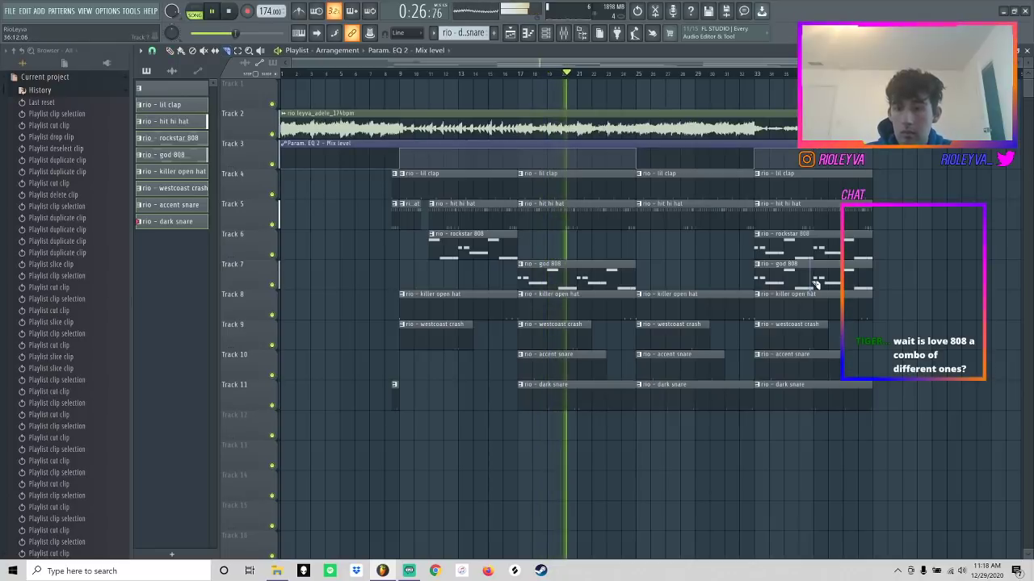
left_click_drag(815, 282, 817, 257)
key("Delete")
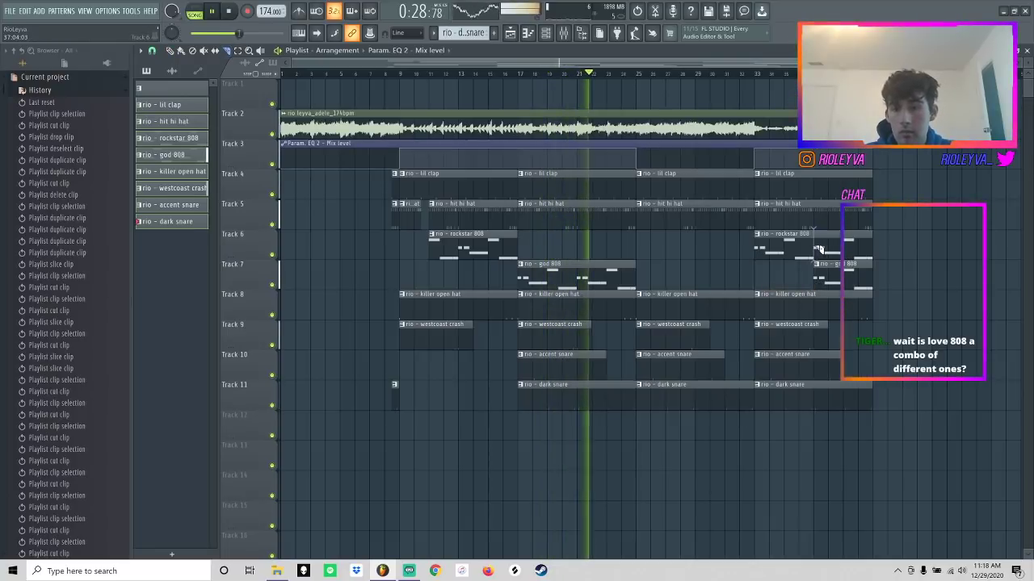
- Delete the accent and dark snare clips in bars 25 to 32 and cut the hit hi hat out of the second half of bar 28
left_click(693, 212)
left_click_drag(692, 358, 698, 413)
key("Delete")
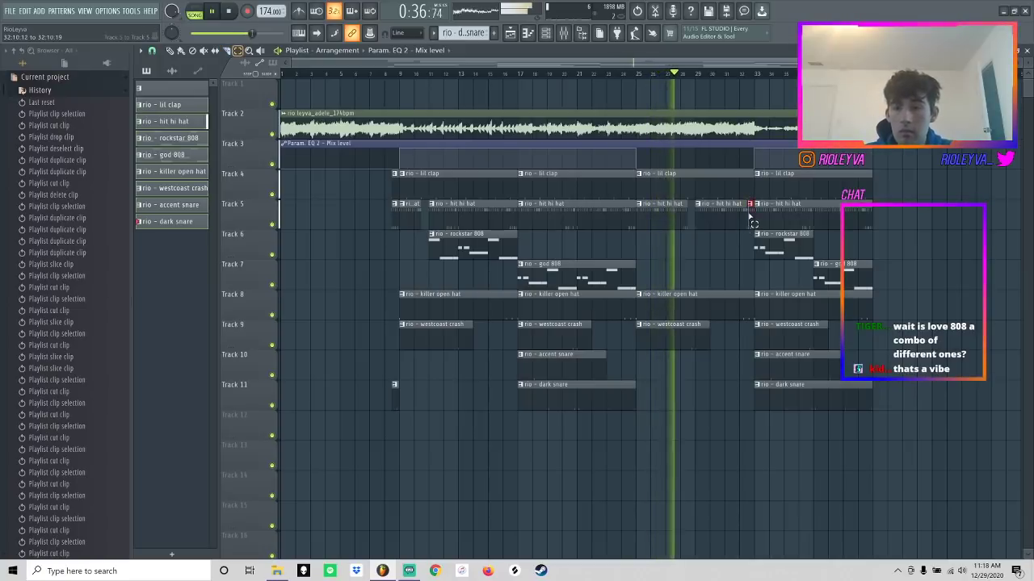
- Cut short gaps in the hit hi hat clips at the ends of bars 32, 34 and 36
left_click(816, 215)
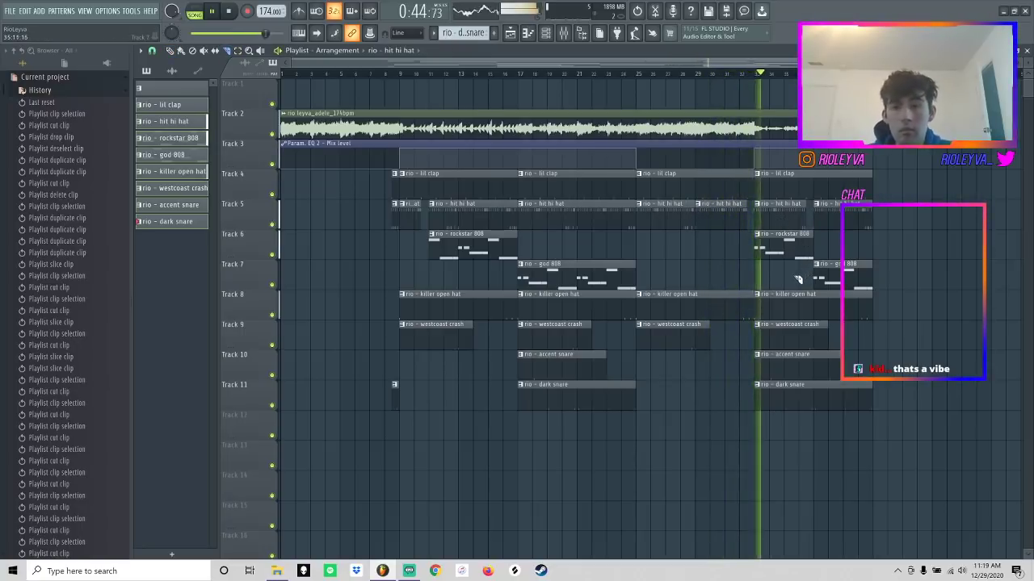
left_click(779, 215)
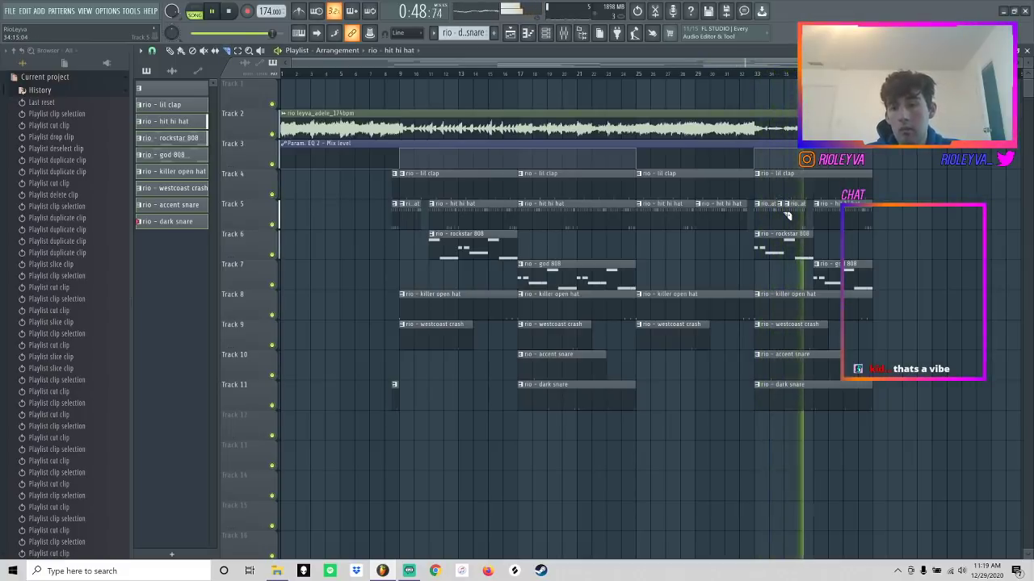
left_click(782, 218, "ctrl")
key("Delete")
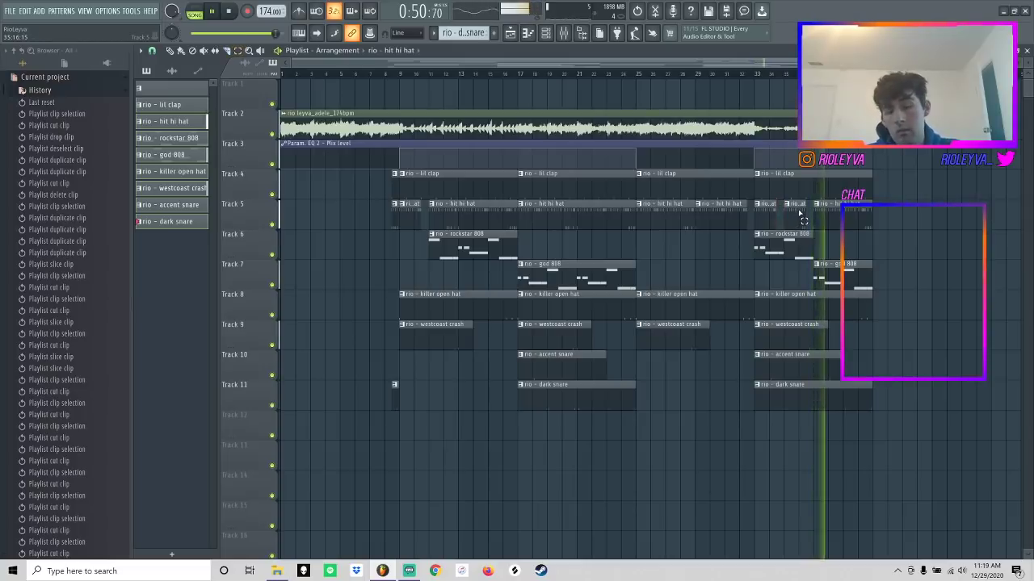
- Duplicate the whole arrangement of bars 1 to 40, including the adele melody and EQ automation, into bars 41 to 80
left_click_drag(902, 440, 295, 95)
key("ctrl+b")
left_click(639, 438, "ctrl")
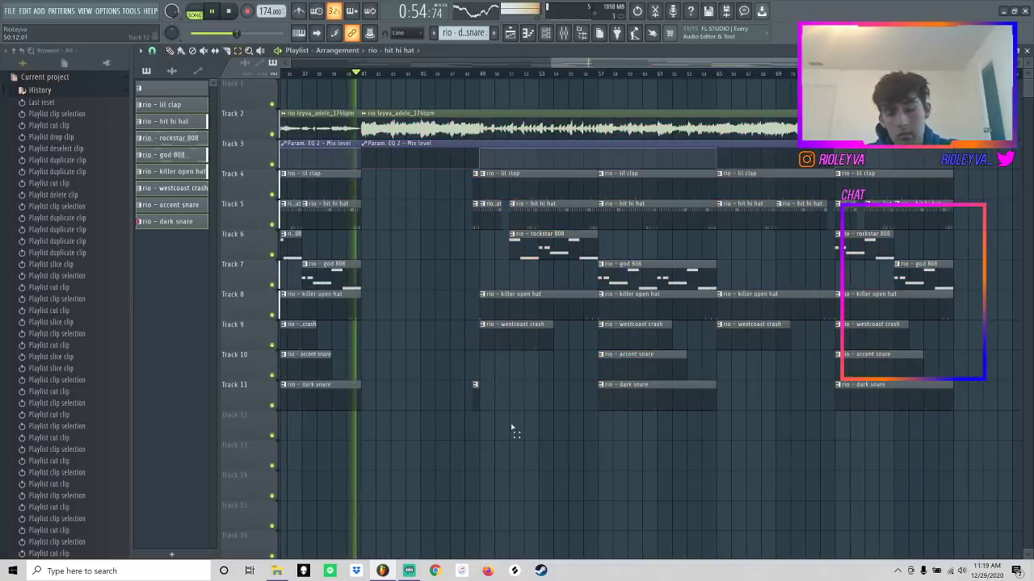
- Place an eight-bar killer open hat clip on Track 8 over bars 41 to 48
left_click(505, 312)
left_click_drag(386, 313, 360, 313)
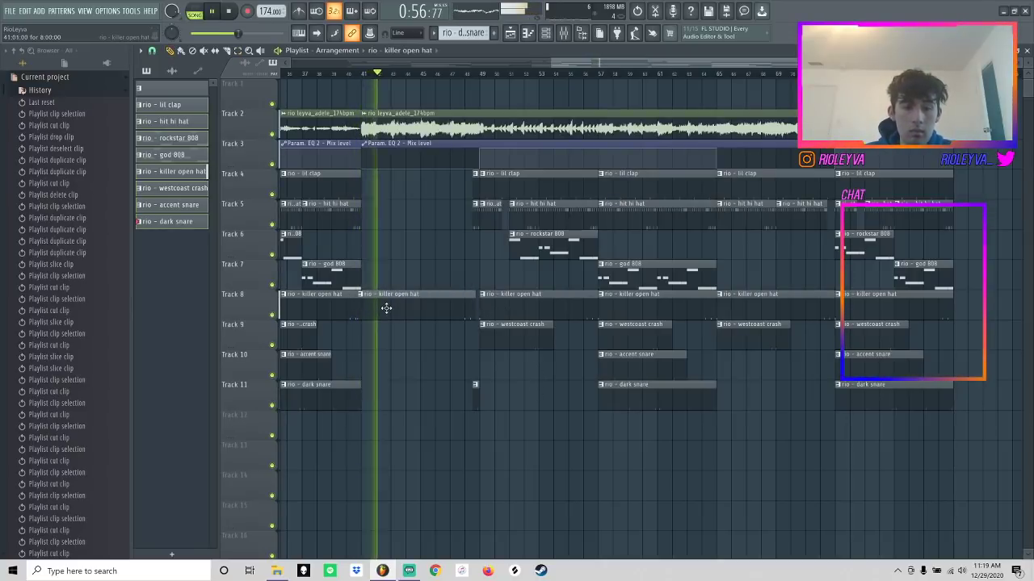
right_click(392, 308)
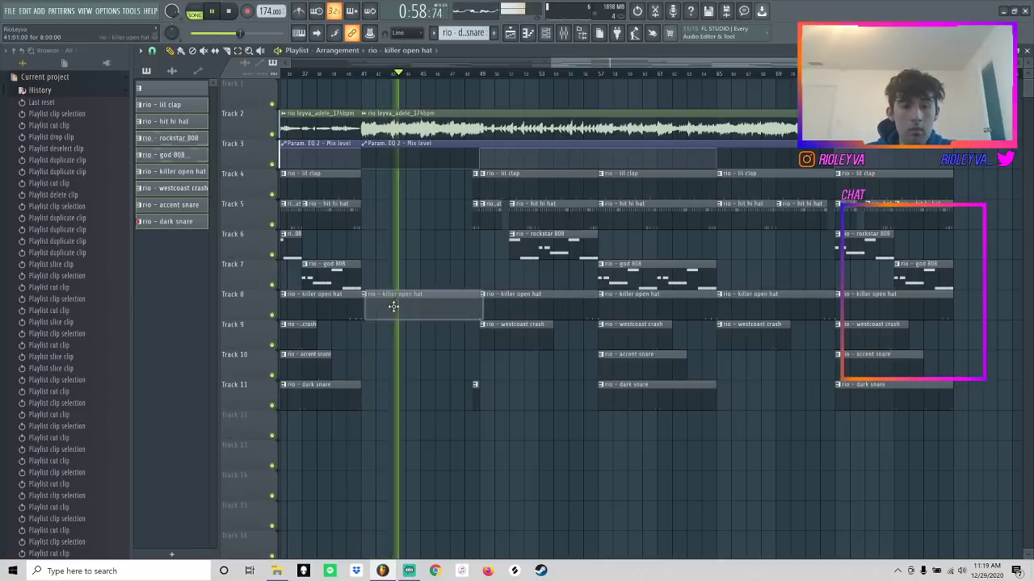
left_click_drag(348, 189, 401, 214)
key("ctrl+b")
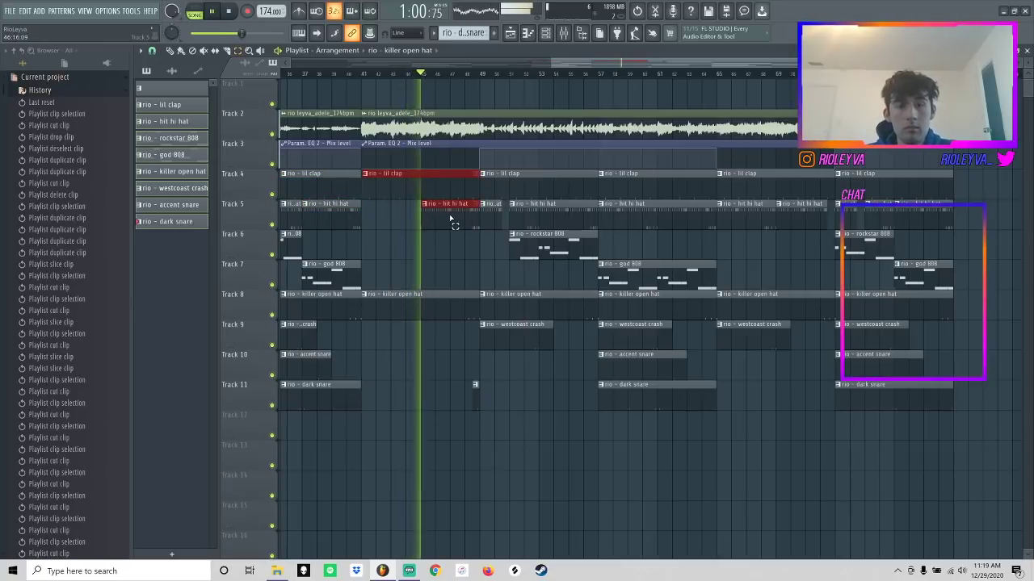
key("space")
right_click(412, 187)
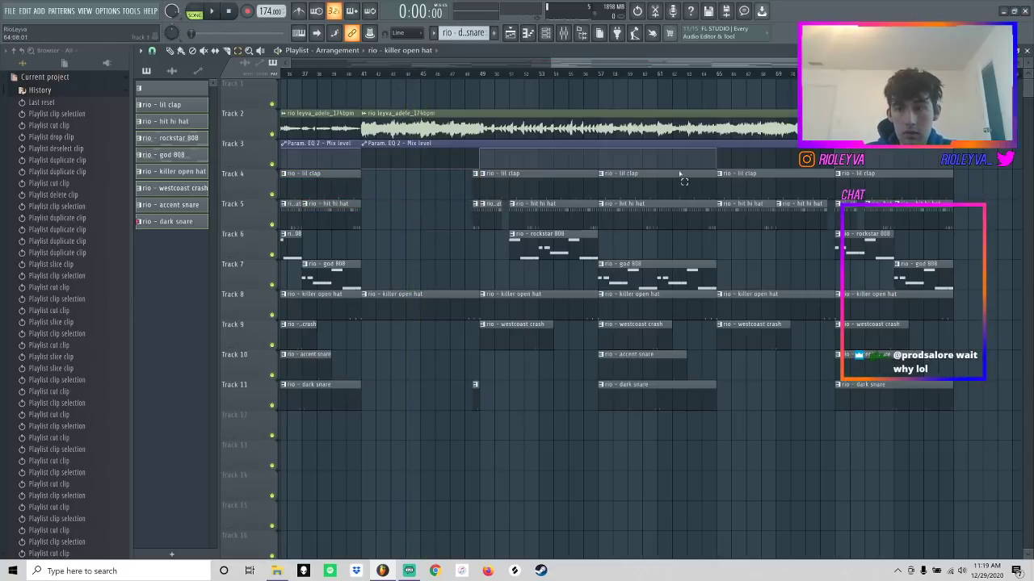
key("ctrl+b")
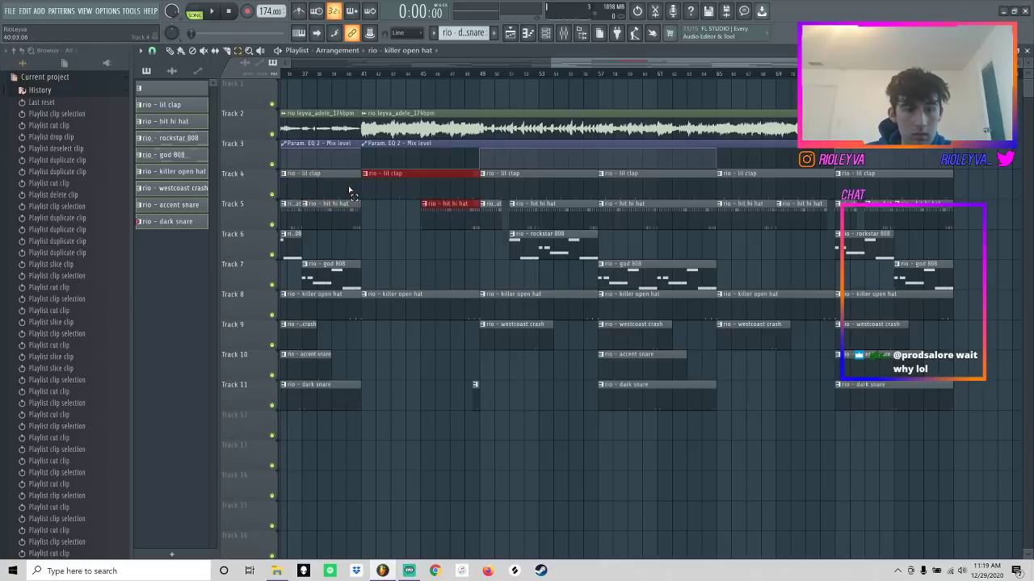
left_click_drag(922, 63, 791, 100)
key("Delete")
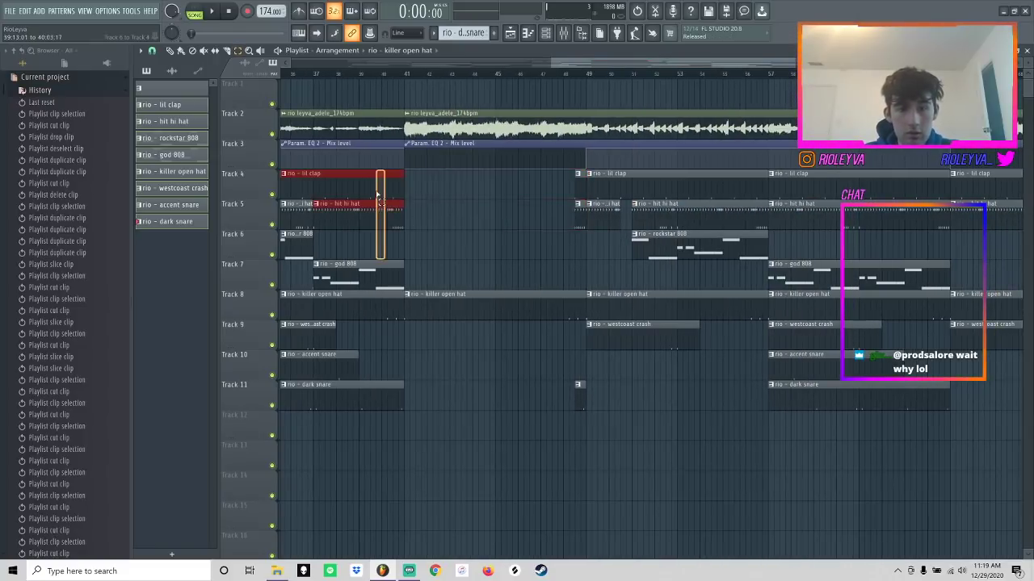
- Add lil clap and hit hi hat clips from half a bar before bar 45, and trim the hit hi hat and killer open hat before bar 49
left_click(580, 208)
left_click_drag(572, 184, 470, 193)
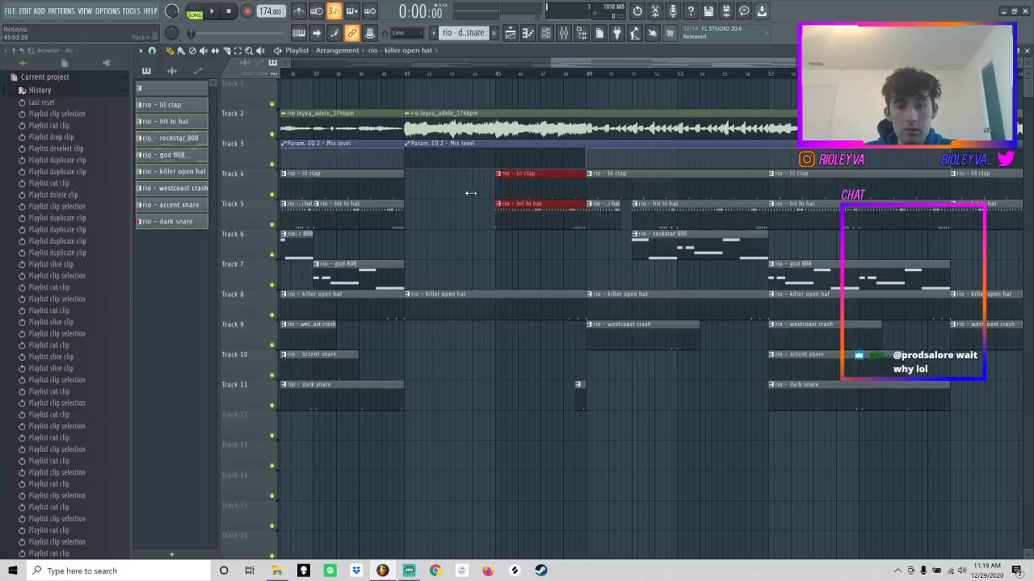
left_click(579, 220)
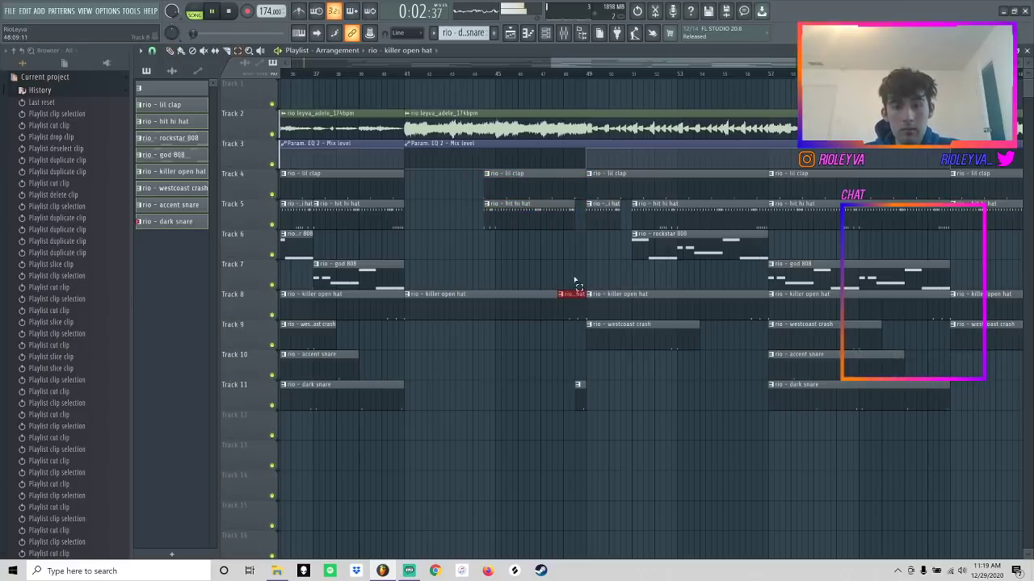
- Play the arrangement from bar 33 and delete the short dark snare clips just before bars 49 and 9
left_click_drag(552, 62, 351, 63)
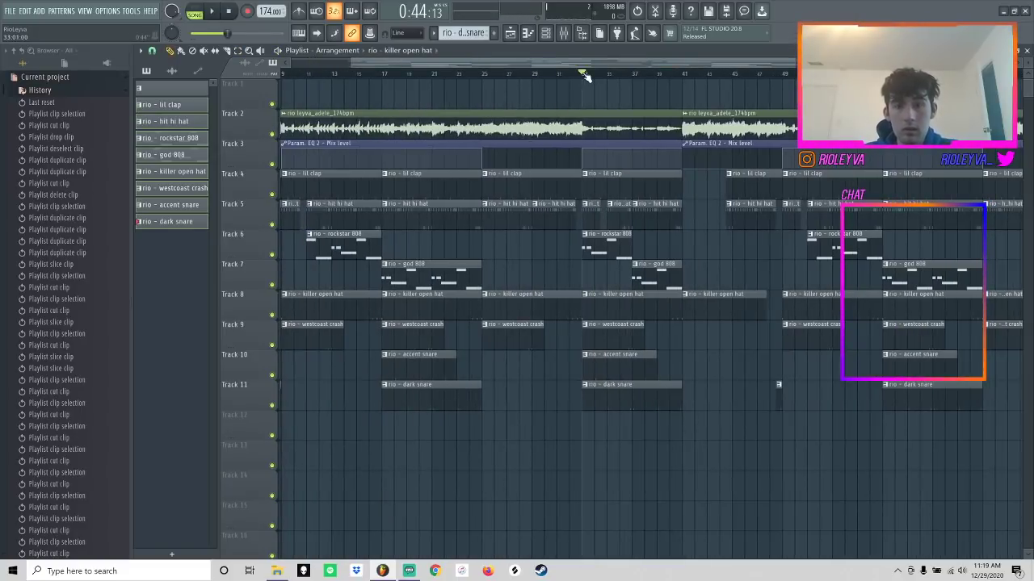
key("space")
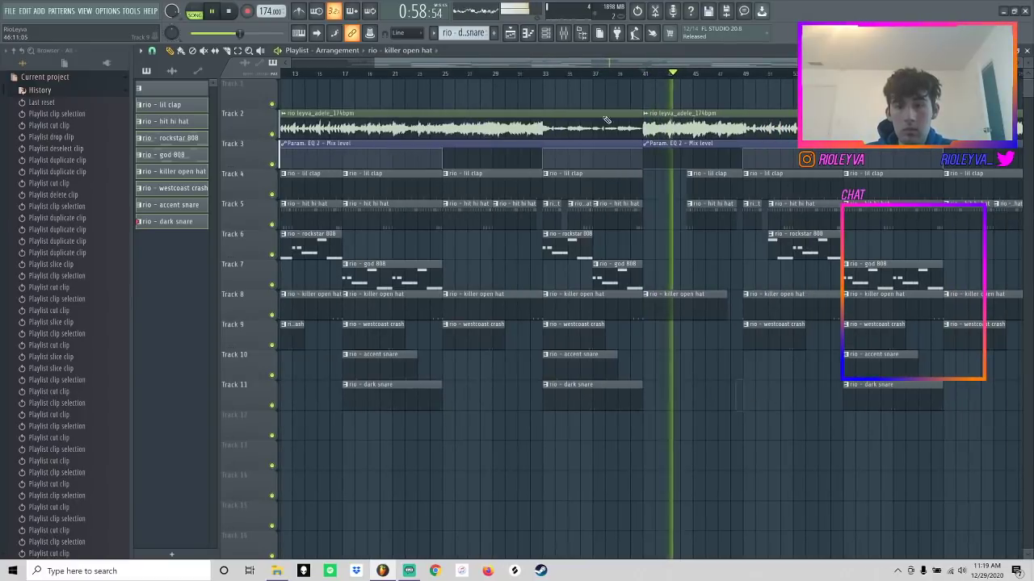
left_click_drag(375, 64, 289, 63)
right_click(360, 396)
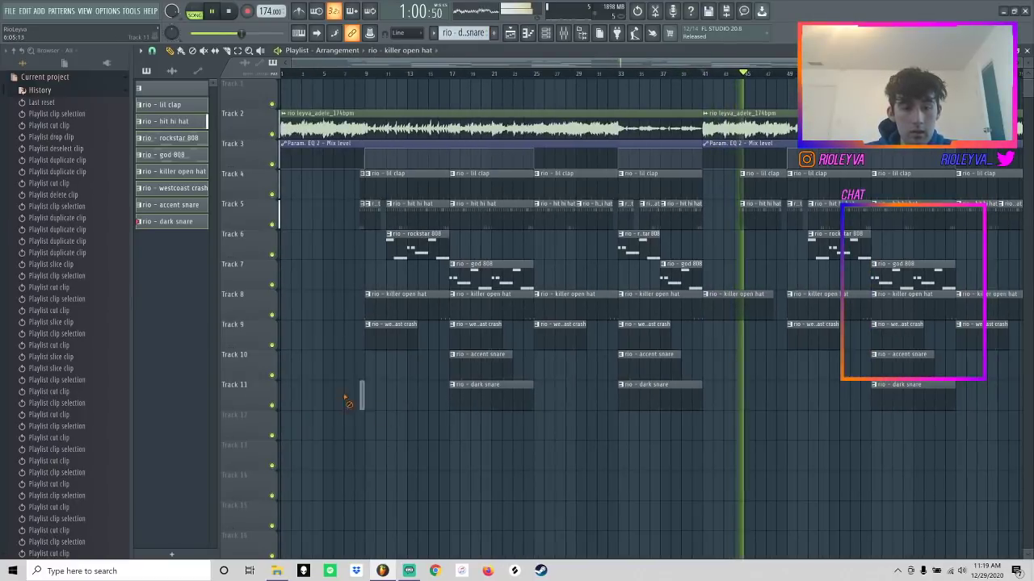
- Duplicate all clips of bars 41 to 80 into bars 81 to 120 and stop playback
left_click_drag(818, 64, 1019, 63)
left_click_drag(904, 426, 589, 70)
key("ctrl+b")
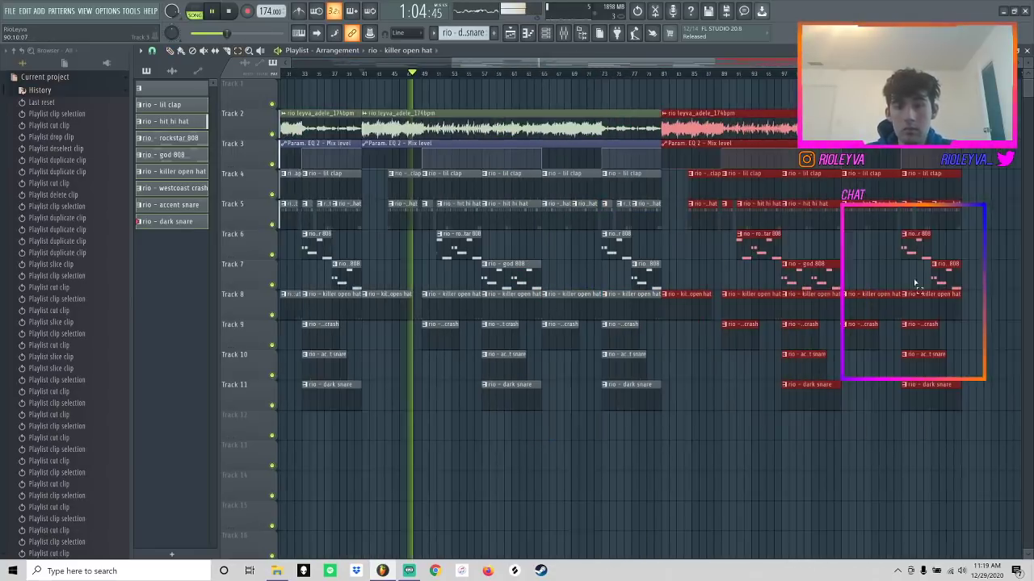
left_click_drag(984, 433, 1024, 319)
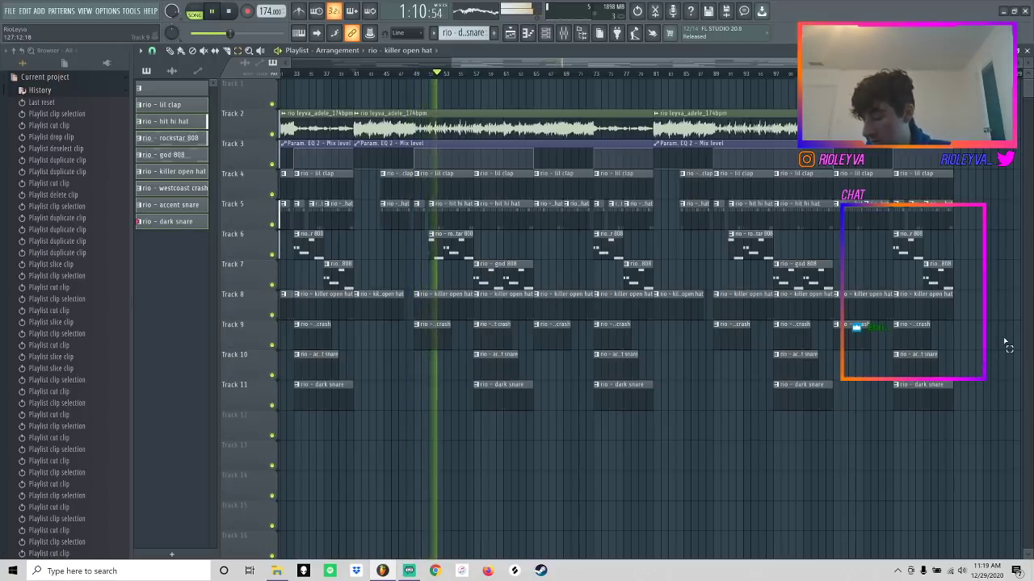
key("space")
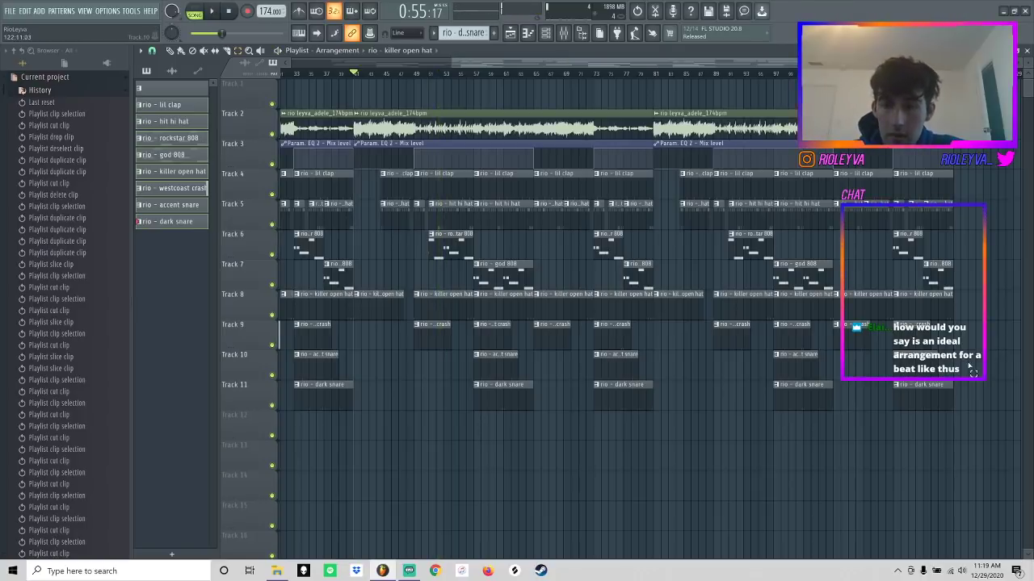
- Delete the drum and 808 clips from bar 105 onward, keeping only the killer open hat over bars 105 to 108
left_click_drag(978, 440, 881, 309)
key("Delete")
left_click(865, 309)
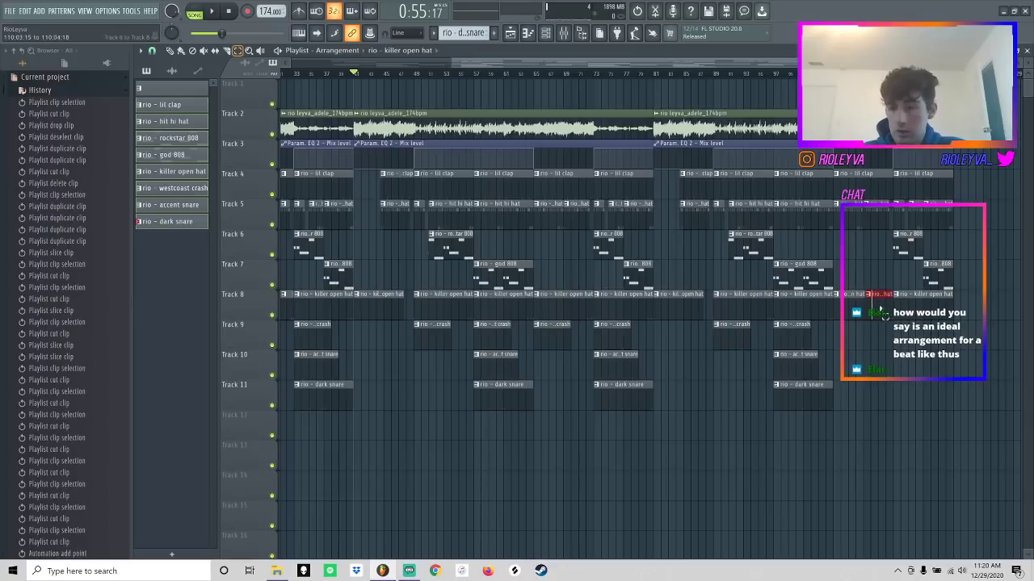
key("Delete")
left_click_drag(946, 311, 867, 198)
key("Delete")
key("Delete")
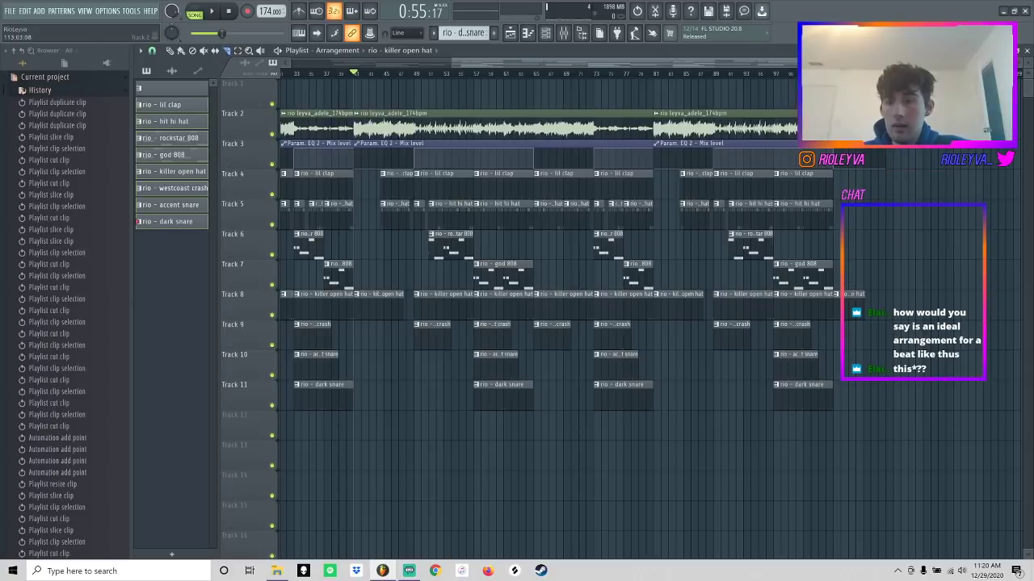
- Slice the last adele melody clip at bar 113 and remove the remainder
left_click(898, 123)
left_click_drag(921, 129, 903, 113, "ctrl")
key("ctrl+x")
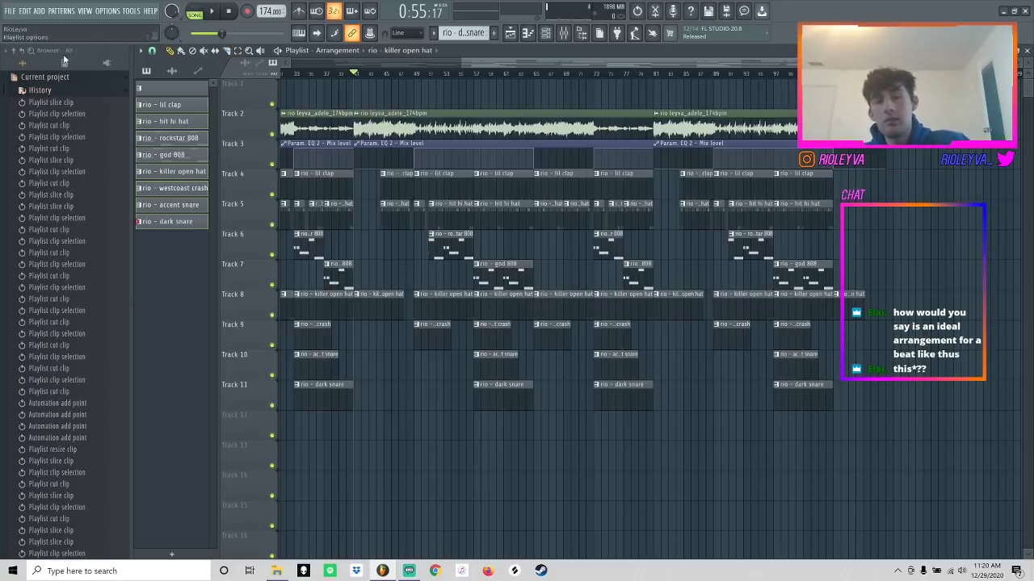
- Set the playlist snap to Bar and shorten the last killer open hat clip to end at bar 107
left_click(156, 51)
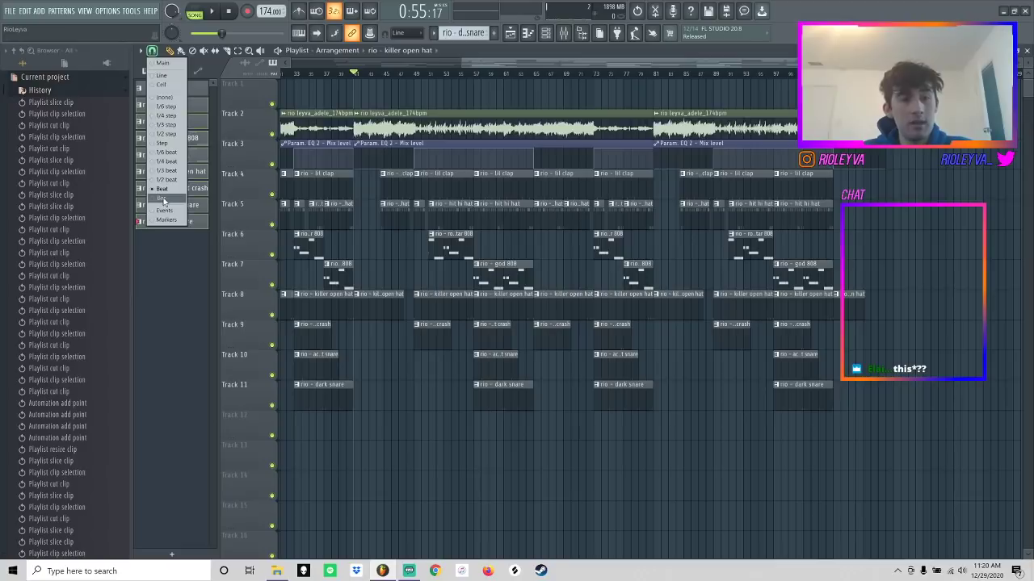
left_click(164, 199)
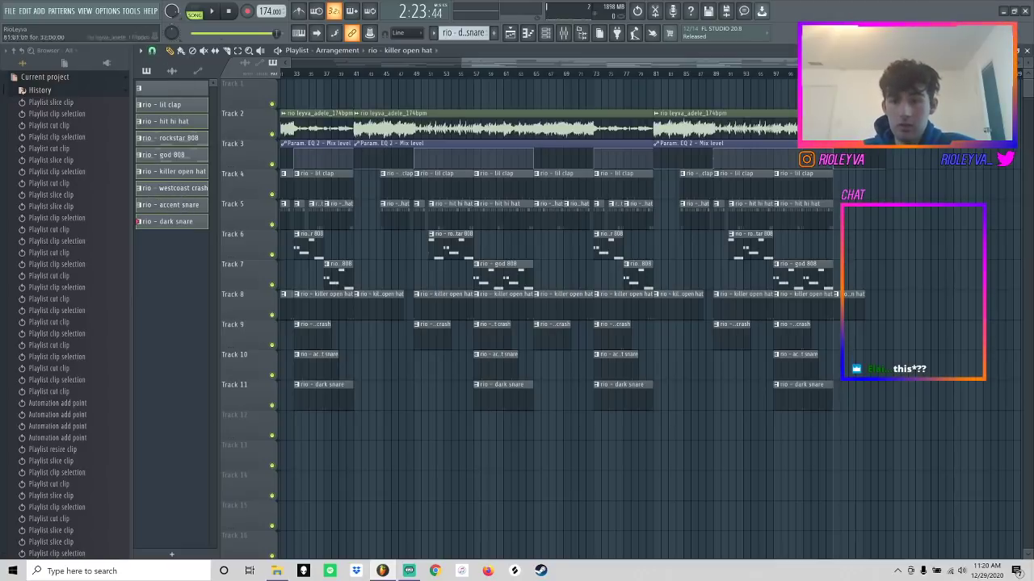
key("space")
left_click_drag(864, 307, 852, 311)
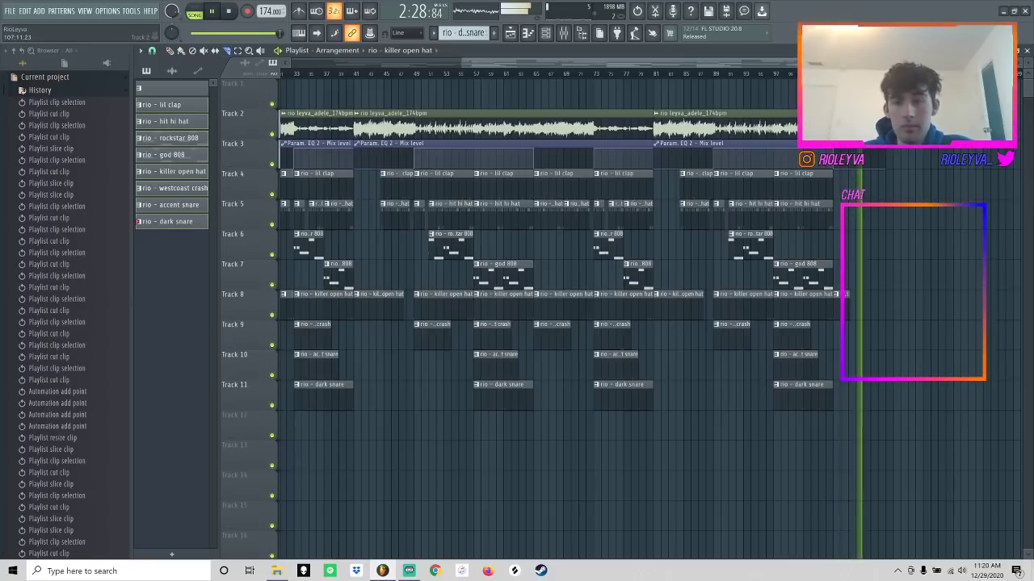
- Return to the start of the arrangement and set the playlist snap to Beat
left_click_drag(1019, 63, 610, 65)
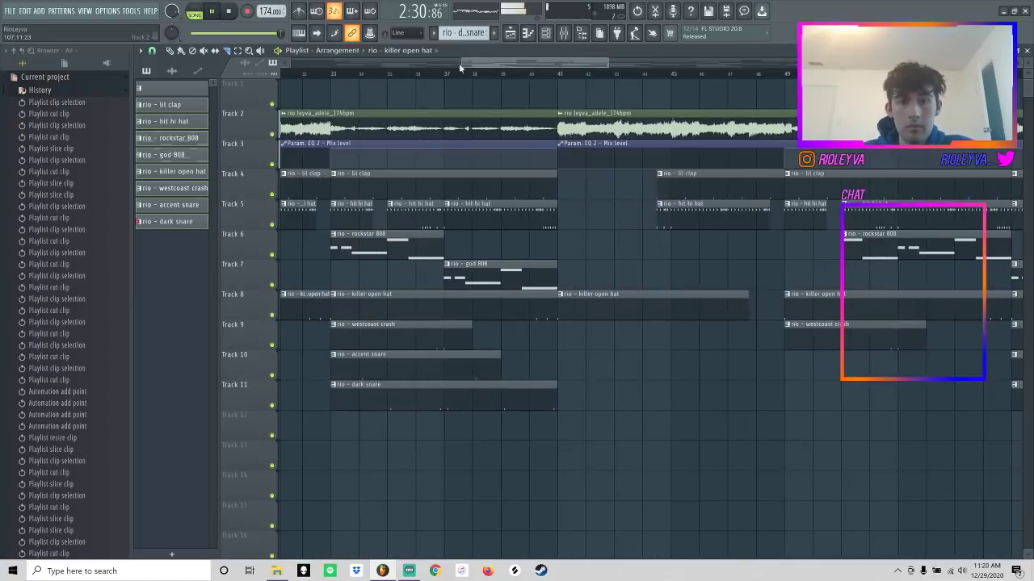
left_click_drag(525, 65, 175, 53)
left_click(153, 51)
left_click(161, 190)
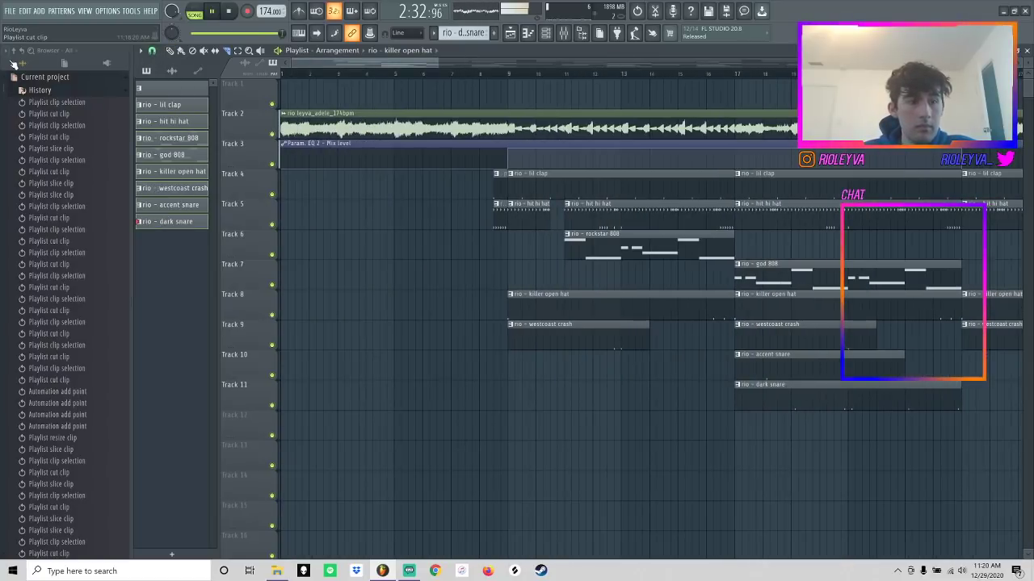
- Add the "!rio laroi tag 160 bpm" sample from the Tags folder to Track 6, starting at bar 3
left_click(57, 92)
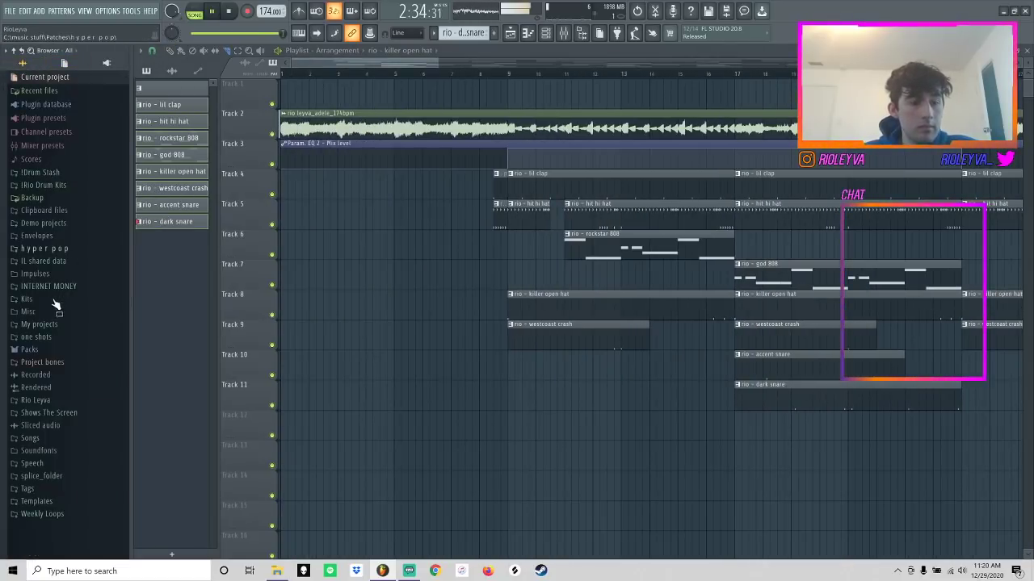
left_click(32, 488)
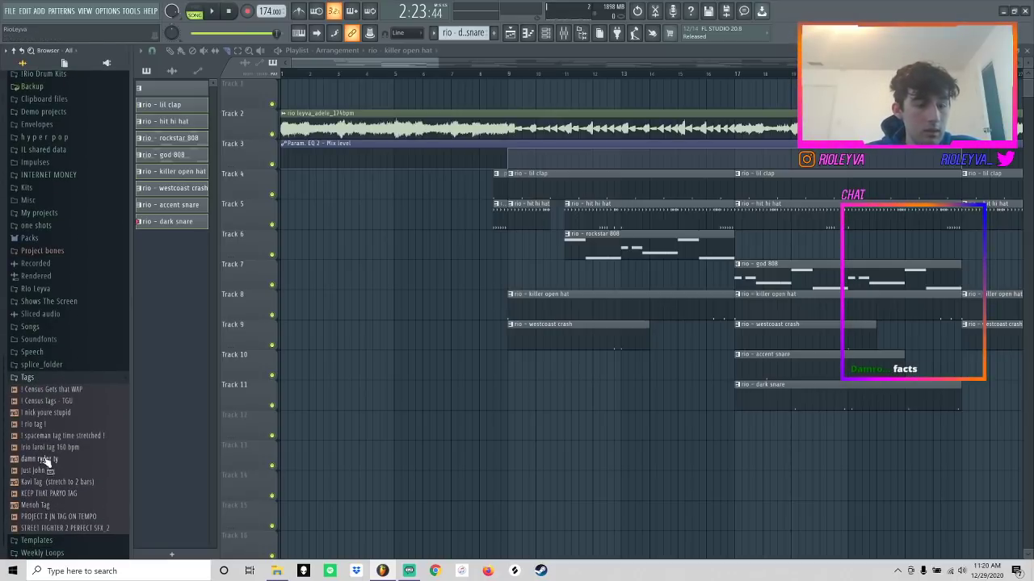
left_click_drag(48, 448, 319, 393)
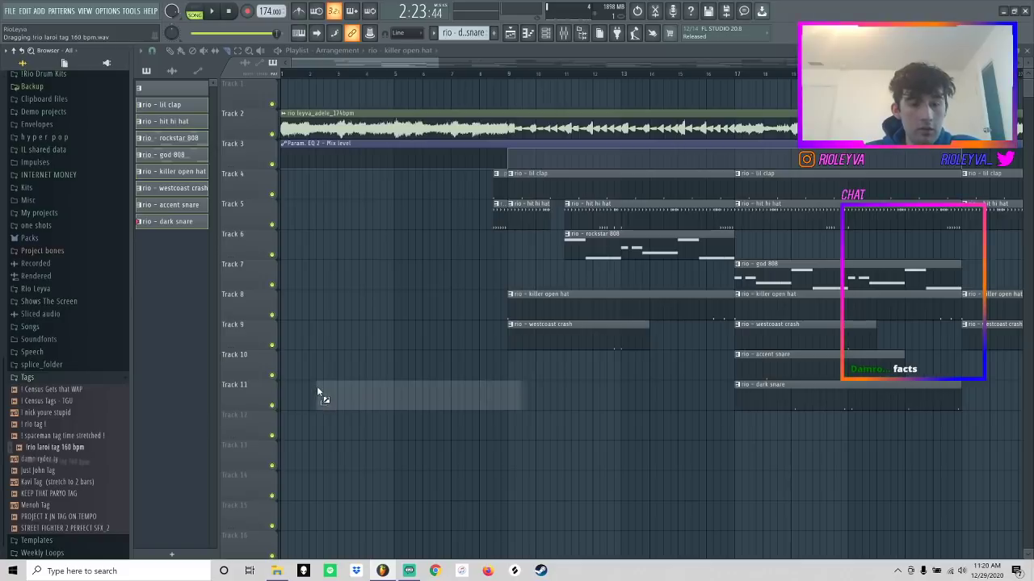
left_click_drag(385, 405, 404, 405)
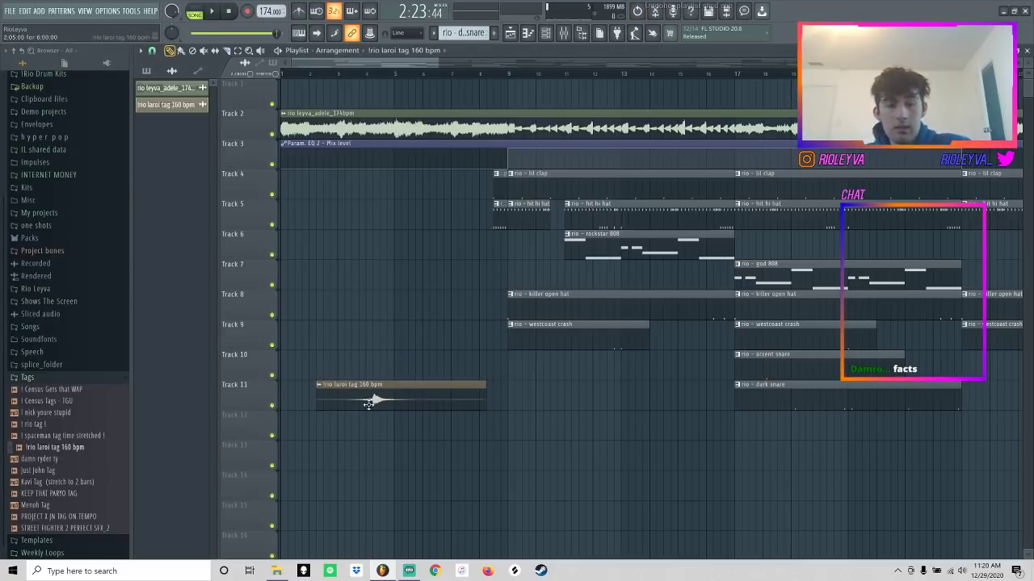
left_click_drag(368, 404, 413, 248)
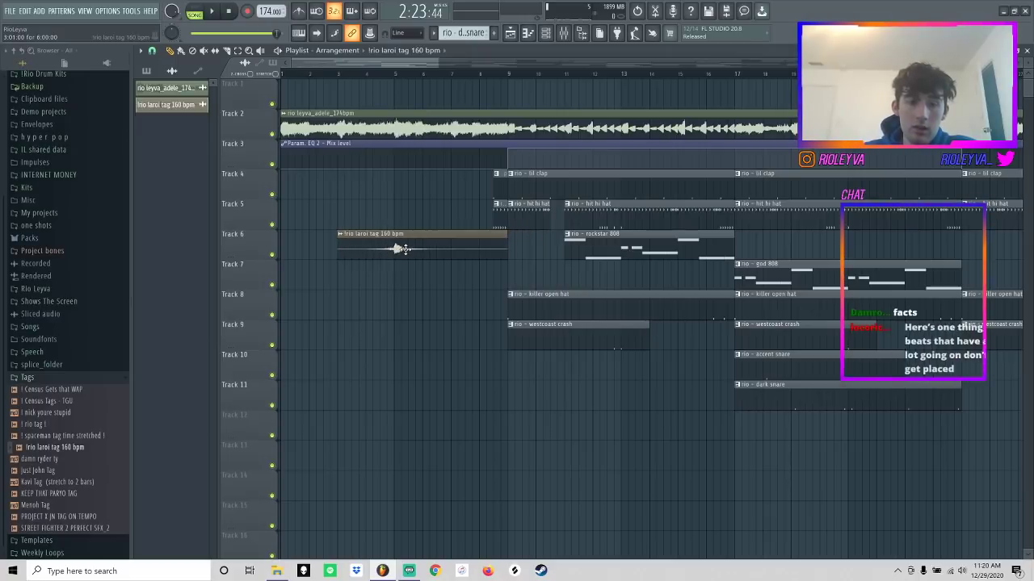
- Lower the tag's channel volume to about 68% and play the intro from just before bar 4
double_click(403, 248)
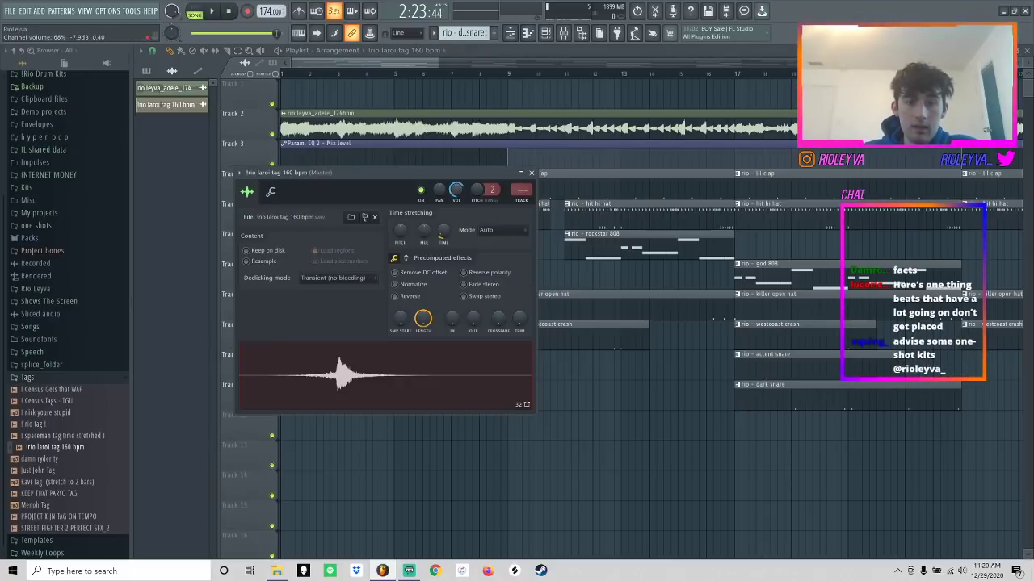
left_click(365, 75)
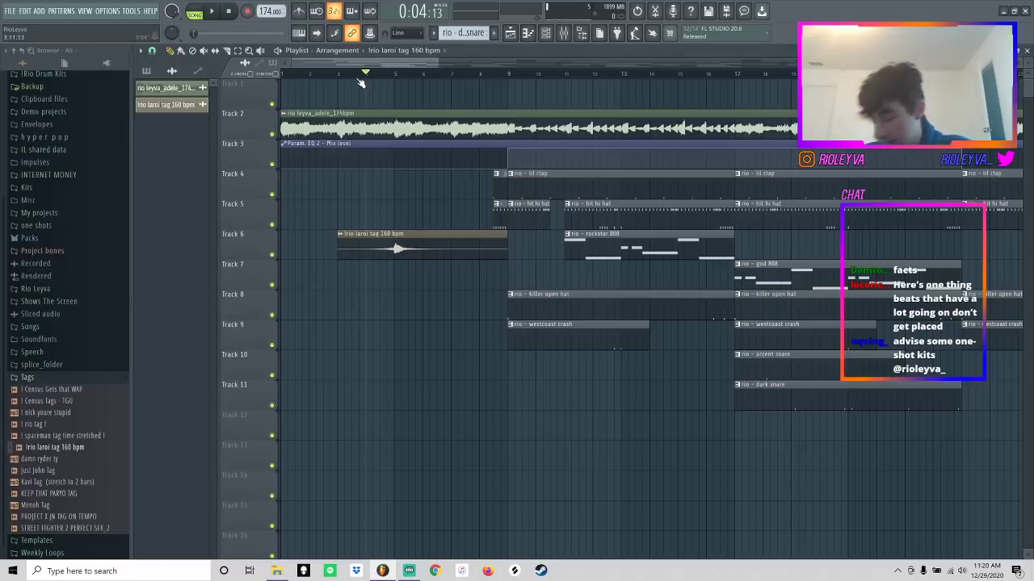
key("space")
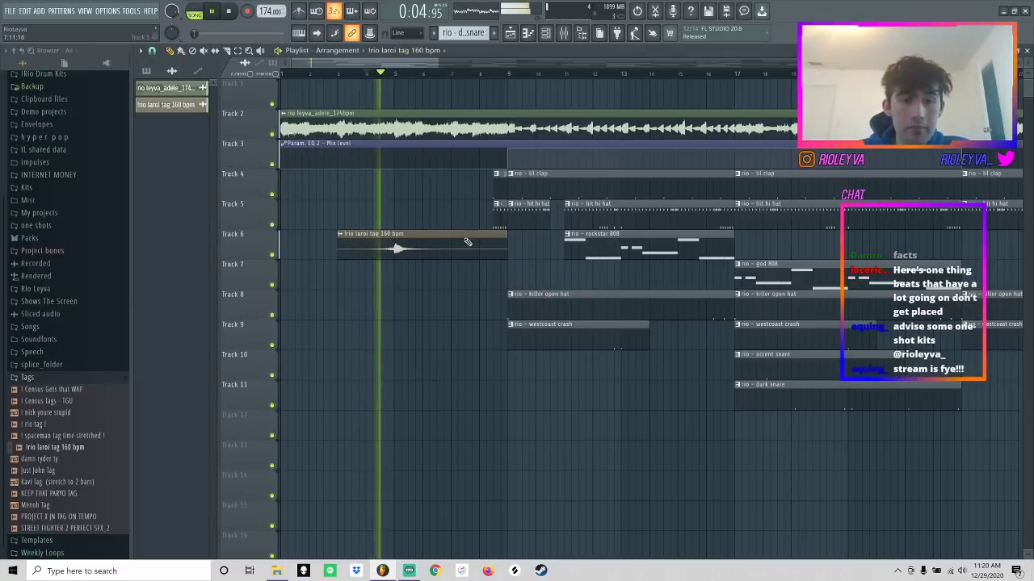
- Route the tag's channel to mixer insert 18 and return to the full playlist arrangement
double_click(409, 250)
left_click(547, 33)
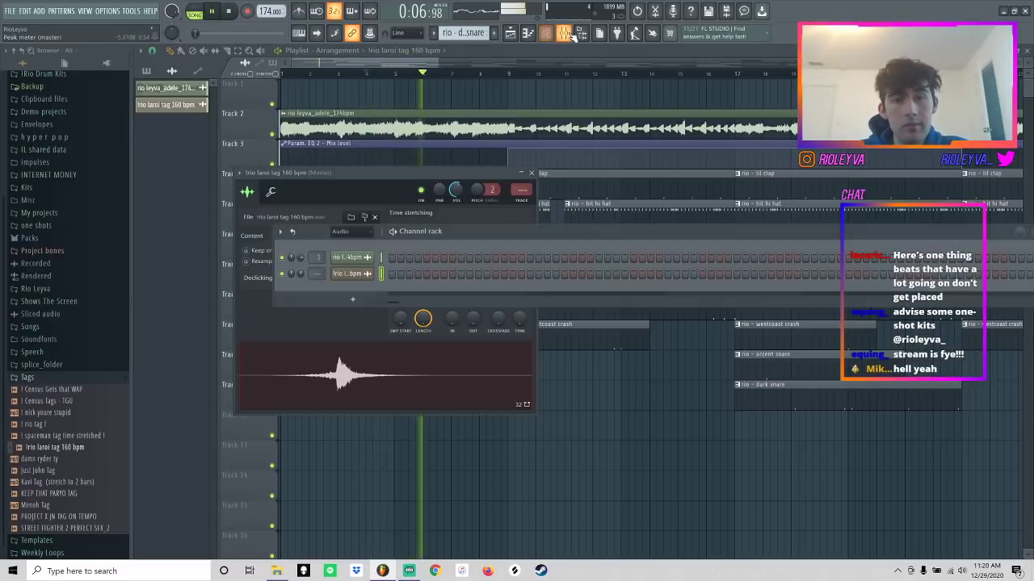
left_click(564, 33)
left_click(605, 208)
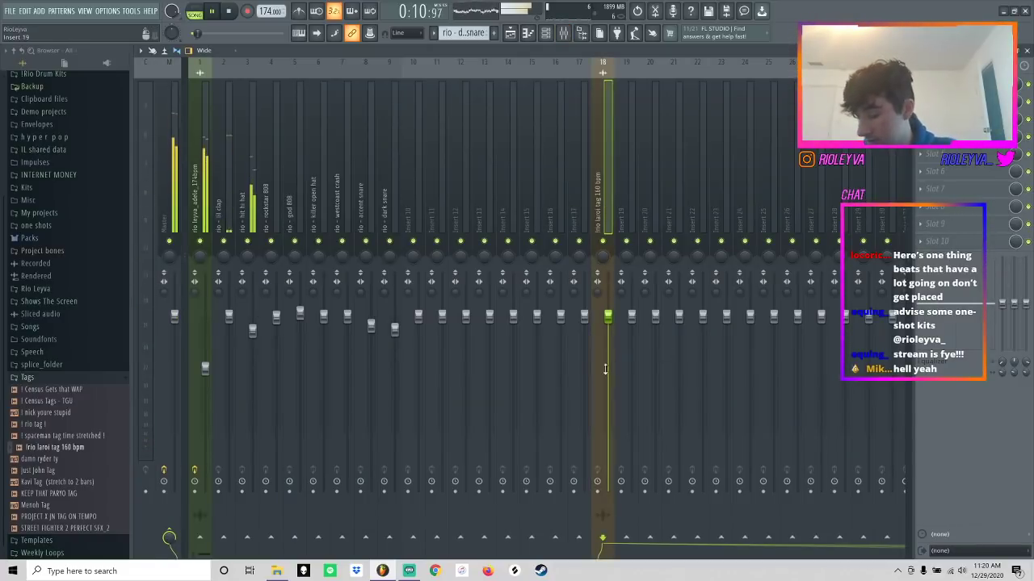
left_click(515, 32)
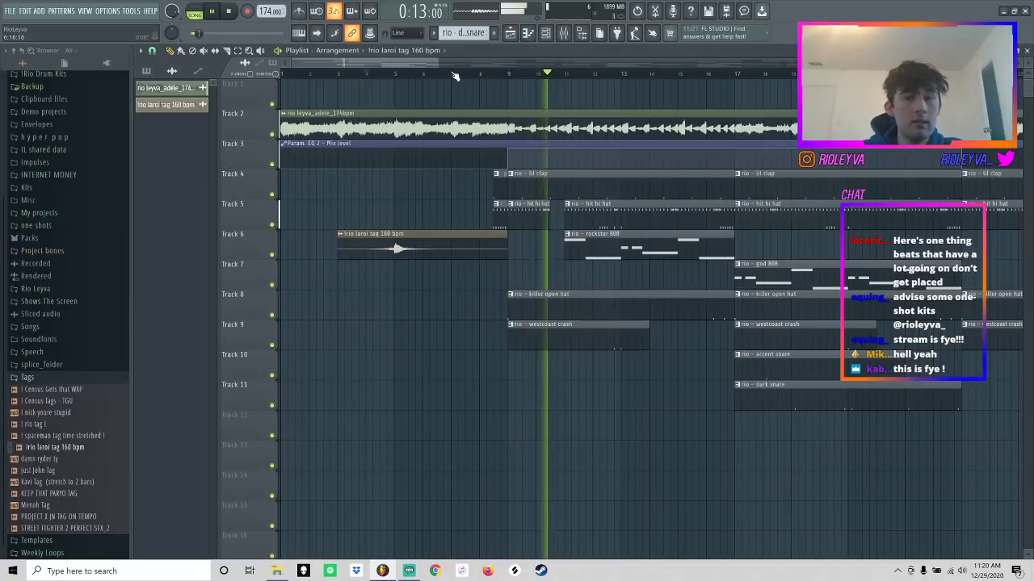
left_click_drag(857, 63, 953, 63)
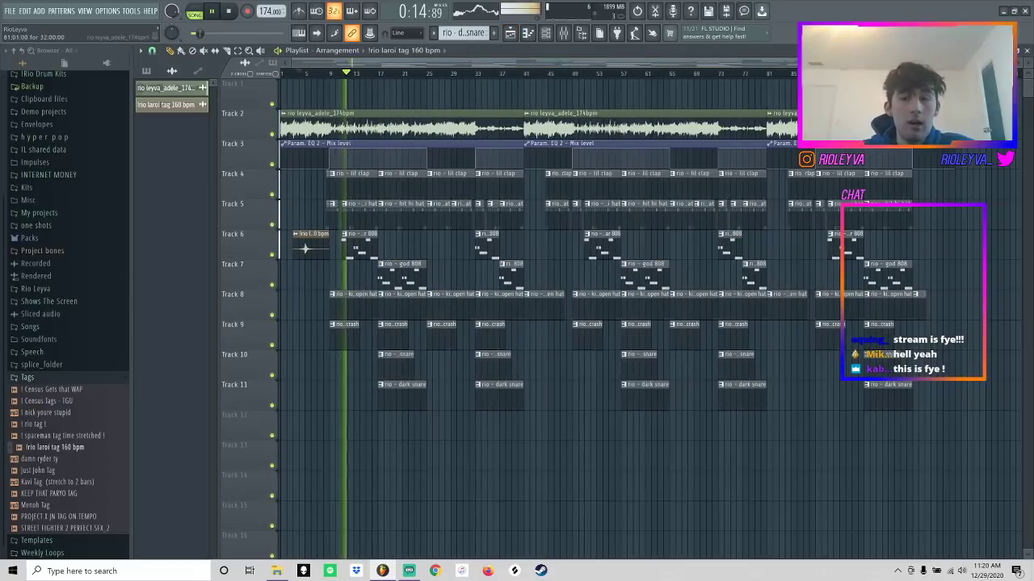
- Stop playback, create a "Rio -" folder inside the December Stems folder from the save dialog, and cancel the save
key("space")
key("ctrl+s")
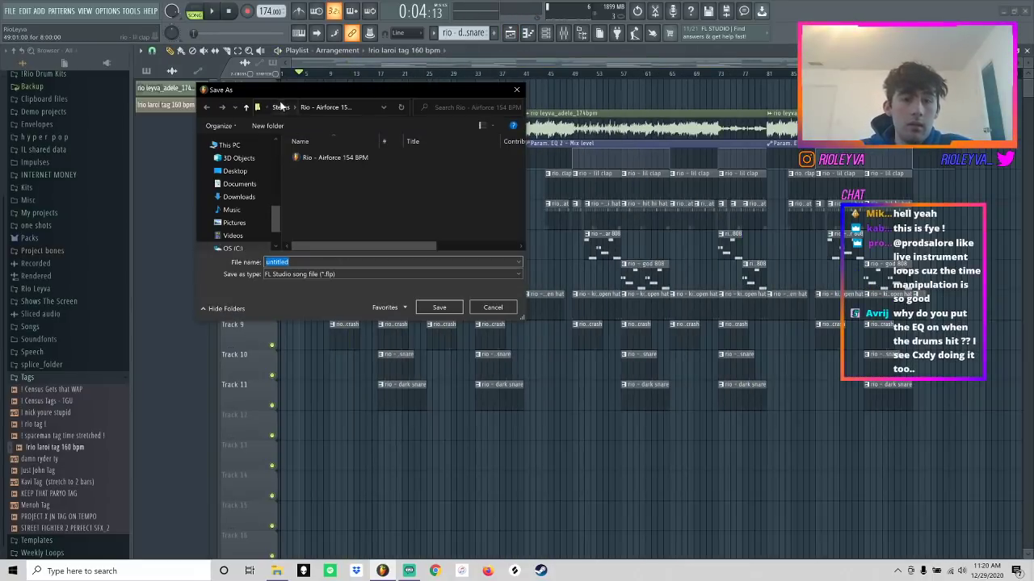
left_click(281, 106)
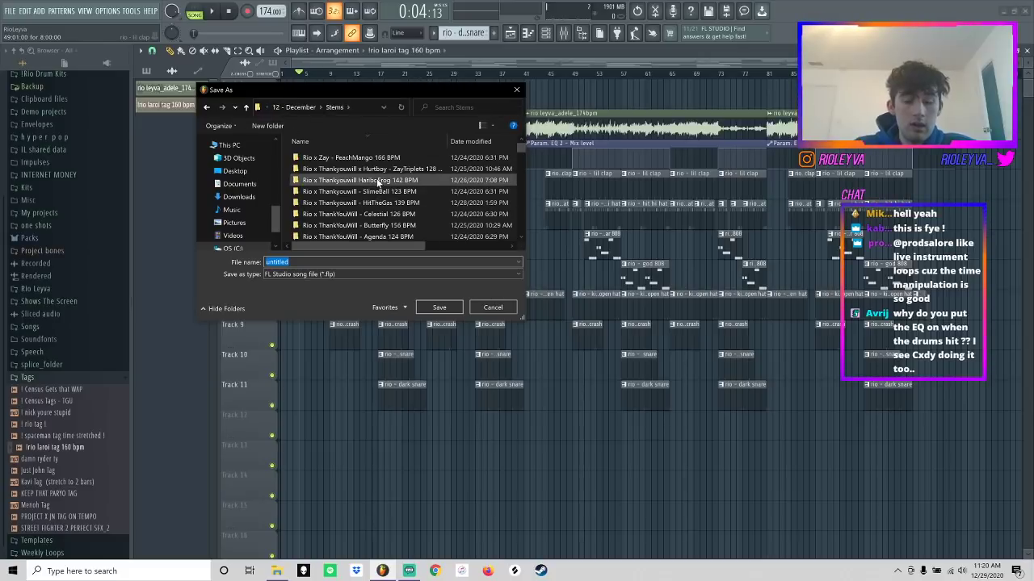
key("ctrl+shift+n")
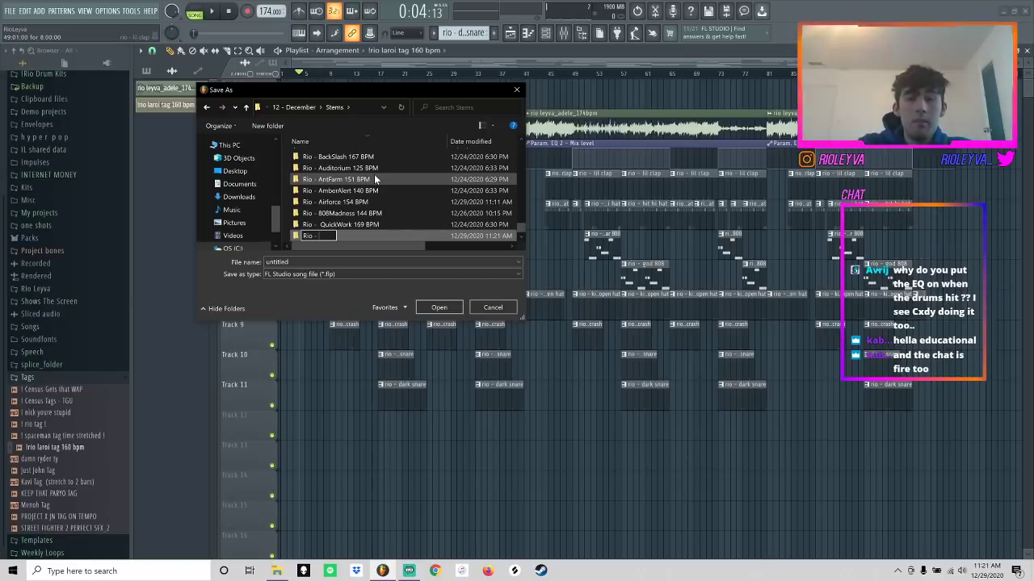
left_click(489, 308)
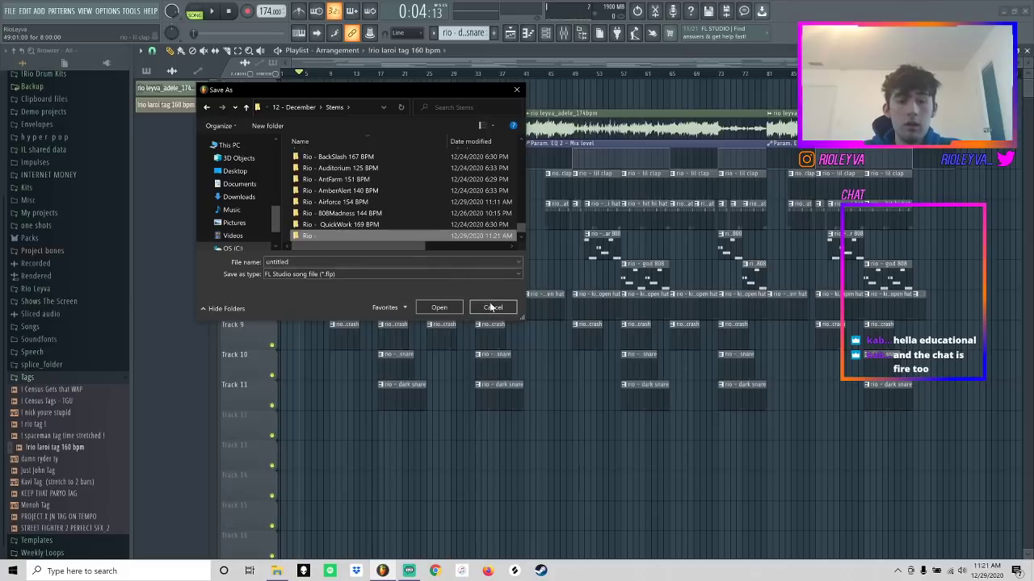
left_click(490, 307)
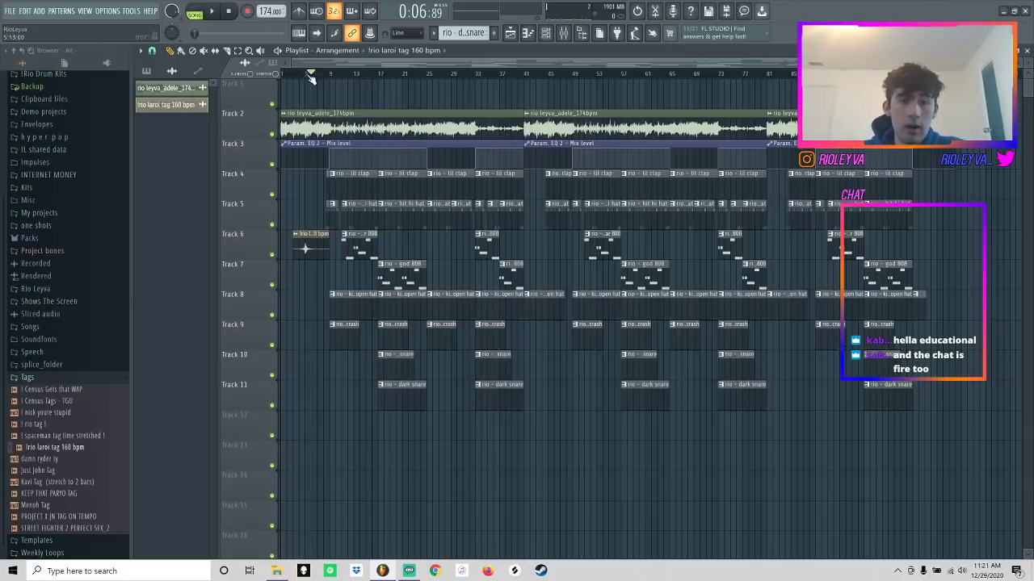
- Add Fruity Parametric EQ 2 with the "20Hz + 18kHz cut" preset to slot 9 of the adele melody's mixer insert, and return to the playlist
left_click(565, 34)
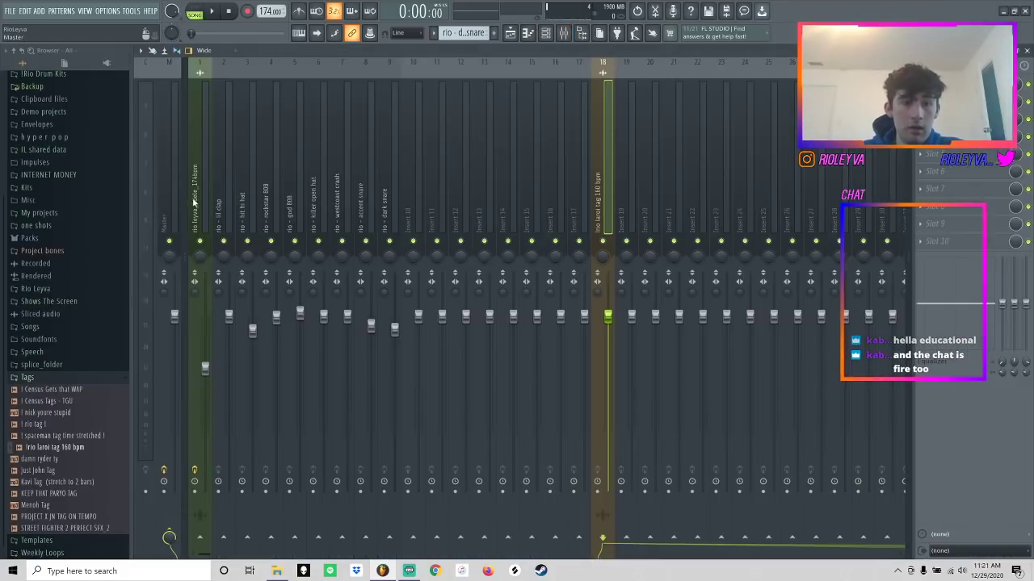
left_click(963, 226)
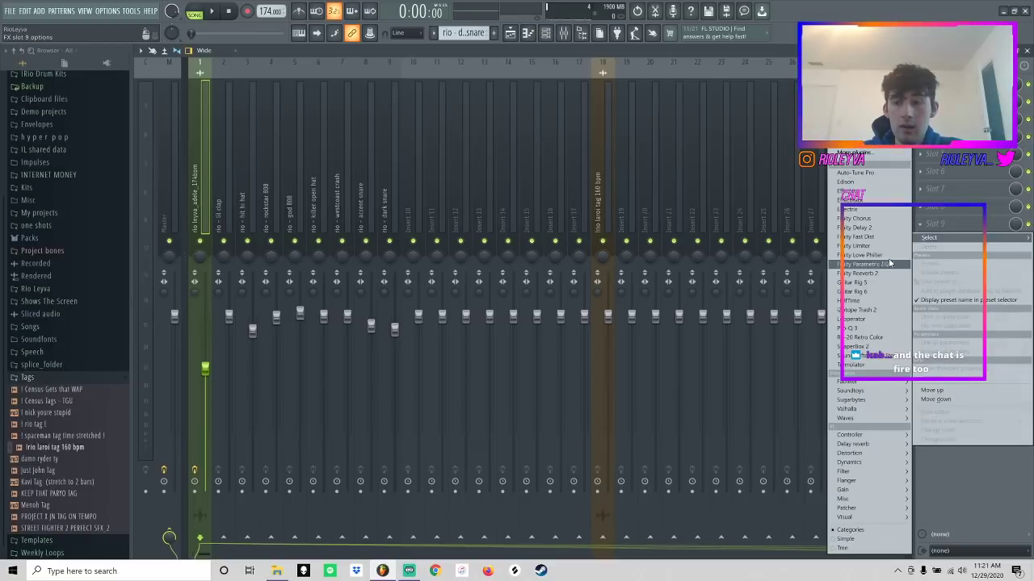
left_click(869, 264)
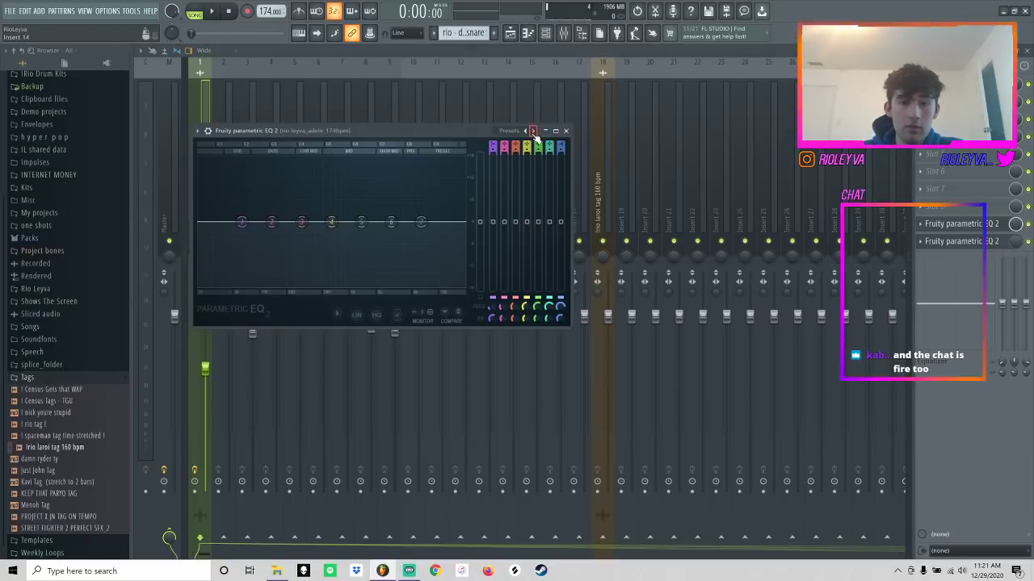
left_click(534, 133)
left_click(534, 132)
left_click_drag(251, 216, 202, 222)
key("space")
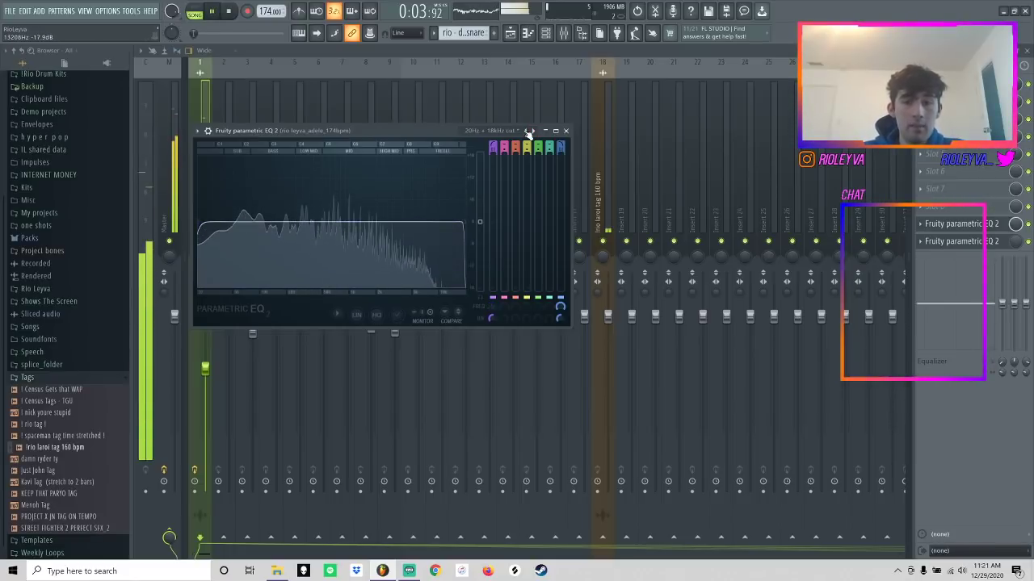
left_click(566, 132)
key("space")
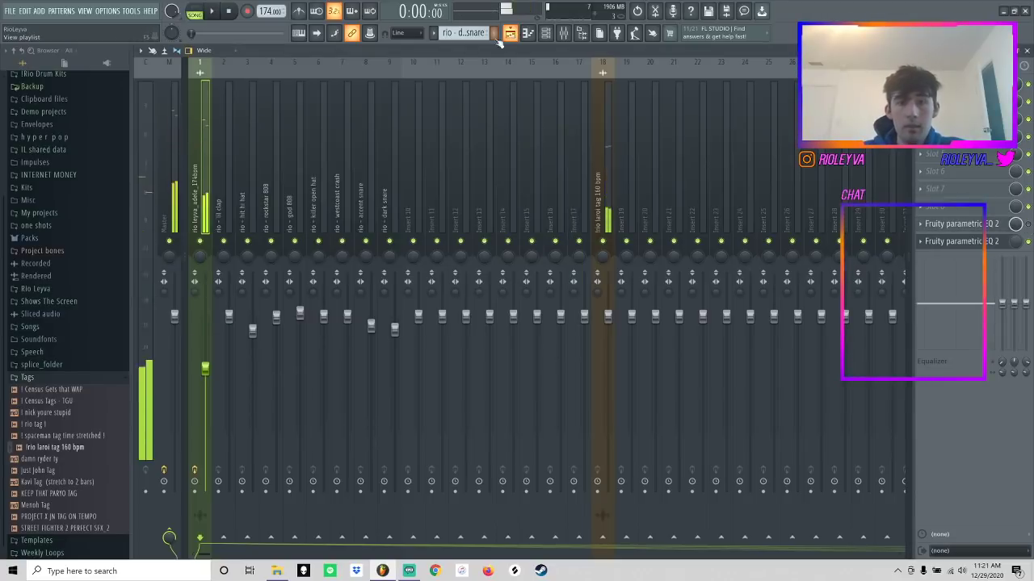
left_click(509, 33)
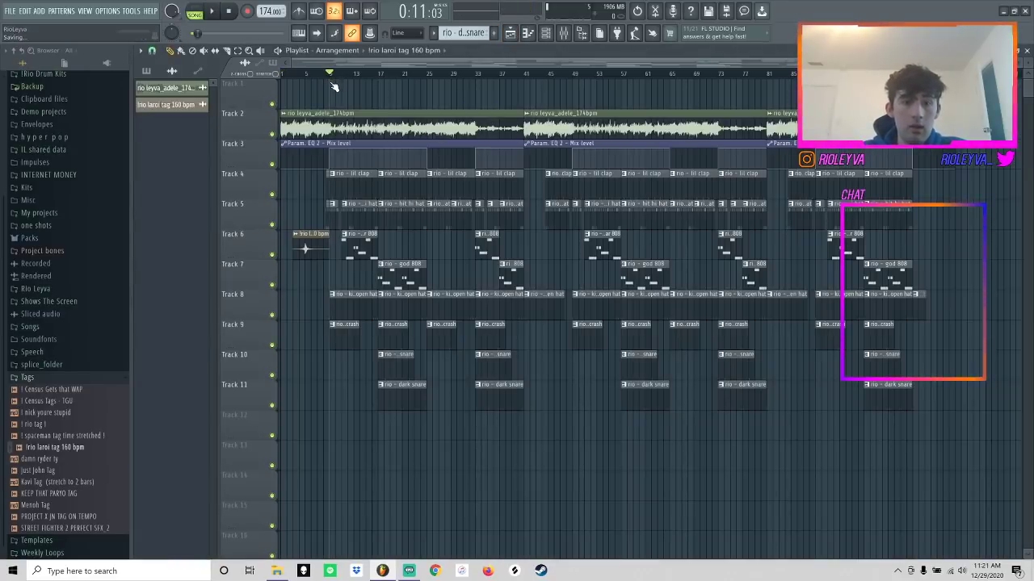
- Play the arrangement briefly from about bar 25 and set the playlist snap to Bar
left_click(564, 34)
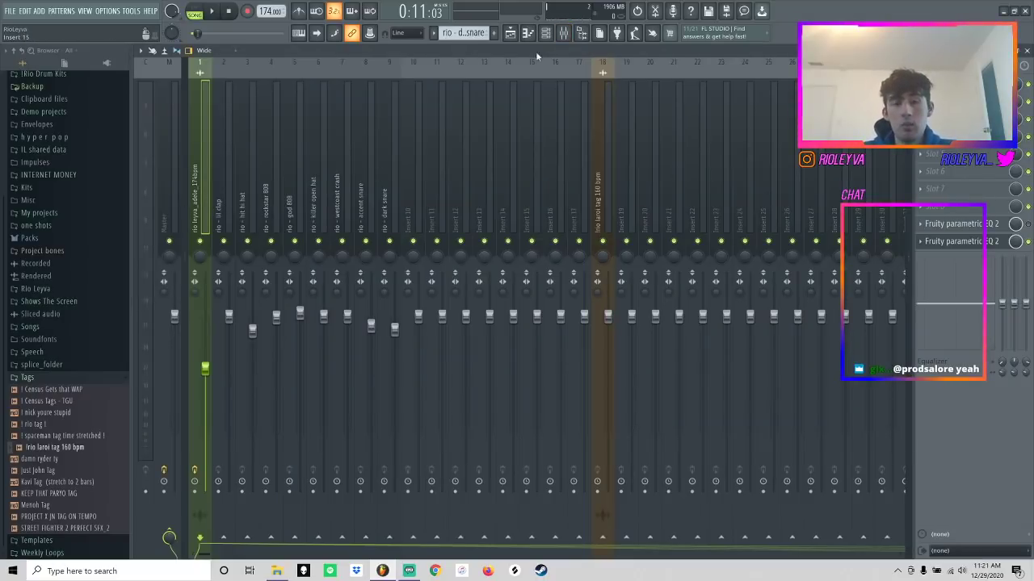
left_click(510, 33)
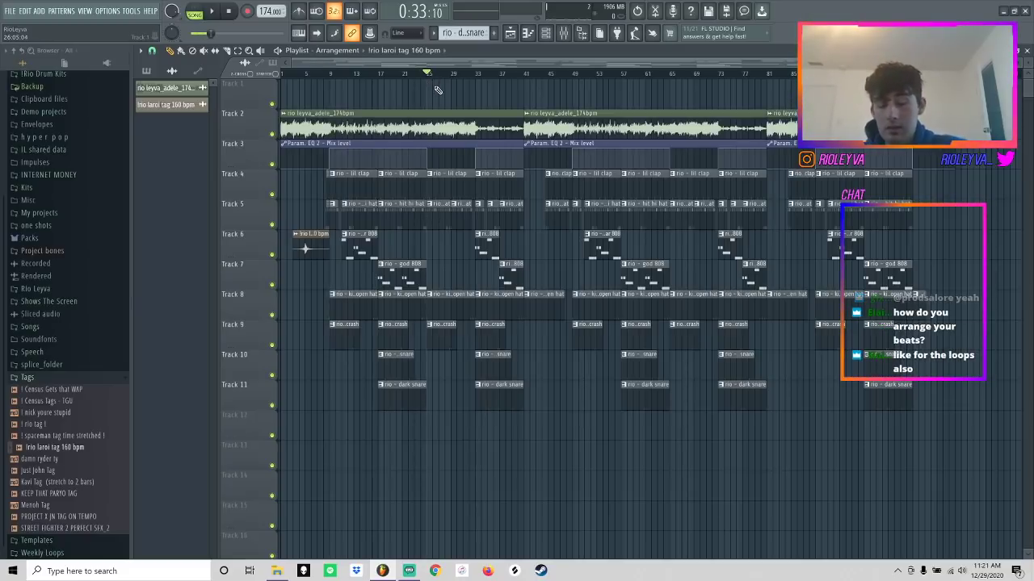
key("space")
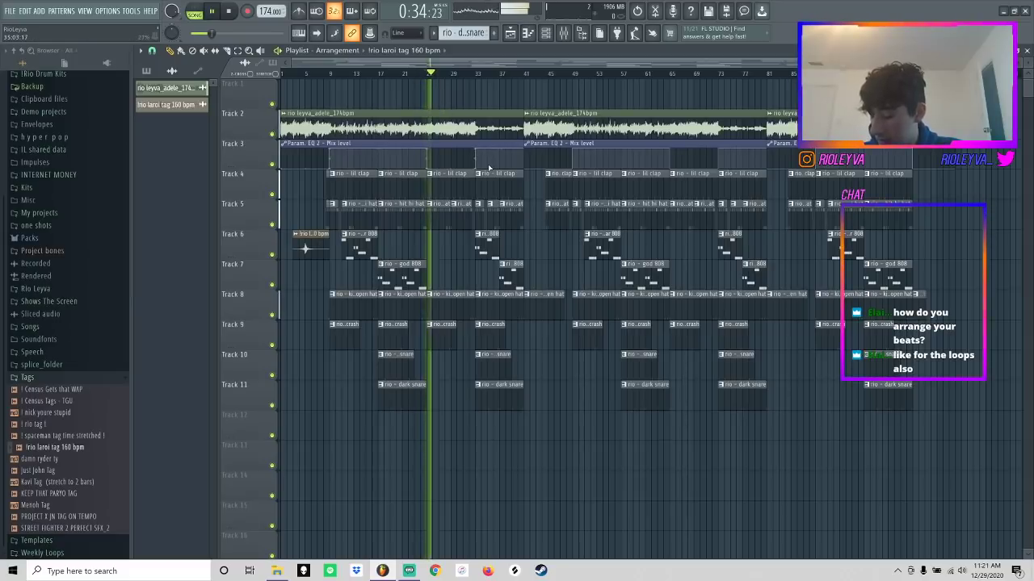
left_click(152, 51)
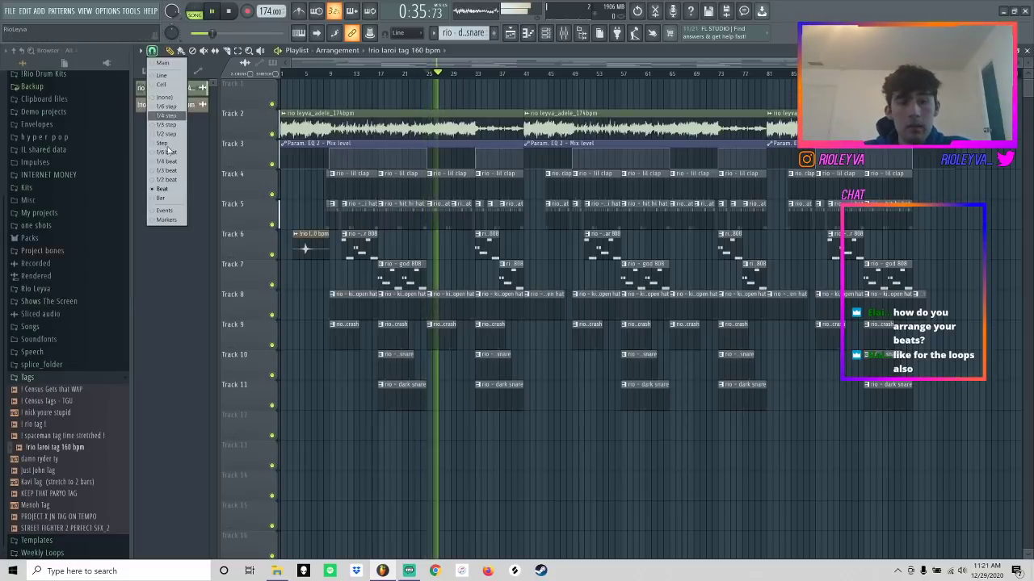
left_click(172, 199)
key("space")
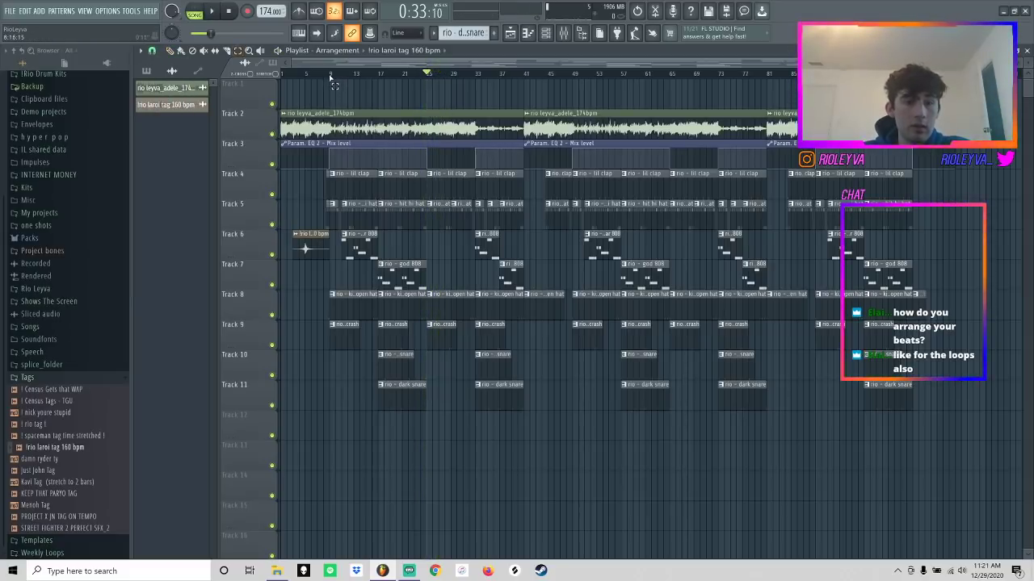
- Highlight bars 9 to 41 and the section from bar 41 to 80, clear the selection, and play the song from the start
left_click_drag(330, 77, 522, 79)
left_click_drag(525, 79, 751, 89)
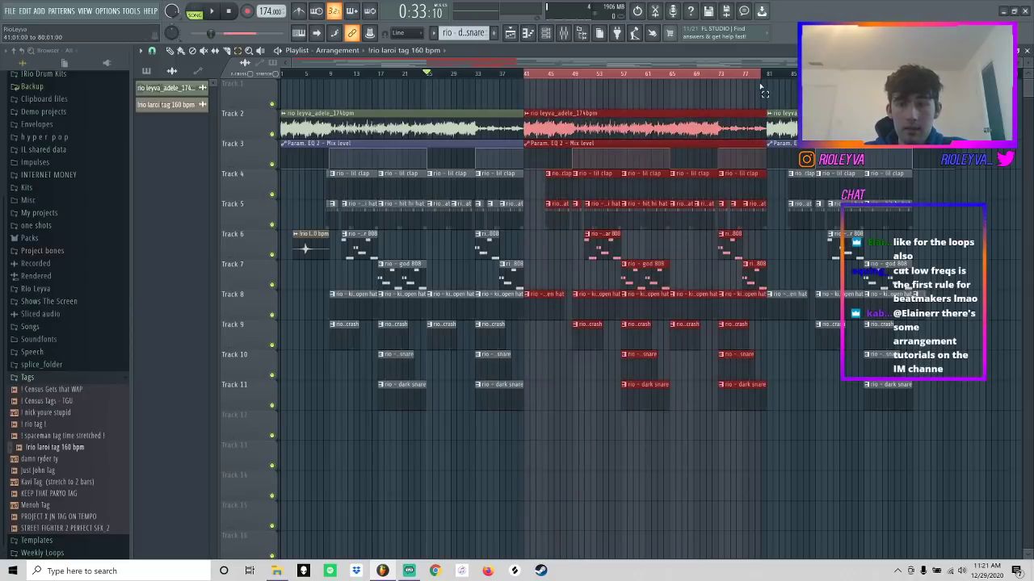
left_click(525, 79)
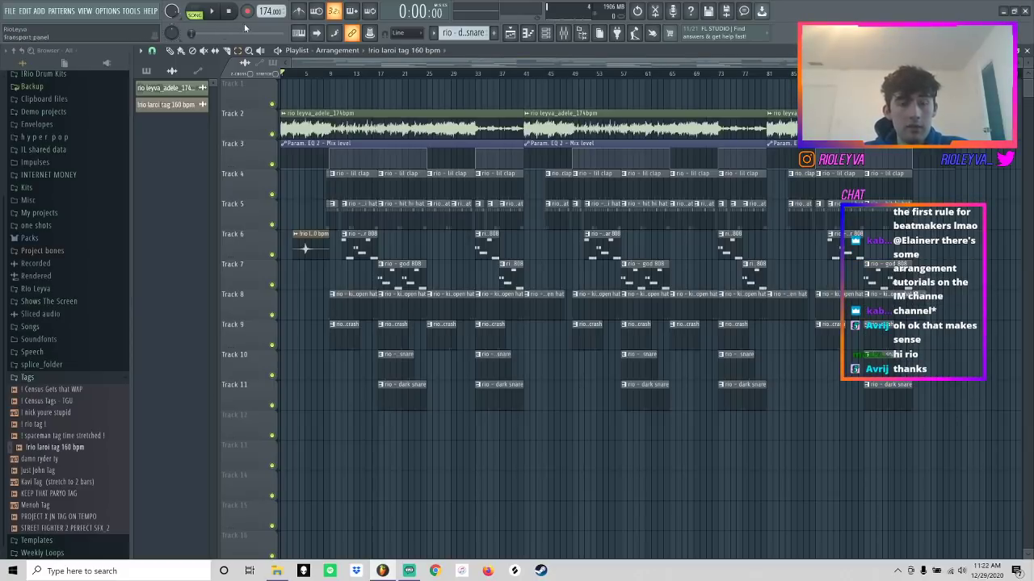
key("space")
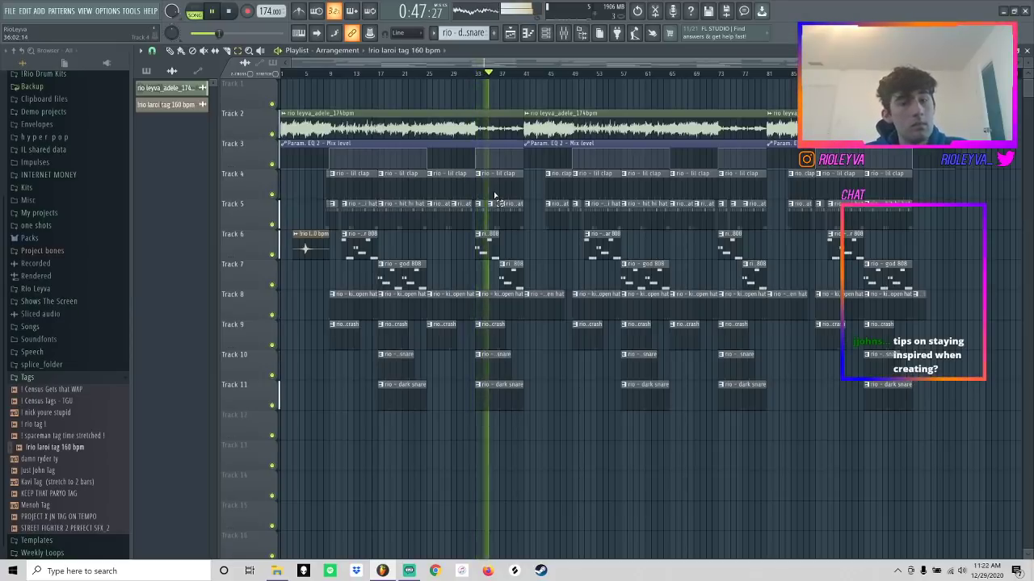
- Start saving the project as a new file and rename the "Rio -" folder in Stems to "Rio - Adele 174 BPM"
key("ctrl+shift+s")
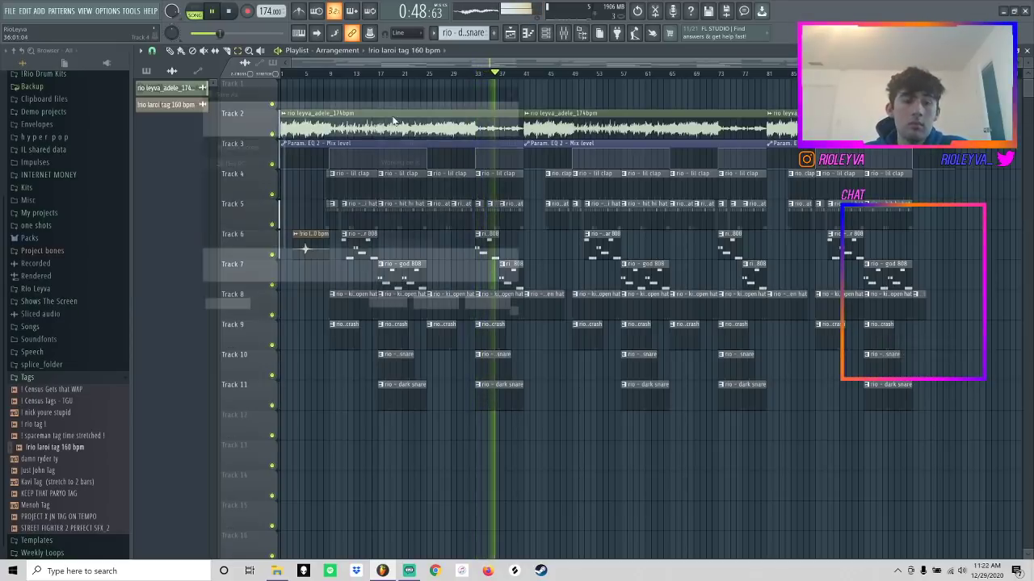
left_click_drag(337, 92, 564, 179)
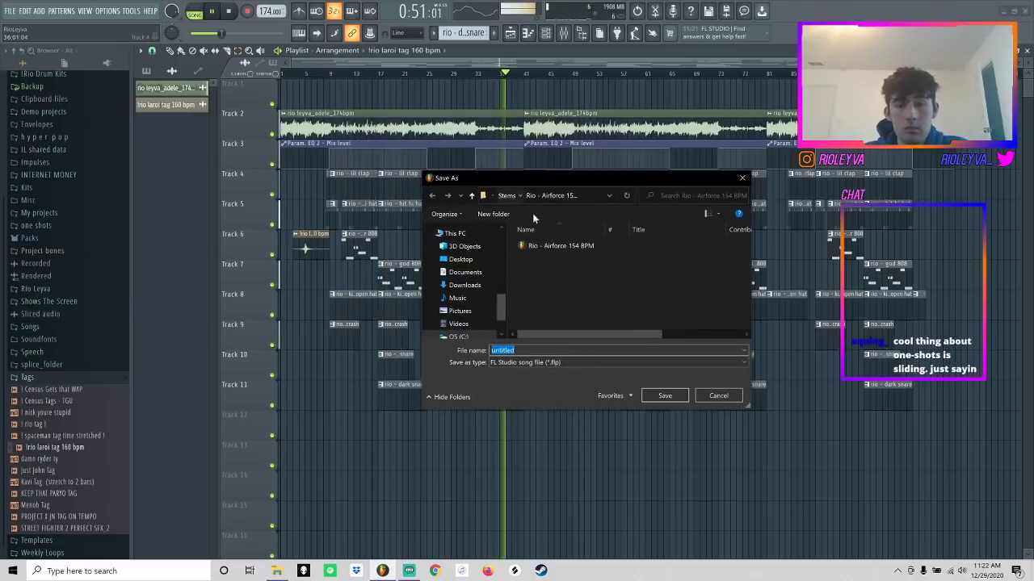
left_click(507, 197)
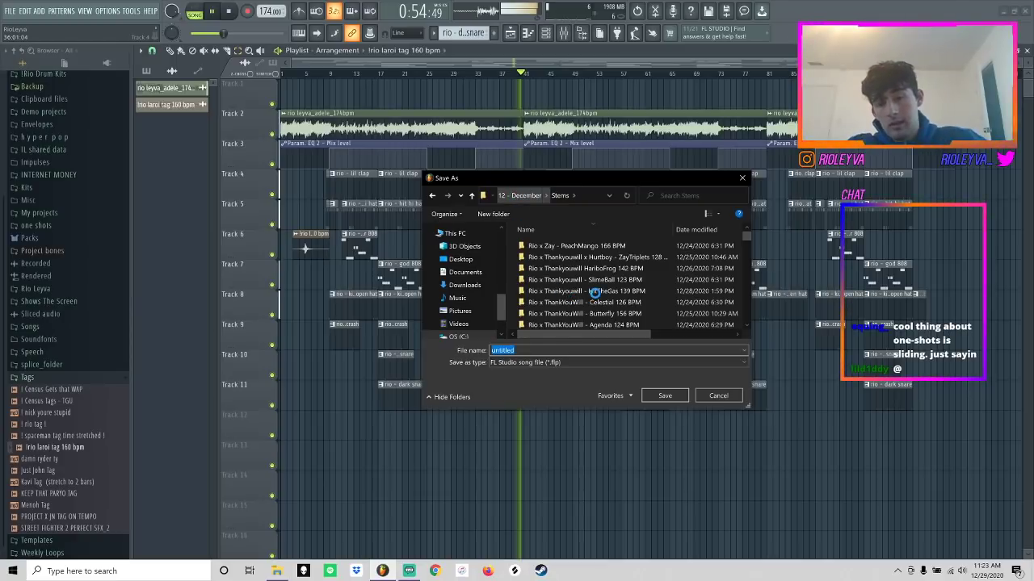
scroll(610, 278, "down", 8)
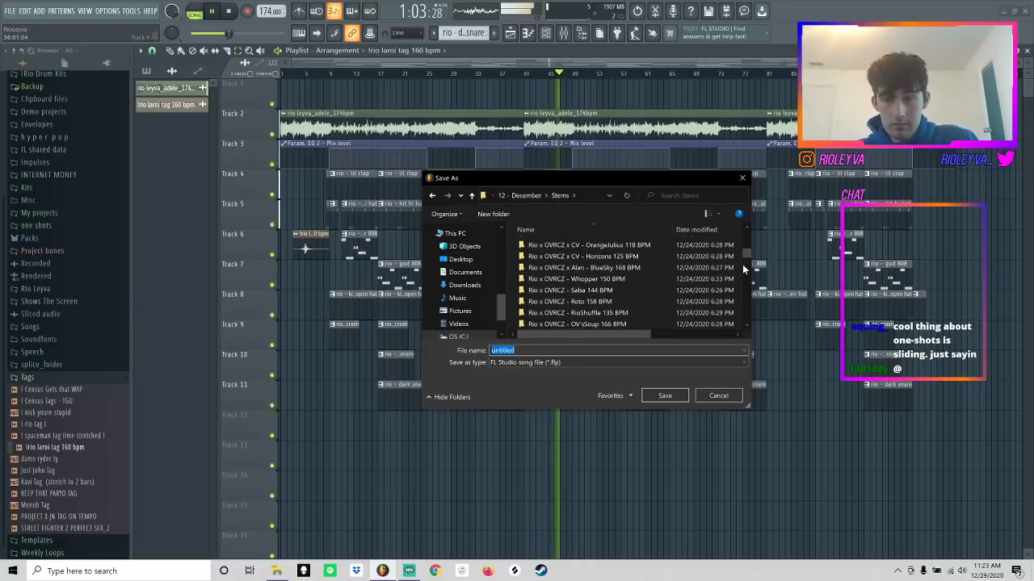
left_click_drag(744, 257, 744, 335)
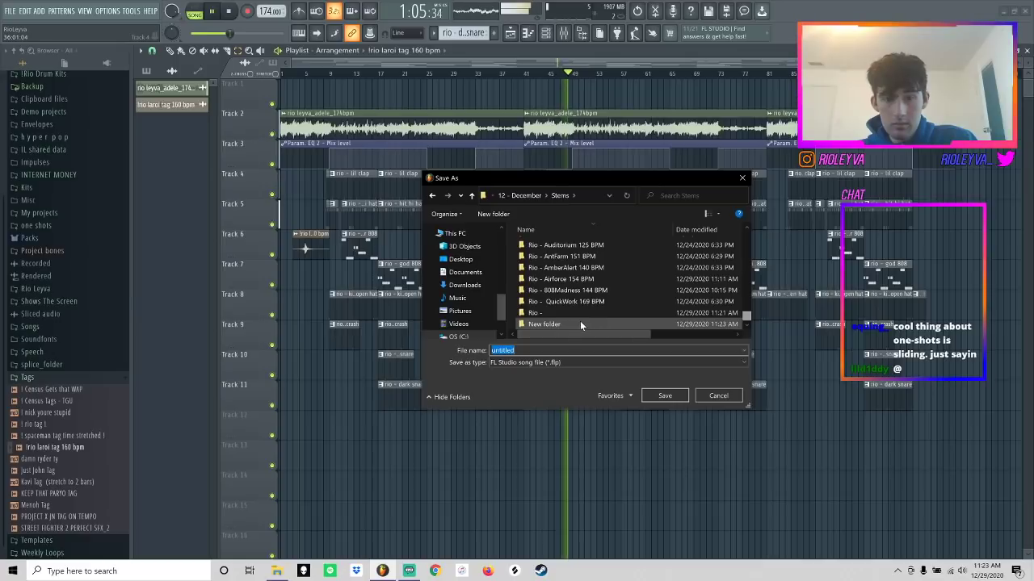
left_click(556, 323)
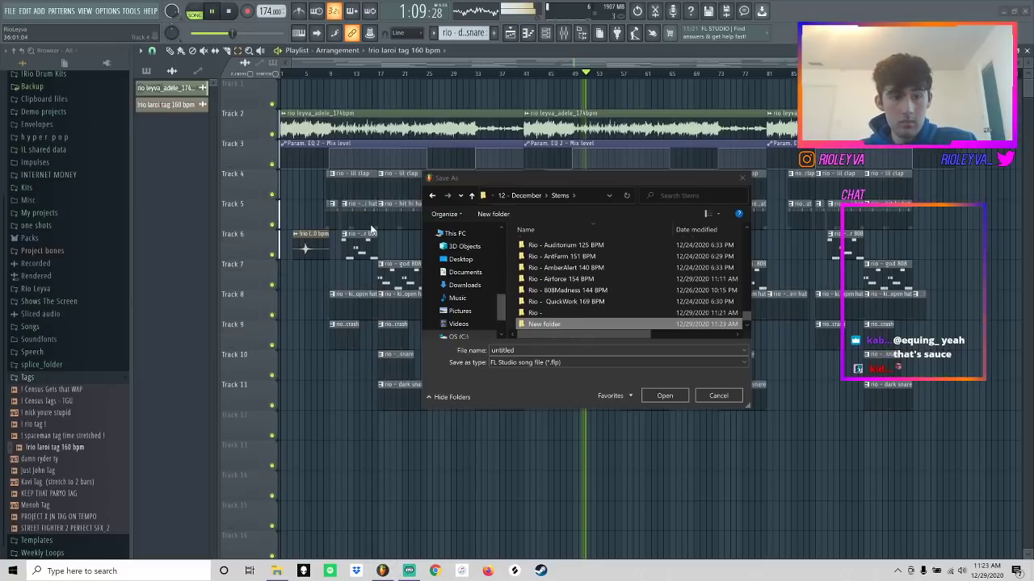
left_click(545, 312)
type("A")
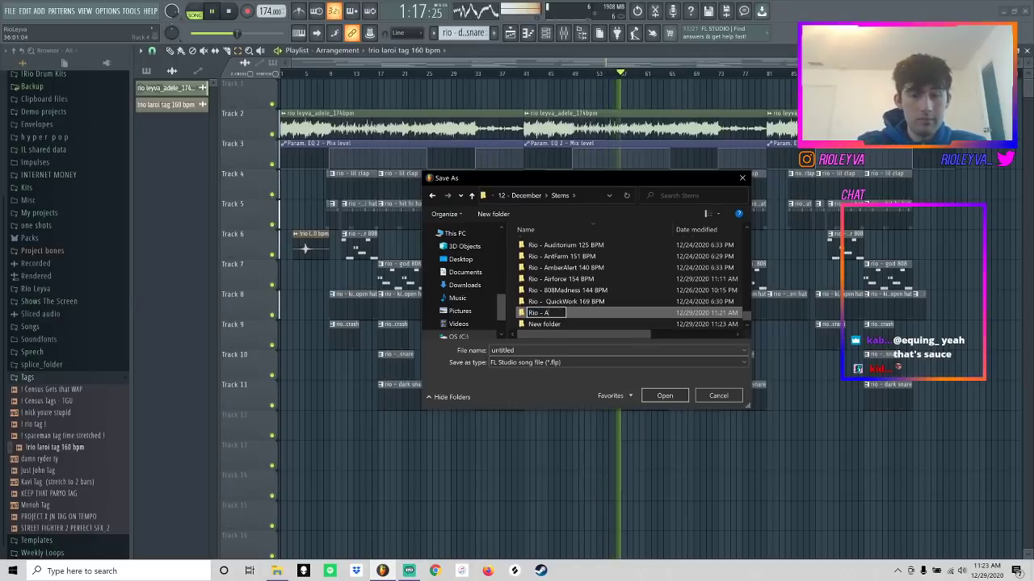
type("dele 174 BPM")
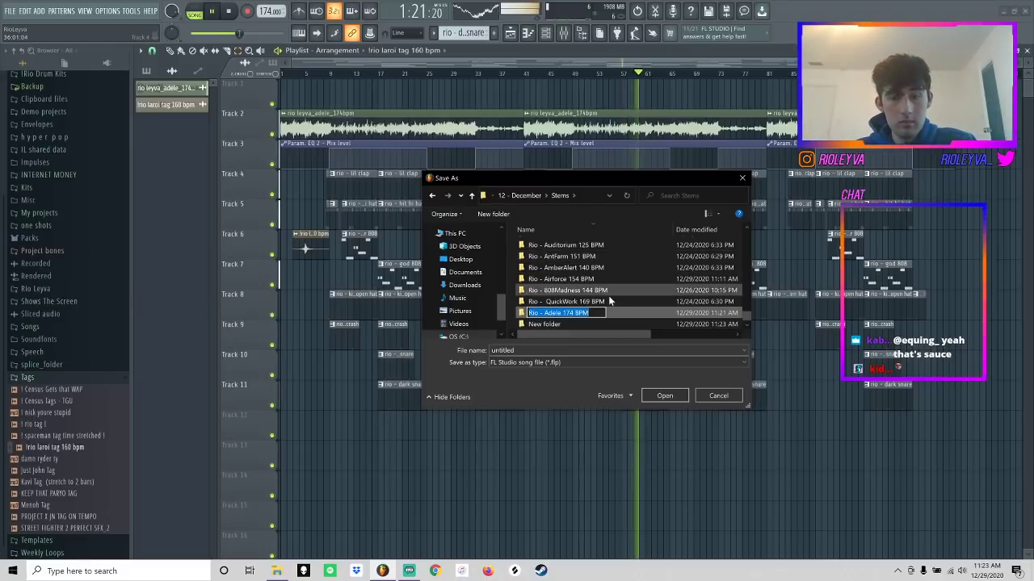
key("Return")
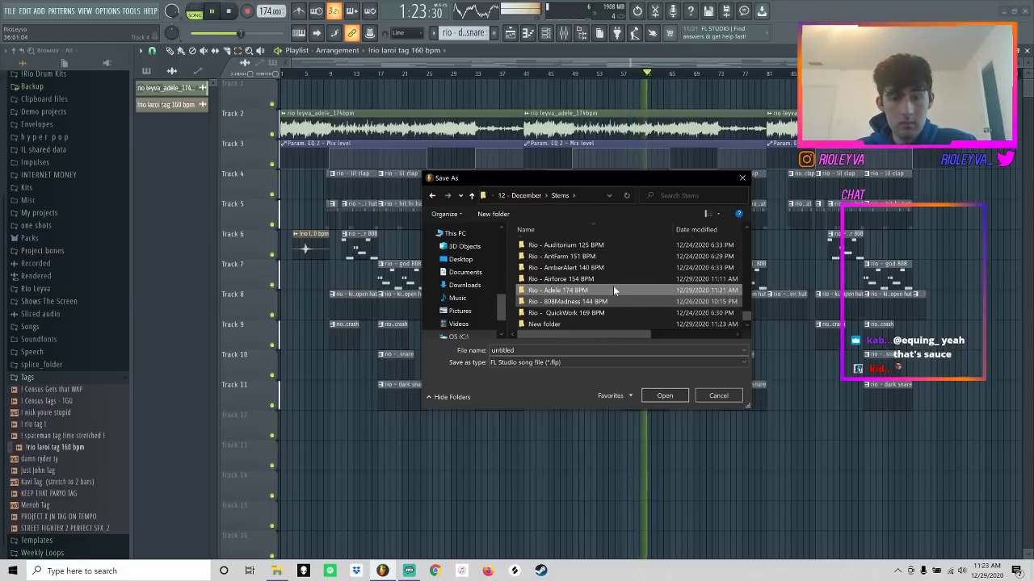
- Save the project as "Rio - Adele 174 BPM" in the folder of the same name and export it there as WAV
double_click(610, 291)
left_click(538, 351)
type("Rio - Adele 174 BPM")
key("Return")
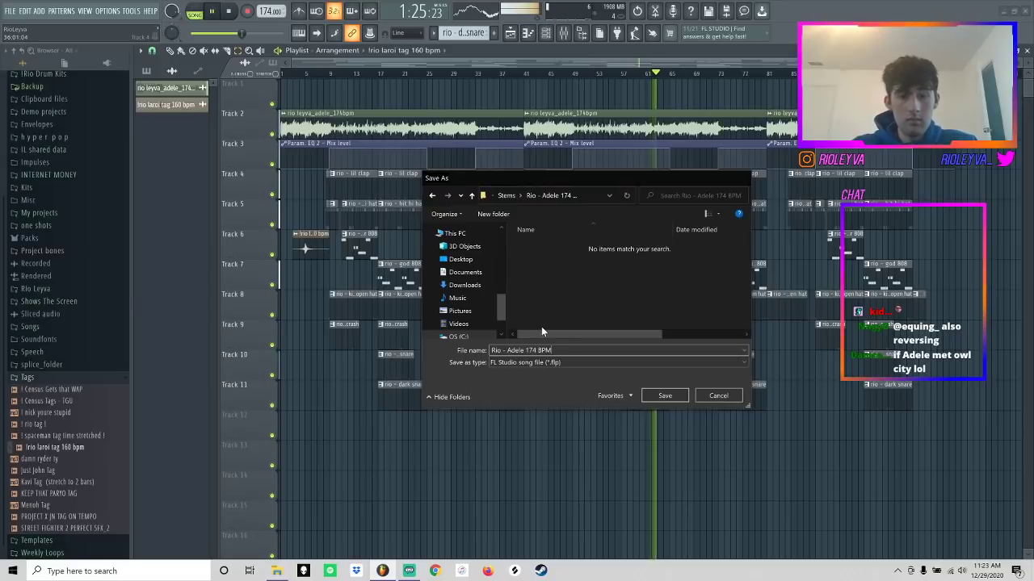
key("ctrl+r")
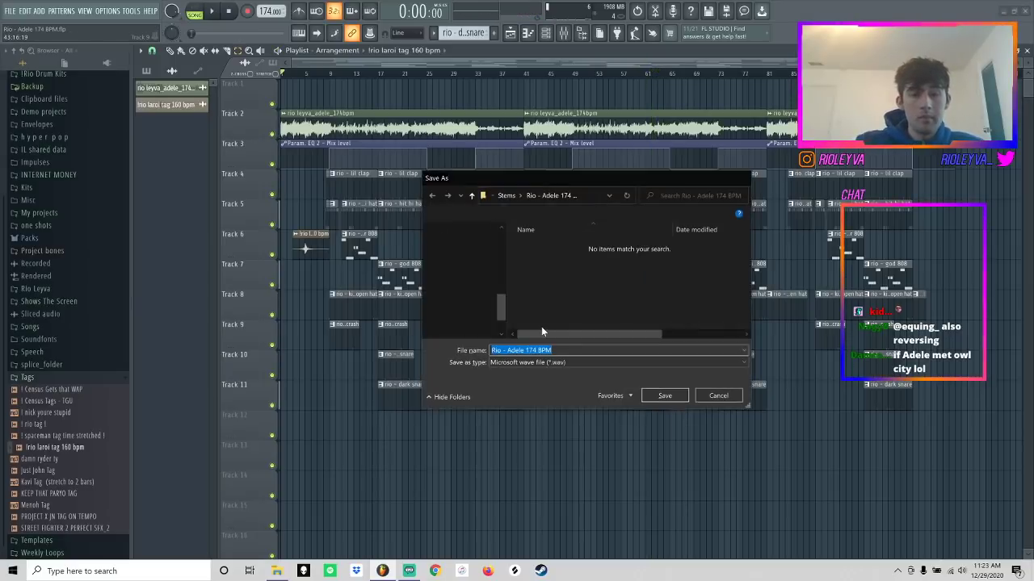
key("Return")
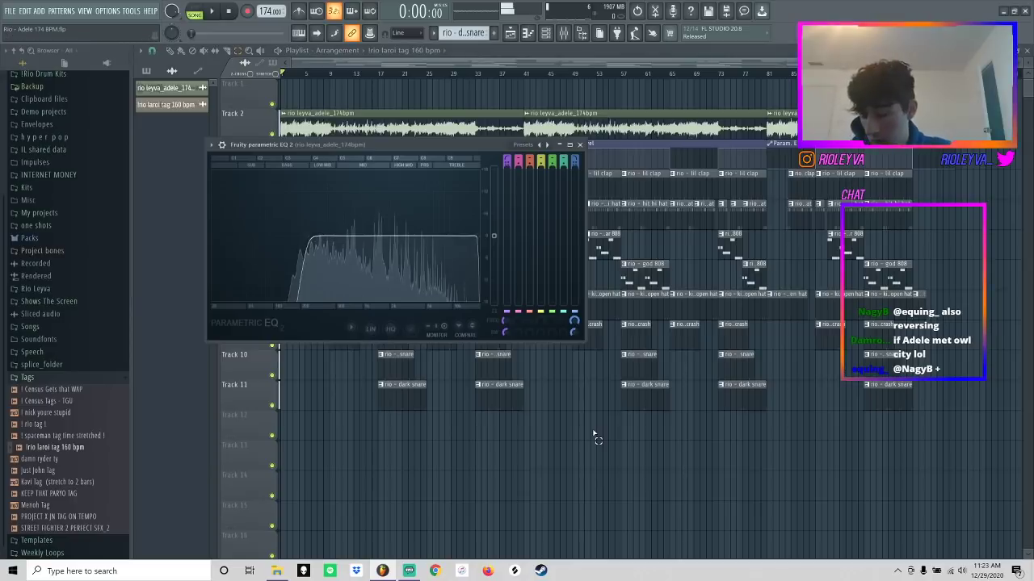
- Render the full song as the MP3 "Rio - Adele 174 BPM" into the December MP3s folder with split mixer tracks turned off
key("ctrl+shift+r")
left_click(504, 196)
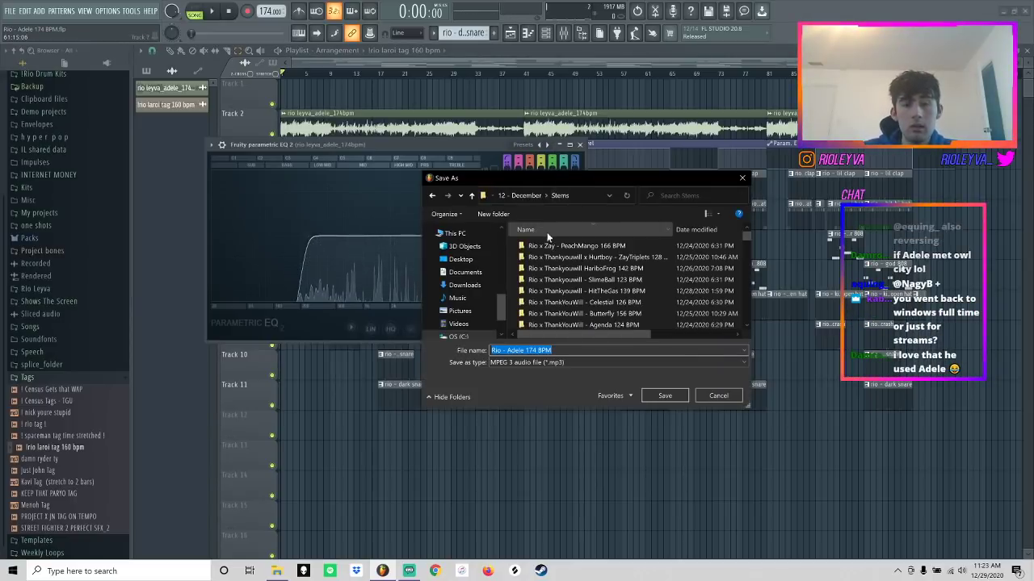
double_click(558, 246)
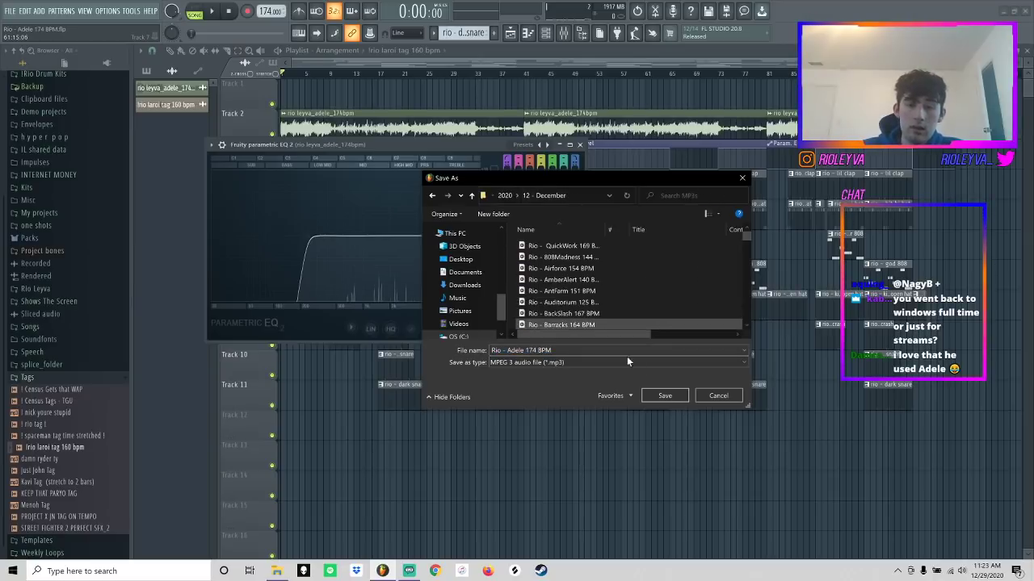
left_click(665, 396)
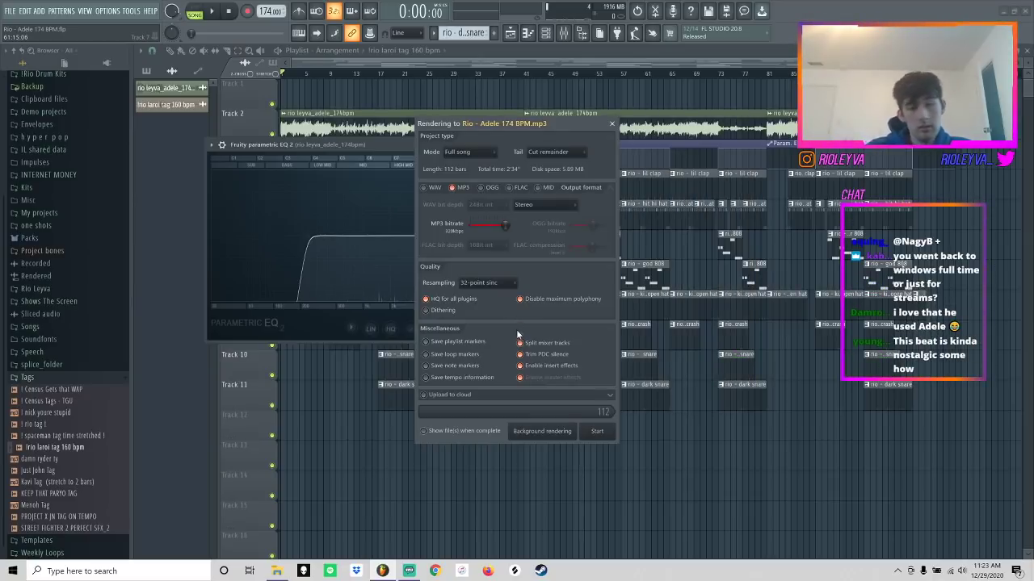
left_click(592, 432)
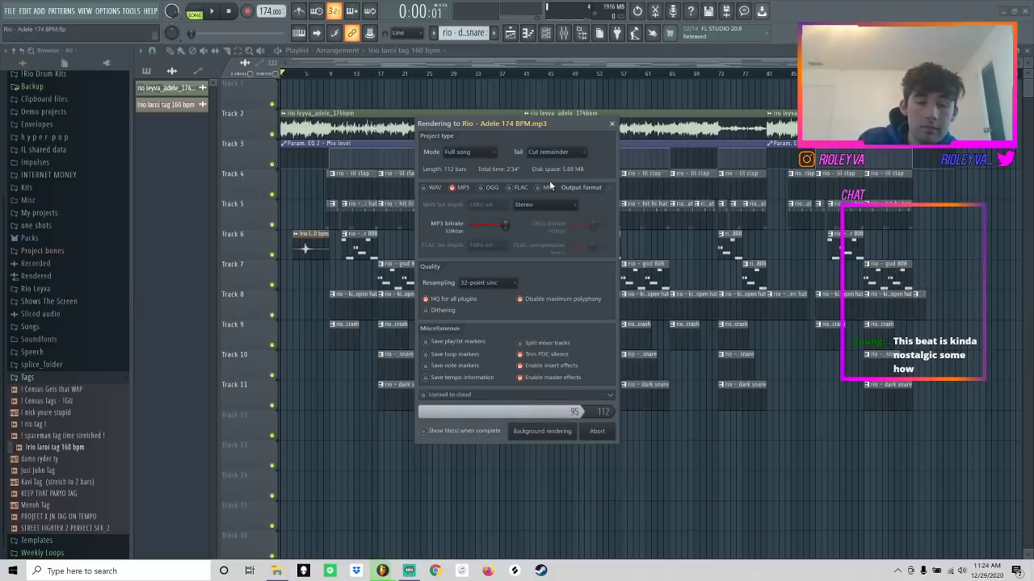
- Start a new project and open the unsorted melodies folder inside the Rio Leyva melodies in the browser
left_click(11, 12)
left_click(26, 24)
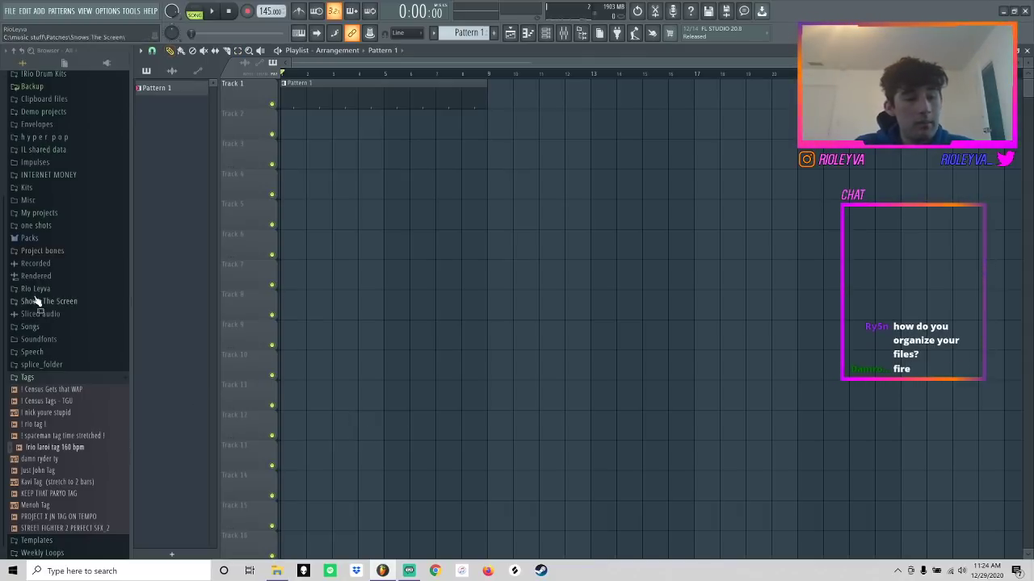
left_click(42, 381)
left_click(58, 514)
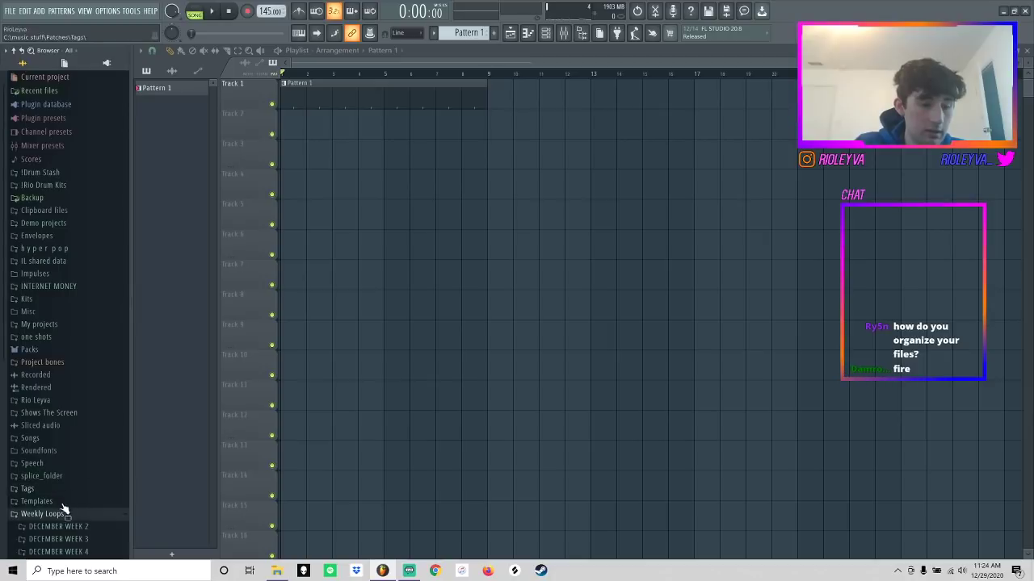
left_click(57, 378)
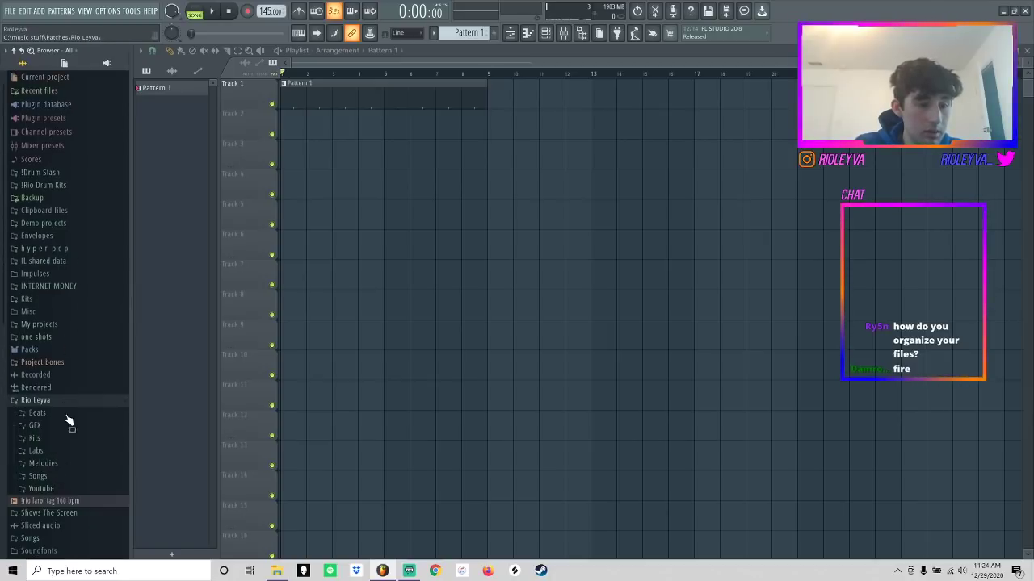
left_click(43, 464)
left_click(67, 478)
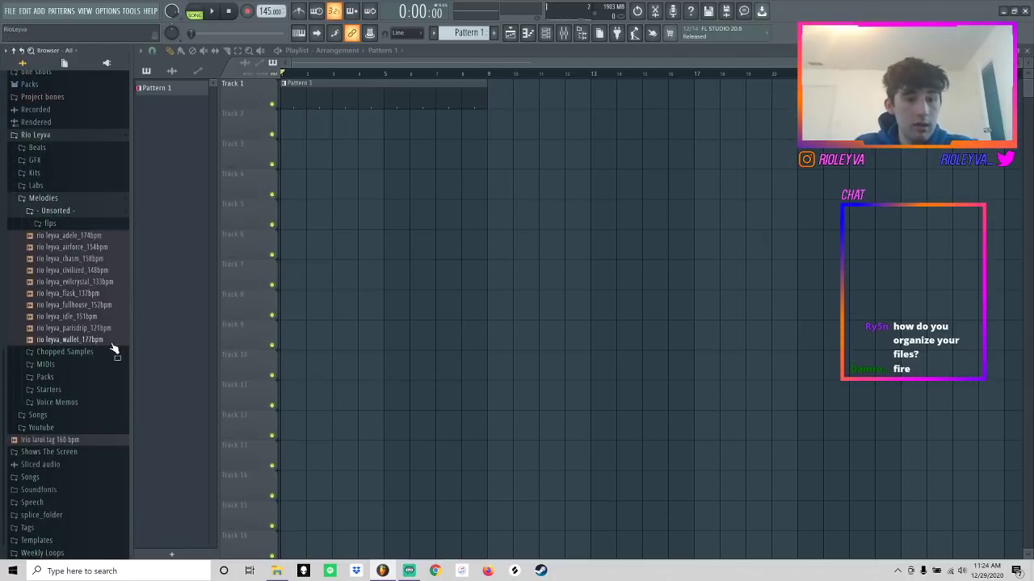
- Set the tempo to 177 BPM, place the rio leyva_wallet_177bpm melody at the start of Track 2 and play it
left_click_drag(267, 11, 267, 16)
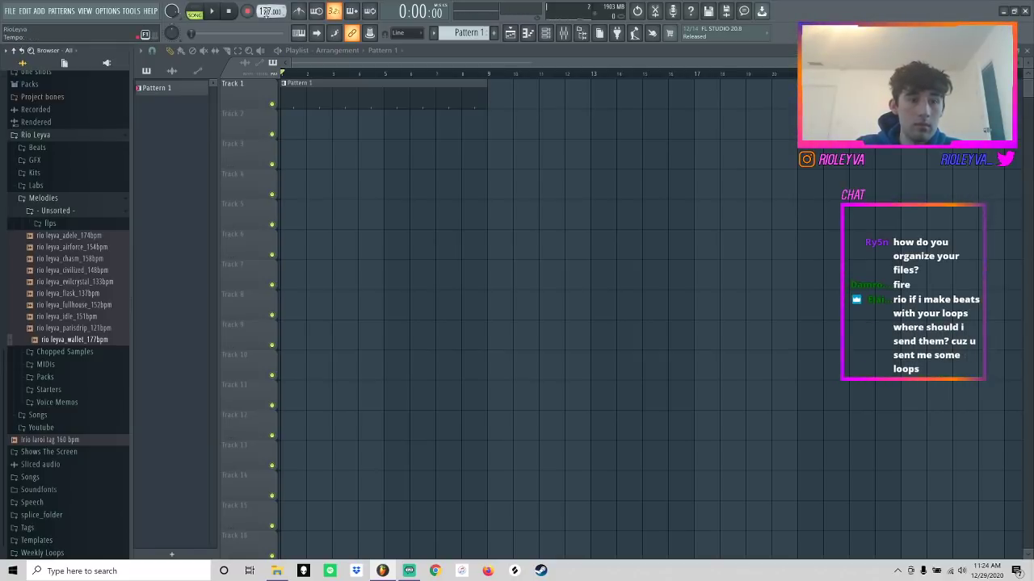
left_click_drag(88, 337, 288, 122)
key("space")
- Duplicate the Pattern 1 clip four times in a row on Track 1 to fill up to bar 41
left_click_drag(487, 60, 1010, 61)
left_click(325, 97, "ctrl")
key("ctrl+b")
key("ctrl+b")
key("ctrl+b")
key("ctrl+b")
- Slice the wallet melody clip on Track 2 at bar 41 and delete the part after the cut
left_click(468, 171, "ctrl")
key("c")
left_click_drag(563, 131, 566, 136)
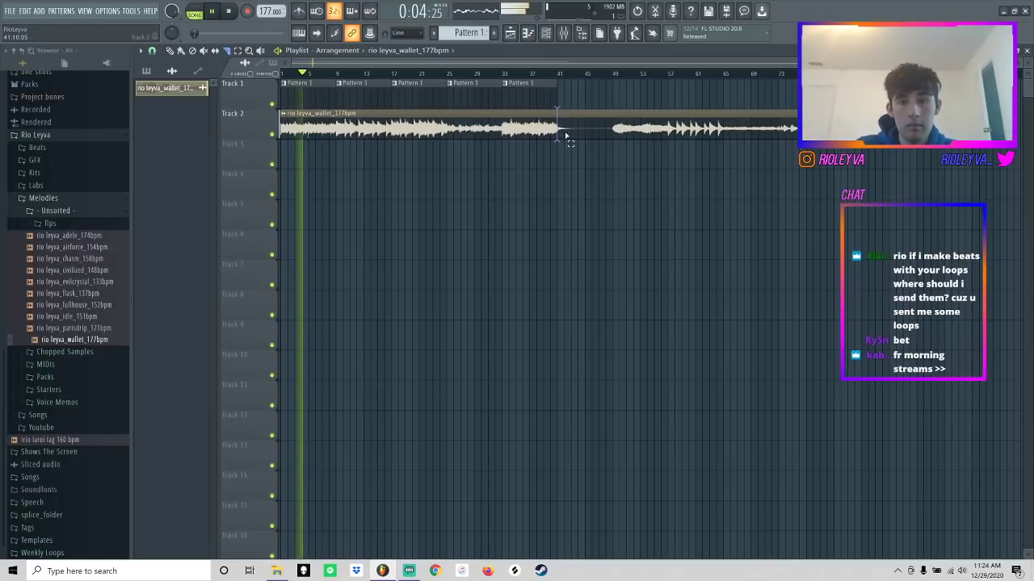
left_click(566, 135, "ctrl")
key("Delete")
- Route the wallet melody to mixer insert 1 and lower that insert's volume fader
left_click(546, 33)
left_click(563, 33)
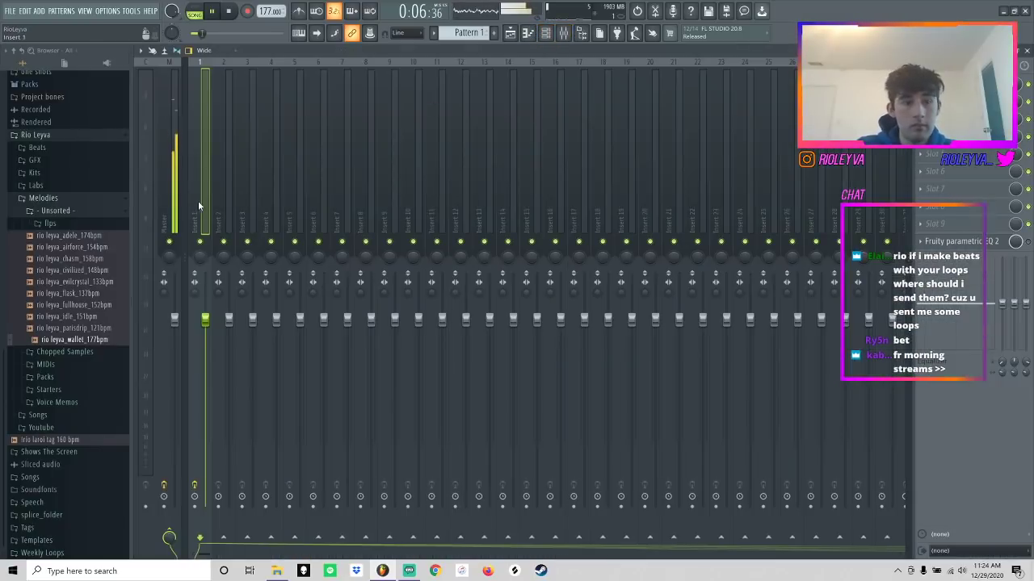
key("ctrl+l")
left_click_drag(205, 317, 205, 357)
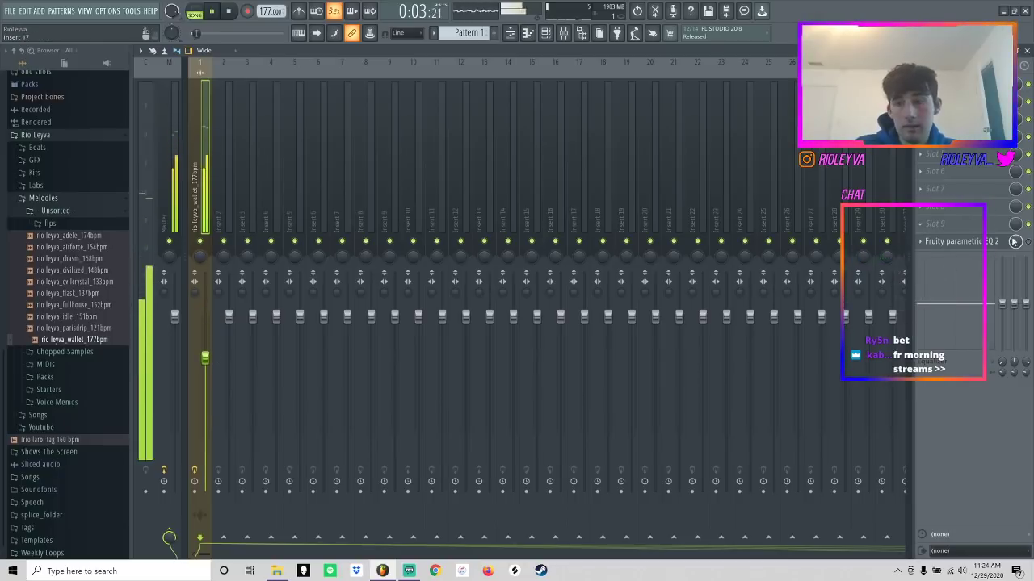
- Create an automation clip for the melody's Parametric EQ 2 mix level, held low until bar 9 and jumping up there
right_click(1016, 242)
left_click(977, 288)
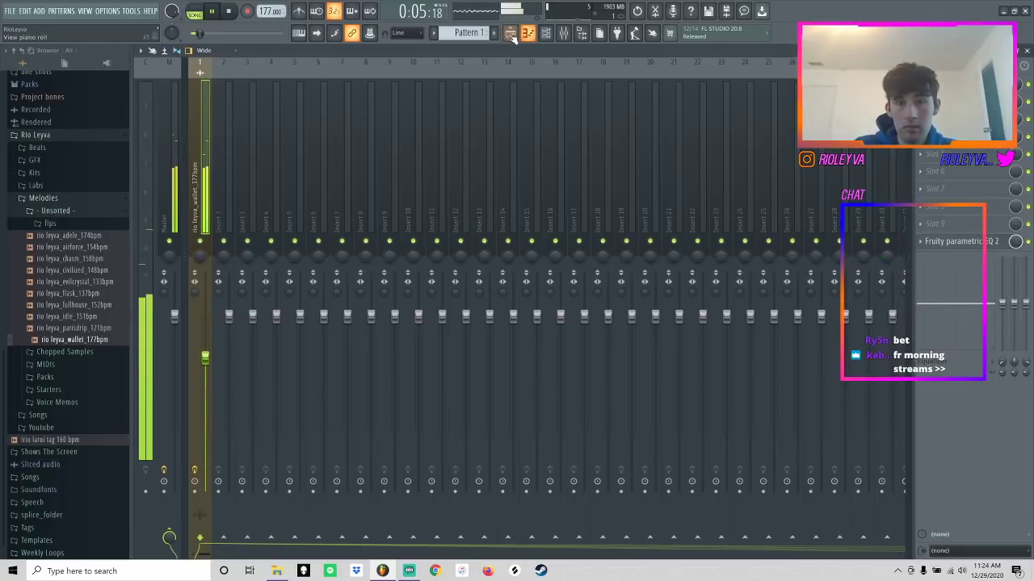
left_click_drag(280, 148, 280, 194)
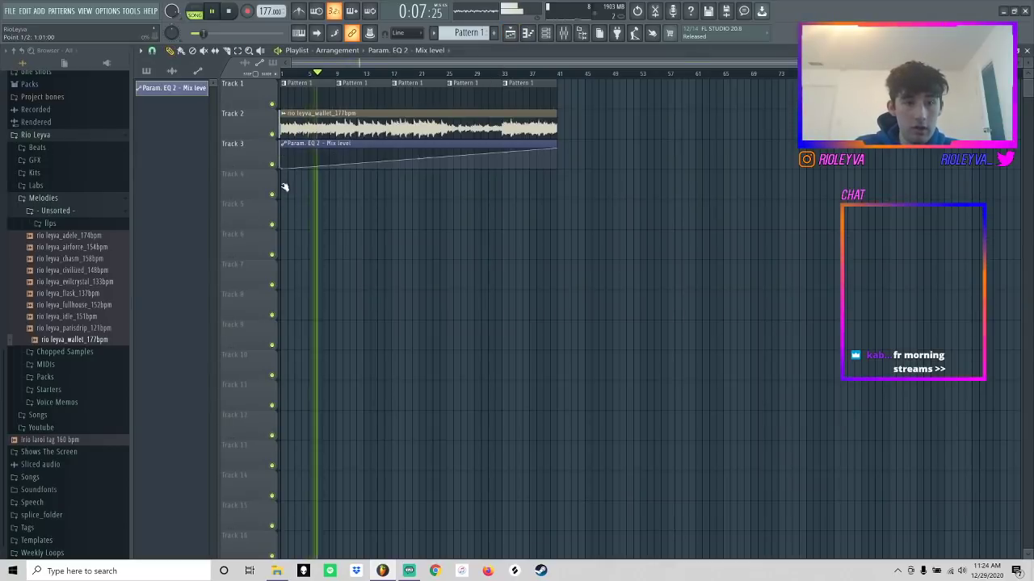
right_click(337, 167)
right_click(337, 150)
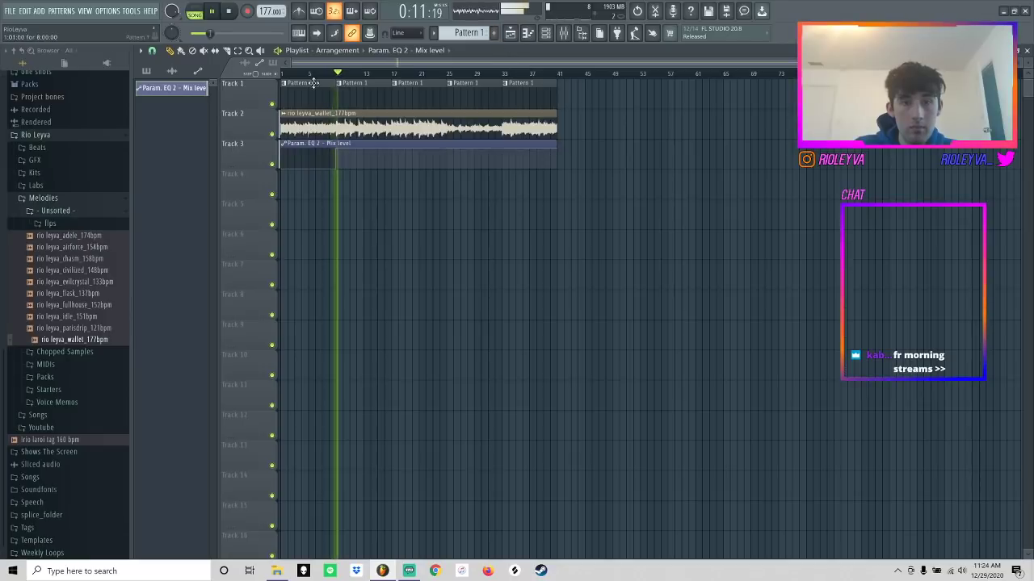
- Stop playback, select the playlist range from bar 9 to 41 and show all channels in the channel rack
key("space")
left_click_drag(340, 90, 557, 97)
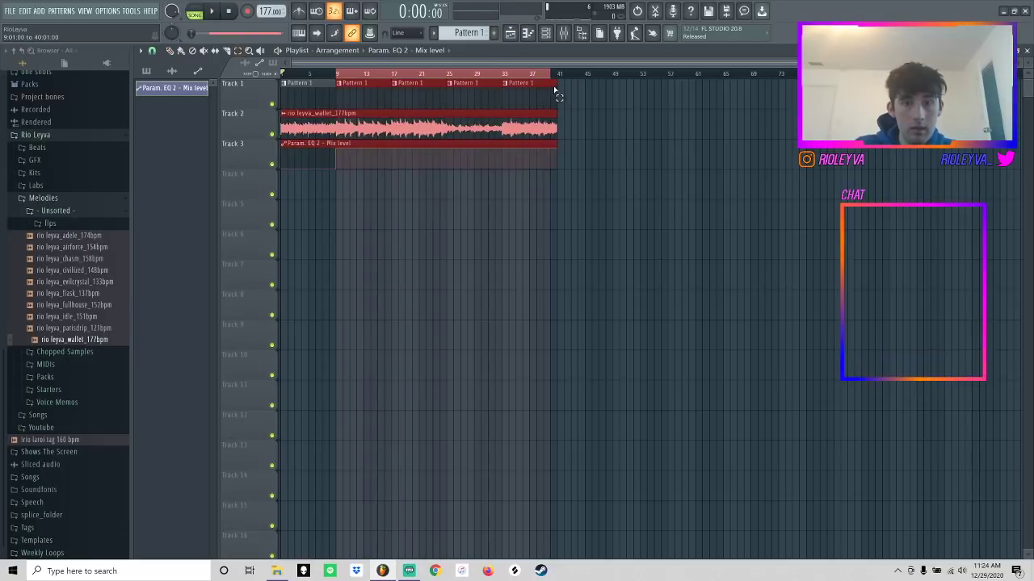
left_click(545, 32)
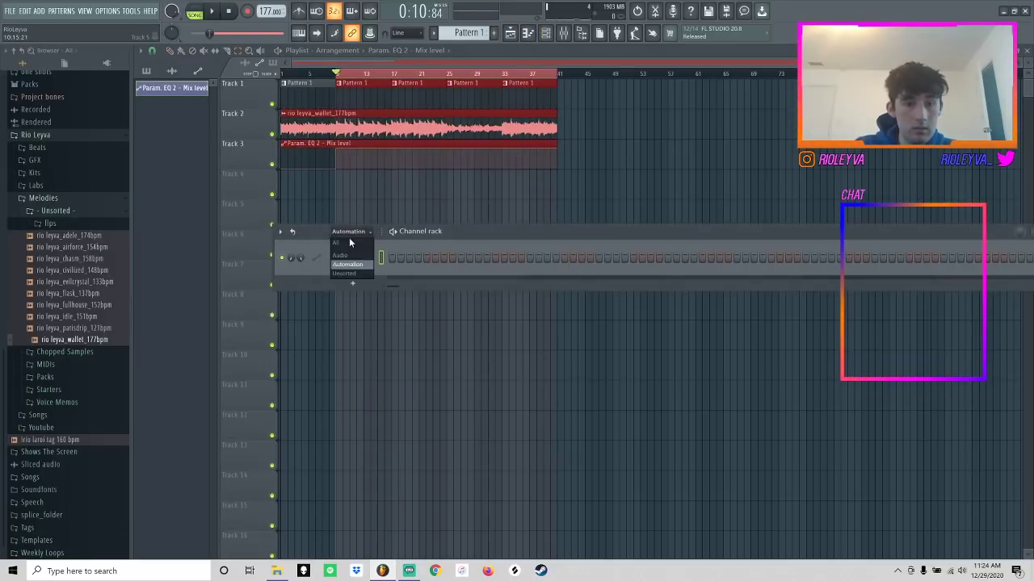
left_click(348, 241)
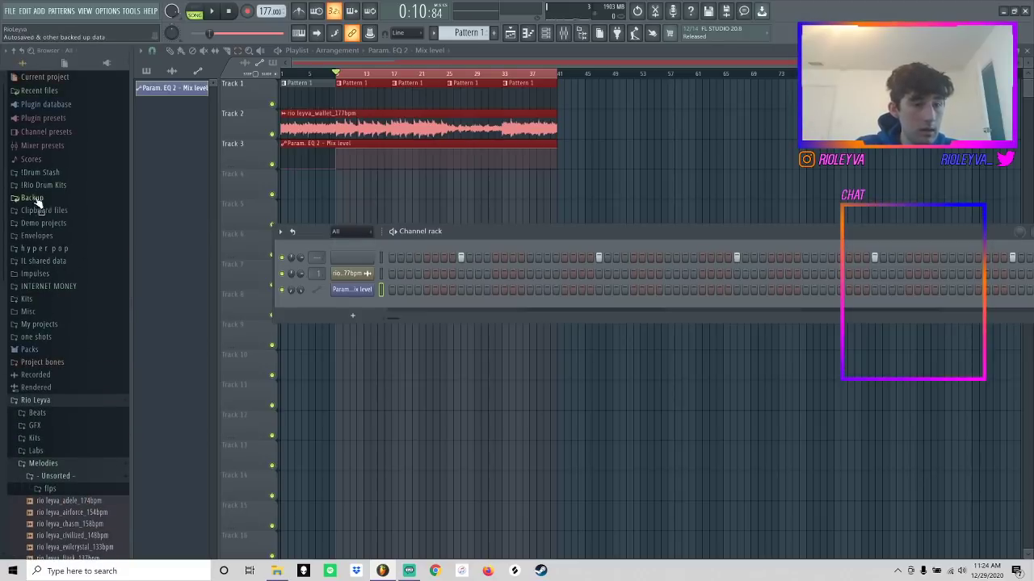
- Load the rio - chop snare from the 10k Drumkit into the empty channel above the melody
left_click(40, 187)
scroll(58, 300, "down", 6)
scroll(63, 244, "up", 5)
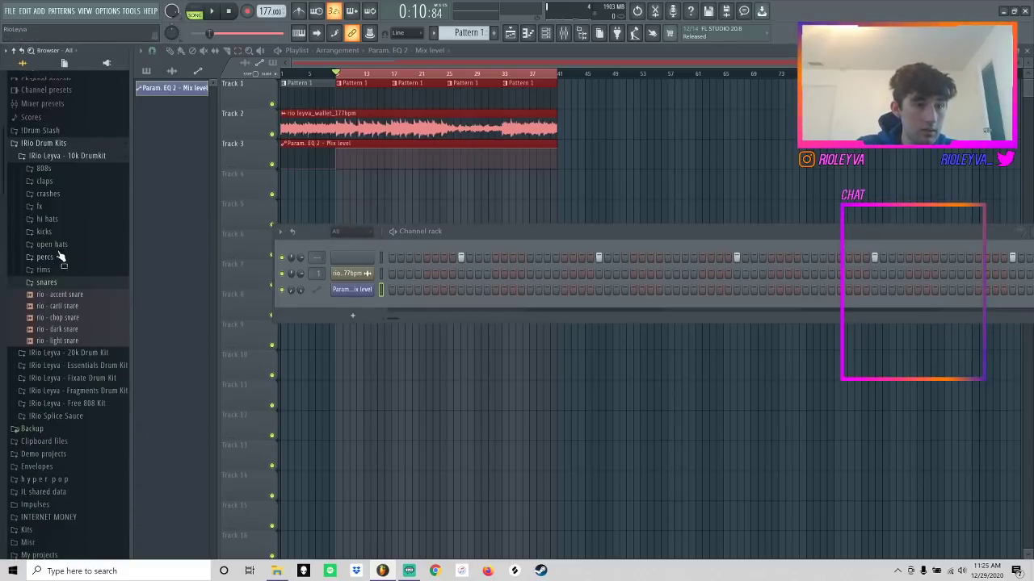
scroll(63, 266, "up", 1)
left_click(62, 336)
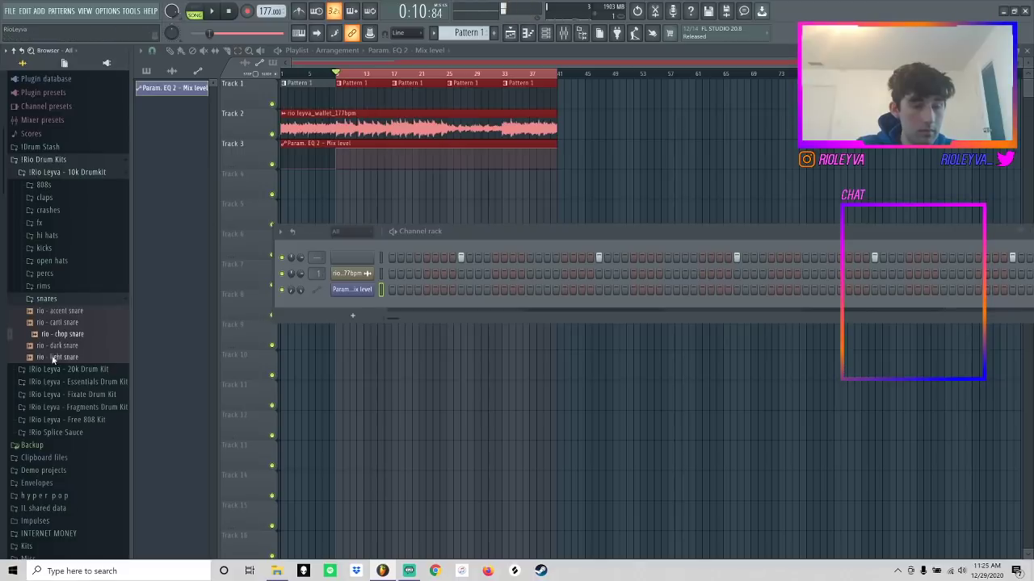
scroll(53, 359, "down", 4)
left_click_drag(56, 266, 270, 254)
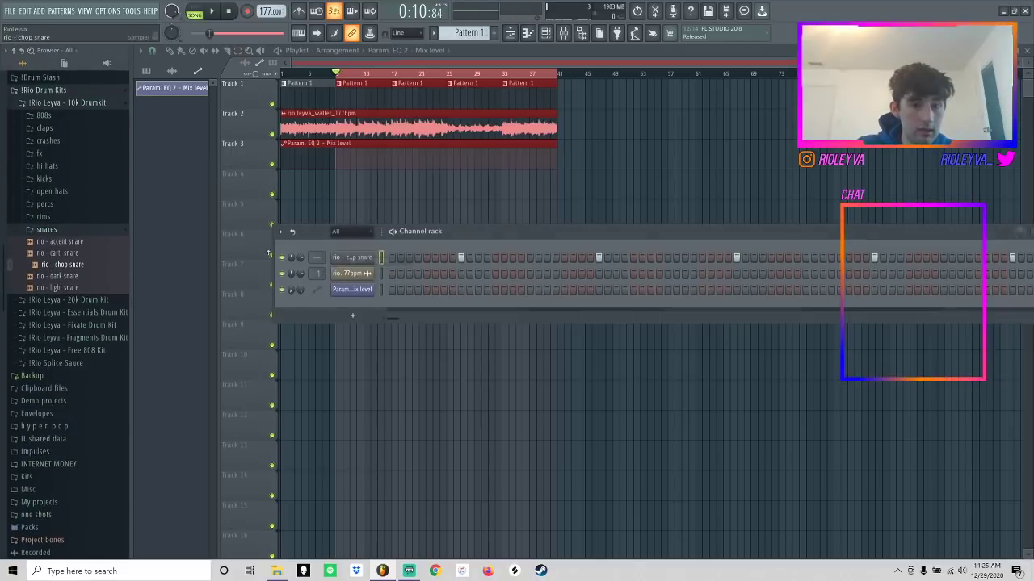
- Add the rio - perfect clap as a channel, copy the snare's steps to it and play the loop
left_click(45, 128)
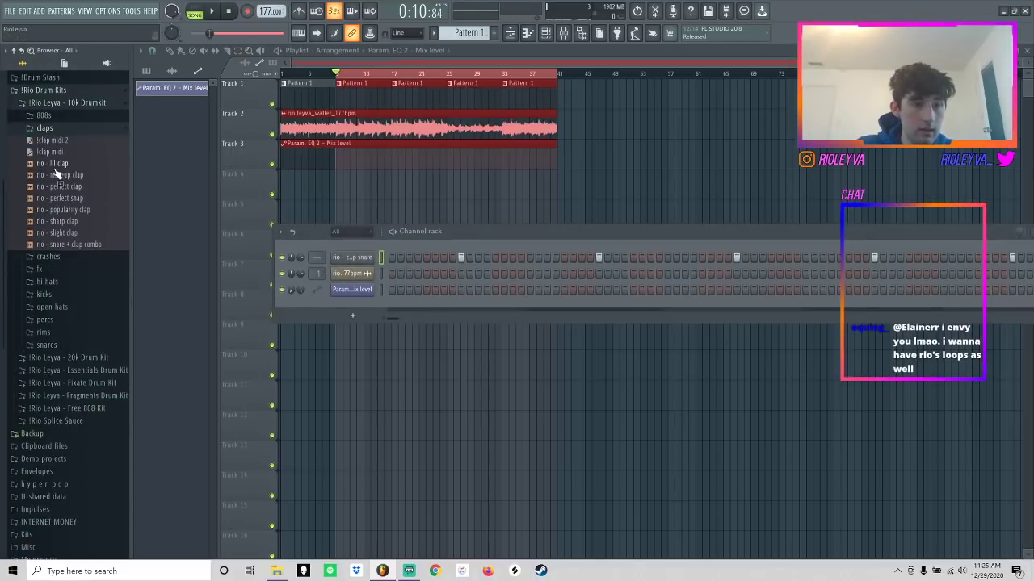
left_click_drag(353, 269, 353, 273)
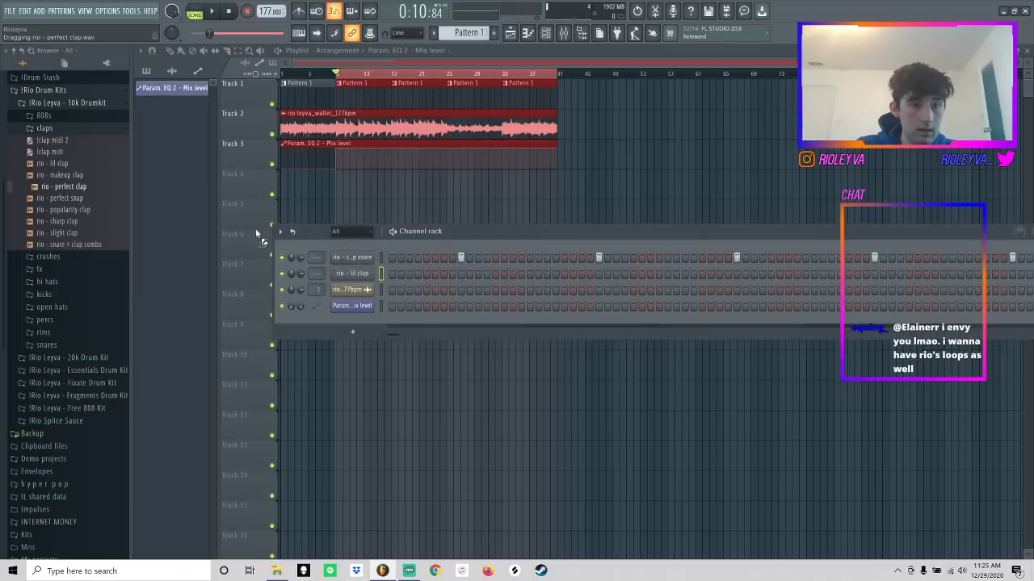
left_click(382, 259)
key("ctrl+c")
left_click(381, 273)
key("ctrl+v")
key("space")
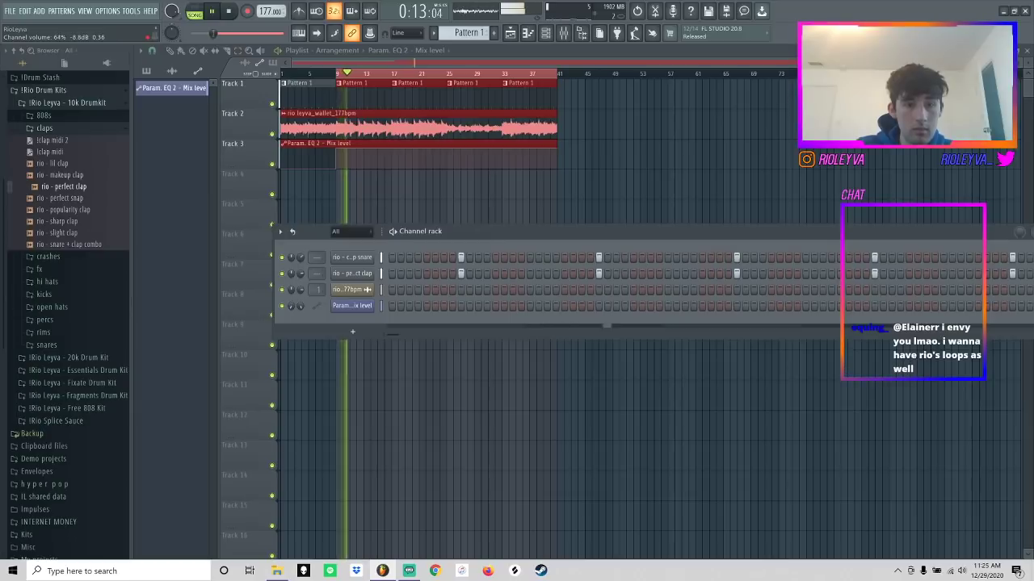
- Add the rio - escape hi hat as a new channel and fill its steps every 2 steps
left_click(47, 283)
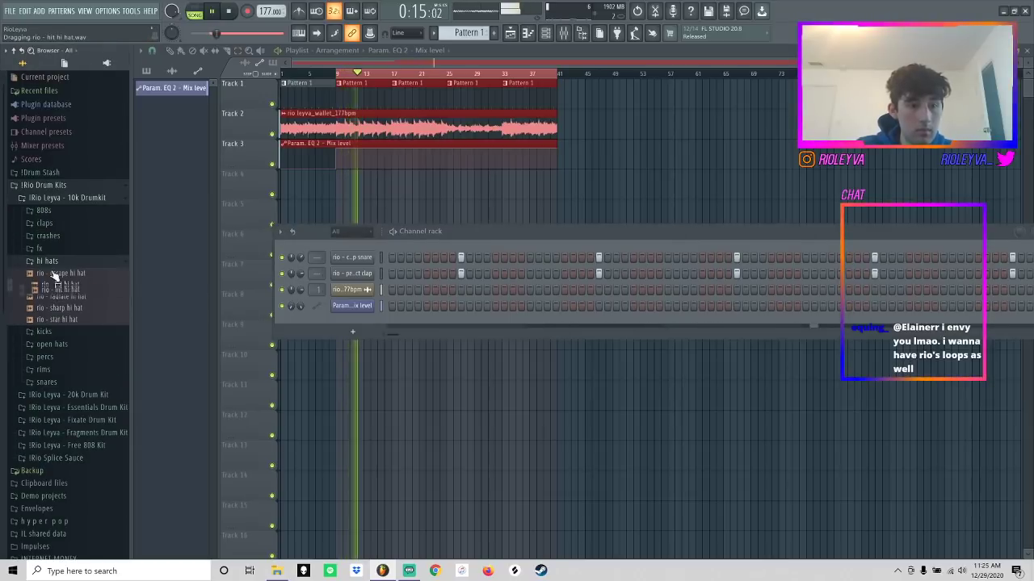
left_click_drag(349, 323, 349, 324)
right_click(352, 324)
left_click(517, 361)
right_click(368, 324)
left_click(496, 353)
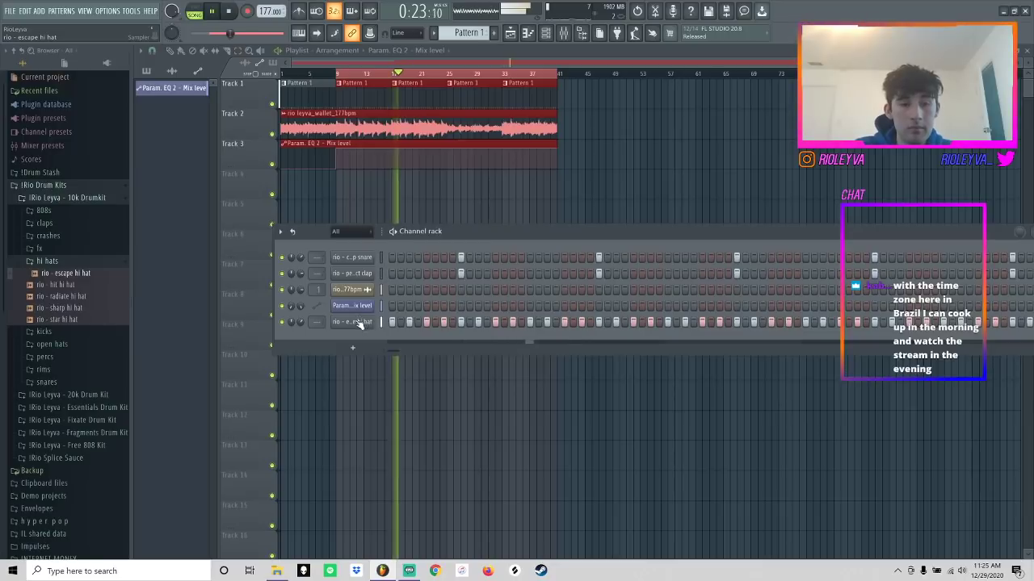
- Load the rio - extend 808 from the 10k Drumkit's 808s folder as a new channel
scroll(69, 261, "down", 6)
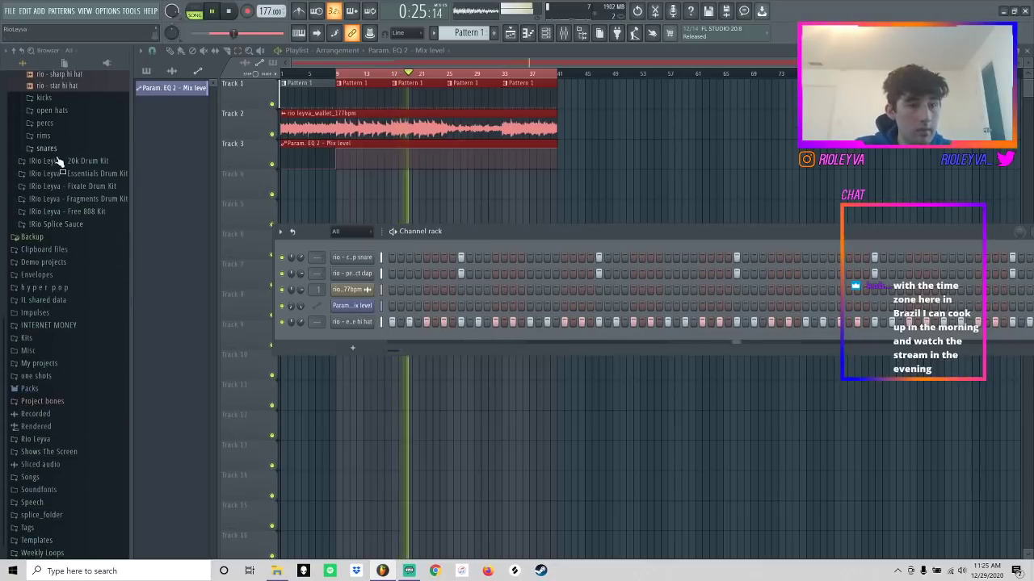
left_click(62, 164)
left_click(66, 200)
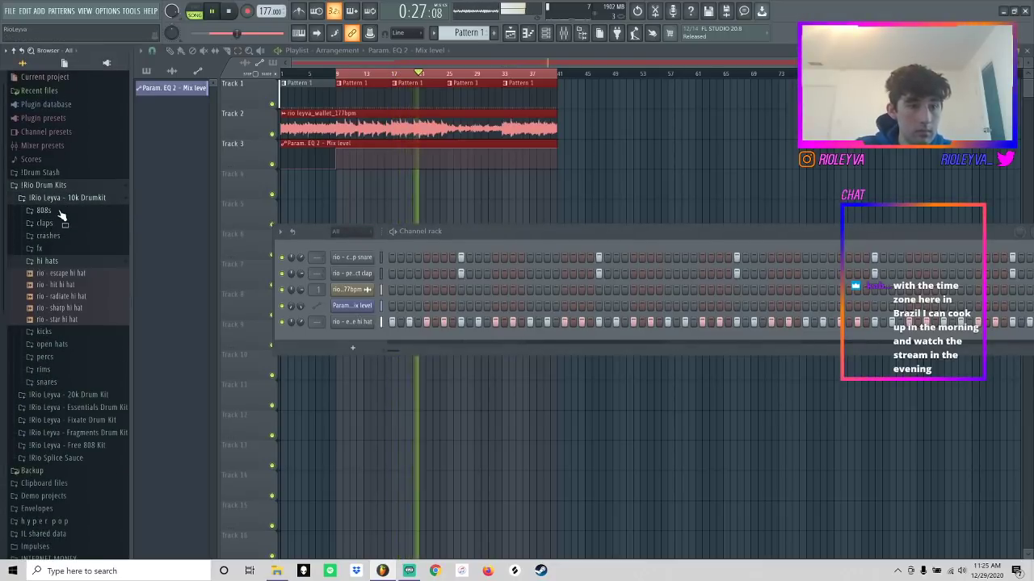
left_click(60, 211)
left_click_drag(365, 339, 366, 340)
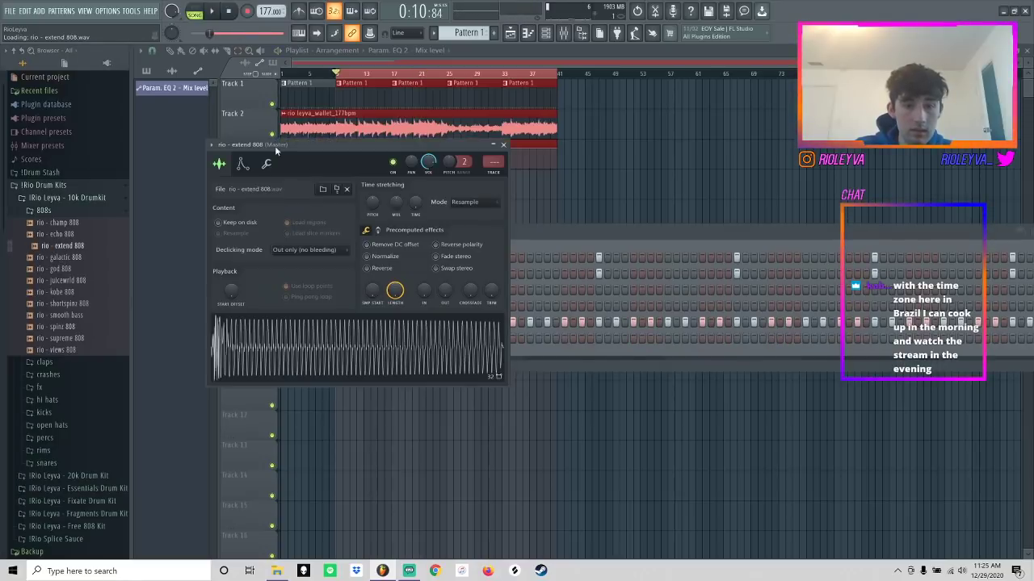
- Give the extend 808 a volume envelope with full hold and 0% sustain, and set its cut group to 1 by 1
left_click(243, 164)
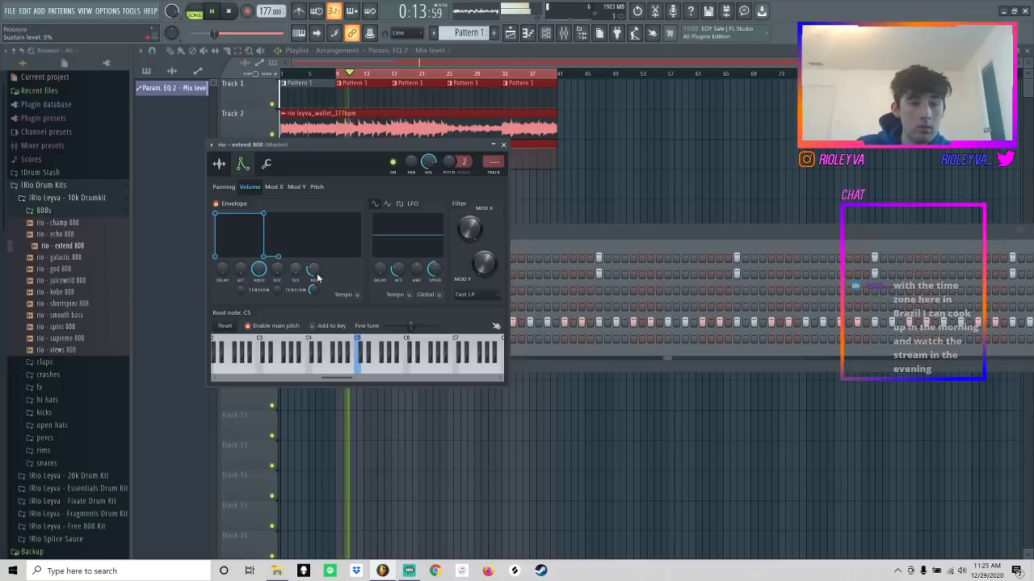
left_click(266, 164)
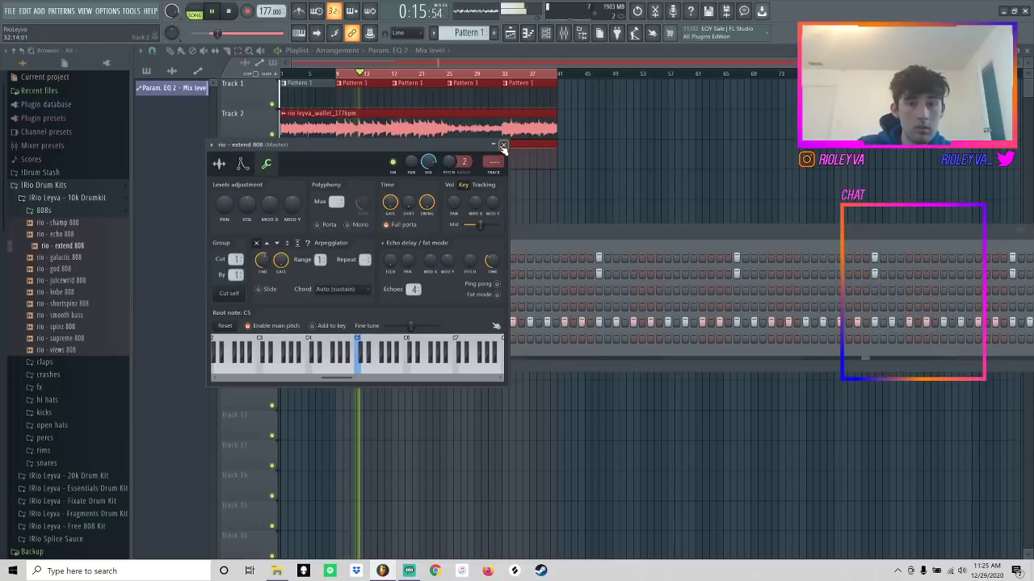
left_click(502, 146)
key("F7")
key("F7")
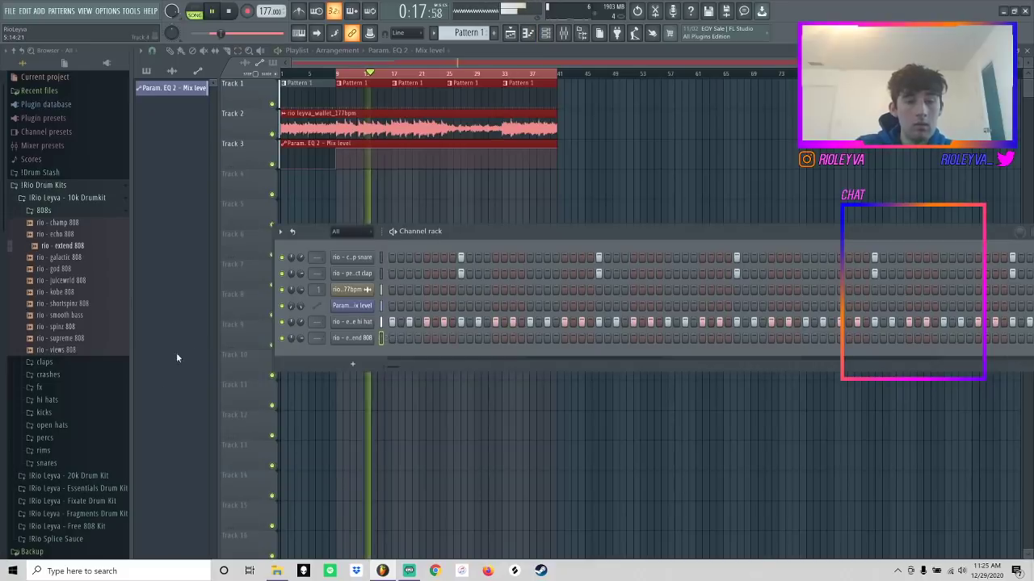
- Open the extend 808's piano roll and place a C#6 note at the start of bar 1
left_click(400, 340)
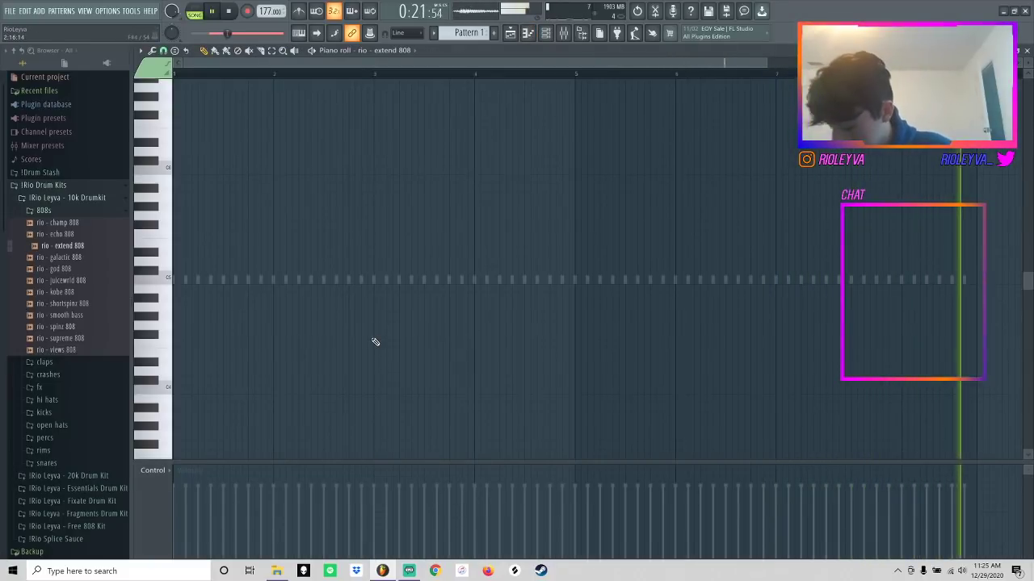
key("space")
left_click(153, 51)
left_click(175, 51)
left_click(163, 51)
left_click(176, 134)
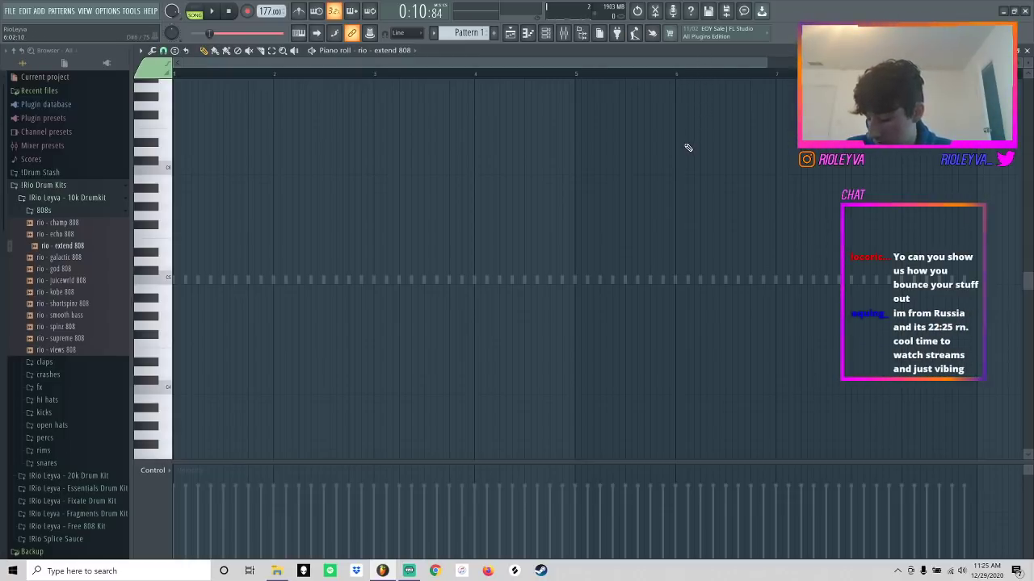
key("space")
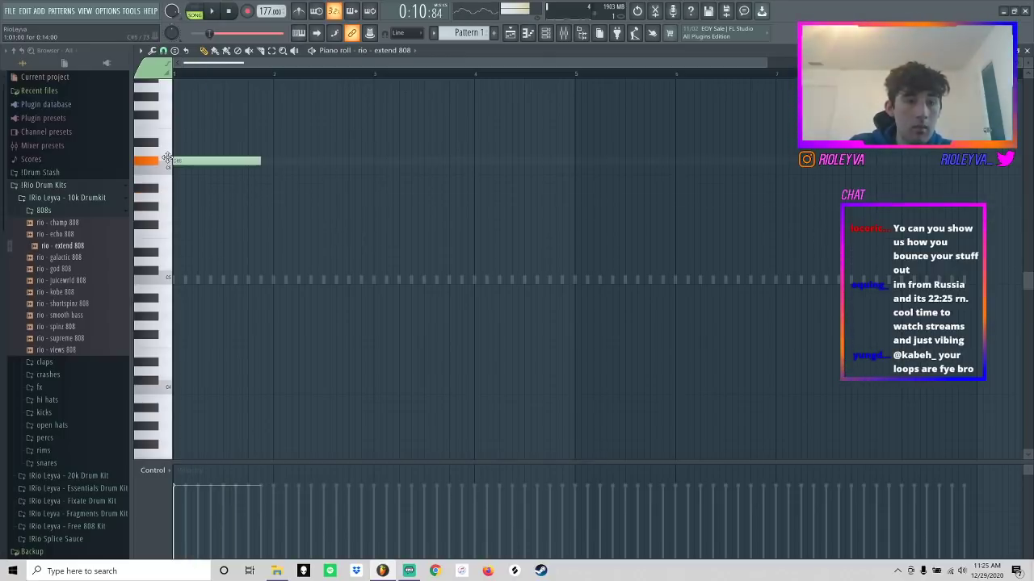
- Move the 808 note down to C5 and make it 12 steps long while auditioning it against the melody
key("ctrl+Down")
key("space")
key("space")
key("space")
key("space")
left_click_drag(259, 282, 218, 289)
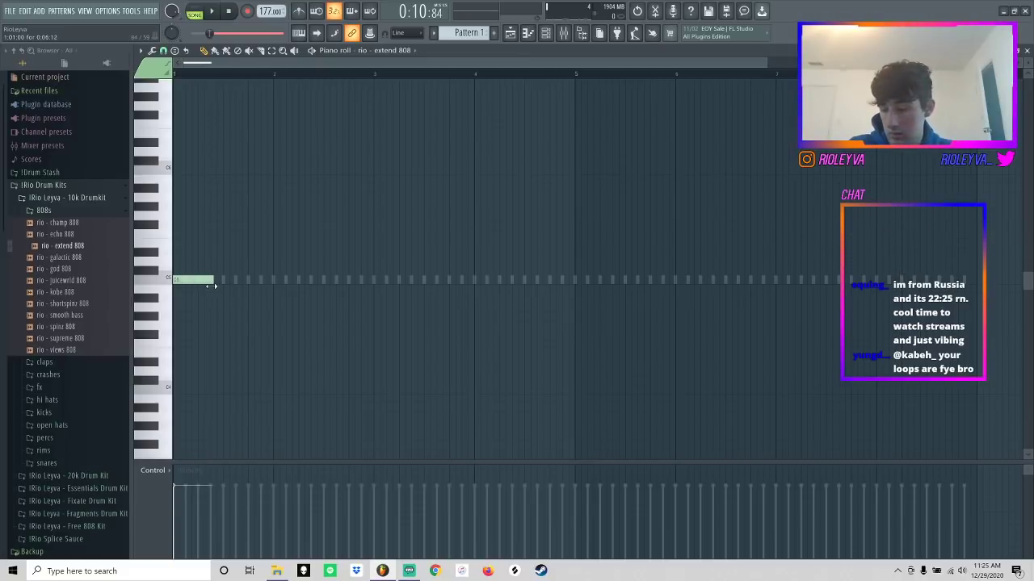
key("space")
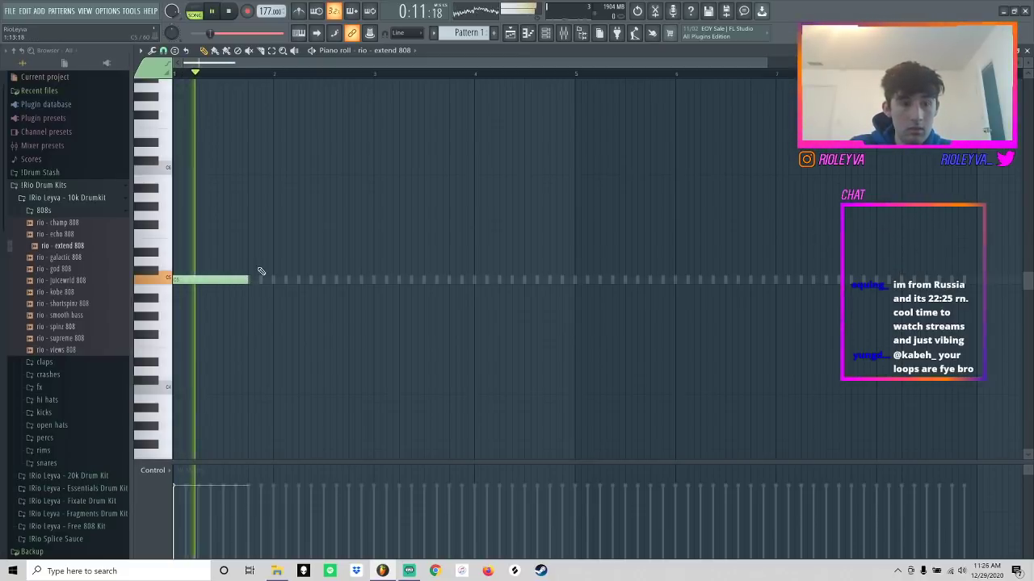
left_click(298, 206)
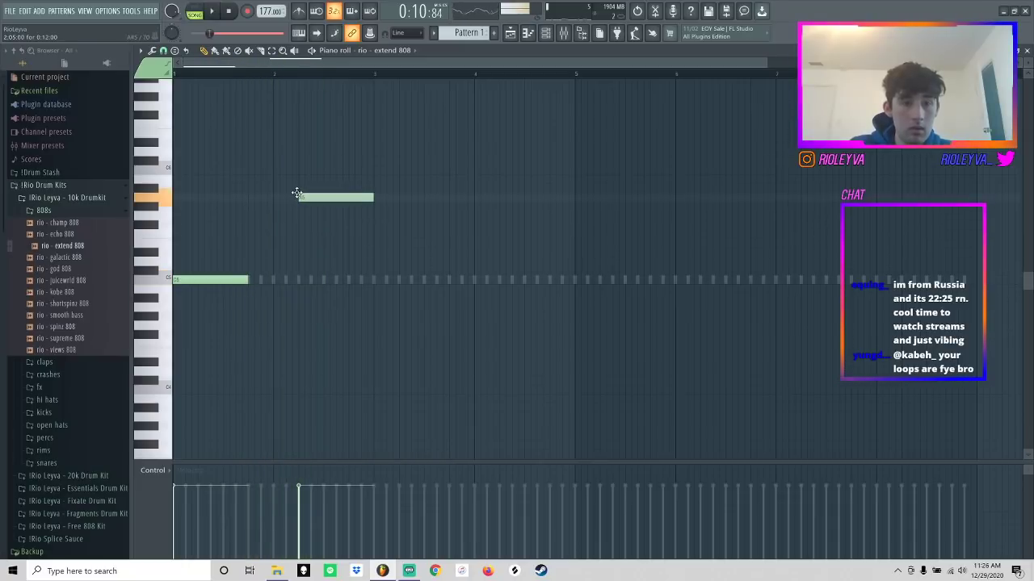
key("space")
left_click_drag(371, 207, 319, 213)
key("space")
right_click(309, 209)
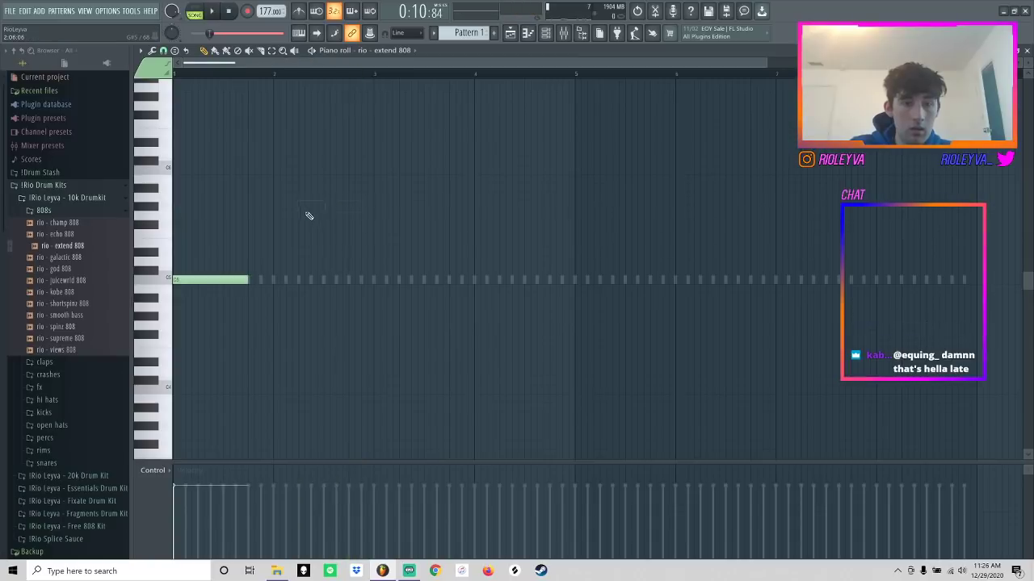
- Add two 4-step 808 notes in bar 2 and move the line to F#5 for bar 1 and C#5 for the two new notes
key("space")
left_click(337, 216)
left_click_drag(214, 301, 226, 261)
left_click(322, 257)
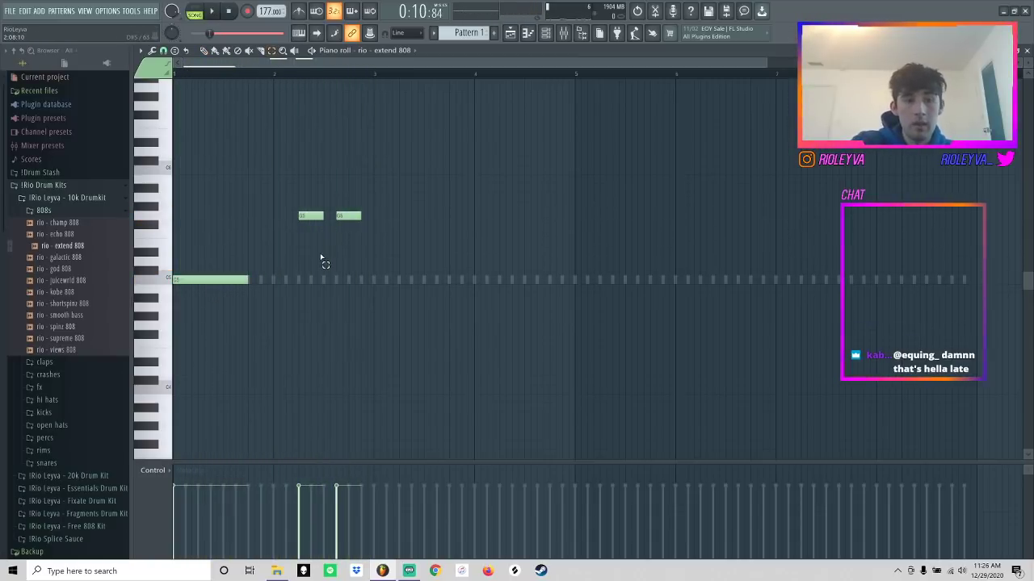
left_click_drag(273, 337, 194, 188)
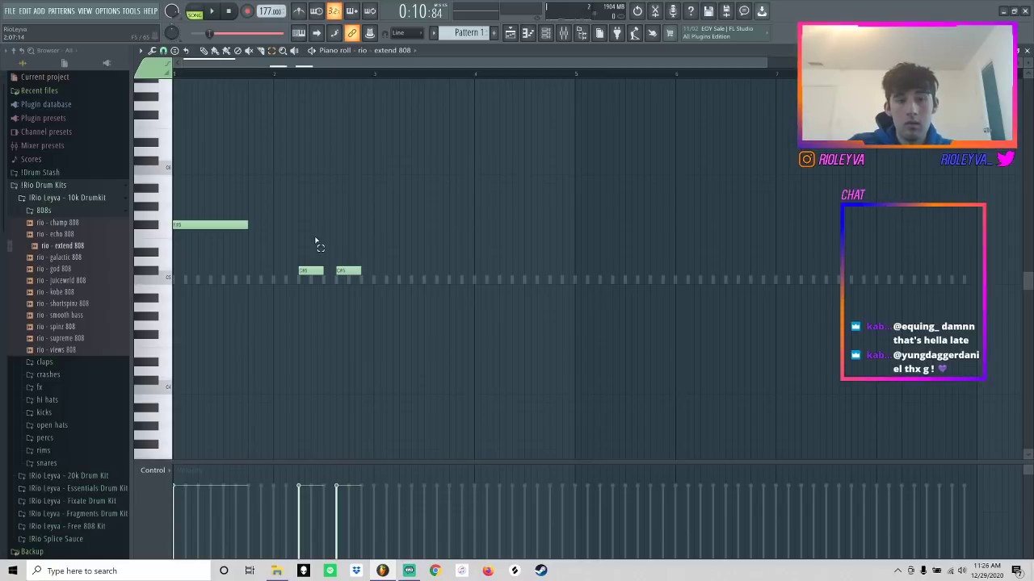
- Set the rio leyva_wallet melody to Stretch mode with a pitch shift of +400 cents
left_click(546, 37)
left_click(359, 303)
left_click(425, 148)
left_click(409, 174)
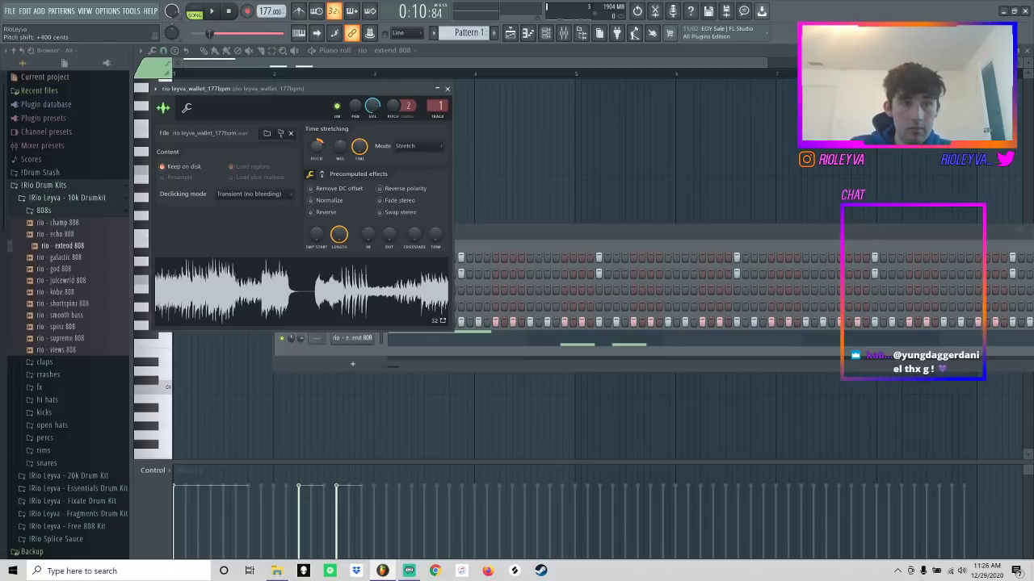
left_click(448, 89)
left_click(454, 58)
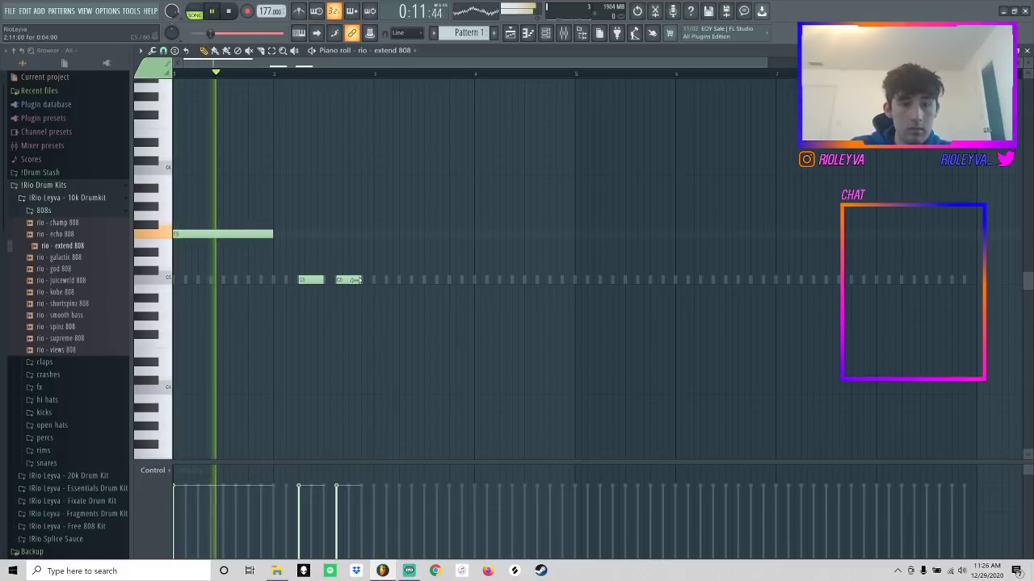
- Extend the second 808 note of bar 2 up to bar 3 and add a 6-step C#5 note at the start of bar 3
left_click_drag(361, 279, 367, 280)
left_click(374, 260)
key("space")
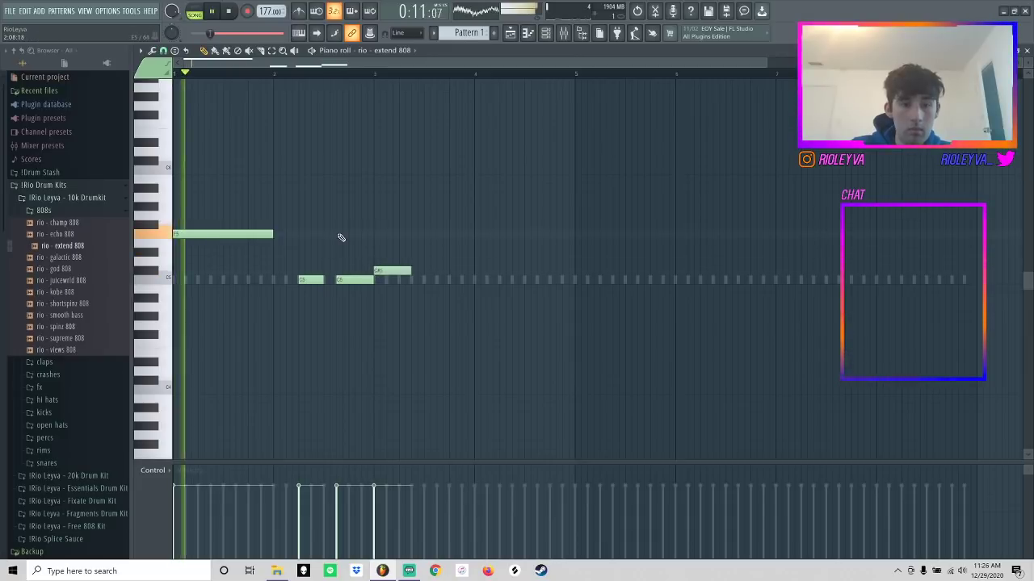
- Revisit the wallet melody's pitch settings and transpose all the 808 notes down one semitone
left_click(554, 35)
left_click(372, 288)
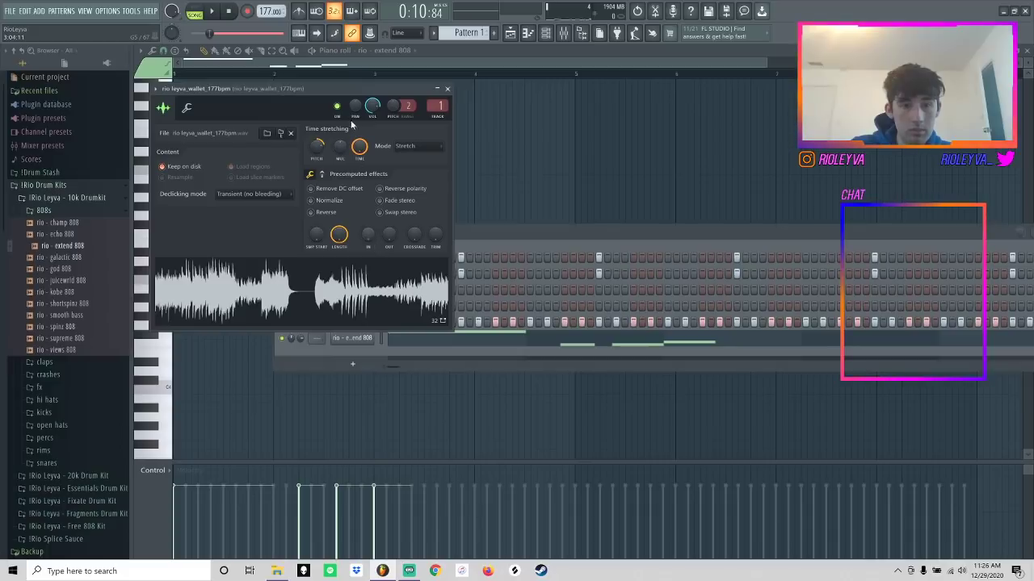
left_click(449, 89)
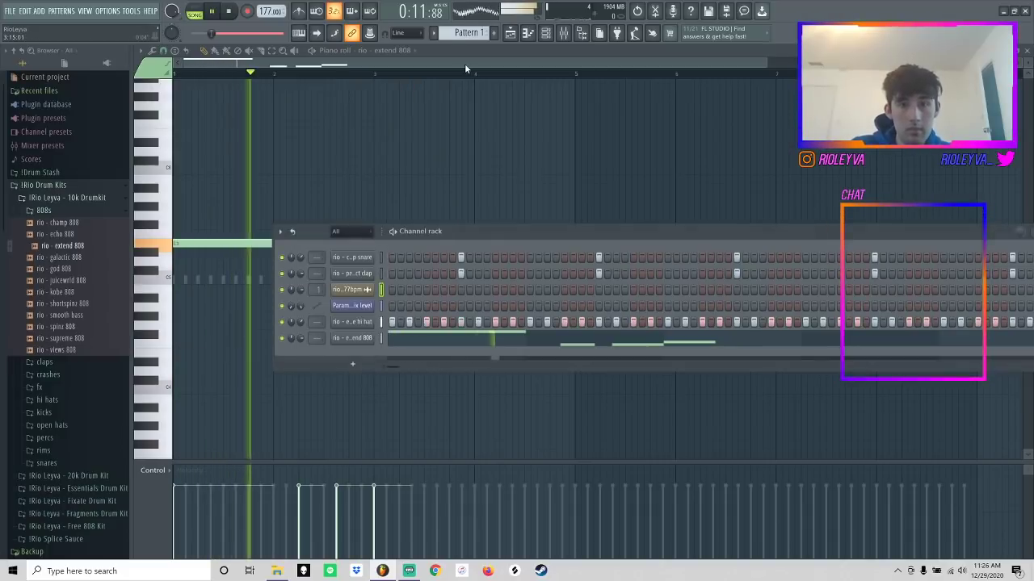
left_click(464, 63)
- Add a C5 808 note in bar 3 reaching bar 4, and two 6-step D5 notes on steps 5 and 11 of bar 4
left_click(417, 281)
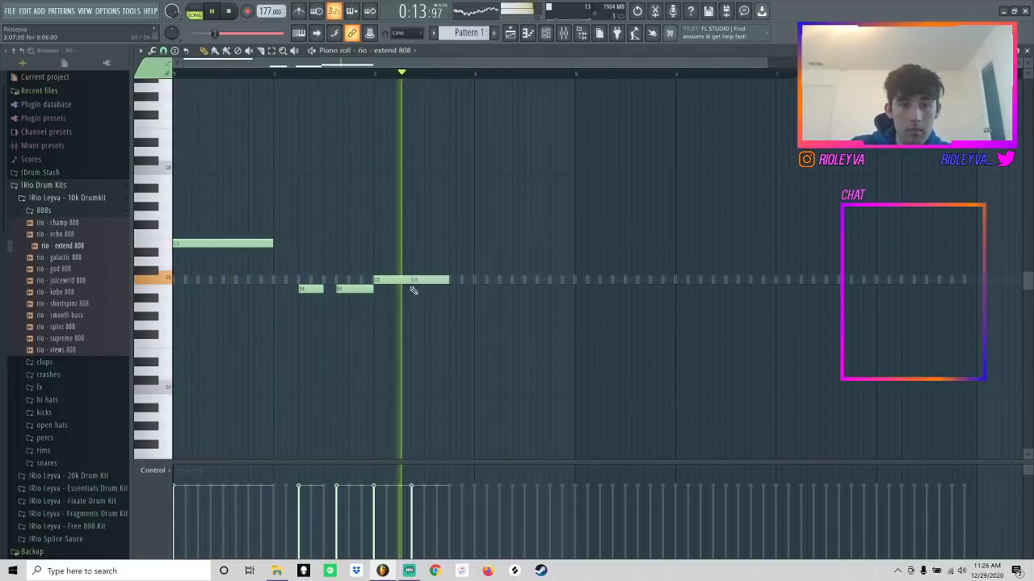
left_click(504, 262)
left_click_drag(538, 263, 575, 263)
left_click_drag(449, 281, 475, 280)
- Raise all 808 velocities to maximum, joining the two B4 notes in bar 2 and shortening bar 3's first C5 note to 4 steps
key("space")
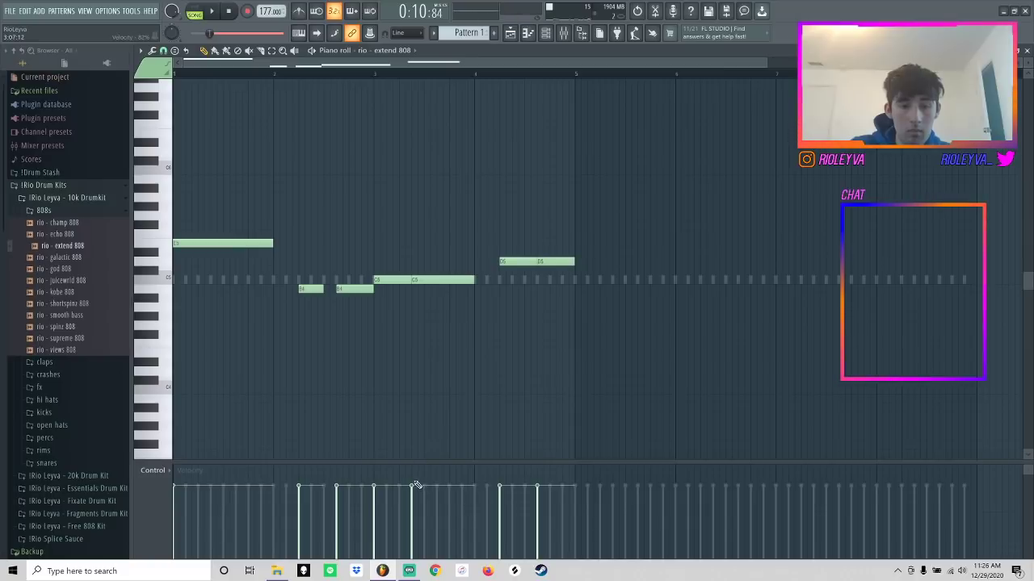
key("space")
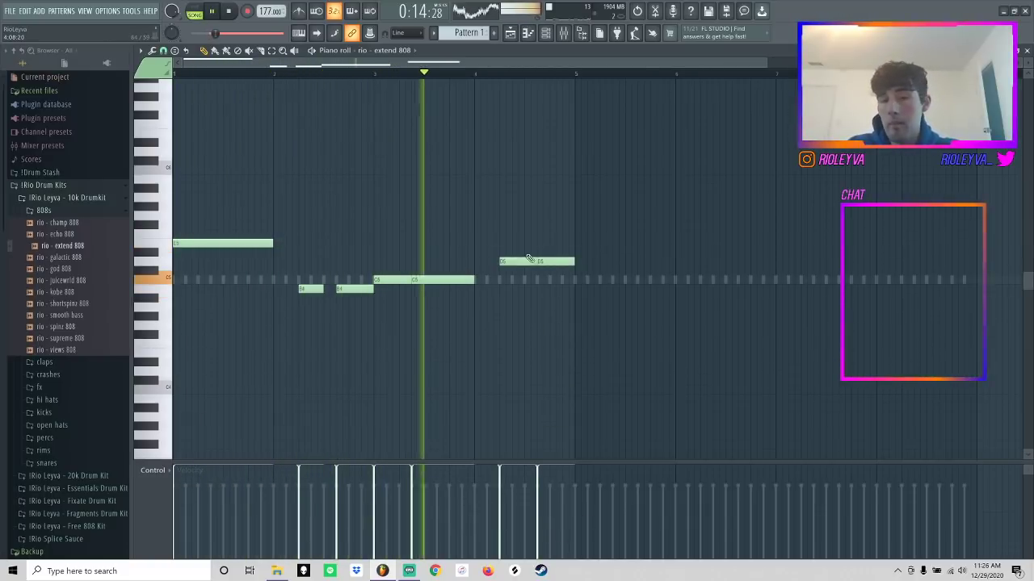
left_click_drag(322, 291, 336, 289)
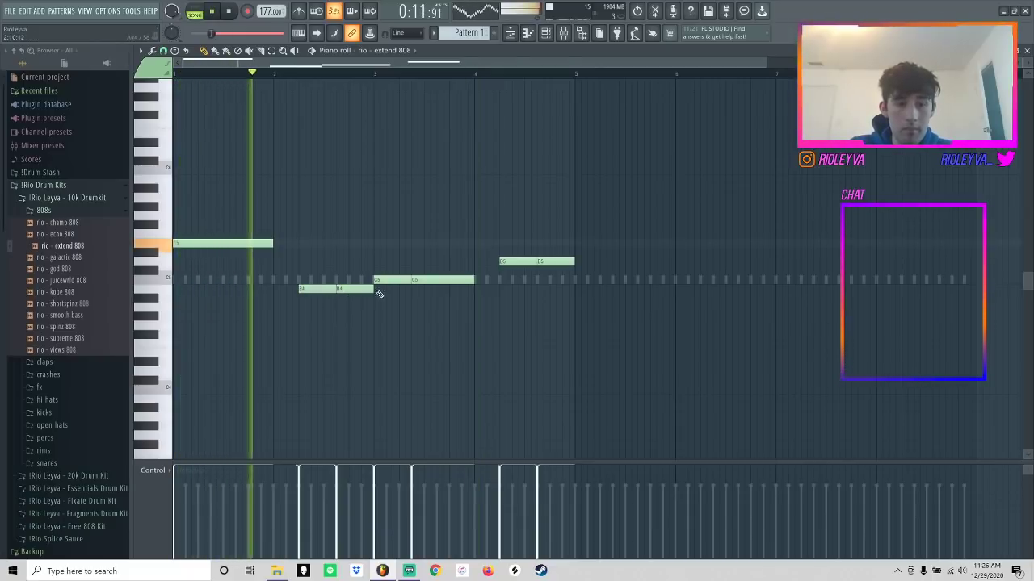
left_click_drag(407, 280, 399, 280)
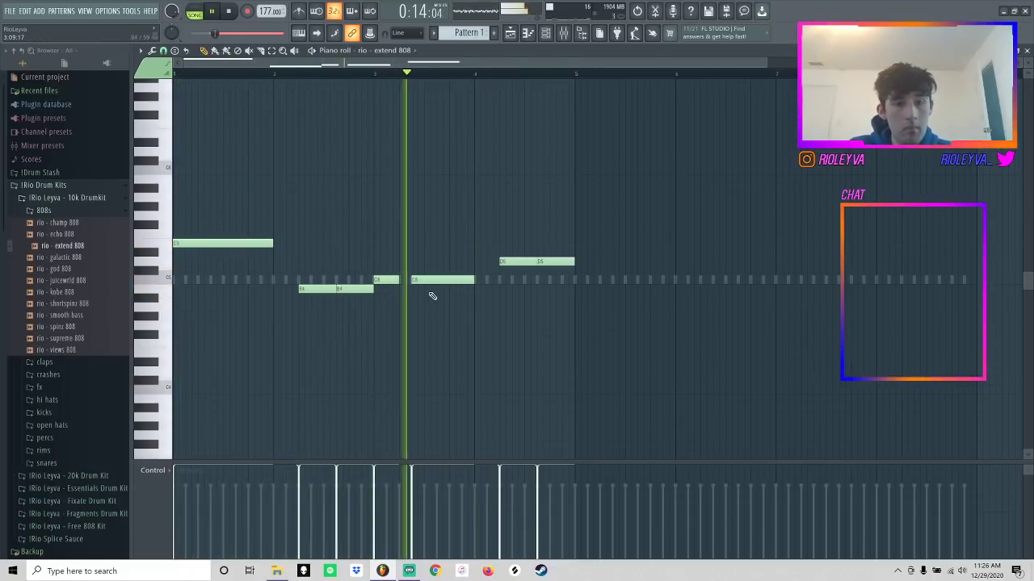
- Duplicate the four-bar 808 line into bars 5 to 8
key("space")
key("ctrl+b")
key("space")
left_click(595, 196)
right_click(597, 197)
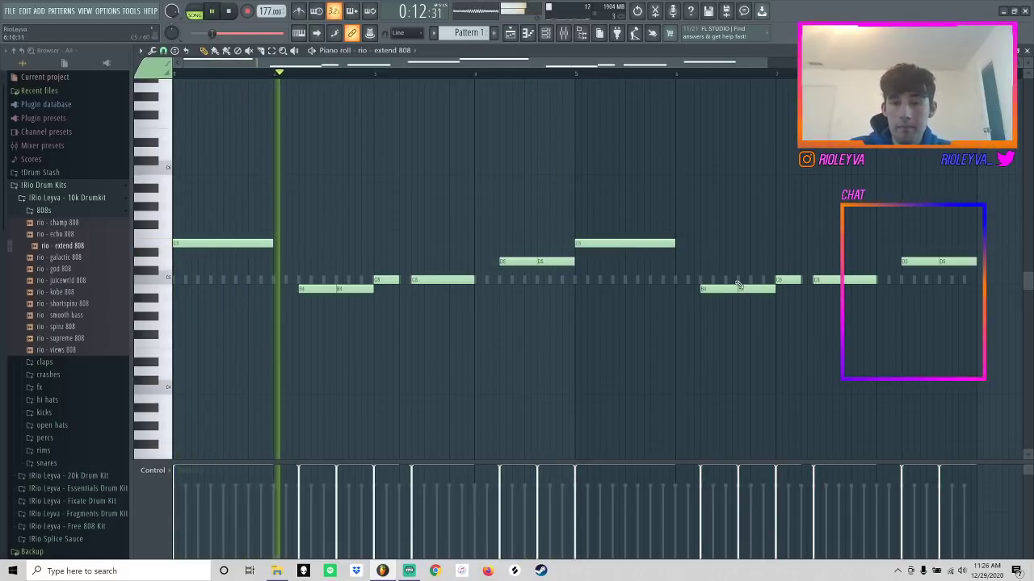
- Select the two B4 808 notes in bar 6 and transpose them up to G5
left_click_drag(743, 301, 699, 295, "ctrl")
key("Up")
key("Up")
key("Up")
key("Up")
key("Up")
key("Up")
key("Up")
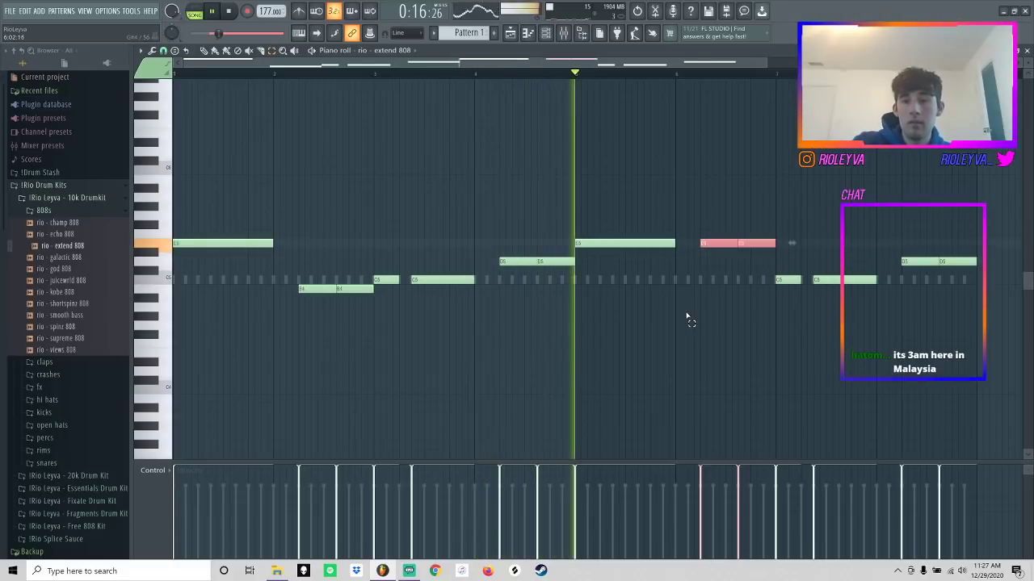
key("Up")
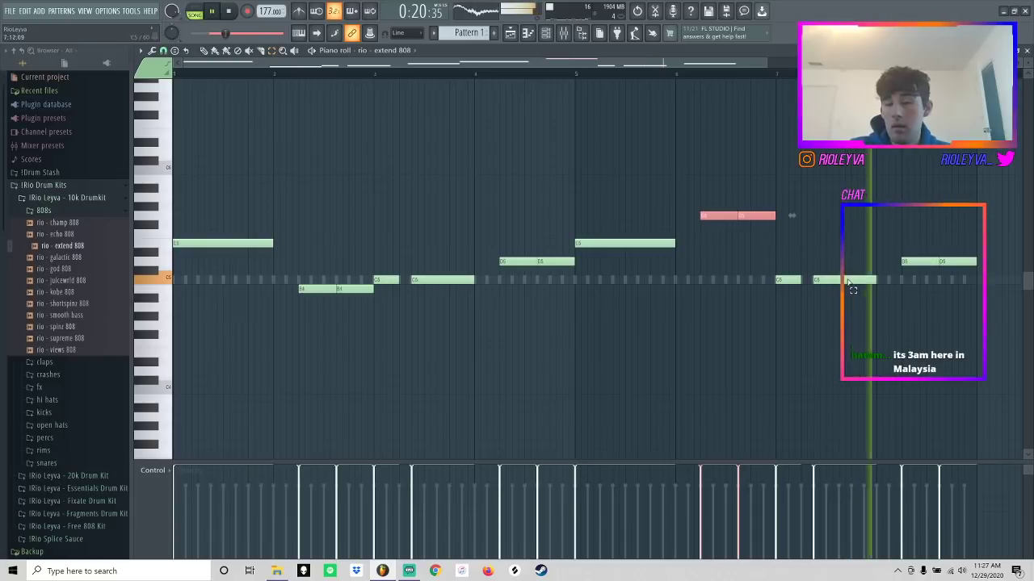
- Lengthen the first C5 808 note of bar 7 until it meets the following note
left_click(815, 262, "ctrl")
left_click_drag(800, 280, 810, 280)
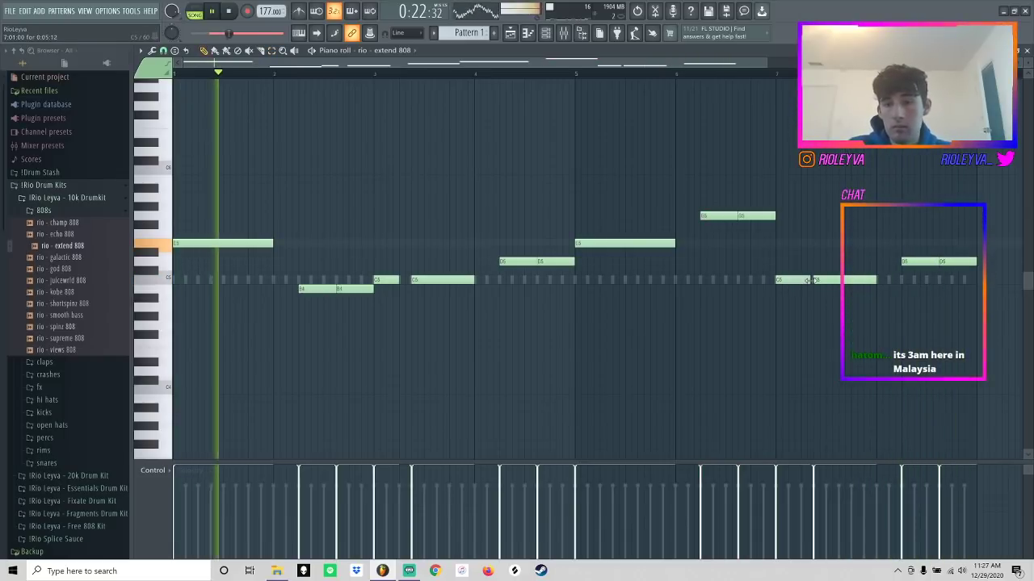
key("ctrl+z")
left_click_drag(798, 280, 811, 281)
- Slice off the ends of the first G5 note in bar 6 and the first D5 notes in bars 4 and 8, leaving 4 steps each
left_click(728, 217)
key("e")
left_click(732, 216)
key("Delete")
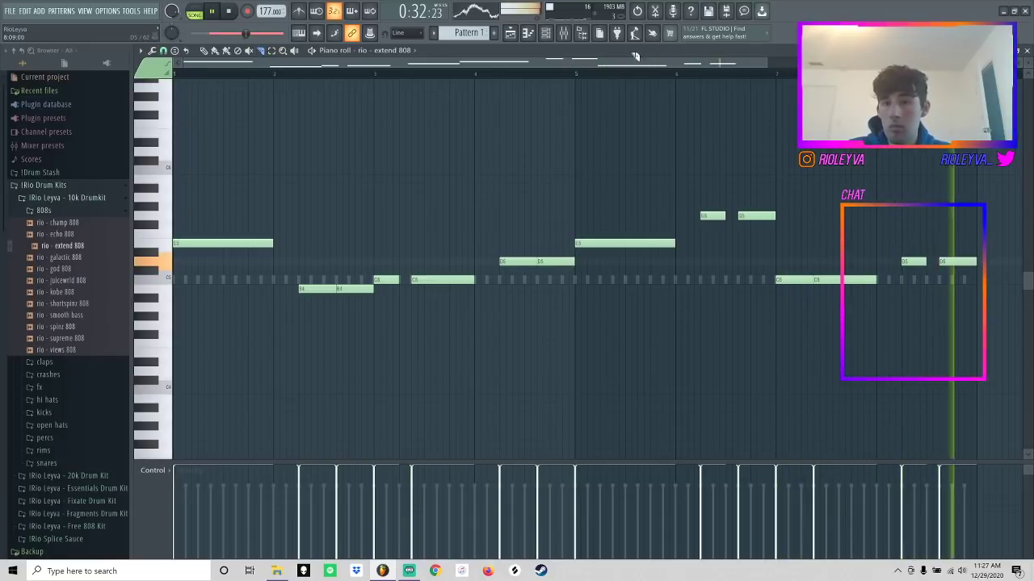
left_click(524, 262)
key("e")
left_click(530, 263)
key("Delete")
- Load the rio - accent snare from the 10k Drumkit's snares folder as a new channel with hits on steps 29 and 31
key("F6")
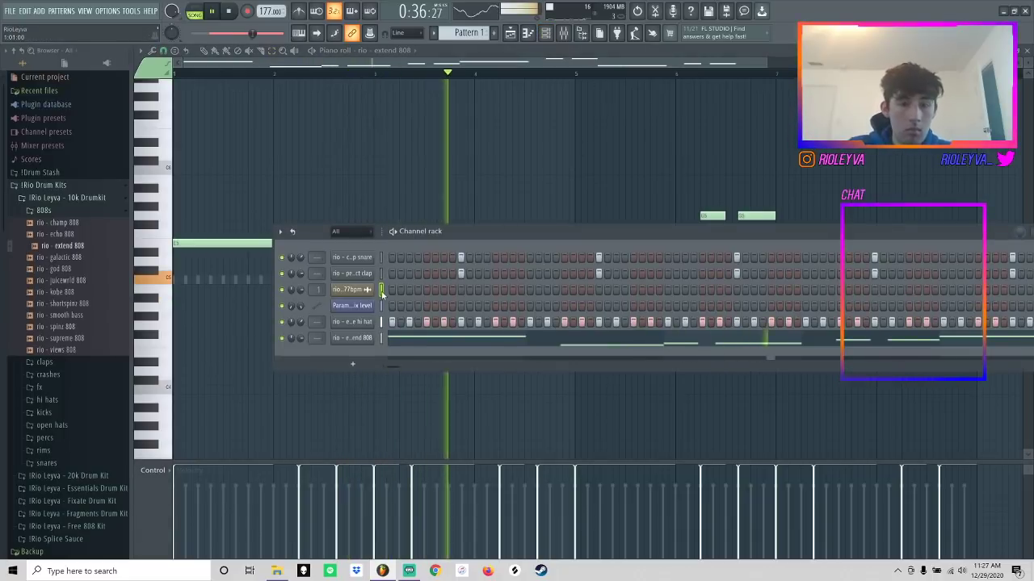
left_click(46, 462)
left_click_drag(63, 335, 368, 349)
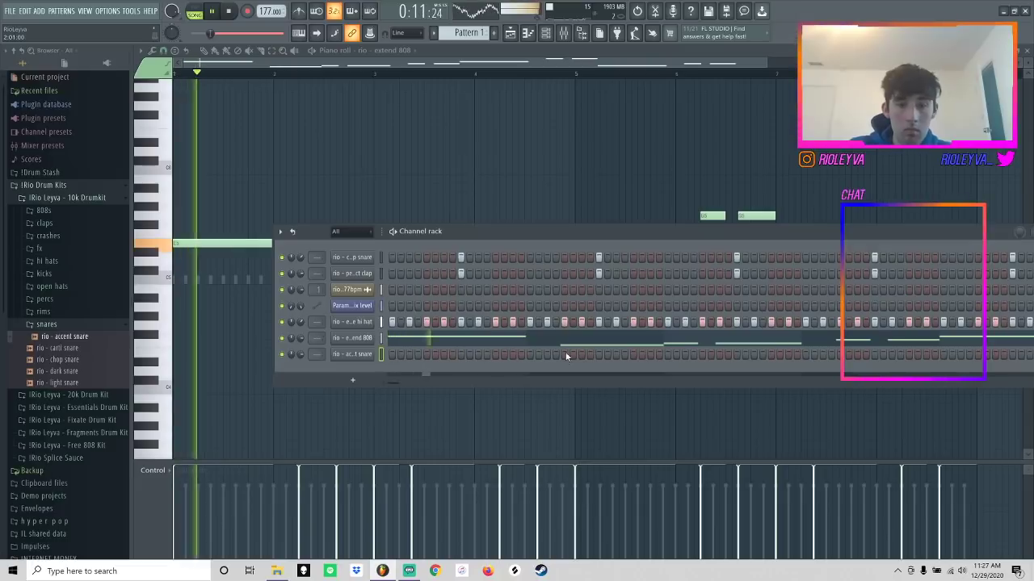
left_click(633, 354)
left_click(650, 354)
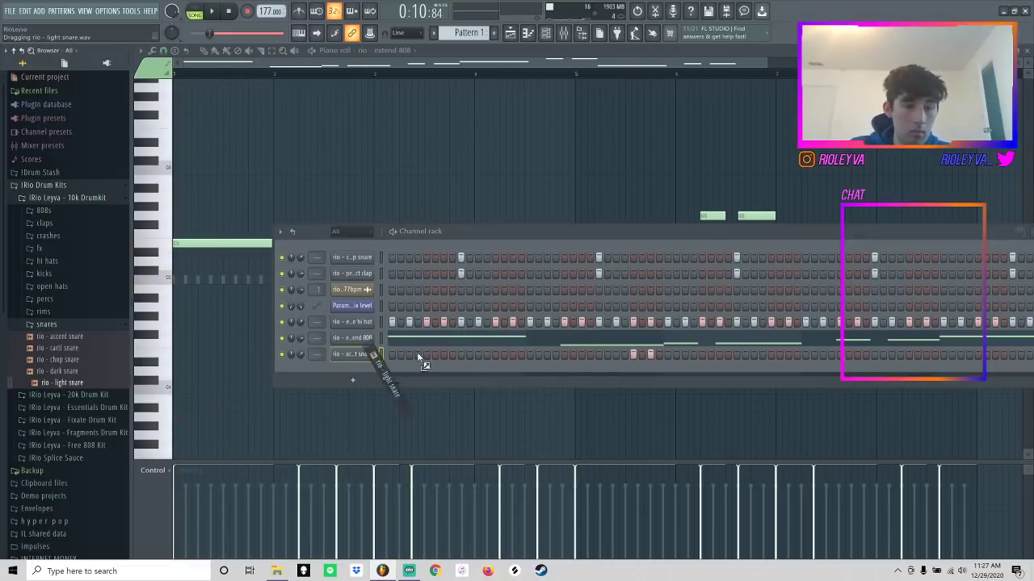
- Add rio - light snare and rio - the best open hat as channels, with the snare on step 51 and the open hat on step 1
left_click_drag(366, 362, 382, 366)
left_click(52, 285)
left_click_drag(71, 310, 390, 388)
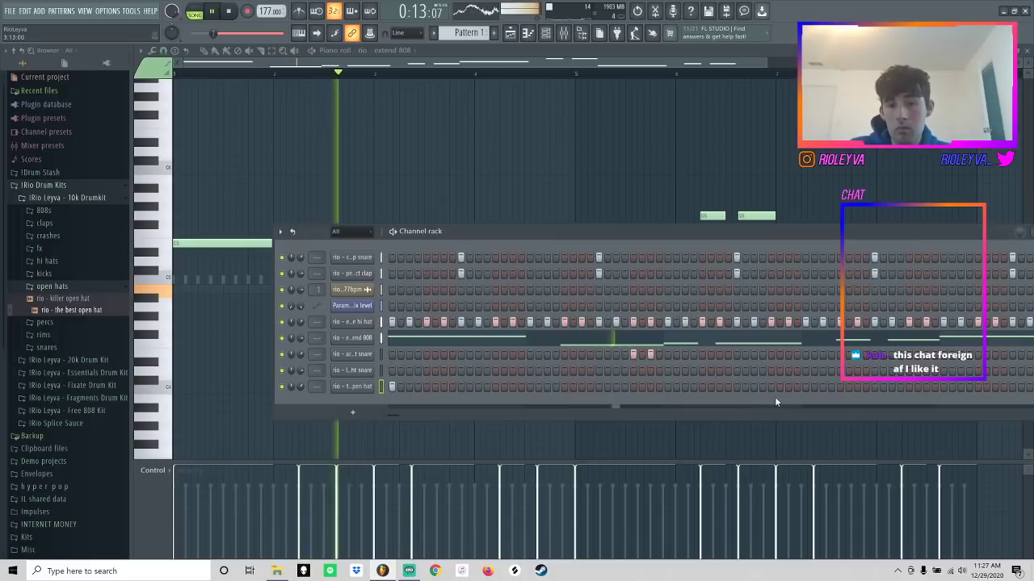
left_click(823, 371)
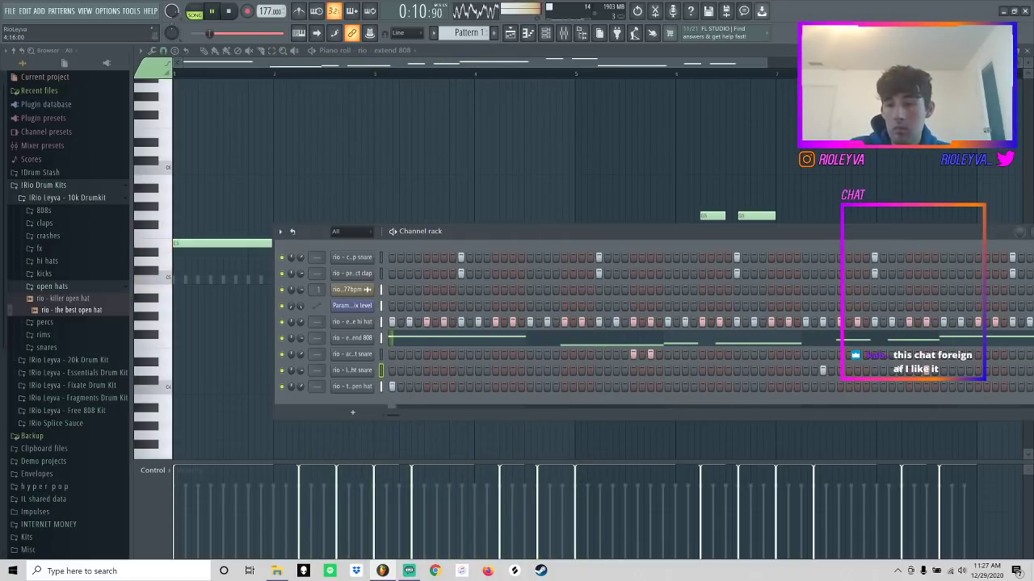
- Open the accent snare in the piano roll and duplicate its first four bars into bars 5 to 8
right_click(370, 353)
left_click(391, 355)
left_click(528, 34)
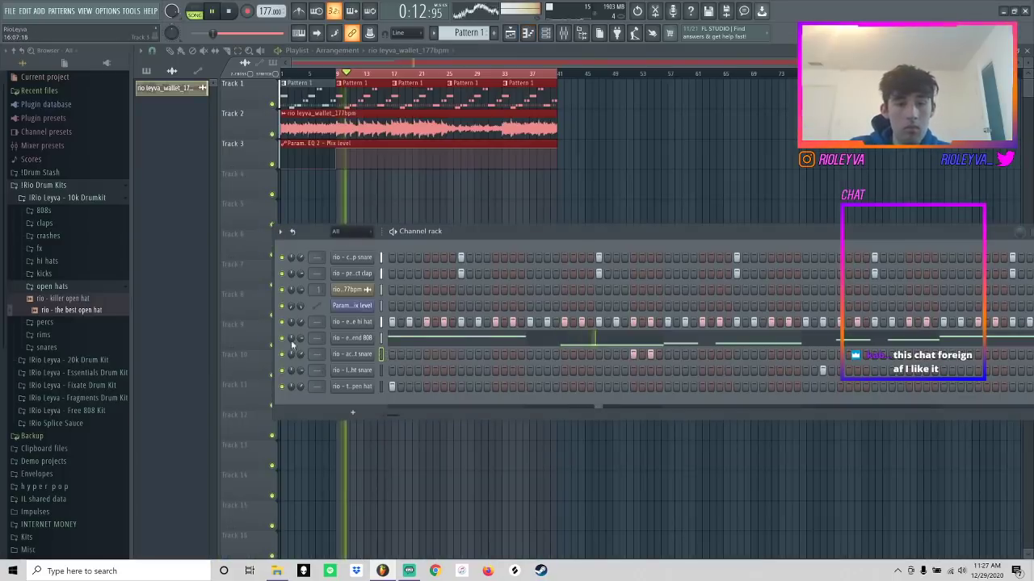
right_click(354, 357)
left_click(373, 358)
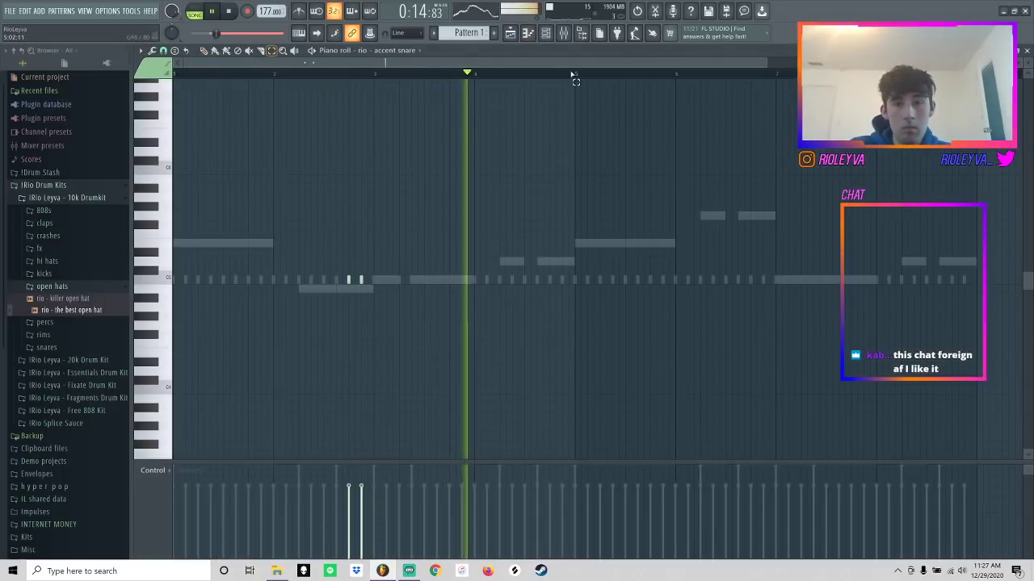
left_click_drag(575, 74, 7, 105)
key("ctrl+b")
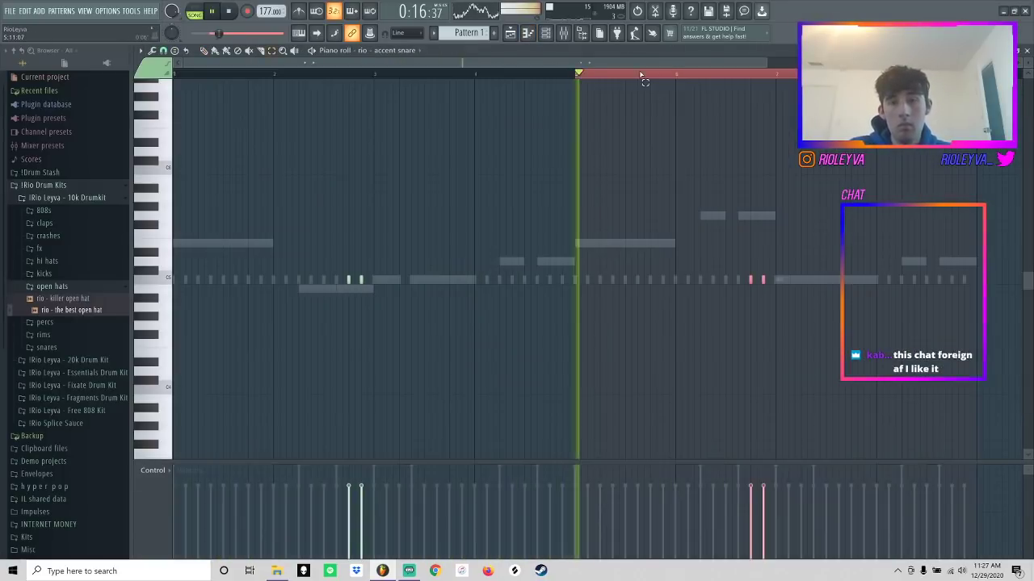
left_click(590, 71, "ctrl")
- Switch the piano roll to the light snare and duplicate its first four bars into bars 5 to 8
left_click(410, 52)
left_click(402, 148)
left_click_drag(576, 75, 2, 76)
key("ctrl+b")
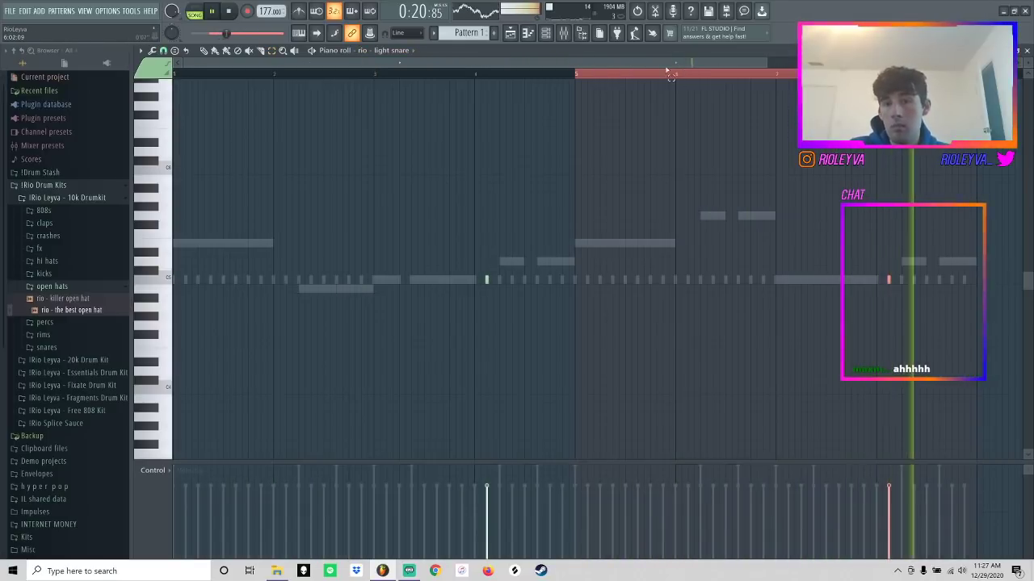
left_click(670, 72, "ctrl")
- Replace the last two escape hi hat hits of bars 4 and 8 with fast rolls painted at 1/6 beat
left_click(552, 37)
right_click(374, 322)
left_click(396, 322)
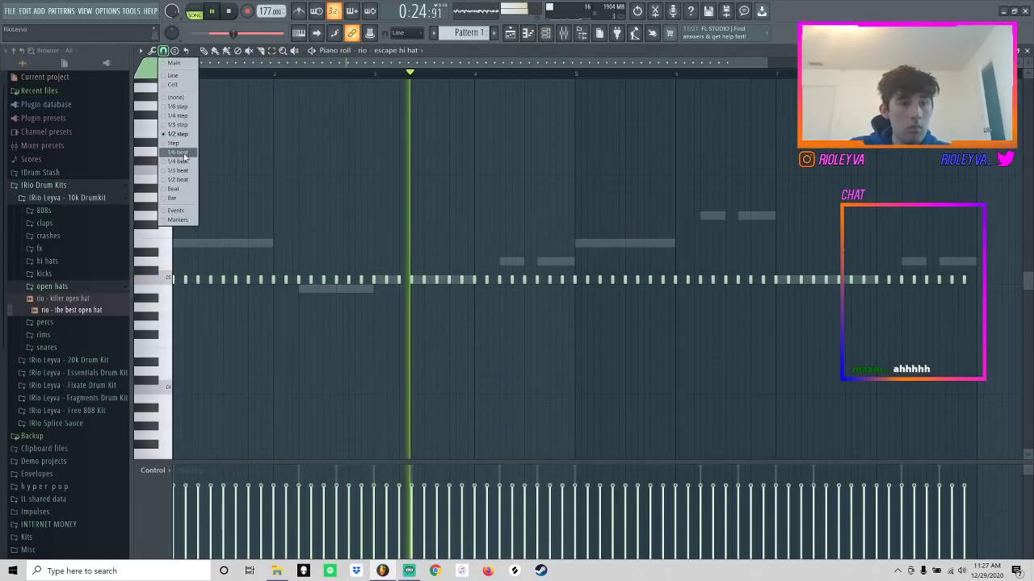
left_click(215, 50)
right_click(563, 280)
right_click(550, 280)
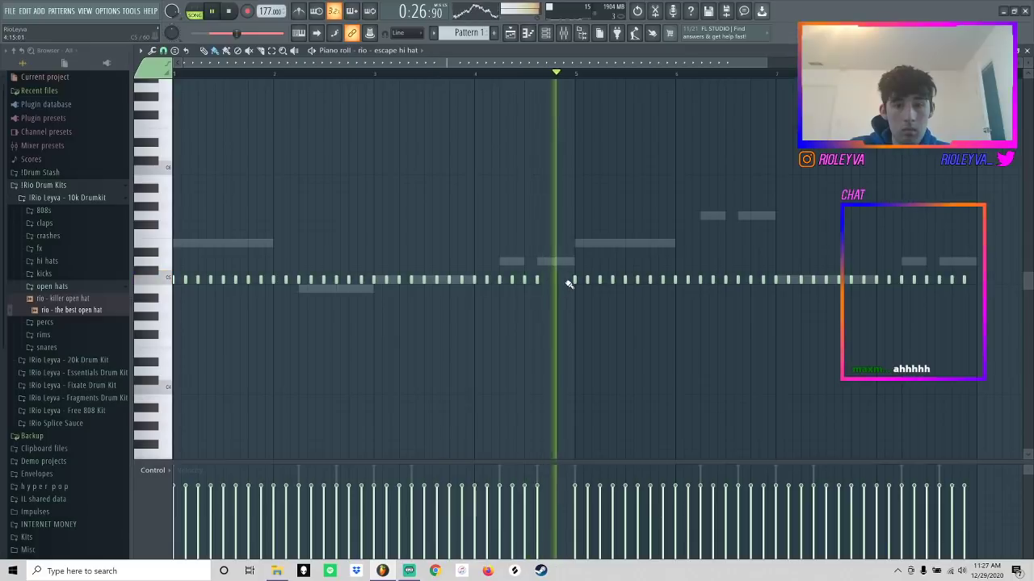
left_click_drag(552, 281, 575, 281)
right_click(964, 281)
right_click(952, 281)
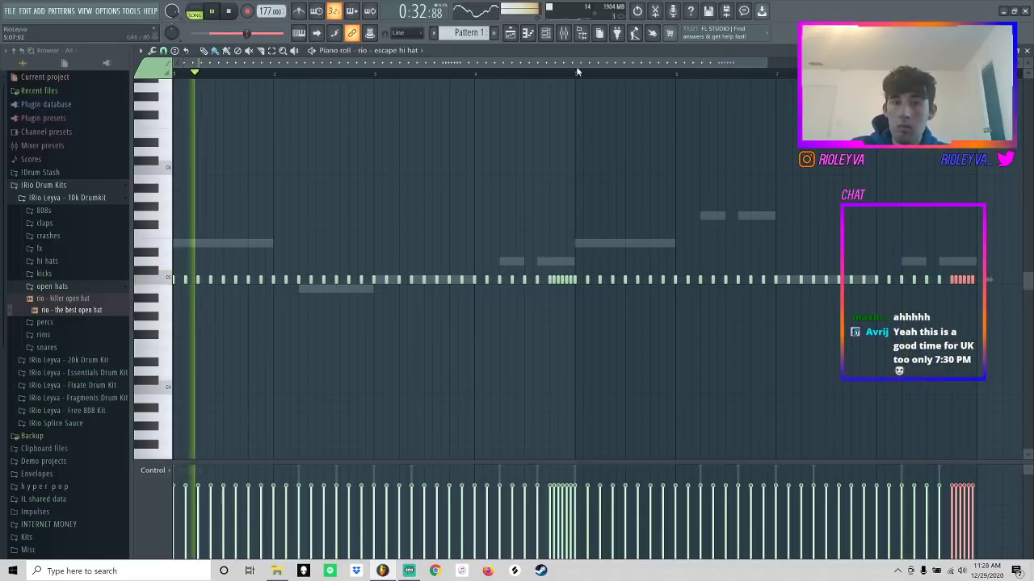
- Clone the extend 808 channel with its notes and replace the clone's sample with rio - echo 808
key("F6")
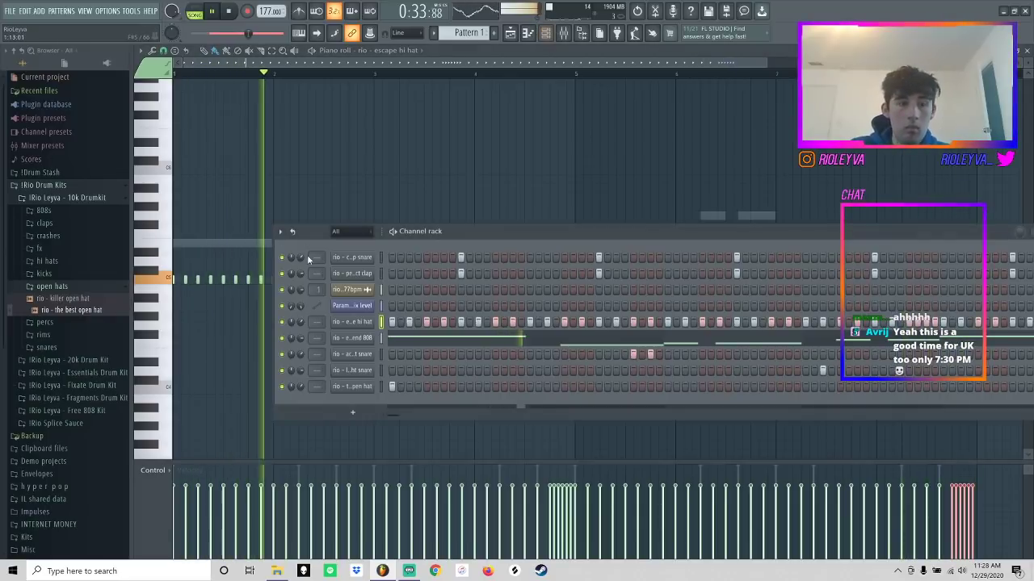
right_click(371, 335)
left_click(414, 431)
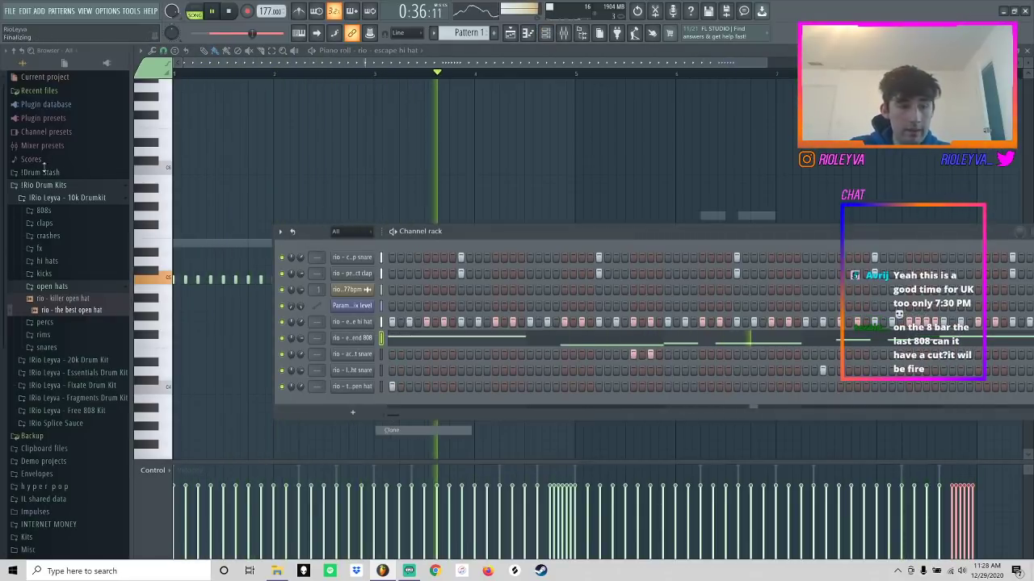
left_click(44, 210)
mouse_move(60, 234)
left_mouse_down()
mouse_move(365, 368)
mouse_move(378, 355)
left_mouse_up()
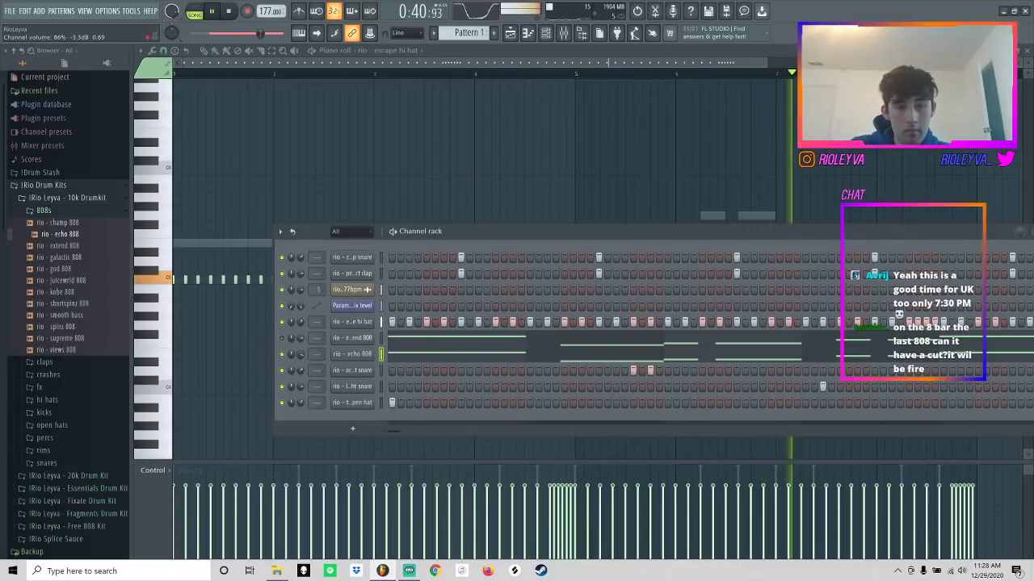
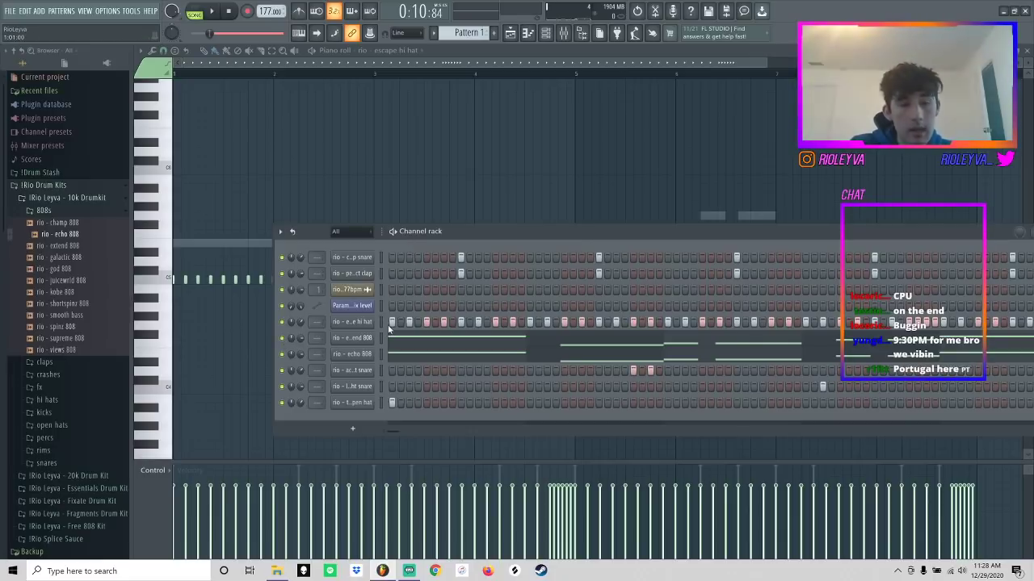
- Route the escape hi hat, both 808s, accent snare, light snare and the other drum channels to consecutive mixer tracks starting at insert 2
left_click_drag(381, 402, 385, 333)
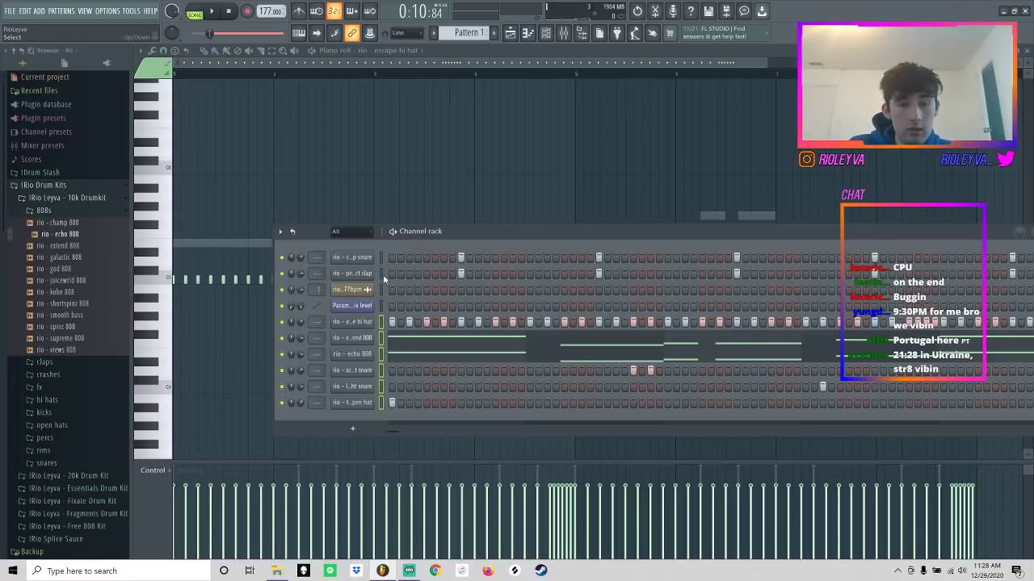
key("F9")
left_click(222, 218)
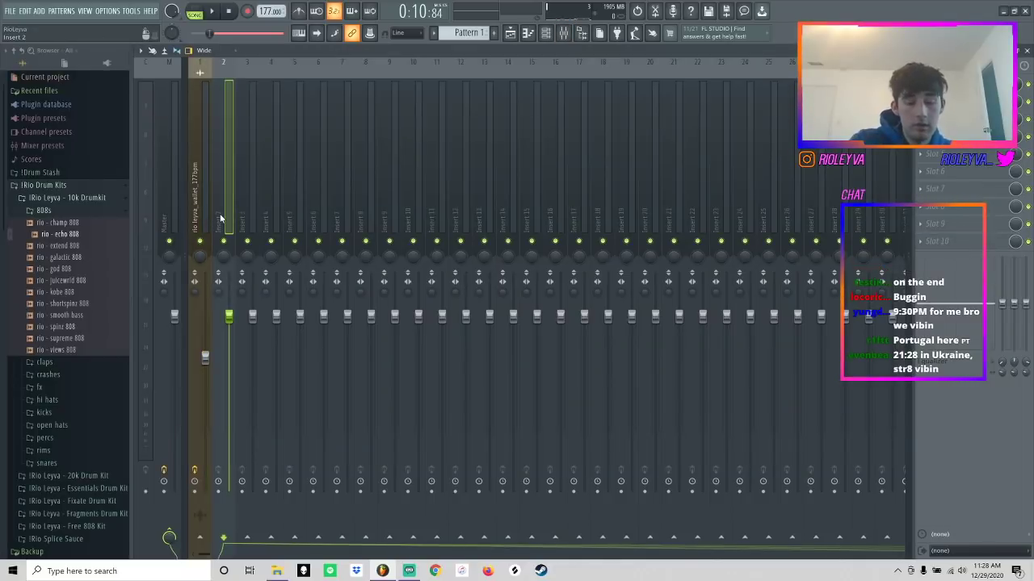
- Solo the melody track during playback, then unmute the drums one by one while lowering the melody, chop snare, escape hi hat and extend 808 faders
left_click(194, 249)
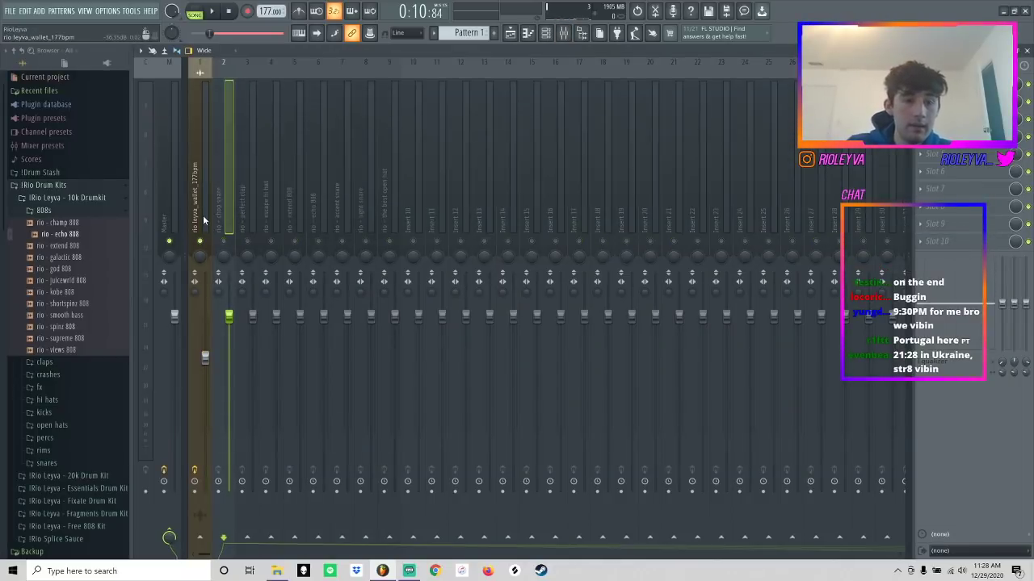
key("space")
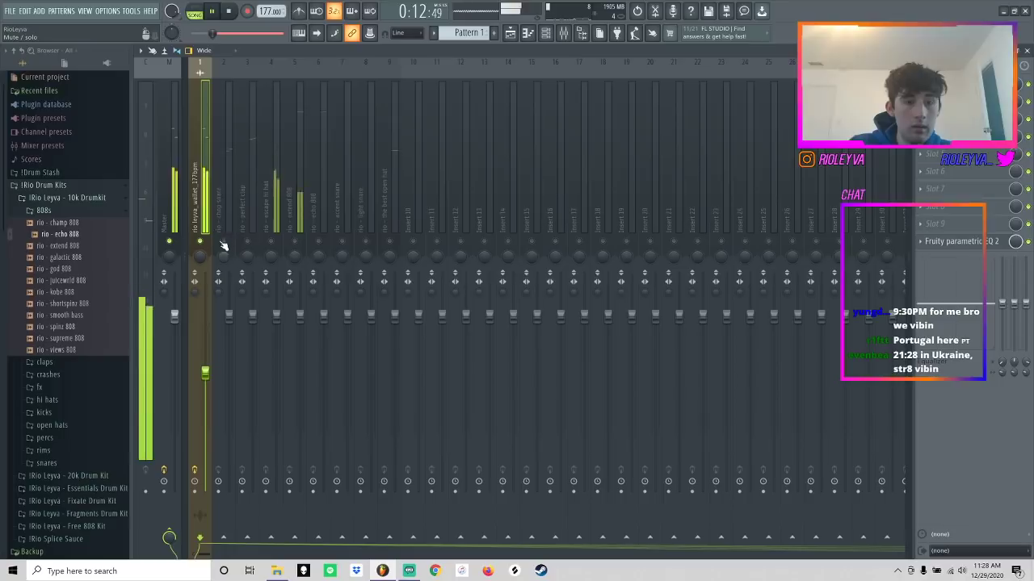
key("Right")
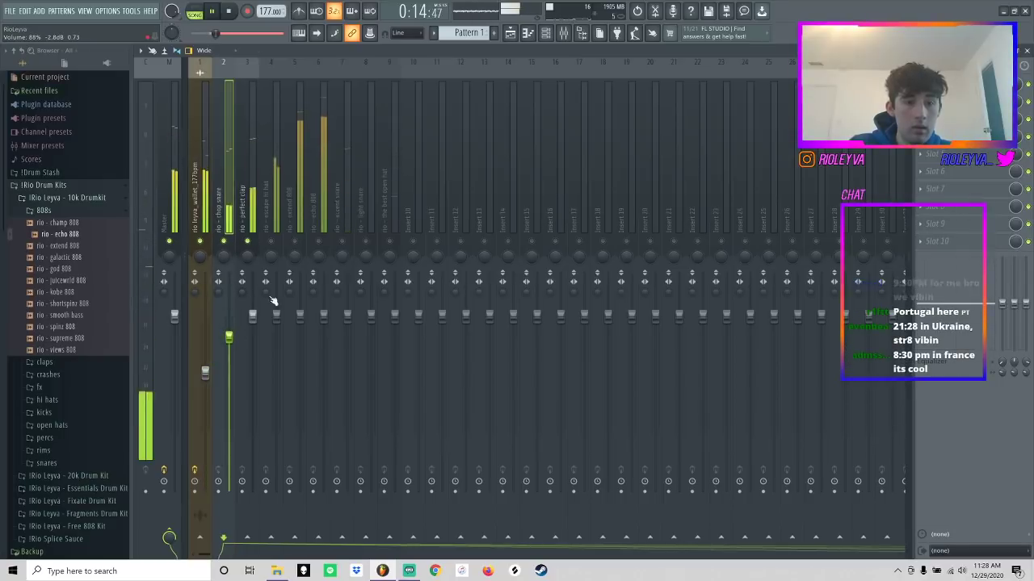
left_click_drag(274, 316, 300, 327)
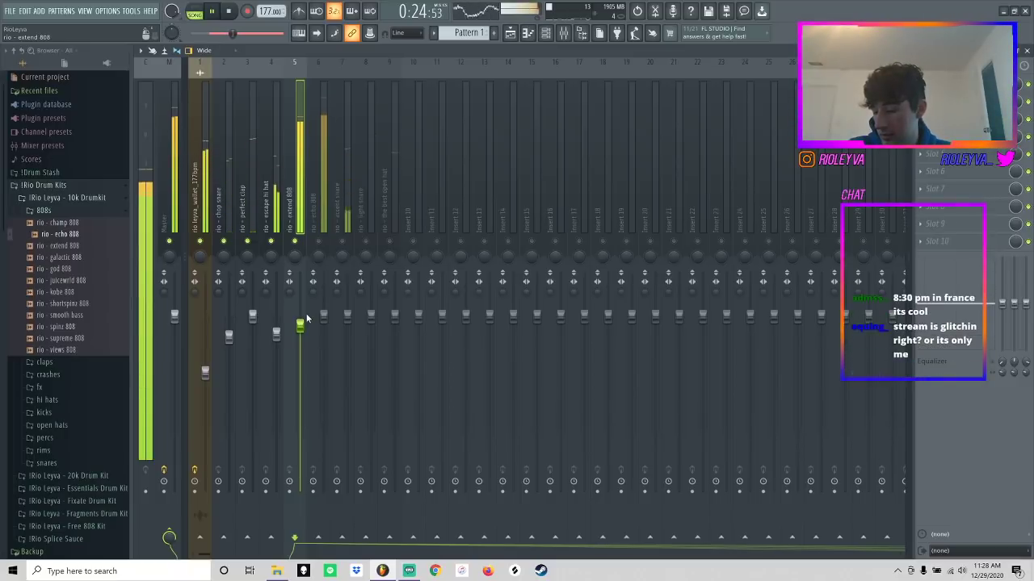
- Unmute the remaining snare, open hat and echo 808 tracks, and lower the light snare, accent snare and echo 808 faders
left_click(372, 246)
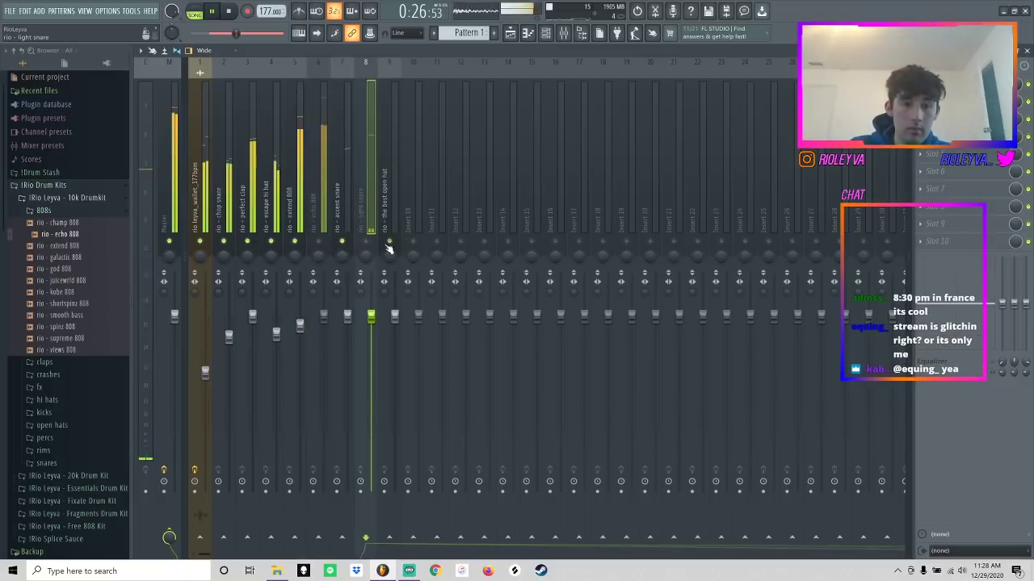
left_click_drag(370, 341, 371, 334)
left_click_drag(347, 317, 347, 336)
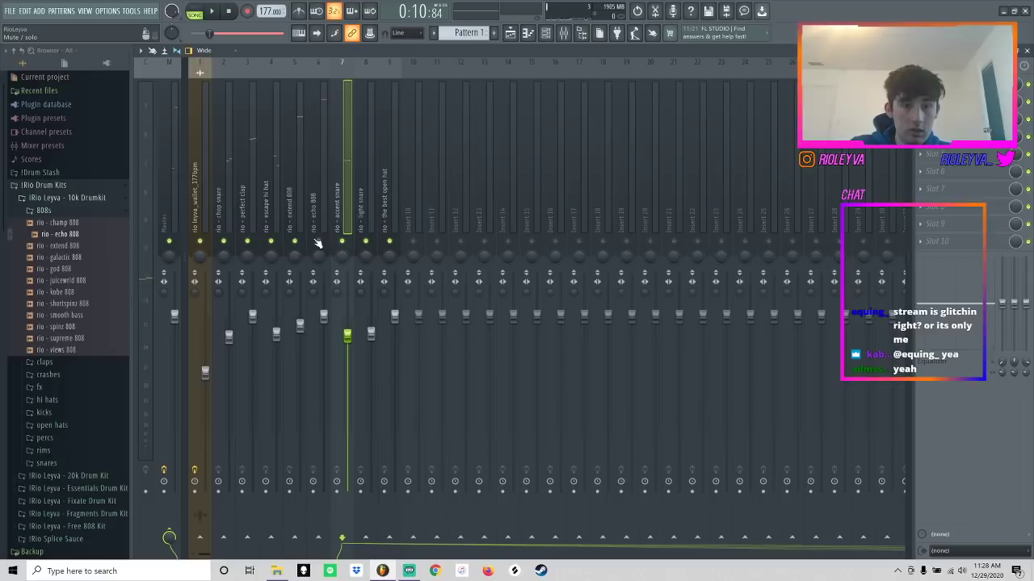
key("space")
left_click_drag(323, 314, 323, 324)
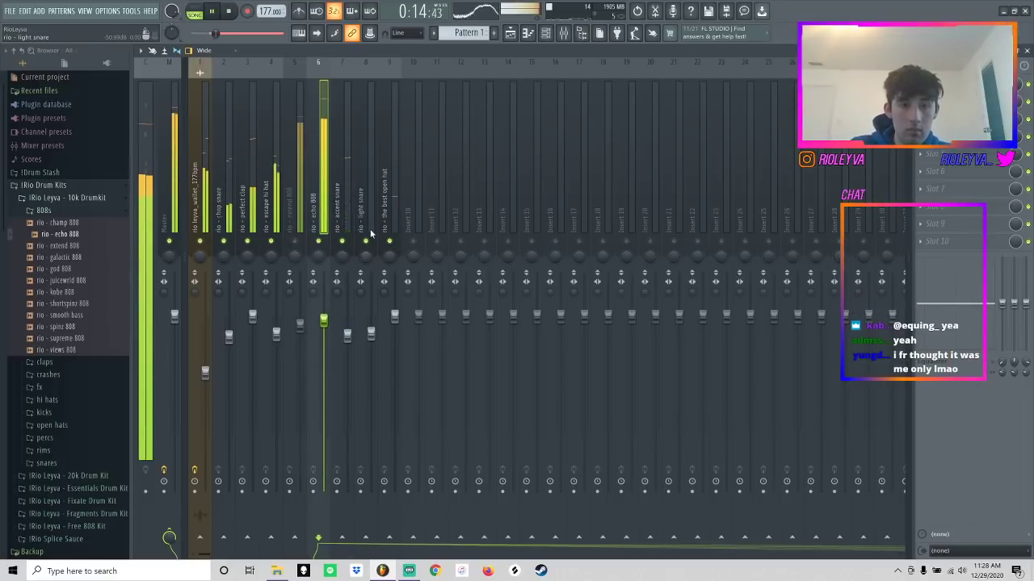
key("space")
- Split Pattern 1 by channel so each drum and 808 gets its own pattern clip in the playlist
left_click(510, 32)
left_click(434, 32)
left_click(487, 188)
key("Delete")
- Select the split drum and 808 clips on tracks 4 to 11 and duplicate them four times, filling the arrangement up to bar 41
left_click_drag(269, 175, 286, 190)
key("ctrl+b")
key("ctrl+b")
key("ctrl+b")
key("ctrl+b")
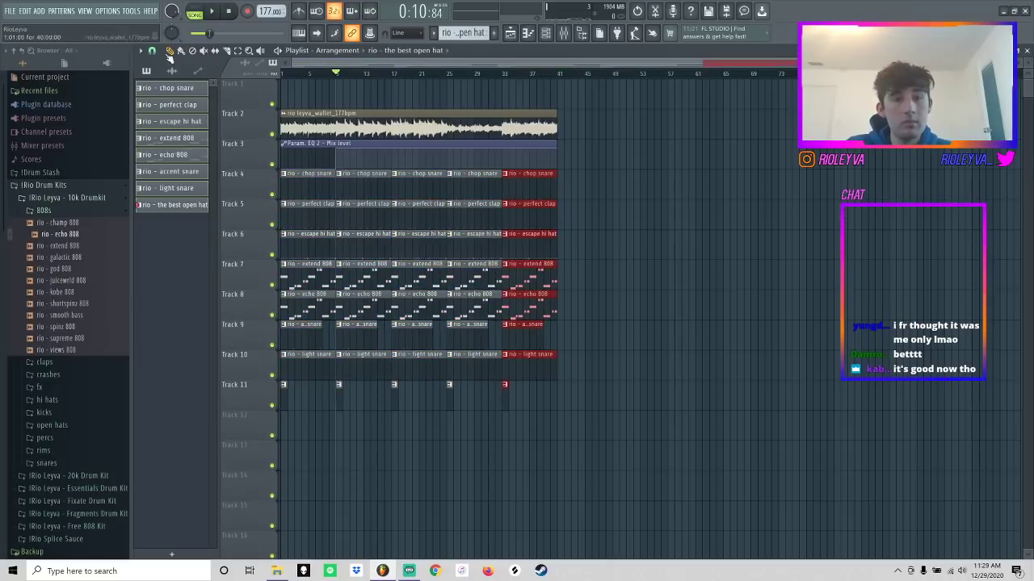
- Slice the first set of clips midway through bar 4, delete everything before the cut, and remove both remaining 808 clips before bar 9
left_click(152, 51)
left_click(169, 199)
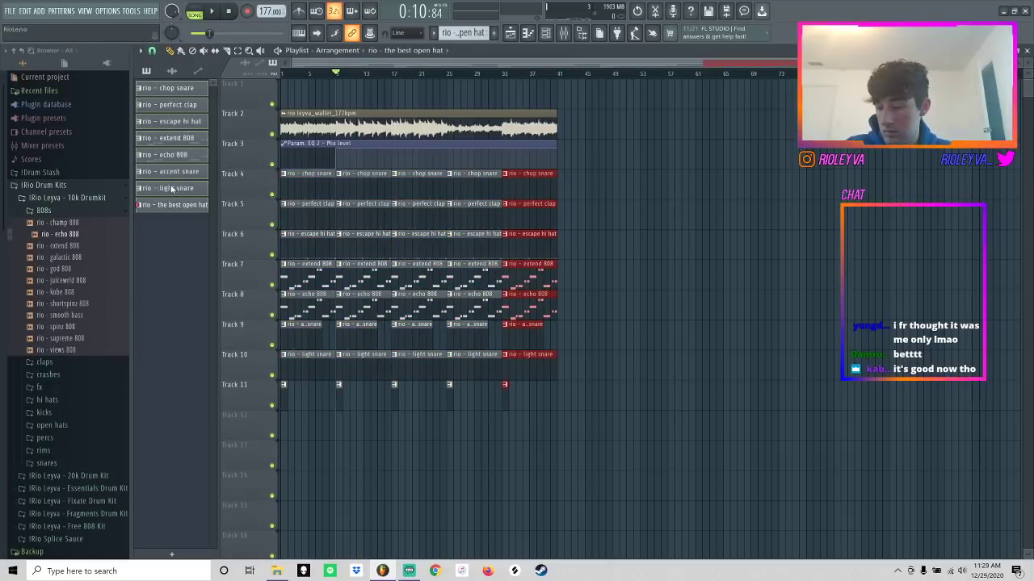
key("shift+4")
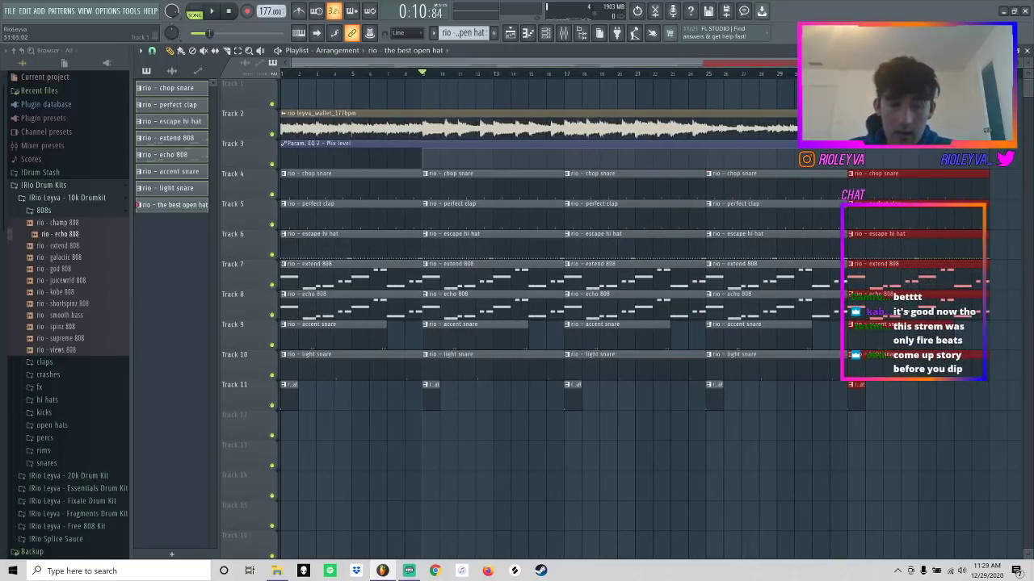
key("c")
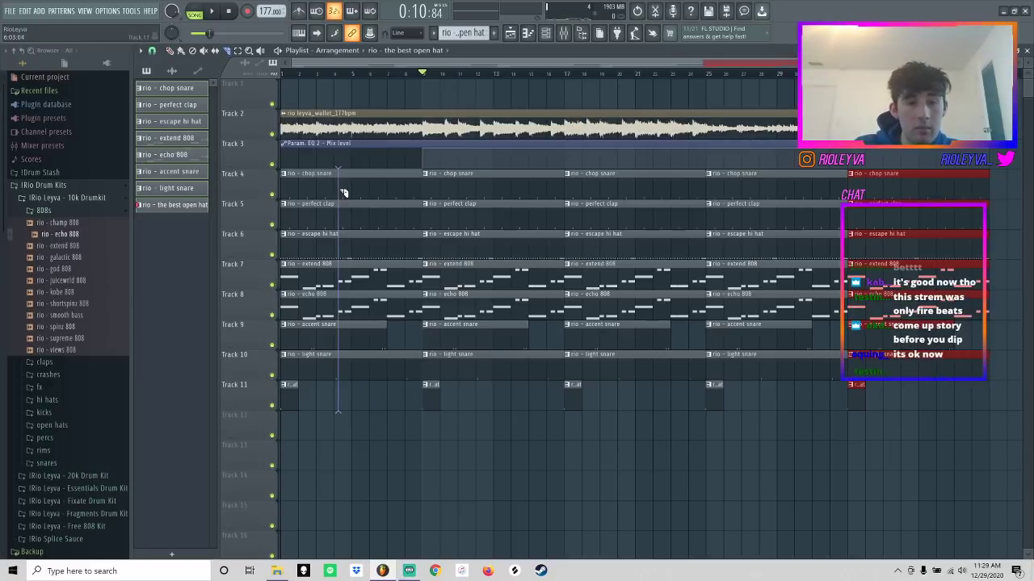
key("e")
left_click_drag(342, 187, 282, 397)
key("Delete")
left_click_drag(379, 310, 379, 280)
key("Delete")
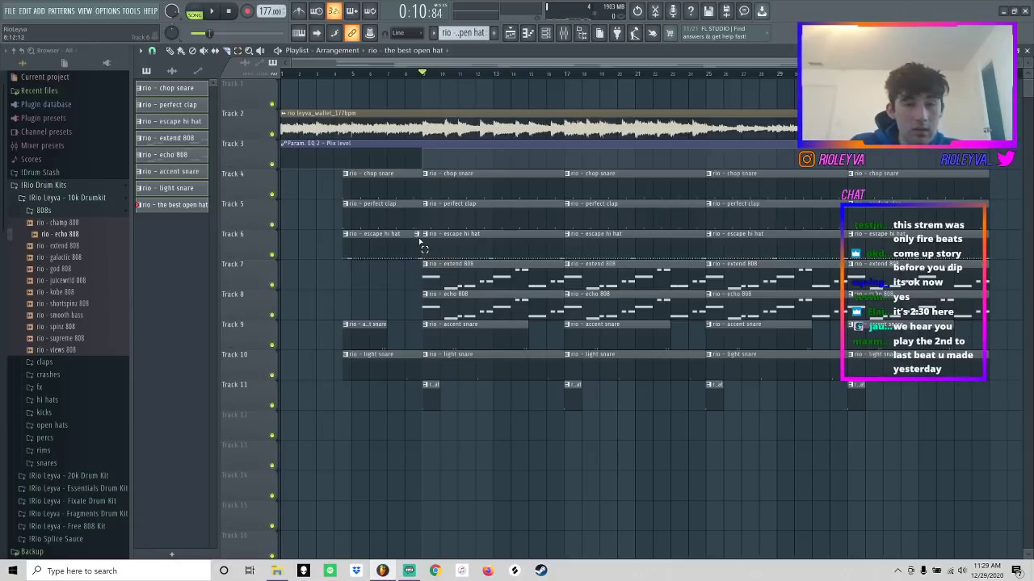
- Alternate the 808s by deleting the extend 808 clips at bars 9 and 25 and the echo 808 clips at bars 17 and 33
left_click(471, 263)
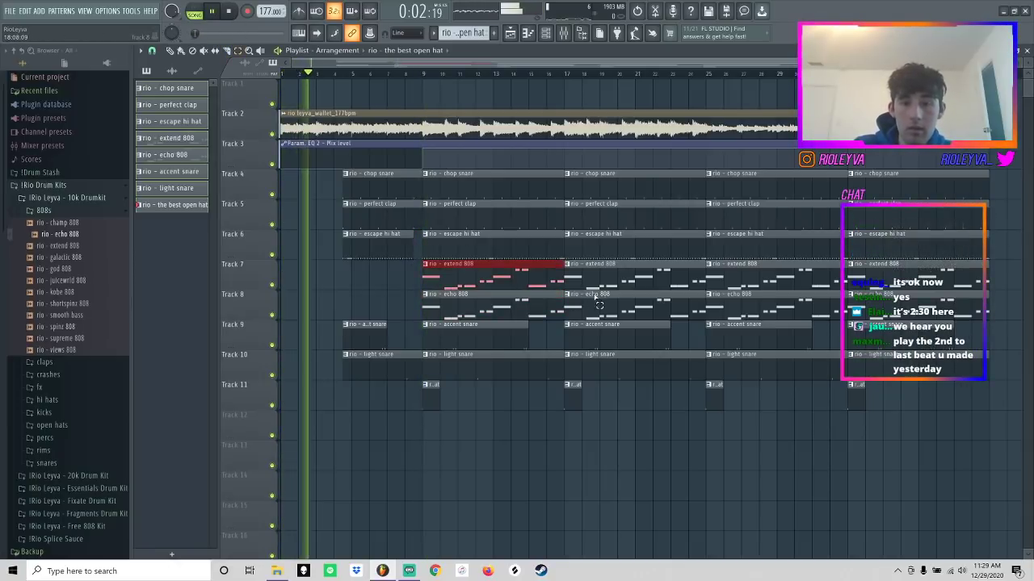
key("Delete")
left_click(596, 297)
key("Delete")
left_click(757, 272)
key("Delete")
left_click(879, 300)
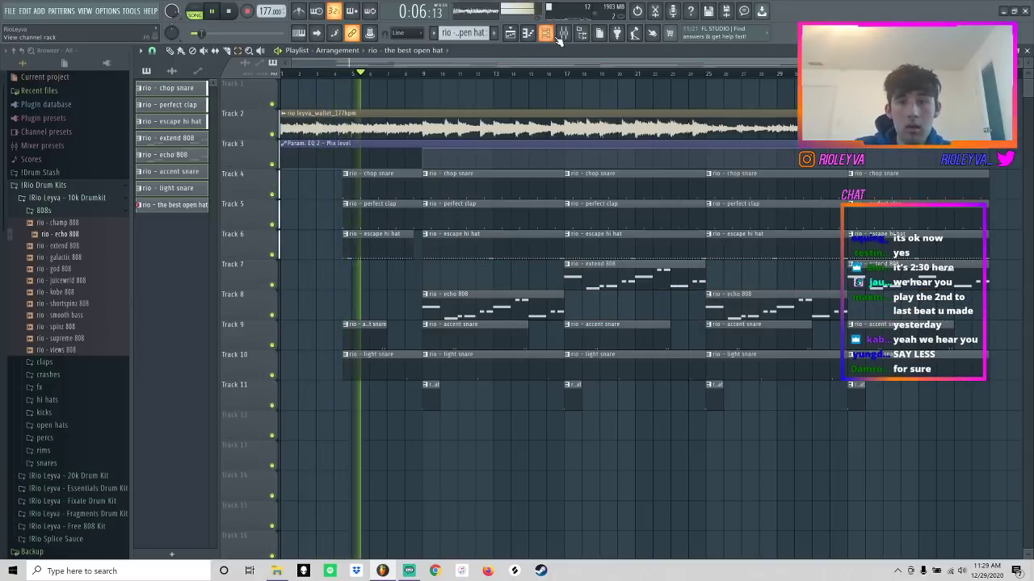
- Check the mixer levels, and delete the accent snare and light snare clips spanning bars 9 to 16 in the playlist
left_click(560, 35)
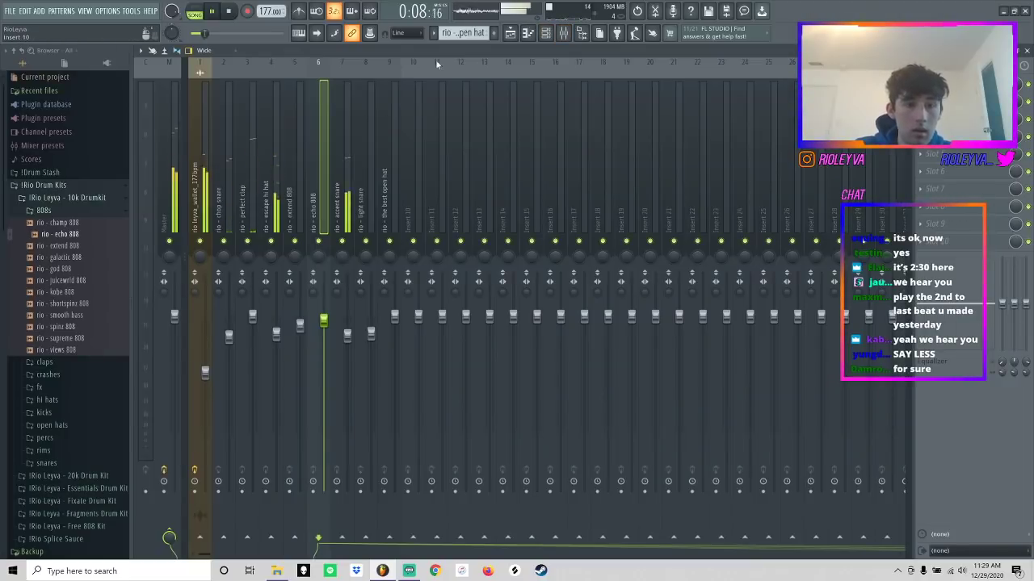
left_click(509, 36)
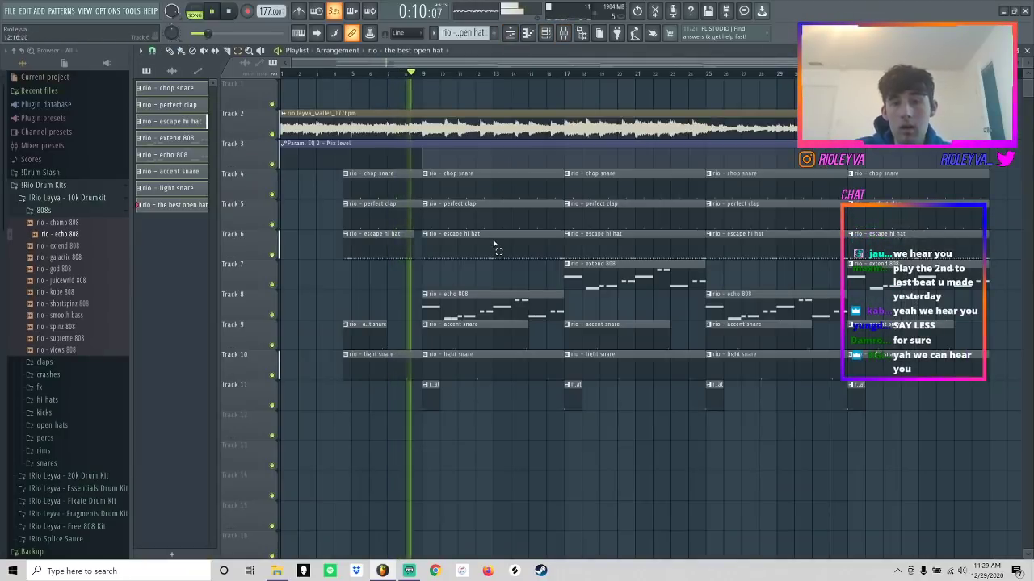
left_click_drag(482, 336, 485, 366)
key("Delete")
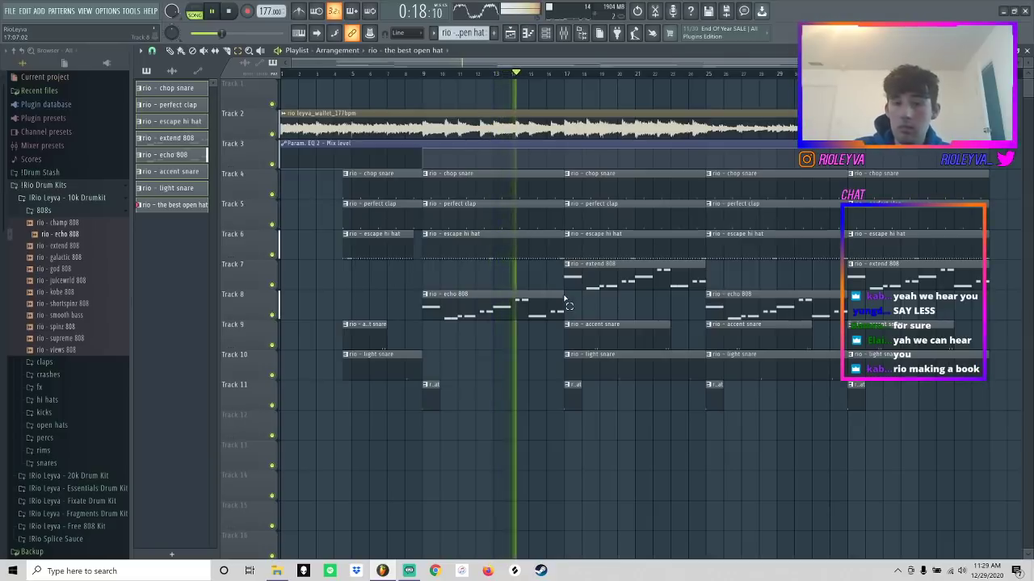
- Try a short open hat clip on track 9 midway through bar 15
key("space")
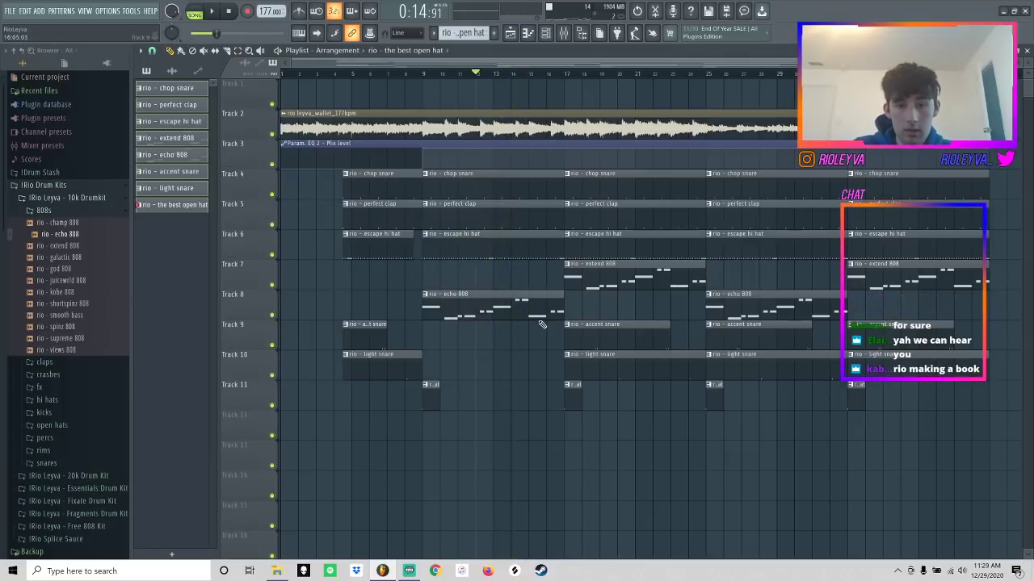
right_click(539, 325)
left_click_drag(555, 327, 550, 334)
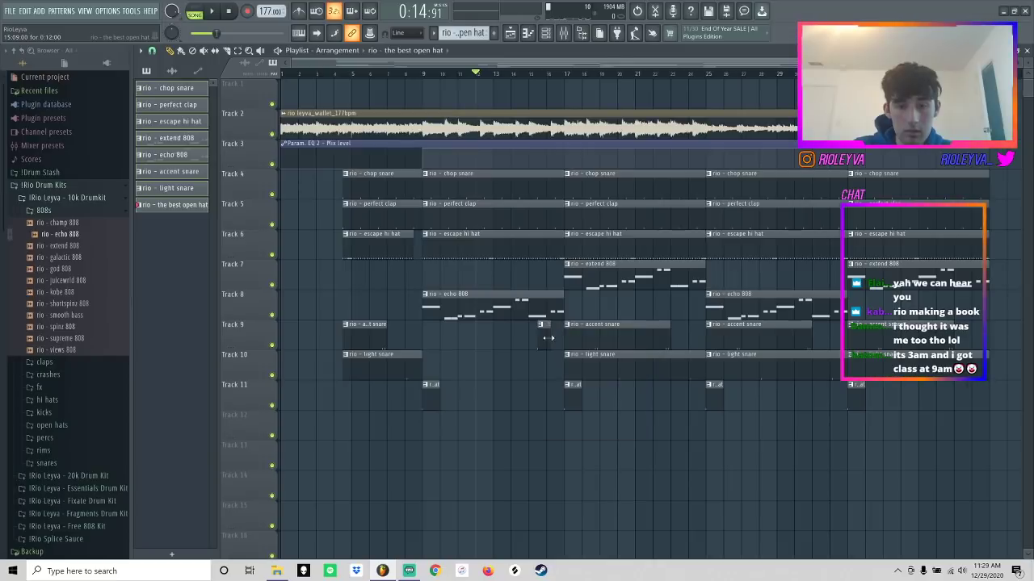
- Break the echo 808's long E5 note in bar 5 into a short hit and a second note from 5:07 to the bar's end
key("F7")
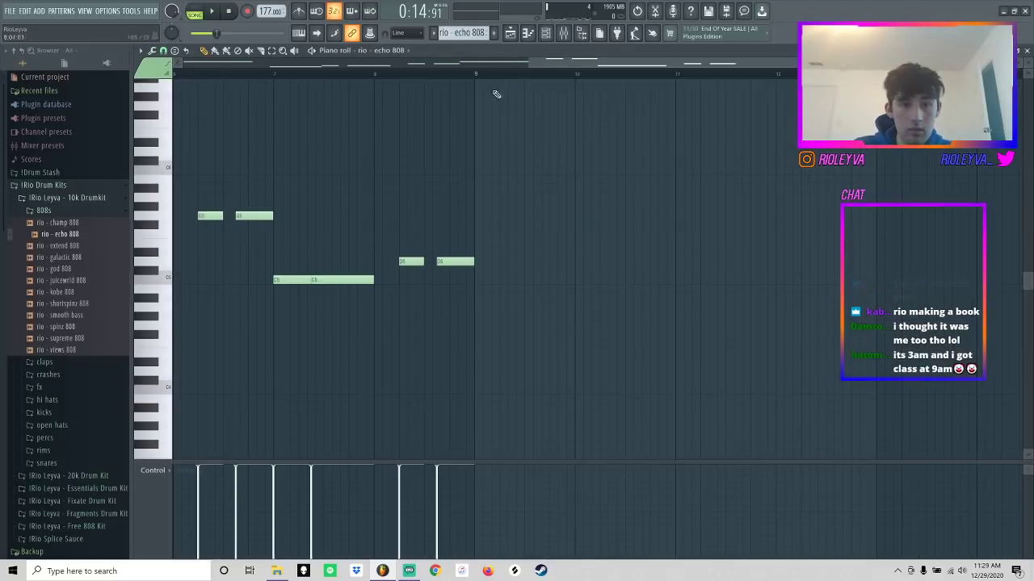
left_click_drag(555, 67, 406, 76)
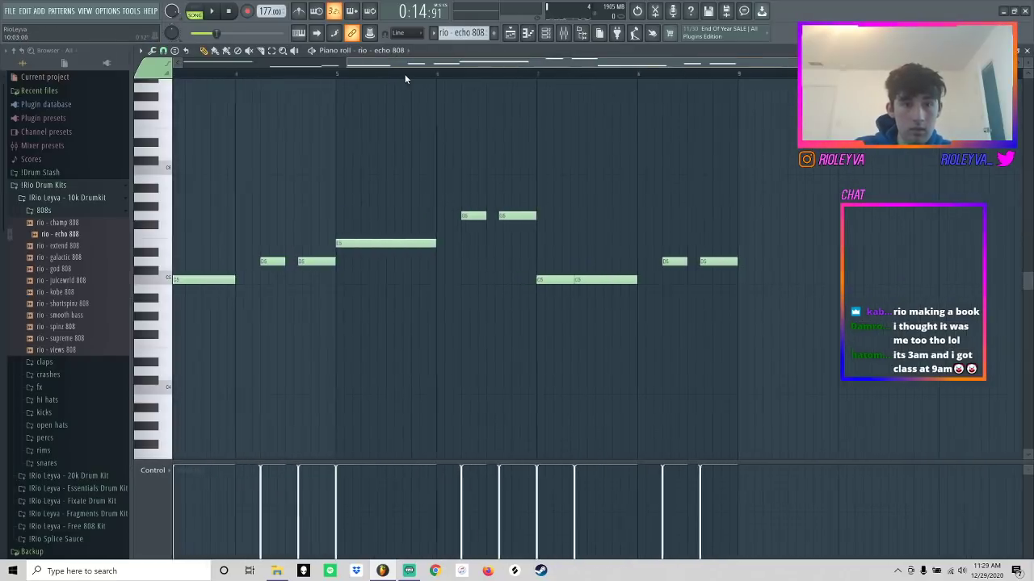
key("space")
left_click(378, 244)
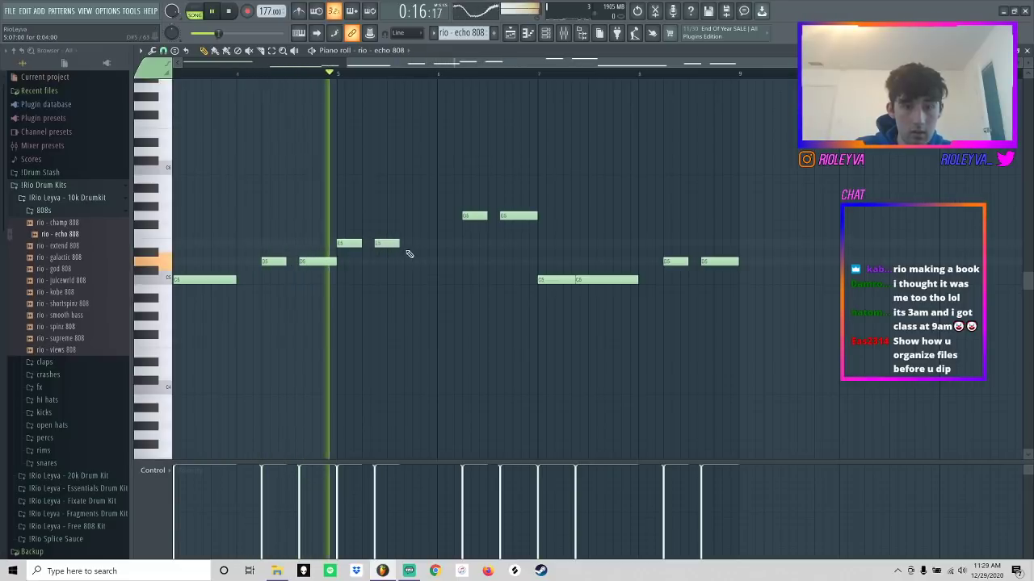
left_click_drag(401, 244, 435, 247)
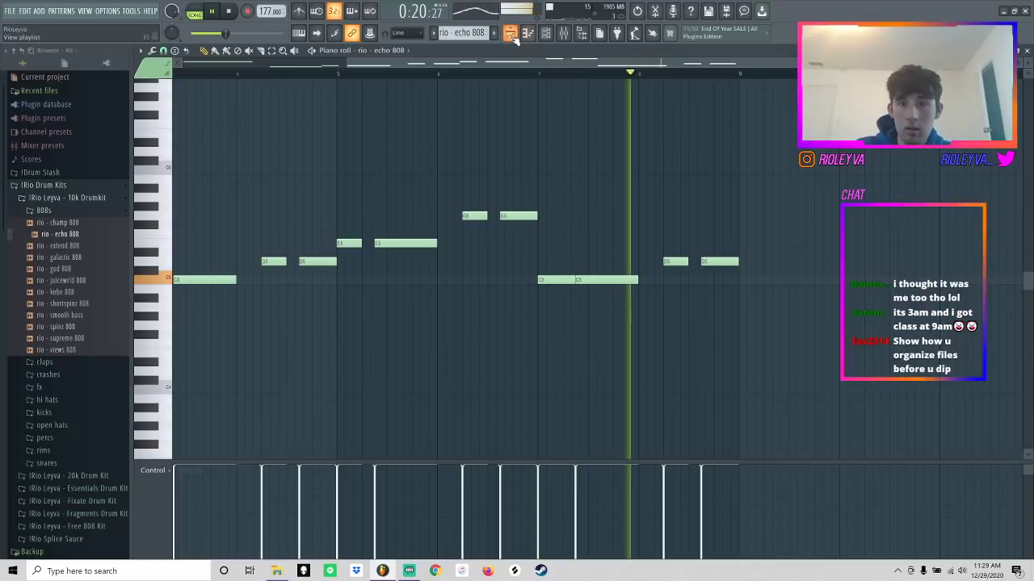
- Delete the second C5 note in bar 7 of the echo 808 and stretch the first one across the whole bar
key("space")
left_click(502, 72)
key("space")
right_click(601, 281)
left_click_drag(574, 282, 625, 294)
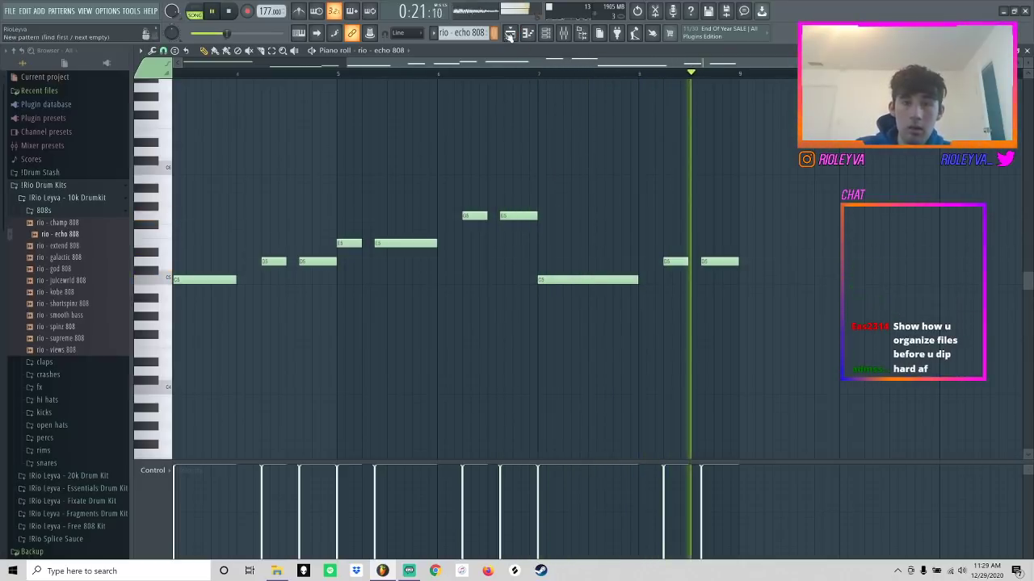
- Remove the echo 808 from bars 25 and 26 of the playlist, and cut a short gap in the escape hi hat just before bar 27
key("F5")
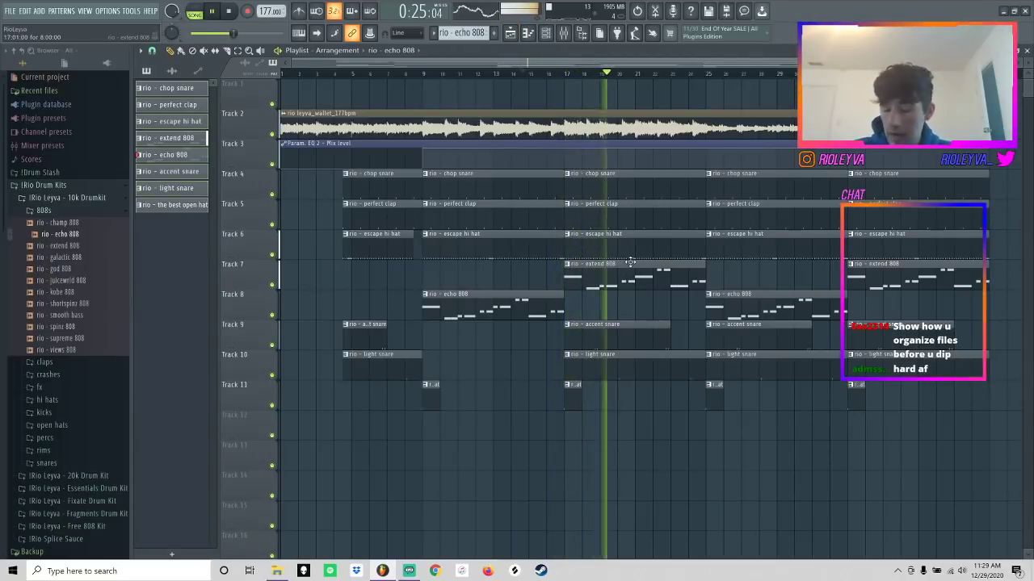
key("c")
left_click_drag(743, 310, 737, 286)
key("e")
key("c")
left_click(736, 247)
left_click_drag(743, 245, 742, 241)
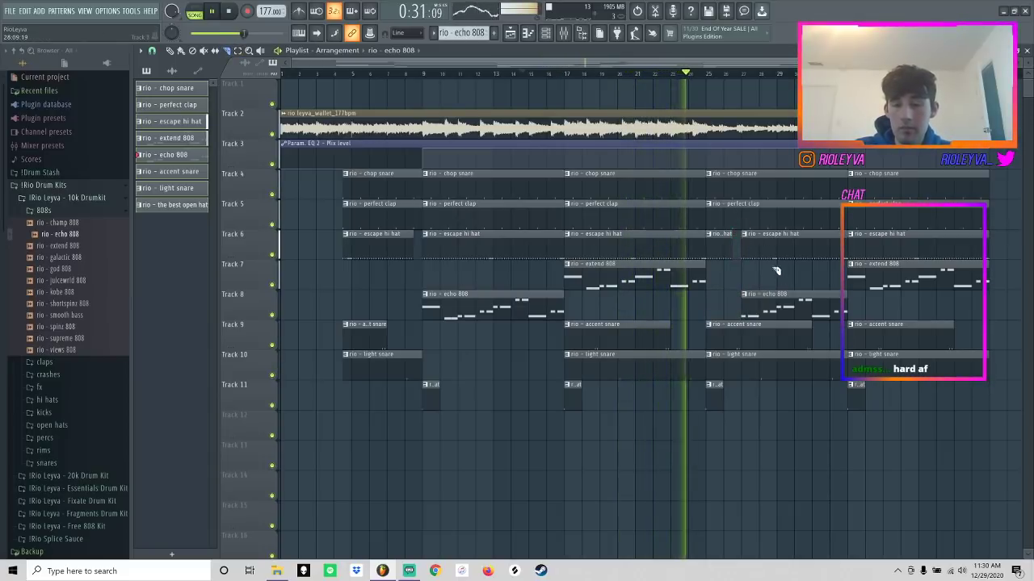
- Delete the light snare clip spanning bars 25 to 32
key("e")
left_click(755, 345)
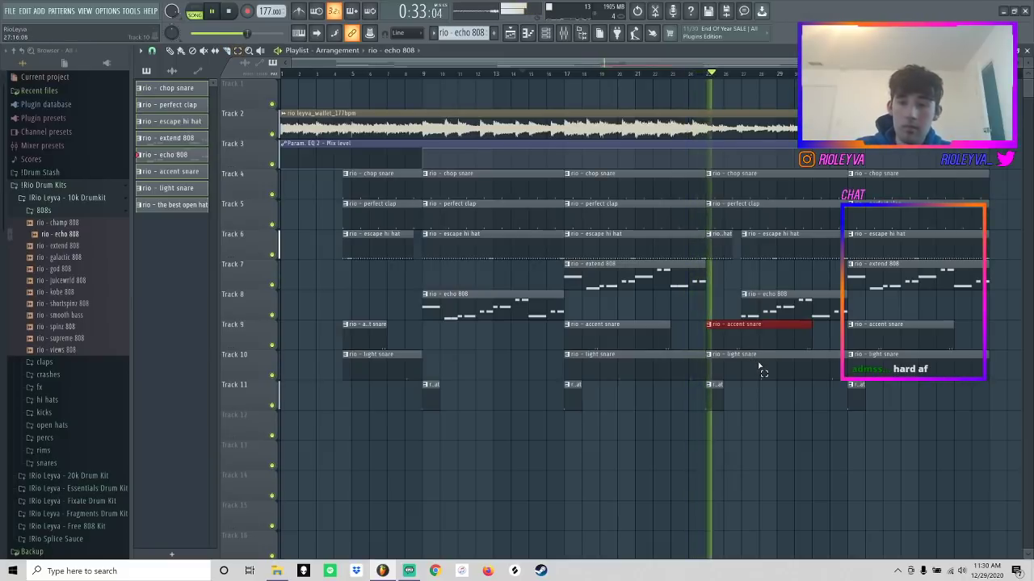
left_click(759, 362)
key("Delete")
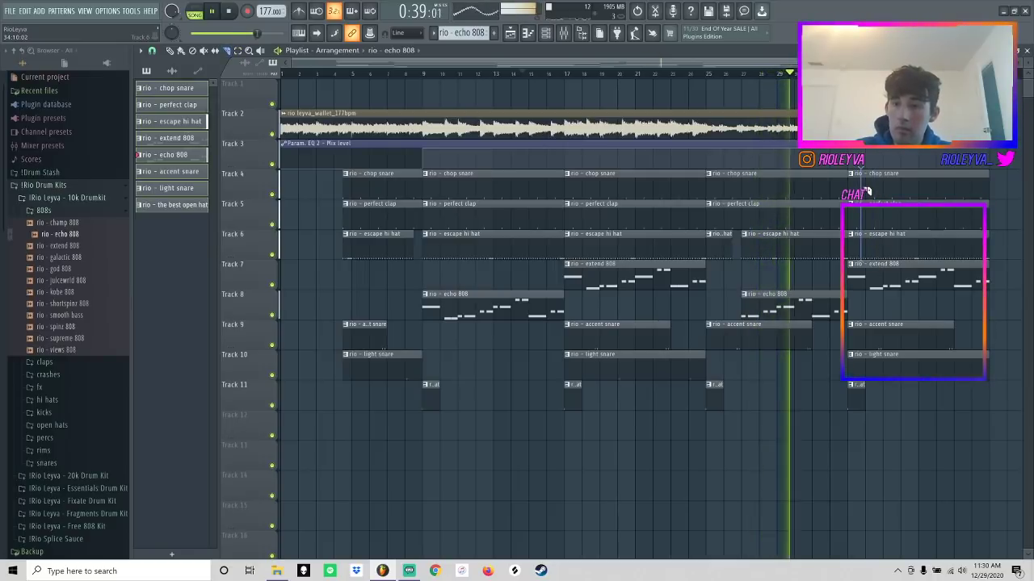
- Undo the last clip slice, and make the escape hi hat clip at bar 33 a unique pattern
key("ctrl+z")
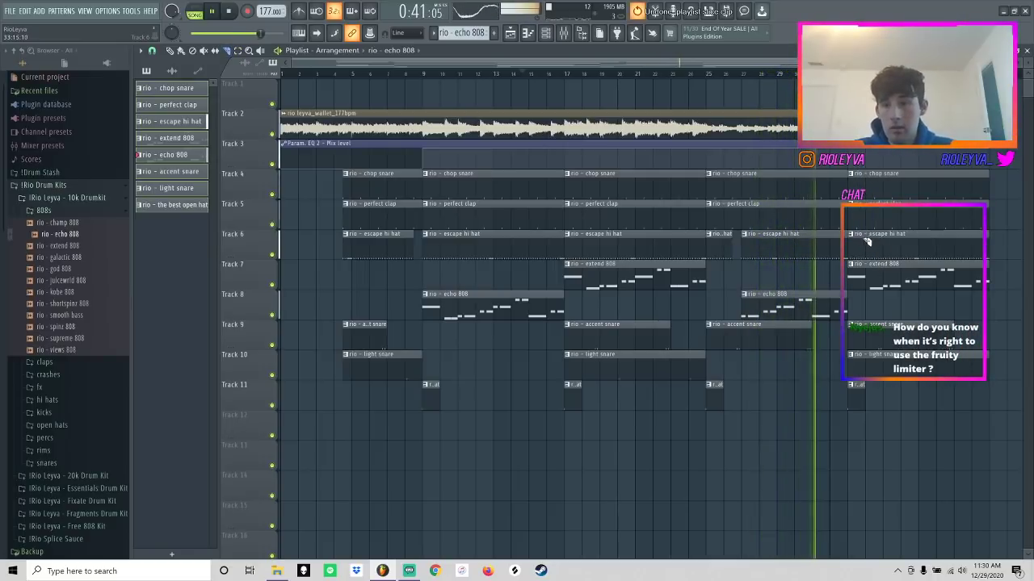
left_click(851, 237)
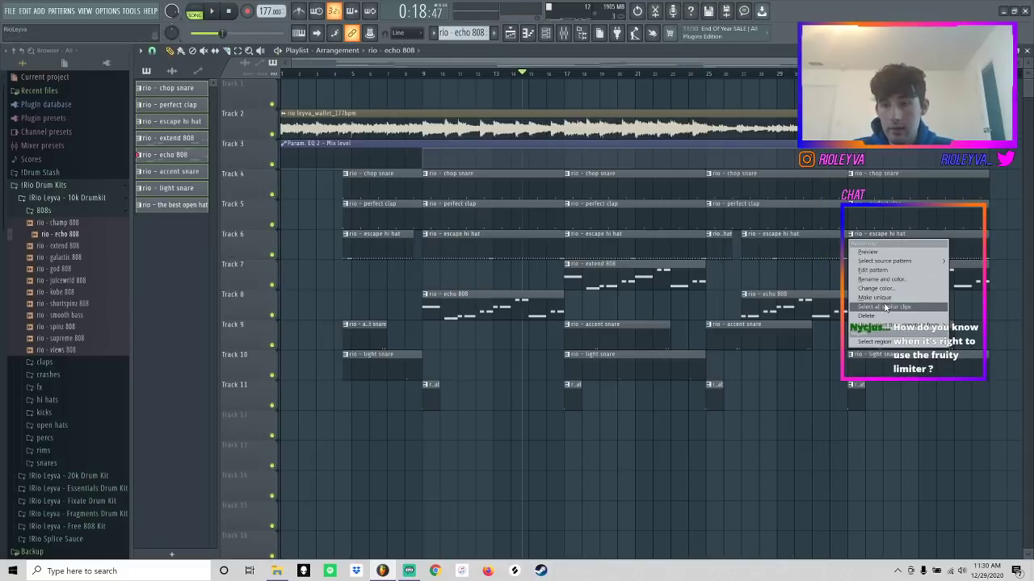
left_click(878, 289)
key("Escape")
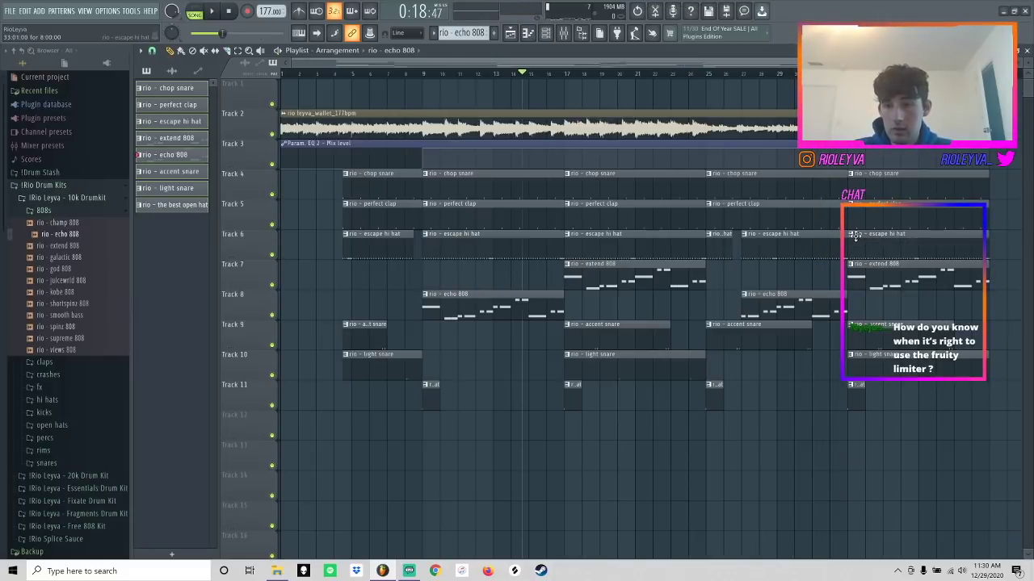
left_click(851, 238)
left_click(878, 299)
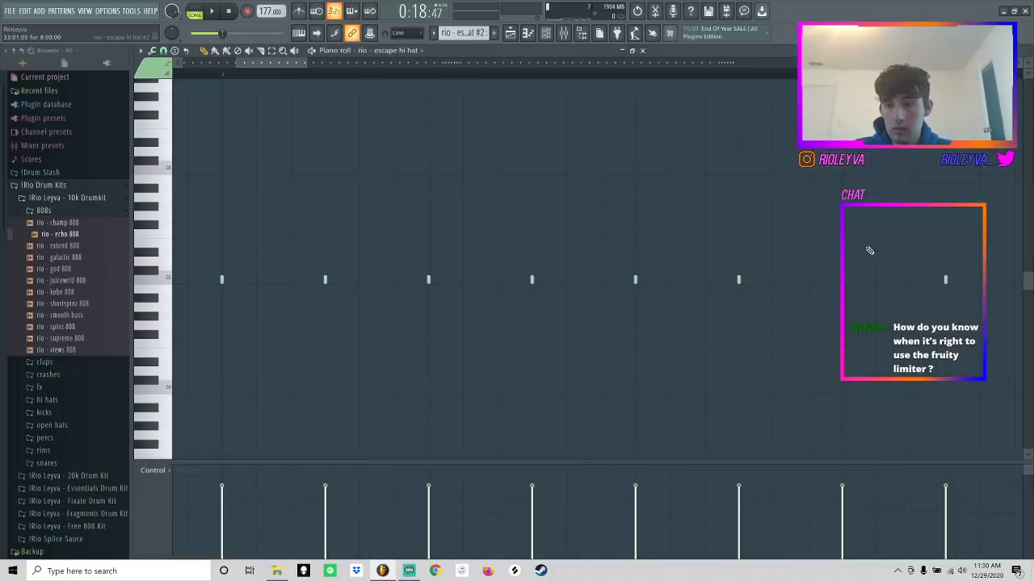
left_click(512, 33)
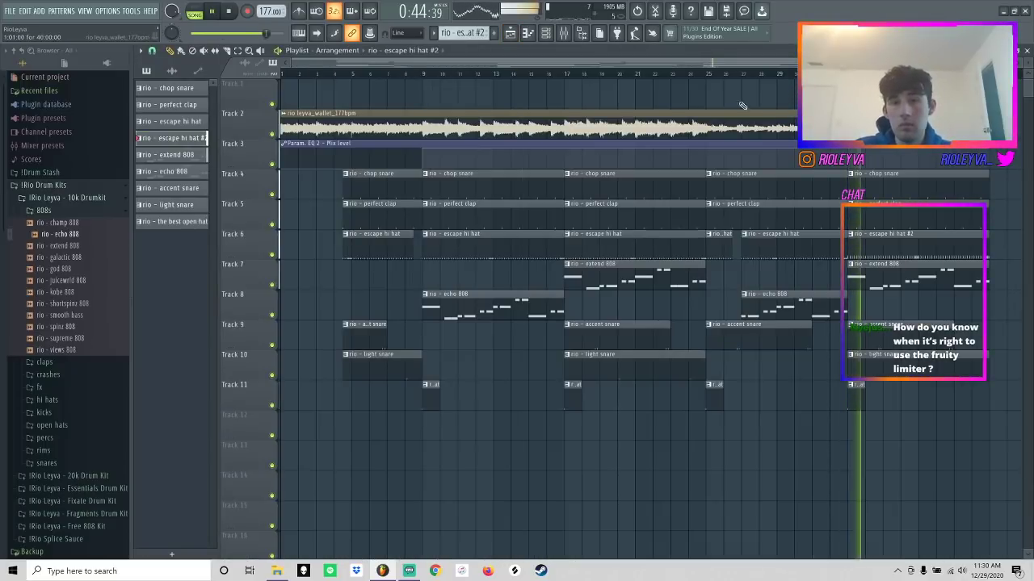
- Duplicate the whole 40-bar arrangement directly after itself and add the best open hat on Track 11 at bar 41
key("space")
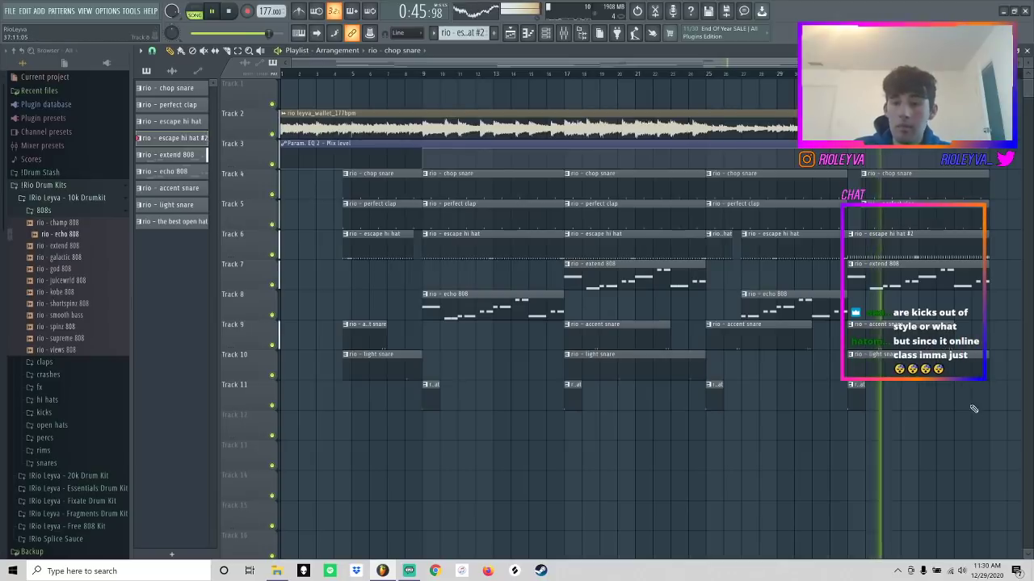
key("ctrl+a")
key("ctrl+b")
left_click(547, 427)
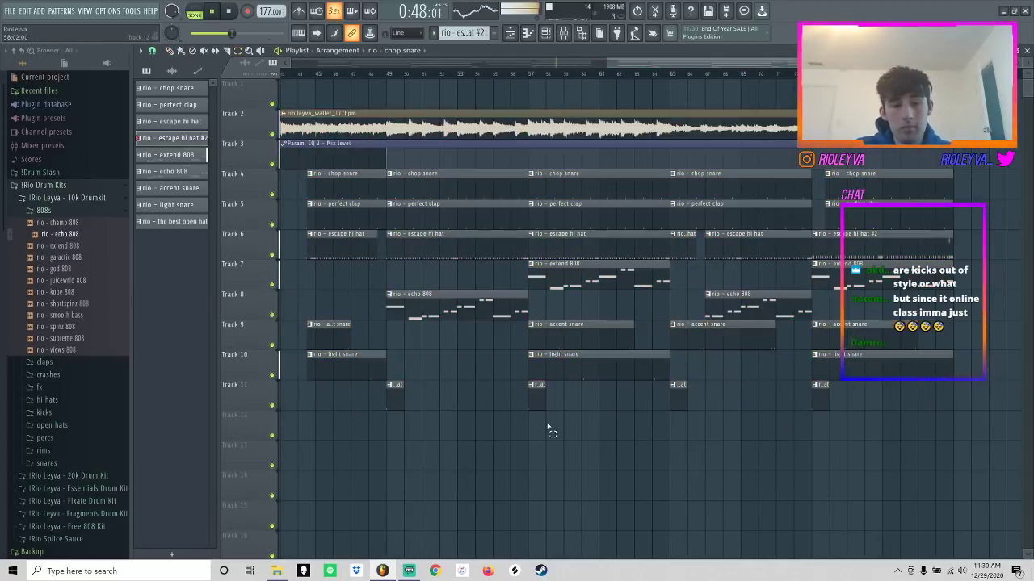
left_click_drag(607, 66, 402, 66)
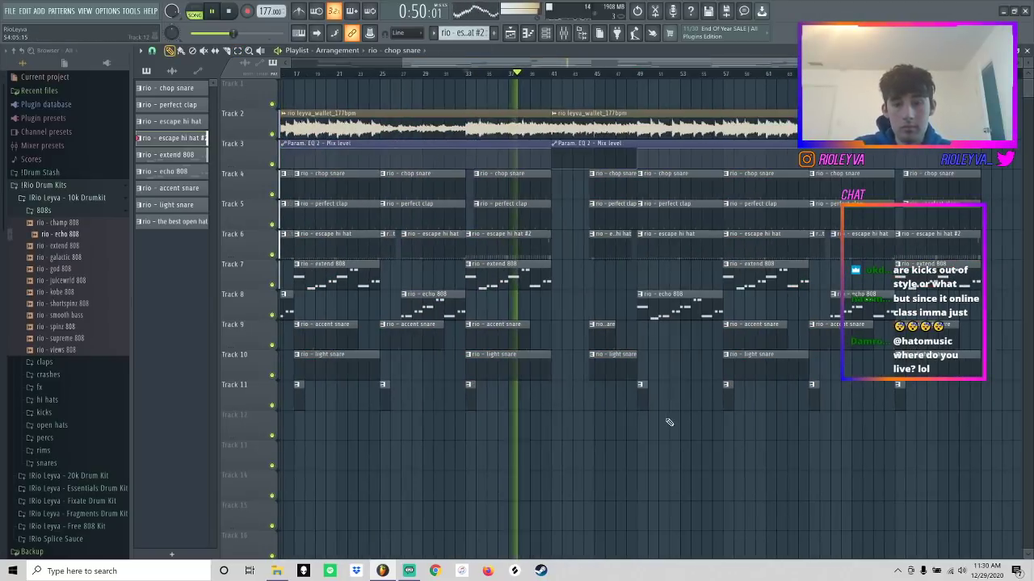
left_click(556, 398)
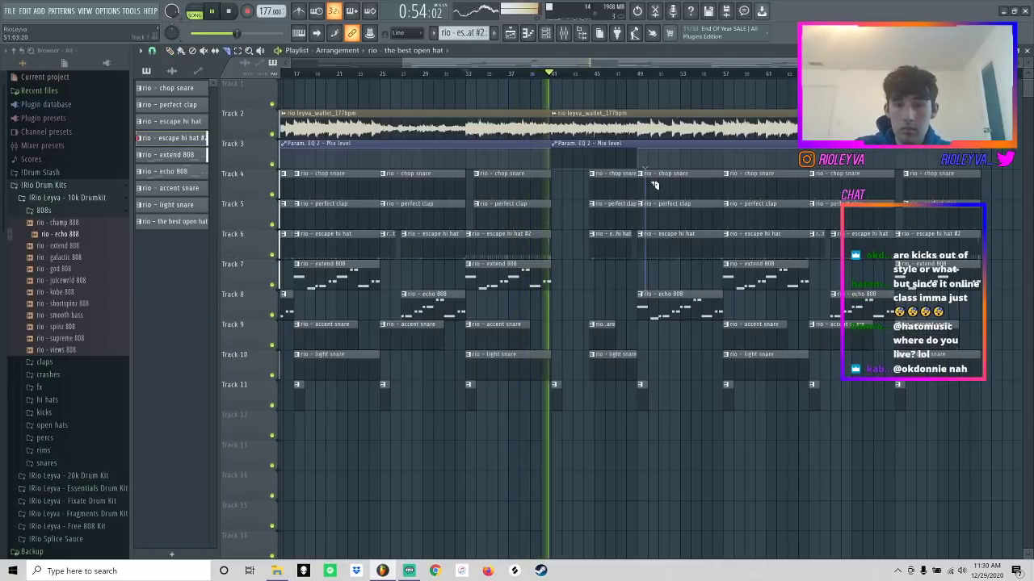
- Slice the chop snare, perfect clap and escape hi hat clips at bars 50 and 51 and remove the pieces in between
double_click(497, 254)
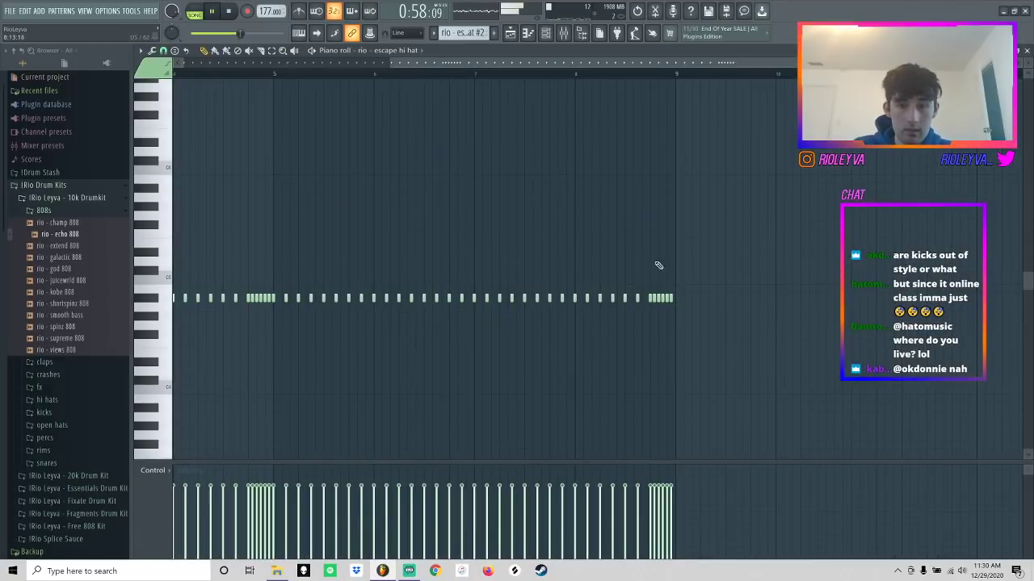
left_click(510, 33)
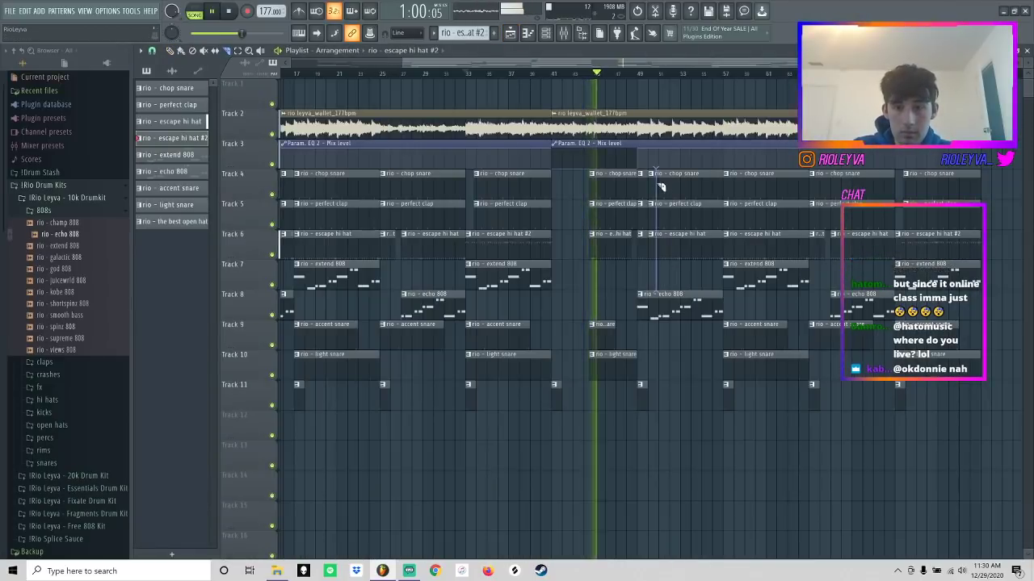
left_click_drag(662, 184, 659, 184)
left_click_drag(655, 186, 656, 258)
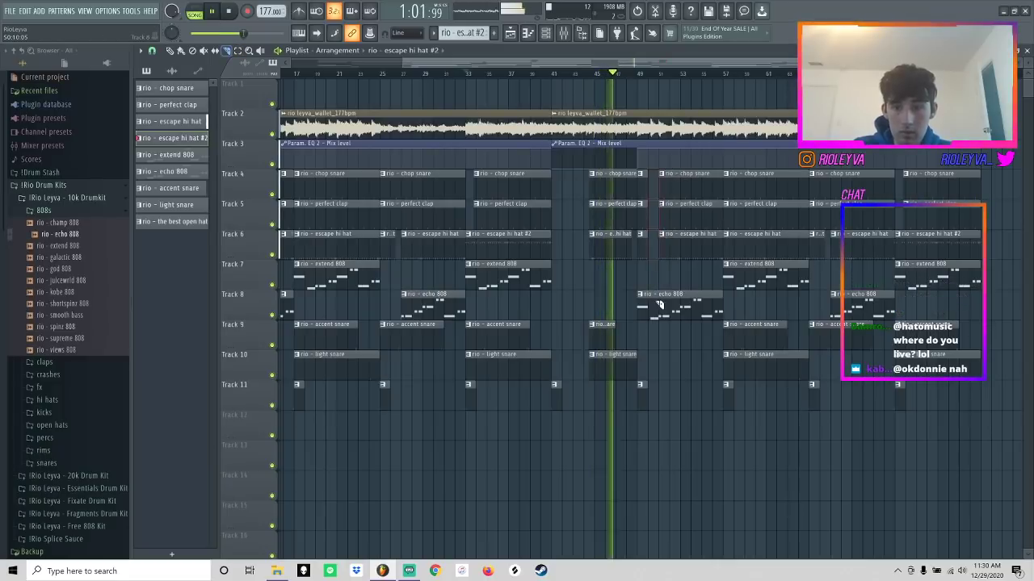
- Try slicing the echo 808 at bars 50 and 51, and close the gap in the drum clips at bar 50
left_click(653, 310)
left_click(662, 308)
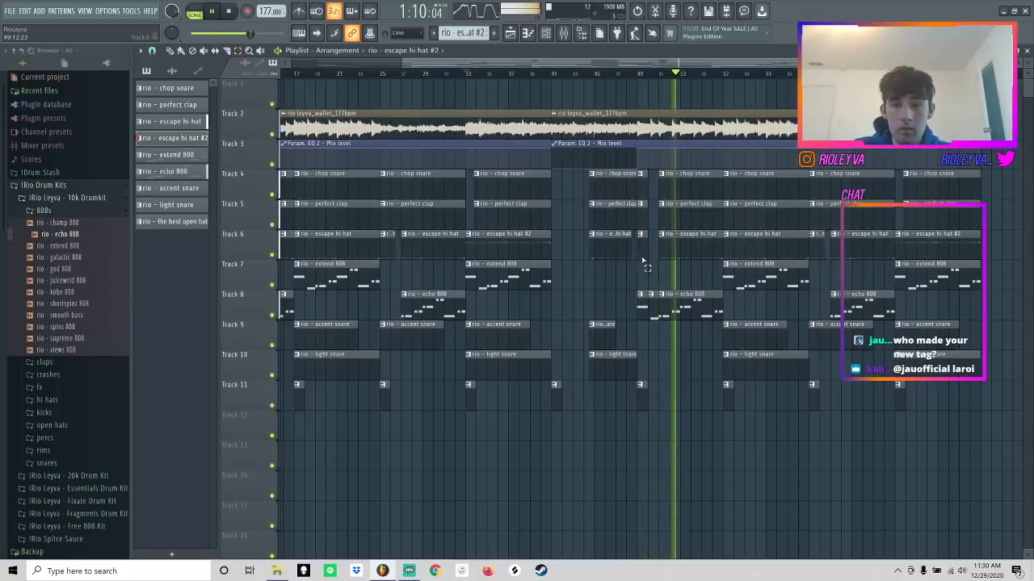
key("space")
left_click_drag(642, 255, 644, 197)
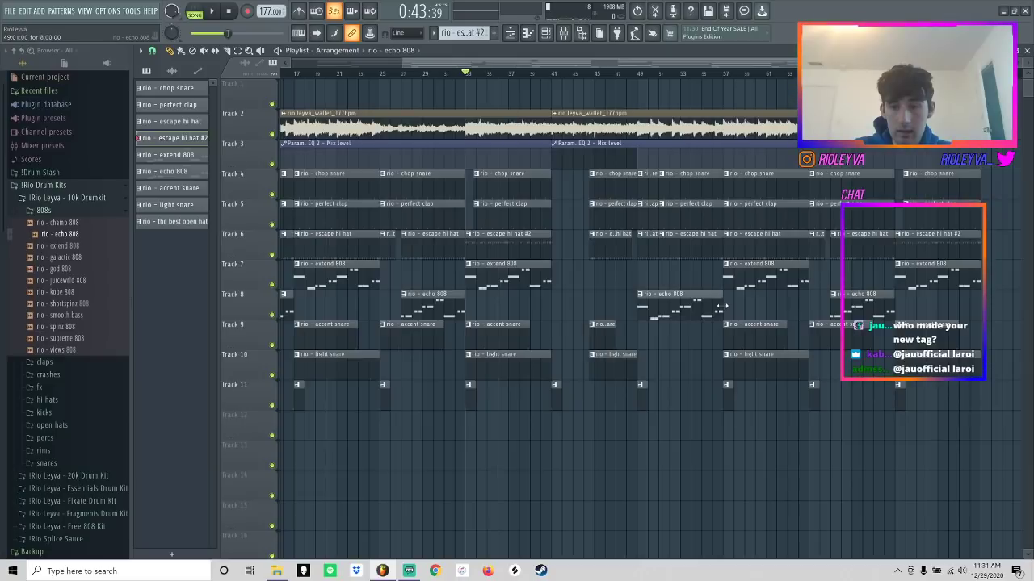
- Duplicate the bars 41 to 80 section after itself and delete the copied drum and 808 clips from bar 105 onward
left_click_drag(936, 436, 559, 82)
key("ctrl+b")
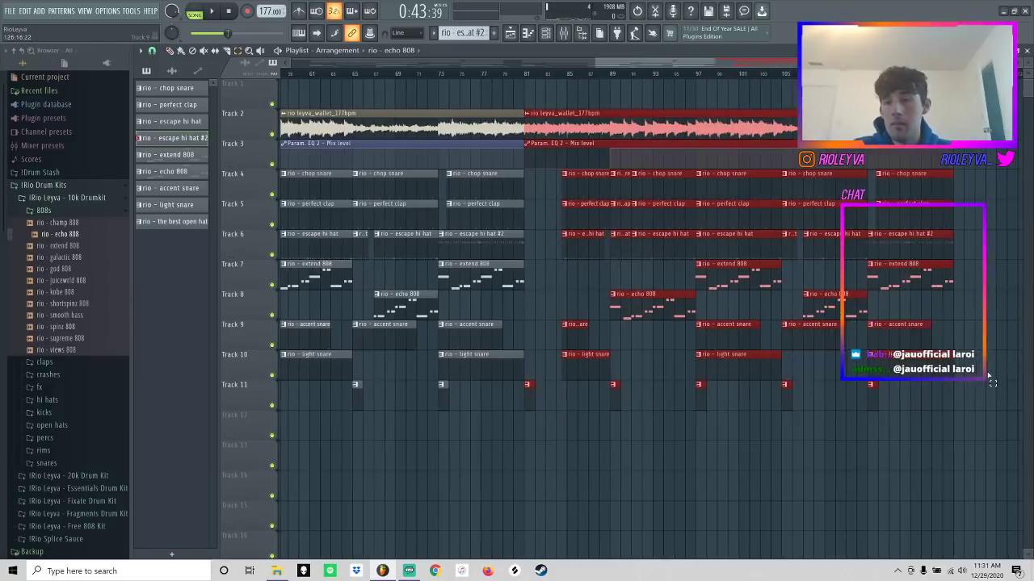
left_click_drag(976, 410, 845, 218)
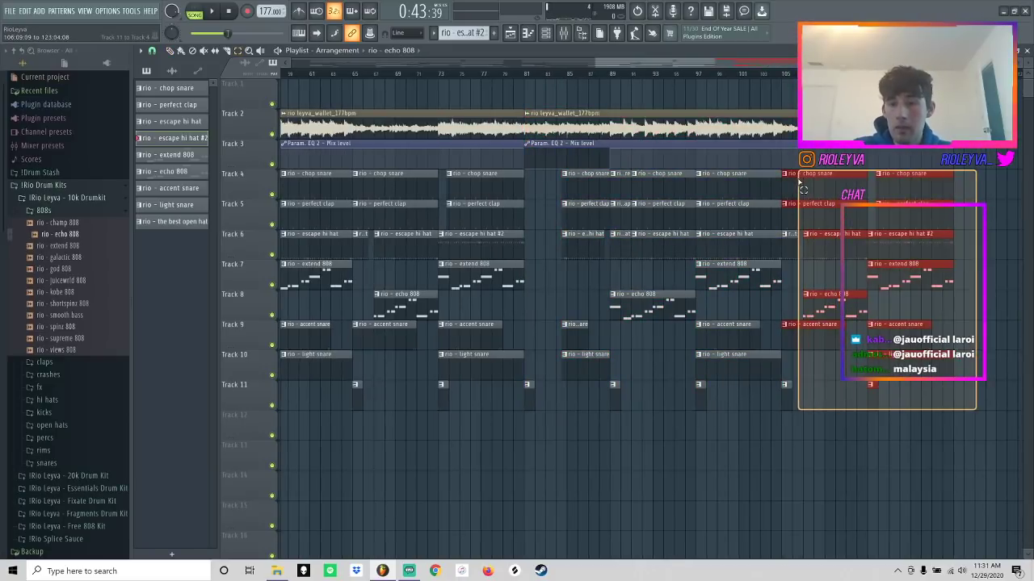
left_click_drag(799, 191, 787, 161)
key("Delete")
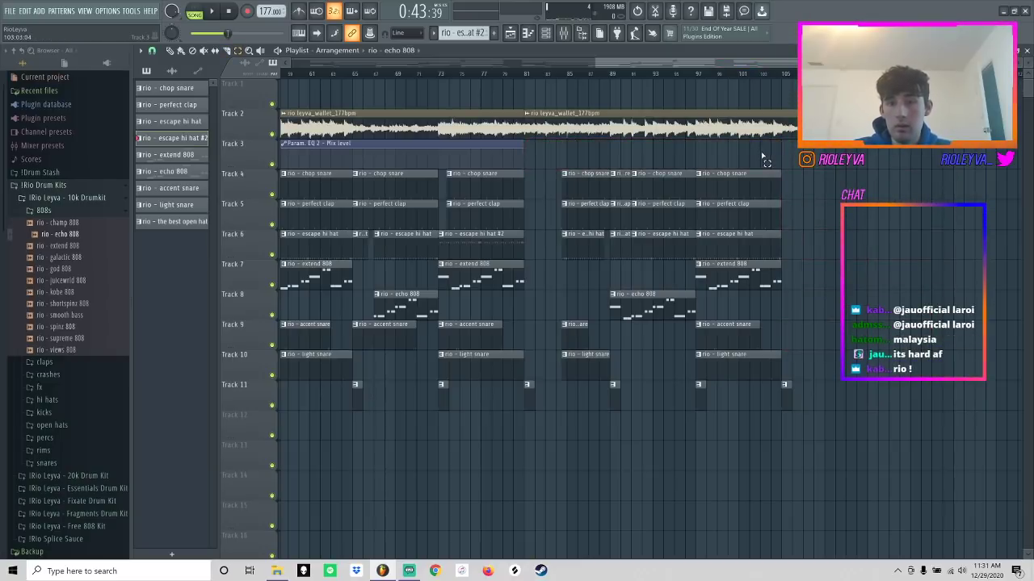
- Restore the deleted EQ 2 mix level automation, extend it with a copy from bar 105 to about bar 111, and play from bar 105
key("ctrl+z")
key("ctrl+b")
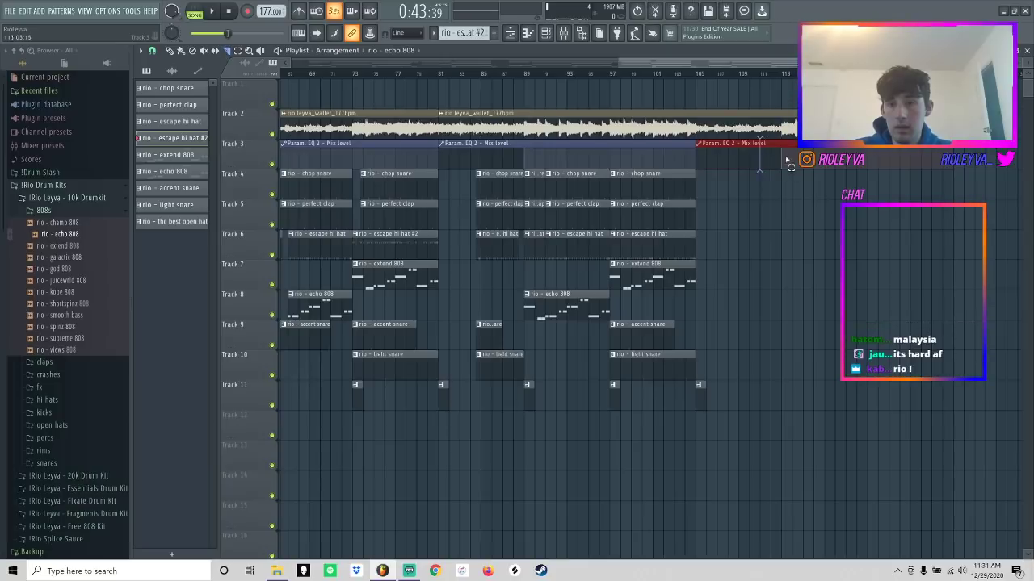
left_click(699, 77)
key("space")
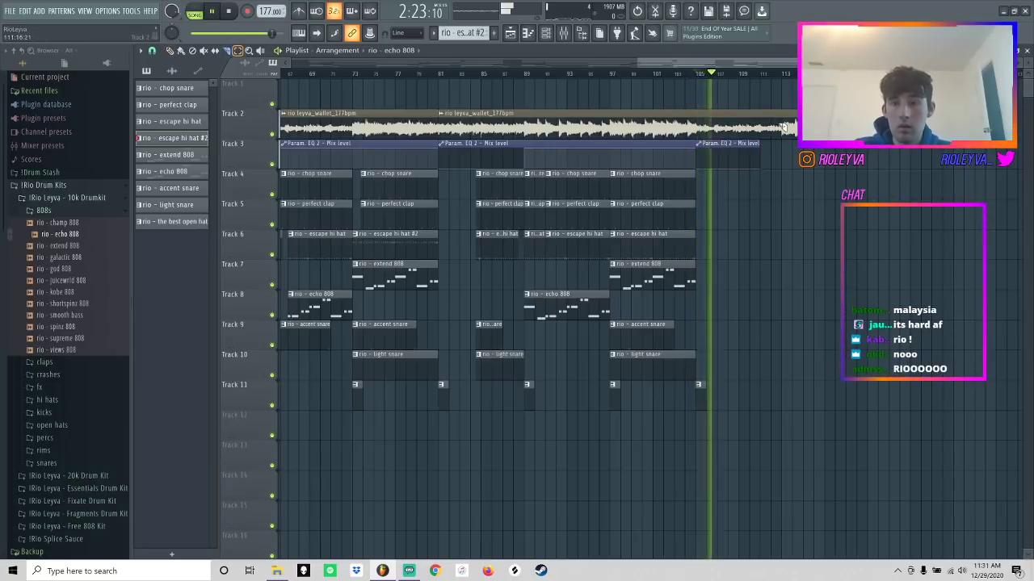
- With snap set to Beat, place the !rio laroi tag 160 bpm sample from the Tags folder at bar 3 on Track 11
left_click_drag(983, 63, 346, 63)
left_click(152, 52)
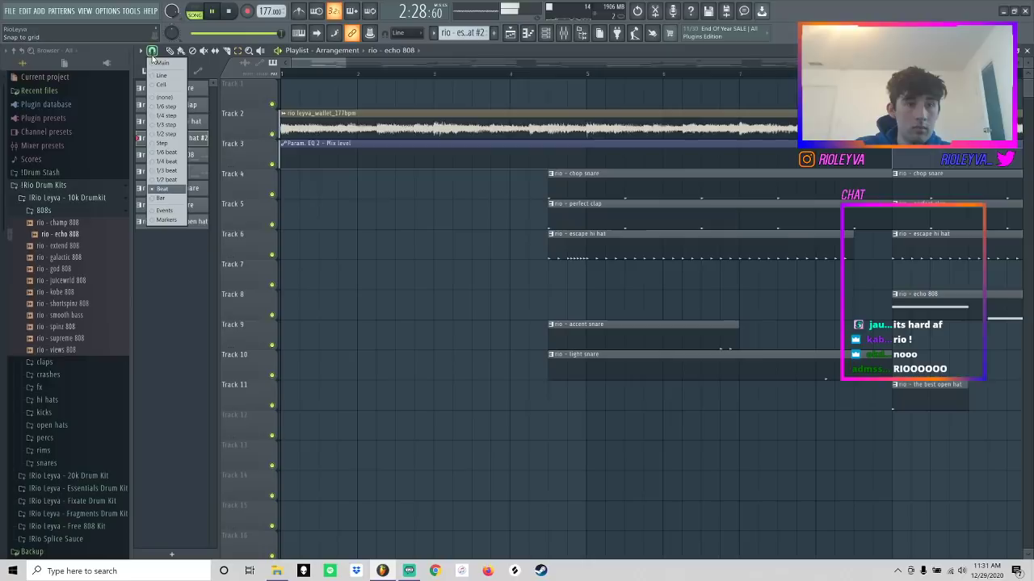
left_click(159, 192)
scroll(16, 500, "down", 8)
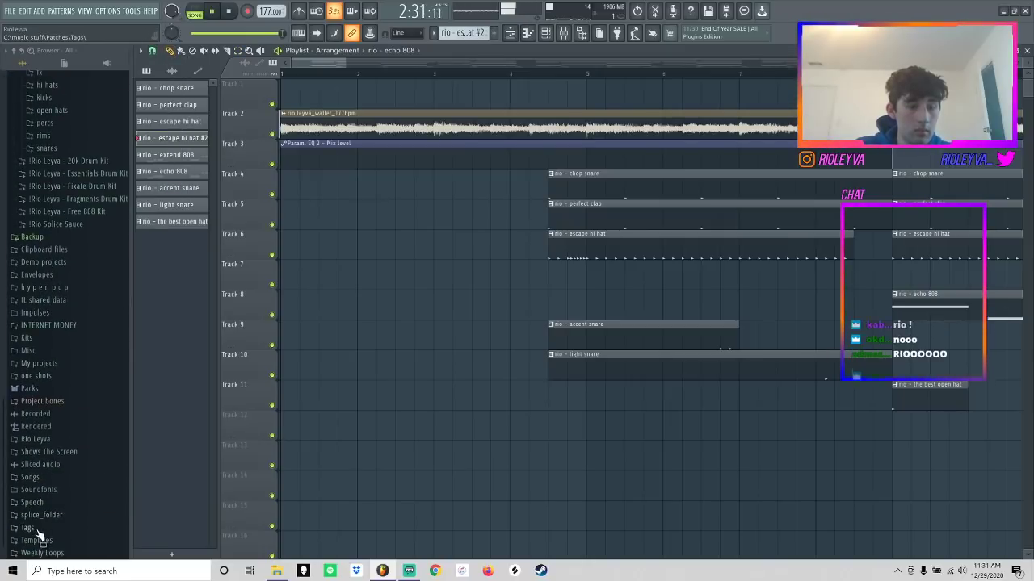
left_click(37, 530)
left_click_drag(48, 447, 497, 423)
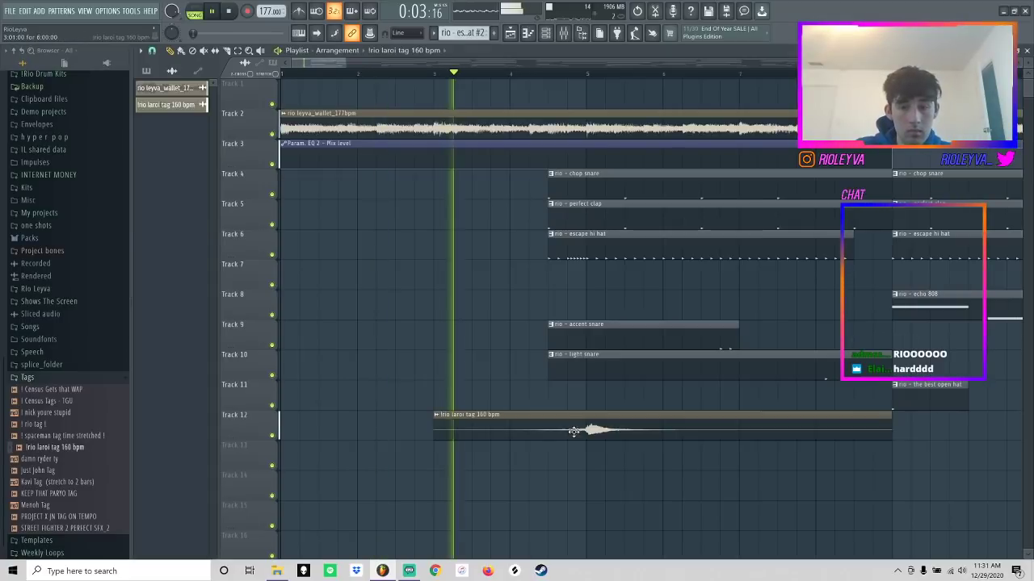
left_click_drag(573, 432, 574, 395)
- Open the producer tag's channel settings and route the tag to mixer insert 18
double_click(569, 386)
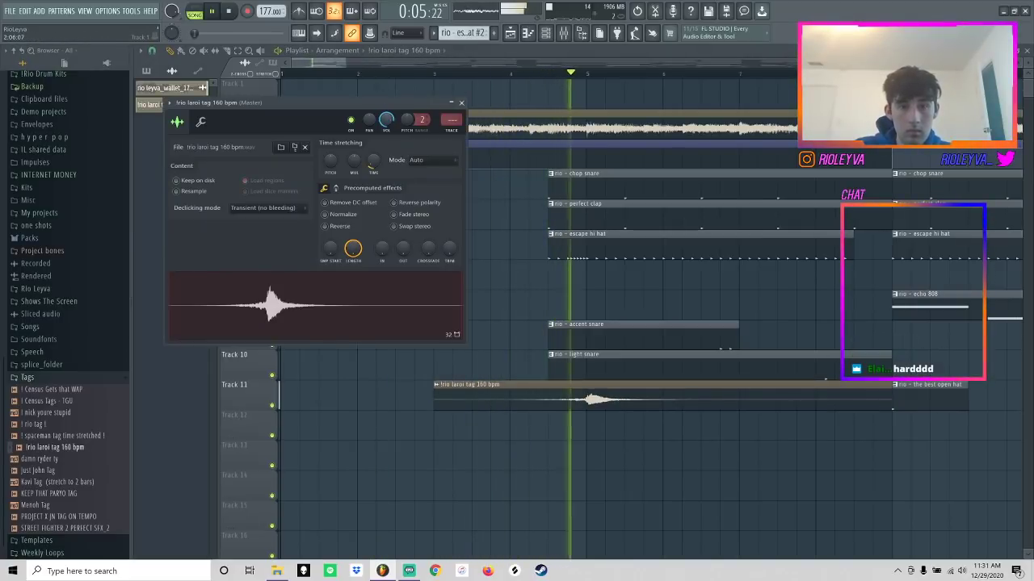
left_click(564, 33)
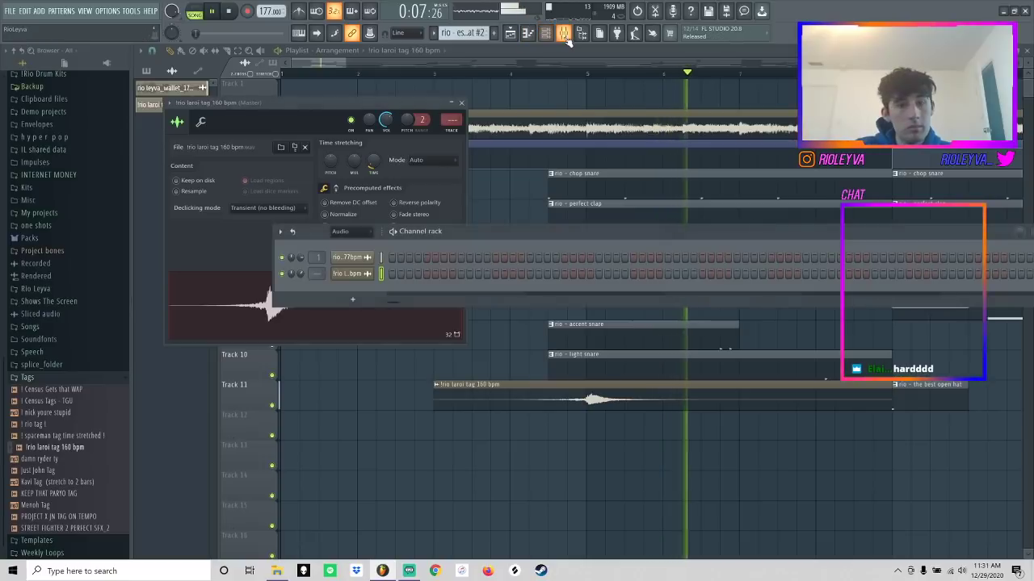
left_click(566, 36)
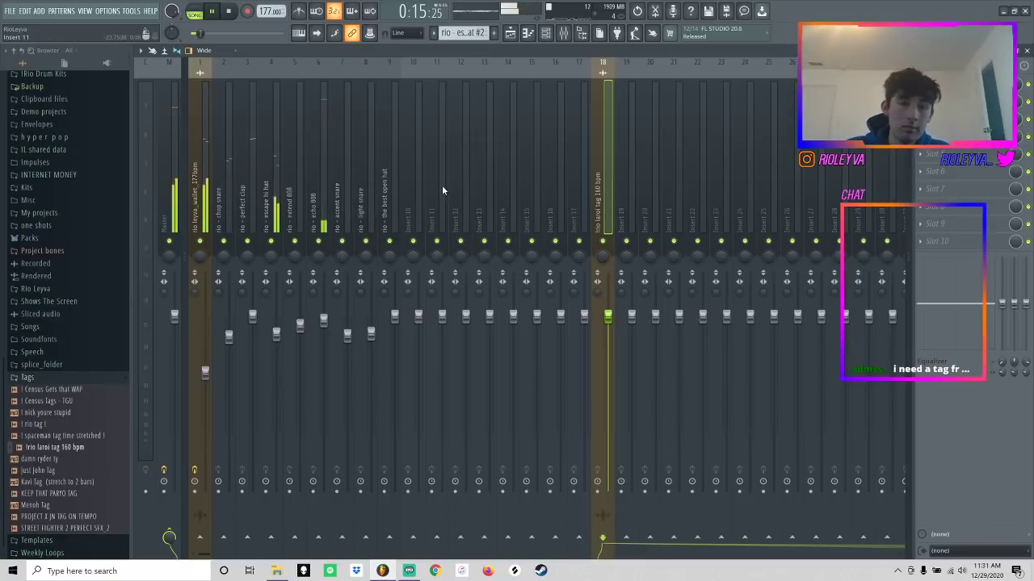
- Raise the gain of the master channel's Fruity Limiter to 1.2 dB
left_click(171, 168)
left_click(949, 225)
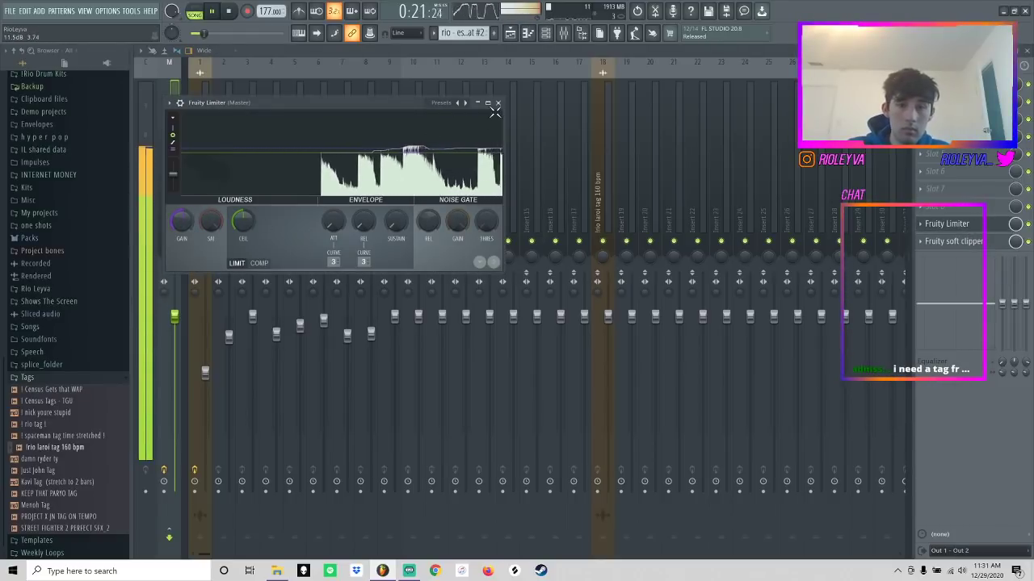
left_click_drag(181, 219, 181, 213)
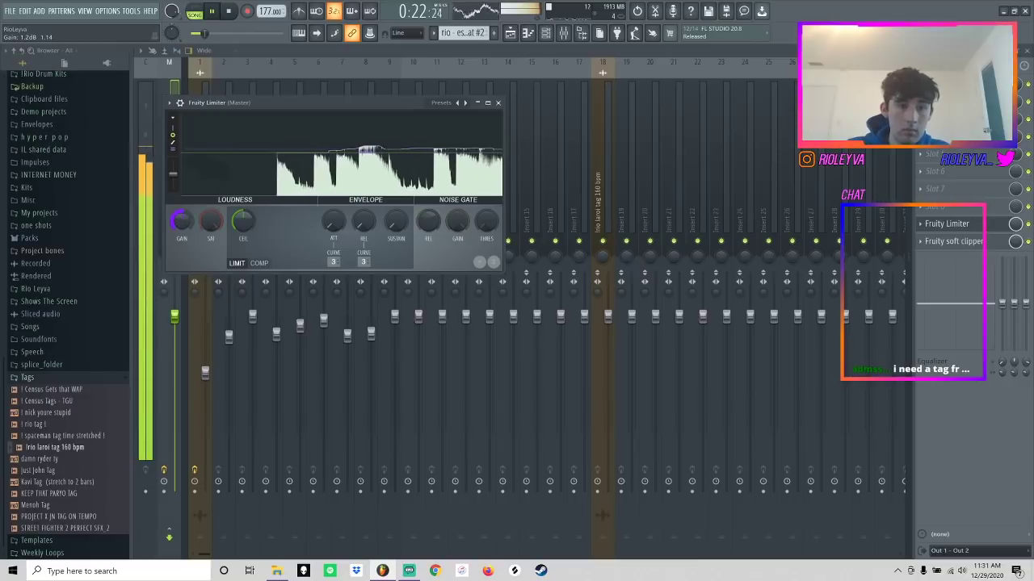
left_click(498, 103)
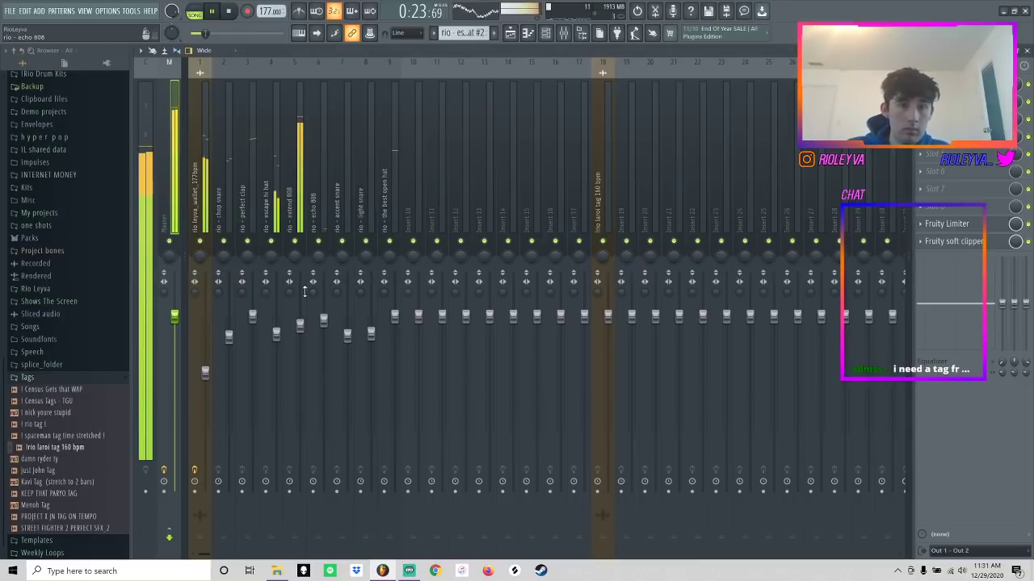
- Start saving the project under a new name and create a folder named Rio - Wallet 177 BPM in December's Stems folder
left_click(510, 32)
left_click_drag(345, 63, 1019, 72)
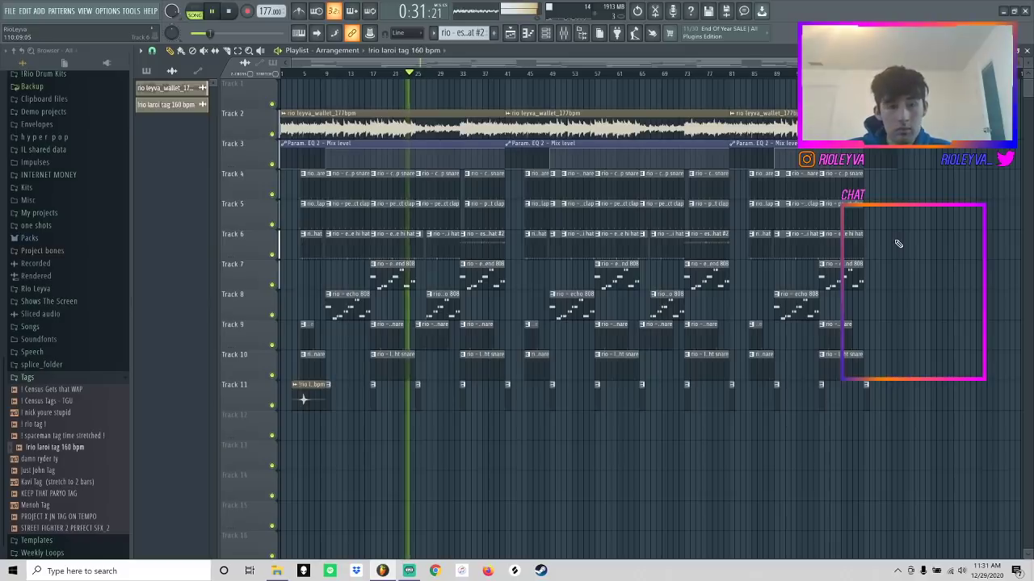
key("ctrl+shift+s")
left_click(517, 195)
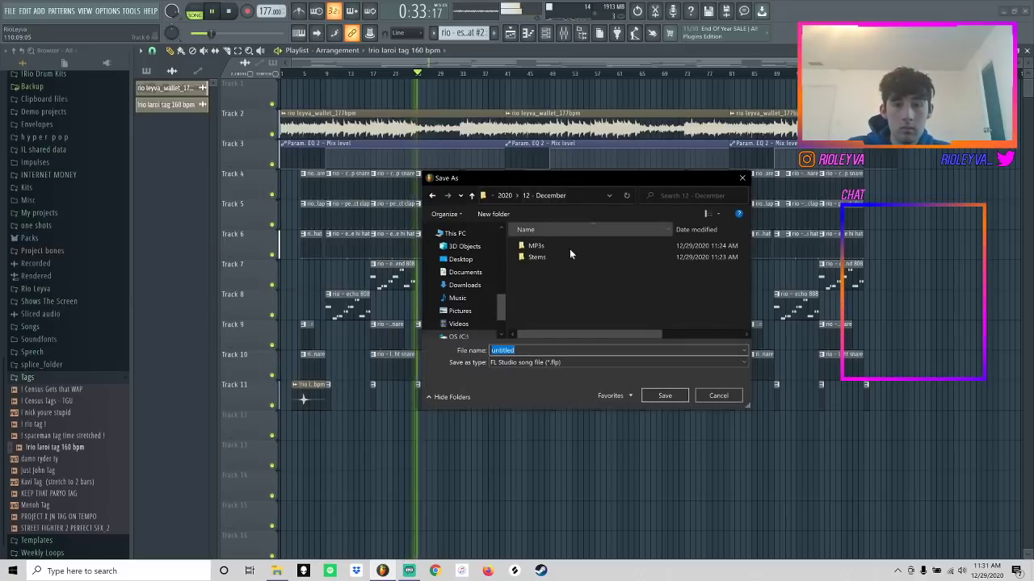
double_click(559, 255)
key("ctrl+shift+n")
type("Rio - Wallet")
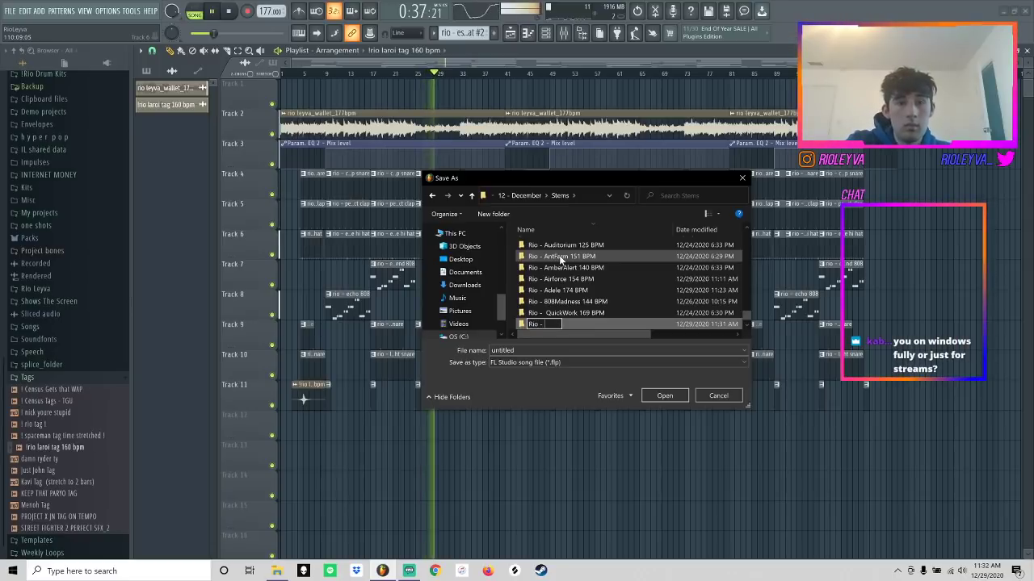
type(" 177 BPM")
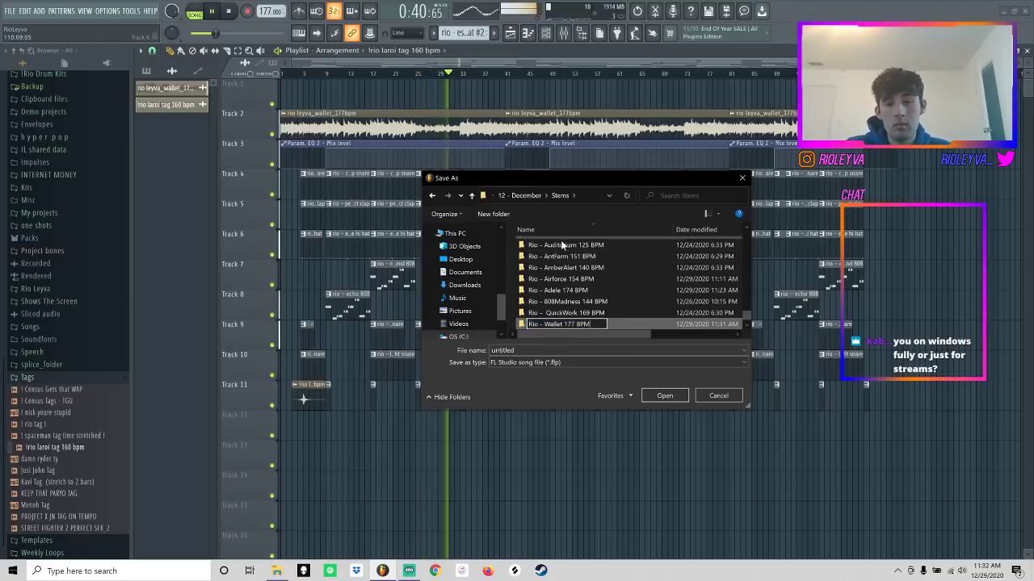
- Save the project as Rio - Wallet 177 BPM inside the new folder
left_click(636, 320)
double_click(610, 243)
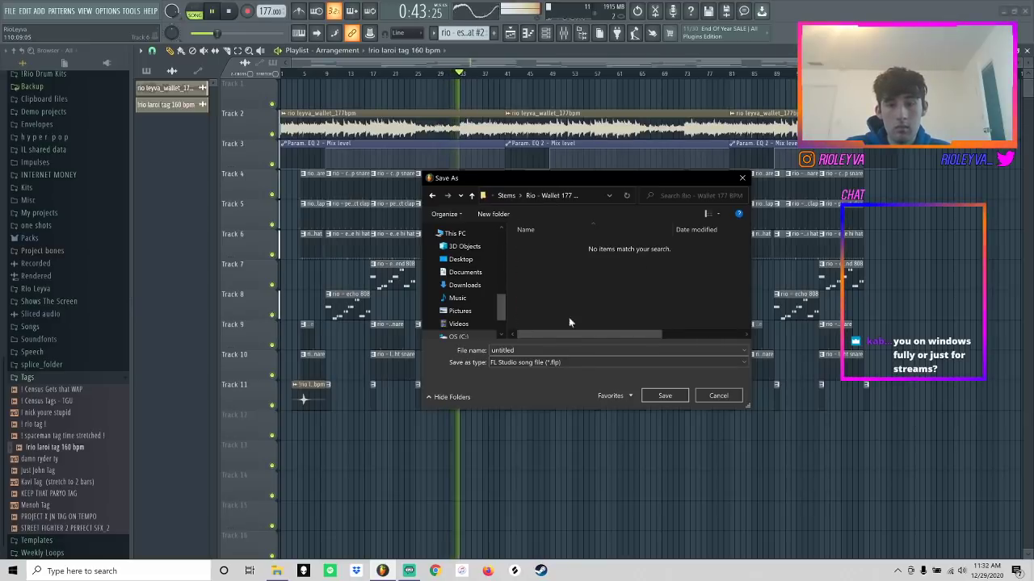
double_click(510, 351)
type("Rio - Wallet 177 BPM")
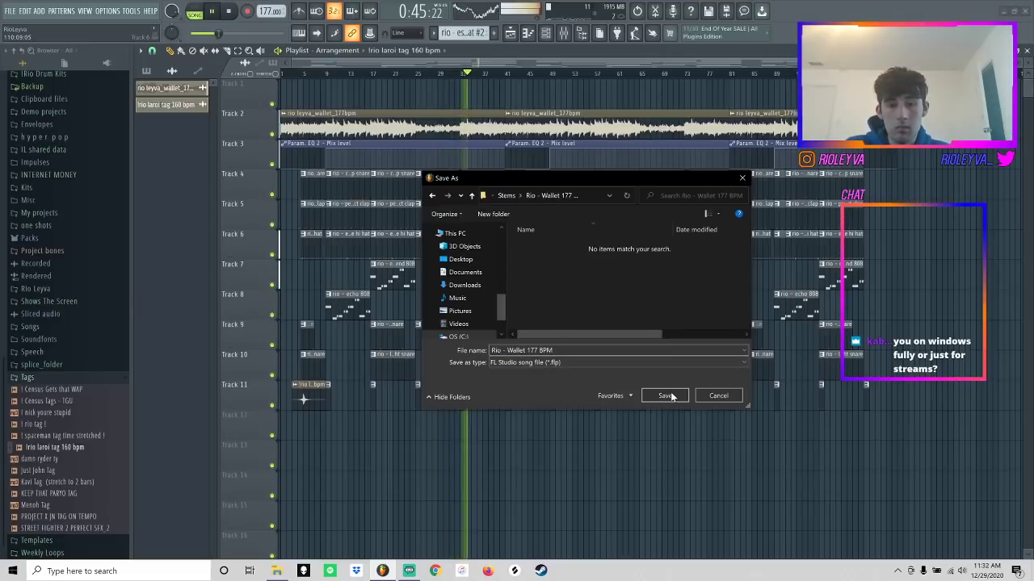
left_click(663, 393)
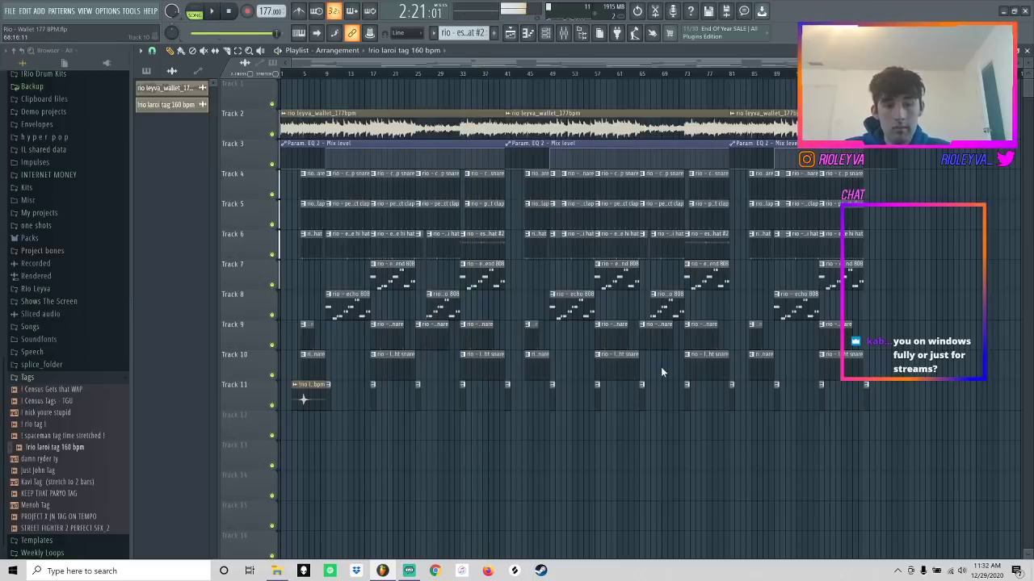
key("ctrl+r")
key("Return")
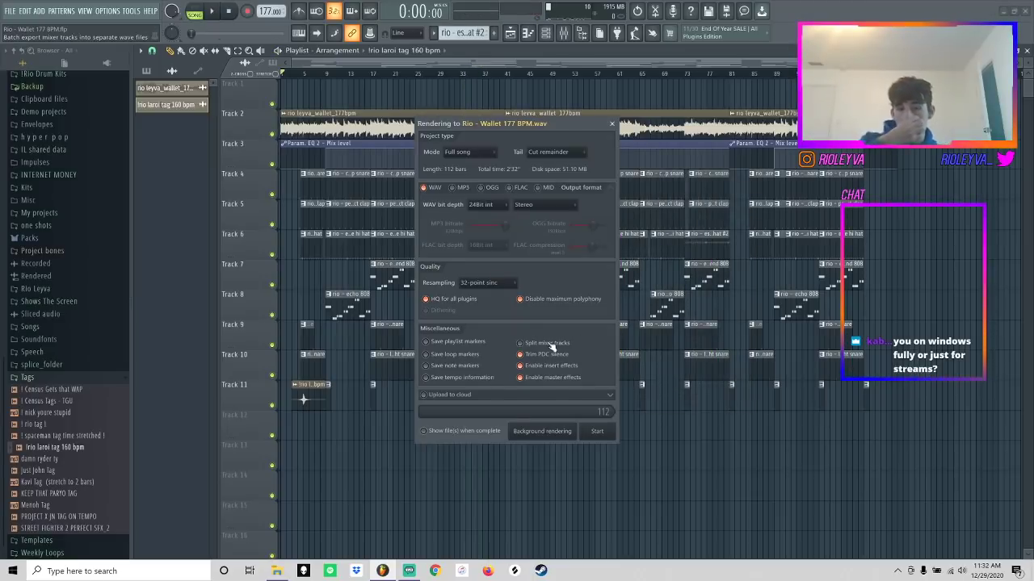
left_click(612, 123)
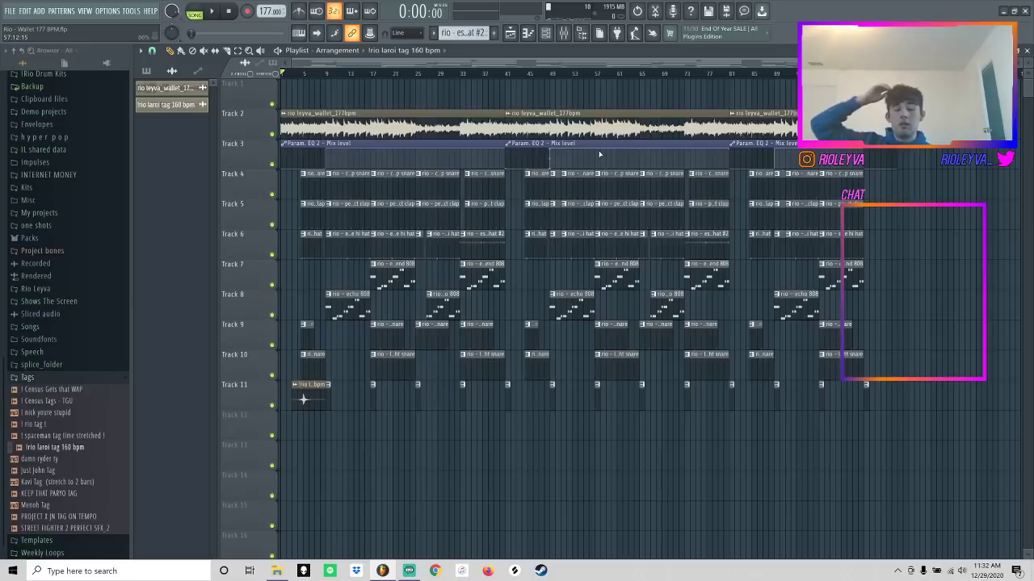
- Start a WAV export of the song and browse to the MP3s folder in the 2020 beats' 12 - December folder
key("ctrl+r")
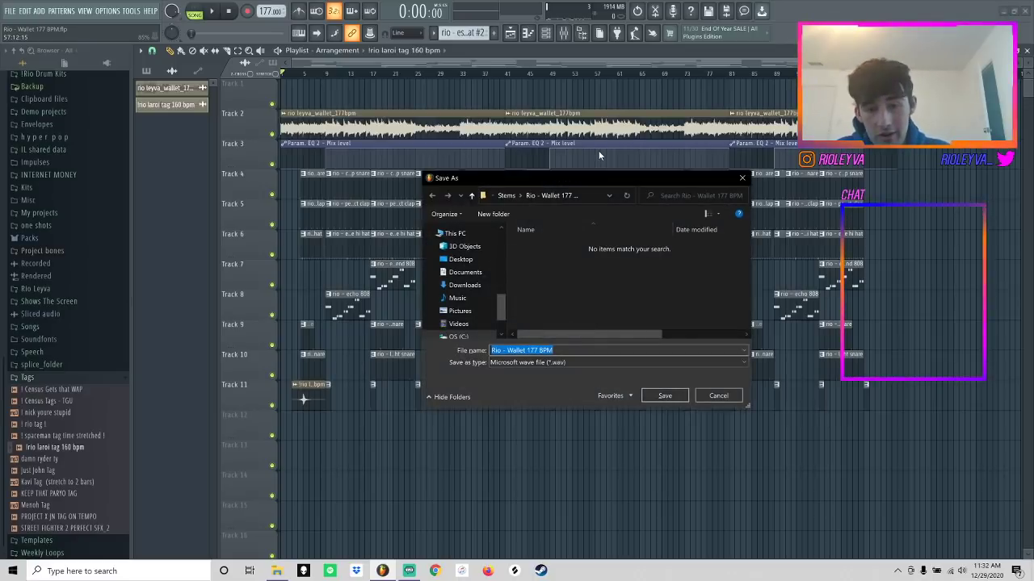
left_click(505, 195)
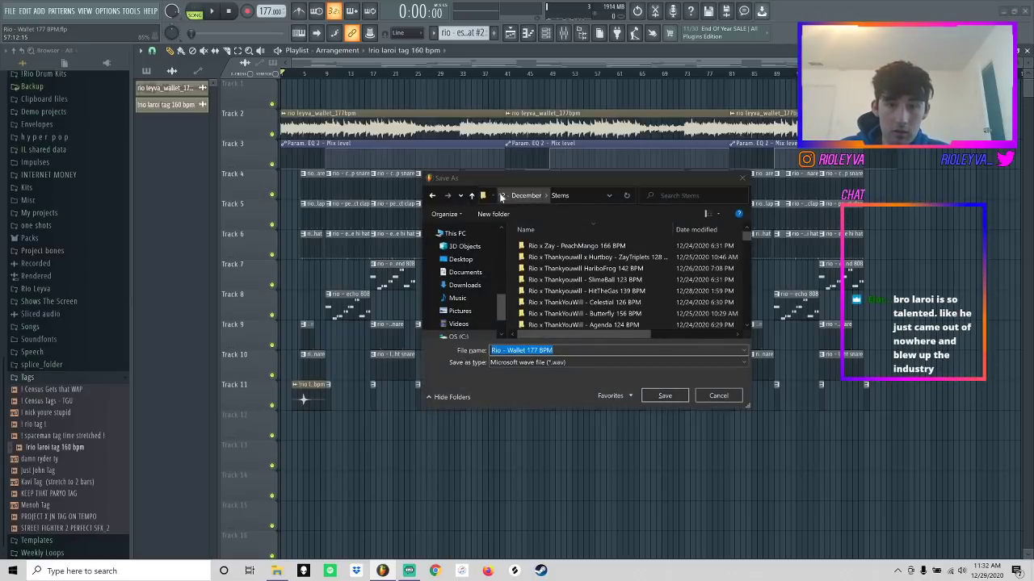
left_click(507, 195)
left_click(504, 196)
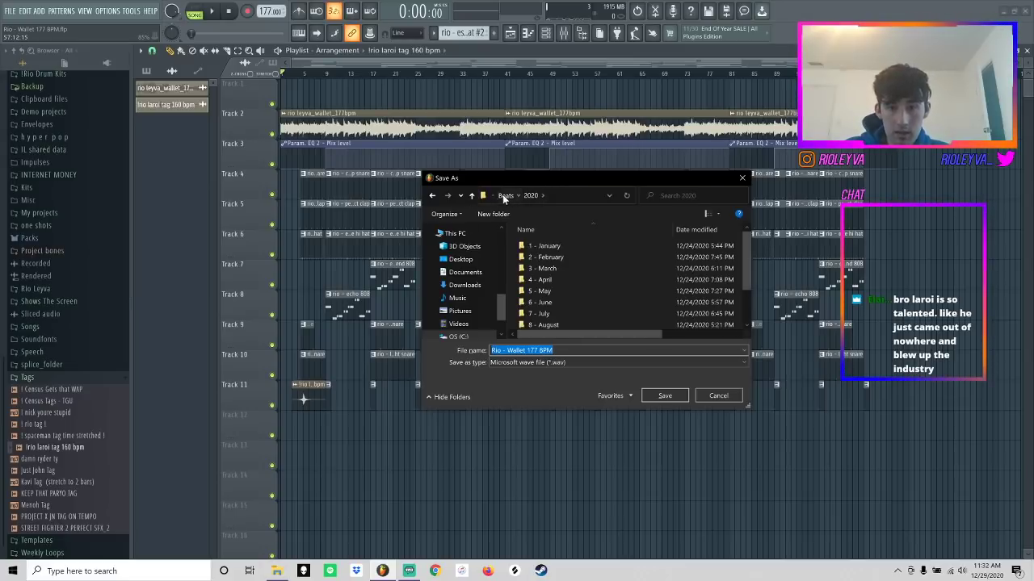
left_click(504, 197)
double_click(571, 259)
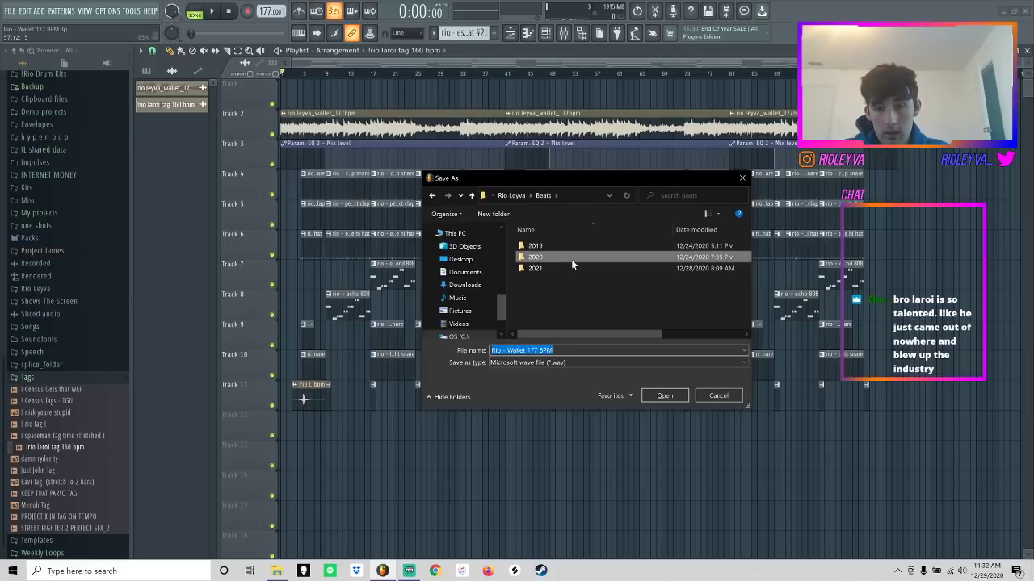
scroll(632, 263, "down", 2)
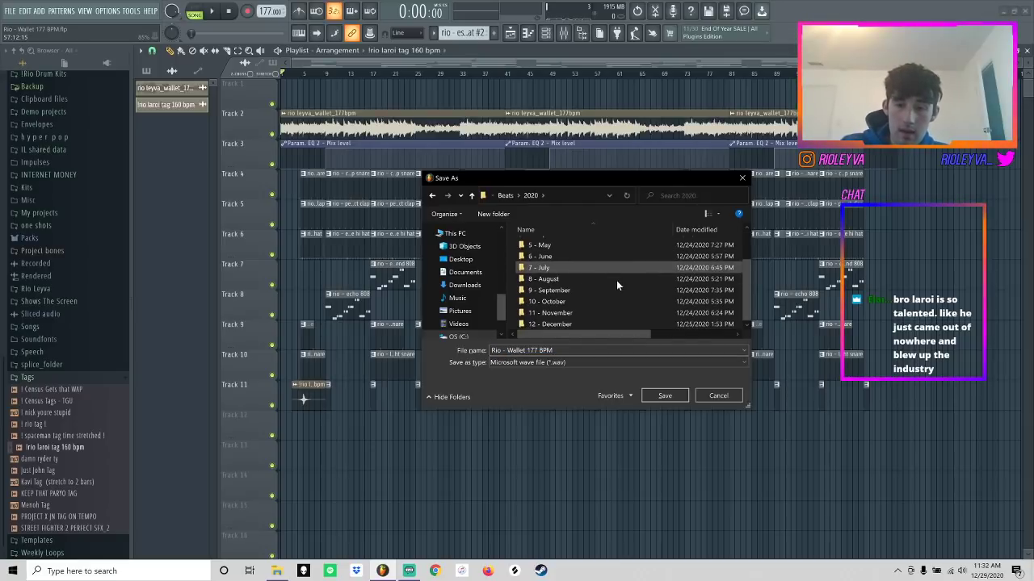
double_click(577, 325)
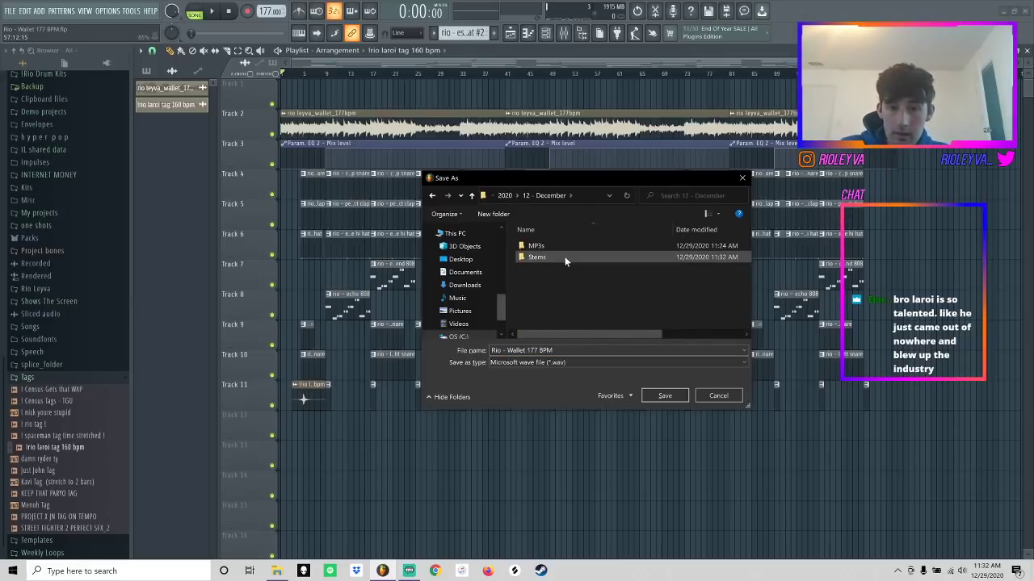
left_click(546, 247)
double_click(546, 247)
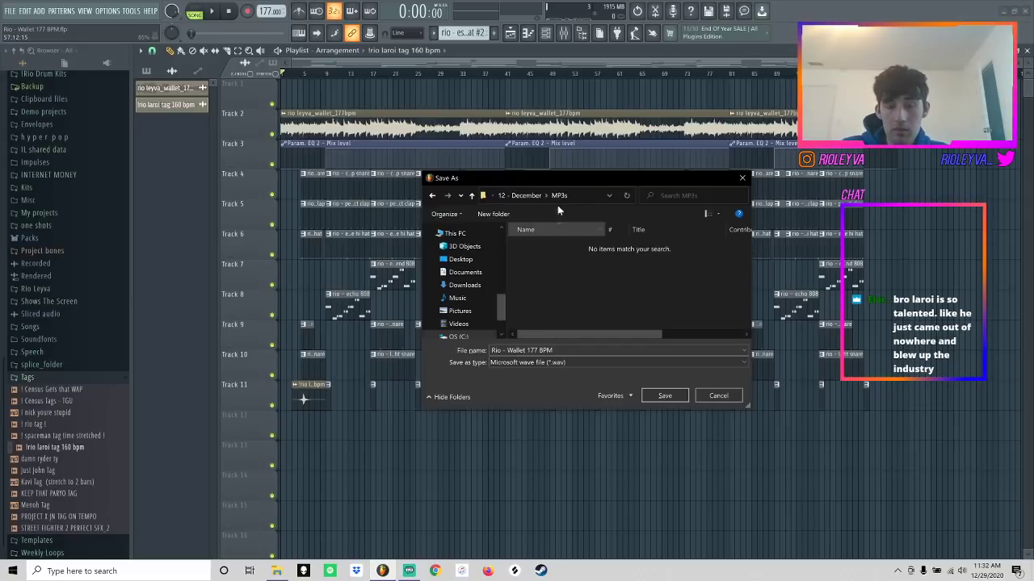
- Choose the Rio - Wallet 177 BPM folder inside December's Stems folder as the WAV export destination
left_click(523, 195)
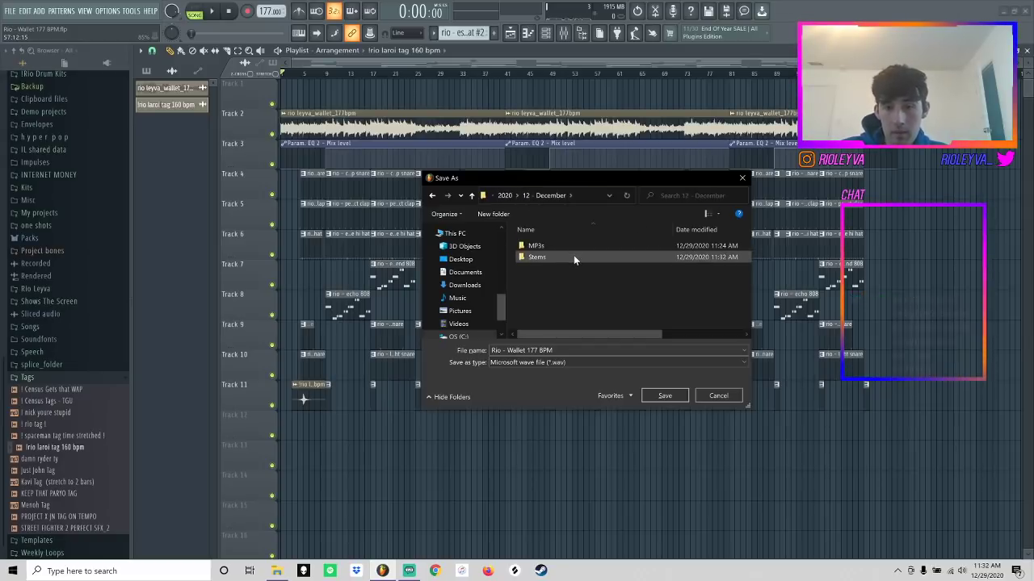
double_click(573, 256)
scroll(630, 260, "down", 5)
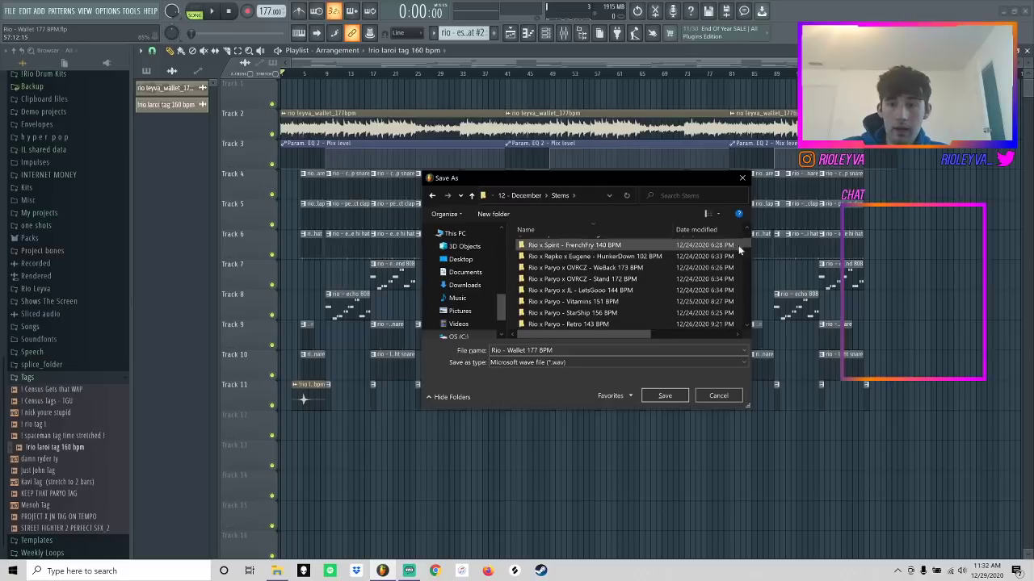
left_click_drag(748, 243, 748, 319)
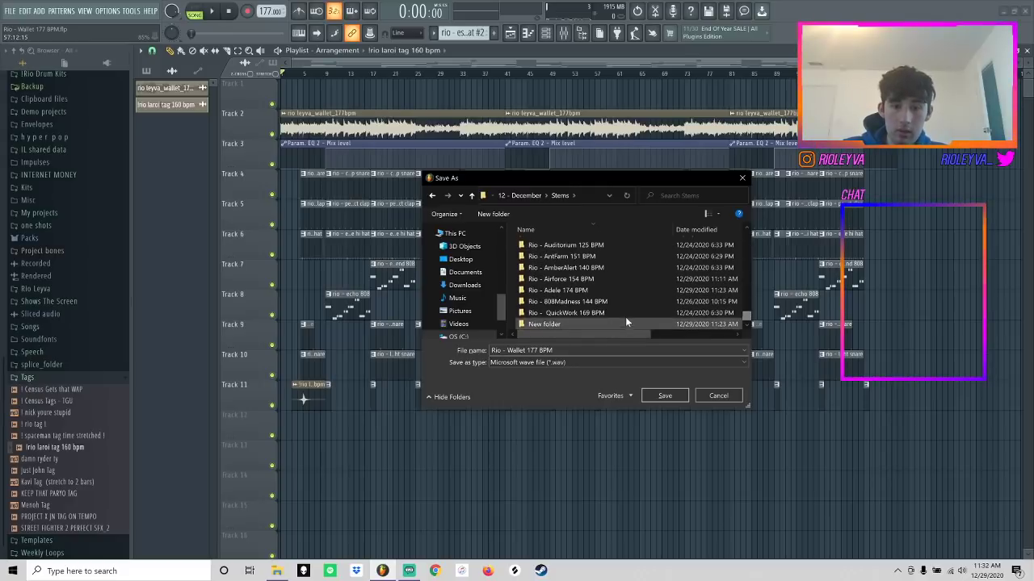
scroll(613, 278, "up", 4)
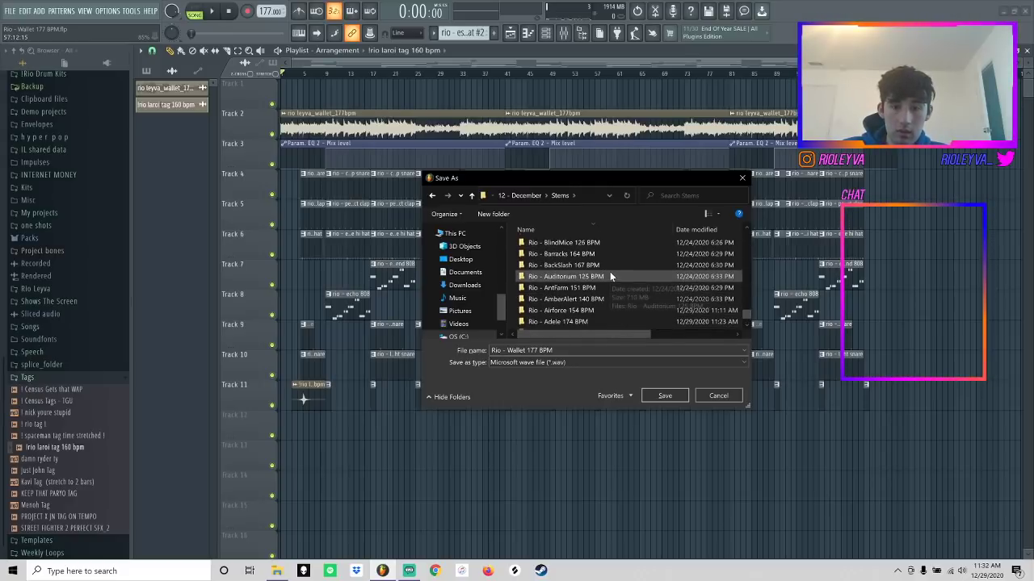
scroll(593, 267, "up", 2)
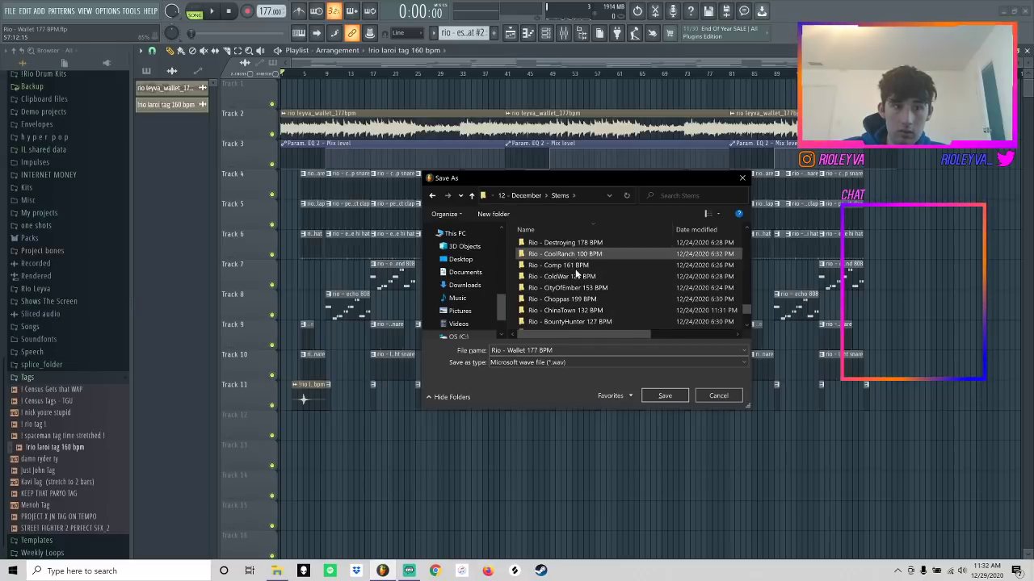
scroll(585, 266, "down", 5)
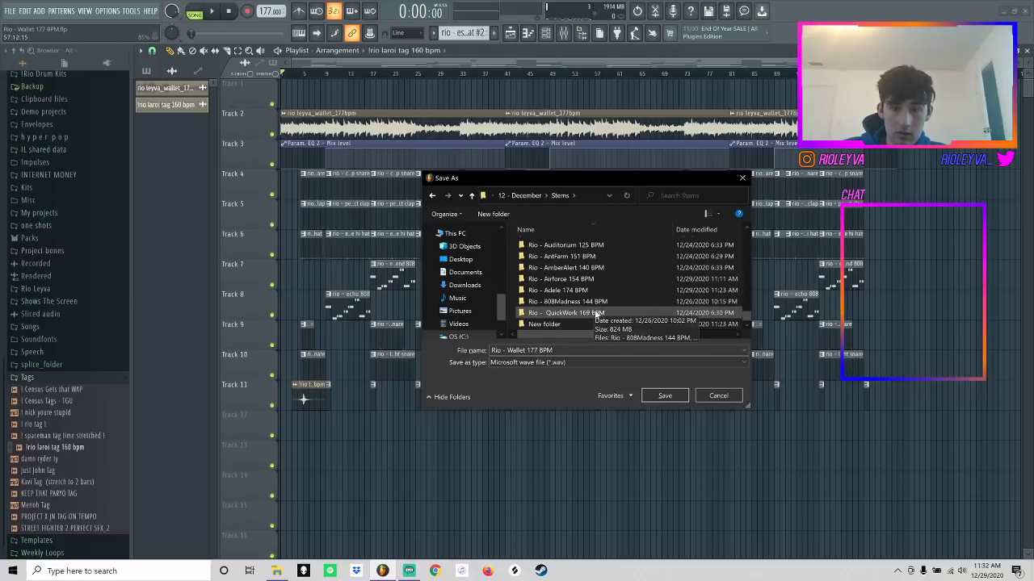
scroll(597, 297, "up", 10)
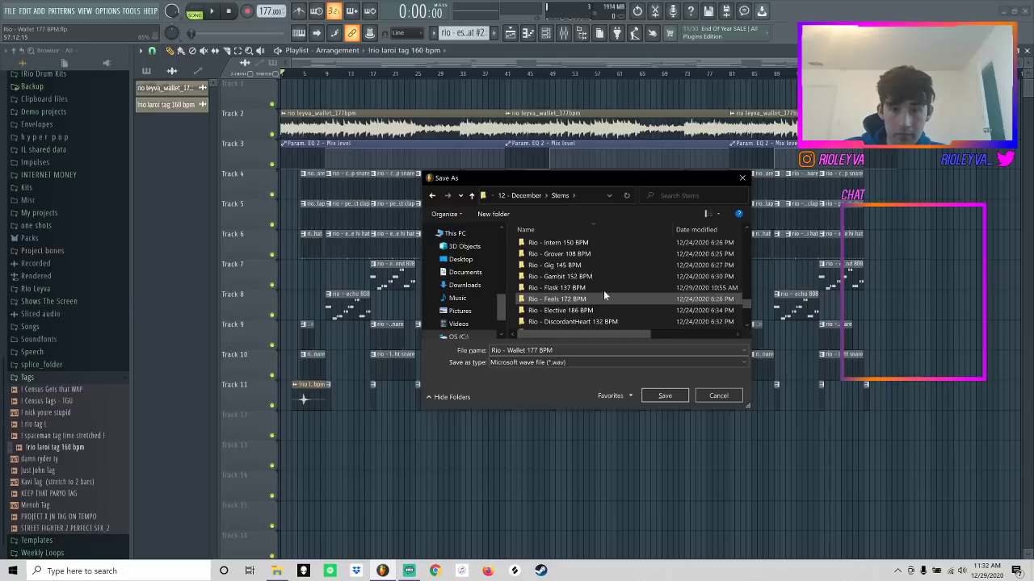
scroll(617, 288, "up", 2)
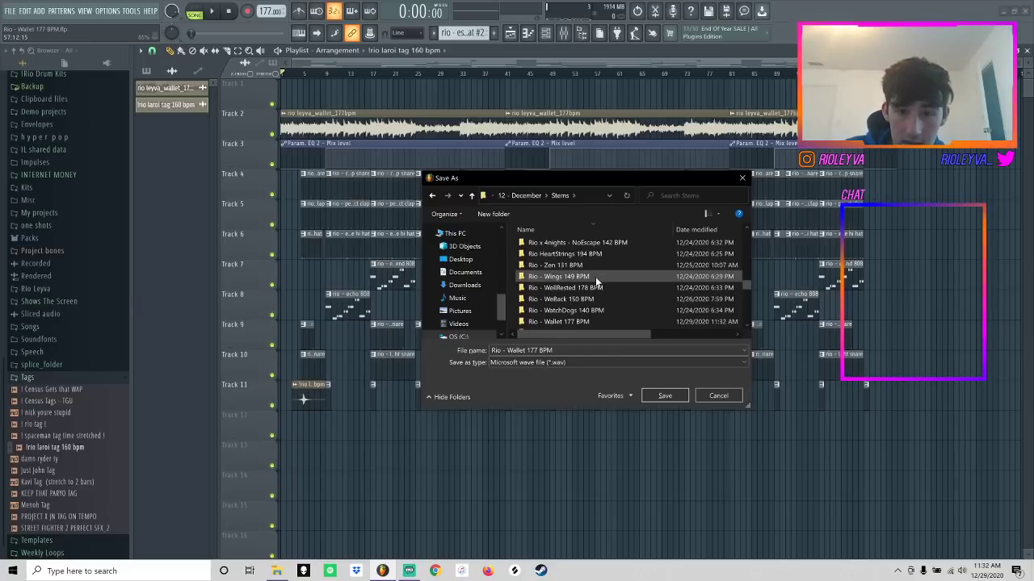
scroll(595, 302, "down", 1)
double_click(584, 293)
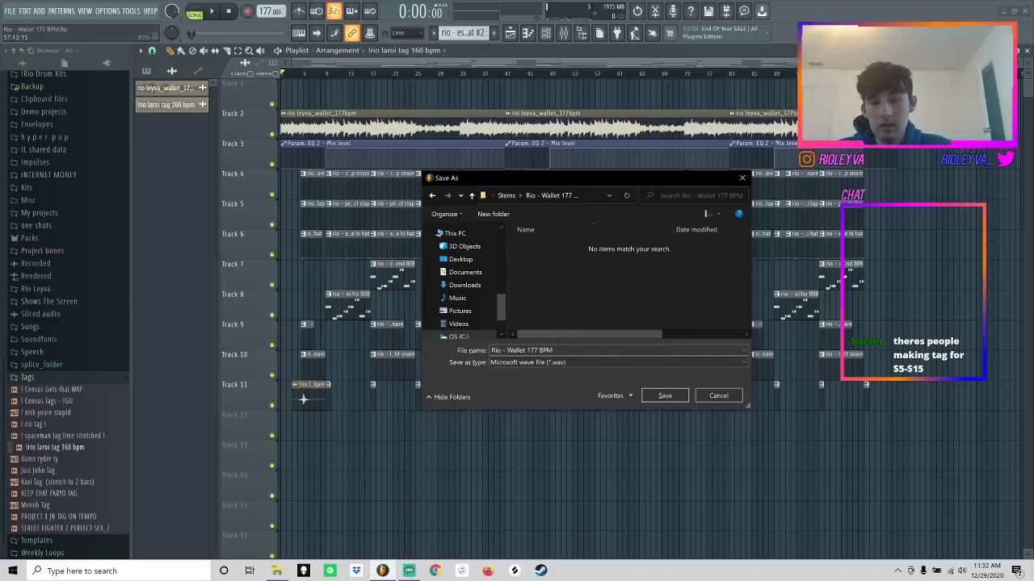
- Keep the file name Rio - Wallet 177 BPM and render the full song to WAV with split mixer tracks enabled
left_click(680, 397)
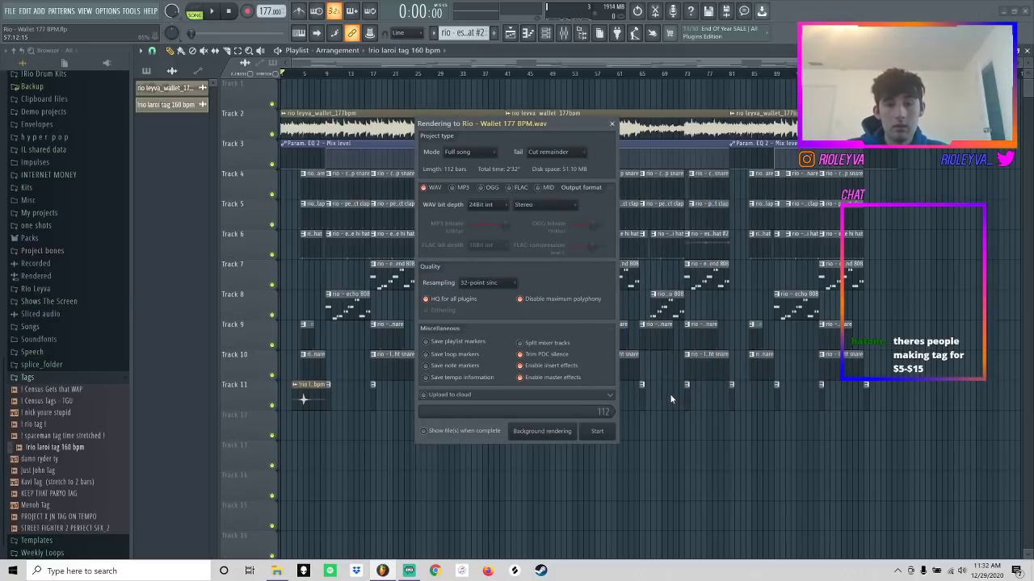
left_click(521, 378)
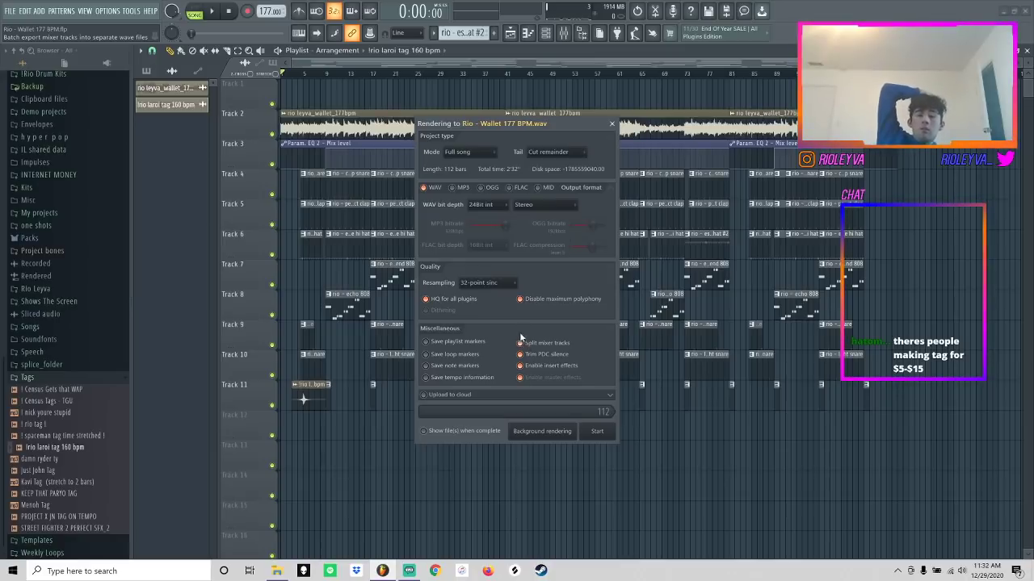
left_click(597, 431)
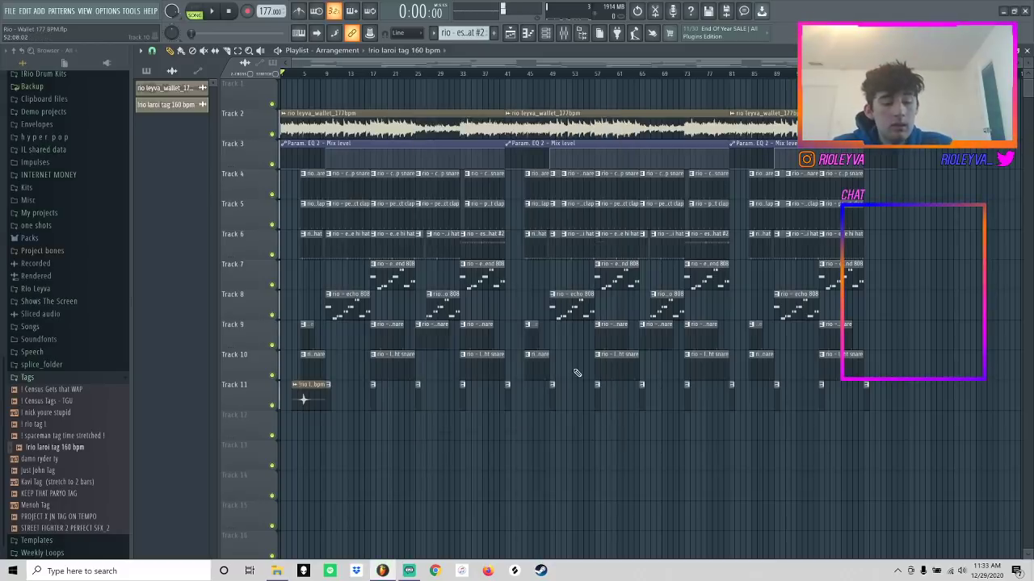
- Export the full song as the MP3 Rio - Wallet 177 BPM into December's MP3s folder, with split mixer tracks disabled
key("ctrl+shift+r")
left_click(506, 196)
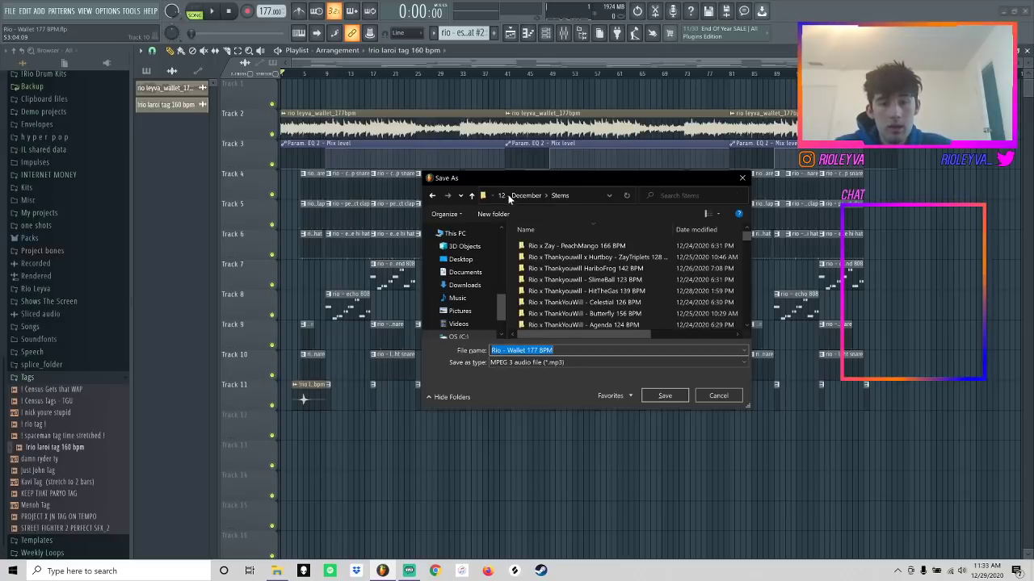
left_click(521, 195)
double_click(574, 251)
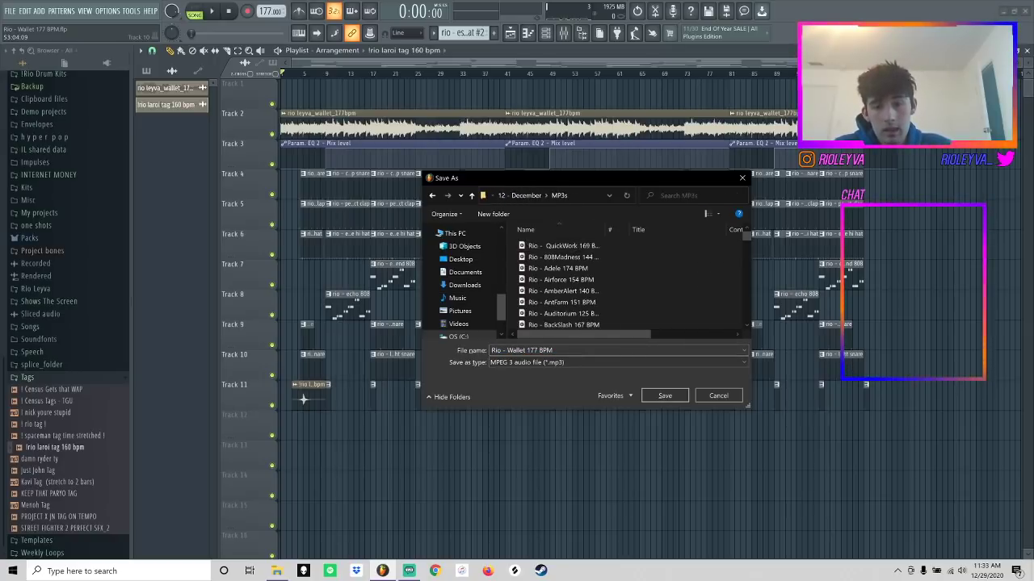
left_click(663, 396)
left_click(523, 344)
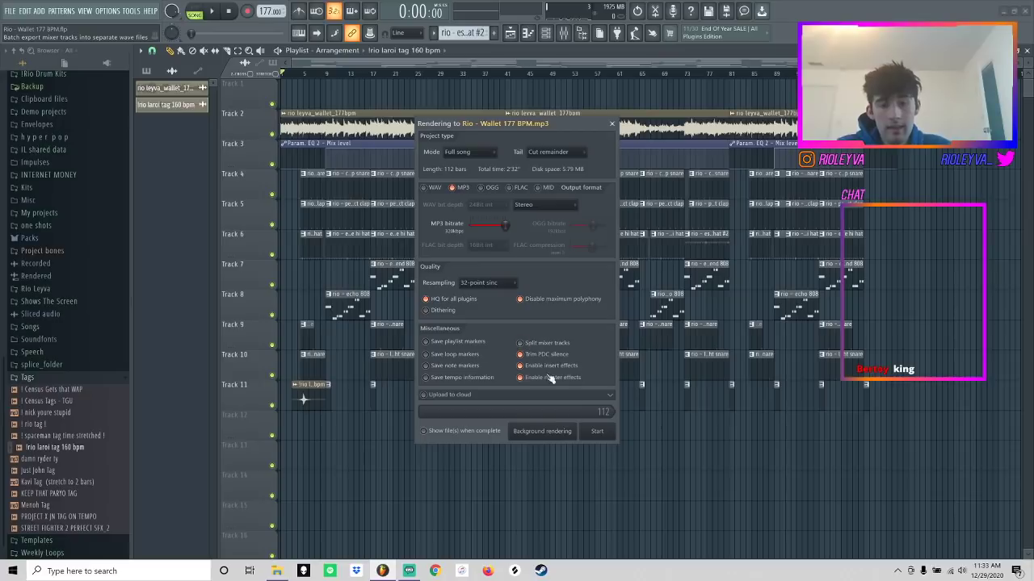
left_click(597, 431)
- Switch to File Explorer and check December's MP3s folder for the exported beat
left_click(277, 571)
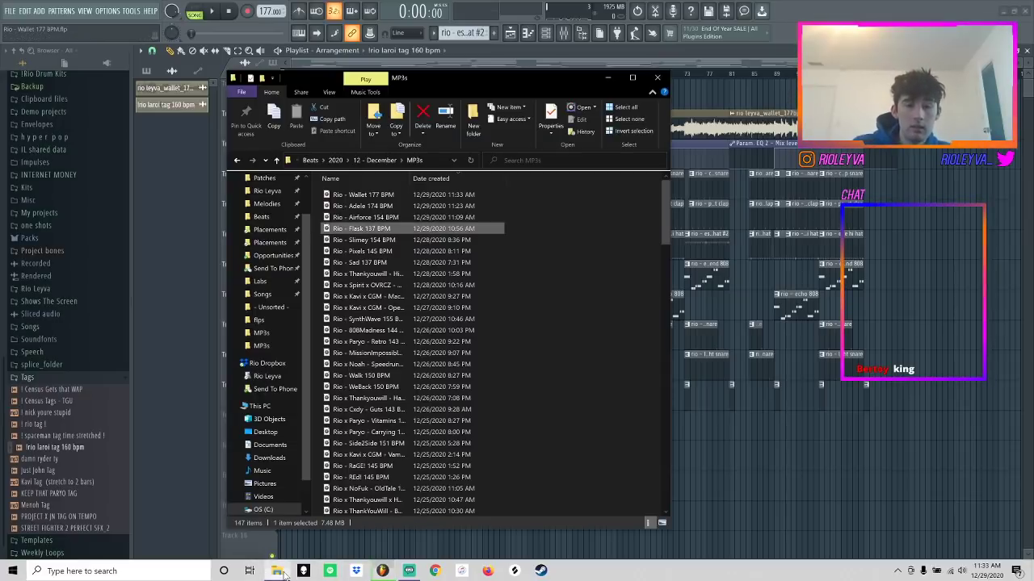
left_click(373, 160)
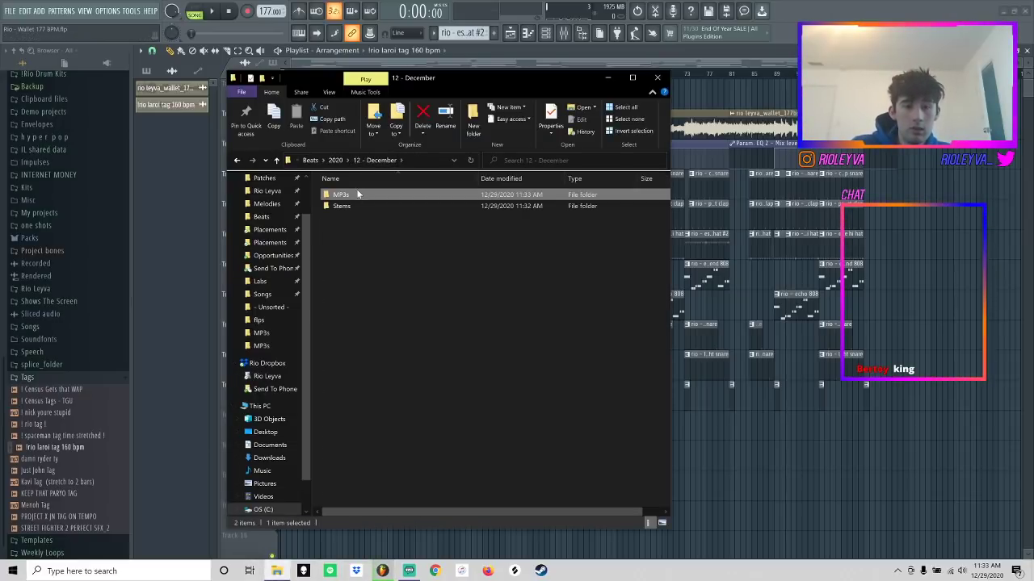
double_click(358, 194)
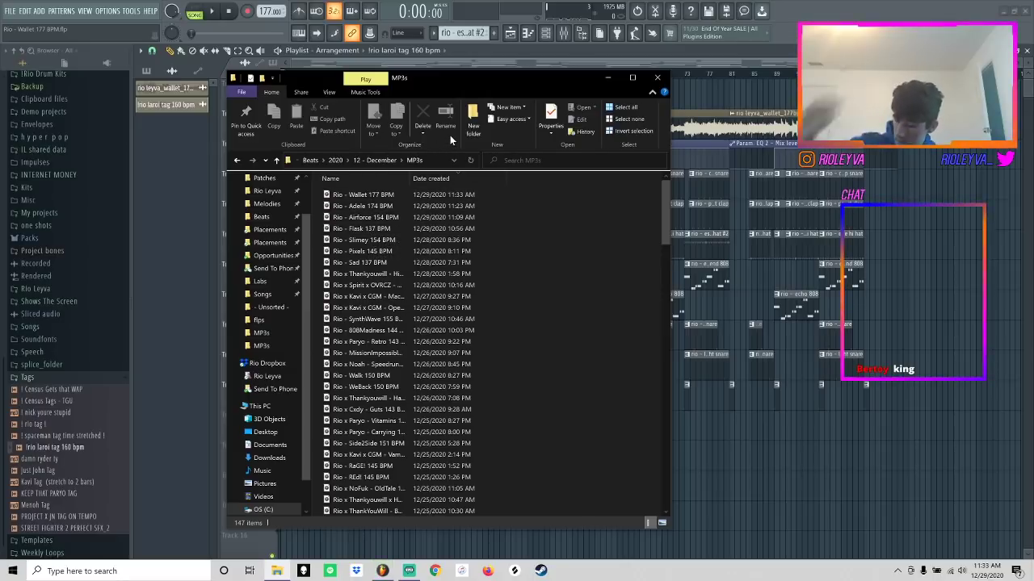
- Return to FL Studio and start a new project
left_click(427, 58)
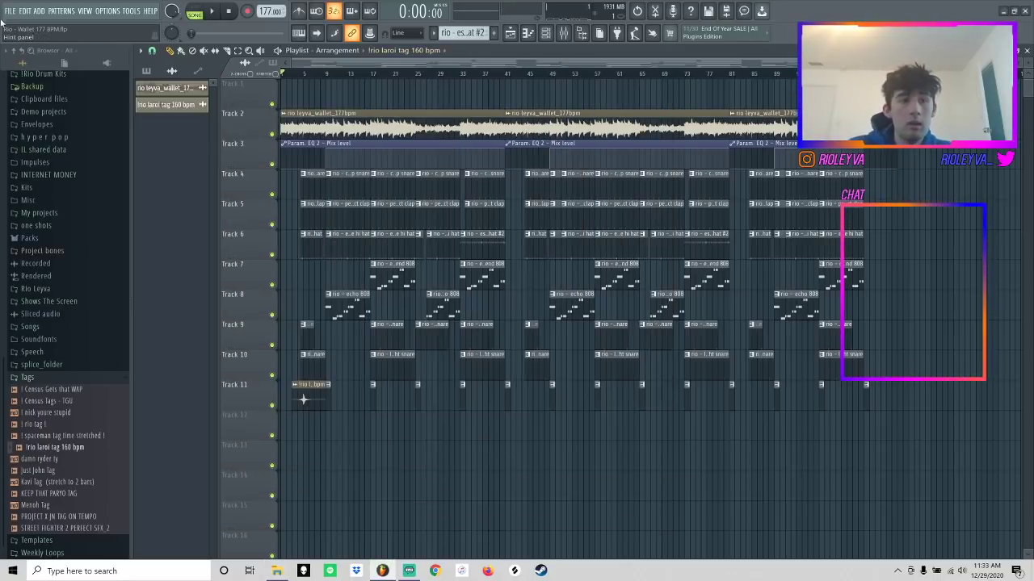
left_click(10, 10)
left_click(8, 24)
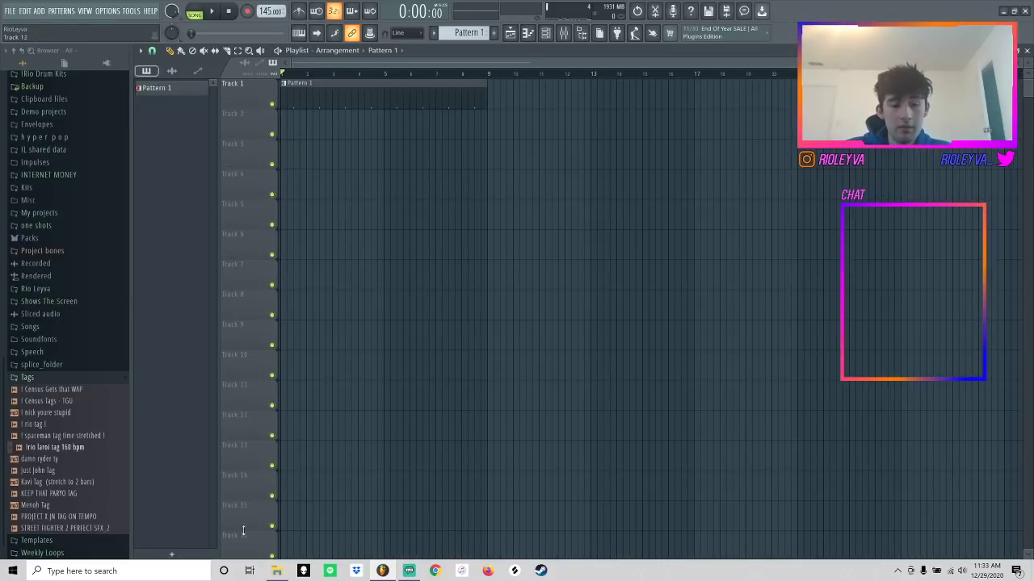
- Switch to File Explorer and play Rio - Flask 137 BPM and Rio - Airforce 154 BPM from the MP3s folder
left_click(275, 571)
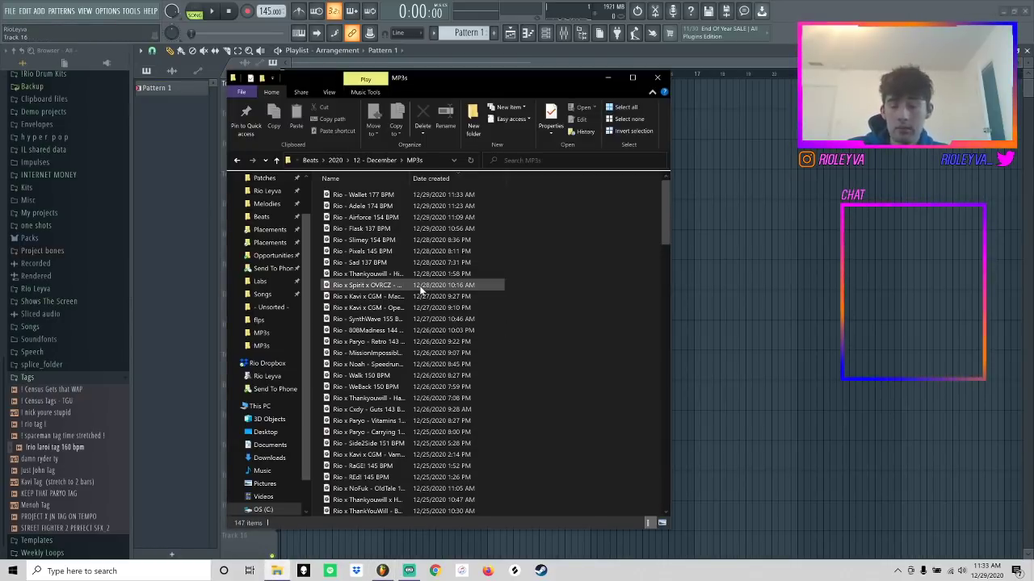
left_click(382, 229)
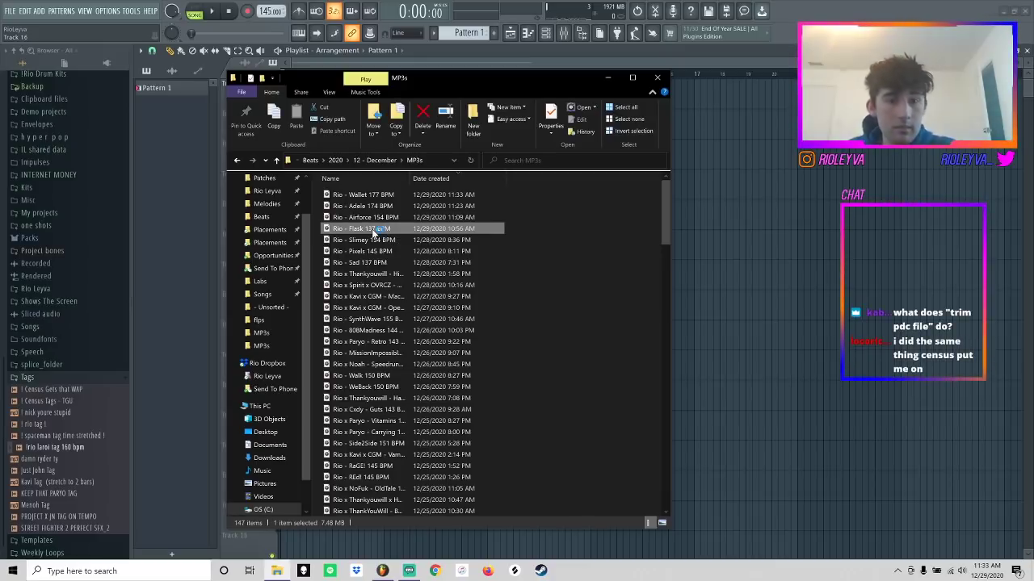
double_click(374, 230)
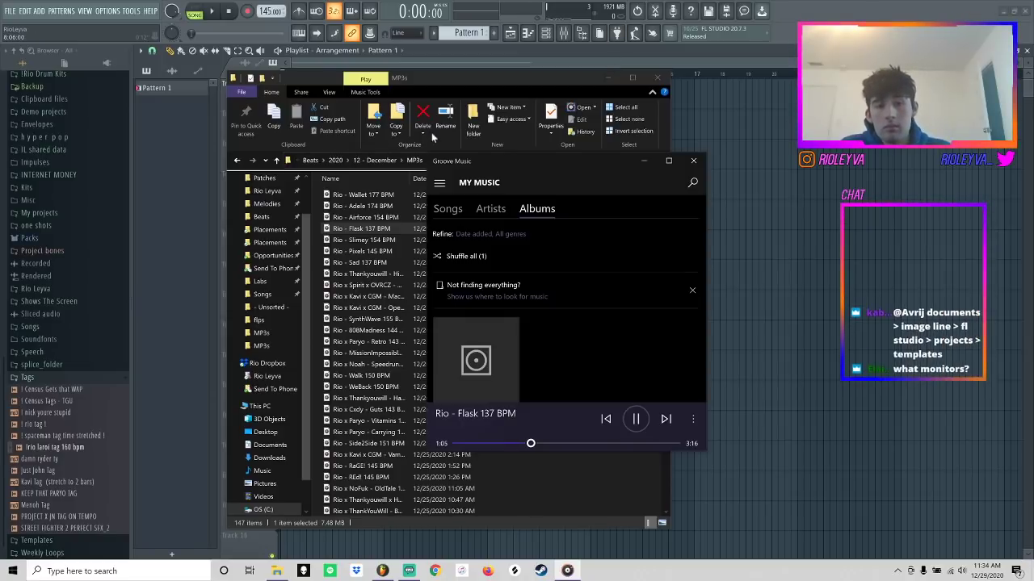
left_click(383, 220)
double_click(383, 219)
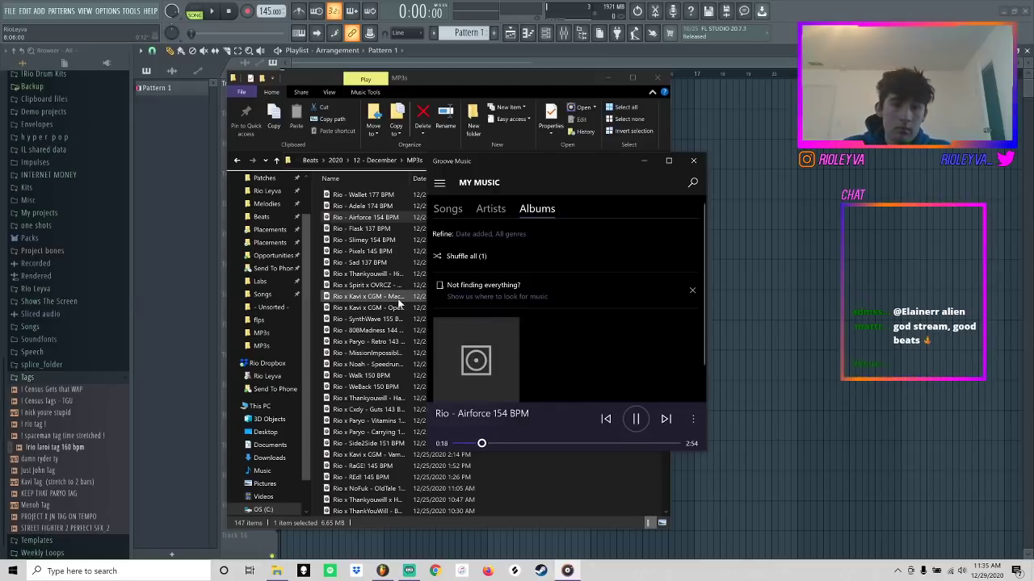
- Return to FL Studio and inspect the Fruity Limiter and Fruity soft clipper settings on the mixer's master channel
left_click(404, 78)
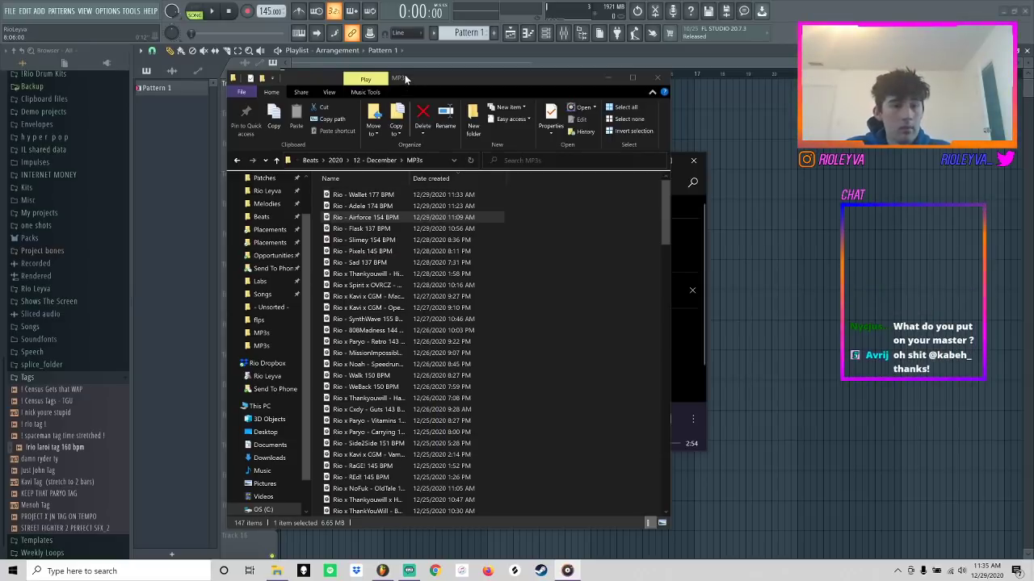
left_click(563, 32)
left_click(944, 225)
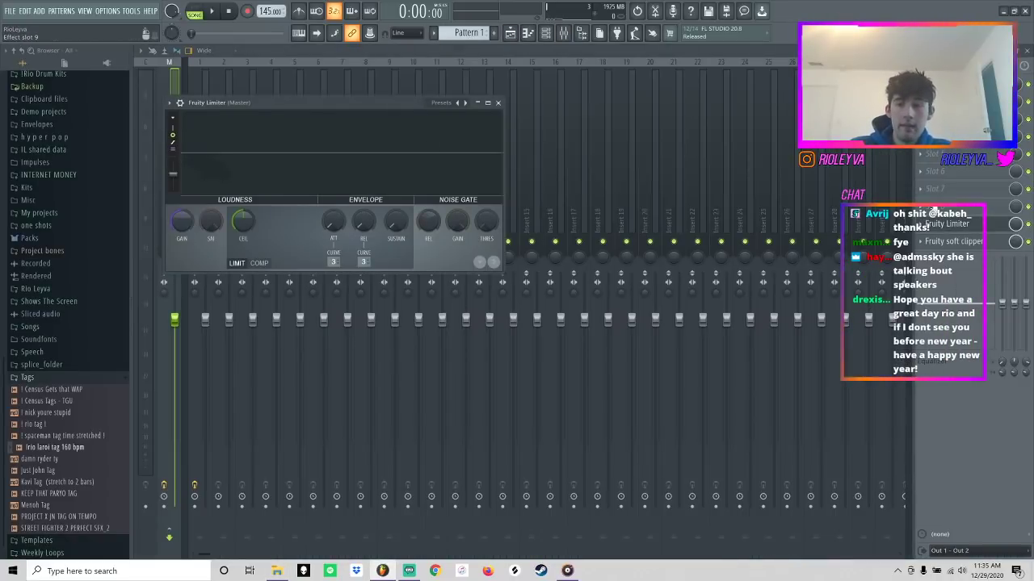
left_click(952, 242)
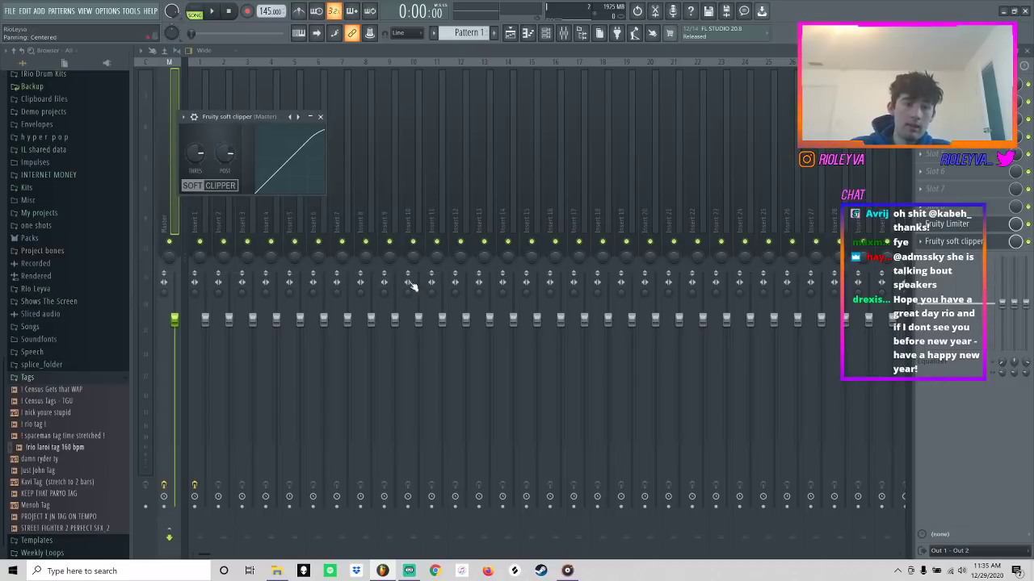
left_click(943, 224)
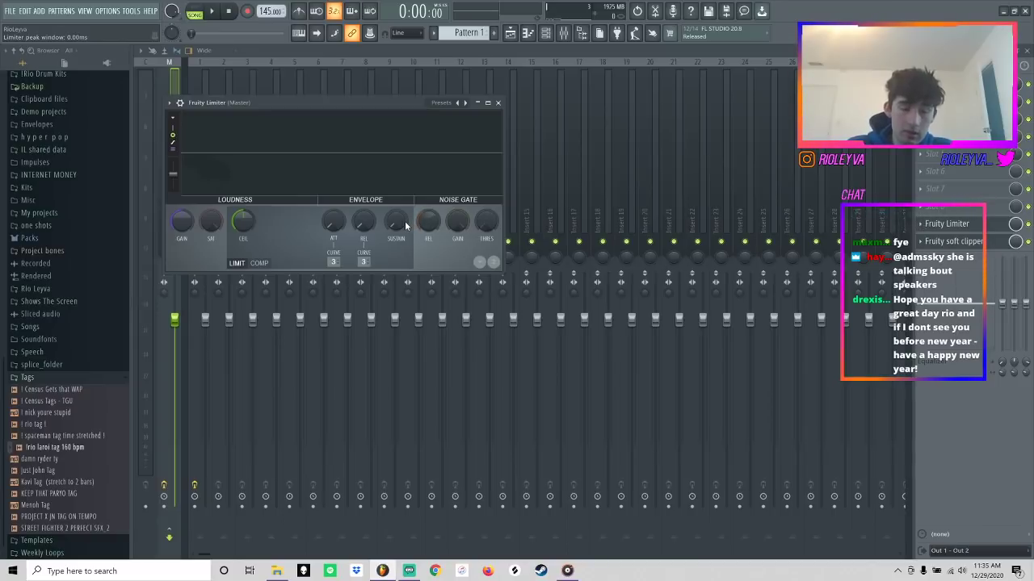
- Check the Fruity soft clipper settings on the master channel again and close the mixer
left_click(951, 241)
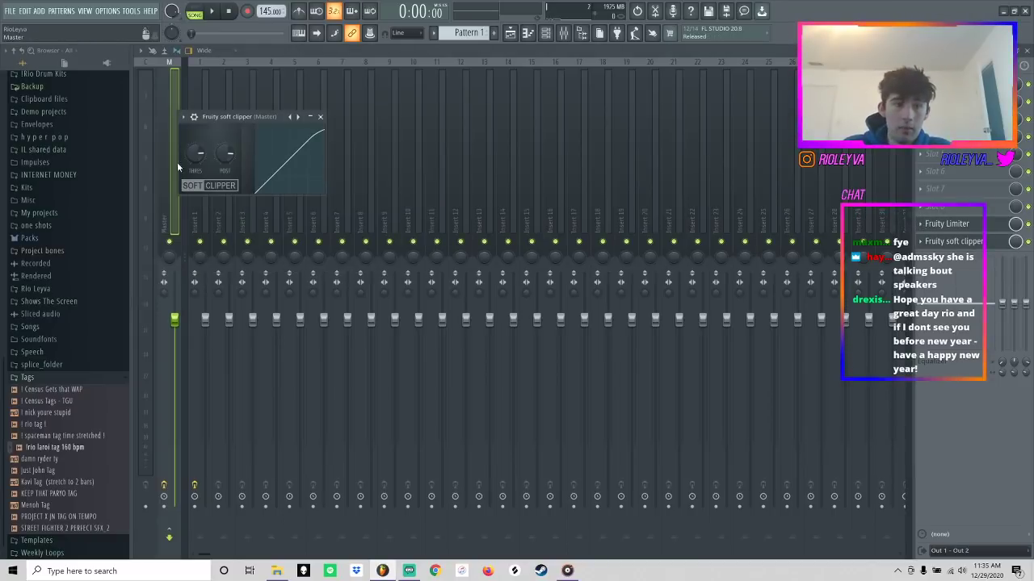
left_click(1027, 51)
left_click(1027, 51)
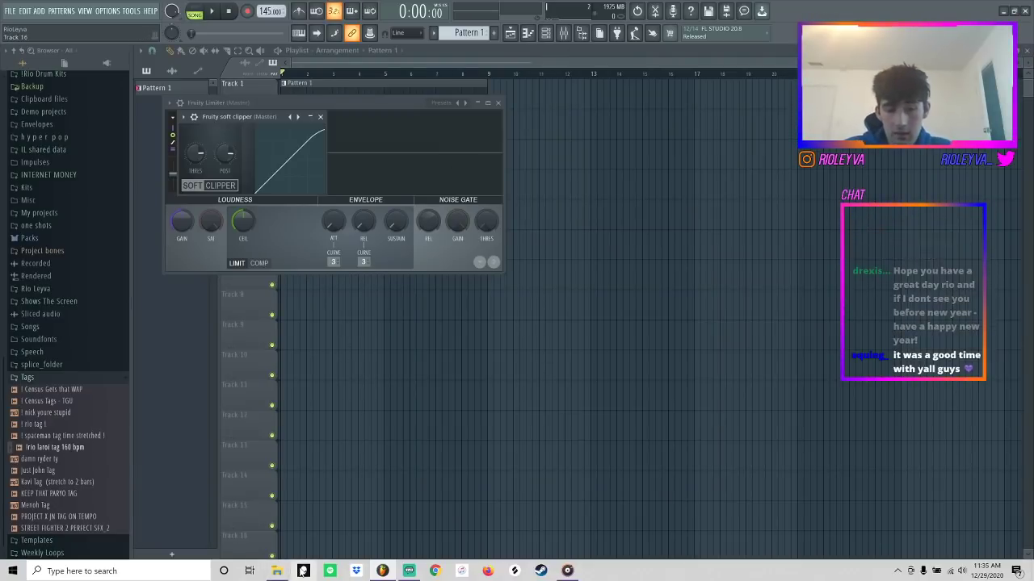
- Switch to File Explorer and play Rio - Adele 174 BPM and Rio - Wallet 177 BPM from the MP3s folder
left_click(278, 571)
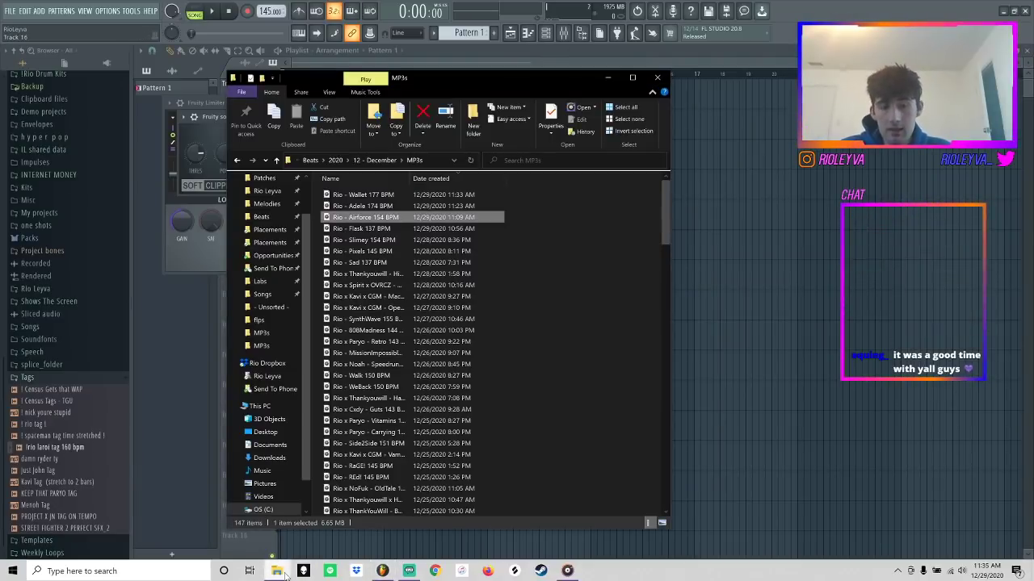
double_click(389, 208)
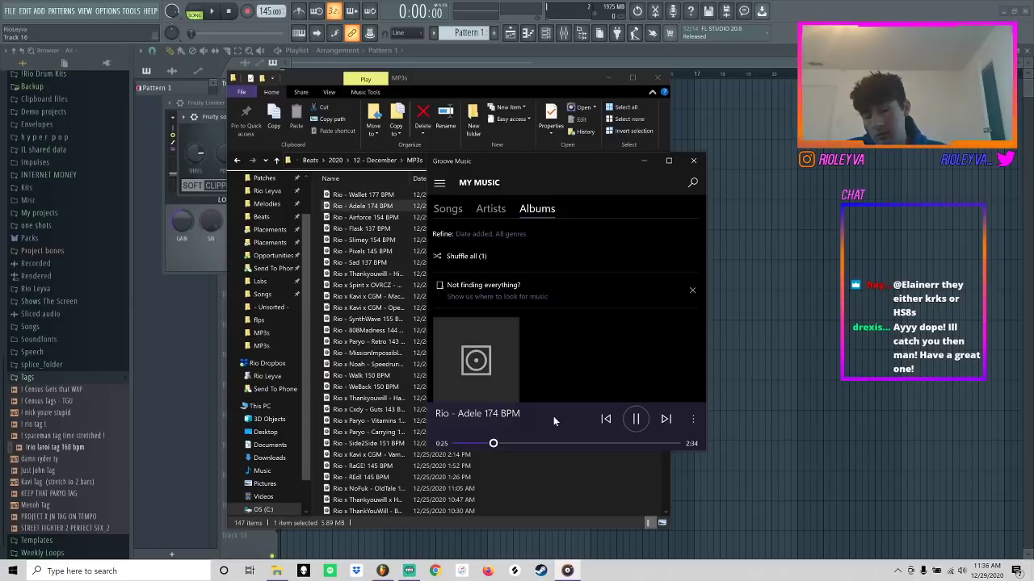
left_click(360, 195)
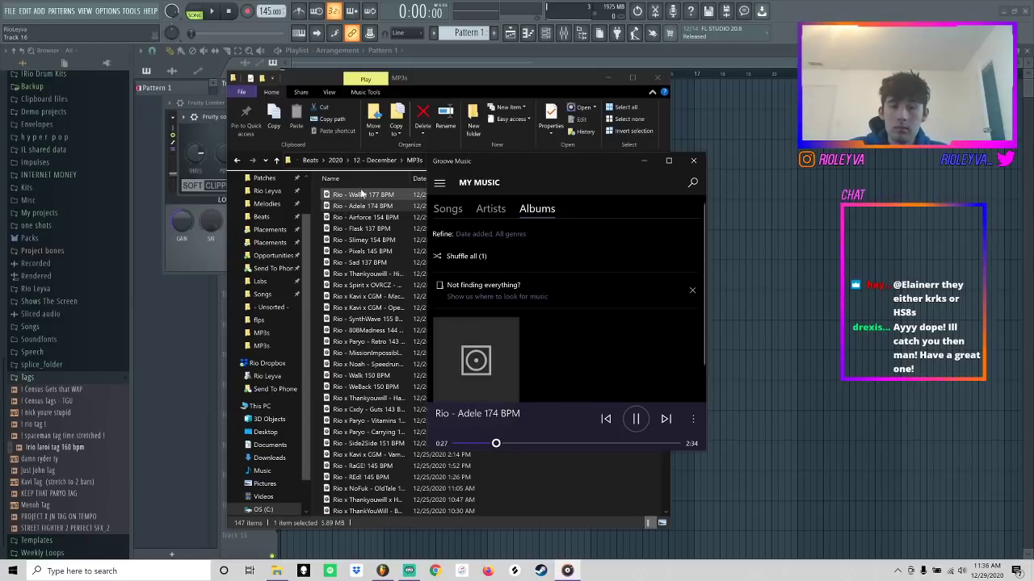
double_click(361, 194)
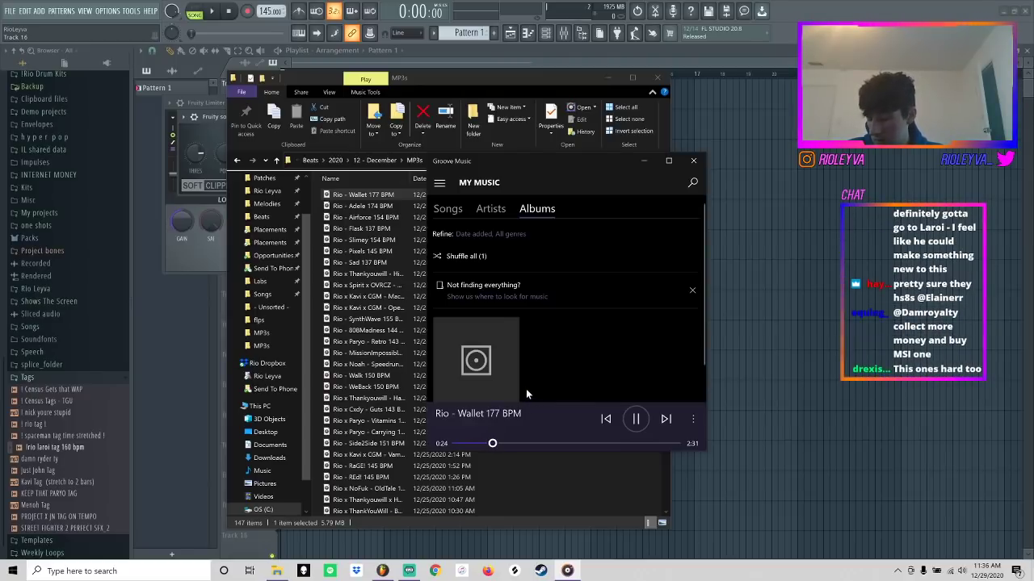
- Return to FL Studio and delete the stray Pattern 1 clip from Track 3 of the playlist
left_click(691, 180)
key("alt+Tab")
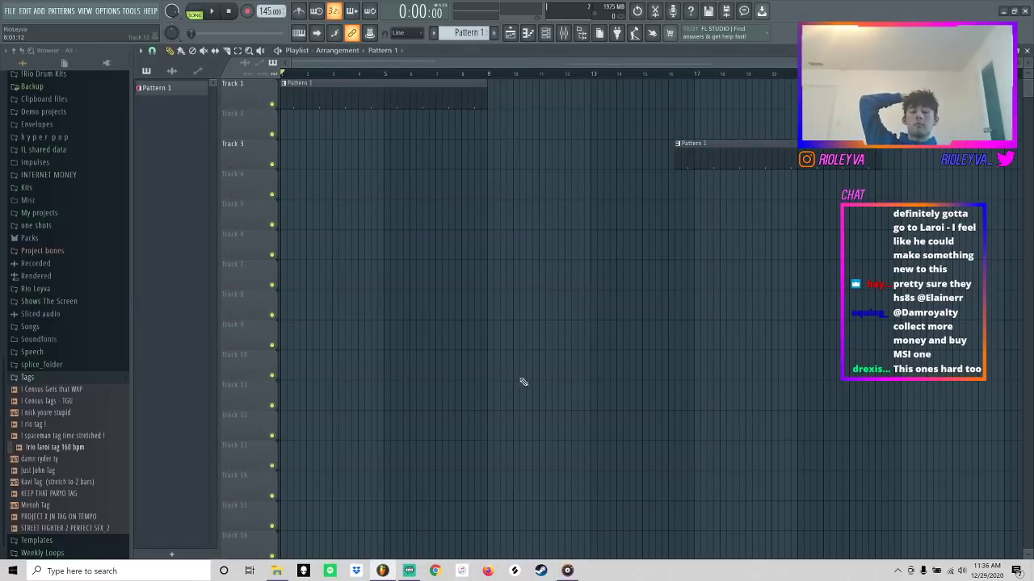
right_click(717, 164)
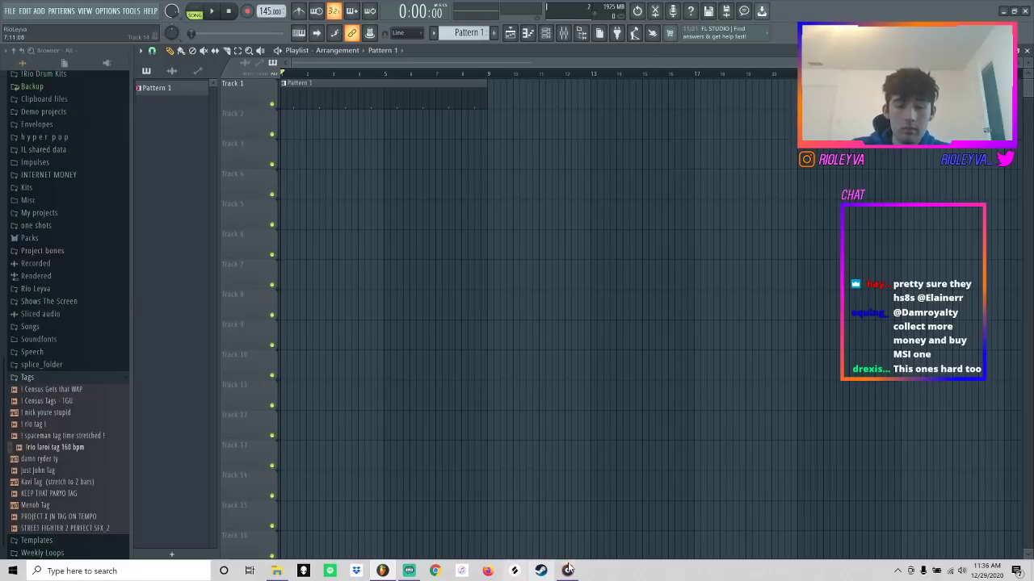
- Close the Groove Music player and switch to Streamlabs OBS
left_click(569, 570)
left_click(697, 162)
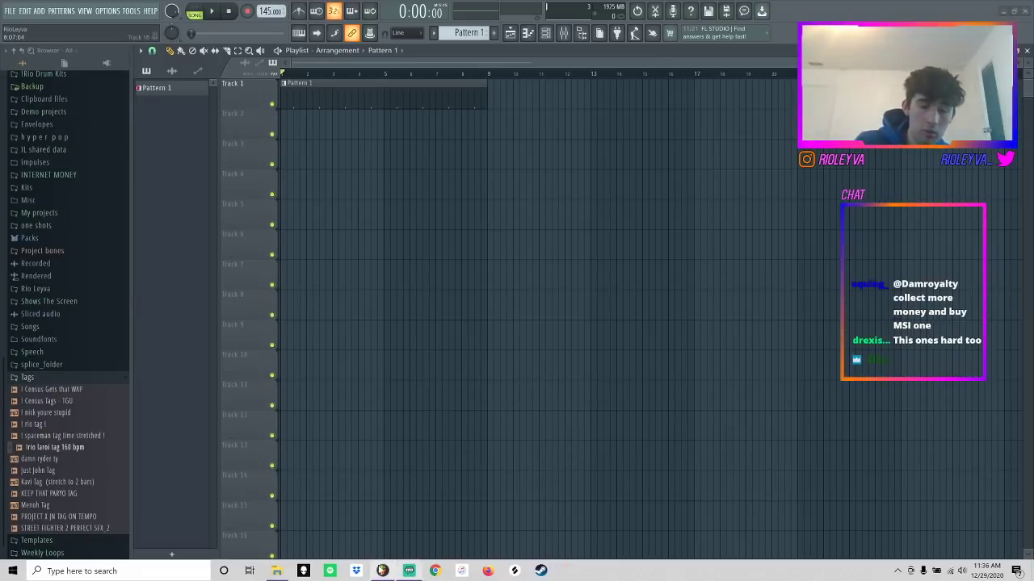
left_click(408, 571)
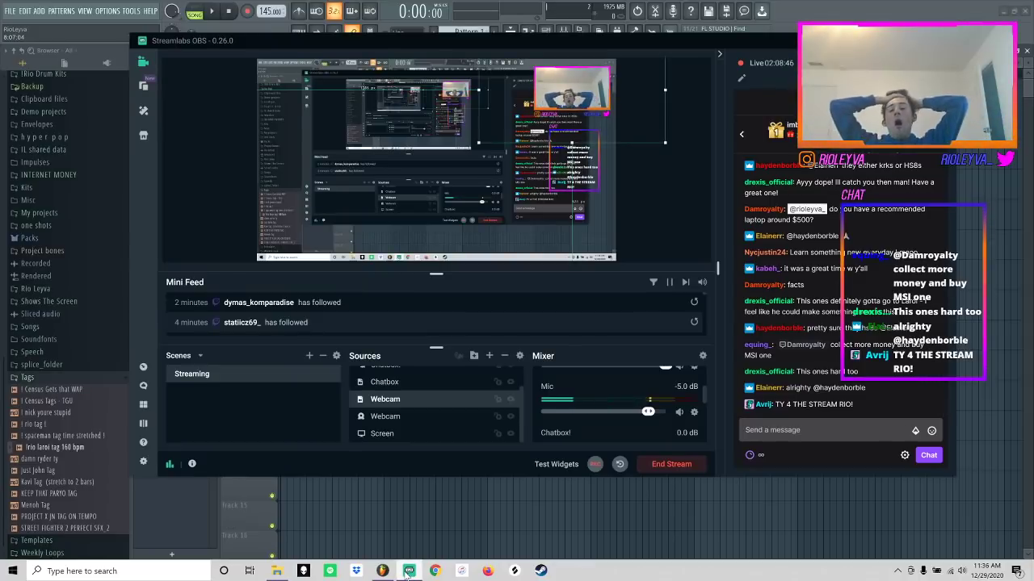